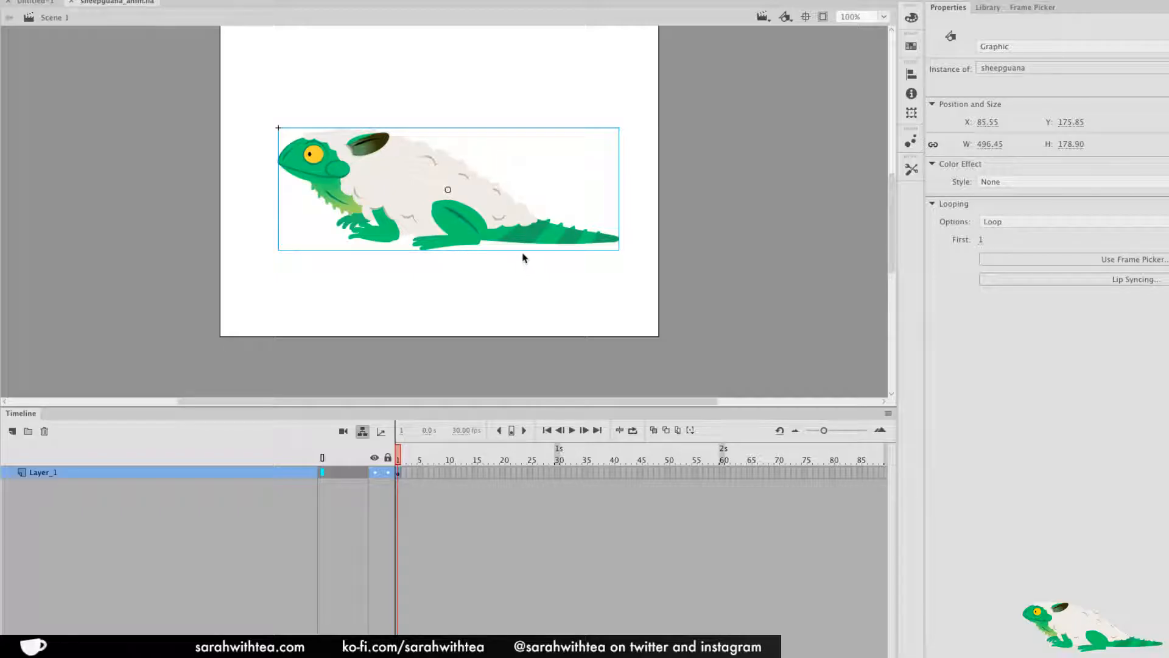
Open the sheepguana symbol for editing and enlarge the timeline area to show more of its layers
{"action": "double_click", "coordinate": [506, 230]}
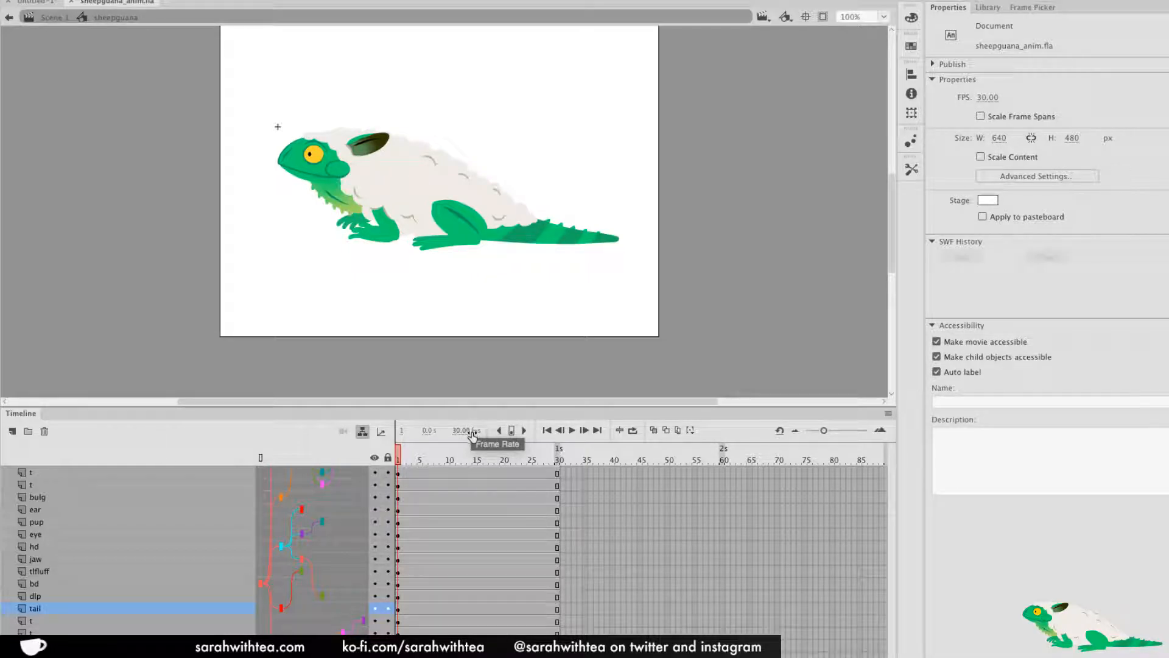
{"action": "left_click_drag", "start_coordinate": [480, 406], "coordinate": [491, 366]}
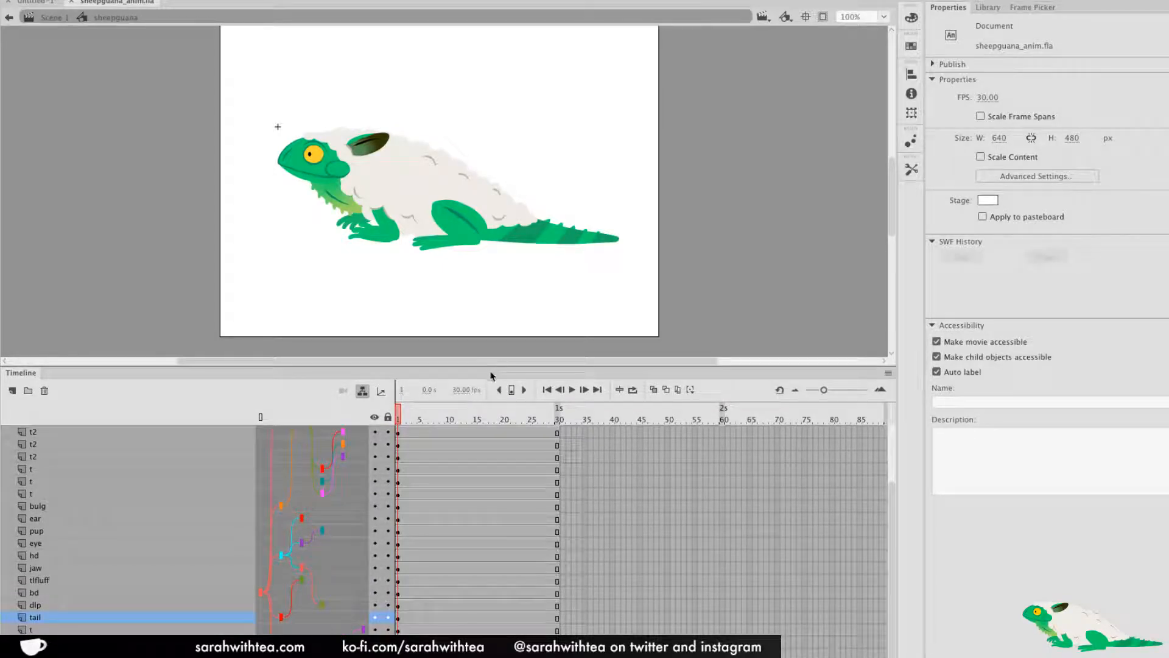
{"action": "left_click_drag", "start_coordinate": [587, 252], "coordinate": [624, 268]}
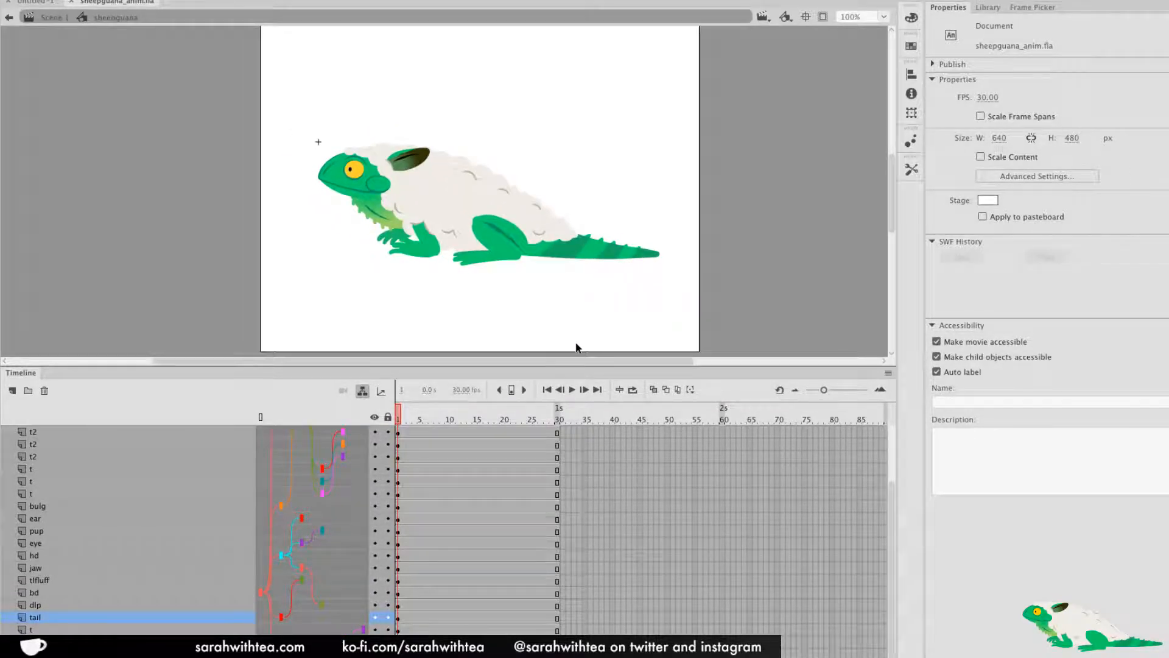
{"action": "left_click_drag", "start_coordinate": [572, 371], "coordinate": [571, 383]}
{"action": "left_click_drag", "start_coordinate": [606, 308], "coordinate": [602, 313]}
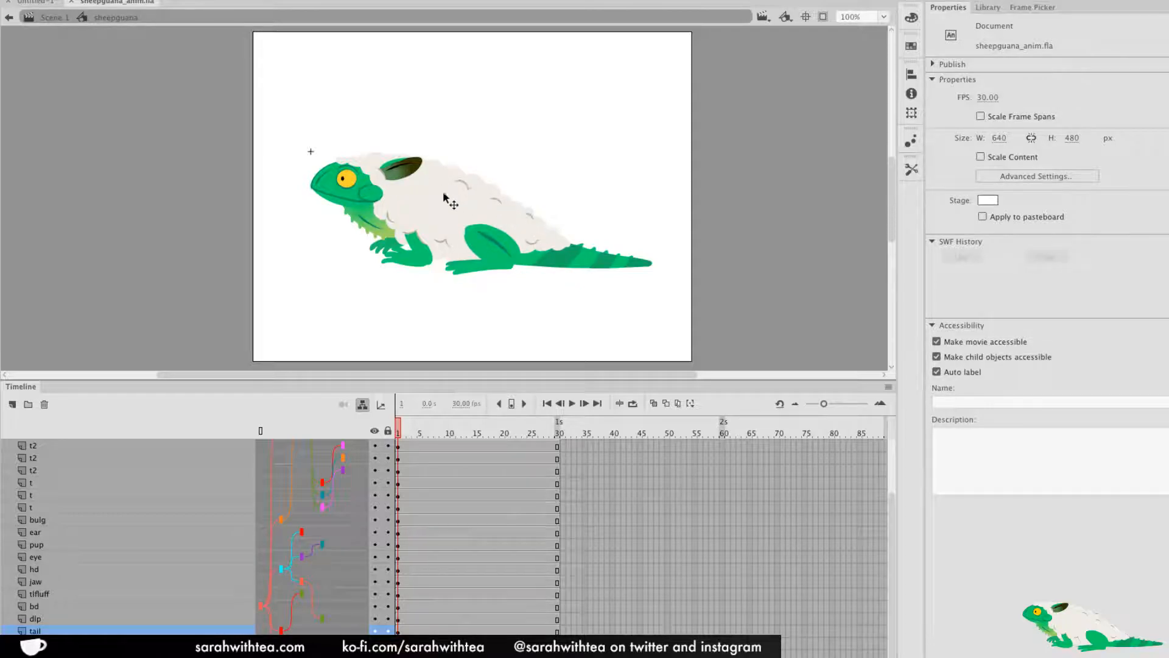
Select the body fluff, head top and pupil instances in turn to examine which layer holds each part
{"action": "left_click", "coordinate": [419, 208]}
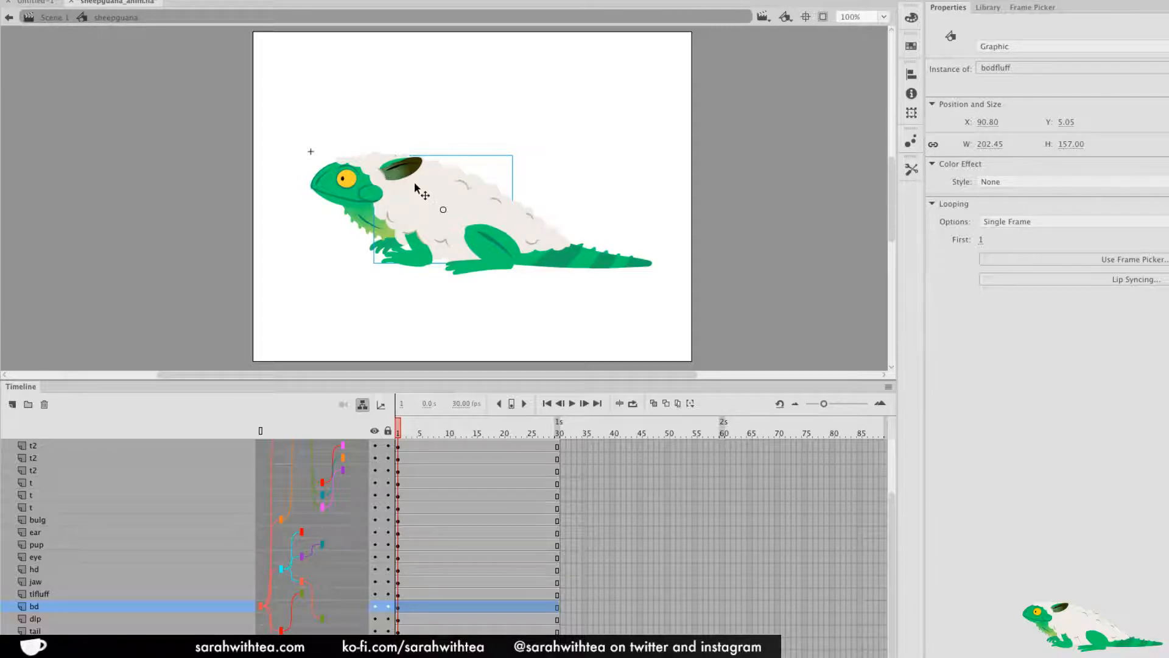
{"action": "left_click", "coordinate": [358, 208]}
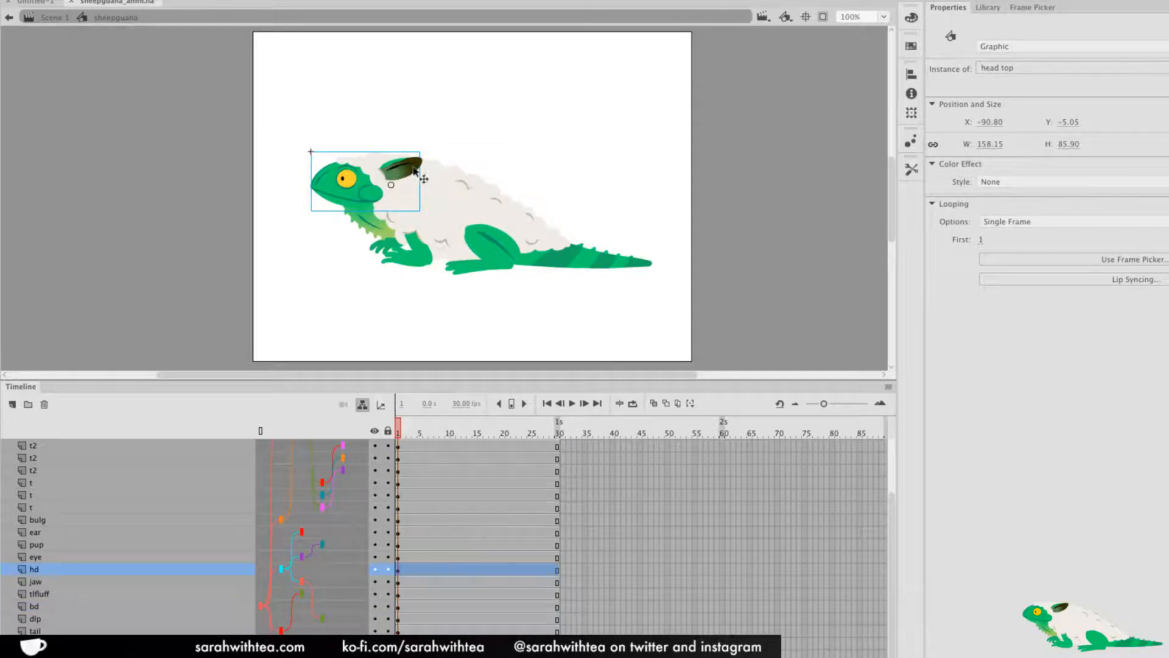
{"action": "left_click", "coordinate": [345, 180]}
{"action": "left_click", "coordinate": [345, 180]}
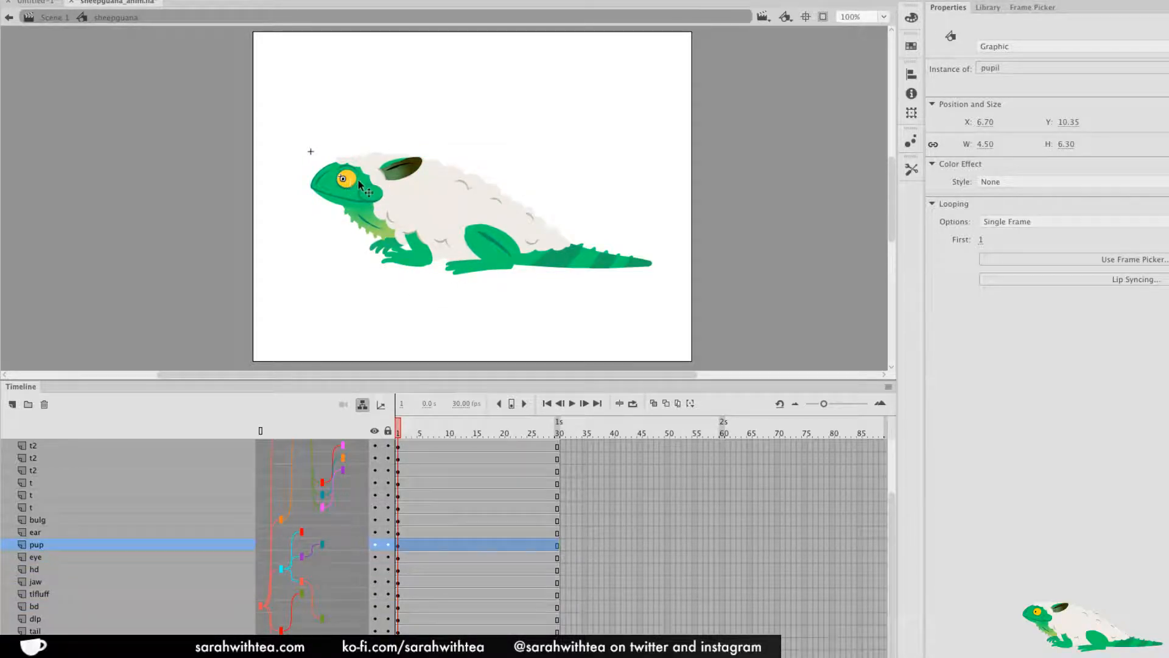
Try moving the pupil slightly toward the snout within the eye
{"action": "key", "text": "z"}
{"action": "left_click_drag", "start_coordinate": [303, 146], "coordinate": [398, 219]}
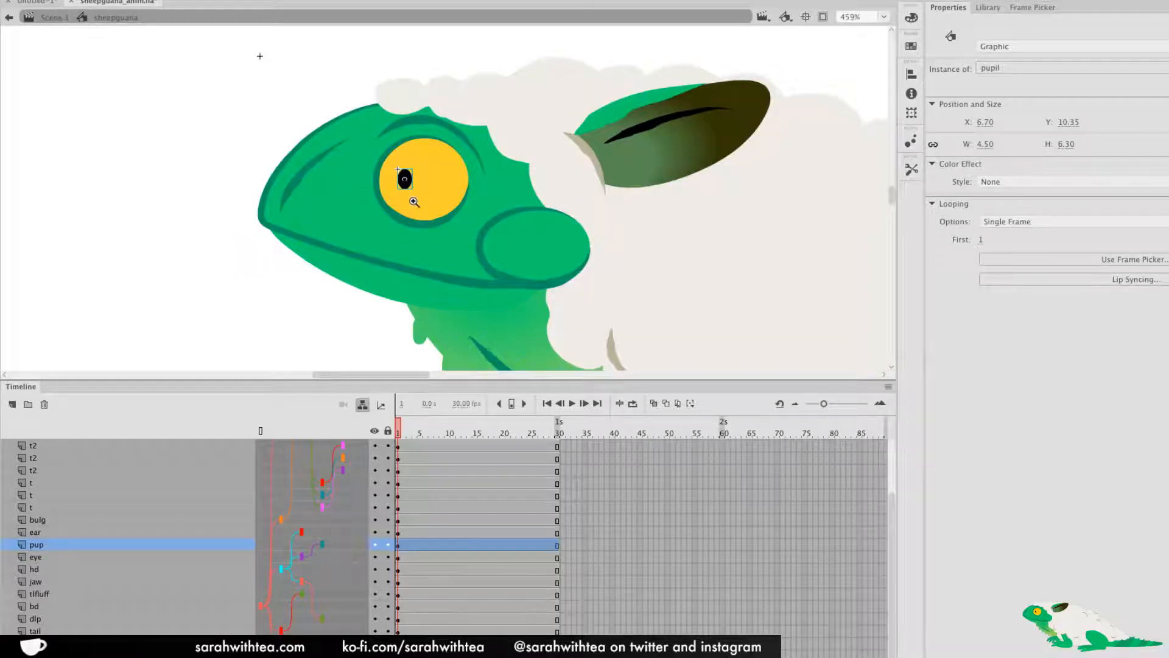
{"action": "key", "text": "v"}
{"action": "mouse_move", "coordinate": [406, 179]}
{"action": "left_mouse_down"}
{"action": "mouse_move", "coordinate": [414, 159]}
{"action": "mouse_move", "coordinate": [399, 181]}
{"action": "left_mouse_up"}
Open the nested eye symbol, review its frames, and return to the sheepguana symbol
{"action": "left_click", "coordinate": [440, 177]}
{"action": "double_click", "coordinate": [440, 177]}
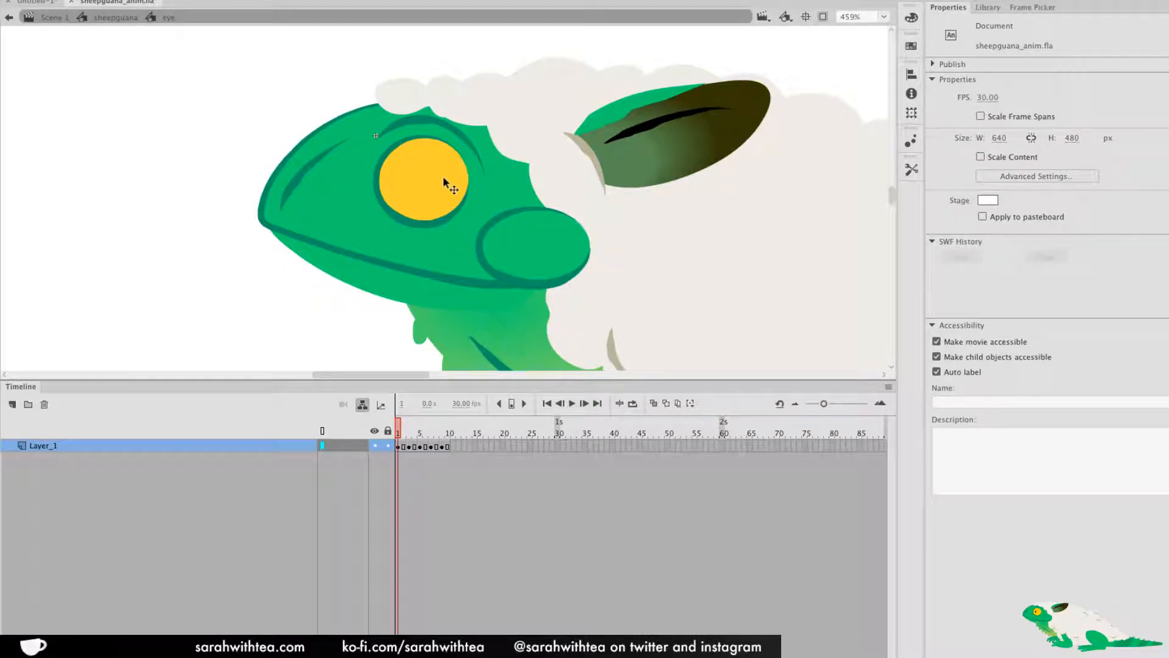
{"action": "mouse_move", "coordinate": [410, 430]}
{"action": "left_mouse_down"}
{"action": "mouse_move", "coordinate": [447, 433]}
{"action": "mouse_move", "coordinate": [397, 434]}
{"action": "mouse_move", "coordinate": [441, 434]}
{"action": "mouse_move", "coordinate": [397, 433]}
{"action": "mouse_move", "coordinate": [441, 434]}
{"action": "mouse_move", "coordinate": [397, 434]}
{"action": "mouse_move", "coordinate": [432, 444]}
{"action": "mouse_move", "coordinate": [395, 448]}
{"action": "left_mouse_up"}
{"action": "mouse_move", "coordinate": [388, 458]}
{"action": "left_mouse_down"}
{"action": "mouse_move", "coordinate": [425, 458]}
{"action": "mouse_move", "coordinate": [373, 461]}
{"action": "left_mouse_up"}
{"action": "double_click", "coordinate": [287, 313]}
Try rotating the head top with Free Transform so the snout tilts upward
{"action": "left_click", "coordinate": [536, 261]}
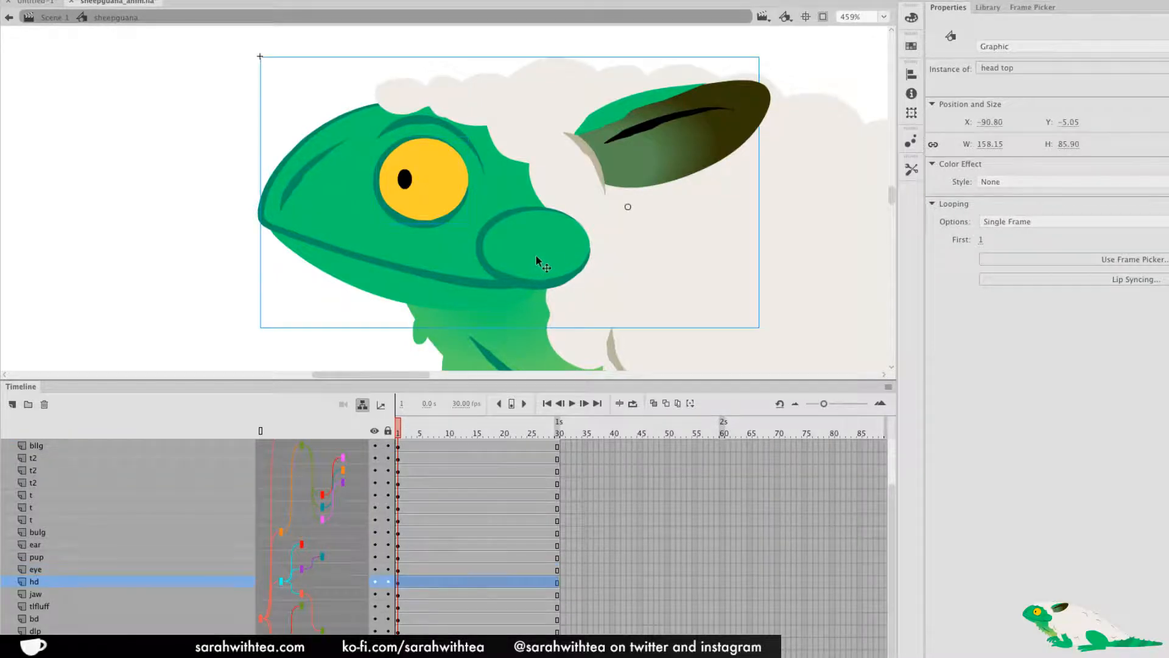
{"action": "left_click", "coordinate": [588, 199], "text": "alt"}
{"action": "left_click", "coordinate": [588, 198], "text": "alt"}
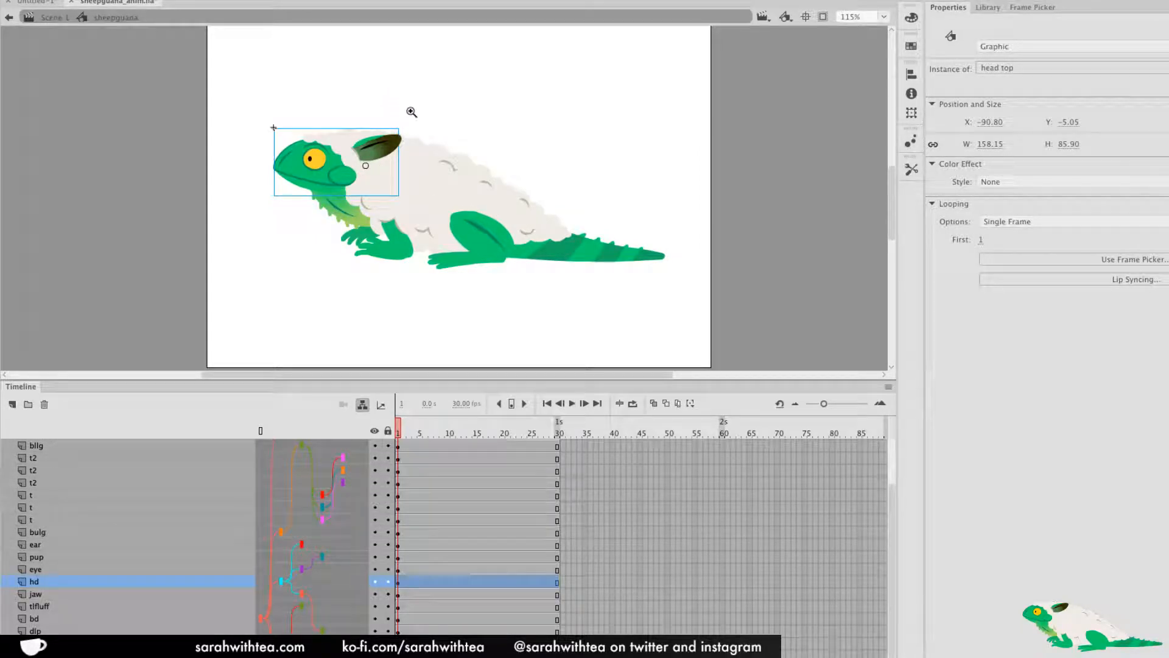
{"action": "key", "text": "q"}
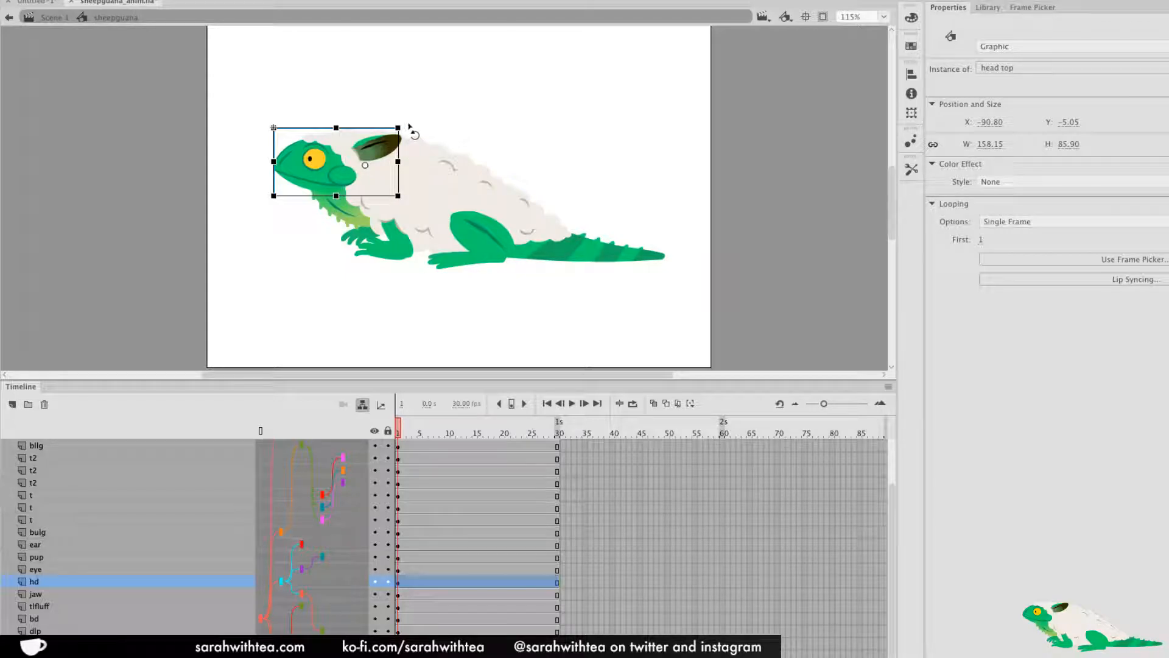
{"action": "mouse_move", "coordinate": [410, 128]}
{"action": "left_mouse_down"}
{"action": "mouse_move", "coordinate": [418, 141]}
{"action": "mouse_move", "coordinate": [403, 120]}
{"action": "mouse_move", "coordinate": [419, 148]}
{"action": "mouse_move", "coordinate": [401, 126]}
{"action": "left_mouse_up"}
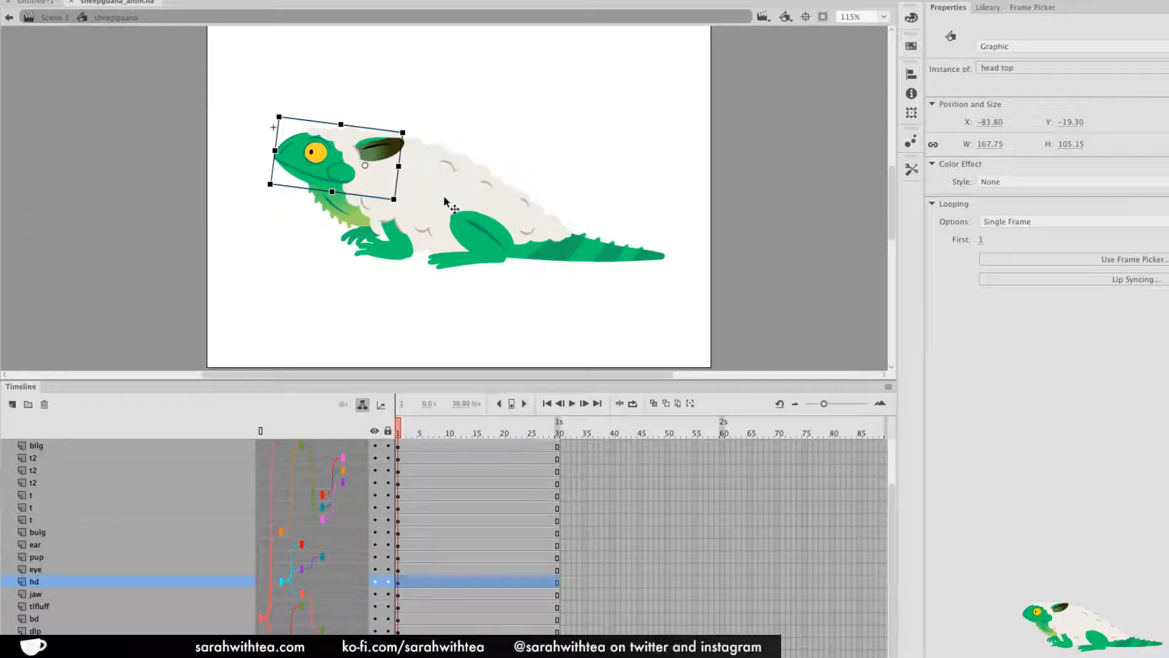
Try rotating the hind foot and the upper hind leg, undoing each rotation
{"action": "left_click", "coordinate": [492, 256]}
{"action": "left_click_drag", "start_coordinate": [521, 268], "coordinate": [494, 280]}
{"action": "key", "text": "super+z"}
{"action": "left_click", "coordinate": [498, 232]}
{"action": "mouse_move", "coordinate": [521, 206]}
{"action": "left_mouse_down"}
{"action": "mouse_move", "coordinate": [533, 243]}
{"action": "mouse_move", "coordinate": [517, 224]}
{"action": "mouse_move", "coordinate": [527, 221]}
{"action": "left_mouse_up"}
{"action": "key", "text": "super+z"}
Try rotating the tail and the tail fluff about their pivot points
{"action": "left_click", "coordinate": [603, 258]}
{"action": "left_click_drag", "start_coordinate": [681, 238], "coordinate": [653, 232]}
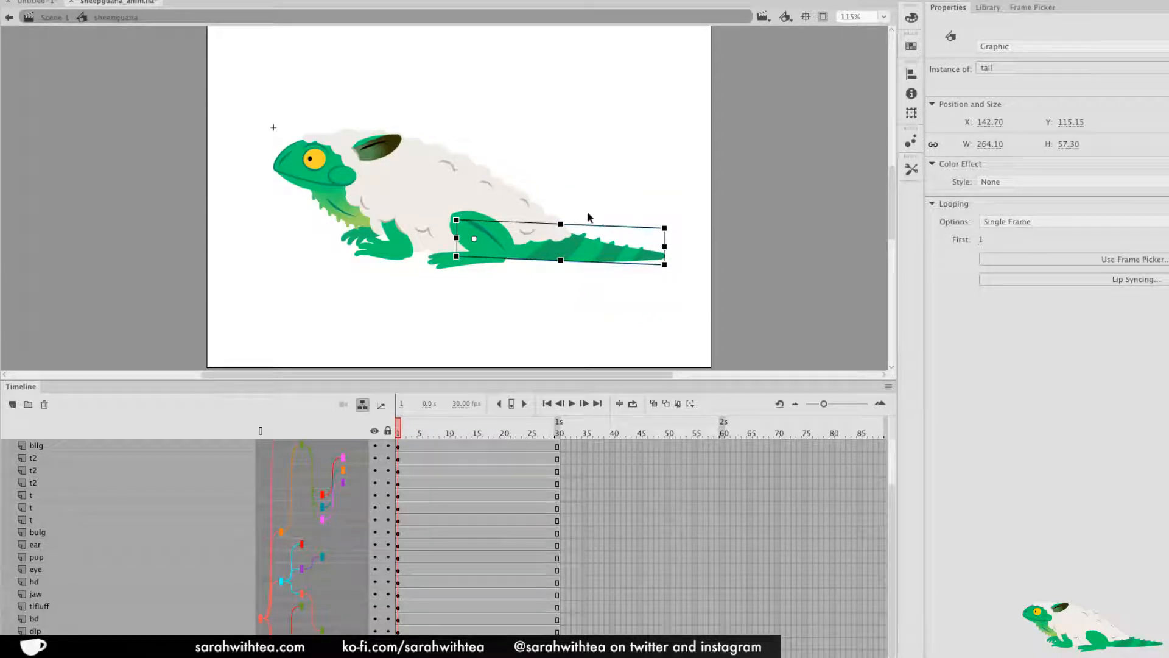
{"action": "left_click", "coordinate": [553, 241]}
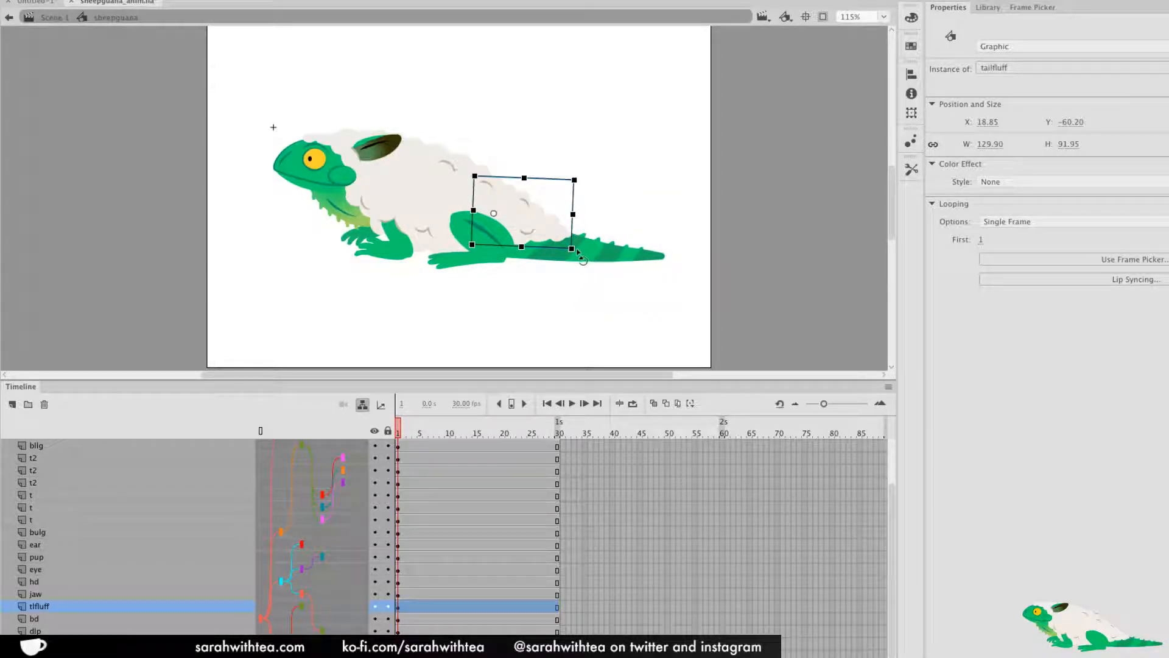
{"action": "left_click_drag", "start_coordinate": [577, 250], "coordinate": [578, 214]}
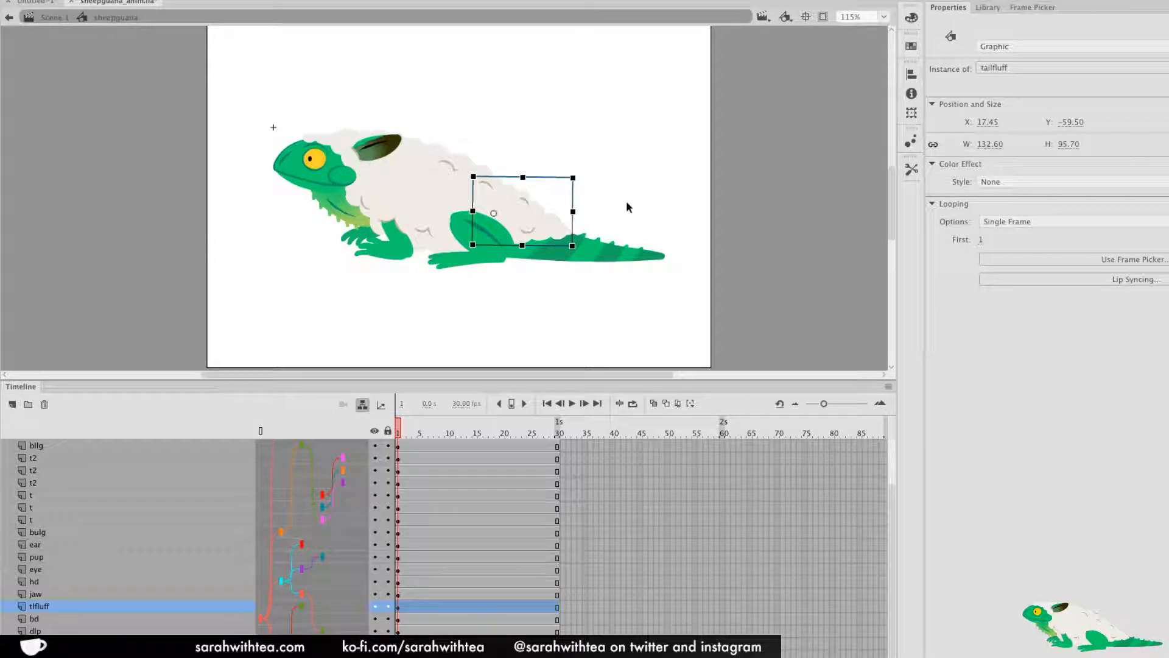
{"action": "left_click", "coordinate": [617, 229]}
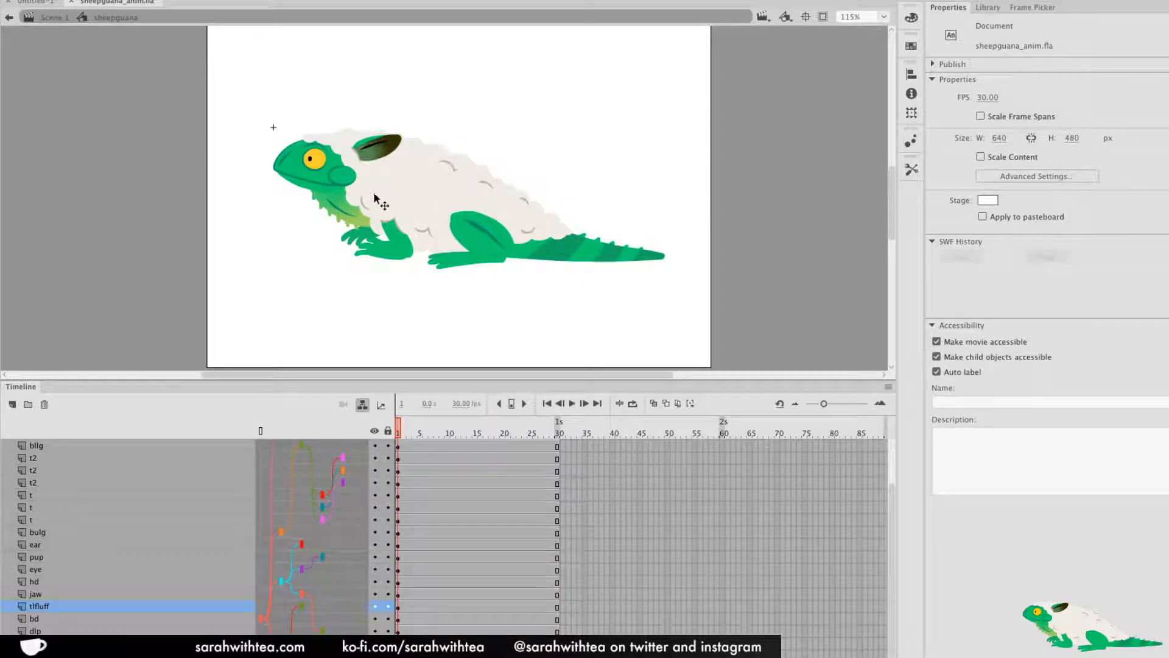
Try rotating the jaw to open the mouth and swinging the dewlap, and check the ear's pivot
{"action": "left_click", "coordinate": [308, 191]}
{"action": "left_click_drag", "start_coordinate": [281, 203], "coordinate": [281, 215]}
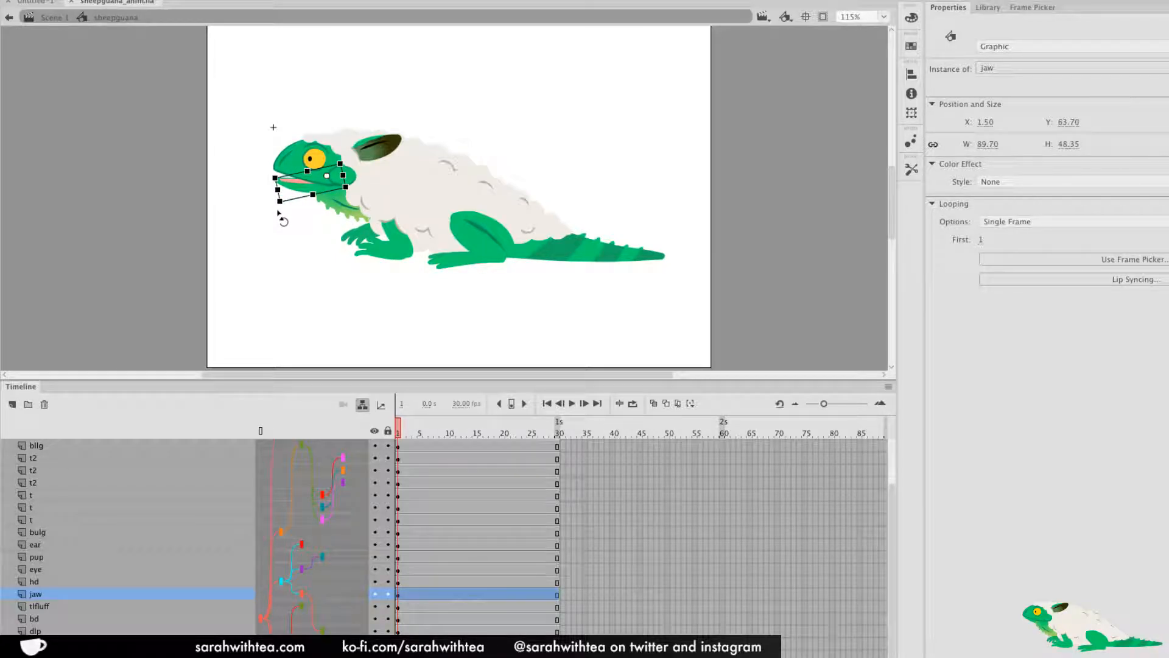
{"action": "left_click", "coordinate": [356, 212]}
{"action": "left_click_drag", "start_coordinate": [411, 214], "coordinate": [398, 242]}
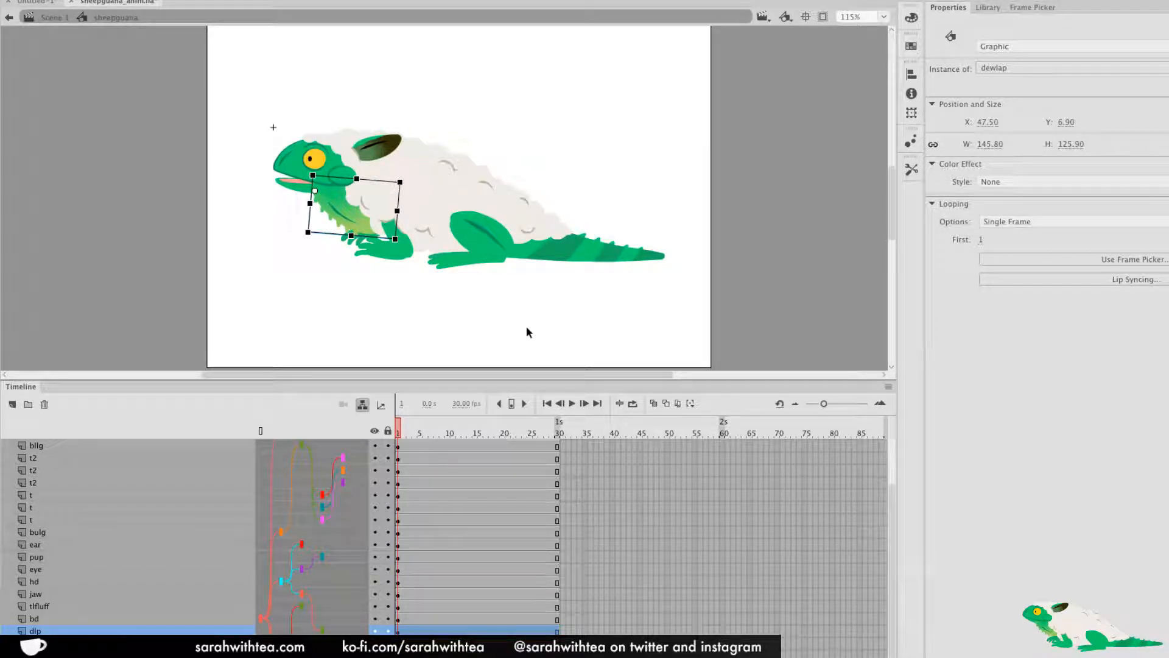
{"action": "left_click", "coordinate": [303, 213]}
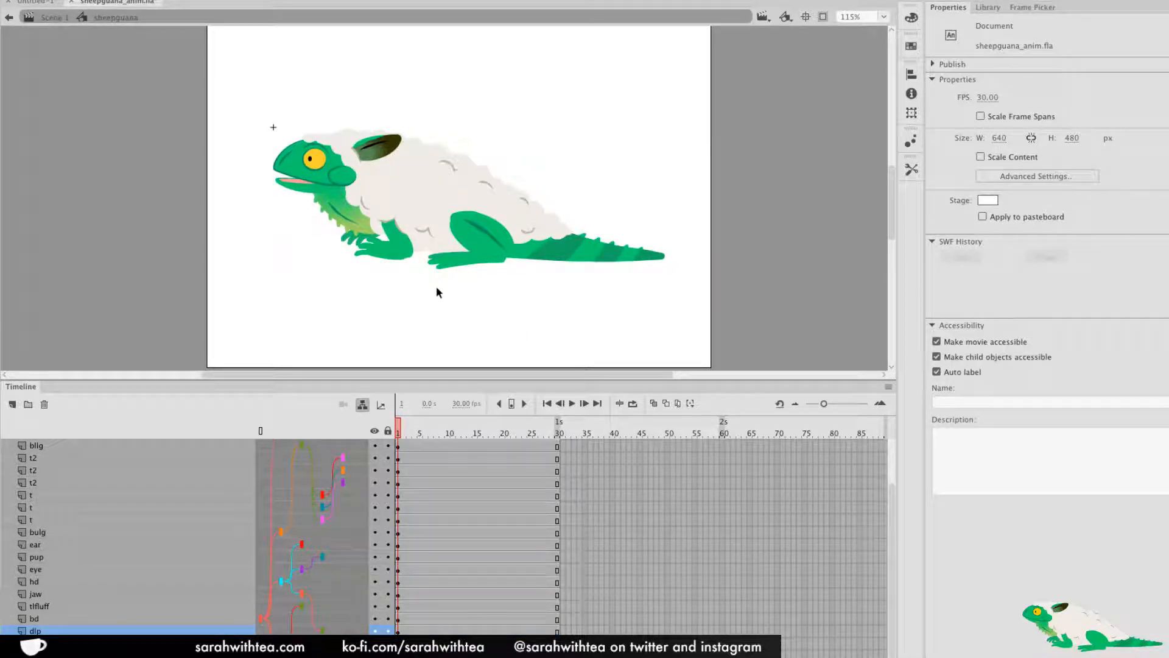
{"action": "left_click", "coordinate": [397, 150]}
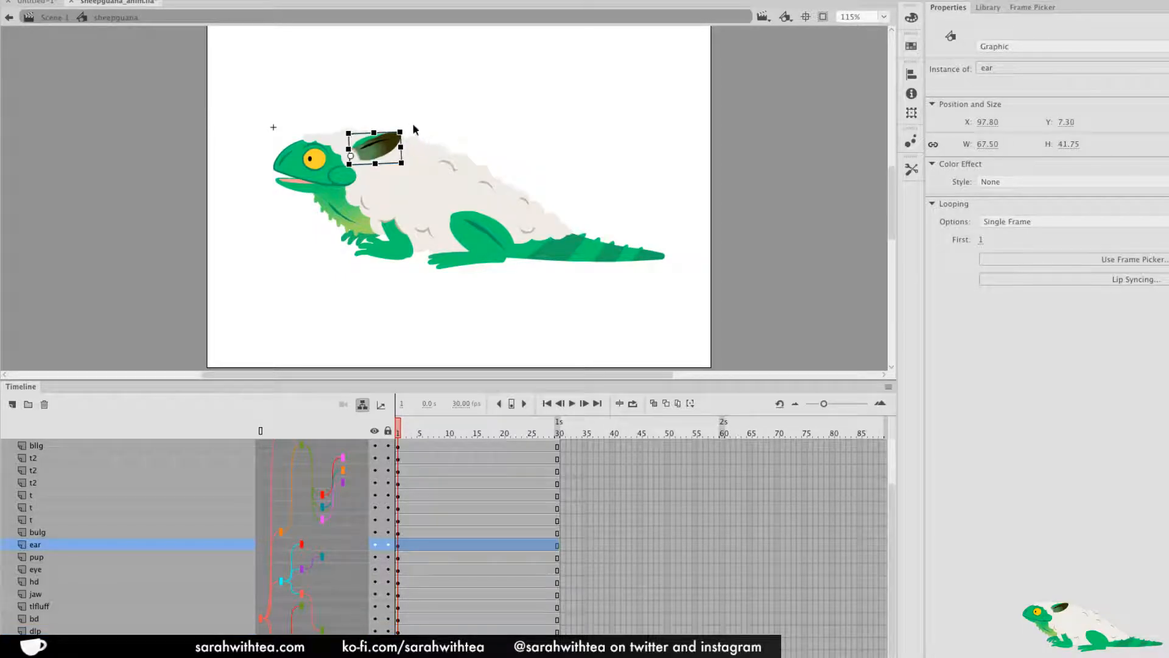
{"action": "left_click", "coordinate": [449, 203]}
{"action": "left_click", "coordinate": [310, 181]}
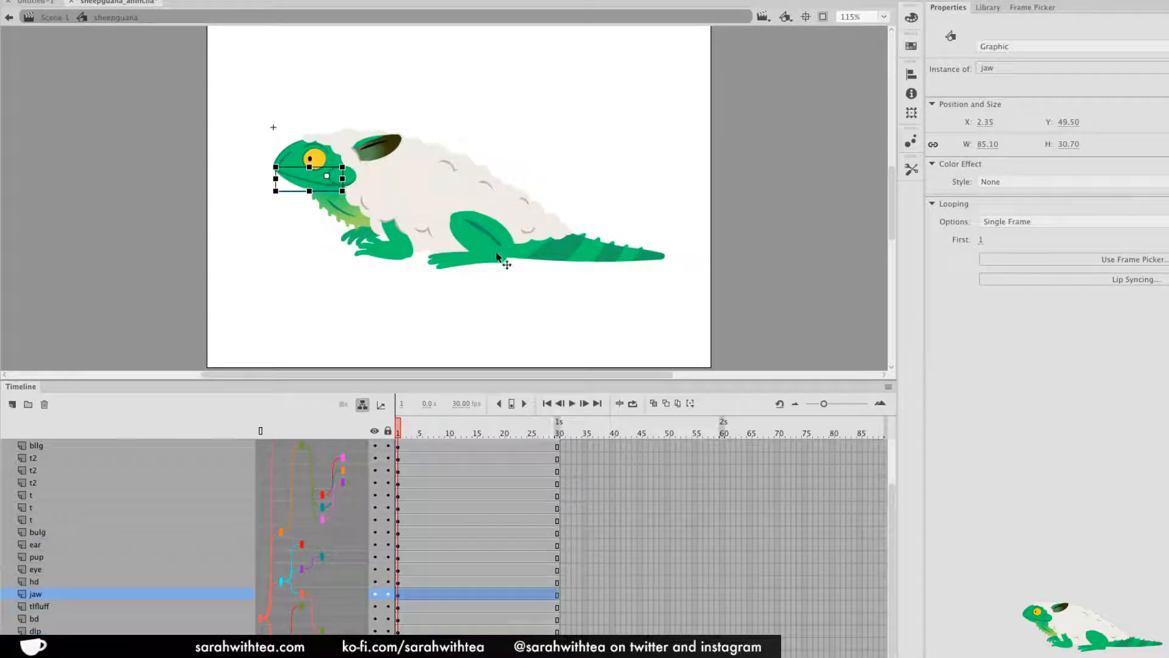
{"action": "left_click", "coordinate": [404, 593]}
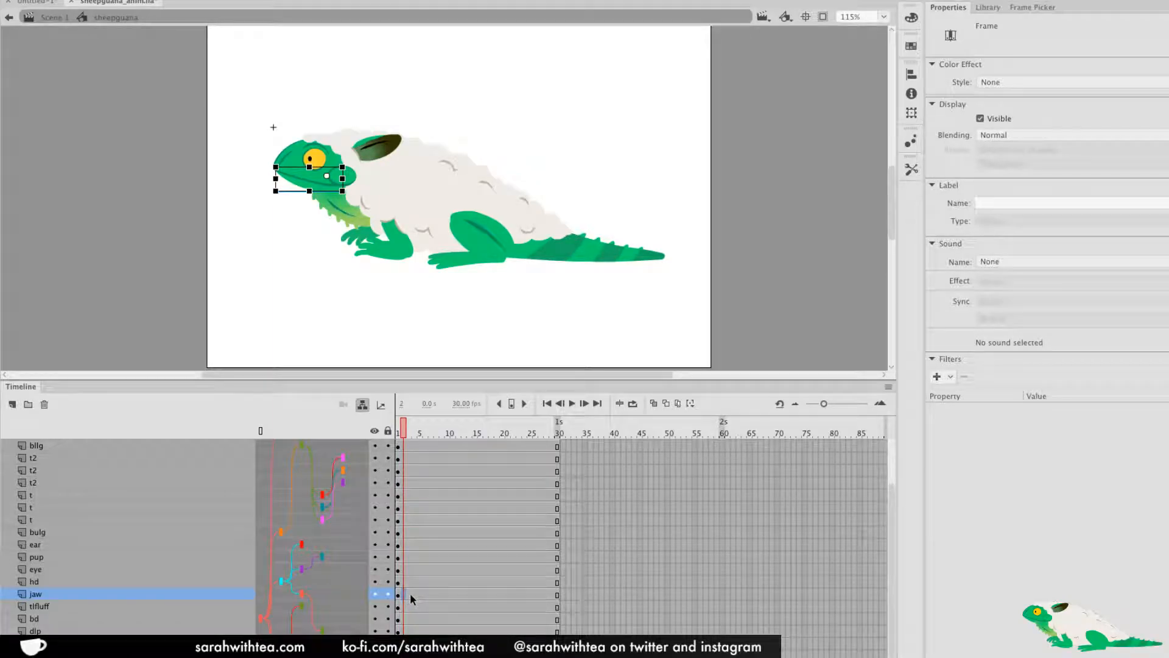
{"action": "left_click", "coordinate": [420, 596]}
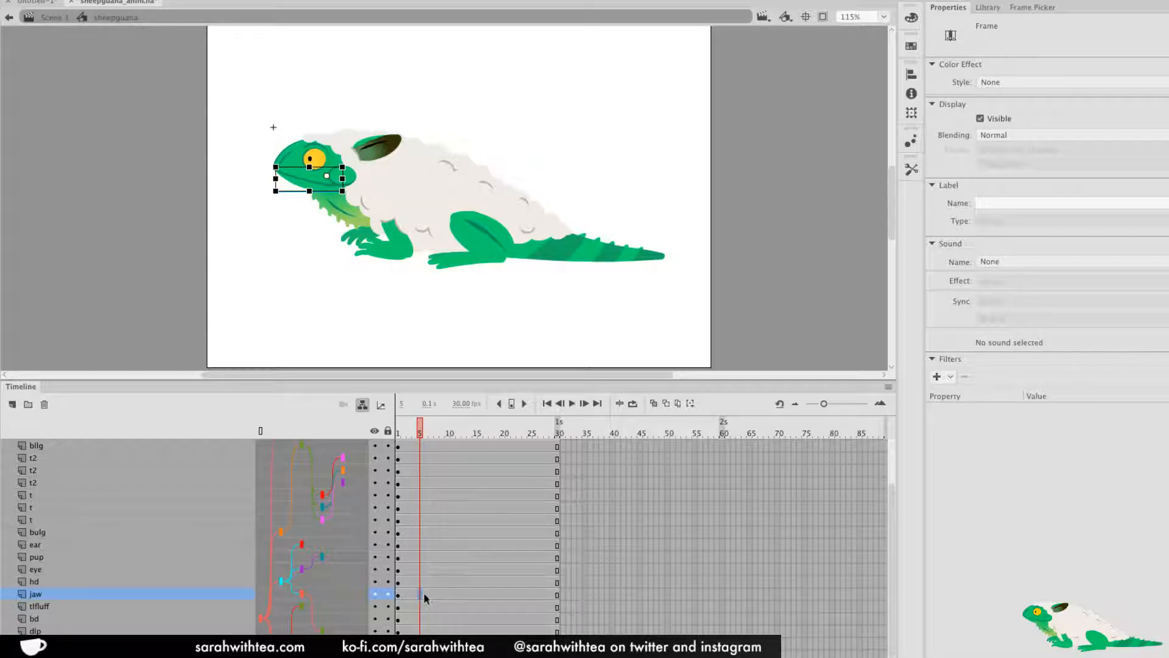
{"action": "left_click", "coordinate": [416, 442]}
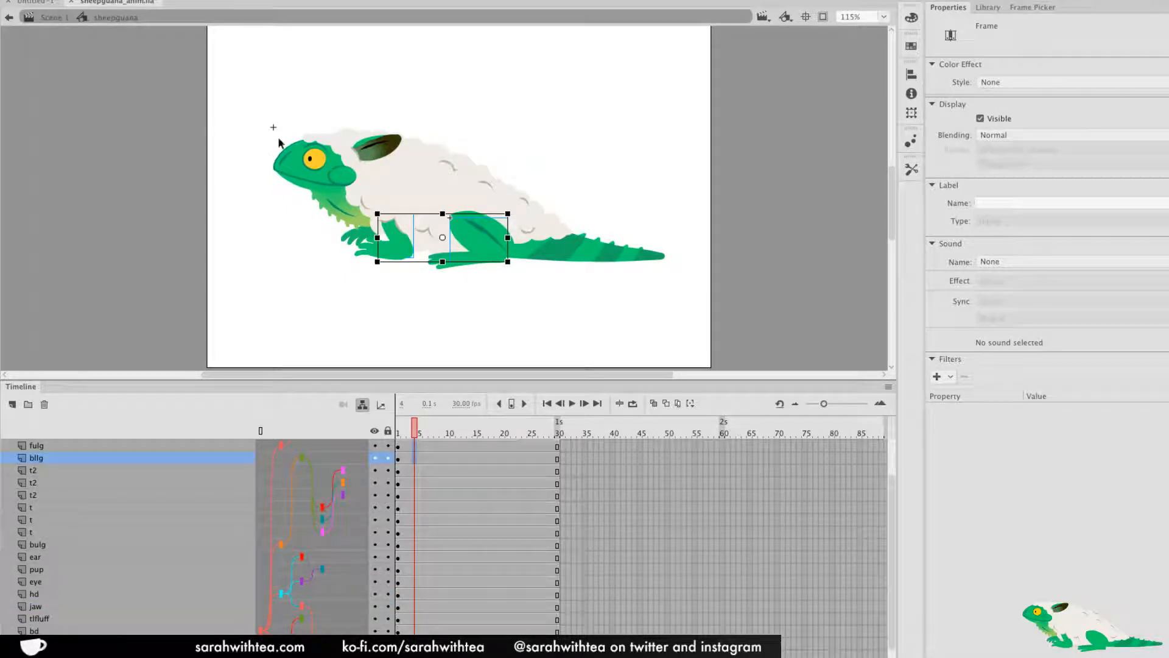
Add a keyframe at frame 5 on the hd layer and rotate the head top so the snout tilts up
{"action": "left_click", "coordinate": [330, 168]}
{"action": "left_click", "coordinate": [419, 594]}
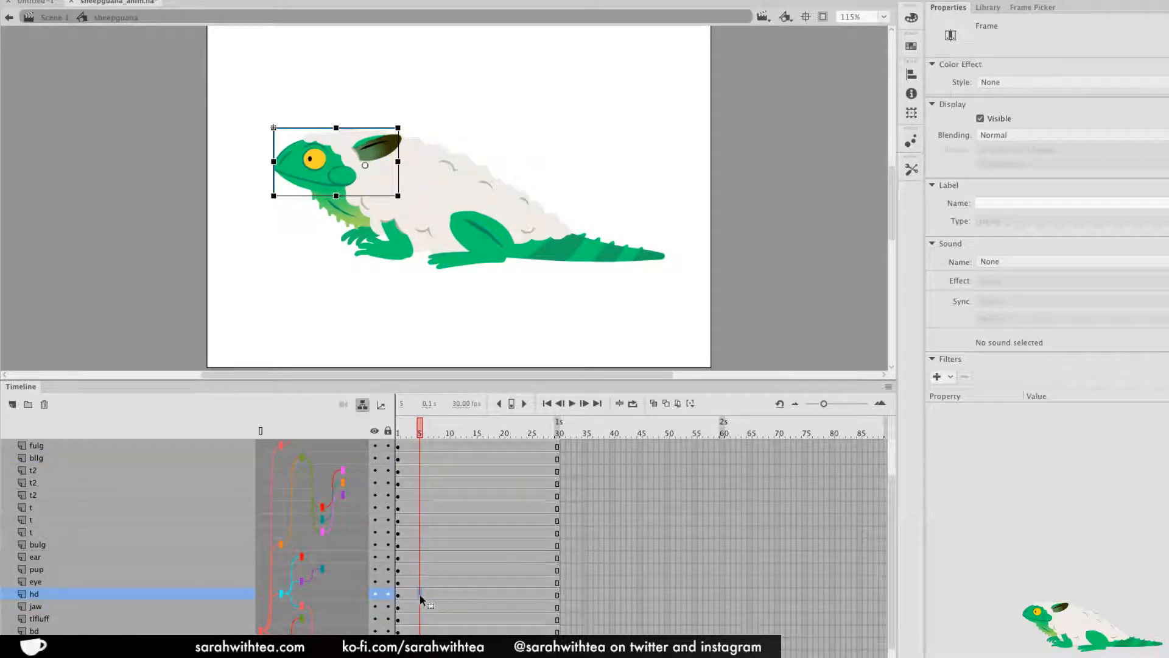
{"action": "key", "text": "q"}
{"action": "left_click_drag", "start_coordinate": [411, 127], "coordinate": [414, 133]}
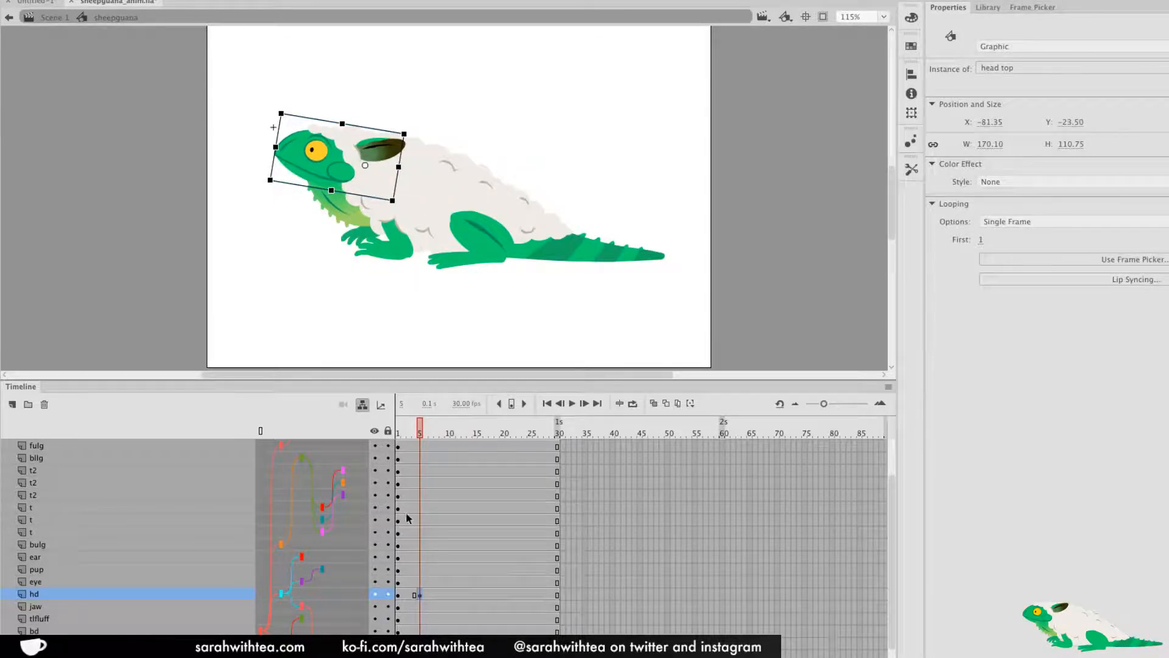
Add hd keyframes at frames 8 and 11, tilting the snout slightly higher at 8 and downward at 11
{"action": "left_click", "coordinate": [436, 595]}
{"action": "key", "text": "q"}
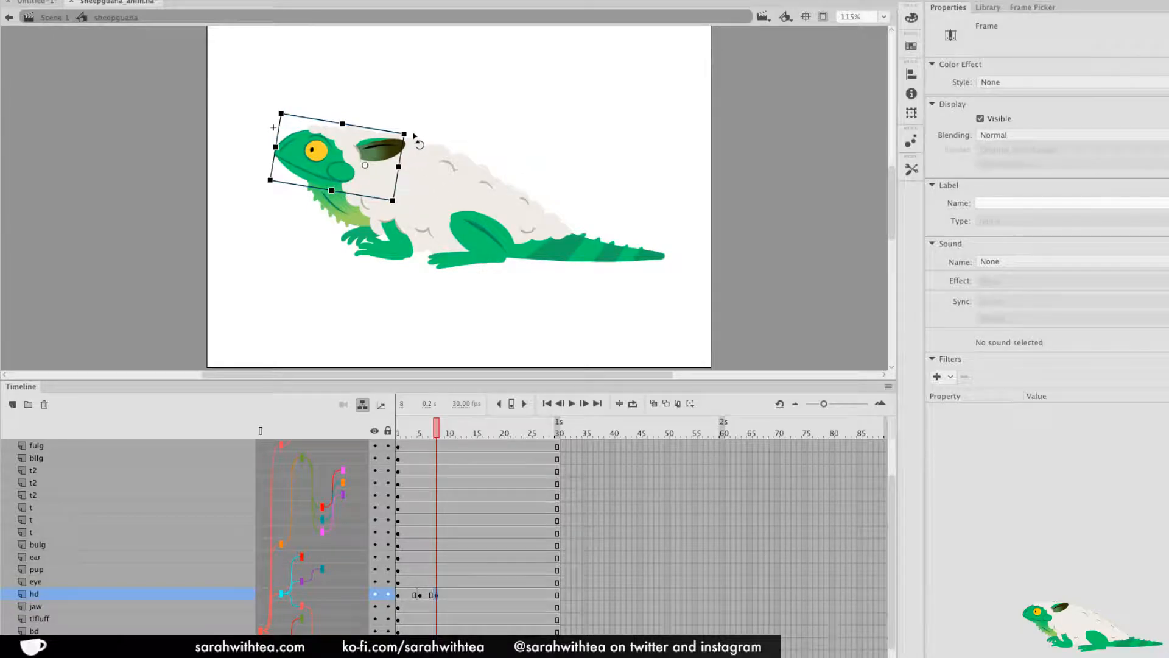
{"action": "left_click_drag", "start_coordinate": [416, 136], "coordinate": [415, 140]}
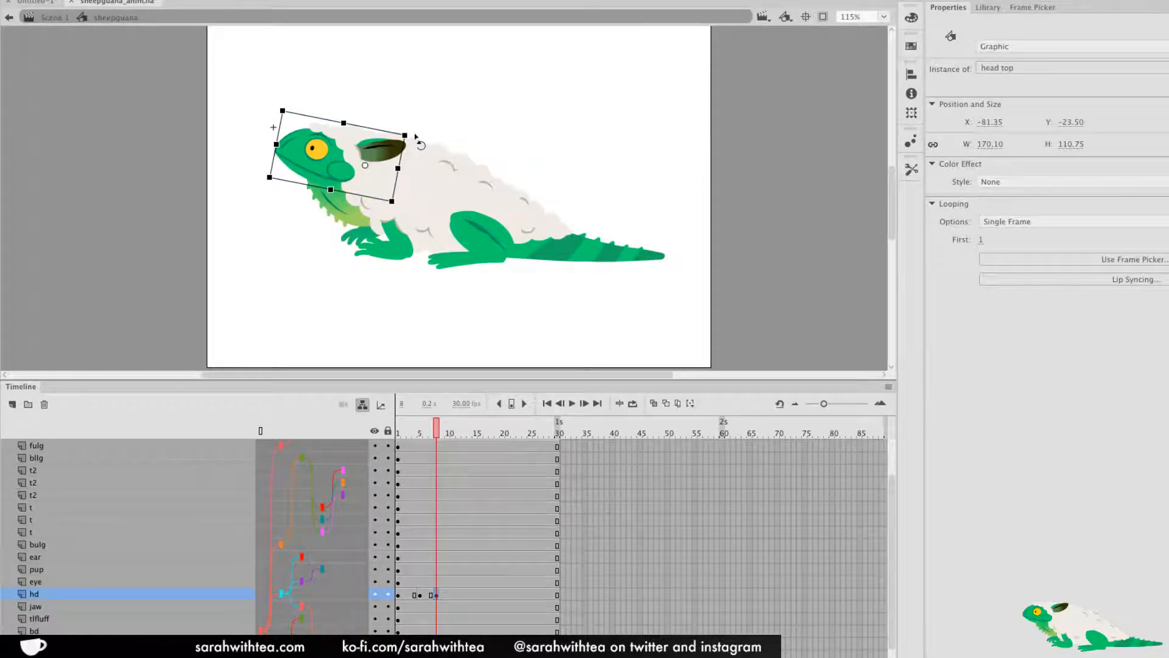
{"action": "left_click", "coordinate": [452, 596]}
{"action": "left_click_drag", "start_coordinate": [273, 186], "coordinate": [272, 222]}
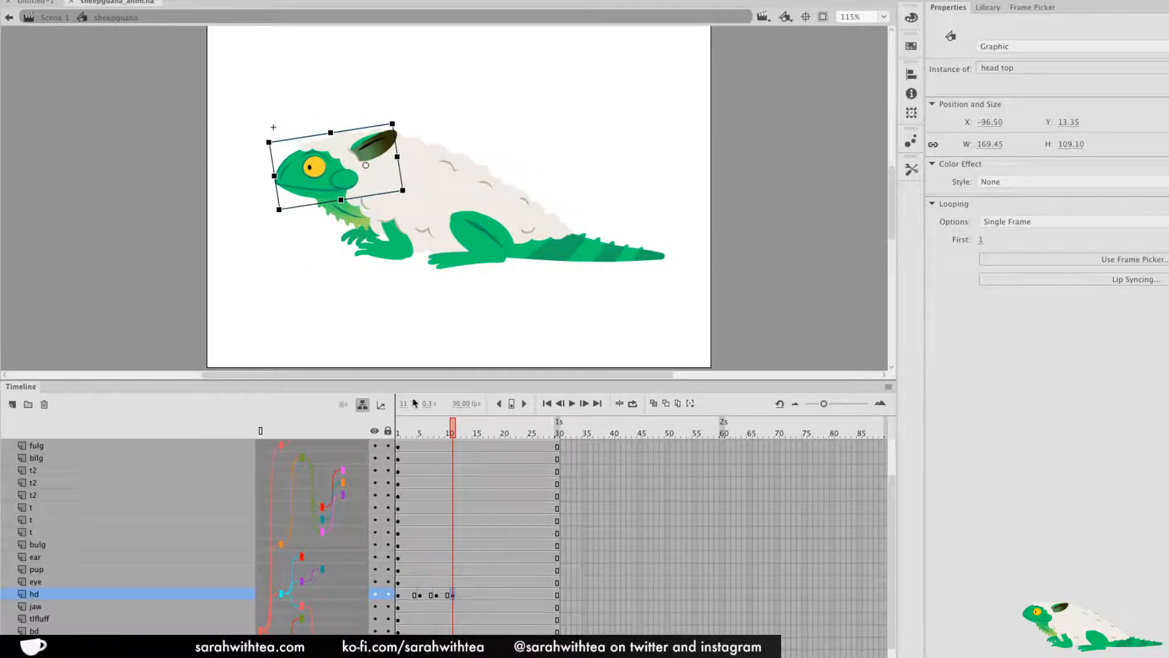
Create classic tweens between the head keyframes on the hd layer
{"action": "left_click", "coordinate": [411, 595]}
{"action": "left_click_drag", "start_coordinate": [411, 597], "coordinate": [452, 594]}
{"action": "right_click", "coordinate": [452, 595]}
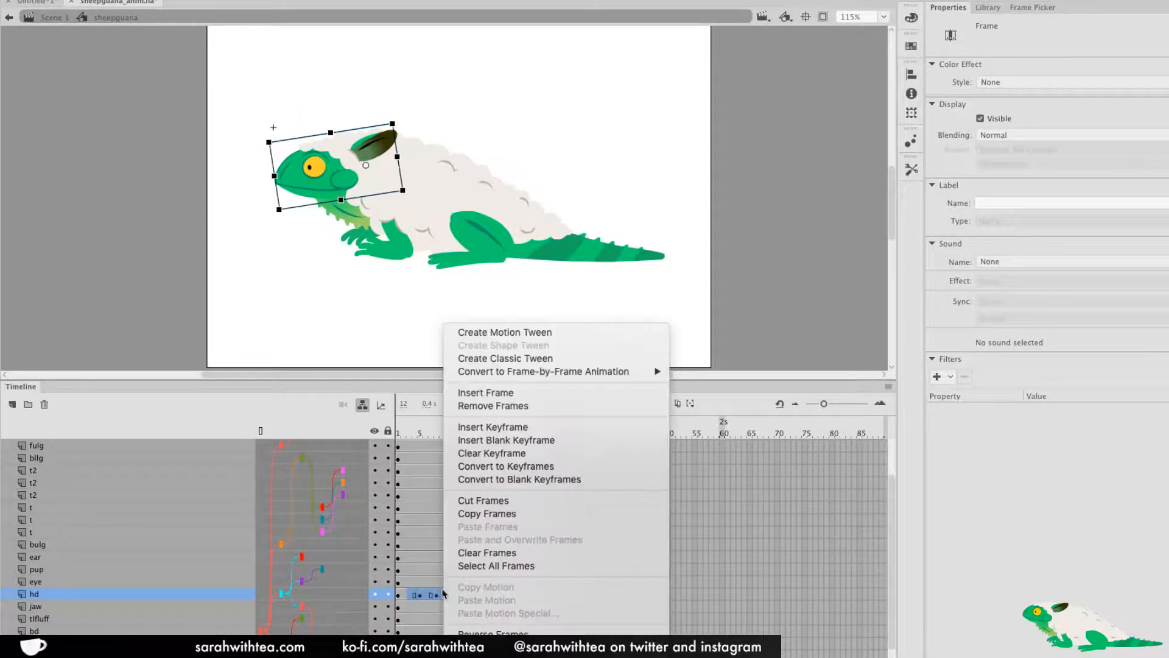
{"action": "left_click", "coordinate": [531, 359]}
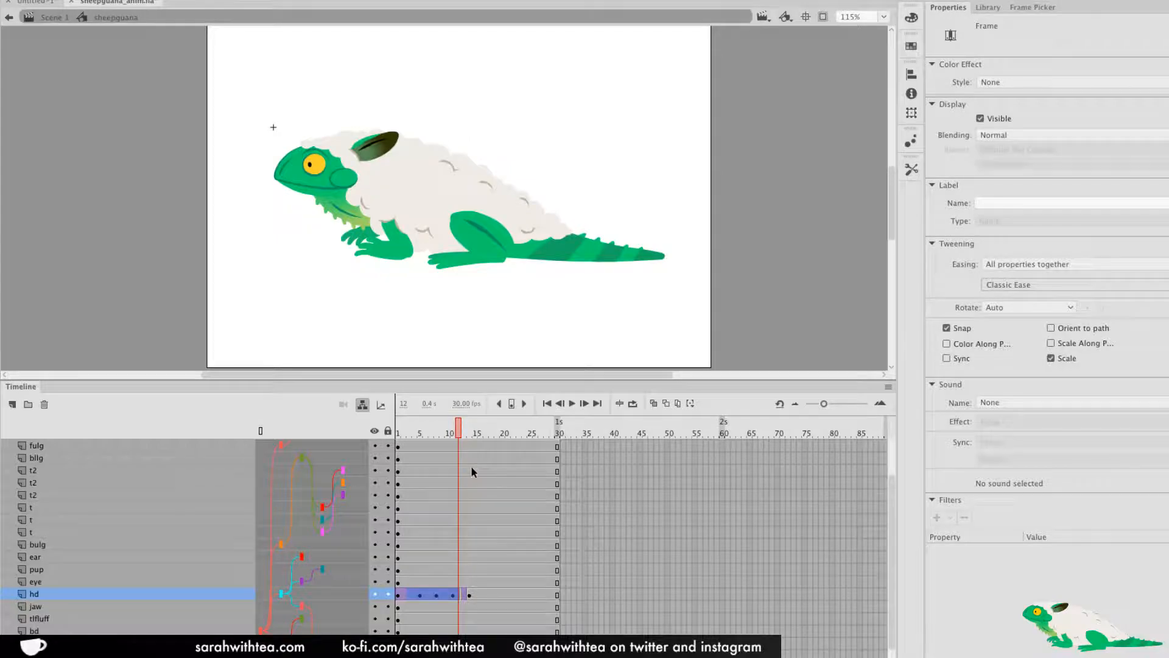
Scrub back to frame 1 and play the timeline to review the tweened head movement
{"action": "left_click_drag", "start_coordinate": [458, 428], "coordinate": [331, 448]}
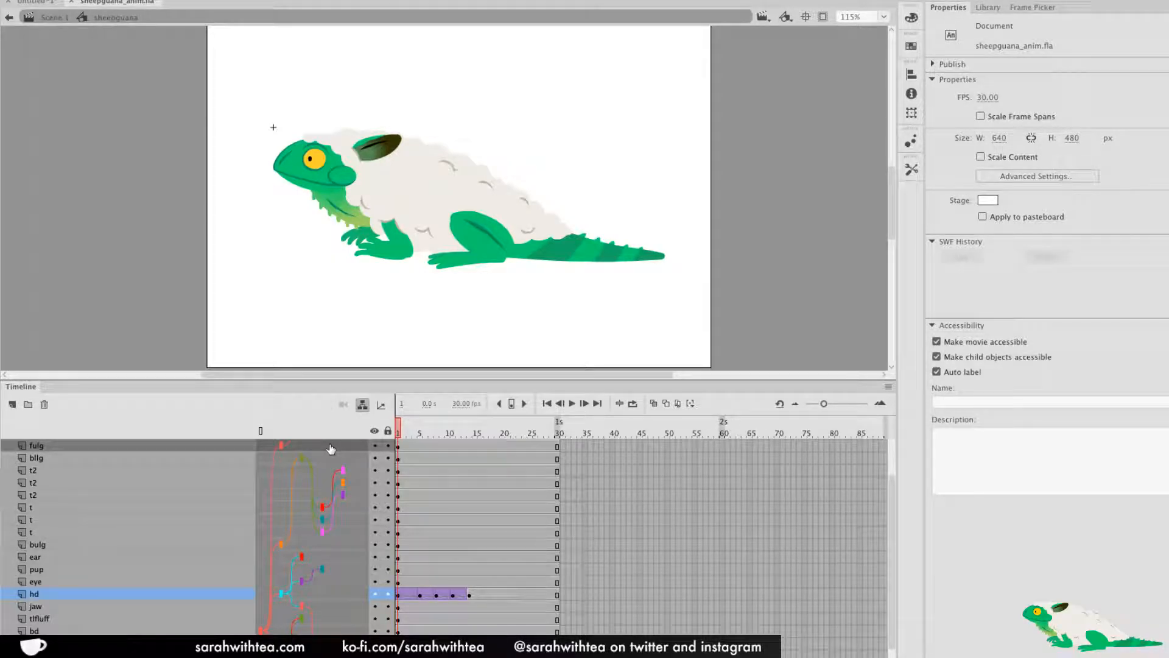
{"action": "key", "text": "Return"}
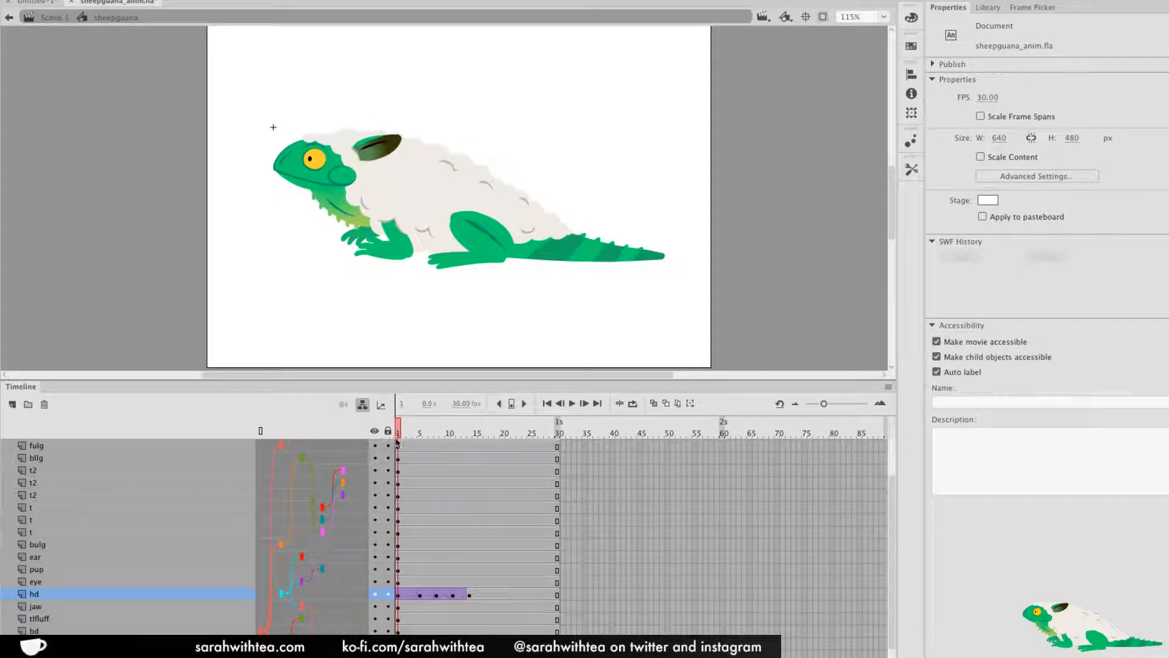
{"action": "left_click", "coordinate": [394, 440]}
Set the stage preview mode to Fast and play the timeline to review the head movement
{"action": "left_click", "coordinate": [154, 1]}
{"action": "mouse_move", "coordinate": [213, 47]}
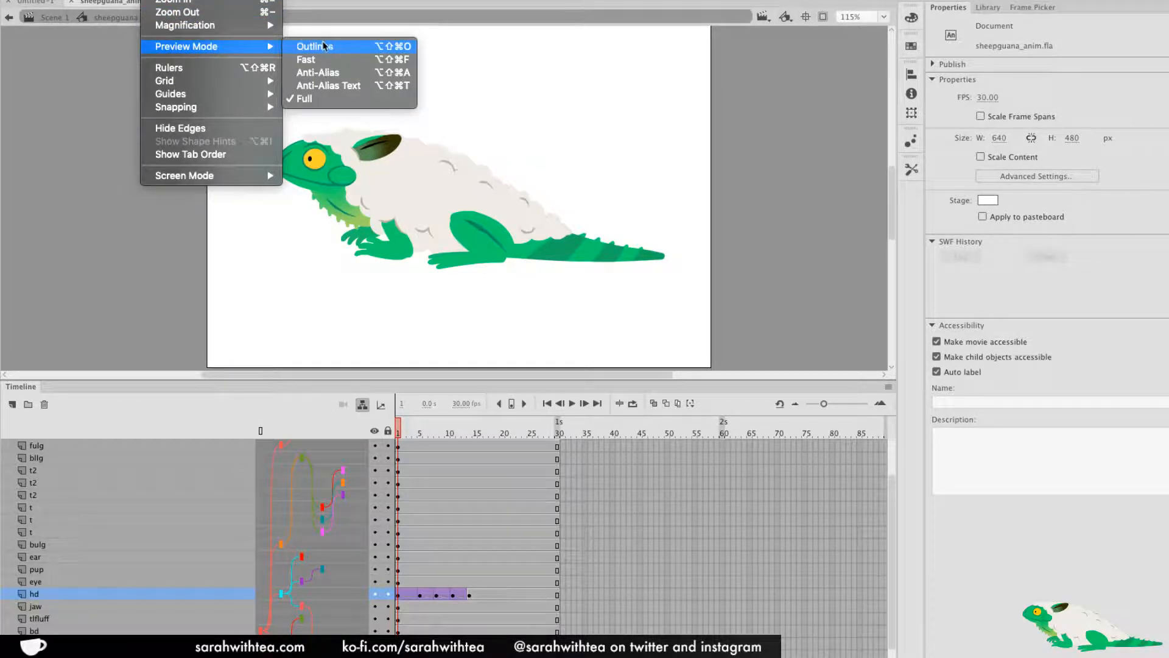
{"action": "left_click", "coordinate": [381, 58]}
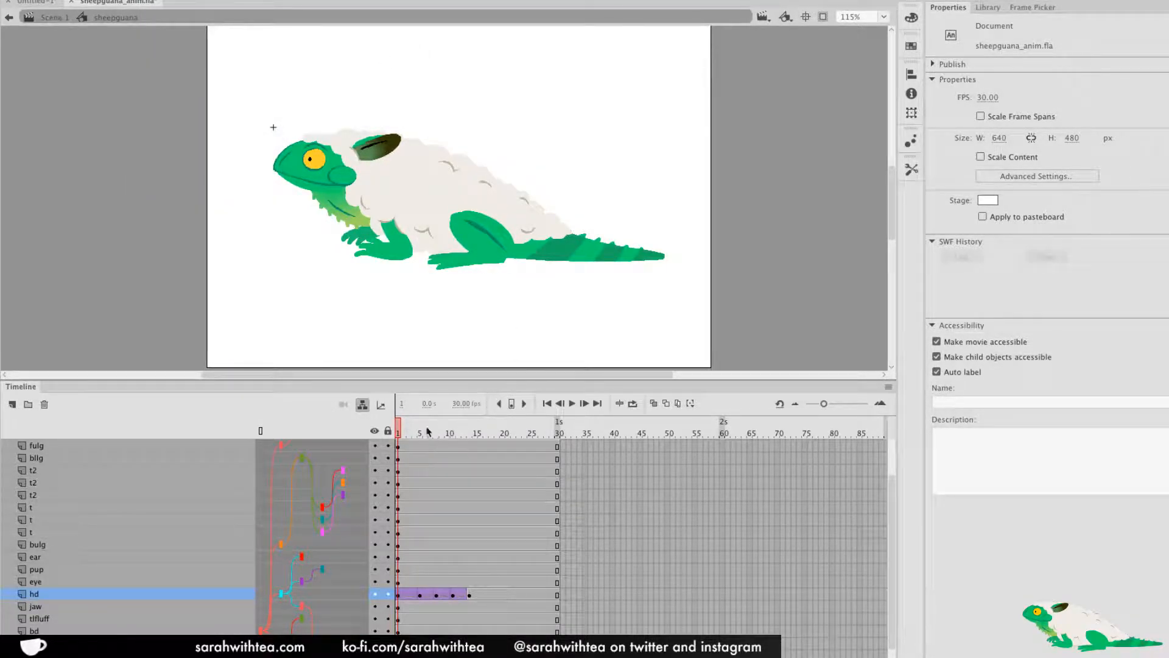
{"action": "key", "text": "Return"}
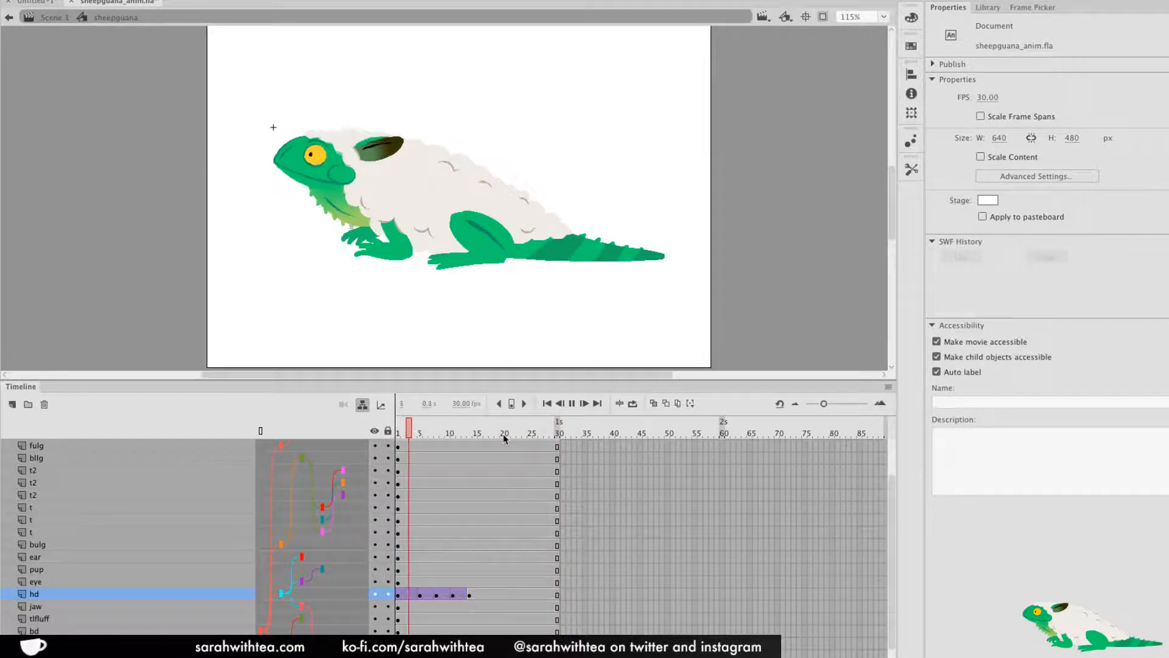
{"action": "key", "text": "Return"}
Try rotating the dewlap clockwise at frame 5 without adding a keyframe, and undo the last rotation
{"action": "left_click", "coordinate": [420, 426]}
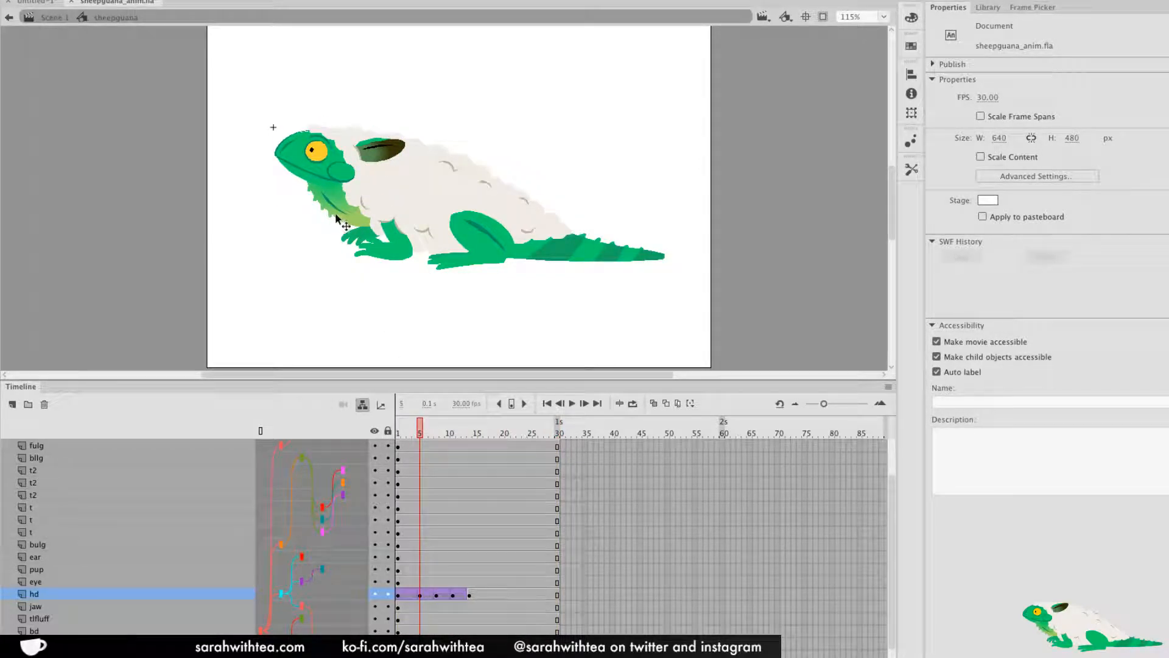
{"action": "left_click", "coordinate": [359, 222]}
{"action": "left_click_drag", "start_coordinate": [380, 231], "coordinate": [367, 238]}
{"action": "key", "text": "ctrl+z"}
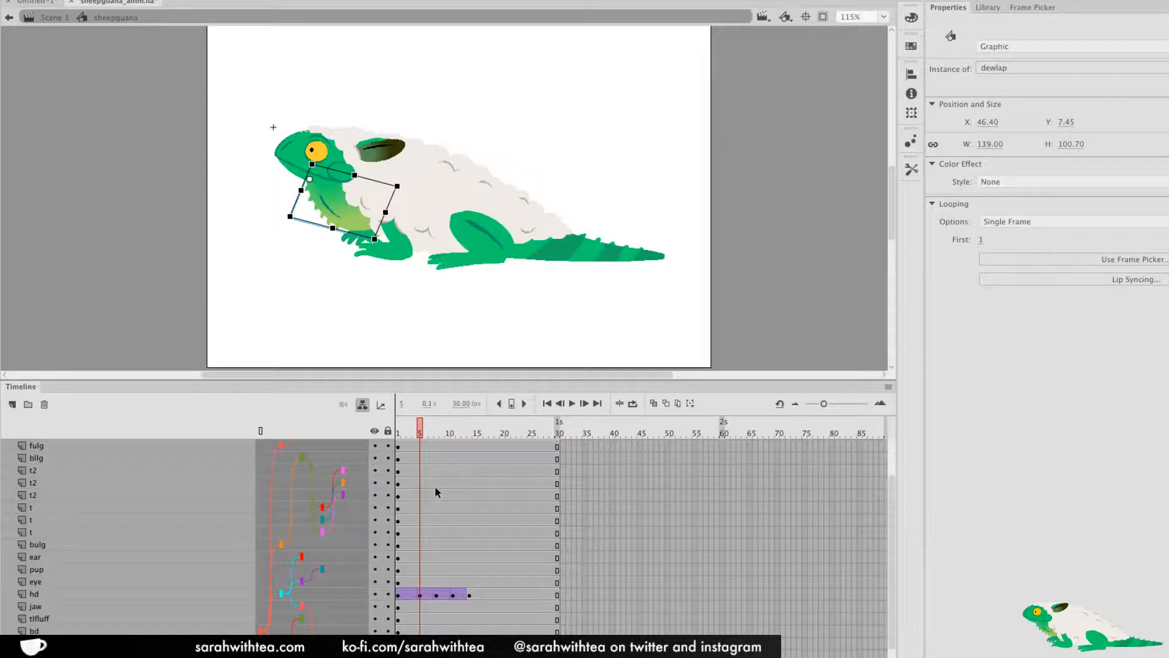
{"action": "left_click", "coordinate": [428, 621]}
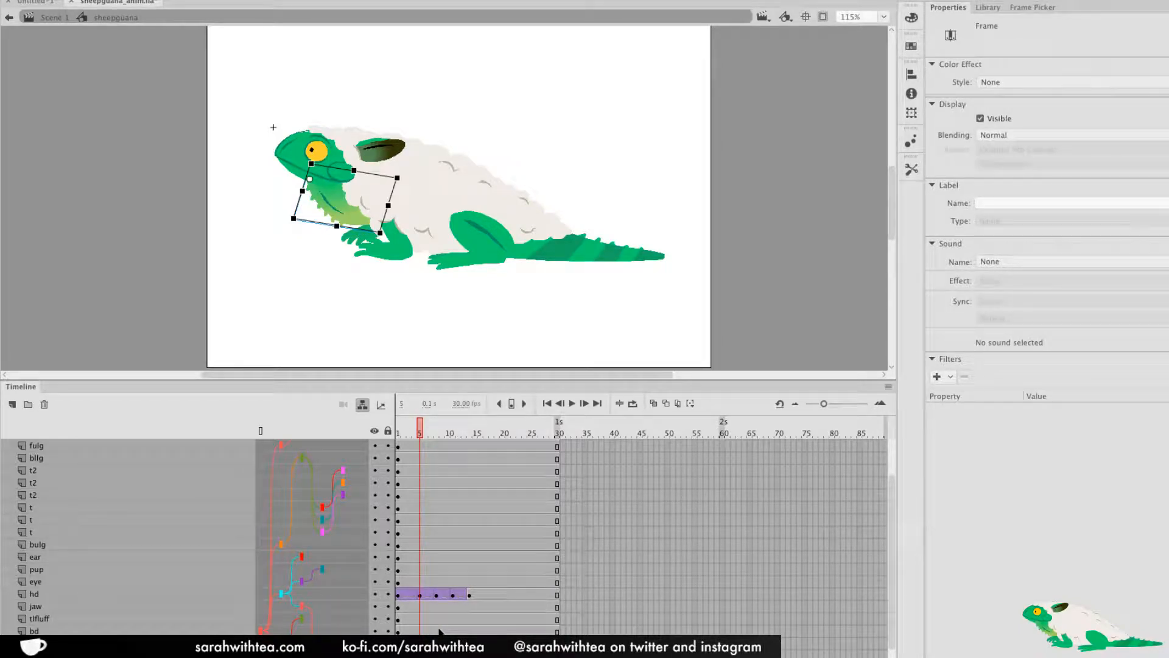
Step frame by frame from frame 5 to frame 14 to examine how the dewlap sits against the moving head
{"action": "key", "text": "period"}
{"action": "key", "text": "period"}
{"action": "key", "text": "period"}
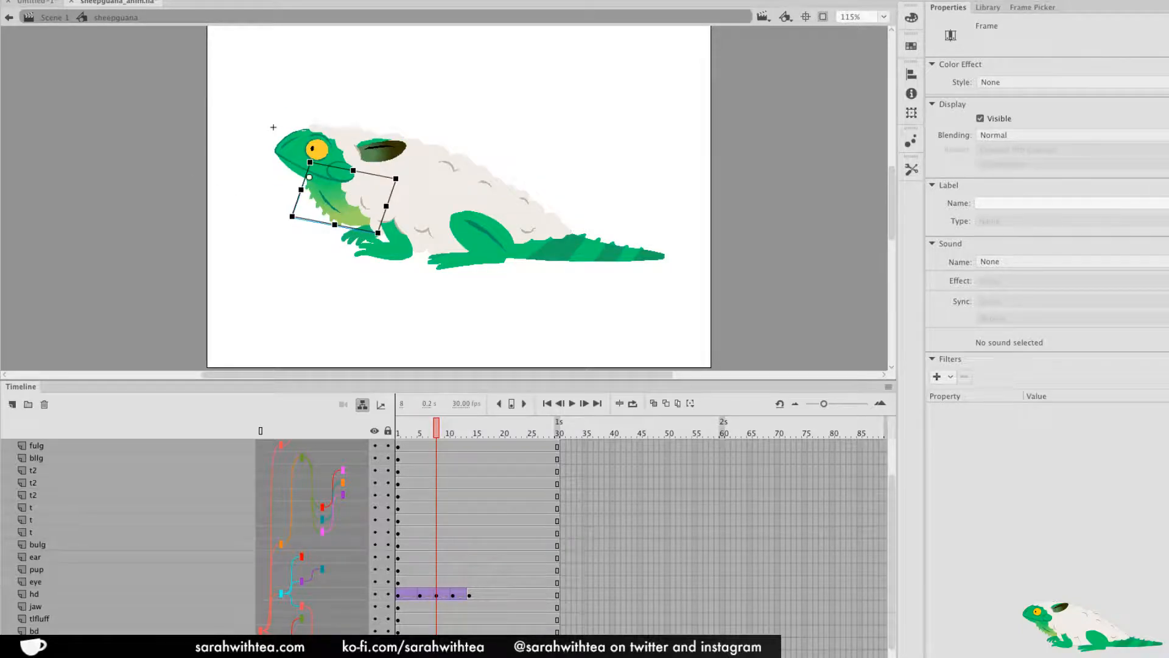
{"action": "key", "text": "period"}
{"action": "key", "text": "period"}
{"action": "key", "text": "period"}
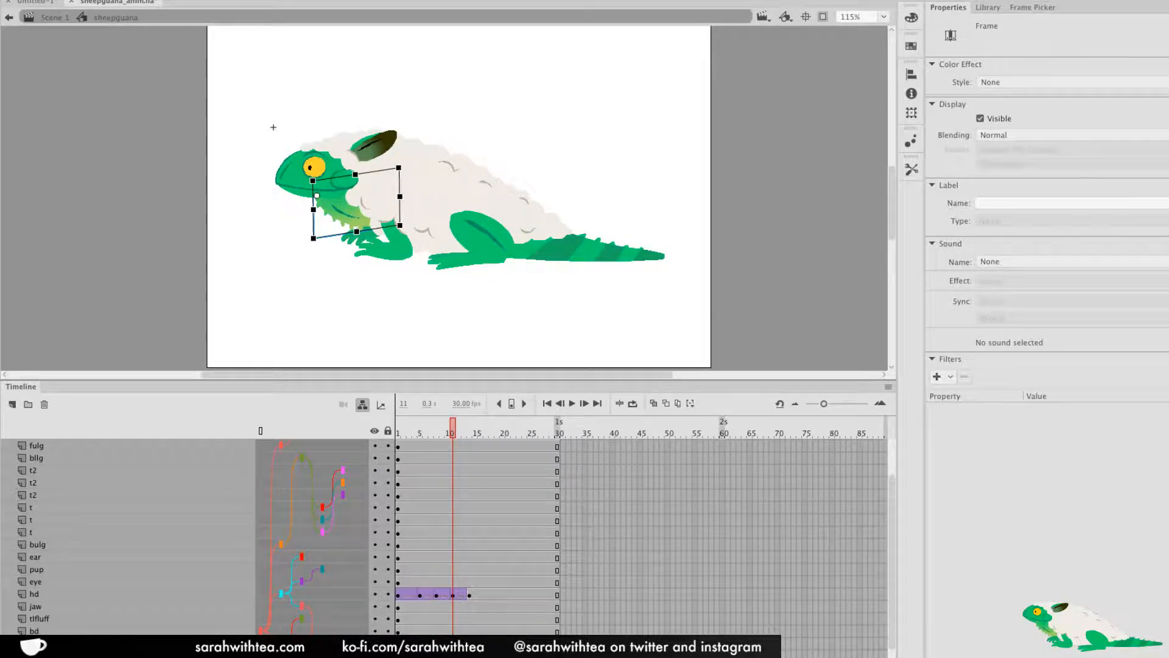
{"action": "key", "text": "period"}
{"action": "key", "text": "period"}
{"action": "key", "text": "period"}
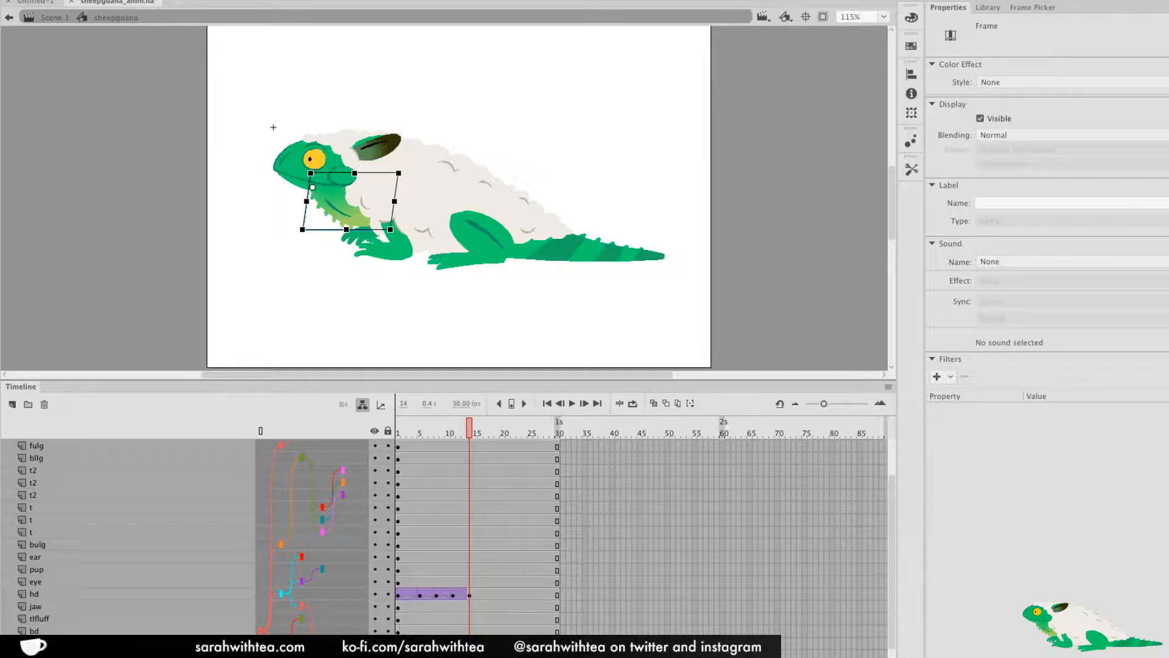
{"action": "key", "text": "Return"}
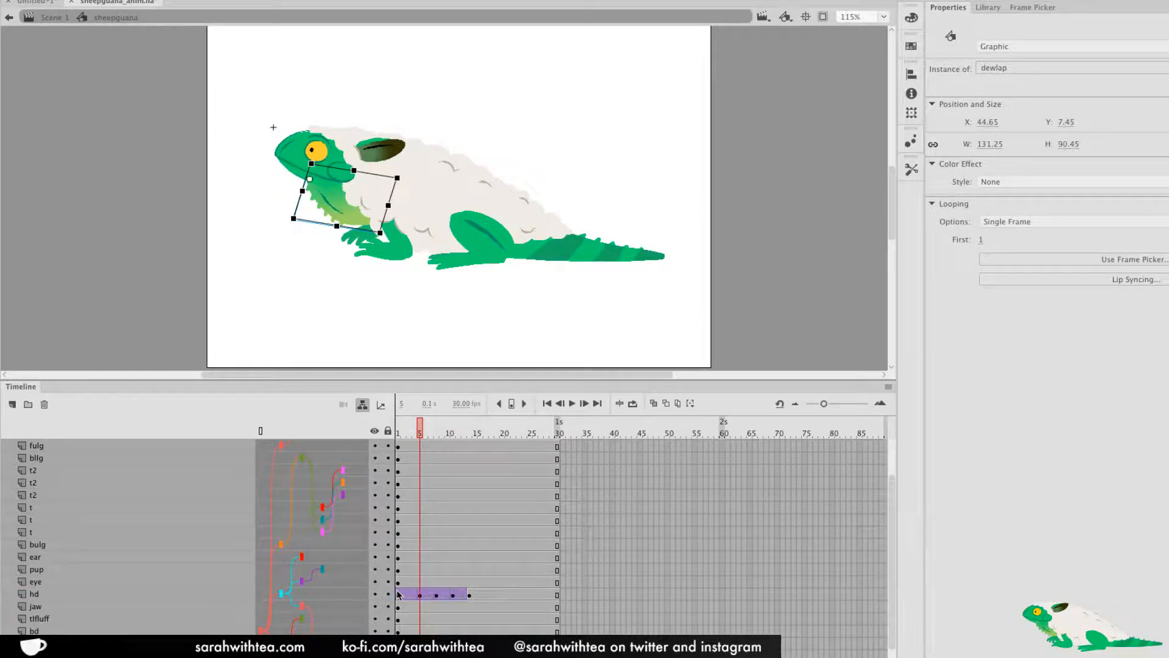
Compare the head and dewlap at frame 5 and play the timeline to check the dewlap's pose
{"action": "left_click", "coordinate": [399, 596]}
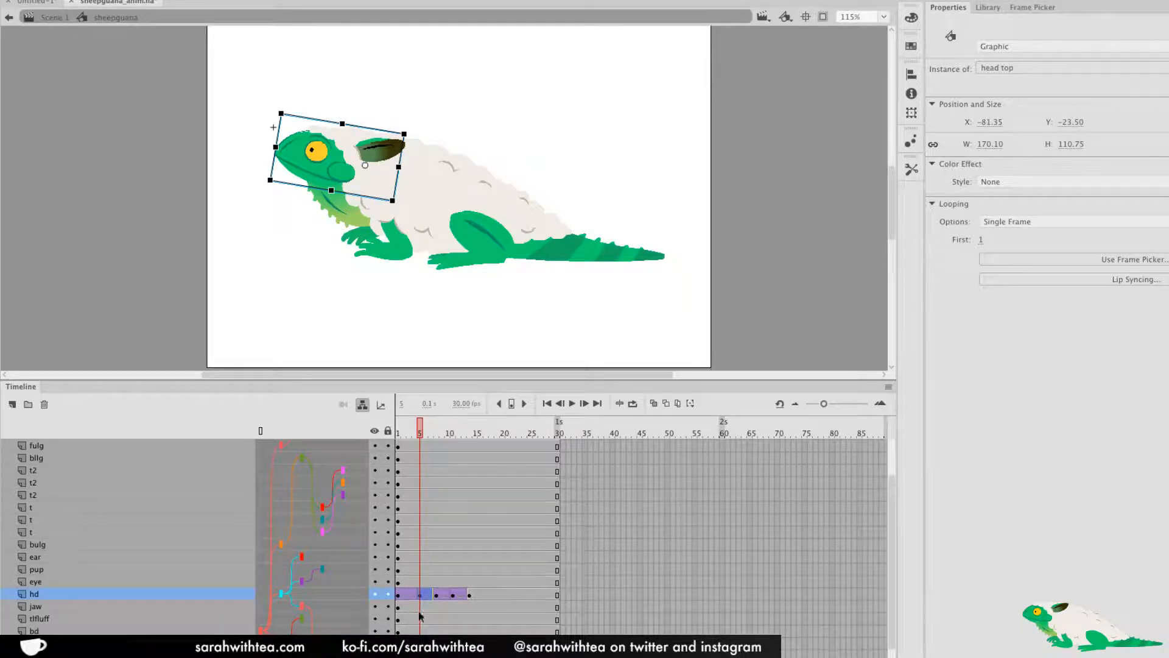
{"action": "left_click", "coordinate": [419, 607]}
{"action": "left_click", "coordinate": [419, 619]}
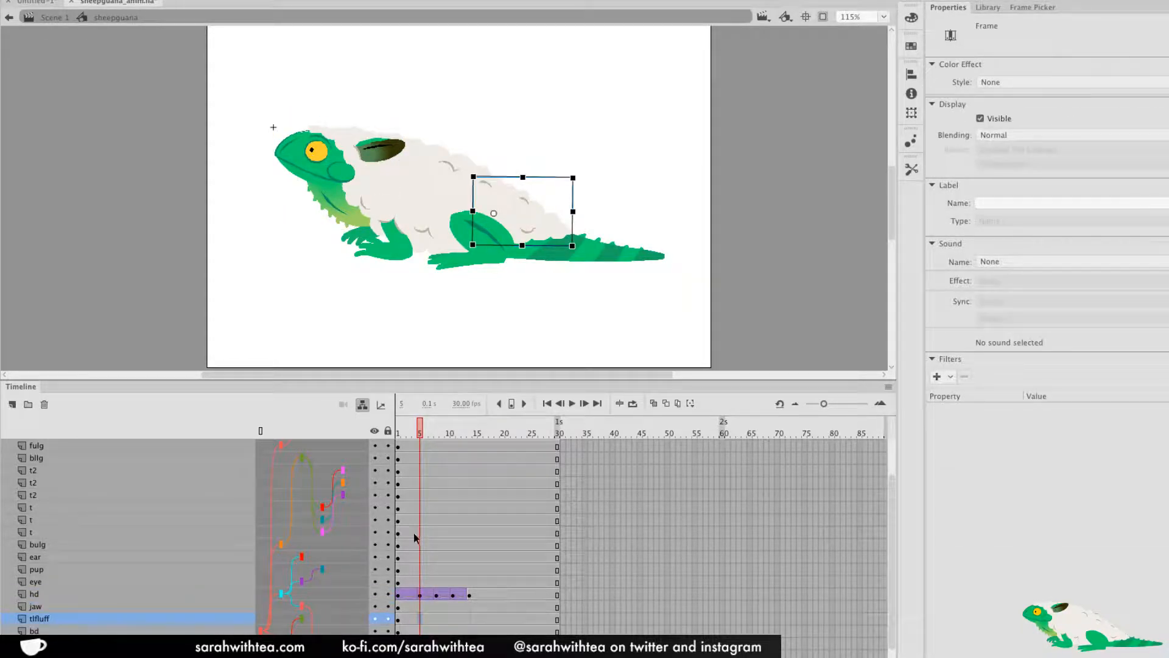
{"action": "left_click", "coordinate": [334, 213]}
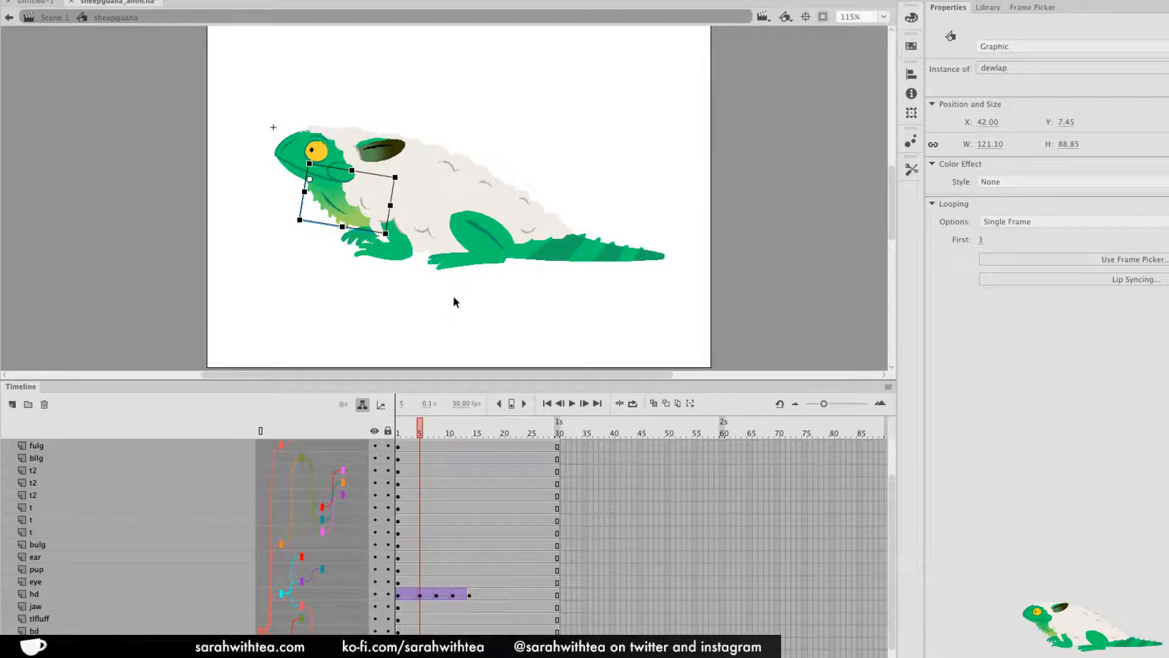
{"action": "key", "text": "Return"}
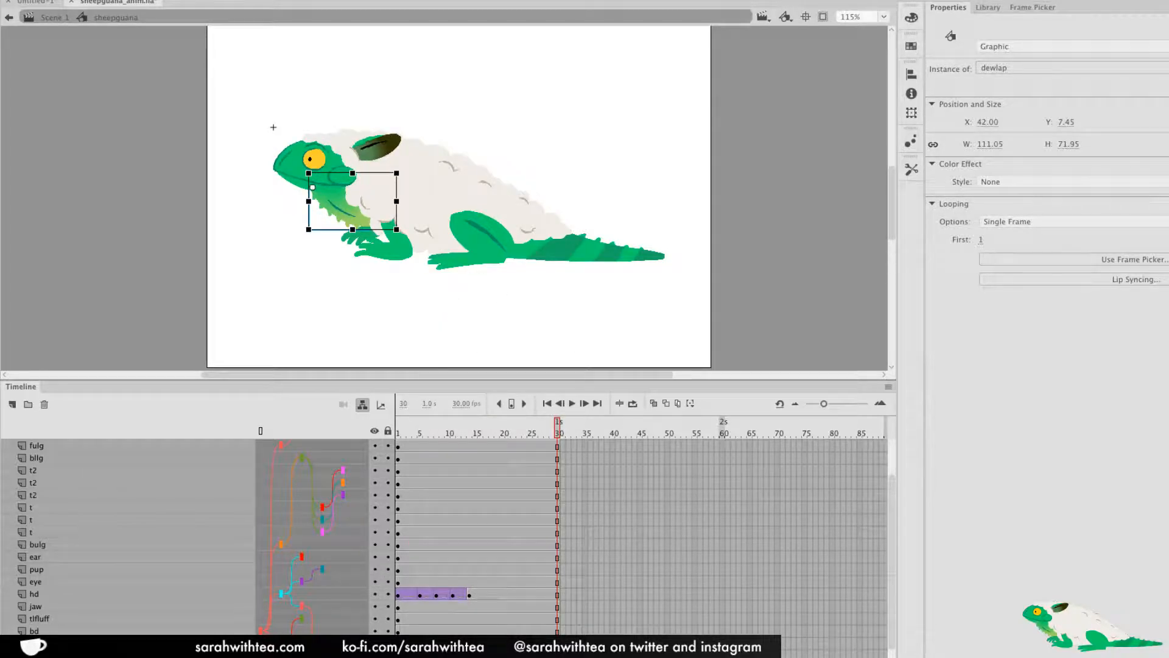
Add keyframes at frames 5 and 14 on the dewlap layer and rotate the dewlap slightly clockwise at frame 5
{"action": "left_click", "coordinate": [421, 644]}
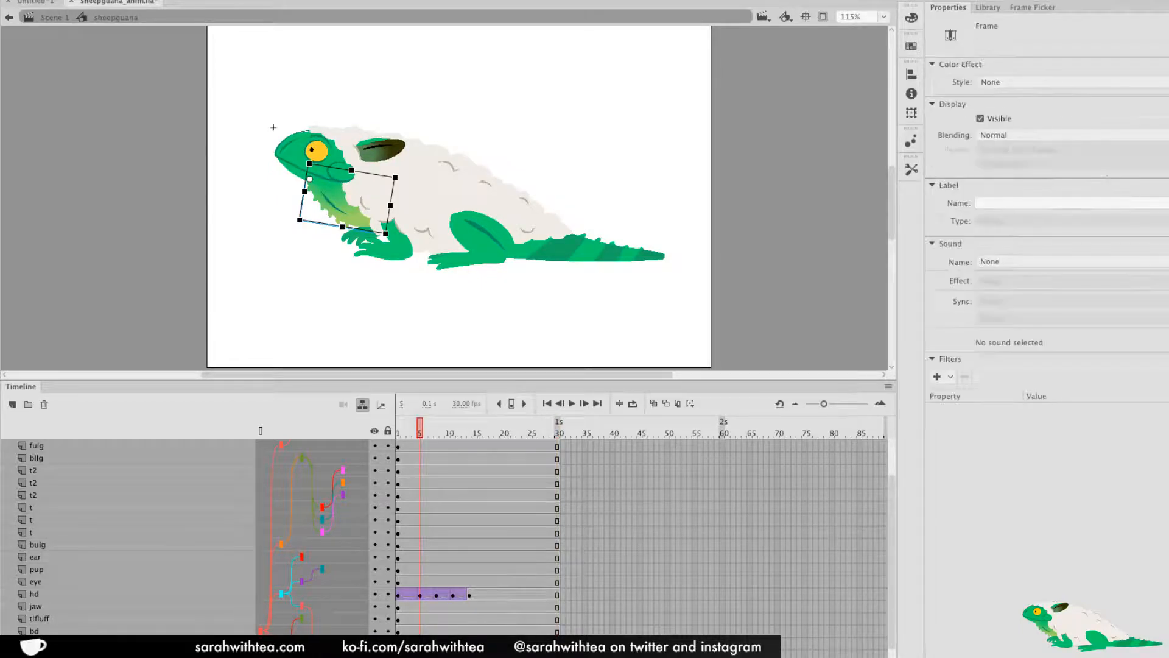
{"action": "left_click", "coordinate": [470, 643]}
{"action": "key", "text": "F6"}
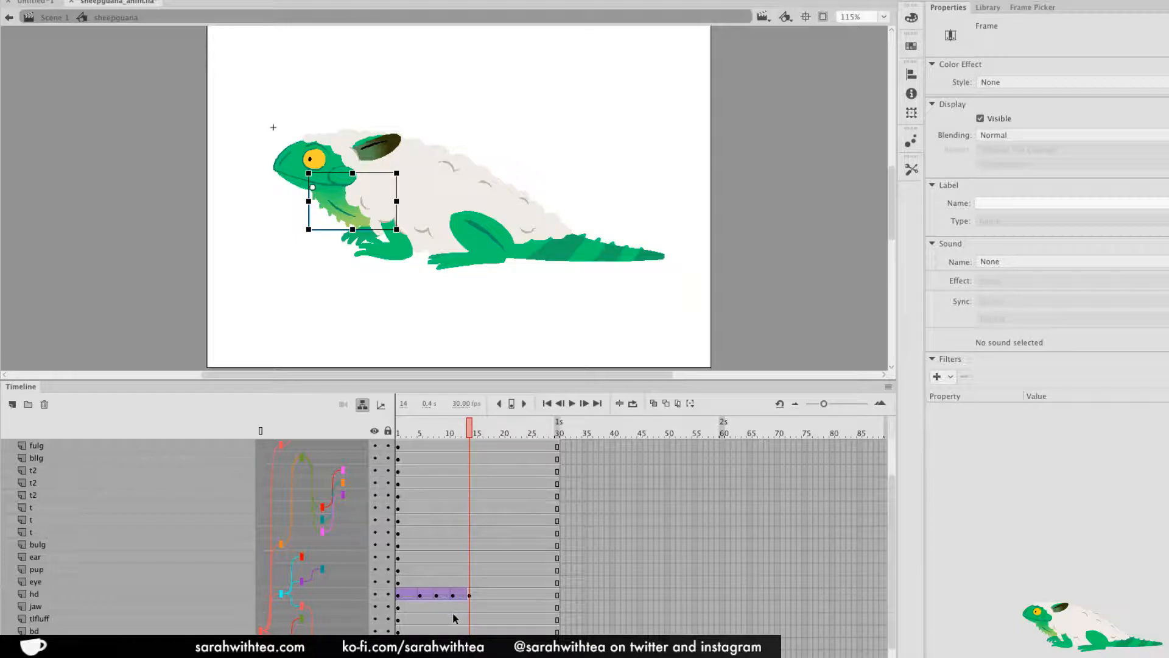
{"action": "left_click", "coordinate": [419, 643]}
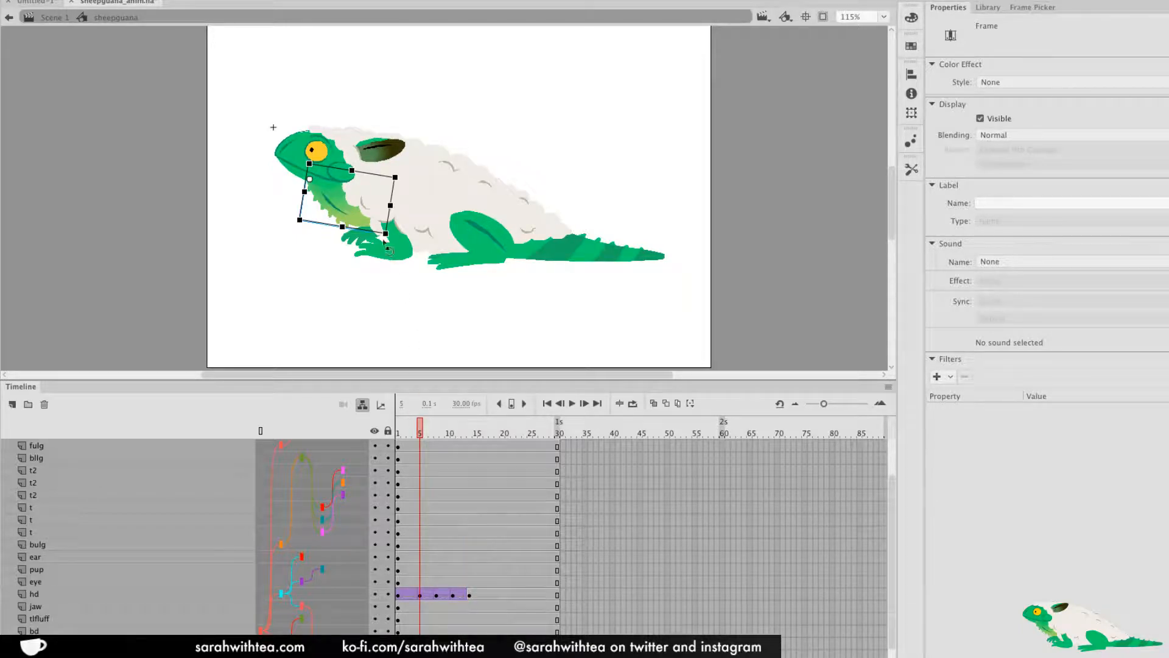
{"action": "left_click_drag", "start_coordinate": [396, 242], "coordinate": [390, 250]}
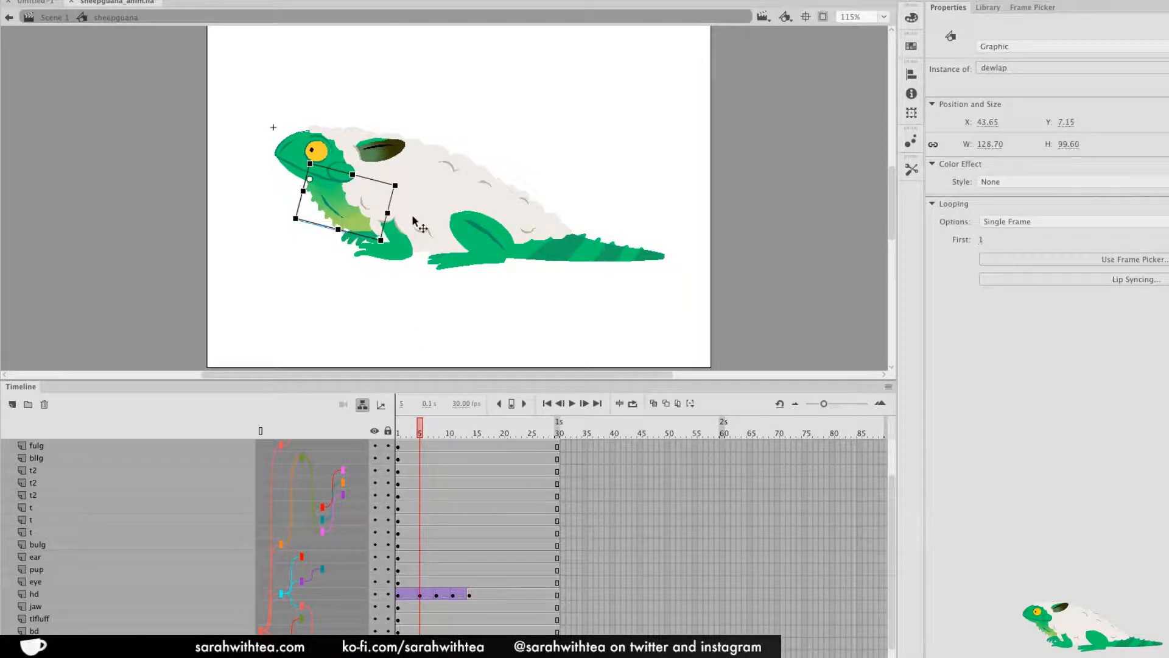
Rotate the dewlap slightly further clockwise at frame 8 and counterclockwise at frame 11
{"action": "left_click", "coordinate": [436, 632]}
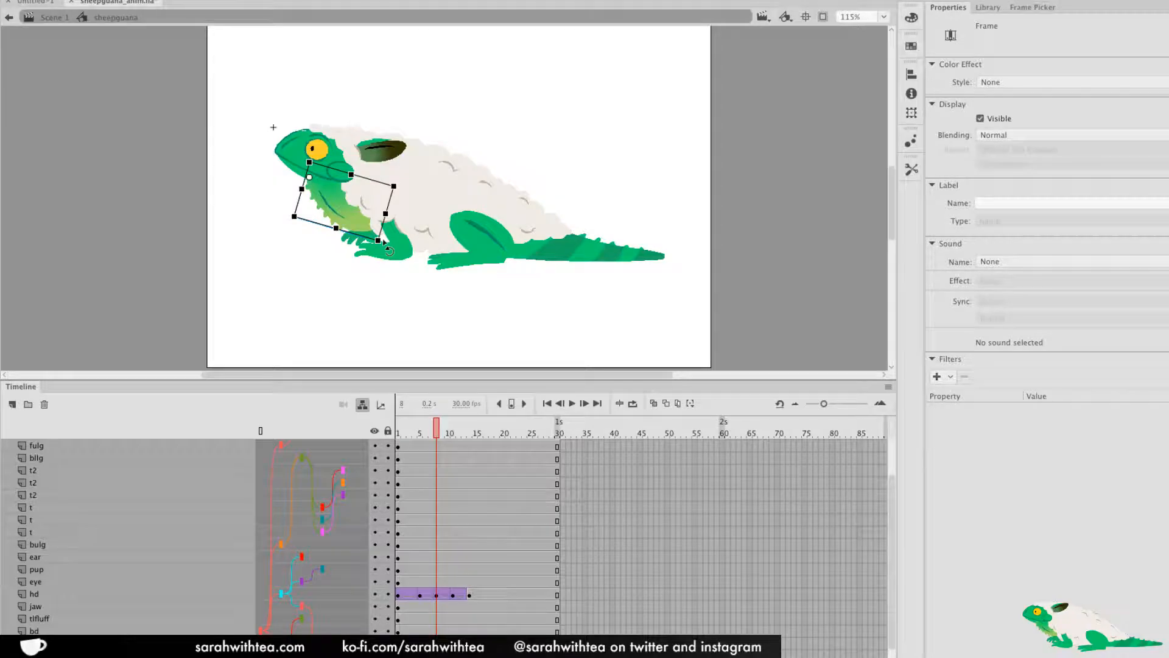
{"action": "left_click_drag", "start_coordinate": [384, 243], "coordinate": [383, 246]}
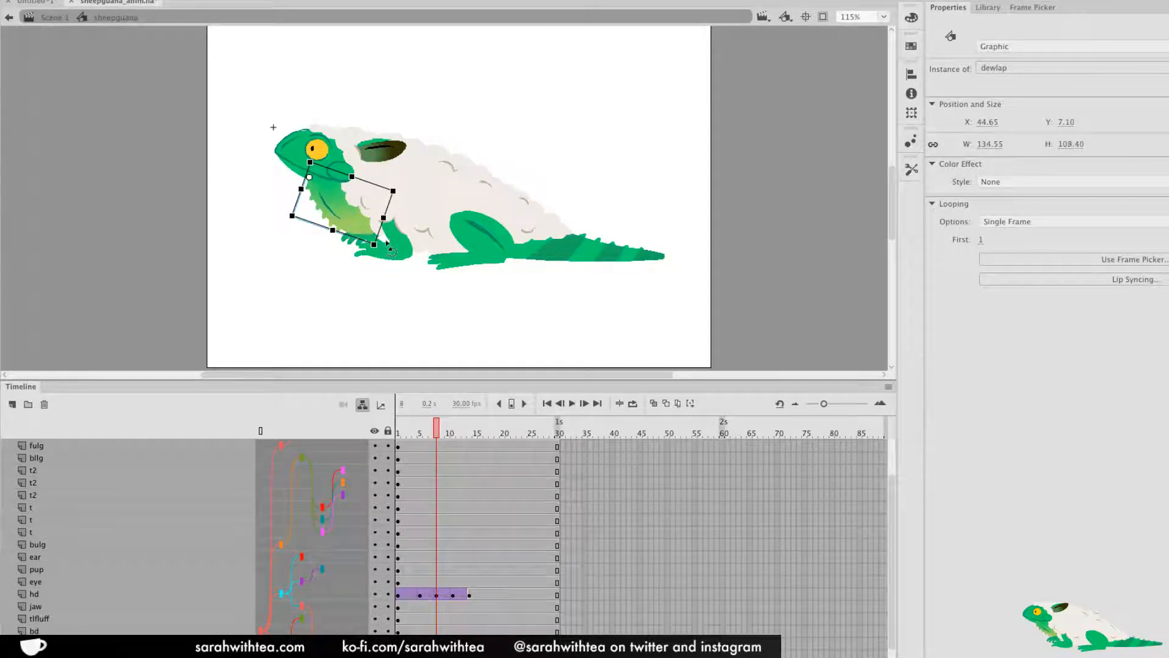
{"action": "left_click", "coordinate": [451, 640]}
{"action": "left_click", "coordinate": [453, 595]}
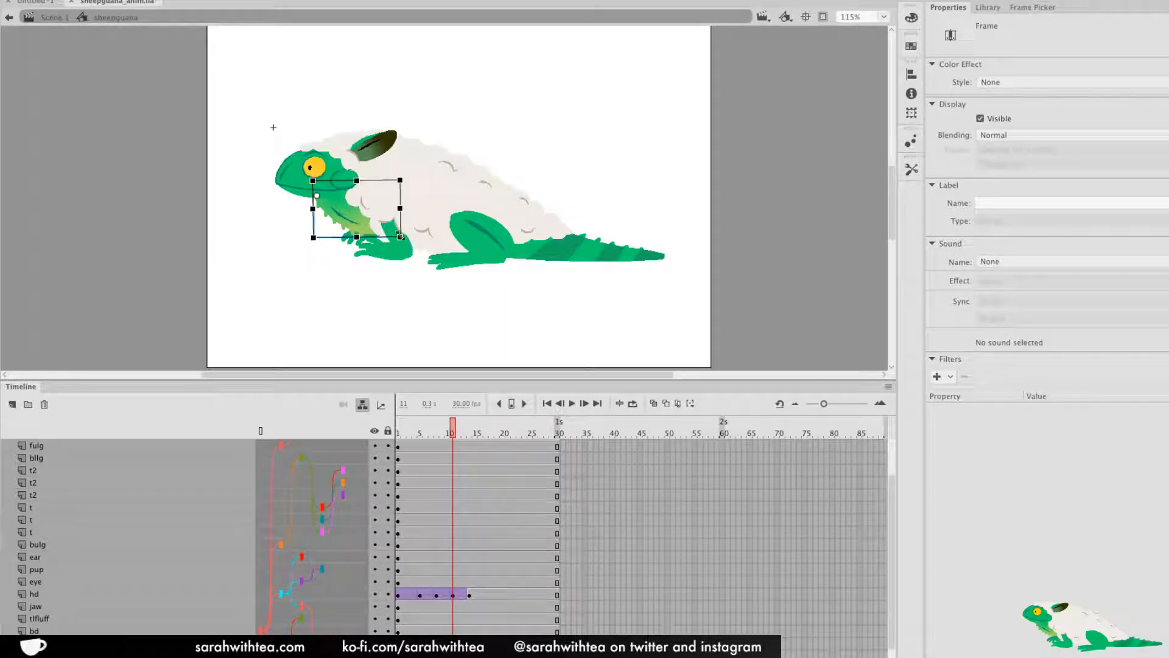
{"action": "left_click_drag", "start_coordinate": [382, 236], "coordinate": [422, 237]}
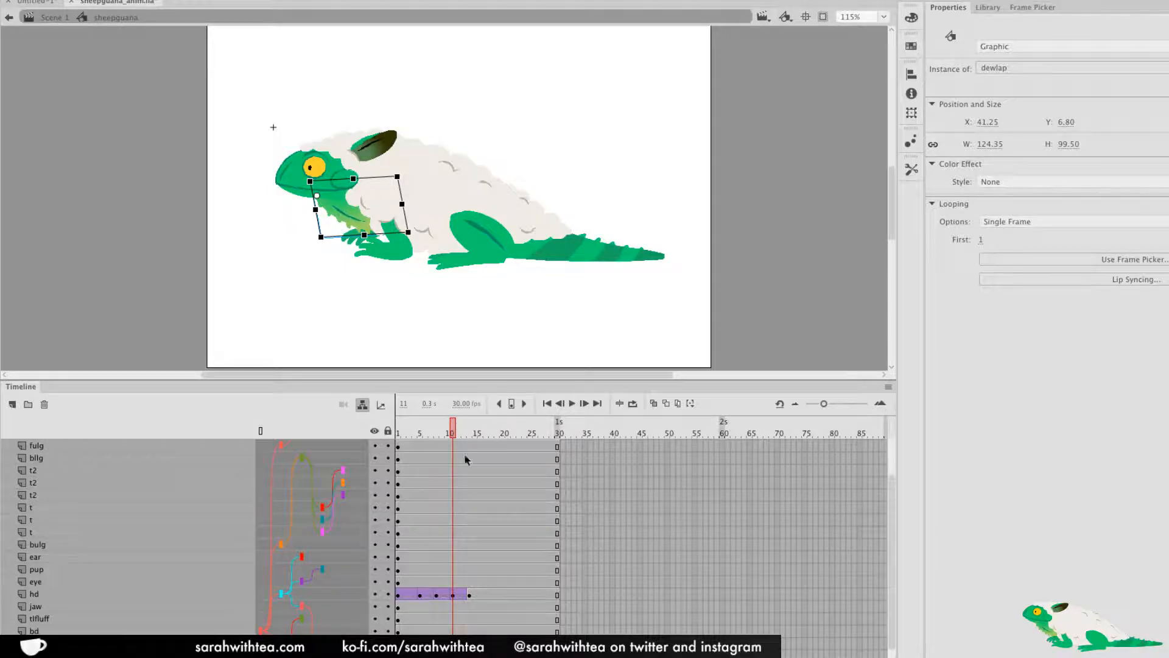
Create classic tweens between the dewlap keyframes
{"action": "left_click_drag", "start_coordinate": [405, 643], "coordinate": [457, 643]}
{"action": "right_click", "coordinate": [453, 643]}
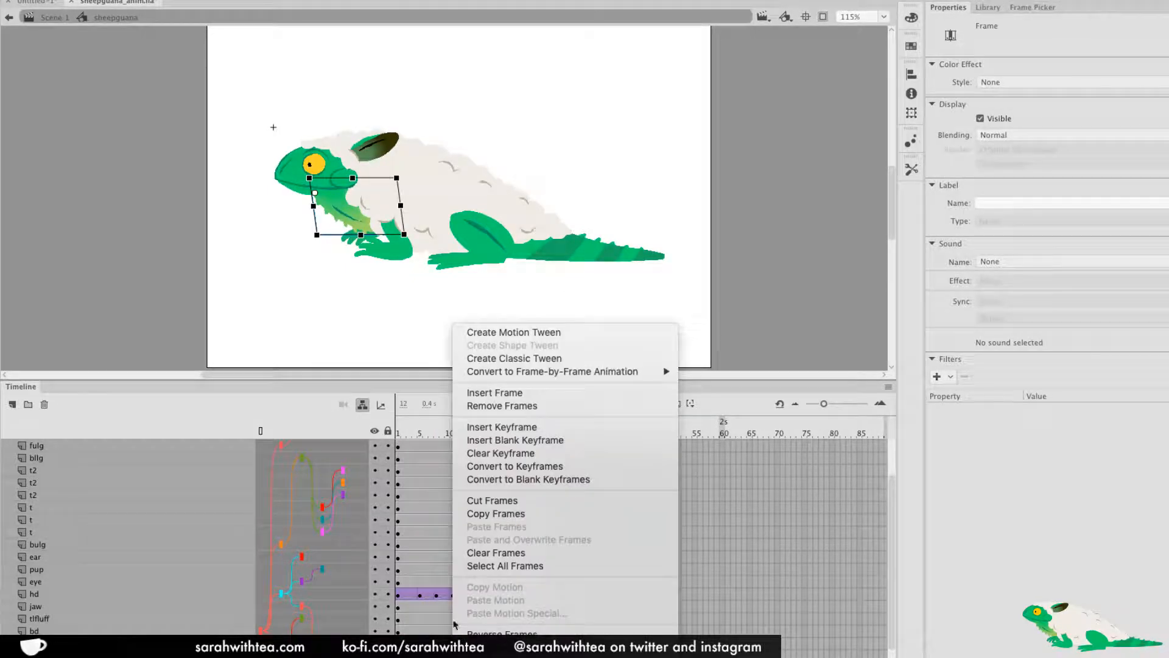
{"action": "left_click", "coordinate": [538, 358]}
Play the timeline repeatedly to review the tweened dewlap movement
{"action": "key", "text": "Return"}
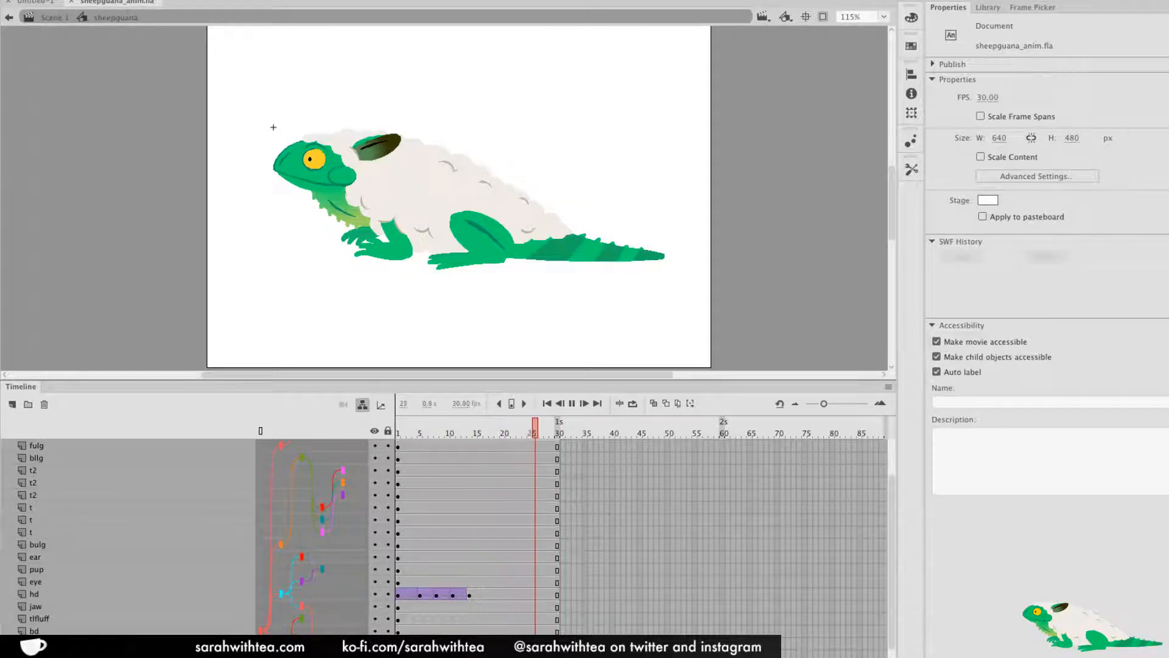
{"action": "key", "text": "Return"}
{"action": "key", "text": "Return"}
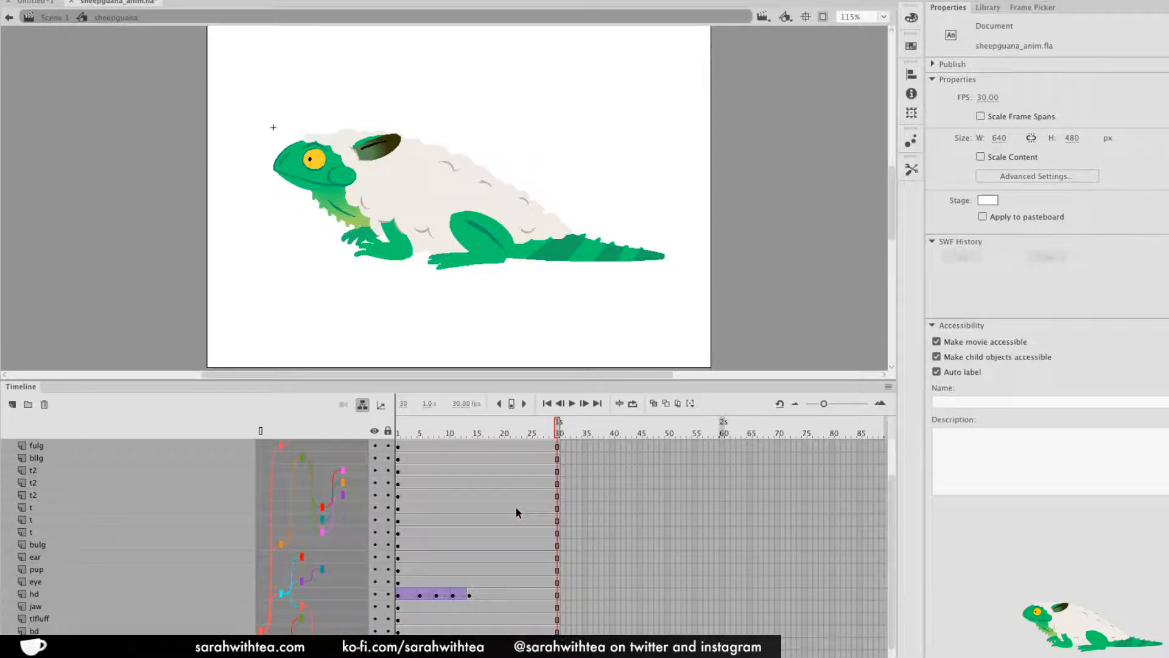
{"action": "key", "text": "Return"}
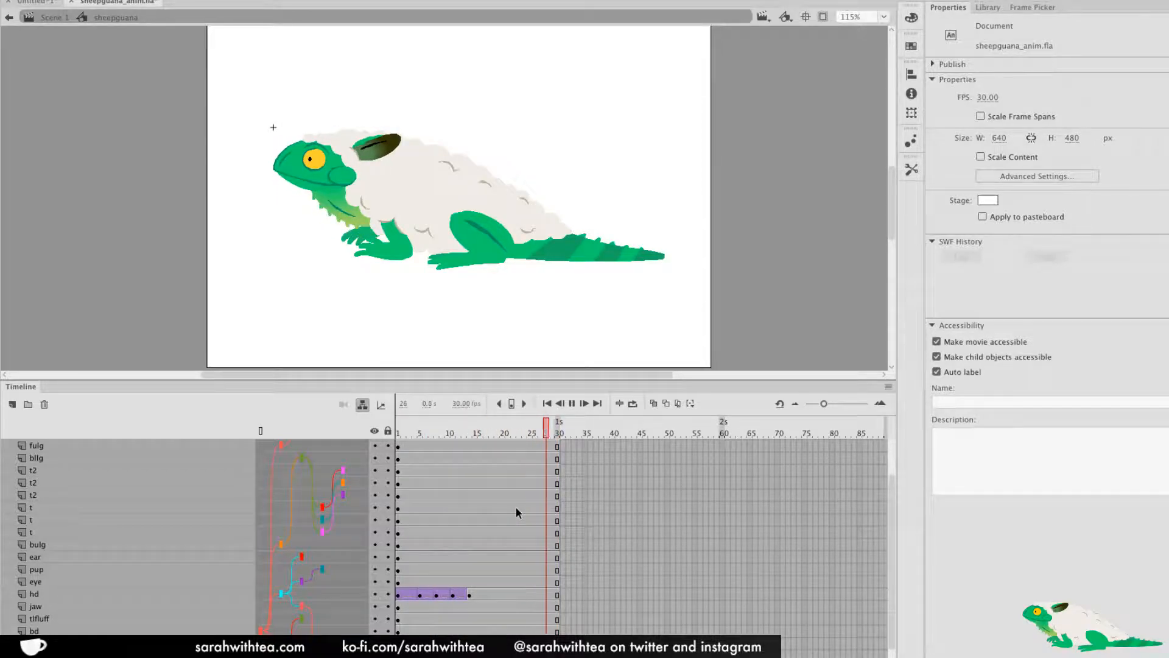
Add keyframes at frames 5, 8 and 11 on the jaw layer
{"action": "left_click", "coordinate": [425, 480]}
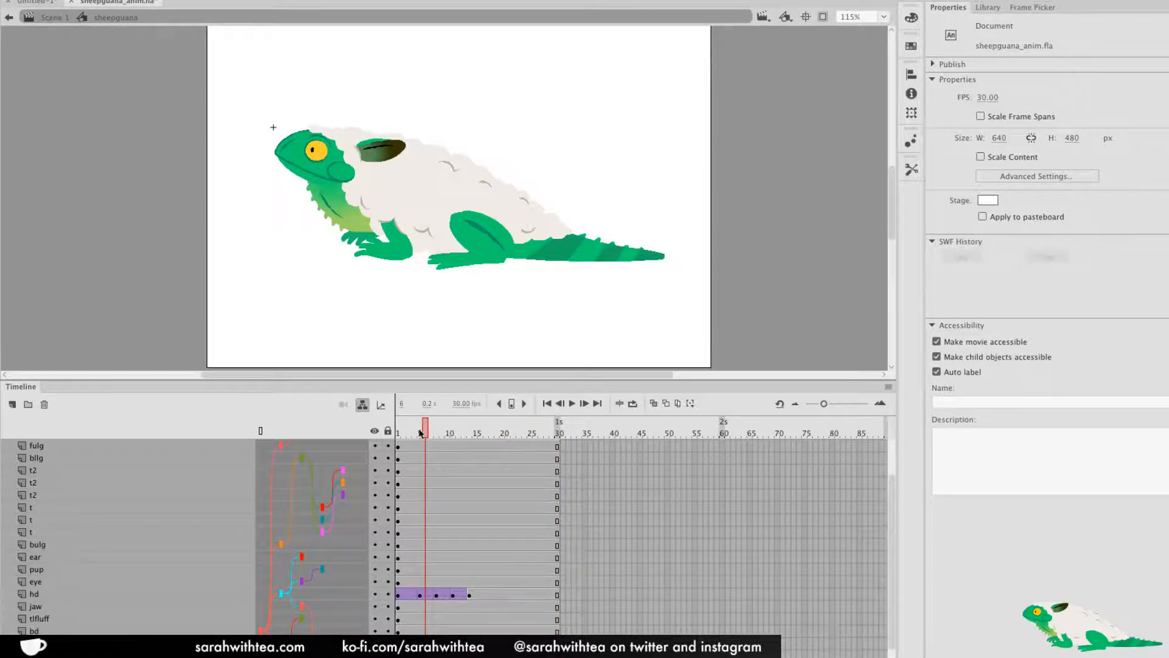
{"action": "left_click_drag", "start_coordinate": [424, 429], "coordinate": [419, 429]}
{"action": "left_click", "coordinate": [419, 606]}
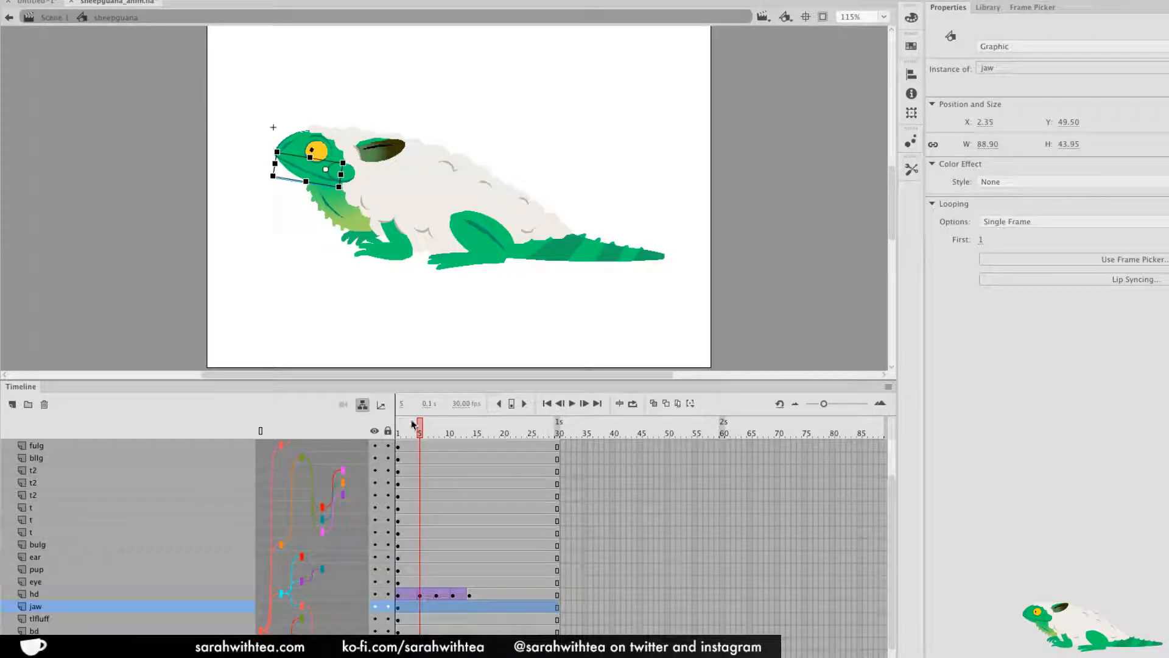
{"action": "left_click", "coordinate": [423, 608]}
{"action": "key", "text": "F6"}
{"action": "left_click", "coordinate": [435, 606]}
{"action": "key", "text": "F6"}
{"action": "left_click", "coordinate": [450, 605]}
{"action": "key", "text": "F6"}
Rotate the jaw downward at frames 8 and 5 so the mouth opens slightly
{"action": "left_click", "coordinate": [436, 607]}
{"action": "left_click_drag", "start_coordinate": [271, 186], "coordinate": [271, 192]}
{"action": "left_click", "coordinate": [420, 607]}
Create classic tweens between the keyframes on the jaw layer
{"action": "left_click_drag", "start_coordinate": [404, 608], "coordinate": [441, 609]}
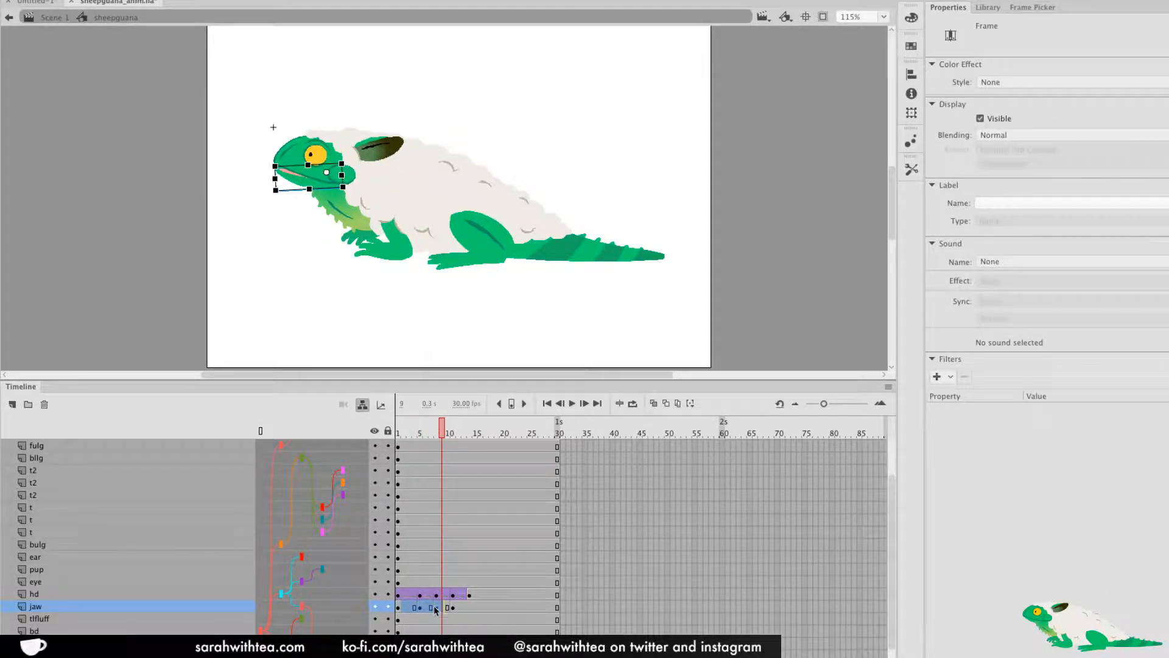
{"action": "right_click", "coordinate": [436, 609]}
{"action": "left_click", "coordinate": [519, 360]}
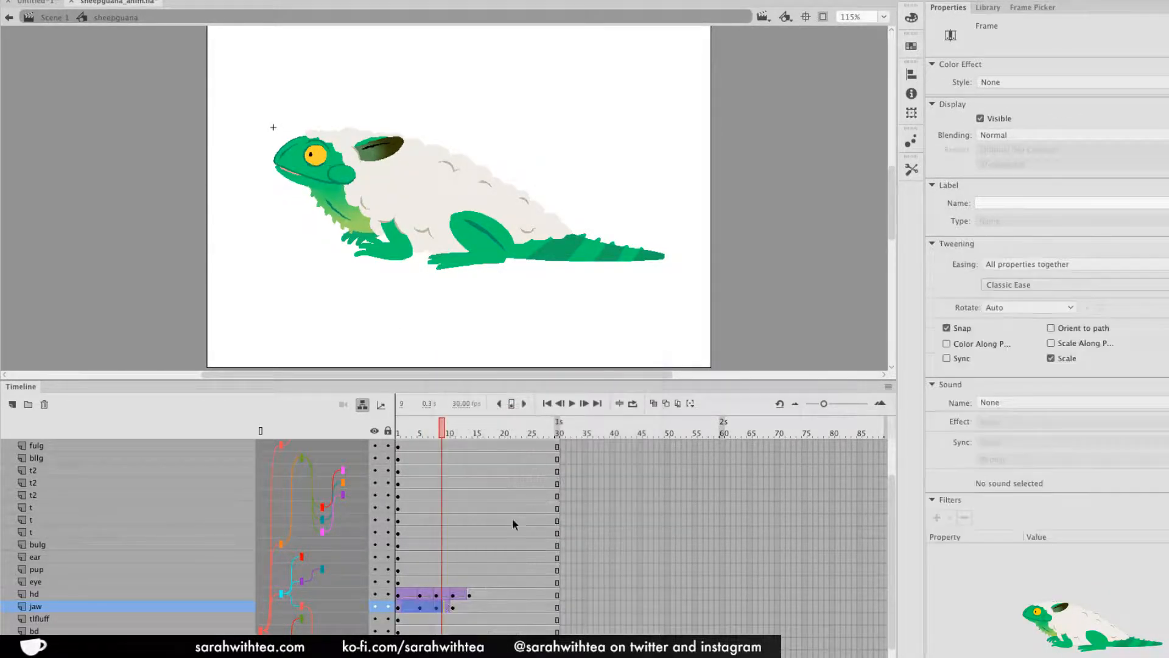
Play and scrub the timeline to review the jaw movement, ending at frame 1
{"action": "left_click", "coordinate": [444, 436]}
{"action": "key", "text": "Return"}
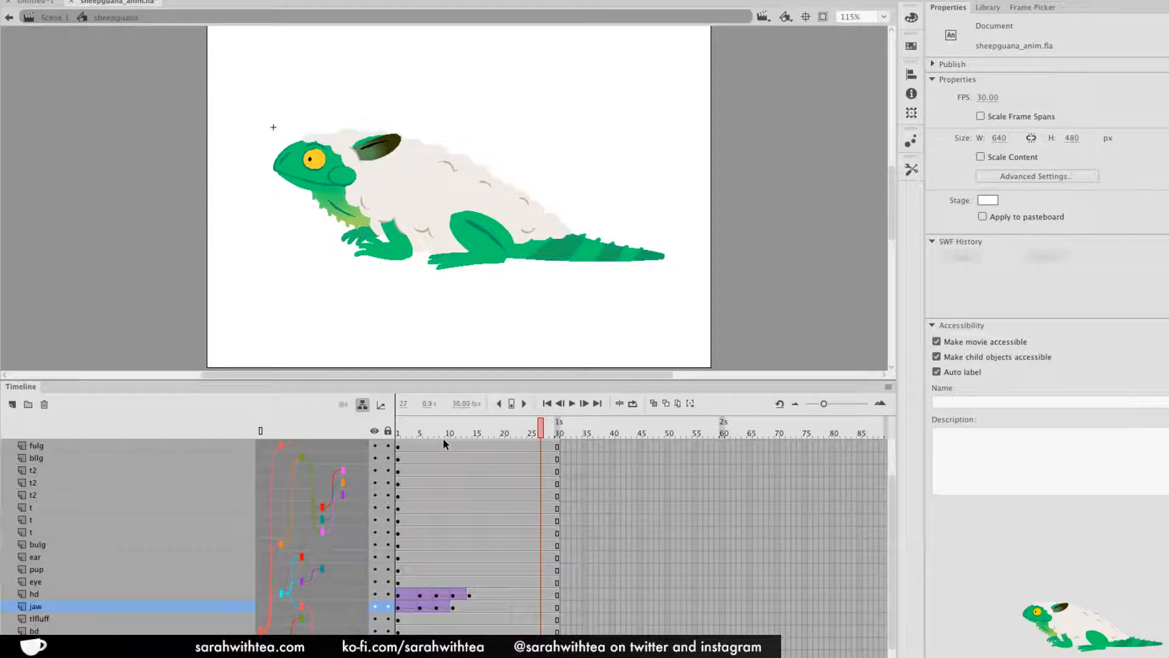
{"action": "key", "text": "Return"}
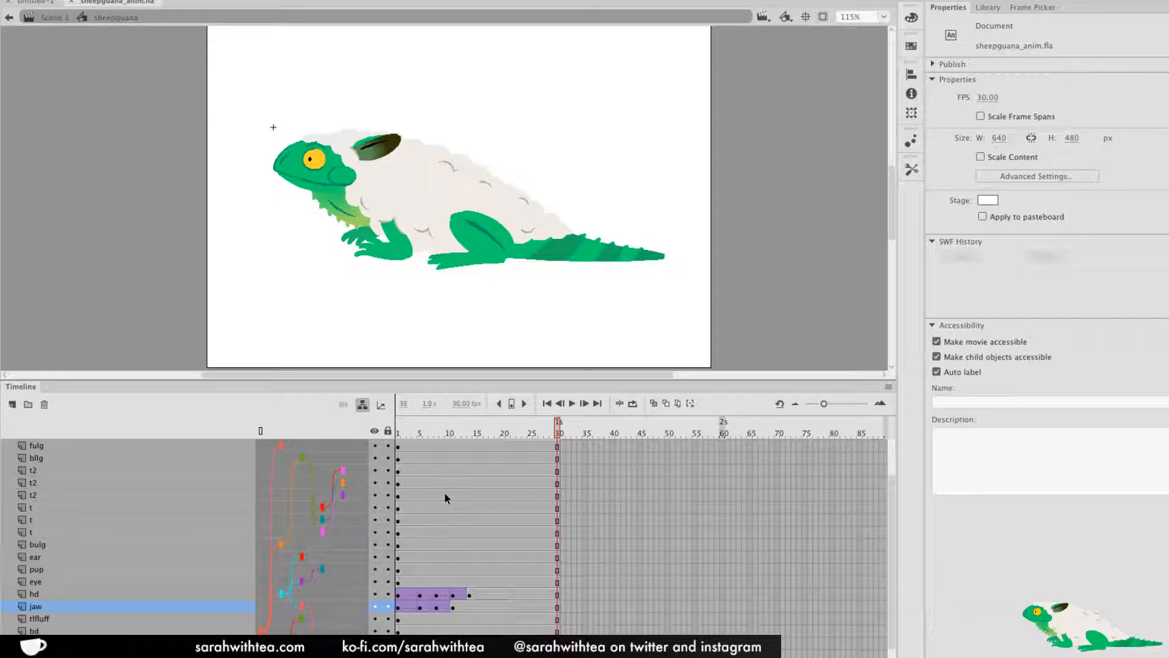
{"action": "left_click_drag", "start_coordinate": [417, 430], "coordinate": [352, 444]}
{"action": "key", "text": "Return"}
{"action": "left_click", "coordinate": [411, 433]}
{"action": "left_click_drag", "start_coordinate": [410, 433], "coordinate": [396, 435]}
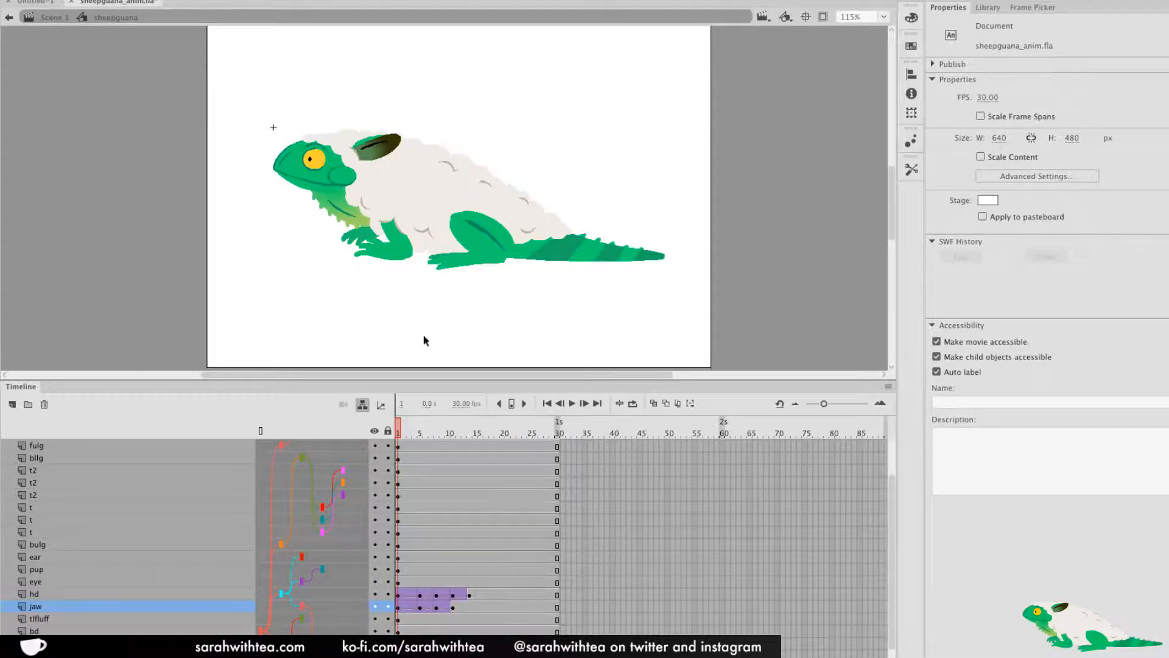
Add a keyframe at frame 5 on the eye layer and set the eye graphic's first frame to 3
{"action": "left_click", "coordinate": [317, 162]}
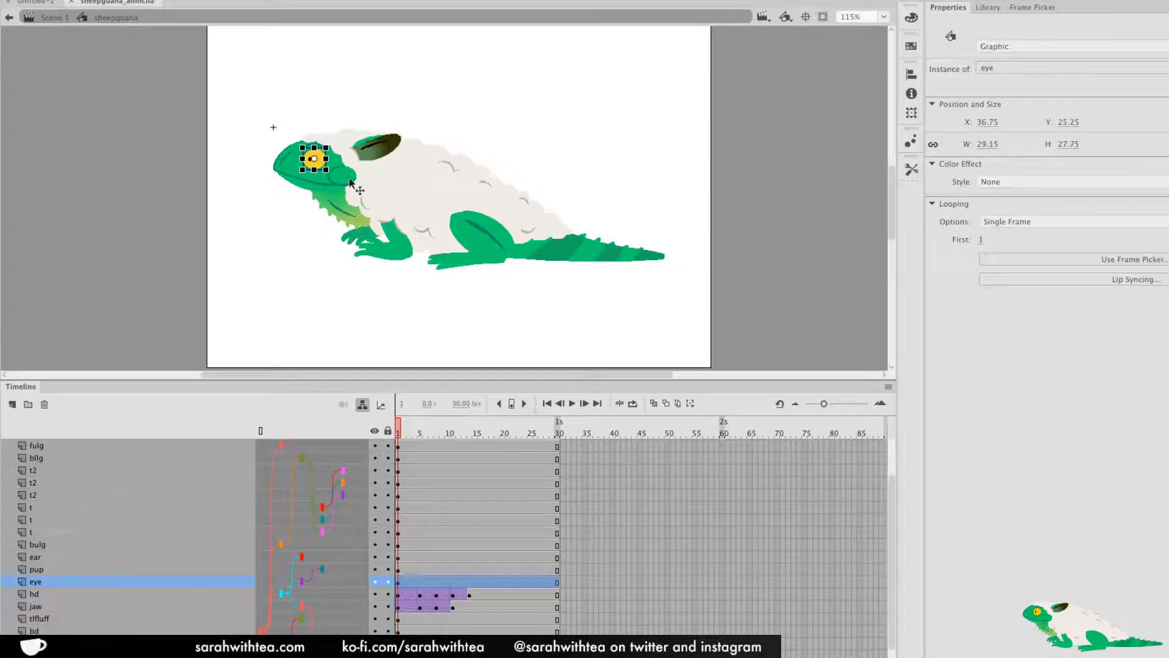
{"action": "left_click", "coordinate": [419, 585]}
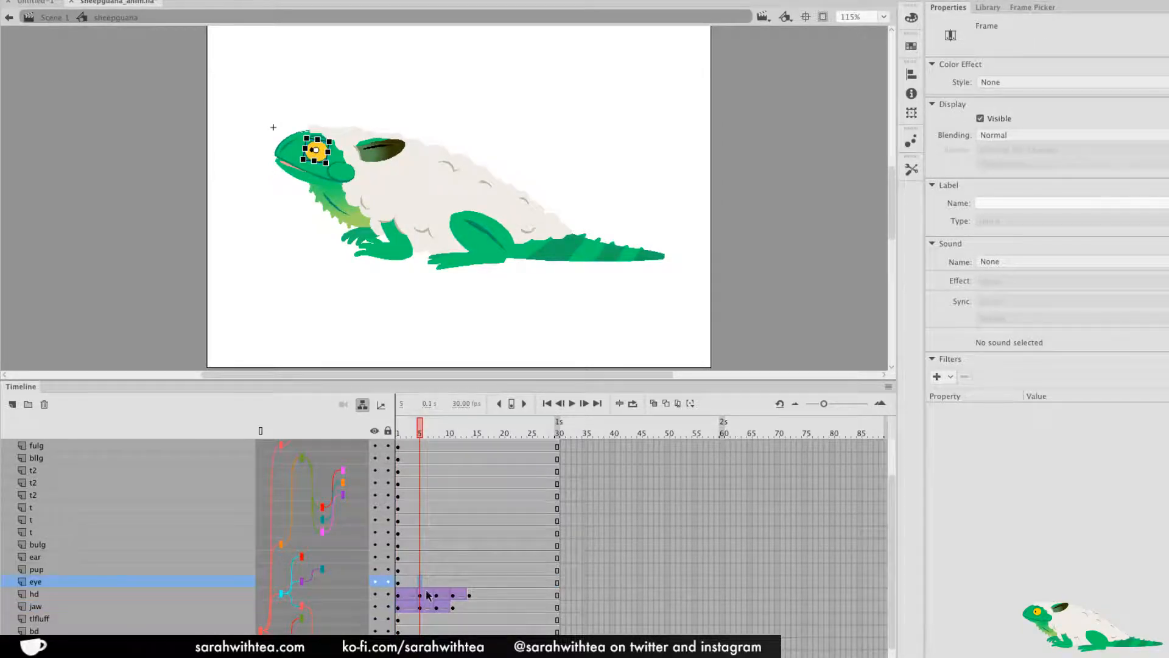
{"action": "key", "text": "F6"}
{"action": "left_click", "coordinate": [981, 240]}
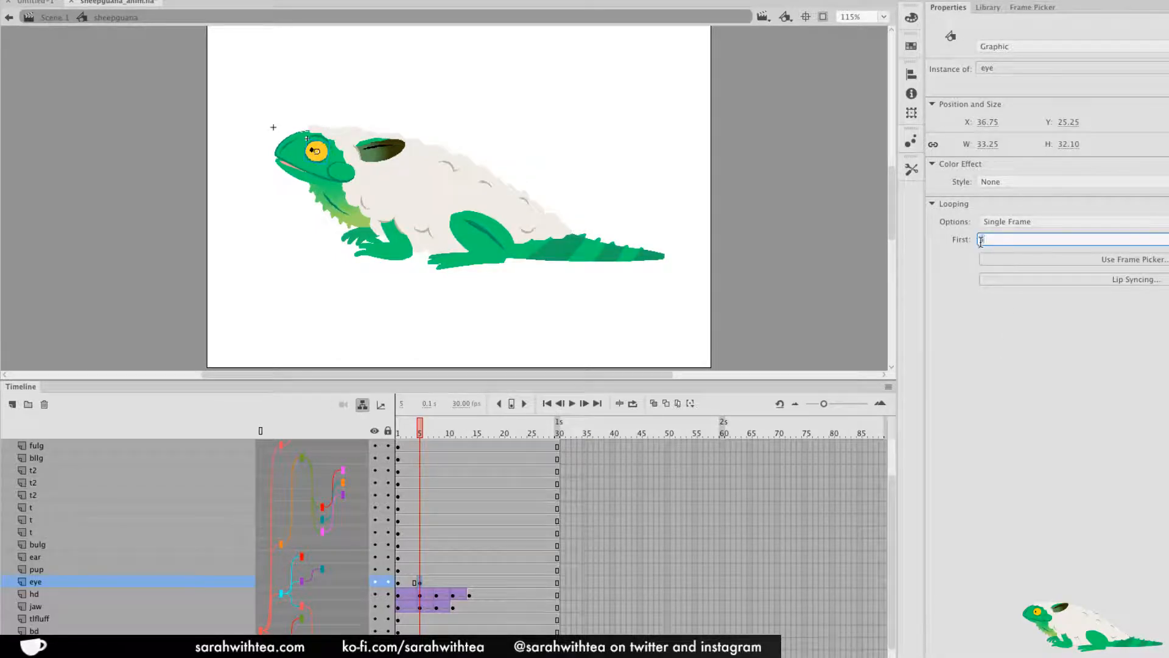
{"action": "type", "text": "3"}
{"action": "key", "text": "Return"}
{"action": "key", "text": "Up"}
{"action": "key", "text": "Up"}
{"action": "type", "text": "93"}
Add keyframes at frames 8 and 11 on the eye layer and switch the eye graphic to its closed frame at frame 11
{"action": "left_click", "coordinate": [431, 585]}
{"action": "left_click", "coordinate": [436, 586]}
{"action": "key", "text": "F6"}
{"action": "left_click", "coordinate": [453, 583]}
{"action": "key", "text": "F6"}
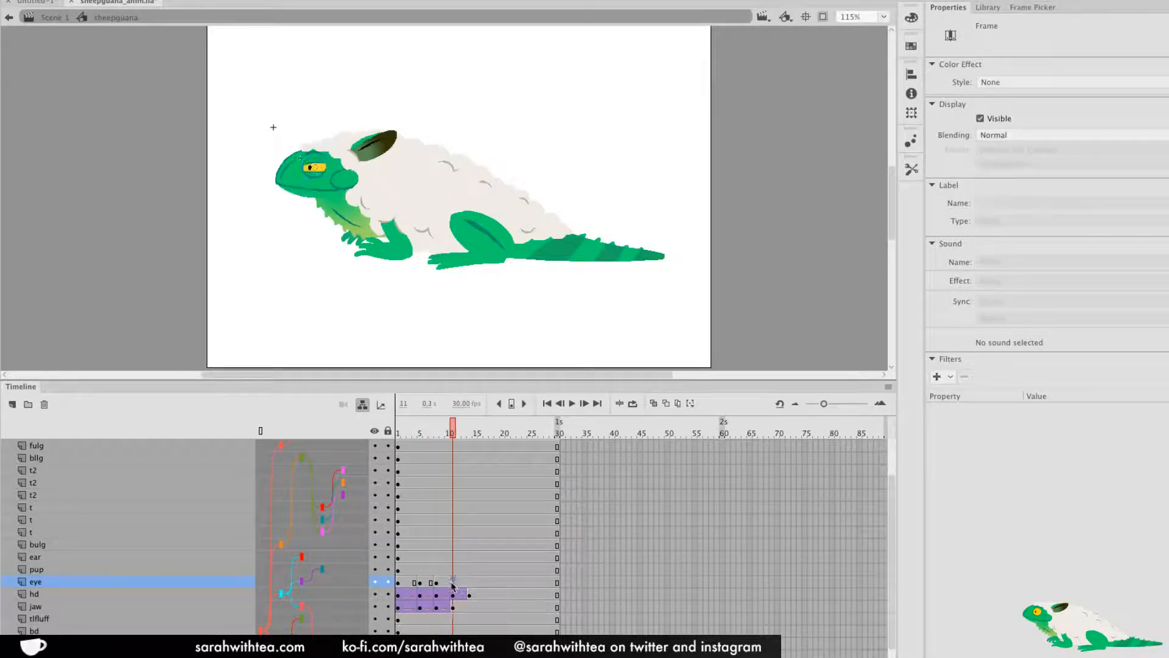
{"action": "left_click", "coordinate": [967, 280]}
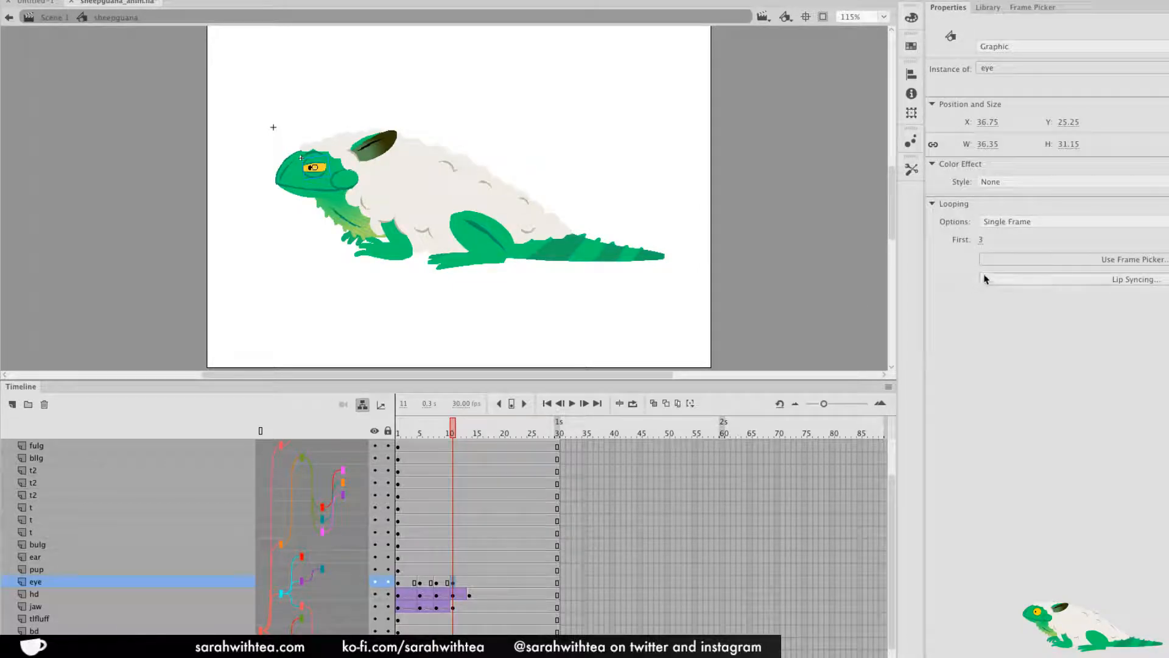
{"action": "left_click_drag", "start_coordinate": [981, 244], "coordinate": [983, 245]}
Copy the open-eye keyframe from the start of the eye layer to frame 14
{"action": "left_click", "coordinate": [469, 583]}
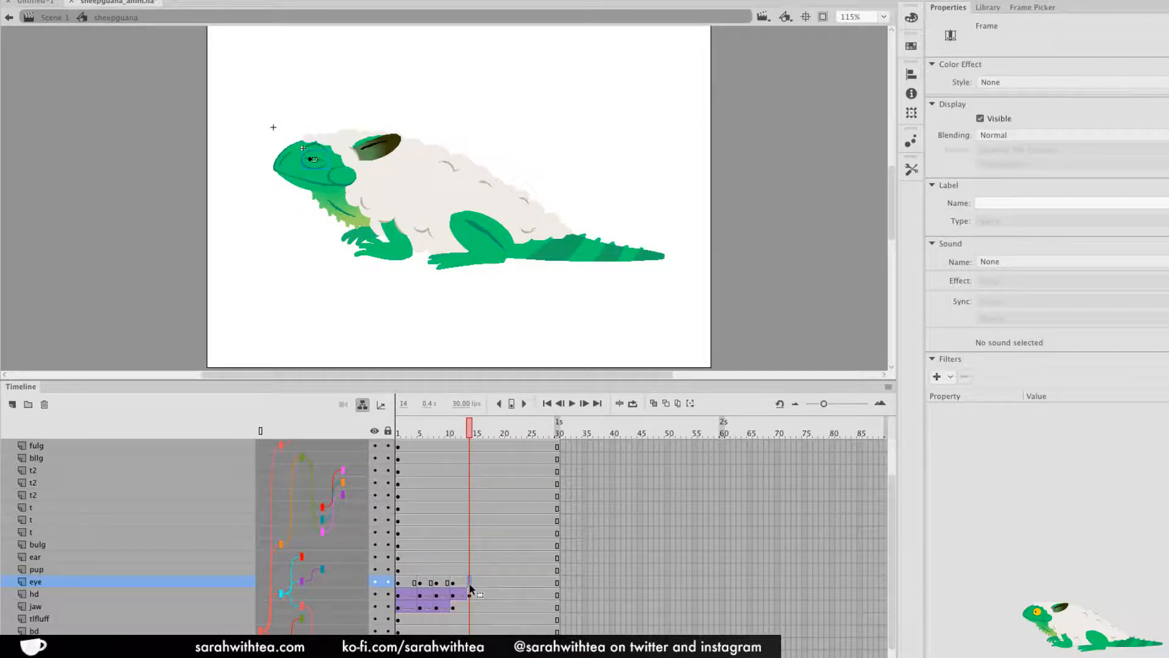
{"action": "left_click", "coordinate": [406, 584]}
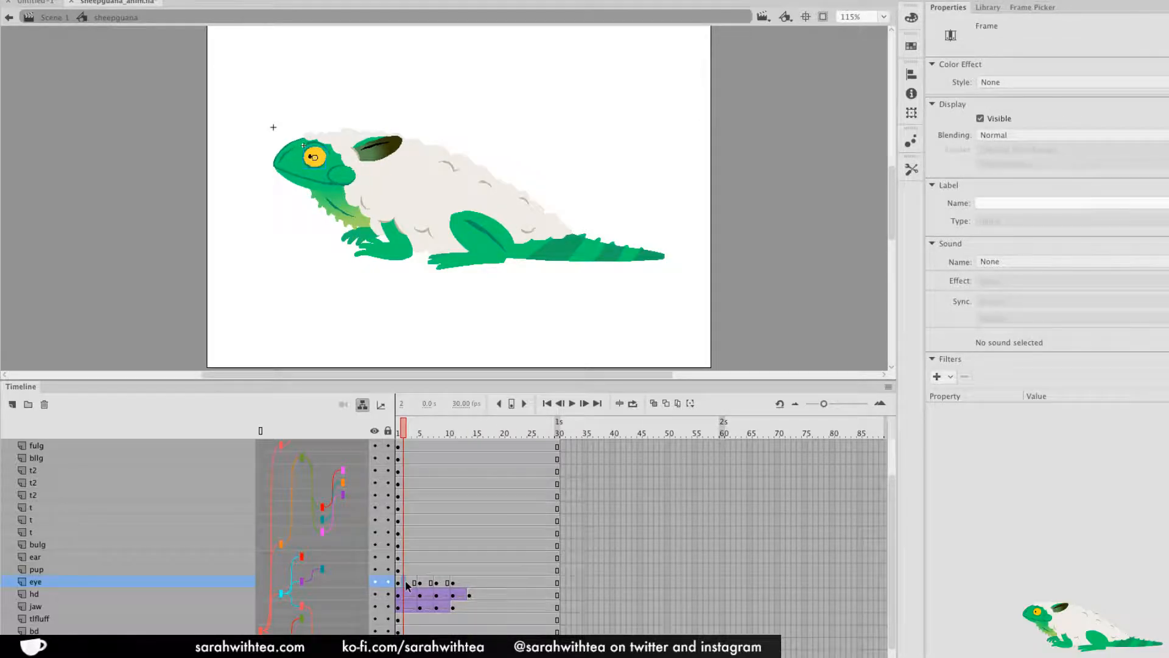
{"action": "left_click_drag", "start_coordinate": [405, 583], "coordinate": [472, 584]}
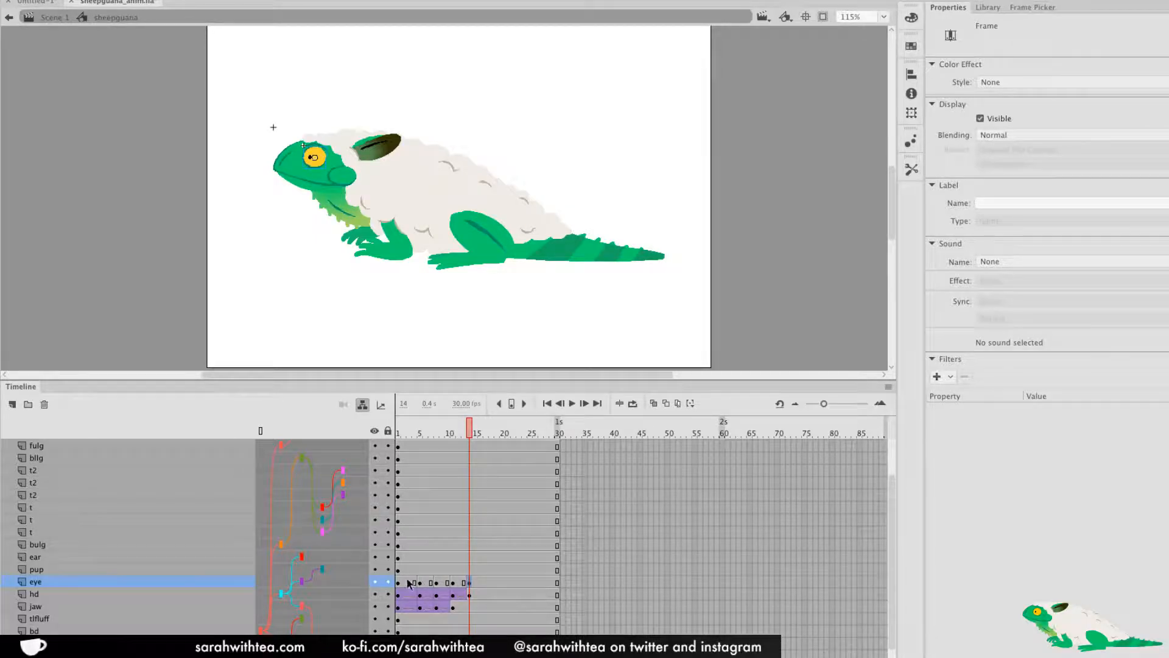
Create classic tweens between the keyframes on the eye layer
{"action": "left_click_drag", "start_coordinate": [408, 583], "coordinate": [458, 582]}
{"action": "right_click", "coordinate": [446, 583]}
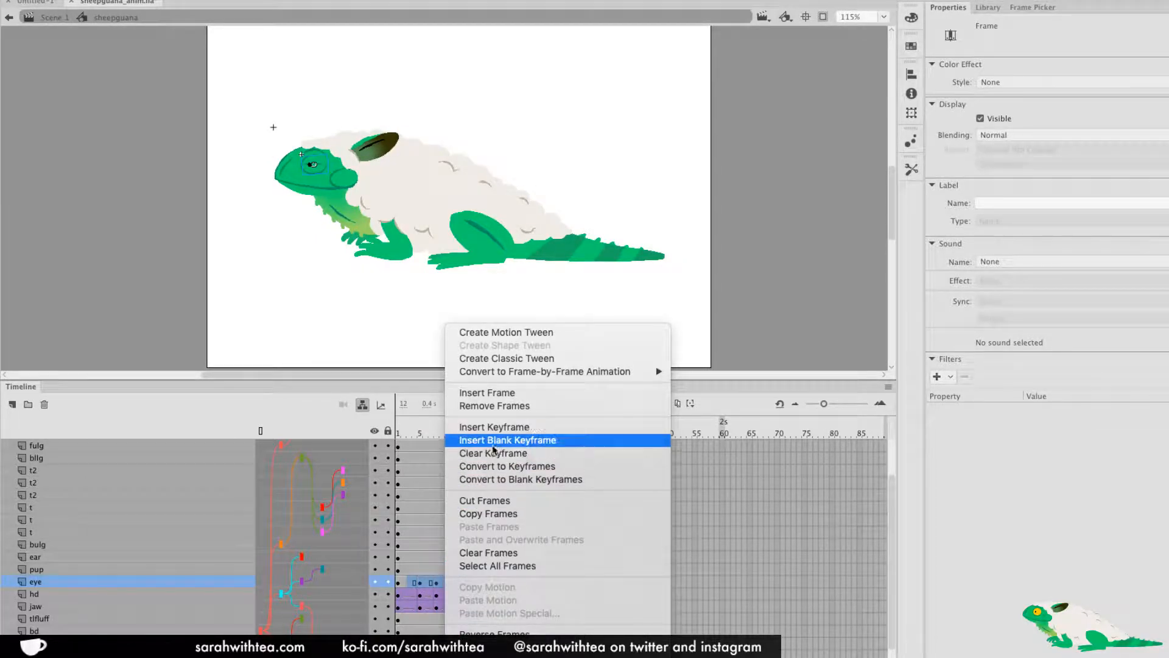
{"action": "left_click", "coordinate": [463, 358]}
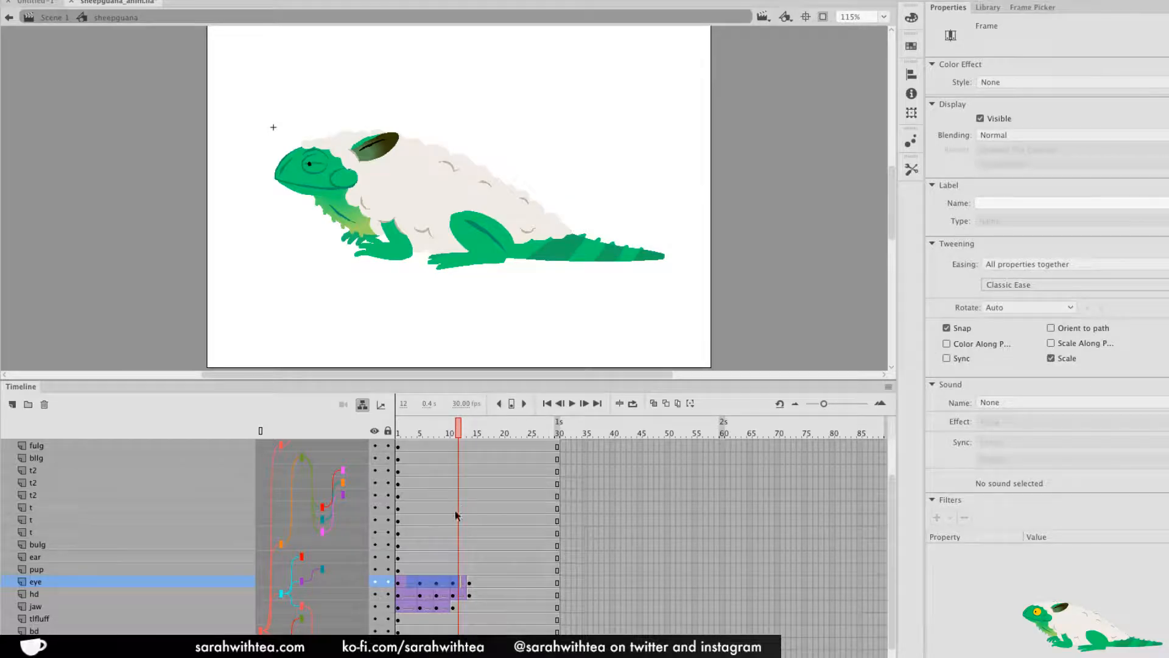
Add keyframes at frames 5, 8 and 14 on the pup layer and a blank keyframe at frame 11
{"action": "left_click", "coordinate": [410, 570]}
{"action": "left_click", "coordinate": [419, 569]}
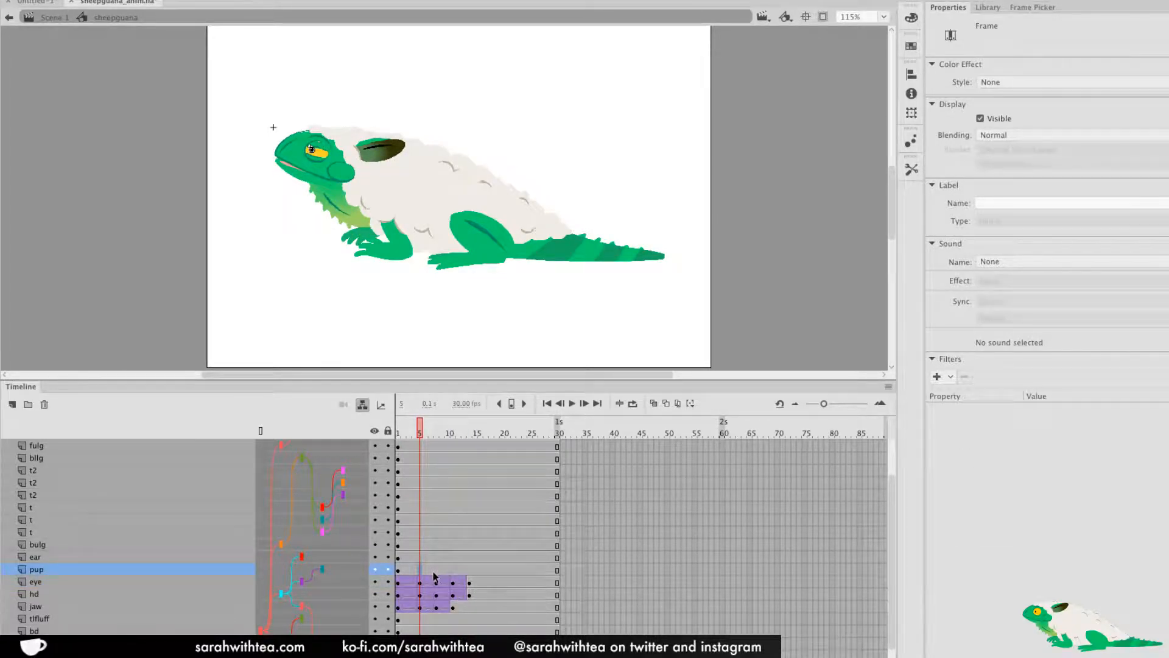
{"action": "key", "text": "F6"}
{"action": "left_click", "coordinate": [436, 571]}
{"action": "key", "text": "F6"}
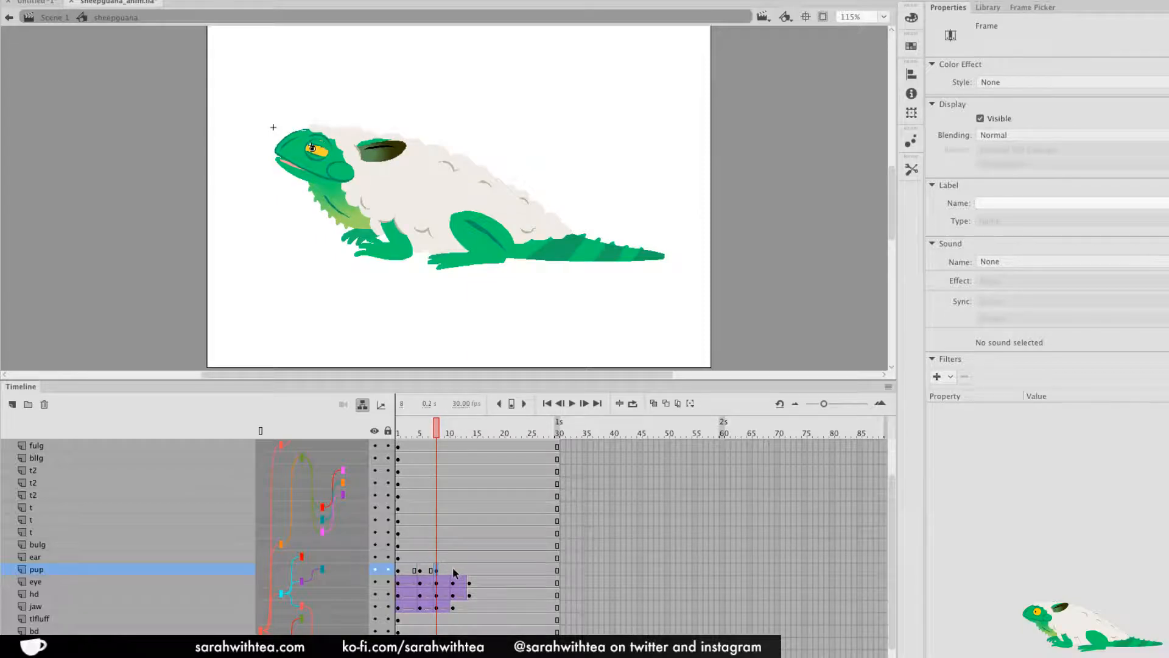
{"action": "left_click", "coordinate": [453, 569]}
{"action": "left_click", "coordinate": [470, 570]}
{"action": "key", "text": "F6"}
{"action": "left_click", "coordinate": [454, 571]}
{"action": "key", "text": "F7"}
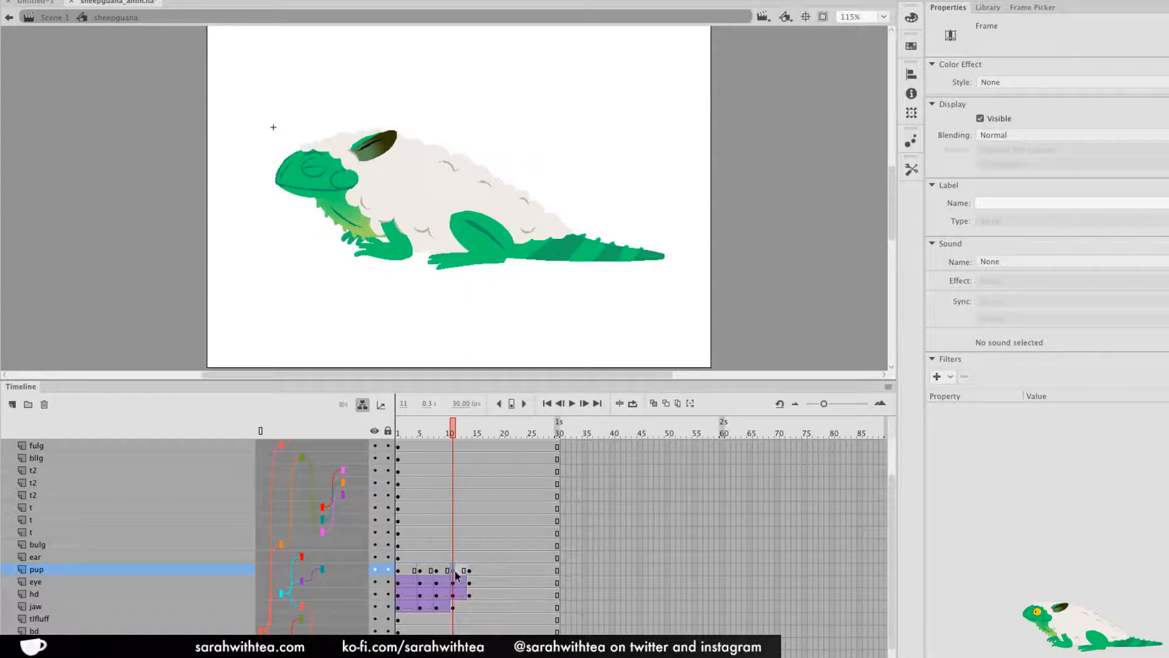
Adjust the pupil's position at the frame 8 and 5 keyframes, and play and scrub the timeline to review the blink, ending at frame 5
{"action": "left_click", "coordinate": [436, 572]}
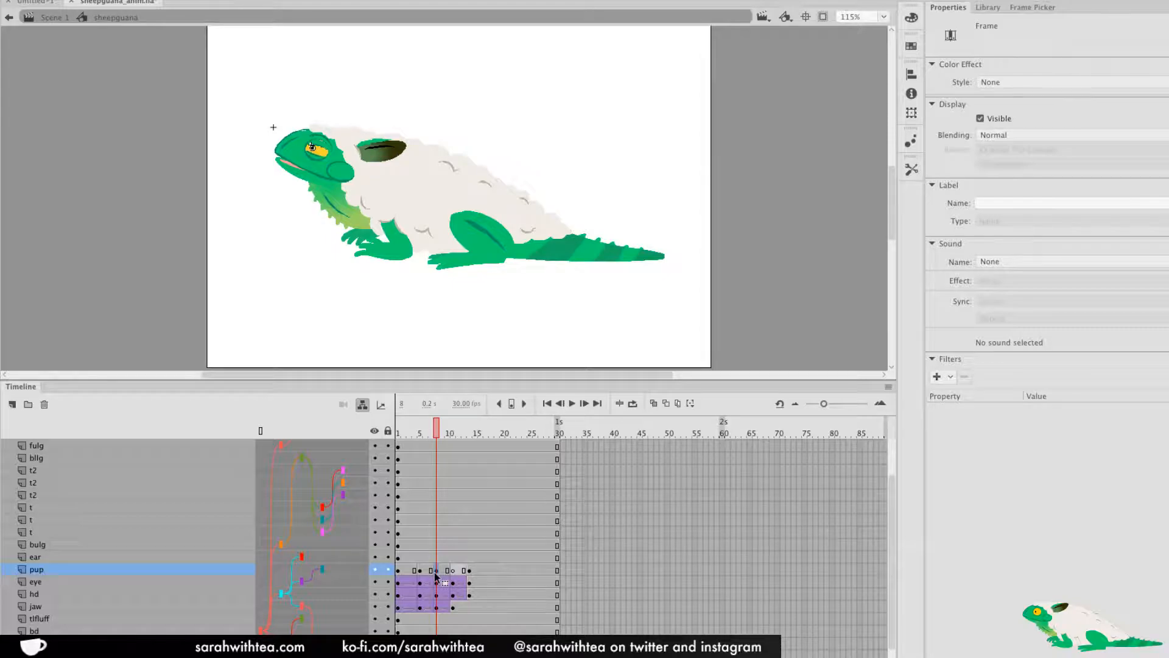
{"action": "left_click", "coordinate": [420, 571]}
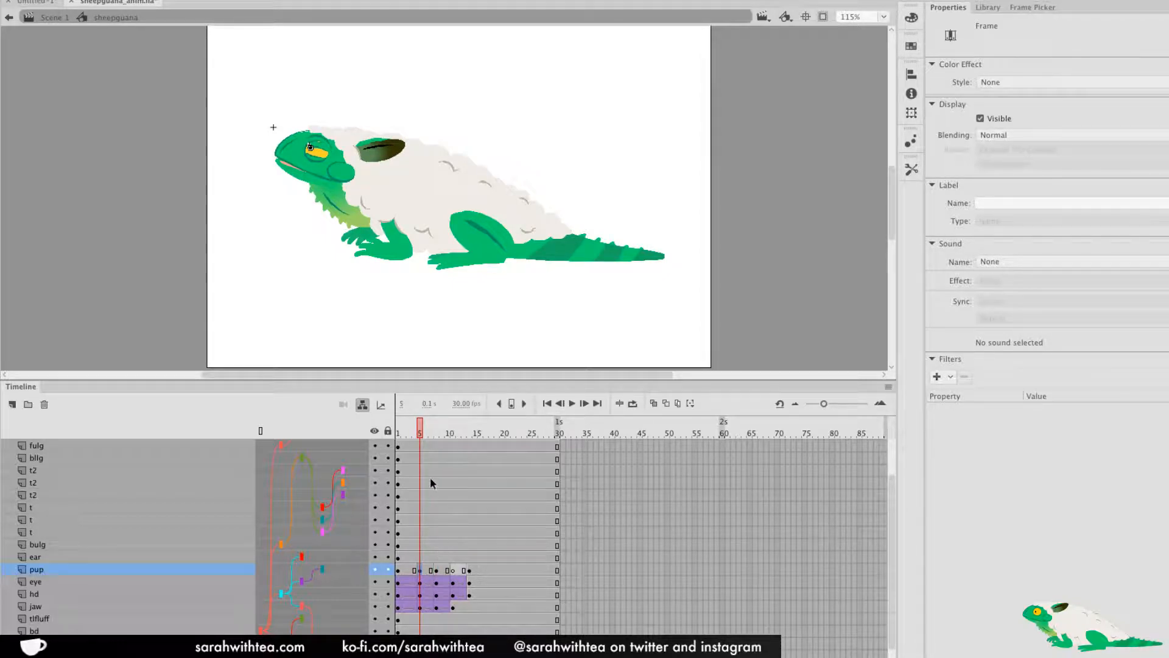
{"action": "left_click_drag", "start_coordinate": [420, 434], "coordinate": [444, 436]}
{"action": "key", "text": "Return"}
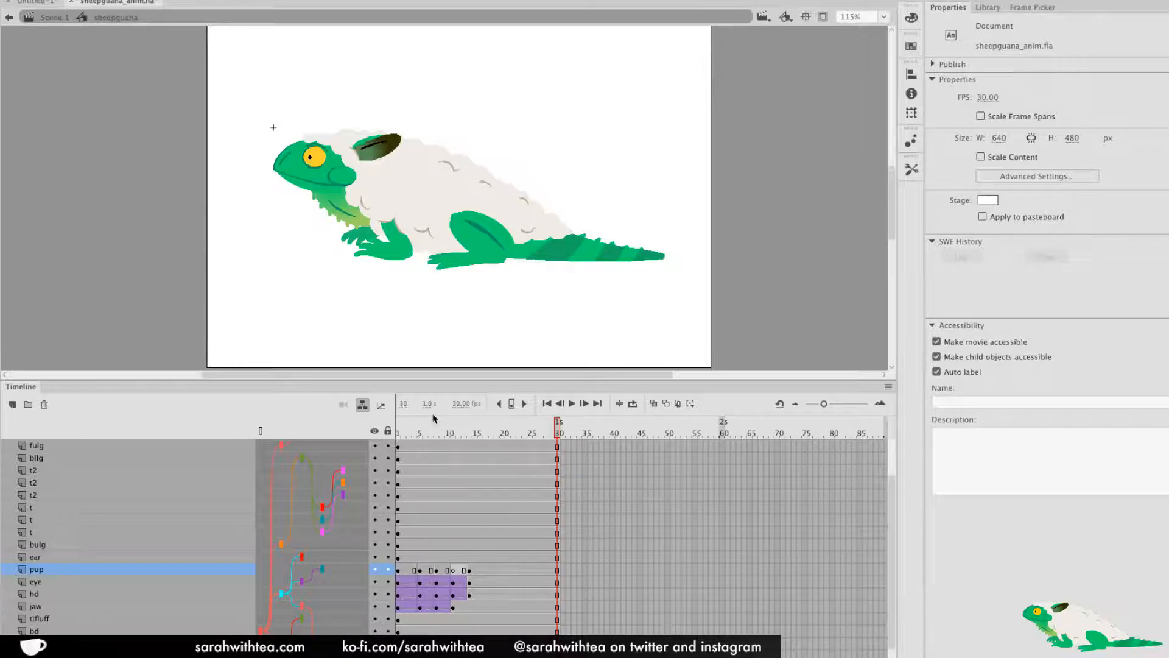
{"action": "key", "text": "Return"}
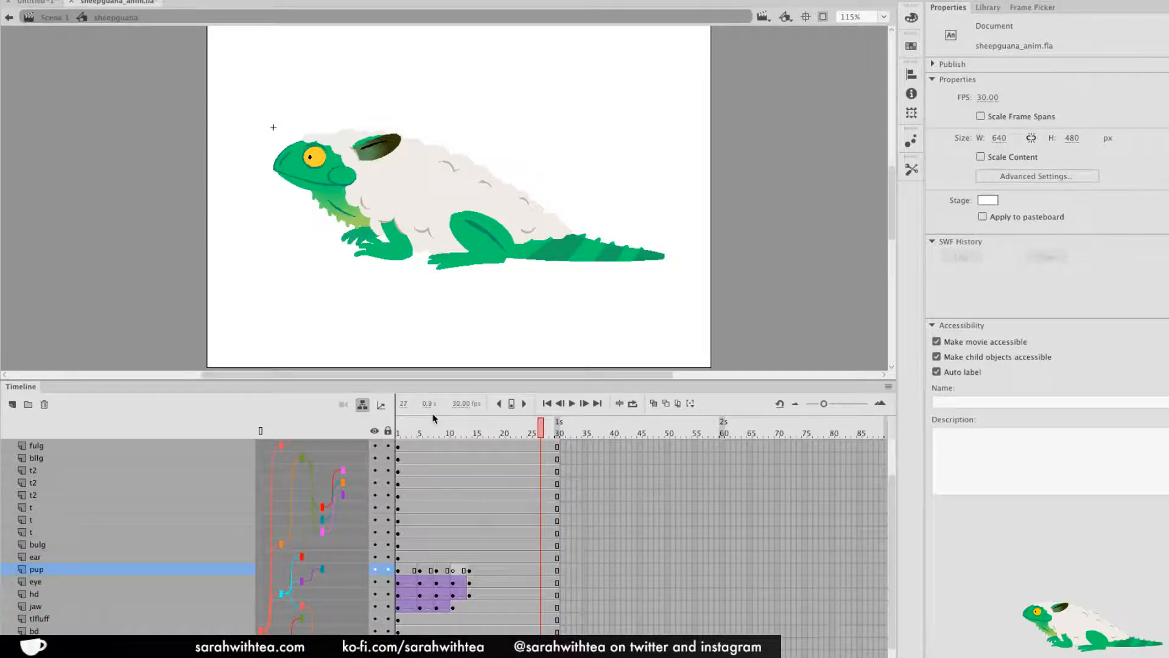
{"action": "key", "text": "Return"}
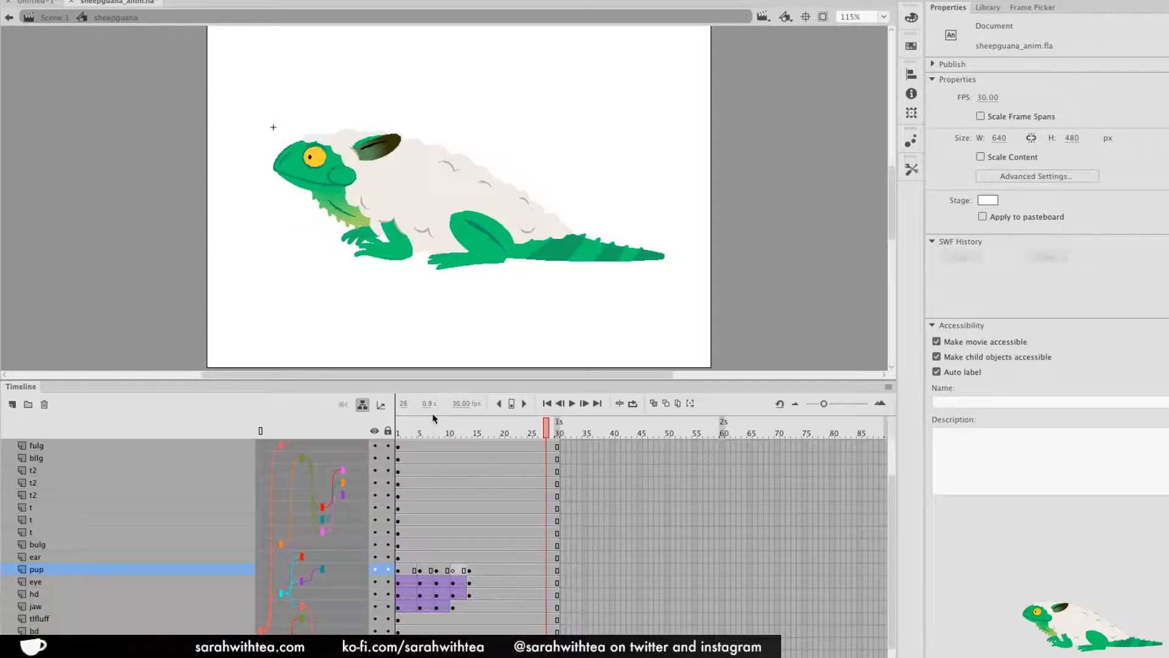
{"action": "left_click_drag", "start_coordinate": [398, 433], "coordinate": [419, 435]}
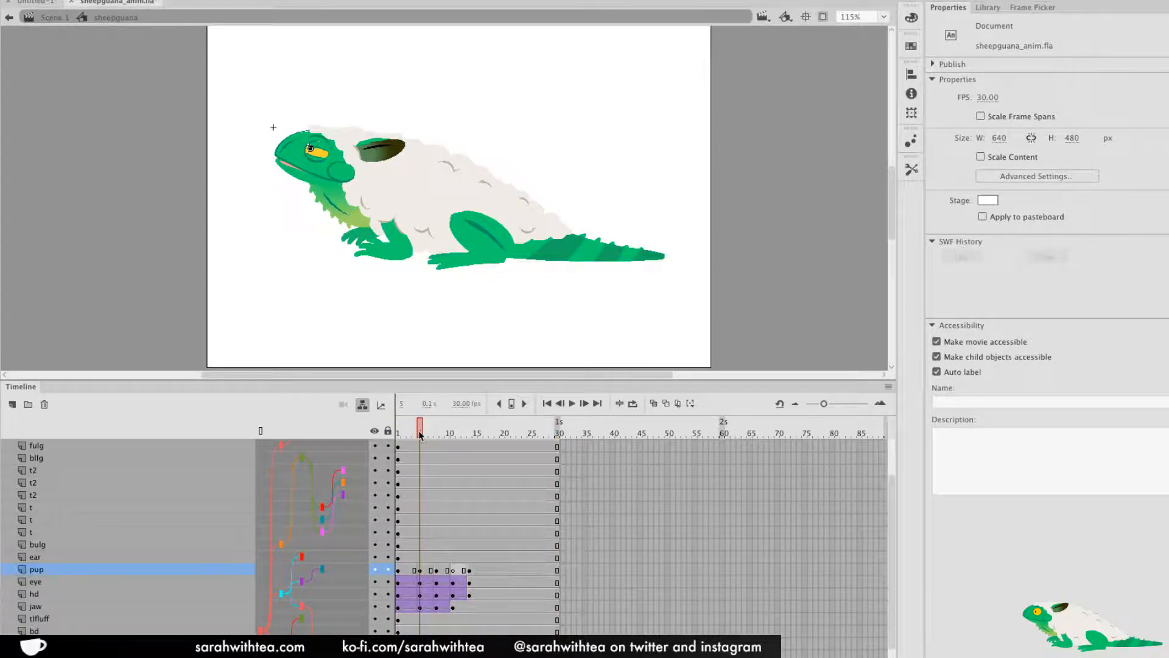
Move the bodfluff body's transformation point onto the hip area, temporarily showing all layers as outlines to place it
{"action": "left_click", "coordinate": [416, 201]}
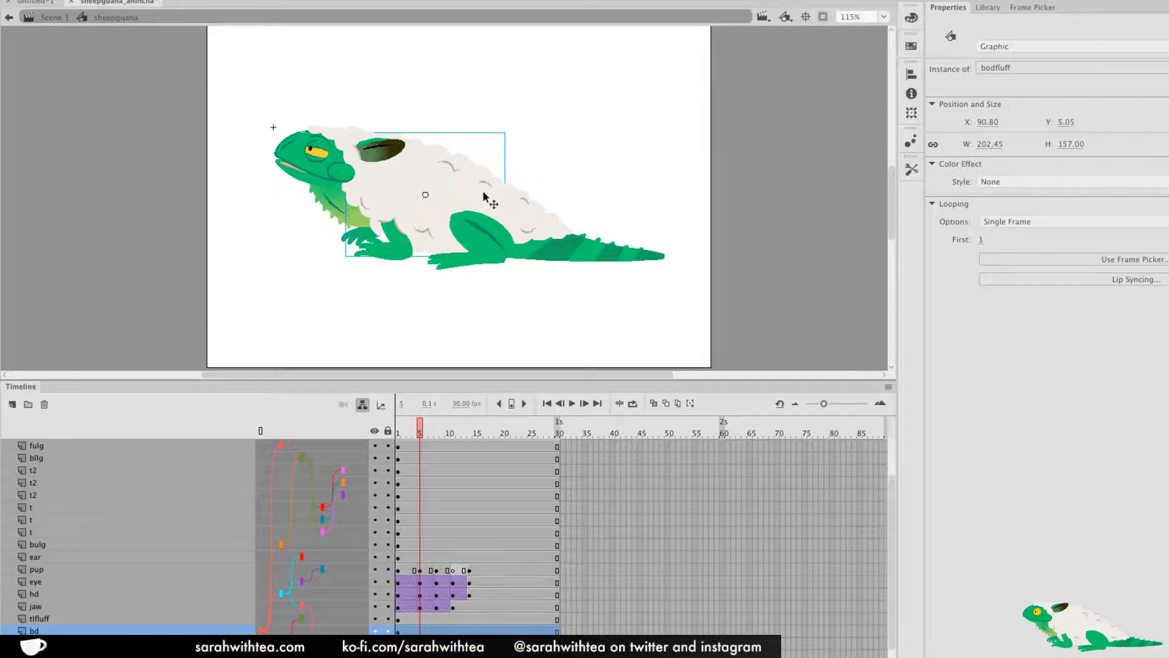
{"action": "key", "text": "q"}
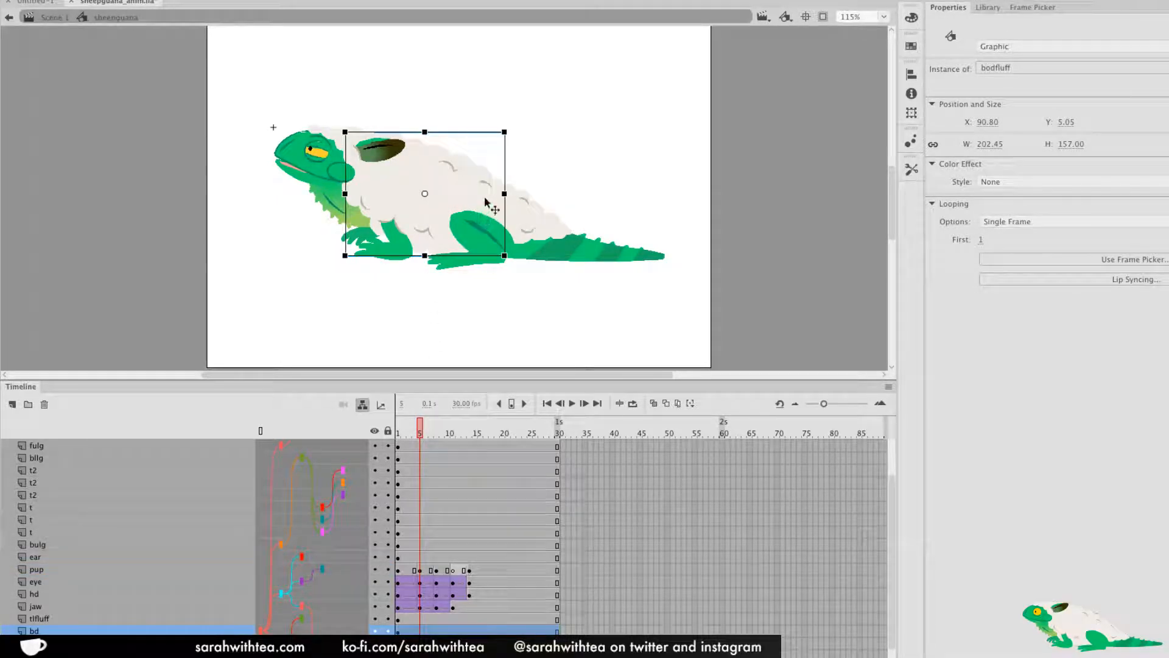
{"action": "left_click_drag", "start_coordinate": [425, 194], "coordinate": [471, 217]}
{"action": "left_click", "coordinate": [260, 430]}
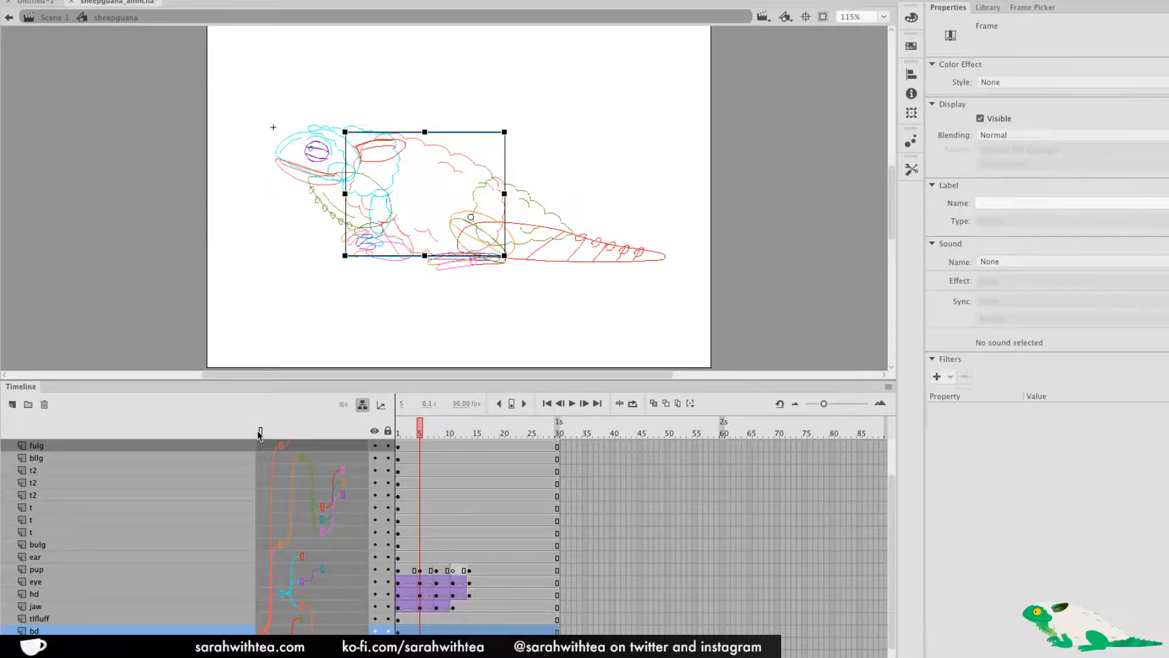
{"action": "left_click", "coordinate": [471, 217]}
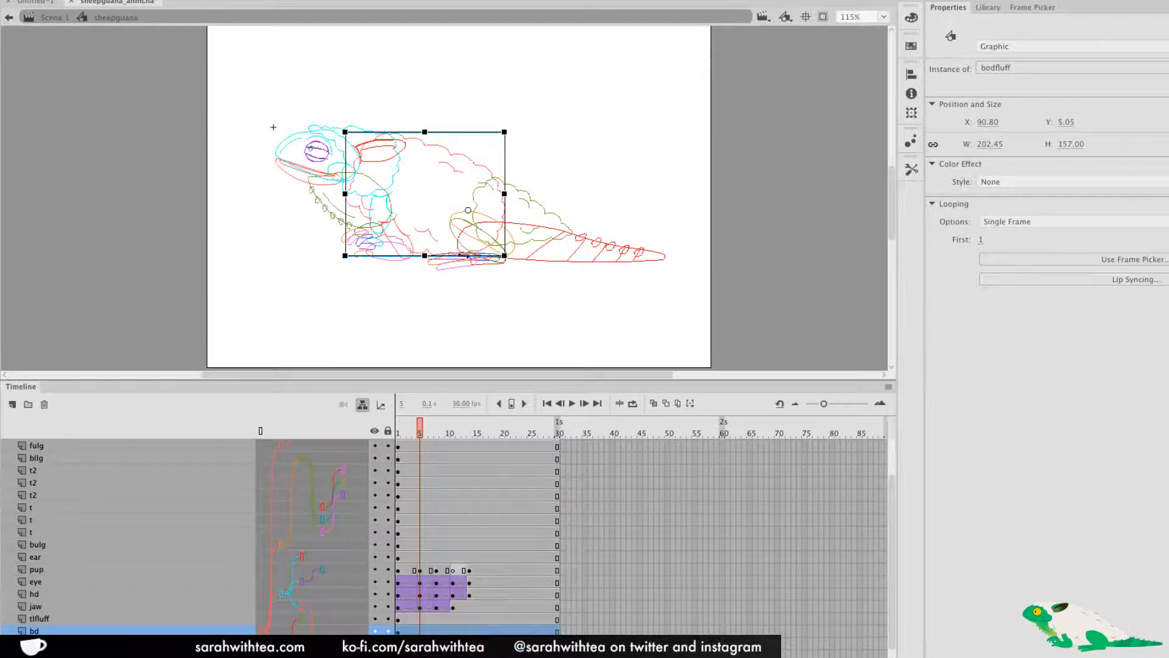
{"action": "left_click", "coordinate": [260, 430]}
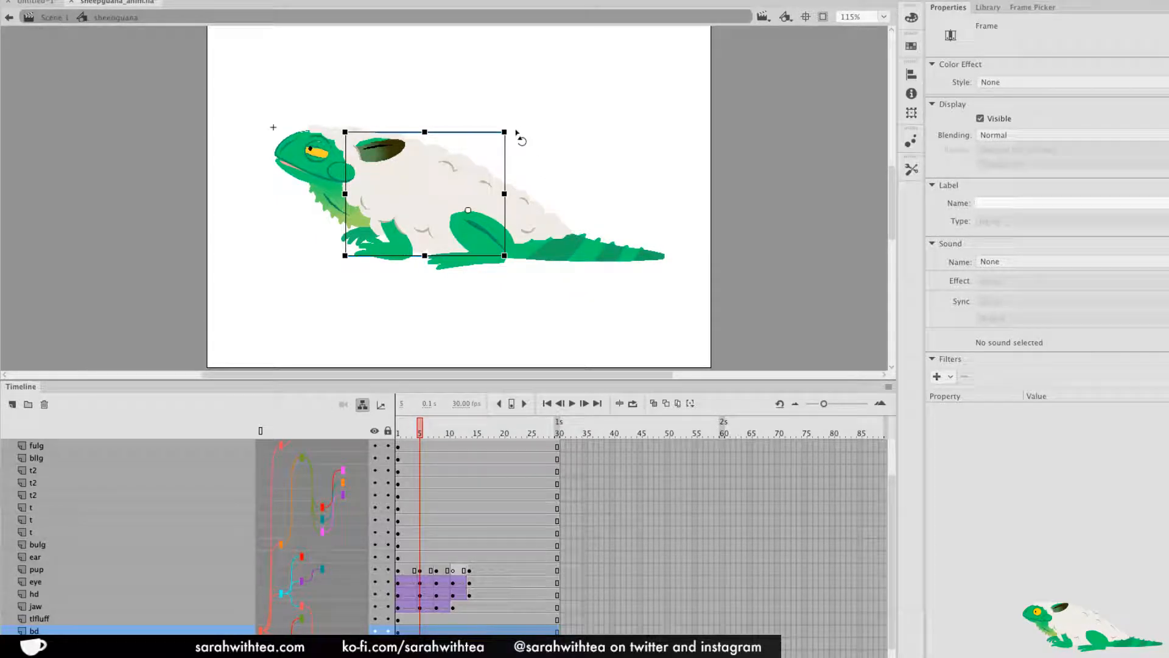
Try rotating the body around its hip pivot and undo the test rotation
{"action": "left_click_drag", "start_coordinate": [513, 139], "coordinate": [517, 133]}
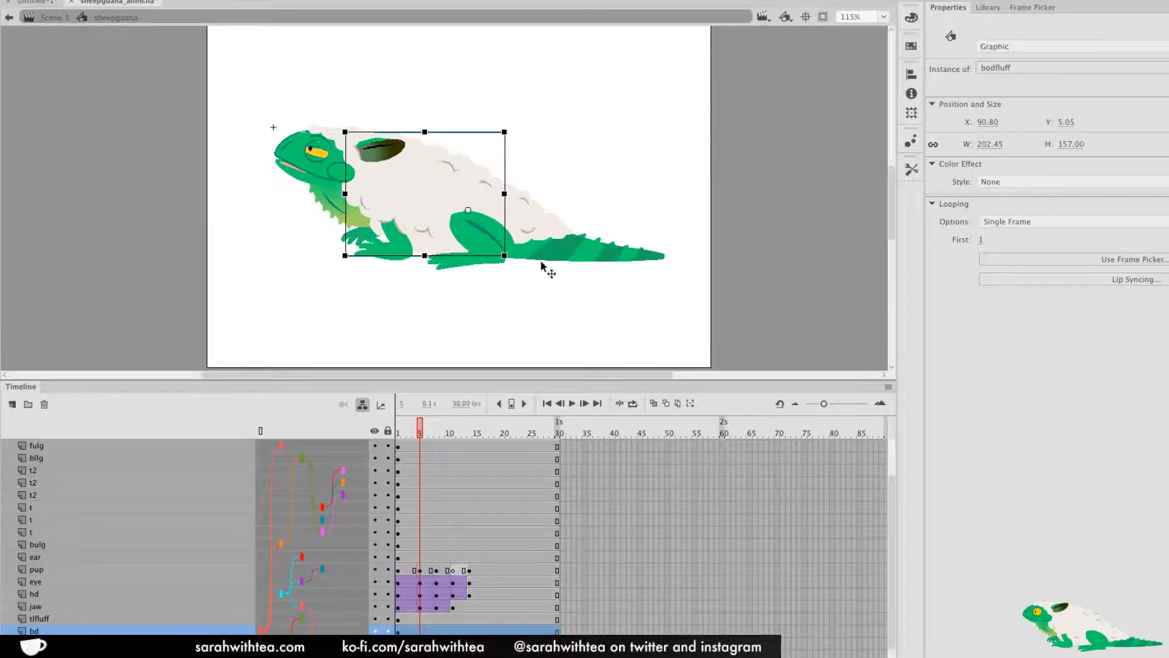
{"action": "left_click_drag", "start_coordinate": [510, 134], "coordinate": [519, 139]}
{"action": "key", "text": "ctrl+z"}
Add a keyframe at frame 5 on the bd layer and rotate the body slightly clockwise to raise the chest and head
{"action": "left_click", "coordinate": [419, 621]}
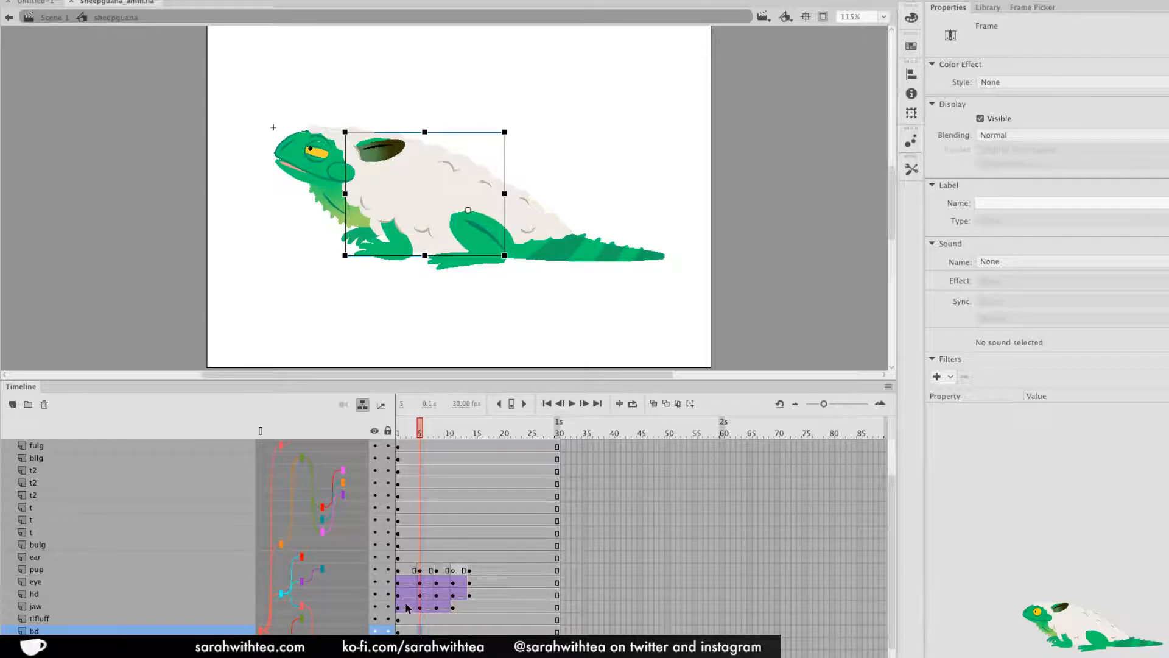
{"action": "key", "text": "F6"}
{"action": "left_click_drag", "start_coordinate": [514, 134], "coordinate": [536, 155]}
Key the tail at frame 5 and, with onion skinning turned on, rotate the tail upward until it lies nearly level
{"action": "left_click", "coordinate": [546, 263]}
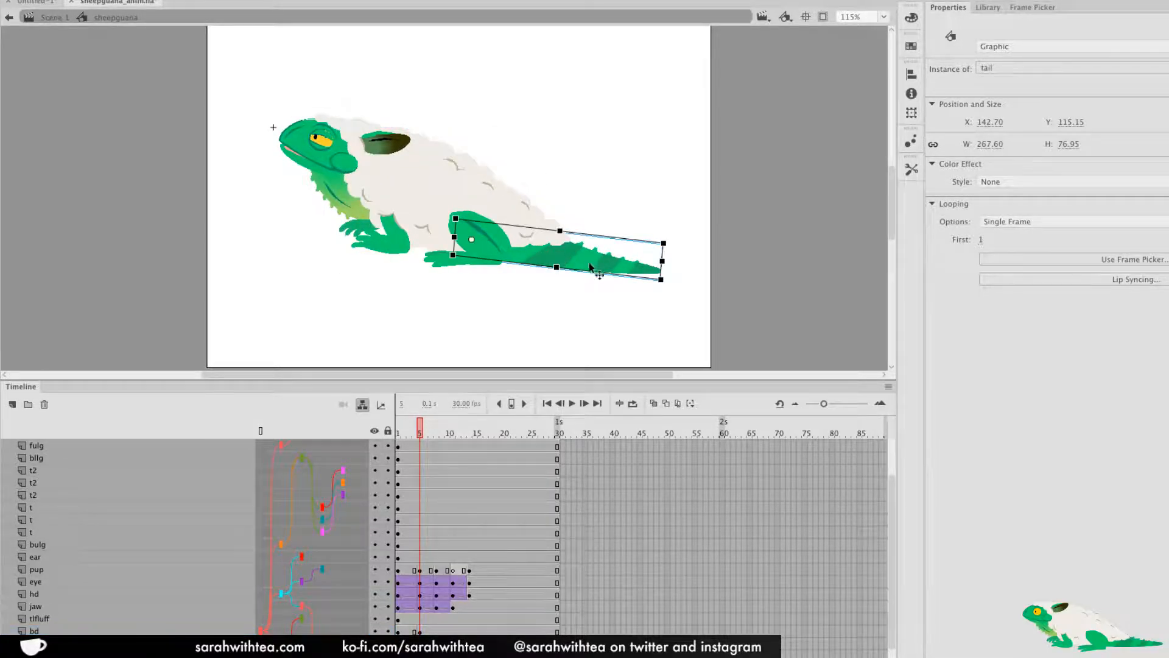
{"action": "left_click", "coordinate": [419, 644]}
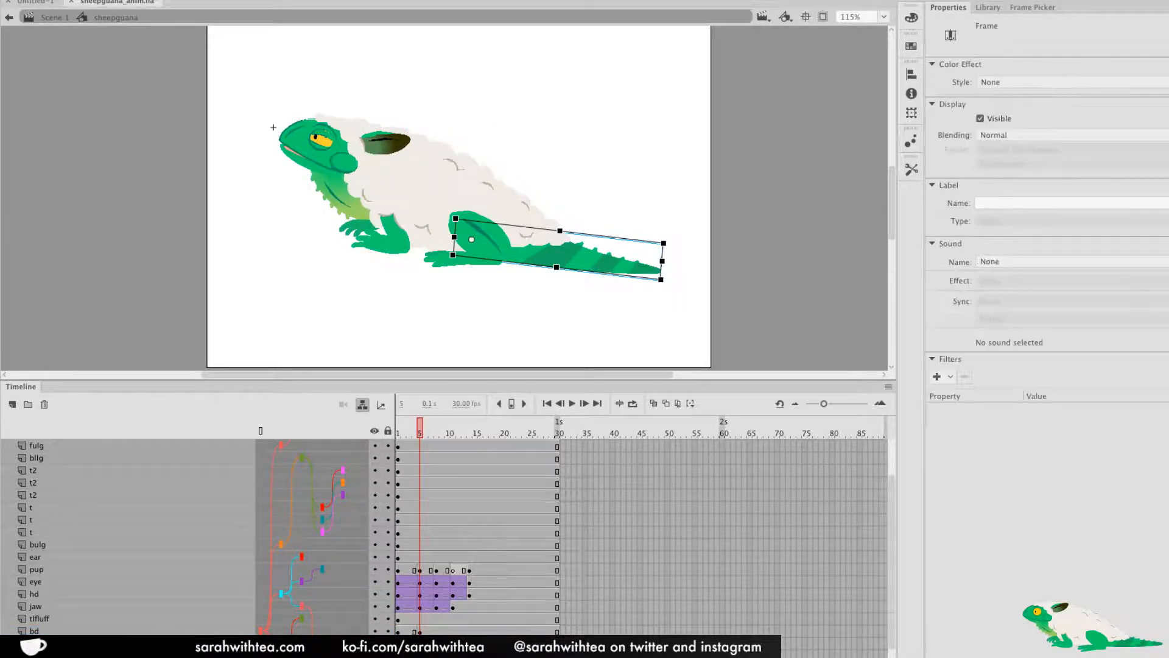
{"action": "key", "text": "super+x"}
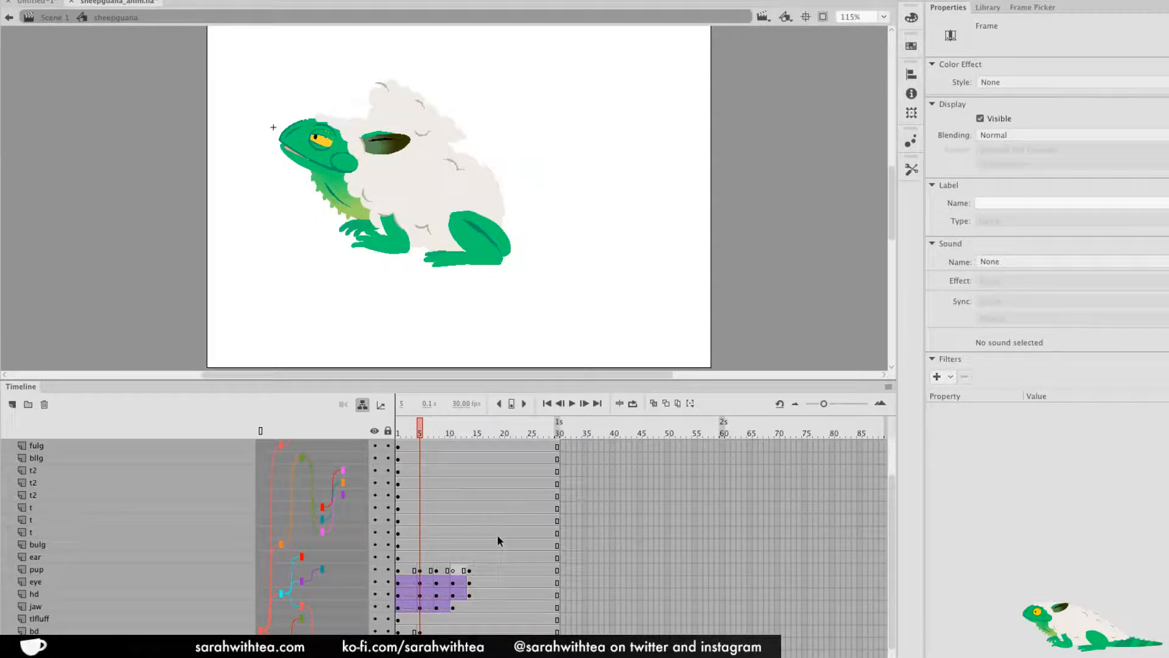
{"action": "key", "text": "super+shift+v"}
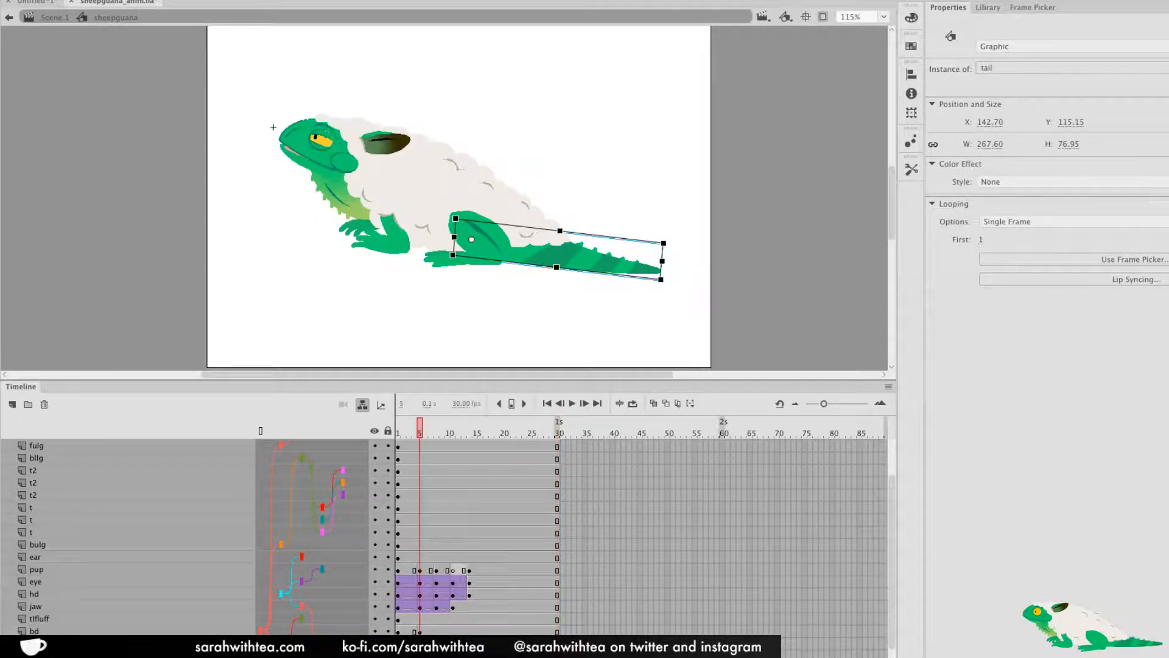
{"action": "left_click", "coordinate": [420, 643]}
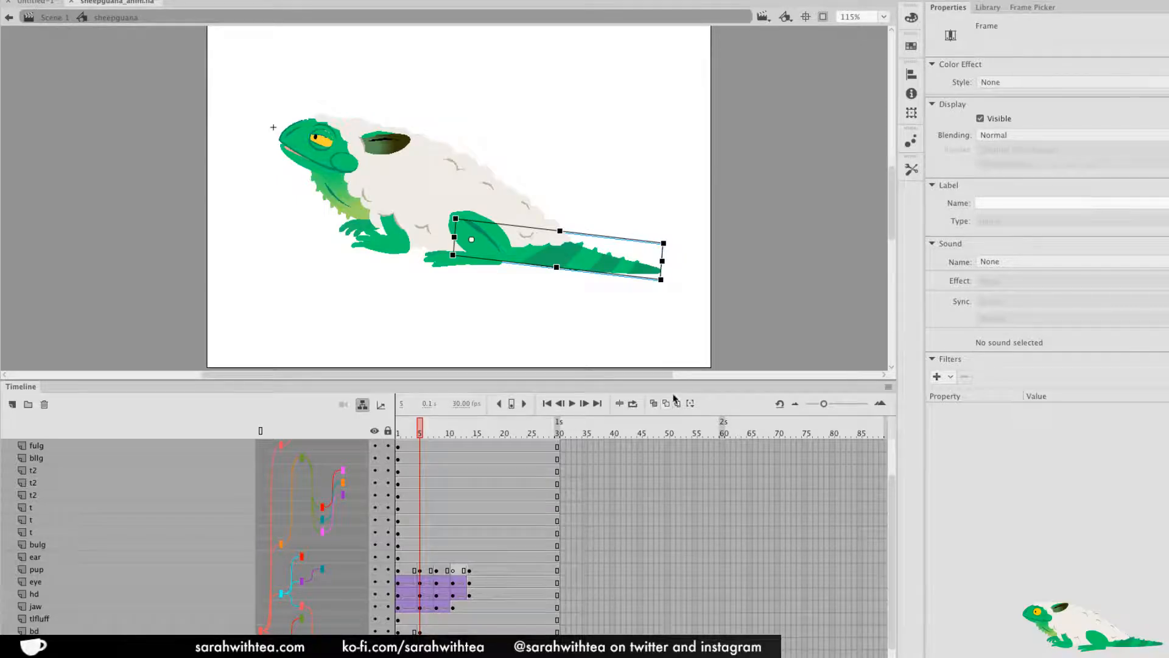
{"action": "left_click", "coordinate": [653, 404]}
{"action": "left_click_drag", "start_coordinate": [672, 287], "coordinate": [669, 268]}
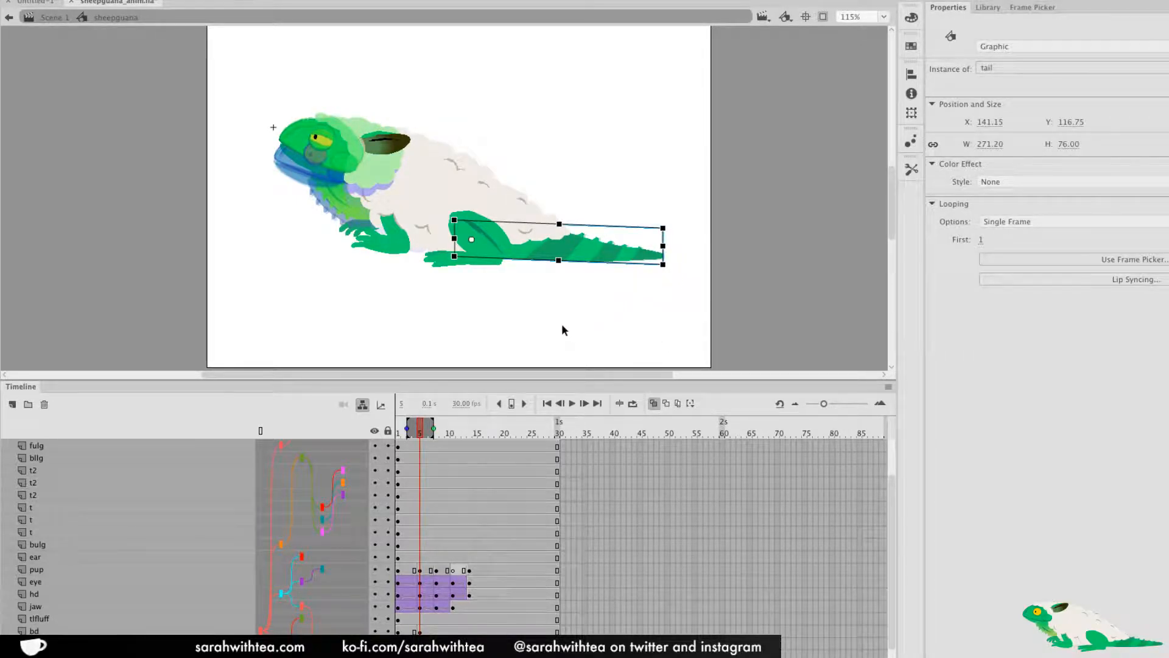
{"action": "left_click", "coordinate": [419, 436]}
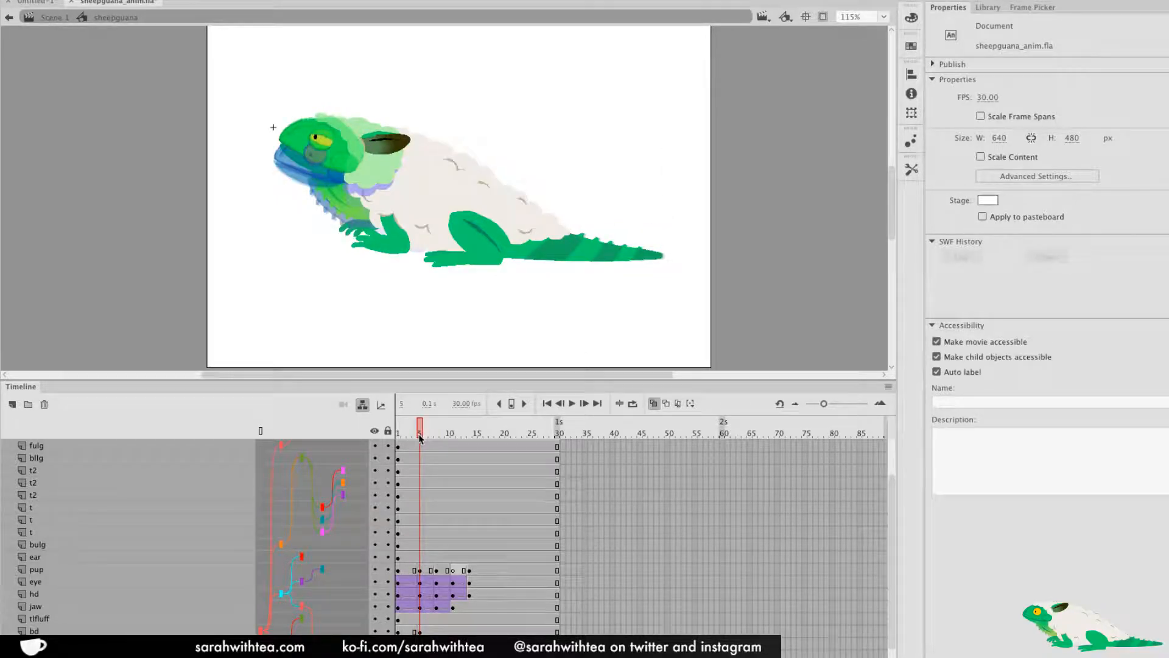
Add keyframes at frame 5 on the back upper leg layer bulg and the three t toe layers just above it
{"action": "left_click", "coordinate": [494, 246]}
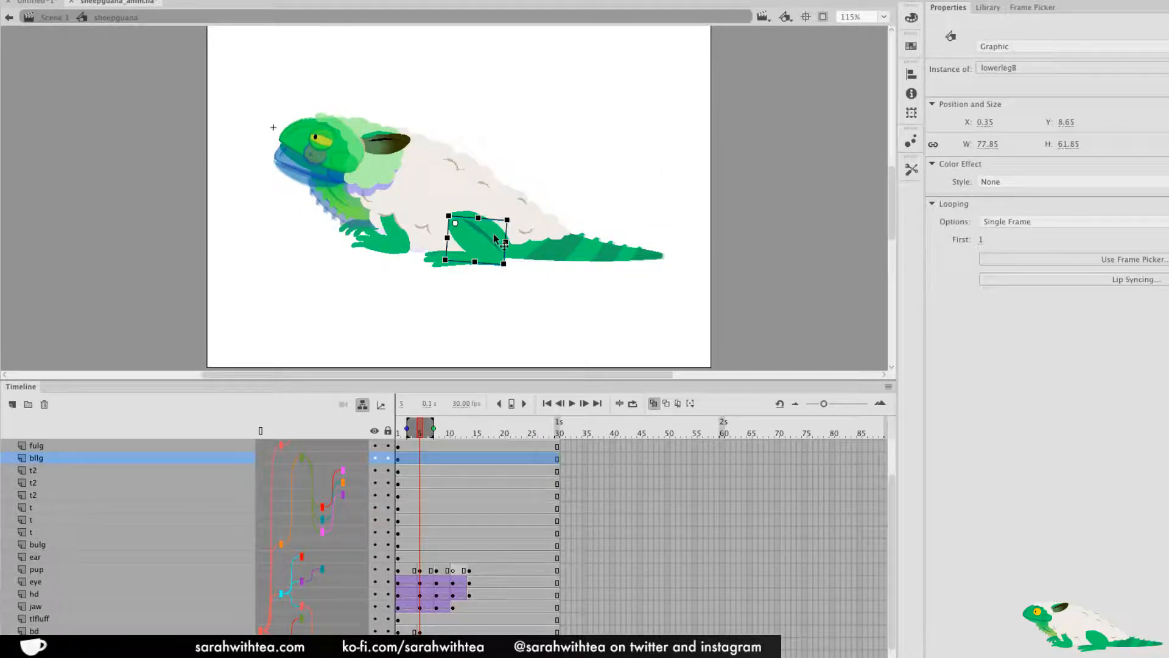
{"action": "left_click", "coordinate": [422, 545]}
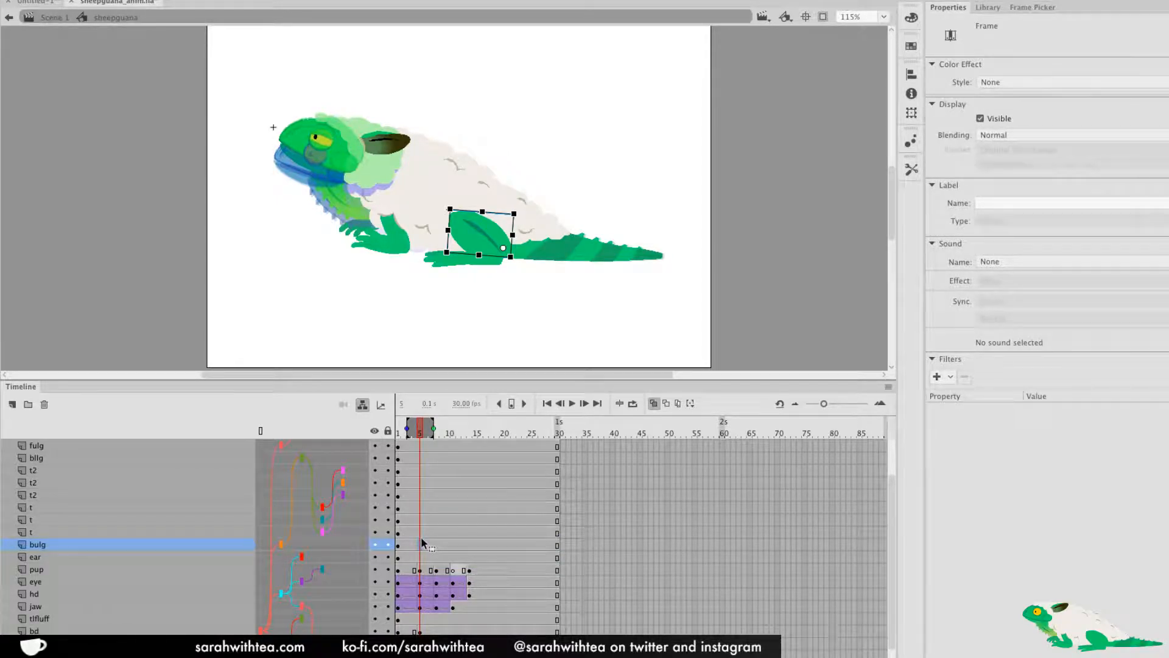
{"action": "key", "text": "F6"}
{"action": "left_click", "coordinate": [422, 558]}
{"action": "left_click", "coordinate": [420, 533]}
{"action": "left_click", "coordinate": [421, 521]}
{"action": "key", "text": "F6"}
{"action": "left_click", "coordinate": [421, 509]}
{"action": "key", "text": "F6"}
Add keyframes at frame 5 on the three t2 toe layers and the back lower leg layer bllg
{"action": "left_click", "coordinate": [421, 495]}
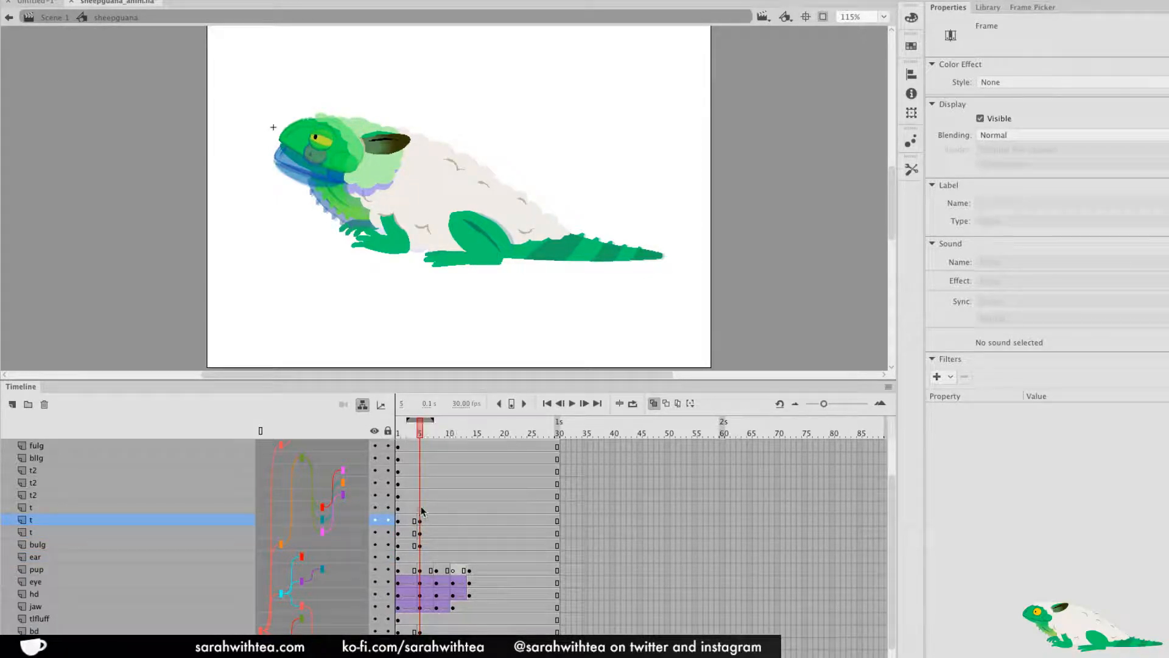
{"action": "key", "text": "F6"}
{"action": "left_click", "coordinate": [419, 482]}
{"action": "key", "text": "F6"}
{"action": "left_click", "coordinate": [421, 470]}
{"action": "key", "text": "F6"}
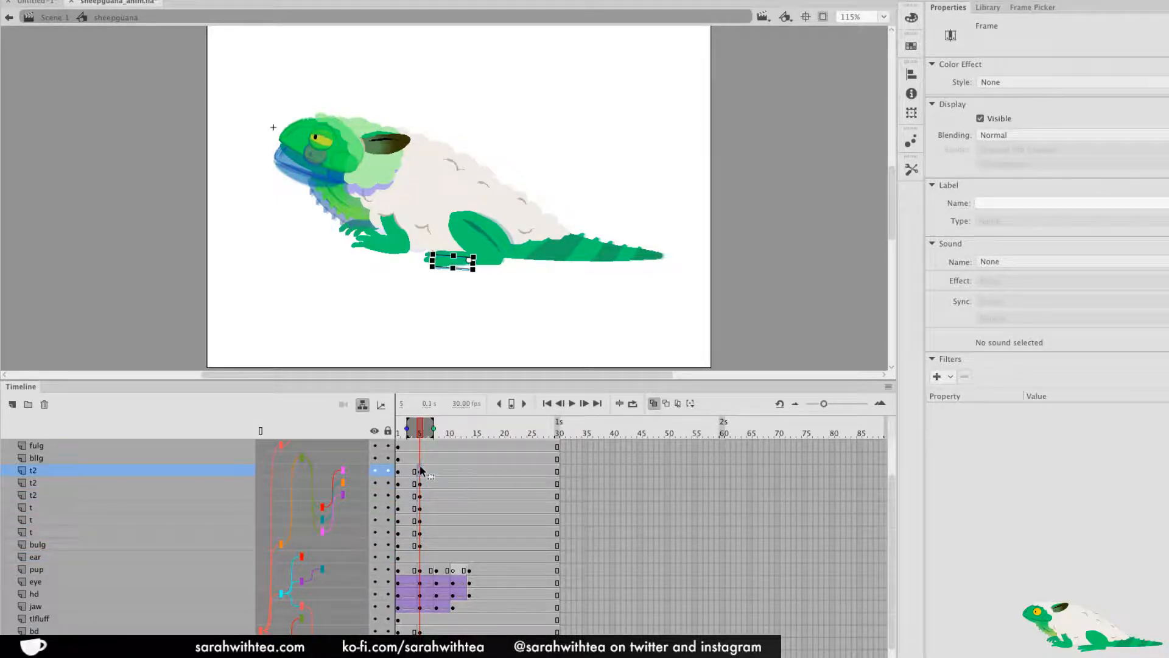
{"action": "left_click", "coordinate": [420, 458]}
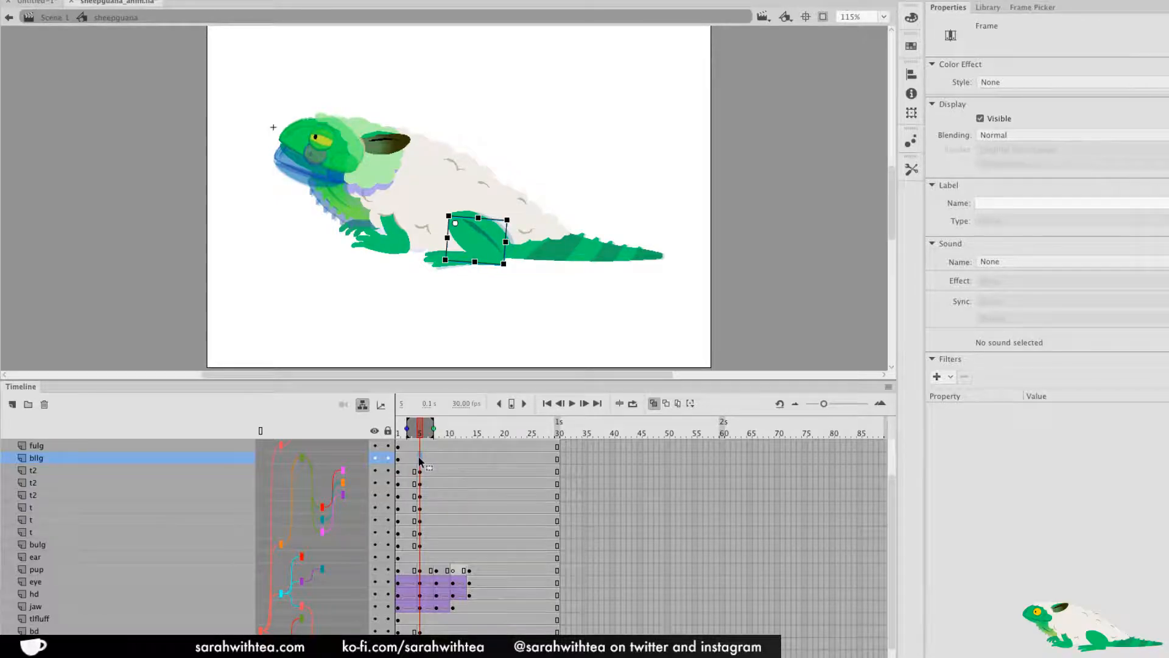
{"action": "key", "text": "F6"}
{"action": "left_click", "coordinate": [420, 447]}
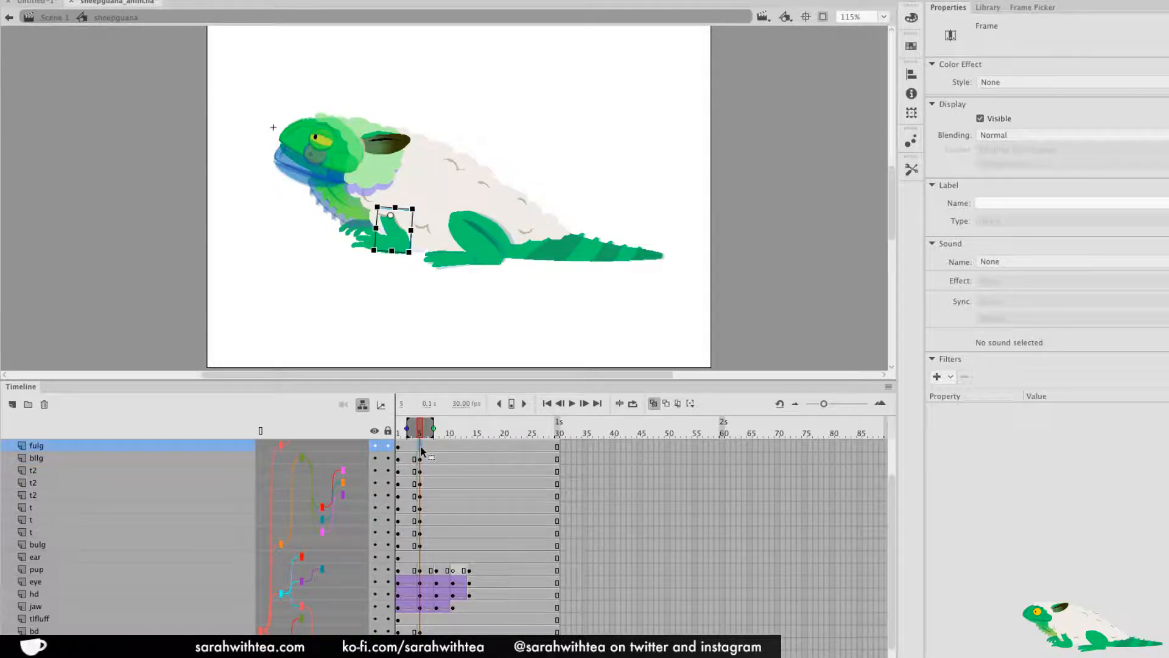
Rotate the back upper leg slightly counterclockwise at frame 5, then turn off onion skinning and scrub to compare the pose
{"action": "left_click", "coordinate": [505, 243]}
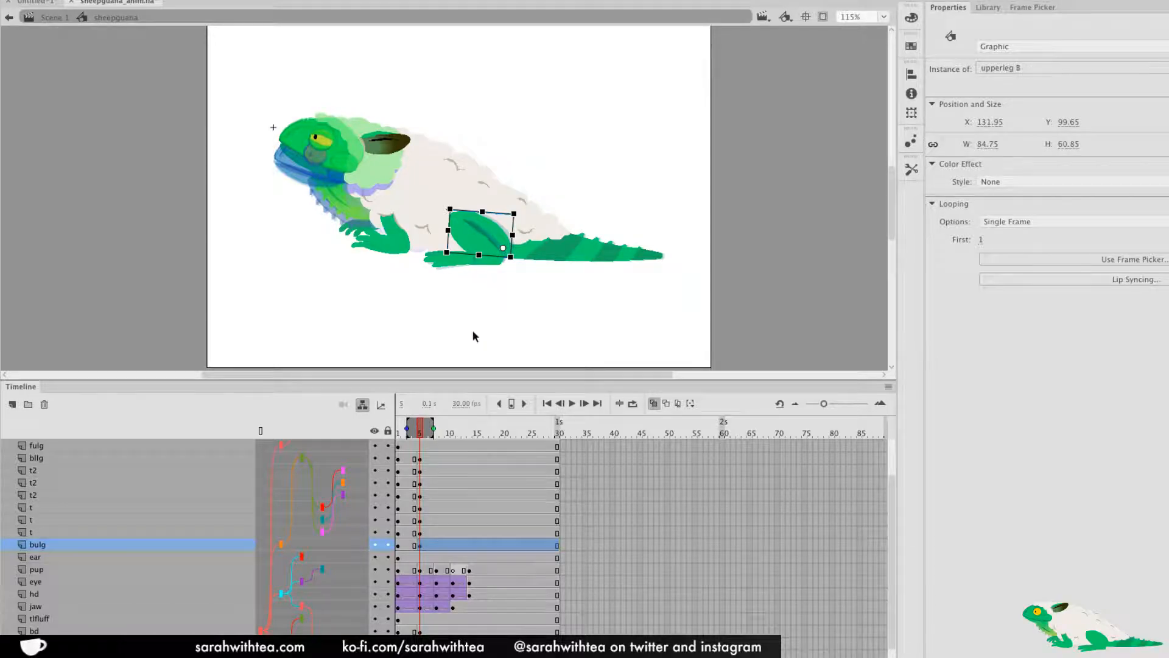
{"action": "left_click_drag", "start_coordinate": [445, 263], "coordinate": [456, 267]}
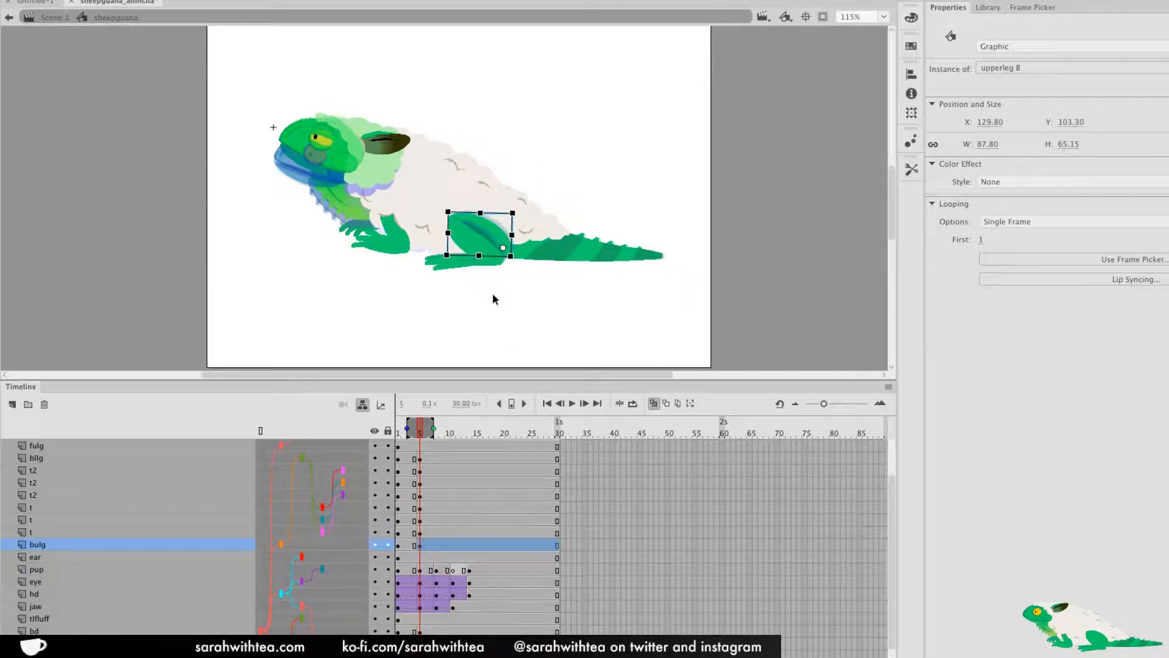
{"action": "left_click", "coordinate": [654, 404]}
{"action": "left_click_drag", "start_coordinate": [420, 432], "coordinate": [419, 438]}
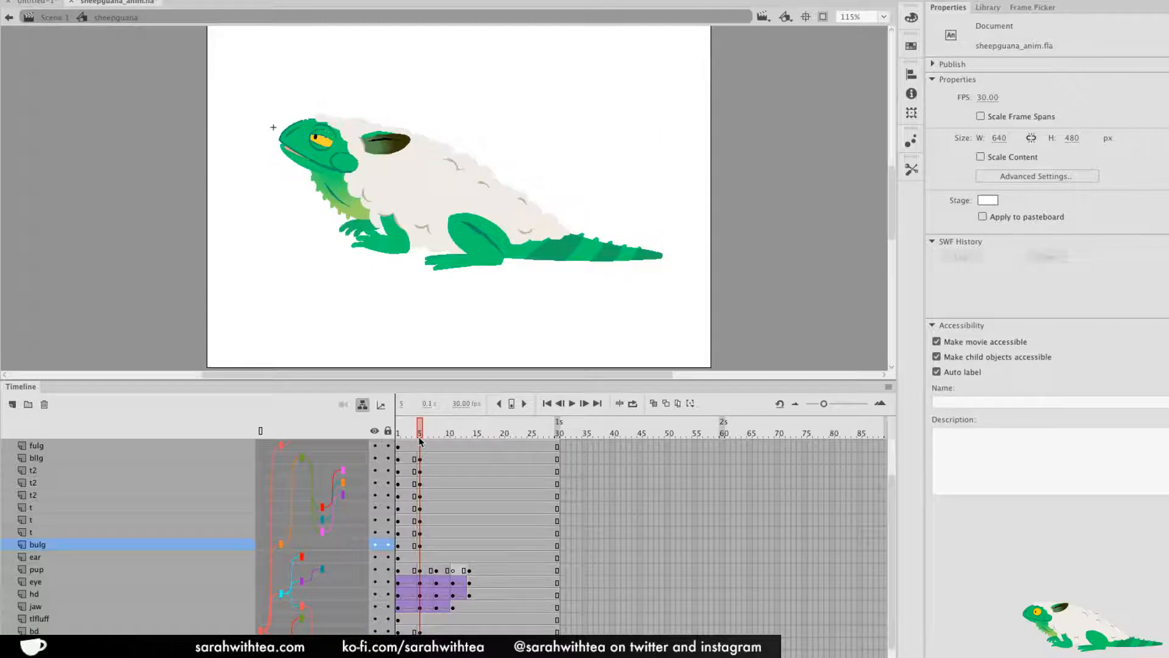
Try fine-tuning the back upper leg's rotation up close with onion skinning on, then undo the test rotation
{"action": "left_click", "coordinate": [505, 251]}
{"action": "key", "text": "z"}
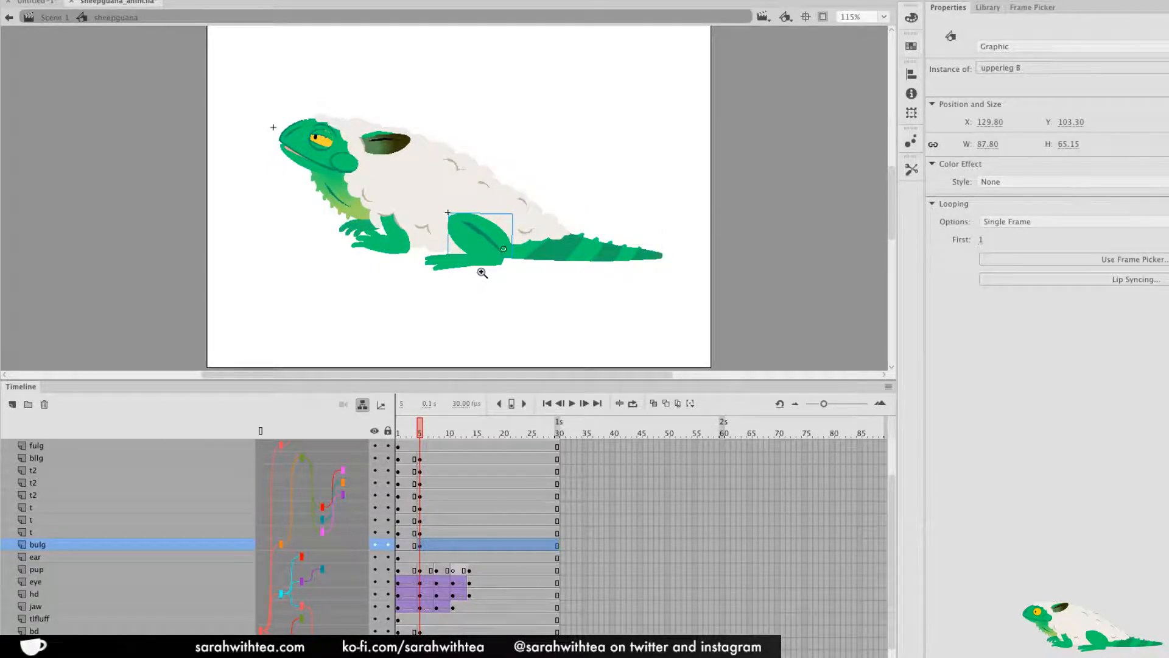
{"action": "left_click", "coordinate": [481, 271]}
{"action": "key", "text": "space"}
{"action": "left_click_drag", "start_coordinate": [447, 255], "coordinate": [543, 366]}
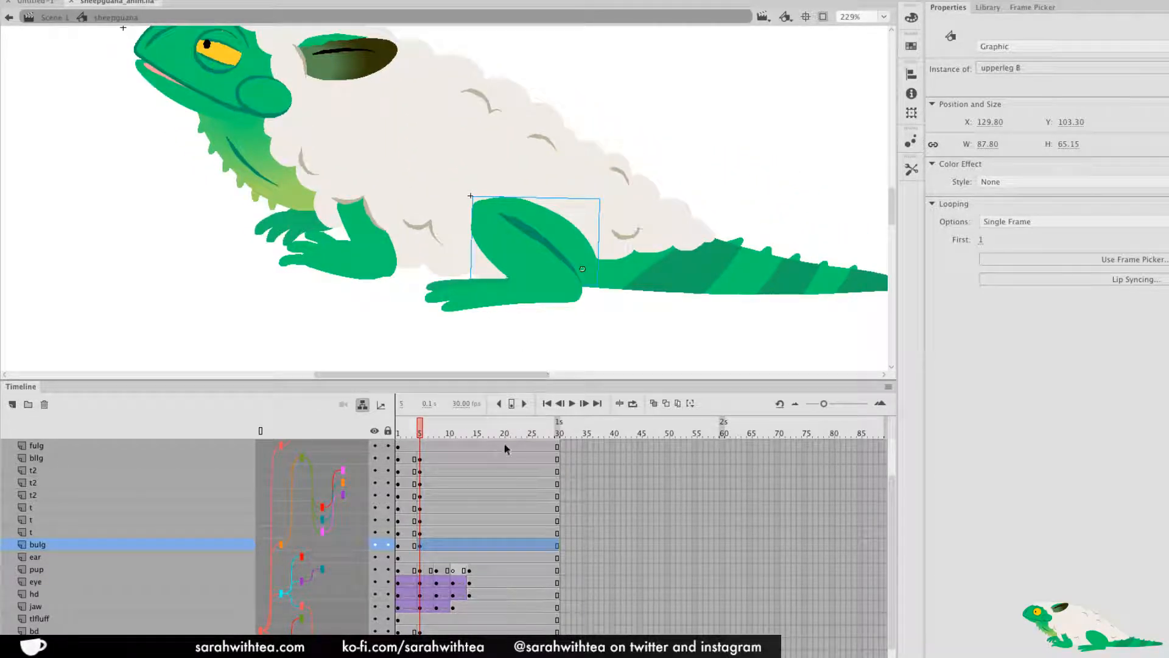
{"action": "left_click", "coordinate": [653, 403]}
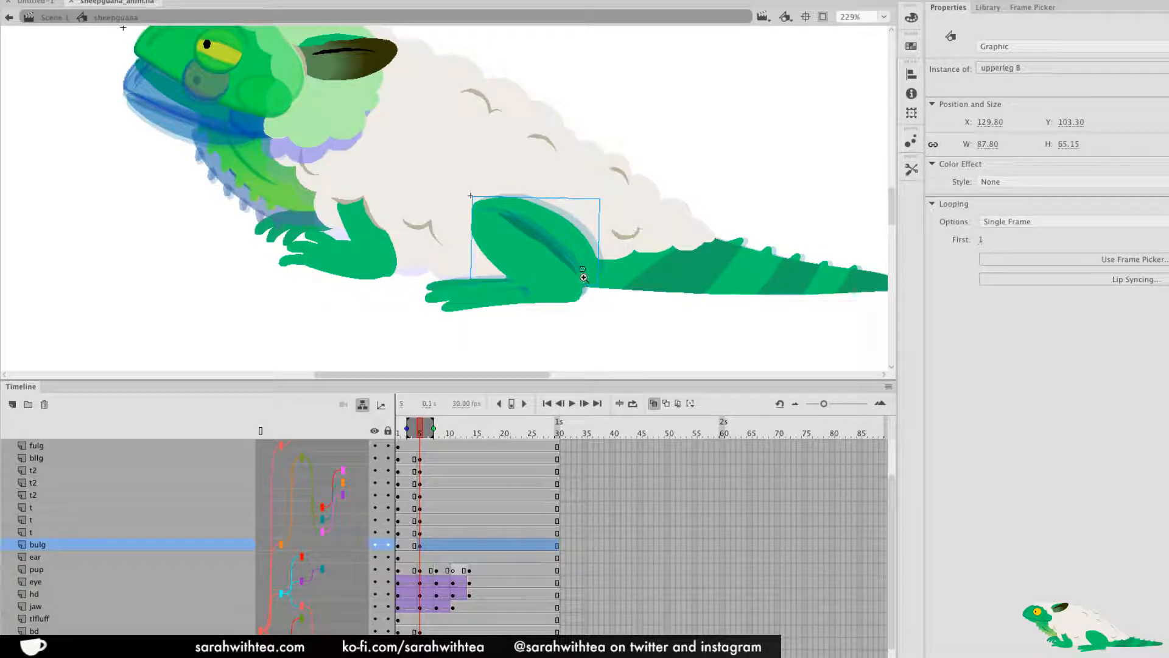
{"action": "key", "text": "v"}
{"action": "key", "text": "q"}
{"action": "left_click_drag", "start_coordinate": [471, 282], "coordinate": [468, 276]}
{"action": "key", "text": "ctrl+z"}
{"action": "key", "text": "ctrl+z"}
Adjust the back upper leg's rotation and nudge it up and right at frame 5 until it matches the onion-skinned foot position
{"action": "left_click_drag", "start_coordinate": [478, 195], "coordinate": [479, 193]}
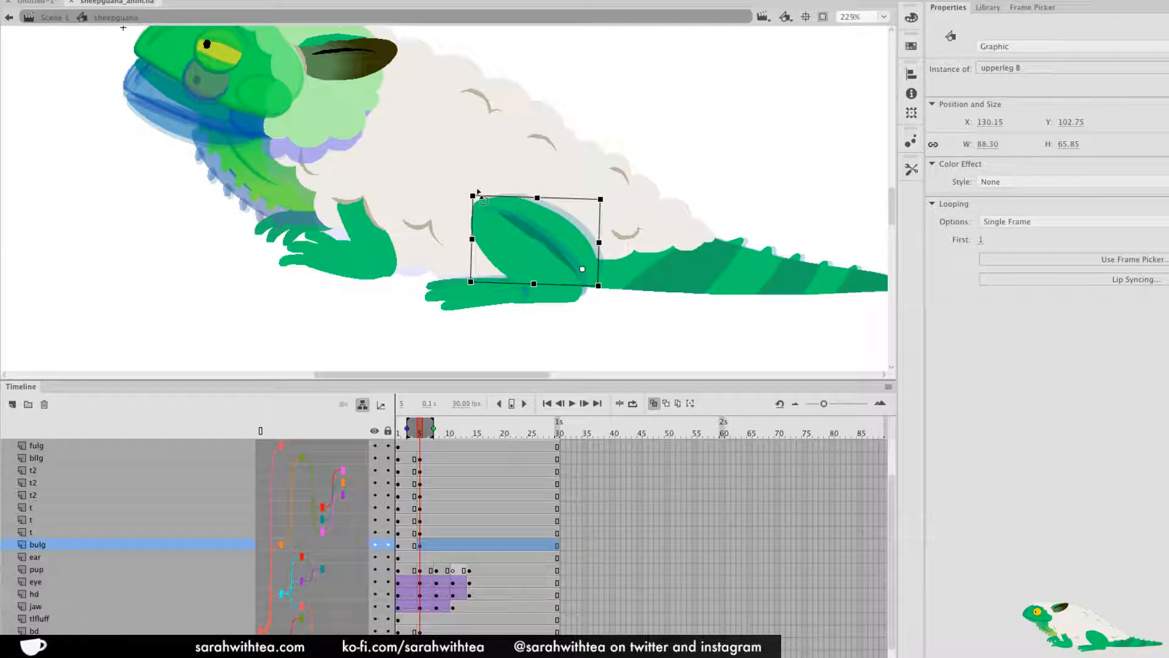
{"action": "left_click_drag", "start_coordinate": [556, 234], "coordinate": [560, 233]}
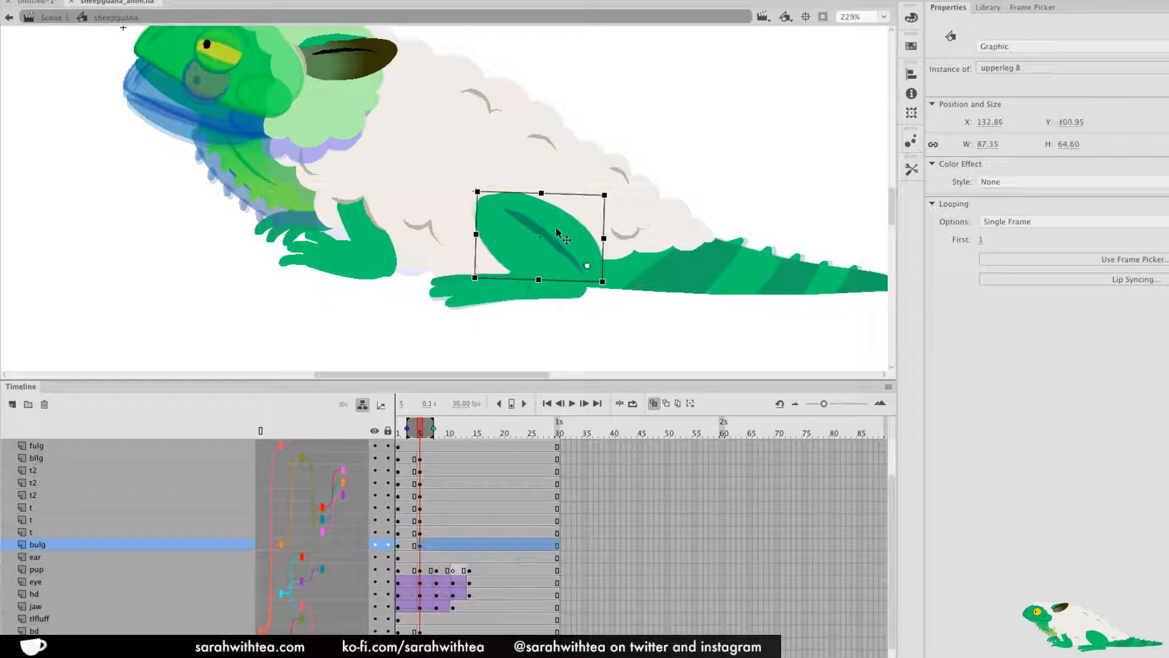
{"action": "mouse_move", "coordinate": [471, 293]}
{"action": "left_mouse_down"}
{"action": "mouse_move", "coordinate": [493, 316]}
{"action": "mouse_move", "coordinate": [478, 293]}
{"action": "left_mouse_up"}
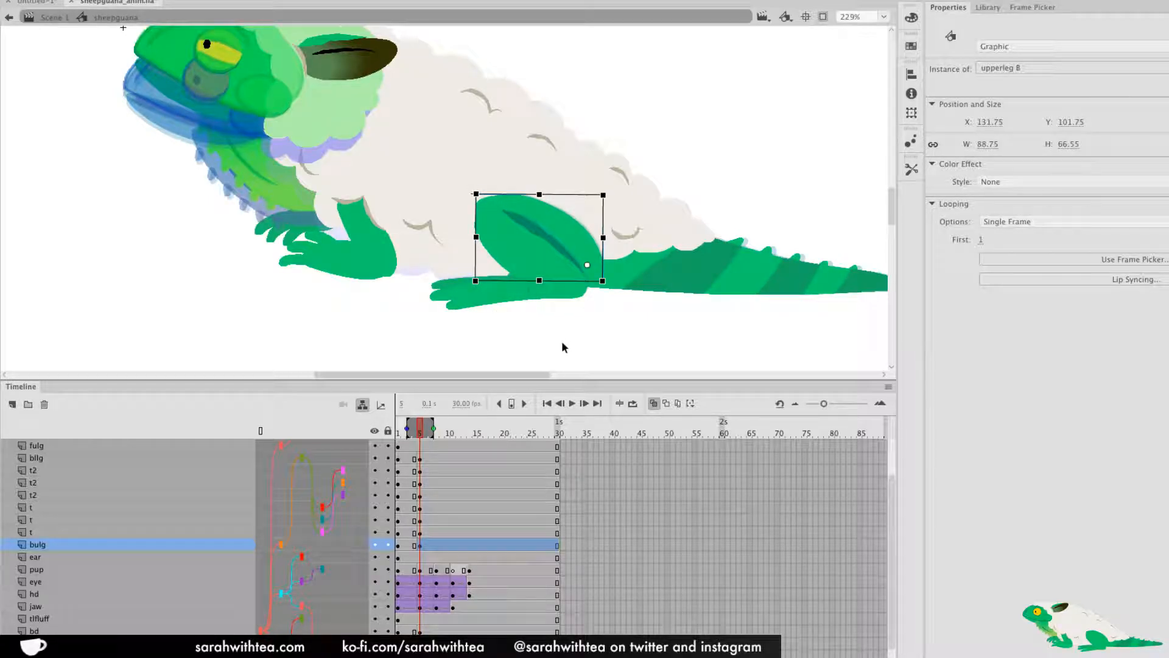
{"action": "key", "text": "Up"}
{"action": "key", "text": "Up"}
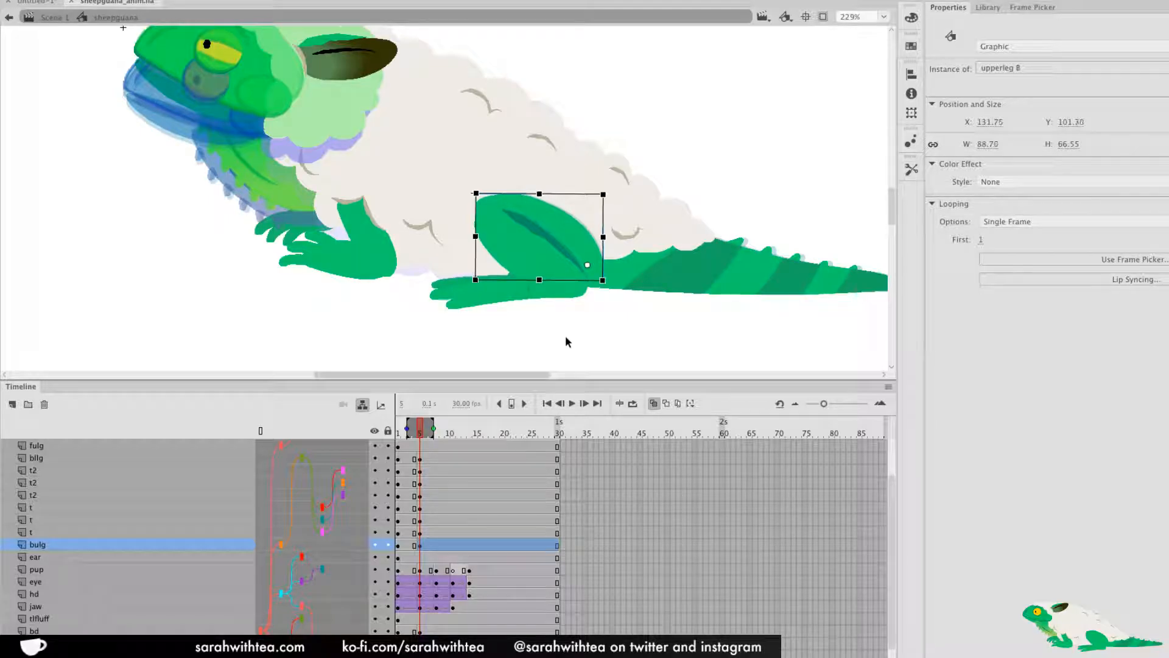
{"action": "key", "text": "Right"}
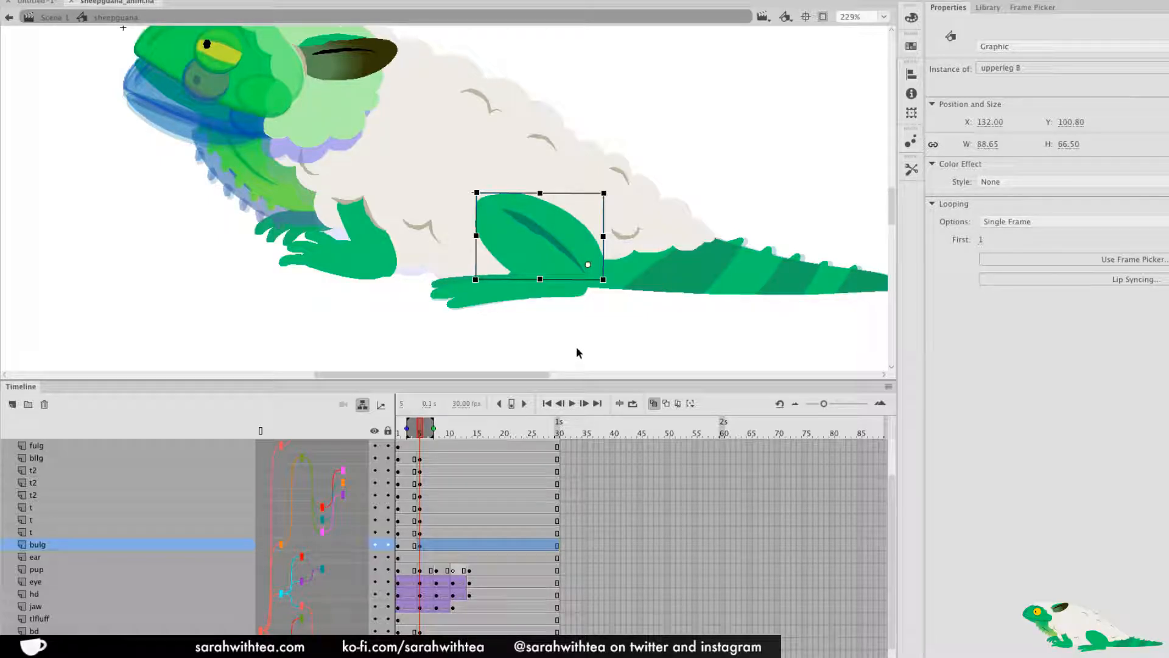
{"action": "left_click", "coordinate": [598, 329]}
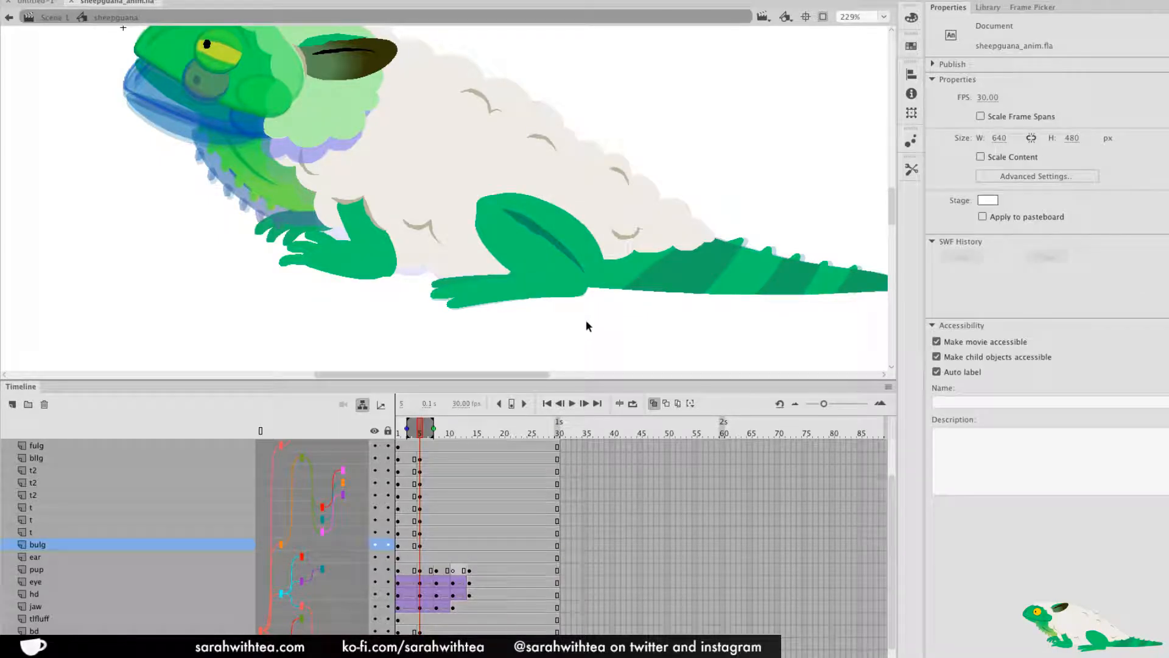
Rotate the back foot's toe b1 slightly at frame 5 and check toes Be2 and Be3 against the onion skin
{"action": "left_click", "coordinate": [545, 299]}
{"action": "left_click_drag", "start_coordinate": [517, 315], "coordinate": [518, 310]}
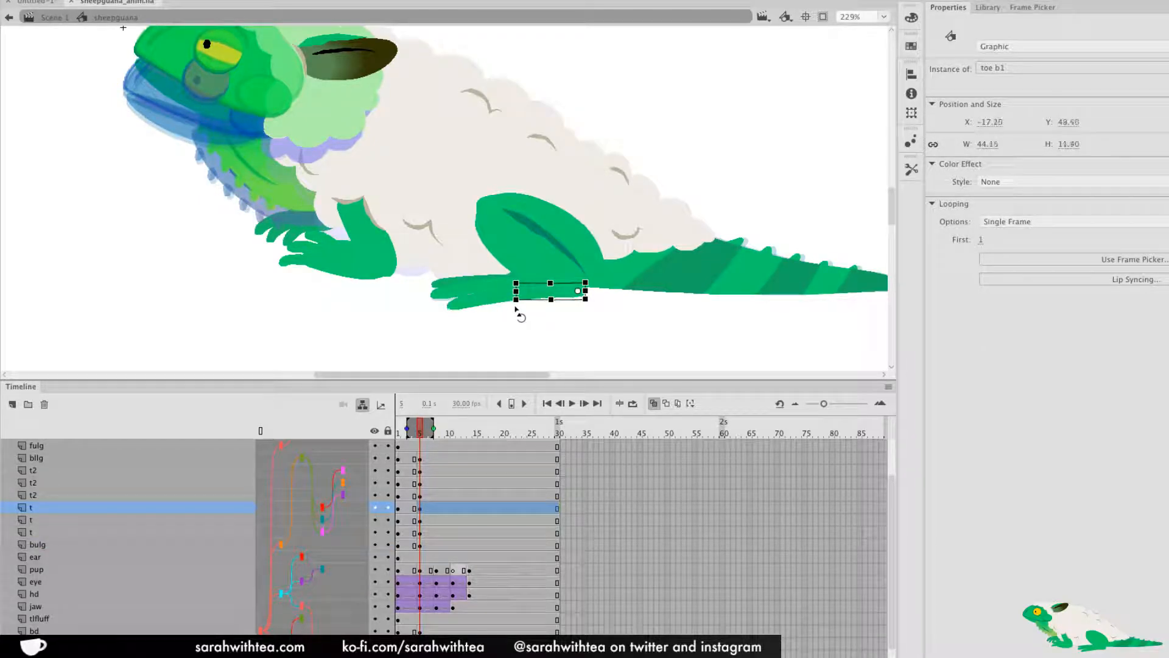
{"action": "left_click", "coordinate": [484, 301]}
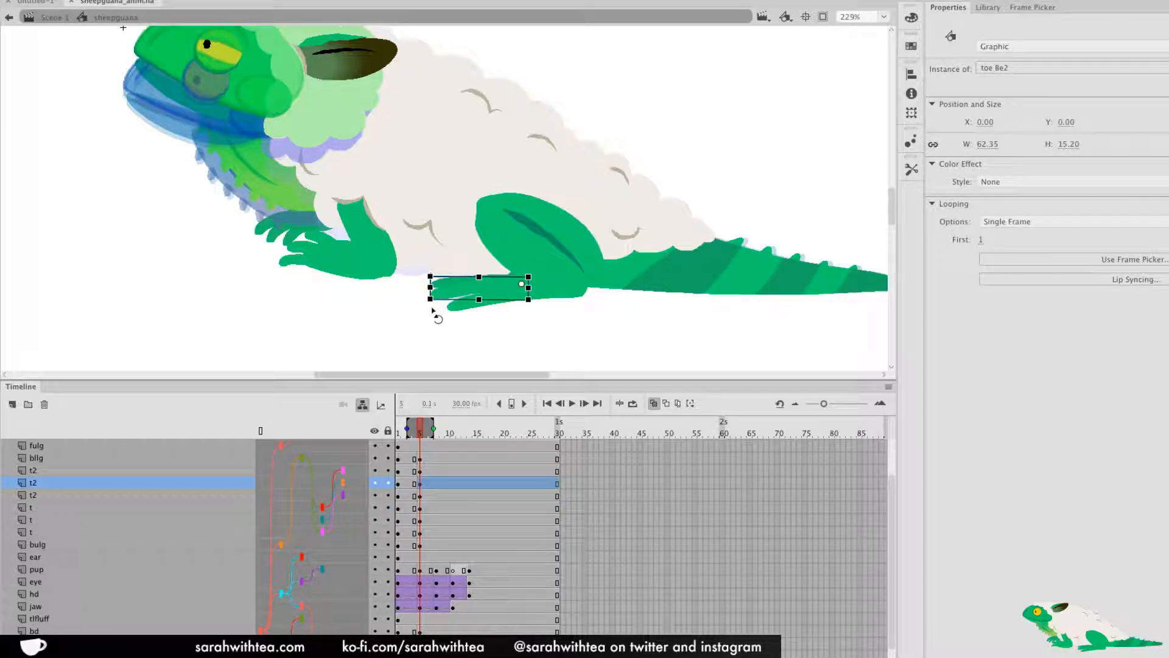
{"action": "left_click", "coordinate": [438, 285]}
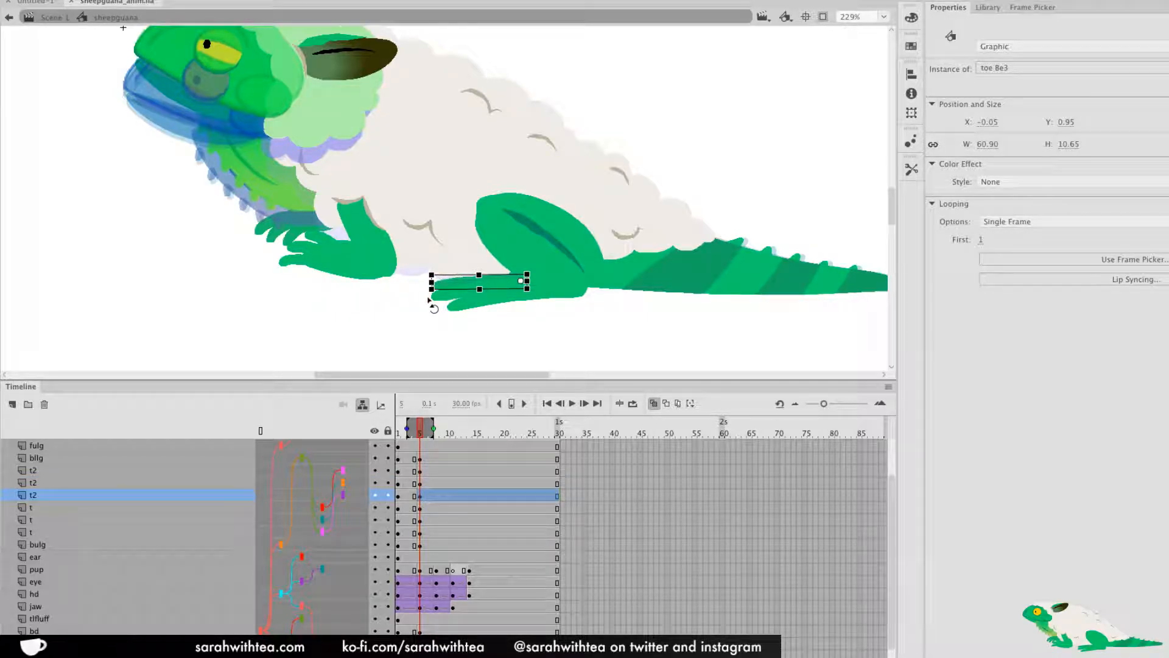
{"action": "left_click", "coordinate": [476, 329]}
Turn off onion skinning and scrub the opening frames with the whole creature in view to check the back leg's motion
{"action": "key", "text": "z"}
{"action": "left_click", "coordinate": [534, 326], "text": "alt"}
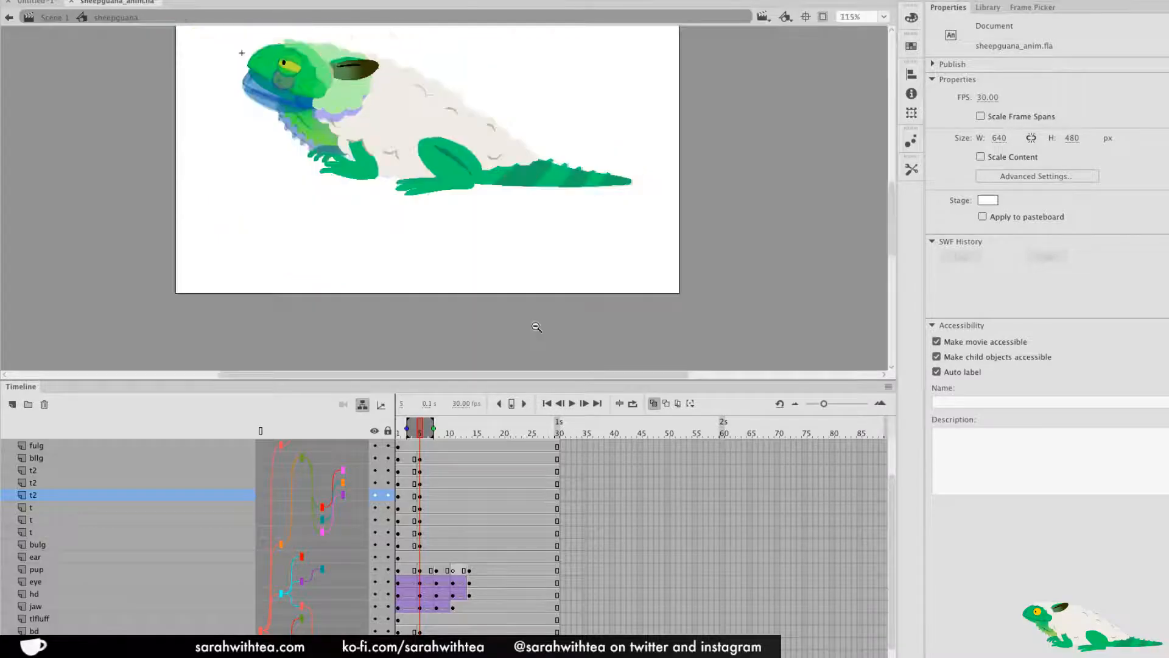
{"action": "left_click_drag", "start_coordinate": [476, 261], "coordinate": [619, 376]}
{"action": "left_click_drag", "start_coordinate": [608, 304], "coordinate": [567, 308]}
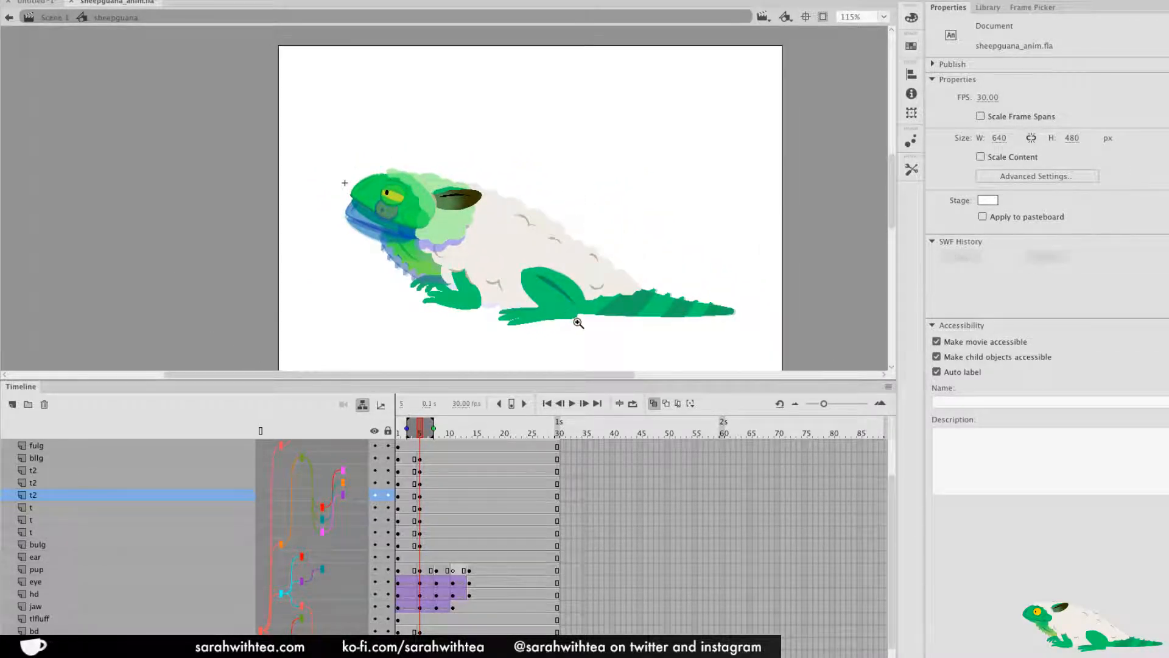
{"action": "left_click", "coordinate": [654, 404]}
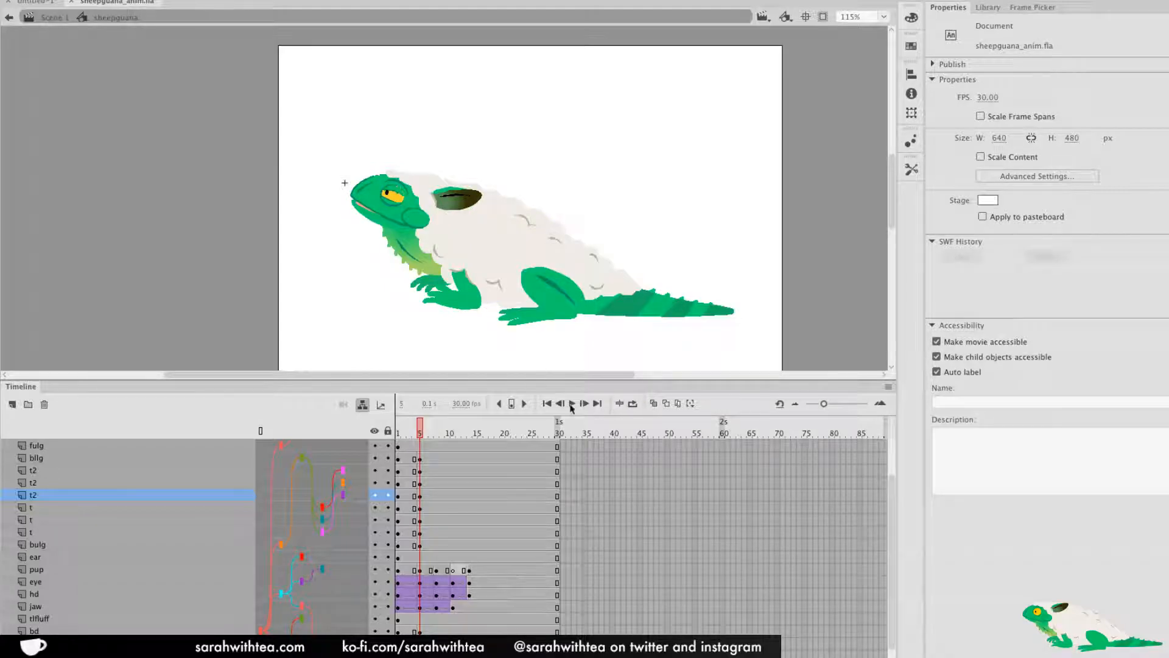
{"action": "left_click_drag", "start_coordinate": [415, 439], "coordinate": [420, 445]}
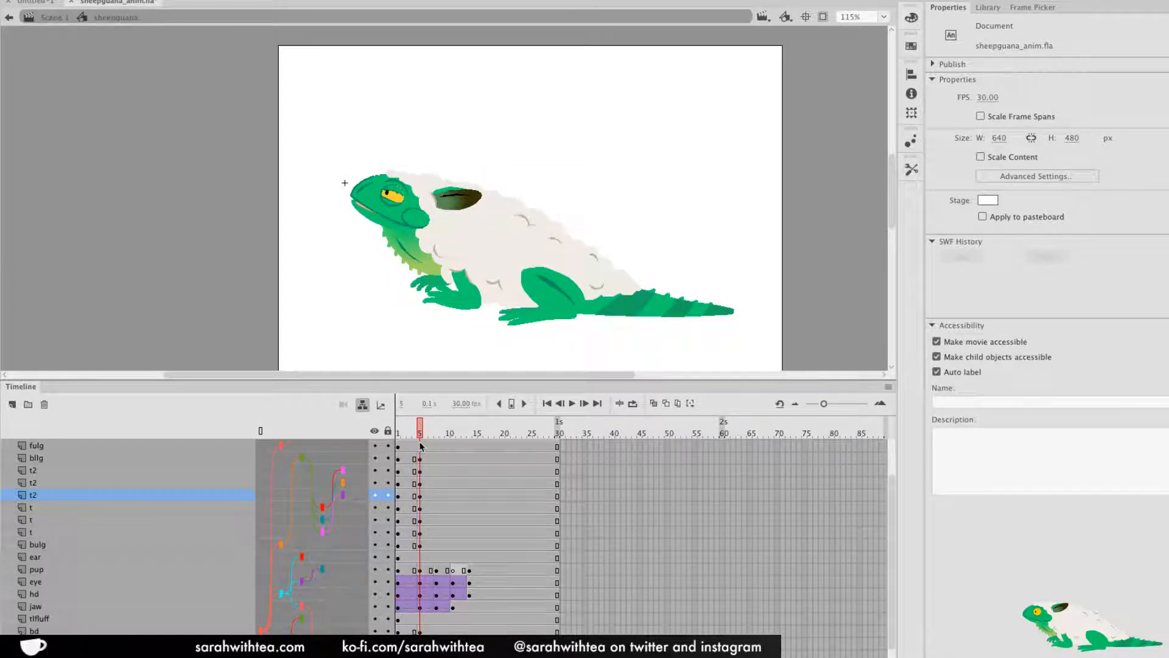
Add keyframes at frame 5 on the front leg layers fllg, fulg and their three t toe layers, then select the lower leg
{"action": "left_click", "coordinate": [463, 309]}
{"action": "left_click_drag", "start_coordinate": [421, 495], "coordinate": [422, 446]}
{"action": "key", "text": "F6"}
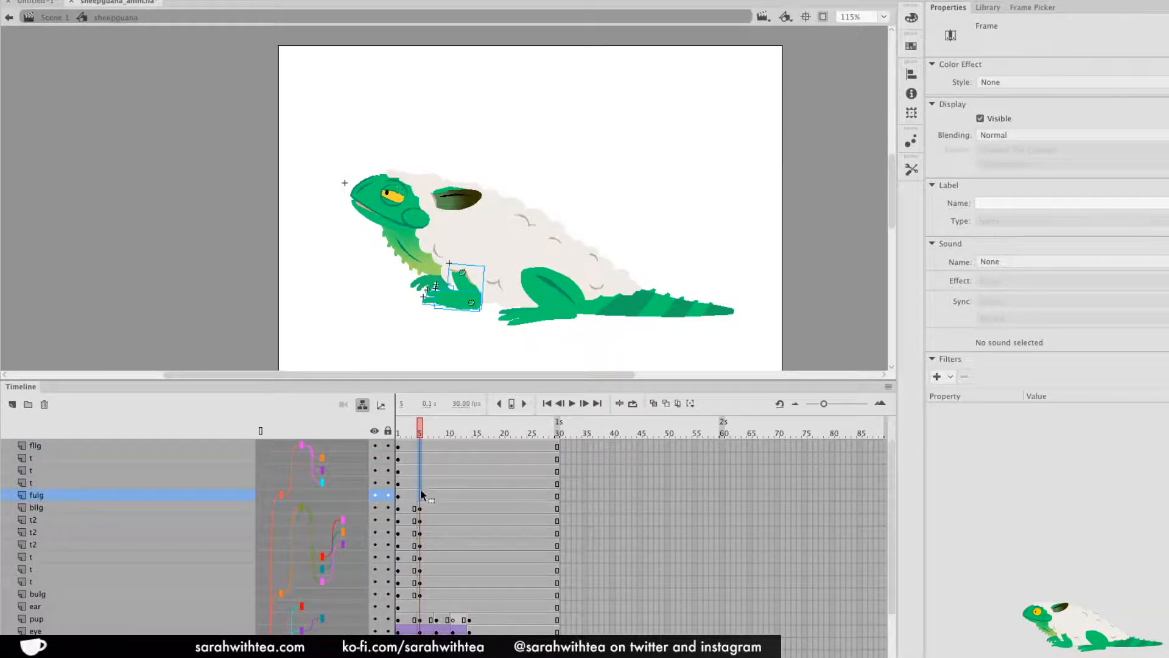
{"action": "left_click", "coordinate": [463, 306]}
{"action": "left_click", "coordinate": [455, 321]}
{"action": "left_click", "coordinate": [455, 304]}
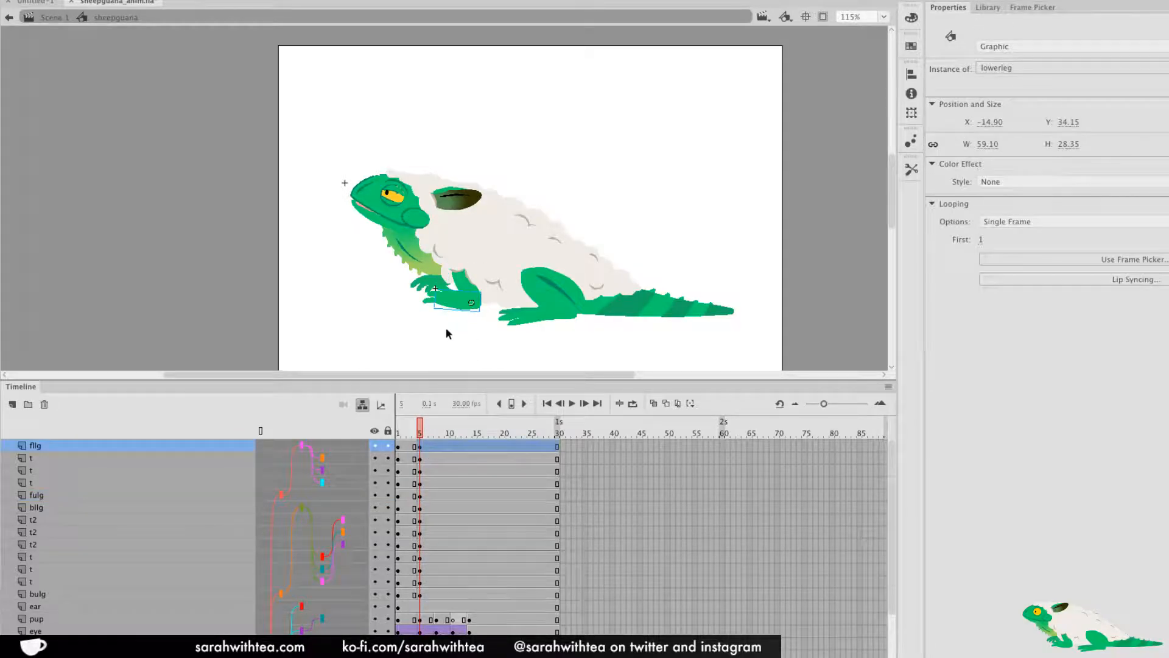
Show the rulers and place a horizontal guide along the ground and, at frame 1, a vertical guide at the back heel
{"action": "left_click", "coordinate": [154, 0]}
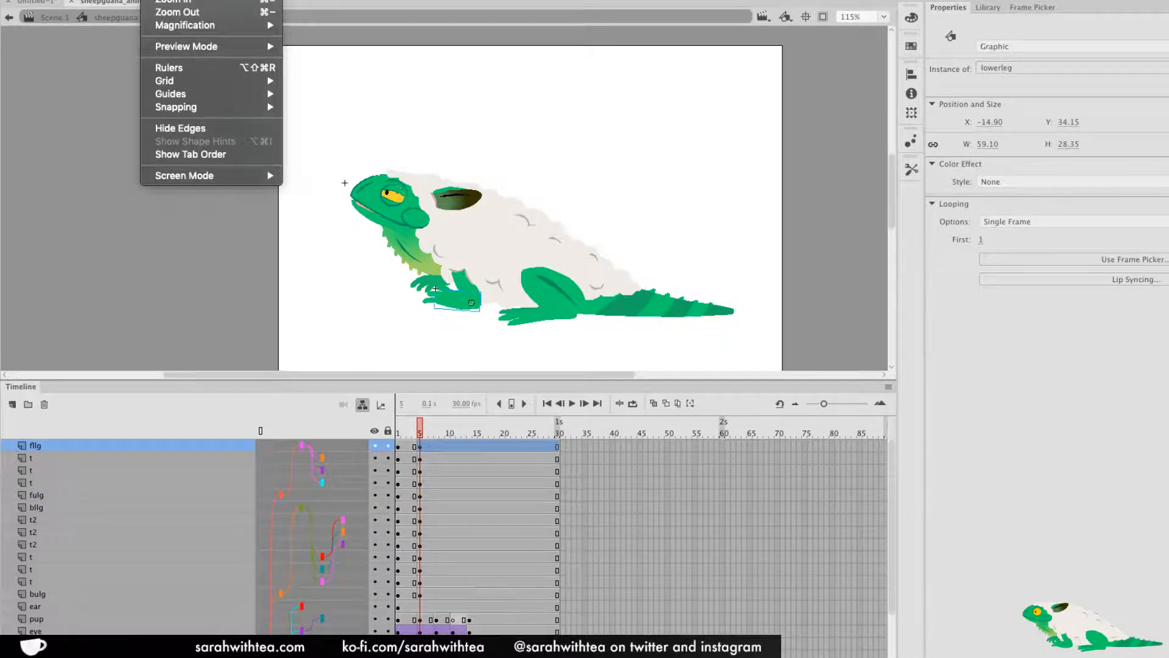
{"action": "left_click", "coordinate": [198, 66]}
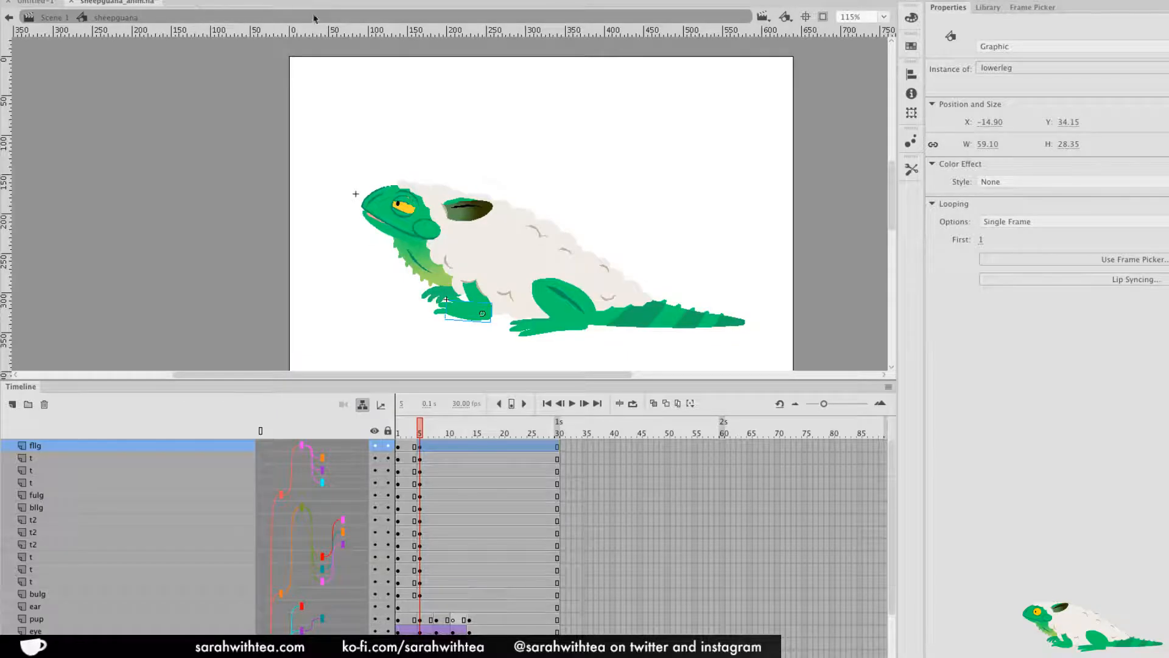
{"action": "left_click_drag", "start_coordinate": [491, 33], "coordinate": [524, 328]}
{"action": "left_click", "coordinate": [398, 433]}
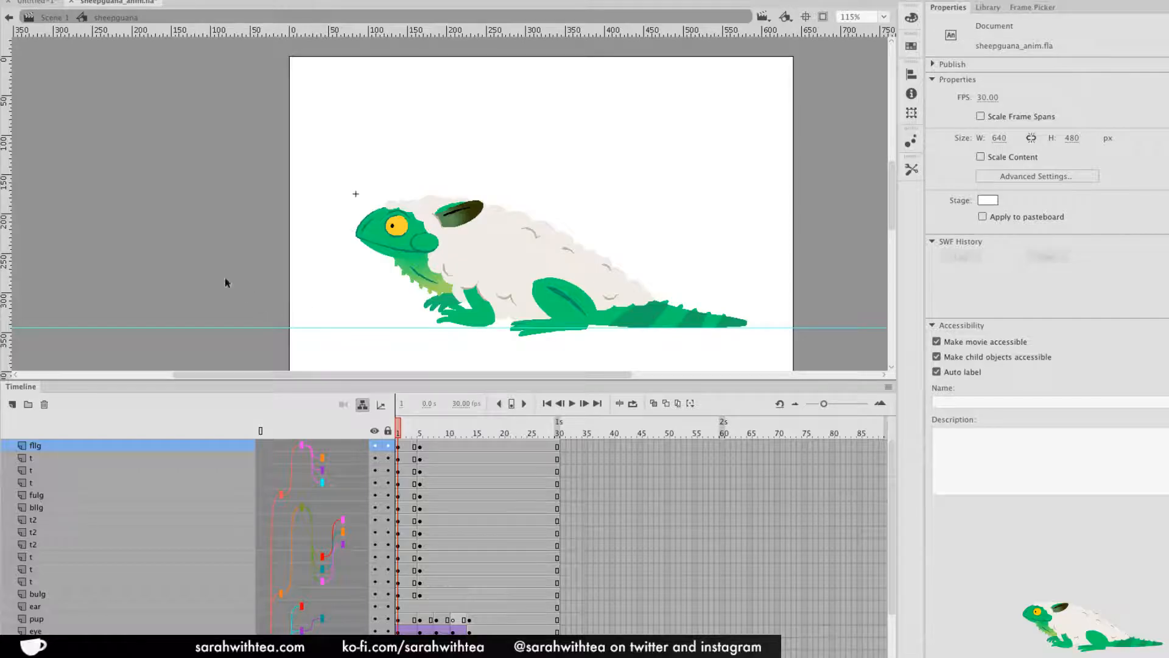
{"action": "left_click_drag", "start_coordinate": [9, 260], "coordinate": [587, 264]}
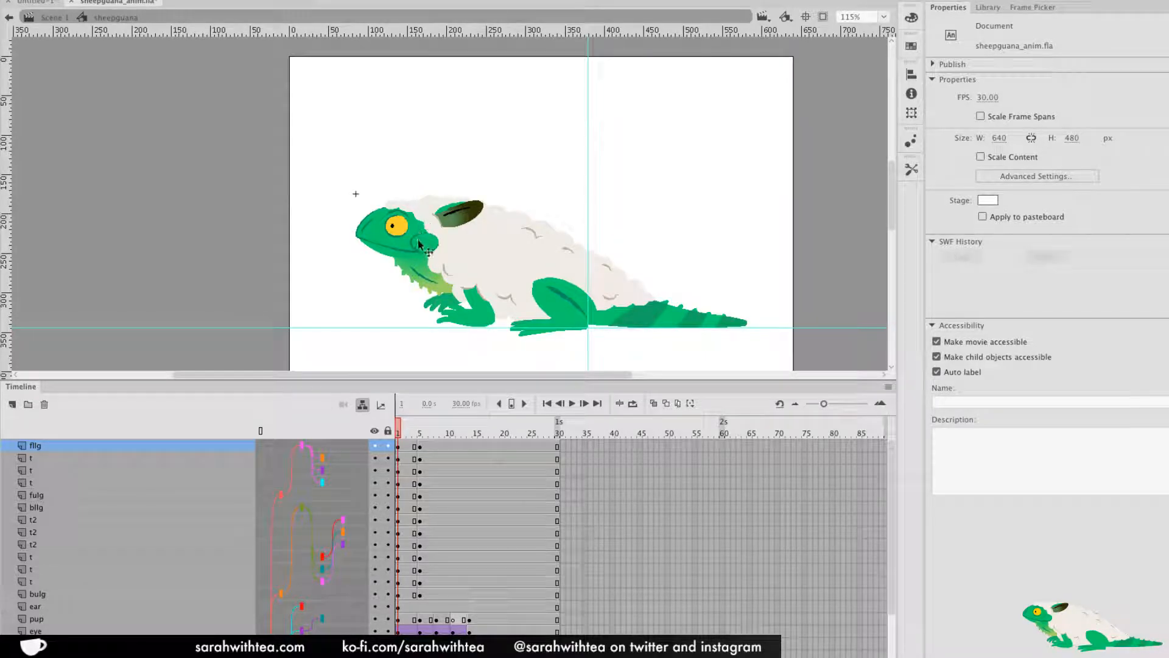
Try a free transform on the tail instance at frame 1 and undo it
{"action": "left_click", "coordinate": [699, 318]}
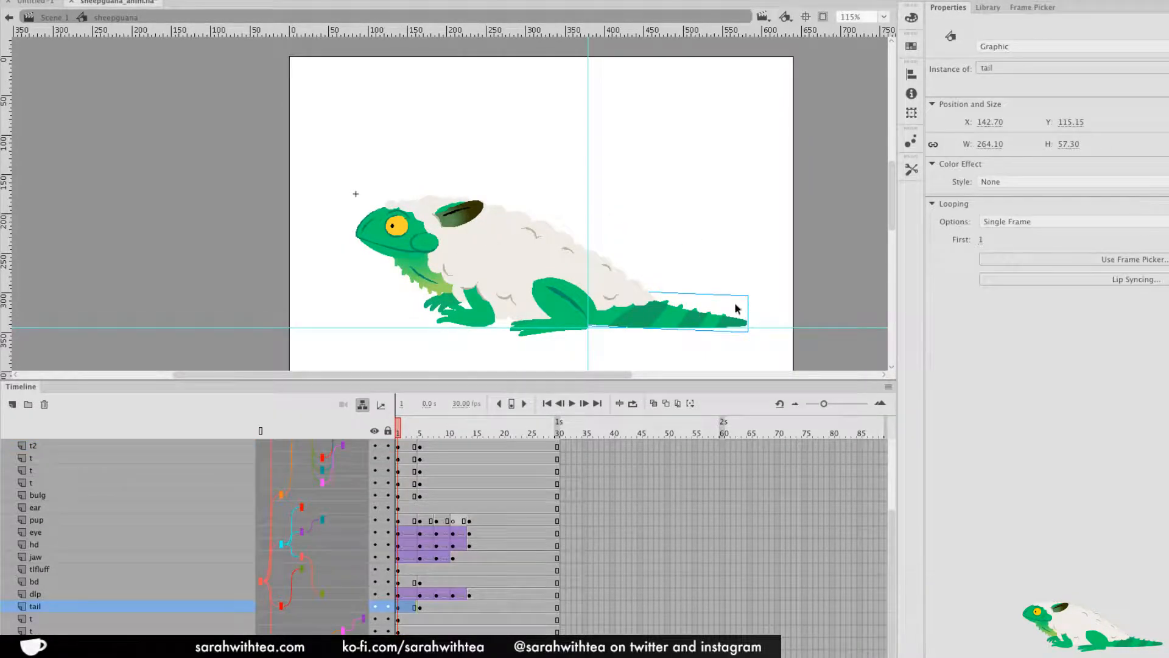
{"action": "key", "text": "q"}
{"action": "left_click_drag", "start_coordinate": [754, 306], "coordinate": [704, 312]}
{"action": "key", "text": "super+z"}
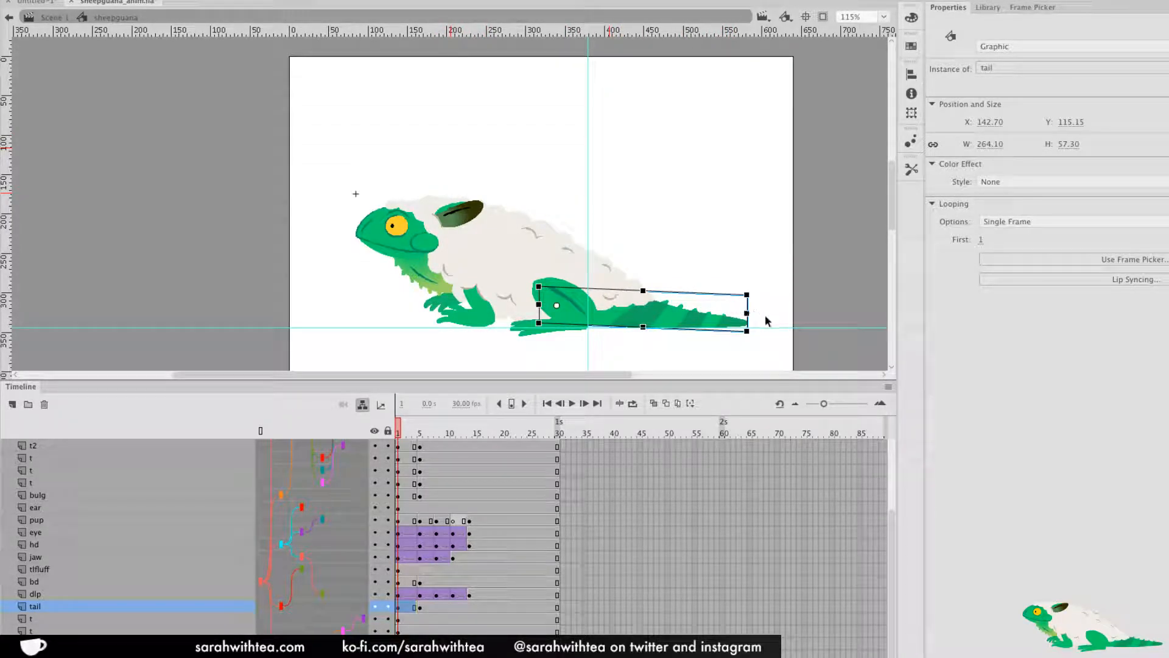
Open the tail symbol for editing, try repositioning its drawing object, and undo that change
{"action": "double_click", "coordinate": [692, 315]}
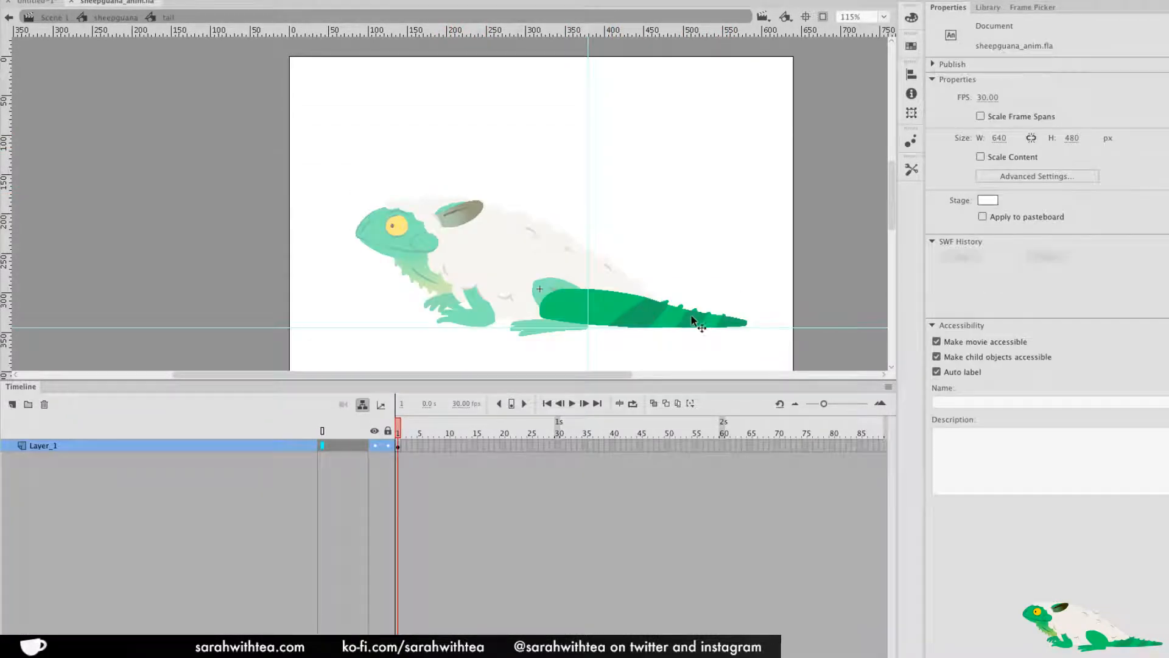
{"action": "left_click", "coordinate": [645, 319]}
{"action": "left_click_drag", "start_coordinate": [672, 312], "coordinate": [667, 348]}
{"action": "key", "text": "super+z"}
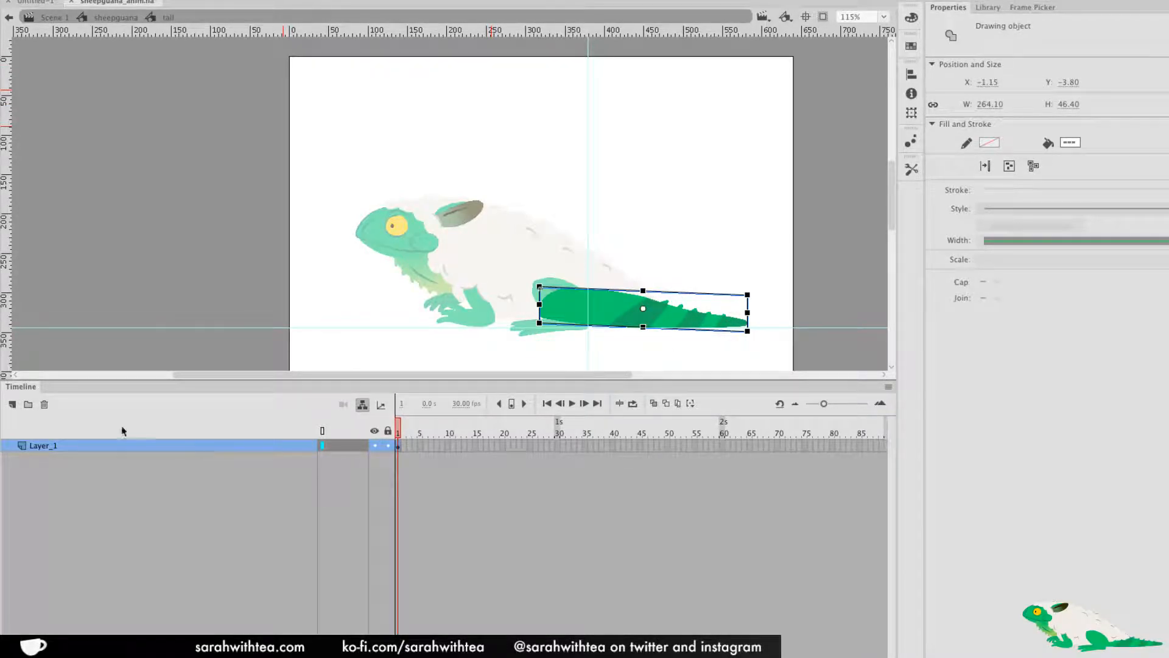
Add a new layer in the tail symbol and set the brush up with a blue fill
{"action": "left_click", "coordinate": [13, 404]}
{"action": "key", "text": "n"}
{"action": "key", "text": "b"}
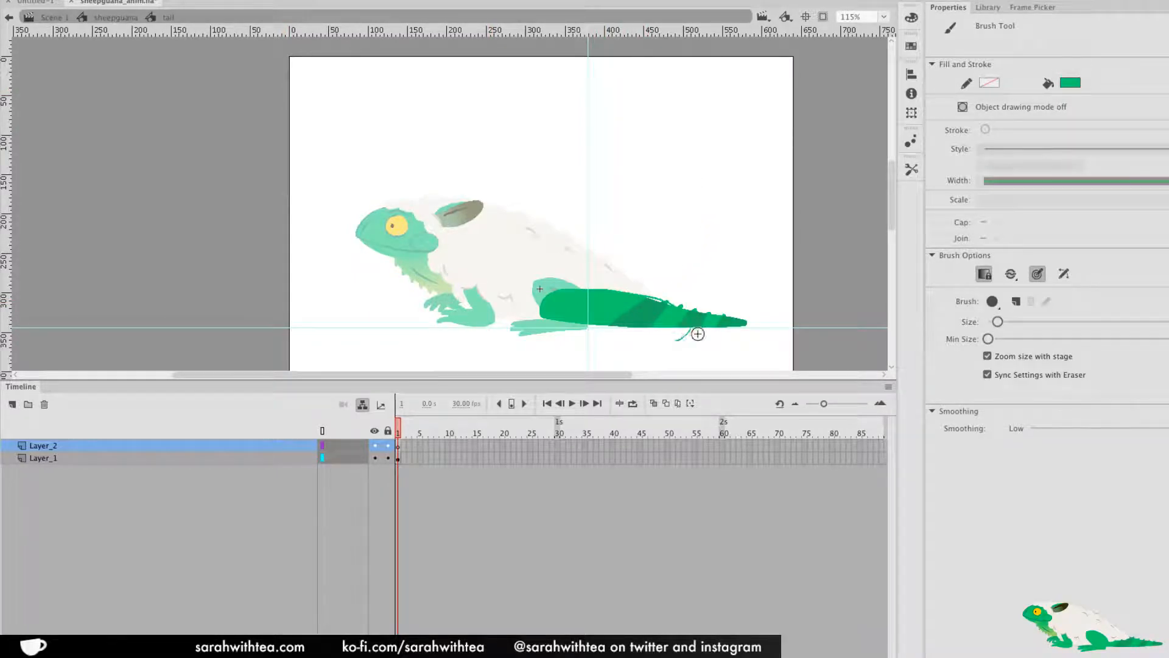
{"action": "left_click", "coordinate": [912, 170]}
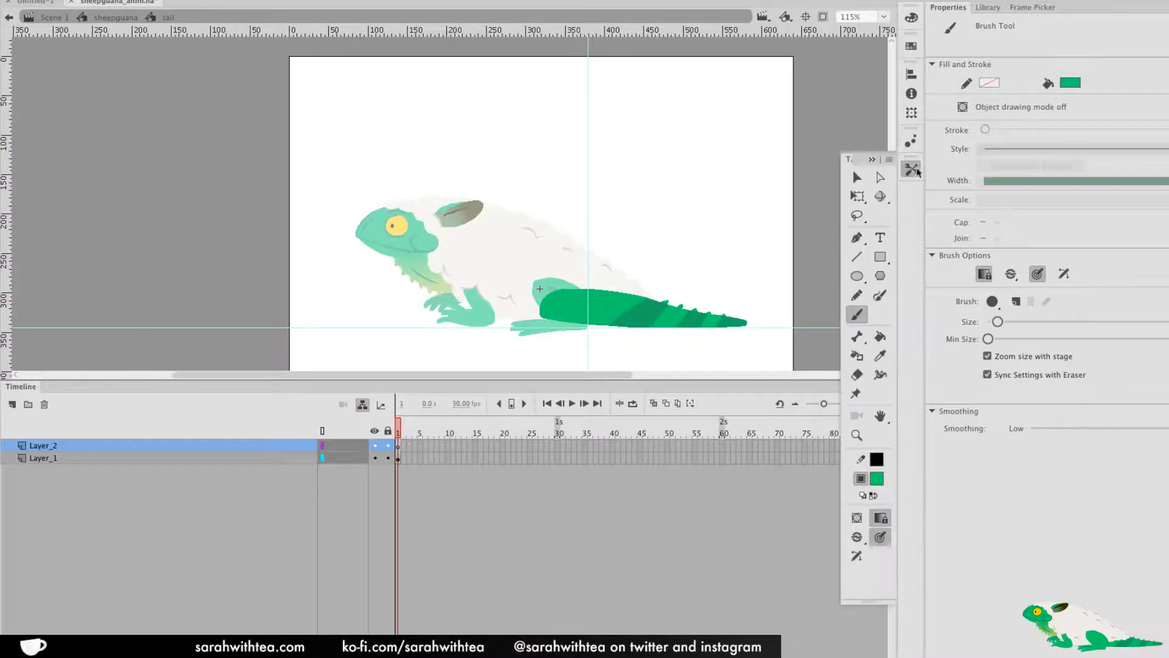
{"action": "left_click", "coordinate": [878, 480]}
{"action": "left_click", "coordinate": [1022, 555]}
Sketch a tail outline over the existing tail with its tip curling under below the ground guide, including the stripes
{"action": "mouse_move", "coordinate": [627, 295]}
{"action": "left_mouse_down"}
{"action": "mouse_move", "coordinate": [706, 324]}
{"action": "mouse_move", "coordinate": [668, 347]}
{"action": "mouse_move", "coordinate": [682, 343]}
{"action": "mouse_move", "coordinate": [675, 330]}
{"action": "mouse_move", "coordinate": [589, 326]}
{"action": "left_mouse_up"}
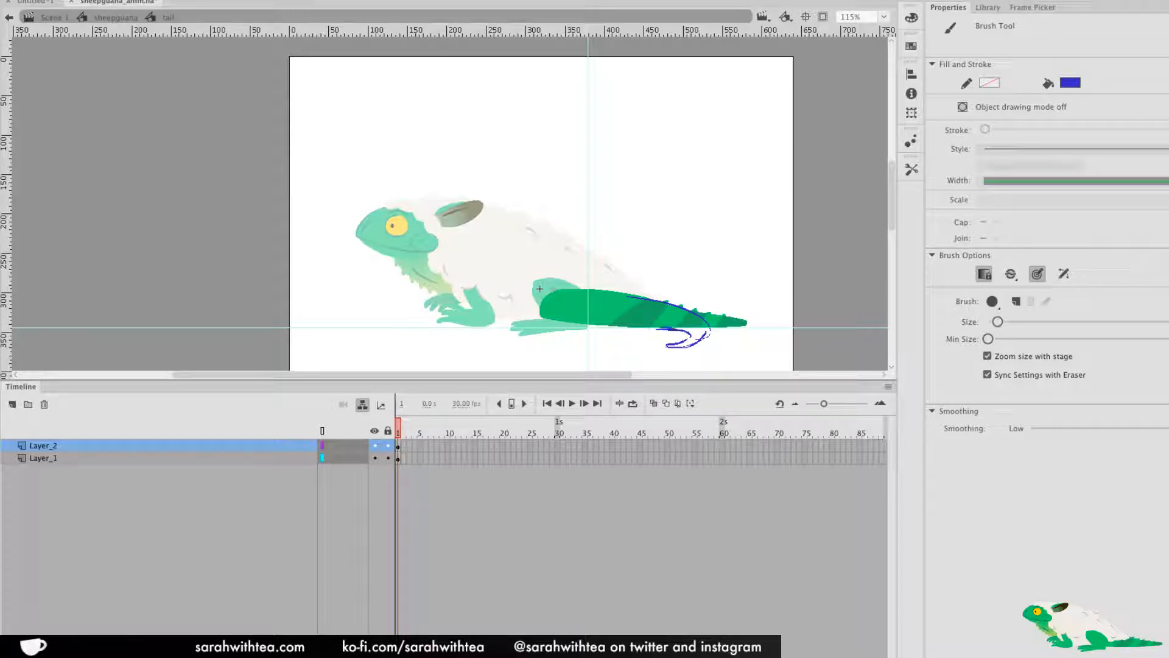
{"action": "left_click_drag", "start_coordinate": [703, 332], "coordinate": [685, 307]}
{"action": "mouse_move", "coordinate": [615, 324]}
{"action": "left_mouse_down"}
{"action": "mouse_move", "coordinate": [645, 297]}
{"action": "mouse_move", "coordinate": [699, 314]}
{"action": "mouse_move", "coordinate": [704, 329]}
{"action": "mouse_move", "coordinate": [662, 350]}
{"action": "left_mouse_up"}
{"action": "mouse_move", "coordinate": [652, 294]}
{"action": "left_mouse_down"}
{"action": "mouse_move", "coordinate": [586, 291]}
{"action": "mouse_move", "coordinate": [553, 312]}
{"action": "mouse_move", "coordinate": [618, 328]}
{"action": "left_mouse_up"}
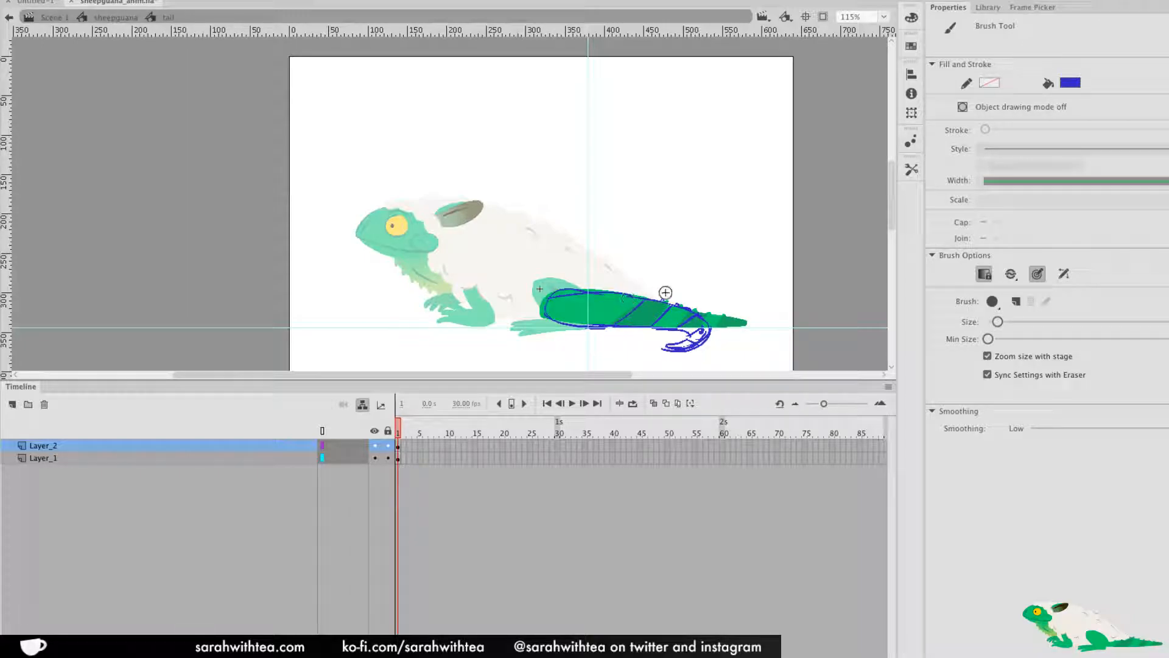
Delete the tail sketch layer and return to editing the sheepguana symbol
{"action": "left_click_drag", "start_coordinate": [396, 435], "coordinate": [408, 435]}
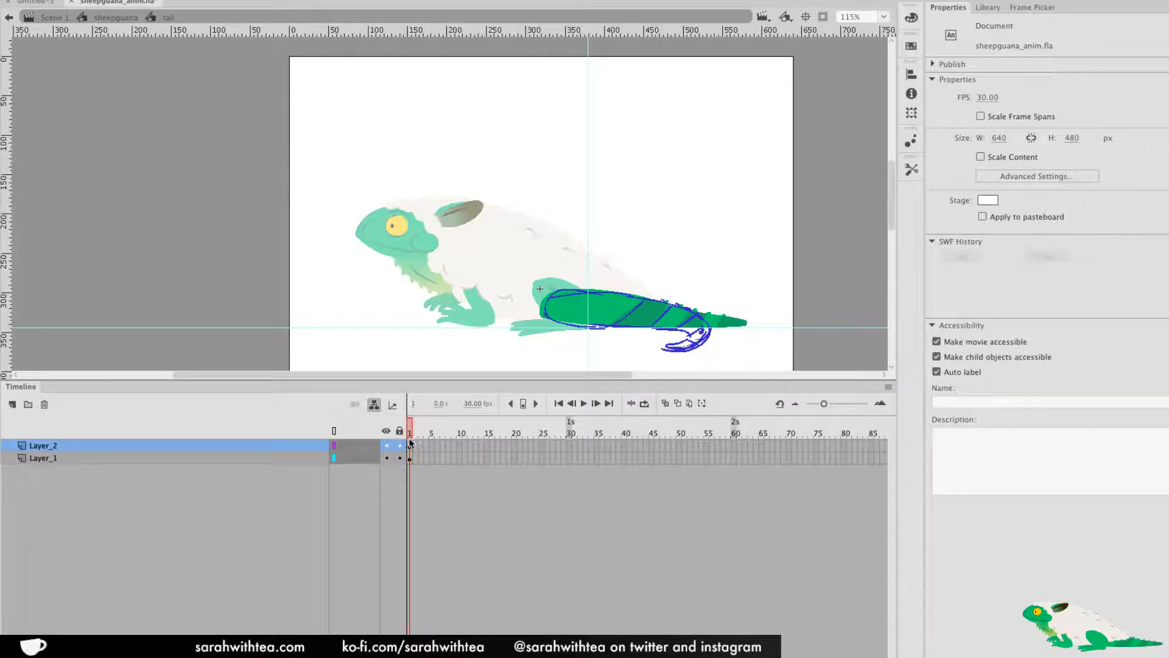
{"action": "right_click", "coordinate": [217, 445]}
{"action": "left_click", "coordinate": [278, 519]}
{"action": "double_click", "coordinate": [246, 294]}
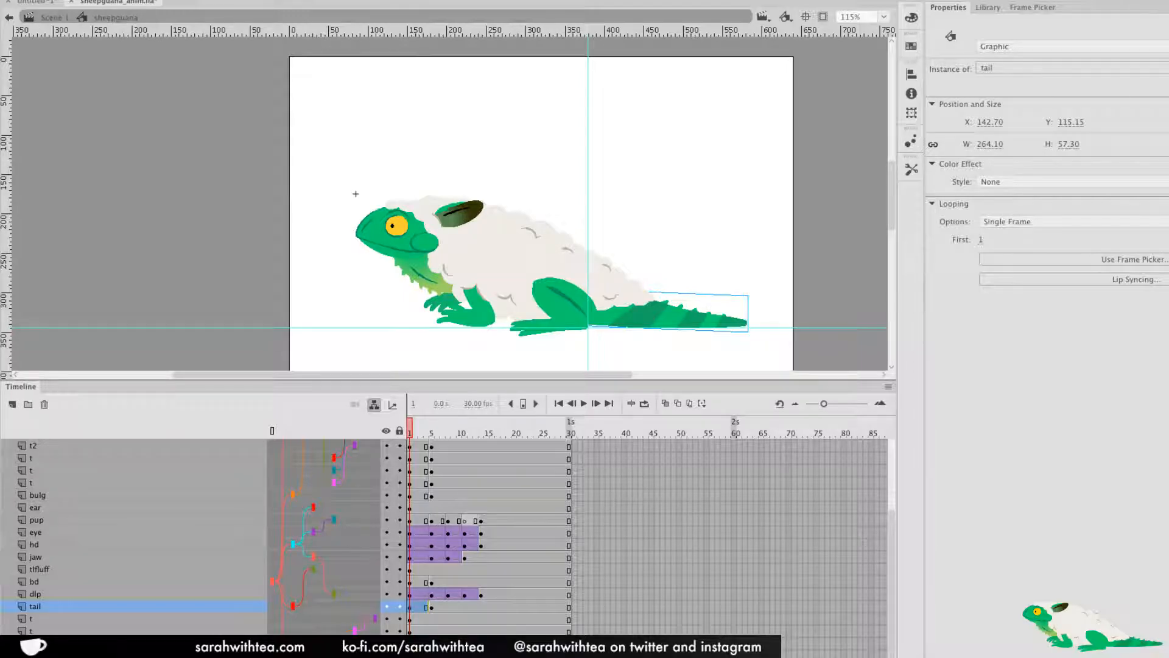
Rotate the near front lower leg on layer fllg in the frame 5 pose so the foot tilts down to the ground guide
{"action": "scroll", "coordinate": [684, 245], "scroll_direction": "up", "scroll_amount": 1}
{"action": "left_click_drag", "start_coordinate": [592, 286], "coordinate": [584, 212]}
{"action": "left_click", "coordinate": [454, 272]}
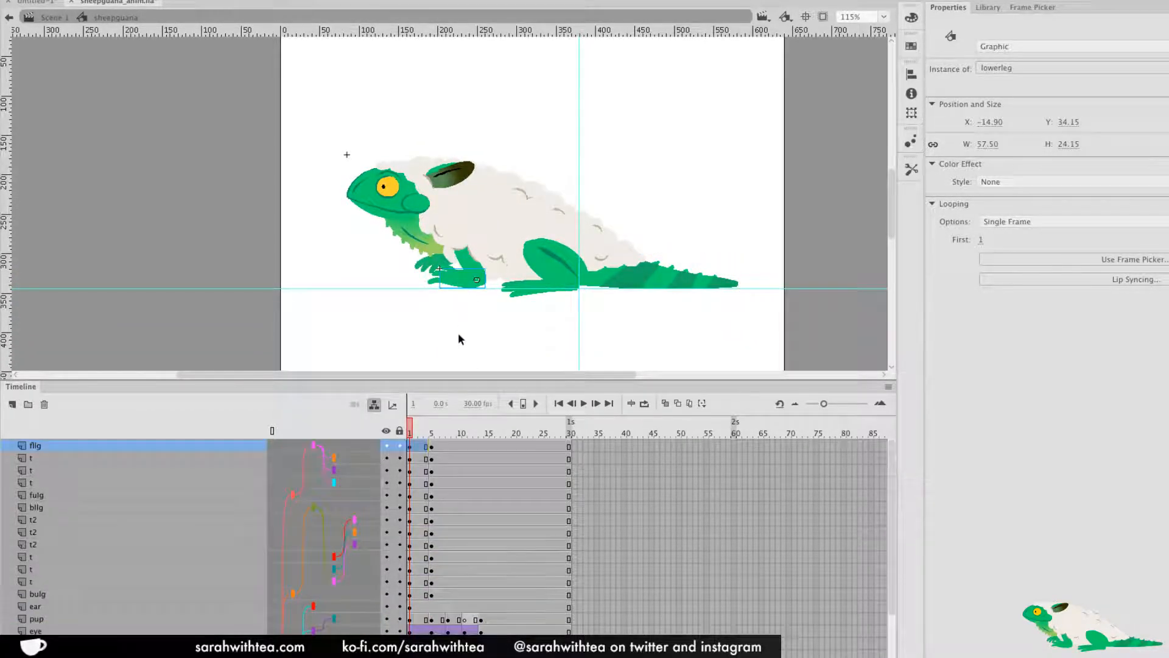
{"action": "left_click", "coordinate": [438, 435]}
{"action": "left_click", "coordinate": [450, 269]}
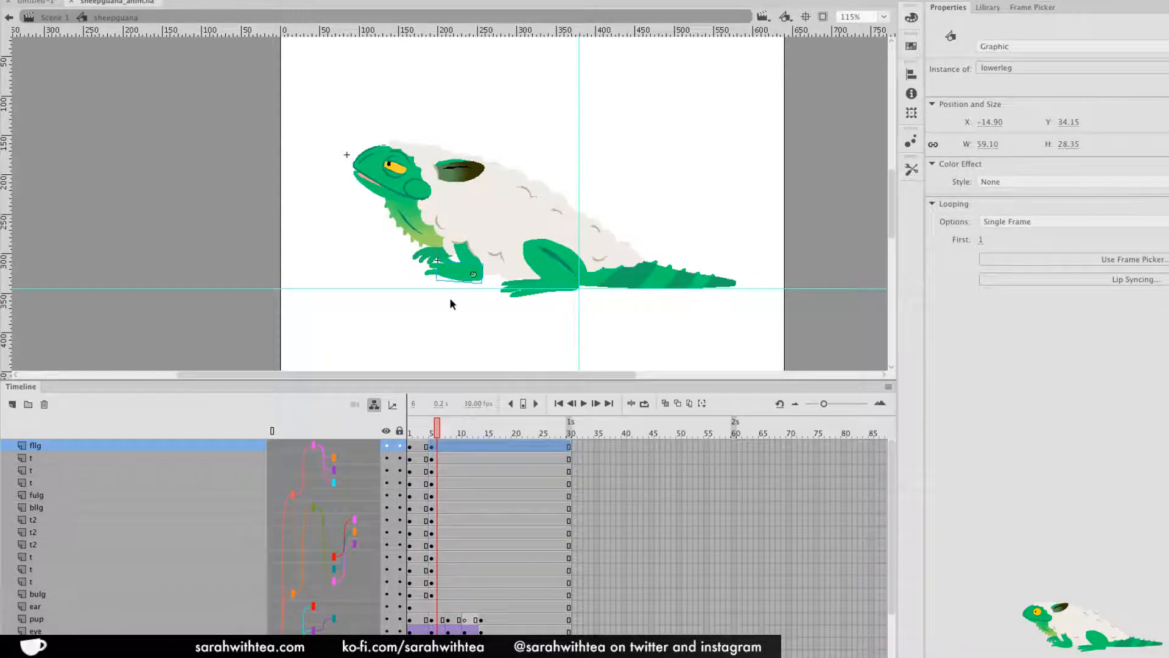
{"action": "key", "text": "q"}
{"action": "left_click_drag", "start_coordinate": [431, 287], "coordinate": [444, 311]}
{"action": "left_click", "coordinate": [440, 262]}
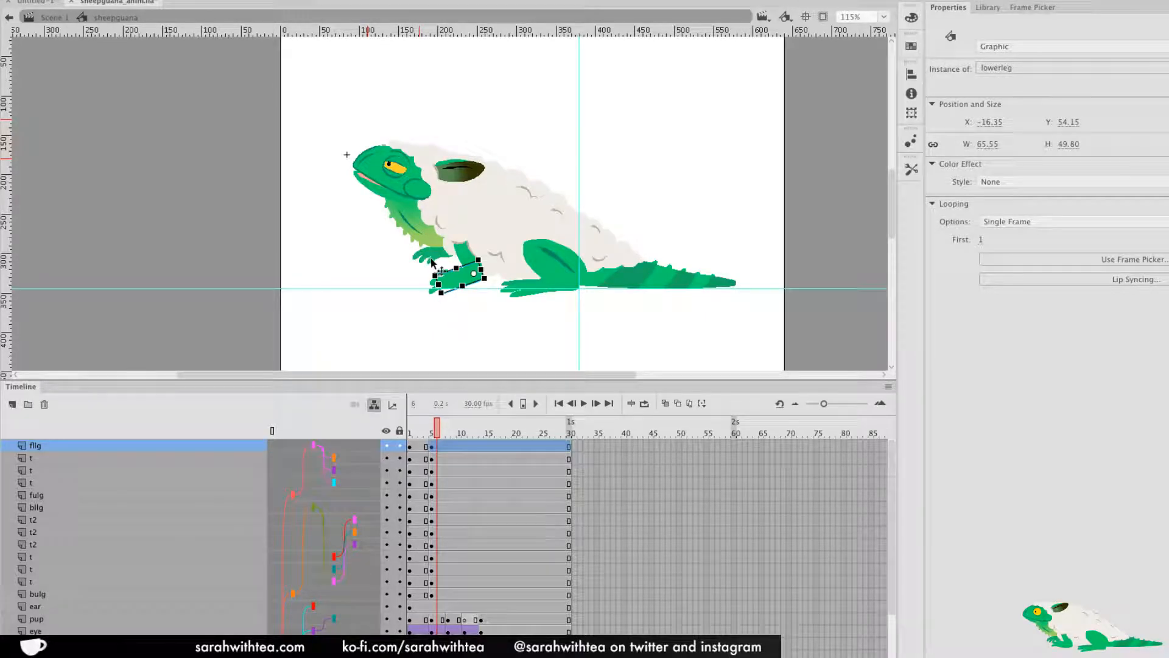
Try rotating the far front foot (foot and toe) downward at frame 5 and undo it
{"action": "left_click", "coordinate": [432, 620]}
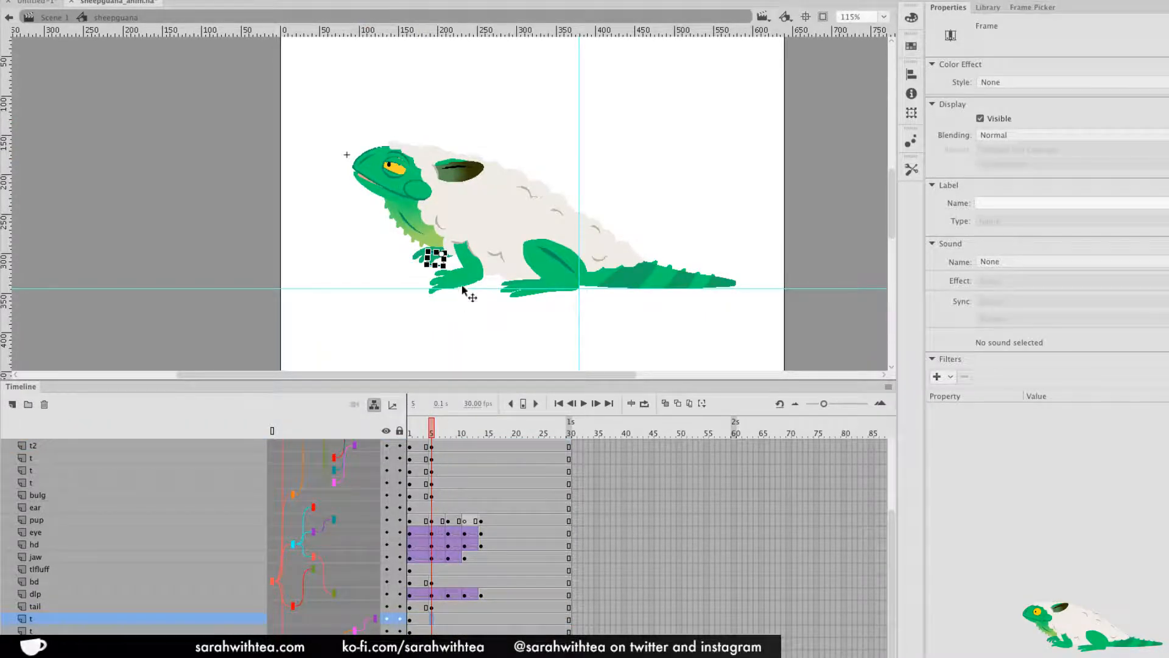
{"action": "left_click_drag", "start_coordinate": [385, 217], "coordinate": [505, 293]}
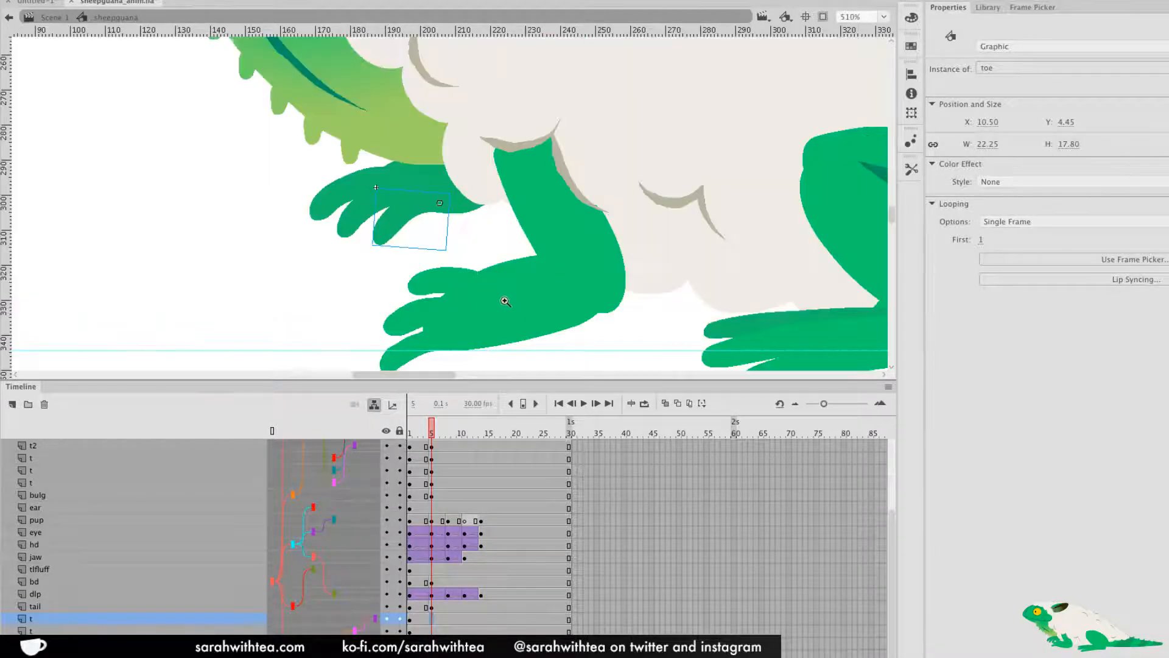
{"action": "key", "text": "b"}
{"action": "key", "text": "v"}
{"action": "left_click", "coordinate": [465, 212]}
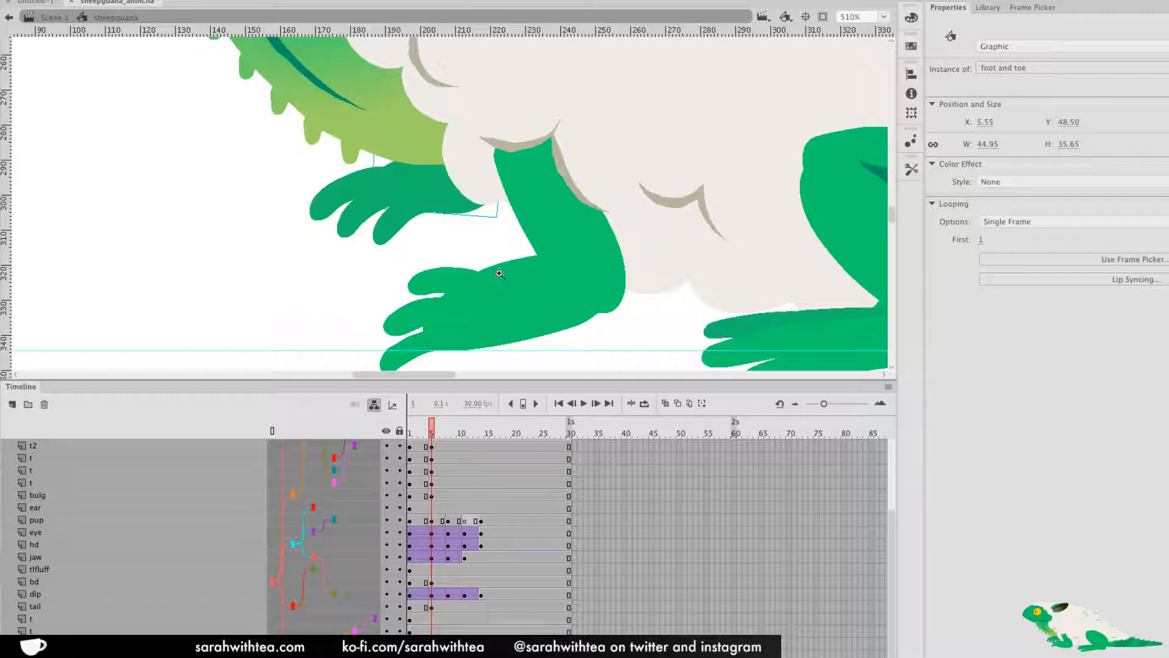
{"action": "left_click", "coordinate": [488, 266], "text": "alt"}
{"action": "left_click", "coordinate": [488, 271], "text": "alt"}
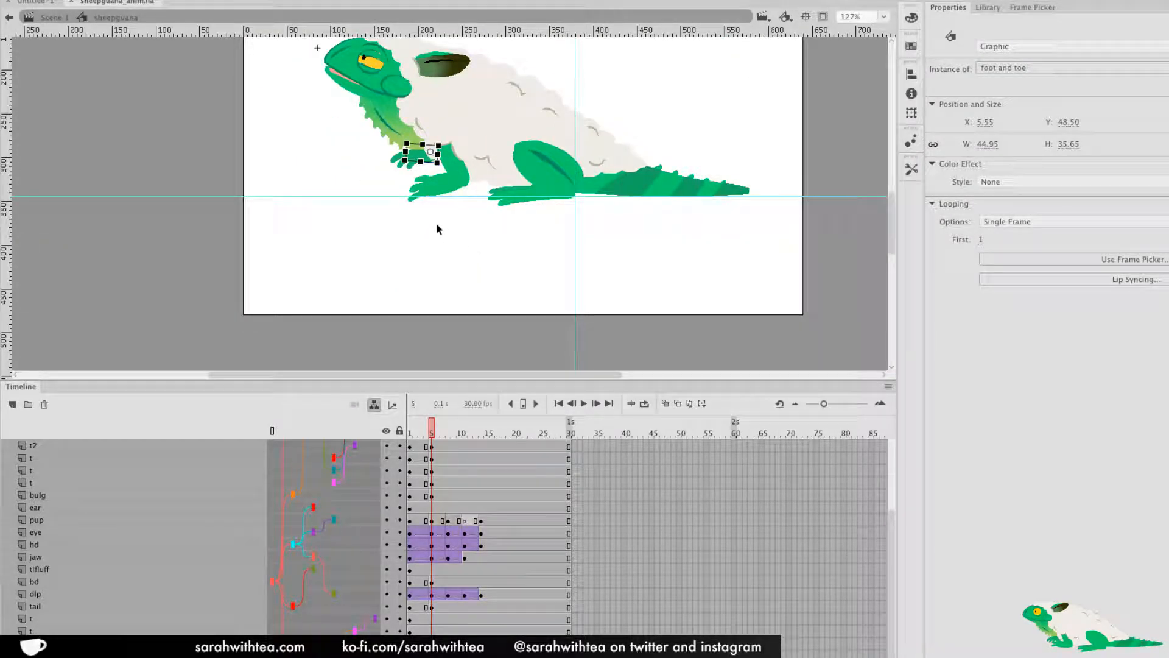
{"action": "mouse_move", "coordinate": [404, 167]}
{"action": "left_mouse_down"}
{"action": "mouse_move", "coordinate": [416, 193]}
{"action": "mouse_move", "coordinate": [411, 173]}
{"action": "left_mouse_up"}
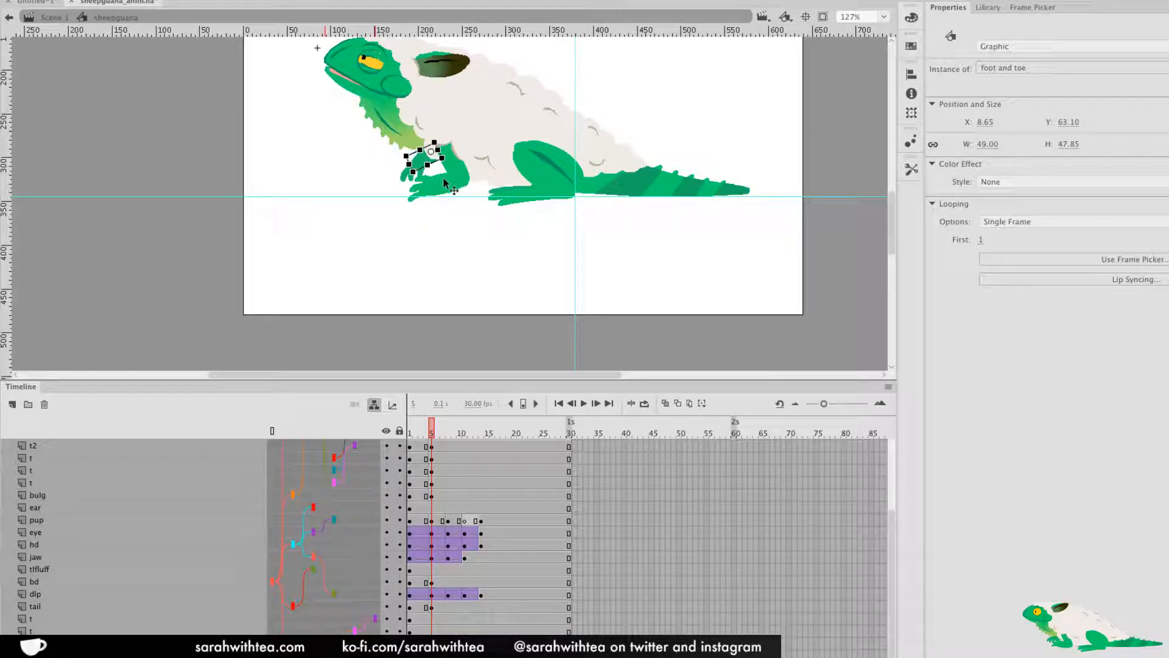
{"action": "key", "text": "ctrl+z"}
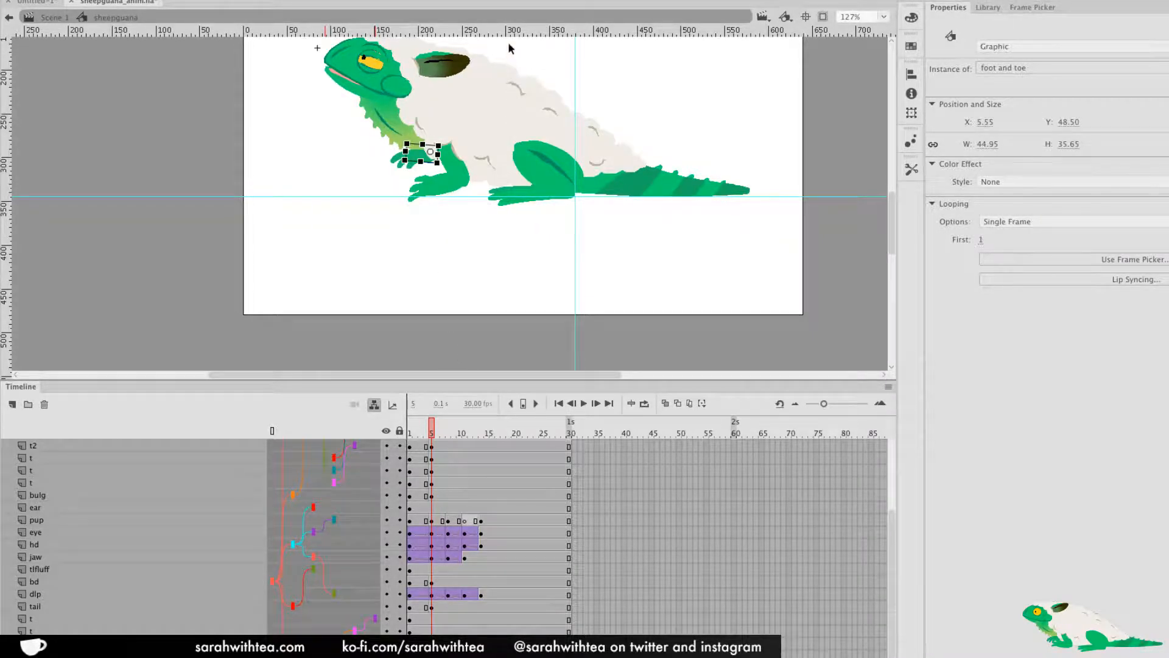
Place a second horizontal guide at the far front foot's level in frame 1 and return to frame 5
{"action": "left_click", "coordinate": [409, 433]}
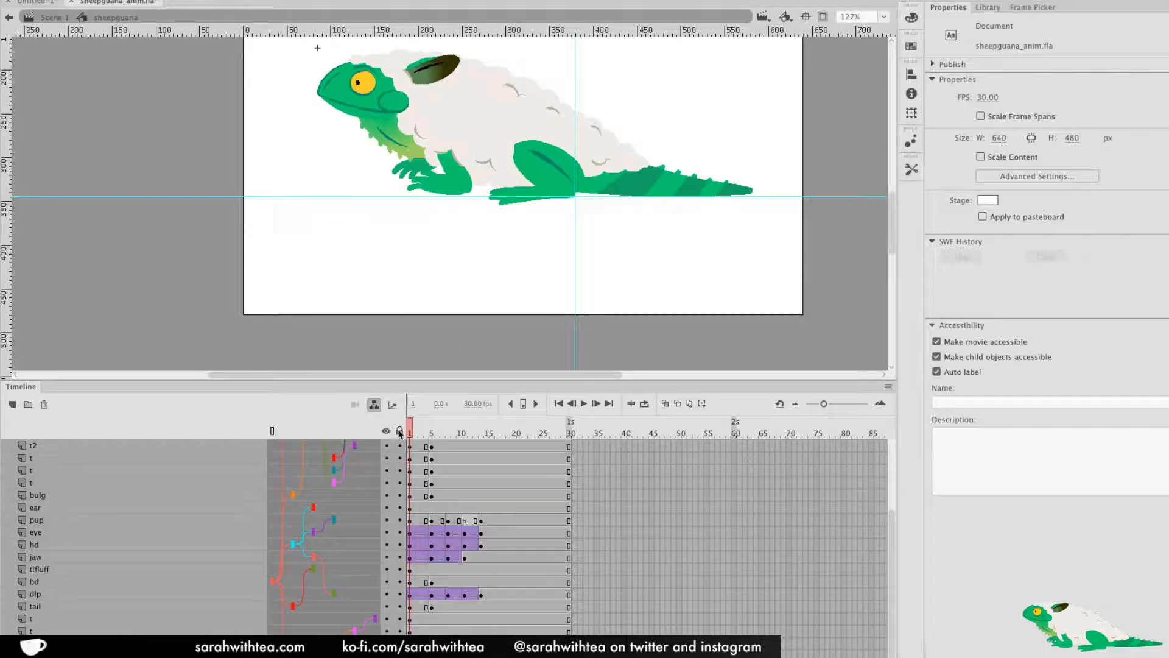
{"action": "left_click_drag", "start_coordinate": [533, 39], "coordinate": [511, 171]}
{"action": "left_click_drag", "start_coordinate": [409, 432], "coordinate": [431, 432]}
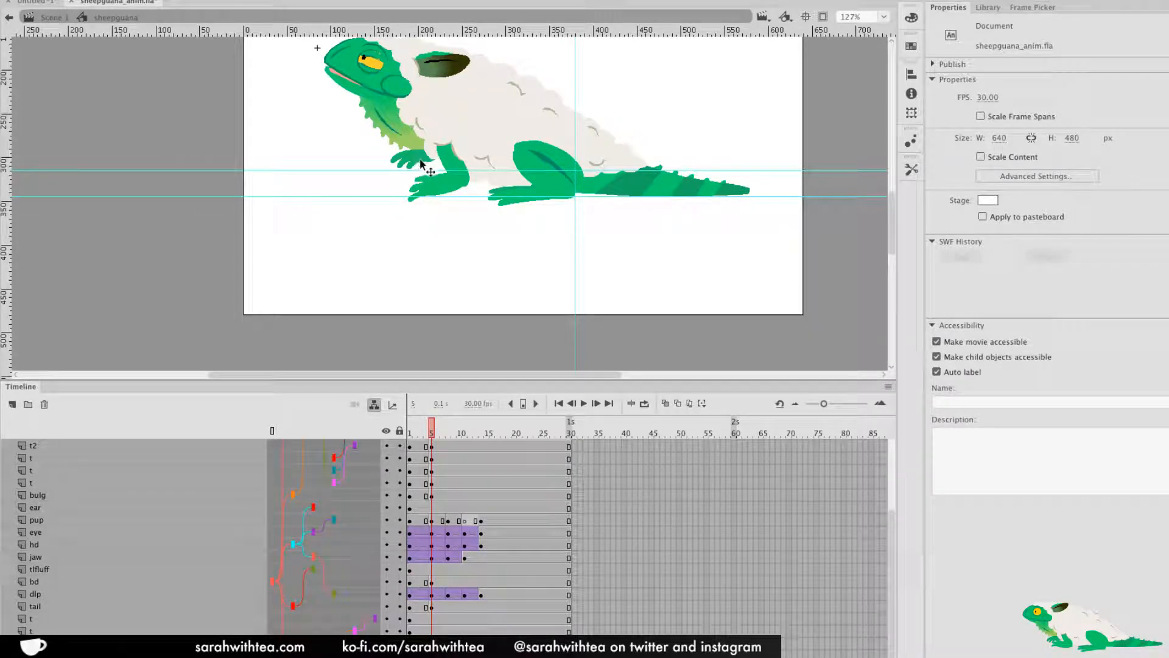
Rotate the far front foot down at frame 5 until its toes meet the upper horizontal guide
{"action": "left_click", "coordinate": [423, 160]}
{"action": "mouse_move", "coordinate": [412, 190]}
{"action": "left_mouse_down"}
{"action": "mouse_move", "coordinate": [401, 184]}
{"action": "mouse_move", "coordinate": [409, 207]}
{"action": "left_mouse_up"}
{"action": "left_click", "coordinate": [403, 188]}
{"action": "left_click", "coordinate": [404, 178]}
Rotate toe 3, toe 4 and toe 5 of the near front foot at frame 5 to follow the ground guide
{"action": "left_click", "coordinate": [417, 195]}
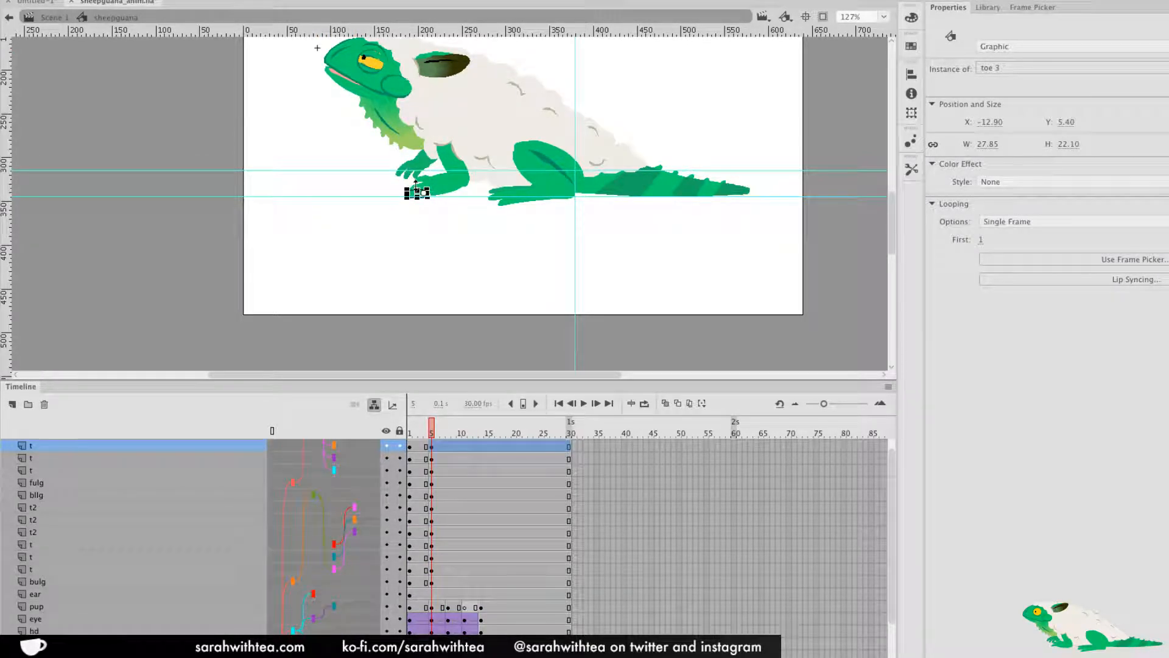
{"action": "key", "text": "z"}
{"action": "left_click", "coordinate": [416, 180]}
{"action": "key", "text": "v"}
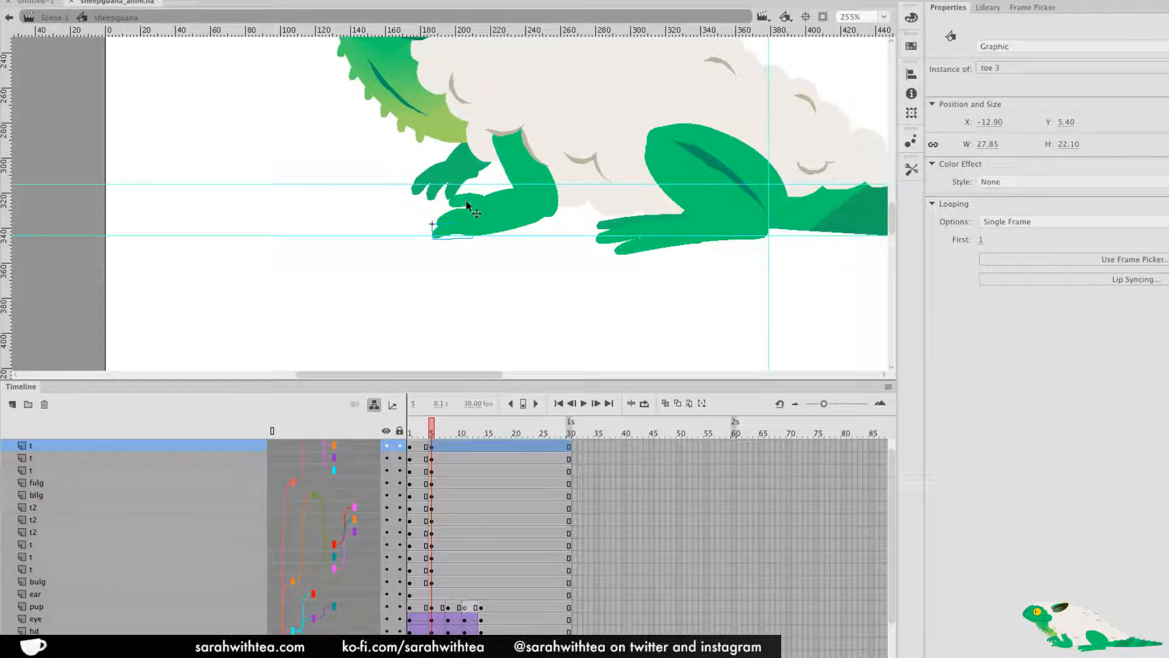
{"action": "key", "text": "q"}
{"action": "left_click", "coordinate": [442, 235]}
{"action": "left_click_drag", "start_coordinate": [443, 239], "coordinate": [437, 230]}
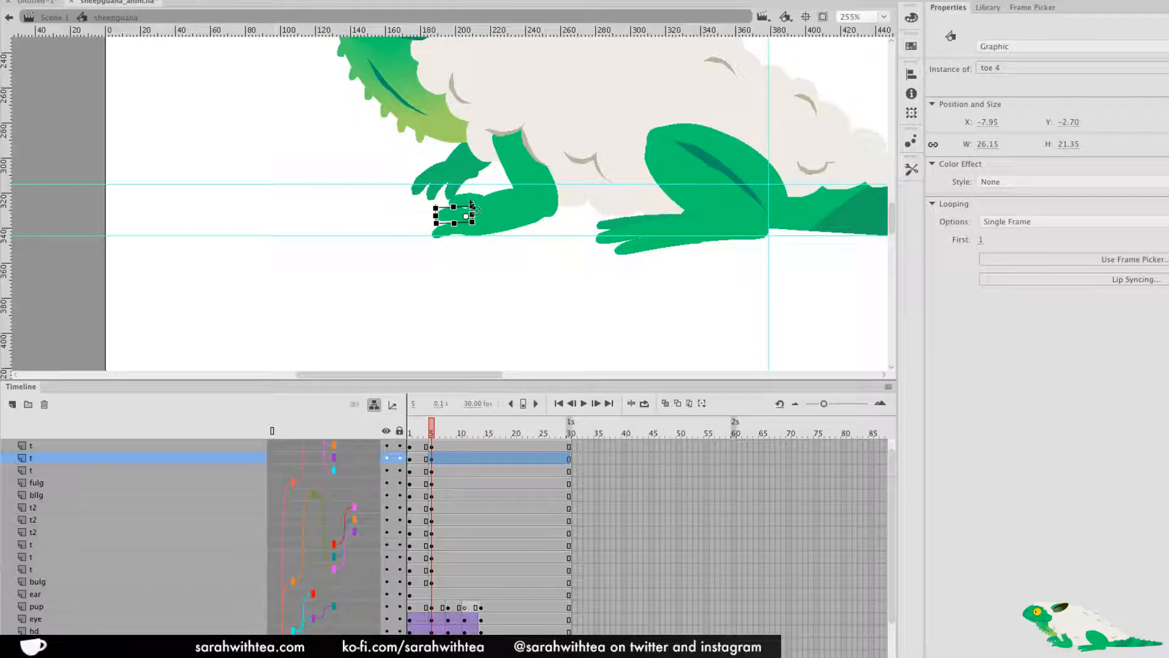
{"action": "key", "text": "v"}
{"action": "left_click", "coordinate": [466, 198]}
{"action": "key", "text": "q"}
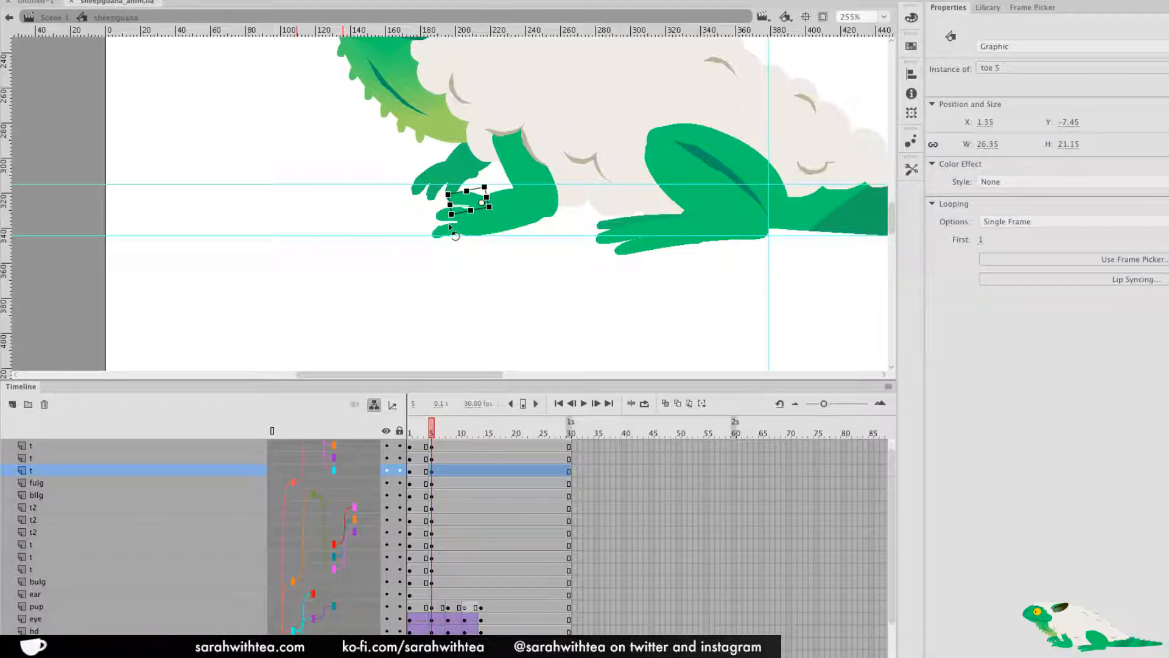
{"action": "left_click", "coordinate": [491, 249]}
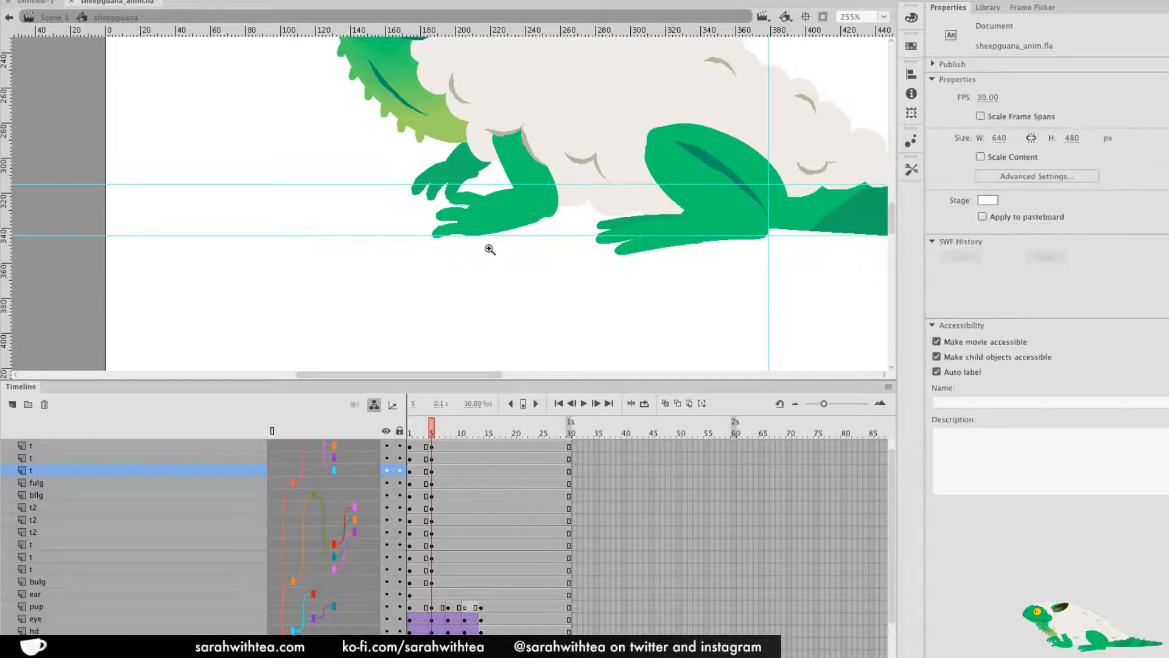
Rotate the far front foot's individual toes at frame 5 so they spread along the upper guide
{"action": "left_click", "coordinate": [522, 227]}
{"action": "key", "text": "ctrl+minus"}
{"action": "key", "text": "ctrl+minus"}
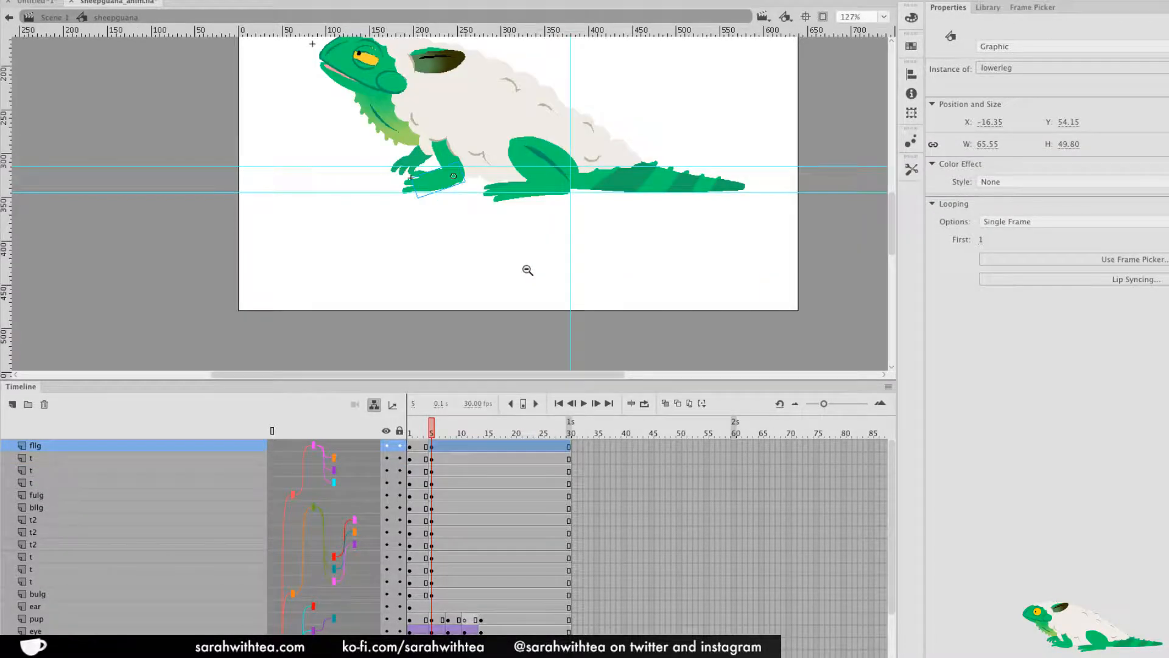
{"action": "left_click_drag", "start_coordinate": [355, 128], "coordinate": [456, 191]}
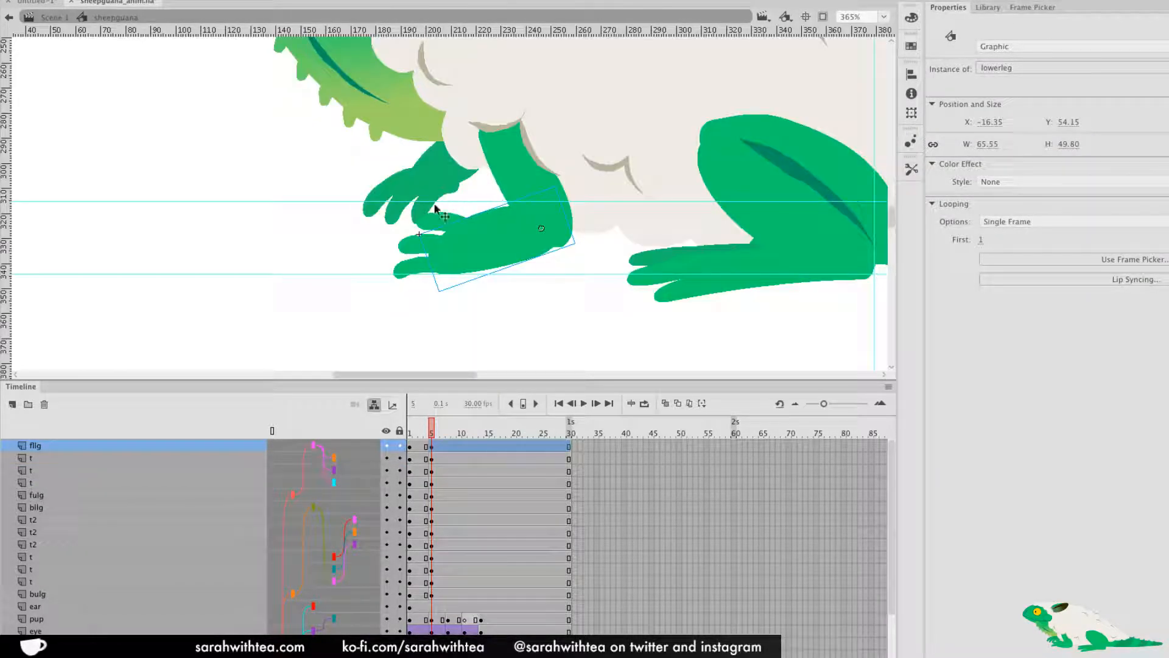
{"action": "left_click", "coordinate": [450, 195]}
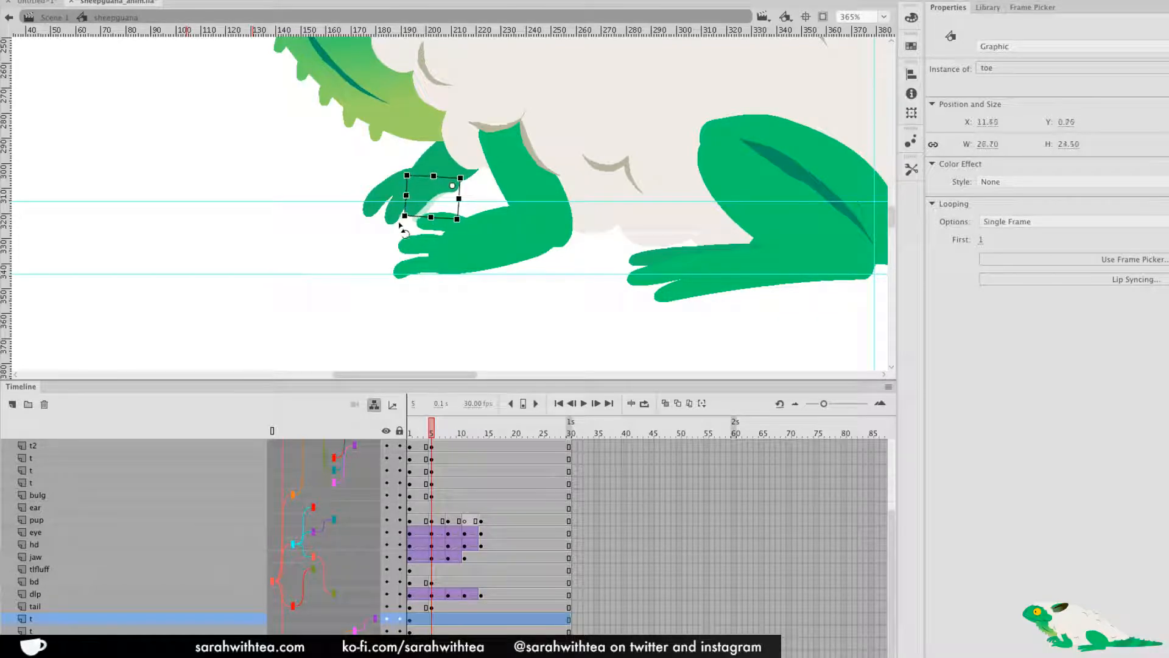
{"action": "left_click", "coordinate": [391, 223]}
{"action": "mouse_move", "coordinate": [386, 234]}
{"action": "left_mouse_down"}
{"action": "mouse_move", "coordinate": [372, 219]}
{"action": "mouse_move", "coordinate": [395, 240]}
{"action": "mouse_move", "coordinate": [361, 215]}
{"action": "mouse_move", "coordinate": [406, 236]}
{"action": "left_mouse_up"}
{"action": "left_click", "coordinate": [377, 197]}
{"action": "left_click", "coordinate": [402, 219]}
{"action": "left_click", "coordinate": [416, 213]}
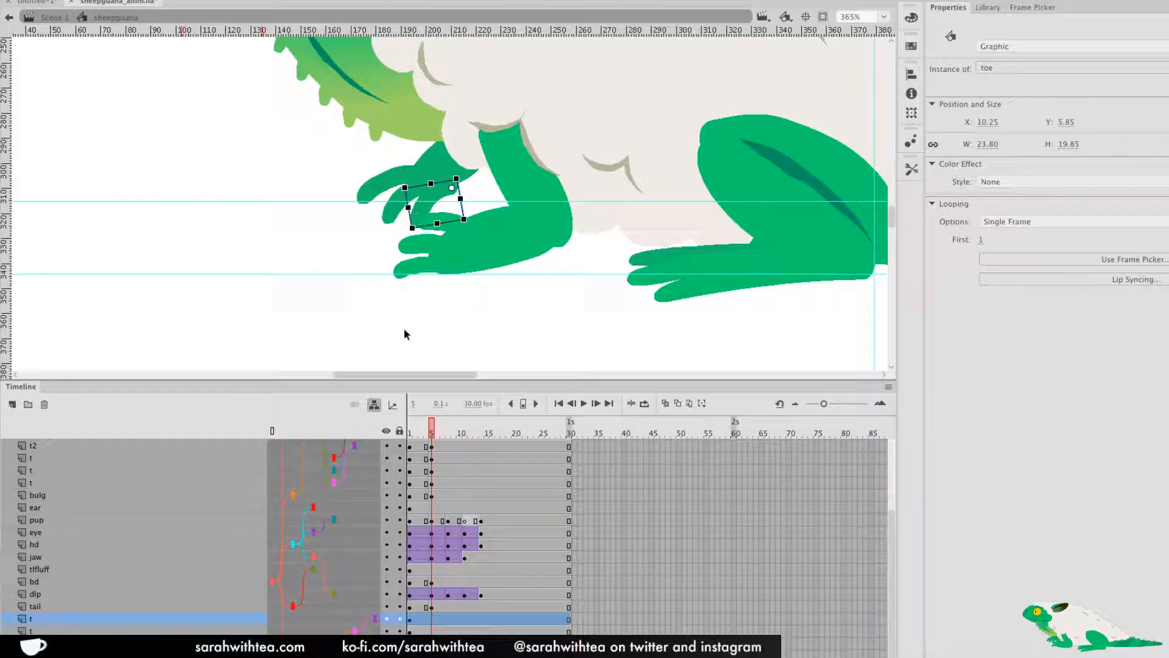
Compare the toes at frames 4 and 5, and undo the toe rotations and the far foot's rotation
{"action": "left_click", "coordinate": [355, 632]}
{"action": "left_click", "coordinate": [356, 631]}
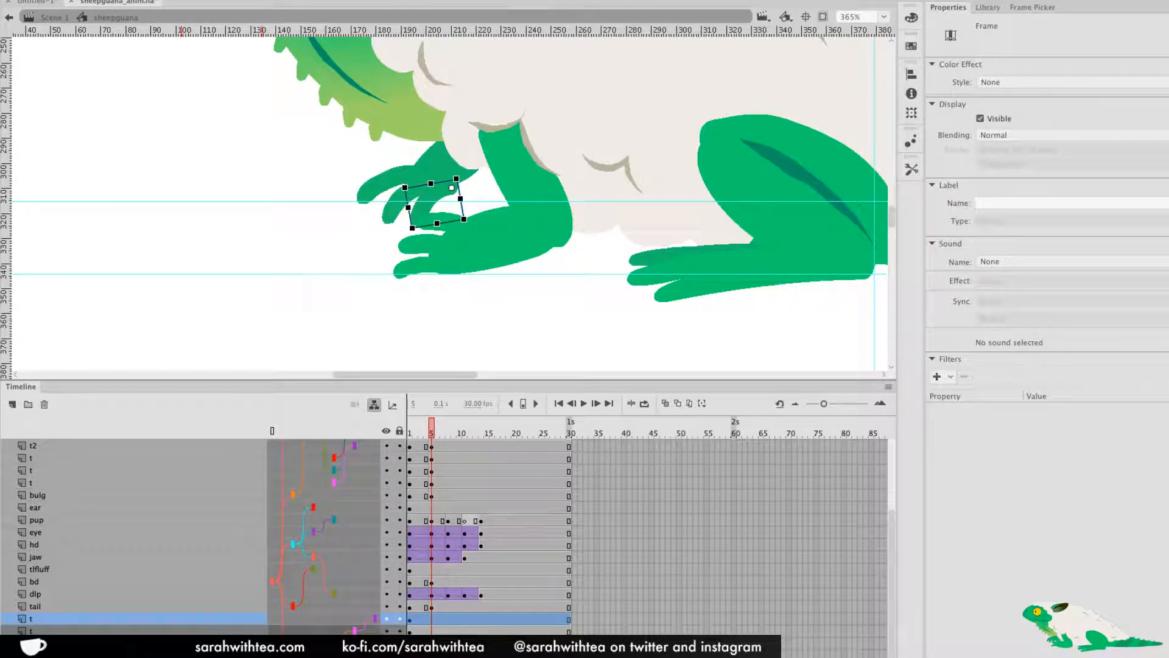
{"action": "left_click", "coordinate": [429, 433]}
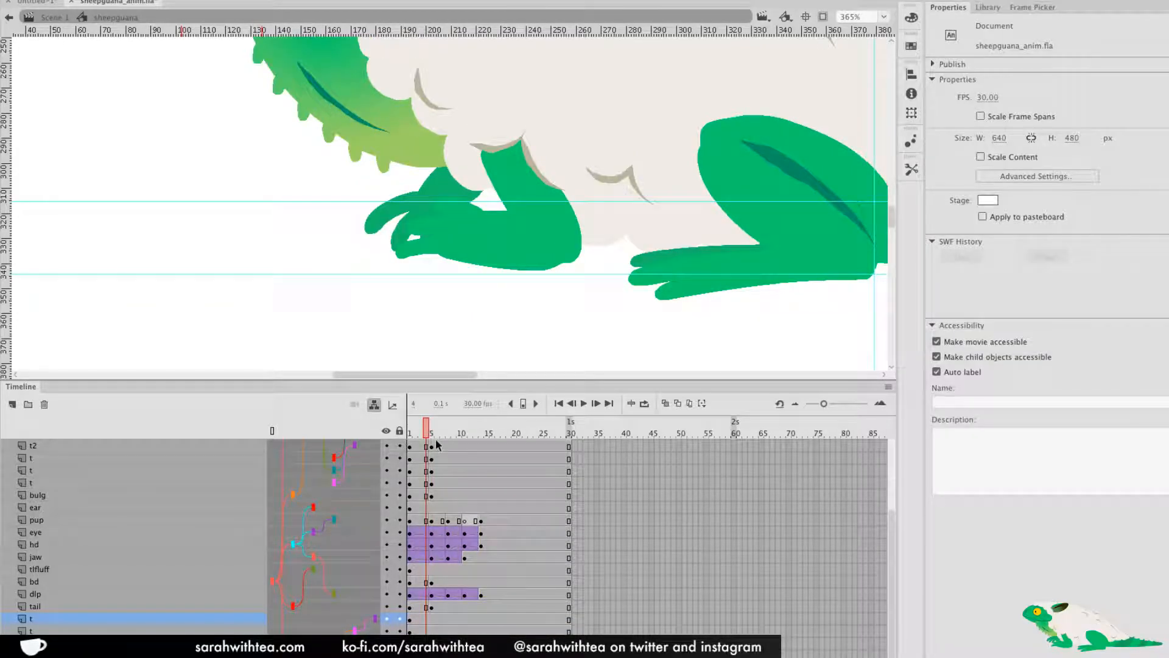
{"action": "left_click", "coordinate": [432, 433]}
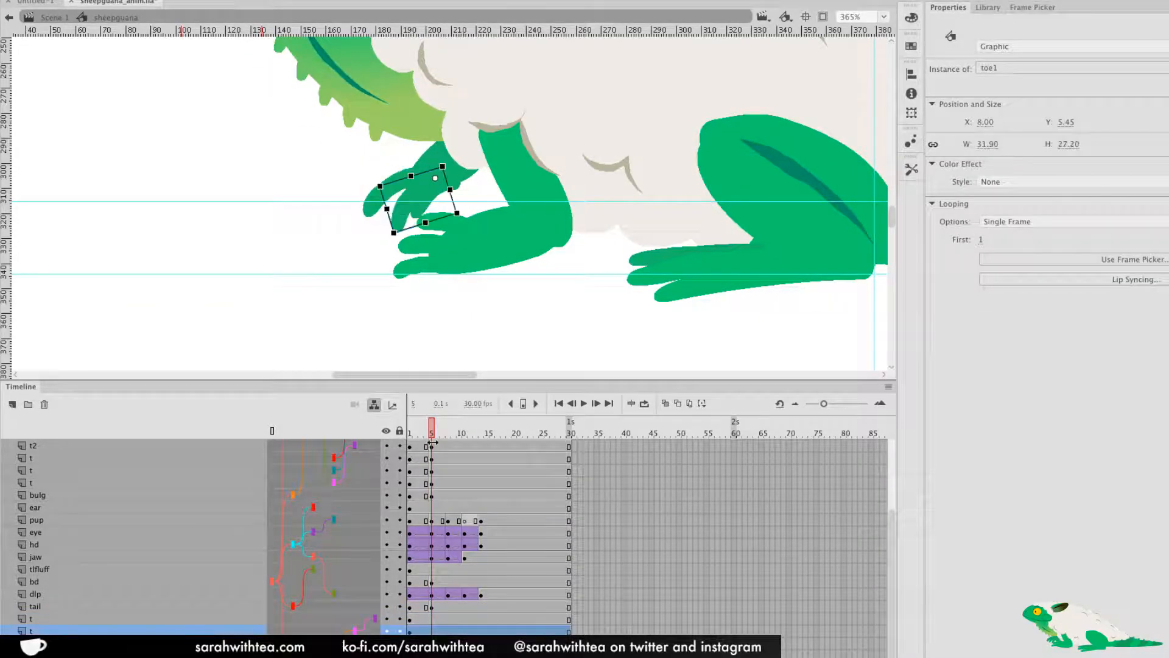
{"action": "key", "text": "super+z"}
{"action": "key", "text": "super+z"}
{"action": "key", "text": "super+z"}
{"action": "key", "text": "super+z"}
{"action": "key", "text": "super+z"}
{"action": "key", "text": "super+z"}
{"action": "key", "text": "super+z"}
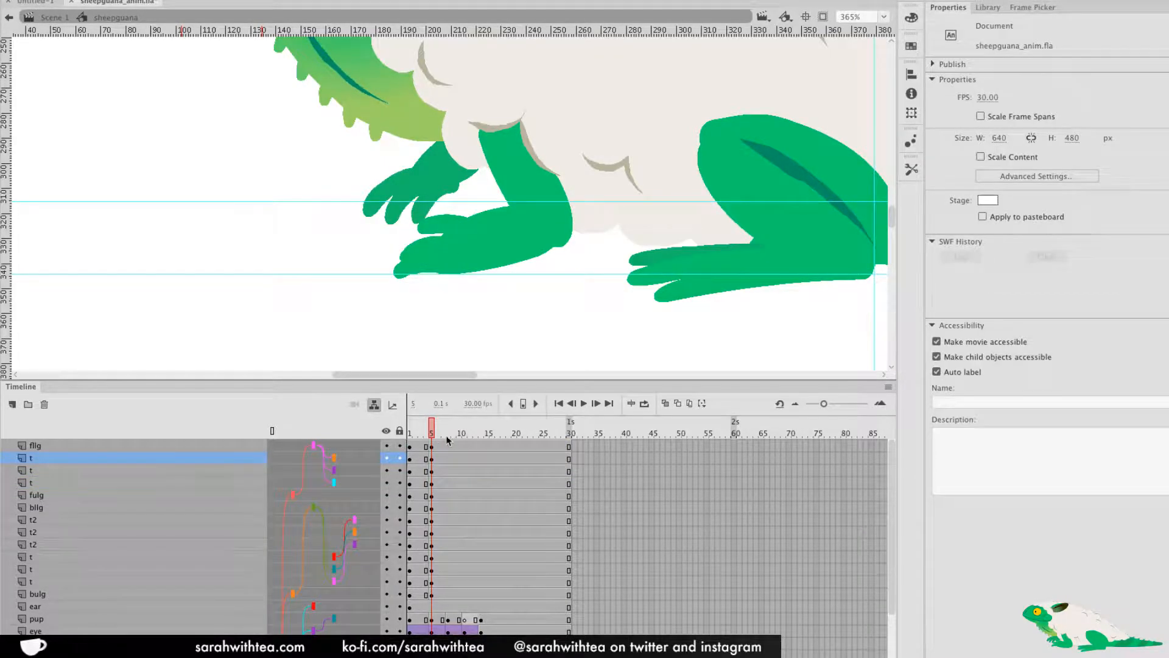
{"action": "key", "text": "super+z"}
{"action": "key", "text": "super+z"}
{"action": "key", "text": "super+z"}
{"action": "key", "text": "super+z"}
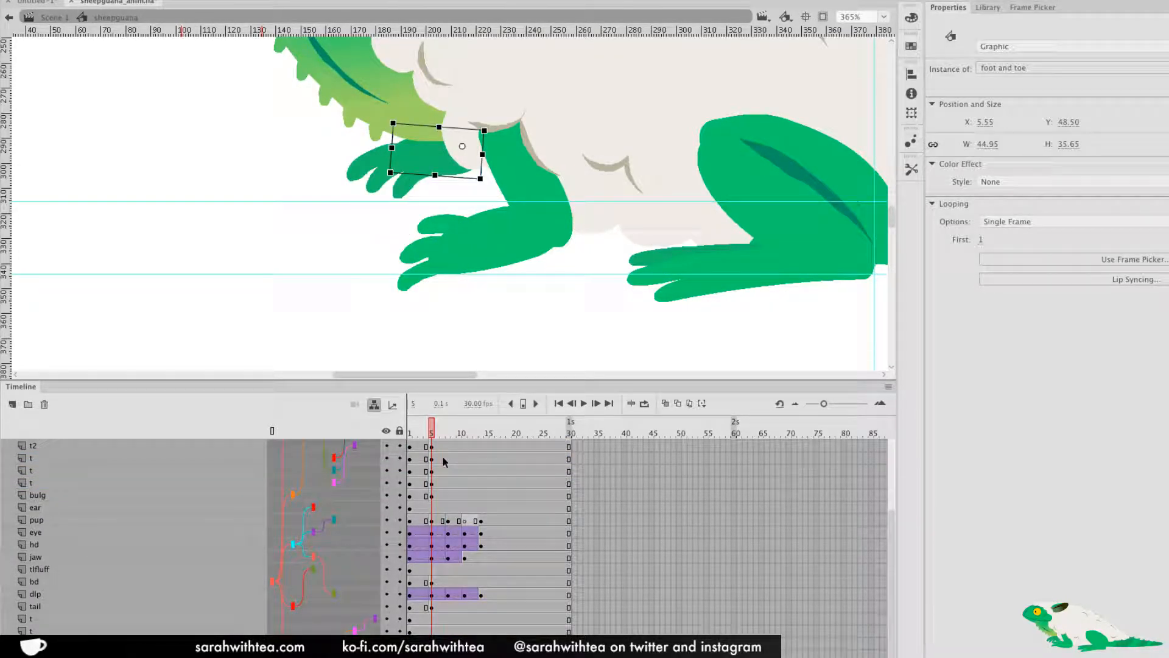
Insert keyframes at frame 5 on the far front foot and toe layers and on the tlfluff and ear layers
{"action": "left_click", "coordinate": [431, 629]}
{"action": "left_click", "coordinate": [434, 607]}
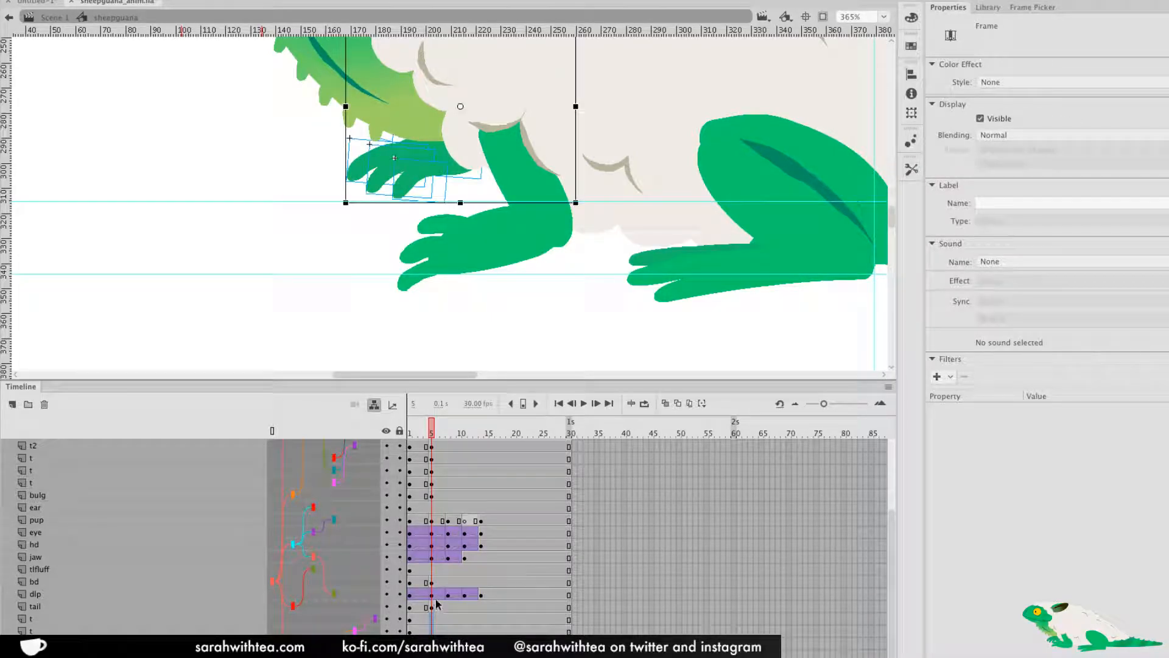
{"action": "key", "text": "F6"}
{"action": "left_click", "coordinate": [438, 570]}
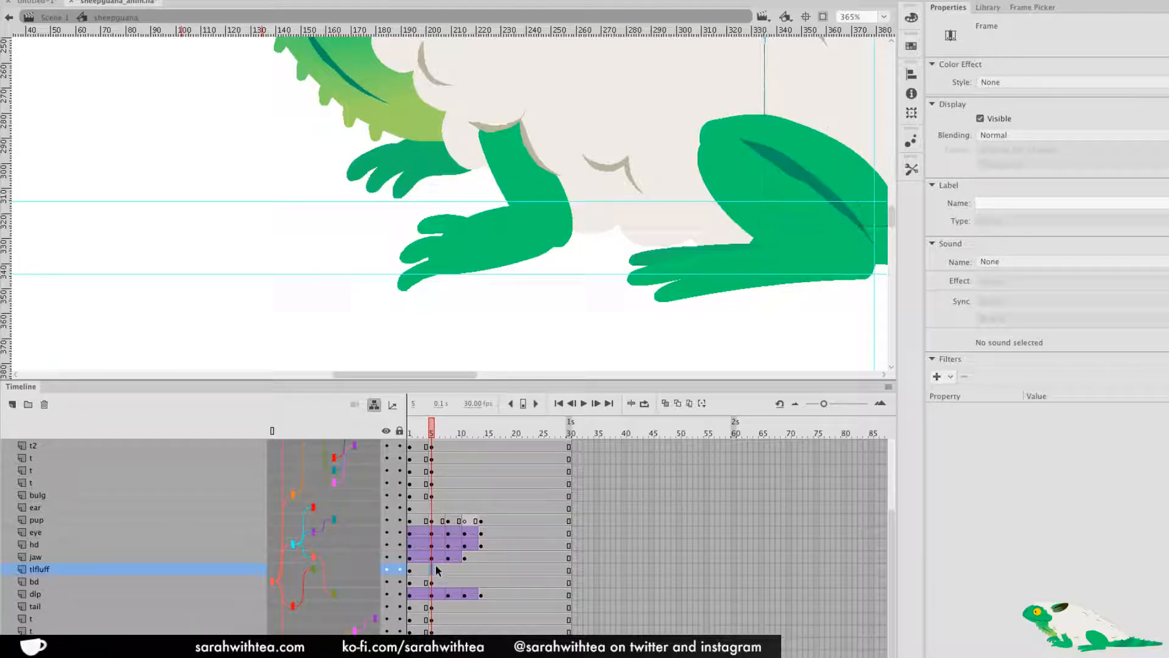
{"action": "left_click", "coordinate": [432, 508]}
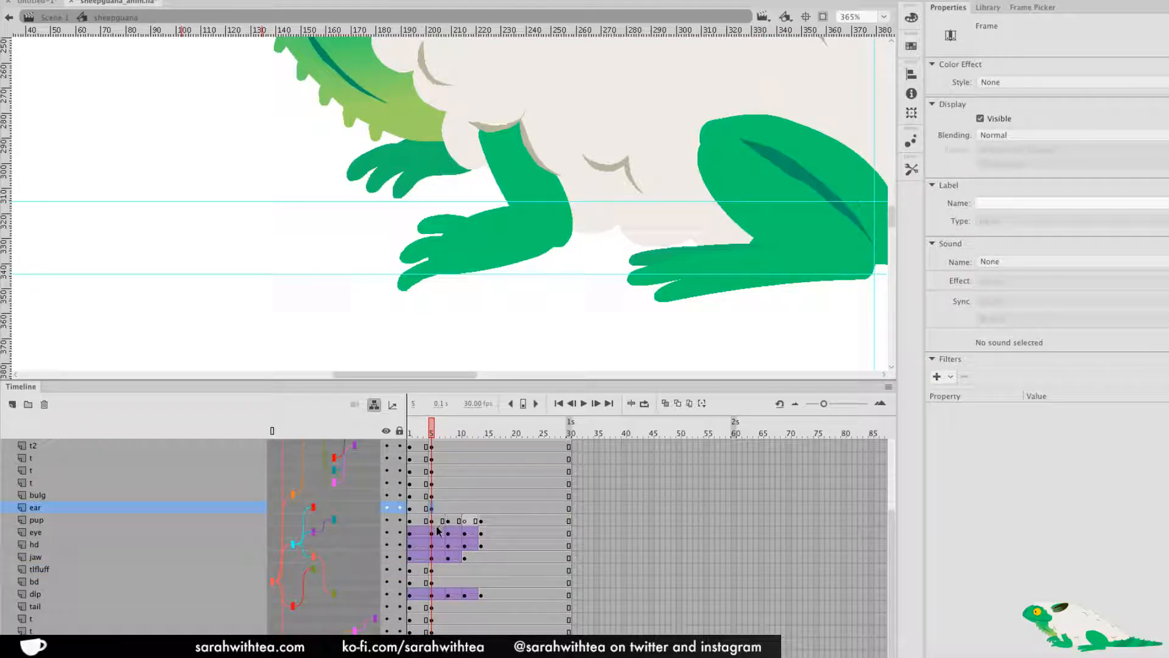
{"action": "left_click", "coordinate": [428, 434]}
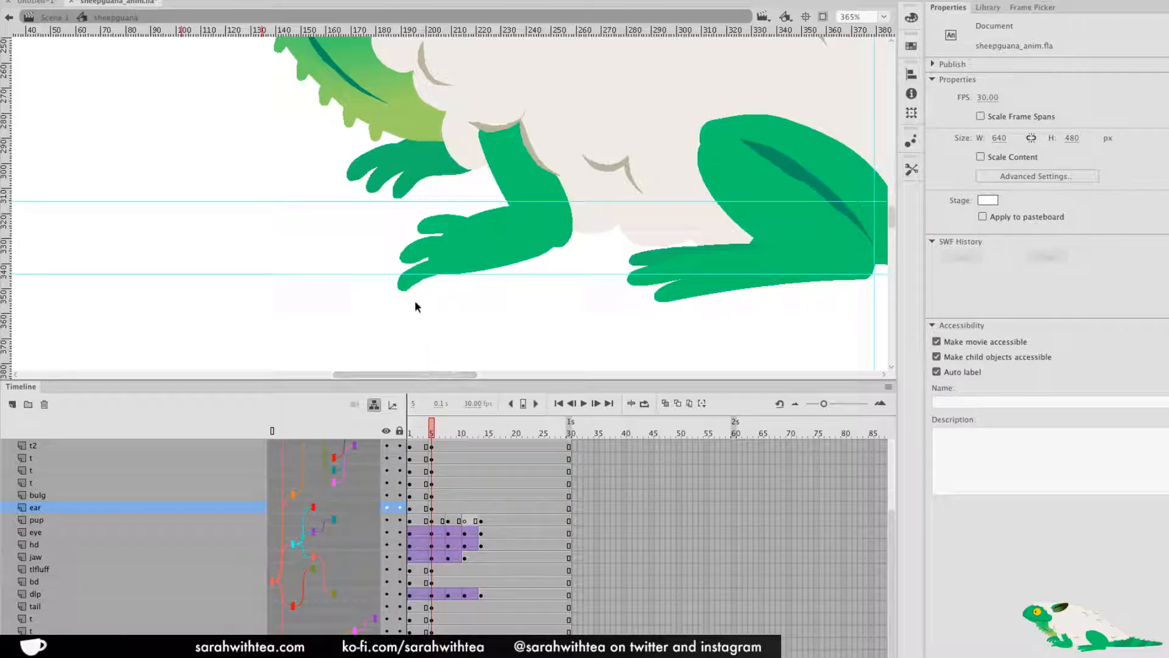
Clear the frame 5 keyframe on the nearest toe's layer of the far front foot
{"action": "left_click", "coordinate": [425, 283]}
{"action": "mouse_move", "coordinate": [417, 426]}
{"action": "left_mouse_down"}
{"action": "mouse_move", "coordinate": [401, 427]}
{"action": "mouse_move", "coordinate": [433, 426]}
{"action": "left_mouse_up"}
{"action": "left_click", "coordinate": [405, 189]}
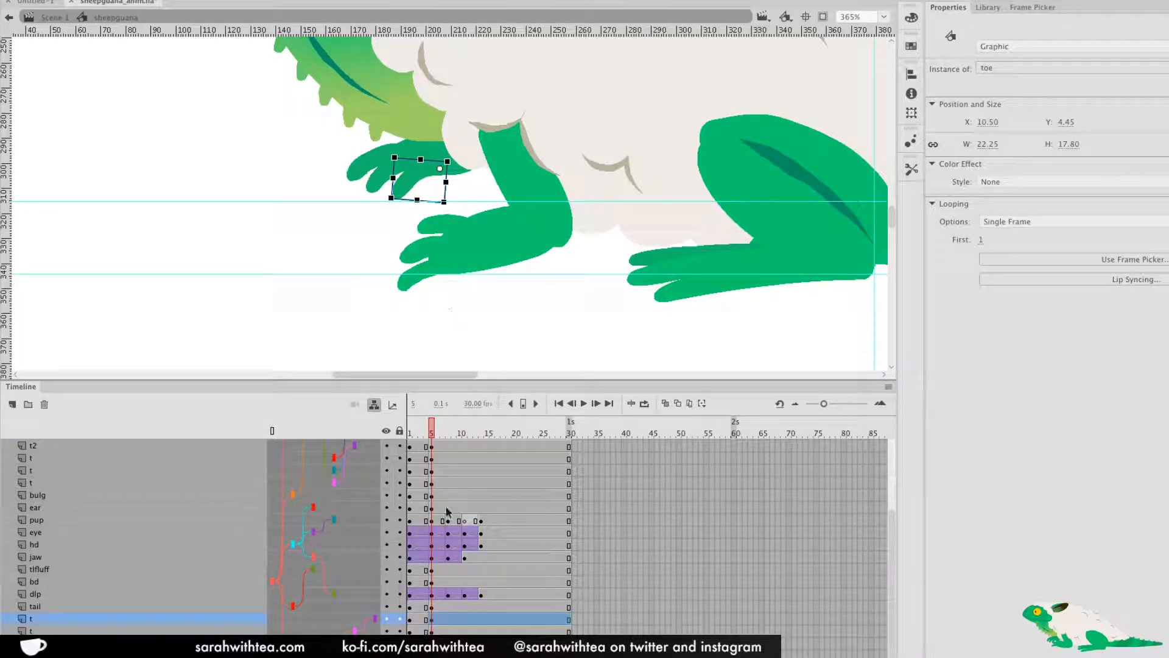
{"action": "left_click", "coordinate": [430, 621]}
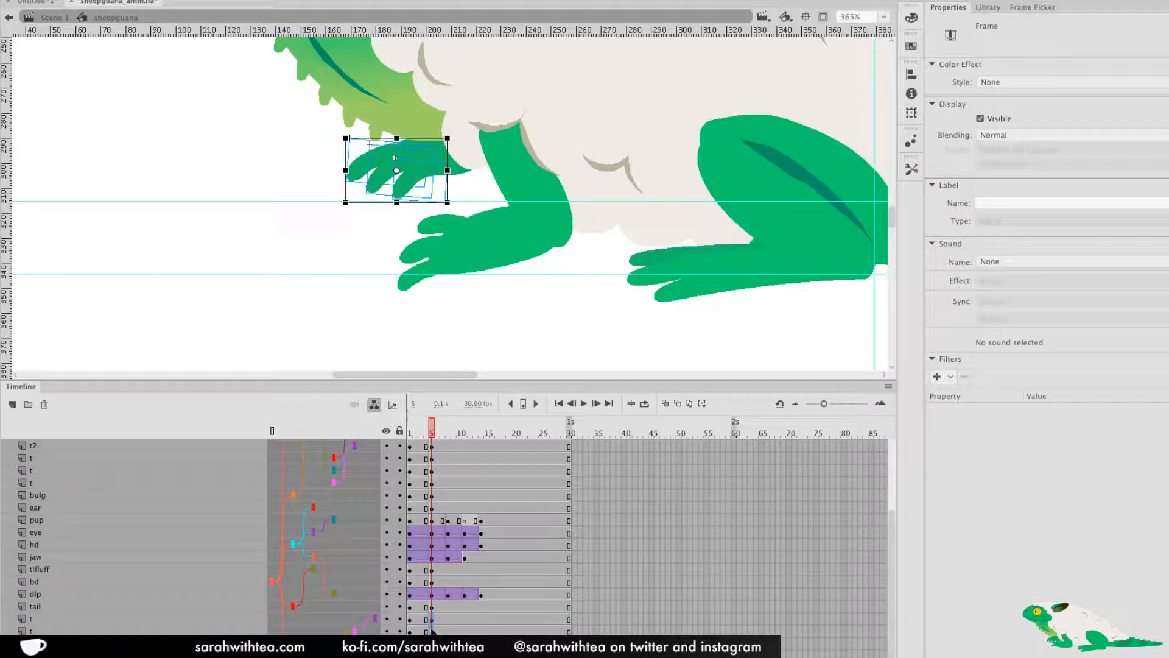
{"action": "right_click", "coordinate": [433, 620]}
{"action": "left_click", "coordinate": [506, 453]}
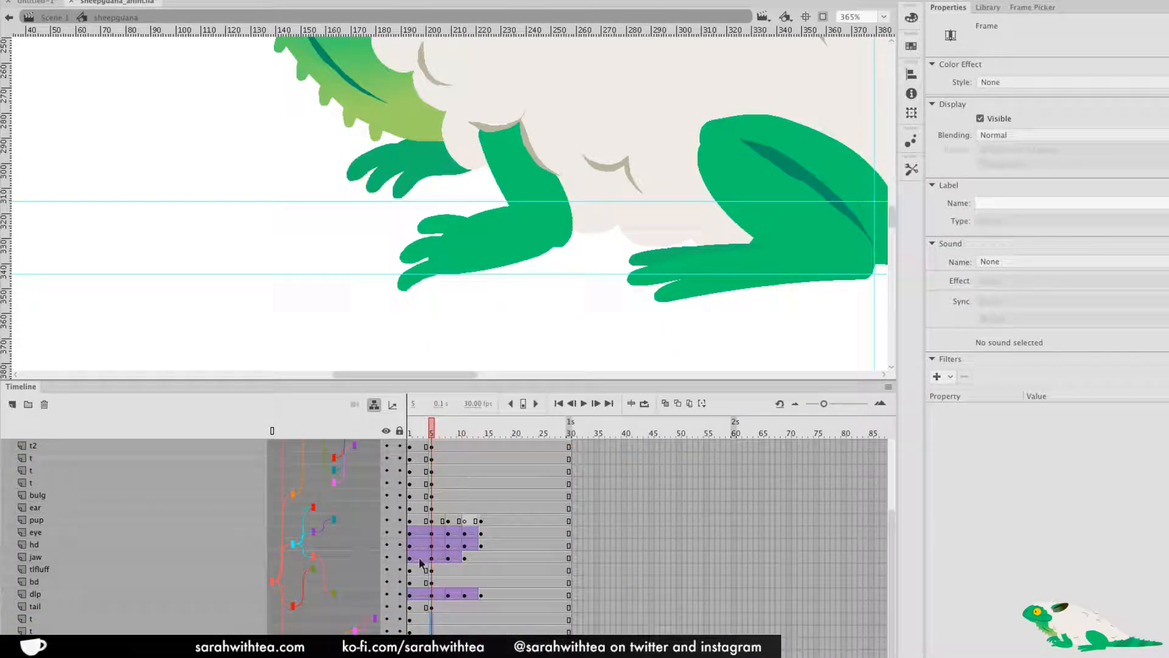
Examine the parenting connections of the far front foot's toe layers
{"action": "left_click", "coordinate": [374, 620]}
{"action": "left_click", "coordinate": [375, 620]}
{"action": "left_click", "coordinate": [355, 630]}
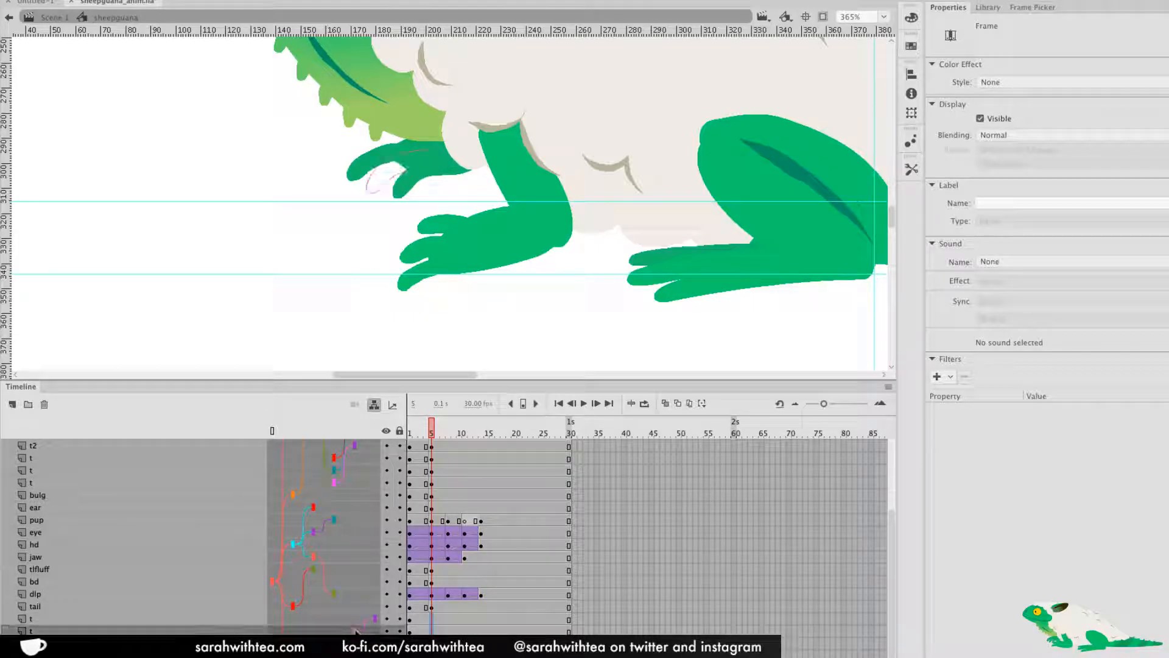
{"action": "left_click", "coordinate": [355, 631]}
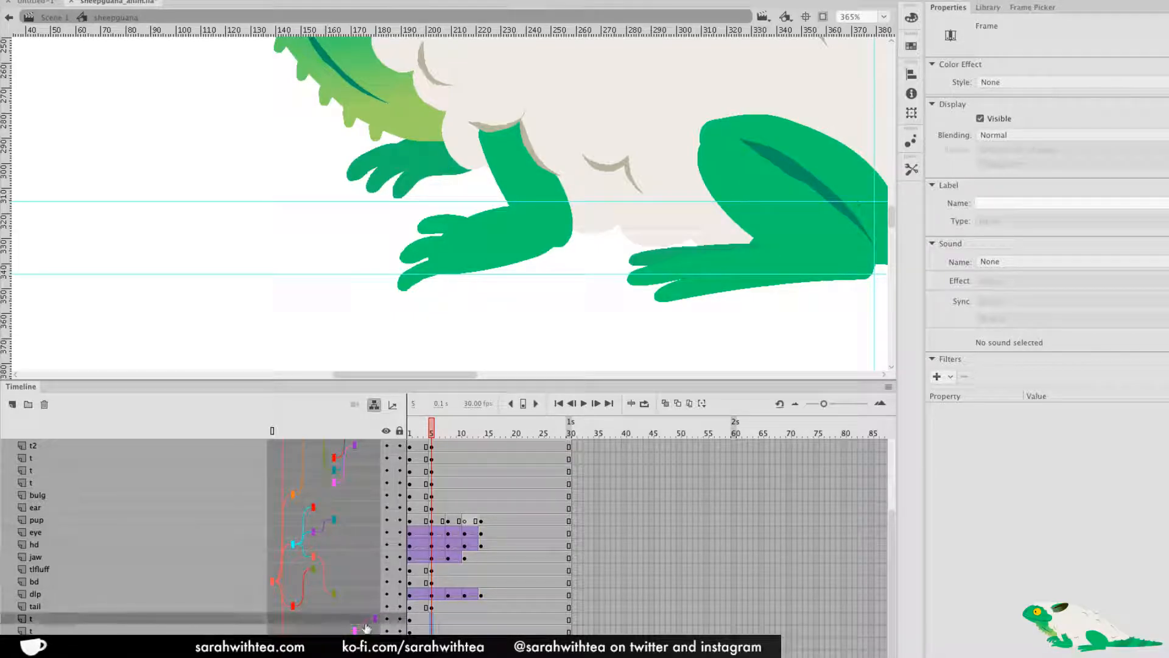
{"action": "left_click", "coordinate": [374, 620]}
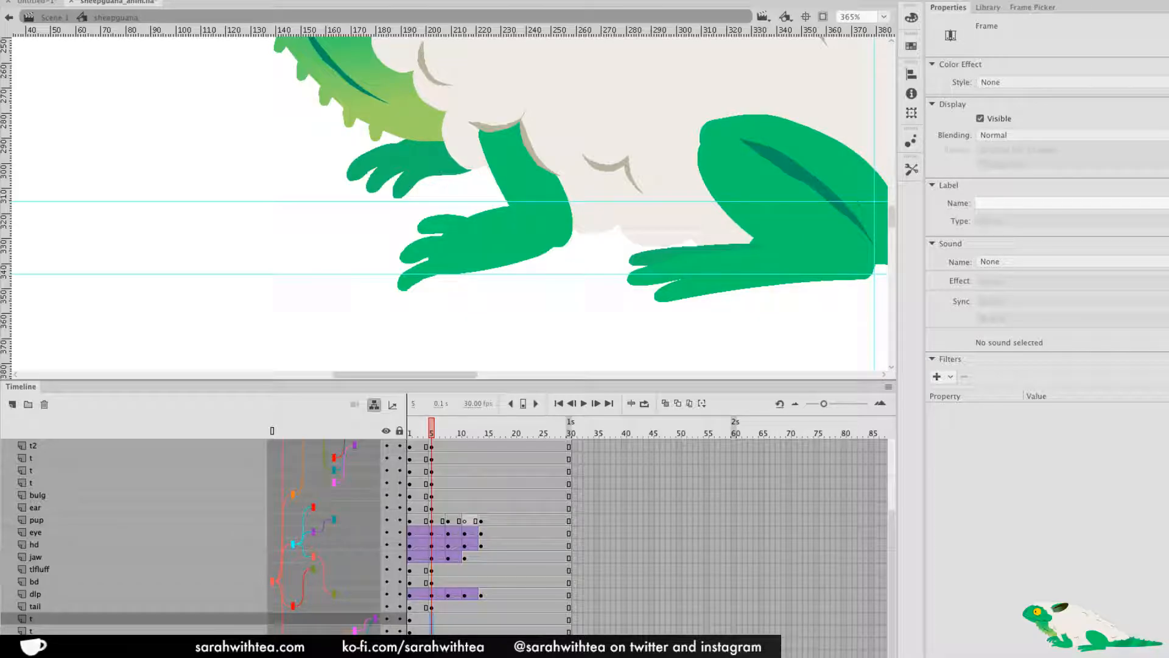
{"action": "left_click_drag", "start_coordinate": [271, 431], "coordinate": [292, 430]}
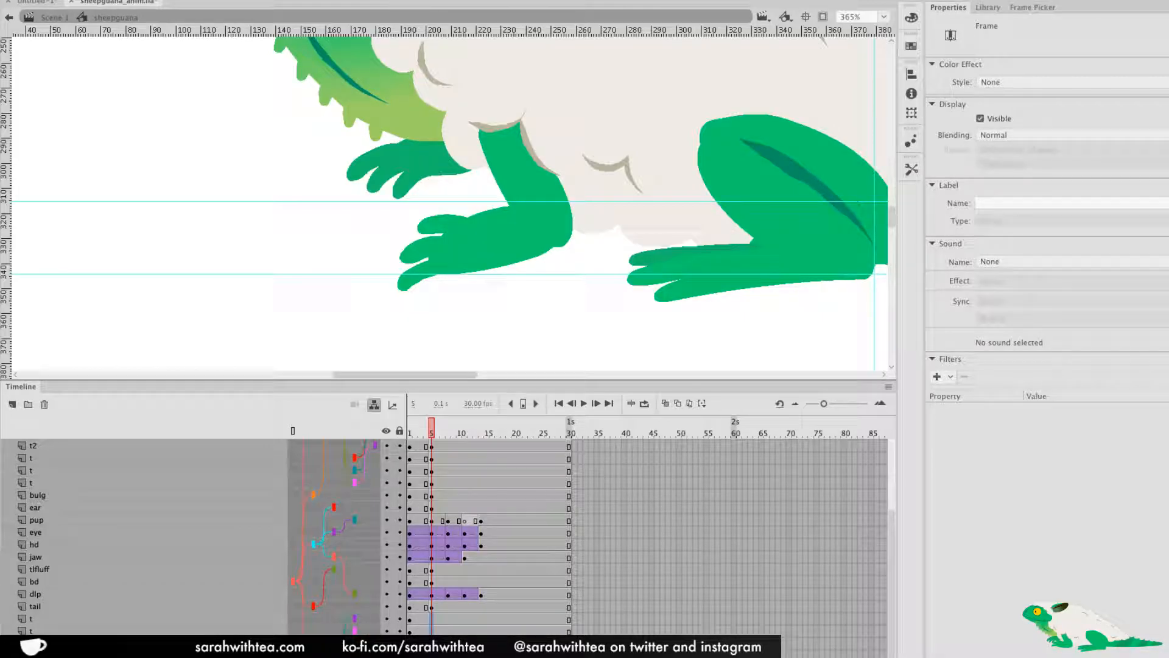
Insert keyframes at frame 5 on the far front foot's two remaining toe layers
{"action": "left_click", "coordinate": [392, 182]}
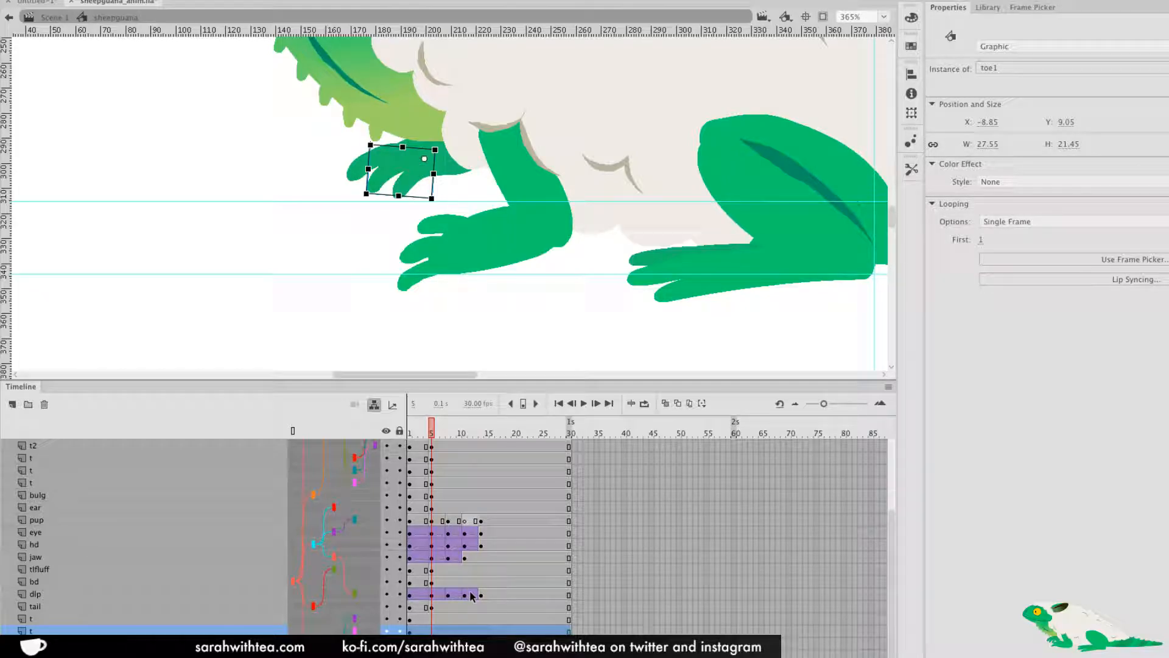
{"action": "key", "text": "F6"}
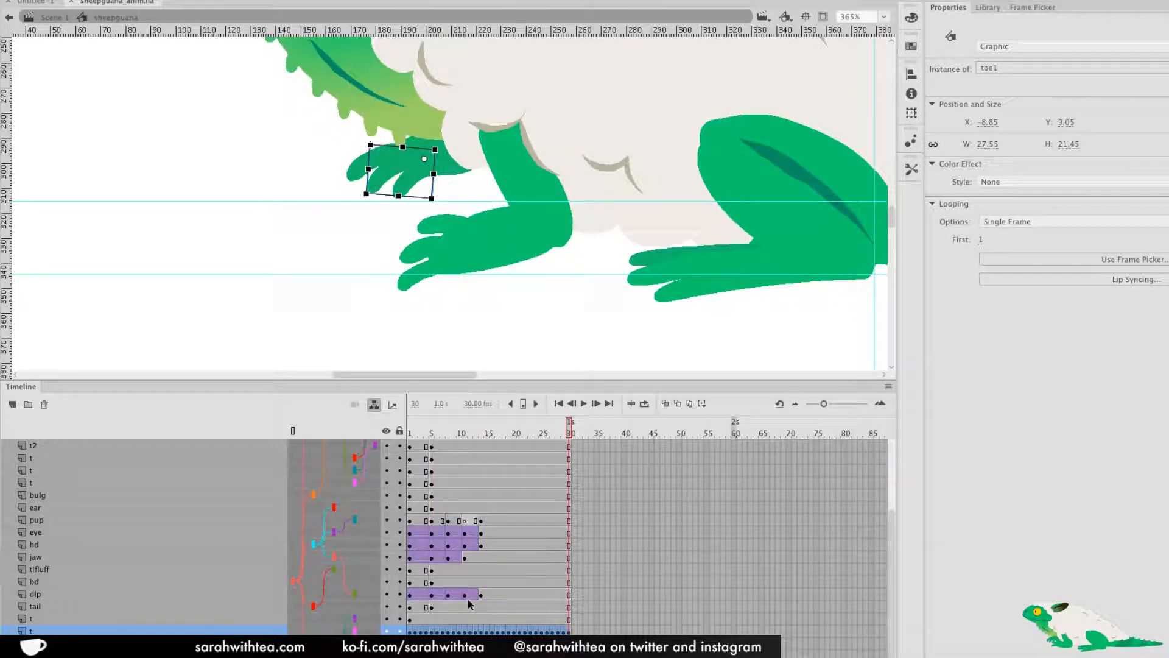
{"action": "left_click", "coordinate": [431, 631]}
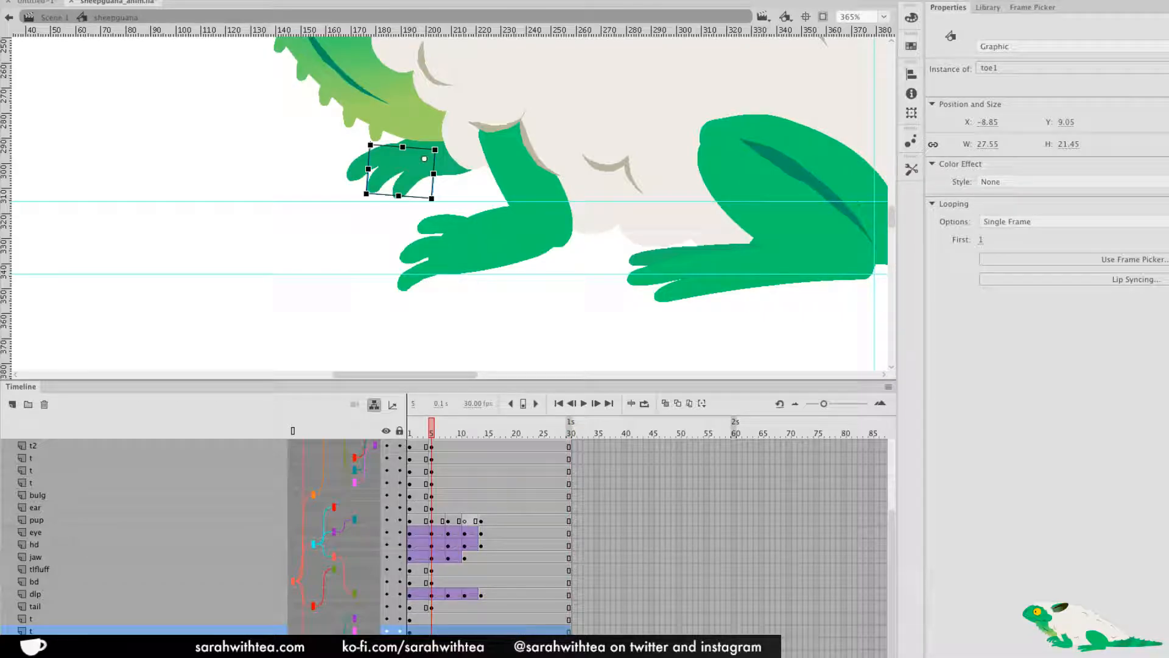
{"action": "left_click", "coordinate": [432, 619]}
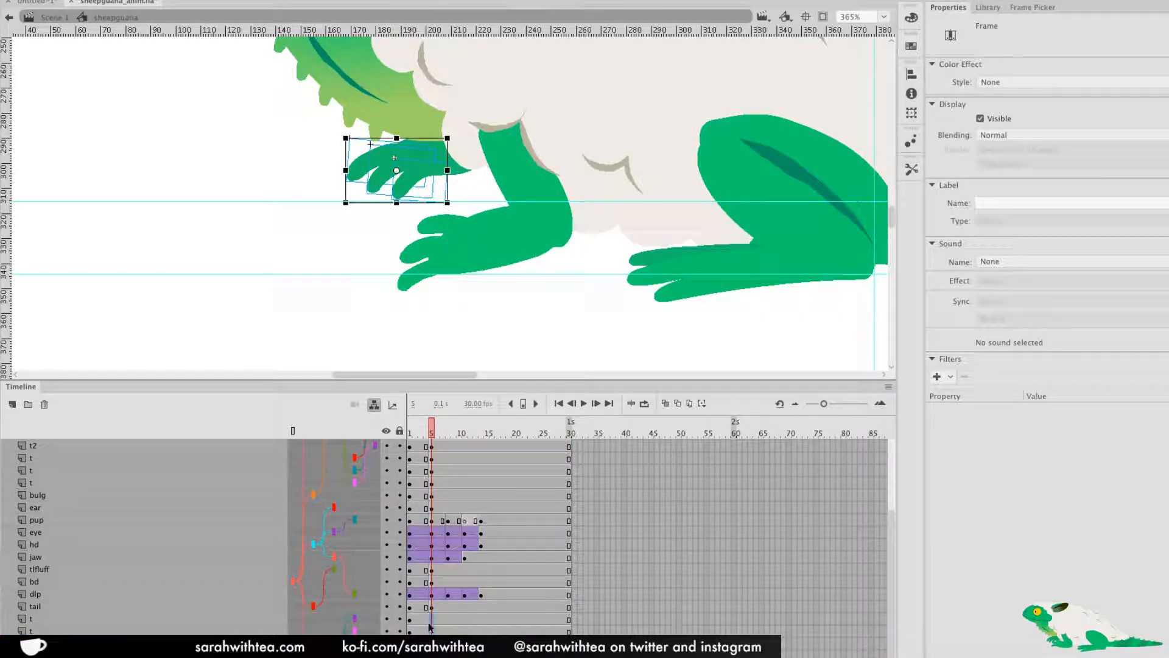
Rotate the far front foot and its toes at frame 5 so they point down toward the upper guide
{"action": "left_click", "coordinate": [426, 198]}
{"action": "left_click", "coordinate": [454, 176]}
{"action": "left_click_drag", "start_coordinate": [400, 194], "coordinate": [378, 233]}
{"action": "left_click", "coordinate": [380, 233]}
{"action": "left_click", "coordinate": [381, 224]}
{"action": "left_click", "coordinate": [407, 223]}
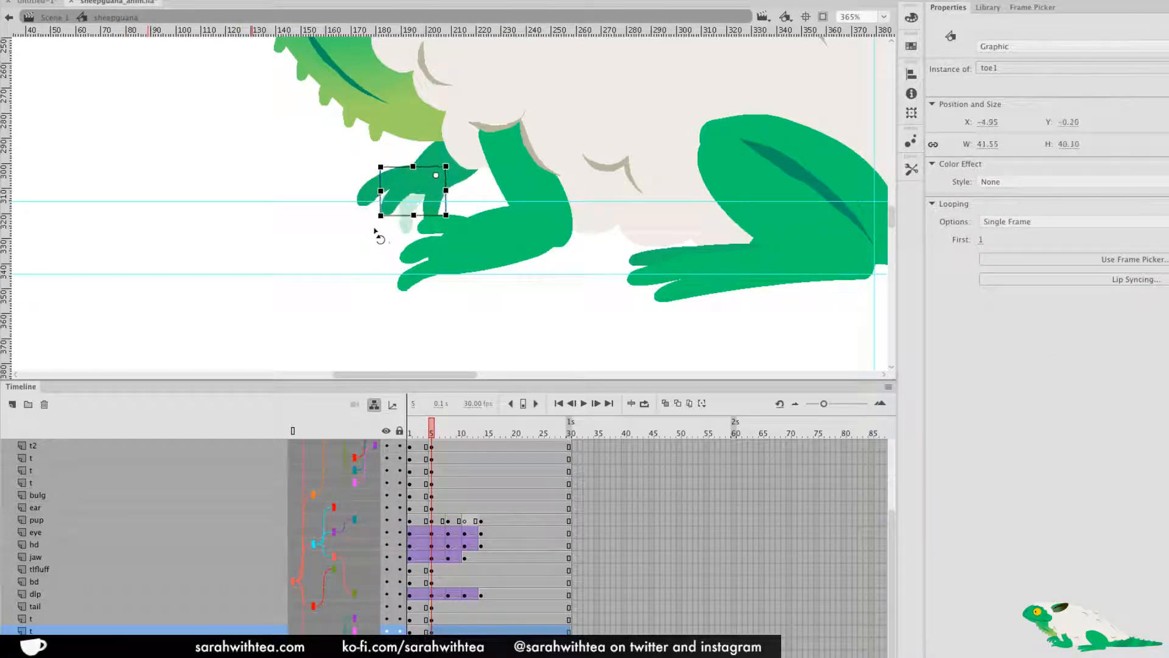
{"action": "left_click", "coordinate": [435, 209]}
{"action": "left_click_drag", "start_coordinate": [484, 201], "coordinate": [475, 209]}
{"action": "left_click_drag", "start_coordinate": [426, 430], "coordinate": [431, 434]}
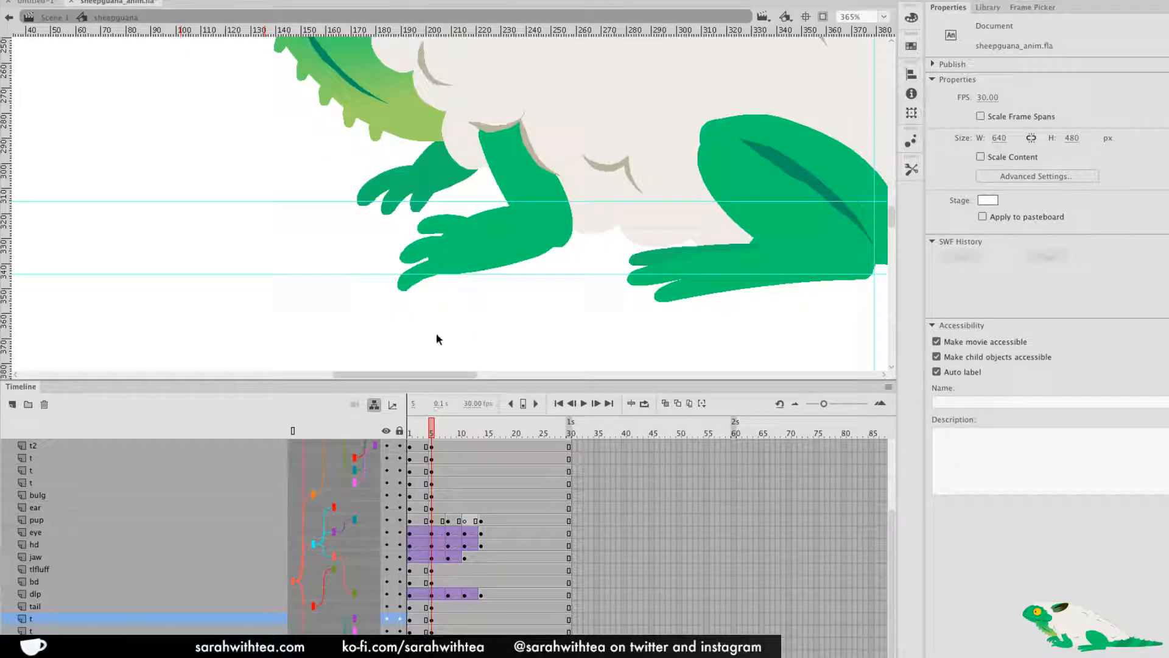
Rotate the far front leg slightly lower at frame 5 and readjust its nearest toe
{"action": "left_click", "coordinate": [465, 181]}
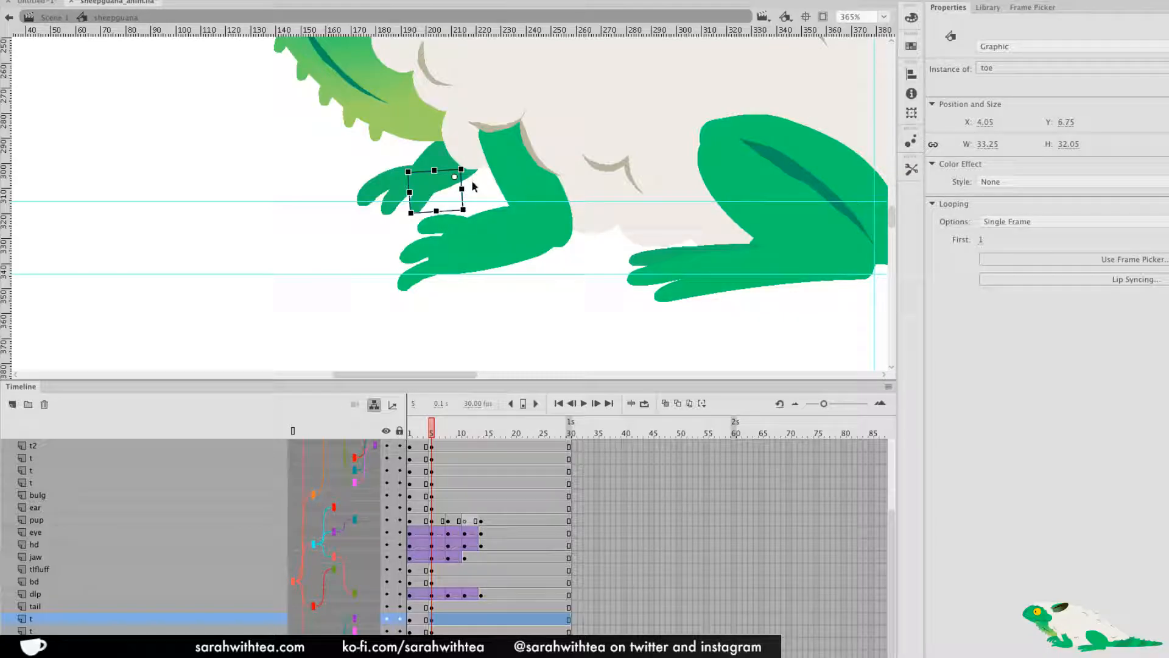
{"action": "left_click", "coordinate": [434, 155]}
{"action": "left_click_drag", "start_coordinate": [419, 214], "coordinate": [437, 223]}
{"action": "left_click", "coordinate": [385, 219]}
{"action": "left_click_drag", "start_coordinate": [378, 239], "coordinate": [443, 248]}
{"action": "left_click", "coordinate": [407, 218]}
{"action": "left_click", "coordinate": [451, 213]}
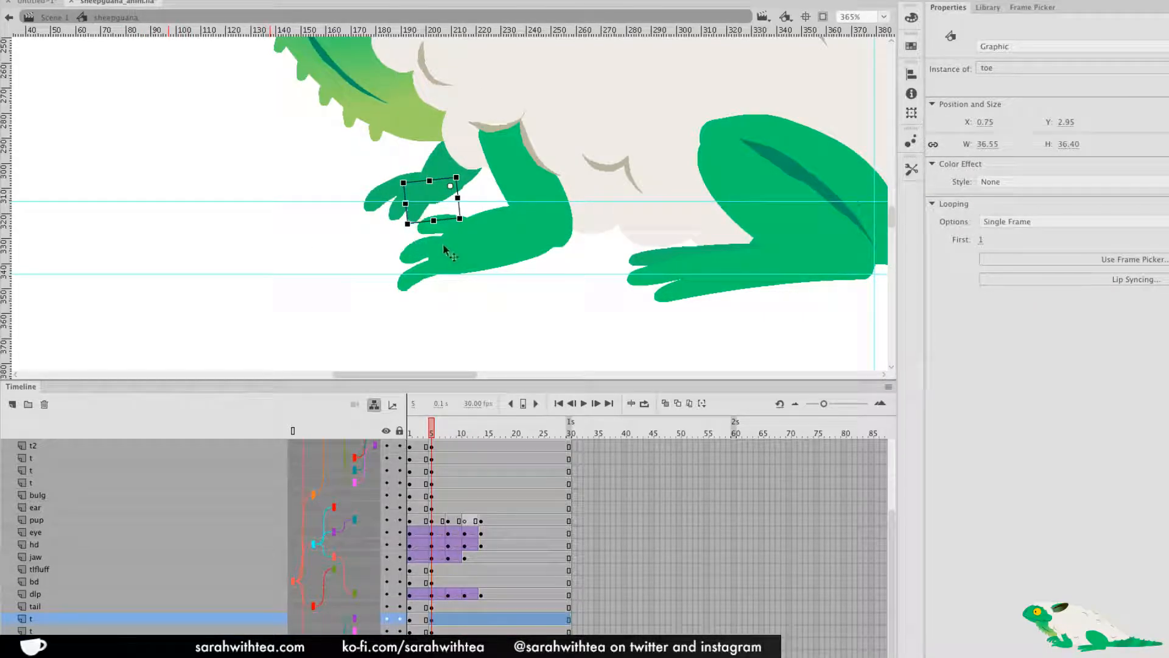
Lower the upper guide slightly and adjust the far front foot's toe1 at frame 5, comparing with frame 4
{"action": "mouse_move", "coordinate": [428, 446]}
{"action": "left_mouse_down"}
{"action": "mouse_move", "coordinate": [417, 447]}
{"action": "mouse_move", "coordinate": [431, 449]}
{"action": "left_mouse_up"}
{"action": "left_click", "coordinate": [427, 194]}
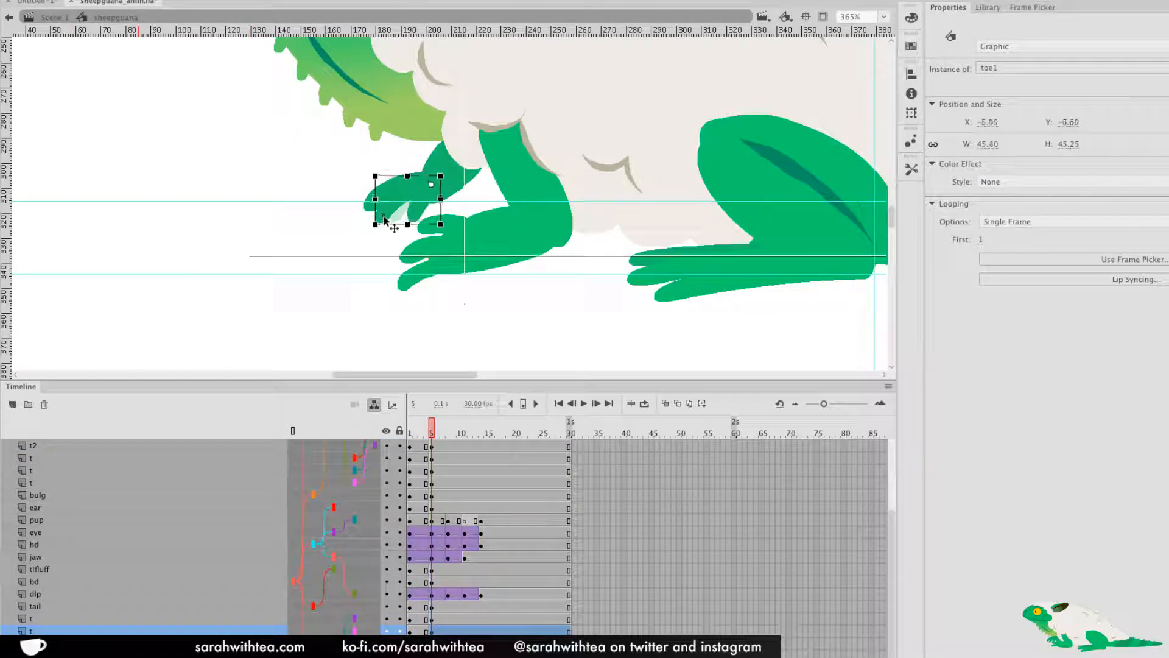
{"action": "left_click_drag", "start_coordinate": [408, 216], "coordinate": [364, 206]}
{"action": "left_click", "coordinate": [428, 439]}
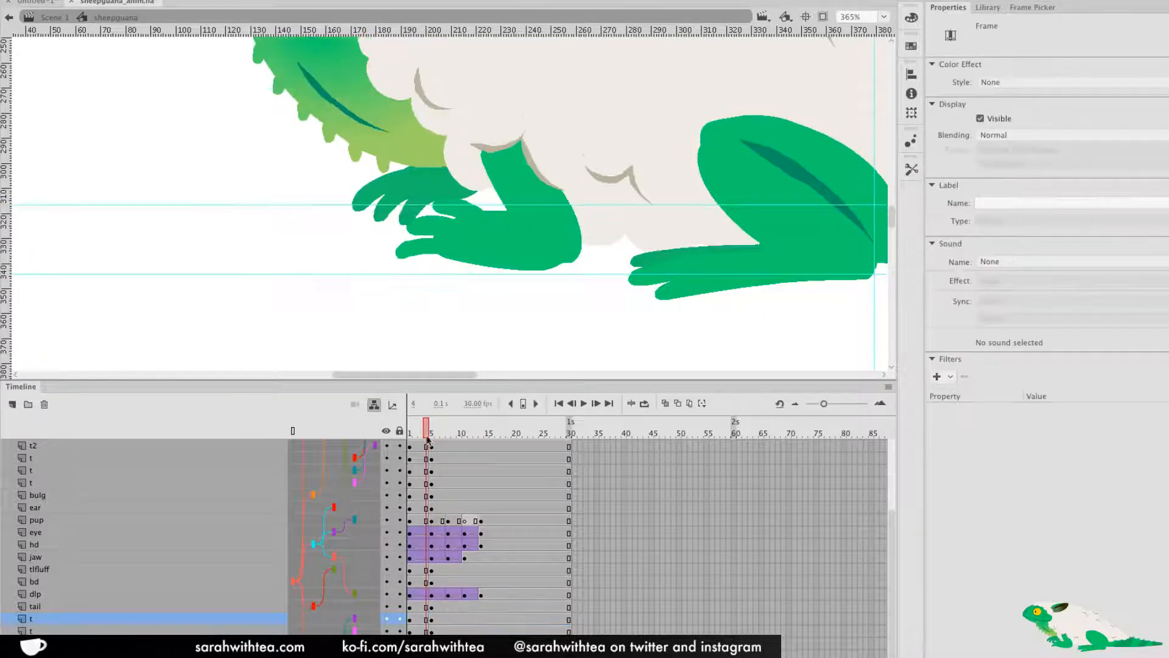
{"action": "left_click_drag", "start_coordinate": [430, 440], "coordinate": [434, 448]}
{"action": "left_click", "coordinate": [412, 213]}
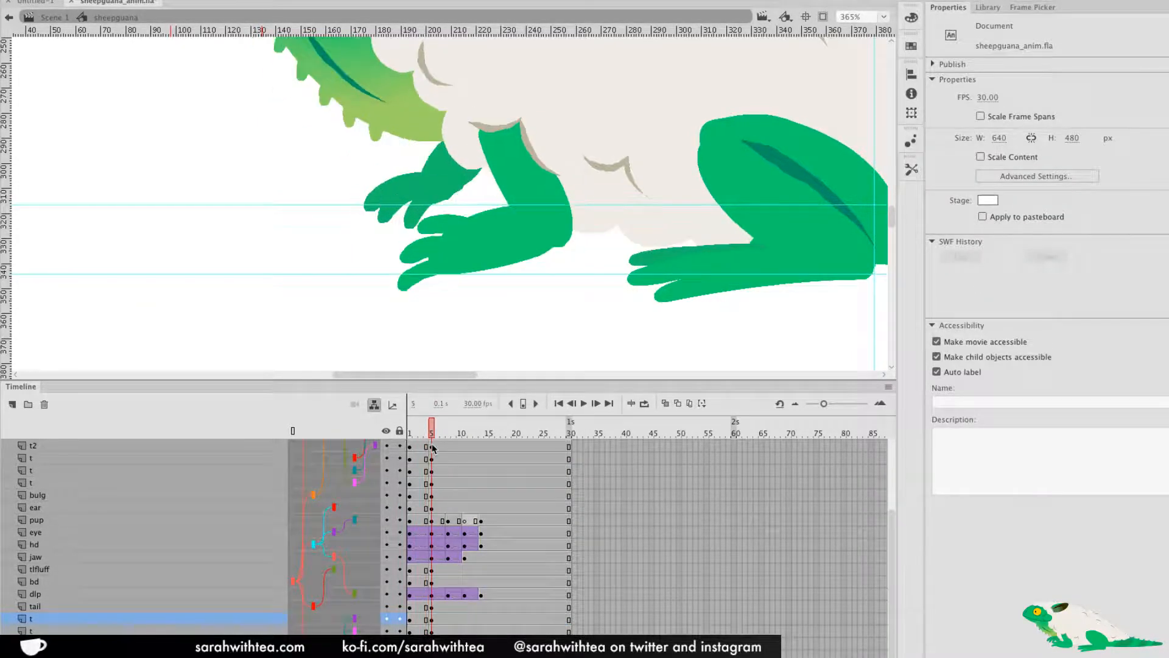
Rotate toe 3 and the other toes of the near front foot at frame 5 to lie flat along the ground guide
{"action": "left_click", "coordinate": [406, 284]}
{"action": "left_click_drag", "start_coordinate": [406, 300], "coordinate": [410, 277]}
{"action": "left_click", "coordinate": [421, 244]}
{"action": "left_click", "coordinate": [442, 228]}
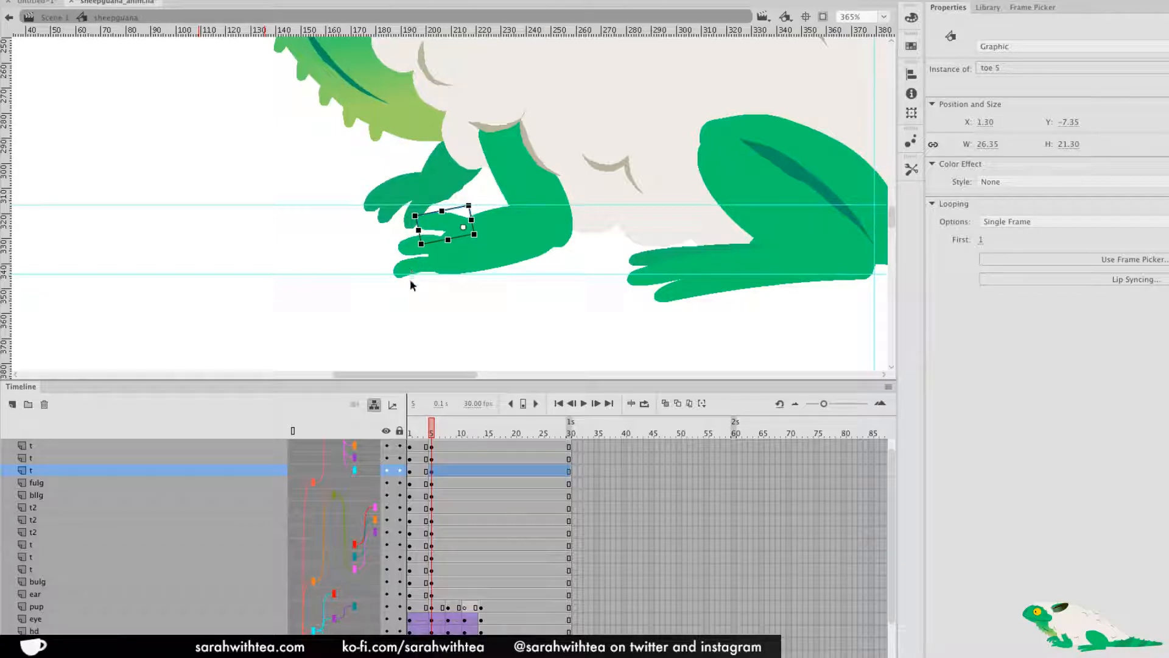
{"action": "left_click", "coordinate": [405, 261]}
{"action": "left_click", "coordinate": [410, 271]}
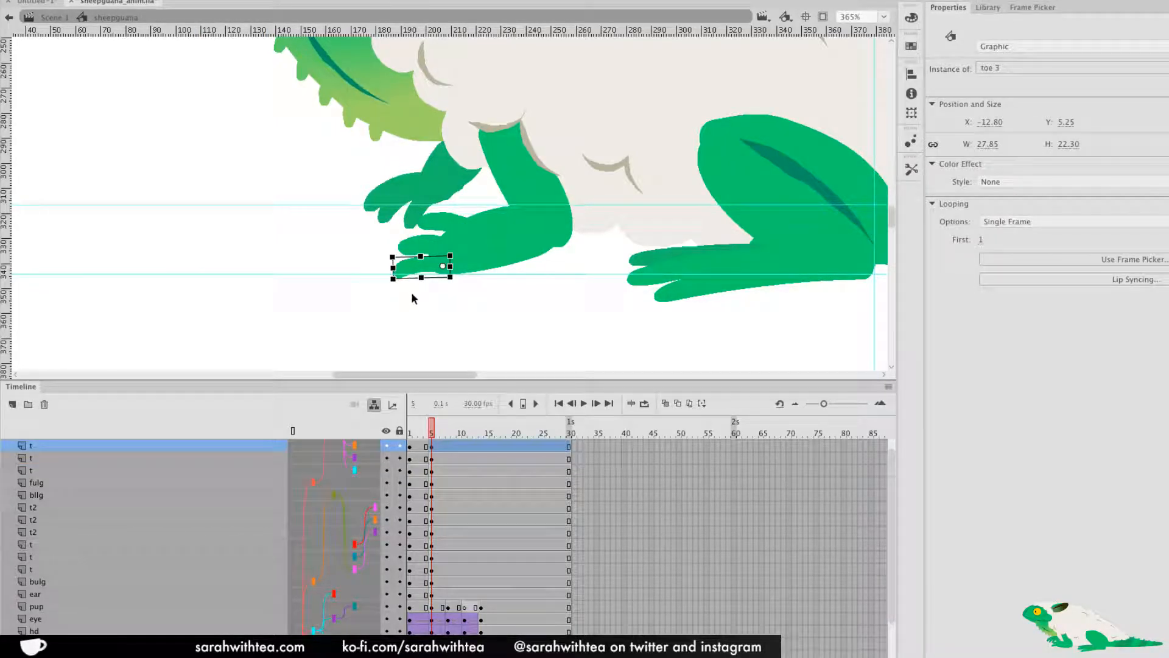
{"action": "left_click_drag", "start_coordinate": [394, 282], "coordinate": [395, 286]}
Rotate the near front lower leg up at frame 5, comparing it with frame 4
{"action": "left_click", "coordinate": [427, 436]}
{"action": "mouse_move", "coordinate": [428, 436]}
{"action": "left_mouse_down"}
{"action": "mouse_move", "coordinate": [391, 434]}
{"action": "mouse_move", "coordinate": [436, 445]}
{"action": "left_mouse_up"}
{"action": "left_click", "coordinate": [491, 257]}
{"action": "left_click_drag", "start_coordinate": [450, 295], "coordinate": [433, 296]}
{"action": "mouse_move", "coordinate": [429, 436]}
{"action": "left_mouse_down"}
{"action": "mouse_move", "coordinate": [419, 441]}
{"action": "mouse_move", "coordinate": [434, 445]}
{"action": "left_mouse_up"}
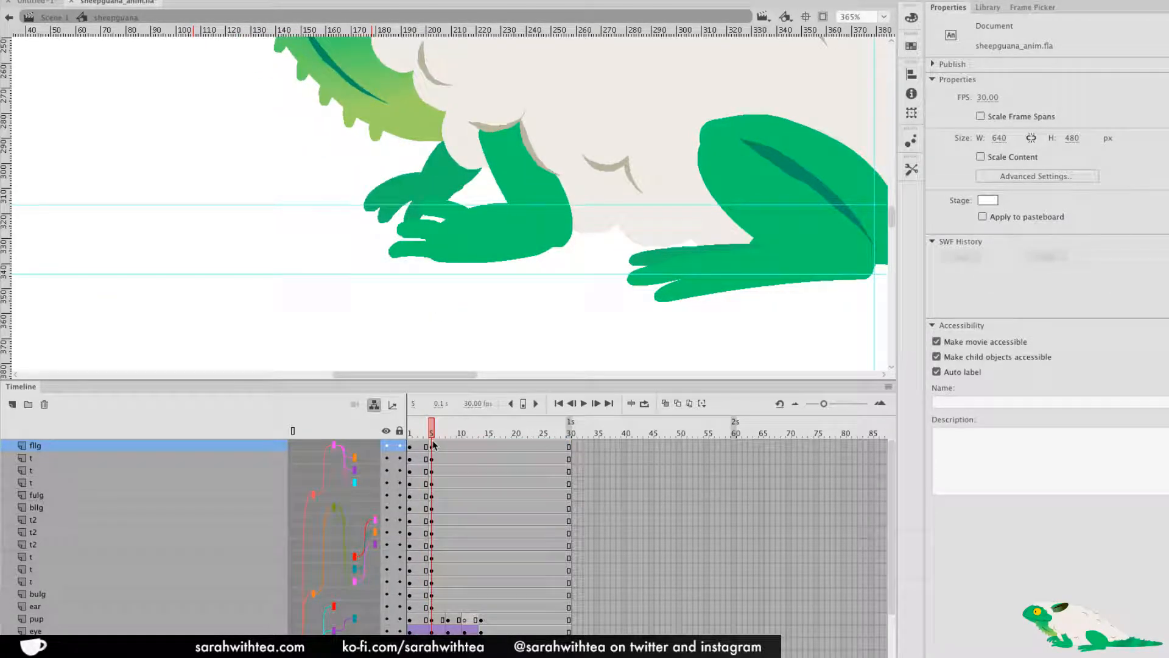
Rotate the near front upper leg backward at frame 5 to line the foot up with its frame 4 position
{"action": "left_click", "coordinate": [561, 225]}
{"action": "left_click", "coordinate": [524, 188]}
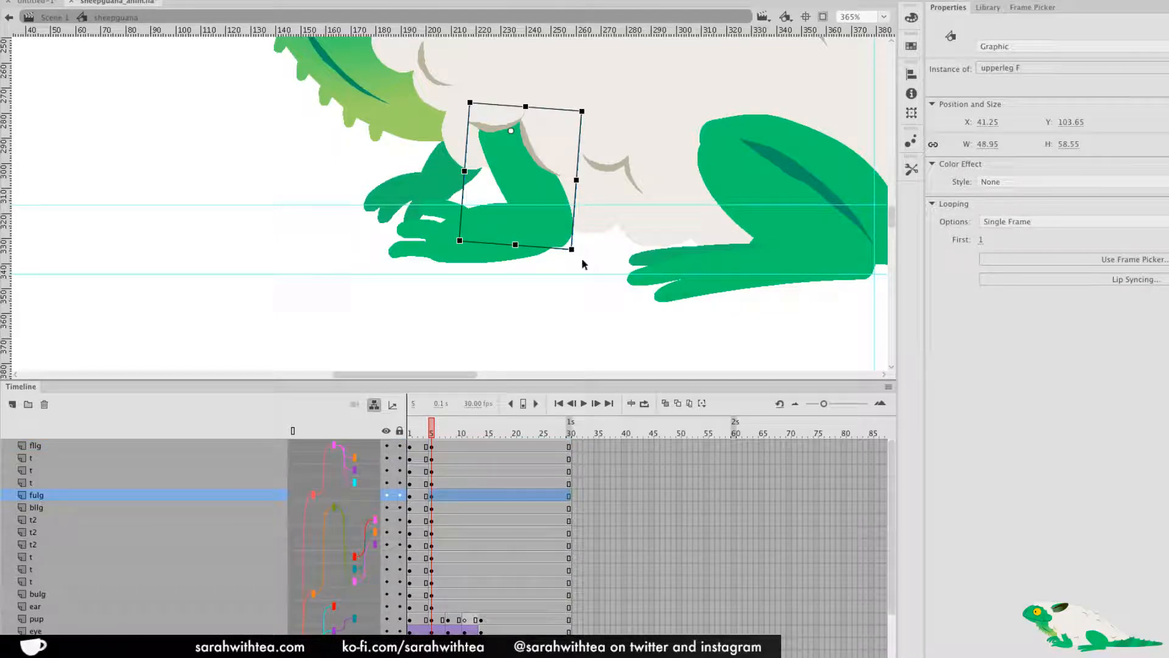
{"action": "left_click_drag", "start_coordinate": [582, 262], "coordinate": [589, 254]}
{"action": "left_click", "coordinate": [429, 436]}
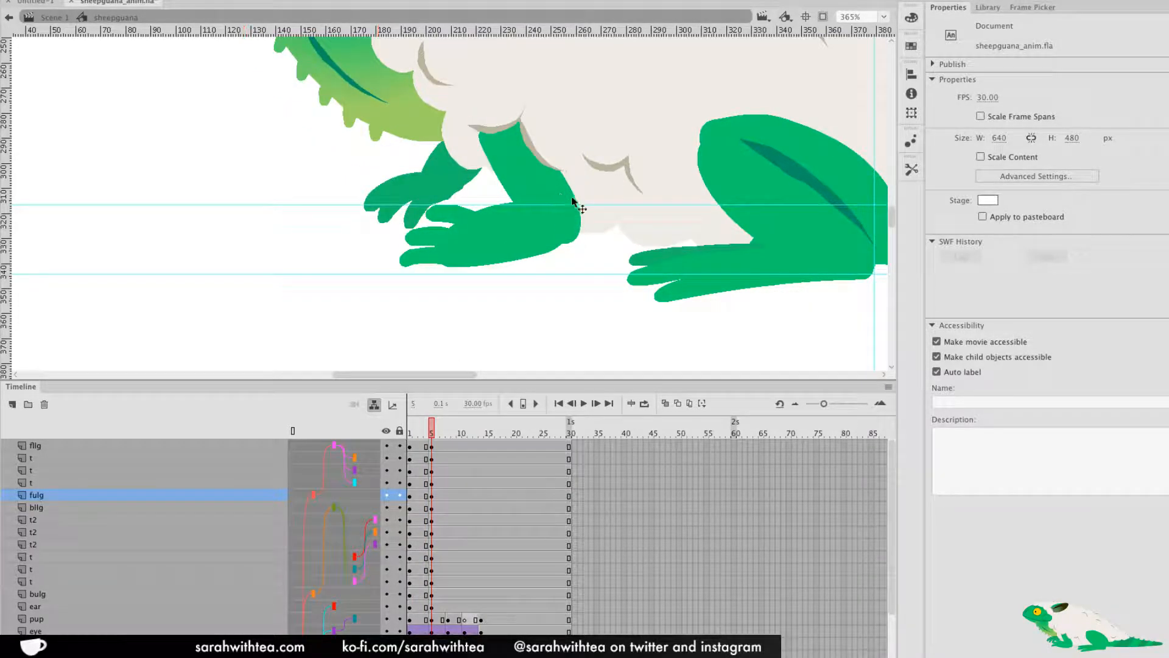
{"action": "left_click", "coordinate": [568, 194]}
{"action": "left_click_drag", "start_coordinate": [589, 253], "coordinate": [593, 252]}
Fine-tune the near front lower leg's rotation at frame 5 so the foot matches its frame 4 placement
{"action": "left_click", "coordinate": [563, 217]}
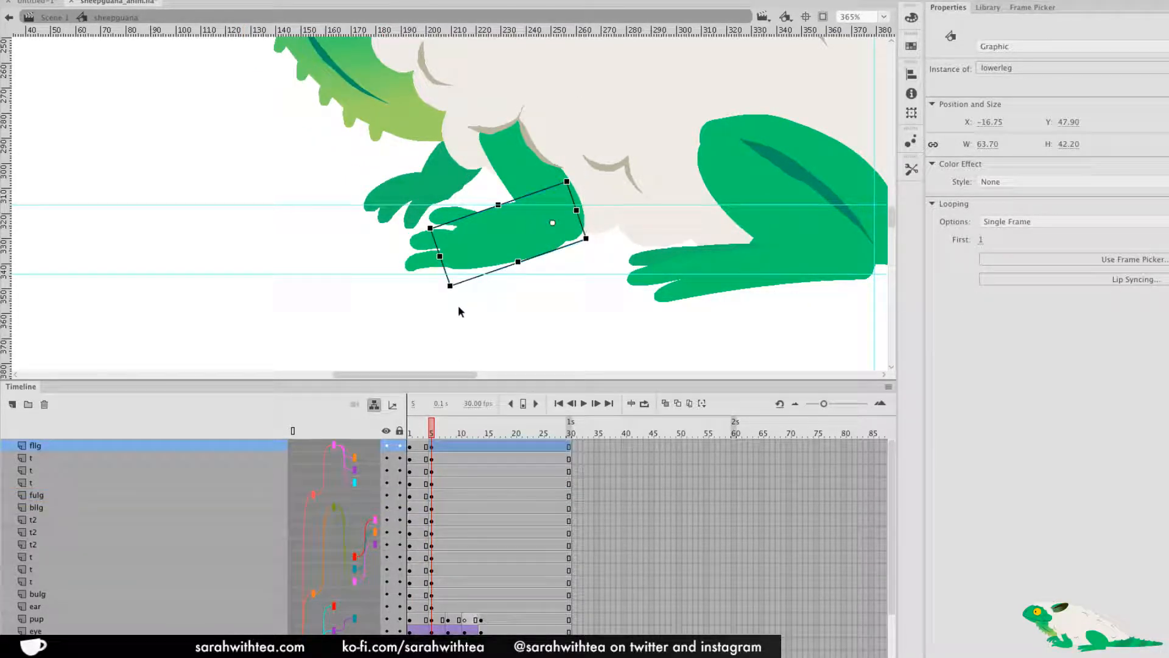
{"action": "left_click", "coordinate": [451, 303]}
{"action": "left_click", "coordinate": [481, 220]}
{"action": "left_click_drag", "start_coordinate": [454, 291], "coordinate": [452, 295]}
{"action": "left_click_drag", "start_coordinate": [429, 436], "coordinate": [431, 436]}
{"action": "left_click", "coordinate": [497, 251]}
{"action": "left_click_drag", "start_coordinate": [457, 295], "coordinate": [452, 298]}
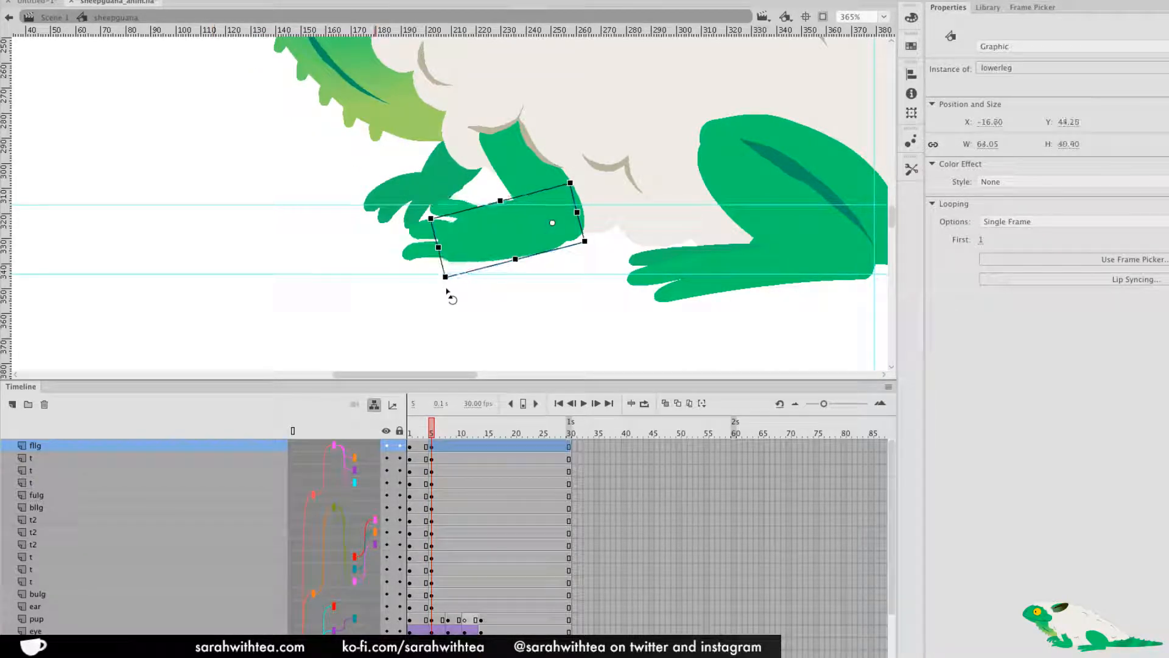
{"action": "left_click", "coordinate": [425, 439]}
{"action": "mouse_move", "coordinate": [424, 439]}
{"action": "left_mouse_down"}
{"action": "mouse_move", "coordinate": [435, 441]}
{"action": "mouse_move", "coordinate": [426, 440]}
{"action": "left_mouse_up"}
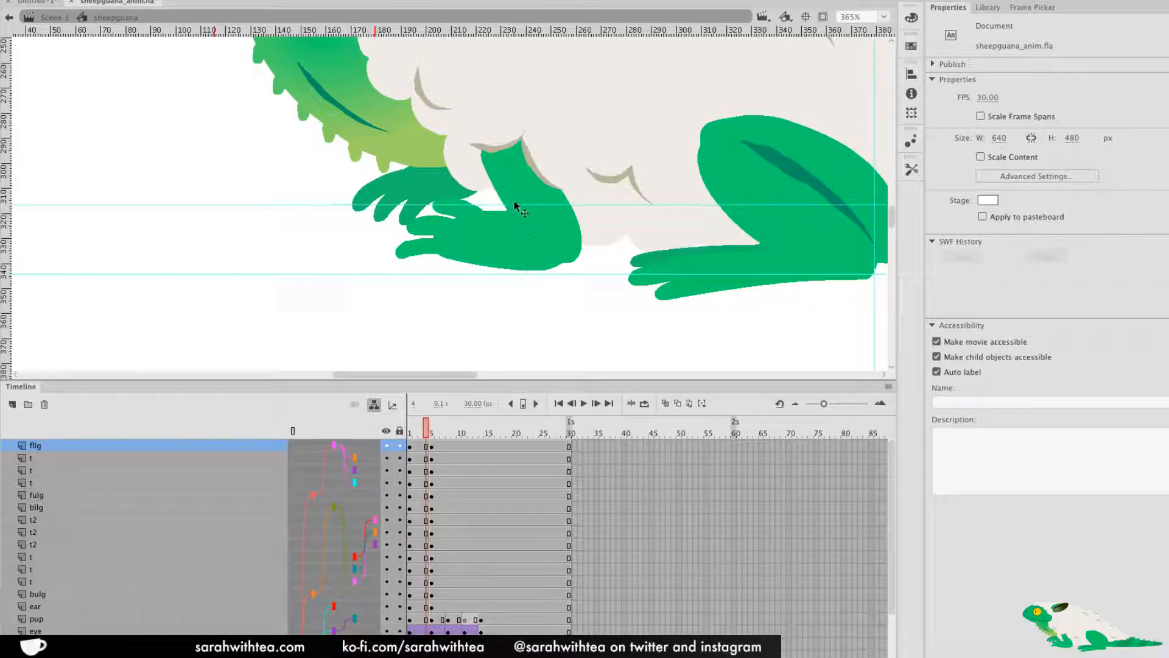
Examine the front legs, tail and whole character around frames 4 and 5 for unwanted shifts
{"action": "left_click", "coordinate": [528, 179], "text": "alt"}
{"action": "left_click_drag", "start_coordinate": [475, 235], "coordinate": [403, 272]}
{"action": "left_click_drag", "start_coordinate": [427, 439], "coordinate": [433, 443]}
{"action": "left_click", "coordinate": [661, 299]}
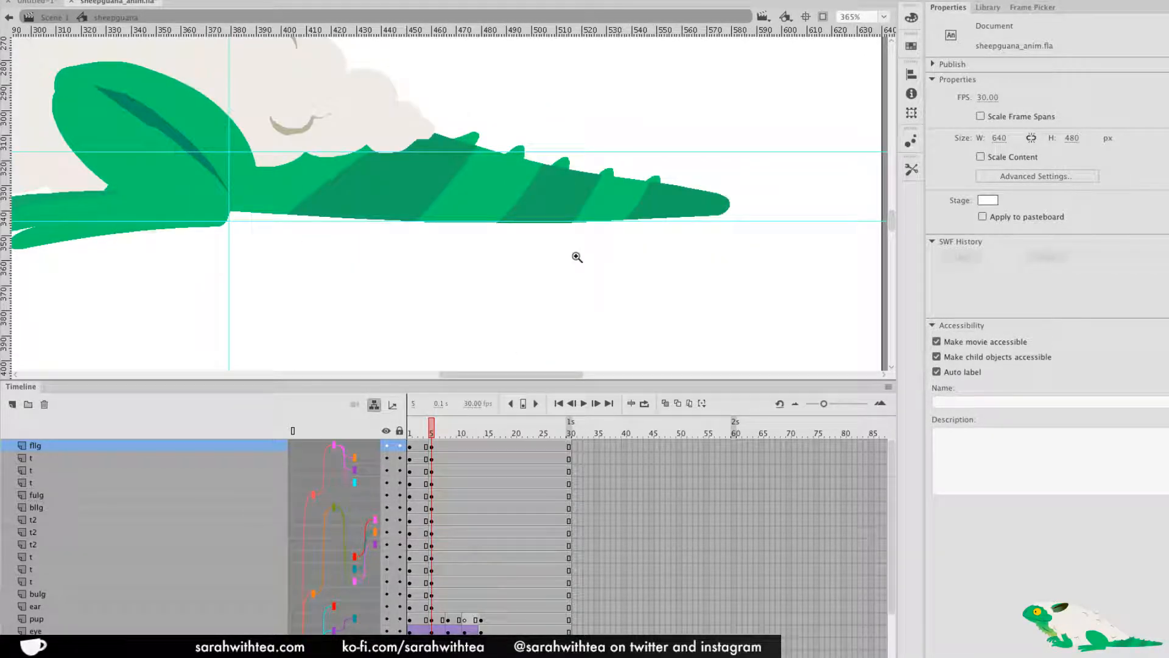
{"action": "left_click", "coordinate": [426, 209], "text": "alt"}
{"action": "left_click", "coordinate": [404, 214], "text": "alt"}
{"action": "left_click_drag", "start_coordinate": [502, 285], "coordinate": [572, 317]}
{"action": "left_click_drag", "start_coordinate": [433, 441], "coordinate": [433, 443]}
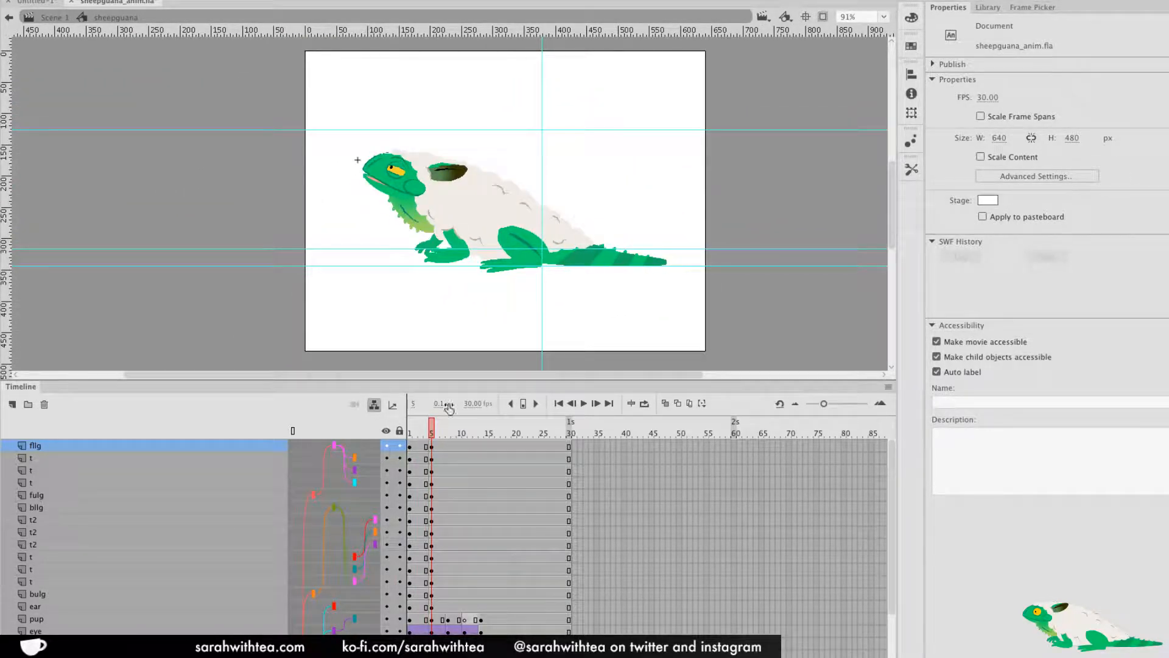
Insert keyframes at frame 11 on the leg, toe and ear layers, and delete the pupil from that frame
{"action": "left_click", "coordinate": [606, 262]}
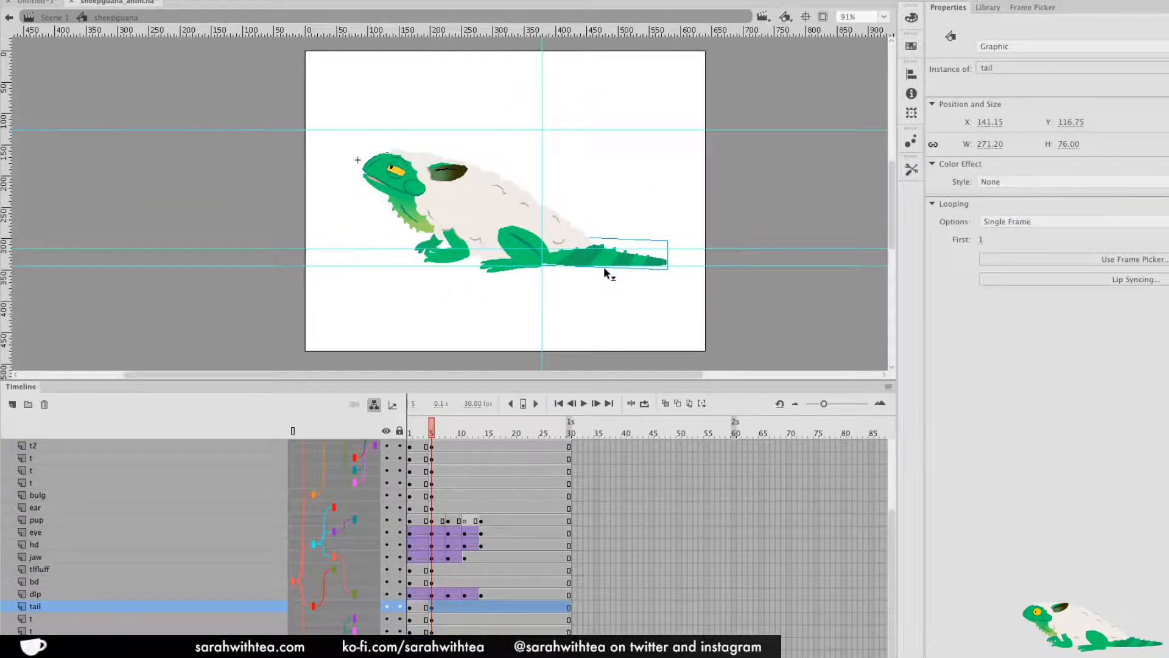
{"action": "mouse_move", "coordinate": [434, 437]}
{"action": "left_mouse_down"}
{"action": "mouse_move", "coordinate": [420, 441]}
{"action": "mouse_move", "coordinate": [433, 441]}
{"action": "mouse_move", "coordinate": [424, 520]}
{"action": "mouse_move", "coordinate": [465, 519]}
{"action": "left_mouse_up"}
{"action": "key", "text": "F6"}
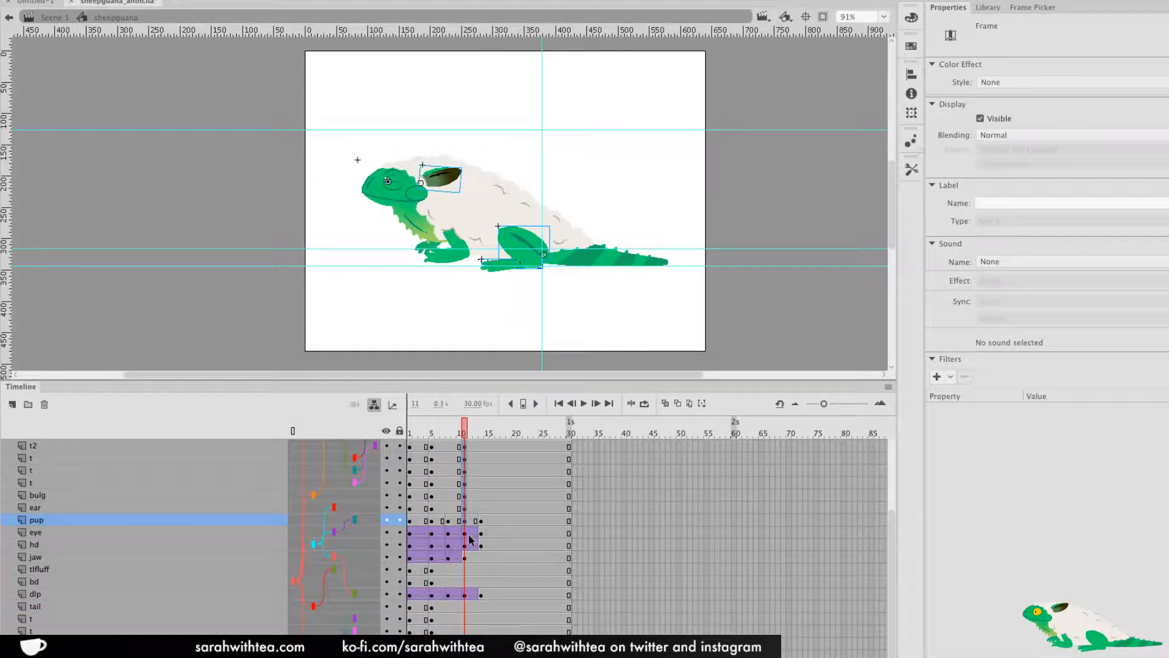
{"action": "left_click", "coordinate": [465, 522]}
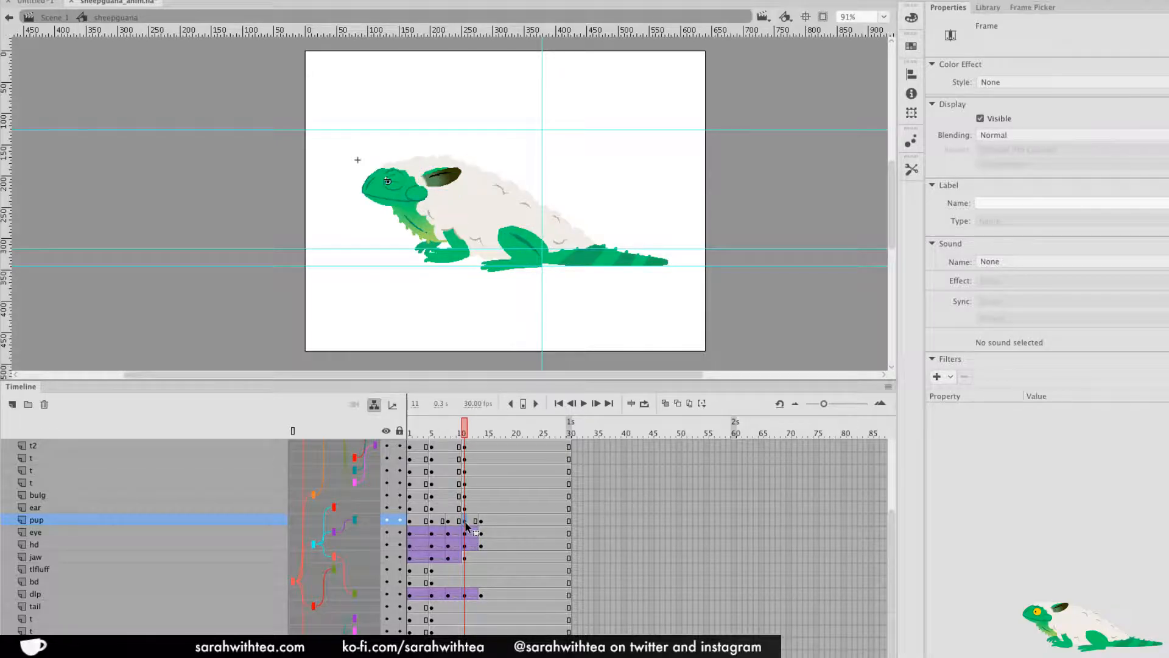
{"action": "key", "text": "Delete"}
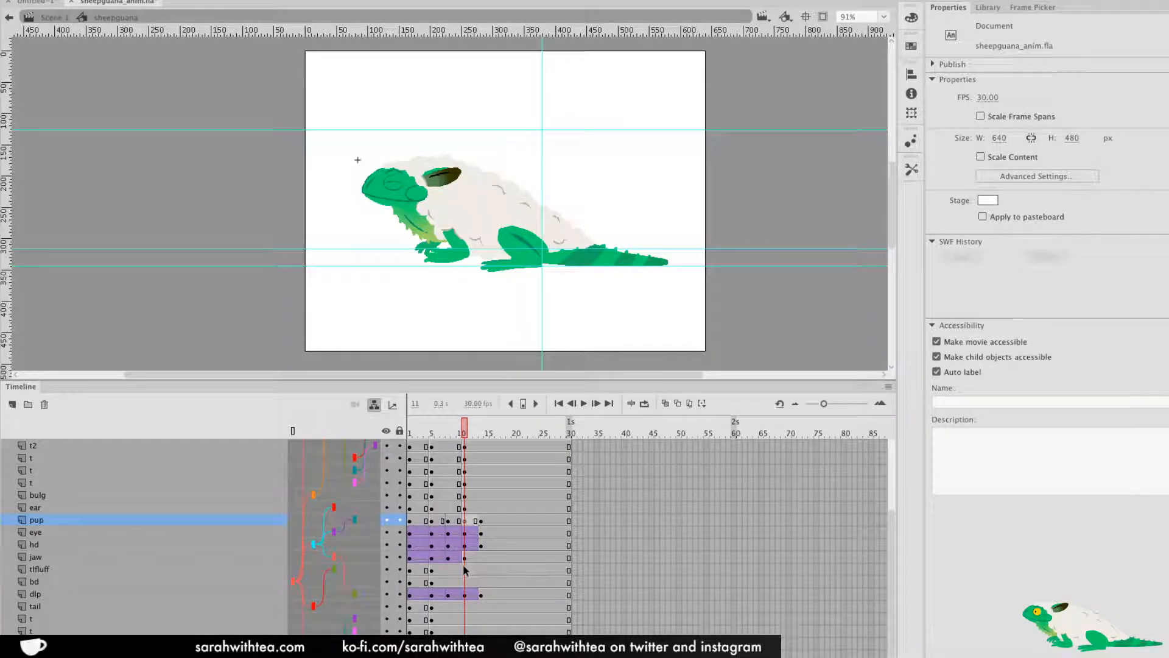
Insert keyframes at frame 11 on the tlfluff, bd, tail and far toe layers, and compare with frame 10
{"action": "left_click", "coordinate": [422, 581]}
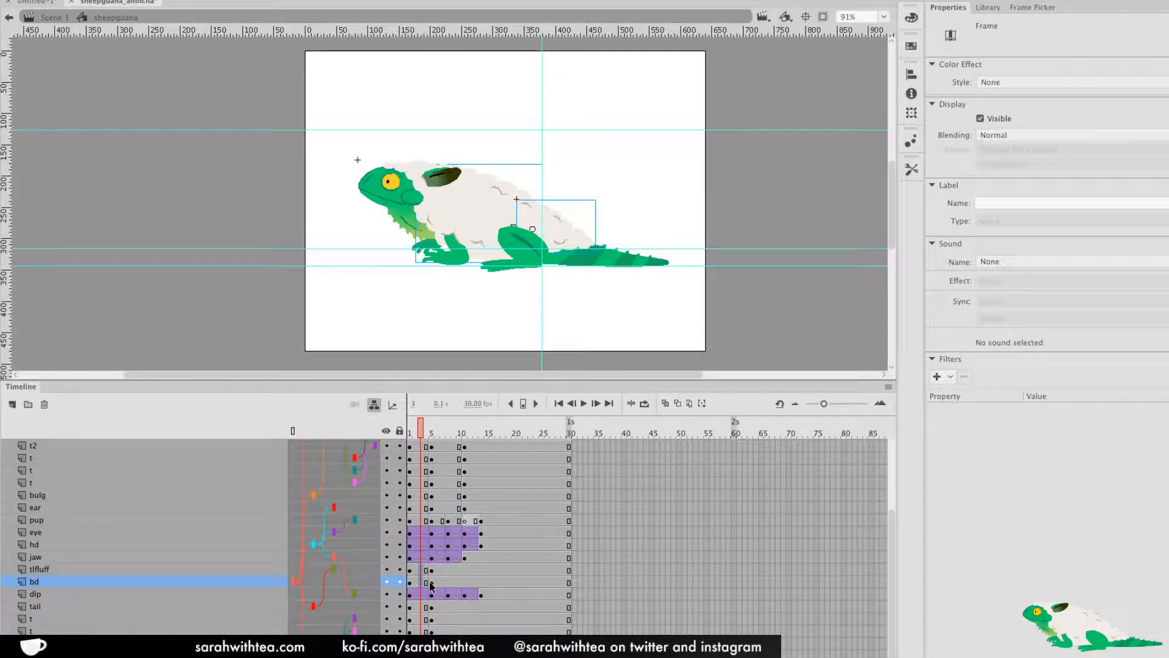
{"action": "key", "text": "F6"}
{"action": "left_click_drag", "start_coordinate": [421, 582], "coordinate": [465, 620]}
{"action": "key", "text": "F6"}
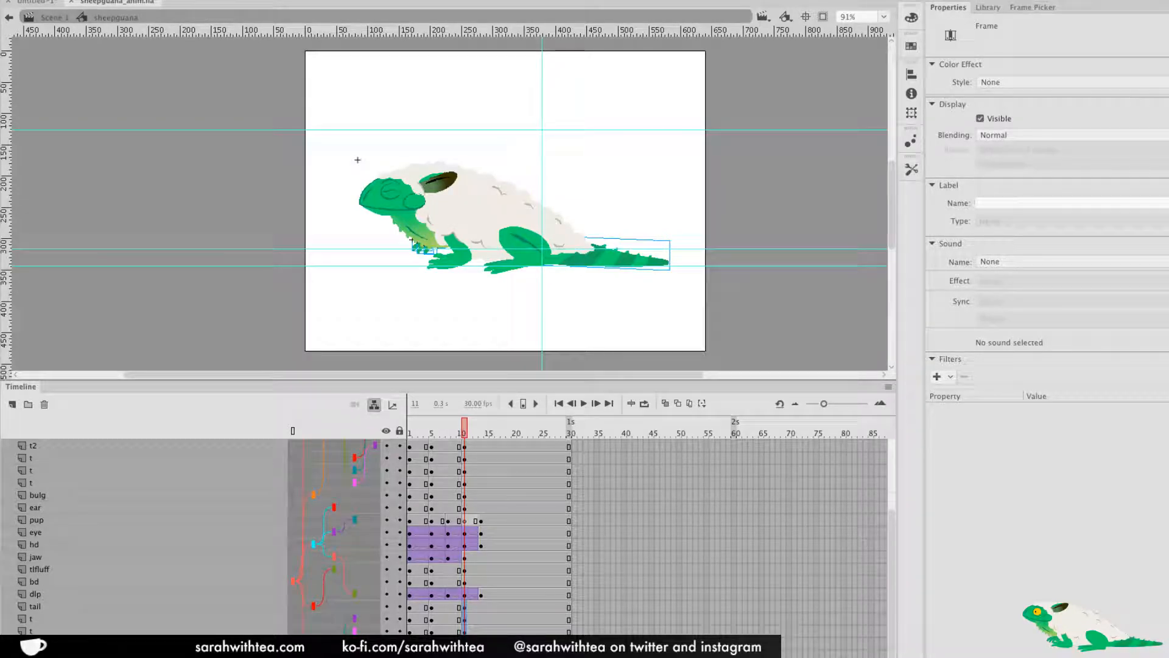
{"action": "mouse_move", "coordinate": [465, 431]}
{"action": "left_mouse_down"}
{"action": "mouse_move", "coordinate": [402, 441]}
{"action": "mouse_move", "coordinate": [462, 439]}
{"action": "mouse_move", "coordinate": [461, 450]}
{"action": "mouse_move", "coordinate": [459, 433]}
{"action": "left_mouse_up"}
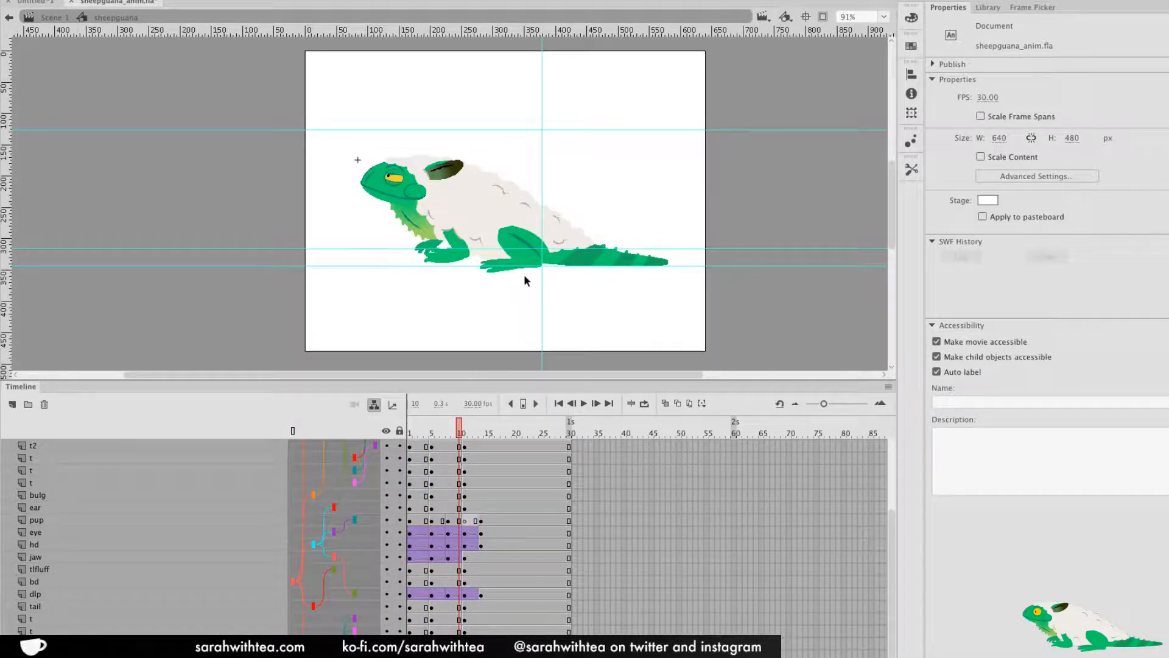
Adjust the near back lower leg's rotation slightly so the heel lines up with the guides, and compare frames 4 to 8
{"action": "key", "text": "z"}
{"action": "left_click", "coordinate": [522, 252]}
{"action": "left_click", "coordinate": [486, 250]}
{"action": "key", "text": "space"}
{"action": "left_click_drag", "start_coordinate": [478, 317], "coordinate": [575, 364]}
{"action": "mouse_move", "coordinate": [457, 438]}
{"action": "left_mouse_down"}
{"action": "mouse_move", "coordinate": [410, 438]}
{"action": "mouse_move", "coordinate": [448, 438]}
{"action": "left_mouse_up"}
{"action": "left_click", "coordinate": [553, 216]}
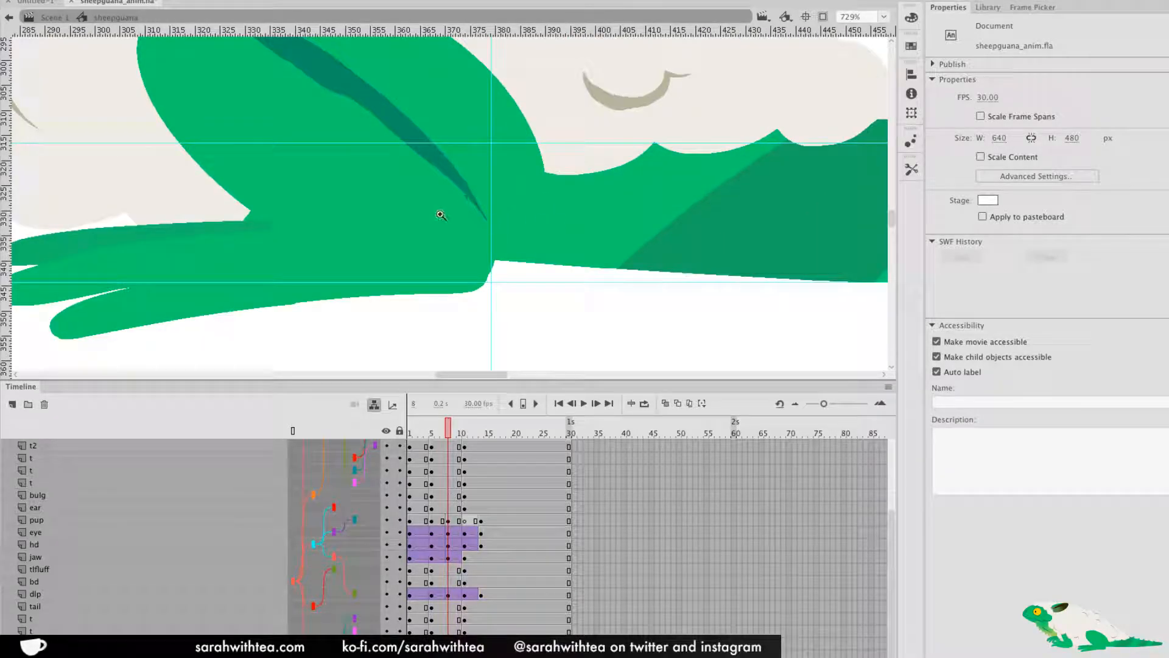
{"action": "left_click", "coordinate": [432, 191]}
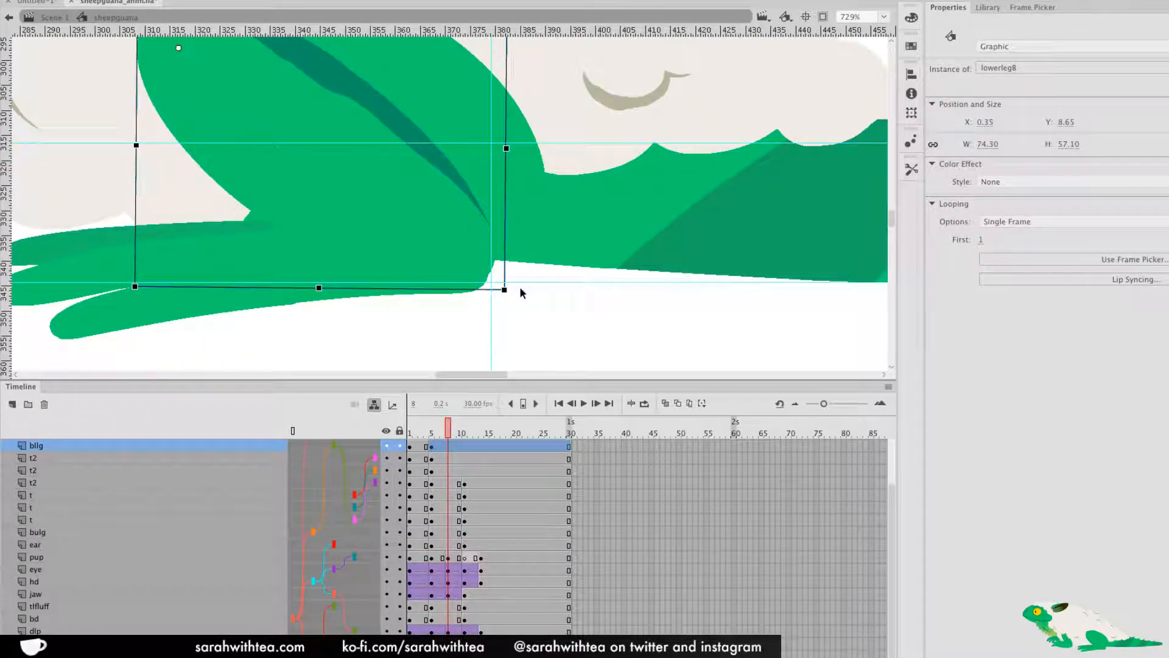
{"action": "key", "text": "space"}
{"action": "left_click_drag", "start_coordinate": [463, 298], "coordinate": [738, 332]}
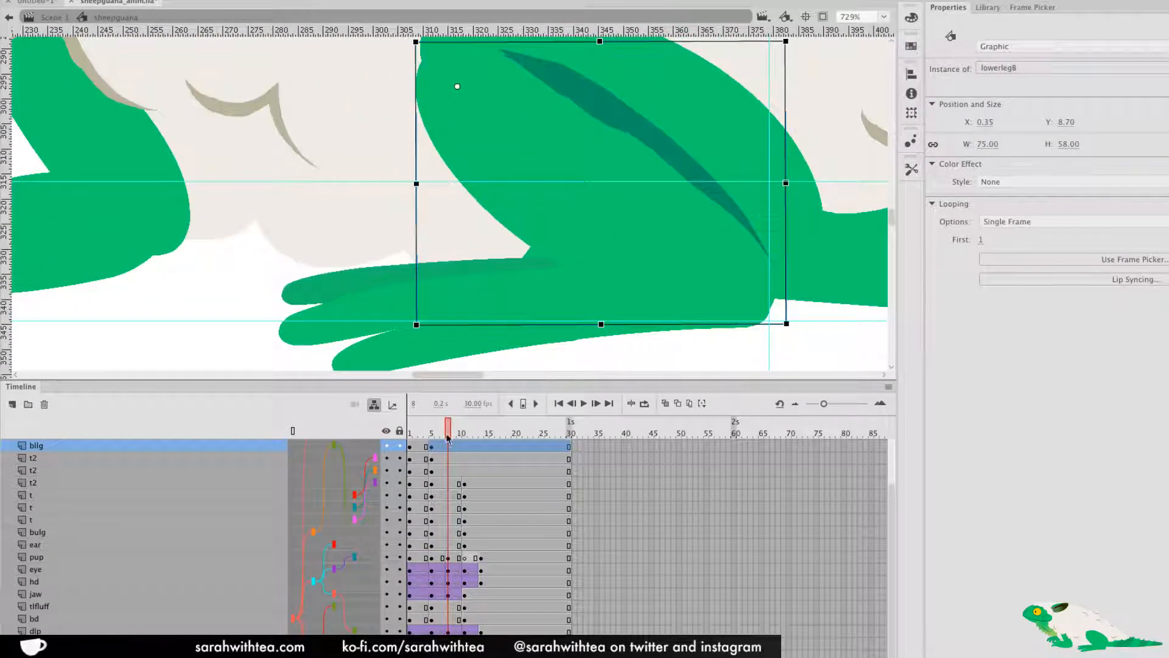
{"action": "left_click", "coordinate": [419, 442]}
{"action": "left_click_drag", "start_coordinate": [419, 443], "coordinate": [438, 447]}
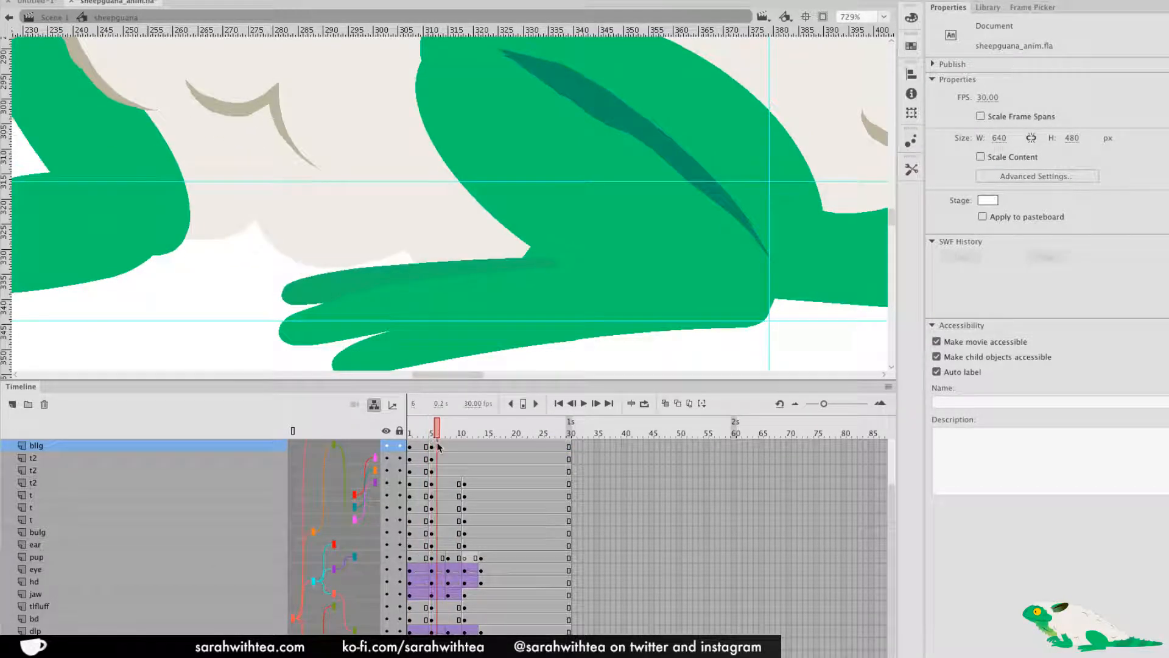
Fine-tune the near back toes' rotation at frame 5 so they match their frame 4 placement
{"action": "left_click", "coordinate": [370, 344]}
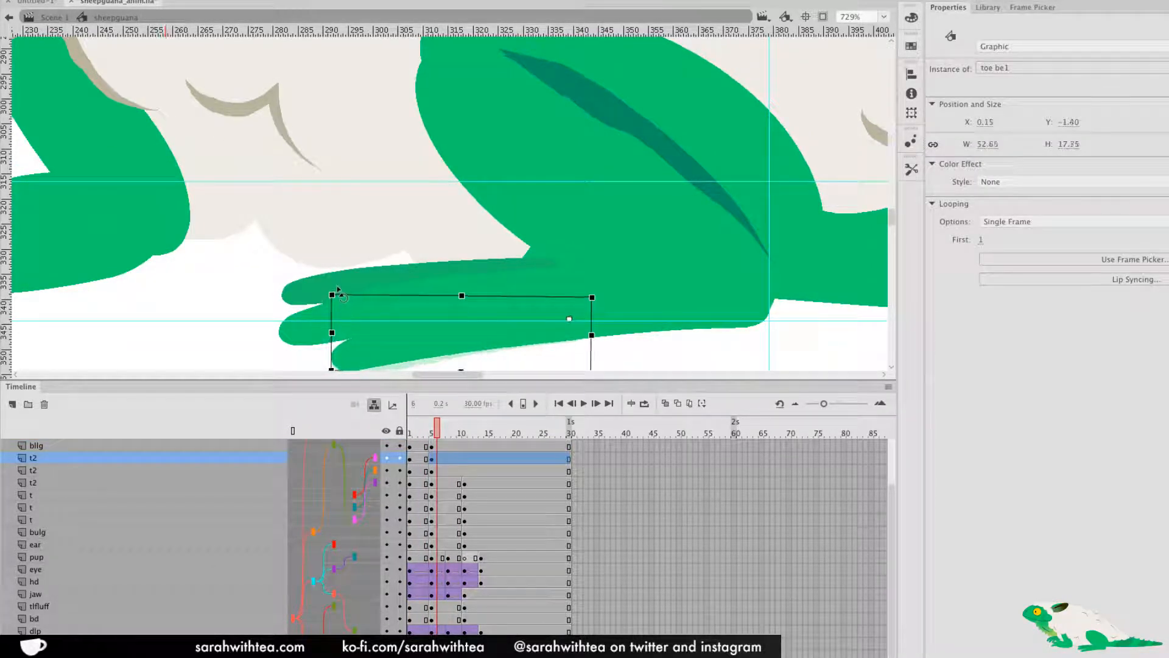
{"action": "left_click_drag", "start_coordinate": [419, 438], "coordinate": [432, 438]}
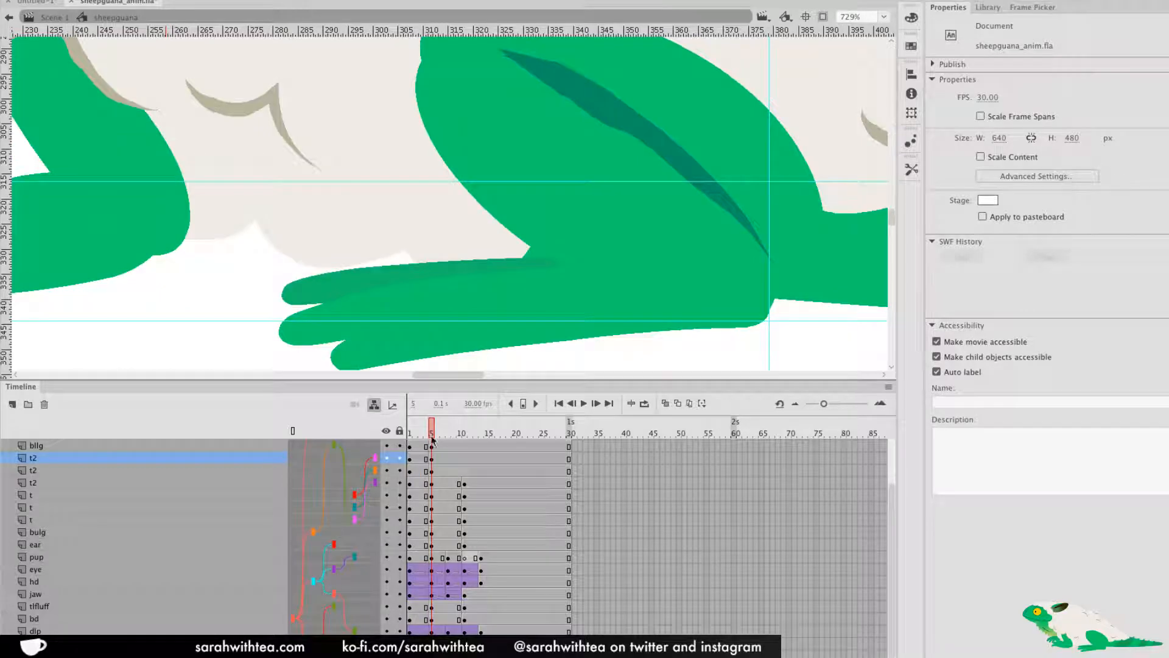
{"action": "left_click", "coordinate": [301, 333]}
{"action": "left_click_drag", "start_coordinate": [281, 353], "coordinate": [280, 347]}
Insert keyframes at frame 11 on the bllg layer and the two t2 layers below it
{"action": "left_click_drag", "start_coordinate": [428, 444], "coordinate": [421, 475]}
{"action": "key", "text": "F6"}
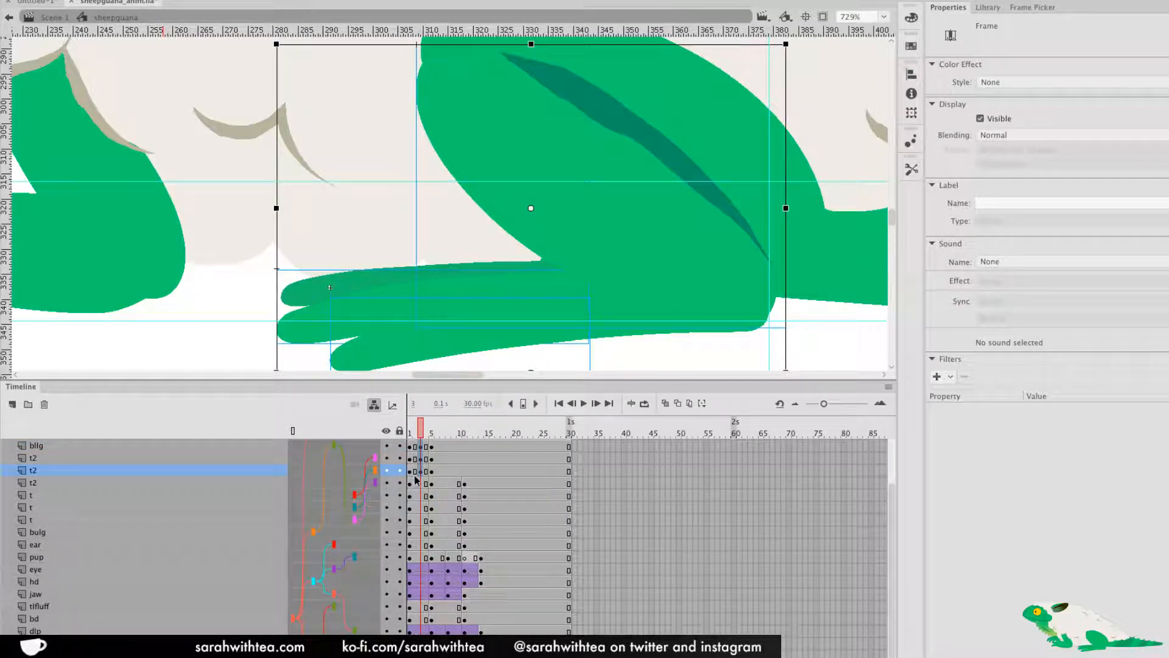
{"action": "left_click_drag", "start_coordinate": [465, 445], "coordinate": [464, 472]}
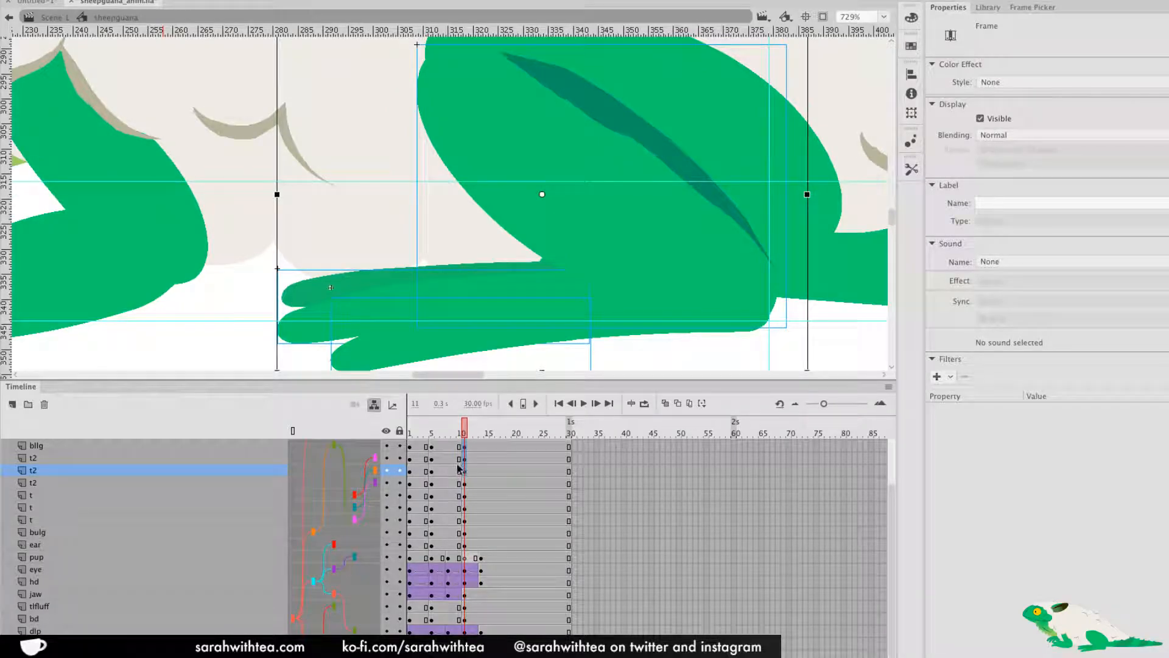
{"action": "left_click", "coordinate": [518, 215]}
{"action": "key", "text": "ctrl+minus"}
{"action": "key", "text": "ctrl+minus"}
{"action": "key", "text": "ctrl+minus"}
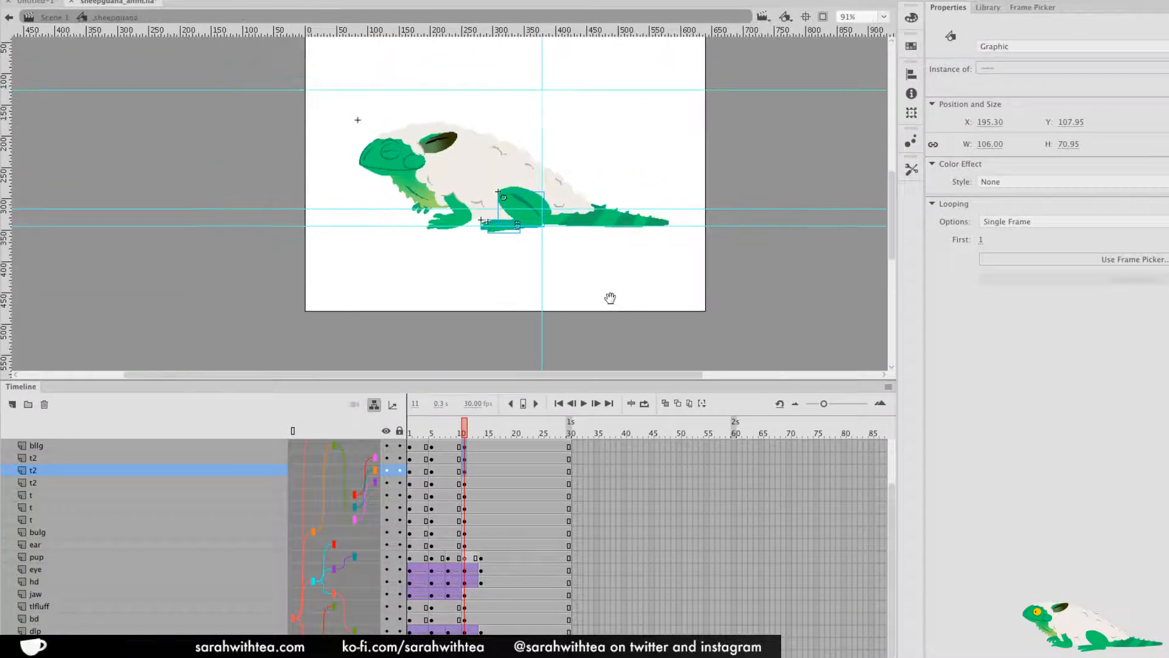
{"action": "left_click", "coordinate": [572, 290]}
Insert keyframes at frame 8 on the back leg, toe, bulg, ear, tlfluff, bd, tail and far toe layers
{"action": "left_click_drag", "start_coordinate": [459, 443], "coordinate": [487, 508]}
{"action": "left_click_drag", "start_coordinate": [417, 448], "coordinate": [448, 545]}
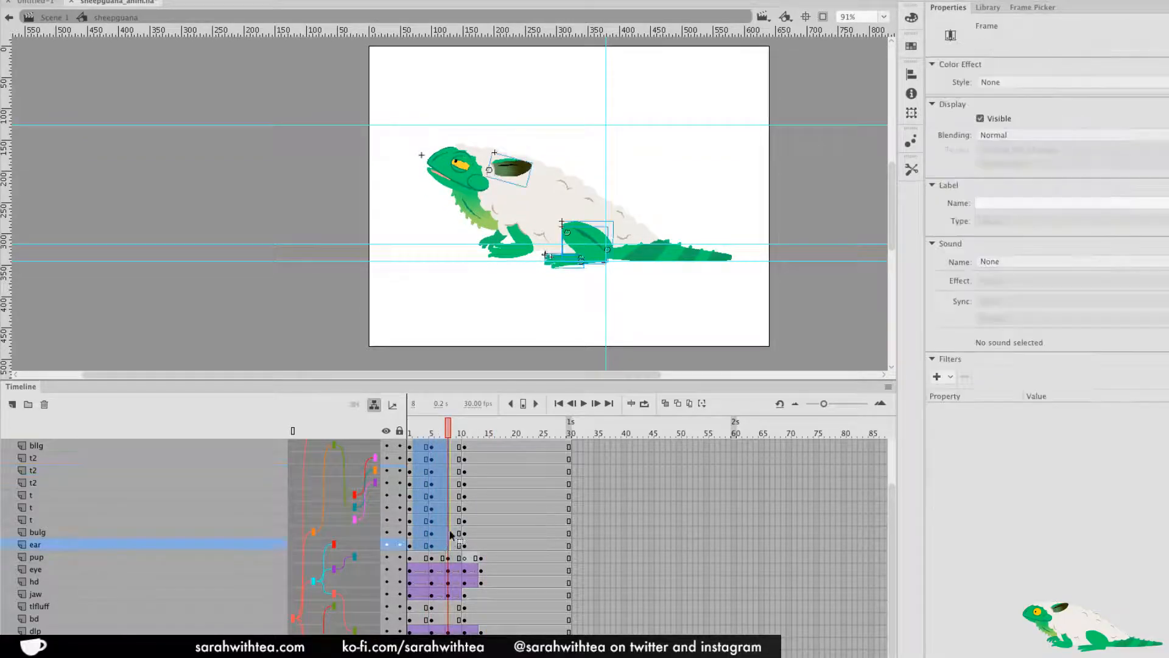
{"action": "left_click", "coordinate": [450, 434]}
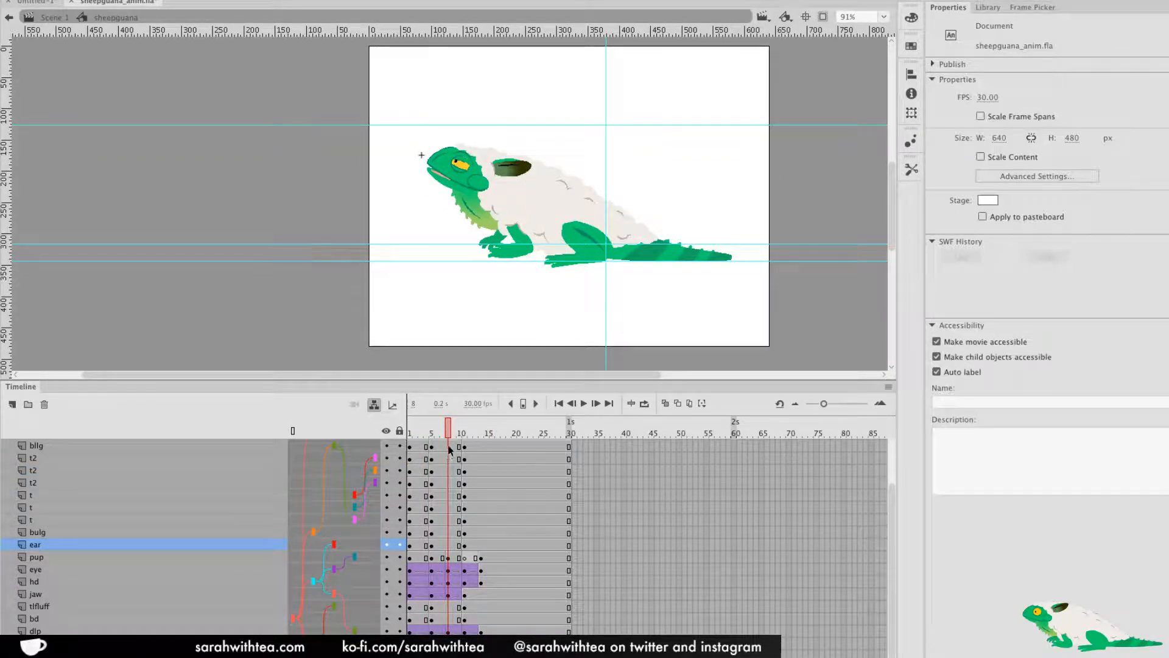
{"action": "left_click", "coordinate": [449, 544]}
{"action": "key", "text": "F6"}
{"action": "left_click_drag", "start_coordinate": [449, 608], "coordinate": [449, 653]}
{"action": "key", "text": "F6"}
{"action": "key", "text": "F6"}
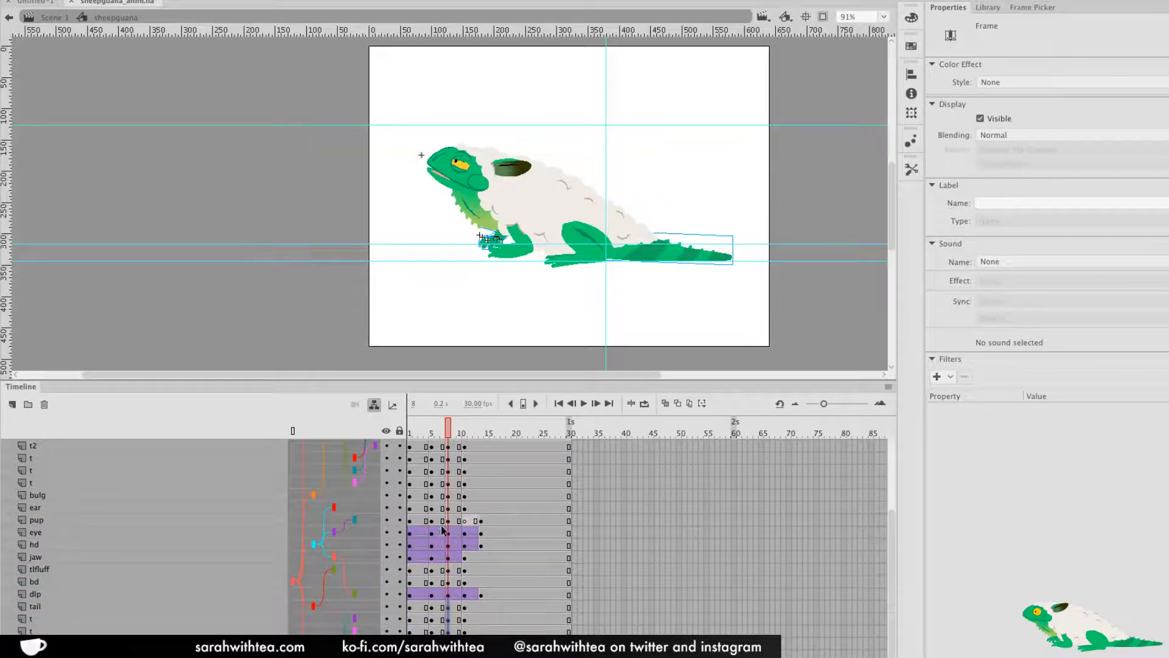
Insert keyframes at frames 11 and 8 on the fulg layer
{"action": "left_click_drag", "start_coordinate": [456, 522], "coordinate": [414, 460]}
{"action": "left_click", "coordinate": [449, 447]}
{"action": "left_click", "coordinate": [421, 447]}
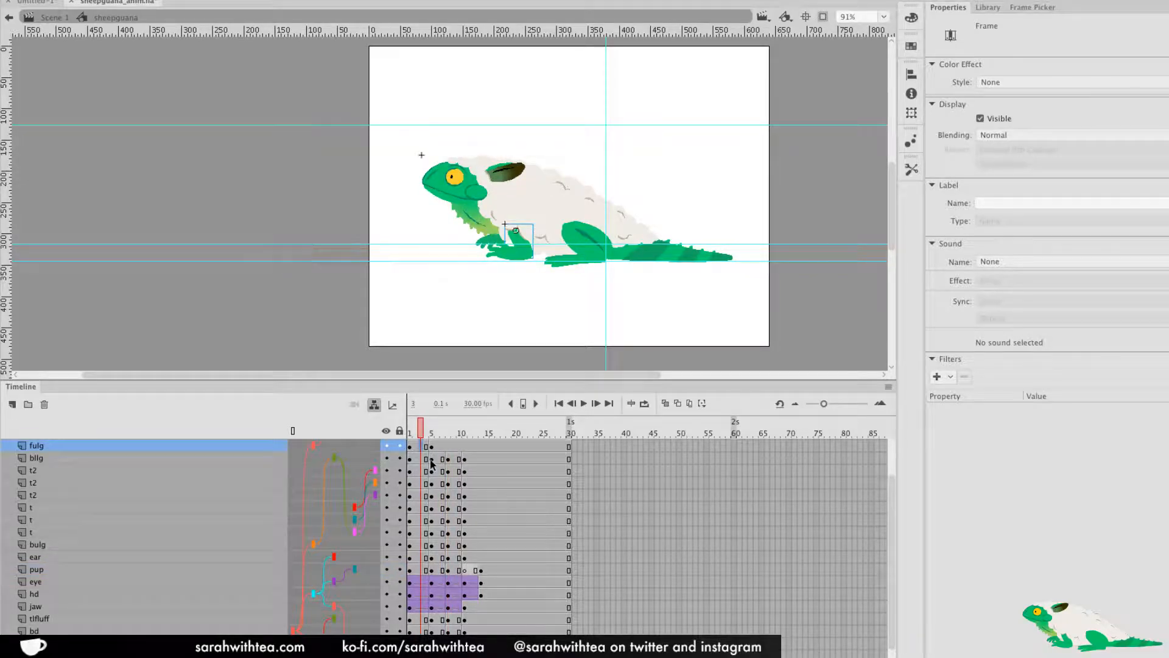
{"action": "left_click", "coordinate": [450, 453]}
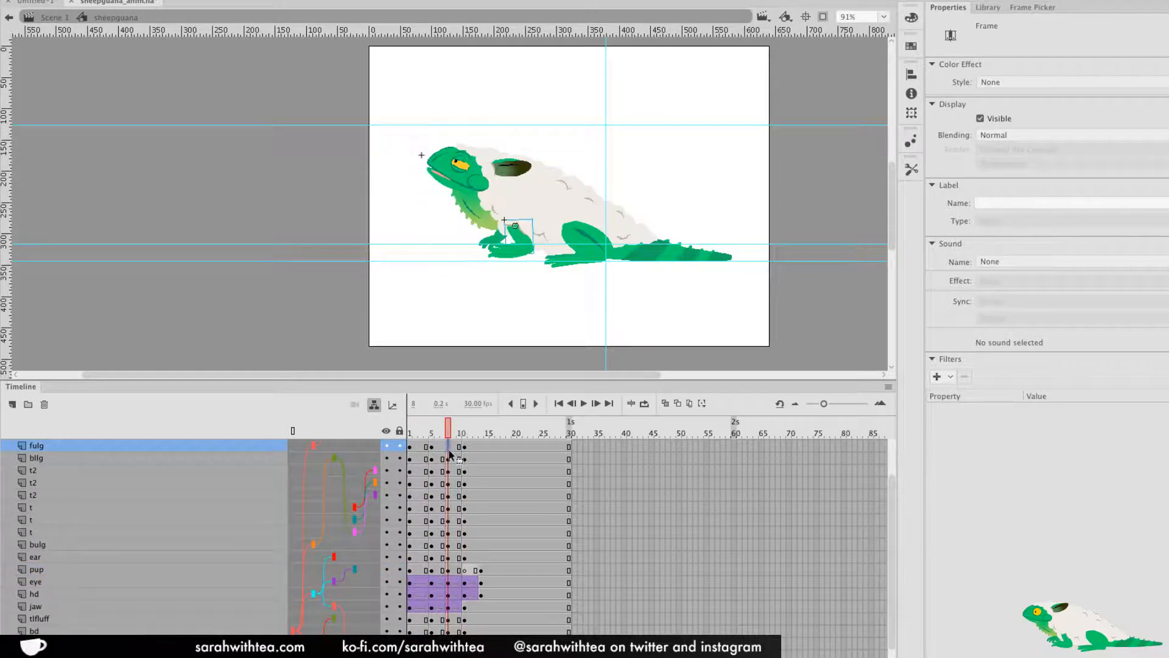
Create classic tweens up to frame 10 on the layers from fulg to pup, and on tlfluff and bd
{"action": "left_click_drag", "start_coordinate": [420, 450], "coordinate": [445, 569]}
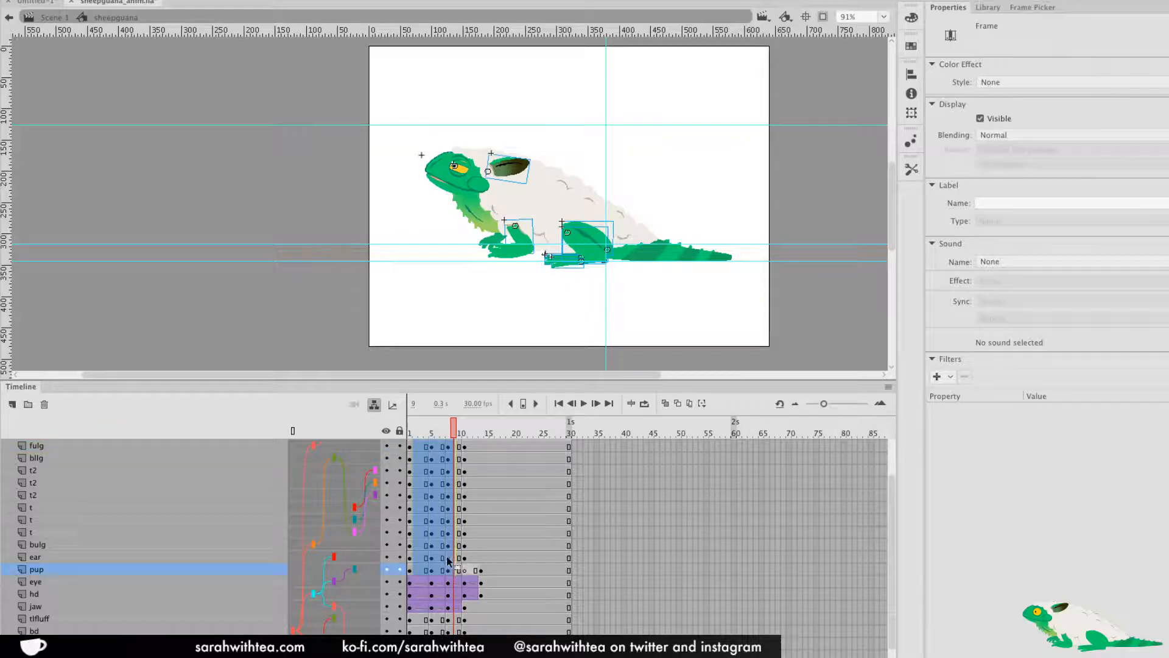
{"action": "right_click", "coordinate": [446, 569]}
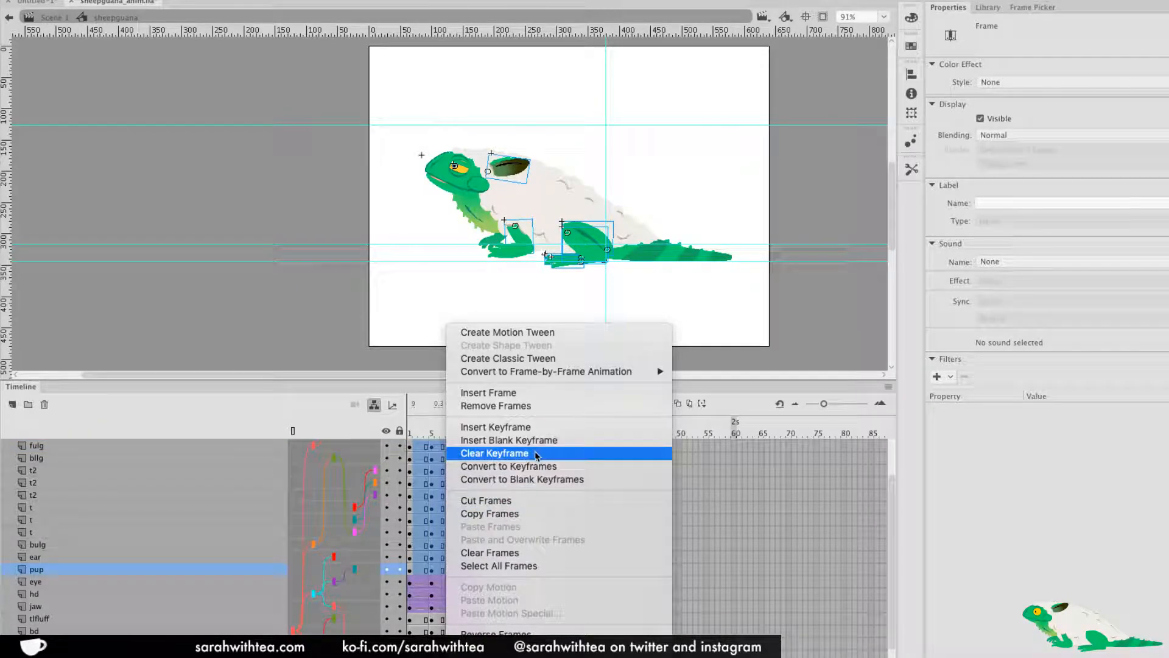
{"action": "left_click", "coordinate": [536, 359]}
{"action": "left_click_drag", "start_coordinate": [420, 621], "coordinate": [459, 631]}
{"action": "right_click", "coordinate": [446, 629]}
{"action": "left_click", "coordinate": [511, 358]}
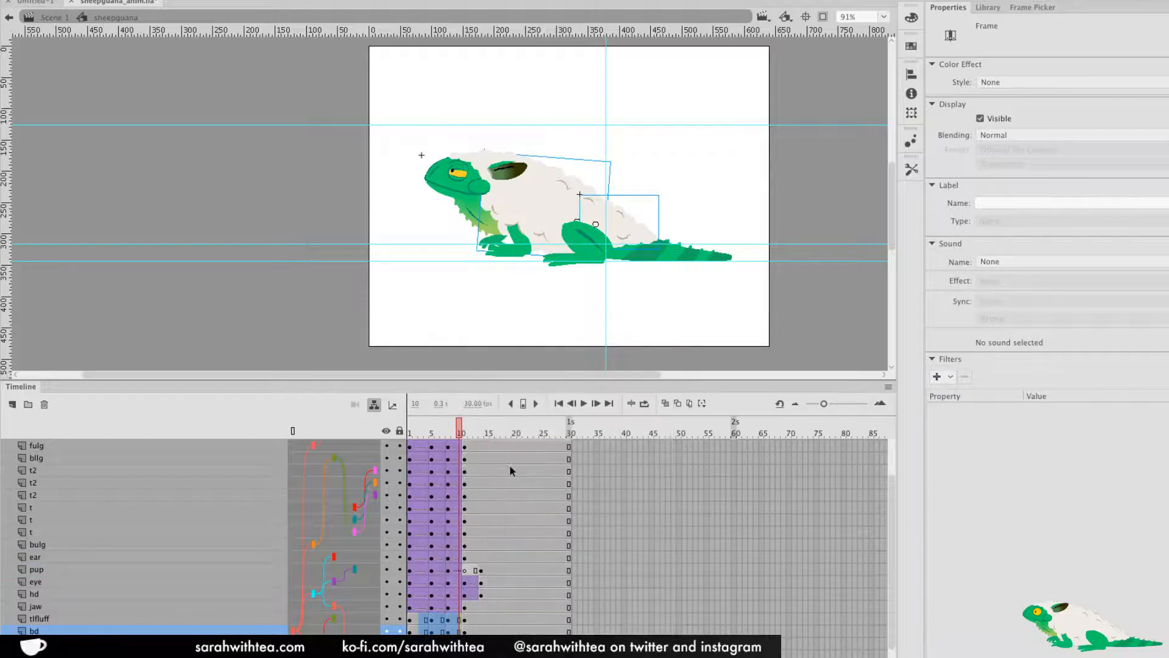
{"action": "right_click", "coordinate": [430, 632]}
{"action": "left_click", "coordinate": [535, 359]}
Remove the classic tweens from the pup layer and undo the accidental shift of its frames
{"action": "left_click_drag", "start_coordinate": [457, 571], "coordinate": [417, 570]}
{"action": "right_click", "coordinate": [435, 570]}
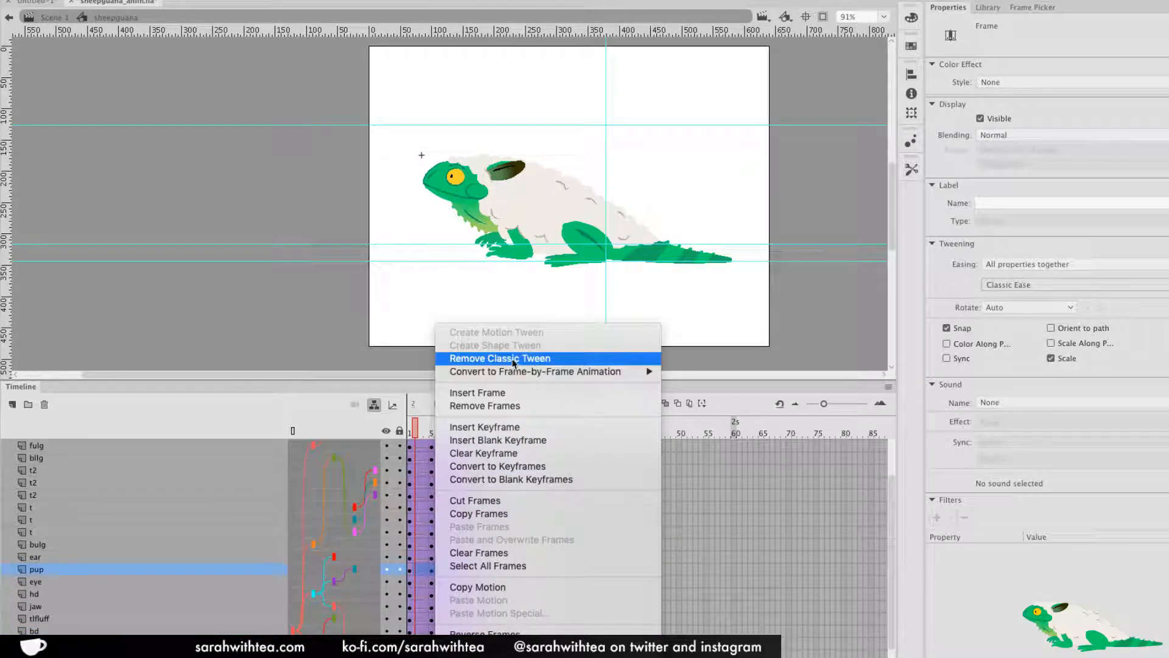
{"action": "left_click", "coordinate": [513, 359]}
{"action": "left_click_drag", "start_coordinate": [418, 572], "coordinate": [423, 572]}
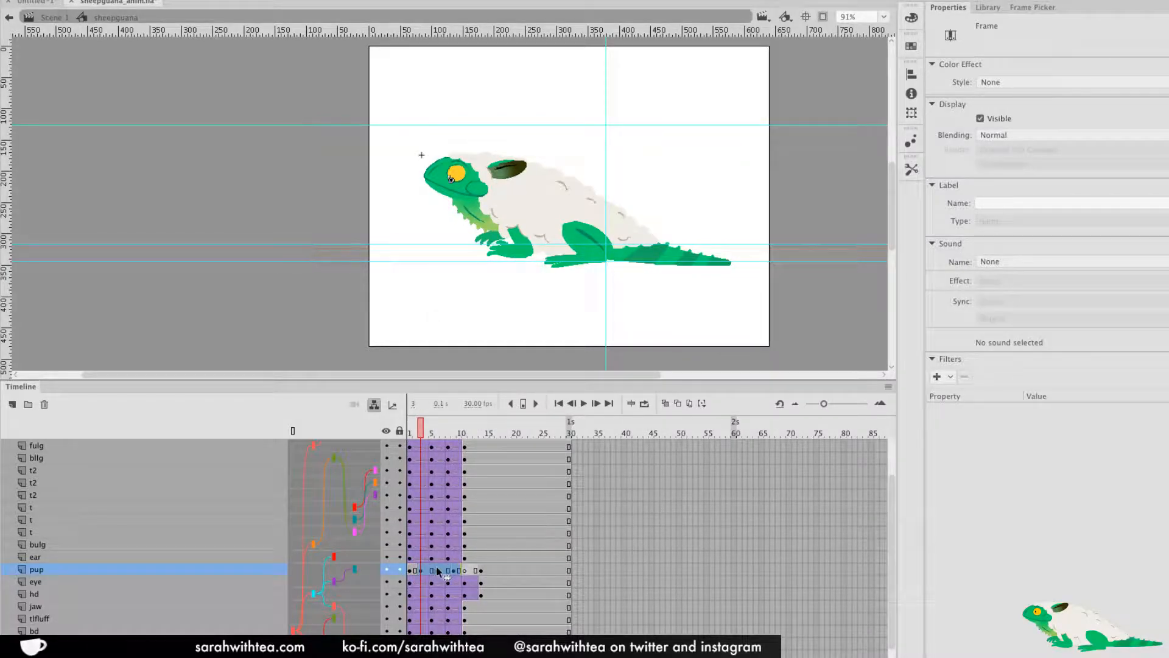
{"action": "left_click", "coordinate": [438, 571]}
{"action": "key", "text": "super+z"}
{"action": "key", "text": "super+z"}
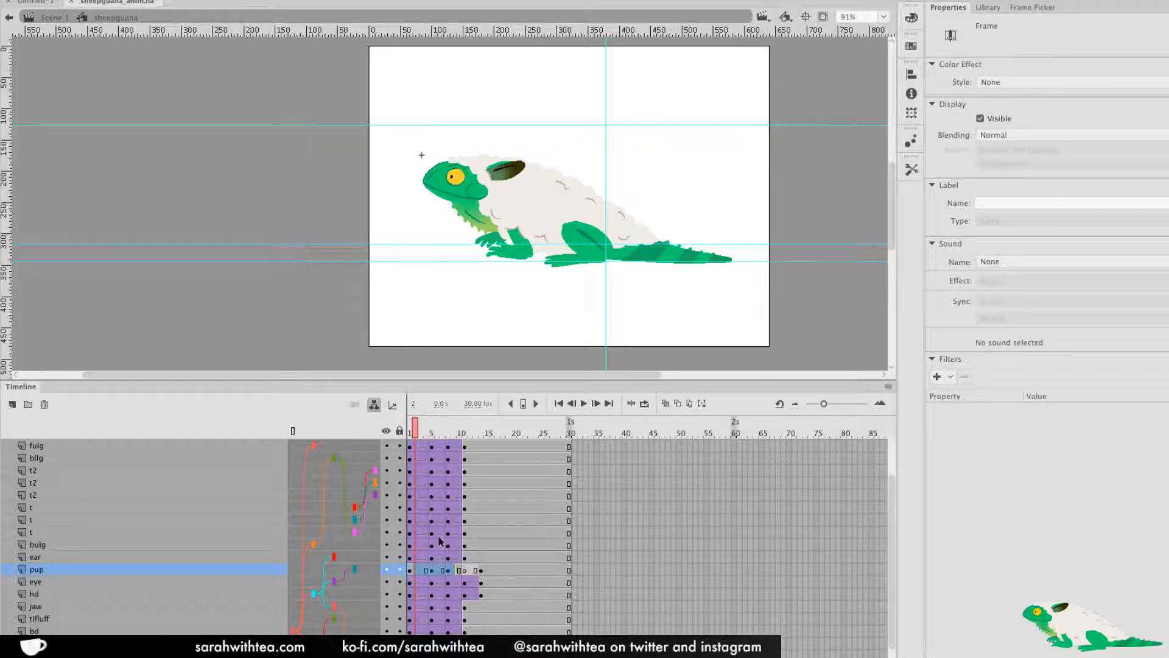
Create classic tweens on the pup layer between frames 1 and 8 only, and play the result
{"action": "left_click", "coordinate": [436, 570]}
{"action": "right_click", "coordinate": [435, 571]}
{"action": "left_click", "coordinate": [516, 360]}
{"action": "key", "text": "Return"}
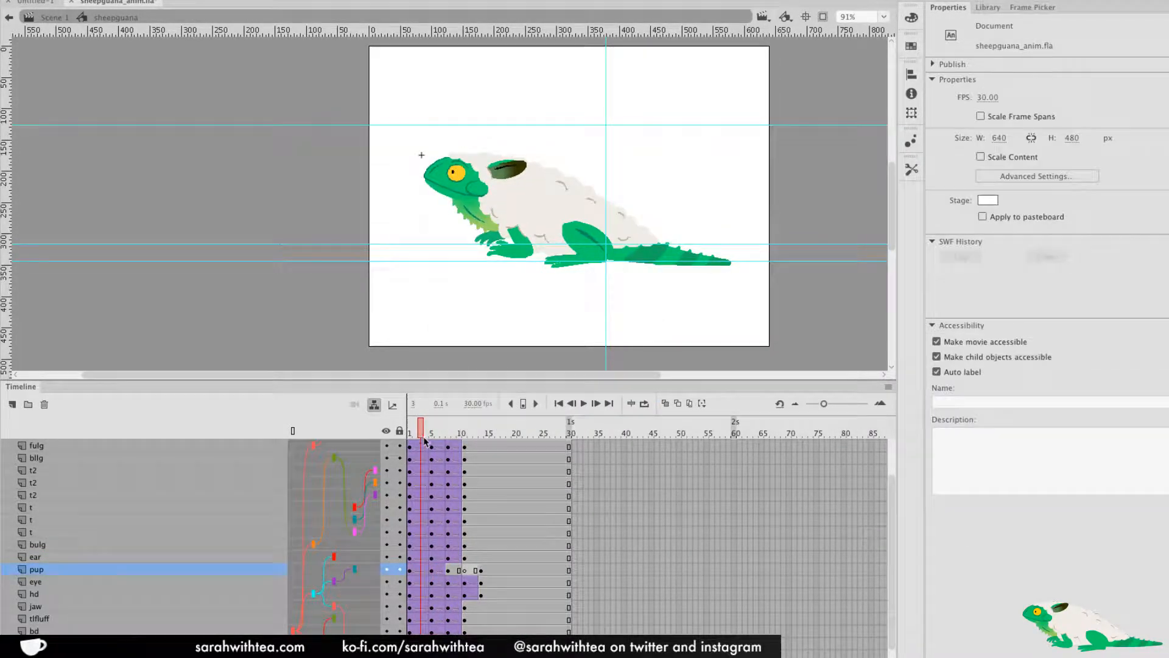
Create classic tweens up to frame 10 on the tail and far toe layers, and check the motion around frame 7
{"action": "left_click_drag", "start_coordinate": [415, 655], "coordinate": [454, 657]}
{"action": "right_click", "coordinate": [454, 655]}
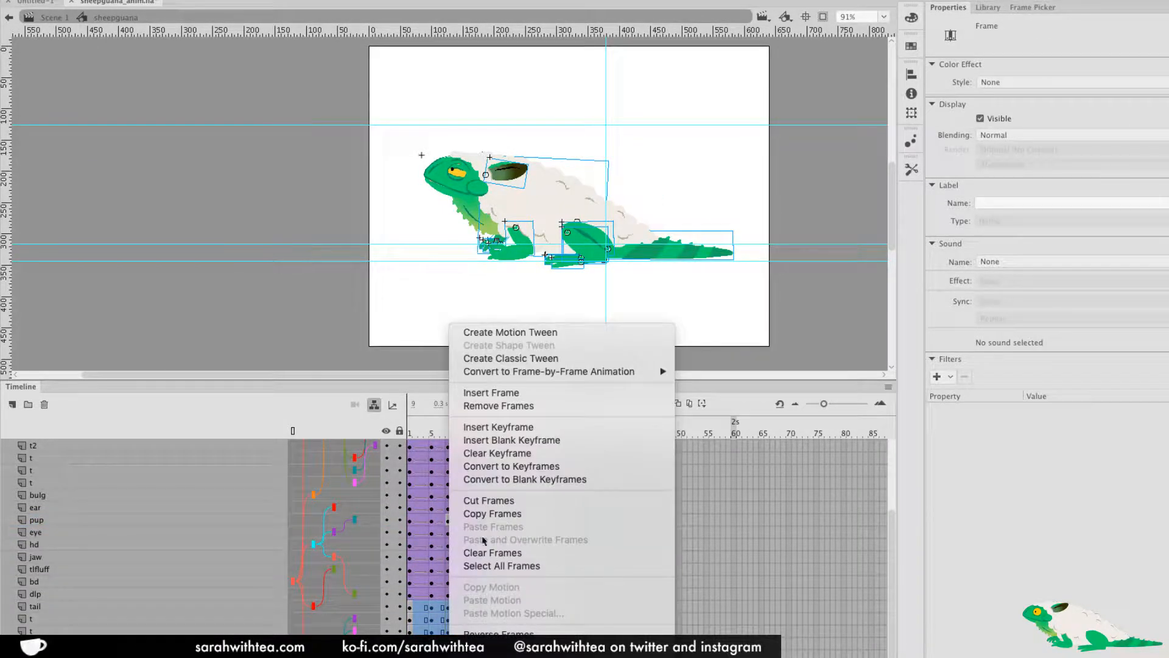
{"action": "left_click", "coordinate": [518, 355]}
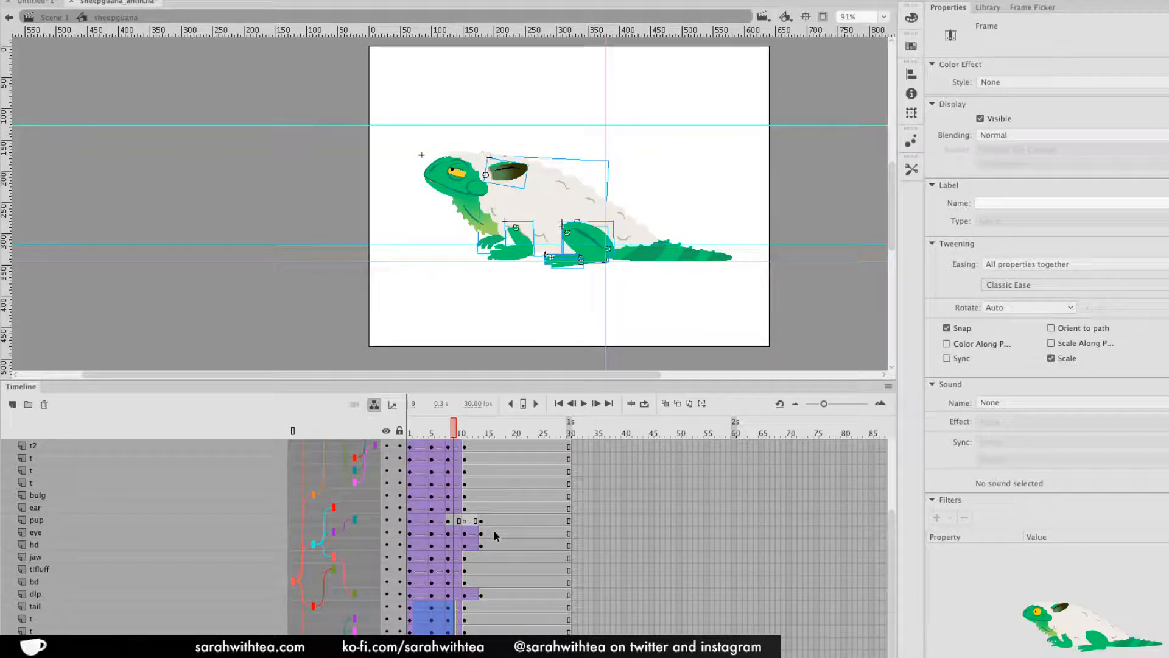
{"action": "left_click", "coordinate": [446, 435]}
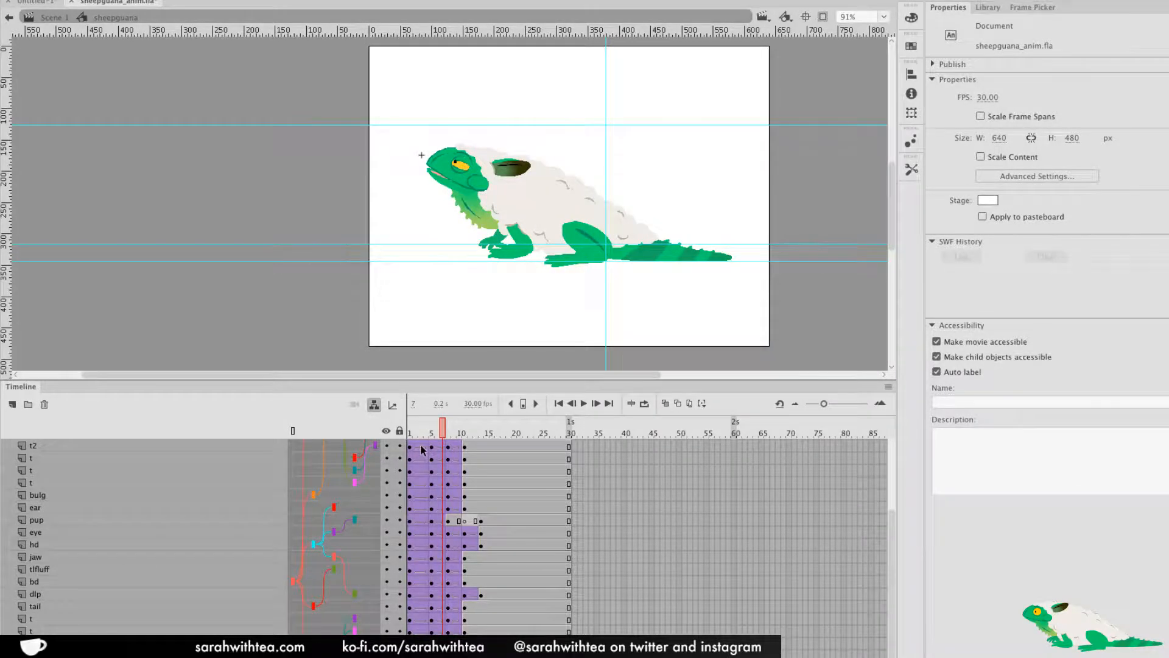
Try removing the classic tween between frames 1 and 5 on the lowest t2 layer
{"action": "right_click", "coordinate": [420, 449]}
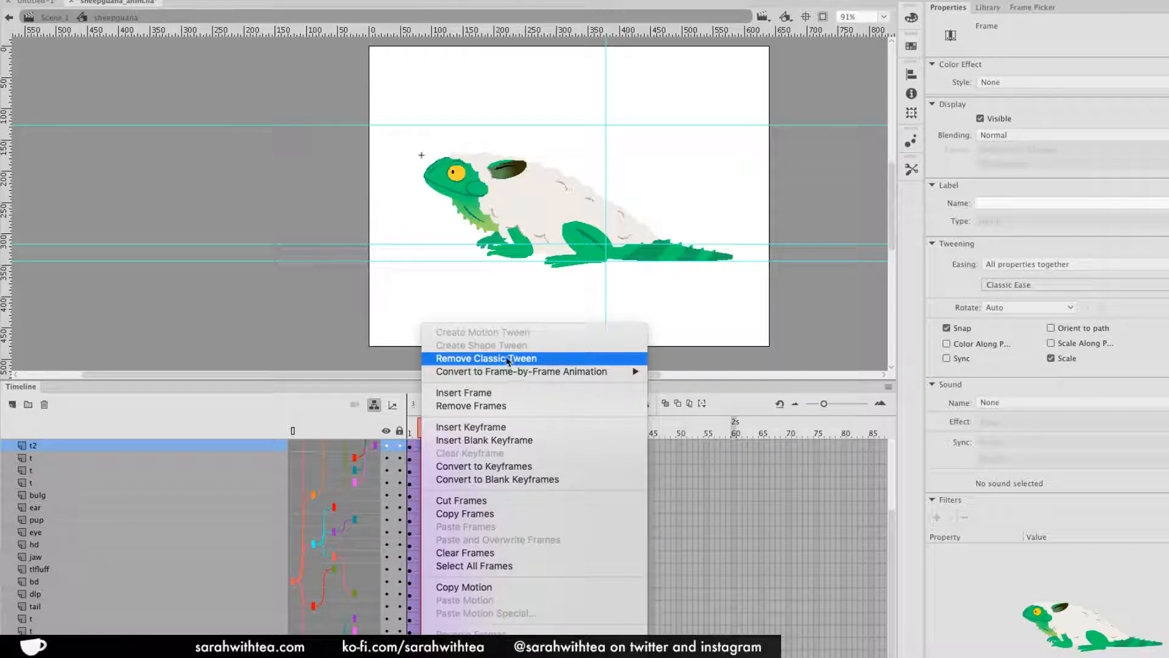
{"action": "left_click", "coordinate": [559, 361]}
{"action": "left_click_drag", "start_coordinate": [418, 436], "coordinate": [431, 458]}
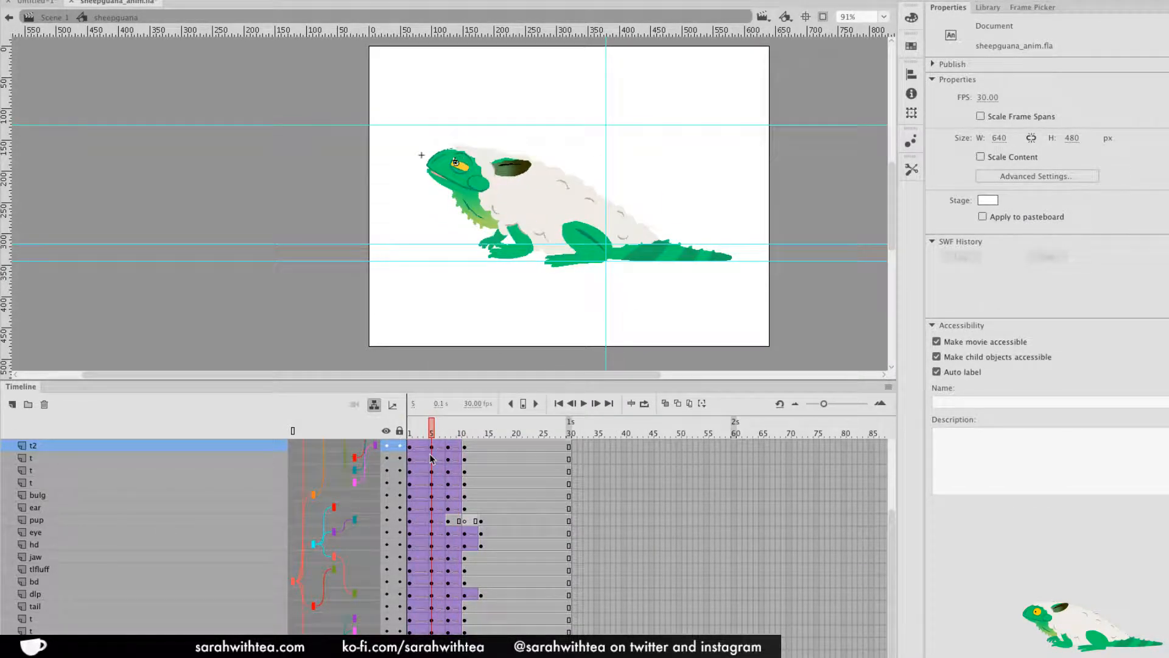
Insert keyframes at frames 8 and 11 on the fllg layer and its three toe layers, and create classic tweens between their keyframes
{"action": "scroll", "coordinate": [883, 524], "scroll_direction": "up", "scroll_amount": 5}
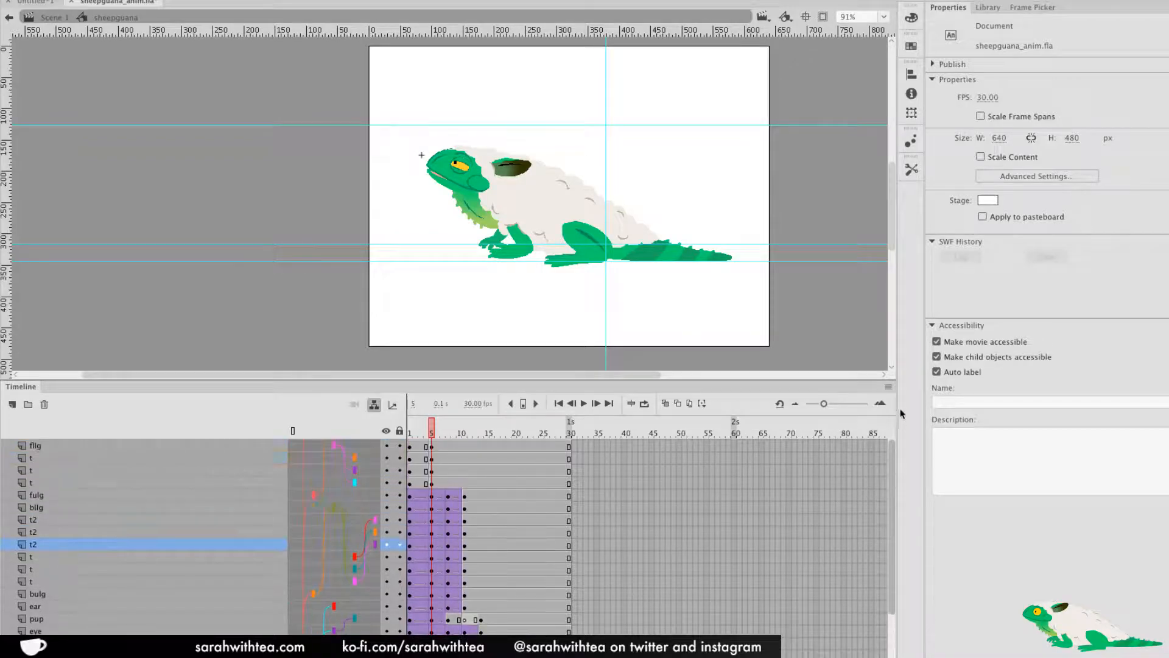
{"action": "left_click", "coordinate": [425, 483]}
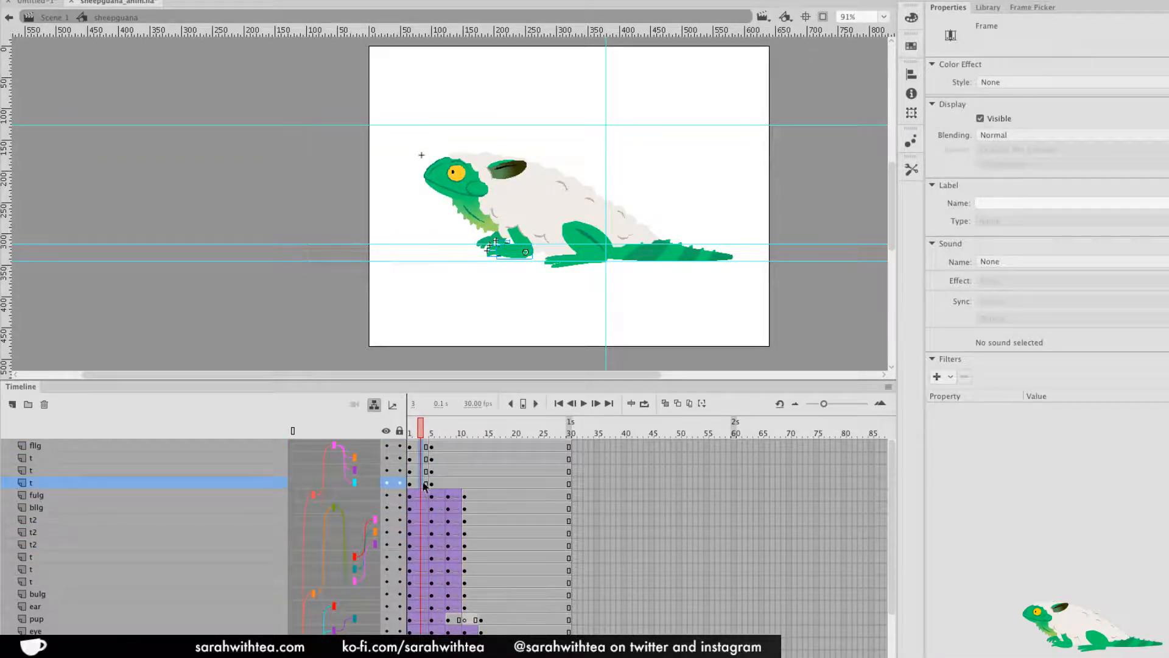
{"action": "left_click_drag", "start_coordinate": [423, 487], "coordinate": [466, 486]}
{"action": "left_click_drag", "start_coordinate": [447, 446], "coordinate": [455, 483]}
{"action": "key", "text": "F6"}
{"action": "right_click", "coordinate": [456, 485]}
{"action": "left_click", "coordinate": [463, 361]}
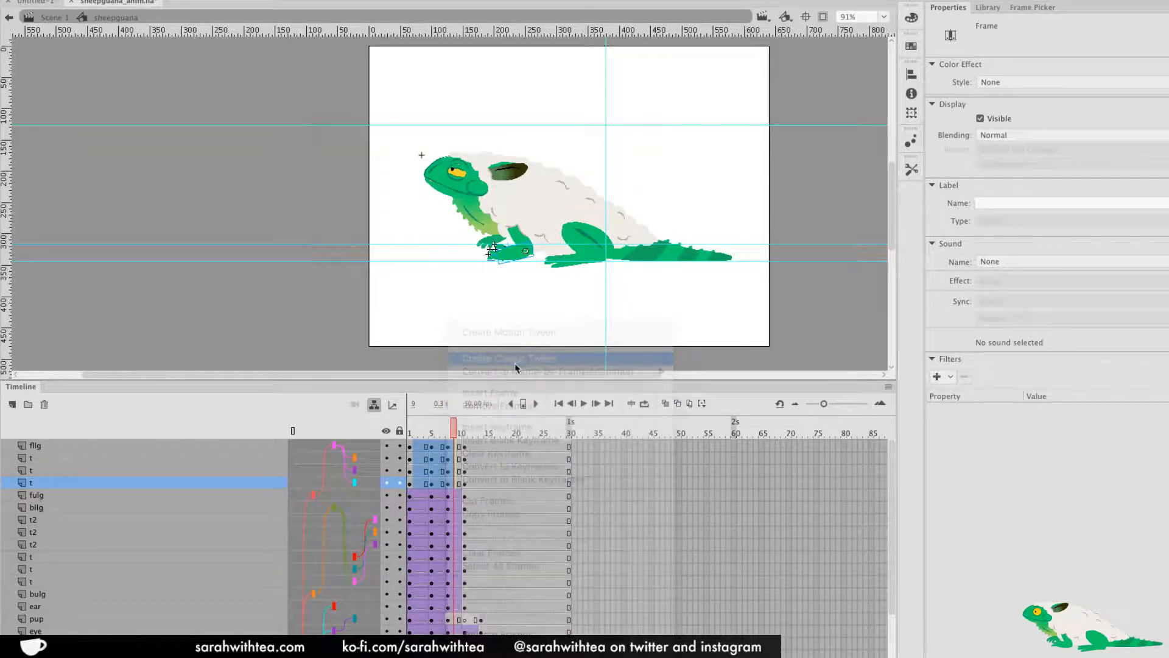
Play the animation repeatedly to review the character's tweened motion through frame 30
{"action": "key", "text": "Return"}
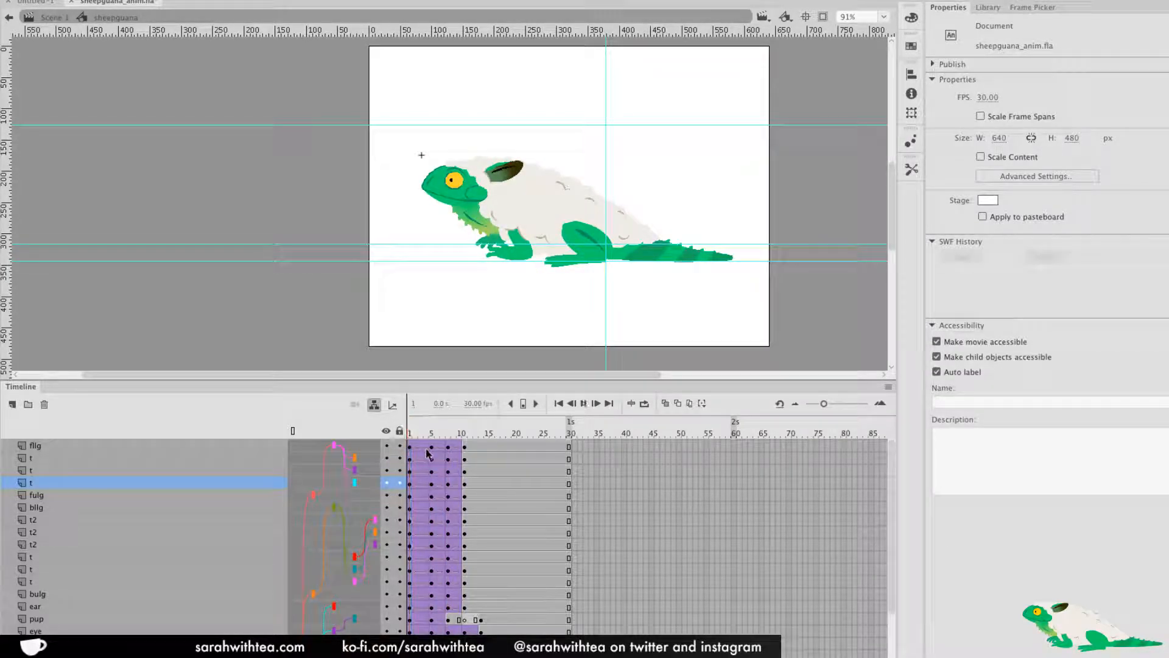
{"action": "key", "text": "Return"}
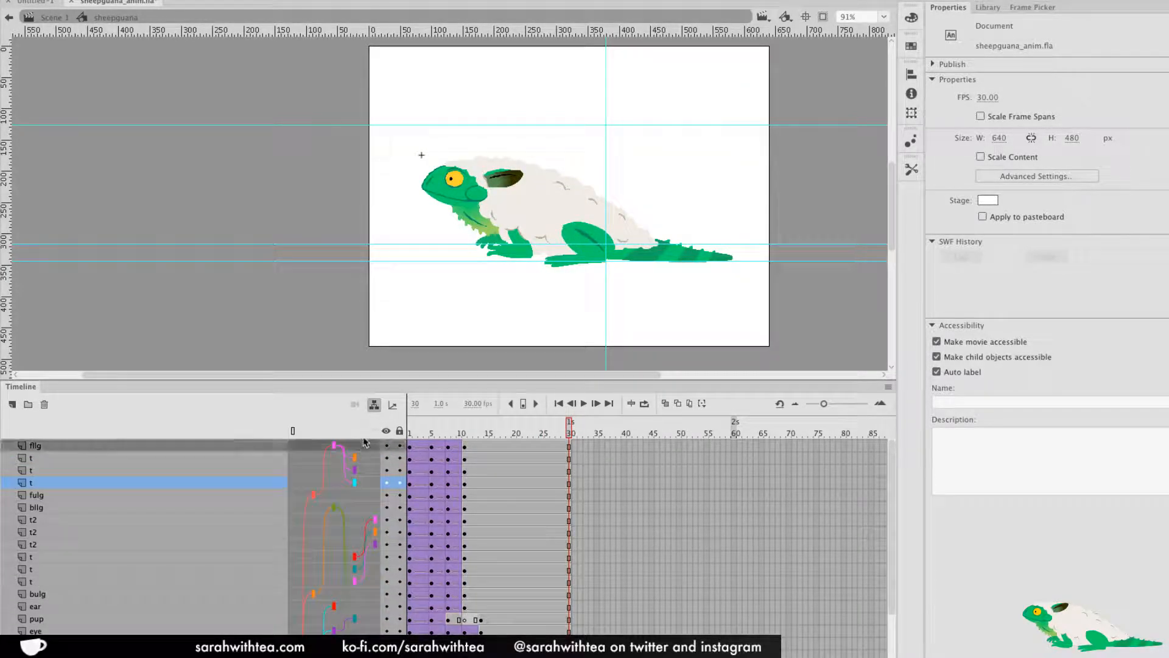
{"action": "key", "text": "Return"}
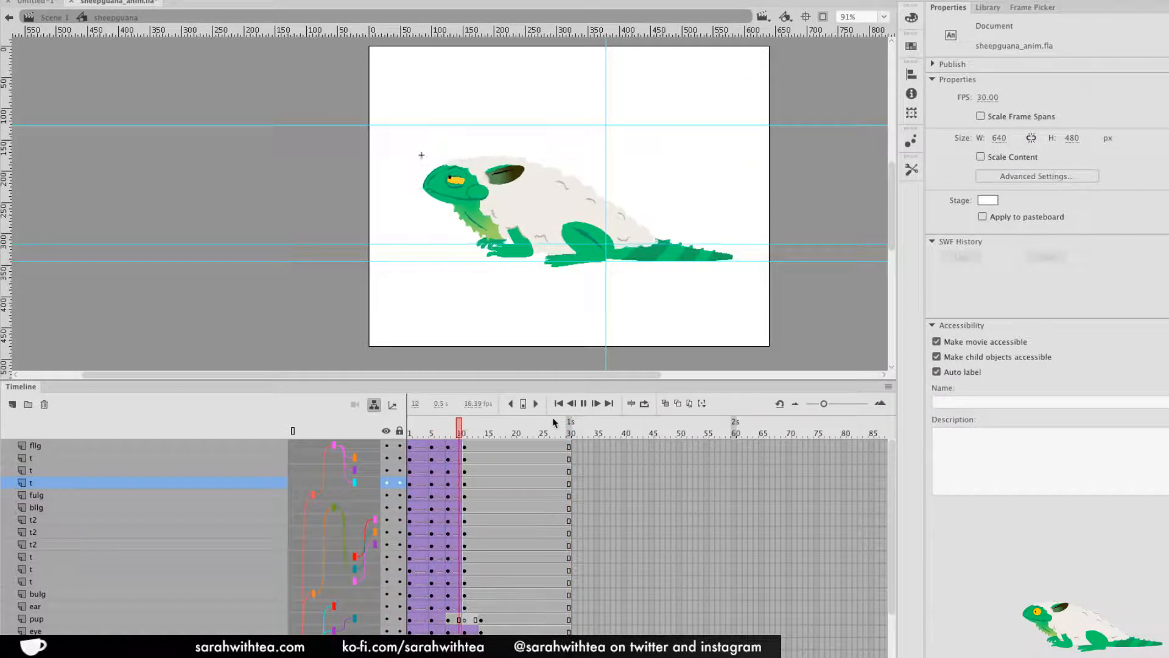
{"action": "key", "text": "Return"}
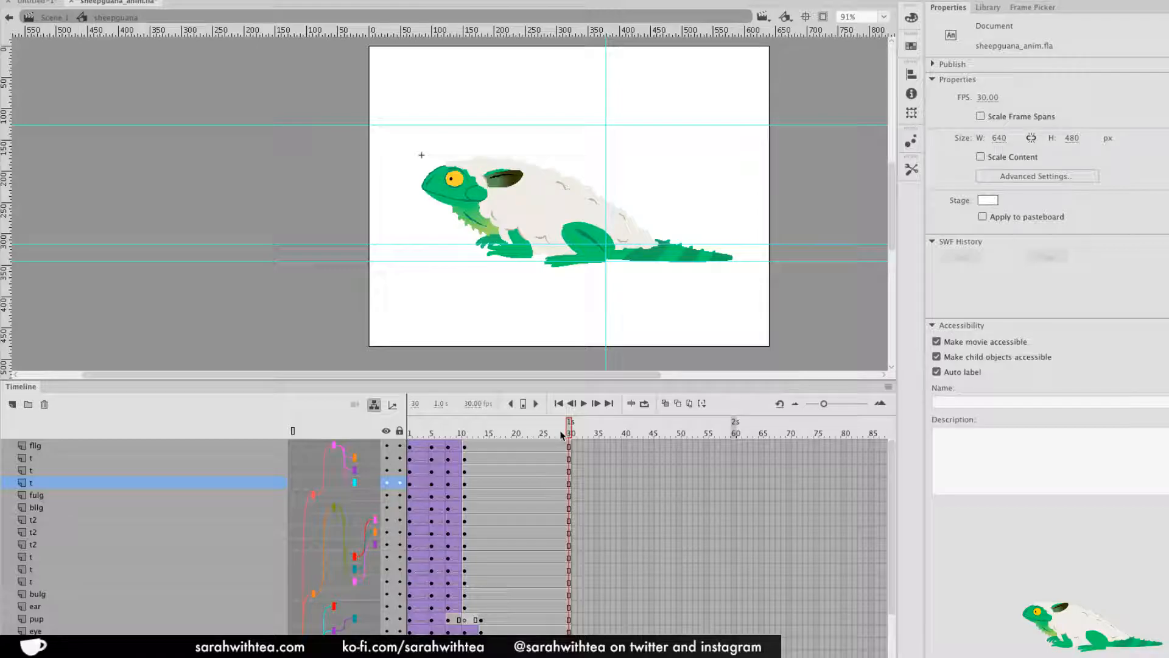
{"action": "key", "text": "Return"}
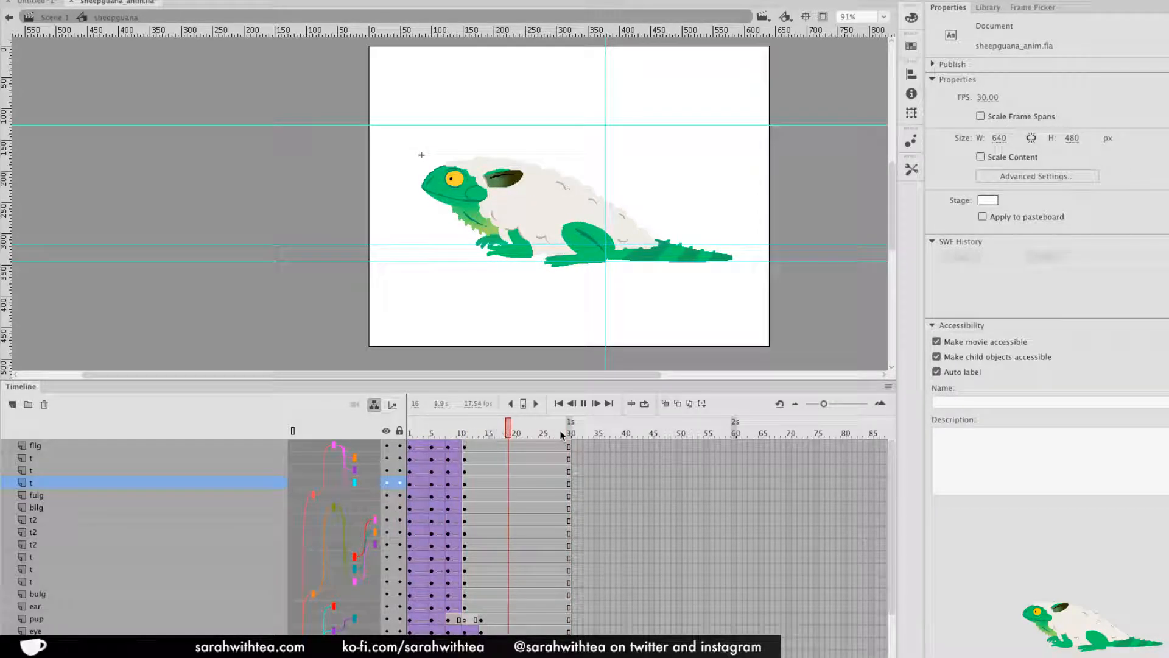
{"action": "key", "text": "Return"}
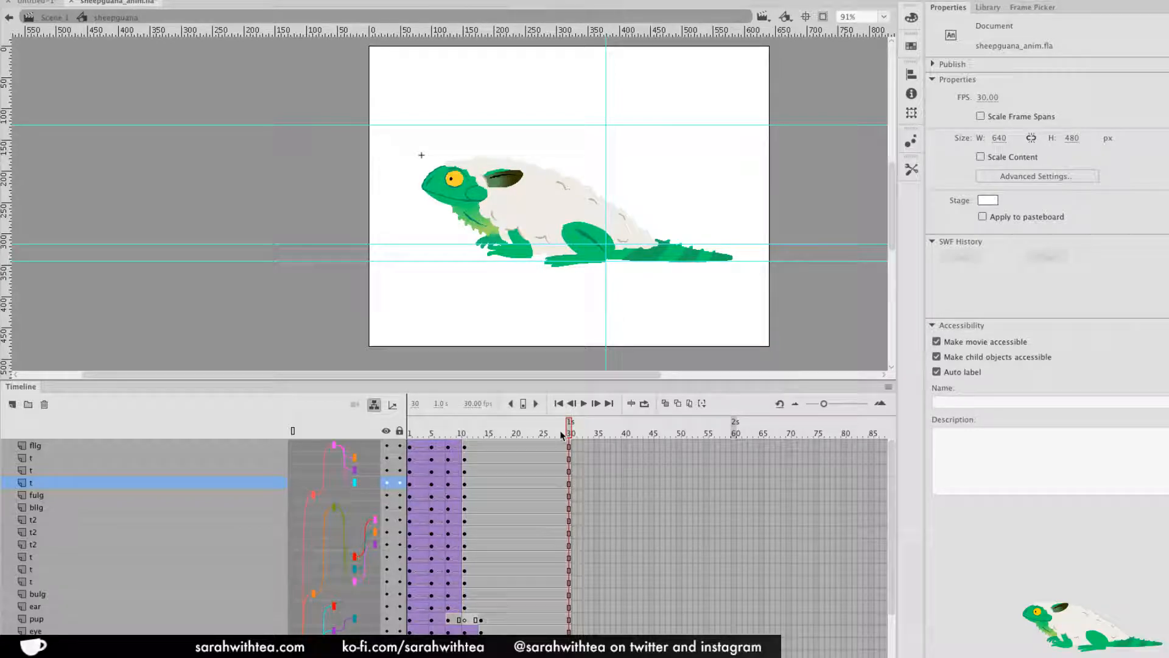
{"action": "right_click", "coordinate": [439, 445]}
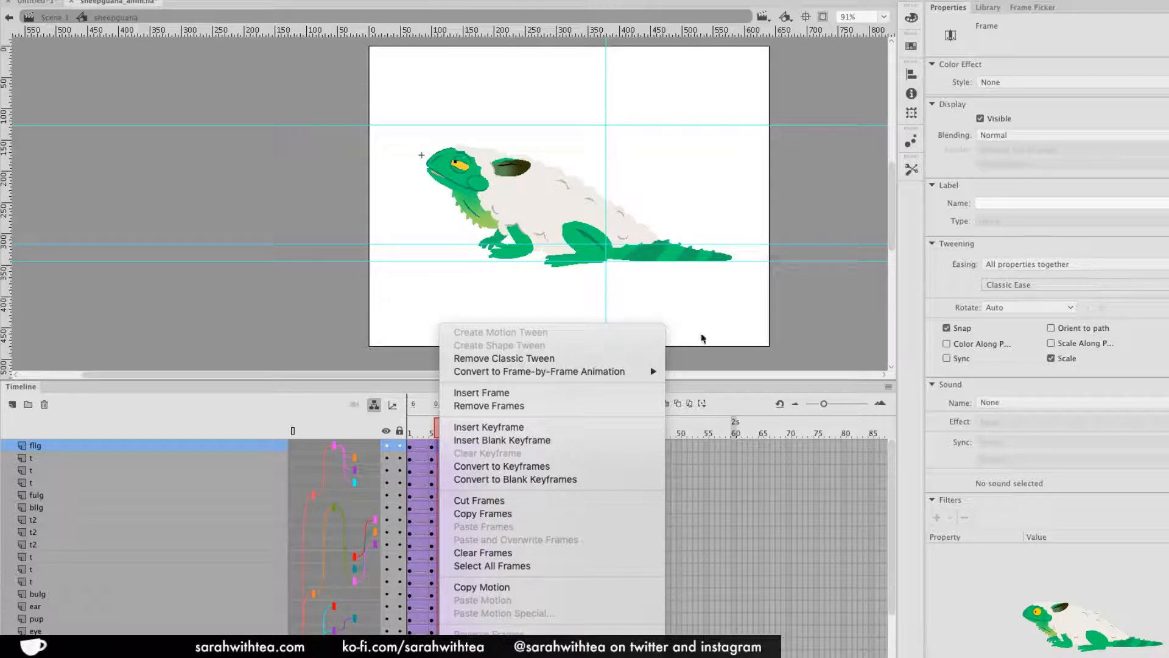
{"action": "left_click", "coordinate": [689, 339]}
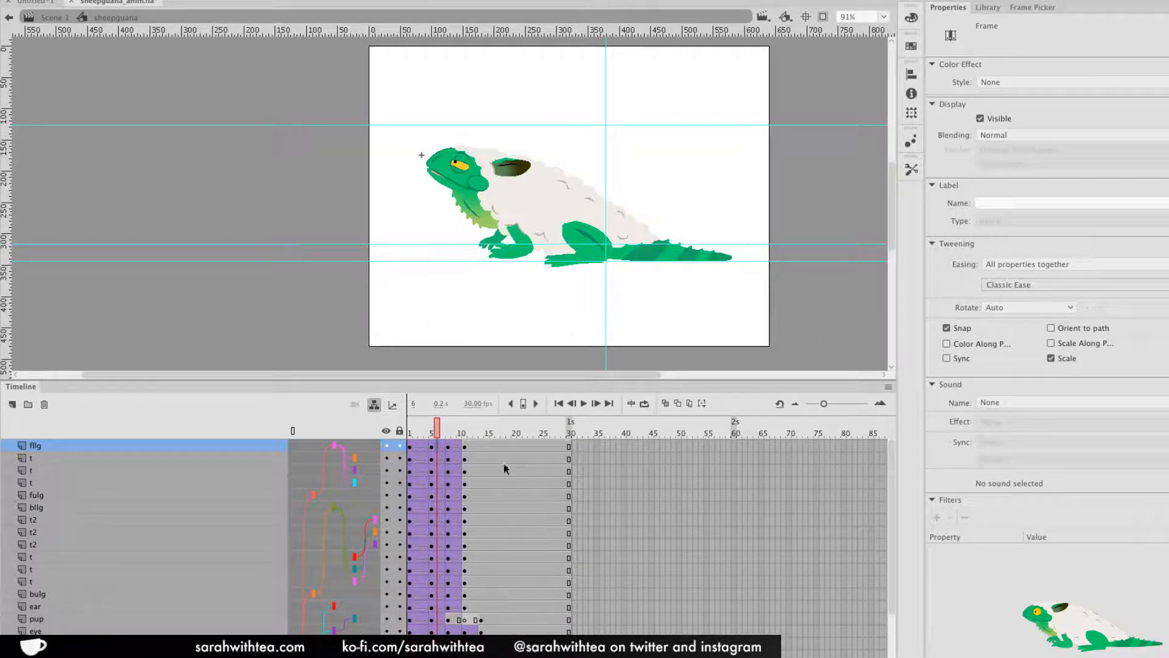
{"action": "right_click", "coordinate": [438, 448]}
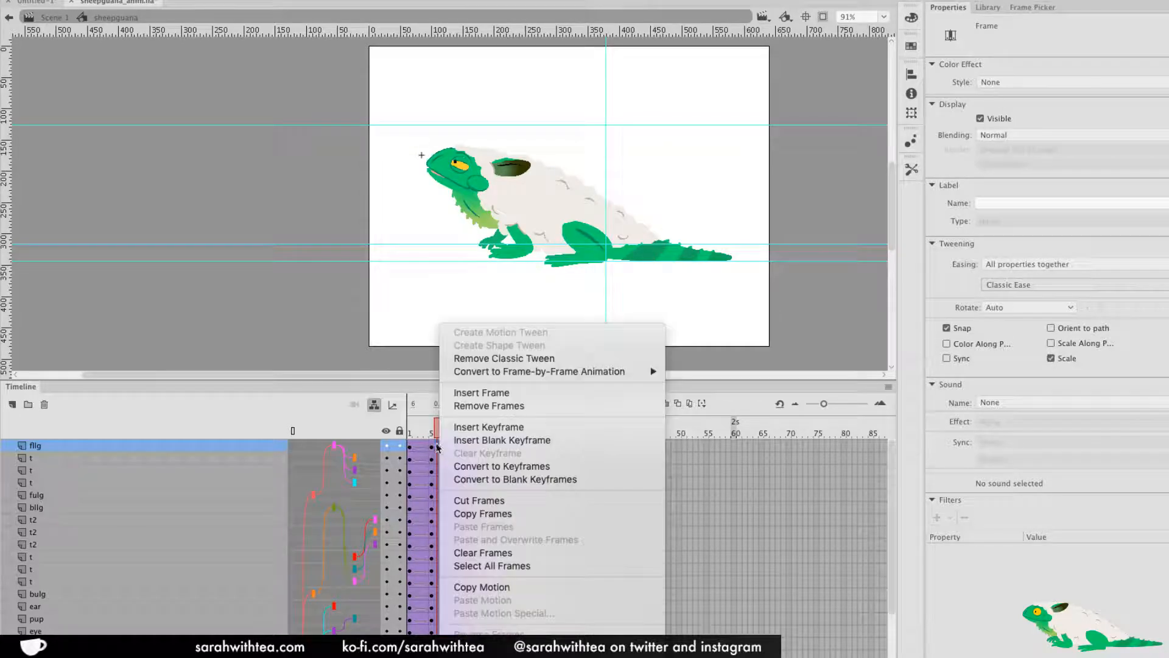
{"action": "left_click", "coordinate": [772, 350]}
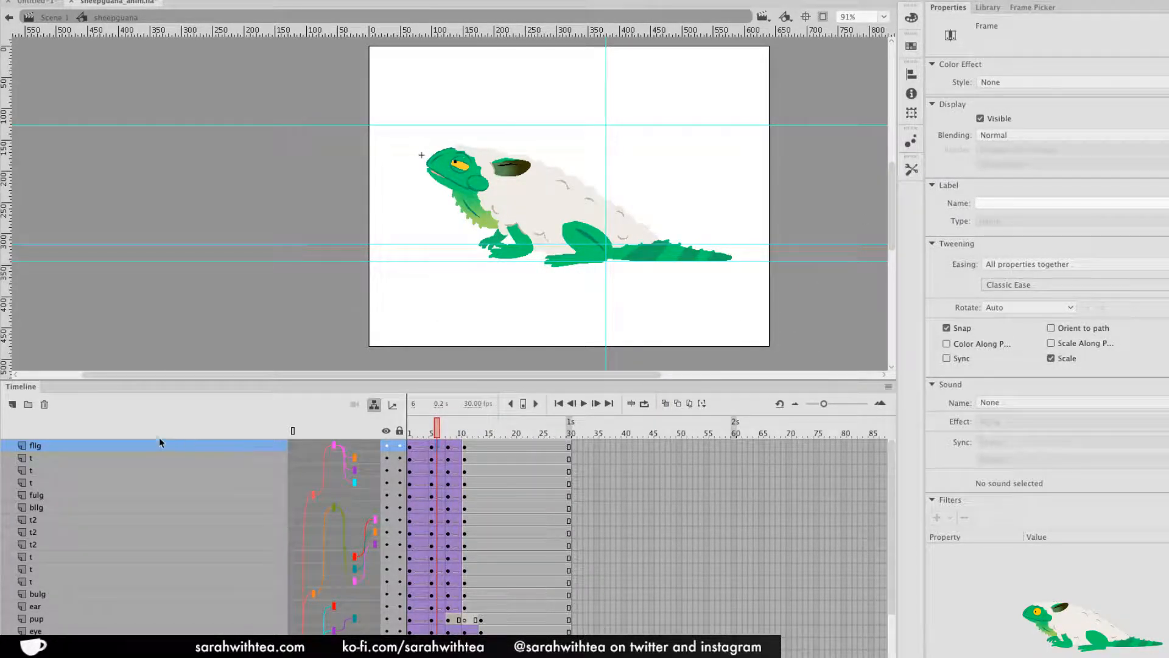
Add a new layer above fllg and draw a nearly vertical black line on it with the Line tool, above the tail
{"action": "left_click", "coordinate": [11, 405]}
{"action": "left_click", "coordinate": [438, 448]}
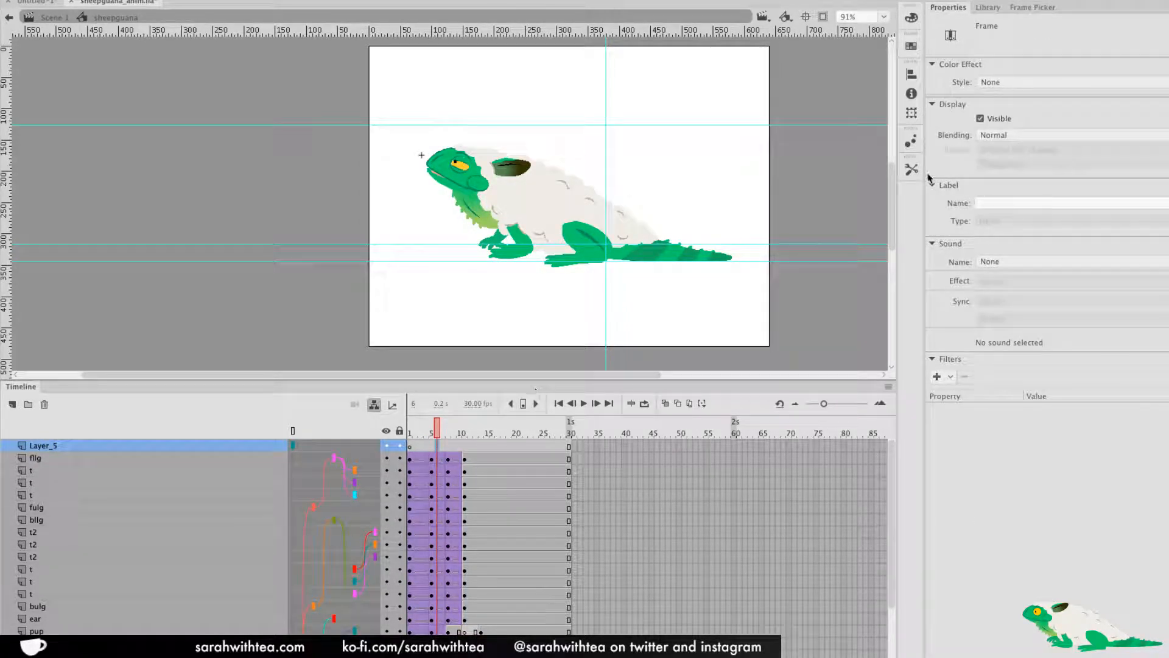
{"action": "left_click", "coordinate": [912, 169]}
{"action": "left_click", "coordinate": [857, 258]}
{"action": "left_click_drag", "start_coordinate": [673, 108], "coordinate": [677, 182]}
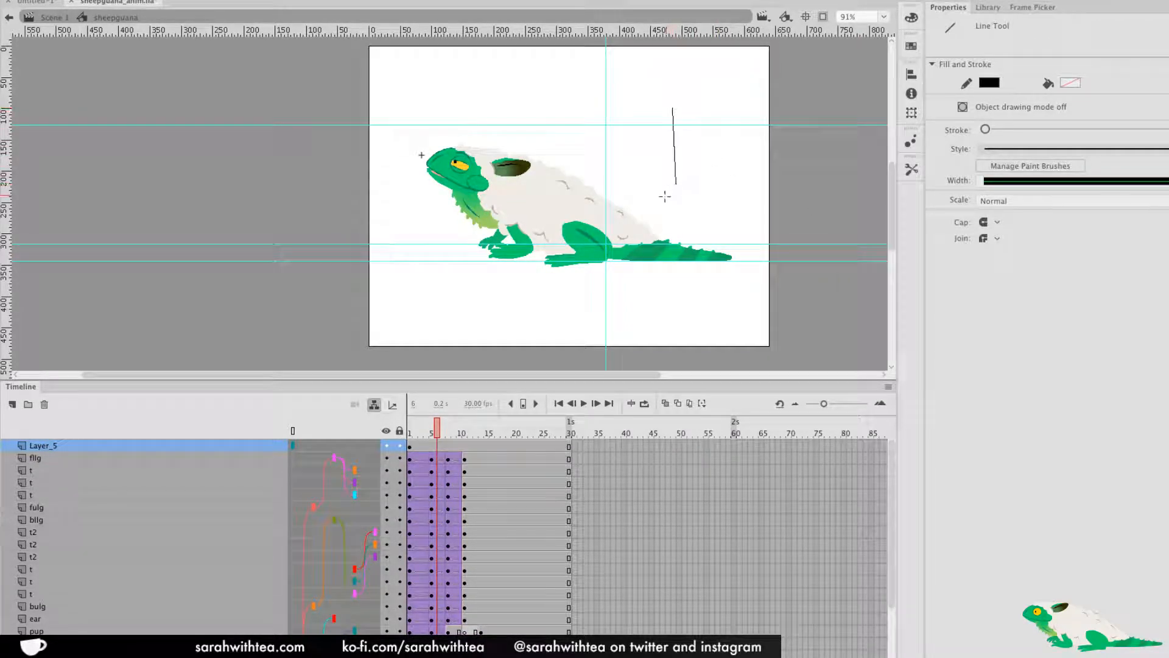
Insert a keyframe at frame 11 on Layer_5, bend the line into an arc there, and create a shape tween from frame 1
{"action": "left_click", "coordinate": [464, 448]}
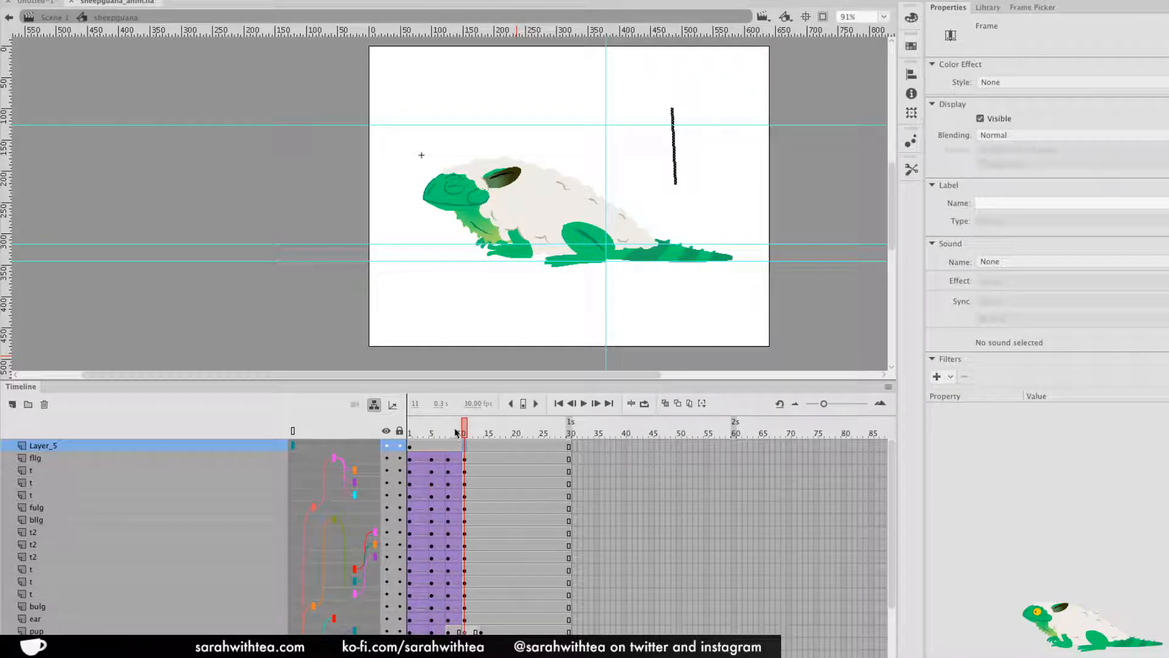
{"action": "left_click", "coordinate": [673, 151]}
{"action": "left_click_drag", "start_coordinate": [674, 151], "coordinate": [658, 158]}
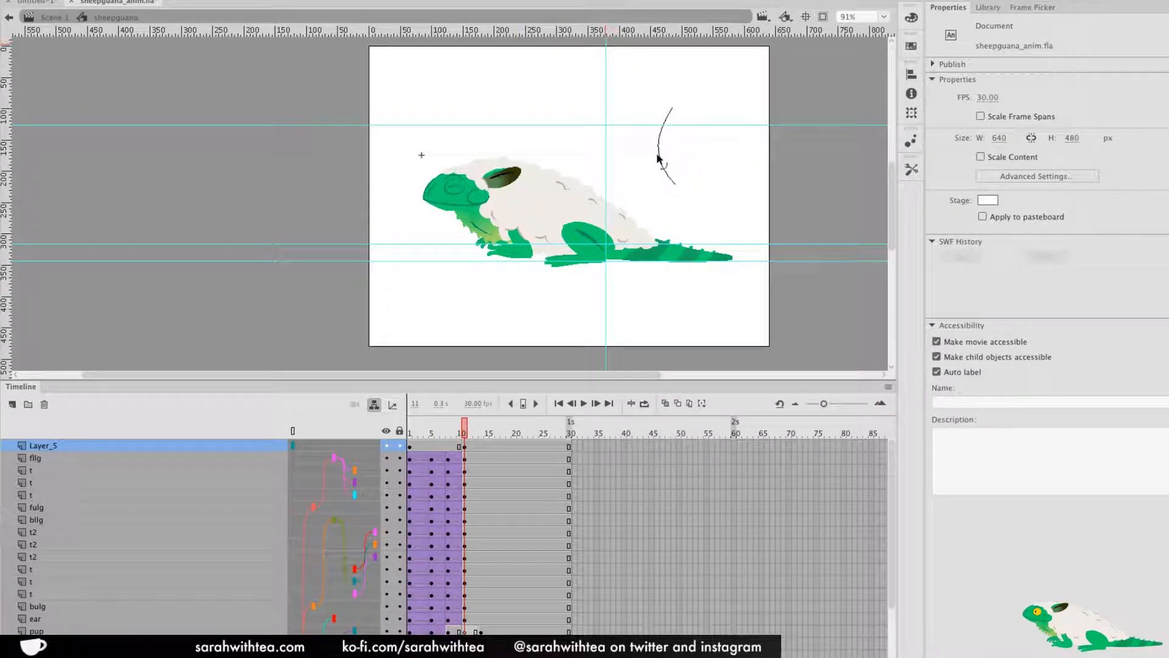
{"action": "right_click", "coordinate": [426, 447]}
{"action": "left_click", "coordinate": [463, 357]}
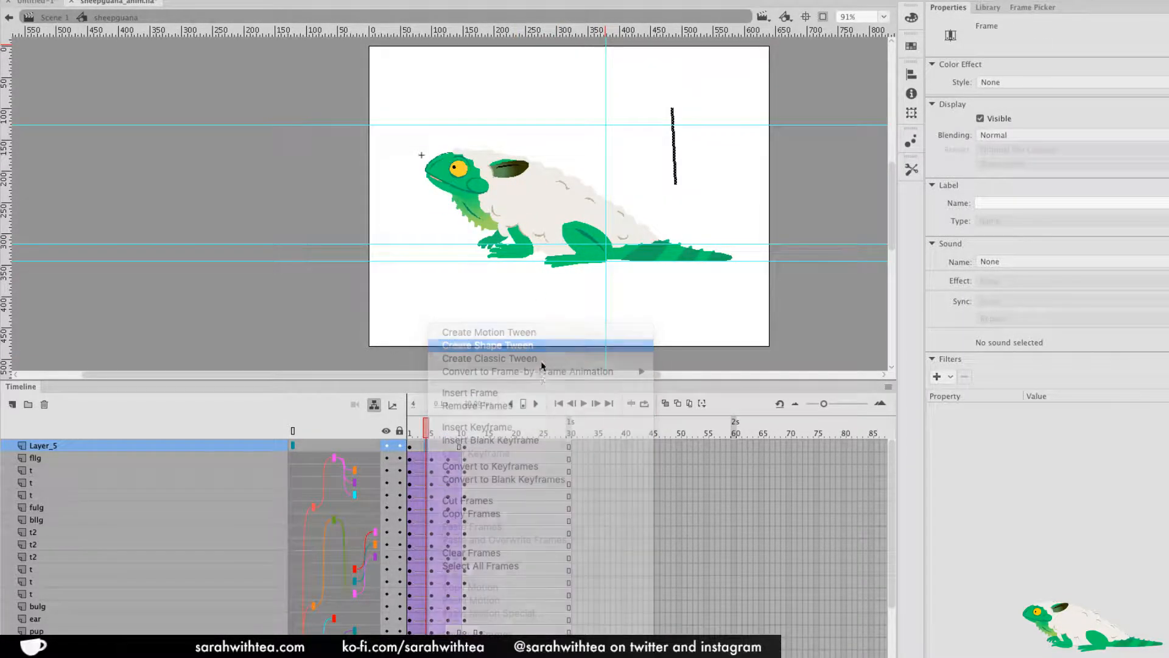
{"action": "left_click_drag", "start_coordinate": [427, 430], "coordinate": [392, 498]}
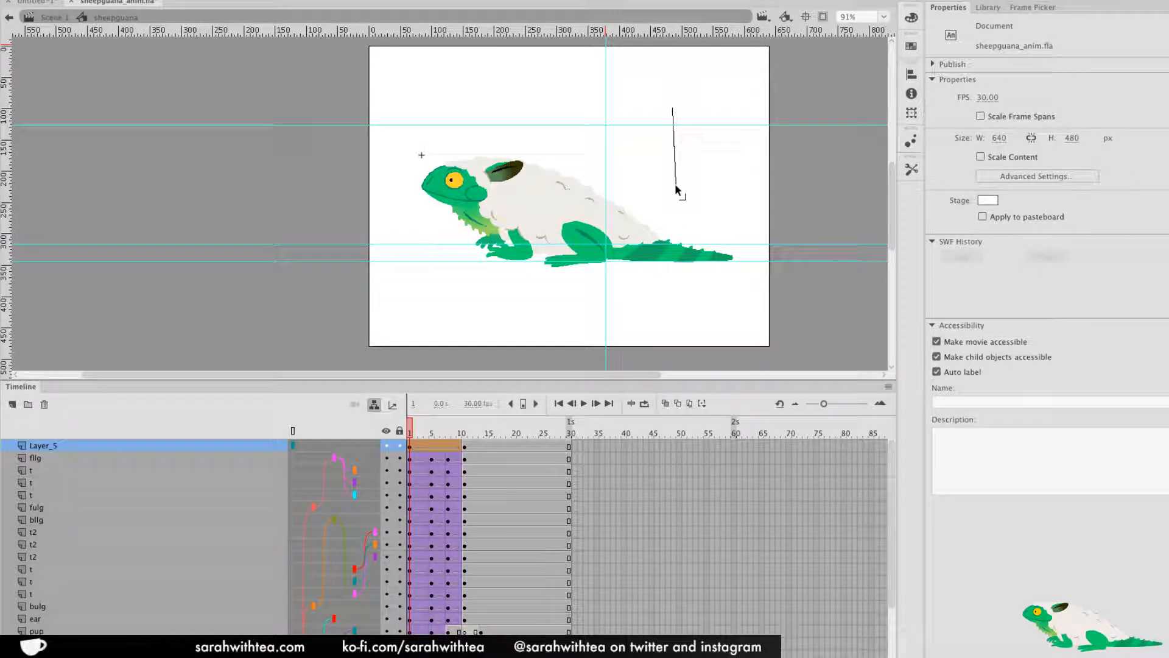
Swing the lower end of the line up toward the character's back at frame 11 and scrub the tween back to frame 1
{"action": "left_click", "coordinate": [466, 450]}
{"action": "left_click_drag", "start_coordinate": [676, 186], "coordinate": [594, 154]}
{"action": "left_click_drag", "start_coordinate": [465, 428], "coordinate": [408, 448]}
{"action": "left_click", "coordinate": [260, 446]}
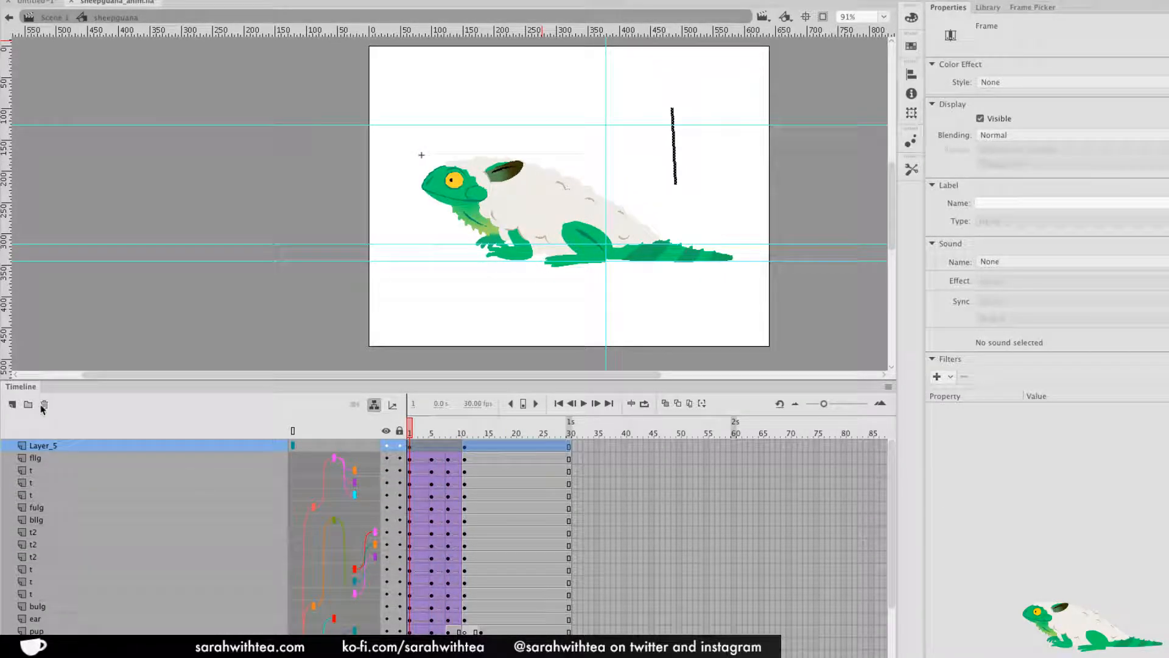
Remove the shape tween on Layer_5, insert a keyframe at frame 6, and reshape the line into an in-between curve using onion skinning
{"action": "left_click", "coordinate": [436, 437]}
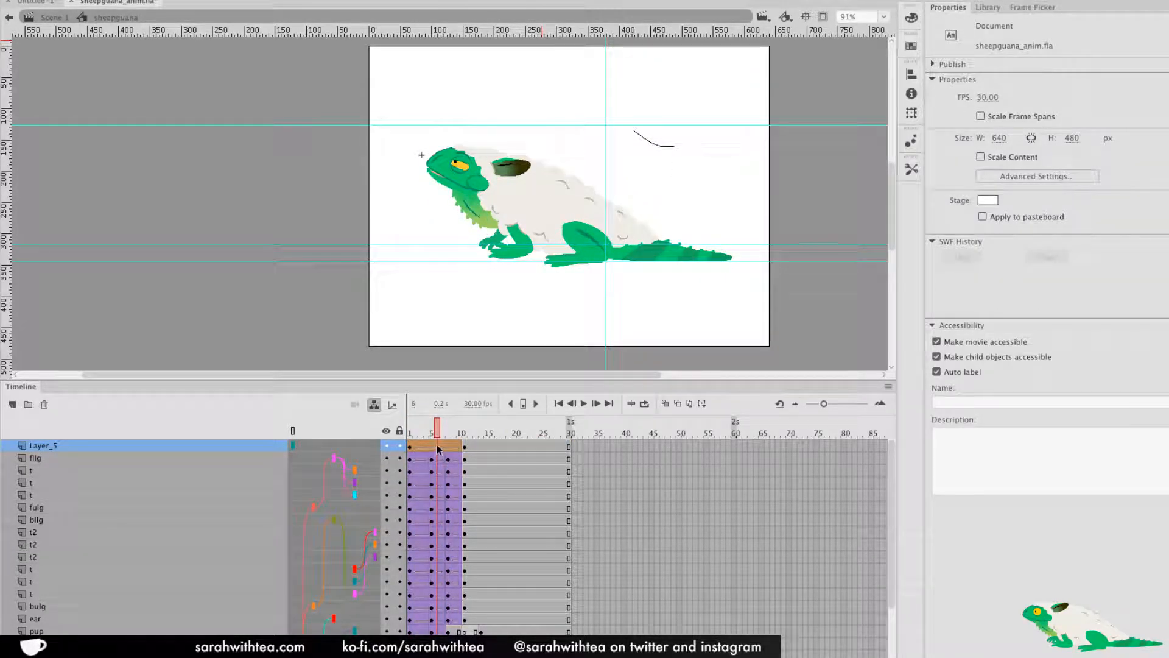
{"action": "left_click", "coordinate": [462, 445]}
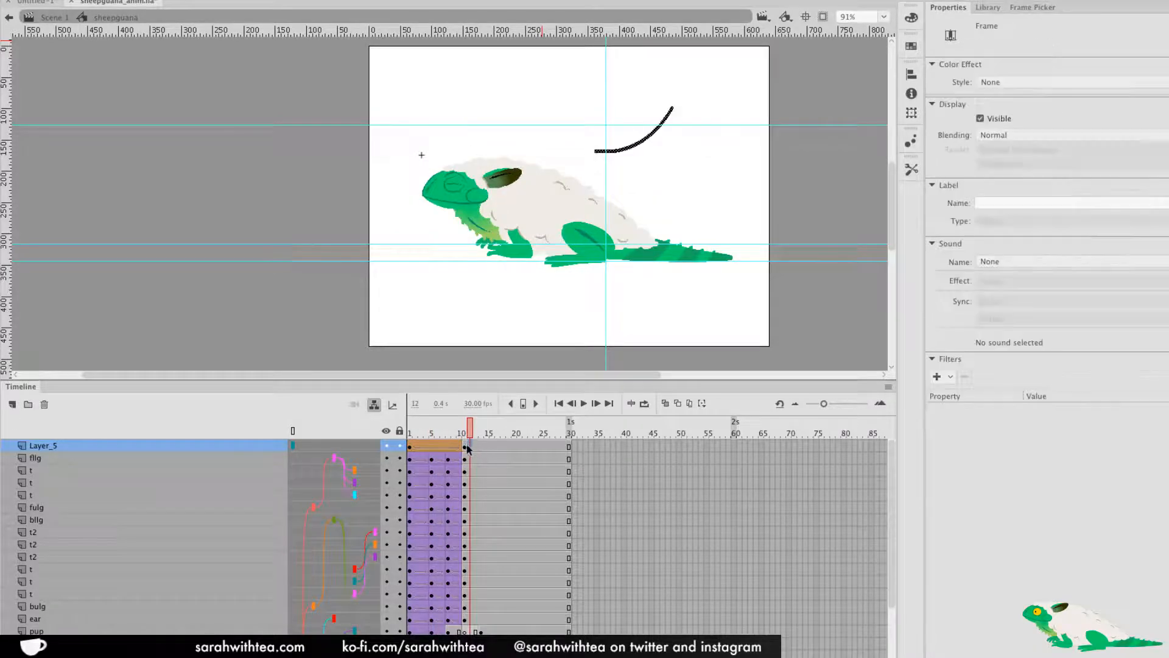
{"action": "right_click", "coordinate": [434, 445]}
{"action": "left_click", "coordinate": [512, 345]}
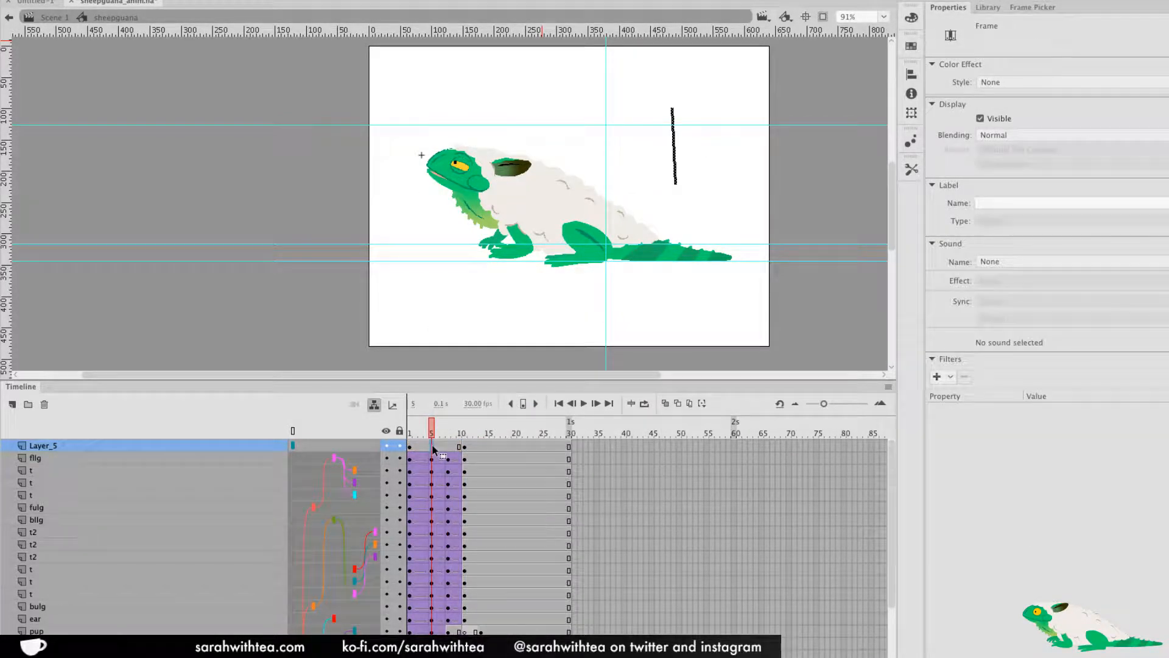
{"action": "left_click", "coordinate": [679, 207]}
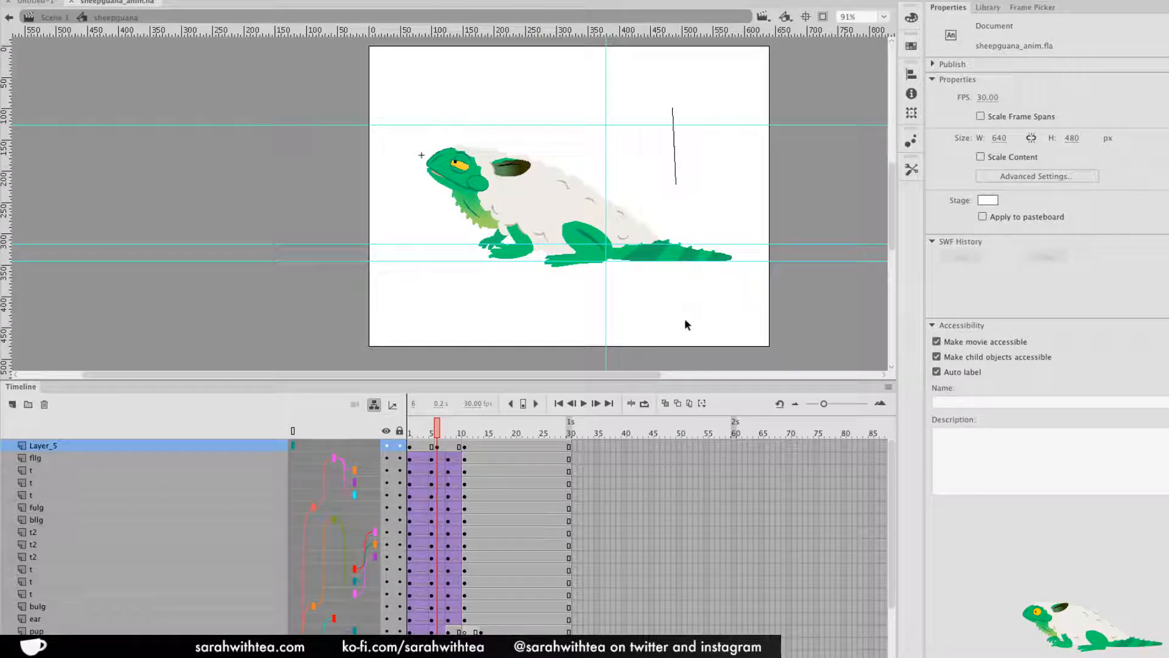
{"action": "left_click", "coordinate": [666, 404]}
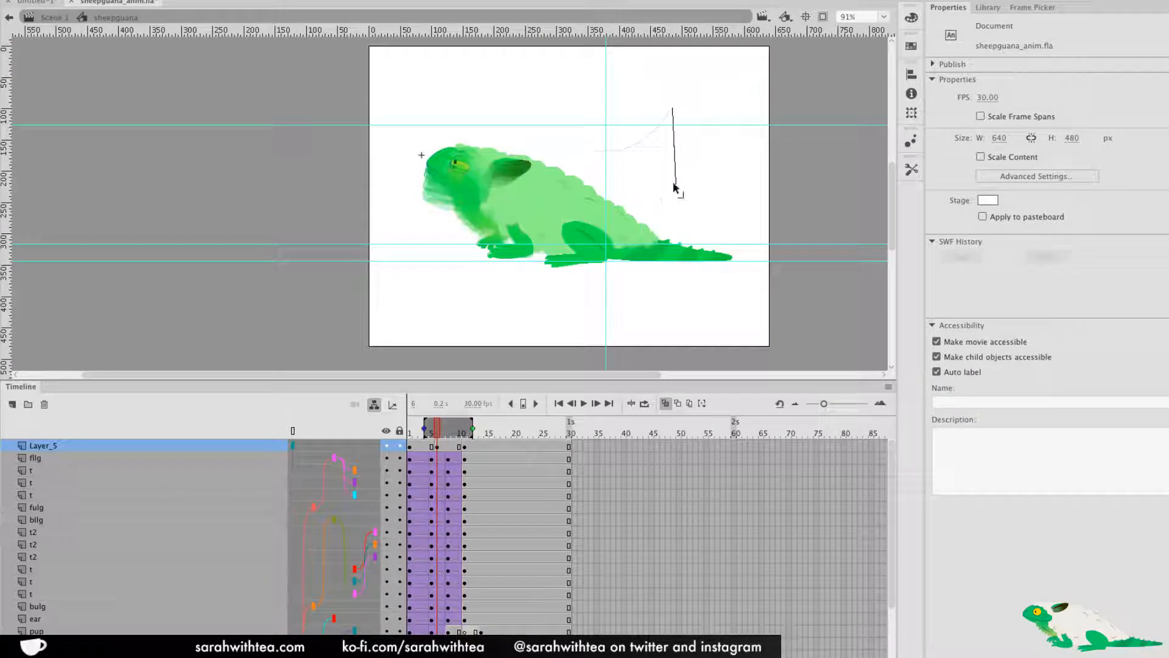
{"action": "mouse_move", "coordinate": [652, 186]}
{"action": "left_mouse_down"}
{"action": "mouse_move", "coordinate": [643, 184]}
{"action": "mouse_move", "coordinate": [657, 166]}
{"action": "left_mouse_up"}
Create shape tweens on Layer_5 from frame 1 to 6 and from frame 6 to 11
{"action": "left_click", "coordinate": [429, 446]}
{"action": "right_click", "coordinate": [428, 447]}
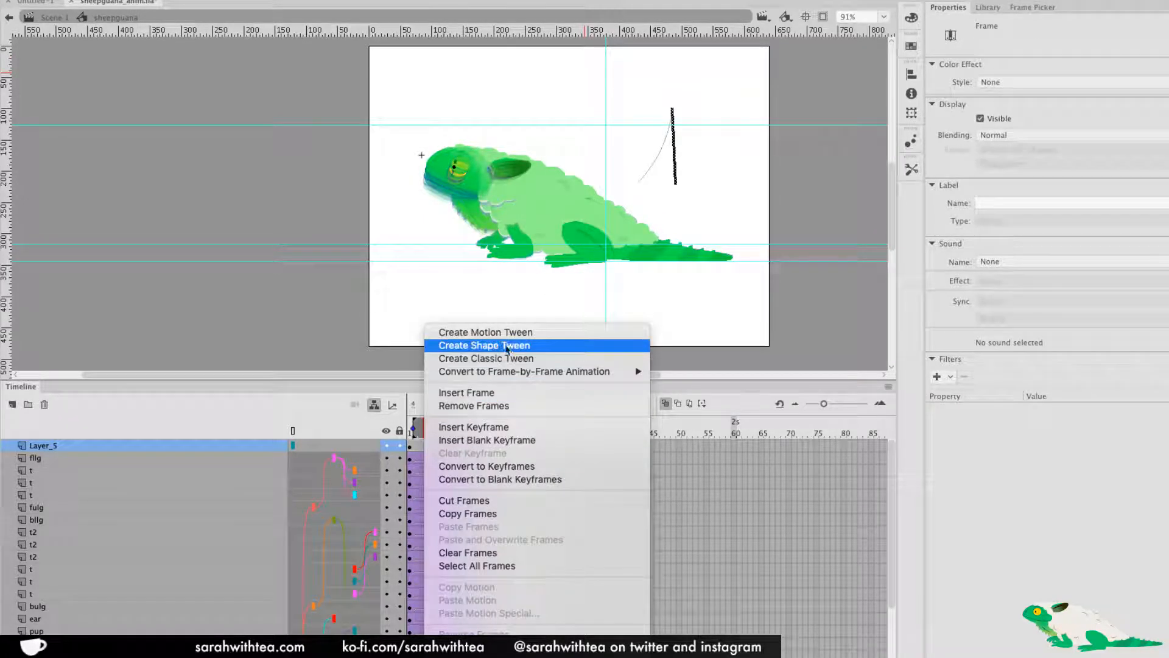
{"action": "left_click", "coordinate": [484, 345]}
{"action": "right_click", "coordinate": [444, 450]}
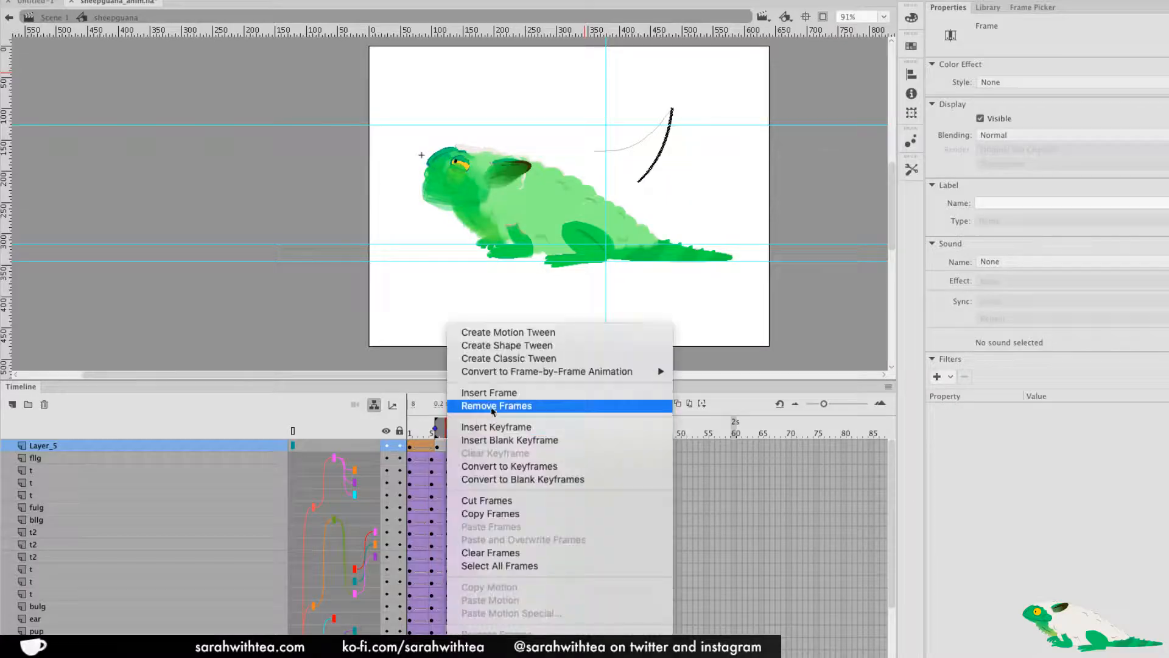
{"action": "left_click", "coordinate": [499, 339]}
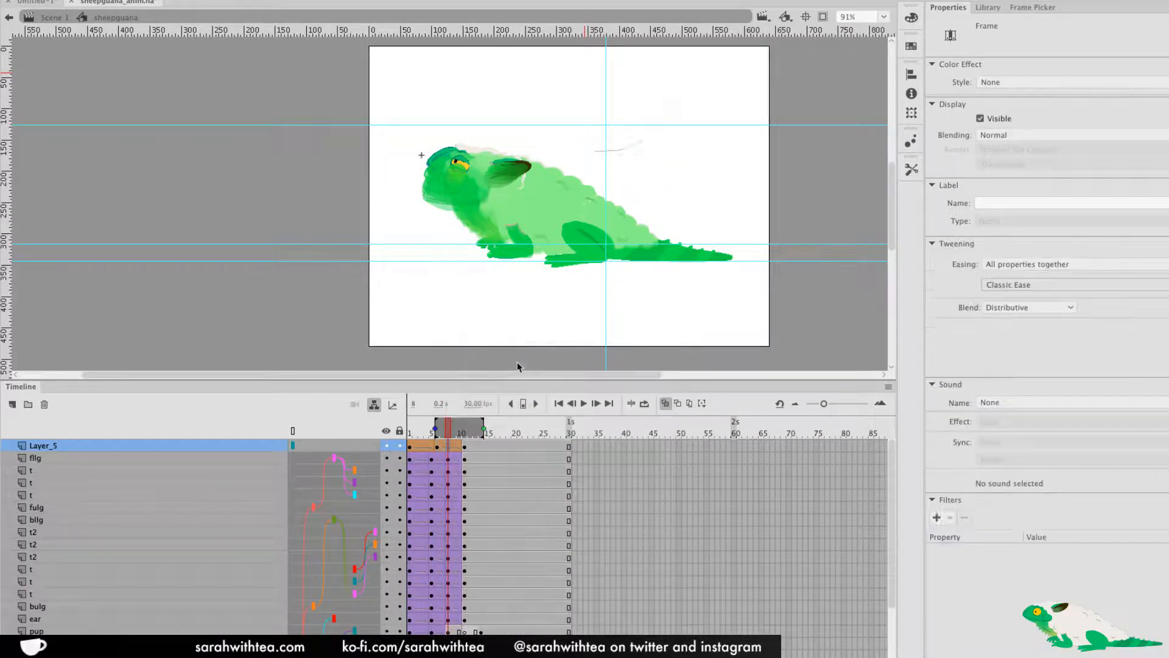
Delete the Layer_5 test layer together with its line tweens and turn off onion skinning
{"action": "left_click", "coordinate": [423, 447]}
{"action": "right_click", "coordinate": [423, 447]}
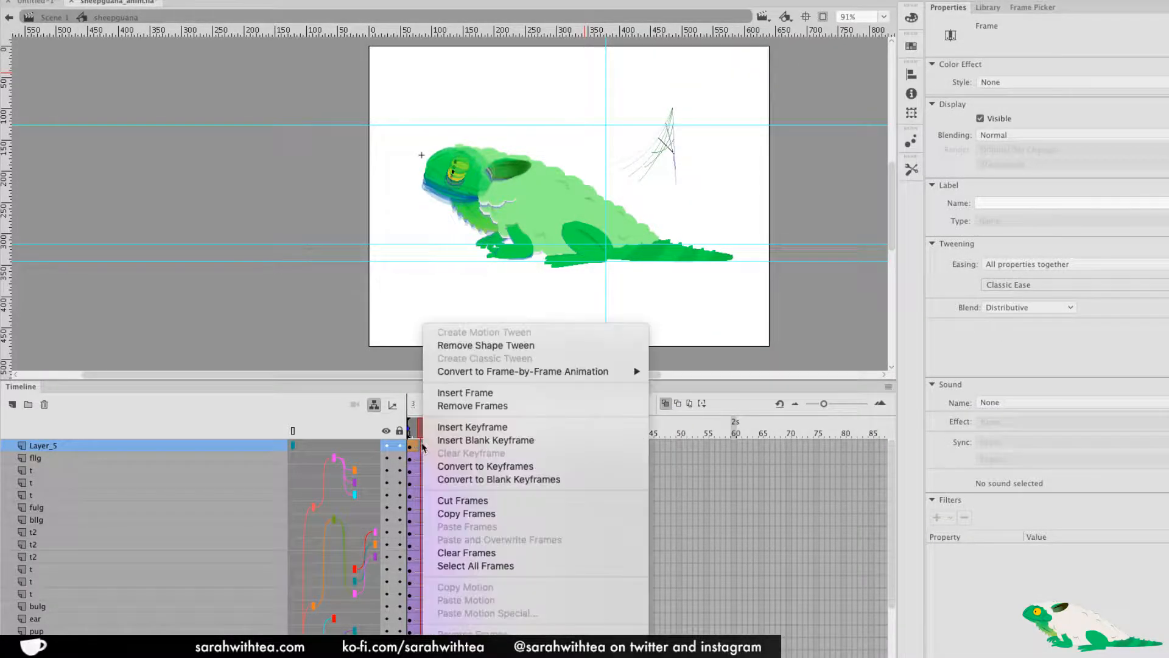
{"action": "left_click", "coordinate": [487, 345]}
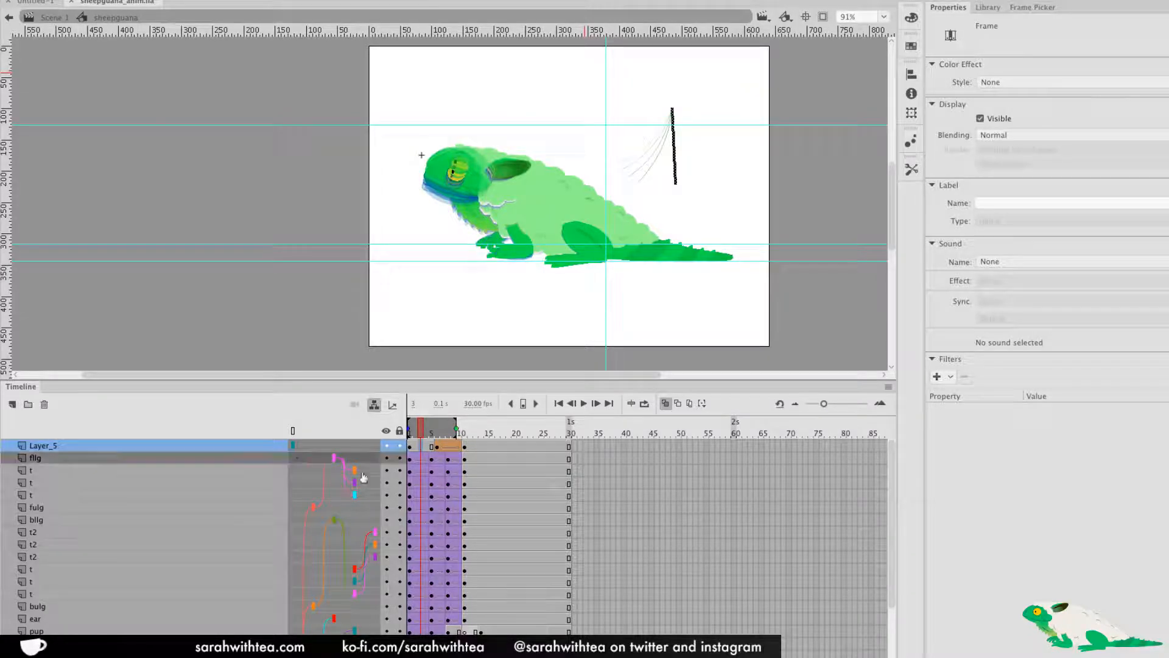
{"action": "left_click", "coordinate": [44, 404]}
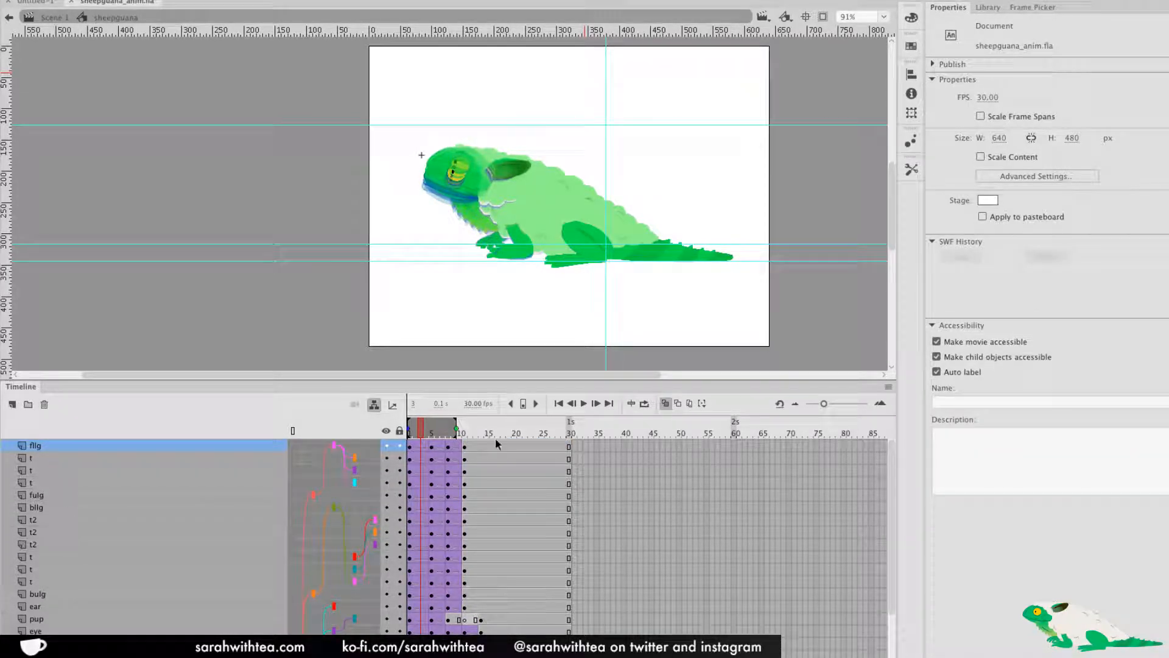
{"action": "left_click", "coordinate": [666, 405]}
Apply Quad EaseInOut easing to the classic tweens between frames 1 and 5 on all layers and play the animation
{"action": "key", "text": "Return"}
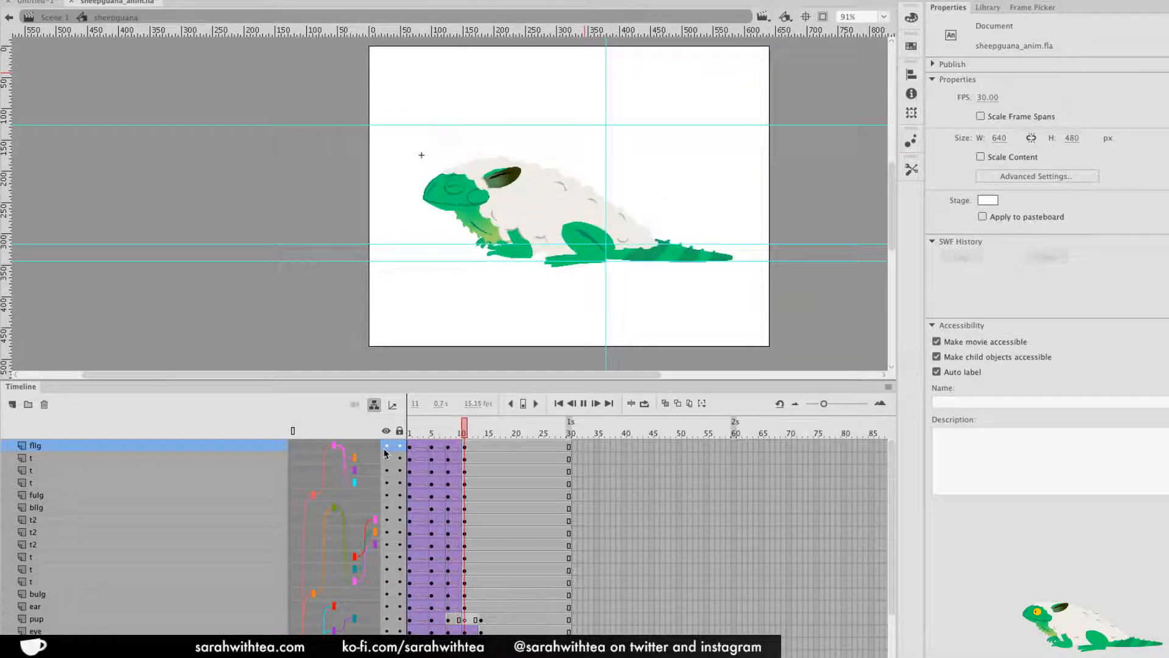
{"action": "left_click_drag", "start_coordinate": [421, 448], "coordinate": [416, 645]}
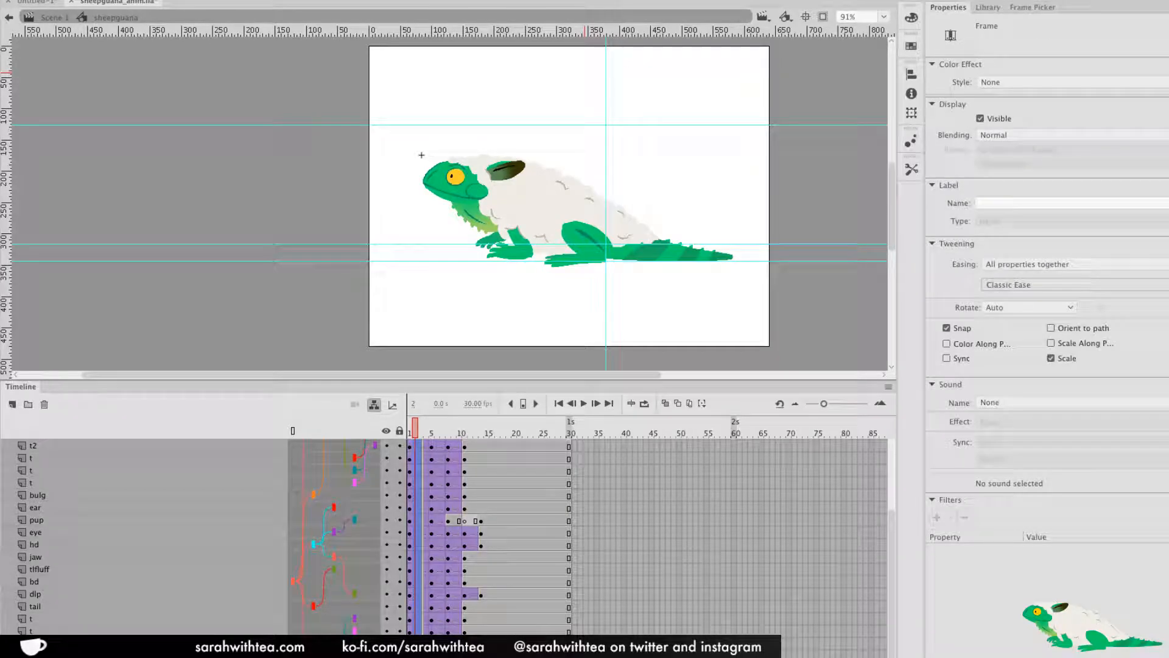
{"action": "left_click", "coordinate": [1014, 285]}
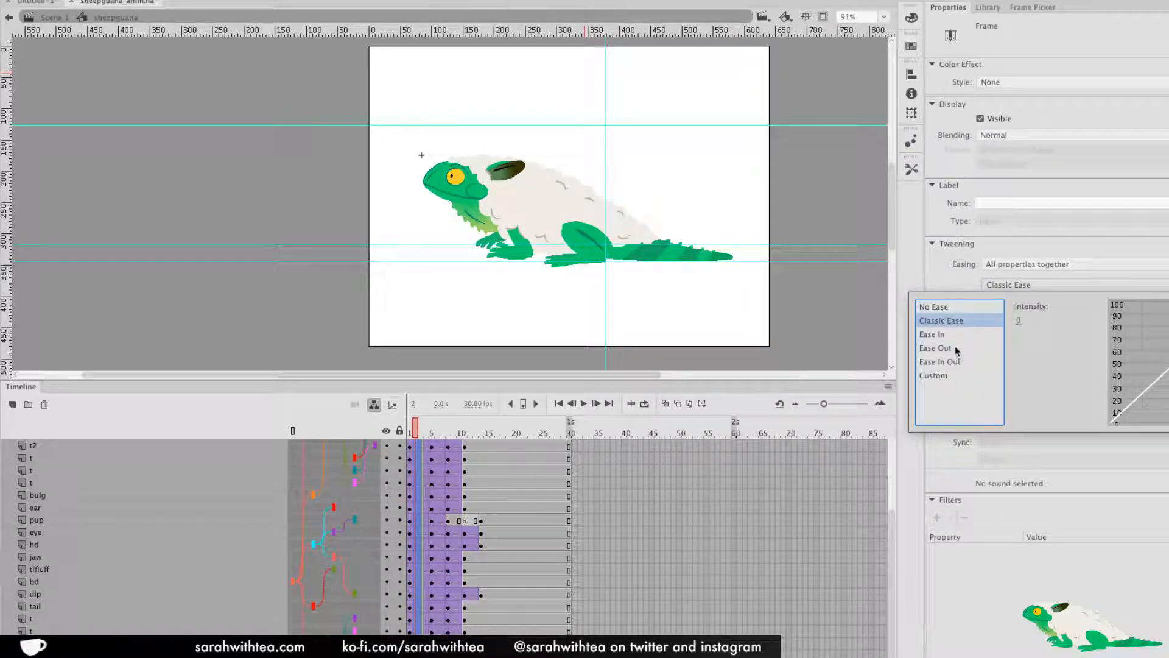
{"action": "left_click", "coordinate": [958, 361]}
{"action": "double_click", "coordinate": [1036, 308]}
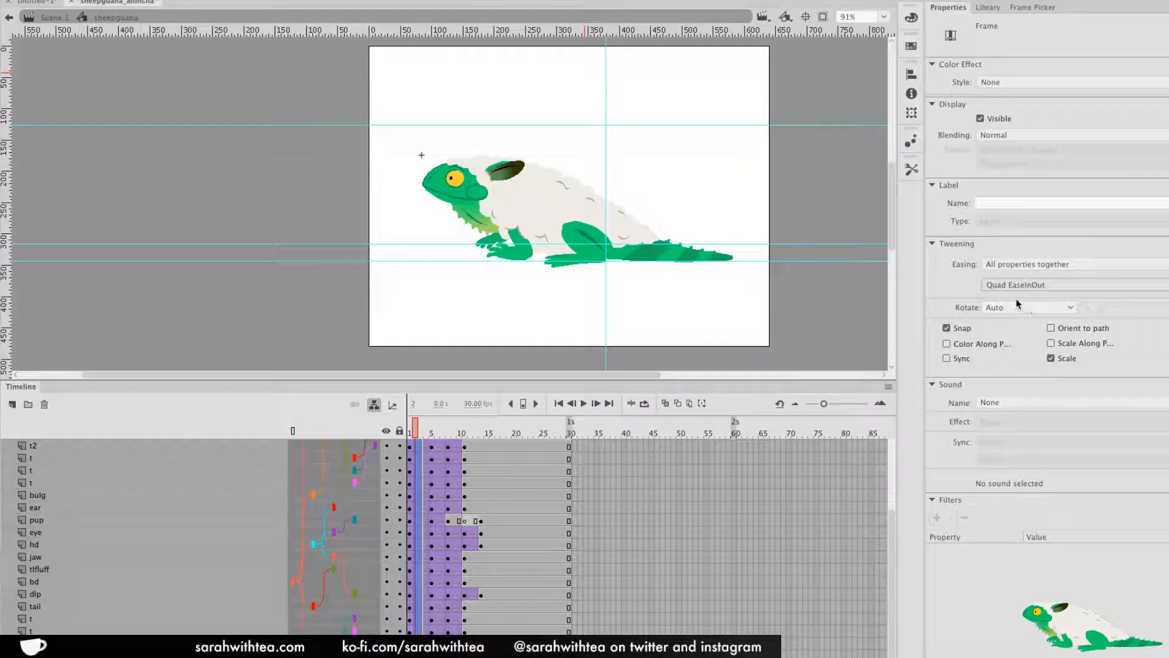
{"action": "left_click", "coordinate": [412, 434]}
{"action": "left_click", "coordinate": [585, 403]}
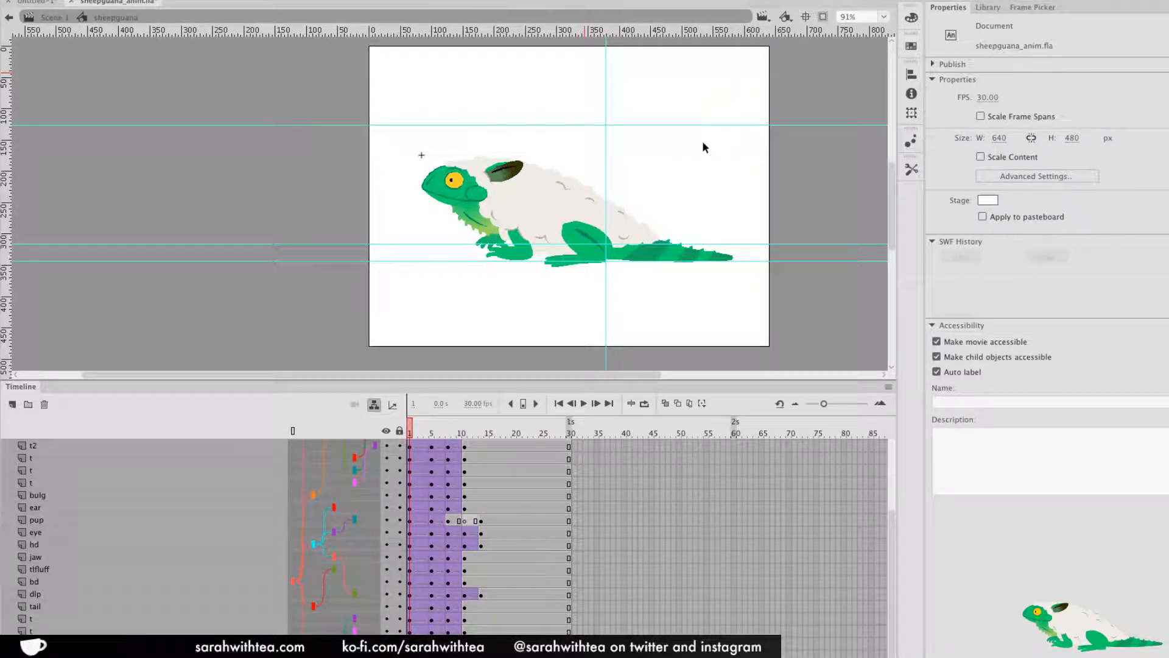
Switch to the Brush tool and set the stage's preview mode to Anti-Alias Text
{"action": "key", "text": "b"}
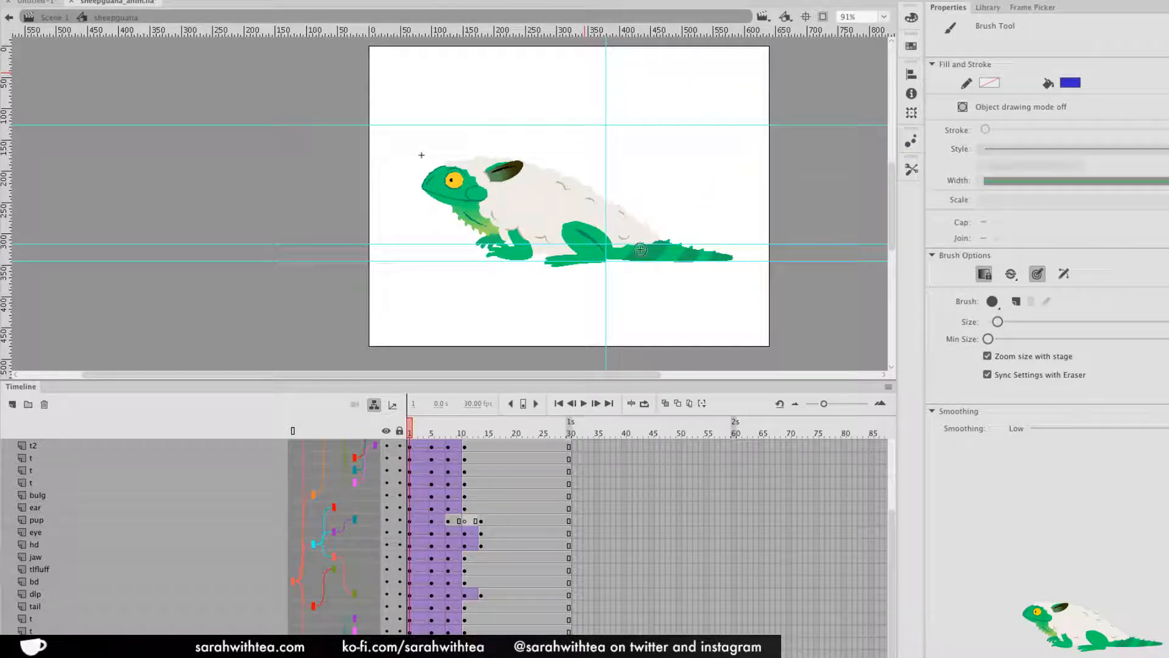
{"action": "left_click", "coordinate": [152, 0]}
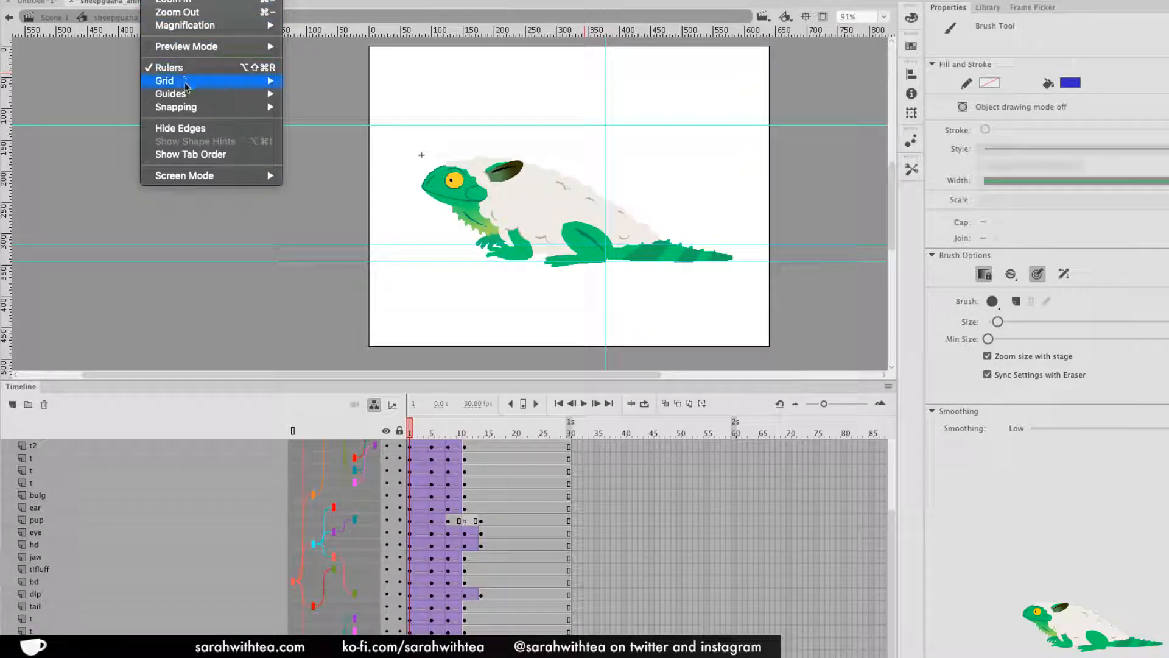
{"action": "mouse_move", "coordinate": [211, 49]}
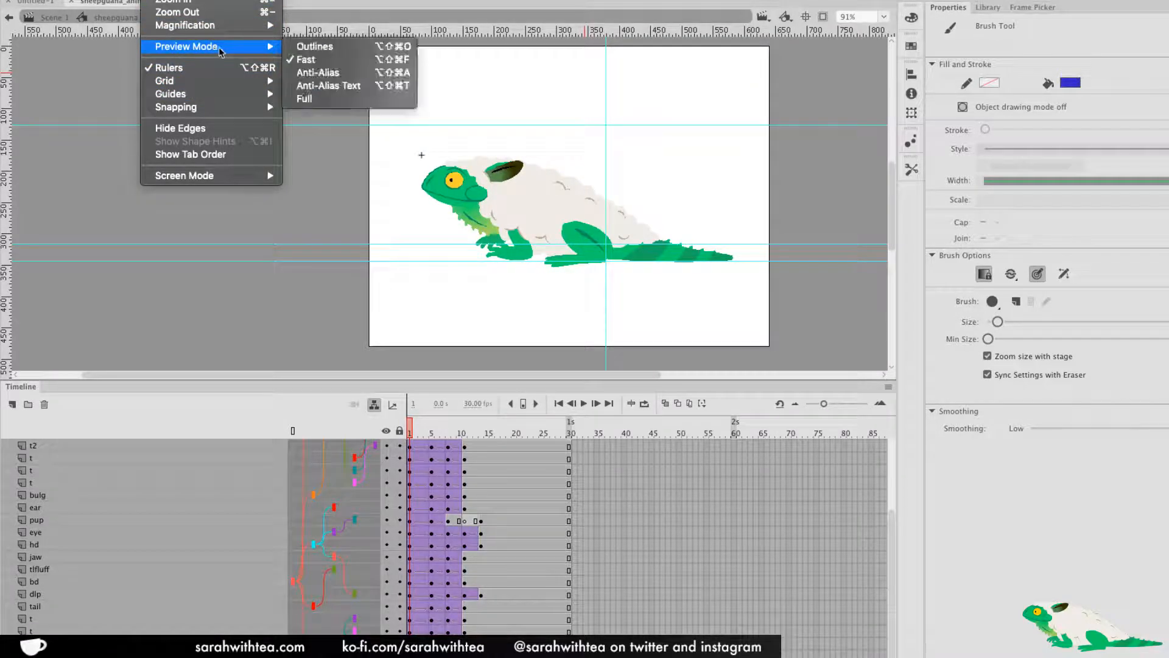
{"action": "left_click", "coordinate": [377, 86]}
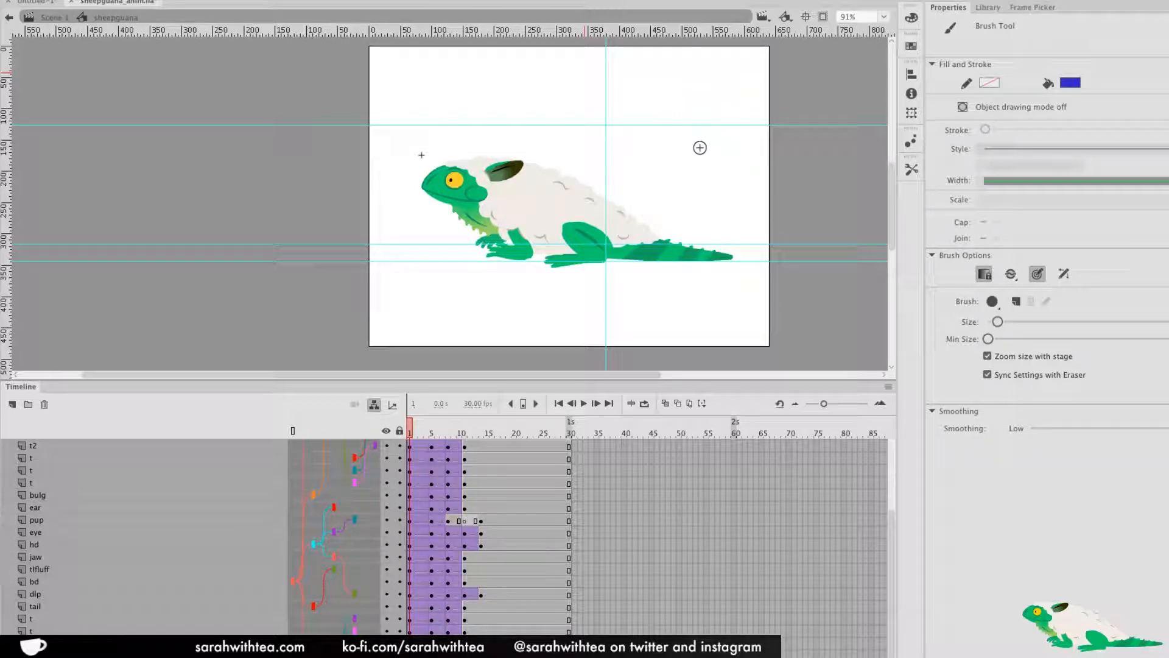
Paint a blue arc with cross ticks showing ease-in-out spacing above the tail, and delete the sketch by lassoing it
{"action": "mouse_move", "coordinate": [684, 144]}
{"action": "left_mouse_down"}
{"action": "mouse_move", "coordinate": [718, 153]}
{"action": "mouse_move", "coordinate": [736, 184]}
{"action": "left_mouse_up"}
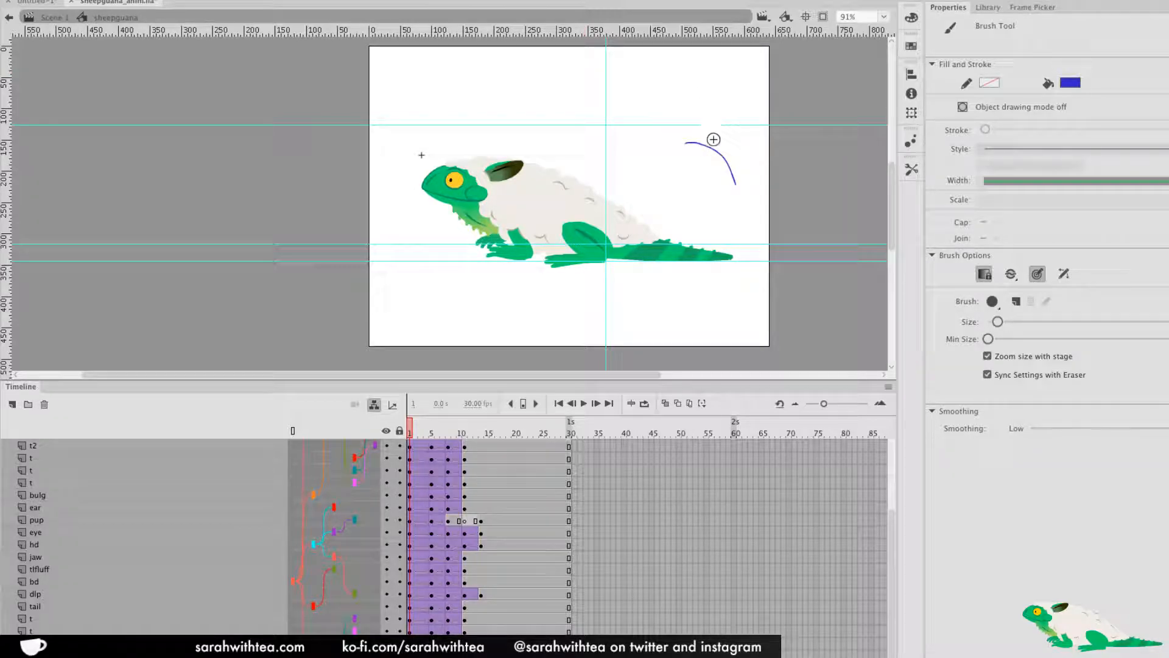
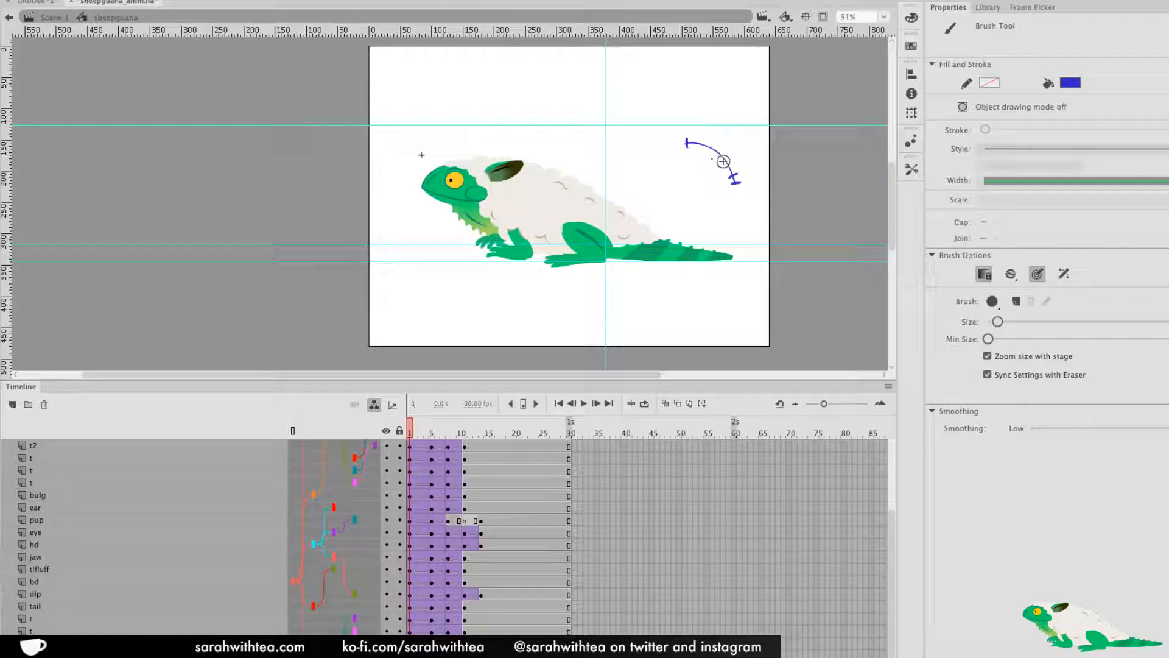
{"action": "left_click_drag", "start_coordinate": [694, 145], "coordinate": [704, 150]}
{"action": "key", "text": "l"}
{"action": "mouse_move", "coordinate": [707, 117]}
{"action": "left_mouse_down"}
{"action": "mouse_move", "coordinate": [714, 198]}
{"action": "mouse_move", "coordinate": [733, 104]}
{"action": "left_mouse_up"}
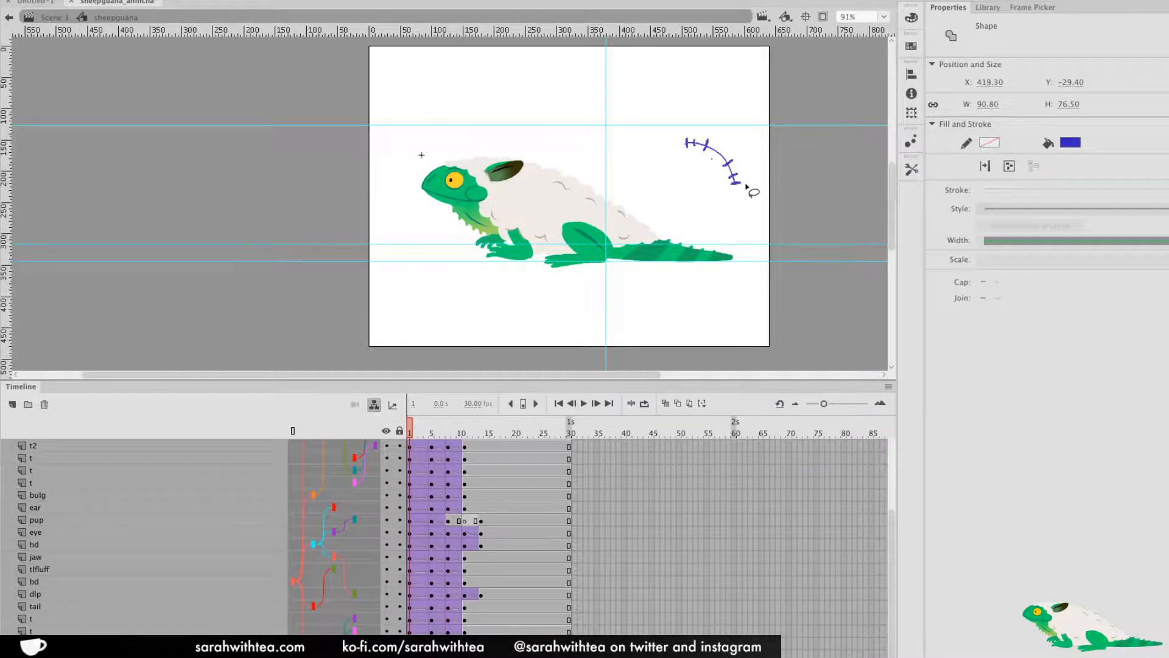
{"action": "key", "text": "Delete"}
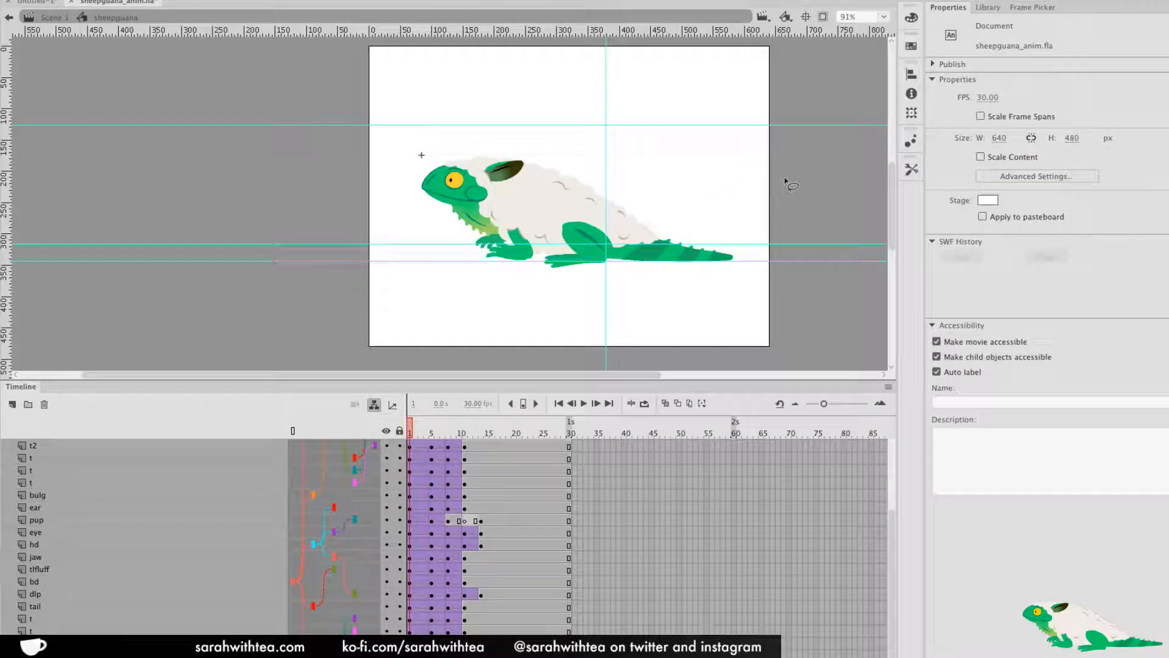
Examine the custom ease curve of the t2 layer's tween between frames 1 and 5, and close the curve editor without saving
{"action": "left_click", "coordinate": [415, 447]}
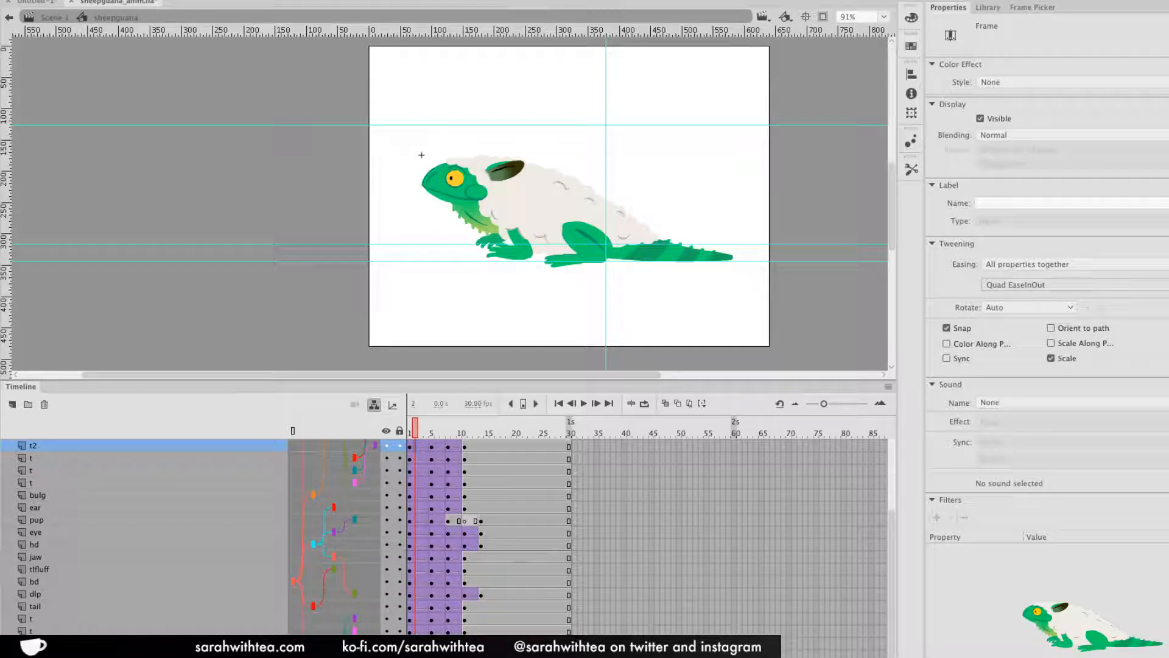
{"action": "left_click_drag", "start_coordinate": [790, 145], "coordinate": [746, 101]}
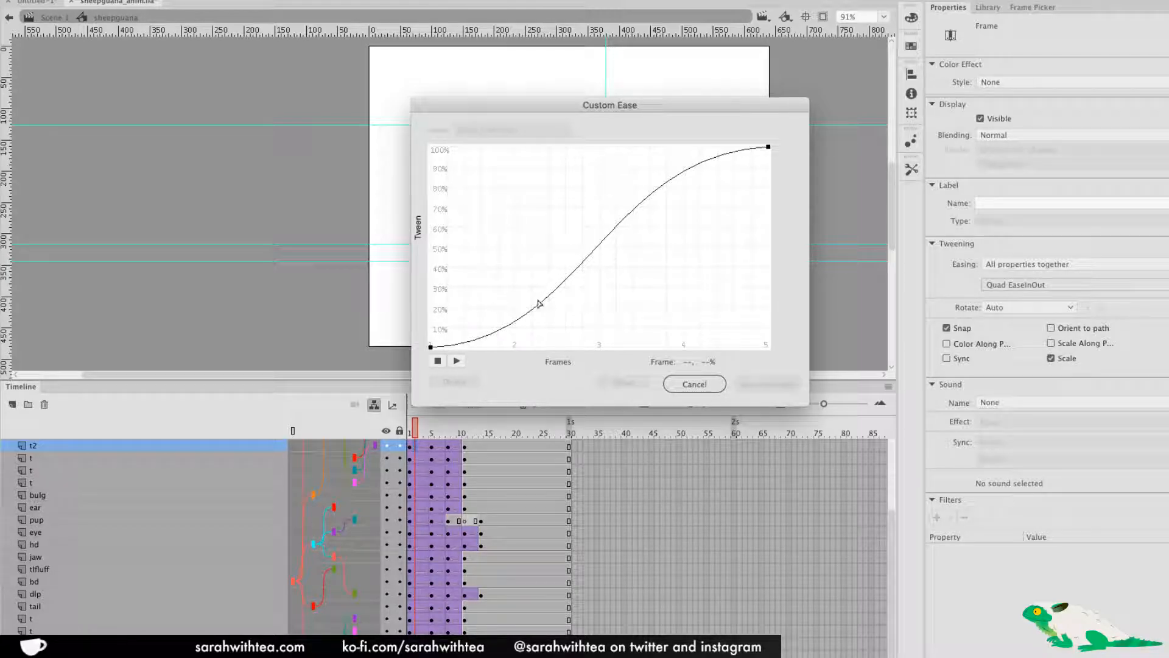
{"action": "left_click", "coordinate": [430, 348]}
{"action": "left_click", "coordinate": [694, 384]}
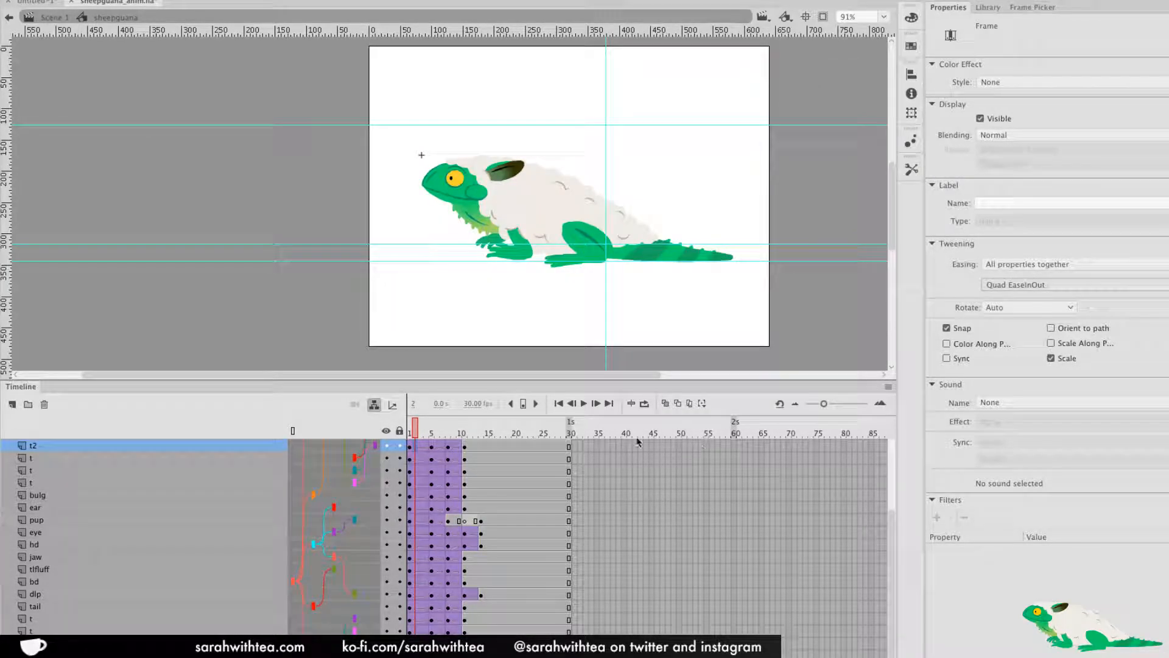
Play the animation from frame 1 several times to review the eased motion across the keyframes
{"action": "left_click", "coordinate": [399, 428]}
{"action": "key", "text": "Return"}
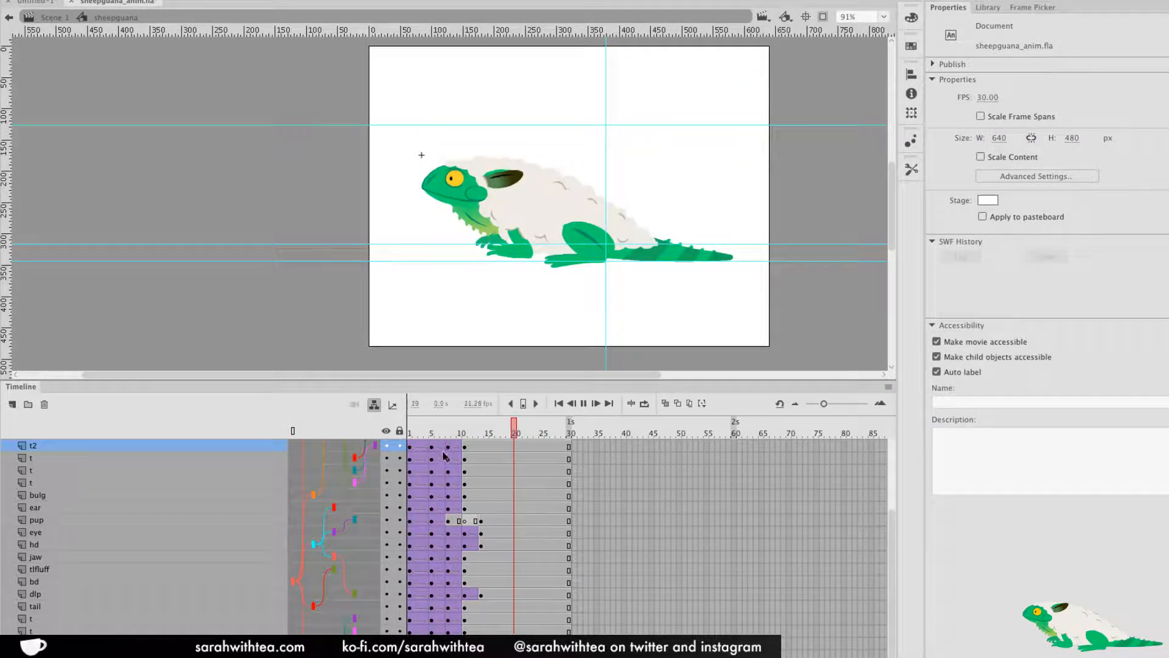
{"action": "key", "text": "Return"}
{"action": "key", "text": "Return"}
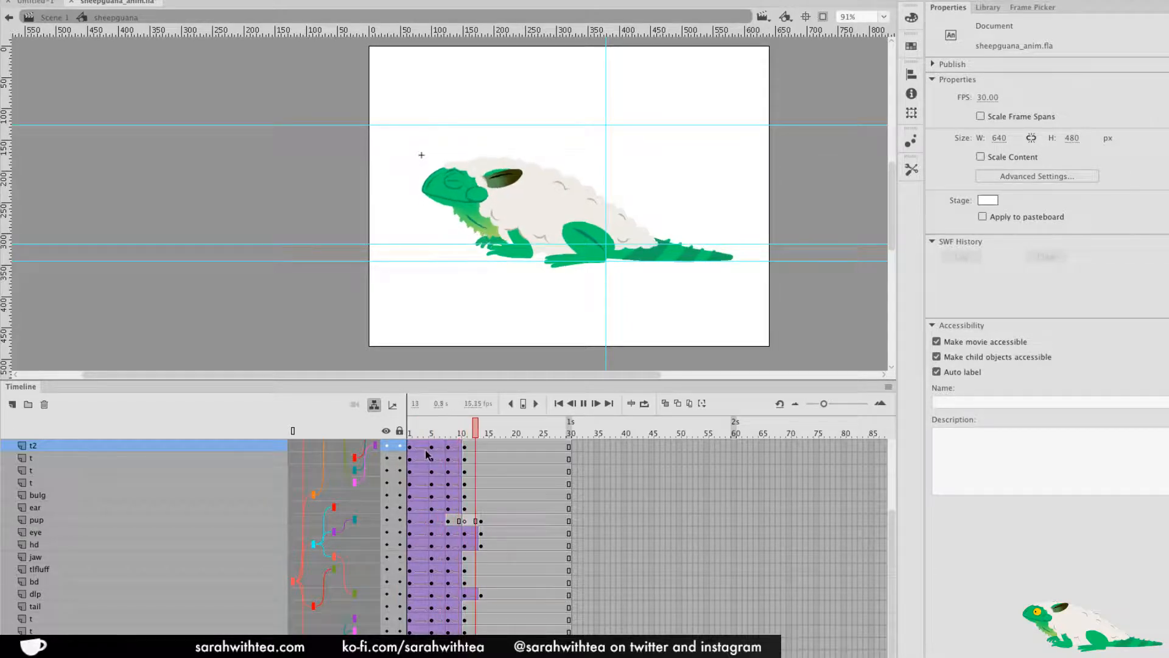
{"action": "left_click_drag", "start_coordinate": [431, 437], "coordinate": [434, 436]}
{"action": "key", "text": "Return"}
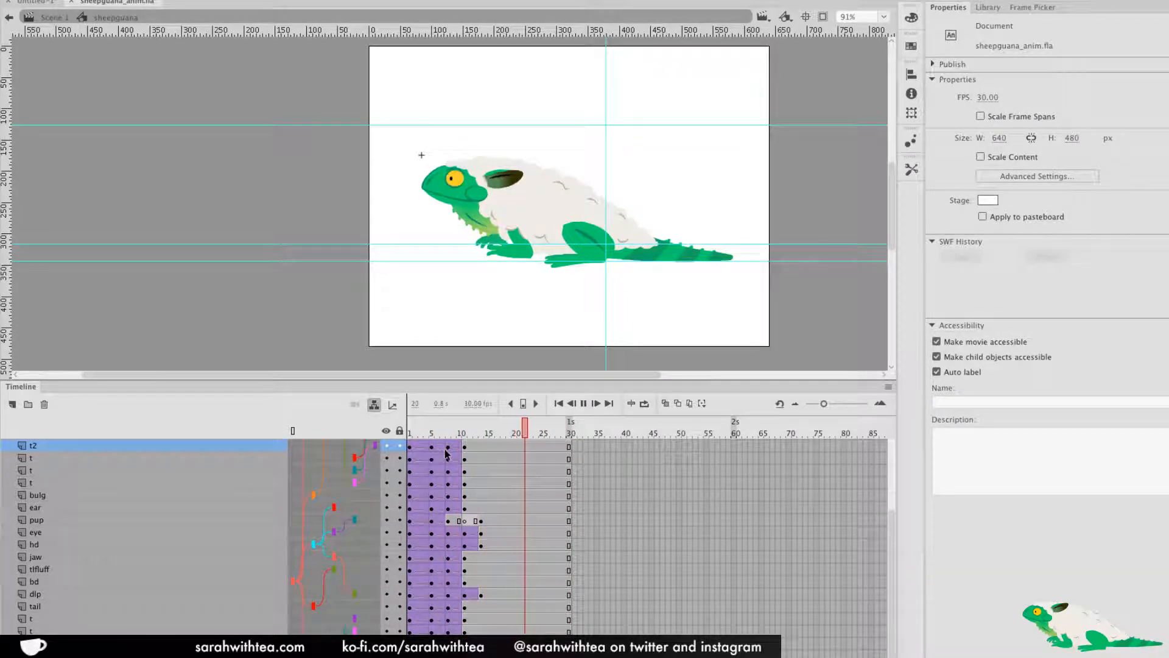
{"action": "left_click", "coordinate": [453, 447]}
{"action": "key", "text": "Return"}
{"action": "left_click", "coordinate": [431, 446]}
{"action": "left_click", "coordinate": [411, 446]}
{"action": "key", "text": "Return"}
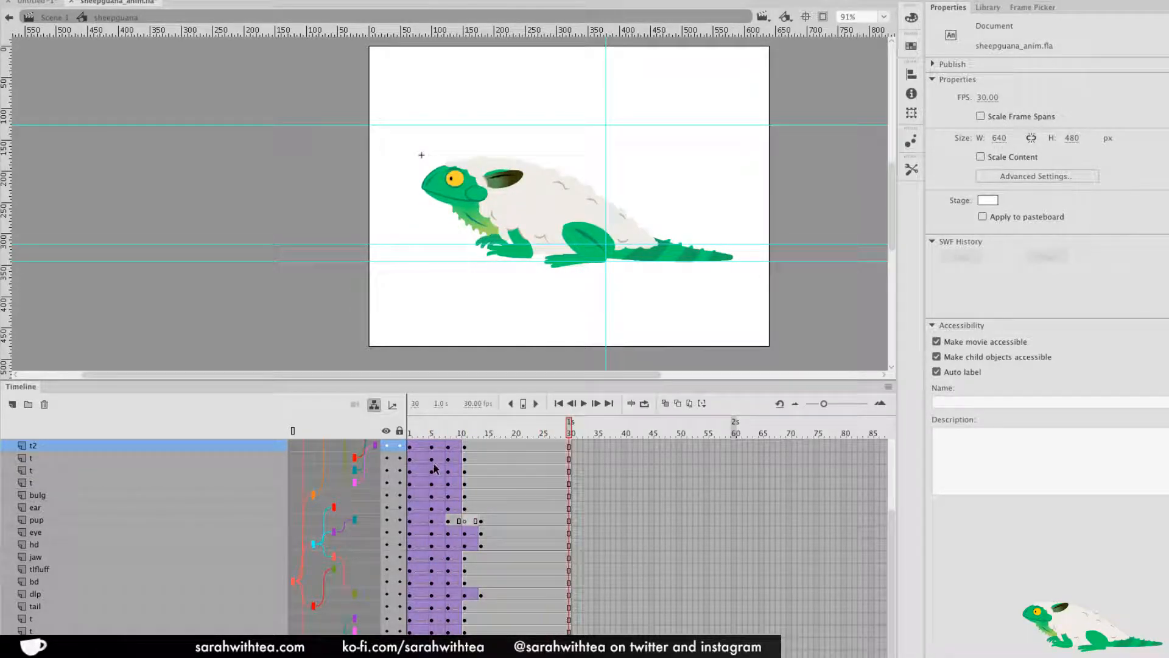
{"action": "key", "text": "Return"}
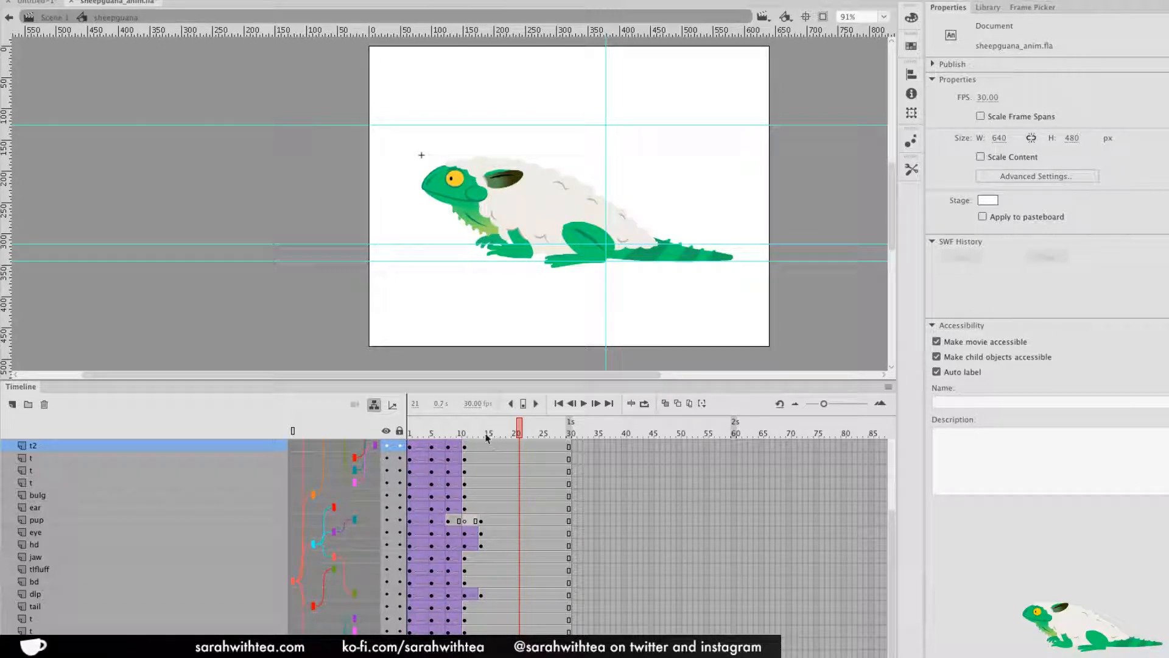
{"action": "key", "text": "Return"}
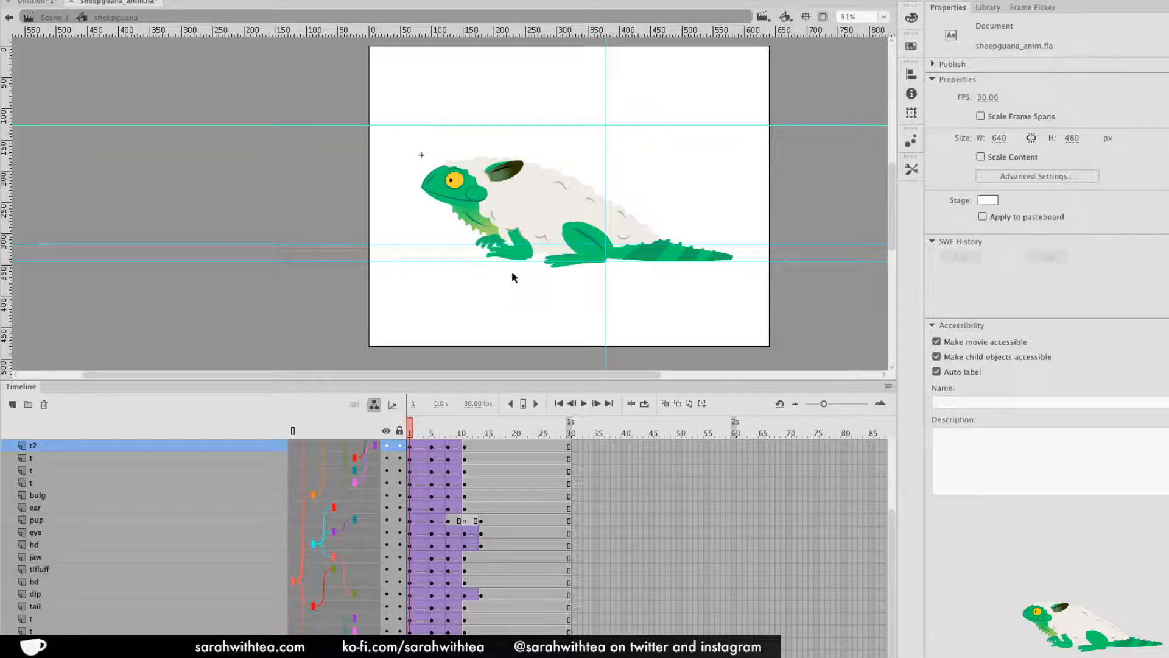
Display all layers as outlines and select the front lower leg to examine its pivot point at the elbow
{"action": "key", "text": "z"}
{"action": "left_click_drag", "start_coordinate": [378, 132], "coordinate": [614, 273]}
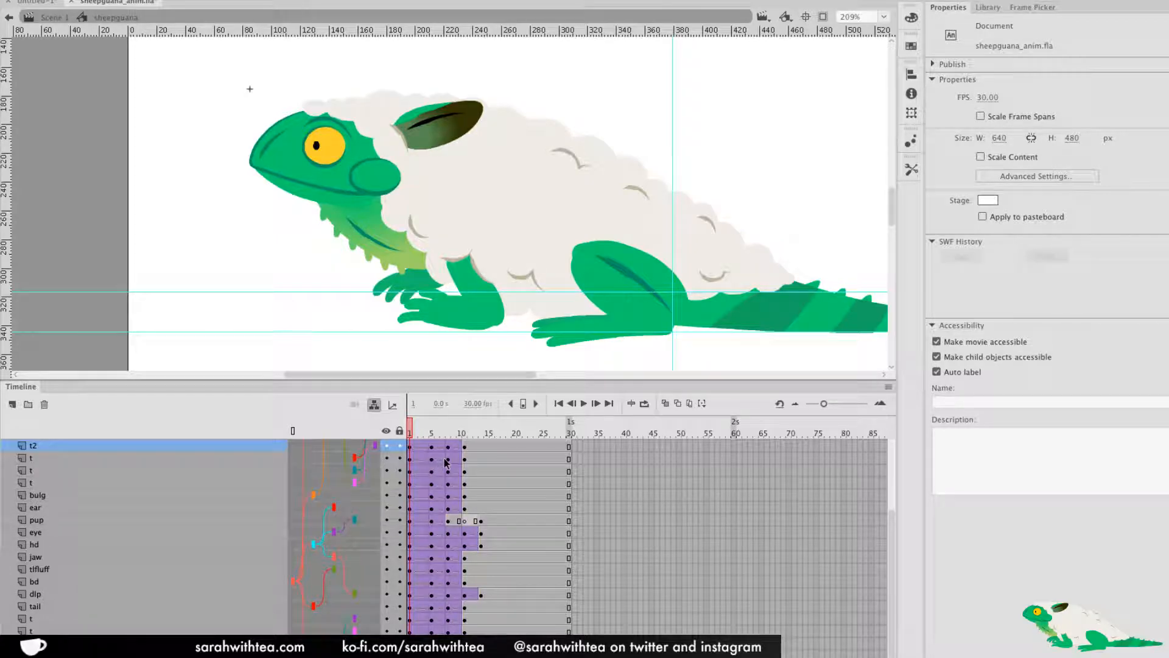
{"action": "left_click", "coordinate": [293, 431]}
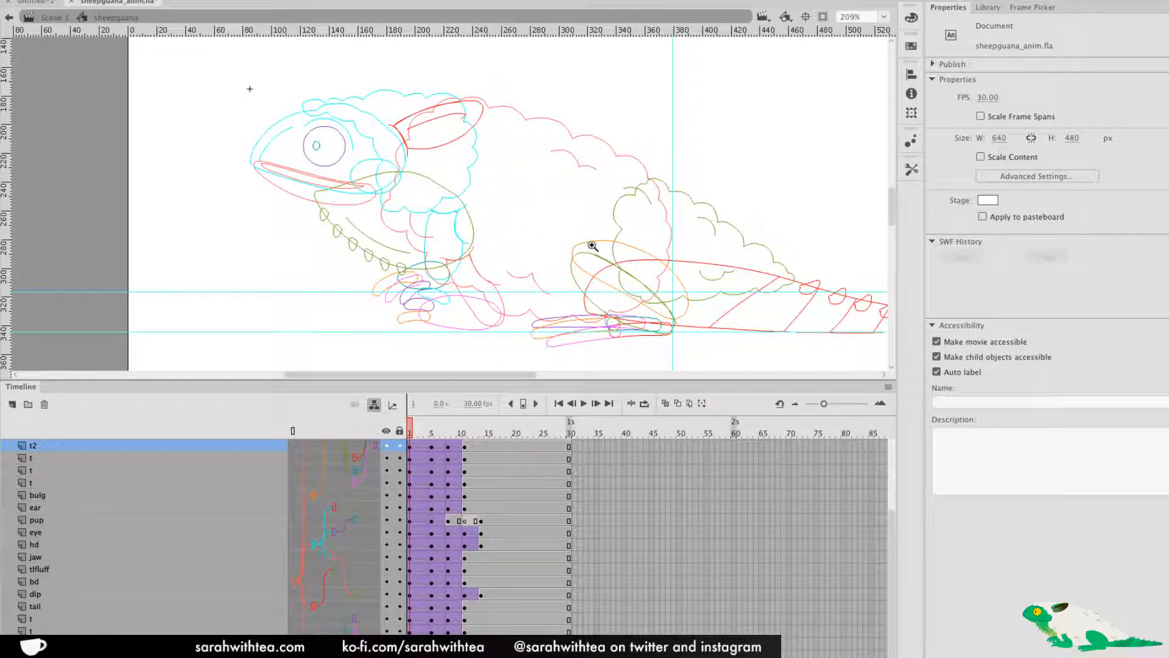
{"action": "left_click_drag", "start_coordinate": [376, 227], "coordinate": [481, 301]}
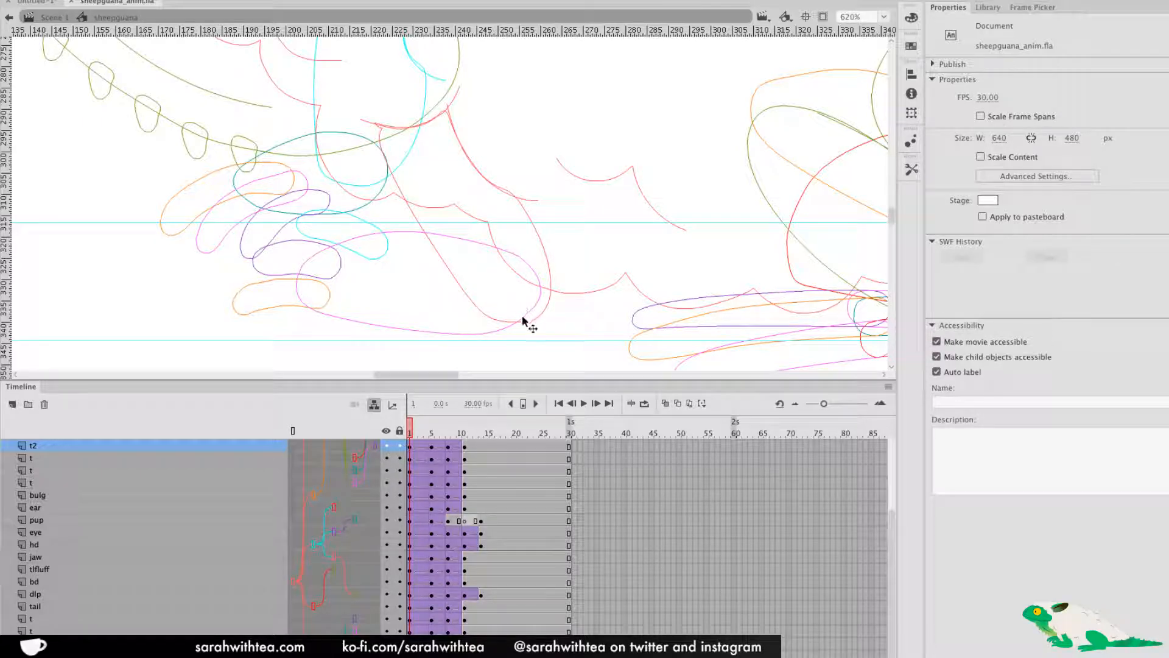
{"action": "left_click", "coordinate": [482, 337]}
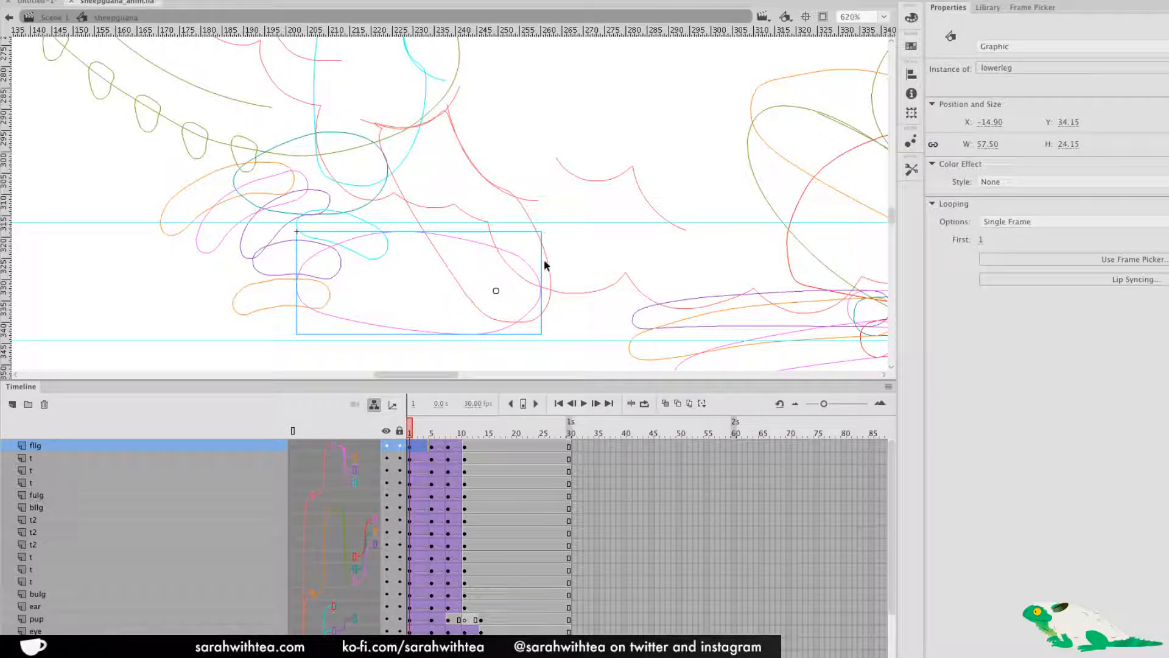
Try rotating the front lower leg about its pivot point inside the sheepguana symbol
{"action": "left_click_drag", "start_coordinate": [536, 293], "coordinate": [529, 239]}
{"action": "key", "text": "q"}
{"action": "double_click", "coordinate": [314, 286]}
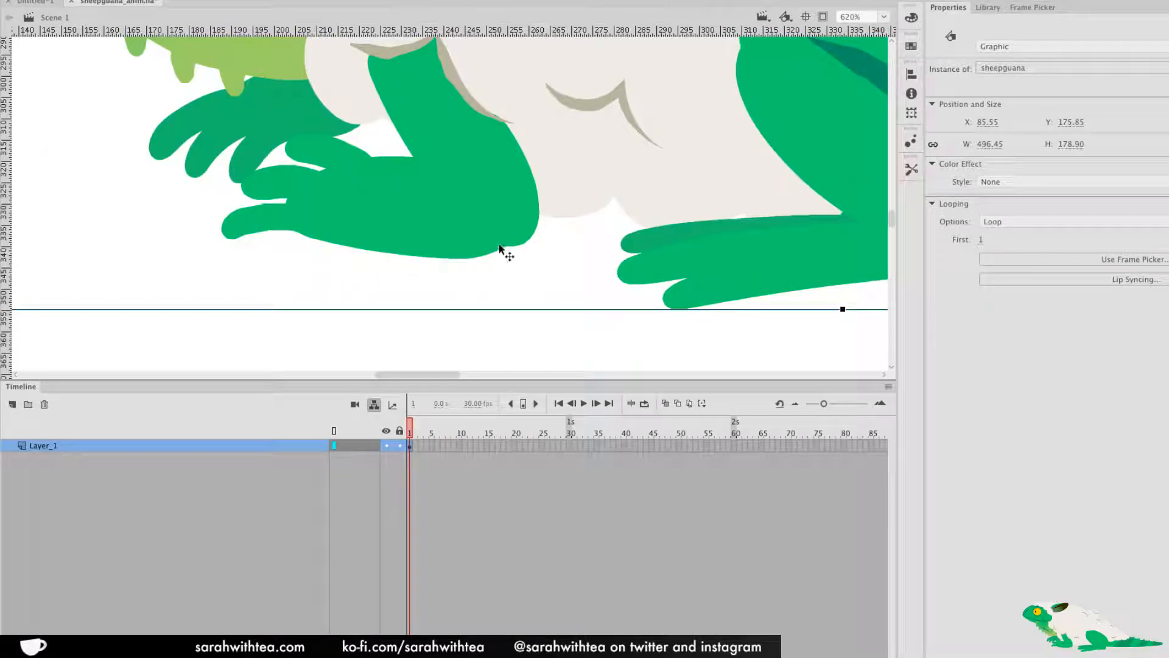
{"action": "left_click_drag", "start_coordinate": [510, 247], "coordinate": [514, 248]}
{"action": "double_click", "coordinate": [402, 245]}
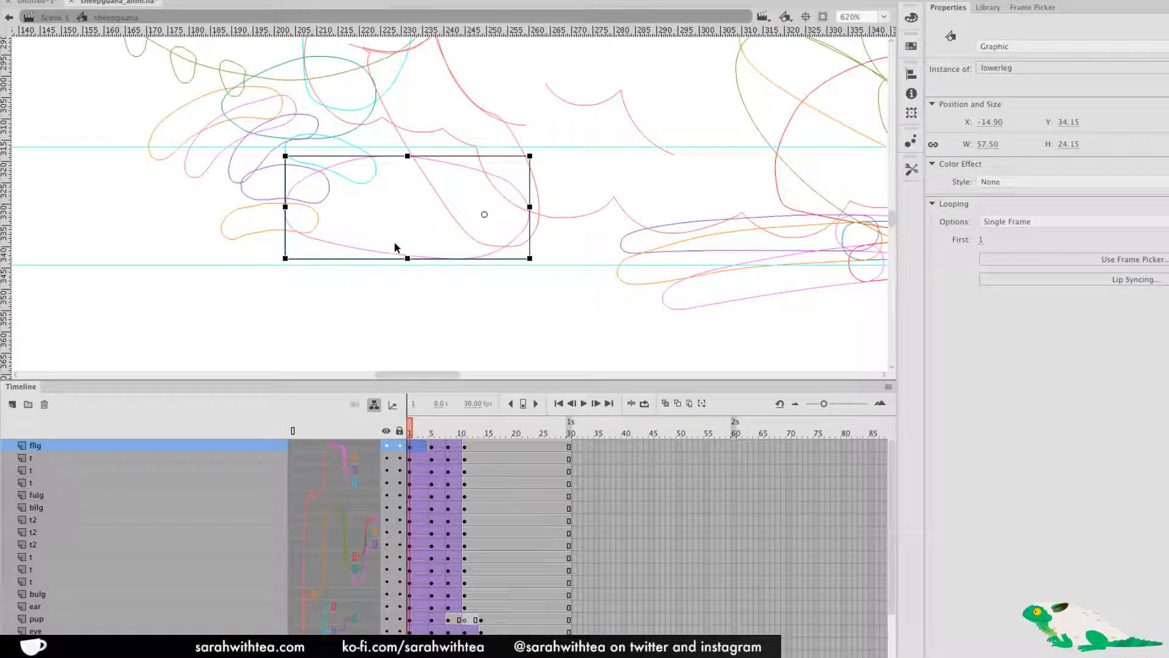
{"action": "left_click_drag", "start_coordinate": [290, 272], "coordinate": [311, 362]}
Try rotating the jaw and the head top about their pivot points, undoing the test rotations
{"action": "key", "text": "z"}
{"action": "left_click", "coordinate": [400, 284], "text": "alt"}
{"action": "left_click_drag", "start_coordinate": [351, 210], "coordinate": [538, 313]}
{"action": "left_click_drag", "start_coordinate": [460, 245], "coordinate": [514, 290]}
{"action": "key", "text": "v"}
{"action": "left_click", "coordinate": [462, 249]}
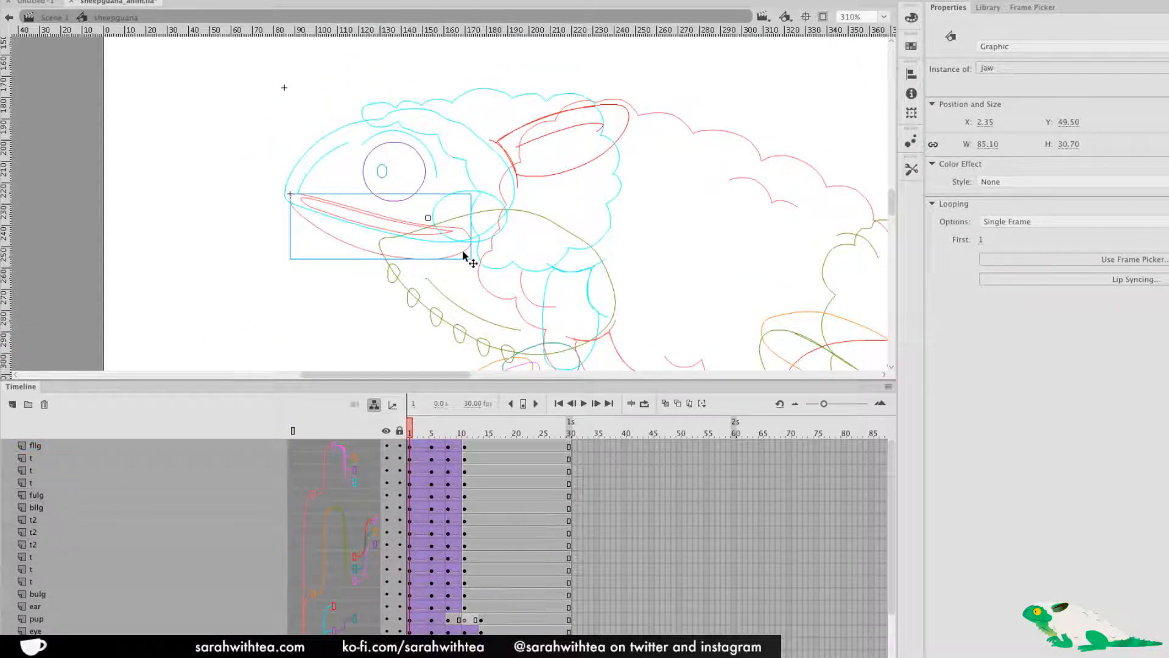
{"action": "key", "text": "q"}
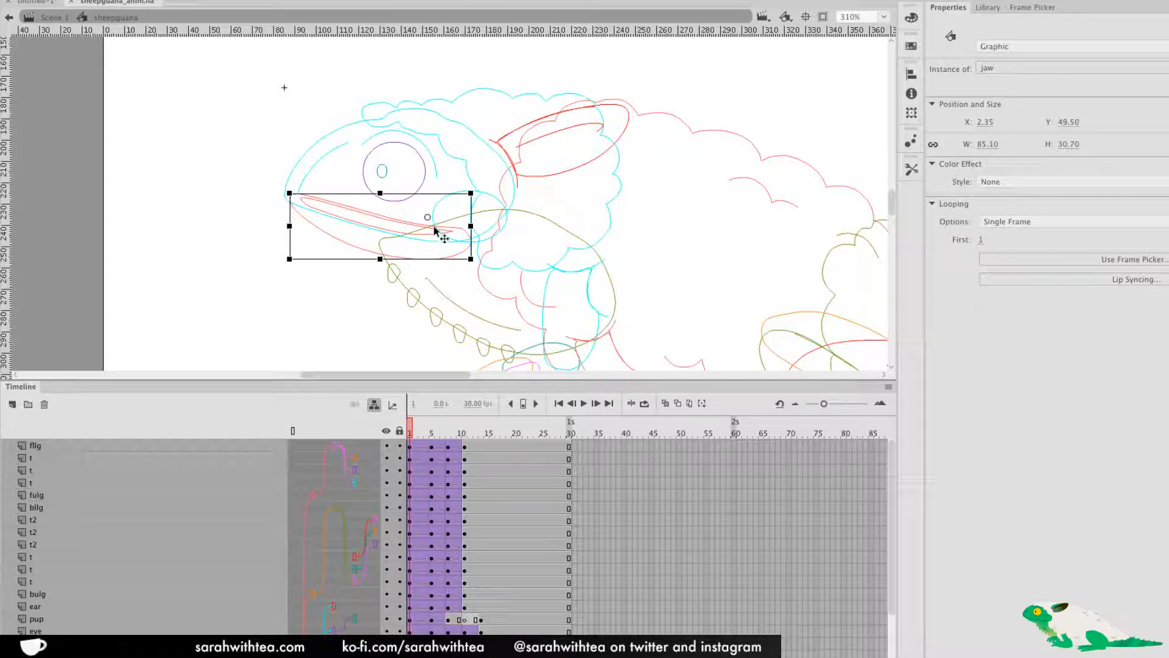
{"action": "left_click_drag", "start_coordinate": [301, 274], "coordinate": [298, 299]}
{"action": "key", "text": "ctrl+z"}
{"action": "left_click", "coordinate": [508, 174]}
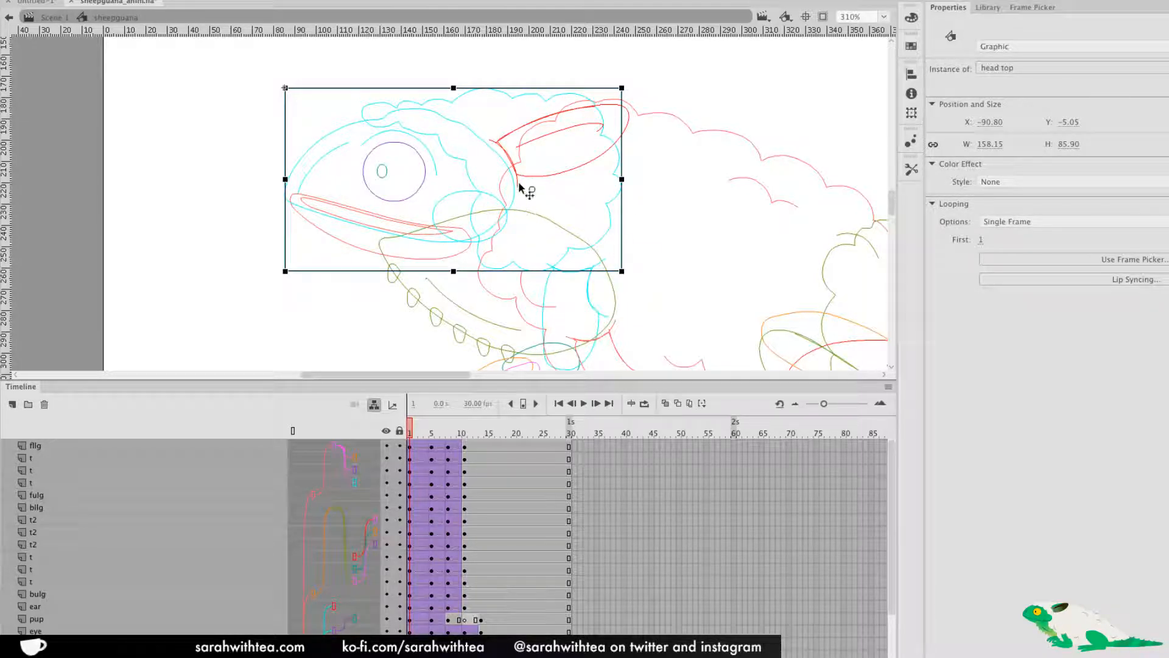
{"action": "left_click_drag", "start_coordinate": [638, 281], "coordinate": [603, 272]}
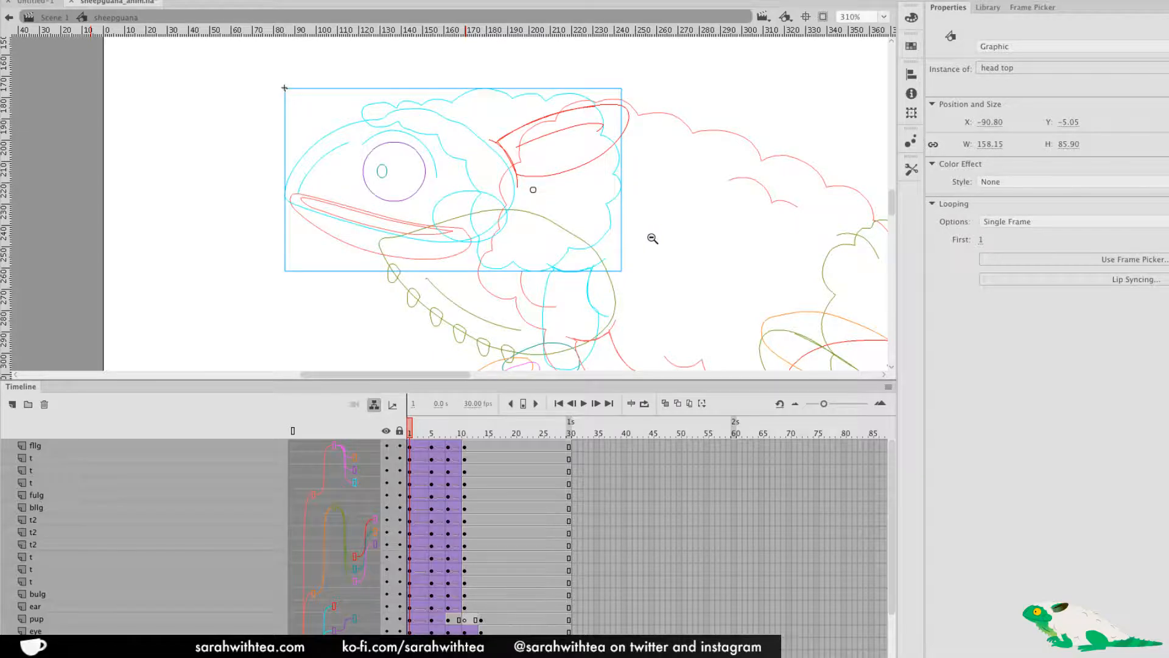
Try rotating the tail upward about its pivot point and undo the rotation
{"action": "key", "text": "ctrl+minus"}
{"action": "left_click", "coordinate": [678, 223]}
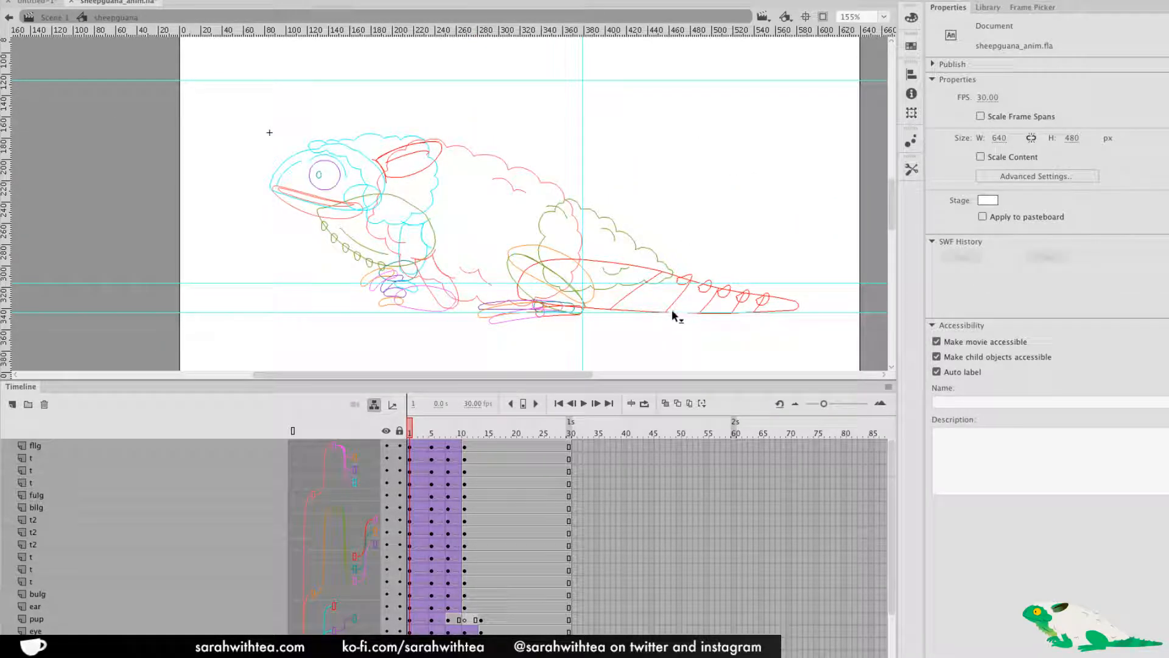
{"action": "left_click", "coordinate": [720, 287]}
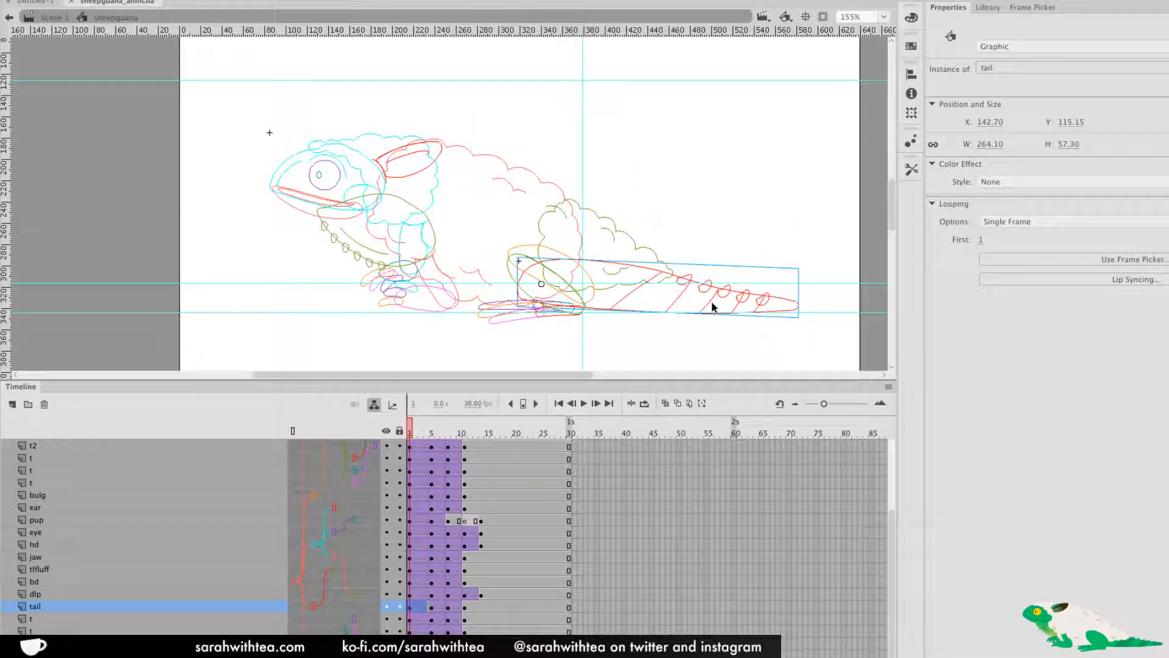
{"action": "key", "text": "q"}
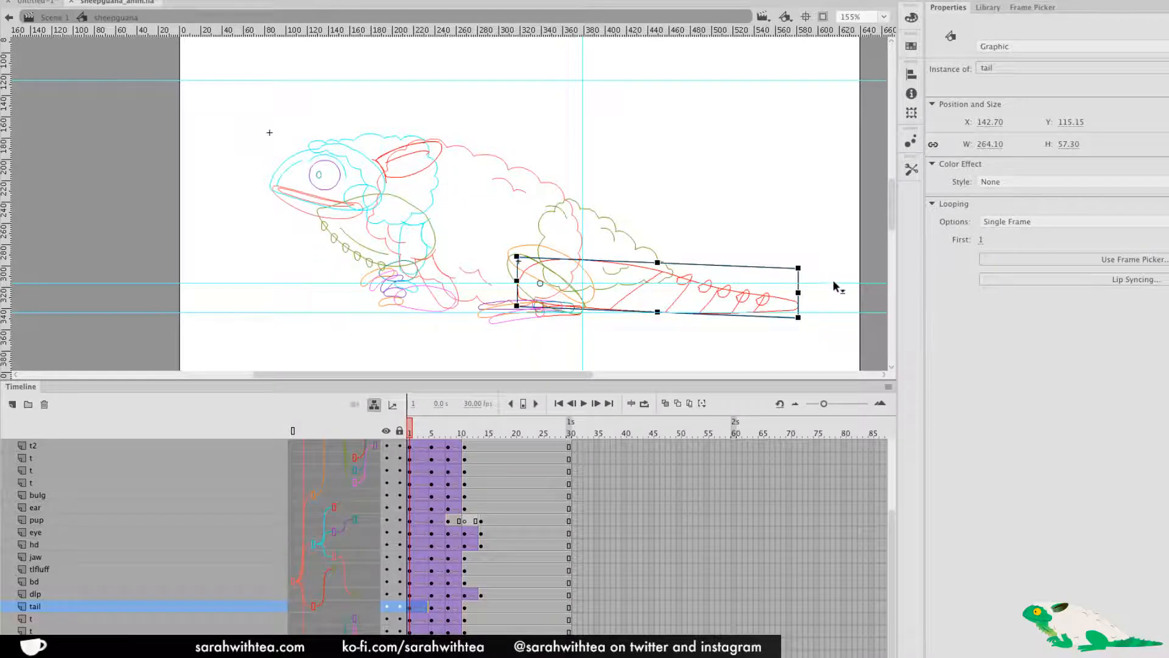
{"action": "left_click_drag", "start_coordinate": [816, 279], "coordinate": [788, 221]}
{"action": "key", "text": "ctrl+z"}
Check the upper back leg's pivot, try rotating the lowest back toe about its own pivot, and deselect it
{"action": "left_click", "coordinate": [592, 297]}
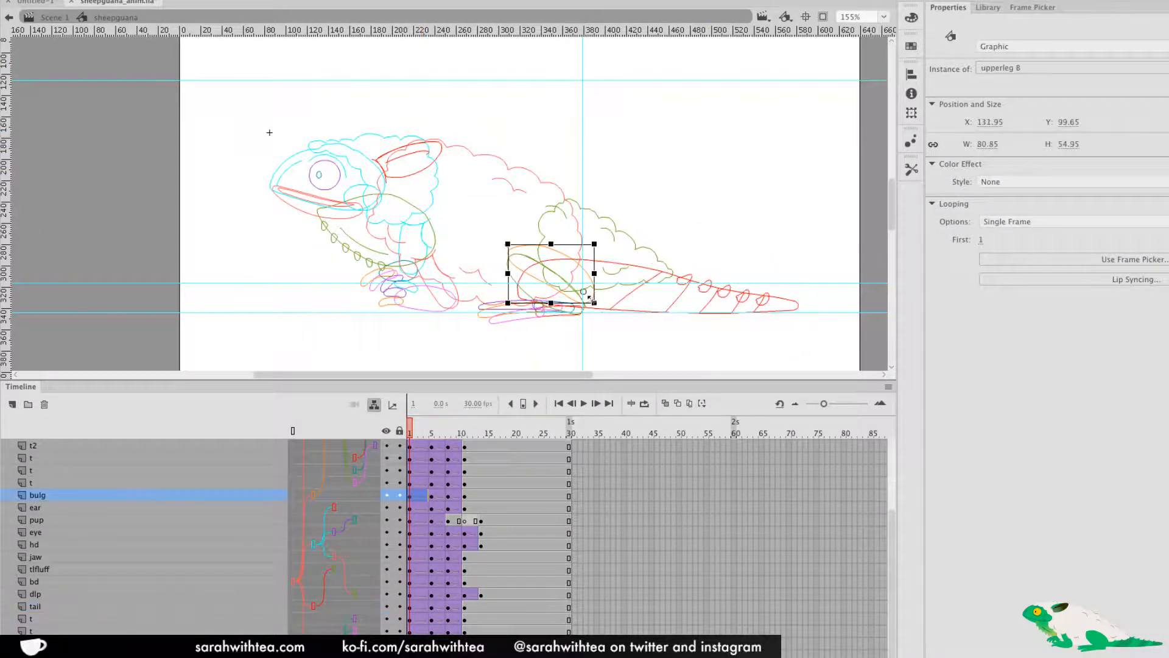
{"action": "left_click", "coordinate": [561, 323]}
{"action": "key", "text": "z"}
{"action": "left_click_drag", "start_coordinate": [478, 280], "coordinate": [571, 328]}
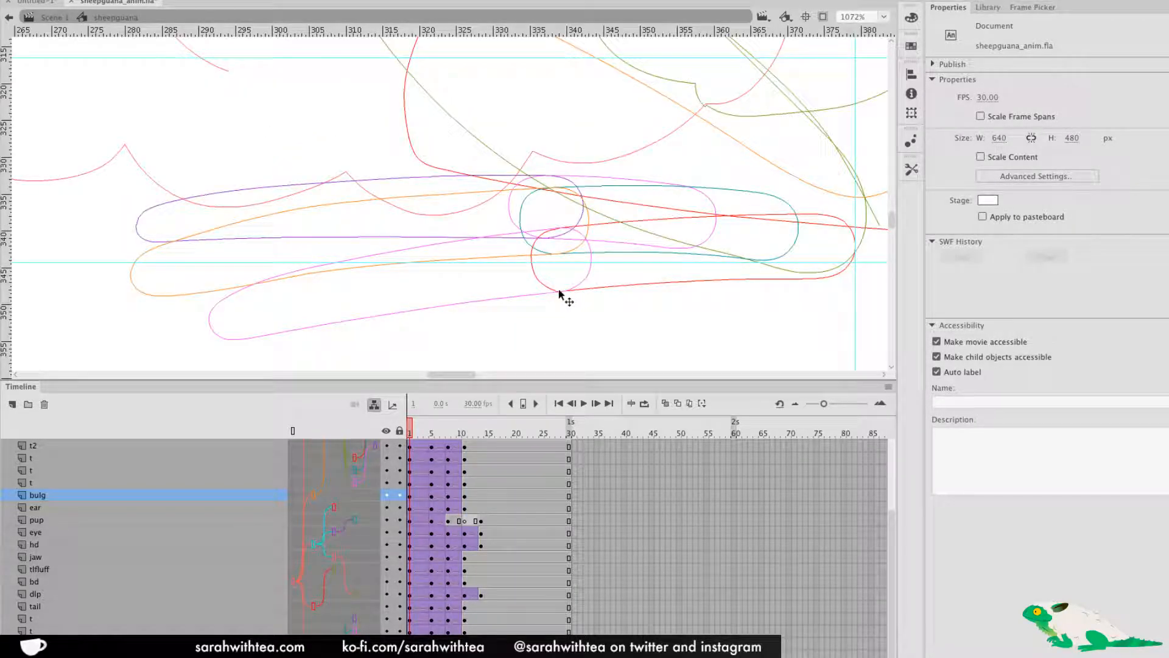
{"action": "left_click", "coordinate": [561, 288]}
{"action": "left_click_drag", "start_coordinate": [232, 343], "coordinate": [471, 201]}
{"action": "left_click_drag", "start_coordinate": [500, 182], "coordinate": [498, 313]}
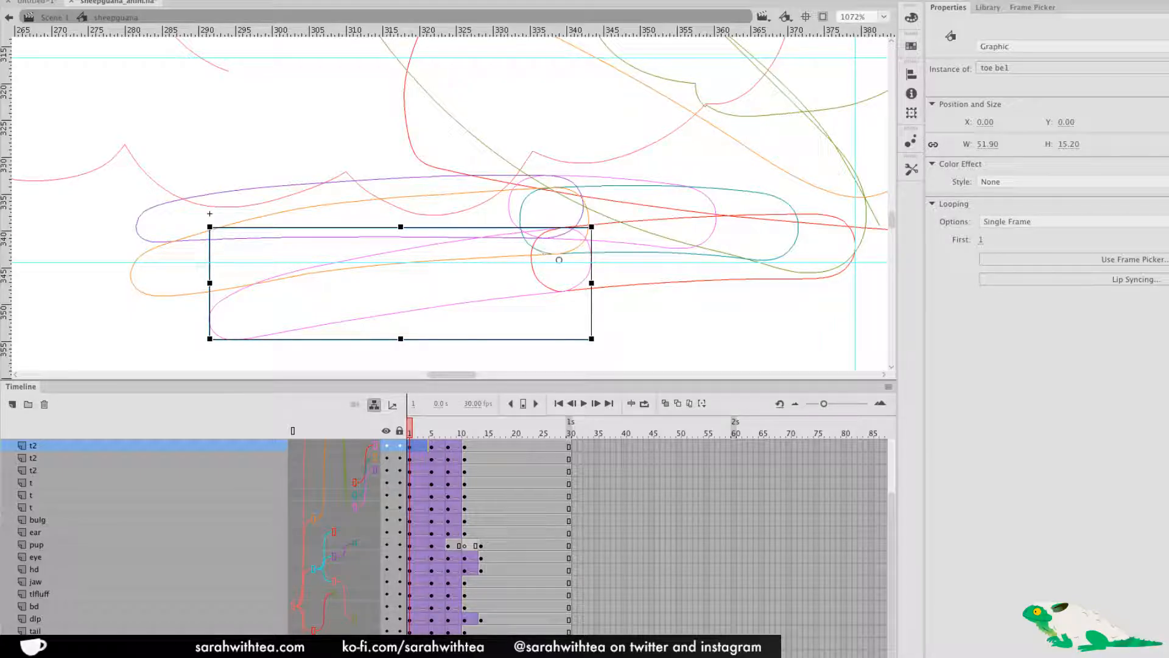
{"action": "left_click", "coordinate": [624, 301]}
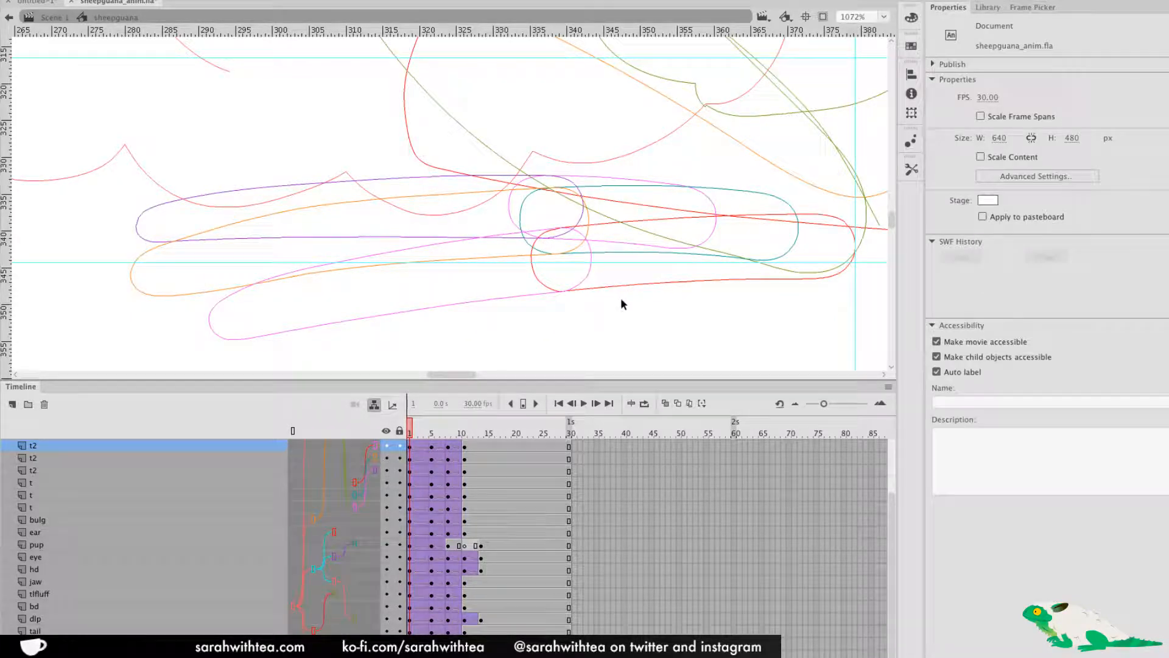
Bring the whole sheepguana back into view and turn off the outline display for all layers
{"action": "key", "text": "ctrl+minus"}
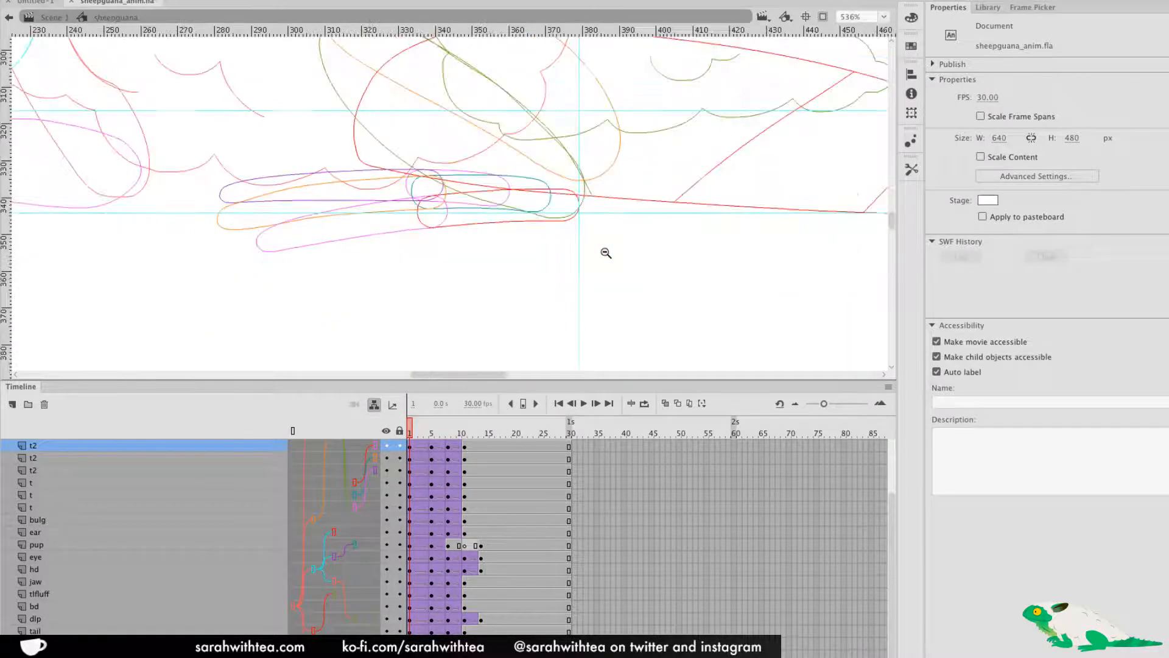
{"action": "left_click", "coordinate": [575, 232]}
{"action": "left_click_drag", "start_coordinate": [452, 209], "coordinate": [704, 360]}
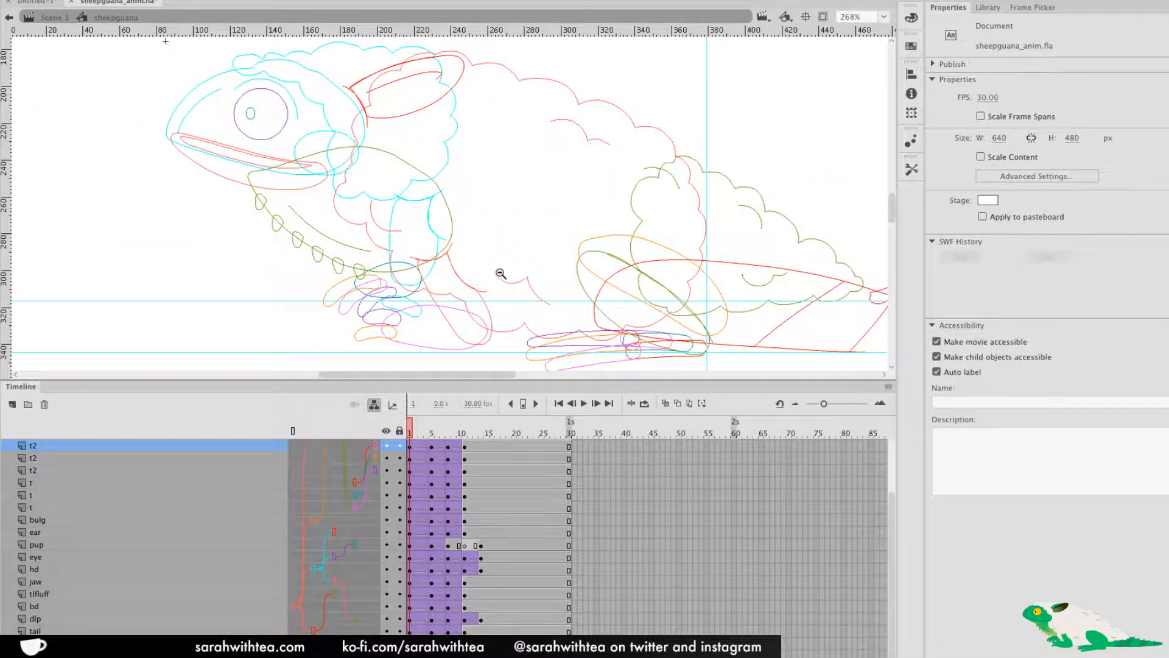
{"action": "left_click", "coordinate": [494, 266]}
{"action": "left_click_drag", "start_coordinate": [451, 248], "coordinate": [536, 317]}
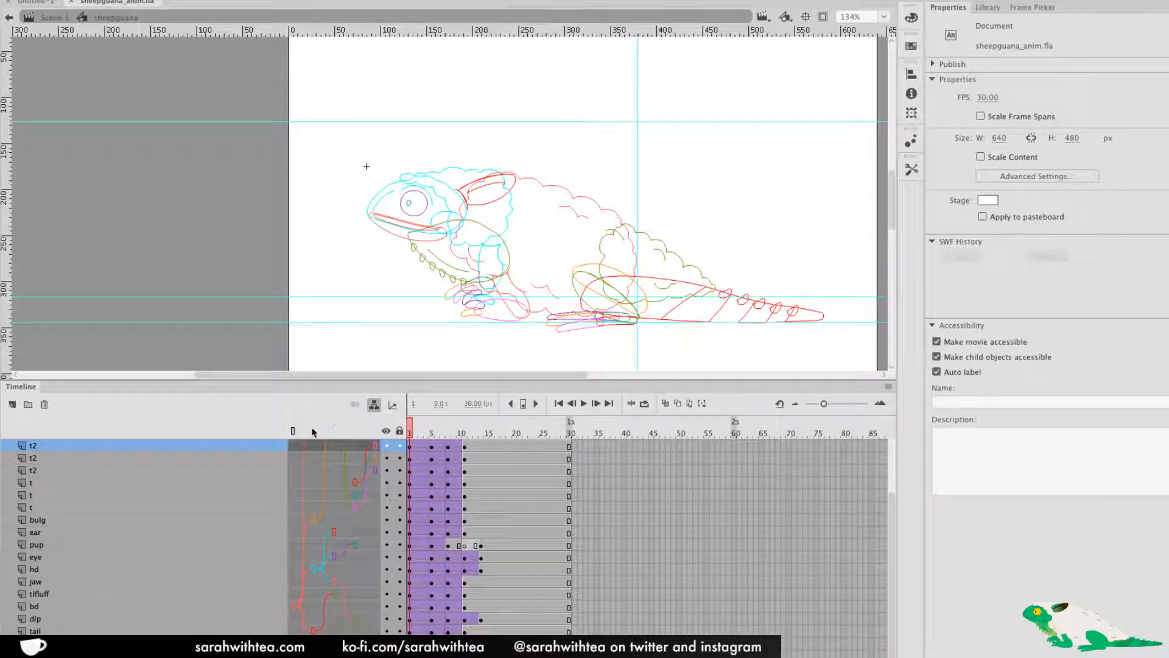
{"action": "left_click", "coordinate": [293, 430]}
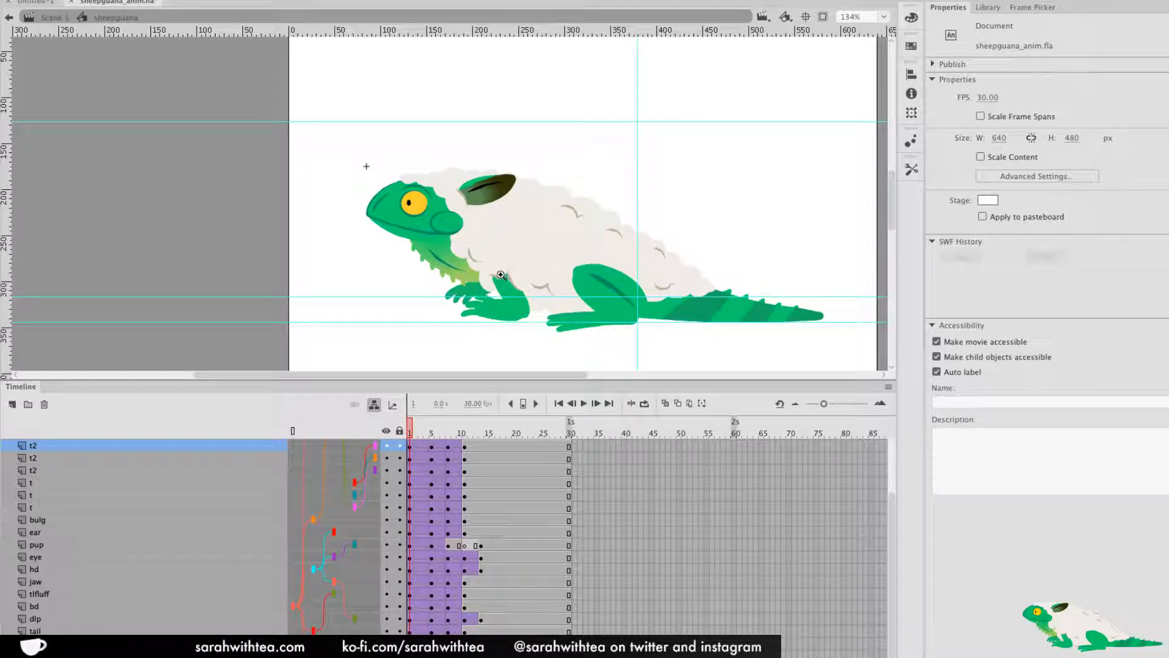
Examine the head area around the ear and cheek, and select the ear on frame 1
{"action": "left_click_drag", "start_coordinate": [418, 150], "coordinate": [570, 238]}
{"action": "left_click", "coordinate": [464, 213], "text": "alt"}
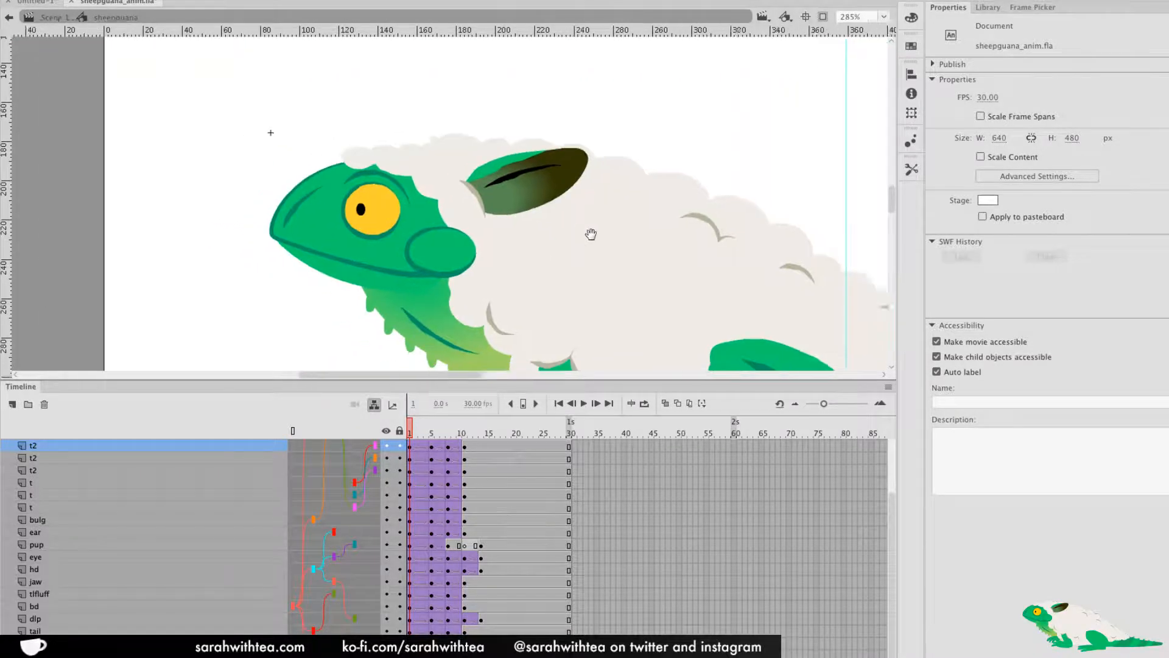
{"action": "key", "text": "v"}
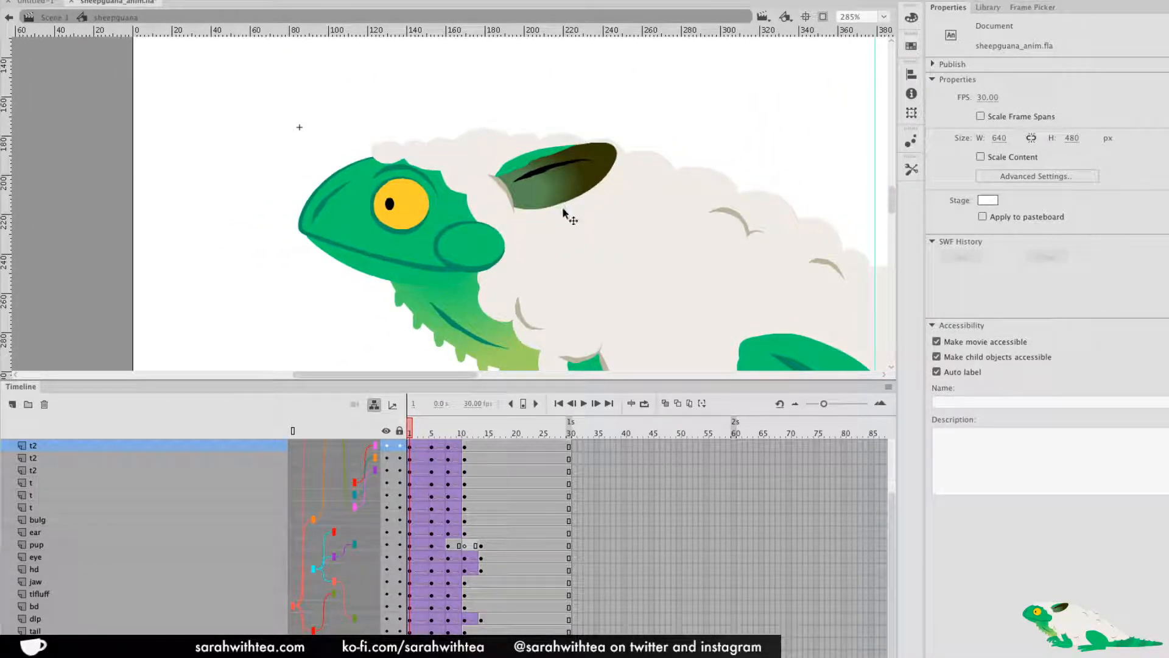
{"action": "left_click_drag", "start_coordinate": [631, 300], "coordinate": [517, 162]}
{"action": "left_click", "coordinate": [577, 218], "text": "alt"}
{"action": "left_click_drag", "start_coordinate": [528, 262], "coordinate": [692, 334]}
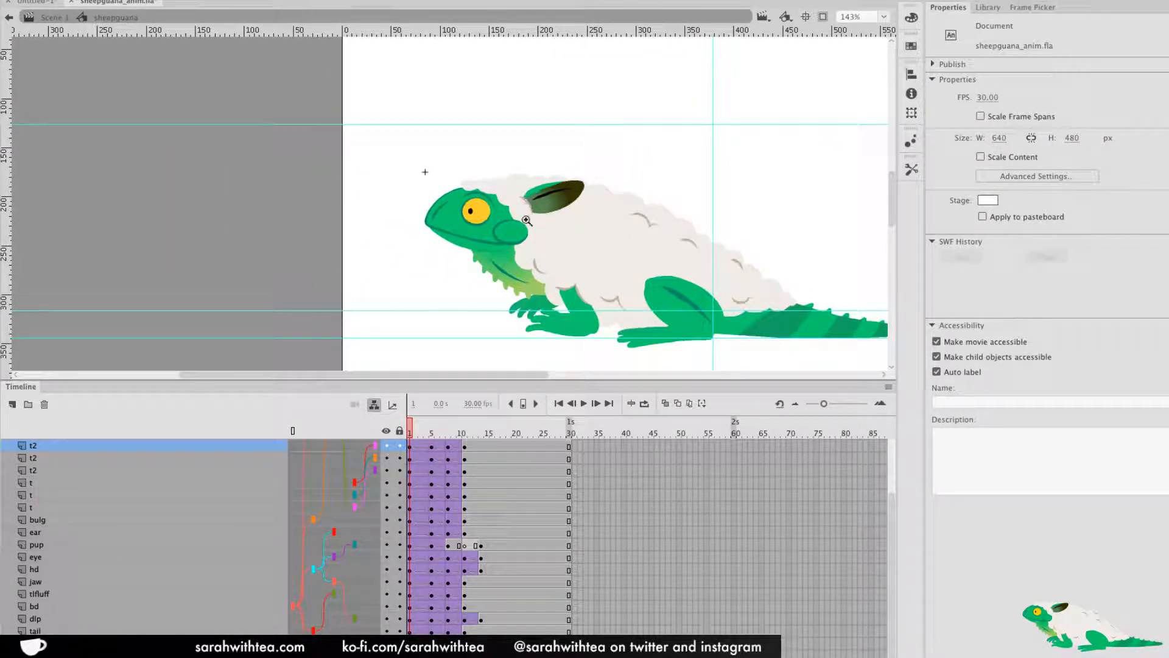
{"action": "left_click", "coordinate": [557, 204]}
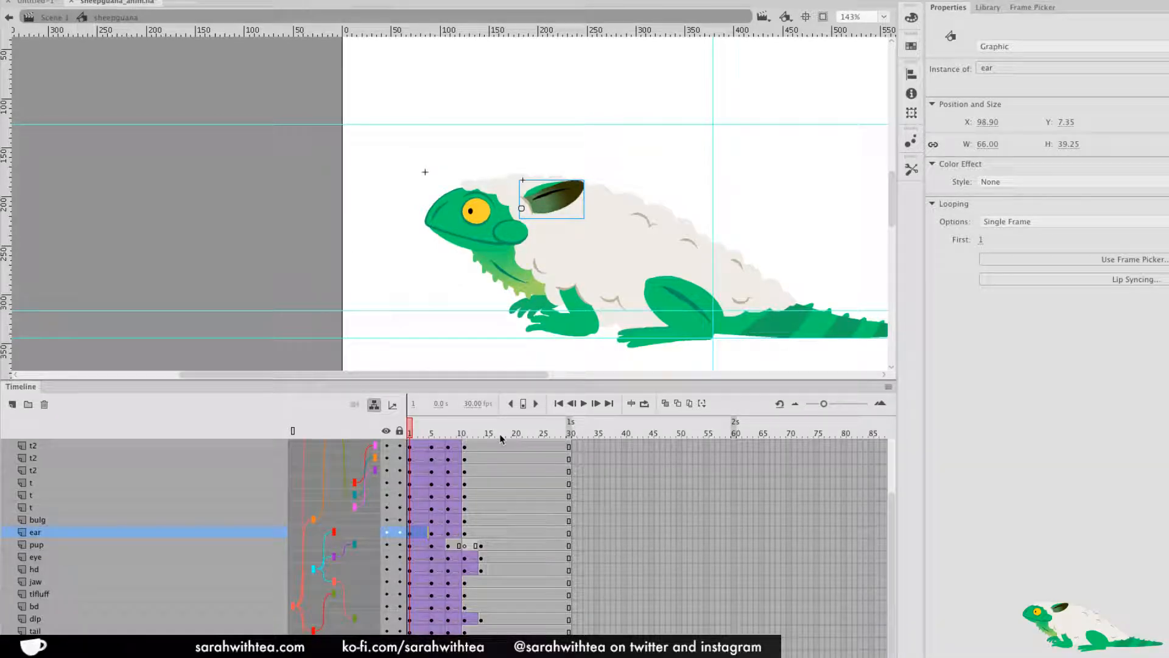
{"action": "left_click_drag", "start_coordinate": [418, 433], "coordinate": [397, 463]}
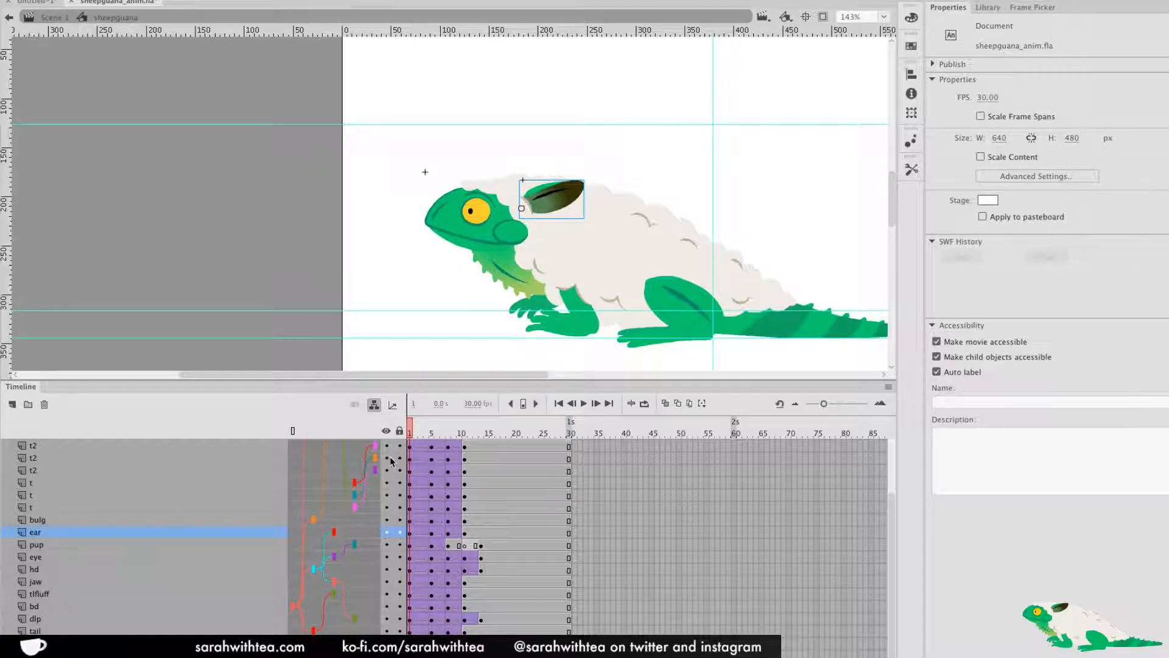
Rotate the ear downward about its pivot point on frame 5
{"action": "left_click", "coordinate": [554, 204]}
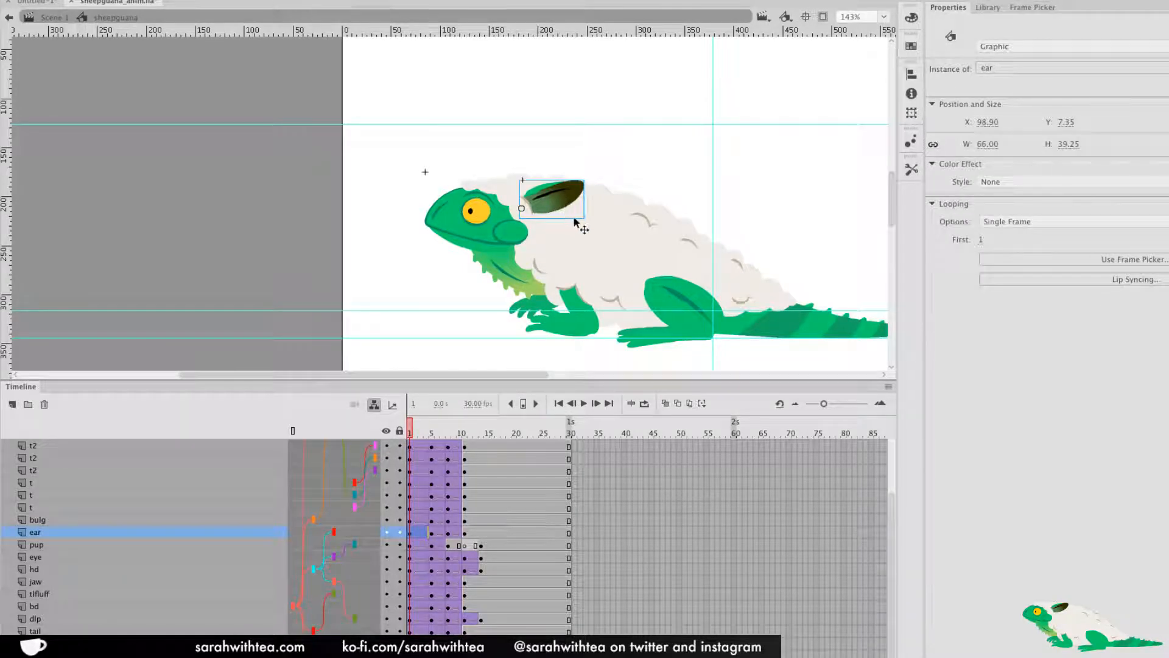
{"action": "left_click_drag", "start_coordinate": [411, 432], "coordinate": [433, 433]}
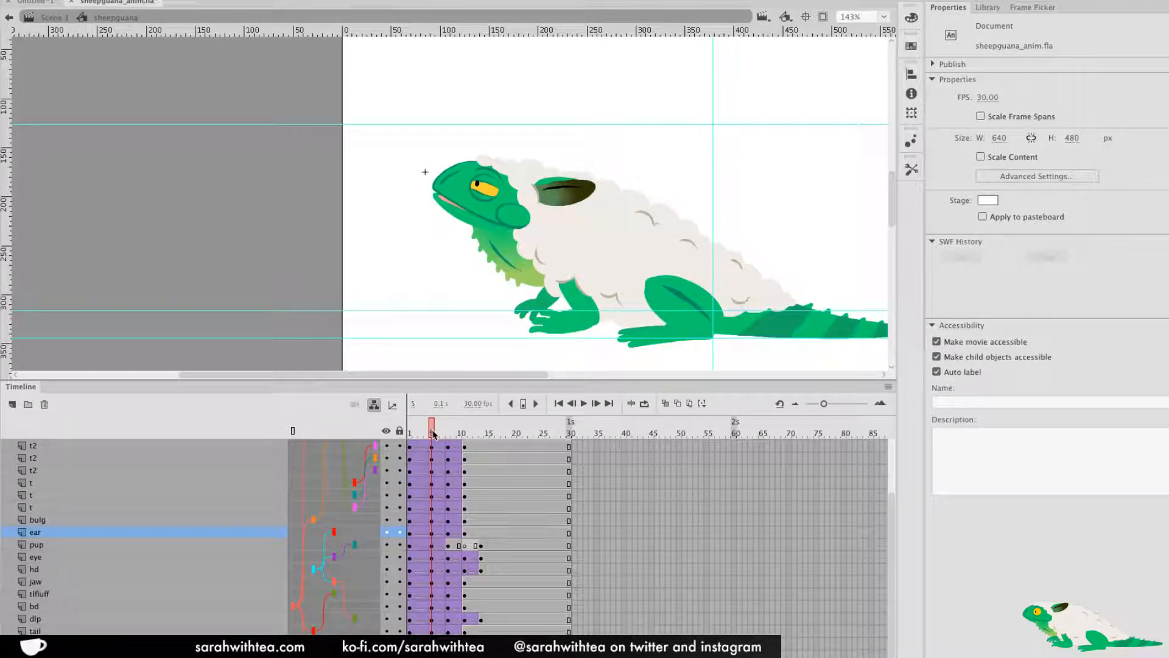
{"action": "left_click", "coordinate": [574, 199]}
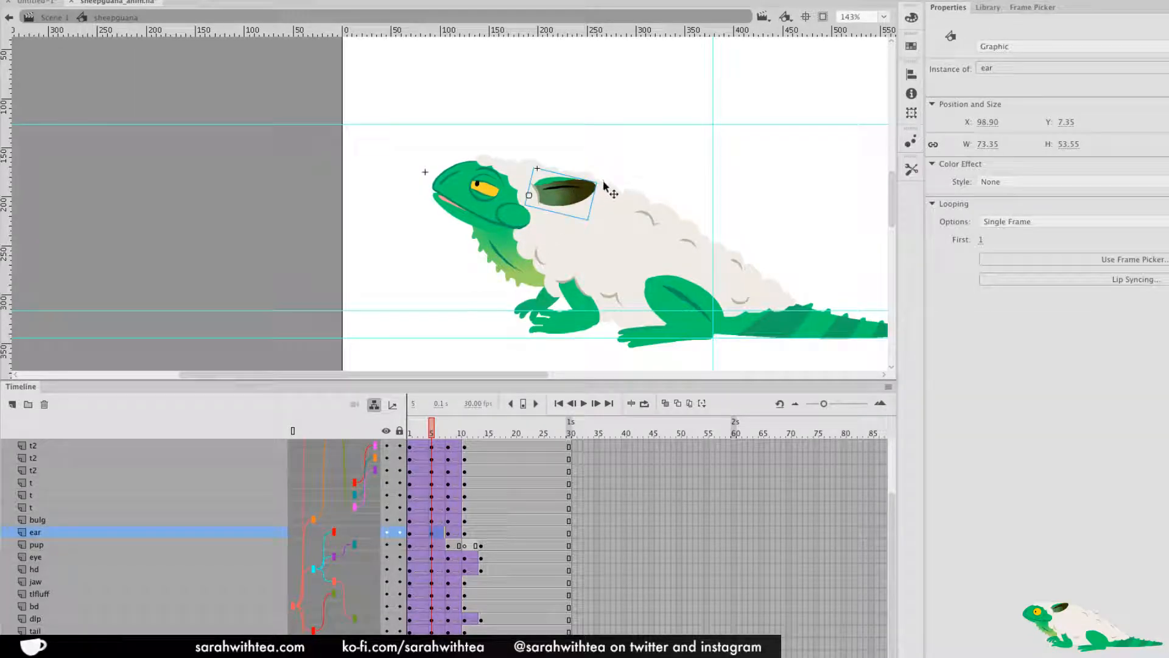
{"action": "key", "text": "q"}
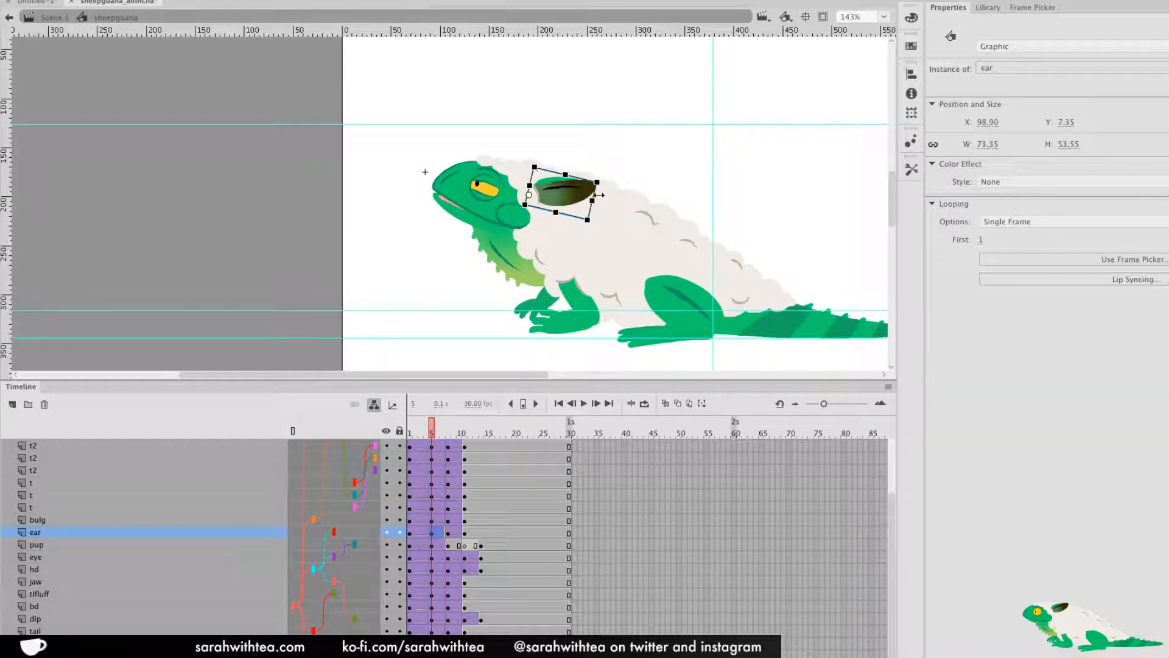
{"action": "left_click_drag", "start_coordinate": [607, 188], "coordinate": [610, 208]}
Rotate the ear further downward on frame 8 and play back the motion from the start
{"action": "left_click_drag", "start_coordinate": [433, 433], "coordinate": [450, 430]}
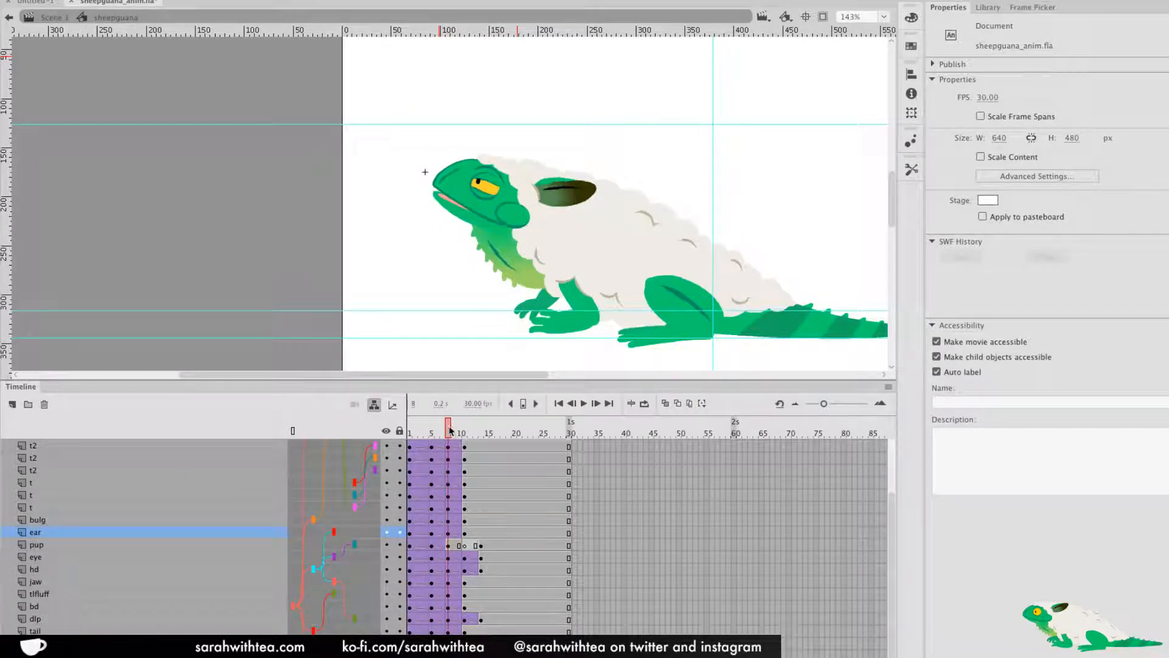
{"action": "left_click", "coordinate": [569, 192]}
{"action": "left_click_drag", "start_coordinate": [601, 191], "coordinate": [602, 202]}
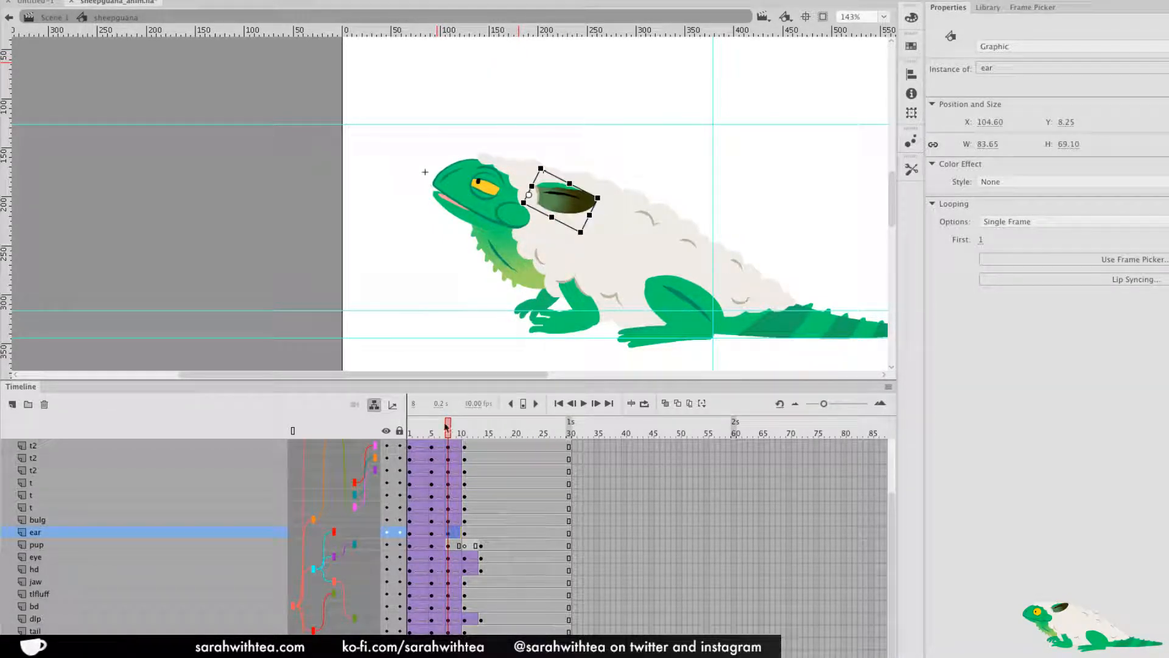
{"action": "left_click_drag", "start_coordinate": [449, 430], "coordinate": [408, 440]}
{"action": "key", "text": "Return"}
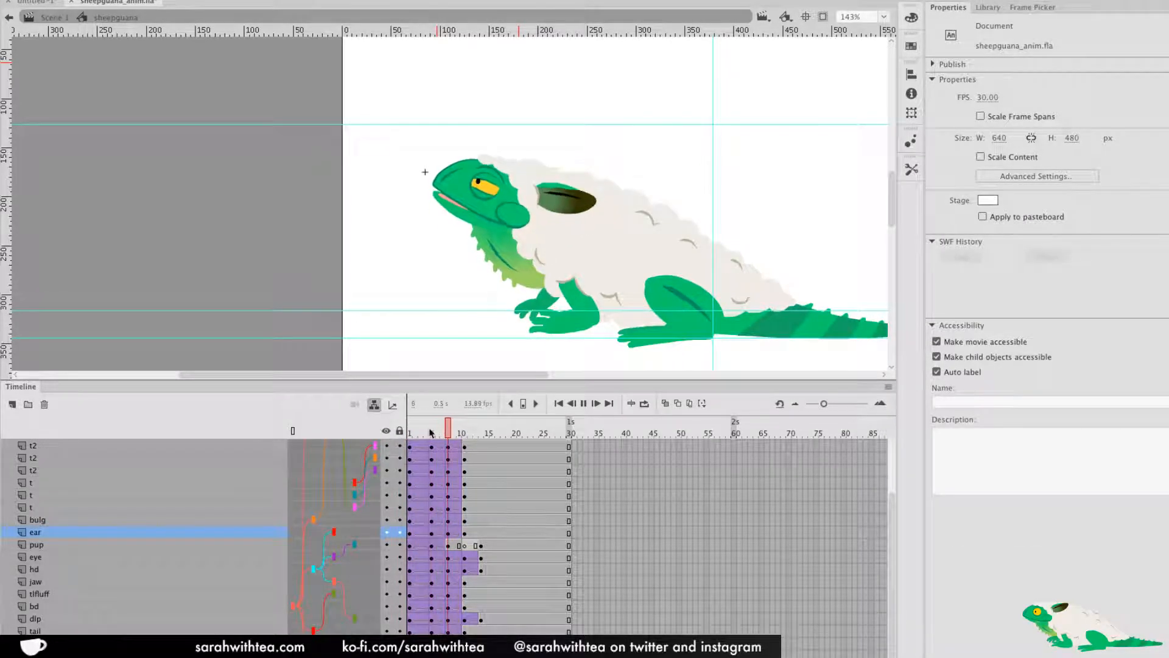
{"action": "left_click", "coordinate": [451, 435]}
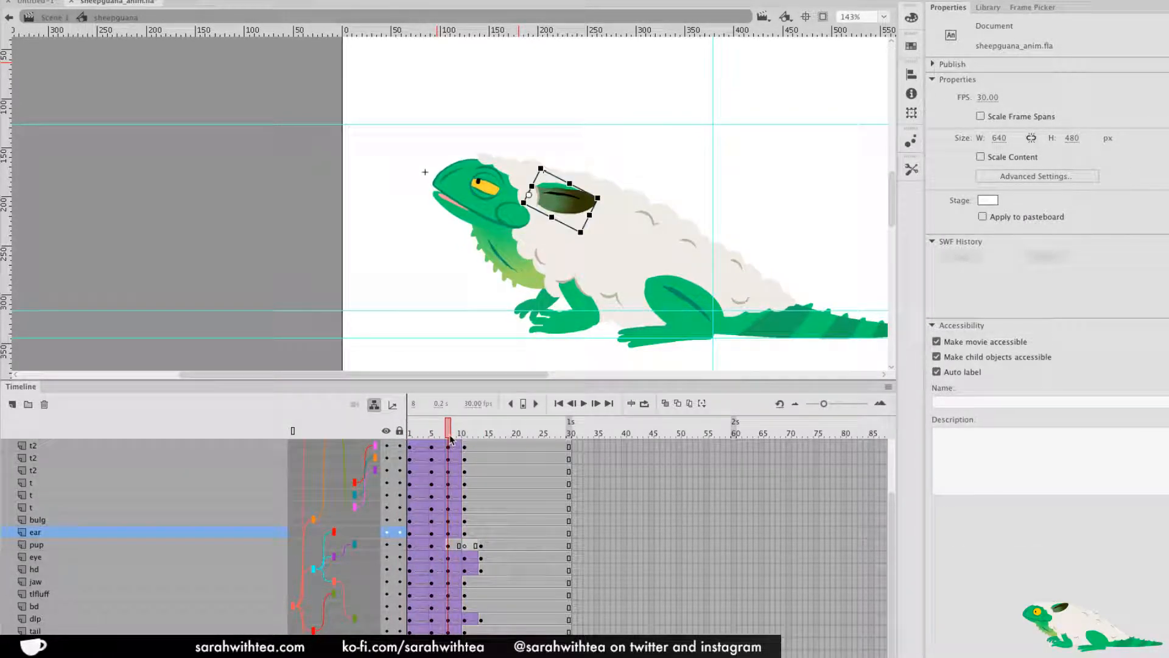
Rotate the ear upward on frame 11 and downward in a new keyframe on frame 14
{"action": "left_click_drag", "start_coordinate": [451, 435], "coordinate": [469, 420]}
{"action": "left_click", "coordinate": [557, 213]}
{"action": "left_click_drag", "start_coordinate": [595, 191], "coordinate": [582, 184]}
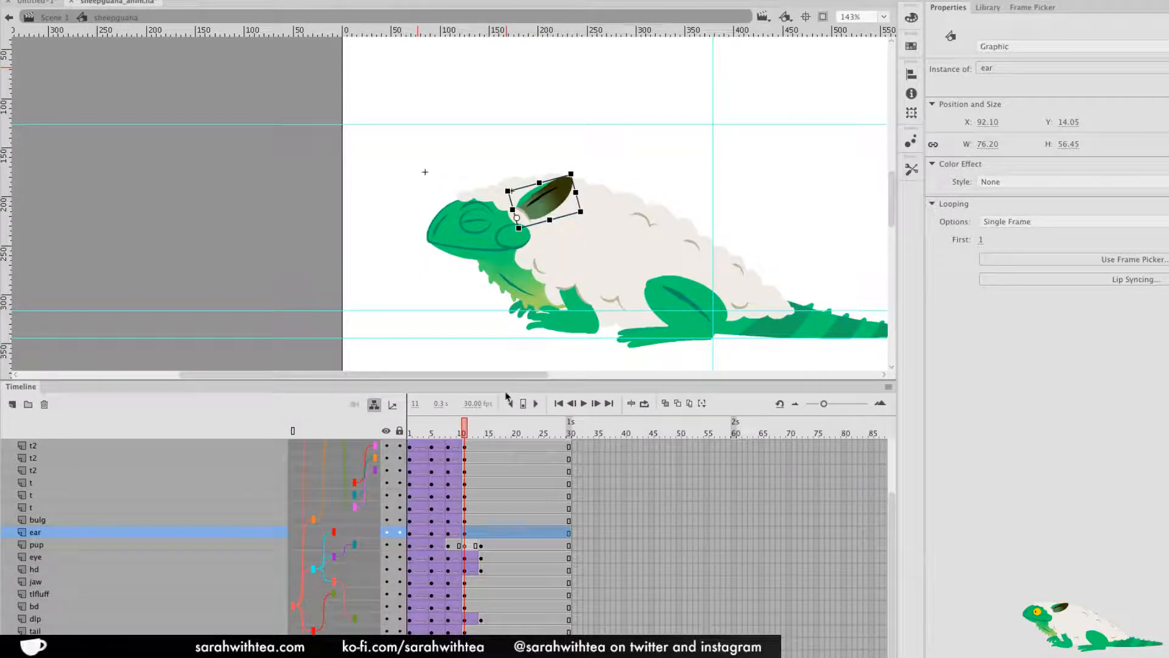
{"action": "left_click", "coordinate": [482, 534]}
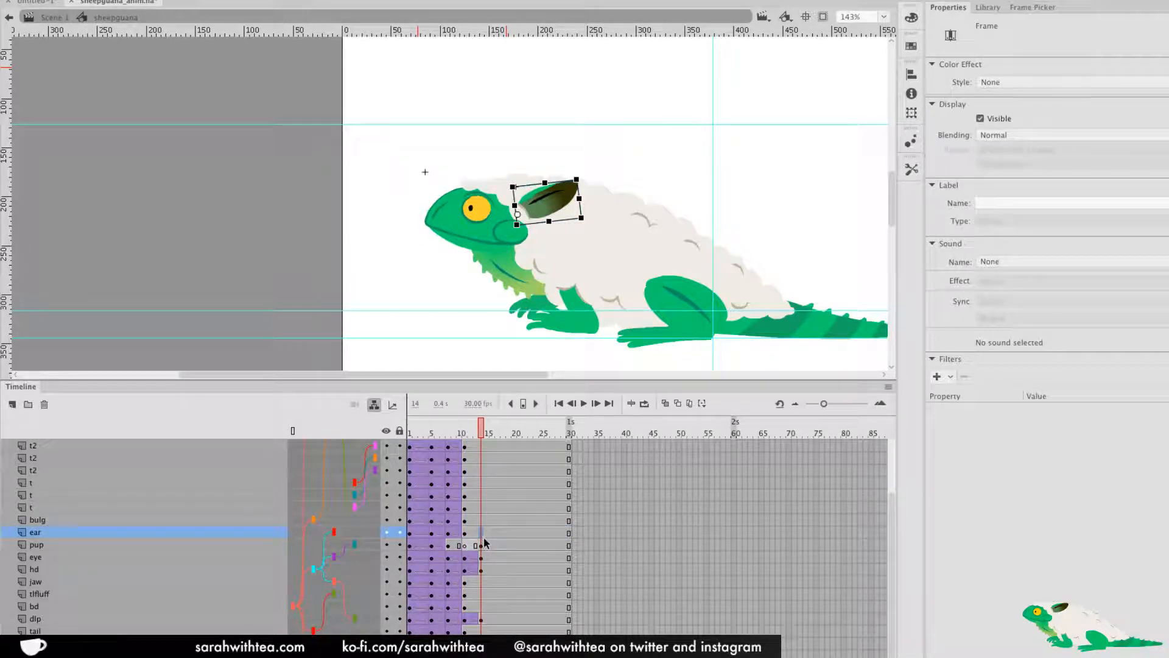
{"action": "left_click_drag", "start_coordinate": [578, 179], "coordinate": [594, 220]}
Copy the ear's frame 1 keyframe to frame 16 and remove the classic tween from the pasted copy
{"action": "left_click", "coordinate": [412, 537]}
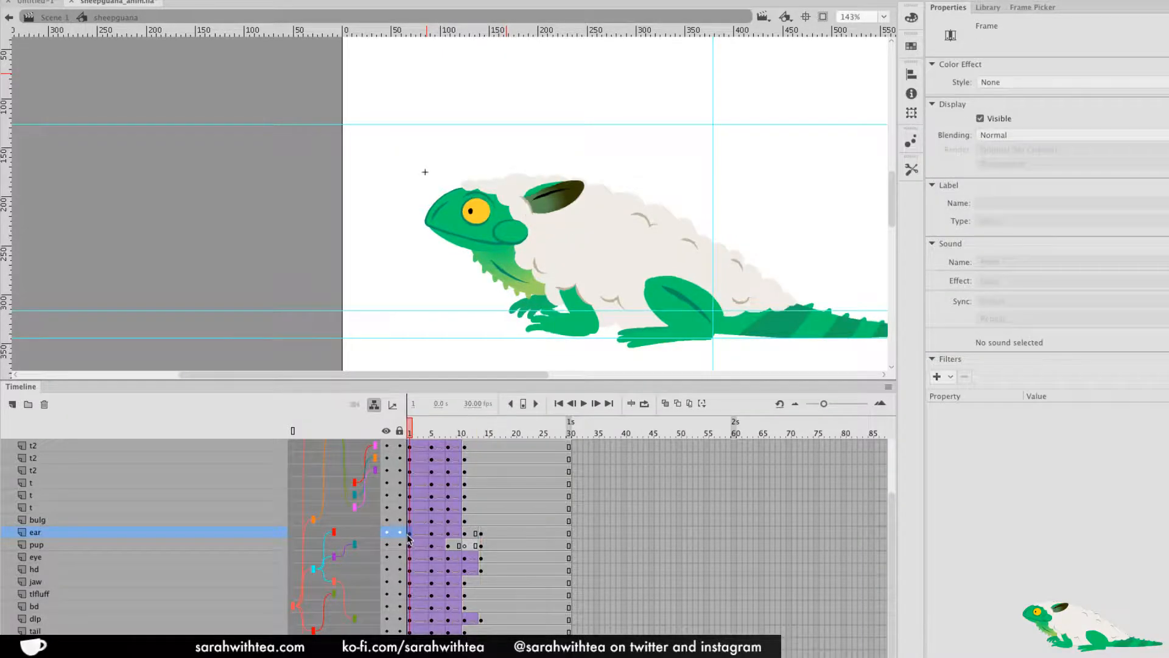
{"action": "right_click", "coordinate": [409, 536]}
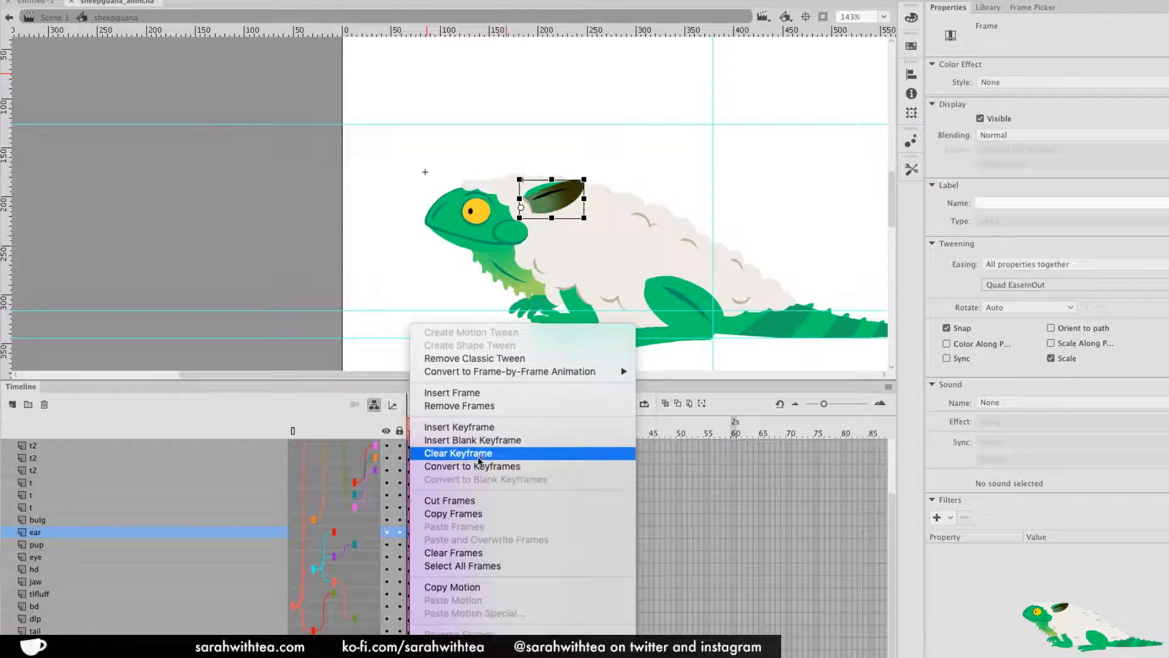
{"action": "left_click", "coordinate": [481, 512]}
{"action": "right_click", "coordinate": [491, 536]}
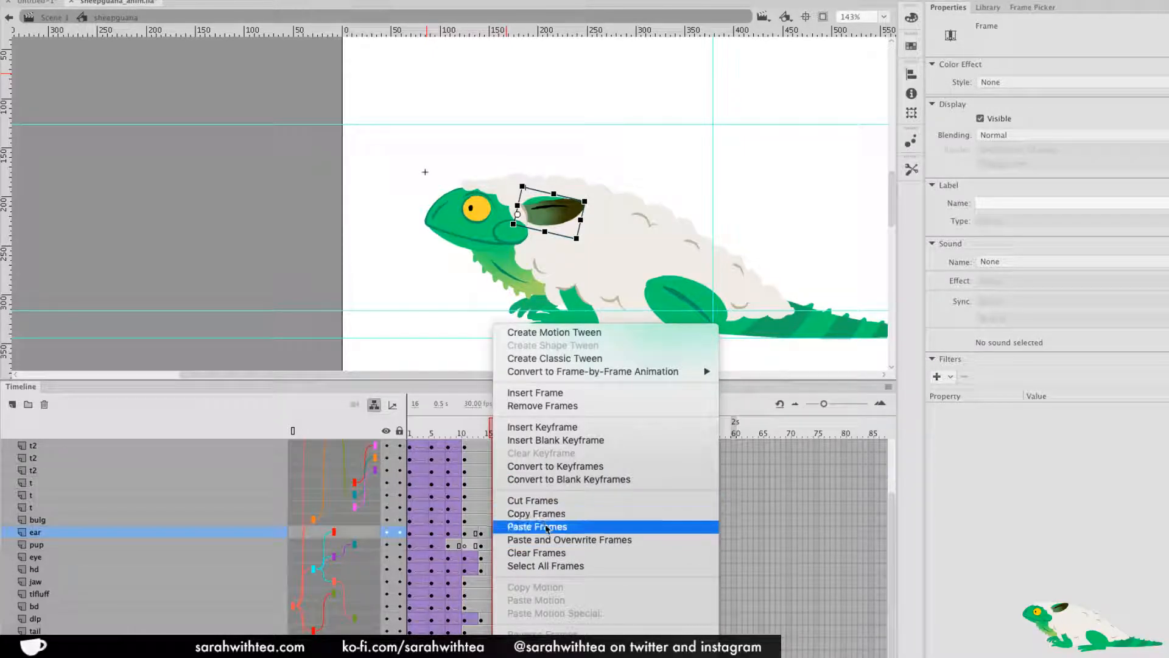
{"action": "left_click", "coordinate": [538, 527]}
{"action": "right_click", "coordinate": [496, 534]}
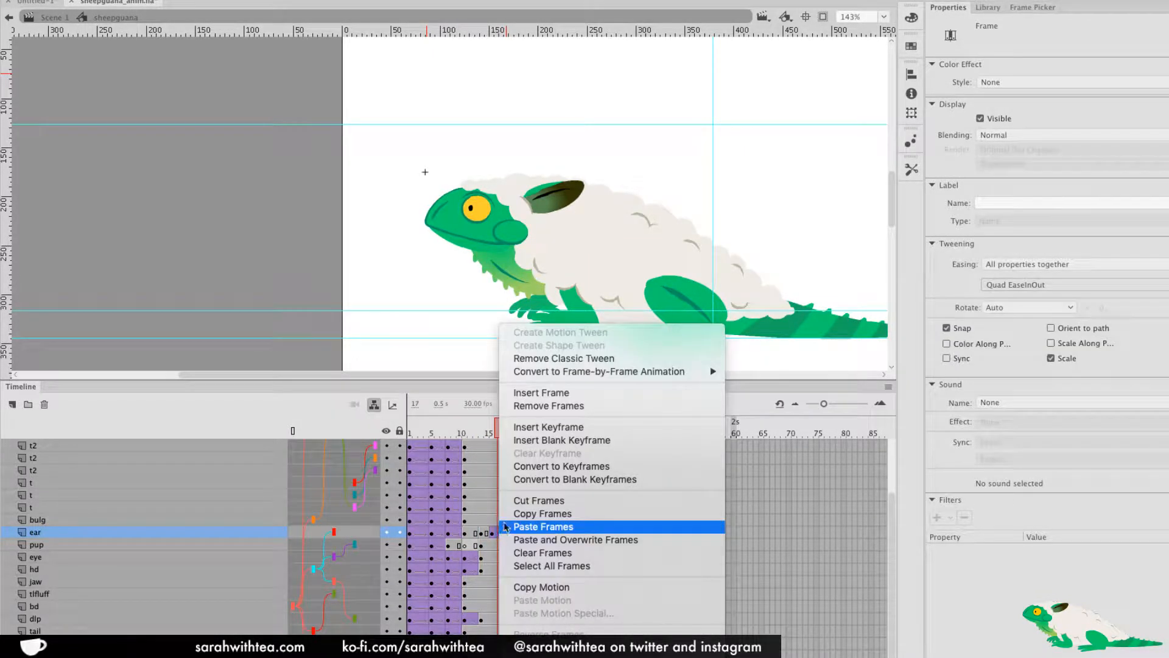
{"action": "left_click", "coordinate": [570, 360]}
Shift the ear's last two keyframes one frame earlier, to frames 13 and 15, and check the motion
{"action": "mouse_move", "coordinate": [481, 535]}
{"action": "left_mouse_down"}
{"action": "mouse_move", "coordinate": [492, 536]}
{"action": "mouse_move", "coordinate": [477, 539]}
{"action": "left_mouse_up"}
{"action": "mouse_move", "coordinate": [476, 433]}
{"action": "left_mouse_down"}
{"action": "mouse_move", "coordinate": [450, 436]}
{"action": "mouse_move", "coordinate": [487, 451]}
{"action": "mouse_move", "coordinate": [472, 433]}
{"action": "mouse_move", "coordinate": [492, 438]}
{"action": "left_mouse_up"}
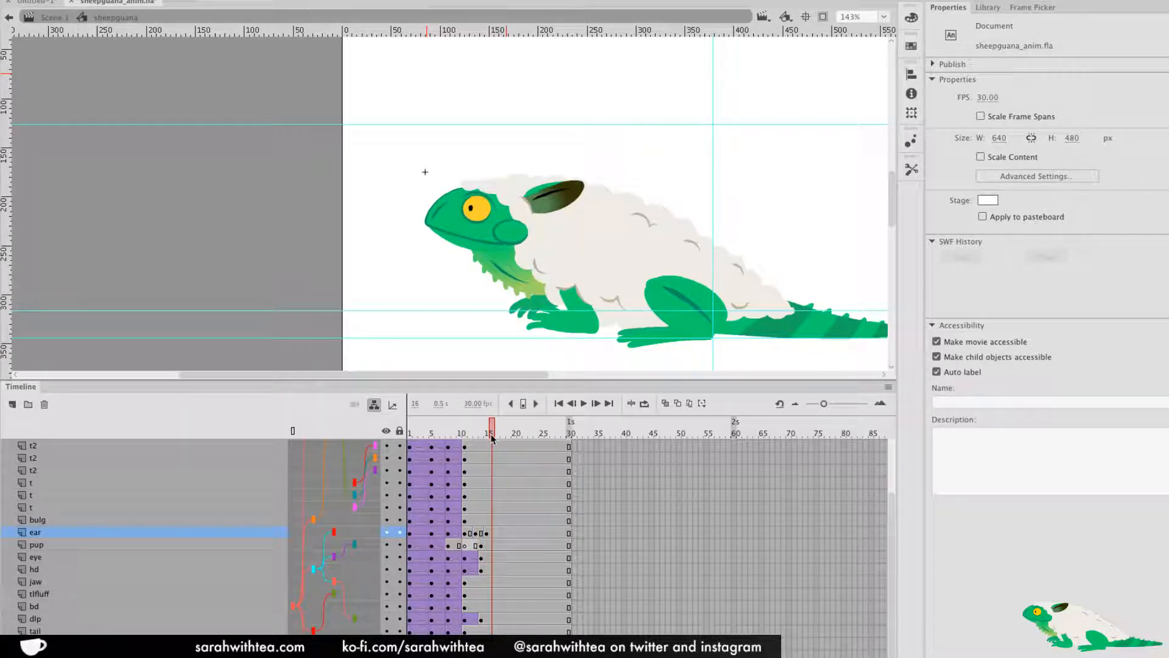
{"action": "left_click", "coordinate": [488, 533]}
Try rotating the ear slightly upward on frame 13 and undo the rotation
{"action": "left_click", "coordinate": [474, 534]}
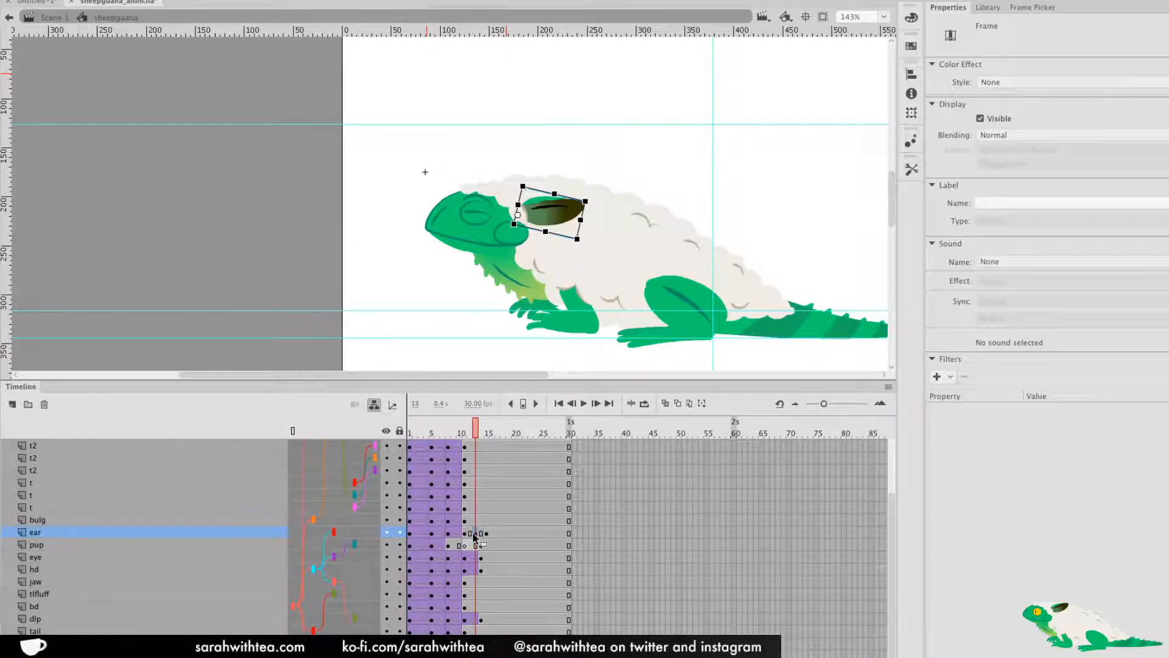
{"action": "mouse_move", "coordinate": [597, 206]}
{"action": "left_mouse_down"}
{"action": "mouse_move", "coordinate": [589, 184]}
{"action": "mouse_move", "coordinate": [596, 197]}
{"action": "left_mouse_up"}
{"action": "key", "text": "super+z"}
Move the ear's frame 15 keyframe onto frame 11 and insert a new keyframe on frame 15
{"action": "left_click", "coordinate": [463, 534]}
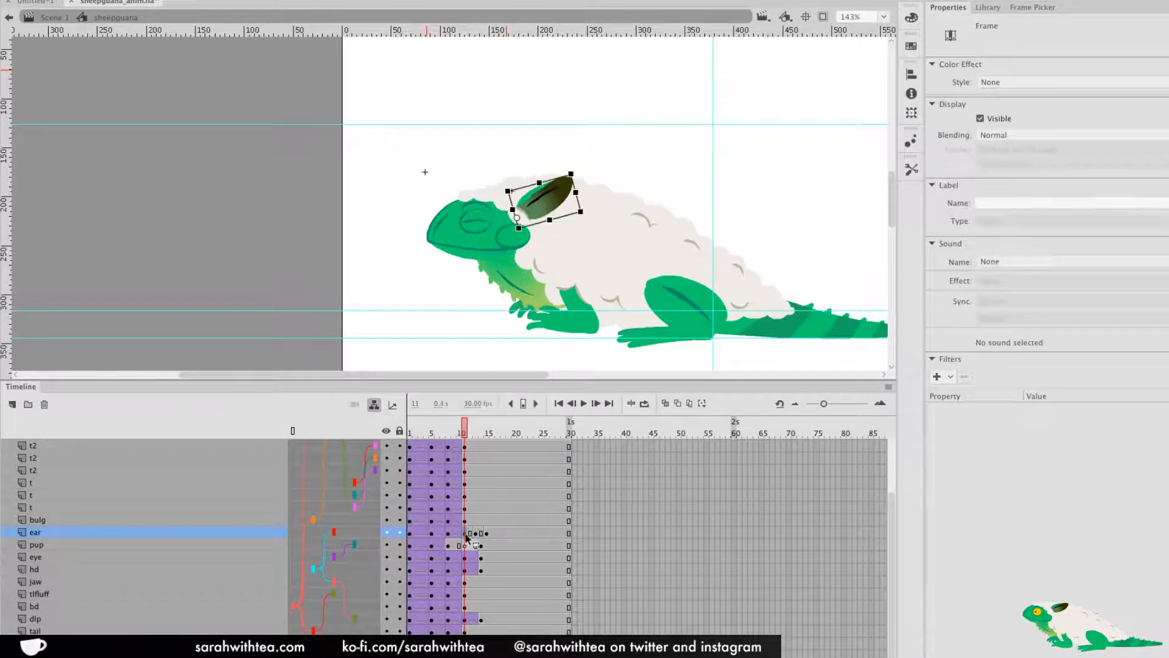
{"action": "left_click", "coordinate": [444, 534]}
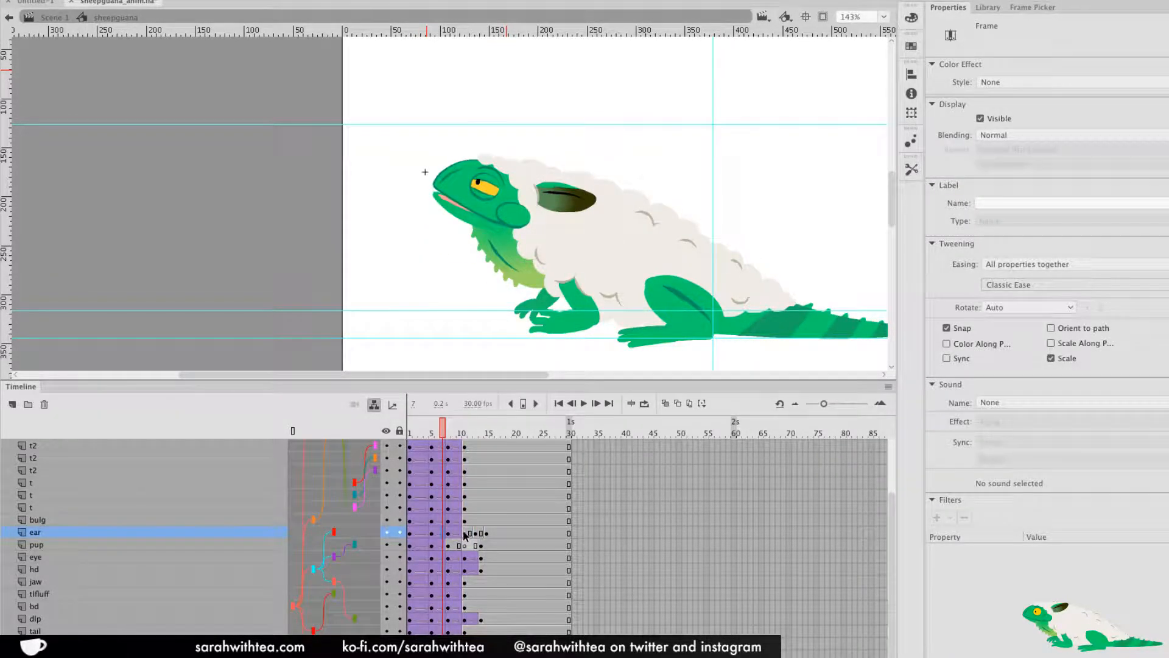
{"action": "left_click", "coordinate": [464, 533]}
{"action": "left_click", "coordinate": [483, 533]}
{"action": "left_click_drag", "start_coordinate": [485, 533], "coordinate": [464, 534]}
{"action": "left_click", "coordinate": [486, 534]}
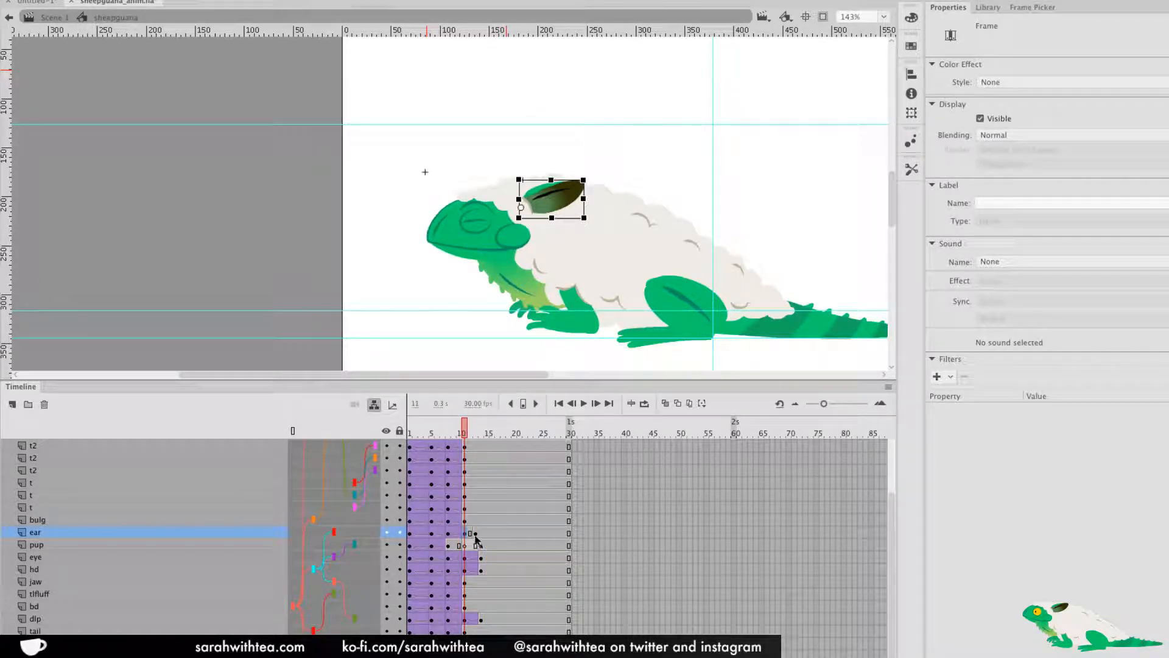
{"action": "left_click", "coordinate": [485, 534]}
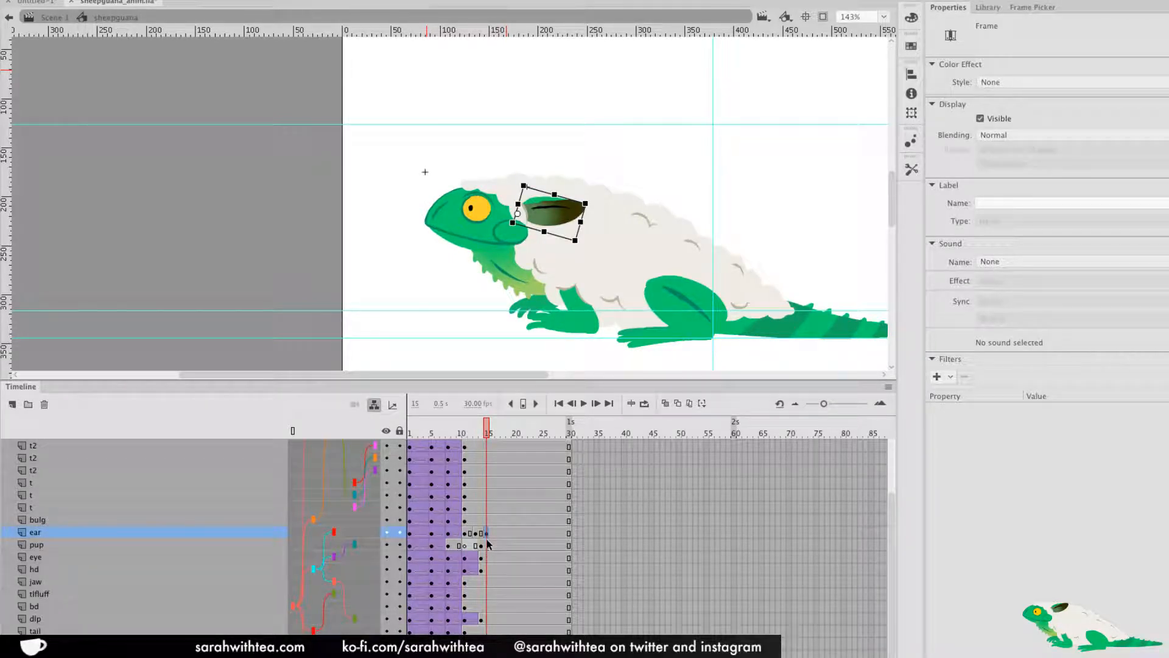
Review the ear's poses from frame 11 to frame 16 and compare them with frame 1
{"action": "left_click", "coordinate": [469, 536]}
{"action": "left_click", "coordinate": [478, 540]}
{"action": "left_click", "coordinate": [465, 535]}
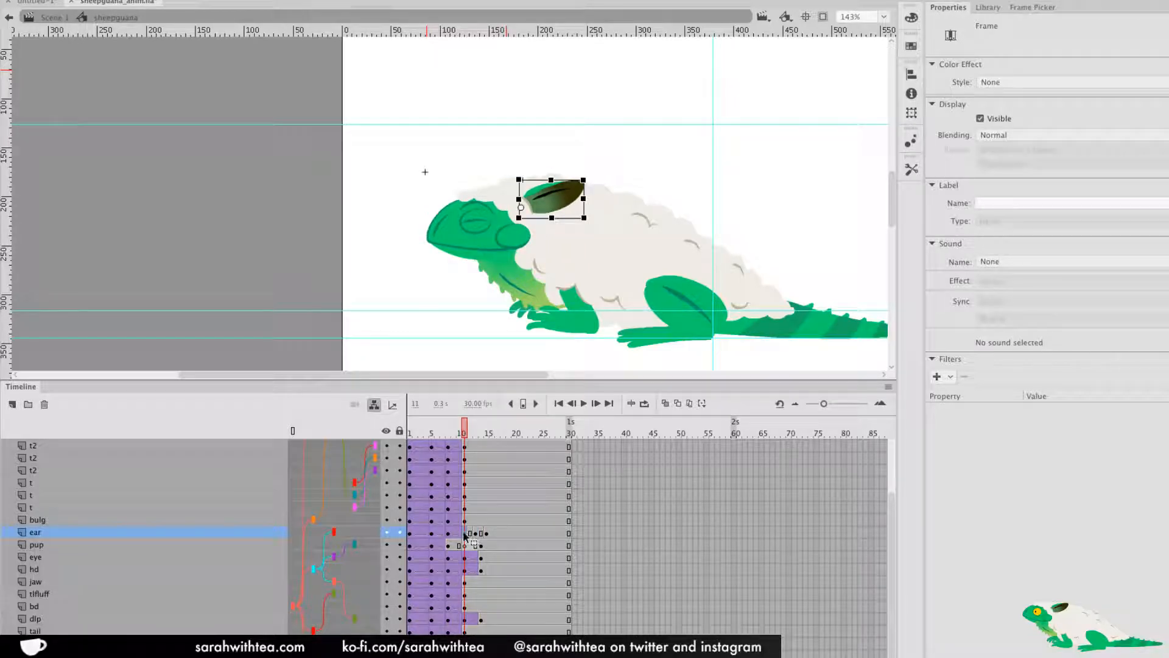
{"action": "left_click_drag", "start_coordinate": [464, 432], "coordinate": [493, 454]}
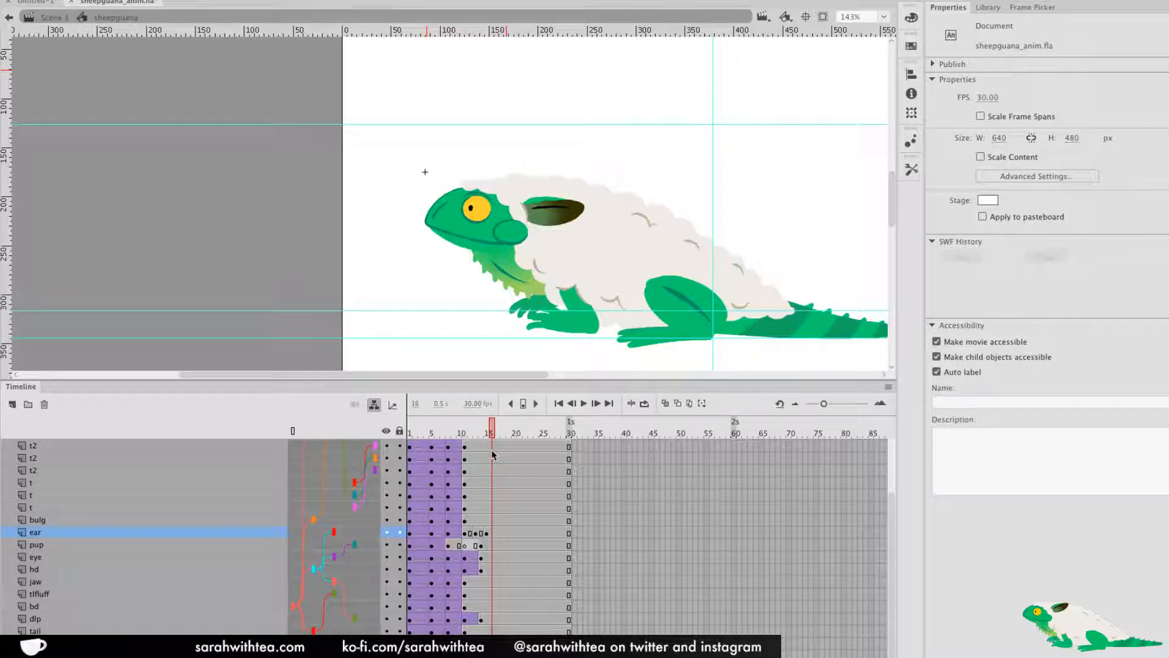
{"action": "left_click", "coordinate": [411, 437]}
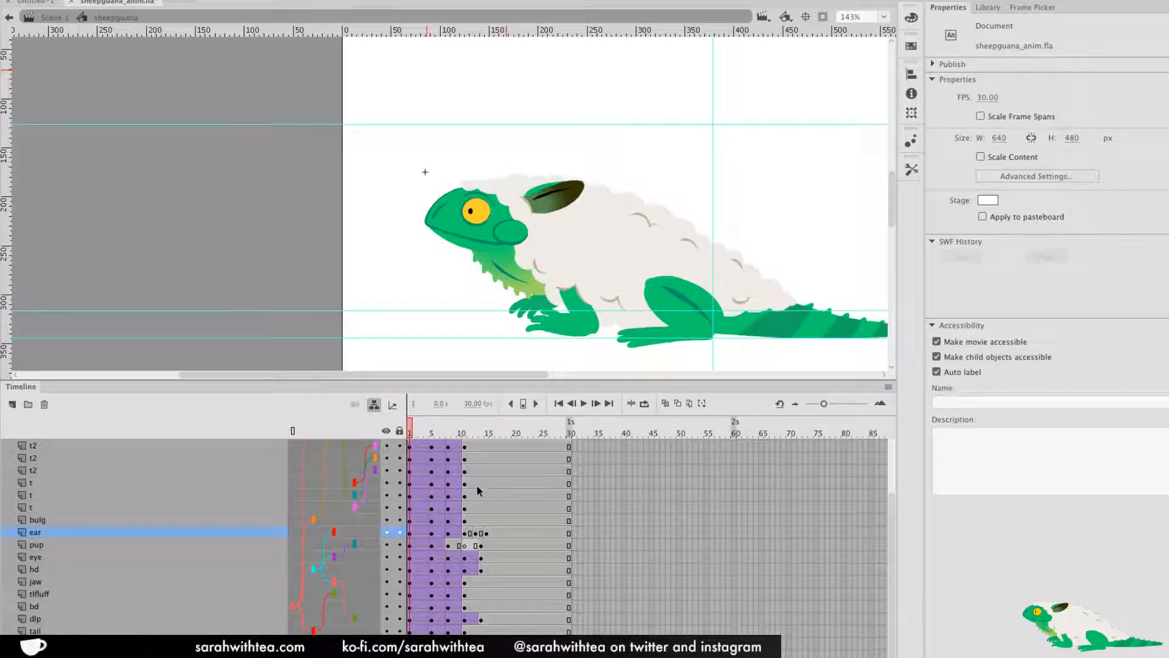
{"action": "left_click", "coordinate": [469, 535]}
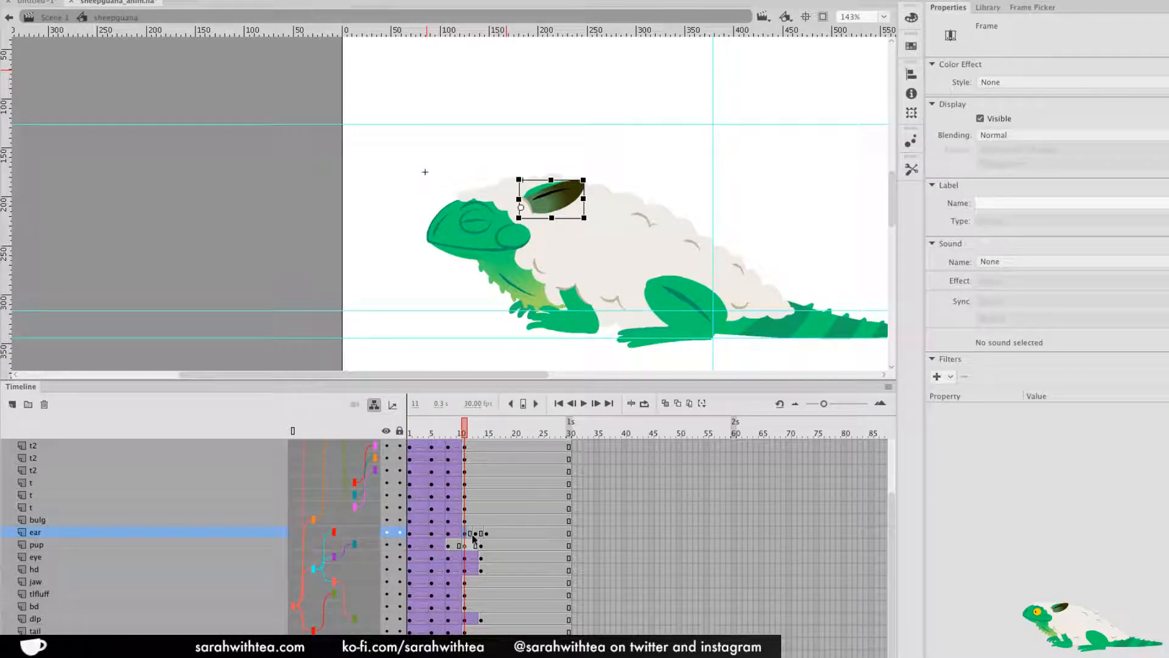
Select the ear layer's frames back to frame 1 and bring up their frame commands
{"action": "left_click", "coordinate": [412, 534]}
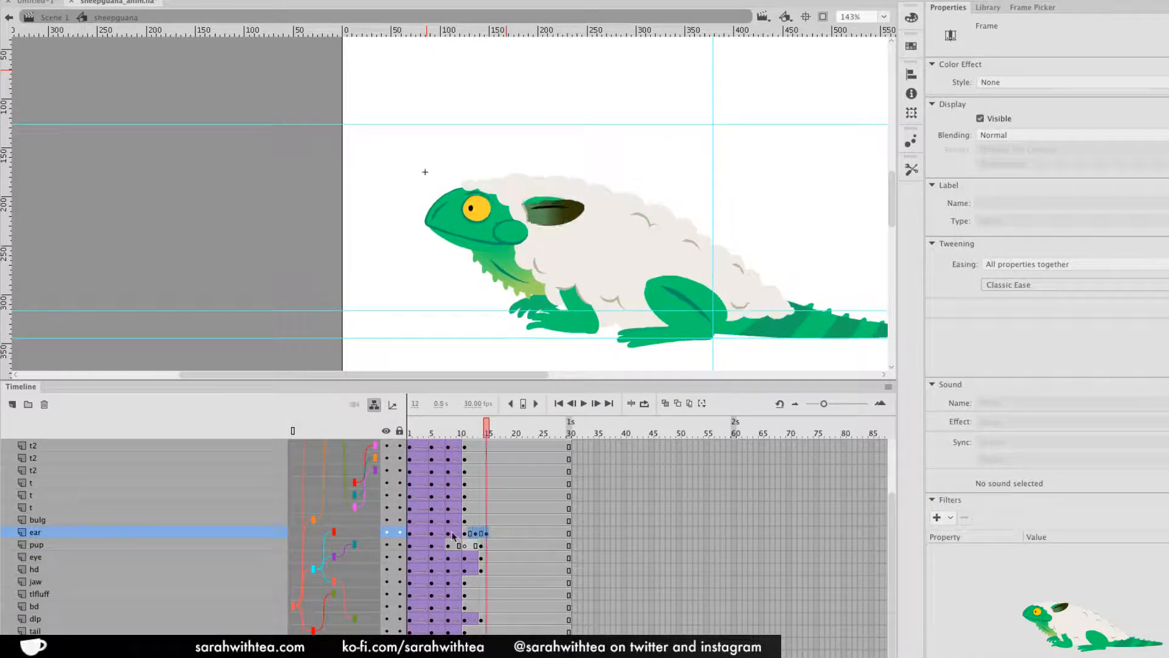
{"action": "right_click", "coordinate": [435, 534]}
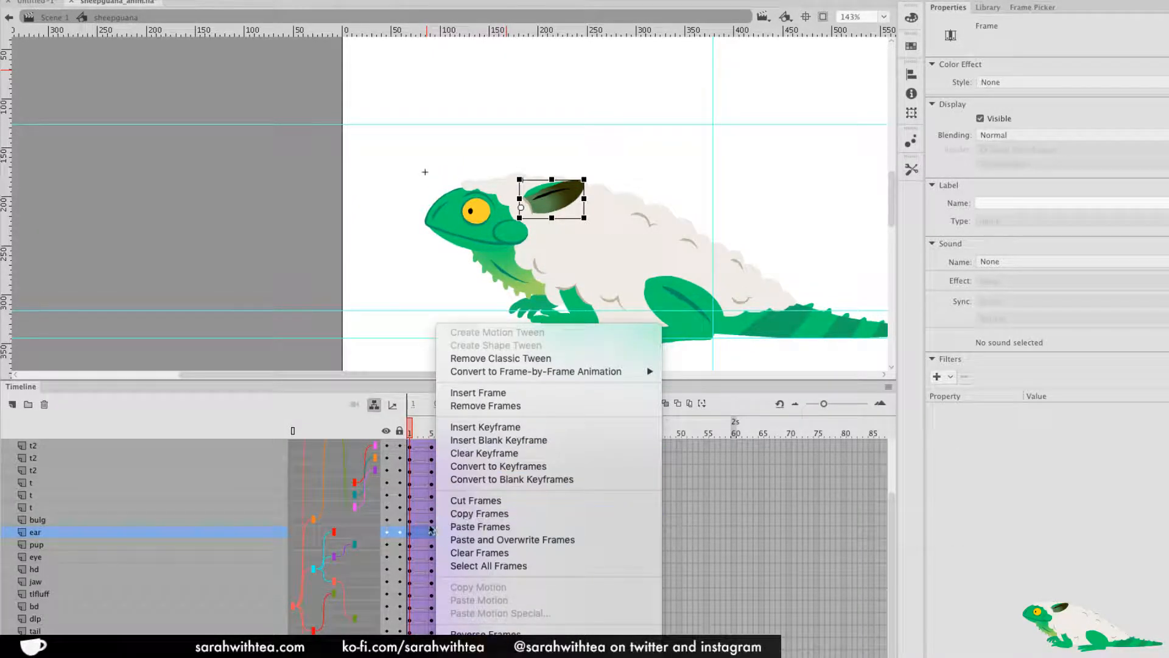
Clear the ear layer's keyframes after frame 1, remove its classic tween, and play the animation
{"action": "left_click", "coordinate": [480, 527]}
{"action": "right_click", "coordinate": [440, 534]}
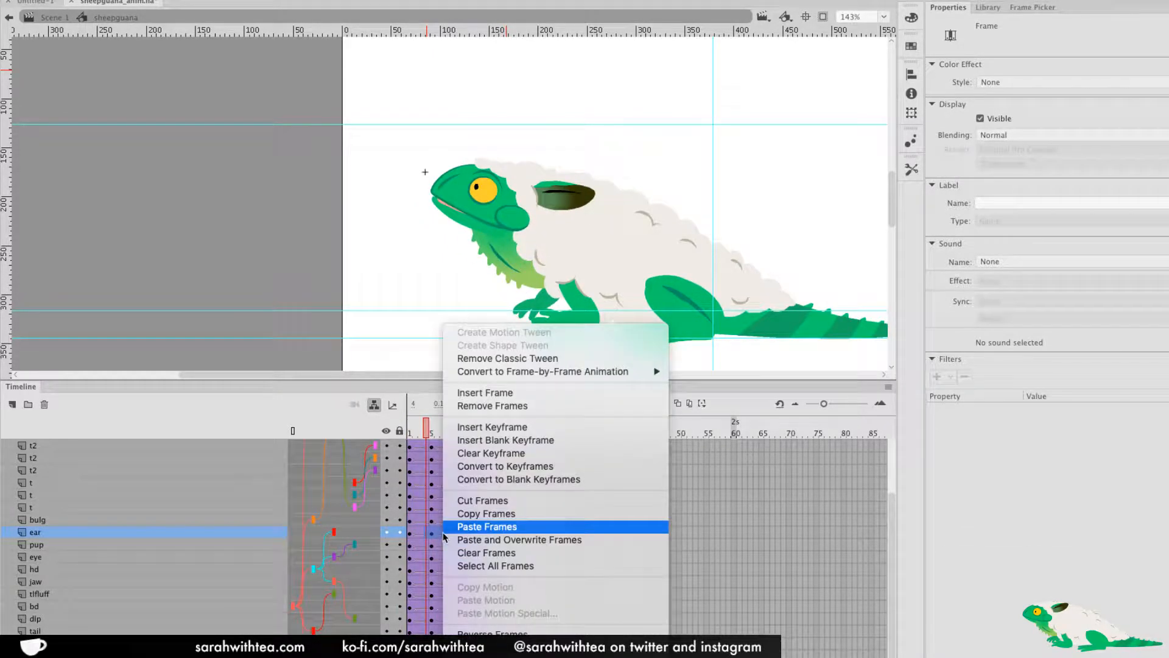
{"action": "left_click", "coordinate": [508, 454]}
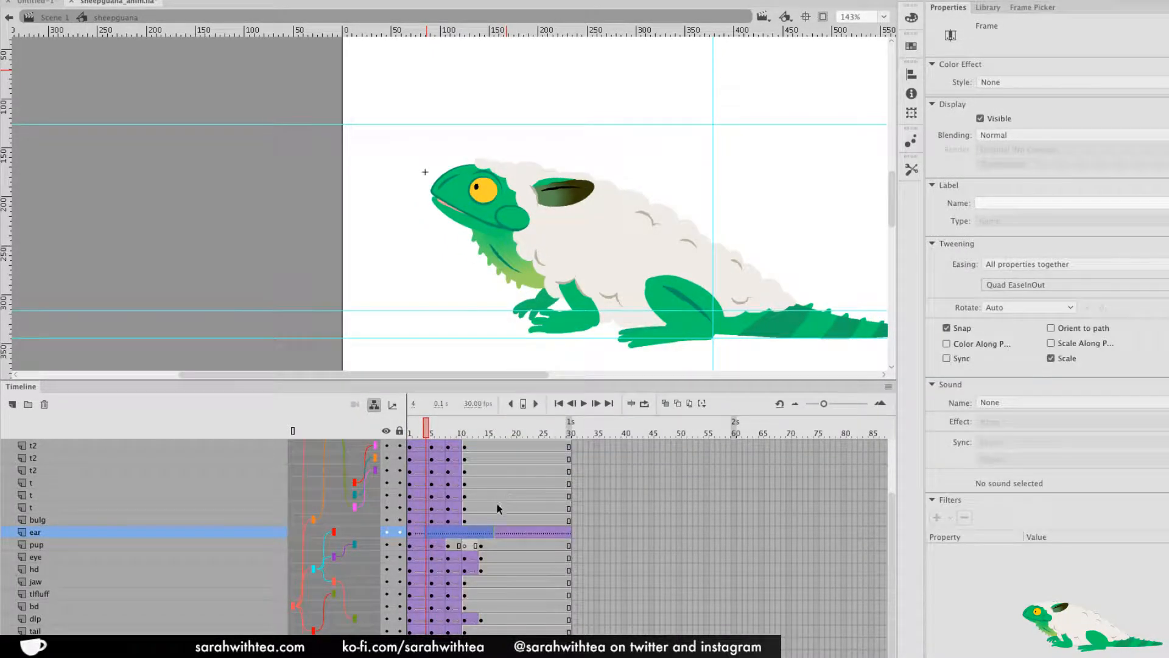
{"action": "right_click", "coordinate": [486, 532]}
{"action": "left_click", "coordinate": [537, 358]}
{"action": "left_click", "coordinate": [416, 439]}
{"action": "left_click", "coordinate": [409, 431]}
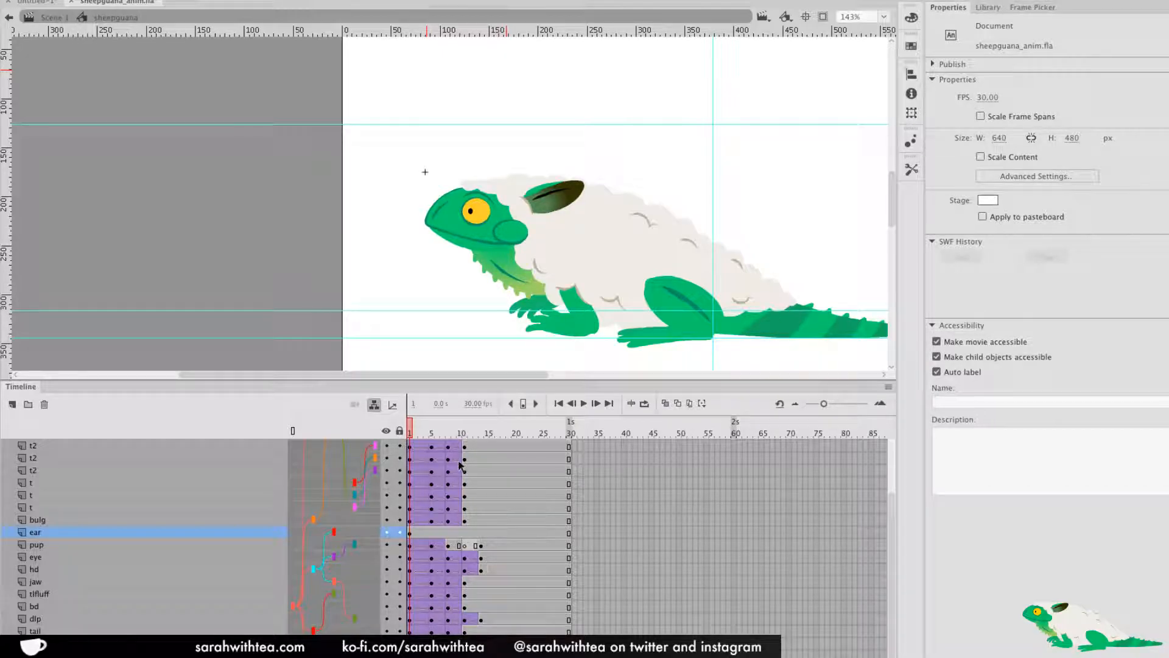
{"action": "key", "text": "Return"}
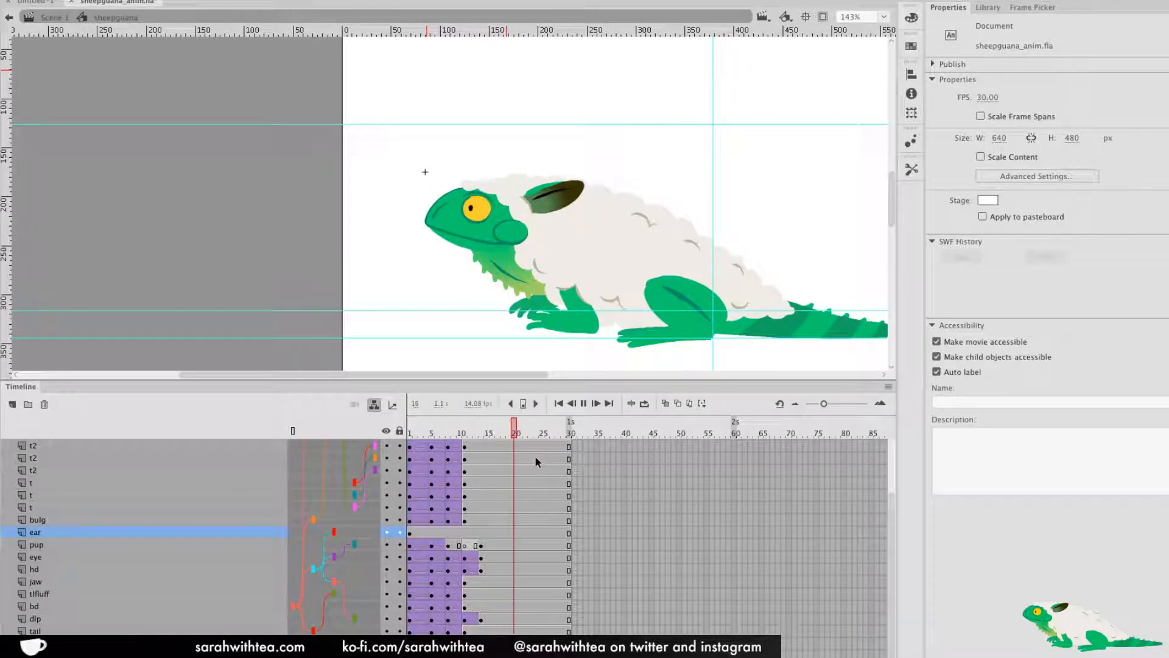
{"action": "key", "text": "Return"}
Insert keyframes on the ear layer at frames 5, 8, 11, 13 and 15
{"action": "left_click", "coordinate": [466, 533]}
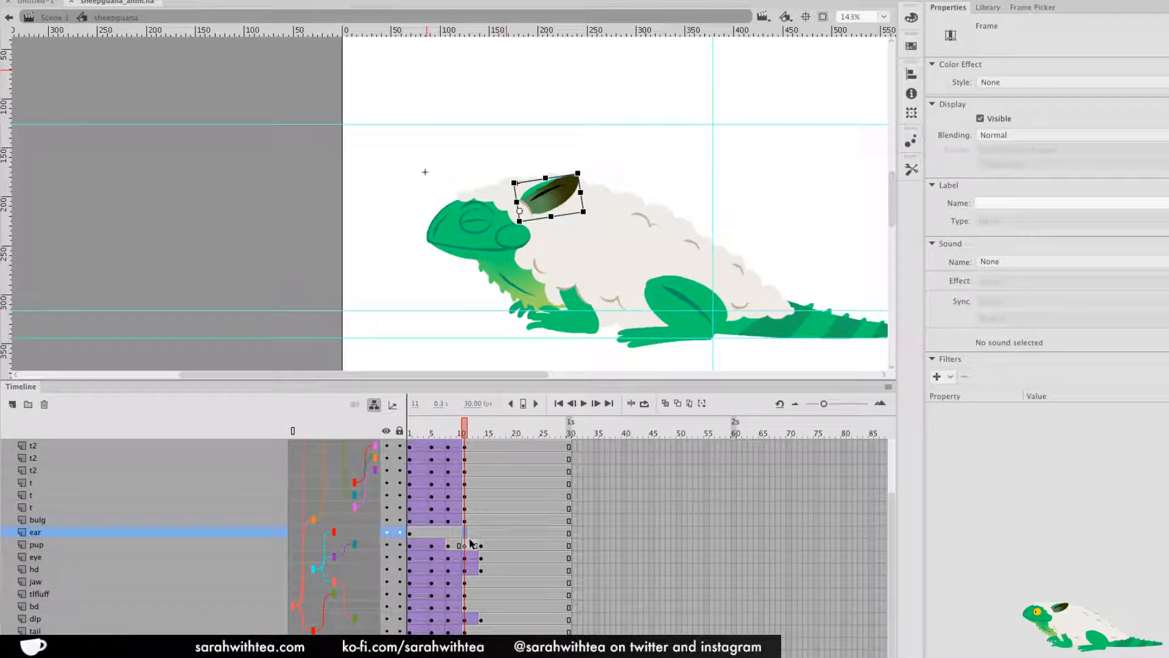
{"action": "left_click_drag", "start_coordinate": [464, 436], "coordinate": [481, 487]}
{"action": "left_click", "coordinate": [466, 534]}
{"action": "left_click", "coordinate": [481, 532]}
{"action": "left_click", "coordinate": [476, 534]}
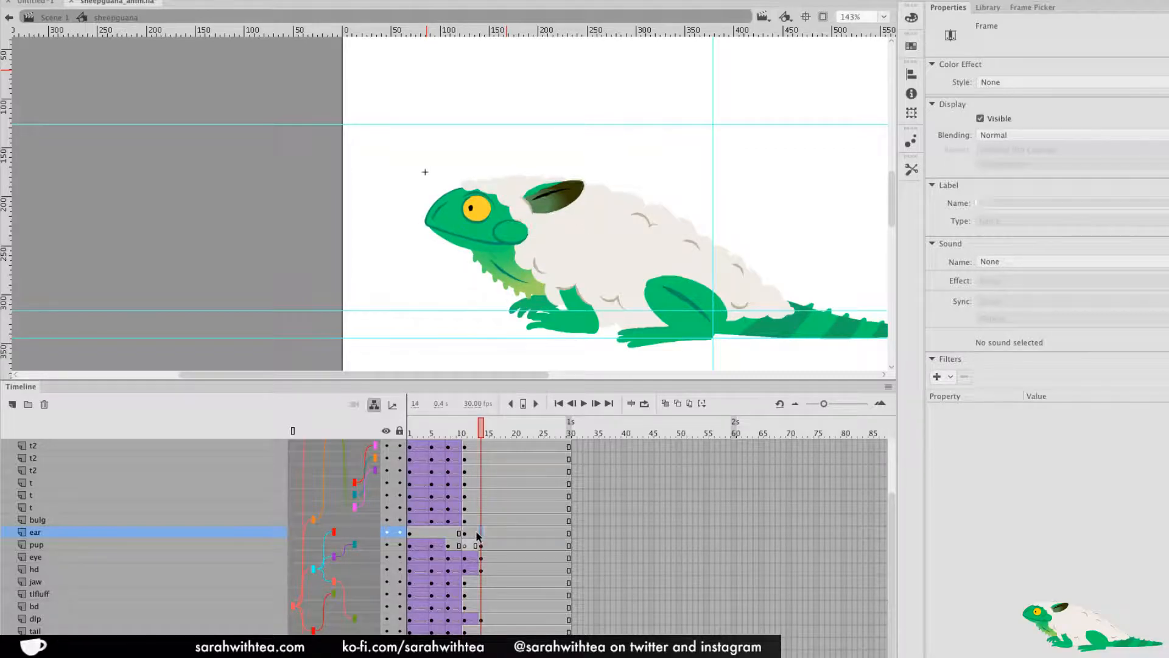
{"action": "left_click", "coordinate": [486, 533]}
{"action": "key", "text": "F6"}
{"action": "left_click", "coordinate": [433, 534]}
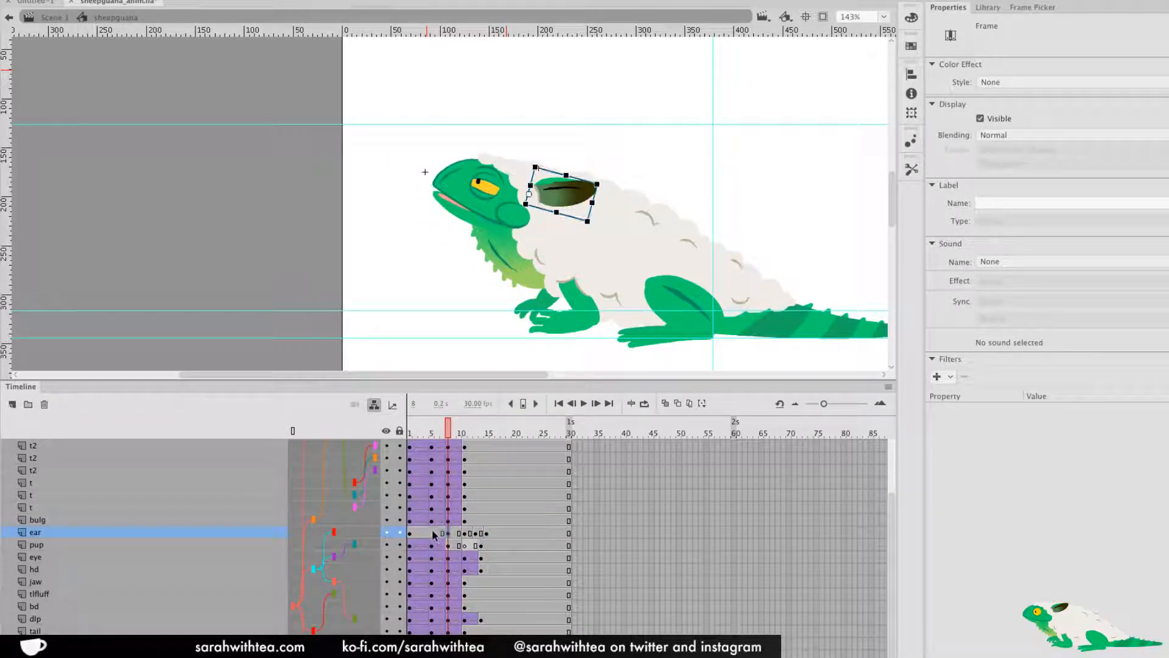
{"action": "key", "text": "F6"}
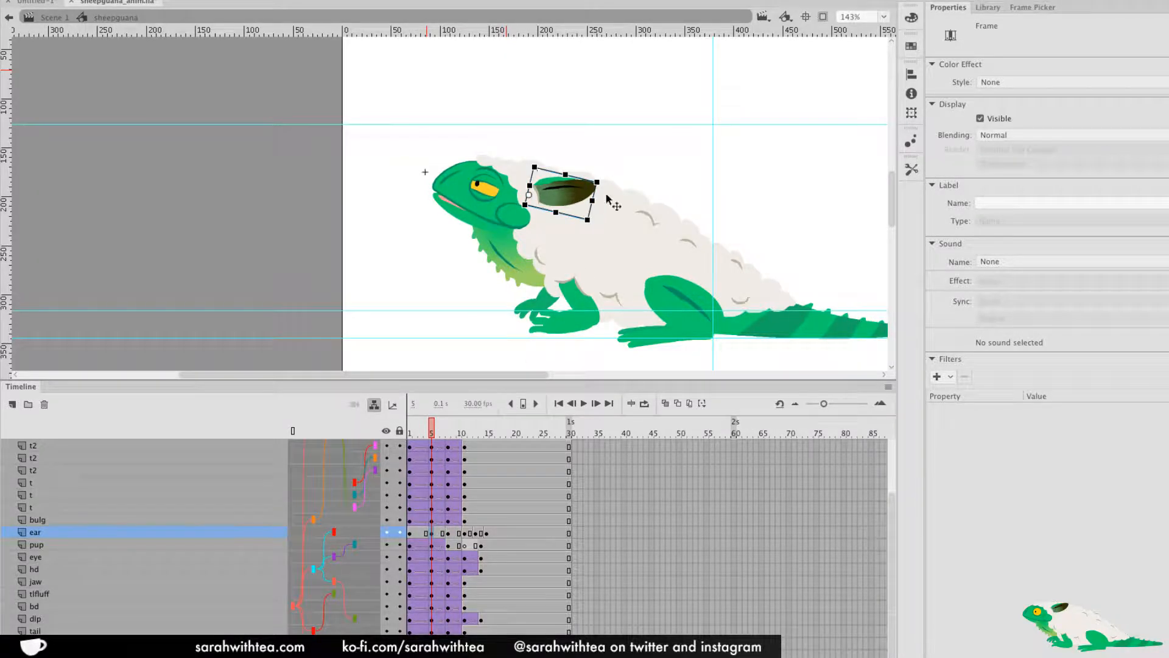
Rotate the ear at frames 5, 8, 11 and 13, tilting it upward at 11 and downward at 13, and preview the motion
{"action": "left_click_drag", "start_coordinate": [605, 183], "coordinate": [605, 203]}
{"action": "left_click", "coordinate": [448, 535]}
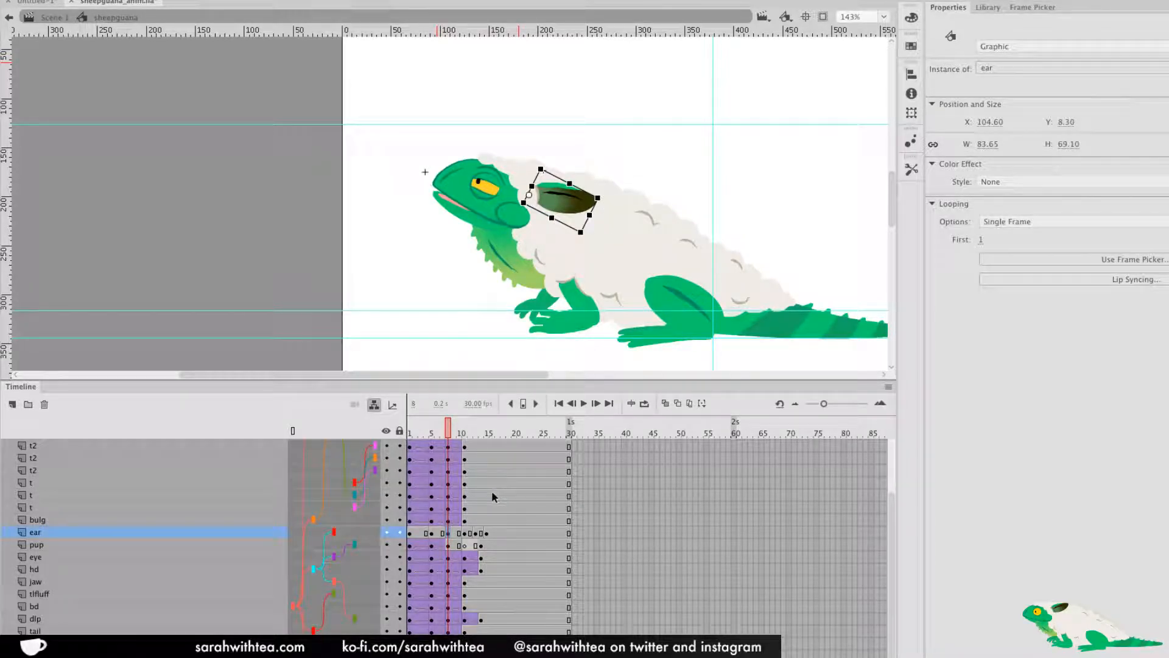
{"action": "left_click", "coordinate": [464, 534]}
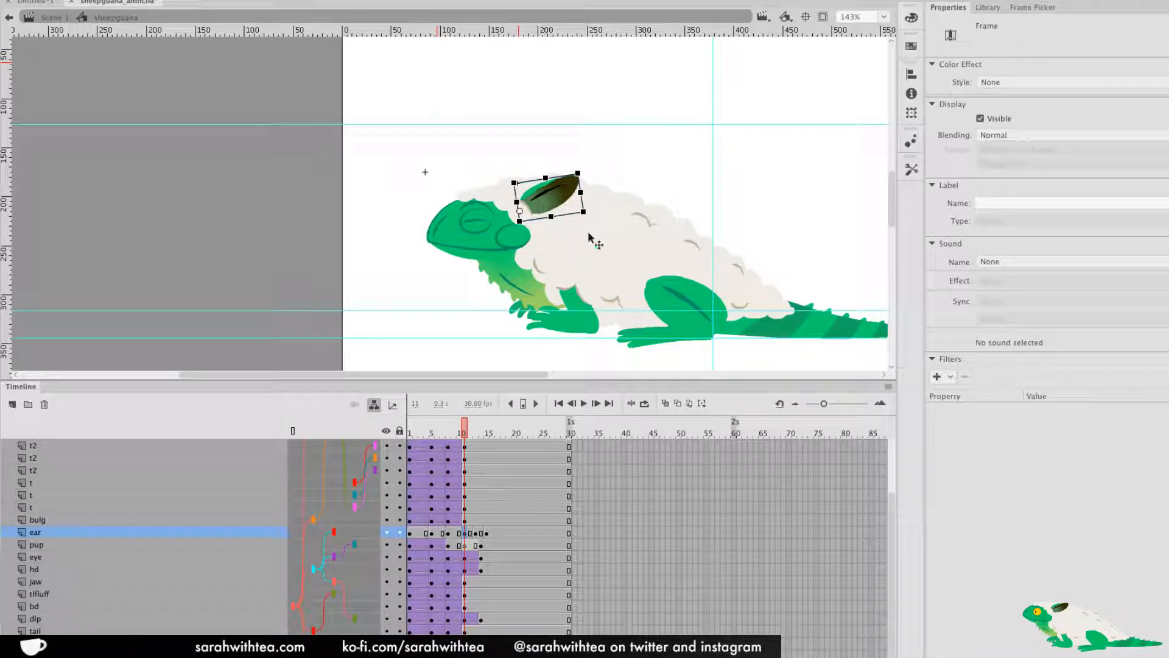
{"action": "mouse_move", "coordinate": [583, 171]}
{"action": "left_mouse_down"}
{"action": "mouse_move", "coordinate": [576, 164]}
{"action": "mouse_move", "coordinate": [588, 192]}
{"action": "left_mouse_up"}
{"action": "left_click", "coordinate": [474, 533]}
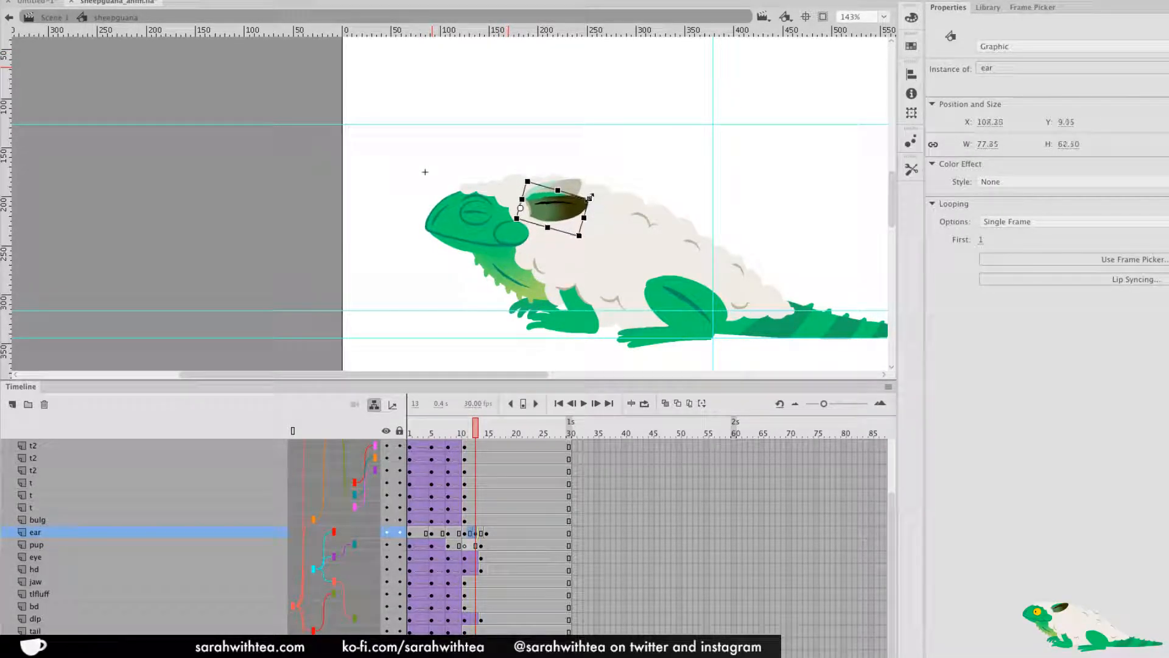
{"action": "left_click", "coordinate": [487, 534]}
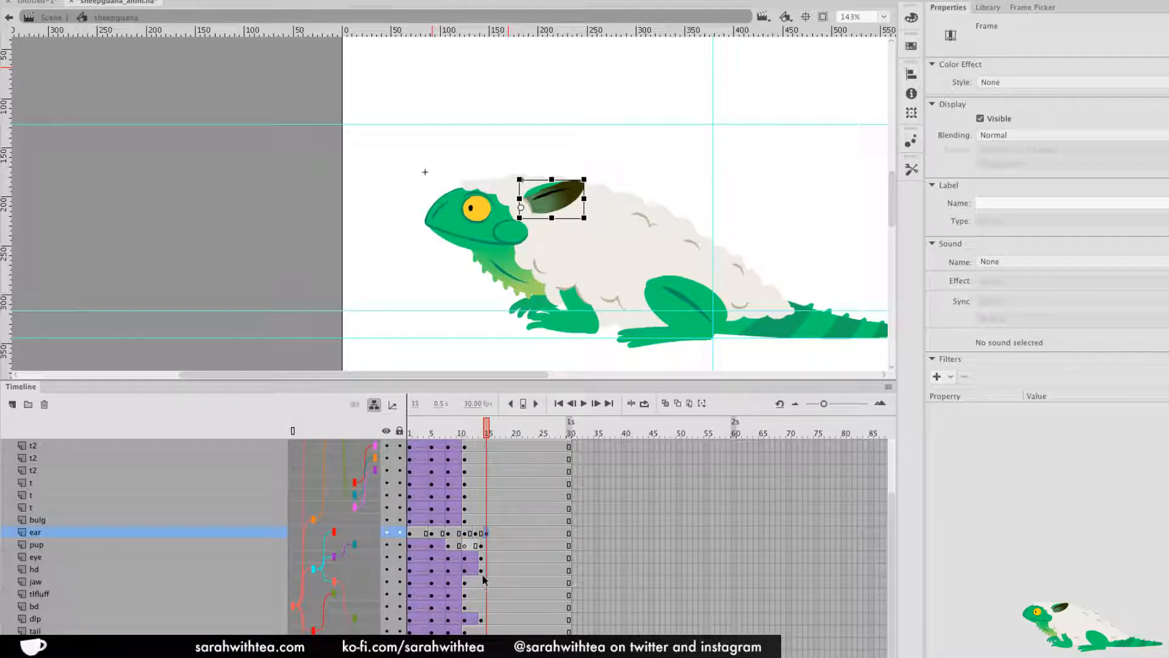
{"action": "key", "text": "Return"}
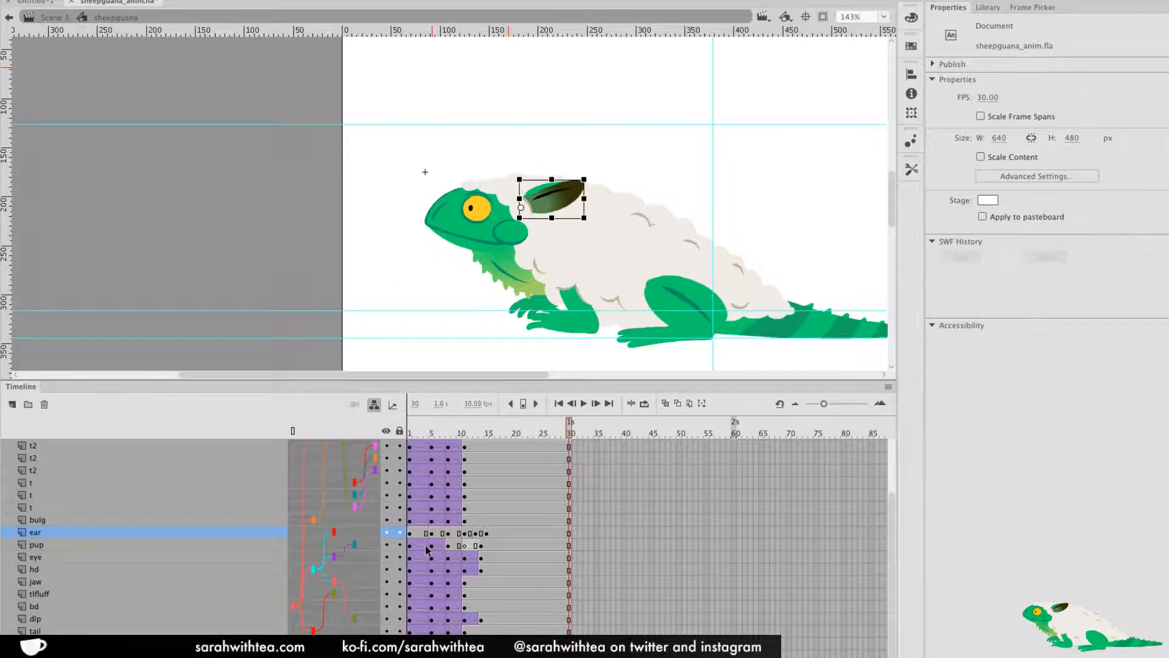
{"action": "key", "text": "Return"}
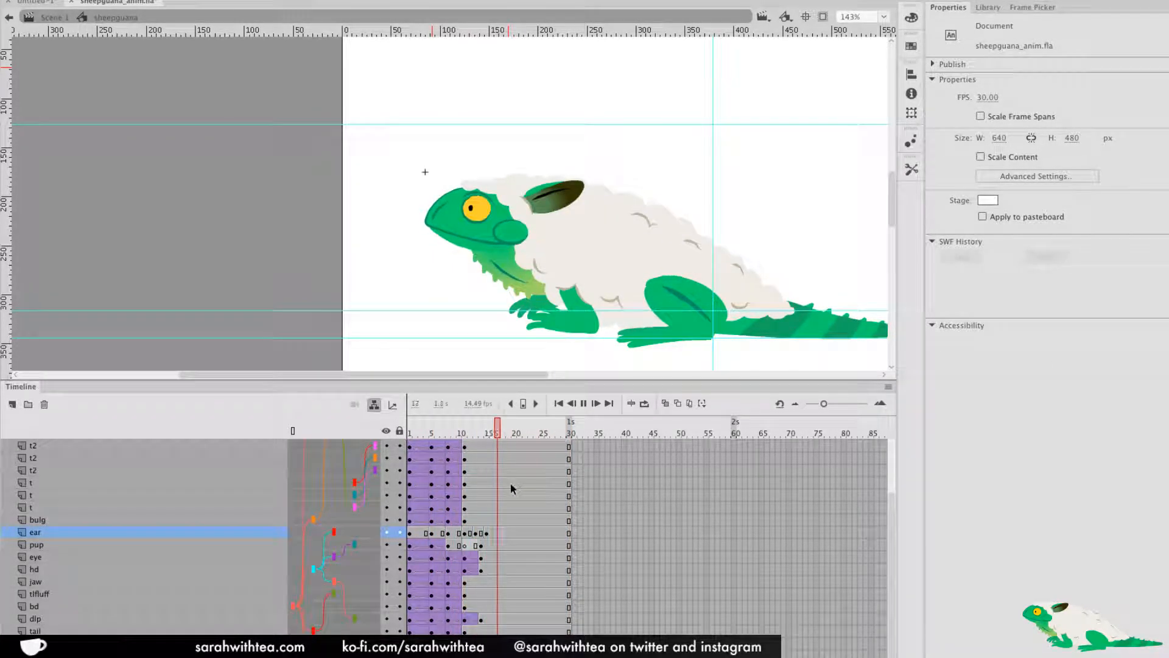
{"action": "key", "text": "Return"}
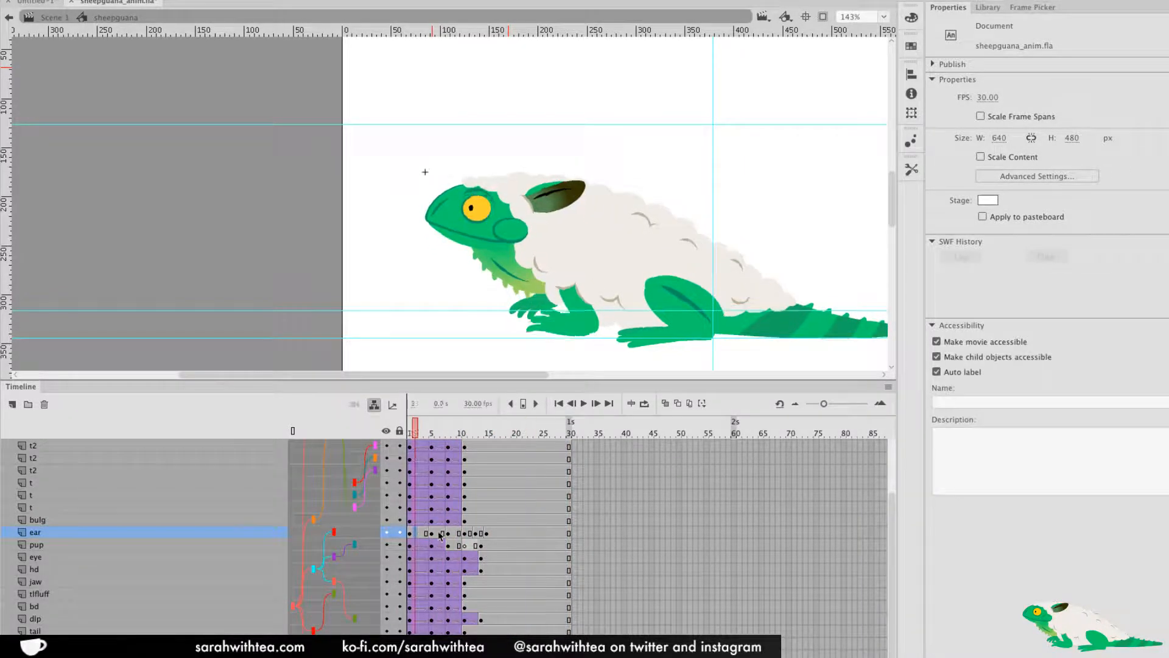
Create classic tweens between the ear layer's keyframes from frame 1 to frame 15 and play the result
{"action": "right_click", "coordinate": [472, 534]}
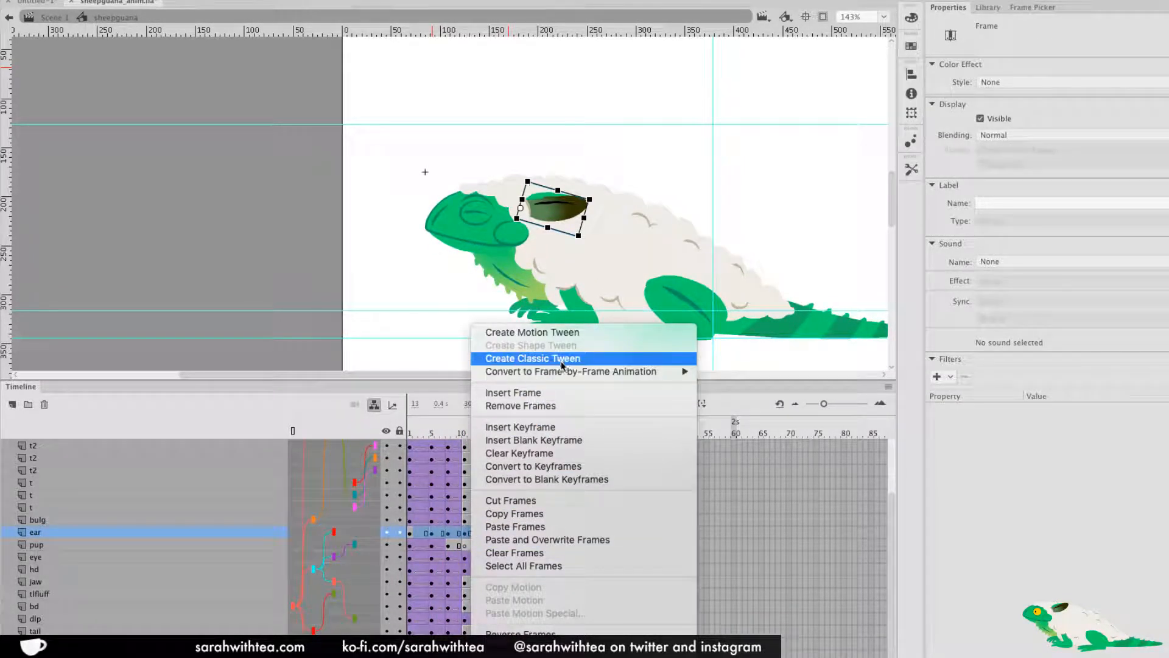
{"action": "left_click", "coordinate": [529, 358]}
{"action": "key", "text": "Return"}
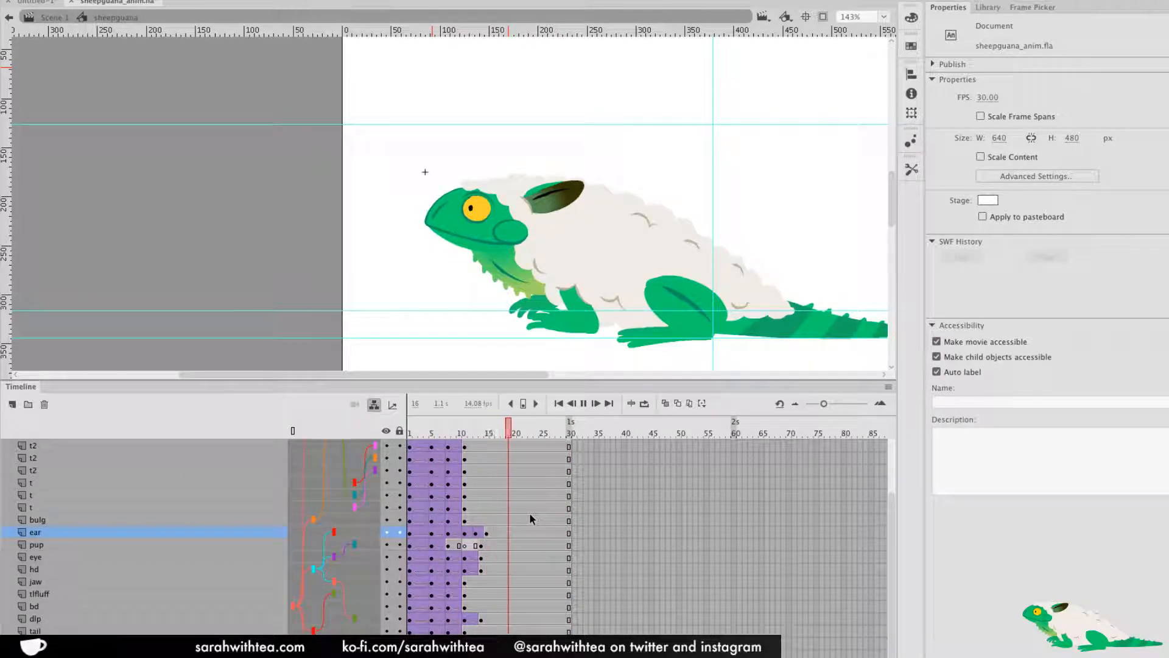
Set the ear tween between frames 8 and 11 to Quad EaseIn and review the ear motion
{"action": "left_click", "coordinate": [454, 533]}
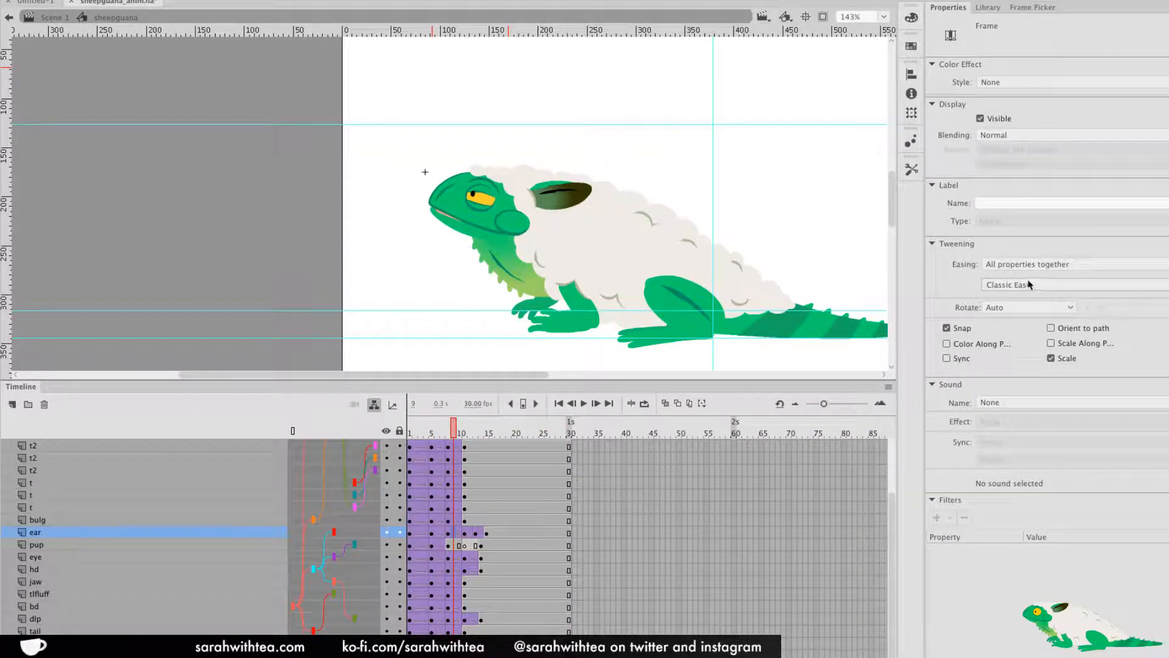
{"action": "left_click", "coordinate": [1005, 285]}
{"action": "left_click", "coordinate": [944, 336]}
{"action": "left_click", "coordinate": [1026, 310]}
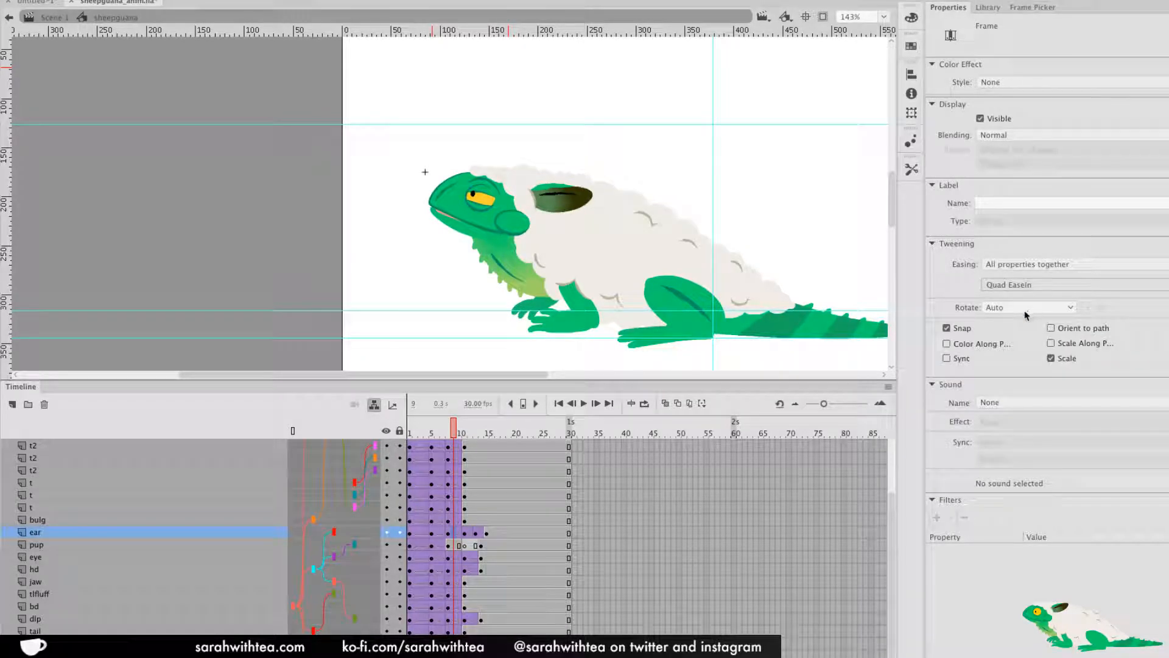
{"action": "key", "text": "Return"}
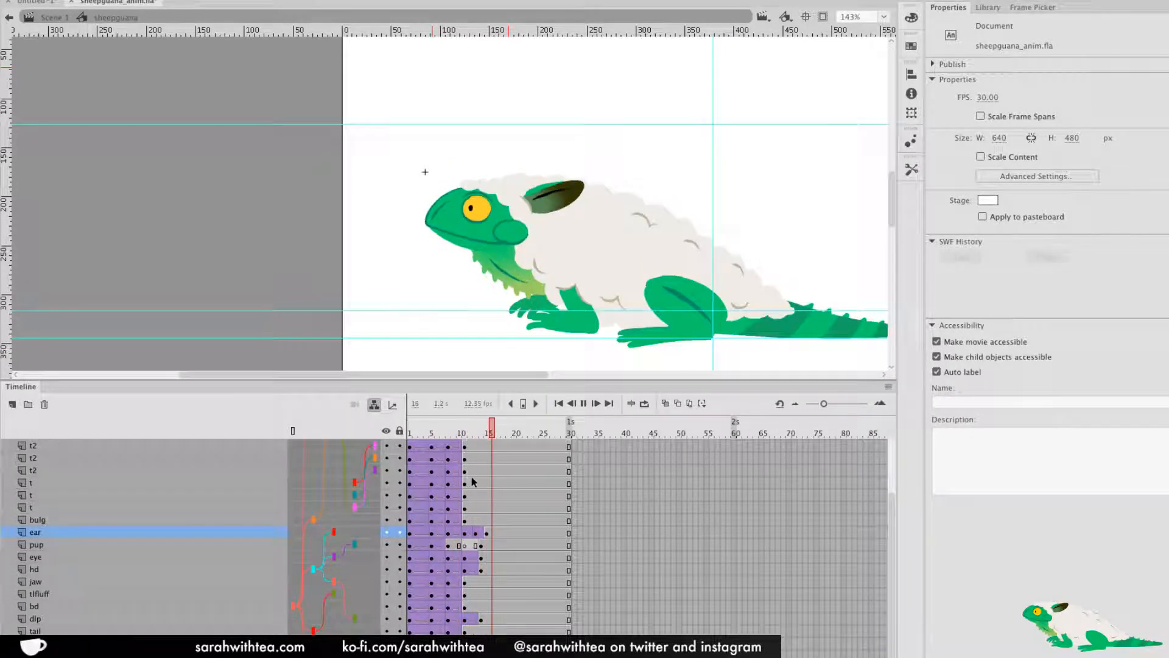
{"action": "left_click", "coordinate": [449, 533]}
{"action": "left_click_drag", "start_coordinate": [449, 432], "coordinate": [477, 437]}
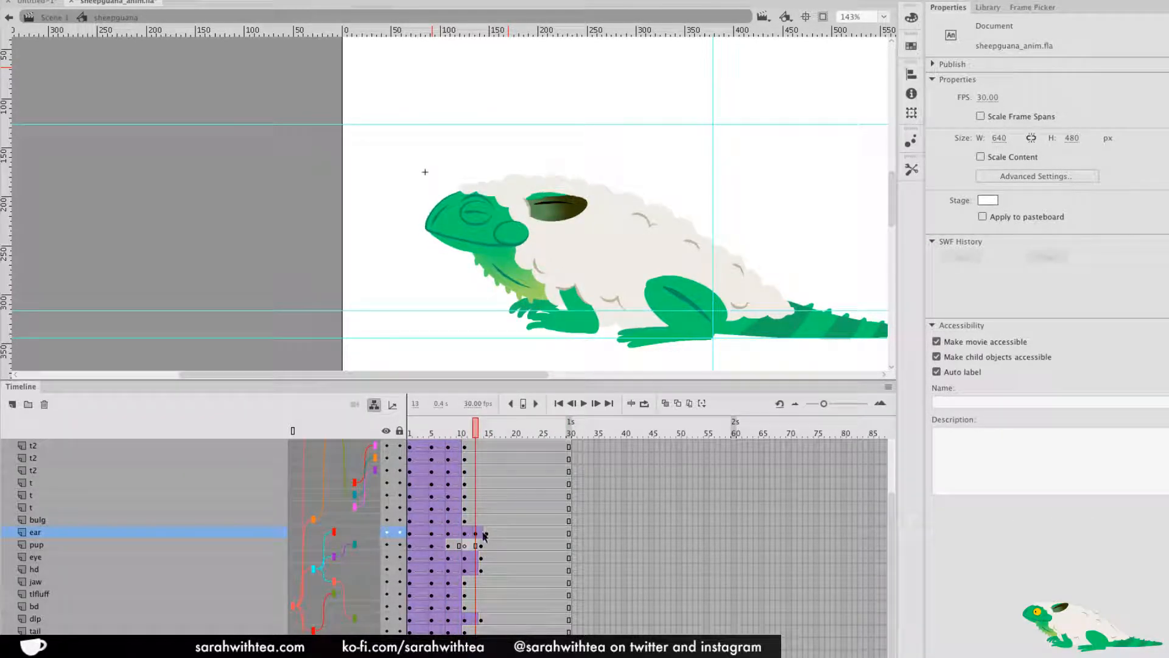
{"action": "key", "text": "Return"}
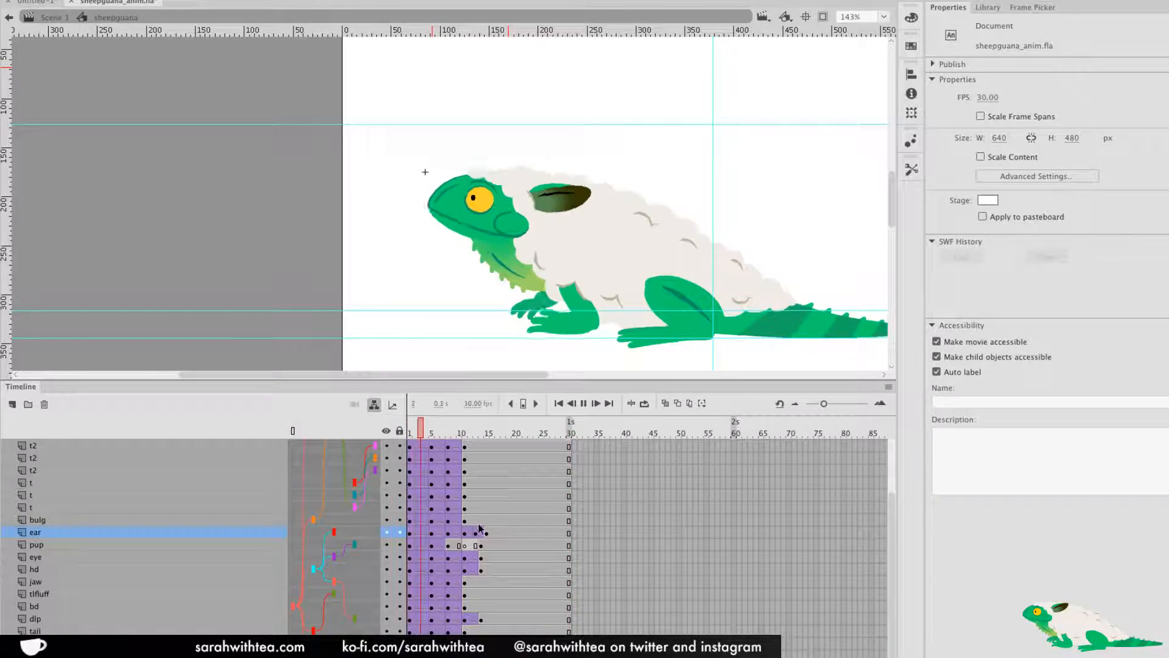
Insert an ear keyframe at frame 17 and rotate the ear slightly upward at frame 15
{"action": "left_click", "coordinate": [498, 534]}
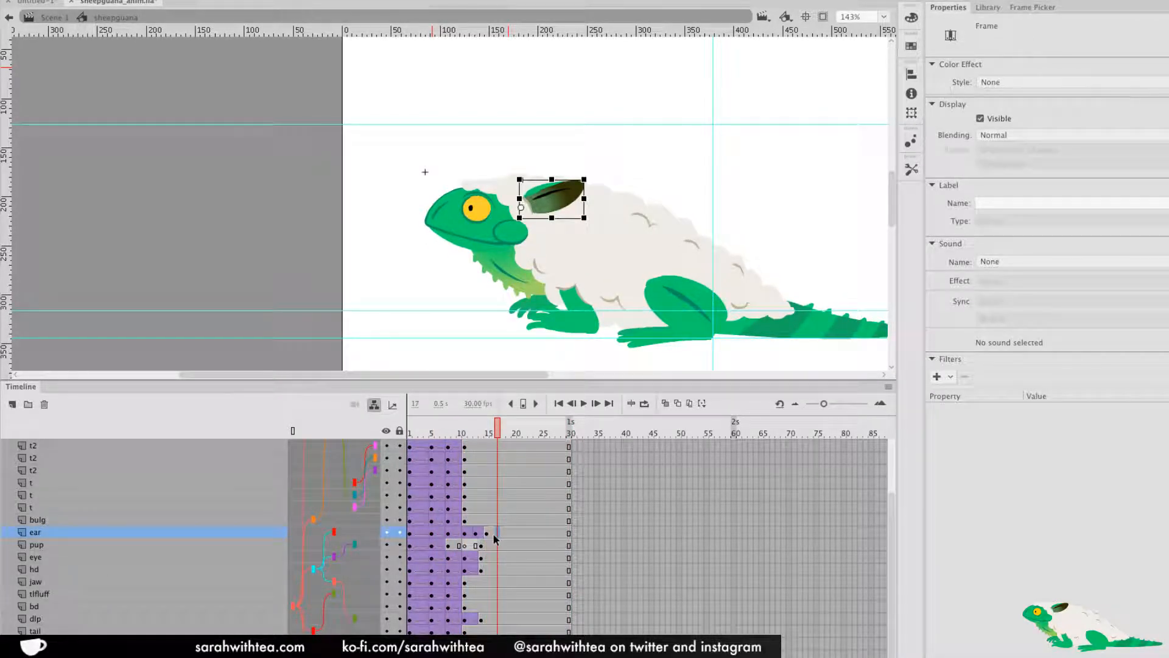
{"action": "left_click", "coordinate": [487, 534]}
{"action": "left_click_drag", "start_coordinate": [590, 181], "coordinate": [589, 174]}
{"action": "left_click", "coordinate": [583, 402]}
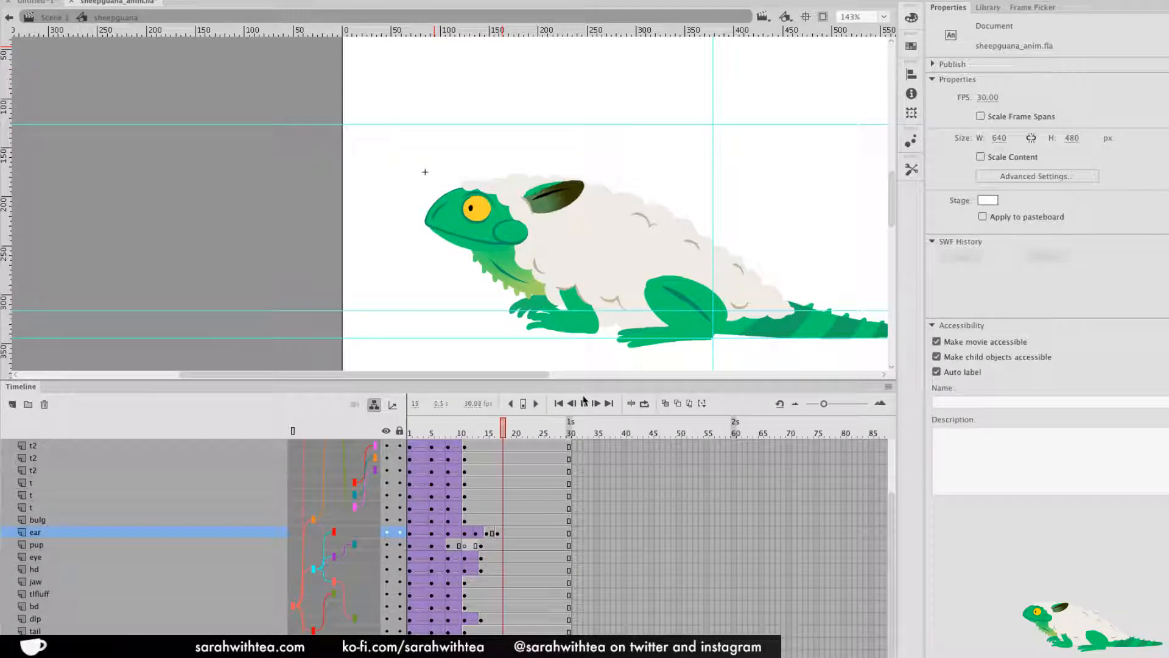
Create a classic tween on the ear layer between frames 15 and 17 and watch the playback
{"action": "right_click", "coordinate": [491, 533]}
{"action": "left_click", "coordinate": [556, 360]}
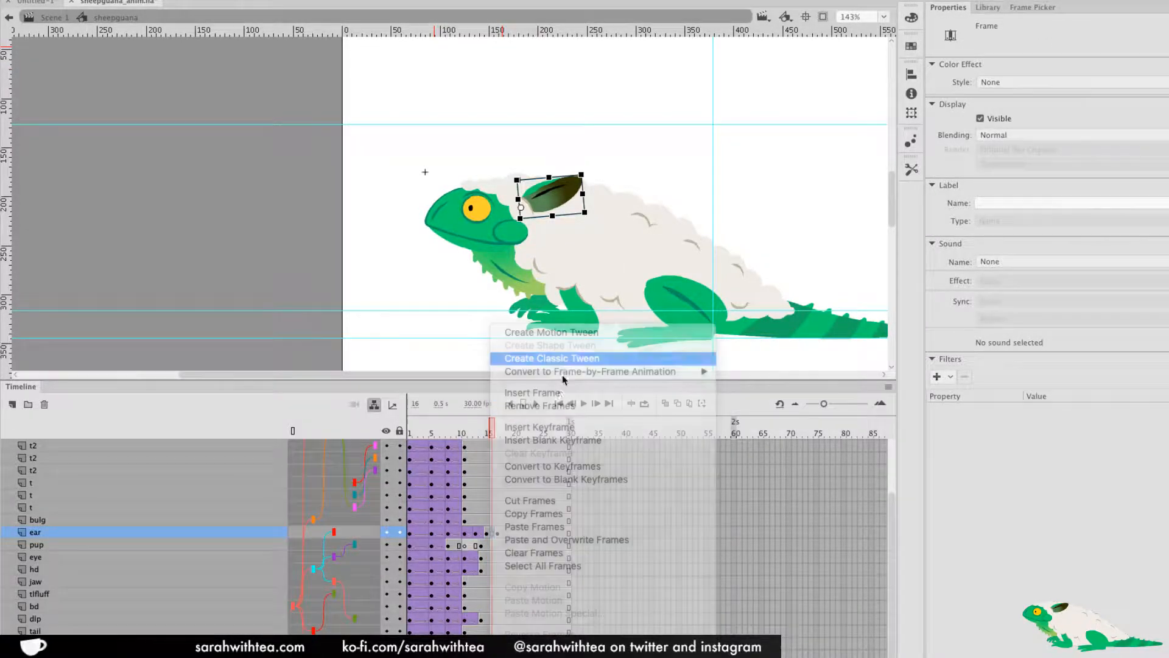
{"action": "left_click", "coordinate": [583, 403]}
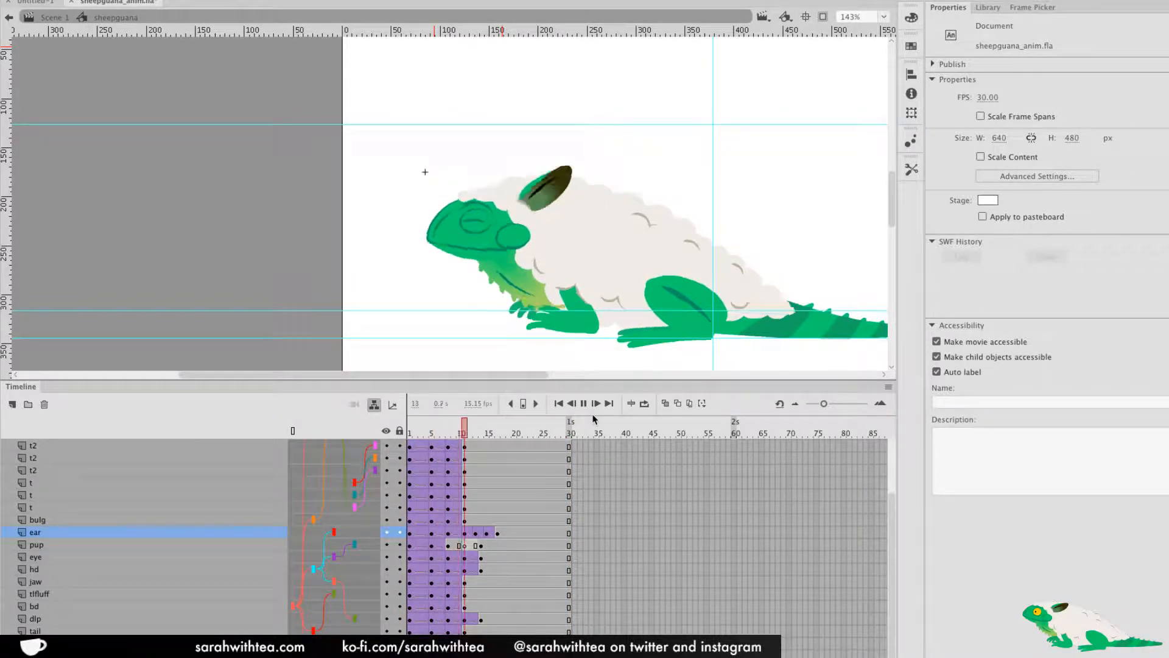
{"action": "key", "text": "Return"}
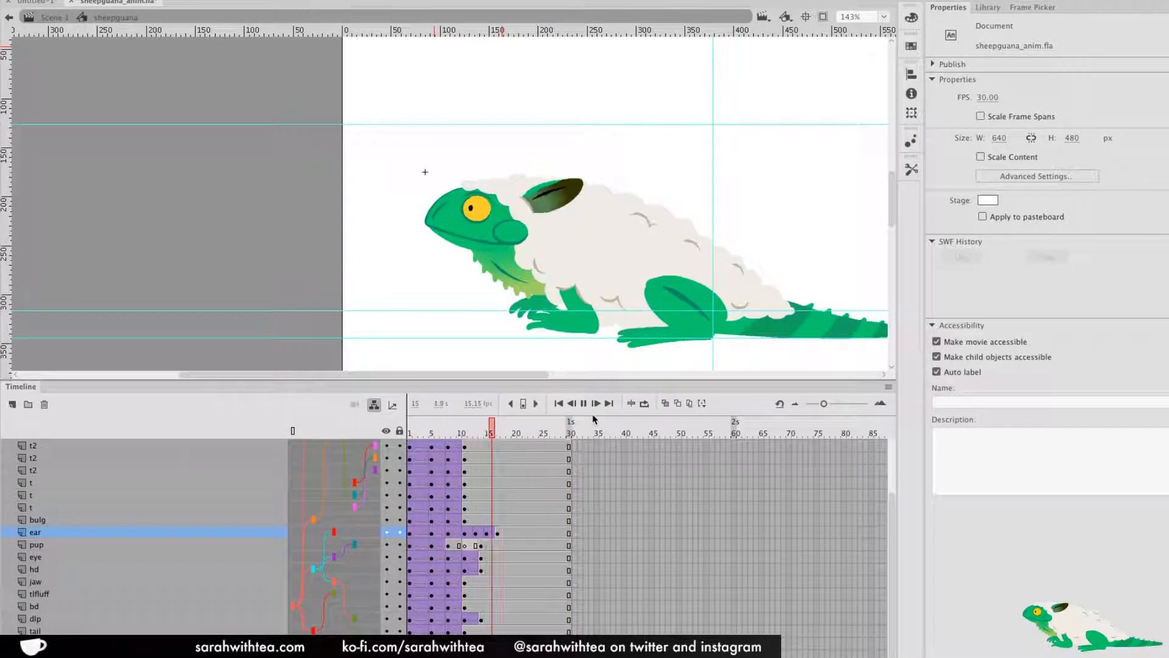
{"action": "key", "text": "Return"}
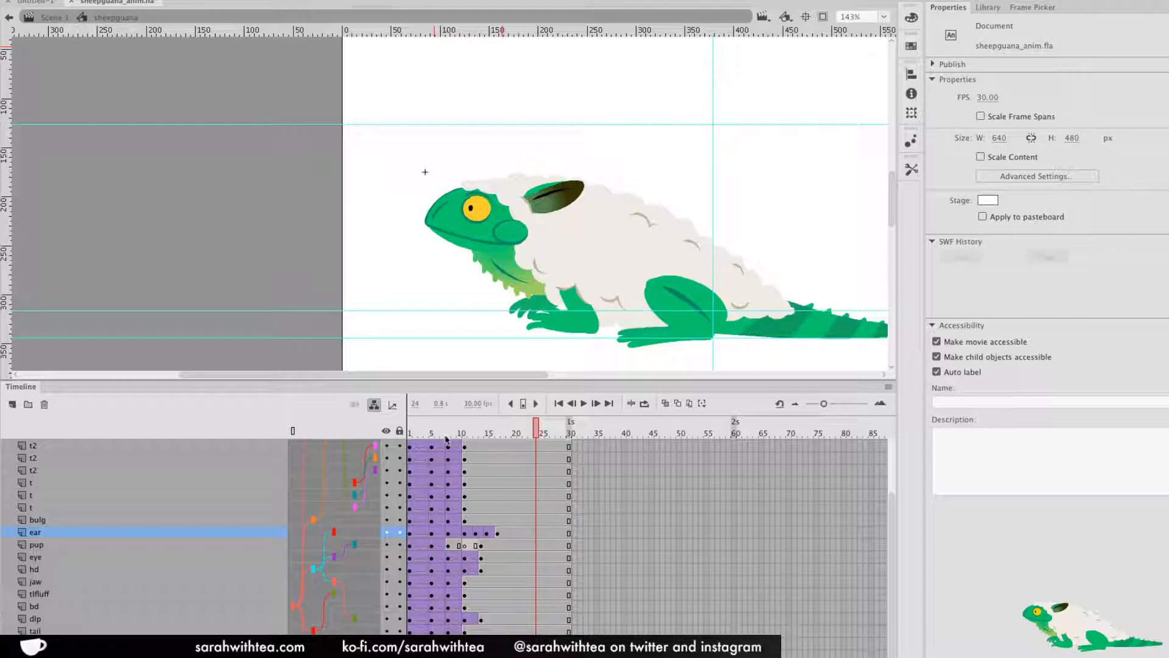
Remove the classic tweens from the eye layer's animated frames
{"action": "left_click", "coordinate": [486, 210]}
{"action": "left_click_drag", "start_coordinate": [472, 559], "coordinate": [421, 558]}
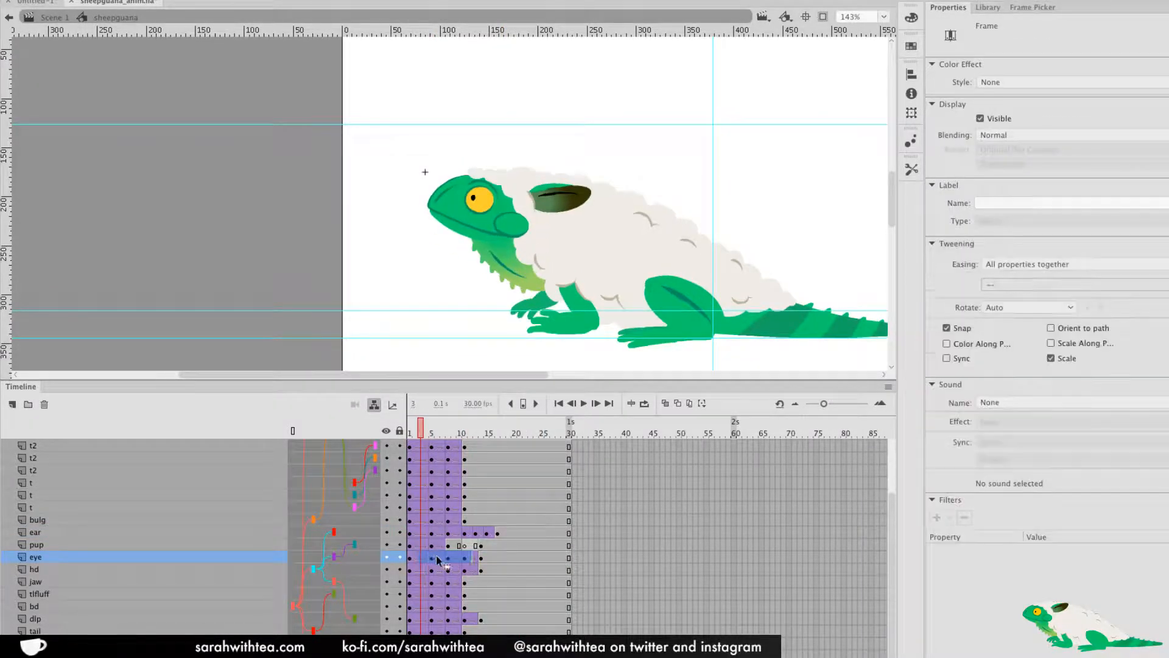
{"action": "right_click", "coordinate": [438, 558]}
{"action": "left_click", "coordinate": [522, 358]}
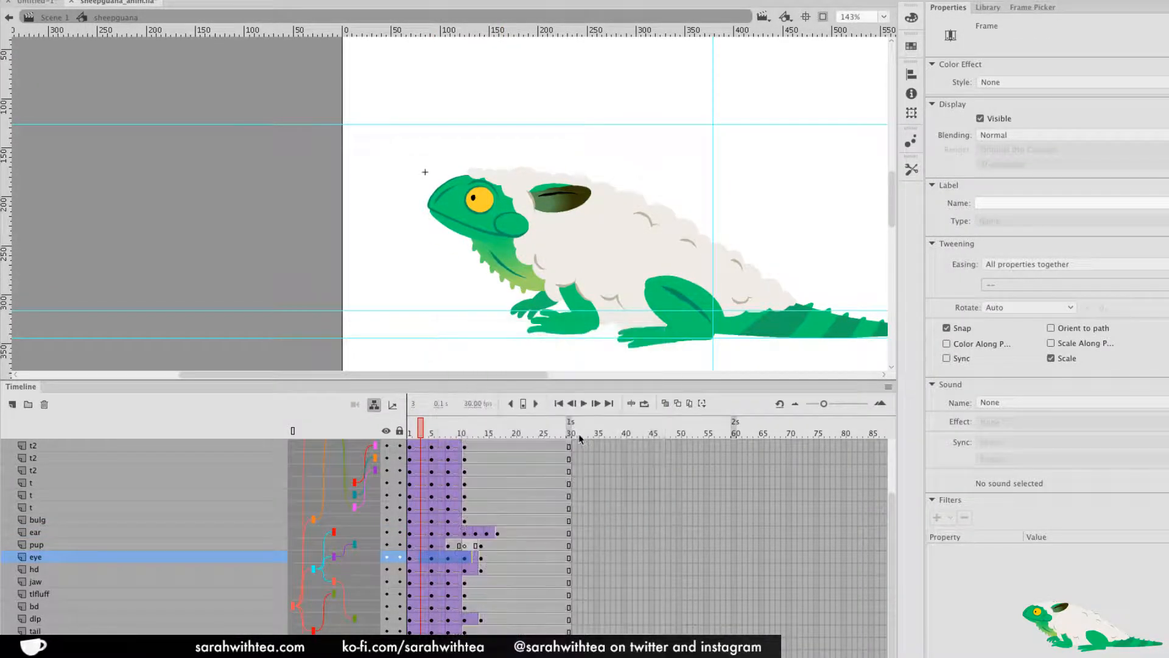
{"action": "left_click", "coordinate": [481, 556]}
{"action": "left_click", "coordinate": [420, 561]}
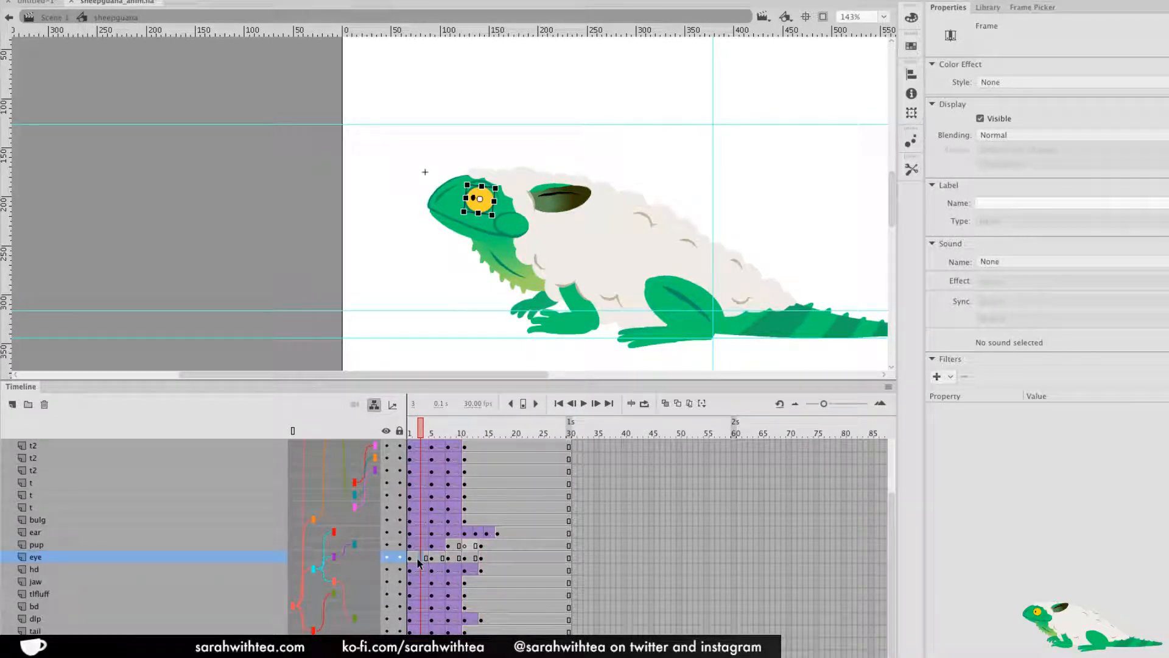
Copy the eye layer's frame 1 keyframe, paste it at frame 14, and play the animation
{"action": "right_click", "coordinate": [412, 559]}
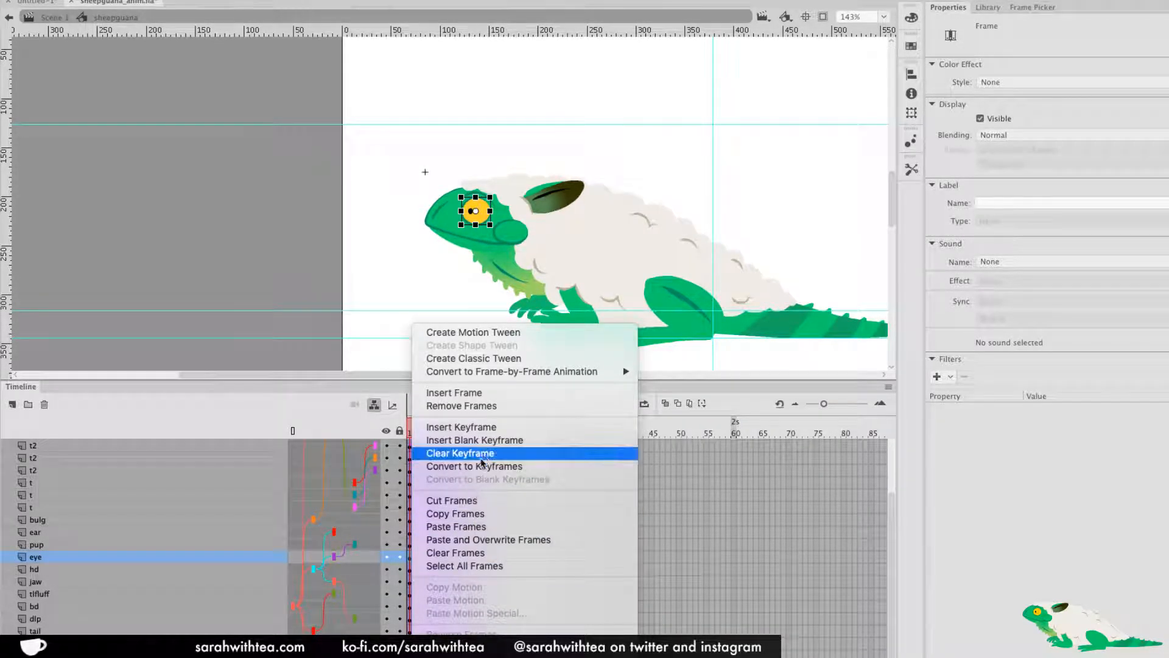
{"action": "left_click", "coordinate": [463, 513]}
{"action": "right_click", "coordinate": [481, 557]}
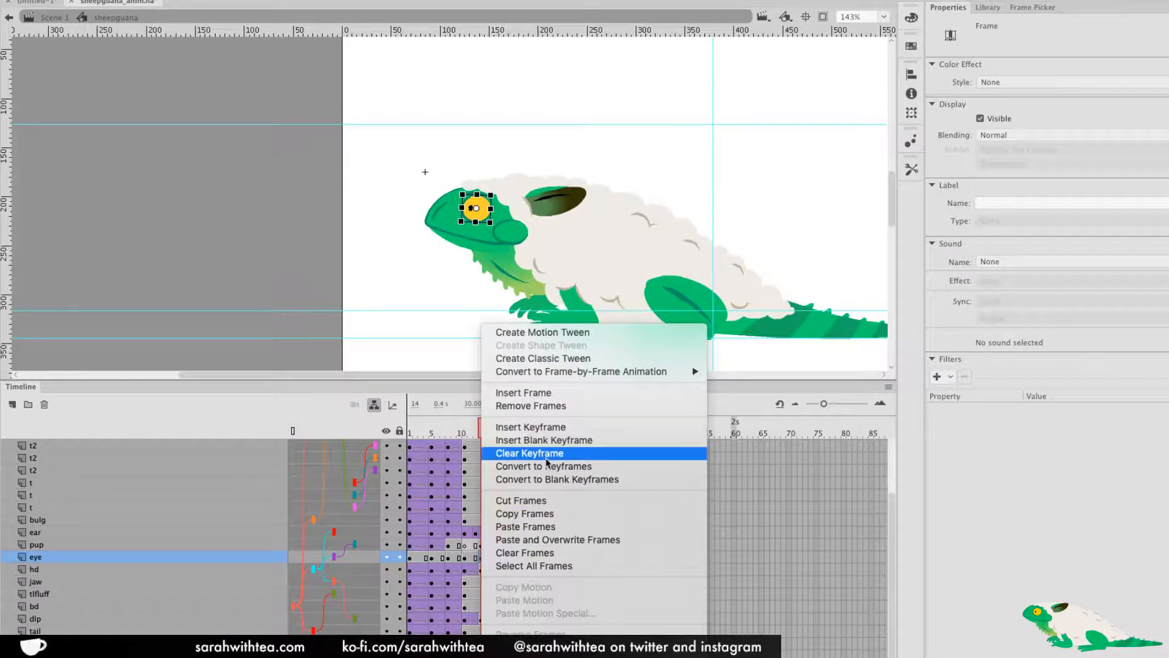
{"action": "left_click", "coordinate": [547, 530]}
{"action": "left_click_drag", "start_coordinate": [476, 436], "coordinate": [480, 446]}
{"action": "key", "text": "Return"}
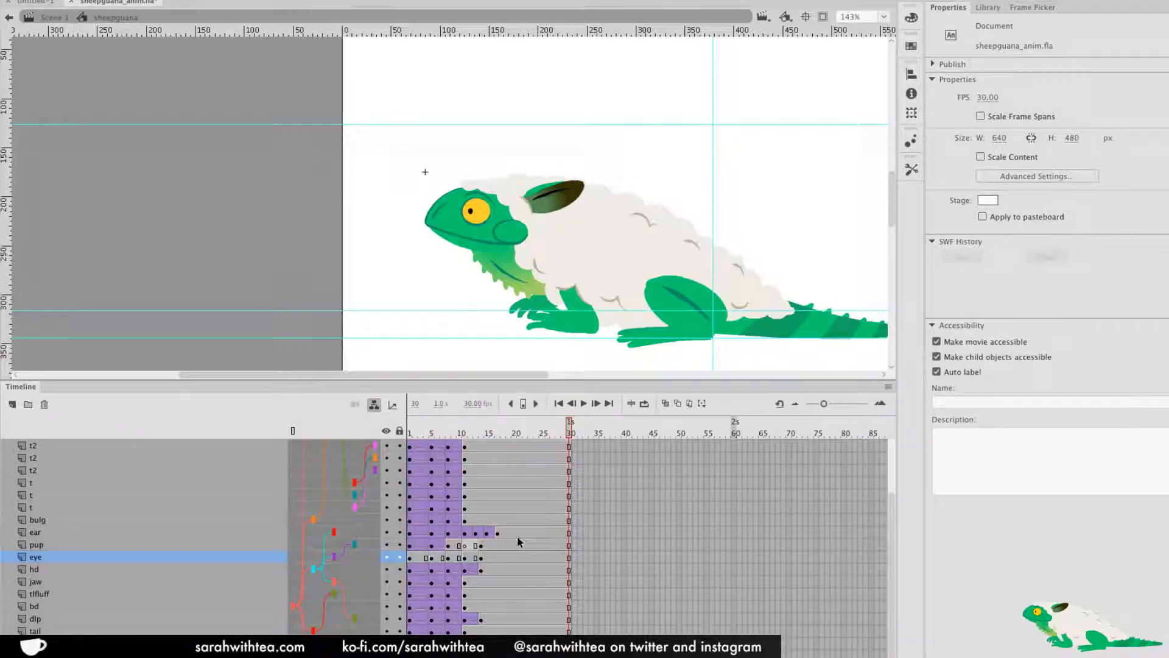
{"action": "key", "text": "Return"}
{"action": "key", "text": "Return"}
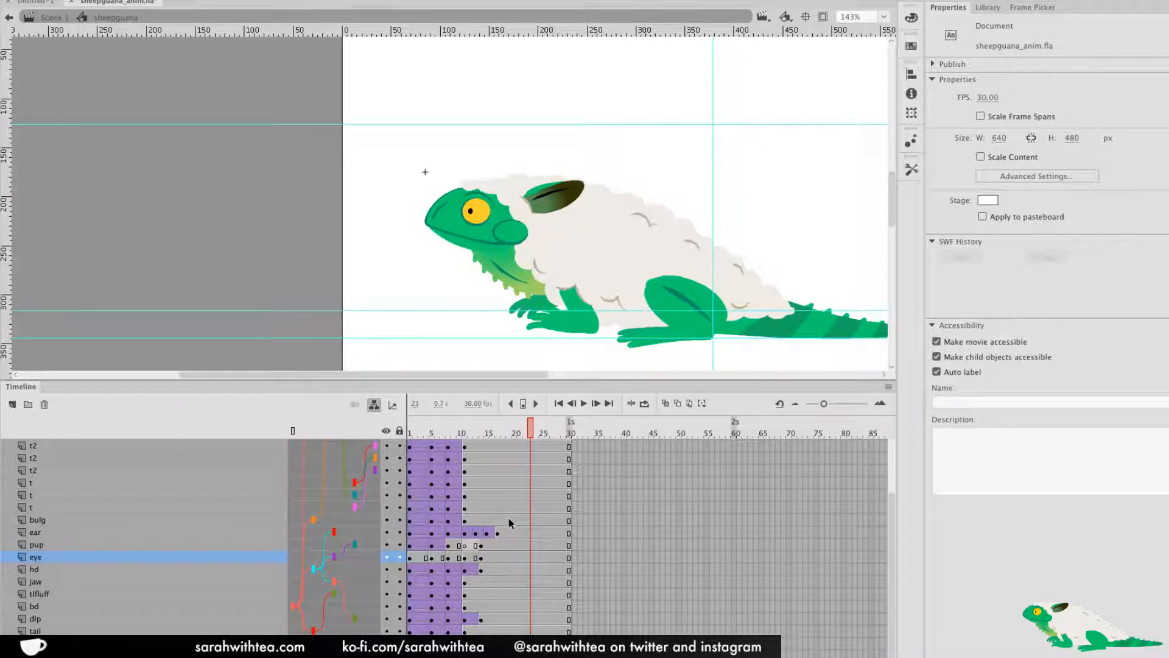
Save the document as a new version named sheepguana_anim2.fla in the sheepguana stream folder
{"action": "left_click_drag", "start_coordinate": [653, 311], "coordinate": [520, 273]}
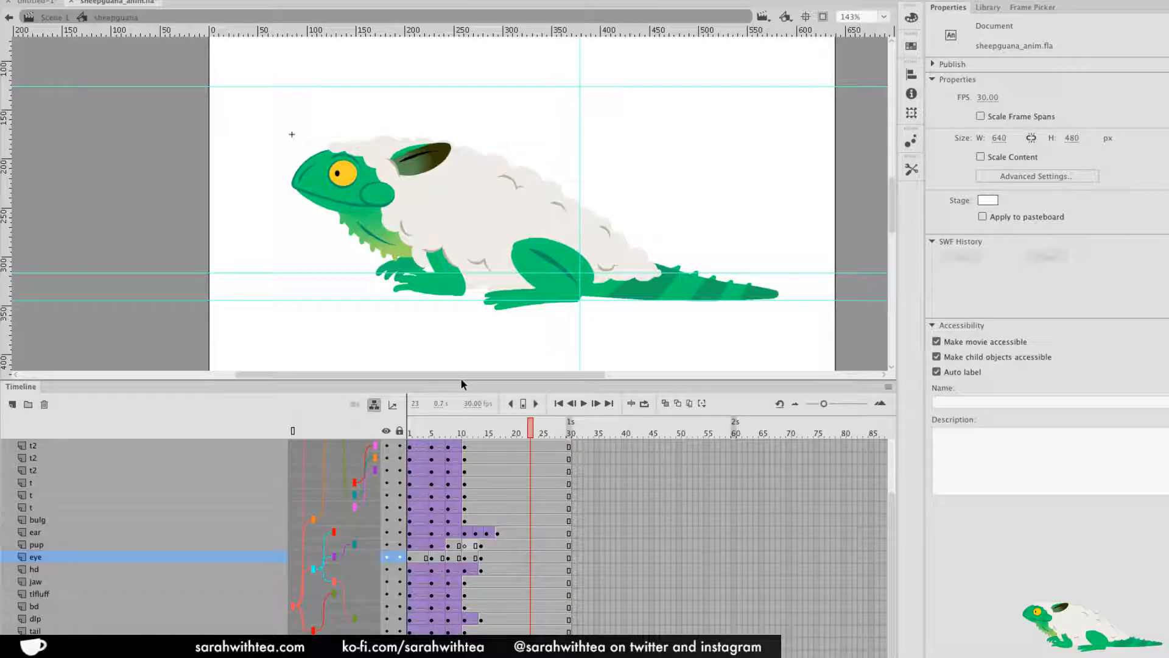
{"action": "key", "text": "super+shift+s"}
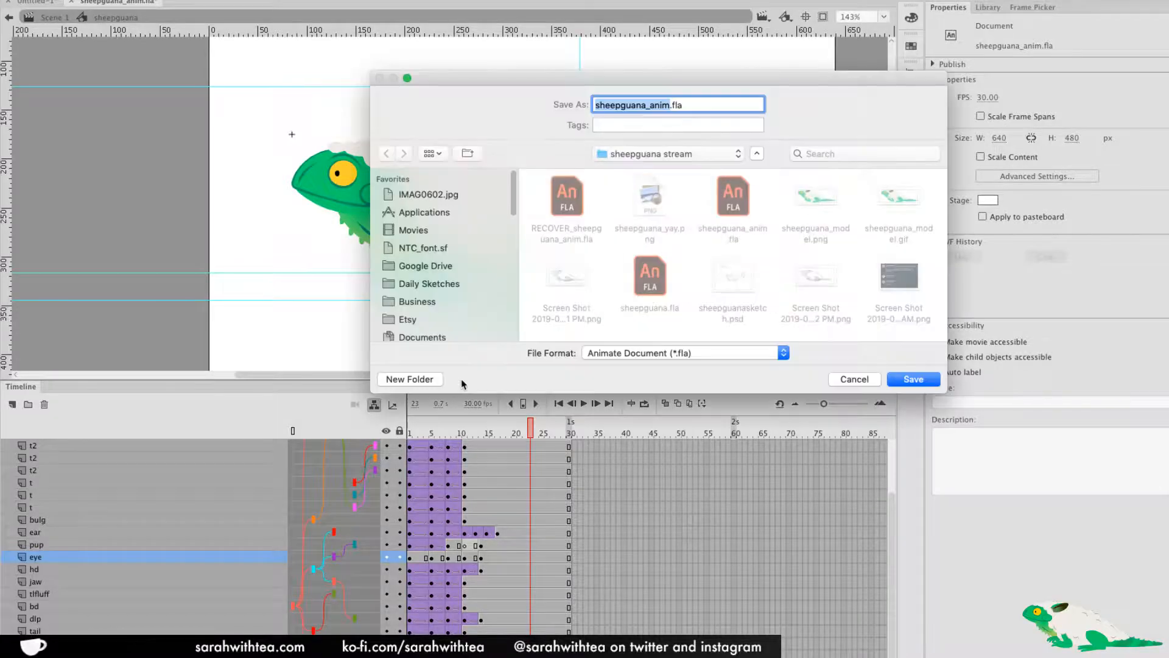
{"action": "left_click", "coordinate": [670, 105]}
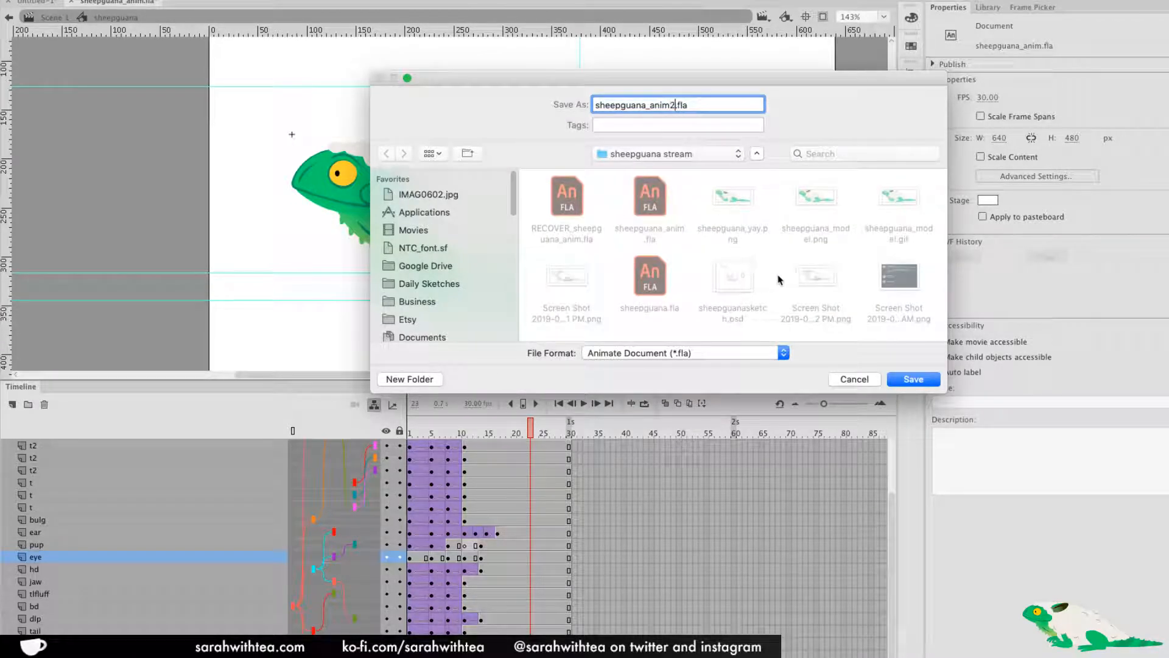
{"action": "left_click", "coordinate": [915, 376]}
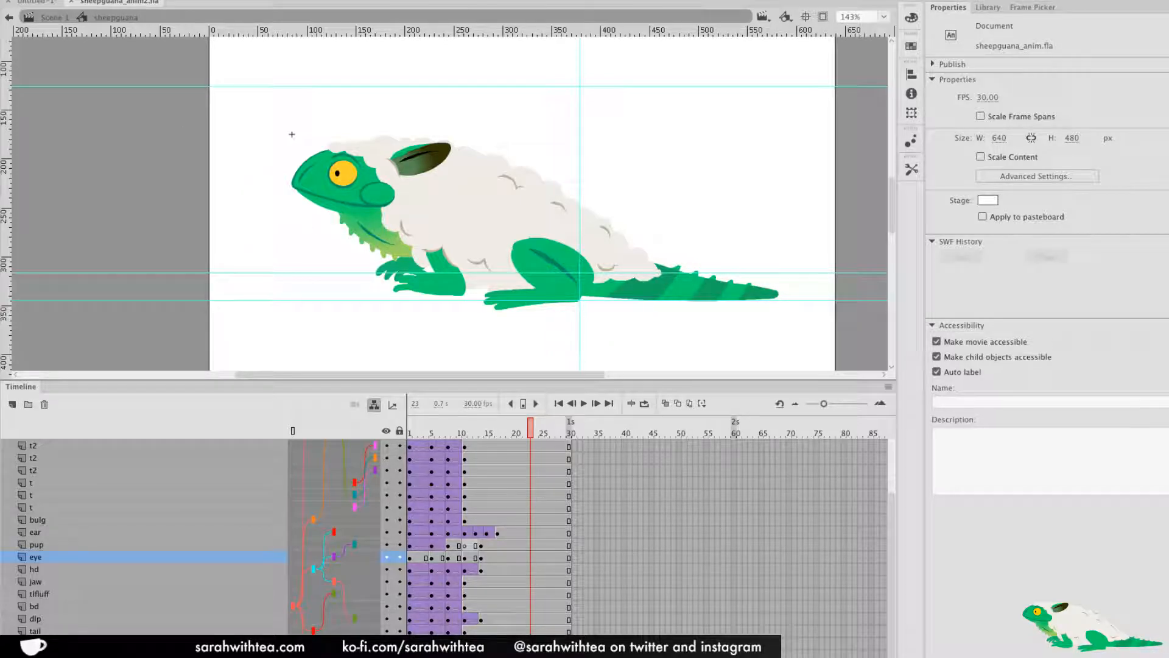
{"action": "left_click", "coordinate": [46, 5]}
{"action": "left_click", "coordinate": [92, 5]}
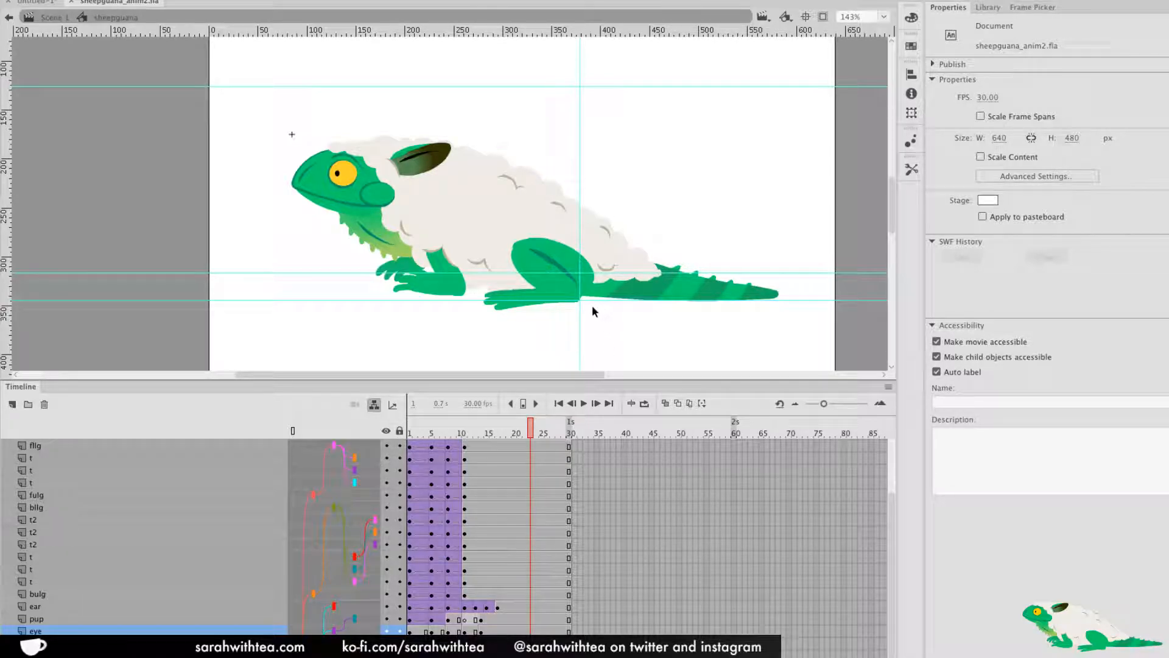
Play the animation, rotate the dewlap very slightly on its frame 8 keyframe, and replay to judge the motion
{"action": "left_click_drag", "start_coordinate": [484, 427], "coordinate": [353, 457]}
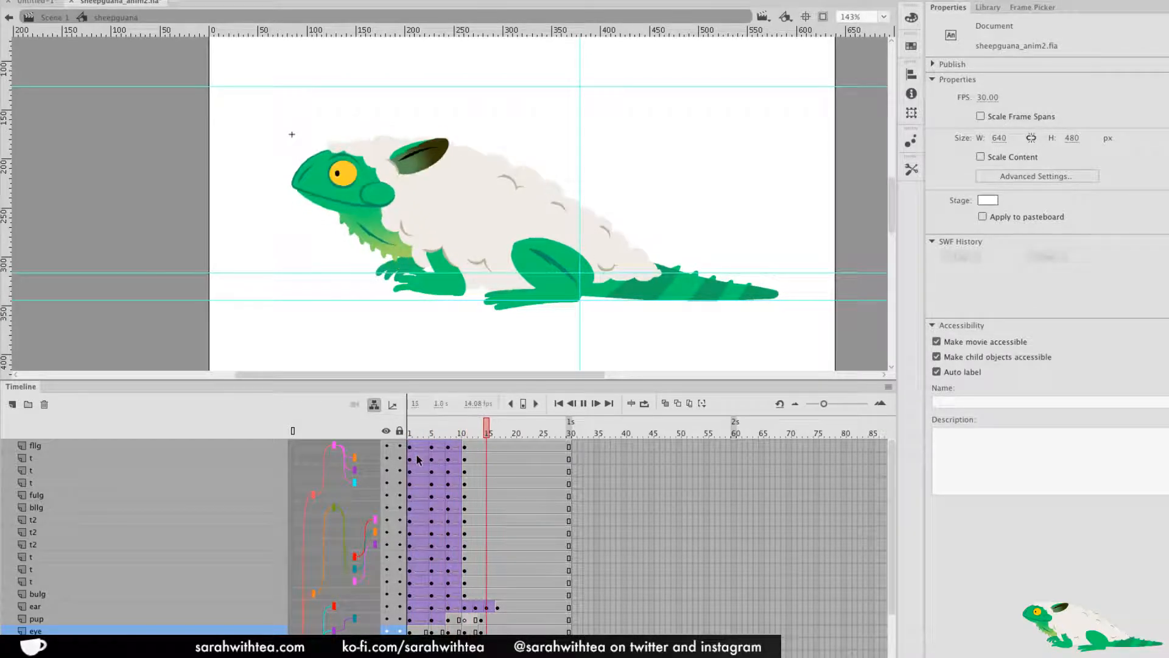
{"action": "key", "text": "Return"}
{"action": "key", "text": "Return"}
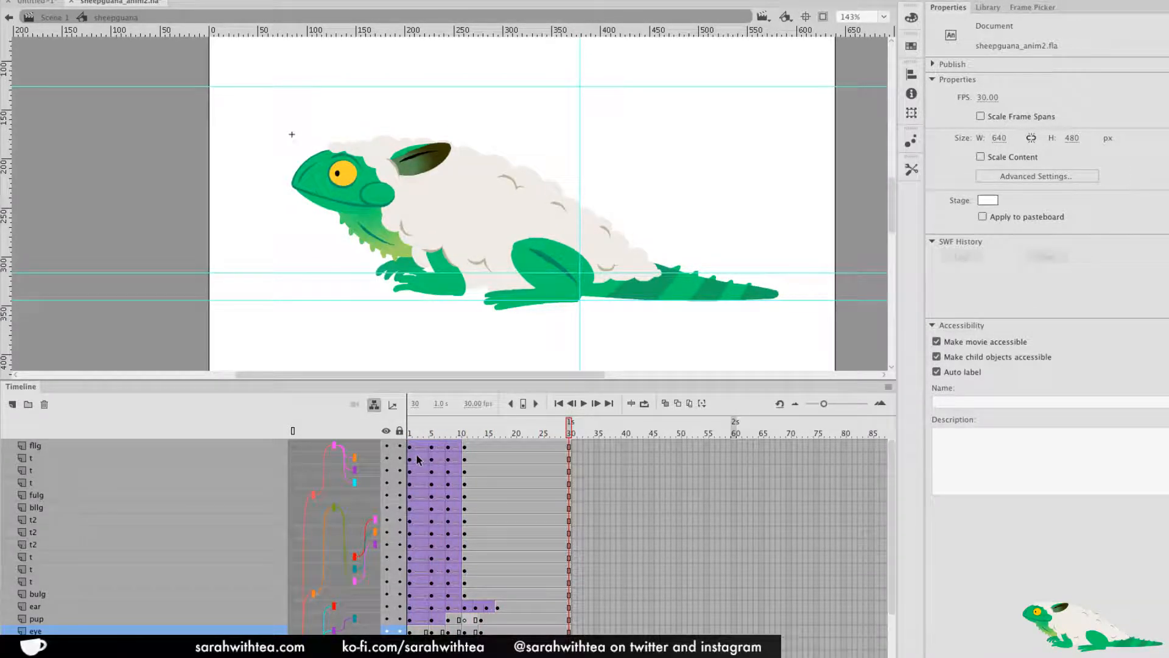
{"action": "left_click_drag", "start_coordinate": [423, 434], "coordinate": [449, 433]}
{"action": "left_click", "coordinate": [387, 251]}
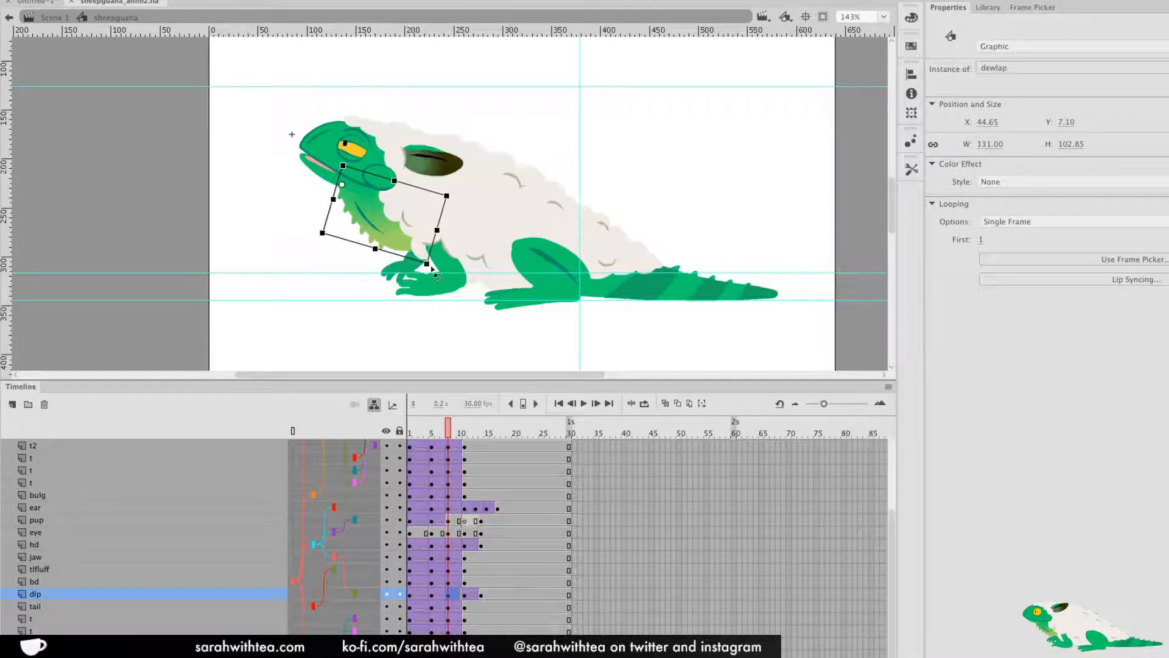
{"action": "left_click_drag", "start_coordinate": [436, 268], "coordinate": [437, 266]}
{"action": "key", "text": "Return"}
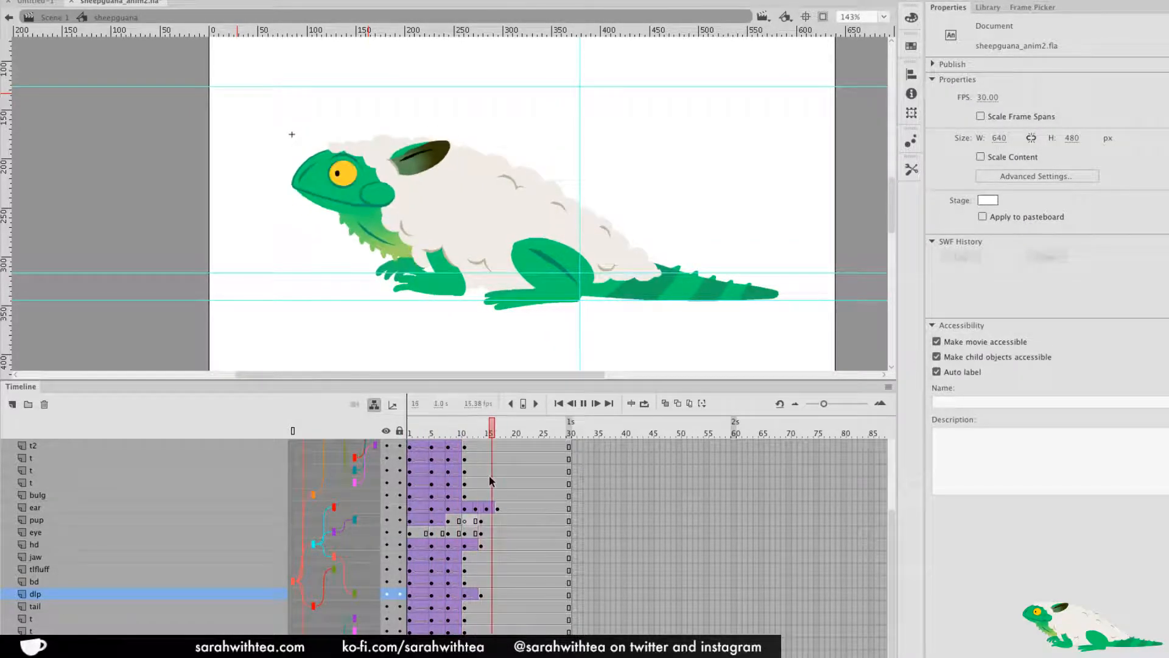
Squash the dewlap vertically to a height of about 88.8 px on its frame 11 keyframe and replay the animation
{"action": "mouse_move", "coordinate": [464, 433]}
{"action": "left_mouse_down"}
{"action": "mouse_move", "coordinate": [452, 432]}
{"action": "mouse_move", "coordinate": [467, 435]}
{"action": "left_mouse_up"}
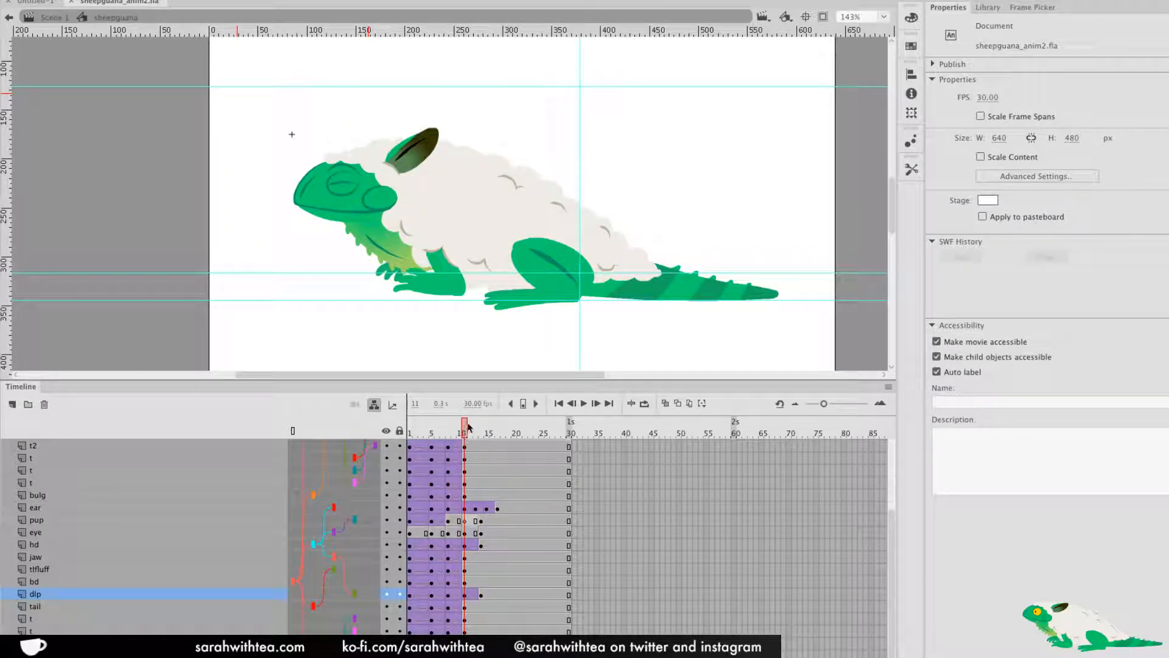
{"action": "left_click", "coordinate": [393, 259]}
{"action": "left_click_drag", "start_coordinate": [435, 276], "coordinate": [459, 271]}
{"action": "mouse_move", "coordinate": [467, 431]}
{"action": "left_mouse_down"}
{"action": "mouse_move", "coordinate": [484, 434]}
{"action": "mouse_move", "coordinate": [449, 444]}
{"action": "mouse_move", "coordinate": [482, 447]}
{"action": "mouse_move", "coordinate": [462, 434]}
{"action": "left_mouse_up"}
{"action": "left_click", "coordinate": [388, 261]}
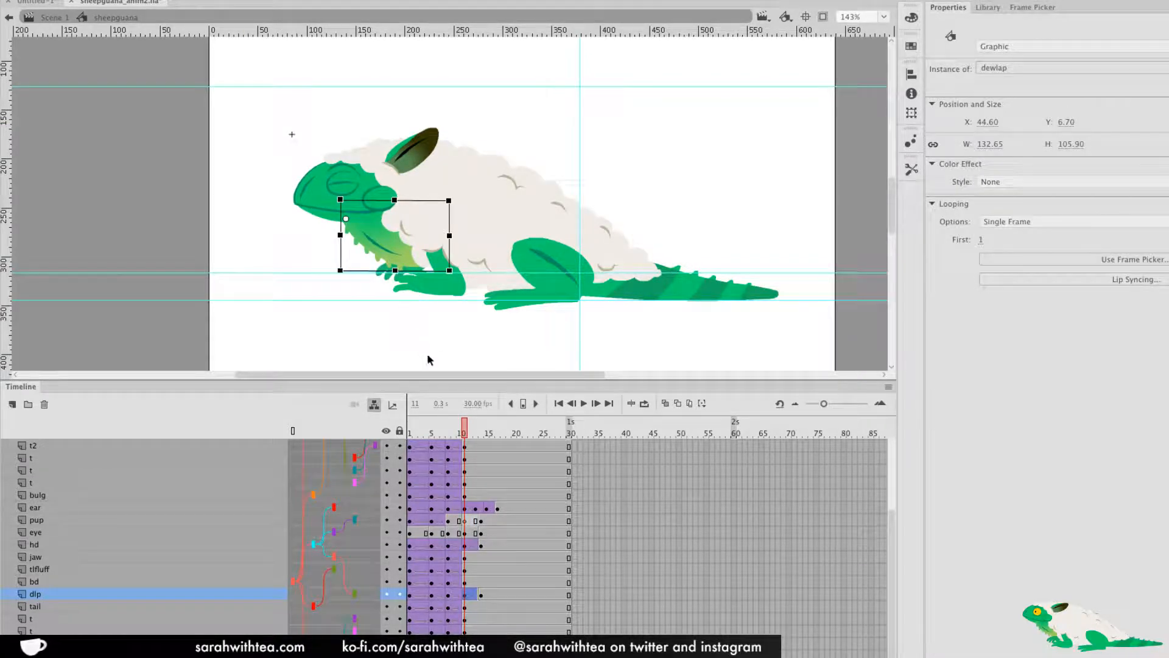
{"action": "left_click", "coordinate": [481, 595]}
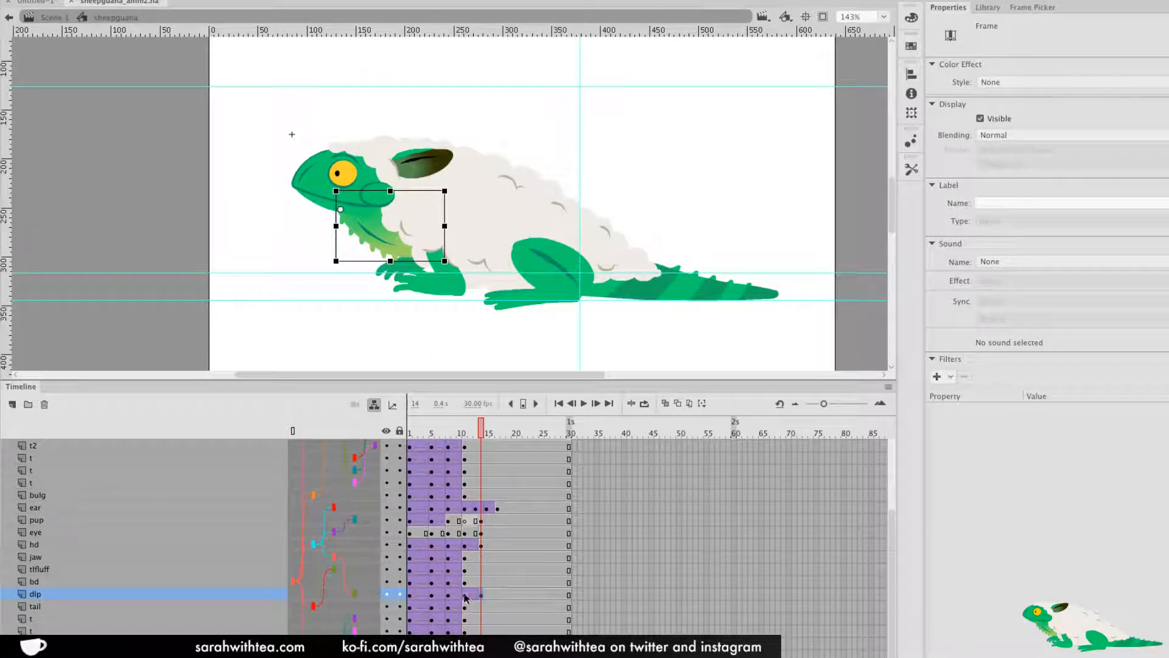
{"action": "left_click", "coordinate": [465, 596]}
{"action": "left_click_drag", "start_coordinate": [395, 271], "coordinate": [395, 258]}
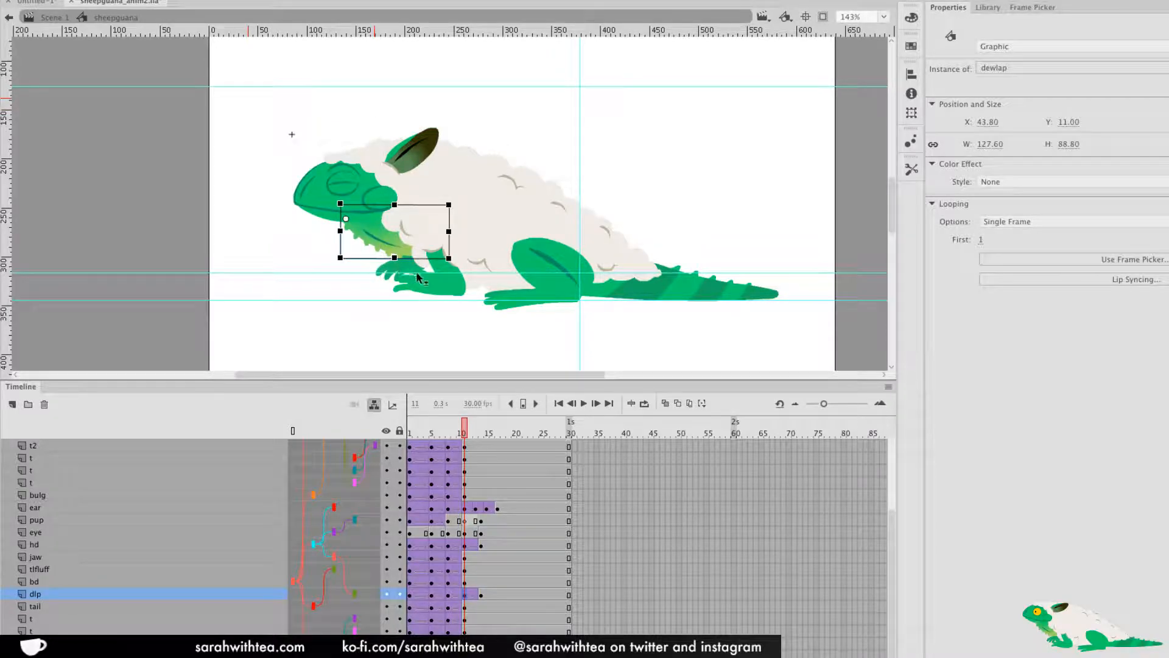
{"action": "key", "text": "Return"}
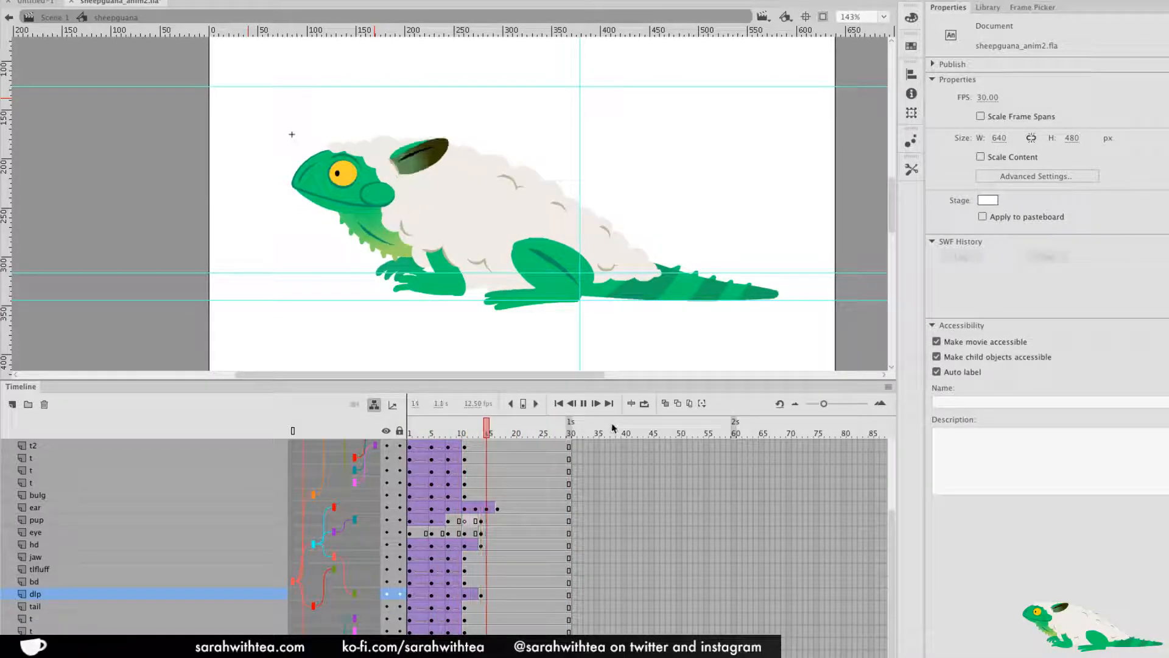
Clear the tail fluff layer's keyframes at frames 5 and 8 and remove its classic tween
{"action": "left_click", "coordinate": [629, 266]}
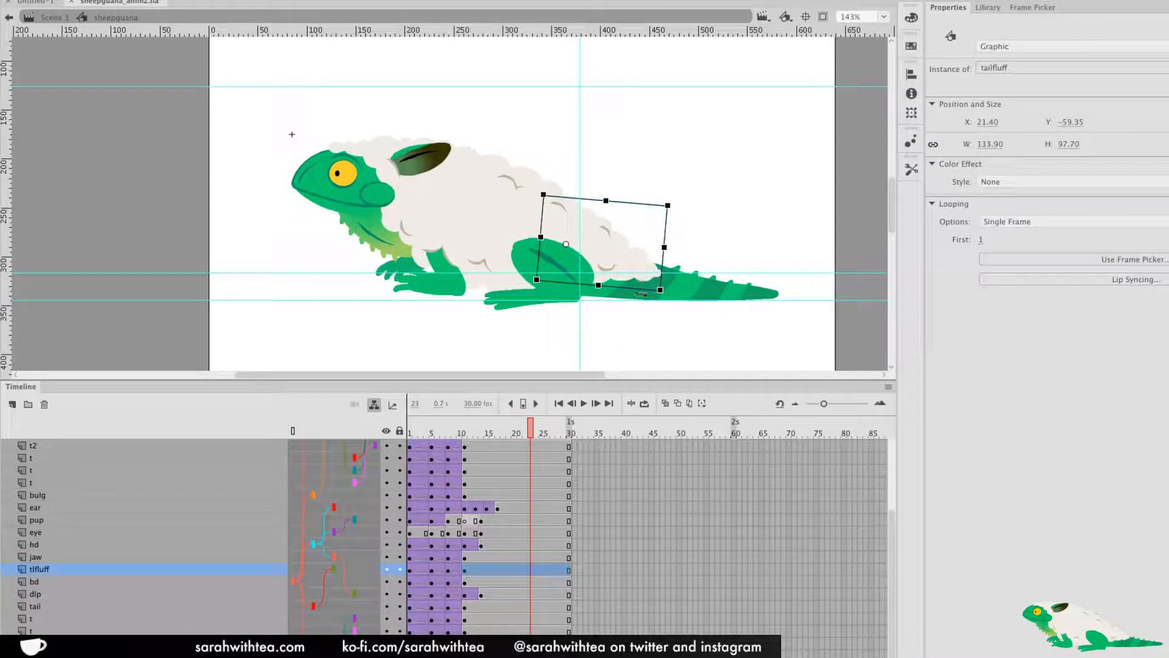
{"action": "left_click", "coordinate": [453, 567]}
{"action": "right_click", "coordinate": [454, 569]}
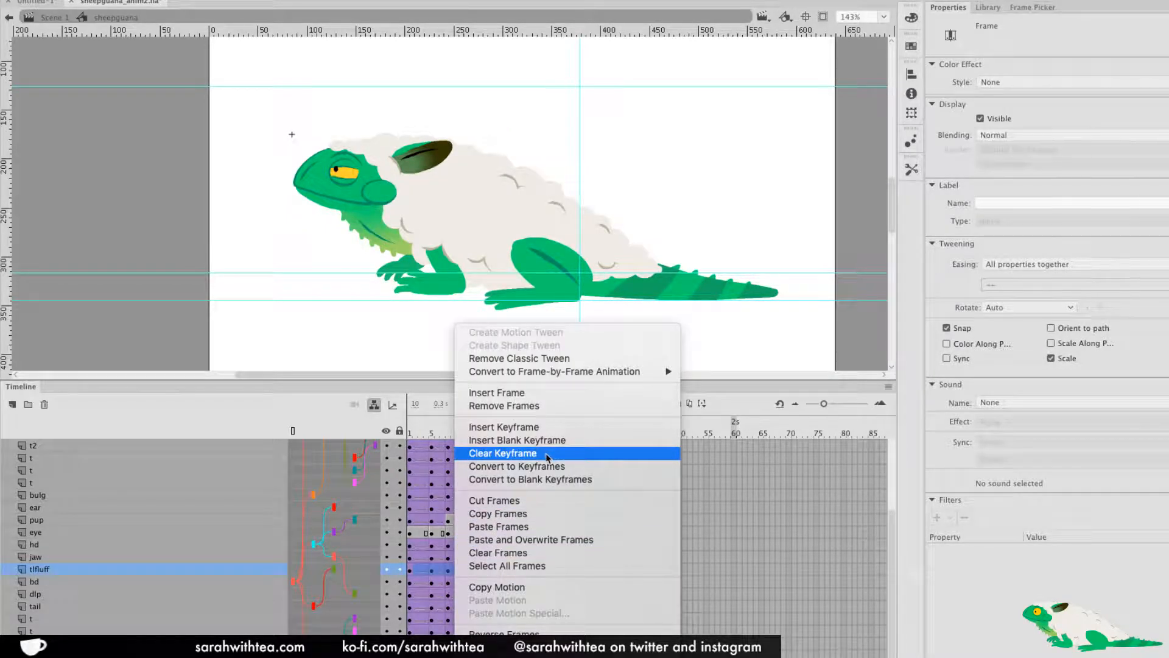
{"action": "left_click", "coordinate": [546, 458]}
{"action": "right_click", "coordinate": [457, 568]}
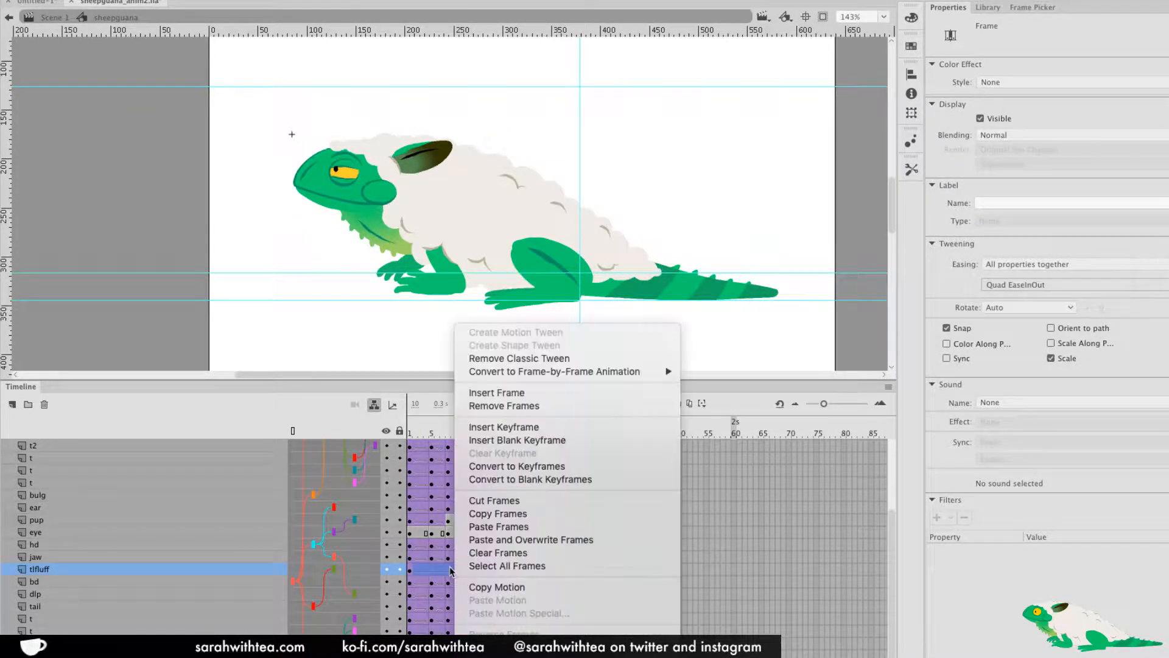
{"action": "left_click", "coordinate": [529, 358]}
Clear the tail fluff layer's keyframe at frame 11 and play the animation several times
{"action": "right_click", "coordinate": [464, 571]}
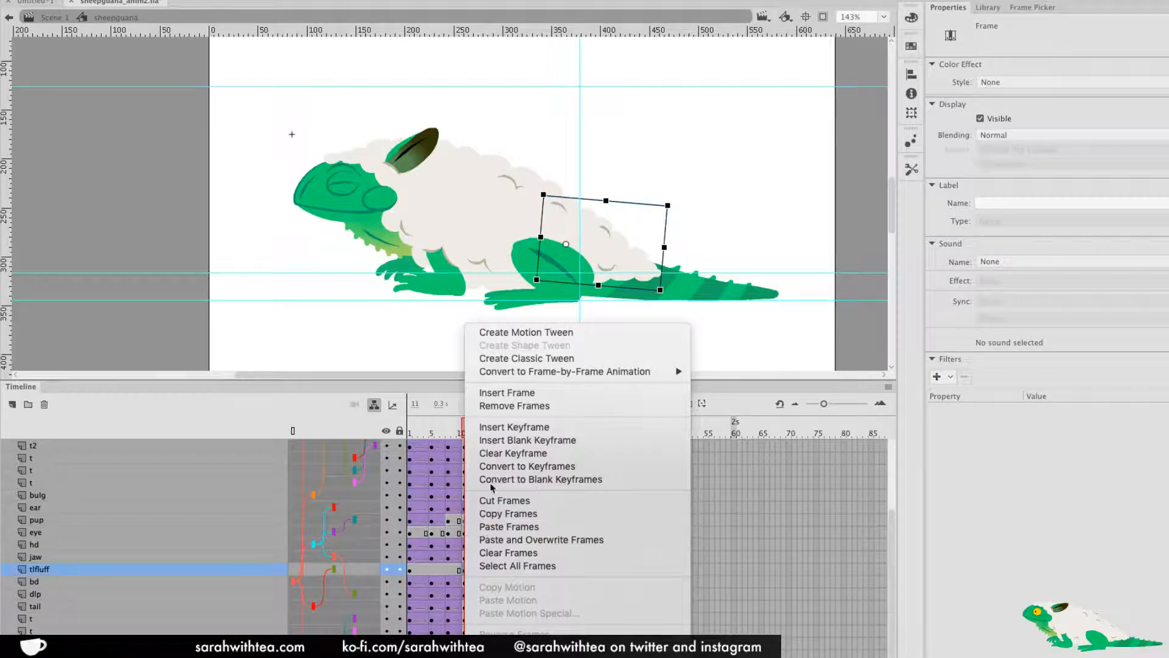
{"action": "left_click", "coordinate": [536, 358]}
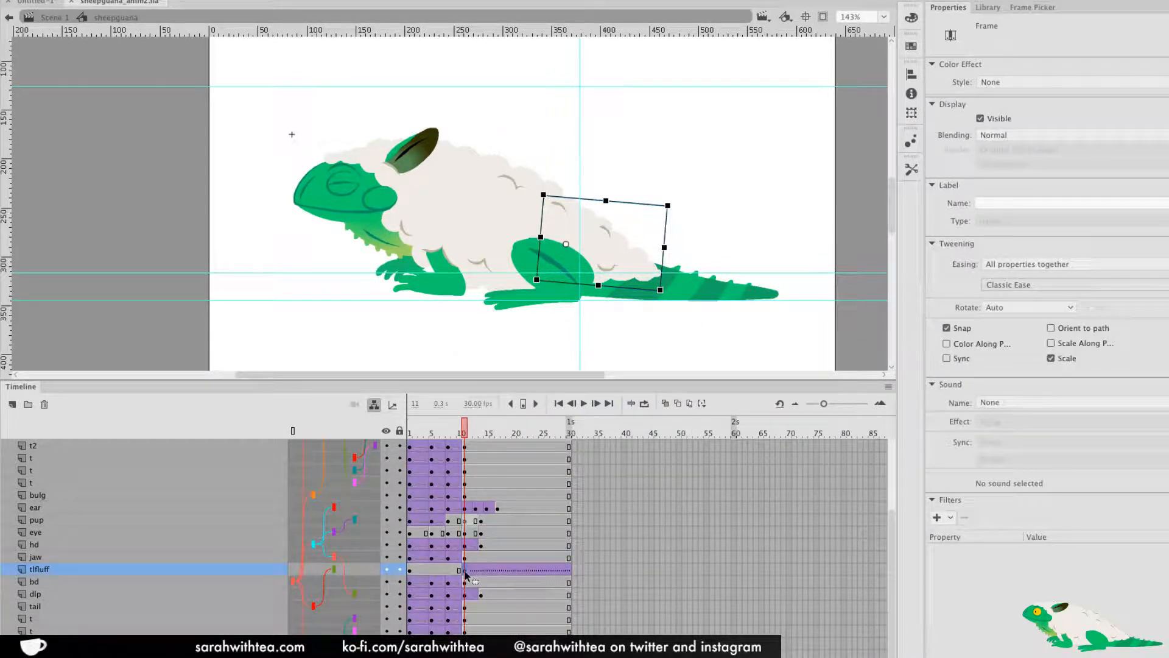
{"action": "right_click", "coordinate": [465, 575]}
{"action": "left_click", "coordinate": [522, 451]}
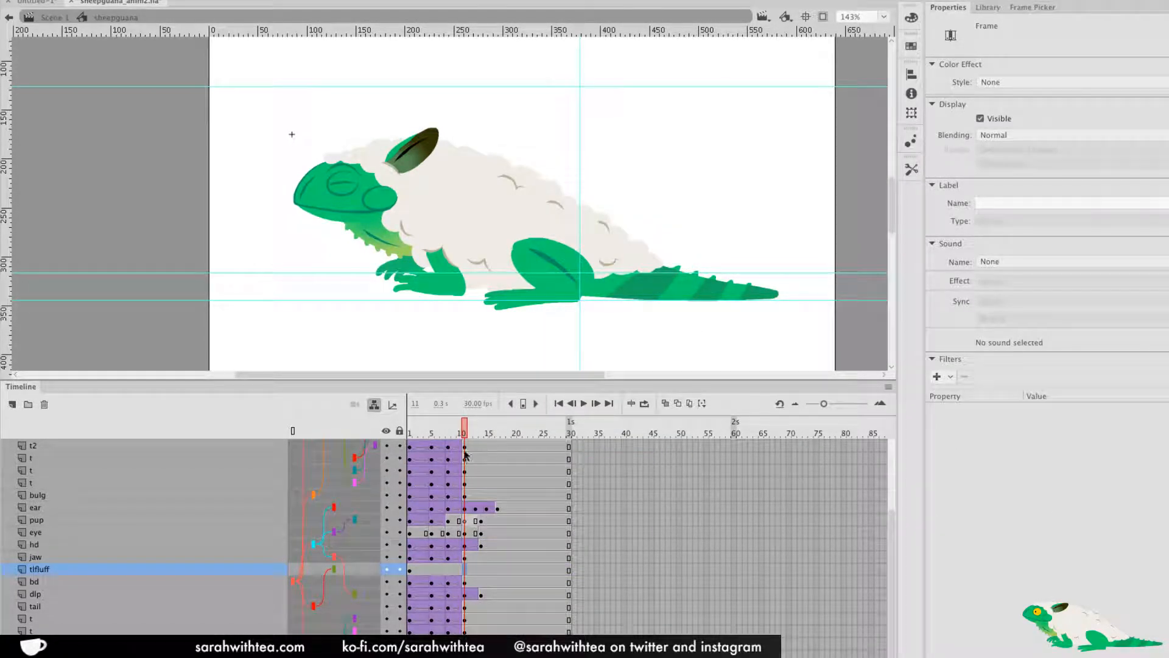
{"action": "key", "text": "Return"}
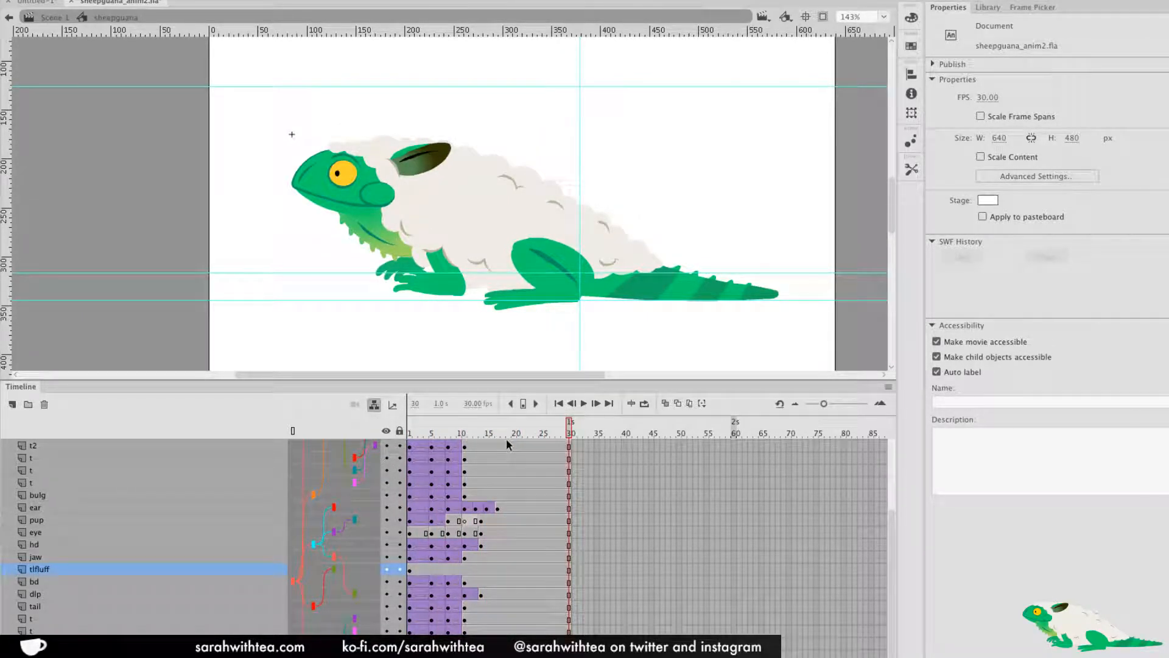
{"action": "key", "text": "Return"}
{"action": "key", "text": "Return"}
{"action": "key", "text": "Return"}
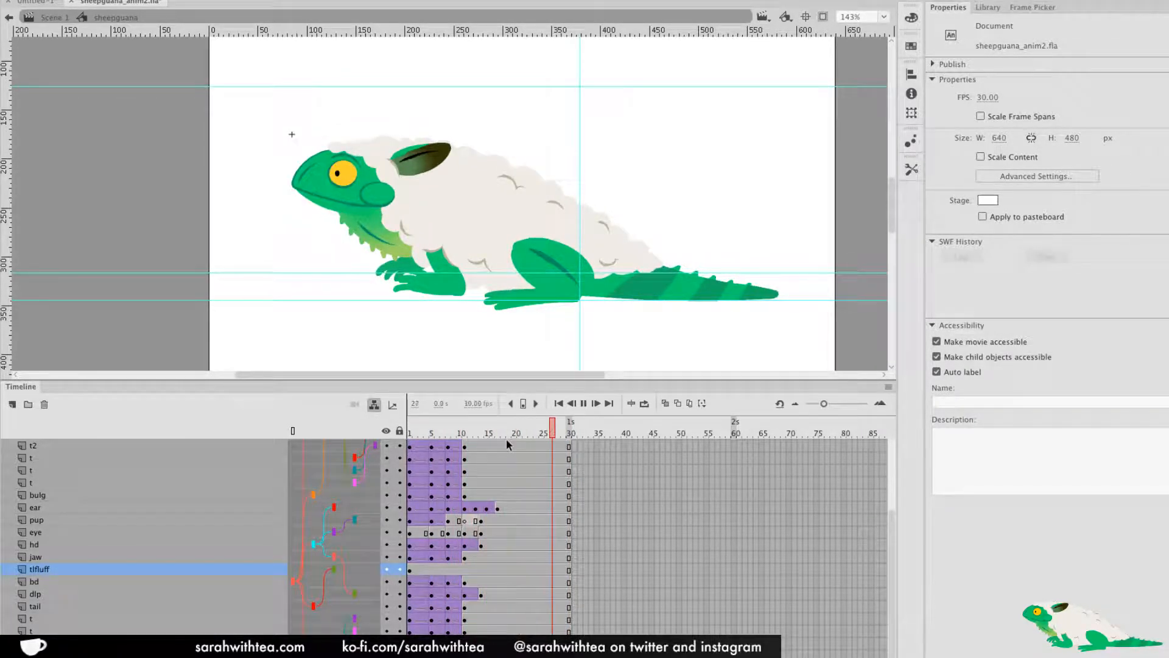
{"action": "key", "text": "Return"}
{"action": "key", "text": "Return"}
Return to the main scene to view the whole character, reopen the sheepguana symbol and scrub through its frames
{"action": "key", "text": "v"}
{"action": "double_click", "coordinate": [509, 335]}
{"action": "key", "text": "z"}
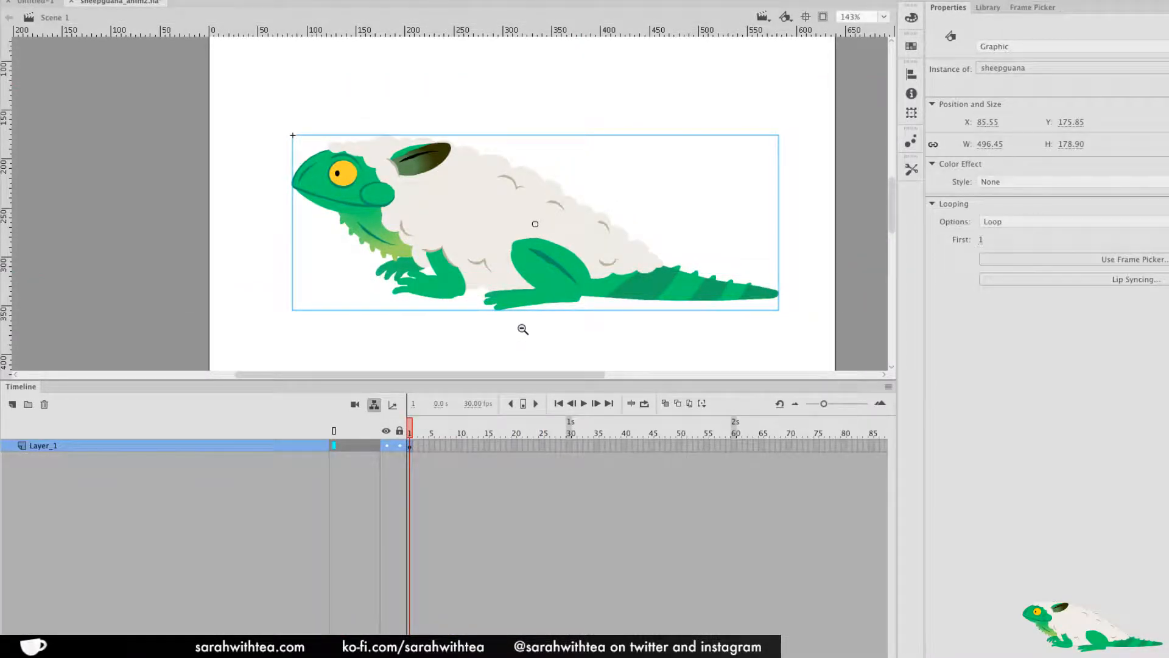
{"action": "left_click", "coordinate": [523, 331], "text": "alt"}
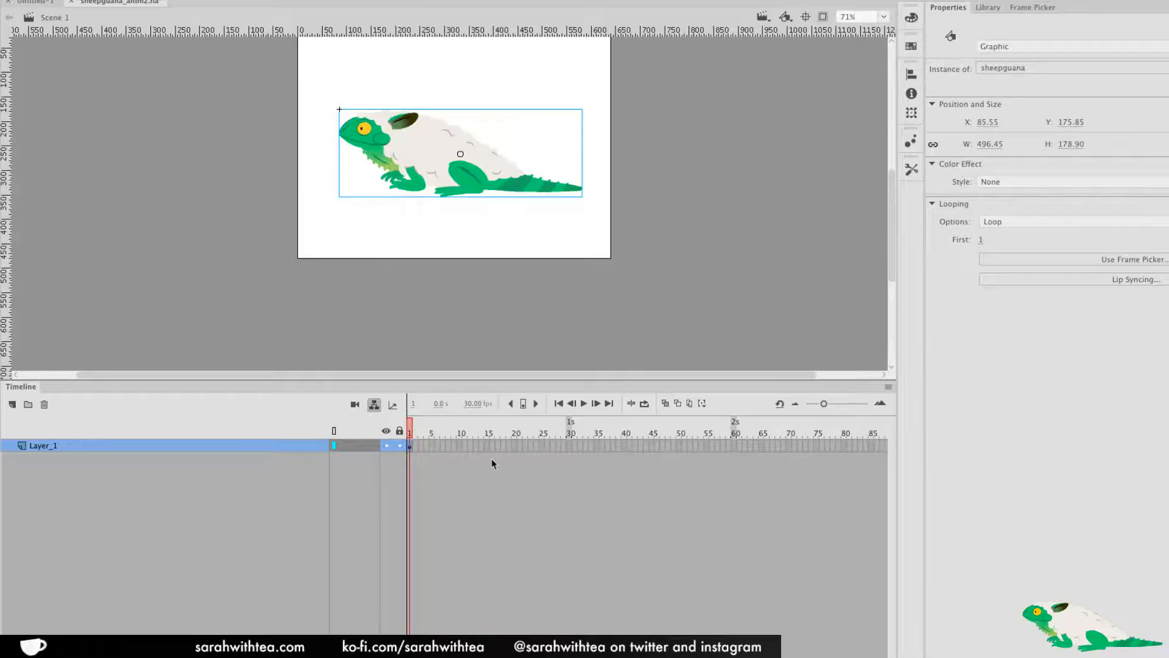
{"action": "double_click", "coordinate": [469, 177]}
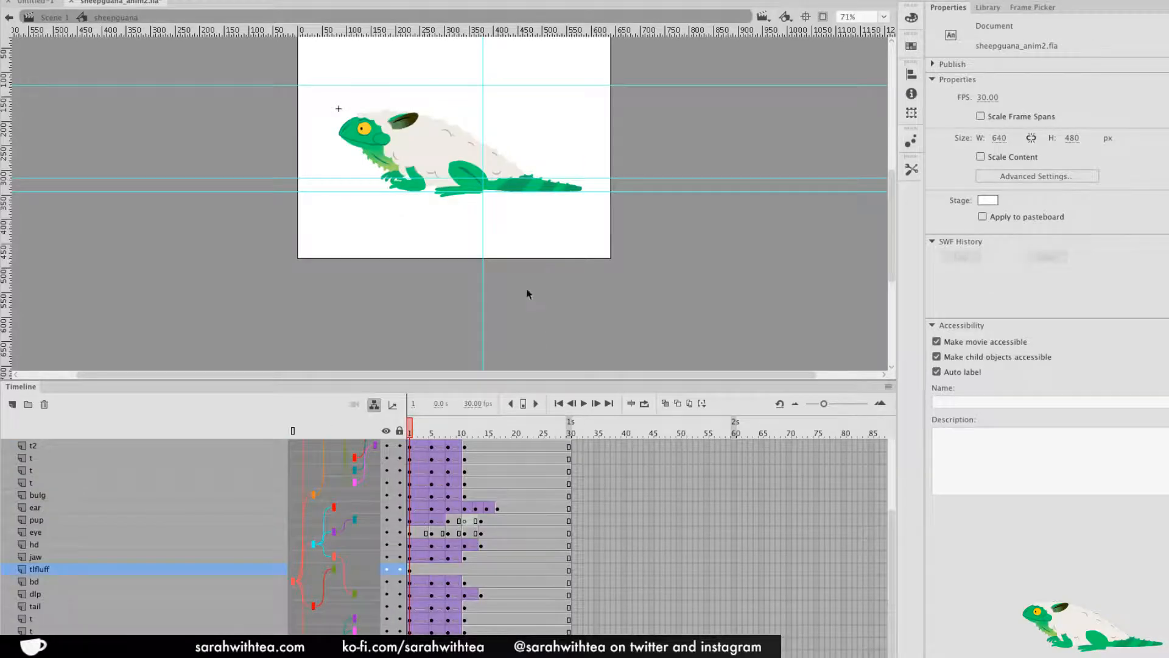
{"action": "left_click_drag", "start_coordinate": [473, 435], "coordinate": [370, 464]}
{"action": "left_click", "coordinate": [514, 433]}
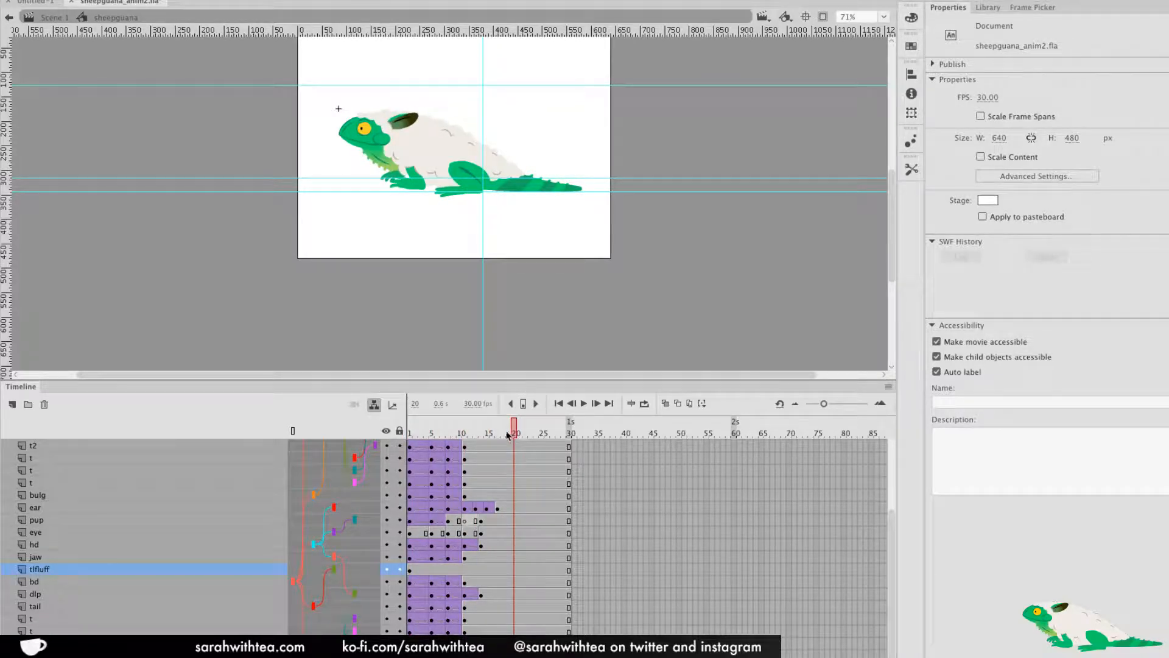
{"action": "left_click", "coordinate": [412, 436]}
Copy the front lower leg layer's frame 1 keyframe and paste it at frame 11
{"action": "left_click", "coordinate": [418, 189]}
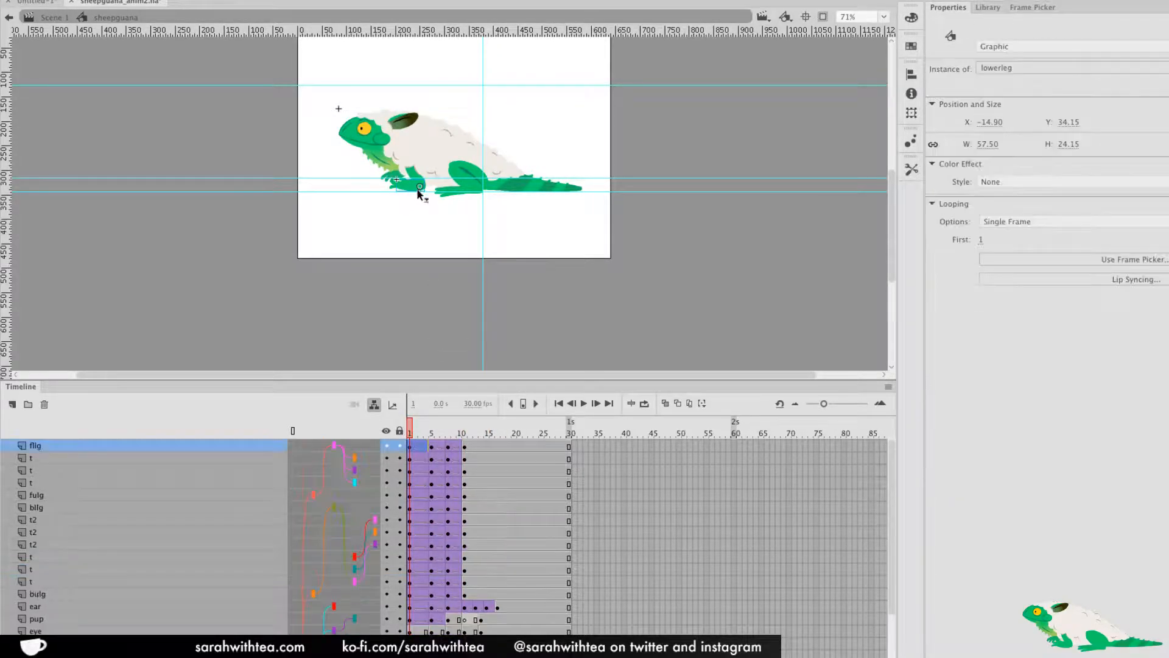
{"action": "key", "text": "z"}
{"action": "left_click_drag", "start_coordinate": [317, 95], "coordinate": [573, 238]}
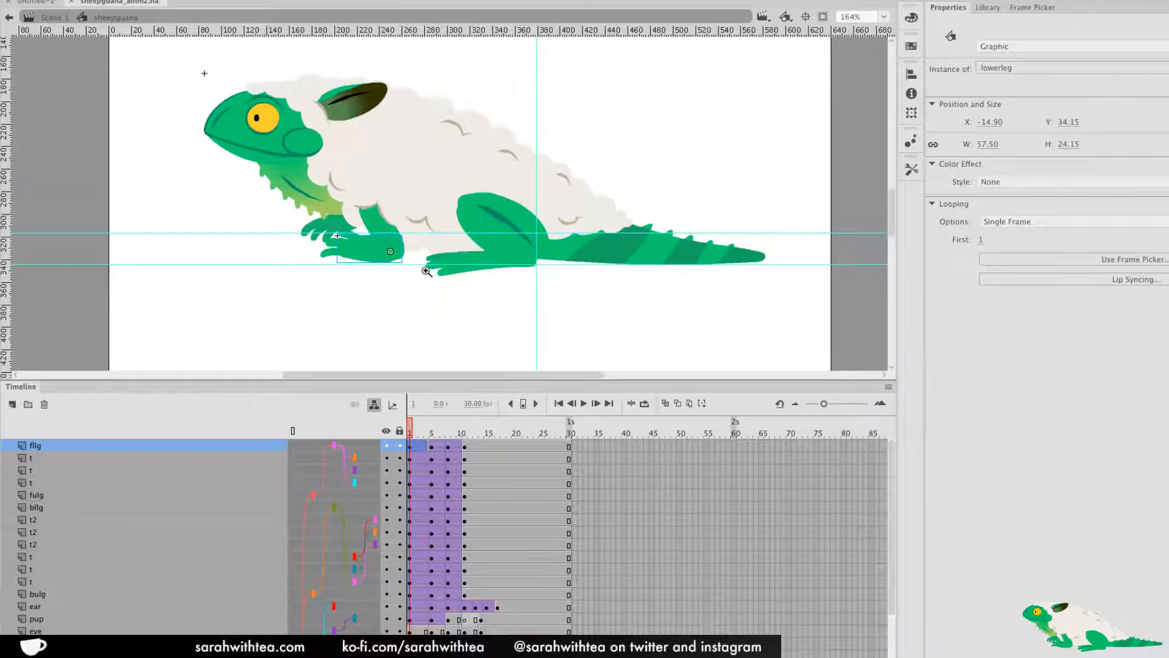
{"action": "left_click", "coordinate": [466, 434]}
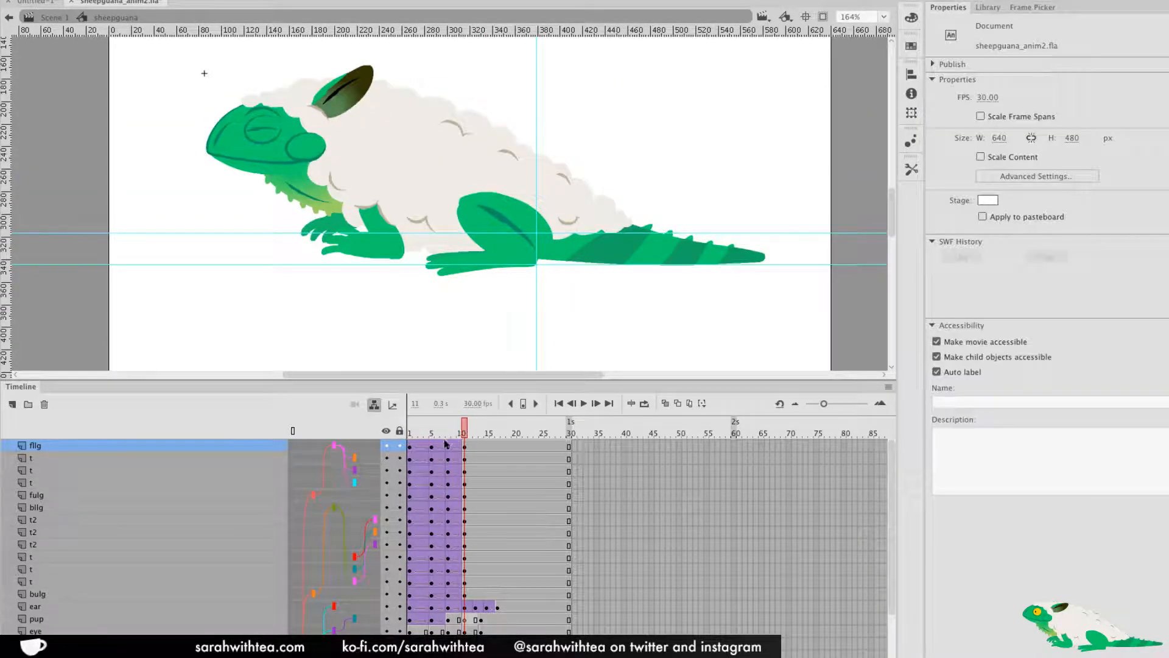
{"action": "left_click", "coordinate": [409, 447]}
{"action": "right_click", "coordinate": [410, 450]}
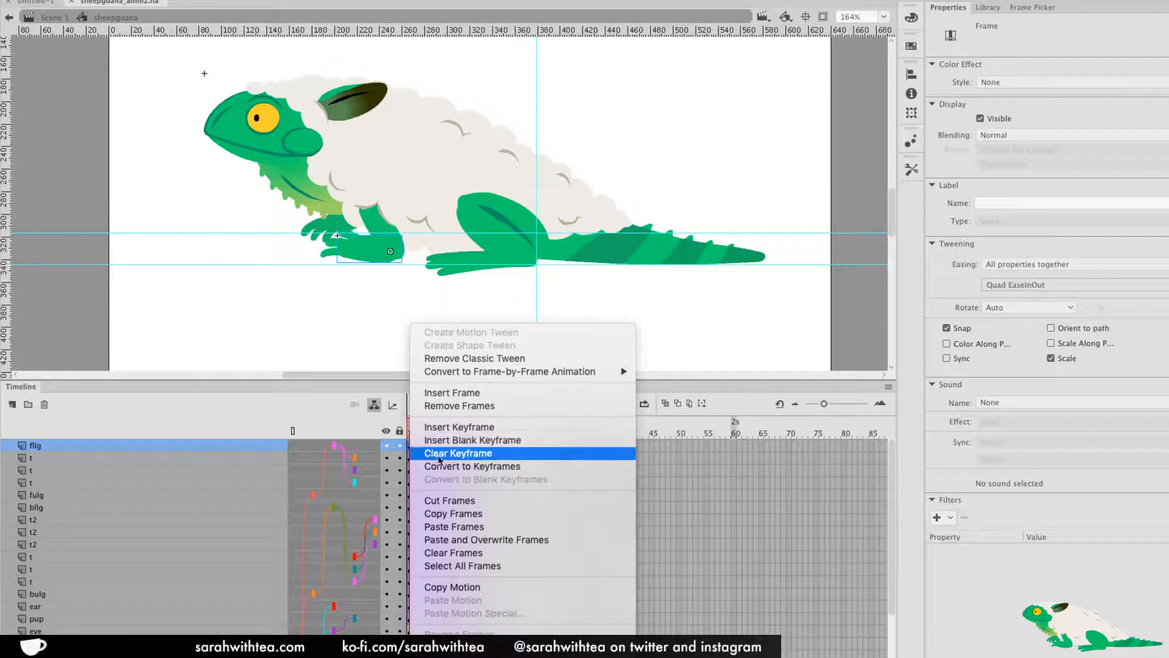
{"action": "left_click", "coordinate": [478, 513]}
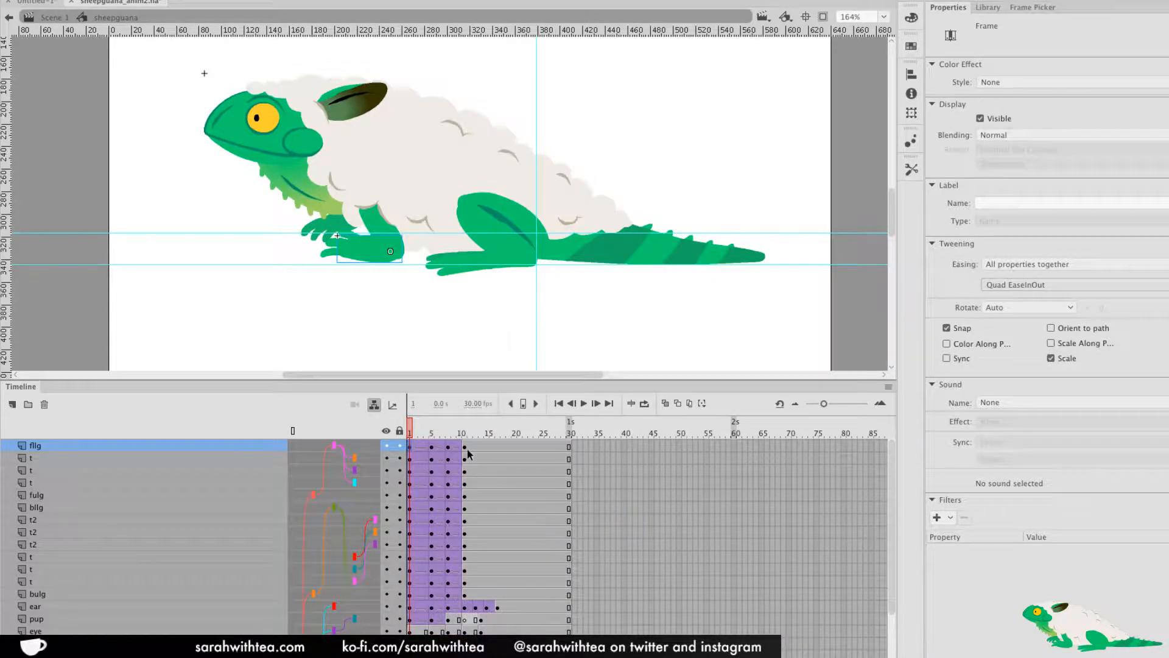
{"action": "right_click", "coordinate": [467, 452]}
{"action": "left_click", "coordinate": [535, 527]}
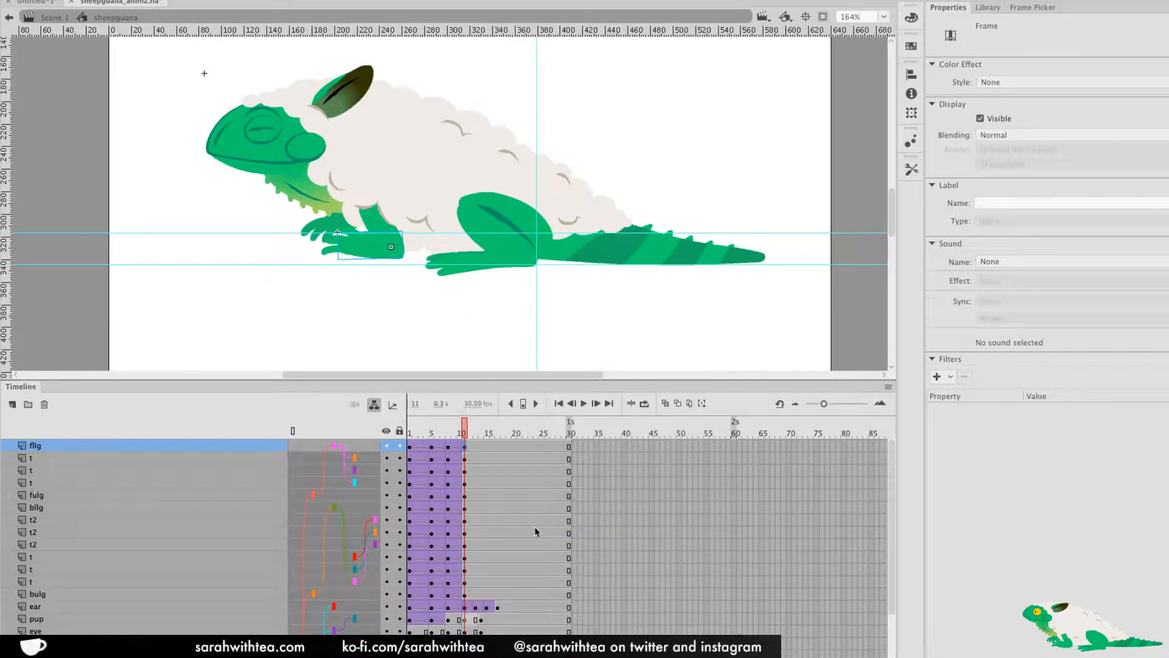
Remove the classic tween after frame 11 on the front lower leg layer and scrub through to frame 14
{"action": "right_click", "coordinate": [477, 452]}
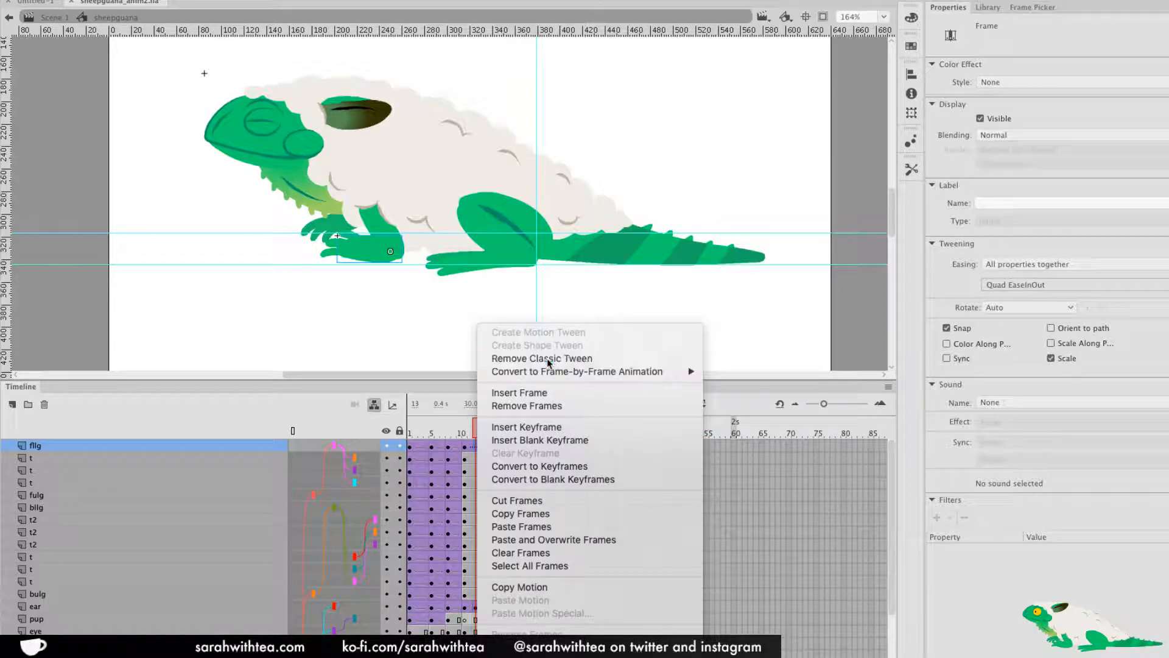
{"action": "left_click", "coordinate": [550, 359]}
{"action": "left_click_drag", "start_coordinate": [476, 428], "coordinate": [391, 471]}
{"action": "left_click", "coordinate": [481, 436]}
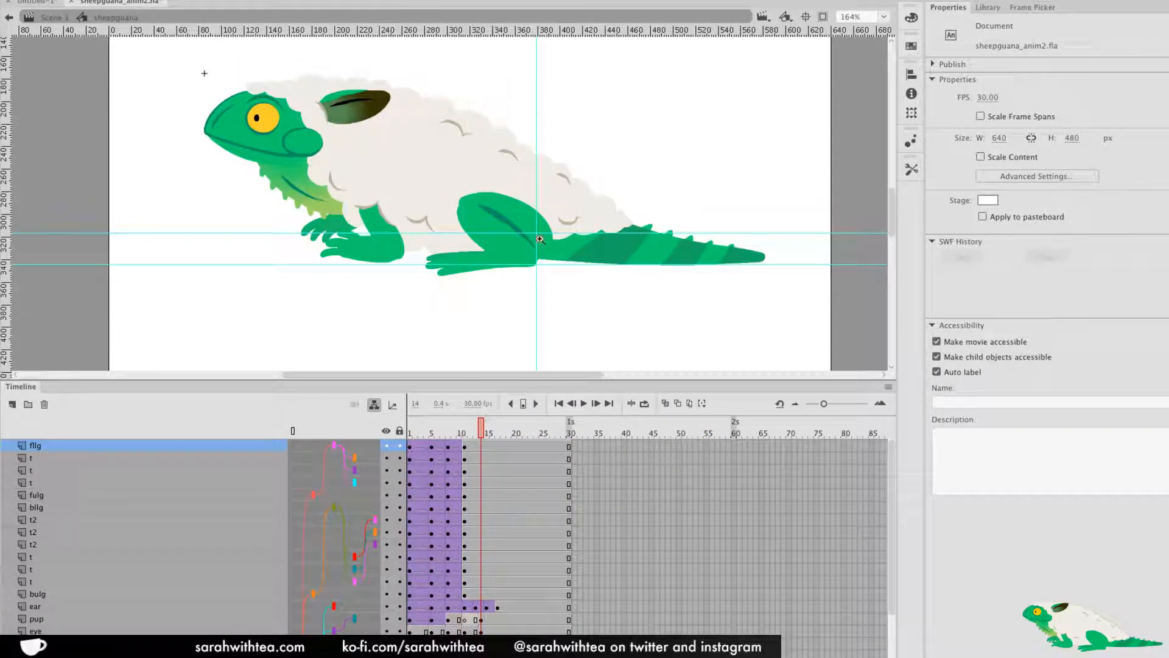
Copy the back upper leg layer's frame 1 keyframe and paste it at frame 11
{"action": "key", "text": "ctrl+="}
{"action": "key", "text": "b"}
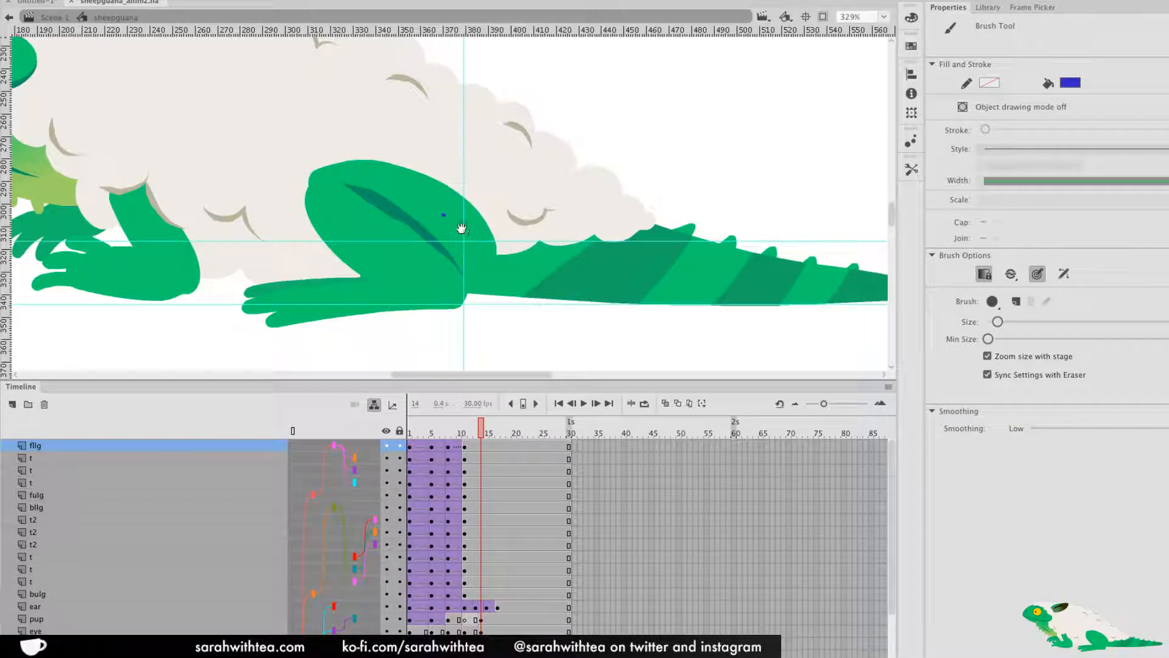
{"action": "key", "text": "v"}
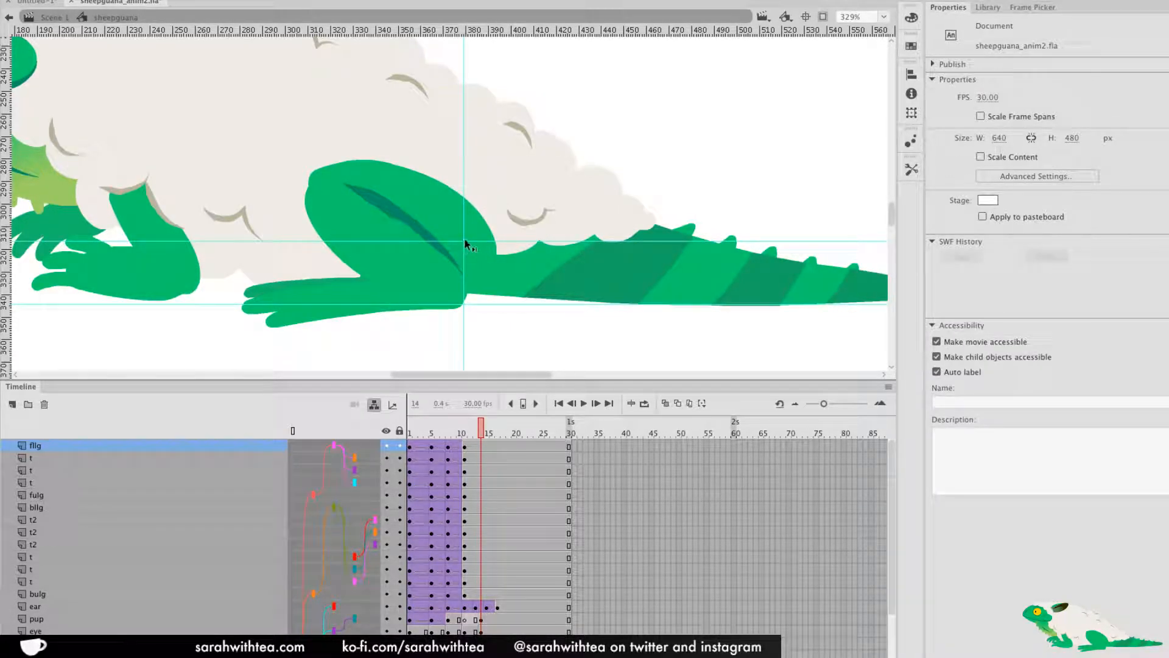
{"action": "left_click", "coordinate": [458, 224]}
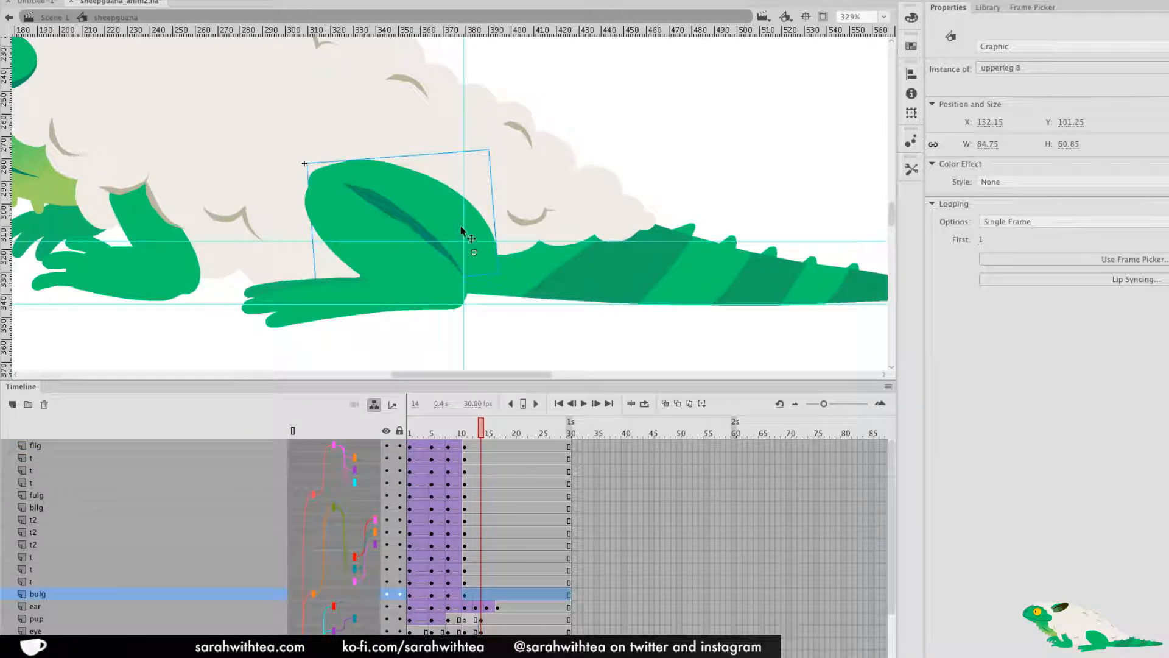
{"action": "left_click", "coordinate": [466, 595]}
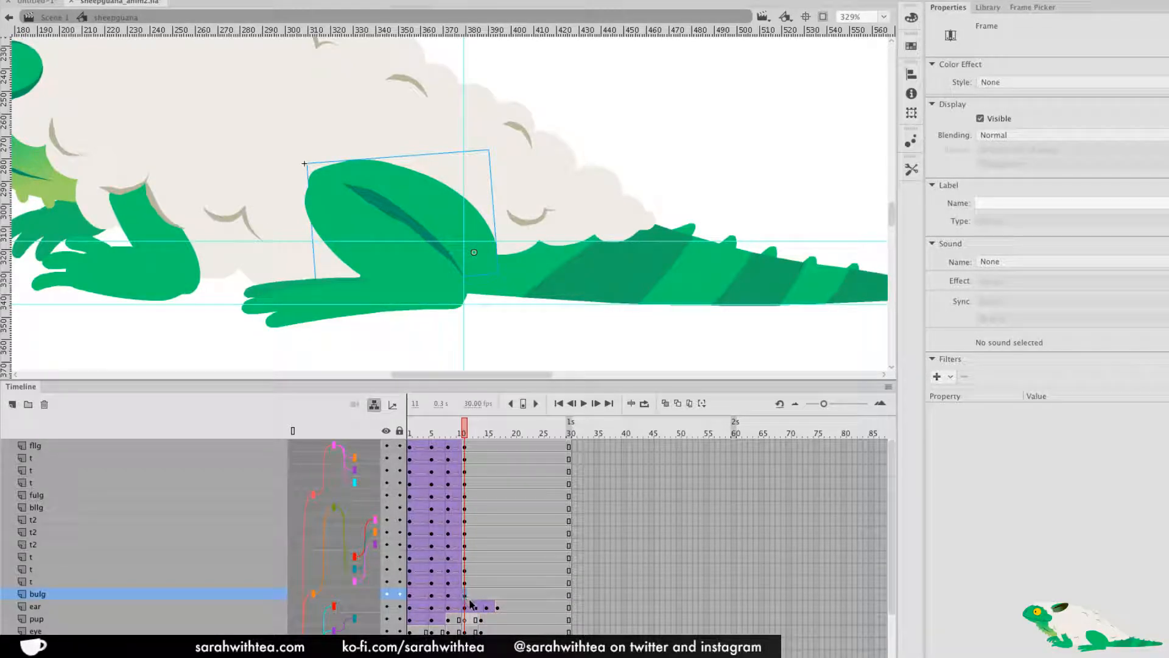
{"action": "right_click", "coordinate": [409, 599]}
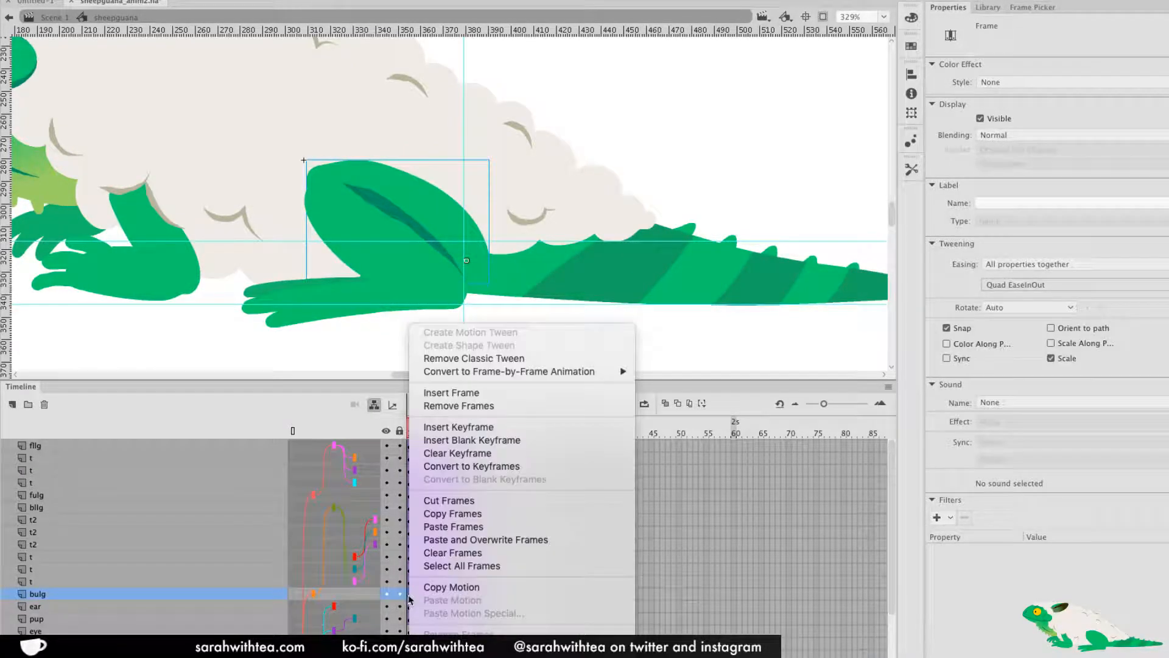
{"action": "left_click", "coordinate": [474, 515]}
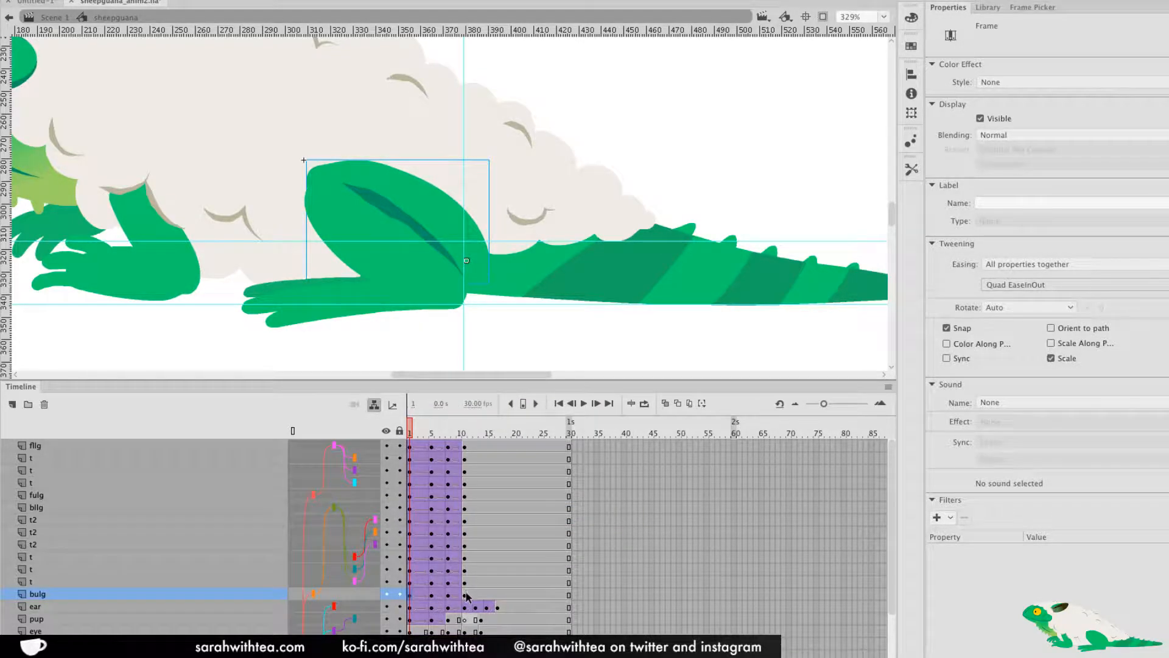
{"action": "right_click", "coordinate": [466, 595]}
{"action": "left_click", "coordinate": [544, 527]}
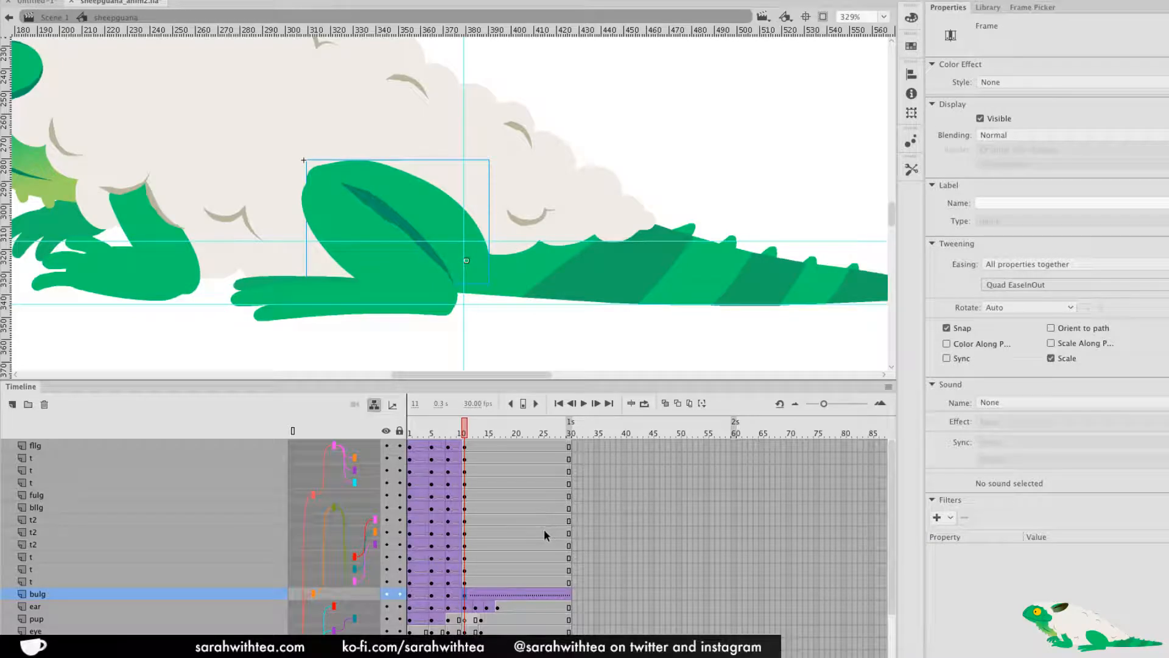
Remove the classic tween after frame 11 on the back upper leg layer and compare frame 11 with frame 1
{"action": "right_click", "coordinate": [479, 597]}
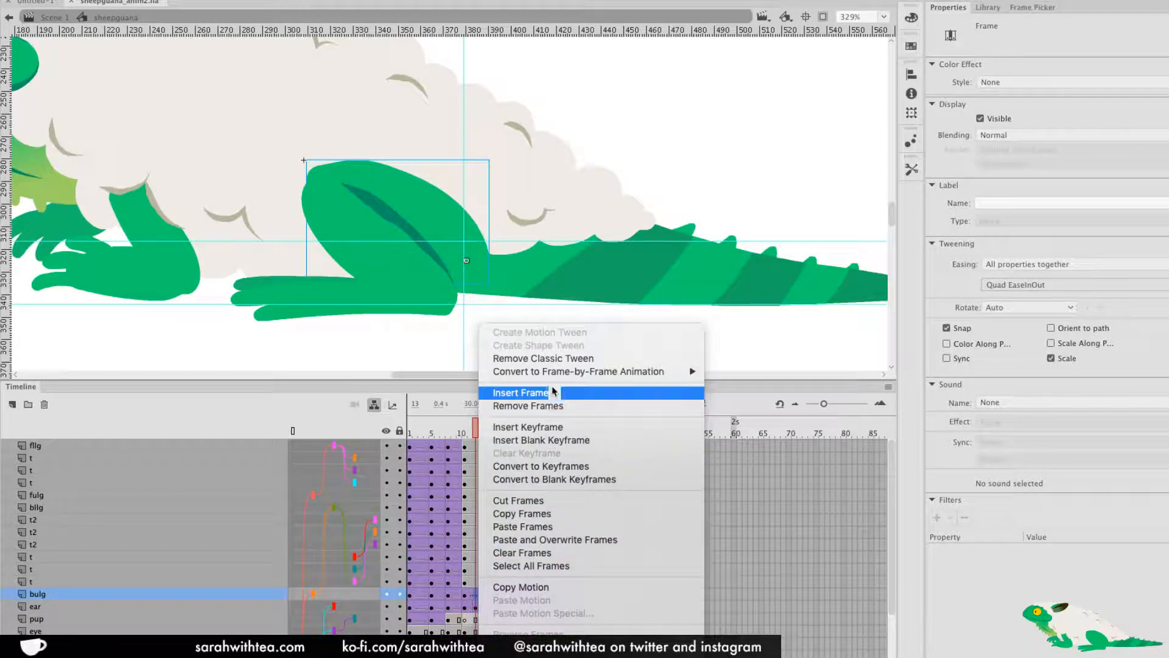
{"action": "left_click", "coordinate": [572, 358]}
{"action": "left_click", "coordinate": [460, 430]}
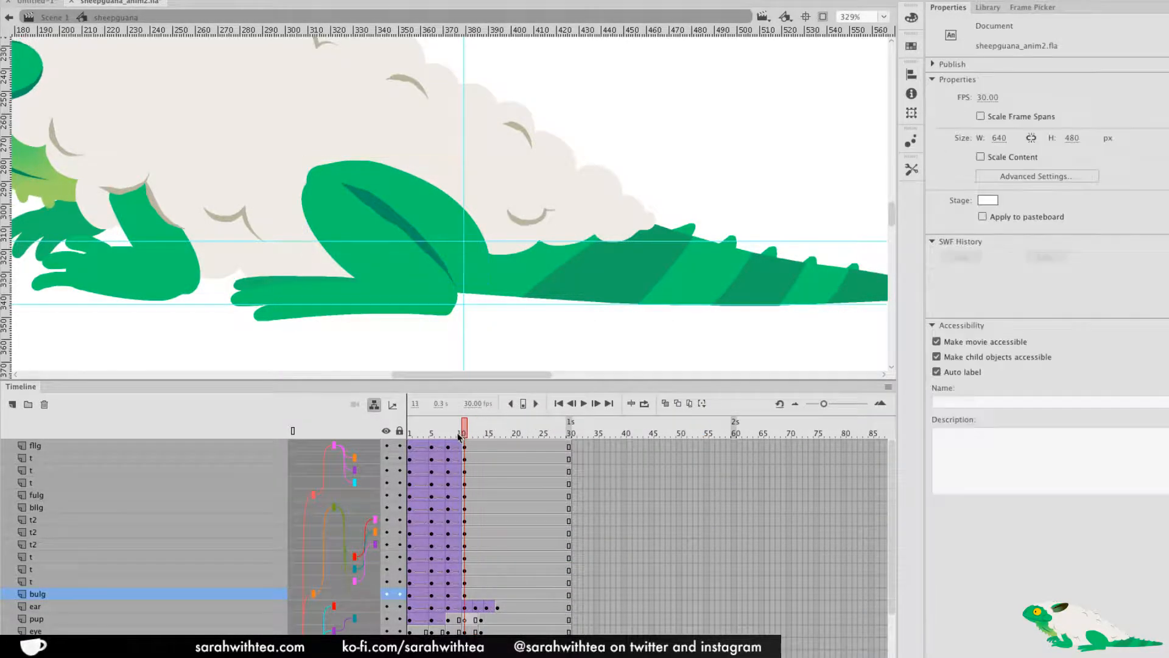
{"action": "left_click_drag", "start_coordinate": [461, 448], "coordinate": [394, 480]}
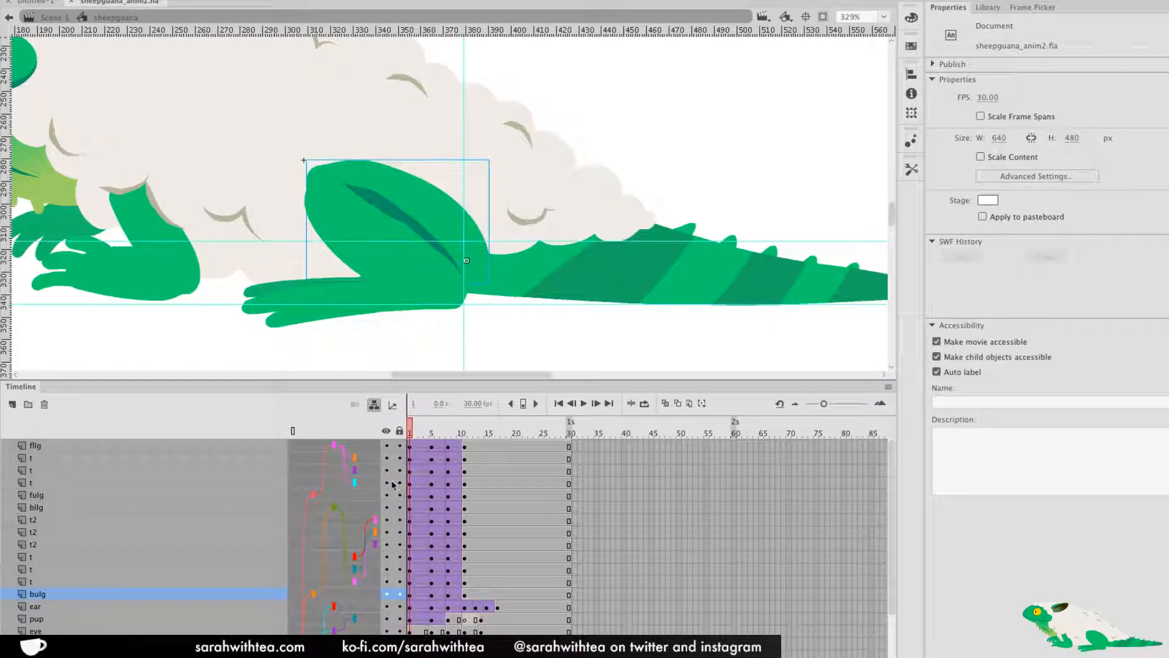
{"action": "left_click", "coordinate": [465, 434]}
Copy the back lower leg layer's frame 1 keyframe and paste it at frame 11
{"action": "left_click", "coordinate": [418, 258]}
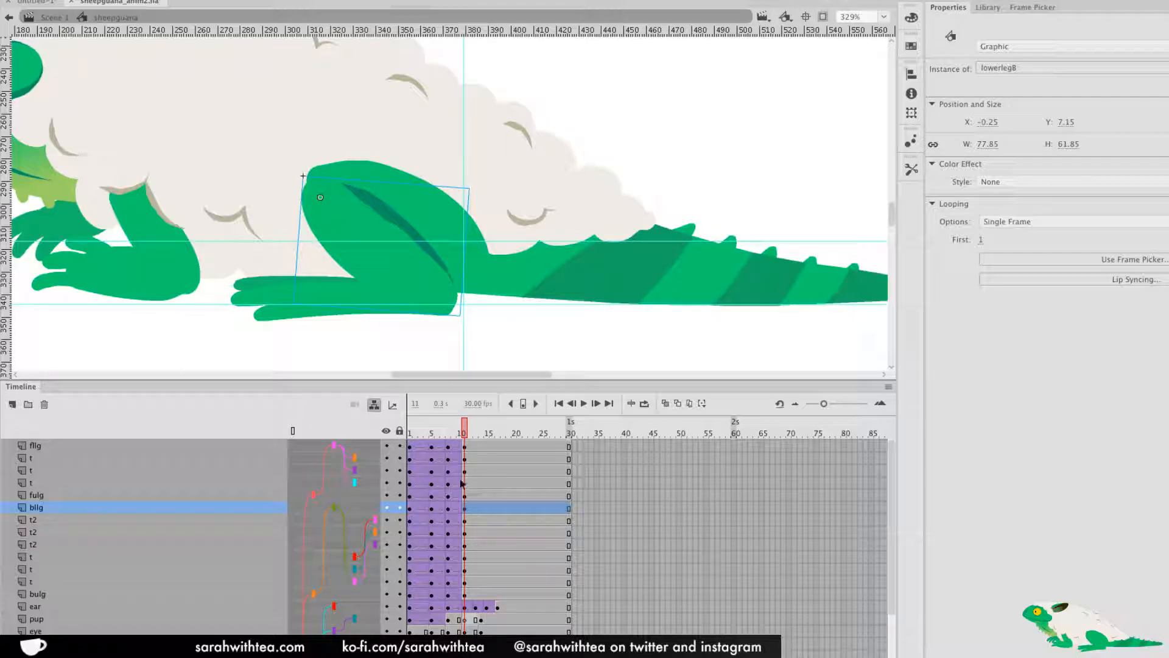
{"action": "left_click", "coordinate": [410, 507]}
{"action": "right_click", "coordinate": [410, 508]}
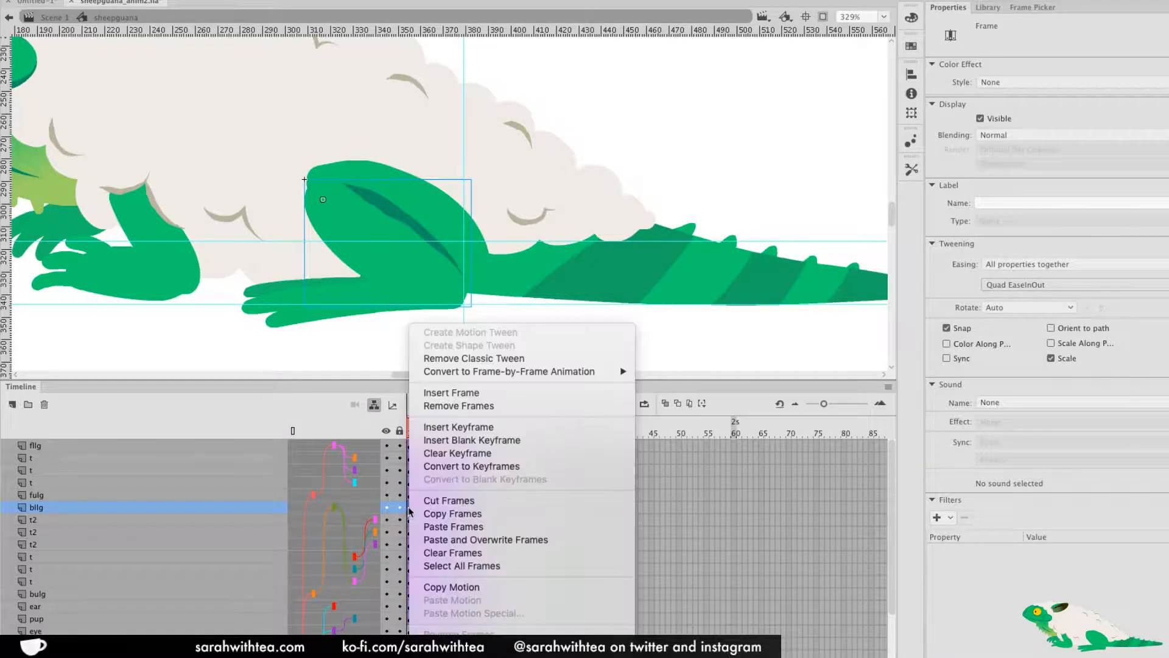
{"action": "left_click", "coordinate": [494, 514]}
{"action": "right_click", "coordinate": [465, 507]}
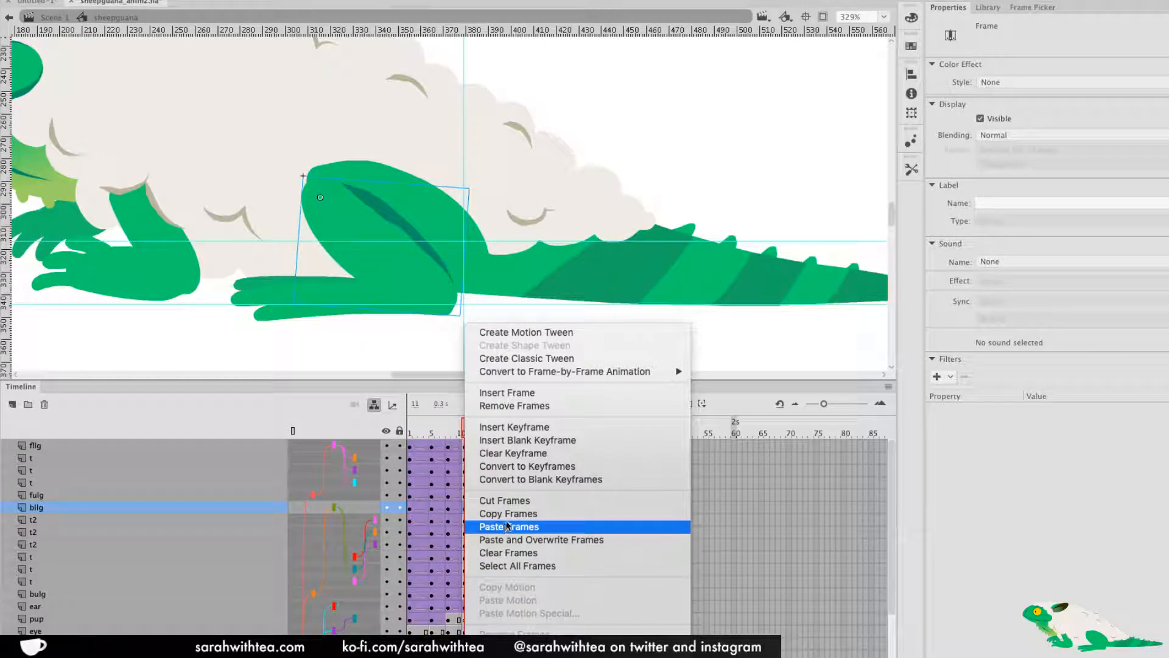
{"action": "left_click", "coordinate": [511, 527]}
Remove the classic tween after frame 11 on the back lower leg layer and scrub the frames through to frame 18
{"action": "right_click", "coordinate": [481, 507]}
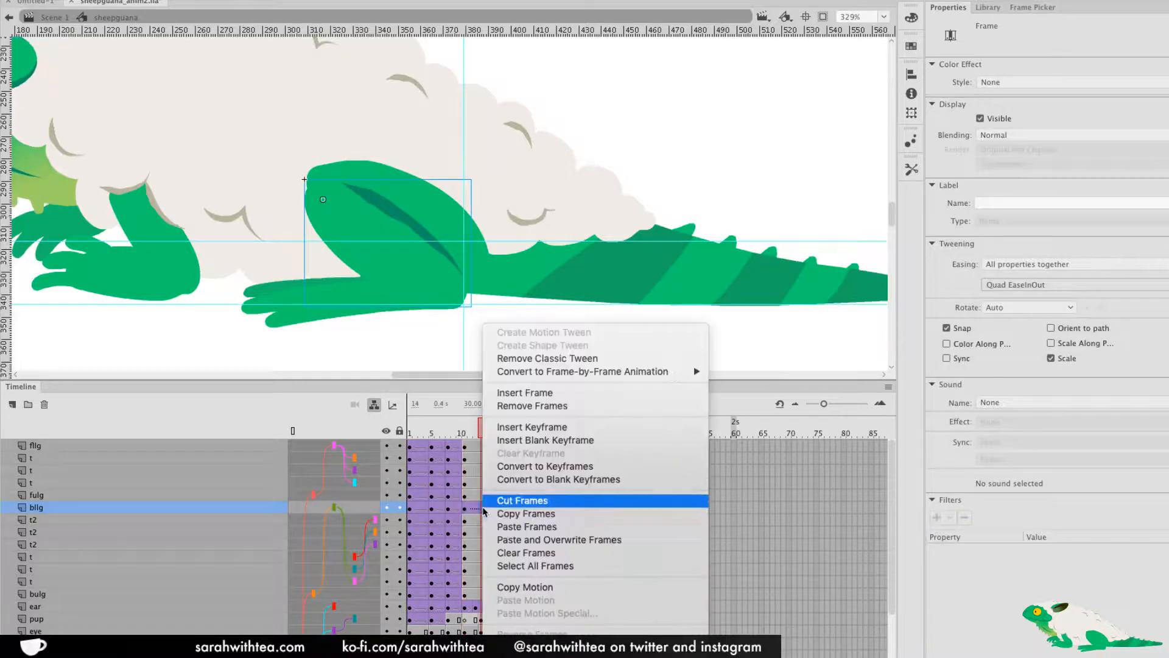
{"action": "left_click", "coordinate": [564, 360]}
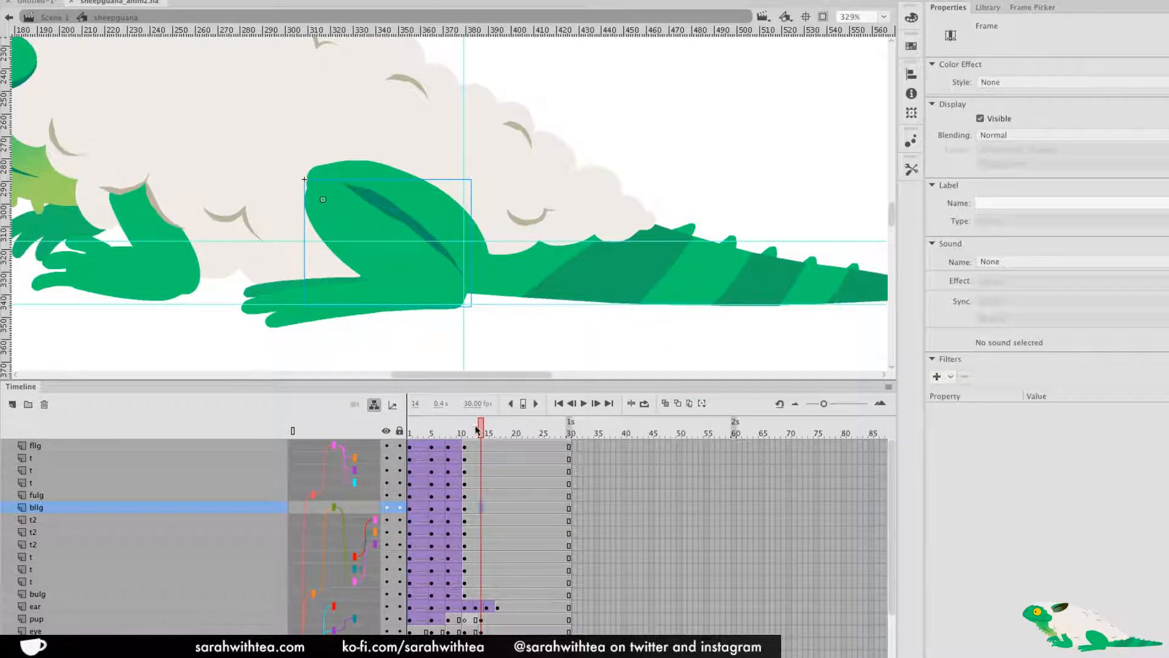
{"action": "left_click", "coordinate": [473, 434]}
{"action": "left_click_drag", "start_coordinate": [474, 439], "coordinate": [496, 485]}
{"action": "left_click", "coordinate": [415, 439]}
{"action": "left_click", "coordinate": [488, 437]}
{"action": "left_click", "coordinate": [415, 433]}
{"action": "left_click", "coordinate": [503, 434]}
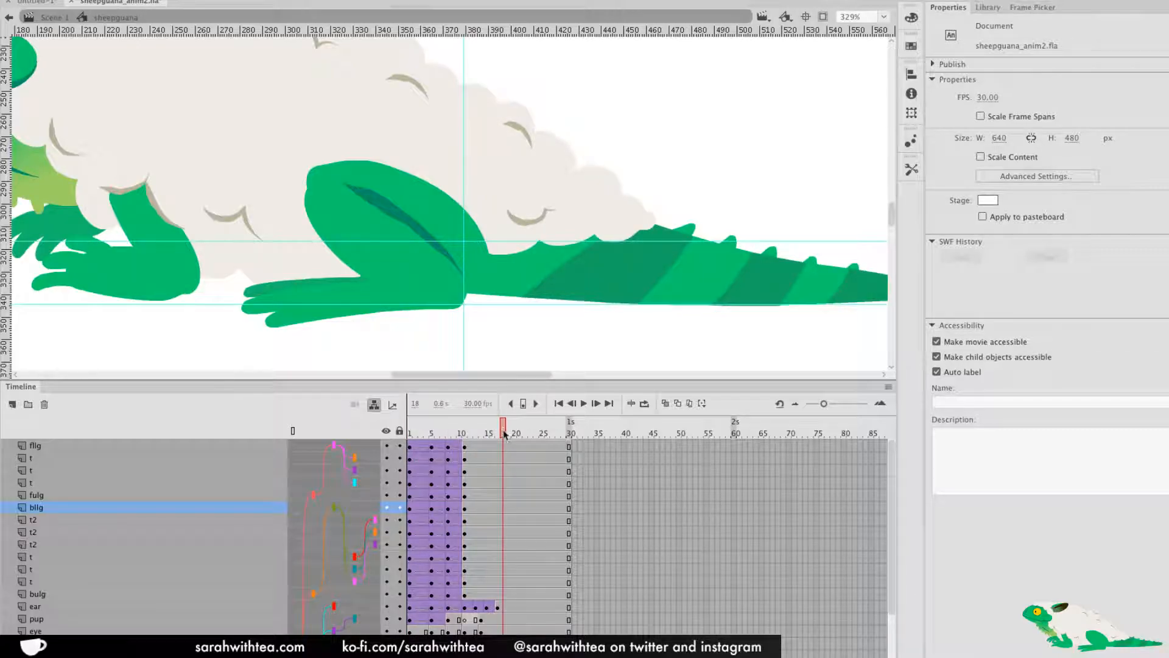
Return to the main scene and duplicate the sheepguana instance, stacking the two vertically with the lower one at X 89.50, Y 263.50
{"action": "left_click", "coordinate": [519, 287], "text": "alt"}
{"action": "left_click_drag", "start_coordinate": [470, 279], "coordinate": [631, 396]}
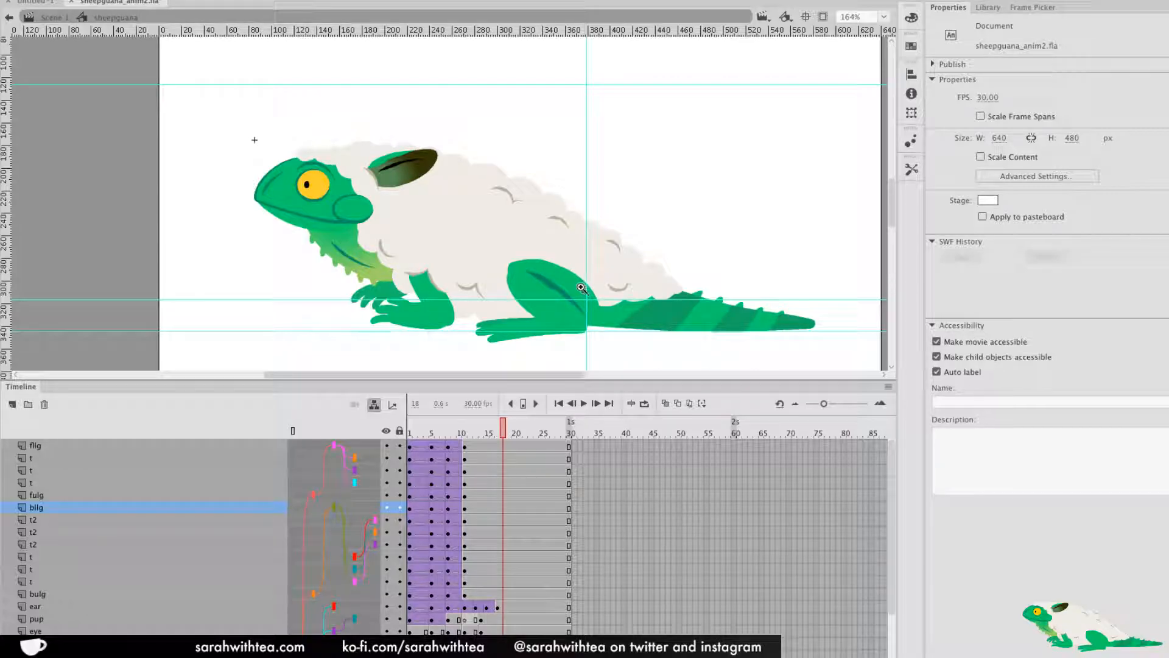
{"action": "key", "text": "ctrl+minus"}
{"action": "left_click_drag", "start_coordinate": [574, 282], "coordinate": [521, 320]}
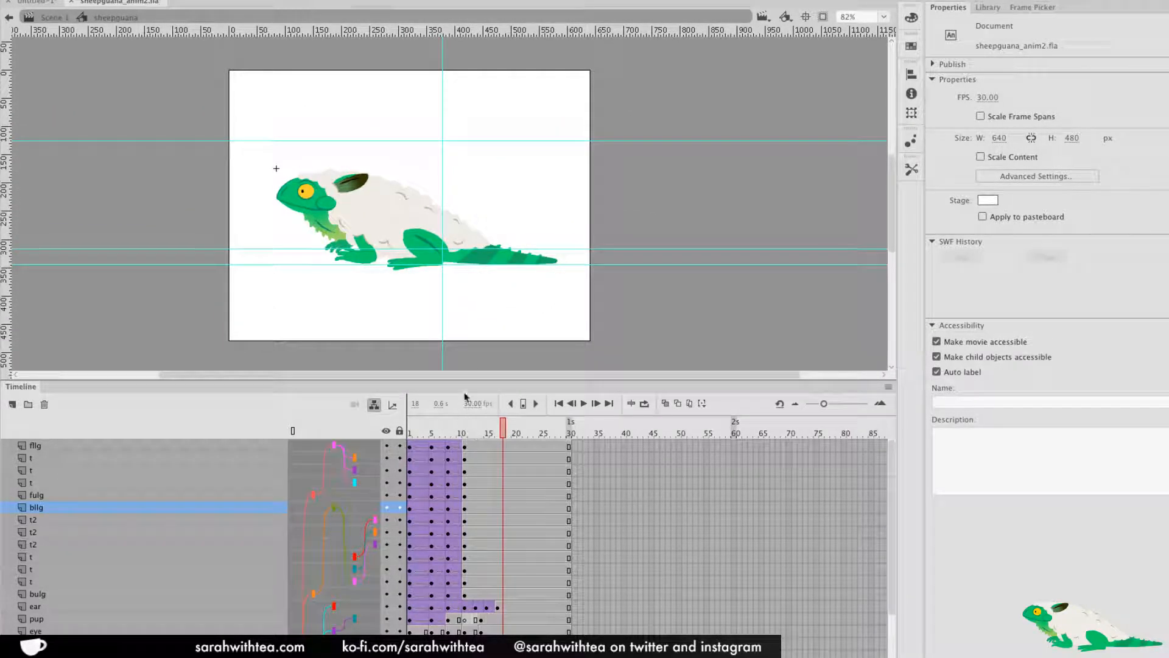
{"action": "double_click", "coordinate": [511, 298]}
{"action": "left_click_drag", "start_coordinate": [436, 250], "coordinate": [397, 276]}
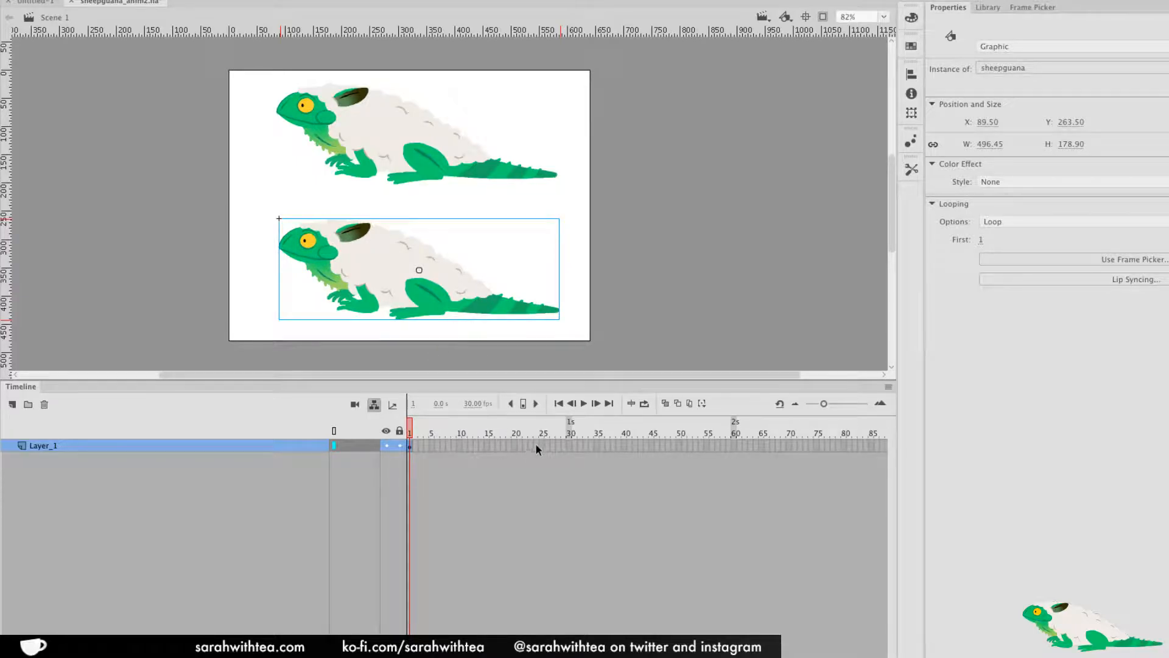
Check the sheepguana symbol's timeline length and extend the main scene's Layer_1 to frame 30
{"action": "double_click", "coordinate": [430, 140]}
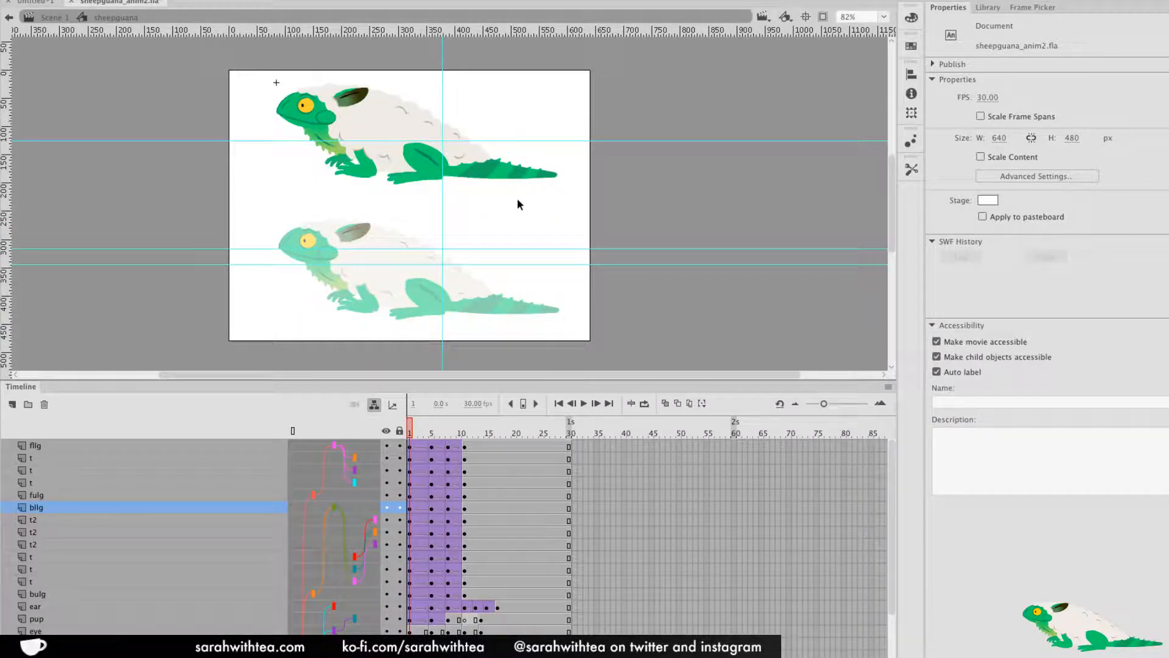
{"action": "double_click", "coordinate": [517, 196]}
{"action": "left_click", "coordinate": [570, 446]}
{"action": "key", "text": "F6"}
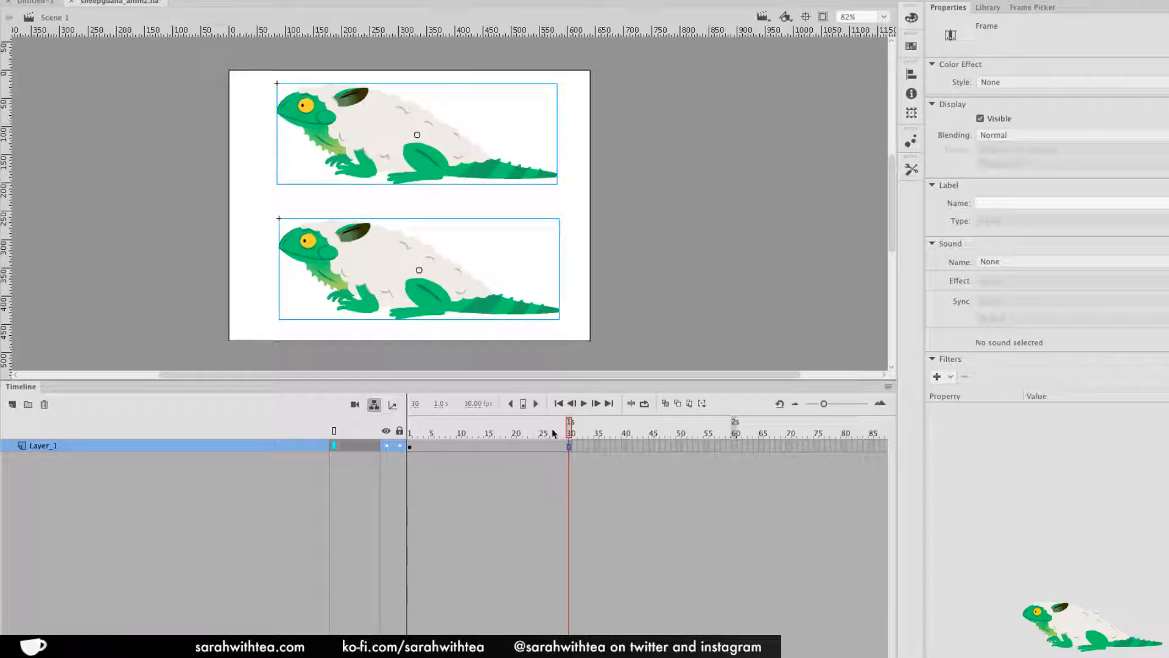
Play the main scene's animation repeatedly to examine the motion of both sheepguana instances
{"action": "key", "text": "Return"}
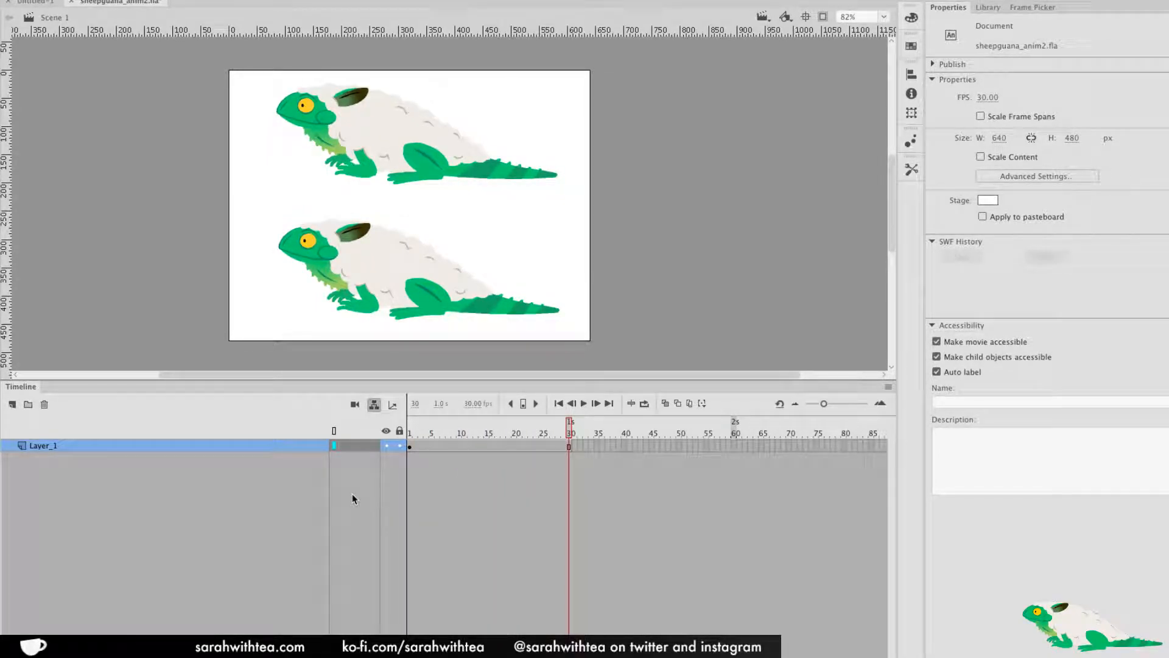
{"action": "key", "text": "Return"}
{"action": "key", "text": "Return"}
{"action": "key", "text": "Return"}
{"action": "key", "text": "Return"}
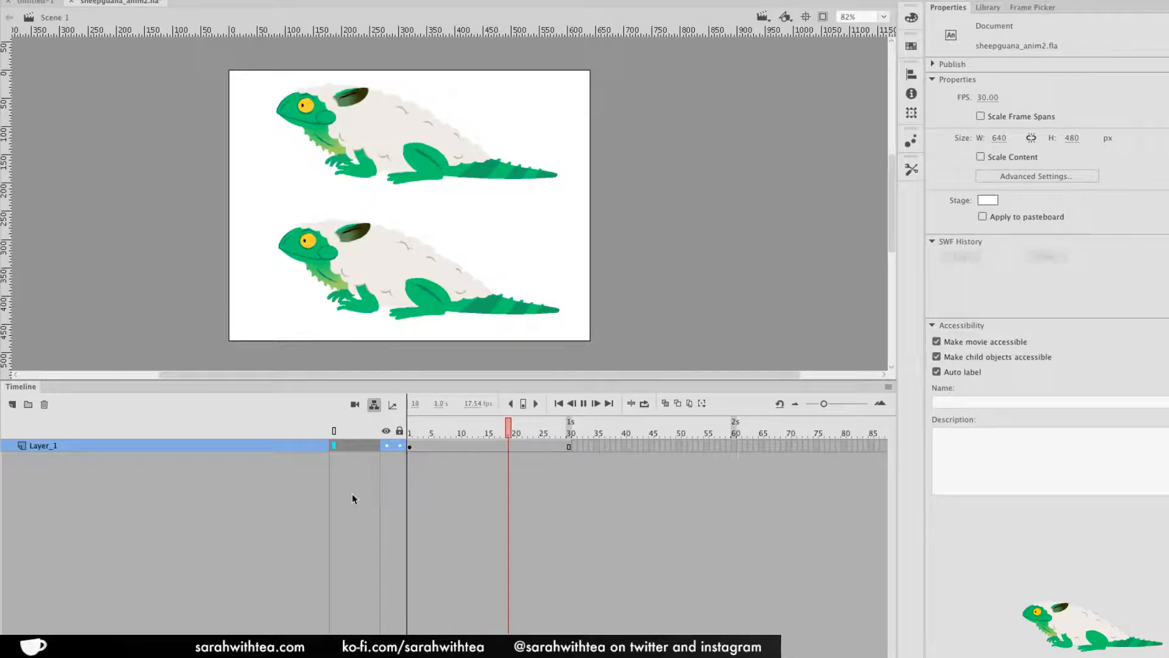
{"action": "key", "text": "Return"}
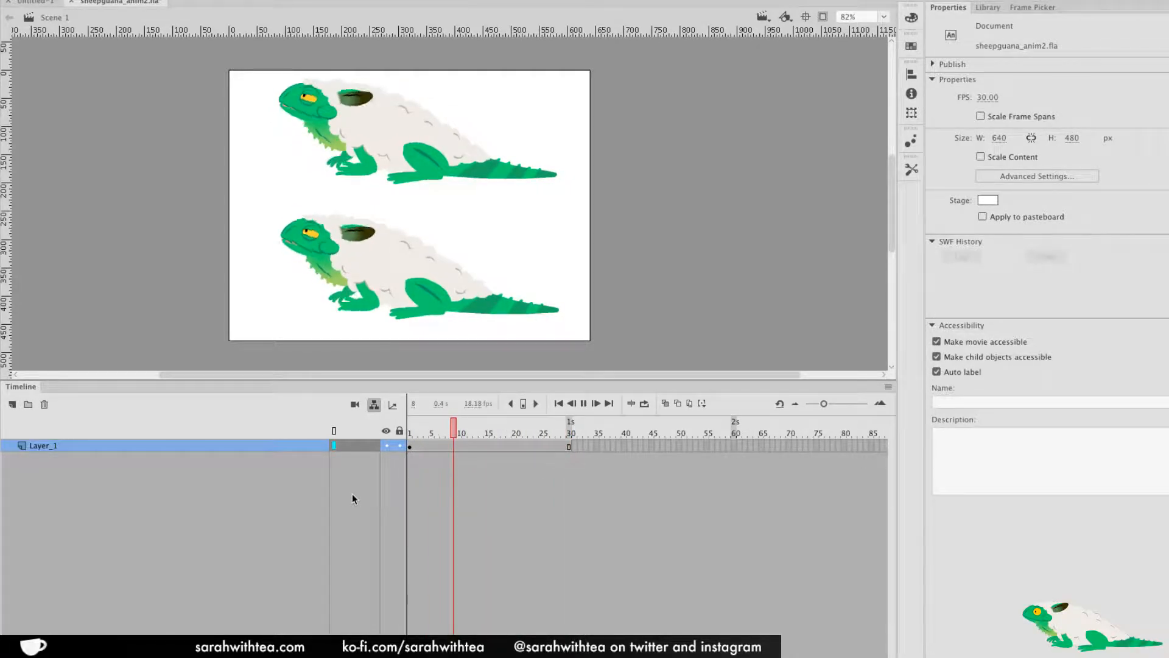
{"action": "key", "text": "Return"}
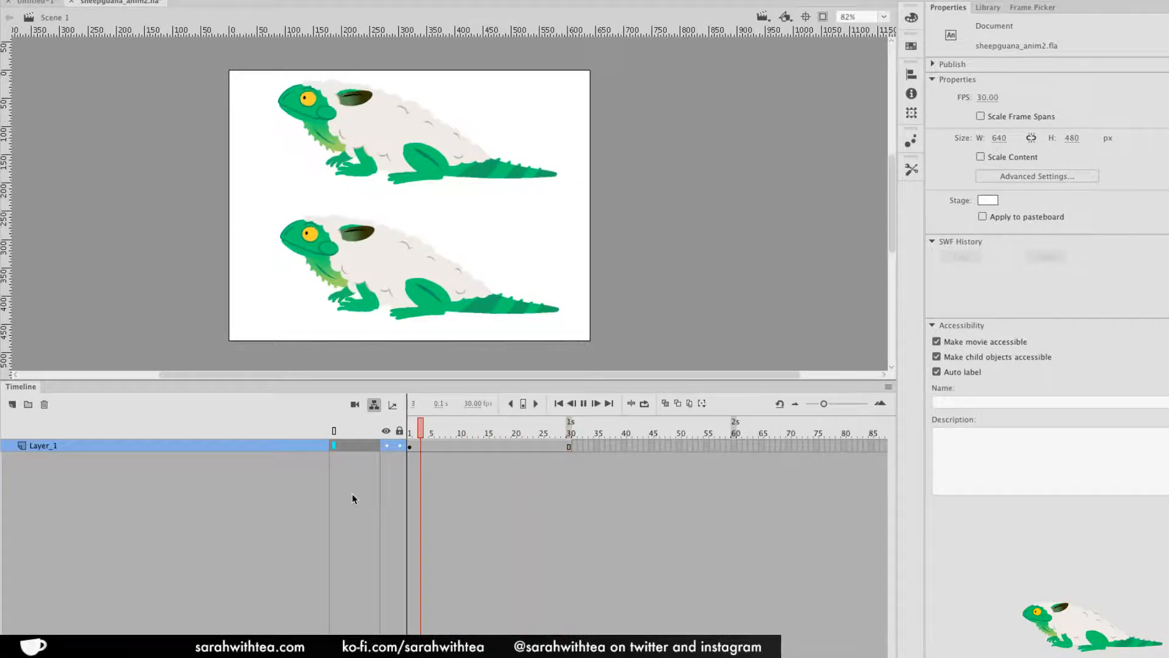
{"action": "key", "text": "Return"}
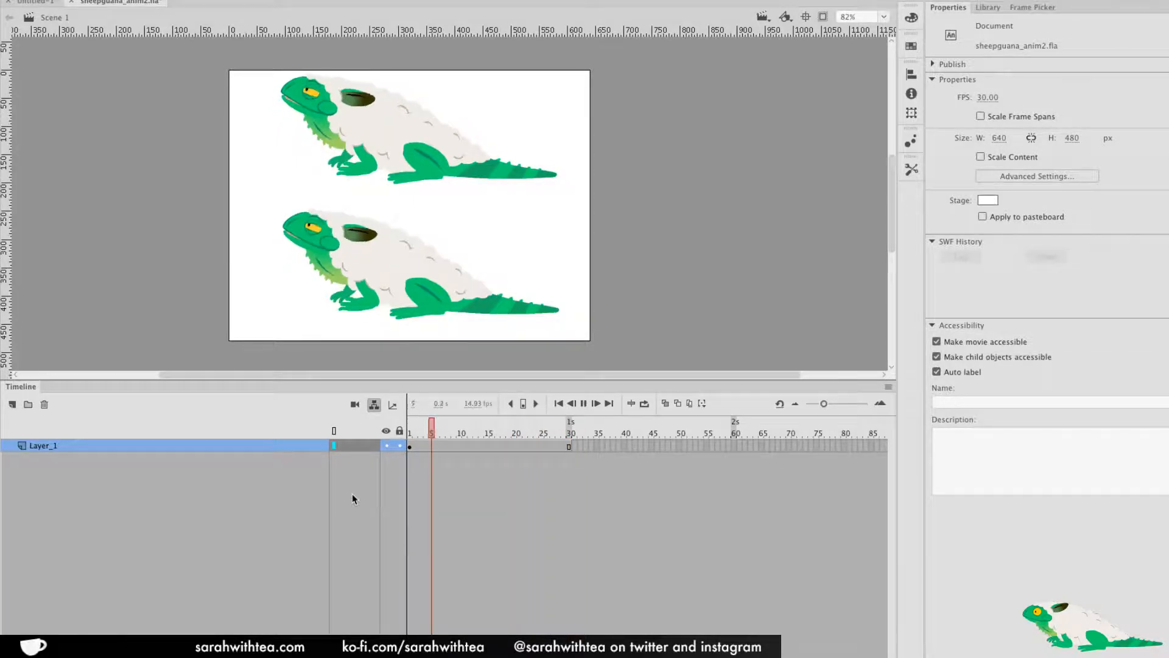
{"action": "key", "text": "Return"}
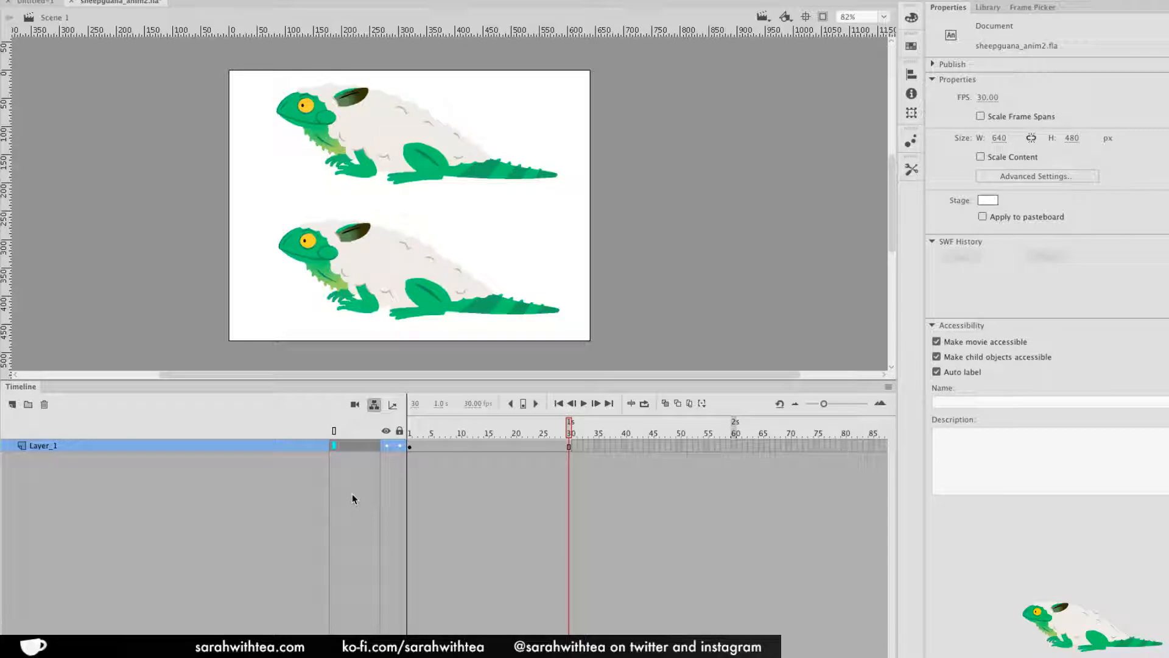
{"action": "key", "text": "Return"}
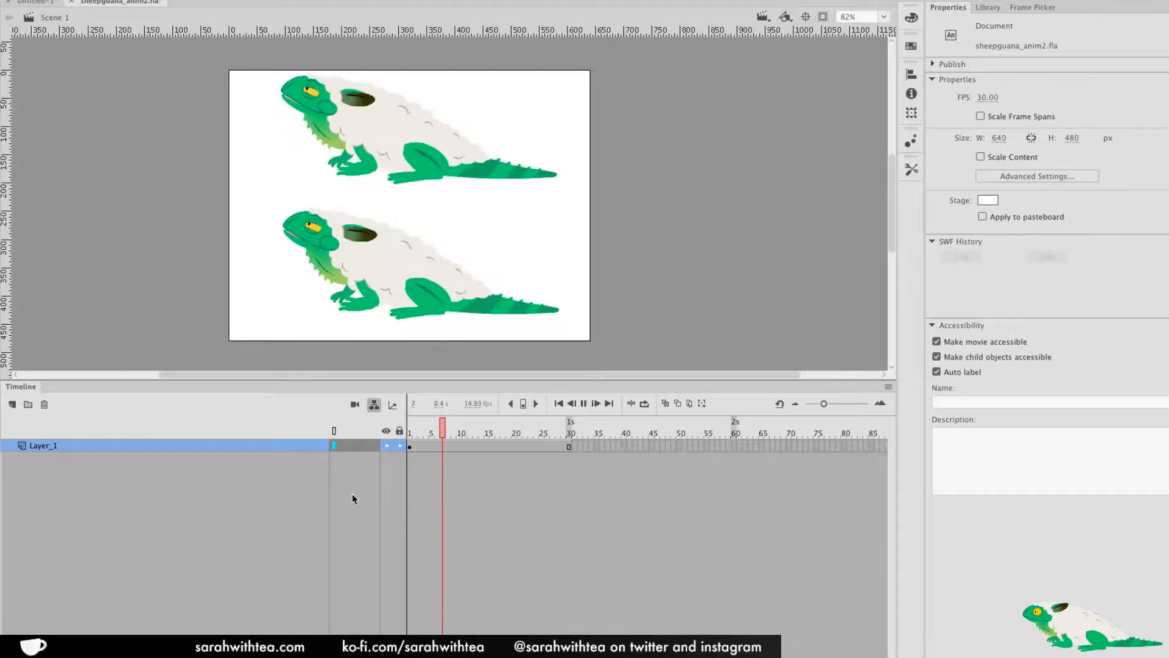
{"action": "key", "text": "Return"}
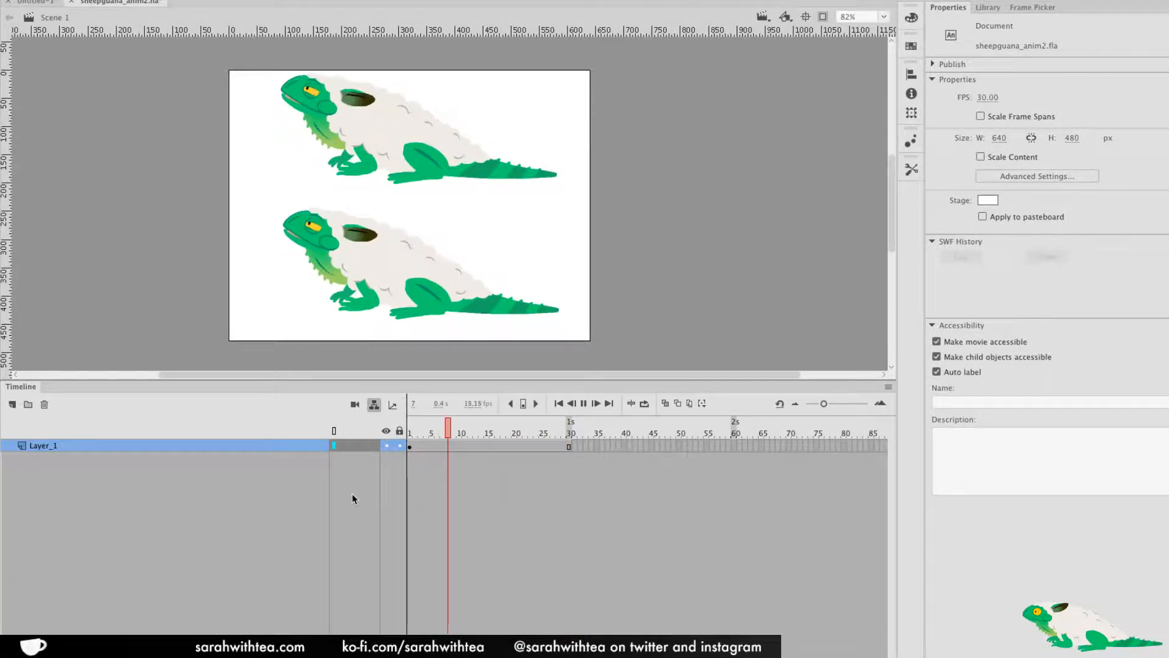
{"action": "key", "text": "Return"}
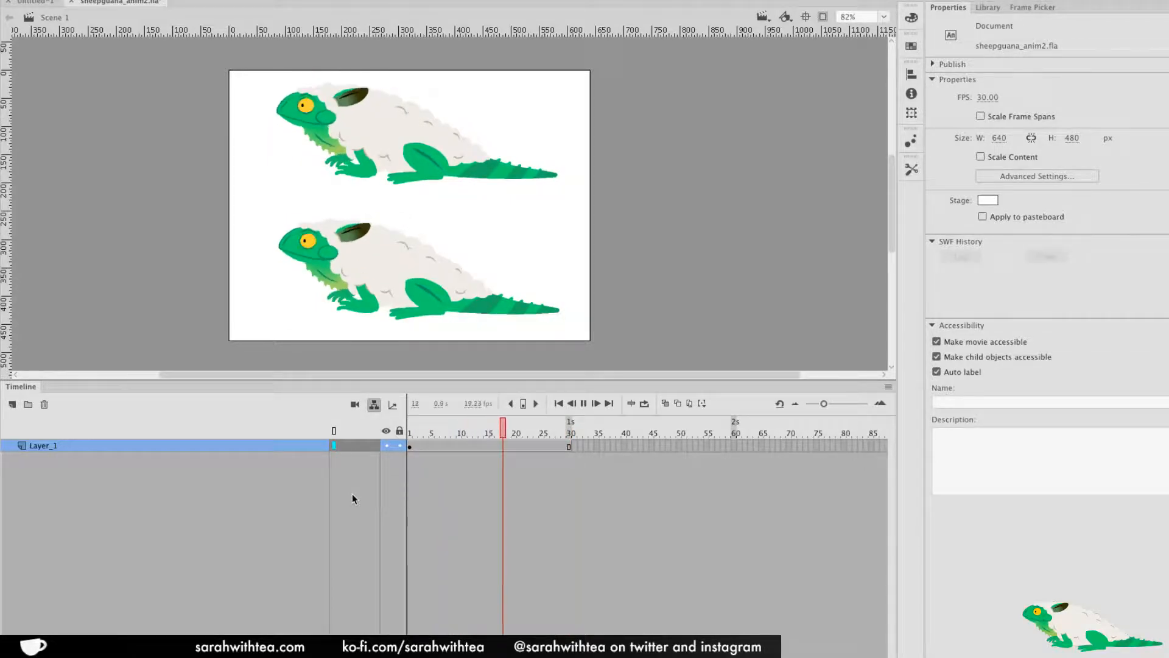
{"action": "key", "text": "Return"}
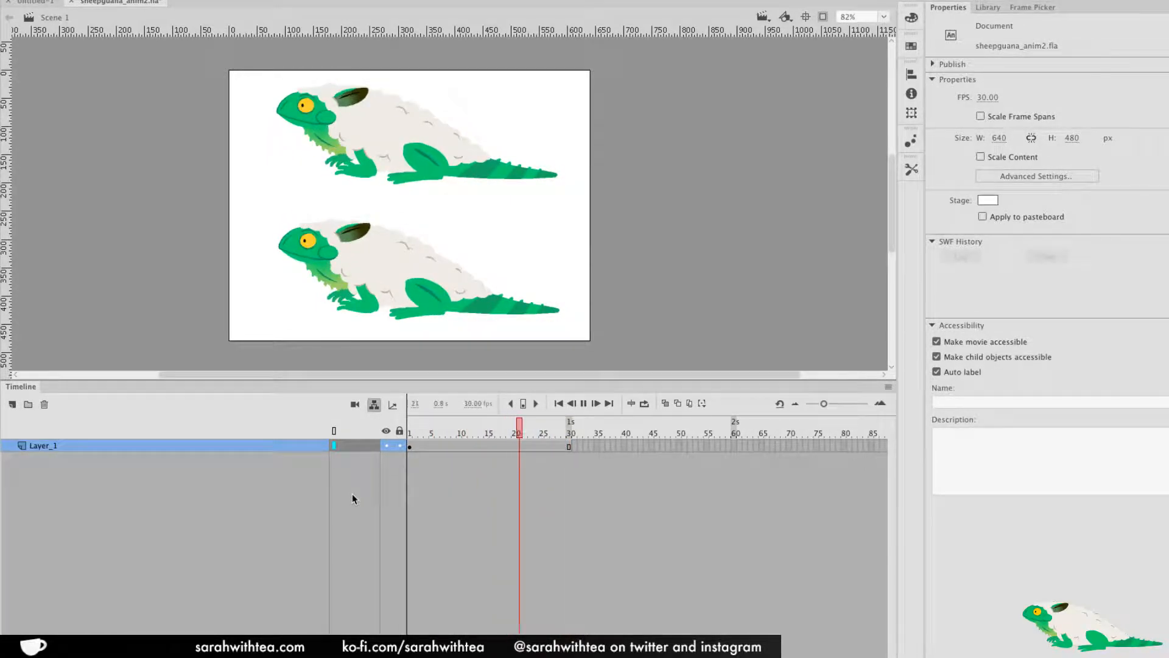
{"action": "key", "text": "Return"}
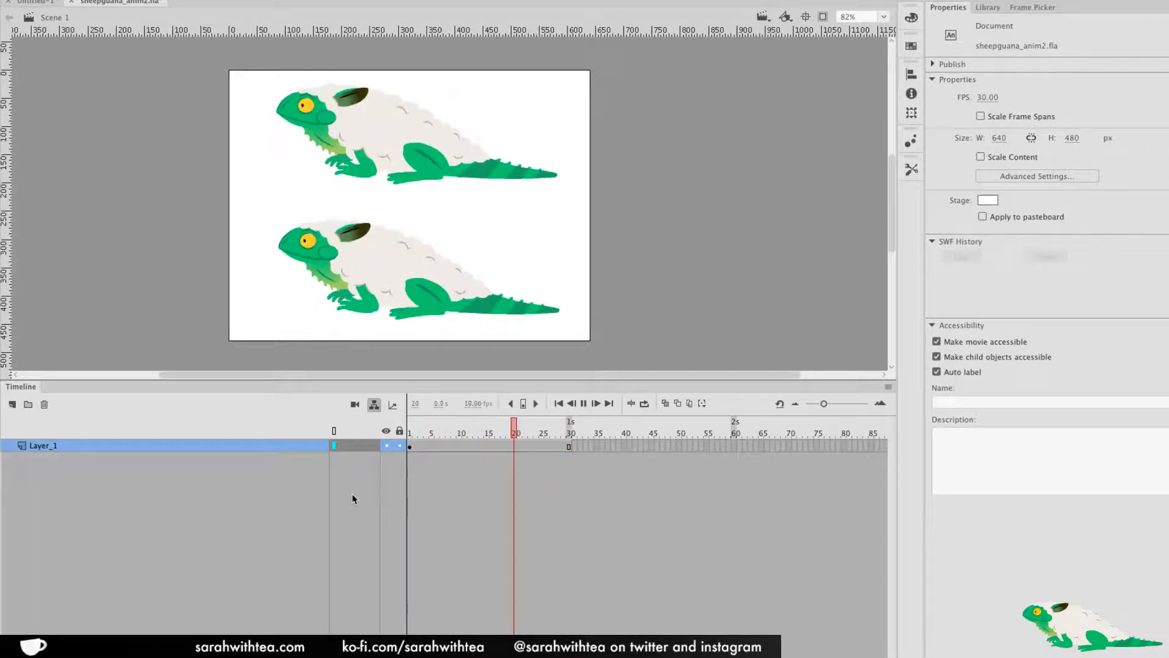
{"action": "key", "text": "Return"}
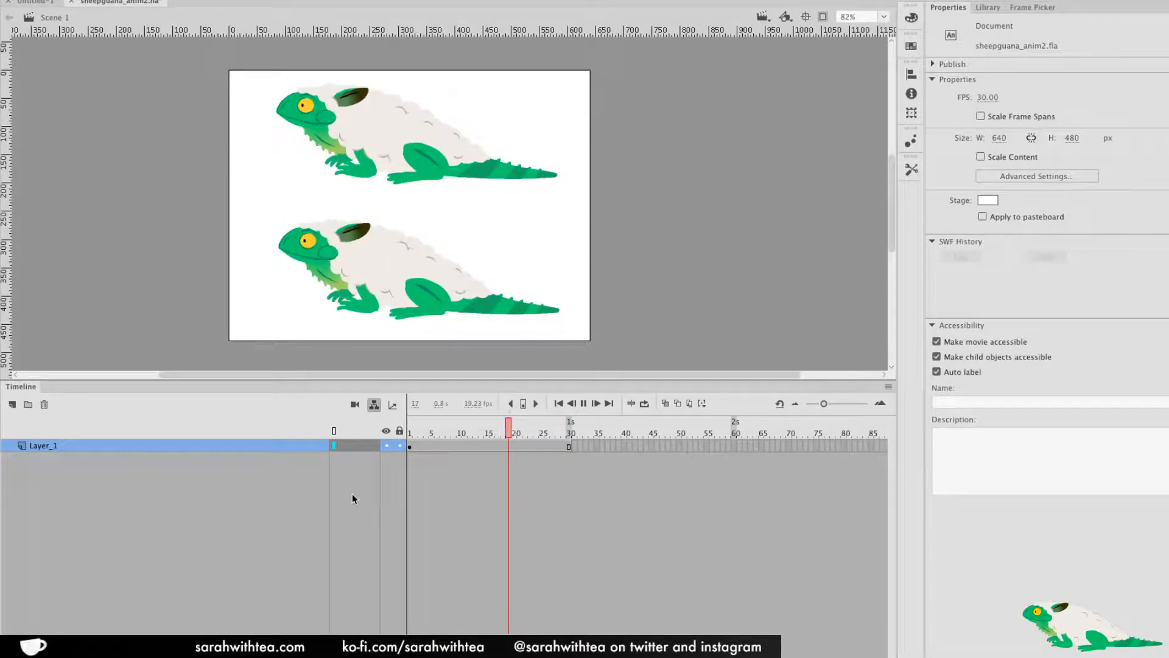
{"action": "key", "text": "Return"}
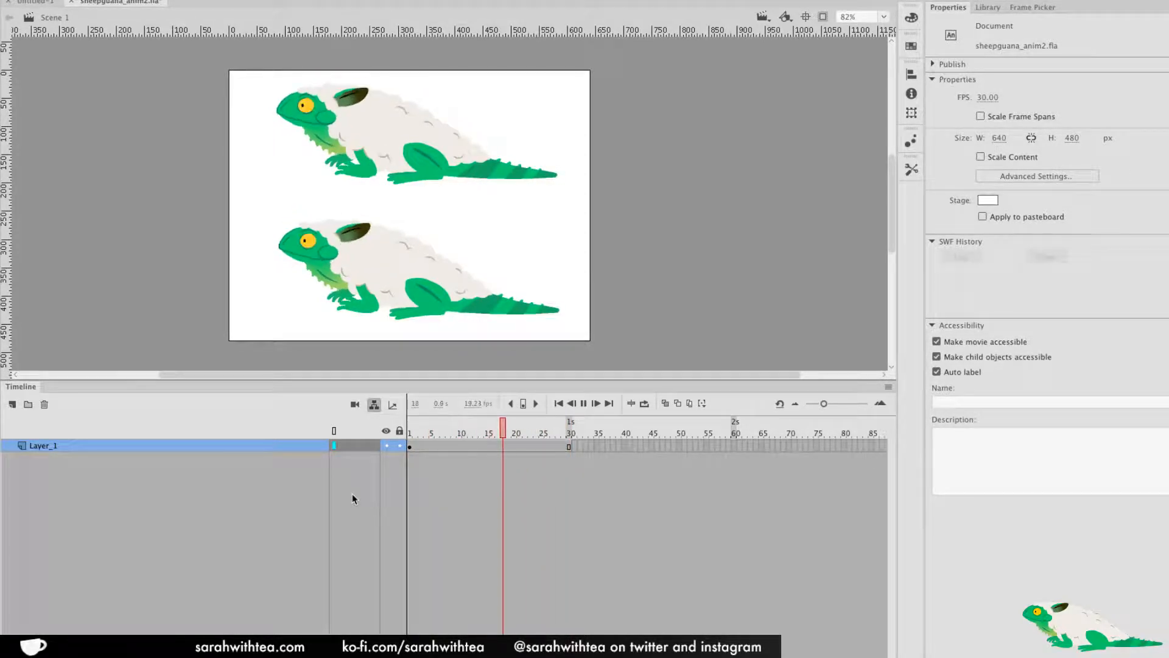
{"action": "key", "text": "Return"}
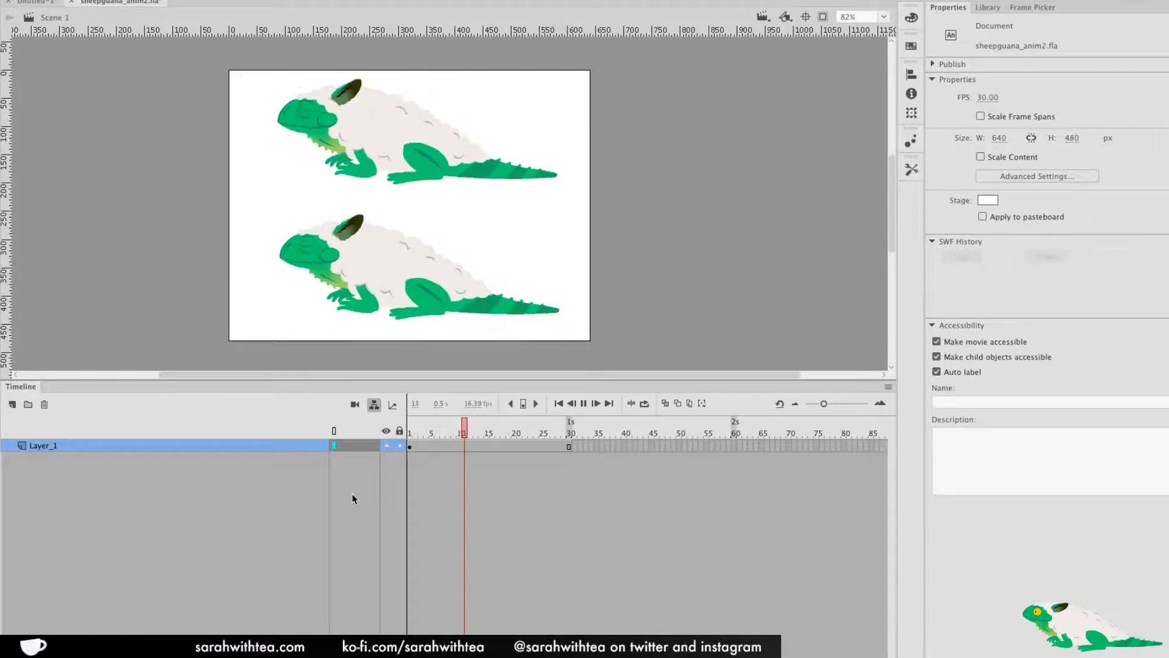
Stop the main scene's playback at frame 14 and duplicate the lower sheepguana's symbol as sheepguana eat
{"action": "key", "text": "Return"}
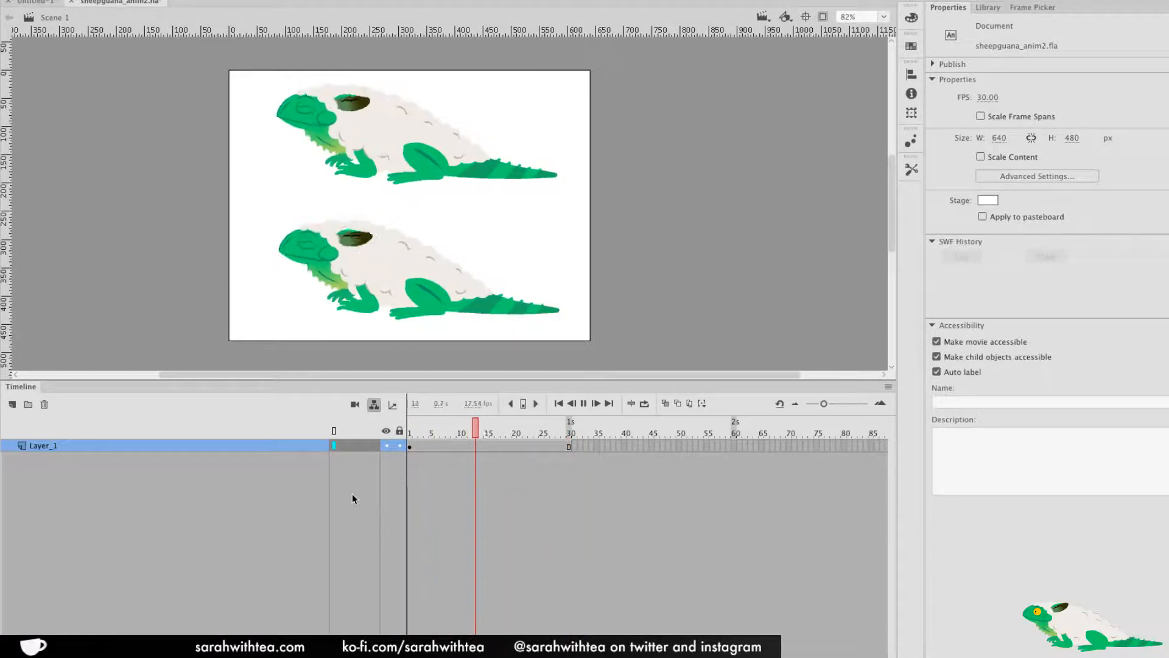
{"action": "key", "text": "Return"}
{"action": "key", "text": "Return"}
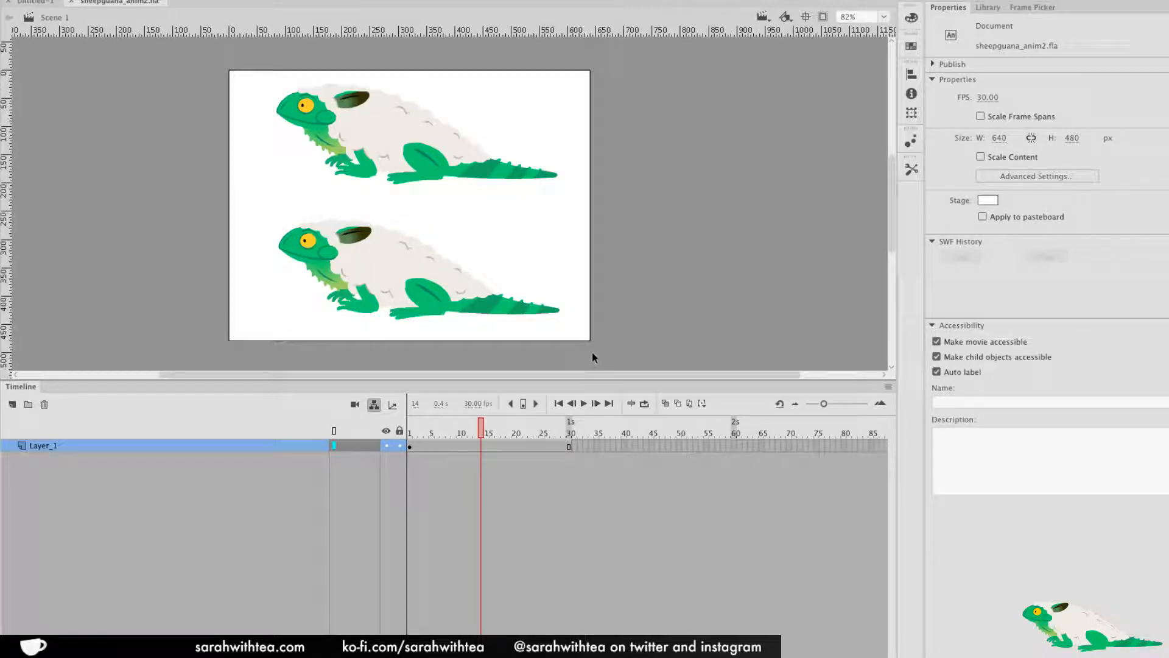
{"action": "right_click", "coordinate": [432, 292]}
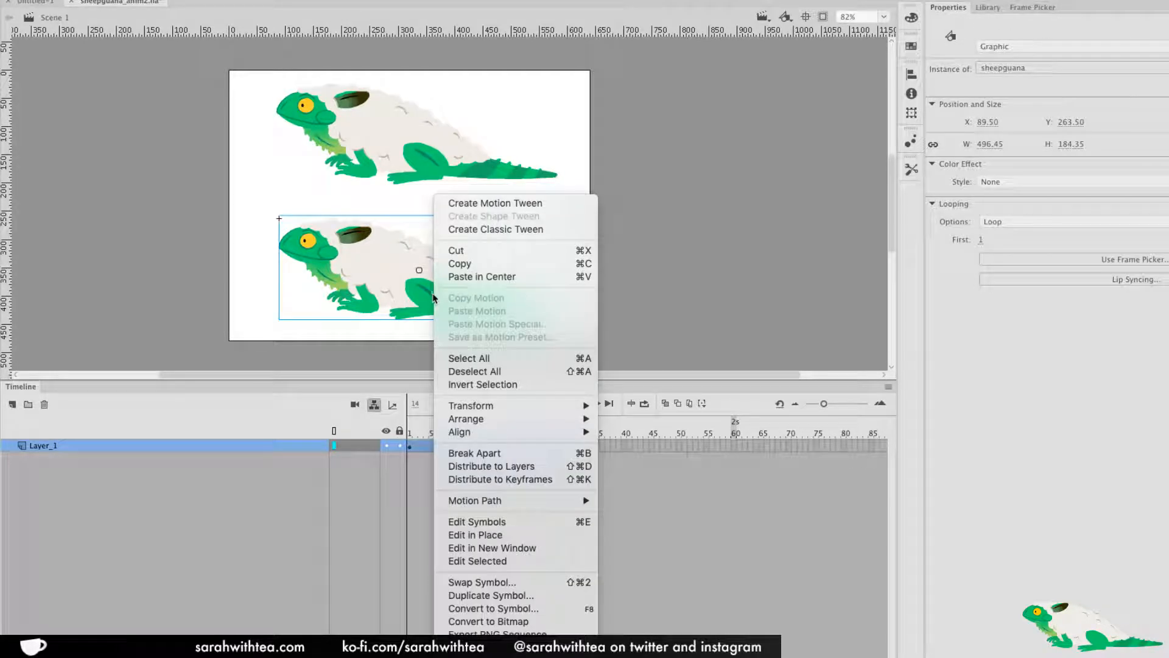
{"action": "left_click", "coordinate": [523, 597]}
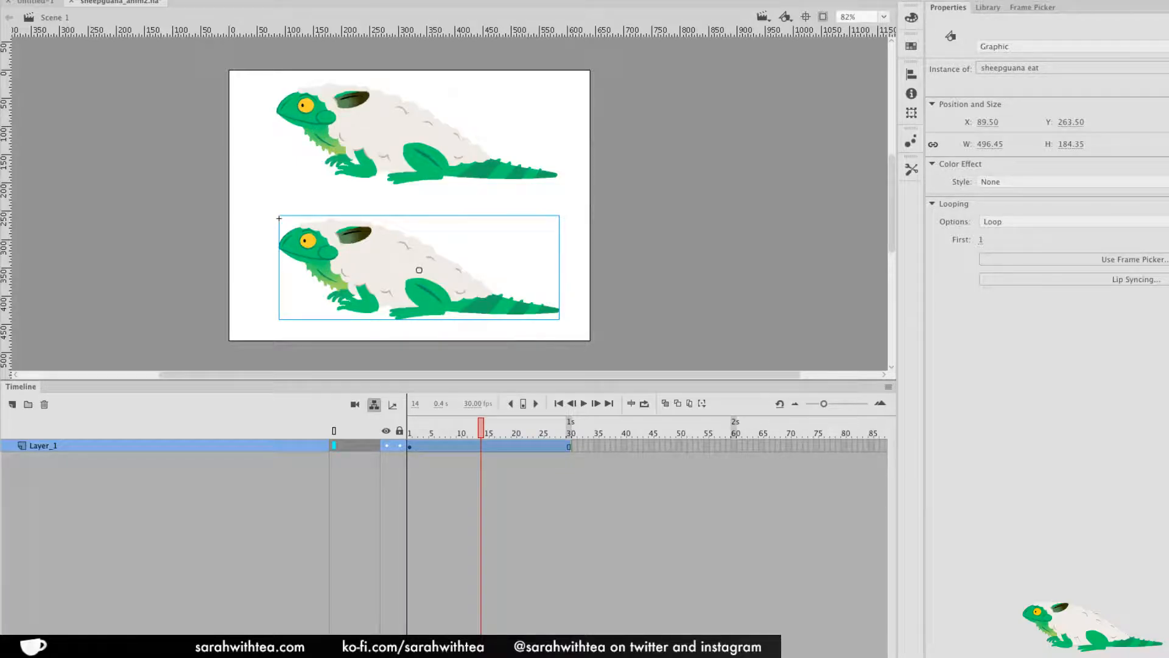
Open the sheepguana eat symbol and clear the keyframes after frame 1 across its layers
{"action": "double_click", "coordinate": [426, 312]}
{"action": "left_click", "coordinate": [423, 447]}
{"action": "left_click_drag", "start_coordinate": [424, 451], "coordinate": [525, 637]}
{"action": "right_click", "coordinate": [499, 631]}
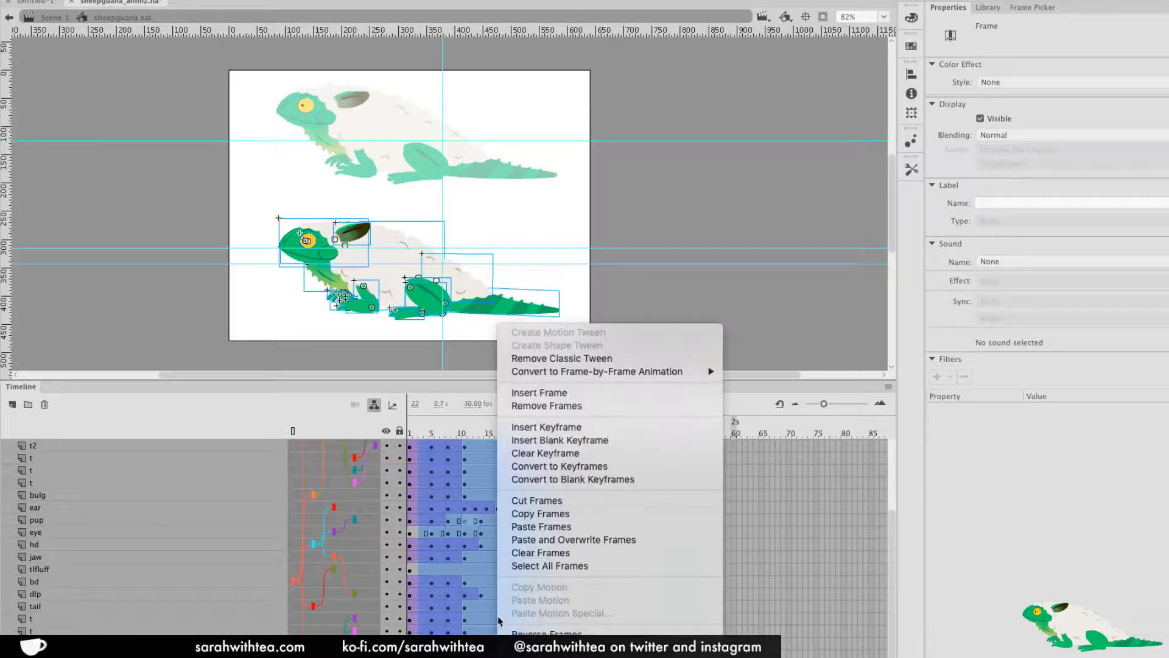
{"action": "left_click", "coordinate": [576, 457]}
Remove the classic tweens from the sheepguana eat layers, then return to the main scene and scrub its opening frames
{"action": "right_click", "coordinate": [489, 520]}
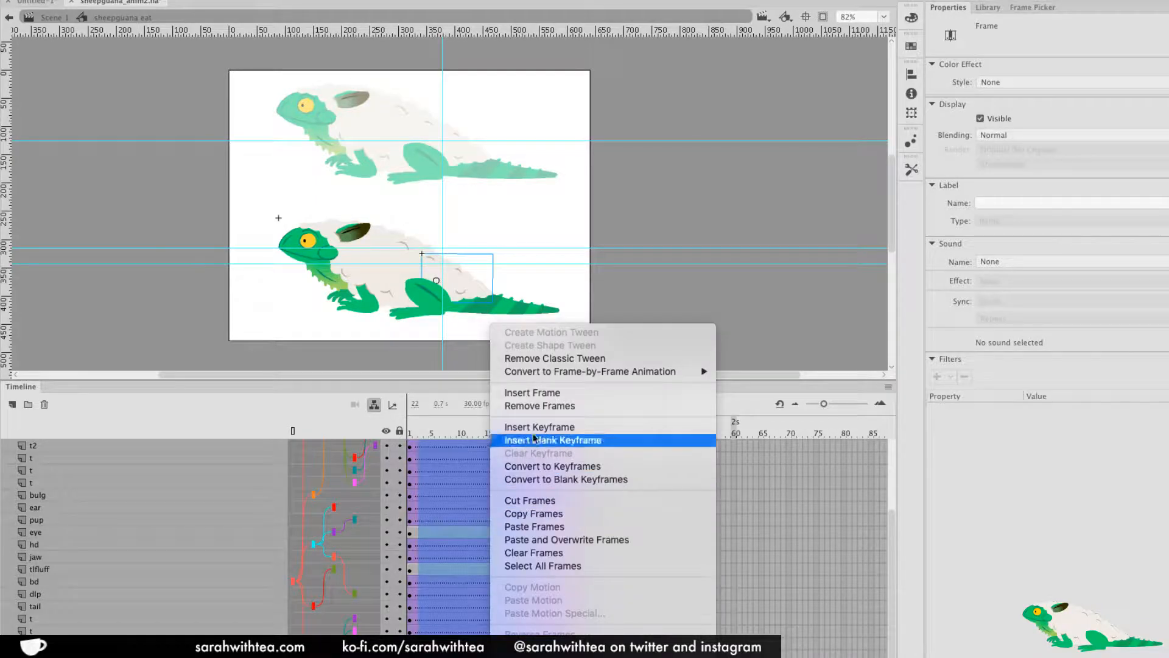
{"action": "left_click", "coordinate": [560, 361]}
{"action": "left_click", "coordinate": [406, 434]}
{"action": "double_click", "coordinate": [628, 303]}
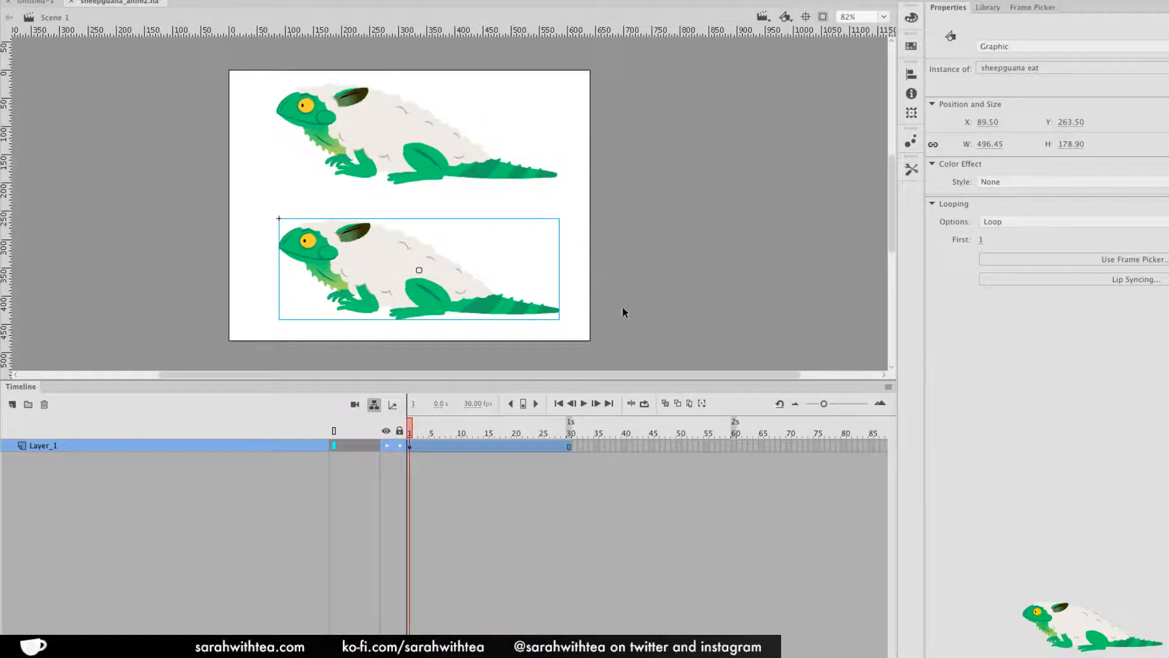
{"action": "left_click_drag", "start_coordinate": [421, 433], "coordinate": [375, 466]}
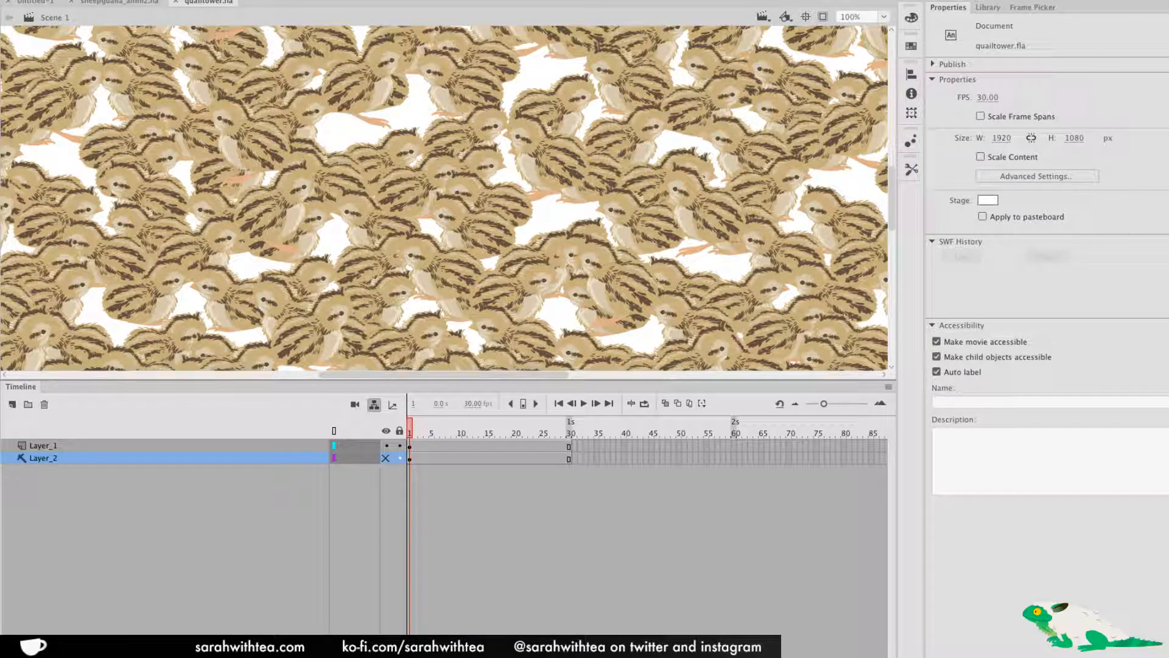
In quailtower.fla, clip the artwork outside the stage and play the crowded quail scene at 25% zoom
{"action": "left_click", "coordinate": [575, 272], "text": "alt"}
{"action": "left_click", "coordinate": [571, 271], "text": "alt"}
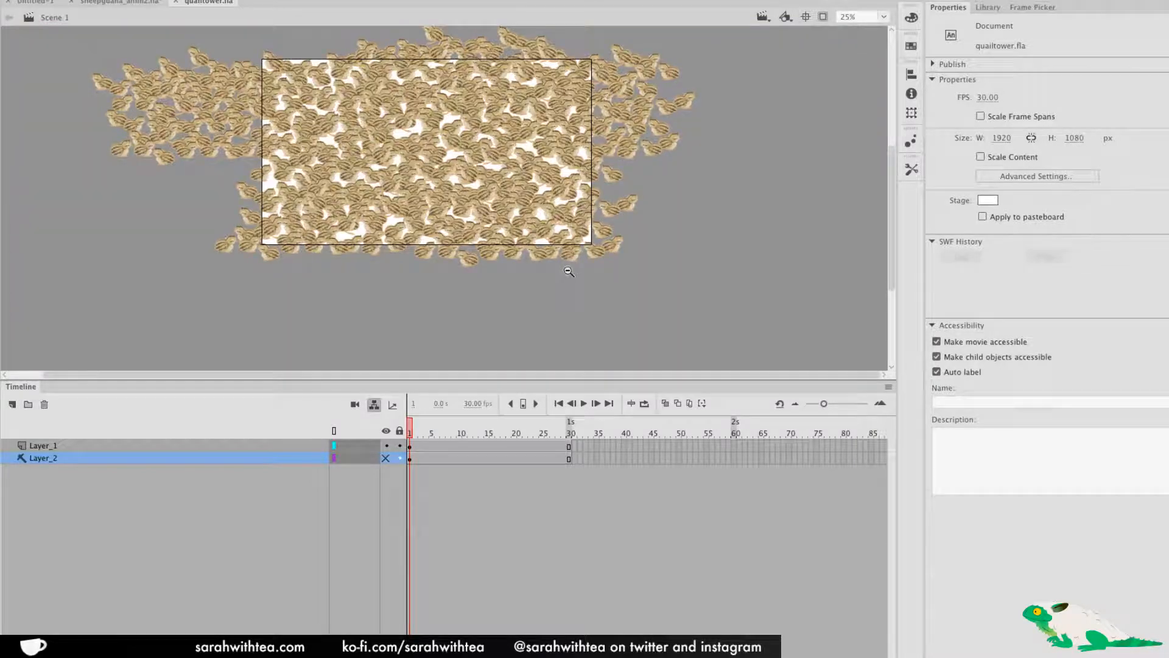
{"action": "key", "text": "space"}
{"action": "left_click_drag", "start_coordinate": [533, 247], "coordinate": [565, 303]}
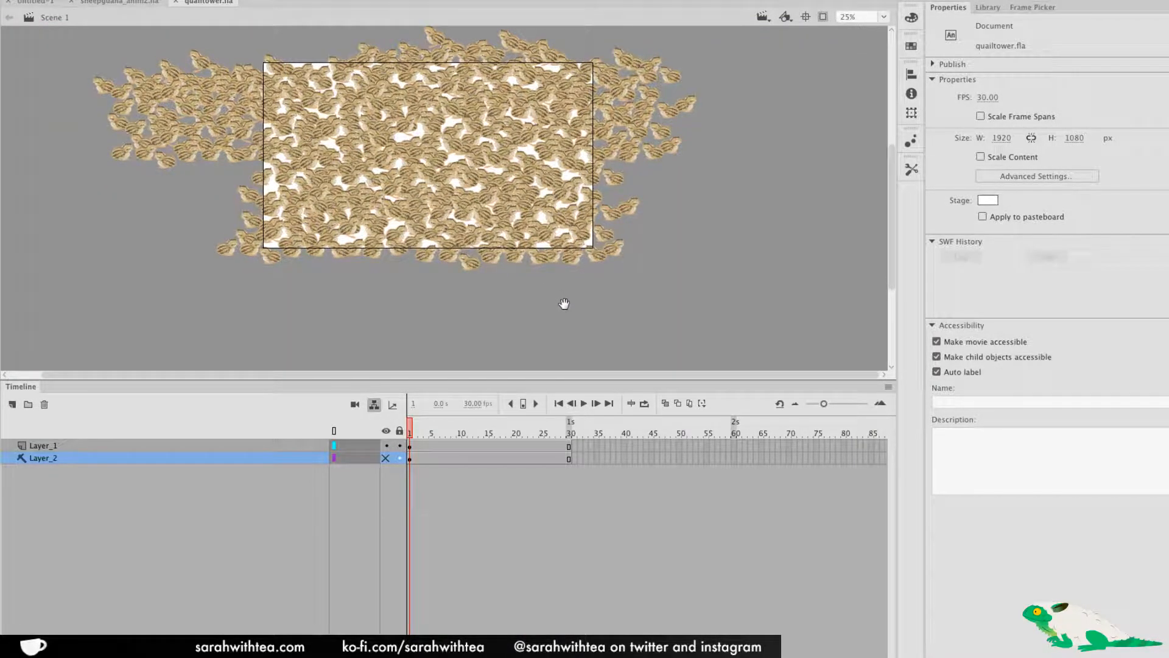
{"action": "key", "text": "super+shift+w"}
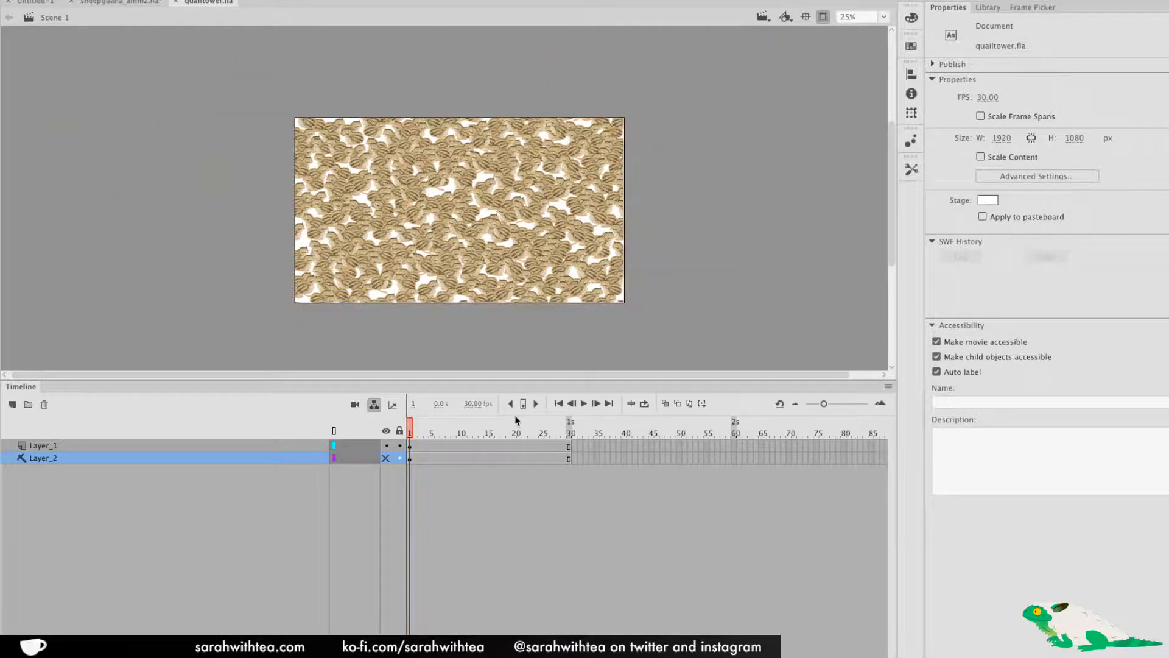
{"action": "key", "text": "Return"}
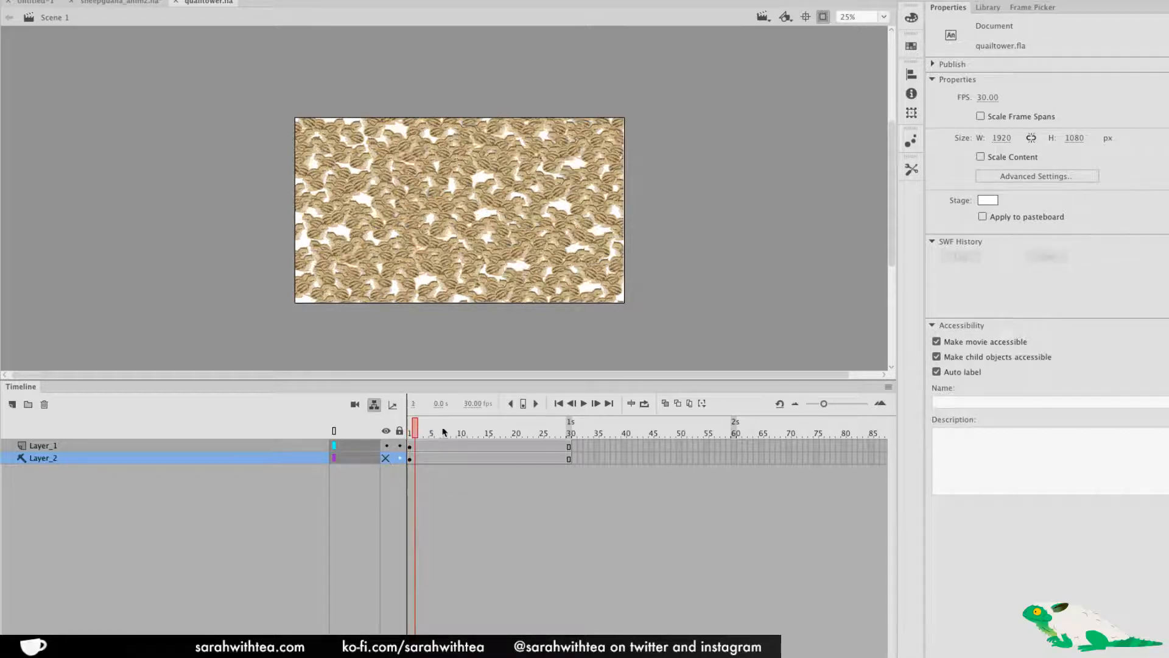
{"action": "key", "text": "shift+comma"}
Hide Layer_1 and show Layer_2 of the quail scene, then play it from frame 1
{"action": "left_click", "coordinate": [386, 446]}
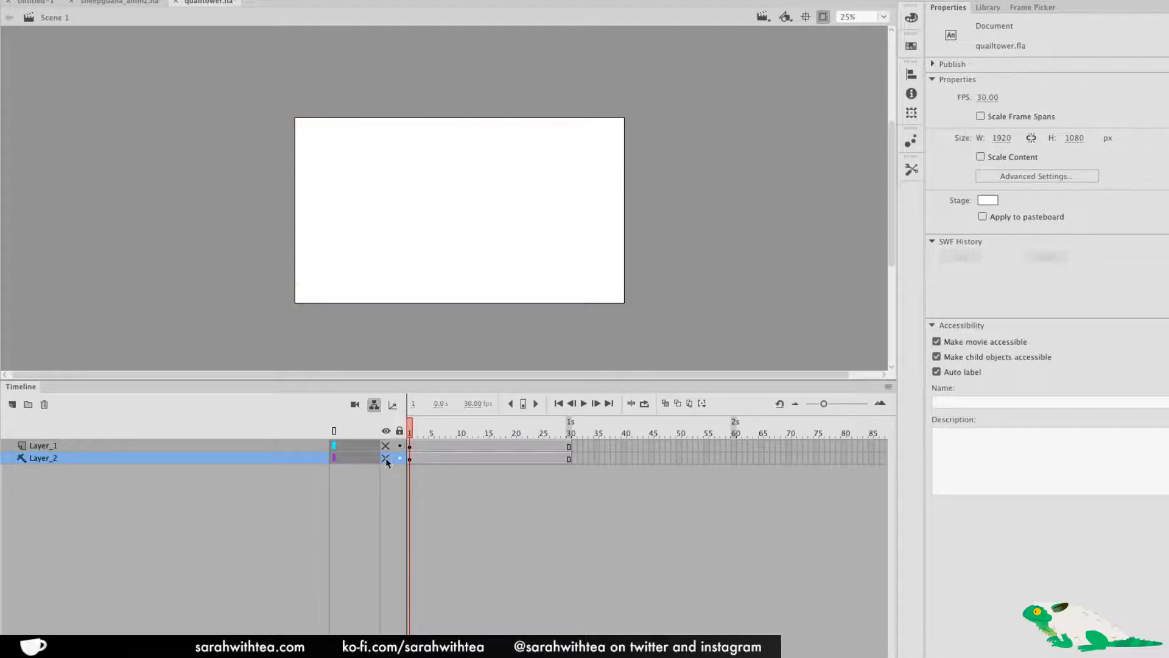
{"action": "mouse_move", "coordinate": [416, 429]}
{"action": "left_mouse_down"}
{"action": "mouse_move", "coordinate": [445, 429]}
{"action": "mouse_move", "coordinate": [409, 429]}
{"action": "left_mouse_up"}
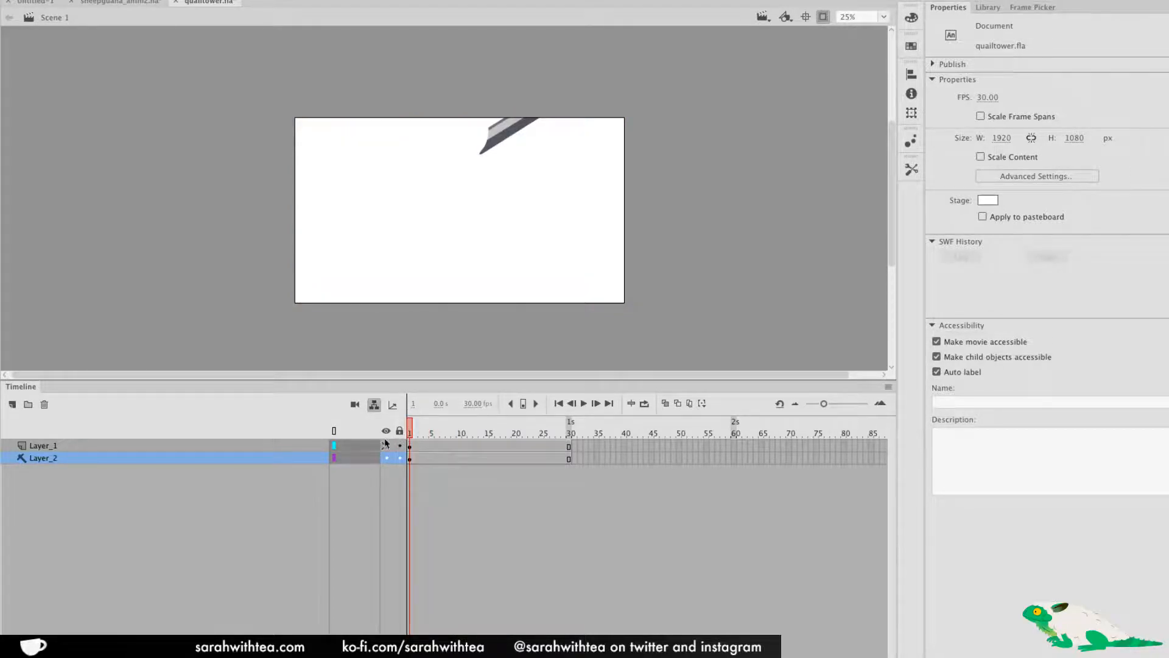
{"action": "key", "text": "Return"}
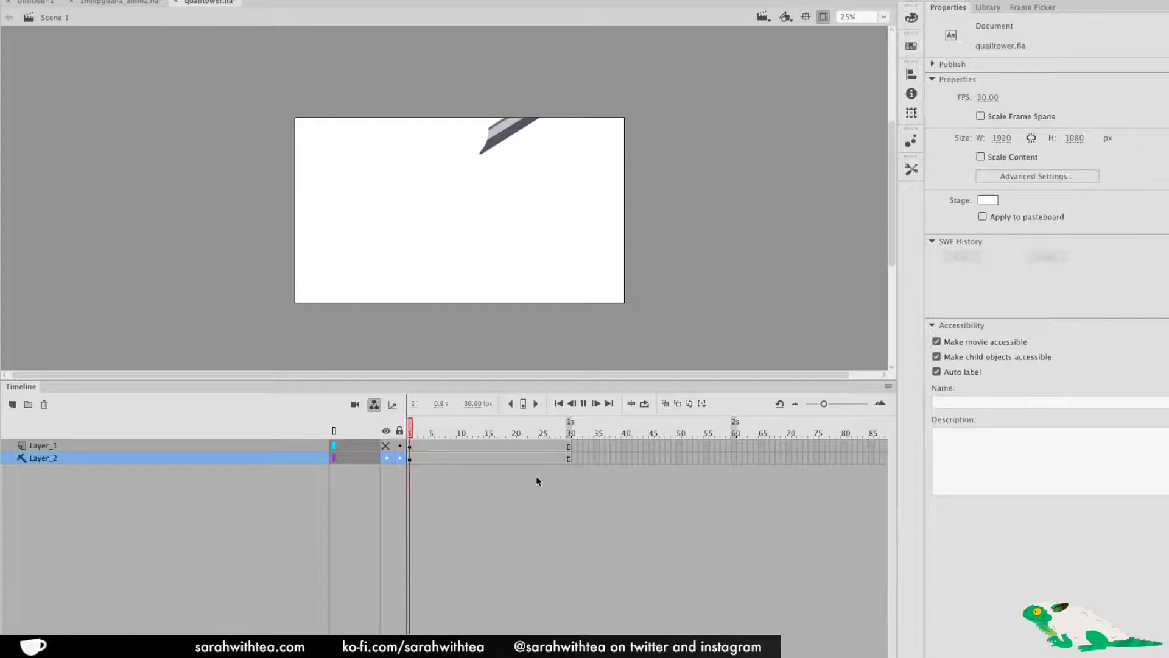
{"action": "key", "text": "Return"}
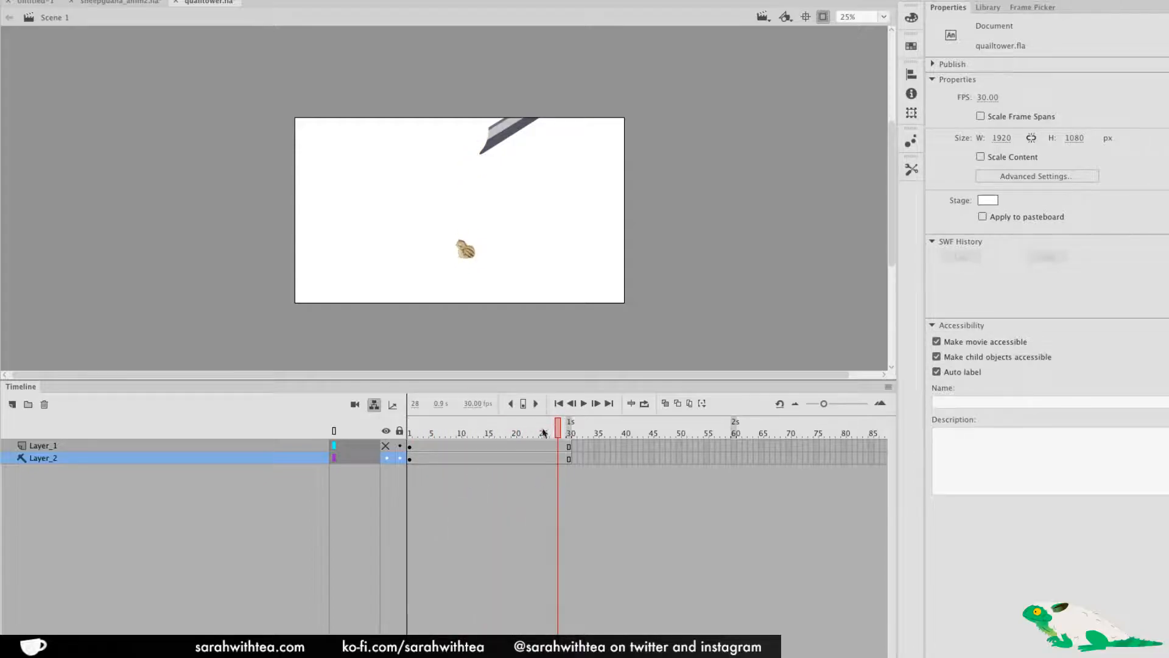
Show Layer_1 again with Layer_2 hidden and play the full quail crowd
{"action": "left_click", "coordinate": [385, 446]}
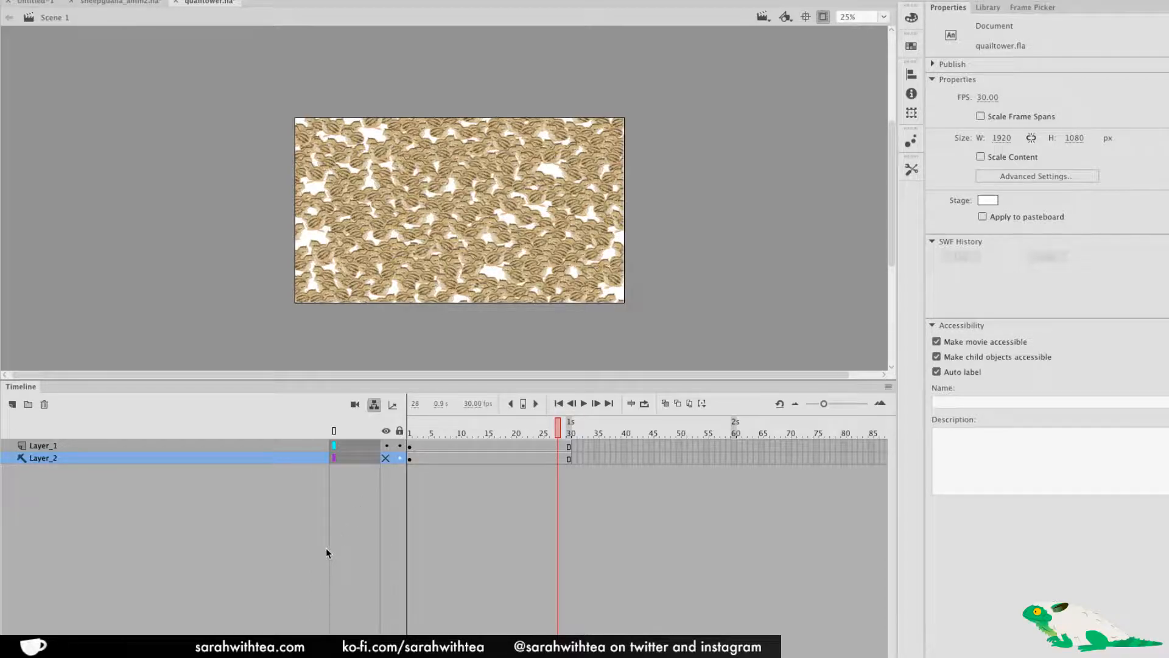
{"action": "key", "text": "Return"}
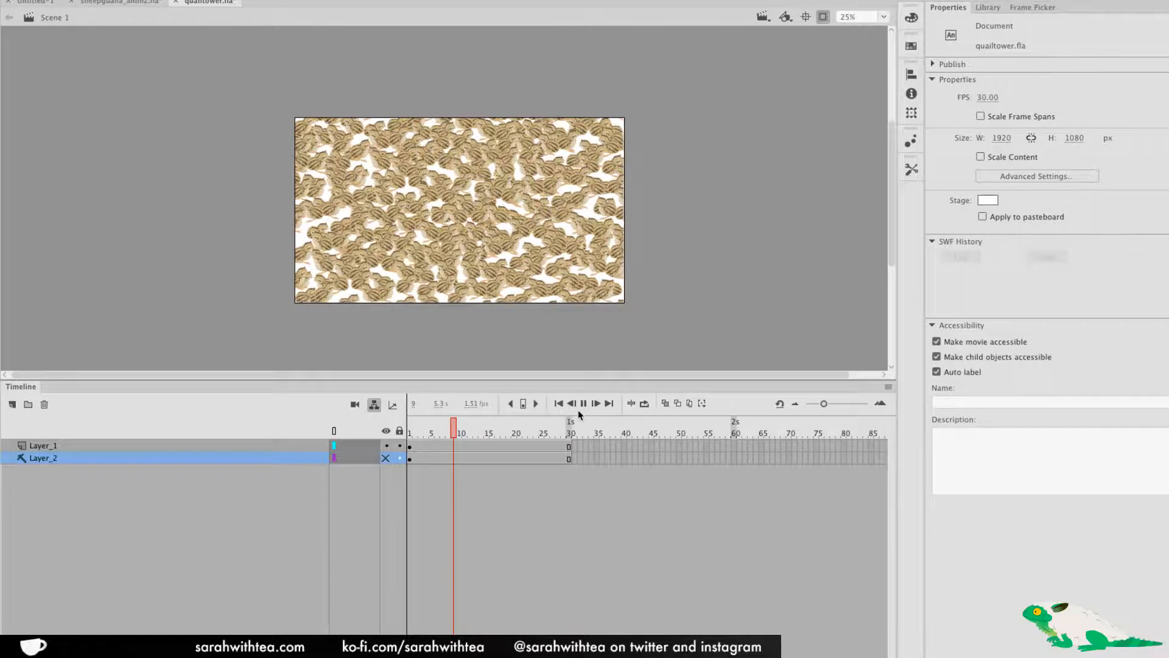
{"action": "key", "text": "Return"}
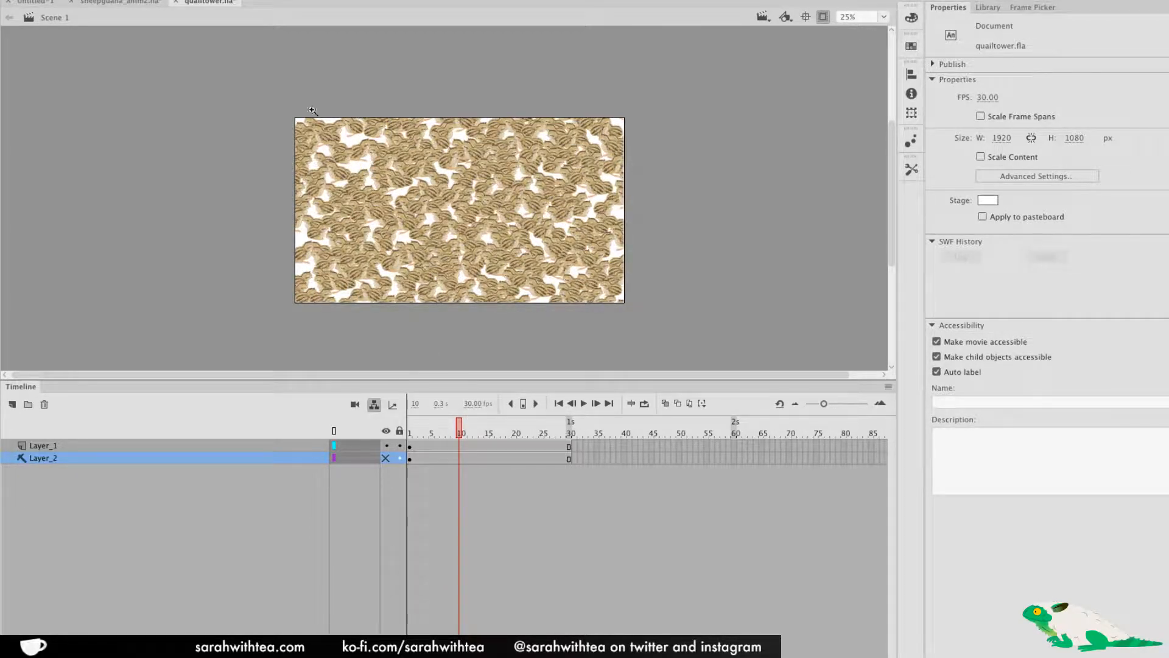
Set the preview mode to Fast, play the quail crowd while zooming out to 6%, and return to sheepguana_anim2.fla
{"action": "left_click", "coordinate": [155, 0]}
{"action": "mouse_move", "coordinate": [207, 46]}
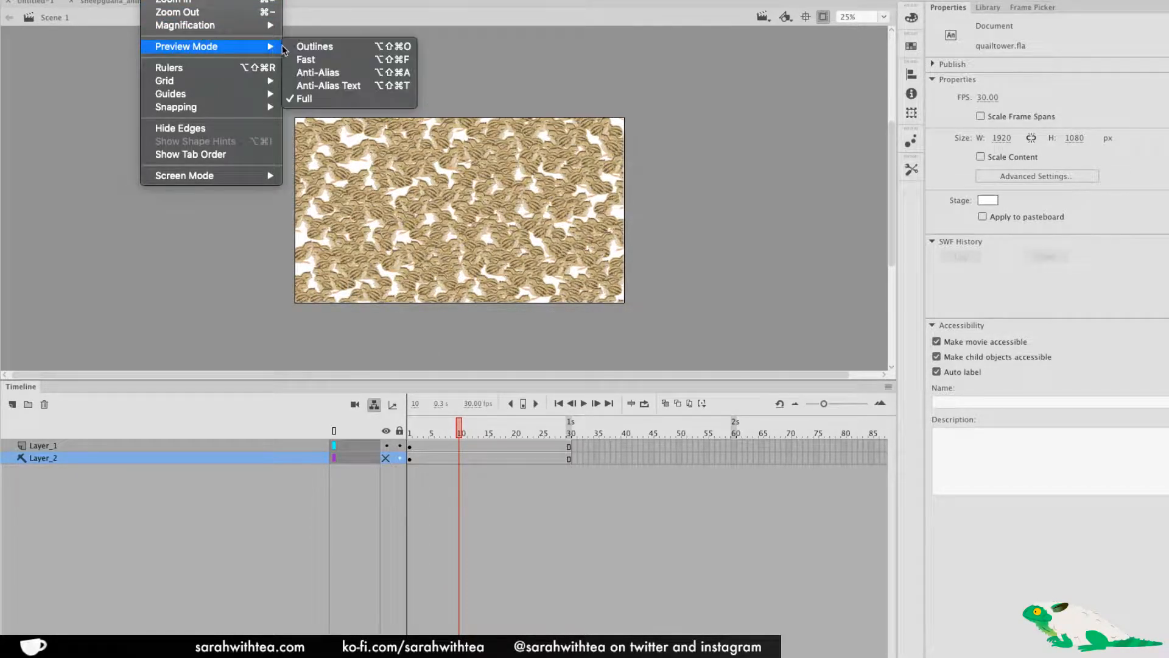
{"action": "left_click", "coordinate": [381, 58]}
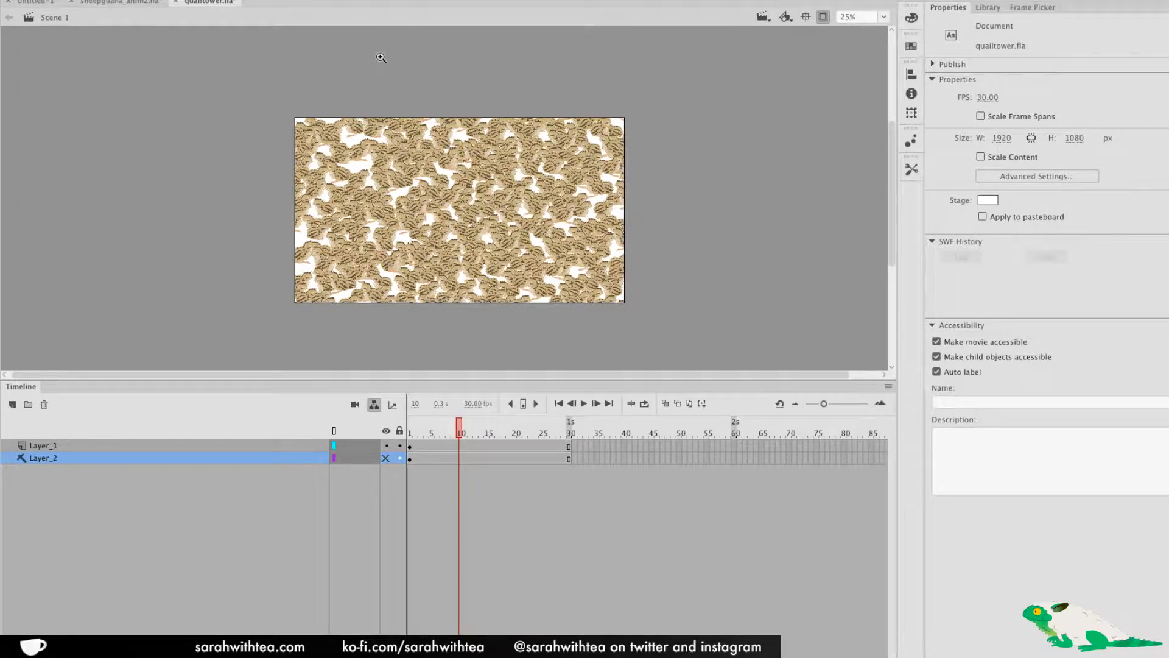
{"action": "key", "text": "Return"}
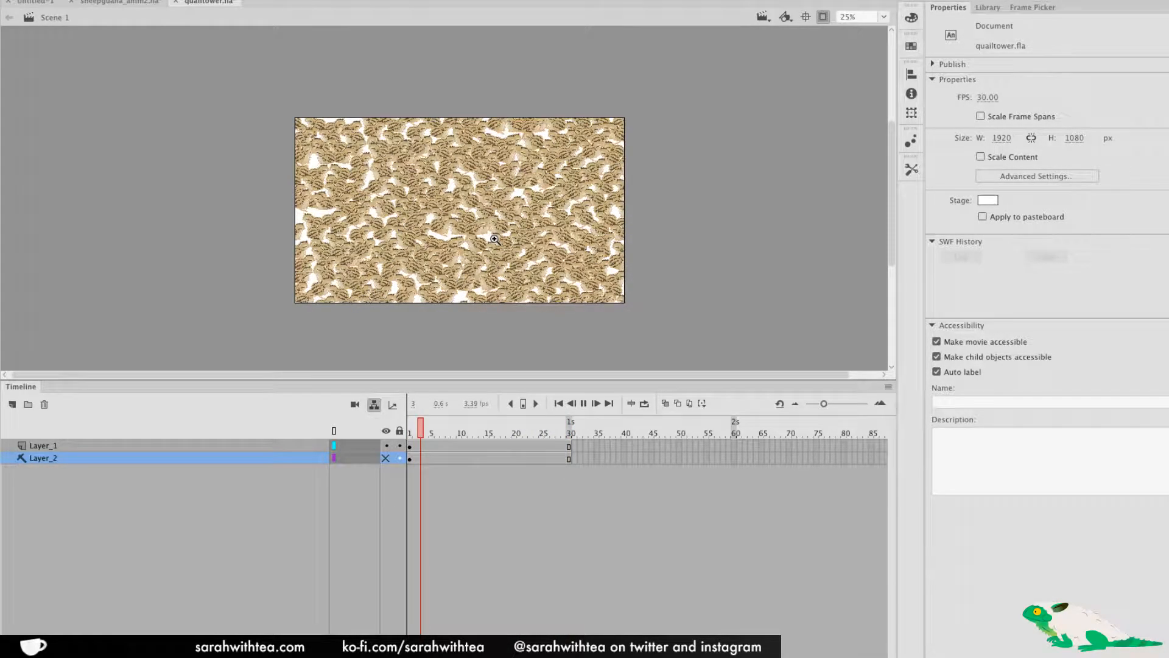
{"action": "left_click", "coordinate": [496, 242], "text": "alt"}
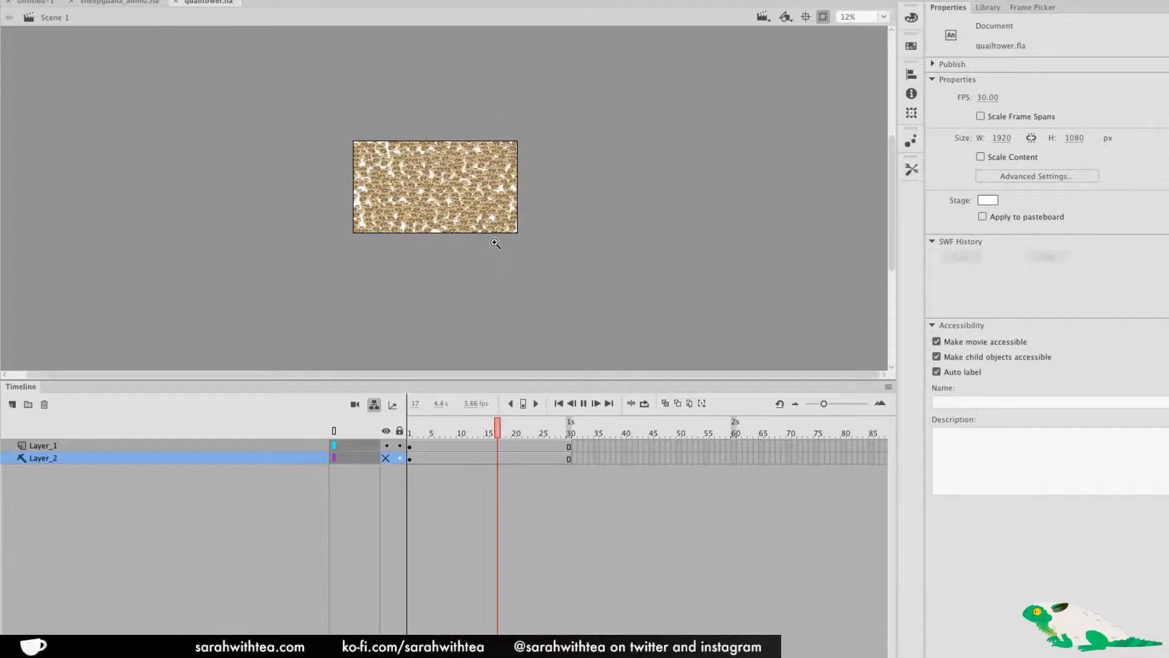
{"action": "left_click", "coordinate": [489, 229], "text": "alt"}
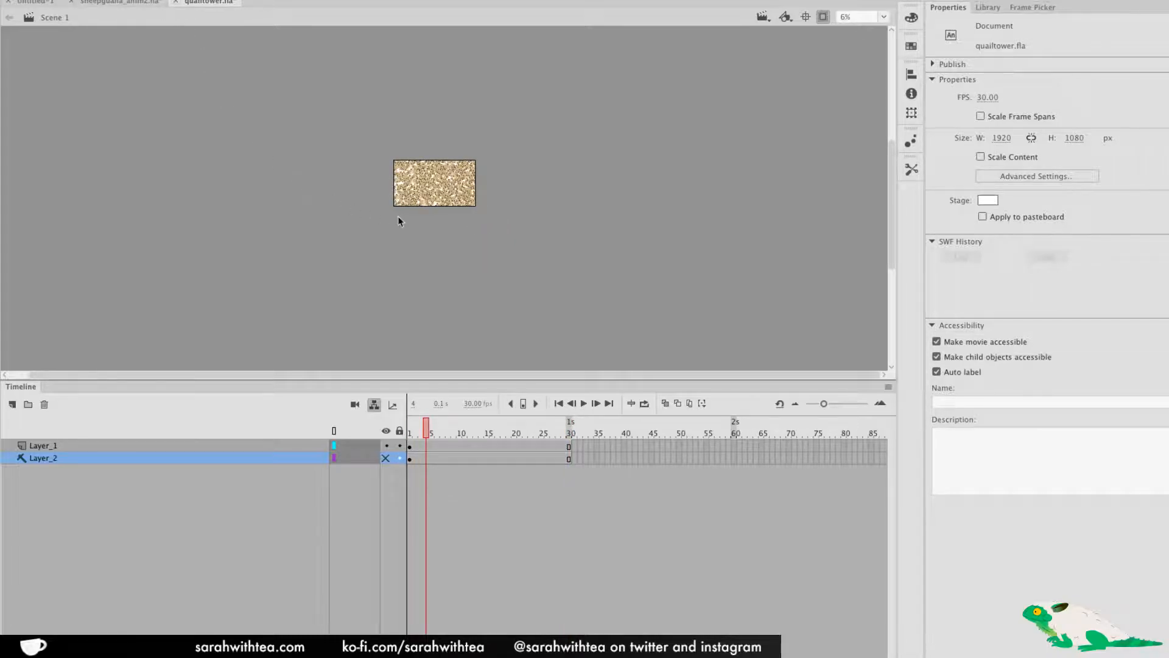
{"action": "left_click", "coordinate": [120, 2]}
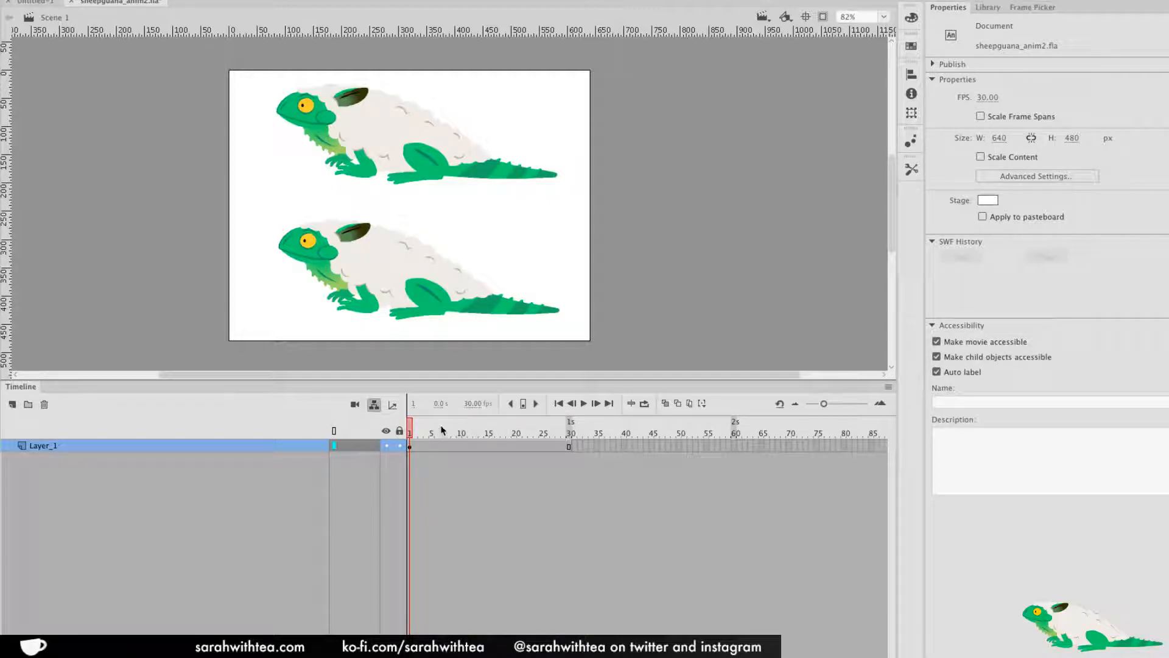
{"action": "left_click_drag", "start_coordinate": [456, 428], "coordinate": [396, 460]}
Reopen quailtower.fla, copy a quailbabyhop instance from it, and return to sheepguana_anim2.fla
{"action": "left_click", "coordinate": [95, 0]}
{"action": "left_click", "coordinate": [94, 0]}
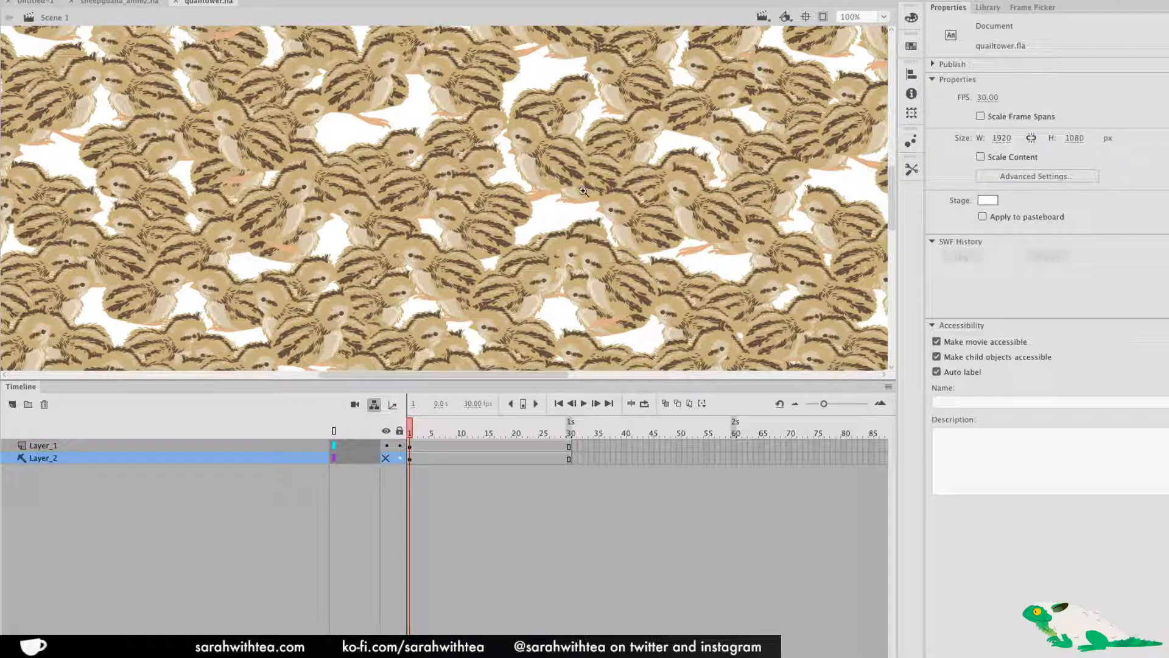
{"action": "double_click", "coordinate": [547, 164]}
{"action": "left_click", "coordinate": [541, 193]}
{"action": "left_click", "coordinate": [489, 233]}
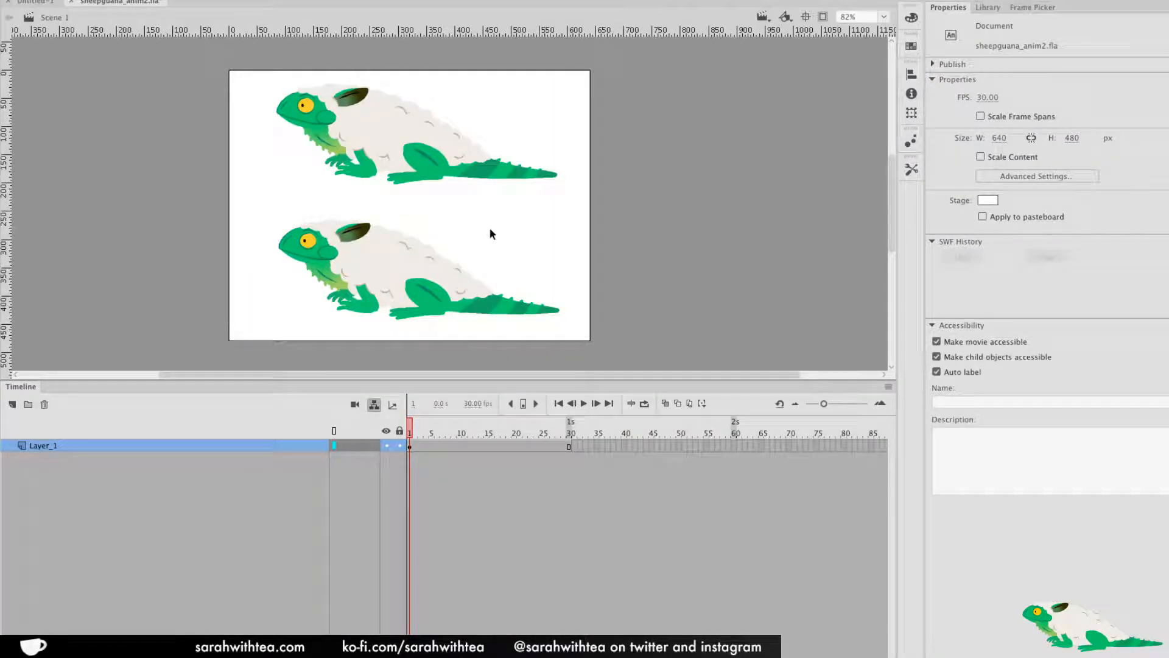
Check the sheepguana eat symbol's cleaned timeline and return to the main scene
{"action": "left_click", "coordinate": [403, 270]}
{"action": "double_click", "coordinate": [378, 265]}
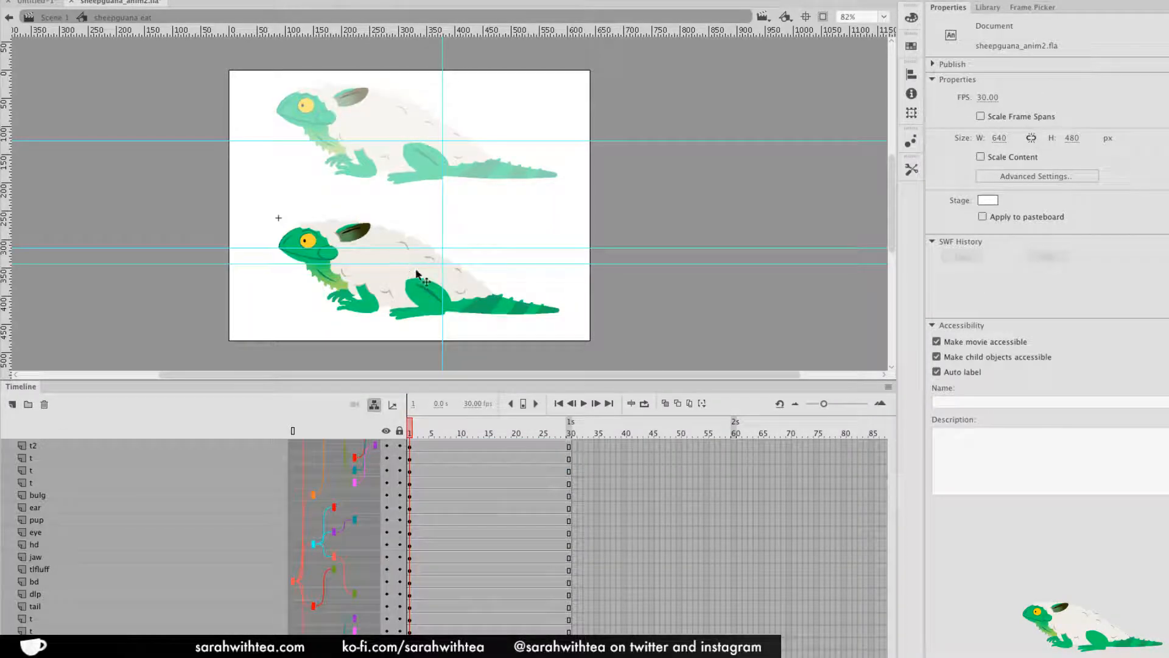
{"action": "double_click", "coordinate": [556, 281]}
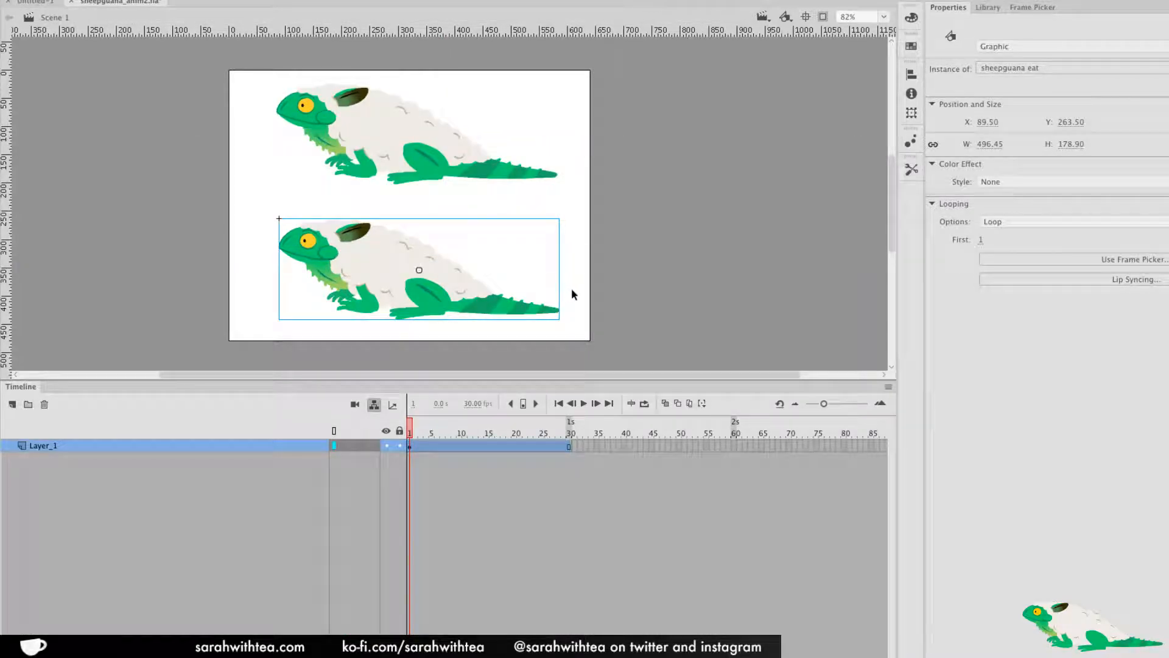
Paste the baby quail onto a new layer, scale it to about 32 × 25 px and place it above the lower sheepguana's head
{"action": "left_click", "coordinate": [12, 404]}
{"action": "key", "text": "ctrl+v"}
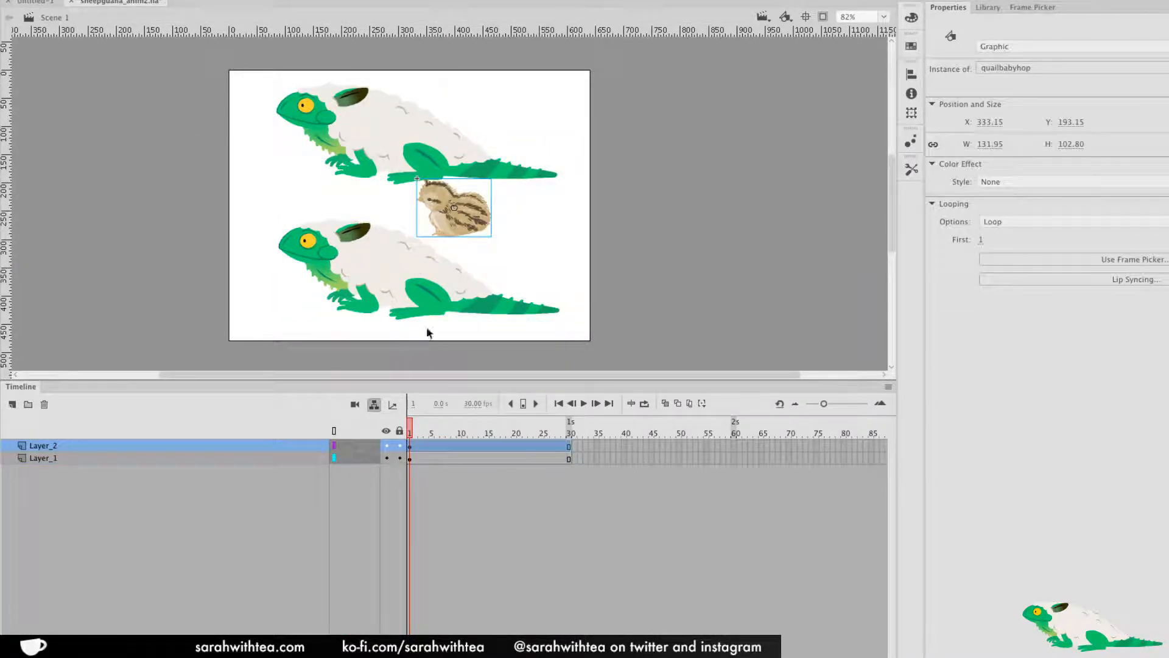
{"action": "key", "text": "q"}
{"action": "left_click_drag", "start_coordinate": [492, 178], "coordinate": [333, 218]}
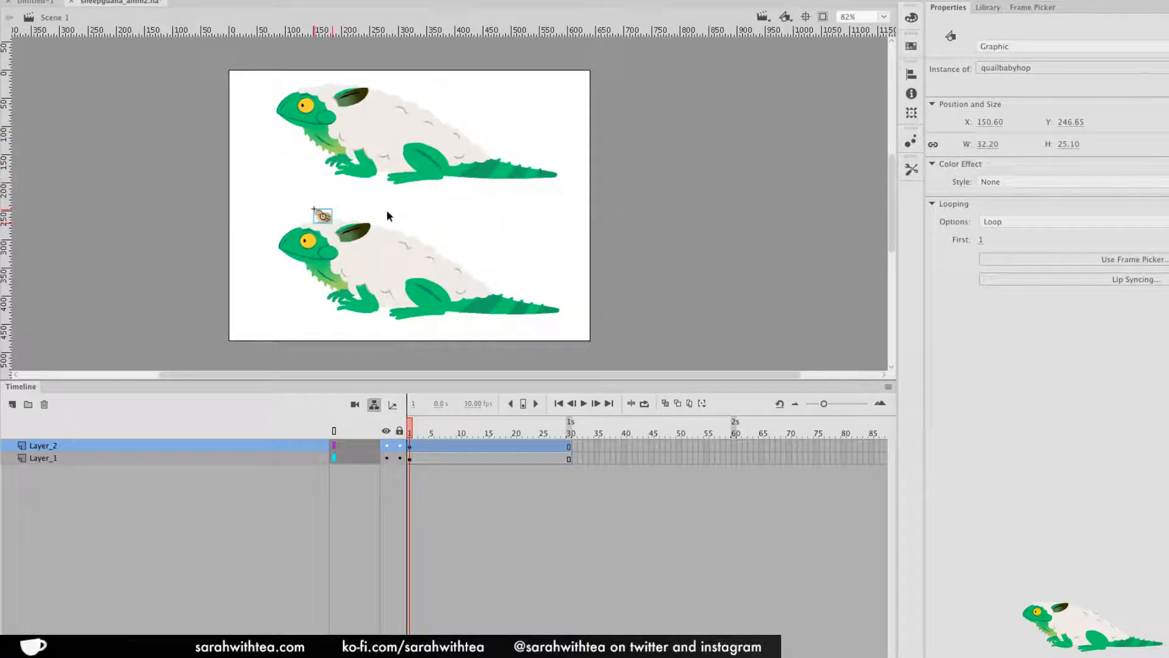
Play the main scene repeatedly from frame 1 to examine the small quail's motion with both sheepguanas
{"action": "key", "text": "Return"}
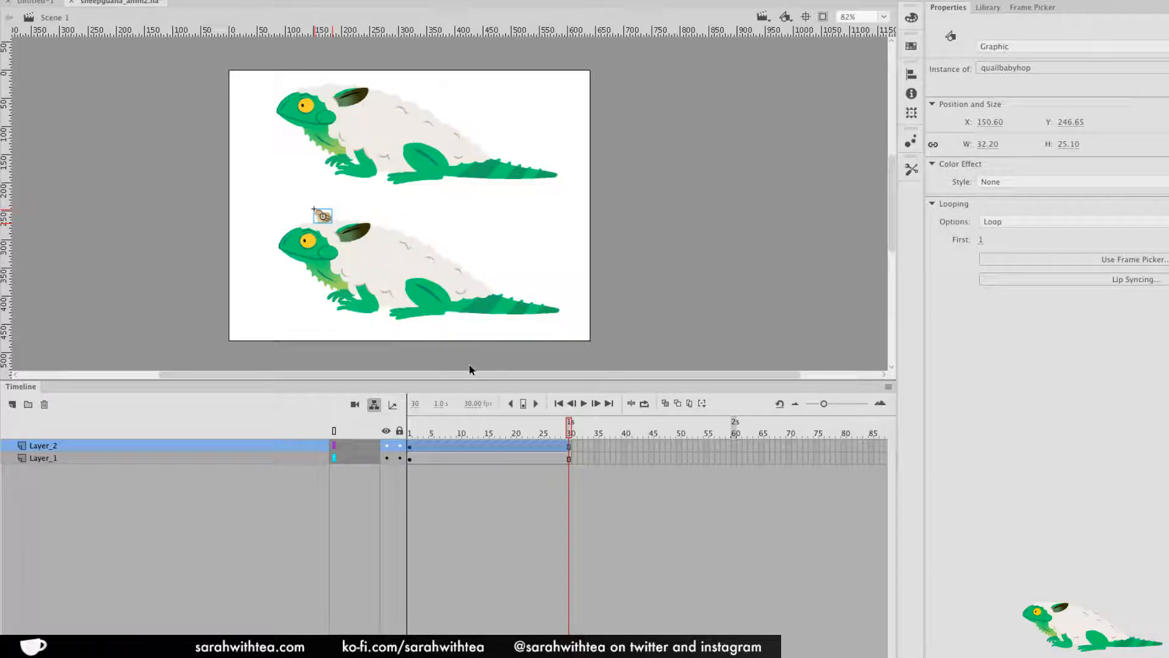
{"action": "left_click_drag", "start_coordinate": [558, 424], "coordinate": [410, 419]}
{"action": "key", "text": "Return"}
{"action": "key", "text": "Return"}
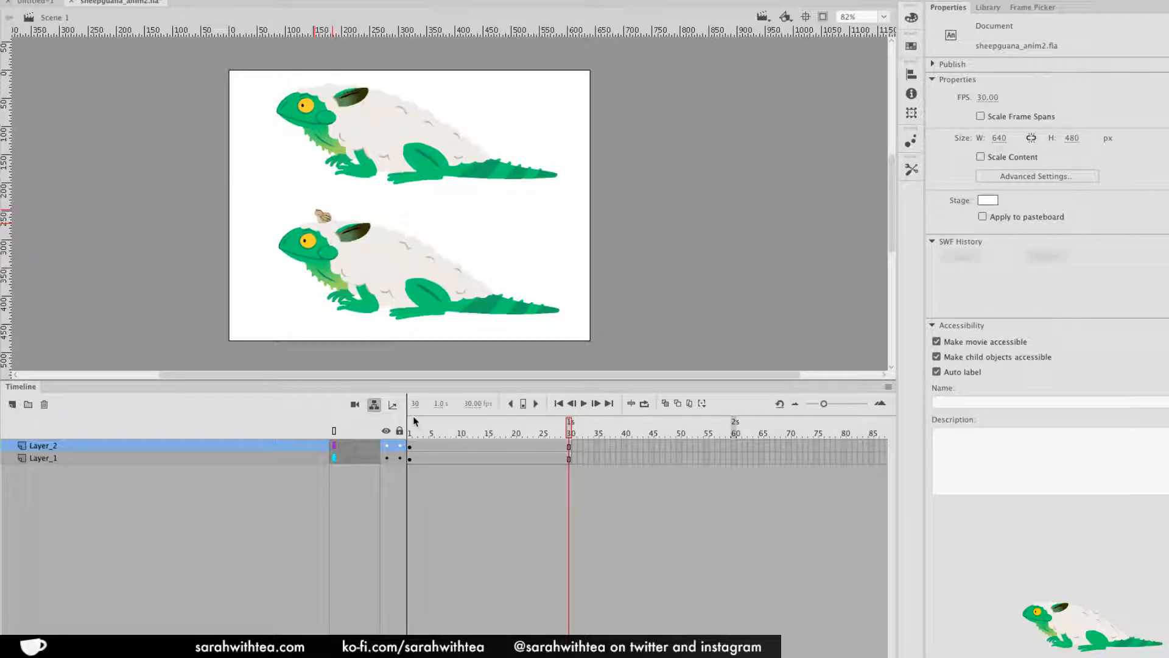
{"action": "key", "text": "Return"}
{"action": "key", "text": "Return"}
{"action": "key", "text": "Return"}
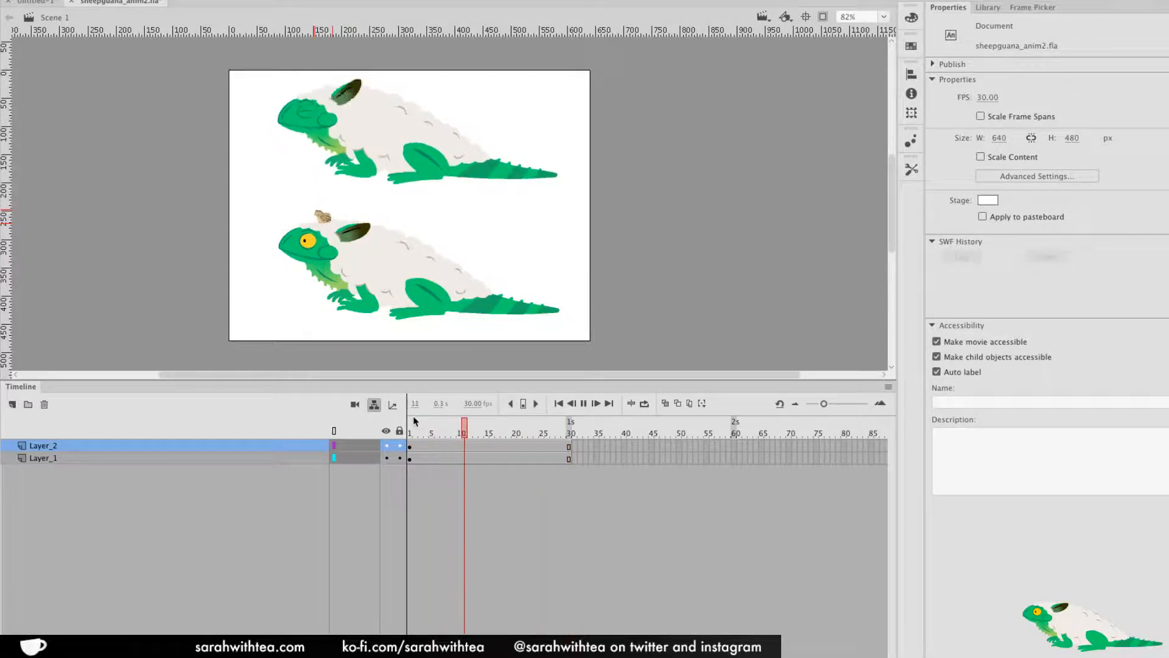
{"action": "key", "text": "Return"}
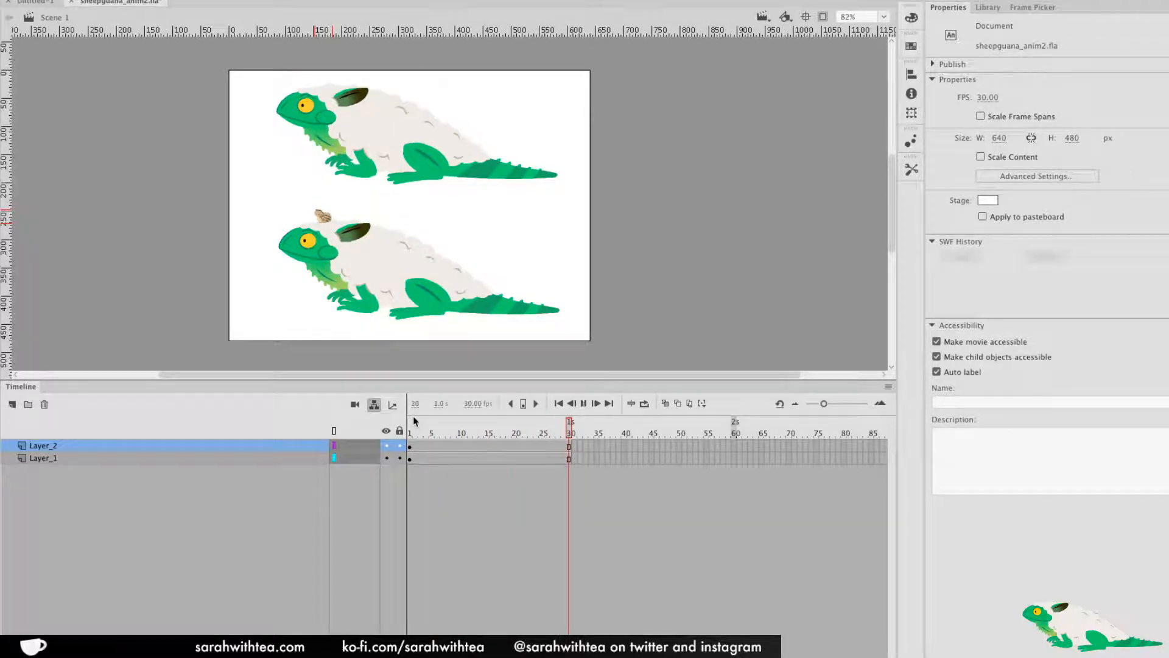
Copy the small quail, paste it onto a new top layer inside the sheepguana symbol and place it above the head
{"action": "key", "text": "Return"}
{"action": "key", "text": "Return"}
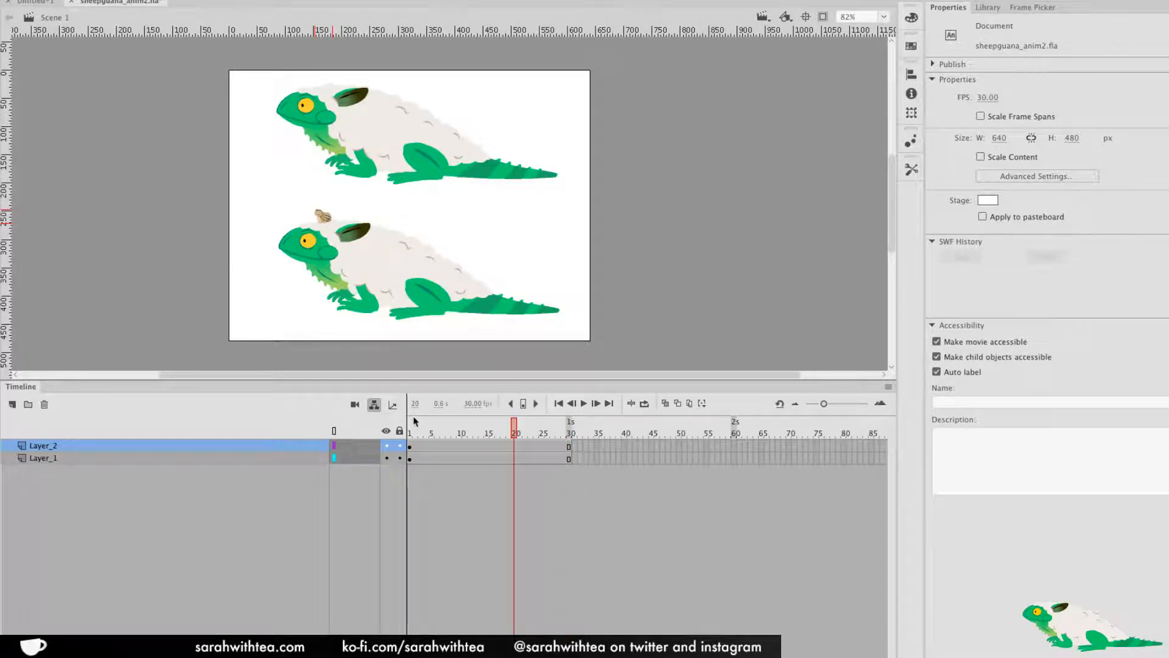
{"action": "left_click", "coordinate": [326, 218]}
{"action": "double_click", "coordinate": [395, 132]}
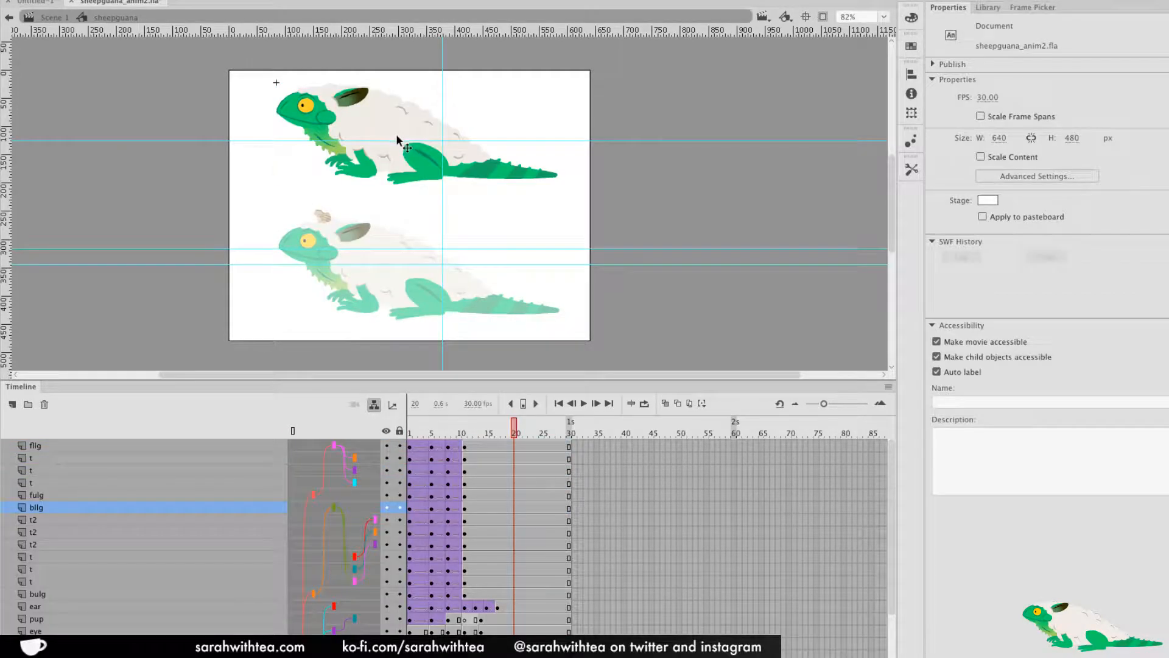
{"action": "left_click", "coordinate": [12, 404]}
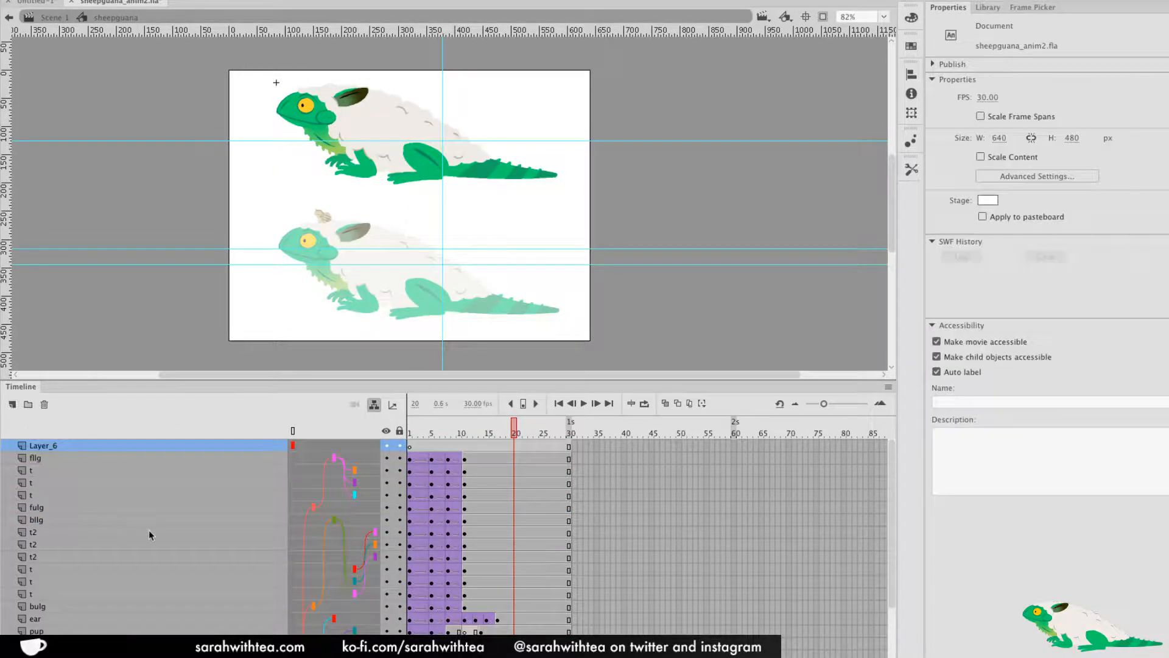
{"action": "key", "text": "super+v"}
{"action": "left_click_drag", "start_coordinate": [457, 212], "coordinate": [317, 86]}
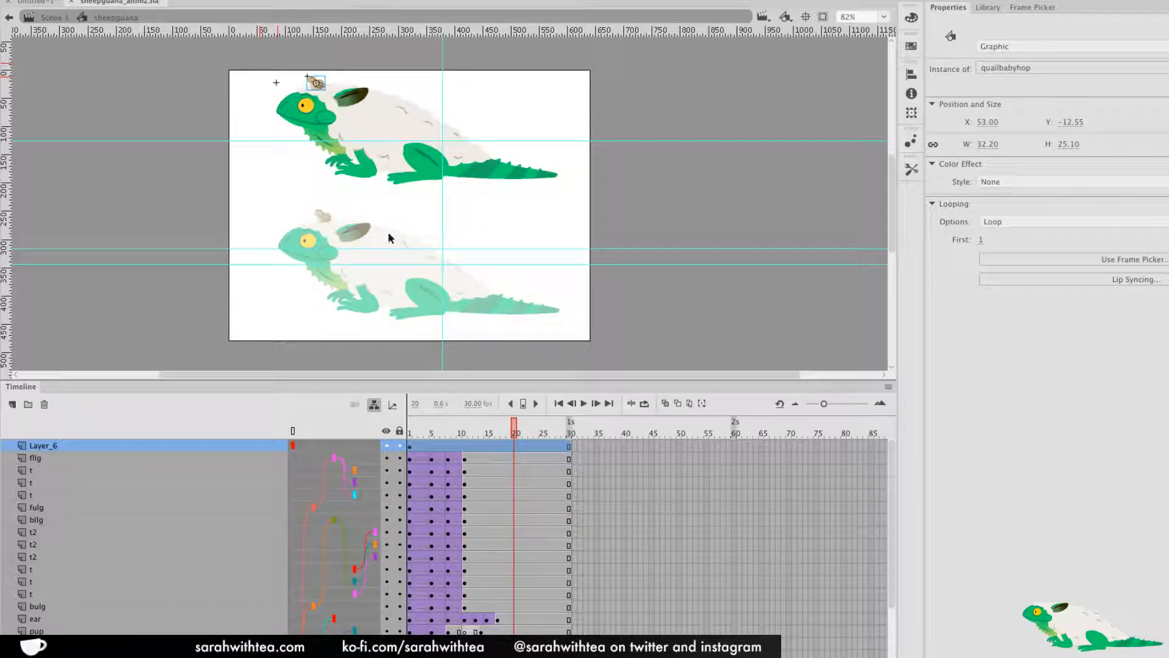
Parent the new quail layer to the hd layer and play the sheepguana symbol from frame 1 to check it
{"action": "left_click", "coordinate": [357, 449]}
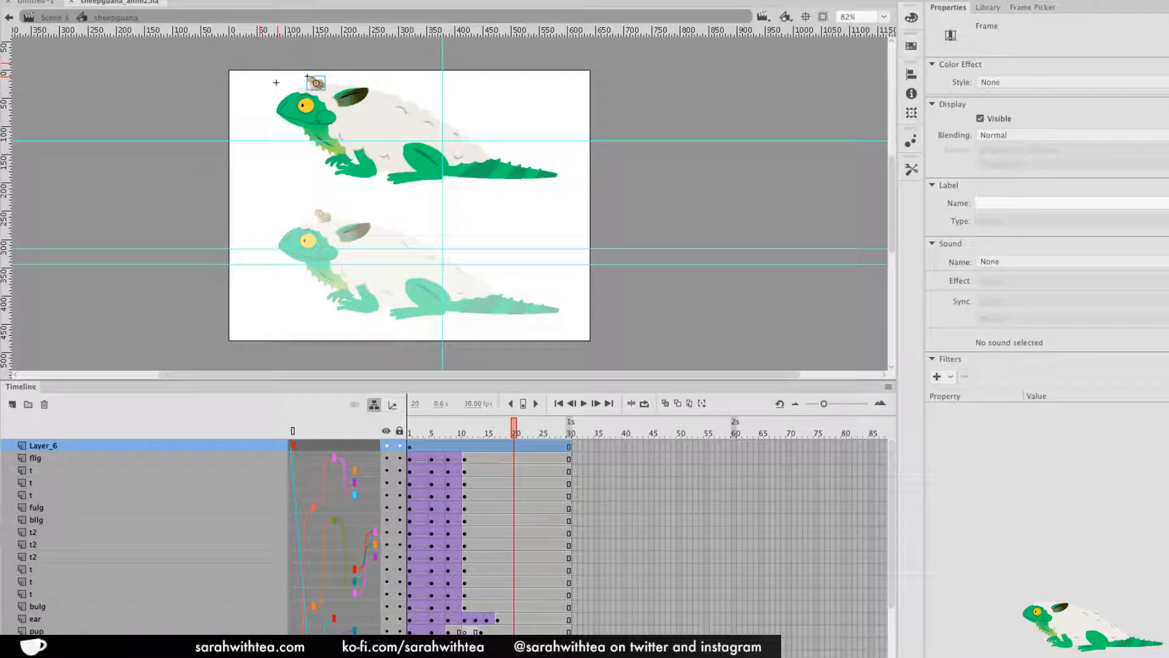
{"action": "scroll", "coordinate": [318, 624], "scroll_direction": "down", "scroll_amount": 6}
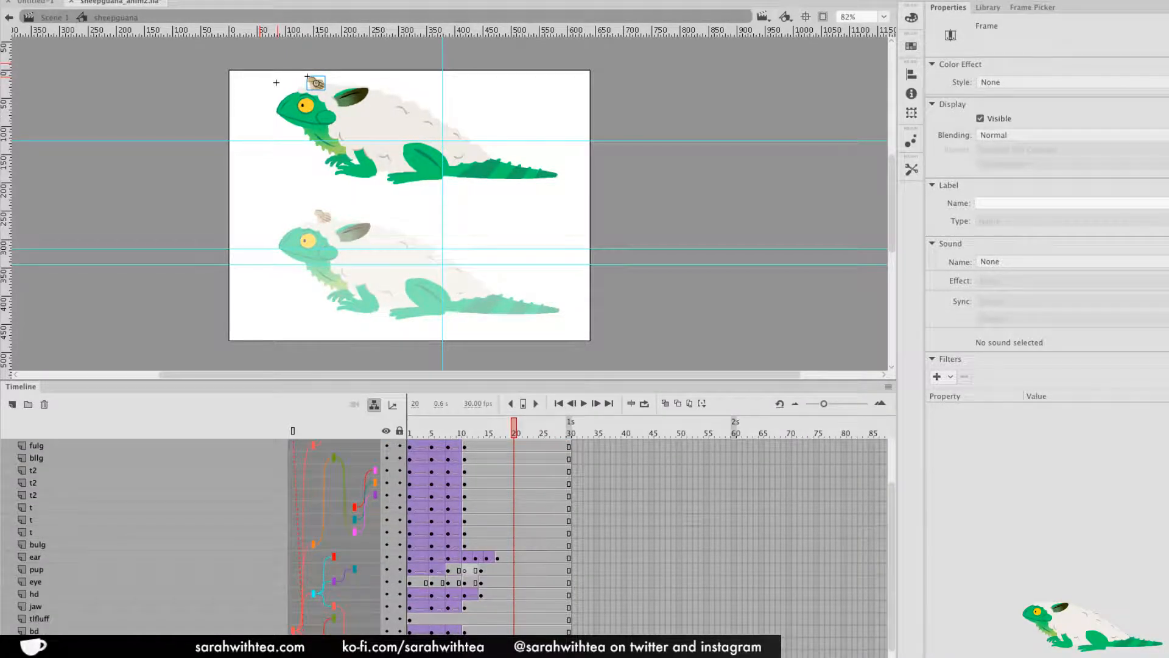
{"action": "left_click_drag", "start_coordinate": [317, 624], "coordinate": [318, 584]}
{"action": "left_click_drag", "start_coordinate": [515, 433], "coordinate": [416, 443]}
{"action": "key", "text": "Return"}
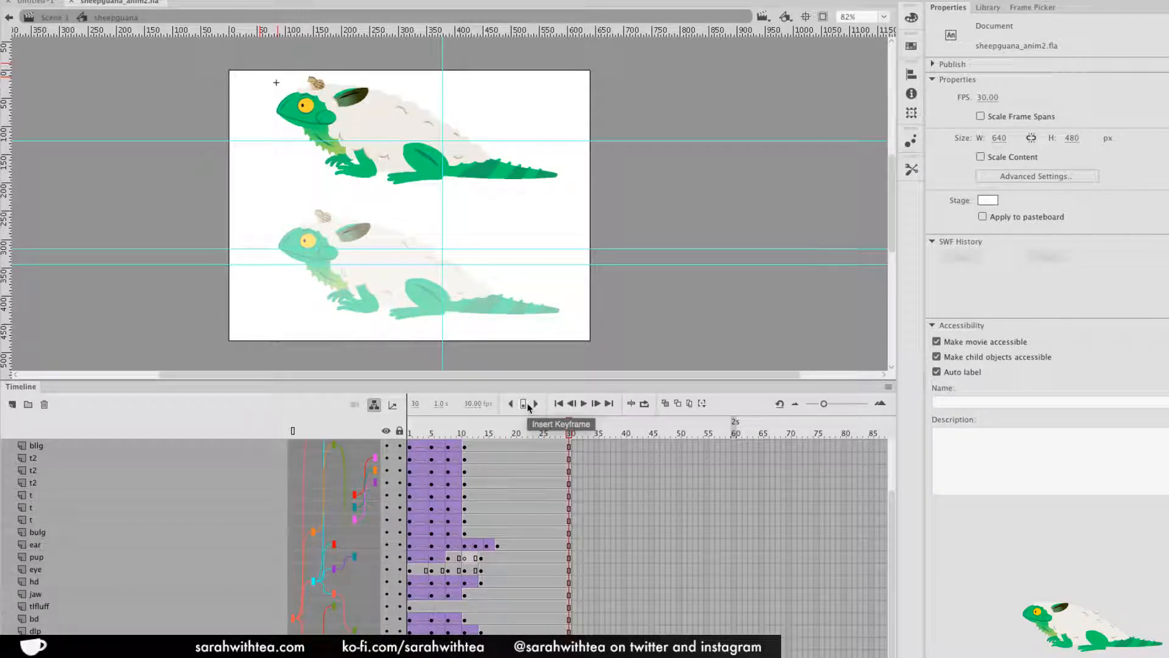
Return to the main scene, hide Layer_2 and move both sheepguanas slightly lower on the stage
{"action": "double_click", "coordinate": [559, 232]}
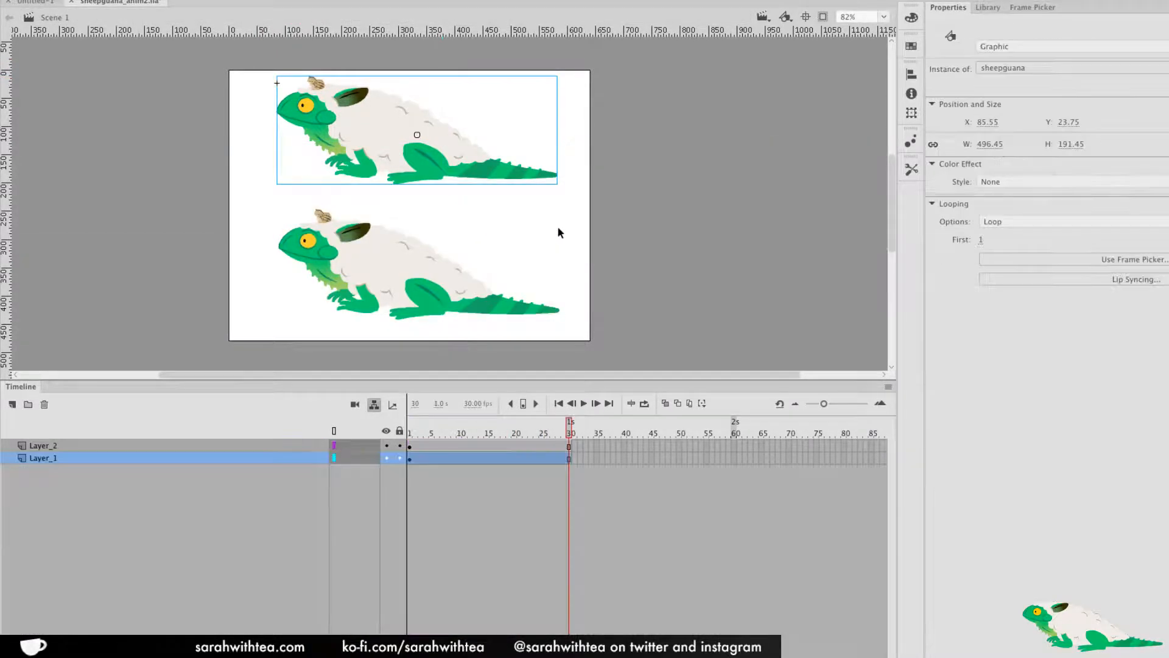
{"action": "double_click", "coordinate": [416, 266]}
{"action": "double_click", "coordinate": [618, 204]}
{"action": "left_click", "coordinate": [387, 447]}
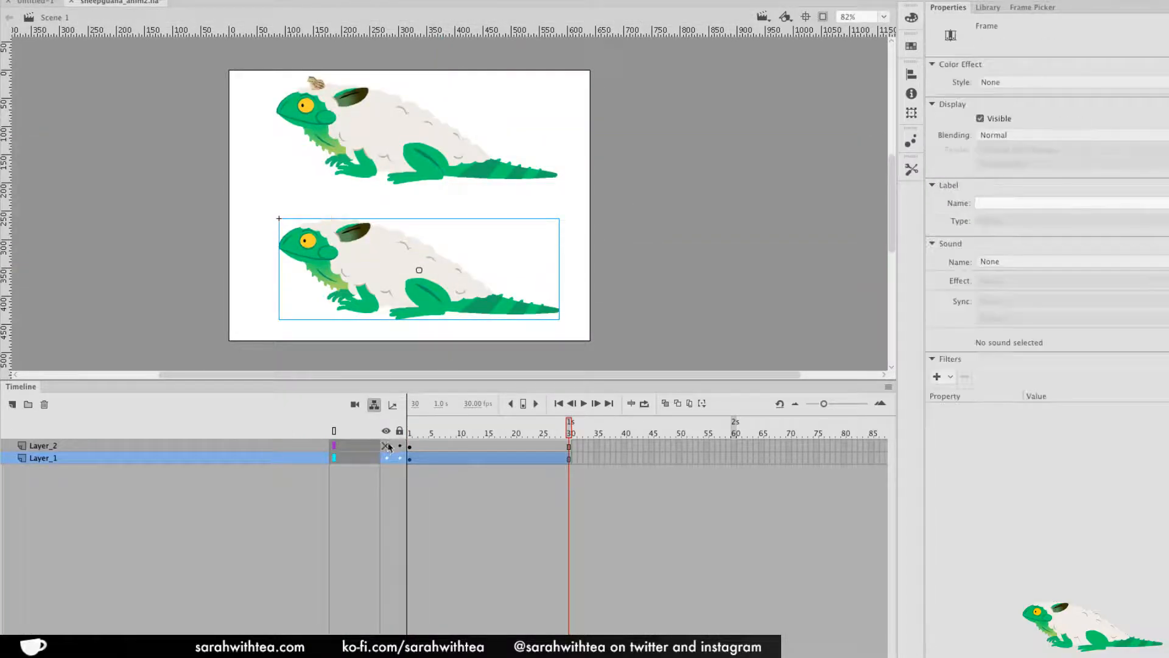
{"action": "left_click_drag", "start_coordinate": [397, 266], "coordinate": [388, 285]}
{"action": "left_click_drag", "start_coordinate": [422, 173], "coordinate": [419, 195]}
Enable loop playback and play the main scene from frame 1 to examine the quail riding on the sheepguana's head
{"action": "left_click", "coordinate": [410, 433]}
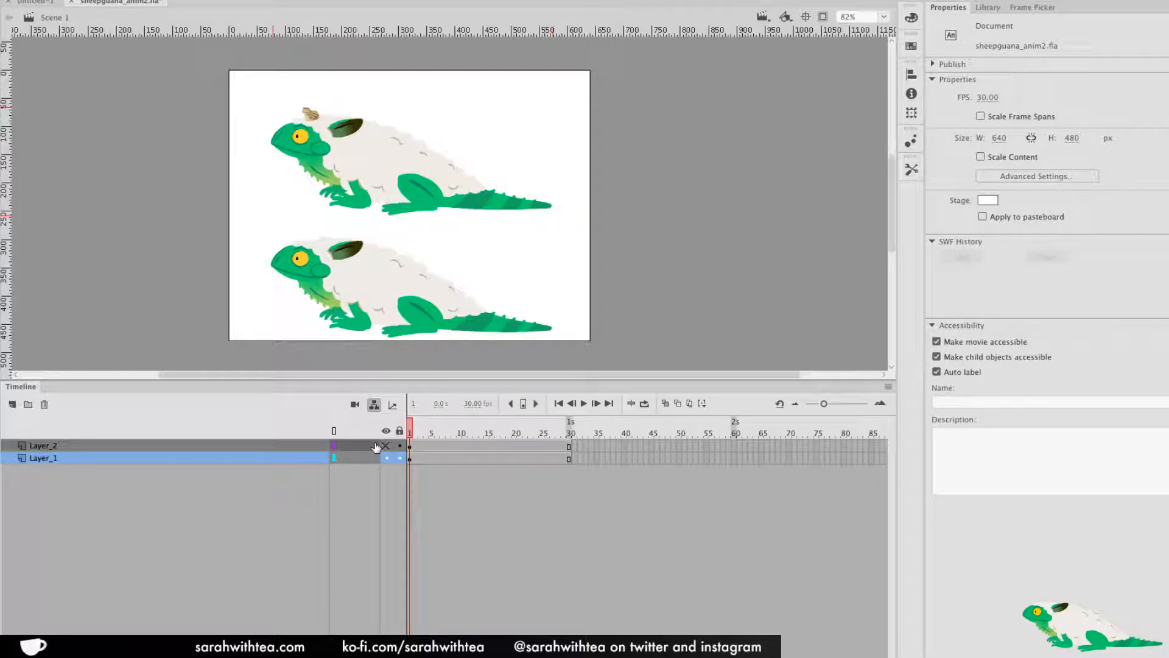
{"action": "key", "text": "Return"}
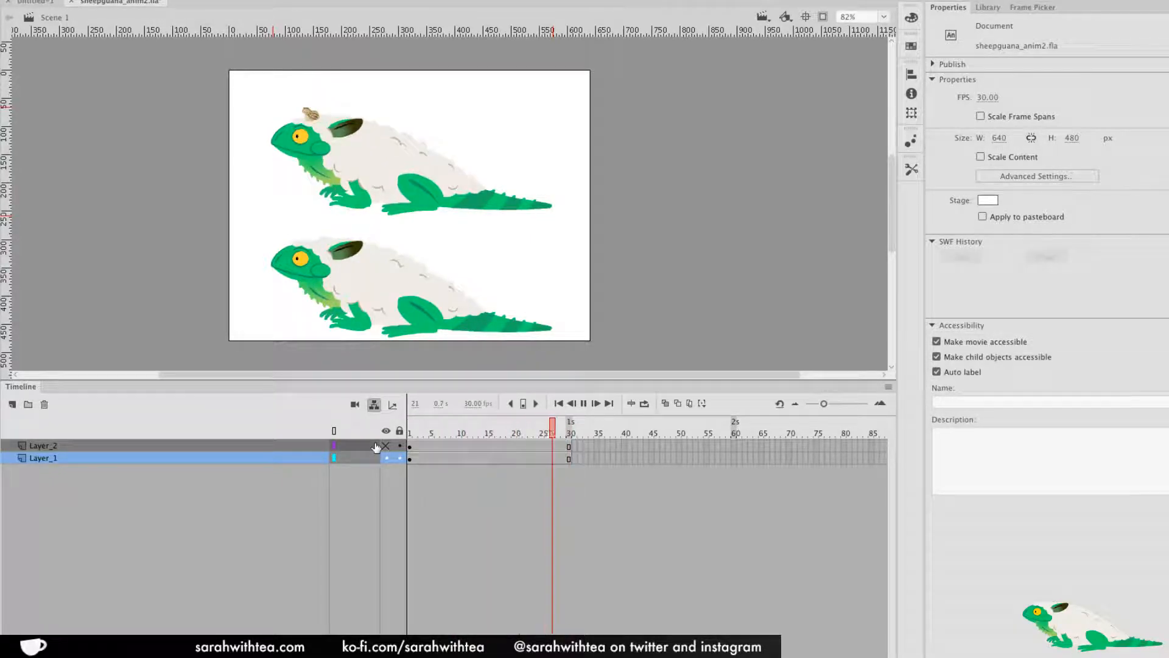
{"action": "key", "text": "Return"}
{"action": "key", "text": "Return"}
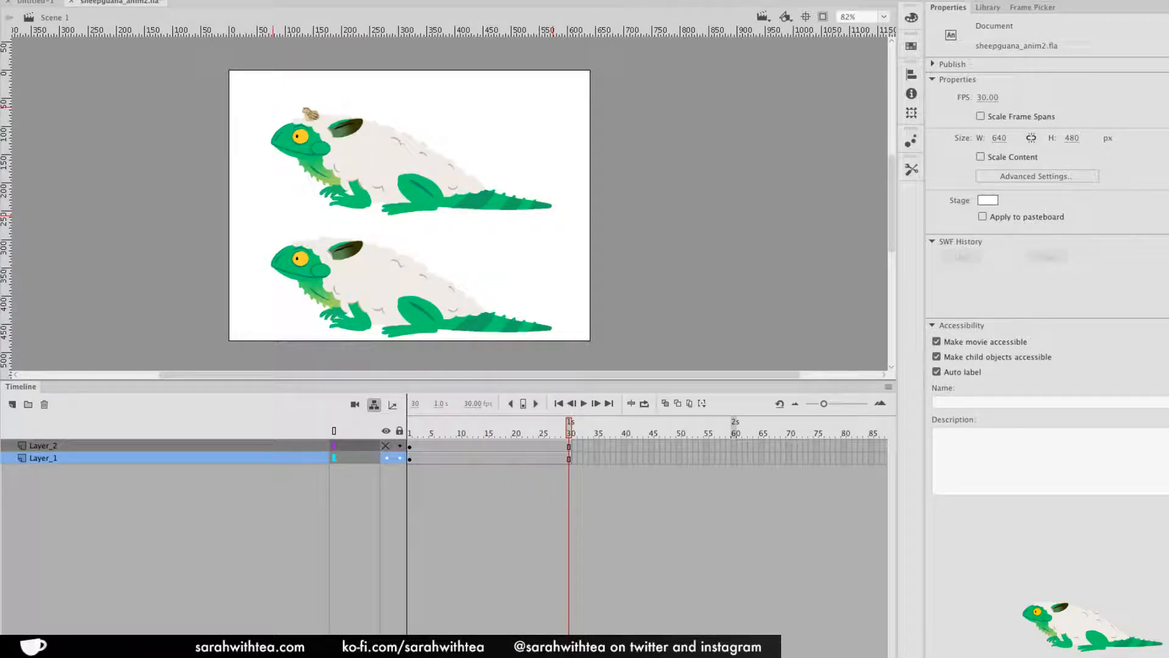
{"action": "left_click", "coordinate": [373, 0]}
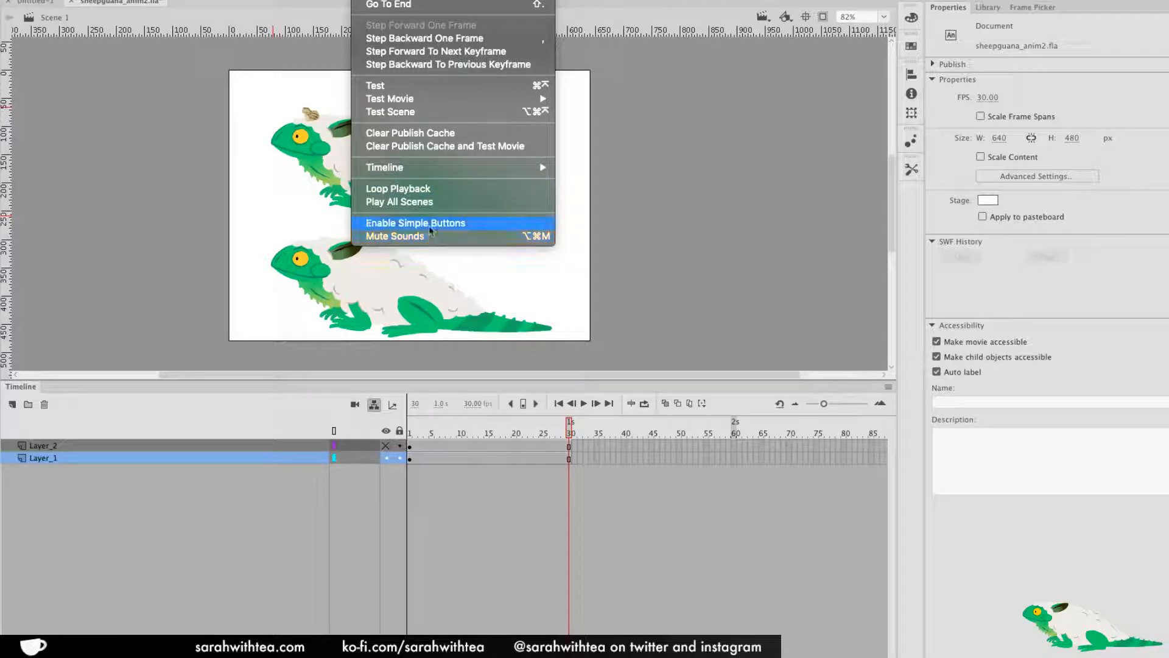
{"action": "left_click", "coordinate": [429, 189]}
{"action": "key", "text": "Return"}
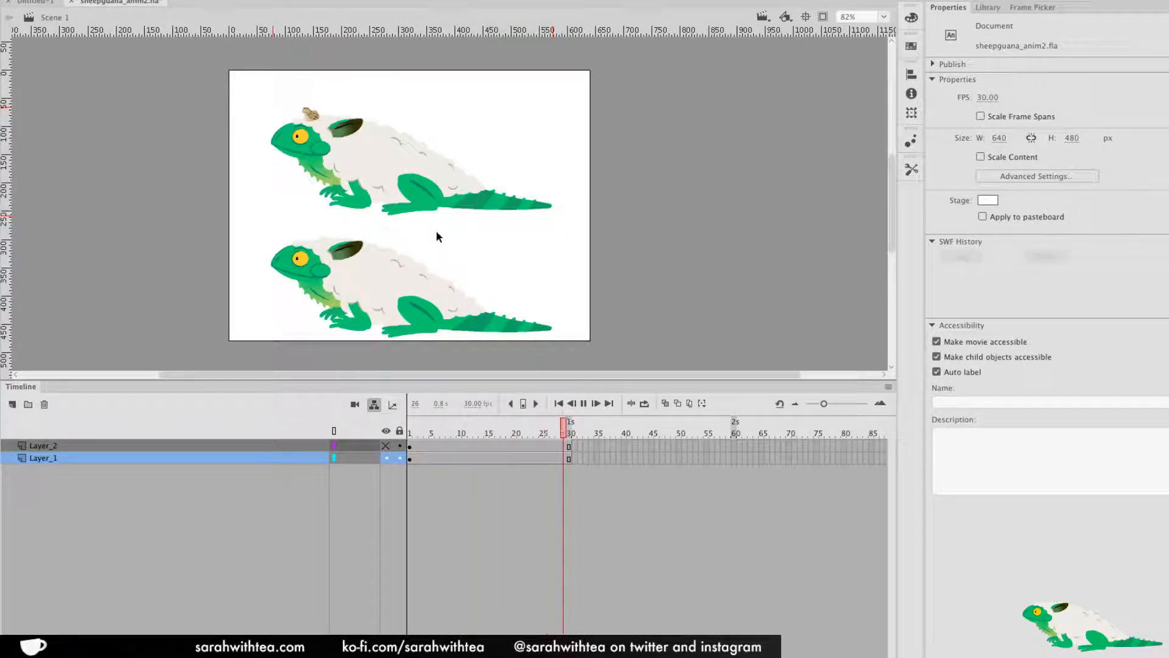
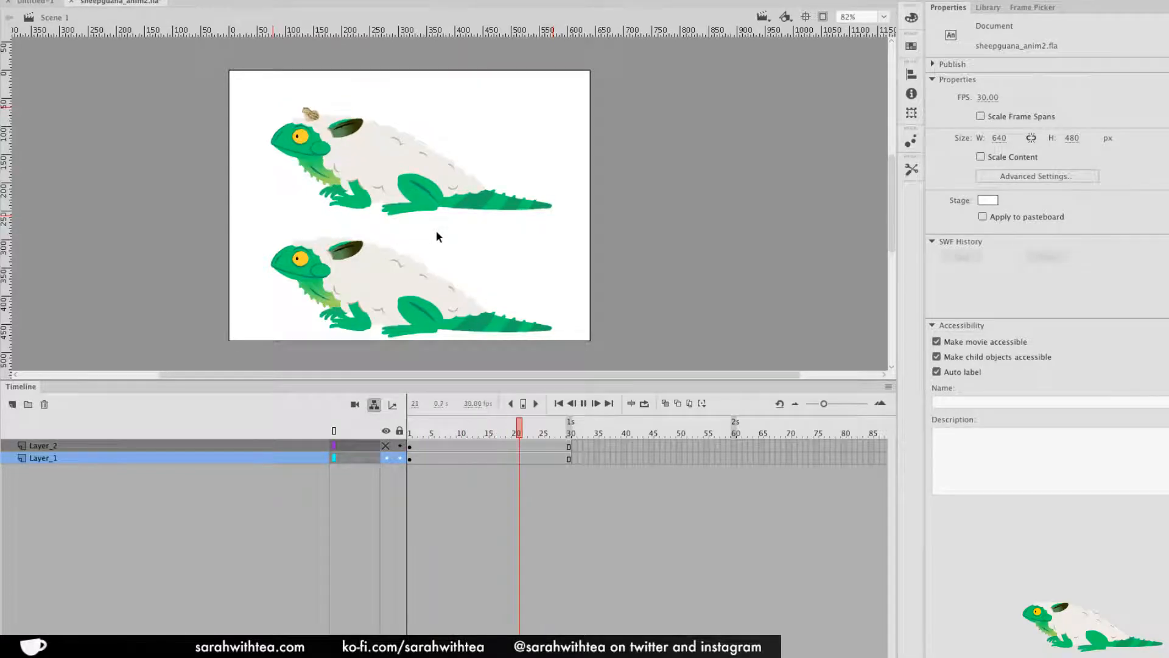
{"action": "key", "text": "Return"}
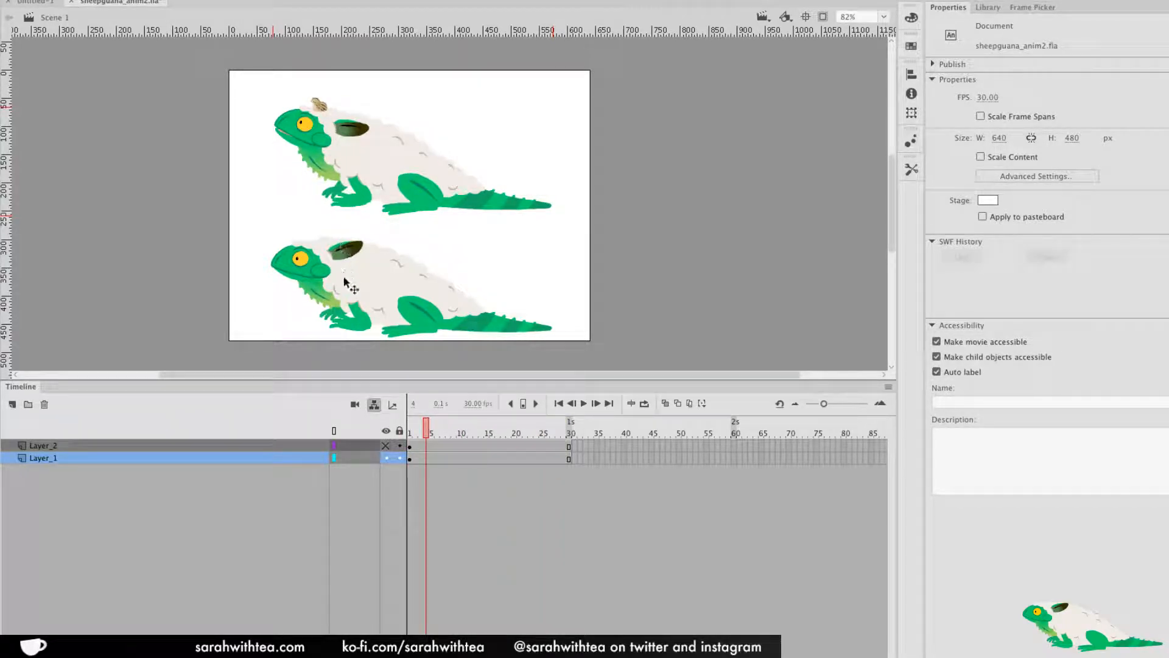
Reopen the sheepguana symbol and rename its quail layer as QUAIL!
{"action": "left_click", "coordinate": [388, 273]}
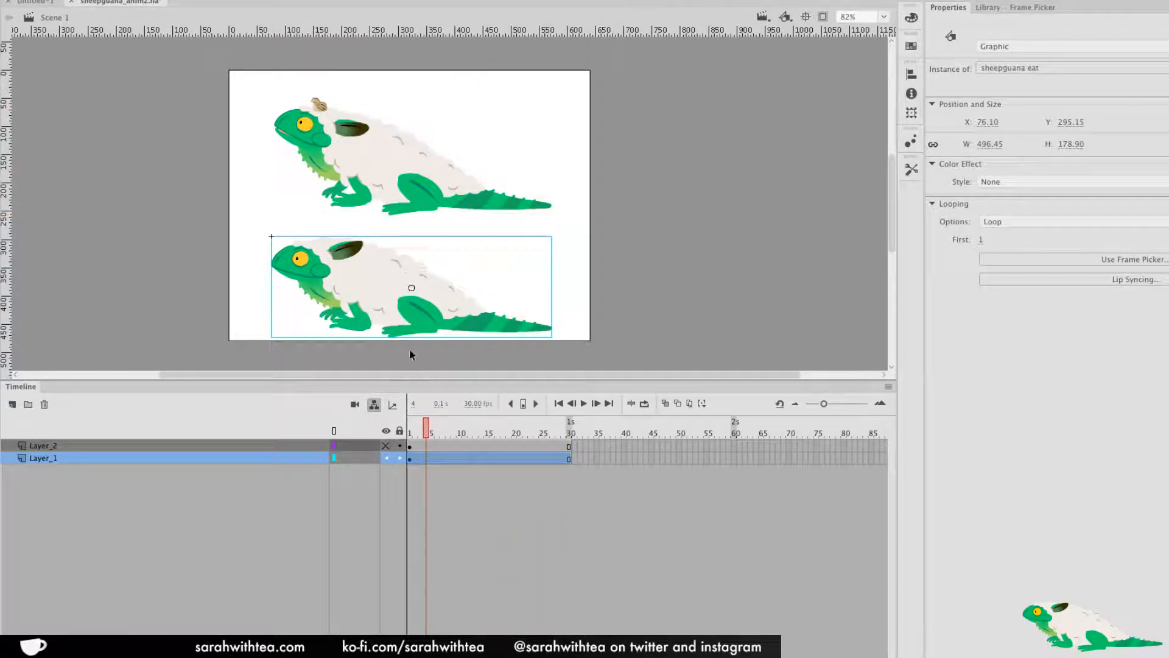
{"action": "double_click", "coordinate": [366, 149]}
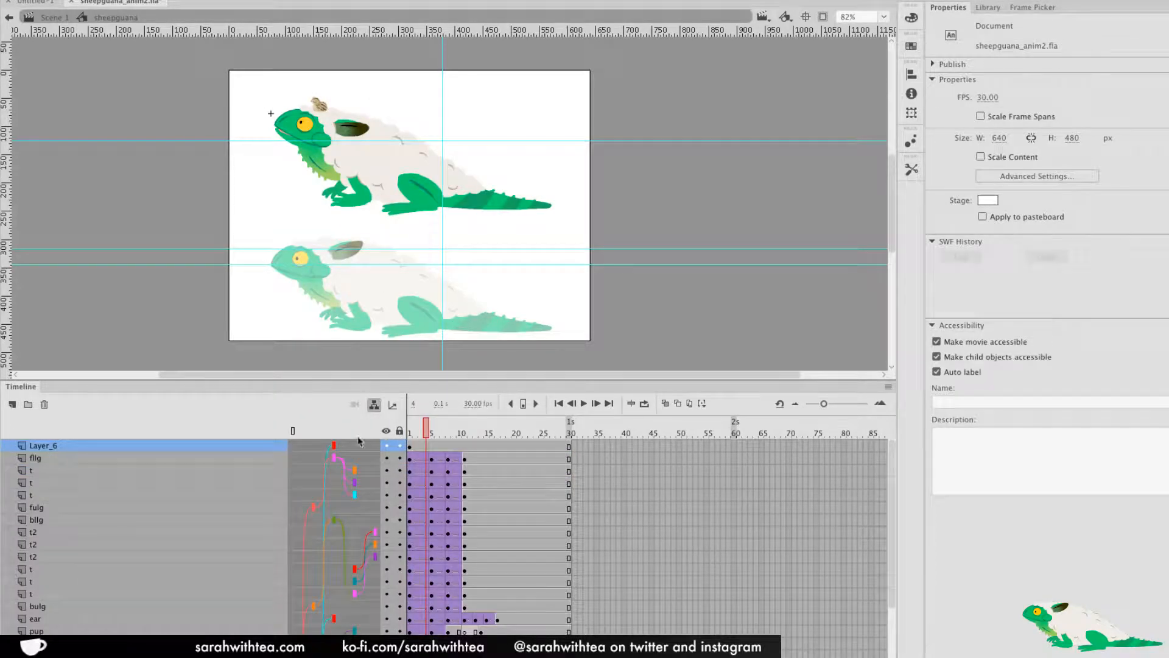
{"action": "right_click", "coordinate": [227, 447]}
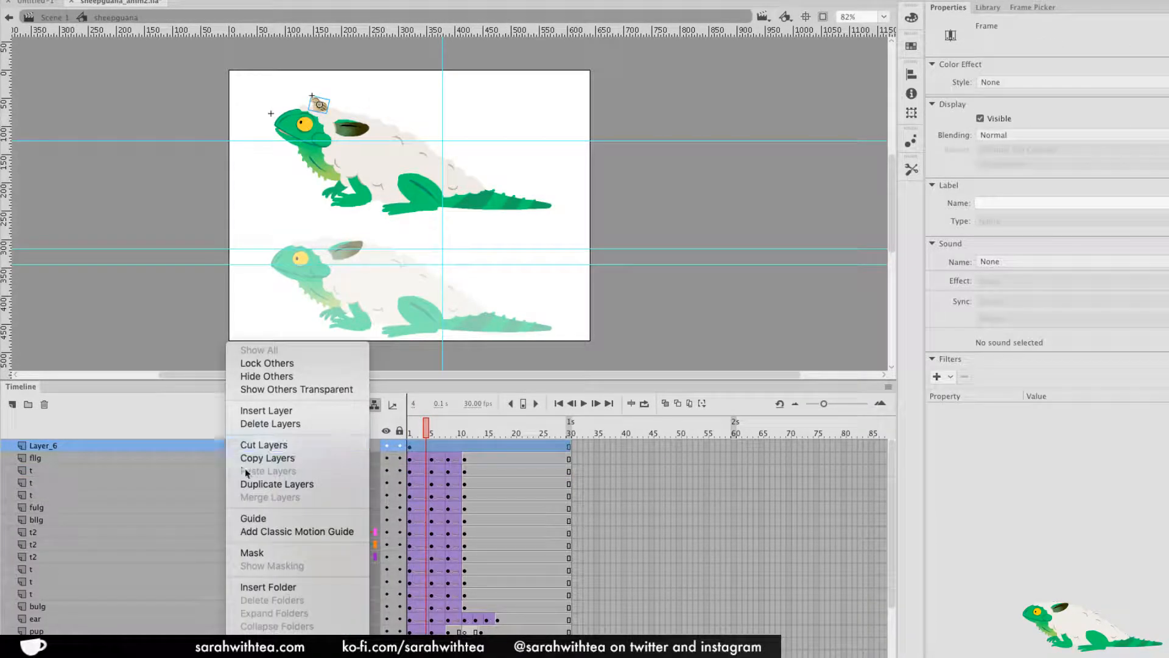
{"action": "left_click", "coordinate": [85, 464]}
{"action": "double_click", "coordinate": [41, 444]}
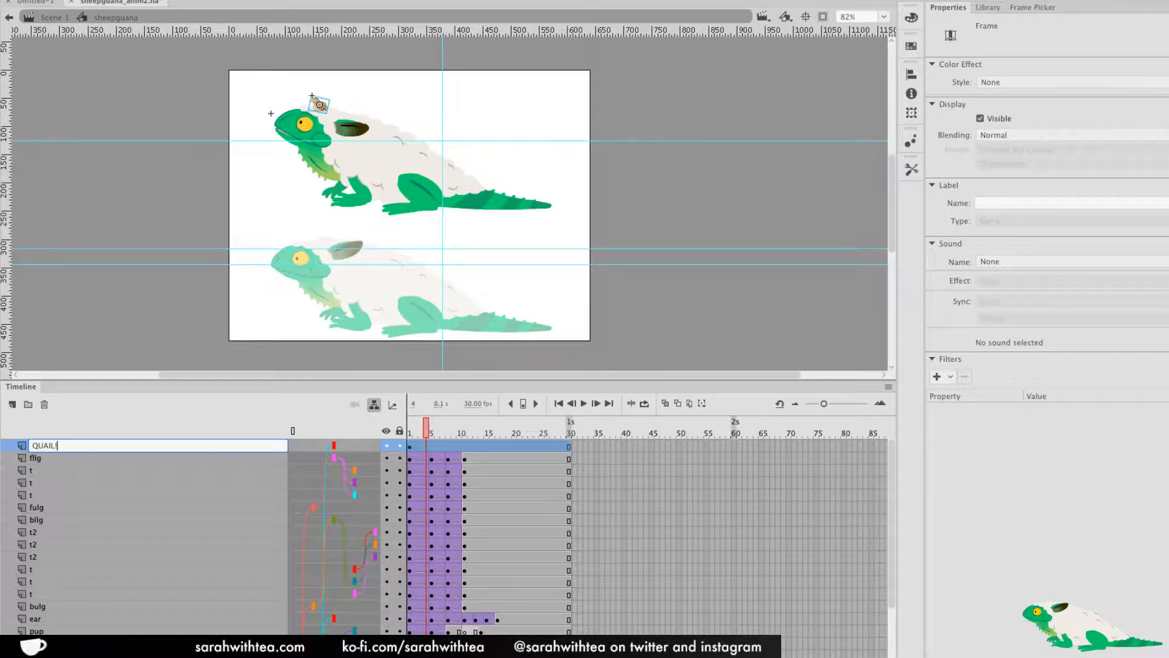
{"action": "type", "text": "QUAIL!"}
{"action": "key", "text": "Return"}
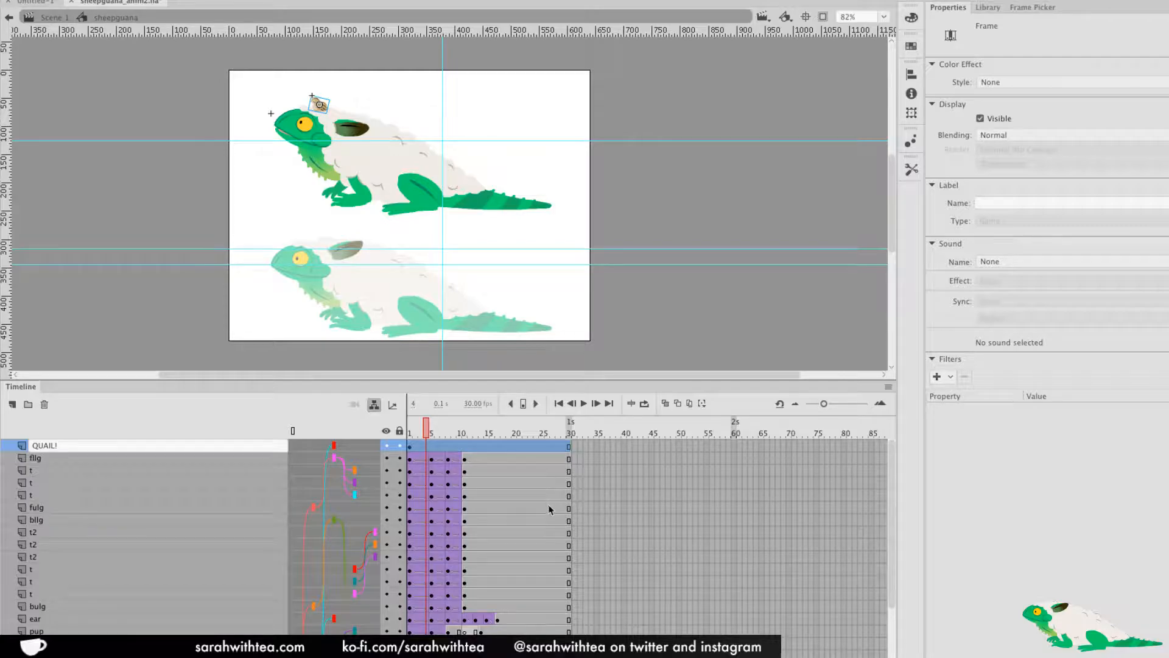
{"action": "key", "text": "Return"}
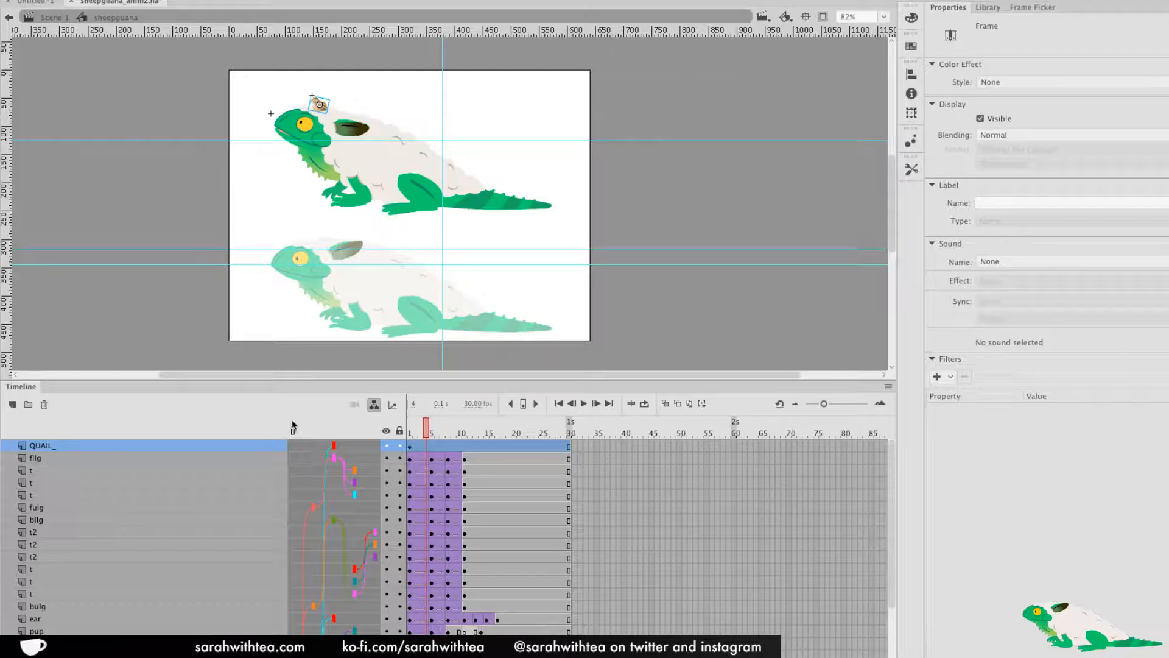
Scrub through the sheepguana symbol's timeline and loop the main scene to review the quail's motion on the head
{"action": "right_click", "coordinate": [223, 448]}
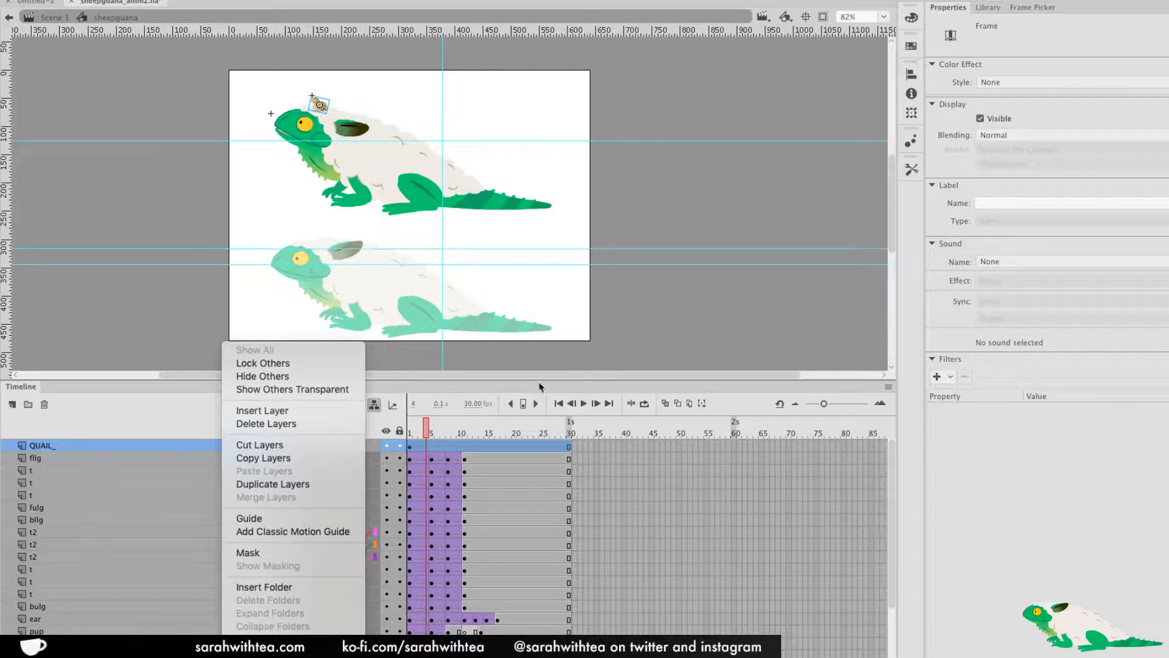
{"action": "left_click", "coordinate": [486, 433]}
{"action": "left_click_drag", "start_coordinate": [493, 431], "coordinate": [525, 449]}
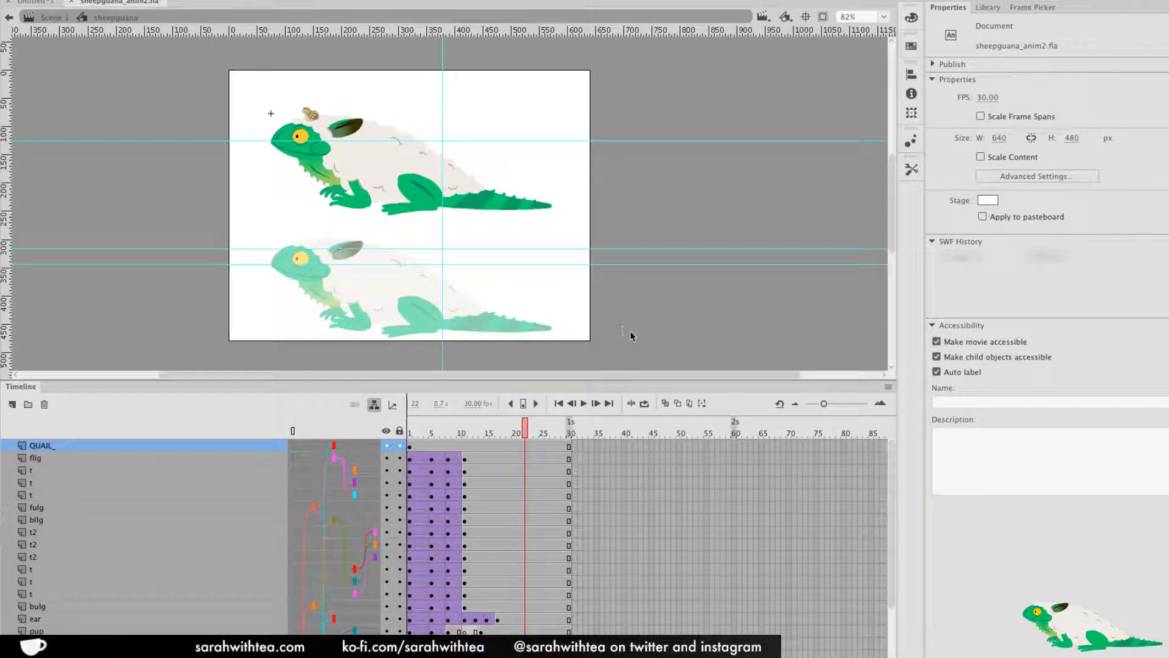
{"action": "double_click", "coordinate": [556, 296]}
{"action": "left_click", "coordinate": [440, 428]}
{"action": "key", "text": "Return"}
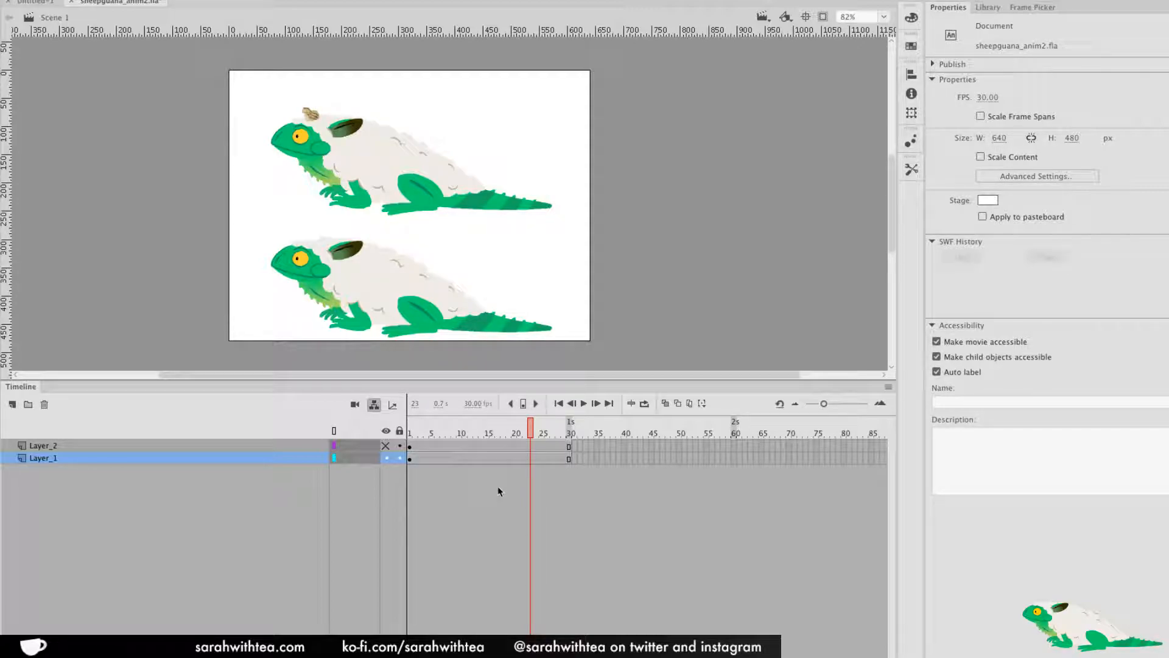
{"action": "key", "text": "Return"}
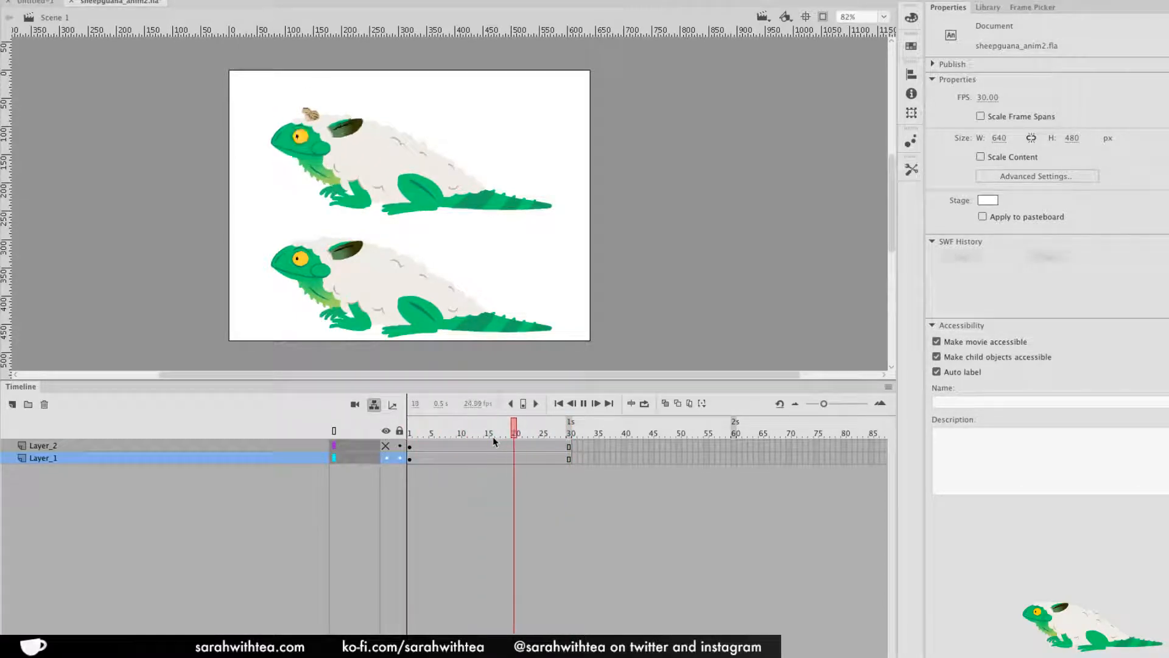
{"action": "left_click", "coordinate": [494, 441]}
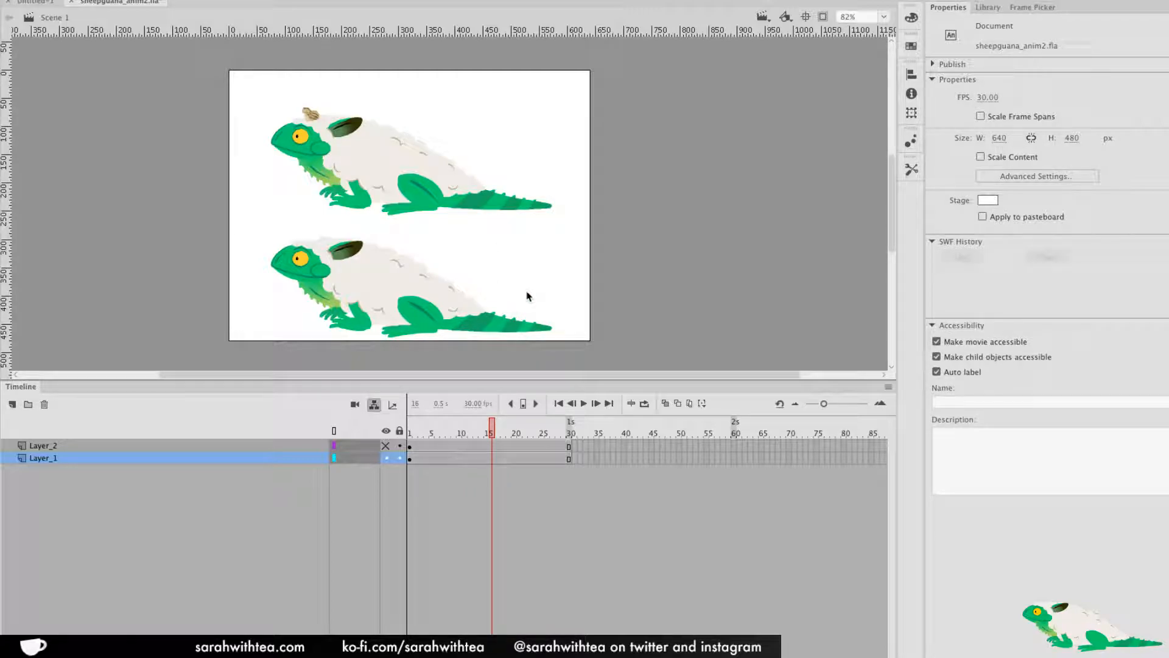
{"action": "left_click_drag", "start_coordinate": [450, 434], "coordinate": [386, 434]}
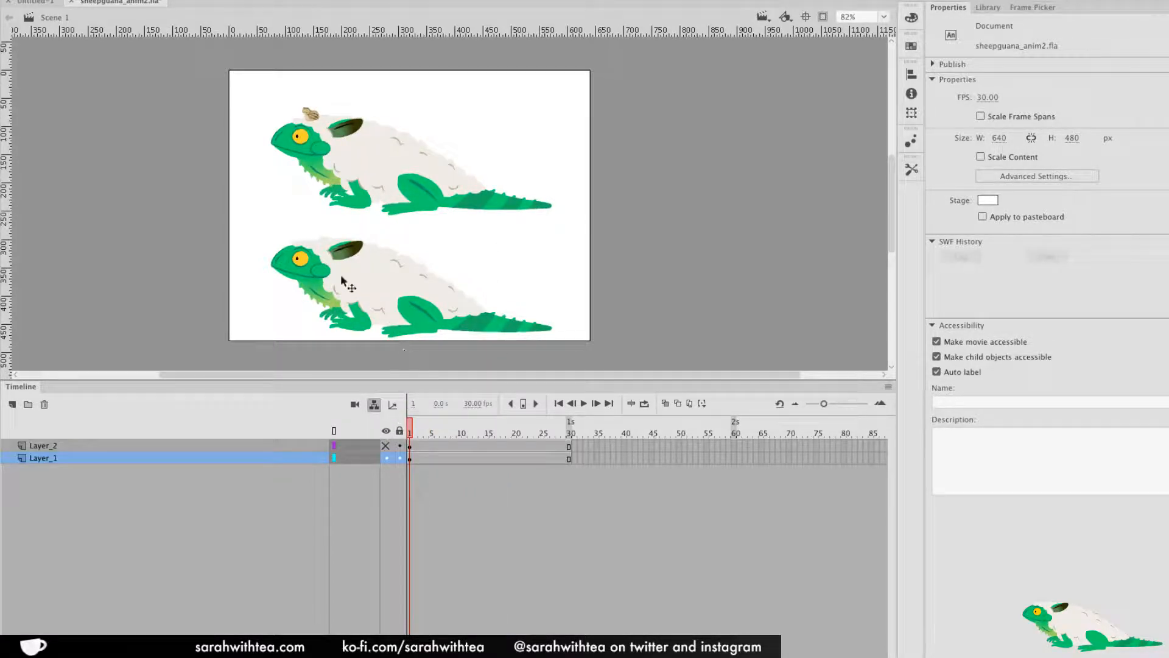
Copy frames 1 to 5 of all body layers in the sheepguana symbol and return to the main scene
{"action": "double_click", "coordinate": [324, 165]}
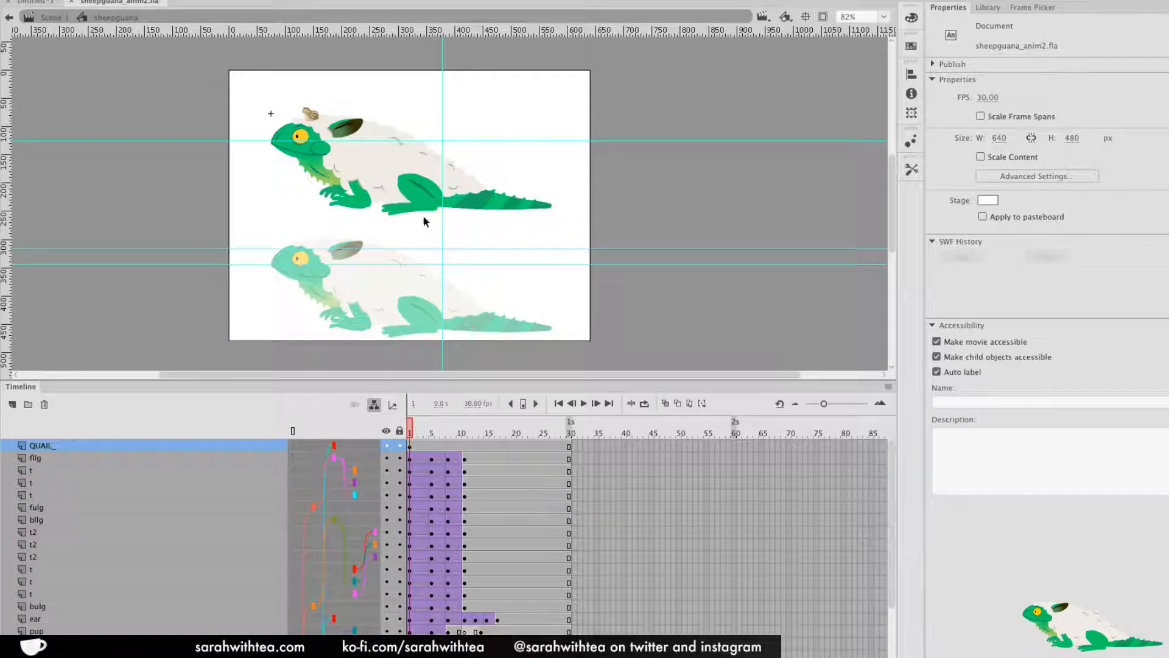
{"action": "left_click_drag", "start_coordinate": [410, 434], "coordinate": [433, 645]}
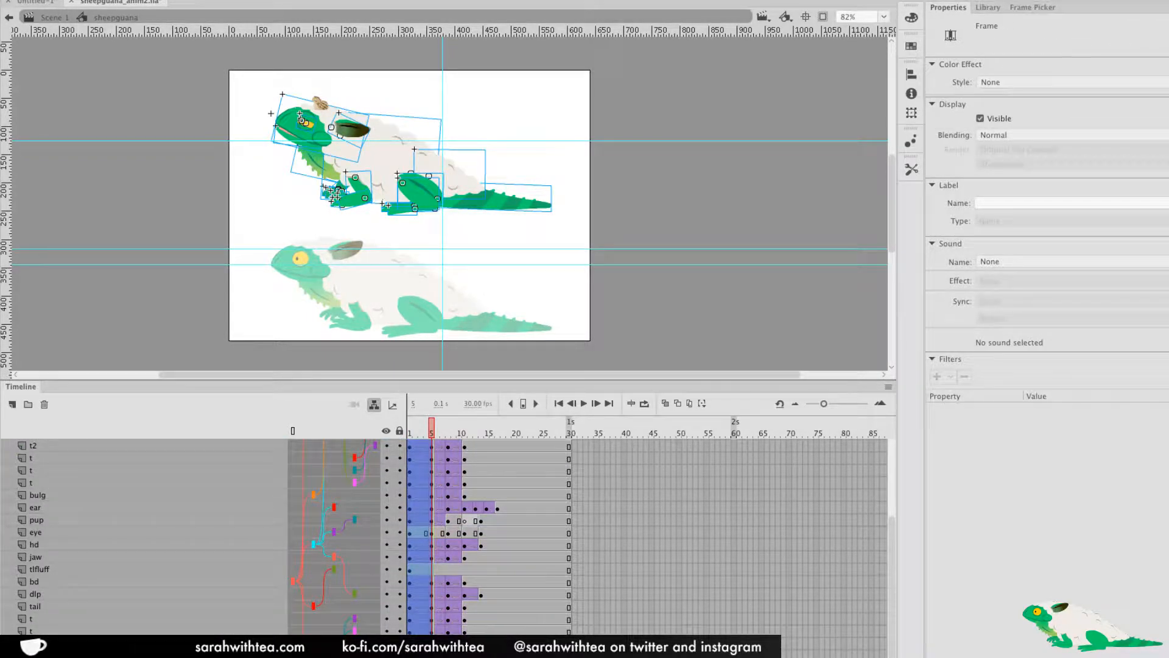
{"action": "right_click", "coordinate": [433, 642]}
{"action": "left_click", "coordinate": [489, 518]}
{"action": "double_click", "coordinate": [623, 319]}
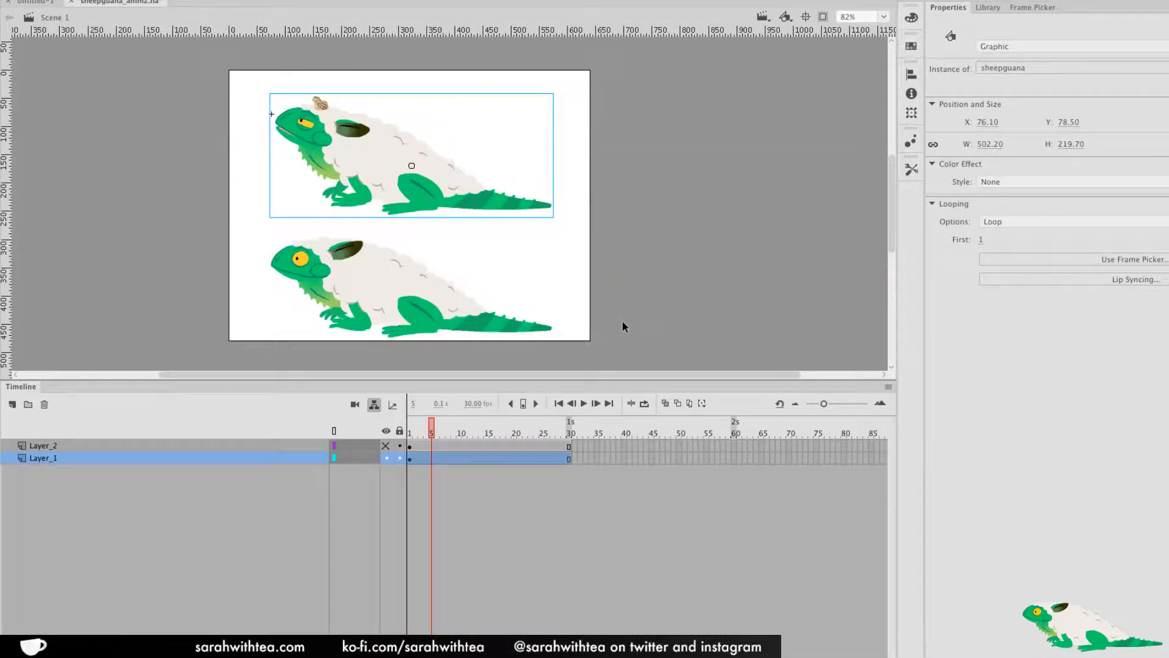
Open the sheepguana eat symbol and paste the copied frames at frame 1 across all its layers
{"action": "left_click", "coordinate": [412, 456]}
{"action": "double_click", "coordinate": [407, 298]}
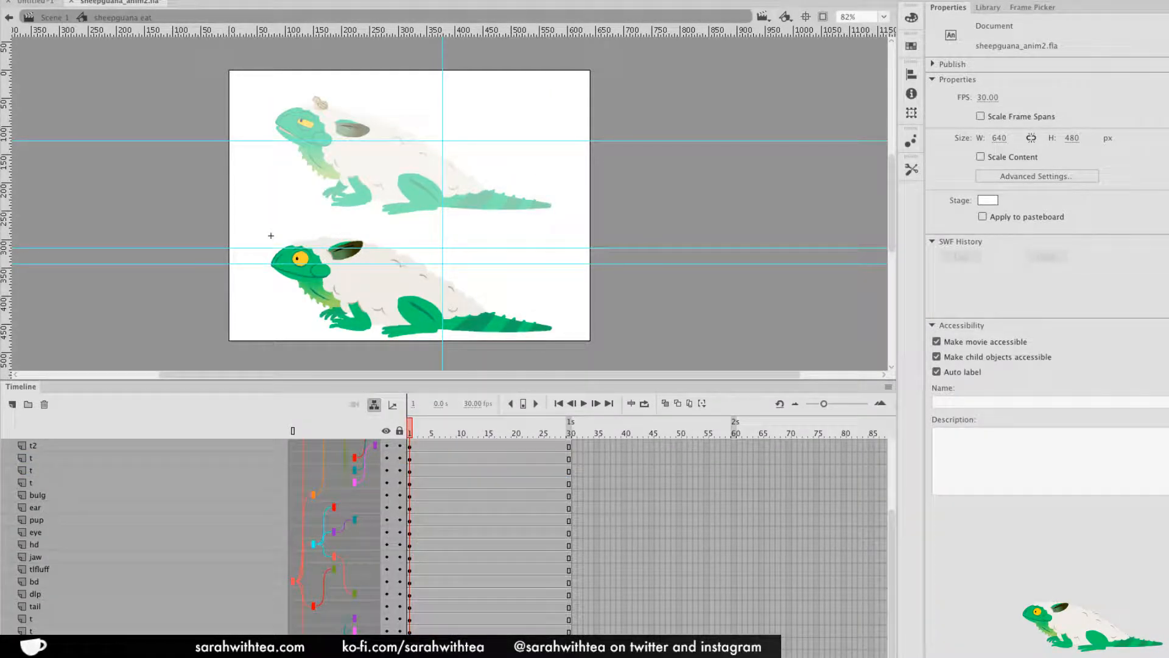
{"action": "left_click_drag", "start_coordinate": [406, 571], "coordinate": [411, 437]}
{"action": "right_click", "coordinate": [411, 437]}
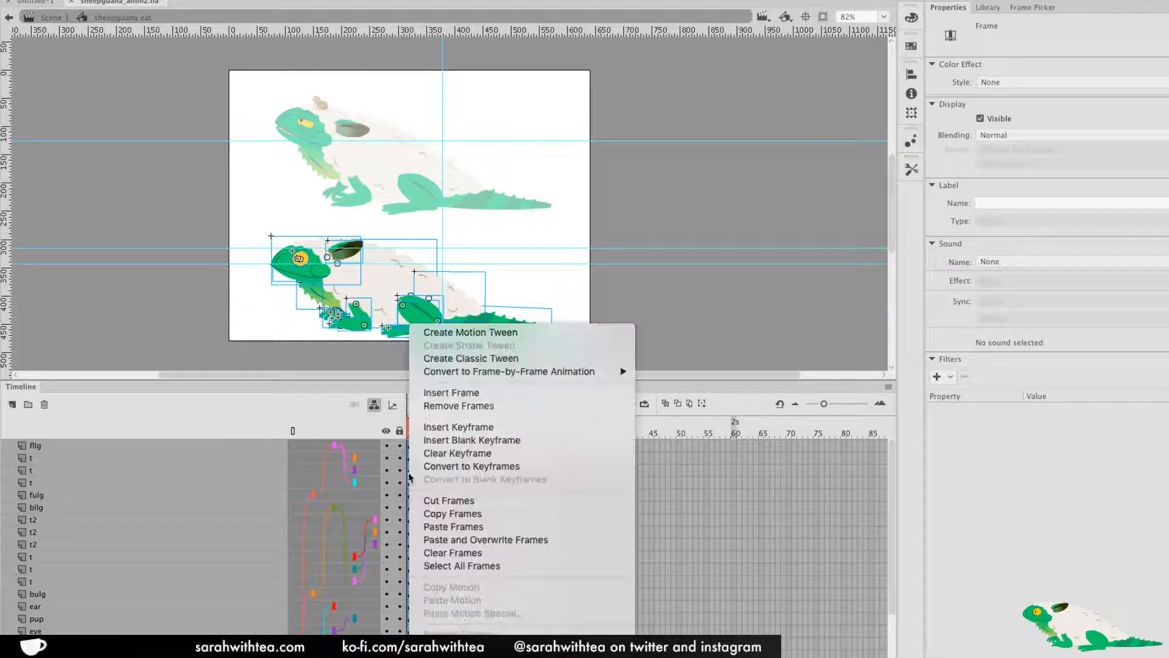
{"action": "left_click", "coordinate": [478, 529]}
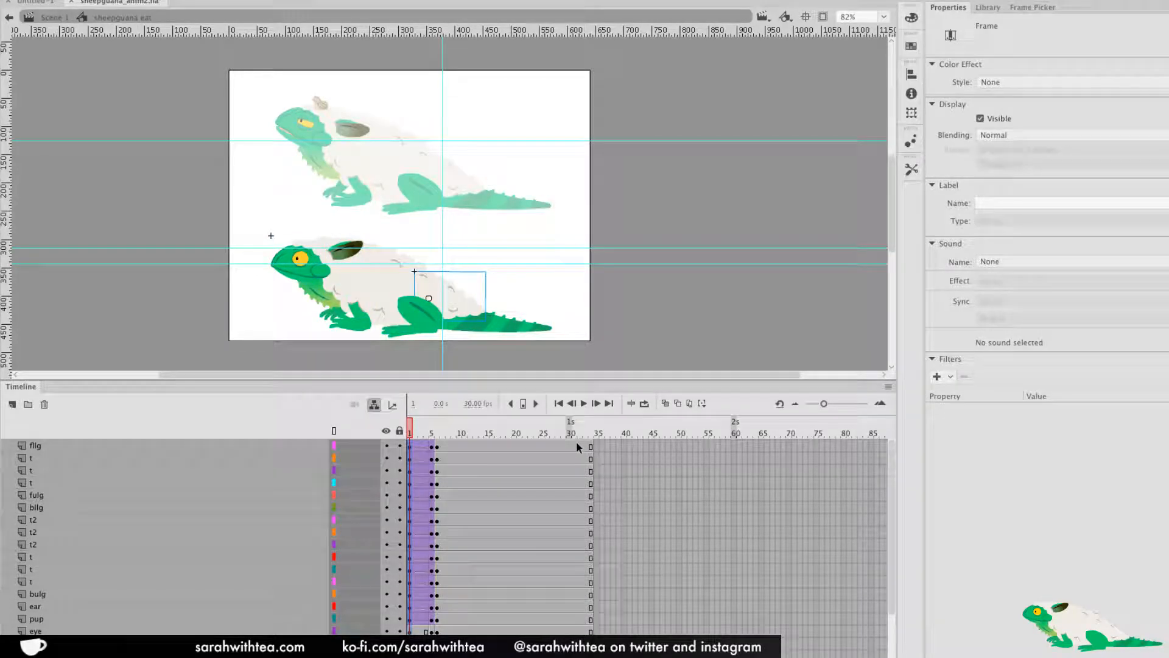
Remove frames 31 to 34 from all layers of the sheepguana eat symbol
{"action": "left_click_drag", "start_coordinate": [589, 446], "coordinate": [564, 644]}
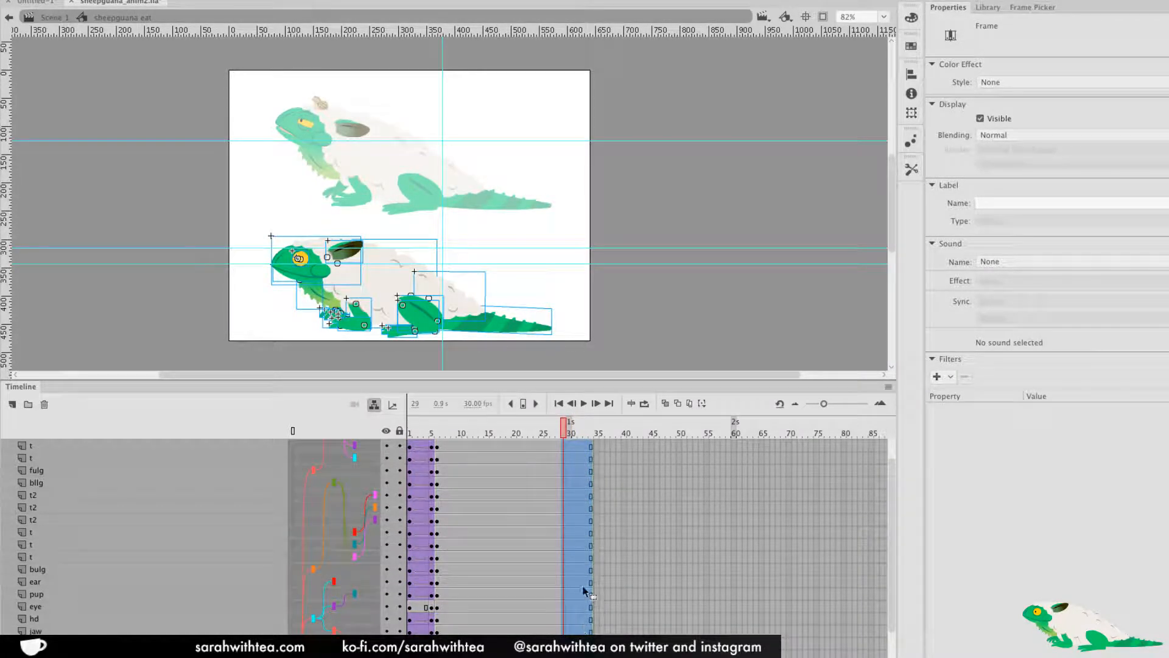
{"action": "left_click_drag", "start_coordinate": [631, 380], "coordinate": [610, 285]}
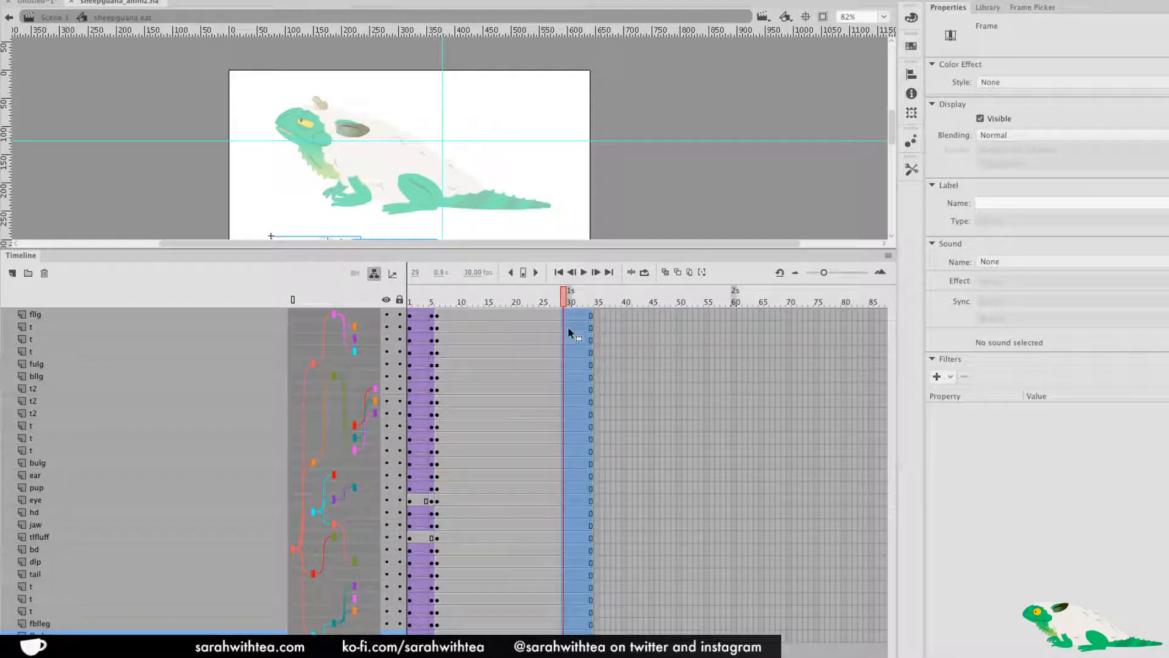
{"action": "left_click", "coordinate": [589, 306]}
{"action": "left_click_drag", "start_coordinate": [590, 315], "coordinate": [578, 609]}
{"action": "right_click", "coordinate": [579, 610]}
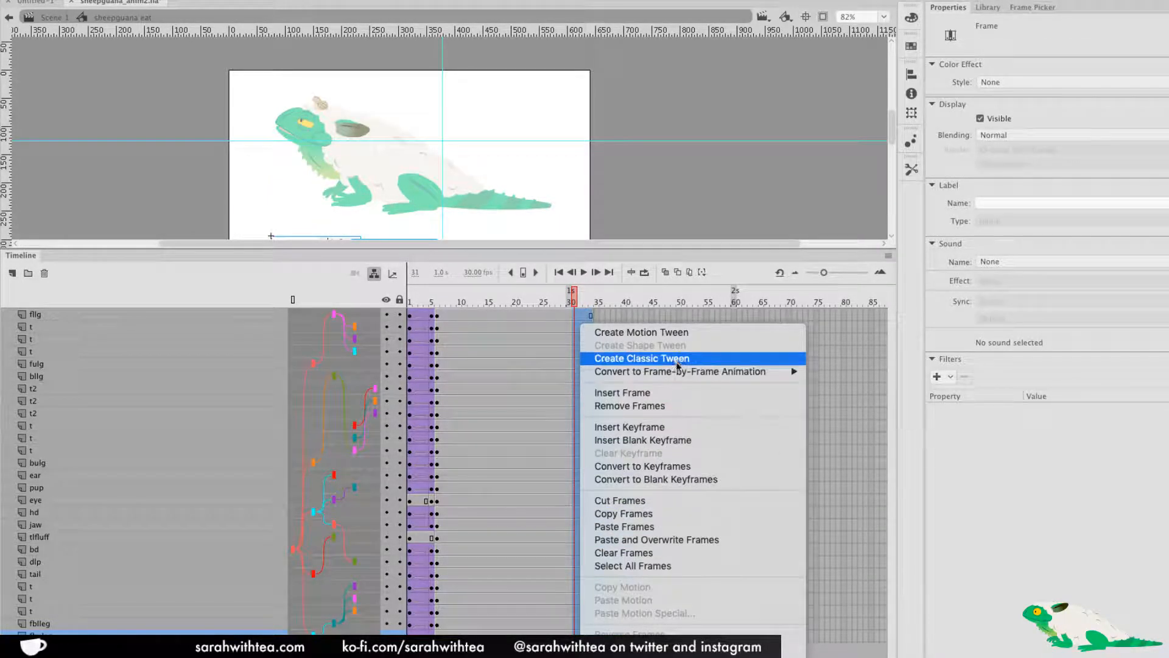
{"action": "left_click", "coordinate": [678, 406]}
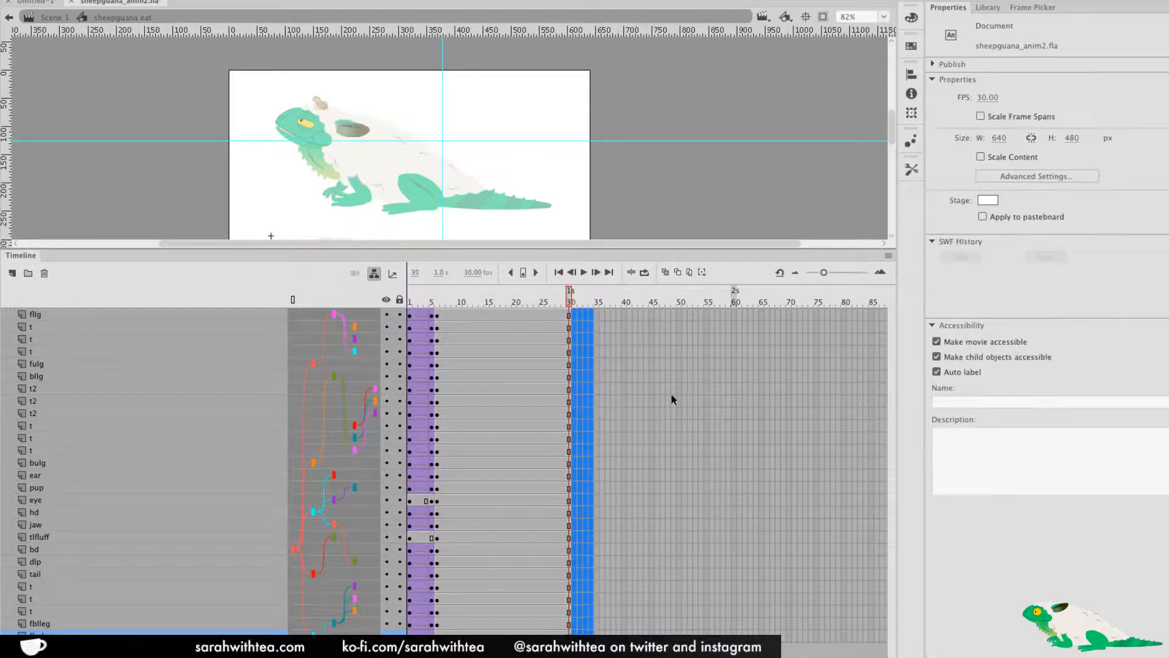
Check the sheepguana eat symbol's pose at frames 10 and 5
{"action": "left_click_drag", "start_coordinate": [571, 293], "coordinate": [459, 376]}
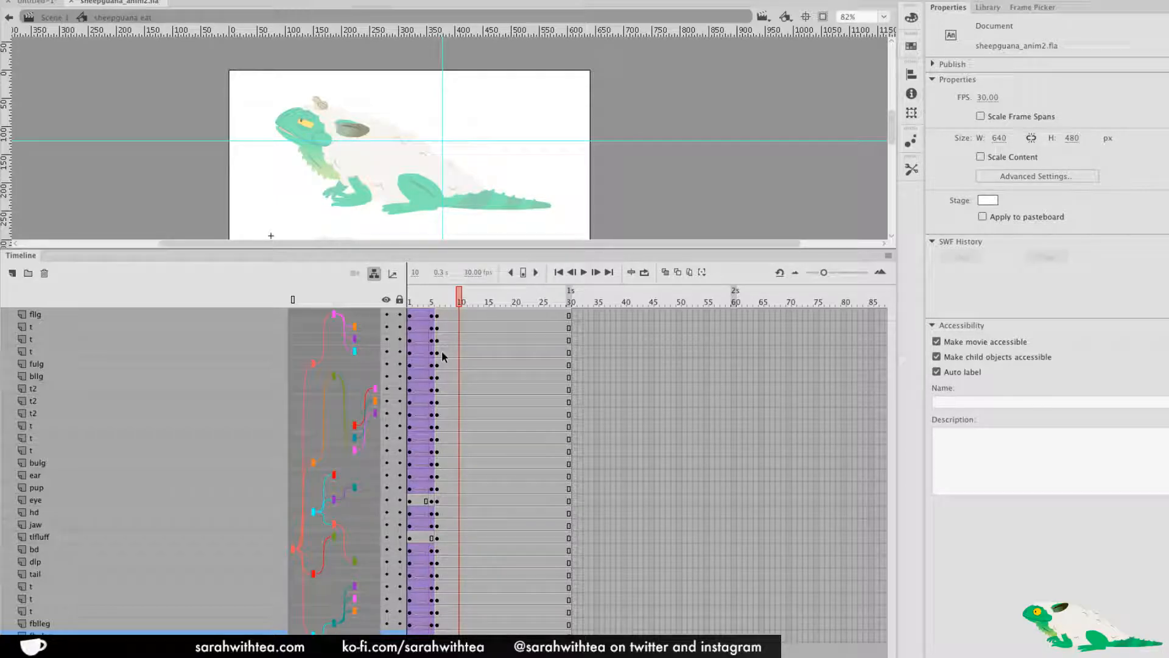
{"action": "left_click", "coordinate": [431, 302]}
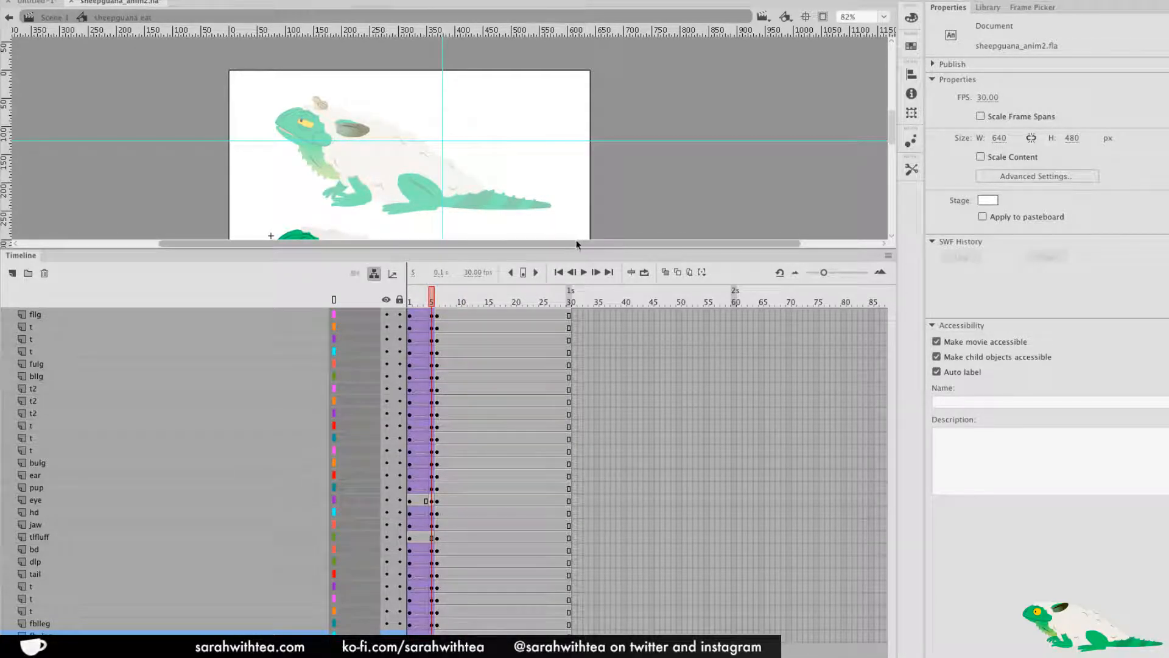
{"action": "left_click_drag", "start_coordinate": [500, 244], "coordinate": [499, 312]}
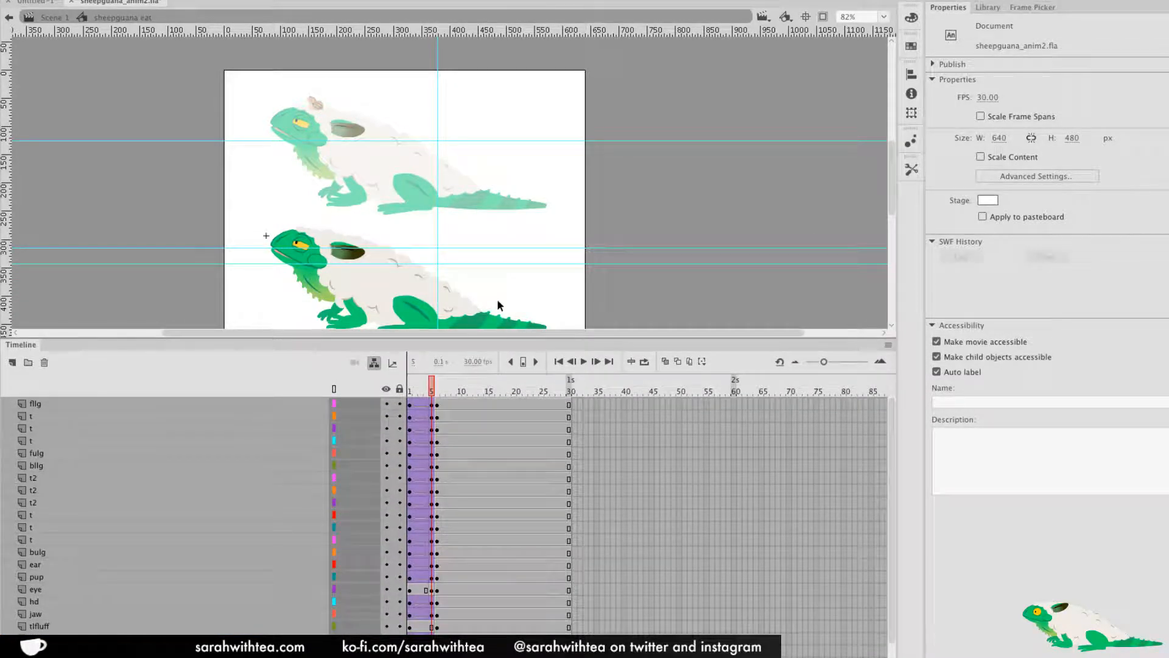
Go back through the main scene into the sheepguana symbol and copy its QUAIL_ layer
{"action": "double_click", "coordinate": [472, 235]}
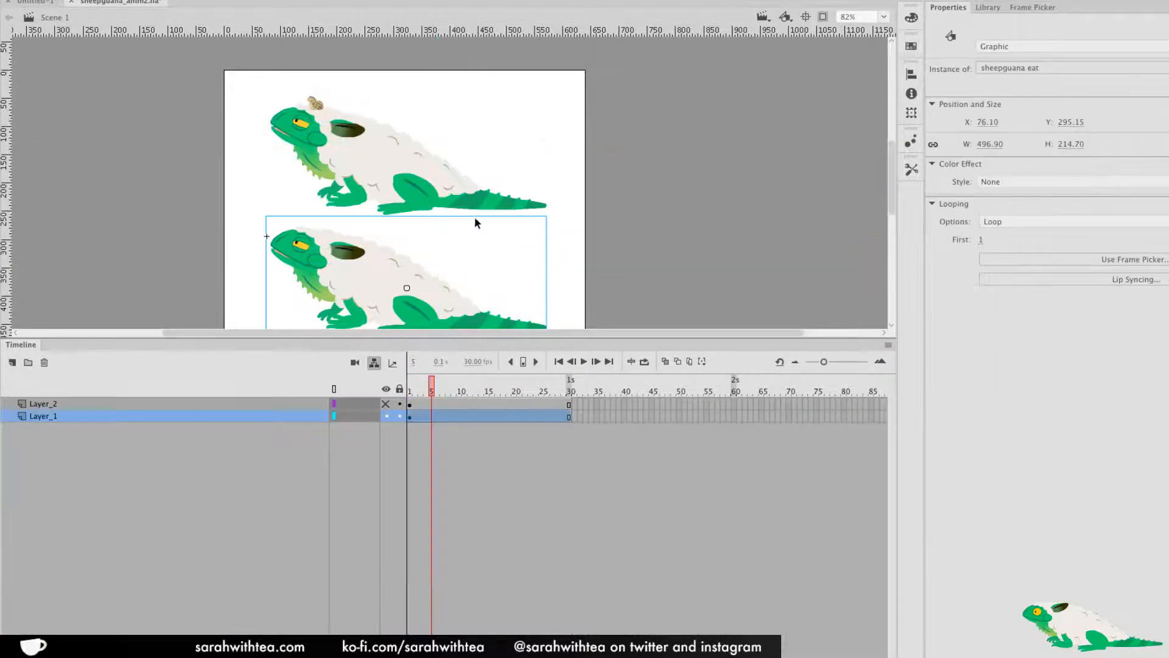
{"action": "double_click", "coordinate": [310, 109]}
{"action": "left_click", "coordinate": [315, 105]}
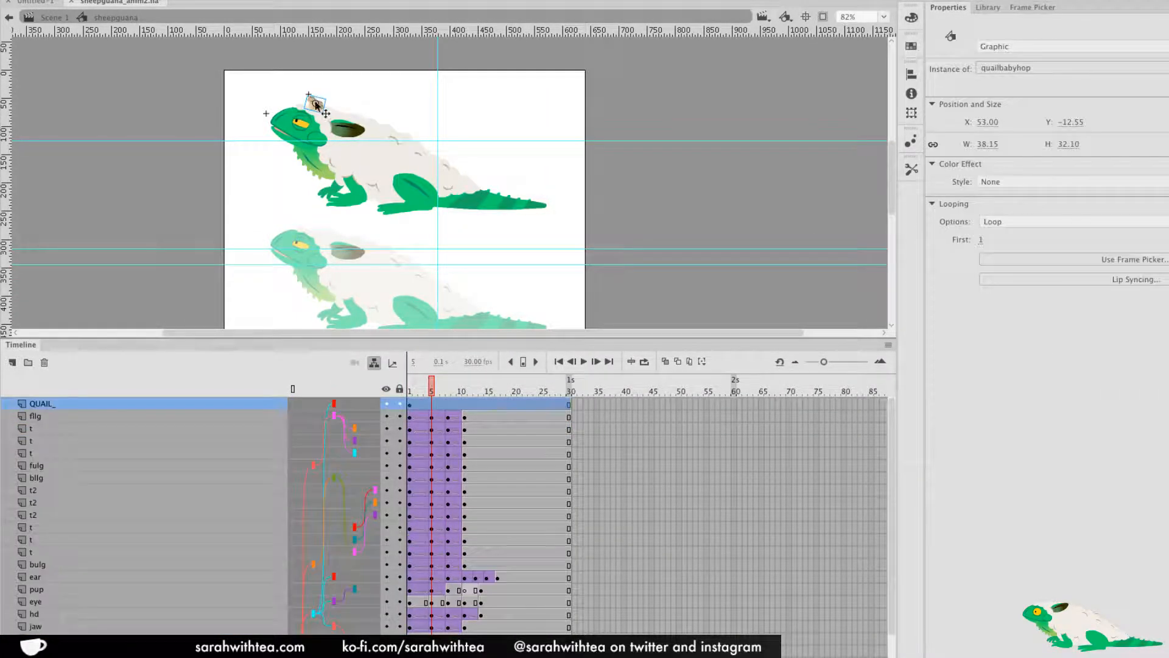
{"action": "left_click", "coordinate": [406, 405]}
{"action": "right_click", "coordinate": [407, 405]}
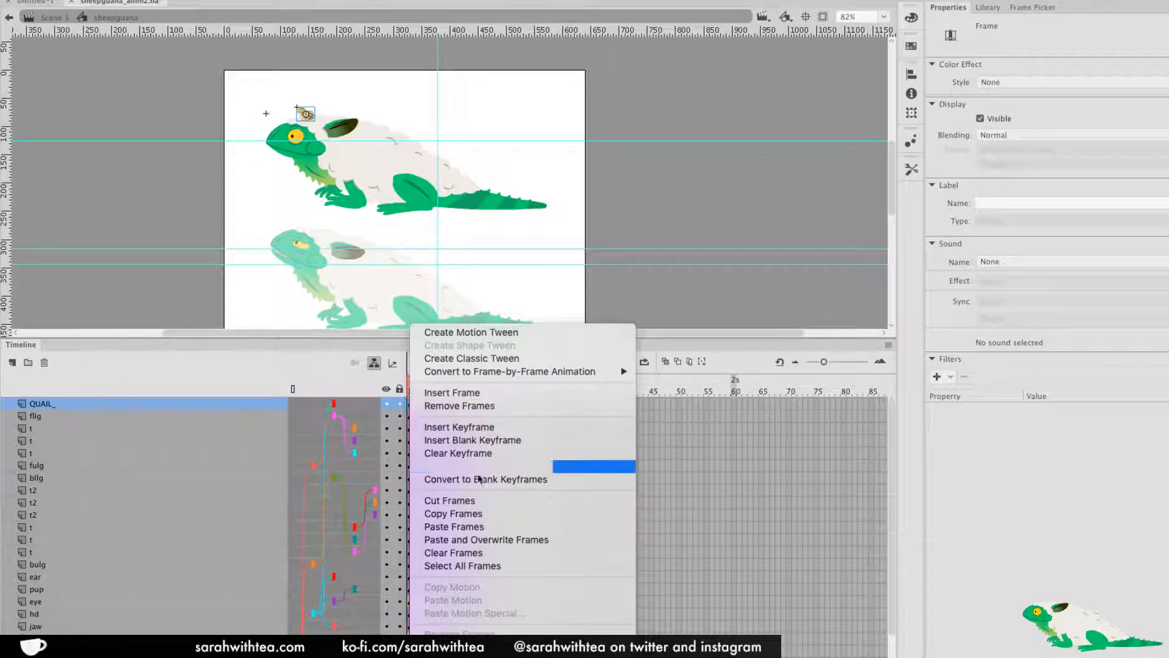
{"action": "left_click", "coordinate": [477, 513]}
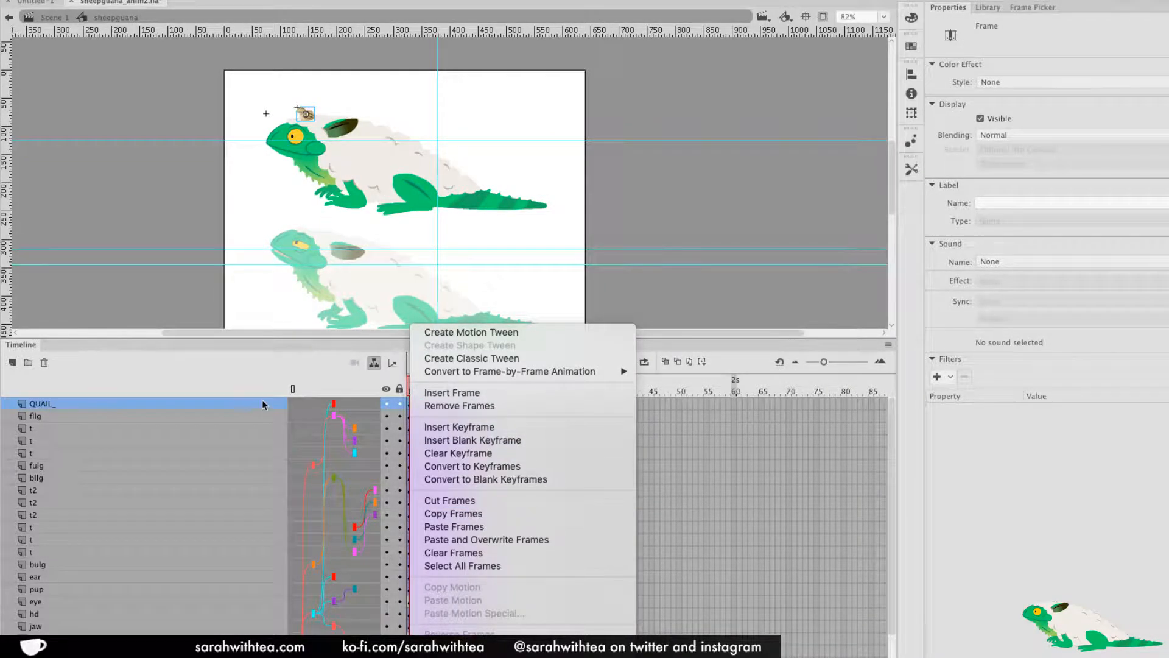
{"action": "right_click", "coordinate": [265, 404]}
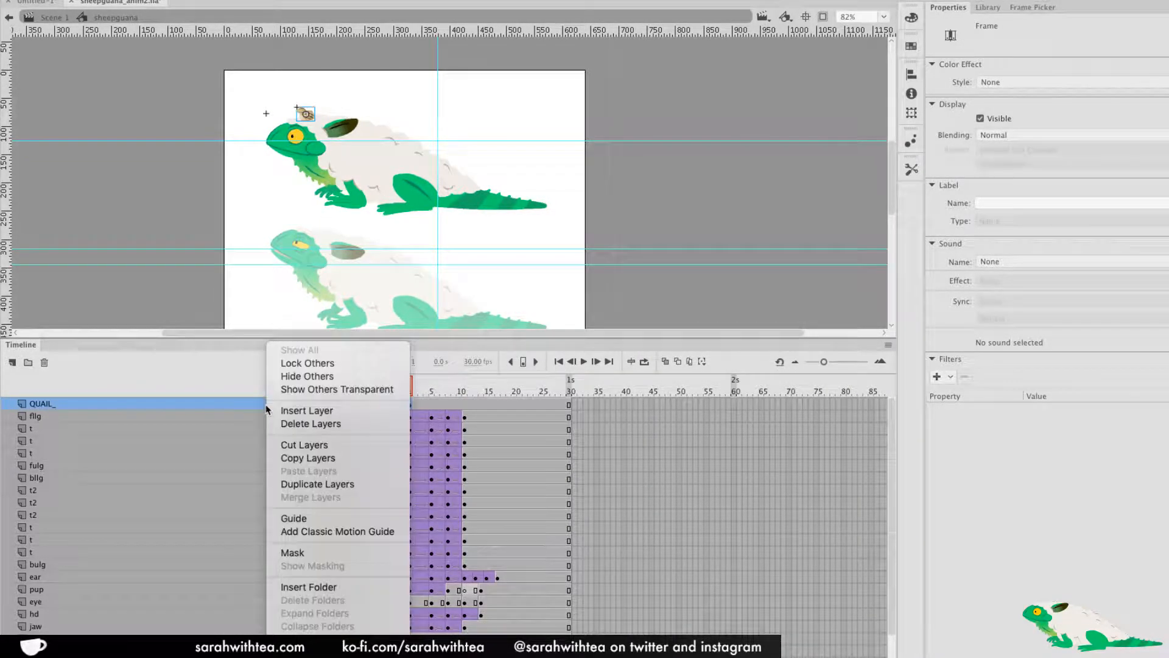
{"action": "left_click", "coordinate": [333, 459]}
Open the sheepguana eat symbol and paste the QUAIL_ layer above the fllg layer
{"action": "double_click", "coordinate": [641, 273]}
{"action": "left_click", "coordinate": [294, 265]}
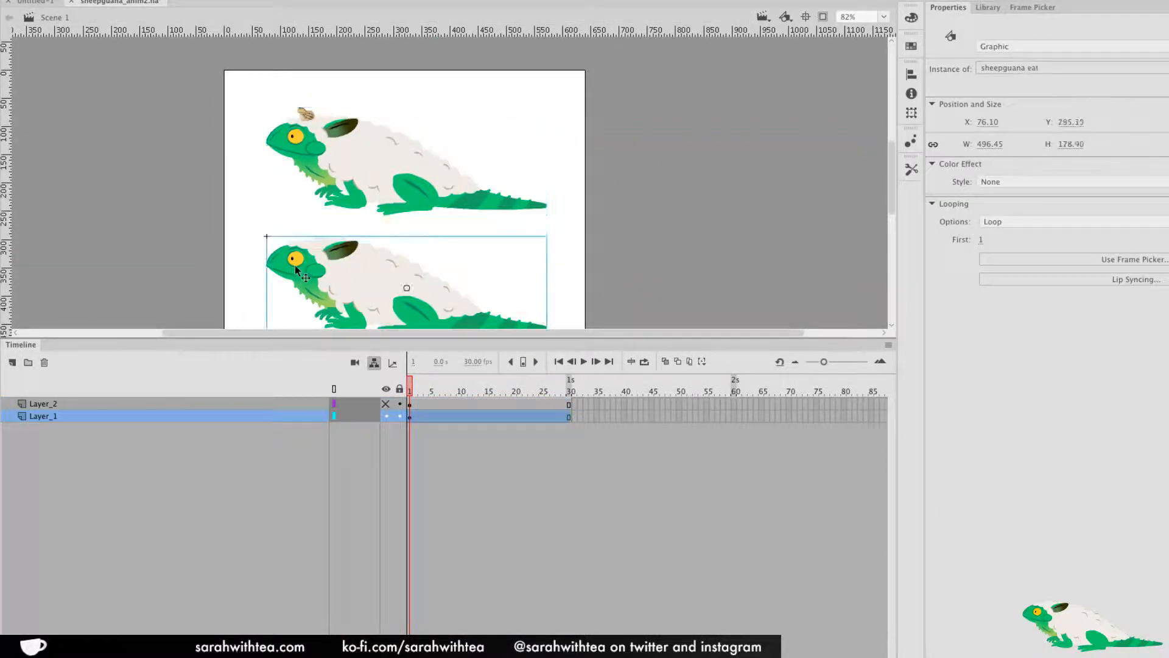
{"action": "double_click", "coordinate": [294, 265]}
{"action": "left_click", "coordinate": [269, 405]}
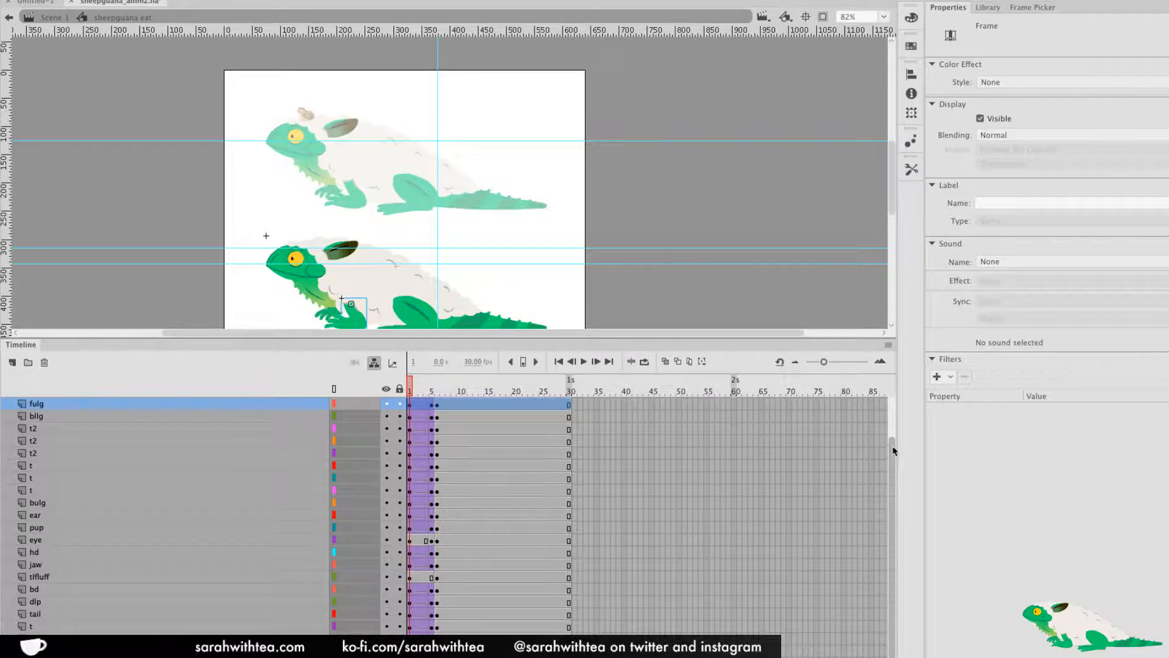
{"action": "scroll", "coordinate": [797, 402], "scroll_direction": "up", "scroll_amount": 2}
{"action": "left_click", "coordinate": [245, 405]}
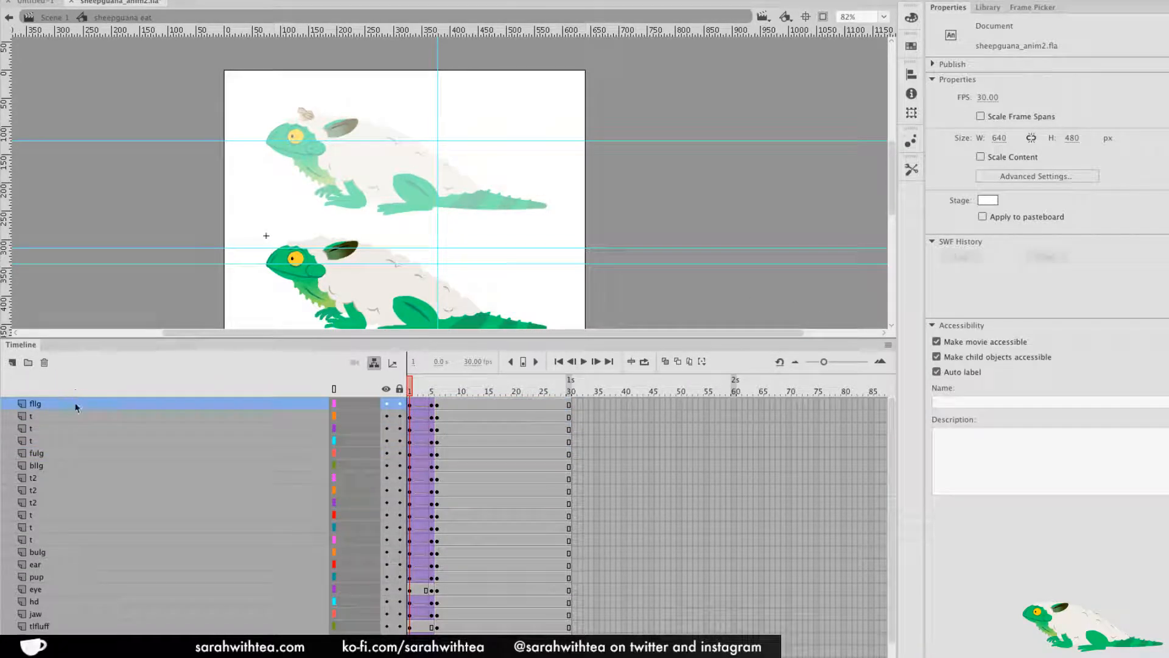
{"action": "left_click", "coordinate": [13, 363]}
{"action": "right_click", "coordinate": [77, 405]}
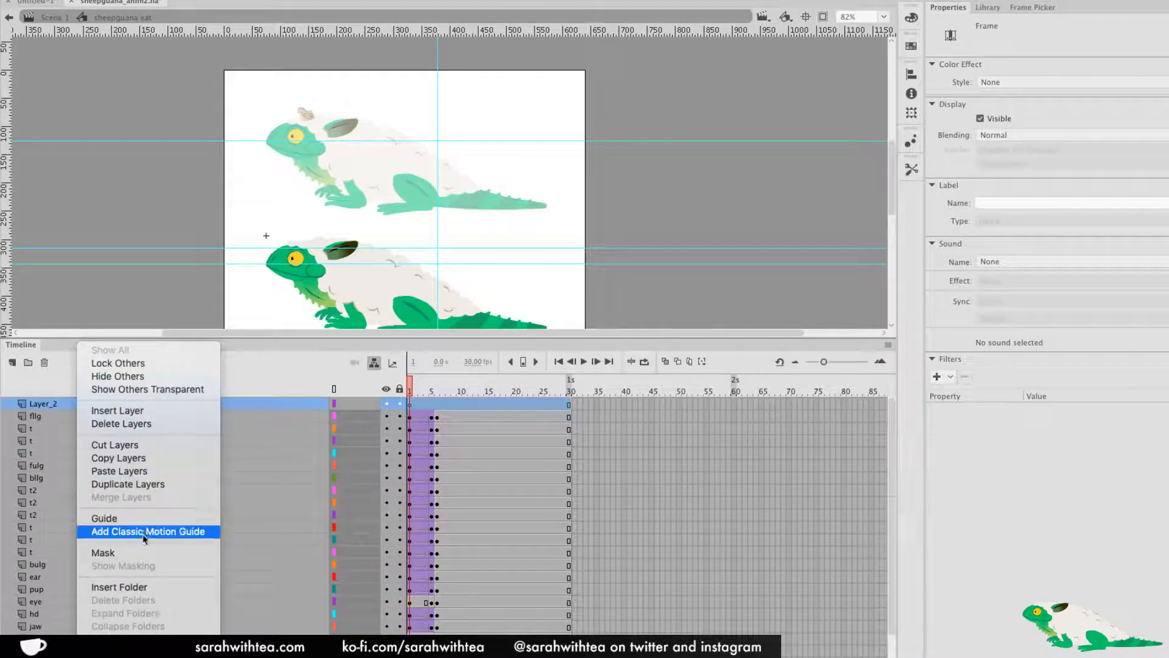
{"action": "left_click", "coordinate": [159, 474]}
{"action": "left_click", "coordinate": [137, 418]}
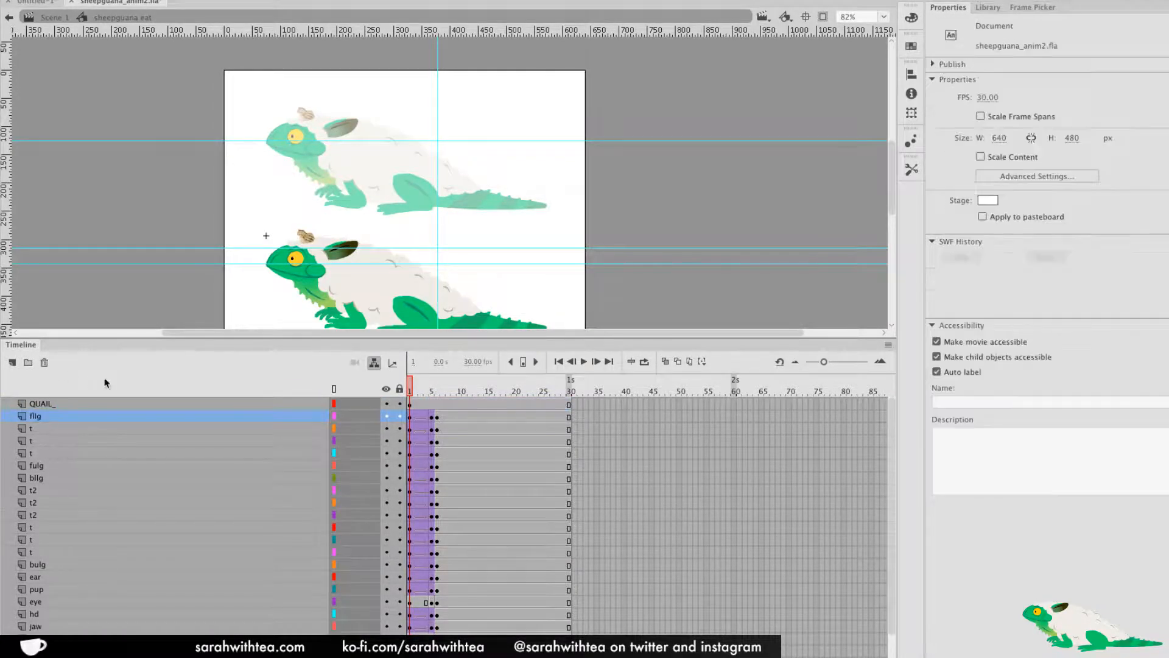
Scrub through the opening frames of the sheepguana eat symbol to compare the quail's position with the head
{"action": "left_click", "coordinate": [374, 363]}
{"action": "left_click", "coordinate": [374, 363]}
{"action": "left_click_drag", "start_coordinate": [646, 337], "coordinate": [670, 201]}
{"action": "left_click", "coordinate": [433, 255]}
{"action": "left_click_drag", "start_coordinate": [429, 246], "coordinate": [395, 263]}
{"action": "left_click_drag", "start_coordinate": [527, 201], "coordinate": [528, 368]}
{"action": "left_click", "coordinate": [443, 421]}
{"action": "mouse_move", "coordinate": [453, 425]}
{"action": "left_mouse_down"}
{"action": "mouse_move", "coordinate": [400, 424]}
{"action": "mouse_move", "coordinate": [439, 431]}
{"action": "left_mouse_up"}
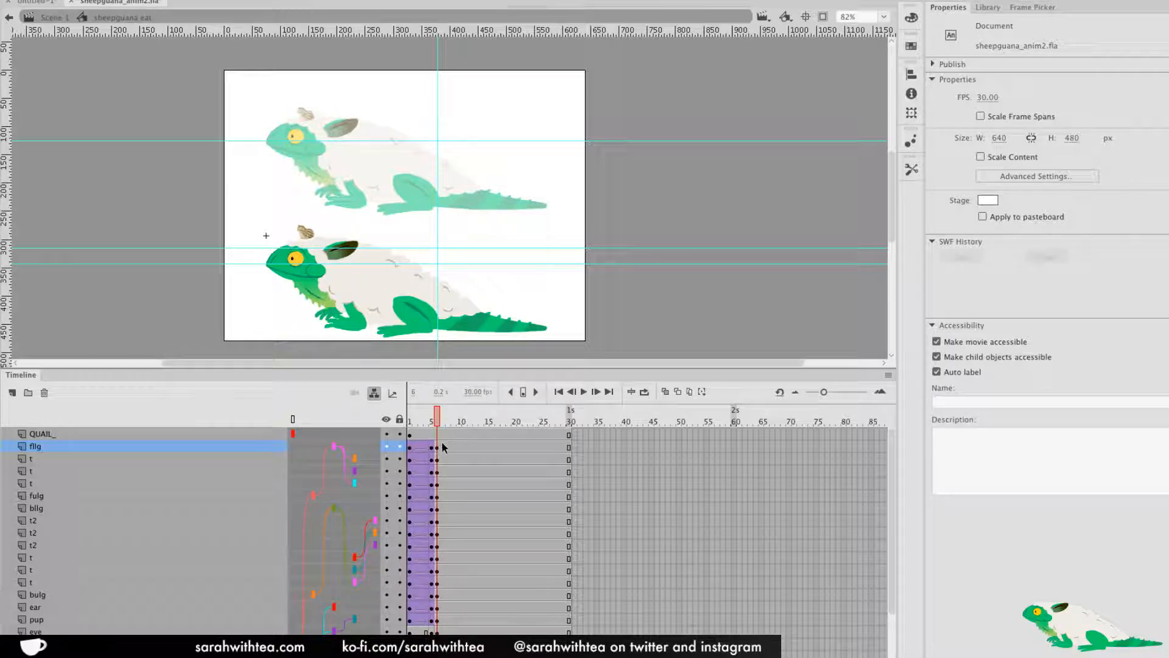
Remove frames 1 to 5 from all body layers below QUAIL_ in the sheepguana eat symbol
{"action": "left_click_drag", "start_coordinate": [555, 369], "coordinate": [572, 261]}
{"action": "left_click_drag", "start_coordinate": [433, 305], "coordinate": [416, 616]}
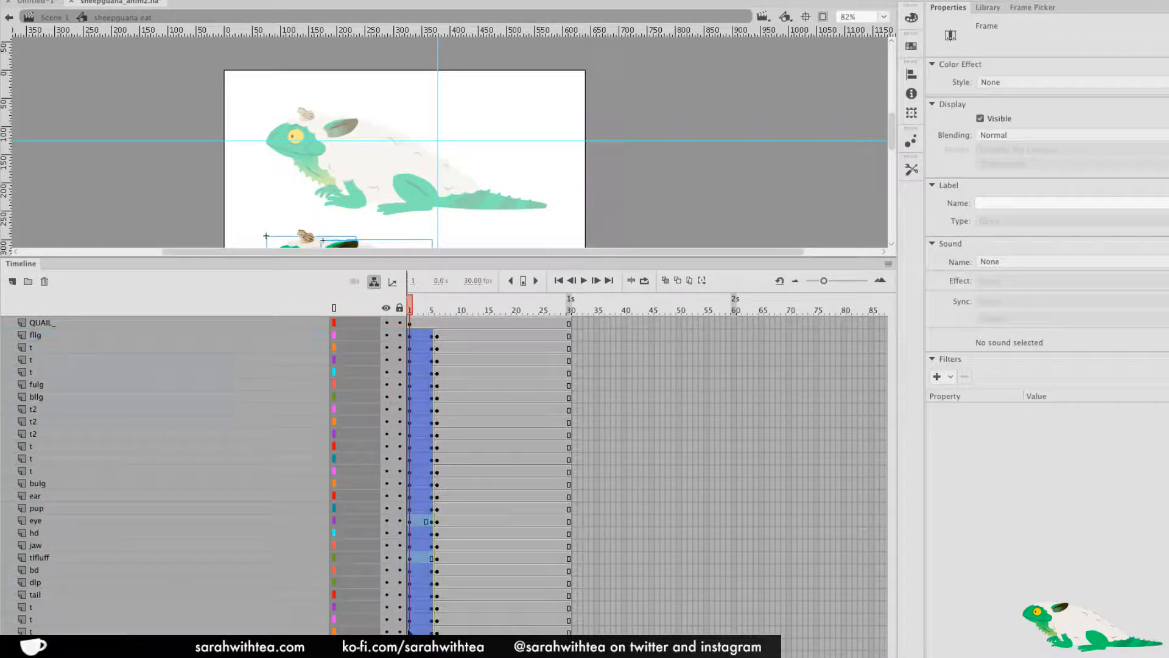
{"action": "right_click", "coordinate": [415, 617]}
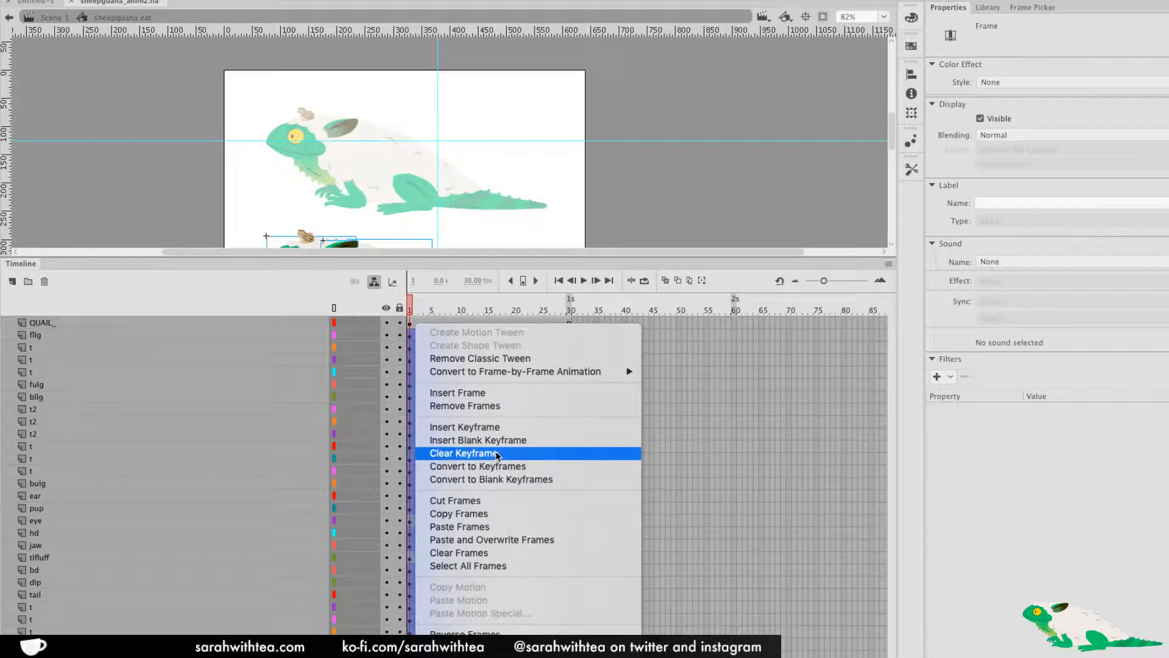
{"action": "left_click", "coordinate": [508, 406]}
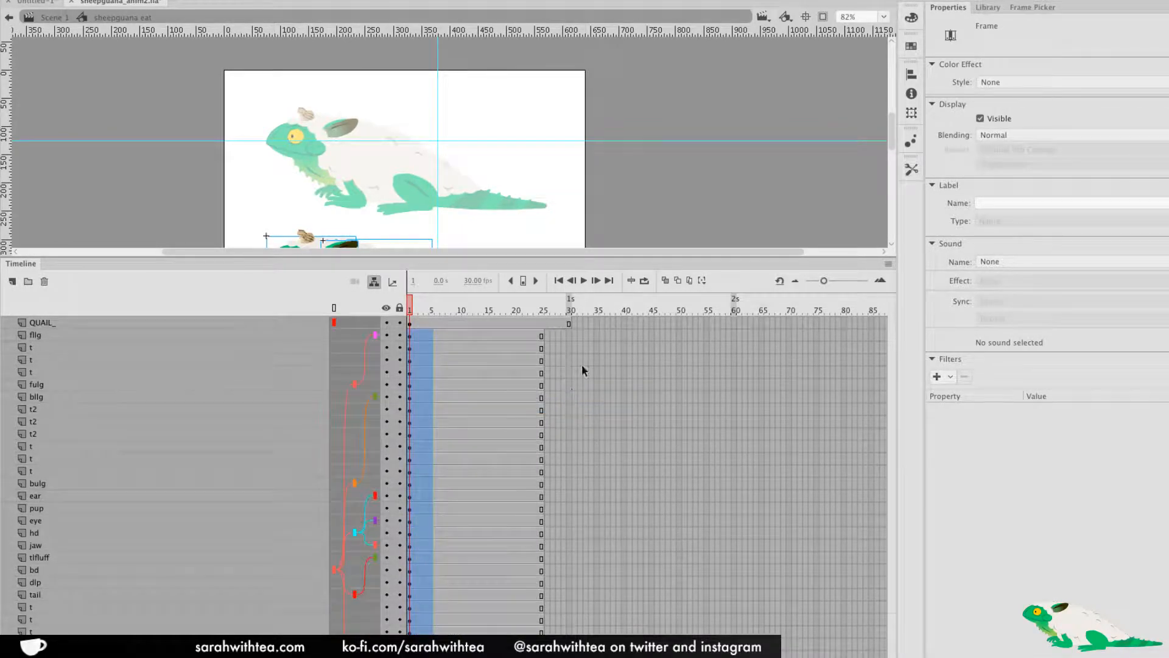
Extend all body layers to frame 30 and parent the QUAIL_ layer to the hd layer
{"action": "left_click_drag", "start_coordinate": [567, 336], "coordinate": [569, 632]}
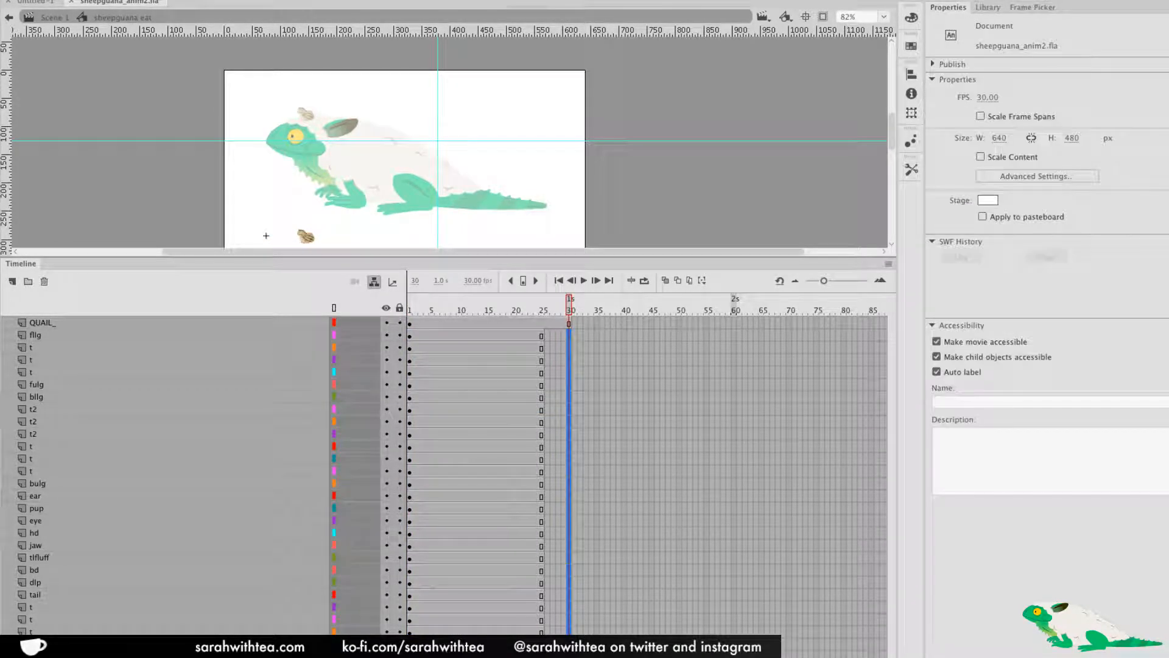
{"action": "key", "text": "F5"}
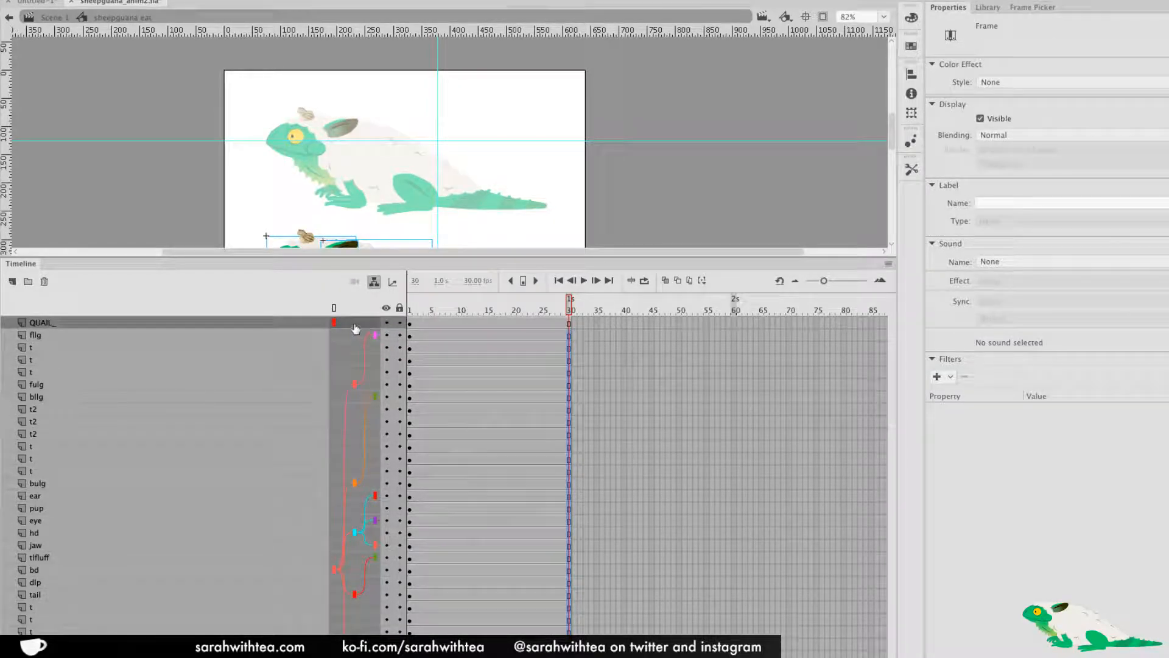
{"action": "left_click_drag", "start_coordinate": [356, 342], "coordinate": [361, 532]}
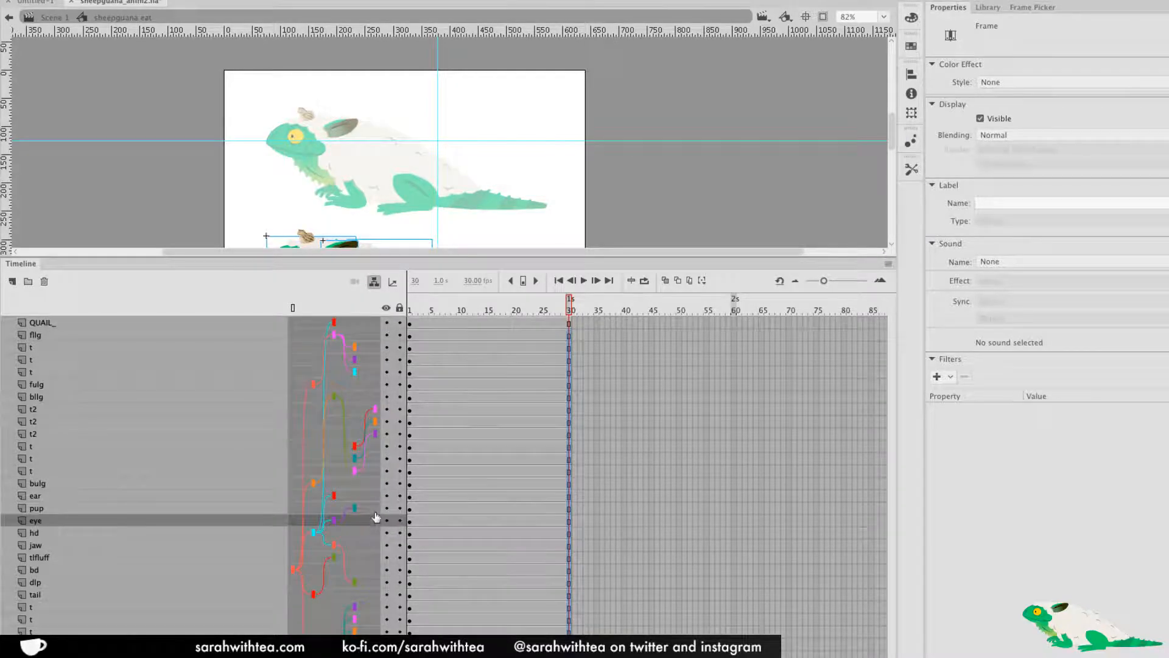
{"action": "left_click_drag", "start_coordinate": [483, 307], "coordinate": [409, 311]}
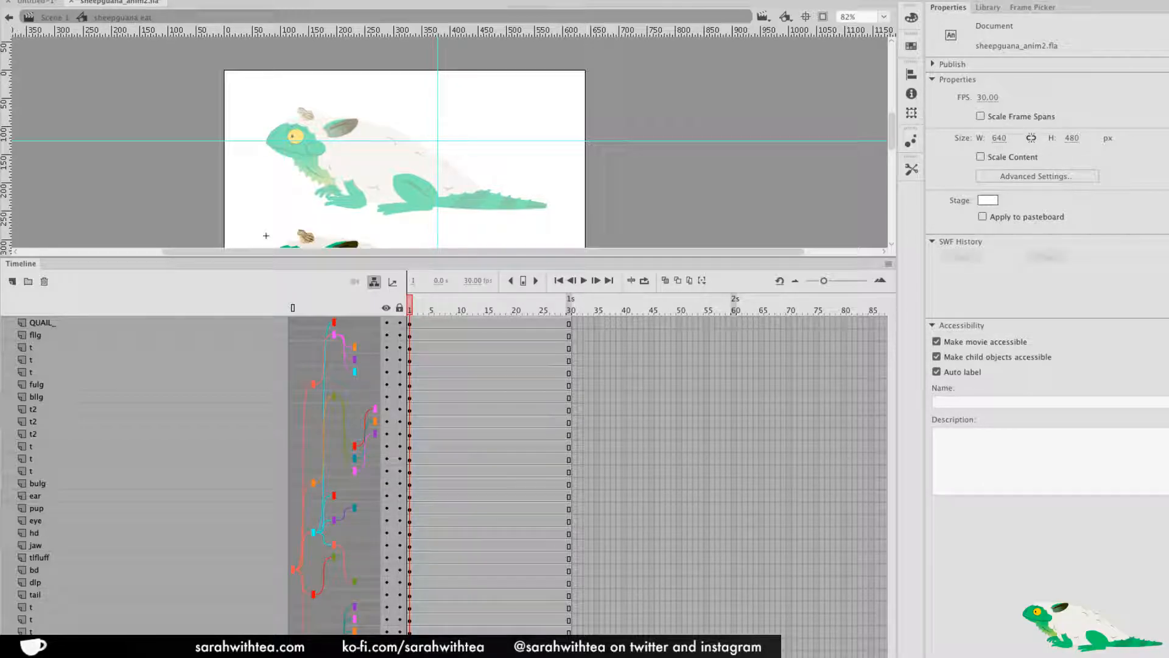
Copy frame 8 across the layers of the sheepguana symbol and return to the main scene
{"action": "double_click", "coordinate": [594, 218]}
{"action": "double_click", "coordinate": [402, 170]}
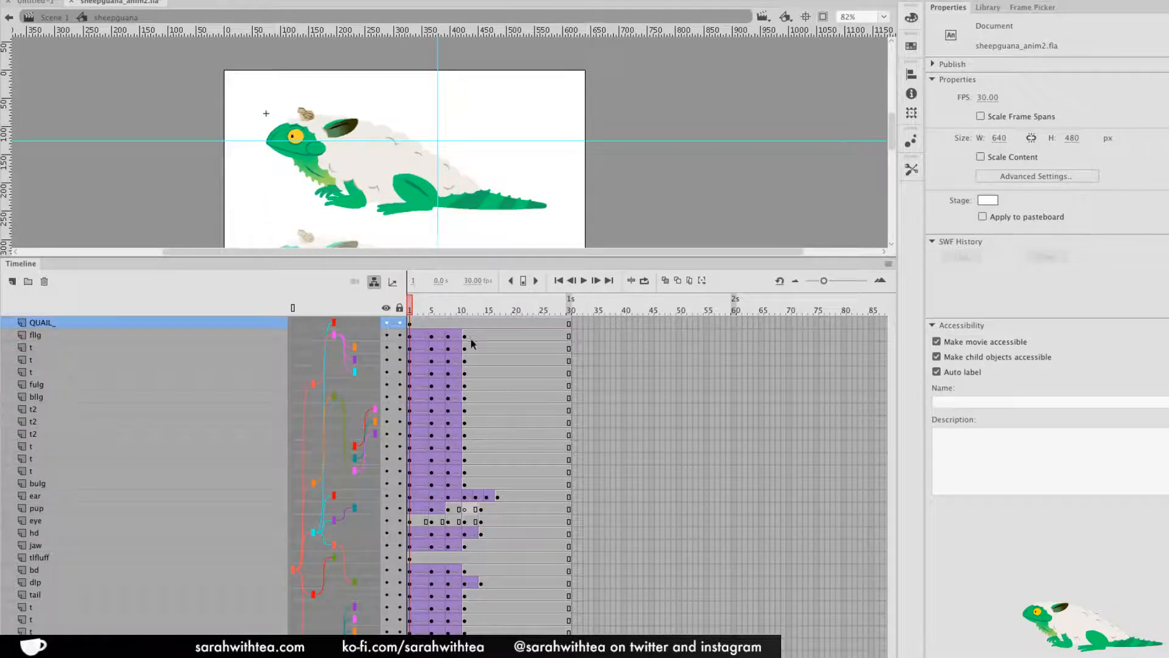
{"action": "left_click", "coordinate": [430, 312]}
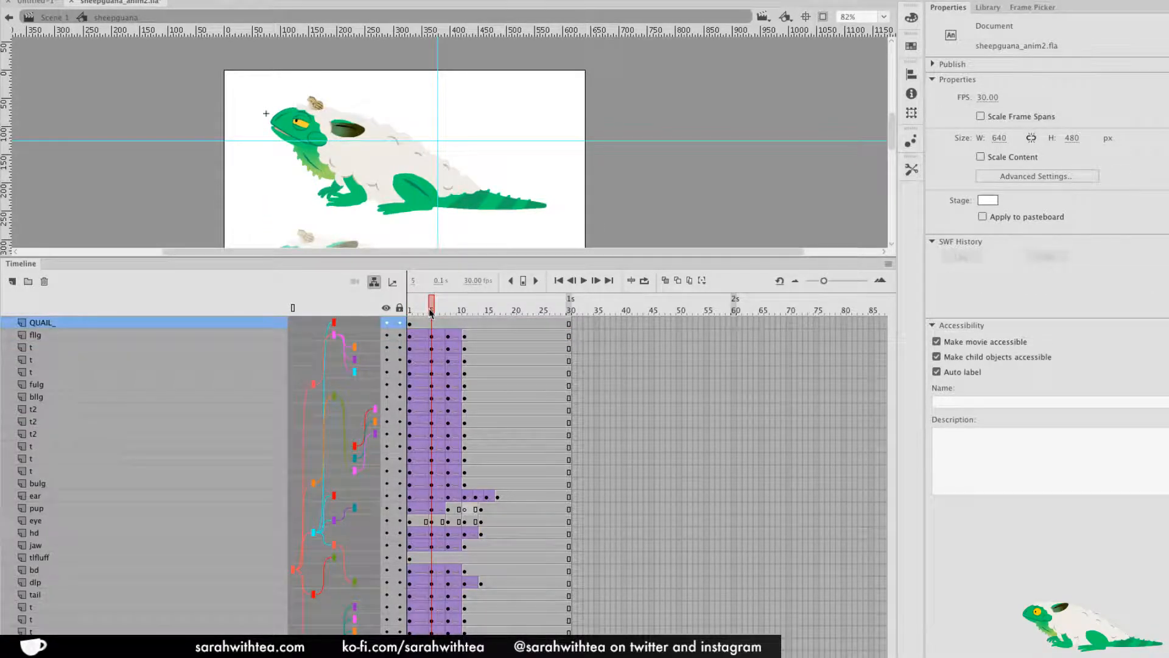
{"action": "left_click_drag", "start_coordinate": [433, 313], "coordinate": [447, 544]}
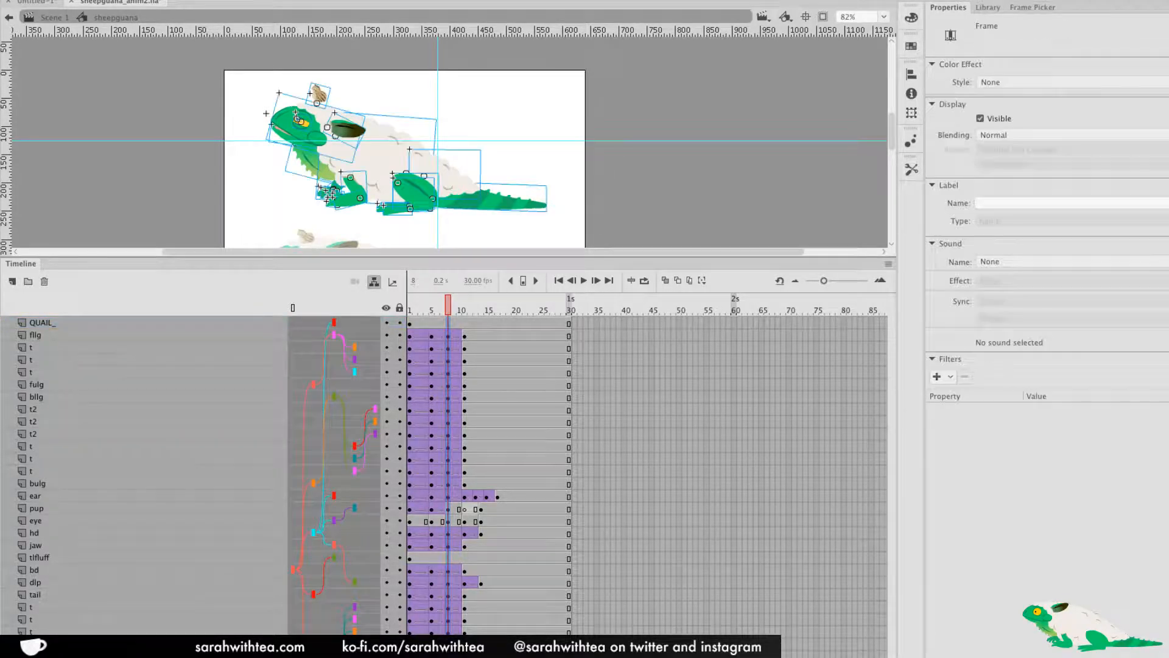
{"action": "right_click", "coordinate": [448, 543]}
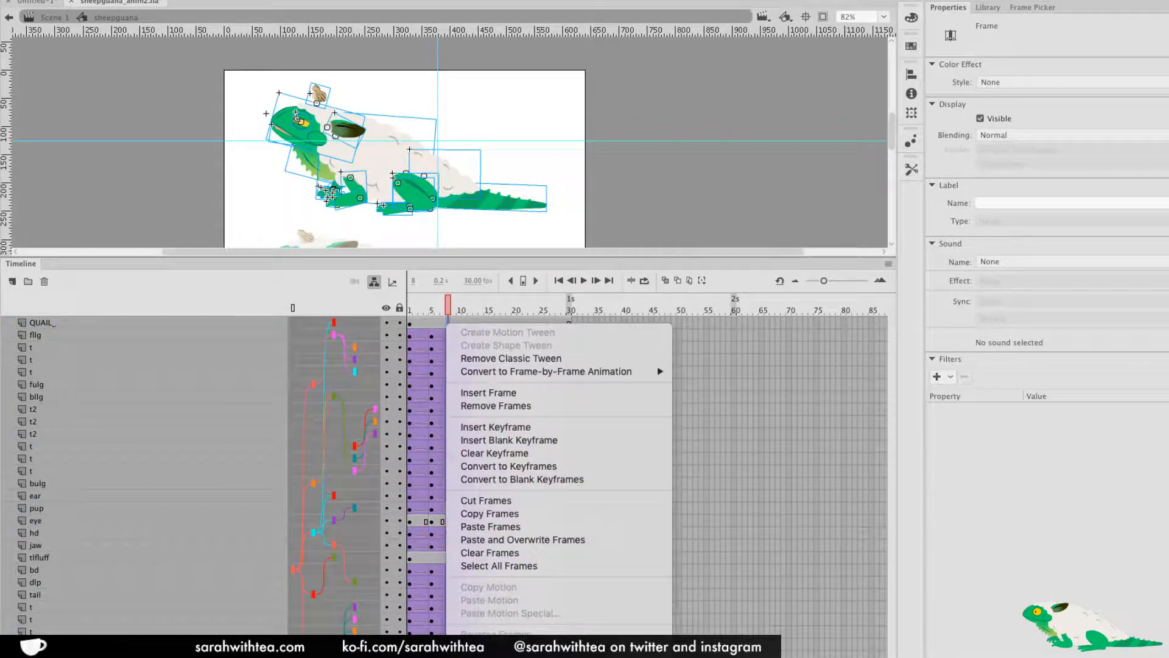
{"action": "left_click", "coordinate": [532, 515]}
{"action": "double_click", "coordinate": [632, 174]}
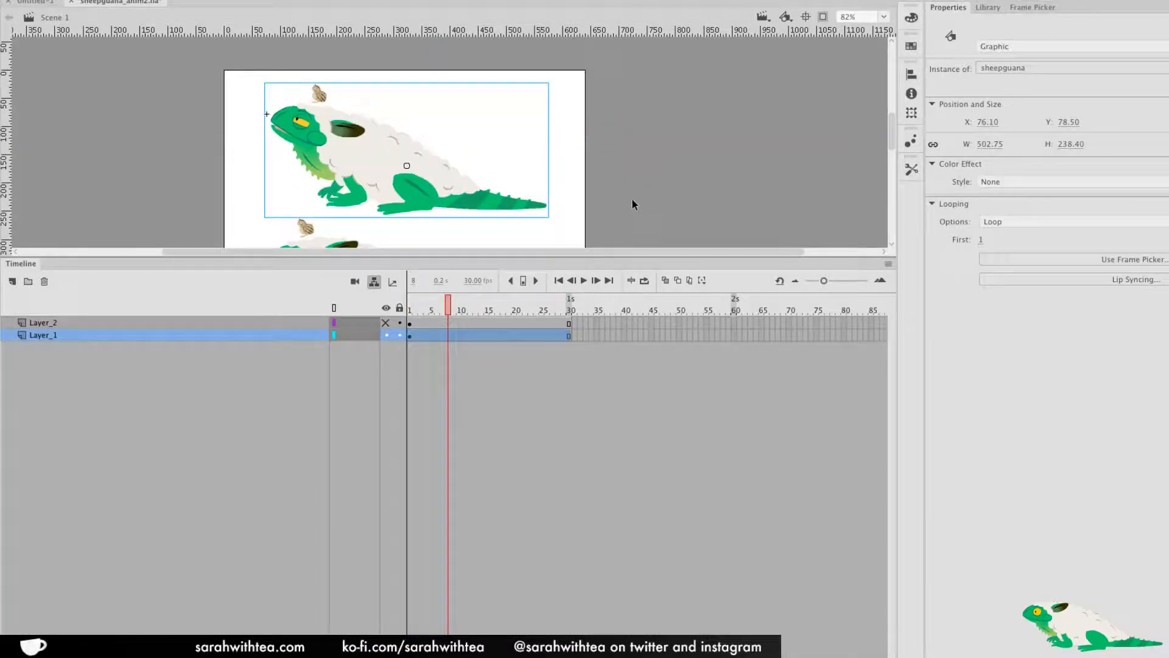
Open the sheepguana eat symbol and change the quail instance's looping to hold a single frame
{"action": "double_click", "coordinate": [441, 293]}
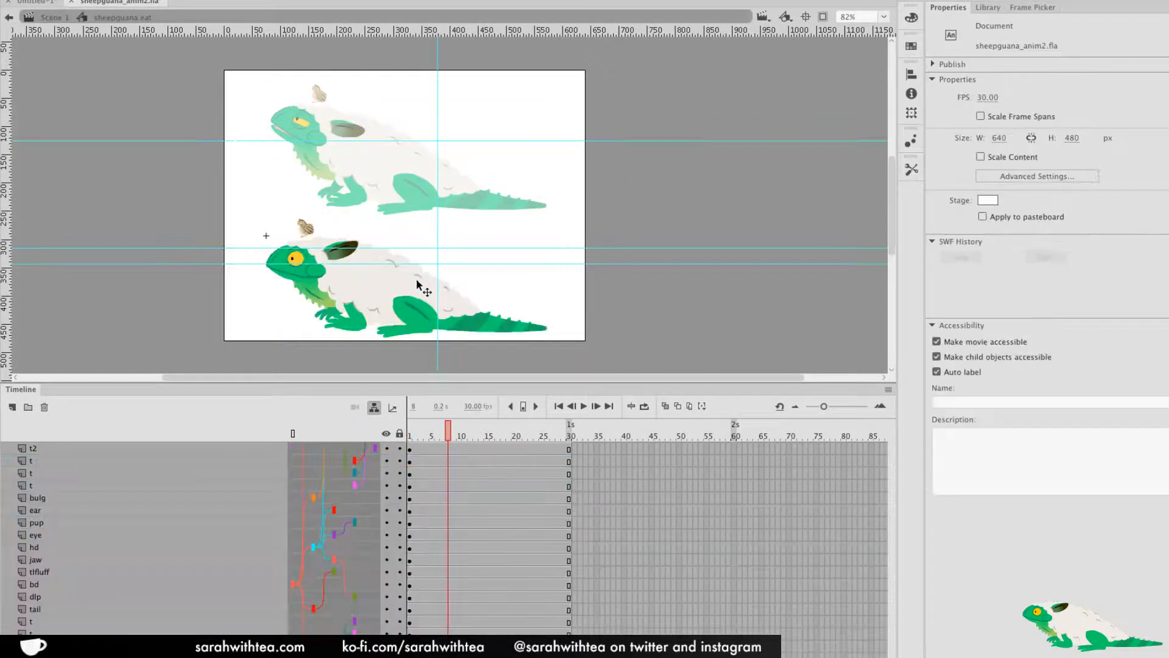
{"action": "left_click", "coordinate": [305, 229]}
{"action": "left_click", "coordinate": [1005, 222]}
{"action": "left_click", "coordinate": [1008, 268]}
Try to paste the copied keyframe poses at frame 8 of the sheepguana eat symbol's layers, and undo the paste
{"action": "left_click_drag", "start_coordinate": [448, 450], "coordinate": [450, 642]}
{"action": "right_click", "coordinate": [451, 640]}
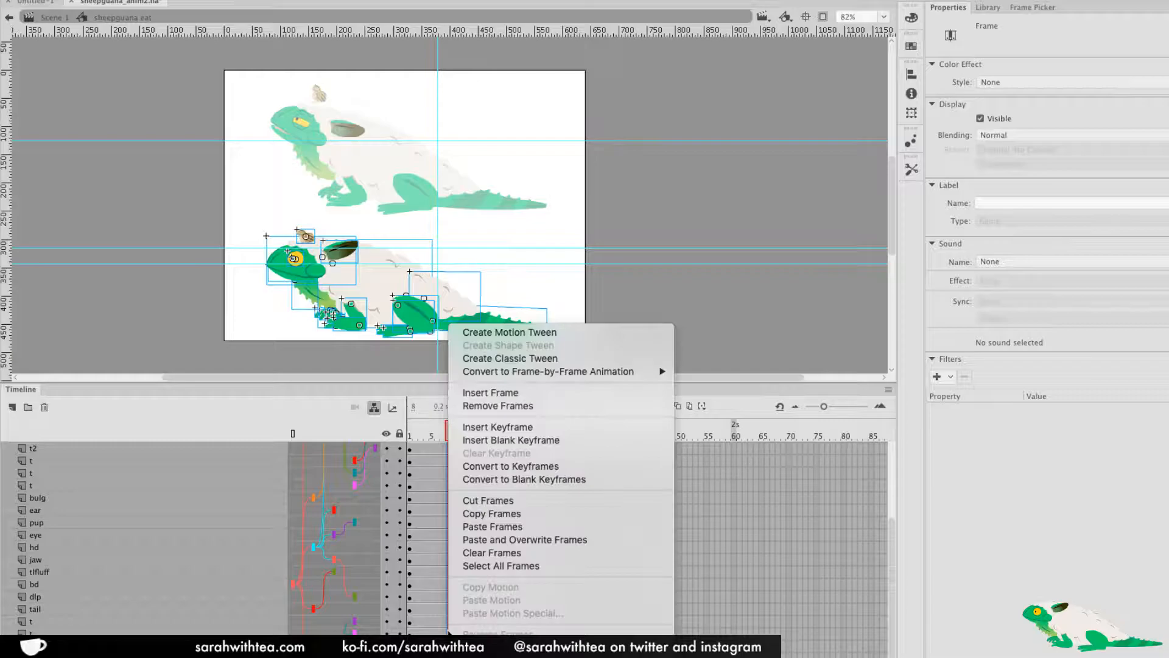
{"action": "left_click", "coordinate": [498, 528]}
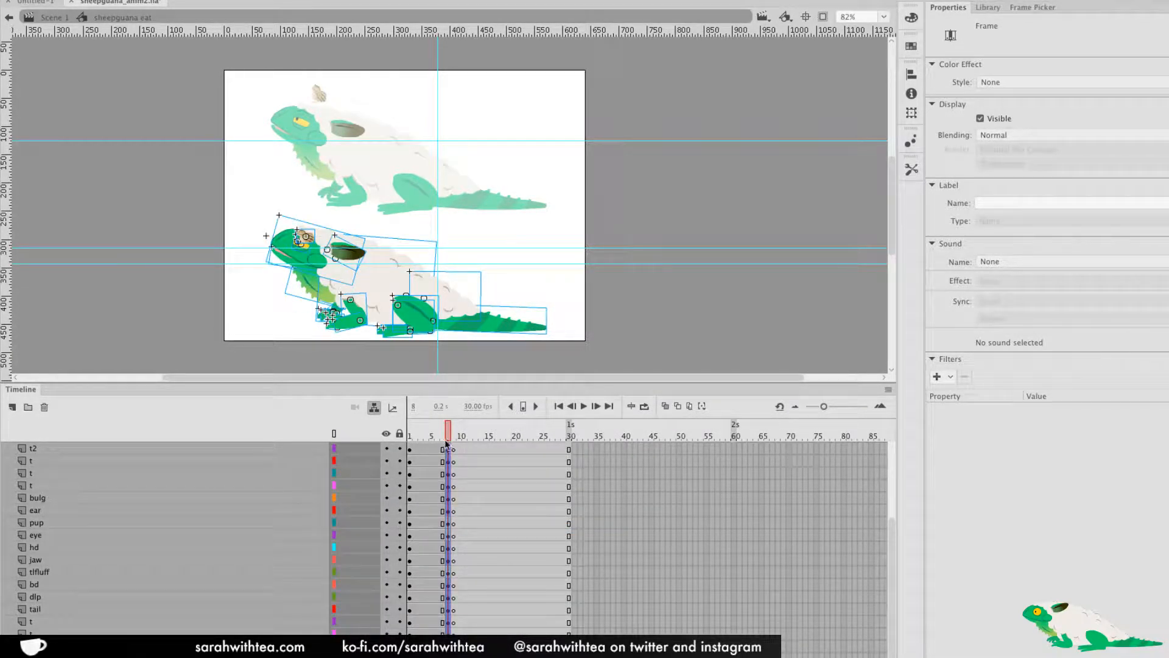
{"action": "key", "text": "super+z"}
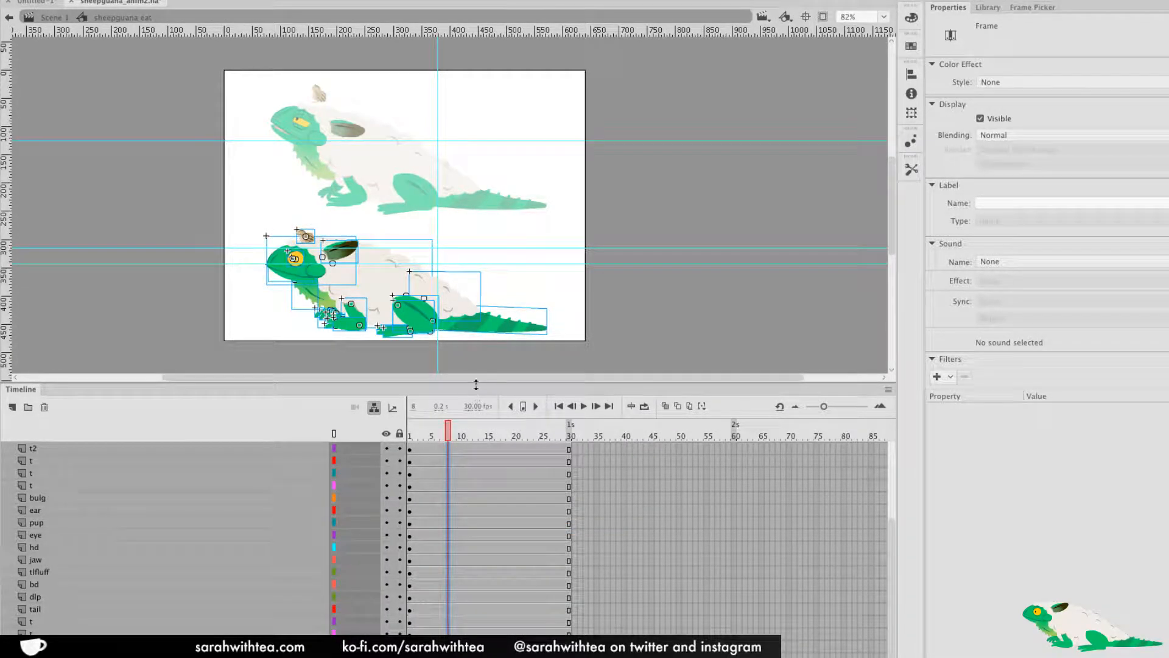
{"action": "left_click_drag", "start_coordinate": [478, 383], "coordinate": [498, 360]}
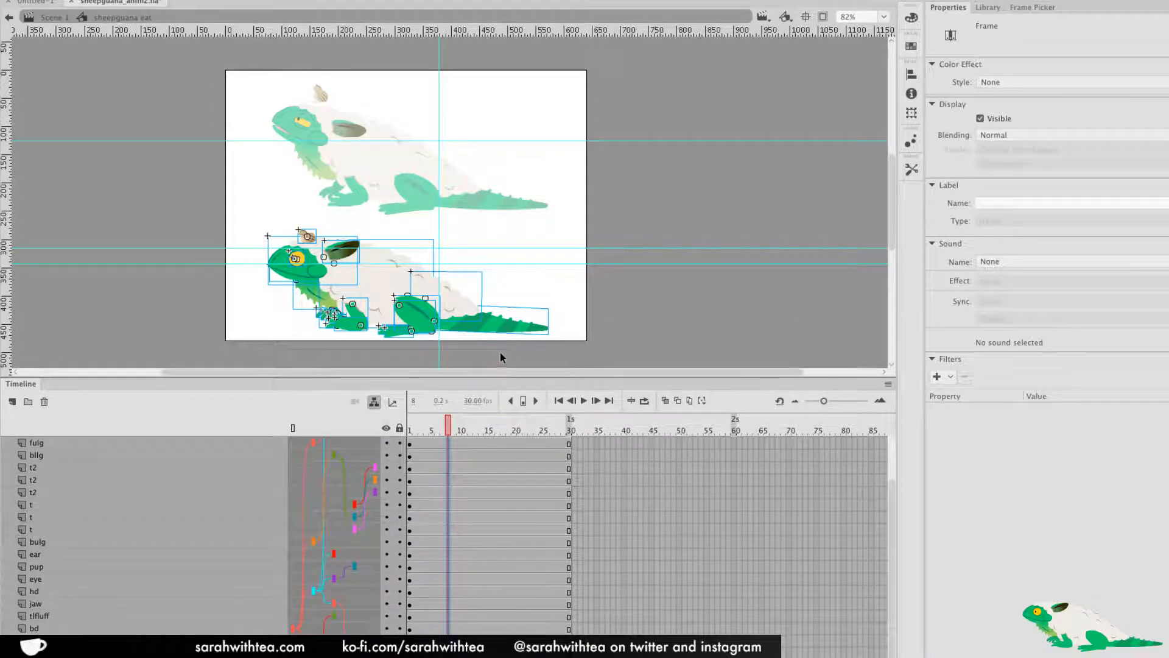
Return to the main scene, move the sheepguana eat instance off the stage's right side and nudge the sheepguana instance upward
{"action": "double_click", "coordinate": [608, 297]}
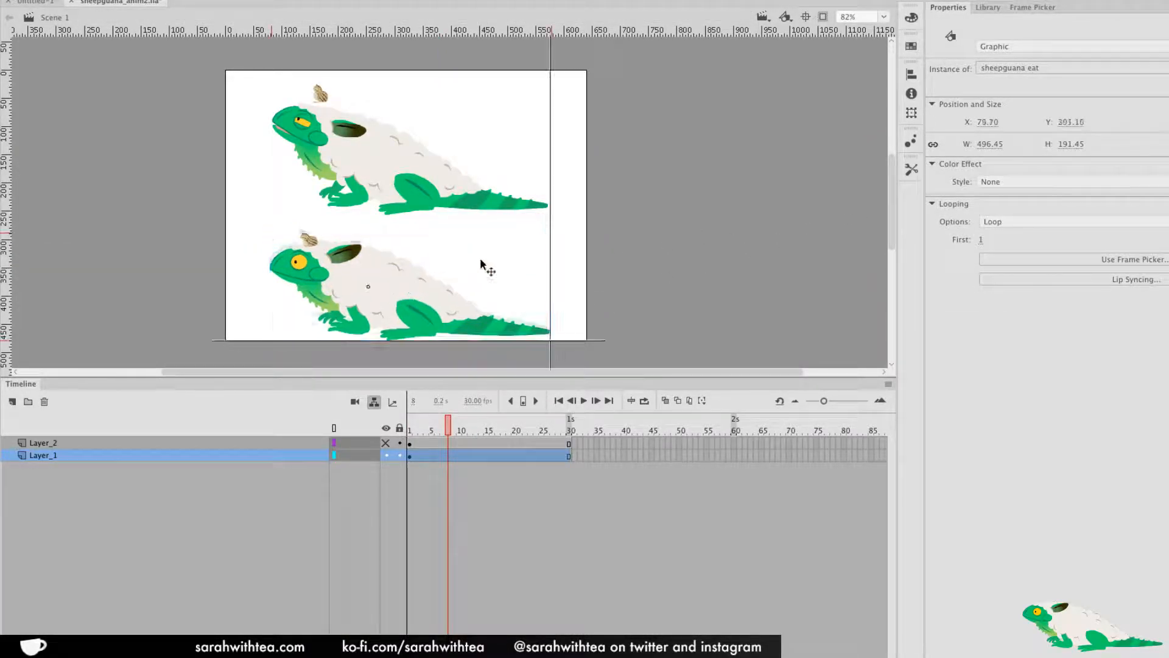
{"action": "left_click_drag", "start_coordinate": [457, 268], "coordinate": [788, 135]}
{"action": "left_click_drag", "start_coordinate": [385, 166], "coordinate": [388, 153]}
Copy the sheepguana instance to the lower half of the stage and duplicate its symbol as sheepguana feed
{"action": "left_click_drag", "start_coordinate": [379, 151], "coordinate": [375, 285], "text": "alt"}
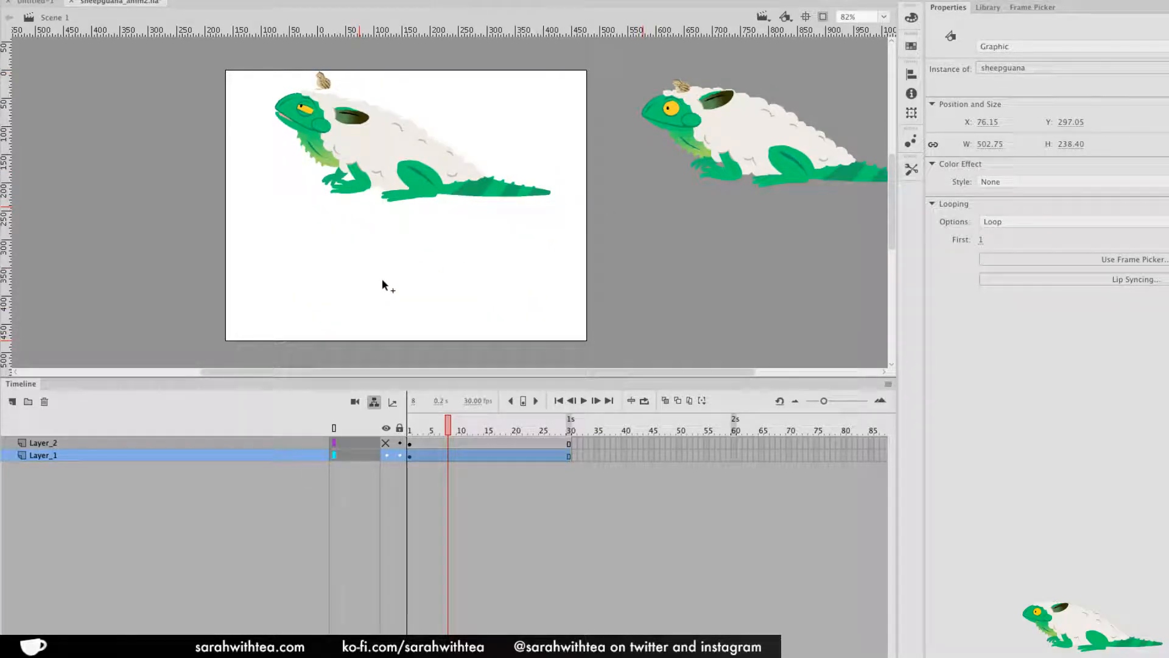
{"action": "right_click", "coordinate": [382, 280]}
{"action": "left_click", "coordinate": [444, 596]}
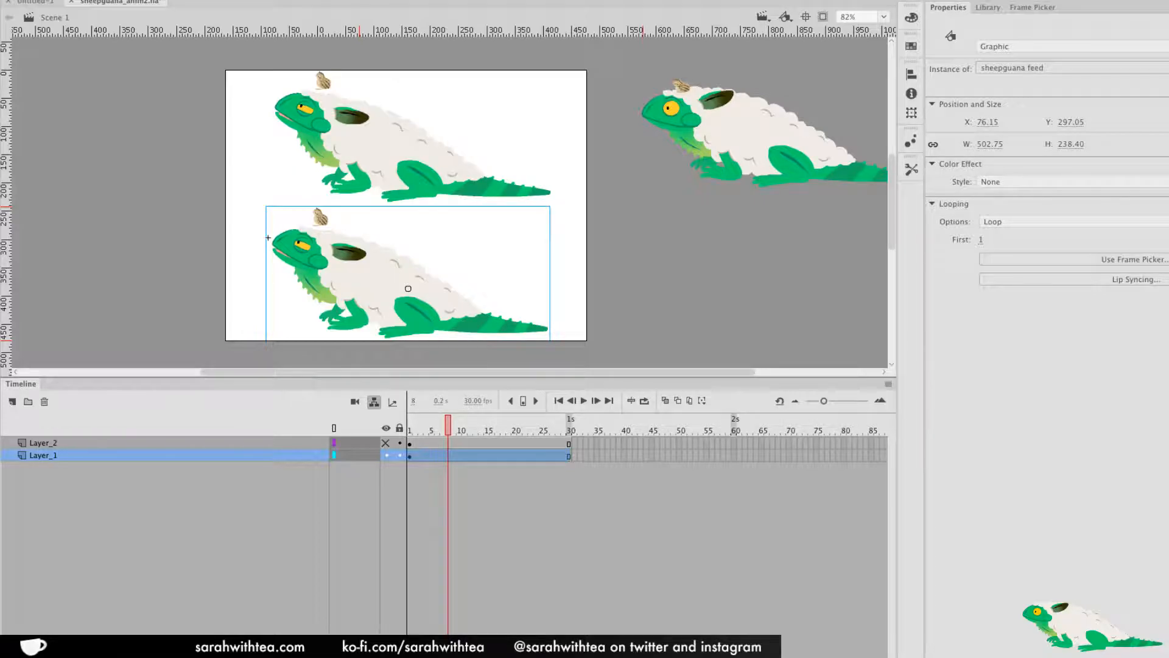
Rename the sheepguana eat symbol in the library as sheepguana idle
{"action": "double_click", "coordinate": [755, 150]}
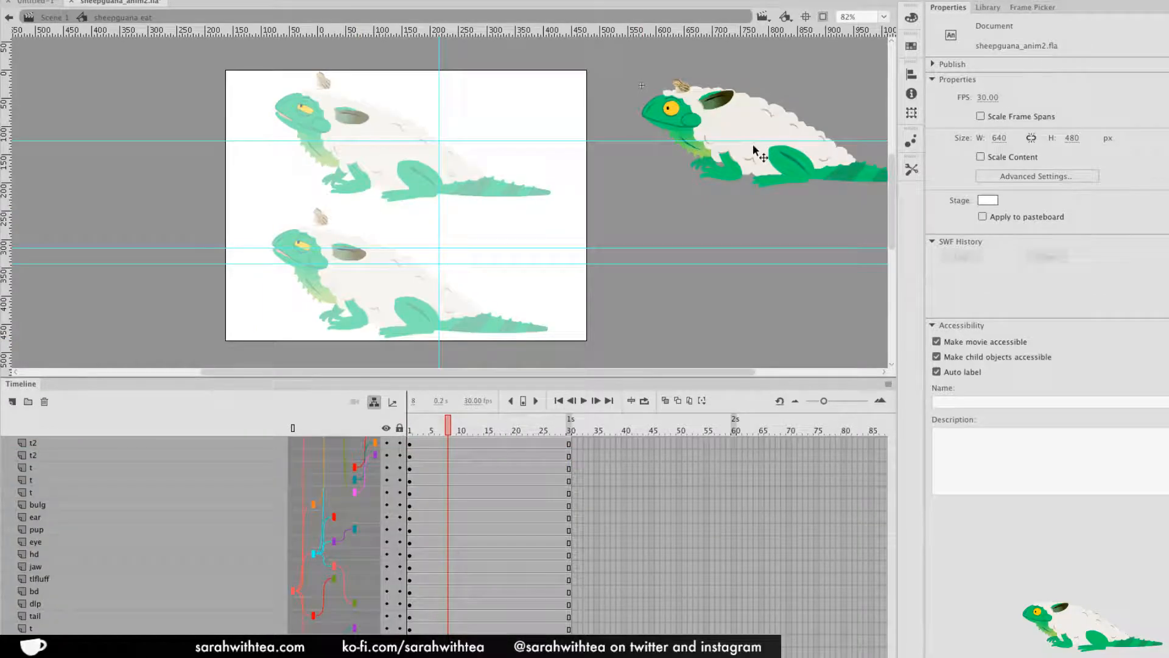
{"action": "double_click", "coordinate": [723, 226]}
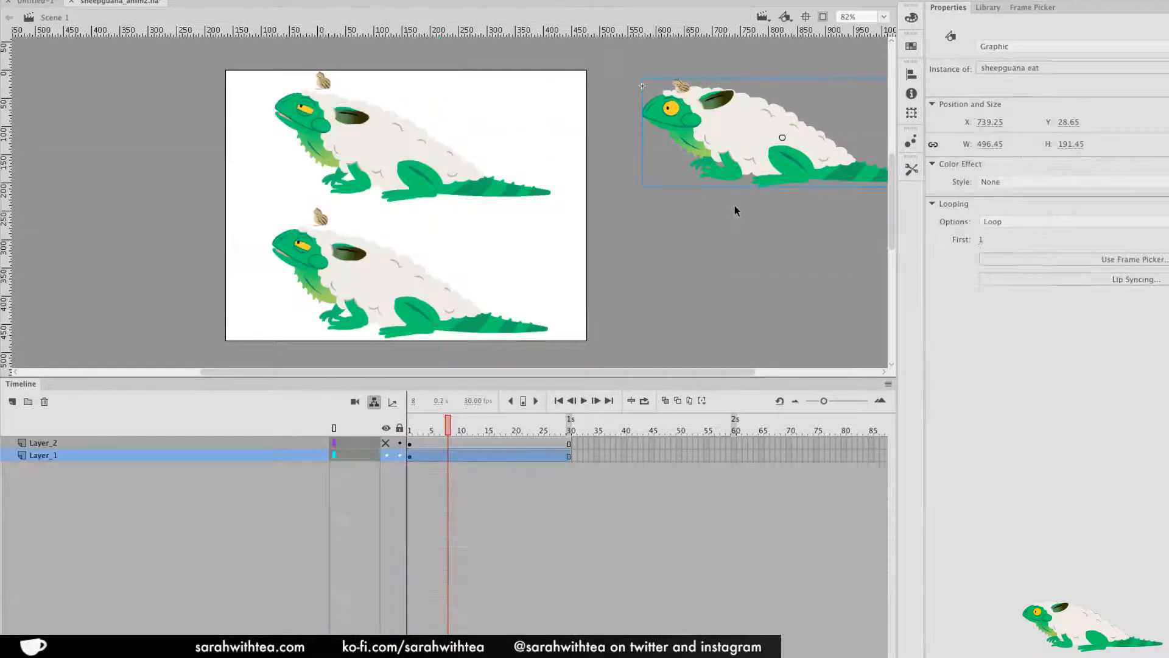
{"action": "left_click", "coordinate": [990, 8]}
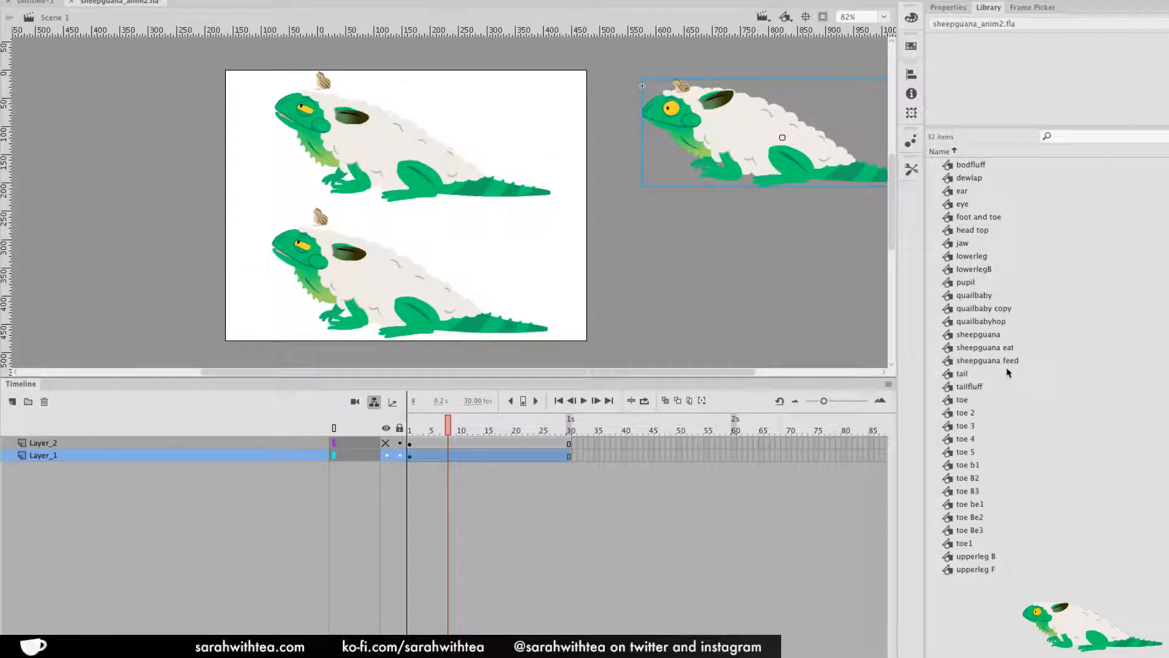
{"action": "left_click", "coordinate": [1015, 347]}
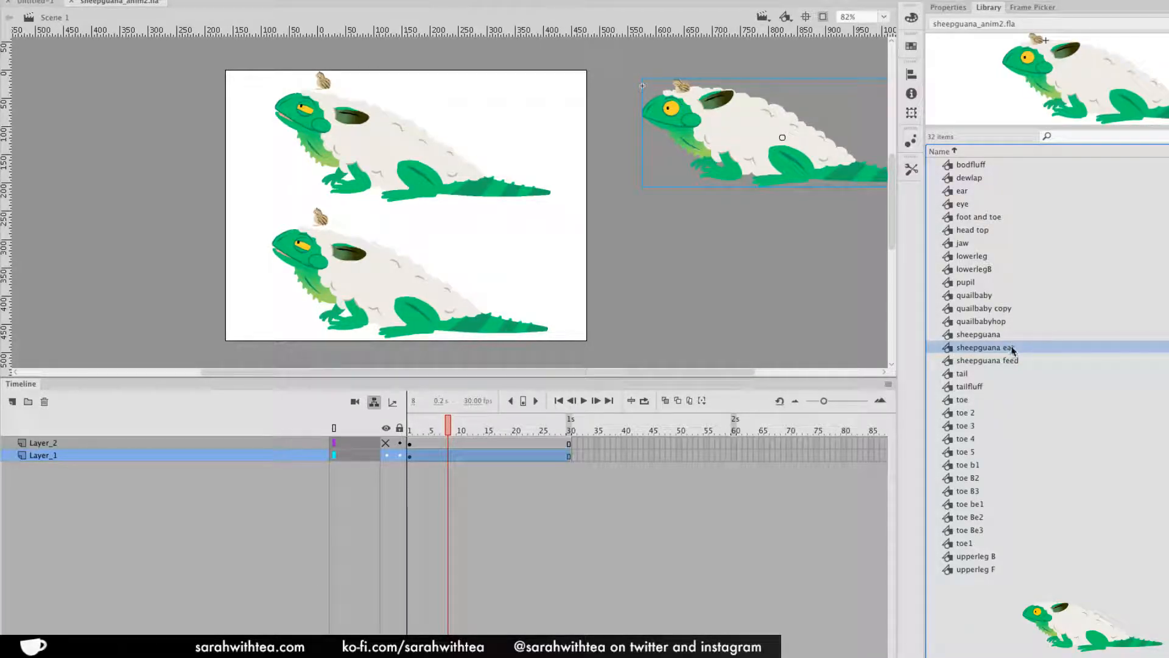
{"action": "right_click", "coordinate": [1028, 350]}
{"action": "left_click", "coordinate": [1057, 468]}
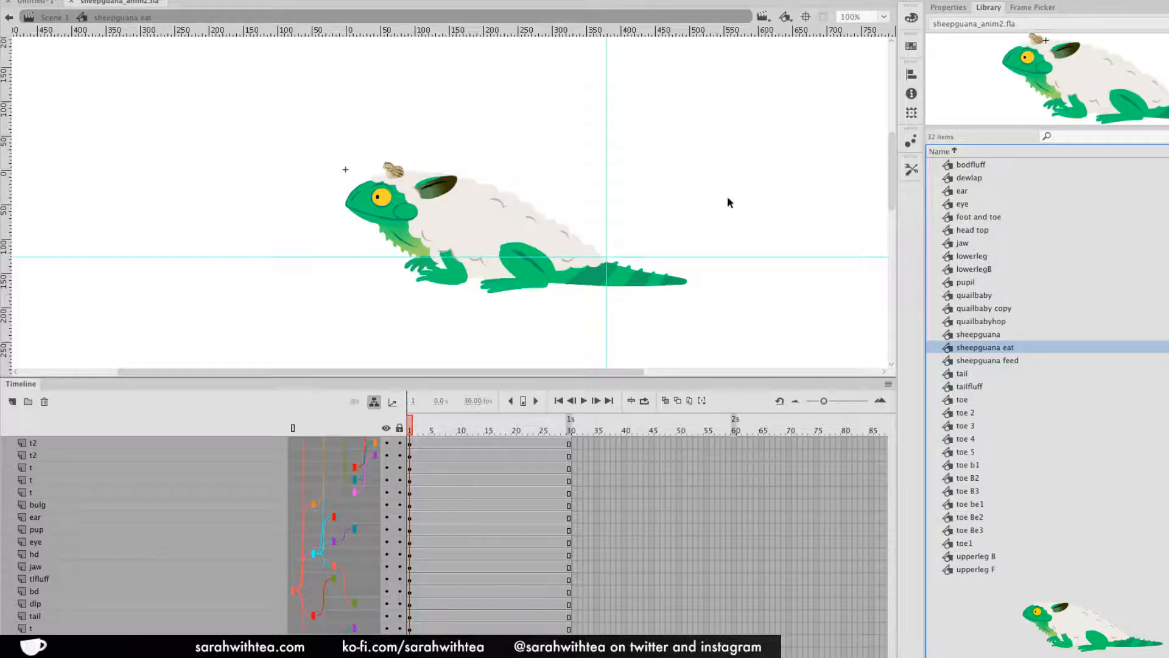
{"action": "left_click", "coordinate": [55, 18]}
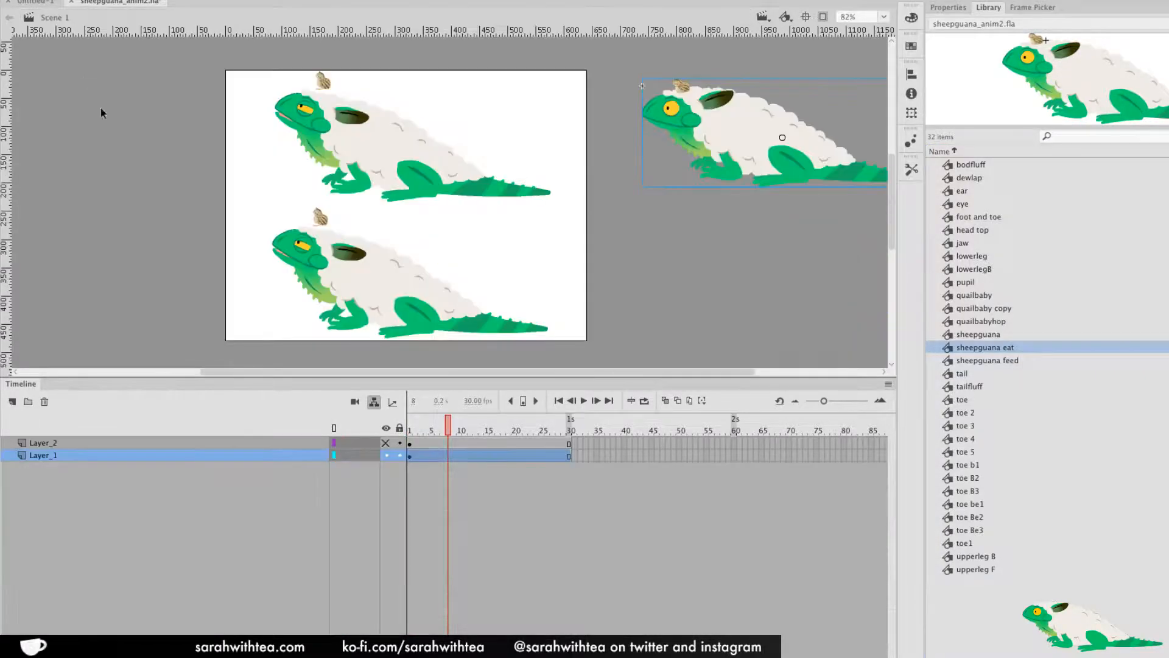
{"action": "right_click", "coordinate": [1003, 352]}
{"action": "left_click", "coordinate": [1057, 411]}
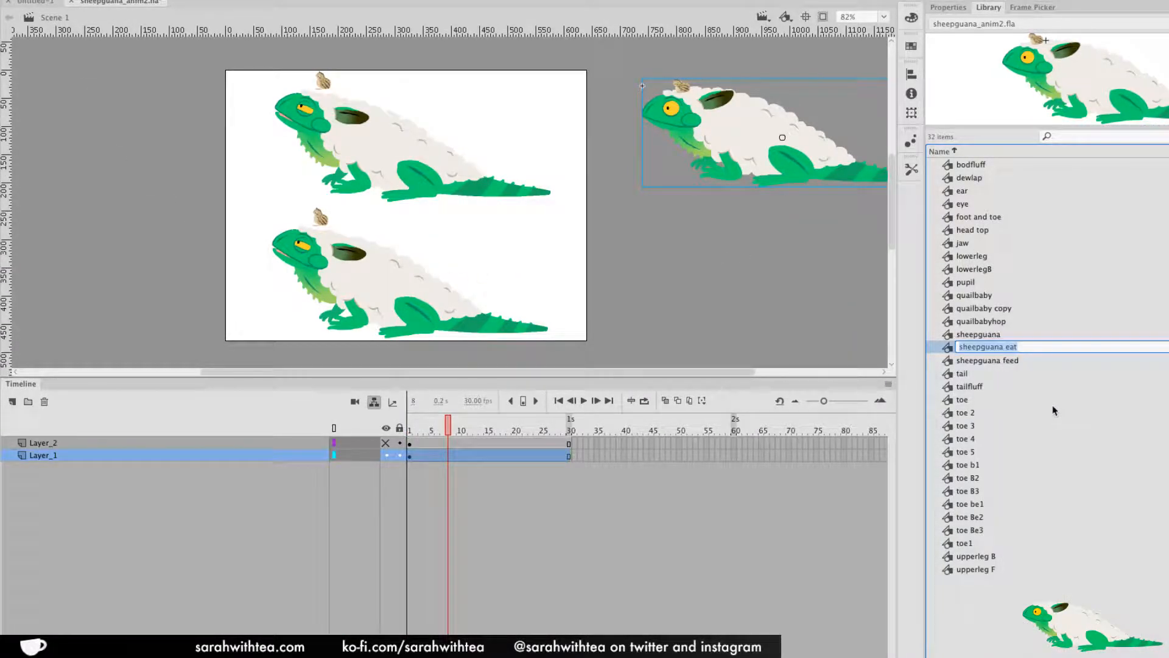
{"action": "left_click", "coordinate": [1036, 346]}
{"action": "key", "text": "BackSpace"}
{"action": "key", "text": "BackSpace"}
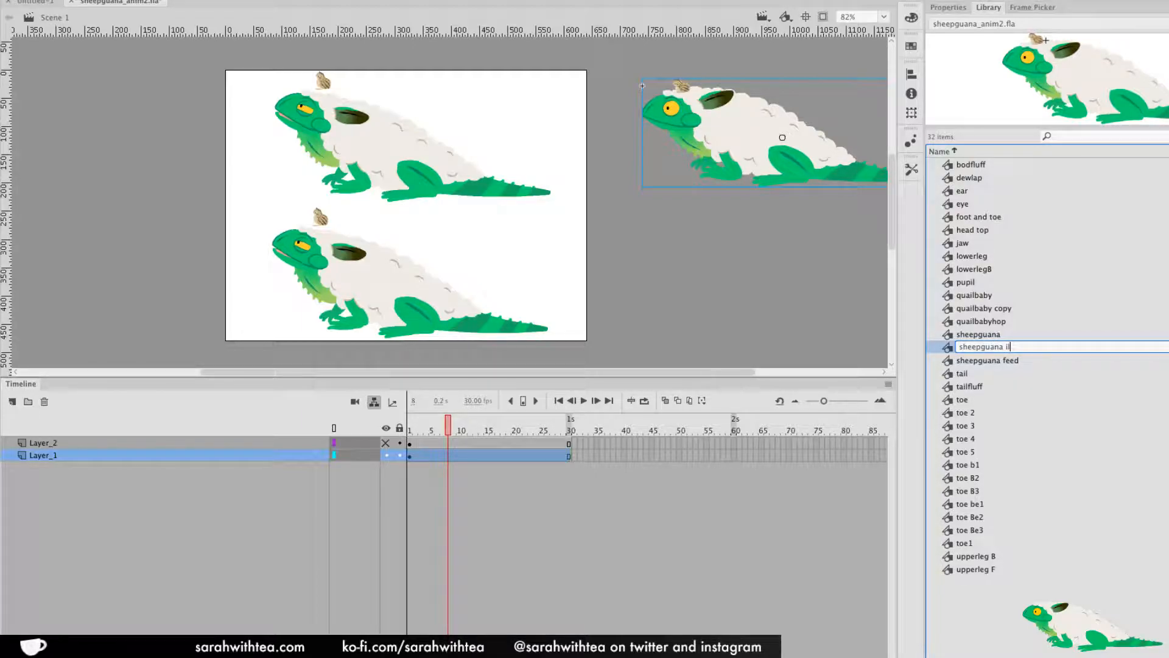
{"action": "type", "text": "idle"}
{"action": "key", "text": "Return"}
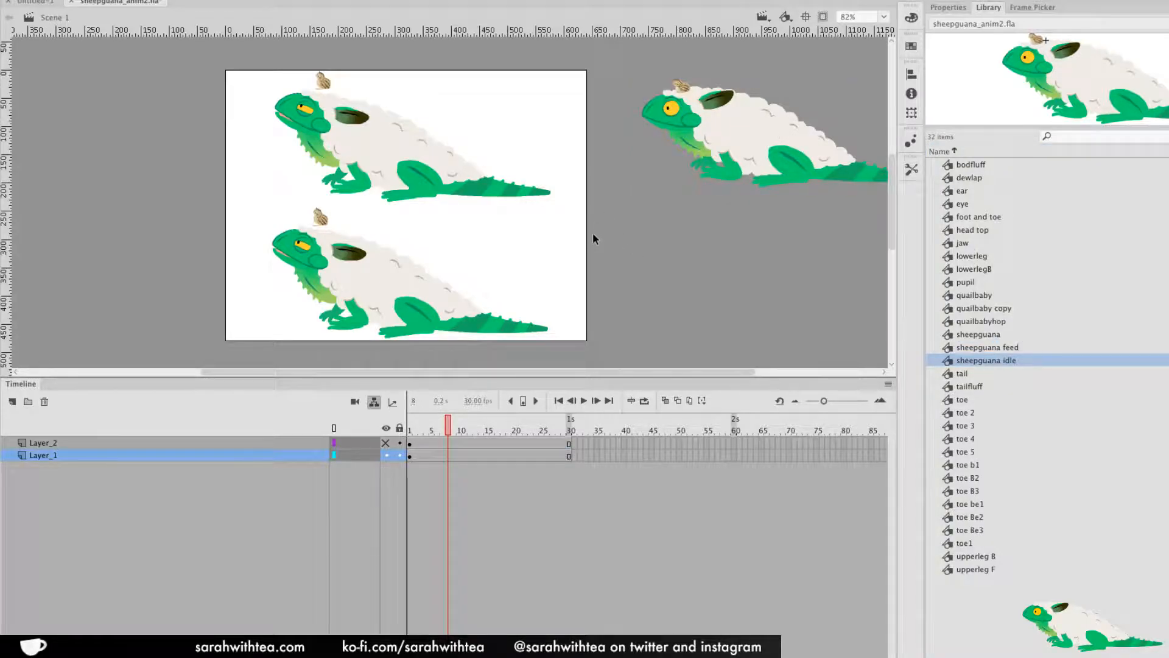
Put the off-stage sheepguana idle instance on a new layer of its own and hide that layer
{"action": "left_click_drag", "start_coordinate": [709, 146], "coordinate": [760, 162]}
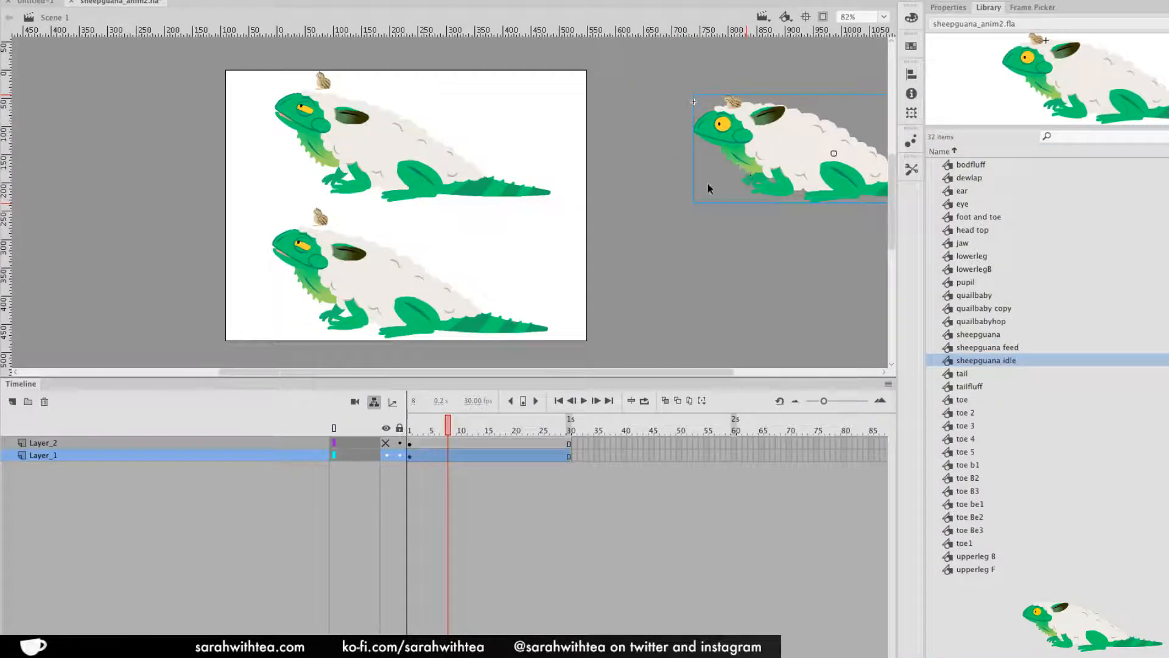
{"action": "left_click", "coordinate": [12, 401]}
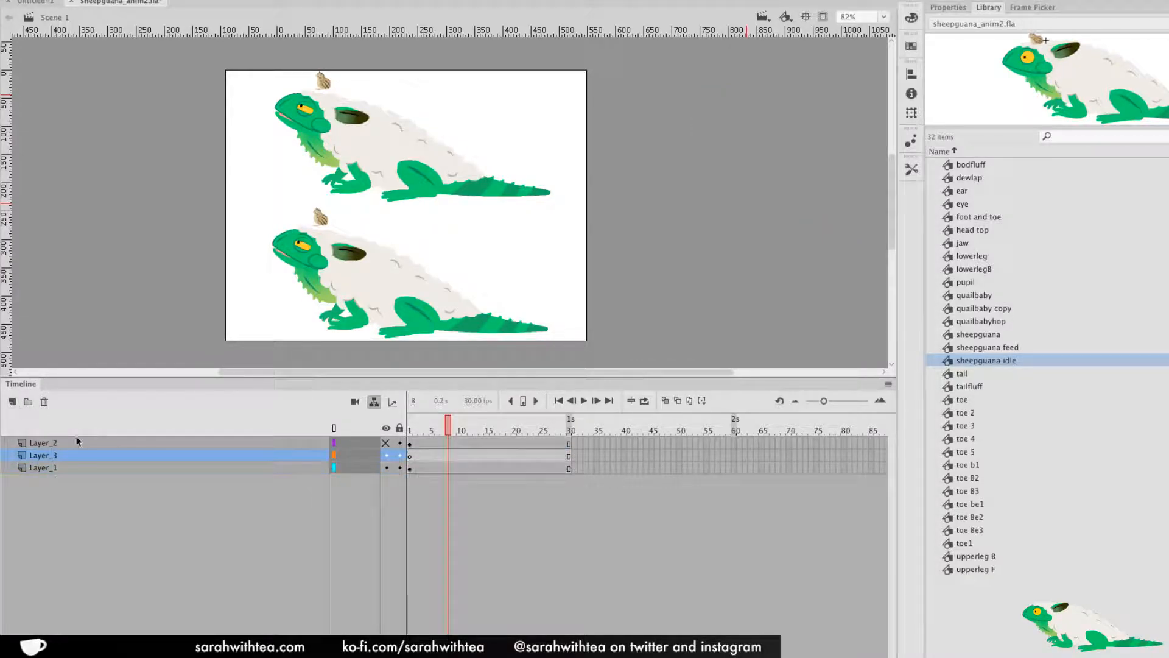
{"action": "left_click", "coordinate": [386, 455]}
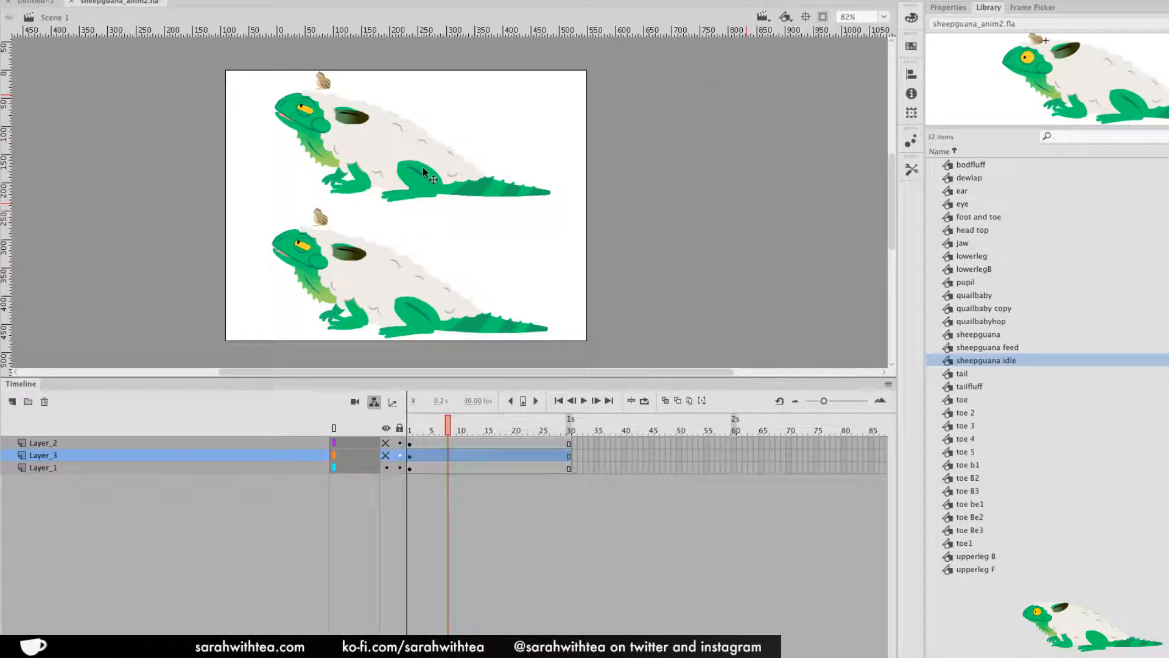
Cut the upper sheepguana instance, paste it in place on a new layer and hide that layer
{"action": "left_click", "coordinate": [422, 167]}
{"action": "key", "text": "super+x"}
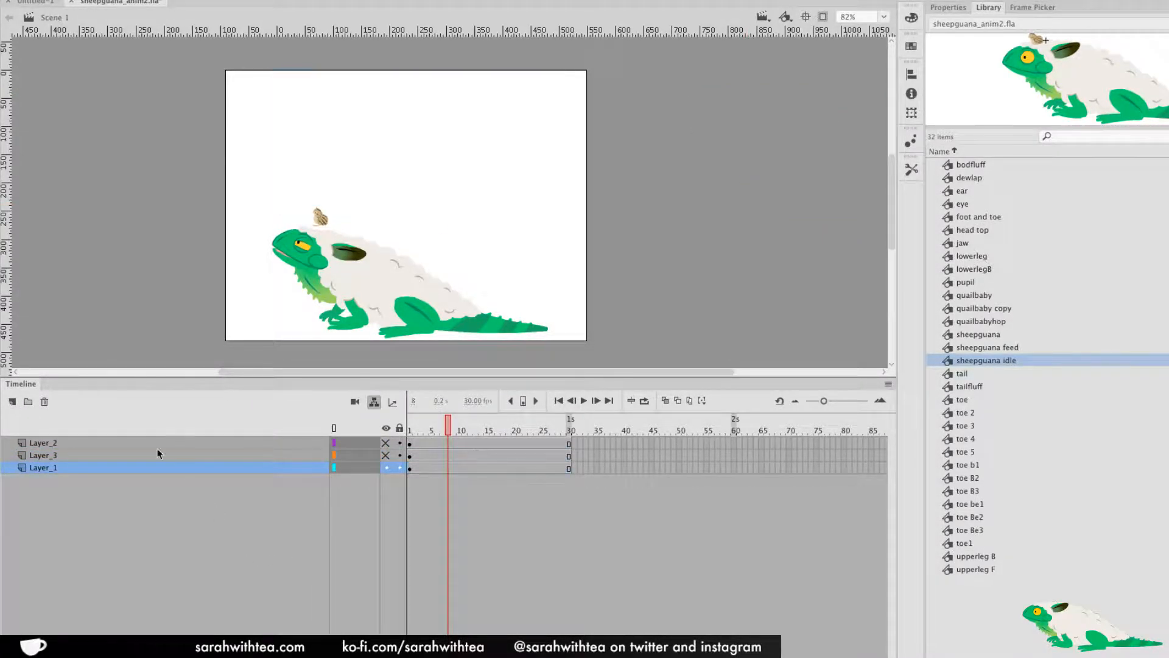
{"action": "left_click", "coordinate": [12, 401]}
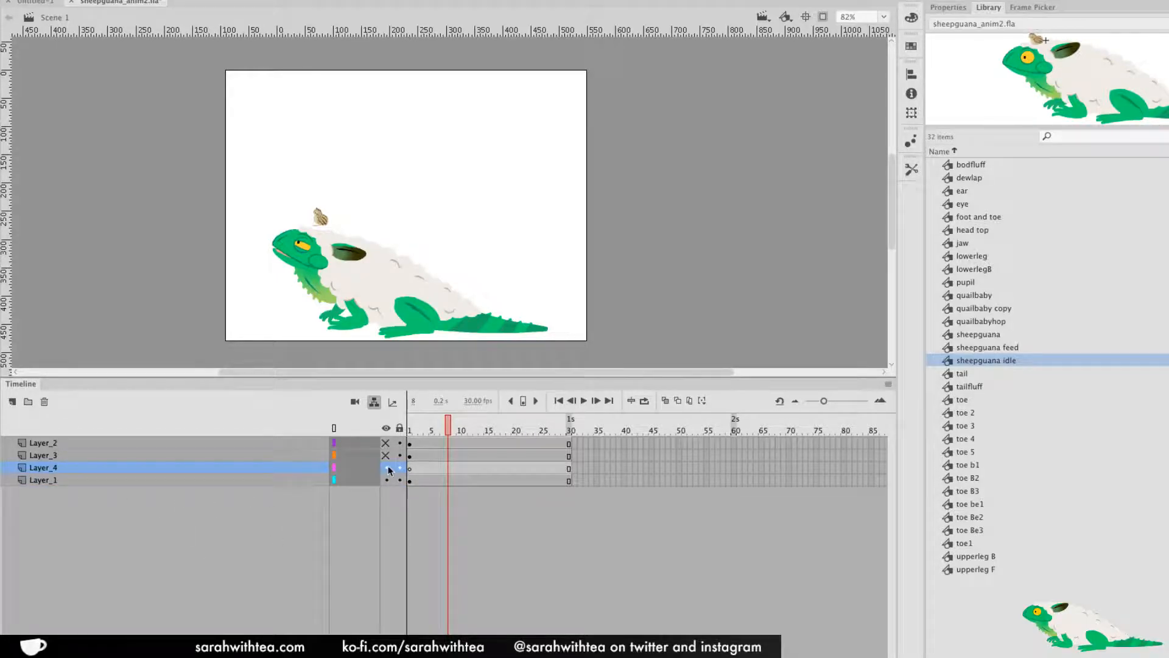
{"action": "key", "text": "super+shift+v"}
{"action": "left_click", "coordinate": [387, 469]}
Move the sheepguana feed instance to about the middle of the stage and open its symbol for editing in place
{"action": "left_click_drag", "start_coordinate": [422, 335], "coordinate": [444, 271]}
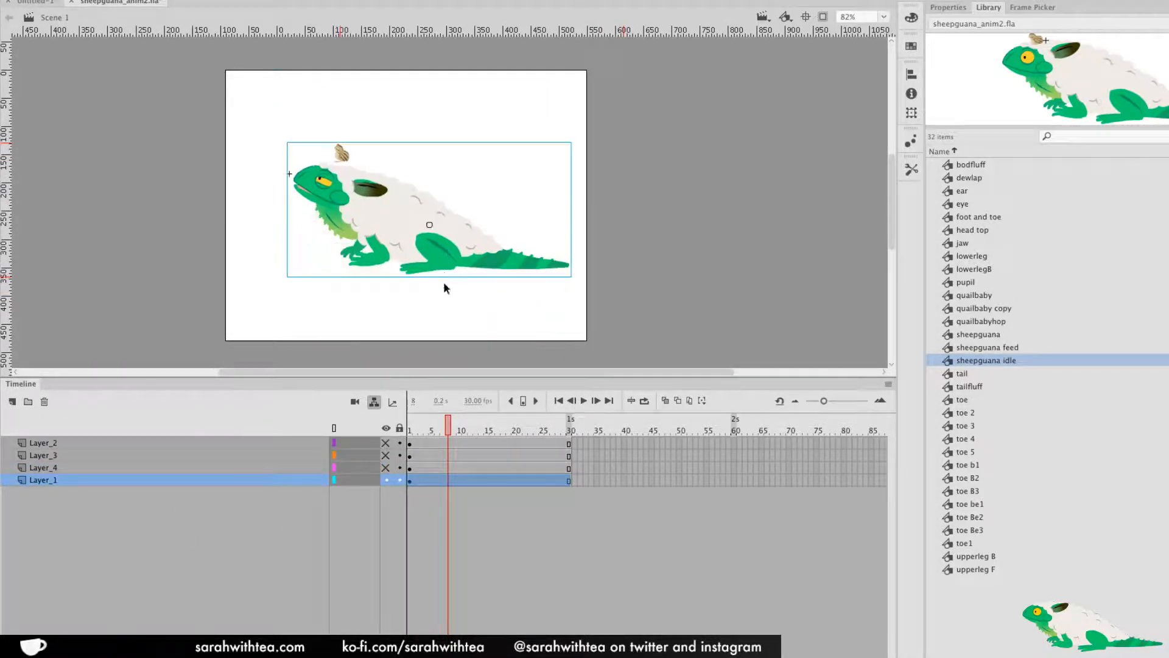
{"action": "left_click", "coordinate": [392, 238]}
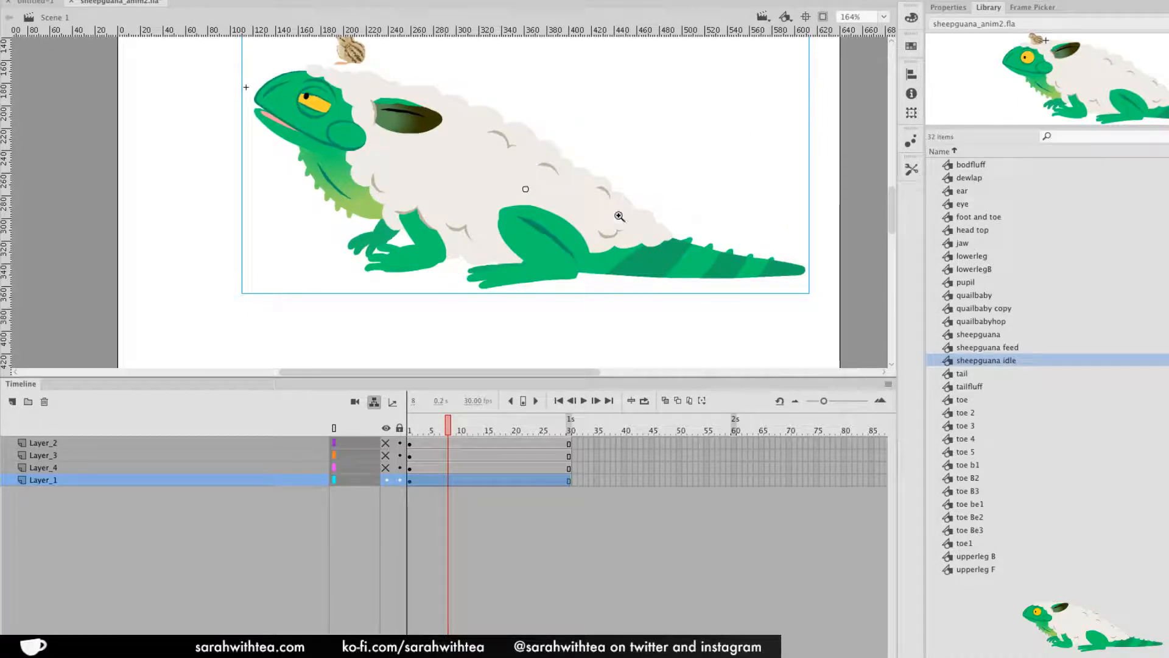
{"action": "left_click_drag", "start_coordinate": [502, 390], "coordinate": [502, 467]}
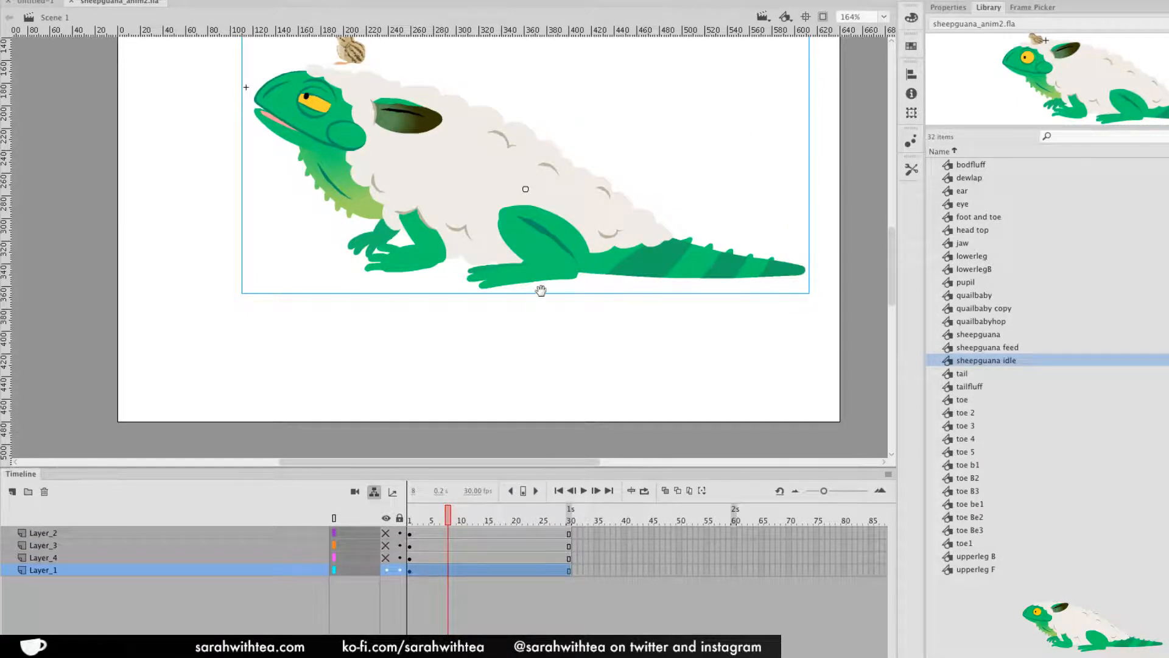
{"action": "mouse_move", "coordinate": [551, 315]}
{"action": "left_mouse_down"}
{"action": "mouse_move", "coordinate": [561, 350]}
{"action": "mouse_move", "coordinate": [541, 327]}
{"action": "left_mouse_up"}
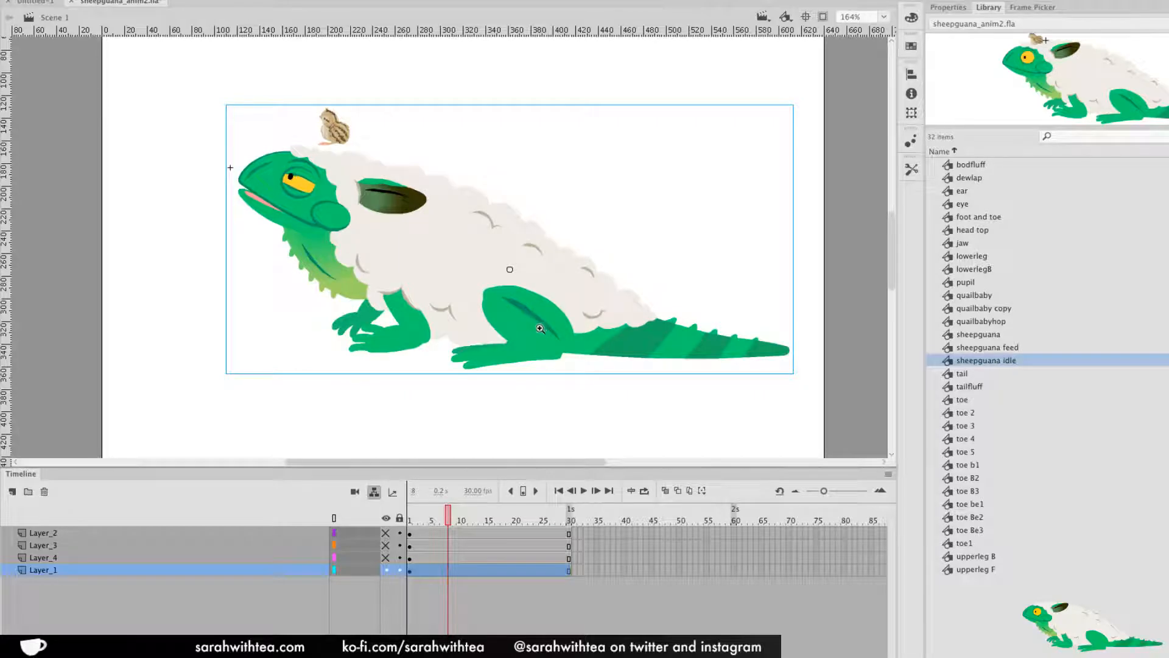
{"action": "double_click", "coordinate": [407, 235]}
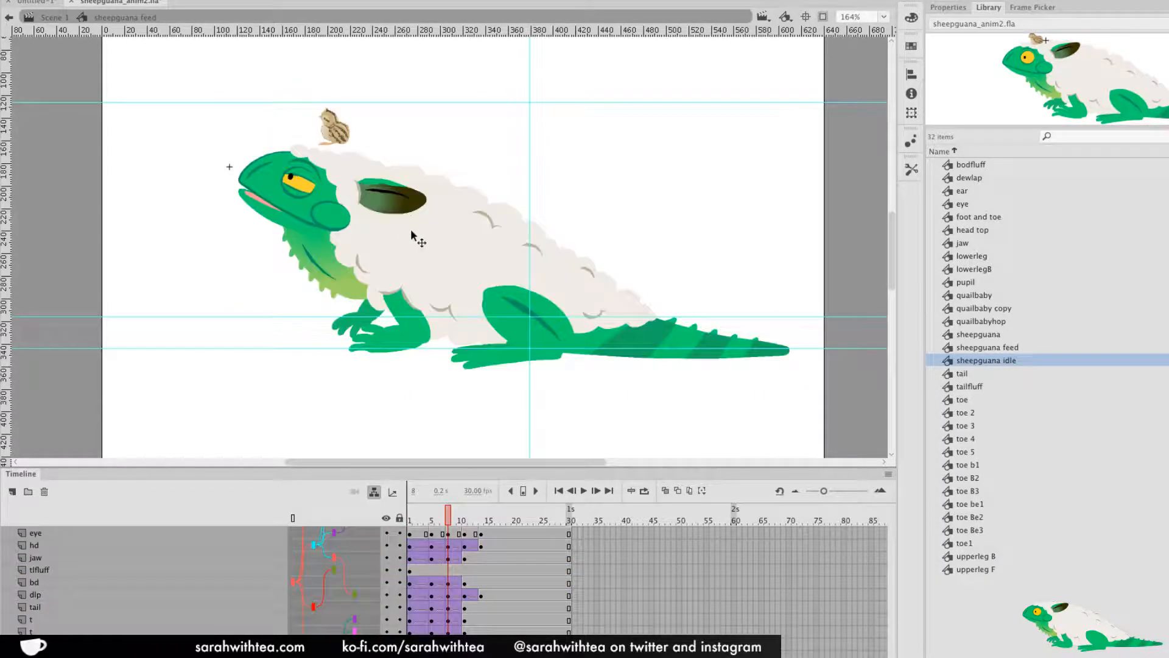
Step through the frames around the frame 5 and frame 8 keyframes to examine the eye and quail poses
{"action": "left_click", "coordinate": [300, 185]}
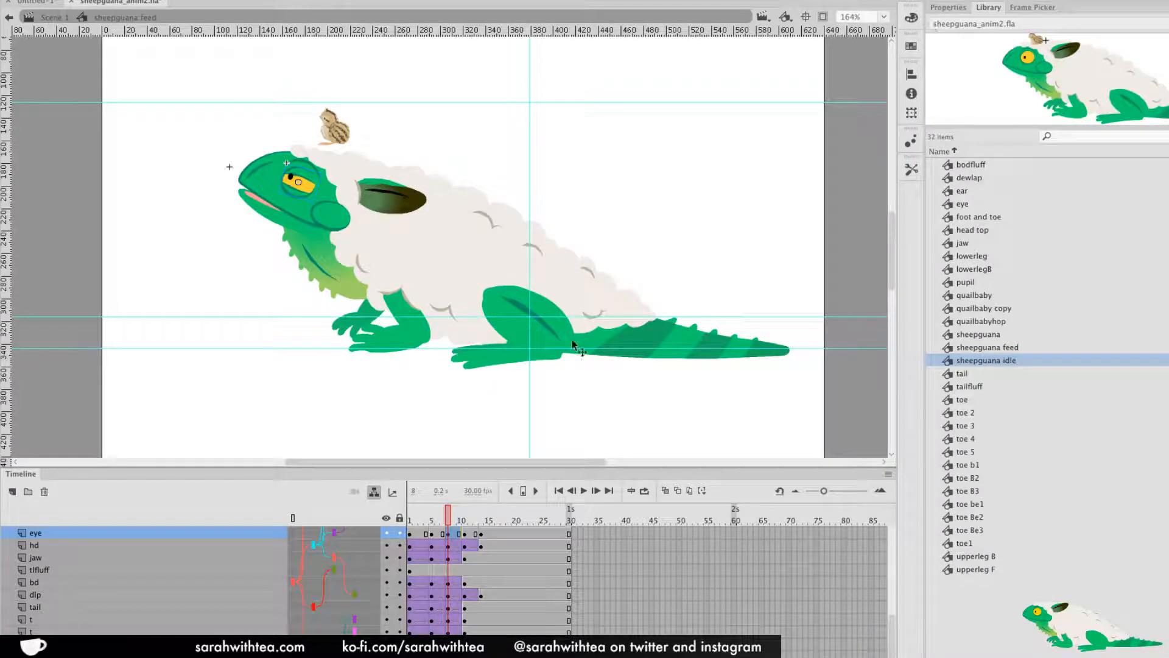
{"action": "left_click", "coordinate": [433, 570]}
{"action": "key", "text": "comma"}
{"action": "key", "text": "period"}
{"action": "key", "text": "period"}
{"action": "key", "text": "comma"}
{"action": "key", "text": "ctrl+a"}
{"action": "left_click", "coordinate": [453, 570]}
{"action": "key", "text": "comma"}
{"action": "key", "text": "ctrl+a"}
Set the eye at frame 5 to hold its first frame as a single frame
{"action": "left_click", "coordinate": [434, 521]}
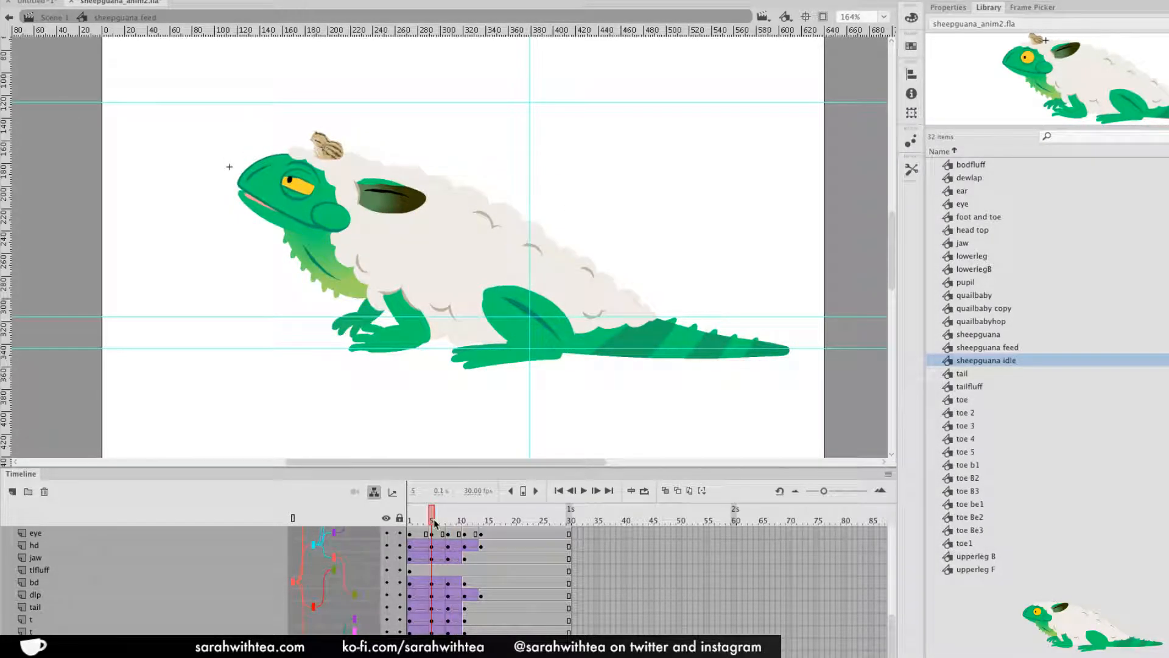
{"action": "left_click", "coordinate": [305, 184]}
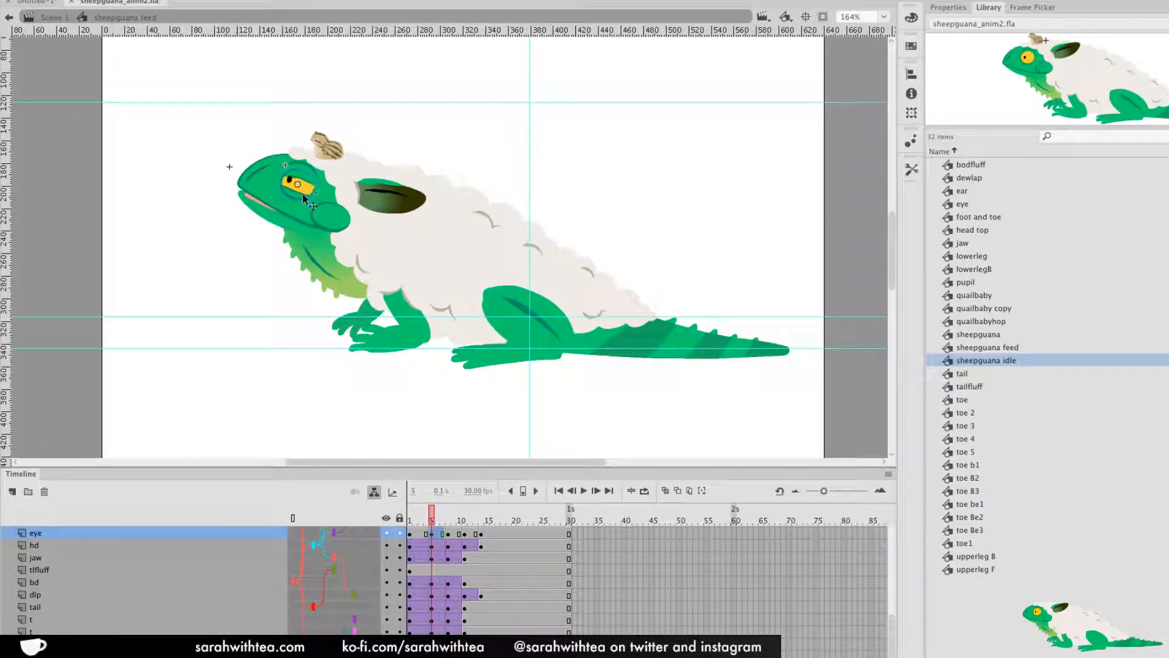
{"action": "left_click", "coordinate": [948, 7]}
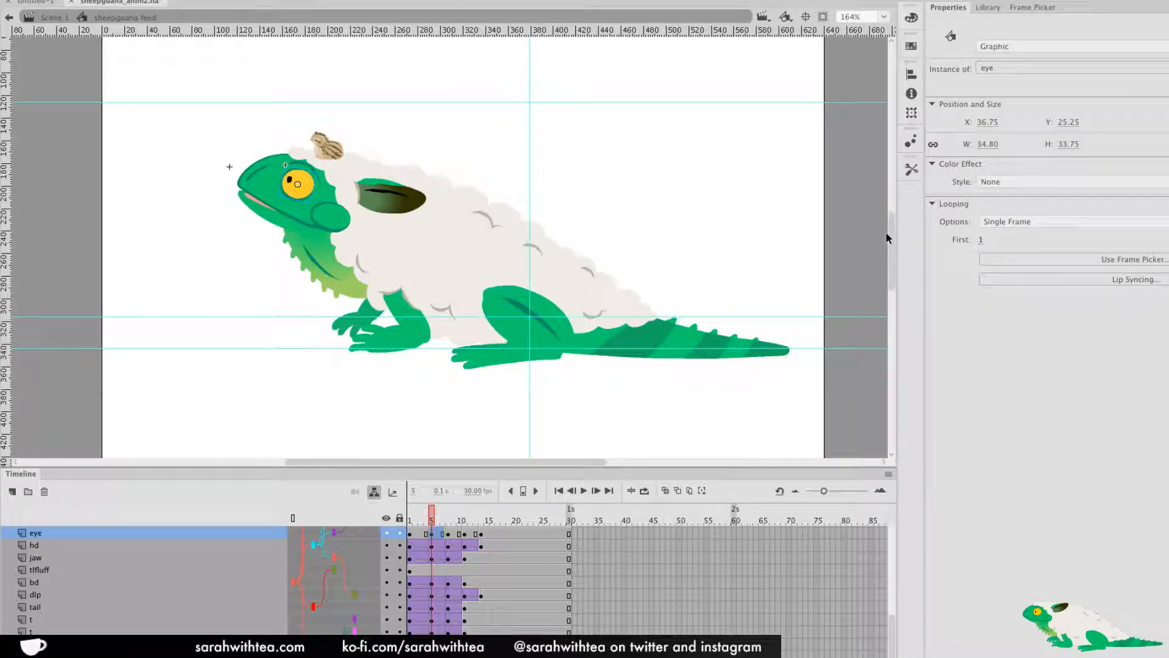
Enlarge the pupil at frame 5 to about 8.7 by 9.15 and reposition it inside the upper part of the eye
{"action": "left_click", "coordinate": [292, 178]}
{"action": "left_click_drag", "start_coordinate": [292, 175], "coordinate": [294, 178]}
{"action": "key", "text": "z"}
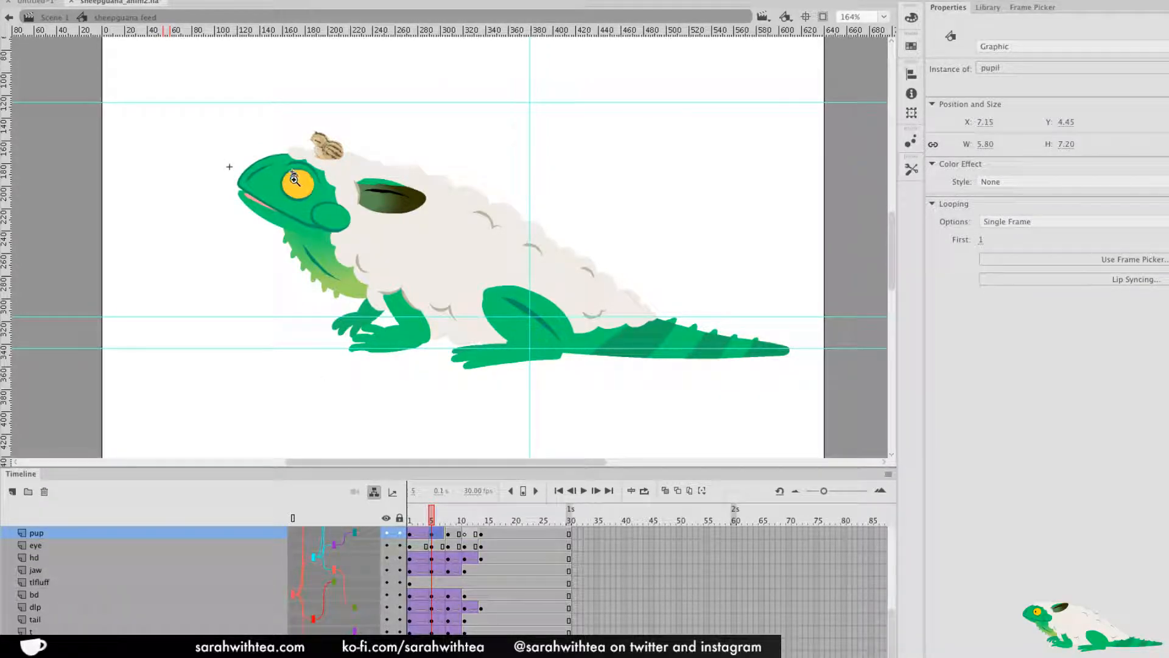
{"action": "left_click", "coordinate": [294, 178]}
{"action": "left_click", "coordinate": [281, 169]}
{"action": "left_click_drag", "start_coordinate": [523, 271], "coordinate": [500, 278]}
{"action": "key", "text": "ctrl+minus"}
{"action": "key", "text": "ctrl+minus"}
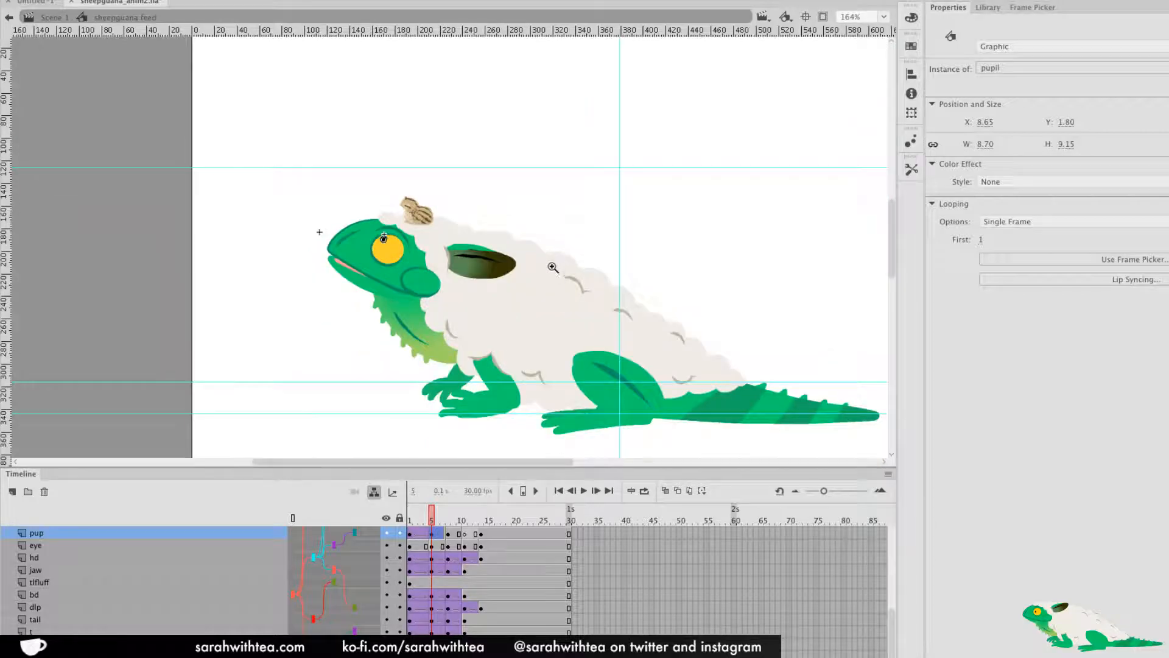
Set the looping start frame of the quail instance on the QUAIL_ layer to 6
{"action": "left_click", "coordinate": [422, 216]}
{"action": "left_click_drag", "start_coordinate": [446, 206], "coordinate": [453, 217]}
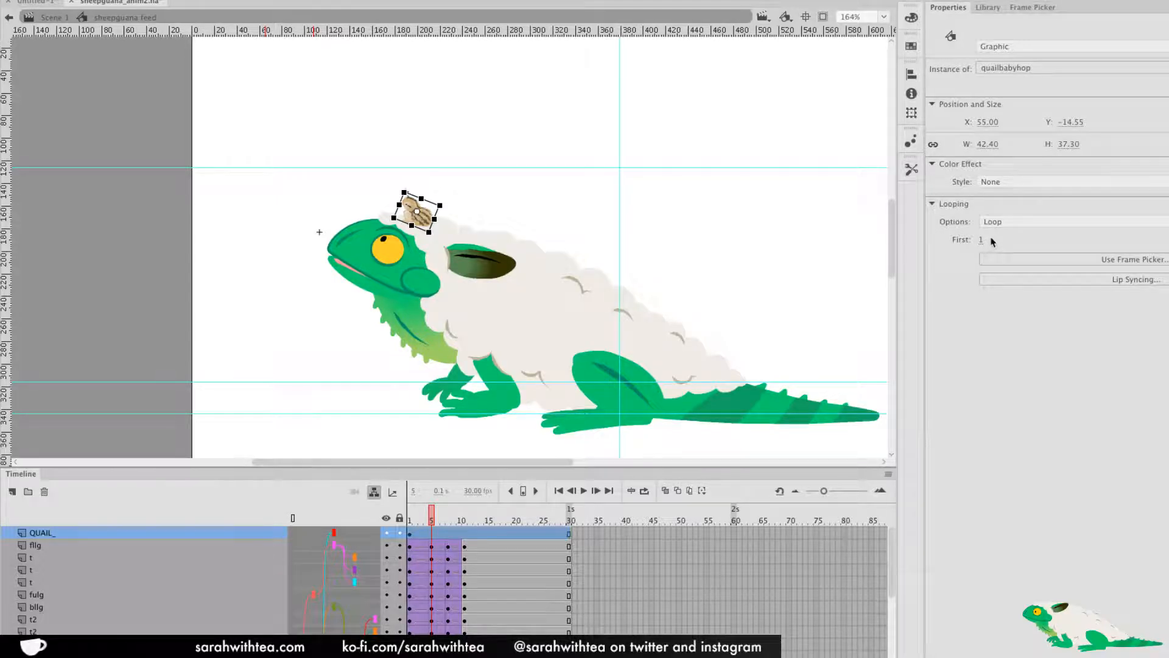
{"action": "left_click_drag", "start_coordinate": [981, 239], "coordinate": [984, 240]}
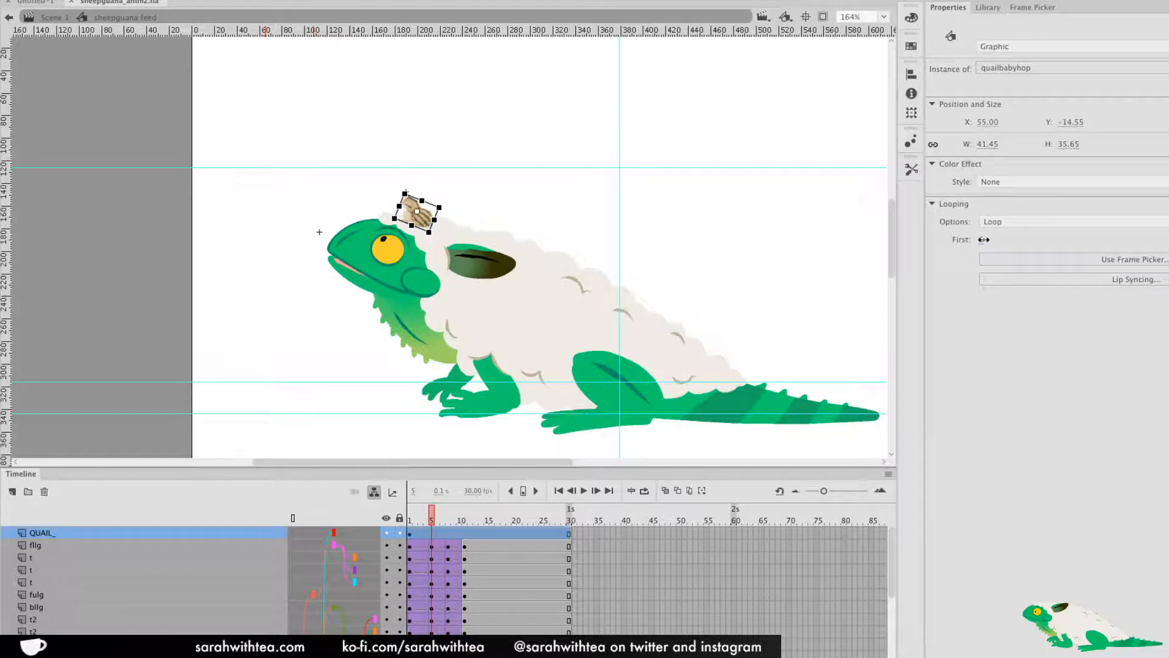
Open the quailbabyhop symbol to examine its hop keyframes around frame 7, and return to the sheepguana feed symbol
{"action": "key", "text": "z"}
{"action": "left_click", "coordinate": [414, 213]}
{"action": "key", "text": "v"}
{"action": "double_click", "coordinate": [466, 260]}
{"action": "left_click_drag", "start_coordinate": [437, 515], "coordinate": [469, 525]}
{"action": "double_click", "coordinate": [462, 255]}
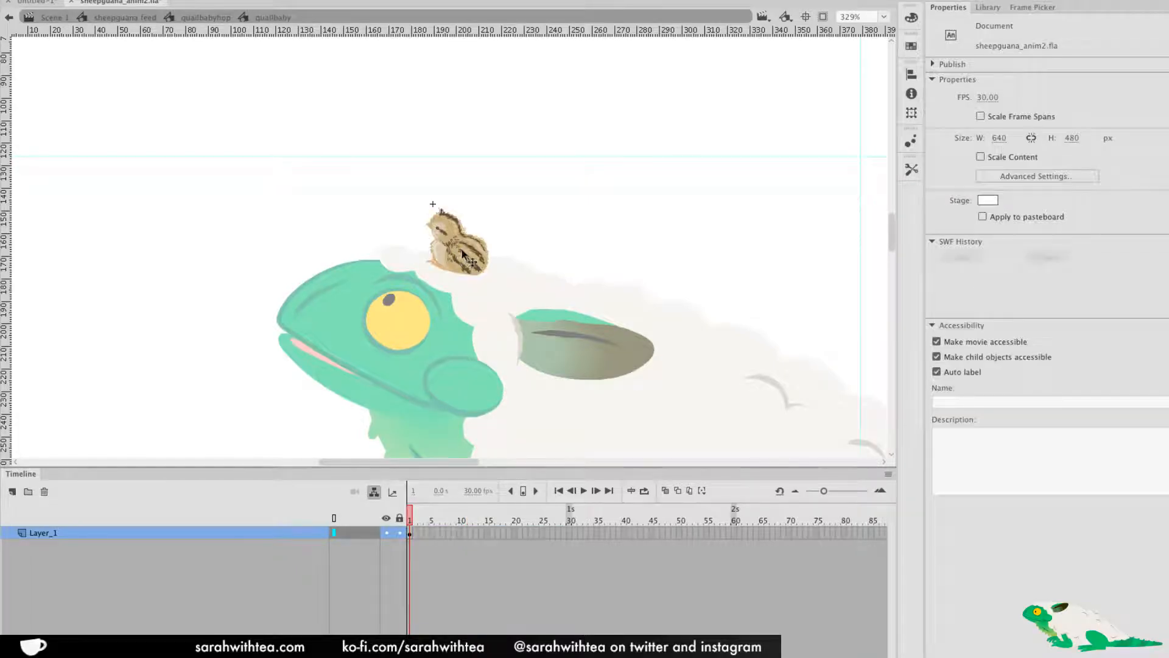
{"action": "double_click", "coordinate": [520, 267]}
{"action": "left_click", "coordinate": [443, 534]}
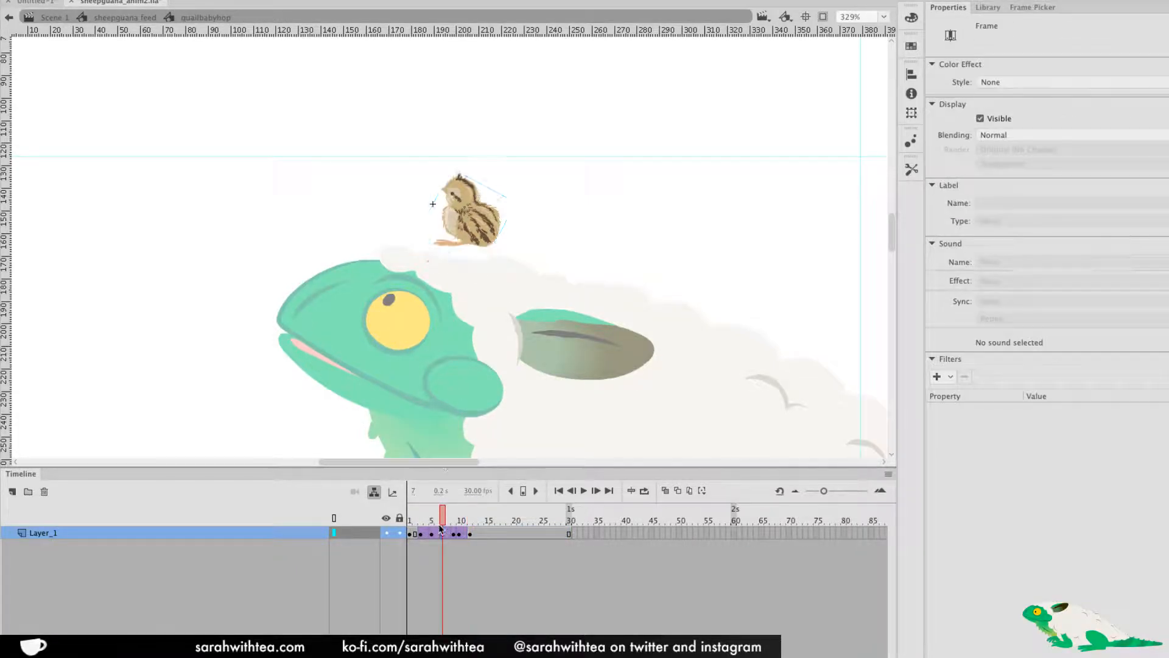
{"action": "double_click", "coordinate": [544, 209]}
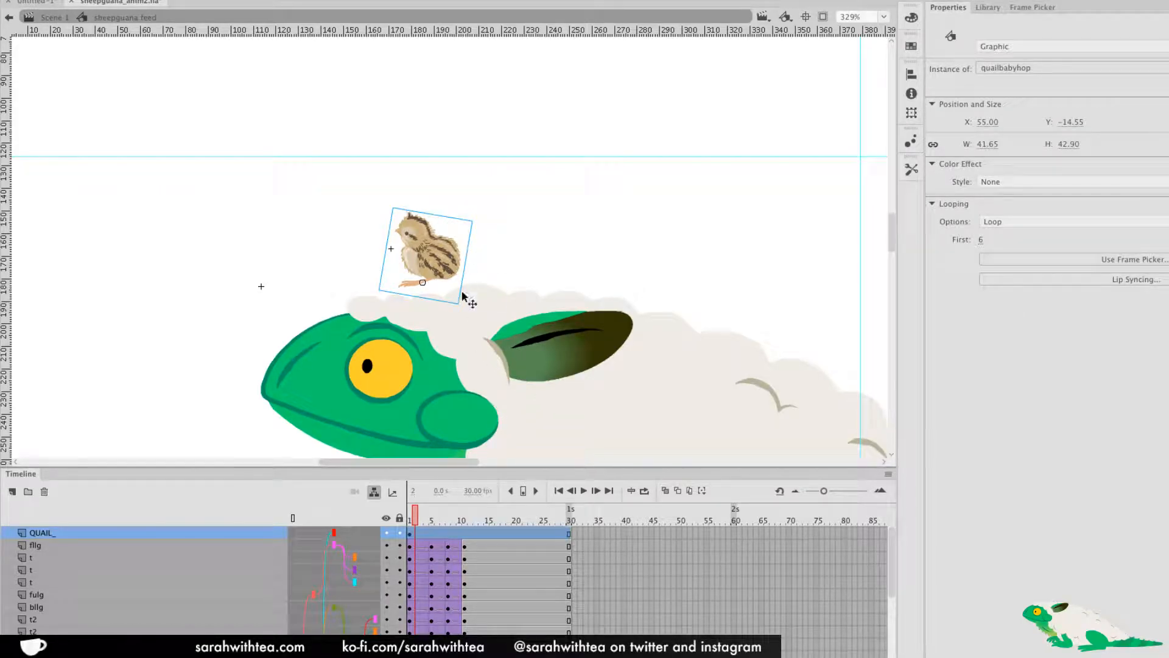
Select the quail at frame 1 of the sheepguana feed symbol and open its quailbabyhop symbol for editing in place
{"action": "left_click", "coordinate": [410, 533]}
{"action": "right_click", "coordinate": [425, 268]}
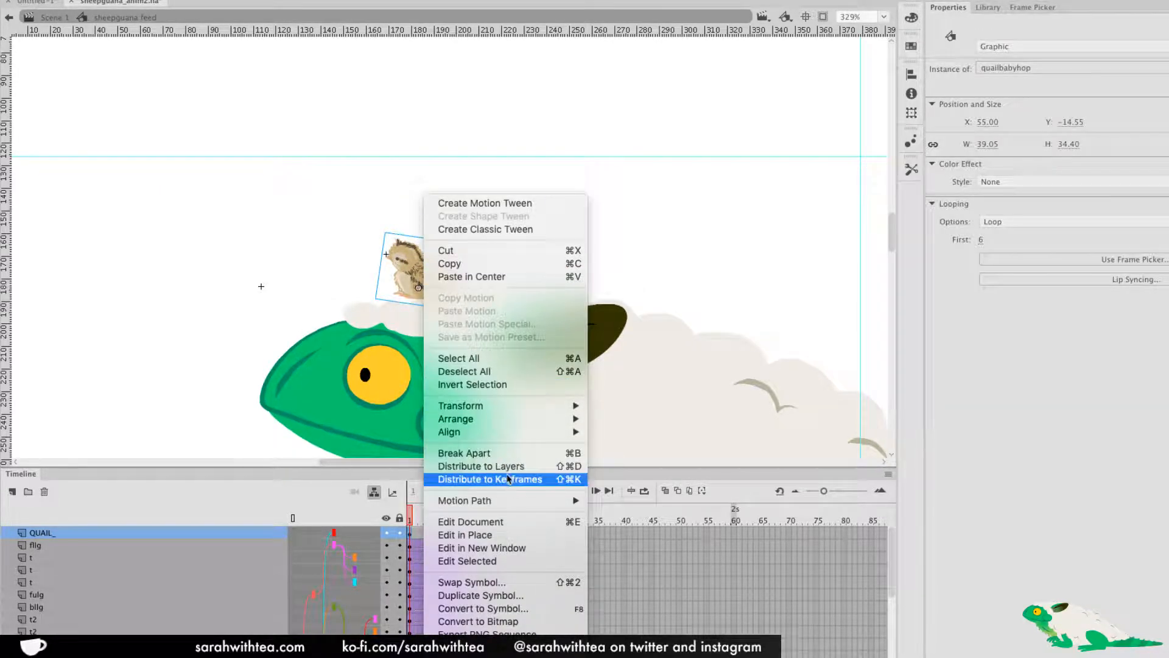
{"action": "left_click", "coordinate": [465, 535]}
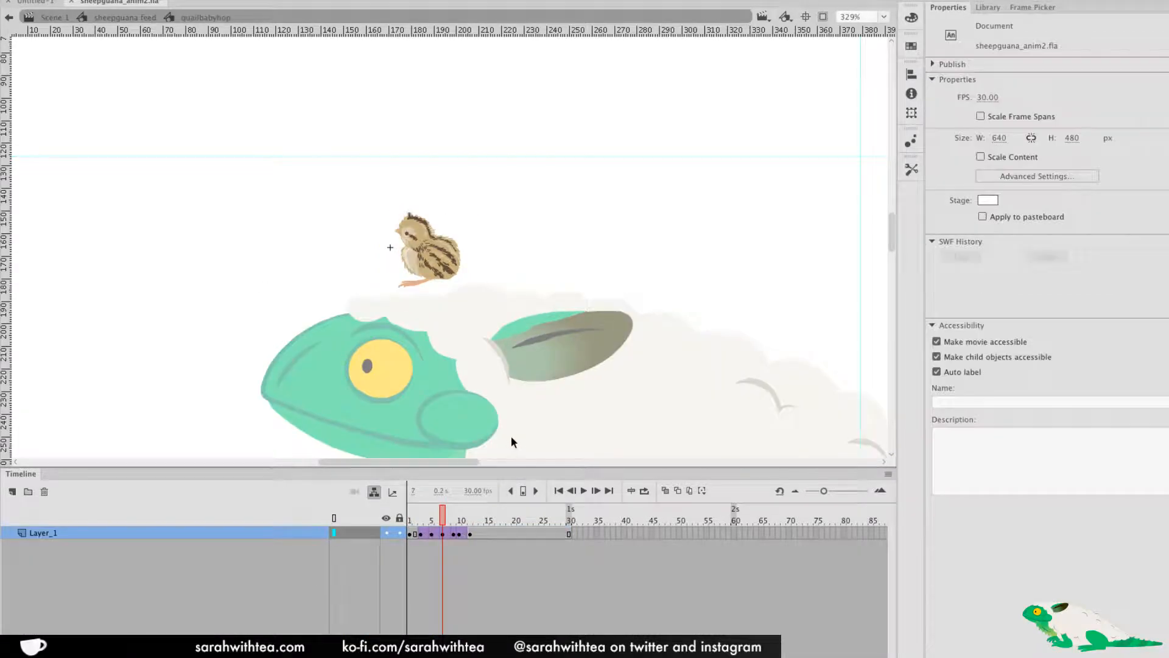
Undo the recent changes to the quail, back through the setting of its looping start frame
{"action": "left_click", "coordinate": [548, 295]}
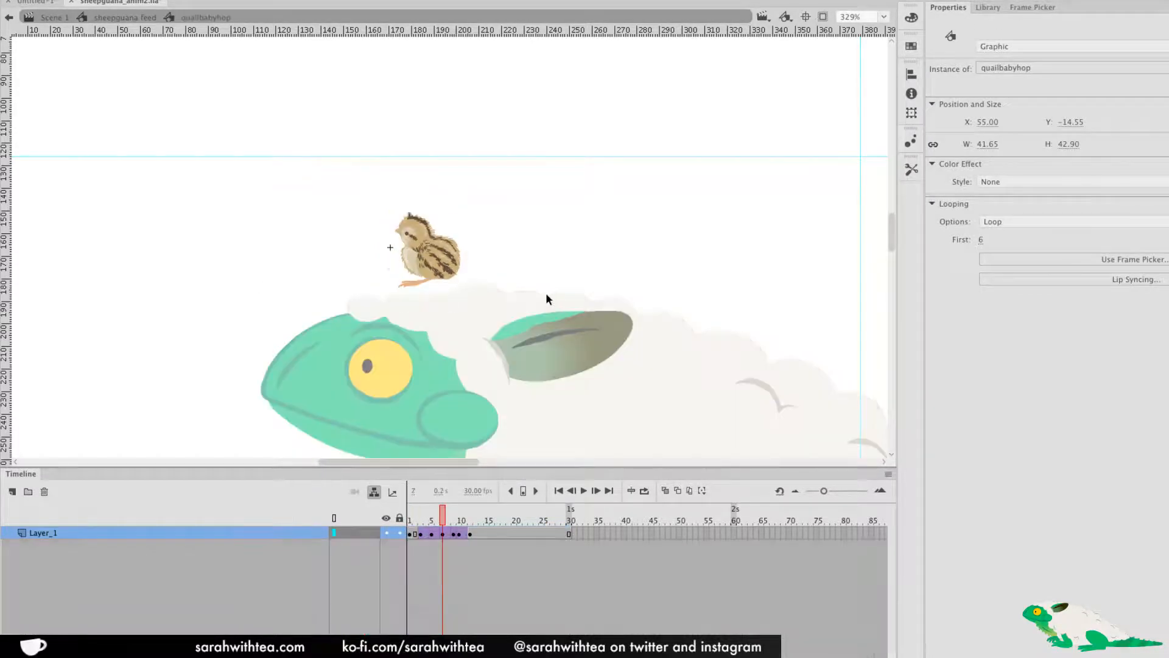
{"action": "key", "text": "super+z"}
{"action": "key", "text": "super+z"}
{"action": "key", "text": "super+z"}
{"action": "key", "text": "super+z"}
{"action": "key", "text": "super+z"}
{"action": "key", "text": "super+z"}
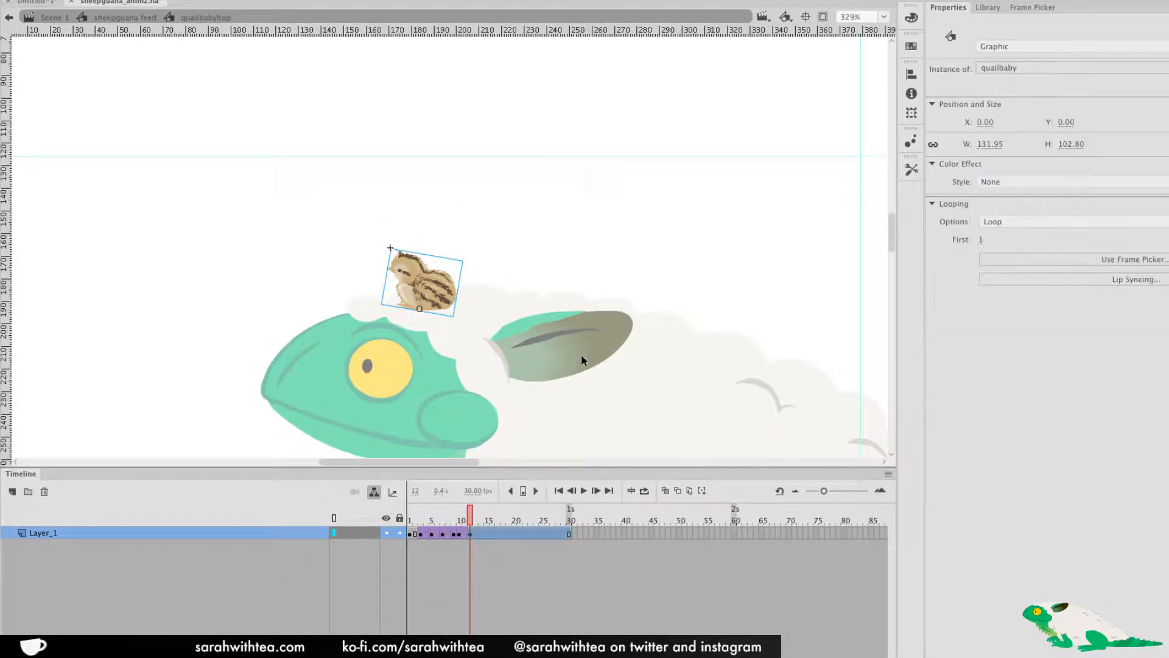
{"action": "key", "text": "super+z"}
{"action": "key", "text": "super+z"}
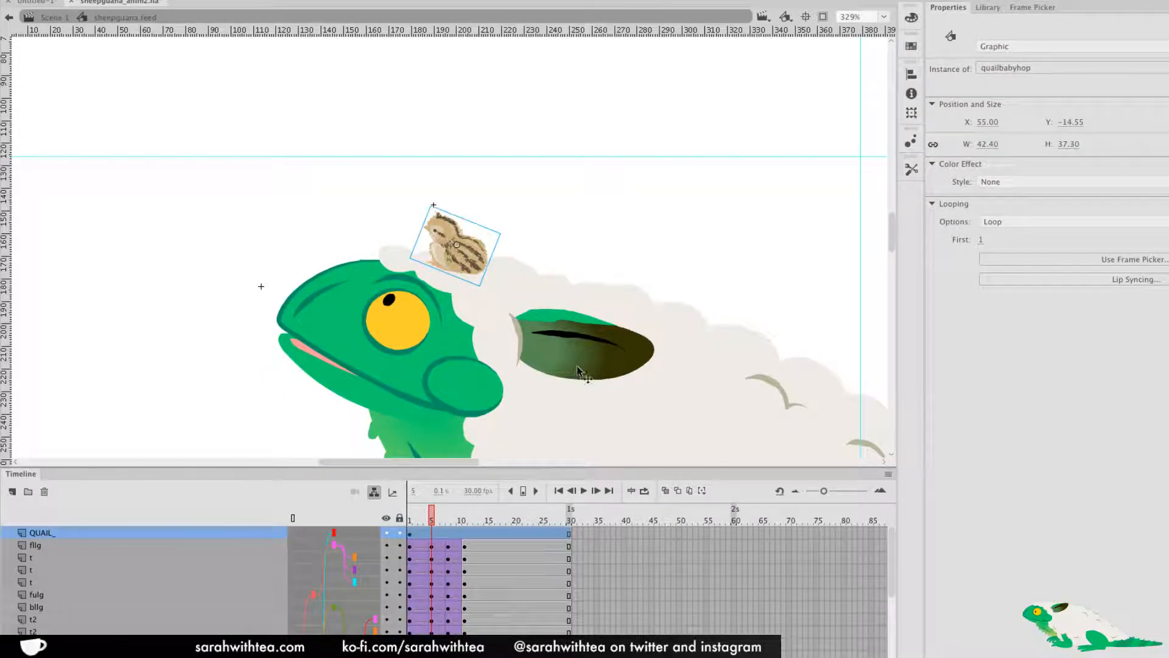
At frame 5 of sheepguana feed, duplicate the quail's symbol as quailbabyeat and open it for editing in place
{"action": "left_click_drag", "start_coordinate": [430, 513], "coordinate": [396, 526]}
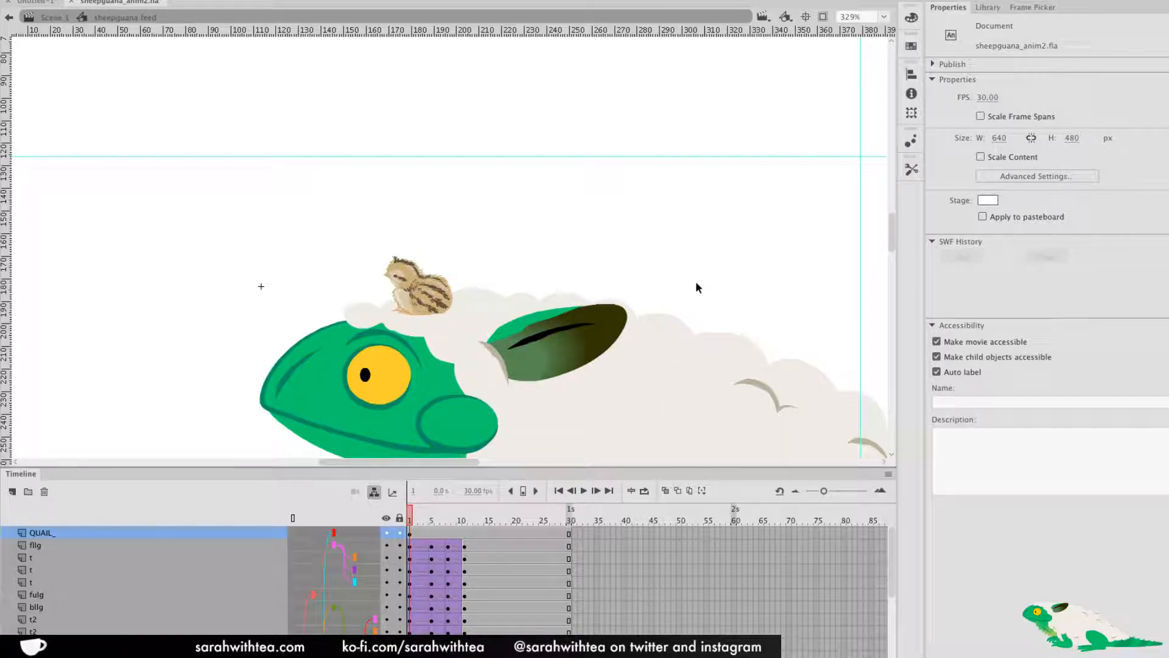
{"action": "key", "text": "z"}
{"action": "left_click", "coordinate": [625, 359], "text": "alt"}
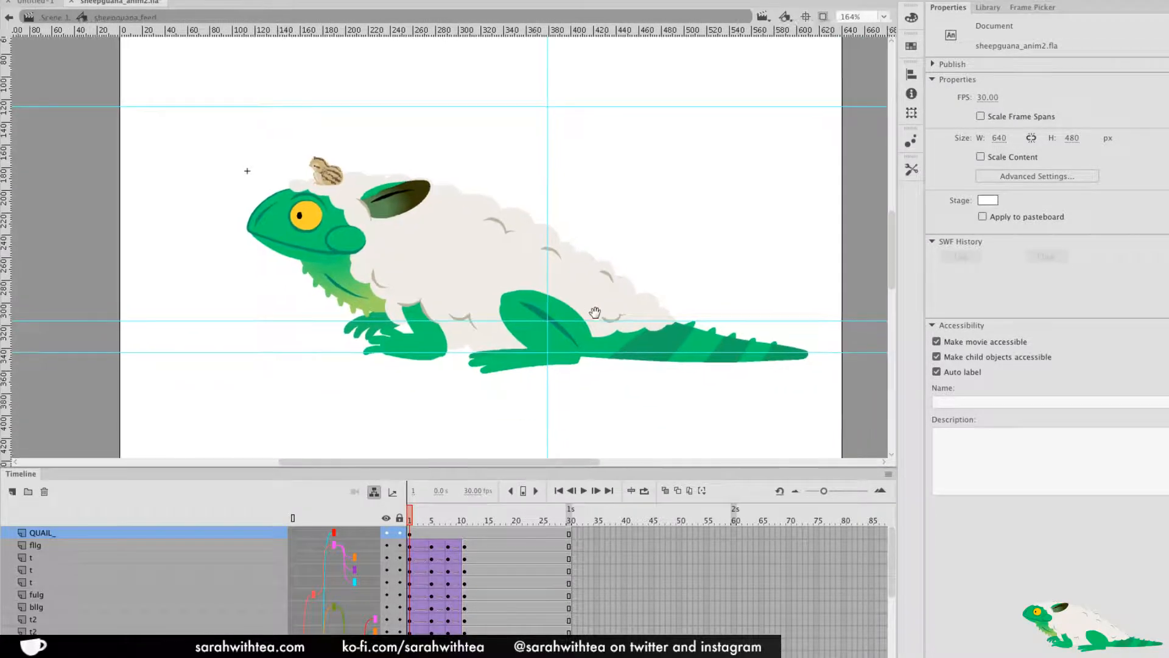
{"action": "left_click", "coordinate": [429, 520]}
{"action": "left_click_drag", "start_coordinate": [444, 518], "coordinate": [433, 520]}
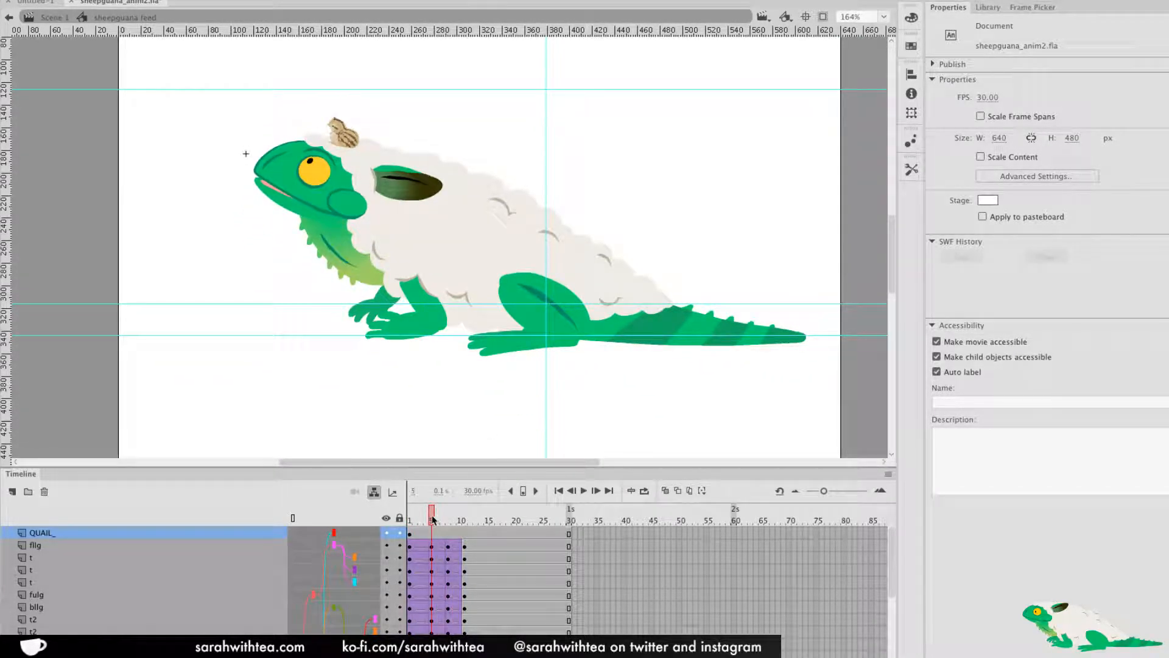
{"action": "left_click", "coordinate": [284, 208]}
{"action": "key", "text": "b"}
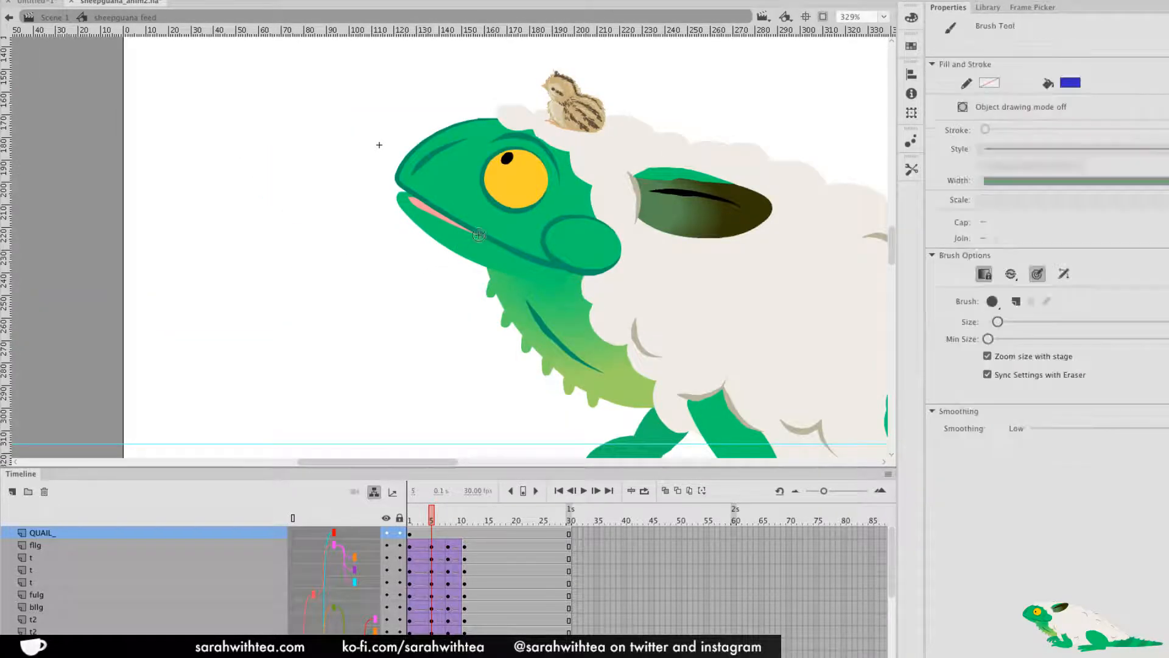
{"action": "right_click", "coordinate": [577, 114]}
{"action": "key", "text": "Escape"}
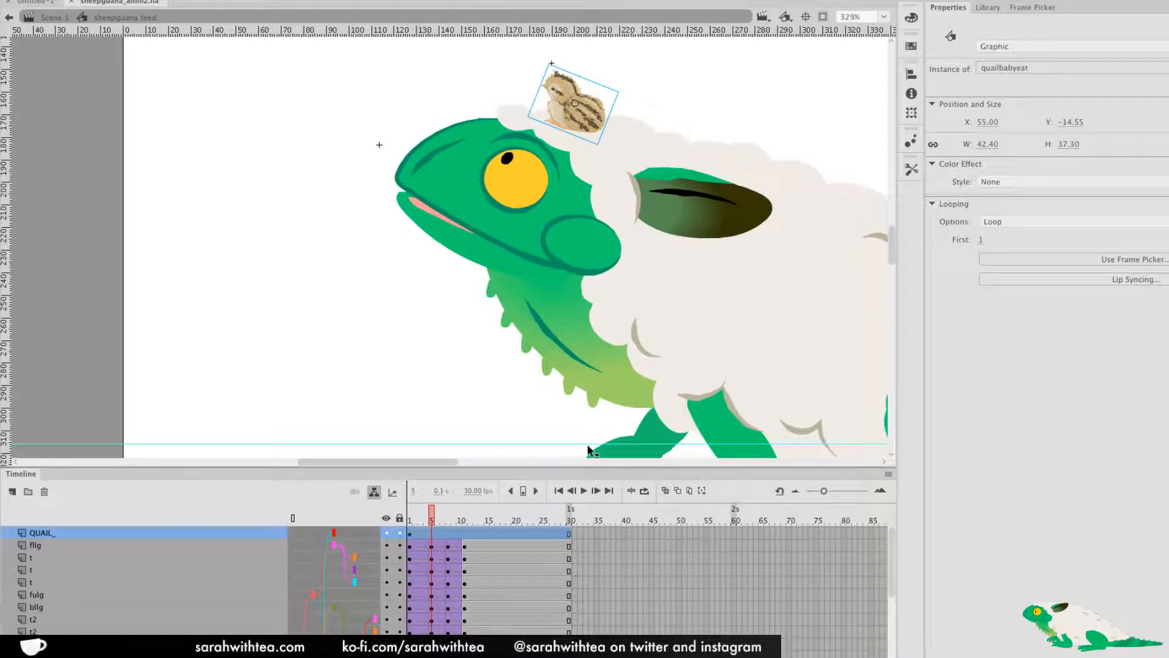
{"action": "double_click", "coordinate": [577, 116]}
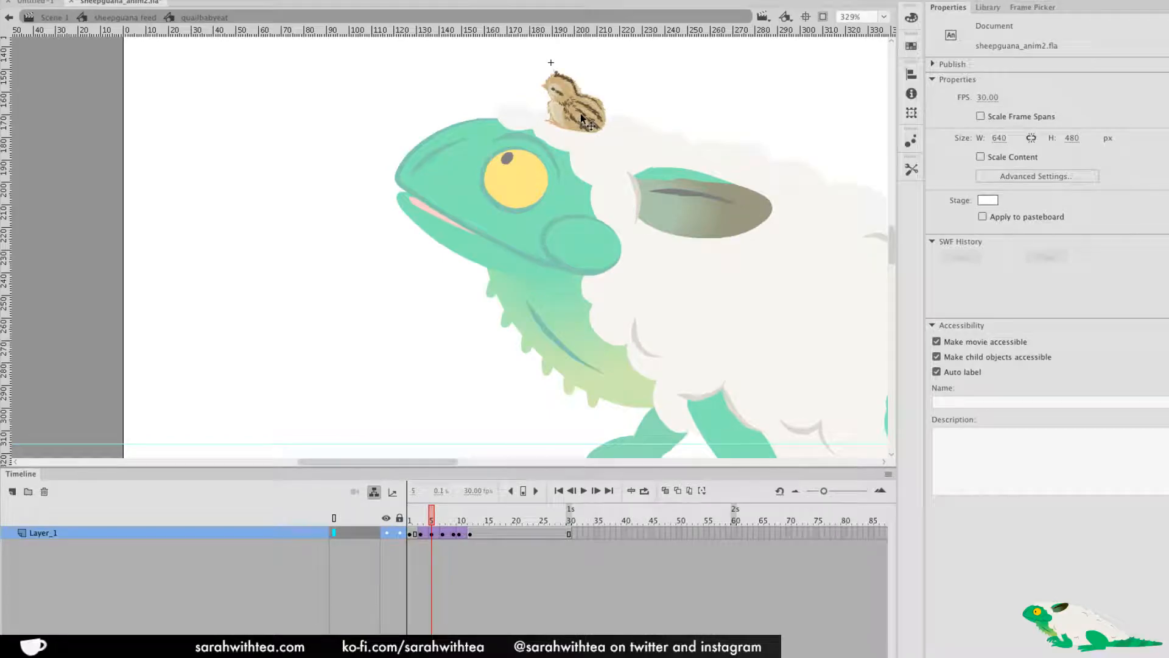
Clear all the hop keyframes after frame 1 on Layer_1 of quailbabyeat
{"action": "left_click_drag", "start_coordinate": [432, 518], "coordinate": [470, 535]}
{"action": "right_click", "coordinate": [461, 534]}
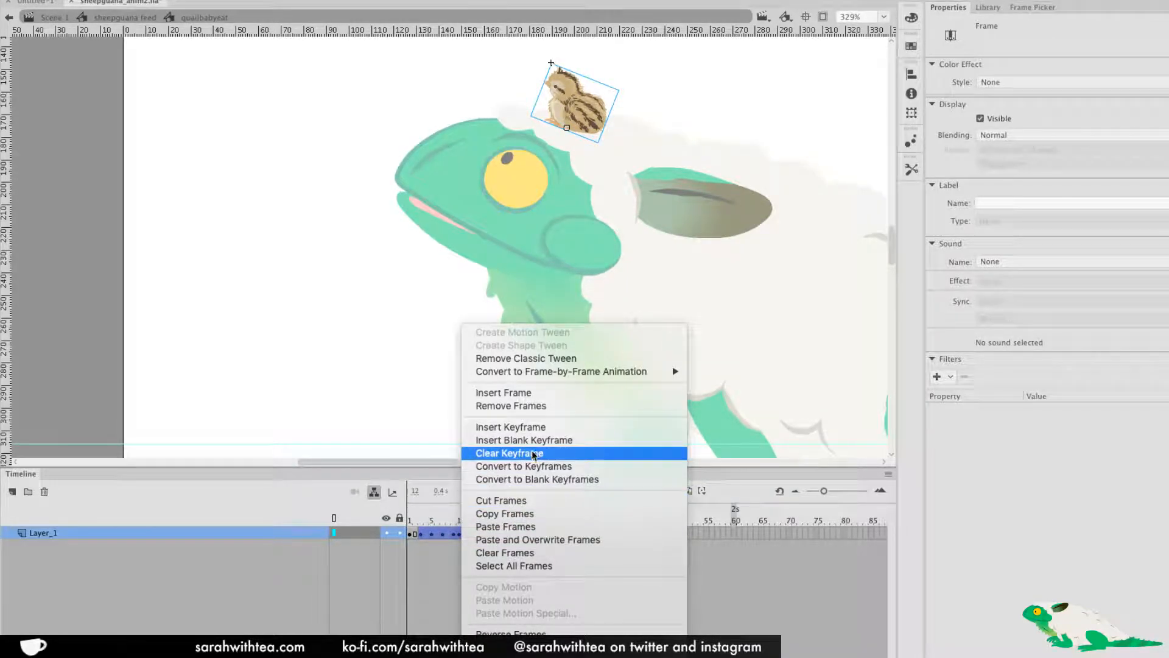
{"action": "left_click", "coordinate": [512, 453]}
{"action": "left_click", "coordinate": [410, 534]}
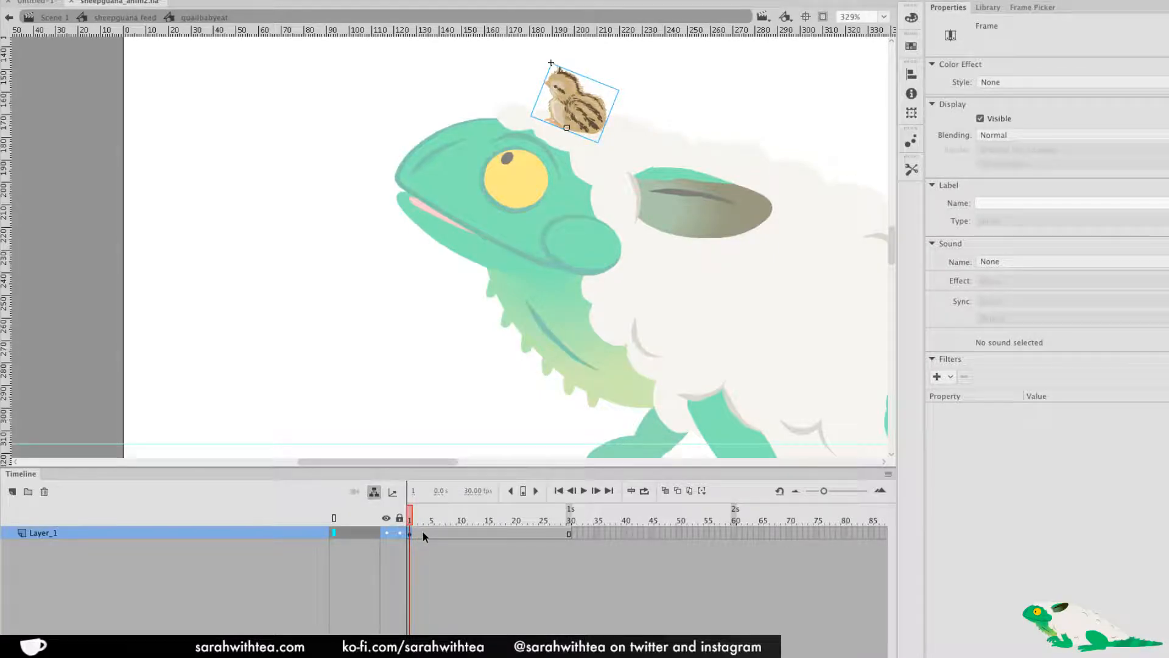
Insert a keyframe at frame 5 of quailbabyeat and break the quail apart into its body group and feet
{"action": "left_click", "coordinate": [432, 534]}
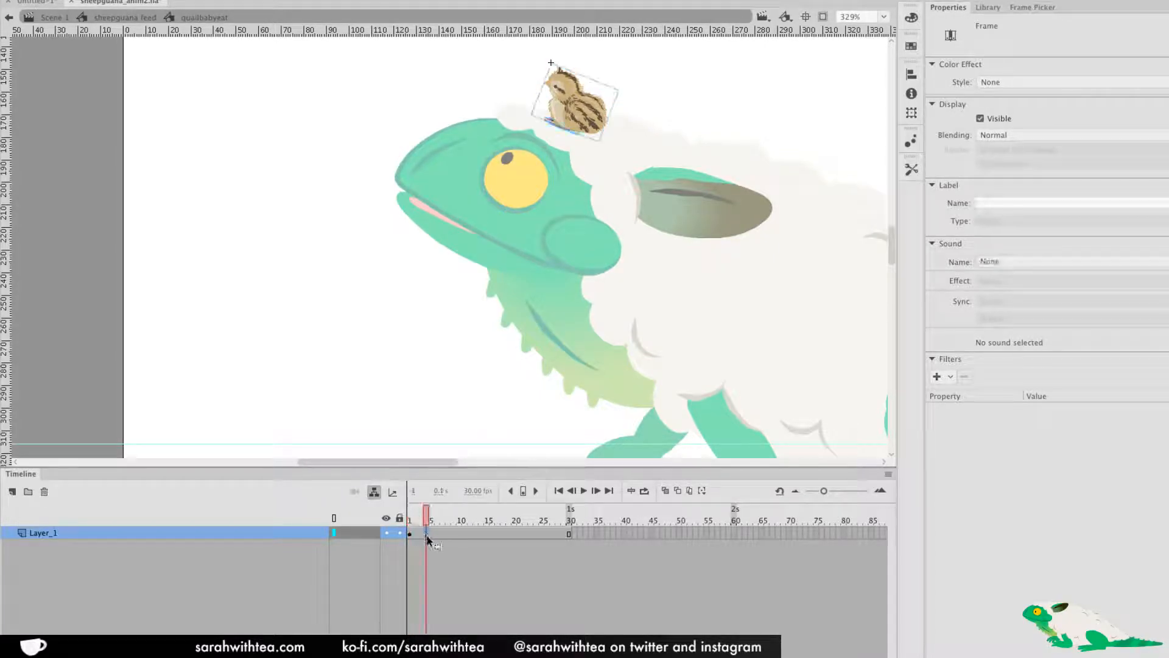
{"action": "key", "text": "F6"}
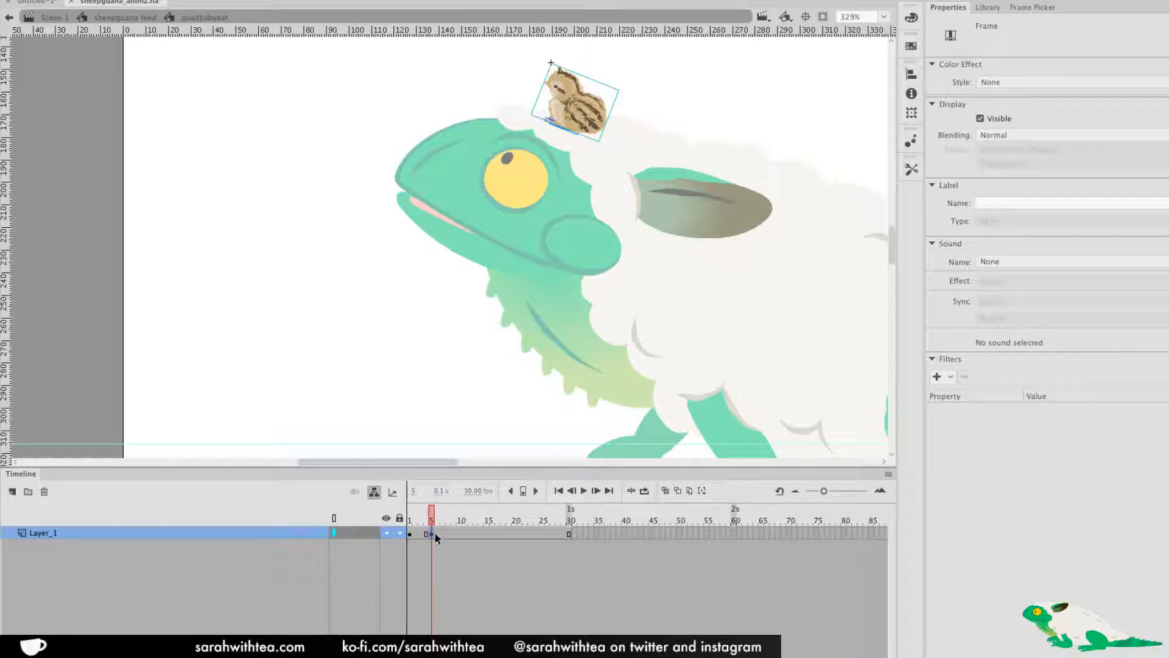
{"action": "key", "text": "z"}
{"action": "left_click", "coordinate": [555, 136]}
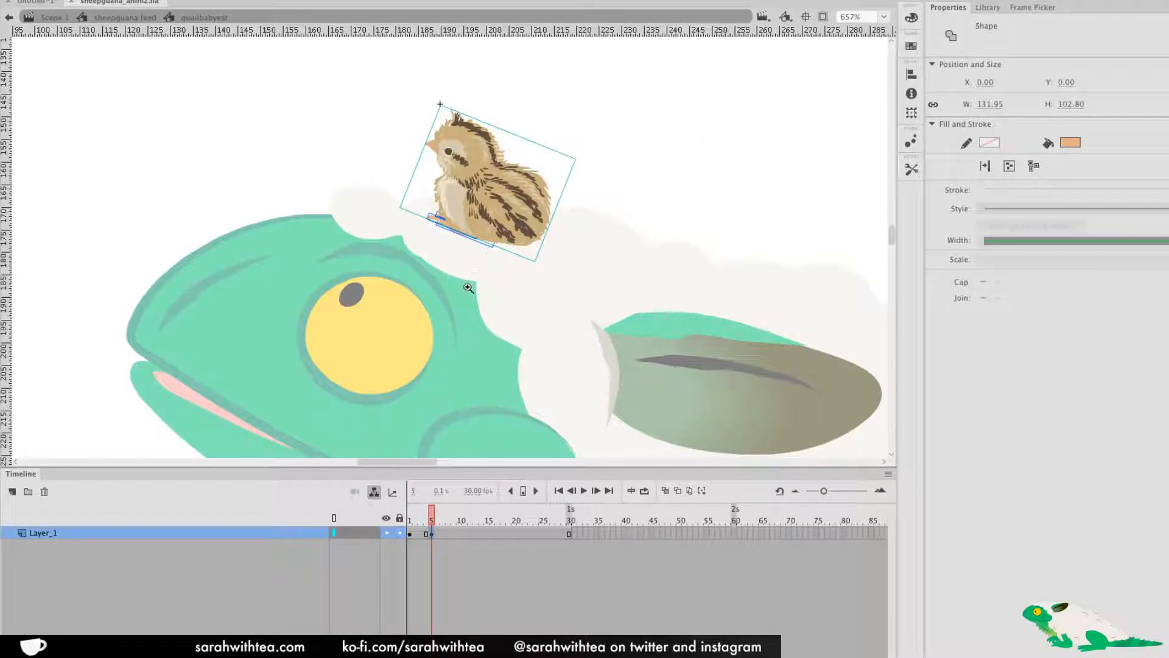
{"action": "left_click_drag", "start_coordinate": [464, 266], "coordinate": [474, 301]}
{"action": "key", "text": "b"}
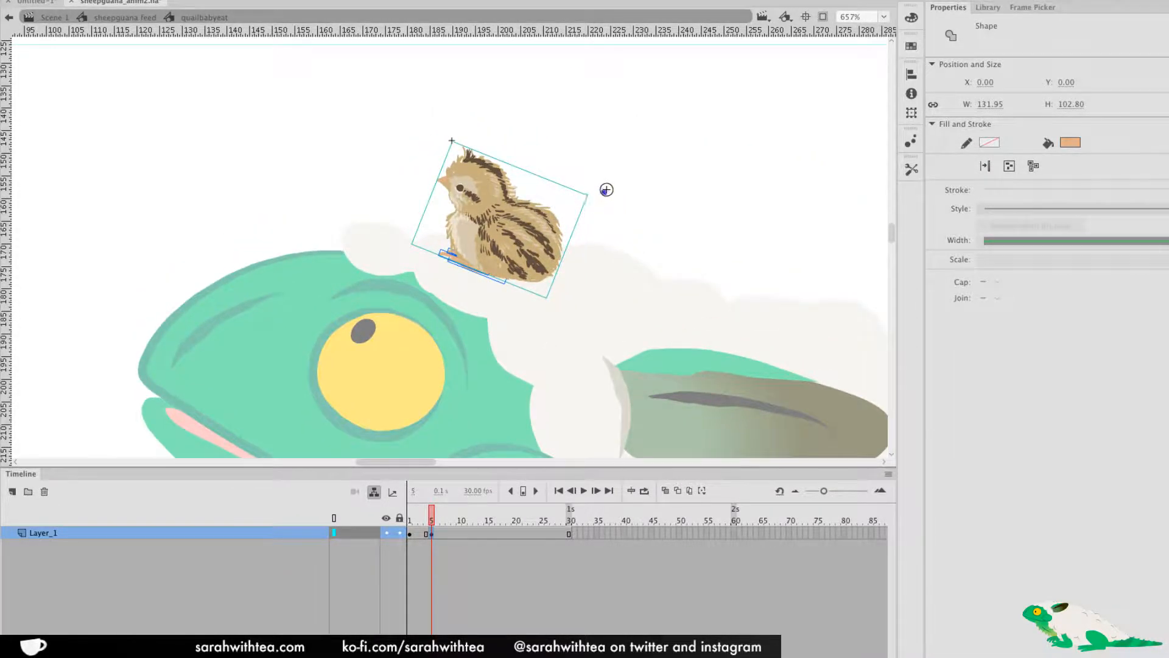
Raise the quail's body group slightly above its feet at frame 5 and rotate it clockwise to about 122.5 by 113.6
{"action": "key", "text": "v"}
{"action": "left_click", "coordinate": [568, 226]}
{"action": "left_click_drag", "start_coordinate": [528, 247], "coordinate": [536, 224]}
{"action": "key", "text": "q"}
{"action": "left_click_drag", "start_coordinate": [603, 191], "coordinate": [597, 197]}
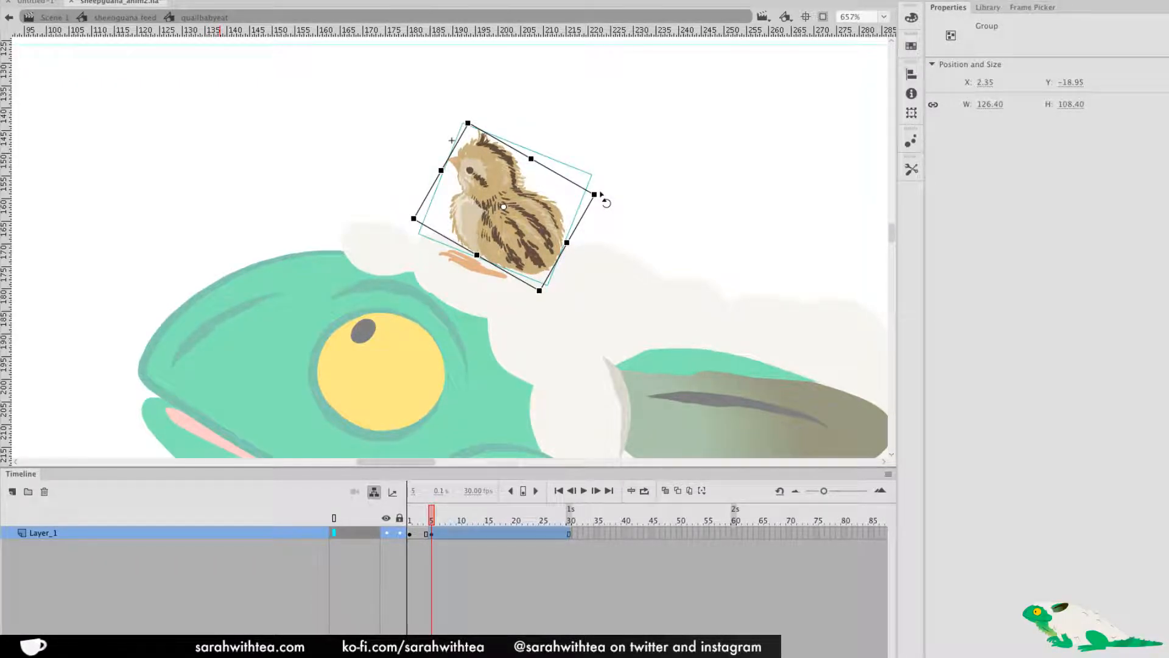
{"action": "left_click_drag", "start_coordinate": [601, 196], "coordinate": [602, 201]}
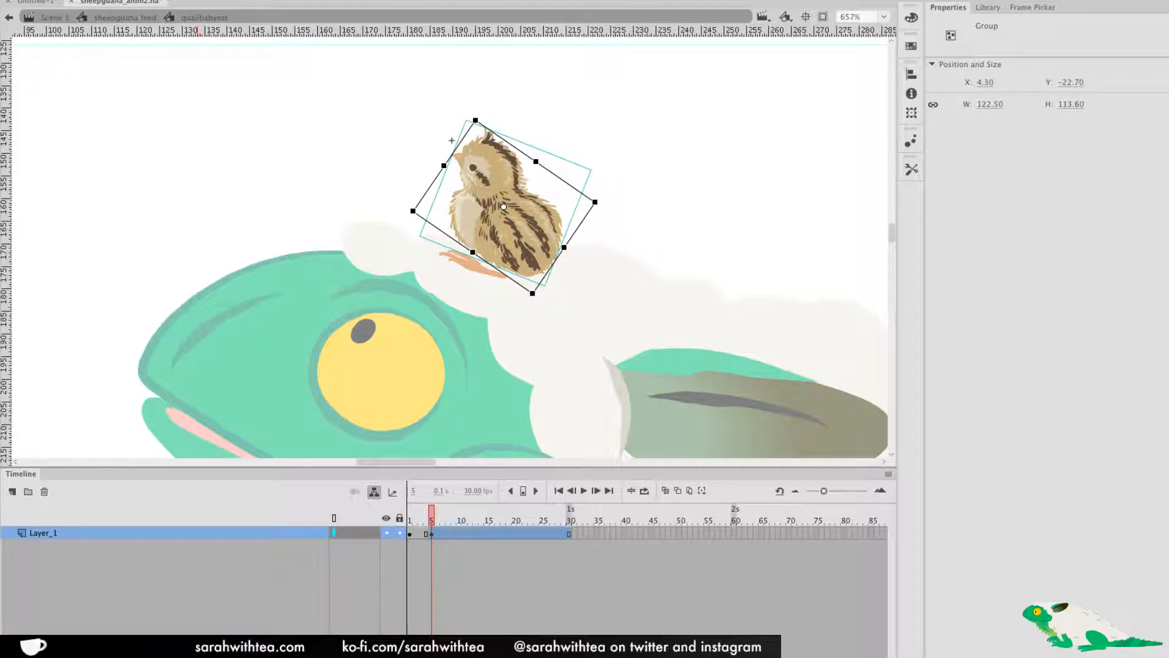
Rotate the quail's two feet together around their toe end so they lie flatter beneath the body
{"action": "left_click", "coordinate": [469, 261]}
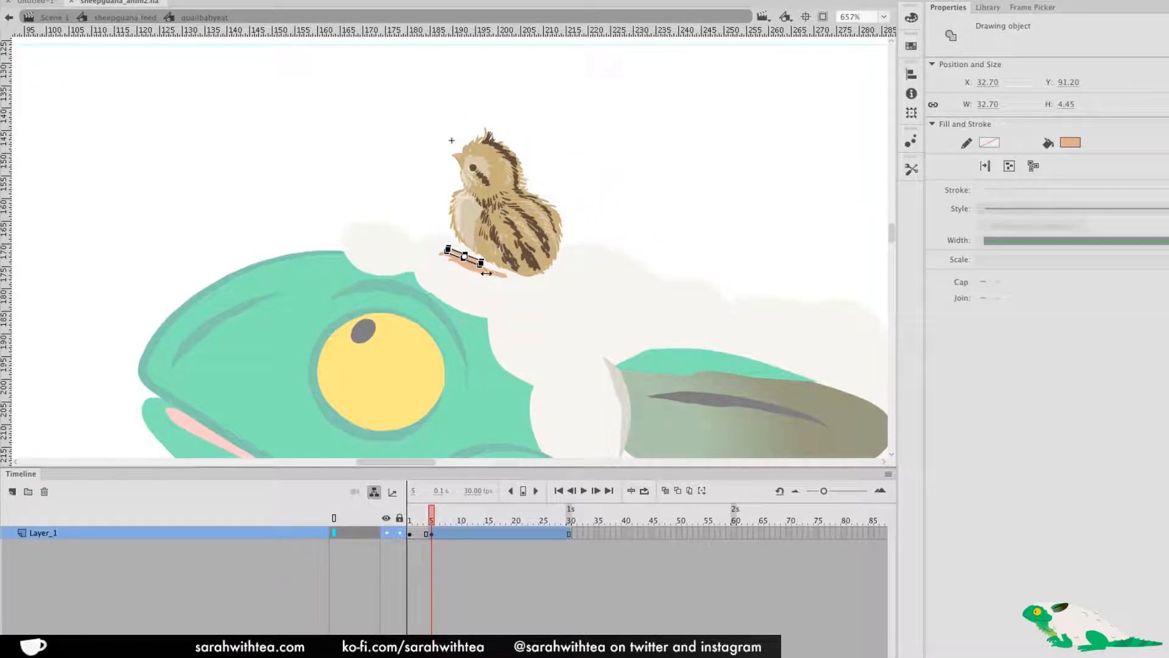
{"action": "left_click", "coordinate": [489, 260]}
{"action": "left_click", "coordinate": [447, 278], "text": "shift"}
{"action": "left_click", "coordinate": [381, 257], "text": "shift"}
{"action": "key", "text": "q"}
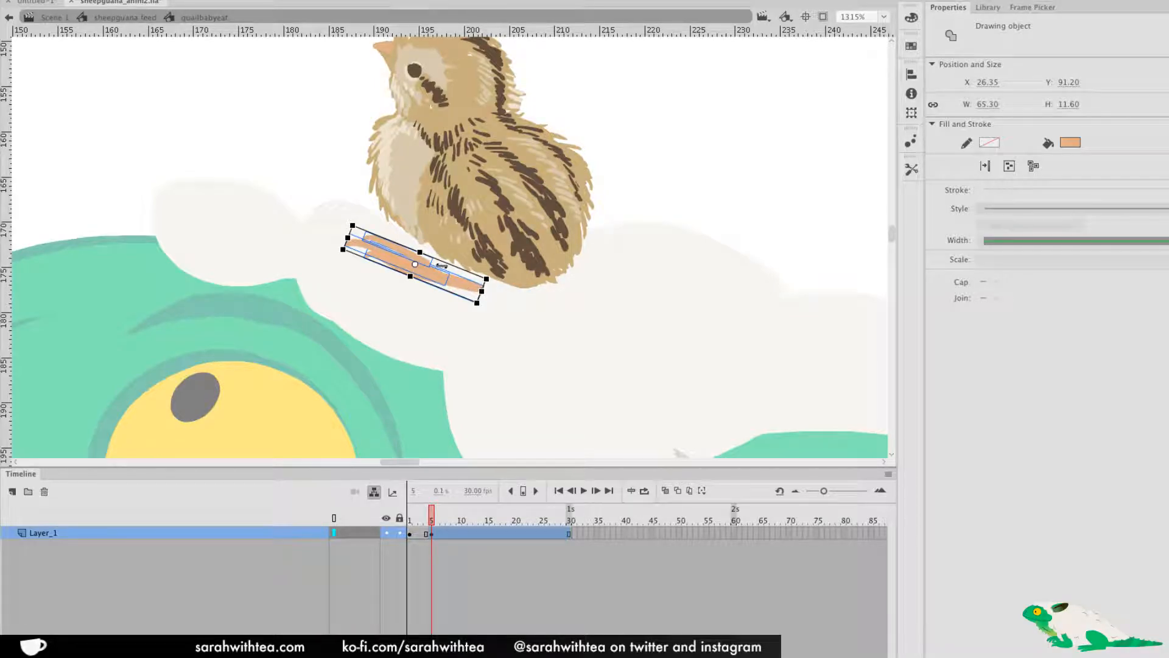
{"action": "left_click_drag", "start_coordinate": [415, 266], "coordinate": [412, 273]}
{"action": "left_click_drag", "start_coordinate": [484, 284], "coordinate": [484, 268]}
{"action": "key", "text": "super+z"}
{"action": "left_click_drag", "start_coordinate": [412, 272], "coordinate": [354, 240]}
{"action": "left_click_drag", "start_coordinate": [484, 284], "coordinate": [488, 268]}
{"action": "left_click_drag", "start_coordinate": [562, 195], "coordinate": [626, 318]}
Examine how the quail's body group is built from detail strokes and base colour, and return to quailbabyeat
{"action": "key", "text": "v"}
{"action": "left_click", "coordinate": [580, 212]}
{"action": "double_click", "coordinate": [467, 177]}
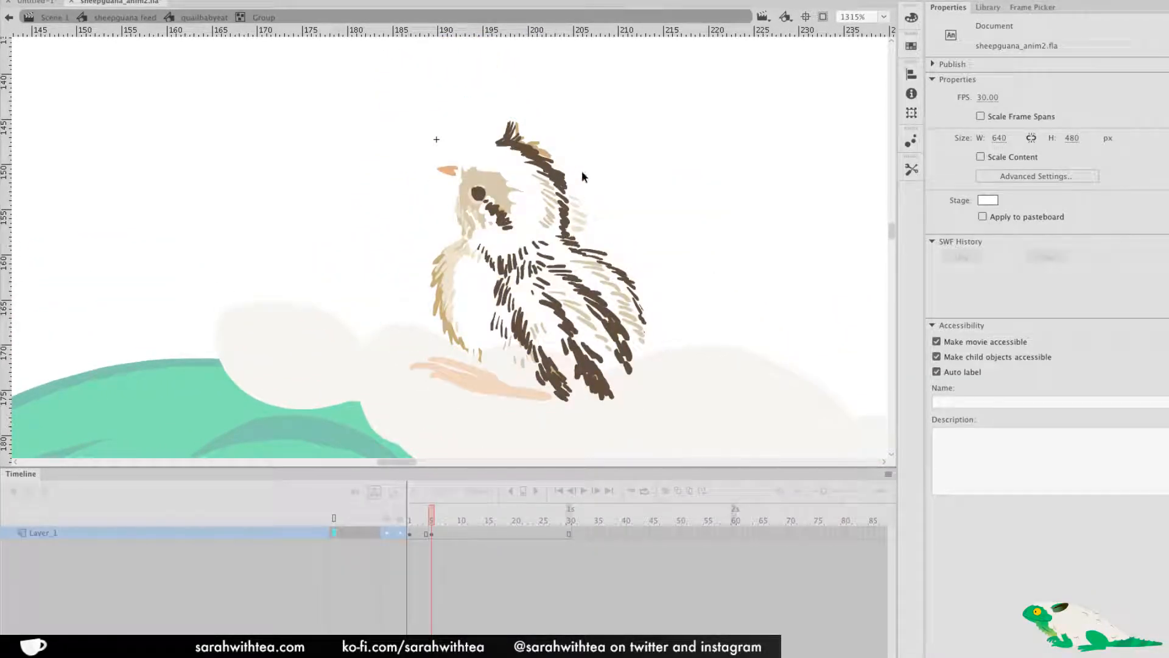
{"action": "double_click", "coordinate": [608, 160]}
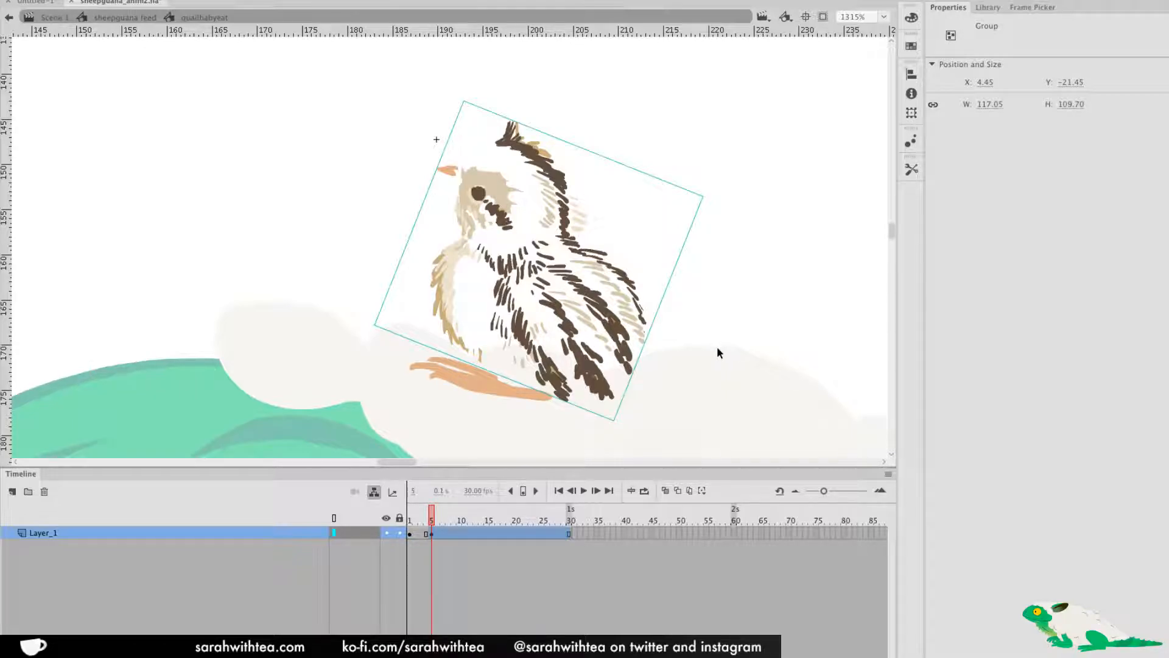
{"action": "key", "text": "super+z"}
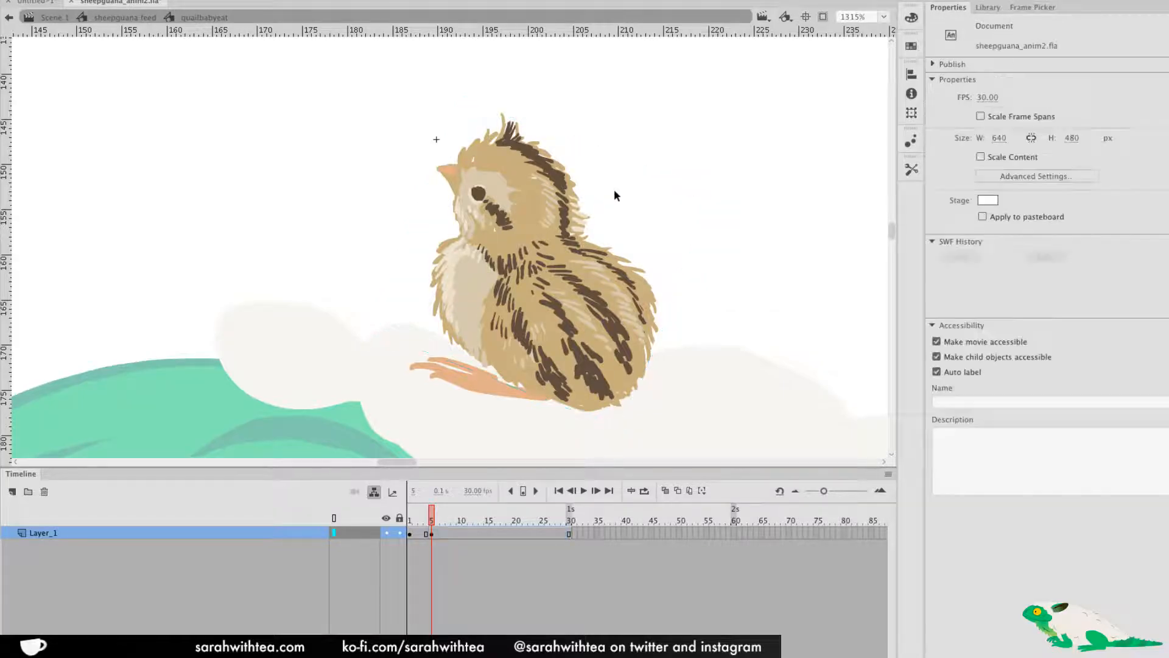
{"action": "double_click", "coordinate": [532, 228]}
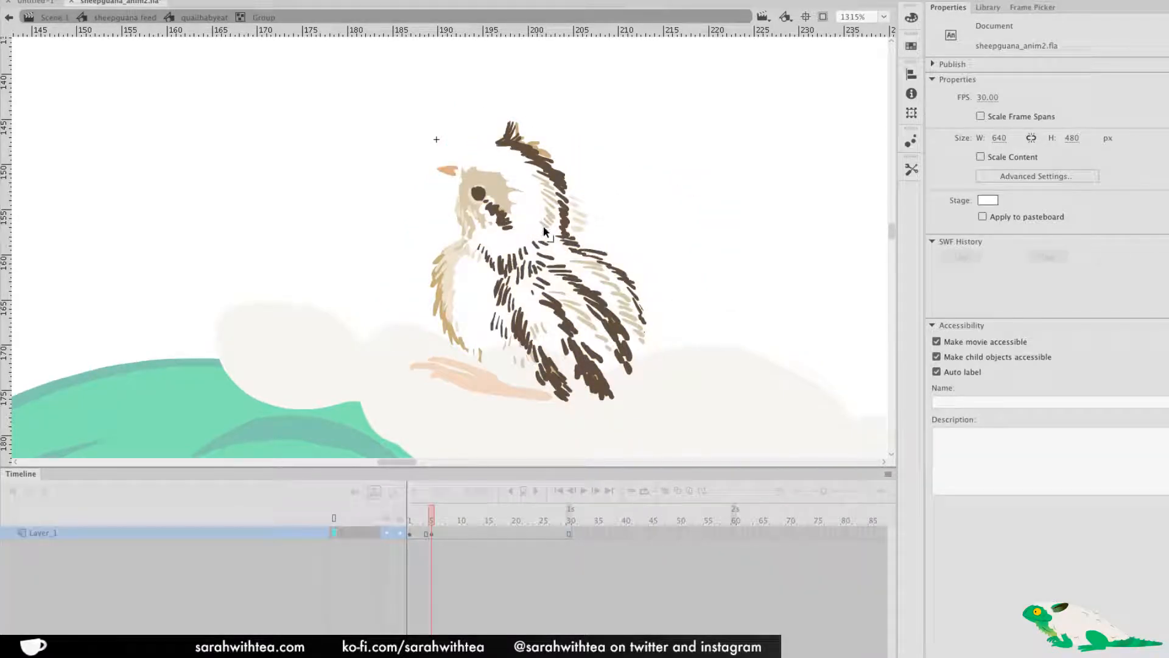
{"action": "double_click", "coordinate": [754, 338]}
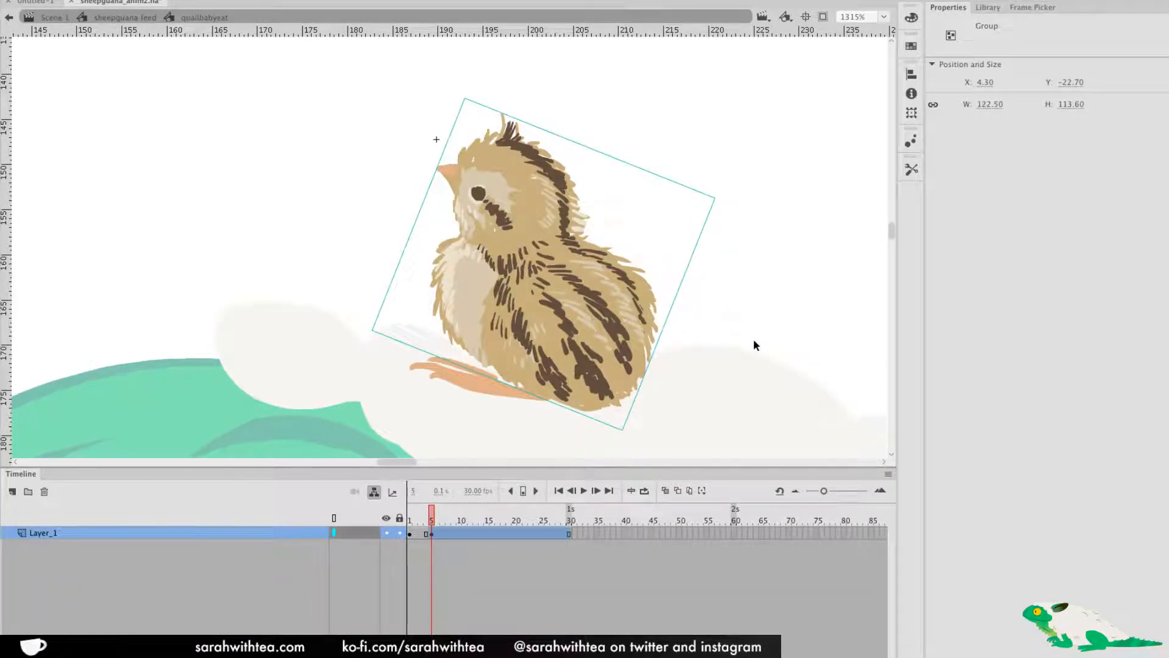
{"action": "key", "text": "super+shift+z"}
{"action": "key", "text": "super+z"}
{"action": "double_click", "coordinate": [605, 332]}
{"action": "double_click", "coordinate": [681, 304]}
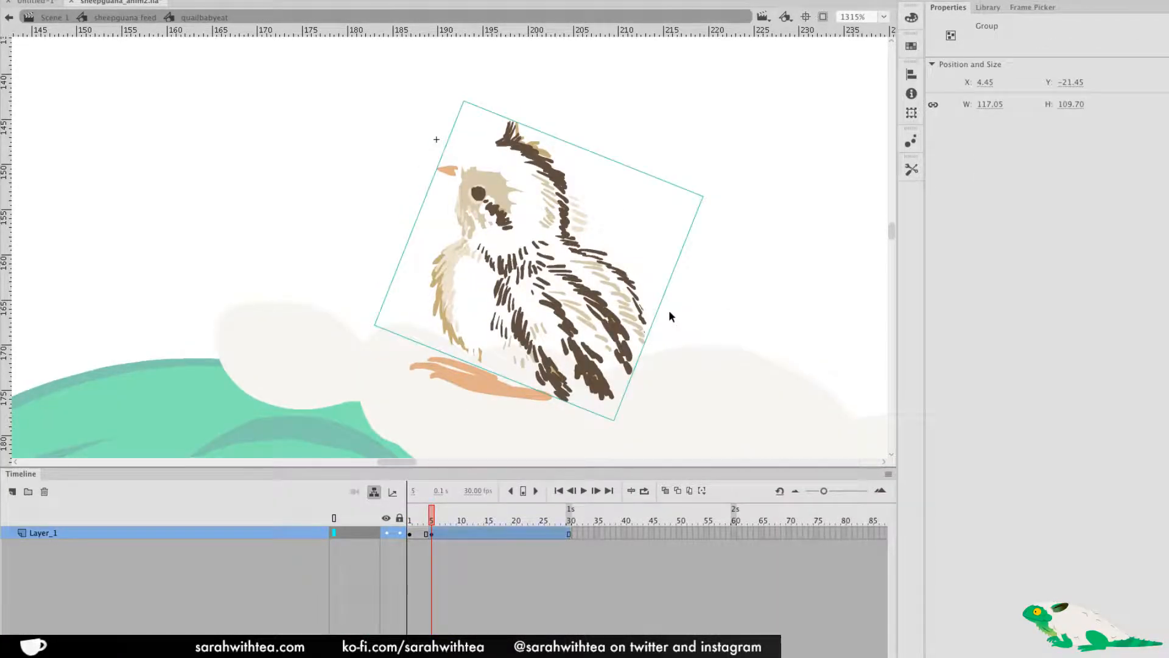
Try breaking apart a copy of the quail's body group beside the original, and delete the copy
{"action": "left_click_drag", "start_coordinate": [617, 342], "coordinate": [326, 308]}
{"action": "key", "text": "super+b"}
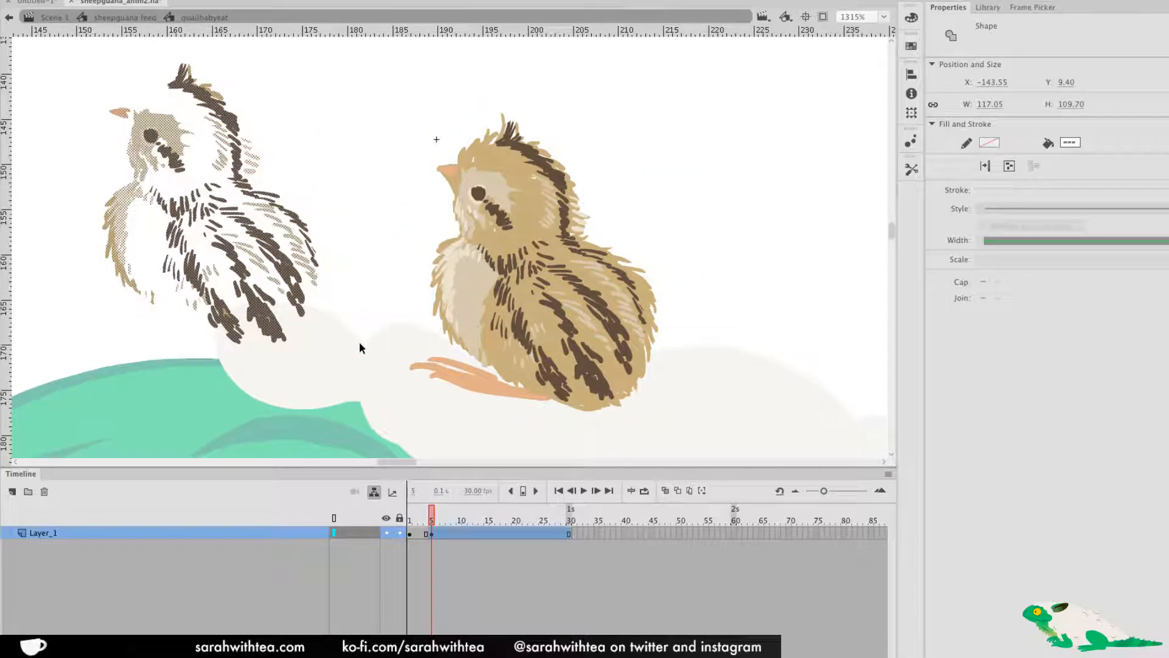
{"action": "key", "text": "super+z"}
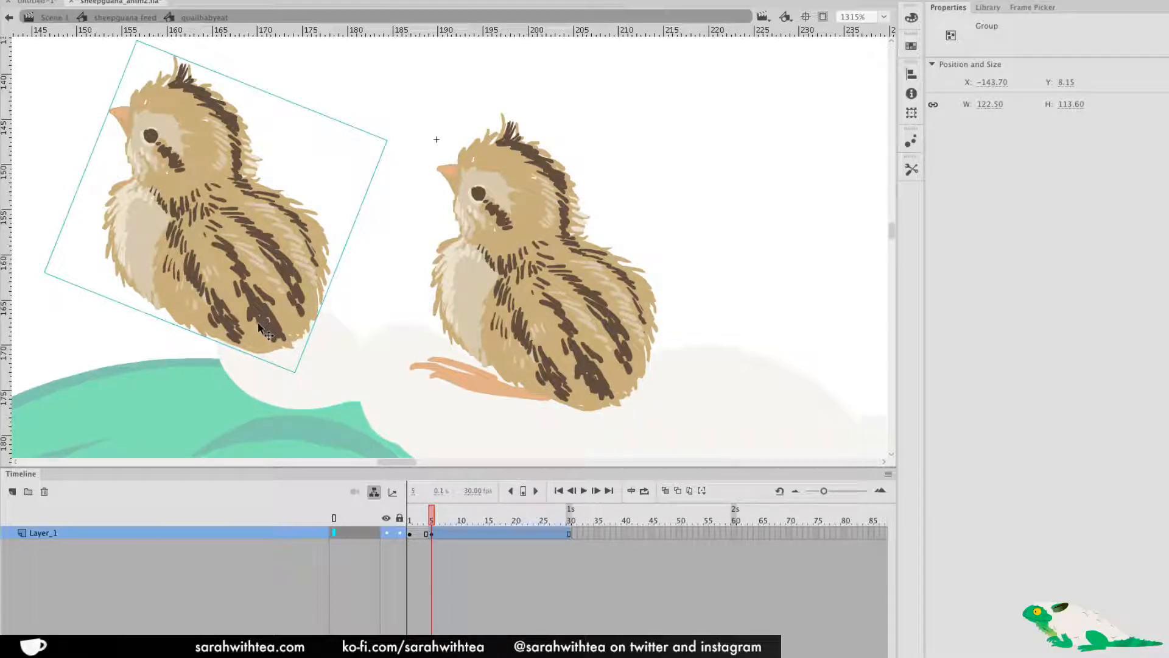
{"action": "key", "text": "Delete"}
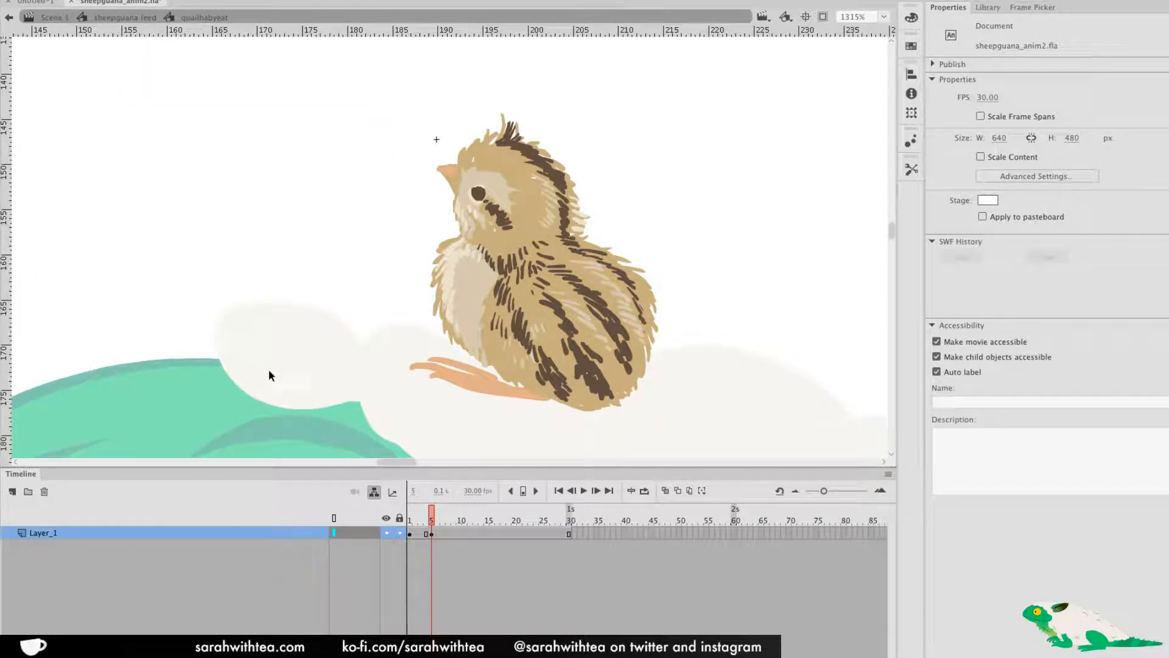
Set up the Brush tool with a black fill and object drawing mode on, undoing the test stroke at the beak
{"action": "left_click", "coordinate": [912, 168]}
{"action": "left_click", "coordinate": [879, 481]}
{"action": "left_click", "coordinate": [881, 513]}
{"action": "left_click", "coordinate": [857, 315]}
{"action": "left_click_drag", "start_coordinate": [457, 191], "coordinate": [439, 190]}
{"action": "key", "text": "ctrl+z"}
{"action": "left_click", "coordinate": [857, 517]}
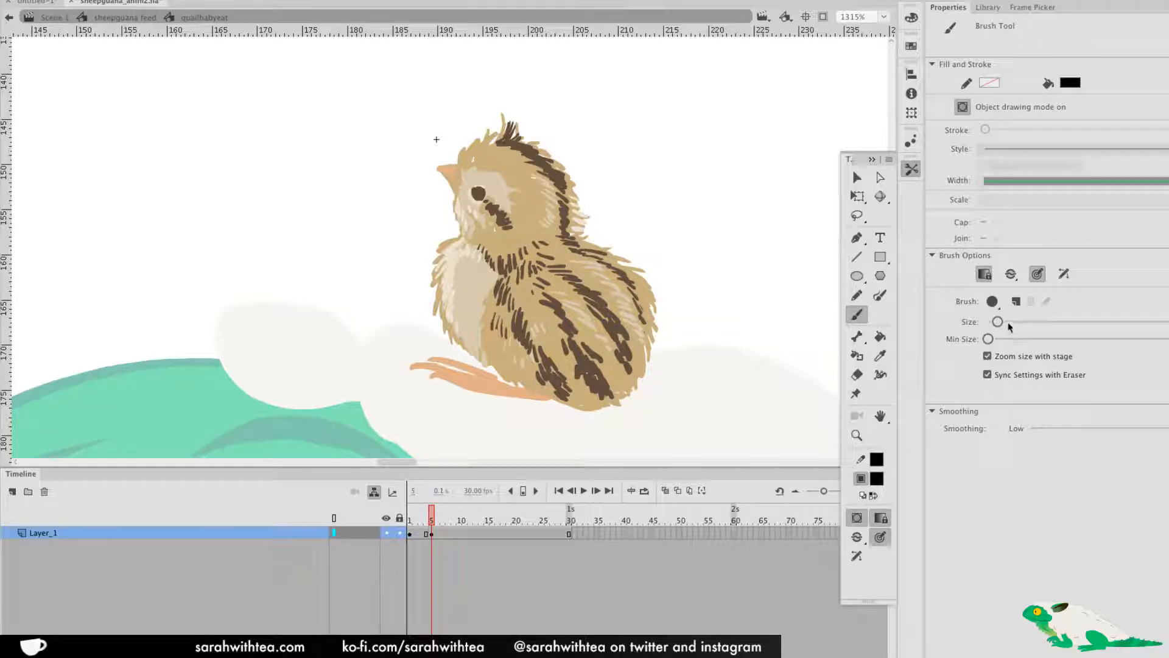
Reduce the brush size and paint a small black lower beak just under the quail's upper beak
{"action": "left_click_drag", "start_coordinate": [998, 322], "coordinate": [991, 322]}
{"action": "left_click_drag", "start_coordinate": [458, 194], "coordinate": [434, 188]}
{"action": "key", "text": "ctrl+z"}
{"action": "left_click", "coordinate": [914, 169]}
{"action": "left_click", "coordinate": [877, 479]}
{"action": "left_click", "coordinate": [497, 223]}
{"action": "mouse_move", "coordinate": [454, 193]}
{"action": "left_mouse_down"}
{"action": "mouse_move", "coordinate": [438, 189]}
{"action": "mouse_move", "coordinate": [454, 190]}
{"action": "left_mouse_up"}
Sample the orange of the quail's foot as the fill colour and fill the lower beak with it
{"action": "left_click", "coordinate": [877, 479]}
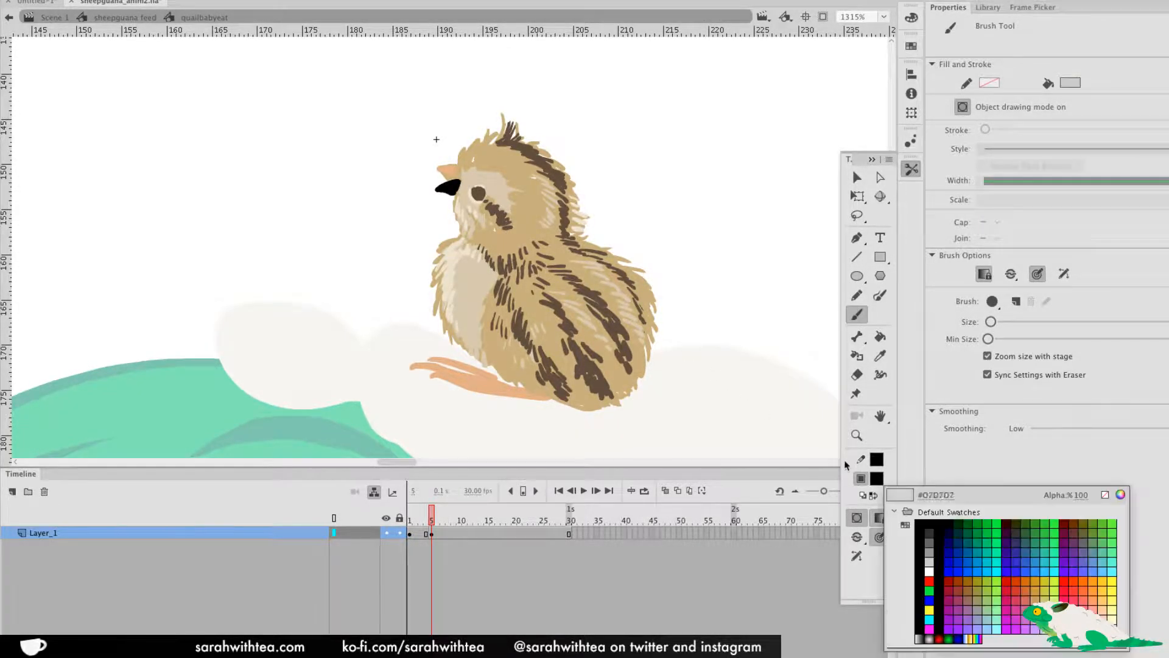
{"action": "left_click", "coordinate": [582, 395]}
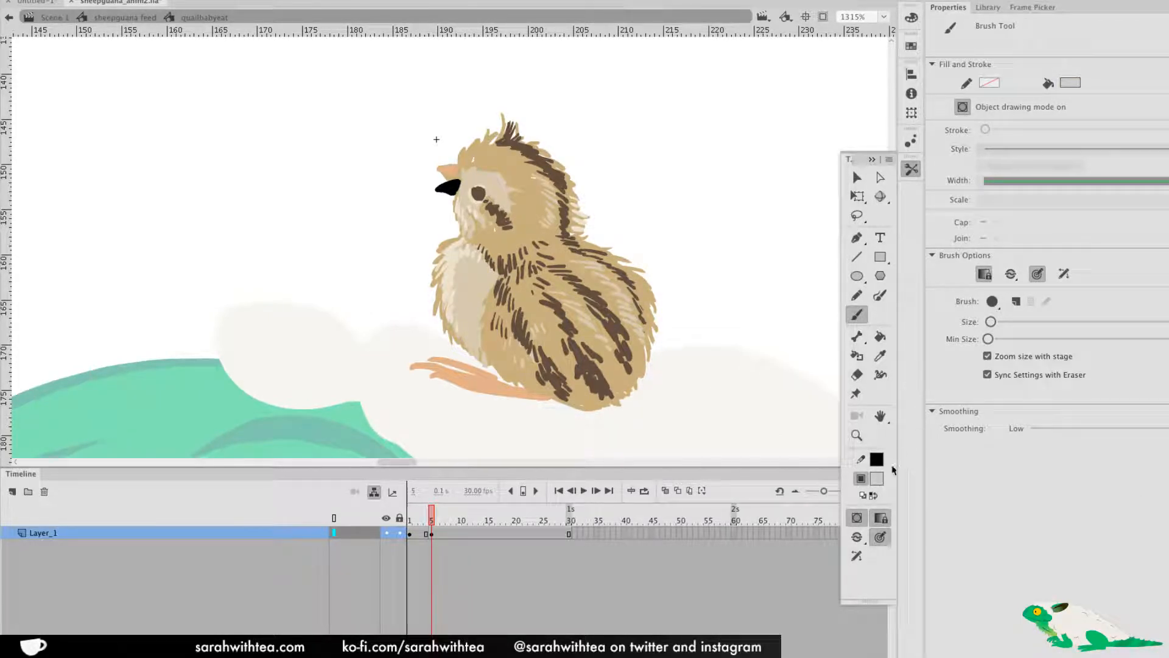
{"action": "left_click", "coordinate": [877, 480]}
{"action": "left_click", "coordinate": [487, 383]}
{"action": "key", "text": "k"}
{"action": "left_click", "coordinate": [449, 187]}
Rotate the quail's lower beak slightly, to about 9.9 by 7.7, so the beak gapes open at frame 5
{"action": "key", "text": "z"}
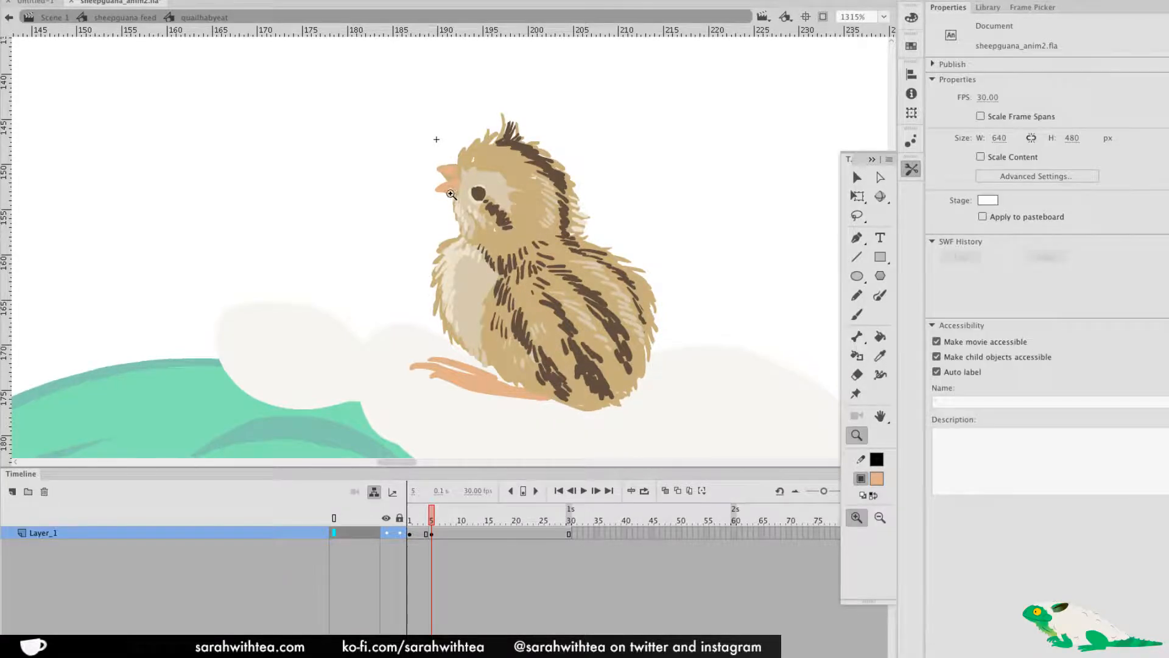
{"action": "left_click", "coordinate": [453, 187]}
{"action": "key", "text": "v"}
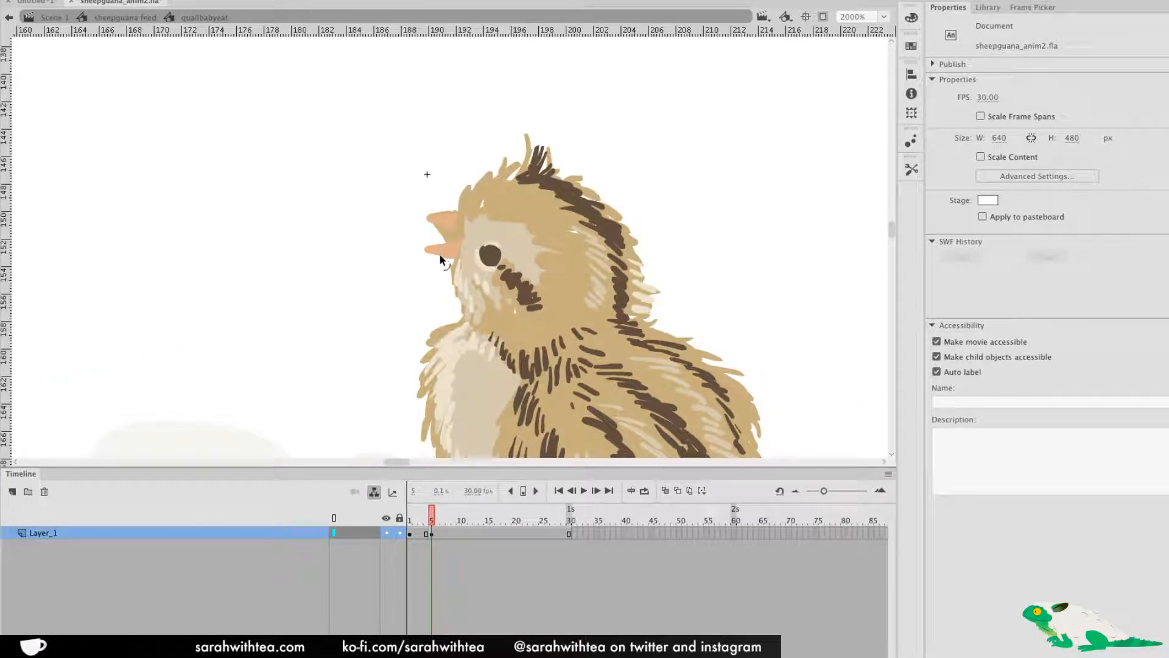
{"action": "left_click", "coordinate": [448, 256]}
{"action": "key", "text": "q"}
{"action": "left_click_drag", "start_coordinate": [457, 257], "coordinate": [453, 262]}
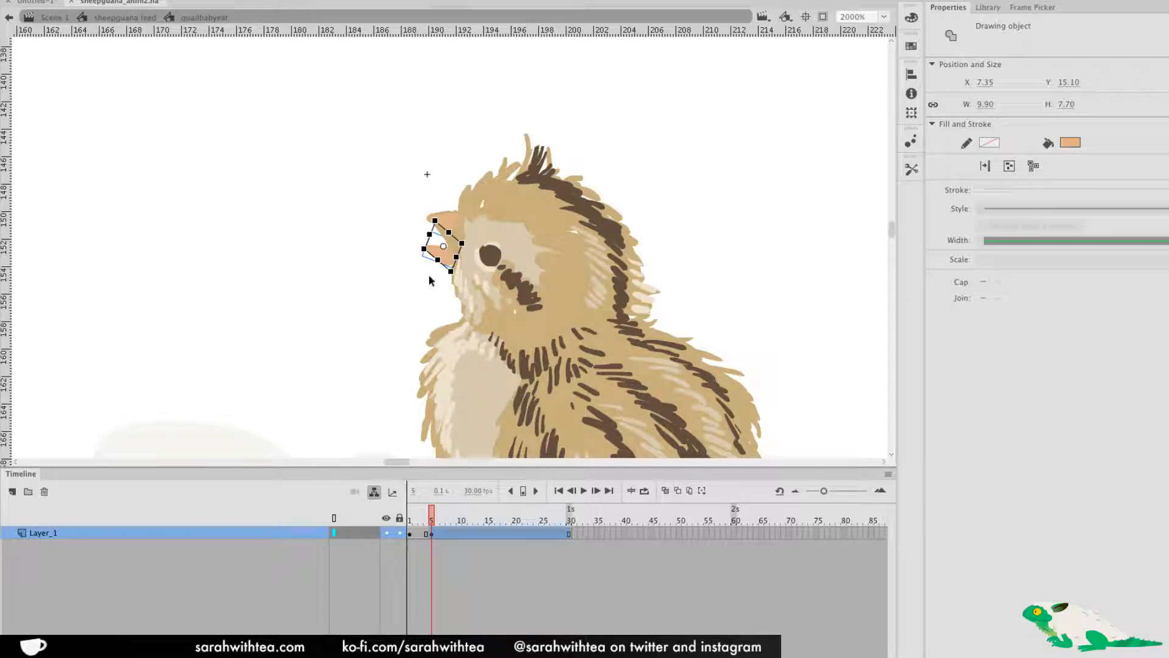
{"action": "left_click", "coordinate": [437, 294]}
{"action": "key", "text": "z"}
{"action": "left_click", "coordinate": [599, 347], "text": "alt"}
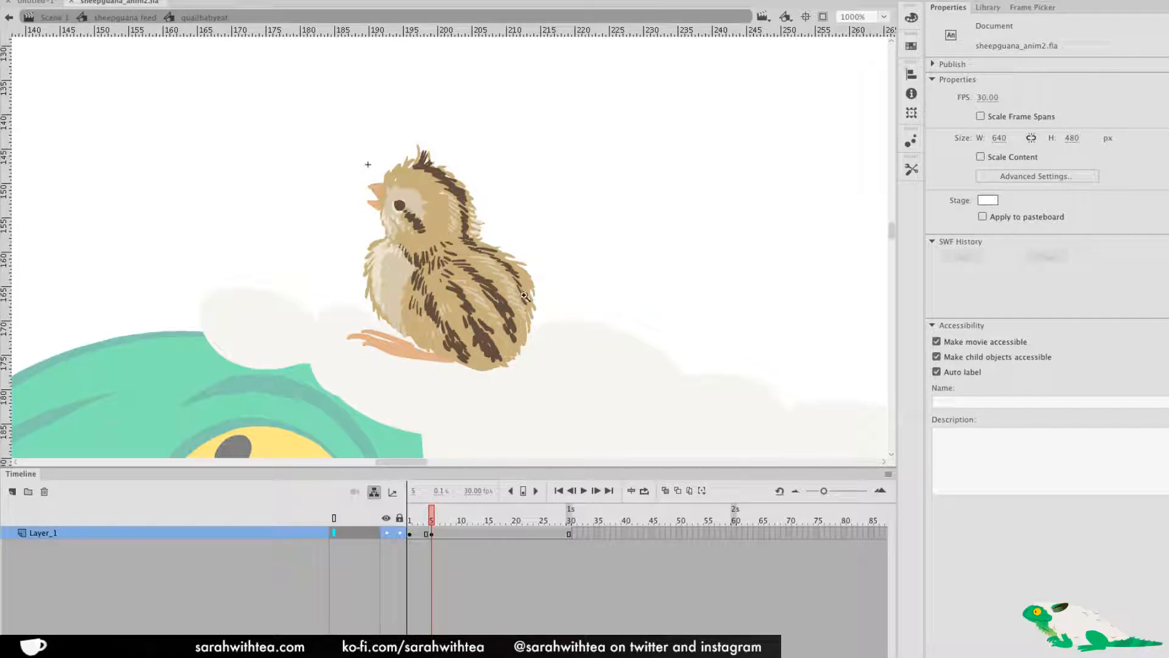
Return to the sheepguana feed symbol and add a keyframe at frame 11 on the QUAIL_ layer
{"action": "double_click", "coordinate": [474, 297]}
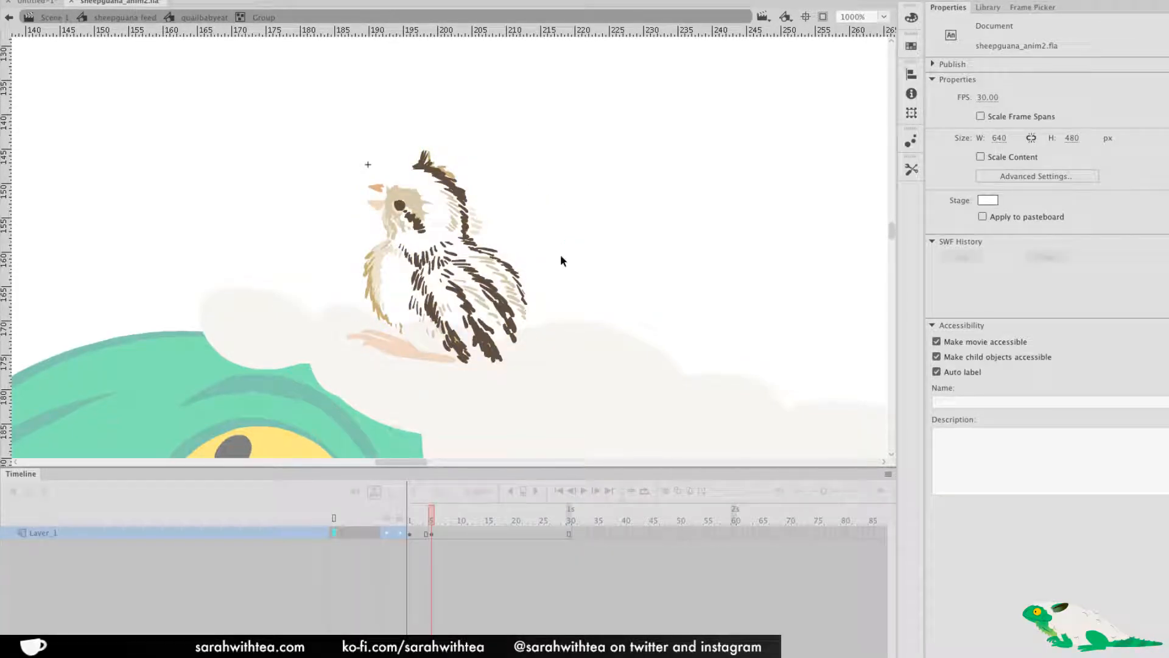
{"action": "double_click", "coordinate": [563, 256]}
{"action": "double_click", "coordinate": [573, 262]}
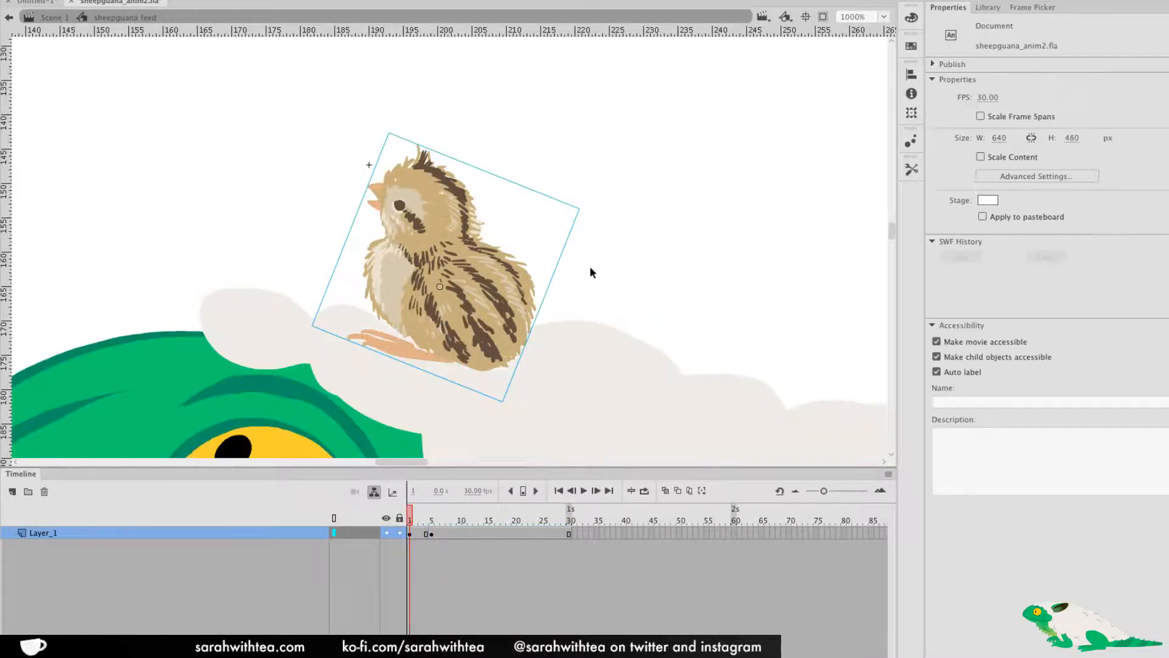
{"action": "left_click", "coordinate": [509, 313], "text": "alt"}
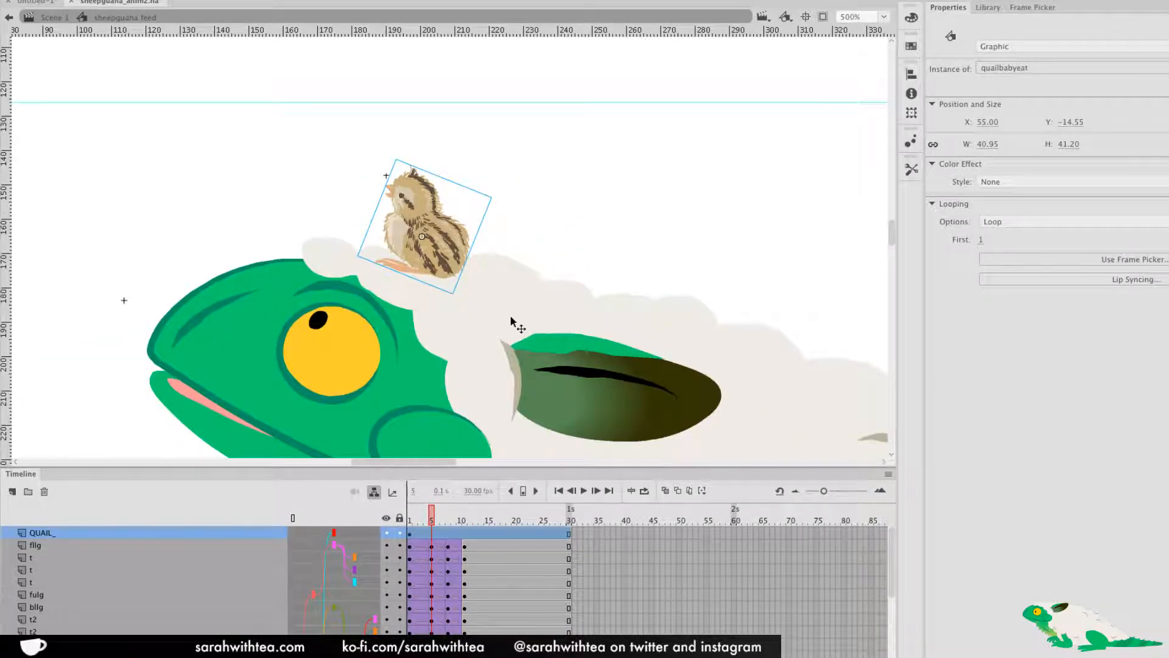
{"action": "left_click_drag", "start_coordinate": [432, 522], "coordinate": [467, 525]}
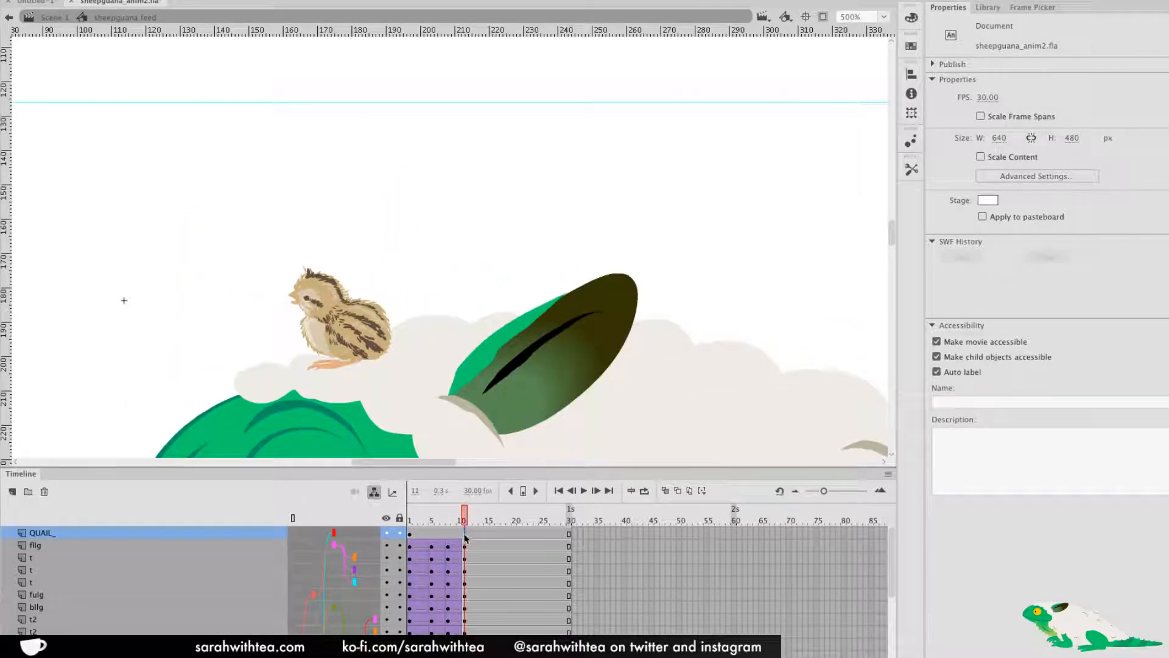
{"action": "left_click", "coordinate": [464, 535]}
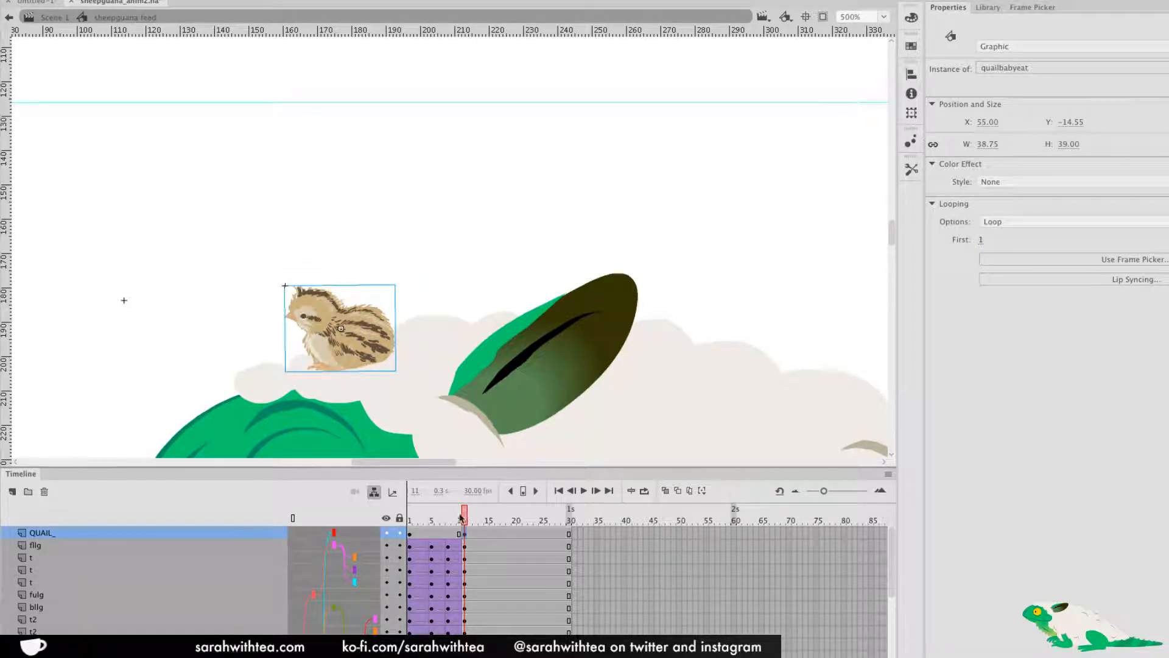
Play back the feed animation and set the quail instance's looping at frame 11 to Single Frame
{"action": "left_click", "coordinate": [524, 490]}
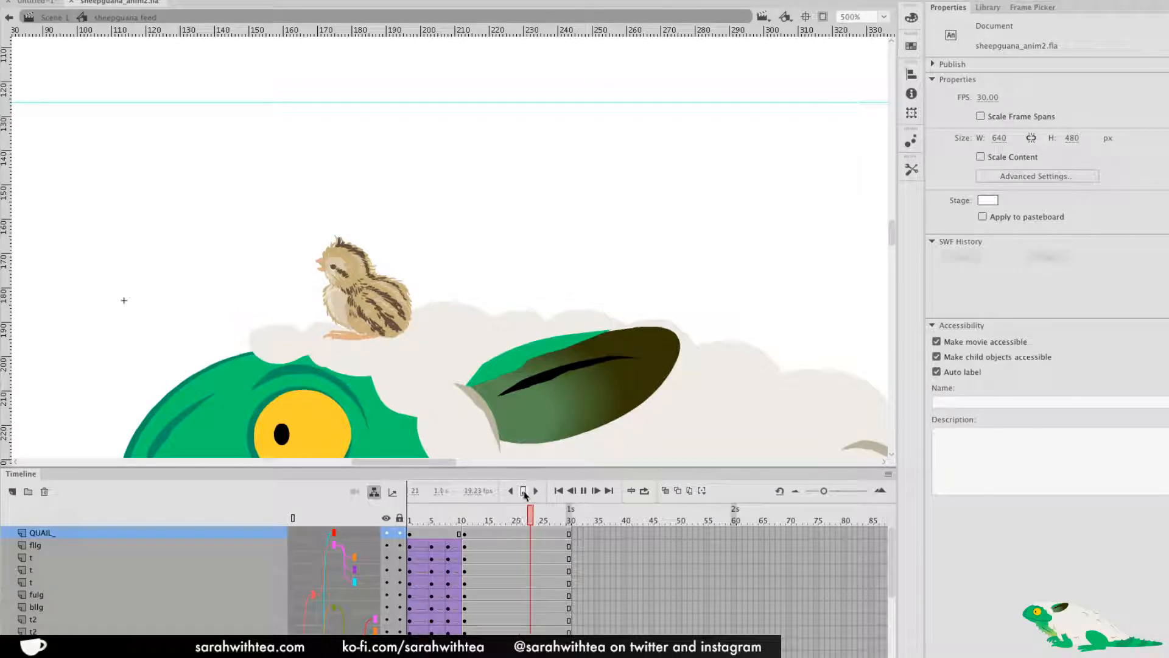
{"action": "left_click", "coordinate": [500, 518]}
{"action": "mouse_move", "coordinate": [464, 532]}
{"action": "left_mouse_down"}
{"action": "mouse_move", "coordinate": [412, 525]}
{"action": "mouse_move", "coordinate": [487, 530]}
{"action": "left_mouse_up"}
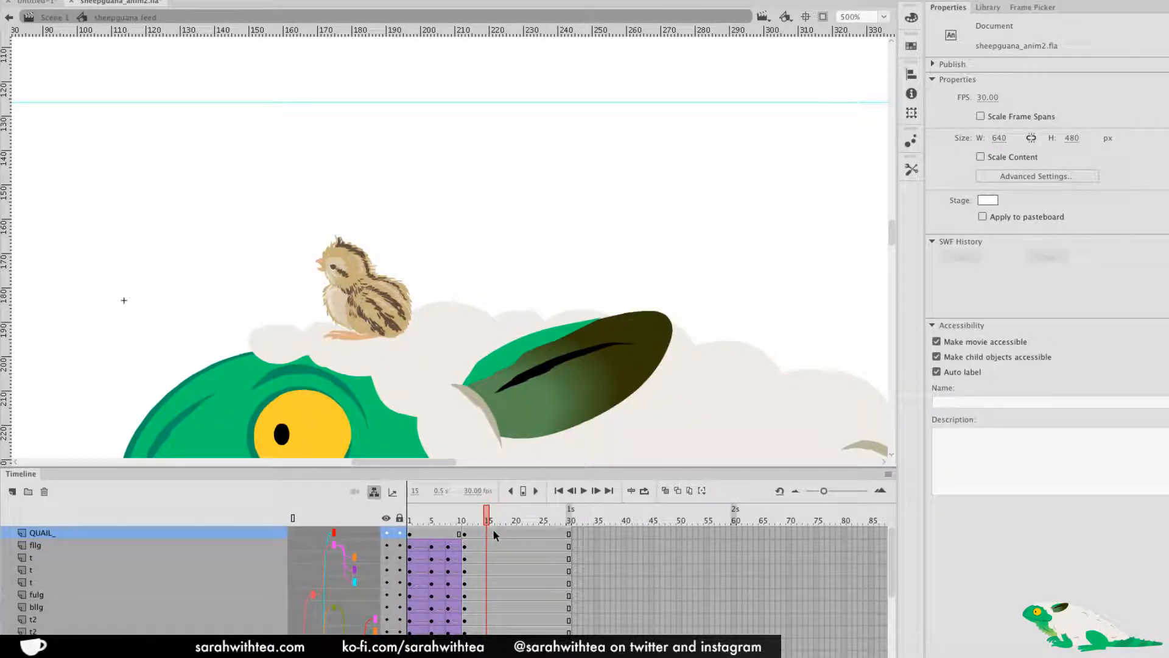
{"action": "left_click_drag", "start_coordinate": [488, 516], "coordinate": [410, 530]}
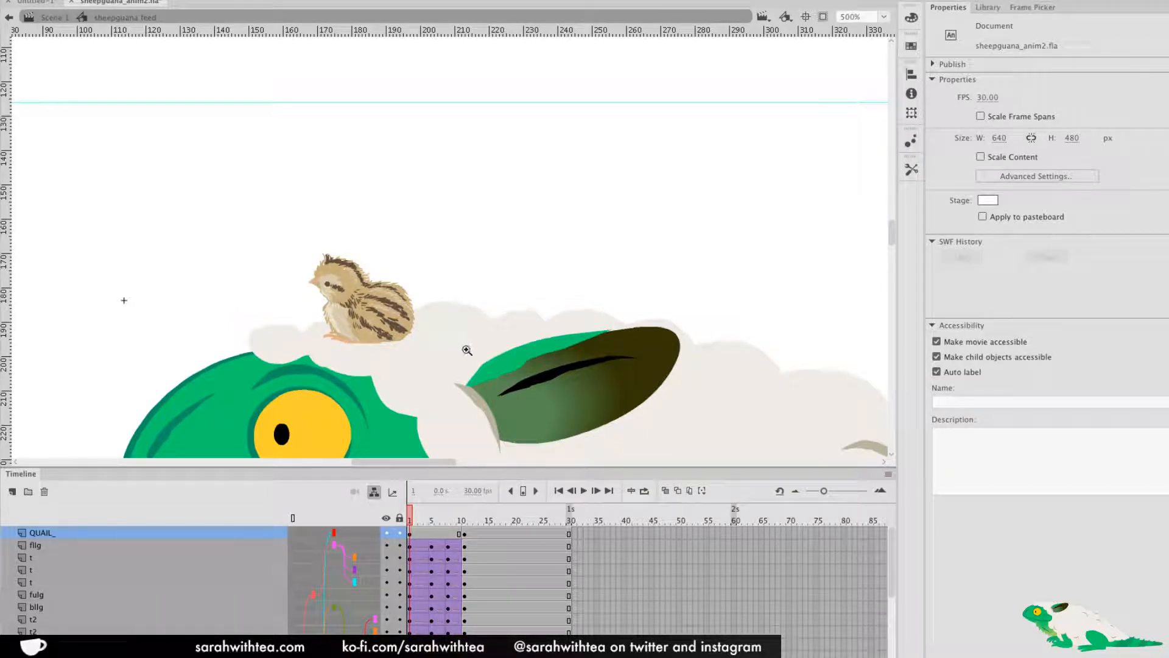
{"action": "left_click", "coordinate": [464, 534]}
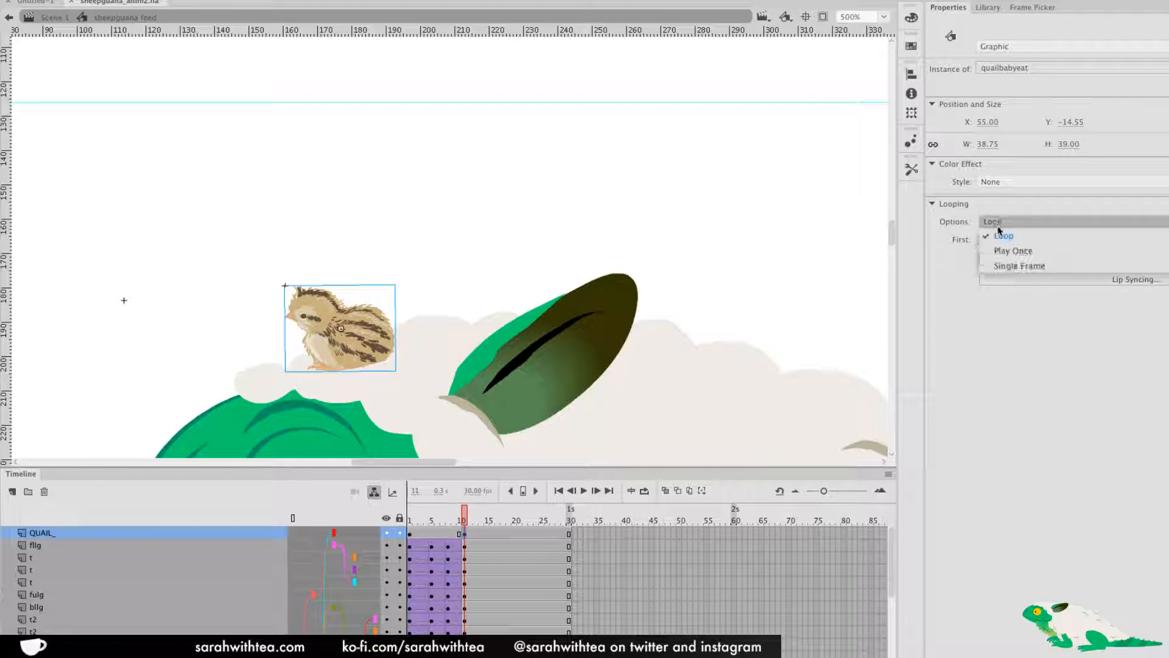
{"action": "left_click", "coordinate": [999, 265]}
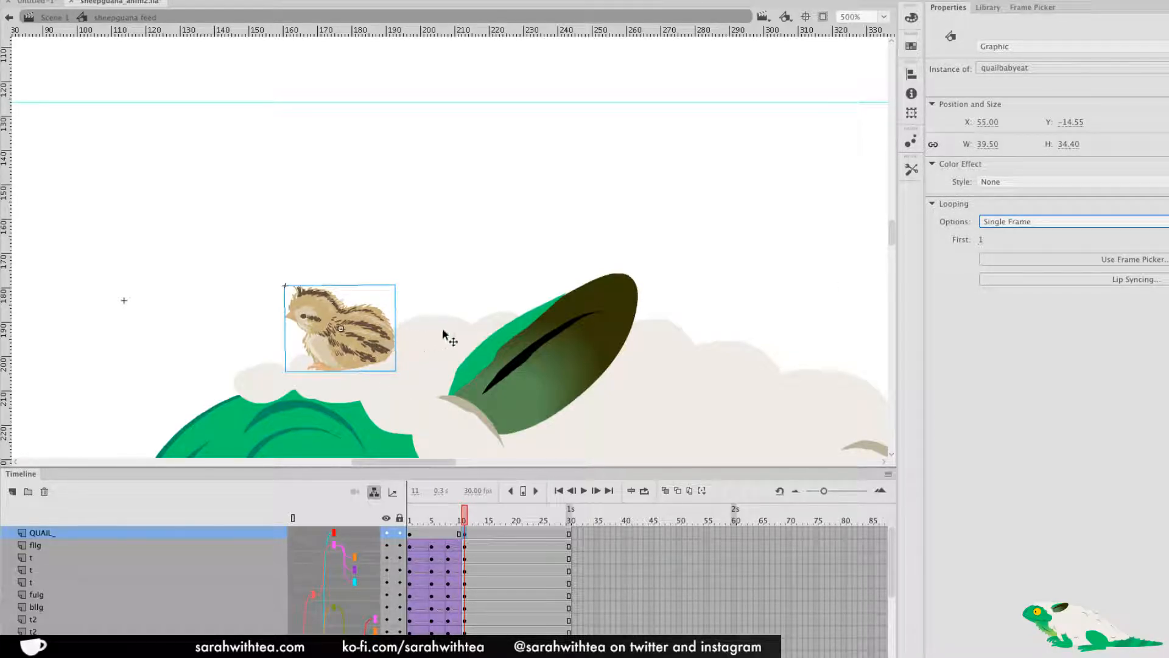
Review the poses inside the quailbabyeat symbol and the looping options of its frame 11 instance
{"action": "double_click", "coordinate": [366, 350]}
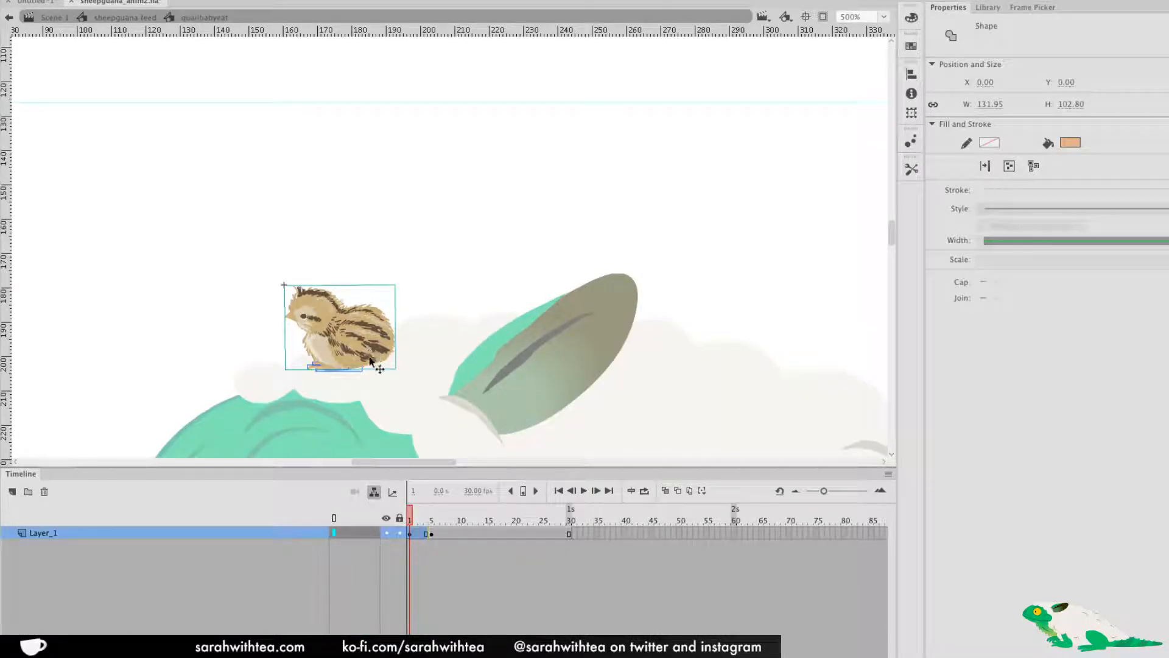
{"action": "left_click", "coordinate": [485, 509]}
{"action": "left_click_drag", "start_coordinate": [485, 509], "coordinate": [410, 510]}
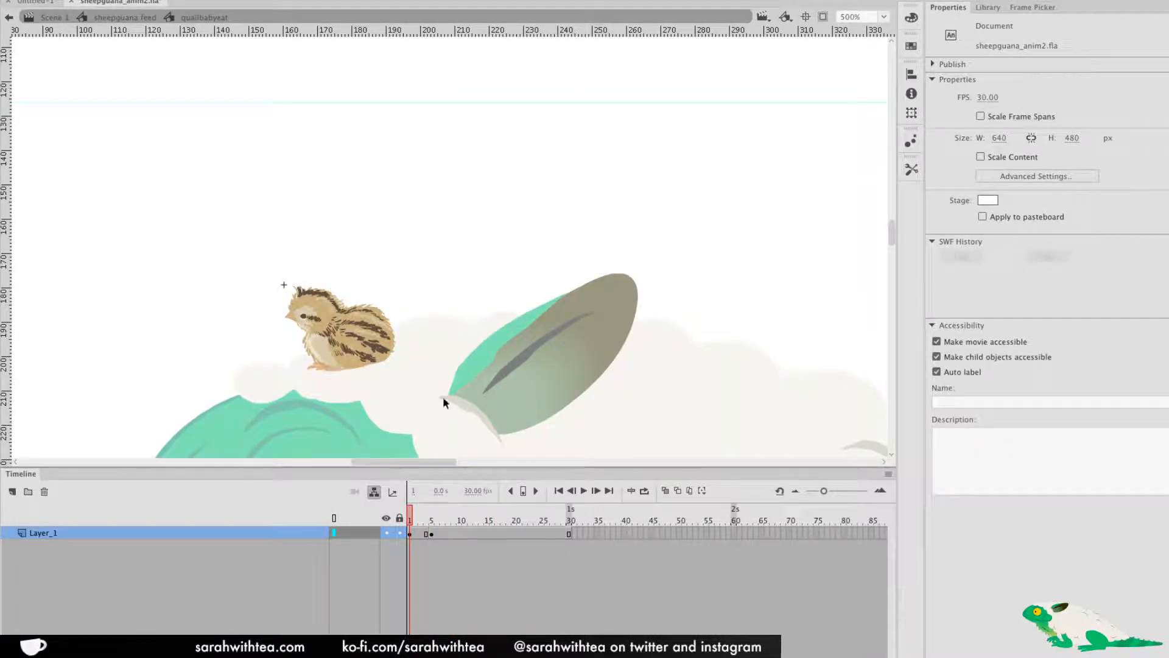
{"action": "double_click", "coordinate": [726, 298]}
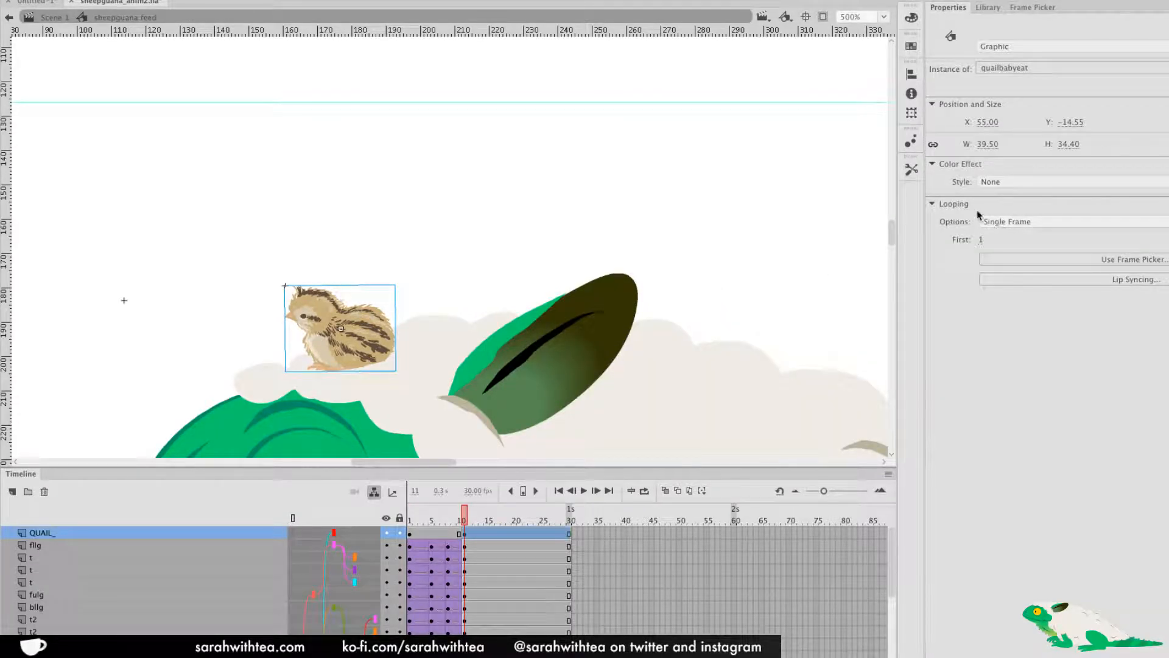
{"action": "left_click", "coordinate": [1006, 224]}
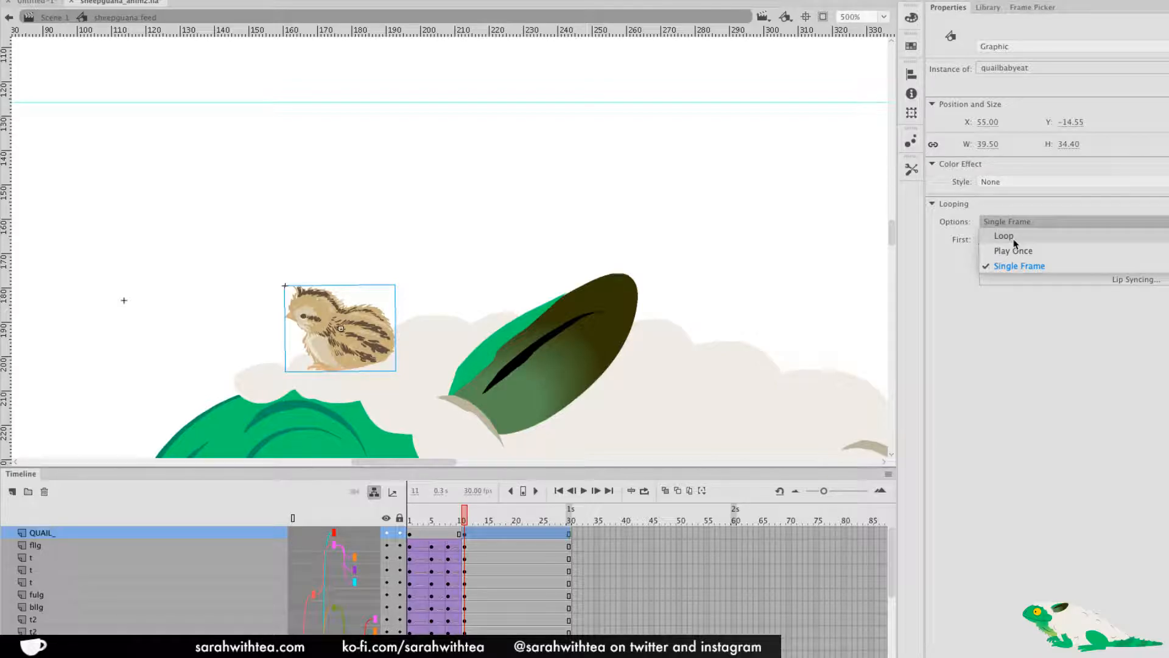
{"action": "left_click", "coordinate": [742, 326]}
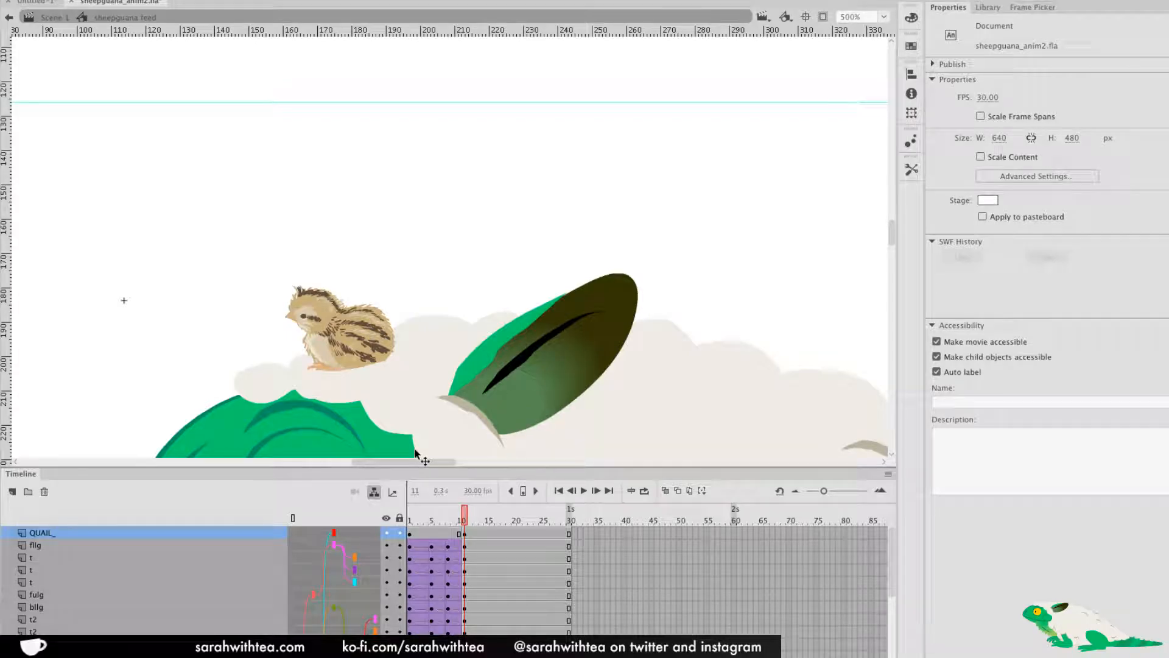
Change the sheepguana's half-closed eye at frame 8 to its fully open pose
{"action": "left_click_drag", "start_coordinate": [418, 419], "coordinate": [540, 178]}
{"action": "mouse_move", "coordinate": [464, 519]}
{"action": "left_mouse_down"}
{"action": "mouse_move", "coordinate": [486, 522]}
{"action": "mouse_move", "coordinate": [451, 534]}
{"action": "left_mouse_up"}
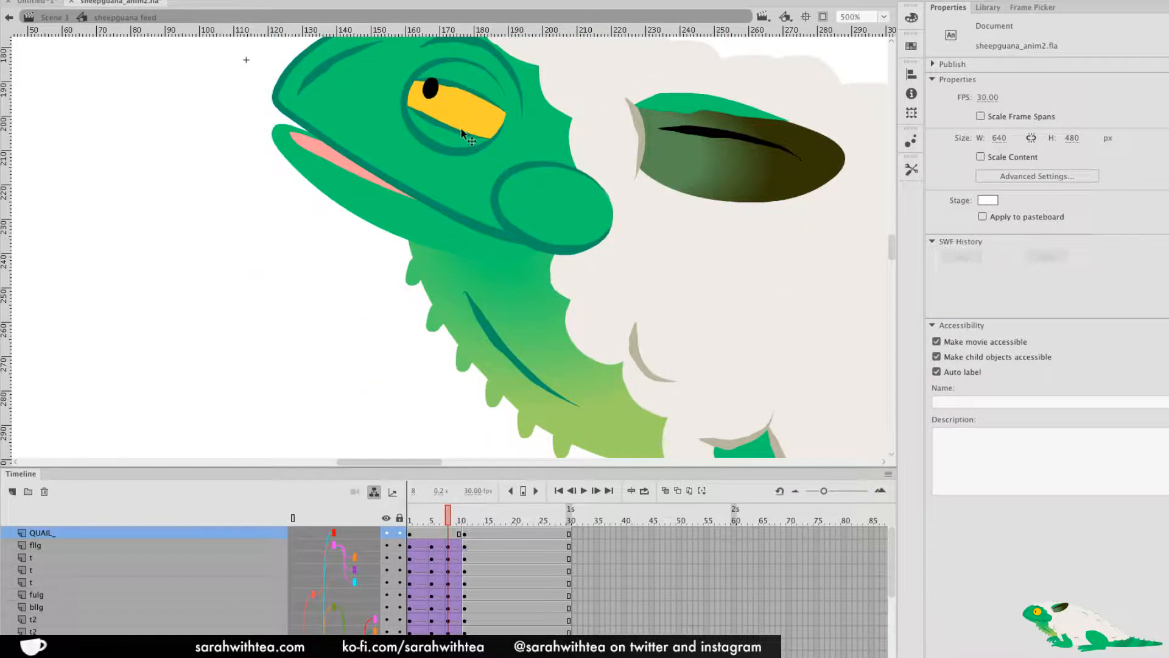
{"action": "left_click", "coordinate": [457, 109]}
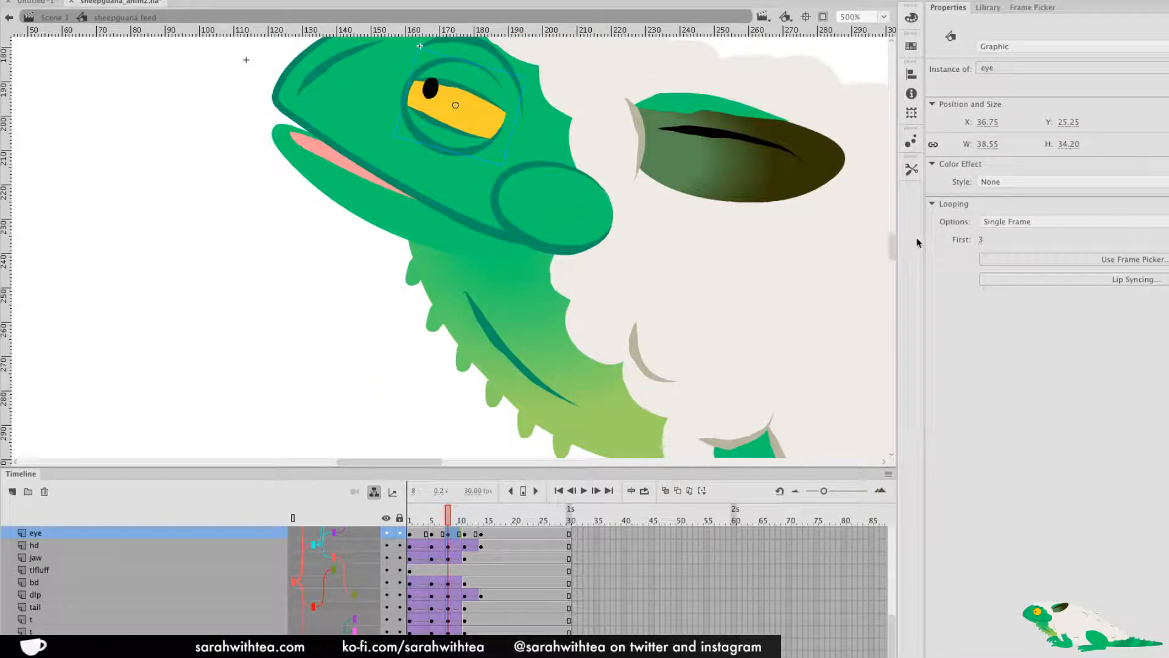
{"action": "left_click", "coordinate": [443, 520]}
{"action": "left_click_drag", "start_coordinate": [444, 526], "coordinate": [448, 525]}
Move the pupil up and slightly right inside the sheepguana's eye at frame 8
{"action": "left_click_drag", "start_coordinate": [420, 182], "coordinate": [490, 316]}
{"action": "left_click", "coordinate": [501, 223]}
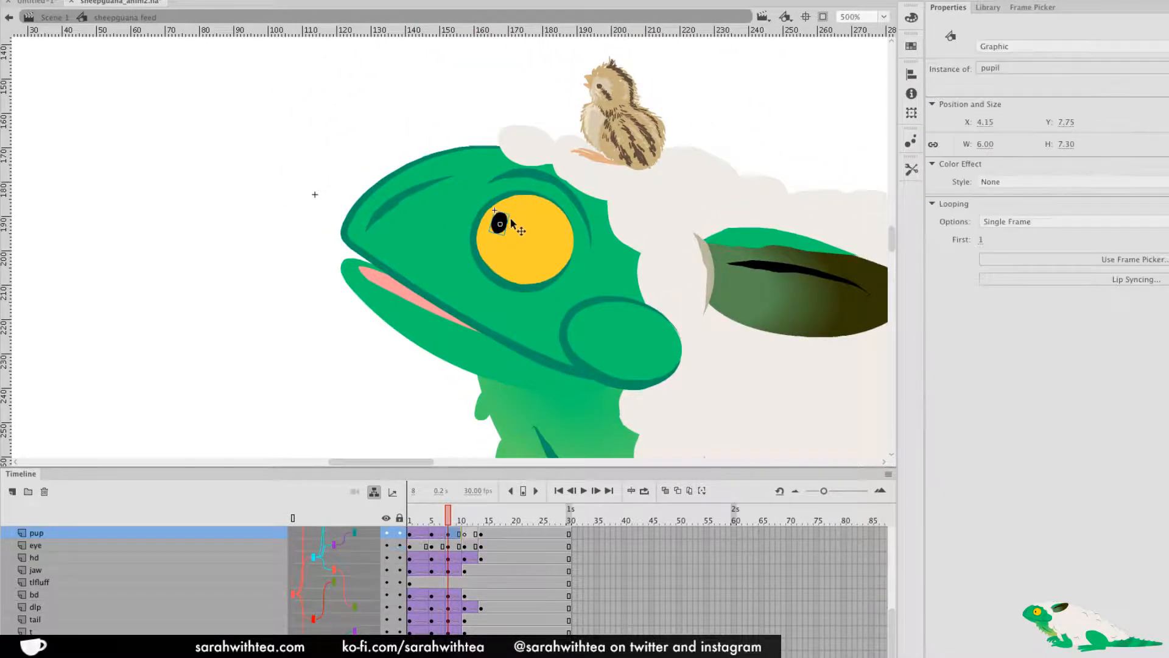
{"action": "key", "text": "v"}
{"action": "left_click_drag", "start_coordinate": [501, 226], "coordinate": [508, 212]}
{"action": "left_click", "coordinate": [365, 399]}
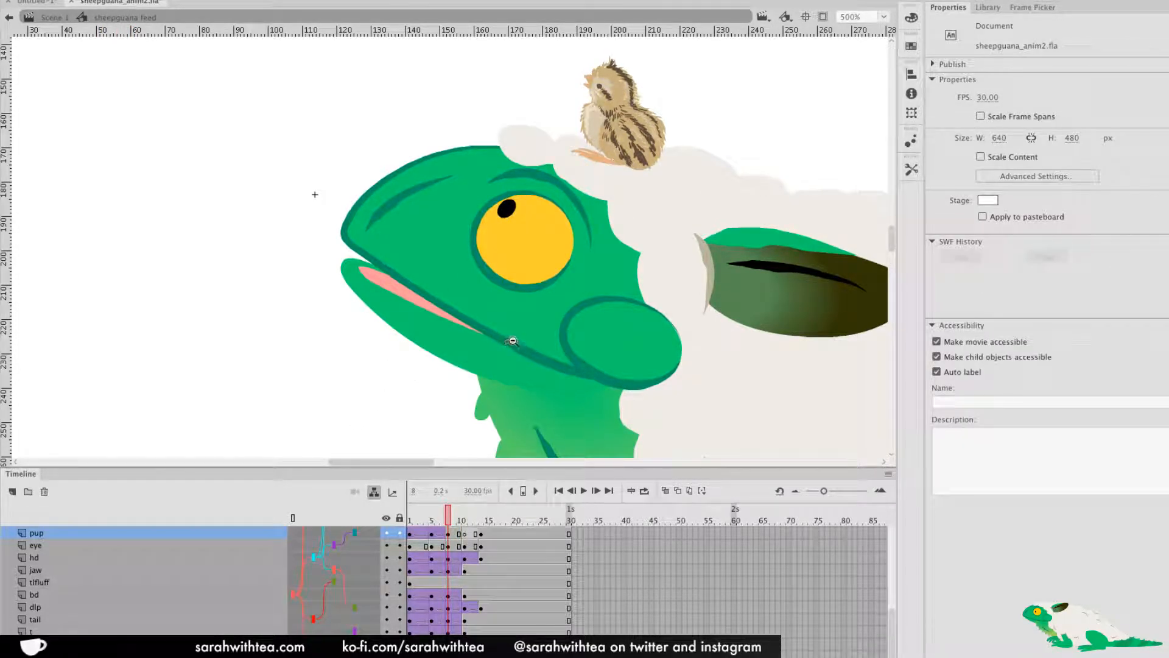
{"action": "key", "text": "ctrl+minus"}
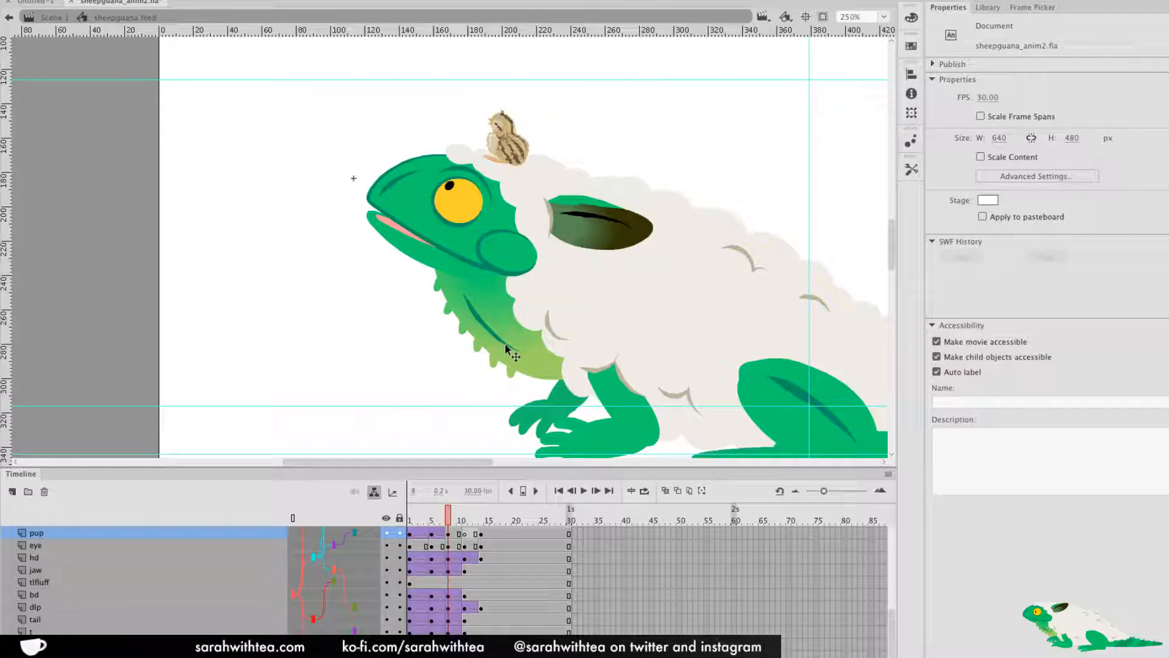
Preview the feed instance in Scene 1, and inside the symbol tilt the head top upward at frame 5, to about 189.3 by 154.6
{"action": "double_click", "coordinate": [462, 373]}
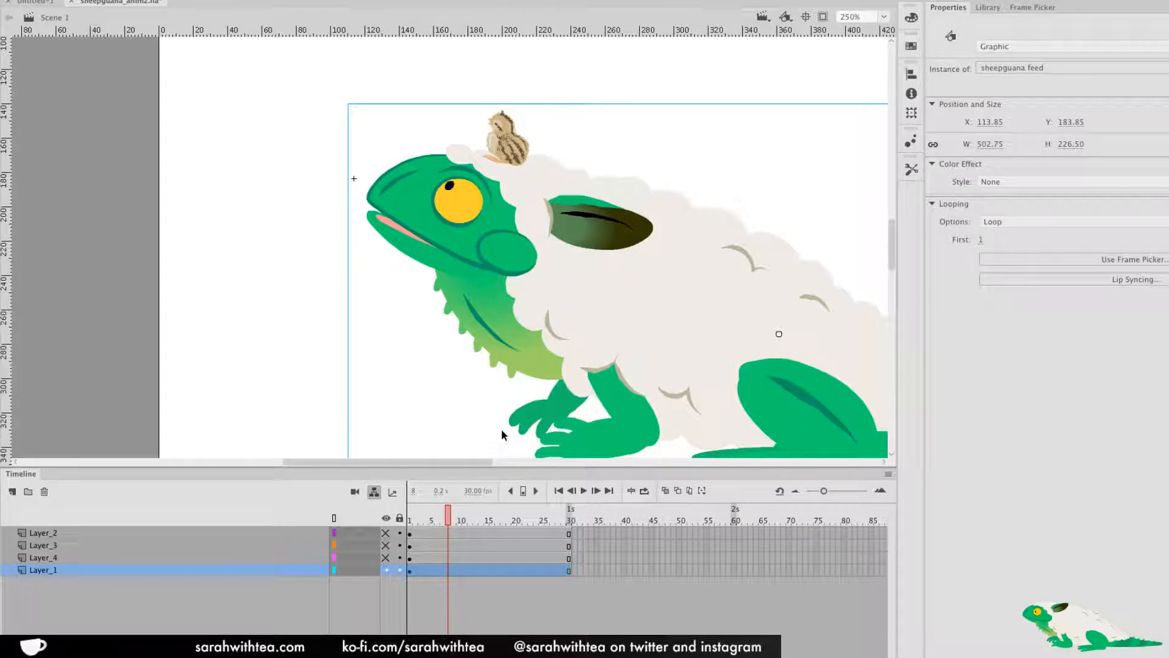
{"action": "mouse_move", "coordinate": [463, 519]}
{"action": "left_mouse_down"}
{"action": "mouse_move", "coordinate": [496, 519]}
{"action": "mouse_move", "coordinate": [395, 536]}
{"action": "mouse_move", "coordinate": [455, 521]}
{"action": "mouse_move", "coordinate": [503, 527]}
{"action": "mouse_move", "coordinate": [384, 546]}
{"action": "mouse_move", "coordinate": [465, 520]}
{"action": "mouse_move", "coordinate": [433, 520]}
{"action": "left_mouse_up"}
{"action": "key", "text": "ctrl+minus"}
{"action": "key", "text": "b"}
{"action": "key", "text": "v"}
{"action": "double_click", "coordinate": [537, 233]}
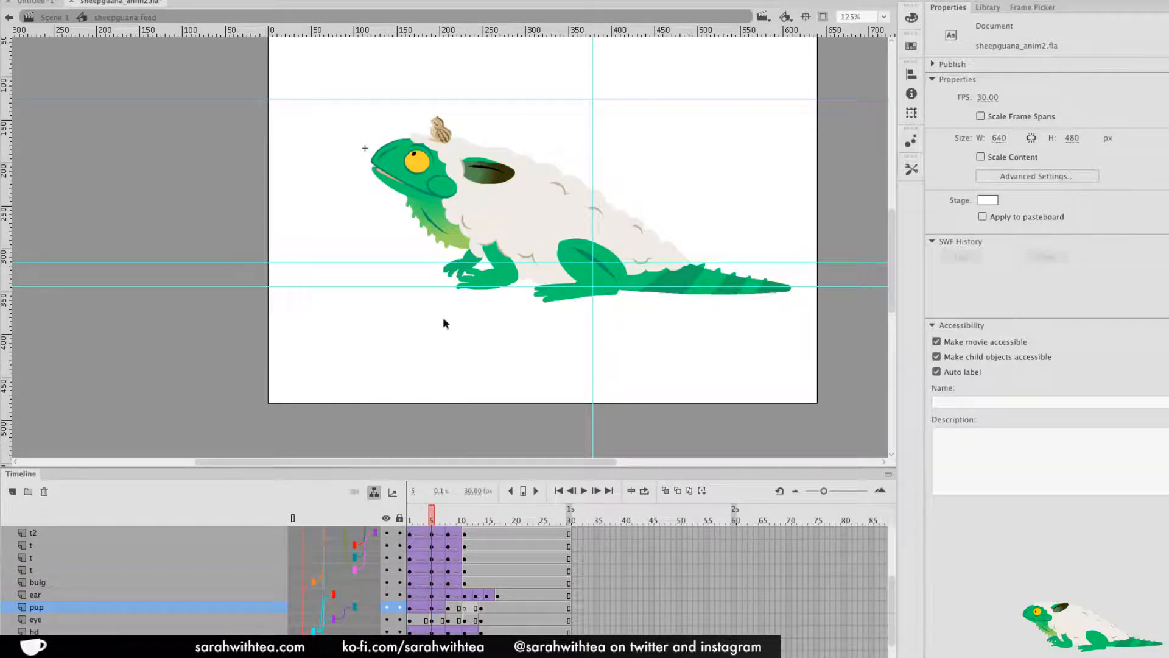
{"action": "left_click", "coordinate": [404, 174]}
{"action": "key", "text": "q"}
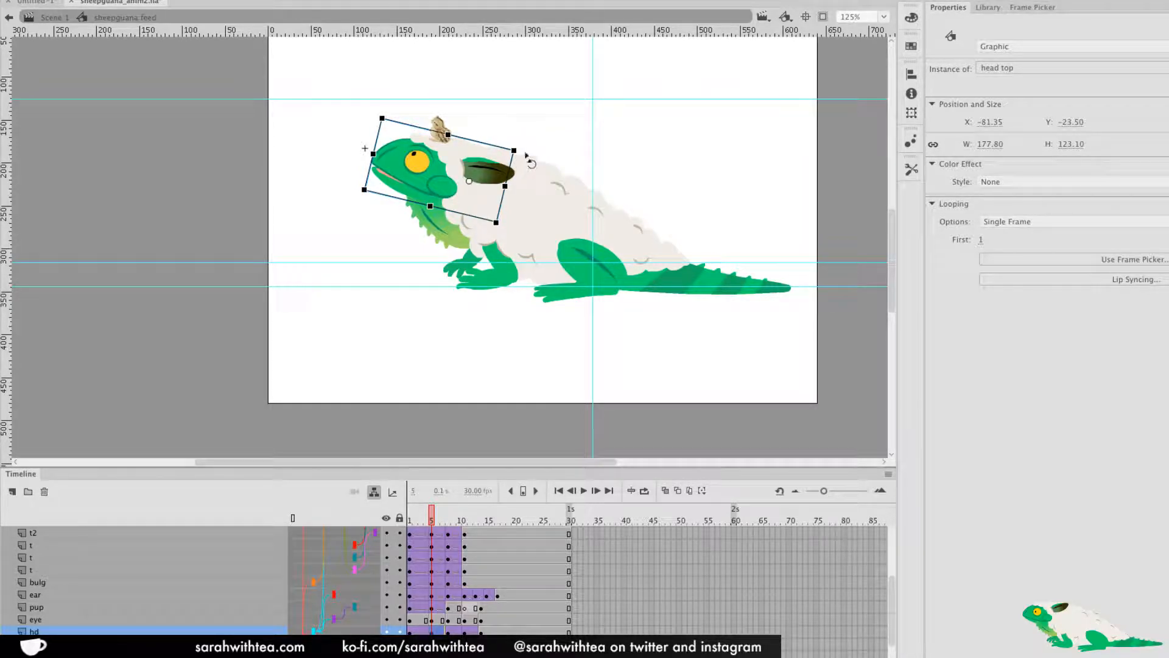
{"action": "left_click_drag", "start_coordinate": [522, 154], "coordinate": [528, 163]}
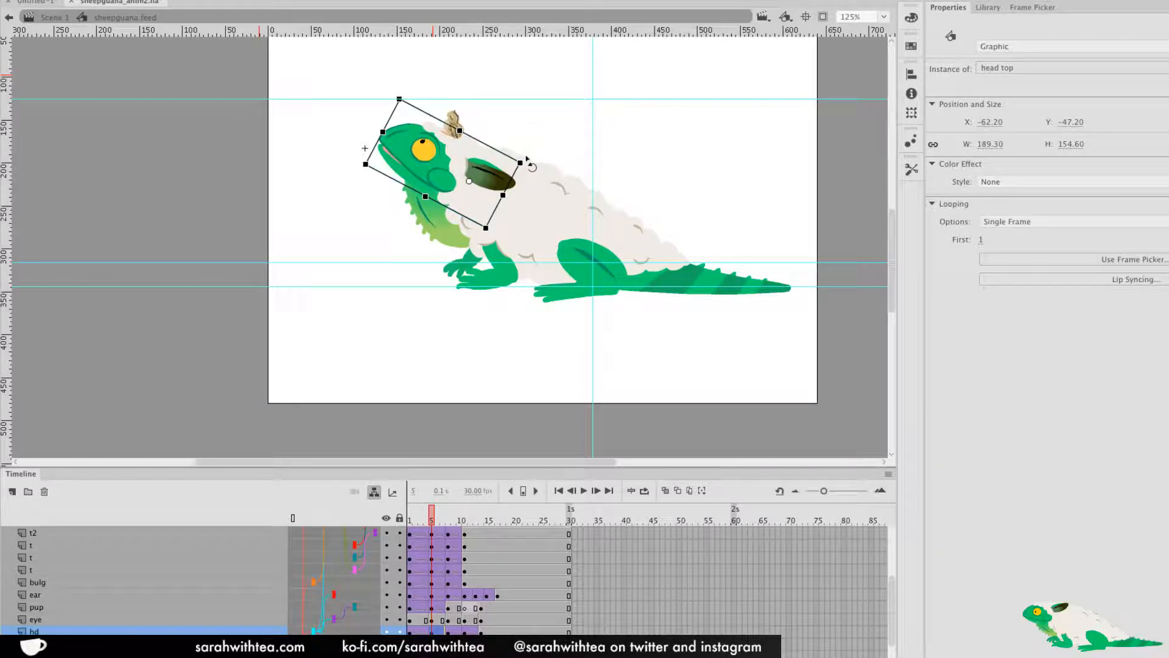
Rotate the jaw downward at frame 5 to open the sheepguana's mouth wider
{"action": "left_click", "coordinate": [404, 182]}
{"action": "left_click_drag", "start_coordinate": [366, 182], "coordinate": [366, 193]}
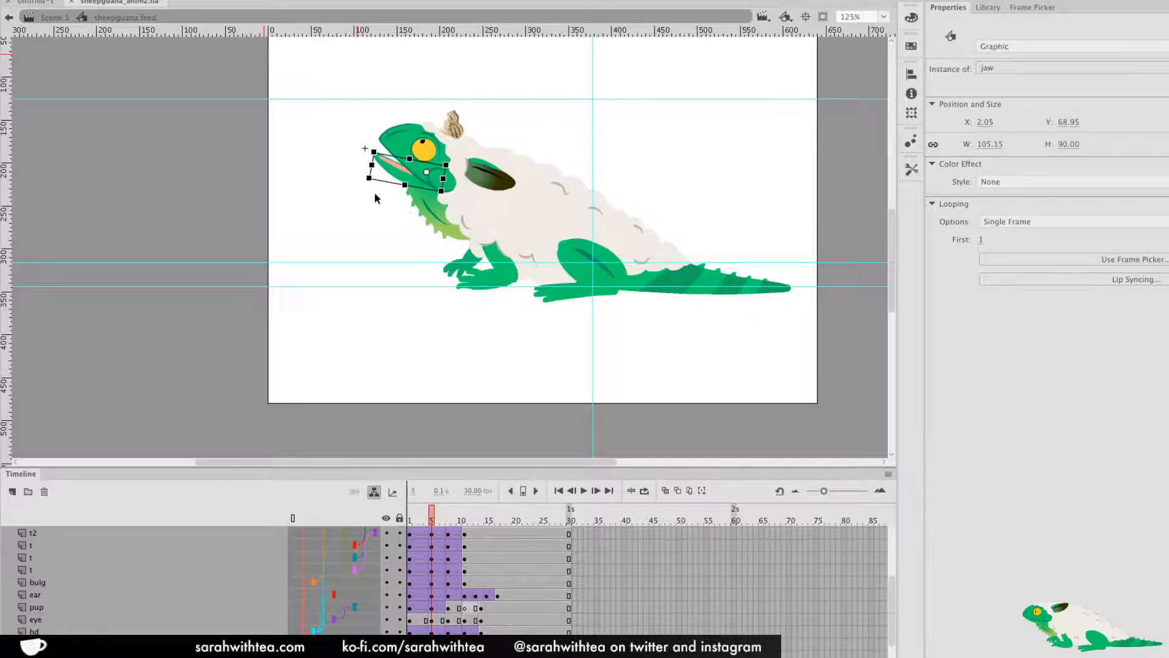
{"action": "left_click_drag", "start_coordinate": [369, 195], "coordinate": [371, 194]}
Rotate the dewlap at frame 5 to about 136 by 112.5 so it follows the neck, undoing the extra adjustment
{"action": "left_click", "coordinate": [443, 229]}
{"action": "left_click_drag", "start_coordinate": [497, 248], "coordinate": [486, 262]}
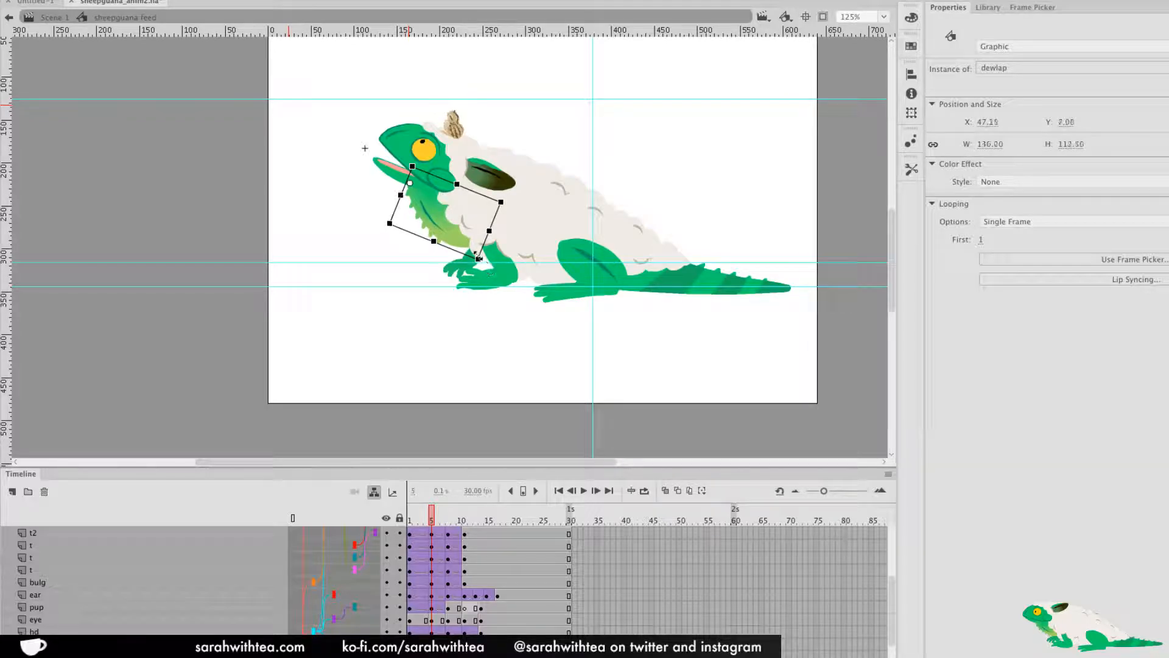
{"action": "mouse_move", "coordinate": [491, 219]}
{"action": "left_mouse_down"}
{"action": "mouse_move", "coordinate": [428, 255]}
{"action": "mouse_move", "coordinate": [488, 239]}
{"action": "left_mouse_up"}
{"action": "key", "text": "super+z"}
{"action": "left_click", "coordinate": [523, 353]}
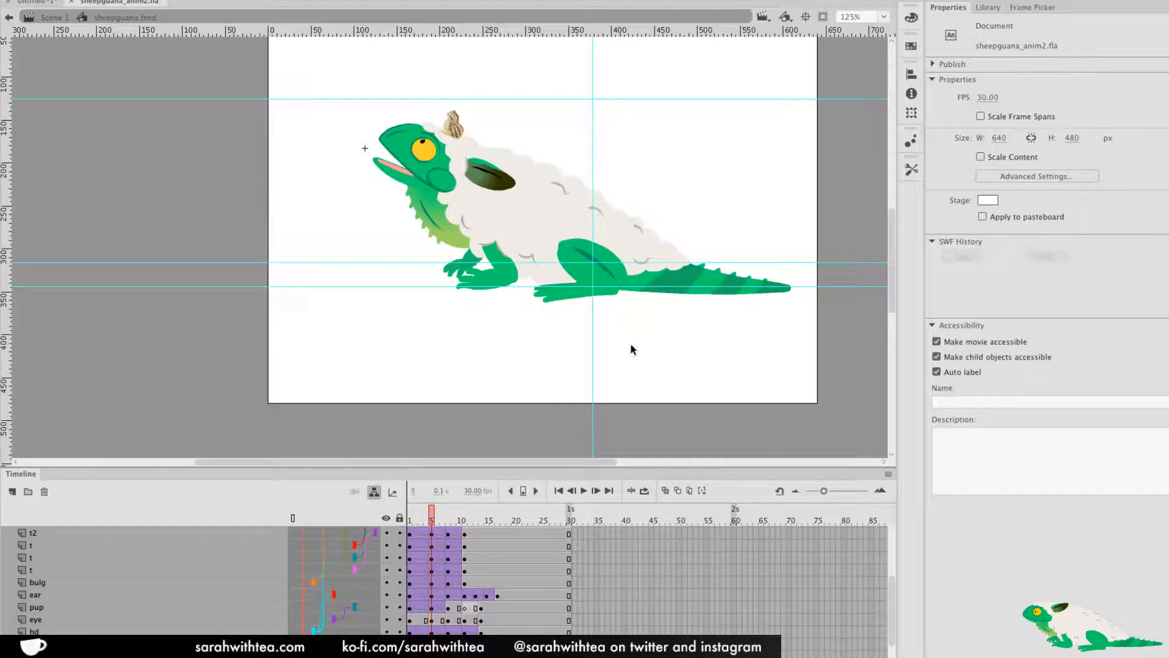
Tilt the head top further back at frame 5, to about 190.8 by 166.3
{"action": "left_click", "coordinate": [417, 154]}
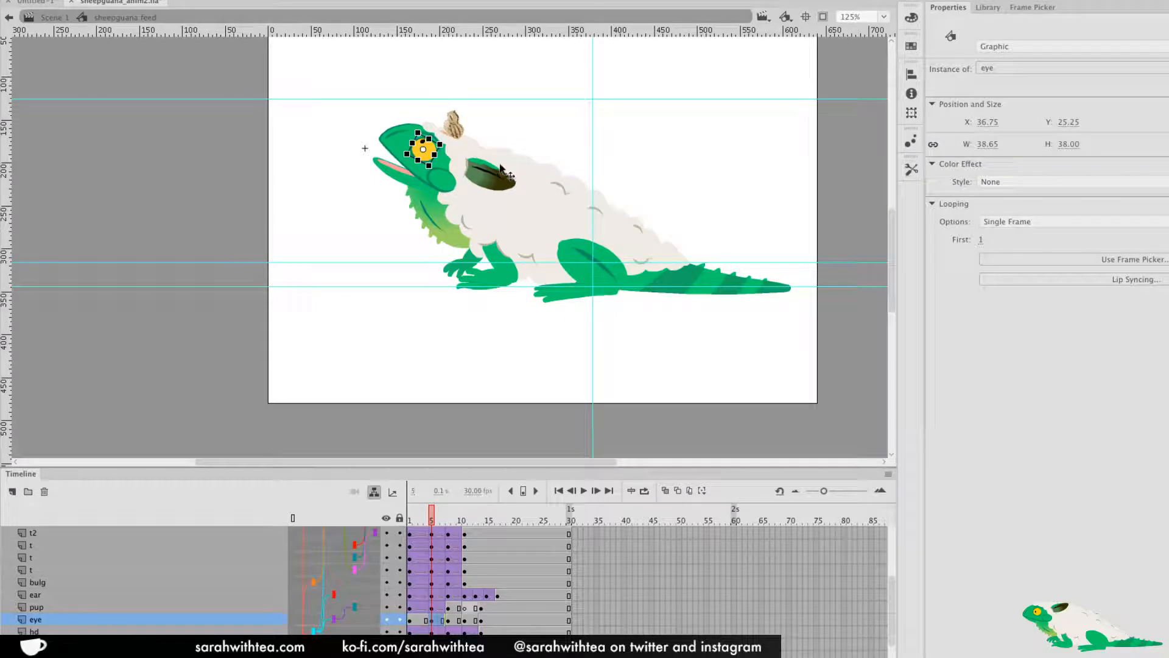
{"action": "left_click", "coordinate": [398, 143]}
{"action": "left_click_drag", "start_coordinate": [420, 95], "coordinate": [432, 99]}
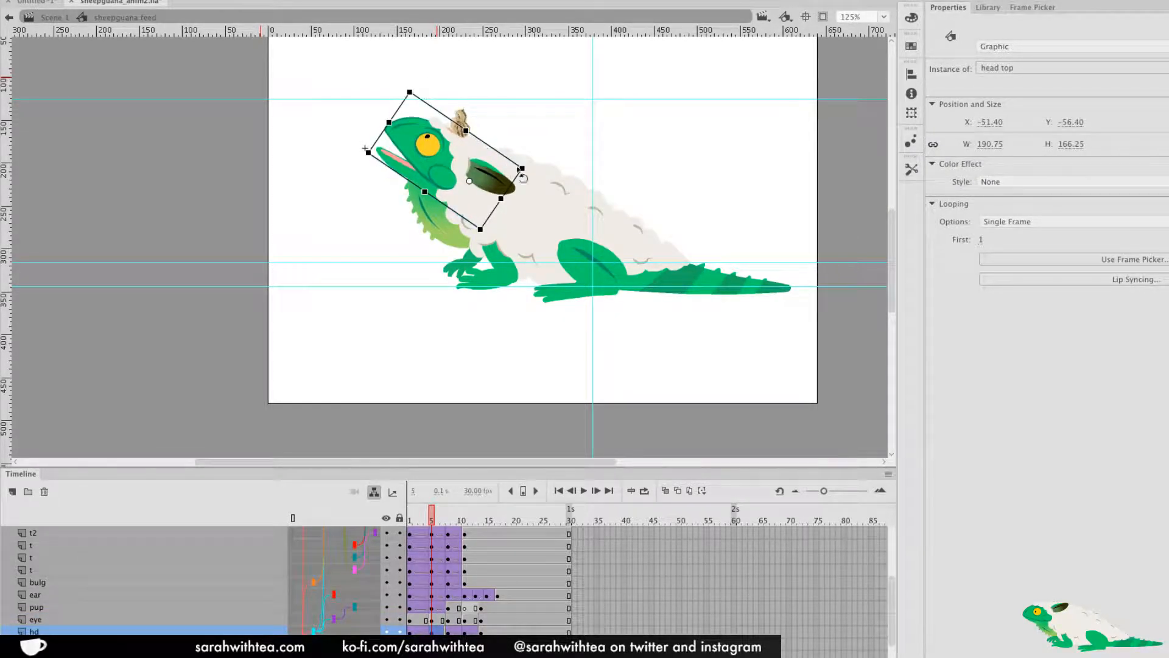
{"action": "left_click", "coordinate": [548, 153]}
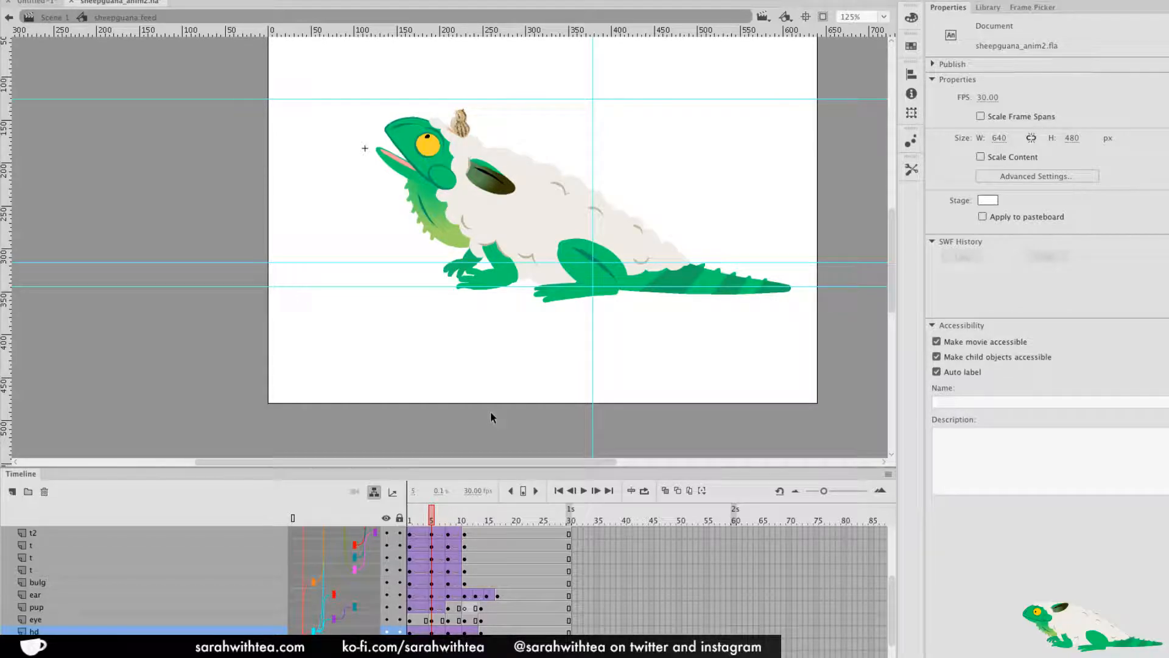
Rotate the ear upward at frame 5 until it lies nearly level, about 91 by 86
{"action": "left_click", "coordinate": [504, 184]}
{"action": "left_click_drag", "start_coordinate": [526, 191], "coordinate": [519, 182]}
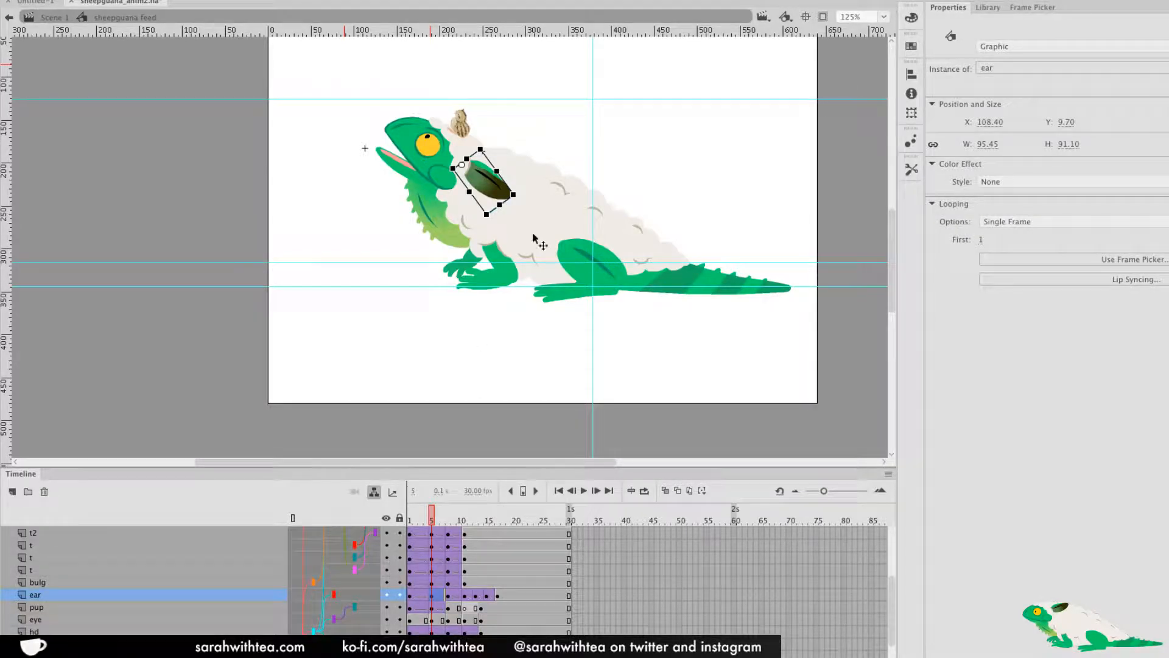
{"action": "left_click_drag", "start_coordinate": [518, 206], "coordinate": [532, 167]}
{"action": "key", "text": "z"}
{"action": "left_click", "coordinate": [514, 142]}
{"action": "left_click_drag", "start_coordinate": [413, 238], "coordinate": [538, 209]}
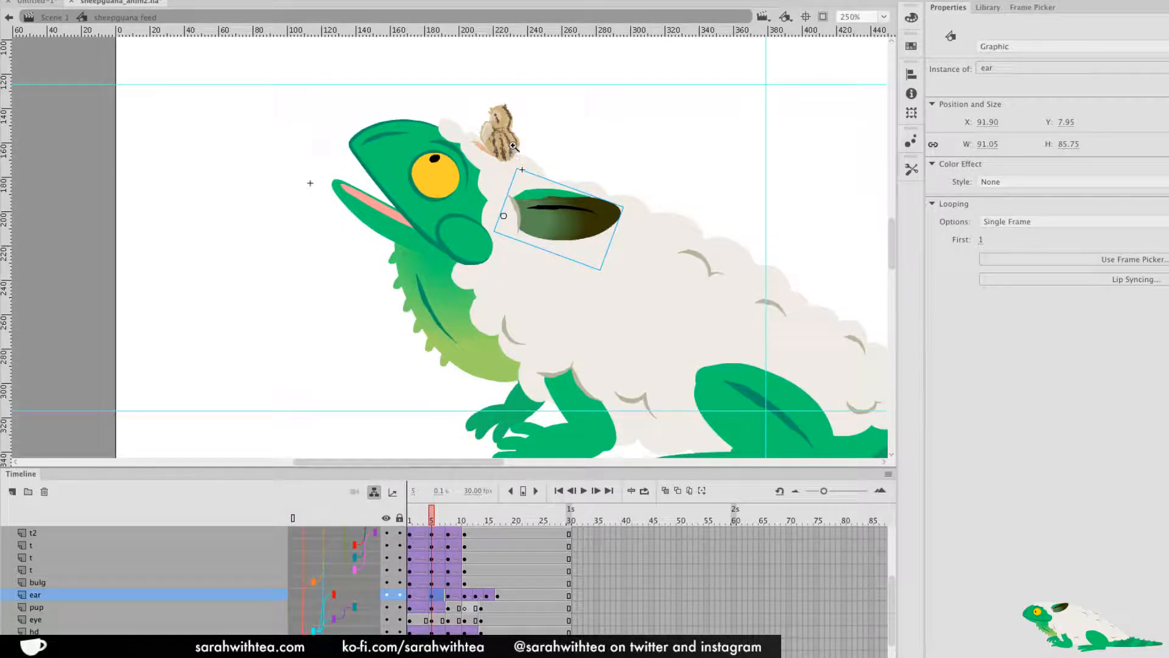
Rotate the head top steeply back at frame 8 so the sheepguana's face points upward, and check the neighbouring frames
{"action": "left_click_drag", "start_coordinate": [430, 525], "coordinate": [453, 502]}
{"action": "left_click", "coordinate": [416, 239]}
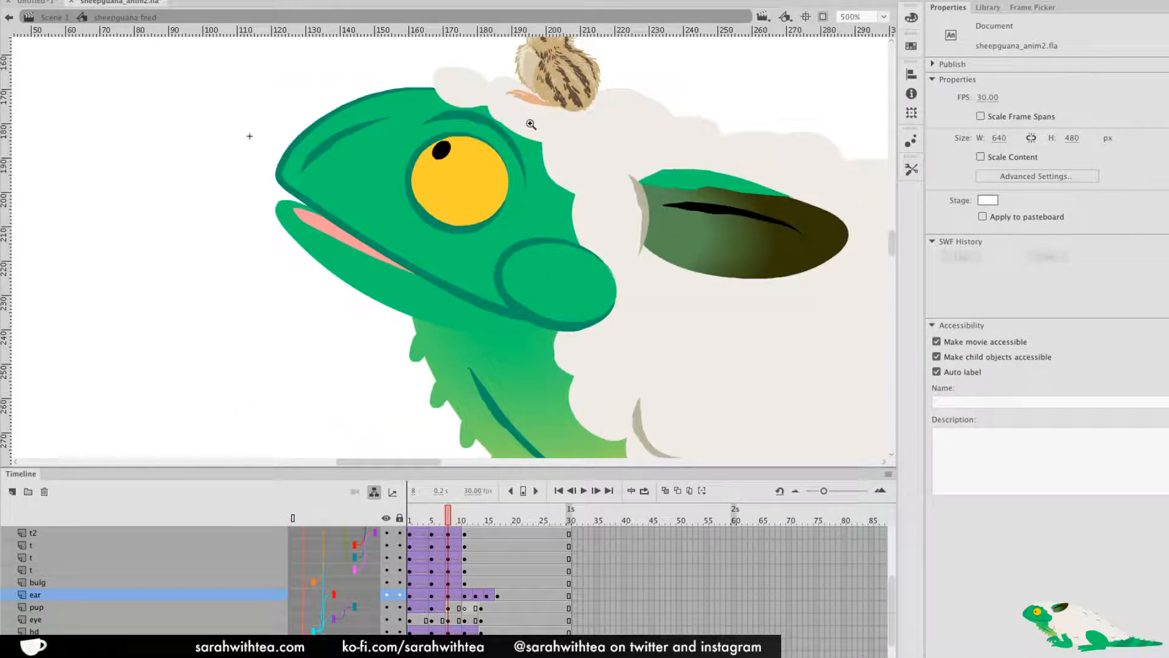
{"action": "left_click", "coordinate": [531, 237], "text": "alt"}
{"action": "left_click", "coordinate": [534, 236], "text": "alt"}
{"action": "left_click_drag", "start_coordinate": [364, 206], "coordinate": [783, 418]}
{"action": "left_click_drag", "start_coordinate": [394, 266], "coordinate": [498, 305]}
{"action": "left_click", "coordinate": [285, 211]}
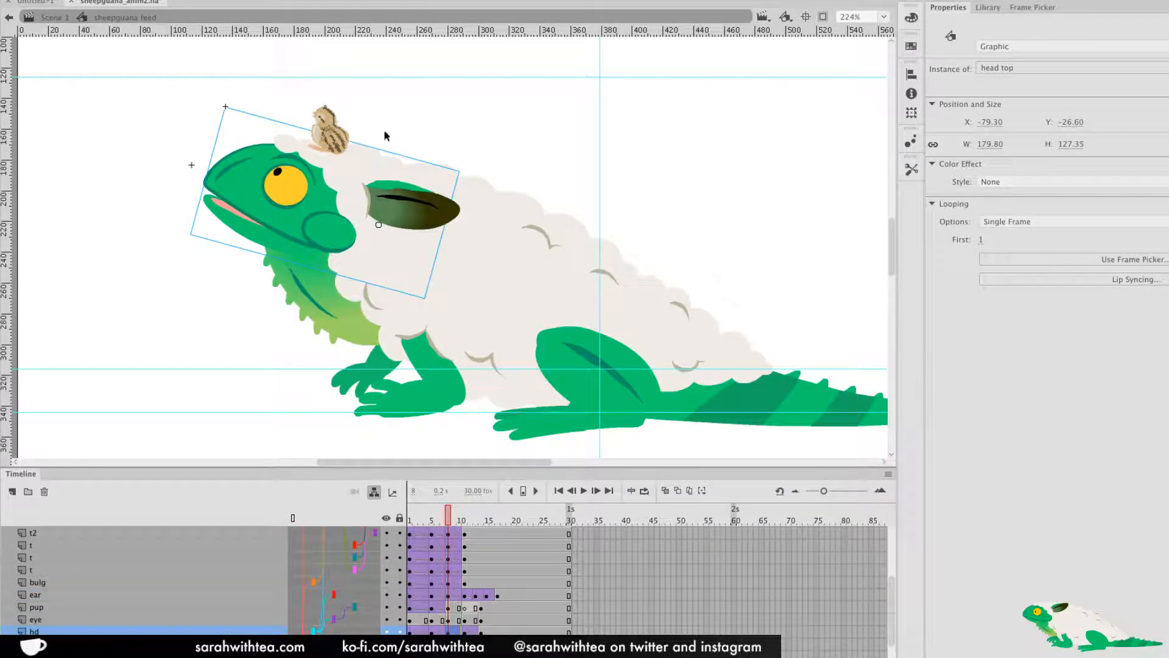
{"action": "left_click_drag", "start_coordinate": [470, 171], "coordinate": [478, 218]}
{"action": "left_click", "coordinate": [444, 521]}
{"action": "mouse_move", "coordinate": [444, 521]}
{"action": "left_mouse_down"}
{"action": "mouse_move", "coordinate": [431, 523]}
{"action": "mouse_move", "coordinate": [449, 522]}
{"action": "left_mouse_up"}
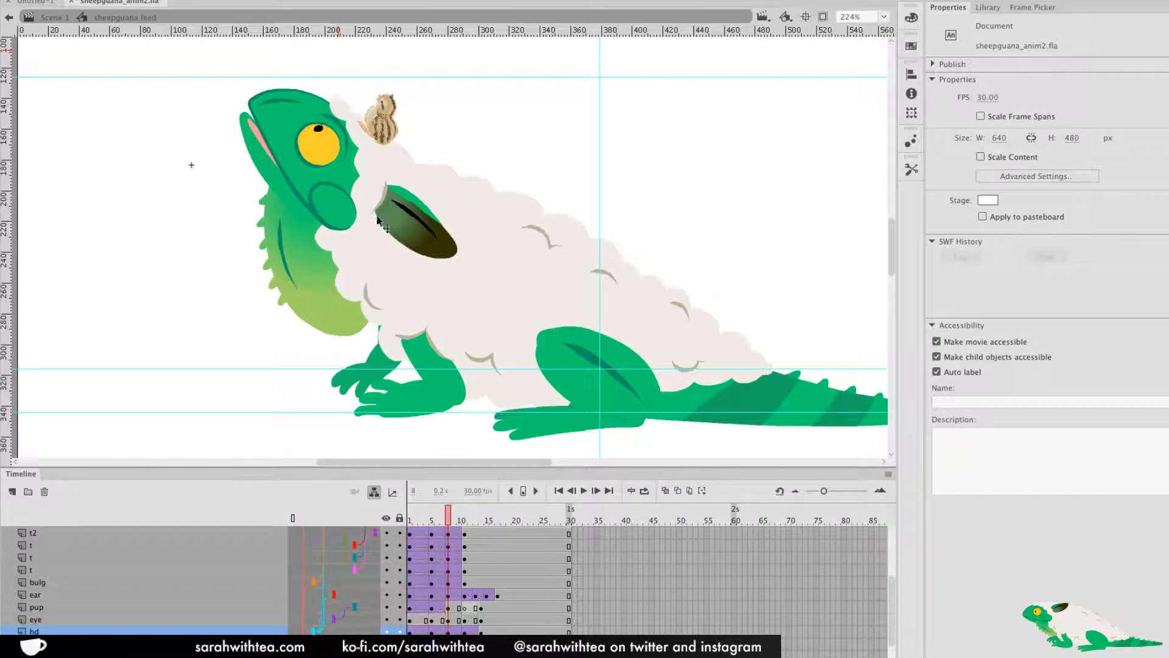
Tilt the head slightly further back at frame 8 and rotate the ear upward until it lies nearly level
{"action": "left_click", "coordinate": [334, 156]}
{"action": "left_click", "coordinate": [374, 157]}
{"action": "left_click_drag", "start_coordinate": [479, 212], "coordinate": [479, 221]}
{"action": "left_click", "coordinate": [490, 168]}
{"action": "left_click", "coordinate": [437, 236]}
{"action": "left_click_drag", "start_coordinate": [472, 262], "coordinate": [491, 201]}
Swing the jaw open at frame 8 and rotate the head top further back, to about 230.8 by 231.8
{"action": "left_click", "coordinate": [280, 184]}
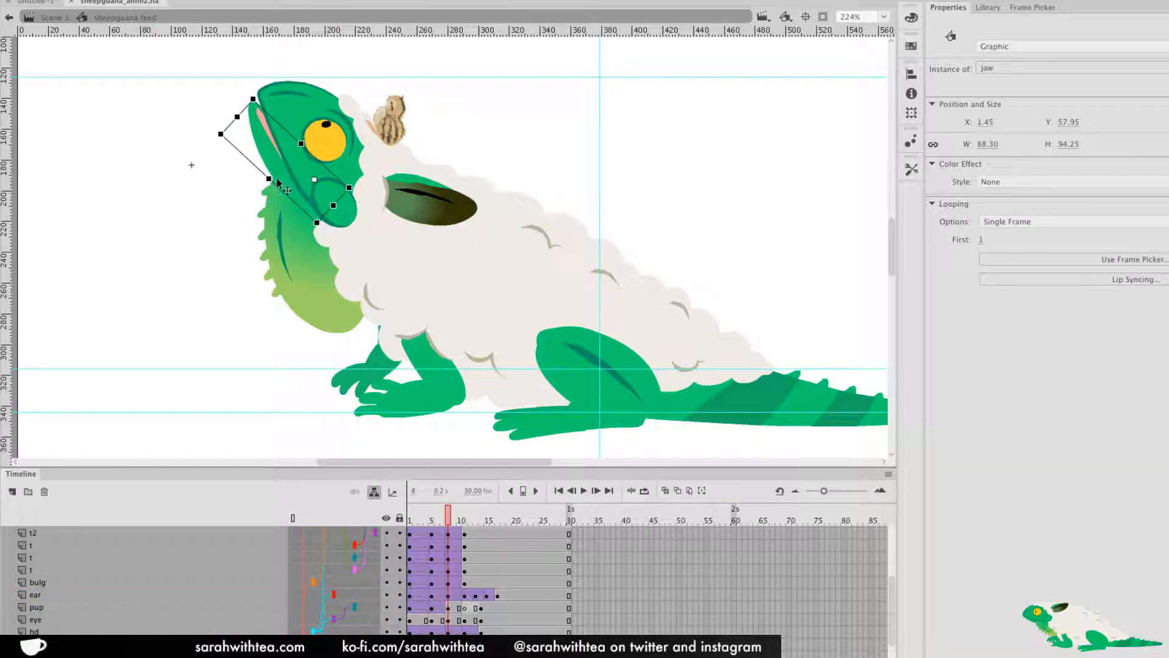
{"action": "left_click_drag", "start_coordinate": [246, 172], "coordinate": [220, 204]}
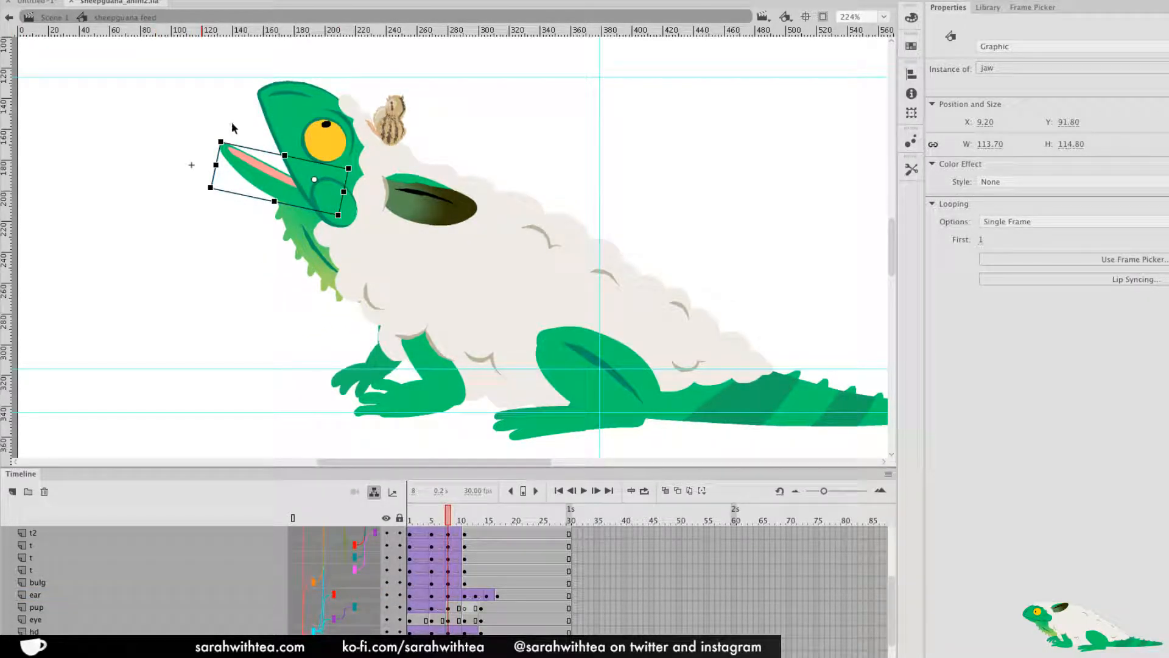
{"action": "left_click_drag", "start_coordinate": [229, 136], "coordinate": [219, 159]}
{"action": "left_click", "coordinate": [298, 108]}
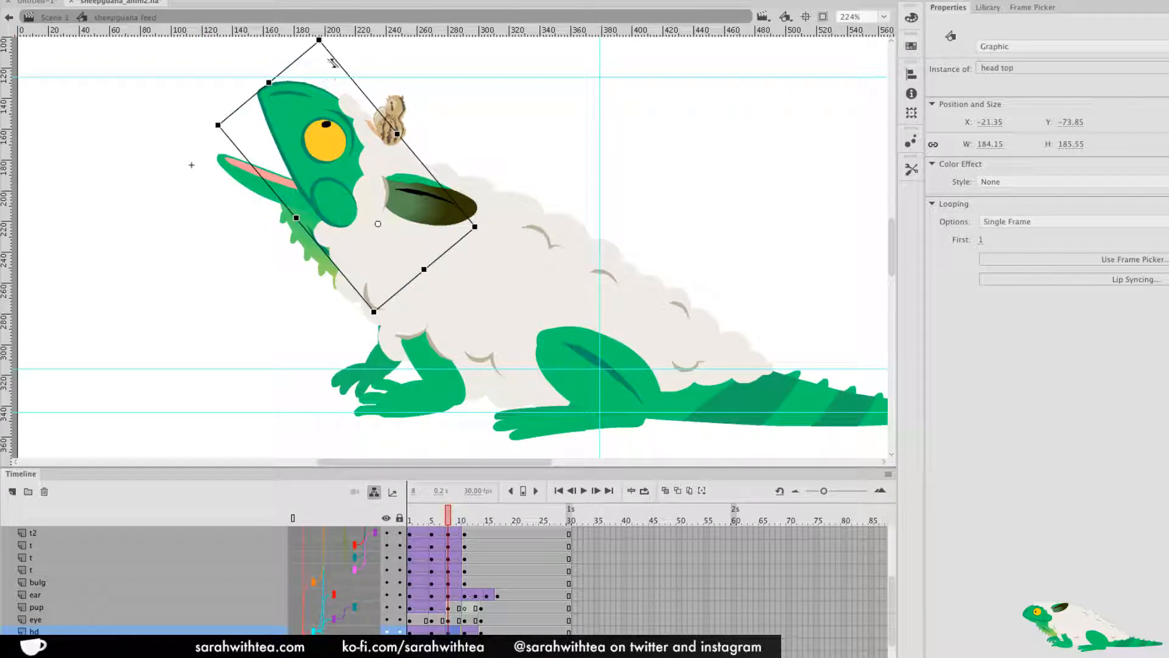
{"action": "left_click_drag", "start_coordinate": [337, 52], "coordinate": [472, 68]}
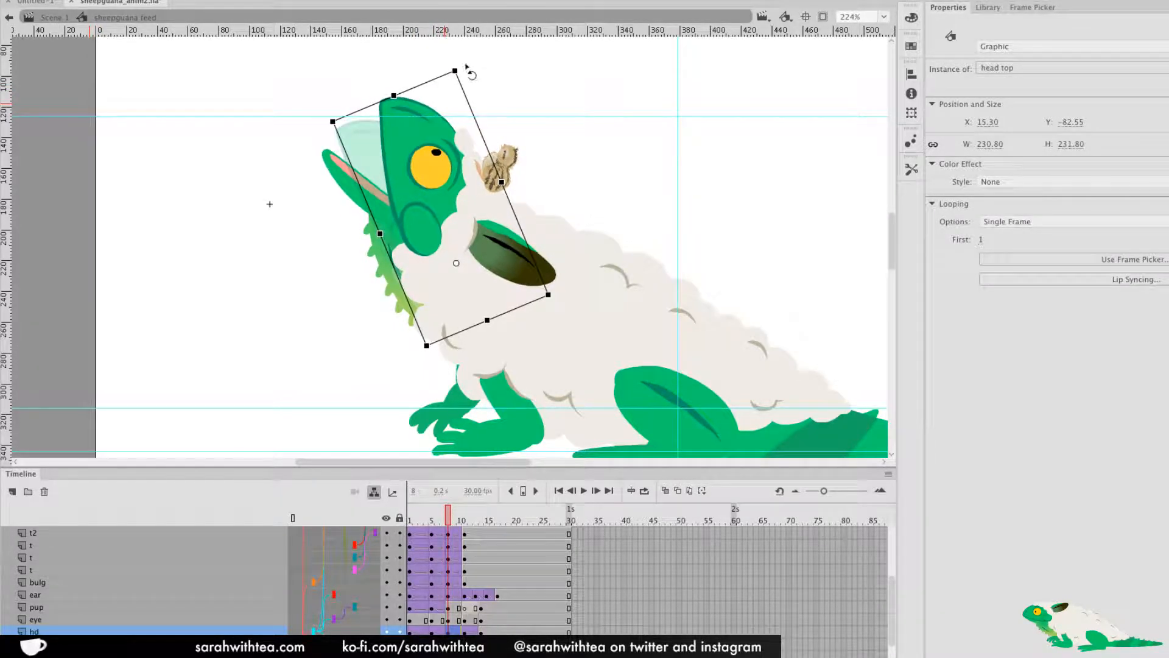
Adjust the jaw at frame 8 to about 108.7 by 102.5, rotate the dewlap outward beneath it, and check the neighbouring frames
{"action": "left_click", "coordinate": [352, 205]}
{"action": "left_click_drag", "start_coordinate": [308, 204], "coordinate": [308, 221]}
{"action": "left_click", "coordinate": [390, 265]}
{"action": "mouse_move", "coordinate": [514, 346]}
{"action": "left_mouse_down"}
{"action": "mouse_move", "coordinate": [397, 345]}
{"action": "mouse_move", "coordinate": [510, 356]}
{"action": "left_mouse_up"}
{"action": "mouse_move", "coordinate": [446, 519]}
{"action": "left_mouse_down"}
{"action": "mouse_move", "coordinate": [476, 519]}
{"action": "mouse_move", "coordinate": [447, 519]}
{"action": "left_mouse_up"}
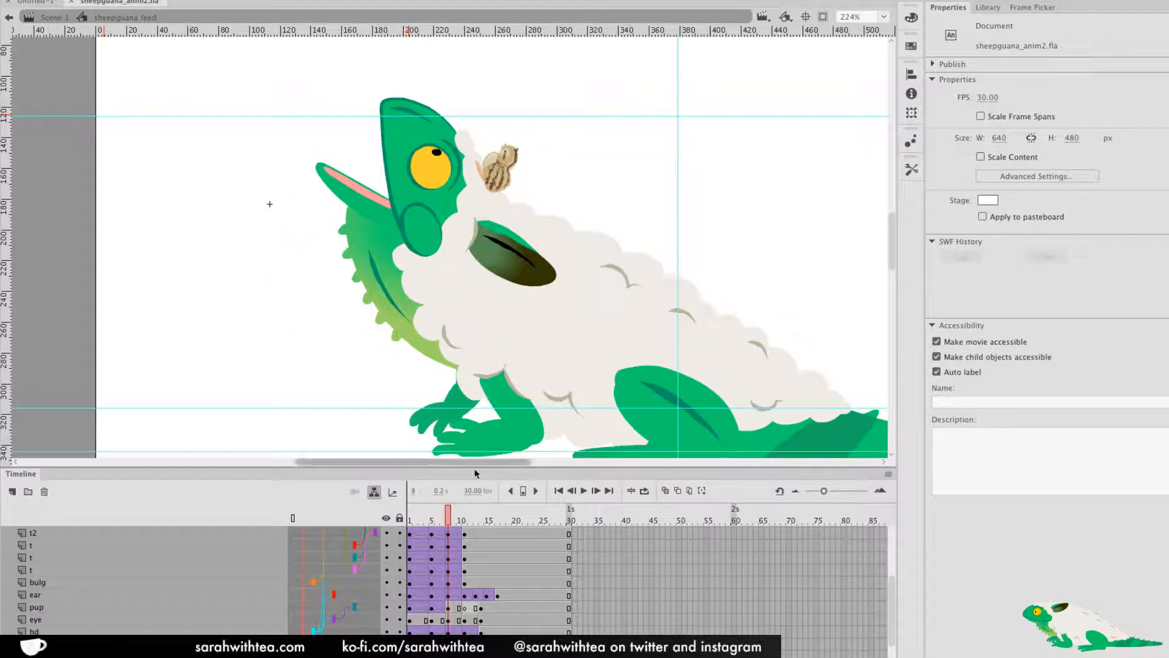
{"action": "left_click", "coordinate": [372, 207]}
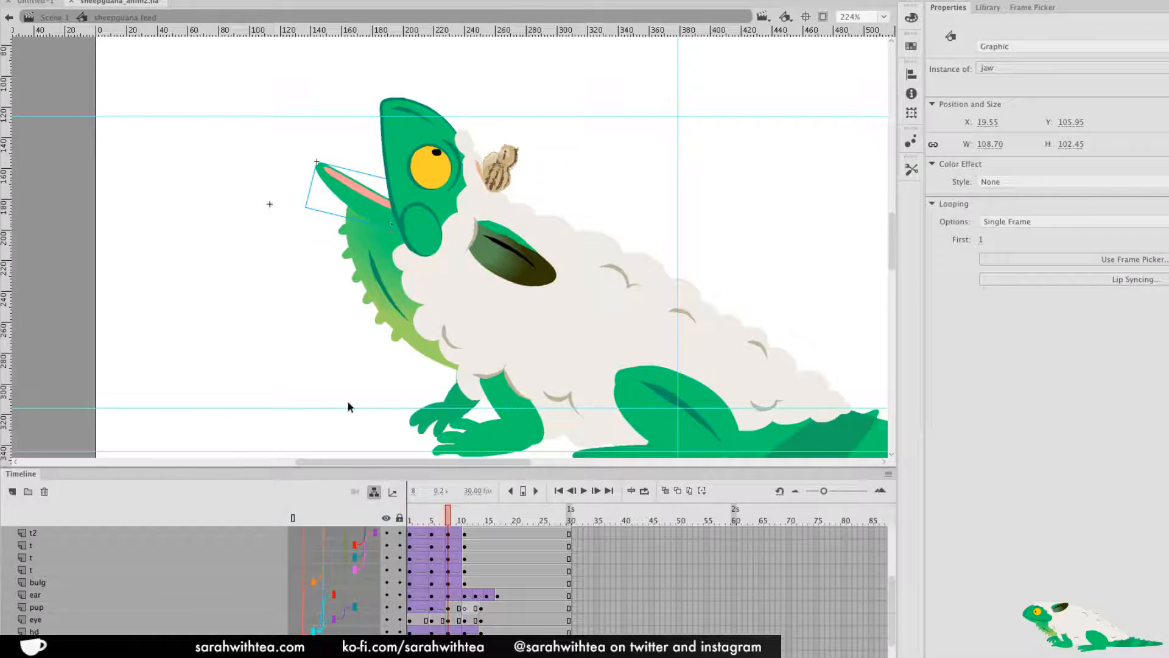
{"action": "key", "text": "Escape"}
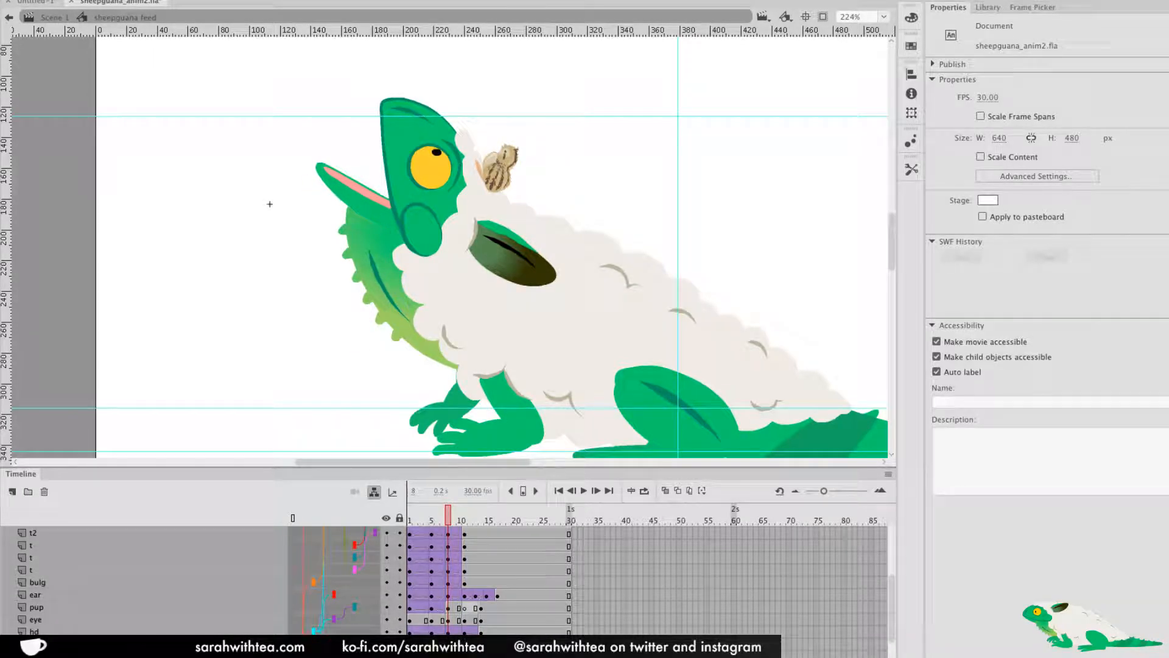
{"action": "left_click", "coordinate": [410, 519]}
{"action": "left_click_drag", "start_coordinate": [444, 515], "coordinate": [449, 514]}
Brush a light grey patch at the mouth corner, between the open jaw and the head top at frame 8
{"action": "key", "text": "b"}
{"action": "left_click", "coordinate": [912, 169]}
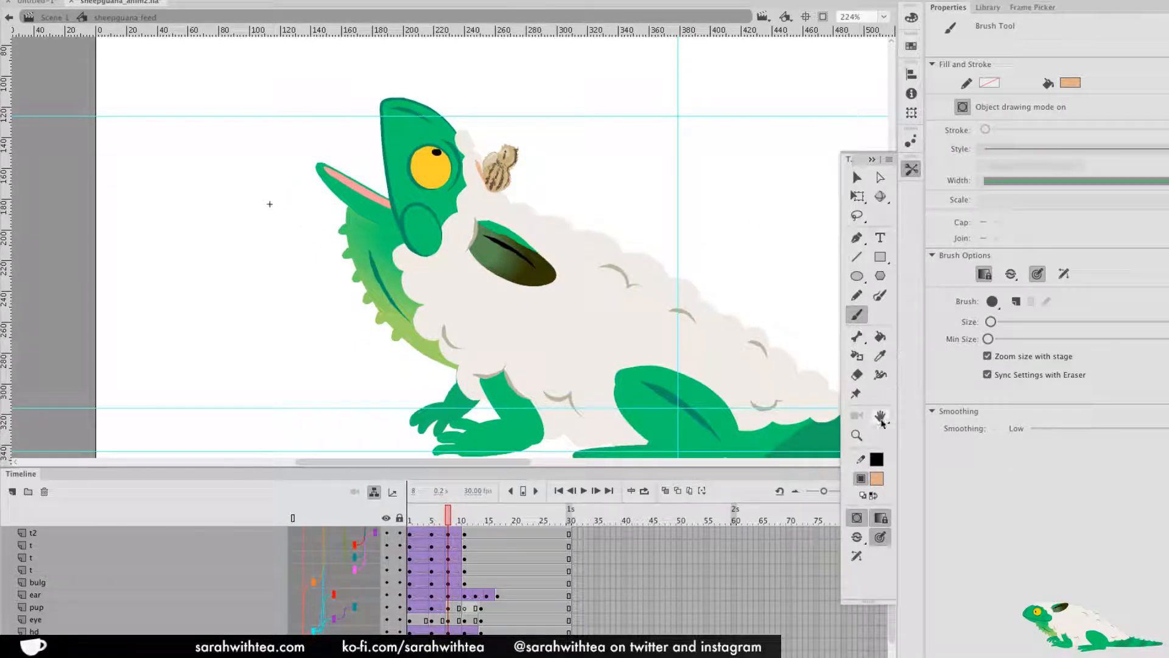
{"action": "left_click", "coordinate": [877, 478]}
{"action": "left_click", "coordinate": [507, 277]}
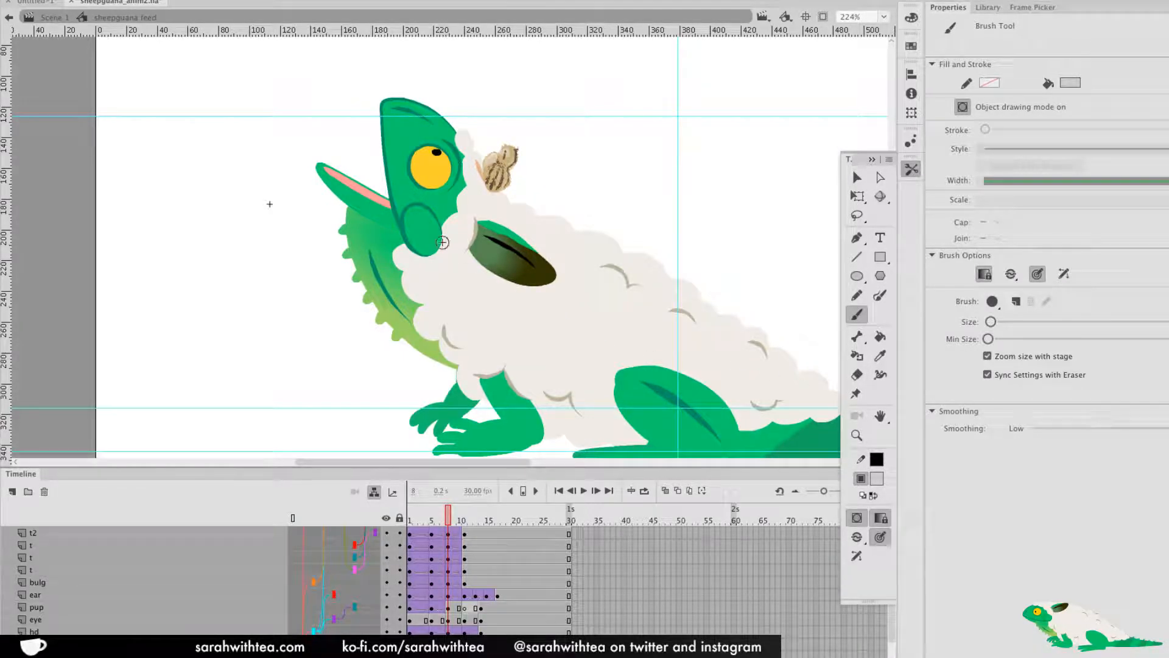
{"action": "mouse_move", "coordinate": [365, 203]}
{"action": "left_mouse_down"}
{"action": "mouse_move", "coordinate": [392, 179]}
{"action": "mouse_move", "coordinate": [361, 200]}
{"action": "mouse_move", "coordinate": [393, 181]}
{"action": "mouse_move", "coordinate": [398, 216]}
{"action": "mouse_move", "coordinate": [363, 201]}
{"action": "left_mouse_up"}
Sample the jaw's green as the fill colour and fill the mouth-corner patch with it
{"action": "left_click", "coordinate": [912, 170]}
{"action": "left_click", "coordinate": [877, 479]}
{"action": "left_click", "coordinate": [368, 209]}
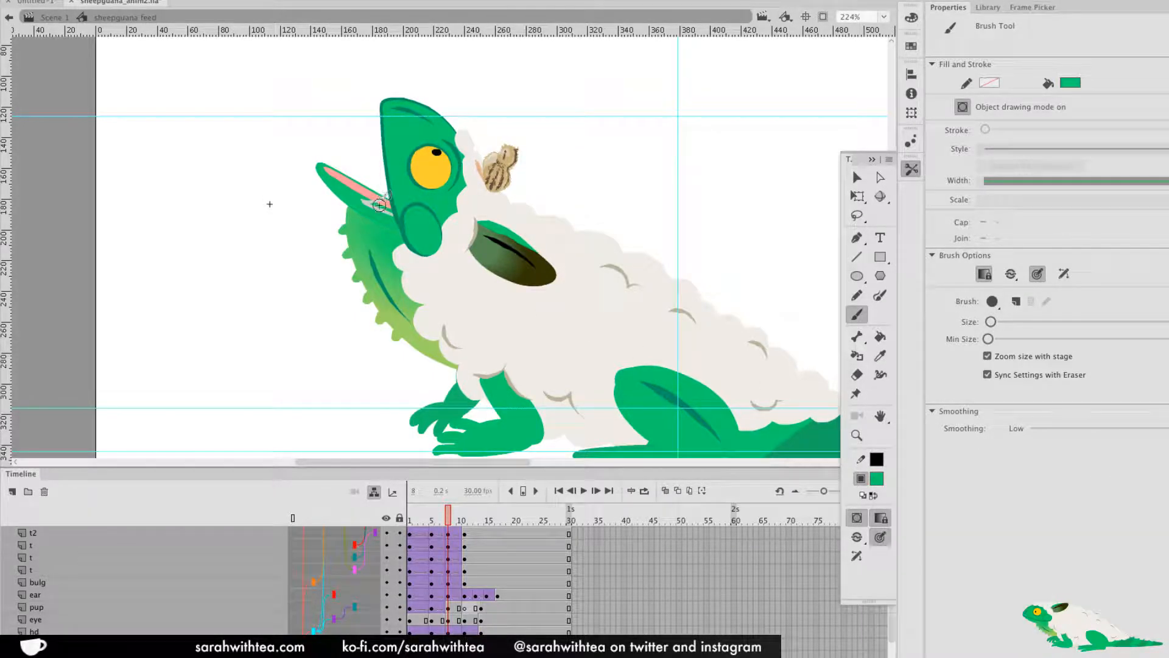
{"action": "key", "text": "k"}
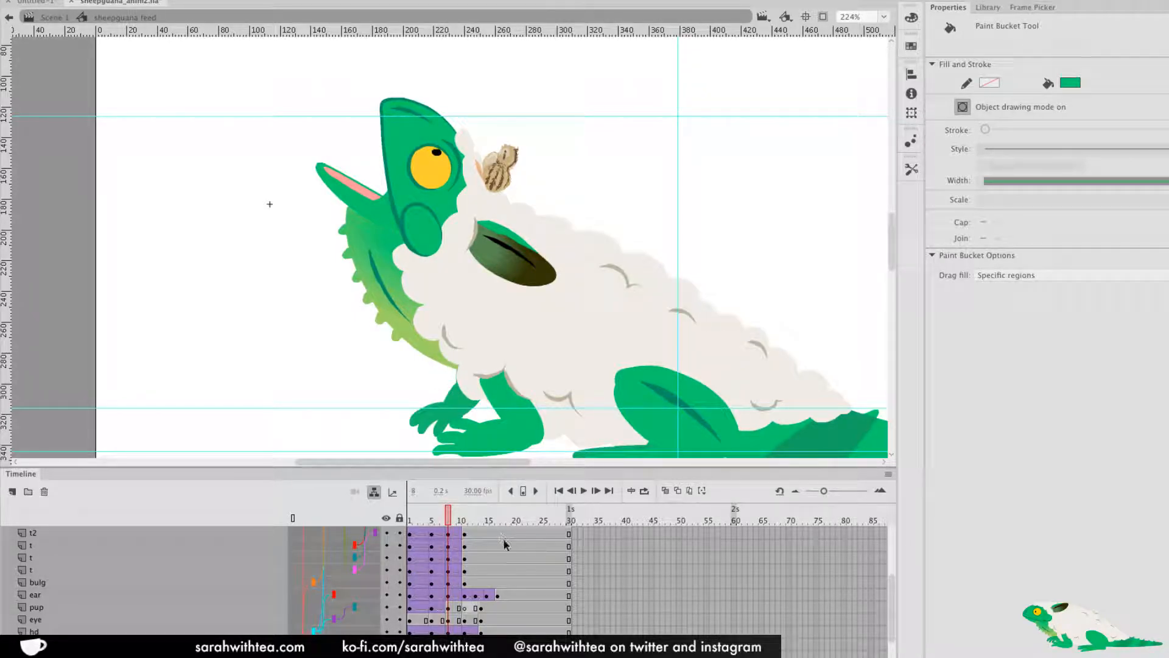
Bend the mouth-corner patch's upper edge into a curve joining the jaw and head top, about 26.7 by 24.9 overall
{"action": "key", "text": "v"}
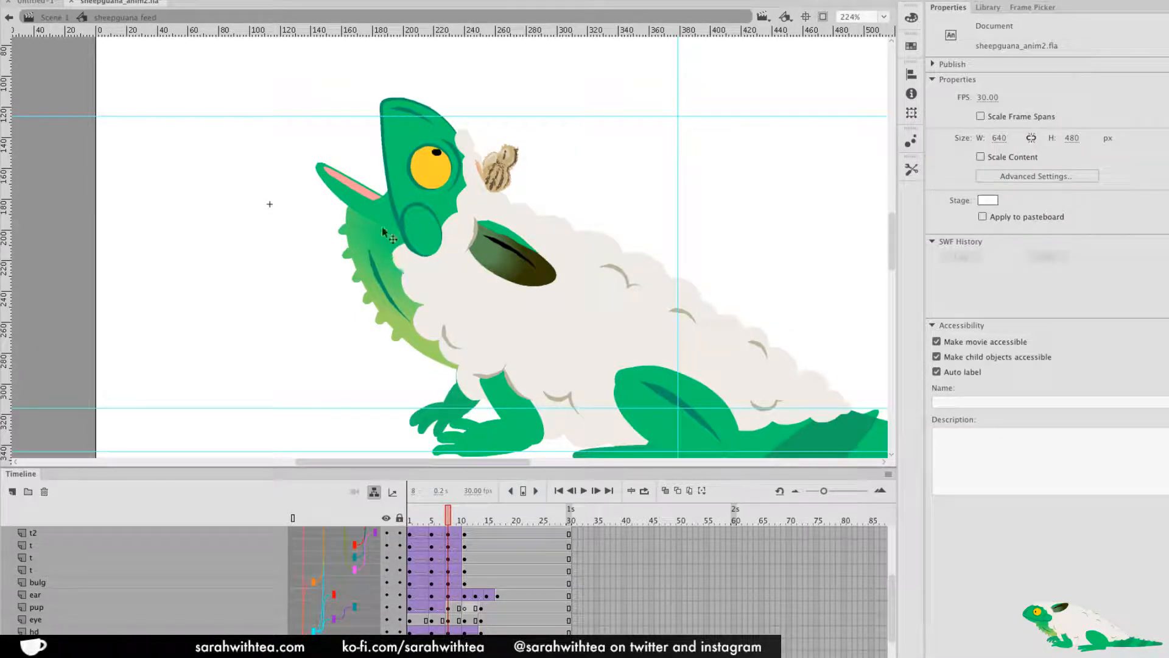
{"action": "left_click", "coordinate": [385, 211]}
{"action": "mouse_move", "coordinate": [385, 204]}
{"action": "left_mouse_down"}
{"action": "mouse_move", "coordinate": [381, 185]}
{"action": "mouse_move", "coordinate": [377, 197]}
{"action": "left_mouse_up"}
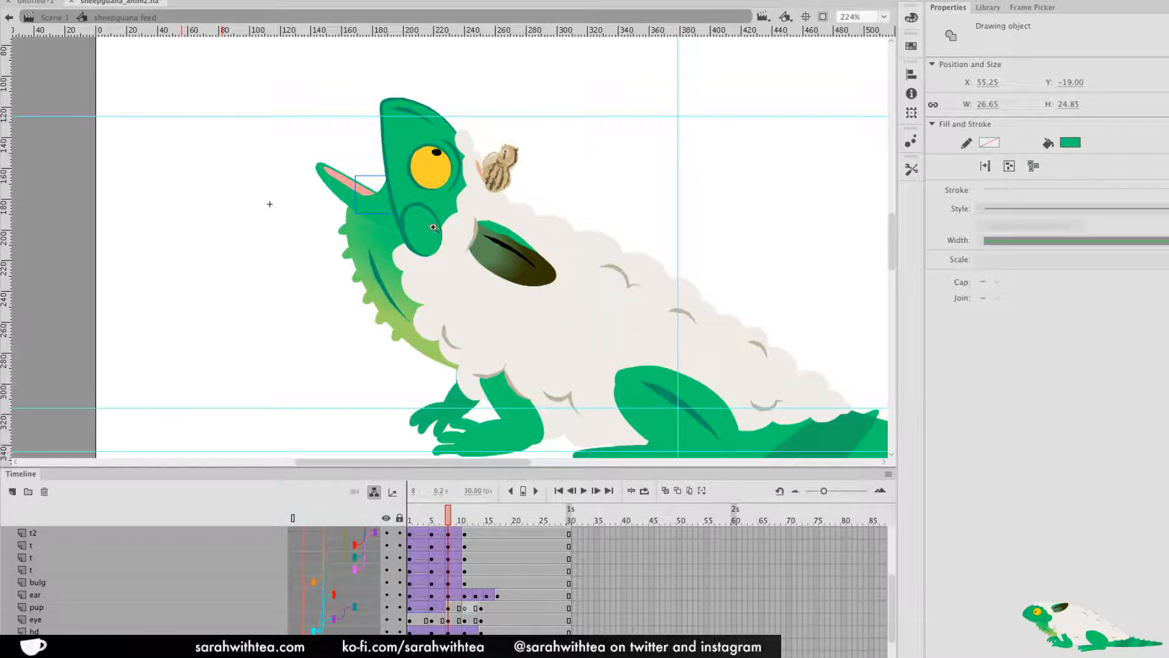
Try to recolour the mouth-corner patch with the dark green of the cheek outline
{"action": "left_click", "coordinate": [401, 197]}
{"action": "left_click", "coordinate": [912, 169]}
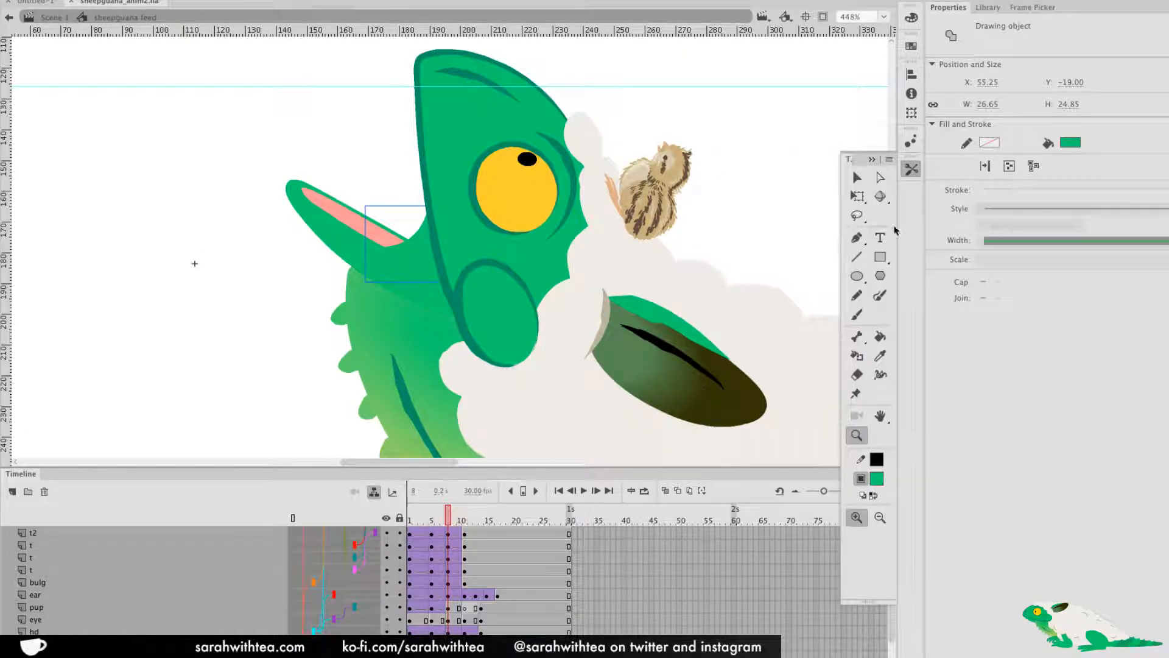
{"action": "left_click", "coordinate": [882, 356]}
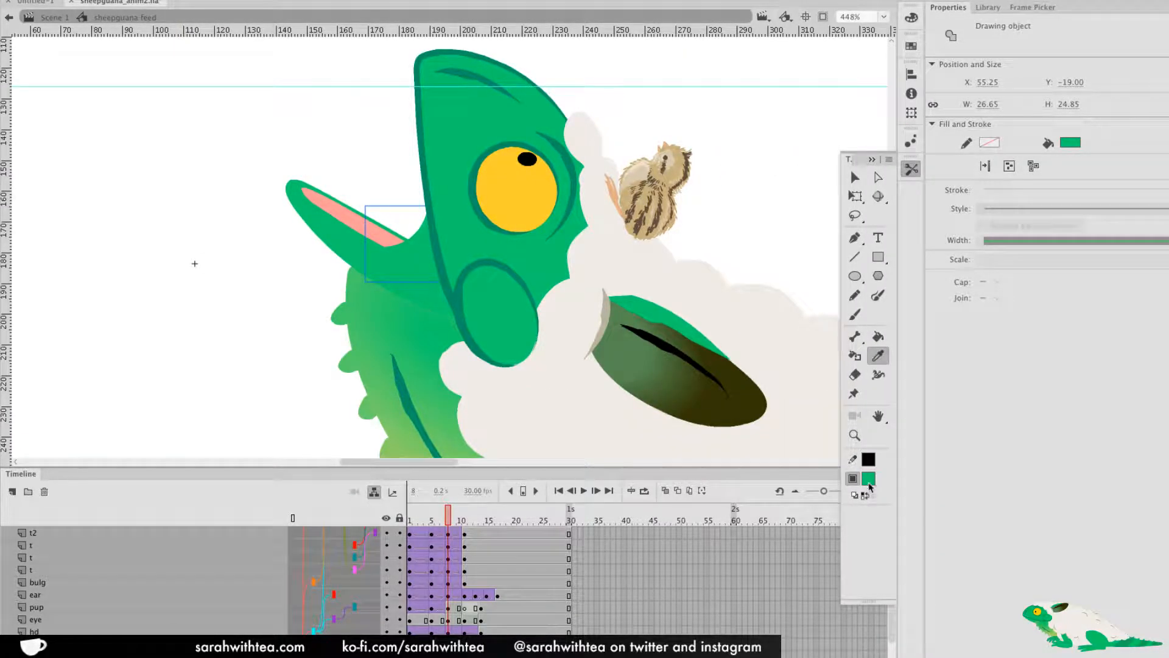
{"action": "left_click", "coordinate": [868, 478]}
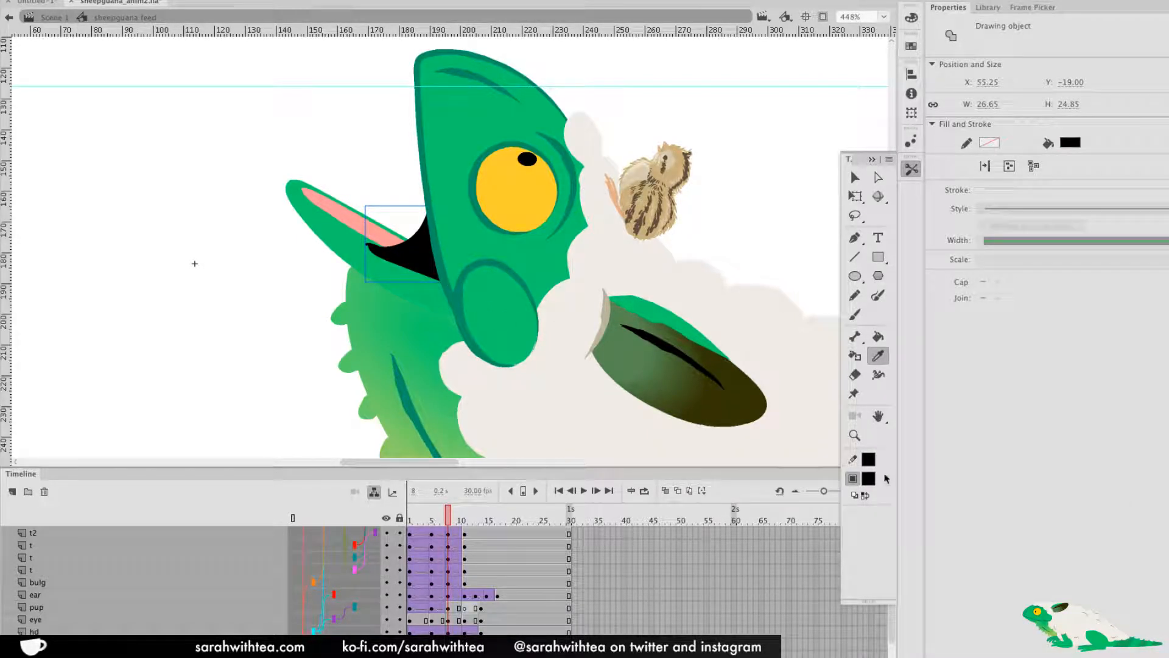
{"action": "left_click", "coordinate": [468, 329]}
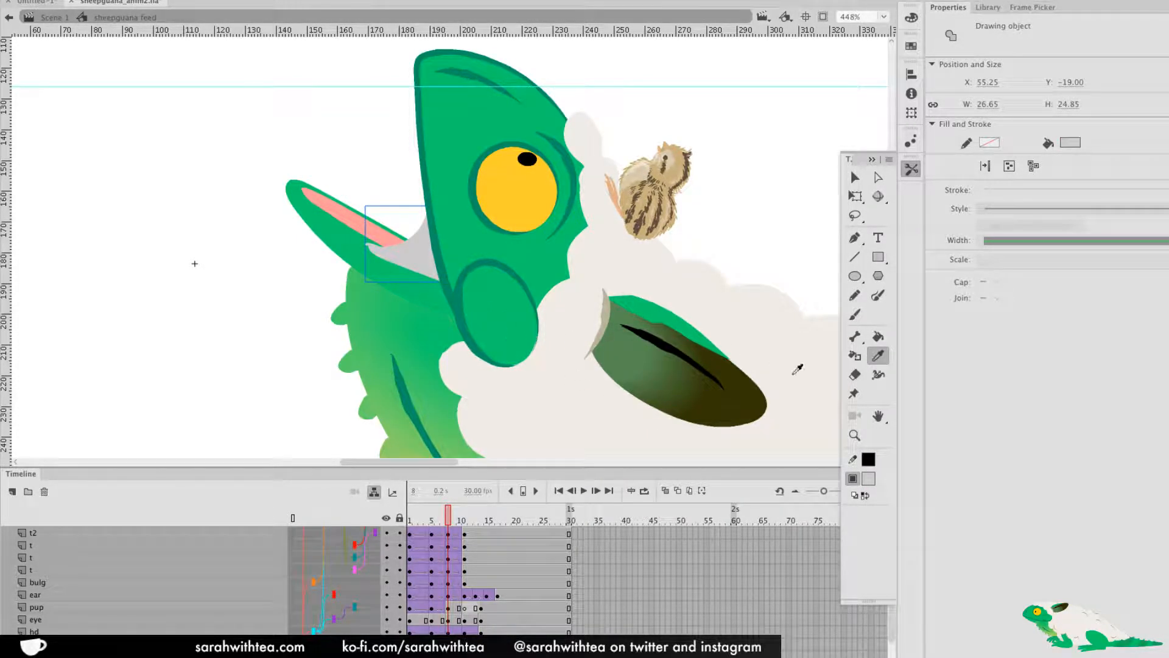
{"action": "left_click", "coordinate": [869, 479]}
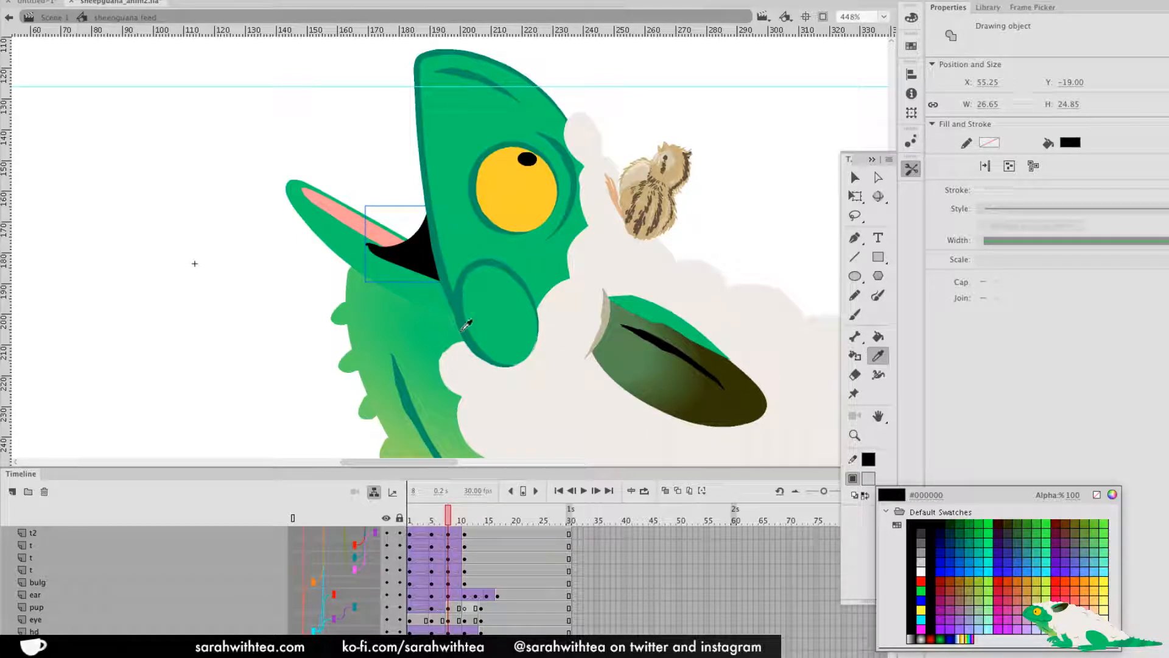
{"action": "left_click", "coordinate": [873, 483]}
Recolour the mouth-corner patch with a green sampled from inside the round cheek
{"action": "left_click", "coordinate": [869, 481]}
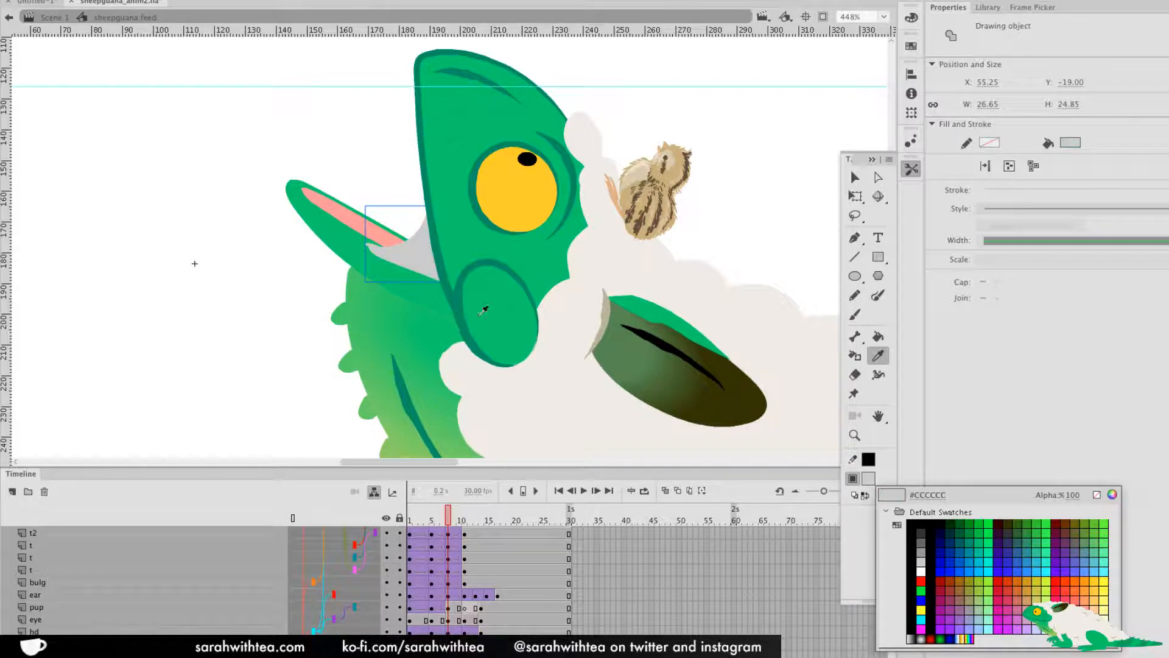
{"action": "left_click", "coordinate": [490, 308]}
{"action": "key", "text": "k"}
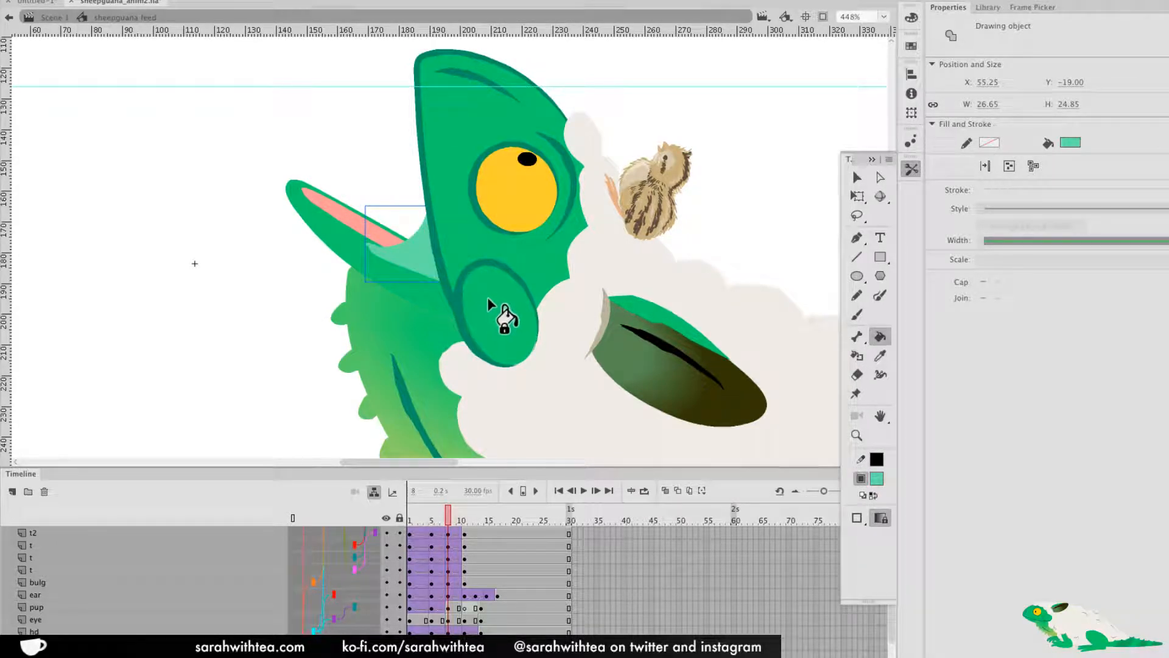
{"action": "key", "text": "z"}
{"action": "left_click", "coordinate": [477, 294]}
{"action": "key", "text": "v"}
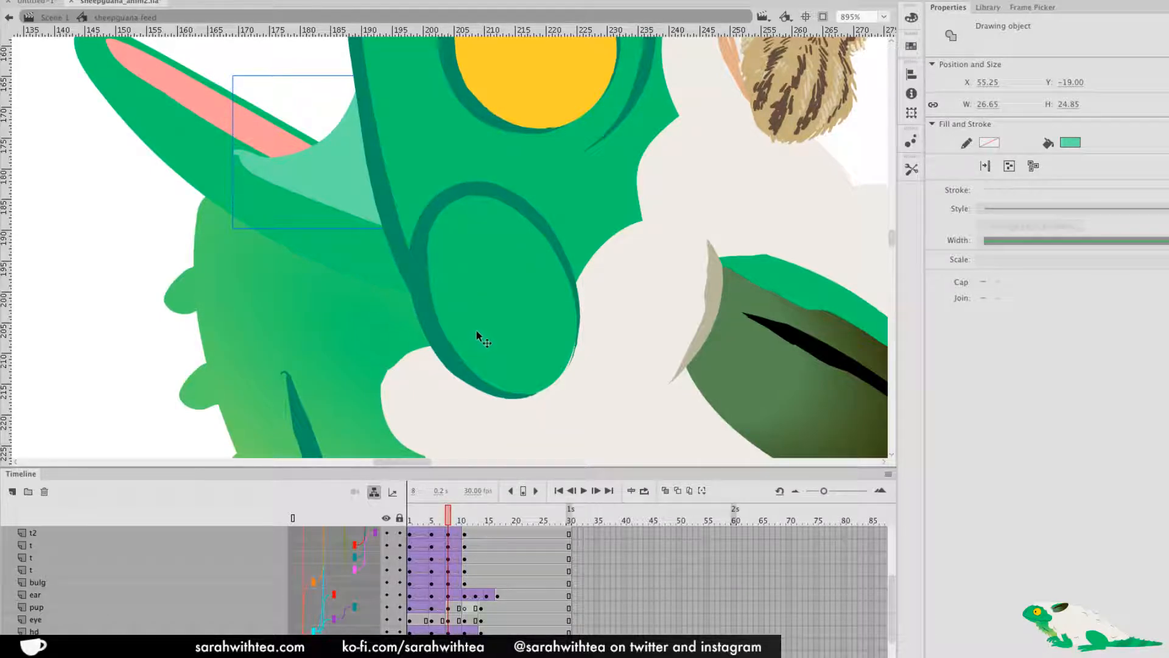
Open the mouth-corner patch's drawing object for editing
{"action": "key", "text": "z"}
{"action": "left_click", "coordinate": [333, 184]}
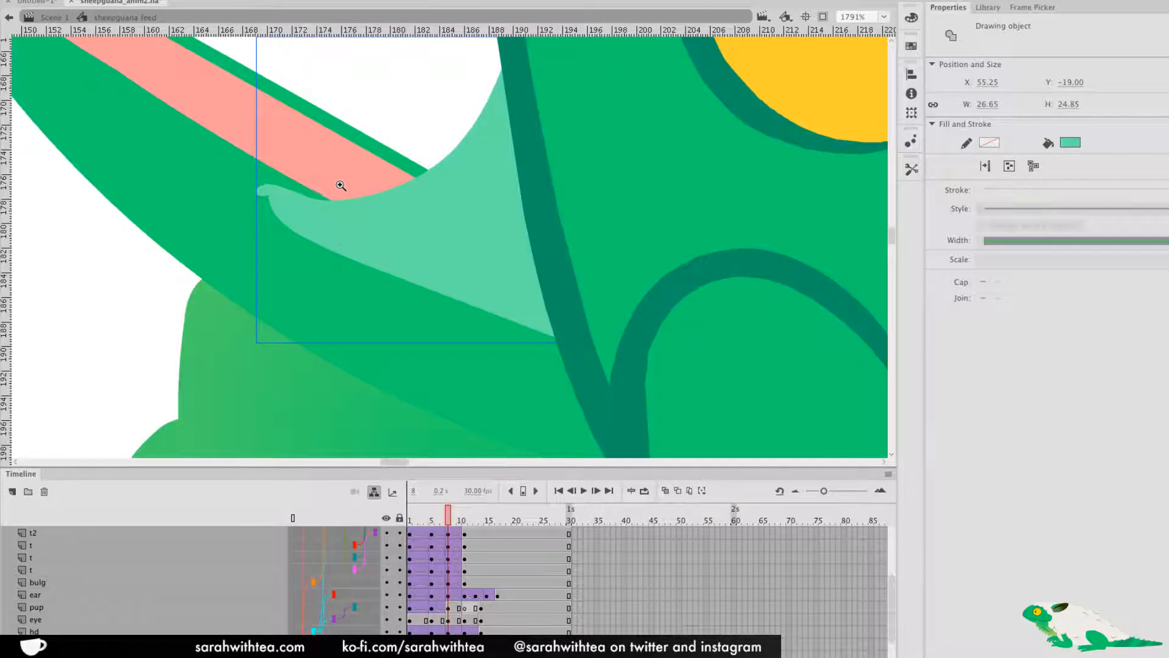
{"action": "left_click", "coordinate": [418, 235], "text": "alt"}
{"action": "key", "text": "v"}
{"action": "double_click", "coordinate": [430, 241]}
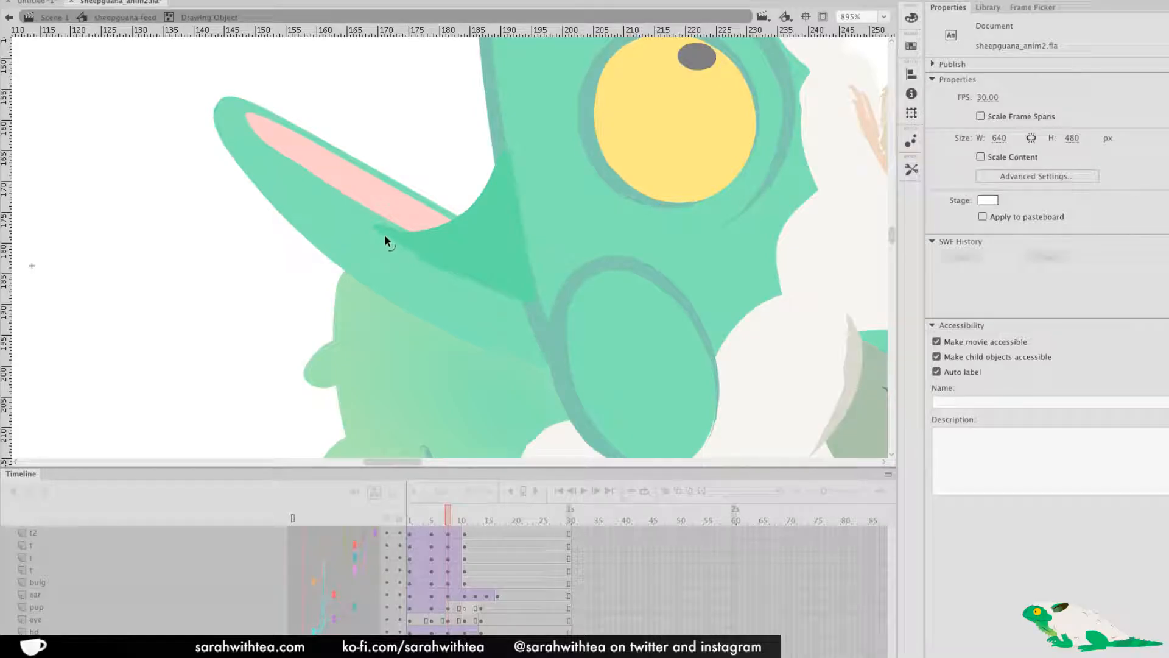
Finish reshaping the lower edge of the light green skin patch at the mouth corner and select the patch inside the sheepguana feed symbol
{"action": "key", "text": "ctrl+z"}
{"action": "left_click_drag", "start_coordinate": [509, 295], "coordinate": [616, 346]}
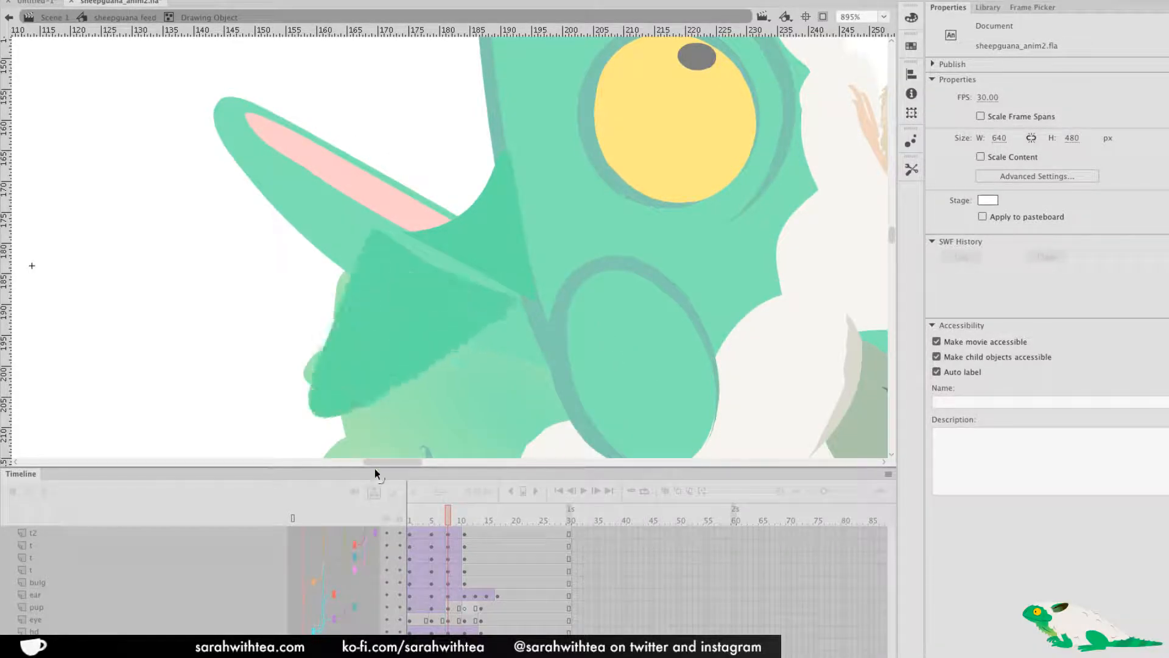
{"action": "double_click", "coordinate": [209, 404]}
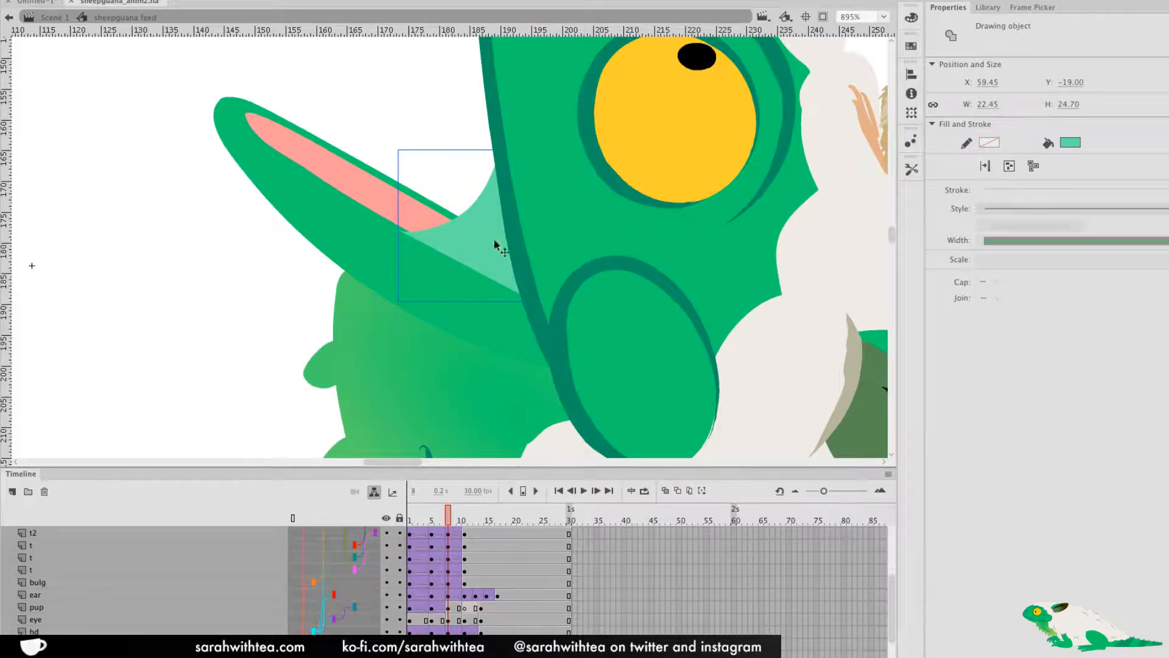
{"action": "left_click", "coordinate": [600, 256]}
{"action": "left_click", "coordinate": [594, 271]}
{"action": "left_click", "coordinate": [595, 281]}
{"action": "double_click", "coordinate": [589, 295]}
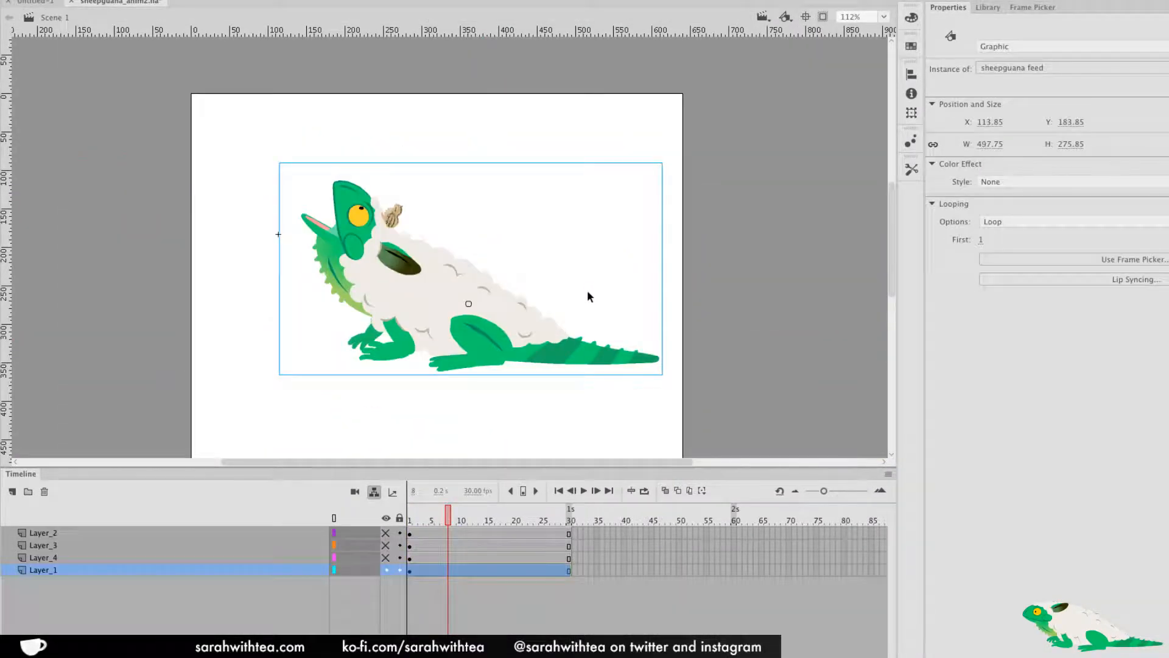
{"action": "left_click_drag", "start_coordinate": [293, 207], "coordinate": [360, 255]}
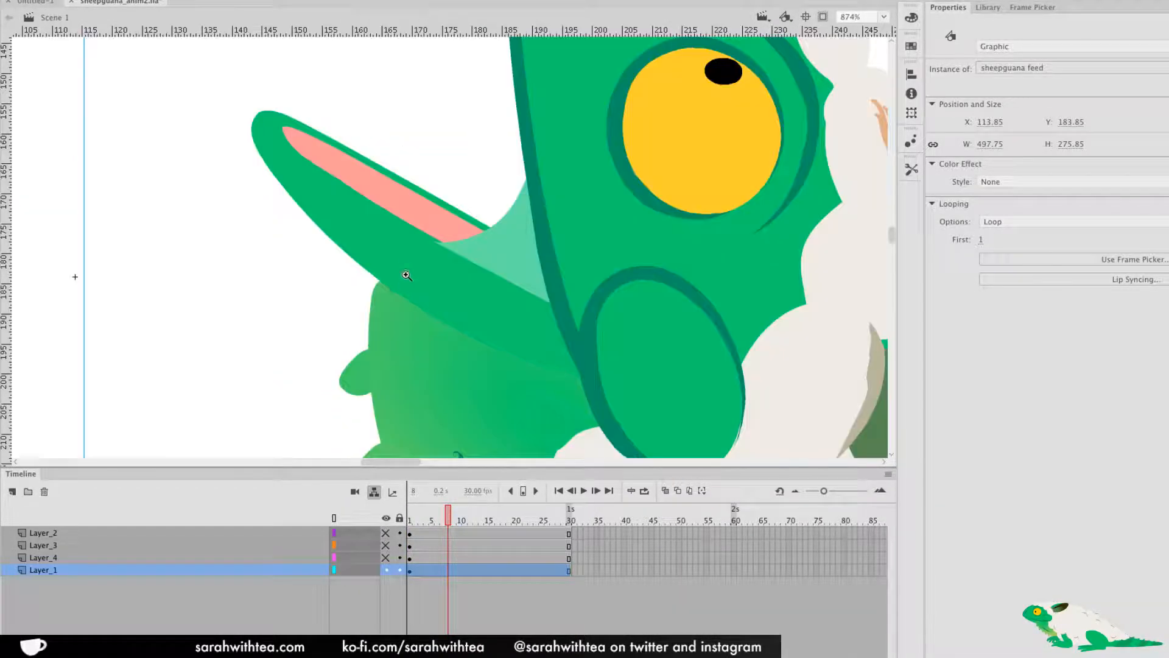
{"action": "double_click", "coordinate": [514, 257]}
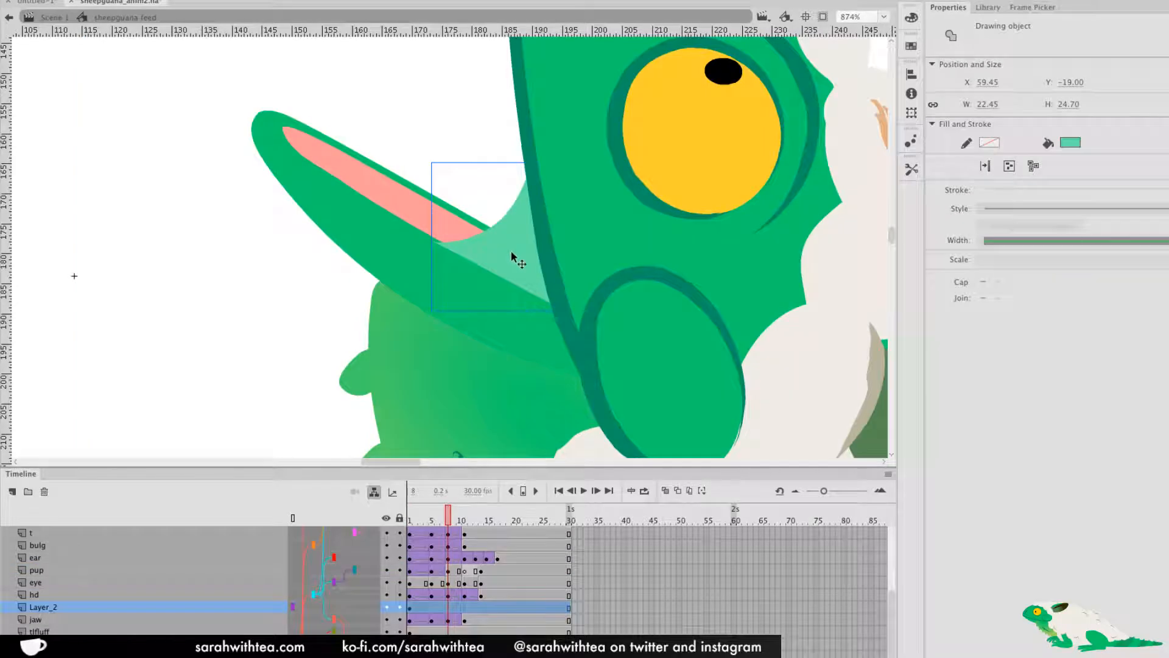
Try to recolor the mouth-corner patch by sampling a green for its fill from the artwork
{"action": "left_click", "coordinate": [910, 21]}
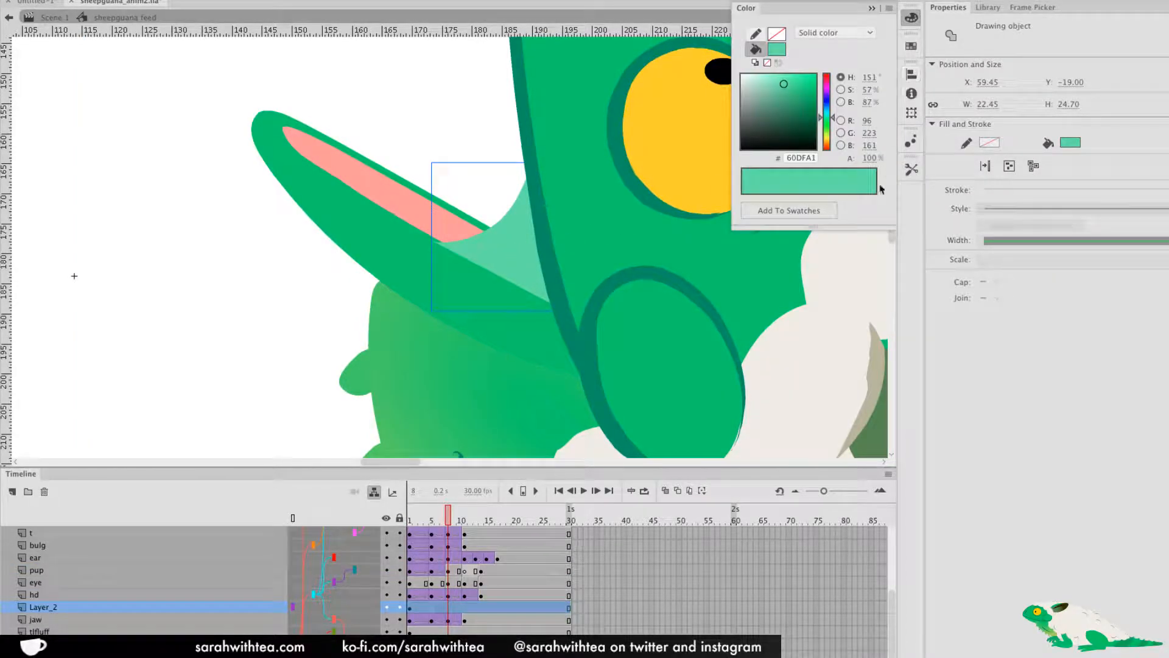
{"action": "left_click", "coordinate": [778, 50]}
{"action": "left_click", "coordinate": [520, 368]}
{"action": "left_click", "coordinate": [774, 48]}
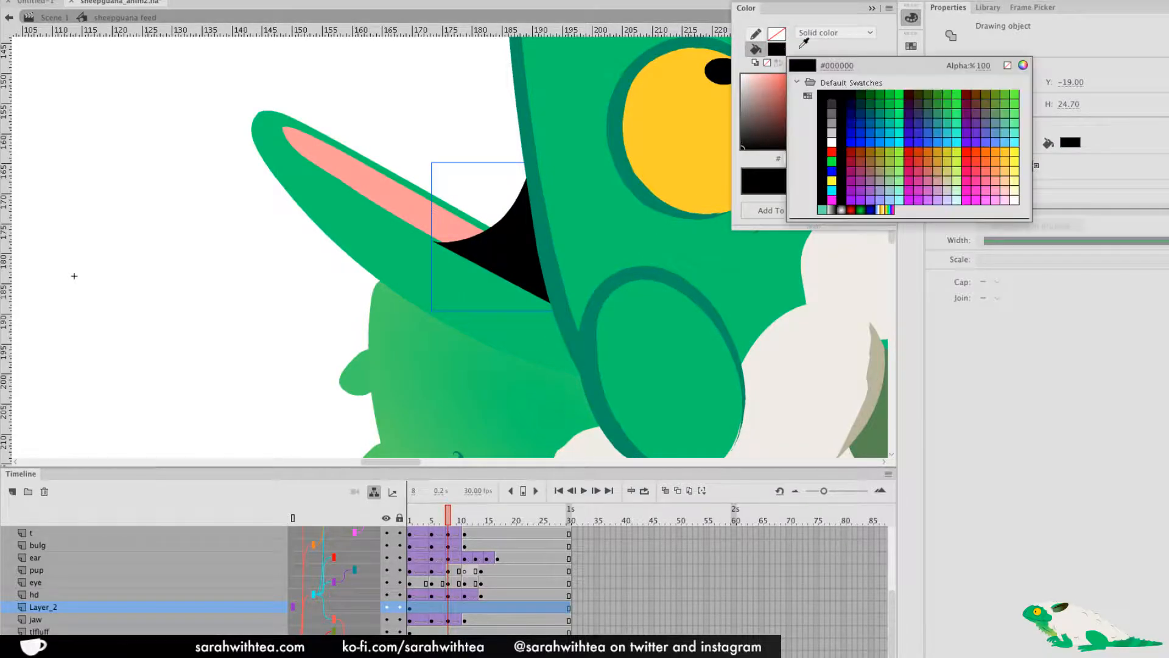
{"action": "key", "text": "Escape"}
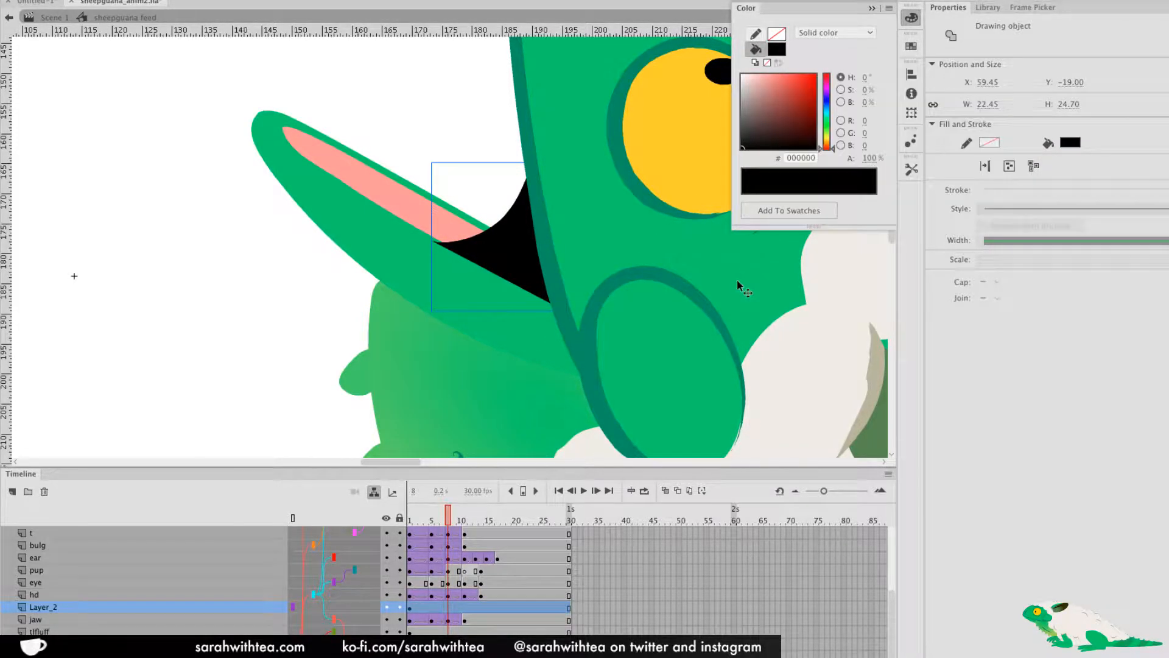
Sample the green fill of the oval cheek shape inside the head top symbol
{"action": "left_click", "coordinate": [748, 269]}
{"action": "double_click", "coordinate": [679, 335]}
{"action": "double_click", "coordinate": [678, 341]}
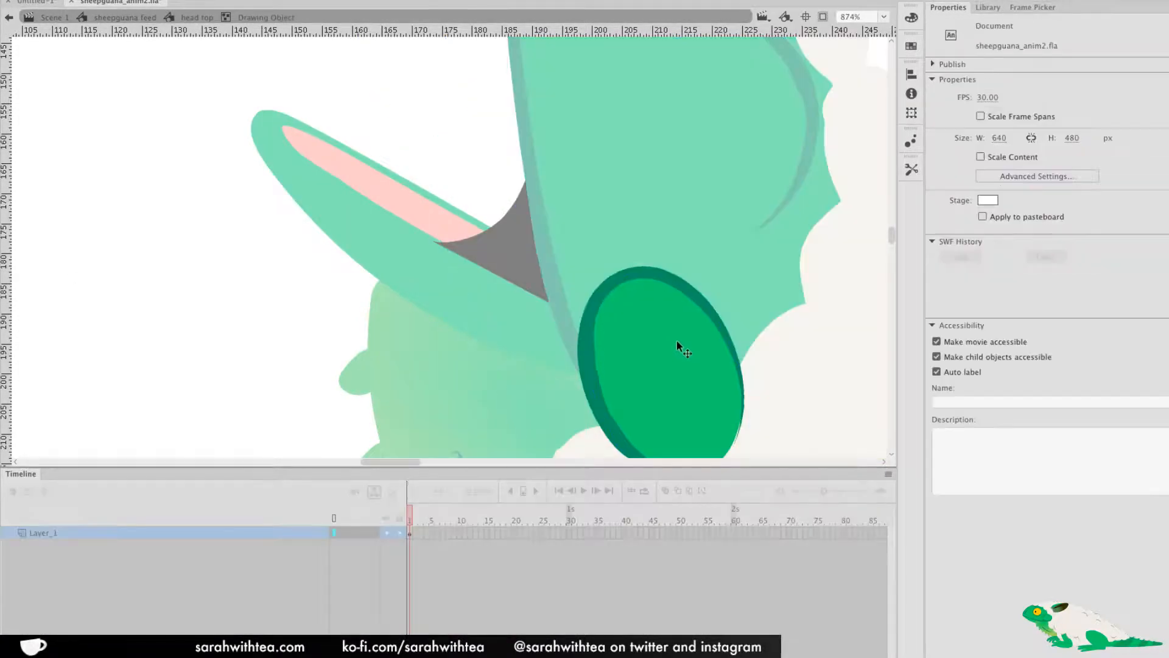
{"action": "left_click", "coordinate": [912, 169]}
{"action": "left_click", "coordinate": [877, 344]}
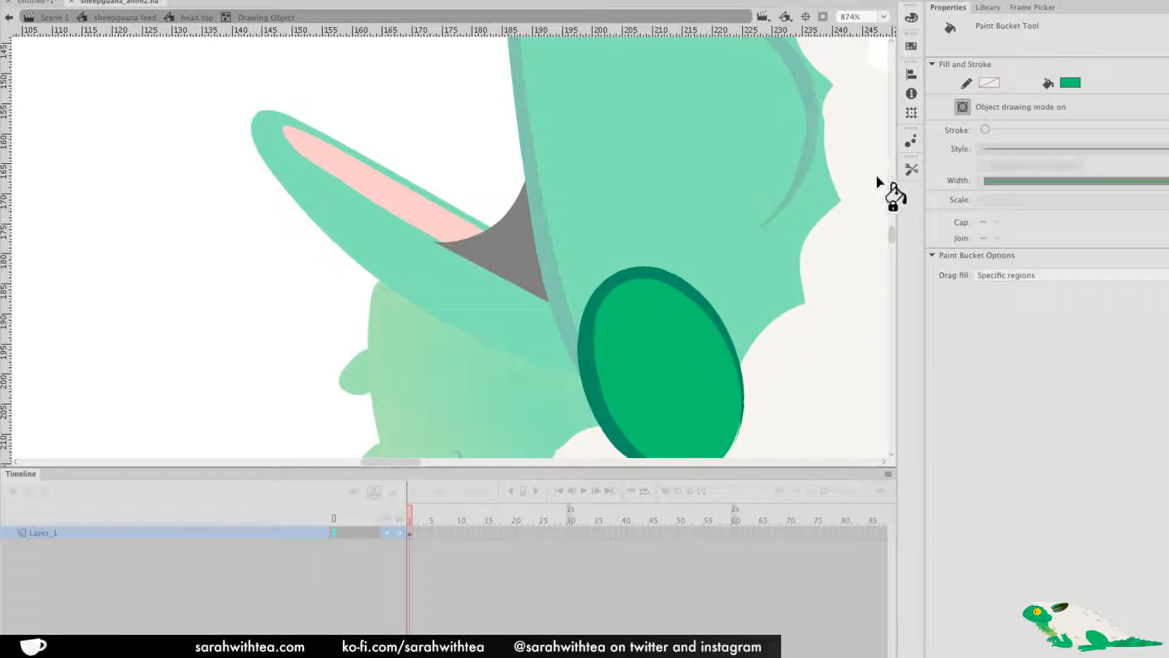
{"action": "key", "text": "v"}
{"action": "double_click", "coordinate": [487, 171]}
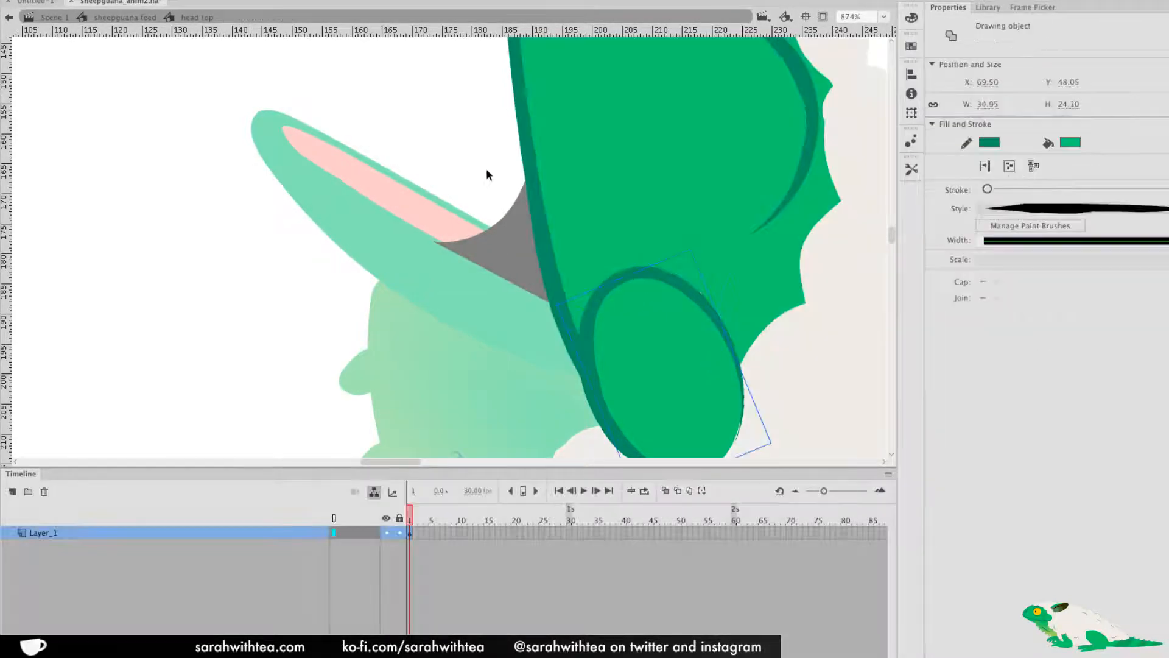
Fill the mouth-corner patch with the sampled solid green using the Paint Bucket
{"action": "double_click", "coordinate": [510, 241]}
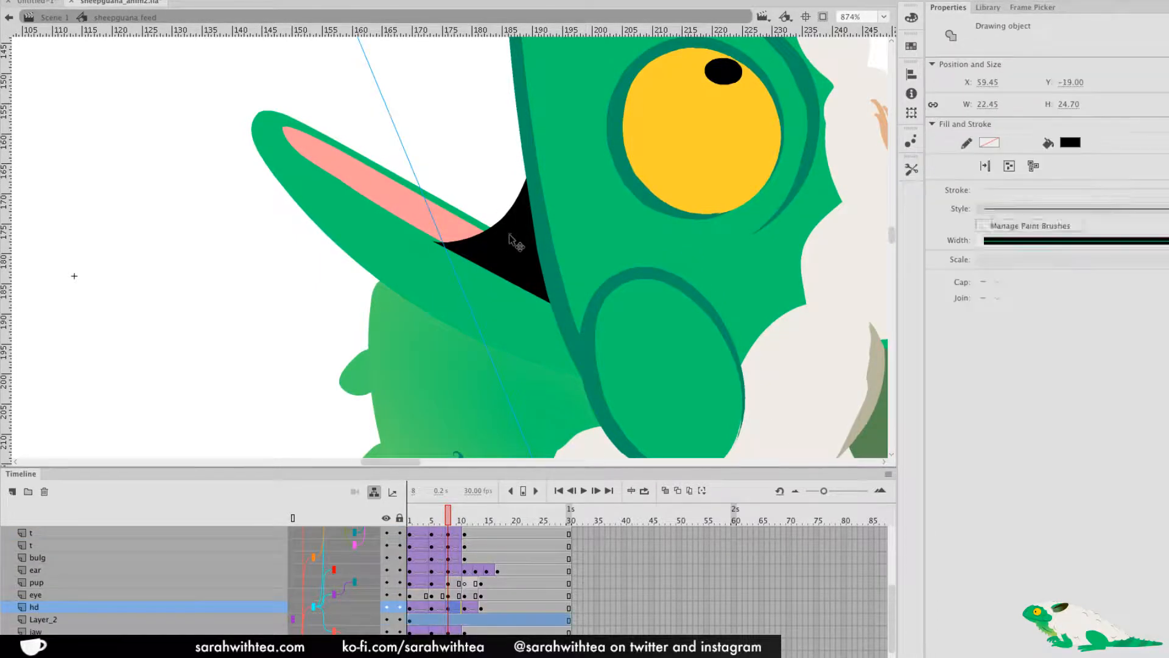
{"action": "double_click", "coordinate": [510, 235]}
{"action": "key", "text": "k"}
{"action": "left_click", "coordinate": [515, 268]}
{"action": "key", "text": "v"}
{"action": "double_click", "coordinate": [253, 369]}
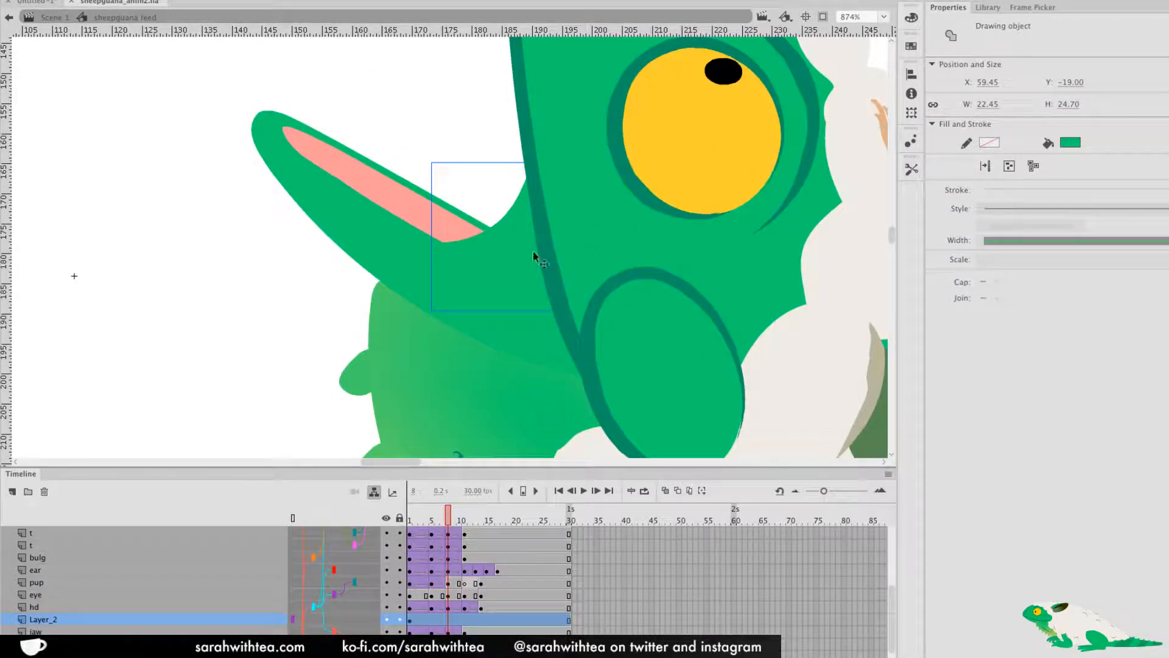
Sample the dark green outline color of the oval cheek inside the head top symbol
{"action": "double_click", "coordinate": [516, 259]}
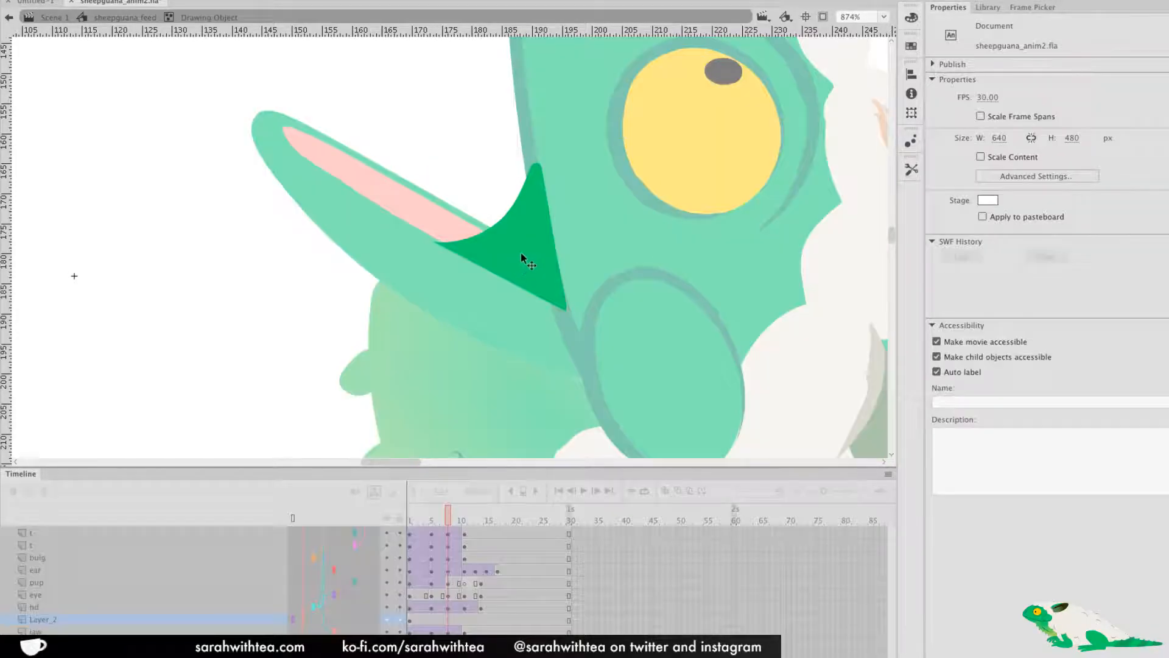
{"action": "left_click", "coordinate": [910, 22]}
{"action": "double_click", "coordinate": [780, 308]}
{"action": "double_click", "coordinate": [711, 365]}
{"action": "double_click", "coordinate": [711, 366]}
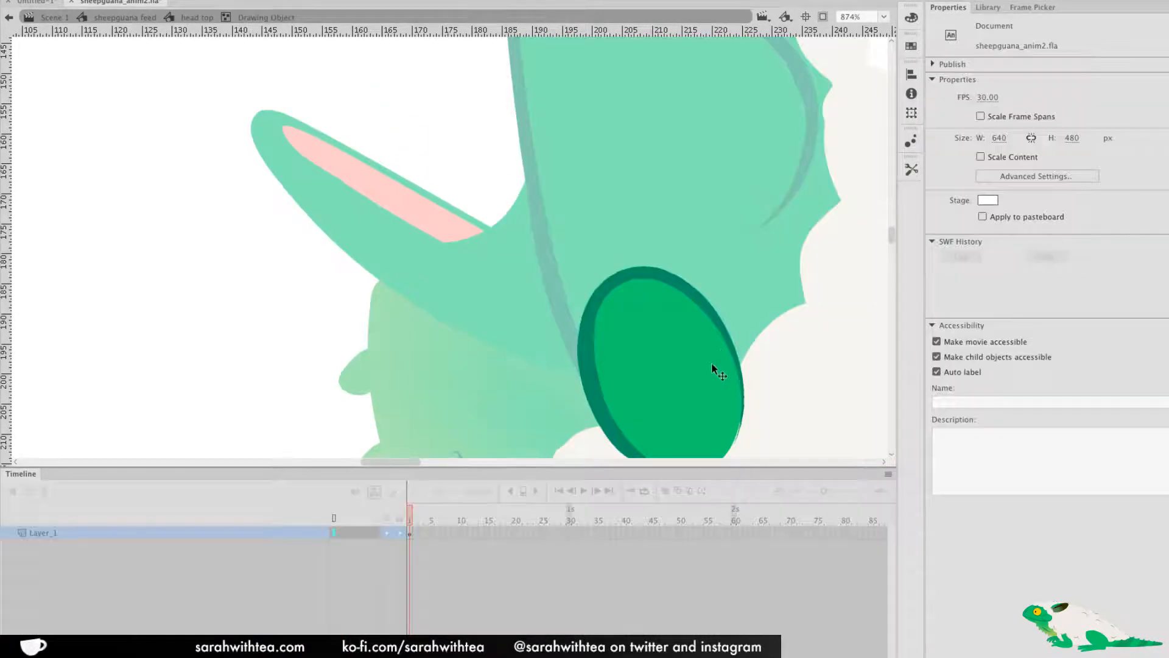
{"action": "left_click", "coordinate": [911, 18]}
{"action": "left_click", "coordinate": [911, 18]}
{"action": "left_click", "coordinate": [911, 170]}
{"action": "left_click", "coordinate": [878, 355]}
{"action": "left_click", "coordinate": [592, 301]}
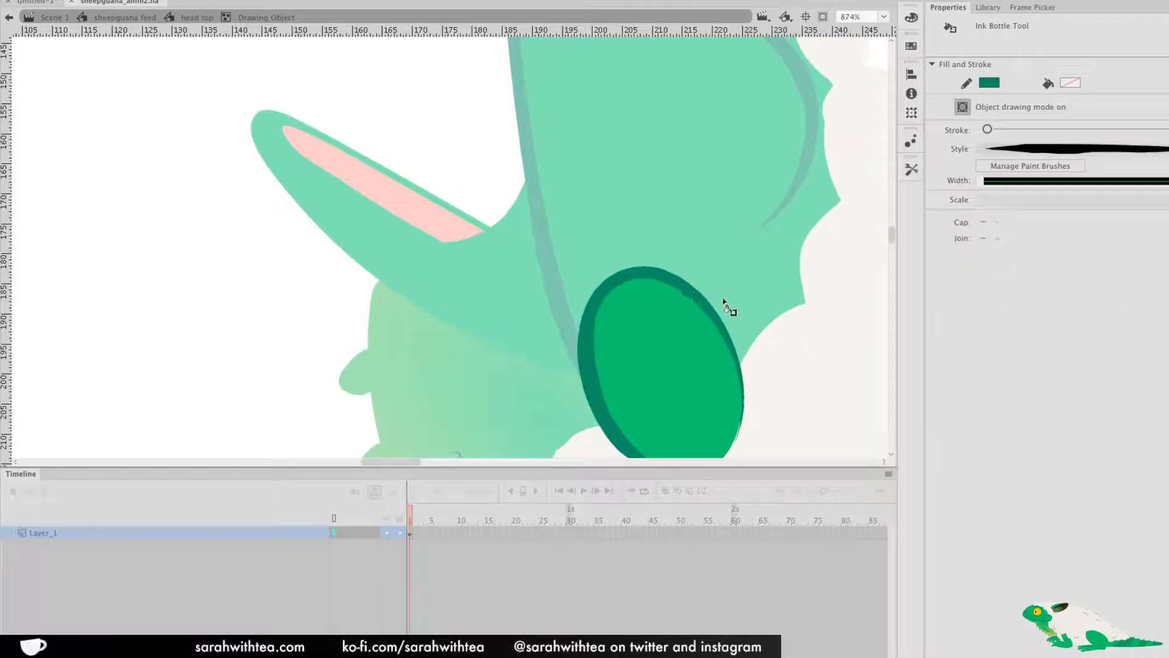
{"action": "left_click", "coordinate": [788, 312]}
{"action": "double_click", "coordinate": [481, 149]}
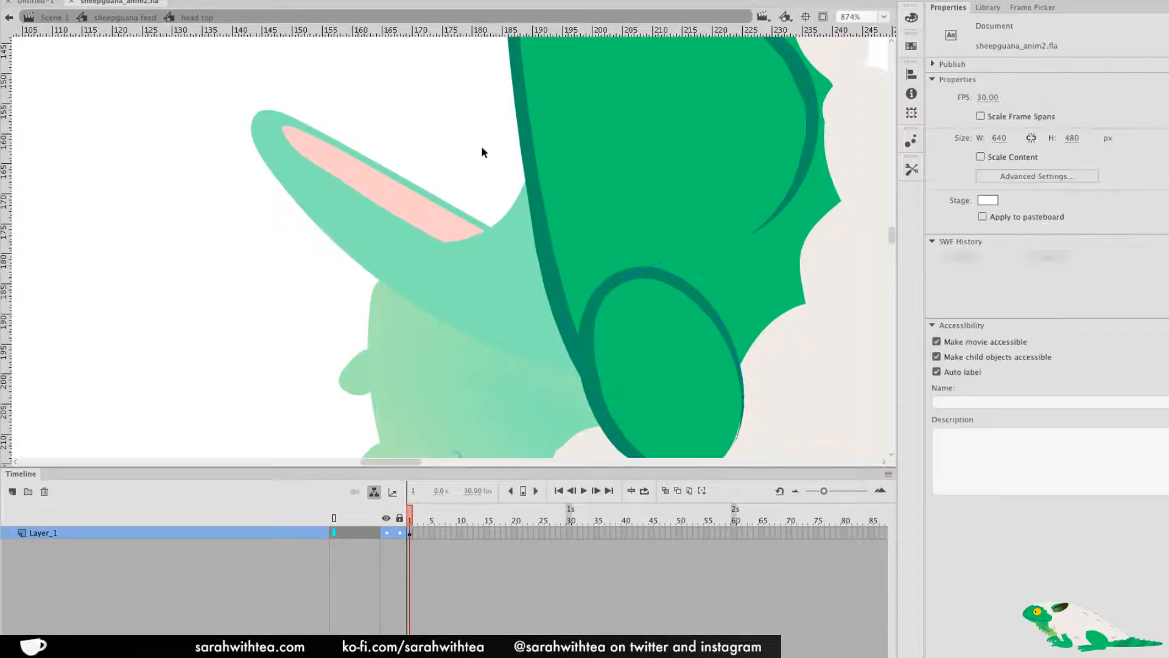
Change the mouth-corner patch's fill from a solid color to a linear gradient
{"action": "left_click", "coordinate": [513, 225]}
{"action": "left_click", "coordinate": [914, 19]}
{"action": "left_click", "coordinate": [836, 33]}
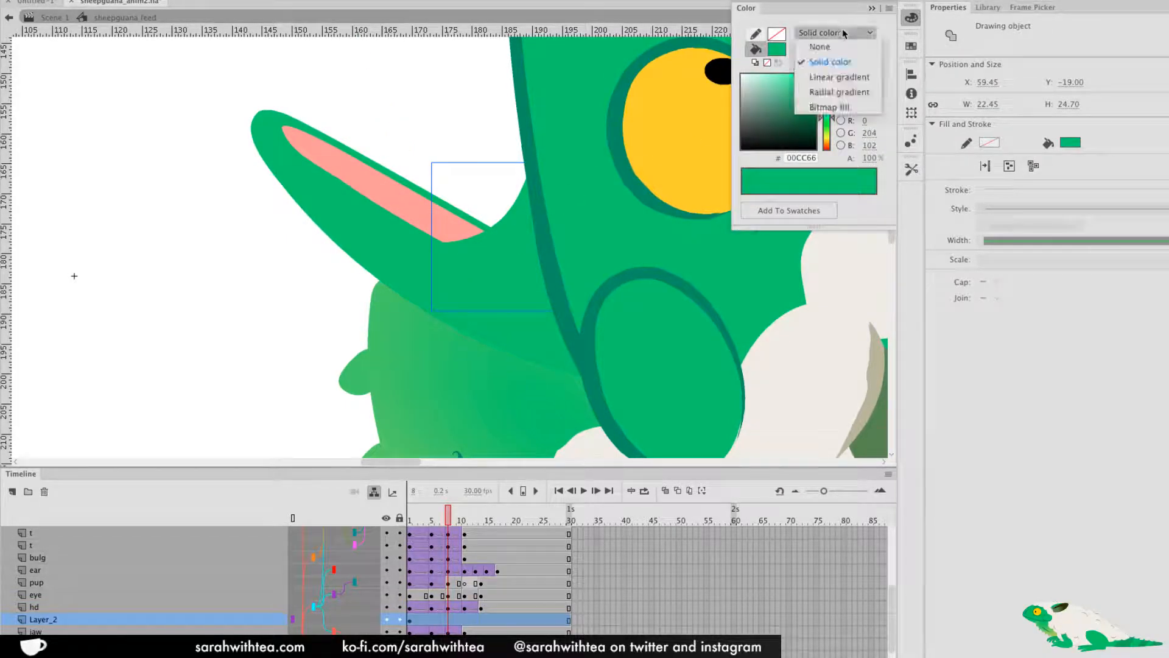
{"action": "left_click", "coordinate": [842, 79]}
{"action": "left_click", "coordinate": [744, 190]}
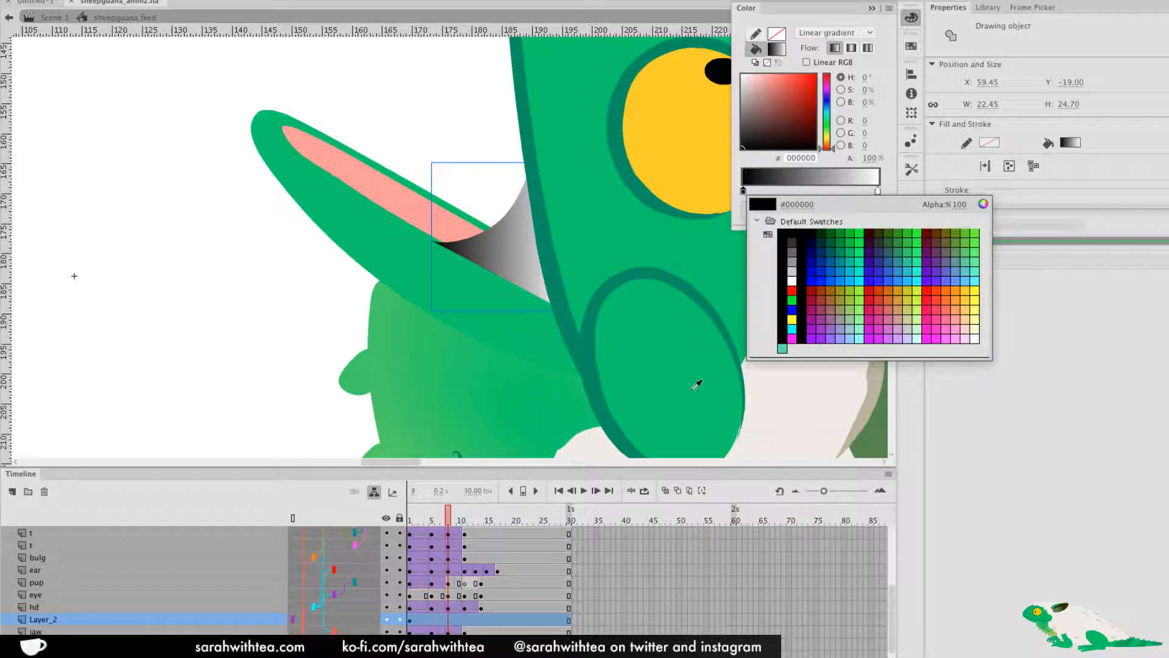
{"action": "left_click", "coordinate": [403, 381]}
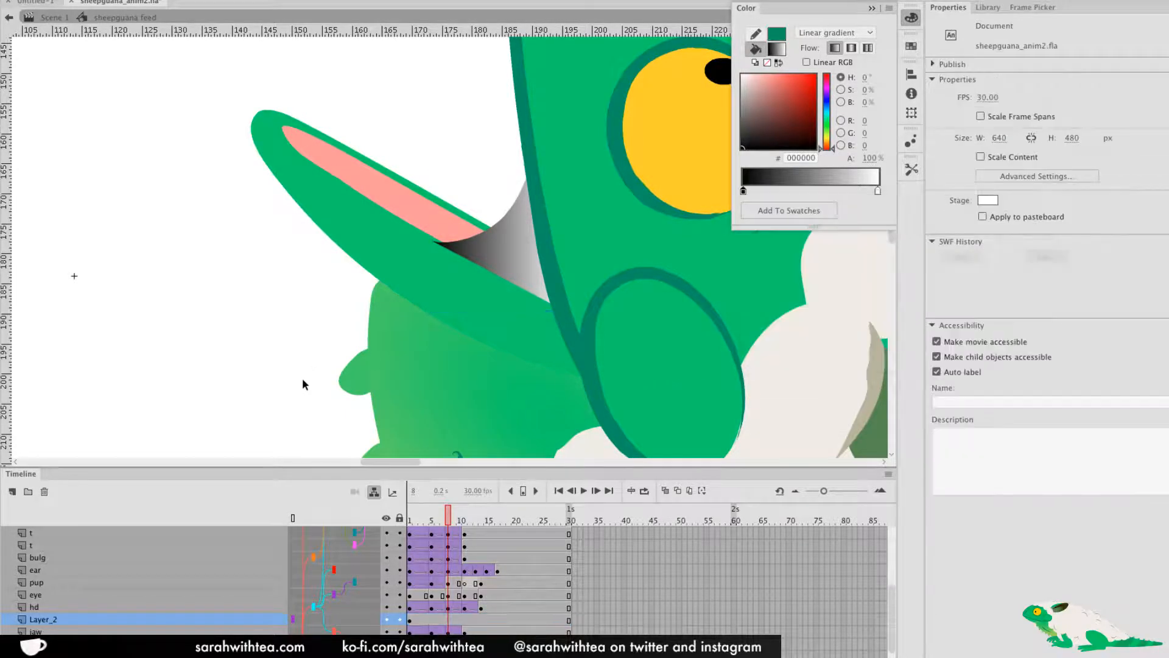
Check the fill color of the oval cheek shape inside the head top symbol
{"action": "double_click", "coordinate": [376, 346]}
{"action": "double_click", "coordinate": [653, 344]}
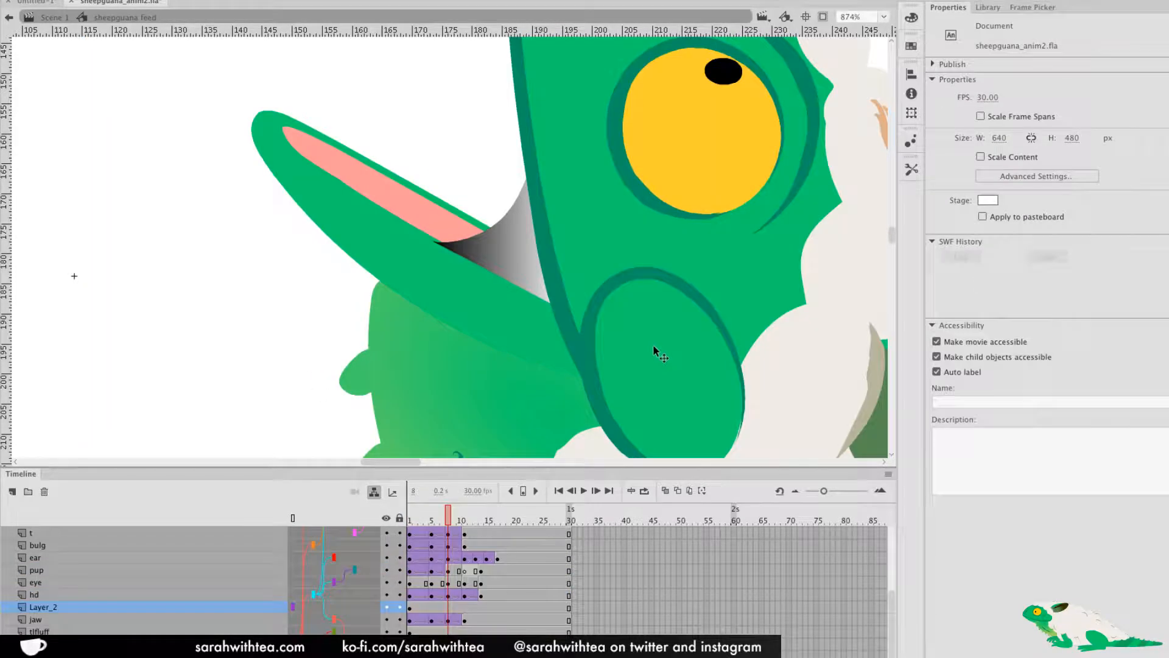
{"action": "double_click", "coordinate": [653, 344]}
{"action": "double_click", "coordinate": [653, 345]}
{"action": "left_click", "coordinate": [911, 170]}
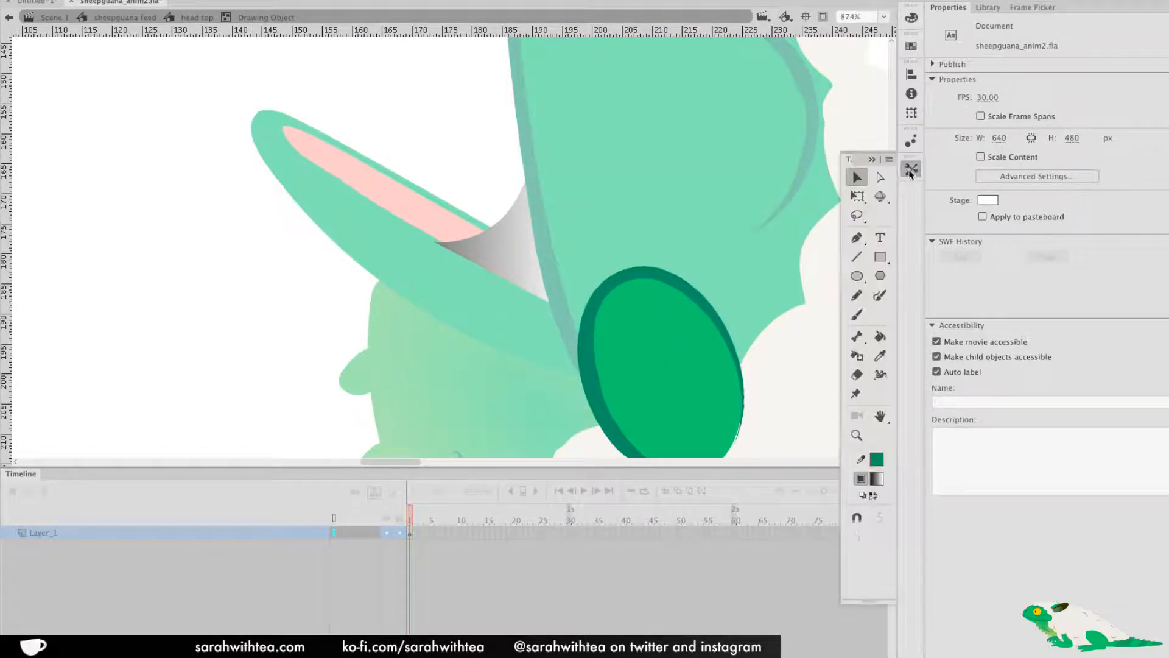
{"action": "left_click", "coordinate": [911, 17]}
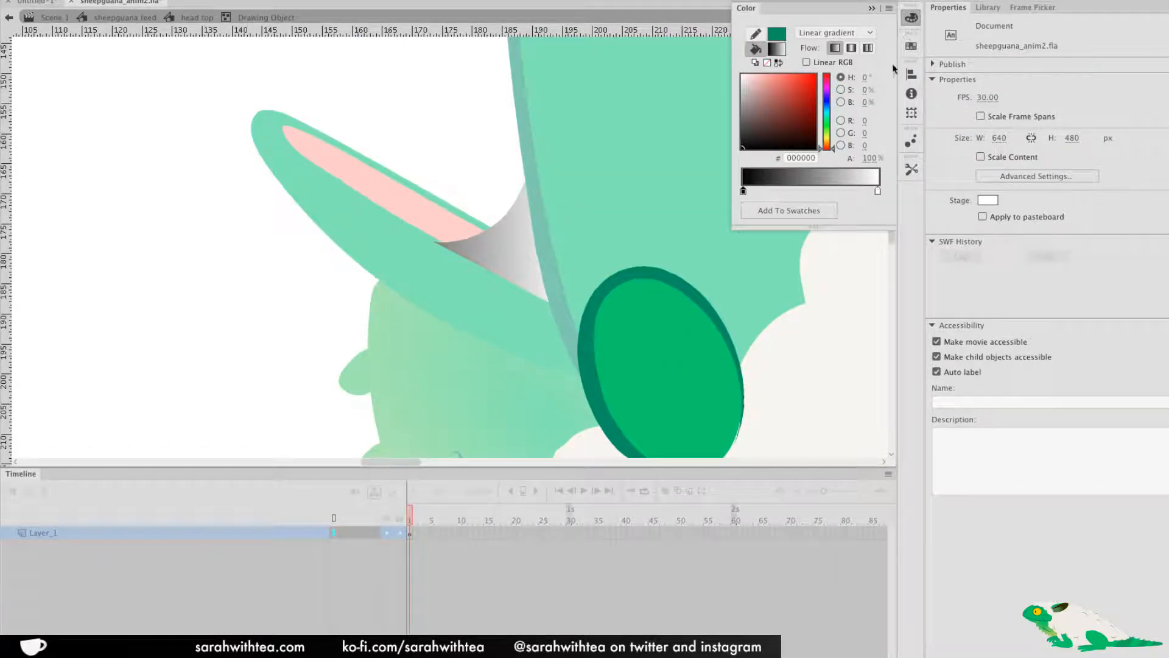
{"action": "left_click", "coordinate": [784, 48]}
{"action": "left_click", "coordinate": [666, 399]}
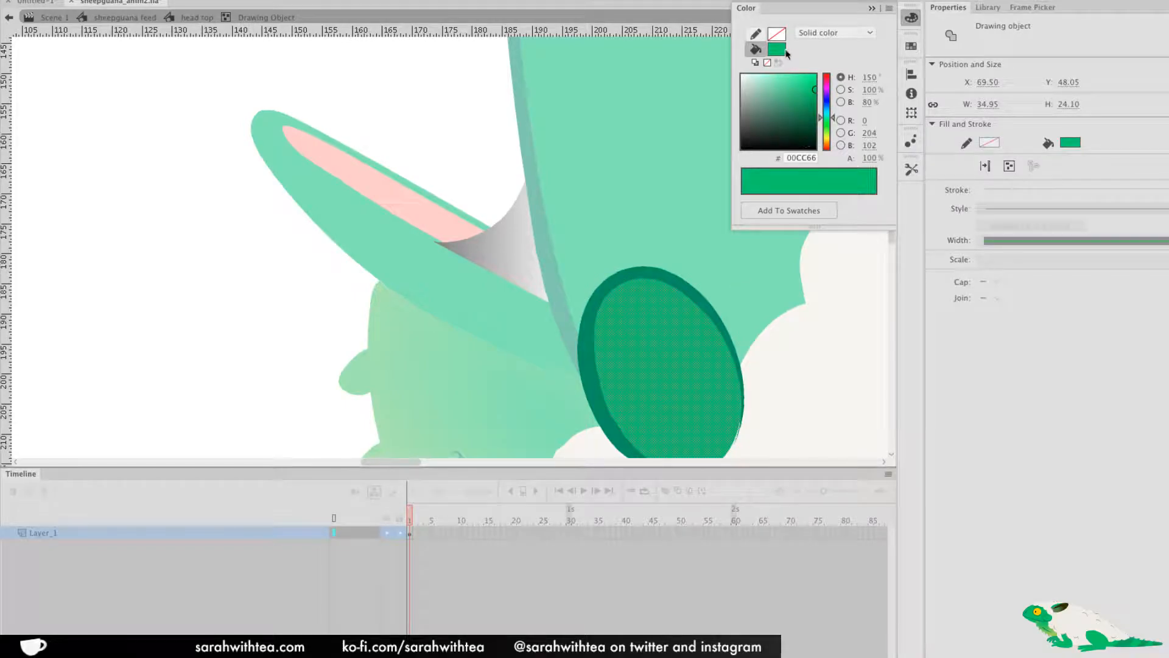
Try a sampled color as the oval cheek's fill, undo that change and leave the head top symbol
{"action": "left_click", "coordinate": [776, 49]}
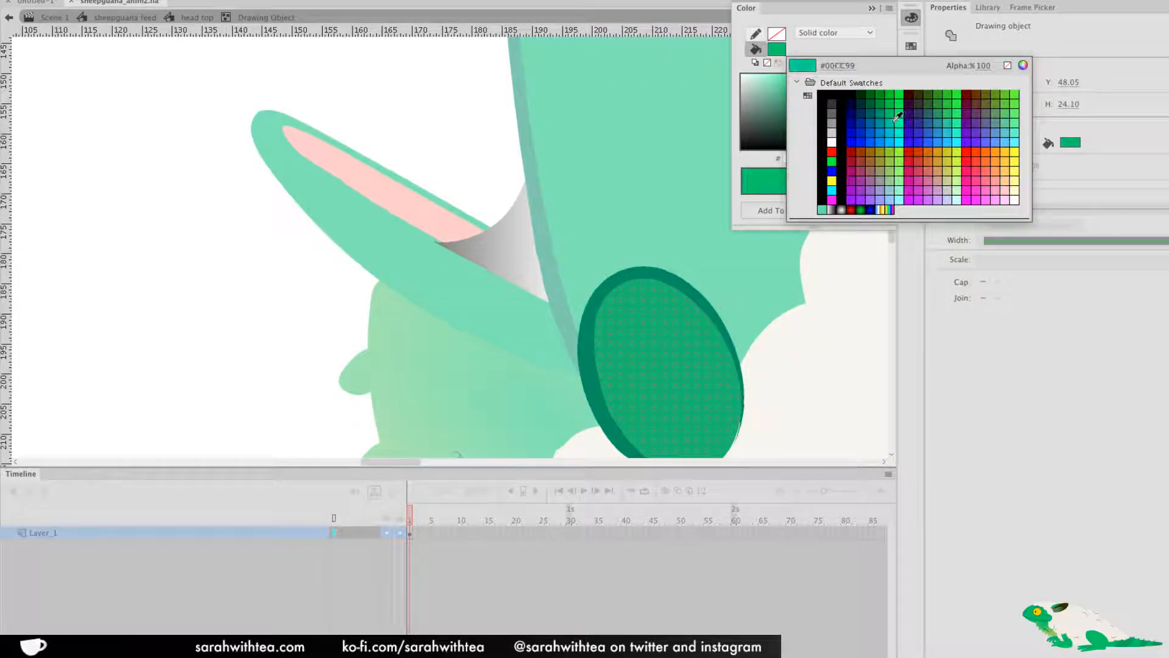
{"action": "left_click", "coordinate": [785, 305]}
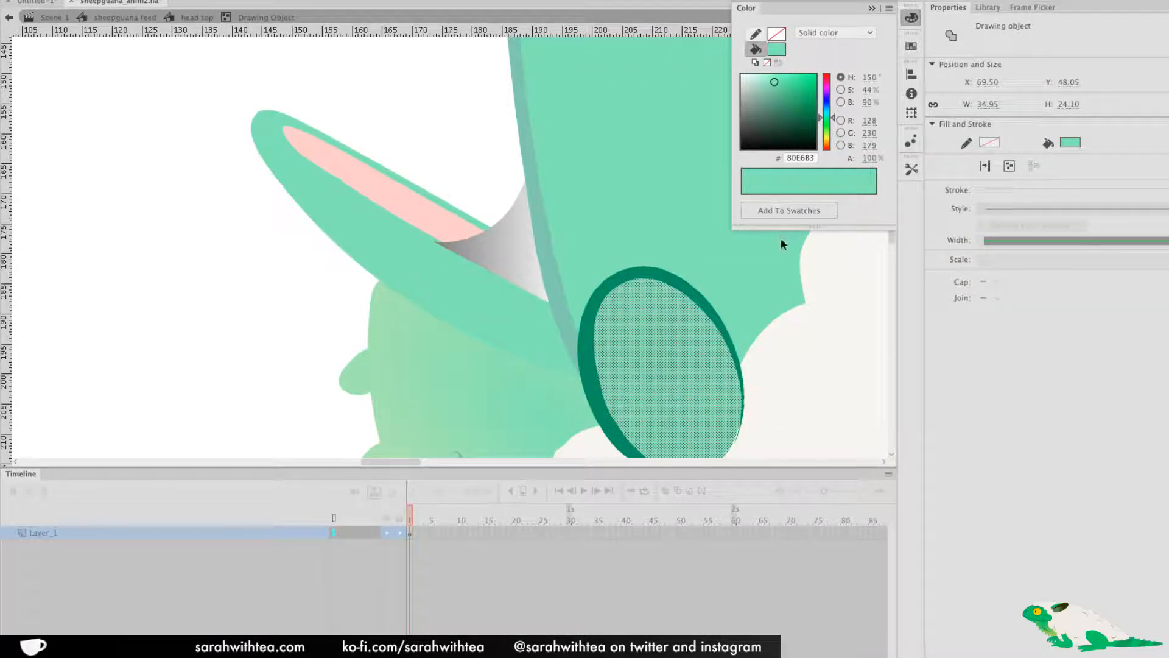
{"action": "key", "text": "ctrl+z"}
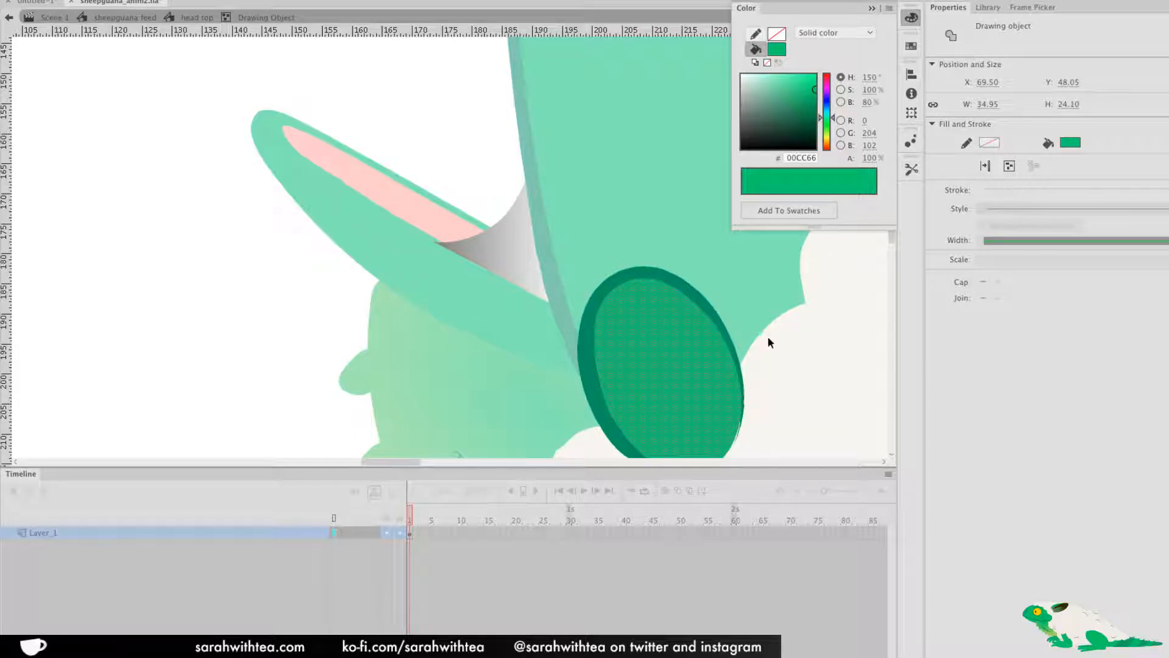
{"action": "double_click", "coordinate": [767, 335]}
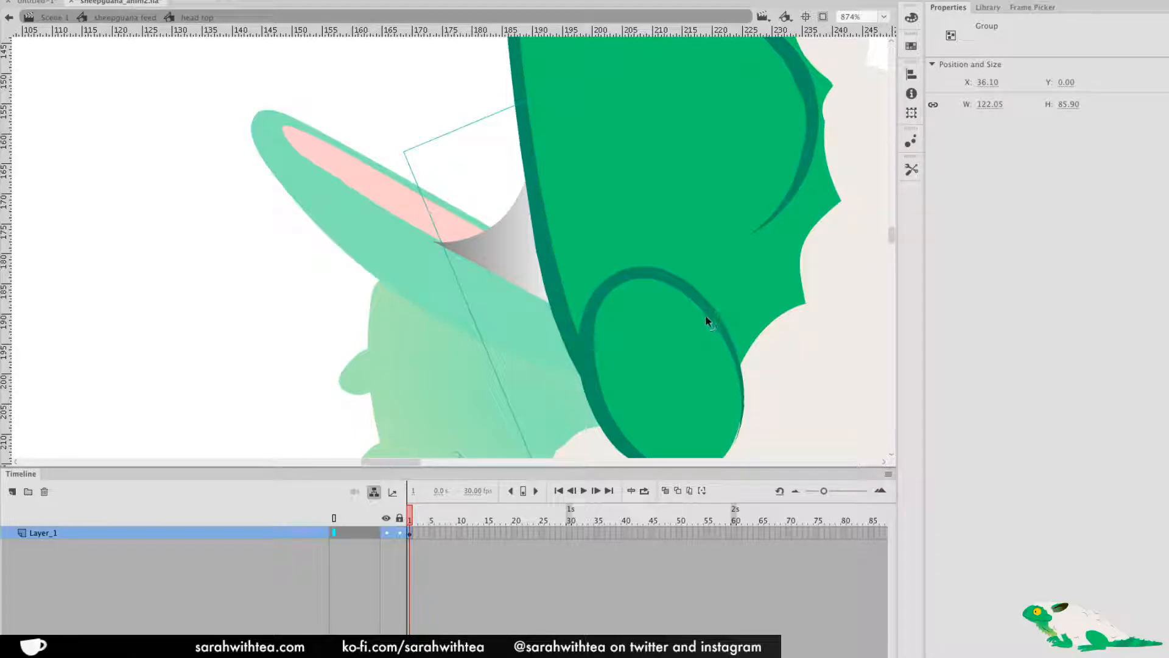
{"action": "double_click", "coordinate": [788, 353]}
{"action": "double_click", "coordinate": [279, 327]}
{"action": "double_click", "coordinate": [279, 326]}
Set the mouth-corner patch's linear gradient to run from #00CC66 to #009966
{"action": "left_click", "coordinate": [502, 244]}
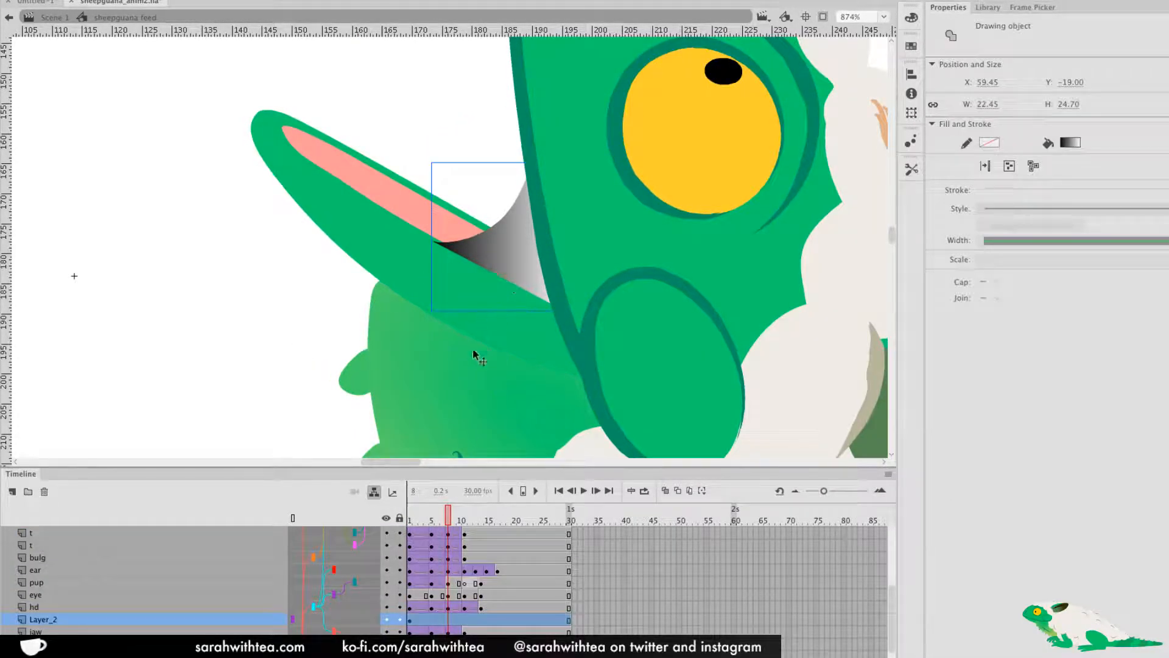
{"action": "left_click", "coordinate": [911, 17]}
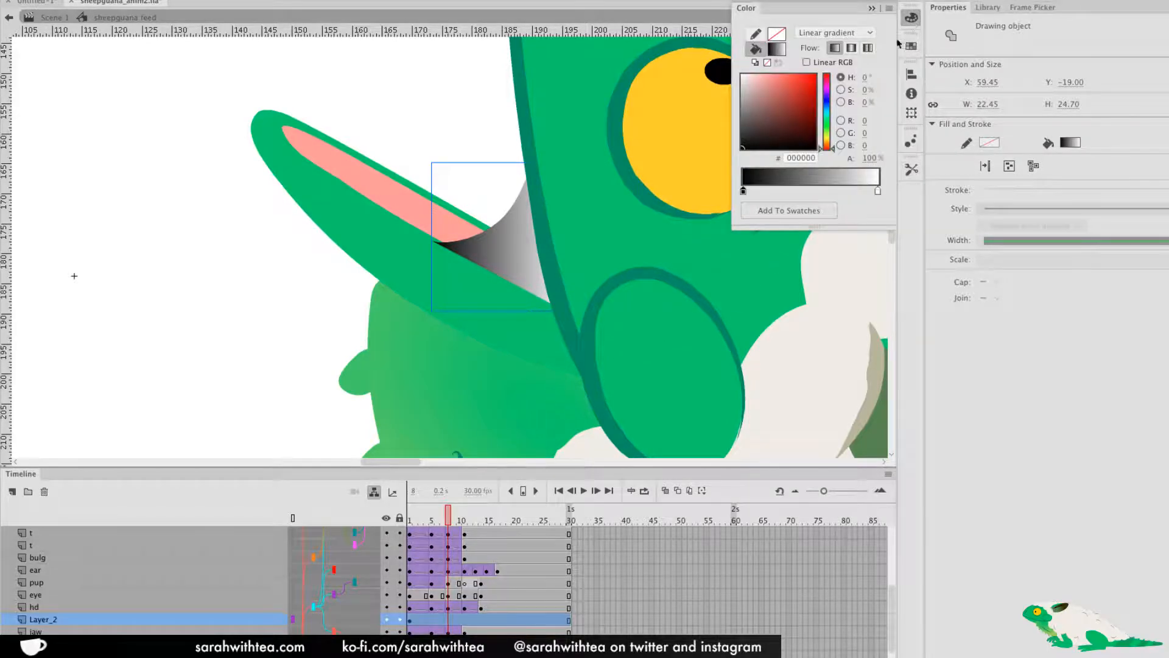
{"action": "left_click", "coordinate": [744, 191]}
{"action": "left_click", "coordinate": [850, 249]}
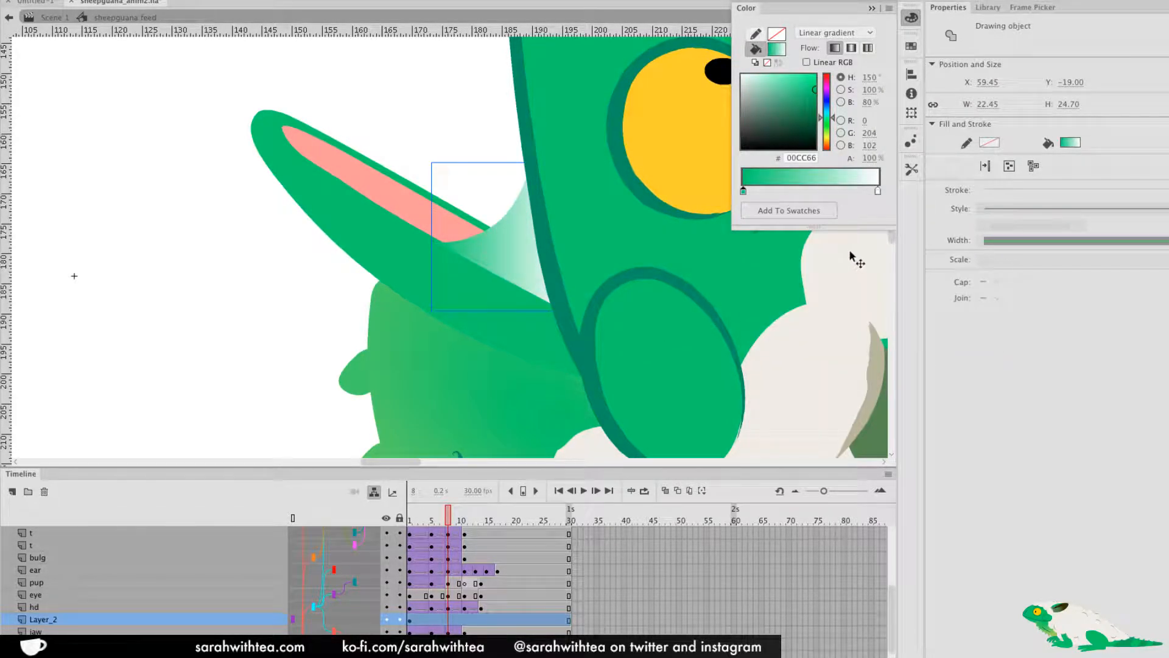
{"action": "left_click", "coordinate": [877, 191]}
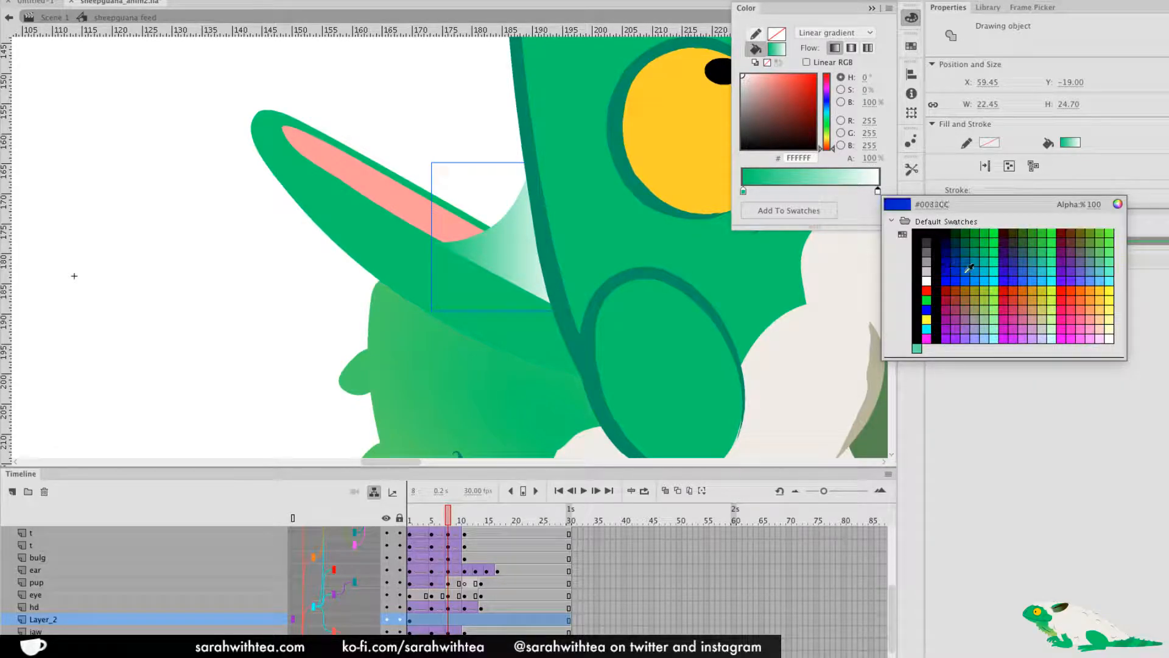
{"action": "left_click", "coordinate": [976, 251]}
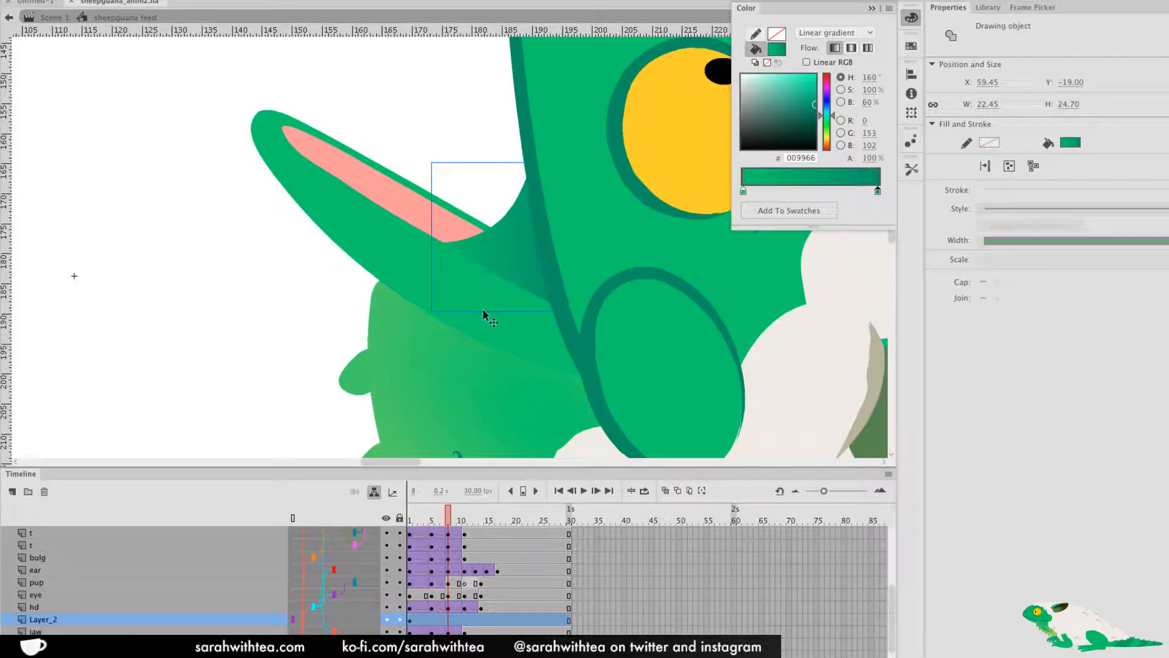
Rotate, resize and reposition the patch's gradient with Gradient Transform so it shades along the jaw, then return to the main scene
{"action": "key", "text": "f"}
{"action": "left_click_drag", "start_coordinate": [567, 164], "coordinate": [512, 288]}
{"action": "left_click_drag", "start_coordinate": [498, 237], "coordinate": [502, 269]}
{"action": "left_click_drag", "start_coordinate": [467, 326], "coordinate": [485, 296]}
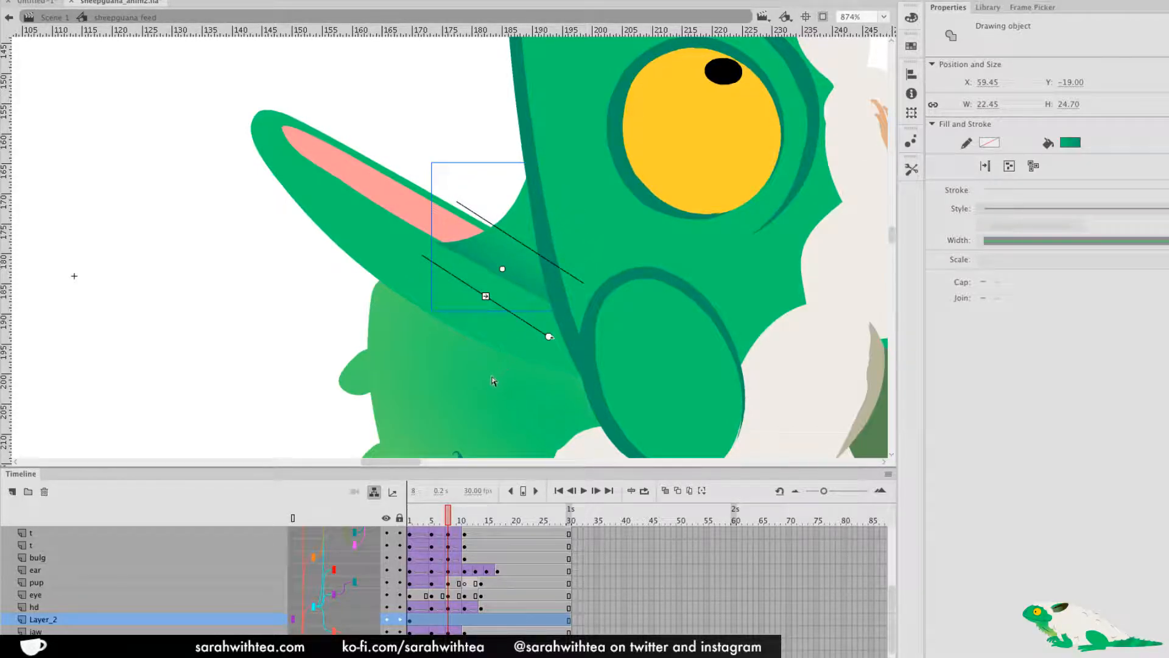
{"action": "left_click_drag", "start_coordinate": [549, 335], "coordinate": [573, 309]}
{"action": "key", "text": "v"}
{"action": "double_click", "coordinate": [304, 337]}
{"action": "key", "text": "z"}
{"action": "left_click", "coordinate": [561, 304], "text": "alt"}
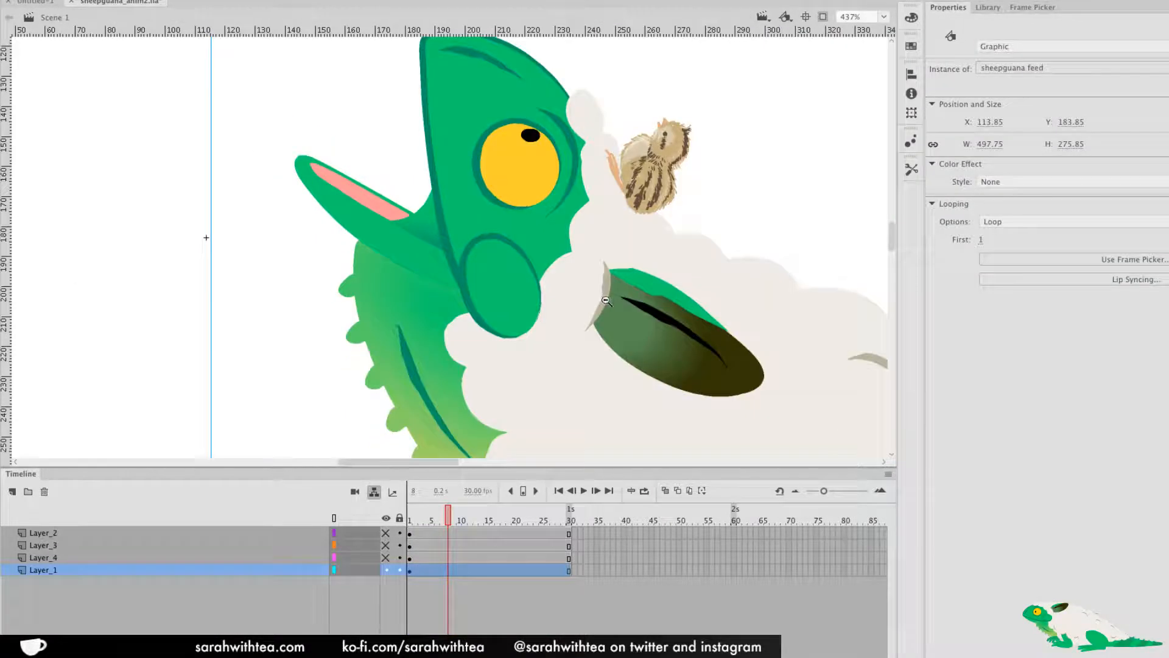
Examine the mouth-corner patch's shading up close and against the whole sheepguana, inside its symbol and in the main scene
{"action": "left_click", "coordinate": [603, 304], "text": "alt"}
{"action": "left_click", "coordinate": [602, 306], "text": "alt"}
{"action": "key", "text": "v"}
{"action": "left_click", "coordinate": [530, 393]}
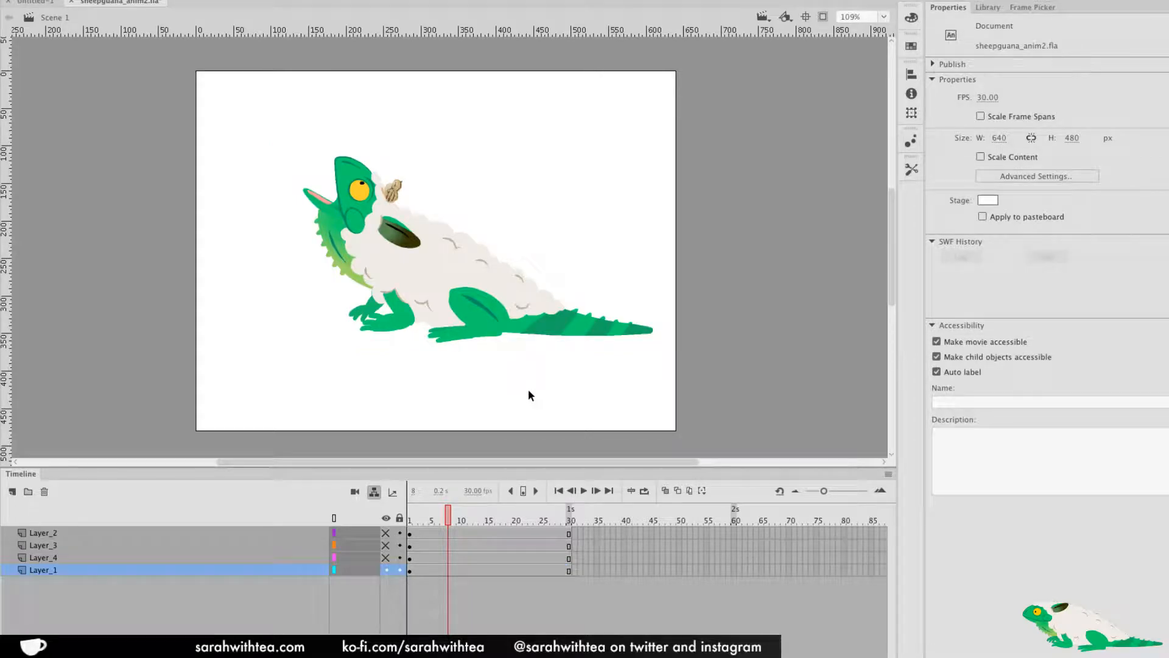
{"action": "key", "text": "z"}
{"action": "left_click", "coordinate": [364, 204]}
{"action": "left_click", "coordinate": [478, 257]}
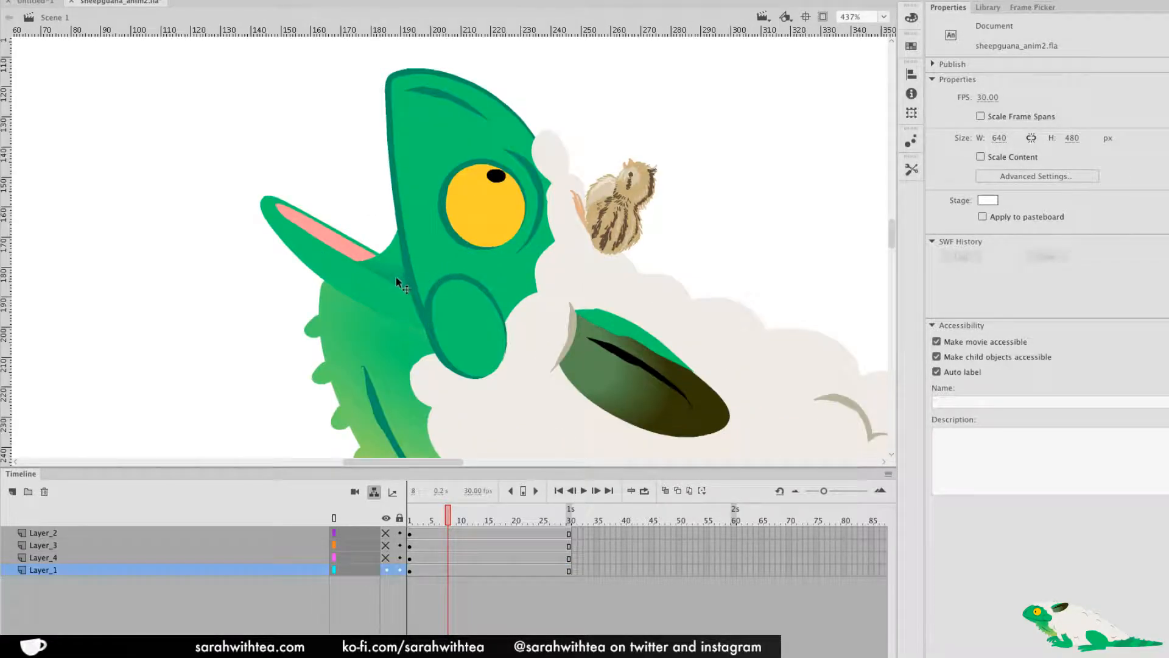
{"action": "double_click", "coordinate": [390, 269]}
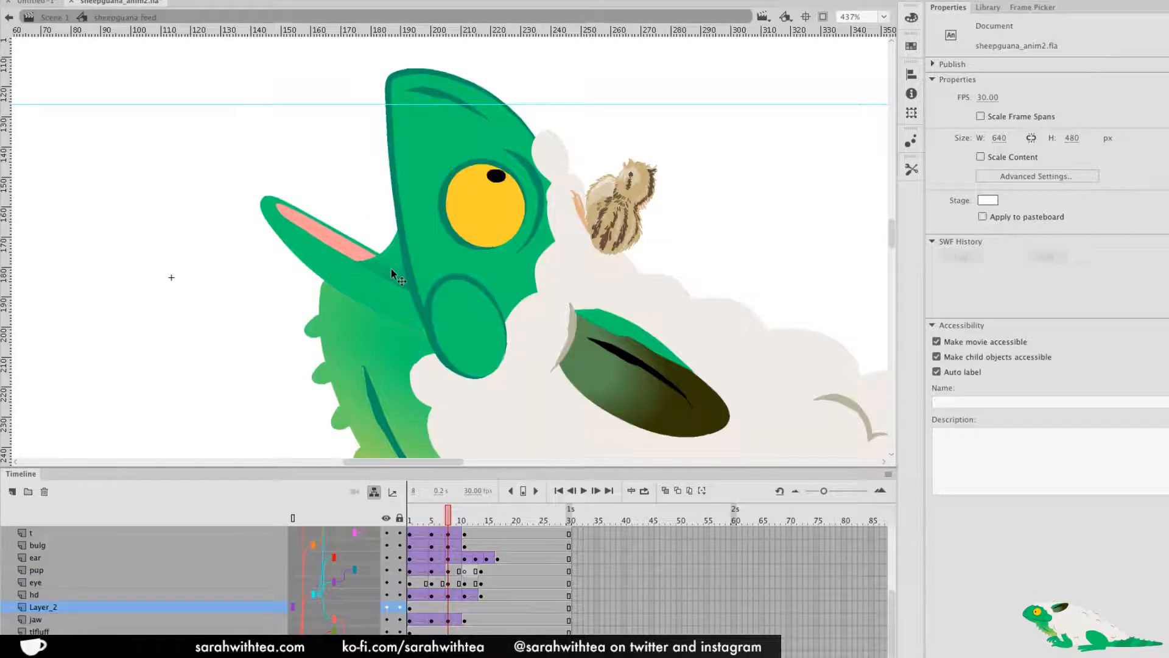
{"action": "left_click", "coordinate": [392, 271]}
{"action": "mouse_move", "coordinate": [418, 295]}
{"action": "left_mouse_down"}
{"action": "mouse_move", "coordinate": [396, 222]}
{"action": "mouse_move", "coordinate": [436, 227]}
{"action": "left_mouse_up"}
{"action": "left_click", "coordinate": [689, 185]}
{"action": "left_click", "coordinate": [608, 241], "text": "alt+super"}
{"action": "left_click", "coordinate": [589, 260], "text": "alt+super"}
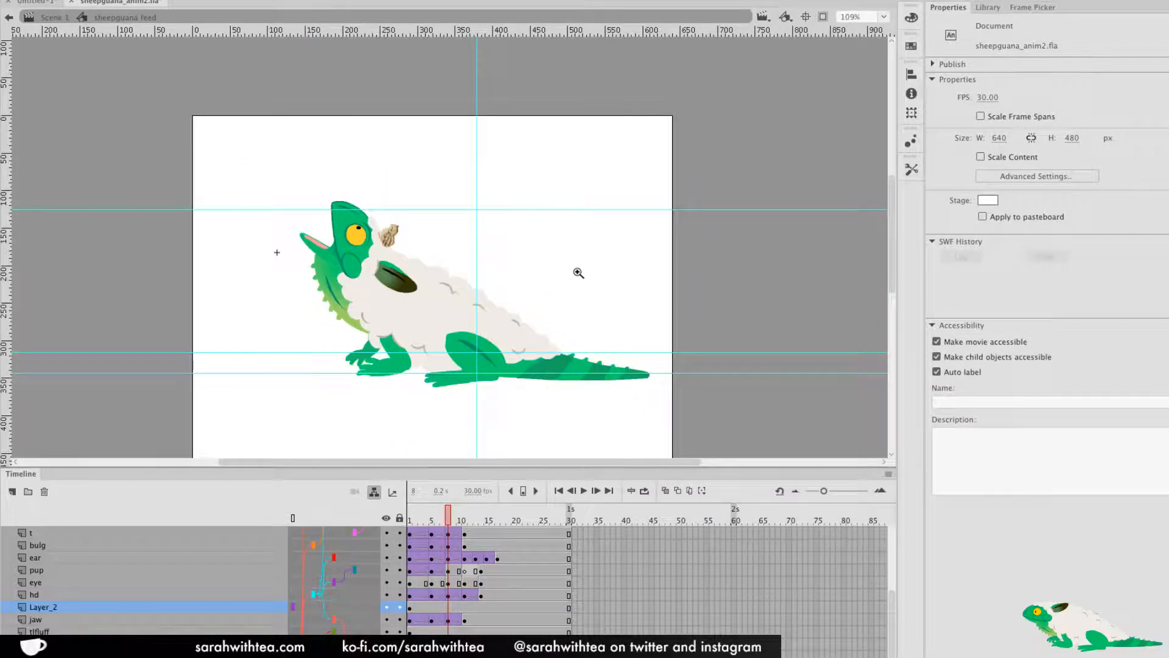
{"action": "double_click", "coordinate": [575, 278]}
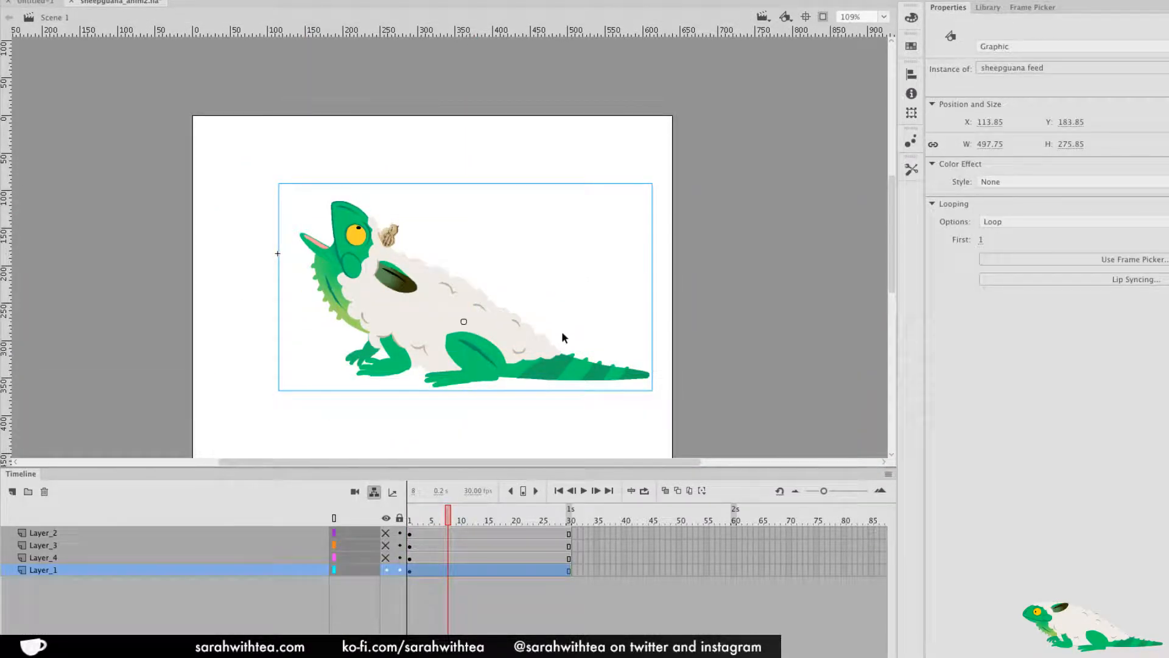
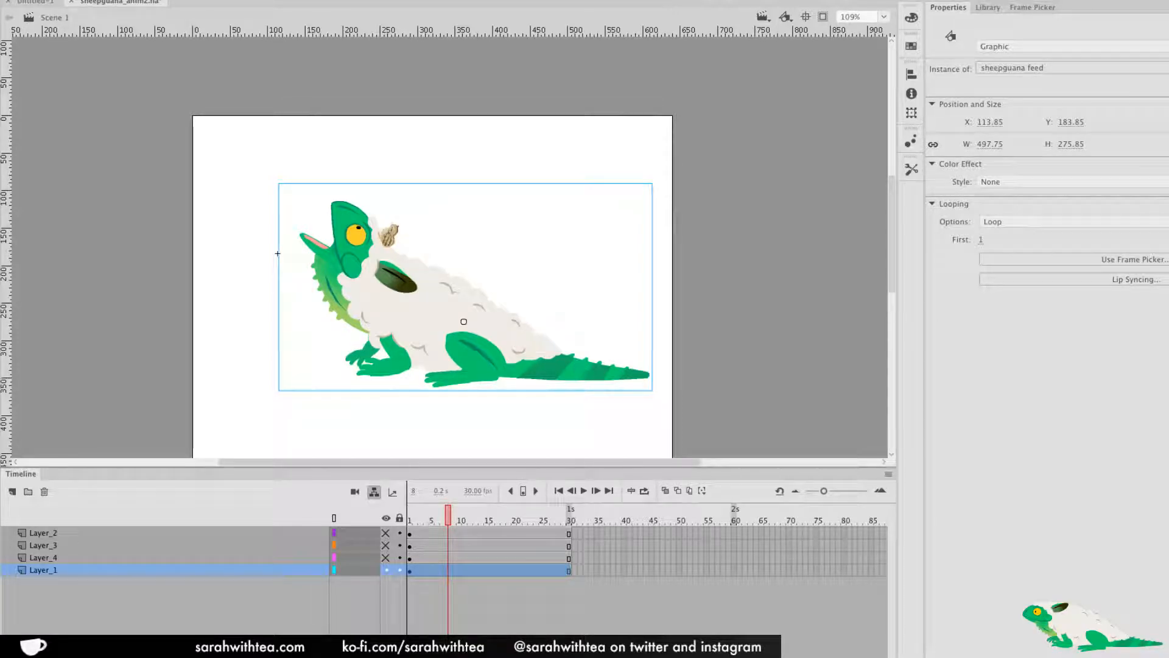
{"action": "left_click", "coordinate": [576, 412]}
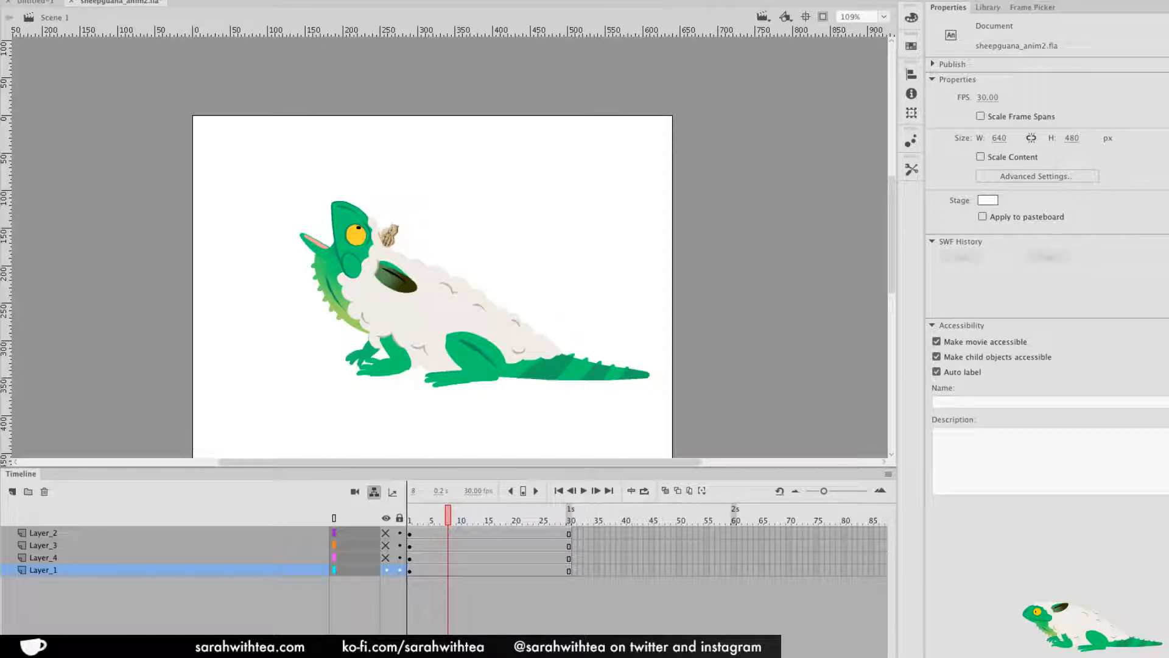
Open the sheepguana feed symbol and convert the mouth-corner patch on Layer_2 into a graphic symbol named jaw_lining
{"action": "key", "text": "z"}
{"action": "left_click", "coordinate": [422, 310]}
{"action": "key", "text": "space"}
{"action": "left_click_drag", "start_coordinate": [436, 295], "coordinate": [396, 303]}
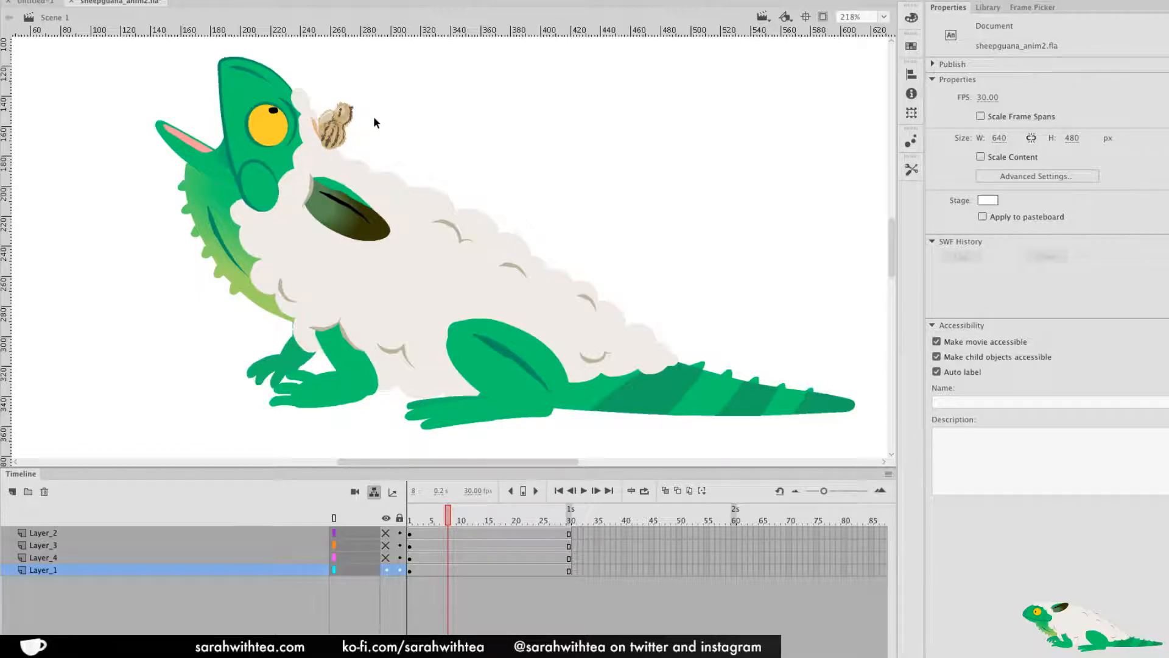
{"action": "double_click", "coordinate": [268, 173]}
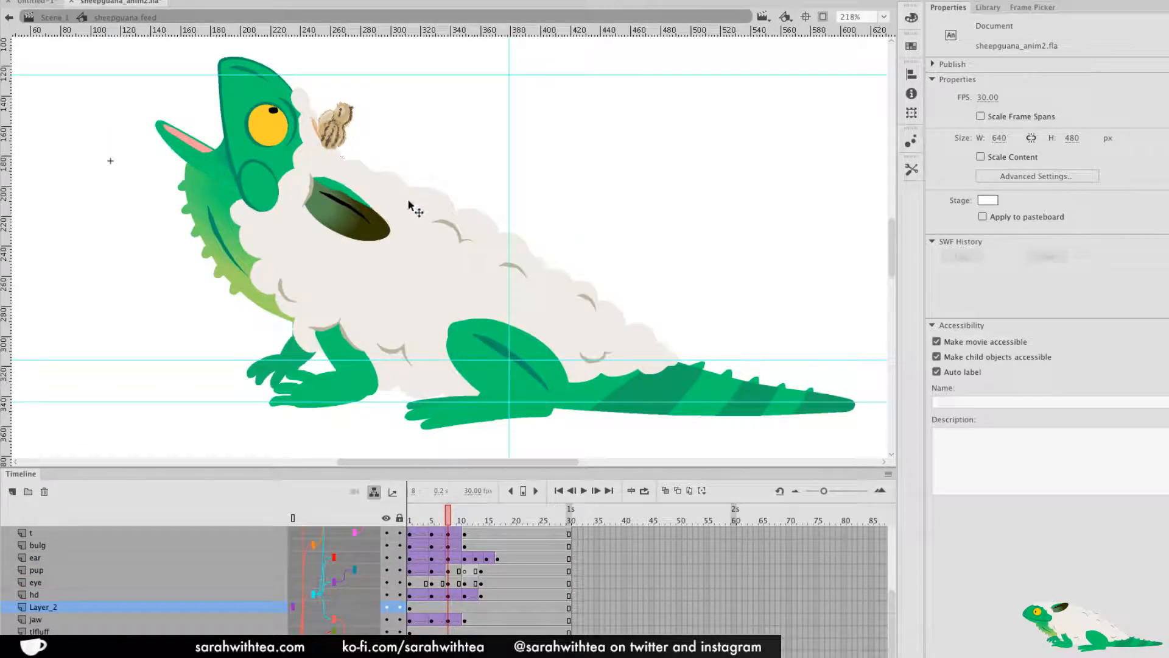
{"action": "mouse_move", "coordinate": [446, 518]}
{"action": "left_mouse_down"}
{"action": "mouse_move", "coordinate": [478, 523]}
{"action": "mouse_move", "coordinate": [434, 521]}
{"action": "mouse_move", "coordinate": [483, 525]}
{"action": "mouse_move", "coordinate": [395, 530]}
{"action": "mouse_move", "coordinate": [450, 531]}
{"action": "left_mouse_up"}
{"action": "left_click", "coordinate": [218, 151]}
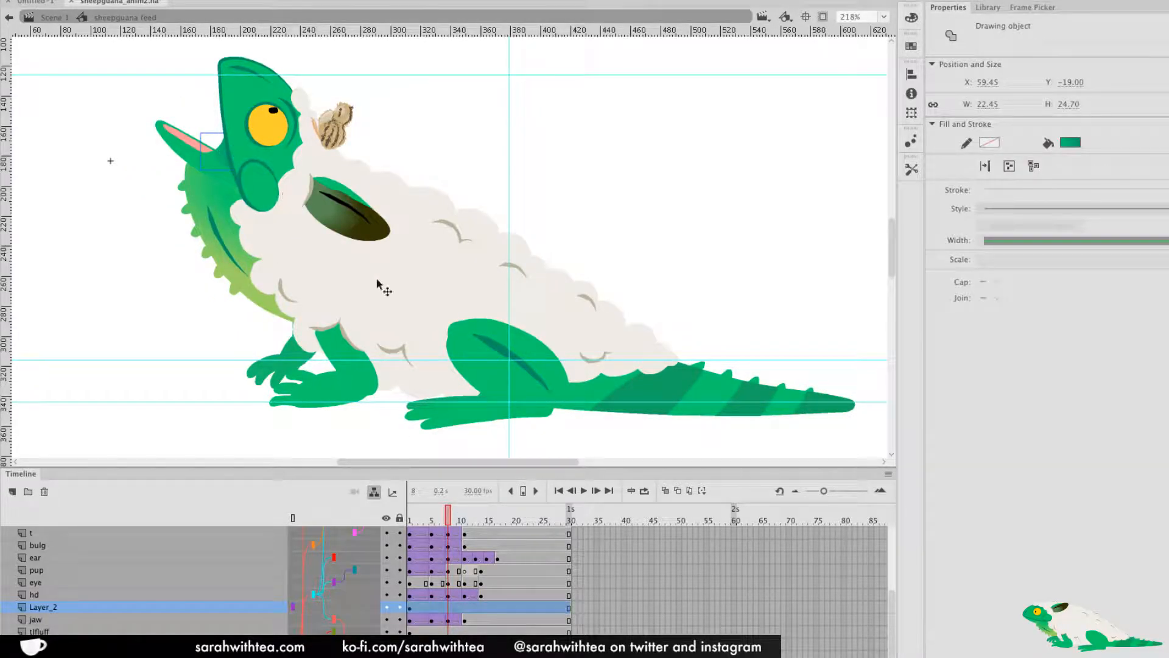
{"action": "left_click", "coordinate": [449, 607]}
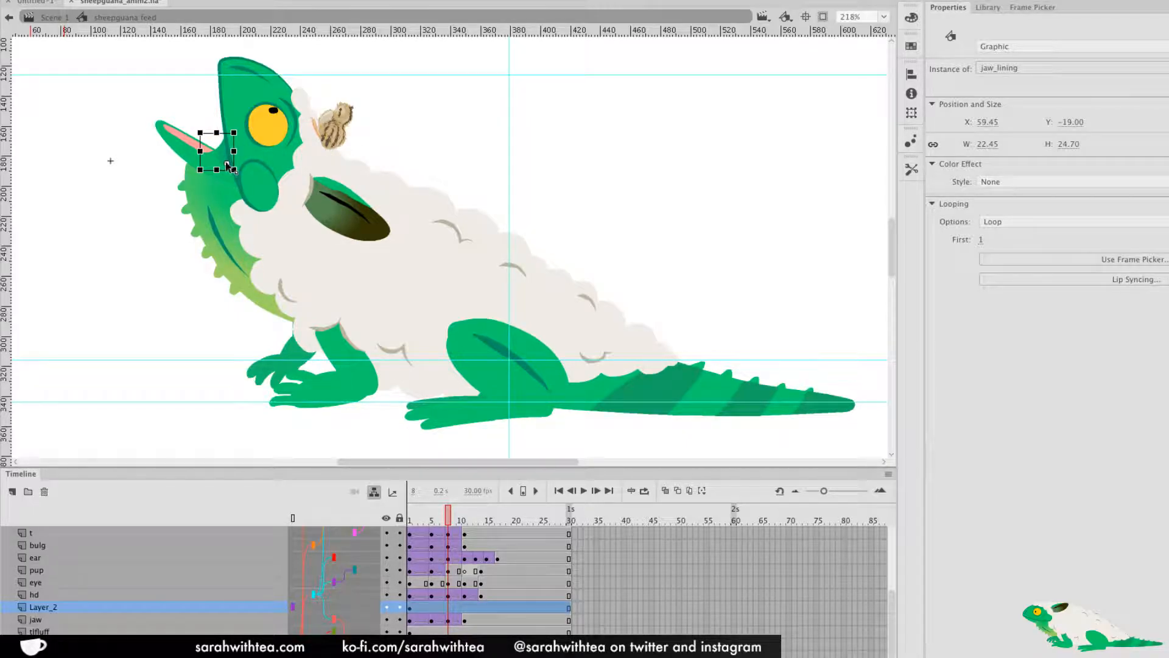
Parent Layer_2 to the jaw layer and, in outline view on frame 1, move the jaw_lining patch down onto the closed jaw
{"action": "left_click_drag", "start_coordinate": [349, 608], "coordinate": [353, 622]}
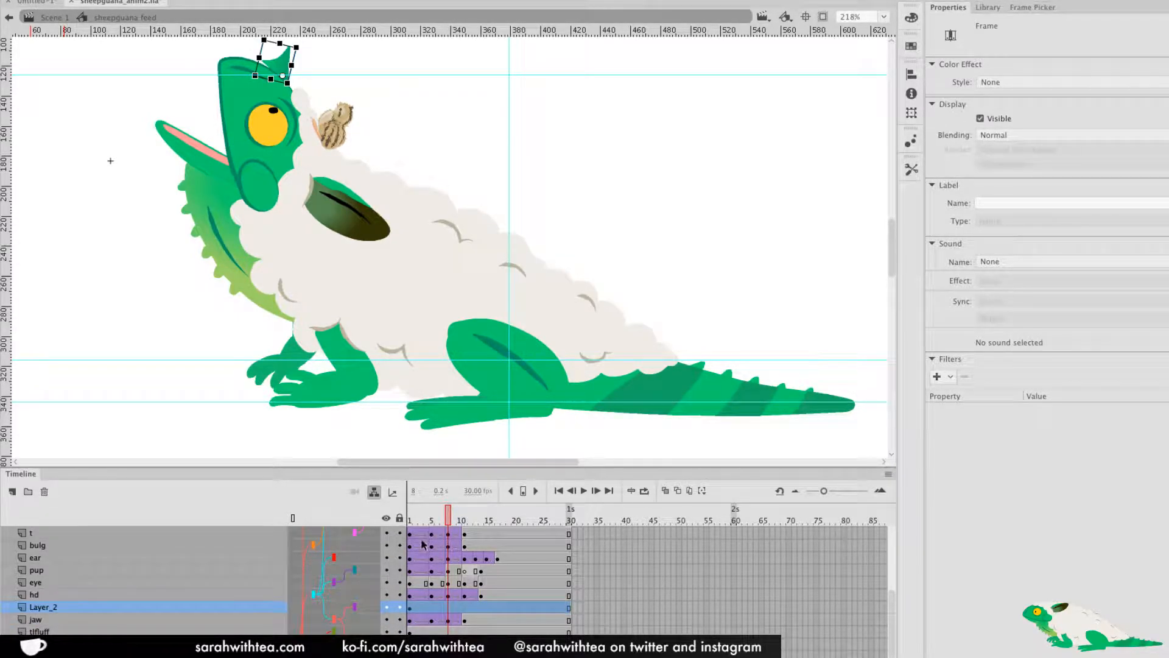
{"action": "left_click_drag", "start_coordinate": [434, 513], "coordinate": [400, 529]}
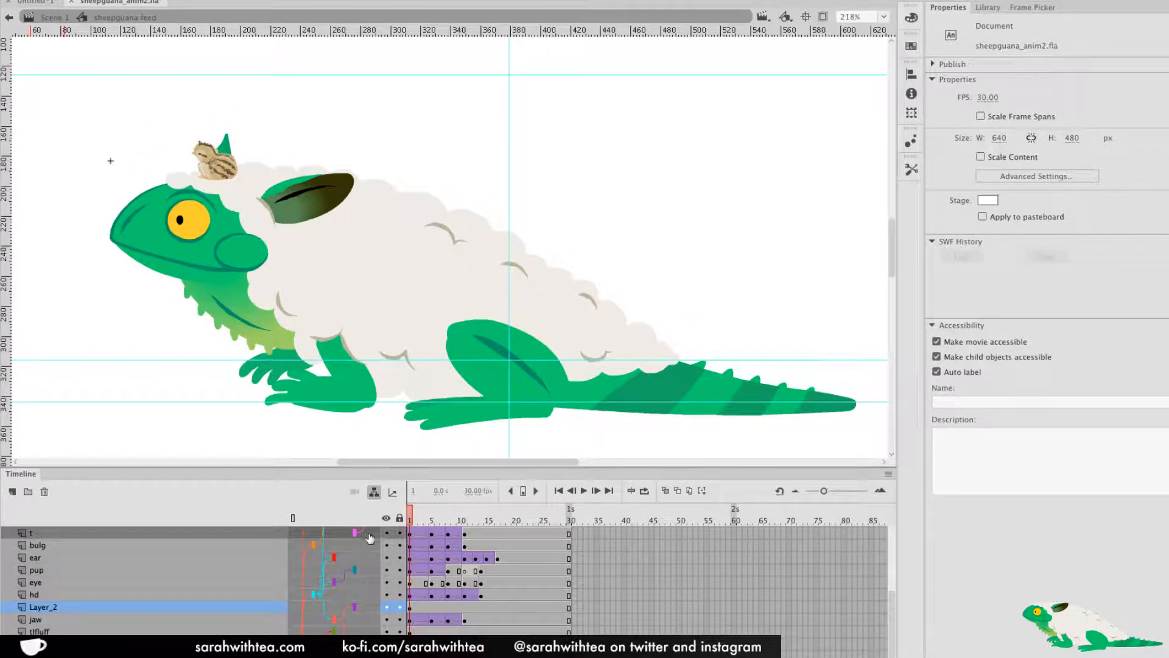
{"action": "left_click", "coordinate": [293, 518]}
{"action": "left_click_drag", "start_coordinate": [227, 145], "coordinate": [217, 241]}
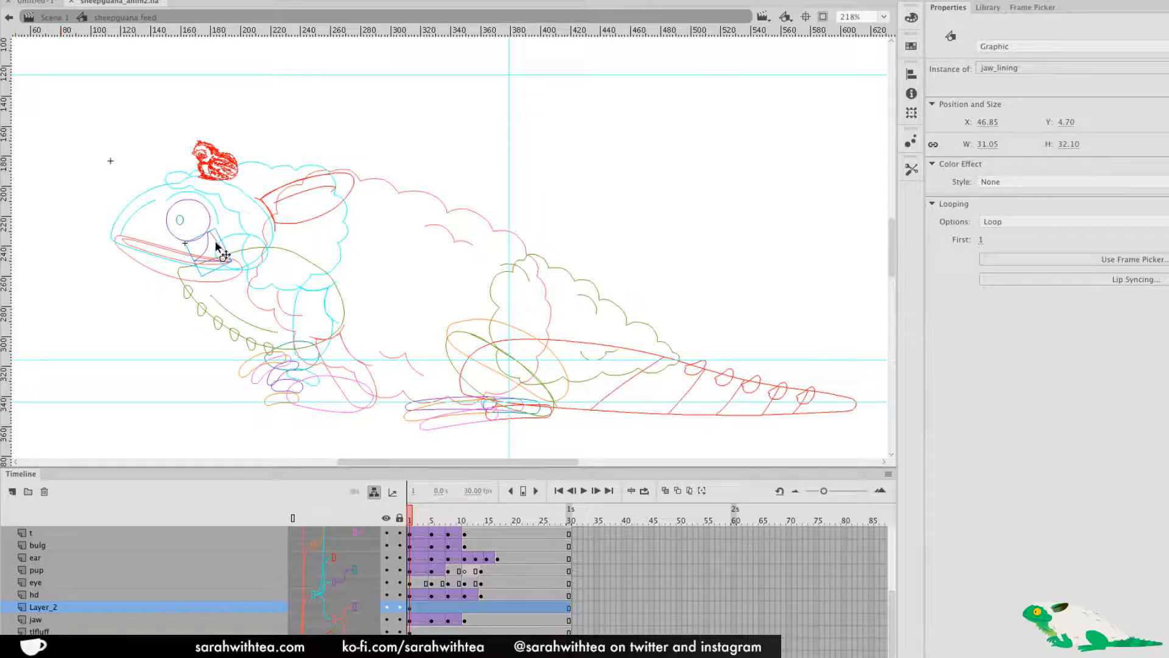
{"action": "left_click", "coordinate": [217, 241]}
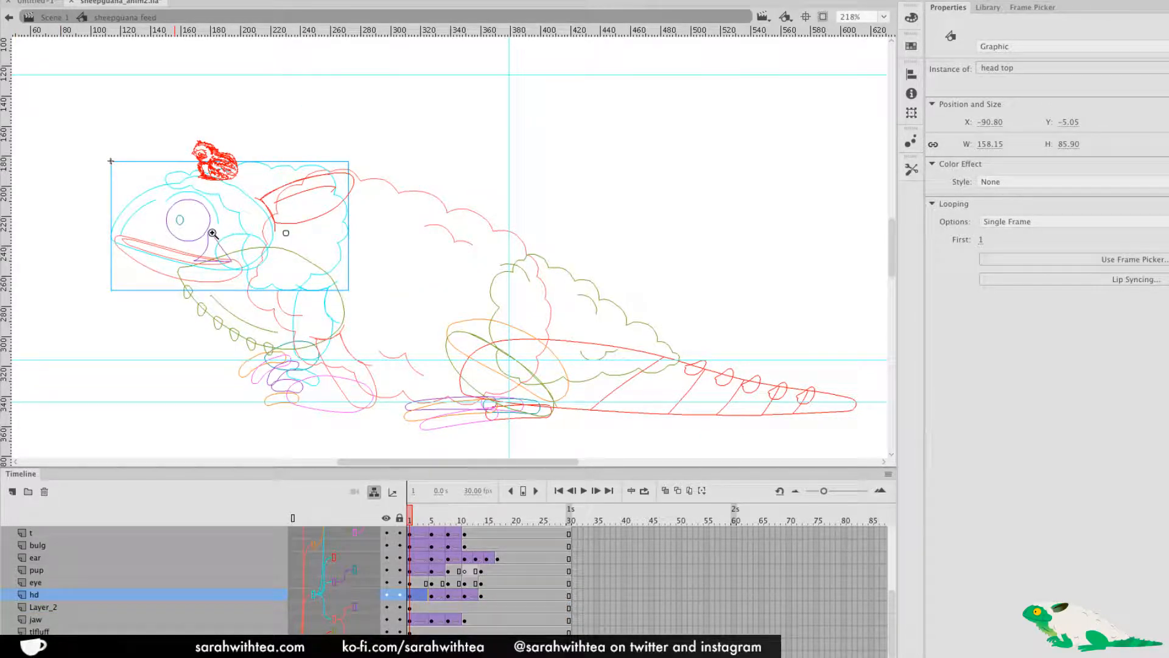
{"action": "left_click", "coordinate": [218, 247]}
{"action": "left_click_drag", "start_coordinate": [213, 243], "coordinate": [213, 244]}
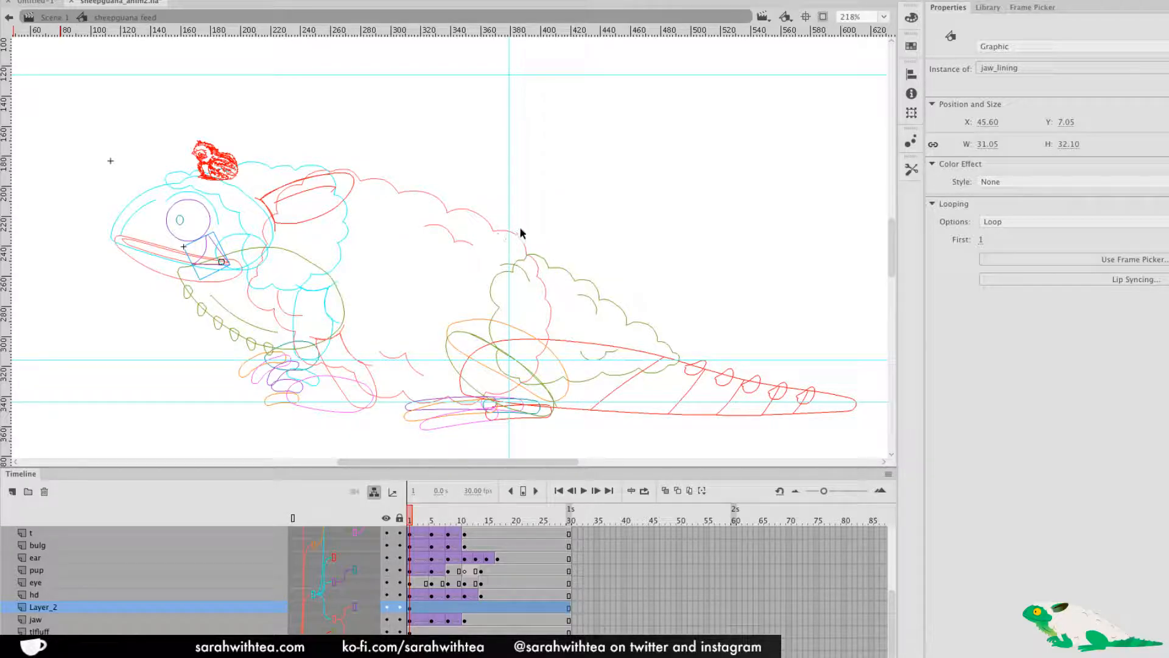
{"action": "double_click", "coordinate": [580, 216]}
On frame 8, move and rotate the jaw_lining patch outline so it fits the corner of the open mouth
{"action": "left_click_drag", "start_coordinate": [409, 514], "coordinate": [447, 515]}
{"action": "double_click", "coordinate": [432, 363]}
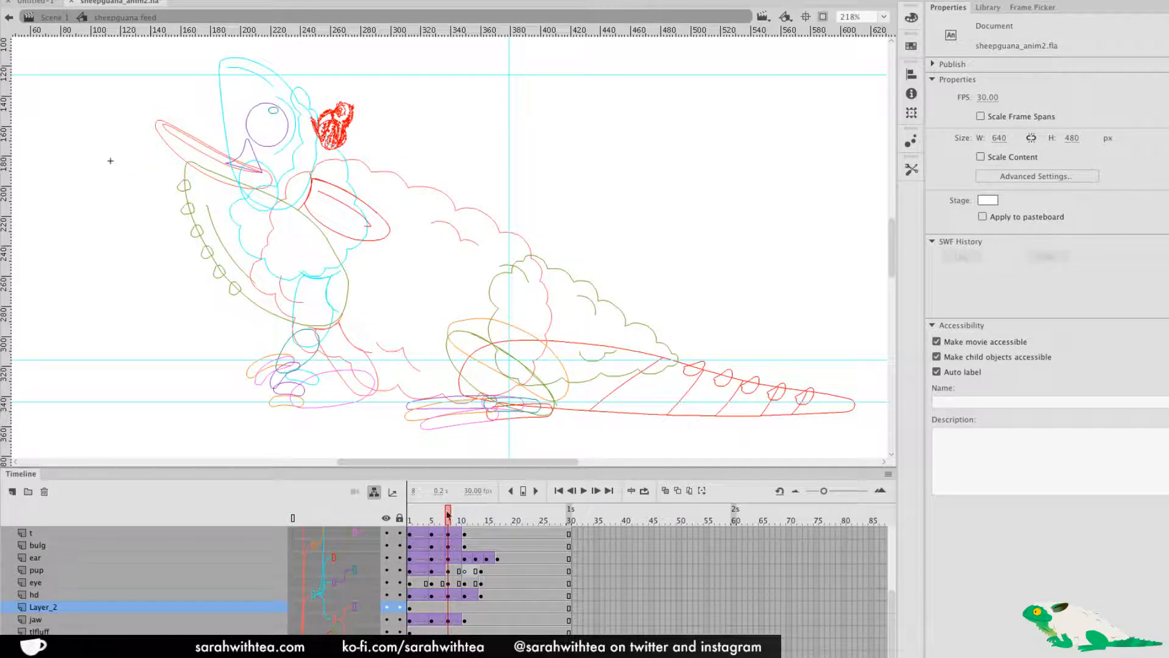
{"action": "left_click", "coordinate": [250, 160]}
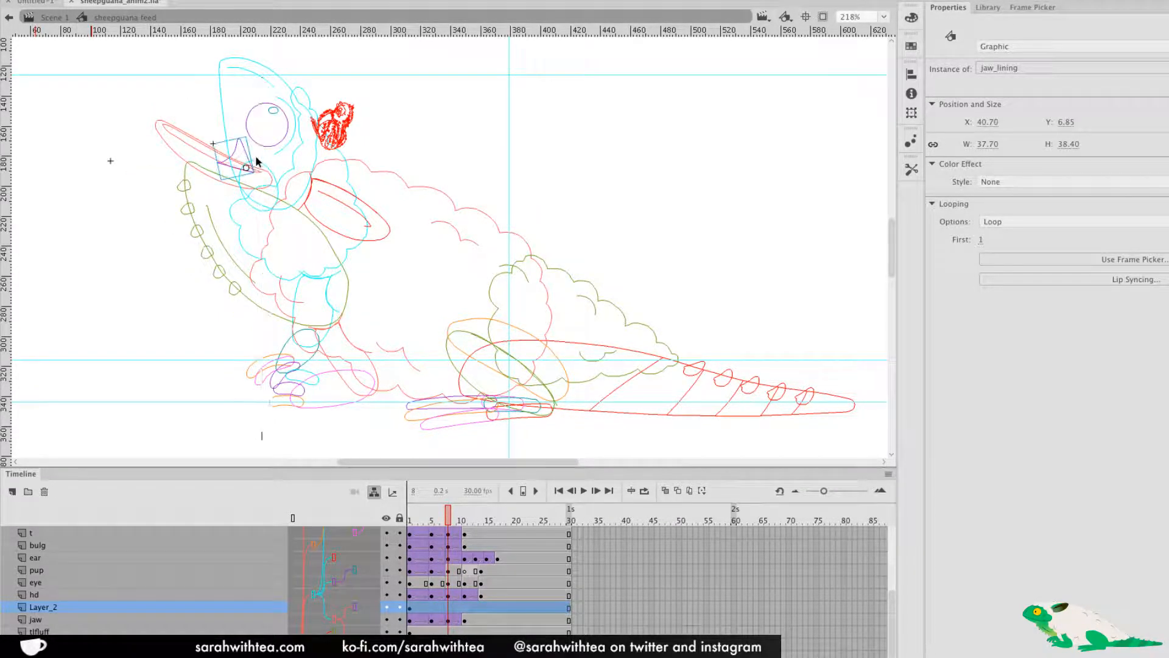
{"action": "mouse_move", "coordinate": [450, 518]}
{"action": "left_mouse_down"}
{"action": "mouse_move", "coordinate": [417, 525]}
{"action": "mouse_move", "coordinate": [452, 527]}
{"action": "left_mouse_up"}
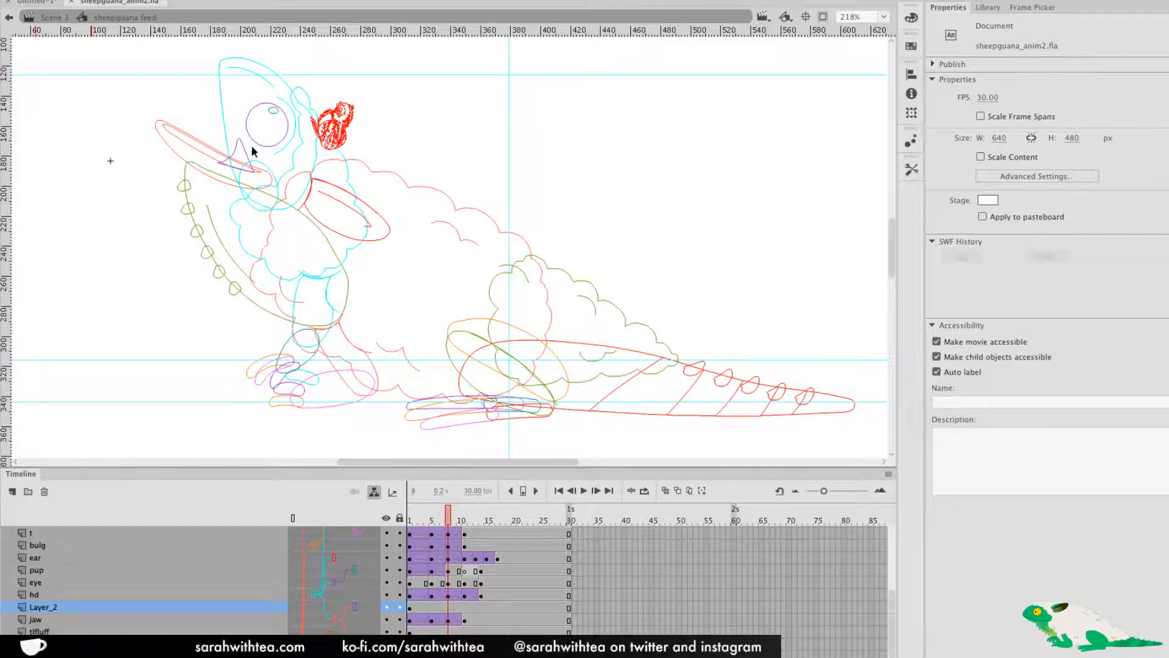
{"action": "left_click_drag", "start_coordinate": [253, 152], "coordinate": [241, 150]}
{"action": "left_click_drag", "start_coordinate": [234, 150], "coordinate": [235, 155]}
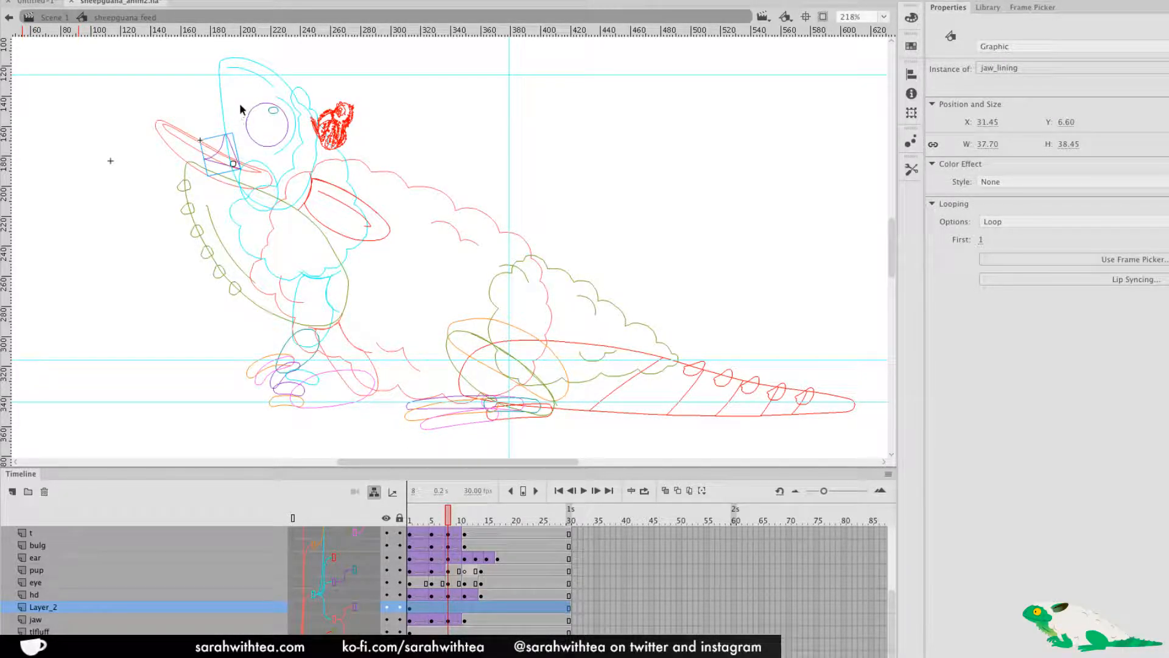
{"action": "left_click", "coordinate": [238, 136]}
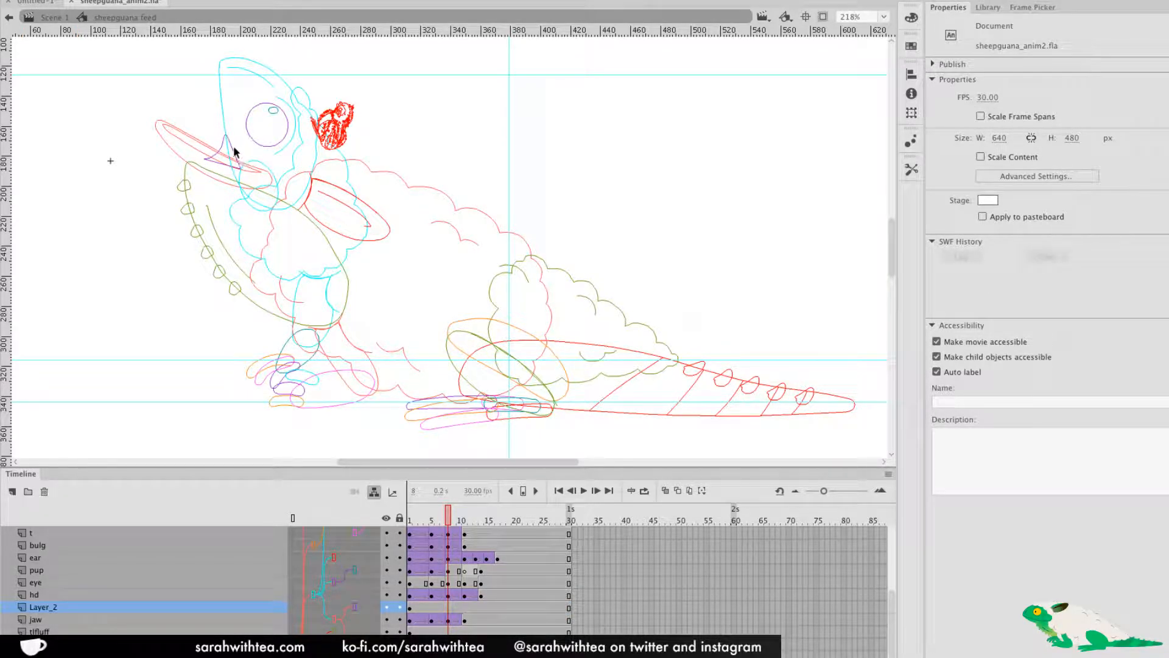
{"action": "left_click", "coordinate": [233, 150]}
{"action": "left_click_drag", "start_coordinate": [242, 129], "coordinate": [244, 130]}
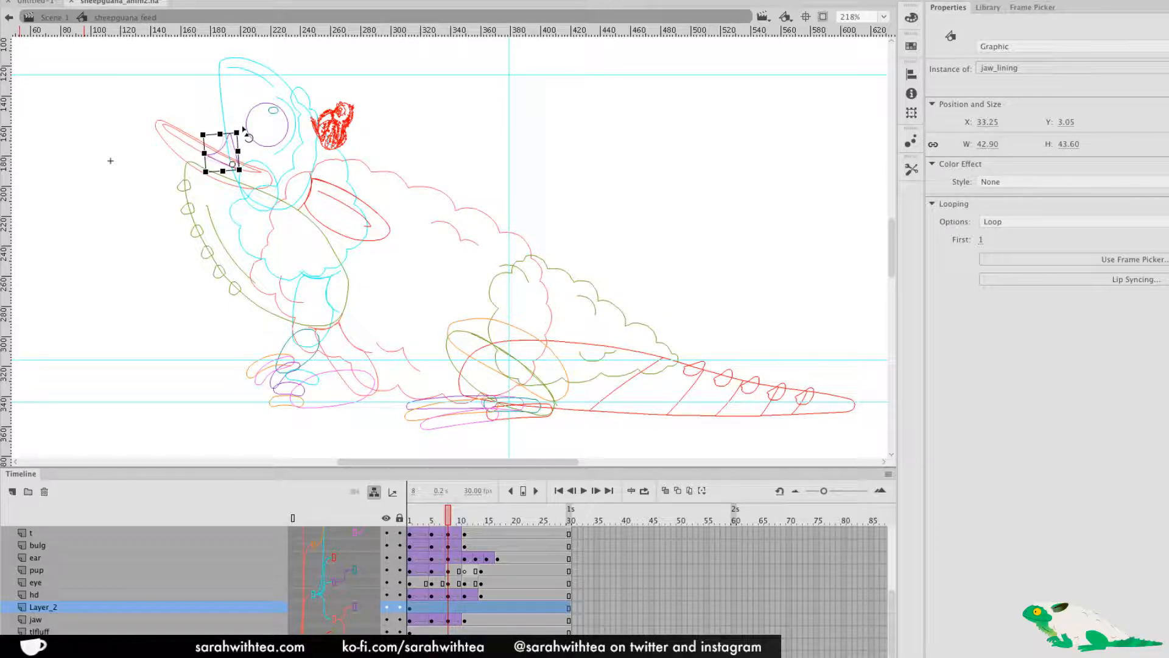
Turn off outline view and check the jaw_lining patch between frames 1 and 8
{"action": "left_click_drag", "start_coordinate": [440, 519], "coordinate": [413, 528]}
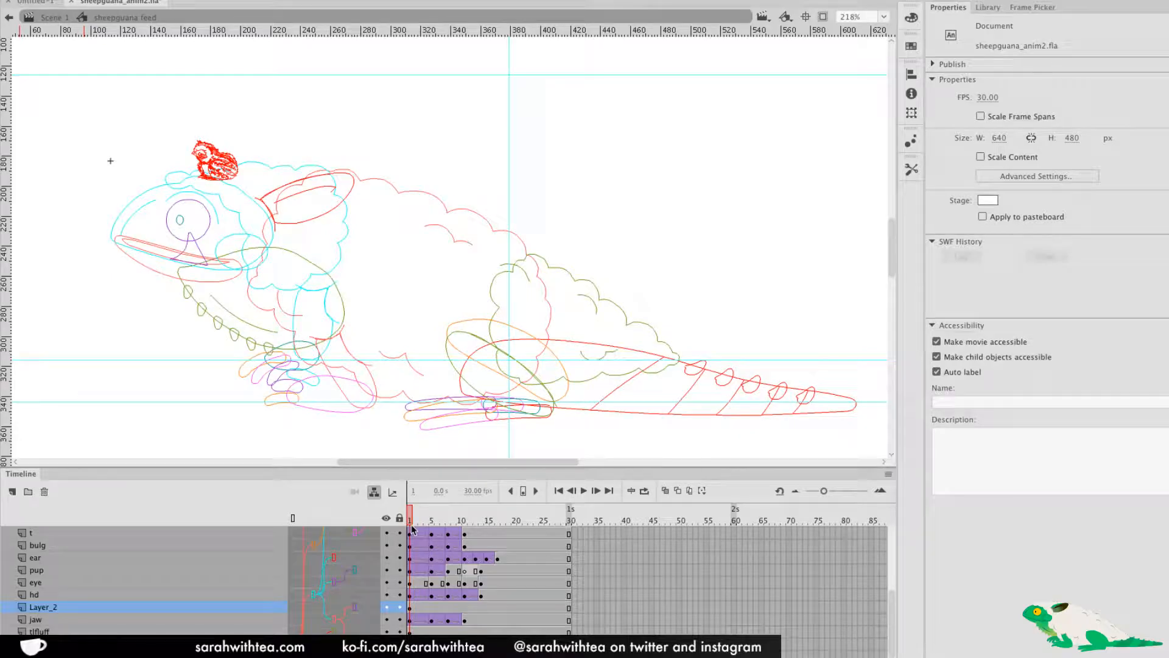
{"action": "left_click", "coordinate": [292, 518]}
{"action": "left_click_drag", "start_coordinate": [420, 522], "coordinate": [448, 524]}
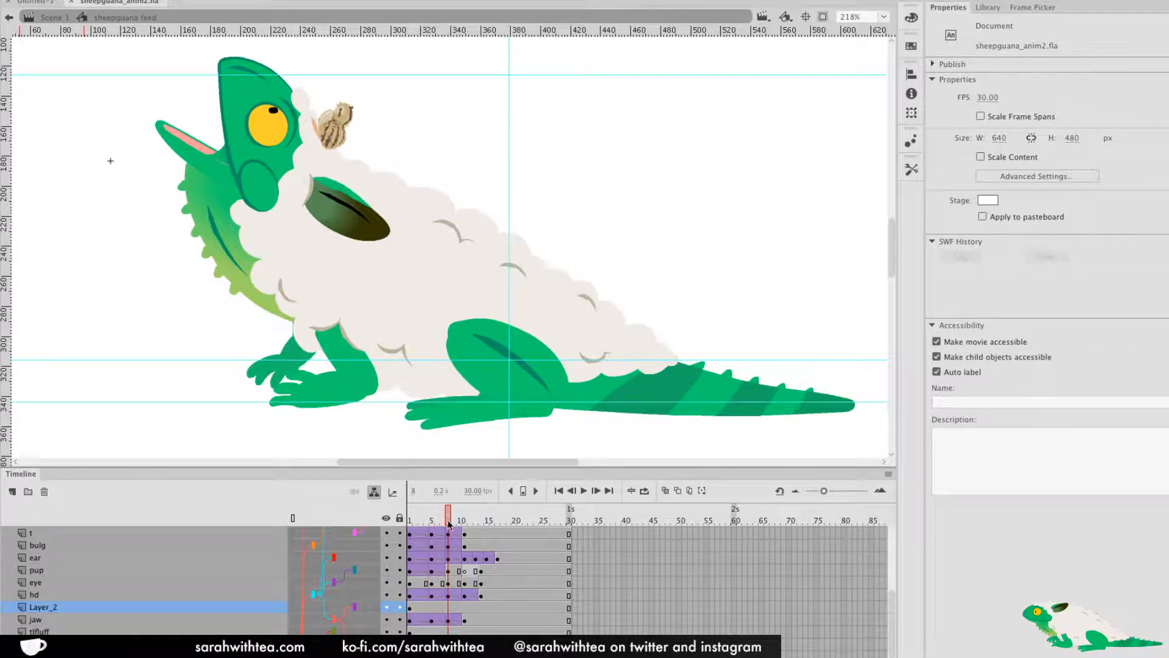
{"action": "left_click", "coordinate": [450, 617]}
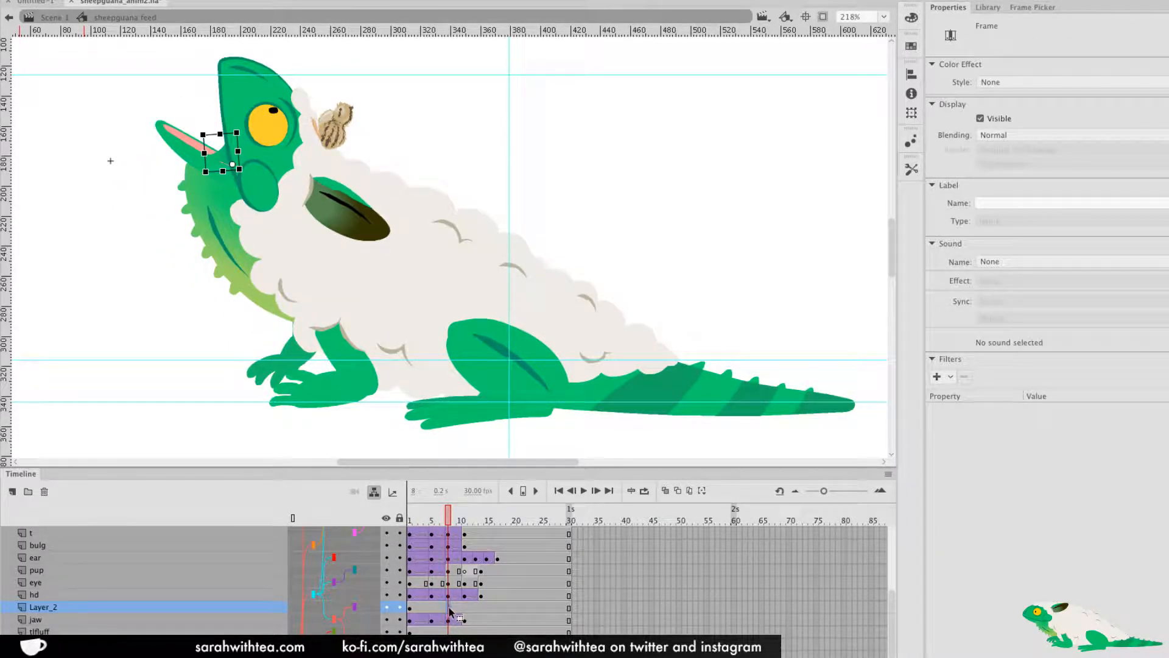
{"action": "left_click_drag", "start_coordinate": [448, 523], "coordinate": [449, 574]}
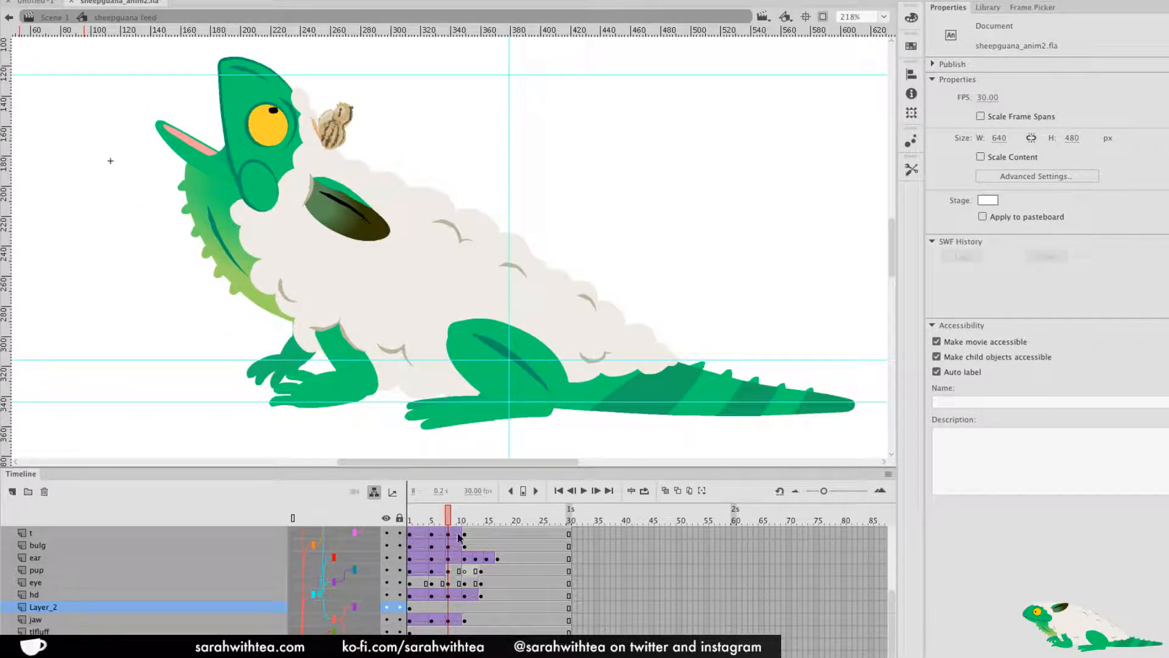
Insert a keyframe at frame 8 on the QUAIL_ layer and remove the layer's parent from that keyframe
{"action": "left_click", "coordinate": [336, 132]}
{"action": "left_click", "coordinate": [445, 536]}
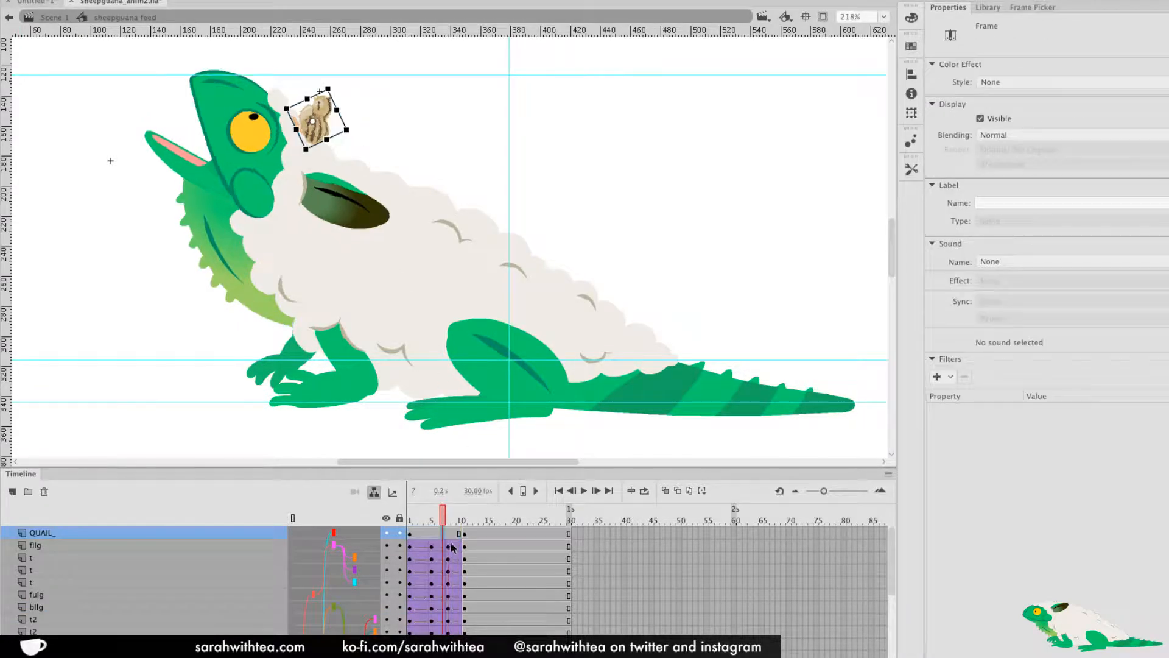
{"action": "left_click_drag", "start_coordinate": [443, 516], "coordinate": [447, 519]}
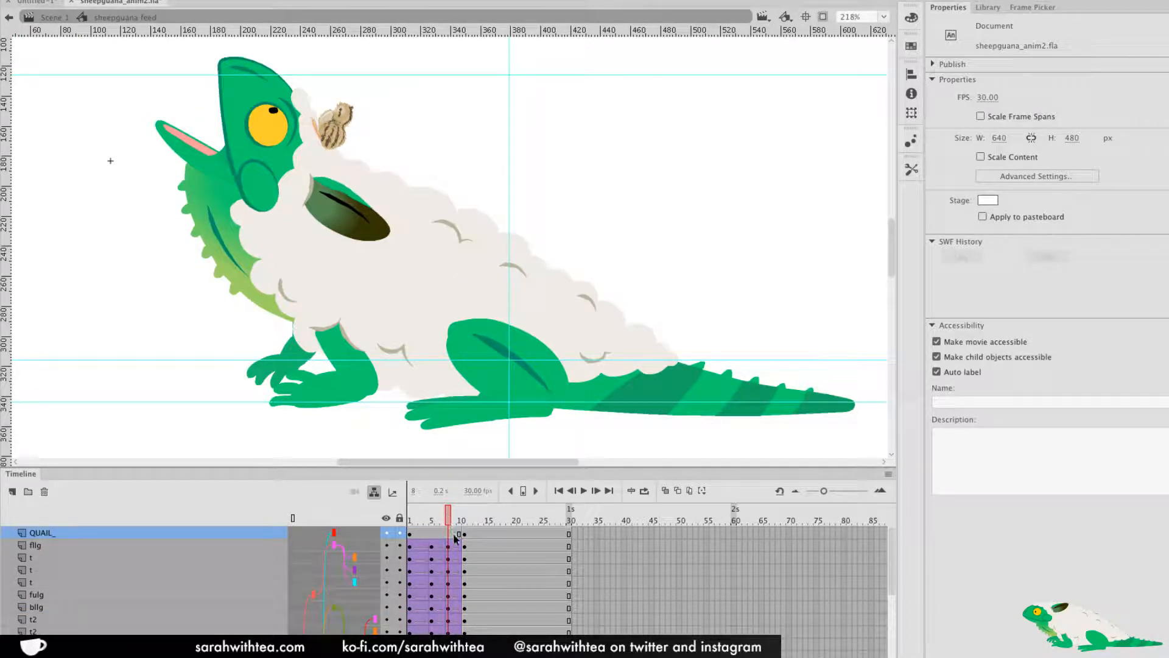
{"action": "left_click", "coordinate": [450, 535]}
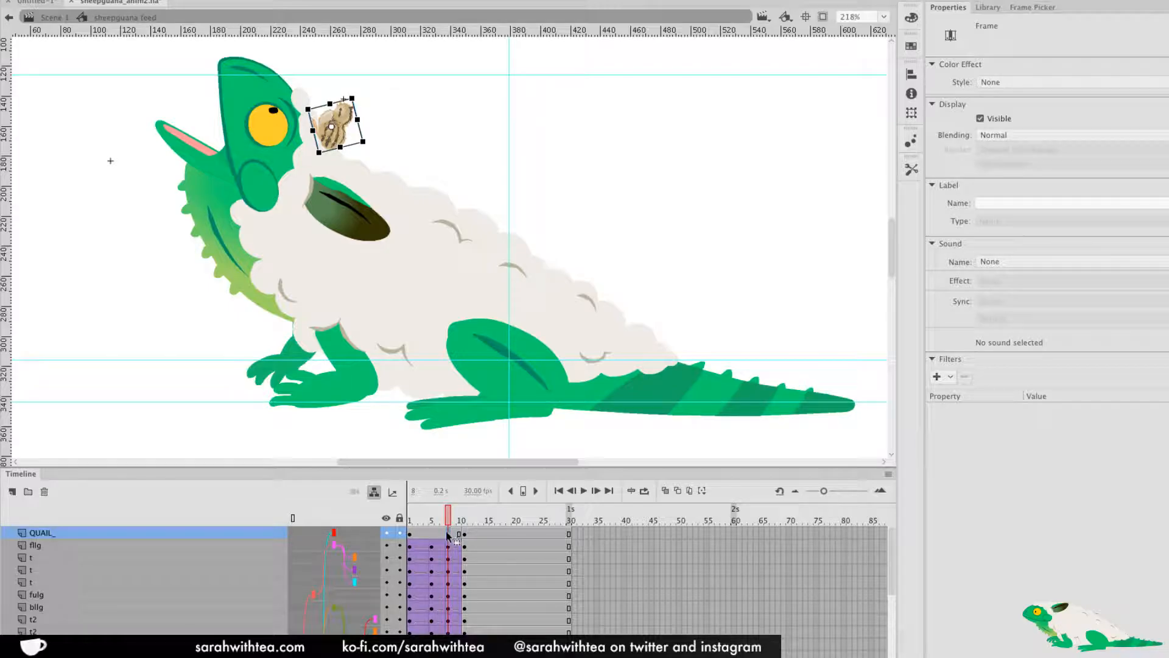
{"action": "right_click", "coordinate": [349, 536]}
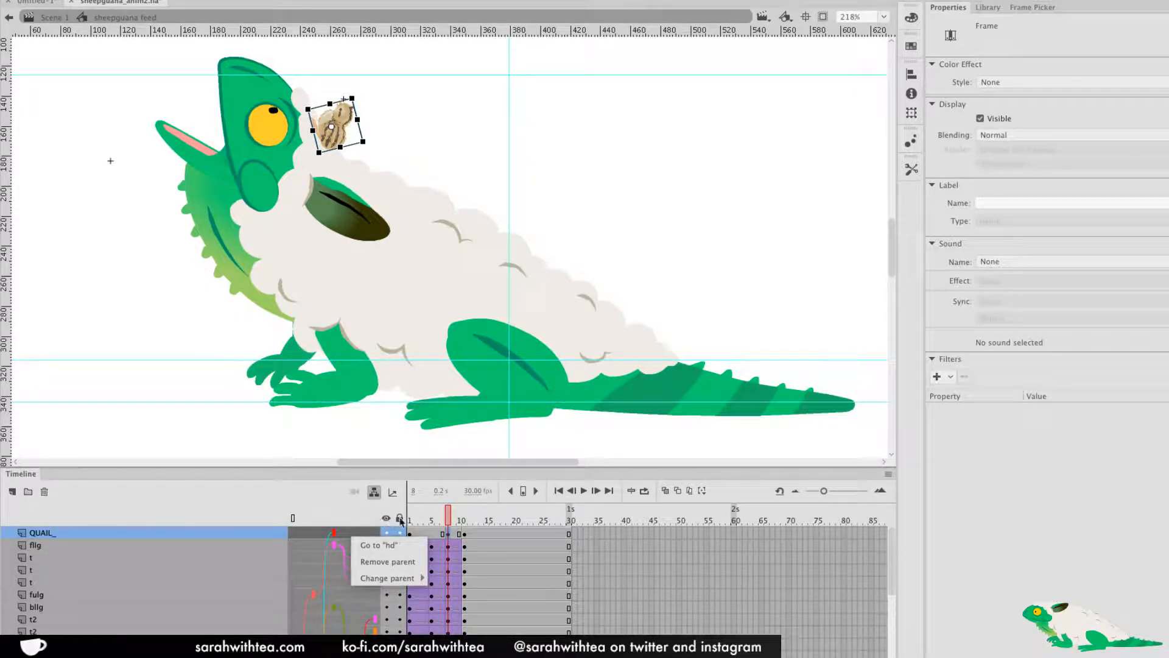
{"action": "left_click", "coordinate": [388, 561]}
{"action": "left_click", "coordinate": [452, 523]}
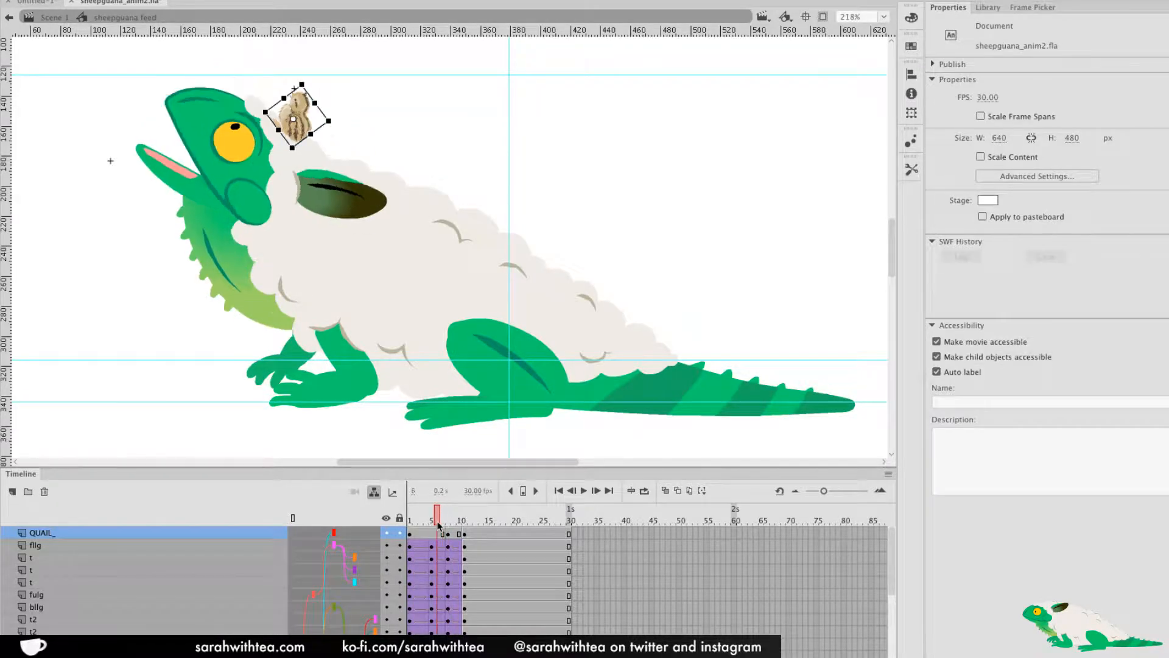
From frame 8, rotate the quail and move it off the raised head onto the middle of the sheepguana's back
{"action": "left_click", "coordinate": [349, 112]}
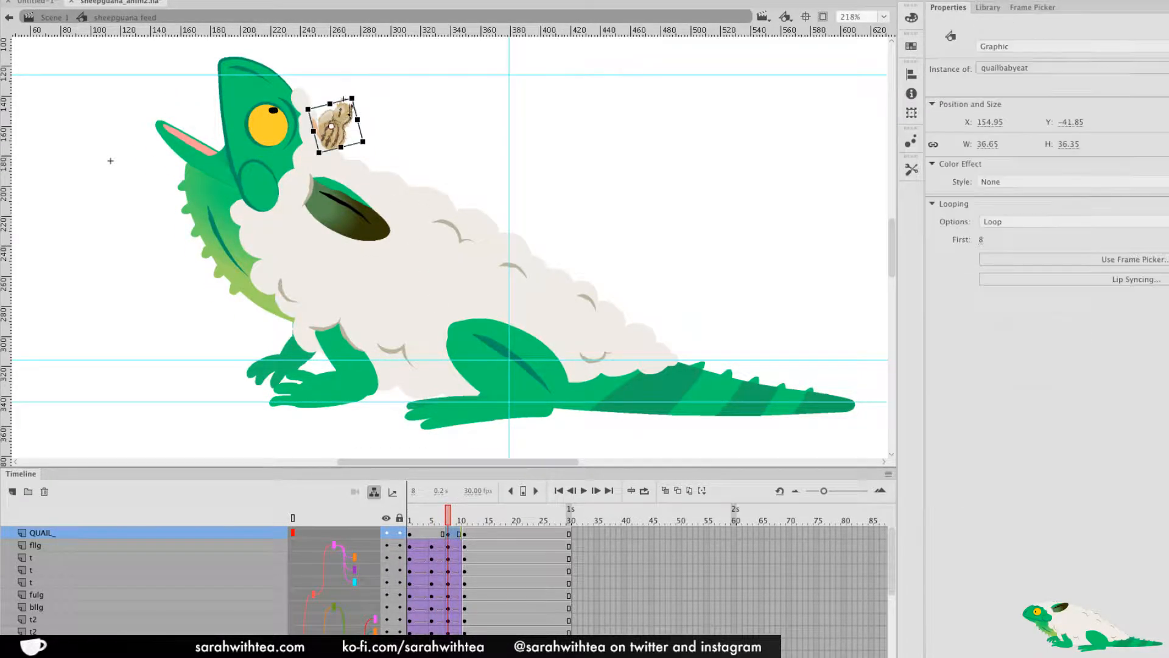
{"action": "left_click_drag", "start_coordinate": [361, 105], "coordinate": [350, 134]}
{"action": "left_click", "coordinate": [463, 534]}
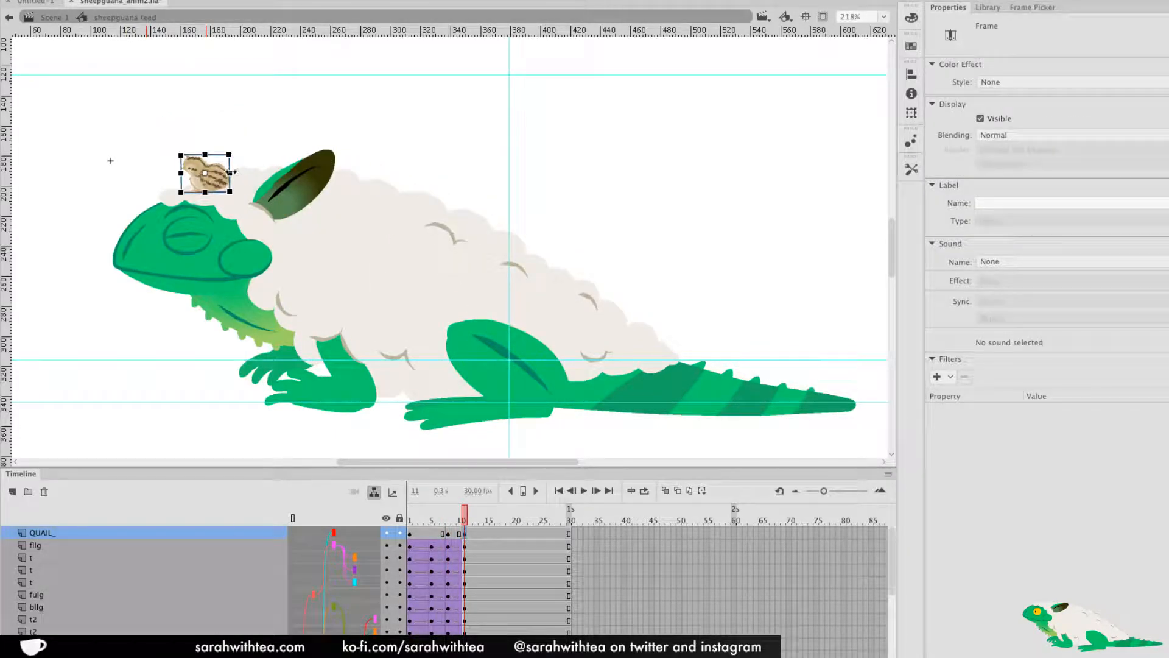
{"action": "left_click_drag", "start_coordinate": [463, 519], "coordinate": [452, 522]}
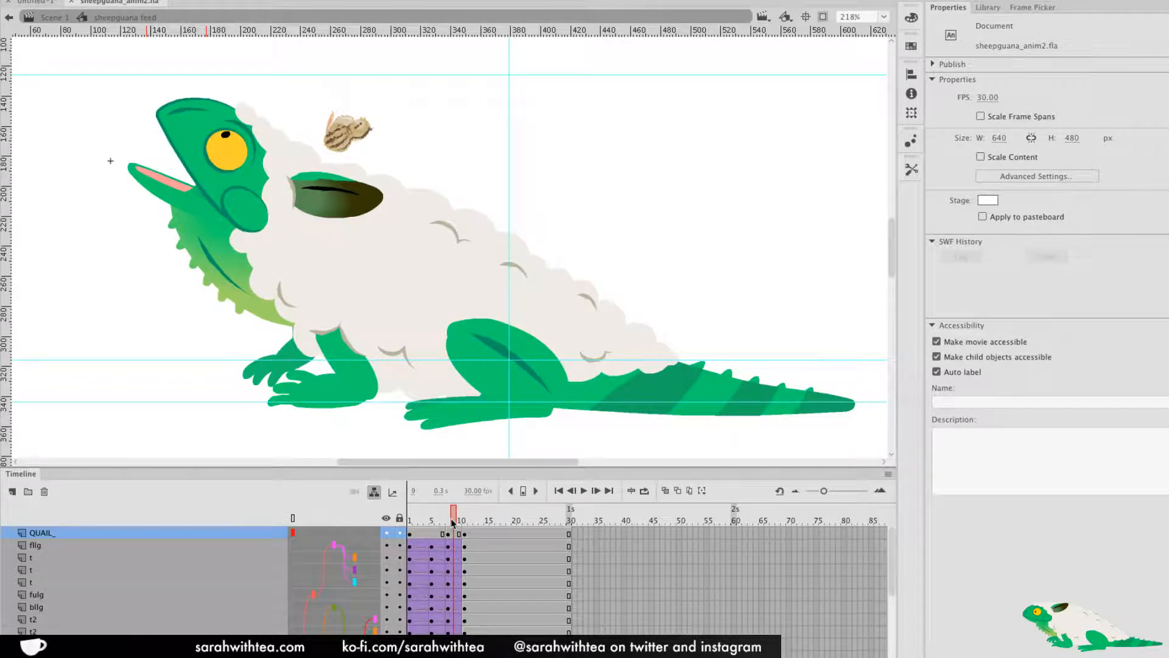
{"action": "left_click", "coordinate": [362, 129]}
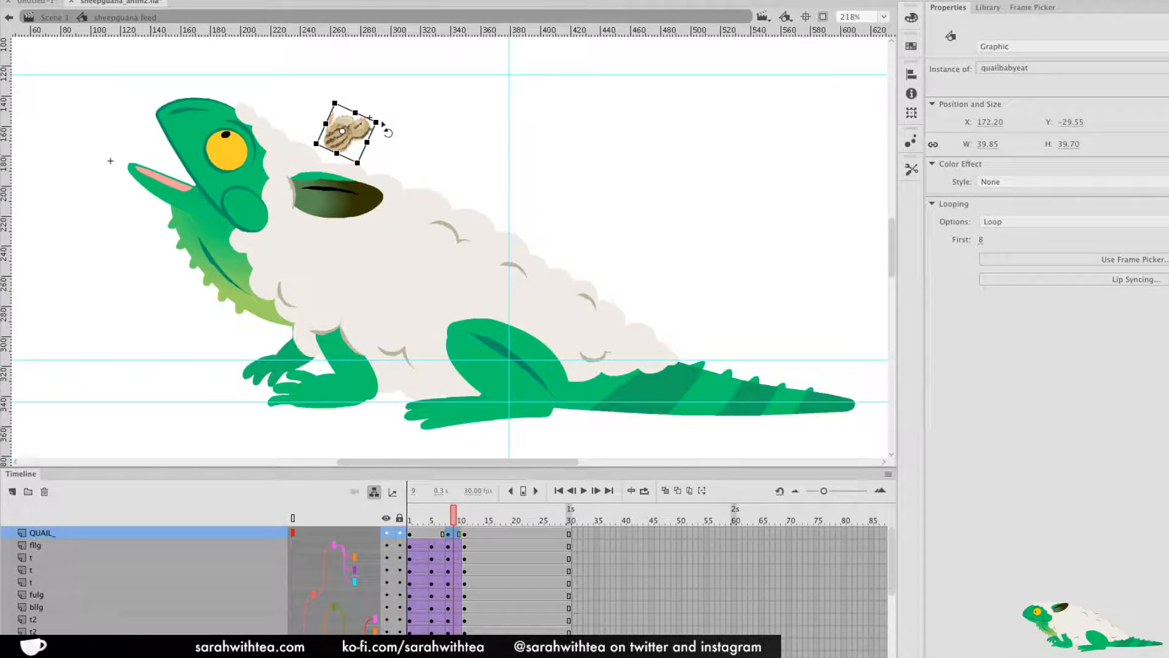
{"action": "left_click_drag", "start_coordinate": [371, 137], "coordinate": [456, 198]}
Clear the QUAIL_ layer's keyframe at frame 11
{"action": "left_click_drag", "start_coordinate": [455, 520], "coordinate": [460, 523]}
{"action": "right_click", "coordinate": [464, 535]}
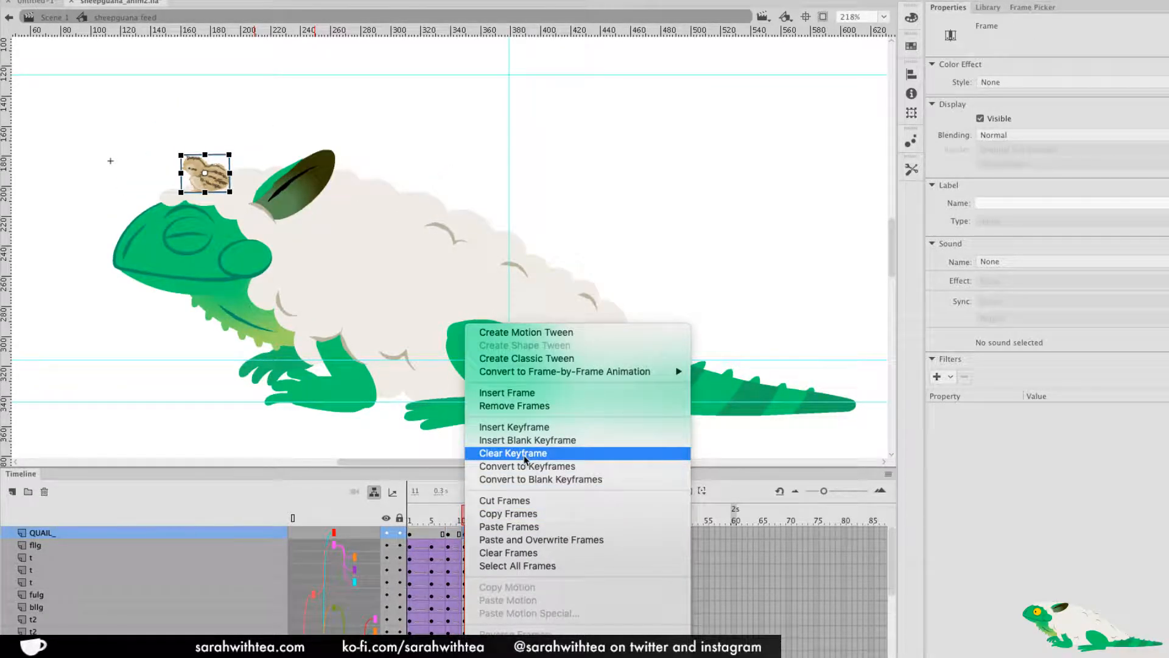
{"action": "left_click", "coordinate": [523, 454]}
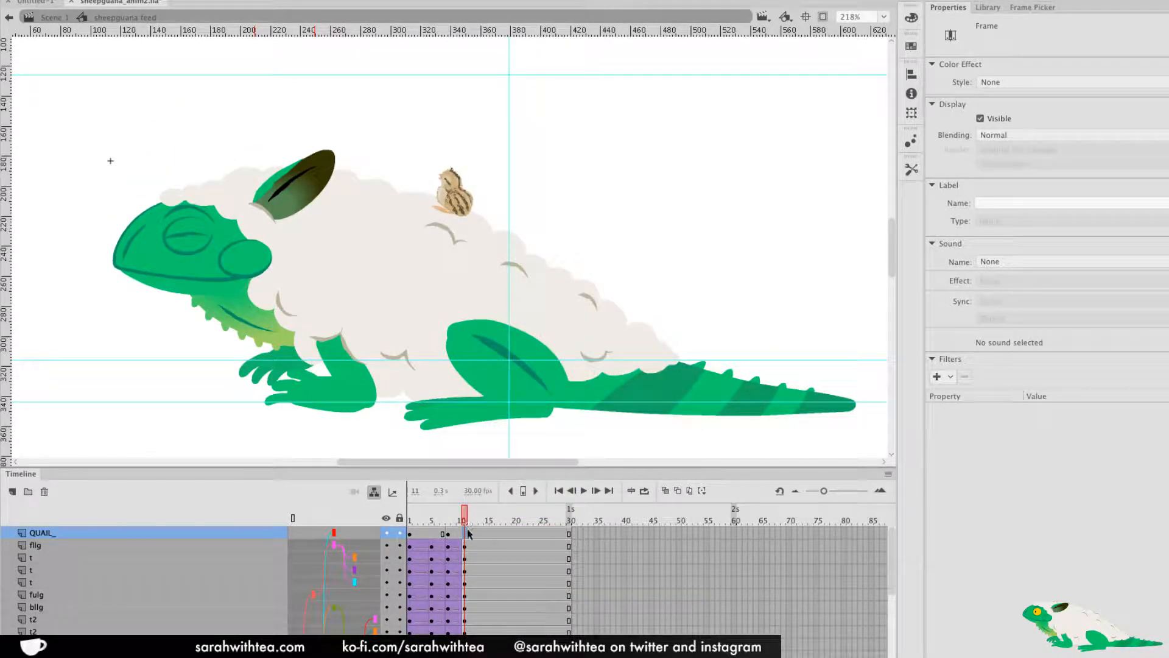
Insert a new keyframe at frame 11 on QUAIL_ and rotate the quail slightly counterclockwise where it sits on the back
{"action": "left_click_drag", "start_coordinate": [462, 523], "coordinate": [466, 522]}
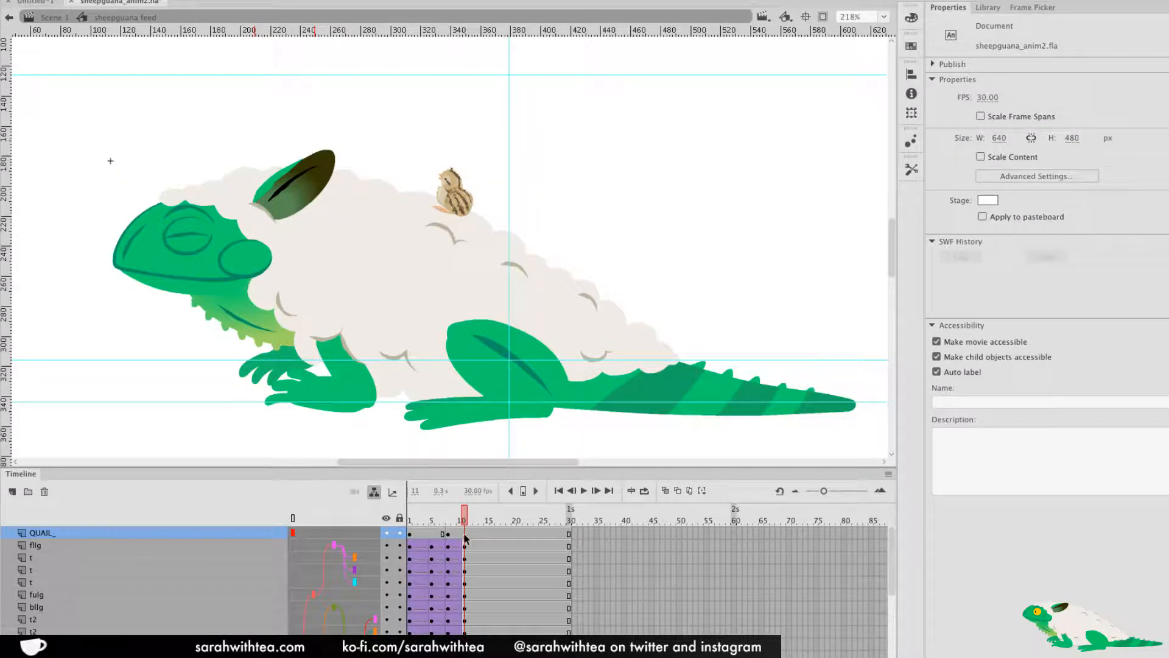
{"action": "left_click", "coordinate": [465, 534]}
{"action": "key", "text": "F6"}
{"action": "left_click_drag", "start_coordinate": [492, 184], "coordinate": [456, 178]}
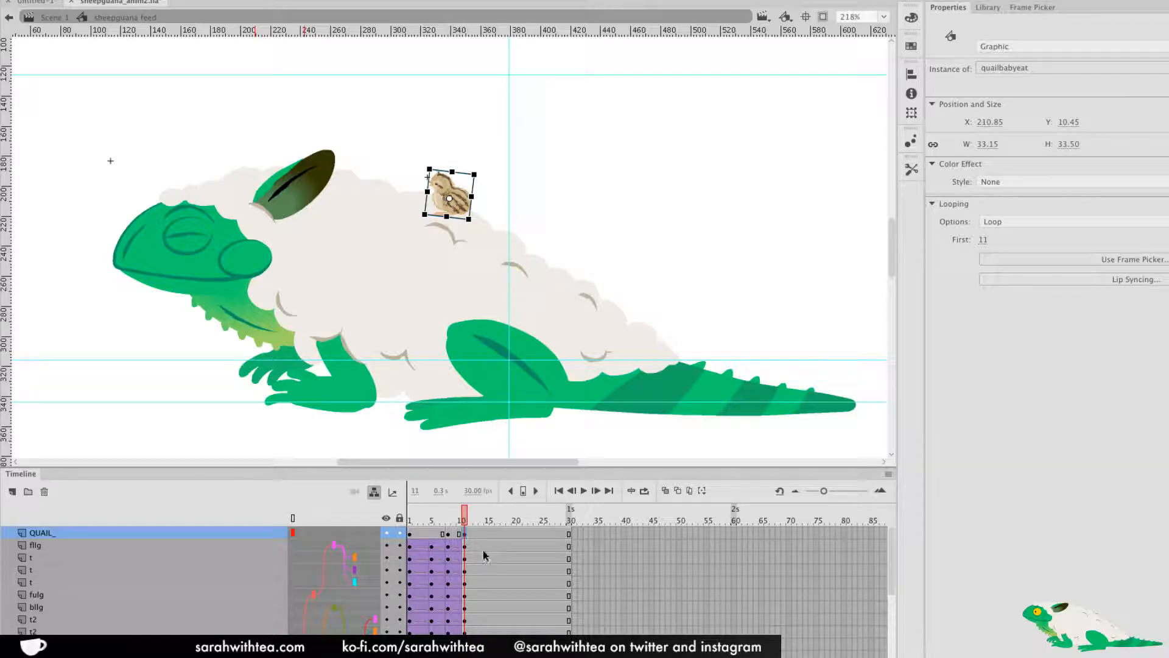
Insert a keyframe at frame 5 on the QUAIL_ layer and create classic tweens from there through frame 11
{"action": "left_click", "coordinate": [438, 534]}
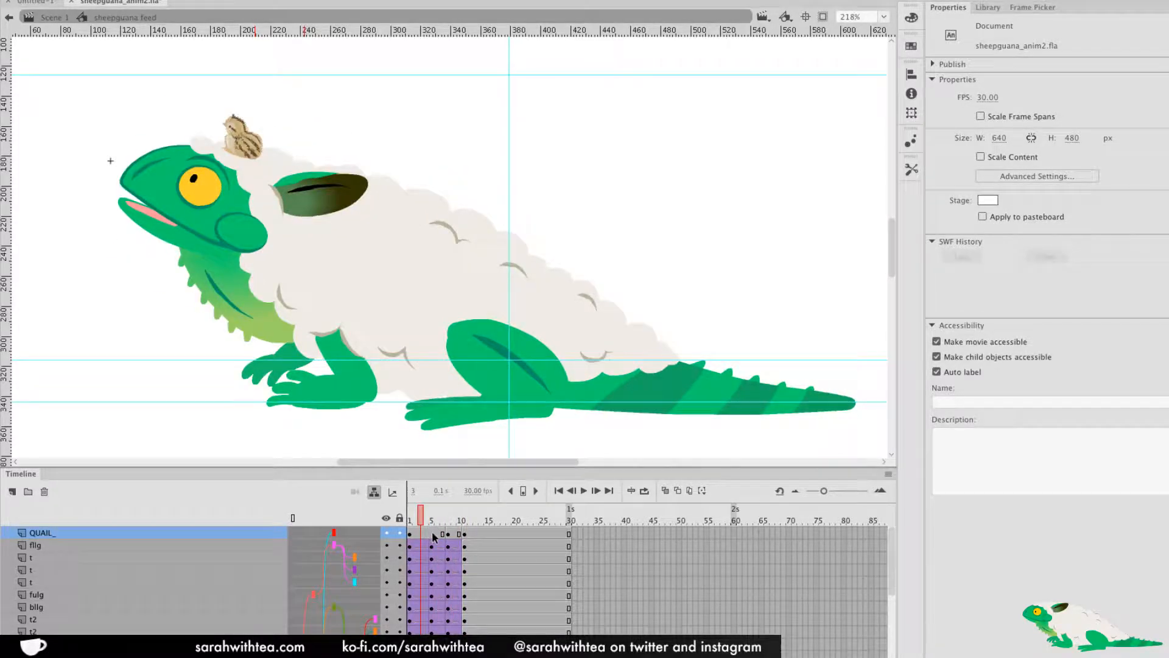
{"action": "right_click", "coordinate": [440, 528]}
{"action": "left_click", "coordinate": [477, 527]}
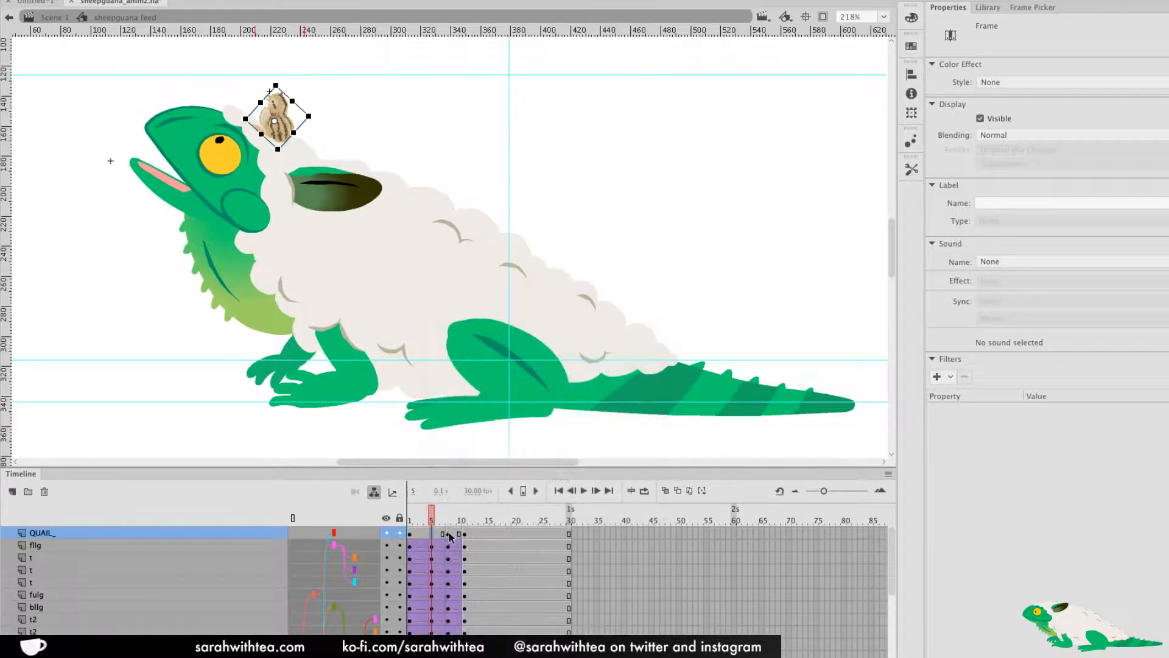
{"action": "left_click", "coordinate": [445, 534]}
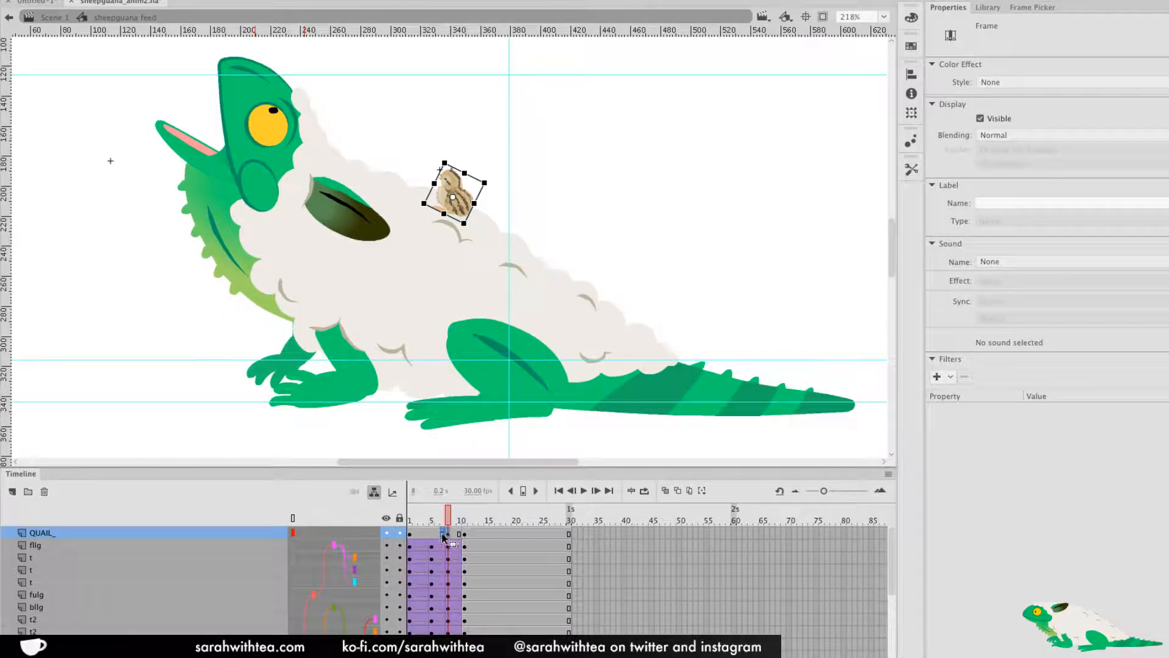
{"action": "left_click", "coordinate": [436, 534]}
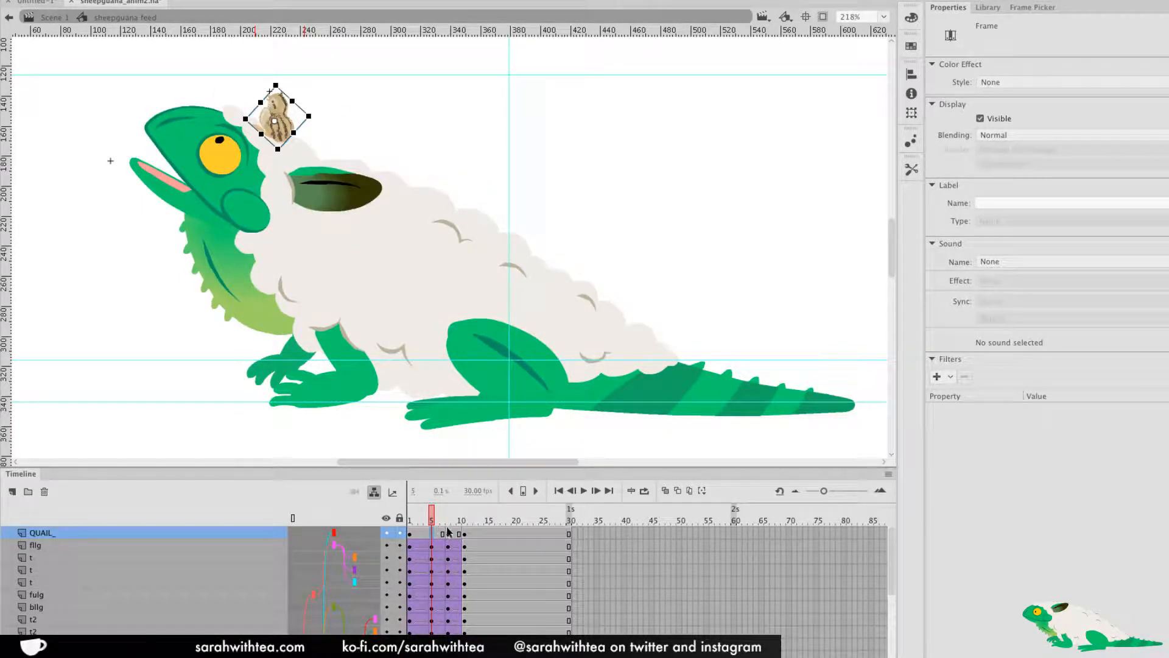
{"action": "right_click", "coordinate": [437, 535]}
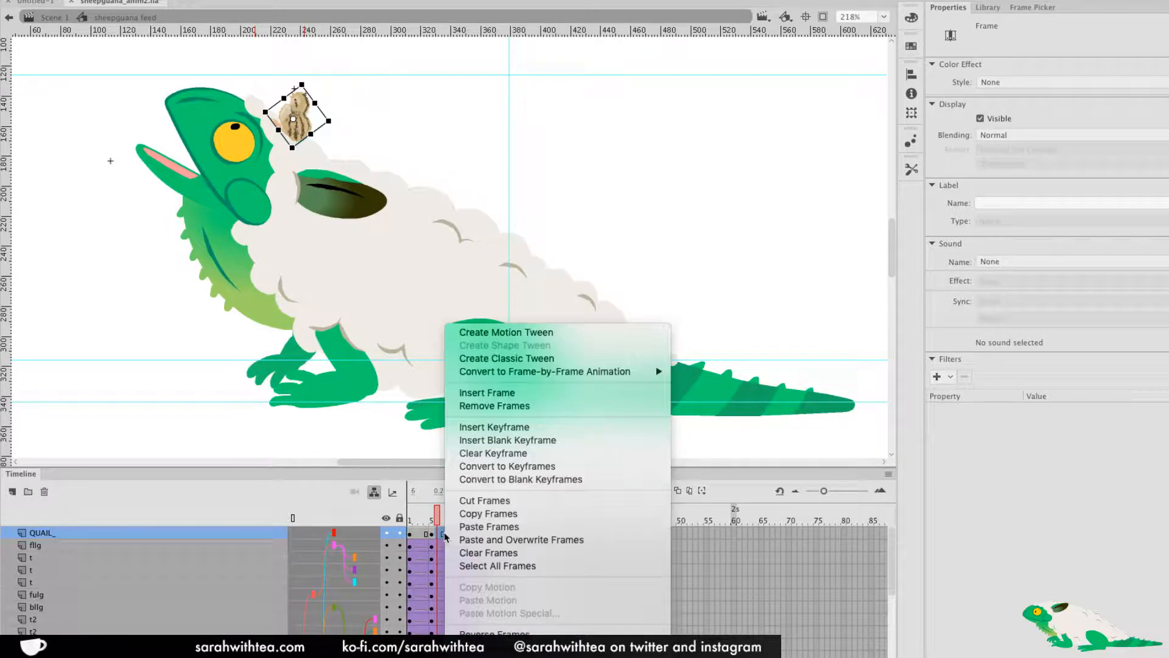
{"action": "left_click", "coordinate": [536, 359]}
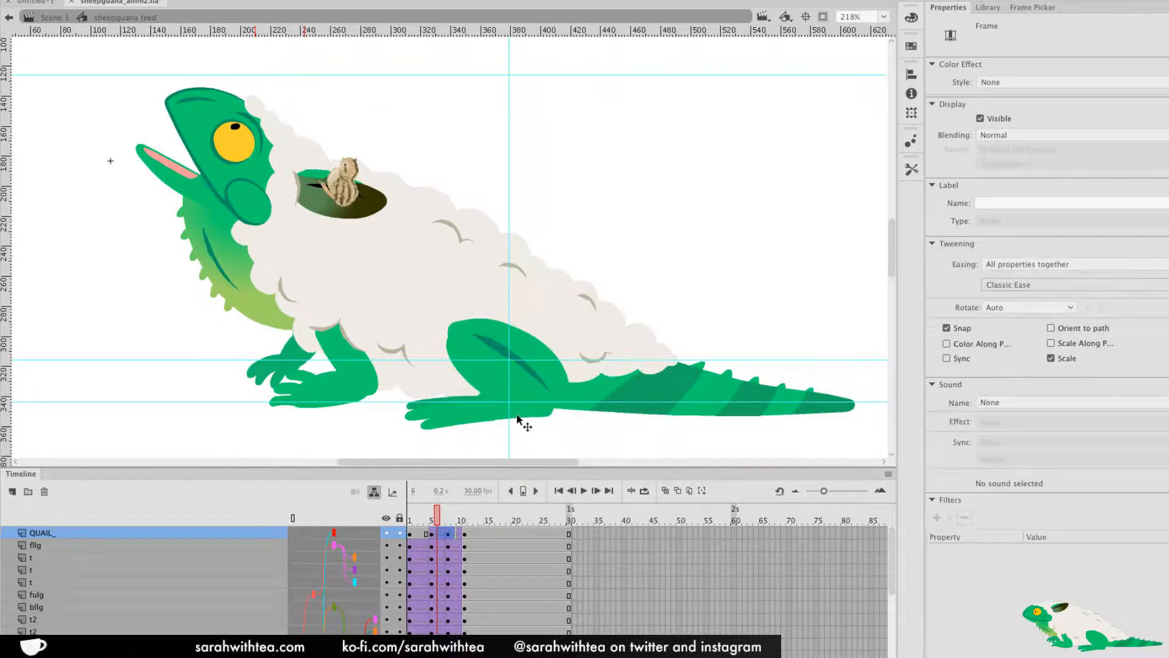
{"action": "left_click", "coordinate": [449, 536]}
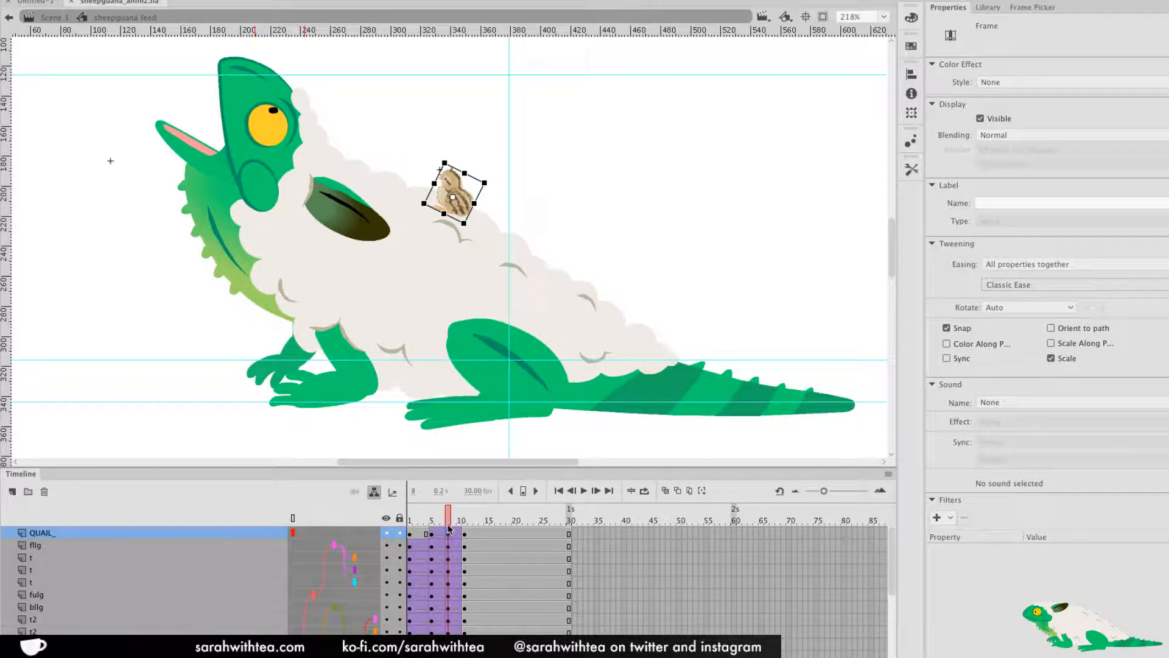
Check the quail's motion around frame 8 and remove the classic tween between frames 5 and 8
{"action": "left_click", "coordinate": [464, 518]}
{"action": "left_click_drag", "start_coordinate": [464, 519], "coordinate": [443, 519]}
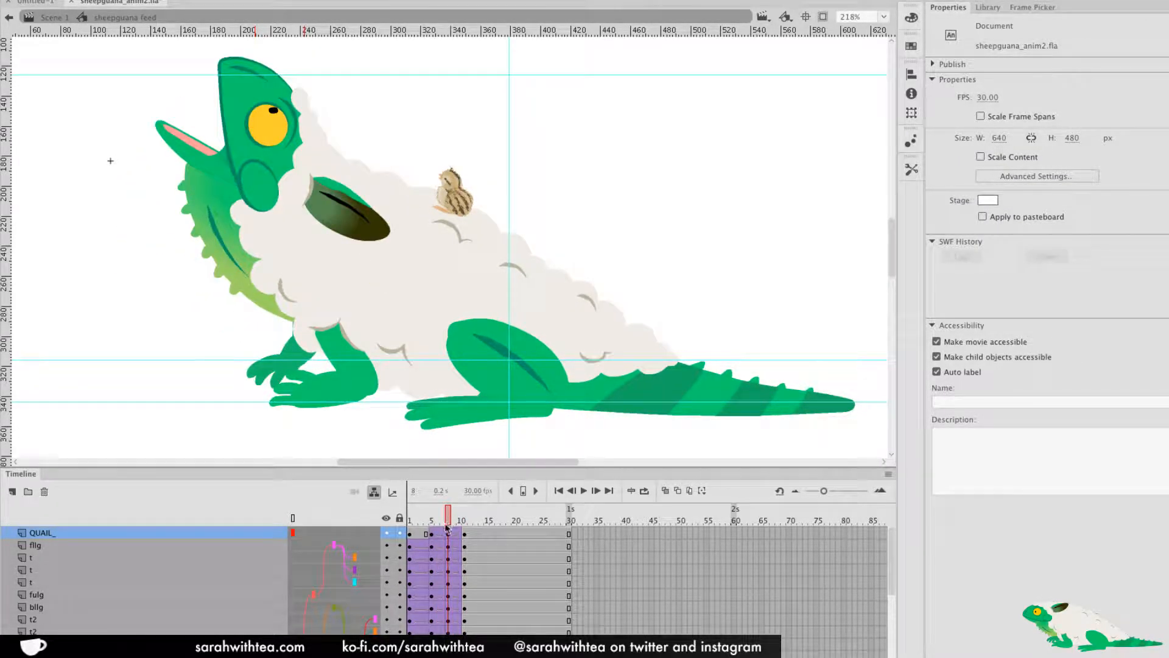
{"action": "left_click", "coordinate": [433, 535]}
{"action": "left_click", "coordinate": [447, 534]}
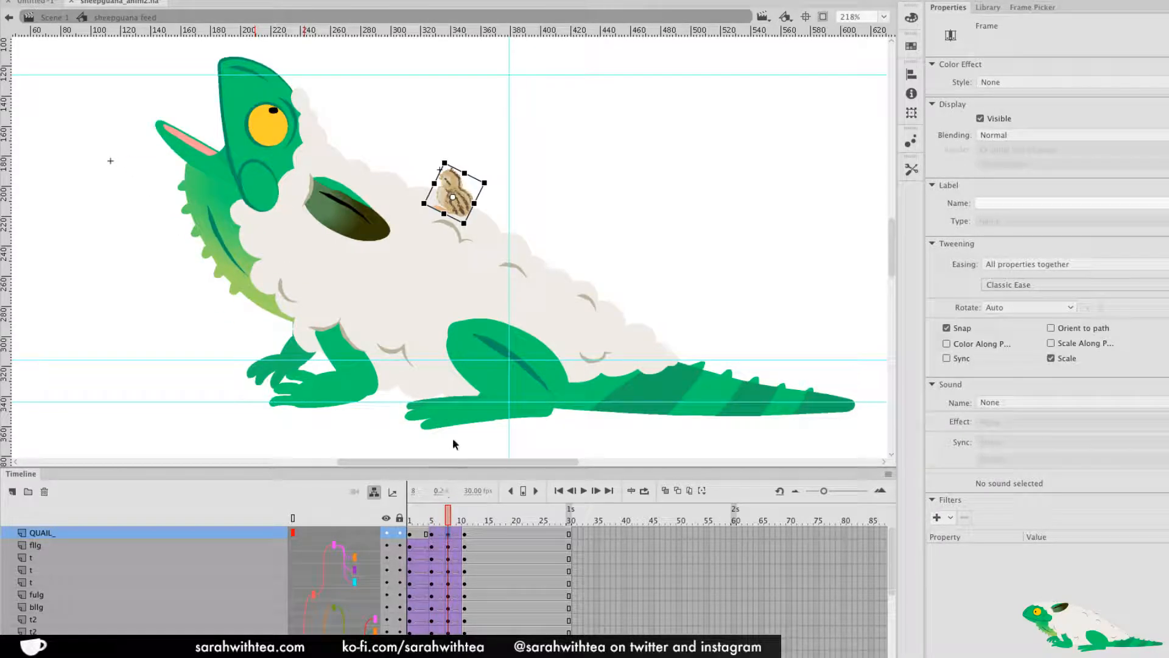
{"action": "mouse_move", "coordinate": [444, 520]}
{"action": "left_mouse_down"}
{"action": "mouse_move", "coordinate": [420, 520]}
{"action": "mouse_move", "coordinate": [443, 520]}
{"action": "left_mouse_up"}
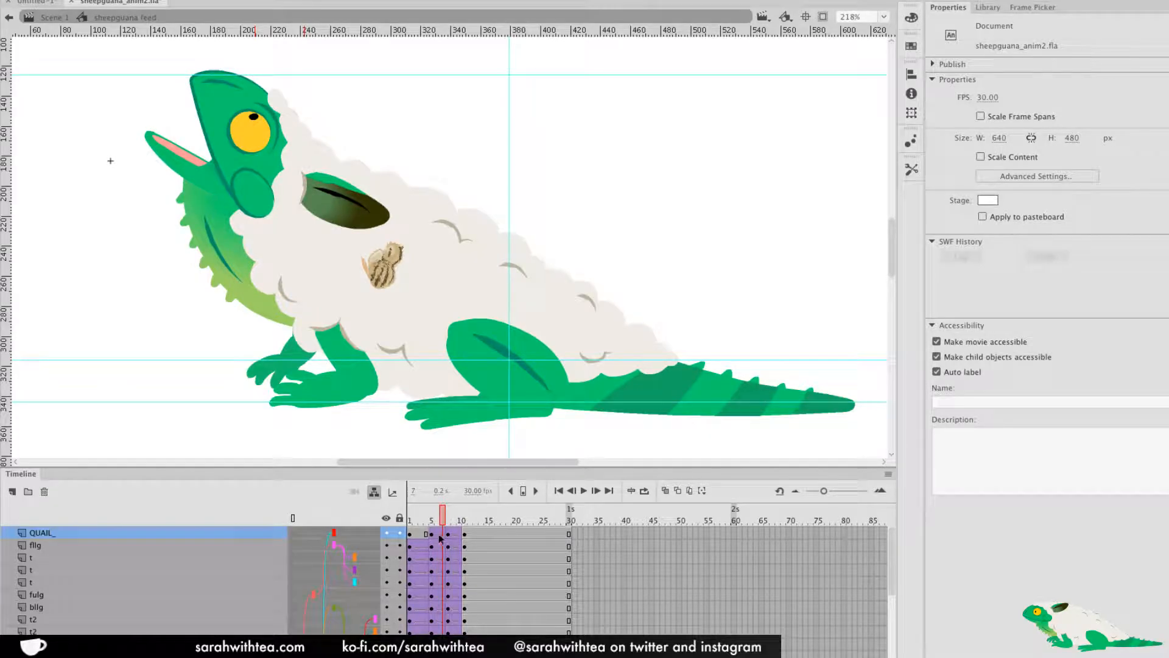
{"action": "right_click", "coordinate": [438, 535]}
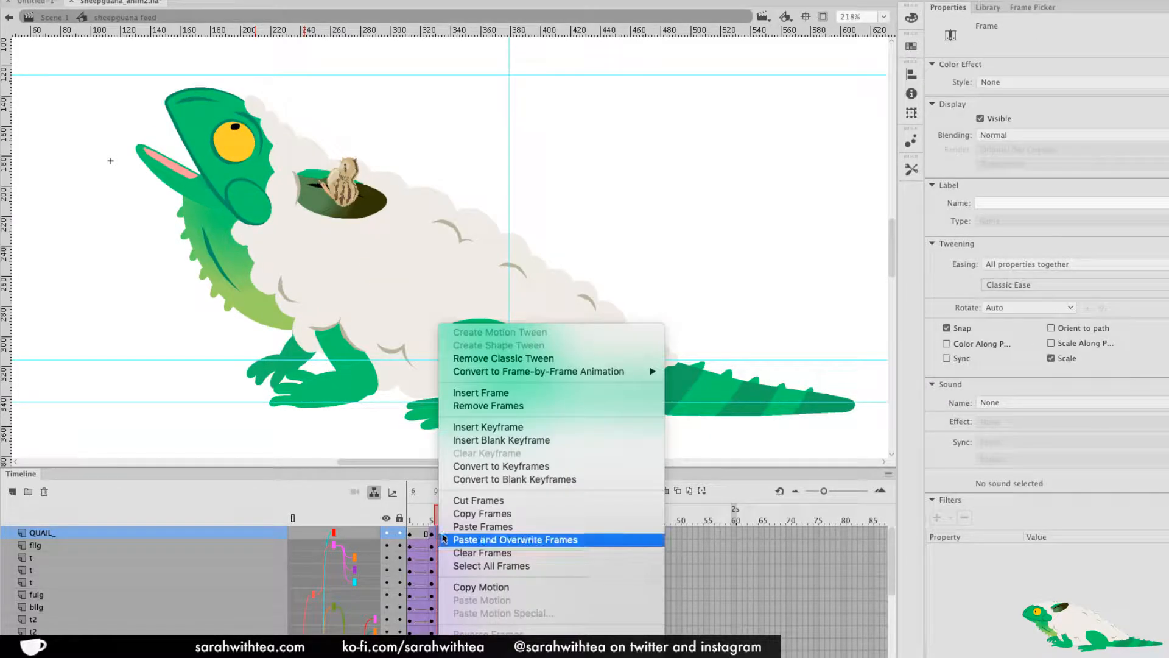
{"action": "left_click", "coordinate": [515, 359]}
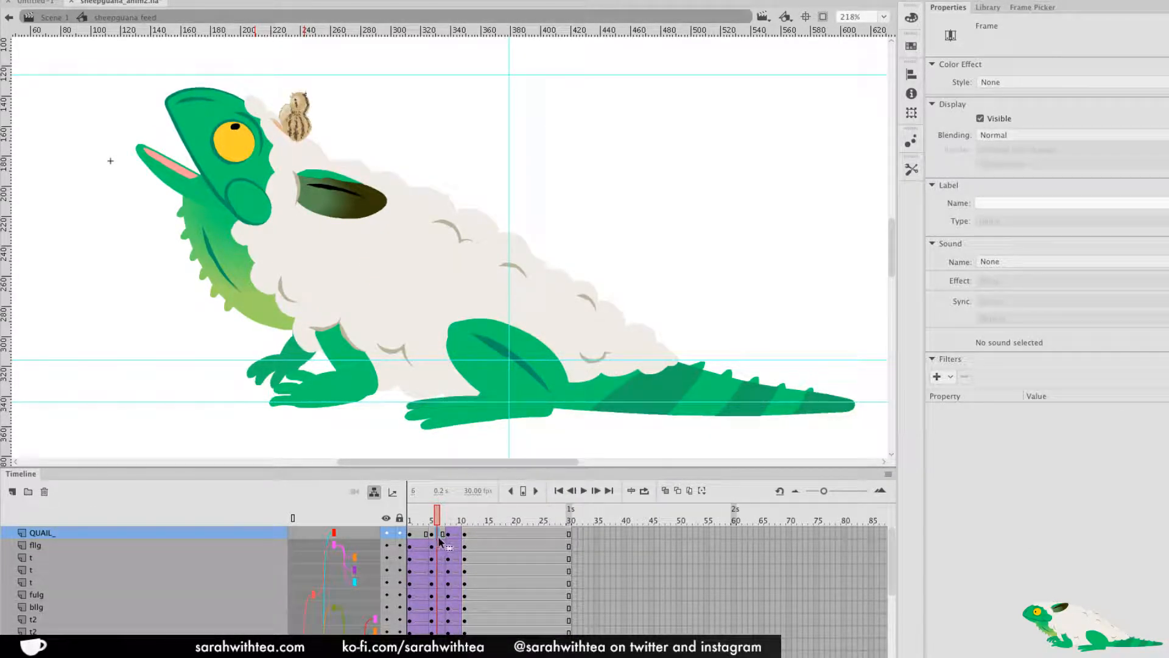
Insert a keyframe at frame 6 on QUAIL_ and remove the layer's parent "hd" from that keyframe
{"action": "right_click", "coordinate": [352, 532]}
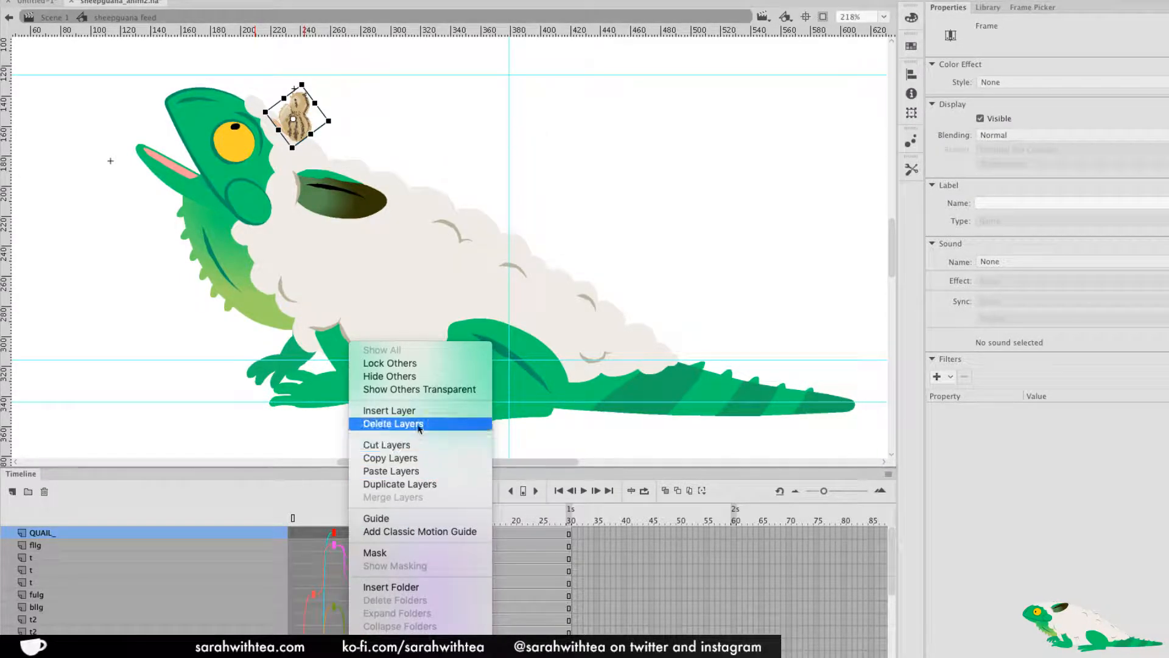
{"action": "left_click", "coordinate": [324, 548]}
{"action": "right_click", "coordinate": [334, 535]}
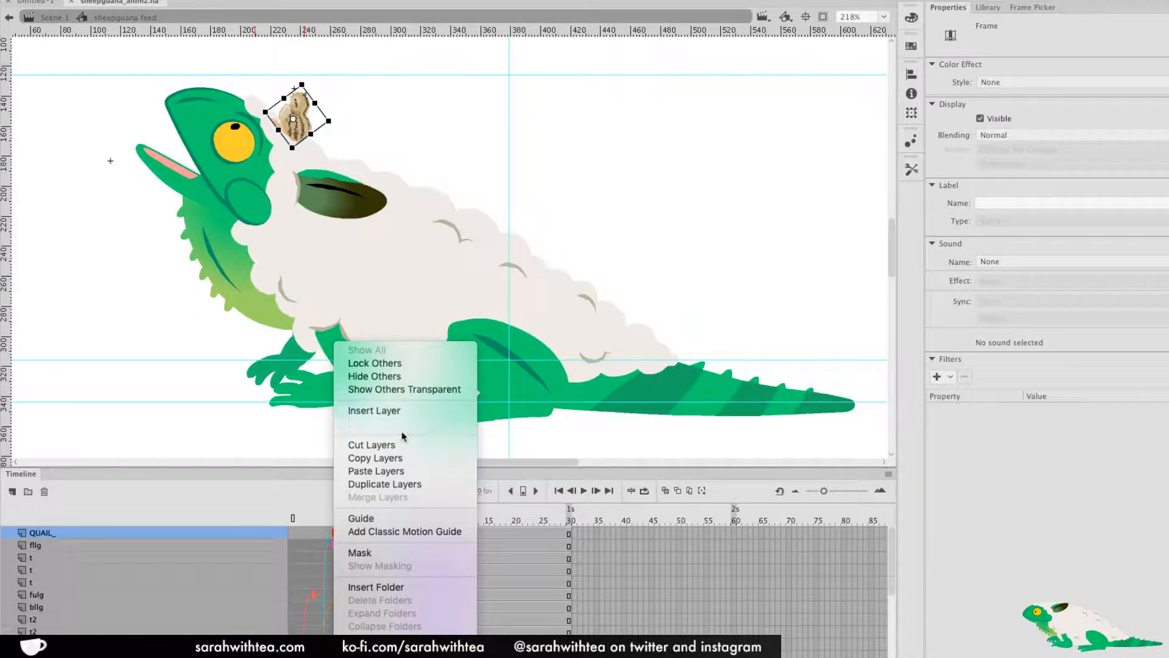
{"action": "left_click", "coordinate": [342, 536]}
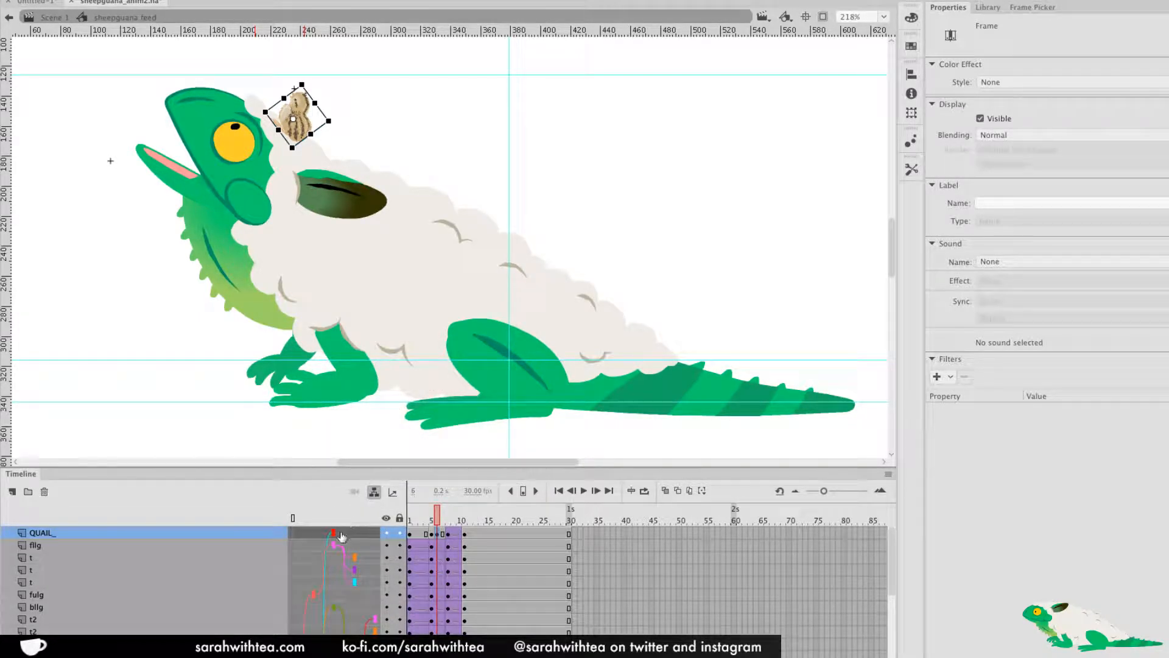
{"action": "left_click", "coordinate": [340, 532]}
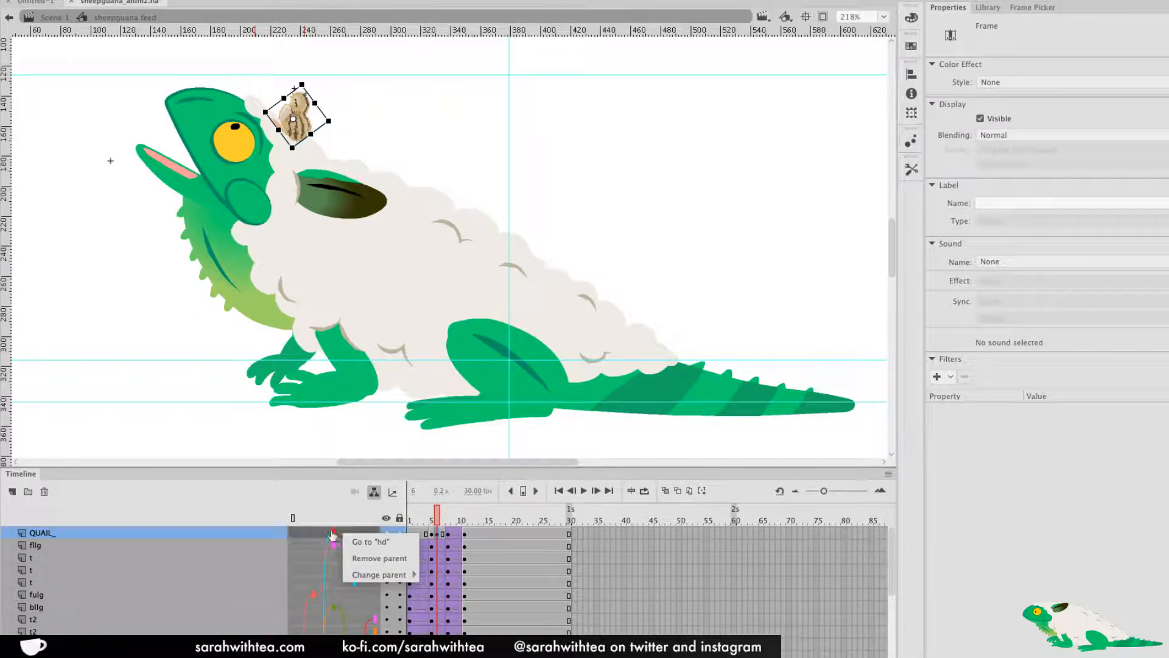
{"action": "left_click", "coordinate": [403, 559]}
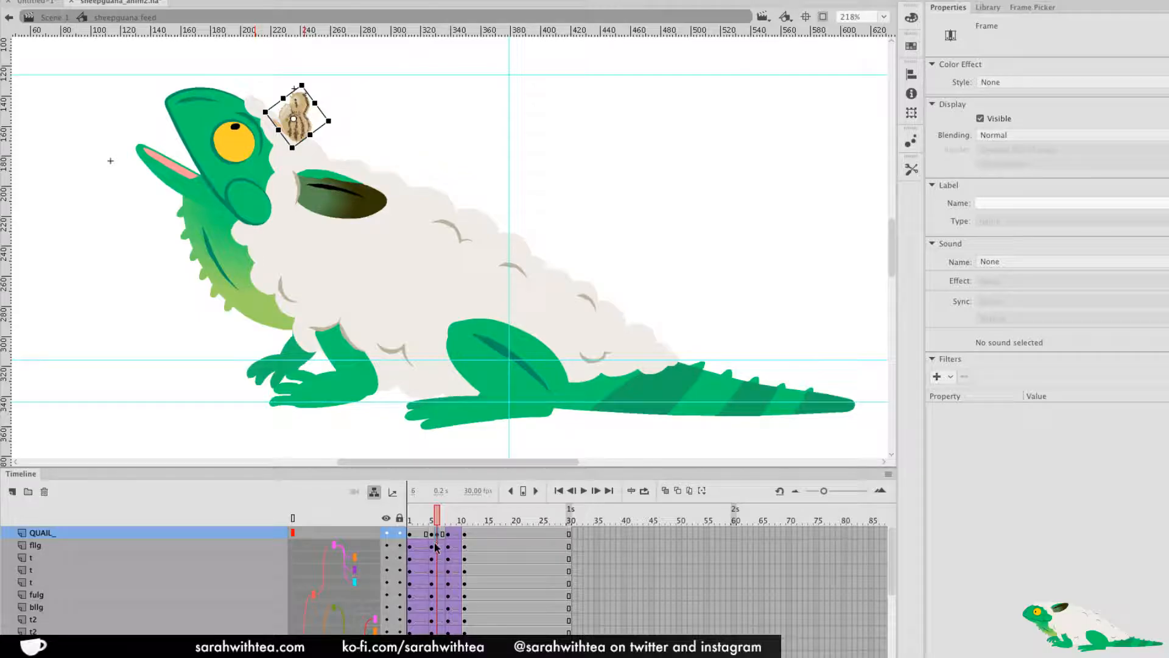
Tilt the quail backward off the head at frame 6 and create a classic tween from there to frame 8
{"action": "left_click_drag", "start_coordinate": [341, 122], "coordinate": [316, 115]}
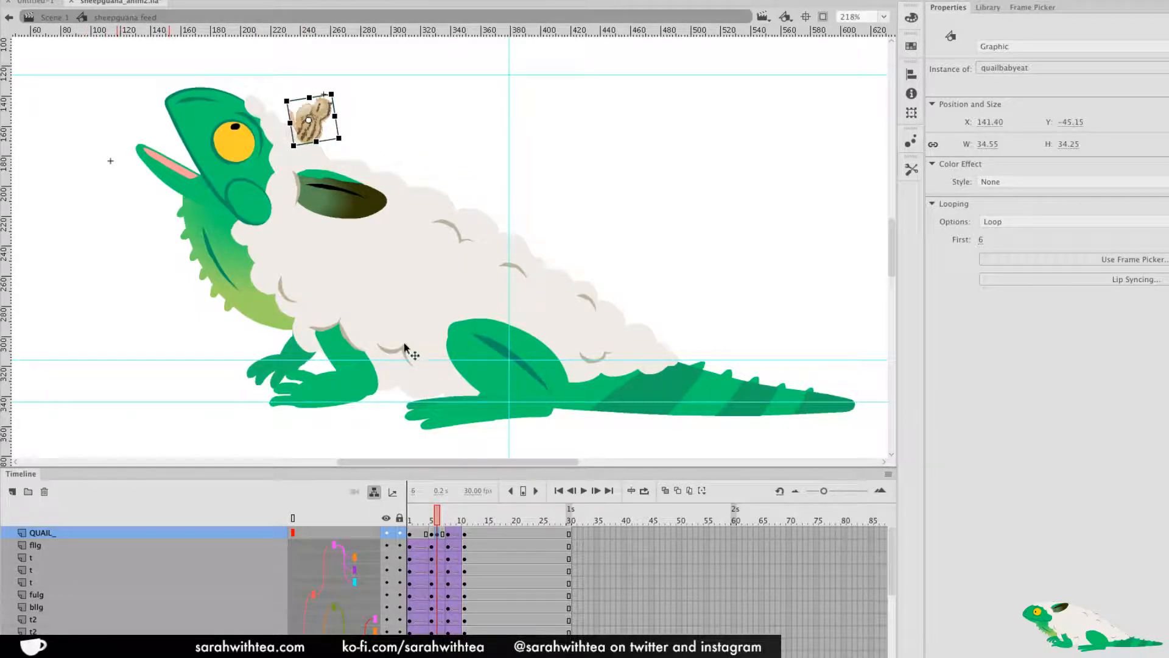
{"action": "right_click", "coordinate": [442, 539]}
{"action": "left_click", "coordinate": [533, 363]}
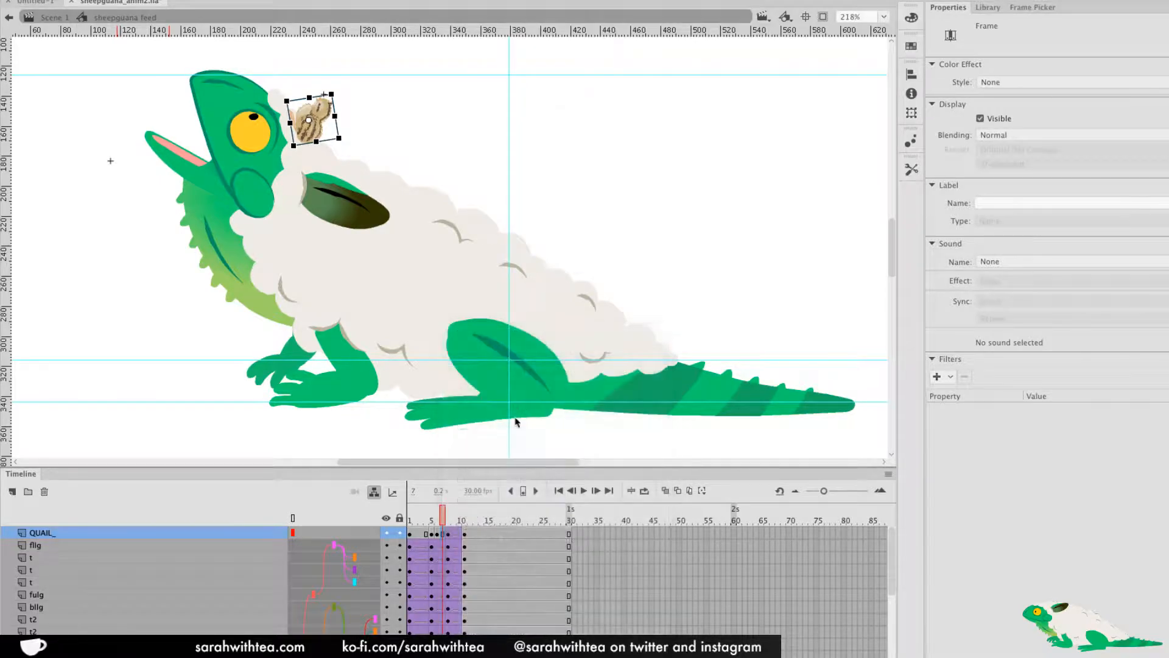
At frame 8, tumble the quail head-down and move it toward the shoulders, and play back the fall
{"action": "left_click", "coordinate": [448, 535]}
{"action": "left_click_drag", "start_coordinate": [479, 212], "coordinate": [374, 206]}
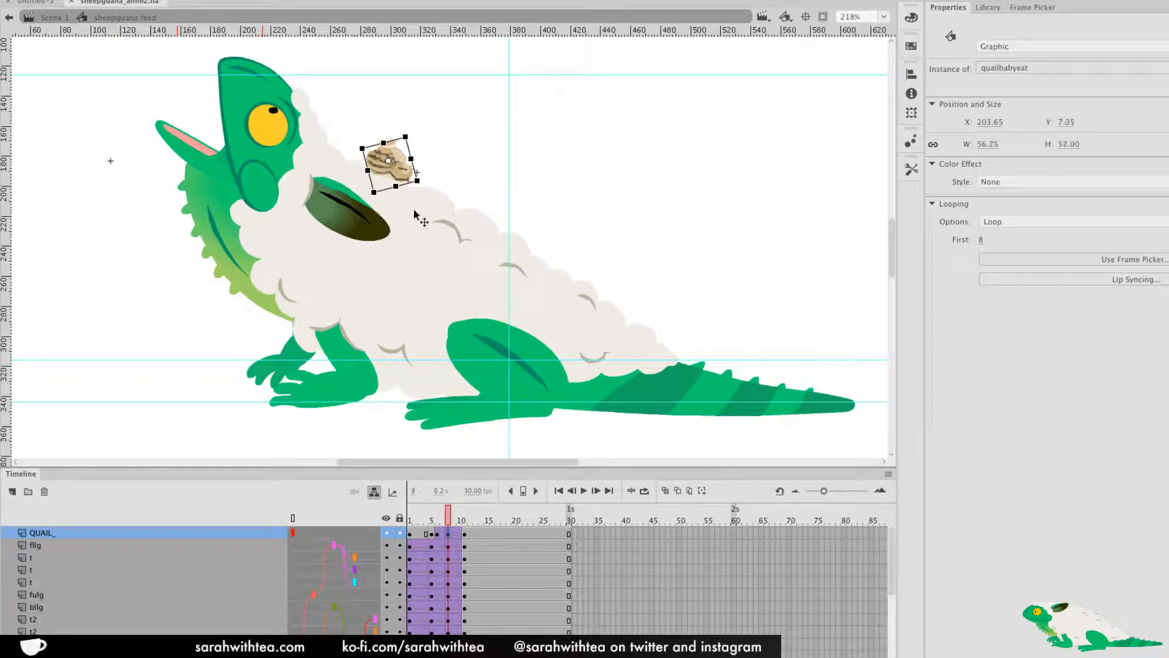
{"action": "left_click_drag", "start_coordinate": [449, 524], "coordinate": [420, 525]}
{"action": "key", "text": "Return"}
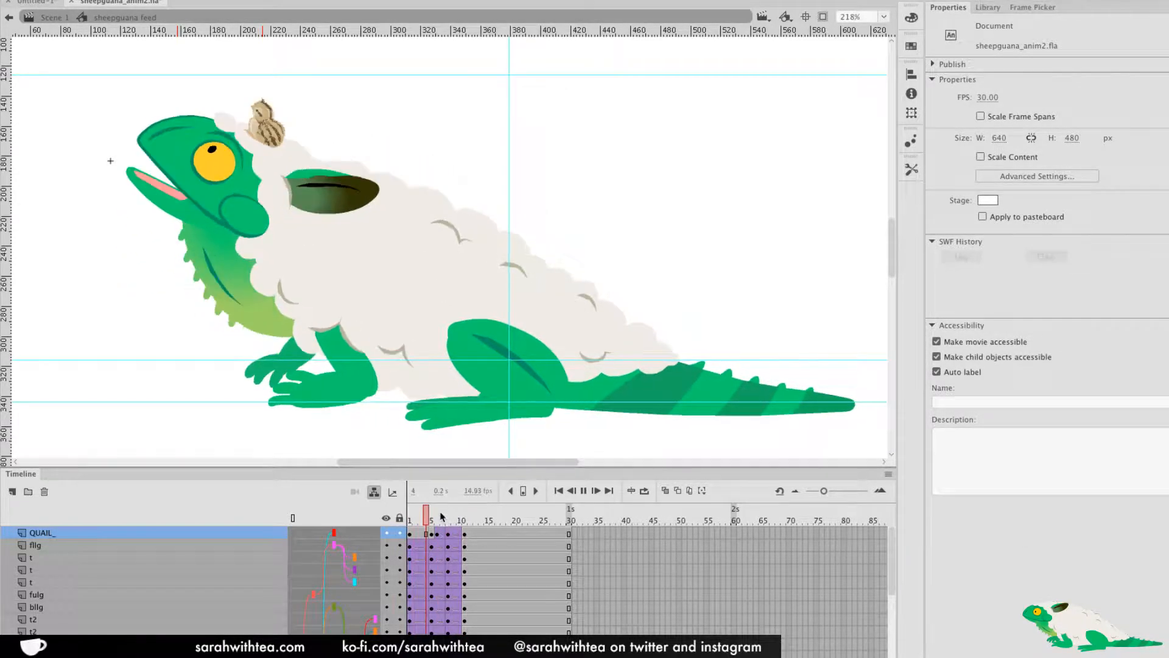
Insert a keyframe at frame 14 on the QUAIL_ layer
{"action": "left_click", "coordinate": [474, 533]}
{"action": "left_click", "coordinate": [482, 534]}
{"action": "key", "text": "F6"}
{"action": "left_click", "coordinate": [464, 534]}
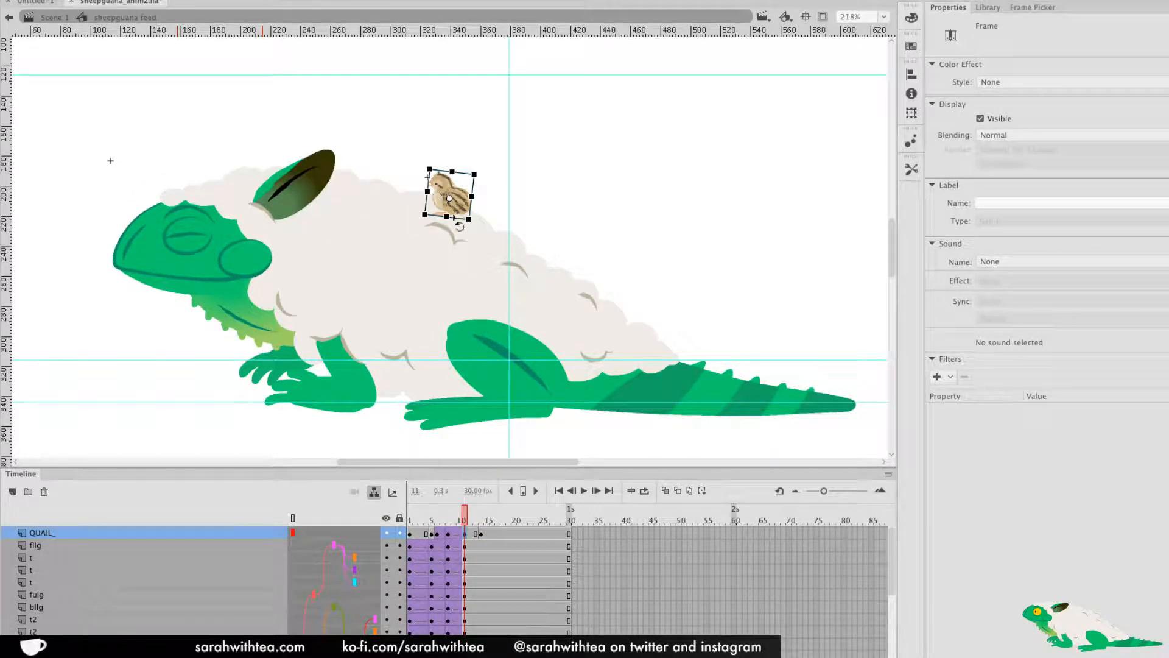
Add a keyframe at frame 9 on QUAIL_ and rotate the tumbling quail further so its roll follows on from frame 8
{"action": "mouse_move", "coordinate": [461, 522]}
{"action": "left_mouse_down"}
{"action": "mouse_move", "coordinate": [438, 522]}
{"action": "mouse_move", "coordinate": [454, 525]}
{"action": "left_mouse_up"}
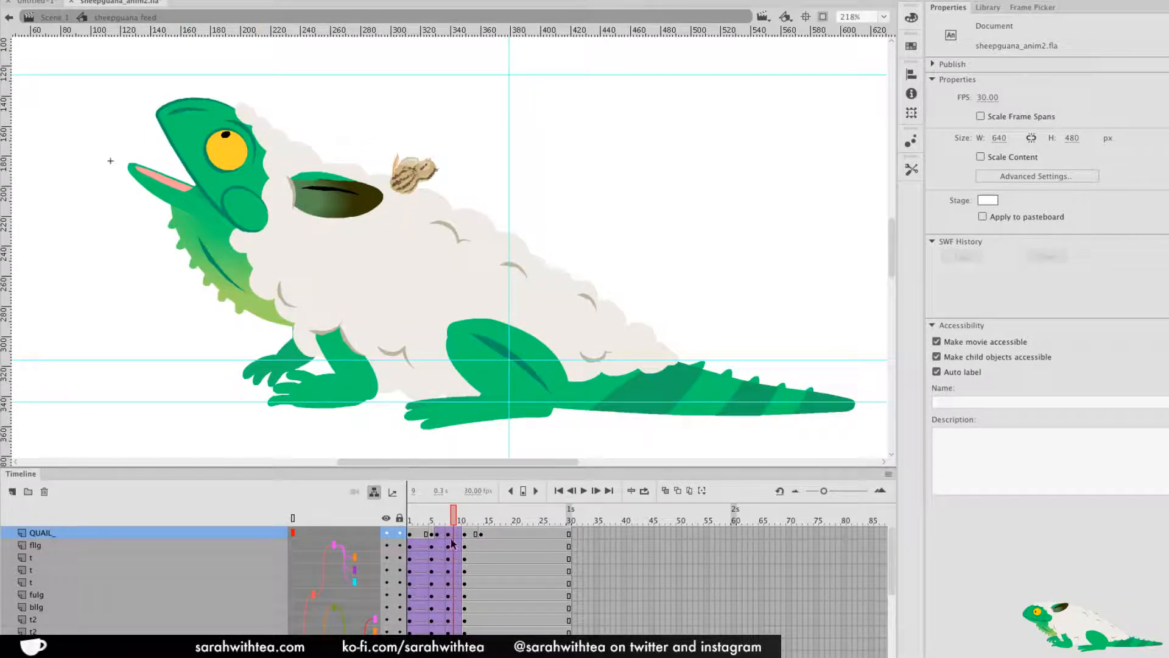
{"action": "left_click", "coordinate": [455, 534]}
{"action": "left_click_drag", "start_coordinate": [451, 162], "coordinate": [439, 190]}
{"action": "left_click", "coordinate": [449, 525]}
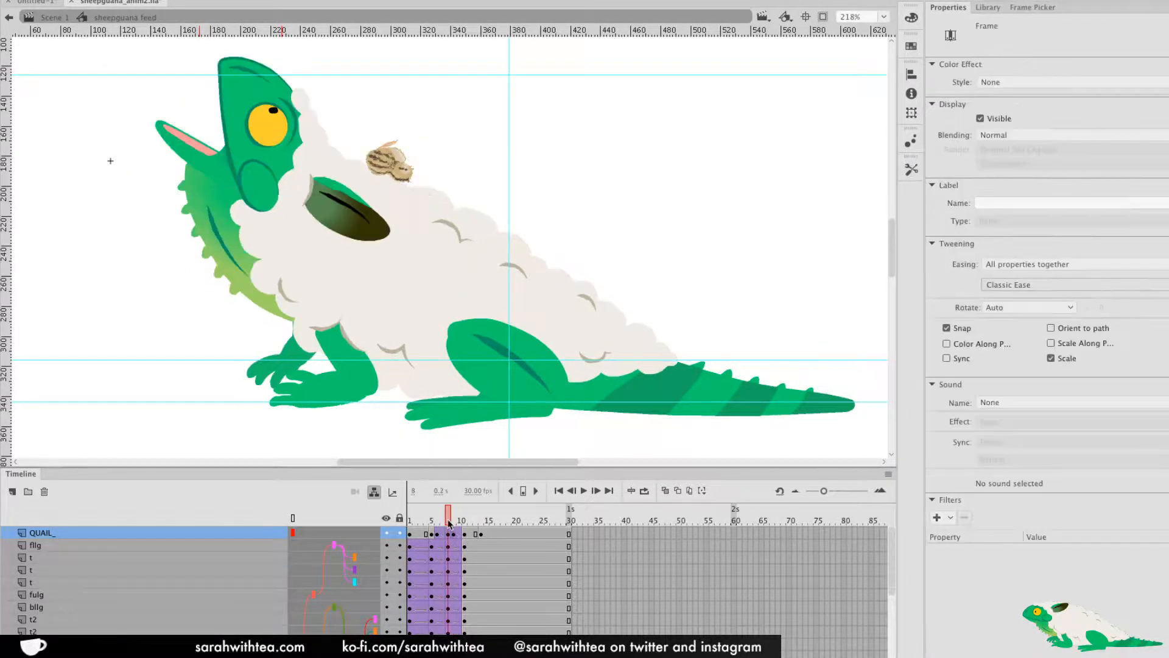
{"action": "left_click_drag", "start_coordinate": [449, 524], "coordinate": [455, 523]}
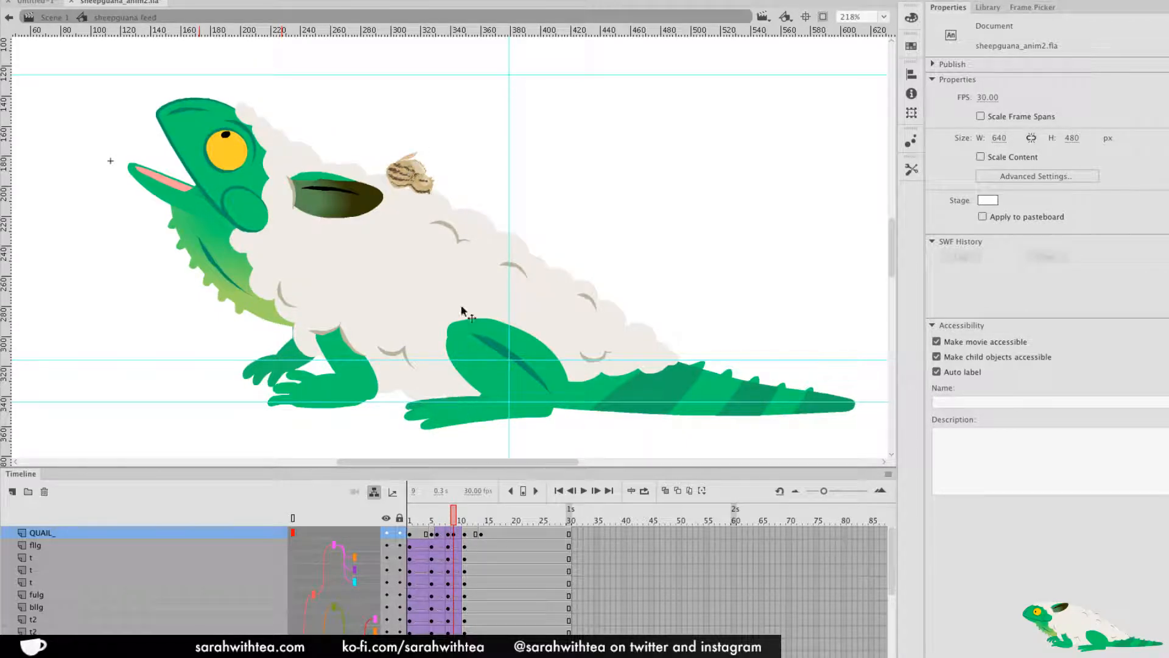
{"action": "left_click", "coordinate": [427, 190]}
{"action": "left_click_drag", "start_coordinate": [445, 193], "coordinate": [407, 202]}
At frame 14, rotate the quail slightly clockwise on the back and create a classic tween between frames 11 and 14
{"action": "left_click_drag", "start_coordinate": [454, 524], "coordinate": [469, 528]}
{"action": "left_click", "coordinate": [480, 533]}
{"action": "left_click_drag", "start_coordinate": [466, 202], "coordinate": [494, 184]}
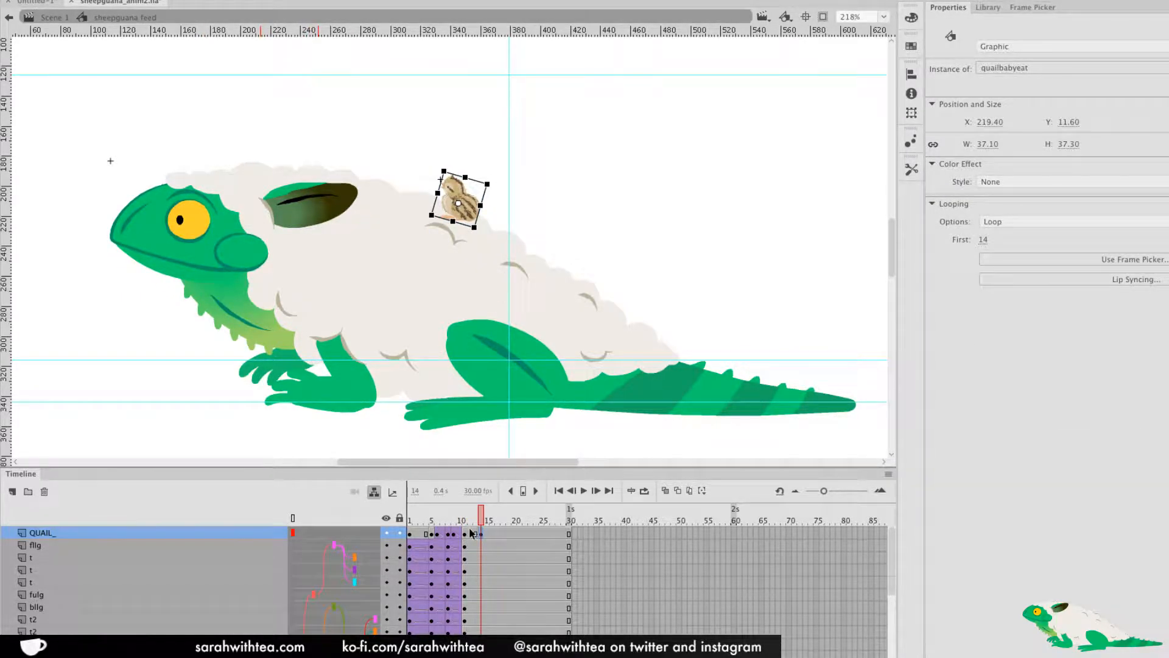
{"action": "right_click", "coordinate": [471, 534]}
{"action": "left_click", "coordinate": [524, 358]}
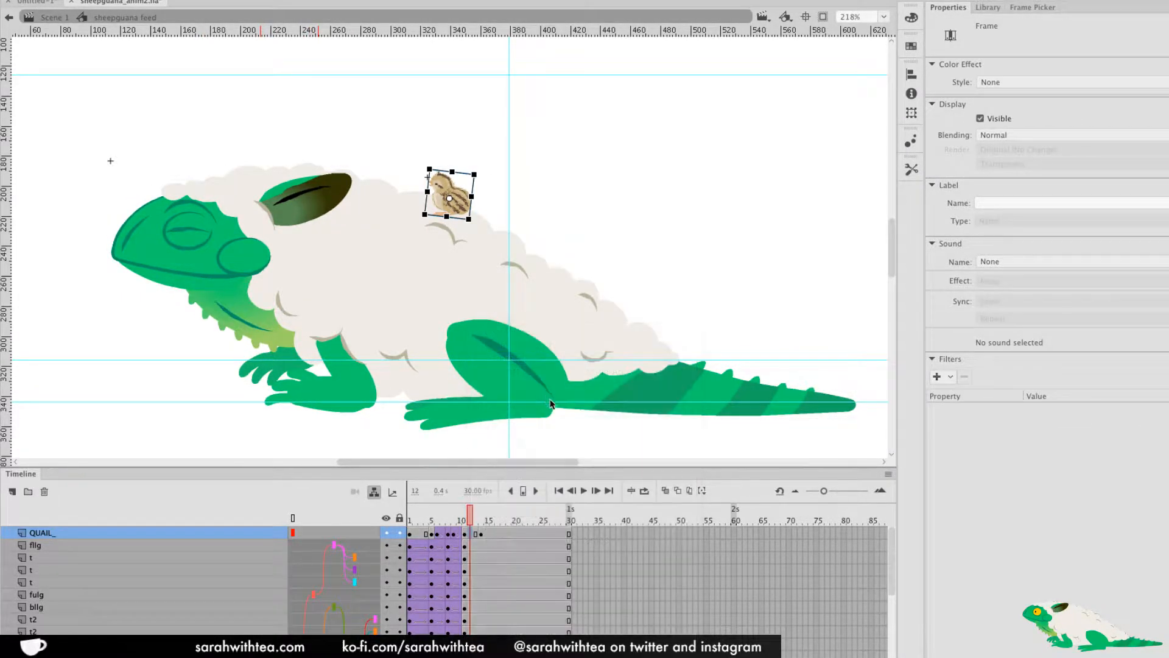
Set the quail at frame 14 to Single Frame looping and play back the tumble
{"action": "left_click", "coordinate": [481, 534]}
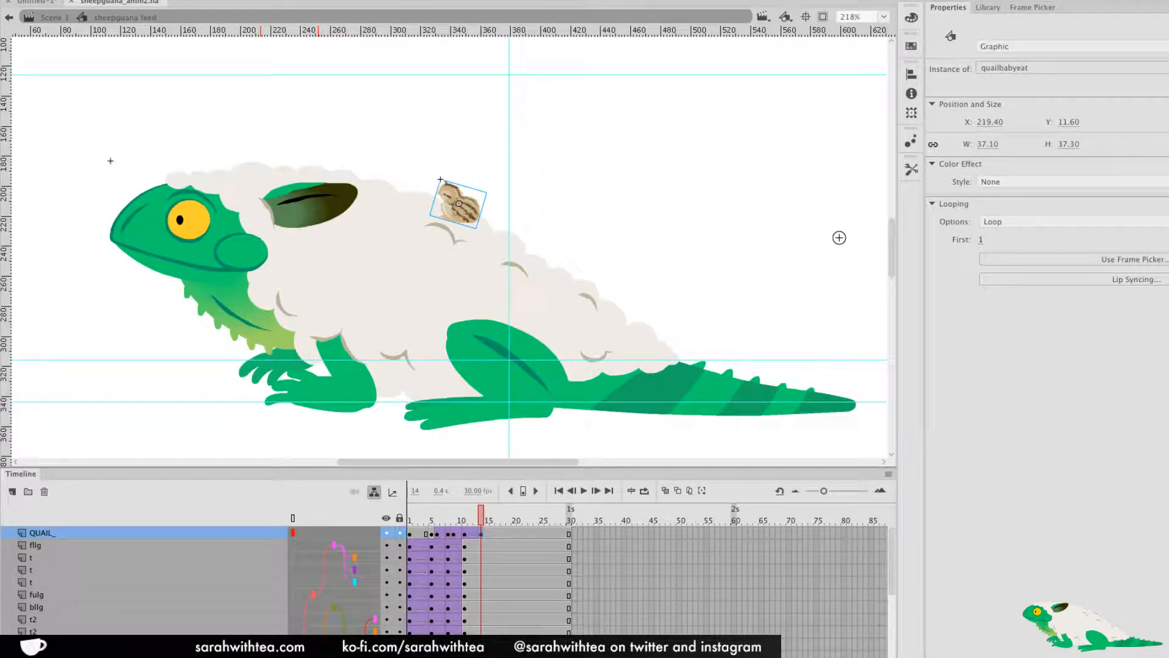
{"action": "left_click", "coordinate": [1009, 224]}
{"action": "left_click", "coordinate": [1016, 266]}
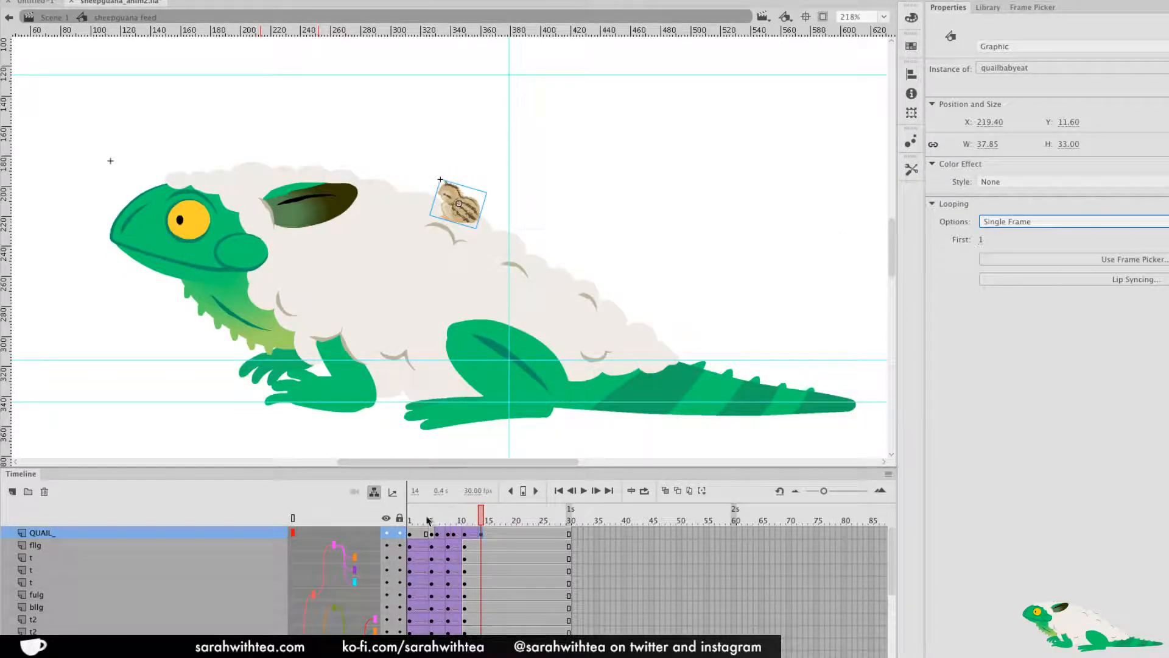
{"action": "left_click_drag", "start_coordinate": [430, 522], "coordinate": [443, 525]}
{"action": "key", "text": "Return"}
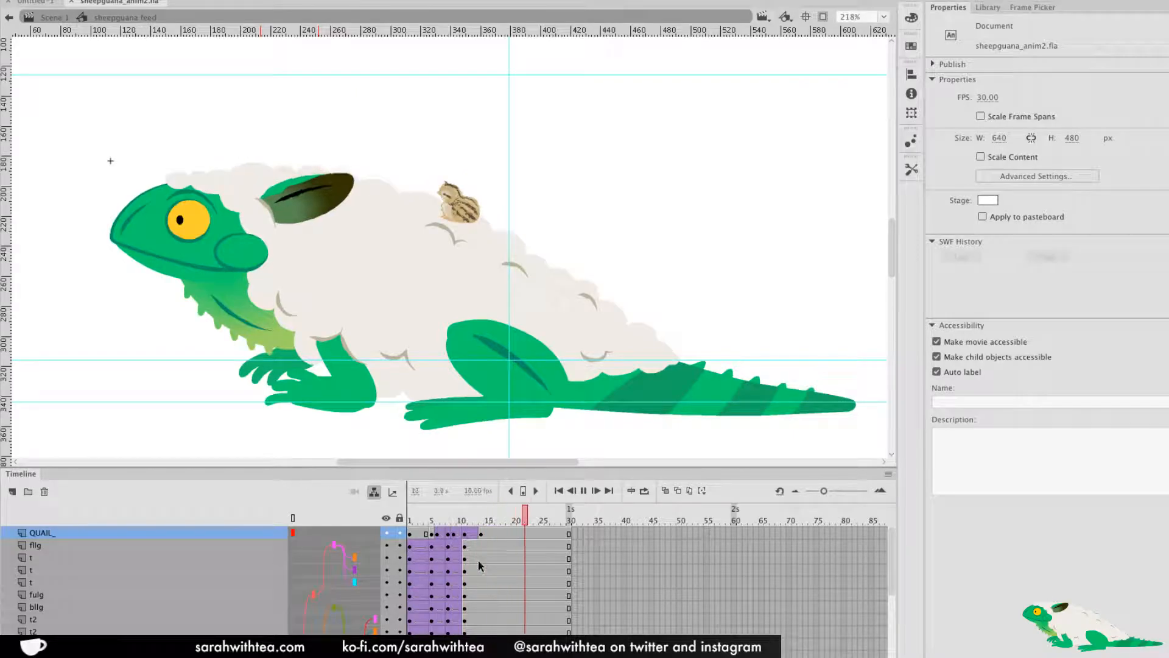
{"action": "left_click", "coordinate": [427, 522]}
{"action": "left_click_drag", "start_coordinate": [428, 525], "coordinate": [453, 530]}
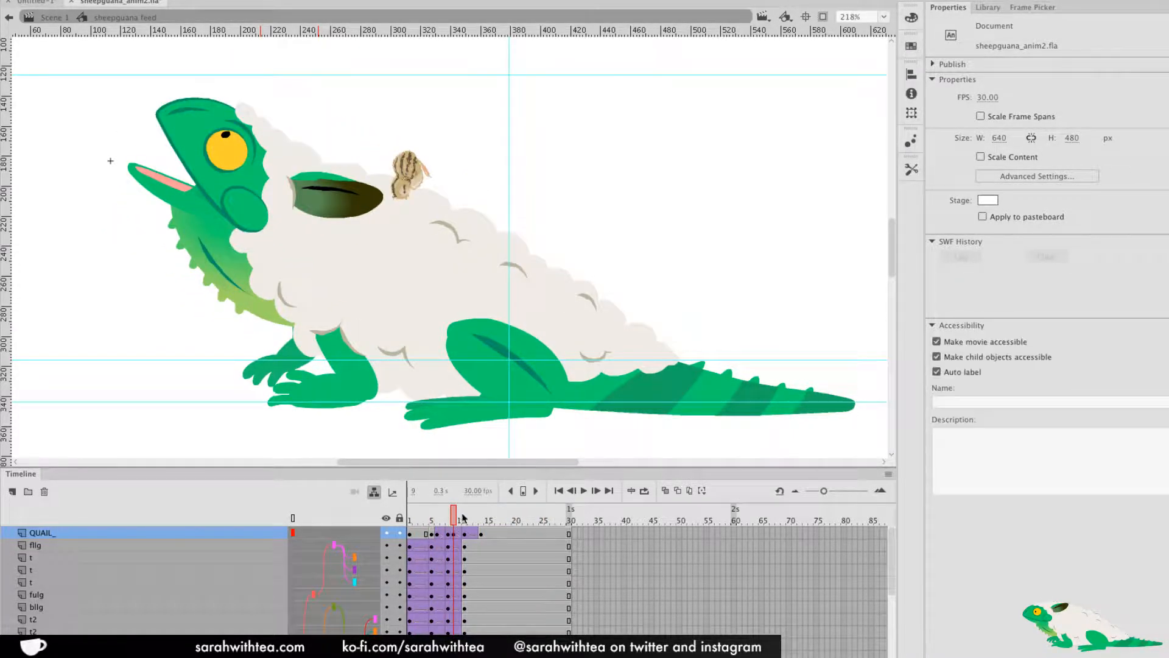
Set the easing of the fulg layer's tween starting at frame 8 to Quad Ease In
{"action": "left_click", "coordinate": [365, 294]}
{"action": "left_click_drag", "start_coordinate": [386, 334], "coordinate": [543, 353]}
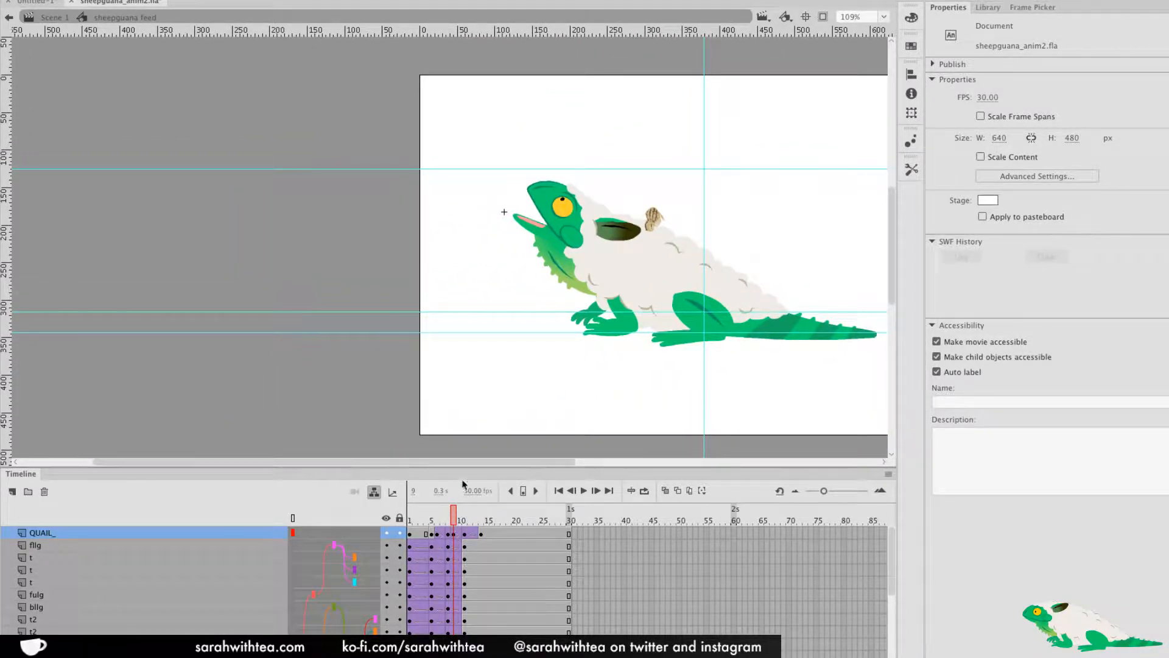
{"action": "key", "text": "b"}
{"action": "key", "text": "v"}
{"action": "left_click", "coordinate": [540, 249]}
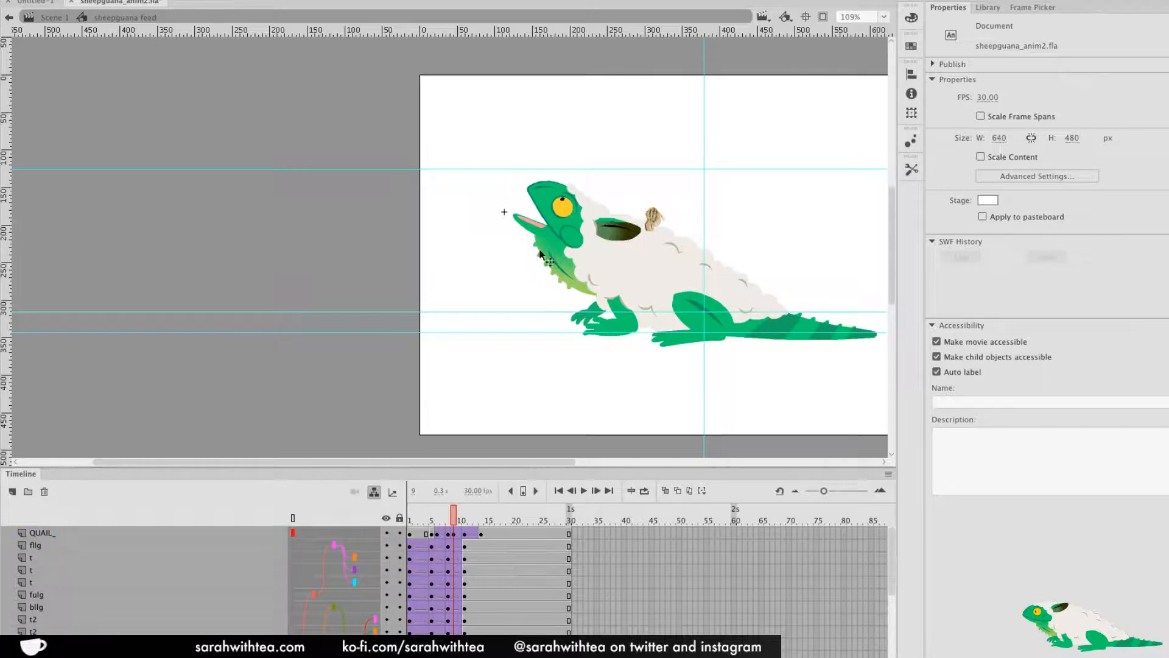
{"action": "left_click_drag", "start_coordinate": [455, 518], "coordinate": [452, 522]}
{"action": "left_click", "coordinate": [456, 591]}
{"action": "left_click", "coordinate": [521, 241]}
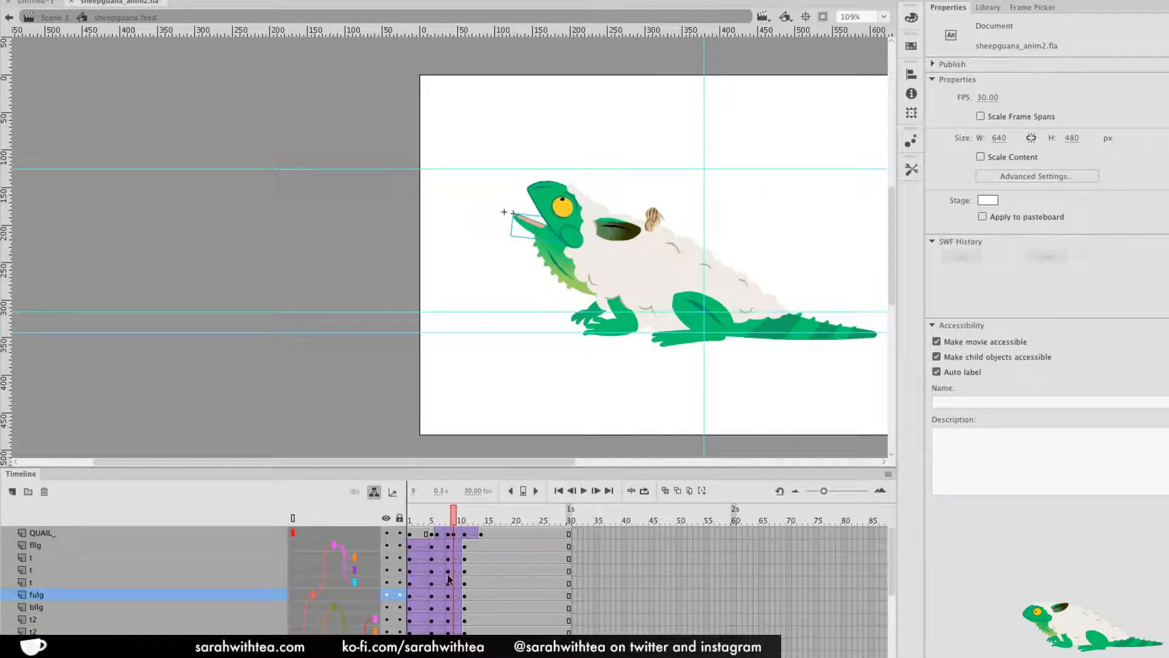
{"action": "left_click", "coordinate": [455, 597]}
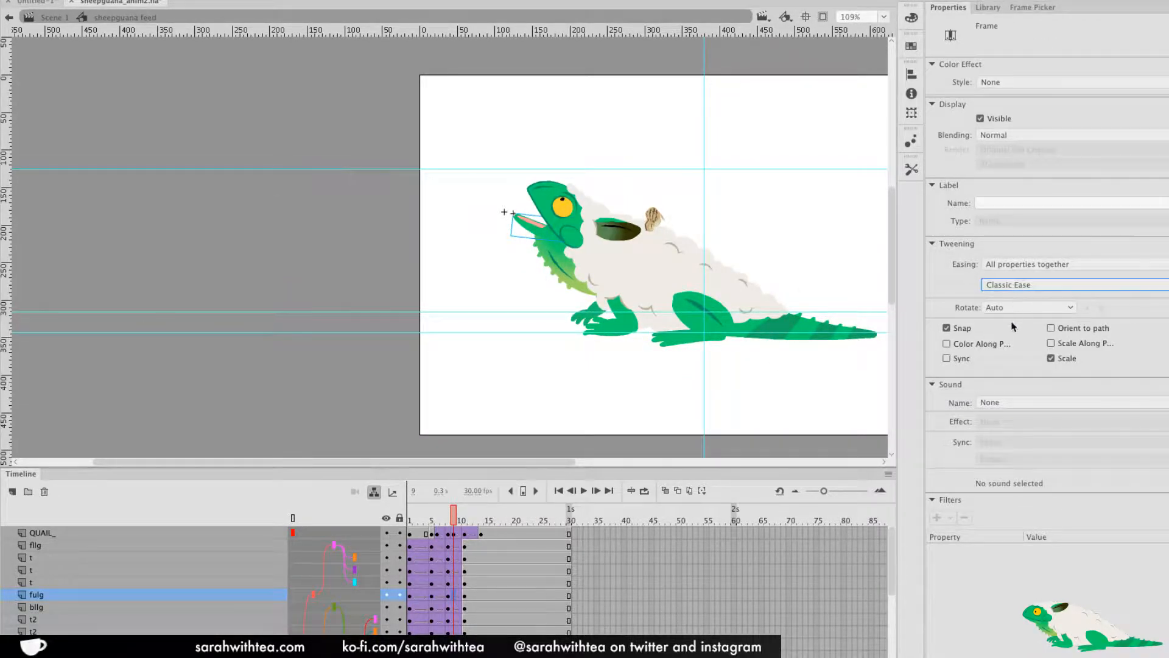
{"action": "left_click", "coordinate": [1015, 289]}
{"action": "left_click", "coordinate": [952, 339]}
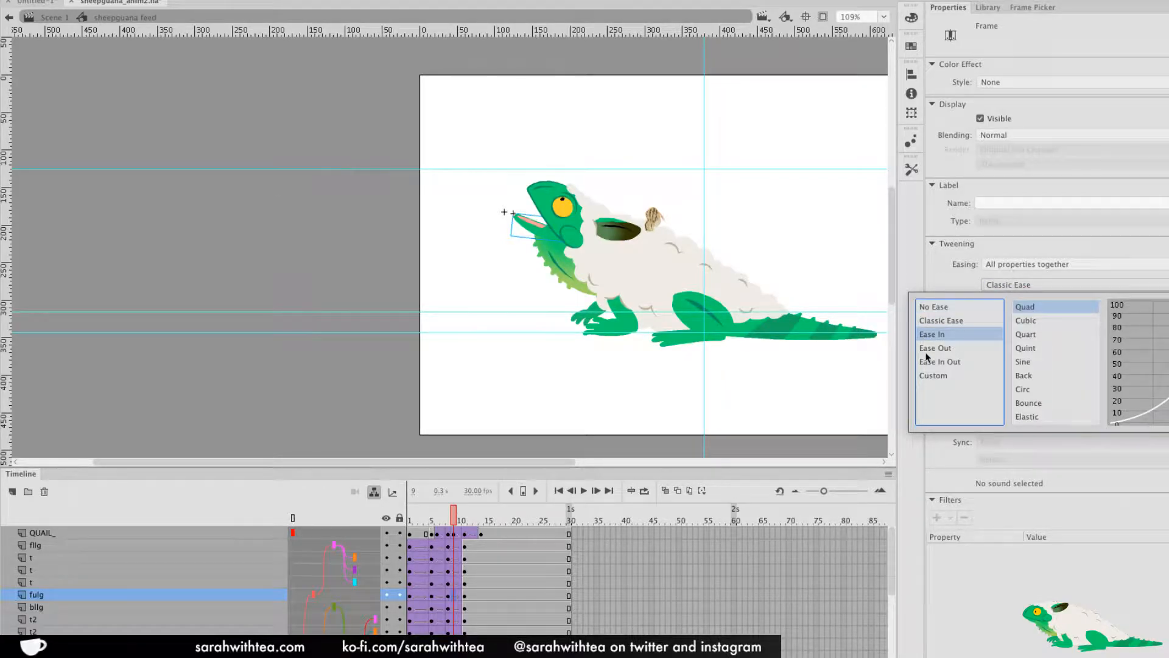
{"action": "left_click", "coordinate": [1028, 307]}
Check the easing of the fulg layer's tweens in the spans around frames 1, 6 and 8
{"action": "mouse_move", "coordinate": [449, 525]}
{"action": "left_mouse_down"}
{"action": "mouse_move", "coordinate": [438, 526]}
{"action": "mouse_move", "coordinate": [466, 525]}
{"action": "mouse_move", "coordinate": [434, 525]}
{"action": "mouse_move", "coordinate": [511, 525]}
{"action": "mouse_move", "coordinate": [426, 525]}
{"action": "mouse_move", "coordinate": [437, 525]}
{"action": "left_mouse_up"}
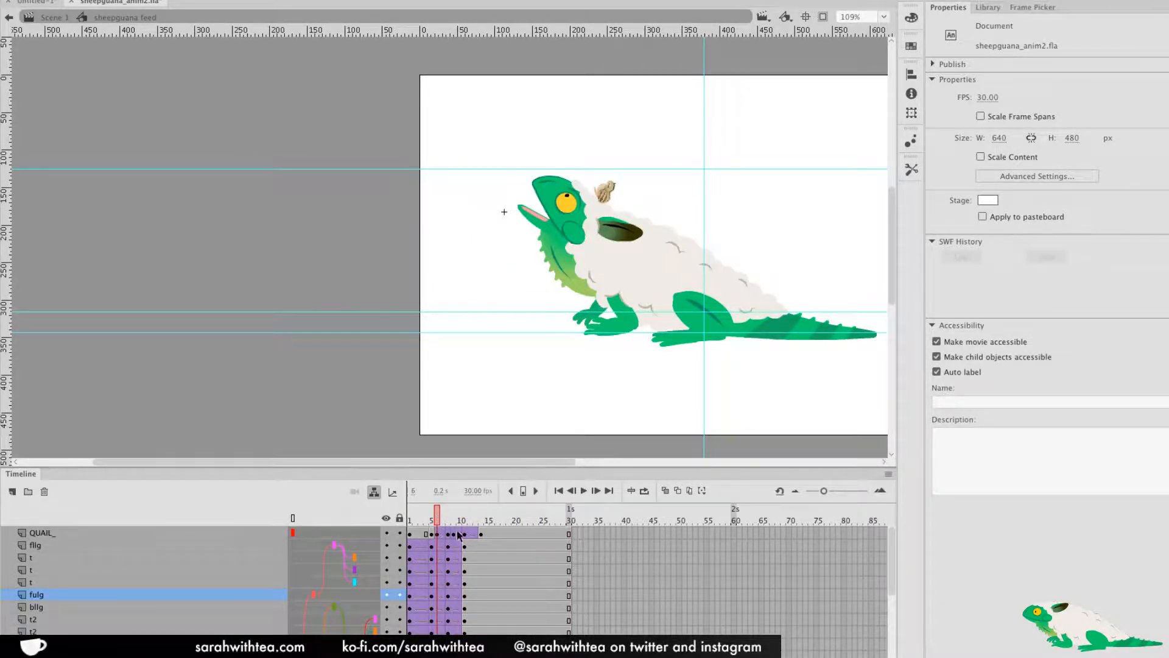
{"action": "left_click", "coordinate": [437, 600]}
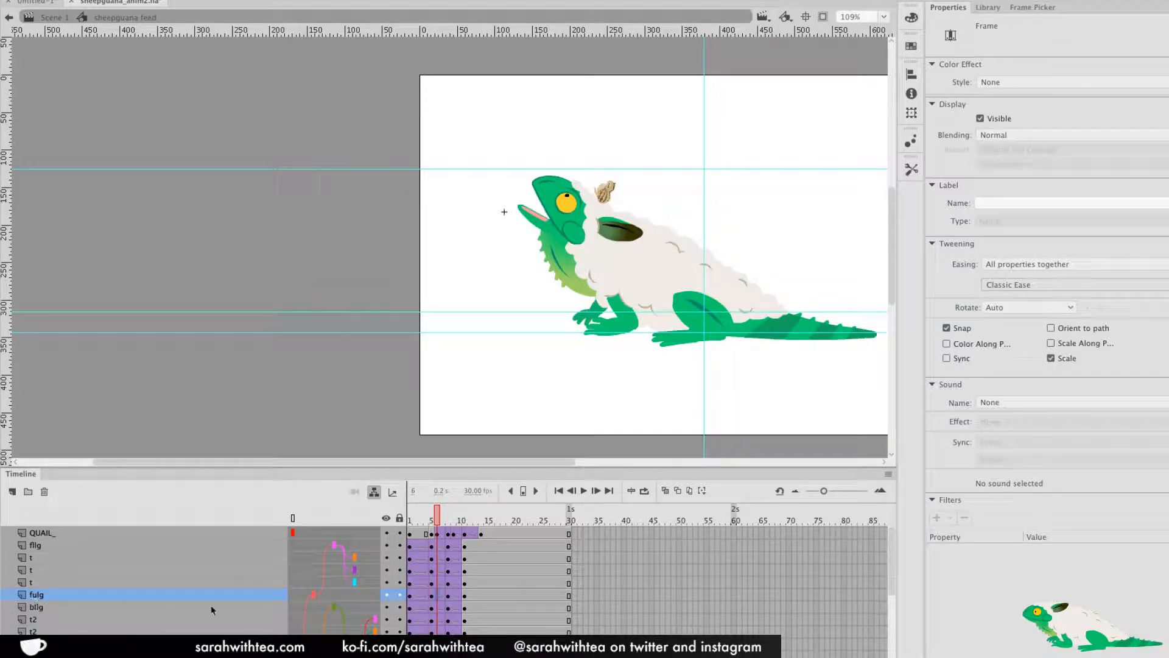
{"action": "left_click", "coordinate": [411, 598]}
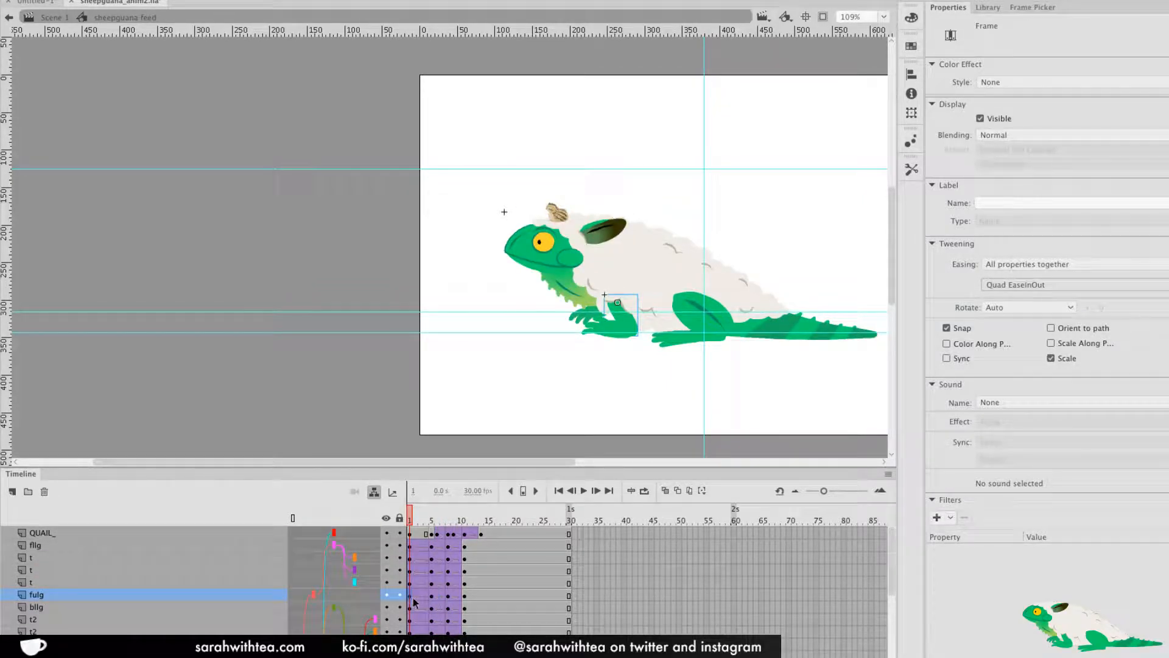
{"action": "left_click", "coordinate": [439, 596]}
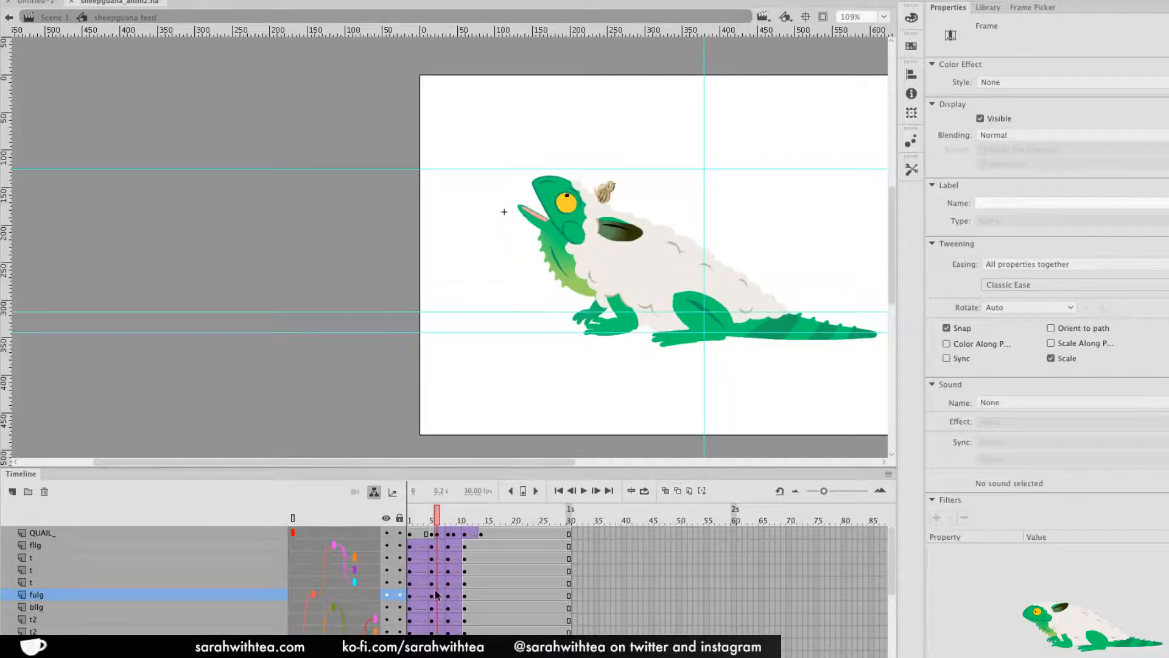
{"action": "left_click", "coordinate": [435, 597]}
{"action": "left_click", "coordinate": [446, 598]}
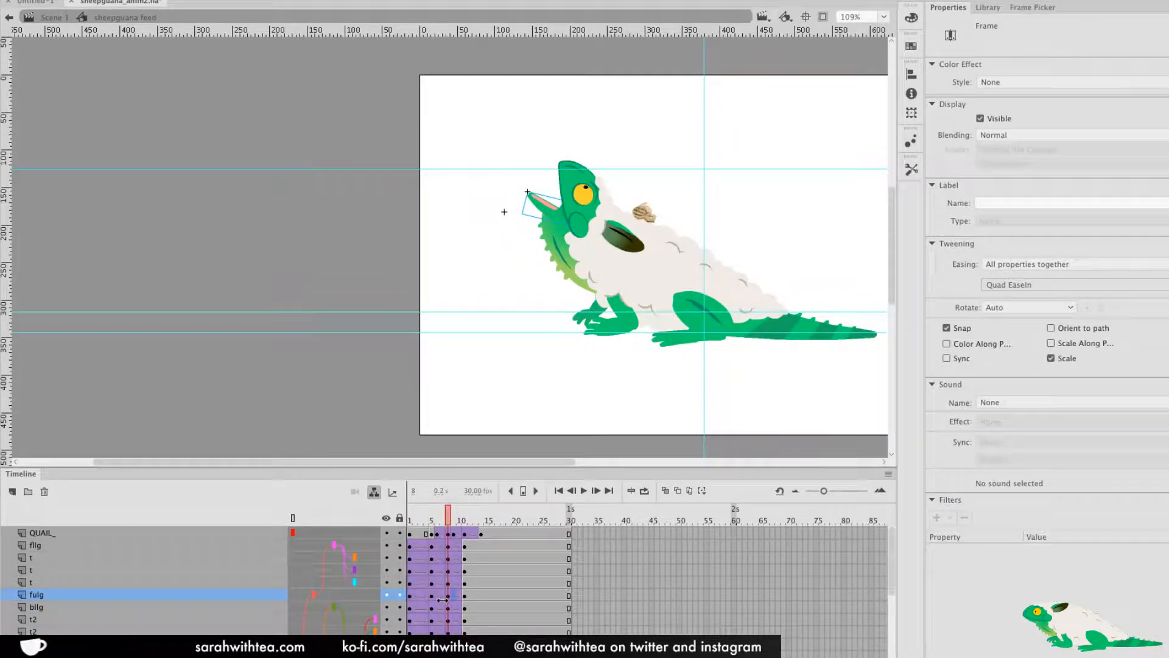
{"action": "left_click", "coordinate": [439, 603]}
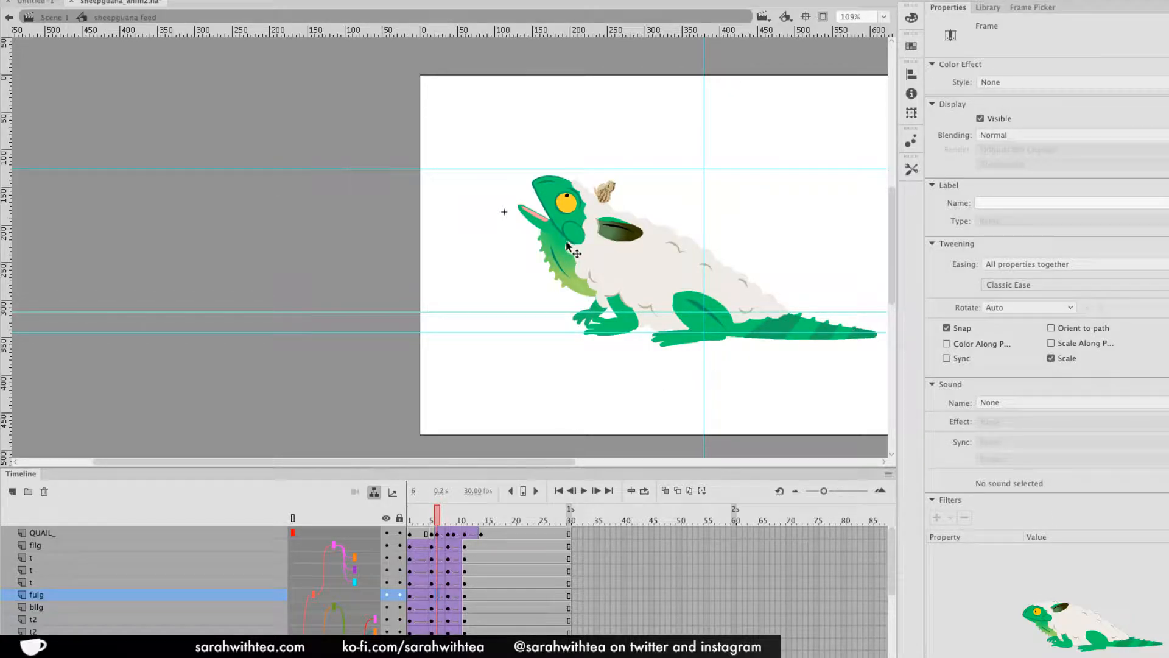
{"action": "left_click", "coordinate": [528, 272]}
{"action": "left_click", "coordinate": [432, 522]}
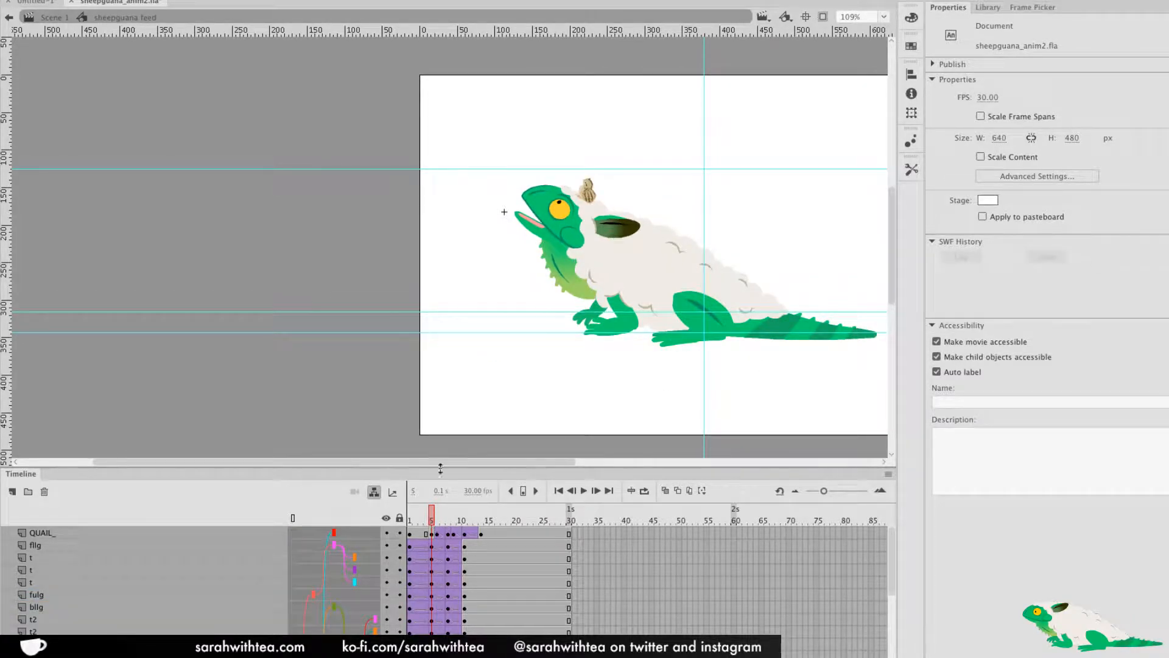
Set the jaw layer's tween starting at frame 8 to Quad Ease In and play back the animation
{"action": "left_click", "coordinate": [533, 233]}
{"action": "left_click", "coordinate": [448, 558]}
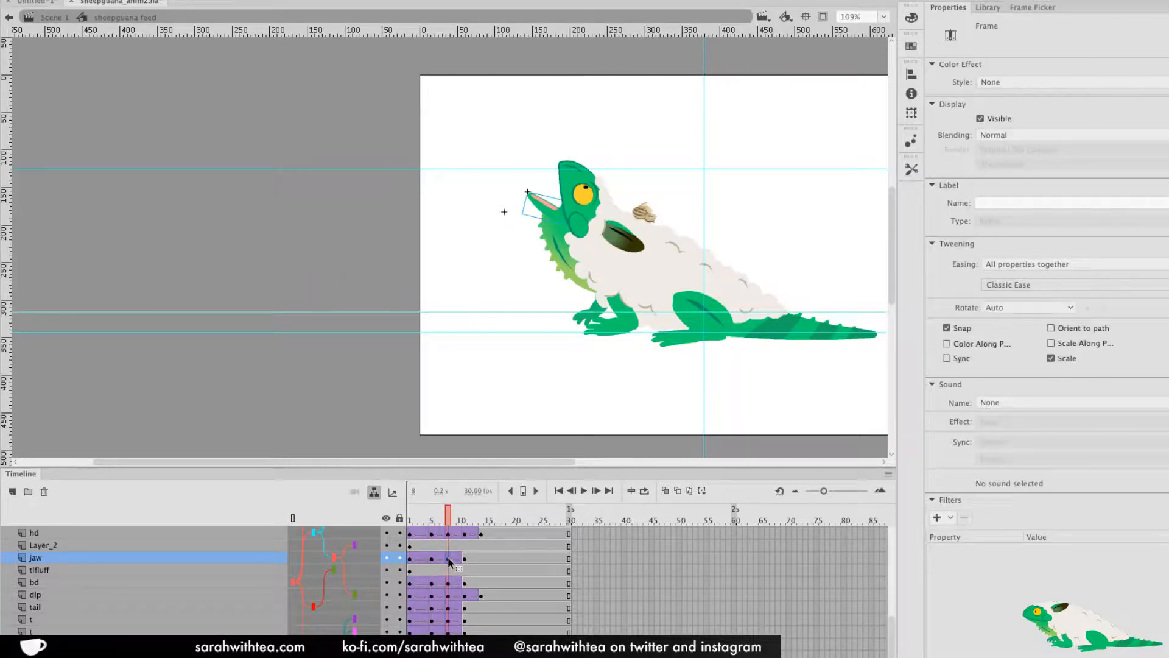
{"action": "left_click", "coordinate": [1005, 284]}
{"action": "left_click", "coordinate": [938, 334]}
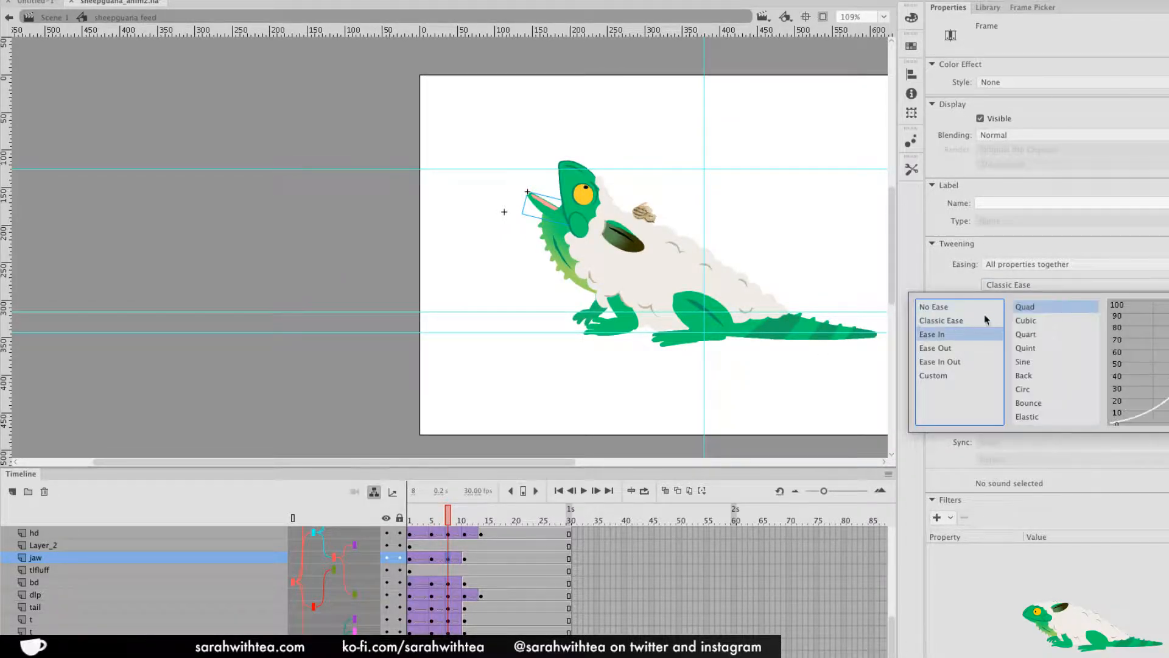
{"action": "double_click", "coordinate": [1033, 306]}
{"action": "key", "text": "Return"}
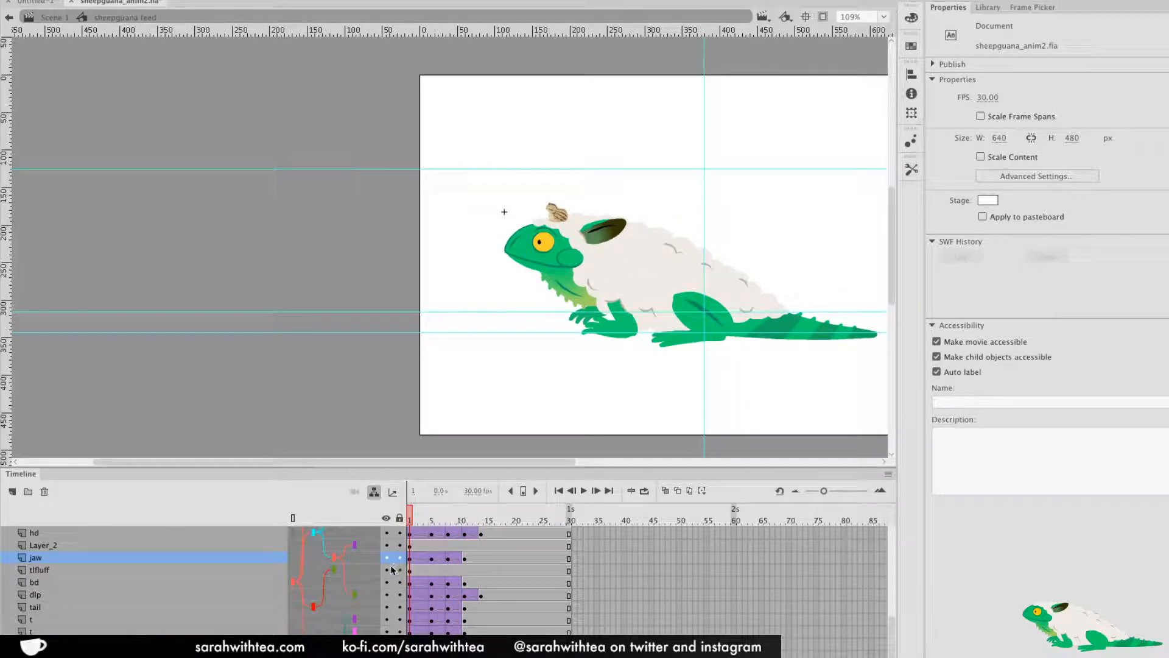
{"action": "left_click_drag", "start_coordinate": [704, 374], "coordinate": [541, 358]}
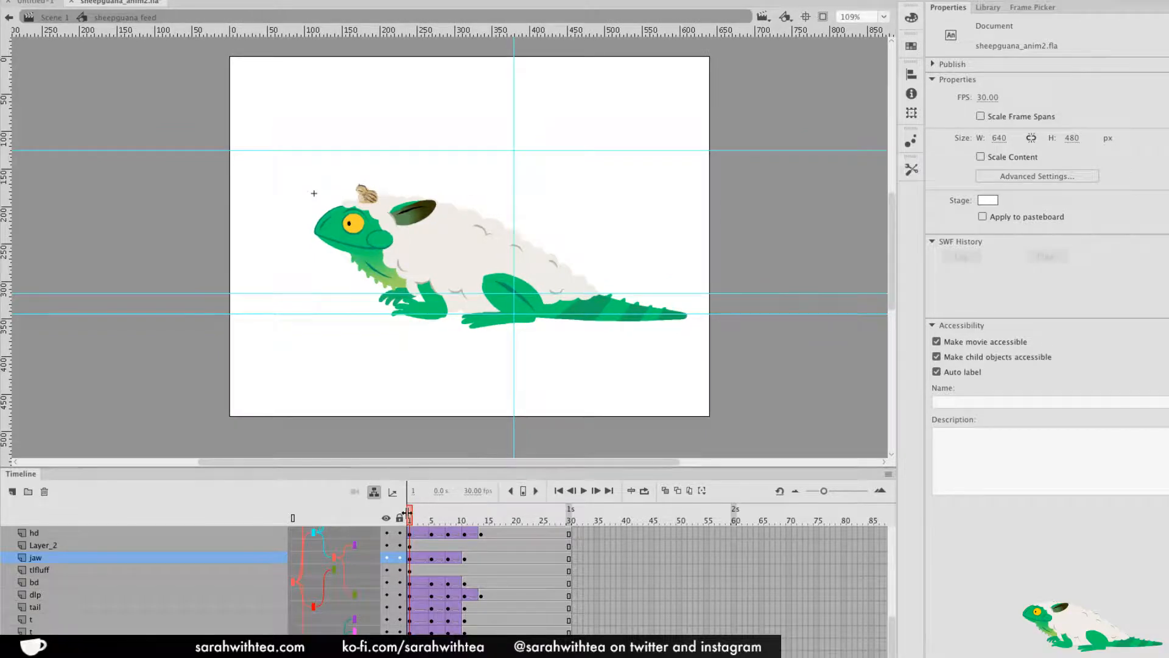
{"action": "key", "text": "Return"}
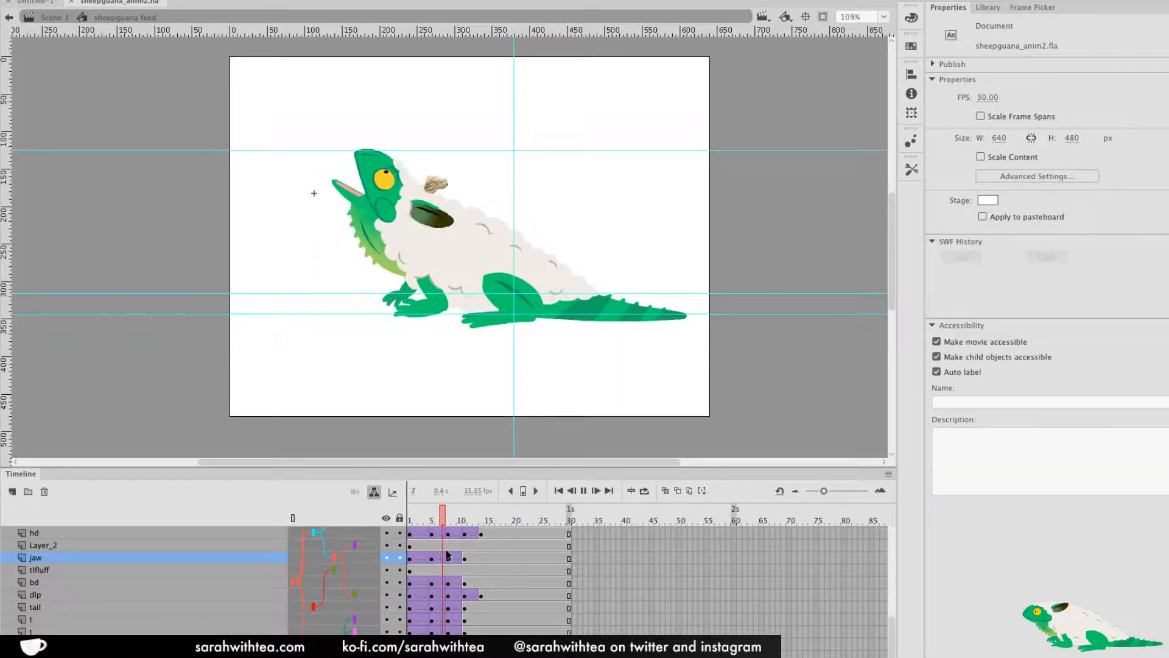
Add a new layer above QUAIL_ and insert a blank keyframe on it at frame 5
{"action": "left_click", "coordinate": [432, 518]}
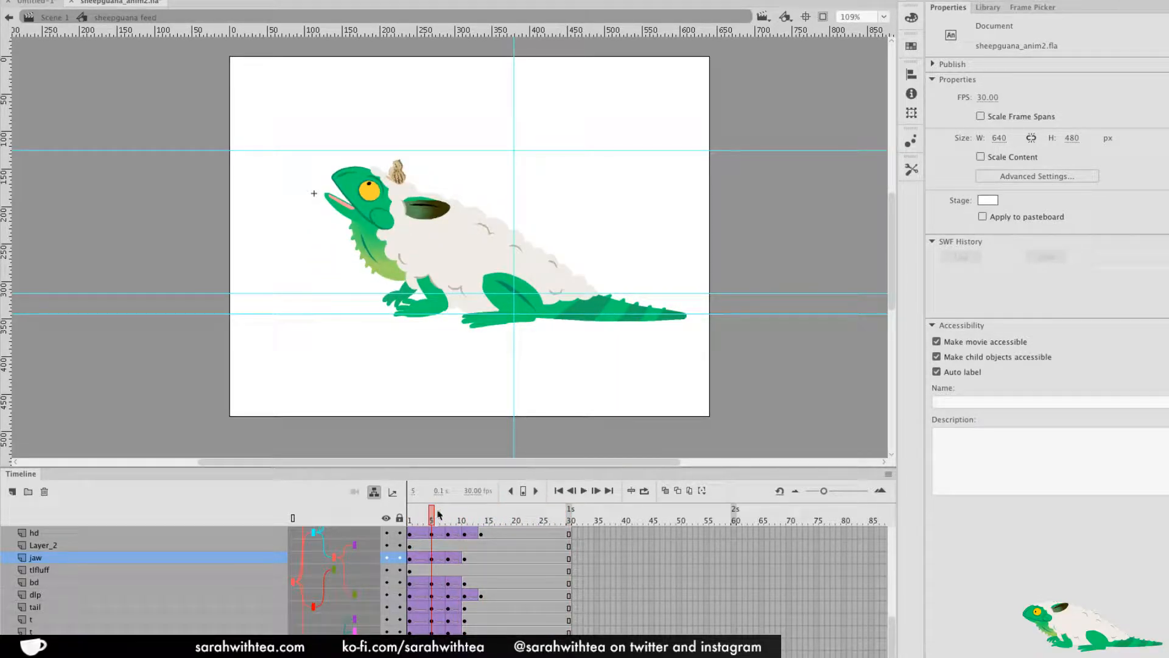
{"action": "left_click_drag", "start_coordinate": [892, 633], "coordinate": [897, 510]}
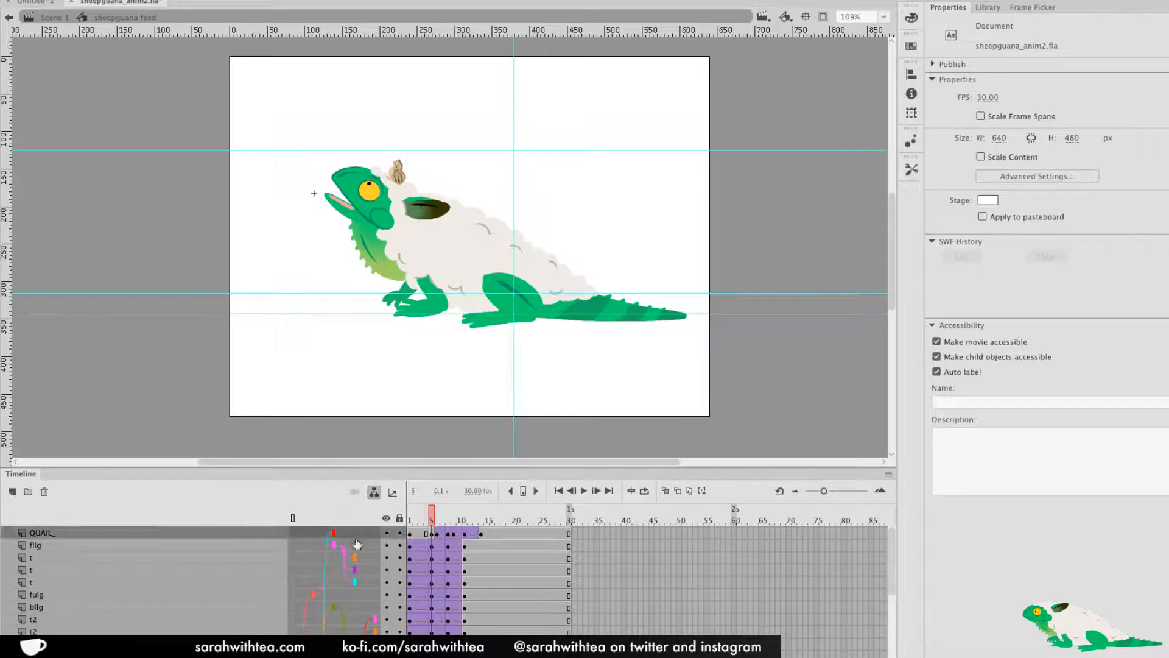
{"action": "left_click", "coordinate": [245, 536]}
{"action": "left_click", "coordinate": [12, 492]}
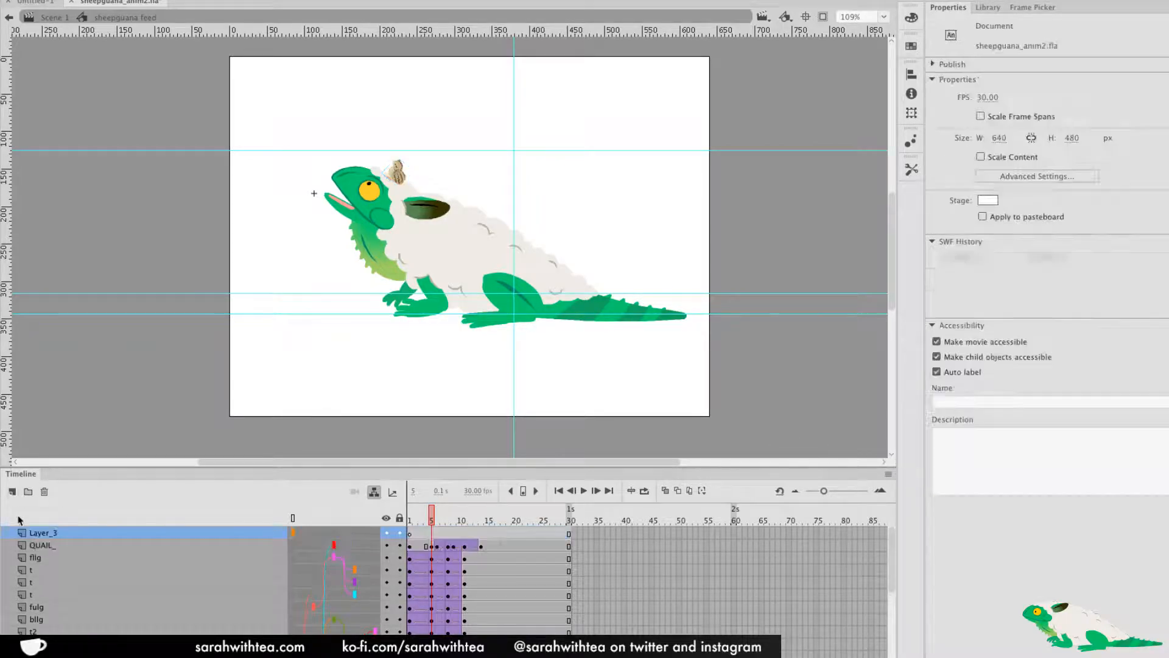
{"action": "left_click", "coordinate": [411, 534]}
{"action": "left_click", "coordinate": [435, 535]}
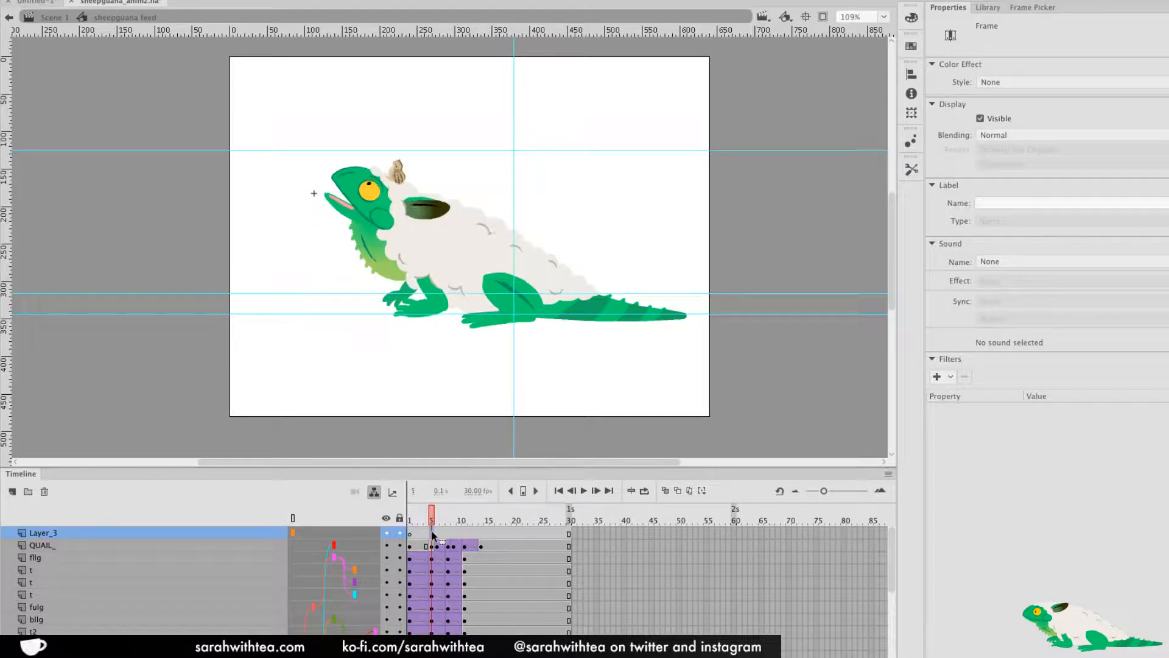
On the new layer at frame 5, brush a small pear outline above the sheepguana's head in yellow-green #CCFF66 and fill it
{"action": "left_click_drag", "start_coordinate": [427, 344], "coordinate": [594, 440]}
{"action": "left_click", "coordinate": [504, 152]}
{"action": "key", "text": "z"}
{"action": "left_click_drag", "start_coordinate": [426, 115], "coordinate": [590, 274]}
{"action": "key", "text": "b"}
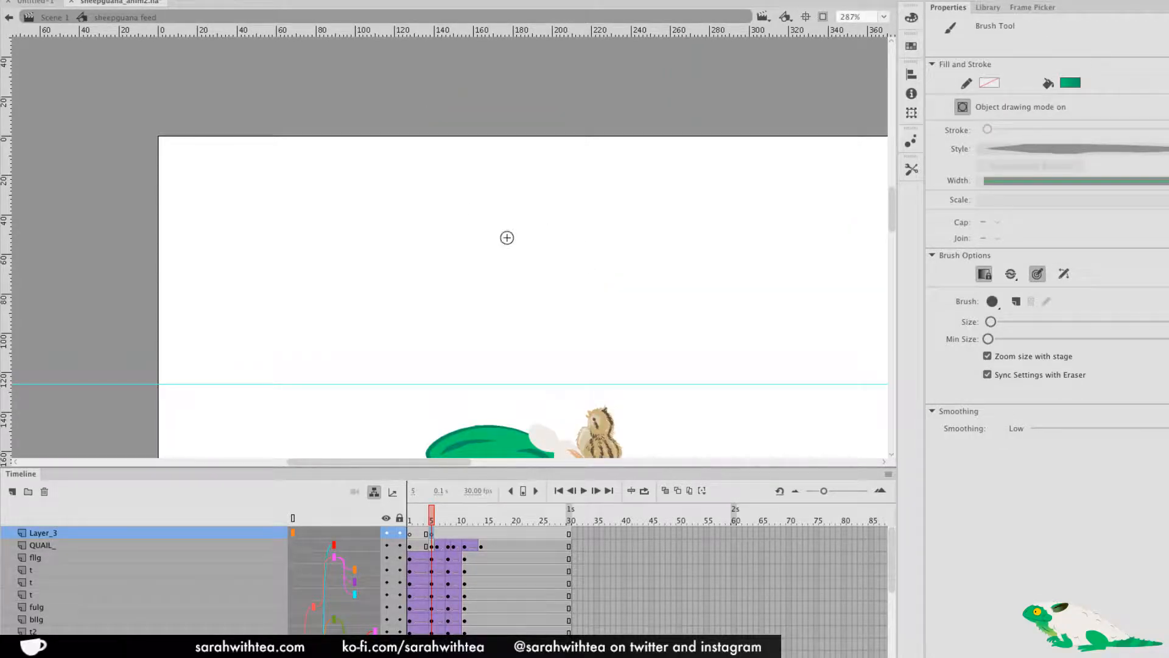
{"action": "left_click", "coordinate": [911, 169]}
{"action": "left_click", "coordinate": [880, 478]}
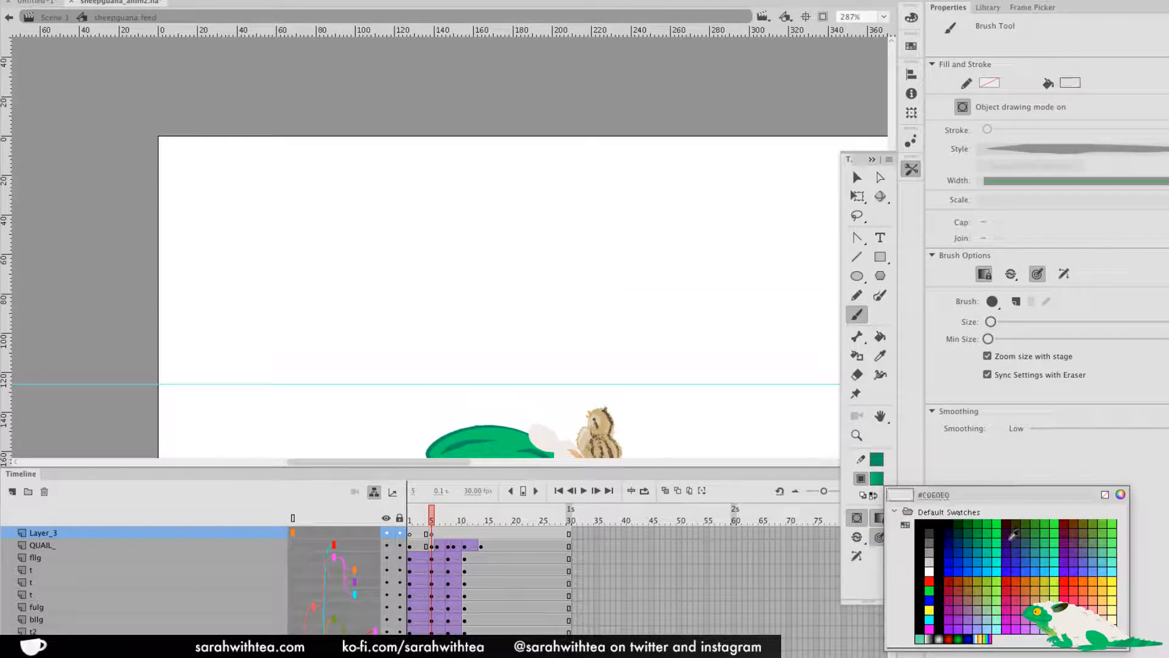
{"action": "left_click", "coordinate": [1055, 595]}
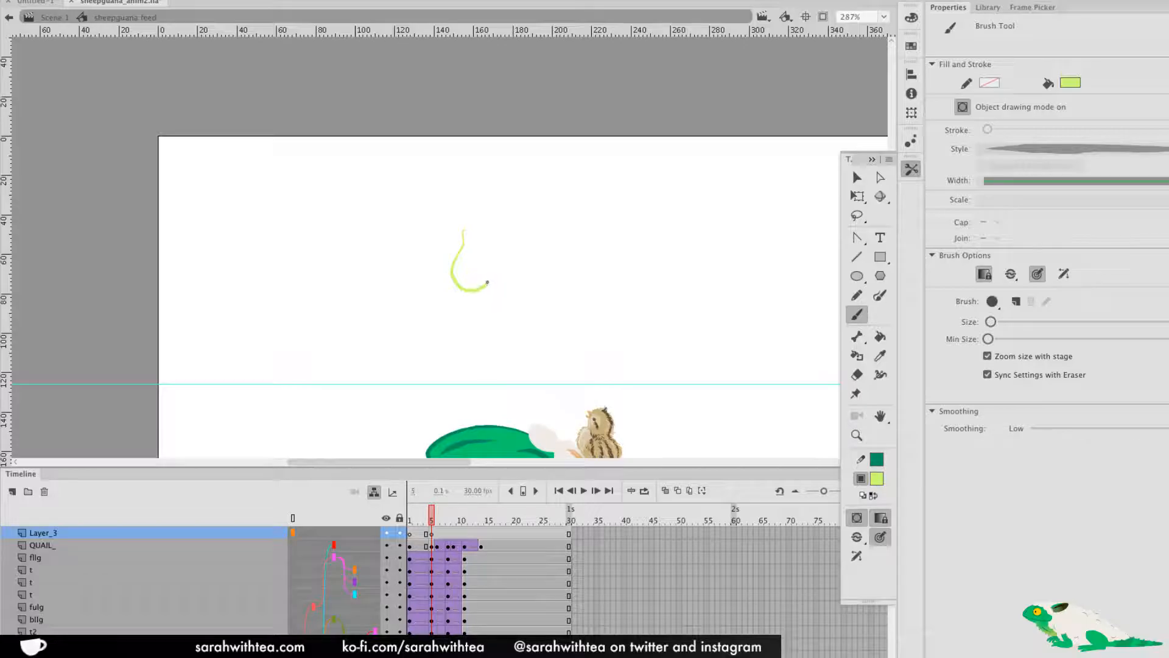
{"action": "mouse_move", "coordinate": [492, 272]}
{"action": "left_mouse_down"}
{"action": "mouse_move", "coordinate": [488, 257]}
{"action": "mouse_move", "coordinate": [463, 248]}
{"action": "mouse_move", "coordinate": [454, 270]}
{"action": "left_mouse_up"}
{"action": "key", "text": "l"}
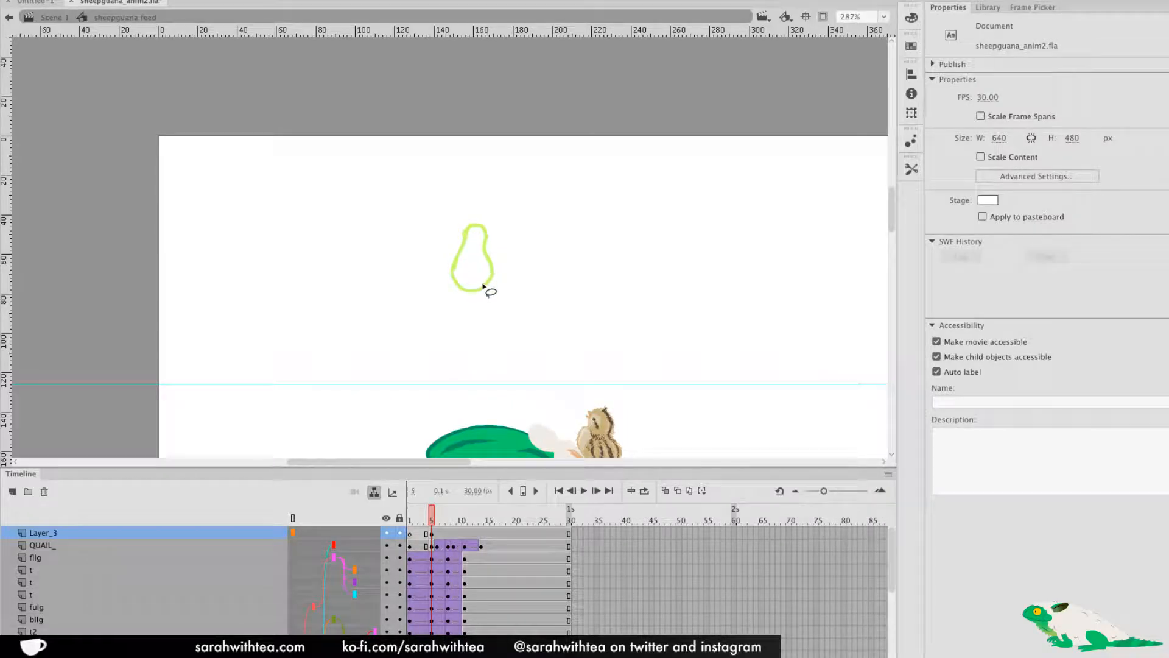
{"action": "key", "text": "k"}
{"action": "left_click", "coordinate": [476, 280]}
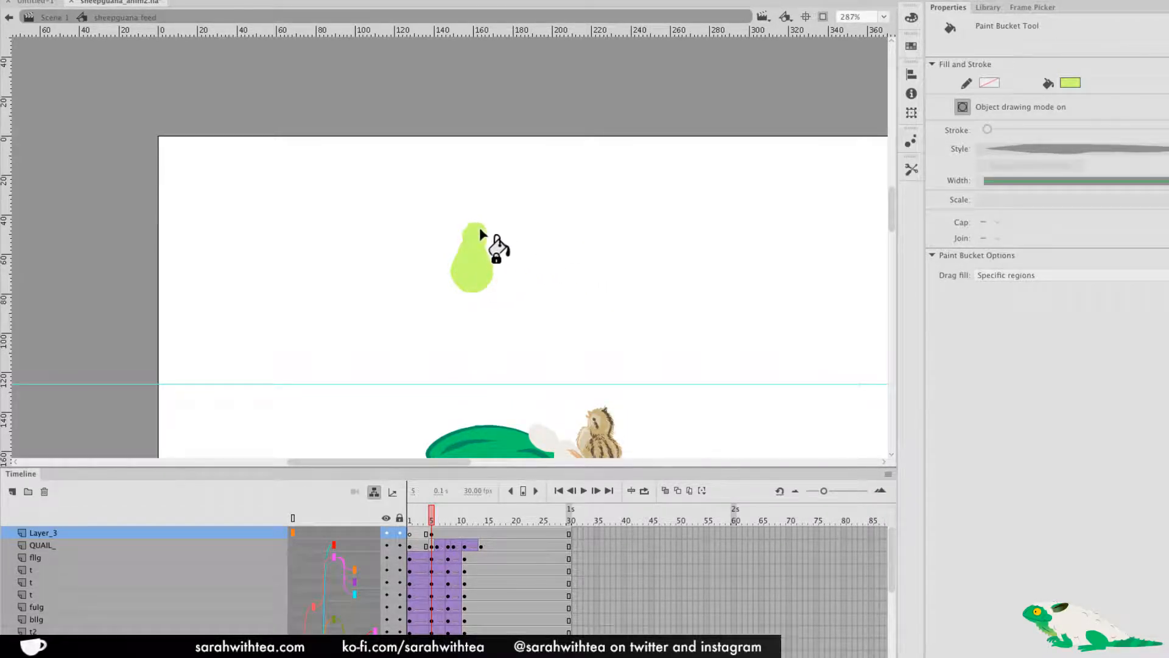
{"action": "key", "text": "v"}
{"action": "left_click_drag", "start_coordinate": [425, 205], "coordinate": [536, 320]}
{"action": "left_click", "coordinate": [912, 170]}
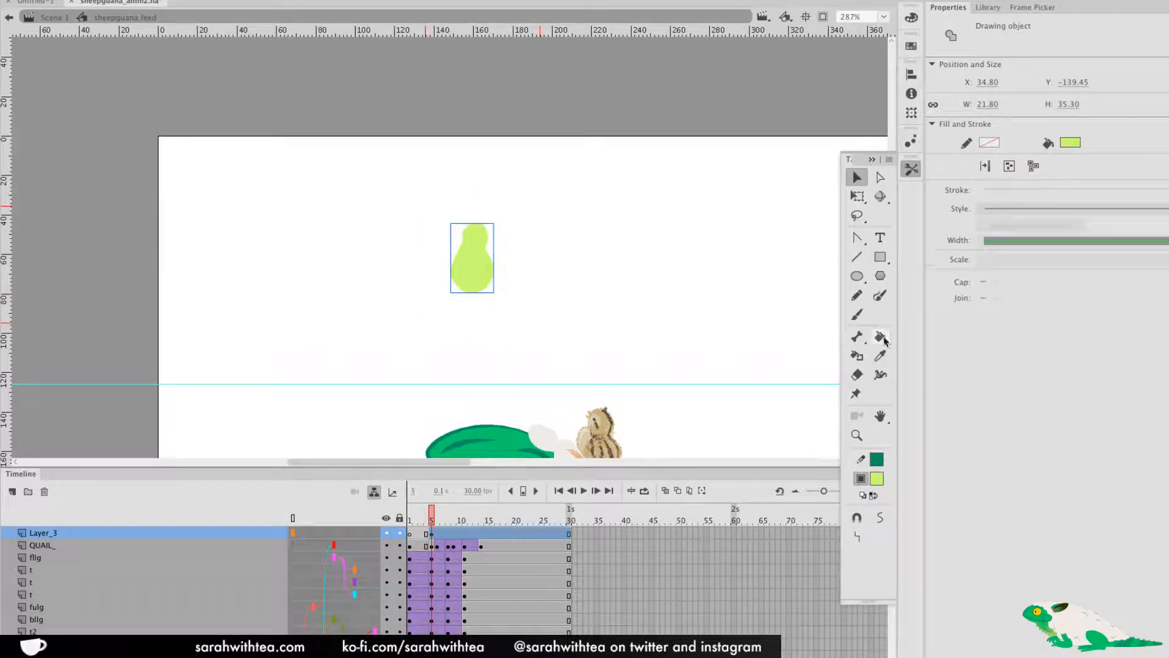
{"action": "left_click", "coordinate": [880, 518]}
{"action": "key", "text": "ctrl+z"}
Smooth the upper neck of the pear inside its drawing object and return to the sheepguana feed symbol
{"action": "double_click", "coordinate": [484, 254]}
{"action": "left_click_drag", "start_coordinate": [458, 216], "coordinate": [540, 239]}
{"action": "left_click", "coordinate": [912, 169]}
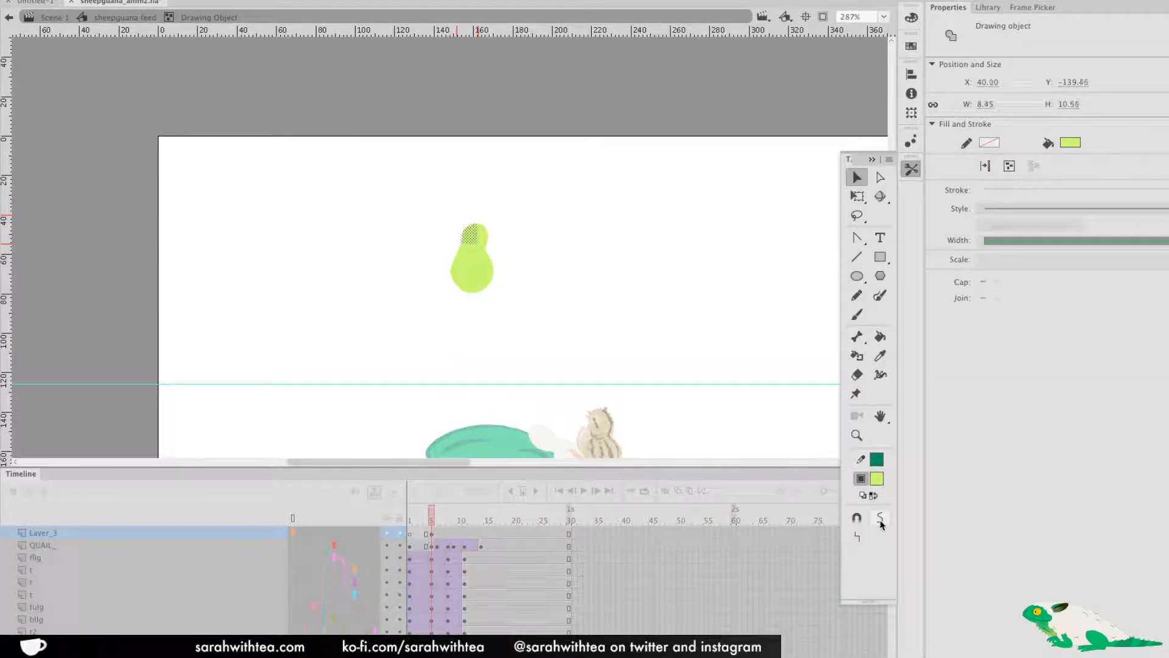
{"action": "left_click", "coordinate": [542, 285]}
{"action": "left_click", "coordinate": [912, 170]}
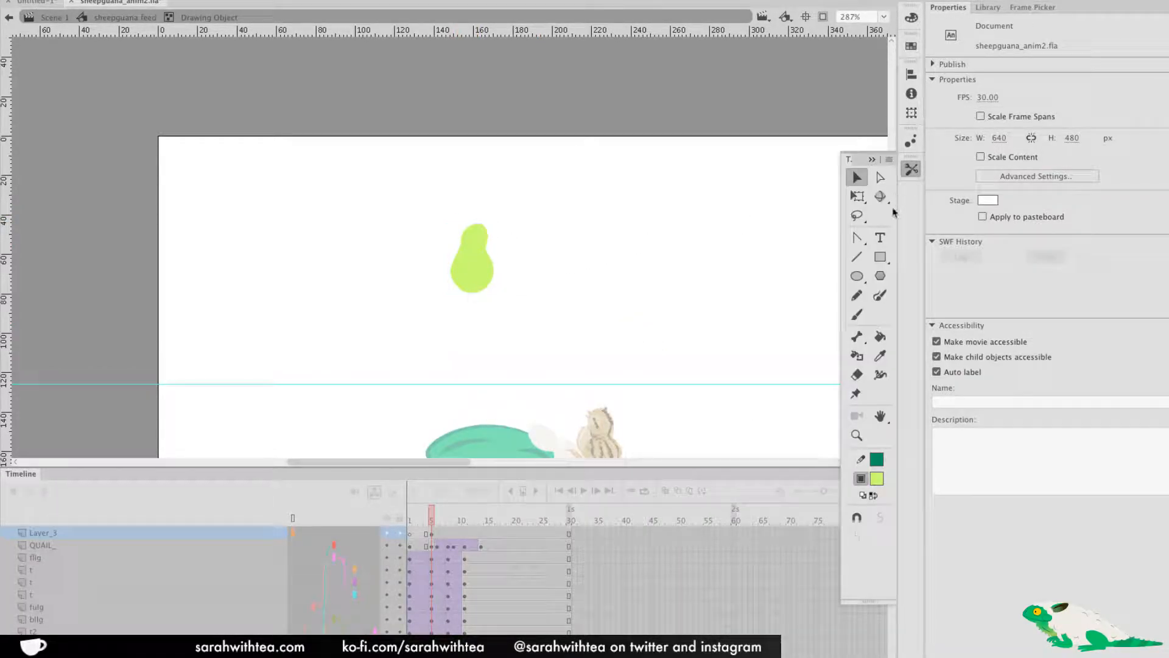
{"action": "left_click", "coordinate": [877, 459]}
{"action": "left_click", "coordinate": [876, 479]}
{"action": "double_click", "coordinate": [782, 366]}
Brush a short brown stem on top of the pear
{"action": "key", "text": "n"}
{"action": "key", "text": "b"}
{"action": "left_click", "coordinate": [912, 170]}
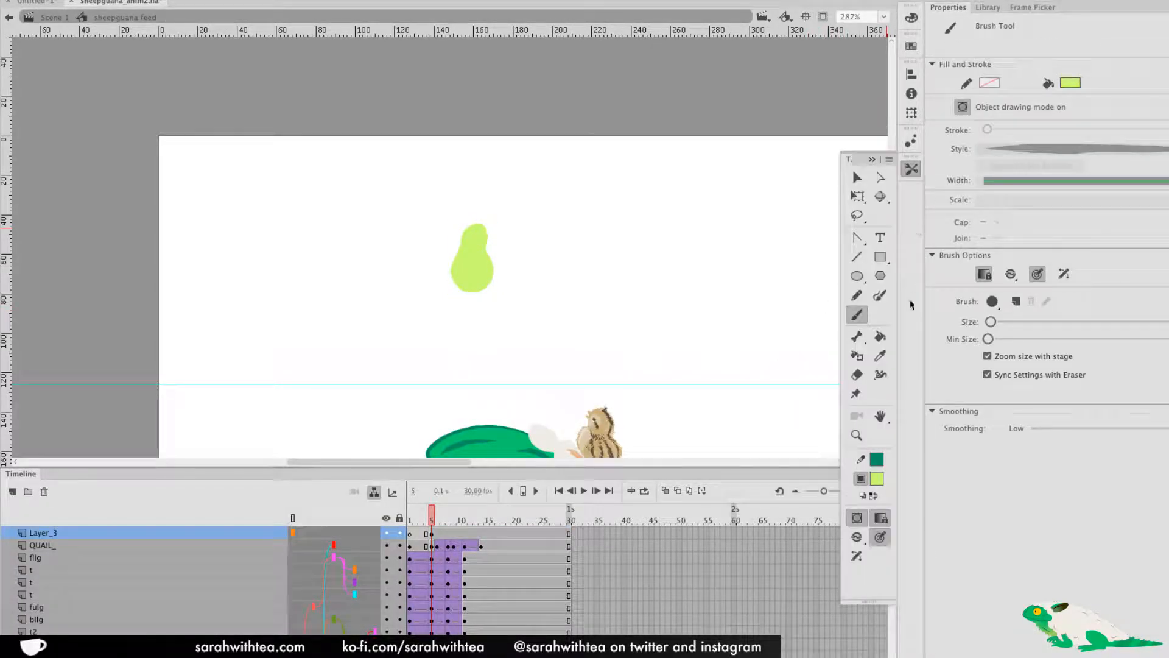
{"action": "left_click", "coordinate": [878, 480]}
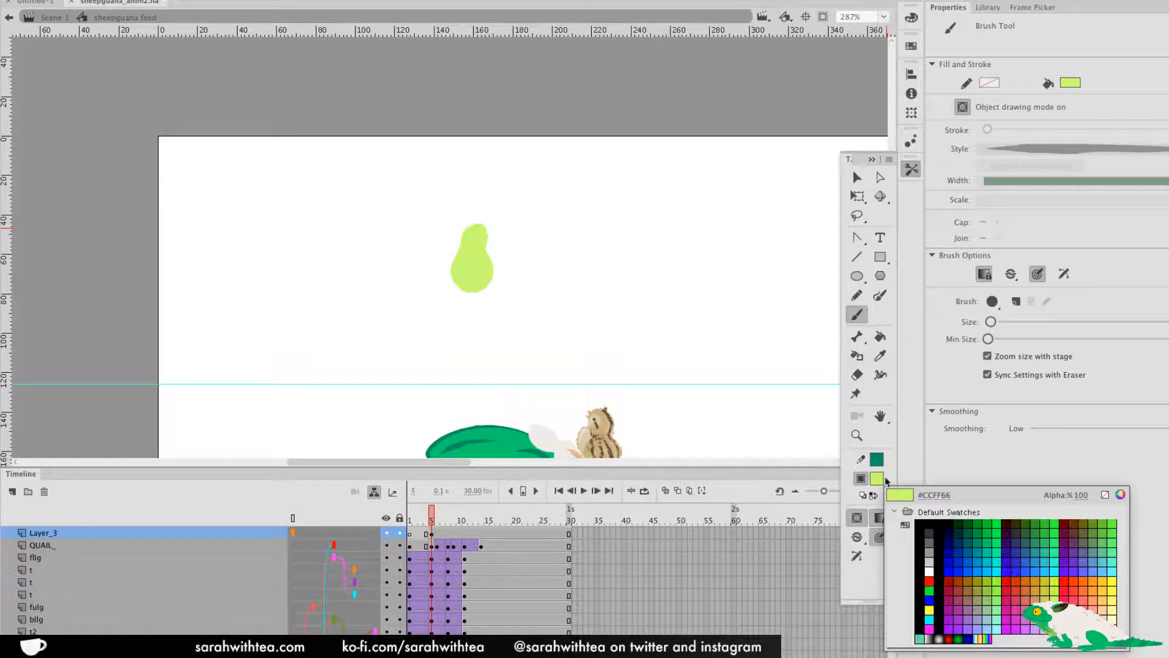
{"action": "left_click", "coordinate": [1033, 575]}
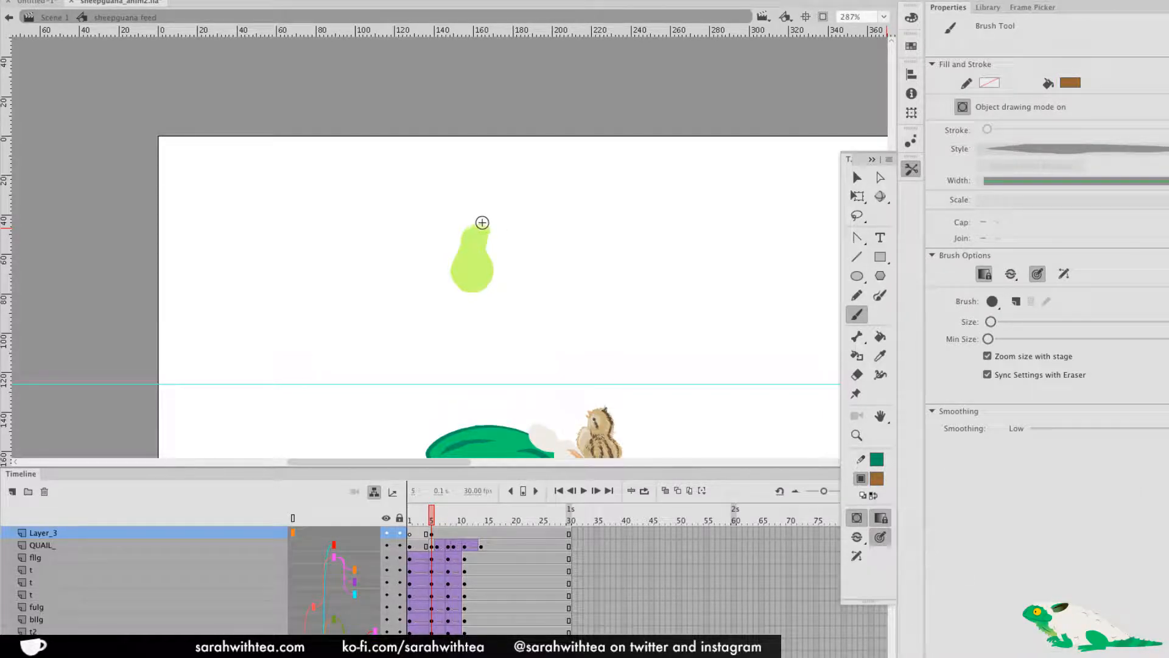
{"action": "left_click_drag", "start_coordinate": [480, 225], "coordinate": [486, 217]}
Brush a dark red apple outline beside the pear, redoing the first strokes, and fill it with the same red
{"action": "left_click", "coordinate": [877, 479]}
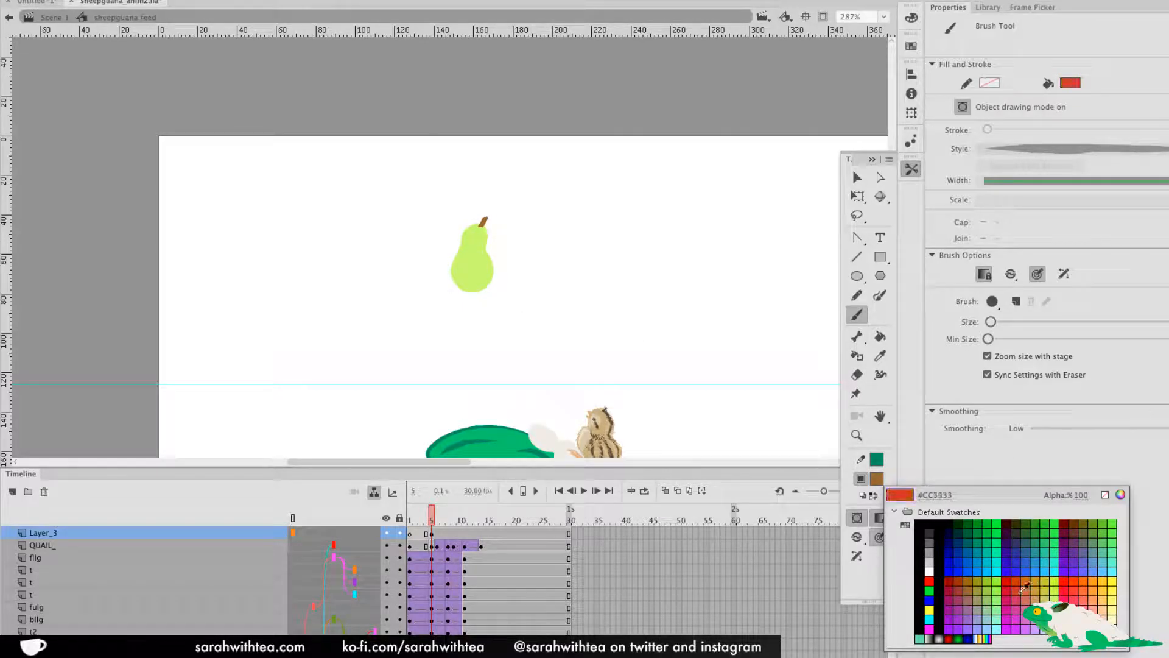
{"action": "left_click", "coordinate": [960, 585]}
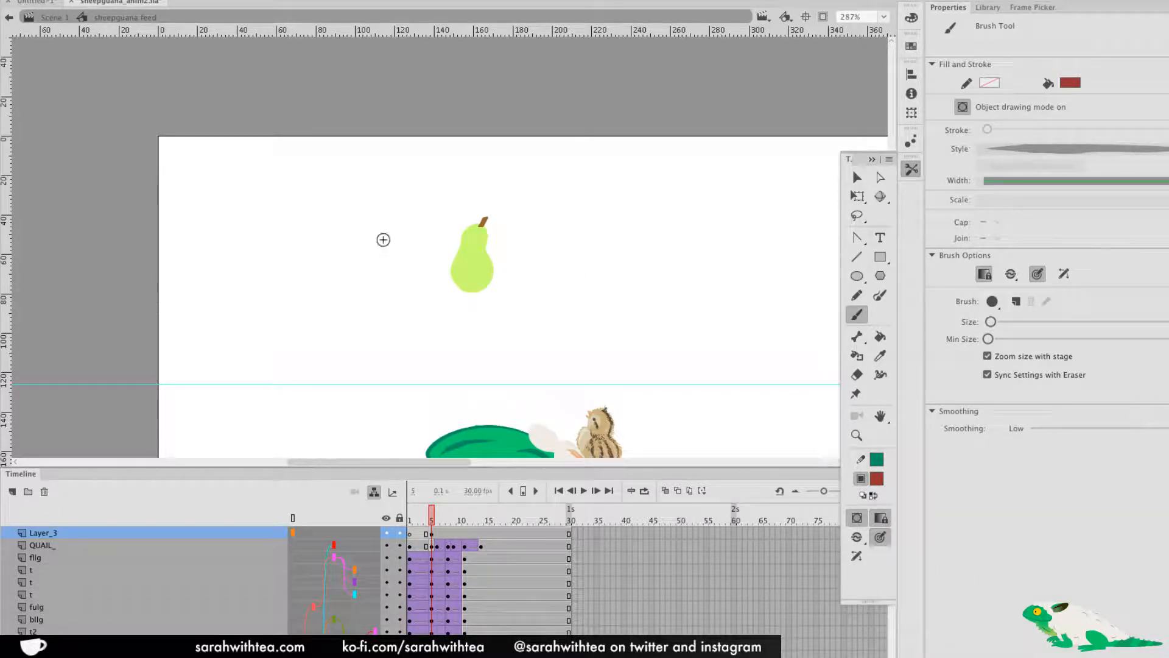
{"action": "mouse_move", "coordinate": [360, 227]}
{"action": "left_mouse_down"}
{"action": "mouse_move", "coordinate": [334, 275]}
{"action": "mouse_move", "coordinate": [362, 285]}
{"action": "mouse_move", "coordinate": [384, 245]}
{"action": "mouse_move", "coordinate": [338, 224]}
{"action": "left_mouse_up"}
{"action": "key", "text": "ctrl+z"}
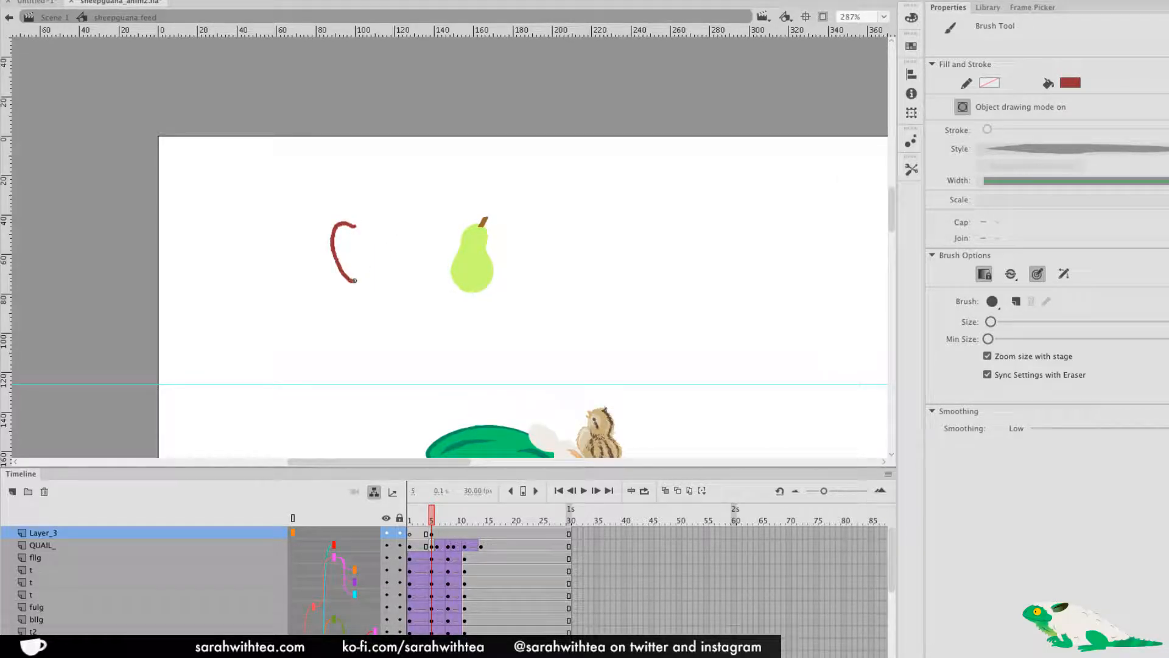
{"action": "mouse_move", "coordinate": [382, 223]}
{"action": "left_mouse_down"}
{"action": "mouse_move", "coordinate": [358, 225]}
{"action": "mouse_move", "coordinate": [333, 257]}
{"action": "left_mouse_up"}
{"action": "key", "text": "ctrl+z"}
{"action": "key", "text": "ctrl+z"}
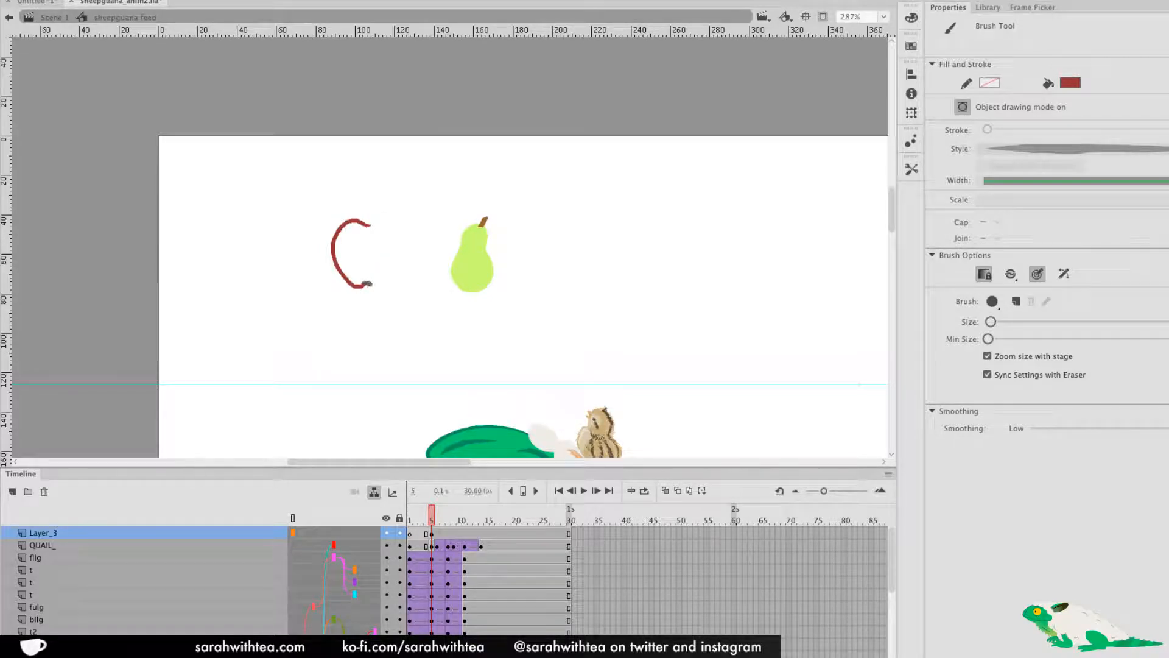
{"action": "mouse_move", "coordinate": [394, 233]}
{"action": "left_mouse_down"}
{"action": "mouse_move", "coordinate": [382, 216]}
{"action": "mouse_move", "coordinate": [360, 220]}
{"action": "left_mouse_up"}
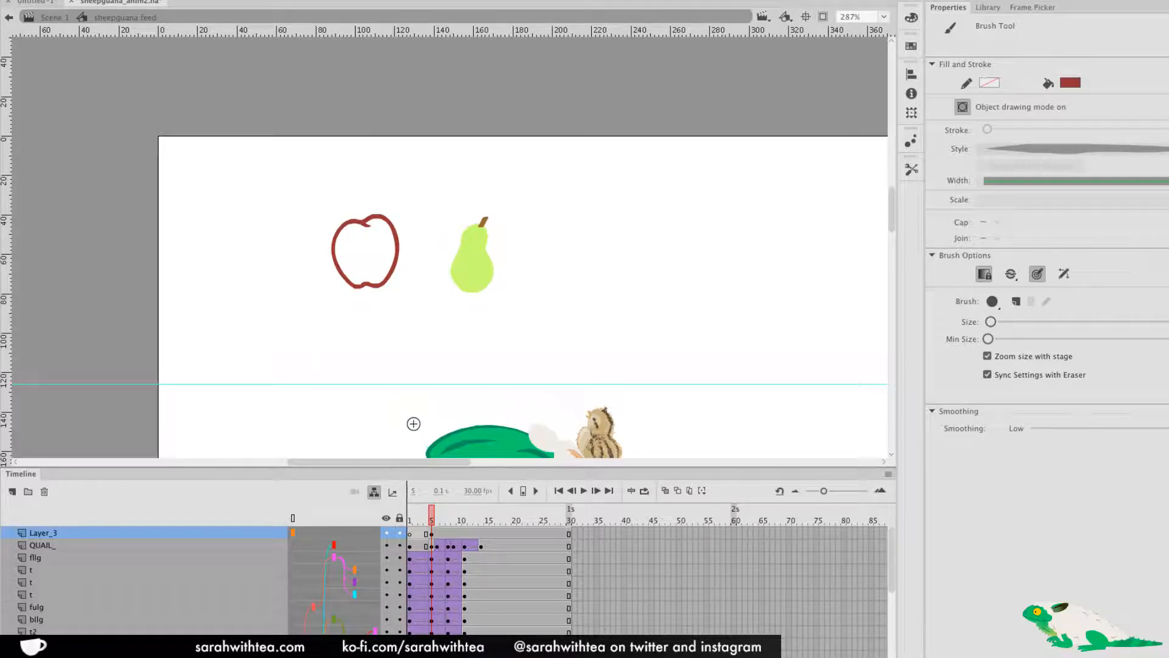
{"action": "key", "text": "v"}
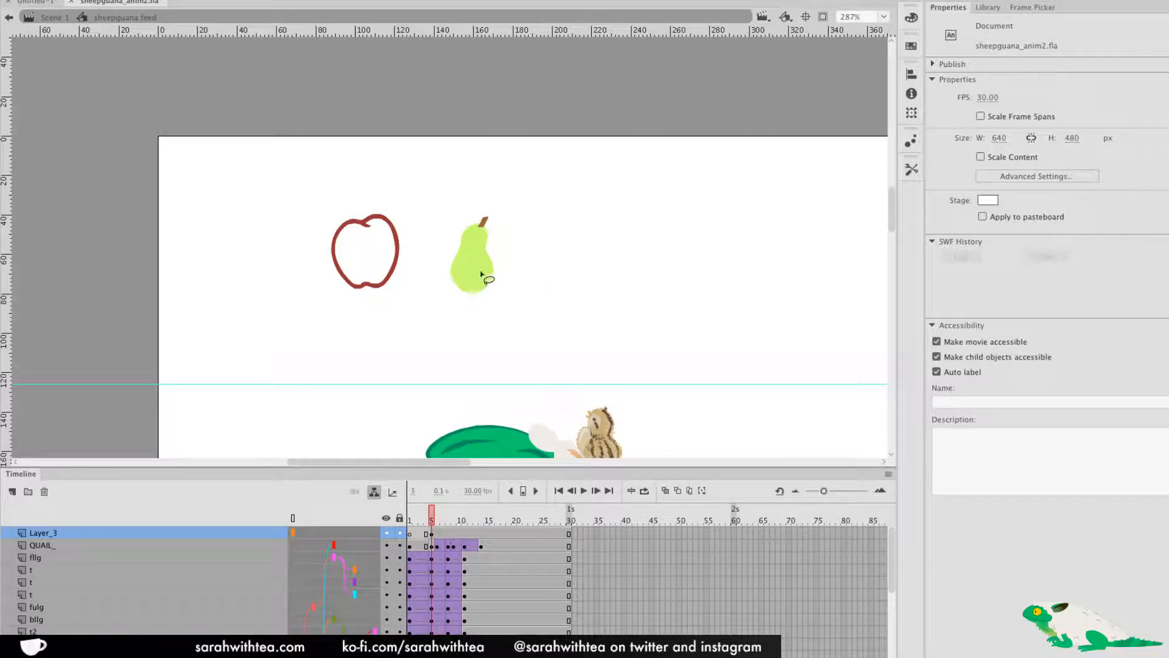
{"action": "key", "text": "k"}
{"action": "left_click", "coordinate": [385, 271]}
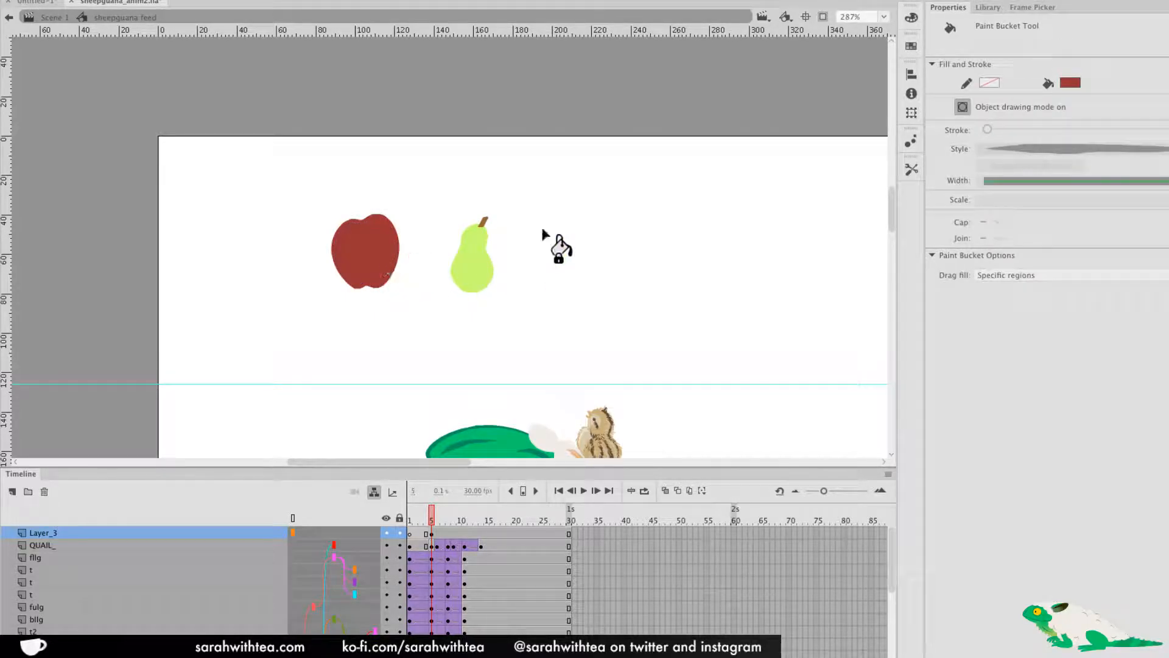
Brush a crease and a short stem at the top of the apple in a darker brownish red
{"action": "left_click", "coordinate": [912, 169]}
{"action": "left_click", "coordinate": [877, 479]}
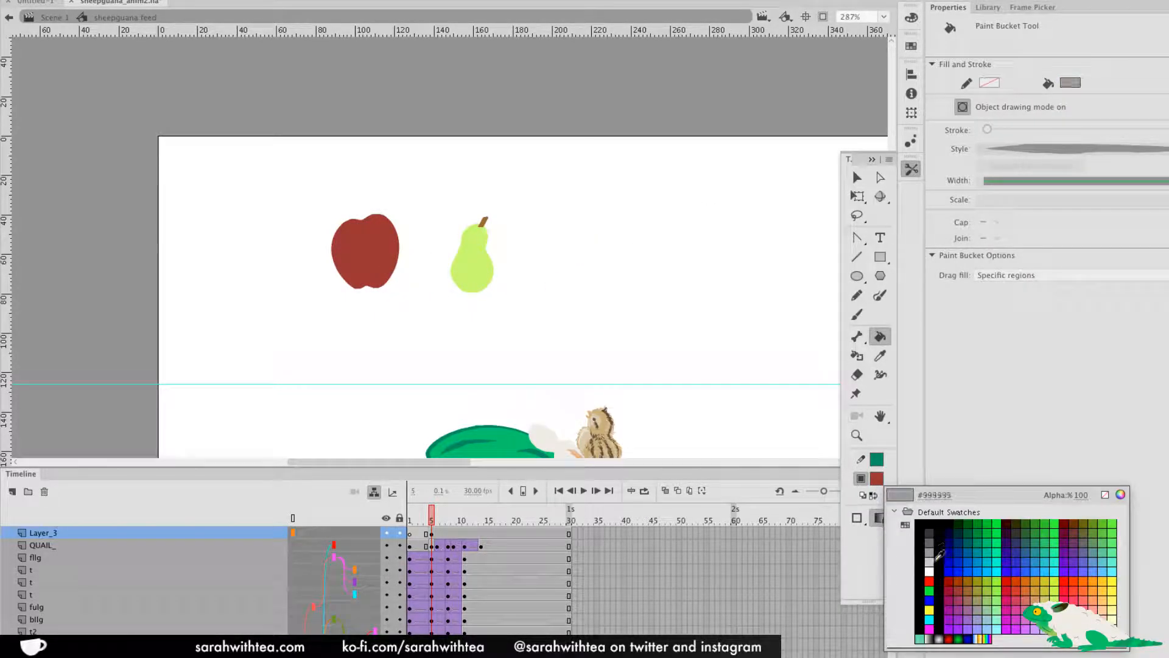
{"action": "left_click", "coordinate": [1078, 531]}
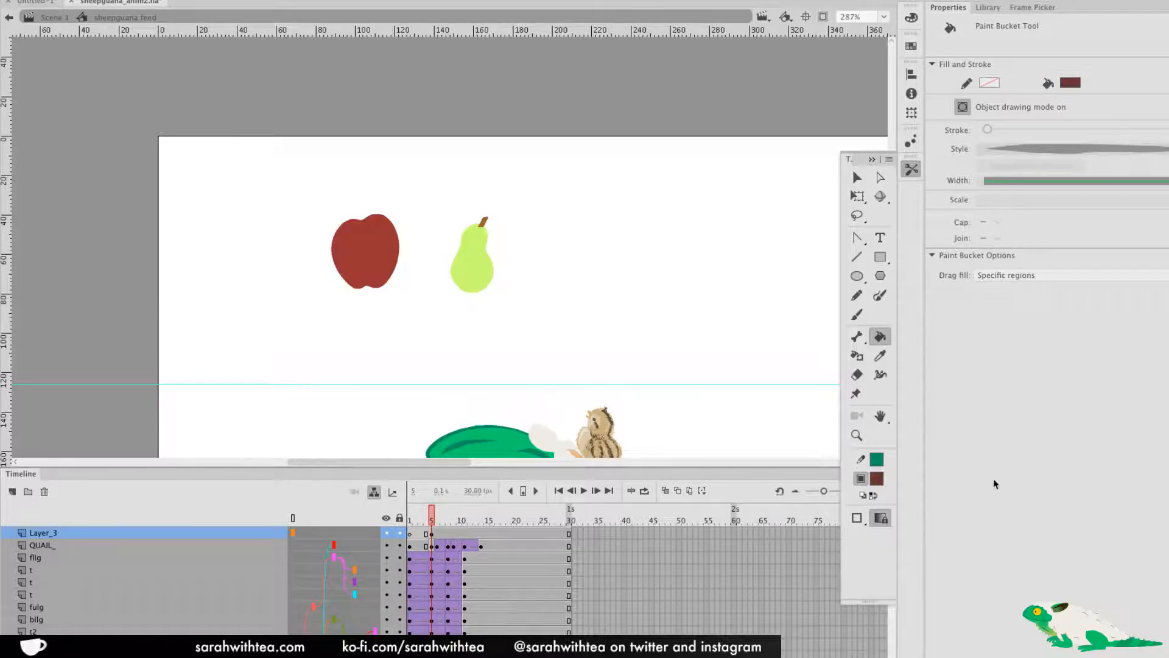
{"action": "key", "text": "b"}
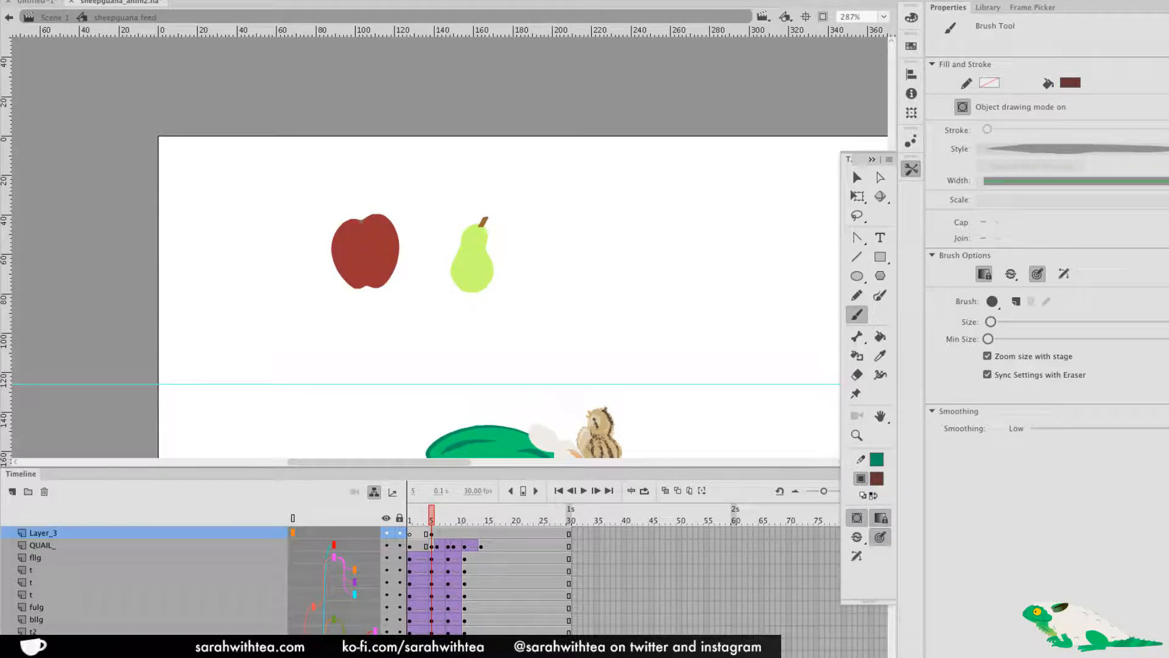
{"action": "left_click_drag", "start_coordinate": [364, 223], "coordinate": [360, 208]}
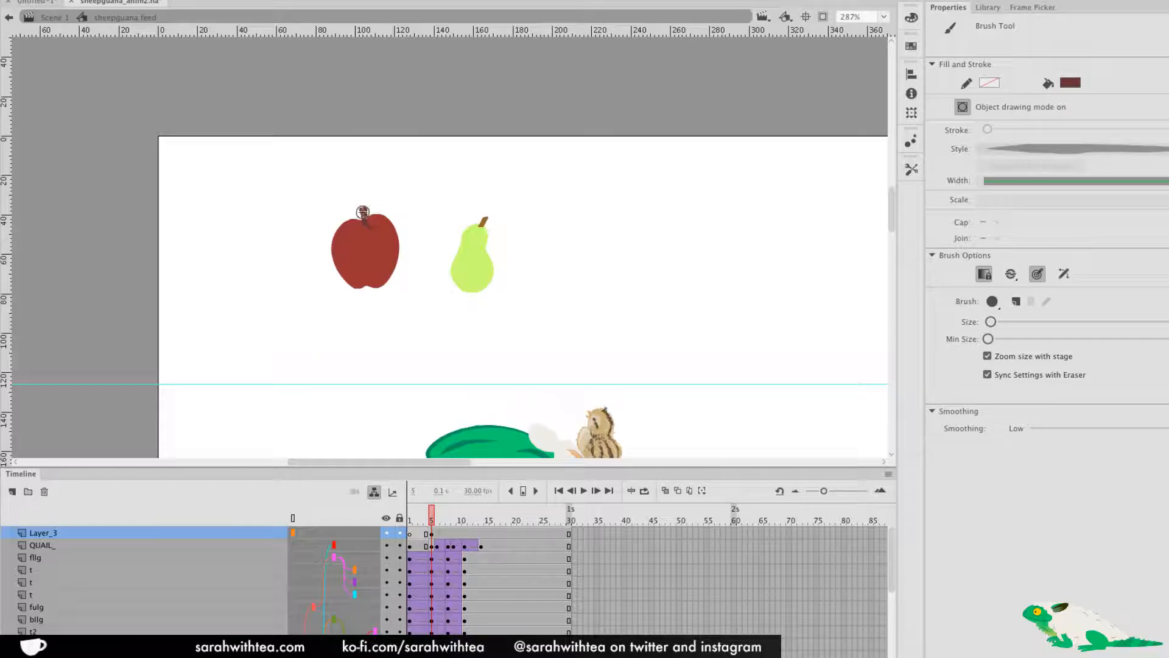
Recolor the apple's stem dark olive green
{"action": "key", "text": "v"}
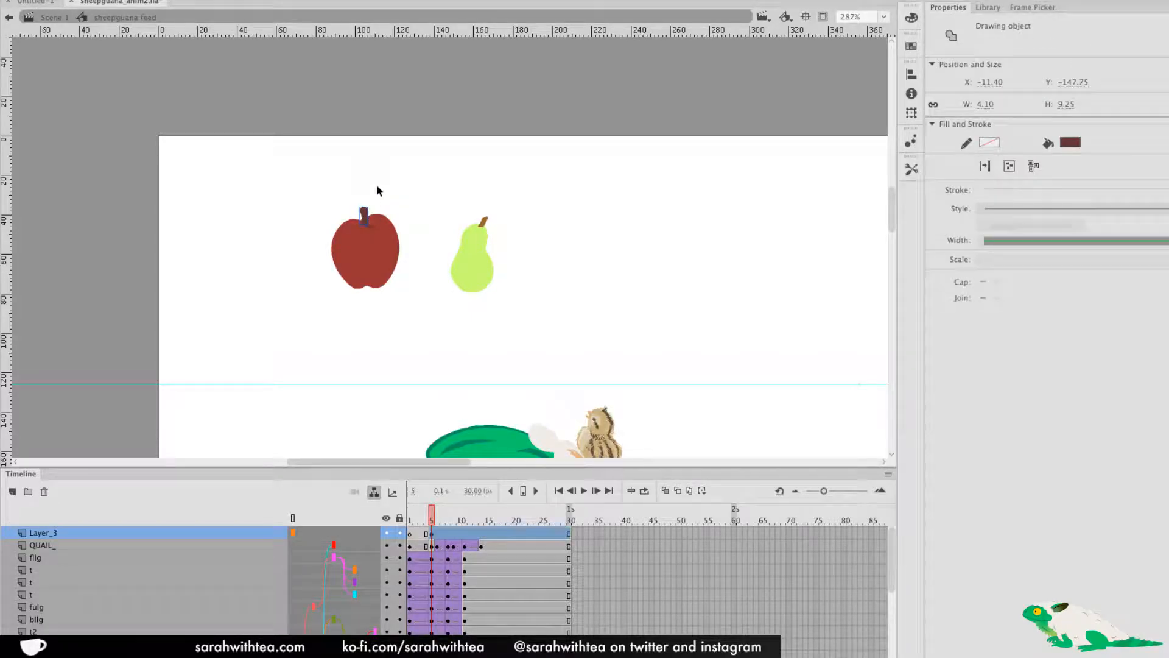
{"action": "left_click", "coordinate": [912, 169]}
{"action": "left_click", "coordinate": [876, 478]}
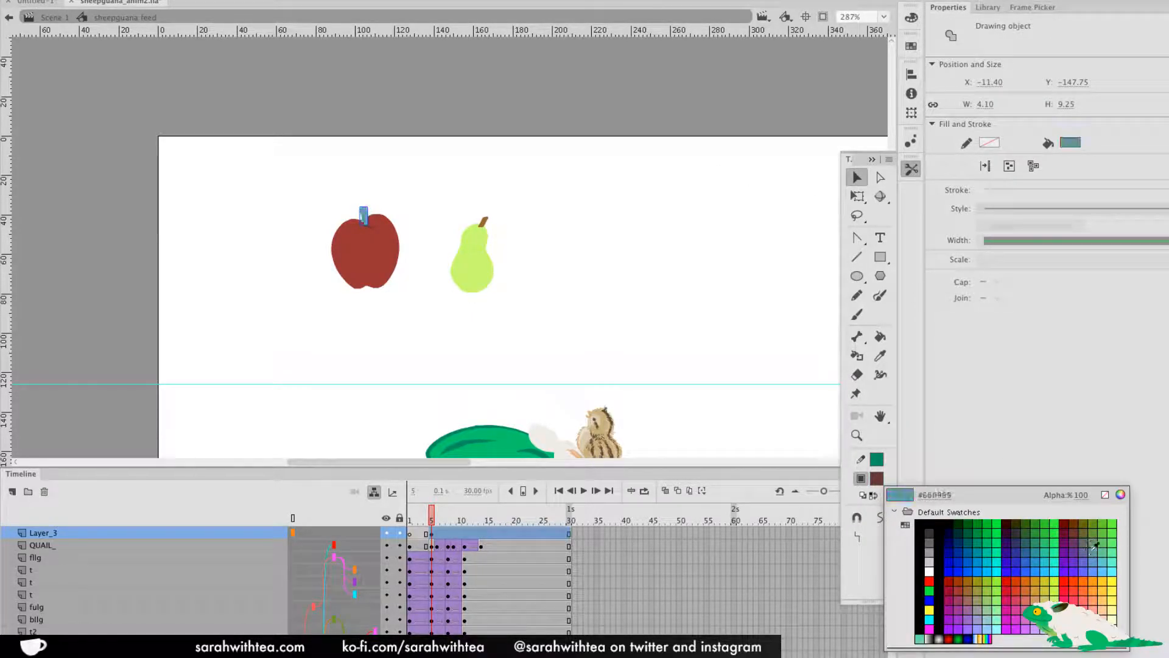
{"action": "left_click", "coordinate": [1088, 532]}
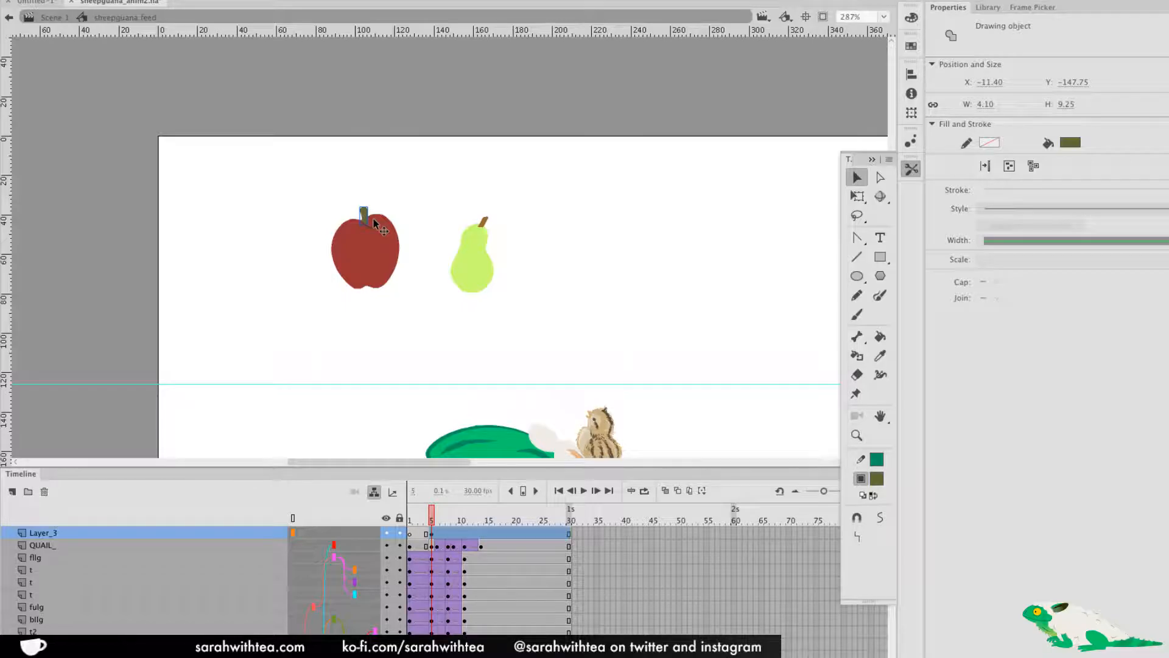
Squash the apple's red body slightly with Free Transform to about 35 by 35.5 px and reposition it under the stem
{"action": "left_click", "coordinate": [406, 255]}
{"action": "left_click", "coordinate": [386, 243]}
{"action": "key", "text": "q"}
{"action": "left_click_drag", "start_coordinate": [402, 215], "coordinate": [405, 224]}
{"action": "left_click_drag", "start_coordinate": [378, 267], "coordinate": [377, 262]}
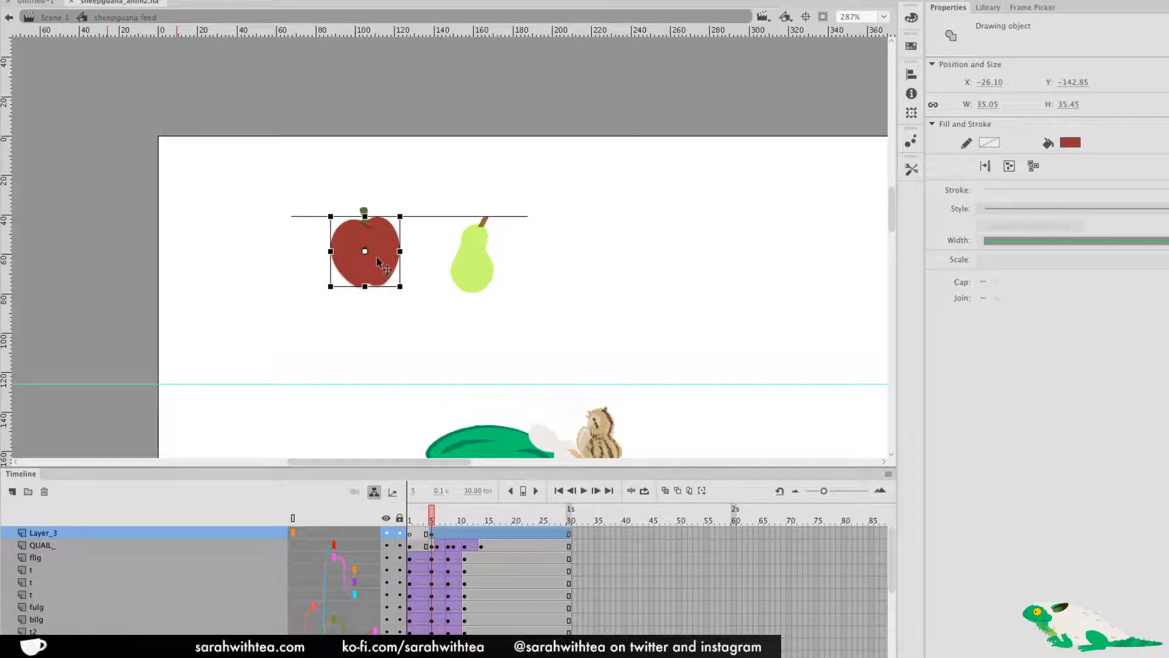
{"action": "left_click", "coordinate": [444, 211]}
Delete the pear together with its stem, leaving the apple on the layer
{"action": "key", "text": "z"}
{"action": "left_click", "coordinate": [550, 313], "text": "alt"}
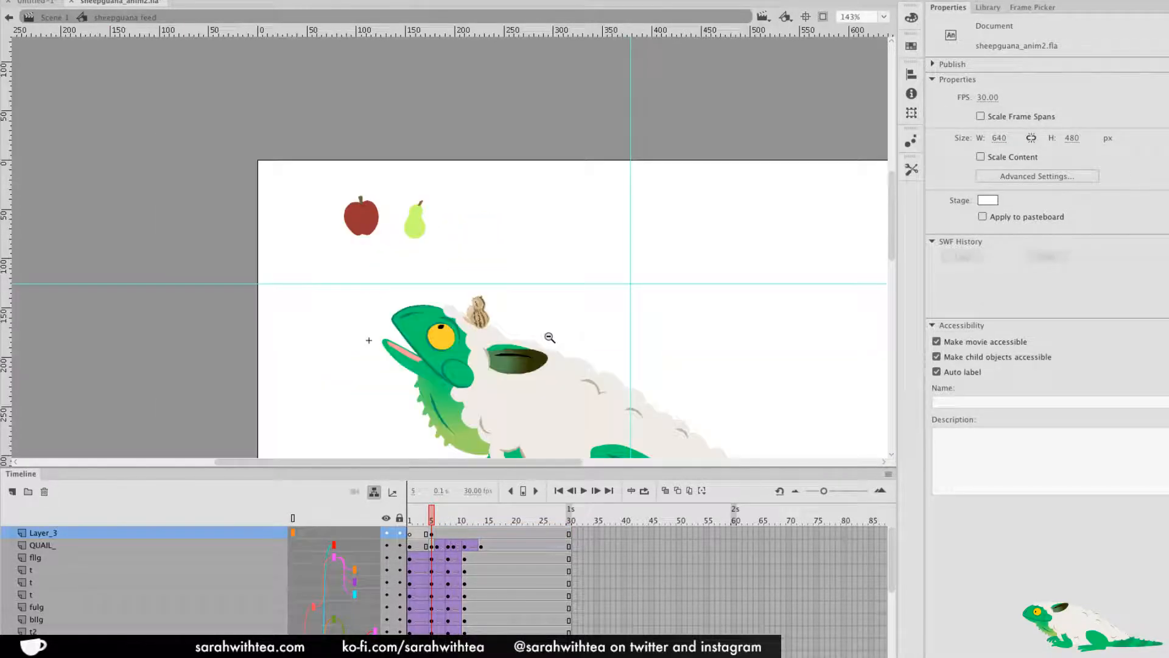
{"action": "left_click", "coordinate": [553, 346], "text": "alt"}
{"action": "key", "text": "v"}
{"action": "mouse_move", "coordinate": [373, 171]}
{"action": "left_mouse_down"}
{"action": "mouse_move", "coordinate": [394, 182]}
{"action": "mouse_move", "coordinate": [408, 217]}
{"action": "left_mouse_up"}
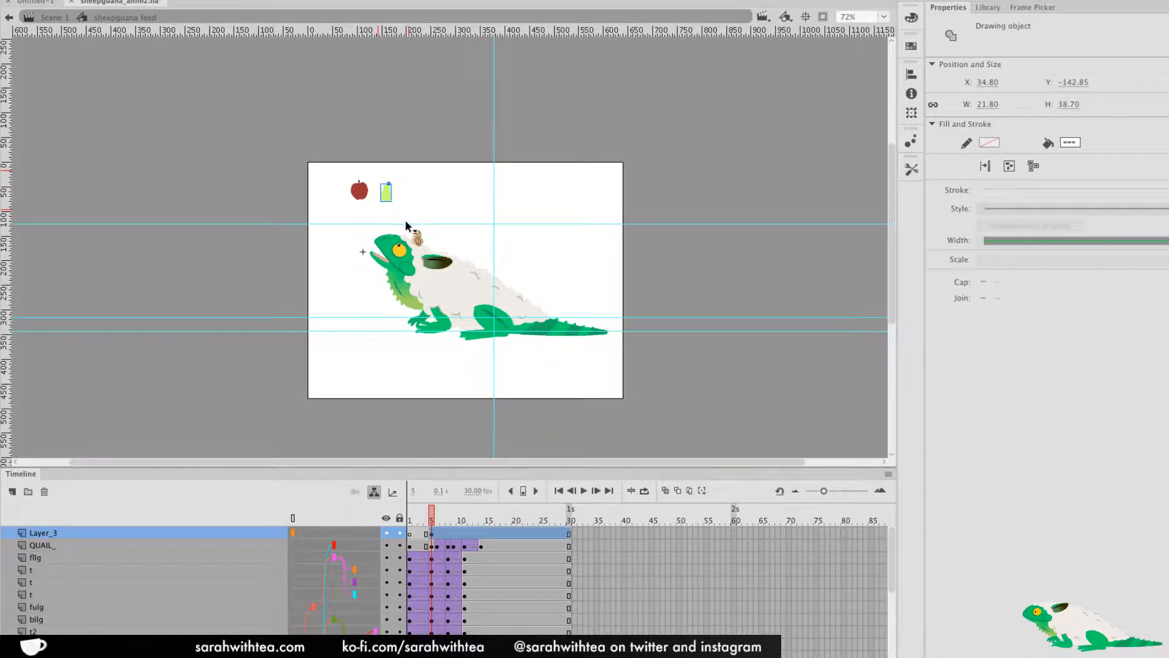
{"action": "key", "text": "Delete"}
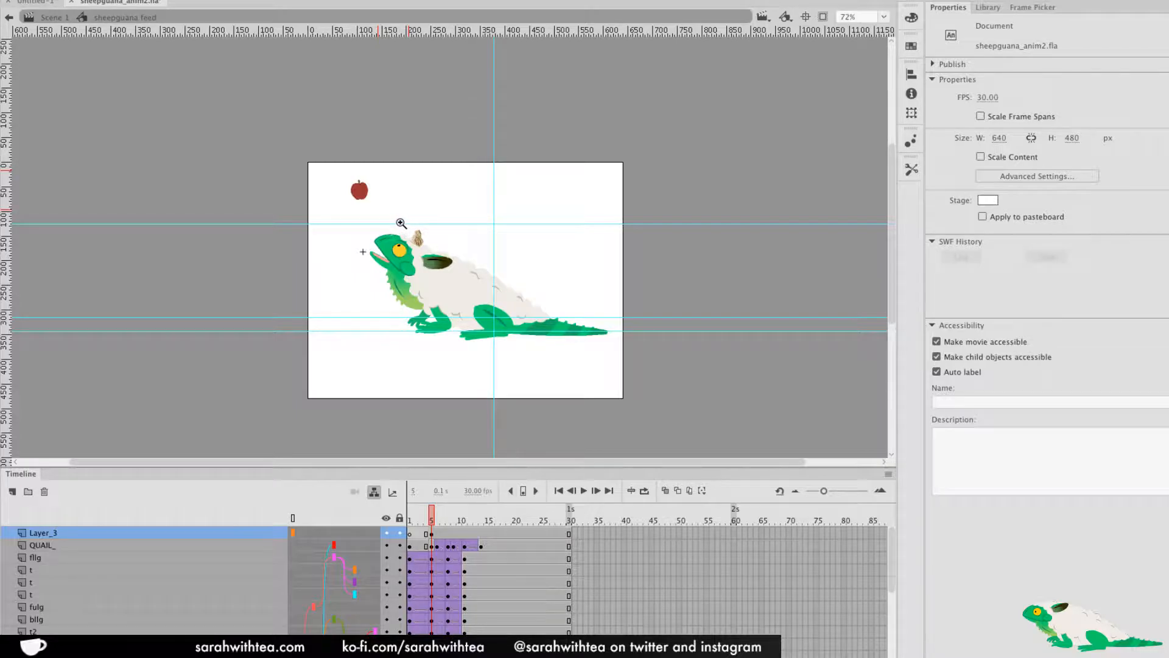
Nudge the apple's stem to about X -10.80, Y -147.20, undo the extra changes, and touch up its base inside its drawing object
{"action": "left_click", "coordinate": [402, 246]}
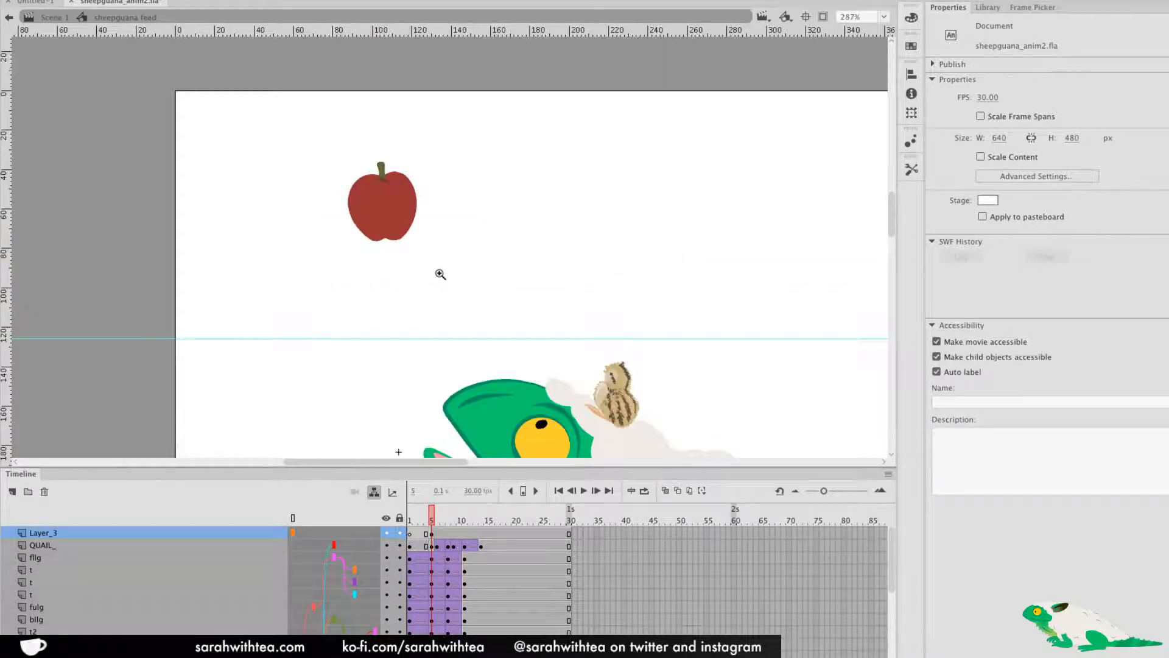
{"action": "key", "text": "v"}
{"action": "left_click_drag", "start_coordinate": [318, 151], "coordinate": [454, 252]}
{"action": "key", "text": "z"}
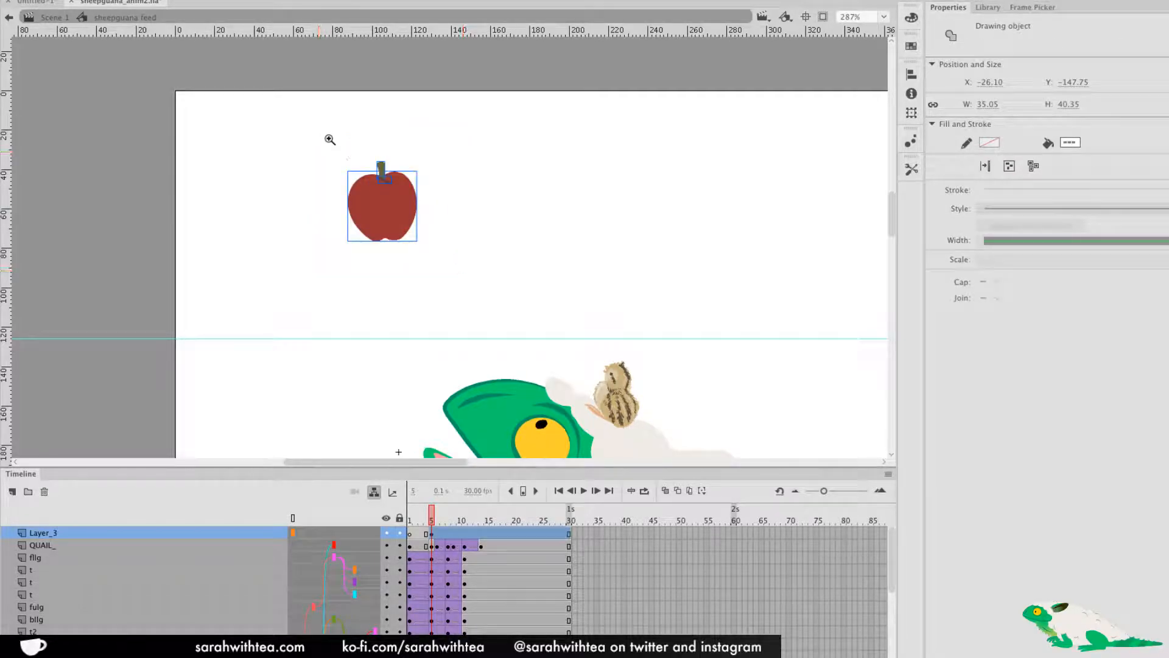
{"action": "left_click_drag", "start_coordinate": [327, 136], "coordinate": [461, 261]}
{"action": "key", "text": "v"}
{"action": "left_click", "coordinate": [462, 130]}
{"action": "mouse_move", "coordinate": [399, 148]}
{"action": "left_mouse_down"}
{"action": "mouse_move", "coordinate": [447, 141]}
{"action": "mouse_move", "coordinate": [453, 152]}
{"action": "left_mouse_up"}
{"action": "key", "text": "q"}
{"action": "key", "text": "ctrl+z"}
{"action": "key", "text": "ctrl+z"}
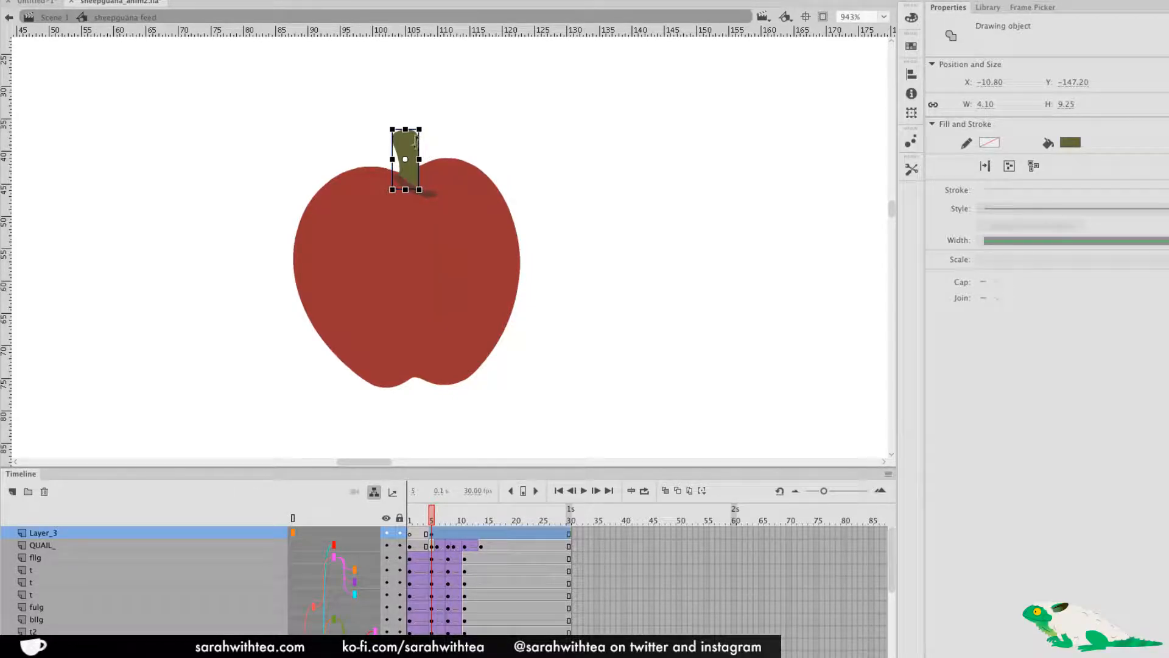
{"action": "double_click", "coordinate": [408, 175]}
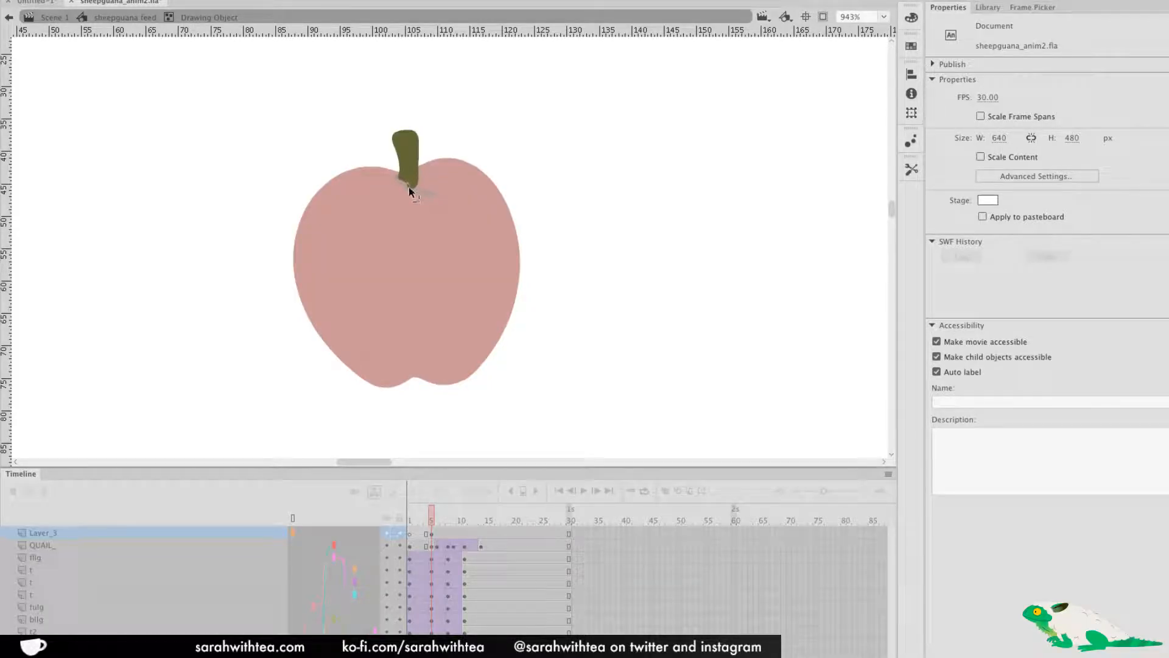
{"action": "double_click", "coordinate": [456, 136]}
{"action": "left_click", "coordinate": [467, 140]}
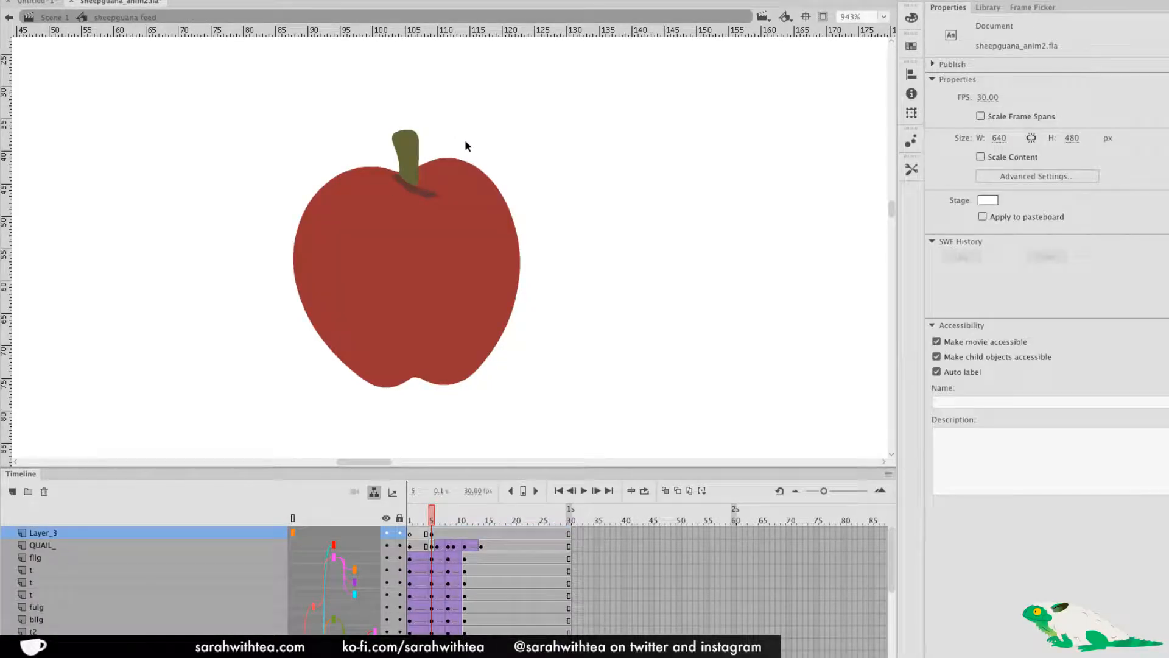
Reshape the dark crease below the apple's stem into a tapered curve inside its drawing object, and return to the sheepguana feed symbol
{"action": "left_click", "coordinate": [412, 181]}
{"action": "key", "text": "v"}
{"action": "left_click", "coordinate": [488, 268]}
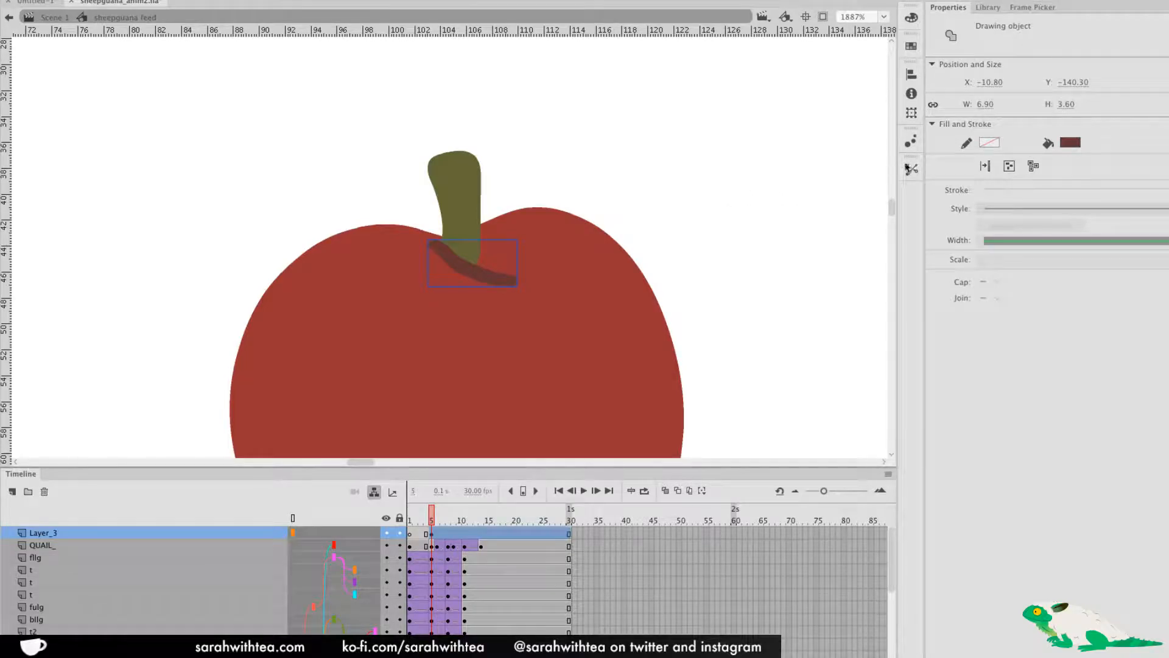
{"action": "left_click", "coordinate": [911, 169]}
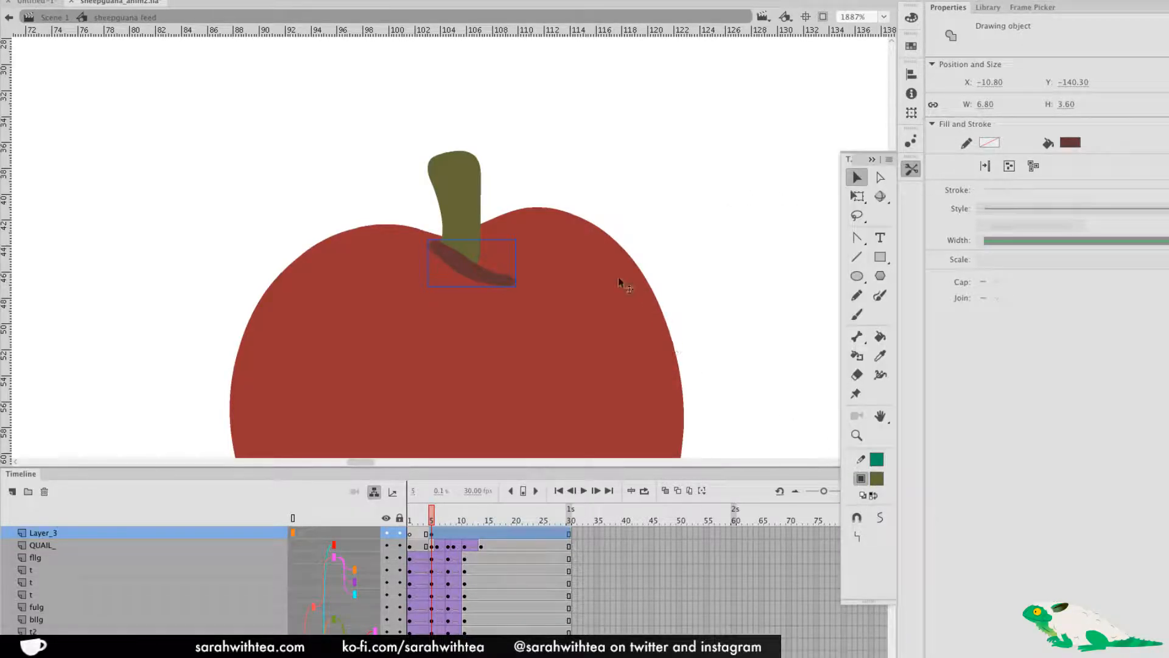
{"action": "left_click", "coordinate": [510, 218]}
{"action": "double_click", "coordinate": [440, 252]}
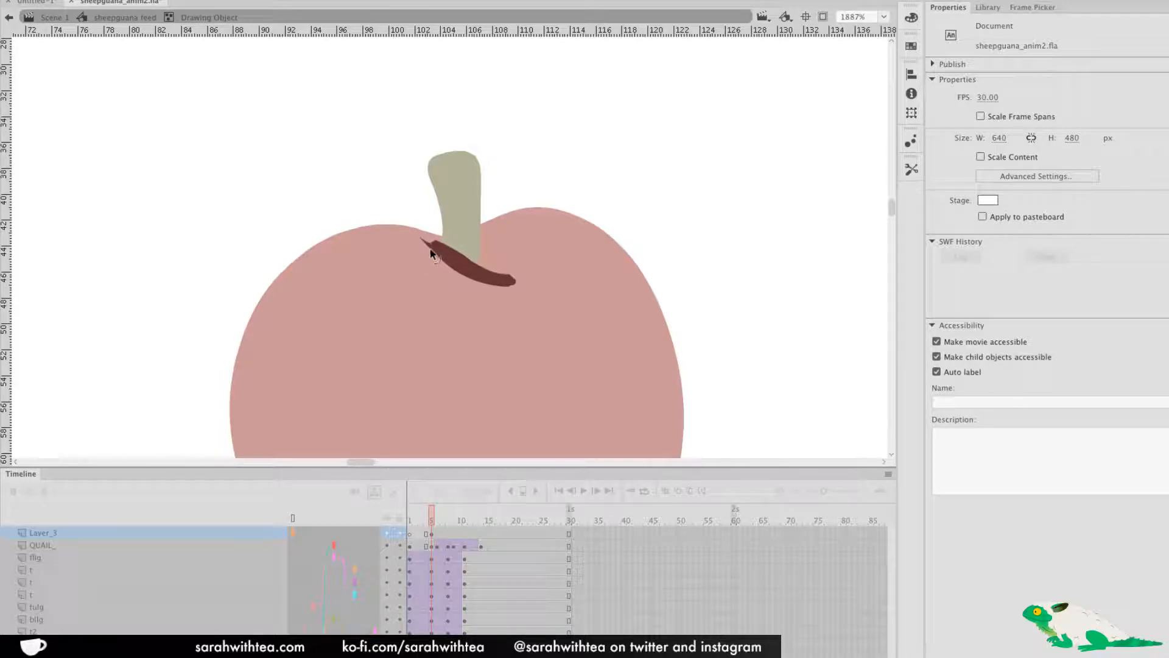
{"action": "left_click_drag", "start_coordinate": [420, 240], "coordinate": [417, 244]}
{"action": "mouse_move", "coordinate": [473, 263]}
{"action": "left_mouse_down"}
{"action": "mouse_move", "coordinate": [528, 280]}
{"action": "mouse_move", "coordinate": [482, 282]}
{"action": "mouse_move", "coordinate": [498, 274]}
{"action": "left_mouse_up"}
{"action": "left_click_drag", "start_coordinate": [495, 282], "coordinate": [461, 275]}
{"action": "left_click_drag", "start_coordinate": [421, 238], "coordinate": [417, 236]}
{"action": "double_click", "coordinate": [629, 218]}
{"action": "left_click", "coordinate": [659, 219]}
Convert all the apple's parts into a graphic symbol named apple
{"action": "key", "text": "z"}
{"action": "left_click", "coordinate": [557, 297], "text": "alt"}
{"action": "key", "text": "v"}
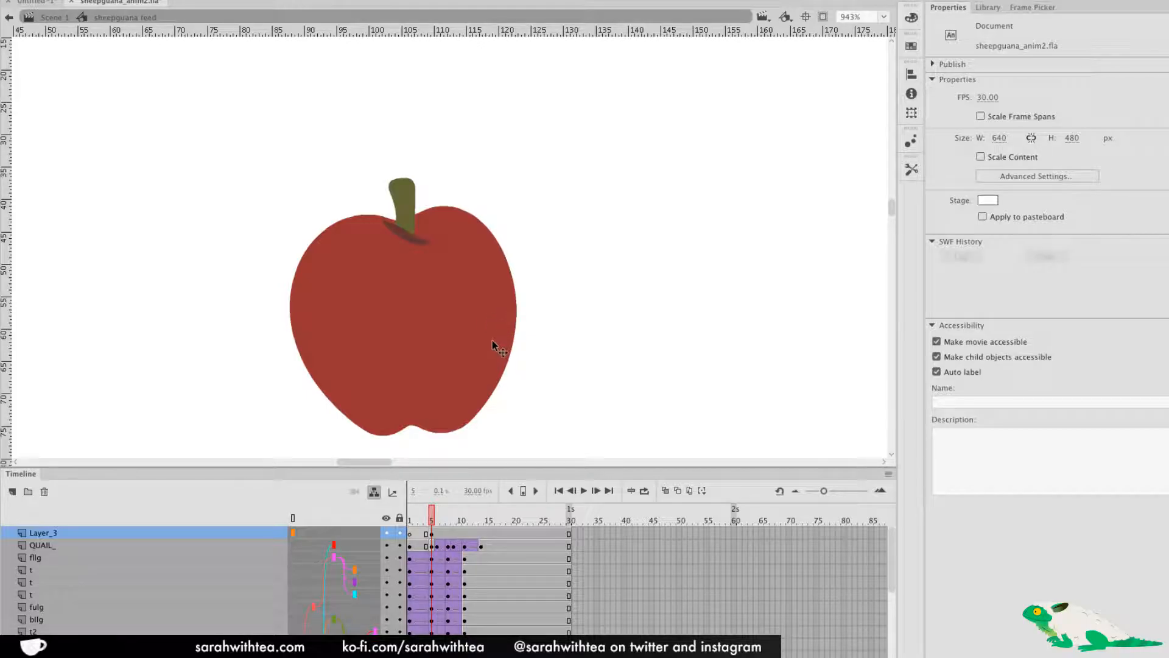
{"action": "left_click_drag", "start_coordinate": [474, 337], "coordinate": [579, 298]}
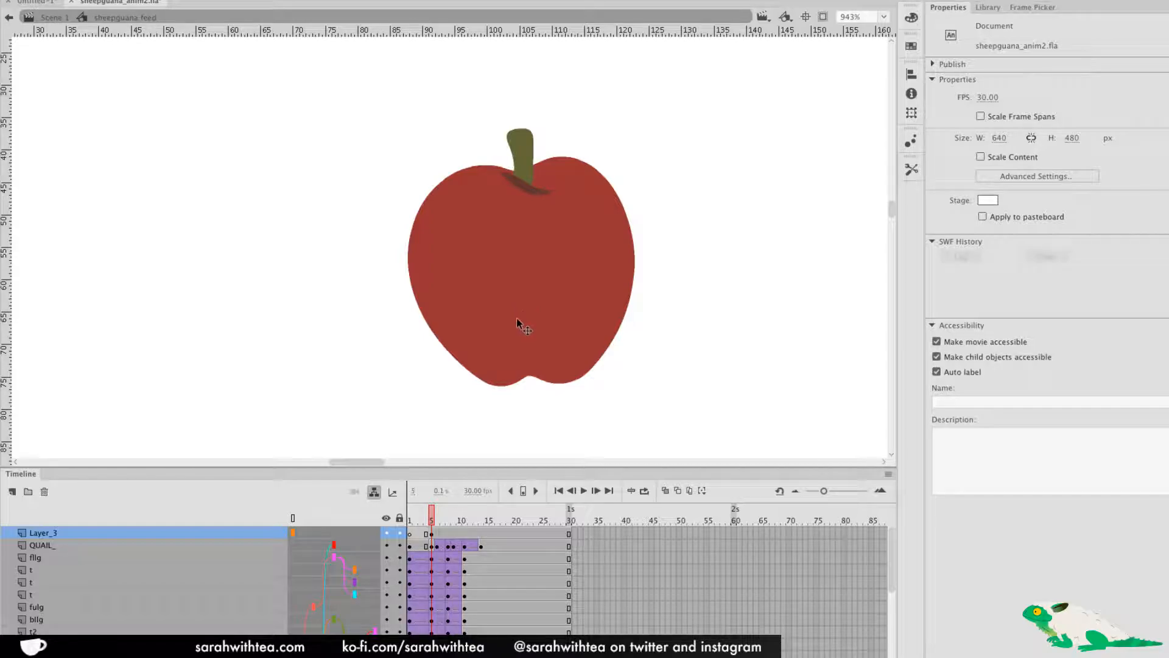
{"action": "key", "text": "z"}
{"action": "left_click", "coordinate": [552, 286], "text": "alt"}
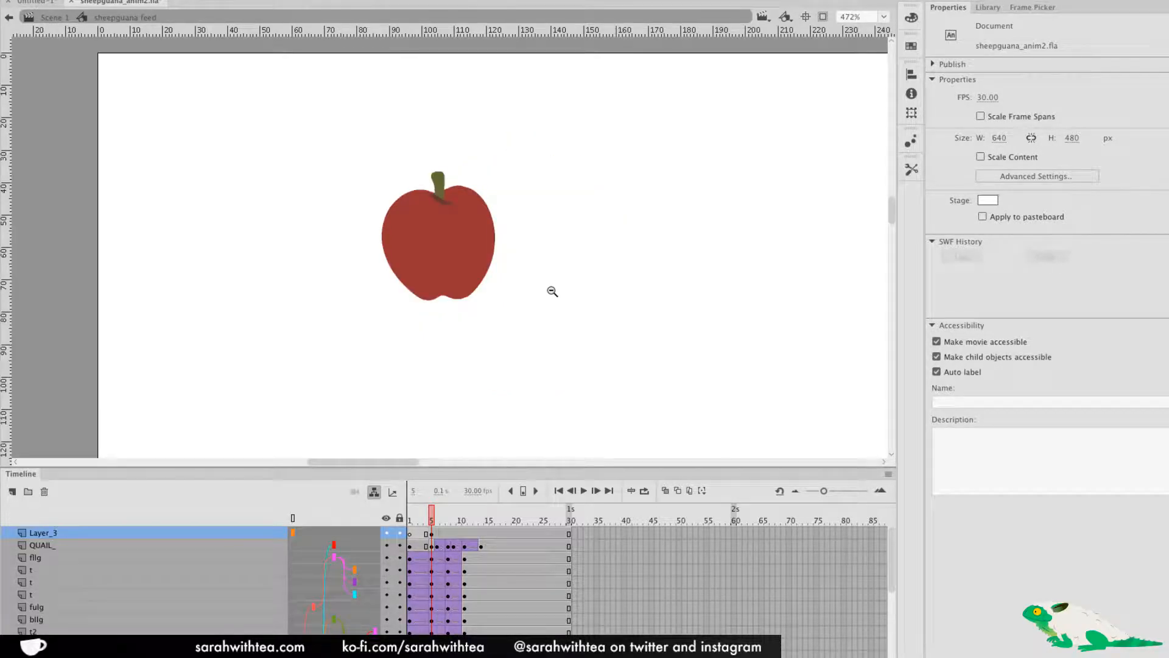
{"action": "left_click_drag", "start_coordinate": [497, 306], "coordinate": [556, 324]}
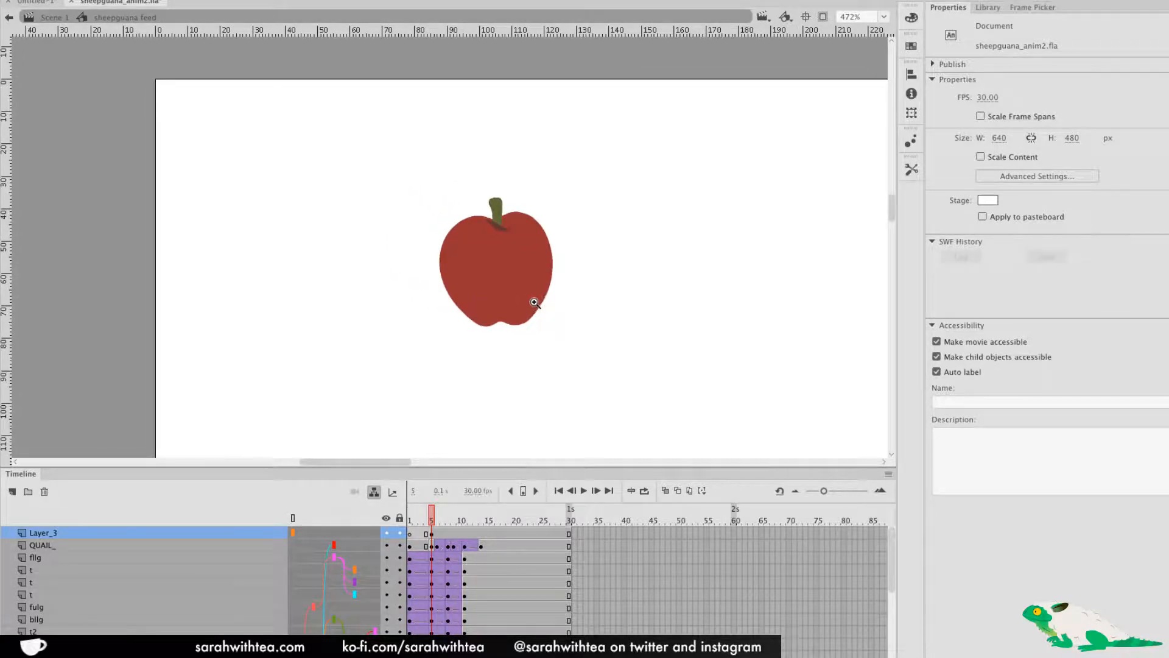
{"action": "left_click_drag", "start_coordinate": [411, 178], "coordinate": [590, 323]}
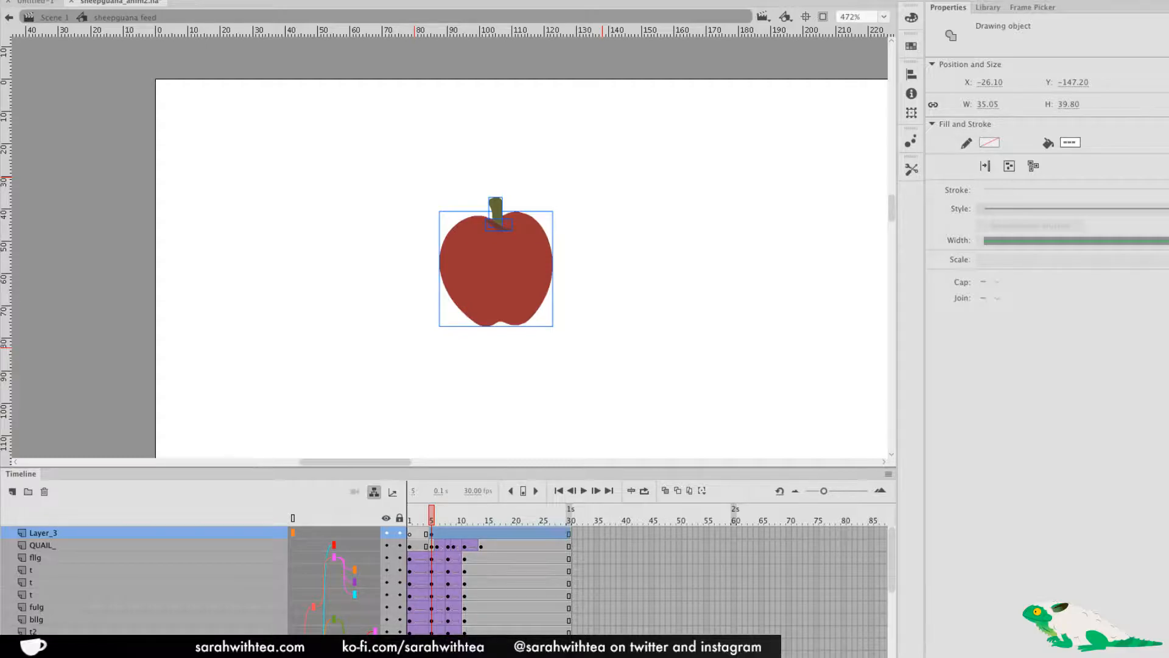
{"action": "key", "text": "F8"}
{"action": "type", "text": "apple"}
{"action": "key", "text": "Return"}
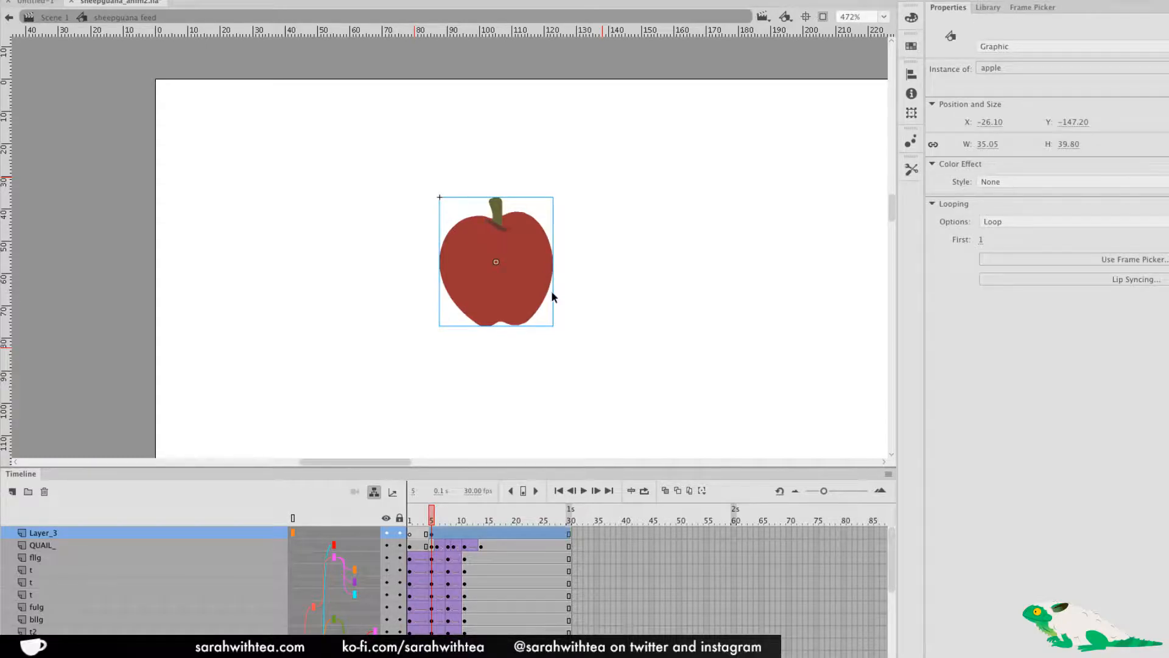
Shift the apple's transformation point slightly down toward the middle of the fruit's body
{"action": "key", "text": "q"}
{"action": "left_click_drag", "start_coordinate": [496, 264], "coordinate": [500, 273]}
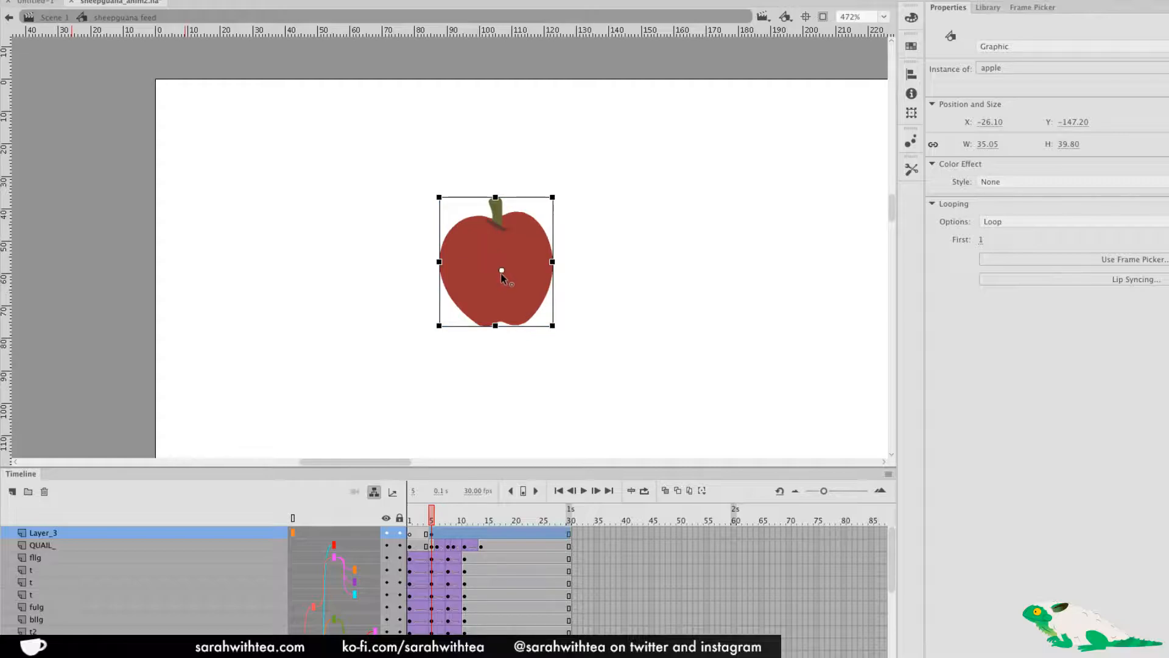
{"action": "double_click", "coordinate": [532, 286]}
{"action": "double_click", "coordinate": [584, 258]}
{"action": "key", "text": "v"}
{"action": "key", "text": "ctrl+minus"}
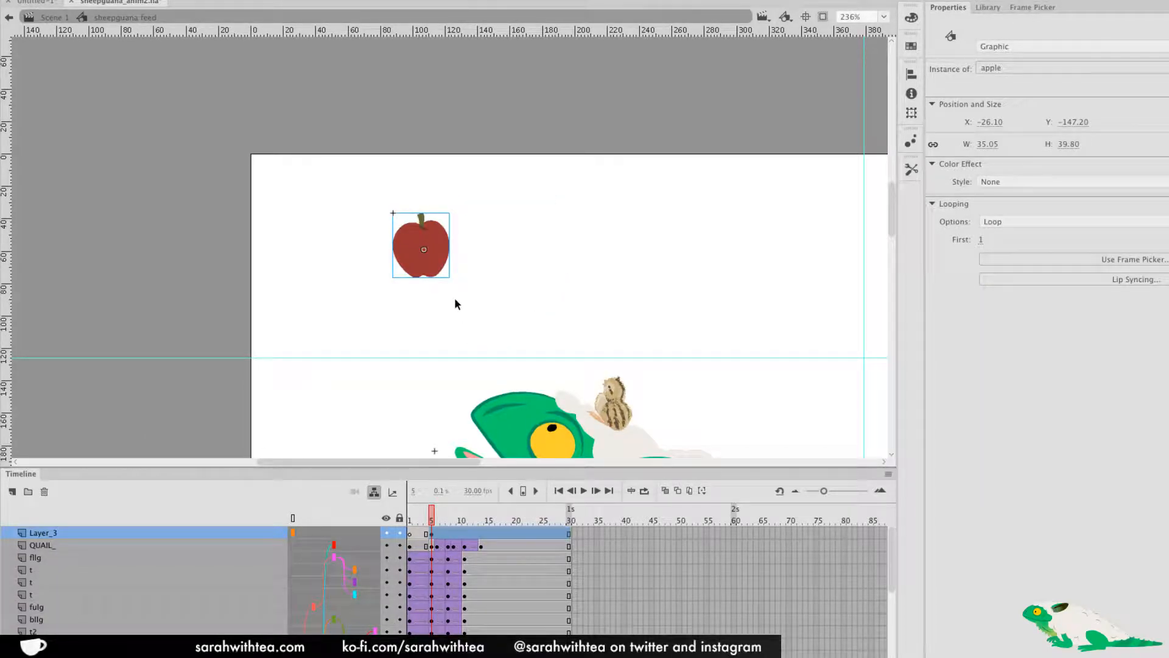
Move the apple up to the stage's upper edge above the sheepguana's open mouth, at about X 25.65, Y -199.75
{"action": "left_click_drag", "start_coordinate": [429, 251], "coordinate": [434, 174]}
{"action": "key", "text": "ctrl+minus"}
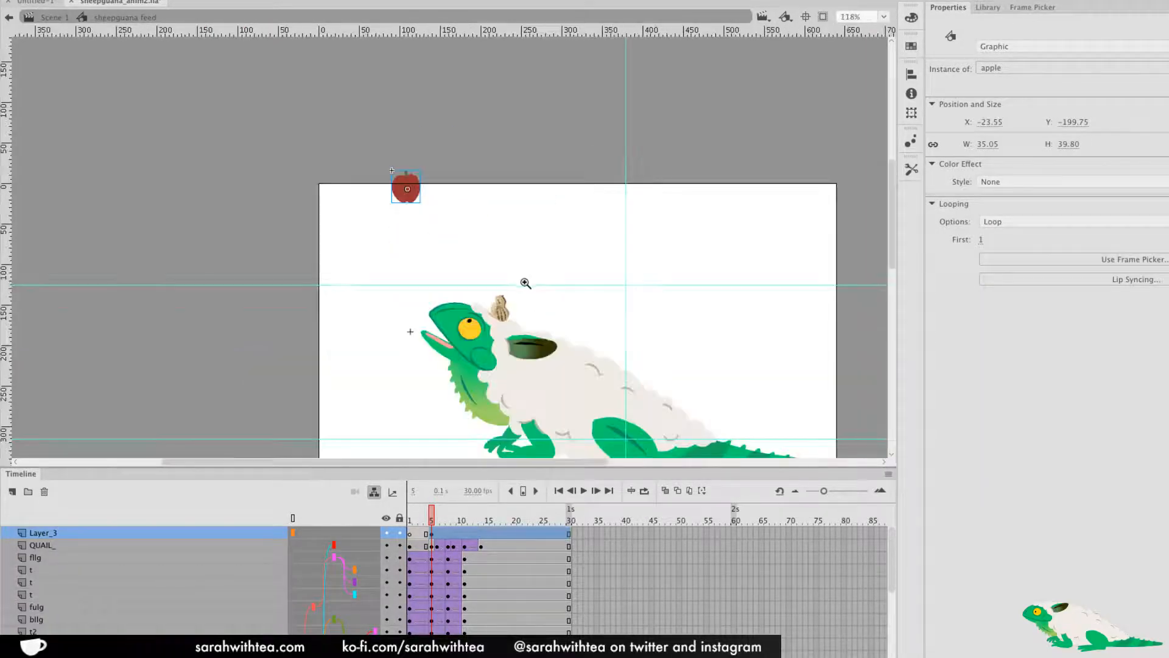
{"action": "left_click_drag", "start_coordinate": [433, 522], "coordinate": [447, 522]}
{"action": "left_click_drag", "start_coordinate": [413, 192], "coordinate": [453, 199]}
Insert a keyframe at frame 8 on Layer_3 and lower the apple into the sheepguana's open mouth
{"action": "left_click", "coordinate": [454, 536]}
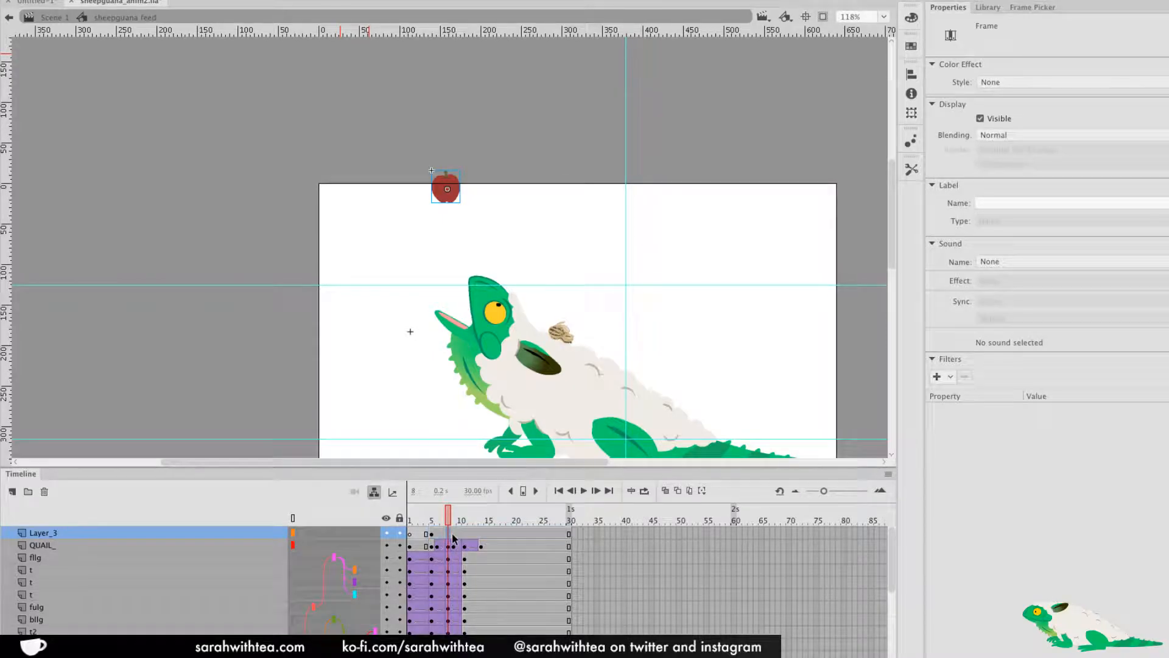
{"action": "key", "text": "F6"}
{"action": "left_click", "coordinate": [454, 195]}
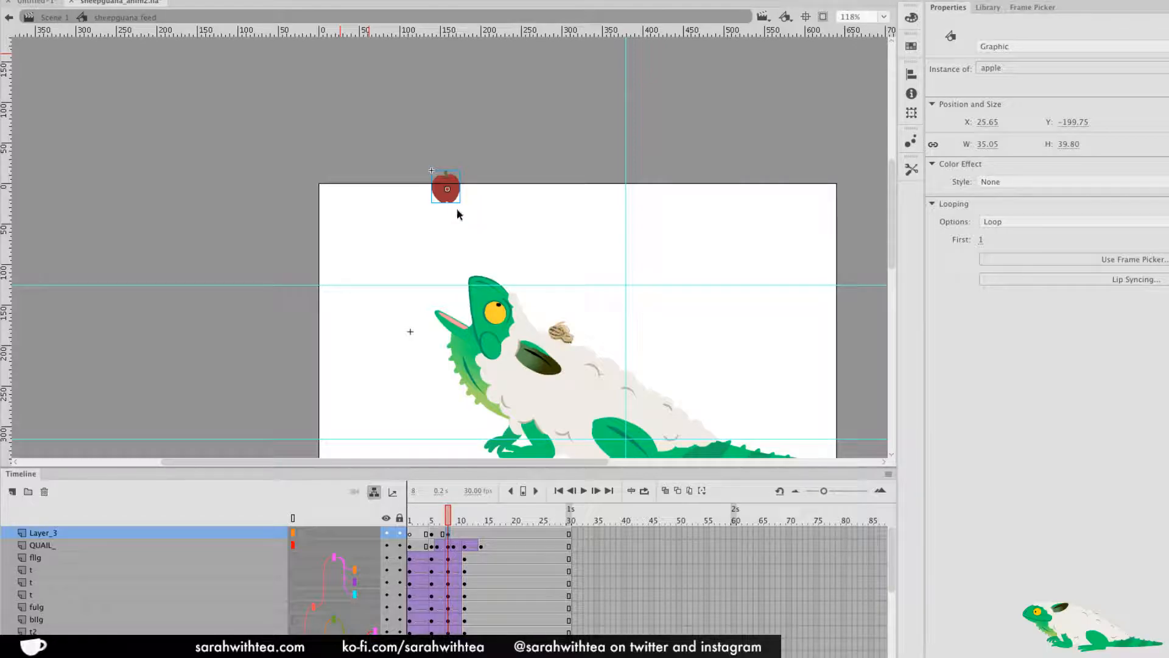
{"action": "left_click_drag", "start_coordinate": [454, 196], "coordinate": [462, 312]}
Move Layer_3 directly below the hd layer and fine-tune the apple in the mouth to X 36.65, Y -58.80
{"action": "left_click_drag", "start_coordinate": [256, 533], "coordinate": [271, 632]}
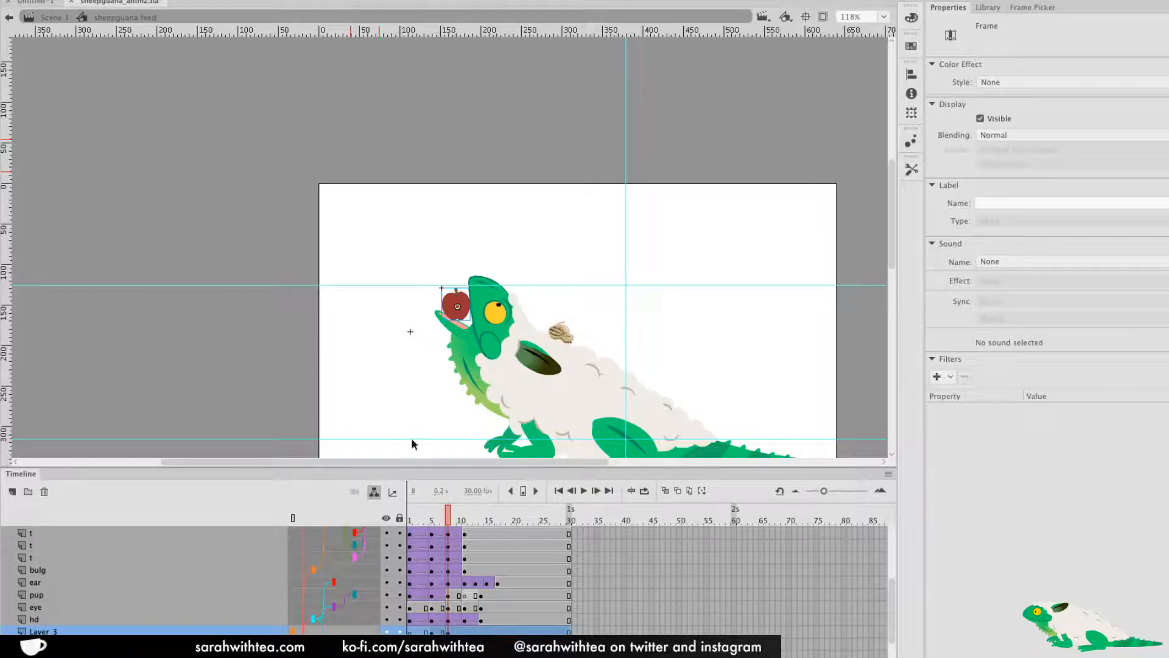
{"action": "left_click_drag", "start_coordinate": [463, 307], "coordinate": [466, 306]}
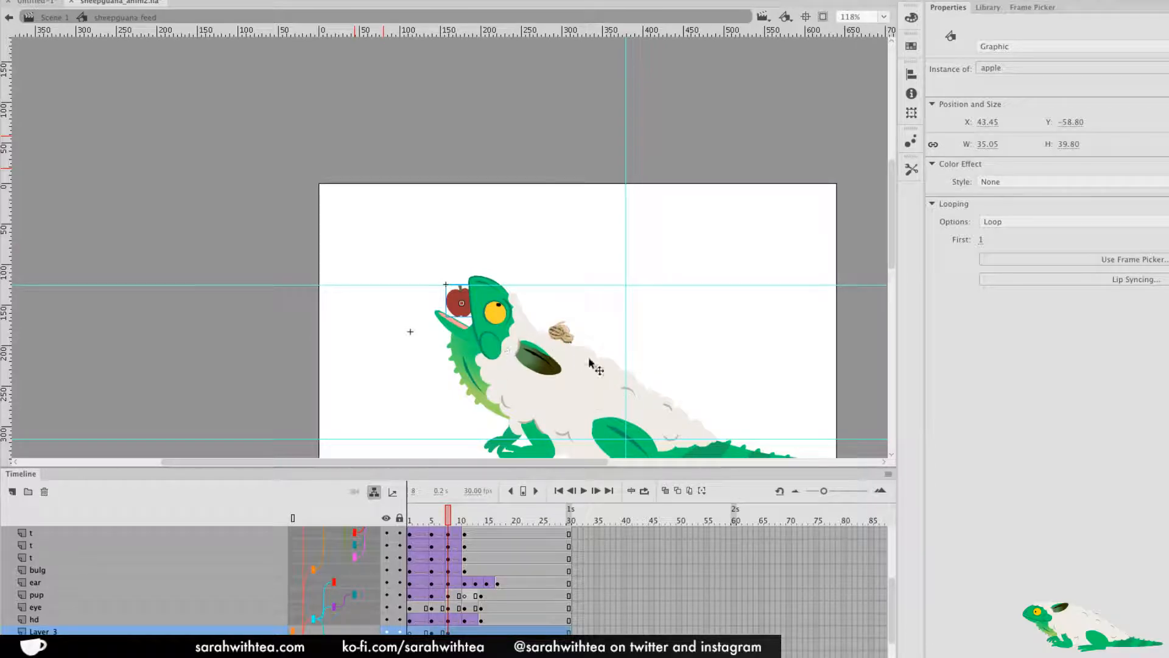
{"action": "key", "text": "Left"}
{"action": "key", "text": "Left"}
{"action": "key", "text": "Left"}
{"action": "key", "text": "Left"}
{"action": "key", "text": "Left"}
{"action": "key", "text": "Left"}
Play back the feeding animation from the first frame to check the timing of the apple's drop
{"action": "key", "text": "Return"}
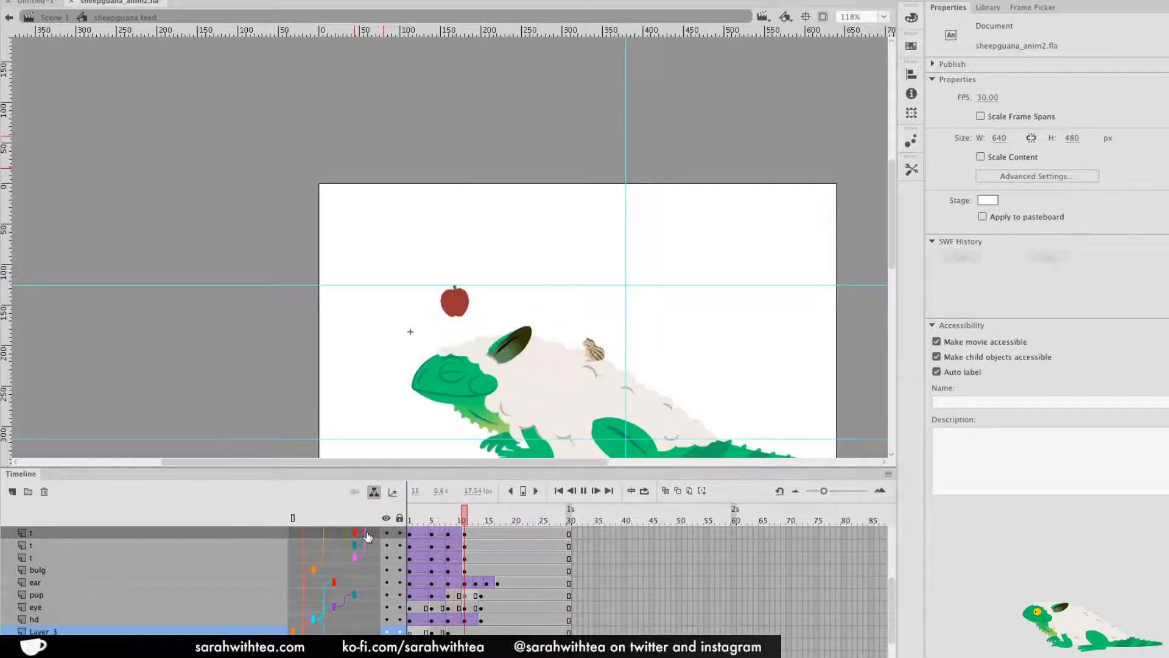
{"action": "key", "text": "Return"}
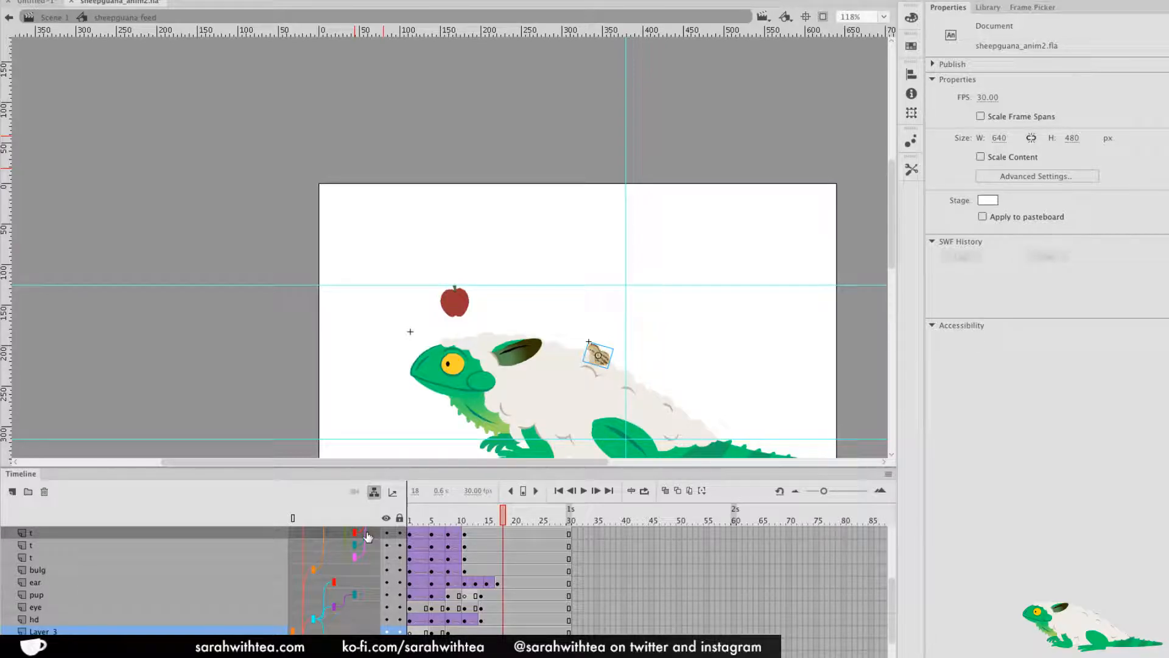
{"action": "left_click_drag", "start_coordinate": [503, 515], "coordinate": [409, 517]}
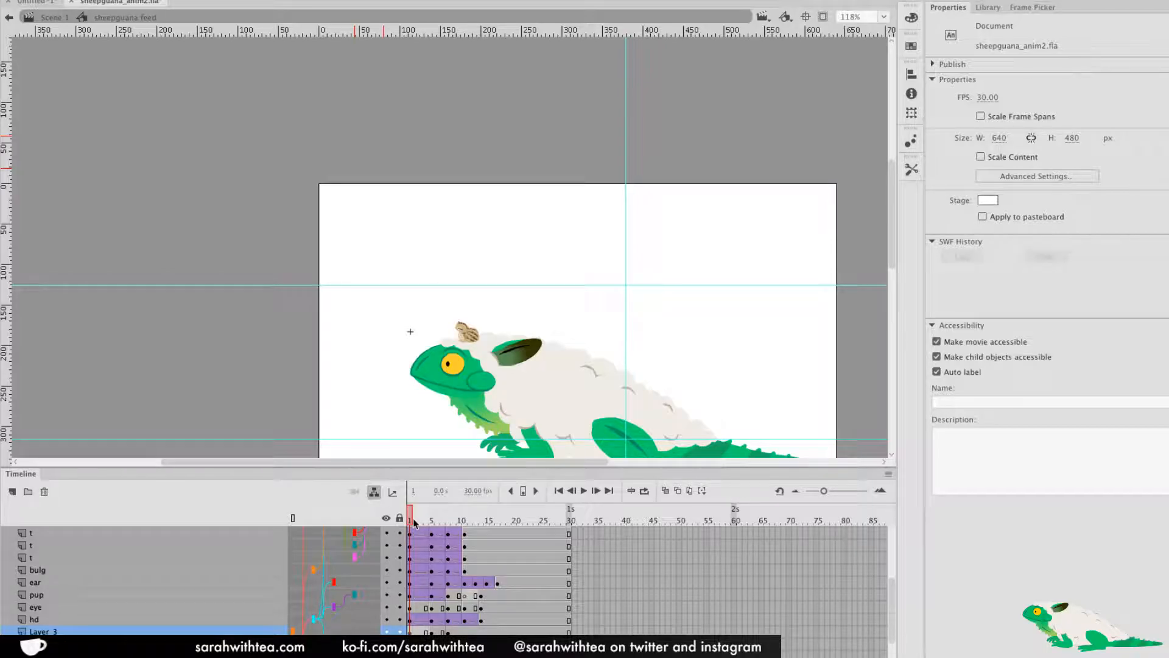
{"action": "key", "text": "Return"}
{"action": "key", "text": "Return"}
Nudge the starting apple slightly left at the stage's upper edge and create a classic tween for its fall on Layer_3
{"action": "left_click", "coordinate": [434, 559]}
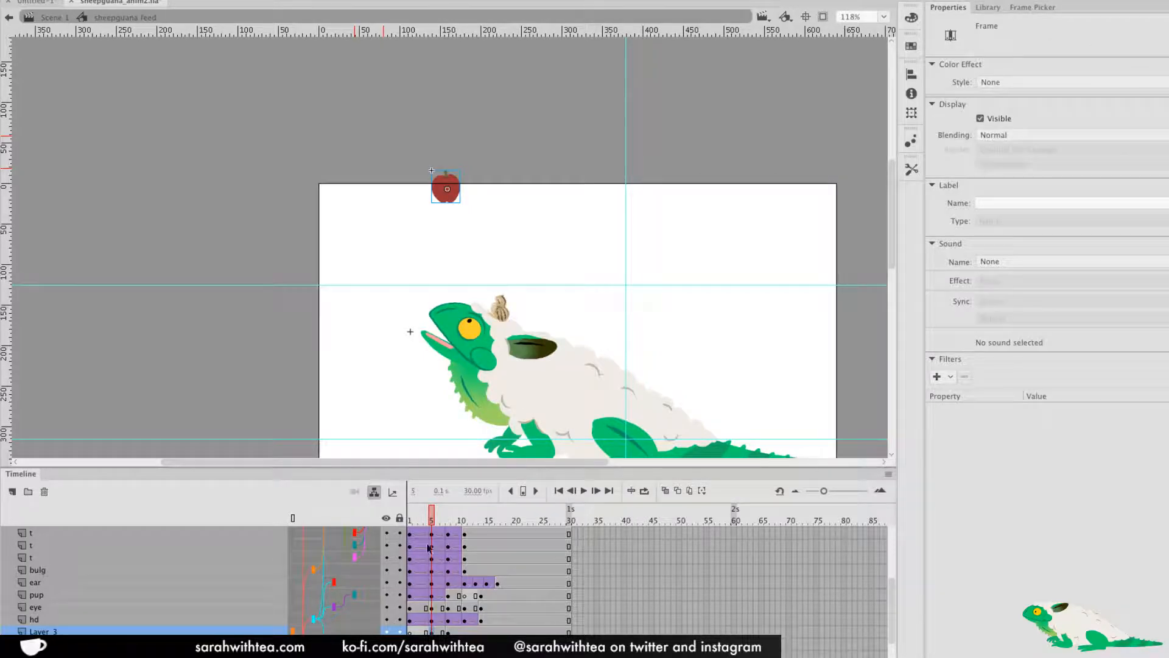
{"action": "left_click_drag", "start_coordinate": [433, 521], "coordinate": [446, 528]}
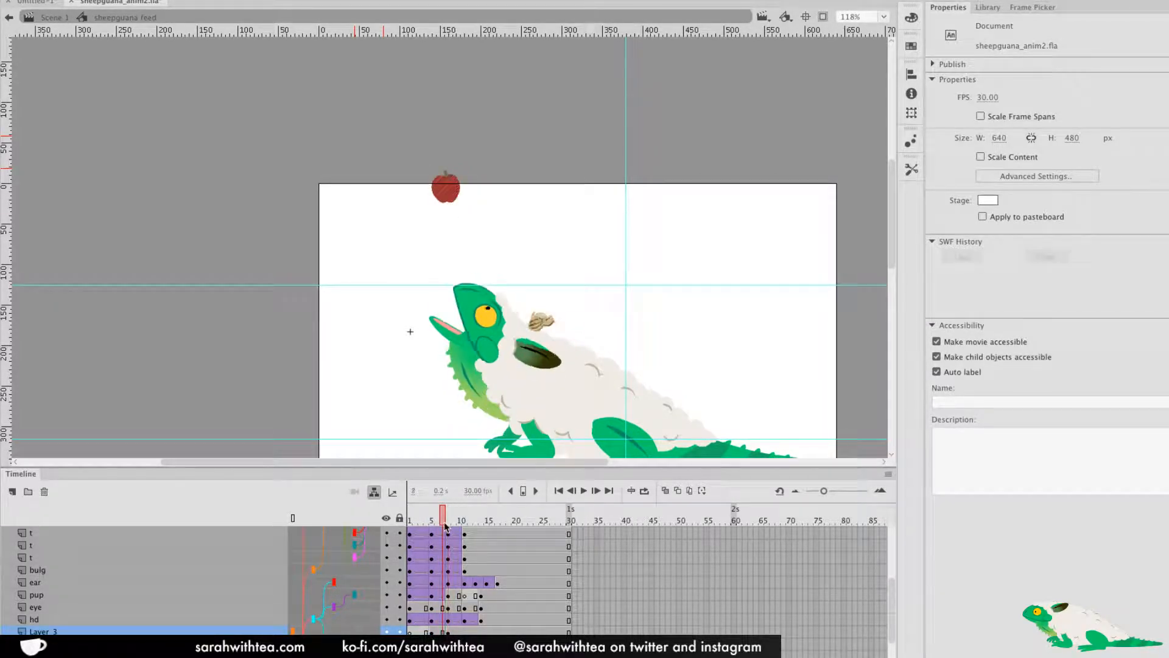
{"action": "left_click", "coordinate": [445, 189]}
{"action": "right_click", "coordinate": [437, 632]}
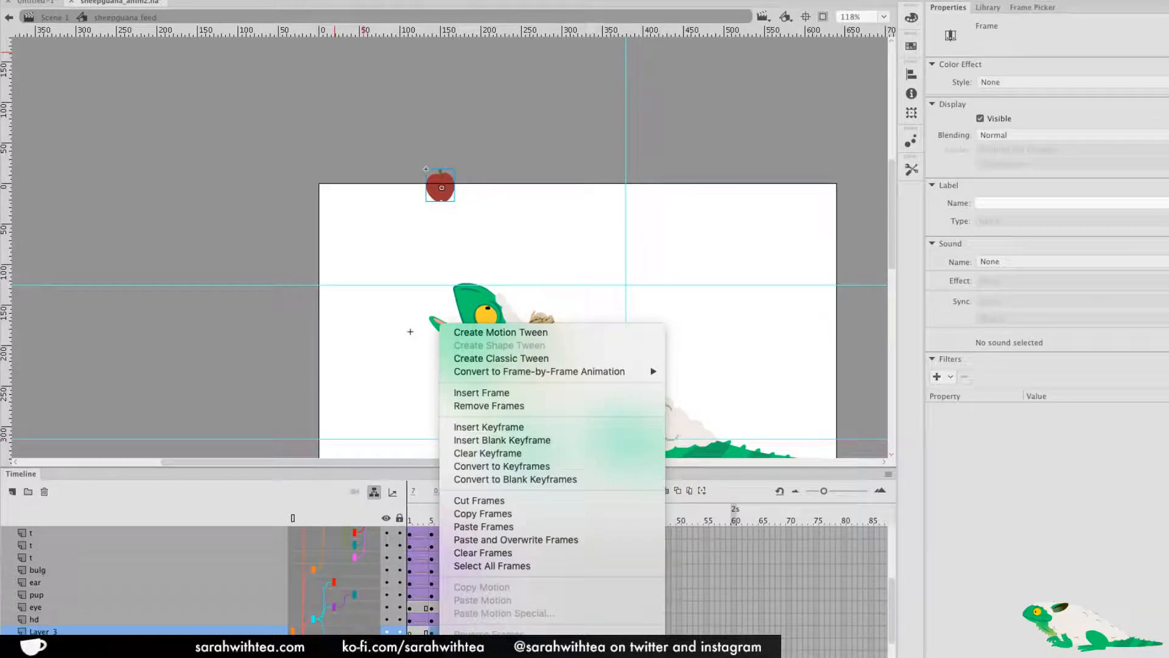
{"action": "left_click", "coordinate": [524, 357]}
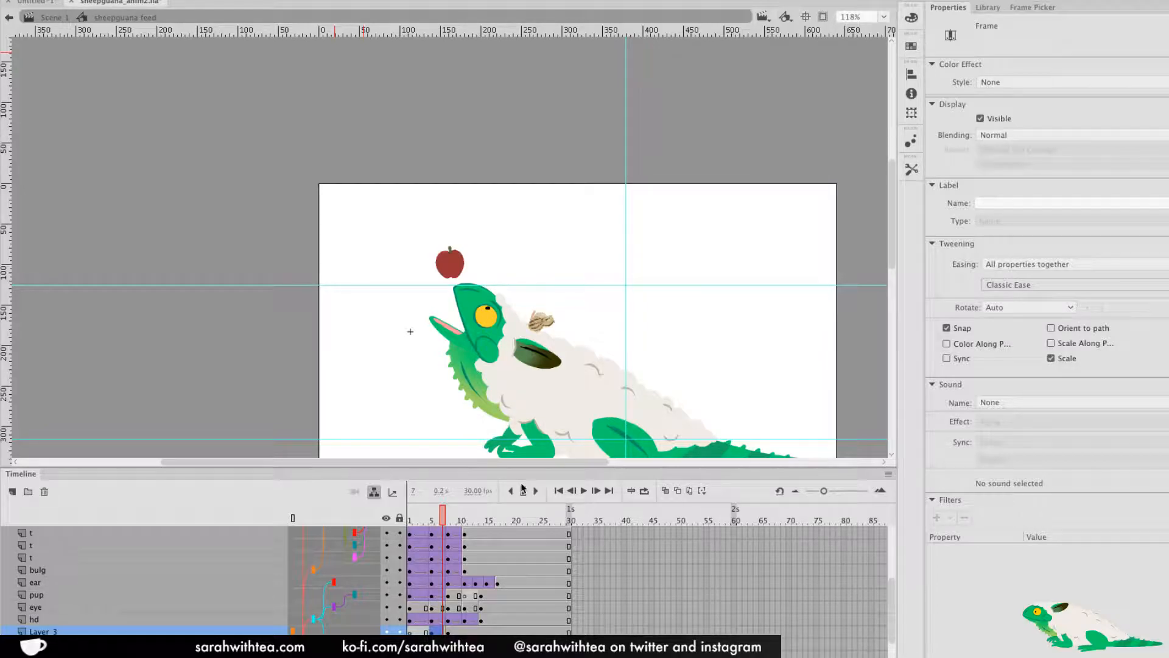
{"action": "left_click_drag", "start_coordinate": [443, 521], "coordinate": [437, 515]}
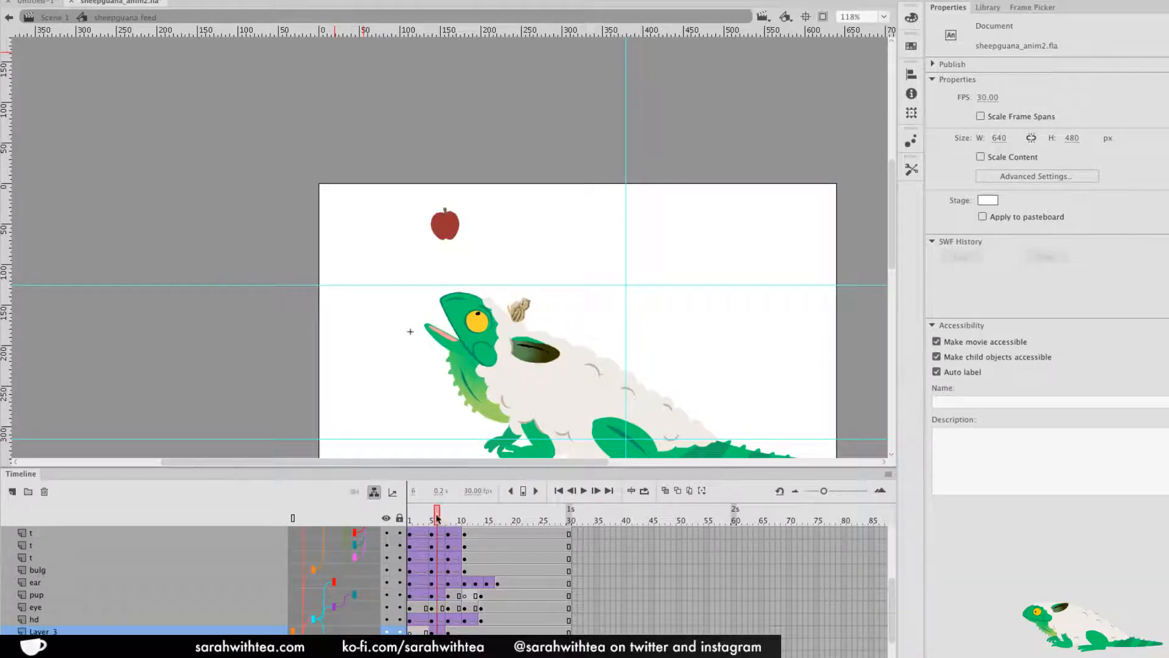
Try enlarging all the apple's artwork inside its symbol, and play back the feeding animation at that size
{"action": "double_click", "coordinate": [439, 228]}
{"action": "left_click_drag", "start_coordinate": [416, 198], "coordinate": [481, 263]}
{"action": "key", "text": "q"}
{"action": "left_click_drag", "start_coordinate": [463, 208], "coordinate": [471, 199]}
{"action": "double_click", "coordinate": [570, 262]}
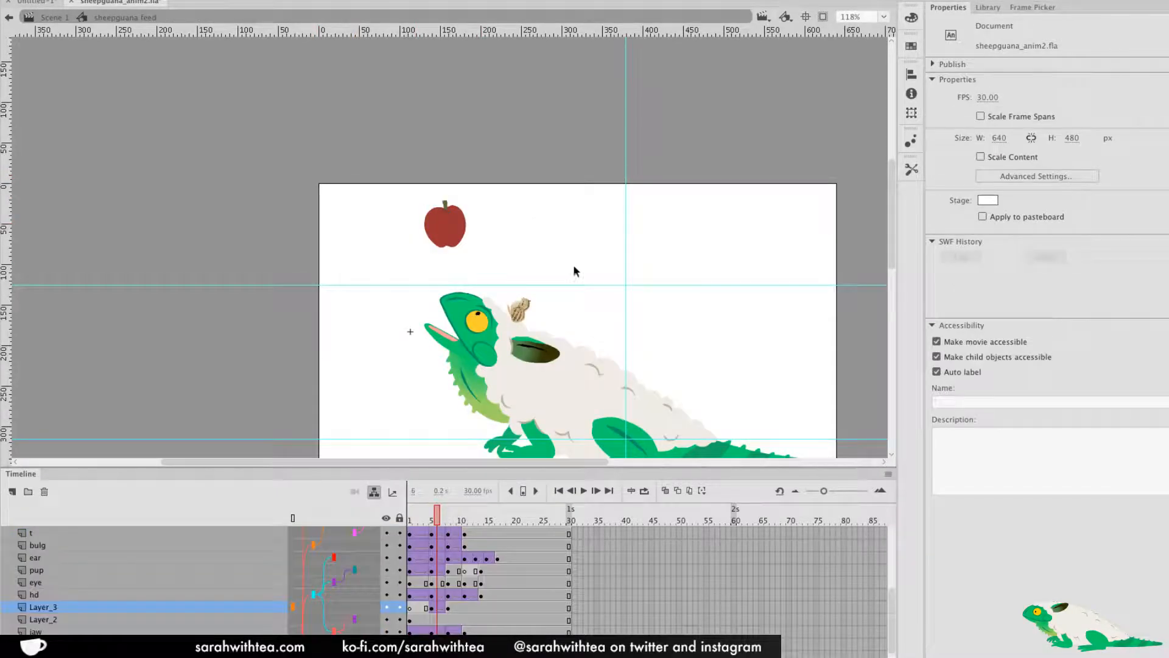
{"action": "key", "text": "Return"}
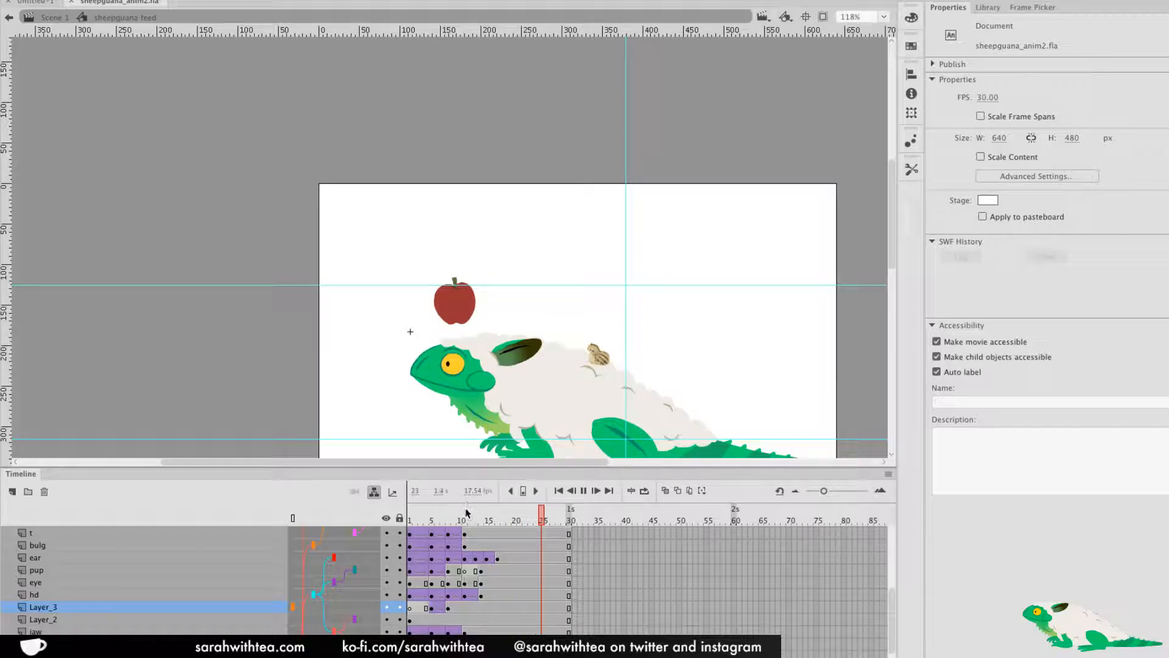
{"action": "key", "text": "Return"}
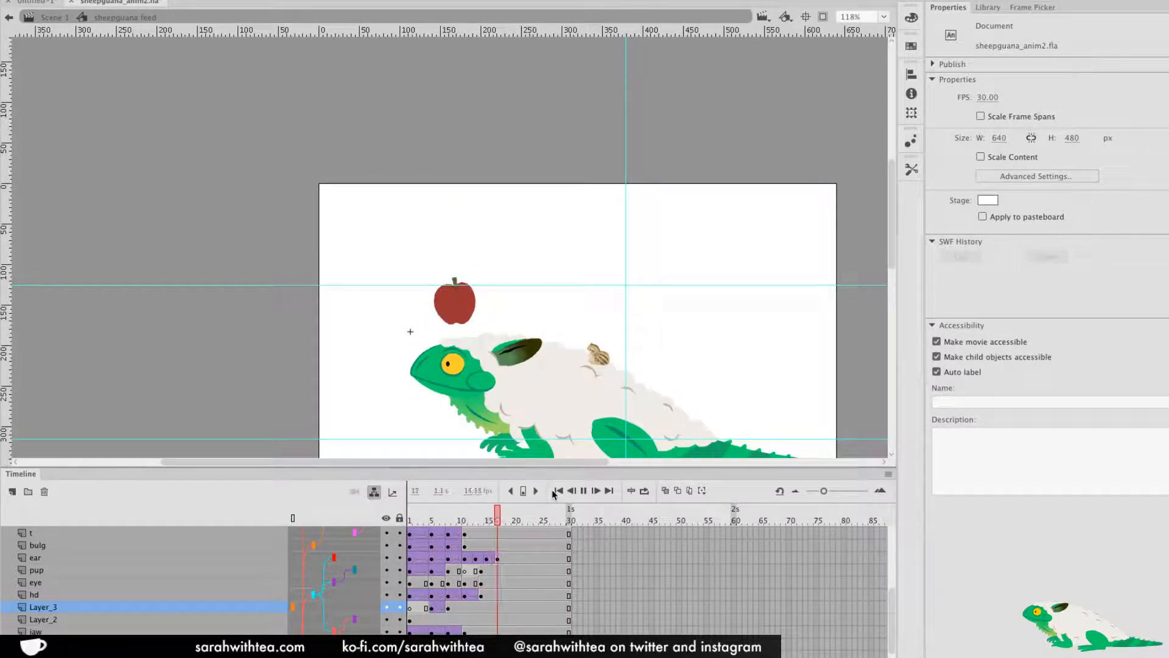
{"action": "key", "text": "Return"}
Scale the apple's artwork inside its symbol to 45.15 by 51.20 and return to the sheepguana feed symbol
{"action": "left_click_drag", "start_coordinate": [427, 518], "coordinate": [410, 519]}
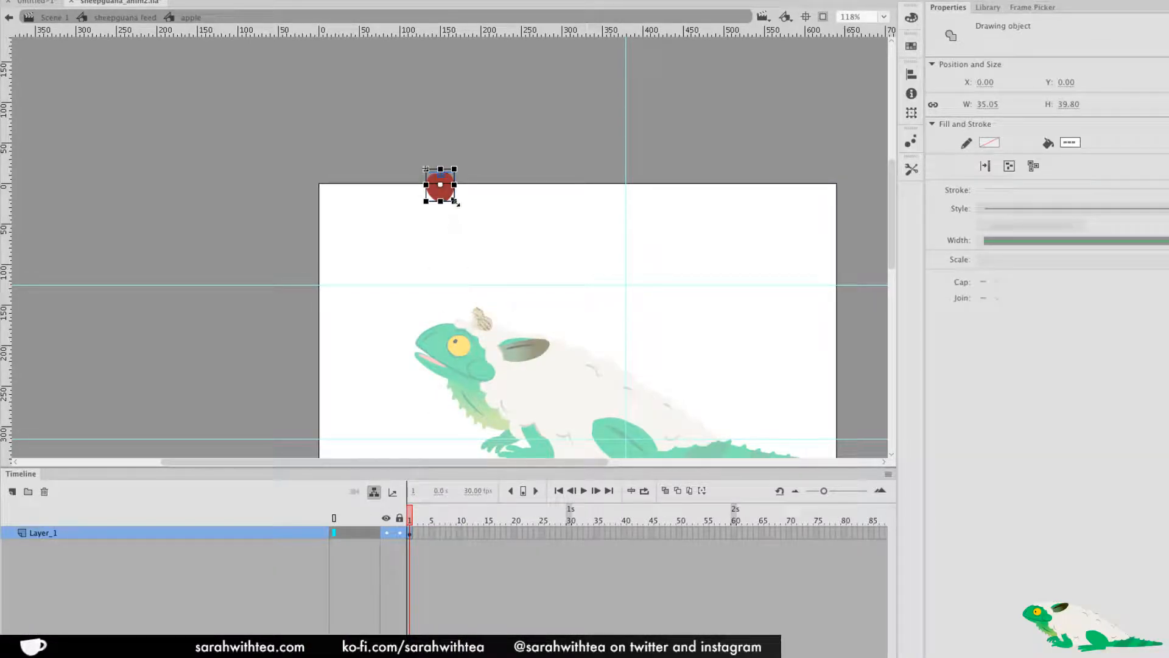
{"action": "left_click_drag", "start_coordinate": [458, 203], "coordinate": [461, 208]}
{"action": "double_click", "coordinate": [519, 295]}
With frame 8 in view, shrink the apple's artwork inside its symbol to 34.95 by 39.65 and leave the symbol
{"action": "left_click_drag", "start_coordinate": [427, 510], "coordinate": [447, 515]}
{"action": "double_click", "coordinate": [463, 299]}
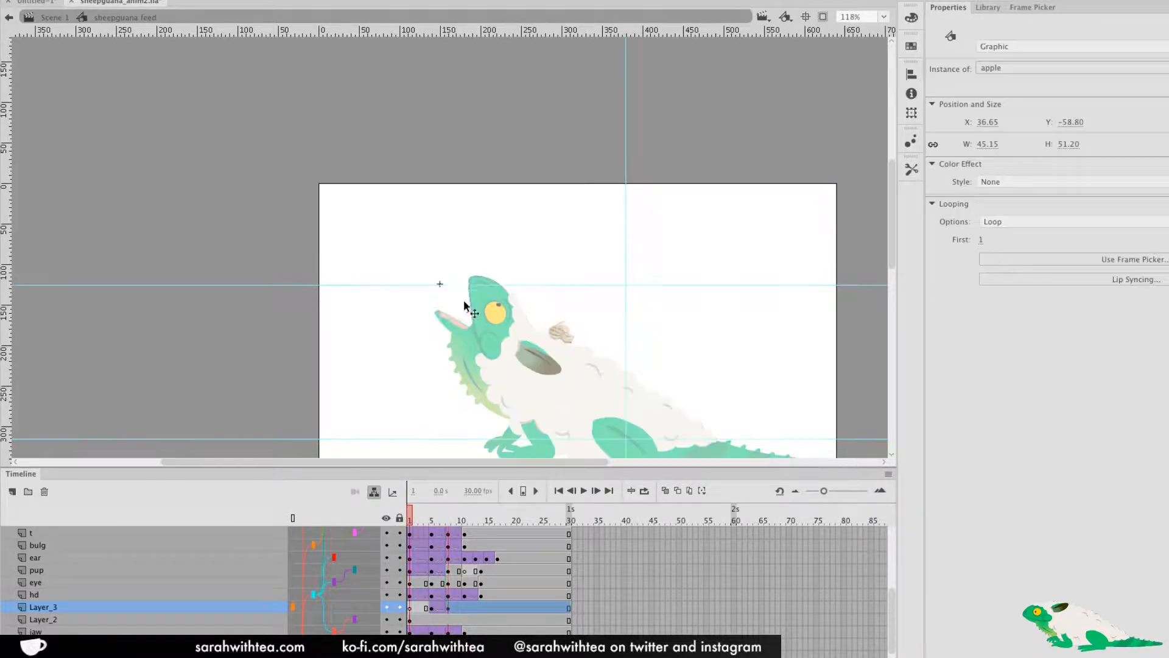
{"action": "left_click", "coordinate": [439, 284]}
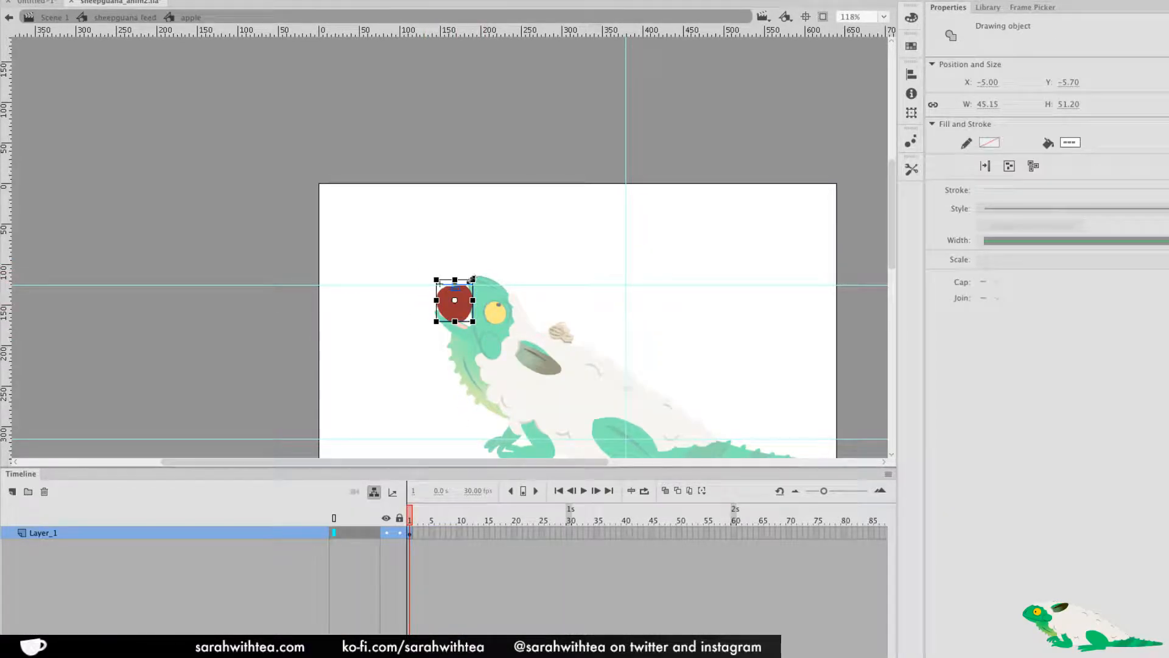
{"action": "left_click_drag", "start_coordinate": [473, 279], "coordinate": [470, 284]}
{"action": "double_click", "coordinate": [522, 262]}
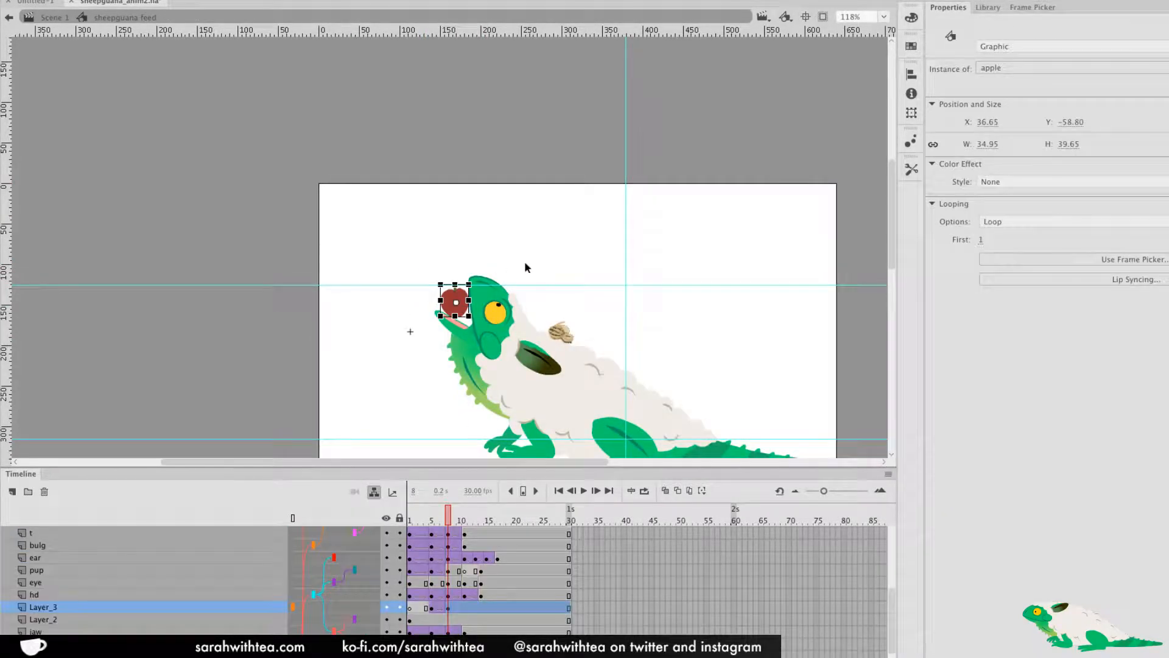
Enlarge the apple's artwork inside its symbol to 42.45 by 48.15, nudge it slightly right, and return to the sheepguana feed symbol
{"action": "left_click_drag", "start_coordinate": [414, 266], "coordinate": [487, 338]}
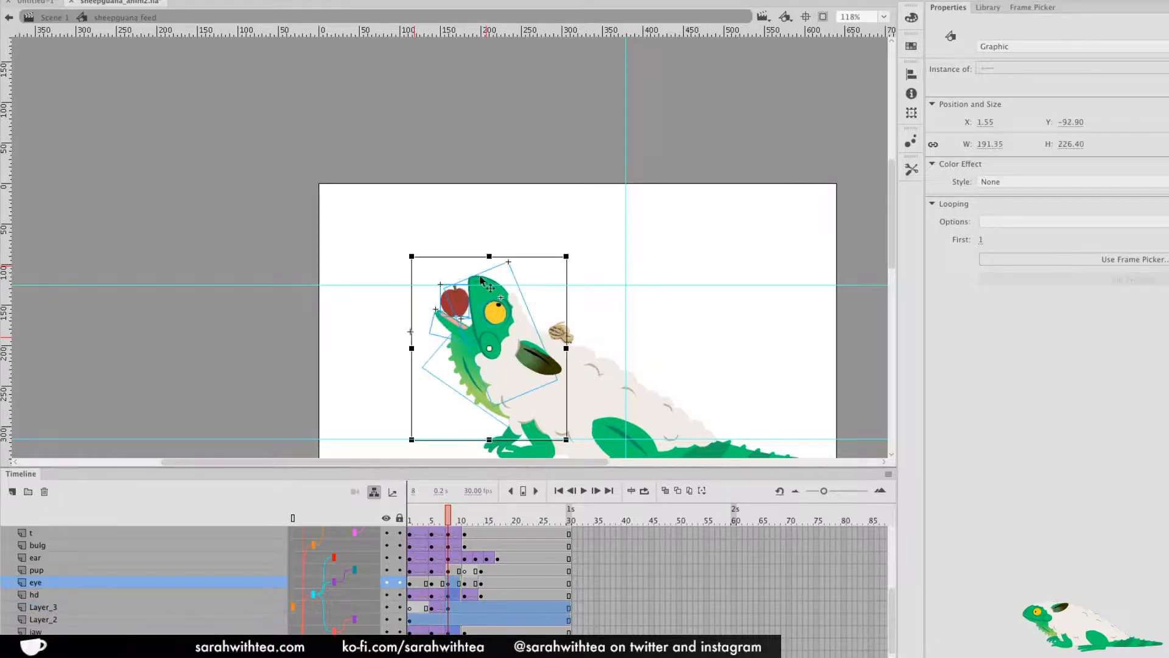
{"action": "double_click", "coordinate": [454, 307]}
{"action": "left_click", "coordinate": [457, 301]}
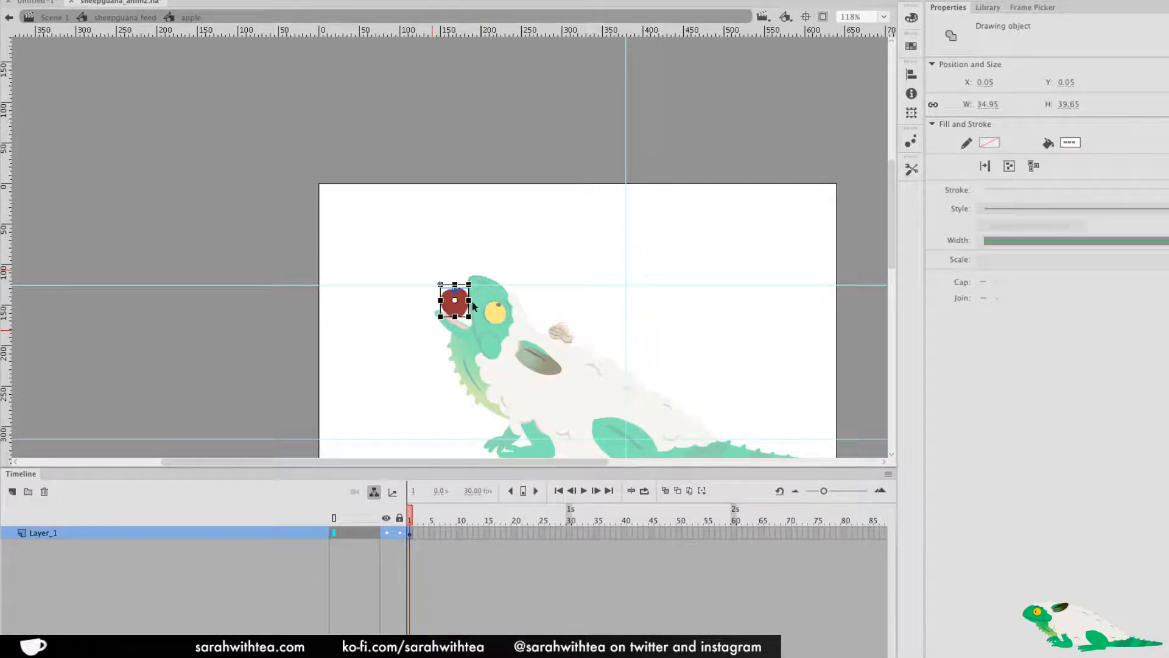
{"action": "left_click_drag", "start_coordinate": [469, 283], "coordinate": [472, 280]}
{"action": "key", "text": "Right"}
{"action": "key", "text": "Right"}
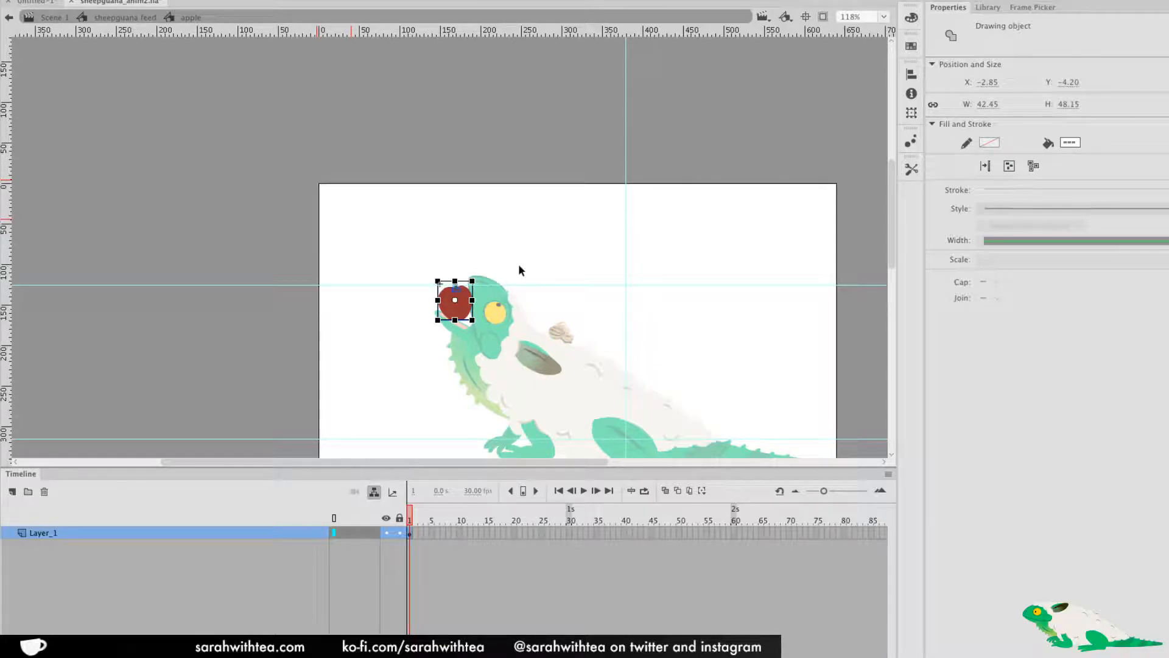
{"action": "double_click", "coordinate": [516, 260]}
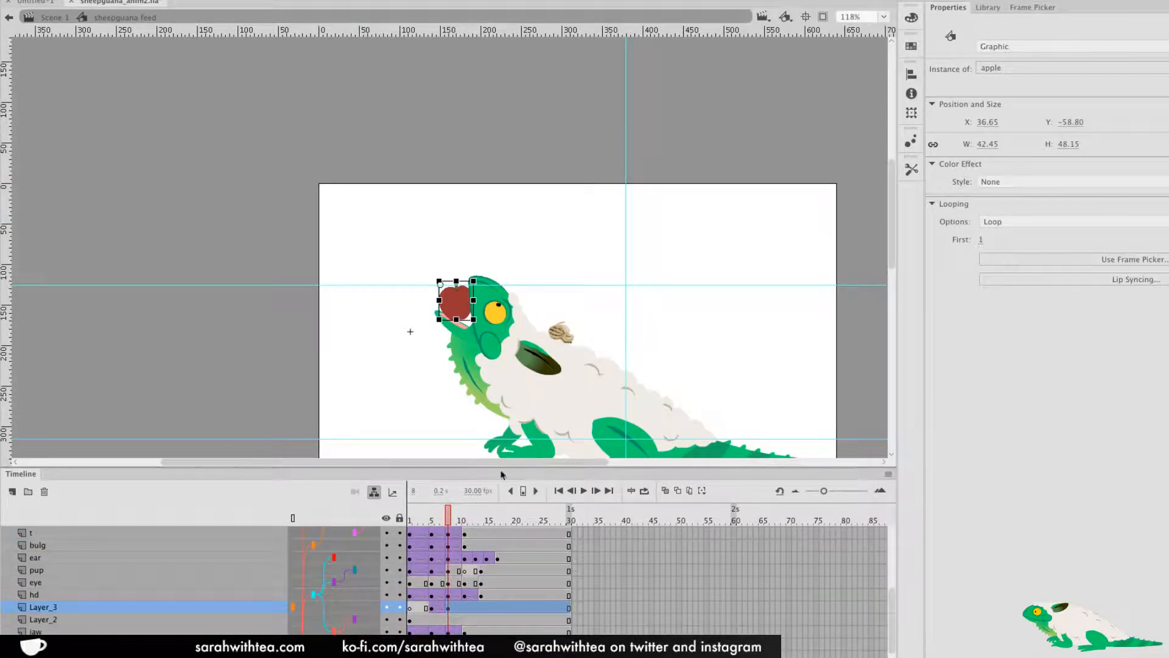
Lower the apple slightly in the sheepguana's mouth at frame 8 to X 36.65, Y -57.65, and check frame 7
{"action": "left_click", "coordinate": [448, 522]}
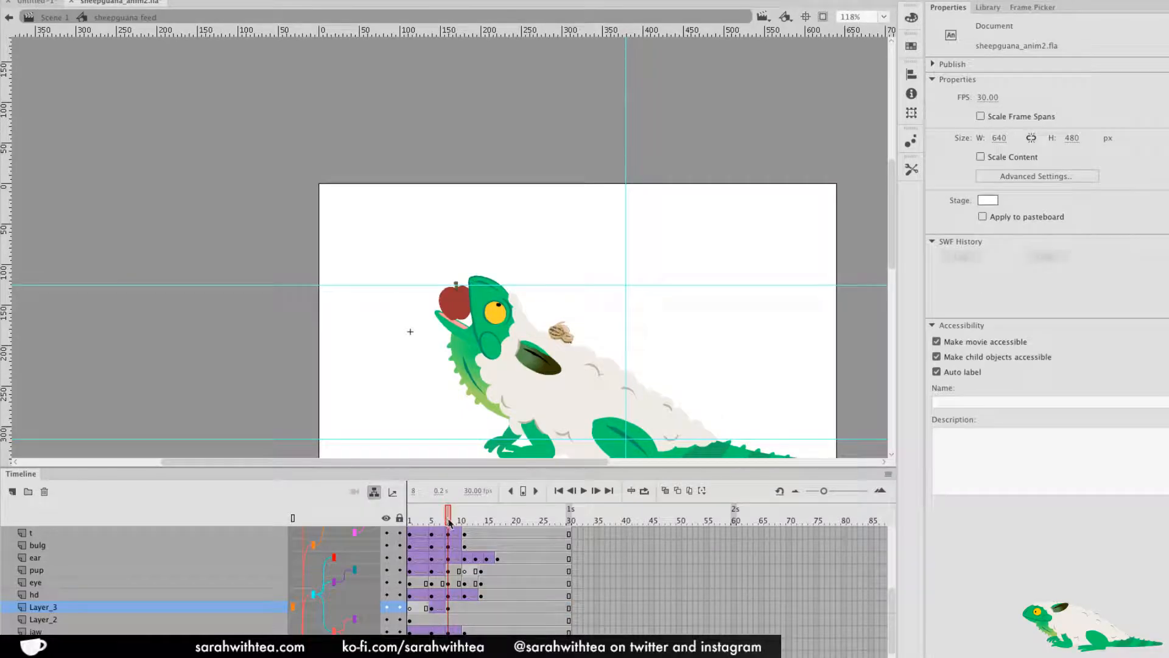
{"action": "left_click", "coordinate": [463, 314]}
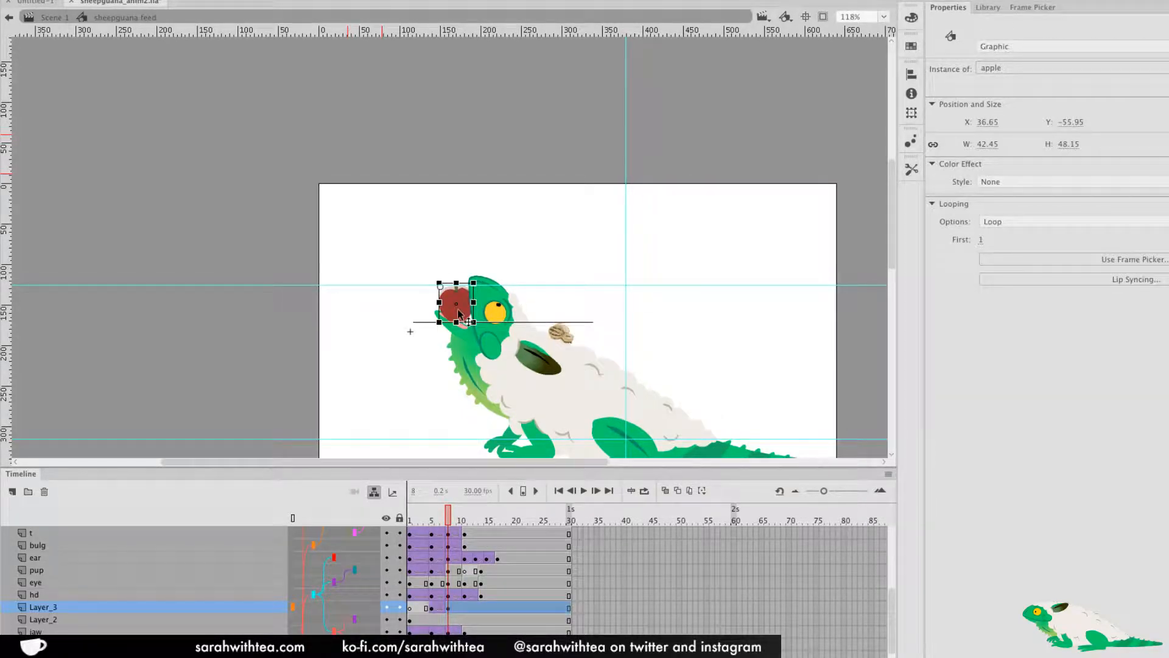
{"action": "left_click_drag", "start_coordinate": [460, 311], "coordinate": [463, 316]}
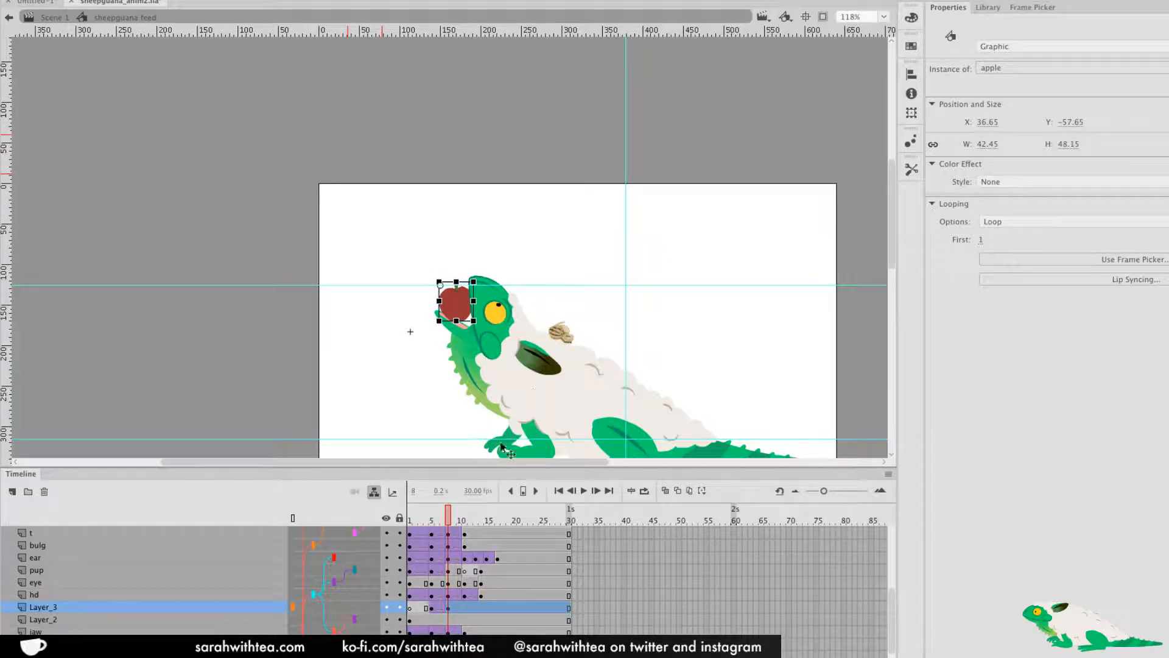
{"action": "left_click_drag", "start_coordinate": [448, 519], "coordinate": [444, 523]}
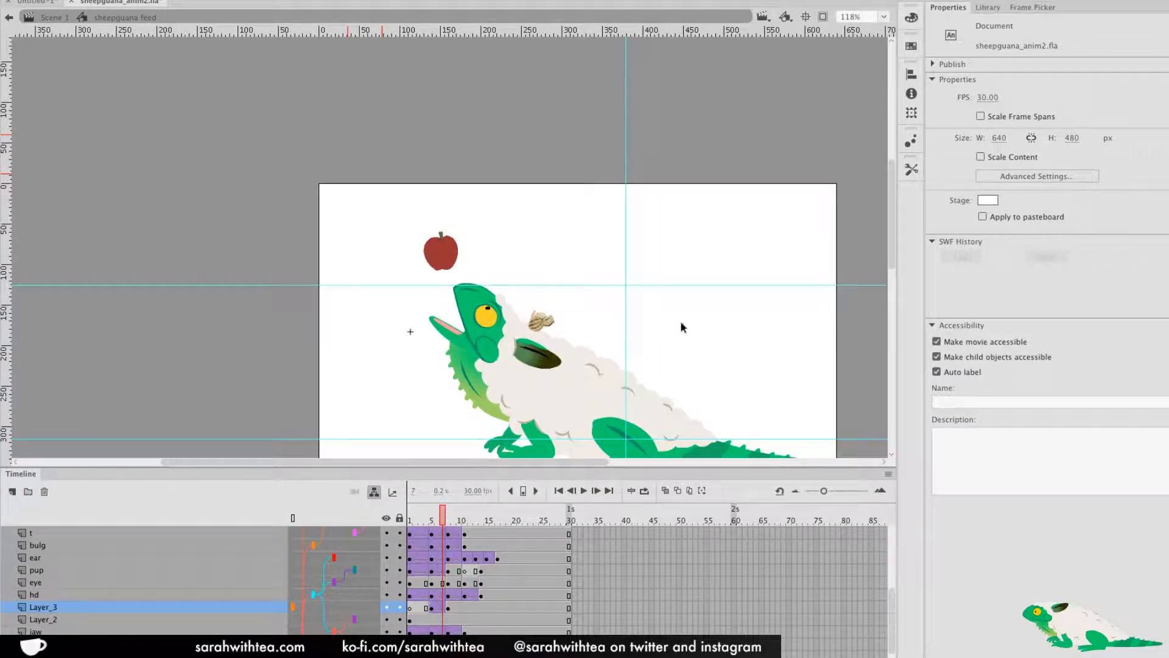
Sketch a small apple with a stem and two inner marks using the Brush tool on frame 1 of Layer_3, above the sheepguana's back
{"action": "left_click", "coordinate": [911, 169]}
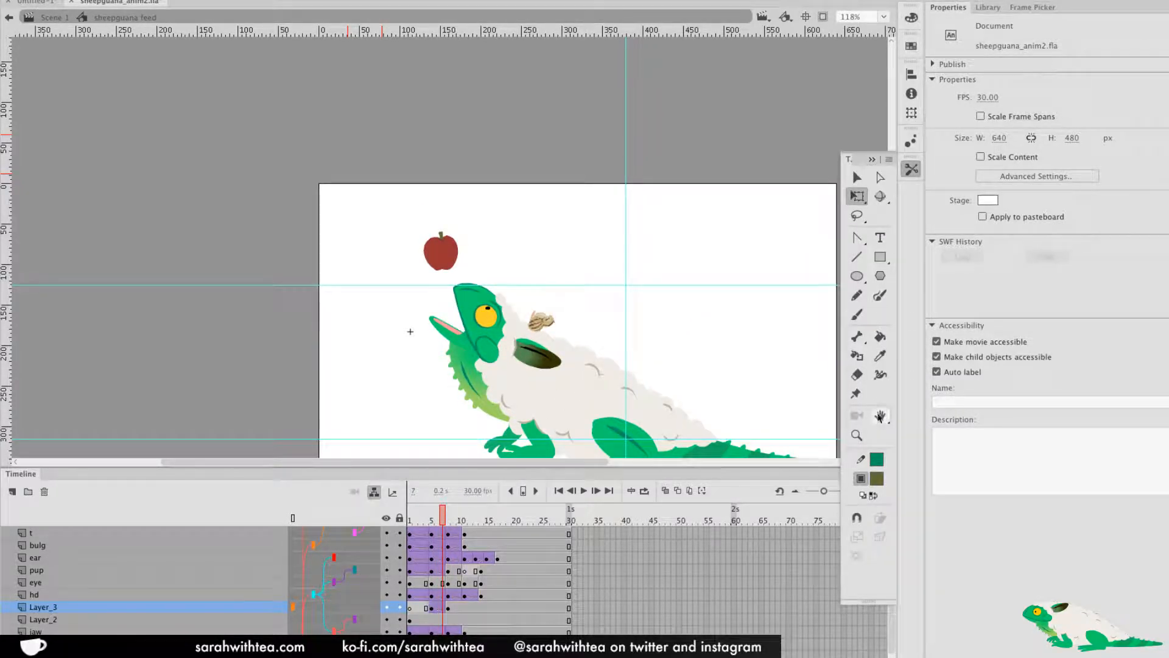
{"action": "left_click", "coordinate": [857, 315]}
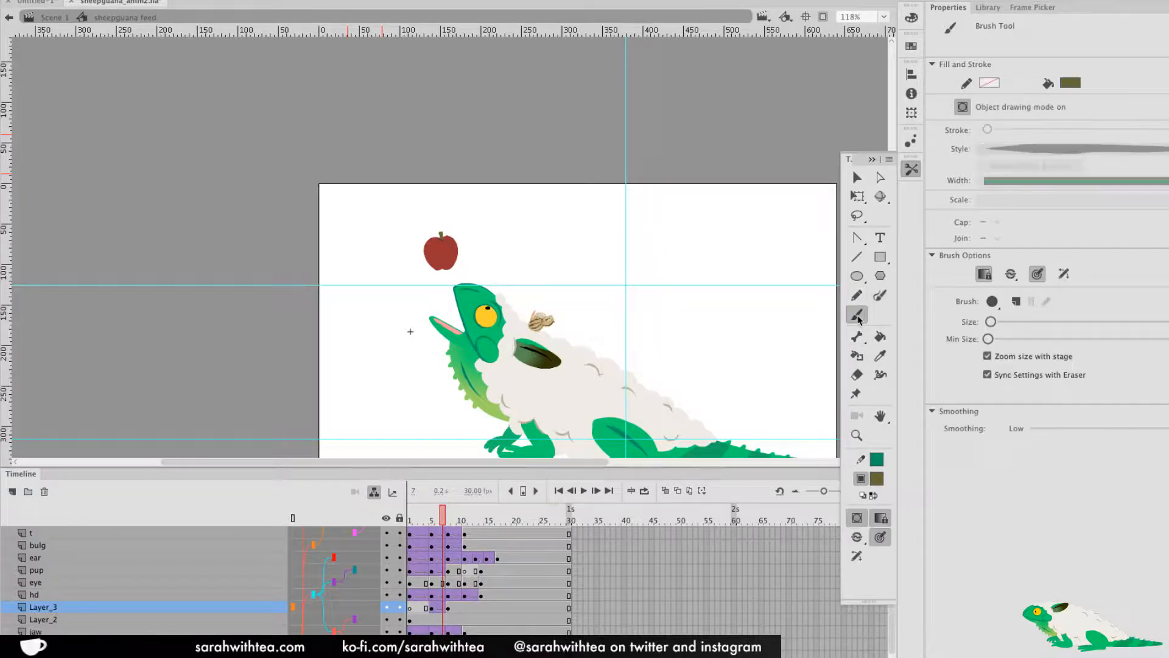
{"action": "left_click", "coordinate": [411, 607]}
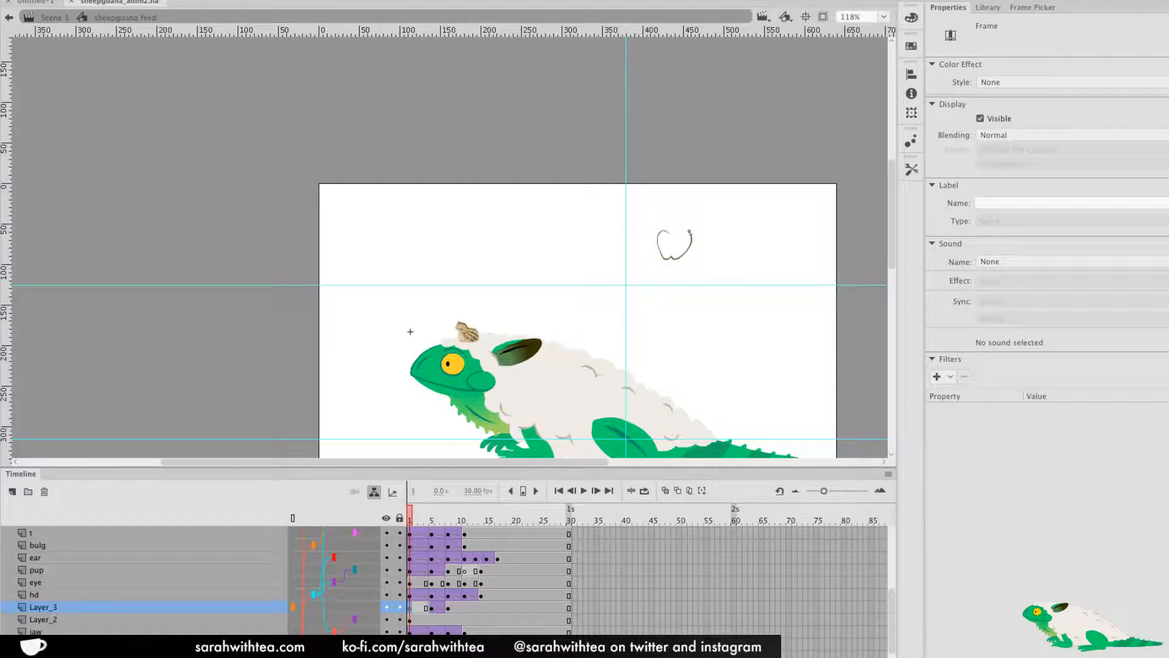
{"action": "left_click_drag", "start_coordinate": [671, 235], "coordinate": [671, 223]}
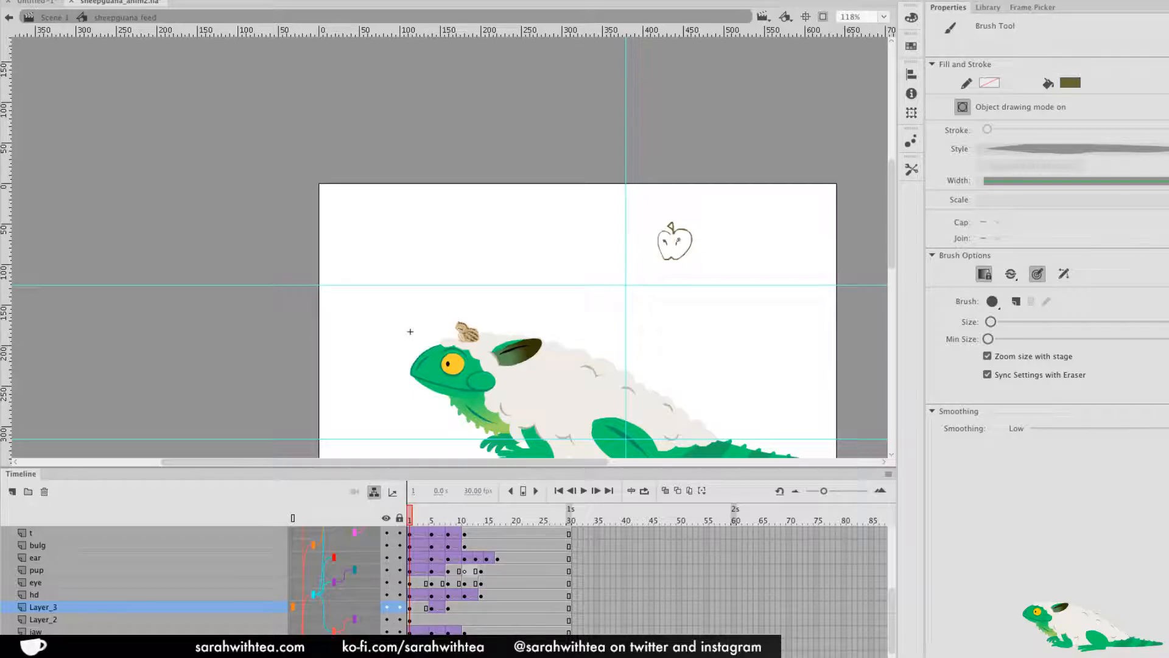
Brush crab legs and a pair of claws around the sketched apple
{"action": "left_click_drag", "start_coordinate": [647, 255], "coordinate": [648, 271]}
{"action": "left_click_drag", "start_coordinate": [653, 258], "coordinate": [662, 254]}
{"action": "mouse_move", "coordinate": [704, 271]}
{"action": "left_mouse_down"}
{"action": "mouse_move", "coordinate": [693, 255]}
{"action": "mouse_move", "coordinate": [636, 259]}
{"action": "mouse_move", "coordinate": [660, 245]}
{"action": "mouse_move", "coordinate": [705, 248]}
{"action": "left_mouse_up"}
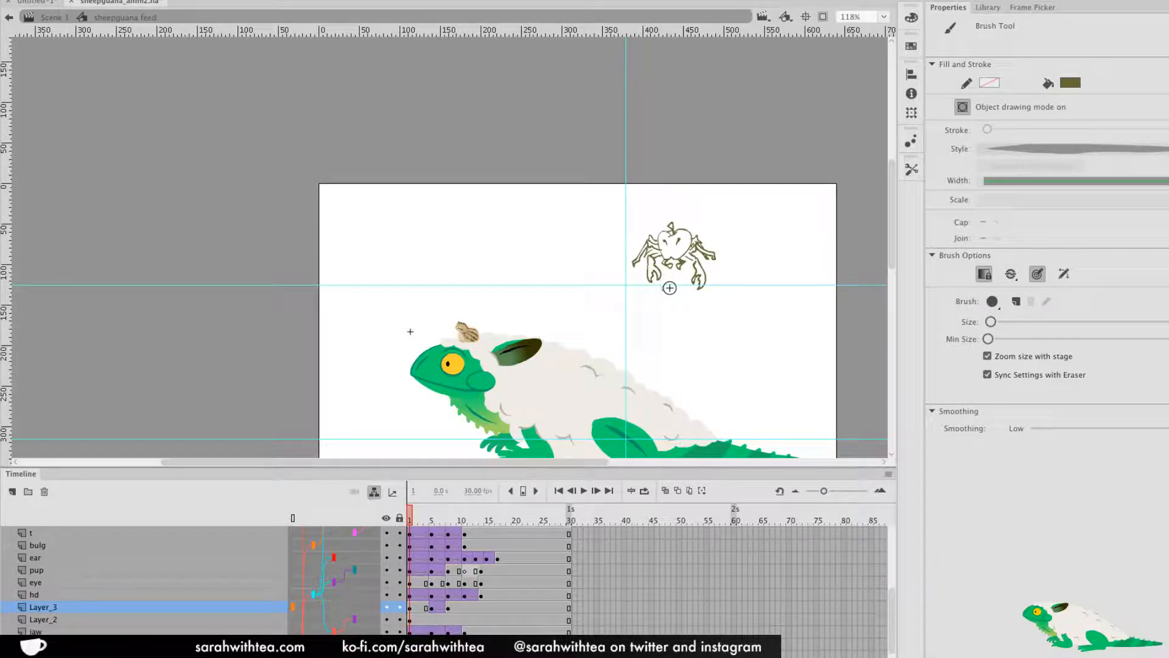
Cut the entire apple-crab sketch from frame 1 of Layer_3
{"action": "key", "text": "z"}
{"action": "left_click", "coordinate": [692, 264]}
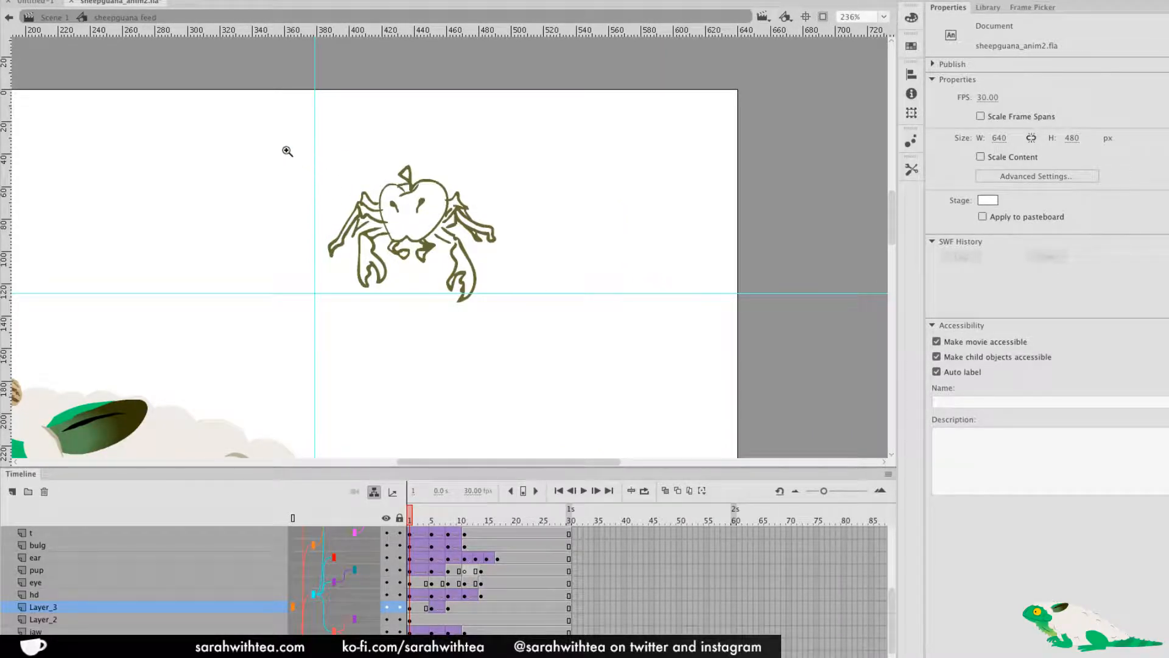
{"action": "left_click_drag", "start_coordinate": [287, 149], "coordinate": [585, 335]}
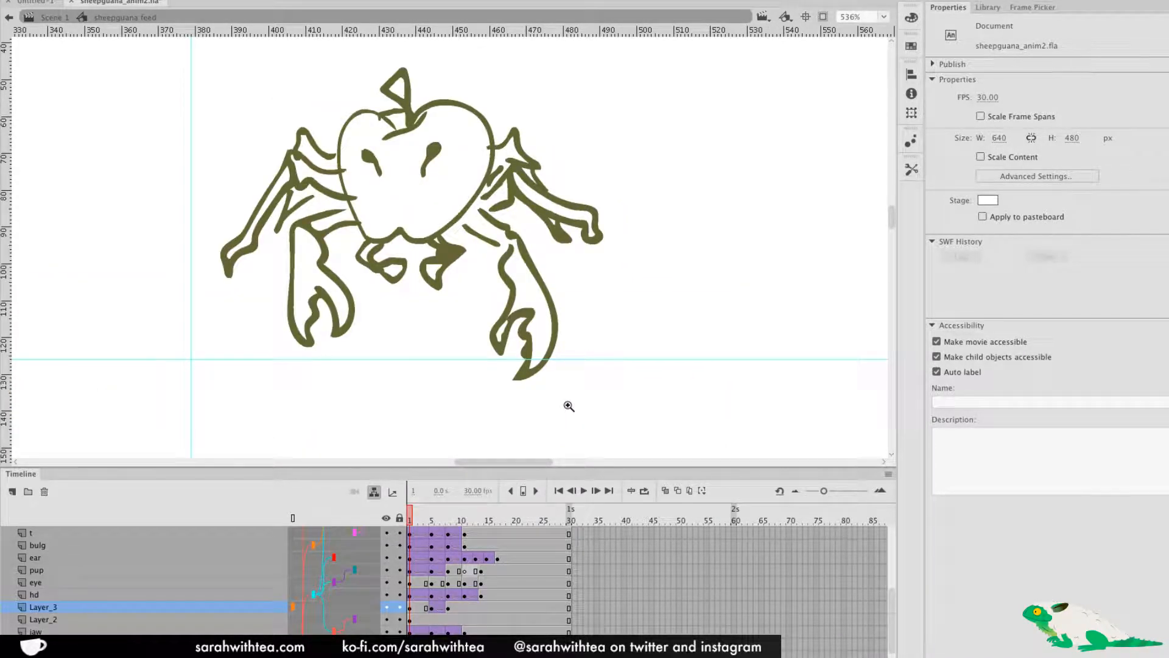
{"action": "key", "text": "v"}
{"action": "mouse_move", "coordinate": [577, 402]}
{"action": "left_mouse_down"}
{"action": "mouse_move", "coordinate": [428, 211]}
{"action": "mouse_move", "coordinate": [141, 83]}
{"action": "left_mouse_up"}
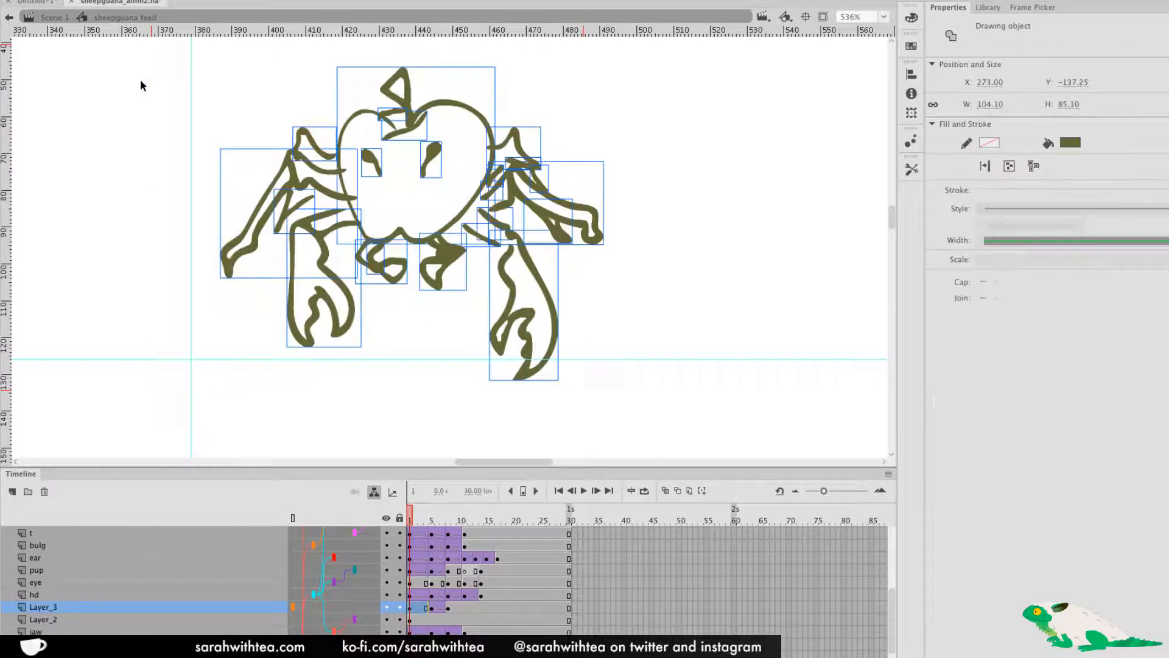
{"action": "key", "text": "Delete"}
Paste the apple-crab sketch into a new document and enlarge it to 292 by 238.7
{"action": "key", "text": "z"}
{"action": "left_click", "coordinate": [591, 347], "text": "alt"}
{"action": "left_click", "coordinate": [589, 346], "text": "alt"}
{"action": "left_click", "coordinate": [578, 355], "text": "alt"}
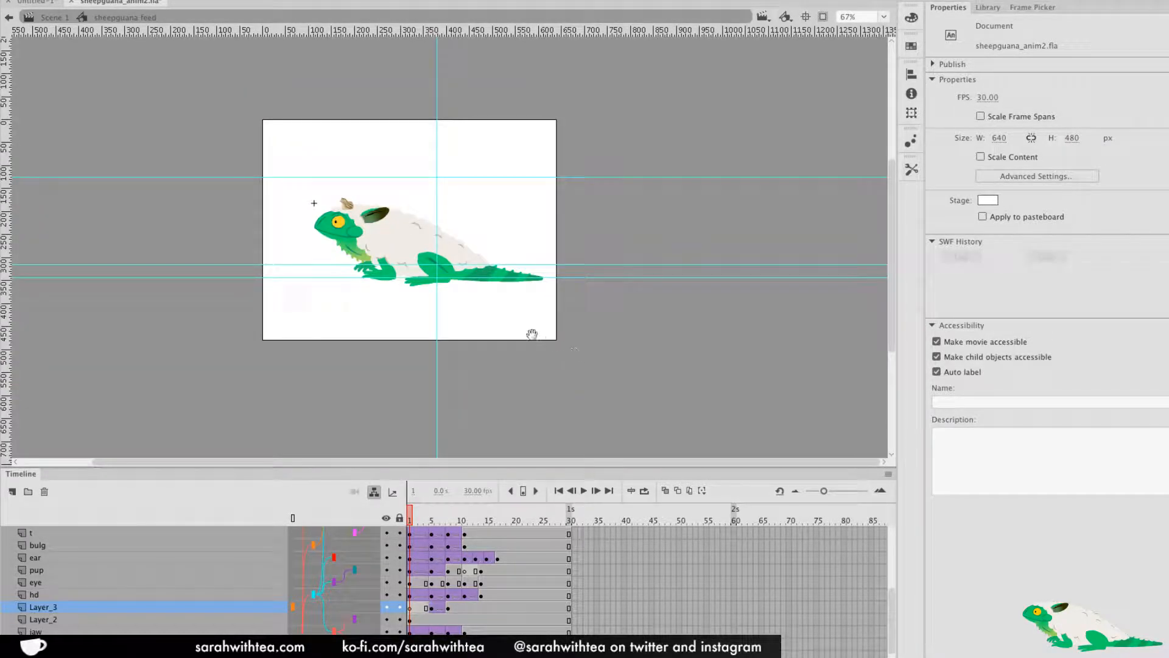
{"action": "left_click_drag", "start_coordinate": [536, 333], "coordinate": [617, 388]}
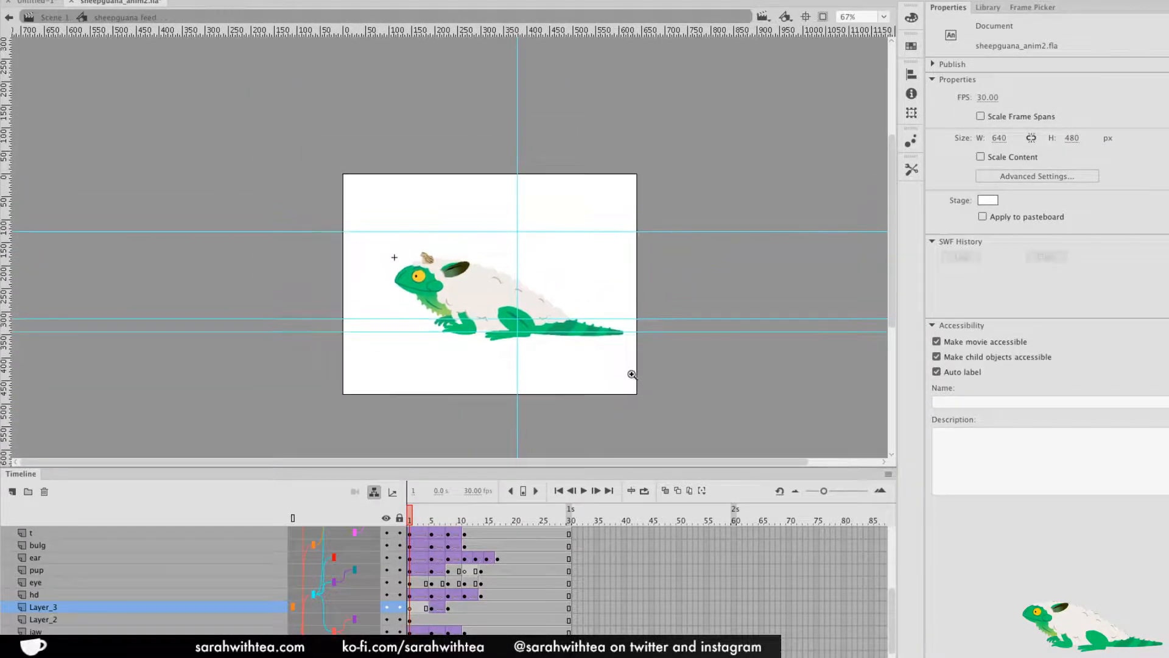
{"action": "left_click", "coordinate": [47, 19]}
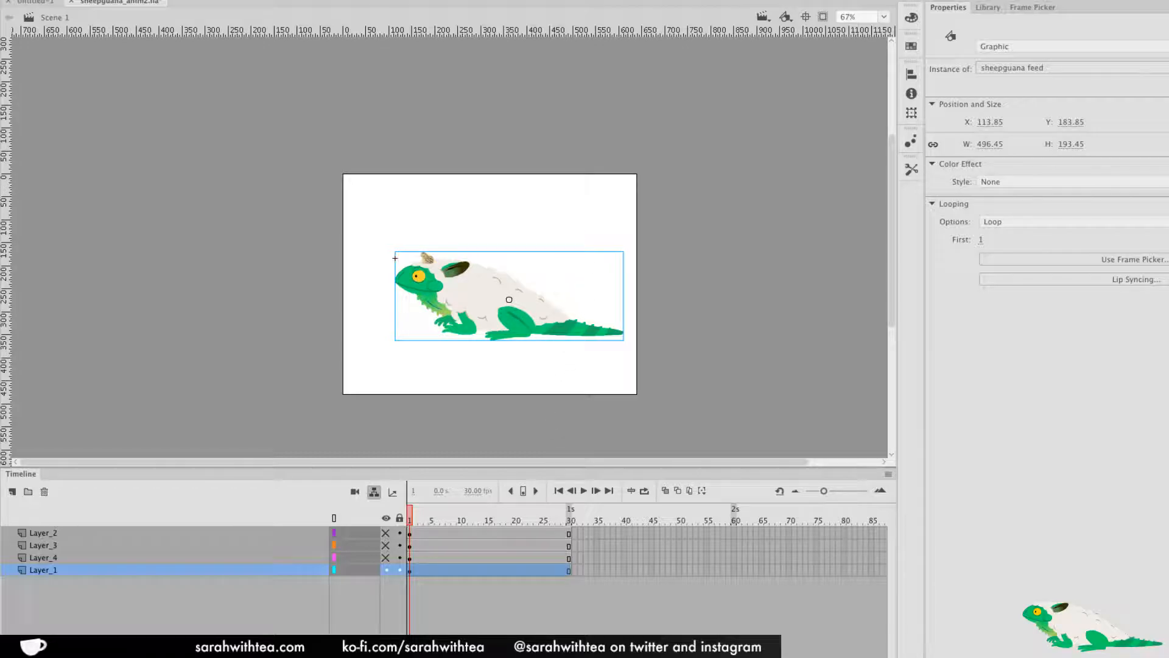
{"action": "key", "text": "super+n"}
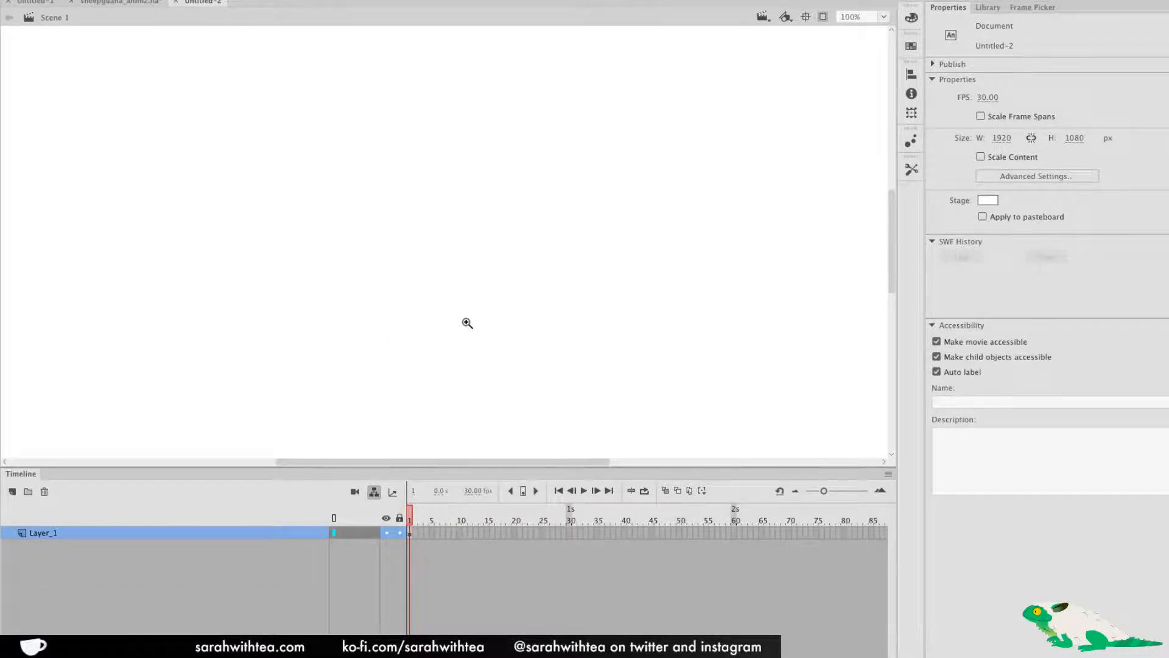
{"action": "key", "text": "super+v"}
{"action": "left_click_drag", "start_coordinate": [503, 316], "coordinate": [355, 163]}
{"action": "key", "text": "q"}
{"action": "left_click_drag", "start_coordinate": [486, 217], "coordinate": [553, 157]}
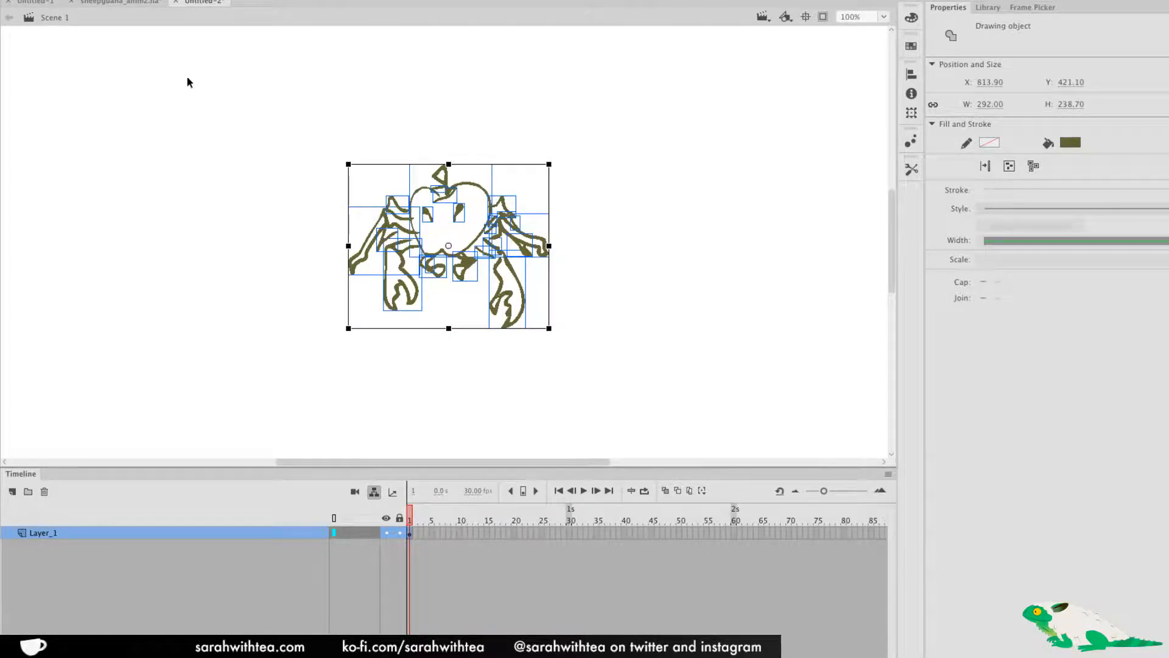
Return to sheepguana_anim2.fla, go to frame 9, and open the sheepguana feed symbol for editing
{"action": "left_click", "coordinate": [122, 2]}
{"action": "key", "text": "v"}
{"action": "left_click", "coordinate": [518, 366]}
{"action": "key", "text": "z"}
{"action": "left_click_drag", "start_coordinate": [343, 208], "coordinate": [625, 368]}
{"action": "left_click_drag", "start_coordinate": [410, 515], "coordinate": [454, 515]}
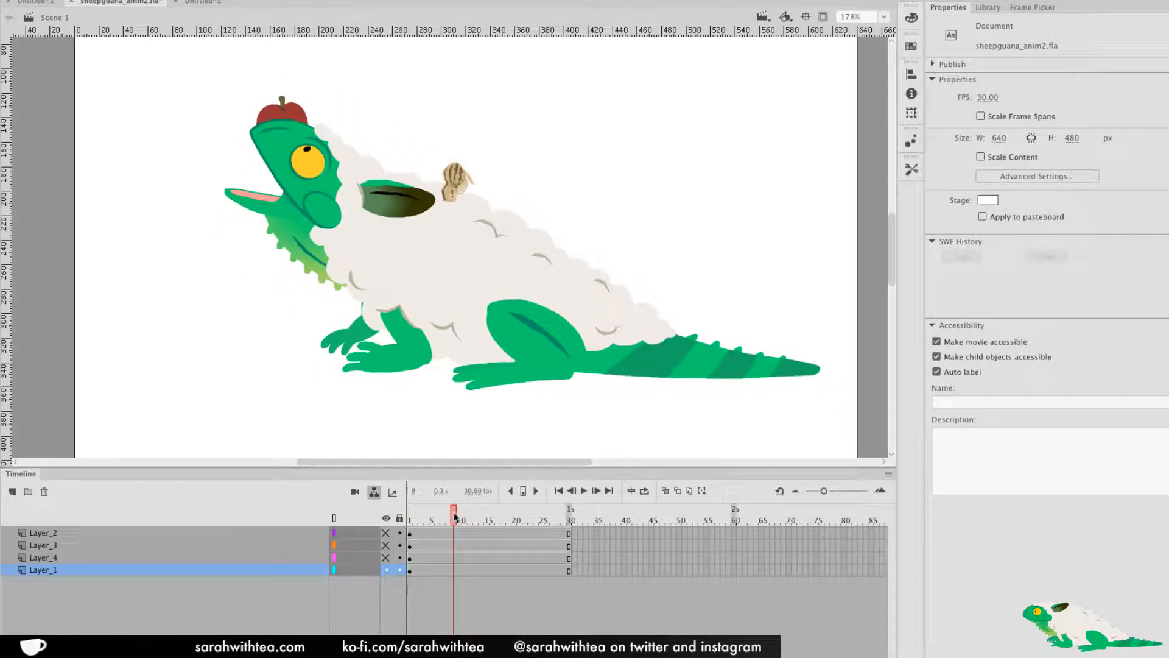
{"action": "left_click", "coordinate": [354, 243]}
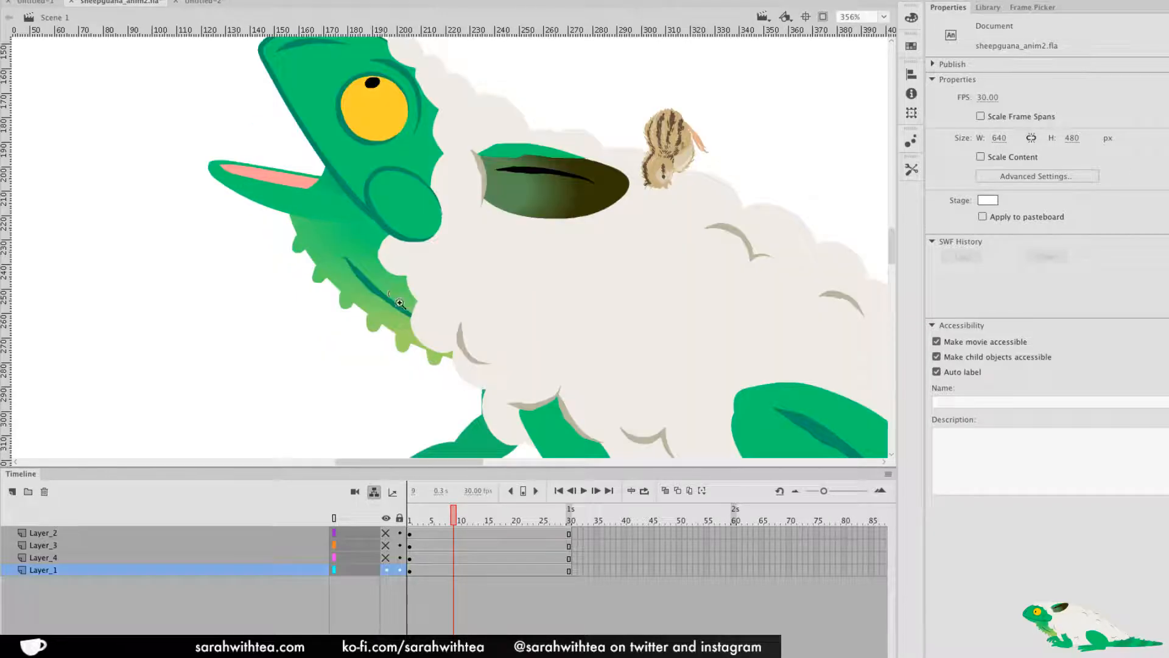
{"action": "left_click", "coordinate": [452, 211], "text": "alt"}
{"action": "left_click_drag", "start_coordinate": [401, 209], "coordinate": [327, 217]}
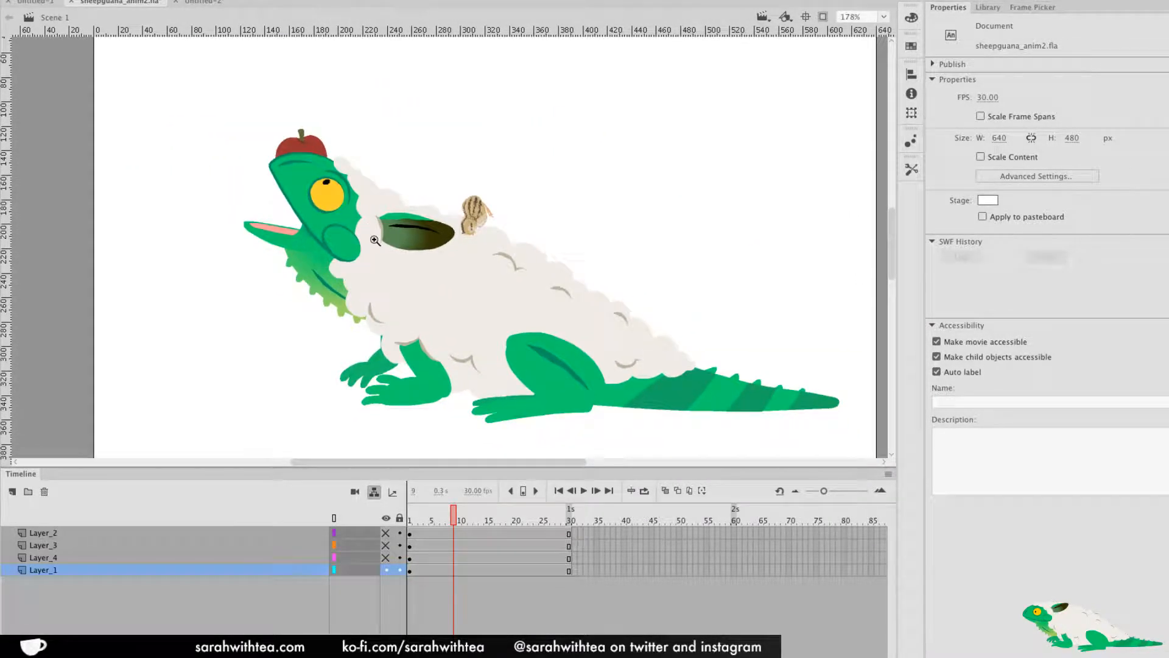
{"action": "double_click", "coordinate": [428, 315]}
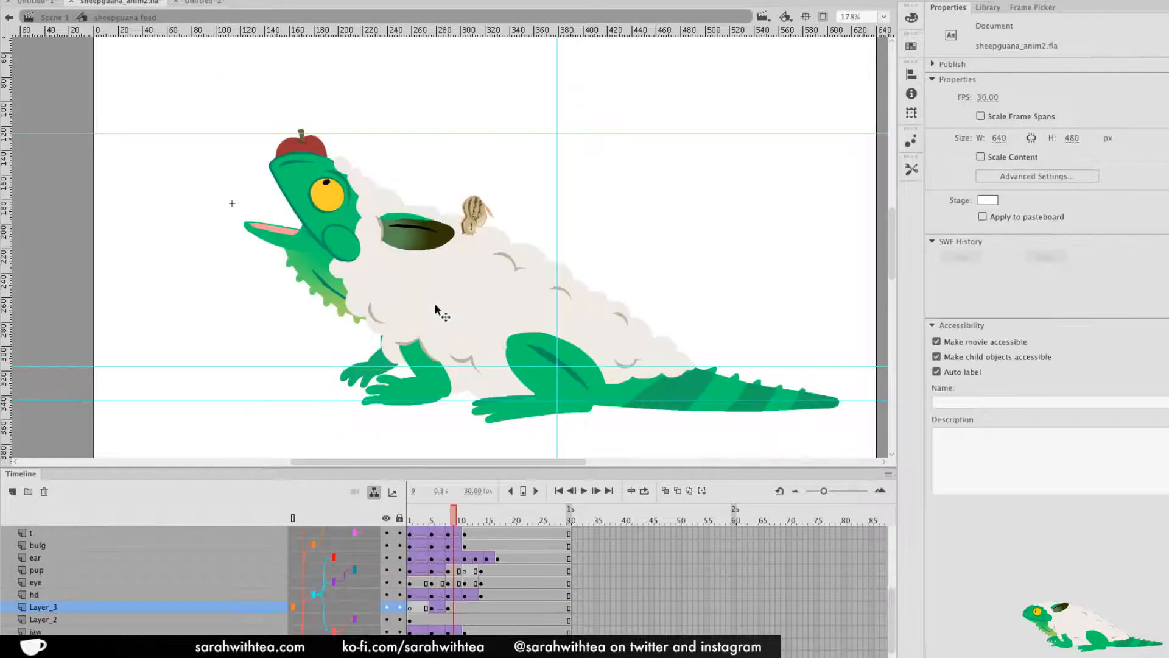
Insert a blank keyframe at frame 9 of Layer_3 to remove the apple from the sheepguana's head
{"action": "scroll", "coordinate": [880, 649], "scroll_direction": "down", "scroll_amount": 2}
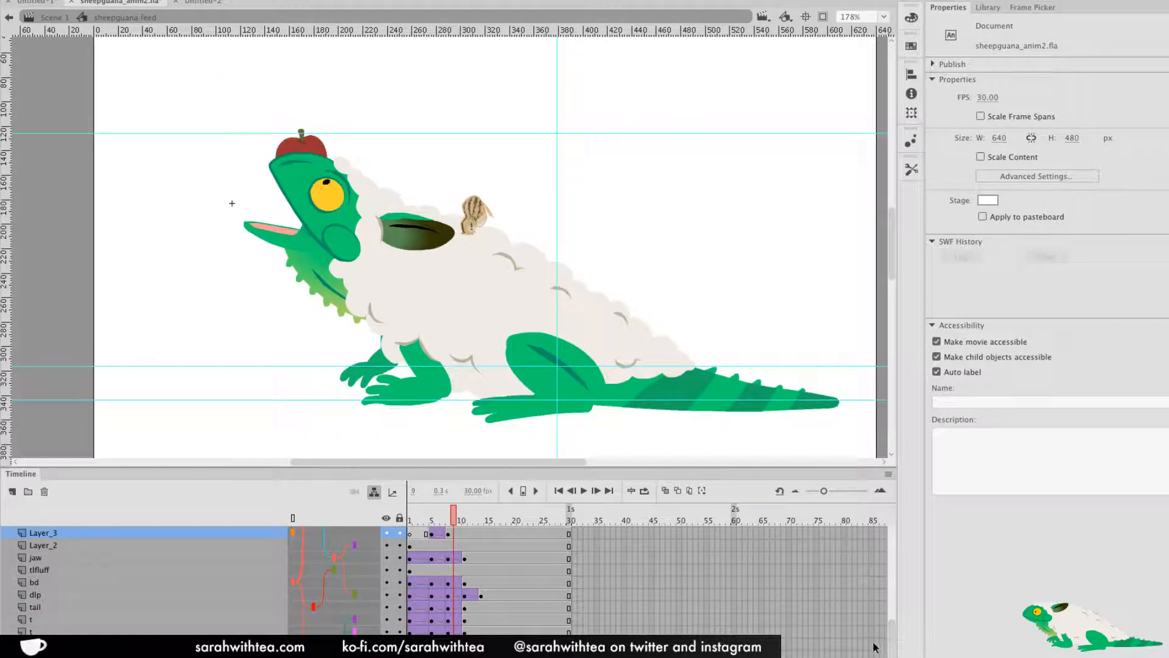
{"action": "left_click", "coordinate": [318, 149]}
{"action": "left_click", "coordinate": [450, 536]}
{"action": "left_click", "coordinate": [458, 536]}
{"action": "left_click", "coordinate": [454, 536]}
{"action": "key", "text": "F7"}
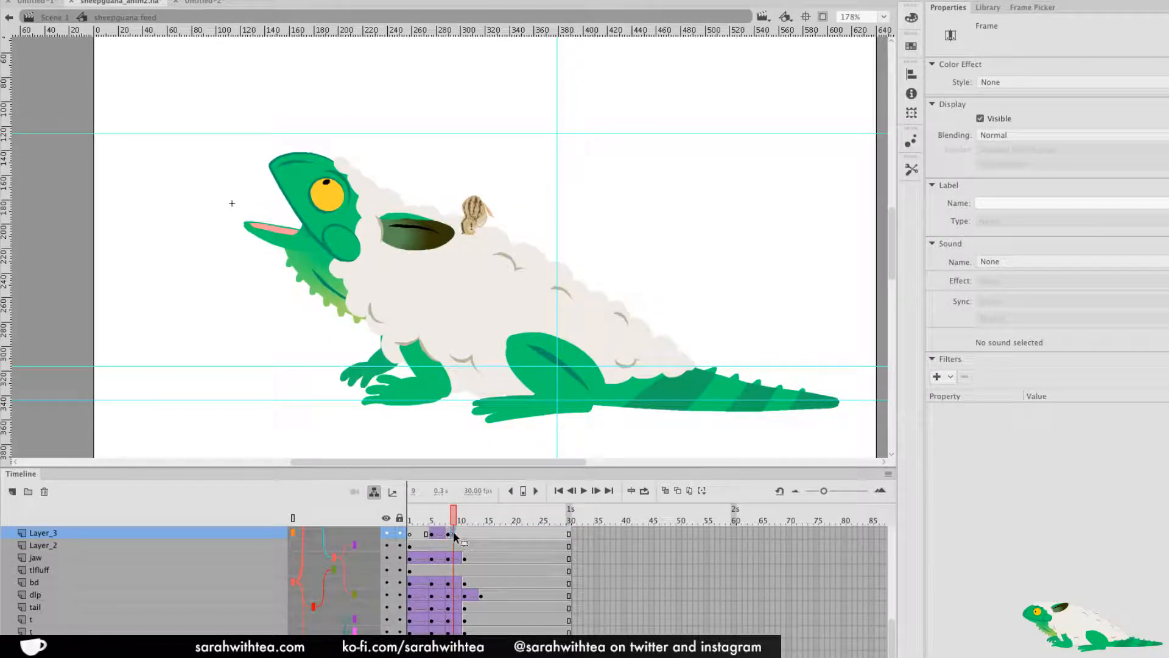
Add a keyframe for the jaw at frame 9 and rotate it upward until the mouth closes
{"action": "left_click", "coordinate": [311, 212]}
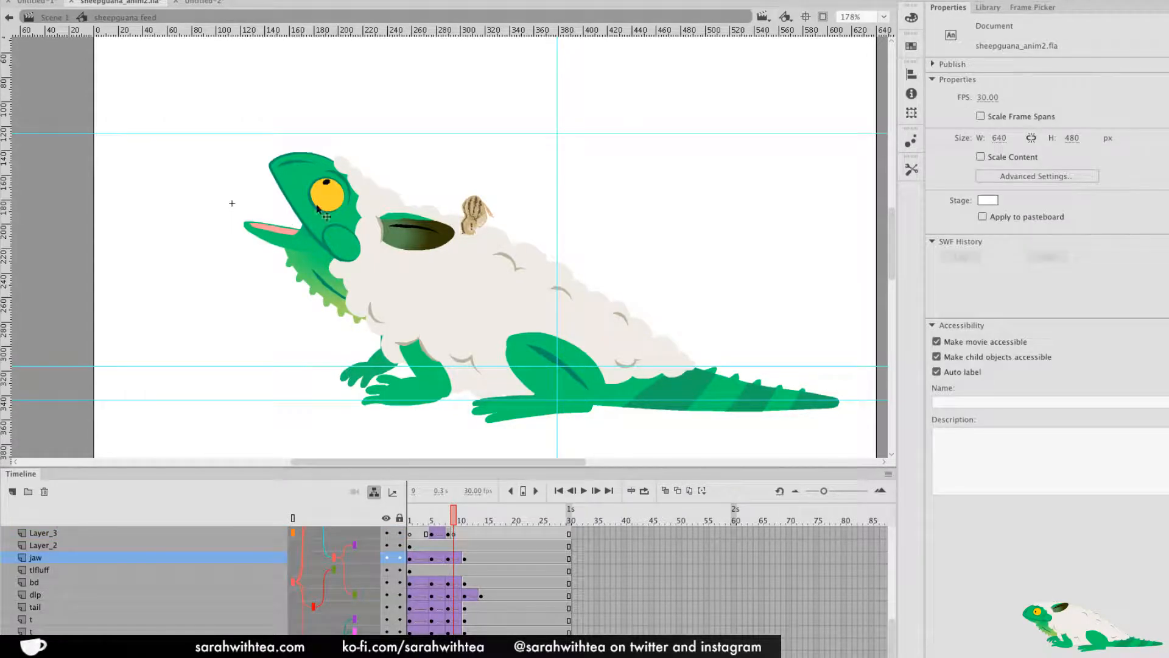
{"action": "left_click", "coordinate": [450, 561]}
{"action": "key", "text": "F6"}
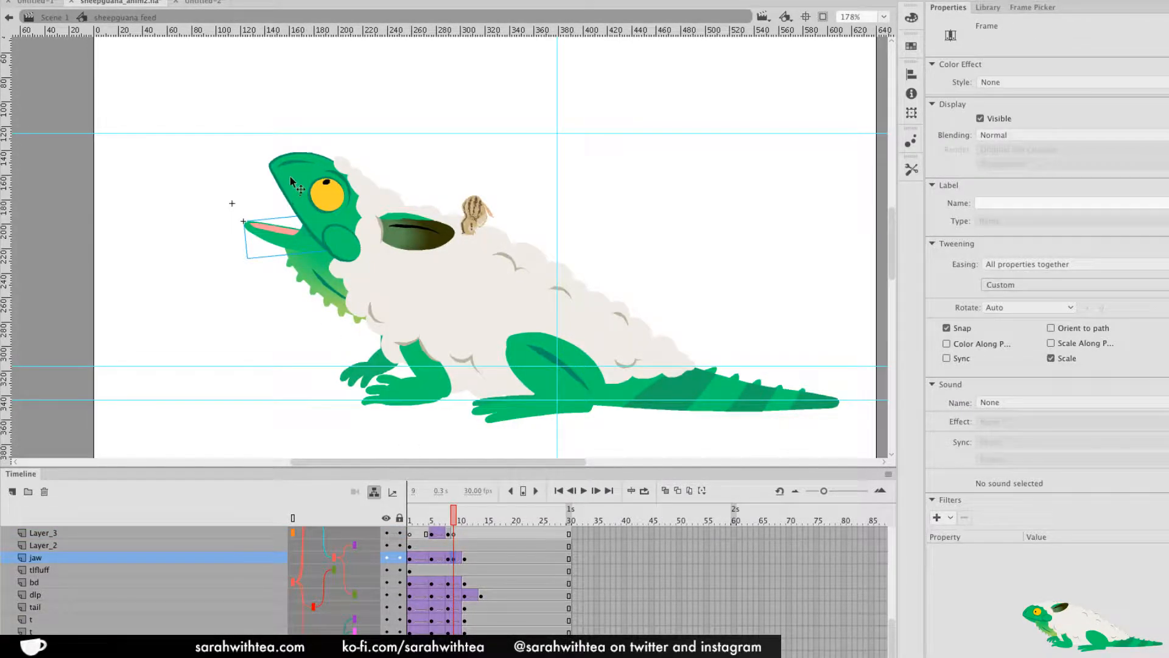
{"action": "key", "text": "q"}
{"action": "left_click_drag", "start_coordinate": [250, 214], "coordinate": [276, 176]}
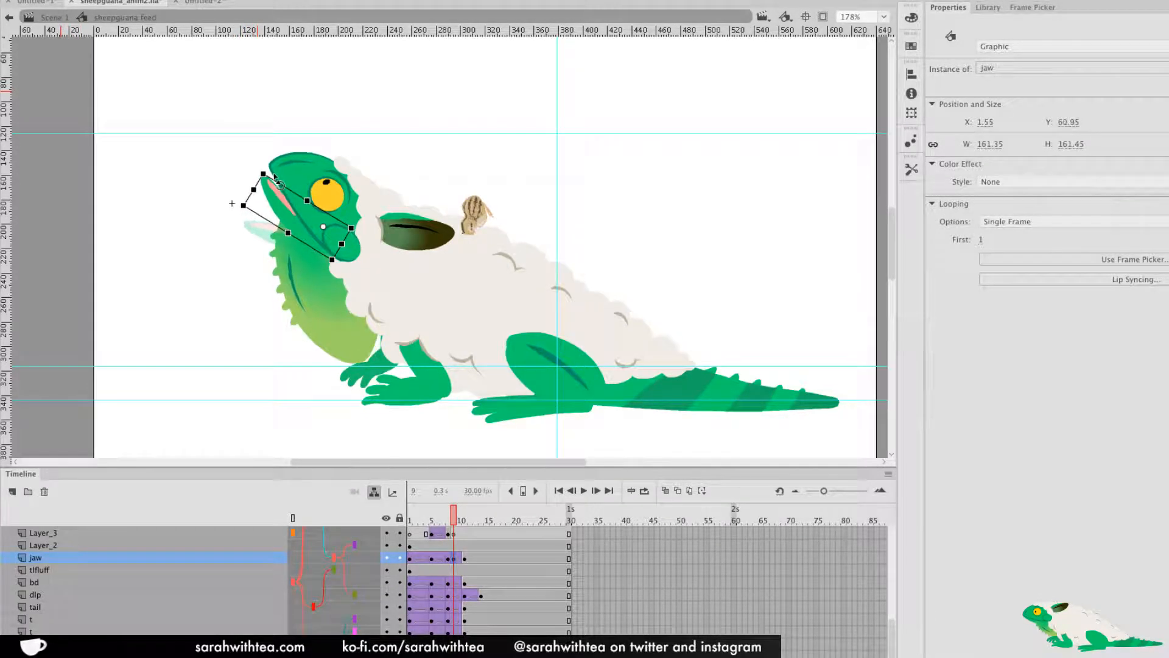
{"action": "left_click", "coordinate": [377, 354]}
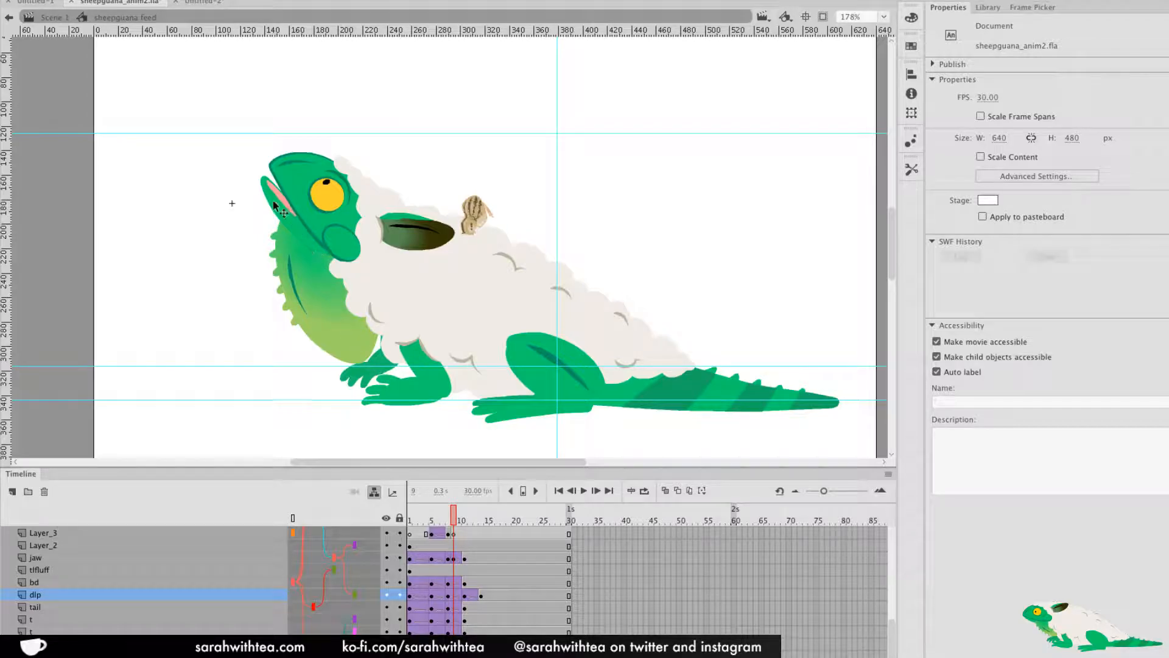
{"action": "left_click", "coordinate": [301, 176]}
{"action": "left_click_drag", "start_coordinate": [262, 172], "coordinate": [271, 165]}
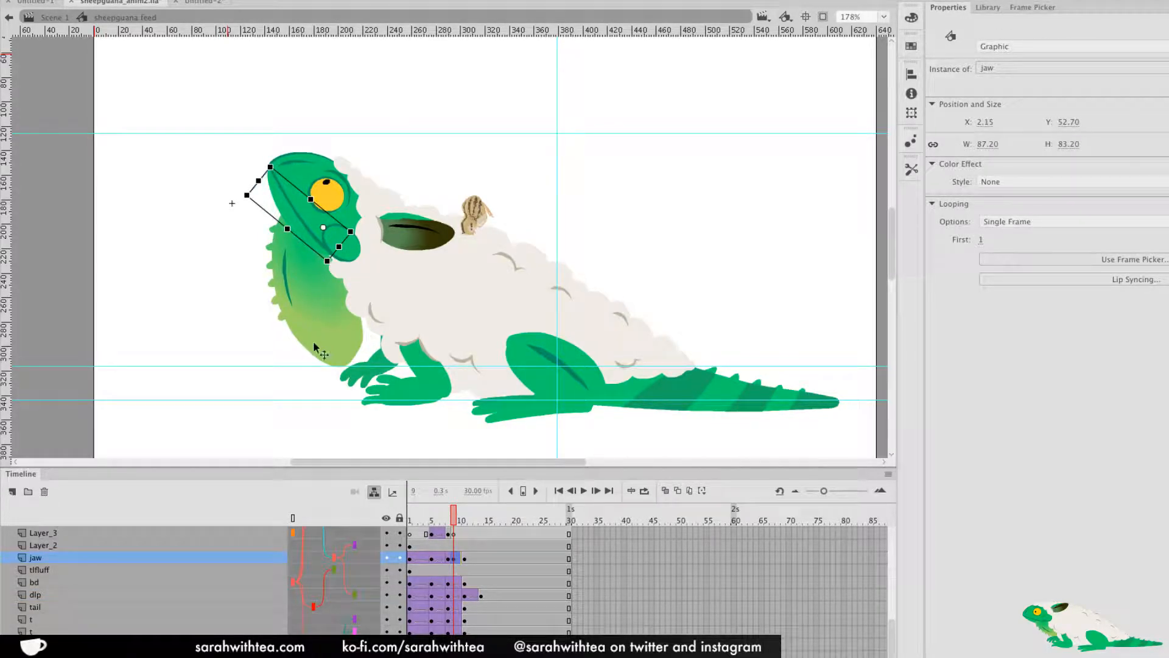
Add a keyframe on the dlp layer at frame 9 and transform the dewlap to fit the closed jaw
{"action": "left_click", "coordinate": [456, 585]}
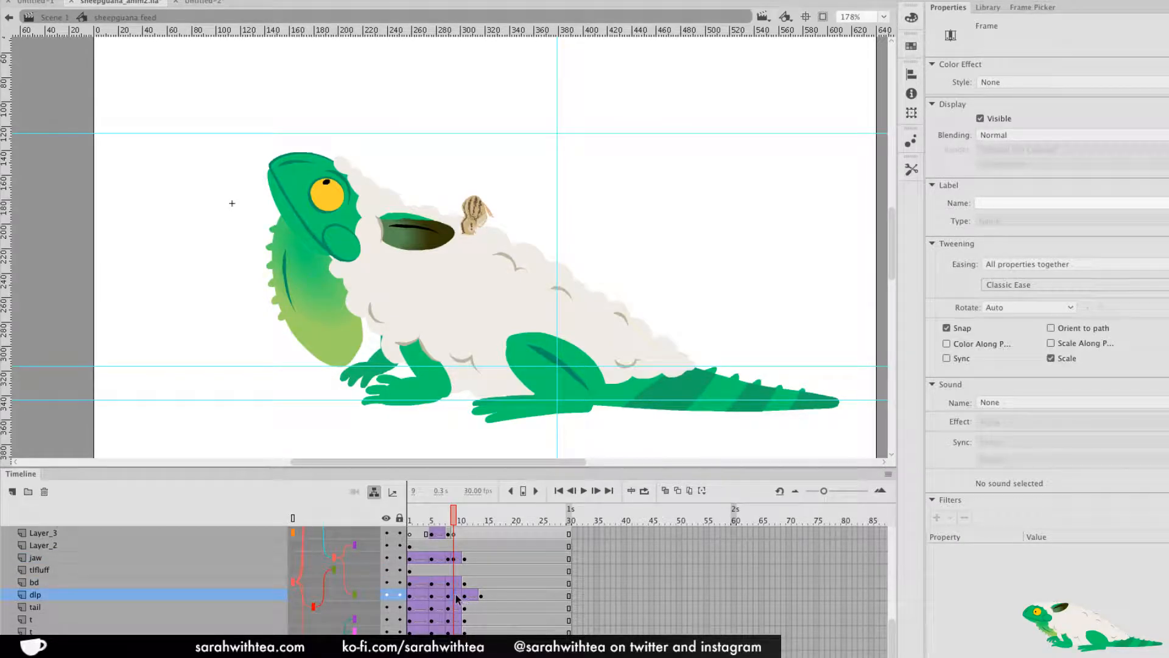
{"action": "left_click", "coordinate": [457, 595]}
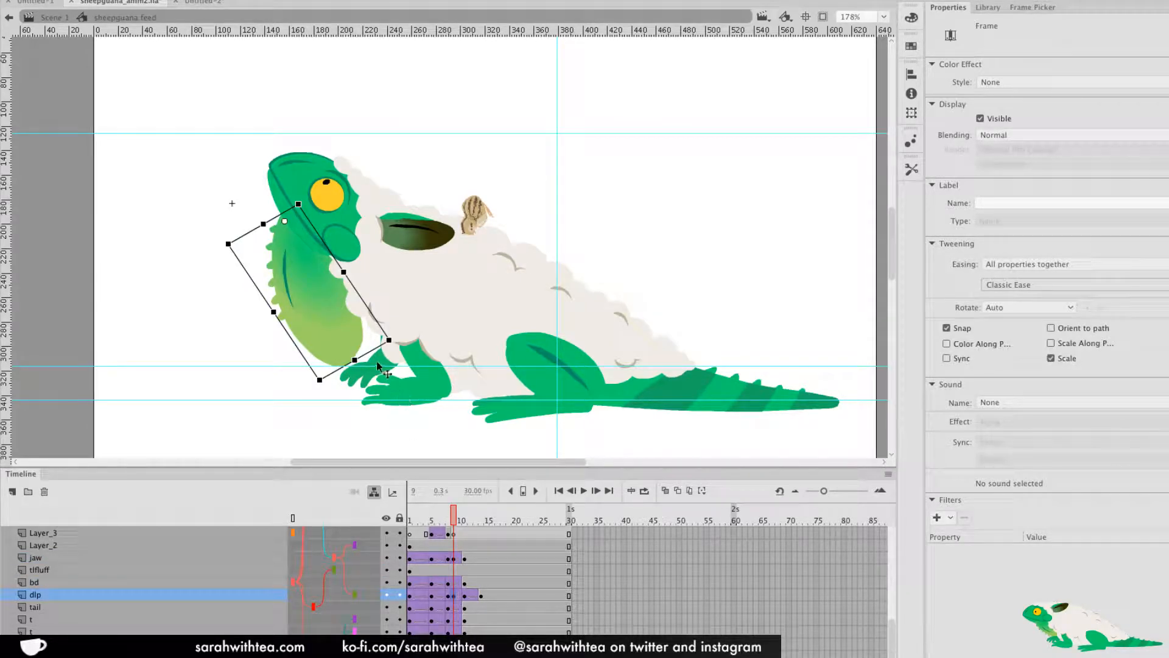
{"action": "left_click_drag", "start_coordinate": [332, 394], "coordinate": [370, 367]}
{"action": "left_click_drag", "start_coordinate": [297, 311], "coordinate": [281, 332]}
{"action": "left_click_drag", "start_coordinate": [351, 397], "coordinate": [368, 390]}
{"action": "left_click_drag", "start_coordinate": [398, 334], "coordinate": [417, 346]}
Play back the feeding animation and check the apple's fall between frames 5 and 8
{"action": "left_click_drag", "start_coordinate": [447, 519], "coordinate": [417, 520]}
{"action": "key", "text": "Return"}
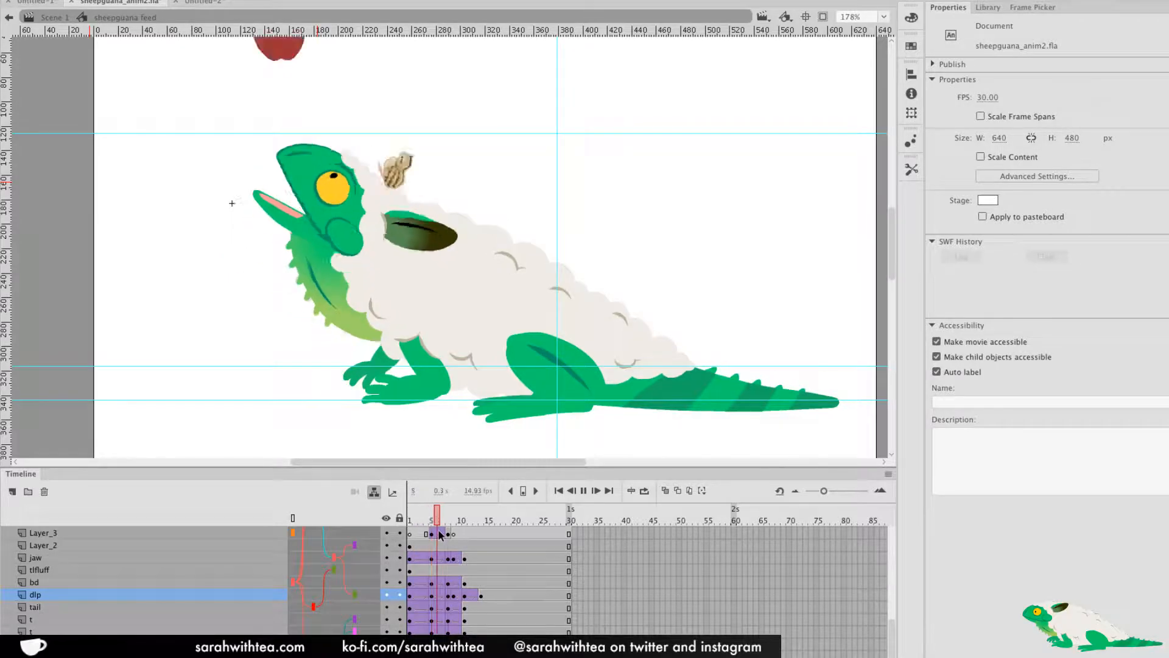
{"action": "left_click_drag", "start_coordinate": [419, 519], "coordinate": [449, 523]}
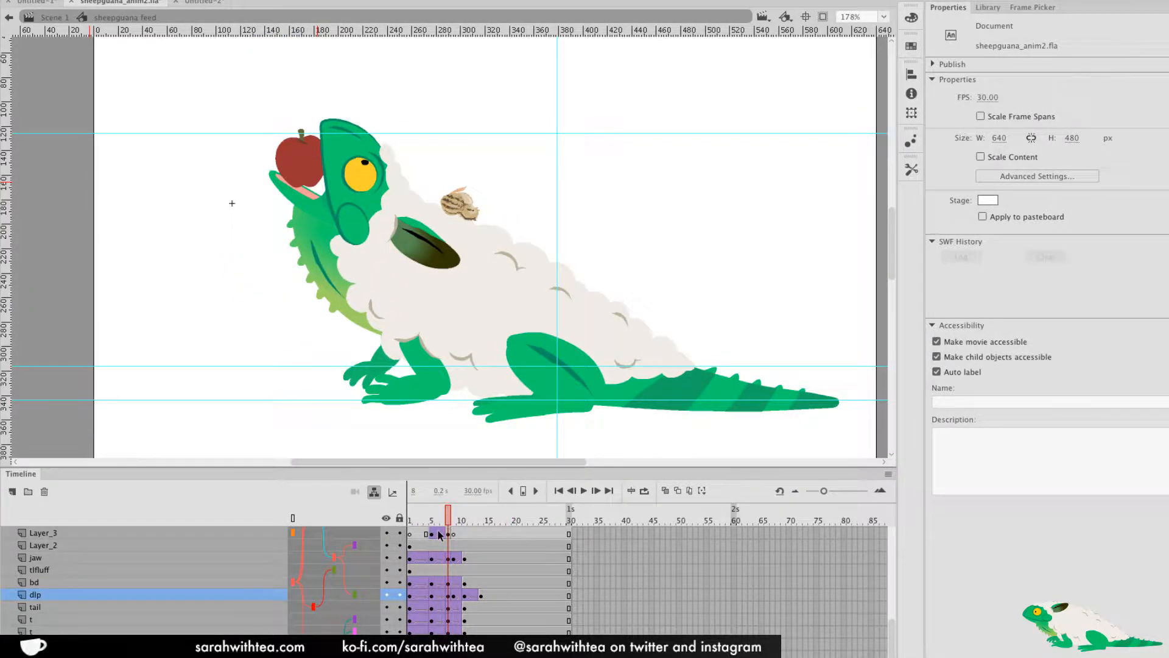
{"action": "left_click", "coordinate": [439, 533]}
{"action": "left_click", "coordinate": [432, 517]}
{"action": "left_click", "coordinate": [433, 535]}
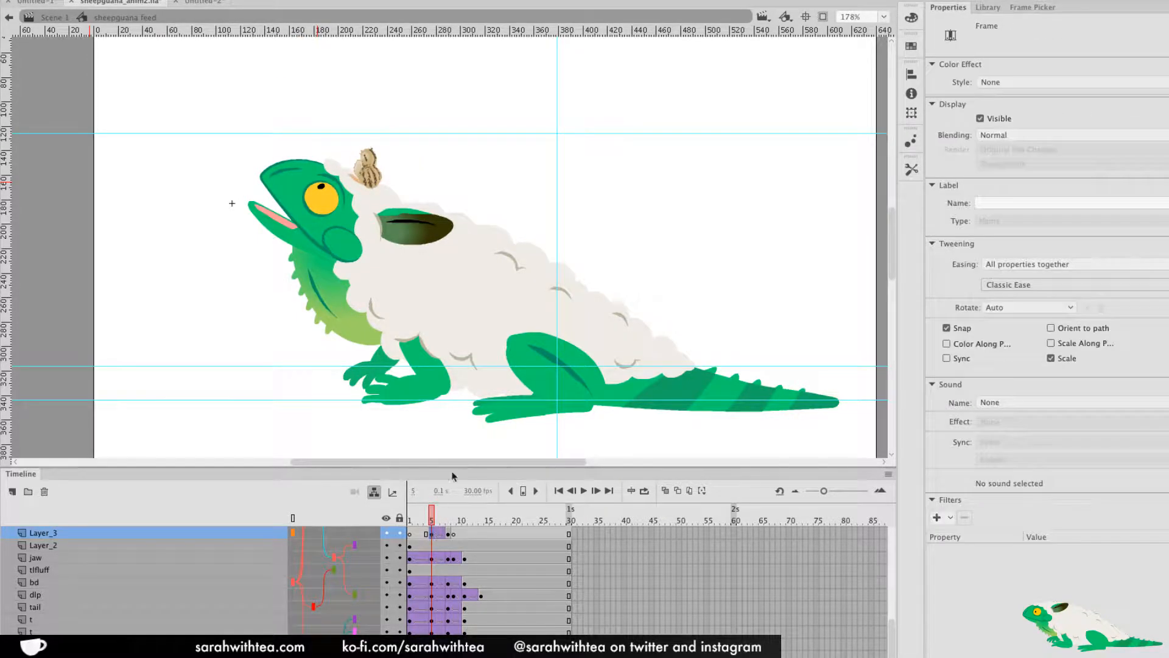
{"action": "key", "text": "z"}
{"action": "left_click", "coordinate": [412, 255], "text": "alt"}
{"action": "left_click_drag", "start_coordinate": [435, 516], "coordinate": [449, 519]}
Try small sideways shifts of the apple at frame 5 of Layer_3, checking its fall through frame 8
{"action": "left_click", "coordinate": [432, 535]}
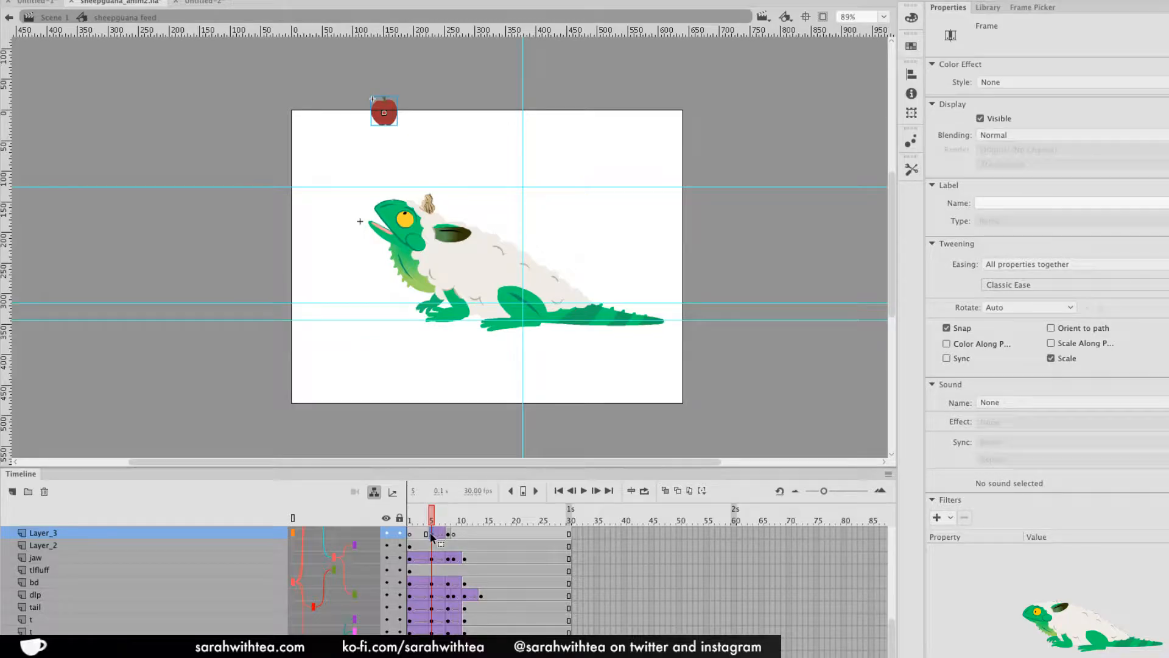
{"action": "left_click", "coordinate": [439, 518]}
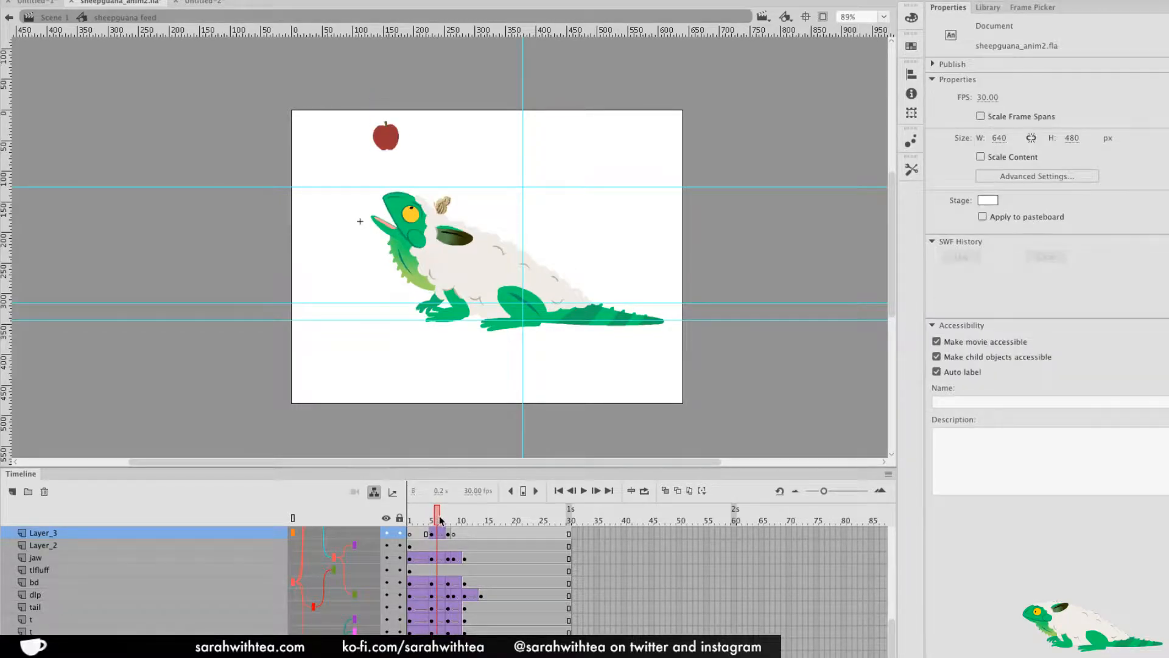
{"action": "left_click", "coordinate": [442, 519]}
{"action": "left_click", "coordinate": [433, 535]}
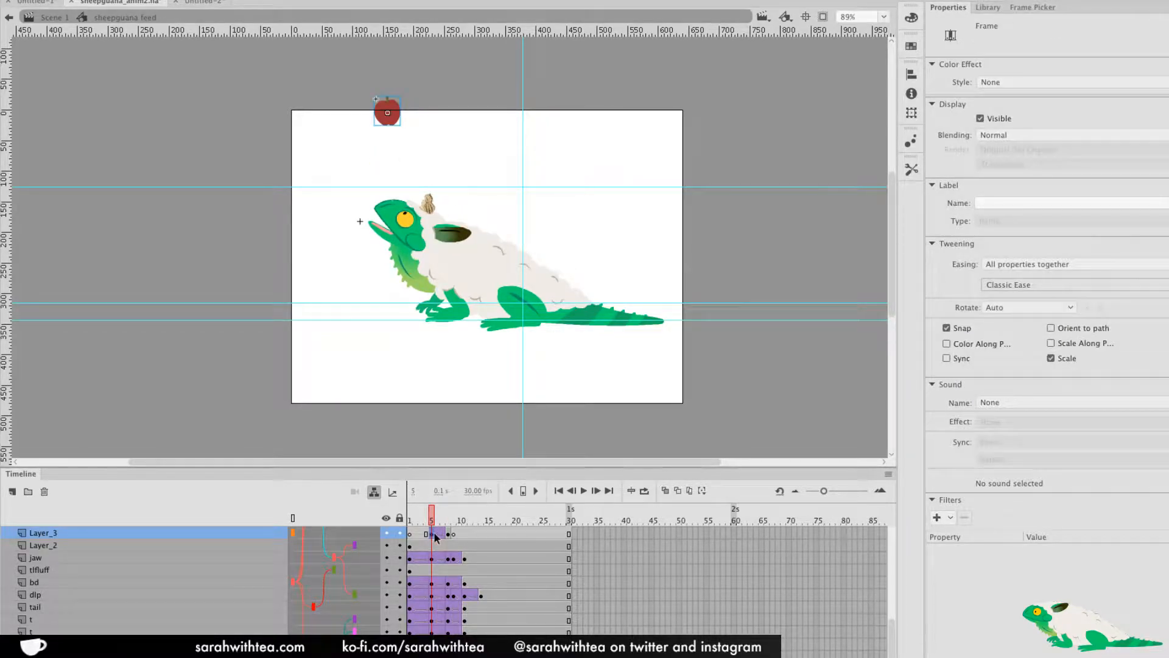
{"action": "left_click", "coordinate": [444, 520]}
{"action": "left_click", "coordinate": [432, 534]}
{"action": "left_click", "coordinate": [439, 517]}
{"action": "left_click_drag", "start_coordinate": [439, 517], "coordinate": [448, 519]}
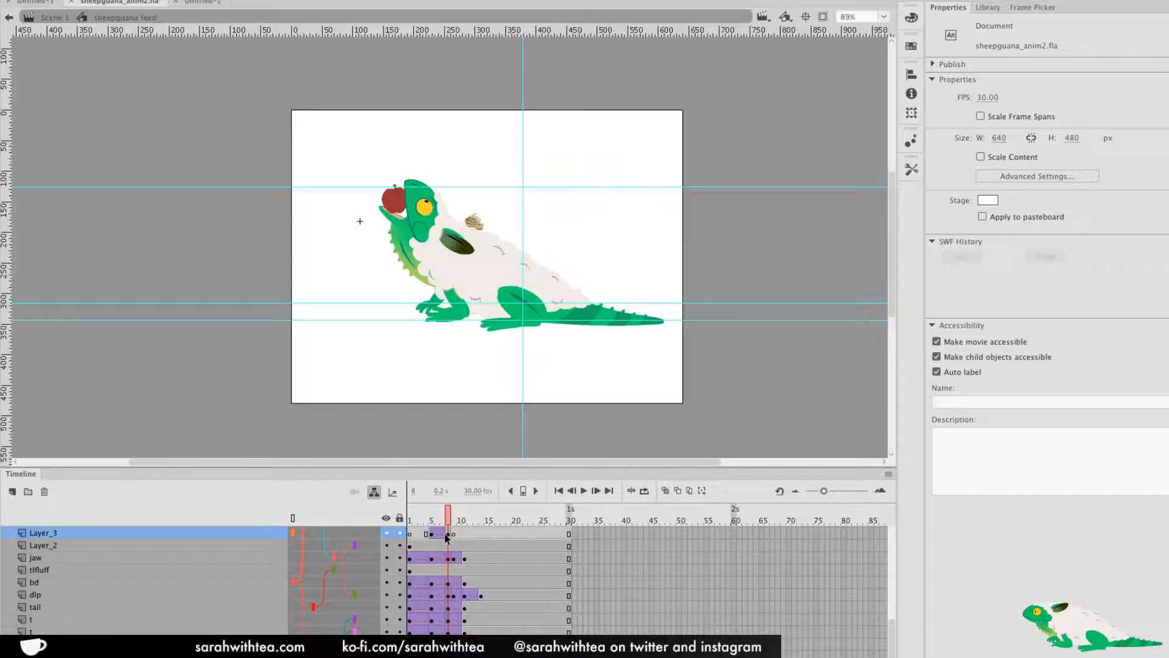
{"action": "left_click", "coordinate": [448, 534]}
{"action": "left_click", "coordinate": [432, 535]}
{"action": "left_click", "coordinate": [443, 535]}
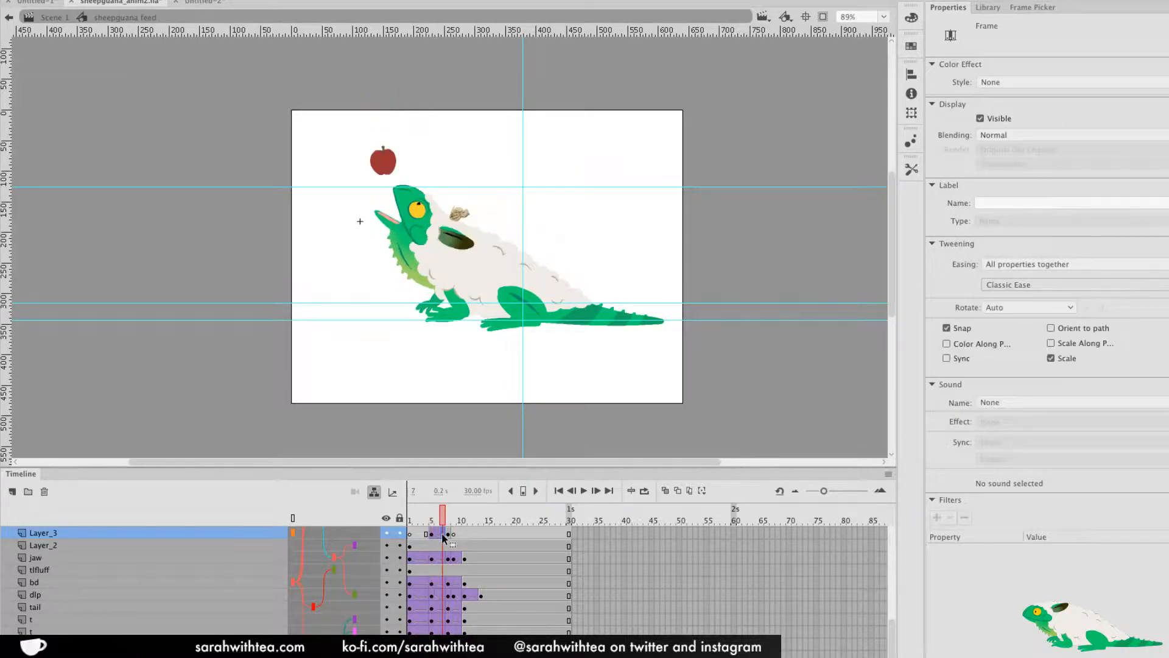
{"action": "left_click", "coordinate": [442, 518]}
{"action": "left_click_drag", "start_coordinate": [446, 518], "coordinate": [448, 519]}
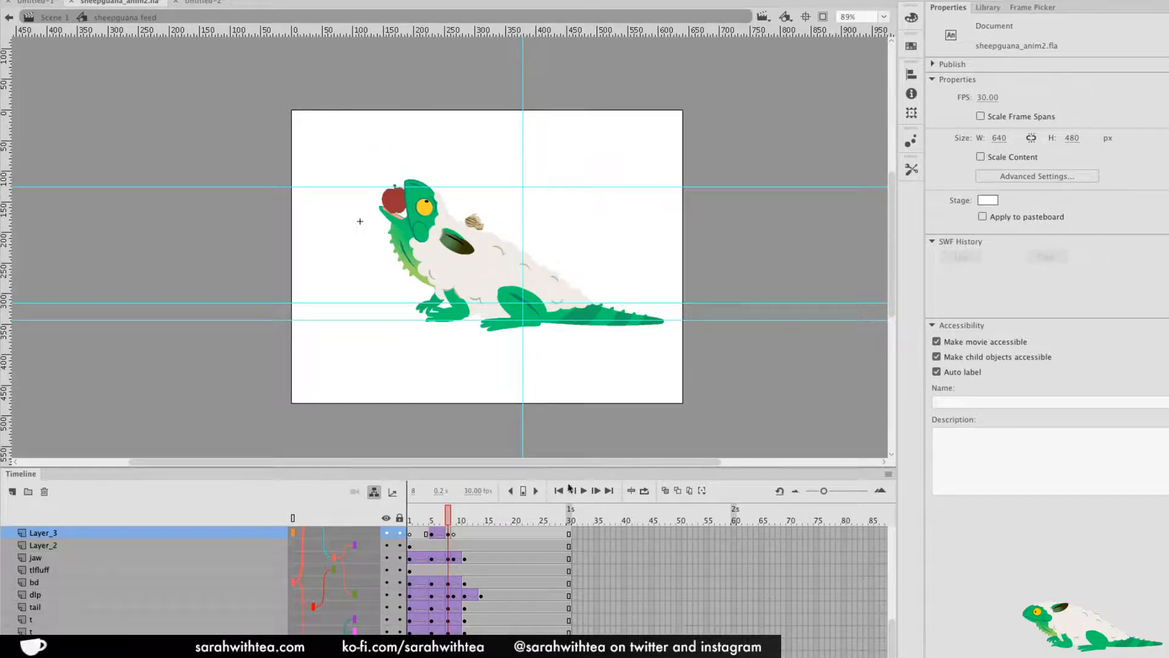
Turn on onion skinning and nudge the apple slightly to the right at frame 5 of Layer_3
{"action": "left_click", "coordinate": [666, 491]}
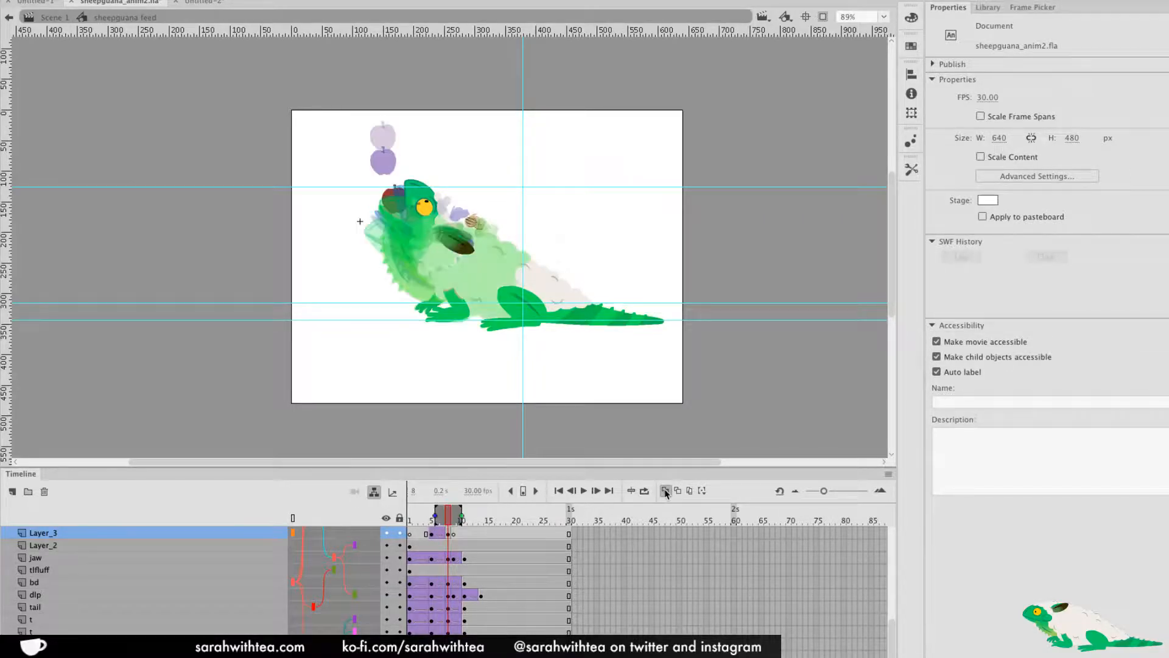
{"action": "left_click", "coordinate": [441, 518]}
{"action": "left_click_drag", "start_coordinate": [440, 518], "coordinate": [443, 519]}
{"action": "left_click", "coordinate": [433, 537]}
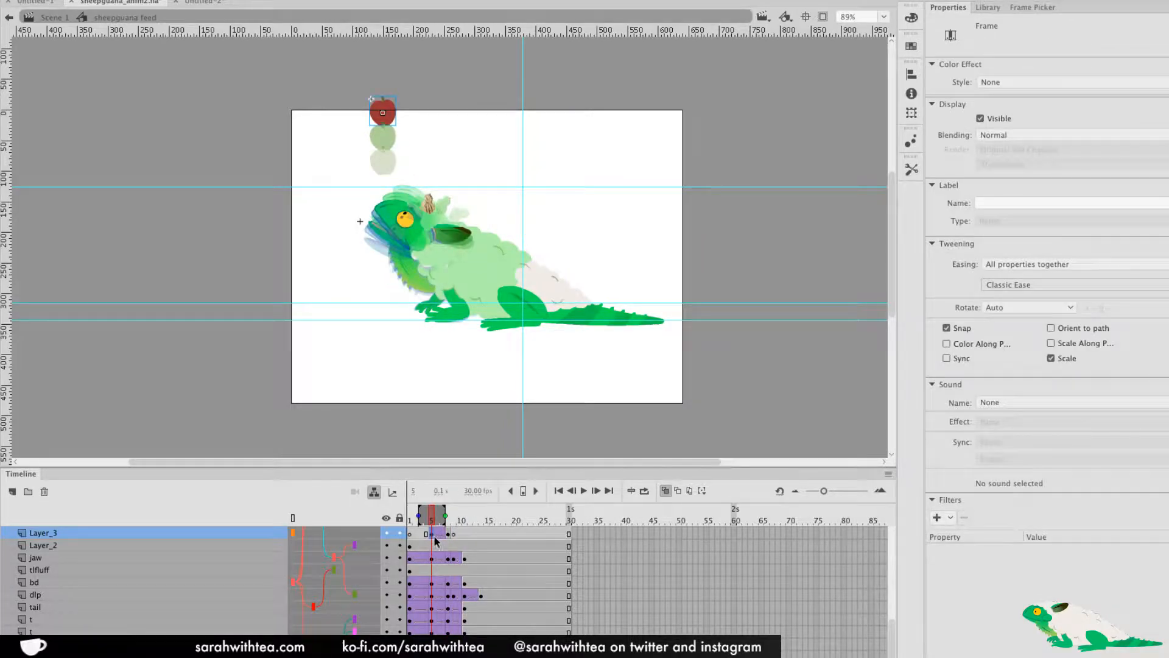
{"action": "key", "text": "Right"}
{"action": "key", "text": "Right"}
{"action": "key", "text": "Right"}
{"action": "key", "text": "Right"}
{"action": "key", "text": "Right"}
{"action": "key", "text": "Right"}
{"action": "key", "text": "Right"}
{"action": "key", "text": "Right"}
{"action": "key", "text": "Right"}
{"action": "key", "text": "Right"}
{"action": "key", "text": "Right"}
{"action": "key", "text": "Right"}
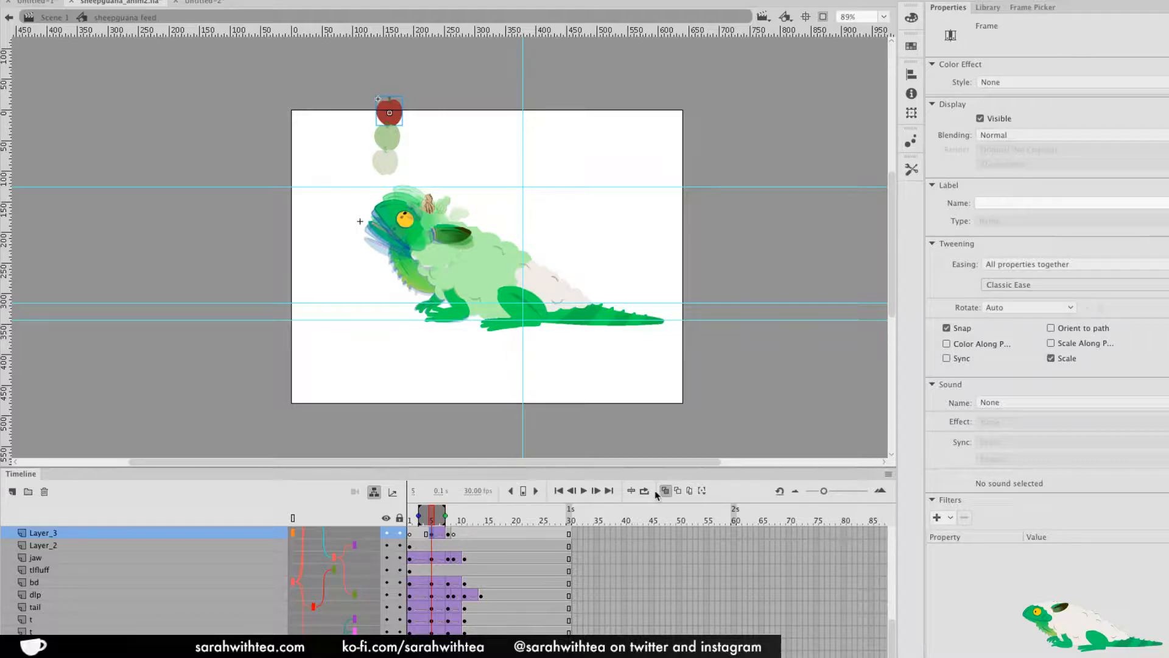
Turn off onion skinning and check the apple's fall across frames 6 to 8
{"action": "left_click", "coordinate": [665, 491]}
{"action": "left_click", "coordinate": [443, 519]}
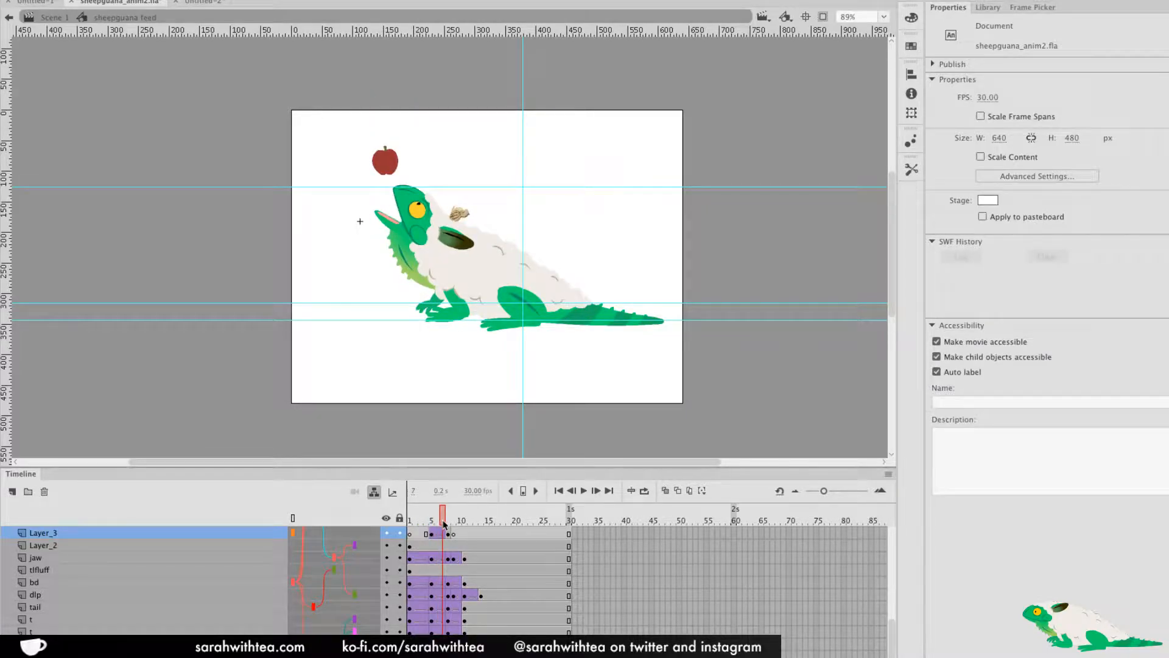
{"action": "left_click_drag", "start_coordinate": [444, 522], "coordinate": [447, 522]}
{"action": "left_click", "coordinate": [440, 533]}
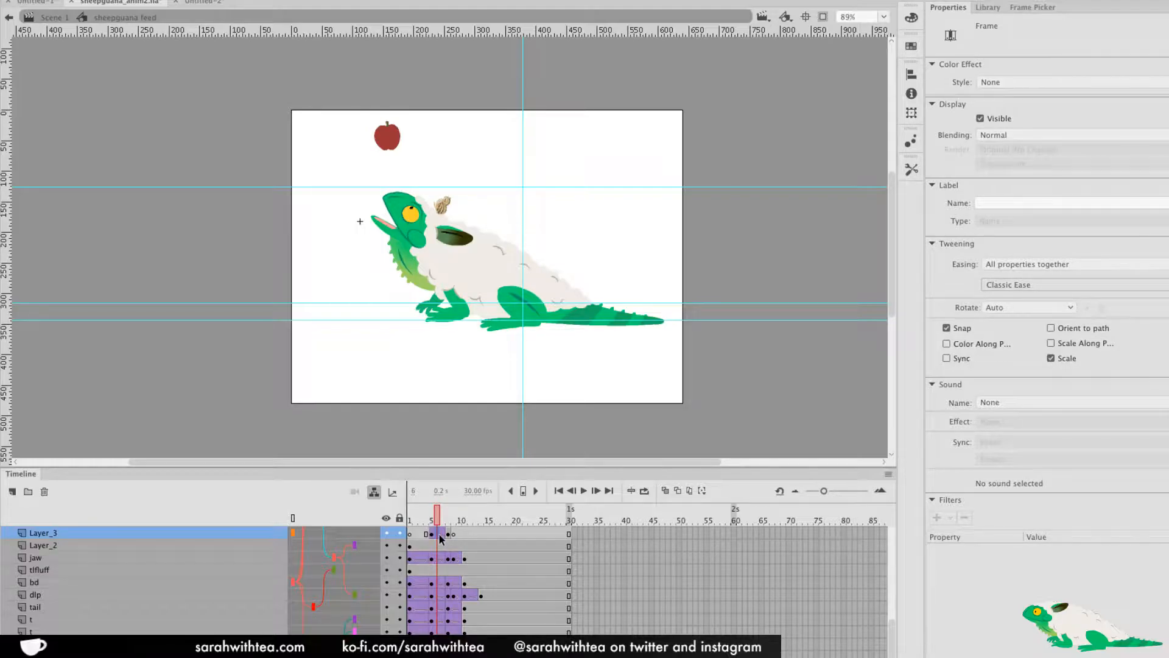
Play back the apple's fall from frame 4
{"action": "left_click_drag", "start_coordinate": [436, 520], "coordinate": [428, 520]}
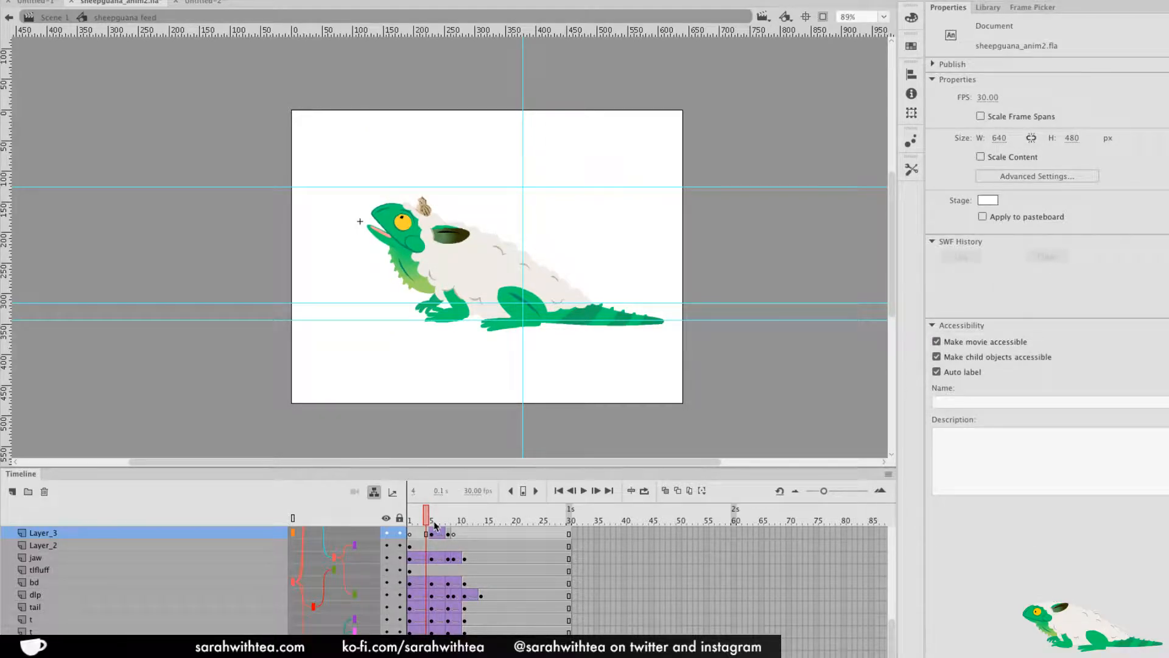
{"action": "key", "text": "Return"}
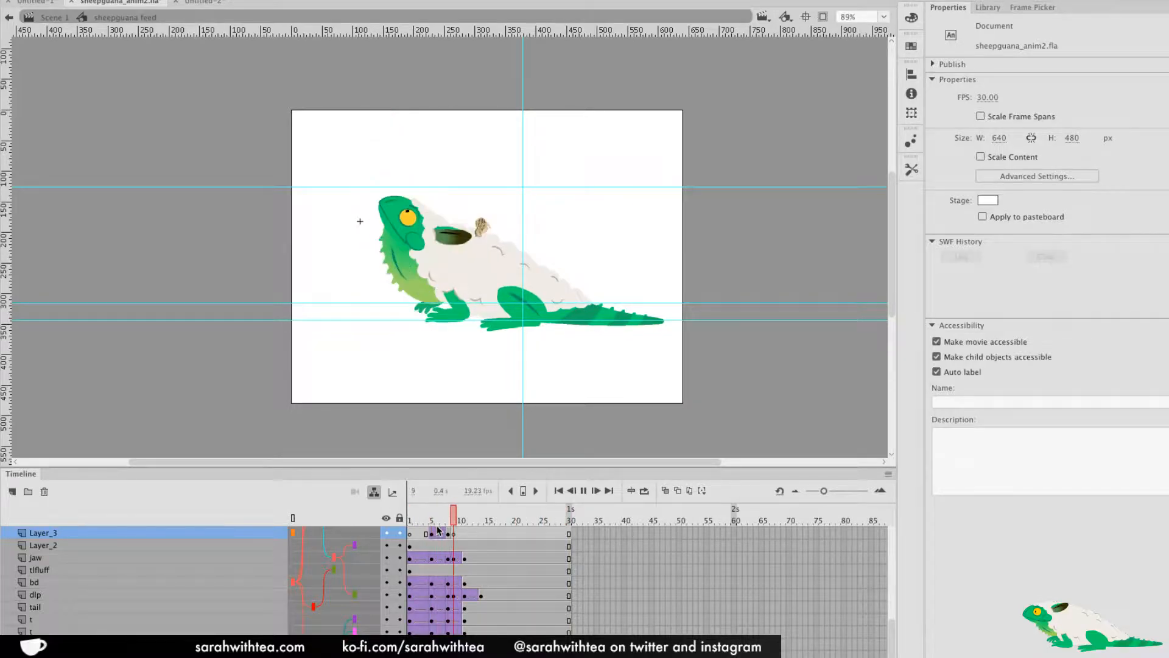
{"action": "key", "text": "Return"}
Open the apple symbol from frame 6 and brush white highlights onto the apple's upper right side
{"action": "left_click_drag", "start_coordinate": [430, 523], "coordinate": [437, 521]}
{"action": "key", "text": "z"}
{"action": "left_click", "coordinate": [390, 134]}
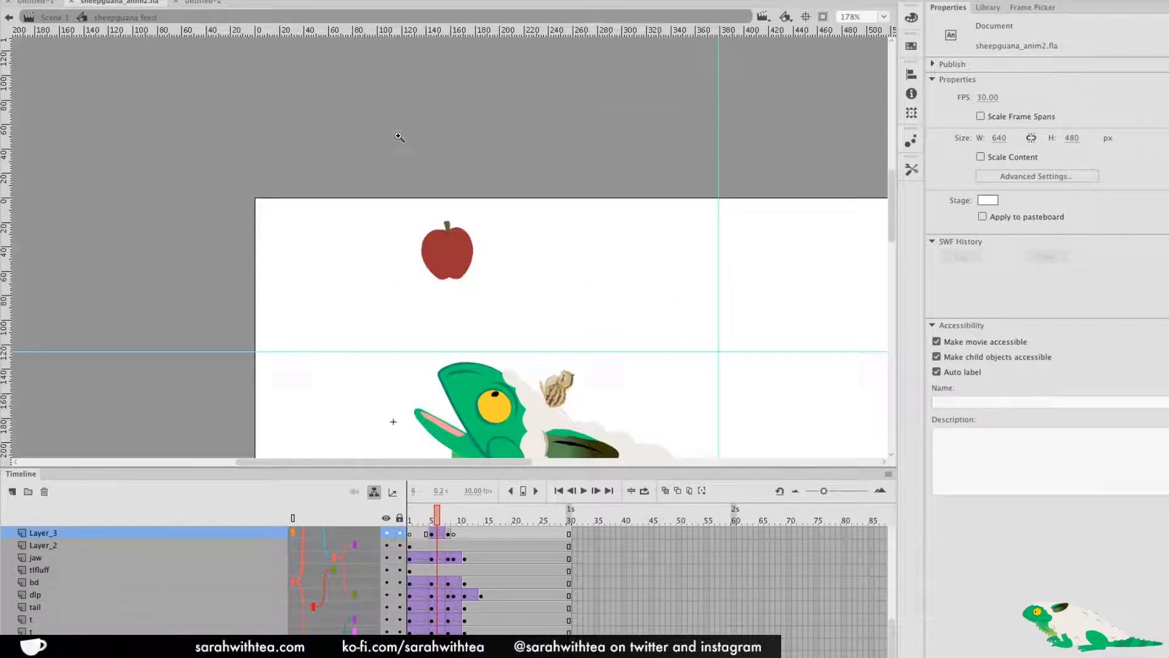
{"action": "double_click", "coordinate": [466, 256]}
{"action": "left_click", "coordinate": [475, 256]}
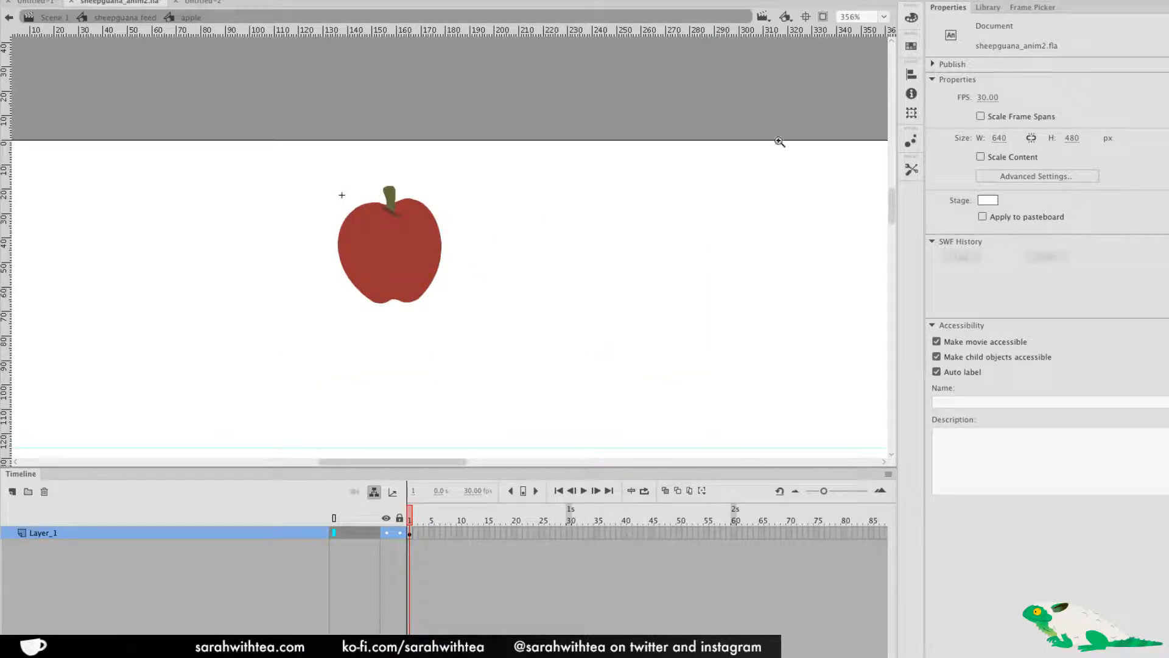
{"action": "left_click", "coordinate": [912, 169]}
{"action": "left_click", "coordinate": [877, 478]}
{"action": "left_click", "coordinate": [882, 556]}
{"action": "key", "text": "b"}
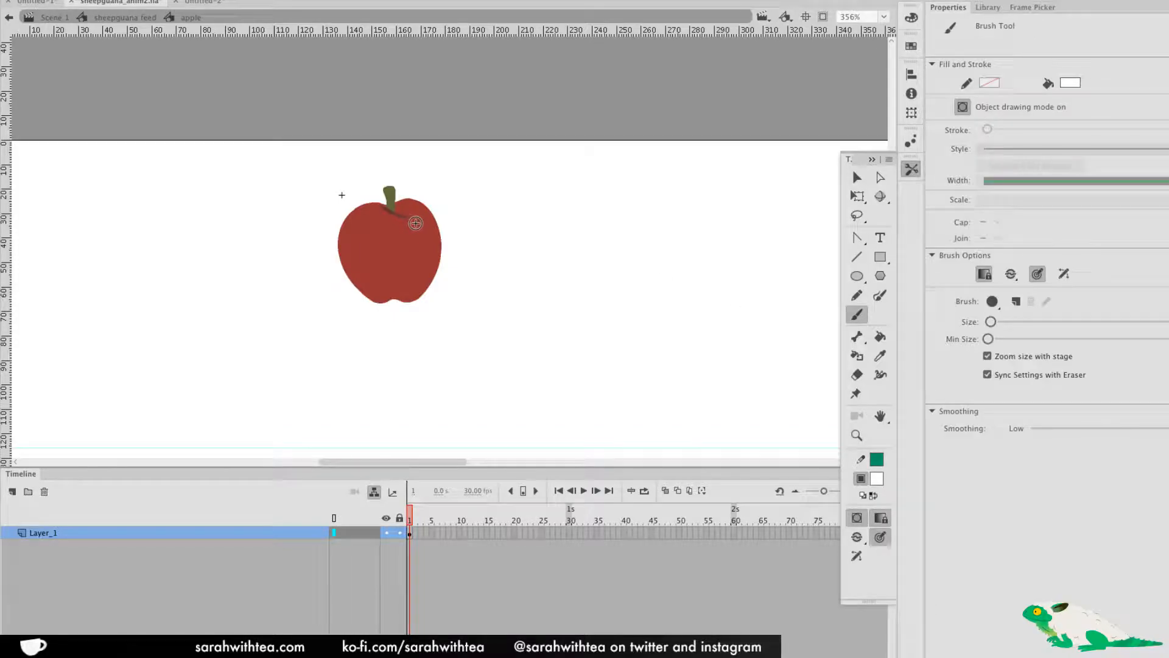
{"action": "left_click_drag", "start_coordinate": [416, 221], "coordinate": [427, 230]}
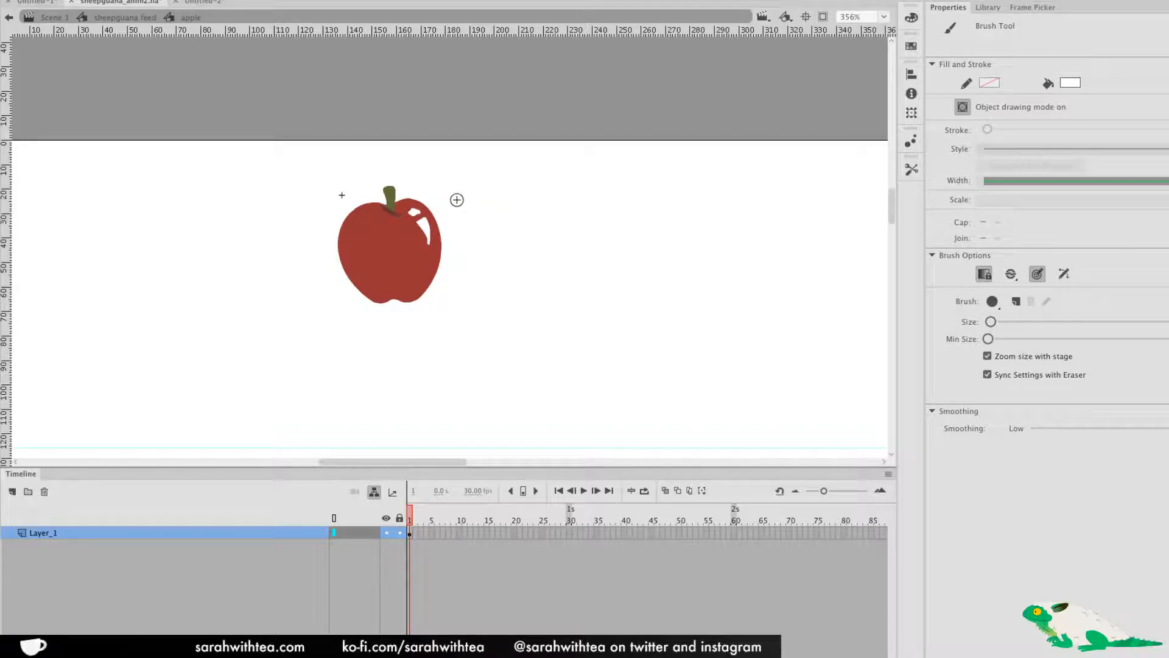
Smooth the small upper highlight on the apple and return to the sheepguana feed symbol
{"action": "key", "text": "v"}
{"action": "left_click", "coordinate": [414, 212]}
{"action": "left_click", "coordinate": [912, 169]}
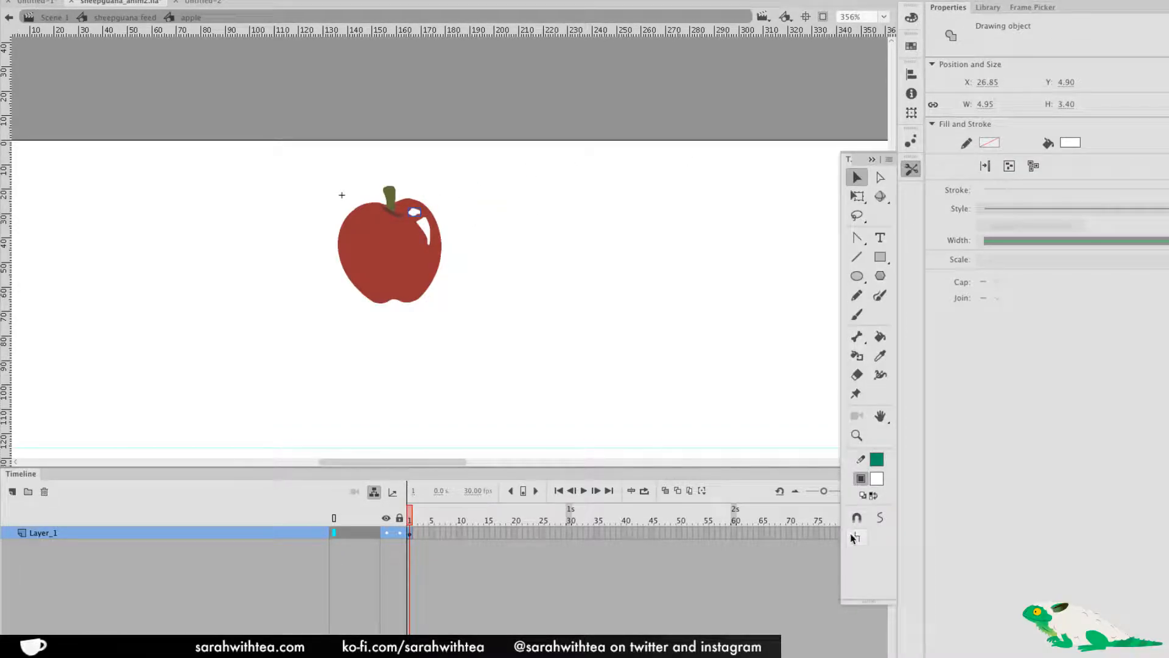
{"action": "left_click", "coordinate": [446, 256]}
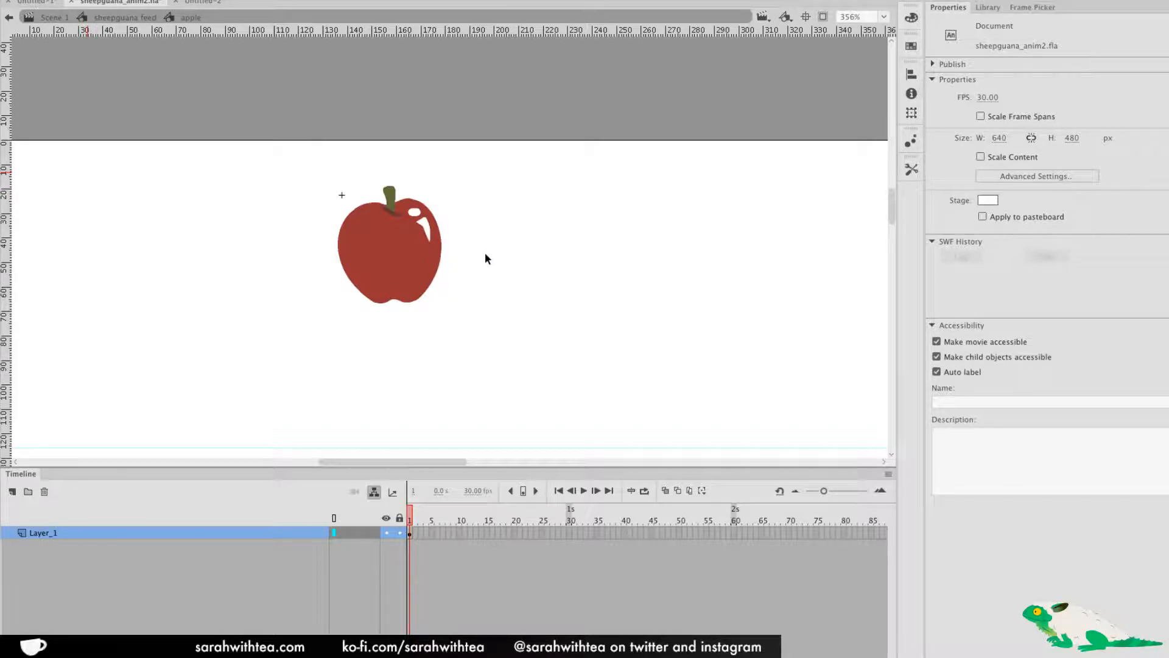
{"action": "double_click", "coordinate": [474, 294]}
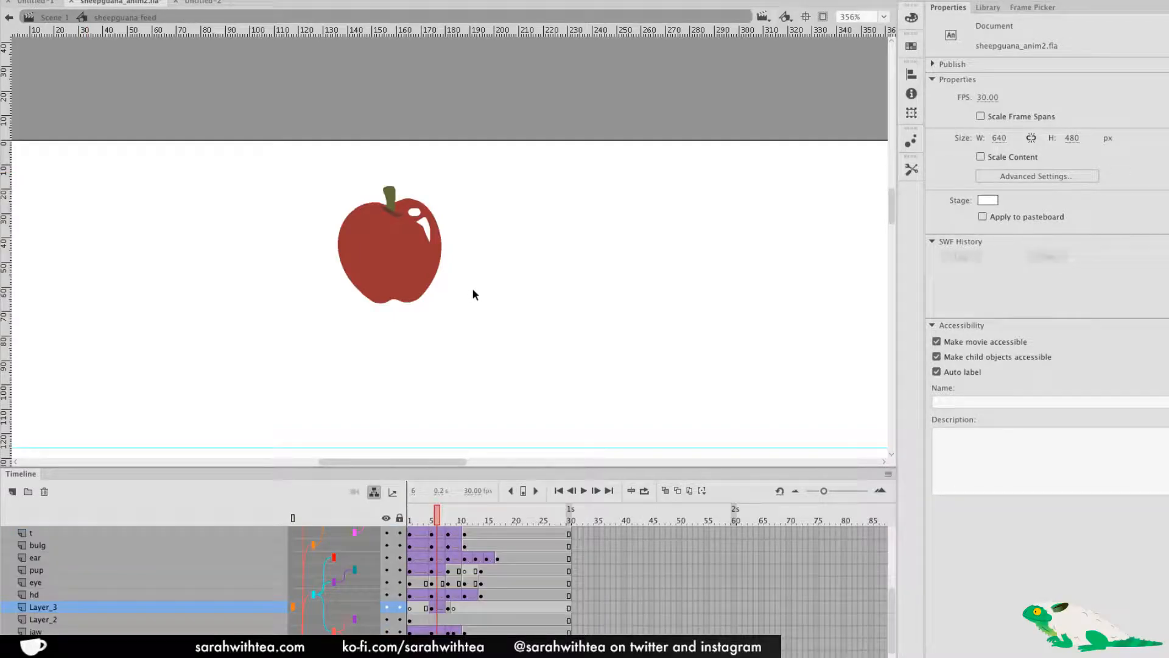
Compare the apple's position at frames 5, 7 and 8 of Layer_3, both close up and with the whole stage in view
{"action": "left_click", "coordinate": [464, 326], "text": "alt"}
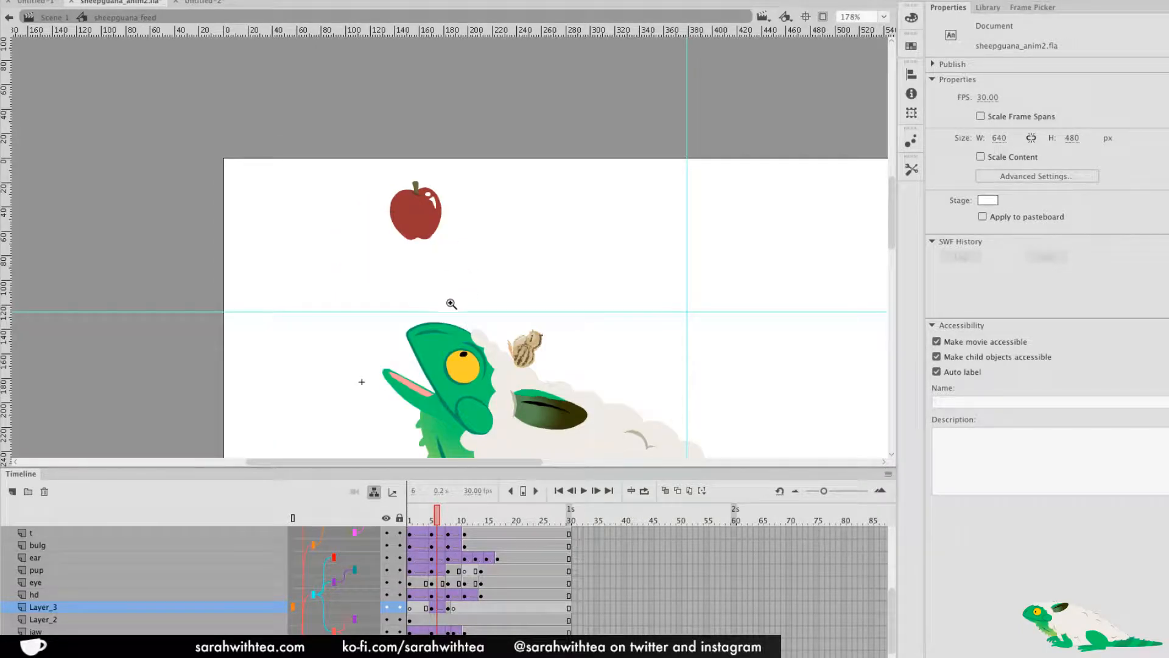
{"action": "left_click", "coordinate": [432, 607]}
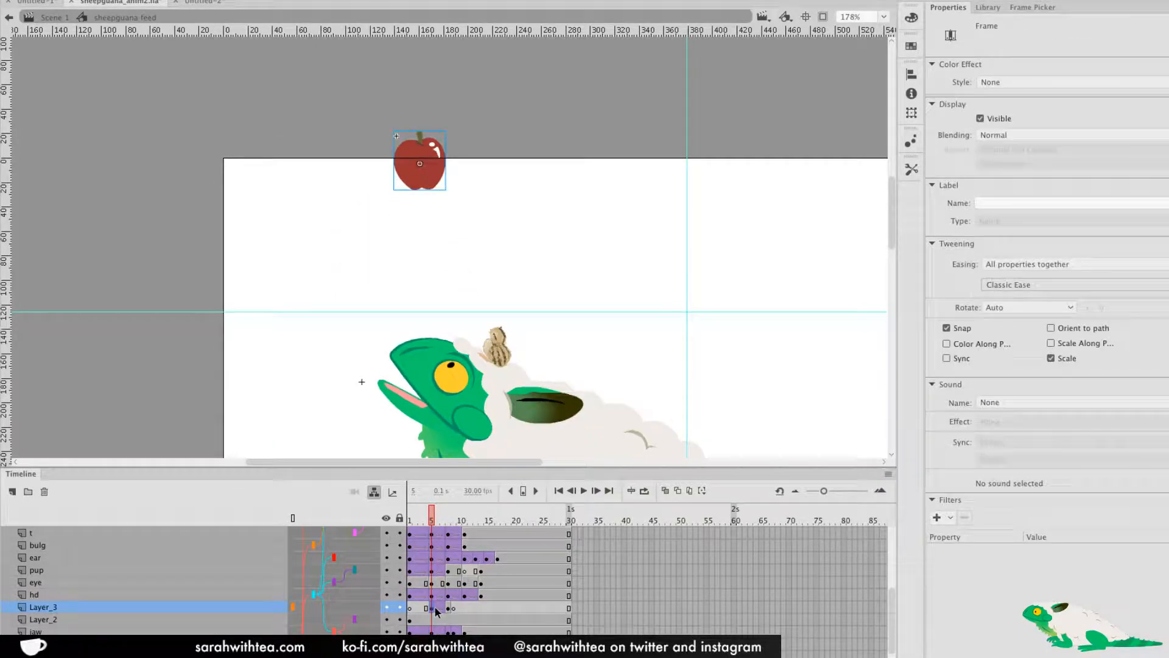
{"action": "left_click", "coordinate": [448, 608]}
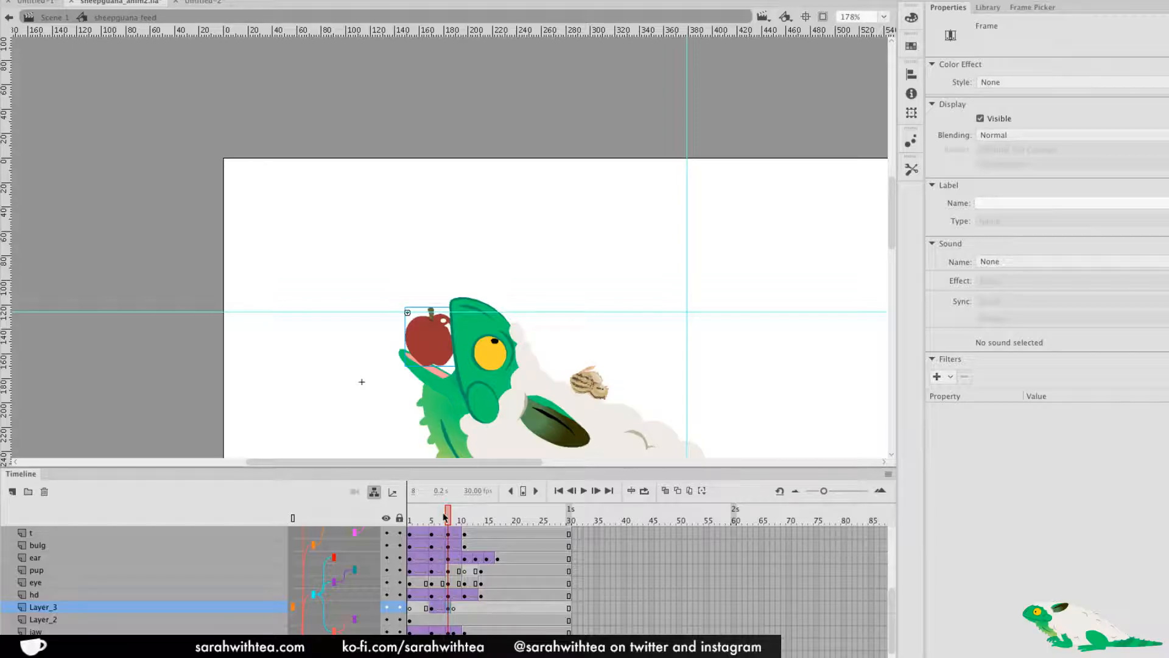
{"action": "left_click", "coordinate": [432, 607]}
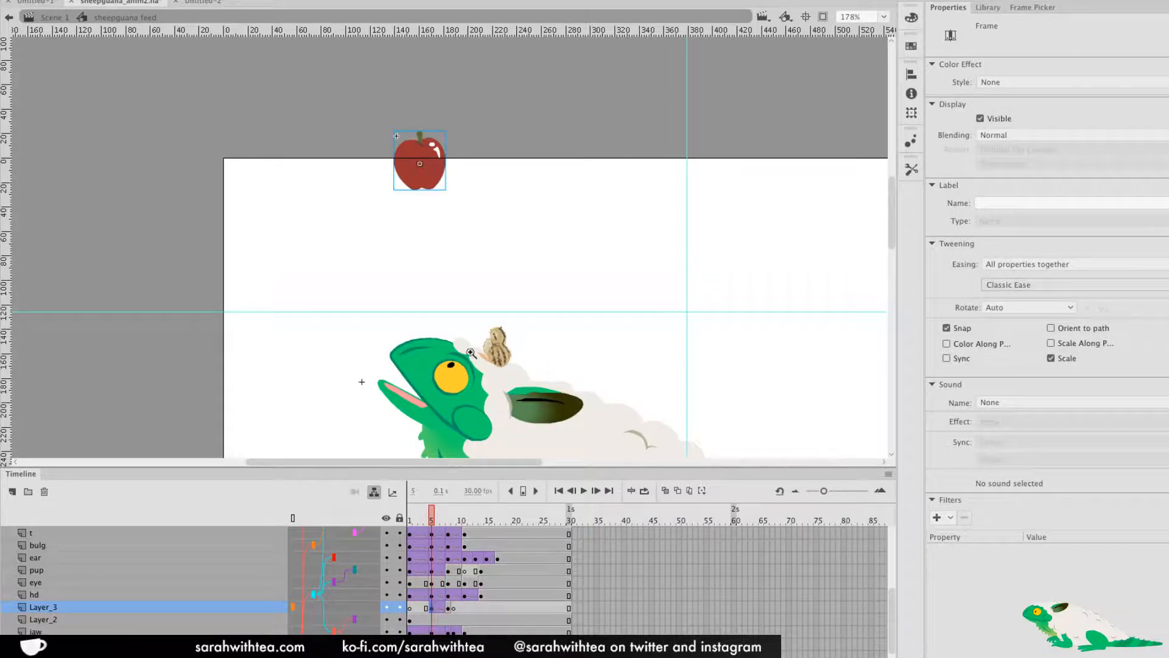
{"action": "left_click", "coordinate": [436, 176]}
{"action": "left_click_drag", "start_coordinate": [440, 236], "coordinate": [455, 236]}
{"action": "mouse_move", "coordinate": [432, 513]}
{"action": "left_mouse_down"}
{"action": "mouse_move", "coordinate": [449, 520]}
{"action": "mouse_move", "coordinate": [433, 528]}
{"action": "mouse_move", "coordinate": [449, 528]}
{"action": "left_mouse_up"}
{"action": "left_click", "coordinate": [474, 401], "text": "alt"}
{"action": "left_click", "coordinate": [474, 402], "text": "alt"}
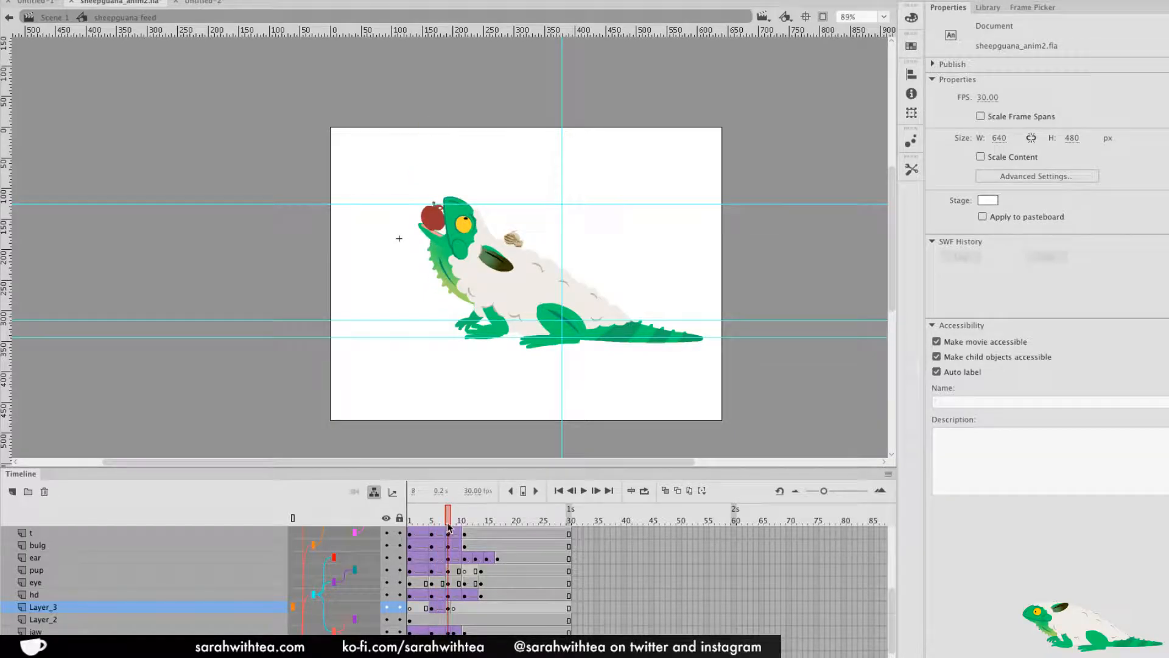
{"action": "left_click", "coordinate": [442, 608]}
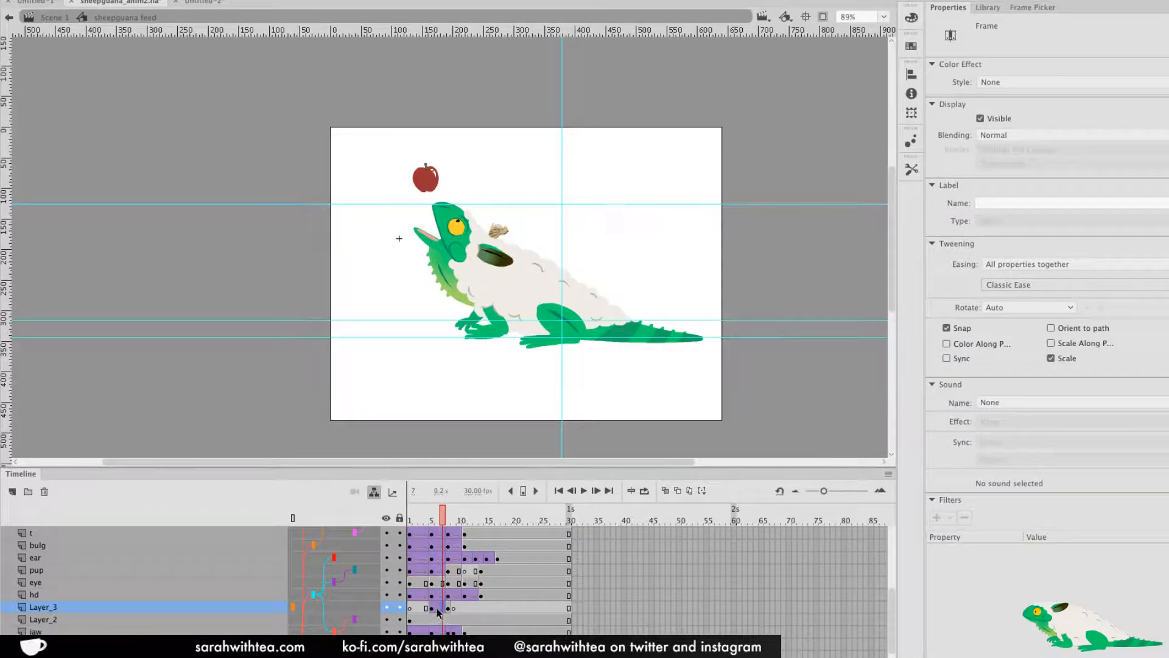
{"action": "left_click", "coordinate": [435, 608]}
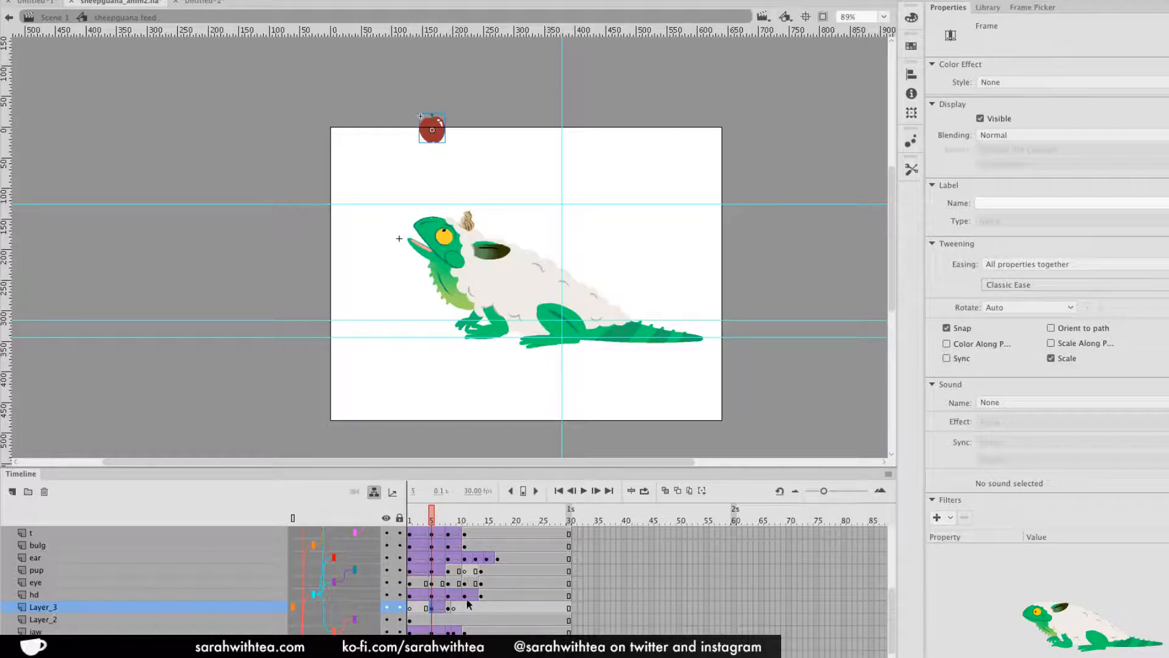
Rename Layer_2 to "jawlining"
{"action": "left_click", "coordinate": [437, 620]}
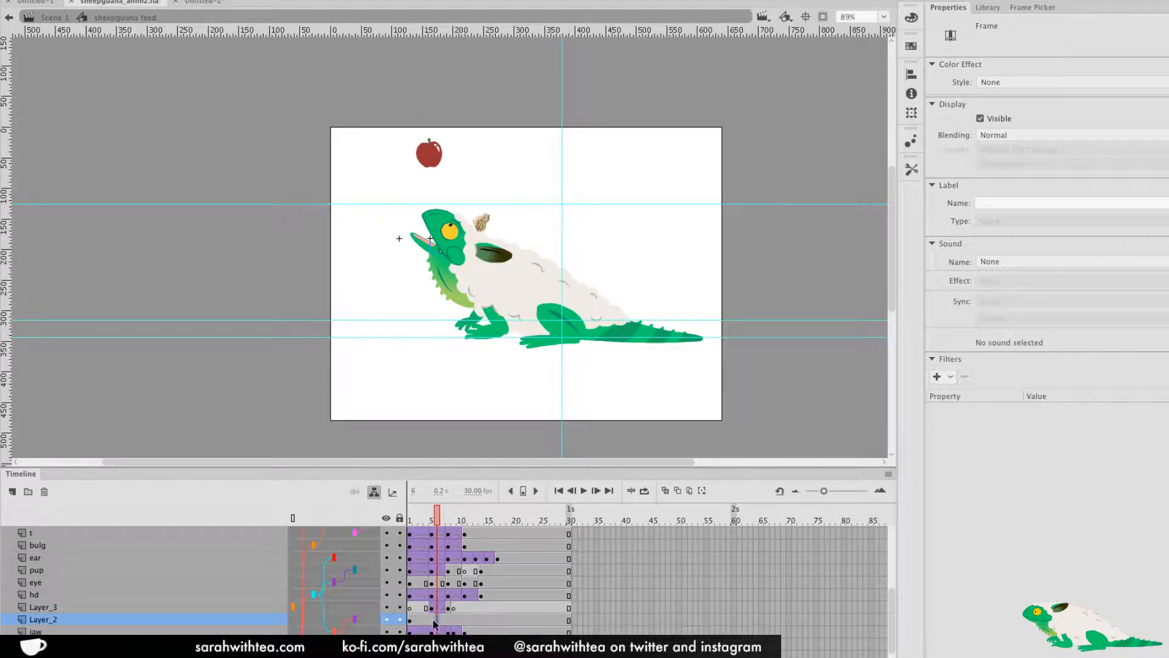
{"action": "double_click", "coordinate": [33, 616]}
{"action": "type", "text": "jawlining"}
{"action": "key", "text": "Return"}
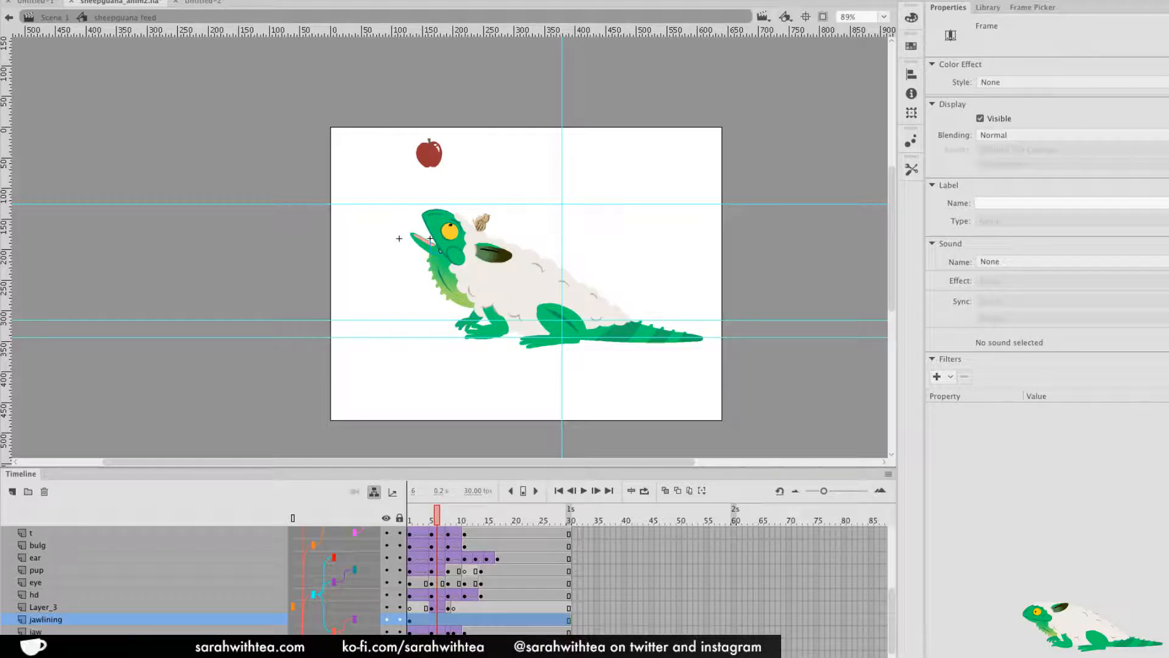
Turn on onion skinning at frame 7 with a shortened range and examine the apple's path into the mouth through frame 8
{"action": "mouse_move", "coordinate": [437, 528]}
{"action": "left_mouse_down"}
{"action": "mouse_move", "coordinate": [420, 528]}
{"action": "mouse_move", "coordinate": [457, 527]}
{"action": "mouse_move", "coordinate": [443, 527]}
{"action": "left_mouse_up"}
{"action": "left_click", "coordinate": [444, 608]}
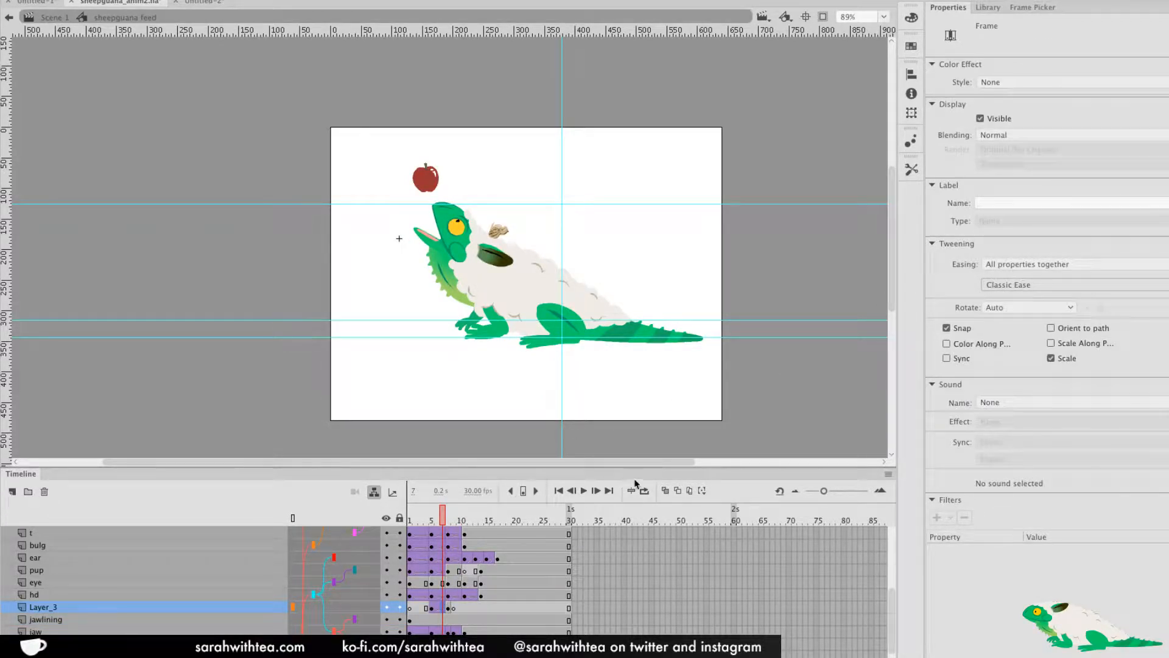
{"action": "left_click", "coordinate": [670, 493]}
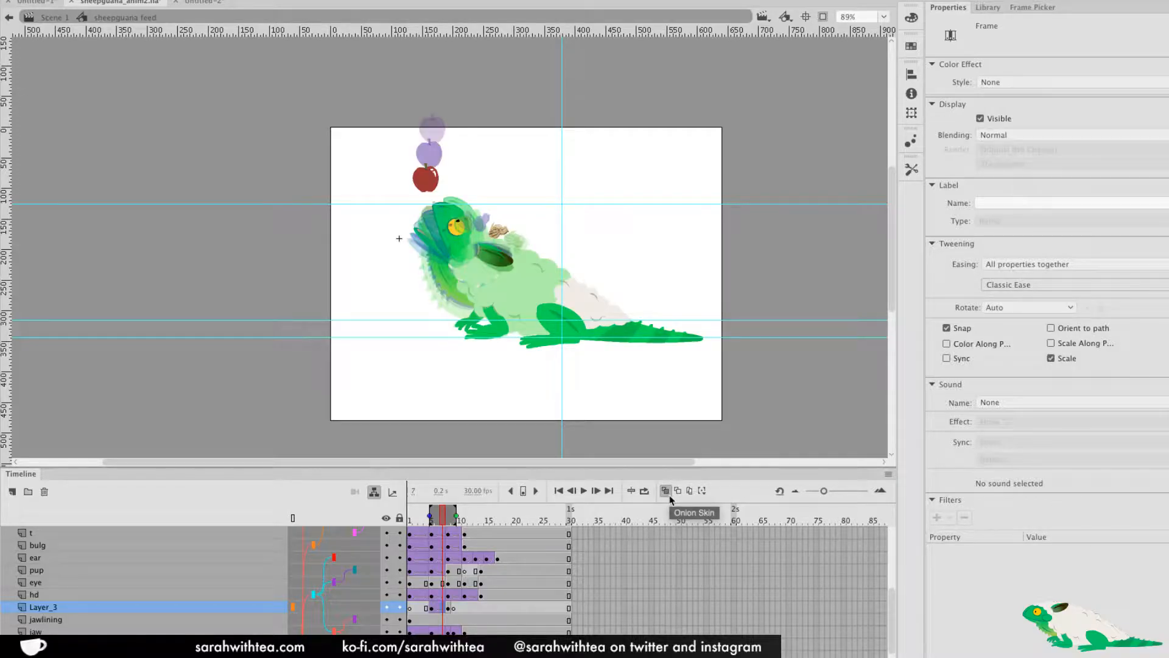
{"action": "left_click_drag", "start_coordinate": [430, 516], "coordinate": [451, 517]}
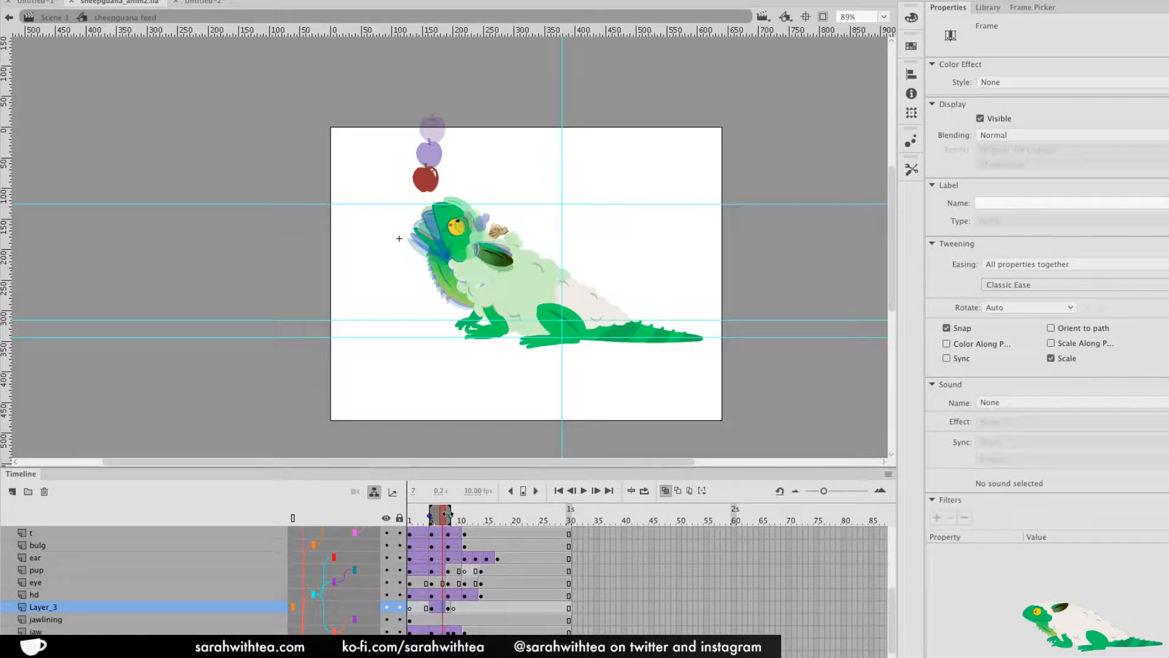
{"action": "left_click", "coordinate": [1012, 278]}
{"action": "left_click", "coordinate": [448, 608]}
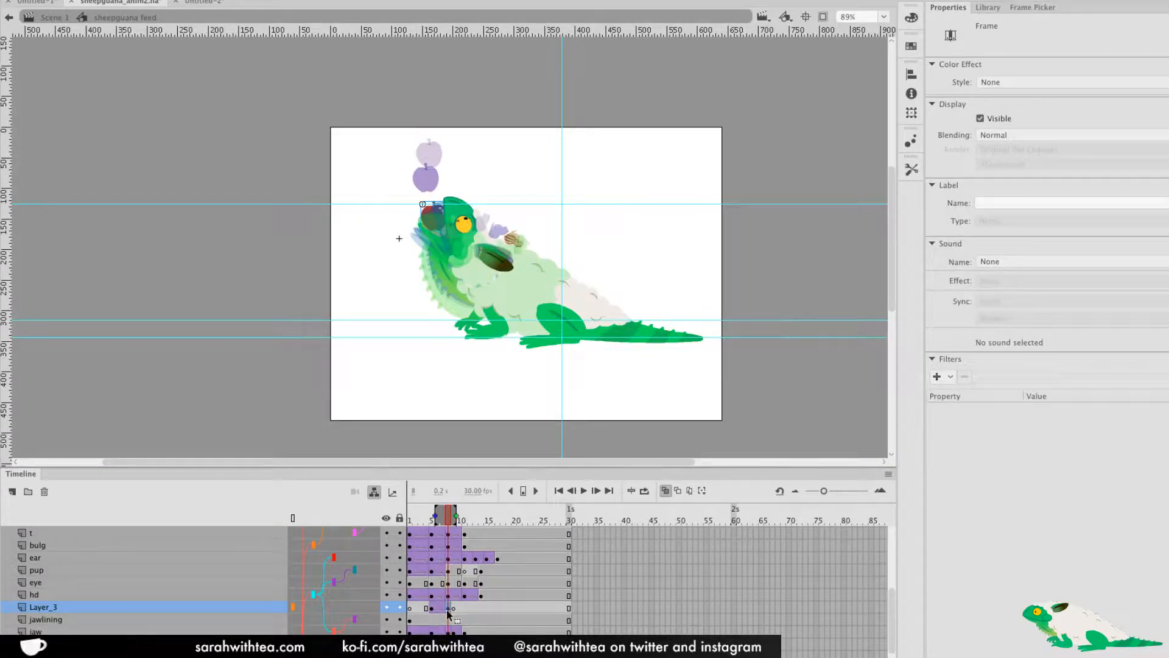
Try a Quad Ease In on the apple's tween in Layer_3, then restore Classic Ease
{"action": "left_click", "coordinate": [436, 608]}
{"action": "left_click", "coordinate": [1010, 284]}
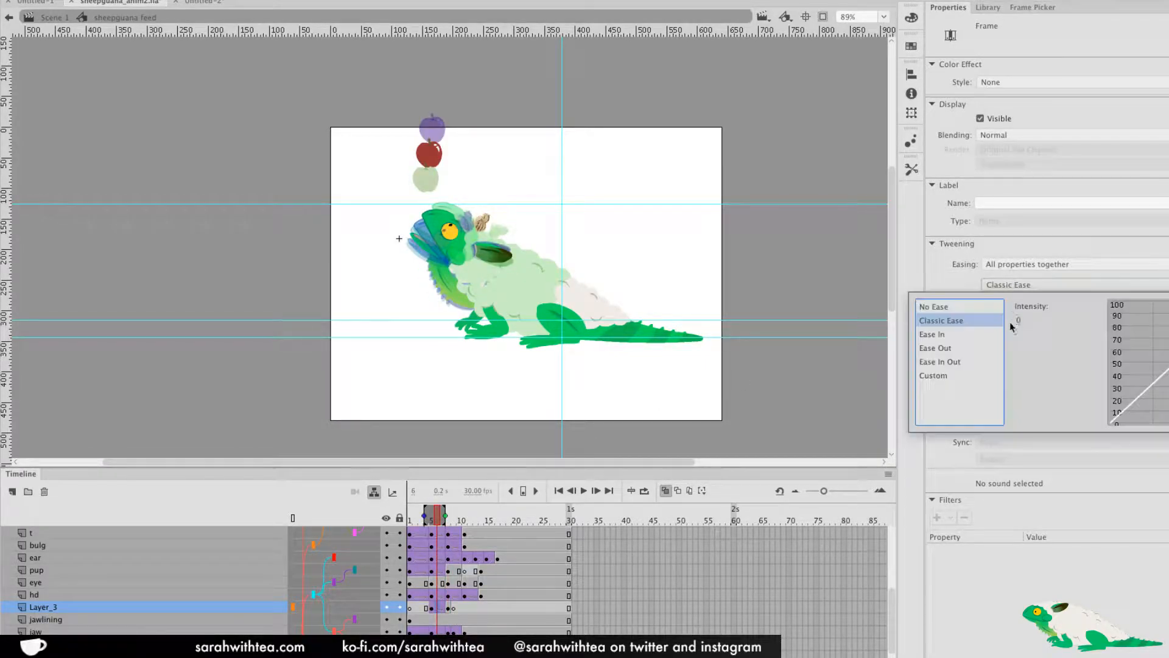
{"action": "left_click", "coordinate": [950, 334]}
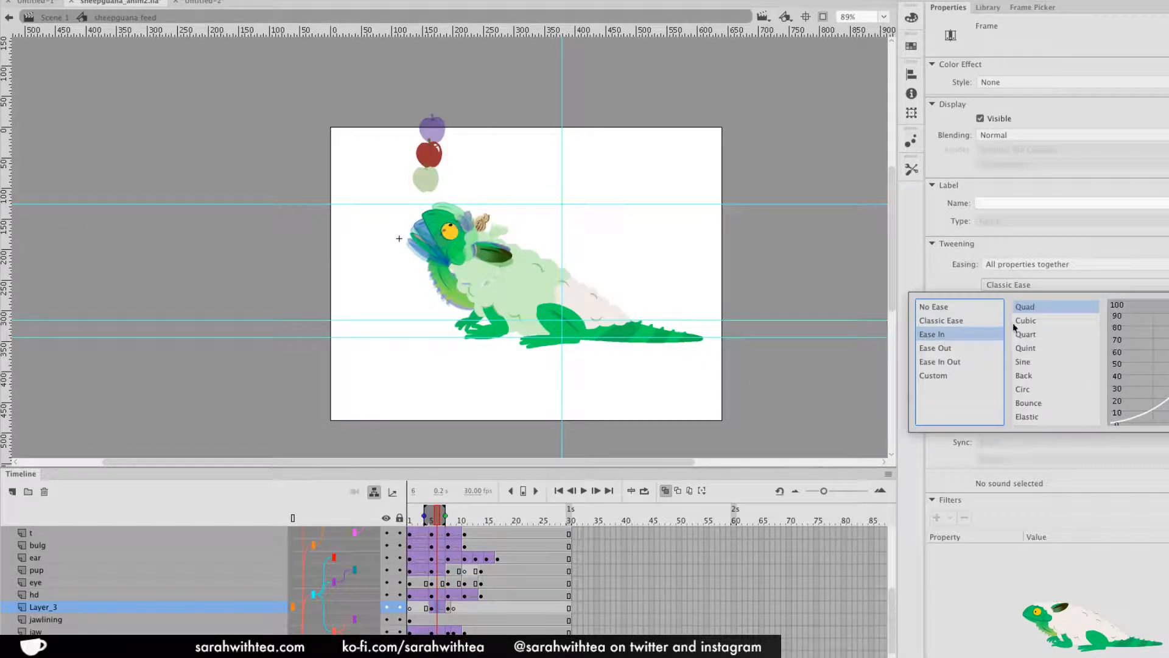
{"action": "double_click", "coordinate": [1028, 308]}
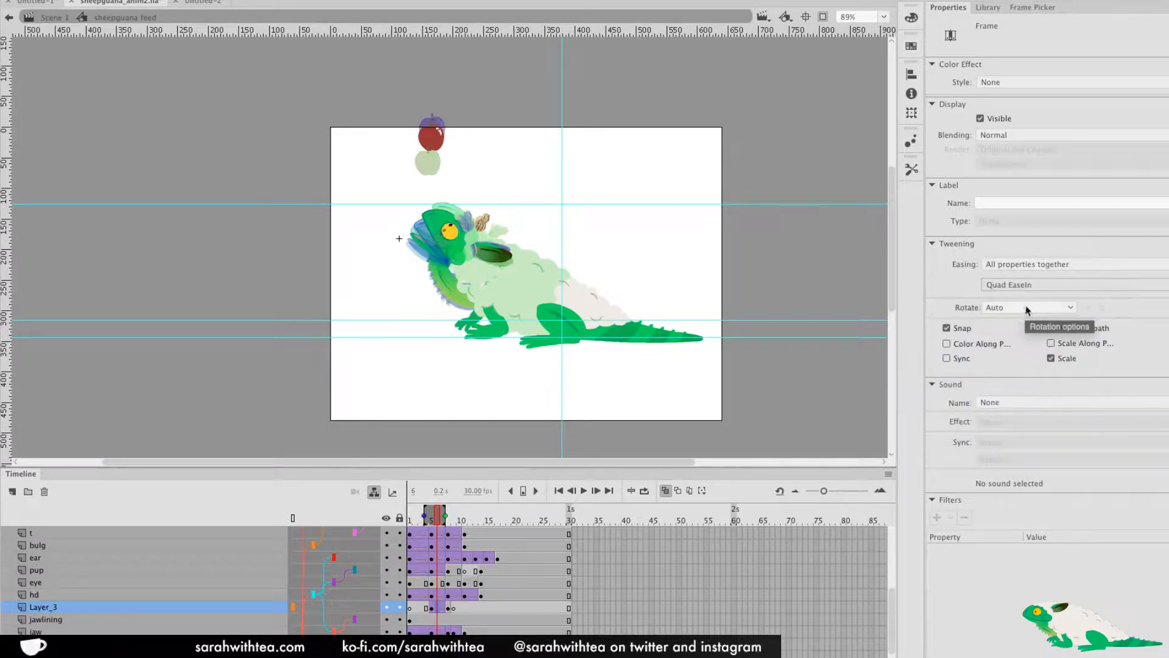
{"action": "left_click", "coordinate": [1010, 284]}
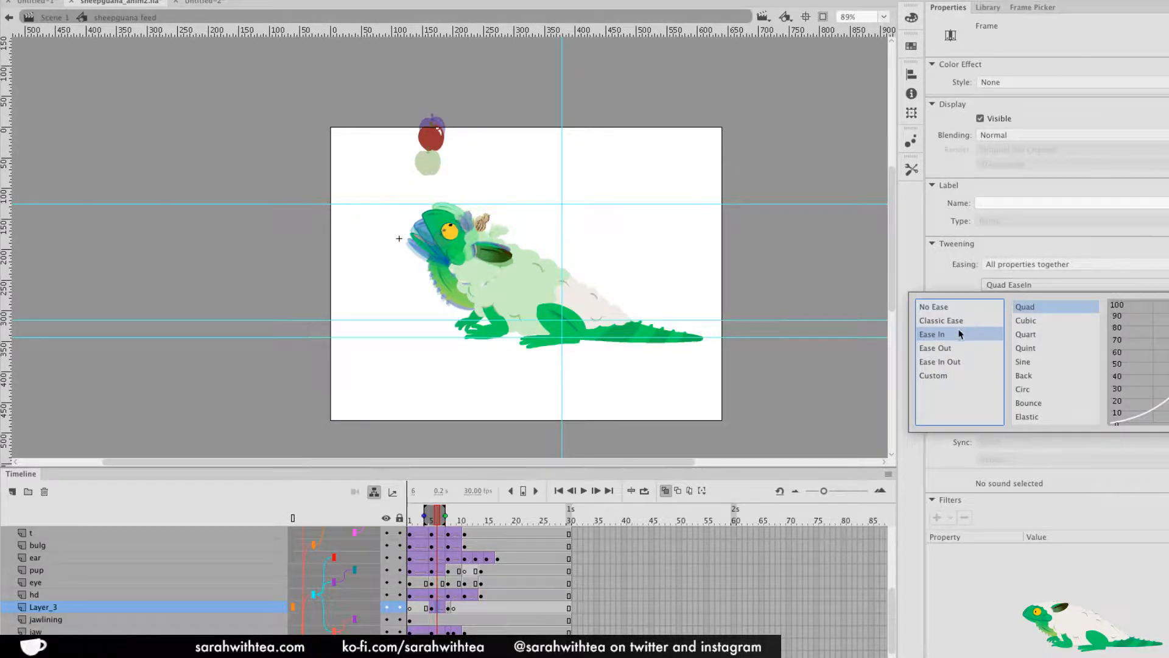
{"action": "double_click", "coordinate": [953, 320]}
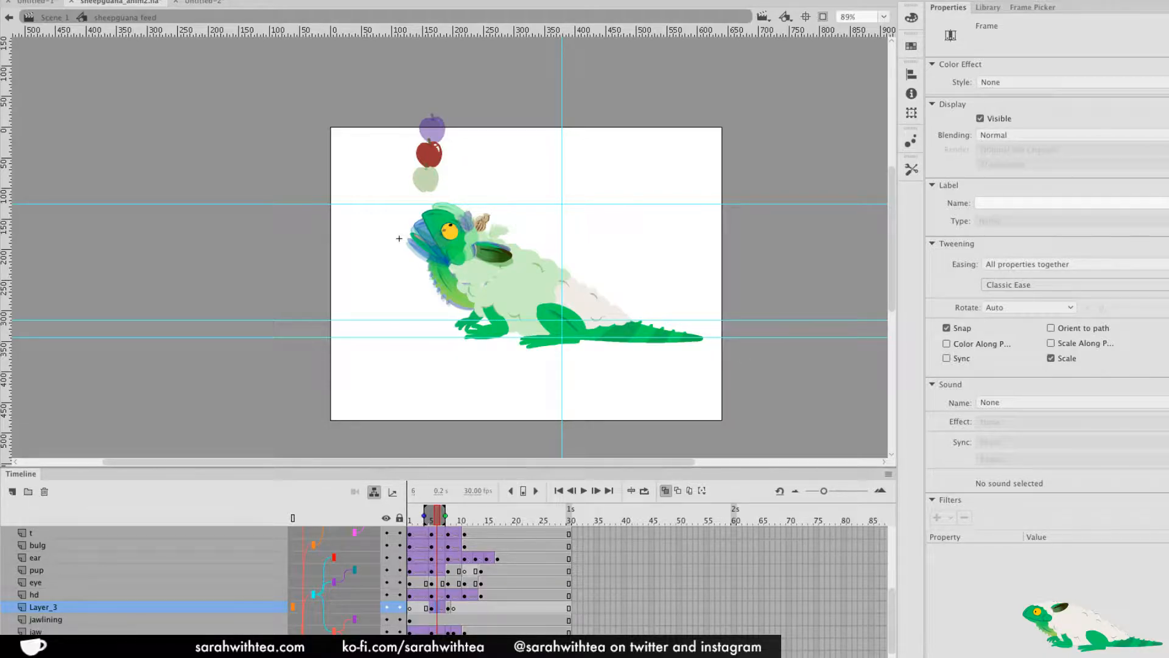
Return to the sheepguana feed symbol and turn off onion skinning
{"action": "left_click", "coordinate": [742, 367]}
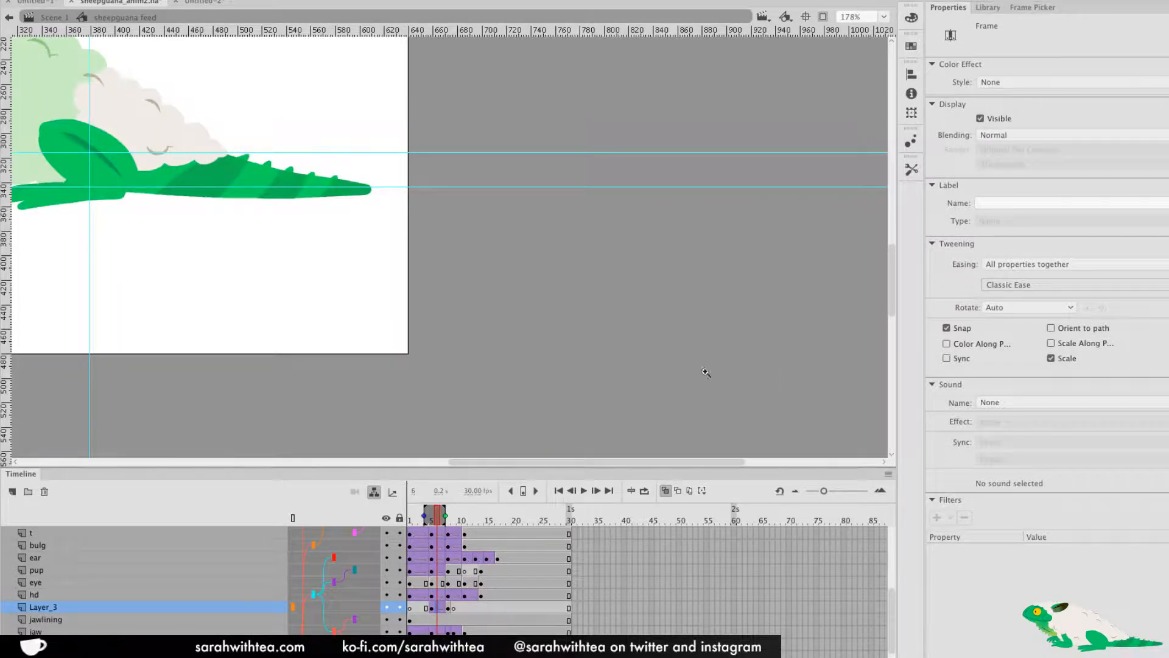
{"action": "left_click", "coordinate": [294, 272], "text": "alt"}
{"action": "left_click_drag", "start_coordinate": [414, 270], "coordinate": [609, 331]}
{"action": "double_click", "coordinate": [611, 345]}
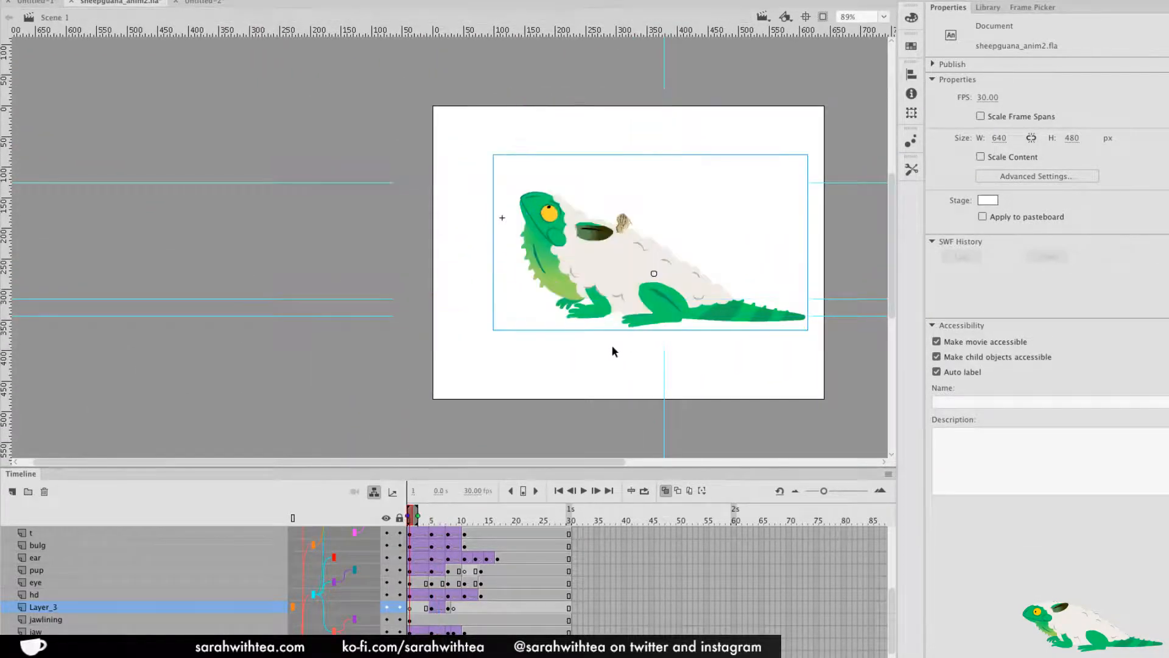
{"action": "double_click", "coordinate": [604, 305]}
{"action": "left_click", "coordinate": [665, 490]}
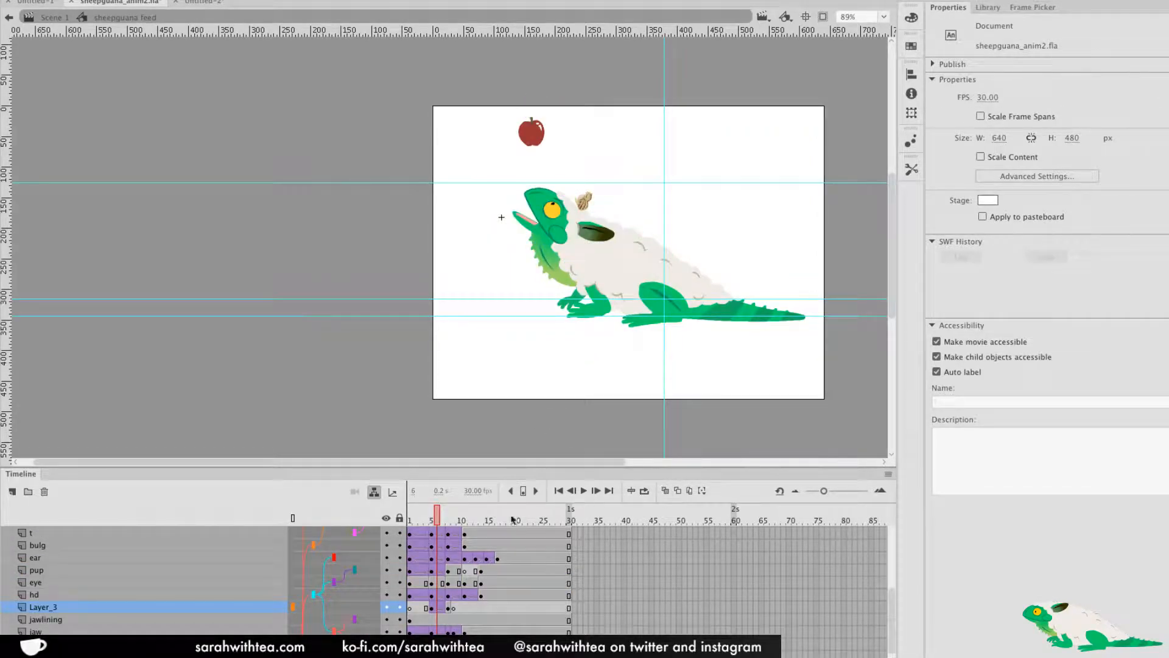
Enlarge the timeline area and play back the feeding animation from frame 1, then check the pose around frame 14
{"action": "left_click_drag", "start_coordinate": [498, 470], "coordinate": [497, 428]}
{"action": "left_click", "coordinate": [408, 478]}
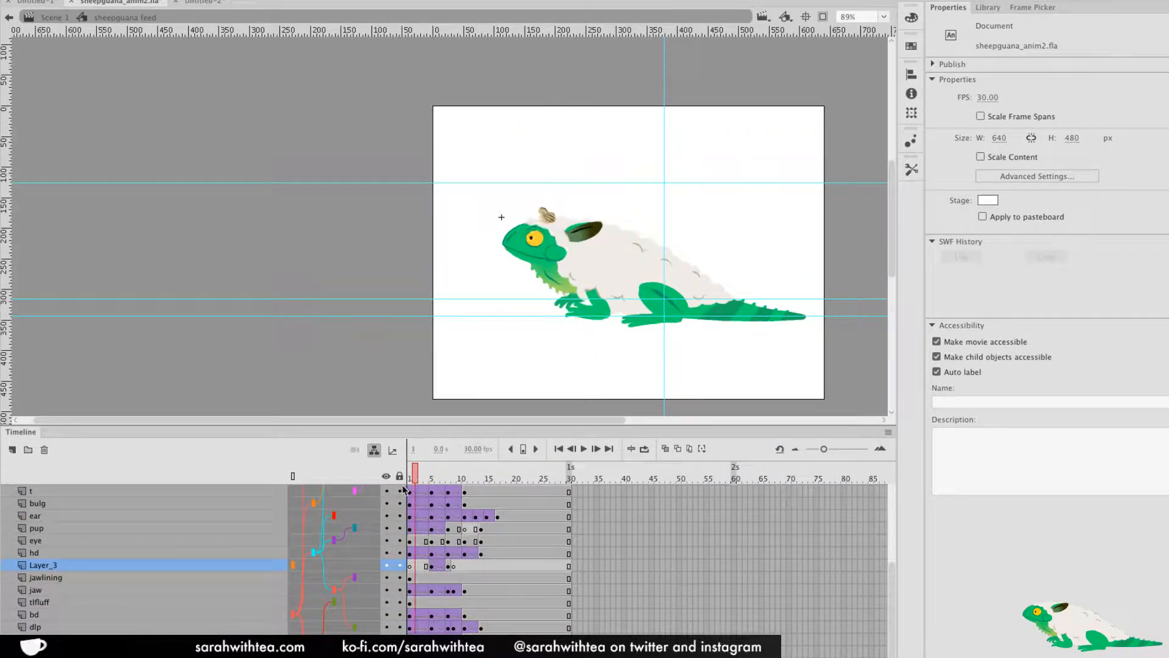
{"action": "key", "text": "Return"}
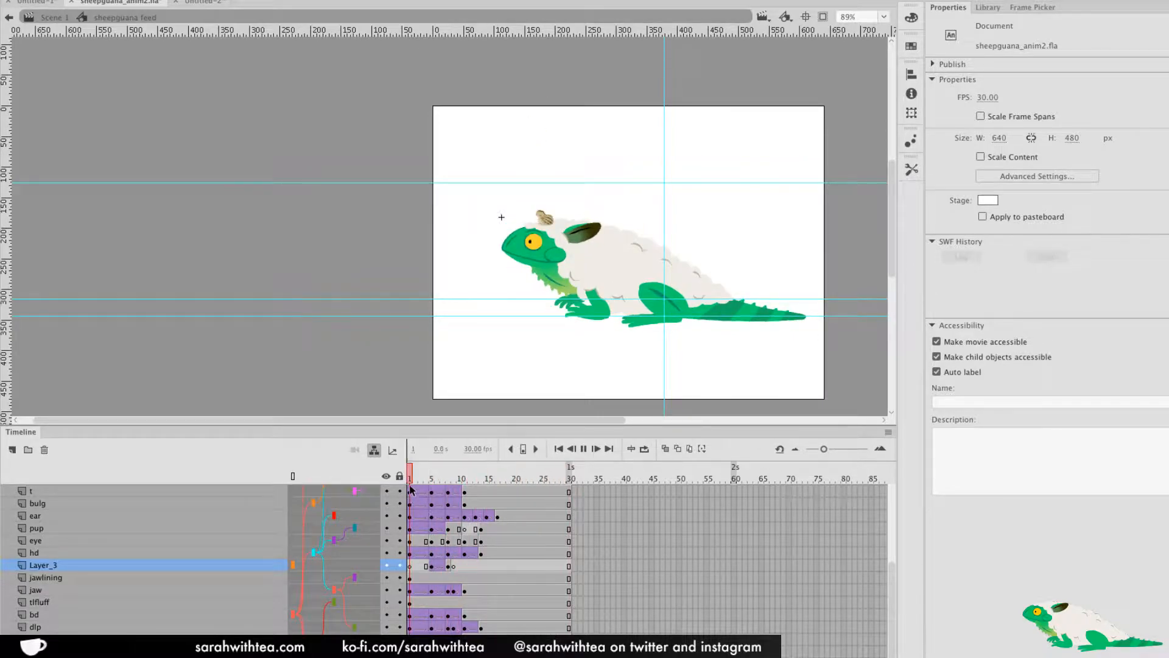
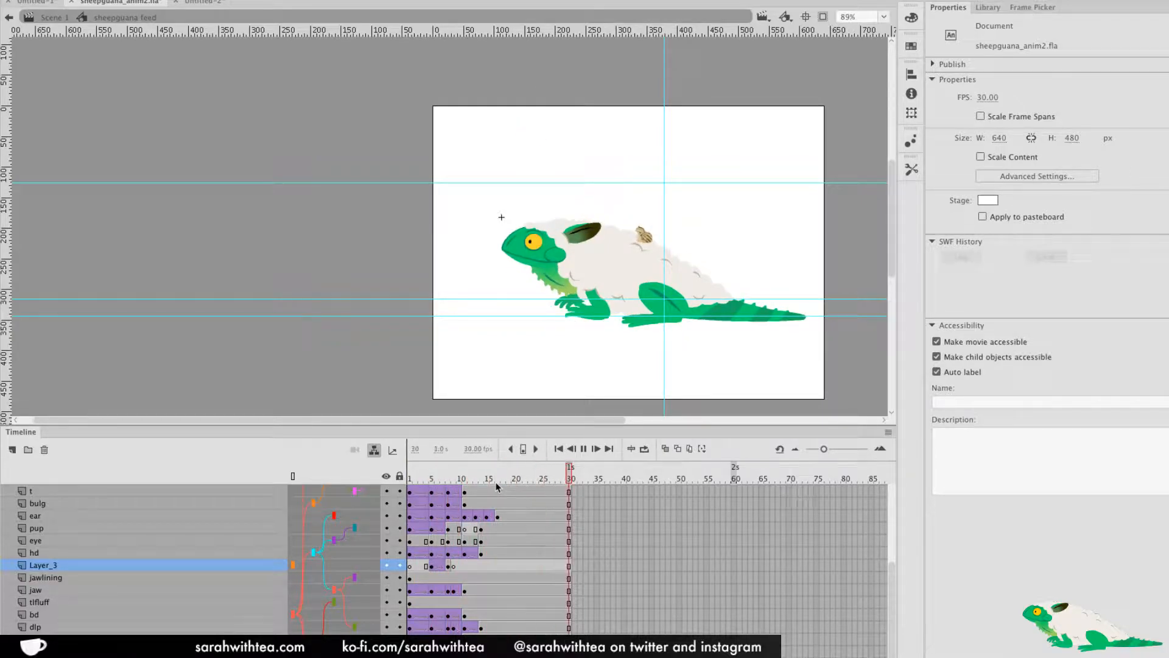
{"action": "key", "text": "Return"}
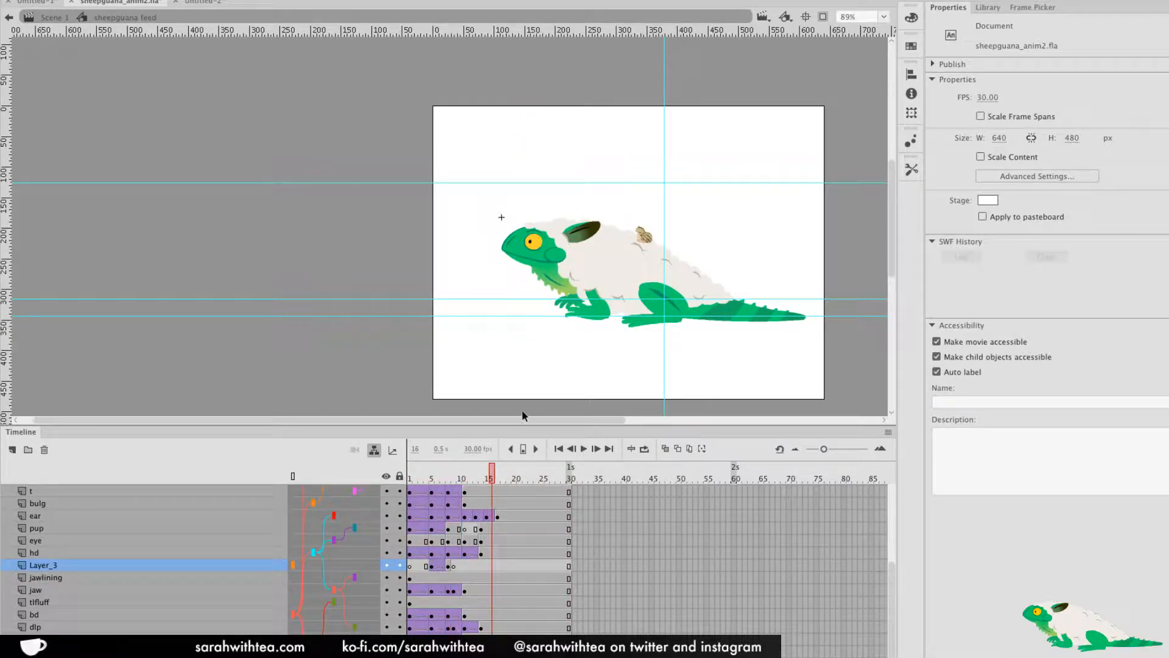
{"action": "mouse_move", "coordinate": [490, 484]}
{"action": "left_mouse_down"}
{"action": "mouse_move", "coordinate": [477, 487]}
{"action": "mouse_move", "coordinate": [486, 491]}
{"action": "left_mouse_up"}
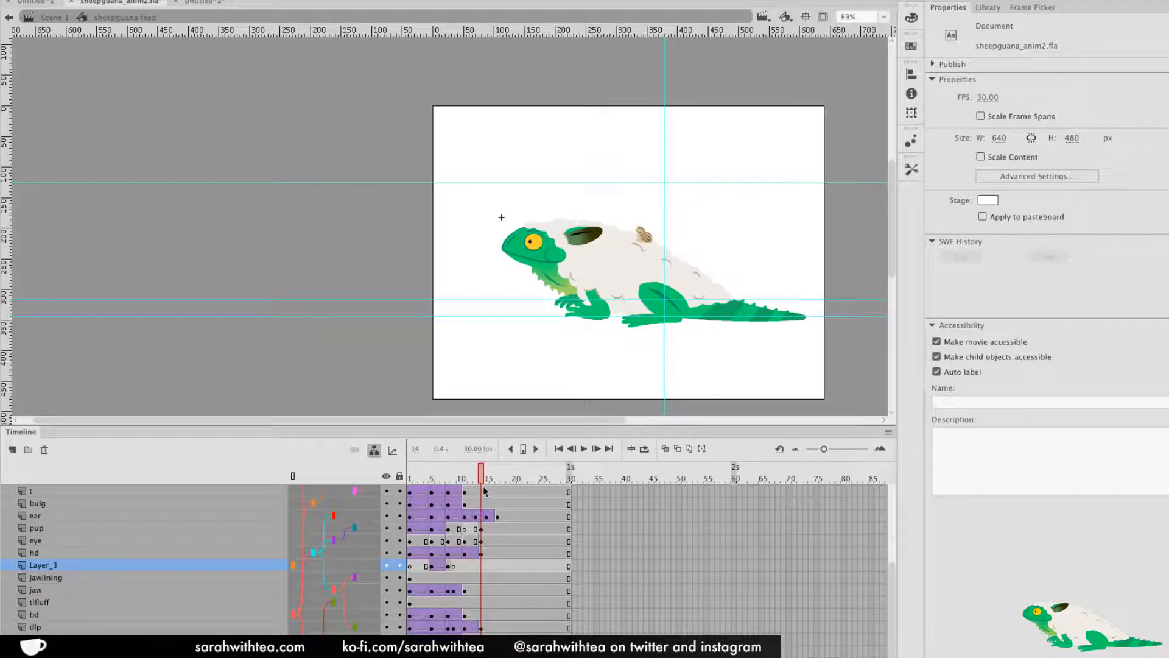
Change the eye symbol's displayed frame at frame 14, then play back the animation and check frames 15 and 16
{"action": "left_click", "coordinate": [531, 245]}
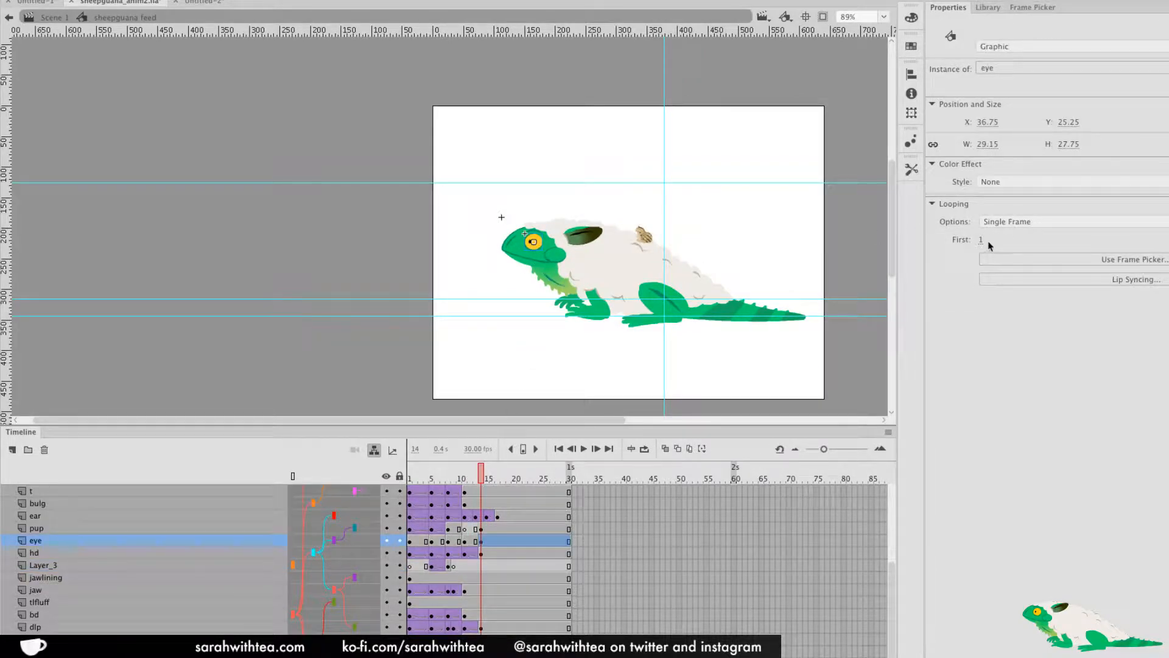
{"action": "left_click_drag", "start_coordinate": [980, 240], "coordinate": [988, 240]}
{"action": "left_click", "coordinate": [844, 276]}
{"action": "key", "text": "Return"}
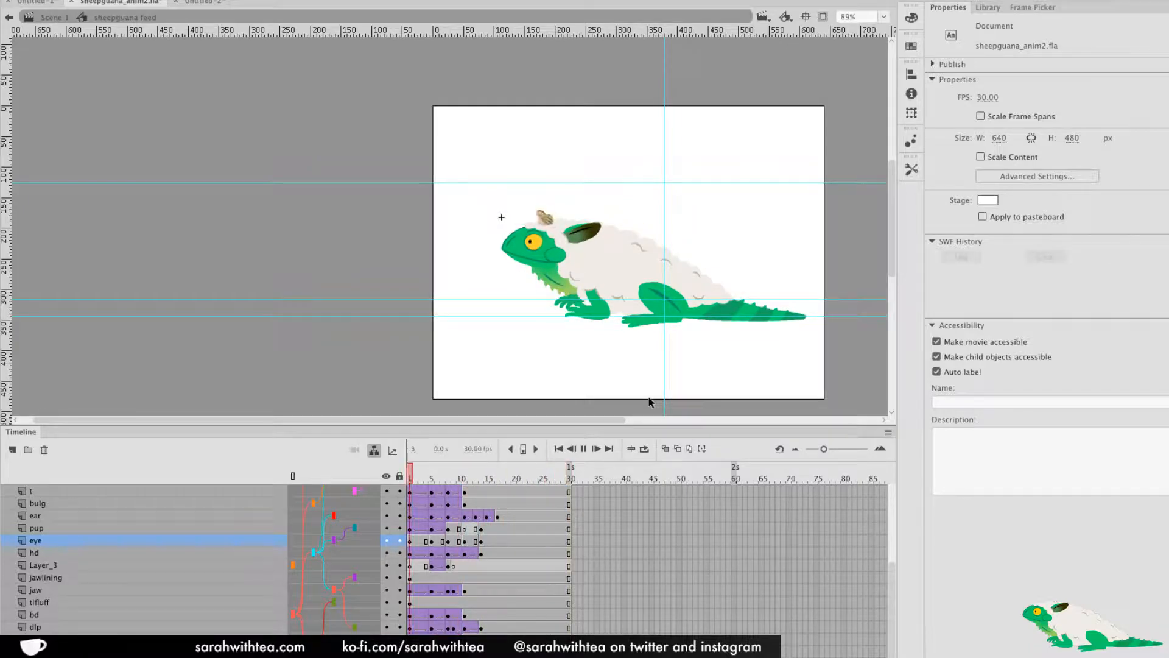
{"action": "key", "text": "Return"}
{"action": "left_click_drag", "start_coordinate": [476, 476], "coordinate": [487, 479]}
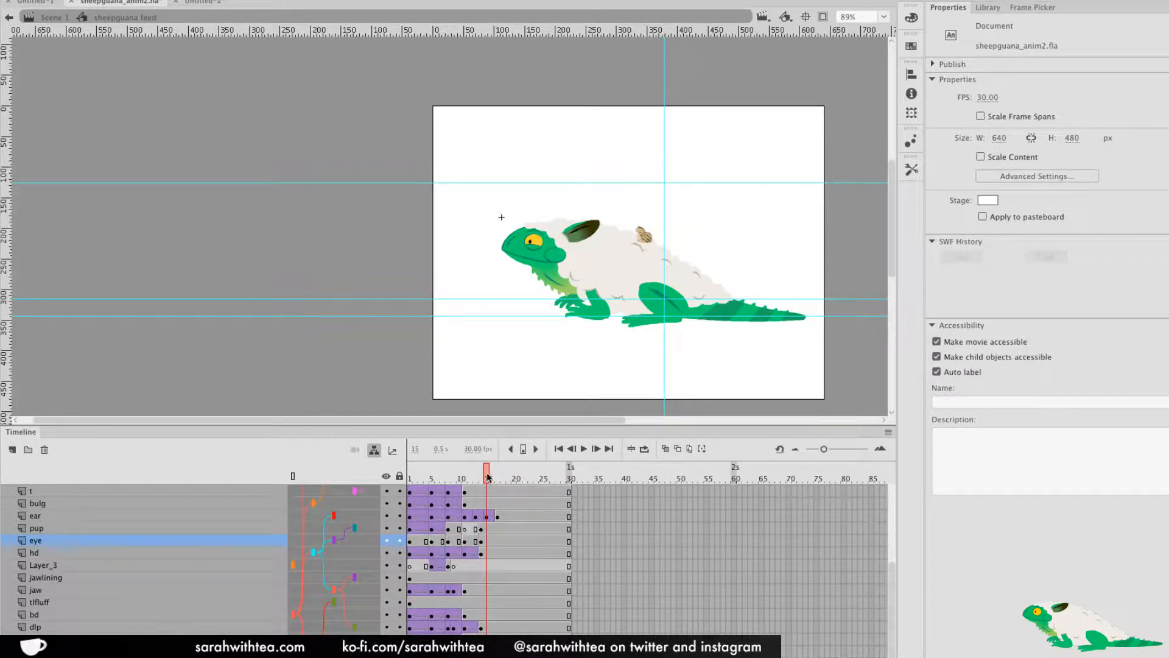
{"action": "left_click", "coordinate": [491, 477]}
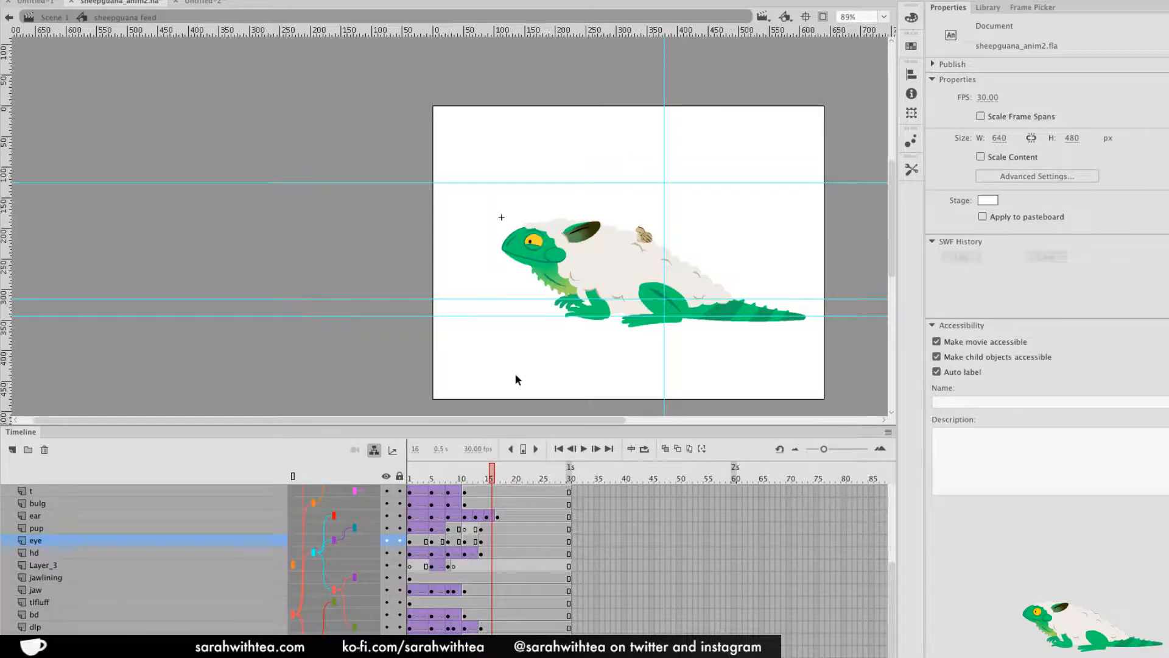
Add an eye keyframe at frame 16, set the eye at frame 14 to single frame 4, and play back the result
{"action": "left_click", "coordinate": [539, 245]}
{"action": "left_click", "coordinate": [493, 542]}
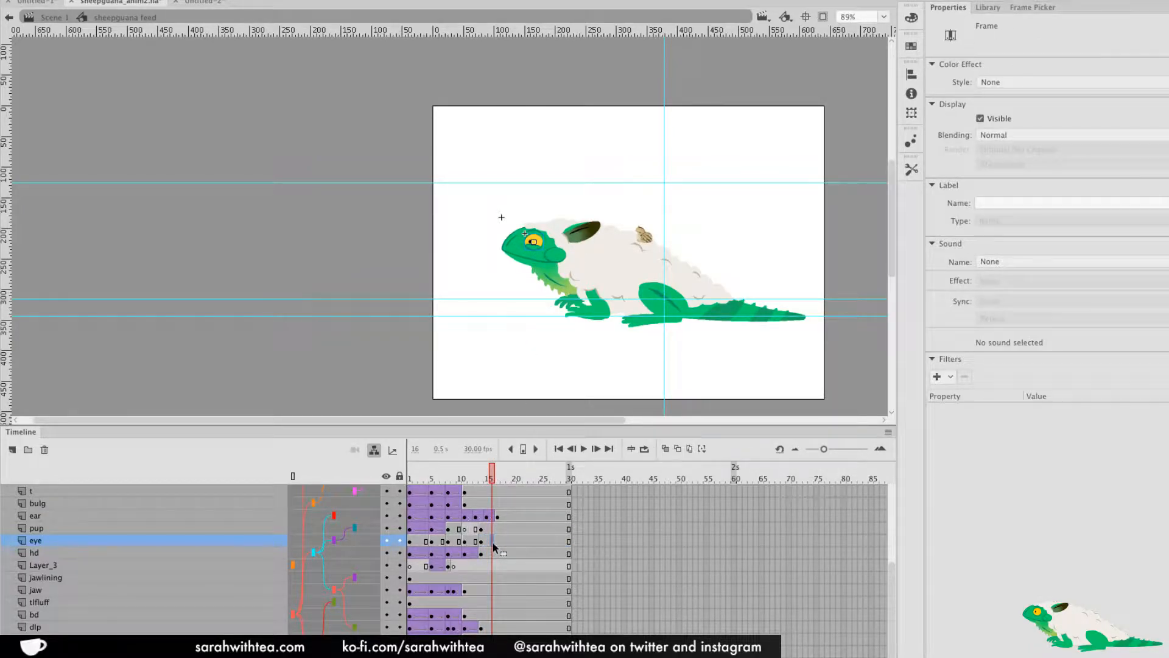
{"action": "left_click", "coordinate": [482, 541]}
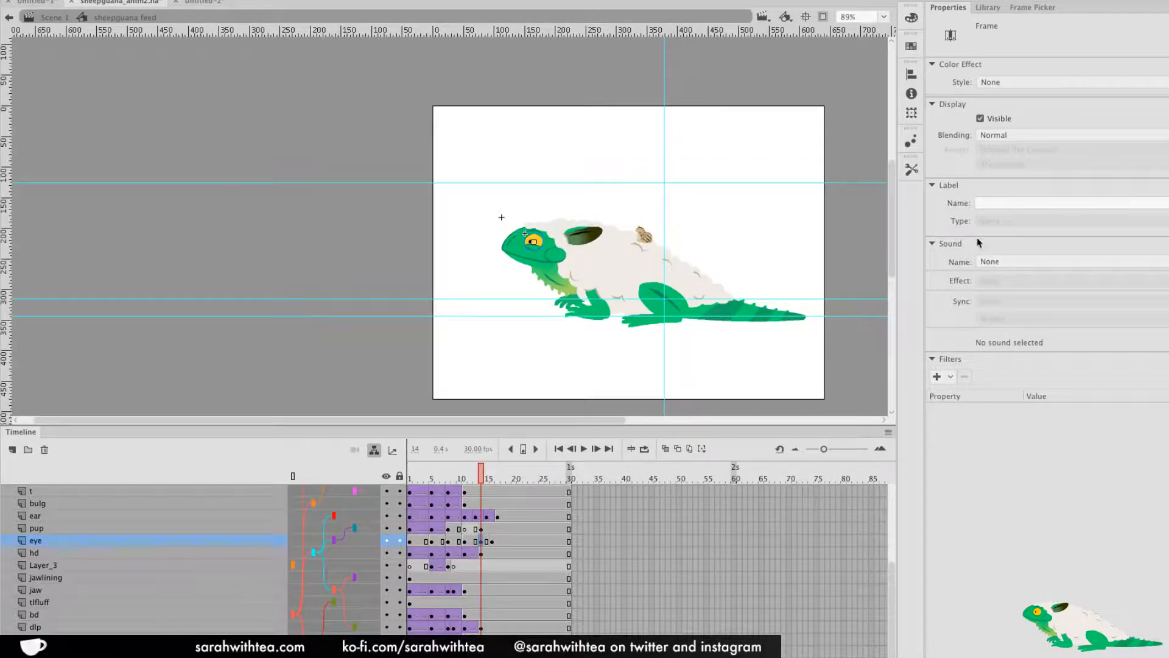
{"action": "left_click_drag", "start_coordinate": [978, 241], "coordinate": [979, 240]}
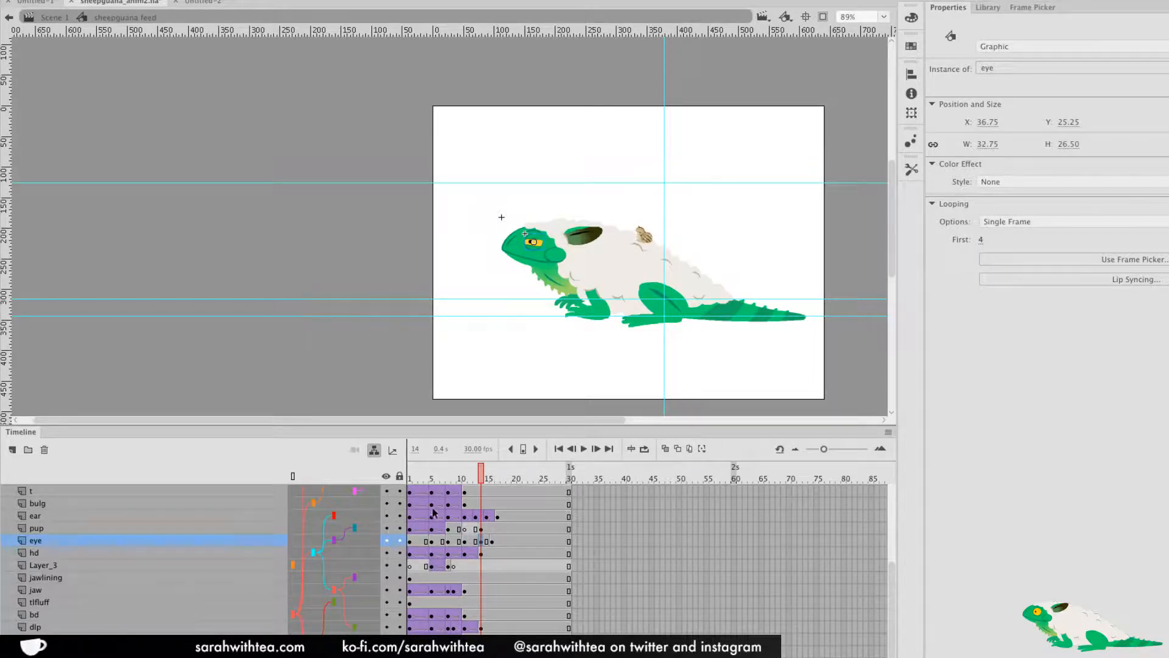
{"action": "key", "text": "Return"}
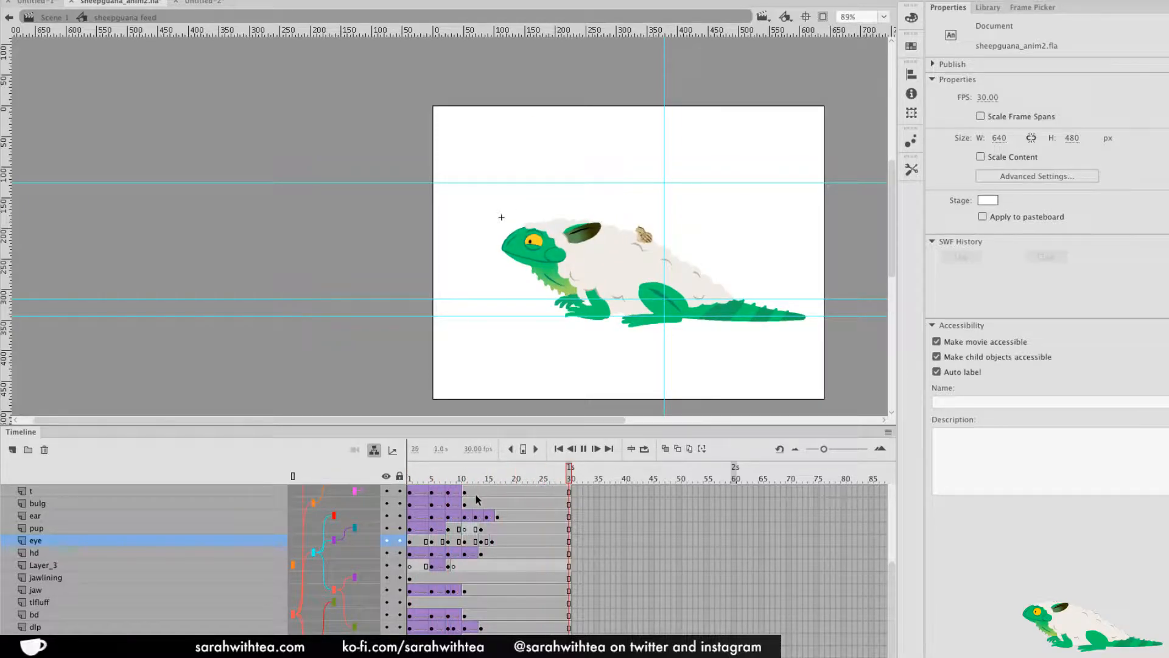
{"action": "key", "text": "Return"}
Add a new layer above Layer_3 with a blank keyframe at frame 9 and switch to the Brush tool
{"action": "left_click_drag", "start_coordinate": [470, 485], "coordinate": [453, 486]}
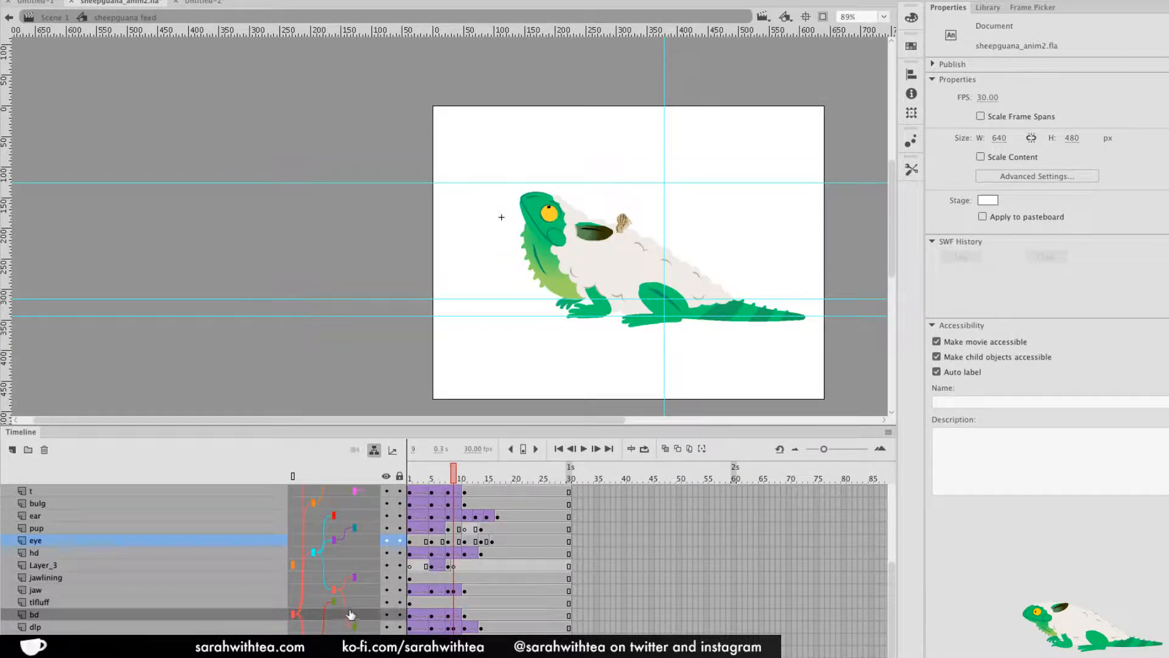
{"action": "left_click", "coordinate": [237, 578]}
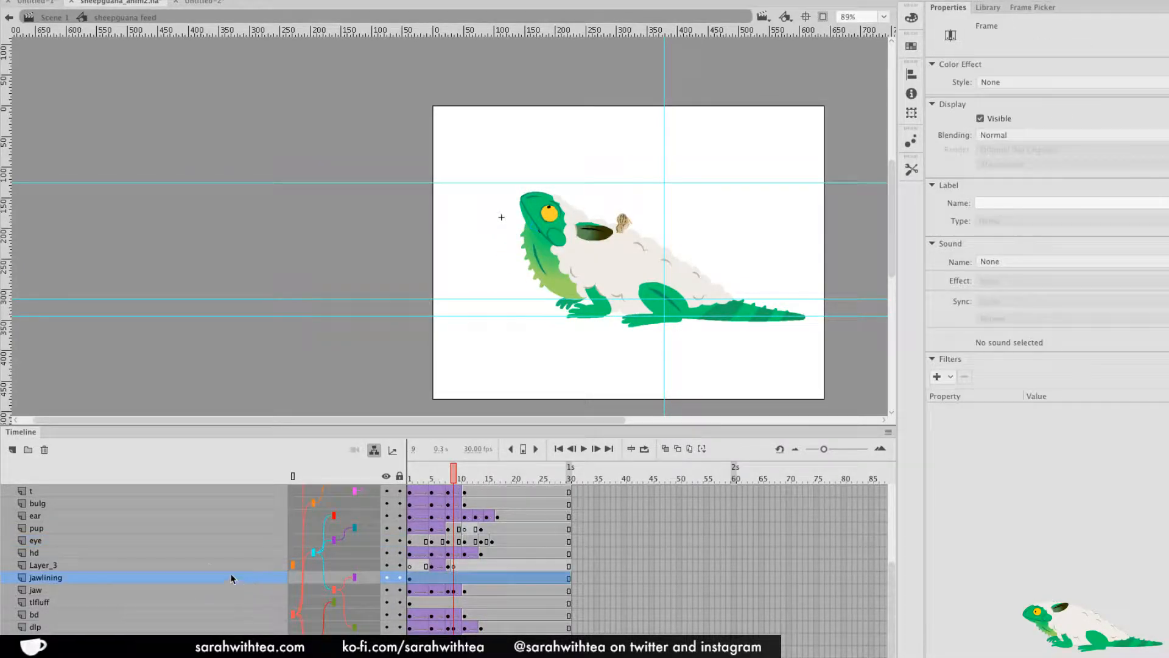
{"action": "left_click", "coordinate": [61, 565]}
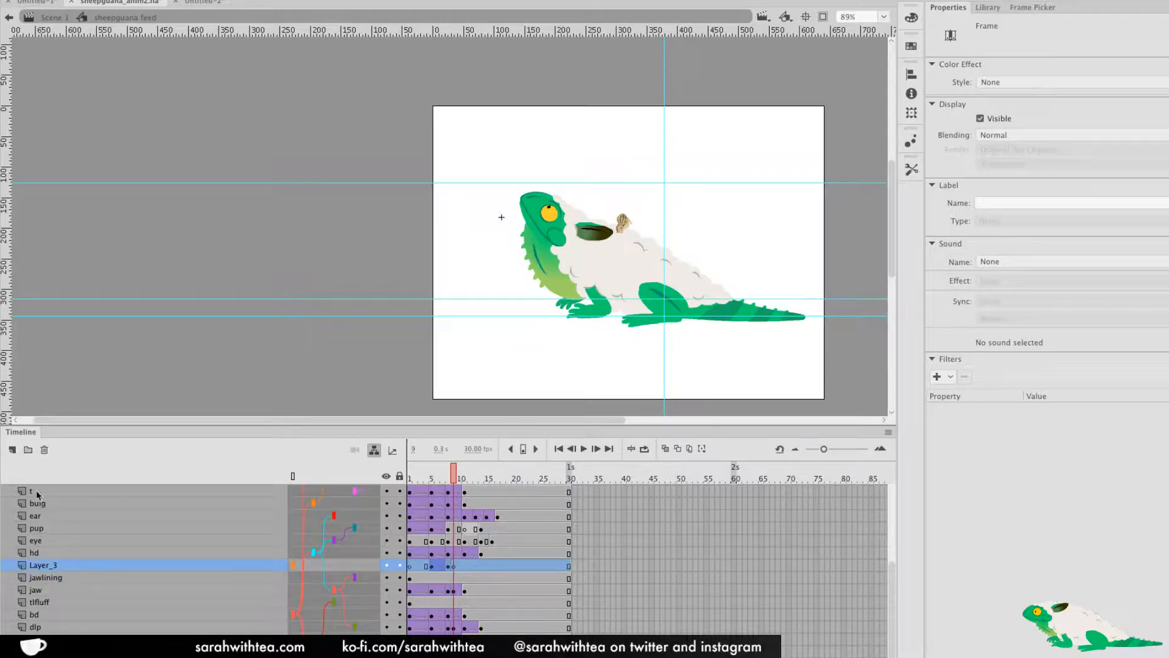
{"action": "left_click", "coordinate": [13, 449]}
{"action": "left_click_drag", "start_coordinate": [452, 577], "coordinate": [453, 568]}
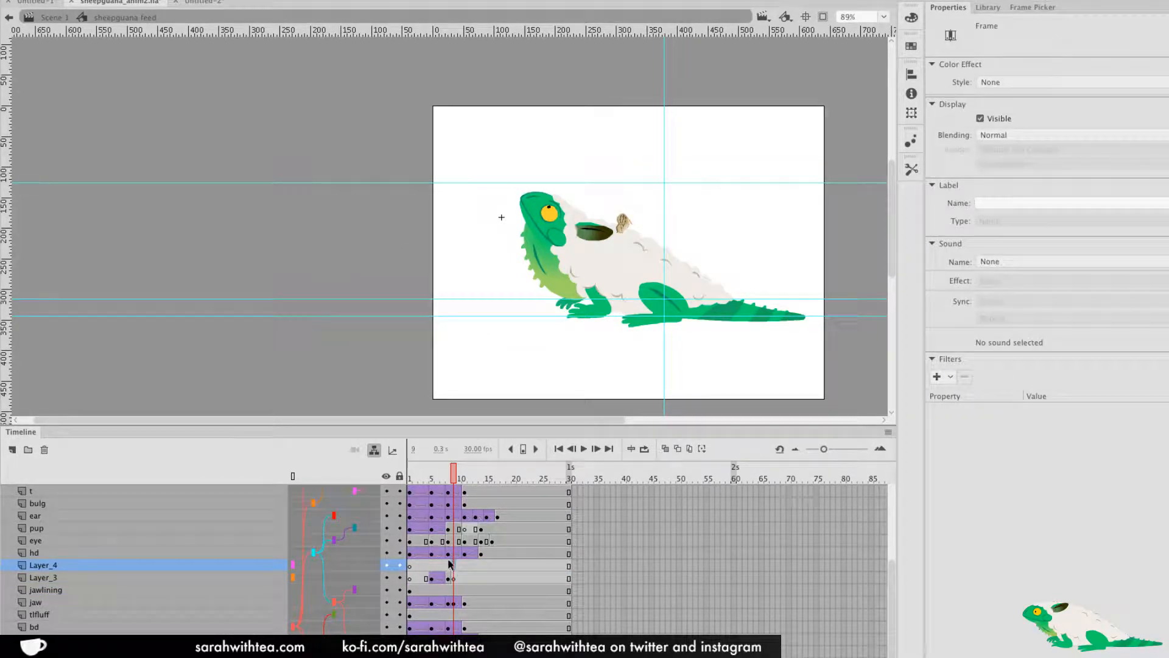
{"action": "key", "text": "z"}
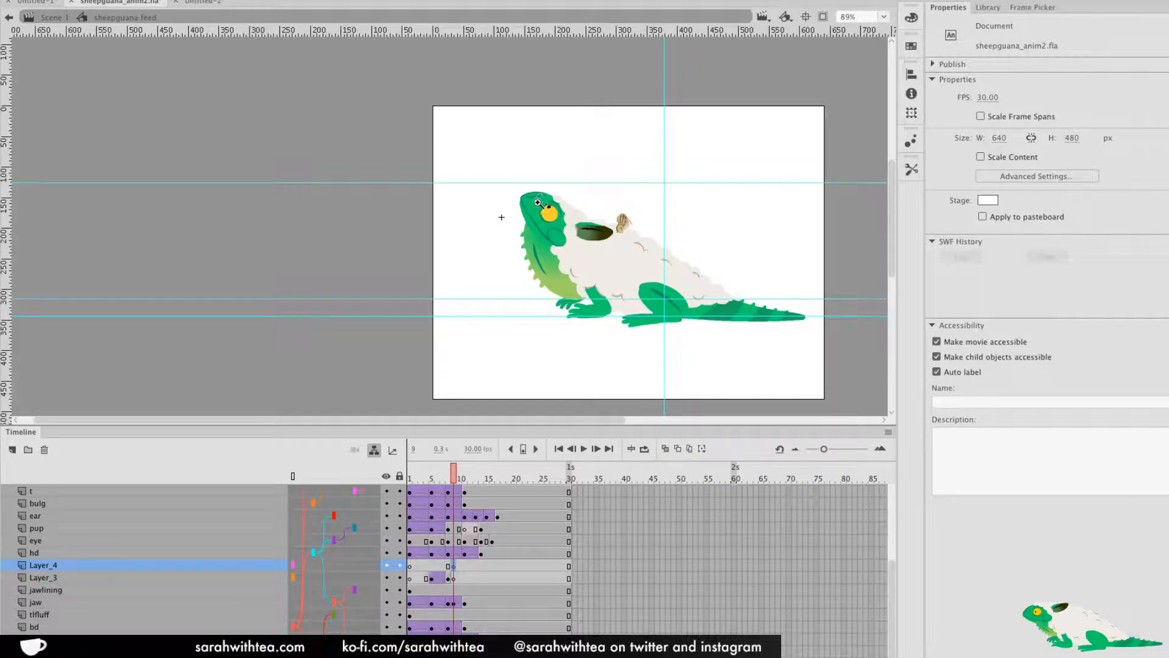
{"action": "left_click_drag", "start_coordinate": [478, 152], "coordinate": [588, 280]}
{"action": "key", "text": "space"}
{"action": "left_click_drag", "start_coordinate": [431, 230], "coordinate": [585, 289]}
{"action": "key", "text": "b"}
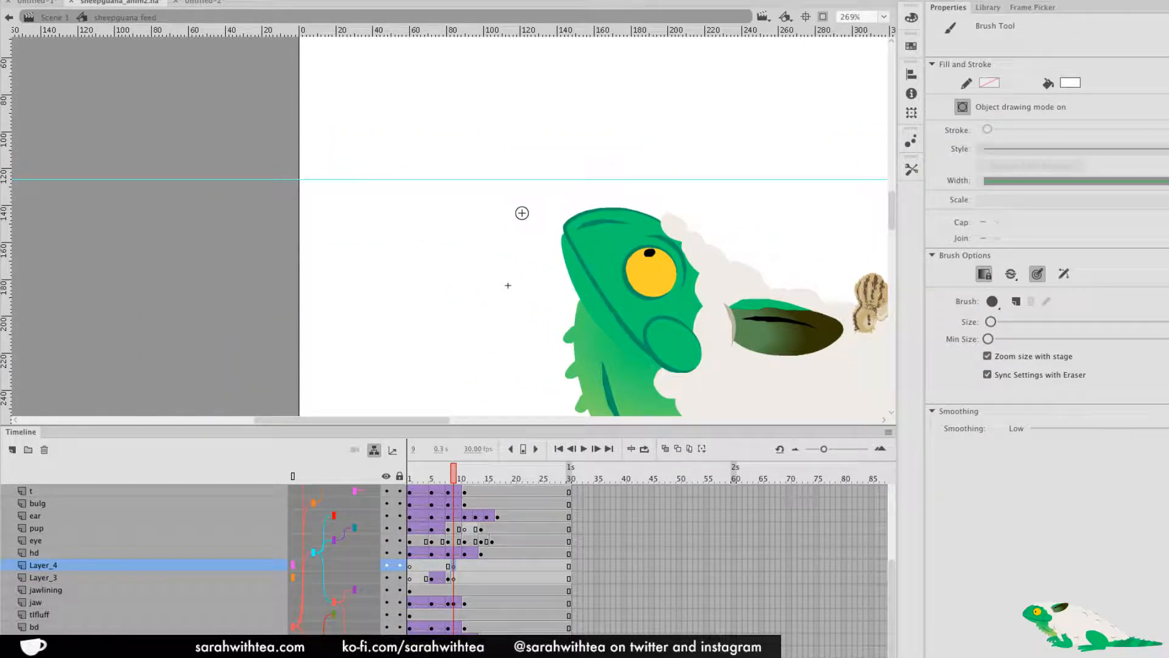
Try a rust-brown brush fill with a test stroke beside the apple at frame 8, then undo the stroke
{"action": "left_click", "coordinate": [911, 169]}
{"action": "left_click", "coordinate": [877, 478]}
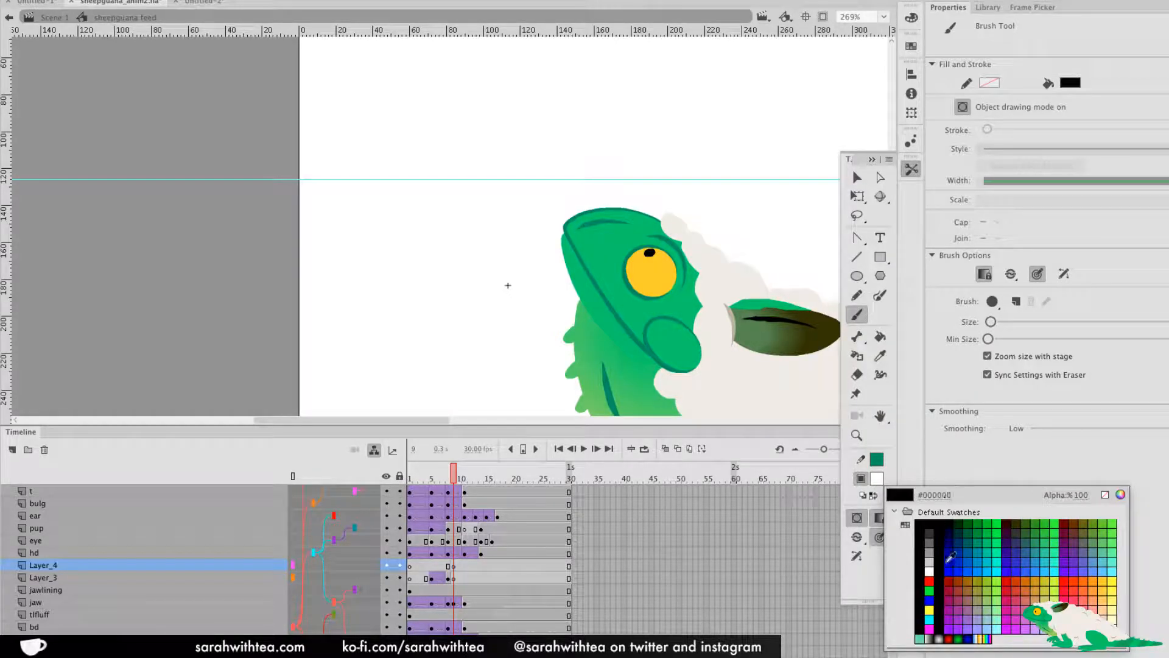
{"action": "left_click", "coordinate": [961, 576]}
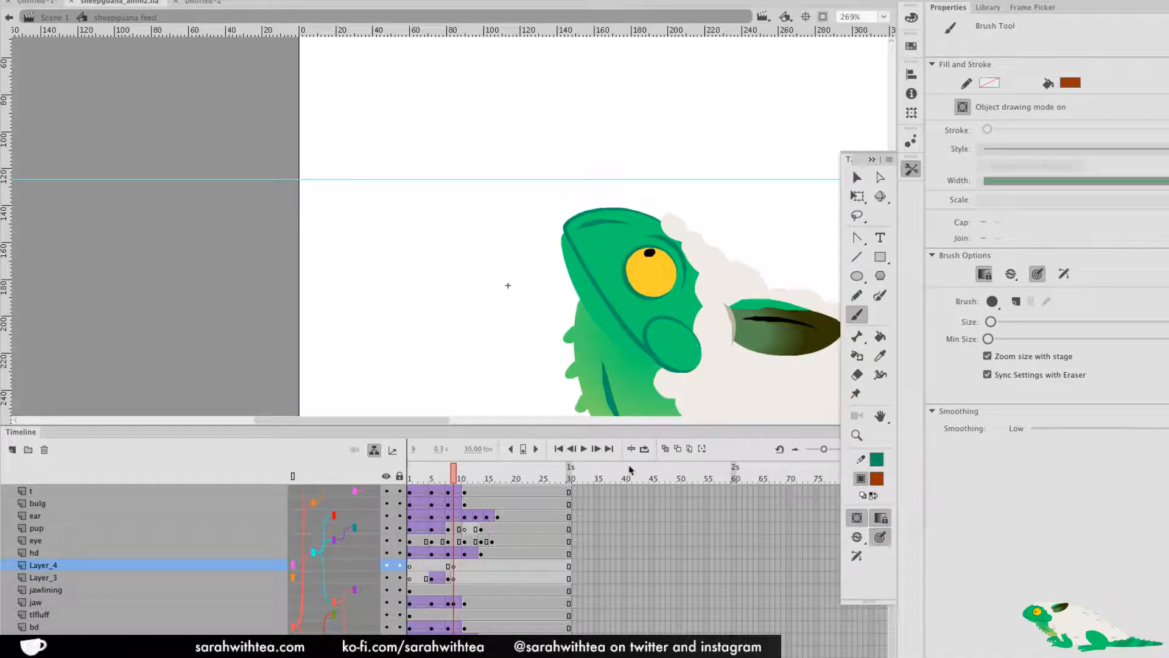
{"action": "left_click_drag", "start_coordinate": [453, 475], "coordinate": [447, 475]}
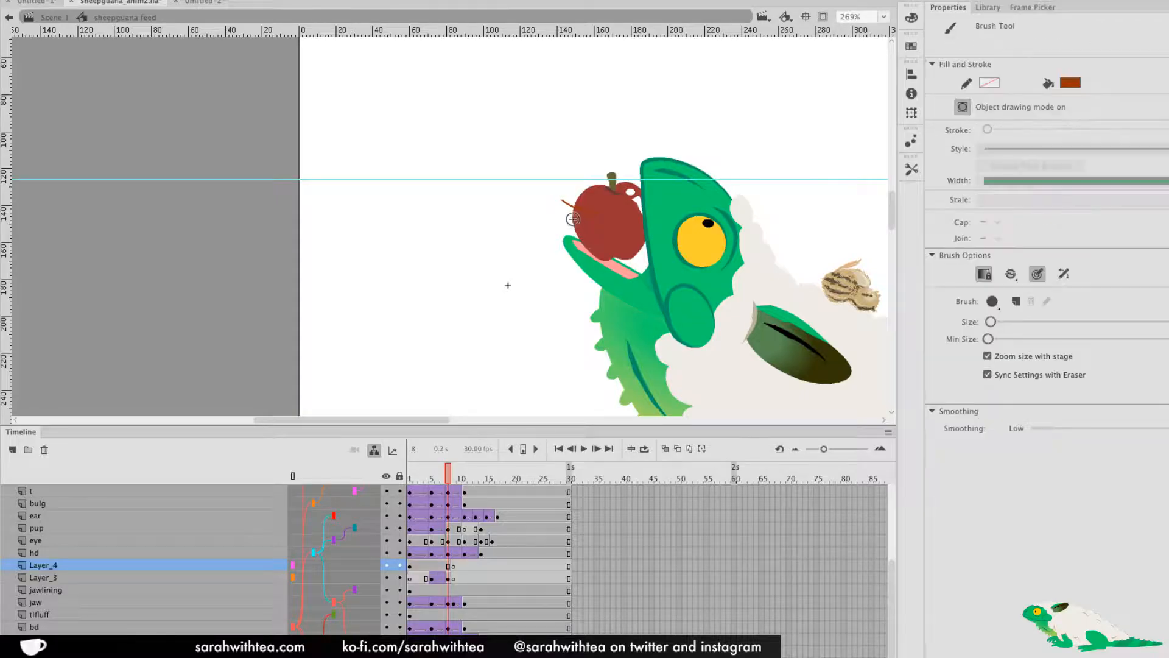
{"action": "key", "text": "ctrl+z"}
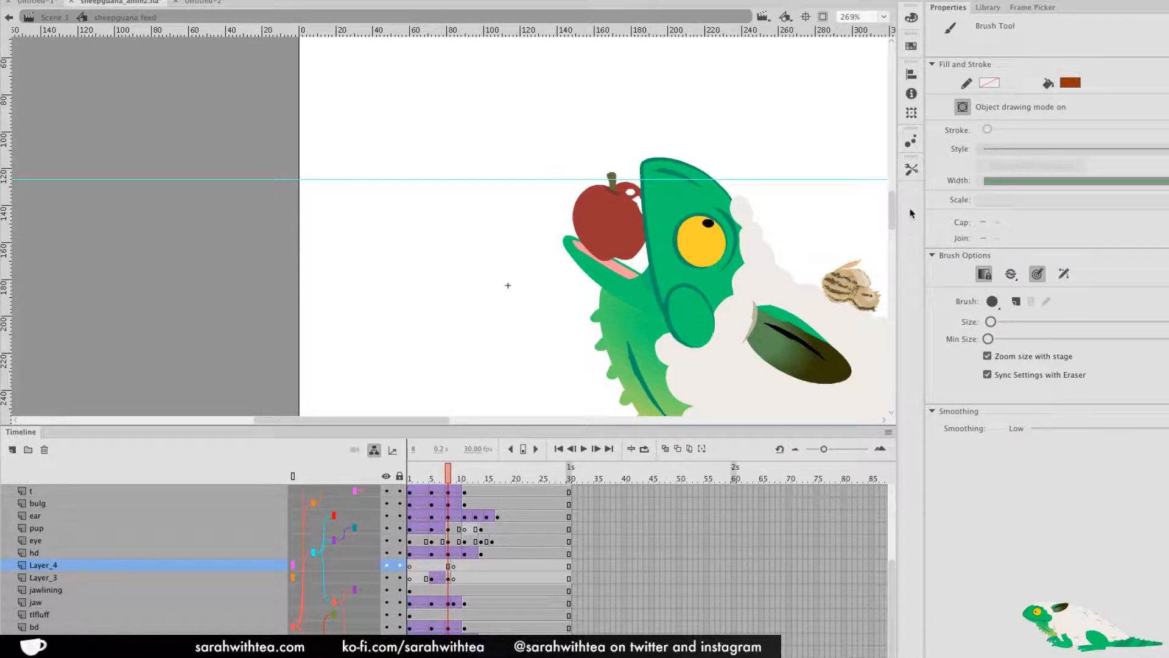
Set the brush fill to the apple's dark red and paint small apple skin fragments around the snout at frame 9 of Layer_4
{"action": "left_click", "coordinate": [911, 169]}
{"action": "left_click", "coordinate": [877, 479]}
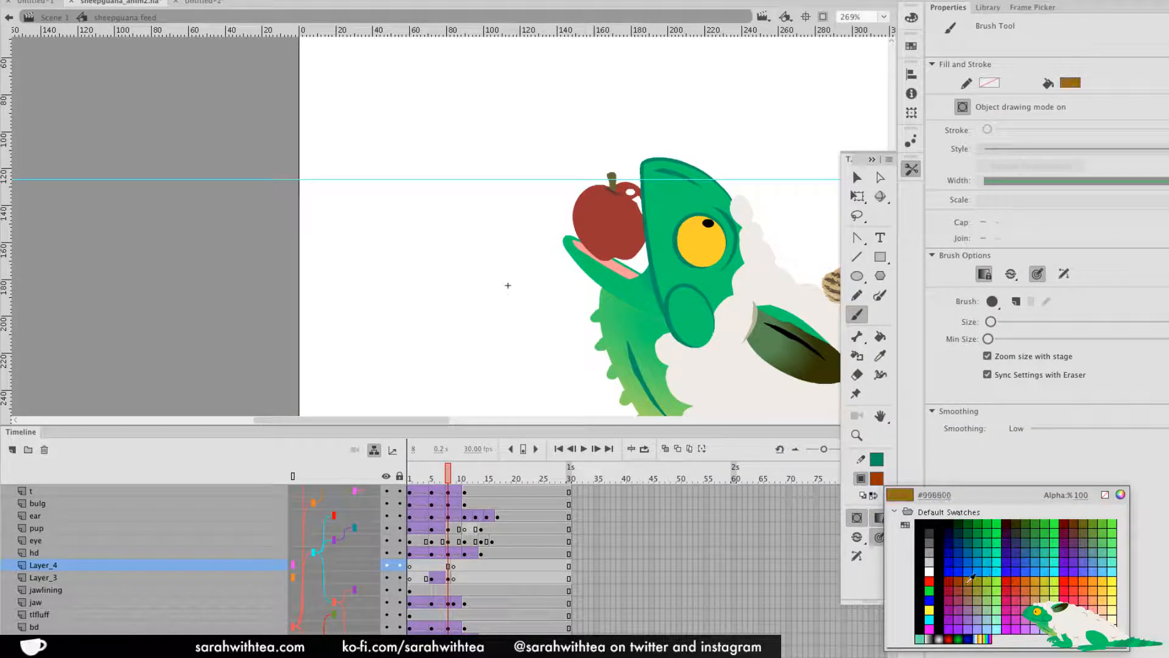
{"action": "left_click", "coordinate": [958, 590]}
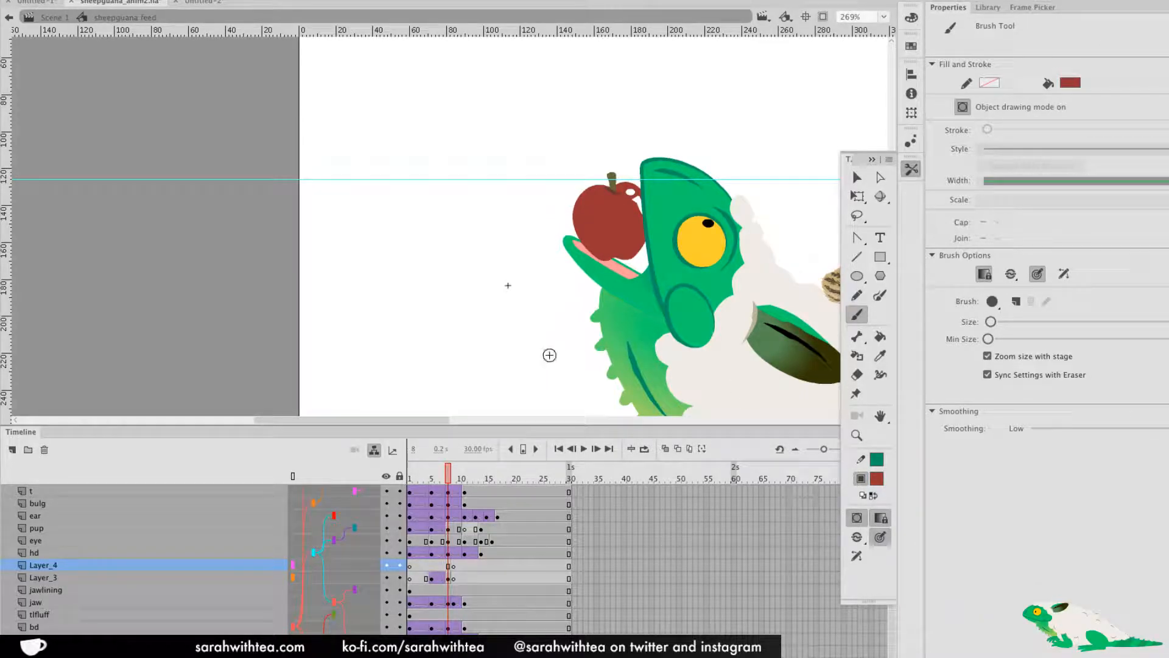
{"action": "left_click", "coordinate": [454, 567]}
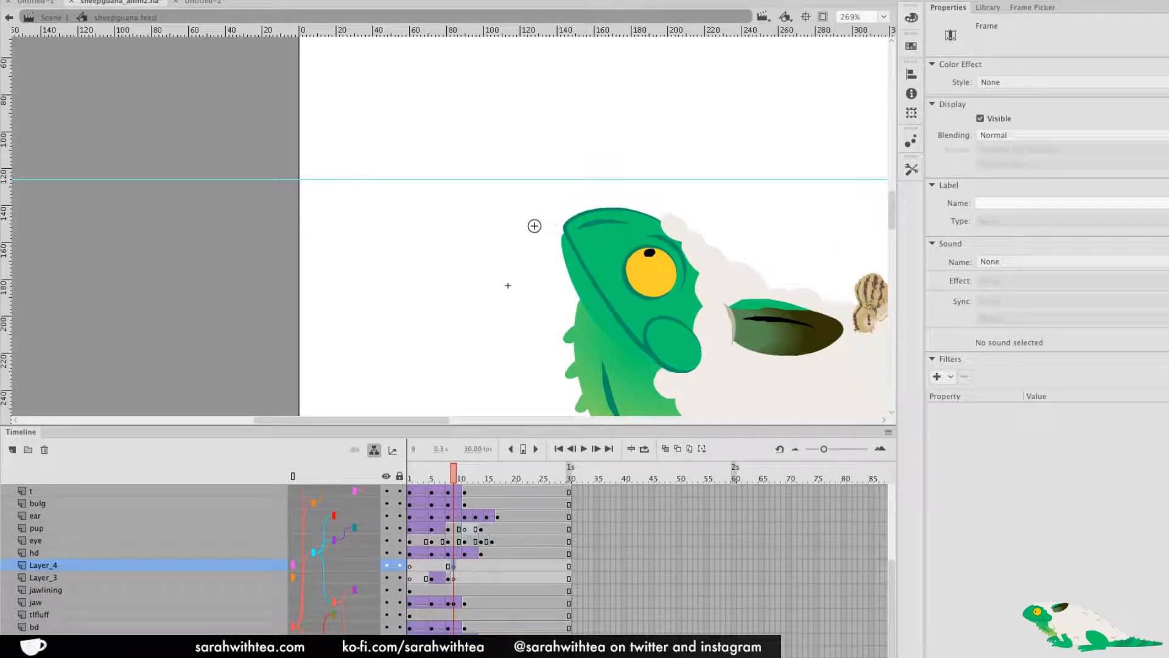
{"action": "left_click_drag", "start_coordinate": [531, 222], "coordinate": [533, 223]}
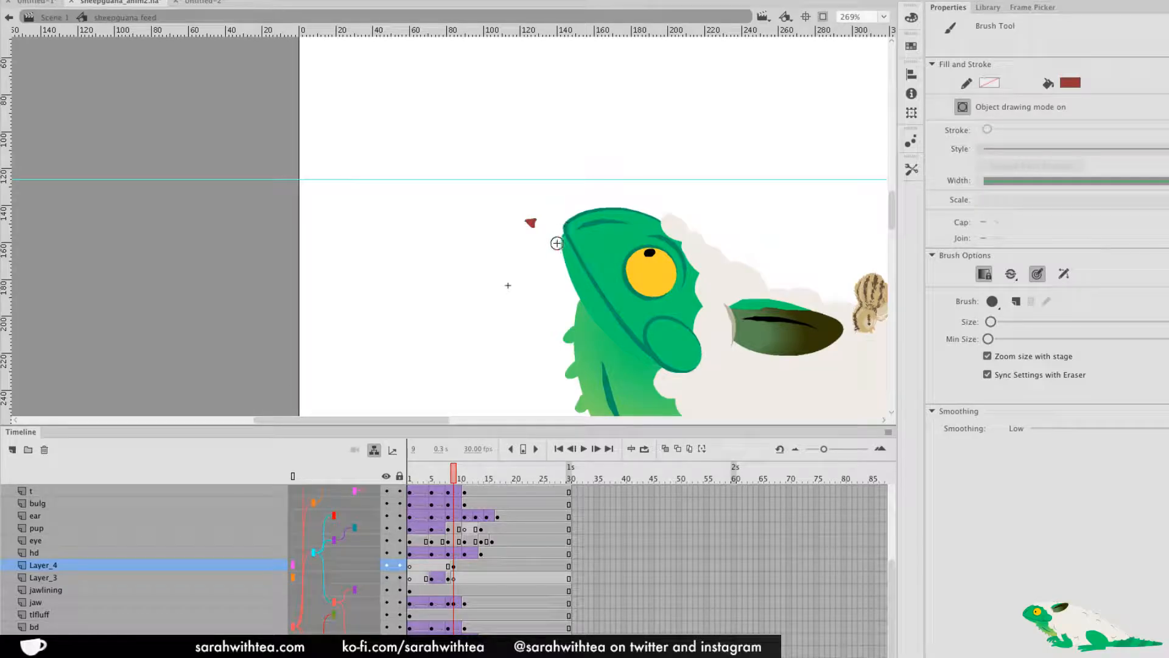
{"action": "left_click_drag", "start_coordinate": [564, 264], "coordinate": [566, 265]}
{"action": "left_click_drag", "start_coordinate": [587, 194], "coordinate": [588, 195]}
Set the brush fill to pale yellow #F8F8D0 for the apple flesh
{"action": "left_click", "coordinate": [911, 170]}
{"action": "left_click", "coordinate": [877, 478]}
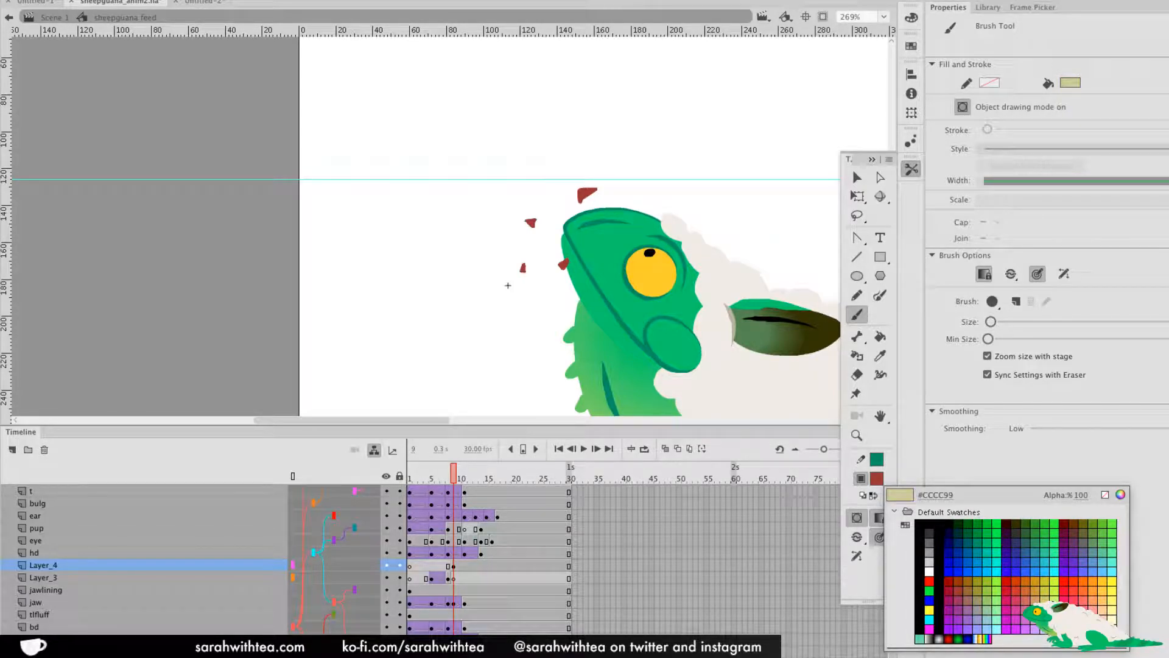
{"action": "left_click", "coordinate": [1109, 615]}
{"action": "left_click", "coordinate": [911, 18]}
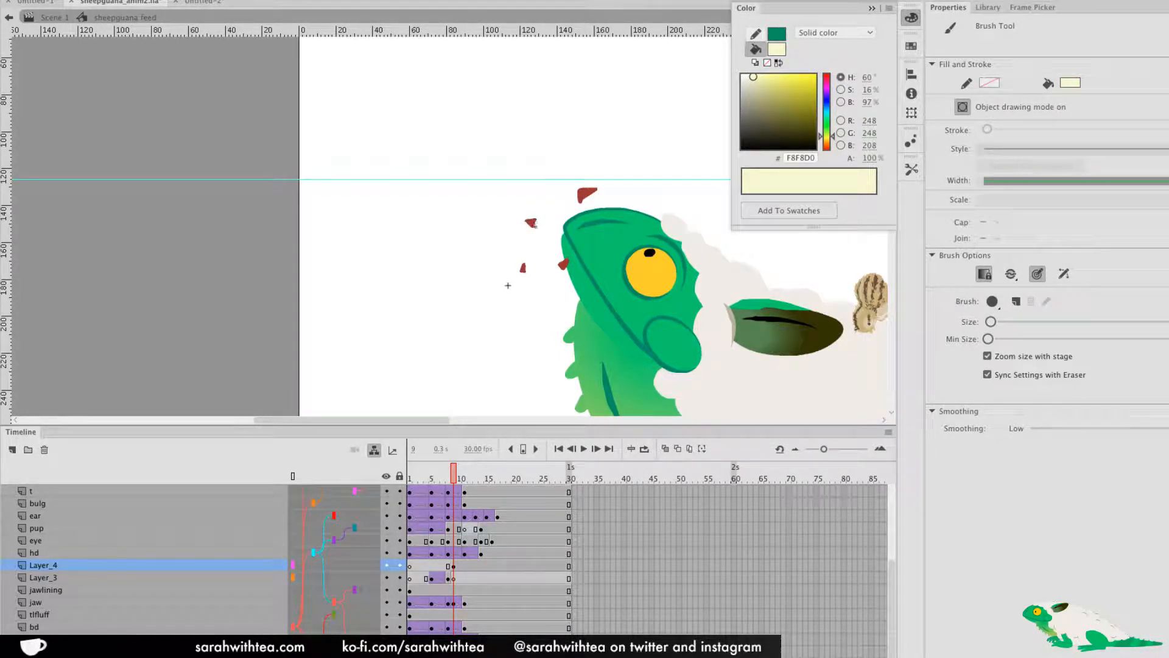
Paint pale yellow flesh on the red fragments and scatter small loose flesh bits around the mouth at frame 9
{"action": "left_click_drag", "start_coordinate": [523, 245], "coordinate": [520, 247]}
{"action": "left_click_drag", "start_coordinate": [552, 210], "coordinate": [553, 206]}
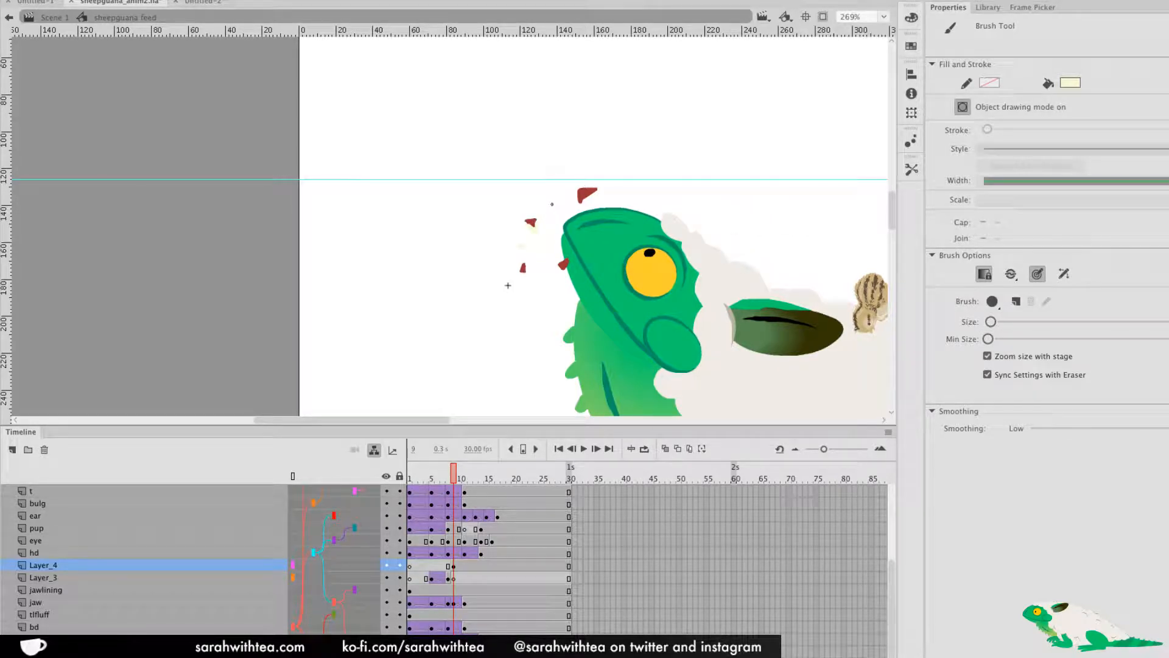
{"action": "left_click_drag", "start_coordinate": [561, 271], "coordinate": [565, 263]}
{"action": "left_click_drag", "start_coordinate": [581, 203], "coordinate": [592, 194]}
{"action": "left_click_drag", "start_coordinate": [536, 284], "coordinate": [537, 283]}
{"action": "left_click_drag", "start_coordinate": [615, 311], "coordinate": [604, 317]}
{"action": "key", "text": "super+z"}
Check the fragments at frame 10 and insert a blank keyframe at frame 11 on Layer_4 to end them
{"action": "key", "text": "z"}
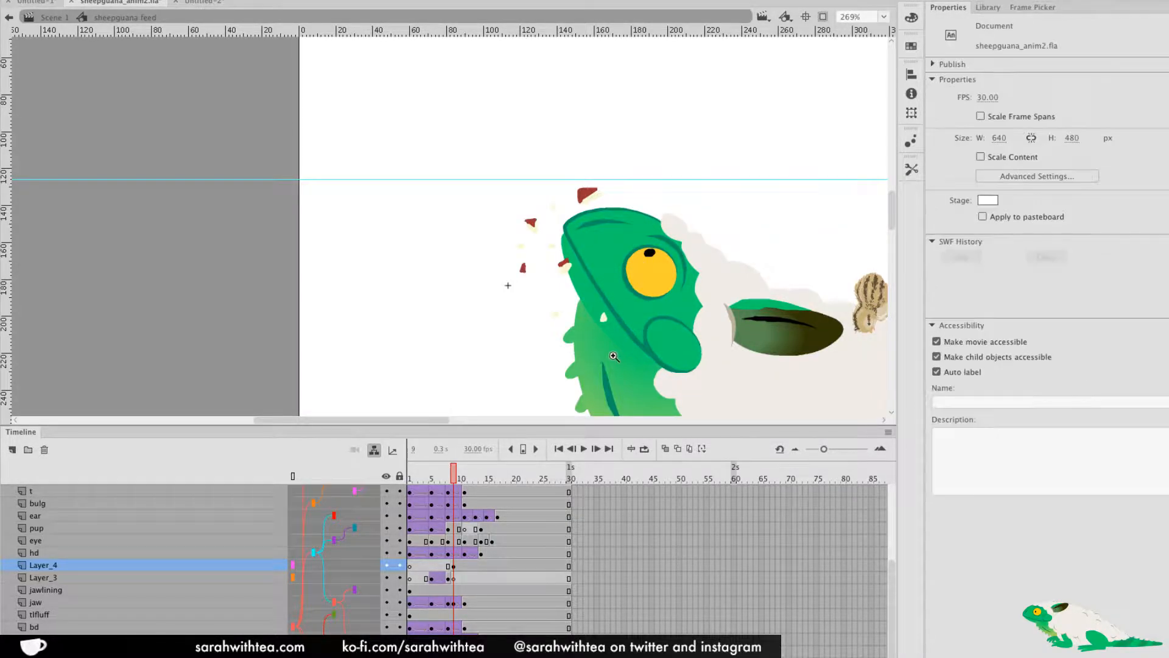
{"action": "left_click", "coordinate": [615, 351], "text": "alt"}
{"action": "left_click", "coordinate": [614, 343], "text": "alt"}
{"action": "left_click_drag", "start_coordinate": [452, 478], "coordinate": [459, 489]}
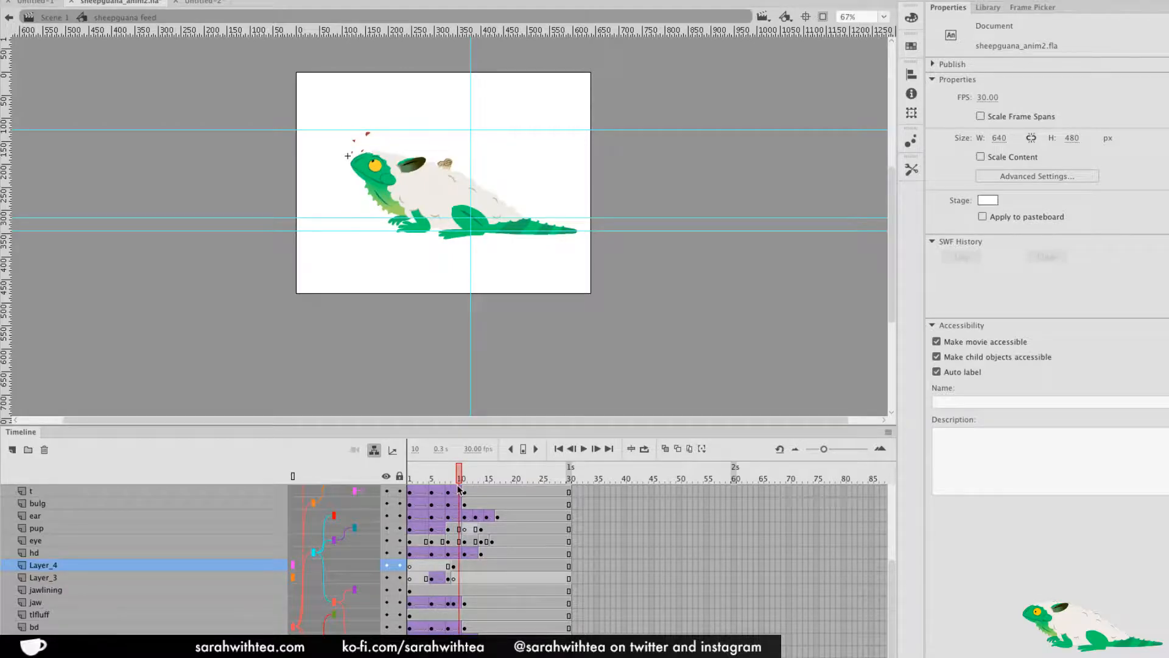
{"action": "left_click", "coordinate": [466, 568]}
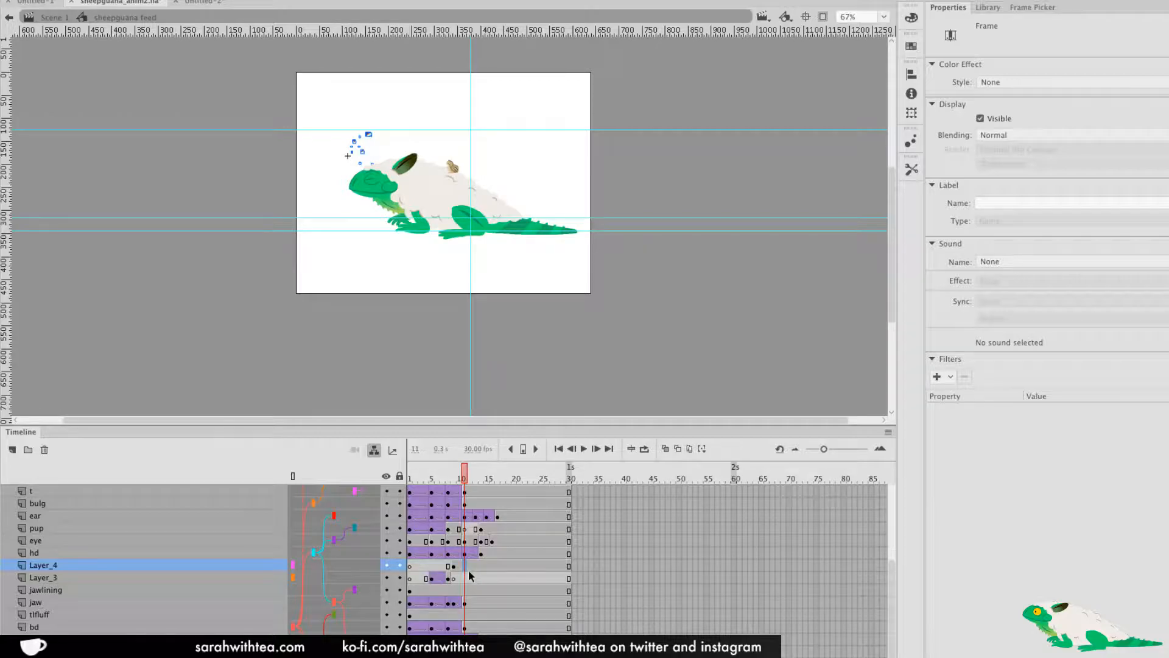
{"action": "key", "text": "F7"}
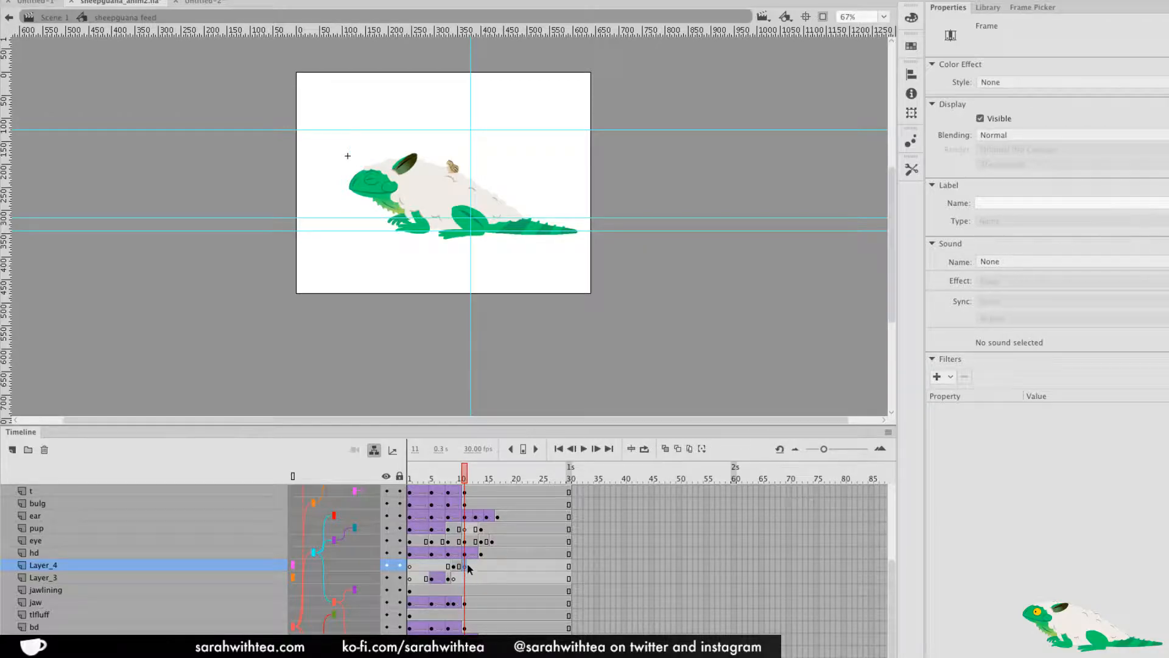
Turn on onion skinning and add a keyframe at frame 10 on Layer_4 for the scattering apple fragments
{"action": "left_click", "coordinate": [662, 449]}
{"action": "key", "text": "z"}
{"action": "left_click_drag", "start_coordinate": [307, 112], "coordinate": [462, 225]}
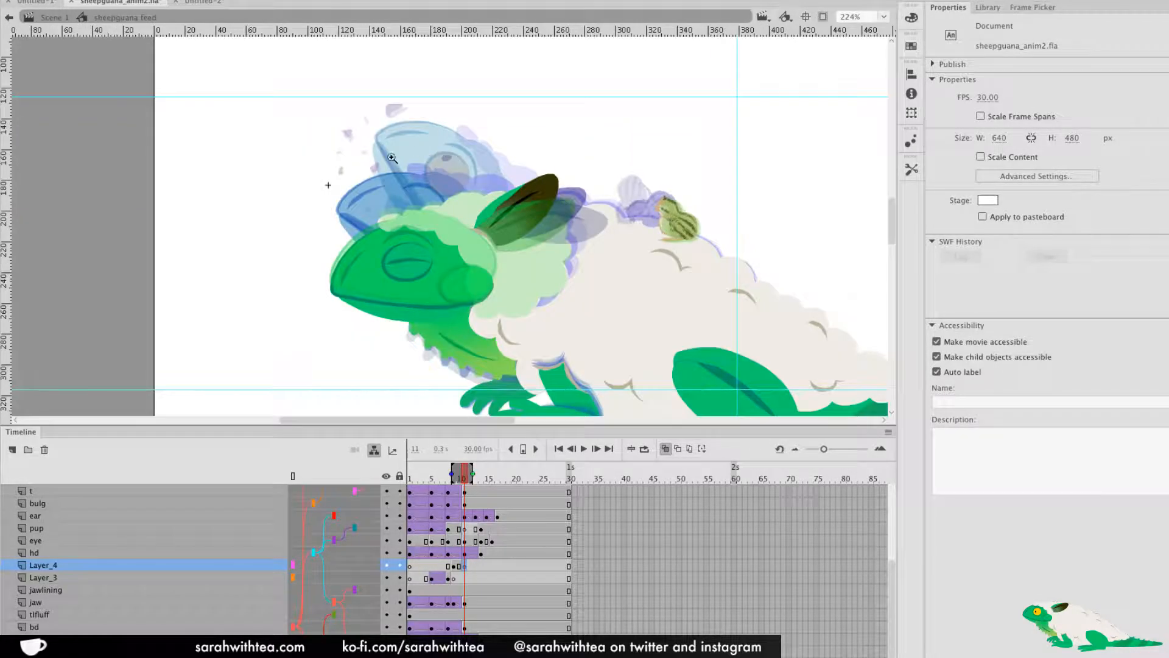
{"action": "left_click", "coordinate": [359, 176]}
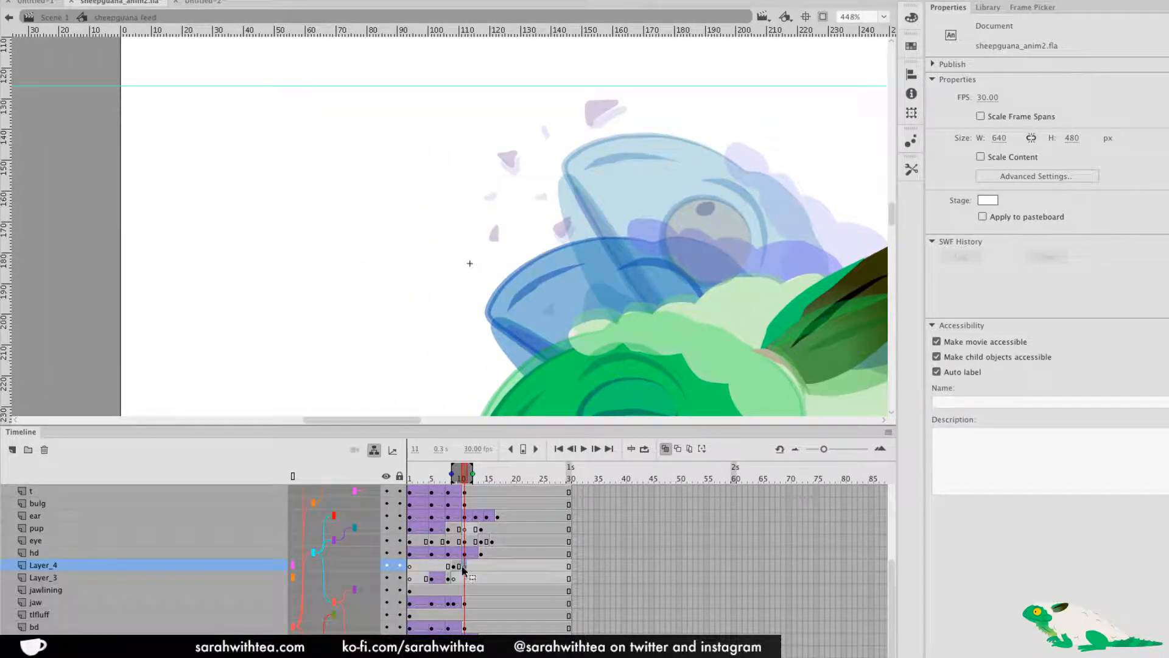
{"action": "left_click", "coordinate": [460, 566]}
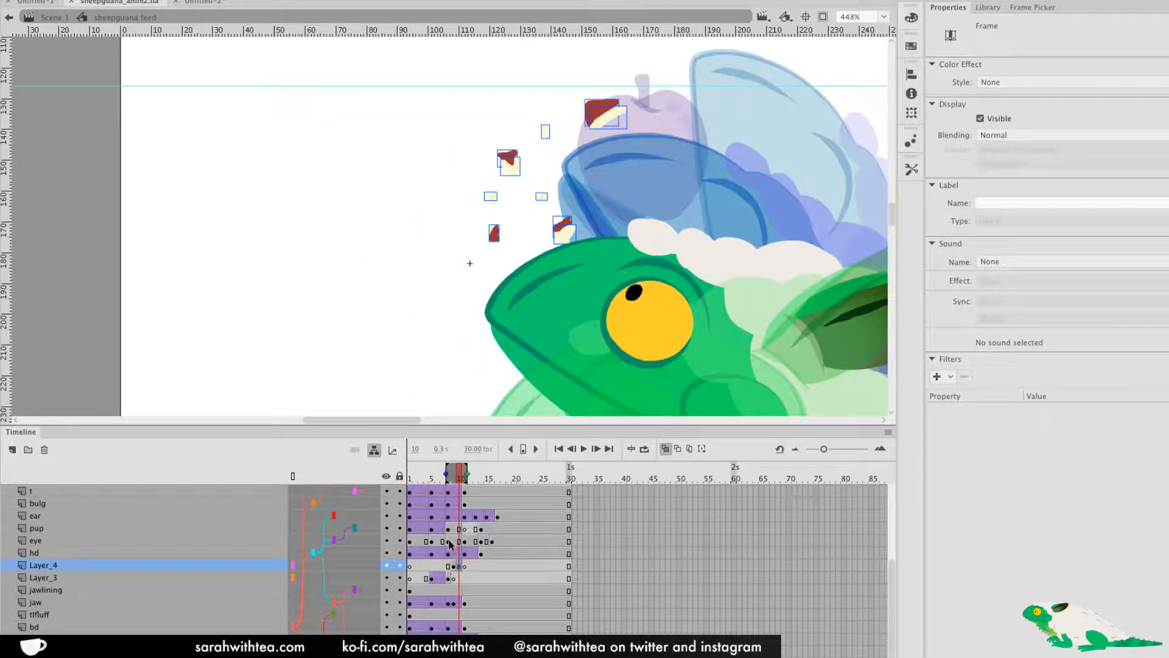
{"action": "key", "text": "b"}
Move the small lower red fragment outward and slightly down, away from the mouth, at frame 10
{"action": "left_click", "coordinate": [506, 240], "text": "ctrl"}
{"action": "key", "text": "ctrl+z"}
{"action": "left_click_drag", "start_coordinate": [490, 234], "coordinate": [437, 257]}
{"action": "key", "text": "ctrl+z"}
{"action": "left_click", "coordinate": [480, 243]}
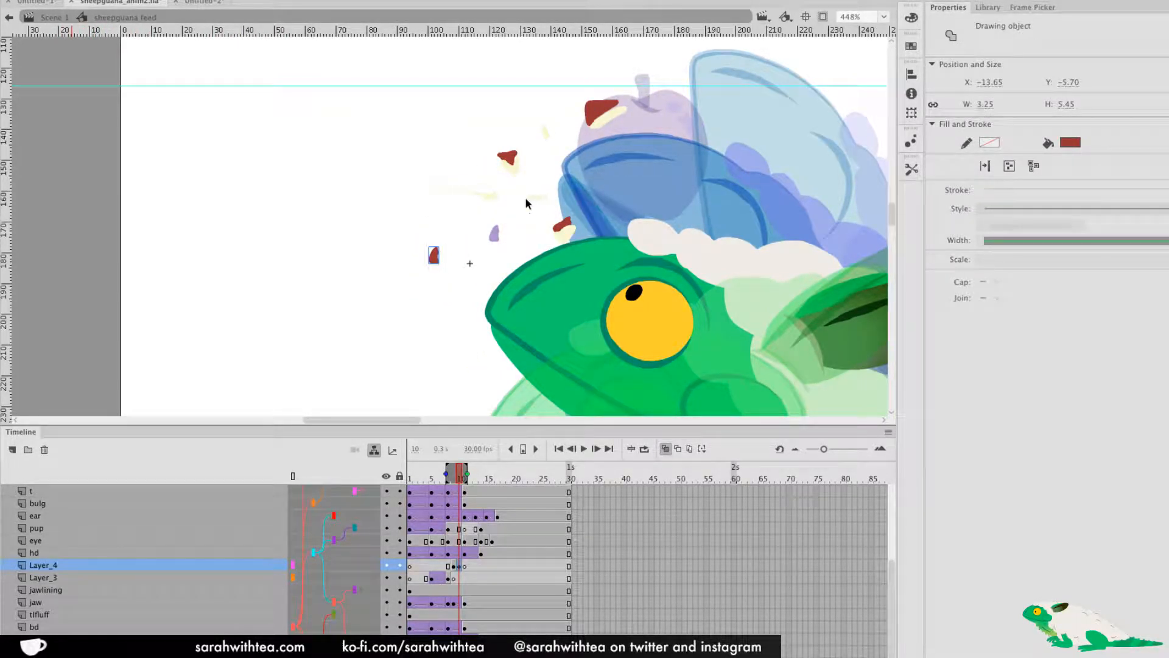
Spread the two small pale flesh bits in front of the snout apart, one outward and one down toward the head
{"action": "double_click", "coordinate": [469, 196]}
{"action": "double_click", "coordinate": [495, 198]}
{"action": "left_click_drag", "start_coordinate": [491, 199], "coordinate": [428, 186]}
{"action": "left_click", "coordinate": [543, 197]}
{"action": "double_click", "coordinate": [543, 197]}
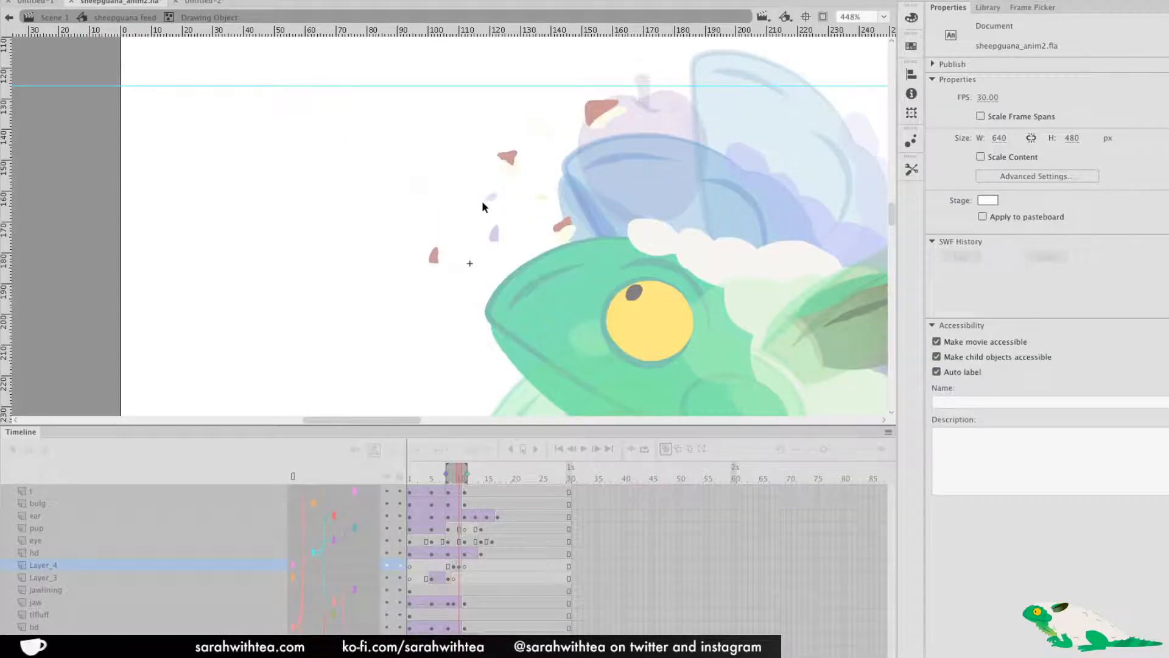
{"action": "double_click", "coordinate": [531, 216]}
{"action": "mouse_move", "coordinate": [542, 197]}
{"action": "left_mouse_down"}
{"action": "mouse_move", "coordinate": [516, 210]}
{"action": "mouse_move", "coordinate": [483, 199]}
{"action": "mouse_move", "coordinate": [484, 142]}
{"action": "mouse_move", "coordinate": [542, 130]}
{"action": "mouse_move", "coordinate": [522, 95]}
{"action": "mouse_move", "coordinate": [556, 220]}
{"action": "mouse_move", "coordinate": [578, 249]}
{"action": "left_mouse_up"}
Move the red fragment beside the mouth down to the snout, raise the large top fragment, and turn off onion skinning
{"action": "left_click", "coordinate": [515, 170]}
{"action": "left_click_drag", "start_coordinate": [566, 225], "coordinate": [515, 252]}
{"action": "left_click_drag", "start_coordinate": [561, 84], "coordinate": [624, 129]}
{"action": "left_click_drag", "start_coordinate": [601, 123], "coordinate": [594, 89]}
{"action": "key", "text": "q"}
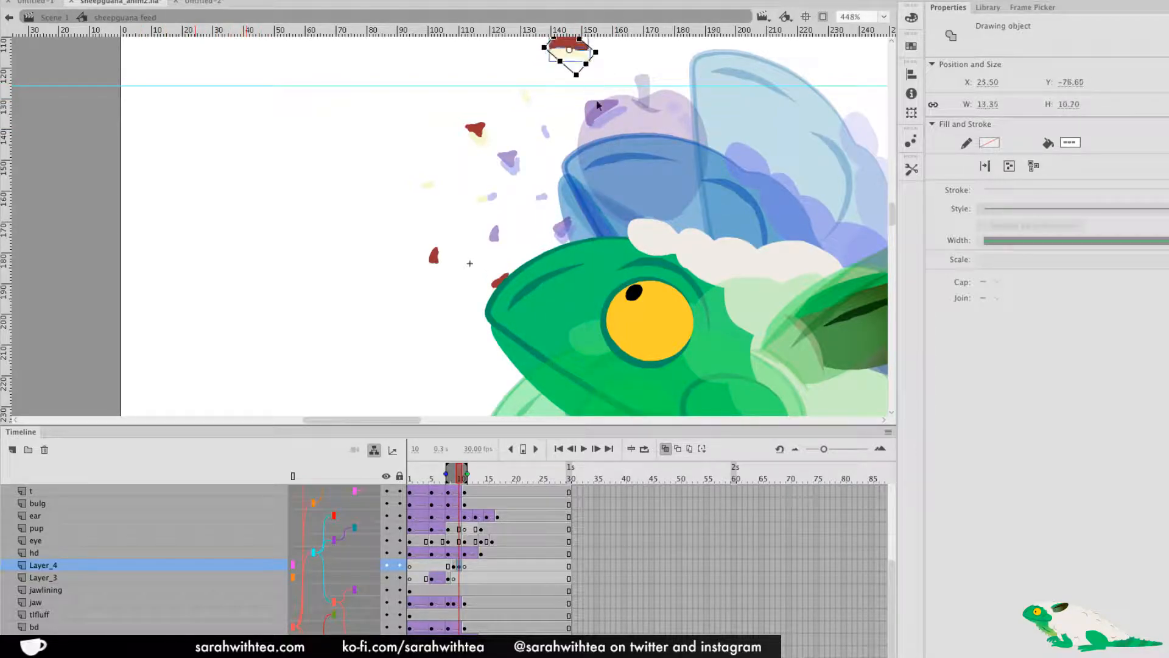
{"action": "left_click", "coordinate": [665, 447]}
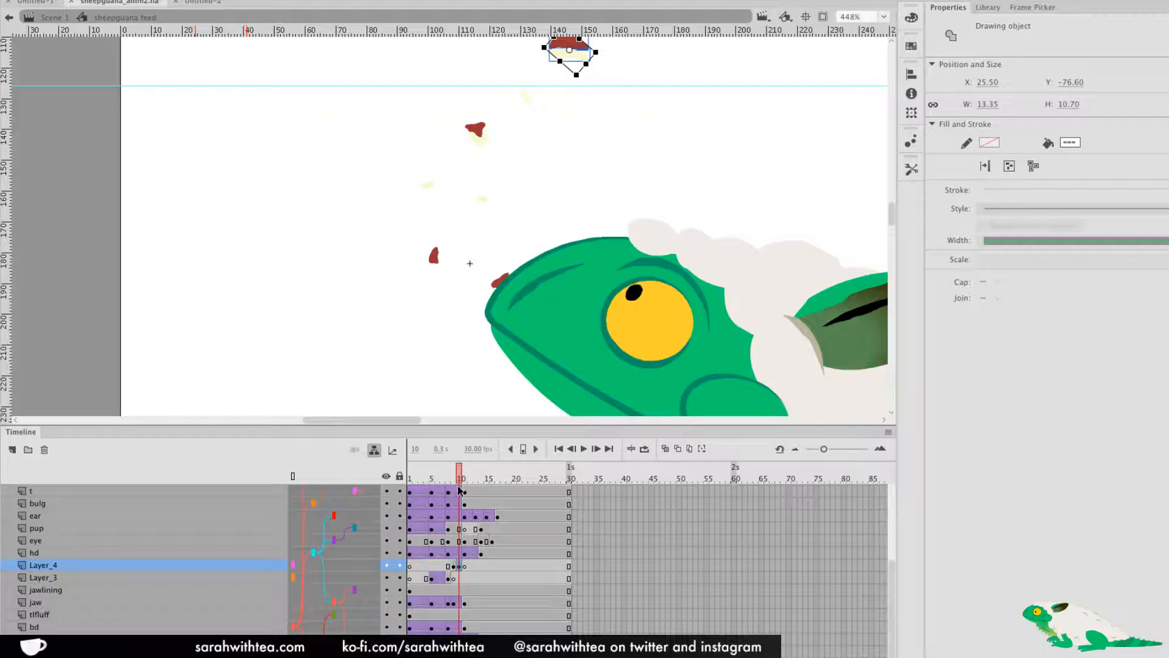
Rotate all the apple fragments at frame 10 on Layer_4 clockwise as a group and shift them slightly outward
{"action": "left_click_drag", "start_coordinate": [458, 484], "coordinate": [464, 488]}
{"action": "left_click", "coordinate": [487, 320], "text": "alt"}
{"action": "left_click", "coordinate": [460, 564]}
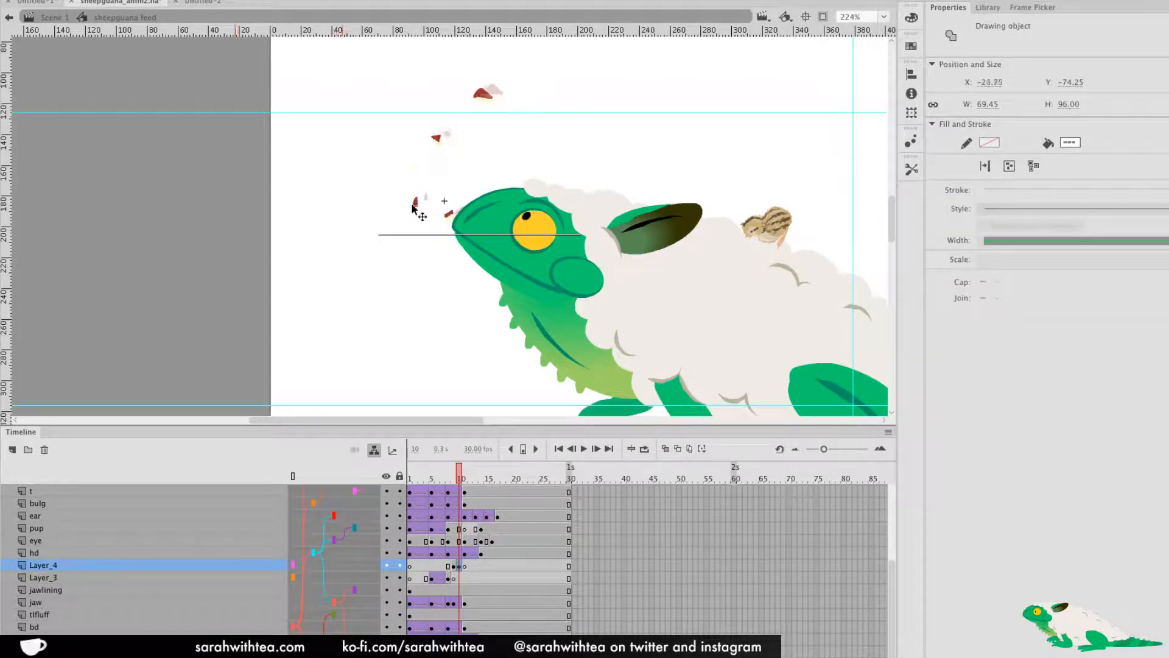
{"action": "key", "text": "q"}
{"action": "left_click_drag", "start_coordinate": [515, 89], "coordinate": [541, 122]}
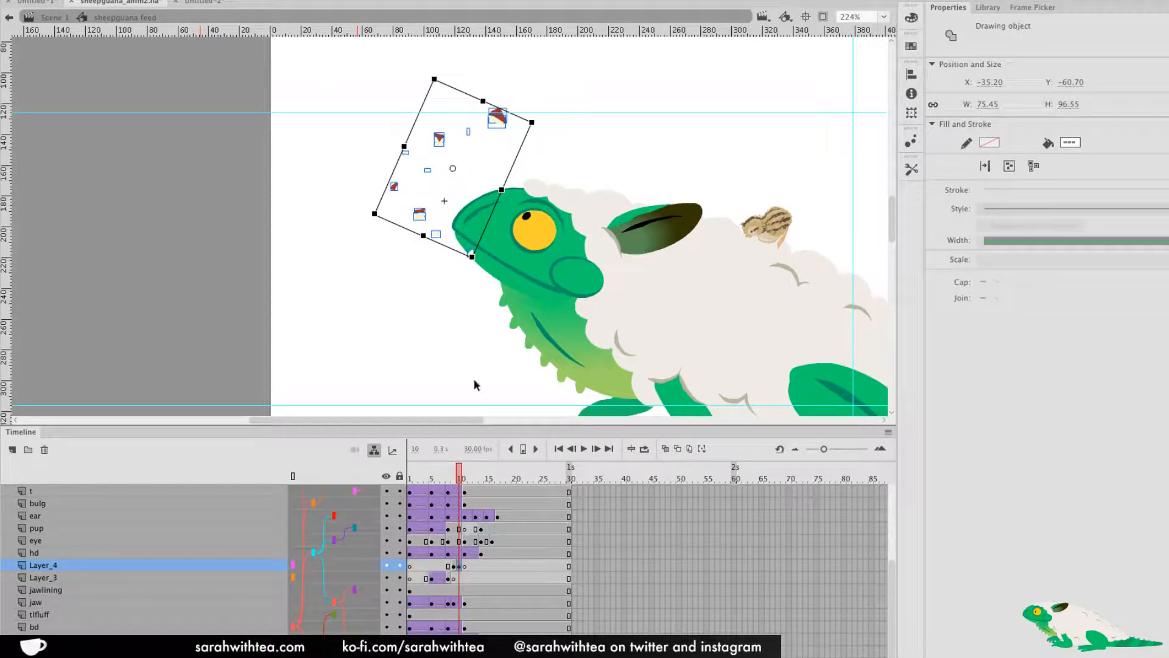
Turn on onion-skin outlines at frame 11 and select that frame on Layer_4
{"action": "left_click", "coordinate": [457, 483]}
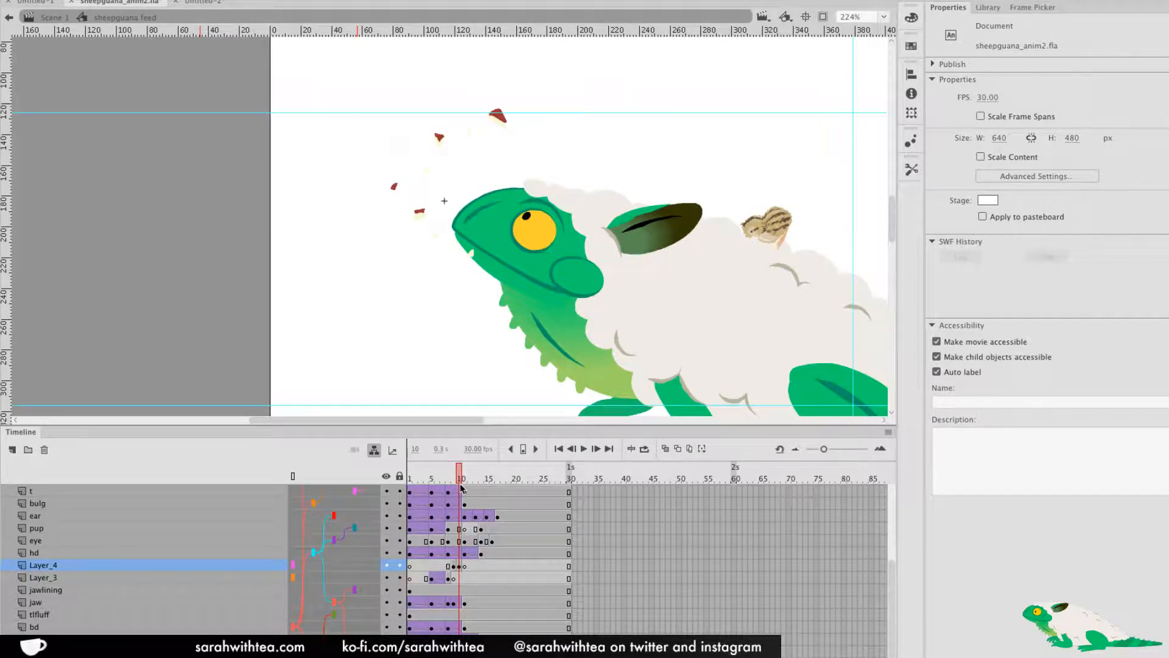
{"action": "left_click_drag", "start_coordinate": [463, 477], "coordinate": [467, 477]}
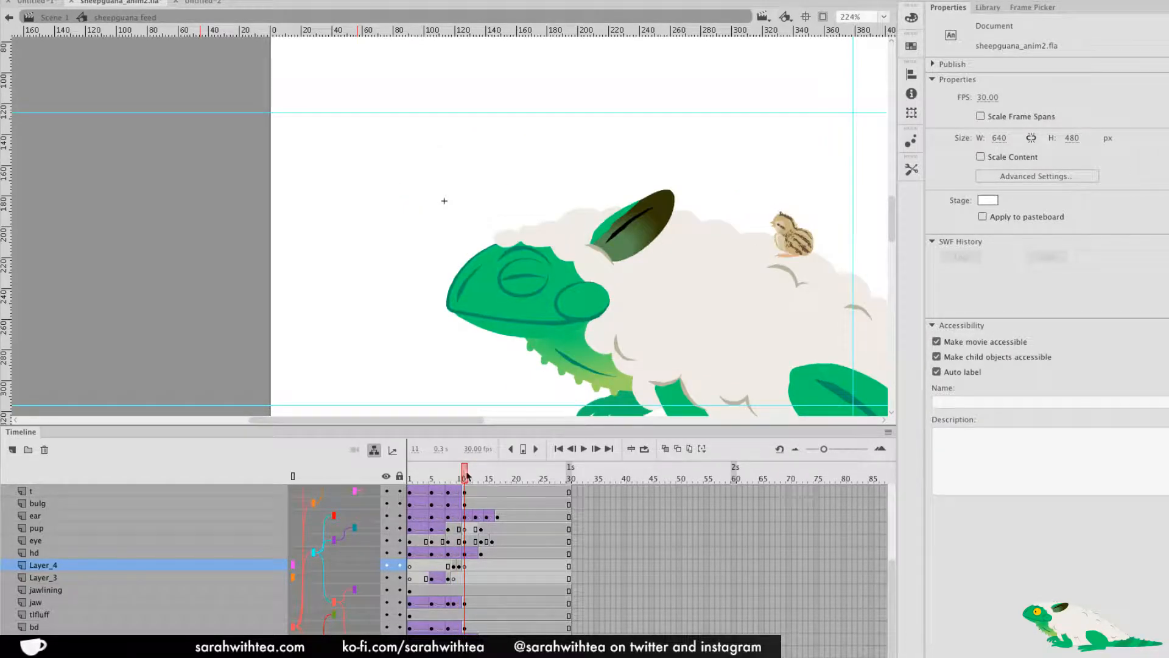
{"action": "left_click", "coordinate": [665, 448]}
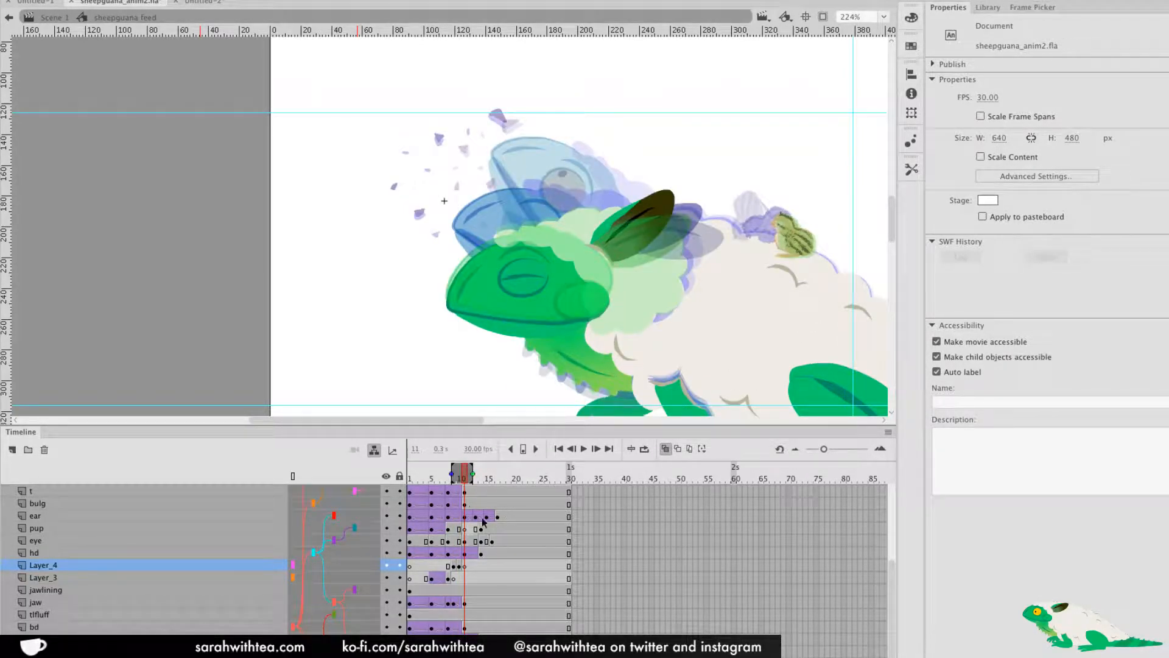
{"action": "left_click", "coordinate": [665, 448]}
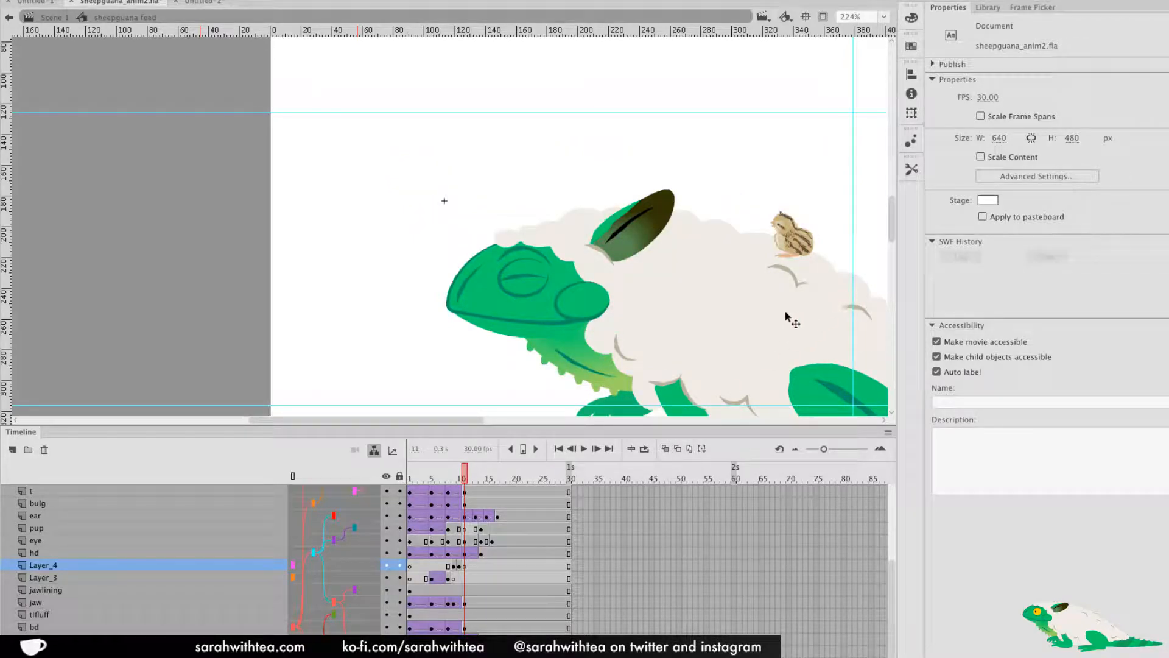
{"action": "left_click", "coordinate": [678, 448]}
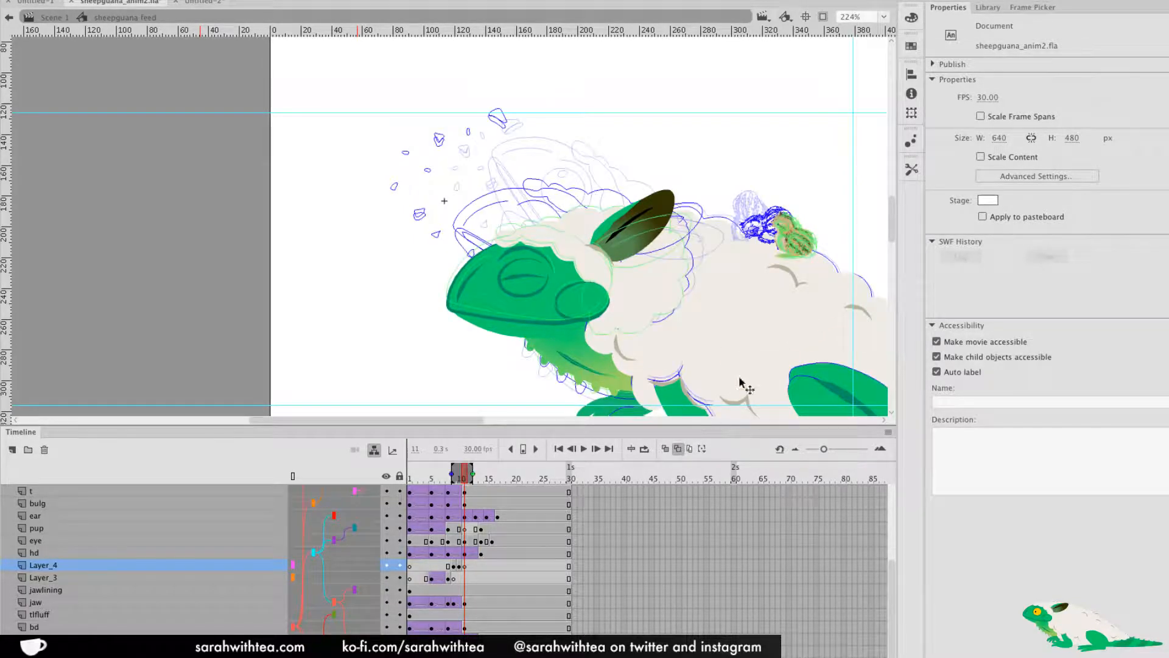
{"action": "left_click", "coordinate": [912, 169]}
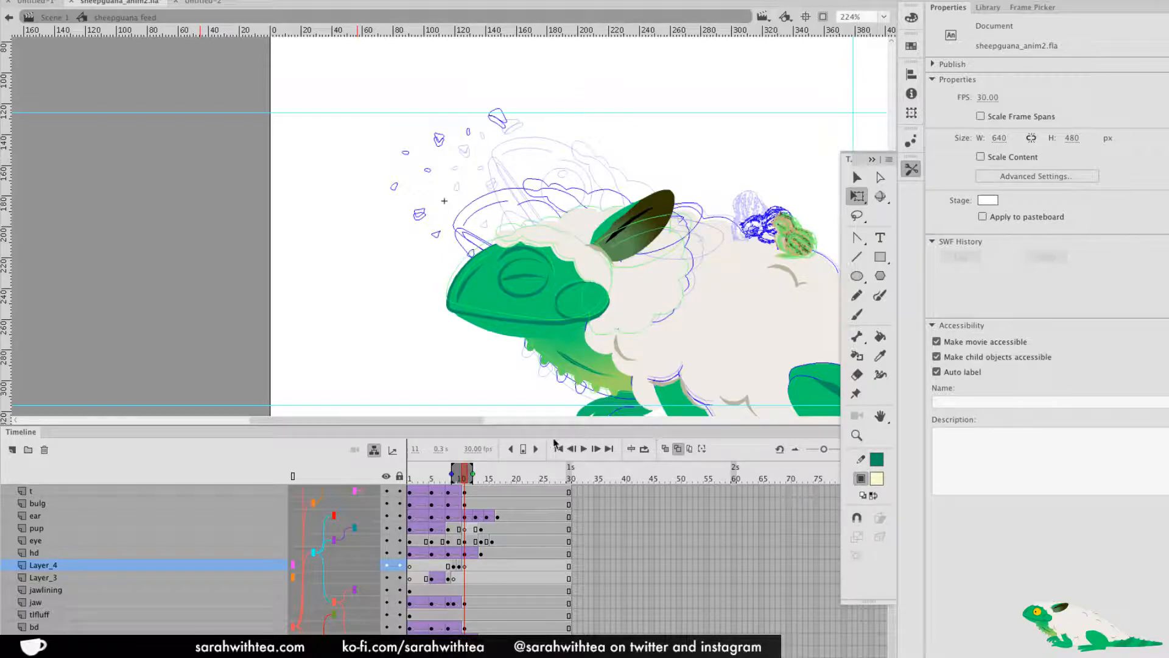
{"action": "left_click", "coordinate": [461, 566]}
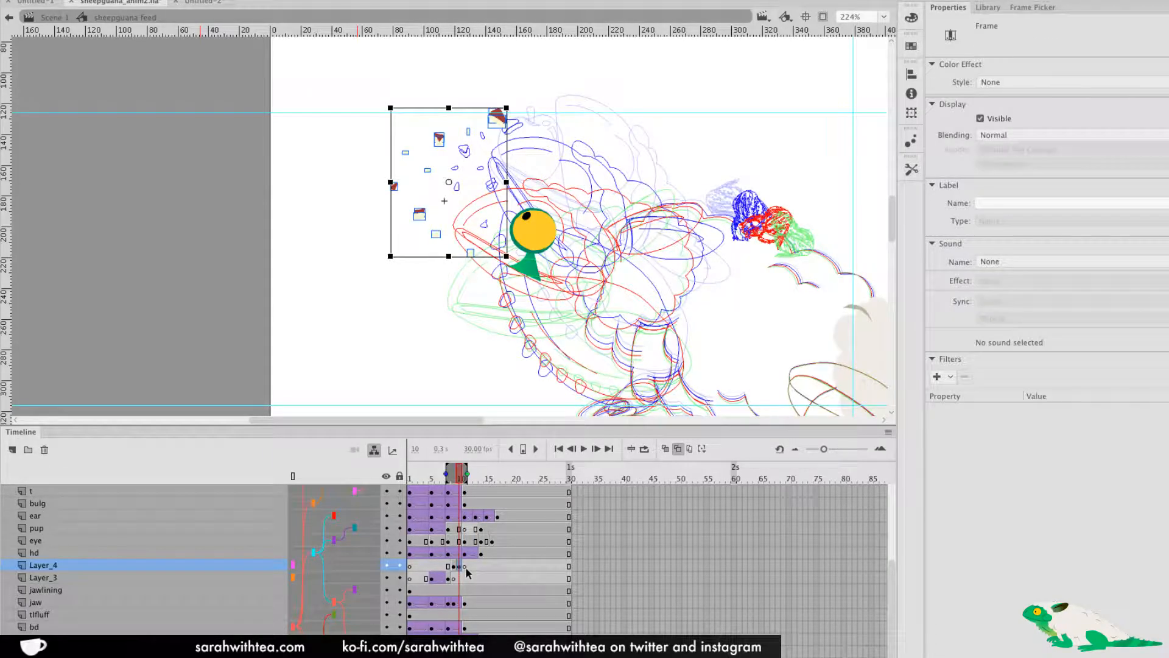
{"action": "left_click", "coordinate": [466, 566]}
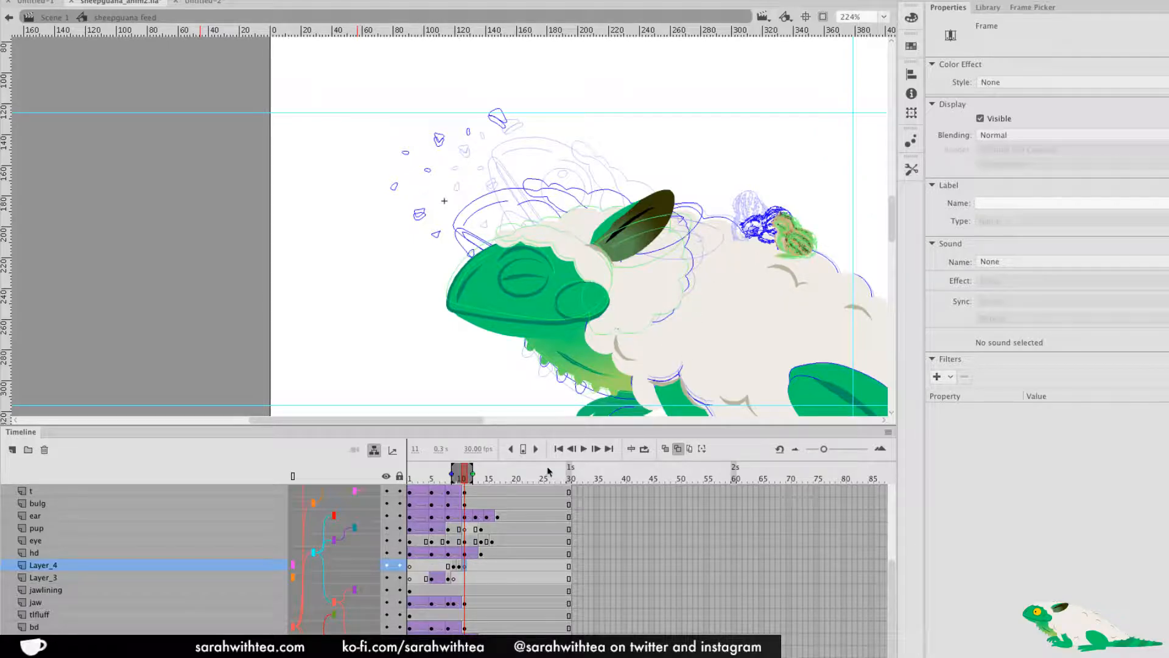
Paint four small dark red fragments with the Brush outside the outlined ones at frame 11, and turn off the outlines
{"action": "left_click", "coordinate": [911, 170]}
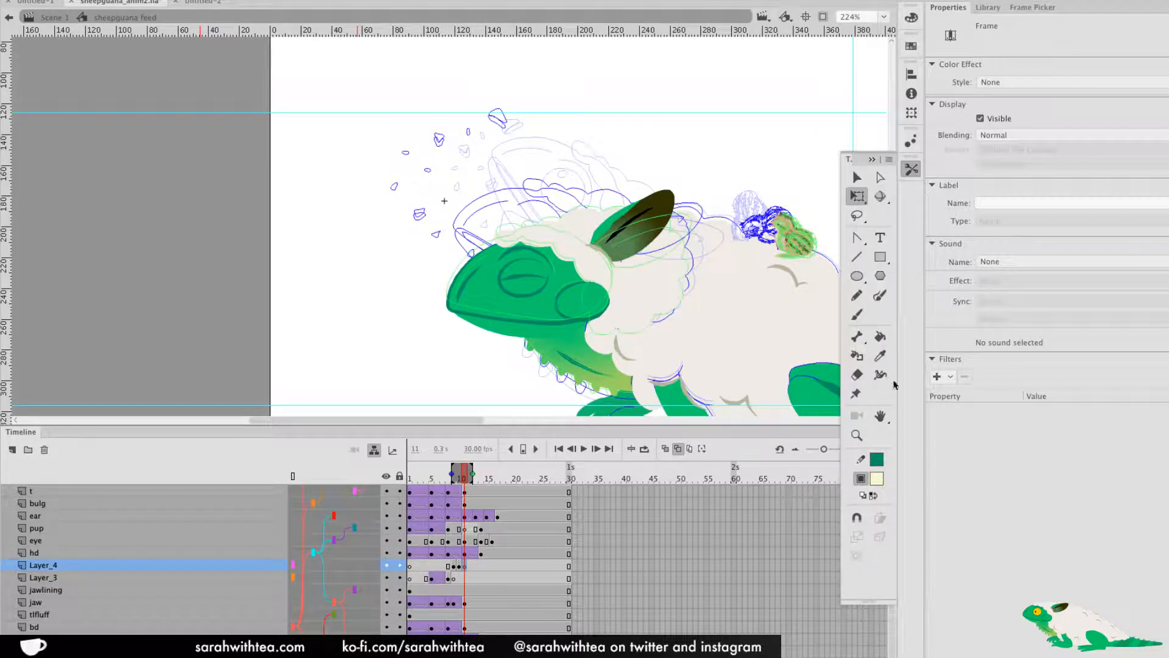
{"action": "left_click", "coordinate": [877, 480]}
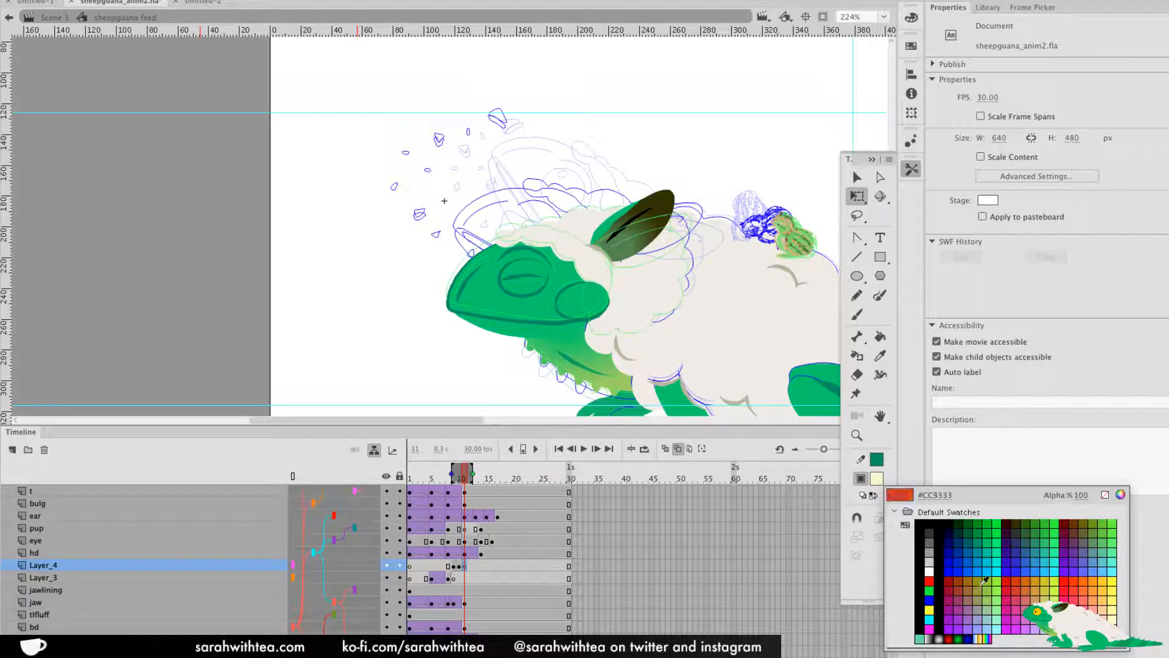
{"action": "left_click", "coordinate": [959, 589]}
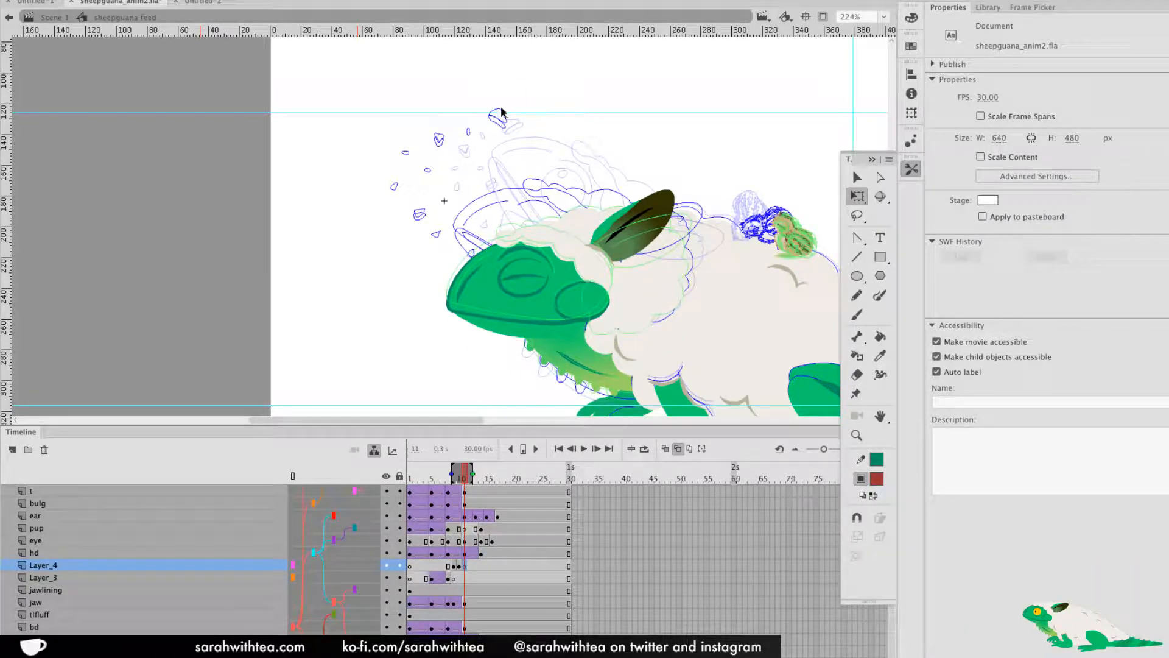
{"action": "key", "text": "b"}
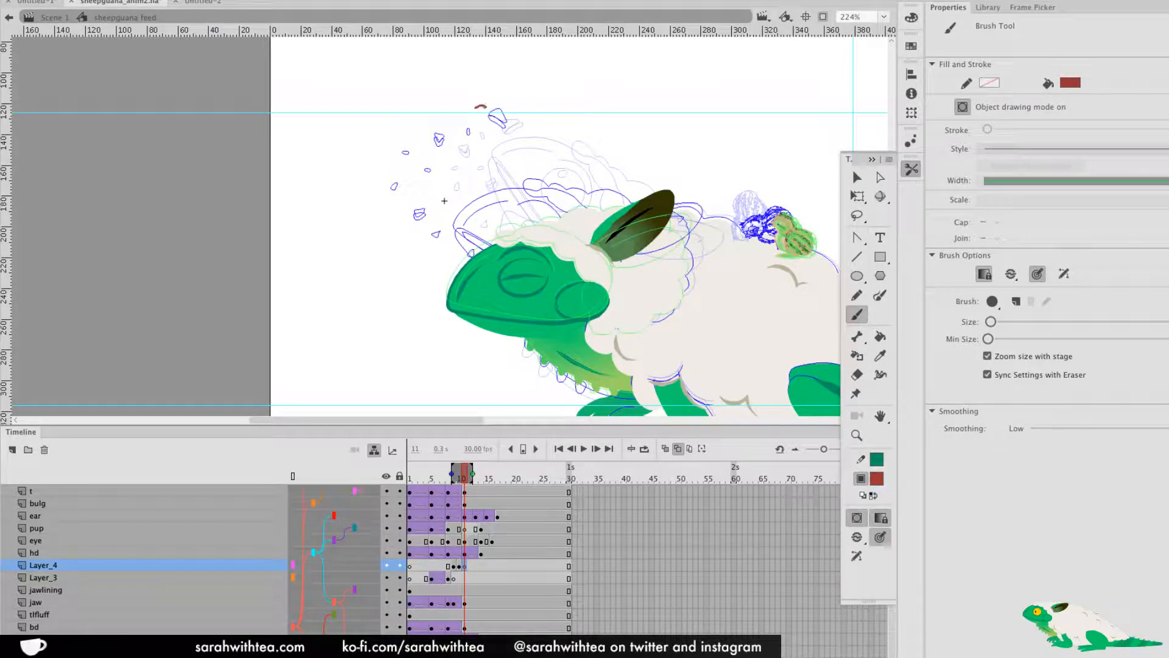
{"action": "left_click_drag", "start_coordinate": [483, 106], "coordinate": [476, 107]}
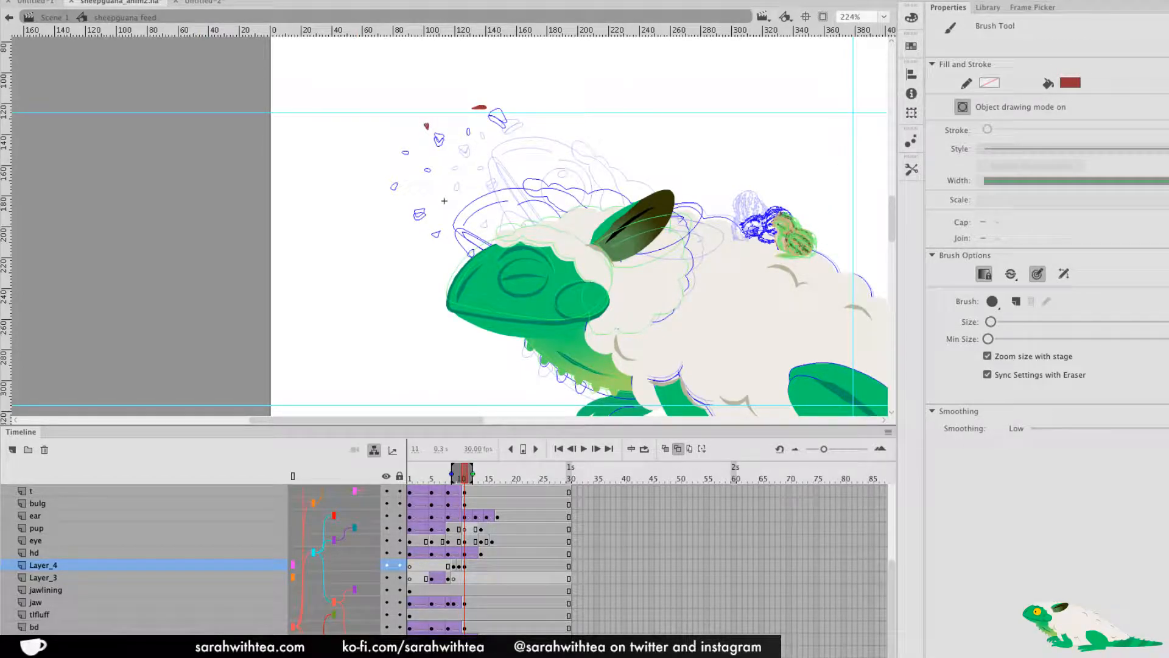
{"action": "left_click_drag", "start_coordinate": [400, 228], "coordinate": [402, 225]}
{"action": "left_click", "coordinate": [677, 449]}
{"action": "left_click", "coordinate": [460, 480]}
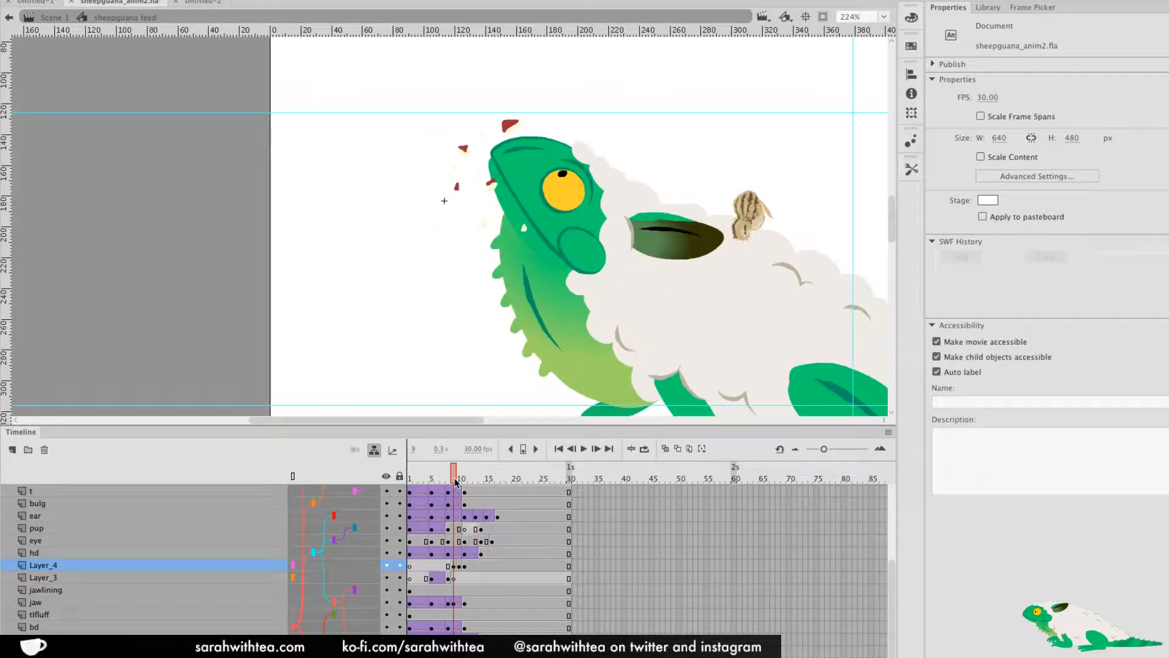
{"action": "left_click_drag", "start_coordinate": [461, 480], "coordinate": [465, 480]}
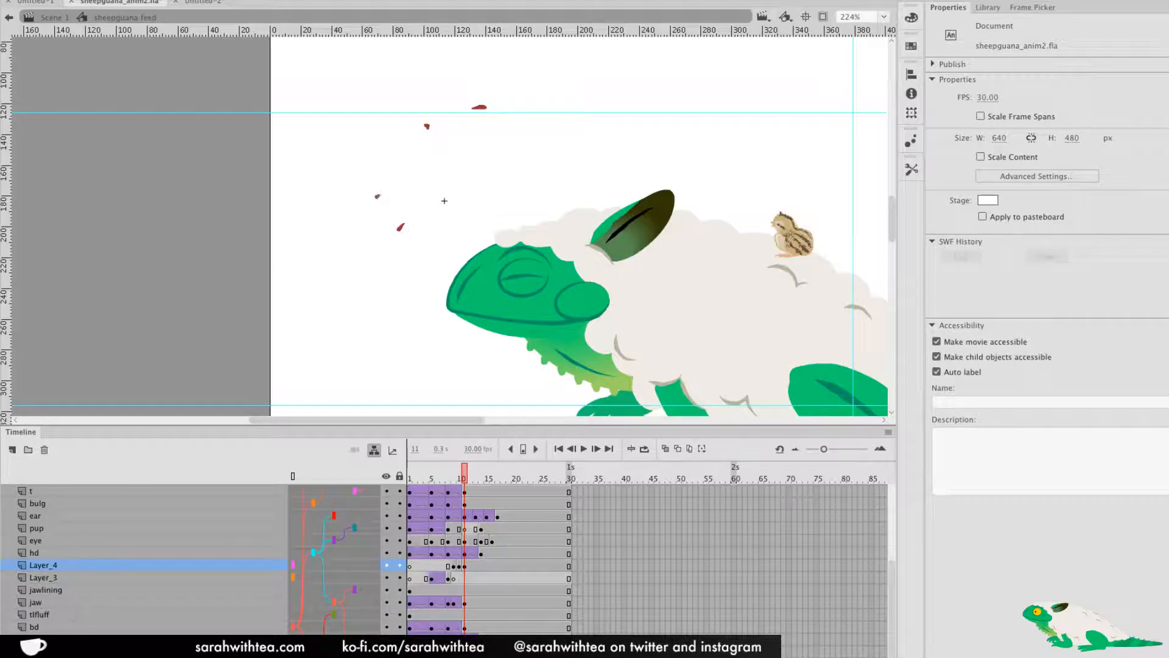
{"action": "left_click_drag", "start_coordinate": [462, 481], "coordinate": [464, 482]}
Set the Brush fill to the pale cream flesh colour sampled from an apple fragment at frame 10
{"action": "left_click", "coordinate": [912, 169]}
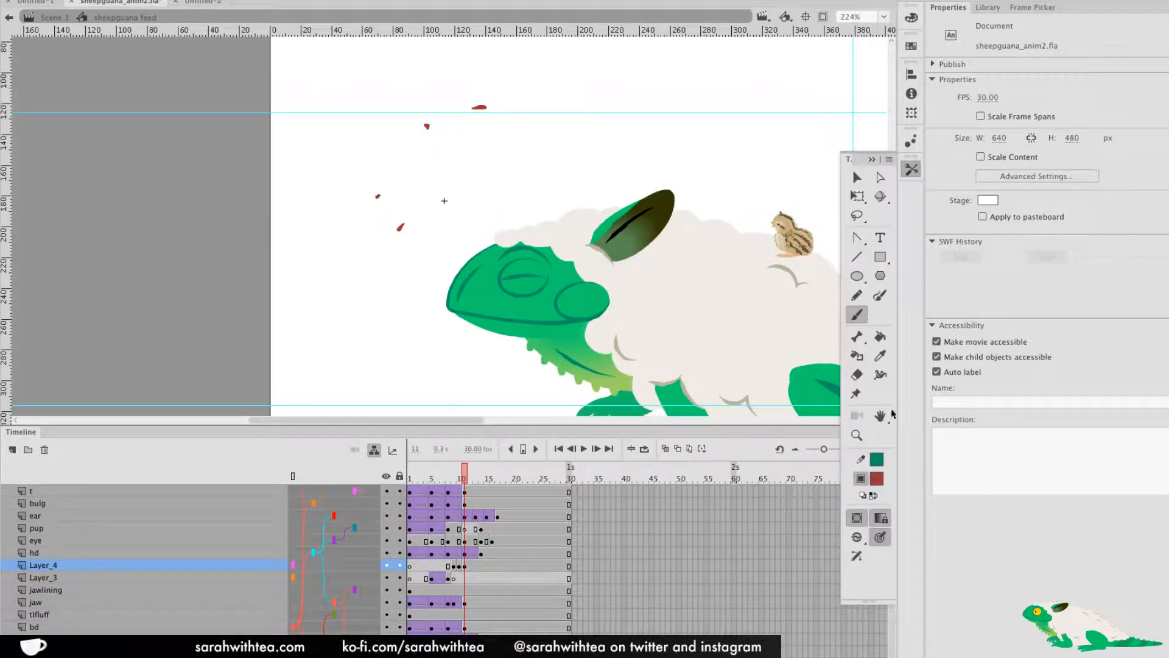
{"action": "left_click", "coordinate": [460, 479]}
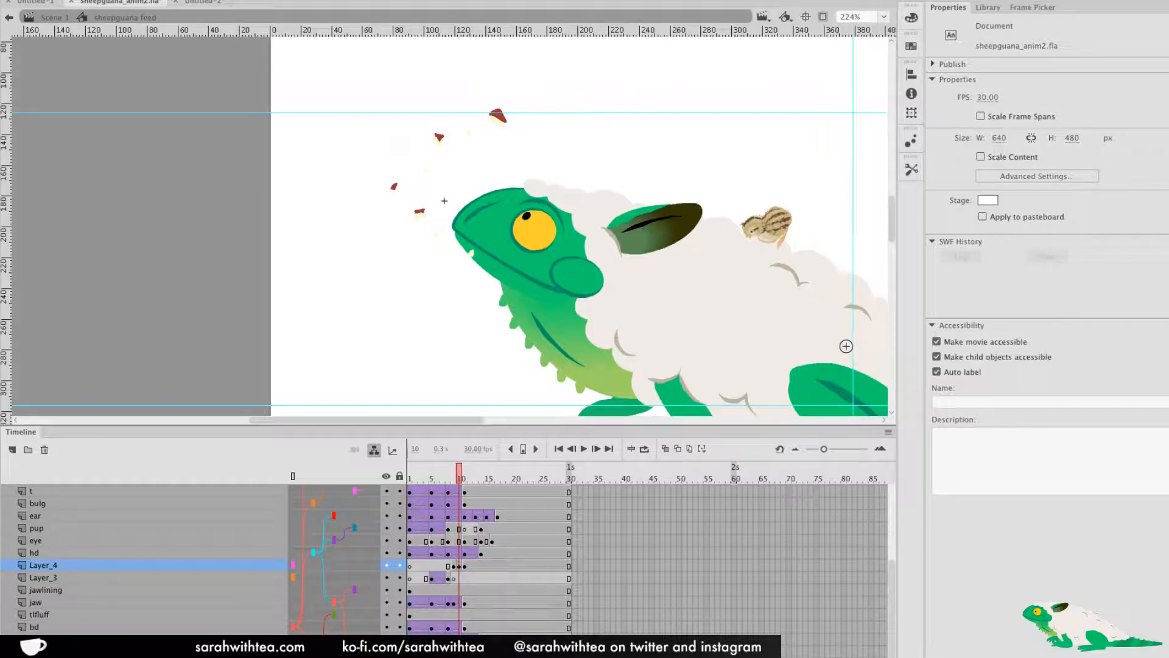
{"action": "left_click", "coordinate": [911, 169]}
{"action": "left_click", "coordinate": [857, 314]}
{"action": "left_click", "coordinate": [877, 478]}
{"action": "left_click", "coordinate": [423, 221]}
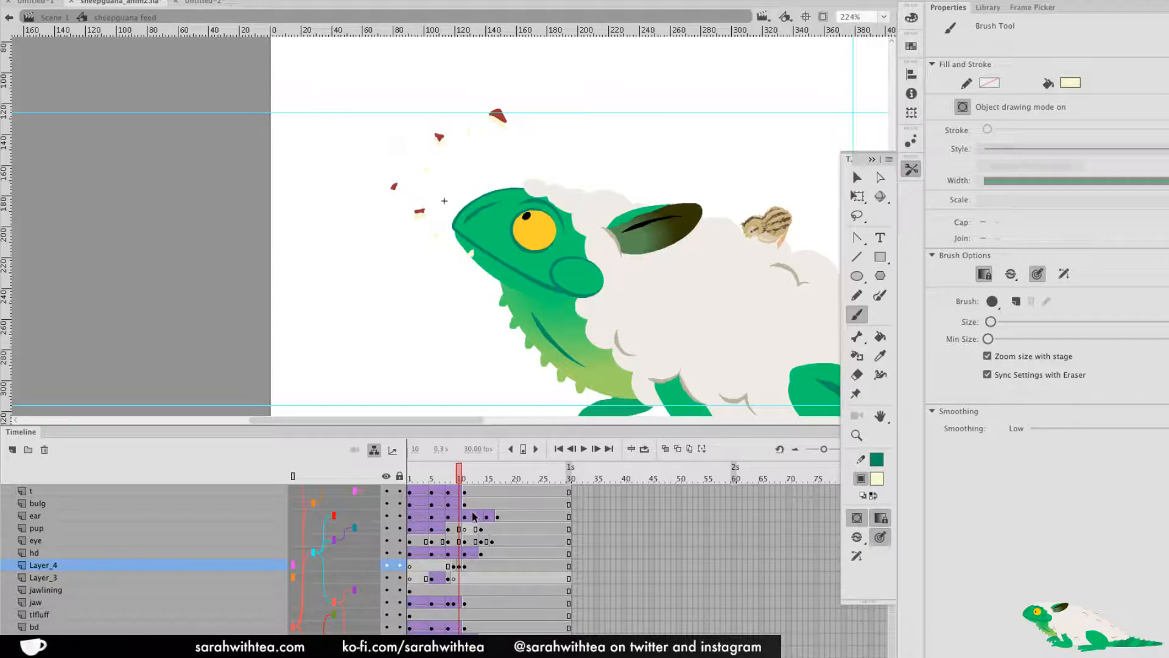
Paint small pale cream flesh bits around the red fragments at frame 11, using onion skinning as a guide
{"action": "left_click", "coordinate": [464, 481]}
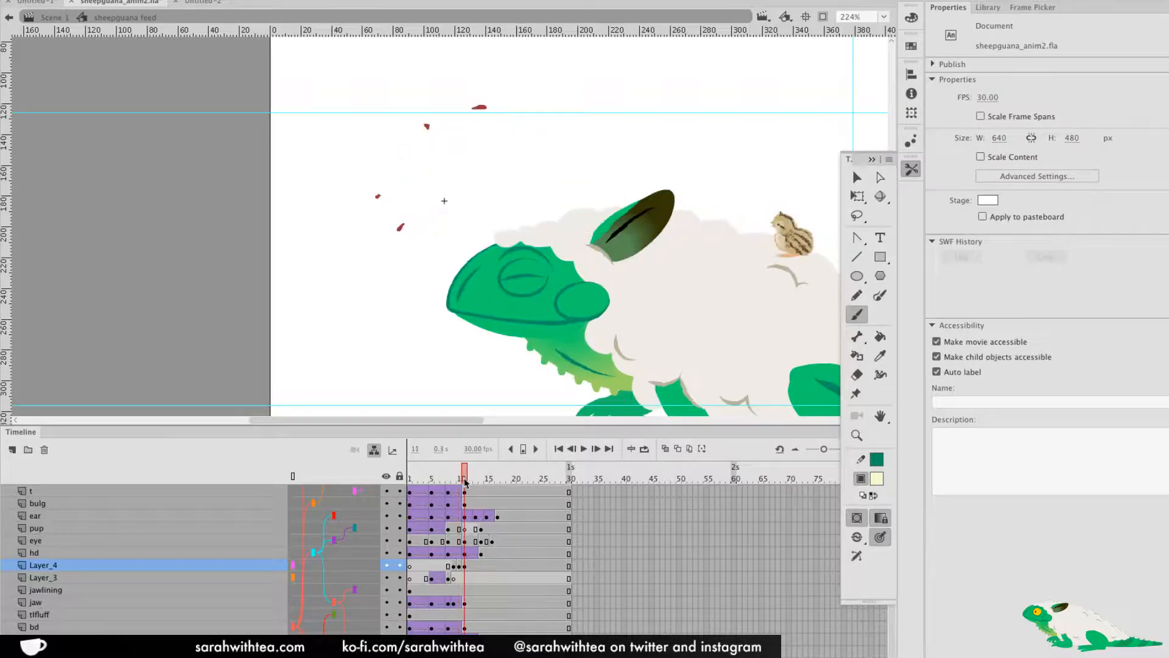
{"action": "left_click", "coordinate": [664, 449]}
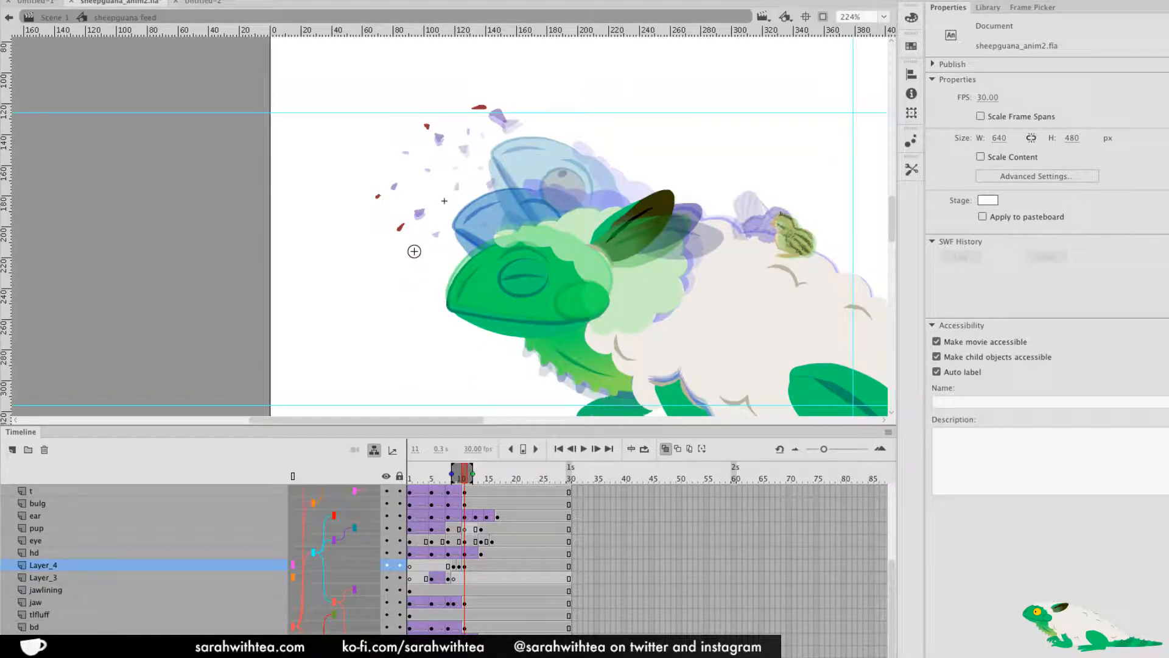
{"action": "key", "text": "b"}
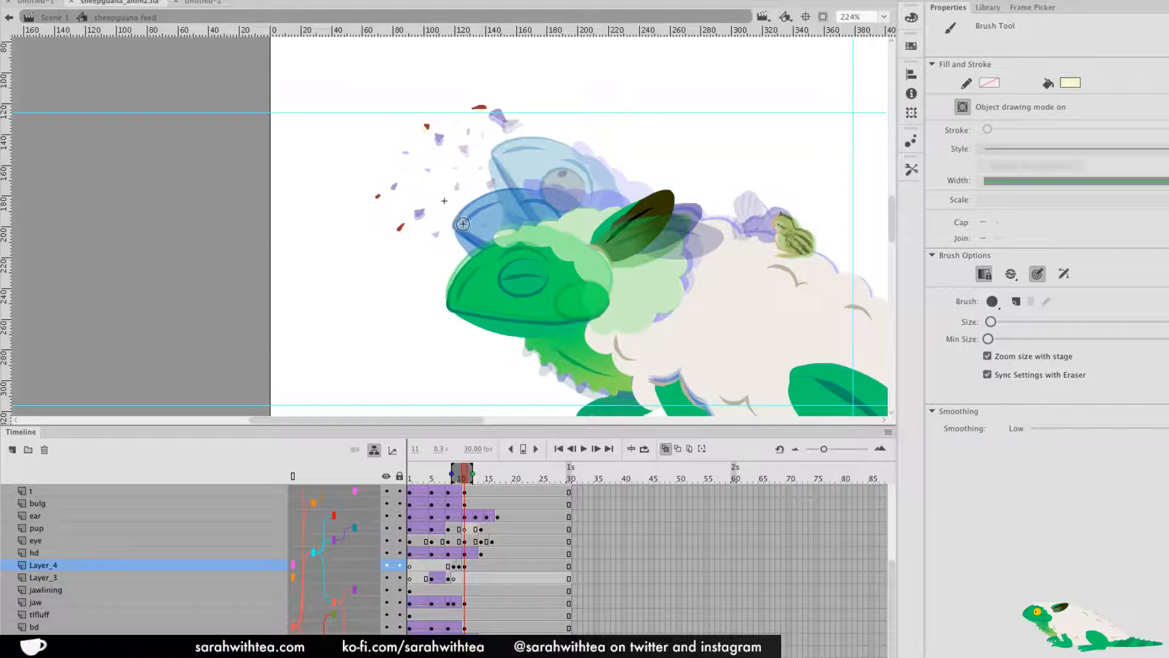
{"action": "left_click", "coordinate": [667, 451]}
{"action": "left_click_drag", "start_coordinate": [464, 480], "coordinate": [465, 484]}
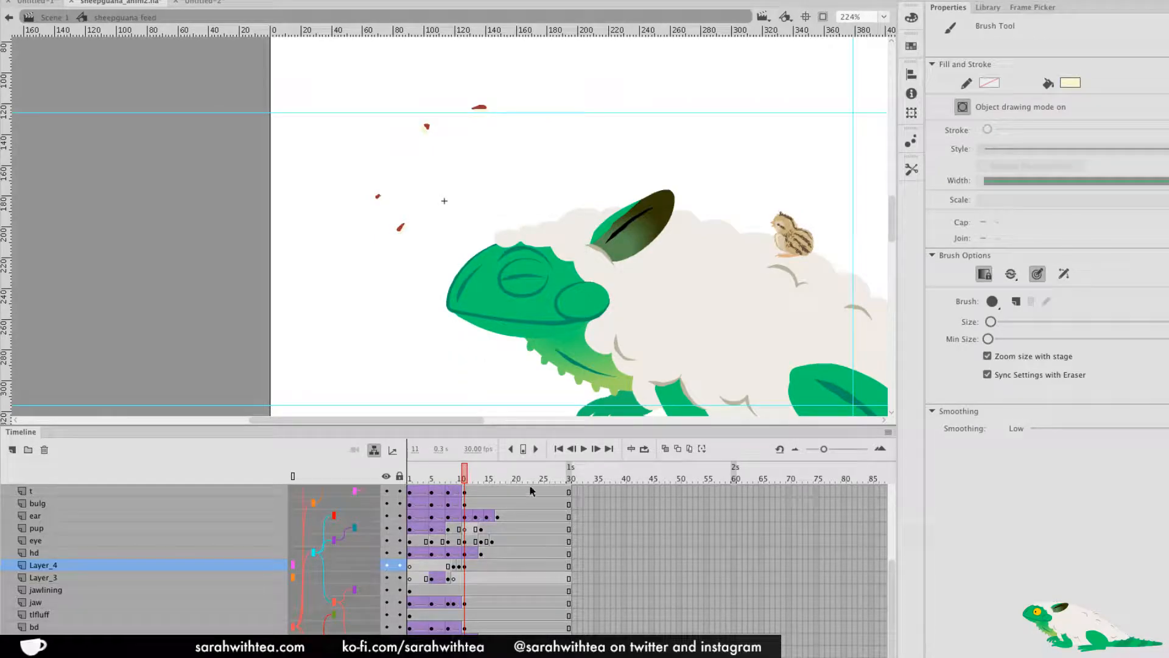
Insert a blank keyframe at frame 12 on Layer_4 to end the fragments and play back the animation
{"action": "left_click", "coordinate": [471, 566]}
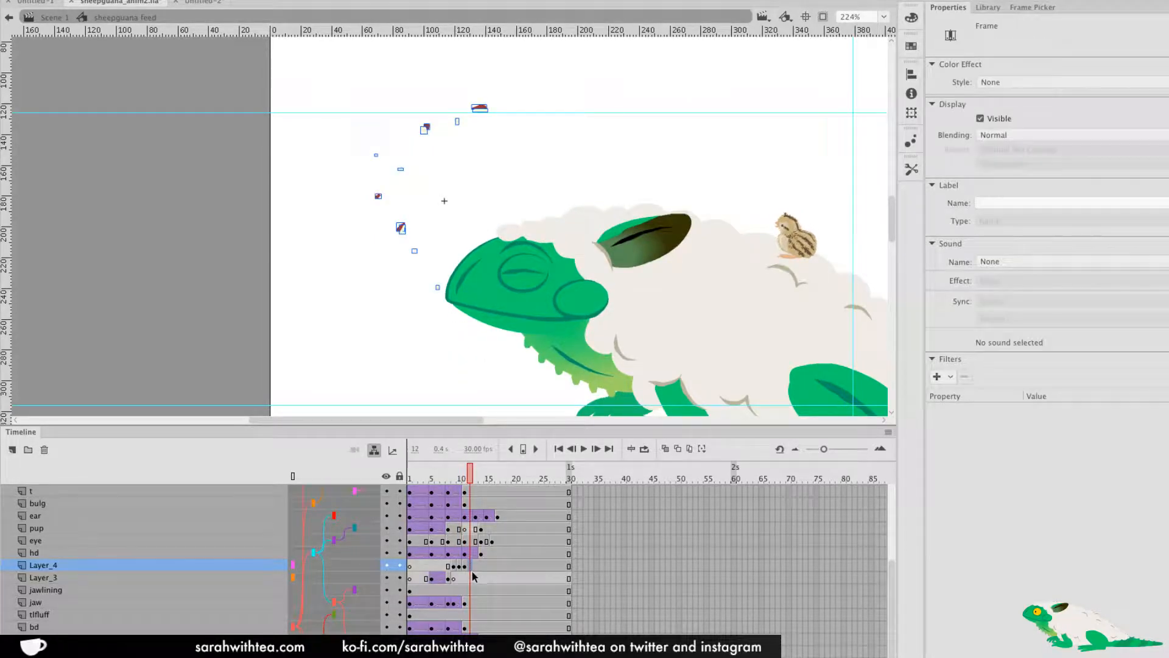
{"action": "key", "text": "F7"}
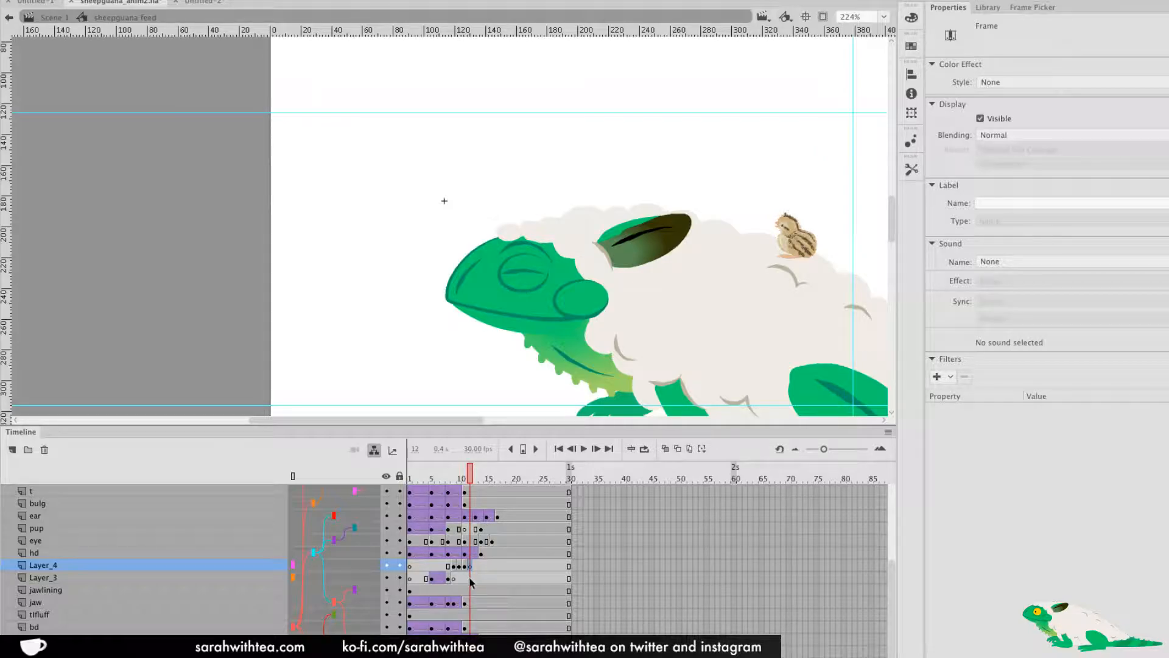
{"action": "left_click_drag", "start_coordinate": [471, 505], "coordinate": [458, 502]}
{"action": "key", "text": "Return"}
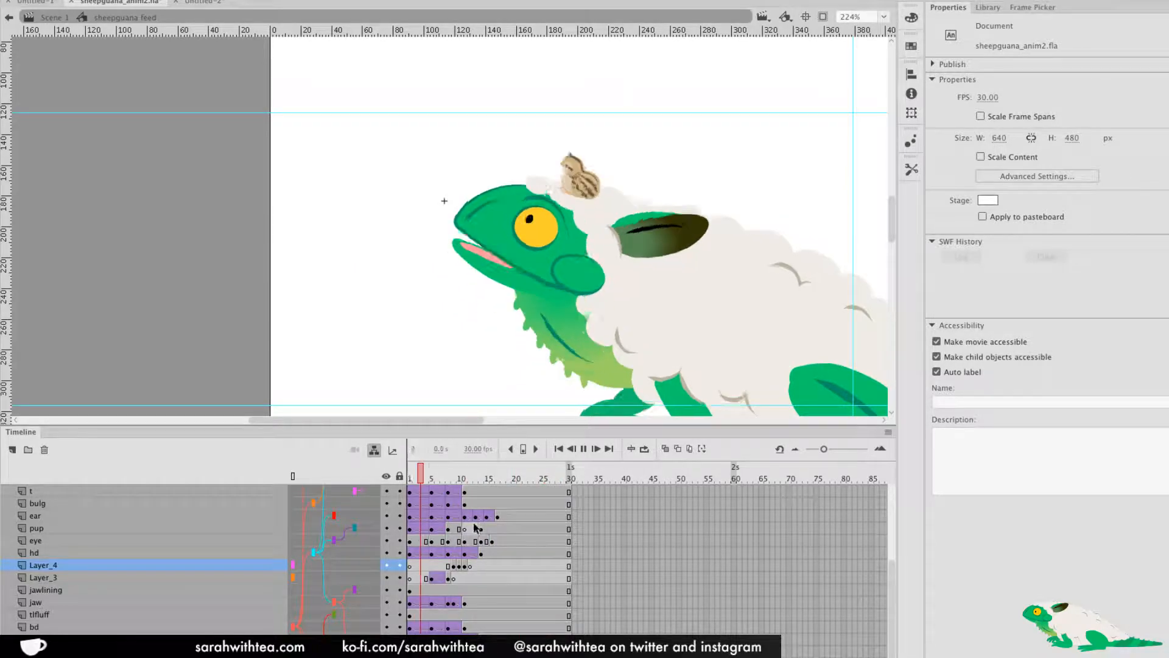
Shorten the crumbs animation on Layer_4 by one frame so its blank keyframe falls on frame 11, and play it back
{"action": "left_click", "coordinate": [526, 305], "text": "alt"}
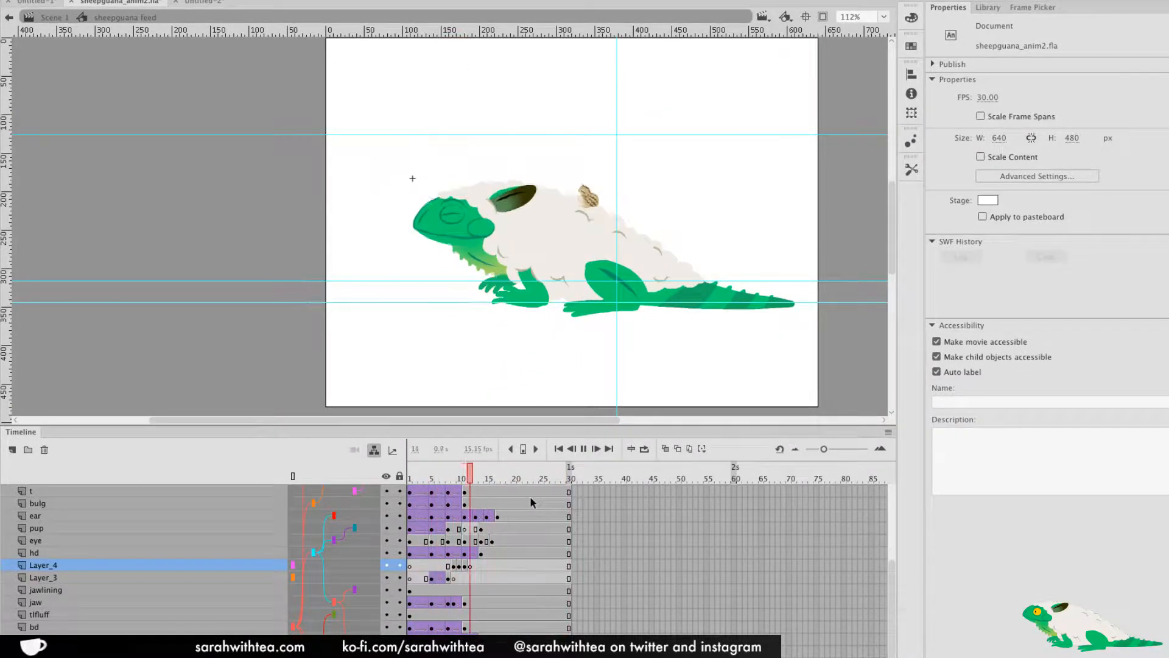
{"action": "left_click", "coordinate": [552, 248], "text": "alt"}
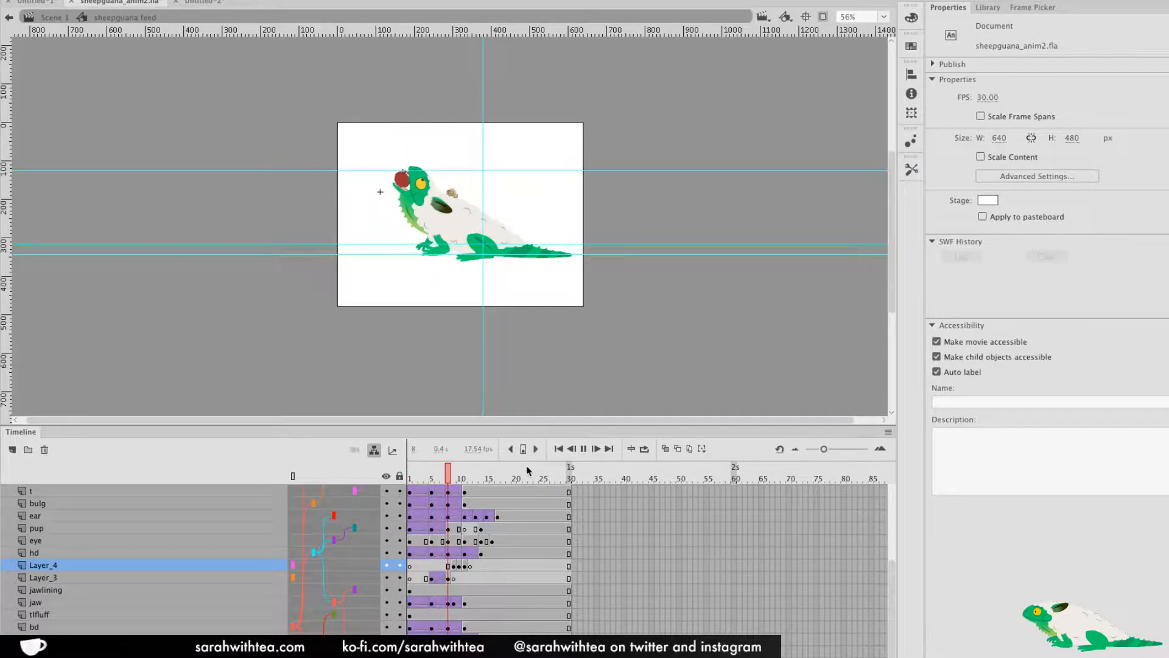
{"action": "key", "text": "Return"}
{"action": "left_click", "coordinate": [464, 567]}
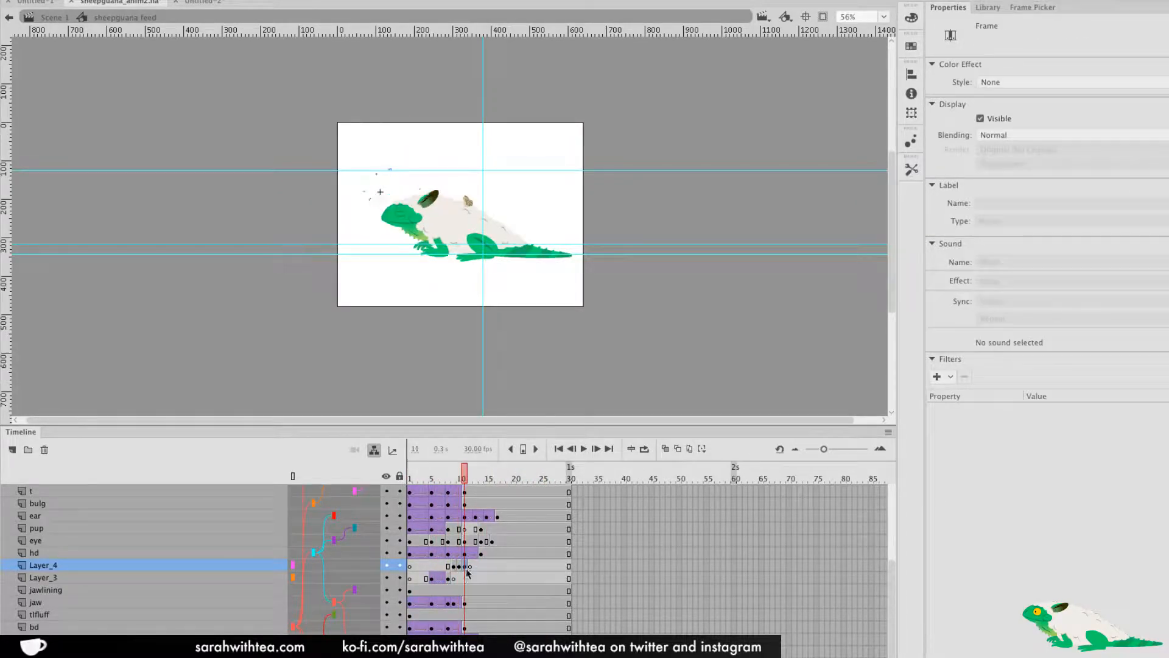
{"action": "left_click", "coordinate": [470, 568]}
{"action": "key", "text": "Return"}
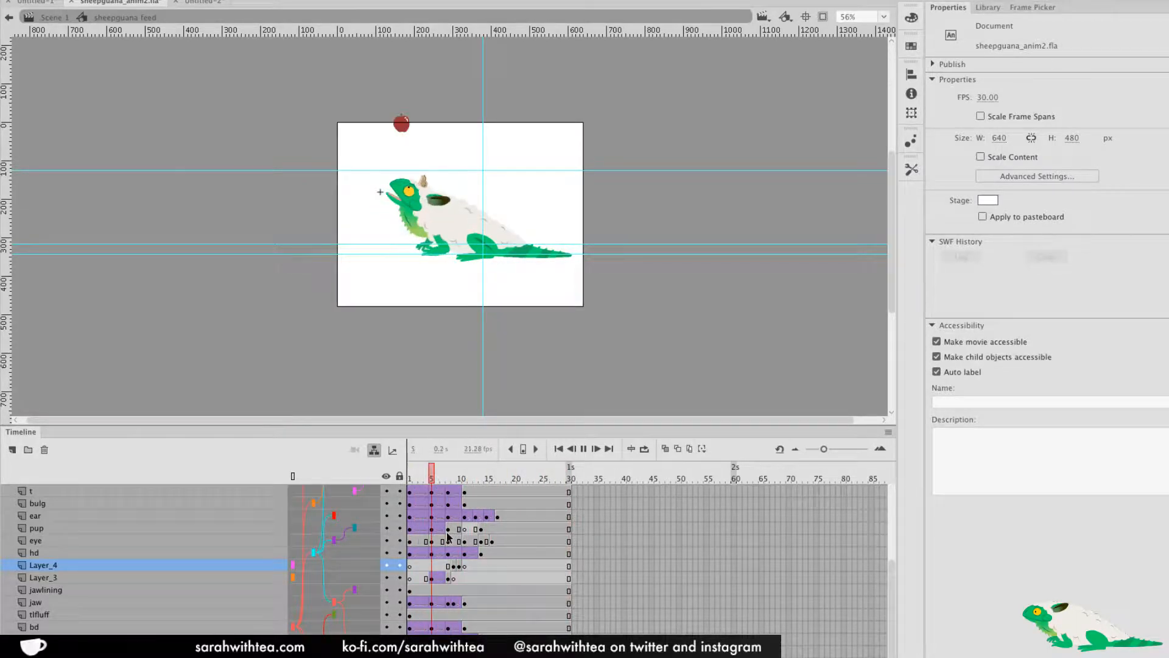
{"action": "key", "text": "Return"}
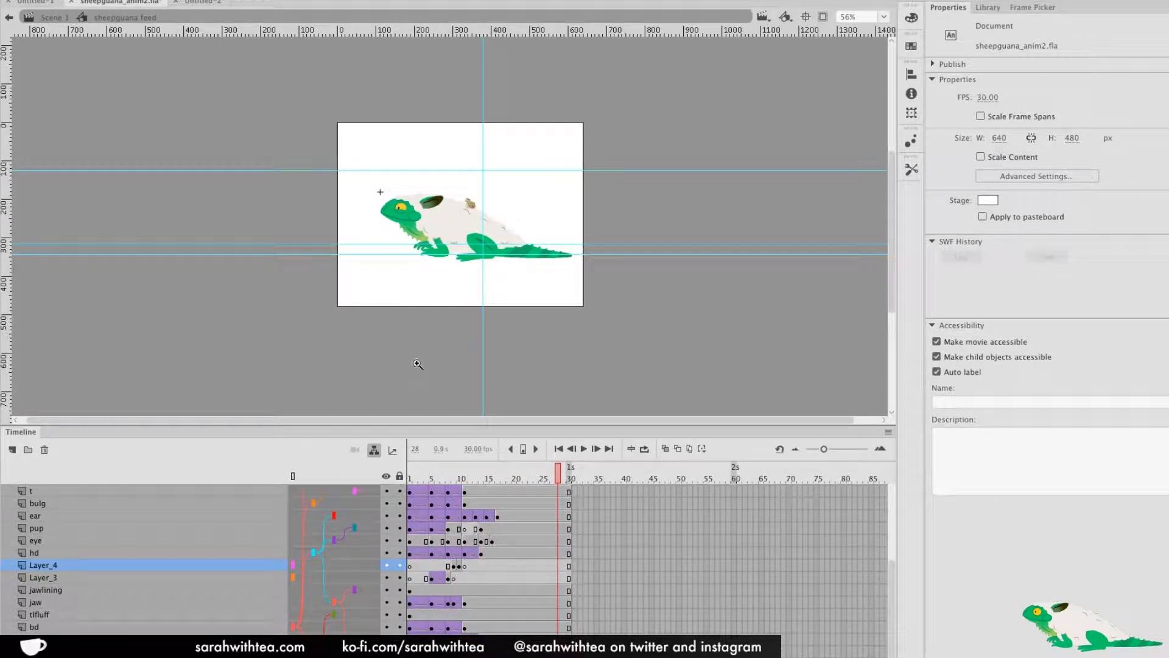
Leave the sheepguana feed symbol and return to Scene 1
{"action": "left_click", "coordinate": [192, 0]}
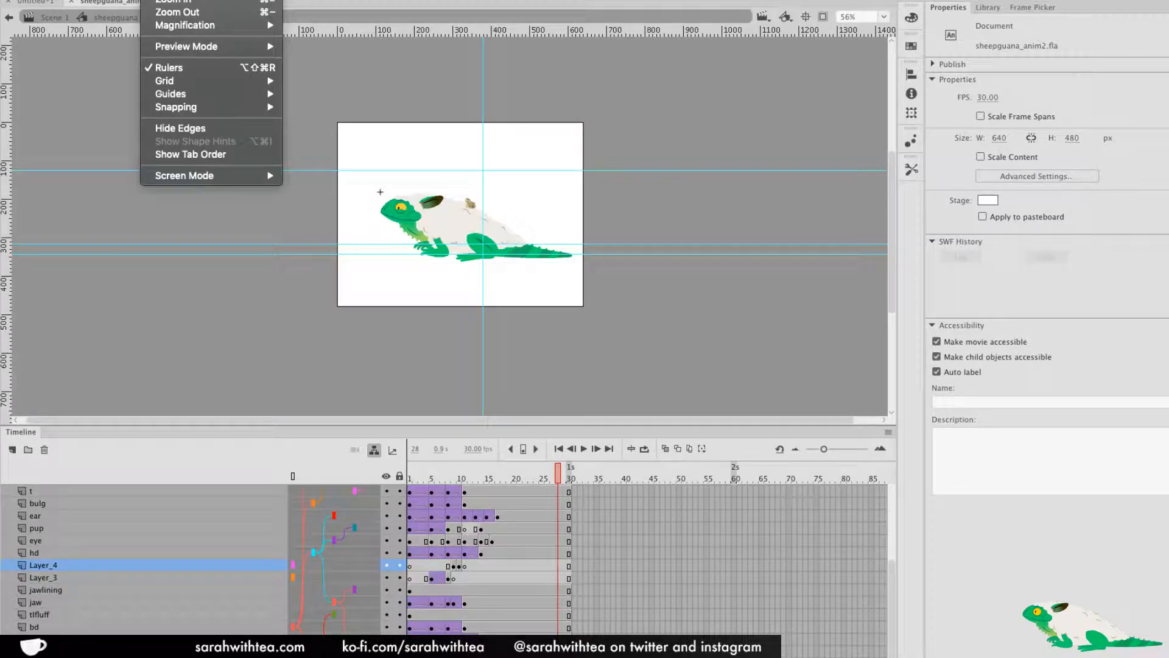
{"action": "left_click", "coordinate": [232, 0]}
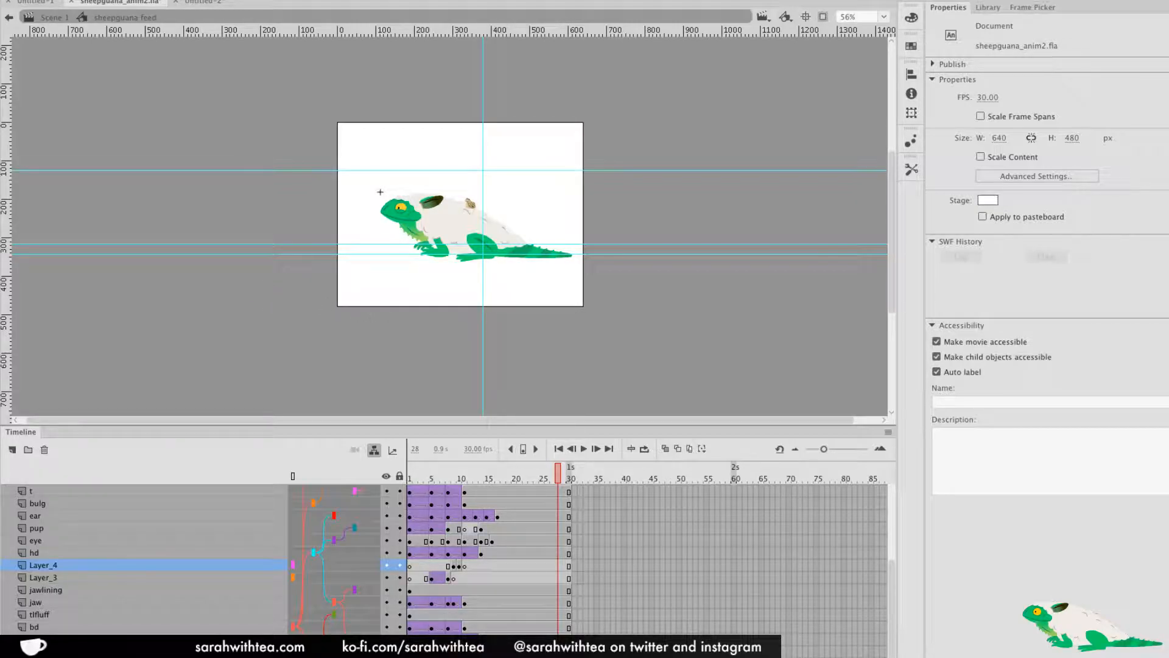
{"action": "double_click", "coordinate": [527, 342]}
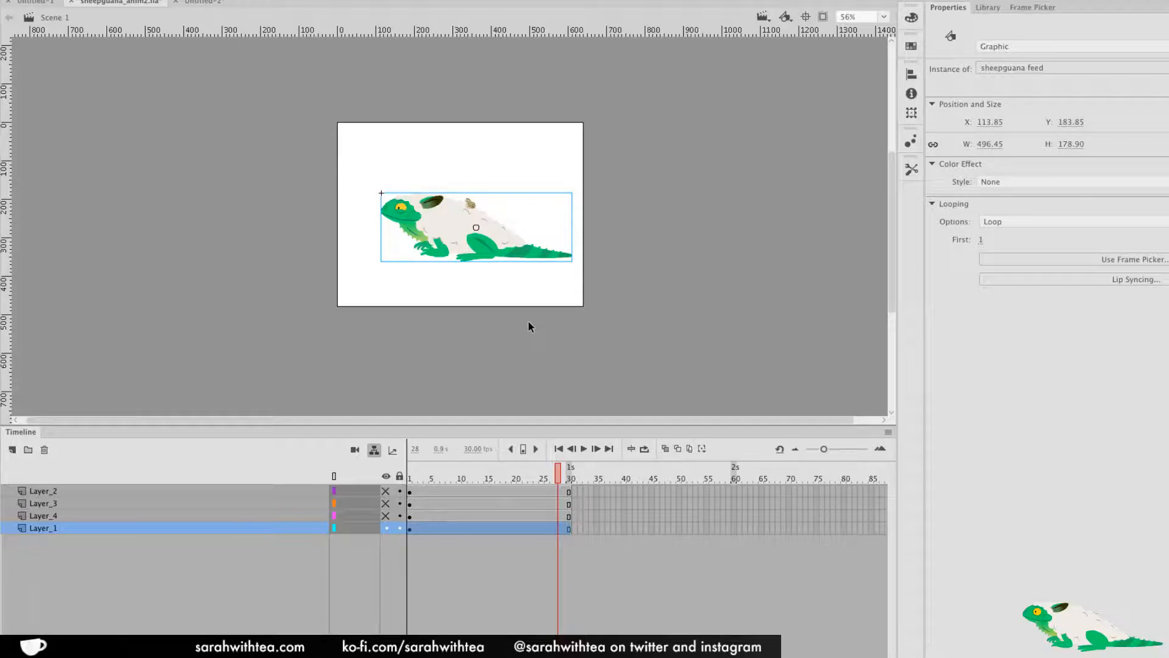
{"action": "key", "text": "q"}
{"action": "left_click_drag", "start_coordinate": [572, 193], "coordinate": [1093, 0]}
{"action": "left_click", "coordinate": [1095, 0]}
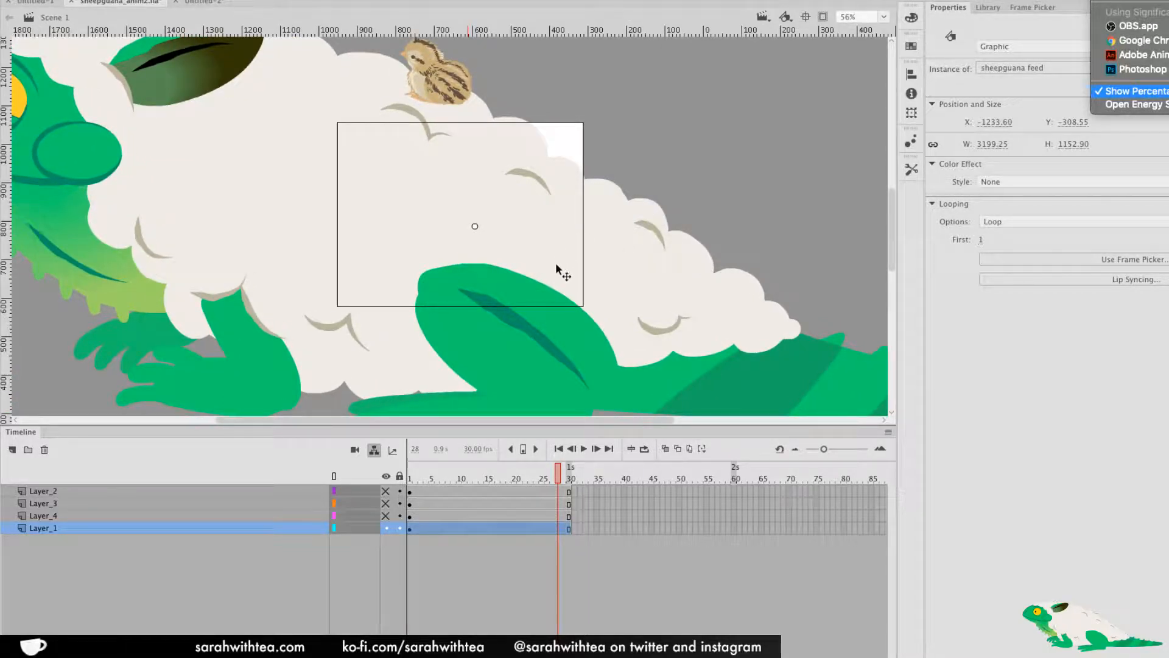
{"action": "left_click", "coordinate": [722, 212]}
{"action": "left_click", "coordinate": [600, 256]}
{"action": "key", "text": "super+z"}
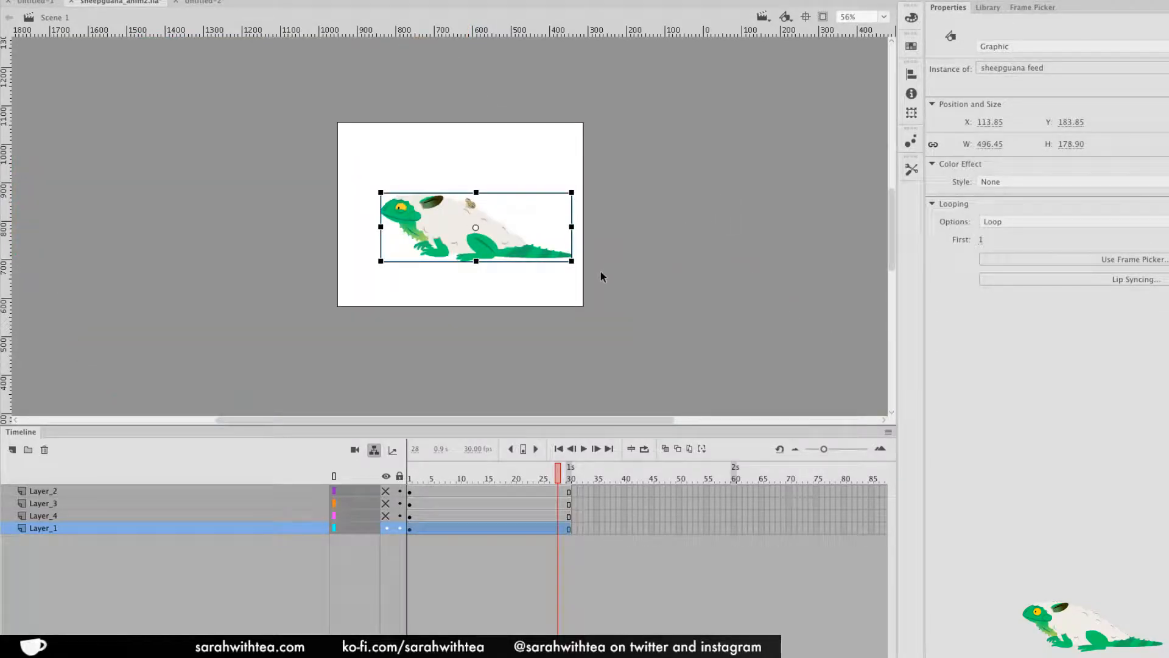
{"action": "left_click", "coordinate": [611, 297]}
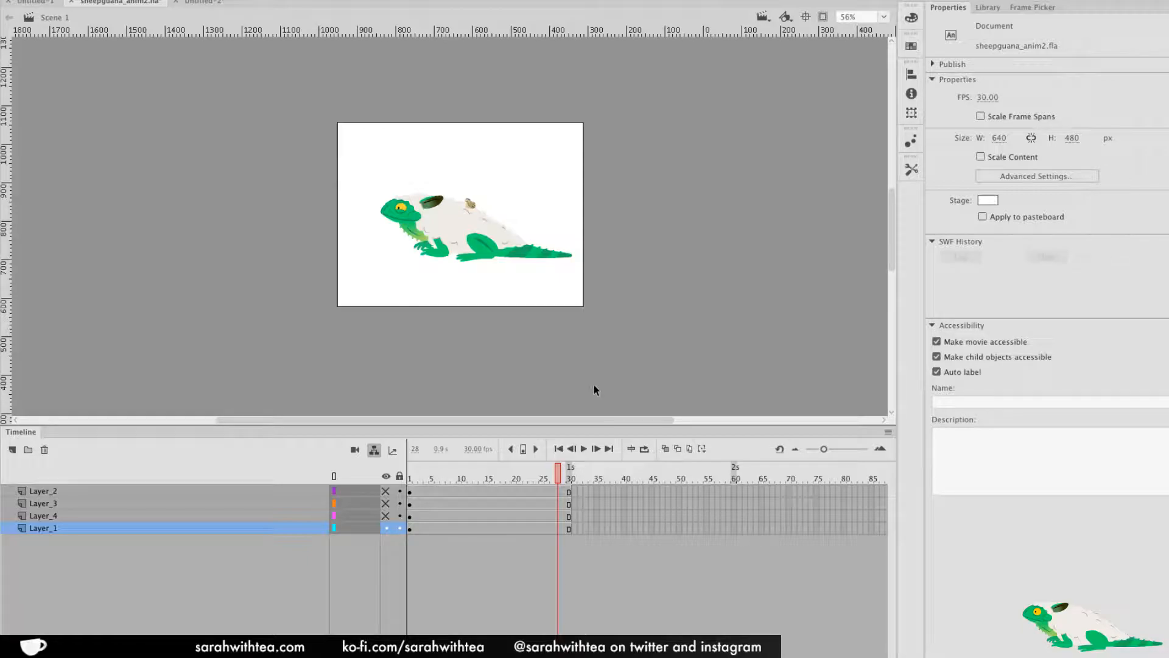
Move the feeding sheepguana to the lower half of the stage and show Layer_4 to play both animations together
{"action": "left_click_drag", "start_coordinate": [558, 471], "coordinate": [399, 481]}
{"action": "key", "text": "Return"}
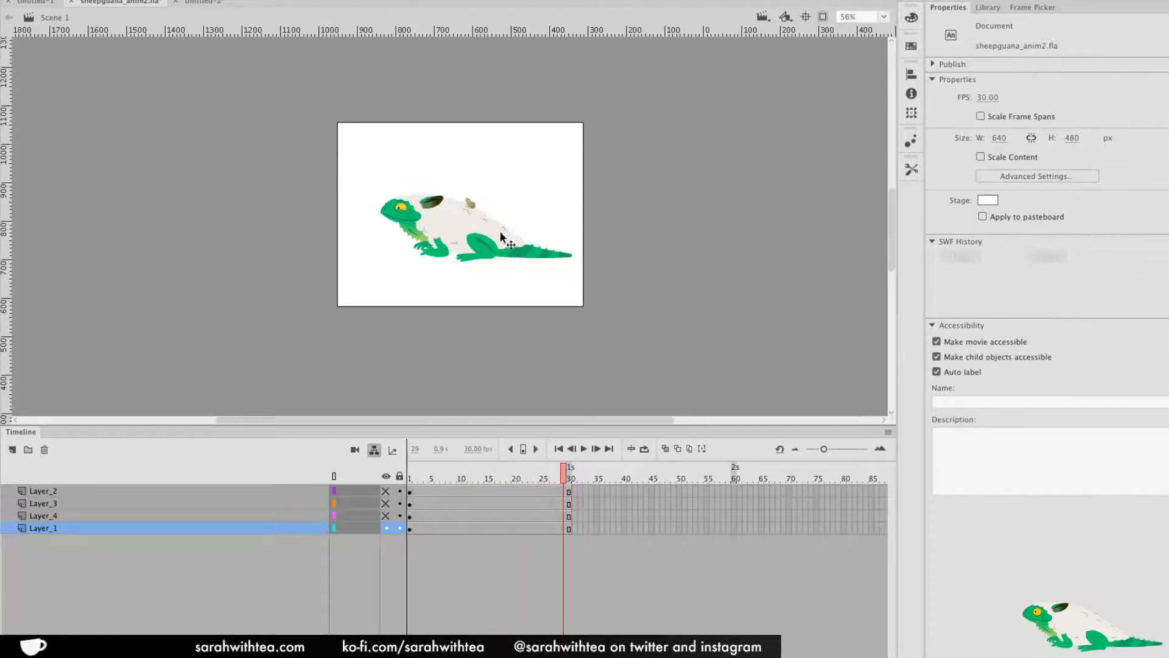
{"action": "left_click_drag", "start_coordinate": [490, 244], "coordinate": [490, 277]}
{"action": "left_click", "coordinate": [386, 516]}
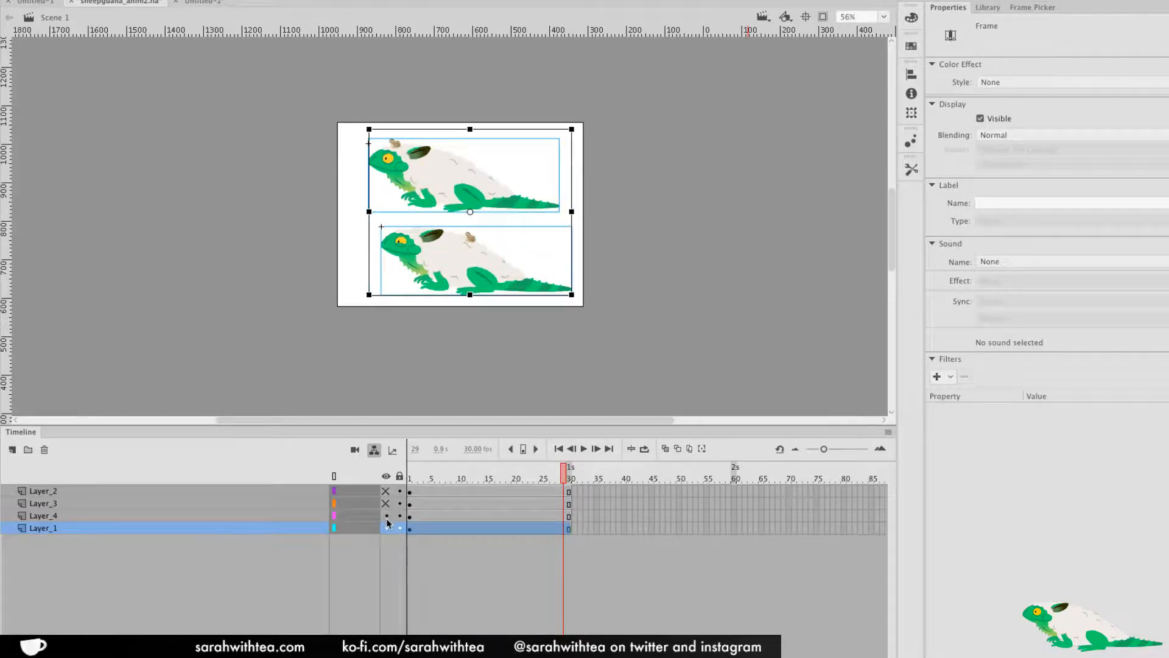
{"action": "key", "text": "Return"}
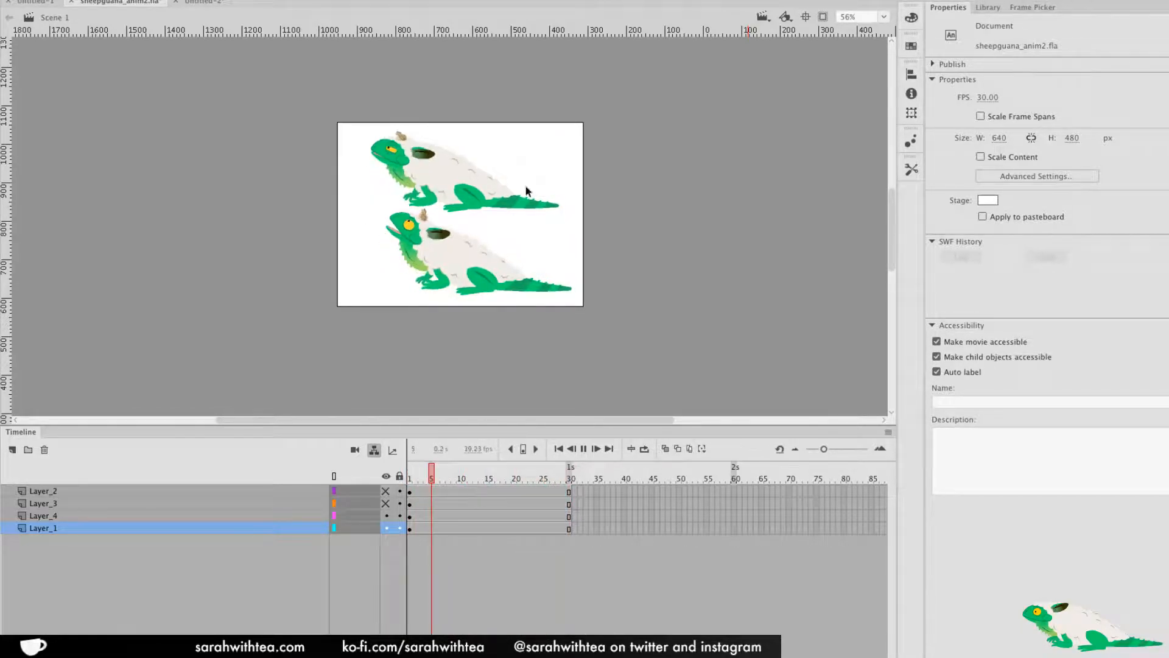
{"action": "key", "text": "Return"}
Reposition the upper sheepguana to X 78.40, Y 37.05 and the feeding one to X 97.80, Y 282.05, checking the playback
{"action": "left_click", "coordinate": [492, 198]}
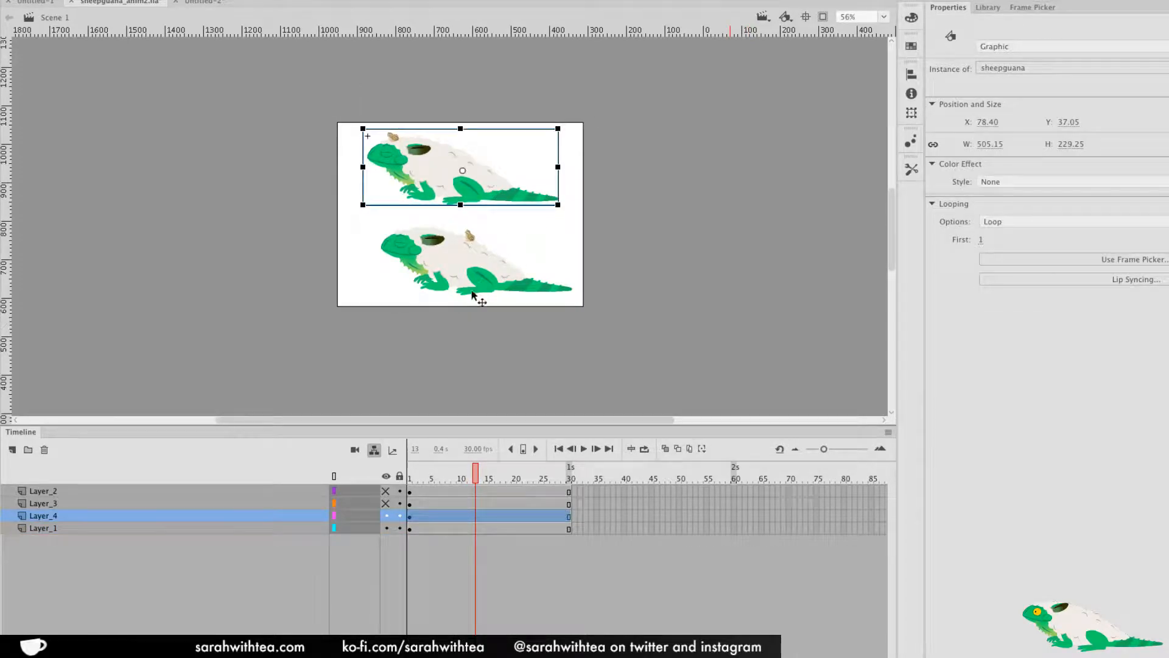
{"action": "left_click", "coordinate": [478, 292]}
{"action": "left_click", "coordinate": [488, 368]}
{"action": "key", "text": "Return"}
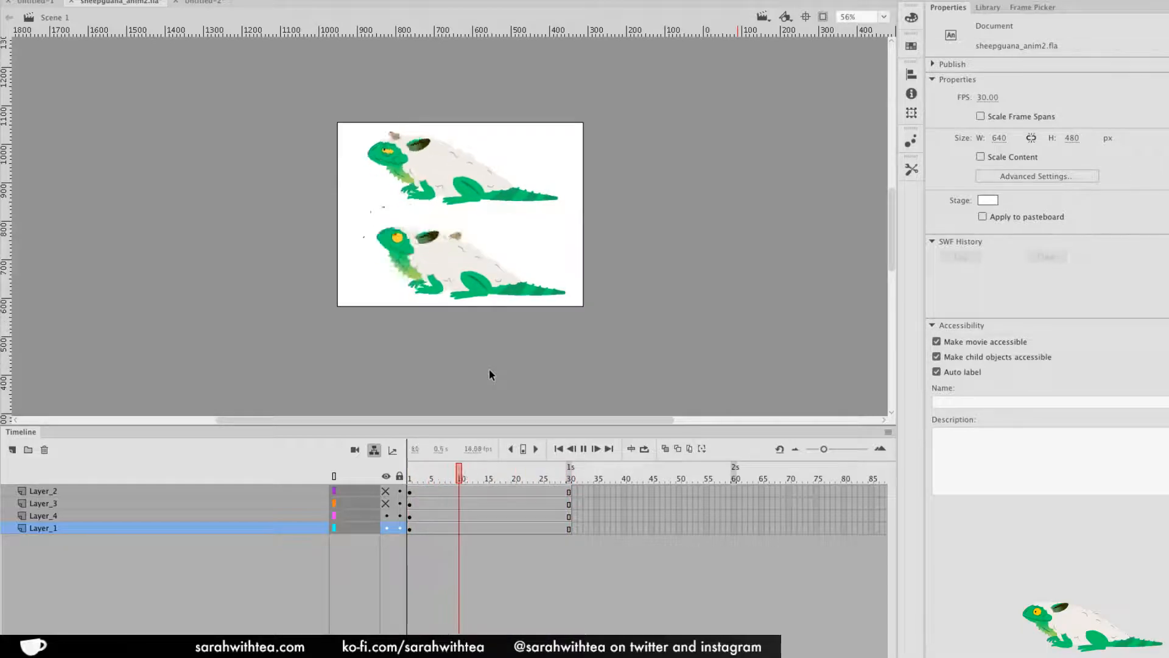
{"action": "key", "text": "Return"}
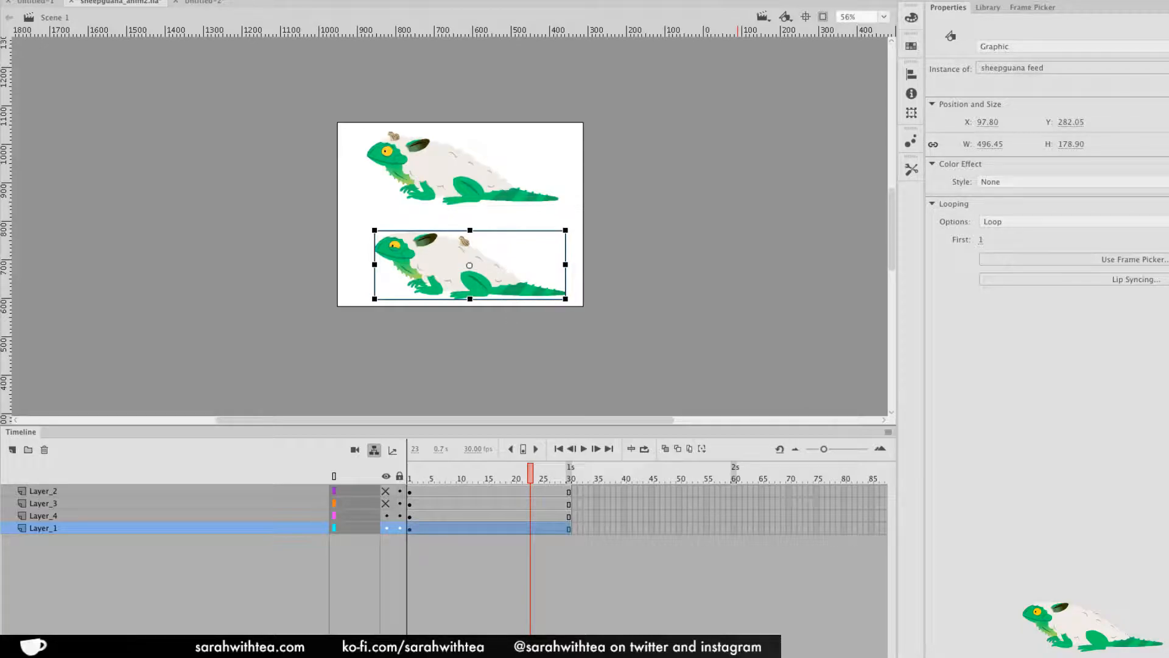
{"action": "left_click", "coordinate": [501, 333]}
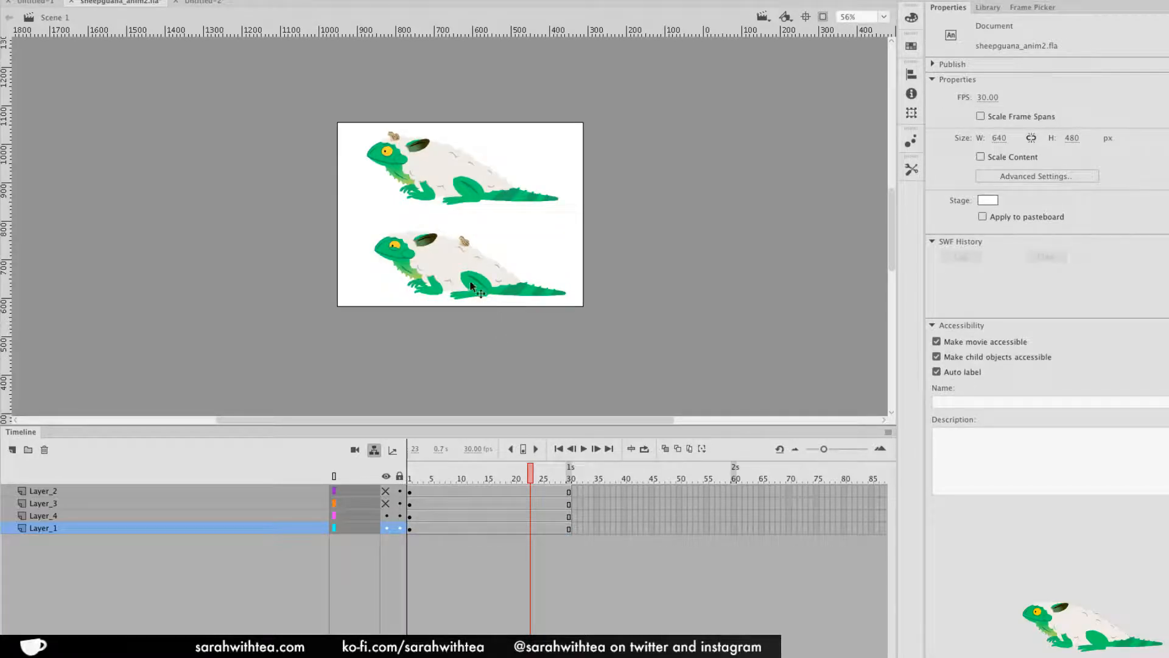
Shrink the timeline area to enlarge the stage view and play both sheepguana animations
{"action": "left_click_drag", "start_coordinate": [360, 148], "coordinate": [597, 324]}
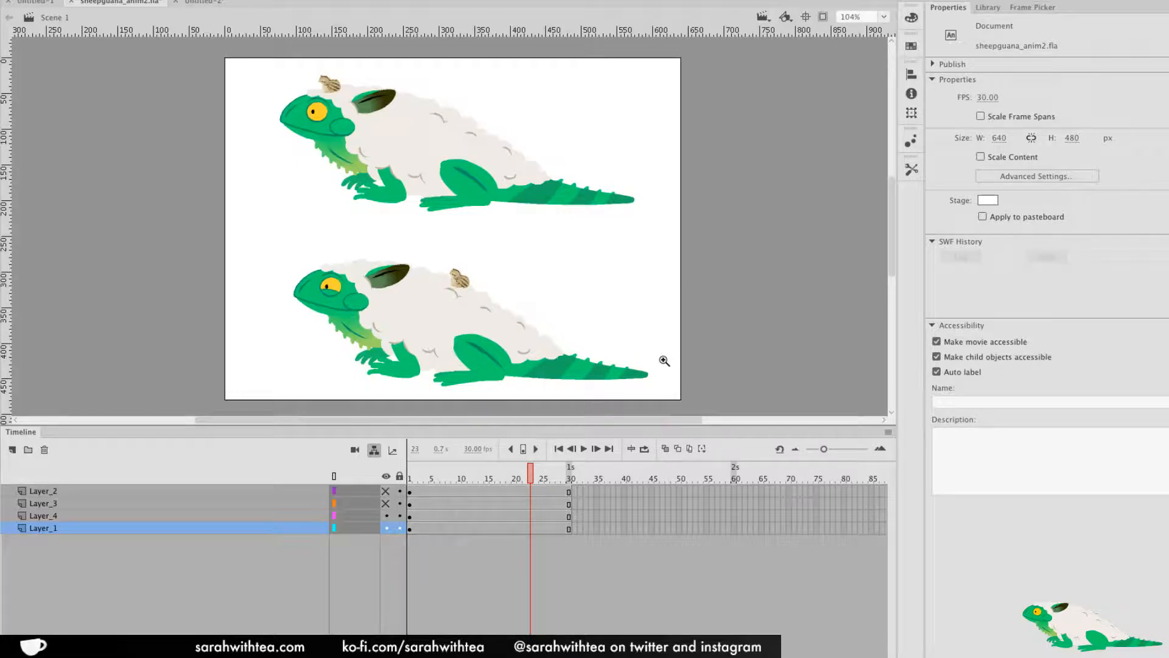
{"action": "left_click_drag", "start_coordinate": [672, 424], "coordinate": [668, 539]}
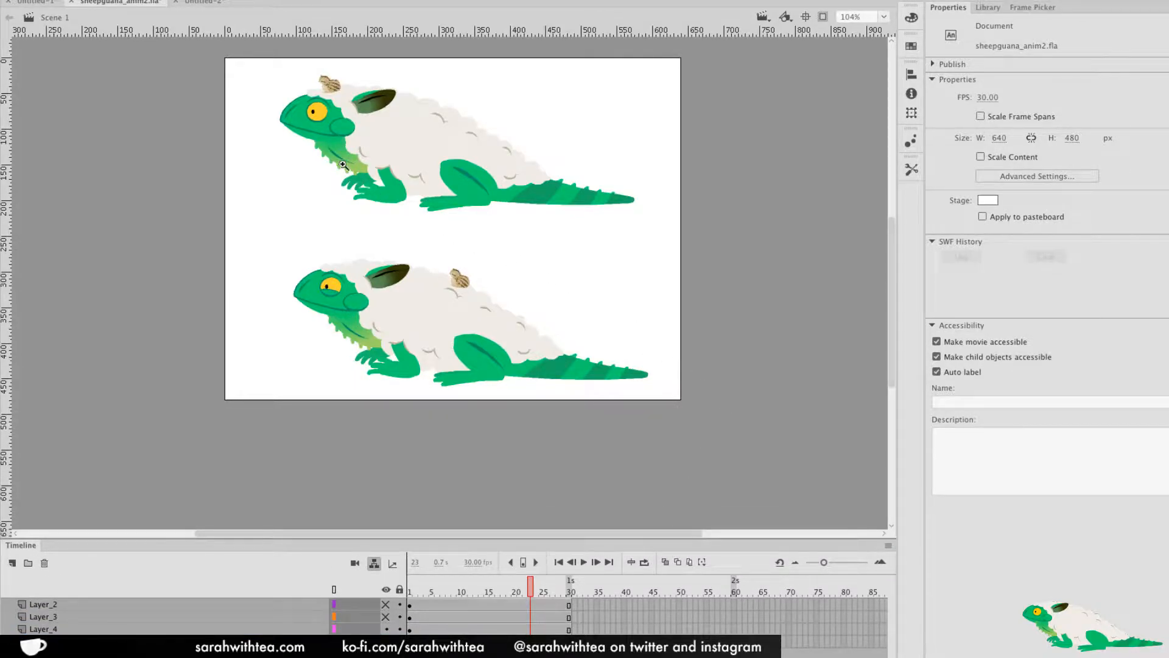
{"action": "left_click_drag", "start_coordinate": [216, 64], "coordinate": [650, 386]}
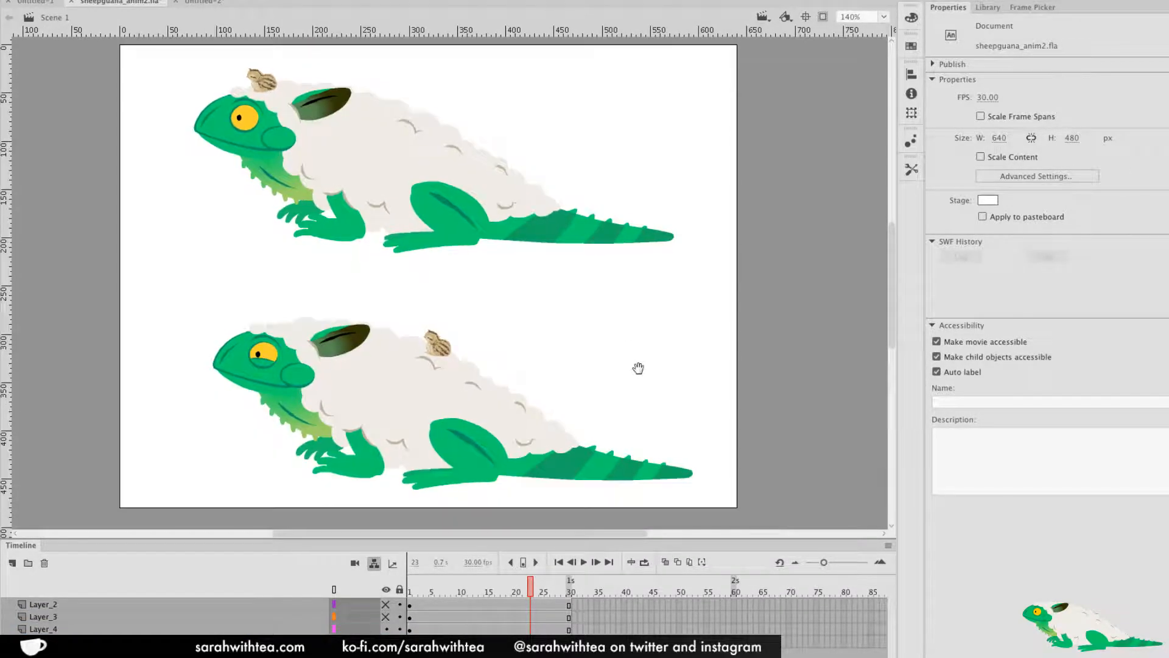
{"action": "key", "text": "Return"}
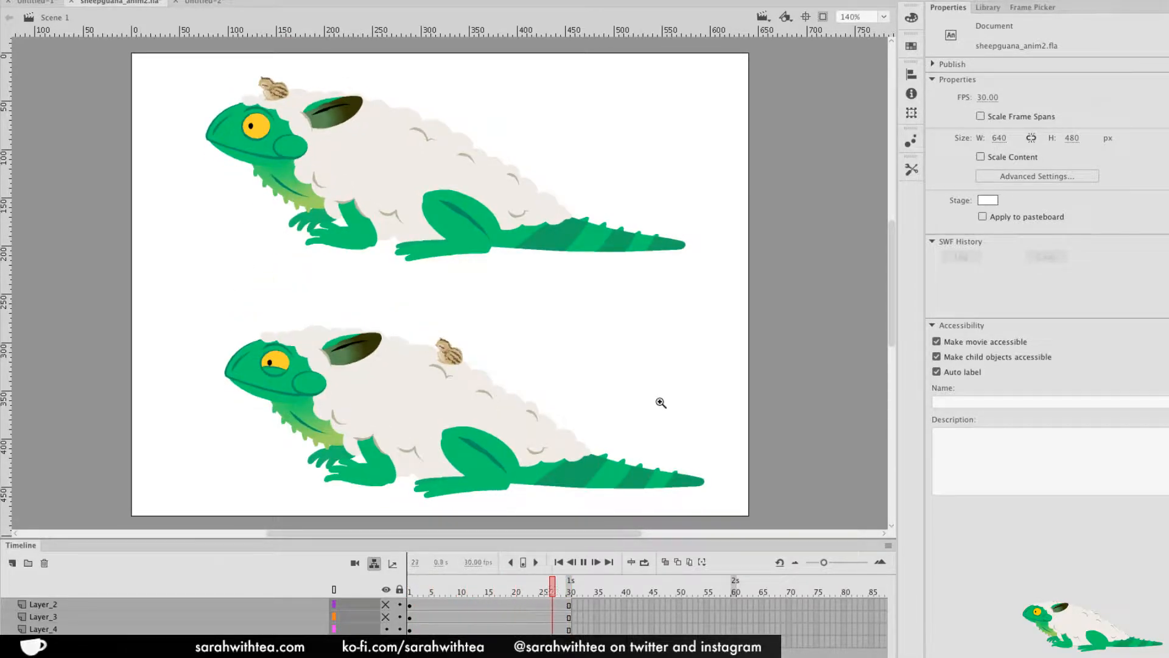
{"action": "key", "text": "Return"}
Check the content of Layer_2 by toggling its visibility, and make Layer_3 visible in the scene
{"action": "left_click", "coordinate": [385, 604]}
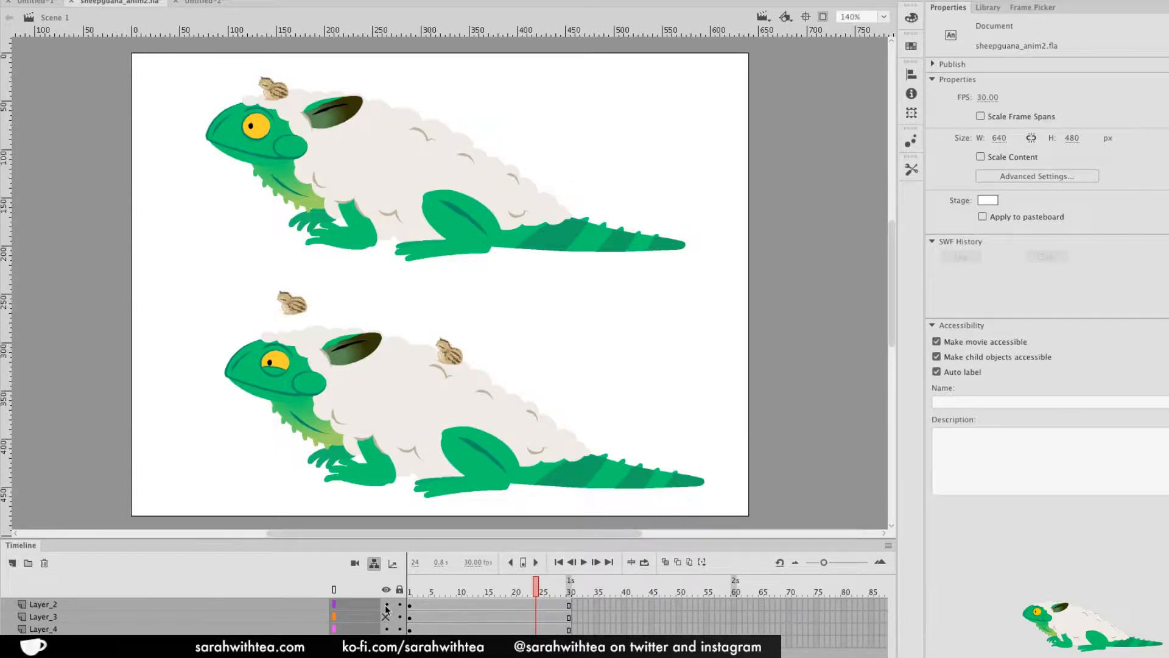
{"action": "left_click", "coordinate": [386, 604]}
{"action": "scroll", "coordinate": [585, 305], "scroll_direction": "up", "scroll_amount": 2}
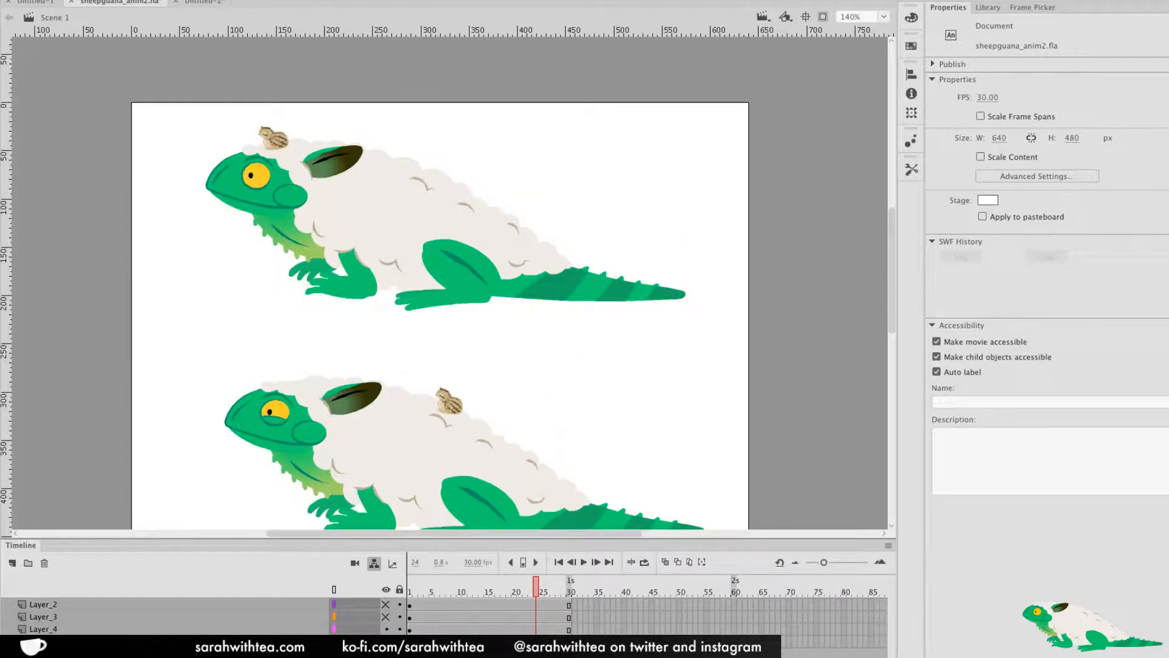
{"action": "left_click", "coordinate": [594, 358], "text": "alt"}
{"action": "scroll", "coordinate": [590, 350], "scroll_direction": "left", "scroll_amount": 5}
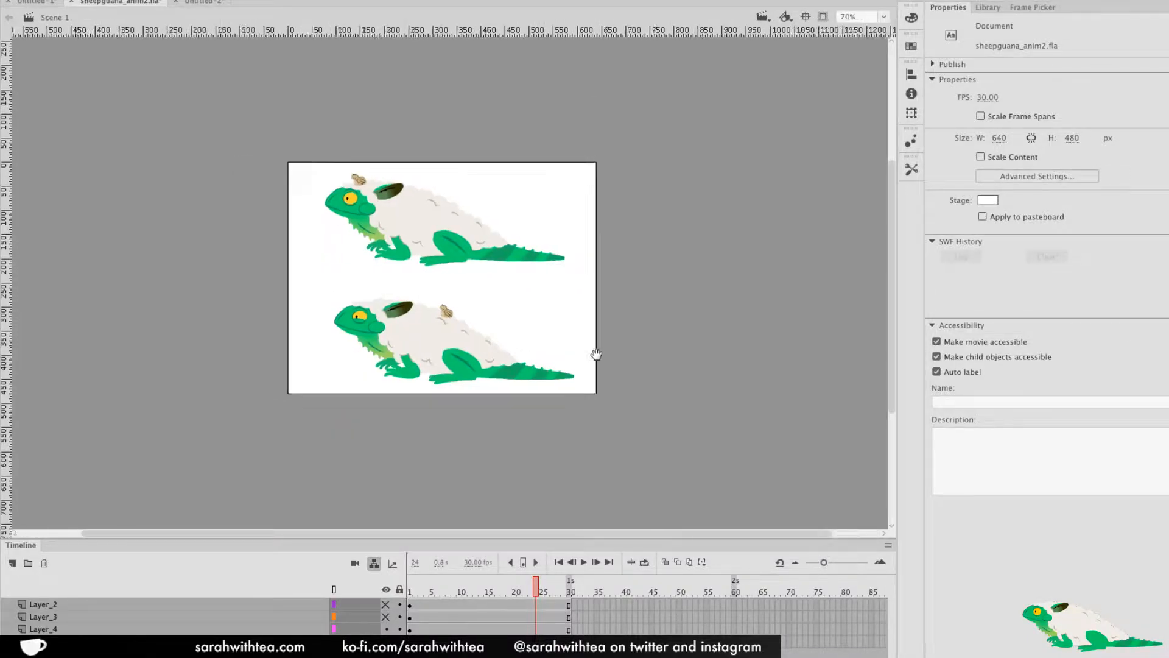
{"action": "left_click", "coordinate": [386, 616]}
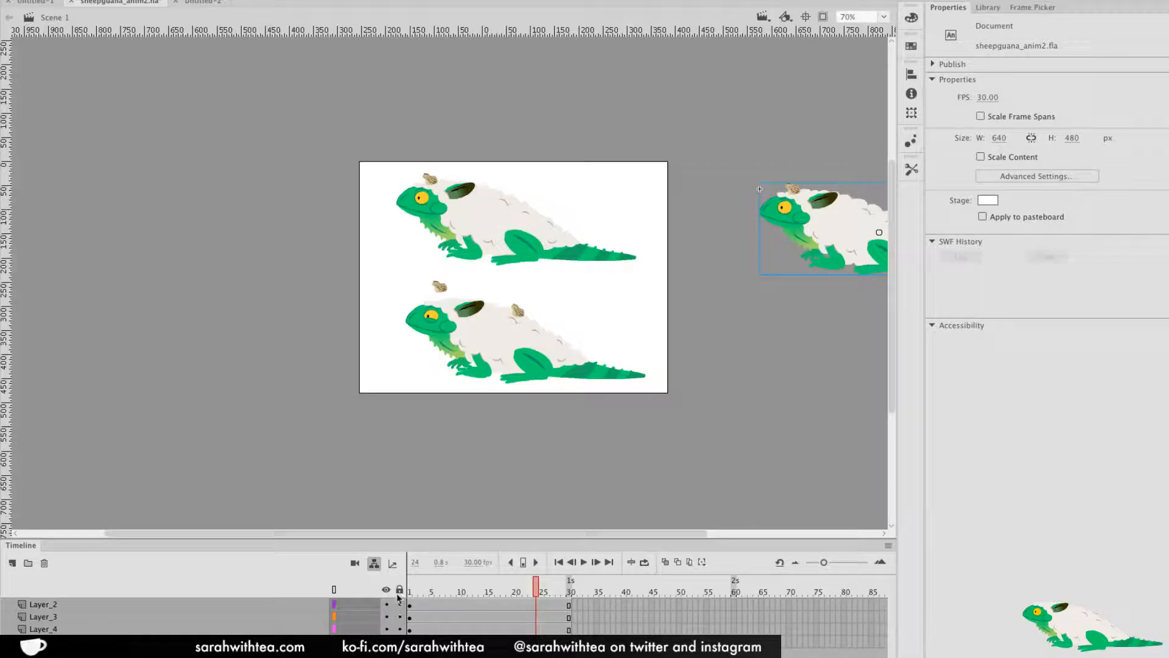
{"action": "left_click", "coordinate": [532, 244]}
{"action": "left_click_drag", "start_coordinate": [525, 243], "coordinate": [530, 122]}
{"action": "key", "text": "ctrl+z"}
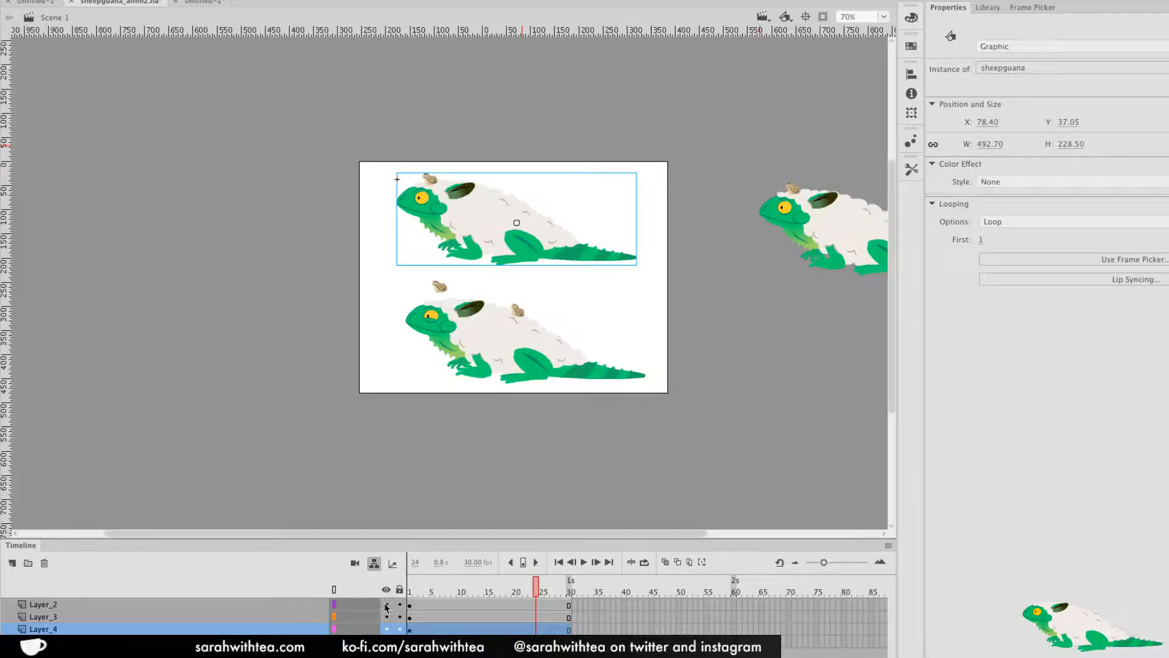
Hide Layer_2 and go to frame 1 on Layer_3, leaving nothing selected on the stage
{"action": "left_click", "coordinate": [386, 605]}
{"action": "left_click", "coordinate": [410, 621]}
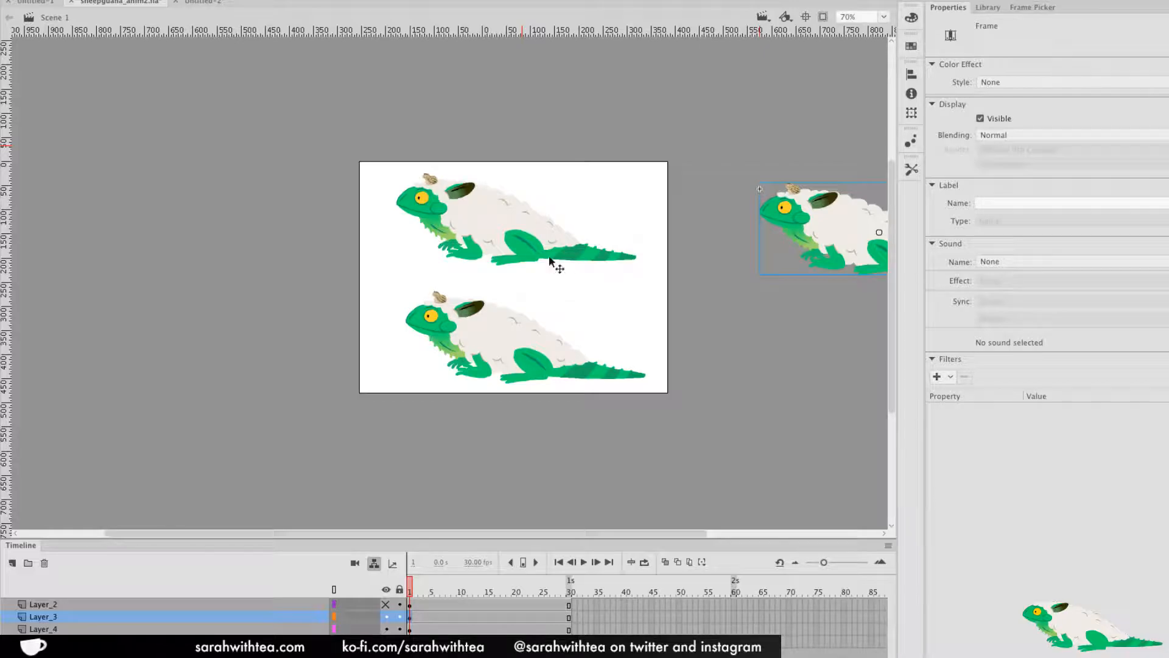
{"action": "left_click", "coordinate": [408, 253]}
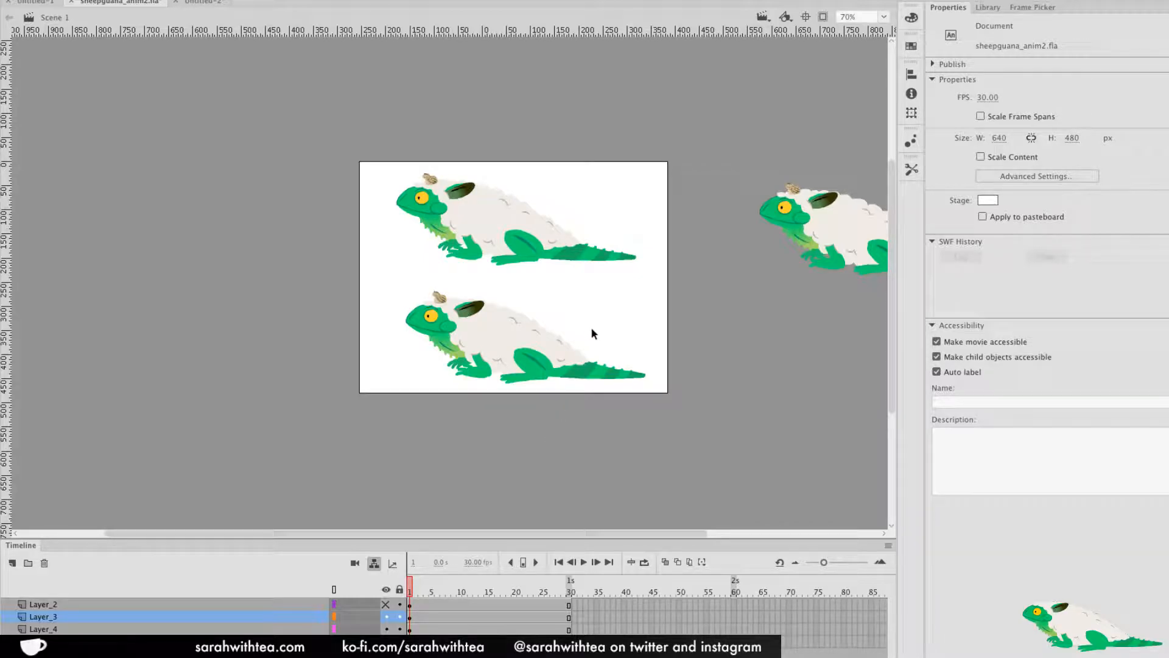
{"action": "left_click", "coordinate": [562, 331]}
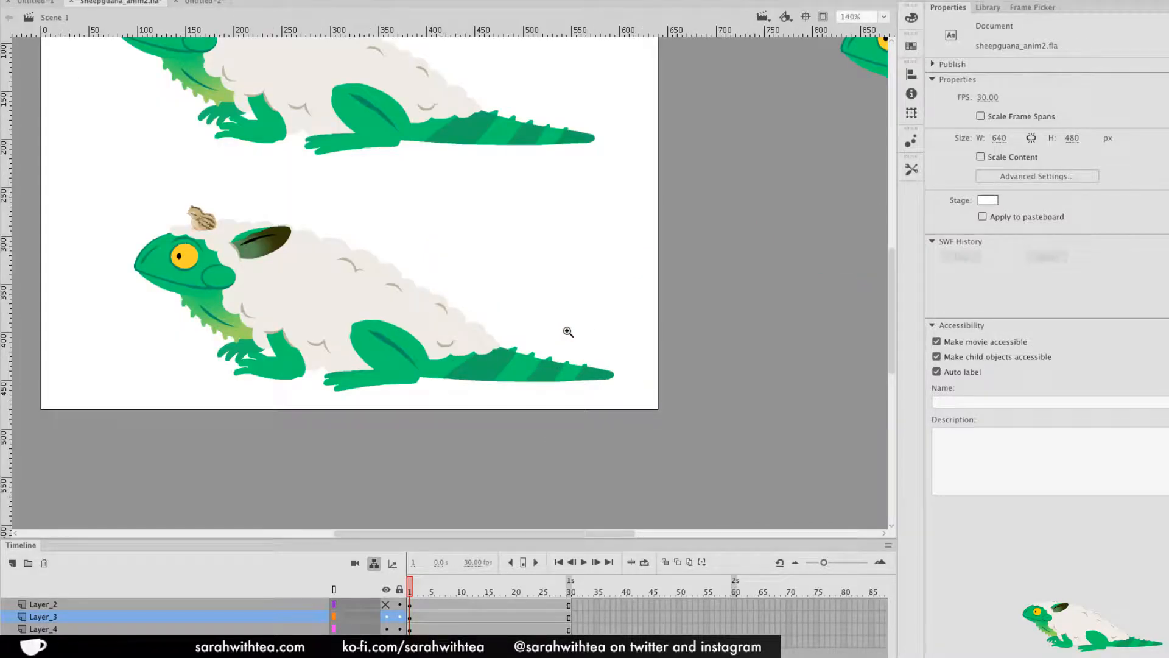
{"action": "left_click_drag", "start_coordinate": [554, 329], "coordinate": [660, 418]}
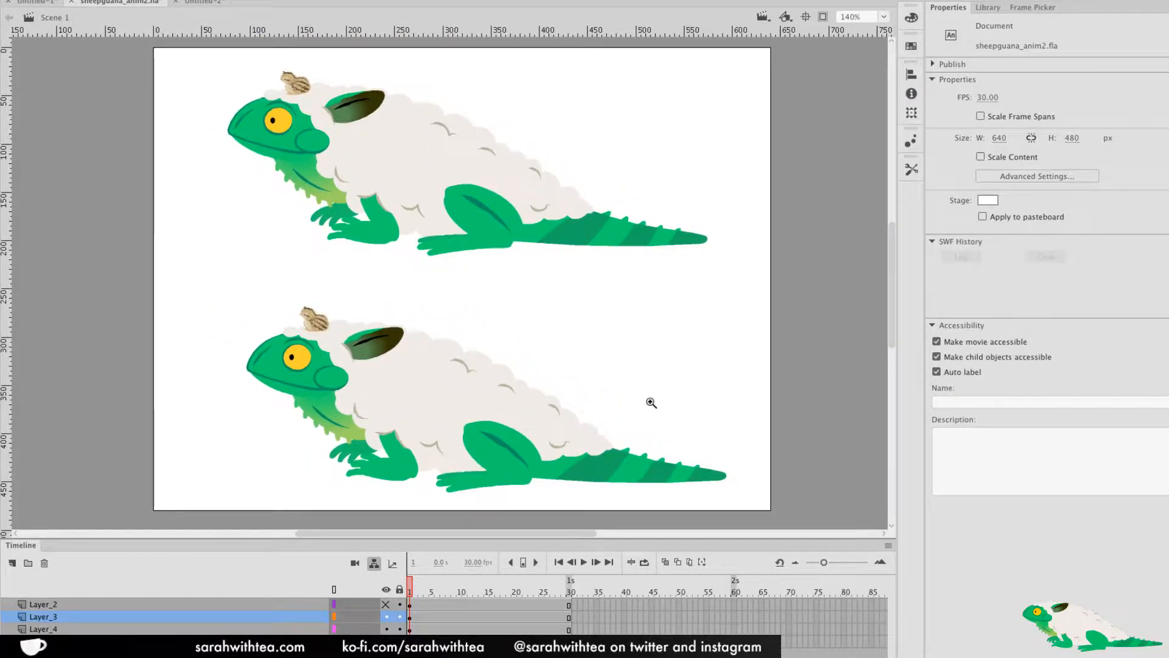
{"action": "key", "text": "ctrl+minus"}
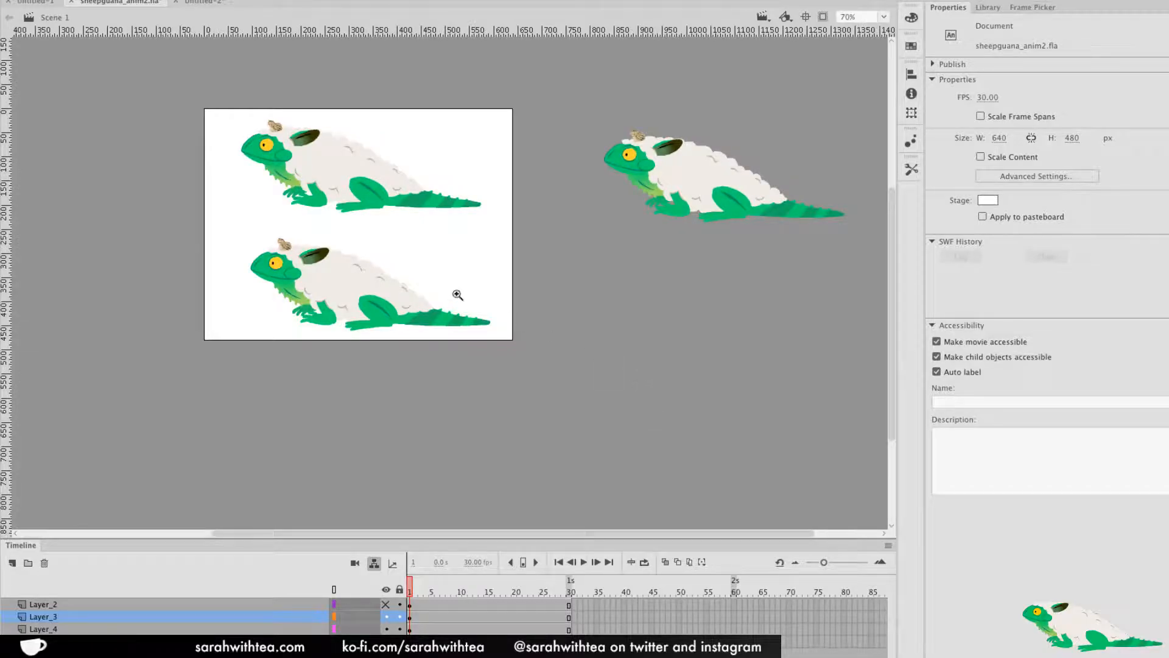
{"action": "left_click_drag", "start_coordinate": [203, 84], "coordinate": [531, 345]}
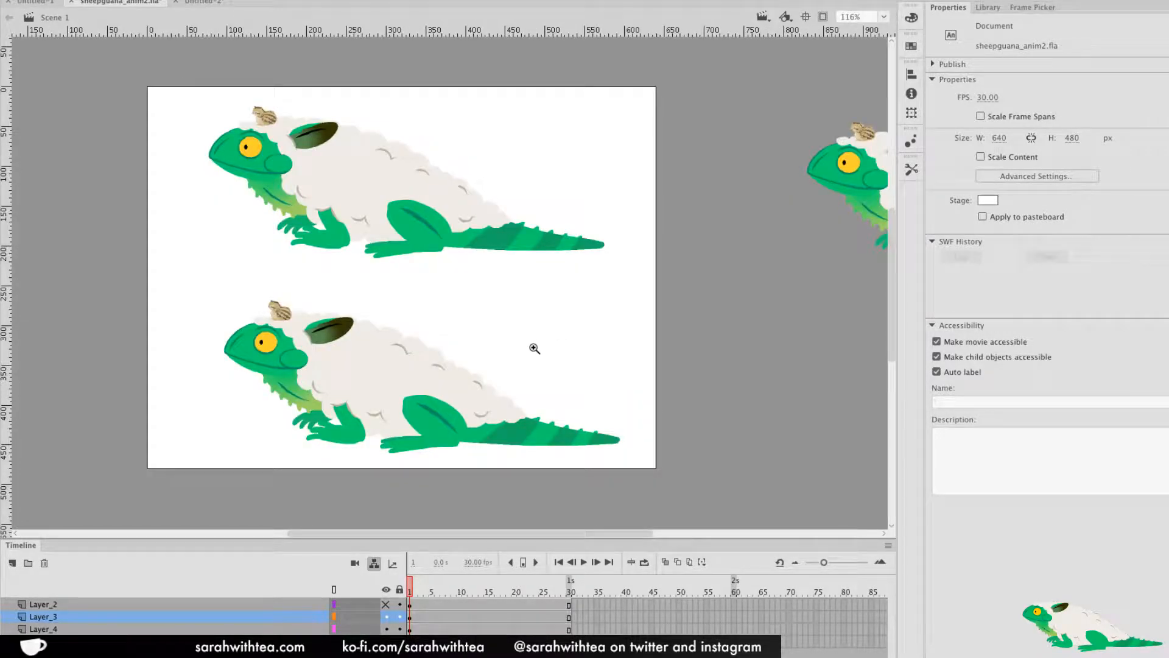
{"action": "left_click_drag", "start_coordinate": [559, 364], "coordinate": [619, 368]}
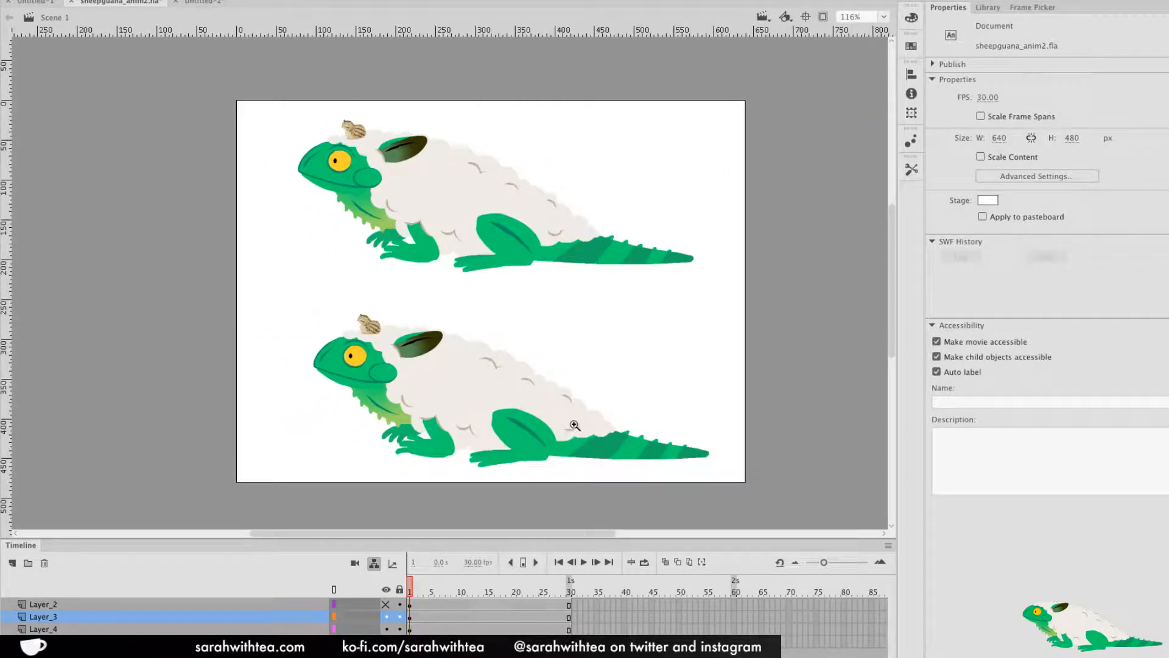
{"action": "left_click", "coordinate": [601, 400], "text": "alt"}
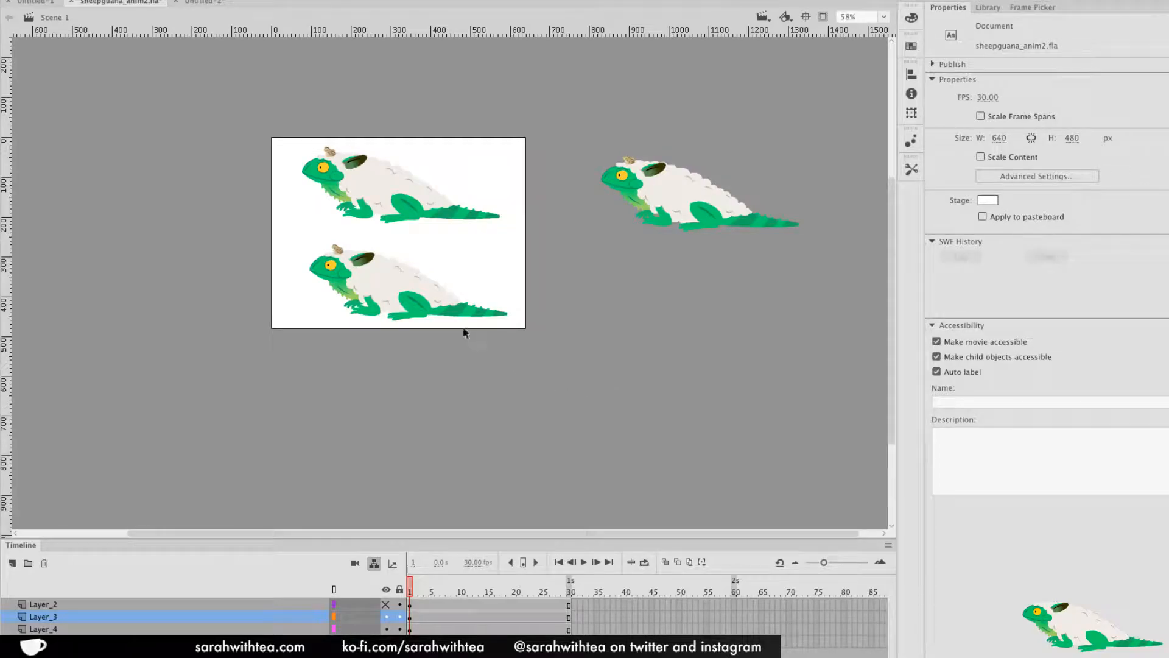
Place one sheepguana above the stage, one in the stage's upper half, and the pasteboard one at X 60.50, Y 287.95
{"action": "left_click_drag", "start_coordinate": [395, 202], "coordinate": [374, 118]}
{"action": "left_click_drag", "start_coordinate": [379, 284], "coordinate": [503, 133]}
{"action": "left_click_drag", "start_coordinate": [372, 181], "coordinate": [358, 207]}
{"action": "left_click_drag", "start_coordinate": [698, 198], "coordinate": [377, 297]}
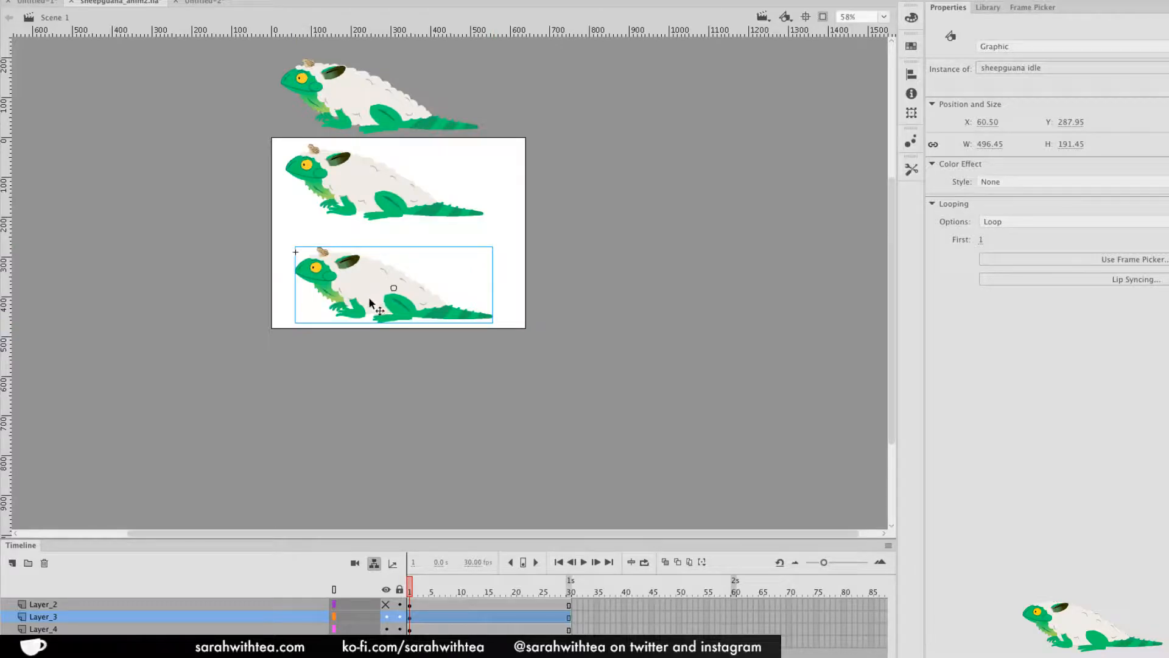
Enlarge the timeline and add a layer above Layer_3 with a copy of the lower sheepguana in frame 1
{"action": "double_click", "coordinate": [374, 295]}
{"action": "left_click_drag", "start_coordinate": [451, 535], "coordinate": [473, 438]}
{"action": "double_click", "coordinate": [488, 338]}
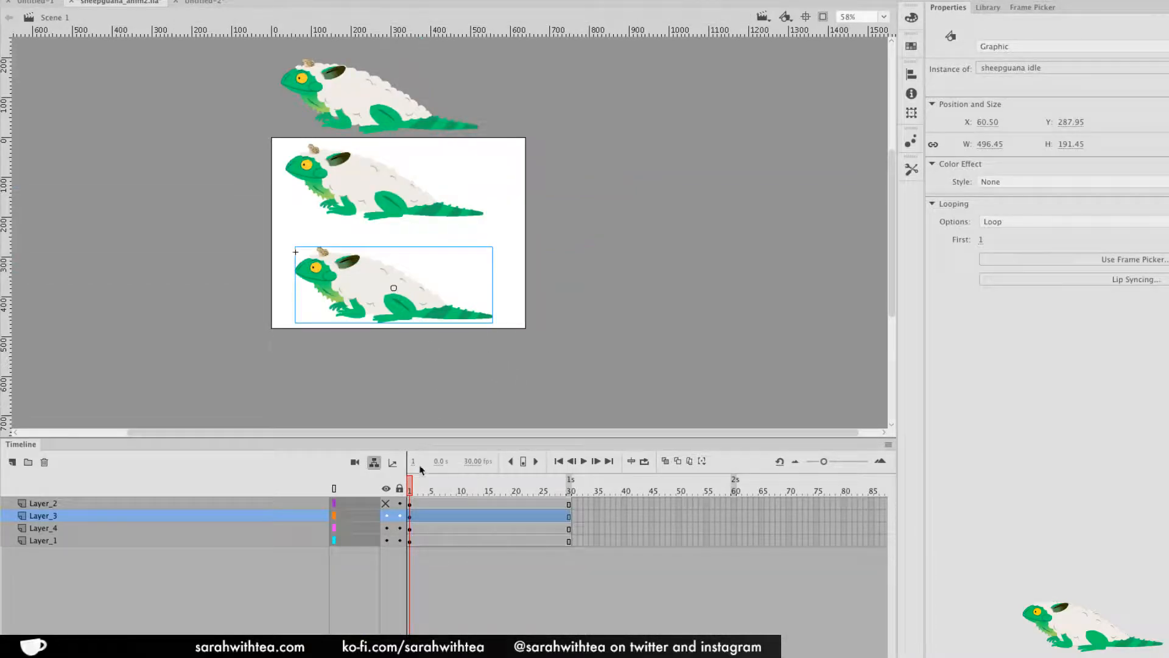
{"action": "left_click", "coordinate": [12, 462]}
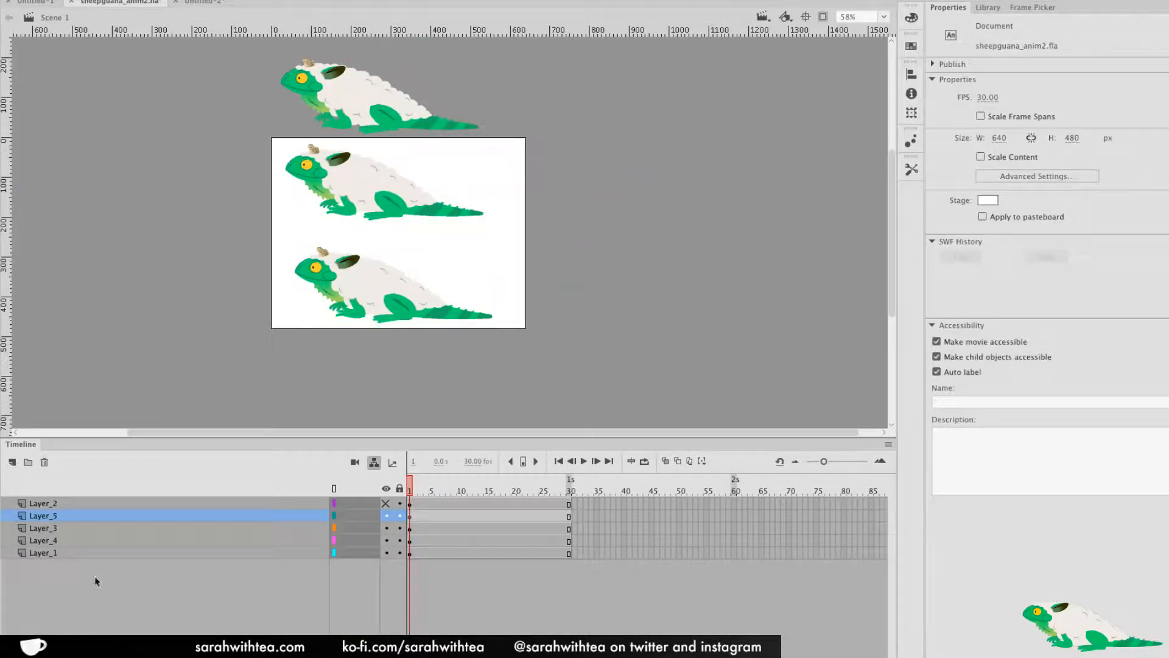
{"action": "left_click", "coordinate": [410, 517]}
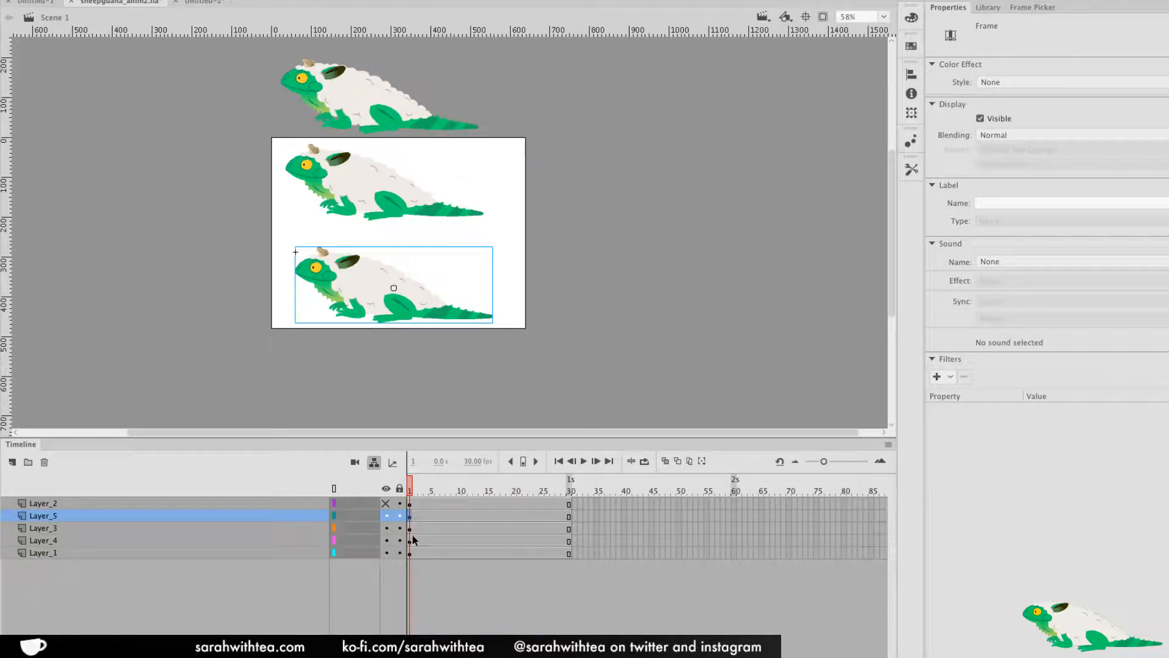
Move the Layer_5 copy of the sheepguana off the stage onto the pasteboard, and lock Layer_2 and Layer_5
{"action": "left_click", "coordinate": [387, 515]}
{"action": "left_click", "coordinate": [387, 515]}
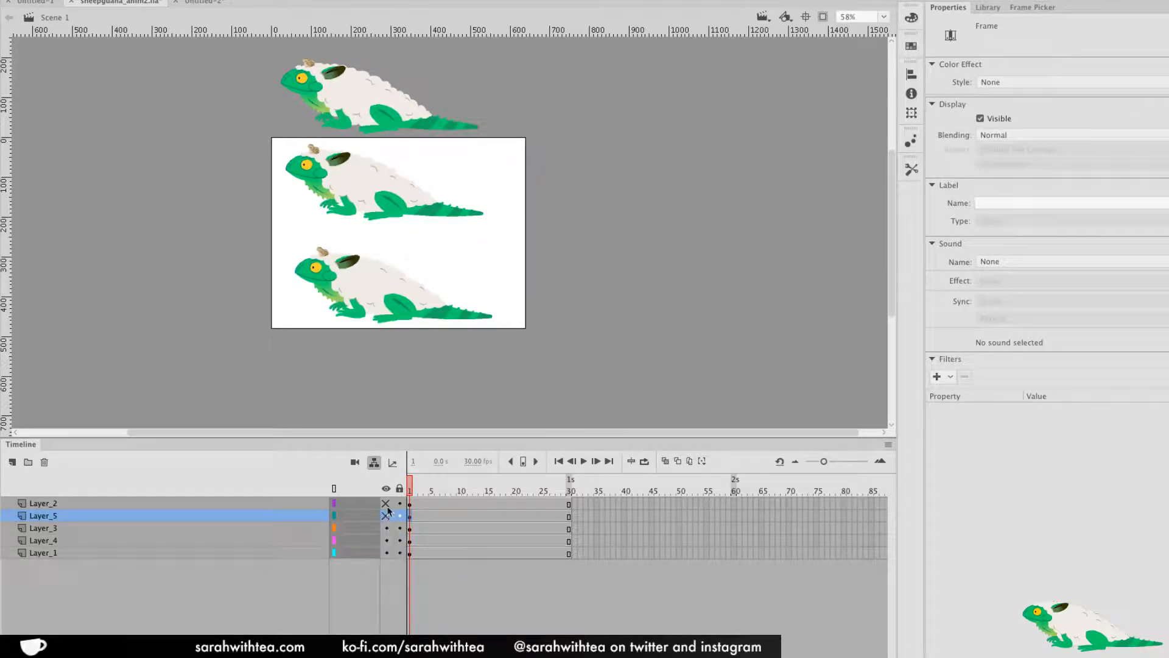
{"action": "left_click", "coordinate": [387, 517]}
{"action": "left_click_drag", "start_coordinate": [384, 287], "coordinate": [677, 217]}
{"action": "left_click", "coordinate": [386, 528]}
{"action": "left_click_drag", "start_coordinate": [399, 503], "coordinate": [400, 516]}
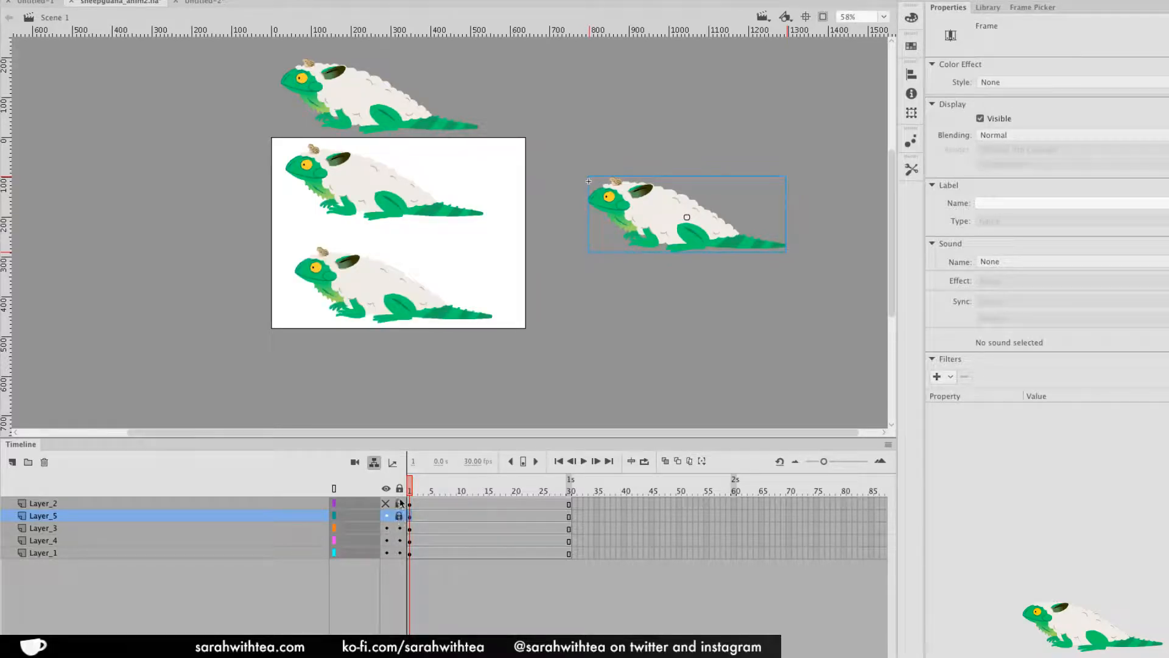
Duplicate the symbol of the lower sheepguana on Layer_3 under the name "sheepguana naptime"
{"action": "left_click", "coordinate": [384, 293]}
{"action": "right_click", "coordinate": [384, 291]}
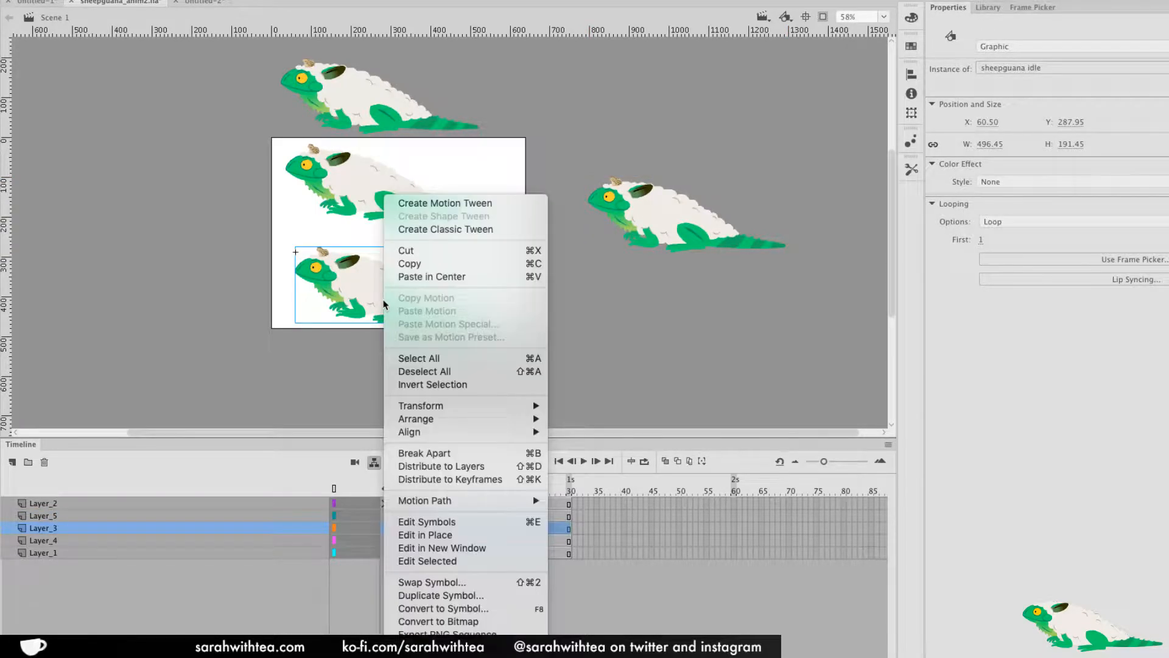
{"action": "left_click", "coordinate": [473, 592]}
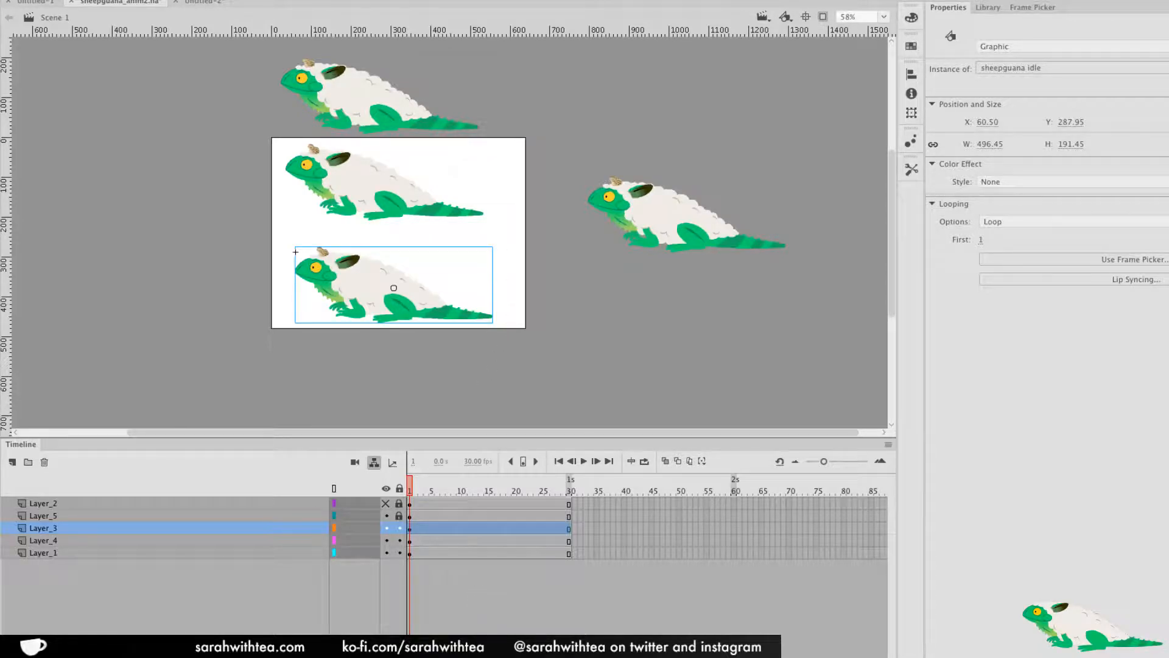
{"action": "left_click_drag", "start_coordinate": [559, 302], "coordinate": [522, 302]}
{"action": "type", "text": "na"}
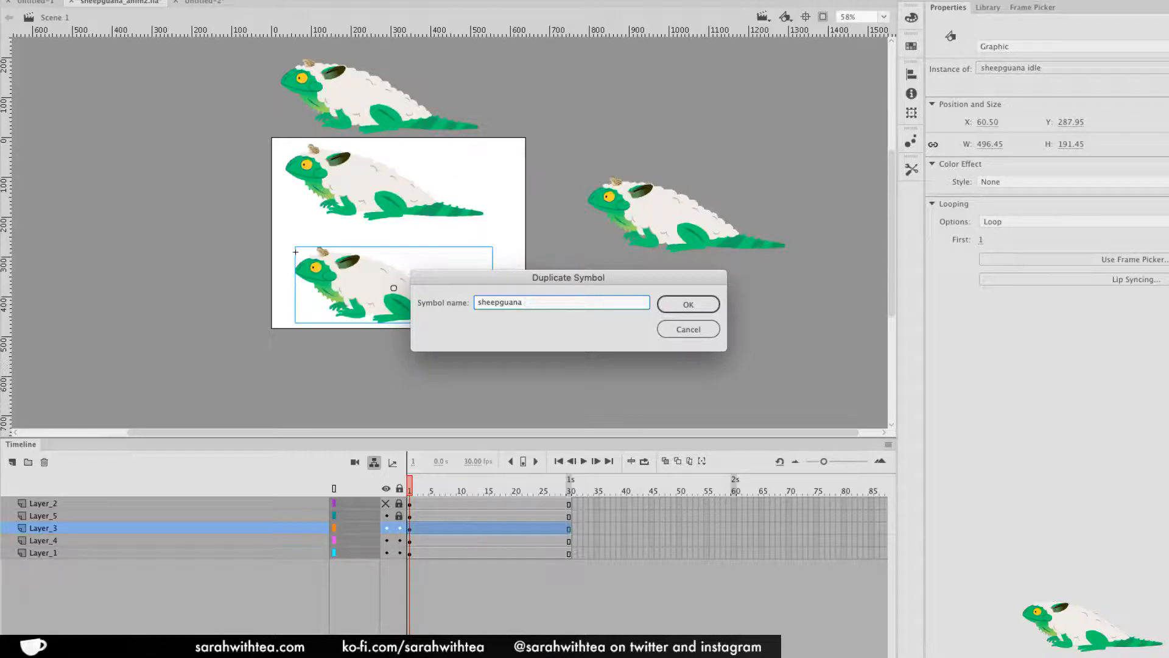
{"action": "type", "text": "ptime"}
{"action": "key", "text": "Return"}
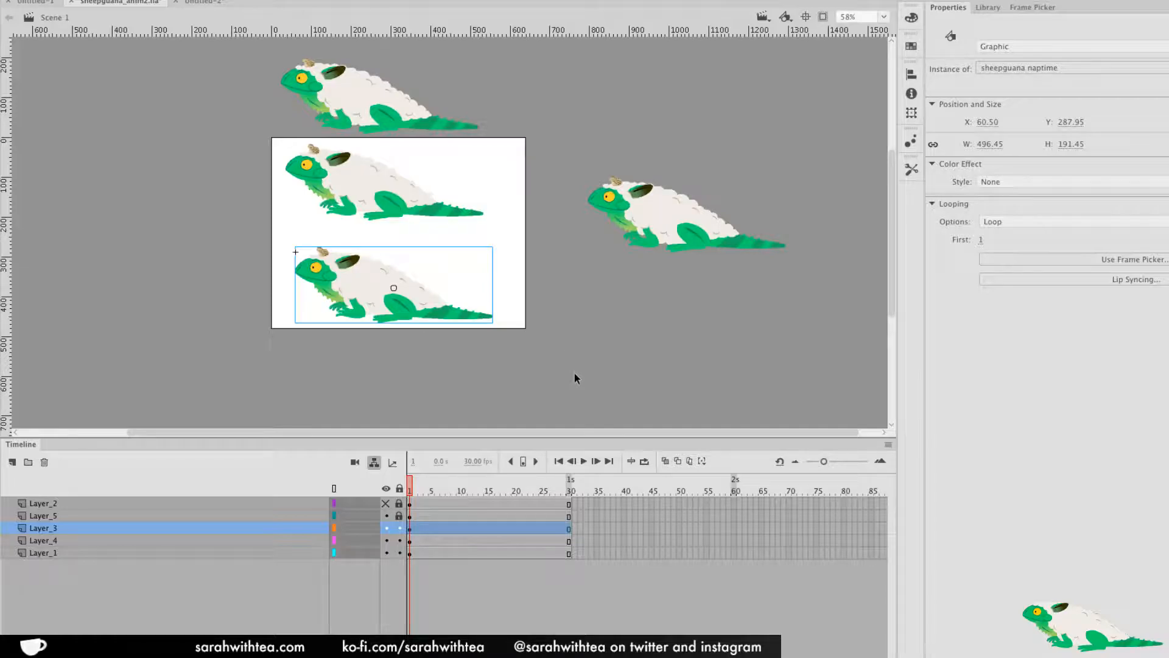
Examine the lower sheepguana up close and check the photo of the sheepguana sculpture in the photo viewer for reference
{"action": "left_click", "coordinate": [539, 337]}
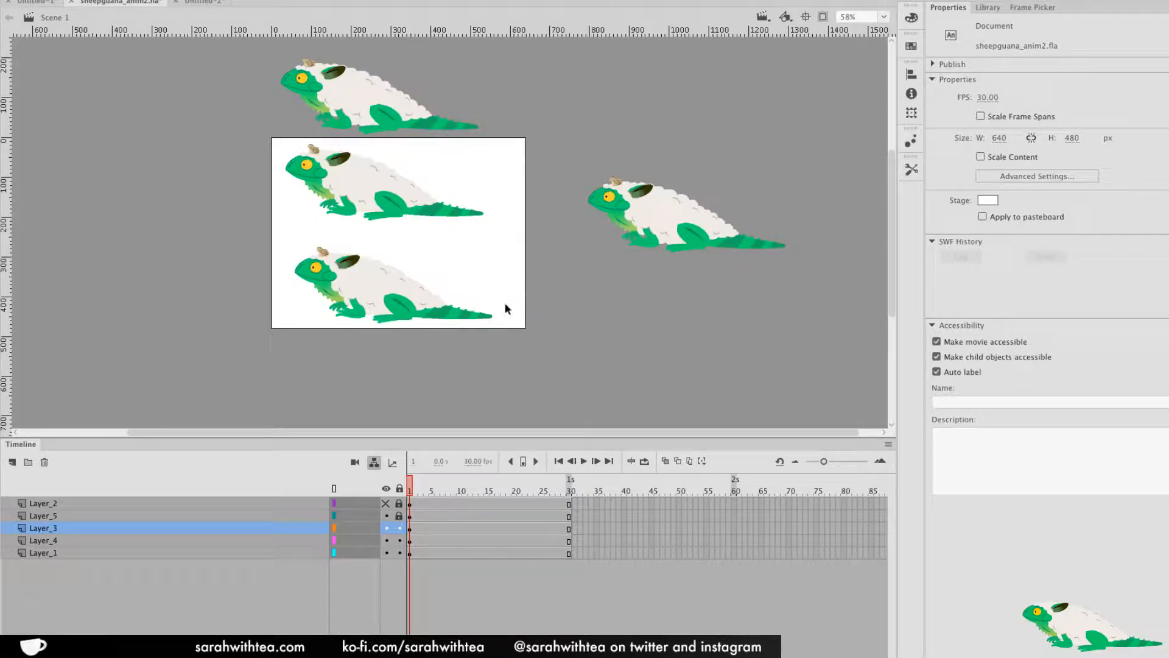
{"action": "key", "text": "z"}
{"action": "left_click", "coordinate": [485, 294]}
{"action": "left_click_drag", "start_coordinate": [469, 281], "coordinate": [757, 361]}
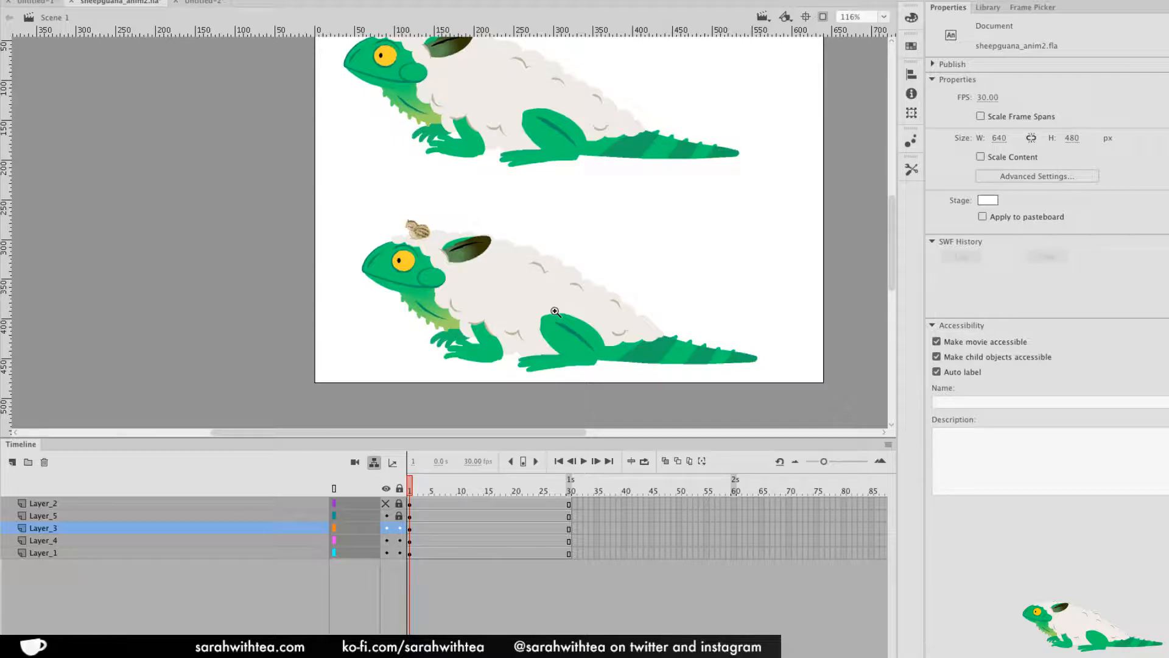
{"action": "left_click_drag", "start_coordinate": [321, 196], "coordinate": [805, 389]}
{"action": "left_click_drag", "start_coordinate": [520, 358], "coordinate": [594, 382]}
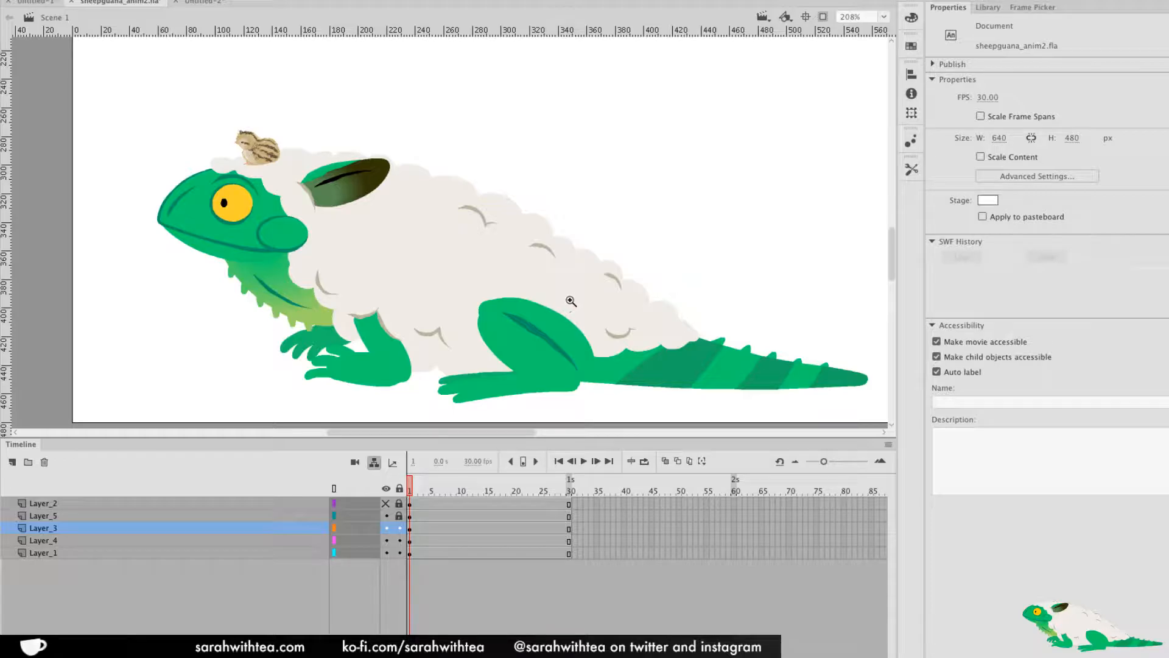
{"action": "key", "text": "b"}
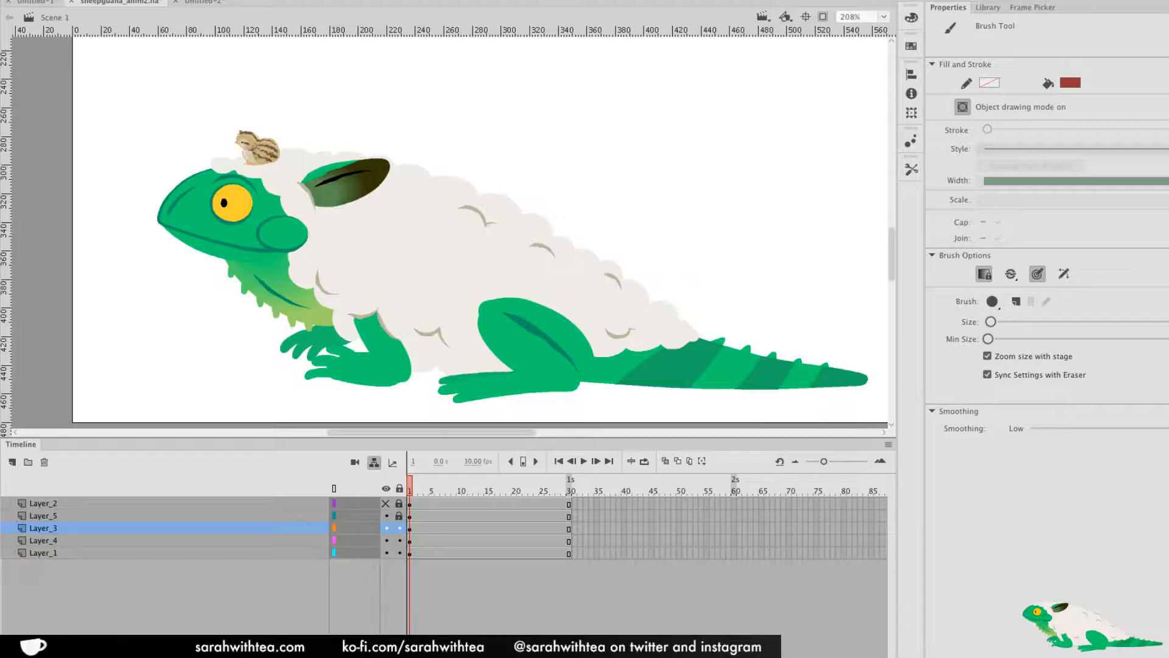
{"action": "key", "text": "super+Tab"}
{"action": "mouse_move", "coordinate": [429, 147]}
{"action": "left_mouse_down"}
{"action": "mouse_move", "coordinate": [351, 93]}
{"action": "mouse_move", "coordinate": [218, 48]}
{"action": "mouse_move", "coordinate": [111, 45]}
{"action": "left_mouse_up"}
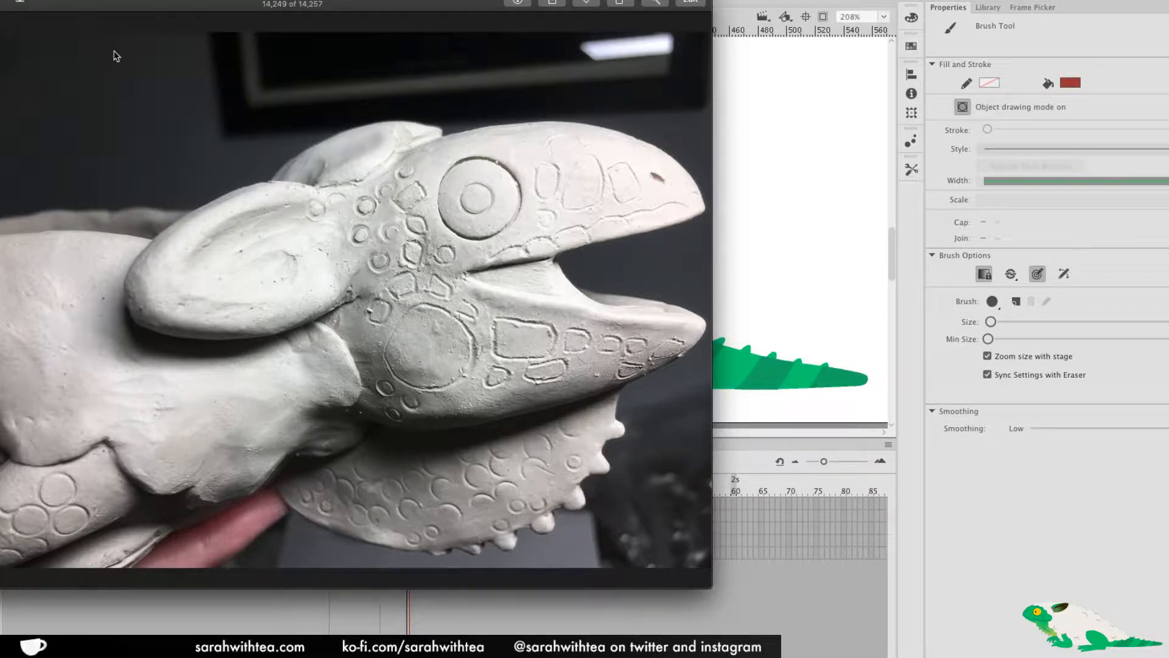
{"action": "key", "text": "super+Tab"}
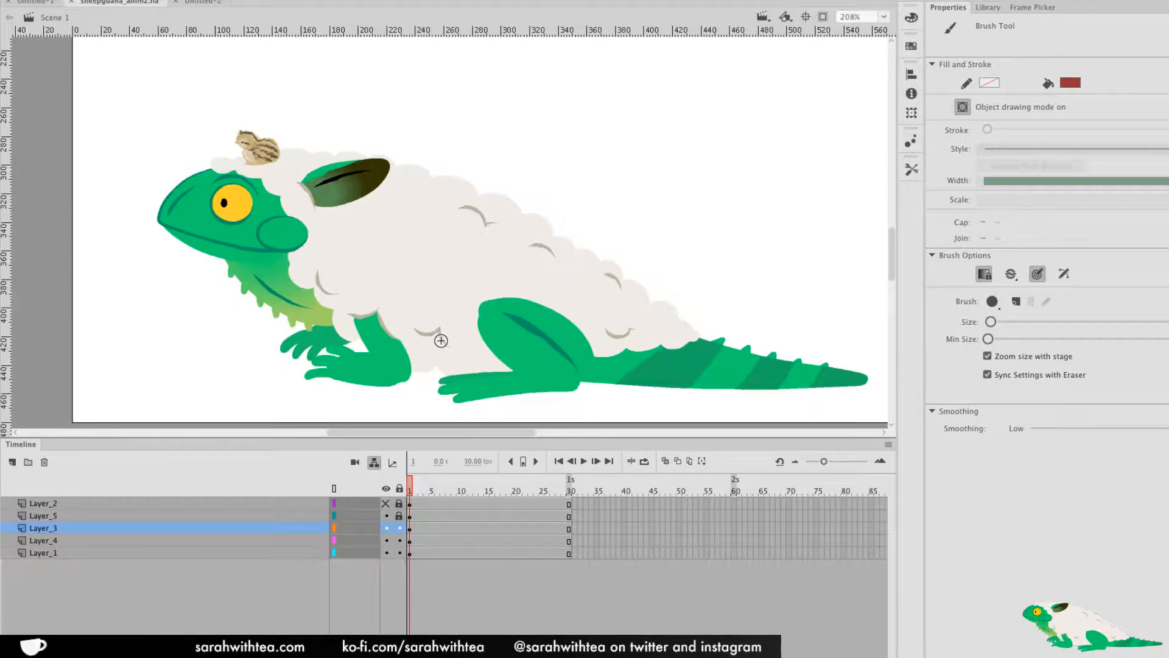
{"action": "mouse_move", "coordinate": [465, 346]}
{"action": "left_mouse_down"}
{"action": "mouse_move", "coordinate": [496, 325]}
{"action": "mouse_move", "coordinate": [468, 332]}
{"action": "left_mouse_up"}
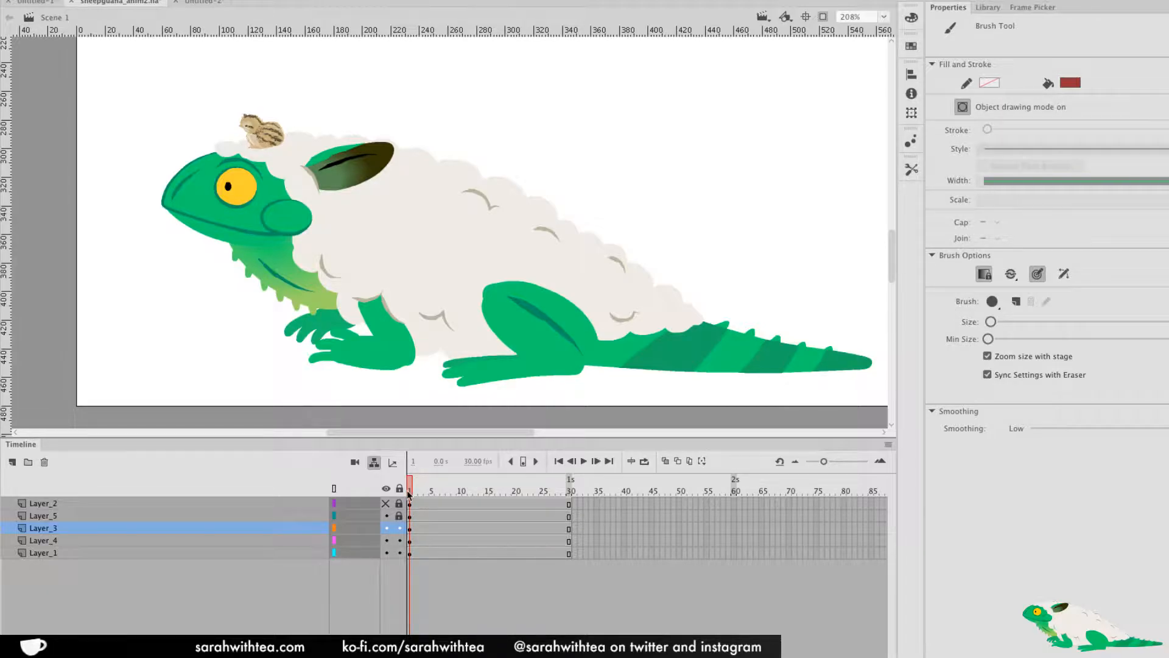
Open the sheepguana naptime symbol for editing in place and select its body fluff
{"action": "key", "text": "v"}
{"action": "left_click", "coordinate": [447, 306]}
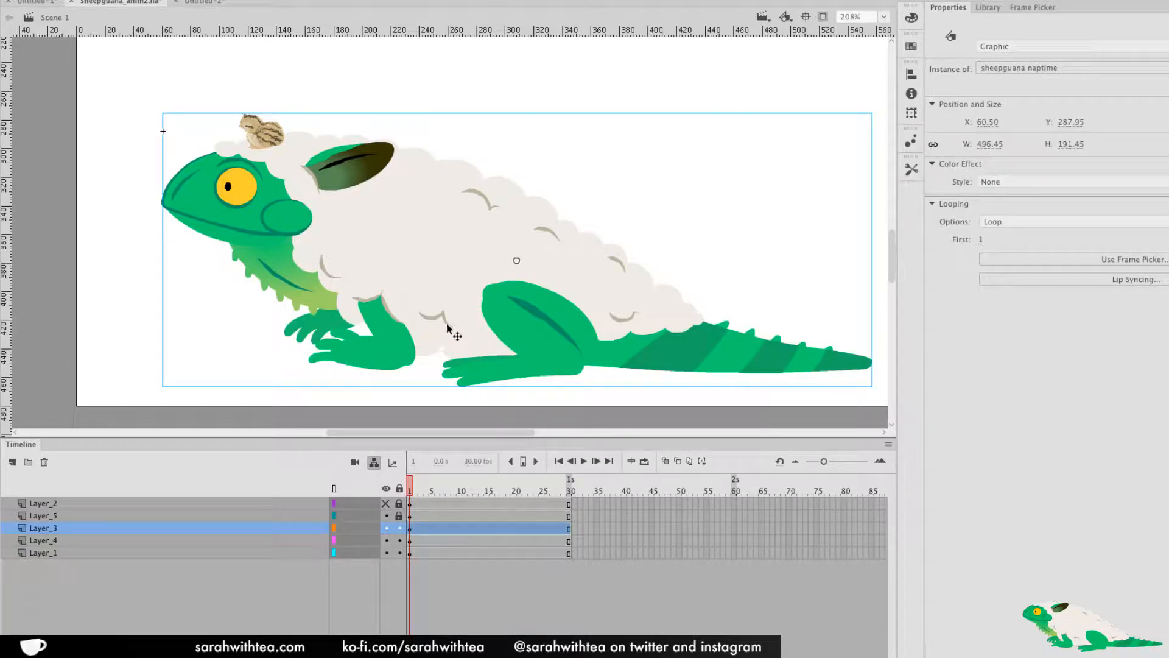
{"action": "double_click", "coordinate": [430, 286]}
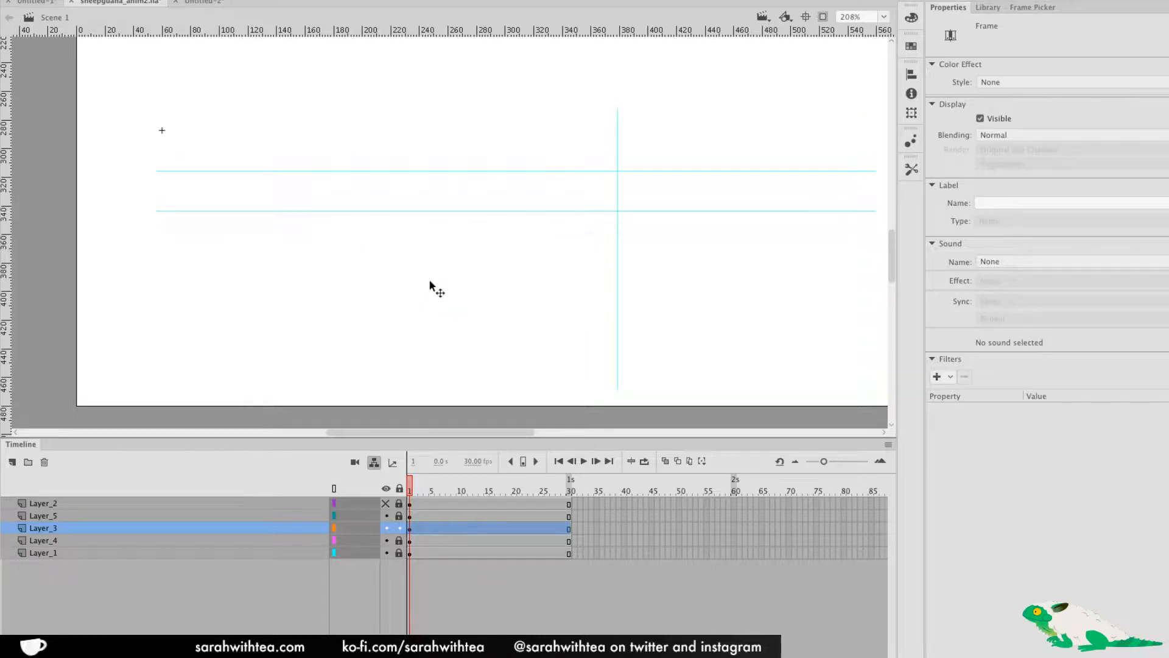
{"action": "mouse_move", "coordinate": [443, 351]}
{"action": "left_mouse_down"}
{"action": "mouse_move", "coordinate": [520, 341]}
{"action": "mouse_move", "coordinate": [459, 358]}
{"action": "left_mouse_up"}
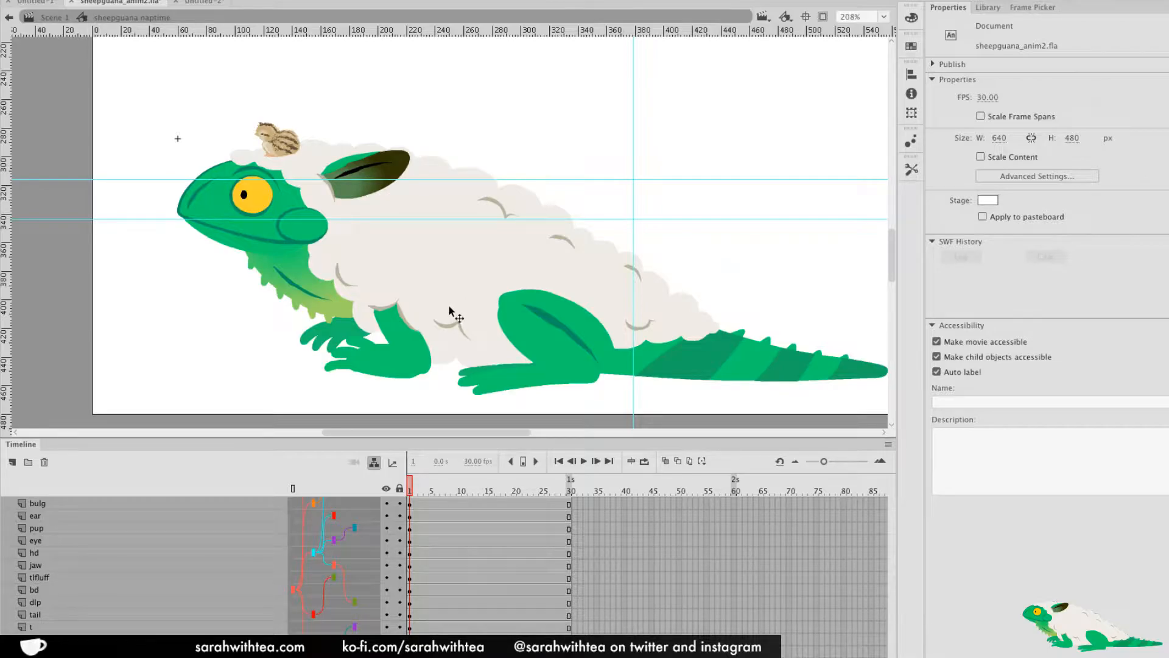
{"action": "left_click", "coordinate": [478, 320]}
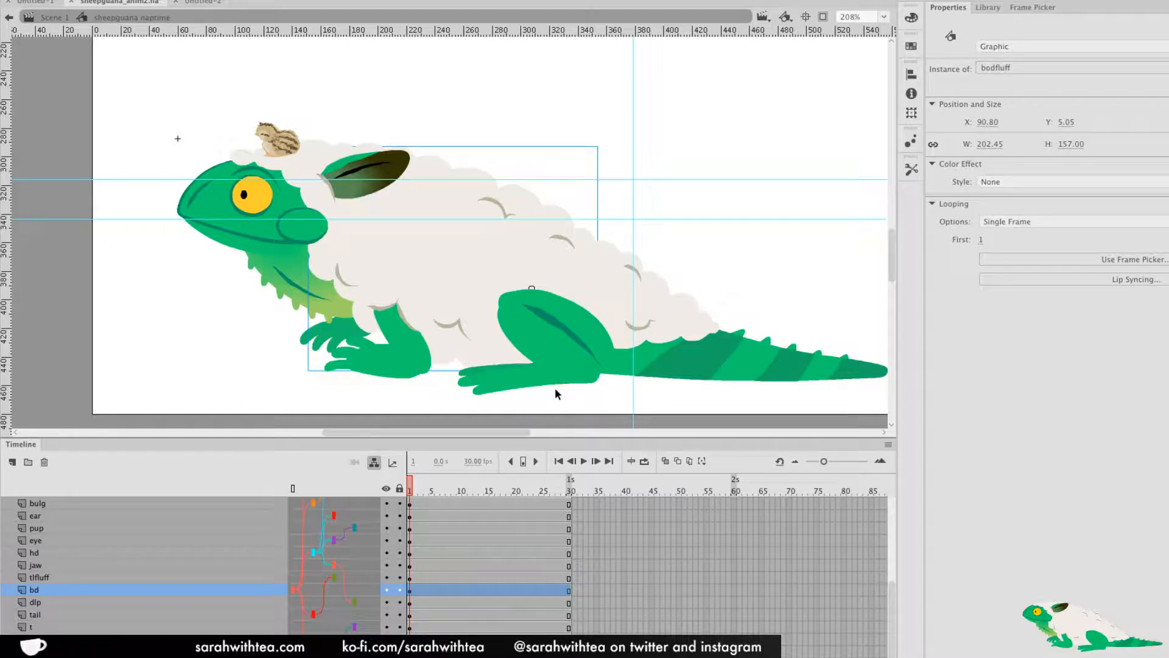
Insert keyframes at frame 15 on all layers of the sheepguana naptime symbol, enlarging the timeline to reach them
{"action": "left_click_drag", "start_coordinate": [426, 490], "coordinate": [464, 491]}
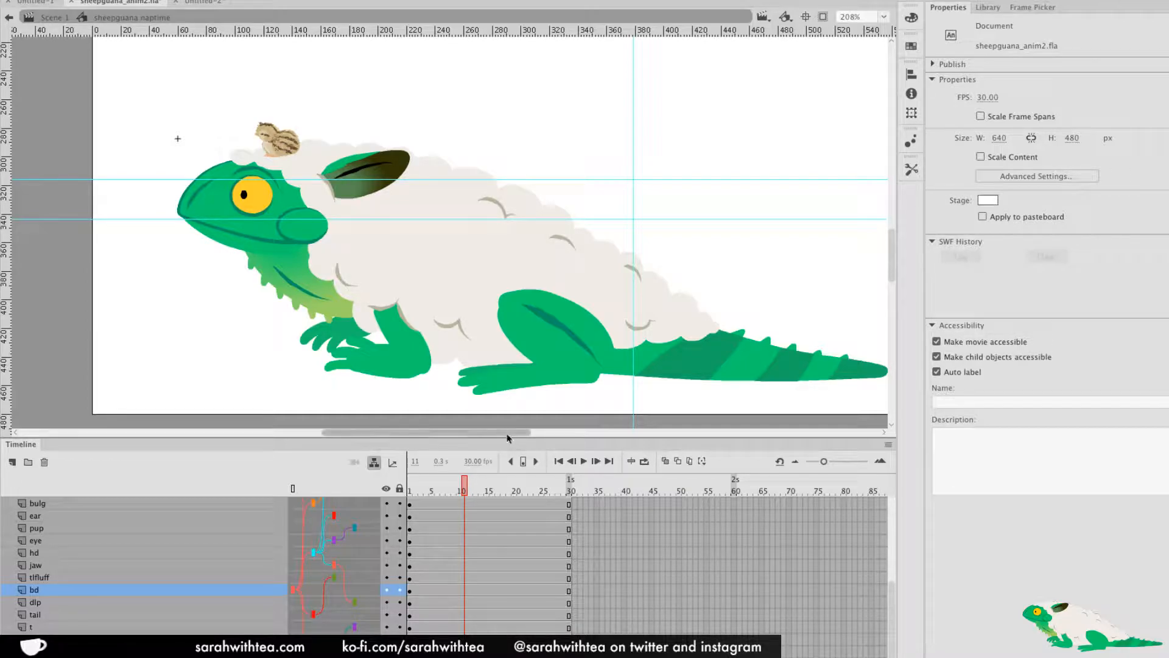
{"action": "left_click_drag", "start_coordinate": [509, 438], "coordinate": [525, 387]}
{"action": "left_click_drag", "start_coordinate": [497, 324], "coordinate": [466, 292]}
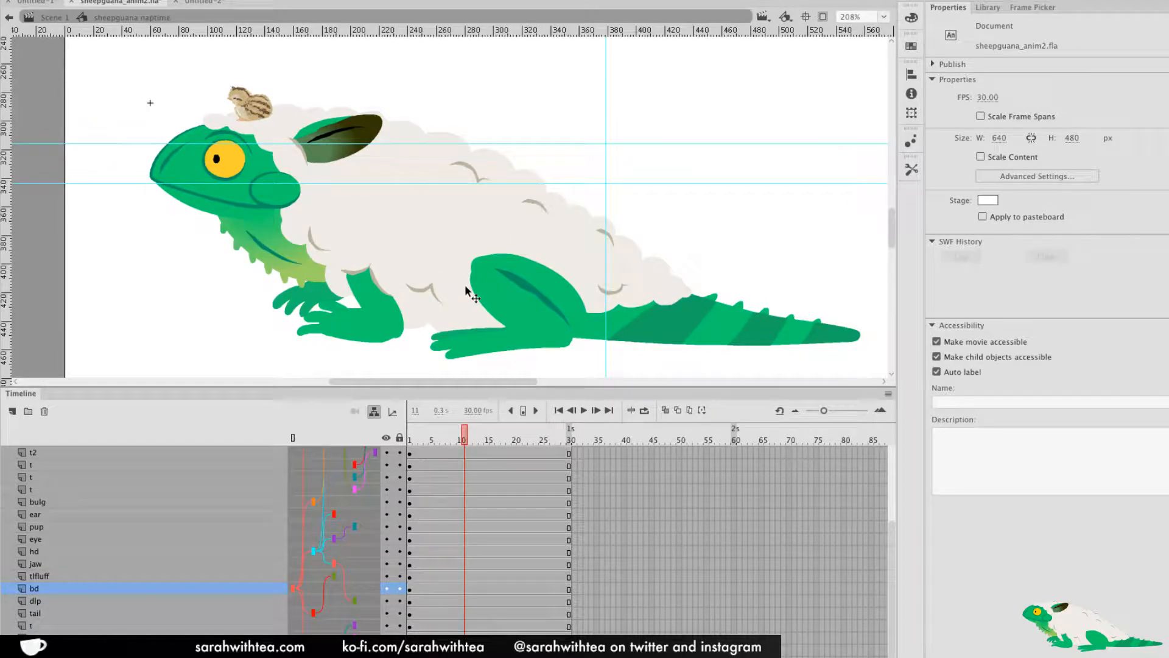
{"action": "left_click_drag", "start_coordinate": [463, 438], "coordinate": [487, 632]}
{"action": "key", "text": "F6"}
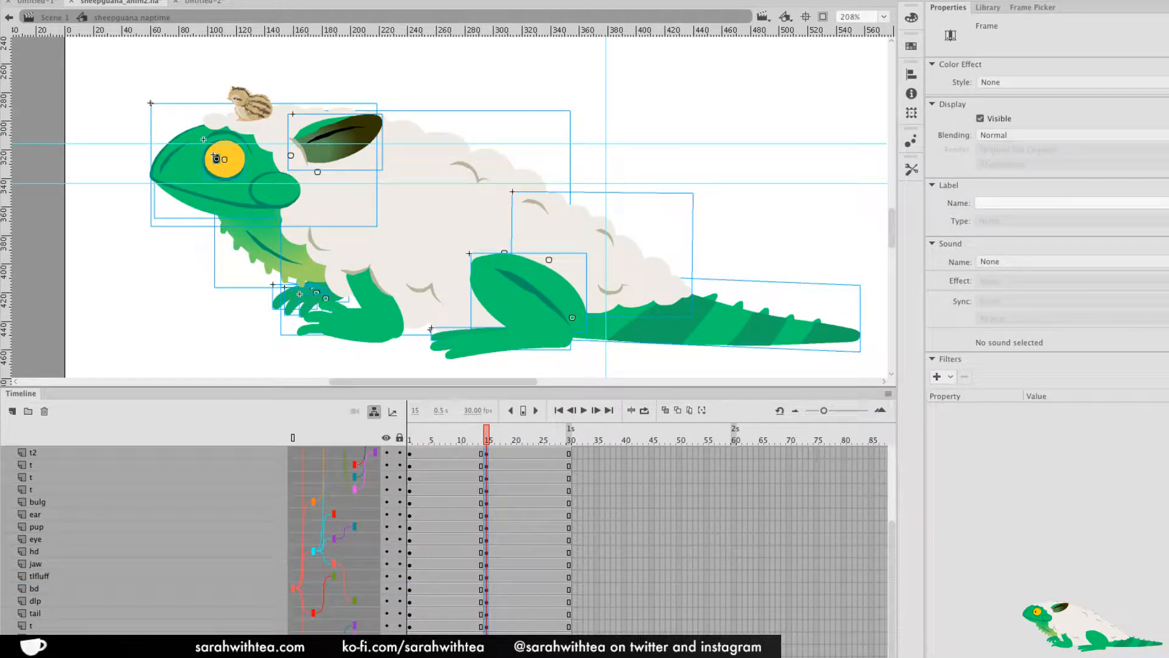
{"action": "left_click_drag", "start_coordinate": [799, 387], "coordinate": [801, 349]}
{"action": "left_click", "coordinate": [488, 441]}
{"action": "scroll", "coordinate": [488, 426], "scroll_direction": "up", "scroll_amount": 3}
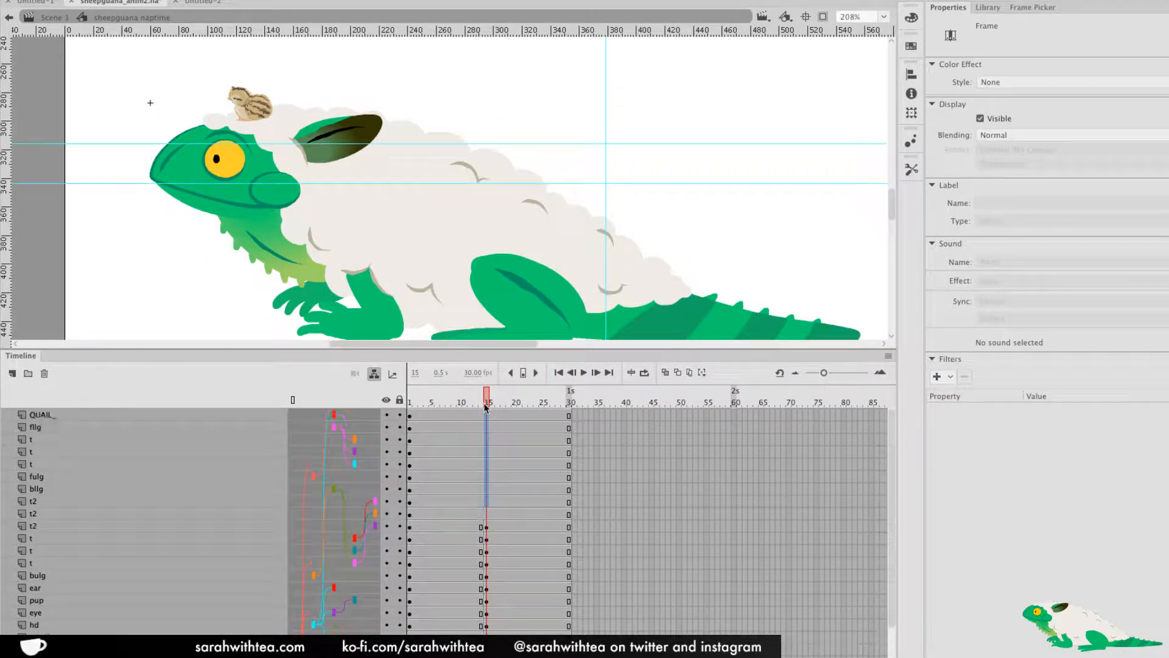
{"action": "left_click_drag", "start_coordinate": [535, 350], "coordinate": [536, 368]}
{"action": "left_click_drag", "start_coordinate": [579, 277], "coordinate": [621, 246]}
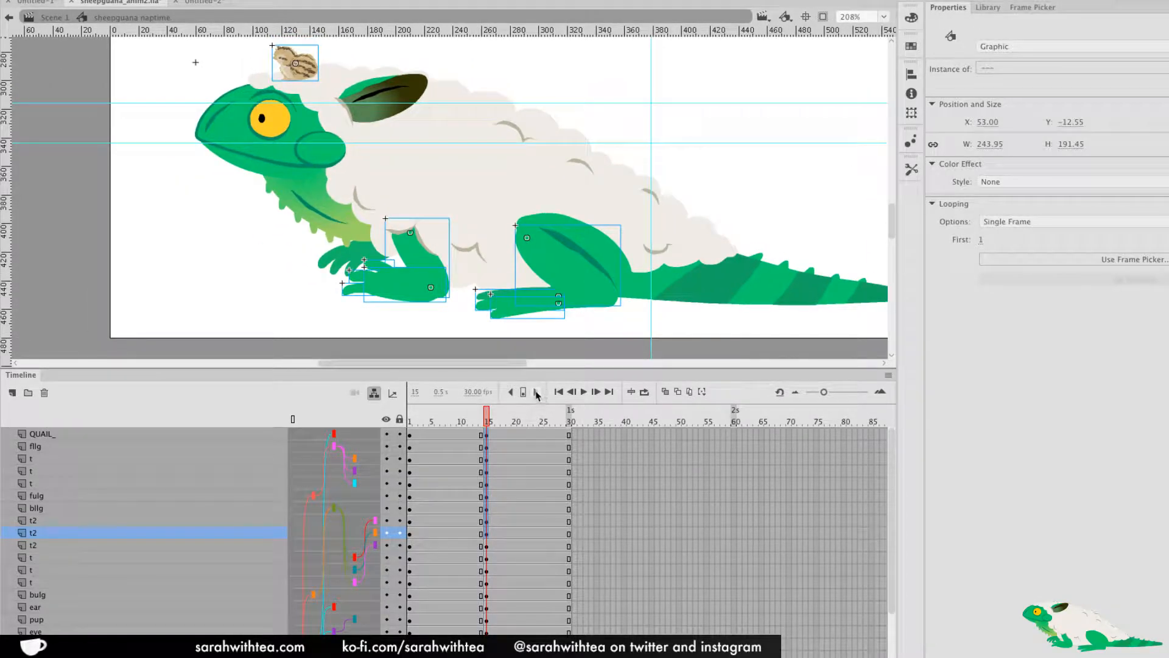
{"action": "left_click_drag", "start_coordinate": [887, 460], "coordinate": [893, 599]}
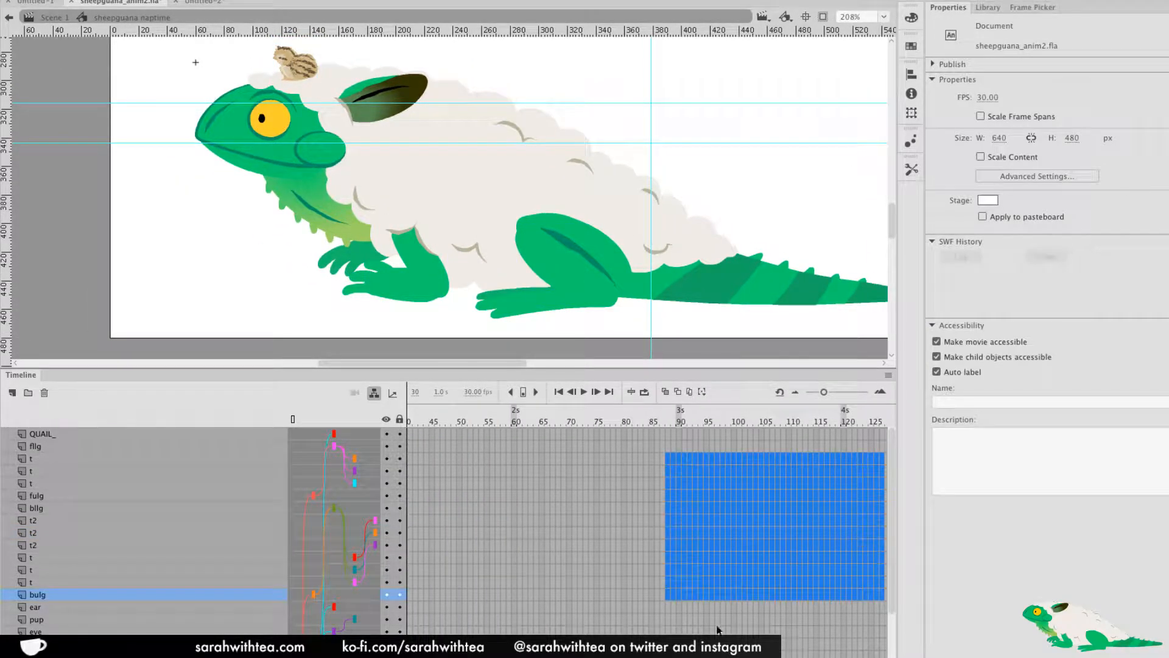
{"action": "scroll", "coordinate": [731, 640], "scroll_direction": "left", "scroll_amount": 3}
{"action": "scroll", "coordinate": [646, 530], "scroll_direction": "left", "scroll_amount": 3}
On frame 15, rotate the body fluff slightly counterclockwise about its pivot so the head sinks toward the ground
{"action": "mouse_move", "coordinate": [490, 420]}
{"action": "left_mouse_down"}
{"action": "mouse_move", "coordinate": [471, 419]}
{"action": "mouse_move", "coordinate": [487, 420]}
{"action": "left_mouse_up"}
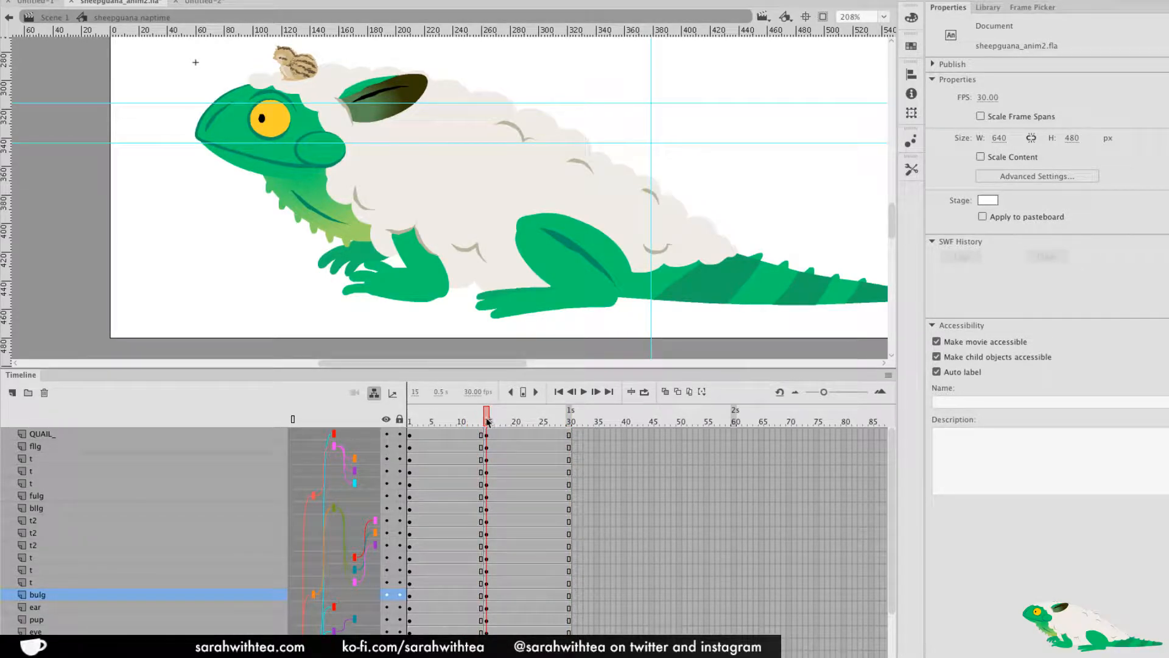
{"action": "left_click", "coordinate": [457, 207]}
{"action": "key", "text": "q"}
{"action": "left_click_drag", "start_coordinate": [621, 77], "coordinate": [598, 89]}
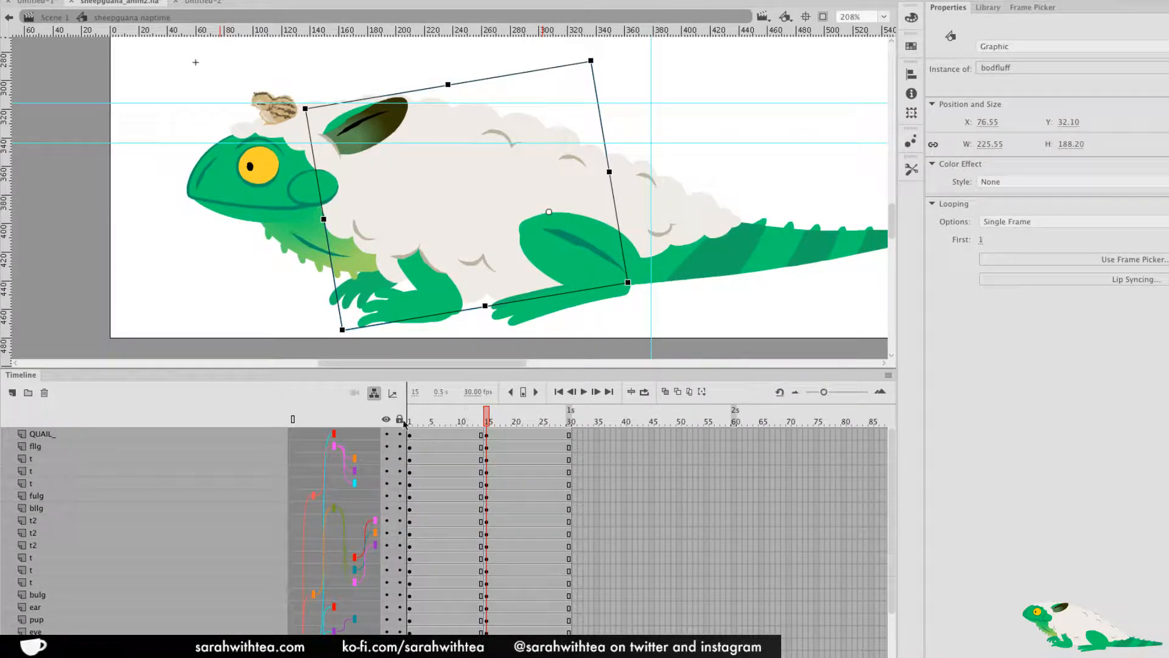
Display all layers as outlines and move both horizontal guides down to the ground line at the feet on frame 1
{"action": "left_click", "coordinate": [293, 419]}
{"action": "left_click_drag", "start_coordinate": [672, 143], "coordinate": [631, 307]}
{"action": "left_click", "coordinate": [420, 418]}
{"action": "left_click", "coordinate": [405, 421]}
{"action": "left_click_drag", "start_coordinate": [650, 103], "coordinate": [653, 304]}
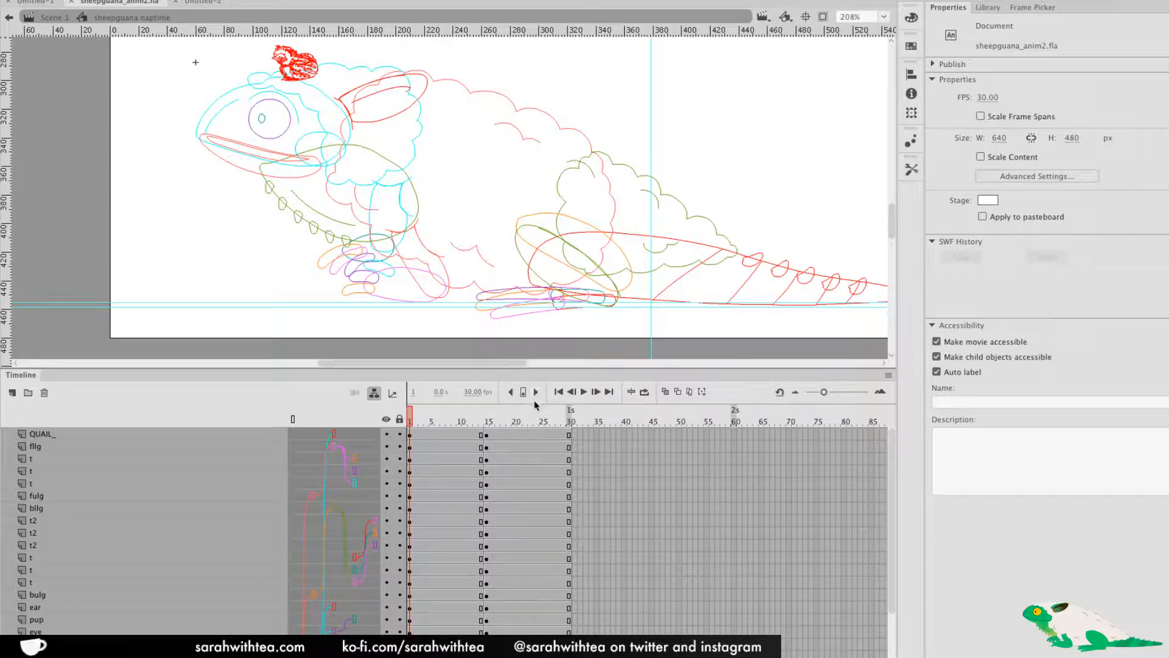
On frame 15, rotate the tail clockwise about its base so that it rests along the ground guides
{"action": "left_click", "coordinate": [486, 421]}
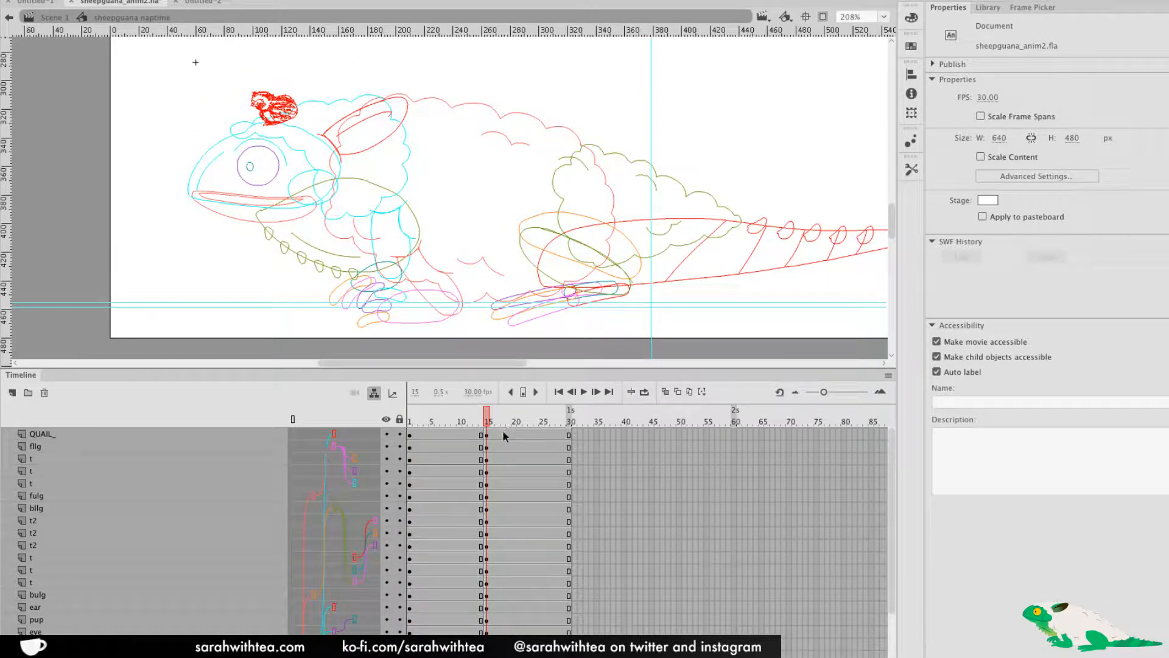
{"action": "left_click", "coordinate": [672, 282]}
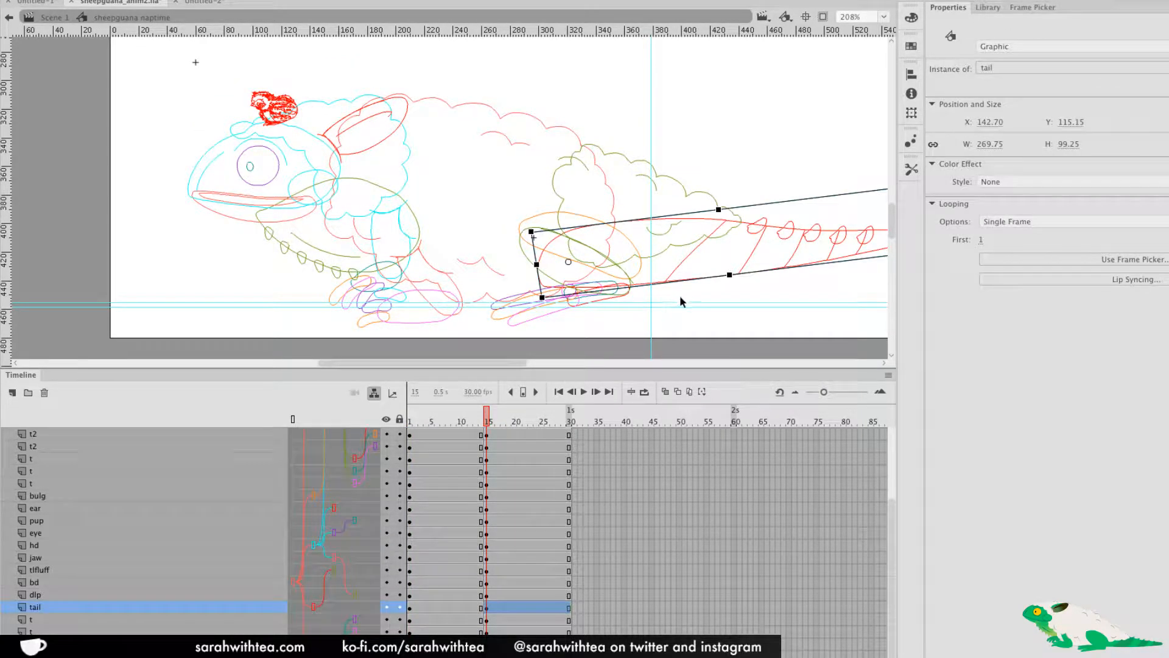
{"action": "left_click_drag", "start_coordinate": [698, 333], "coordinate": [524, 335]}
{"action": "left_click_drag", "start_coordinate": [752, 261], "coordinate": [742, 320]}
{"action": "left_click_drag", "start_coordinate": [486, 426], "coordinate": [488, 428]}
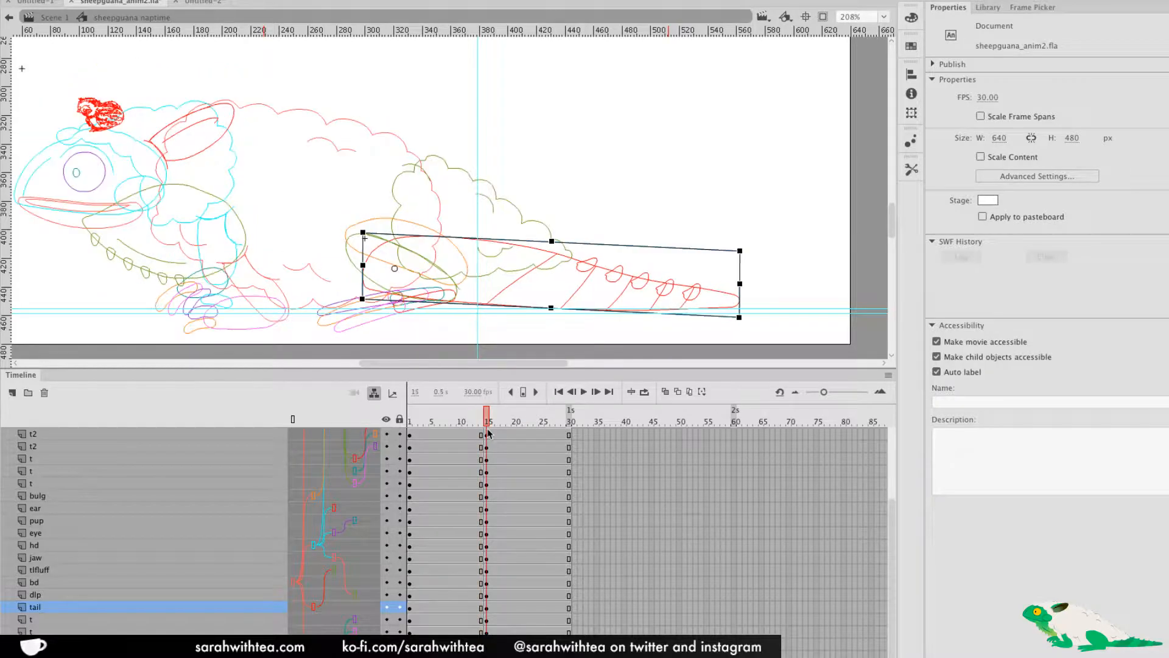
{"action": "left_click", "coordinate": [737, 306]}
{"action": "left_click_drag", "start_coordinate": [749, 332], "coordinate": [749, 334]}
{"action": "left_click_drag", "start_coordinate": [519, 331], "coordinate": [682, 349]}
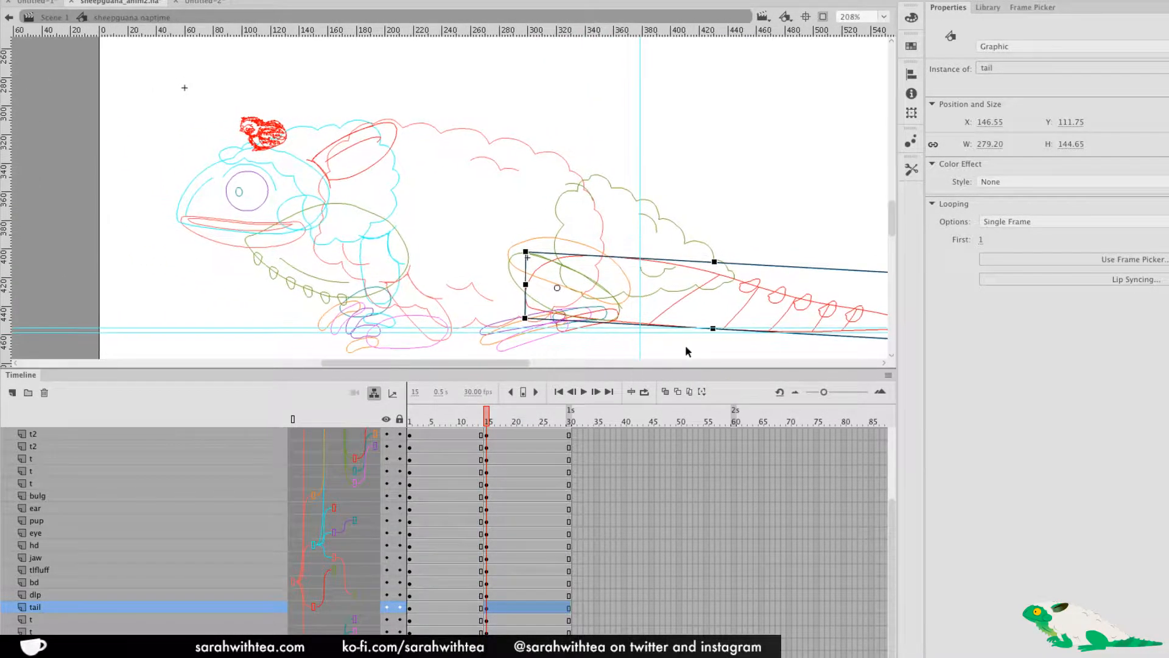
Rotate the hind upper leg on the bulg layer slightly counterclockwise about its pivot
{"action": "left_click_drag", "start_coordinate": [482, 435], "coordinate": [492, 435]}
{"action": "left_click", "coordinate": [541, 331]}
{"action": "left_click", "coordinate": [569, 289]}
{"action": "left_click_drag", "start_coordinate": [521, 328], "coordinate": [522, 342]}
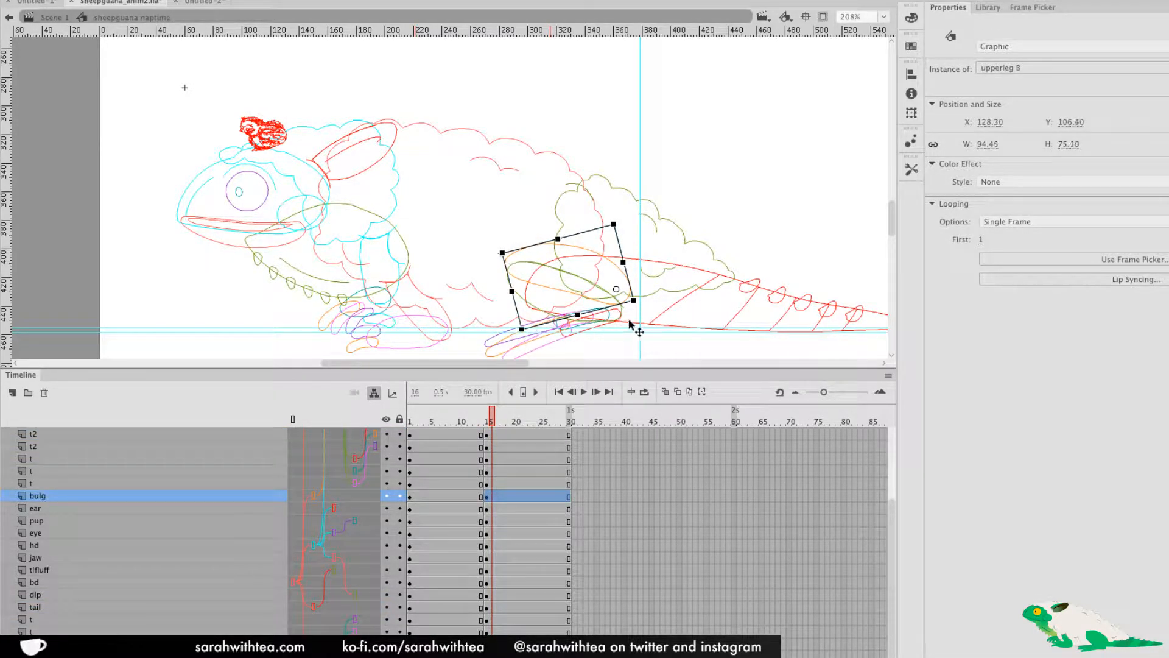
Rotate the hind lower leg clockwise about its pivot so that the foot lies along the ground guides
{"action": "left_click", "coordinate": [622, 315]}
{"action": "left_click_drag", "start_coordinate": [631, 329], "coordinate": [569, 355]}
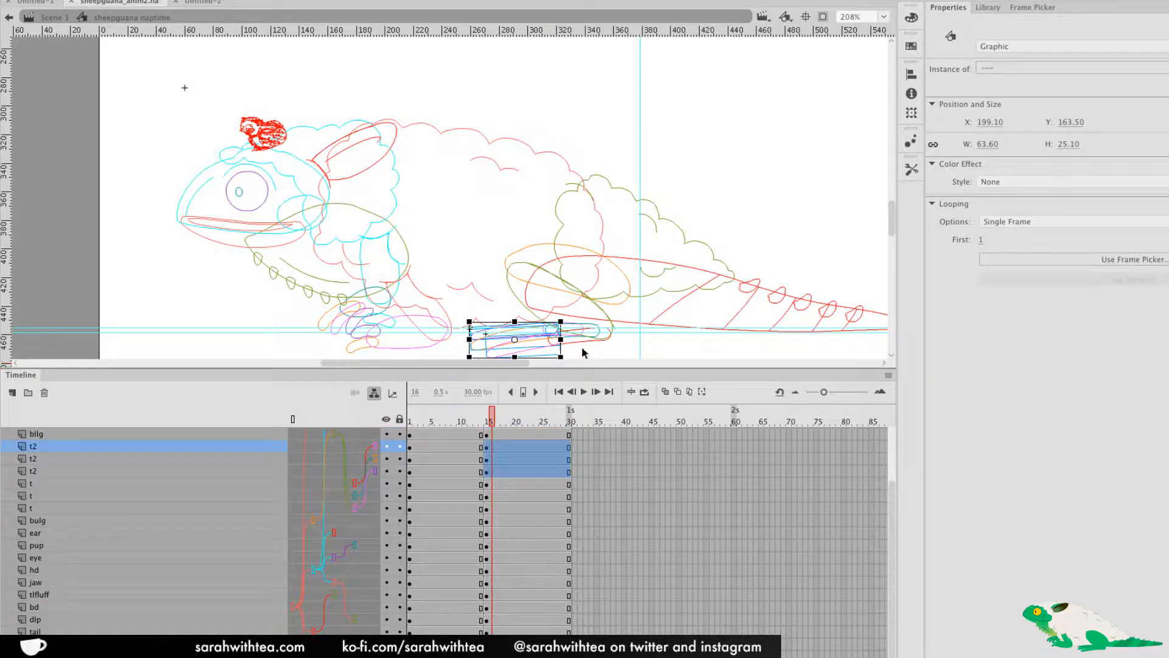
{"action": "left_click", "coordinate": [584, 353]}
Rotate toe b1 of the hind foot clockwise about its pivot until it lies nearly level
{"action": "key", "text": "z"}
{"action": "left_click_drag", "start_coordinate": [518, 301], "coordinate": [618, 346]}
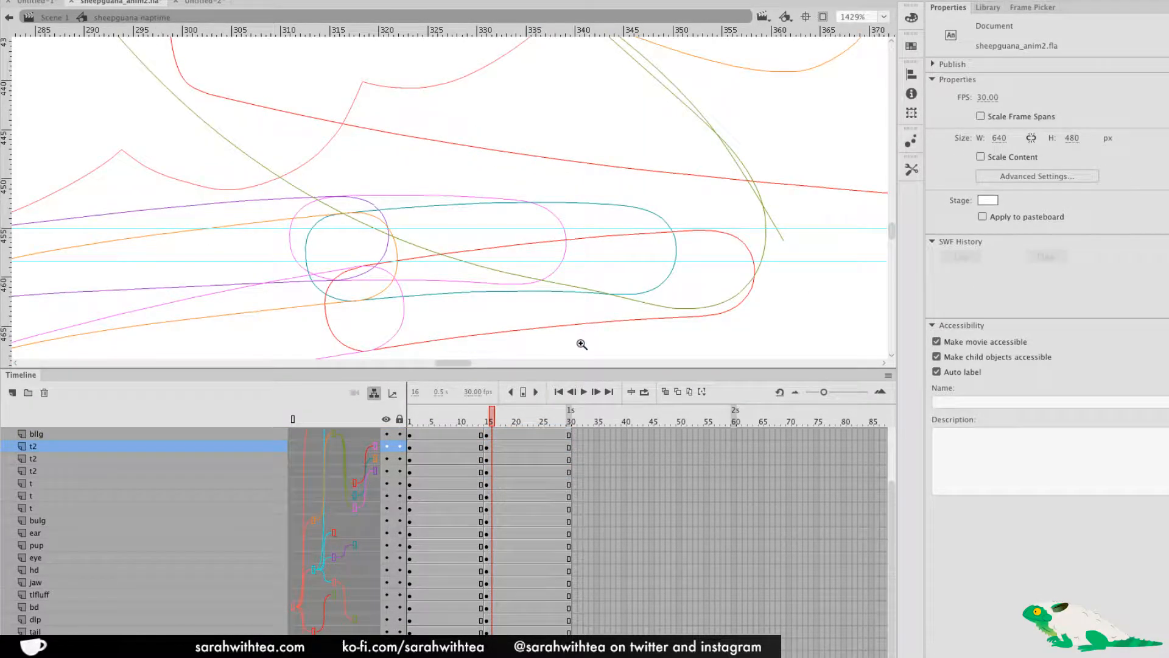
{"action": "mouse_move", "coordinate": [517, 347]}
{"action": "left_mouse_down"}
{"action": "mouse_move", "coordinate": [603, 248]}
{"action": "mouse_move", "coordinate": [658, 302]}
{"action": "left_mouse_up"}
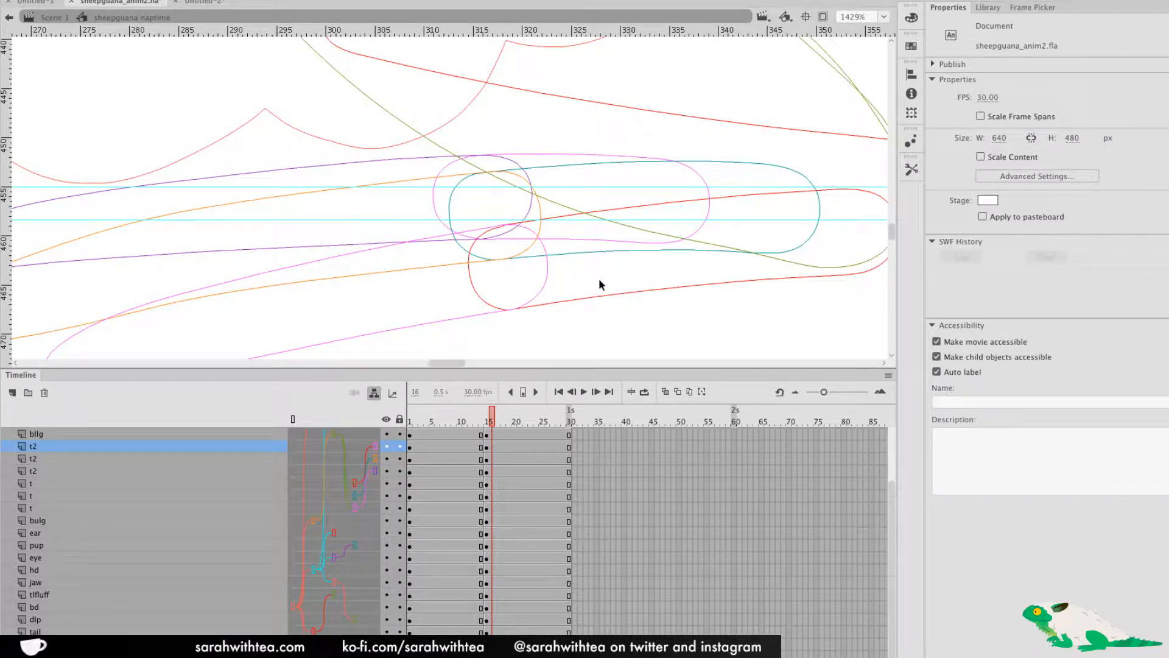
{"action": "left_click", "coordinate": [591, 305]}
{"action": "key", "text": "q"}
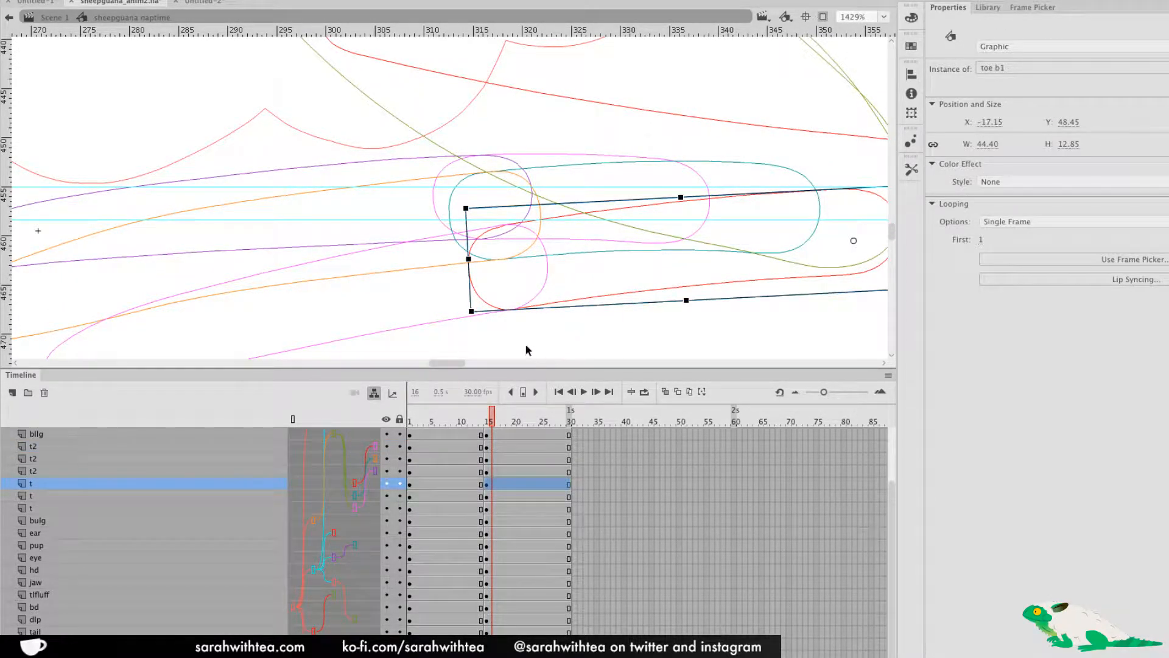
{"action": "left_click_drag", "start_coordinate": [471, 320], "coordinate": [485, 276]}
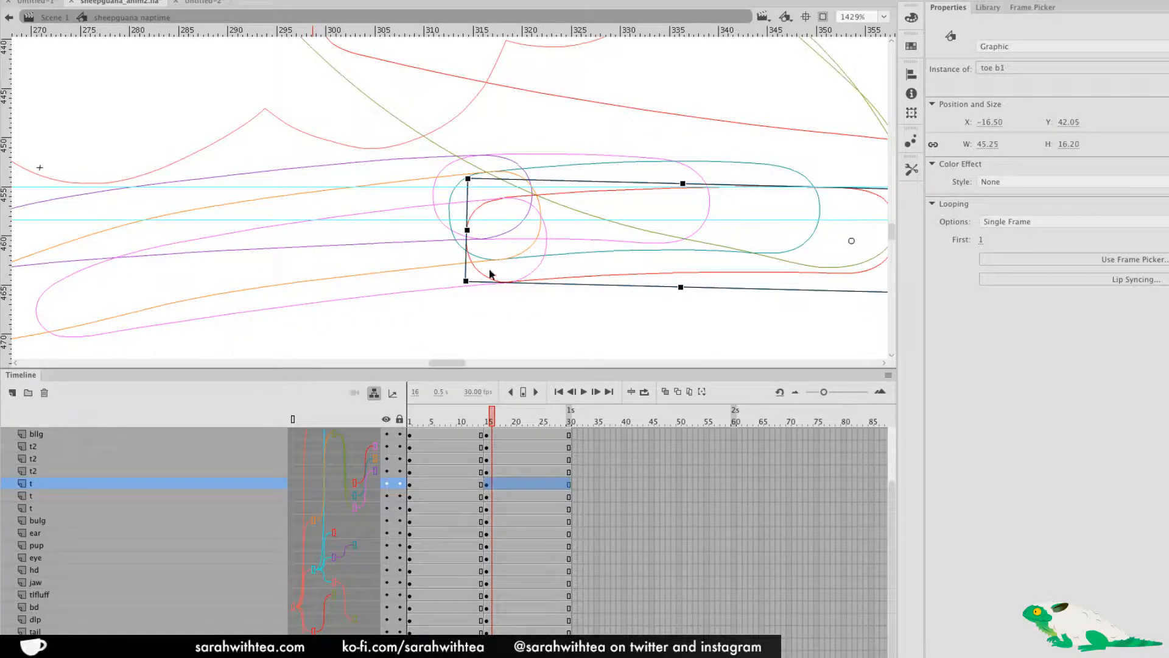
{"action": "left_click", "coordinate": [452, 277]}
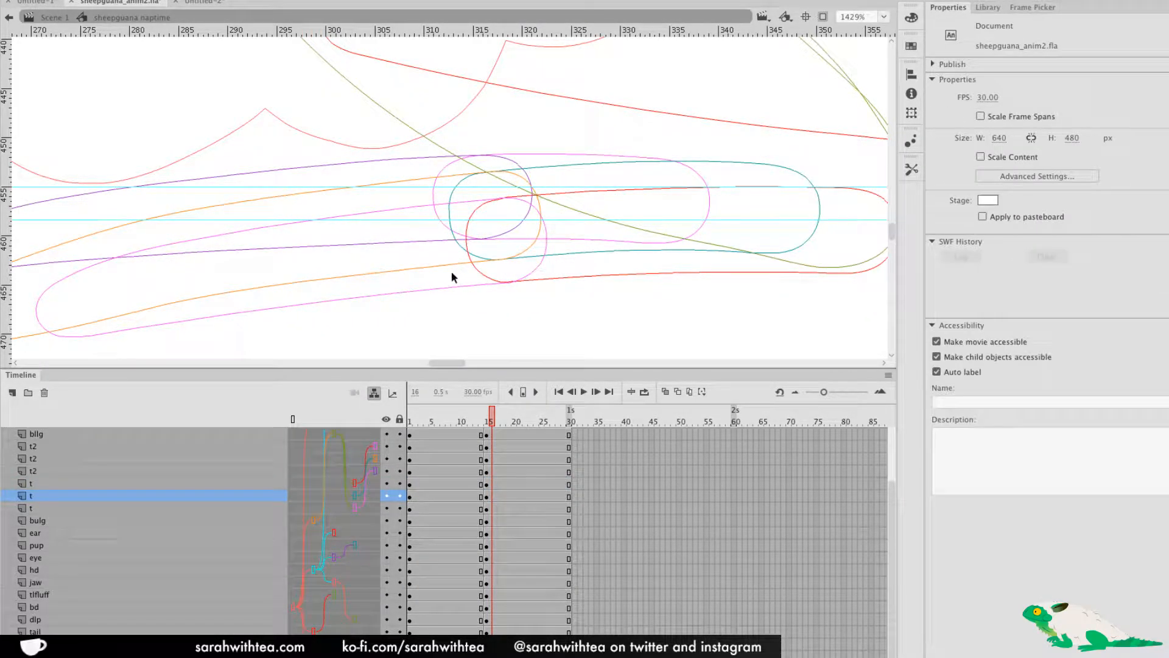
Rotate toe B2 of the hind foot slightly clockwise to line it up with the neighbouring toes
{"action": "left_click", "coordinate": [570, 258]}
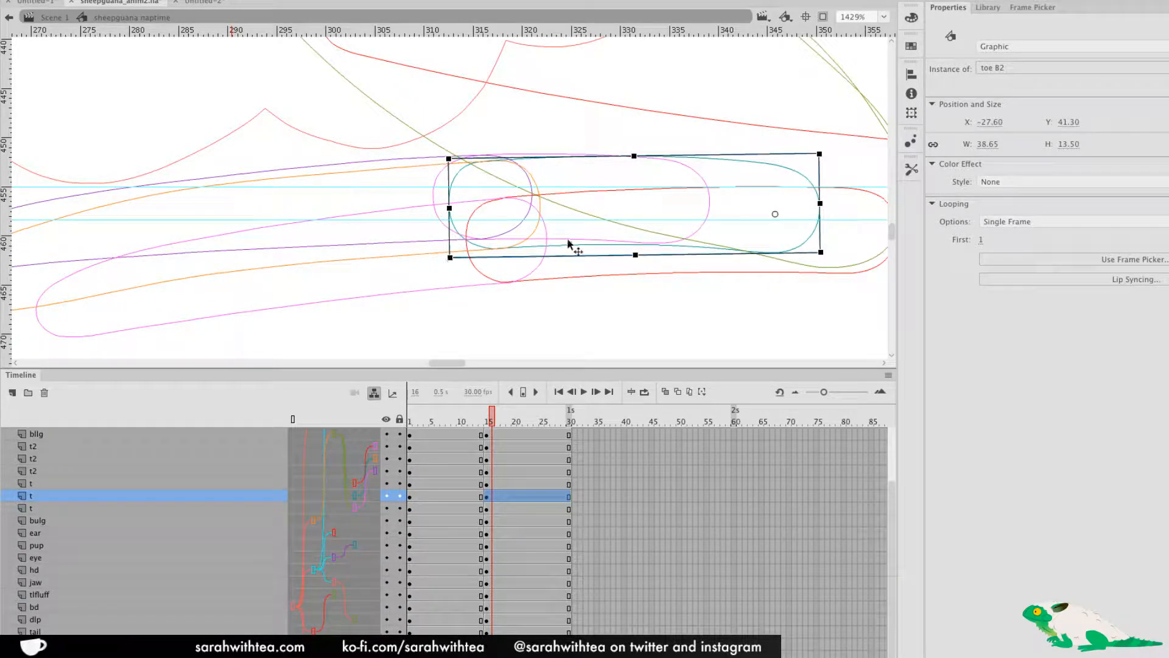
{"action": "left_click", "coordinate": [702, 235]}
{"action": "scroll", "coordinate": [609, 292], "scroll_direction": "left", "scroll_amount": 10}
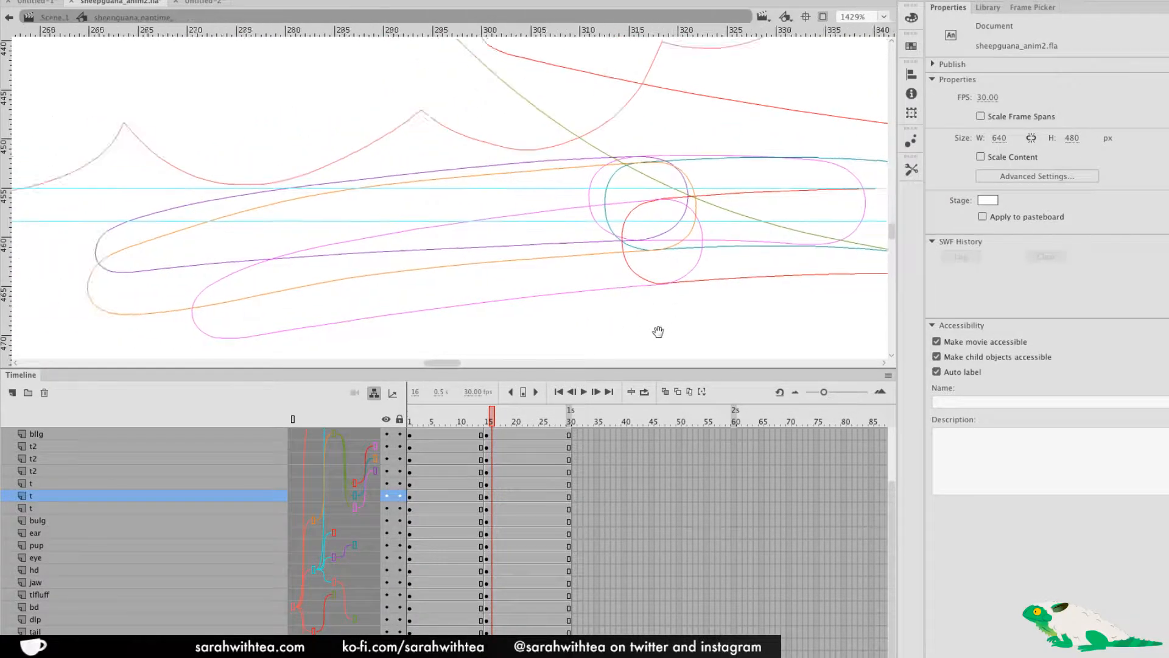
{"action": "left_click", "coordinate": [525, 284]}
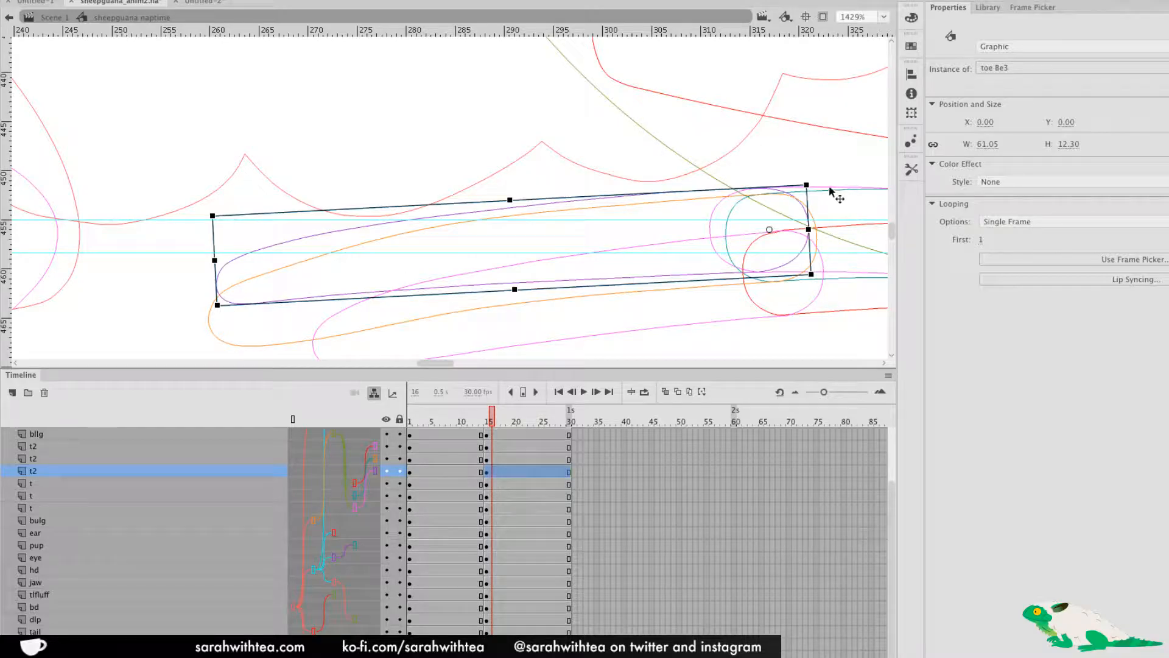
{"action": "left_click", "coordinate": [803, 223]}
{"action": "left_click_drag", "start_coordinate": [717, 304], "coordinate": [712, 301]}
Examine the filled pose from the main scene around frame 15, and reopen the sheepguana naptime symbol for editing
{"action": "left_click", "coordinate": [594, 276], "text": "alt"}
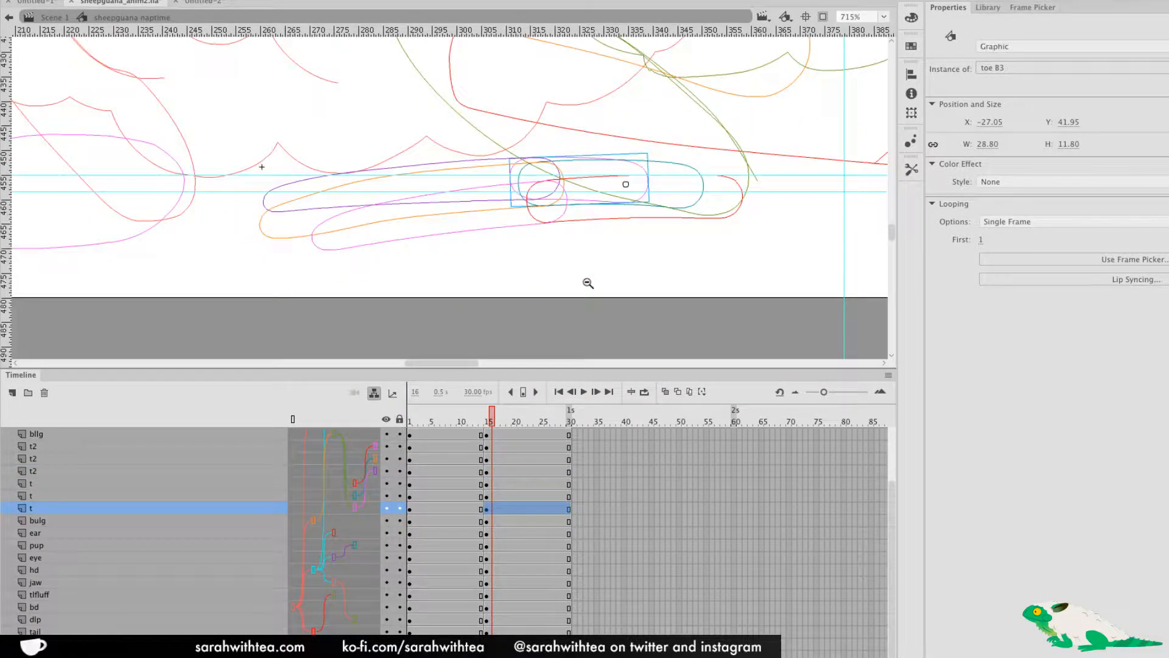
{"action": "left_click", "coordinate": [564, 279], "text": "alt"}
{"action": "mouse_move", "coordinate": [485, 228]}
{"action": "left_mouse_down"}
{"action": "mouse_move", "coordinate": [697, 347]}
{"action": "mouse_move", "coordinate": [722, 341]}
{"action": "left_mouse_up"}
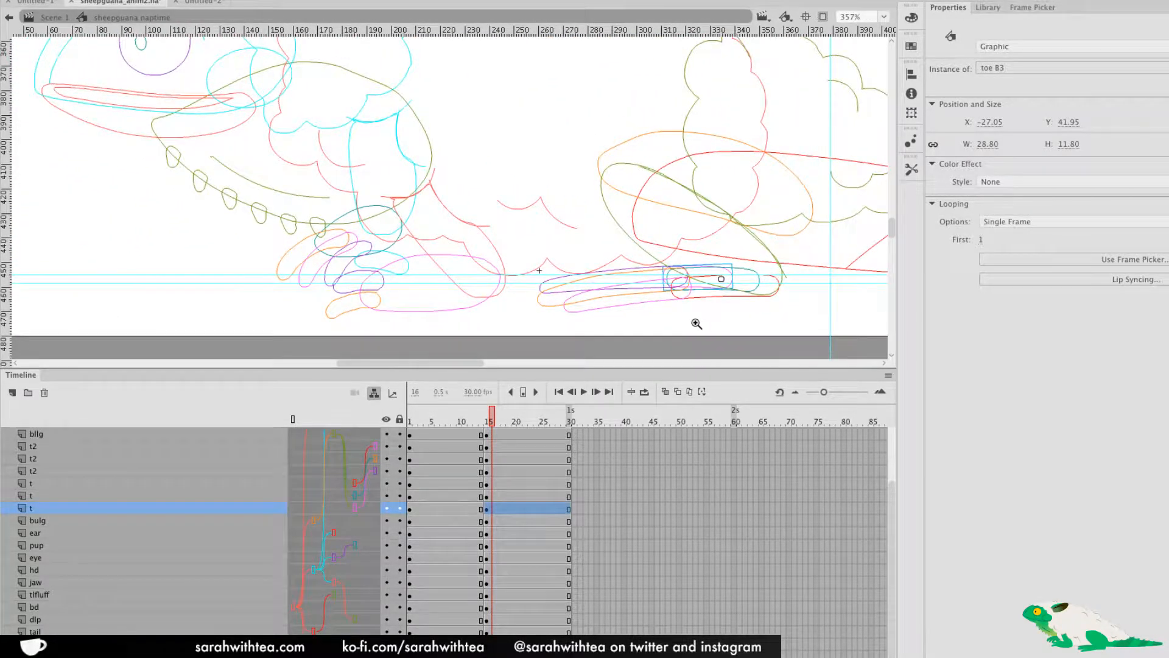
{"action": "left_click", "coordinate": [699, 316]}
{"action": "double_click", "coordinate": [700, 315]}
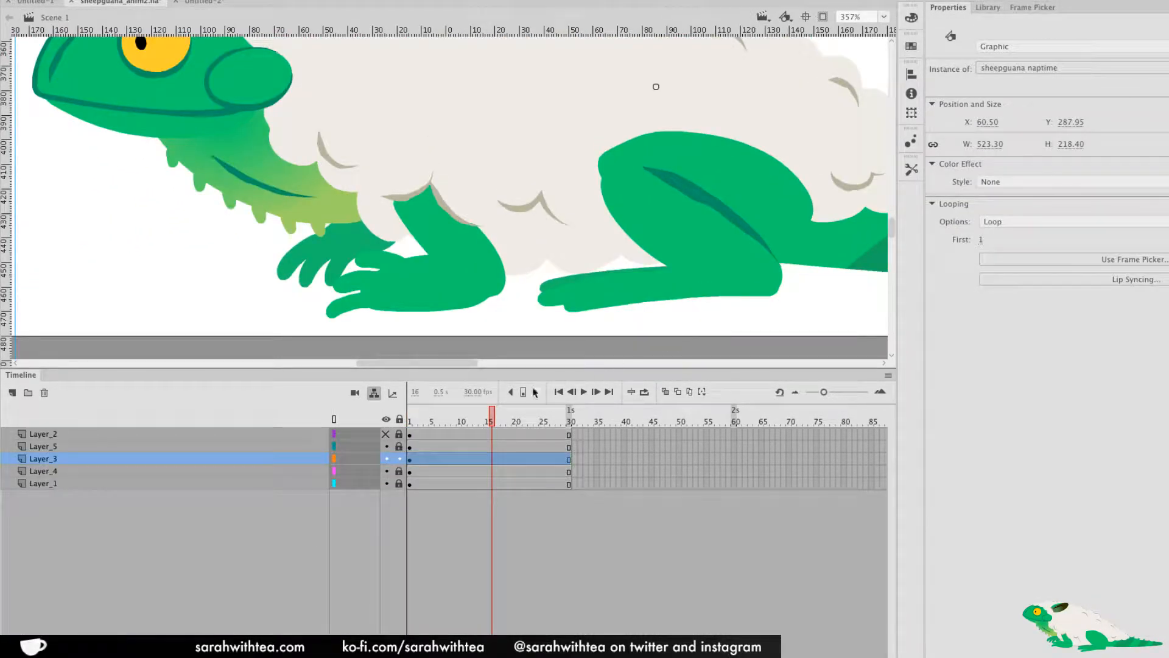
{"action": "left_click", "coordinate": [486, 420]}
{"action": "mouse_move", "coordinate": [485, 420]}
{"action": "left_mouse_down"}
{"action": "mouse_move", "coordinate": [457, 426]}
{"action": "mouse_move", "coordinate": [492, 426]}
{"action": "left_mouse_up"}
{"action": "double_click", "coordinate": [733, 254]}
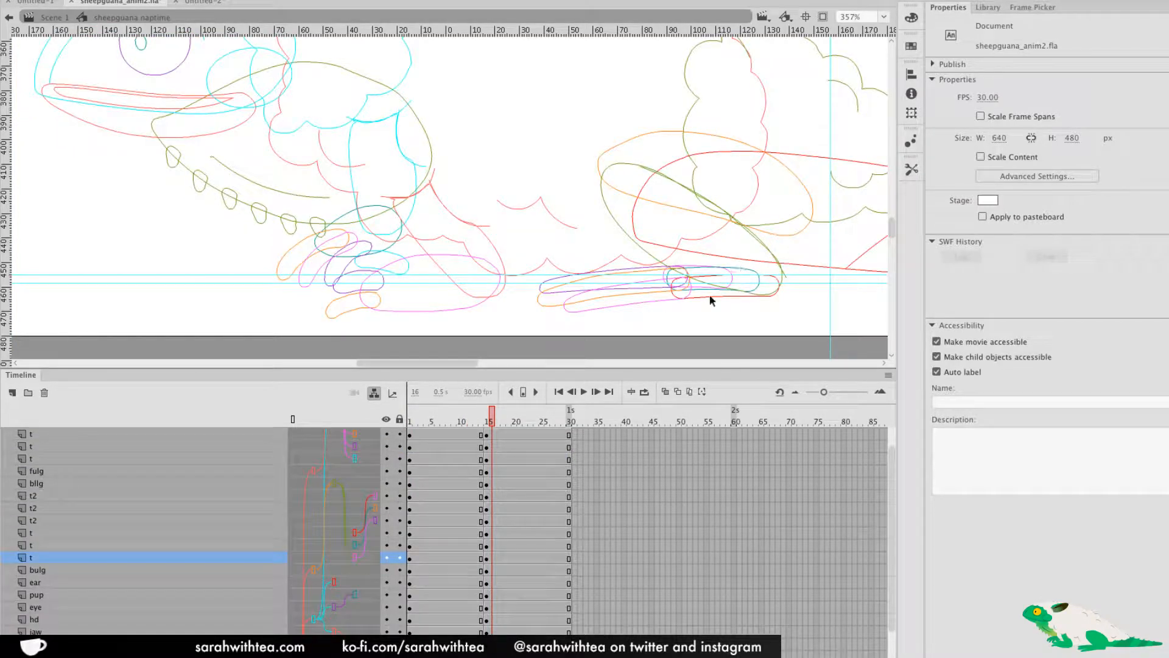
On frame 15, rotate the hind lower leg slightly counterclockwise and toe b1 clockwise to level the foot
{"action": "left_click", "coordinate": [486, 425]}
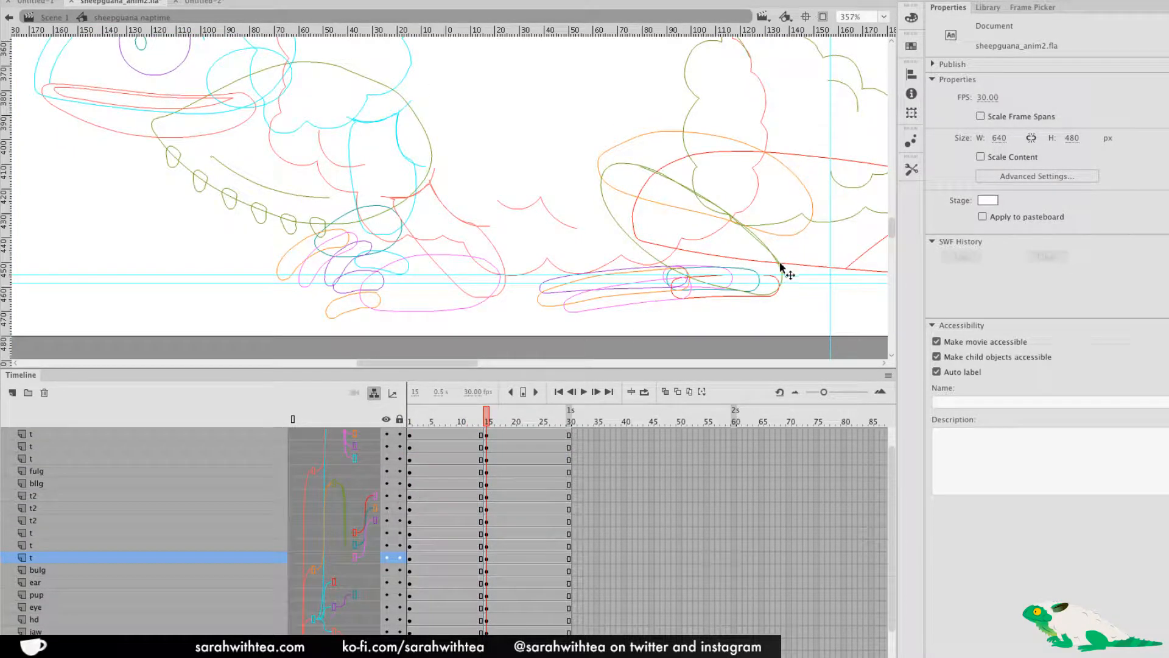
{"action": "left_click", "coordinate": [781, 277]}
{"action": "left_click", "coordinate": [777, 246]}
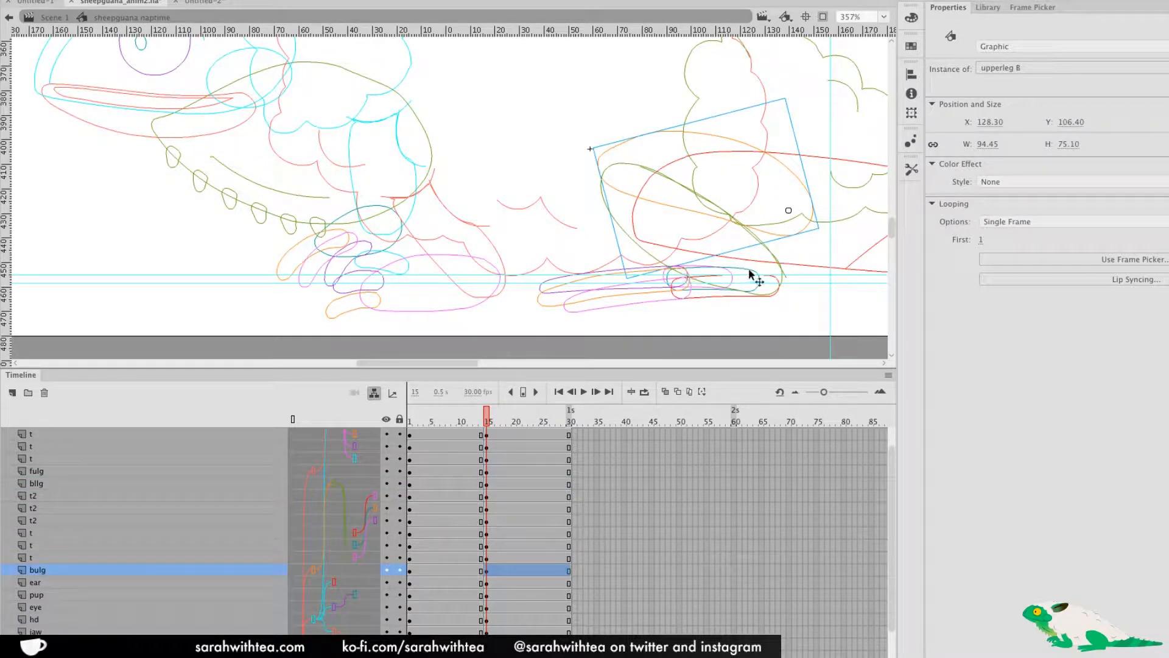
{"action": "left_click", "coordinate": [781, 273]}
{"action": "key", "text": "q"}
{"action": "mouse_move", "coordinate": [796, 297]}
{"action": "left_mouse_down"}
{"action": "mouse_move", "coordinate": [814, 288]}
{"action": "mouse_move", "coordinate": [796, 290]}
{"action": "left_mouse_up"}
{"action": "left_click", "coordinate": [782, 283]}
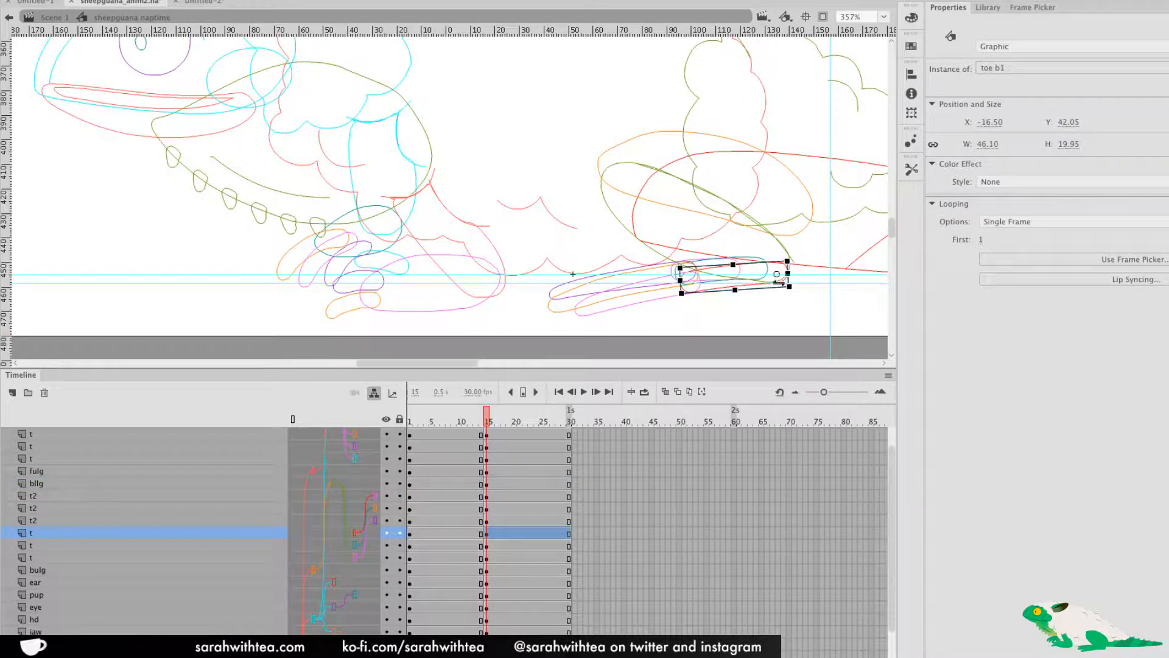
{"action": "left_click_drag", "start_coordinate": [686, 302], "coordinate": [679, 293]}
Add a horizontal guide at the lowest hind toe tip of the starting pose on frame 12, and return to frame 15
{"action": "left_click", "coordinate": [471, 419]}
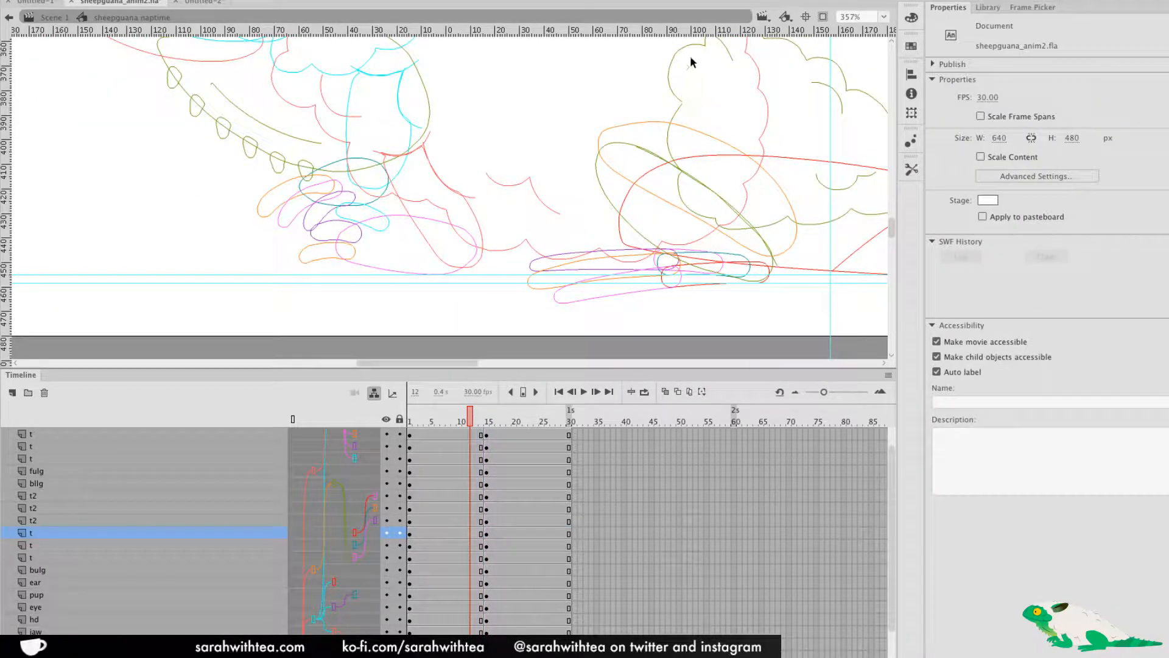
{"action": "left_click_drag", "start_coordinate": [641, 35], "coordinate": [577, 303]}
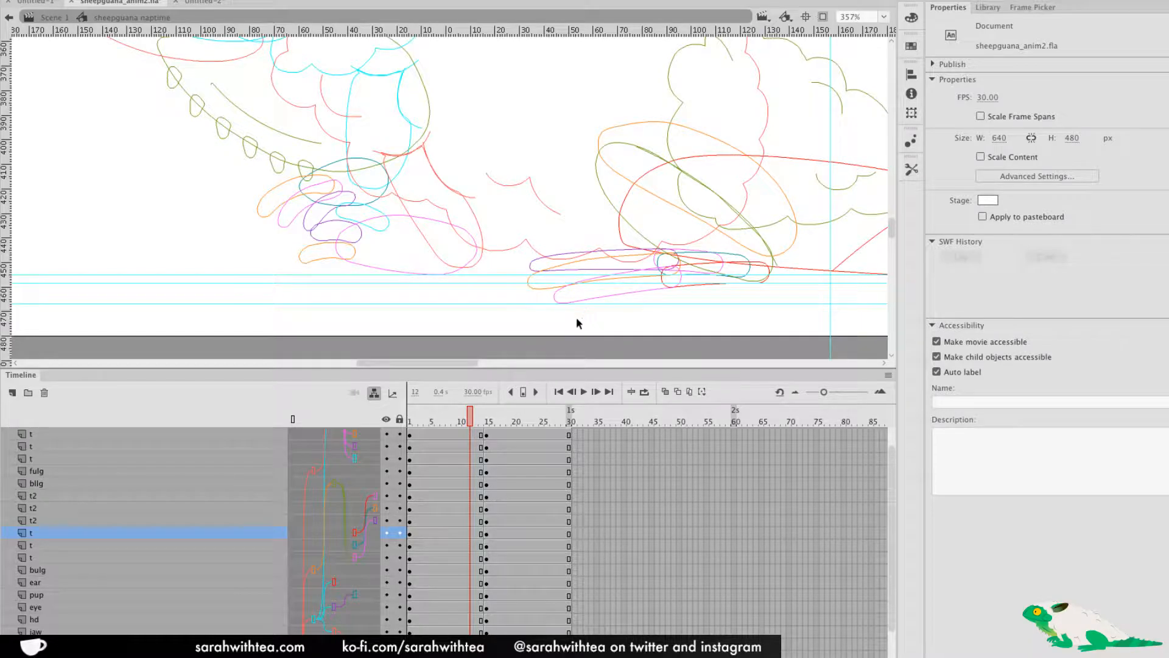
{"action": "left_click", "coordinate": [486, 420]}
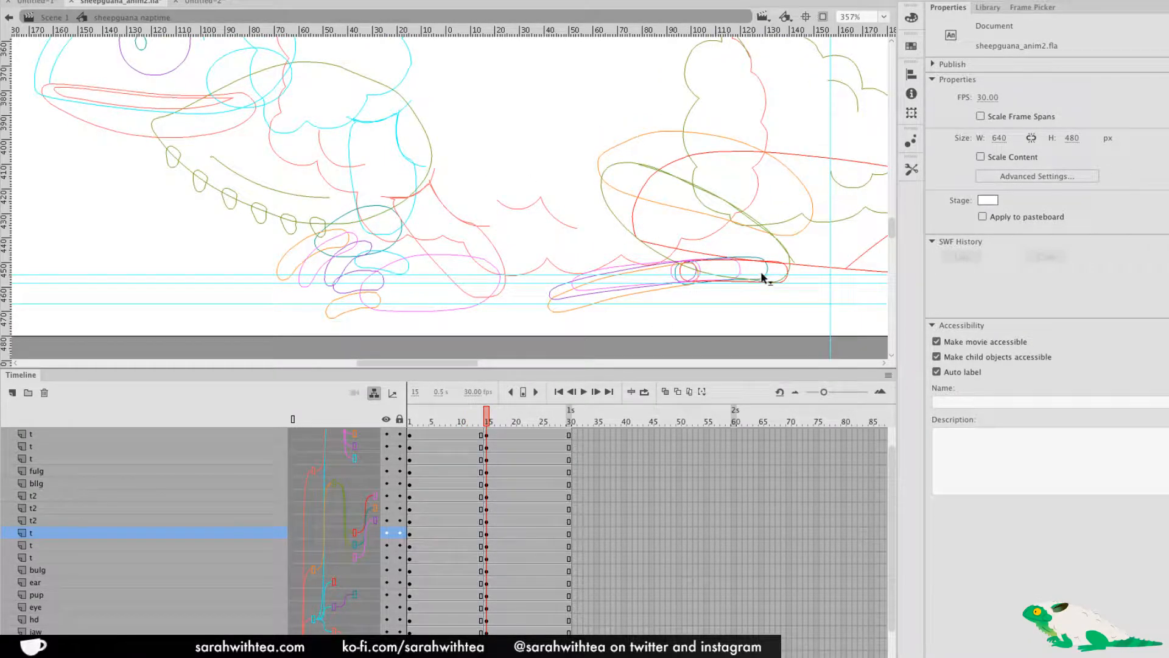
Rotate toe B3 of the hind foot slightly clockwise about its pivot on frame 15
{"action": "left_click", "coordinate": [734, 275]}
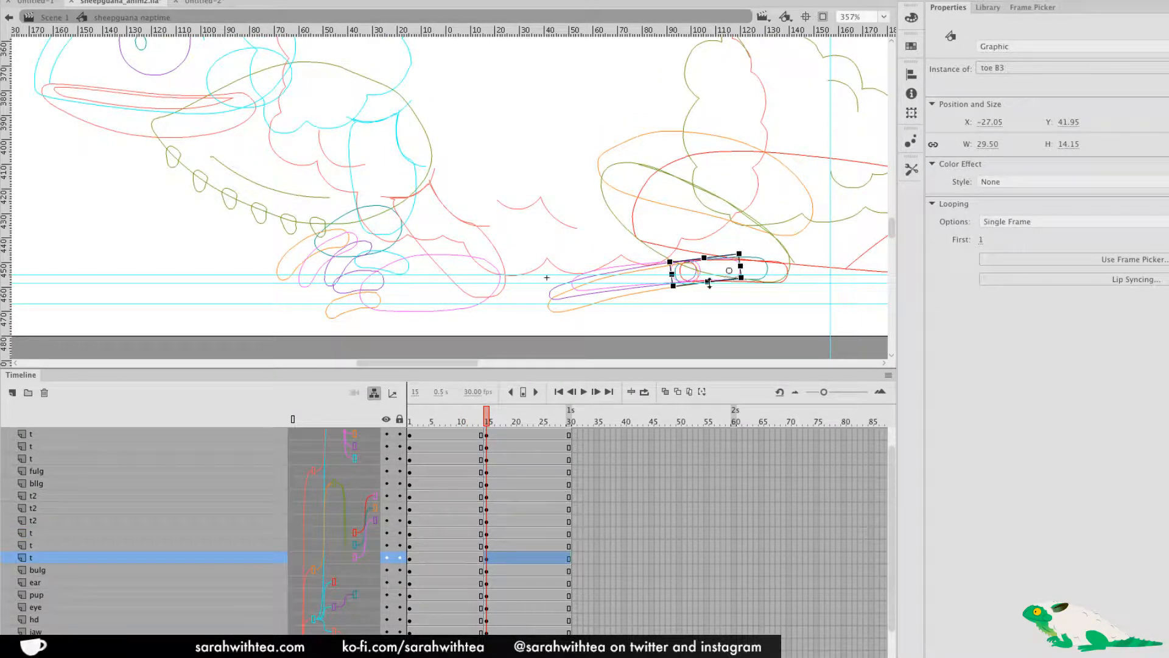
{"action": "left_click_drag", "start_coordinate": [671, 298], "coordinate": [664, 299]}
{"action": "left_click", "coordinate": [767, 274]}
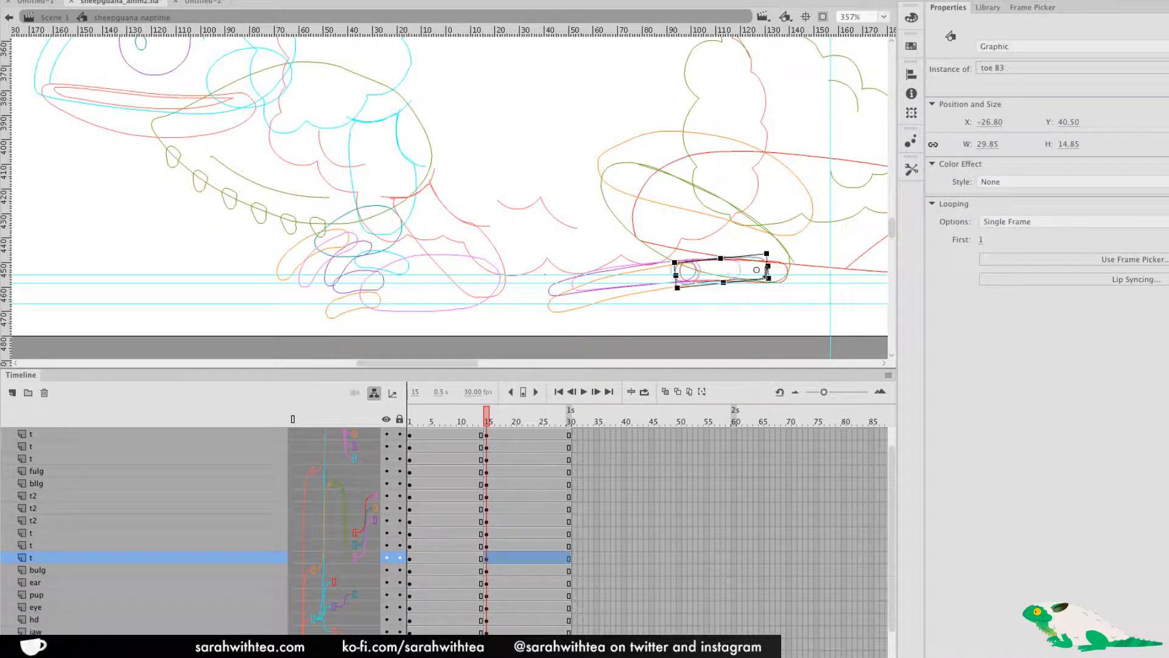
Rotate toe Be2 clockwise about its pivot so that its tip rests on the new lower guide
{"action": "left_click", "coordinate": [616, 299]}
{"action": "left_click_drag", "start_coordinate": [553, 318], "coordinate": [548, 311]}
{"action": "key", "text": "z"}
{"action": "left_click", "coordinate": [612, 285]}
{"action": "key", "text": "space"}
{"action": "left_click_drag", "start_coordinate": [560, 272], "coordinate": [667, 369]}
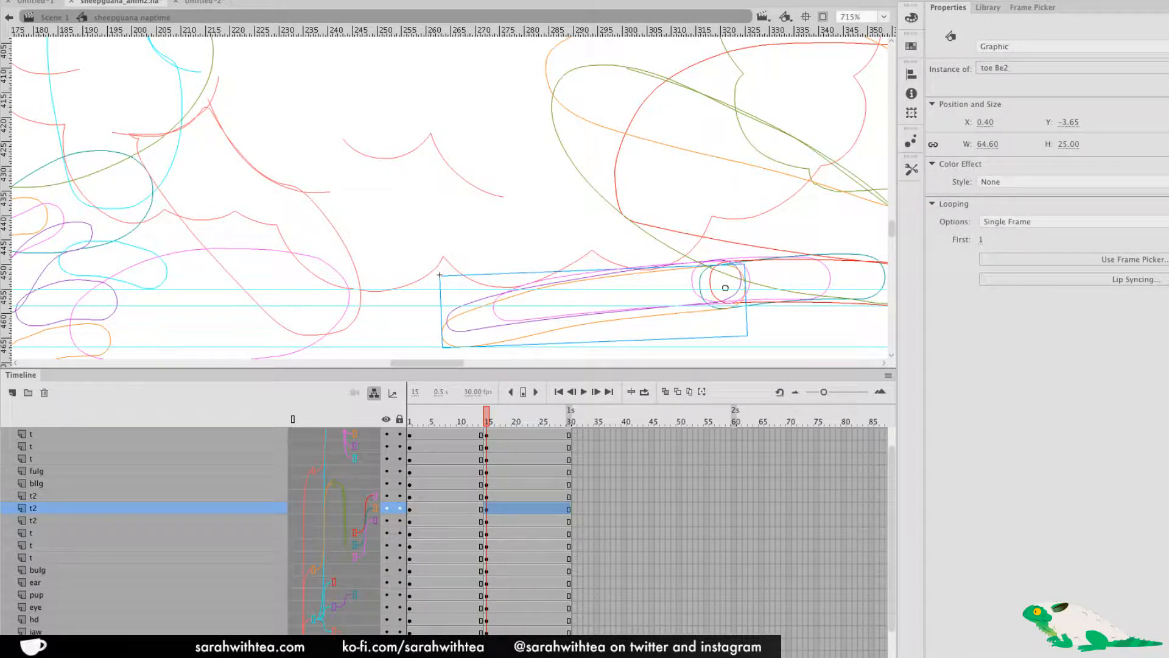
{"action": "left_click", "coordinate": [617, 288]}
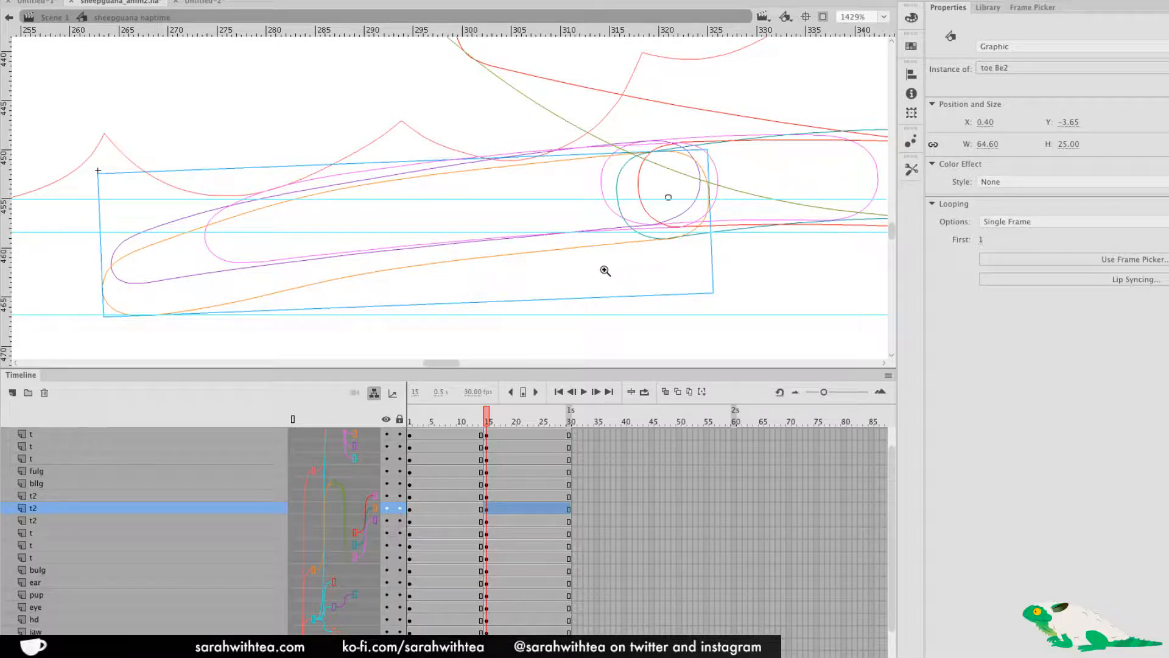
Rotate toe be1 slightly clockwise about its pivot
{"action": "key", "text": "v"}
{"action": "left_click", "coordinate": [606, 204]}
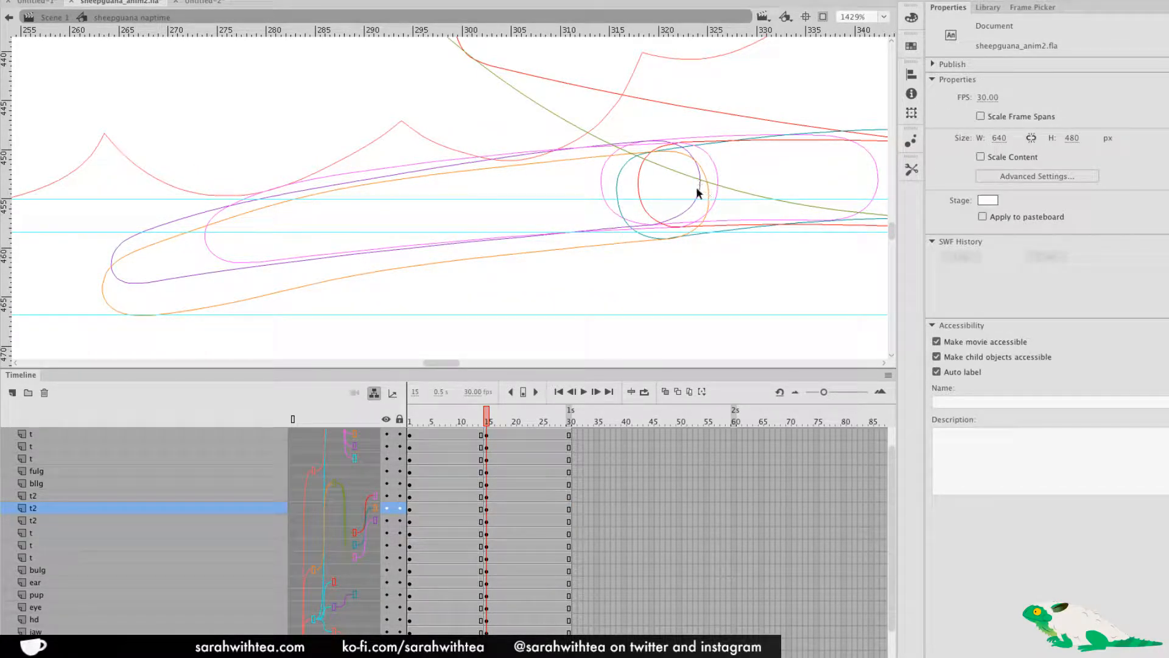
{"action": "left_click", "coordinate": [226, 274]}
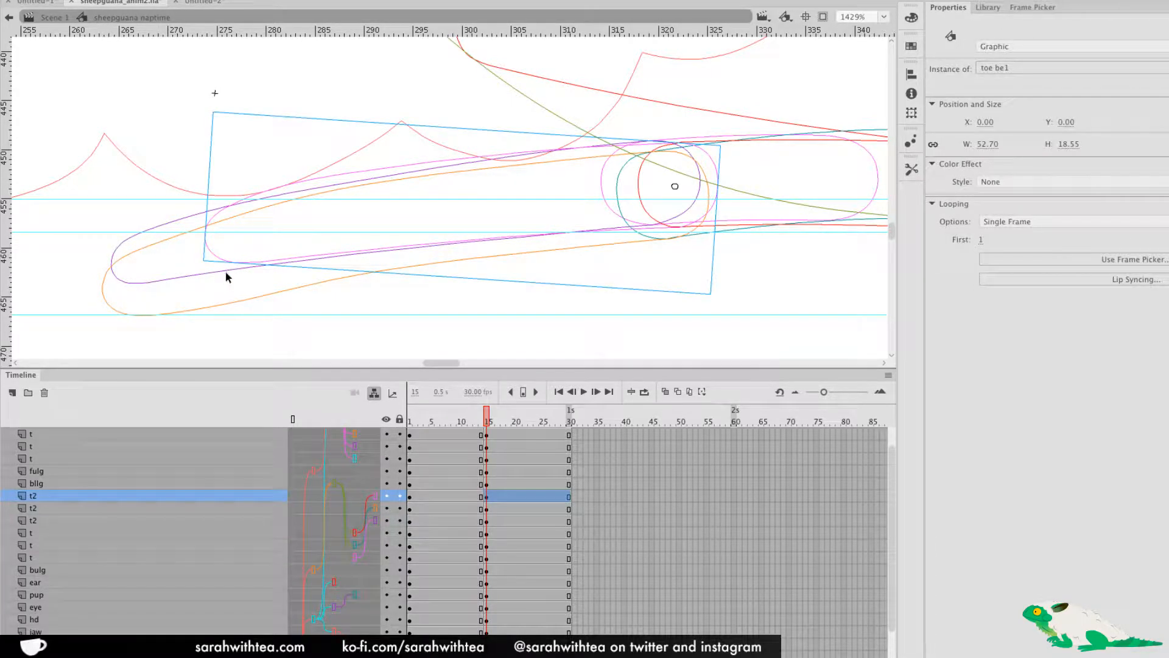
{"action": "key", "text": "q"}
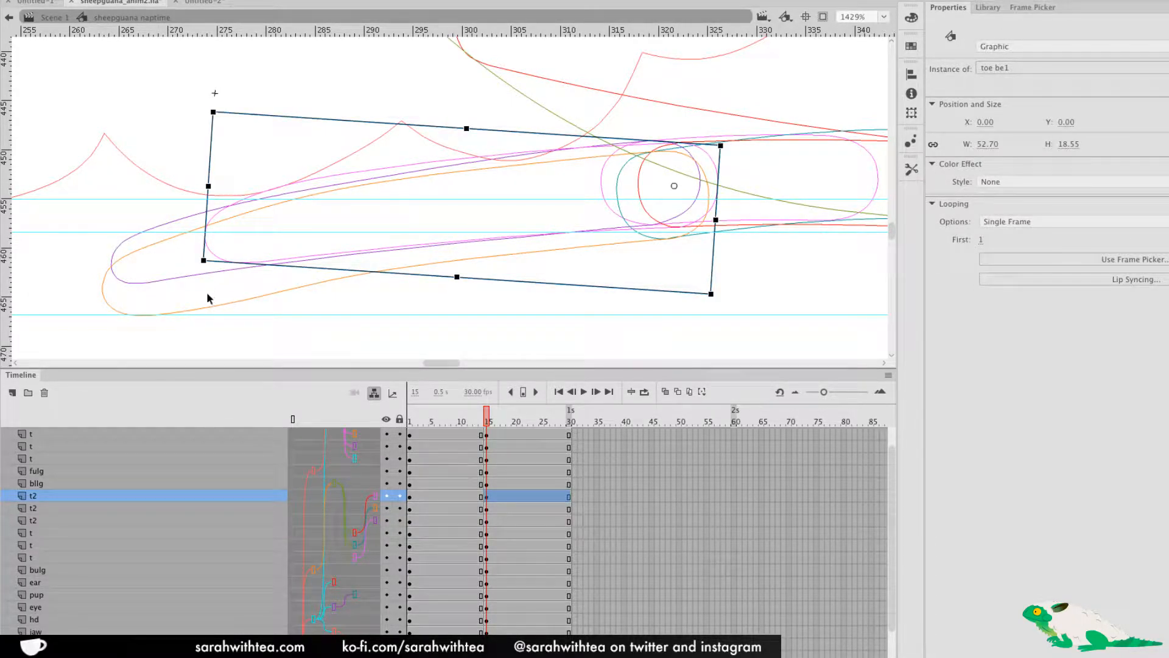
{"action": "mouse_move", "coordinate": [210, 275]}
{"action": "left_mouse_down"}
{"action": "mouse_move", "coordinate": [209, 249]}
{"action": "mouse_move", "coordinate": [204, 260]}
{"action": "left_mouse_up"}
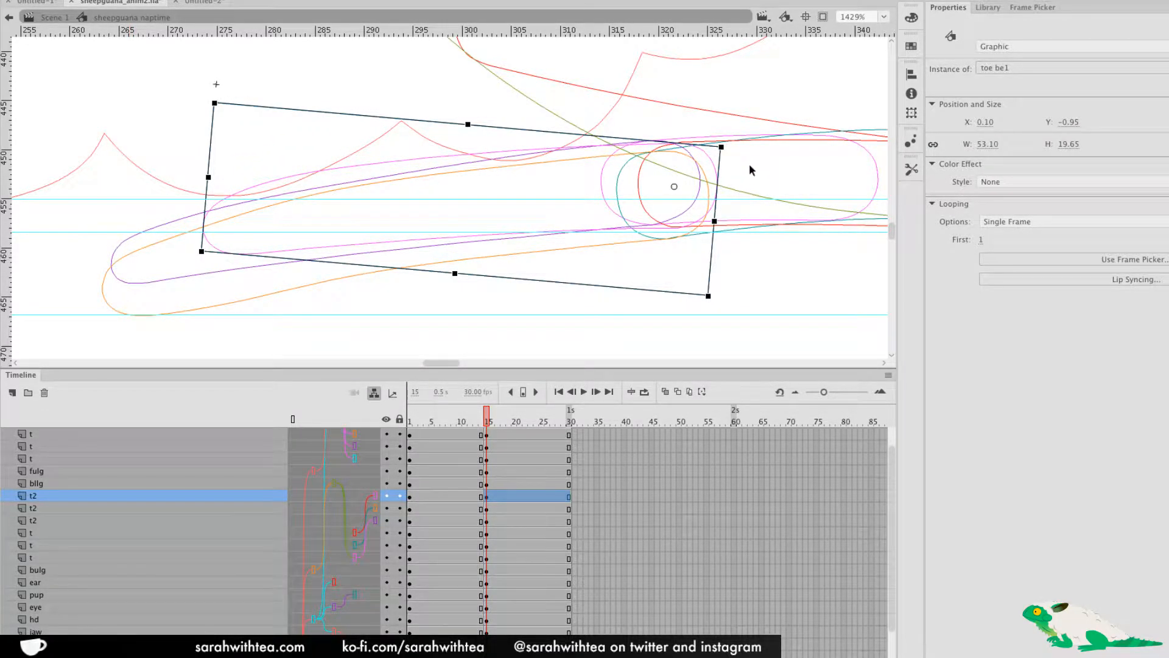
{"action": "left_click", "coordinate": [748, 166]}
{"action": "left_click", "coordinate": [716, 163]}
Rotate toe B3 further clockwise so that the farthest toe lifts toward the upper ground guides
{"action": "key", "text": "z"}
{"action": "left_click", "coordinate": [723, 164]}
{"action": "key", "text": "v"}
{"action": "left_click", "coordinate": [663, 194]}
{"action": "key", "text": "q"}
{"action": "left_click_drag", "start_coordinate": [292, 326], "coordinate": [289, 302]}
Turn off the outline display for all layers to show the artwork in full colour
{"action": "key", "text": "z"}
{"action": "left_click", "coordinate": [396, 304], "text": "alt"}
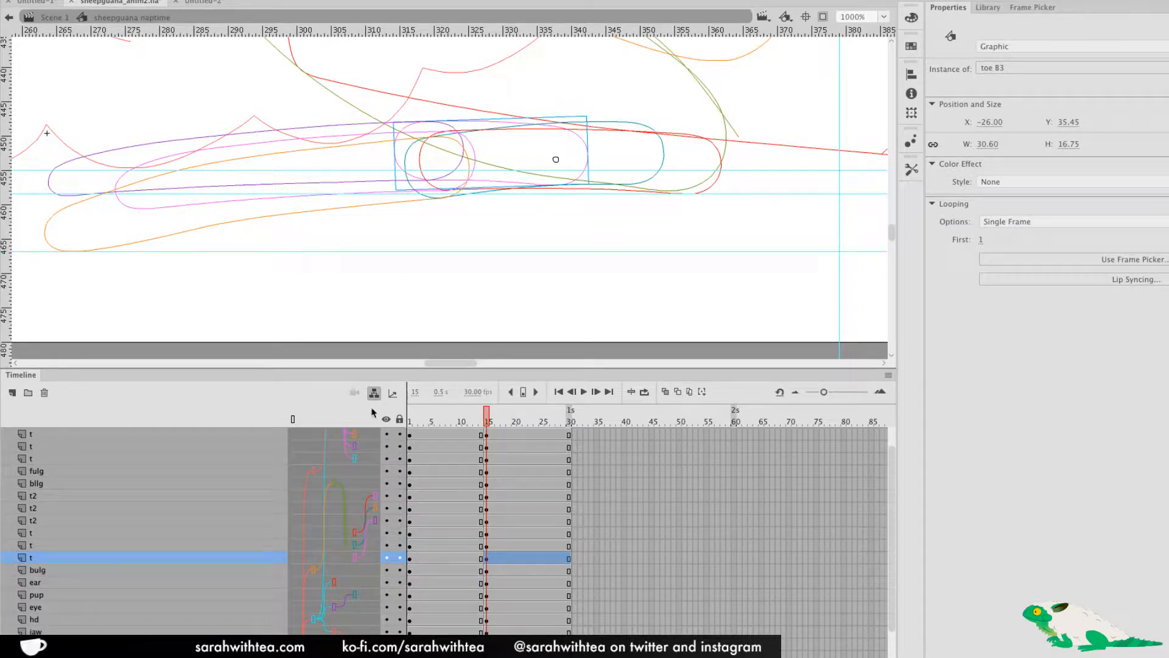
{"action": "left_click", "coordinate": [293, 421]}
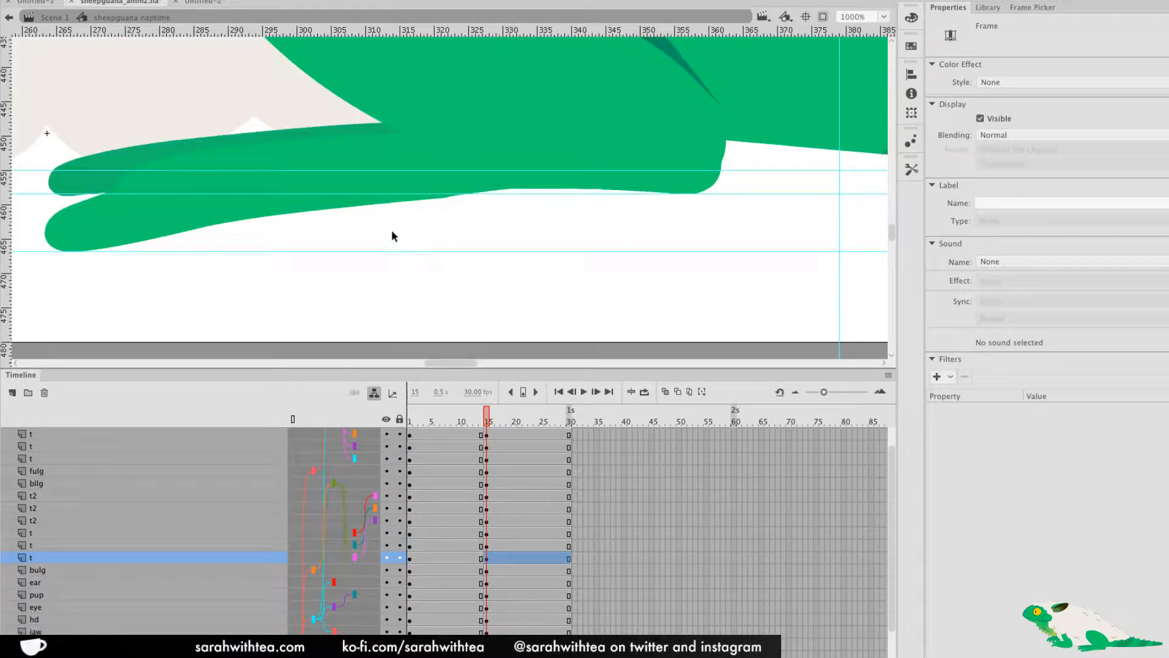
Nudge toe be1 left by one pixel on frame 15
{"action": "left_click", "coordinate": [344, 144]}
{"action": "left_click_drag", "start_coordinate": [418, 268], "coordinate": [655, 333]}
{"action": "mouse_move", "coordinate": [487, 424]}
{"action": "left_mouse_down"}
{"action": "mouse_move", "coordinate": [472, 429]}
{"action": "mouse_move", "coordinate": [487, 421]}
{"action": "left_mouse_up"}
{"action": "left_click", "coordinate": [512, 204]}
{"action": "key", "text": "Left"}
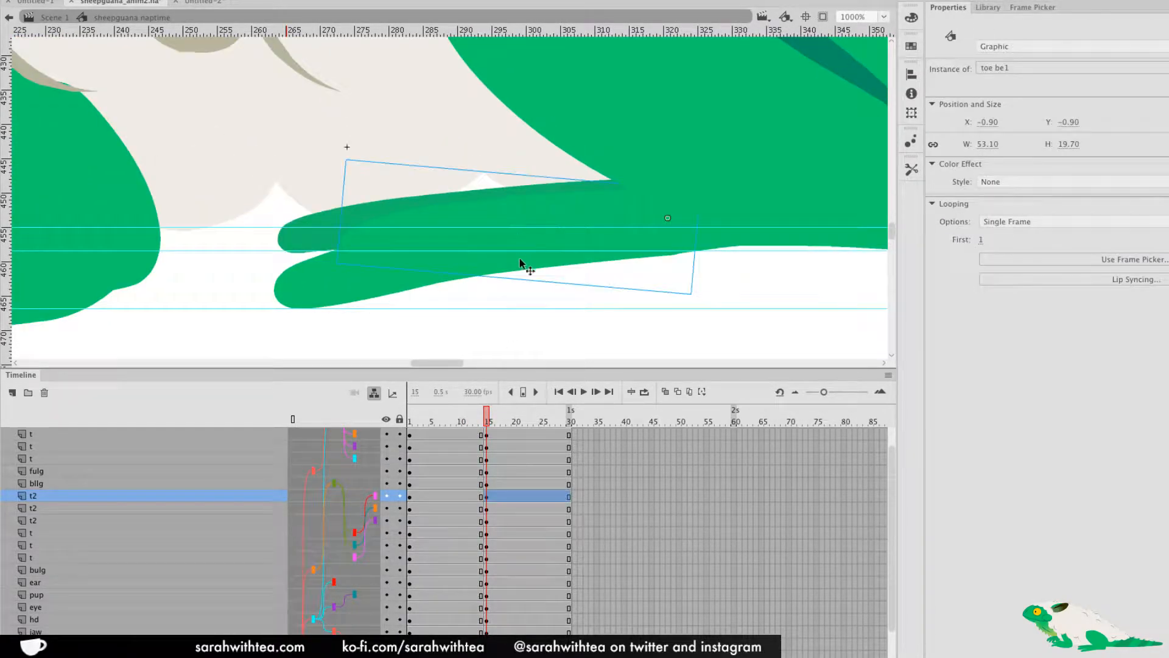
Clear the frame 15 keyframe on the t2 layer that holds toe be1
{"action": "right_click", "coordinate": [495, 496]}
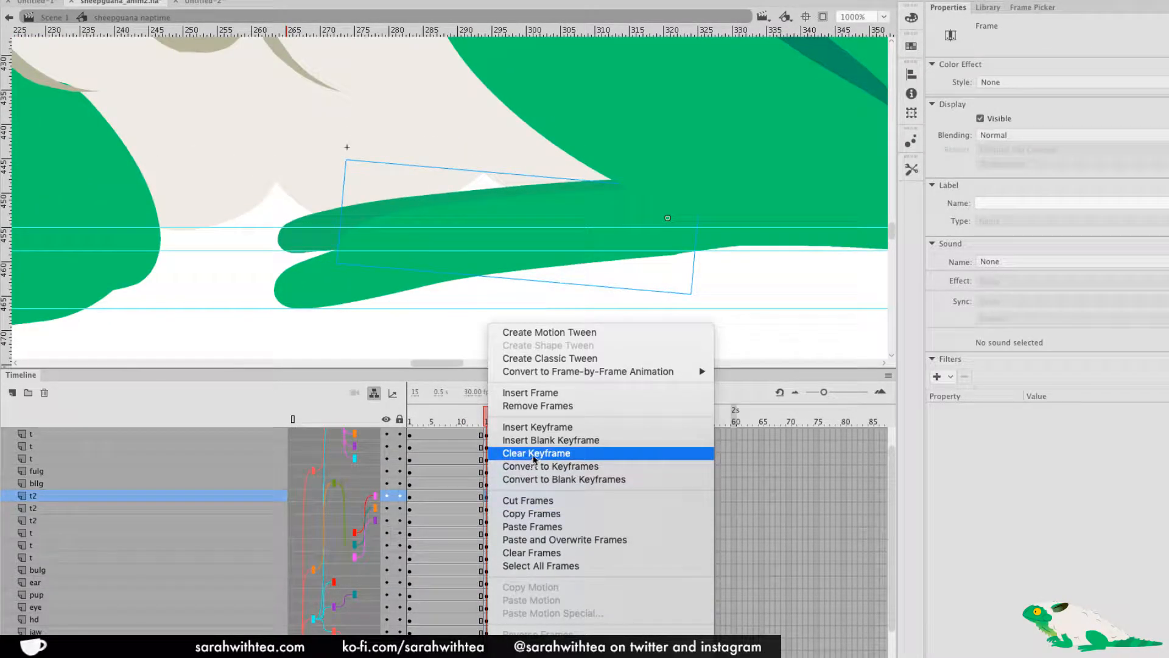
{"action": "left_click", "coordinate": [534, 447]}
{"action": "left_click", "coordinate": [486, 487]}
{"action": "left_click", "coordinate": [486, 505]}
{"action": "left_click", "coordinate": [486, 498]}
{"action": "left_click", "coordinate": [486, 497]}
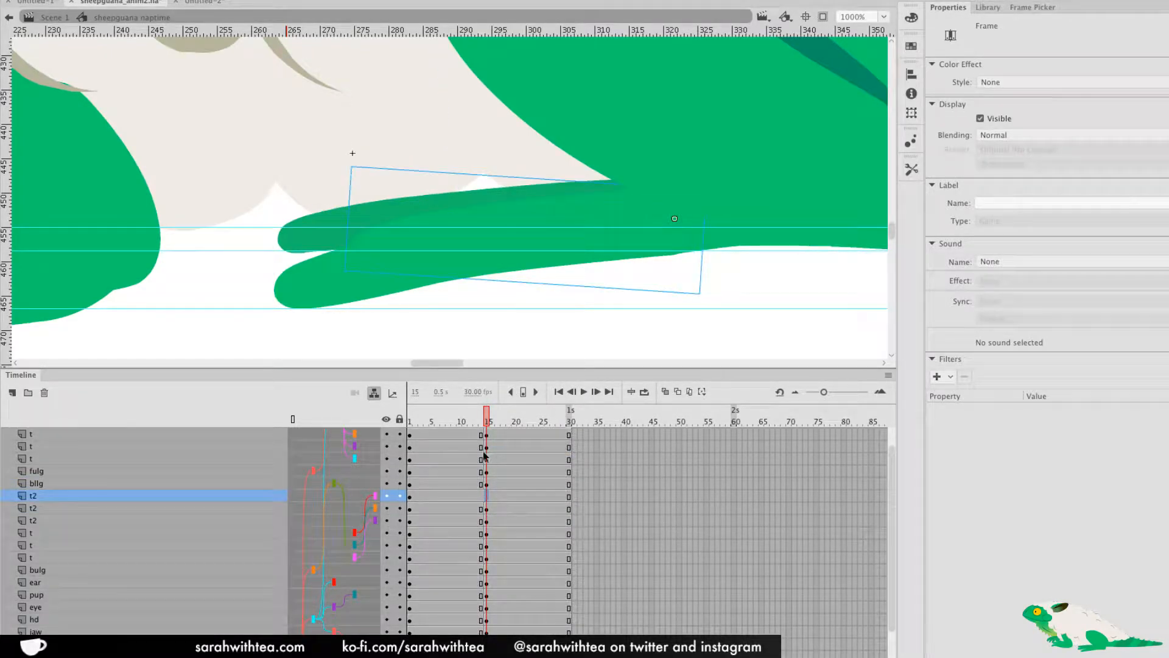
Clear the frame 15 keyframes on the three t layers that hold the near back foot's base toe segments
{"action": "left_click", "coordinate": [487, 533]}
{"action": "left_click", "coordinate": [487, 522]}
{"action": "left_click", "coordinate": [488, 535]}
{"action": "left_click", "coordinate": [487, 547]}
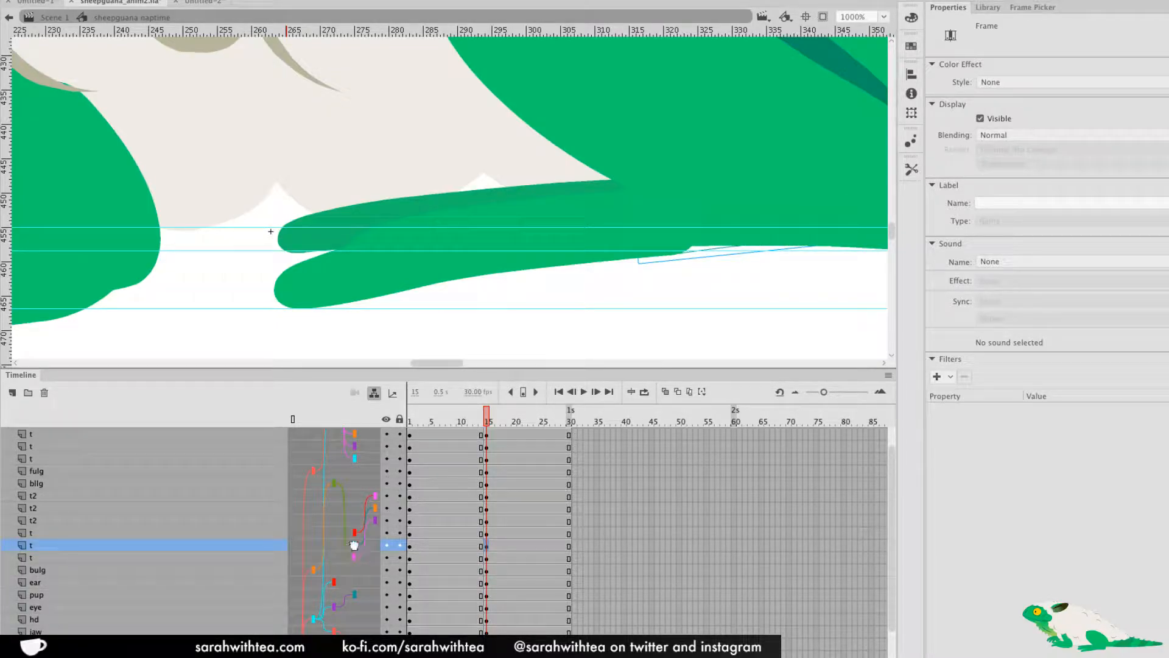
{"action": "right_click", "coordinate": [487, 534]}
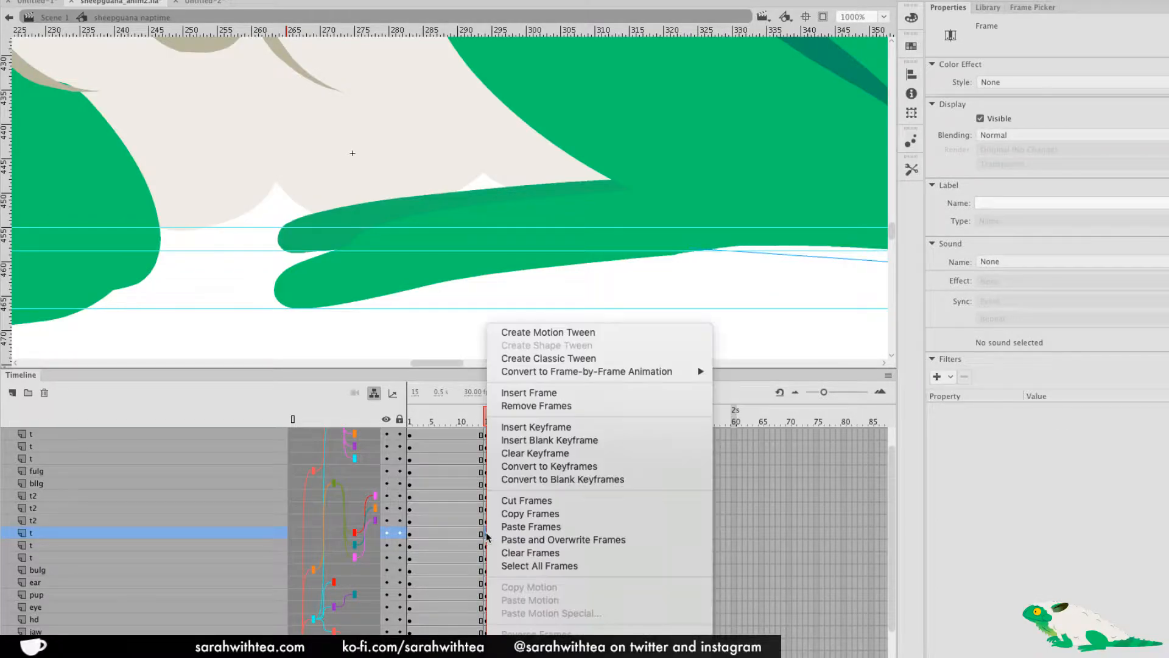
{"action": "right_click", "coordinate": [482, 544]}
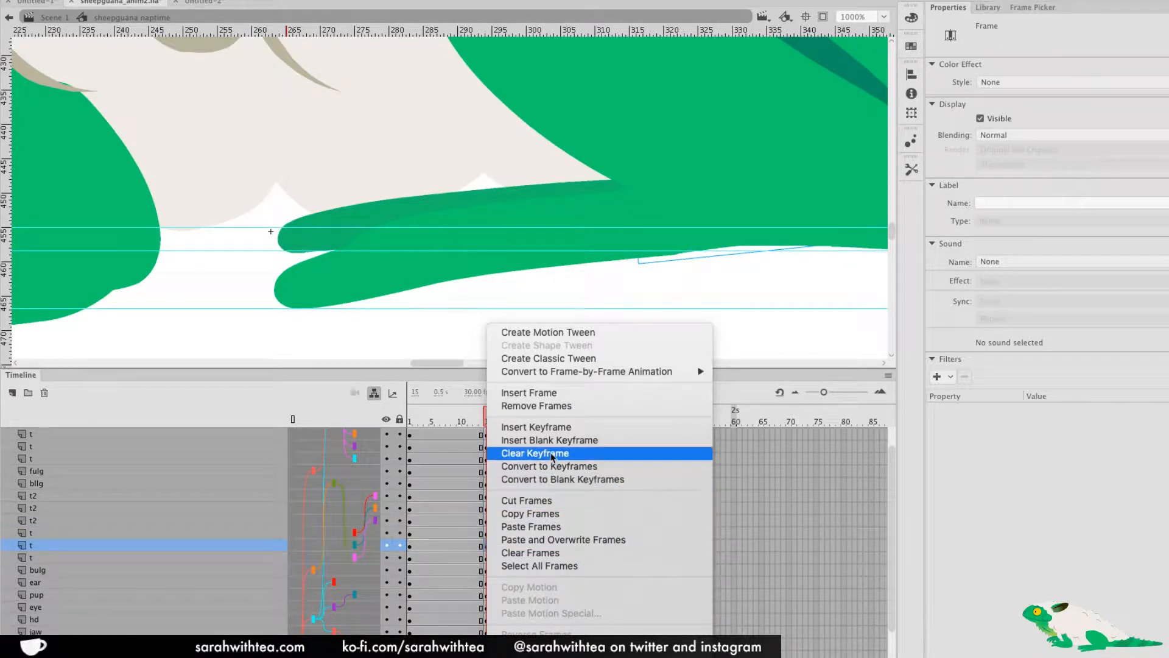
{"action": "left_click", "coordinate": [552, 455]}
{"action": "right_click", "coordinate": [489, 559]}
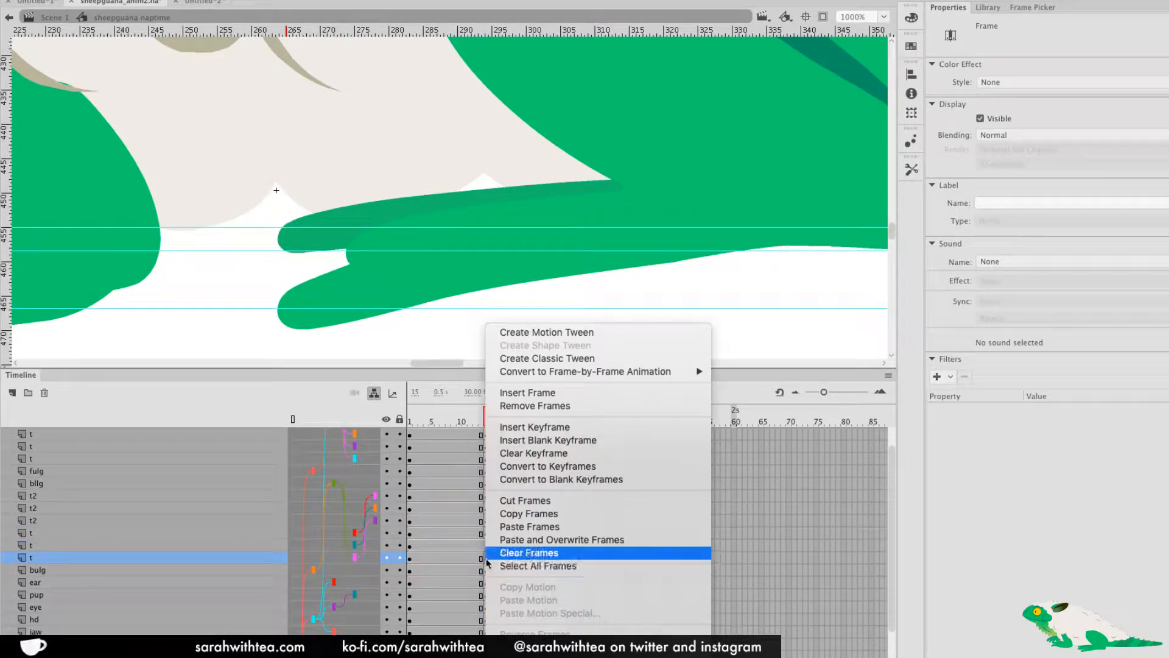
{"action": "left_click", "coordinate": [542, 453]}
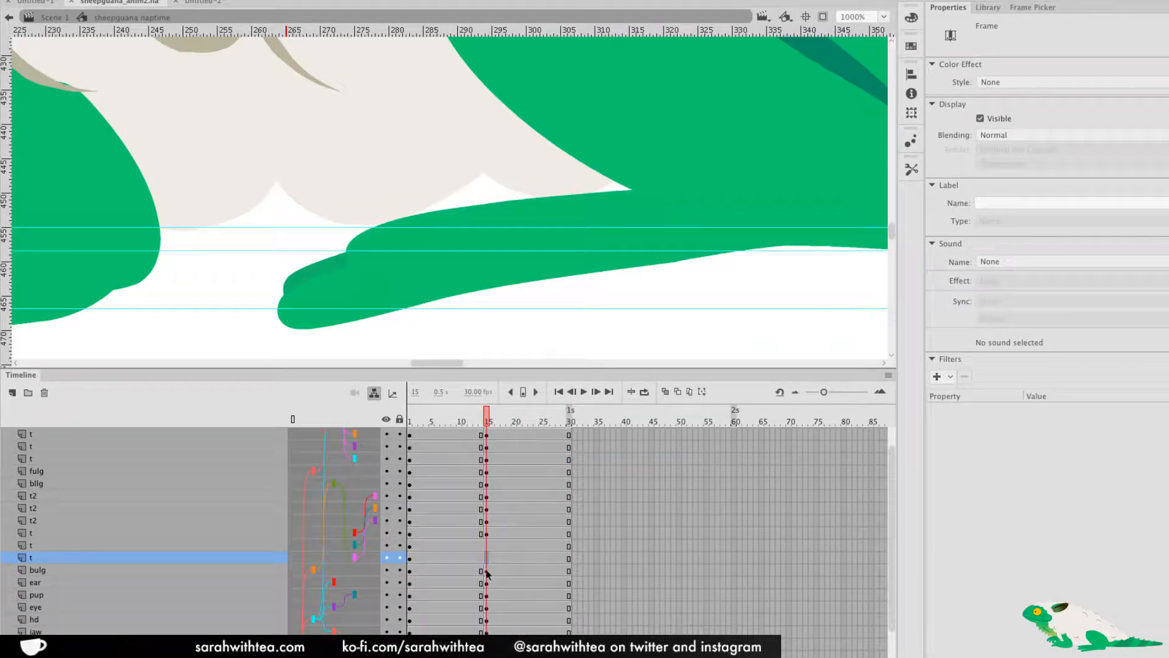
{"action": "right_click", "coordinate": [487, 573]}
{"action": "left_click", "coordinate": [545, 454]}
{"action": "right_click", "coordinate": [487, 533]}
{"action": "left_click", "coordinate": [552, 458]}
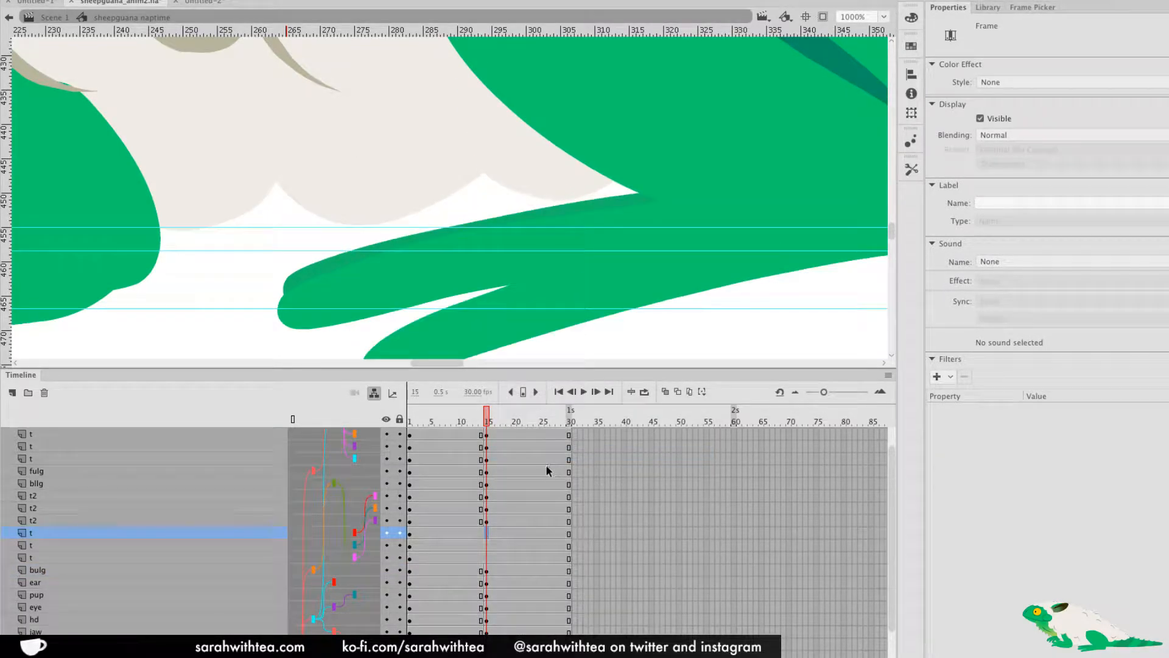
Insert fresh keyframes at frame 15 on the three base toe t layers and display all layers as outlines
{"action": "left_click_drag", "start_coordinate": [490, 539], "coordinate": [485, 556]}
{"action": "key", "text": "F6"}
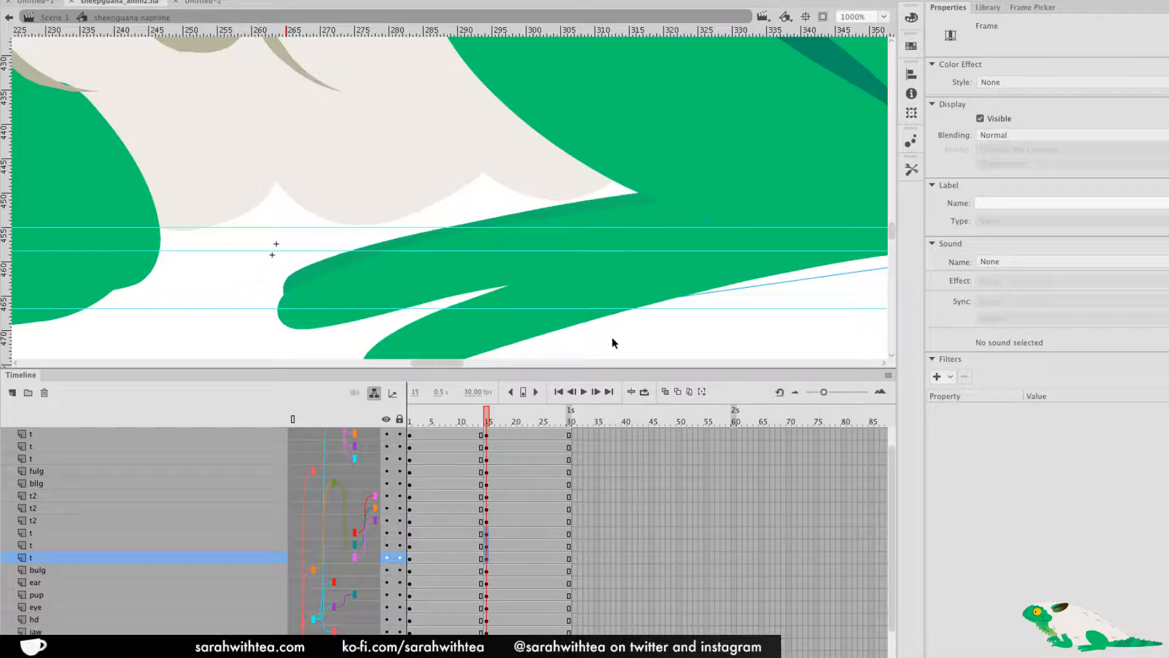
{"action": "left_click", "coordinate": [631, 331]}
{"action": "left_click_drag", "start_coordinate": [646, 316], "coordinate": [529, 297]}
{"action": "left_click", "coordinate": [292, 419]}
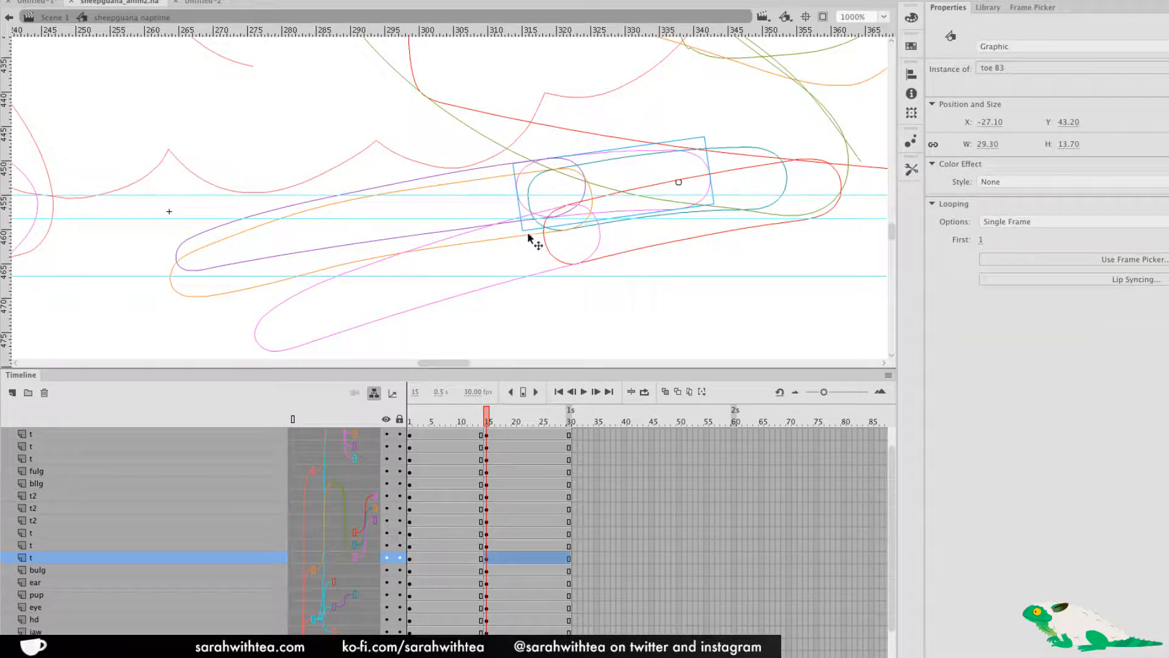
Rotate toe B3, the middle toe and toe b1 clockwise to lift the back toes toward the ground guides
{"action": "key", "text": "q"}
{"action": "left_click_drag", "start_coordinate": [523, 244], "coordinate": [518, 225]}
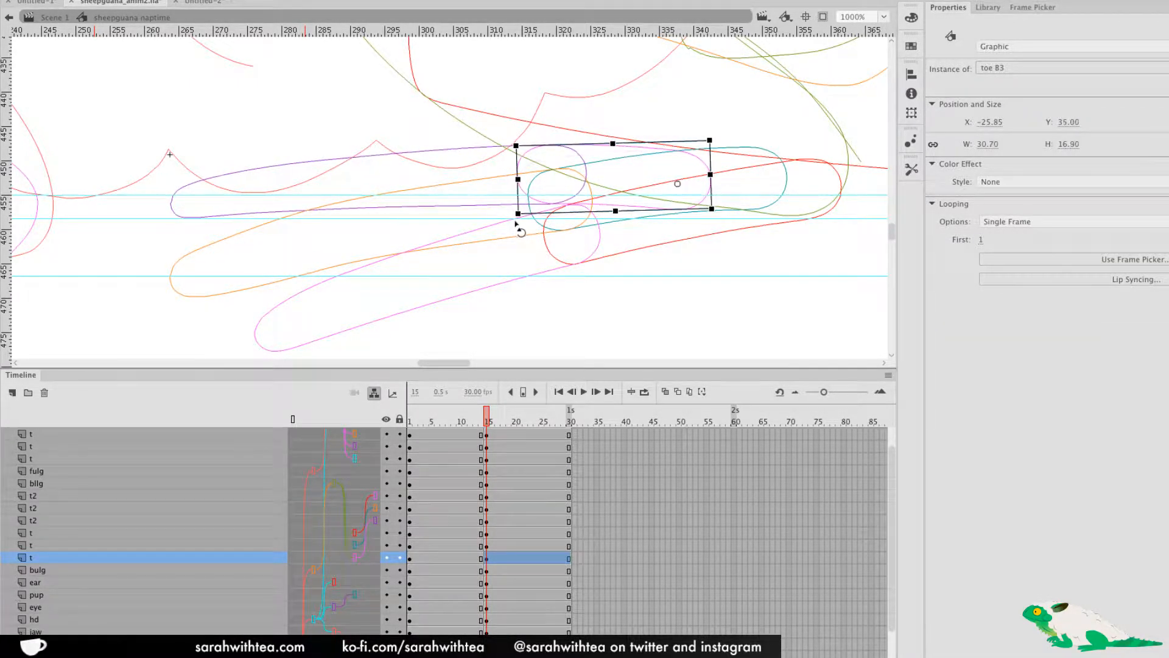
{"action": "left_click", "coordinate": [785, 200]}
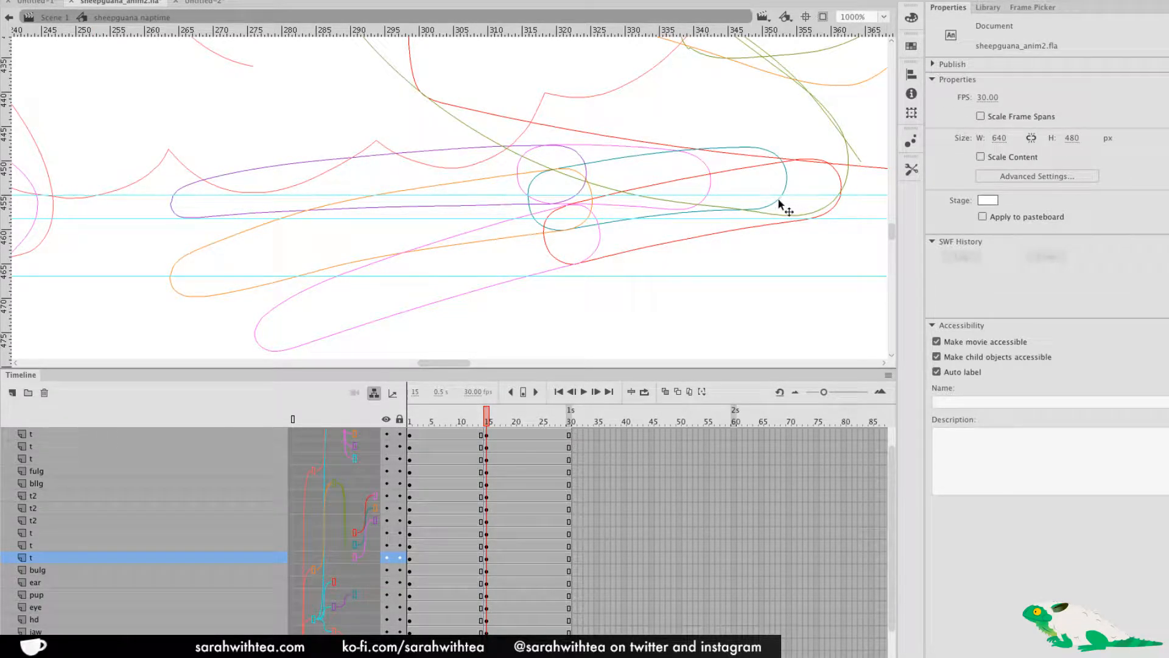
{"action": "left_click", "coordinate": [771, 205]}
{"action": "left_click_drag", "start_coordinate": [532, 248], "coordinate": [522, 237]}
{"action": "left_click", "coordinate": [721, 236]}
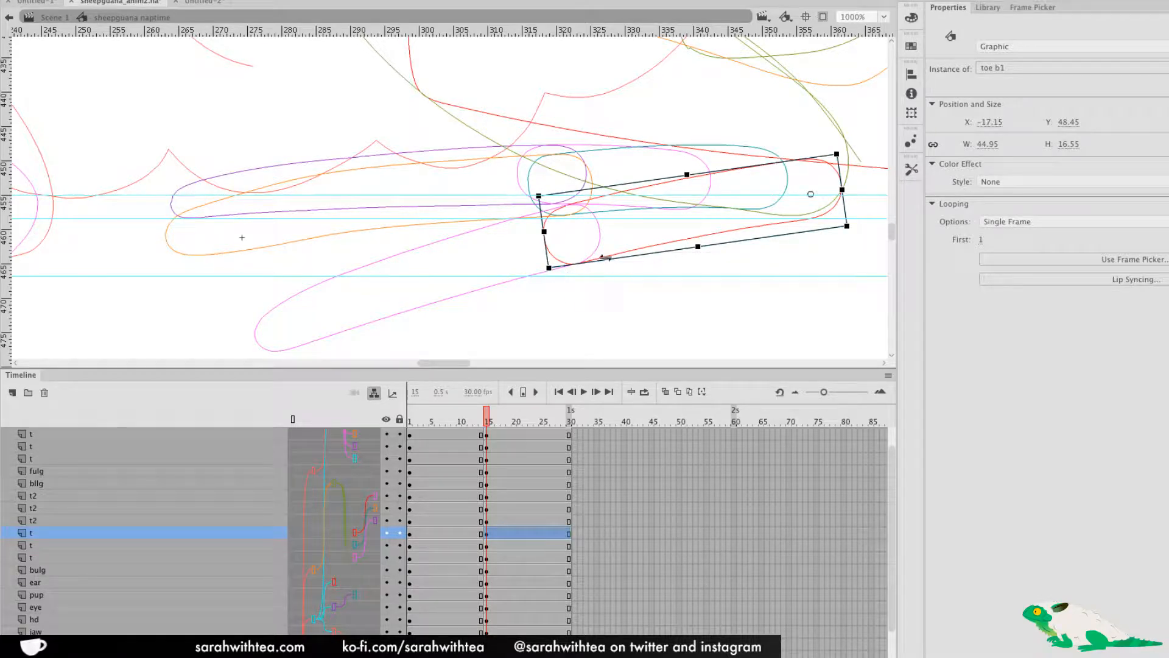
{"action": "mouse_move", "coordinate": [550, 278]}
{"action": "left_mouse_down"}
{"action": "mouse_move", "coordinate": [538, 250]}
{"action": "mouse_move", "coordinate": [541, 261]}
{"action": "left_mouse_up"}
Compare the back foot with the preceding frame and rotate toe b1 further until its tip rests on the lowest guide
{"action": "left_click", "coordinate": [480, 422]}
{"action": "mouse_move", "coordinate": [479, 425]}
{"action": "left_mouse_down"}
{"action": "mouse_move", "coordinate": [452, 425]}
{"action": "mouse_move", "coordinate": [492, 424]}
{"action": "left_mouse_up"}
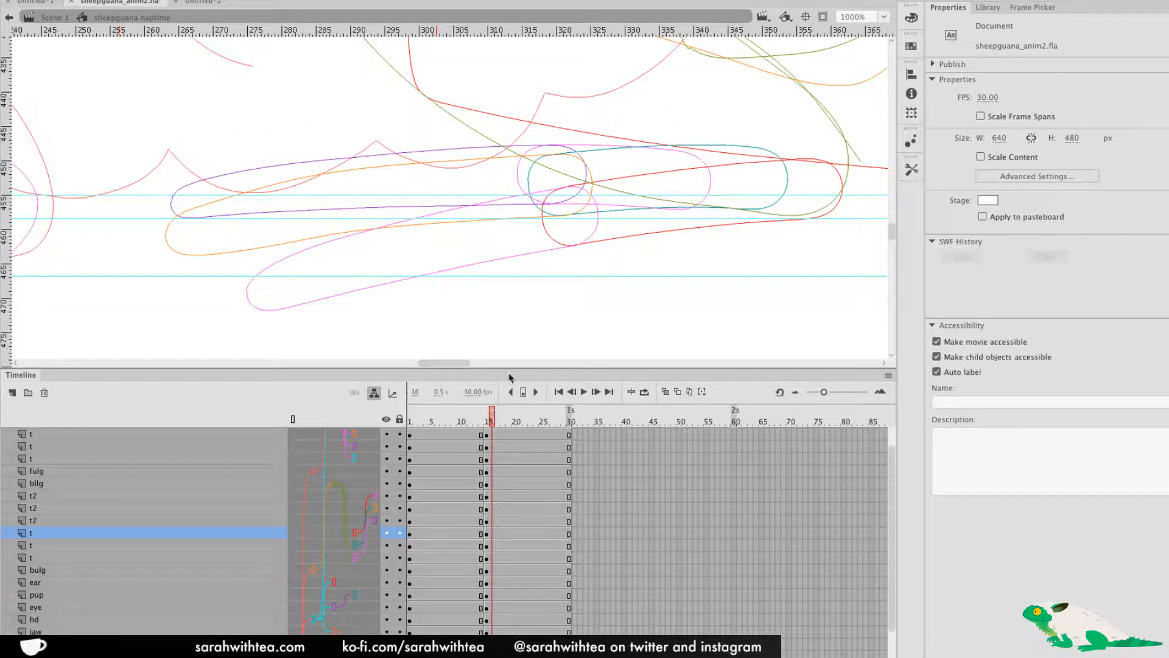
{"action": "left_click", "coordinate": [595, 247]}
{"action": "left_click_drag", "start_coordinate": [547, 256], "coordinate": [539, 281]}
{"action": "left_click", "coordinate": [481, 424]}
{"action": "left_click_drag", "start_coordinate": [481, 426], "coordinate": [494, 425]}
Turn off the outline display for all layers to show the whole sheepguana in full colour
{"action": "key", "text": "z"}
{"action": "left_click", "coordinate": [536, 241], "text": "alt"}
{"action": "key", "text": "space"}
{"action": "left_click_drag", "start_coordinate": [478, 243], "coordinate": [647, 347]}
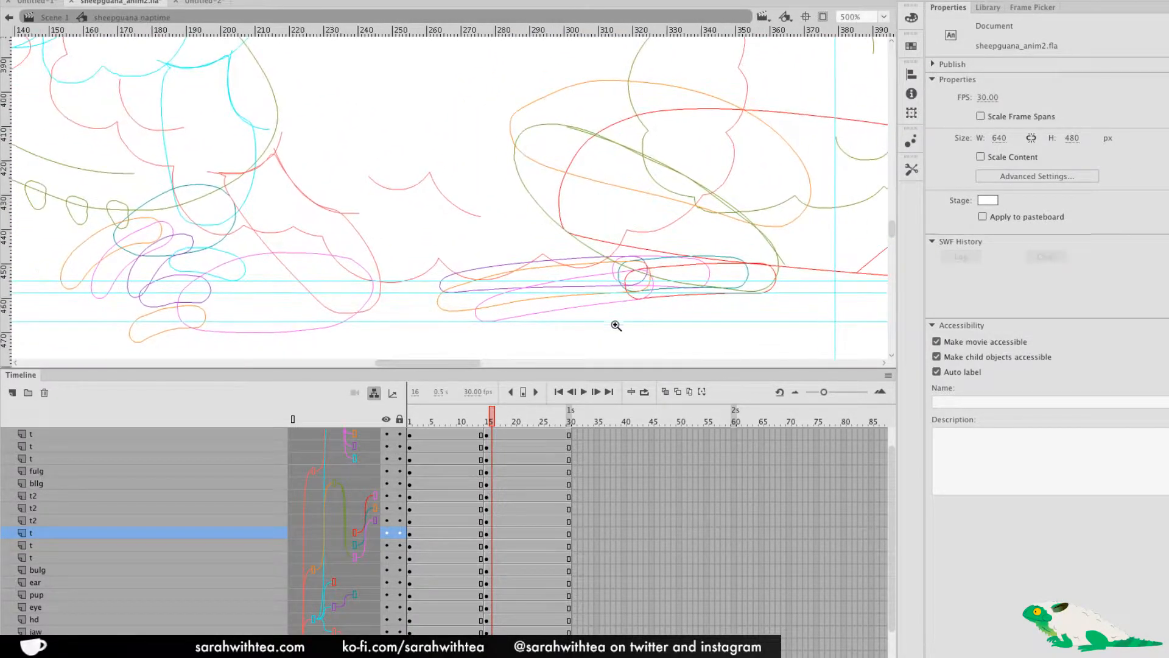
{"action": "left_click", "coordinate": [515, 268], "text": "alt"}
{"action": "left_click", "coordinate": [507, 292], "text": "alt"}
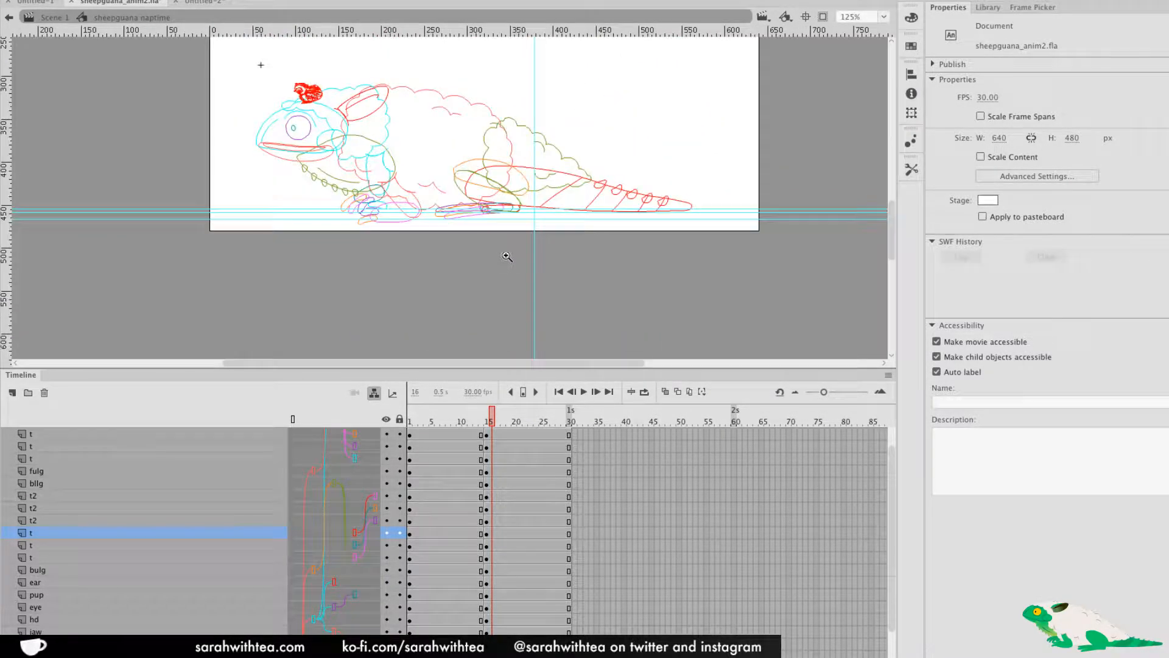
{"action": "left_click", "coordinate": [293, 419]}
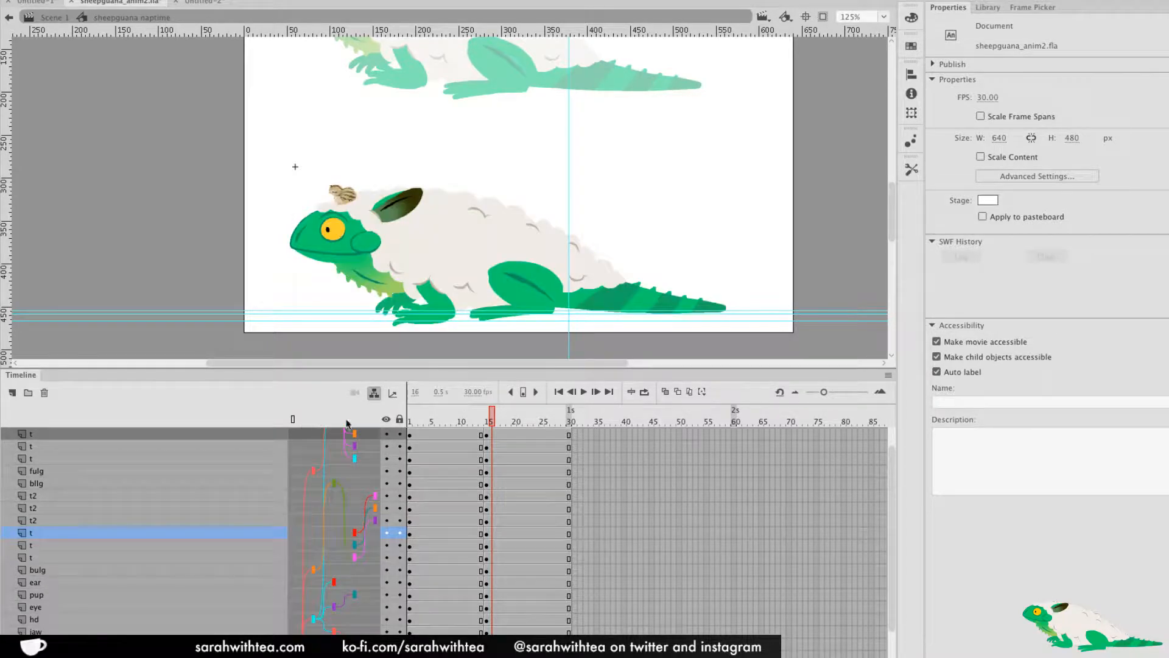
Step out to Scene 1 to view the whole pose and reopen the sheepguana naptime symbol
{"action": "double_click", "coordinate": [659, 251]}
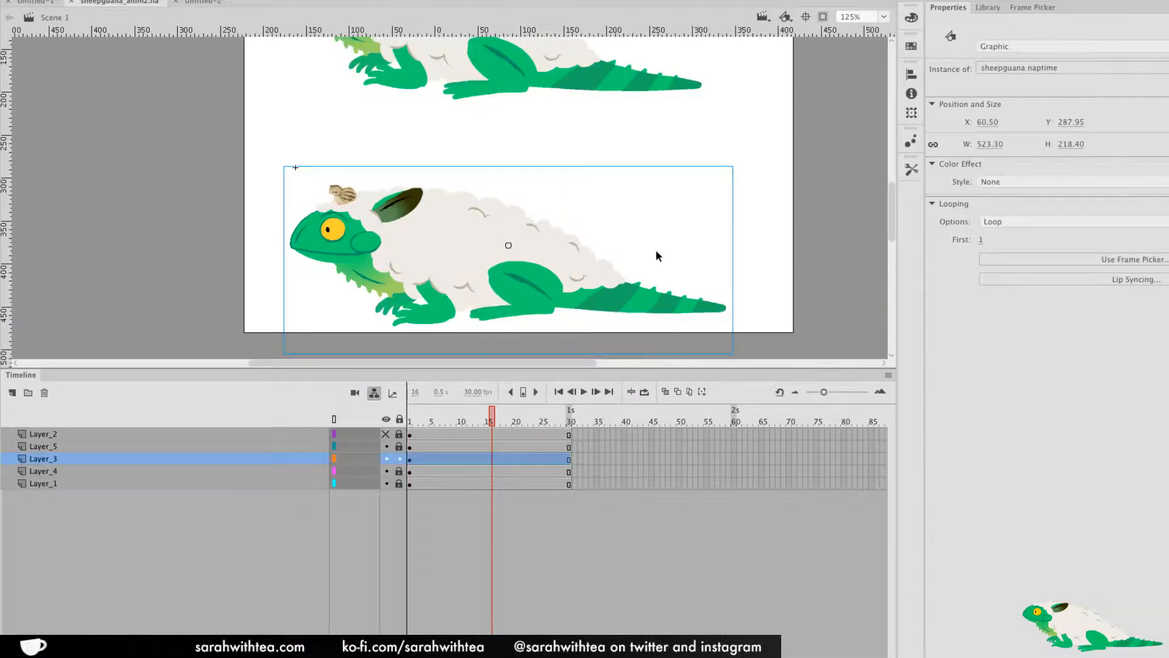
{"action": "double_click", "coordinate": [597, 289]}
{"action": "mouse_move", "coordinate": [492, 422]}
{"action": "left_mouse_down"}
{"action": "mouse_move", "coordinate": [481, 422]}
{"action": "mouse_move", "coordinate": [493, 428]}
{"action": "left_mouse_up"}
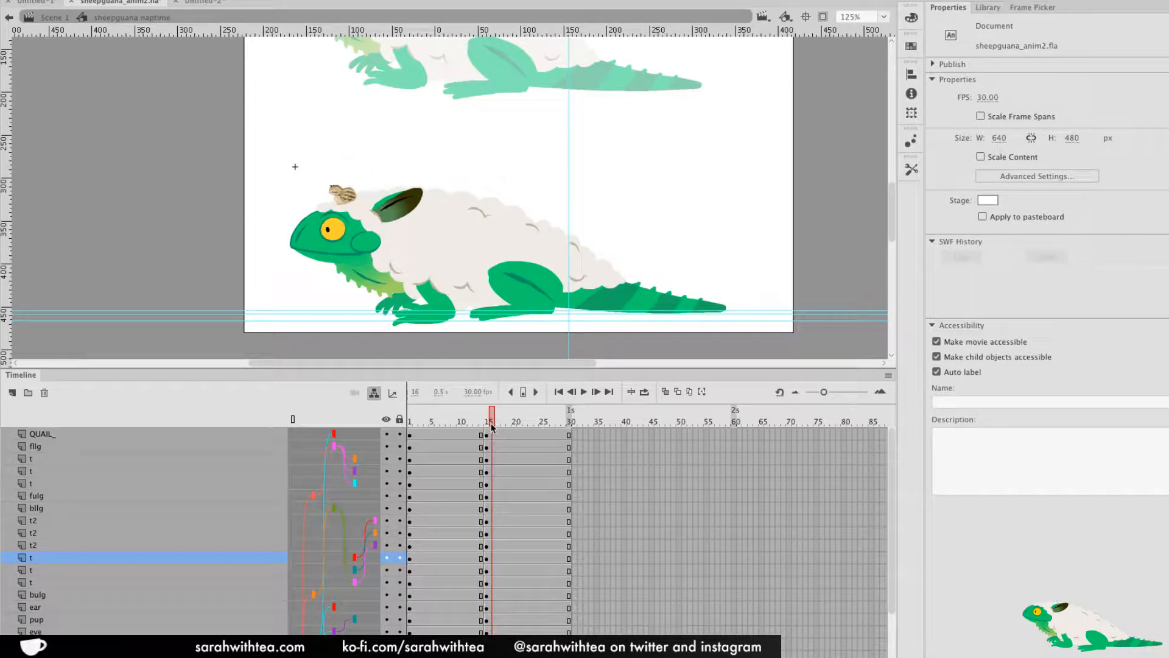
Rotate the near front upper leg and lower leg so that the front foot lies flat on the ground guides
{"action": "left_click", "coordinate": [458, 312]}
{"action": "left_click_drag", "start_coordinate": [433, 274], "coordinate": [587, 376]}
{"action": "left_click", "coordinate": [568, 240]}
{"action": "key", "text": "q"}
{"action": "left_click_drag", "start_coordinate": [621, 324], "coordinate": [637, 313]}
{"action": "left_click", "coordinate": [585, 341]}
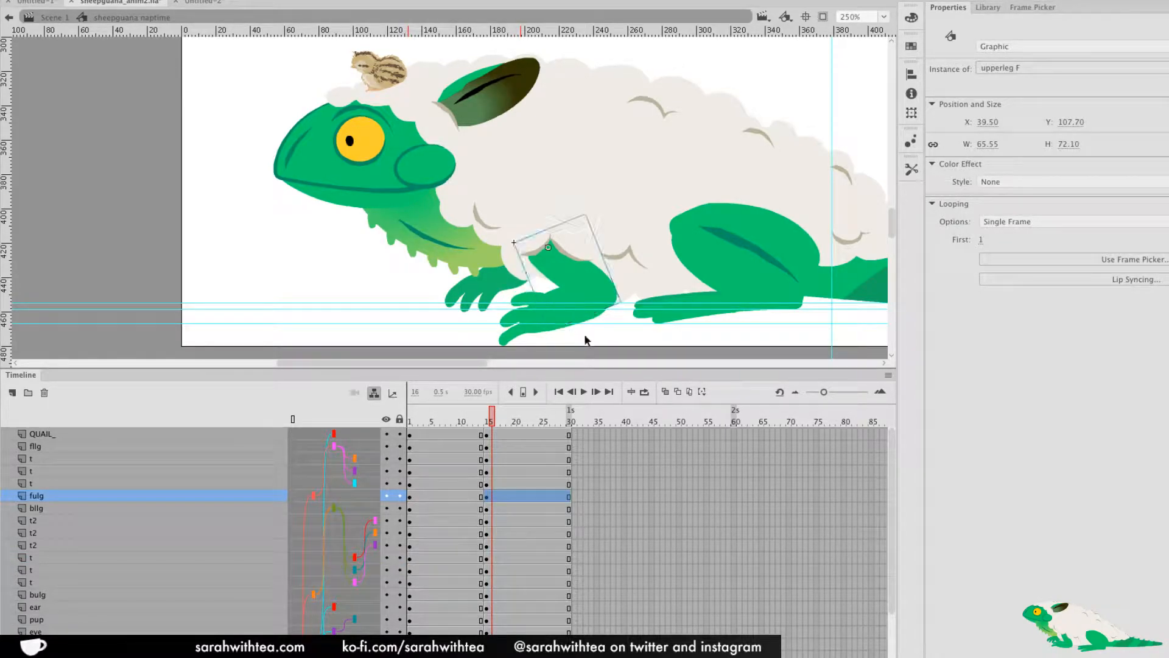
{"action": "left_click", "coordinate": [594, 323]}
{"action": "key", "text": "q"}
{"action": "left_click_drag", "start_coordinate": [527, 343], "coordinate": [504, 324]}
Adjust the rotation of toe 4 on the near front foot
{"action": "key", "text": "v"}
{"action": "left_click", "coordinate": [524, 275]}
{"action": "key", "text": "q"}
{"action": "left_click", "coordinate": [502, 307]}
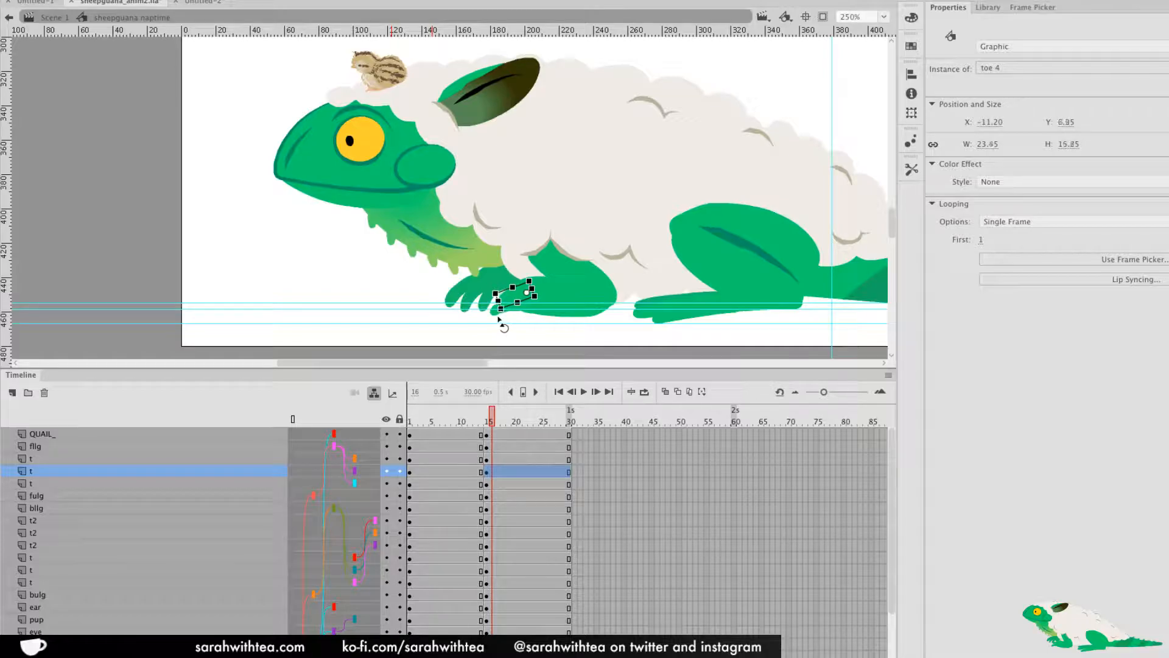
Add a horizontal guide at the far front foot's ground level on frame 13 and return to frame 15
{"action": "left_click", "coordinate": [499, 285]}
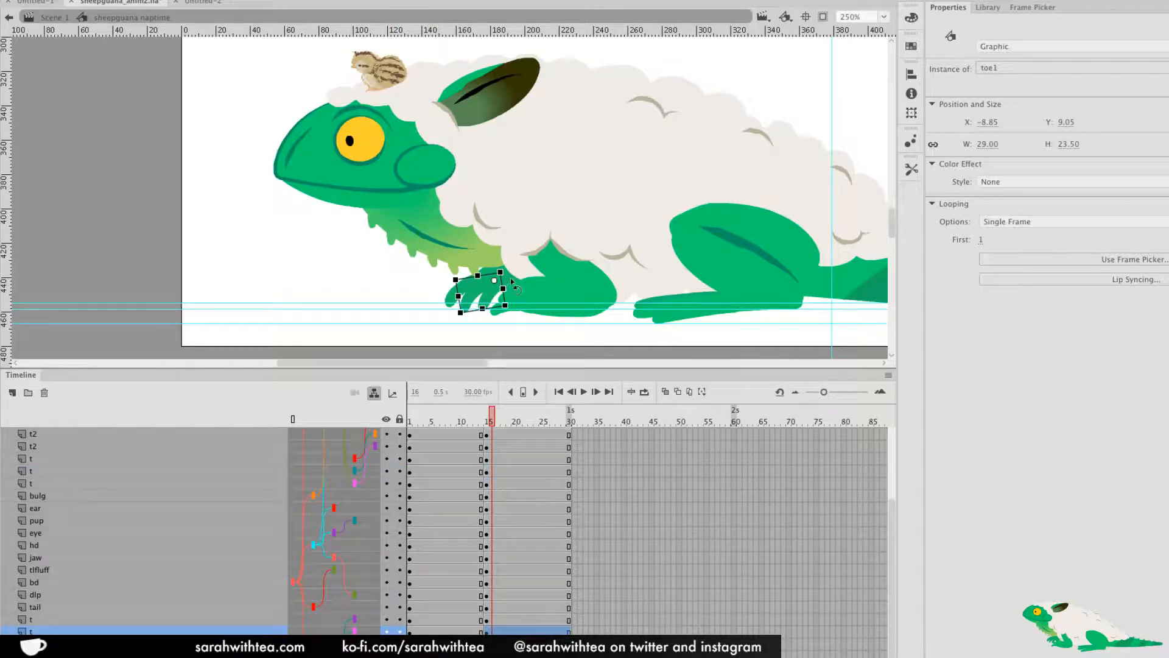
{"action": "left_click_drag", "start_coordinate": [491, 416], "coordinate": [475, 422]}
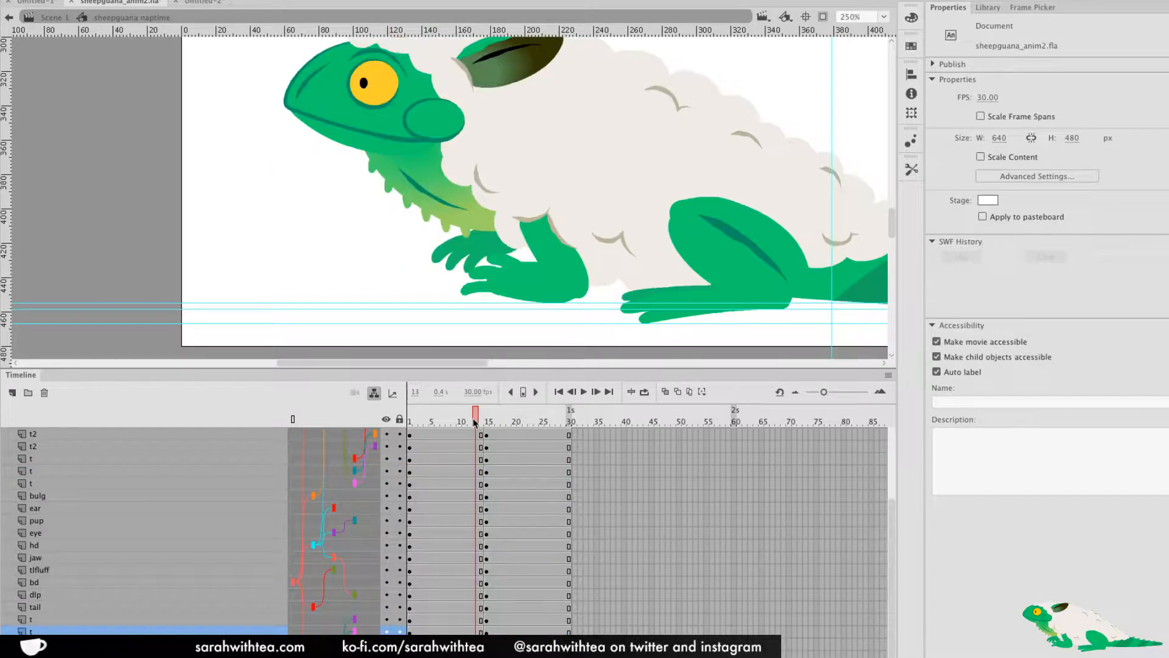
{"action": "left_click_drag", "start_coordinate": [585, 31], "coordinate": [524, 259]}
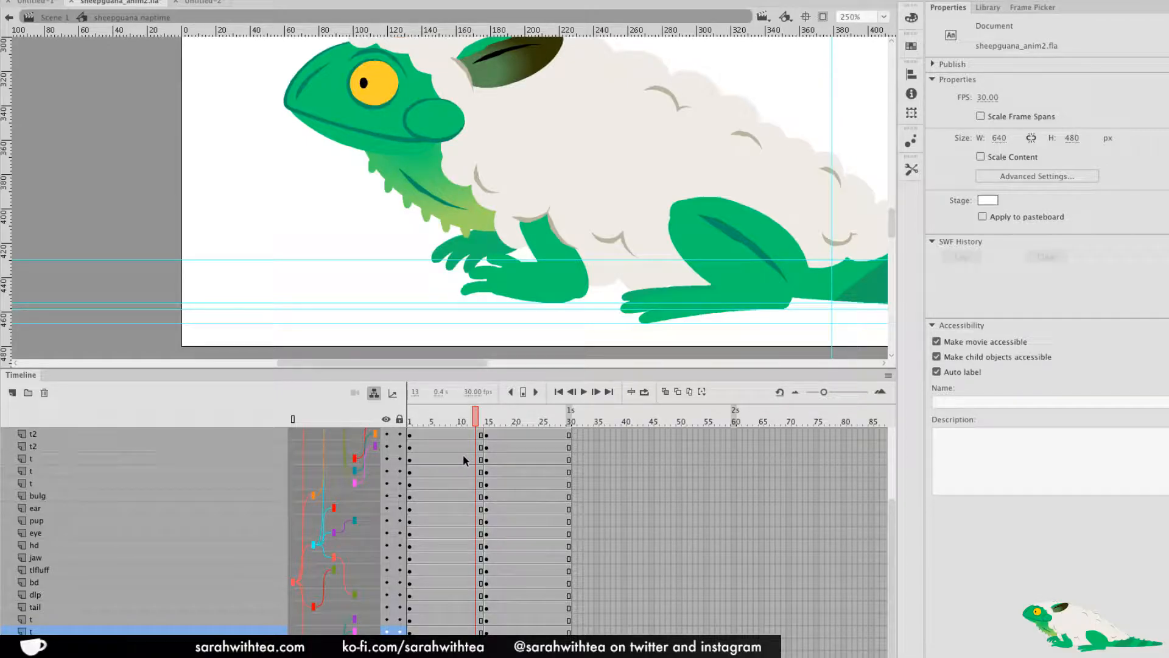
{"action": "left_click_drag", "start_coordinate": [476, 421], "coordinate": [487, 423]}
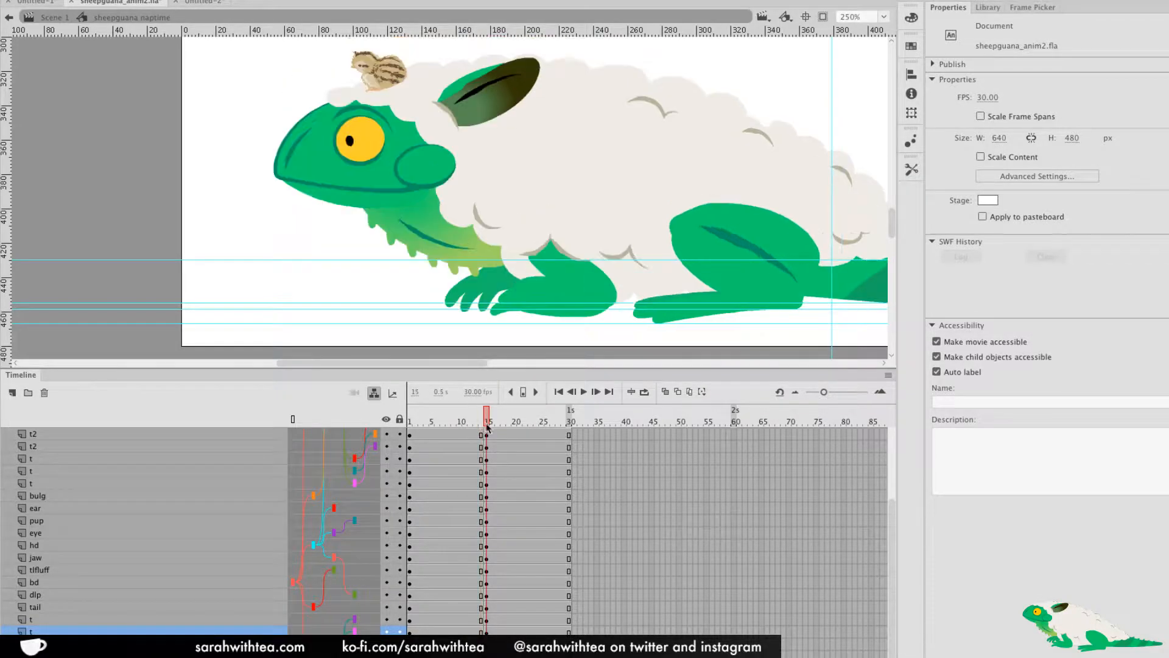
Rotate the far front foot clockwise to lift its toes toward the new guide, comparing it with the preceding frame
{"action": "left_click", "coordinate": [509, 283]}
{"action": "key", "text": "q"}
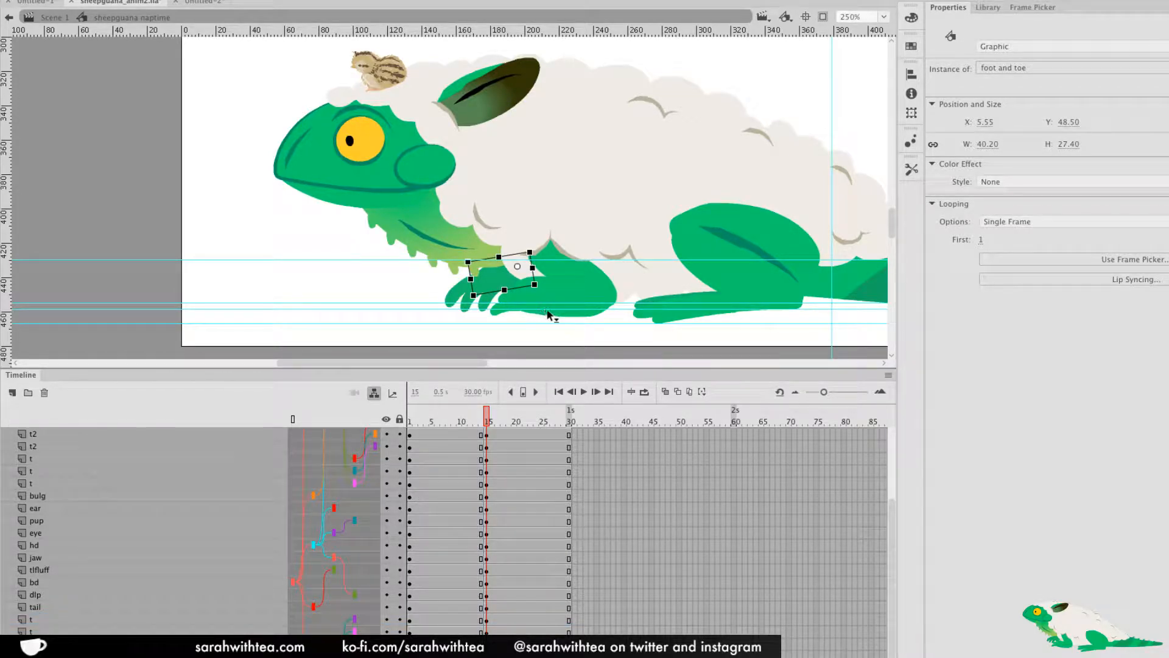
{"action": "left_click_drag", "start_coordinate": [477, 305], "coordinate": [480, 317]}
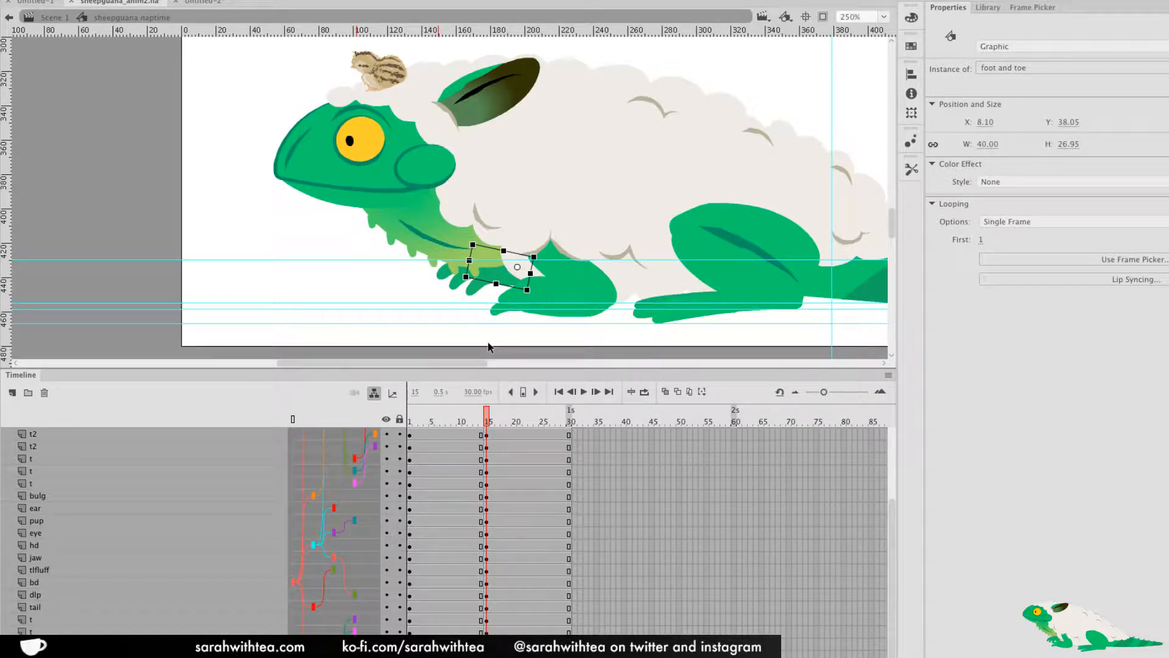
{"action": "left_click_drag", "start_coordinate": [479, 422], "coordinate": [487, 428]}
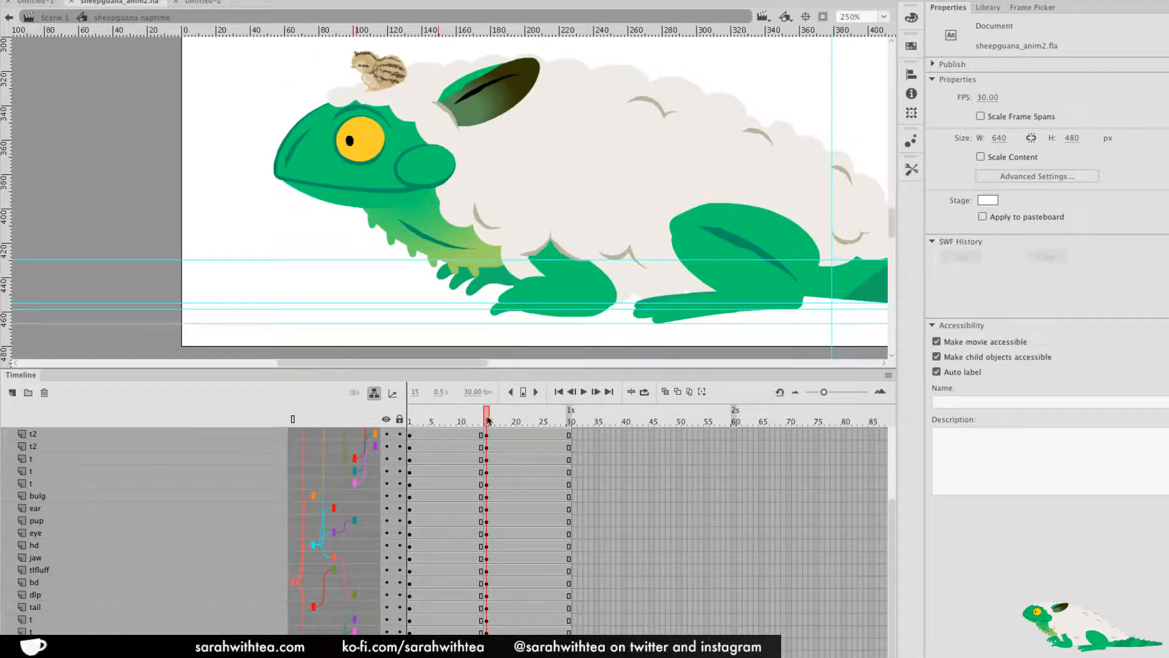
Display all layers as outlines and swing the far front upper leg forward toward the head
{"action": "left_click", "coordinate": [293, 419]}
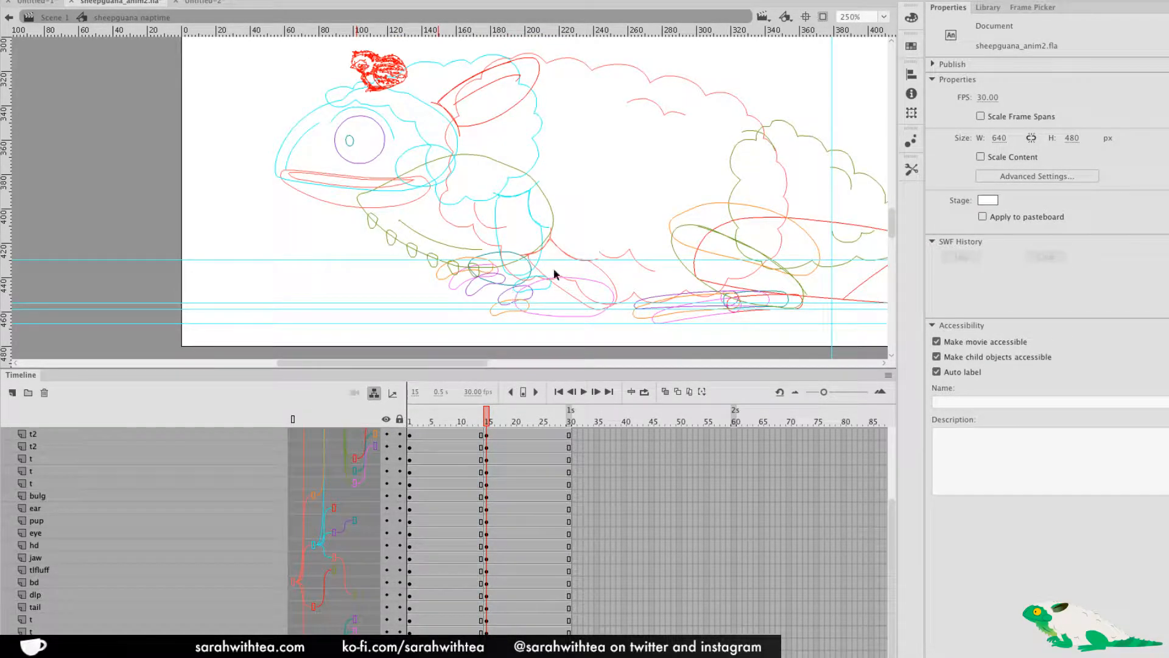
{"action": "left_click", "coordinate": [515, 290]}
{"action": "left_click_drag", "start_coordinate": [481, 422], "coordinate": [487, 422]}
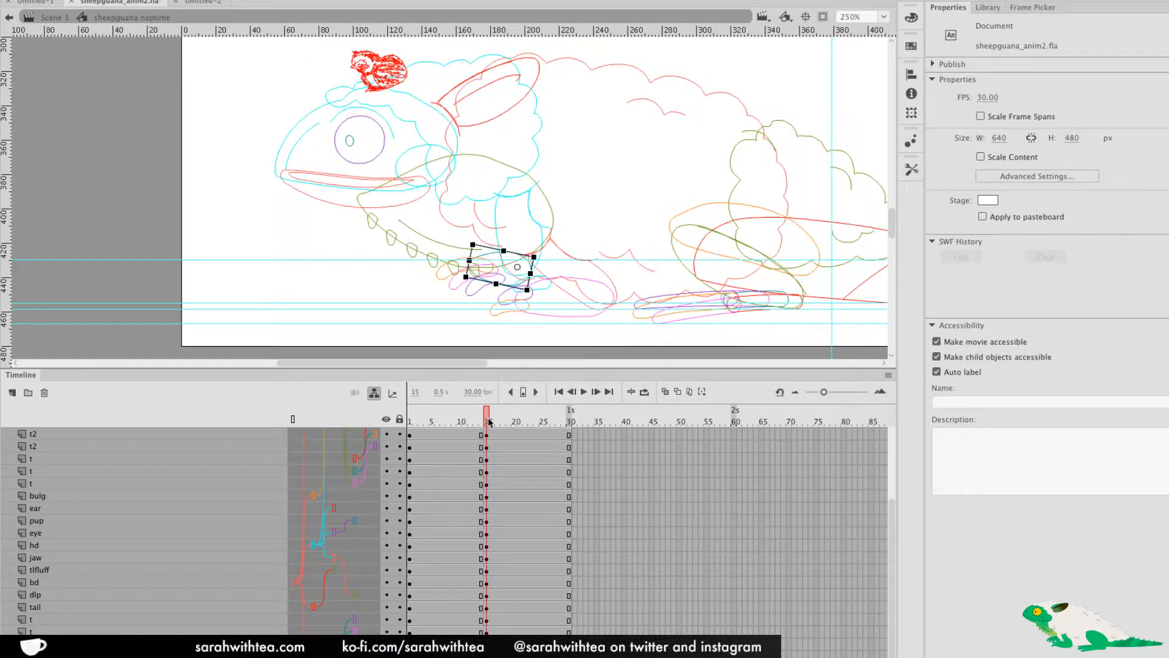
{"action": "left_click", "coordinate": [504, 224]}
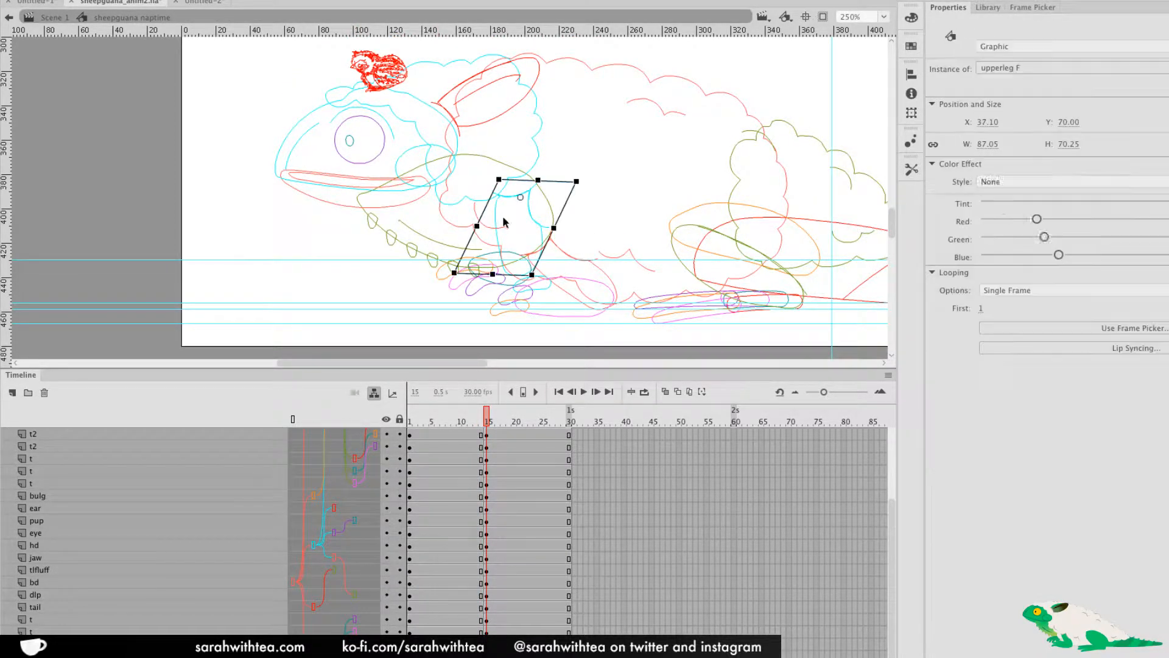
{"action": "left_click_drag", "start_coordinate": [523, 284], "coordinate": [481, 277]}
{"action": "key", "text": "super+z"}
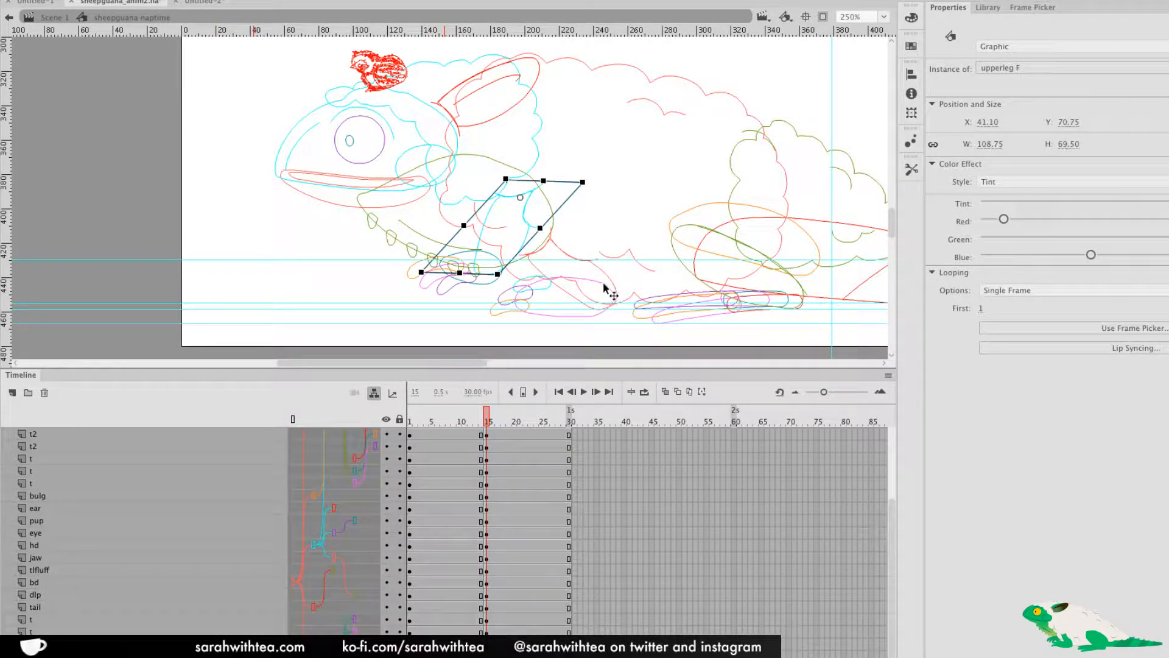
Swing the far front upper leg back slightly, compare it with the preceding frame, and restore full-colour display
{"action": "left_click", "coordinate": [486, 288]}
{"action": "left_click_drag", "start_coordinate": [486, 288], "coordinate": [495, 278]}
{"action": "left_click_drag", "start_coordinate": [483, 430], "coordinate": [490, 428]}
{"action": "left_click", "coordinate": [490, 431]}
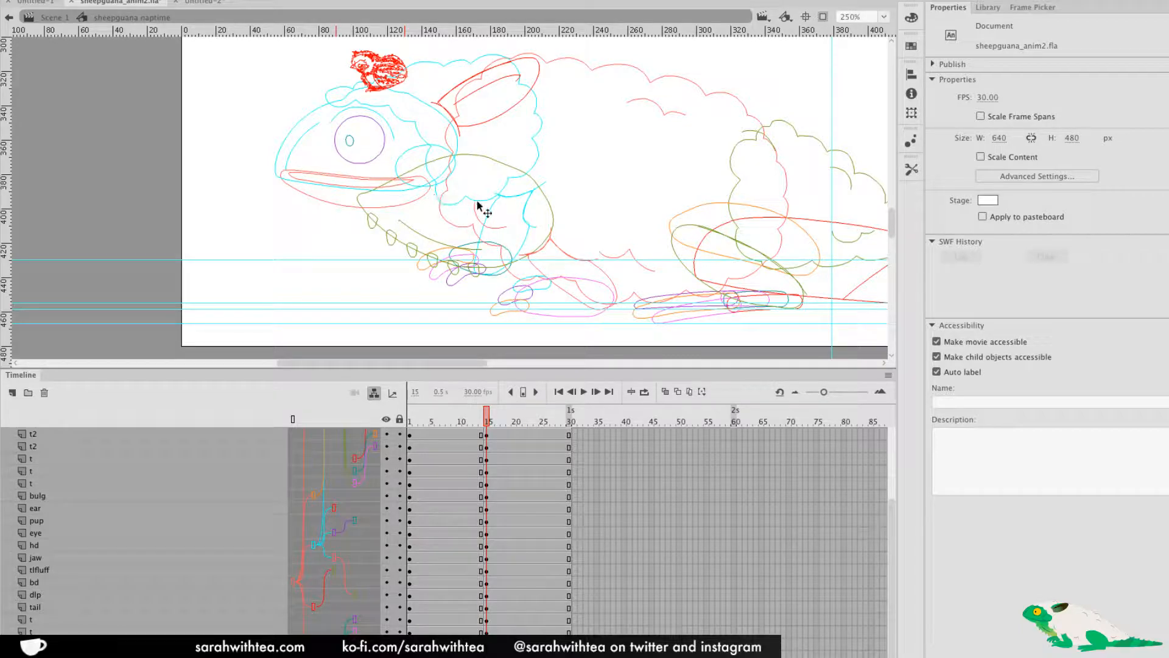
{"action": "left_click", "coordinate": [292, 419]}
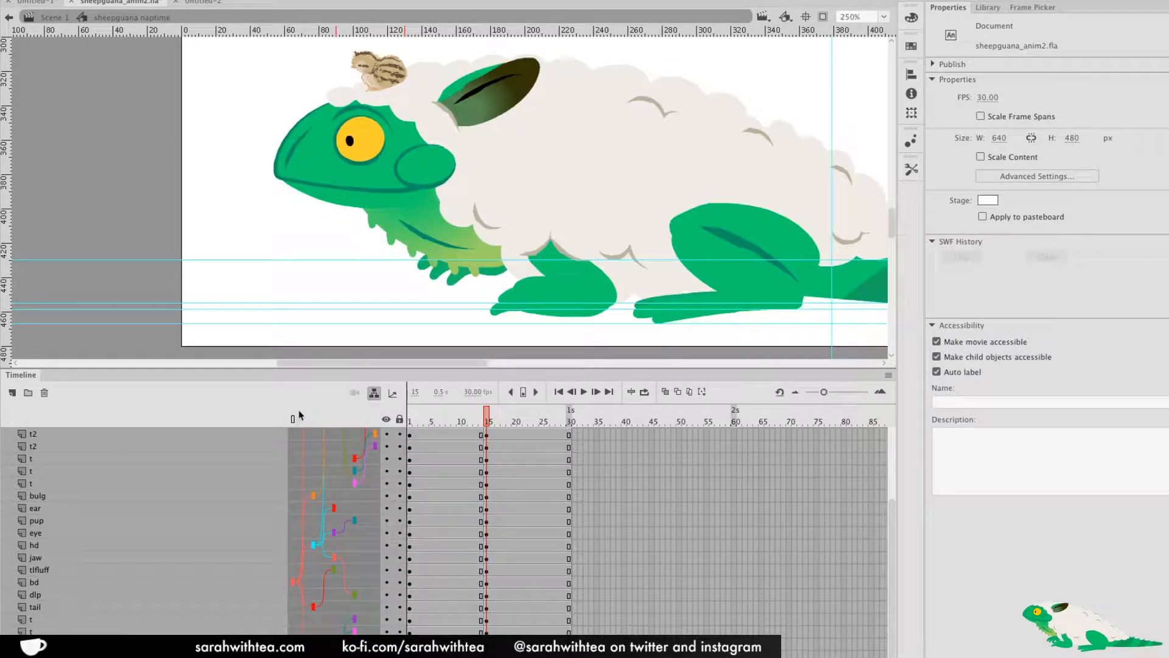
Rotate the bodfluff body part counterclockwise so that the front of the sheepguana sinks toward the ground
{"action": "left_click", "coordinate": [533, 214]}
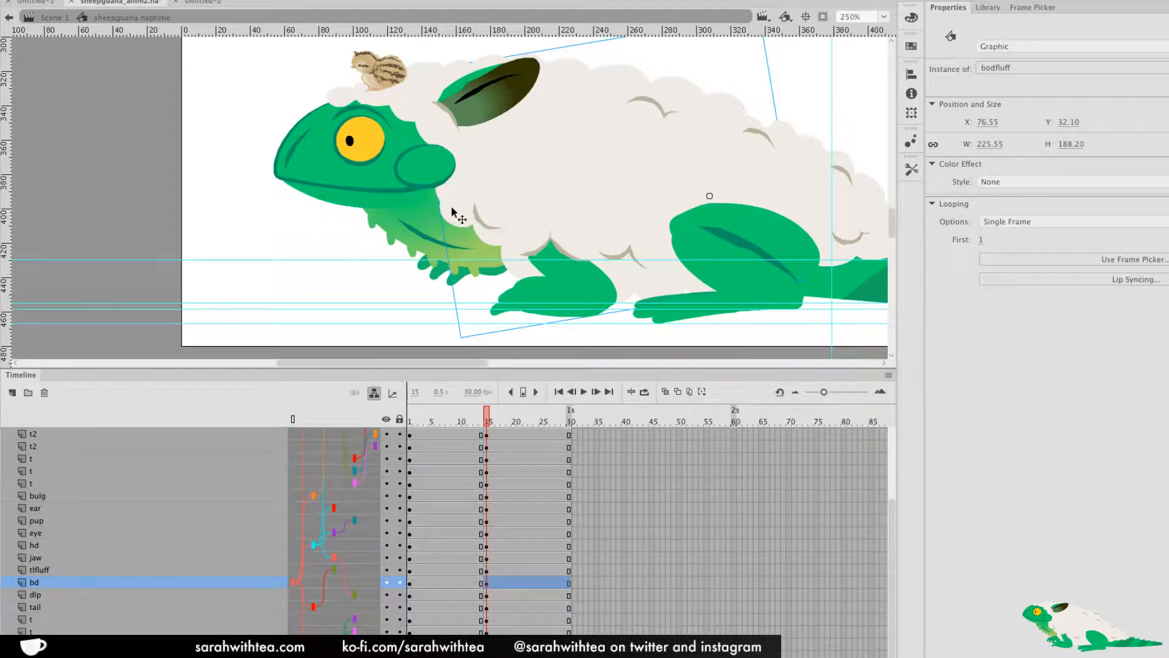
{"action": "left_click", "coordinate": [395, 182]}
{"action": "left_click", "coordinate": [512, 247]}
{"action": "double_click", "coordinate": [530, 218]}
{"action": "double_click", "coordinate": [360, 287]}
{"action": "left_click", "coordinate": [640, 245]}
{"action": "key", "text": "q"}
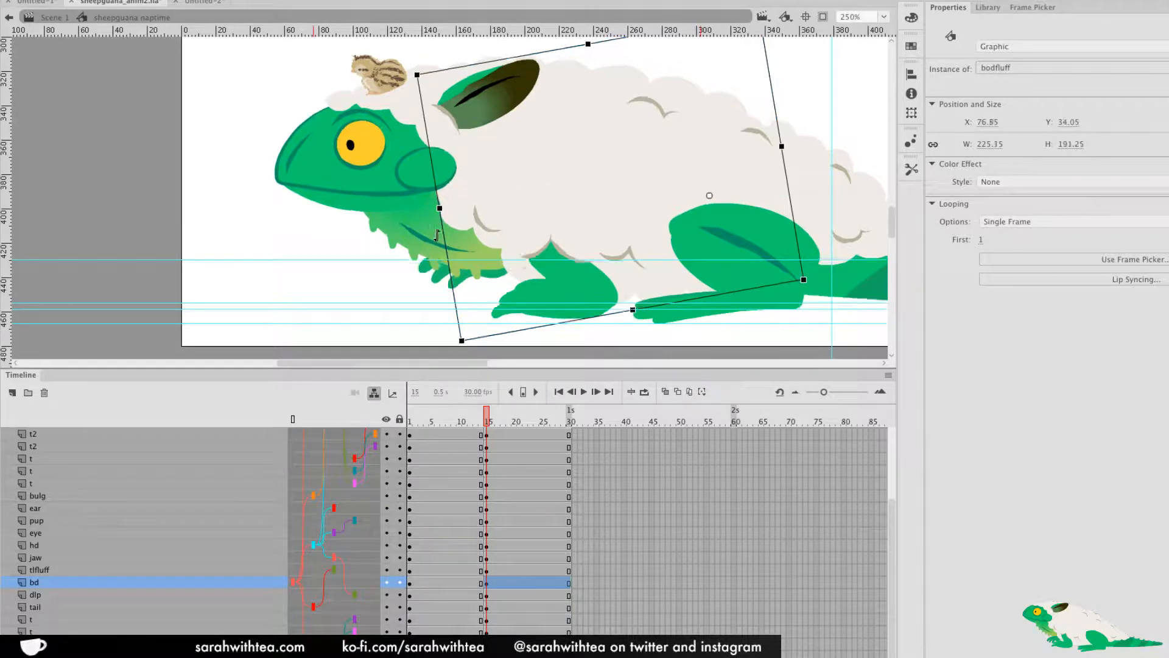
{"action": "left_click_drag", "start_coordinate": [467, 350], "coordinate": [468, 373]}
{"action": "left_click_drag", "start_coordinate": [650, 262], "coordinate": [480, 230]}
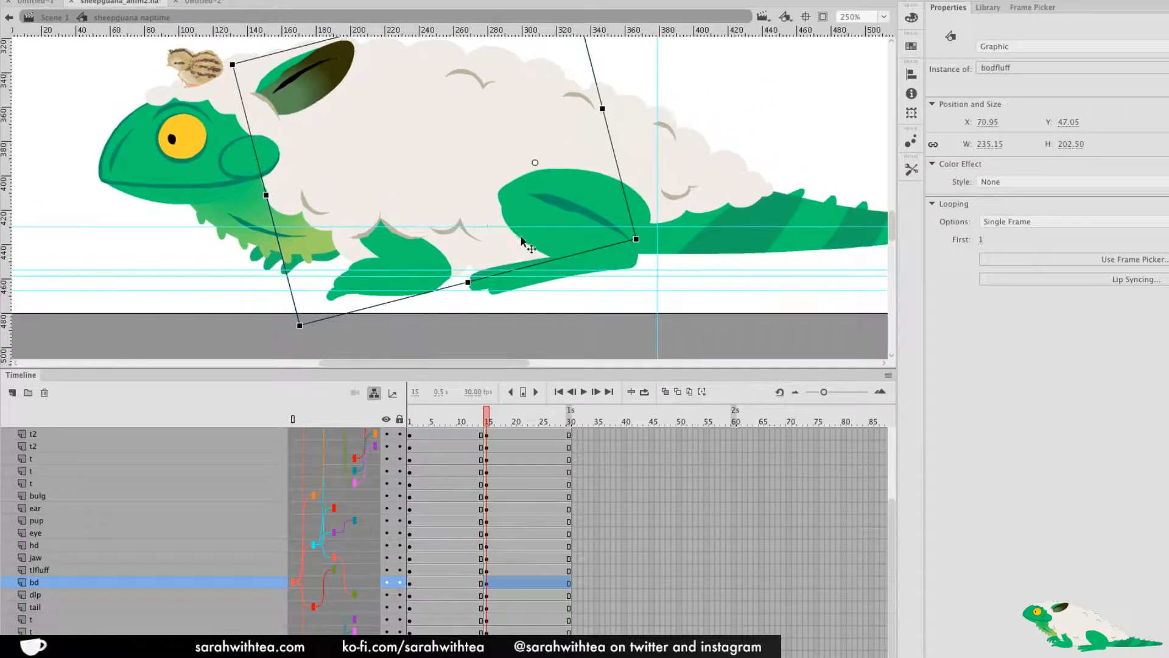
Rotate the tail clockwise so its tip drops to the ground guides, then fine-tune the angle and return to frame 15
{"action": "left_click", "coordinate": [674, 302]}
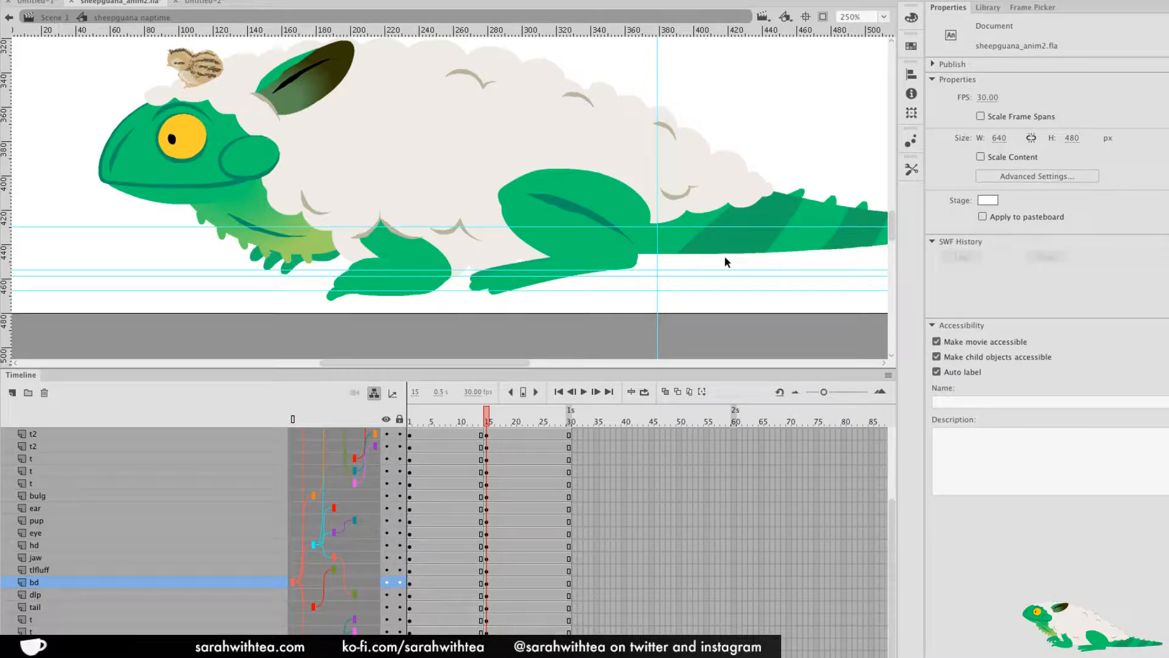
{"action": "left_click", "coordinate": [782, 218]}
{"action": "left_click_drag", "start_coordinate": [726, 299], "coordinate": [567, 318]}
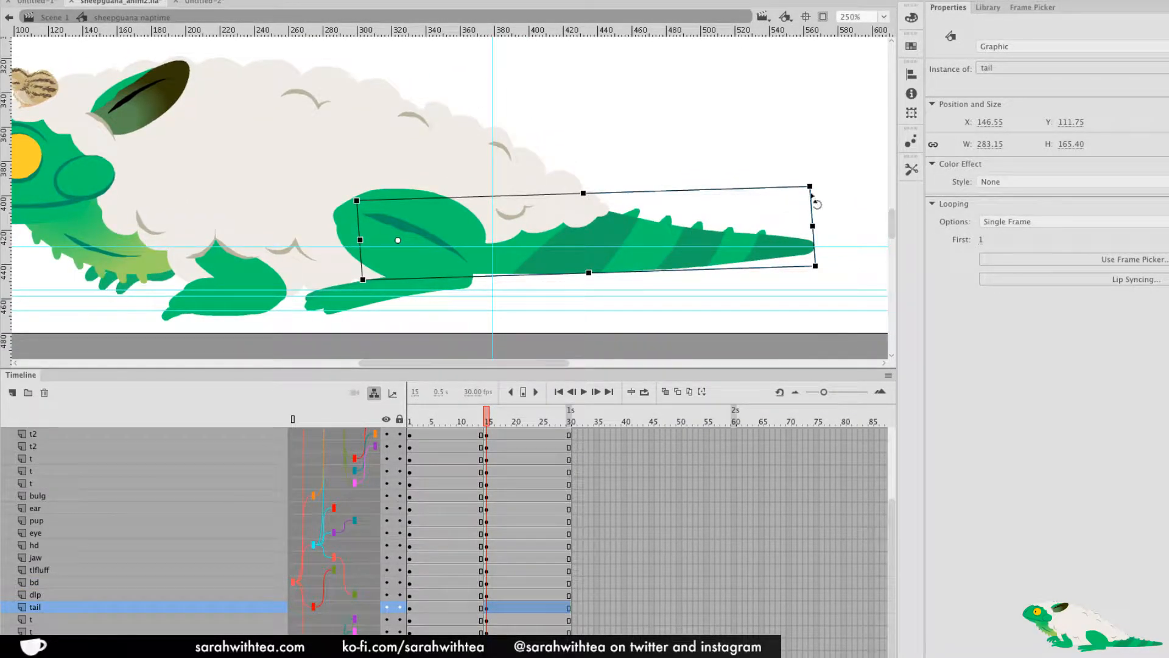
{"action": "left_click_drag", "start_coordinate": [820, 188], "coordinate": [820, 226]}
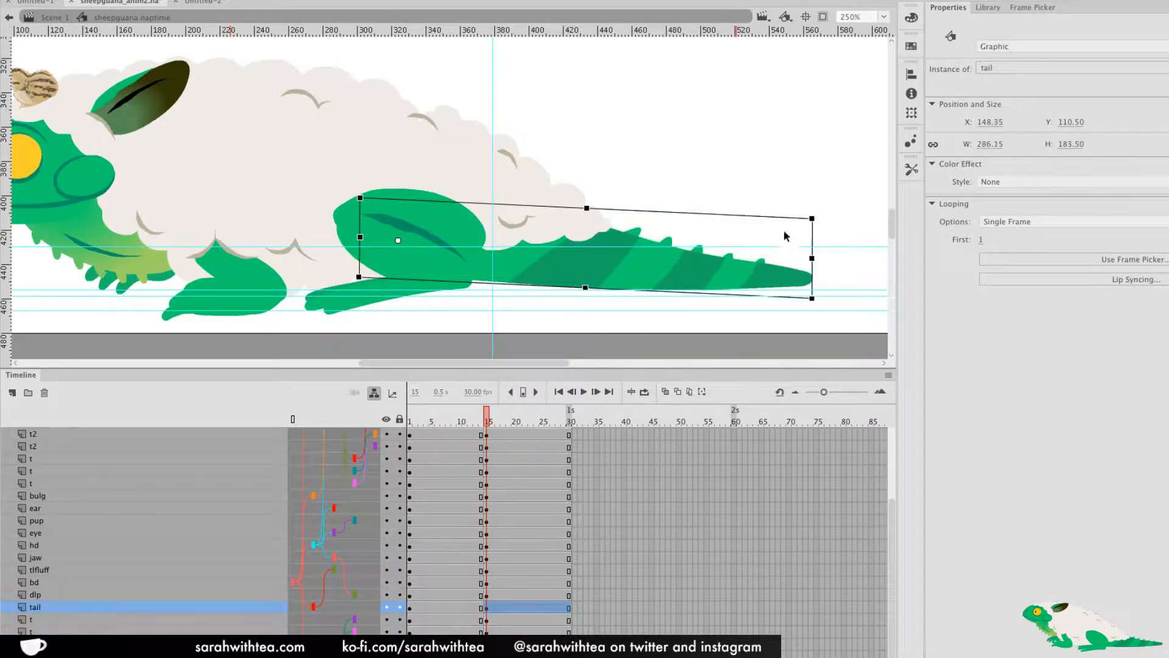
{"action": "mouse_move", "coordinate": [485, 422]}
{"action": "left_mouse_down"}
{"action": "mouse_move", "coordinate": [475, 423]}
{"action": "mouse_move", "coordinate": [491, 422]}
{"action": "left_mouse_up"}
{"action": "left_click", "coordinate": [792, 271]}
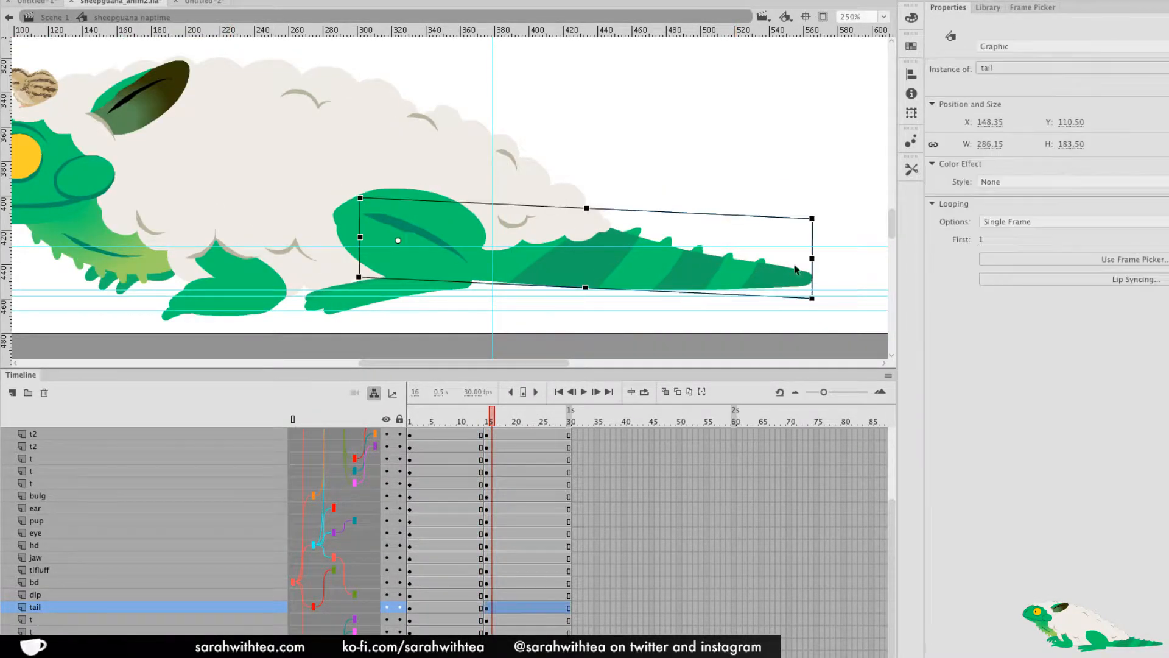
{"action": "left_click_drag", "start_coordinate": [819, 301], "coordinate": [819, 305]}
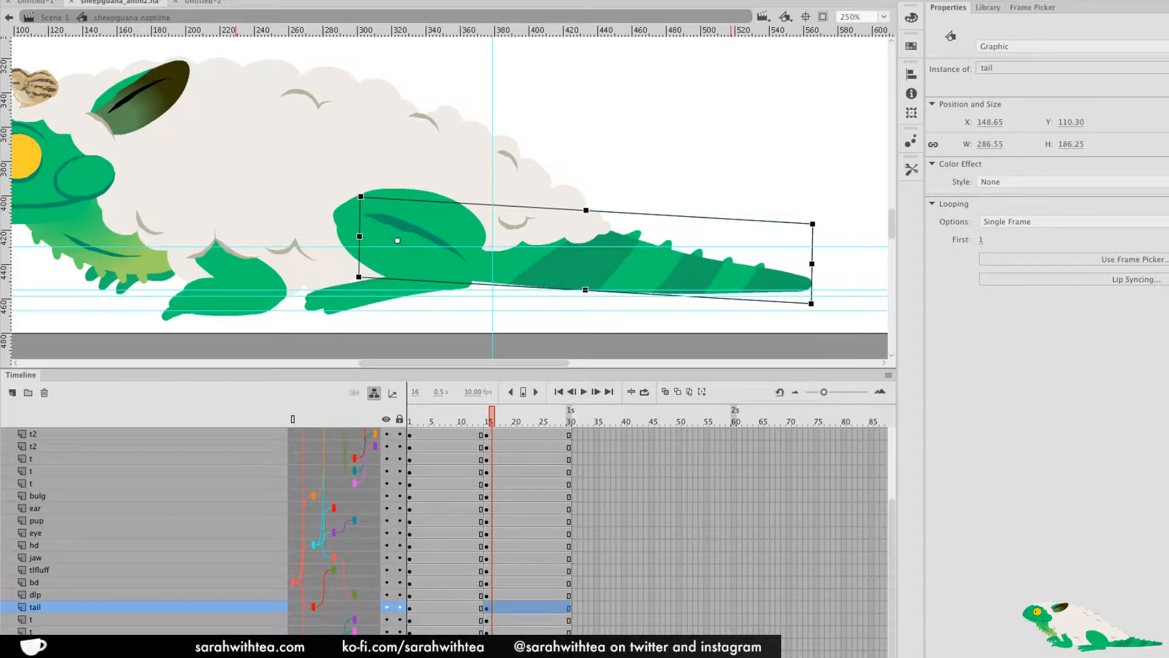
{"action": "left_click_drag", "start_coordinate": [491, 419], "coordinate": [488, 426]}
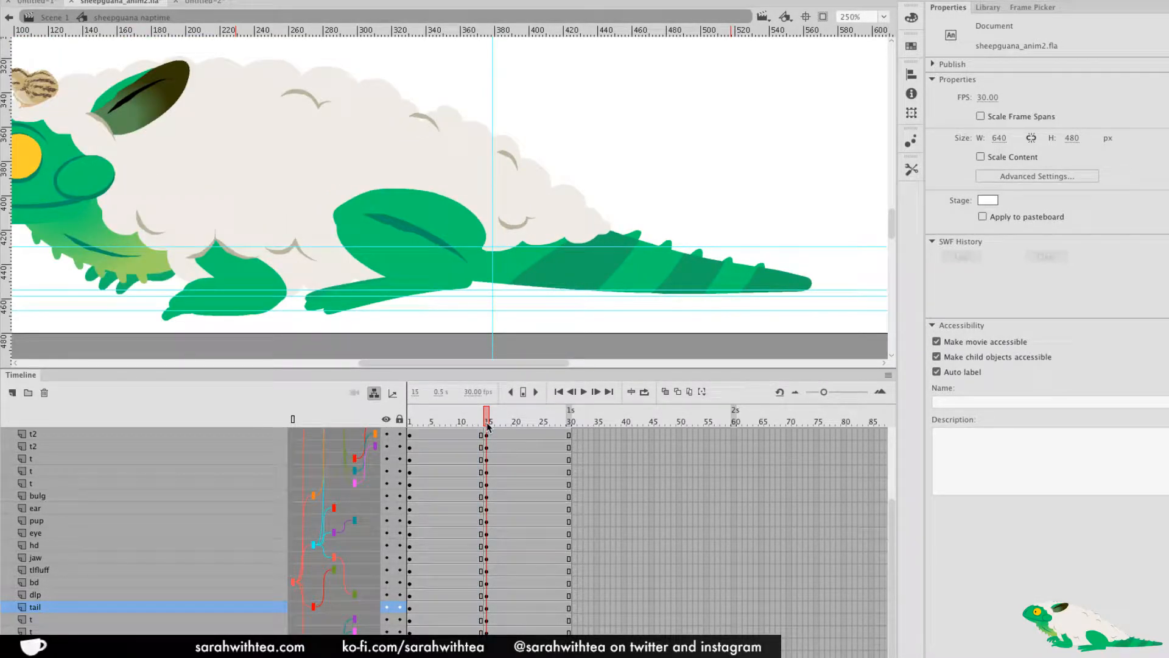
Compare the near hind upper leg at frame 15 with its earlier pose, briefly using onion skinning
{"action": "left_click", "coordinate": [449, 203]}
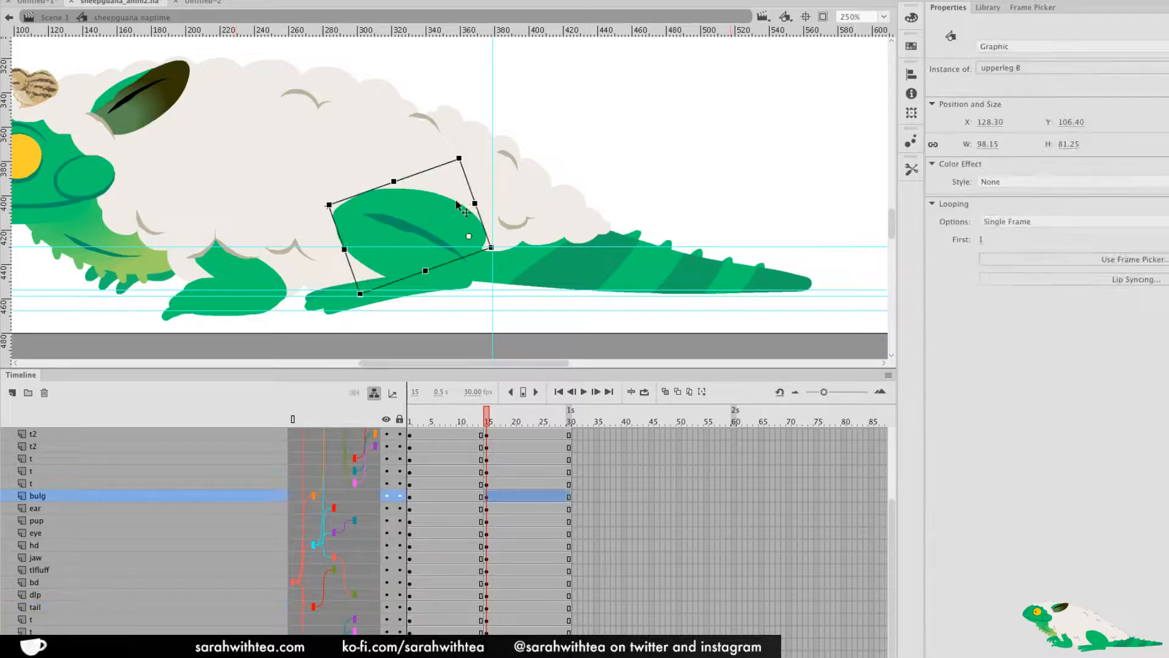
{"action": "left_click_drag", "start_coordinate": [487, 420], "coordinate": [487, 422]}
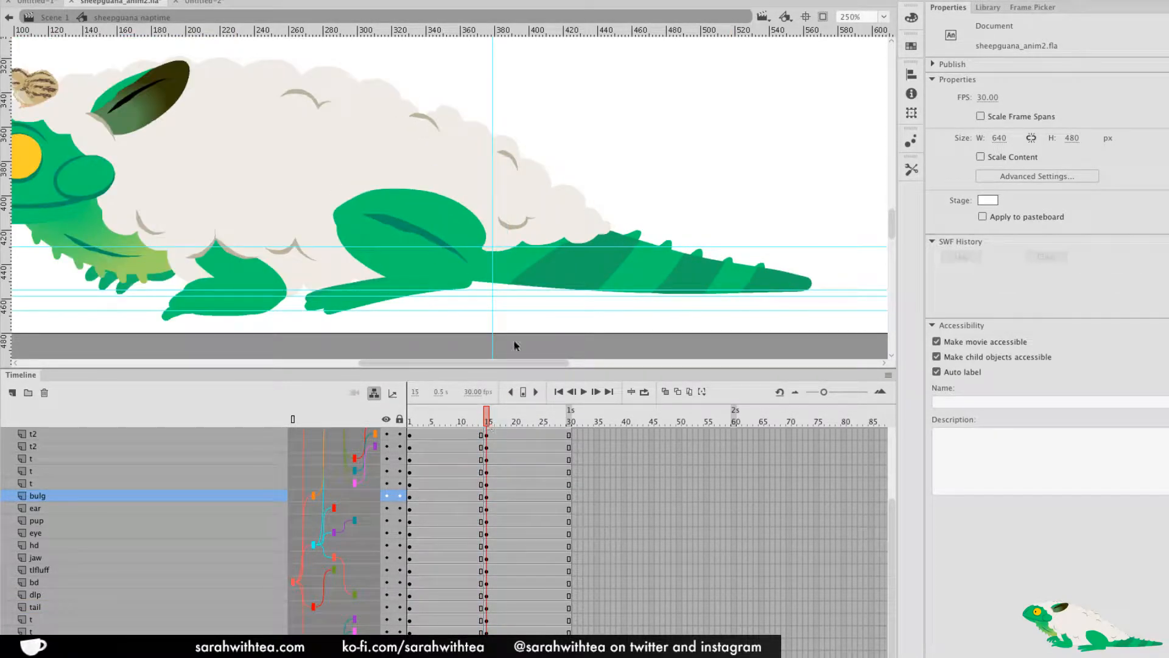
{"action": "left_click", "coordinate": [596, 229]}
{"action": "left_click", "coordinate": [474, 236]}
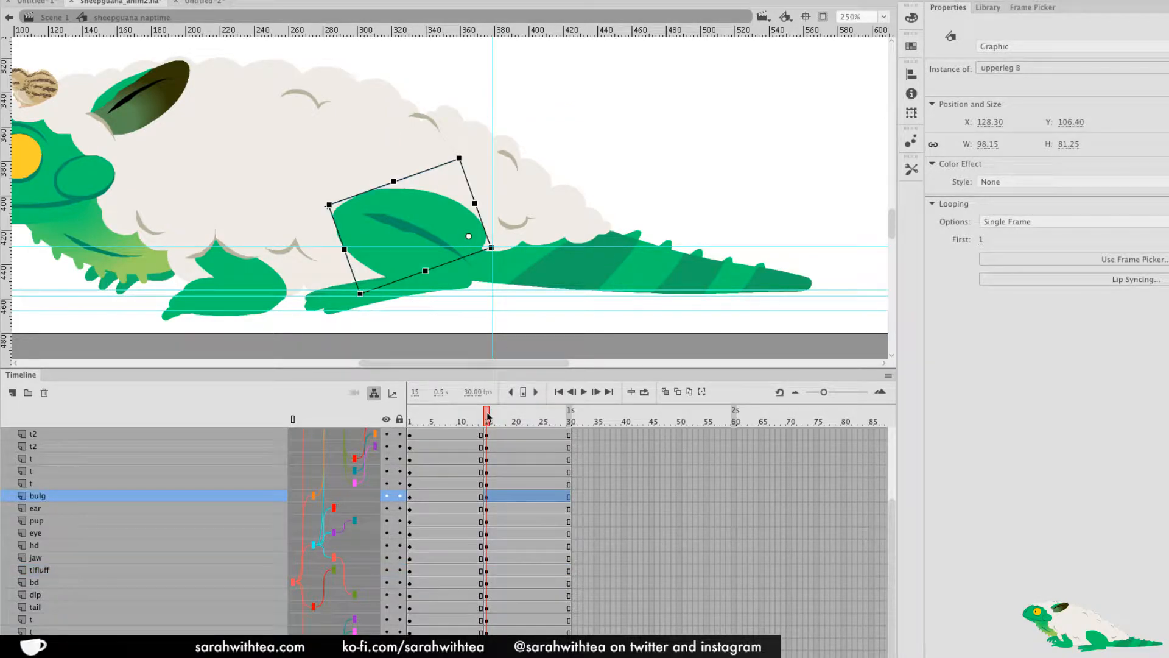
{"action": "left_click", "coordinate": [475, 421]}
{"action": "left_click", "coordinate": [665, 392]}
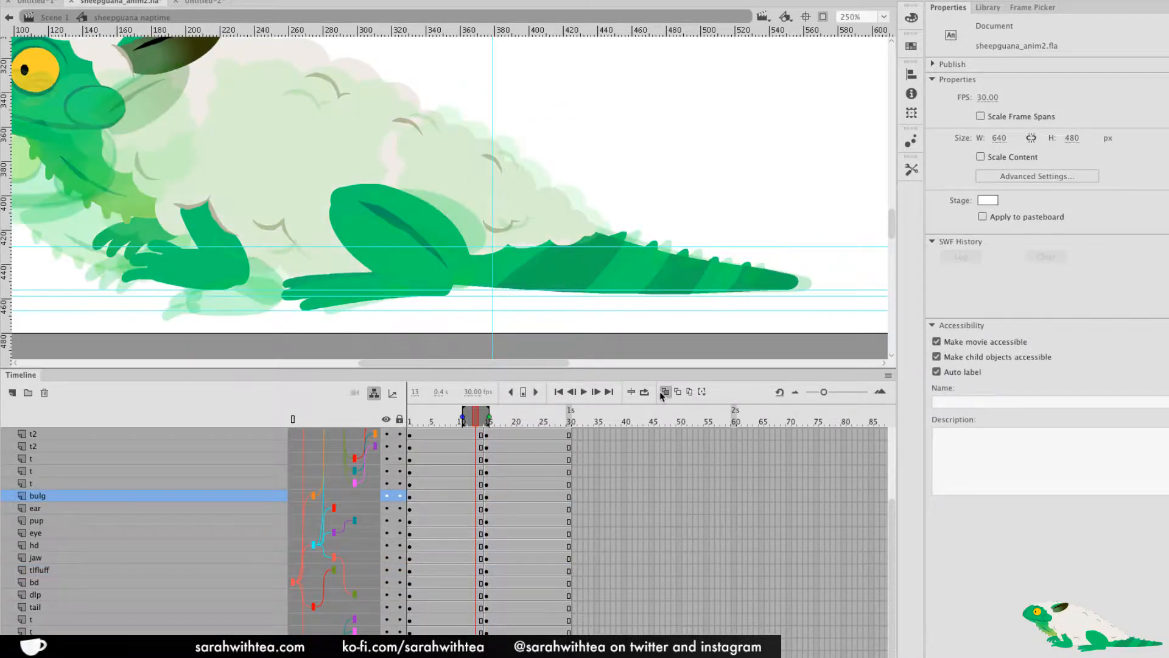
{"action": "left_click", "coordinate": [452, 497]}
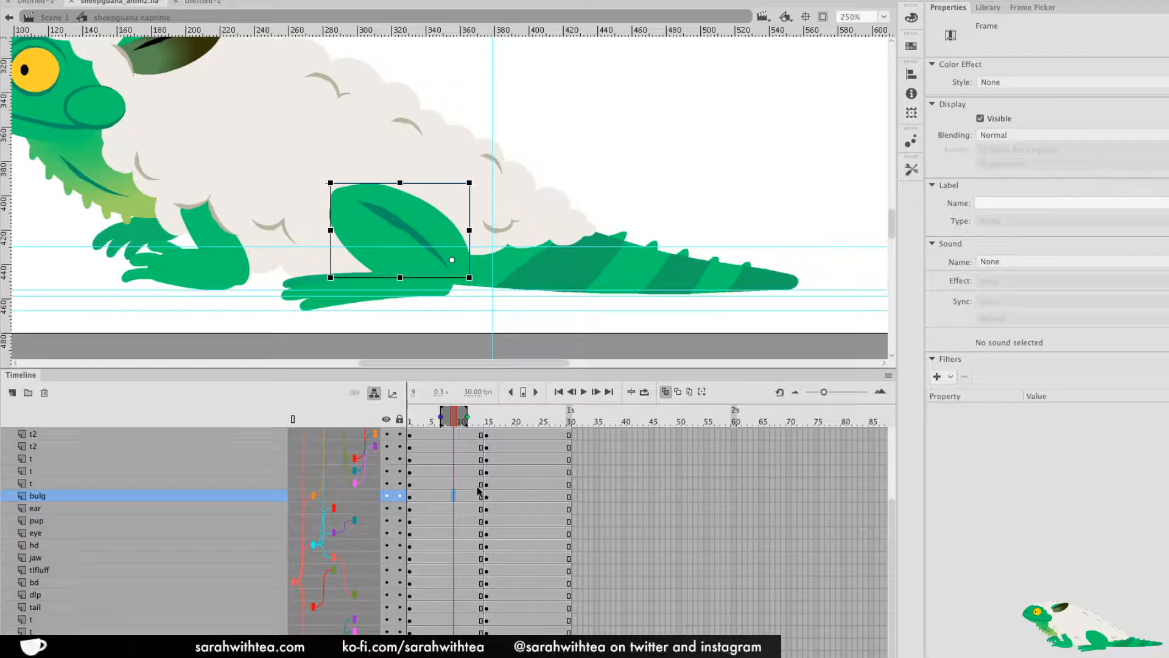
{"action": "left_click_drag", "start_coordinate": [456, 420], "coordinate": [488, 421]}
{"action": "left_click", "coordinate": [665, 392]}
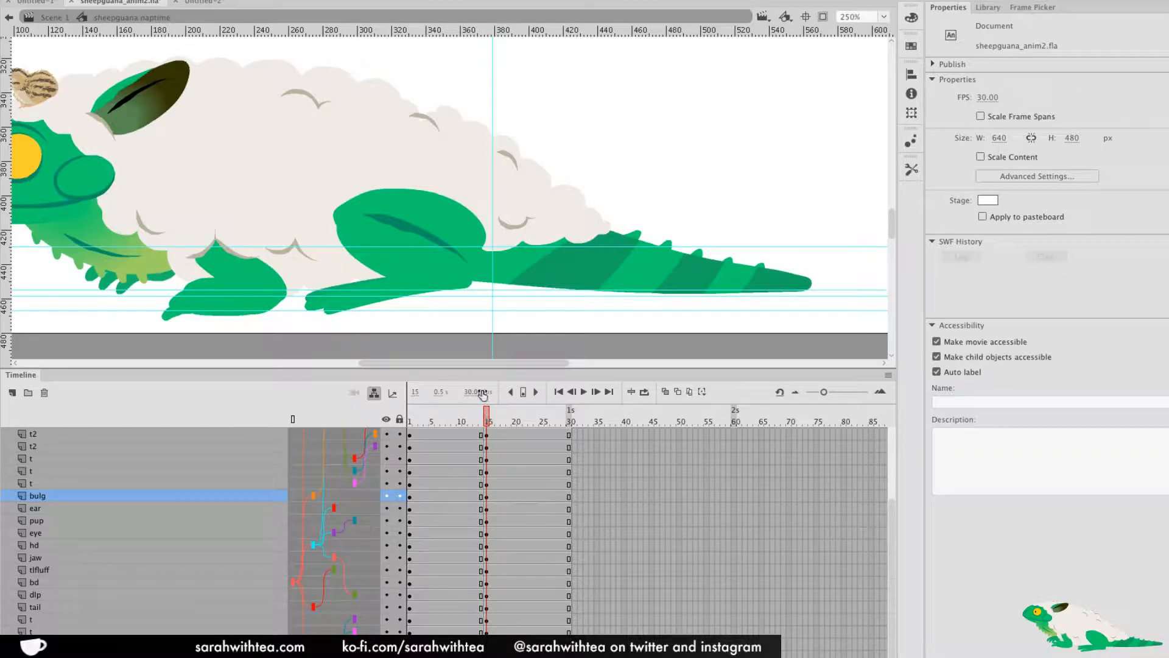
Rotate the near hind upper leg clockwise and shift it slightly down toward the tail, comparing frame 15 with frame 14
{"action": "left_click", "coordinate": [477, 227]}
{"action": "key", "text": "q"}
{"action": "left_click_drag", "start_coordinate": [470, 168], "coordinate": [480, 169]}
{"action": "left_click_drag", "start_coordinate": [451, 222], "coordinate": [458, 230]}
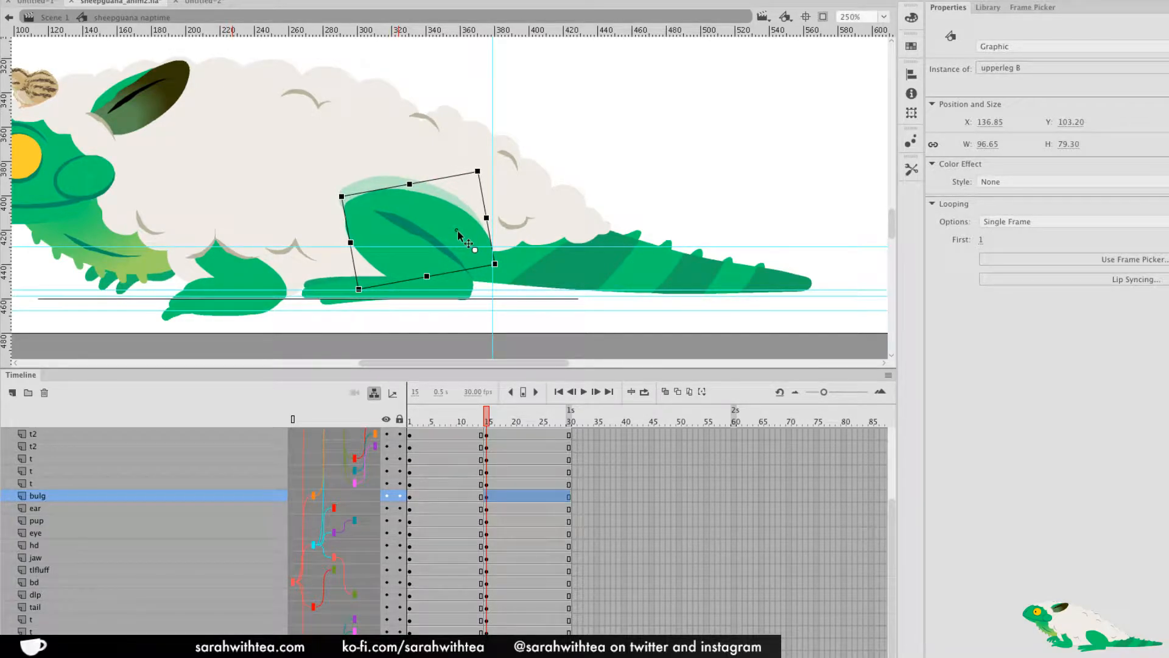
{"action": "left_click", "coordinate": [481, 423]}
{"action": "left_click", "coordinate": [488, 433]}
{"action": "left_click", "coordinate": [482, 433]}
{"action": "left_click", "coordinate": [488, 433]}
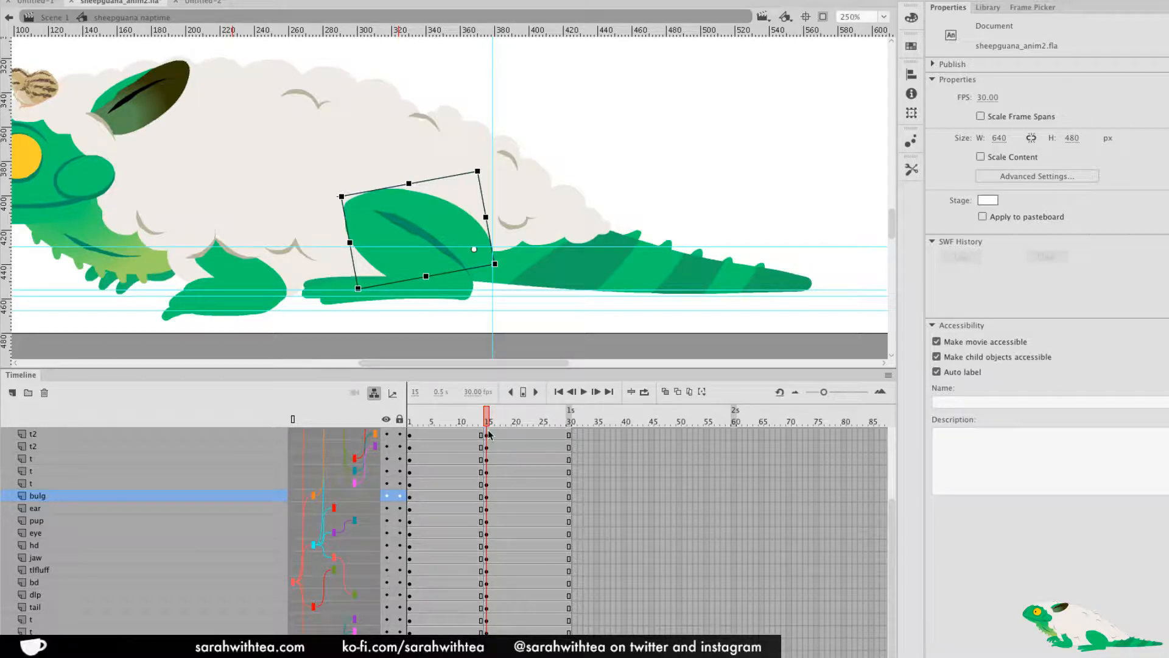
{"action": "left_click_drag", "start_coordinate": [489, 431], "coordinate": [489, 432]}
{"action": "left_click", "coordinate": [480, 443]}
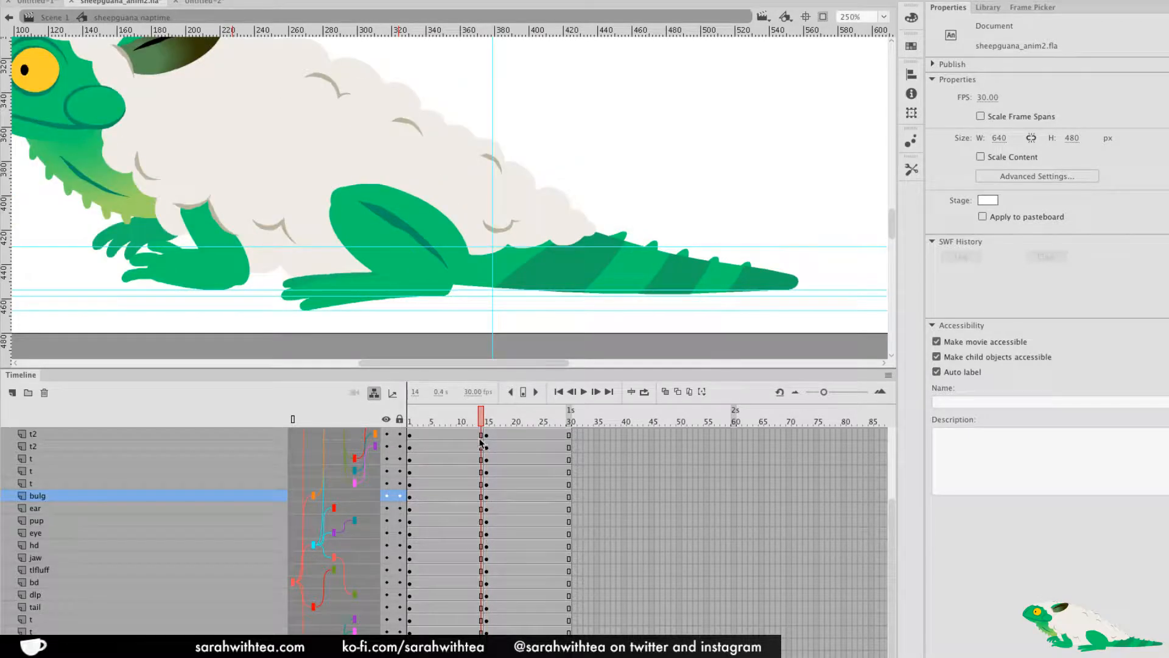
{"action": "left_click_drag", "start_coordinate": [484, 443], "coordinate": [488, 457]}
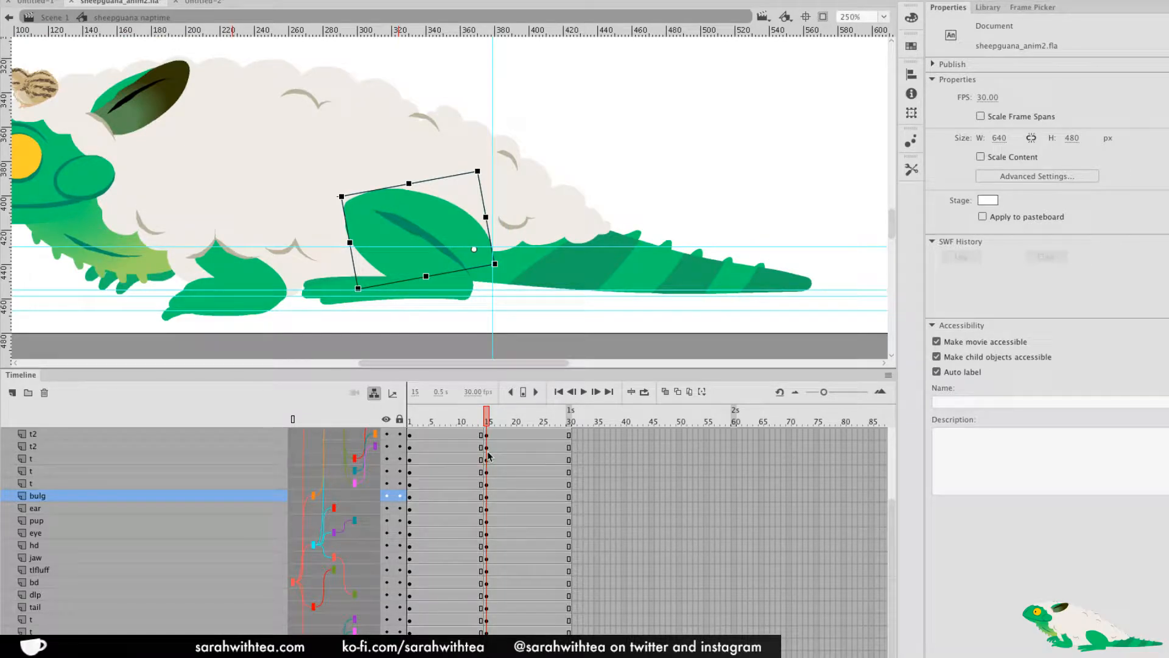
{"action": "left_click_drag", "start_coordinate": [488, 453], "coordinate": [487, 451]}
Try small adjustments to the near front upper leg around the knee at frame 15
{"action": "left_click_drag", "start_coordinate": [377, 281], "coordinate": [683, 289]}
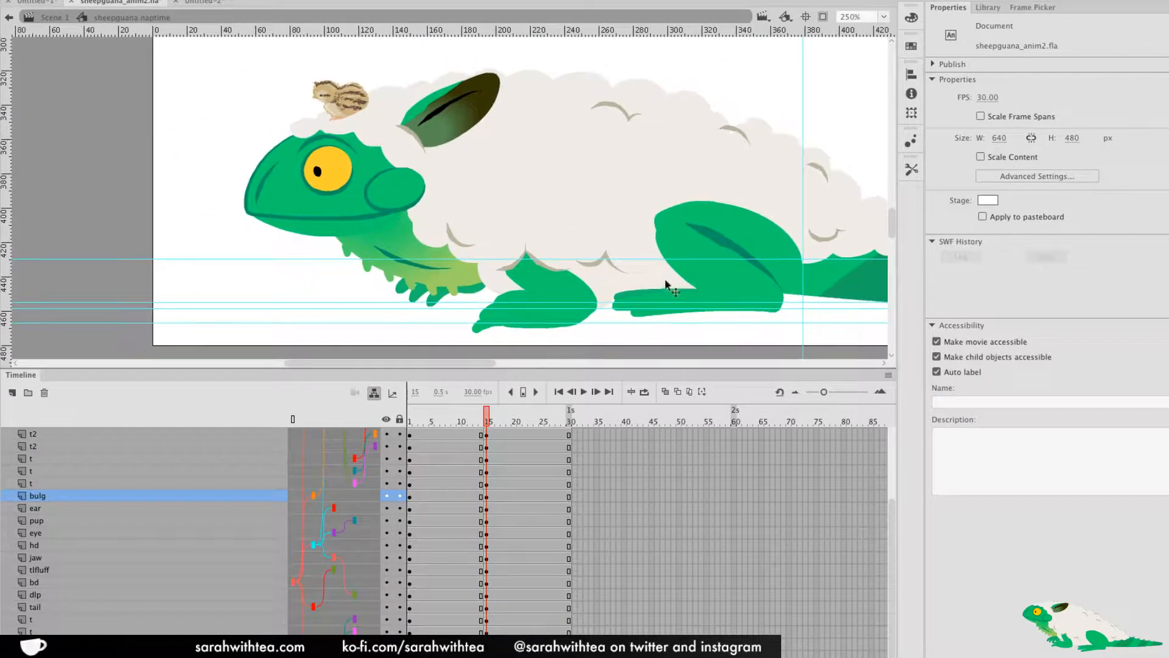
{"action": "left_click", "coordinate": [554, 281]}
{"action": "left_click_drag", "start_coordinate": [486, 422], "coordinate": [486, 423]}
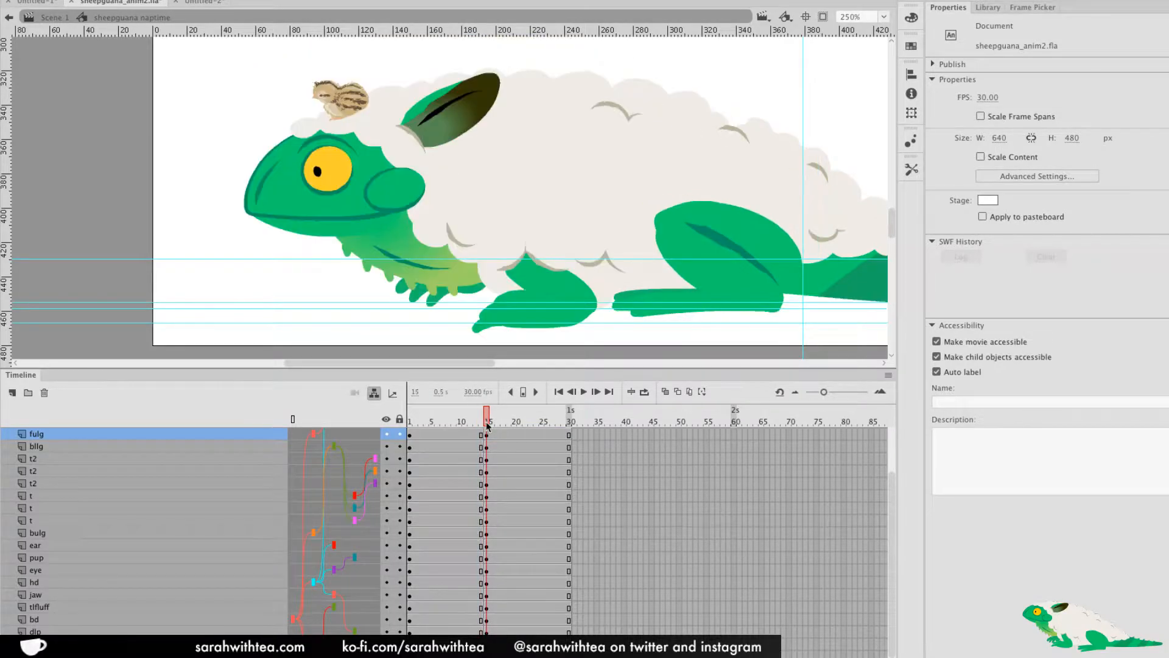
{"action": "left_click", "coordinate": [553, 287]}
{"action": "mouse_move", "coordinate": [584, 317]}
{"action": "left_mouse_down"}
{"action": "mouse_move", "coordinate": [566, 319]}
{"action": "mouse_move", "coordinate": [595, 298]}
{"action": "mouse_move", "coordinate": [596, 310]}
{"action": "left_mouse_up"}
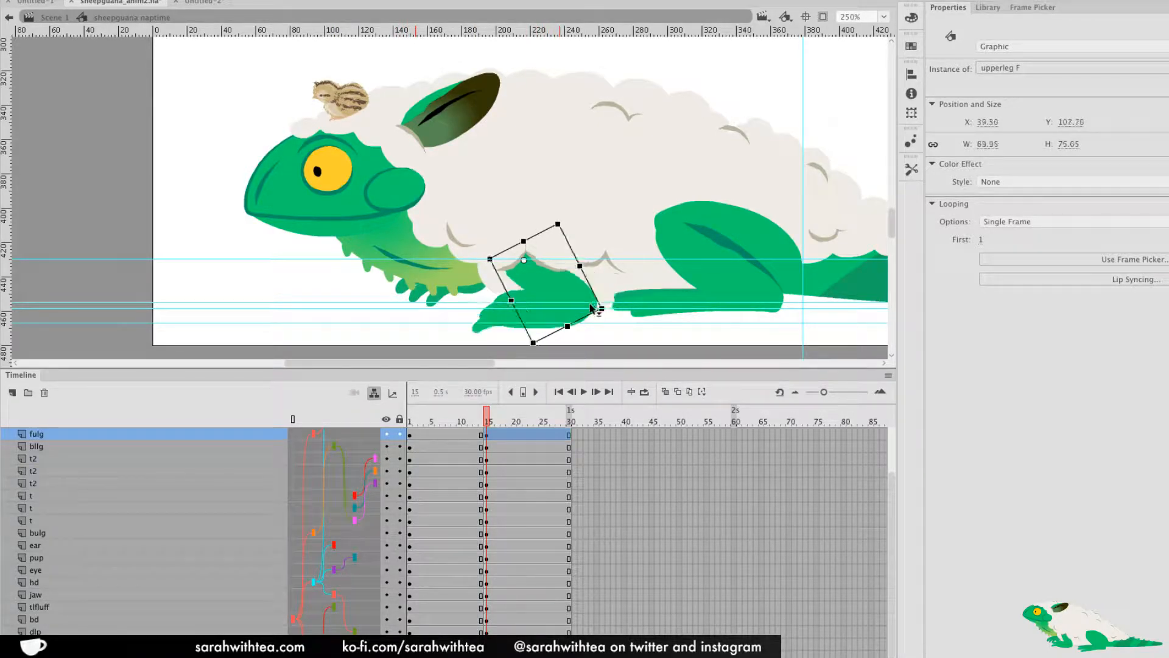
{"action": "left_click", "coordinate": [597, 335]}
{"action": "left_click", "coordinate": [588, 310]}
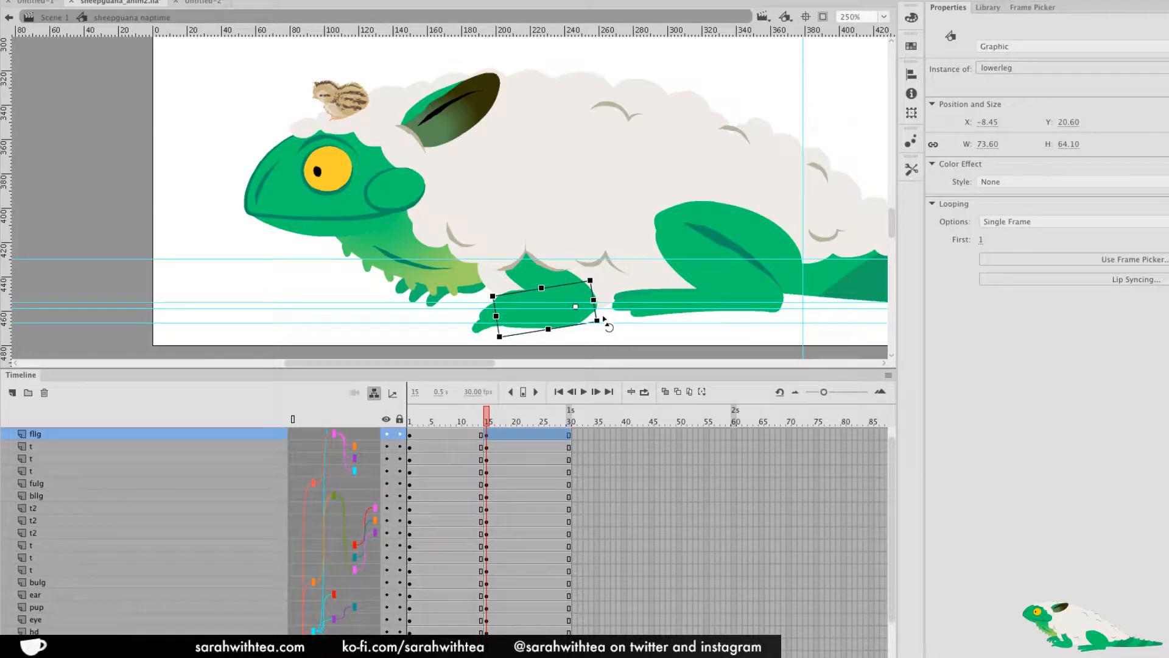
{"action": "left_click", "coordinate": [545, 271]}
{"action": "mouse_move", "coordinate": [602, 311]}
{"action": "left_mouse_down"}
{"action": "mouse_move", "coordinate": [559, 330]}
{"action": "mouse_move", "coordinate": [592, 320]}
{"action": "left_mouse_up"}
{"action": "left_click", "coordinate": [587, 304]}
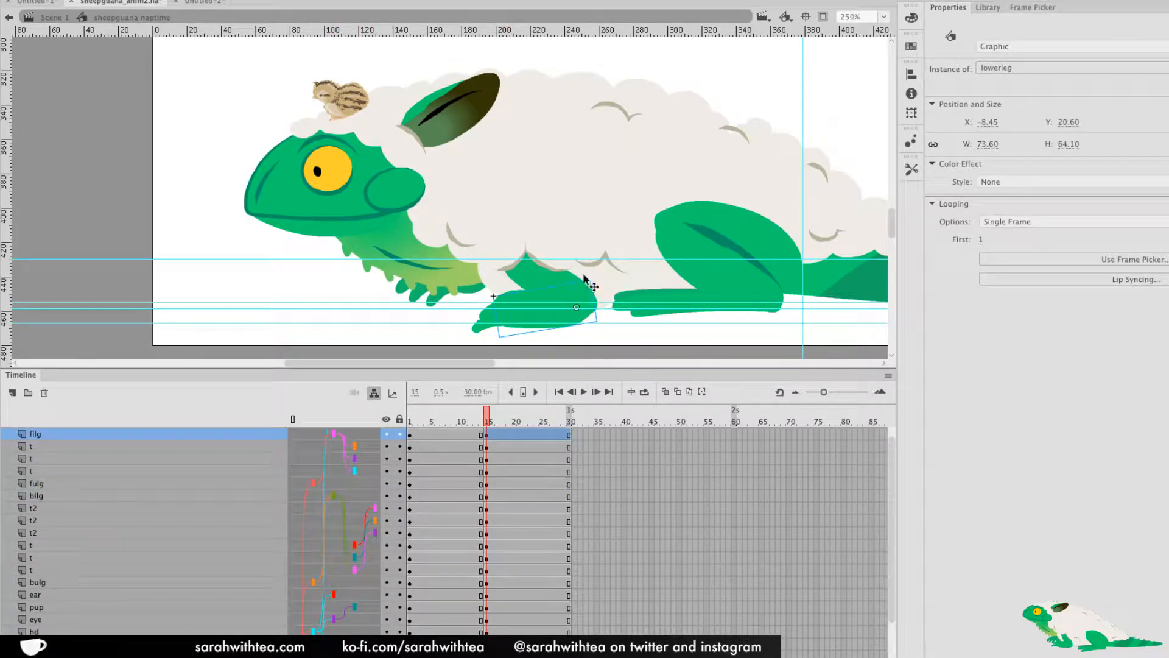
Open the upperleg F symbol in place to examine its green shape and fluff trim, and return to sheepguana naptime
{"action": "double_click", "coordinate": [555, 275]}
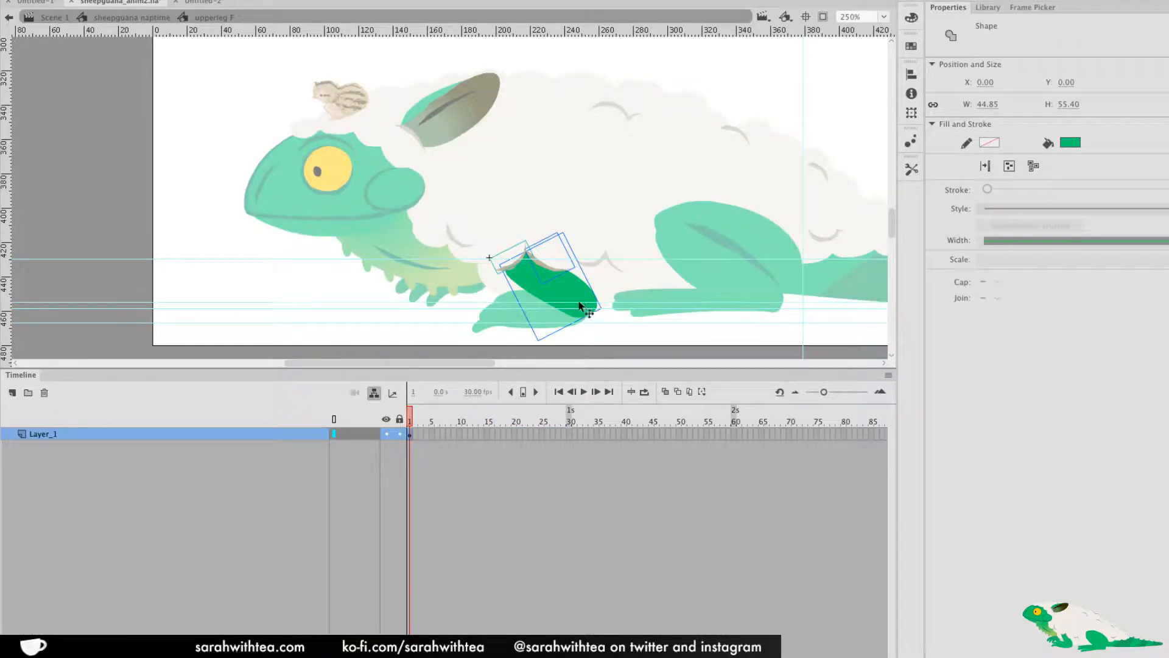
{"action": "double_click", "coordinate": [590, 330]}
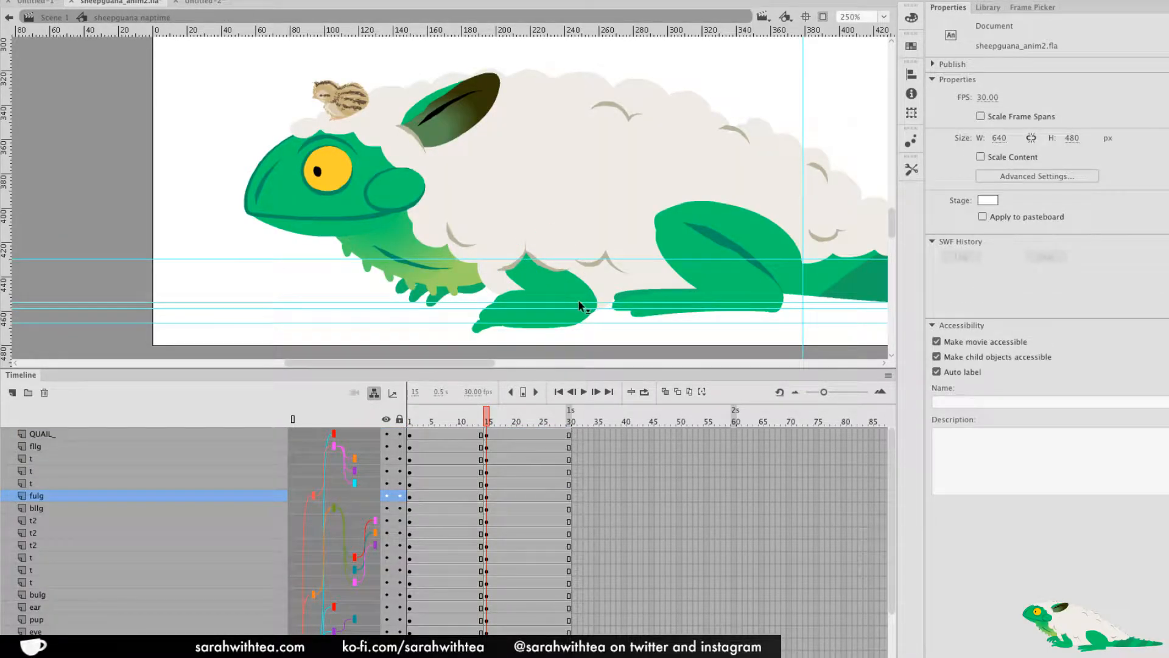
{"action": "left_click", "coordinate": [523, 263]}
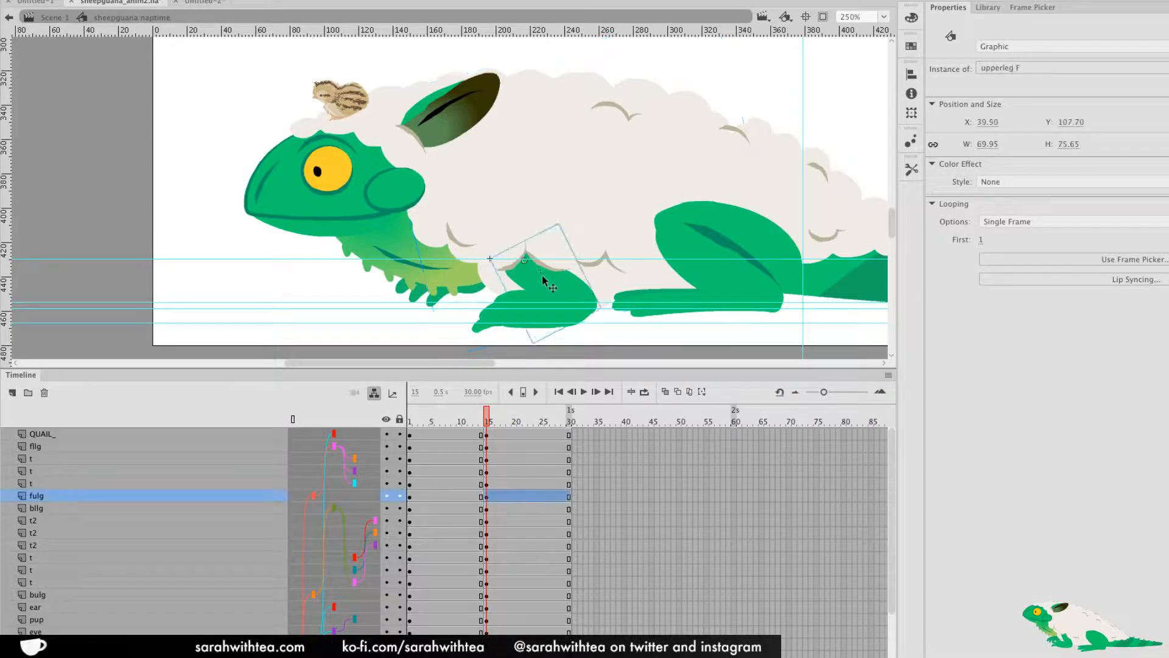
{"action": "double_click", "coordinate": [541, 274]}
{"action": "double_click", "coordinate": [516, 286]}
Add a new layer directly above fulg and clear the fulg layer's keyframe at frame 15
{"action": "left_click", "coordinate": [12, 392]}
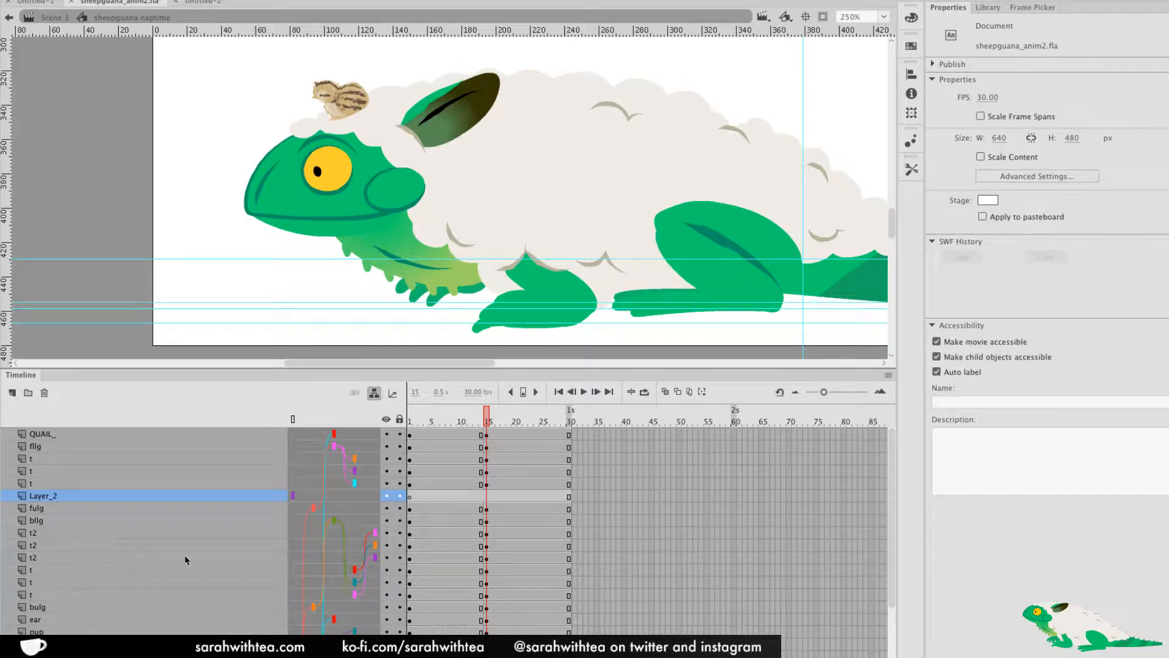
{"action": "left_click", "coordinate": [487, 510]}
{"action": "right_click", "coordinate": [489, 512]}
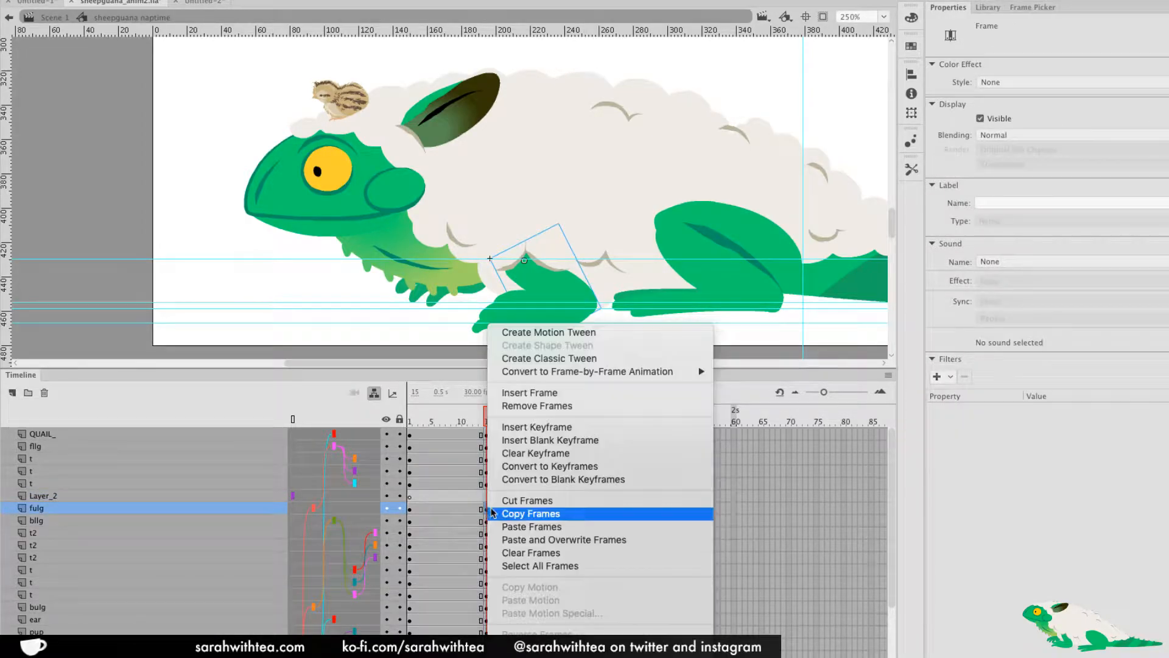
{"action": "left_click", "coordinate": [559, 453]}
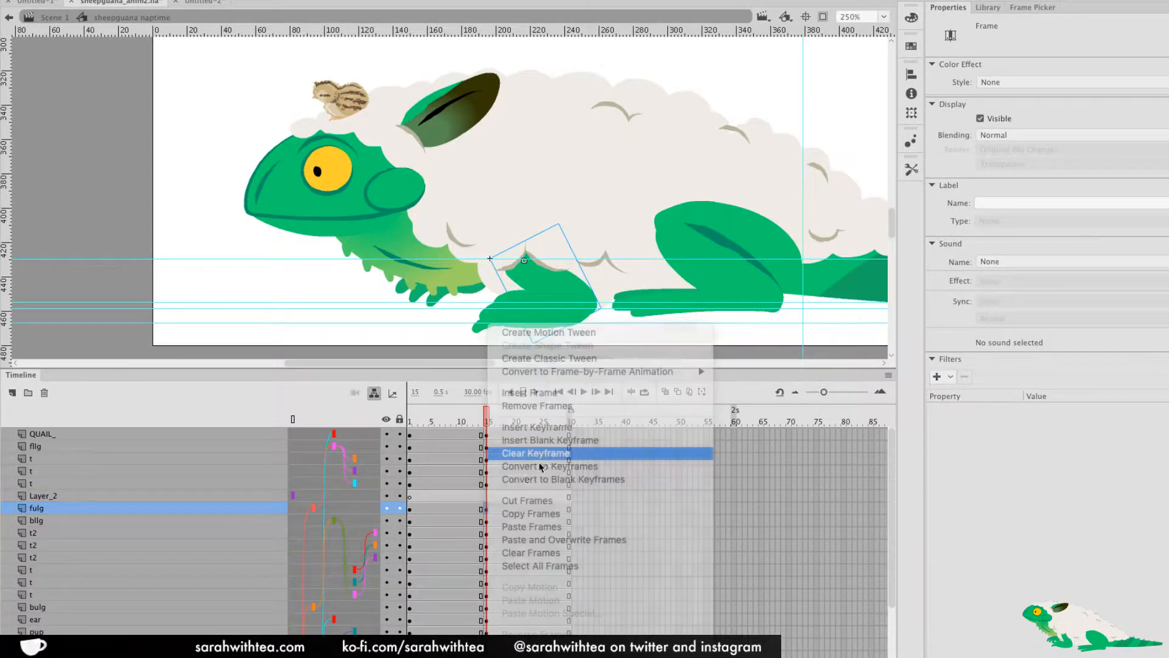
Copy the near front upper leg from the fulg layer and paste it in place on Layer_2 at frame 1
{"action": "left_click", "coordinate": [486, 510]}
{"action": "key", "text": "super+c"}
{"action": "left_click", "coordinate": [411, 497]}
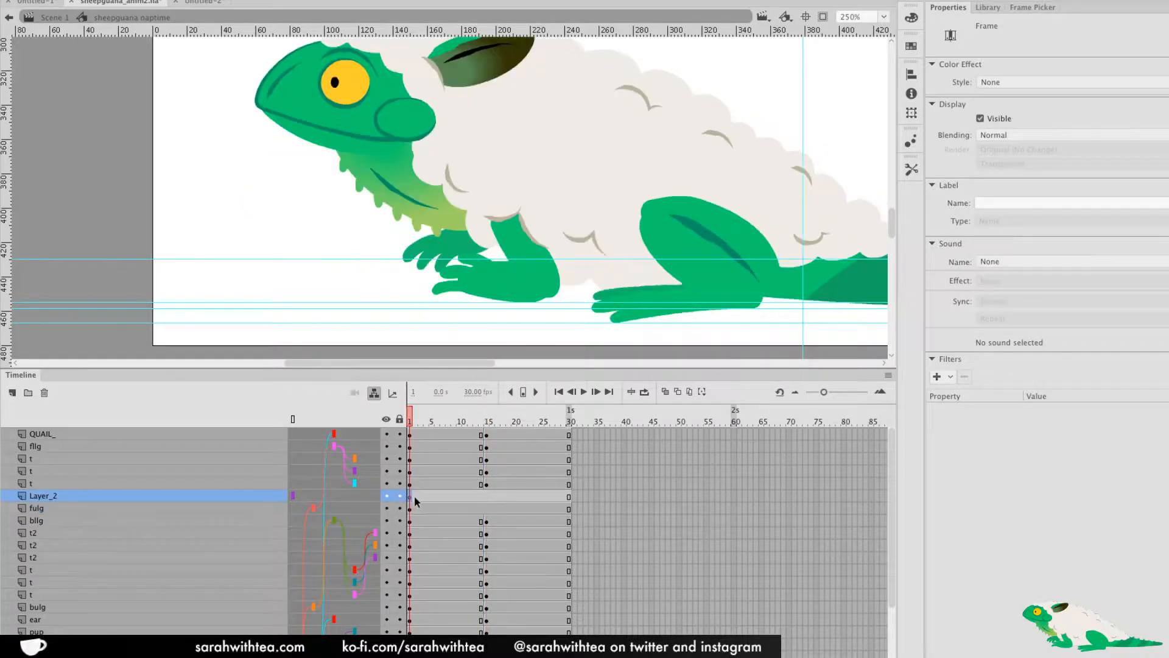
{"action": "key", "text": "super+shift+v"}
Duplicate the pasted upper leg's symbol under the name upperleg F fluff
{"action": "right_click", "coordinate": [544, 274]}
{"action": "right_click", "coordinate": [525, 250]}
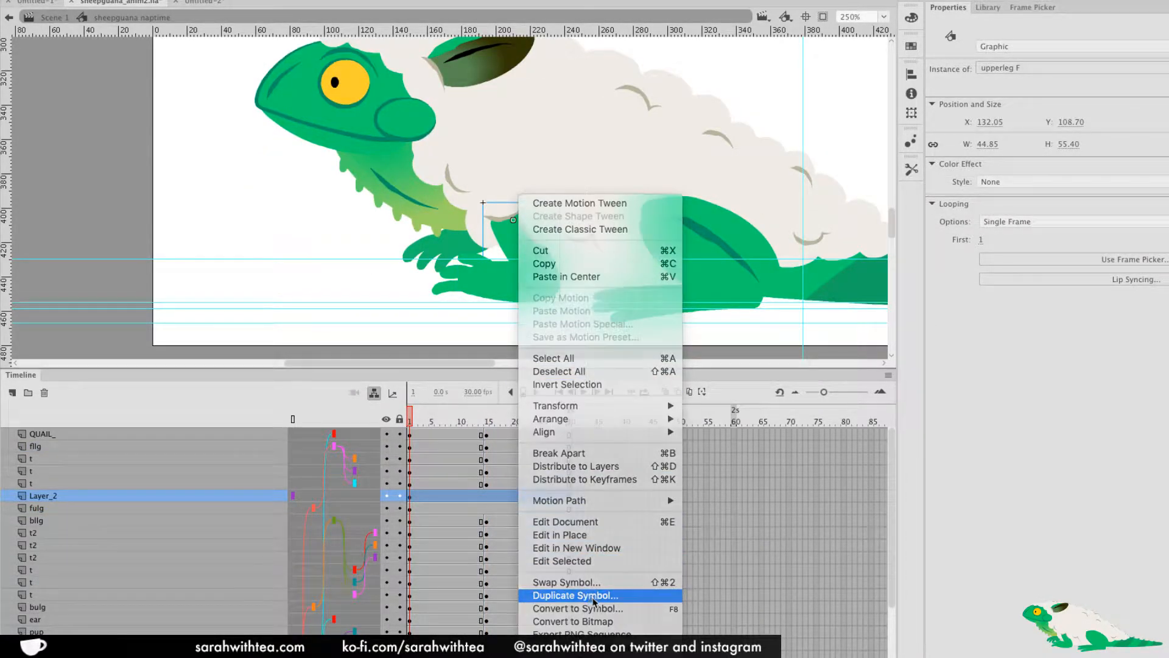
{"action": "left_click", "coordinate": [588, 595]}
{"action": "left_click_drag", "start_coordinate": [543, 303], "coordinate": [519, 306]}
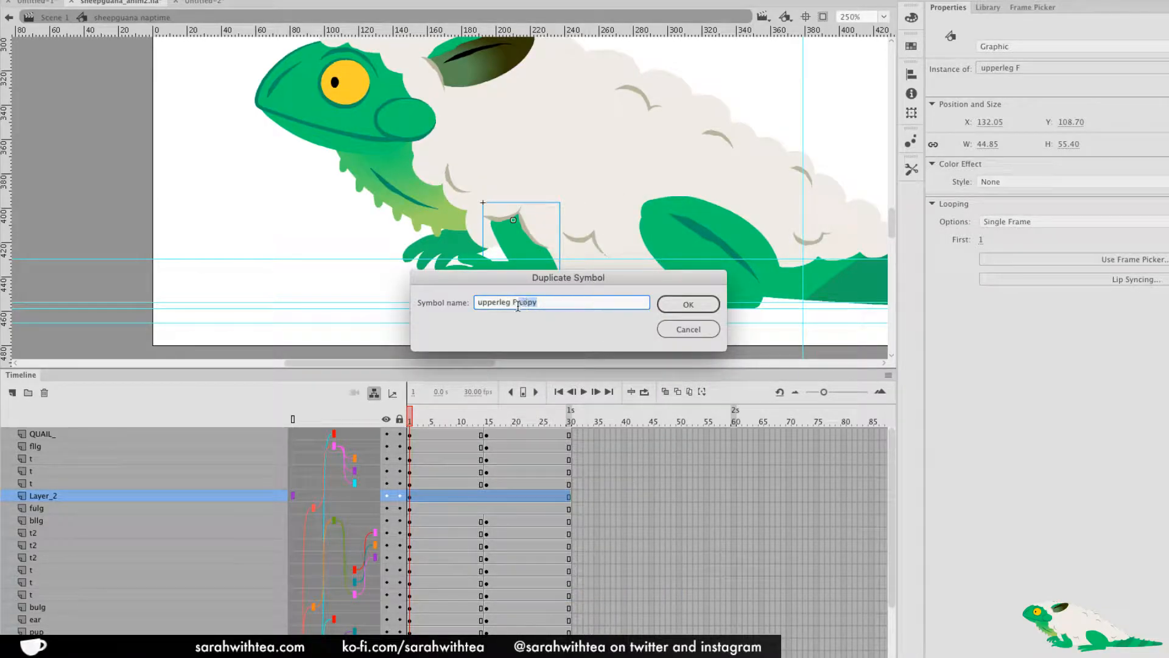
{"action": "type", "text": "fluff"}
{"action": "key", "text": "Return"}
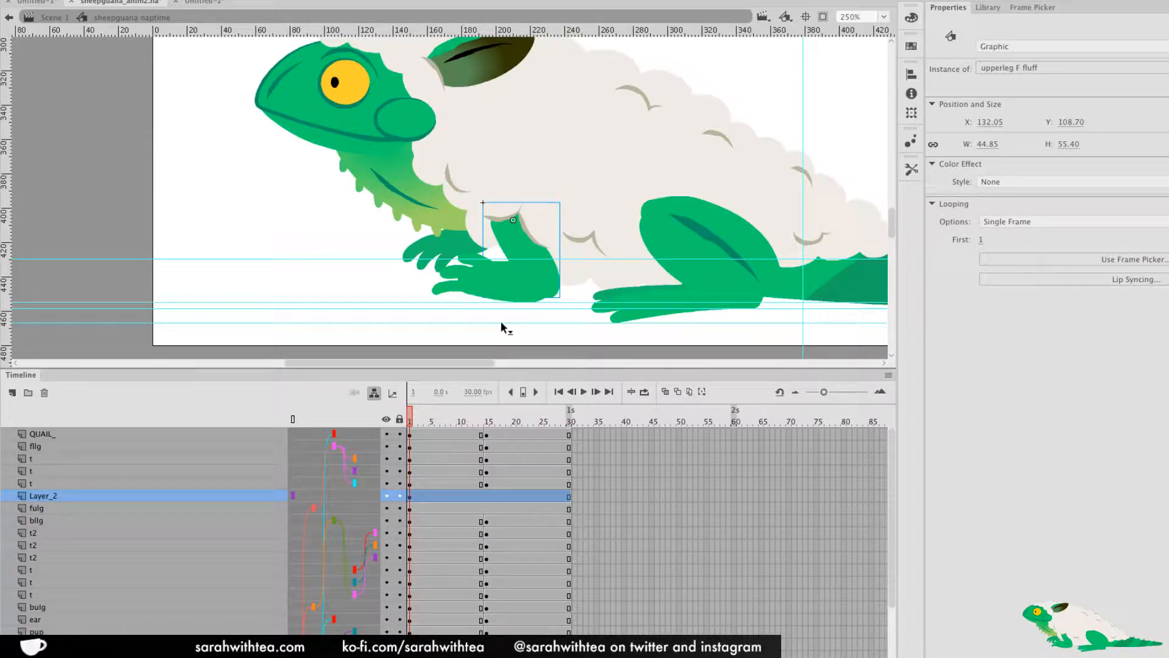
Delete the green leg shape inside the upperleg F fluff symbol, keeping only the fluff trim, and exit the symbol
{"action": "double_click", "coordinate": [525, 261]}
{"action": "double_click", "coordinate": [531, 255]}
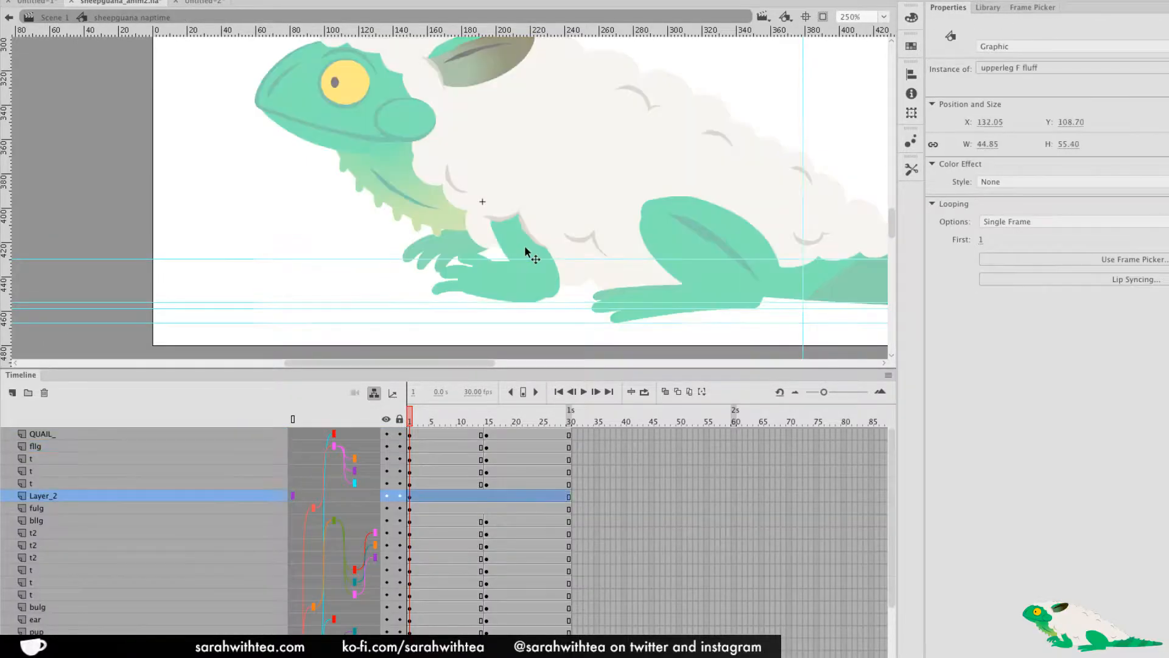
{"action": "double_click", "coordinate": [524, 245]}
{"action": "key", "text": "Delete"}
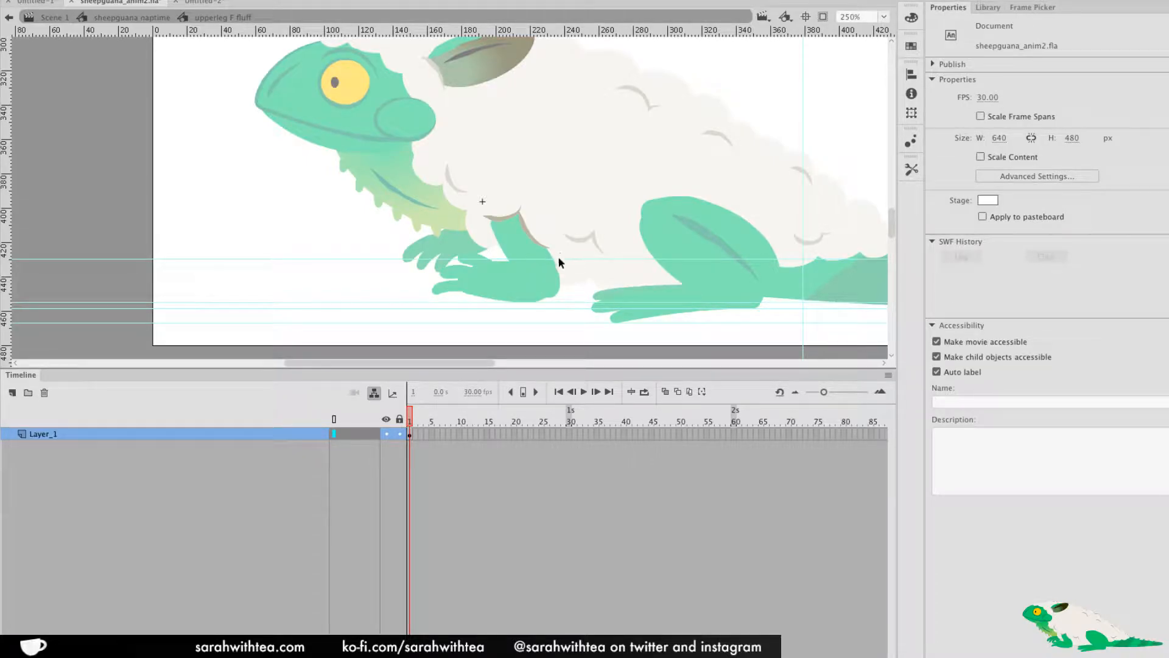
{"action": "double_click", "coordinate": [571, 259]}
Open the original upperleg F symbol in place, select its shapes for inspection, and return to sheepguana naptime
{"action": "double_click", "coordinate": [548, 269]}
{"action": "double_click", "coordinate": [548, 258]}
{"action": "double_click", "coordinate": [549, 262]}
{"action": "left_click", "coordinate": [542, 264]}
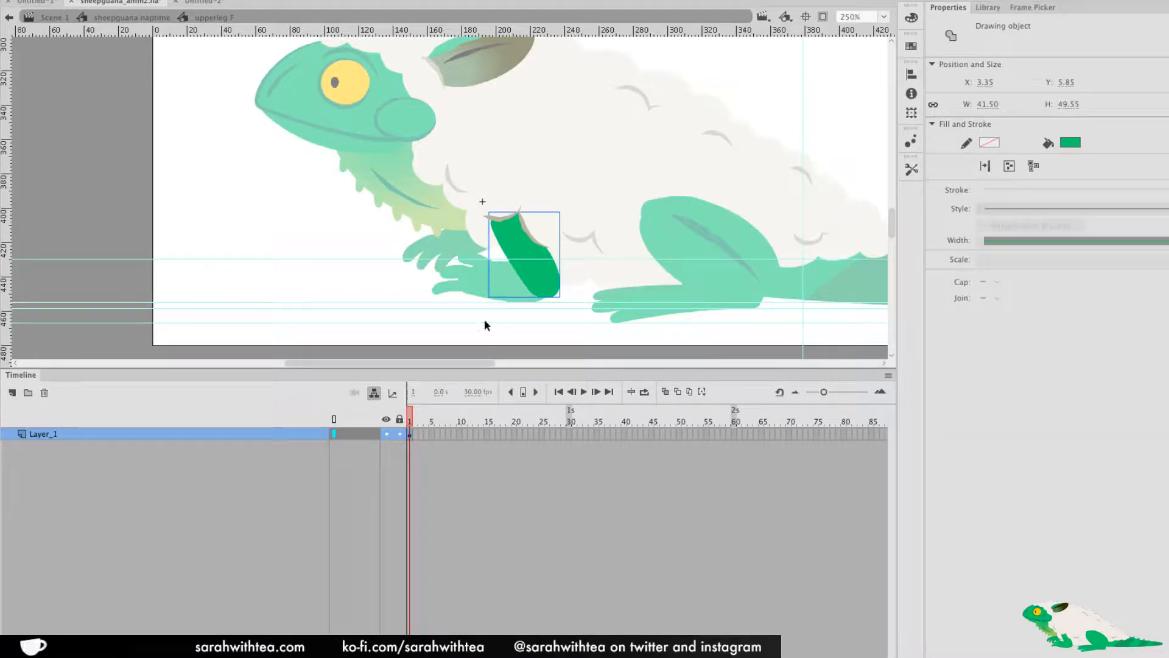
{"action": "left_click", "coordinate": [410, 435]}
{"action": "double_click", "coordinate": [554, 313]}
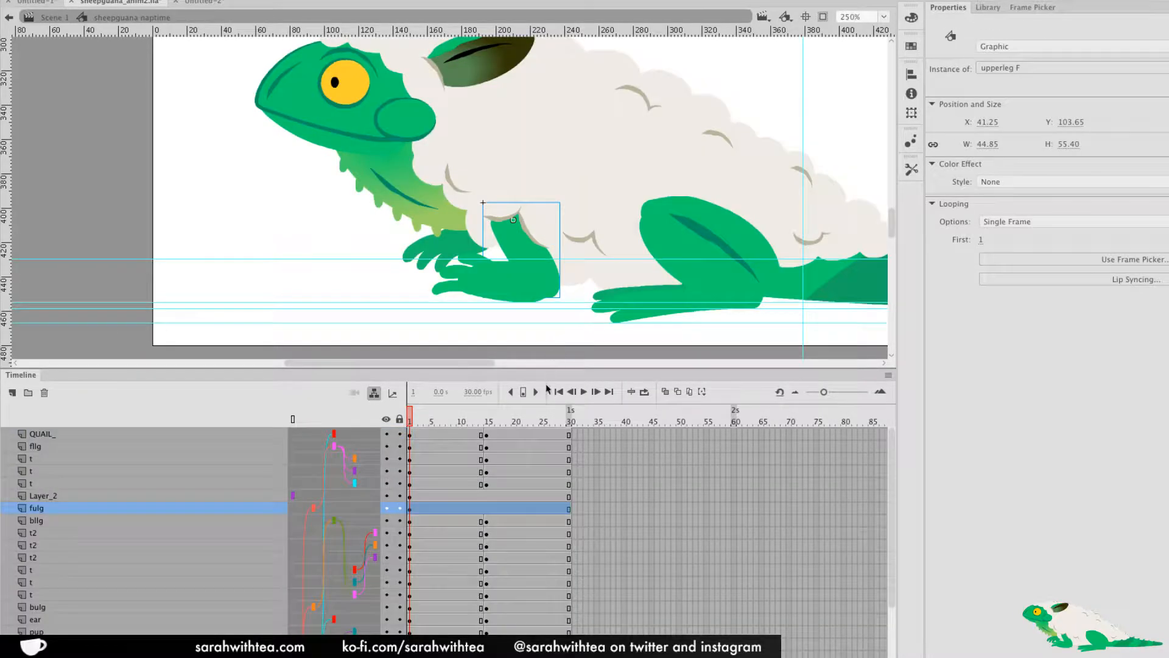
Duplicate the near front upper leg's symbol on the fulg layer under the name upperleg F base
{"action": "right_click", "coordinate": [541, 262]}
{"action": "right_click", "coordinate": [512, 240]}
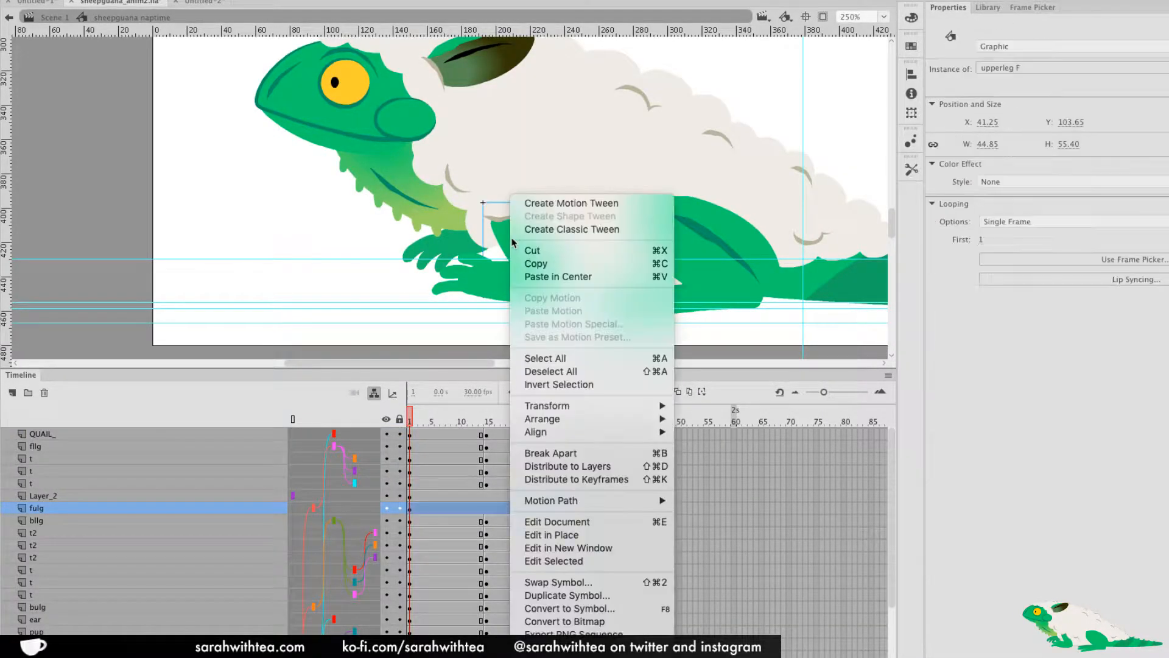
{"action": "left_click", "coordinate": [568, 595]}
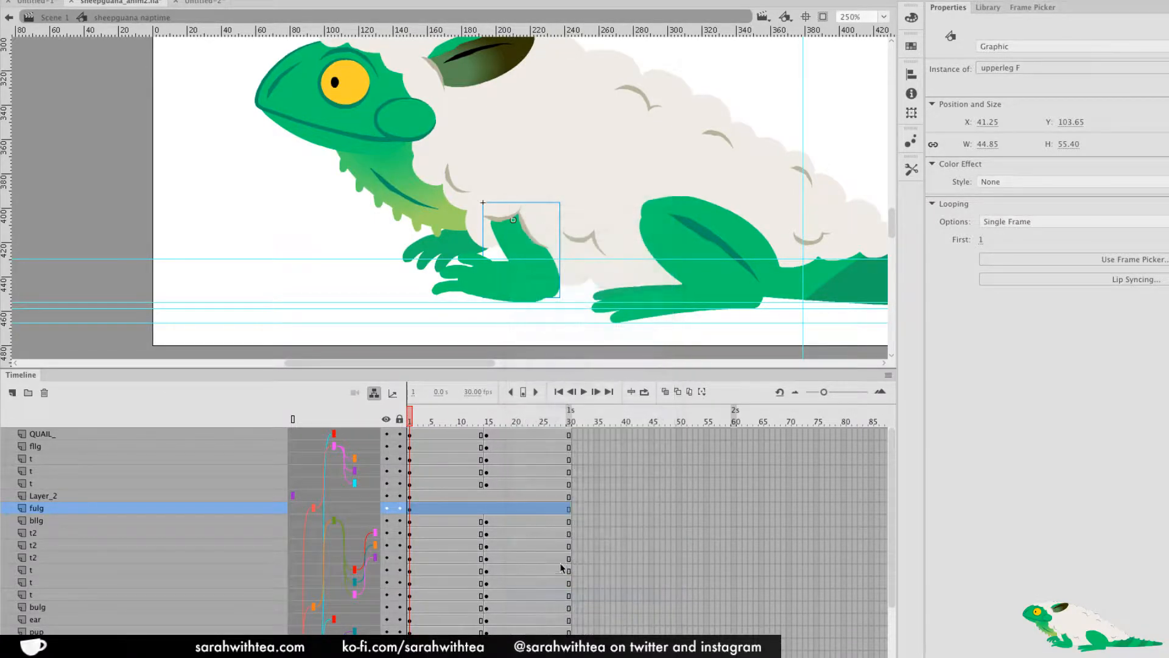
{"action": "key", "text": "Right"}
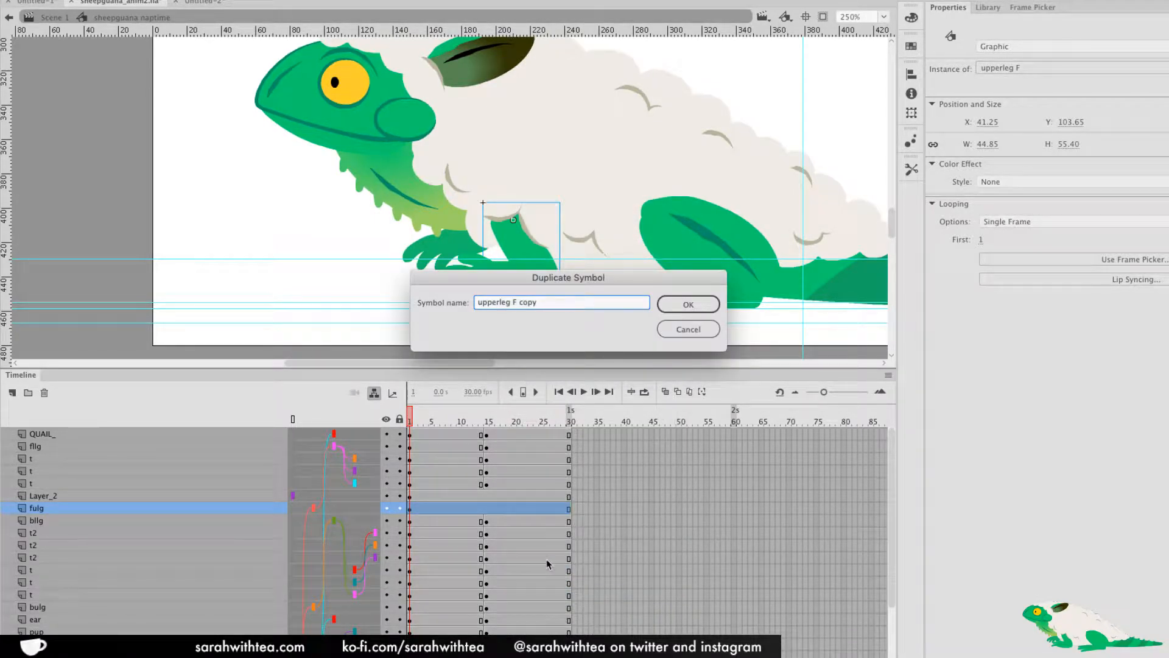
{"action": "key", "text": "BackSpace"}
{"action": "key", "text": "BackSpace"}
{"action": "key", "text": "BackSpace"}
{"action": "type", "text": "base"}
{"action": "key", "text": "Return"}
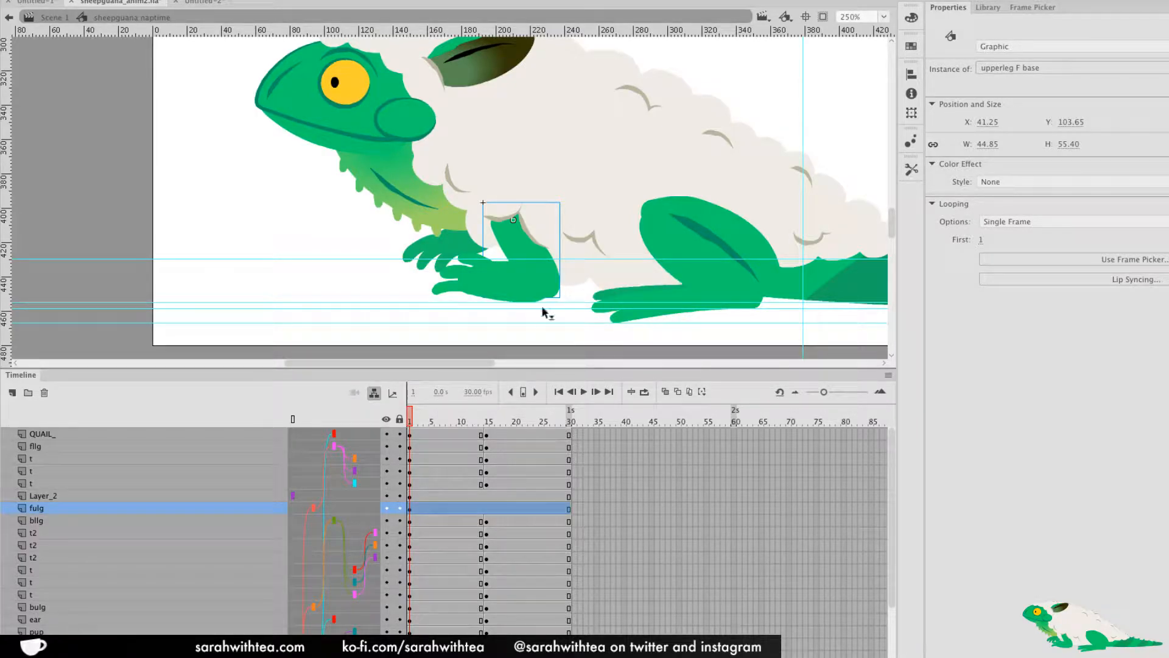
Delete the fluff trim strokes inside the upperleg F base symbol, keeping only the green leg shape, and exit the symbol
{"action": "double_click", "coordinate": [556, 279]}
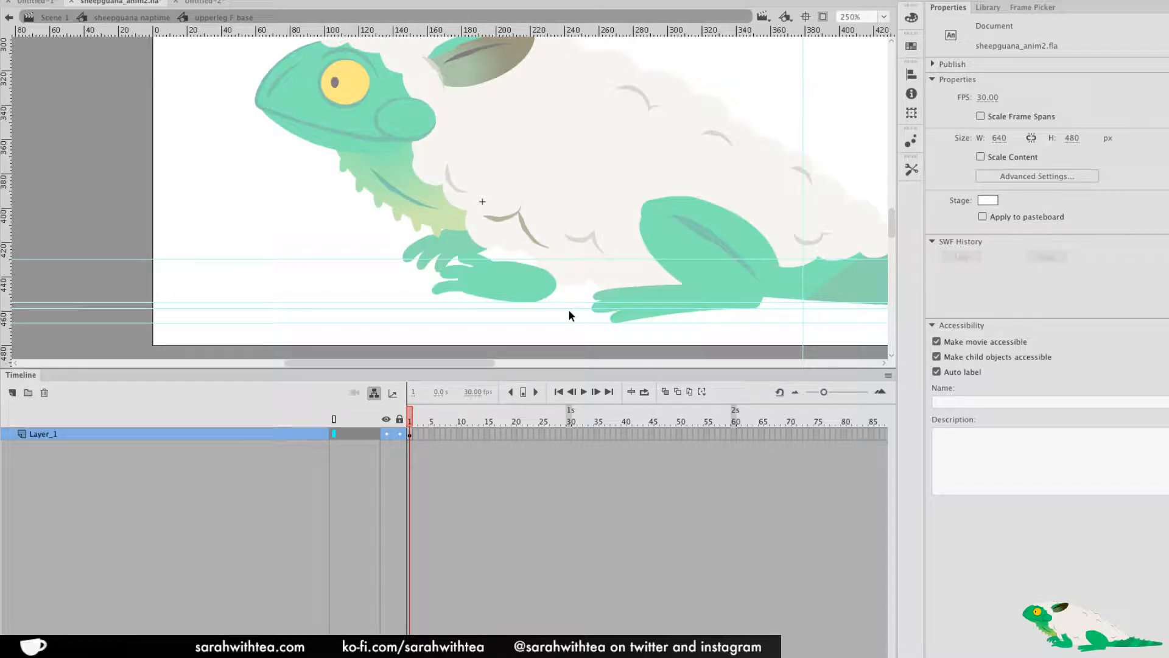
{"action": "double_click", "coordinate": [568, 308]}
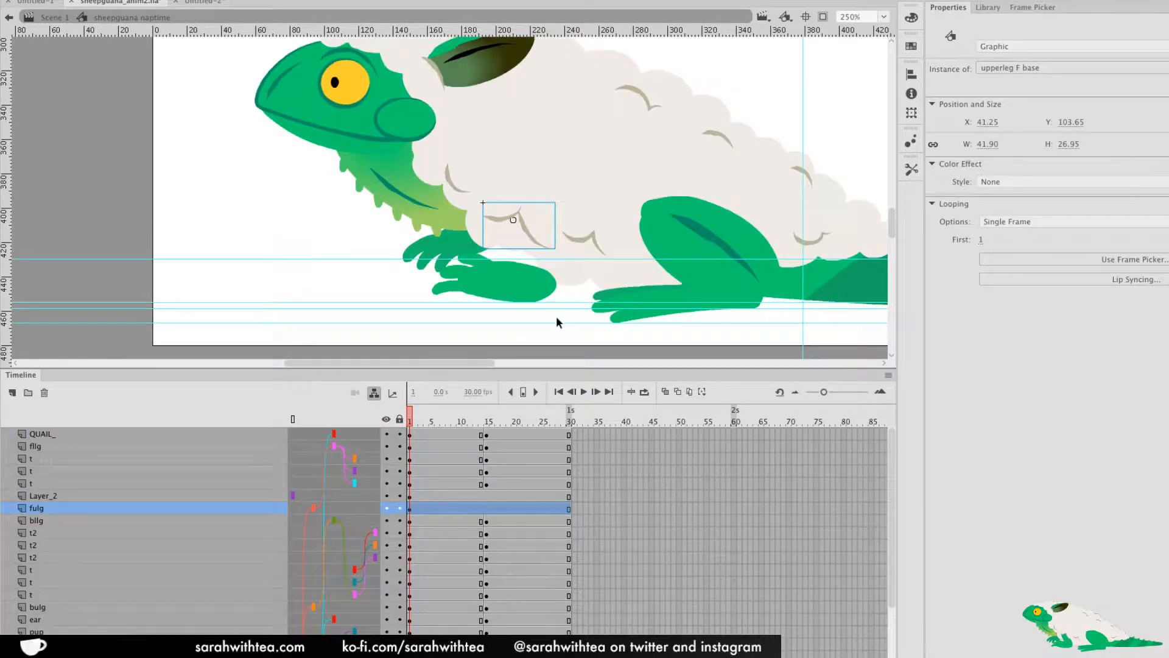
{"action": "double_click", "coordinate": [555, 302]}
{"action": "left_click", "coordinate": [556, 301]}
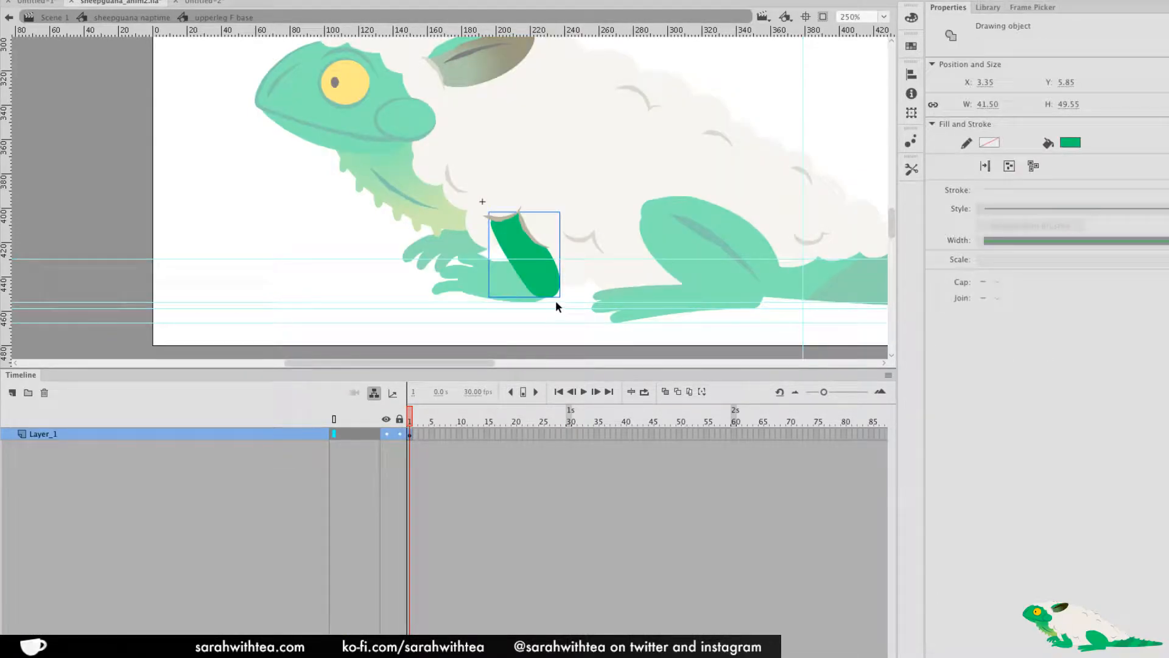
{"action": "key", "text": "super+a"}
{"action": "left_click", "coordinate": [544, 286], "text": "shift"}
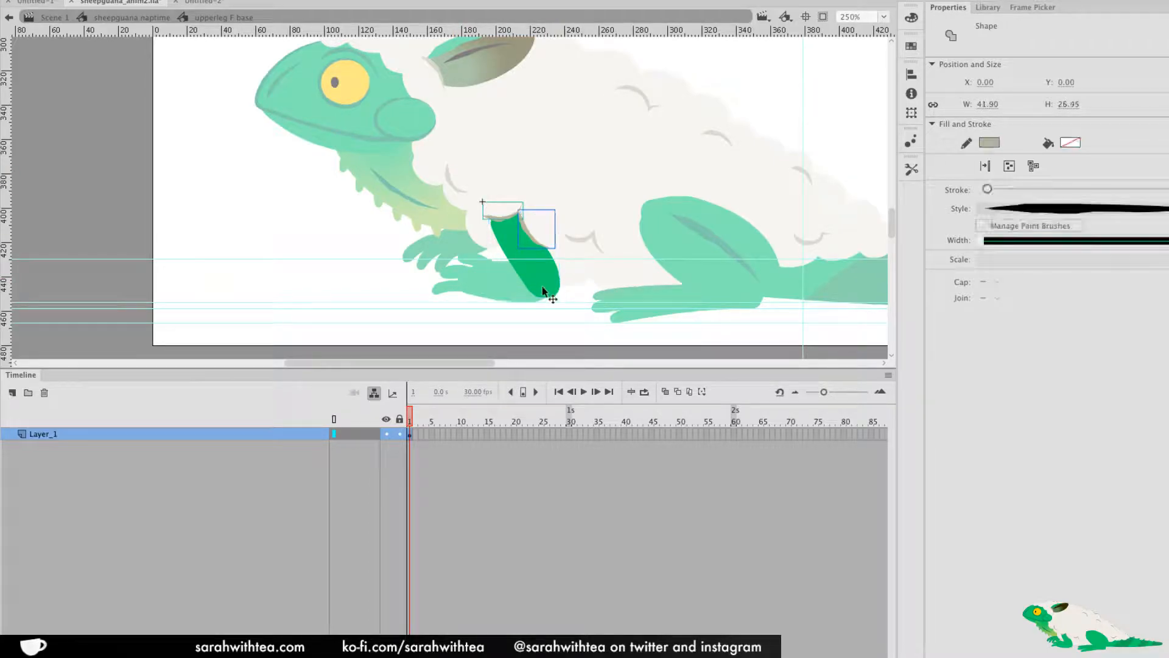
{"action": "key", "text": "Delete"}
{"action": "double_click", "coordinate": [544, 308]}
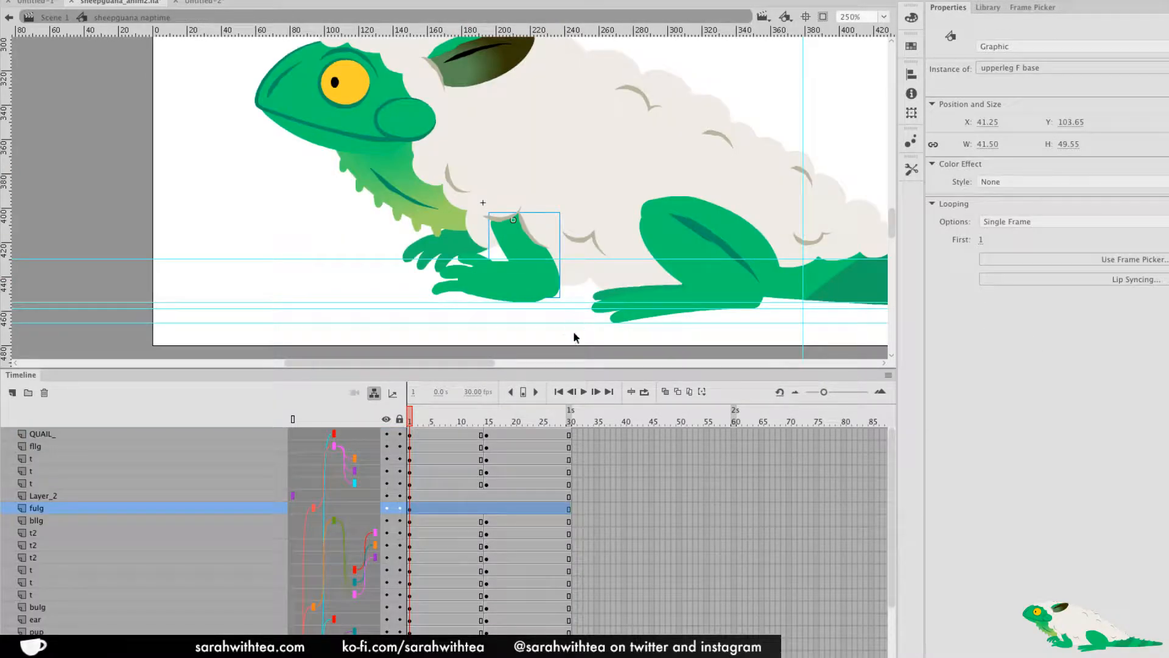
Open the green drawing object inside upperleg F base and extend its top and rear edges outward past the fluff line
{"action": "key", "text": "q"}
{"action": "left_click", "coordinate": [314, 510]}
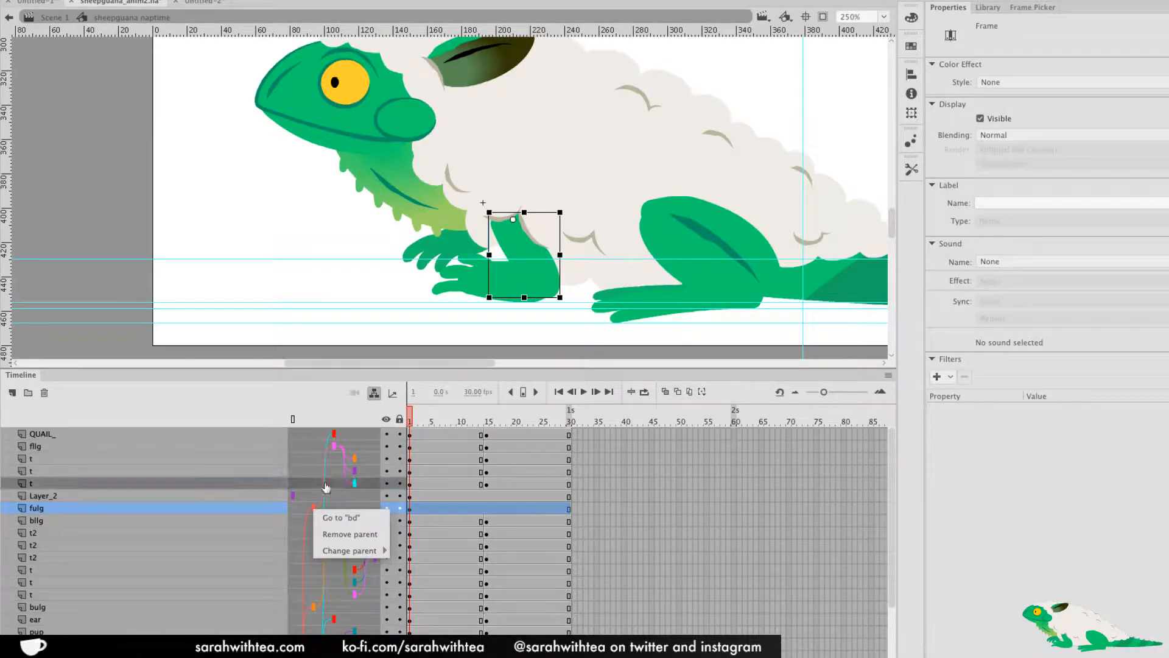
{"action": "double_click", "coordinate": [524, 247]}
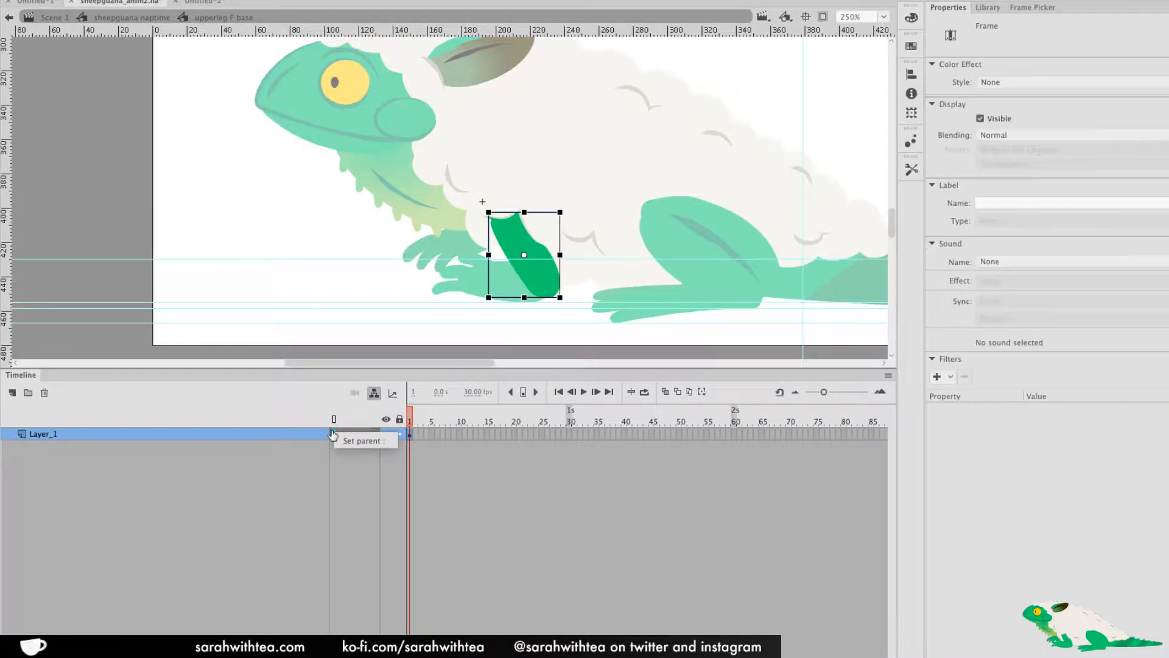
{"action": "left_click", "coordinate": [505, 228]}
{"action": "scroll", "coordinate": [497, 211], "scroll_direction": "up", "scroll_amount": 5}
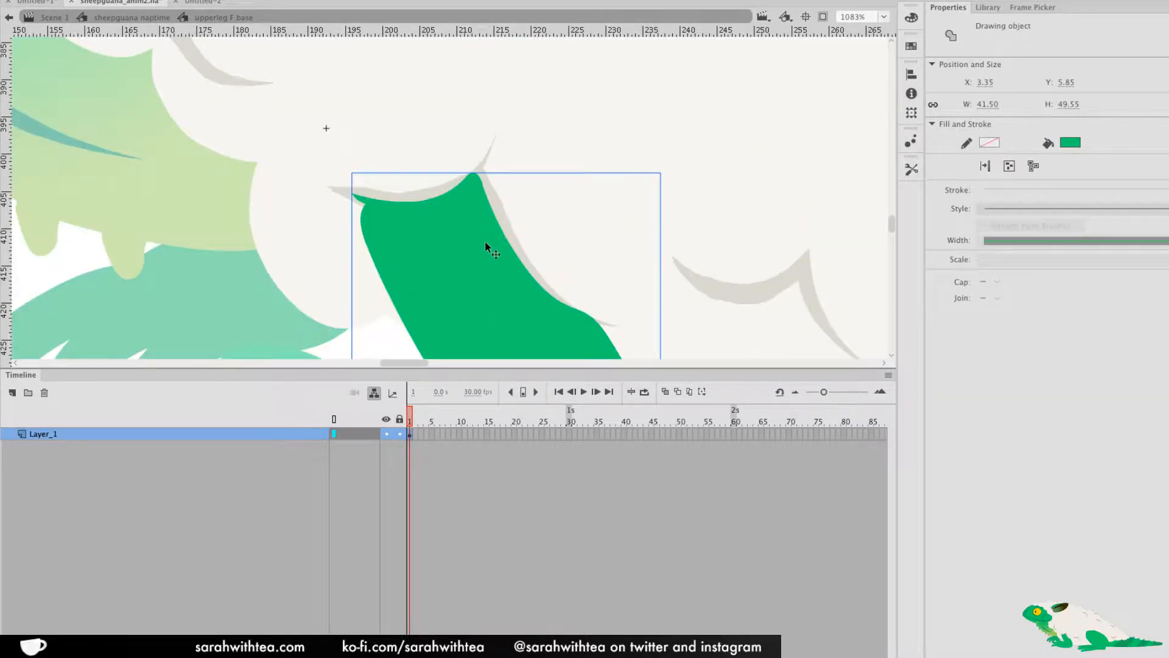
{"action": "double_click", "coordinate": [418, 196]}
{"action": "left_click_drag", "start_coordinate": [509, 264], "coordinate": [449, 188]}
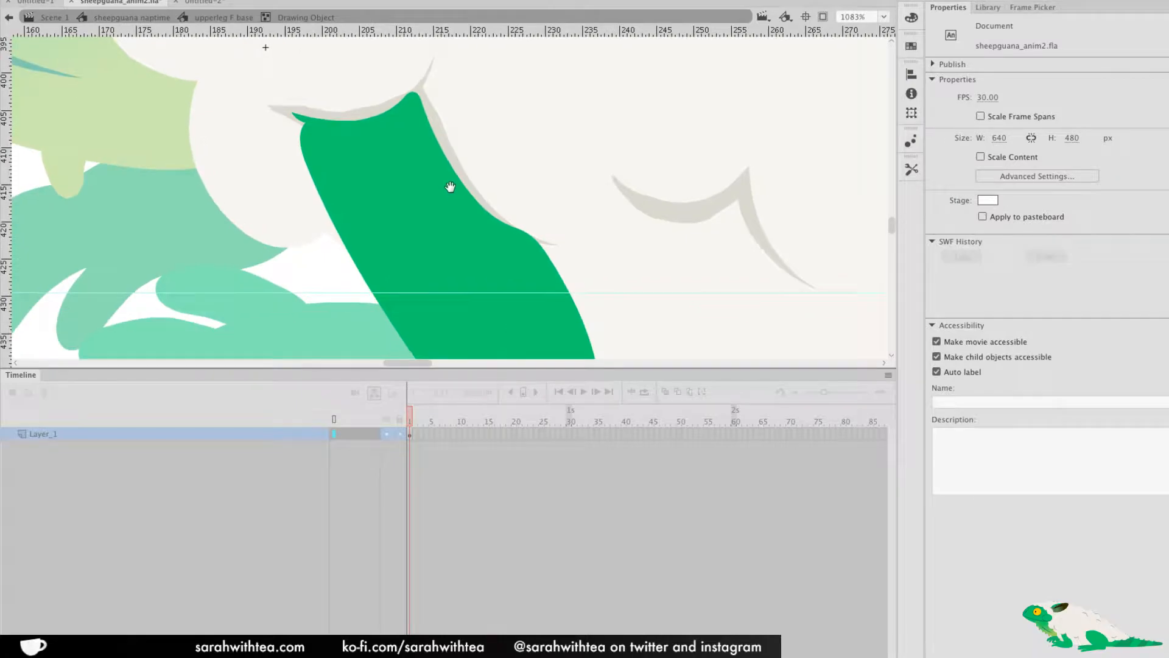
{"action": "left_click_drag", "start_coordinate": [331, 120], "coordinate": [375, 82]}
{"action": "left_click_drag", "start_coordinate": [436, 140], "coordinate": [546, 263]}
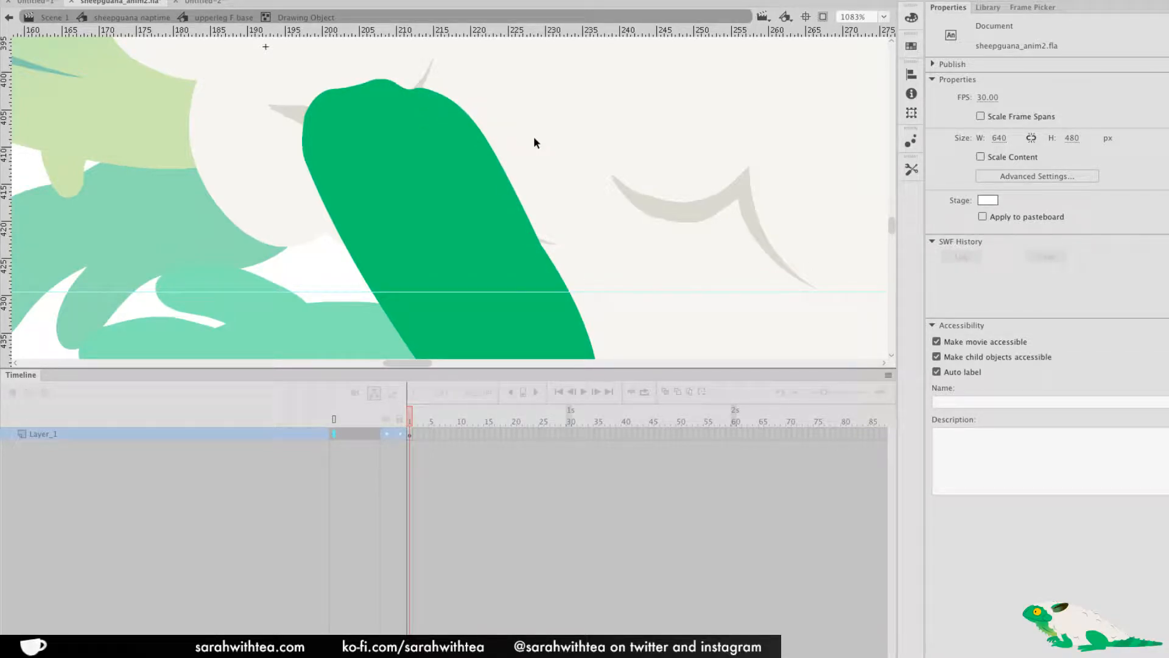
Smooth the upper end of the green leg shape, round off its top, and return to sheepguana naptime
{"action": "left_click_drag", "start_coordinate": [512, 177], "coordinate": [593, 226]}
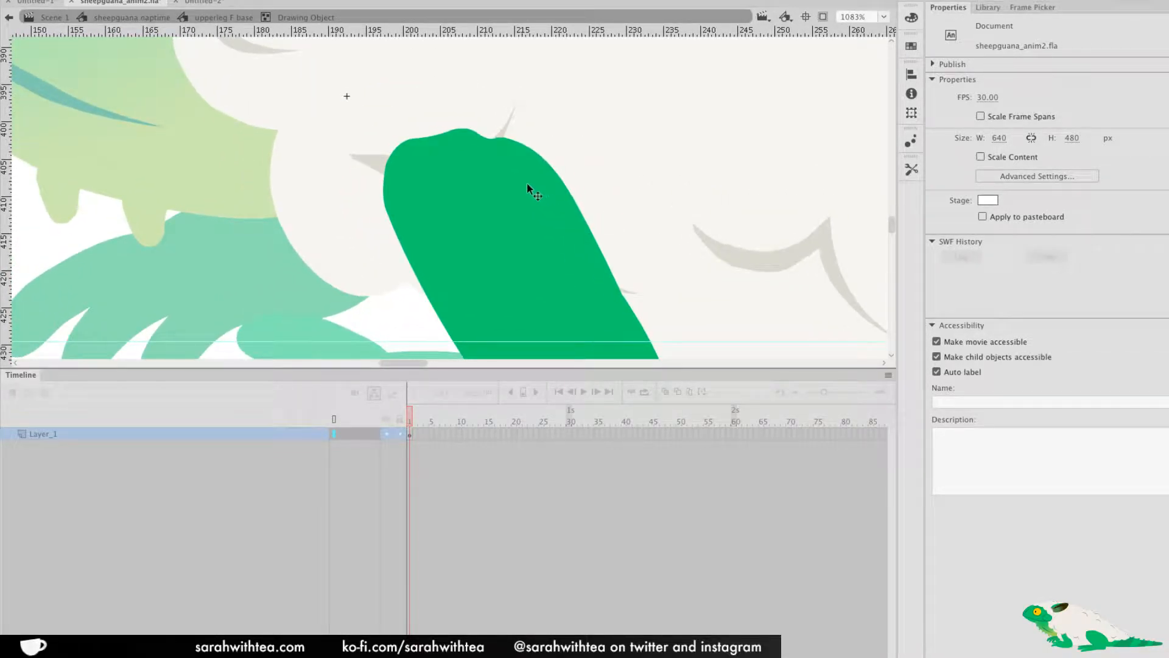
{"action": "left_click_drag", "start_coordinate": [381, 112], "coordinate": [556, 194]}
{"action": "left_click", "coordinate": [912, 169]}
{"action": "left_click", "coordinate": [880, 517]}
{"action": "left_click", "coordinate": [880, 517]}
{"action": "left_click", "coordinate": [880, 517]}
{"action": "left_click", "coordinate": [646, 210]}
{"action": "left_click_drag", "start_coordinate": [496, 130], "coordinate": [493, 121]}
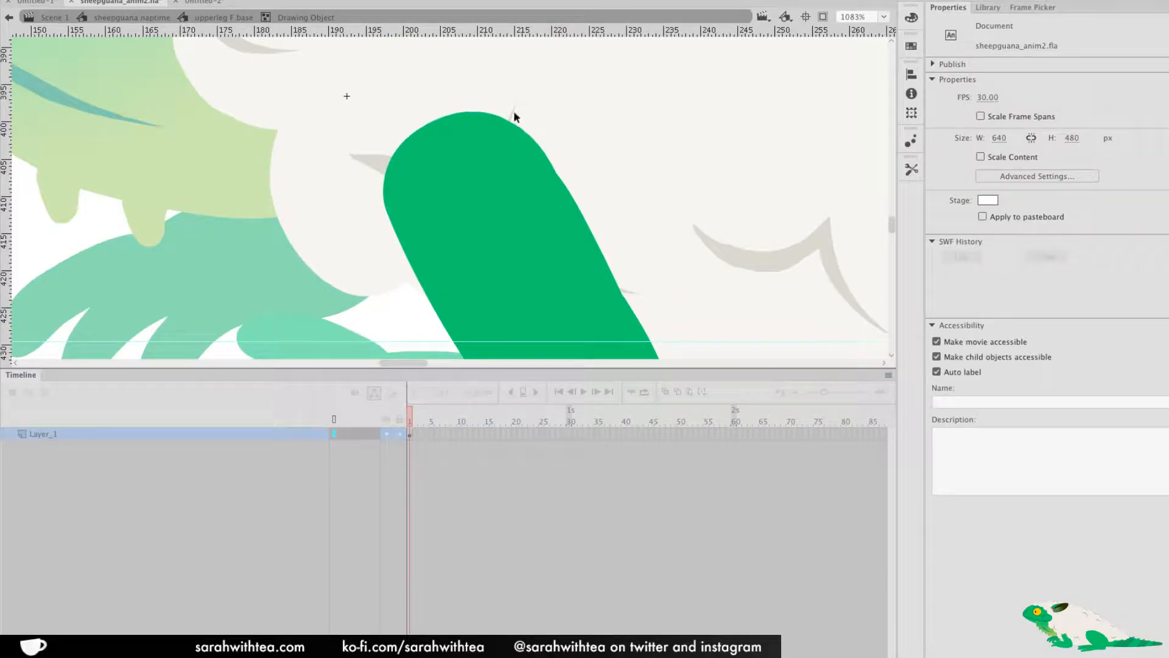
{"action": "double_click", "coordinate": [570, 130]}
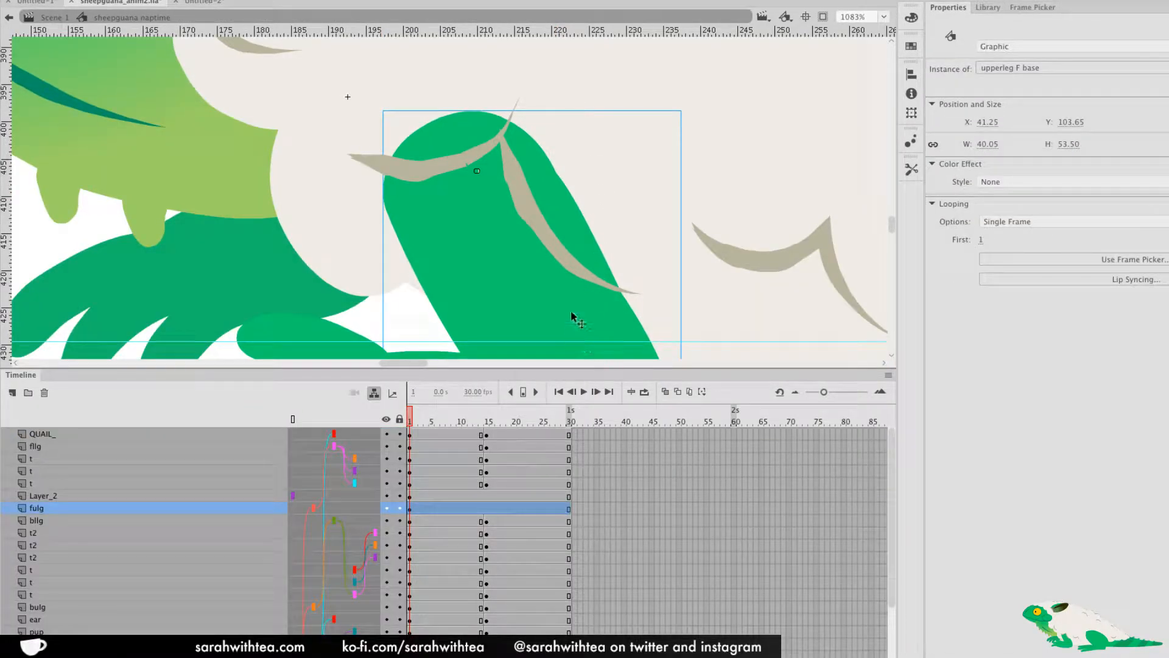
Open the upperleg F fluff symbol in place and add two layers, placing one beneath the trim layer
{"action": "left_click", "coordinate": [526, 202]}
{"action": "double_click", "coordinate": [527, 202]}
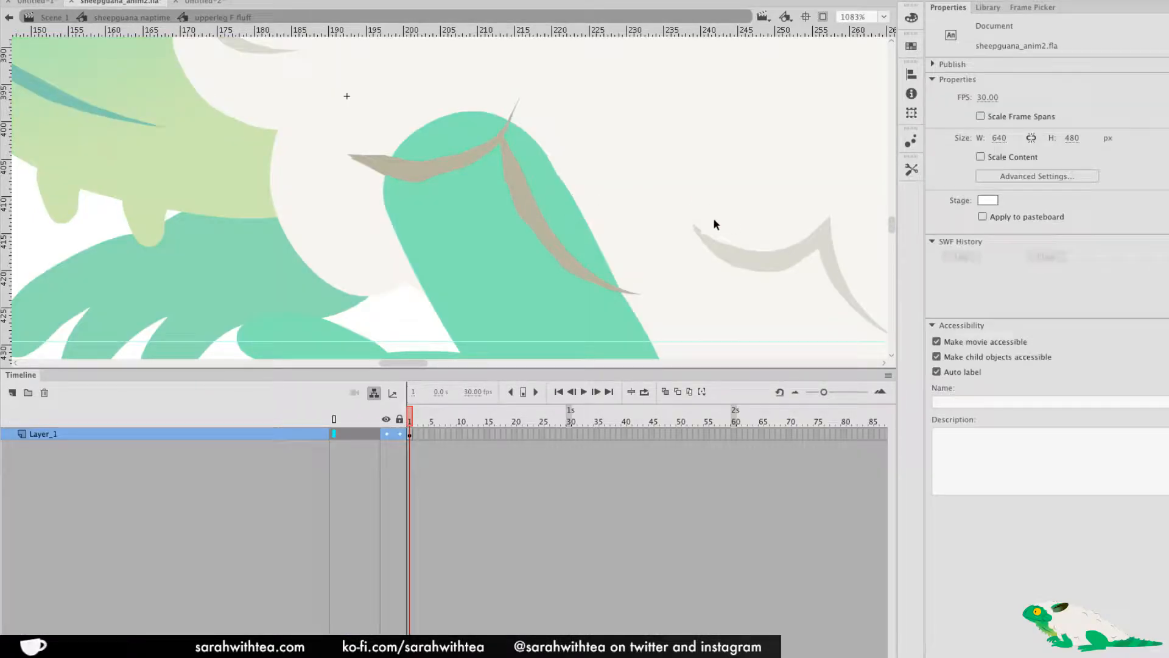
{"action": "left_click", "coordinate": [12, 393]}
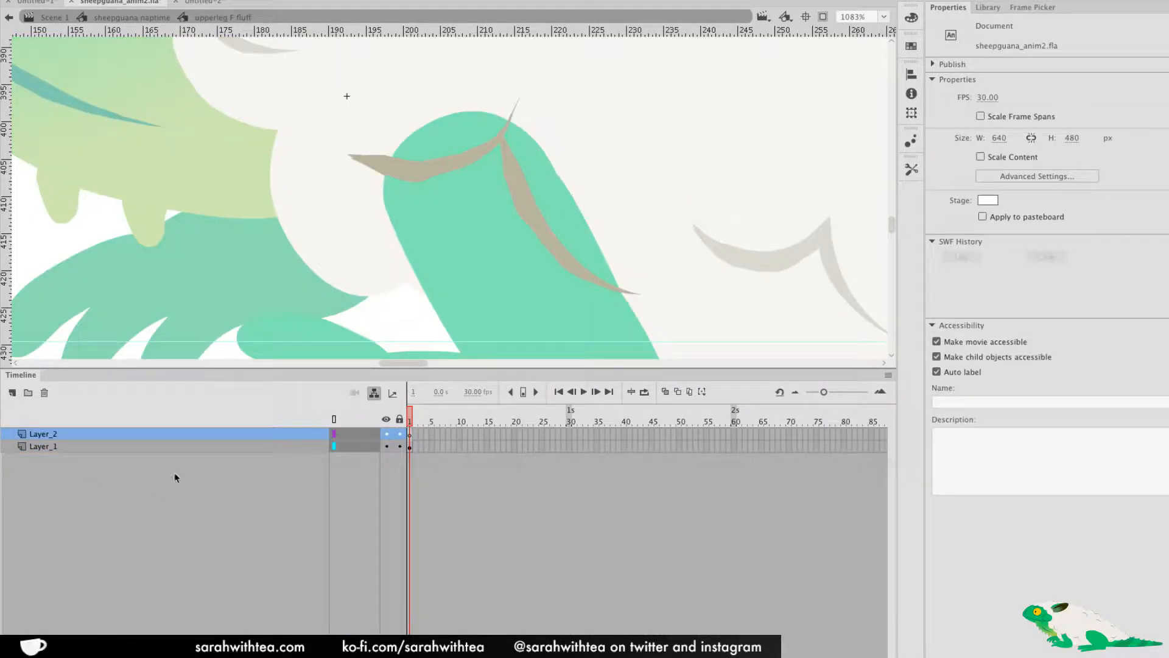
{"action": "left_click", "coordinate": [12, 392]}
{"action": "left_click", "coordinate": [225, 460]}
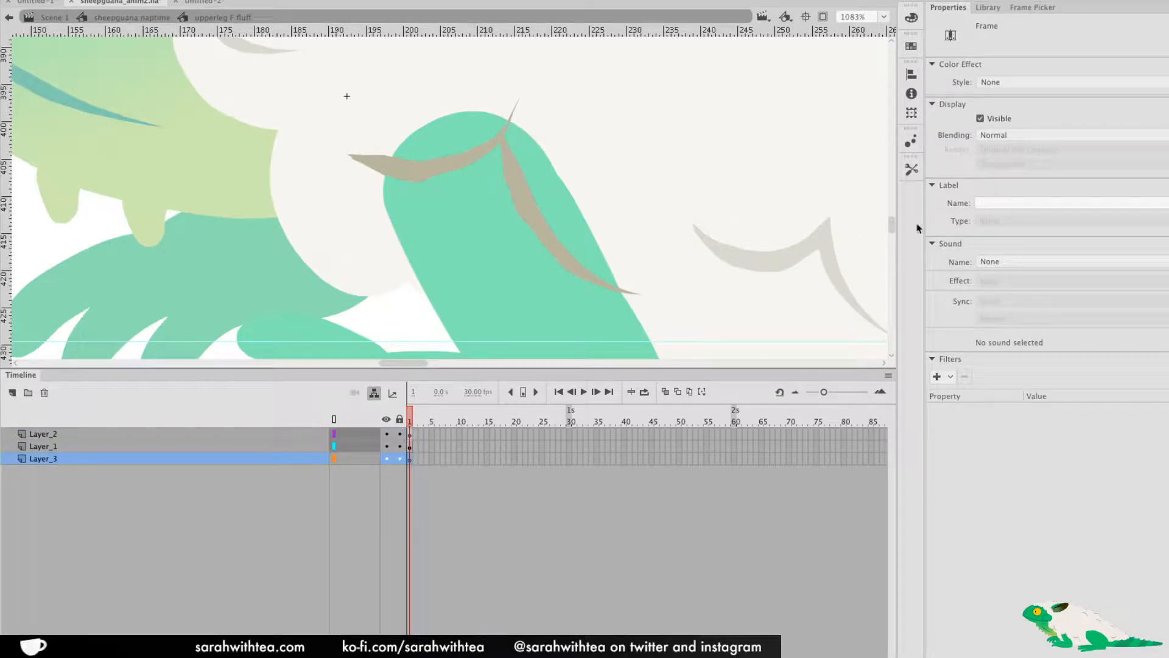
Paint light grey fluff patches behind both trim strokes on Layer_3, fill the rear patch's gap, and tidy its lower edge
{"action": "double_click", "coordinate": [733, 303]}
{"action": "left_click", "coordinate": [912, 170]}
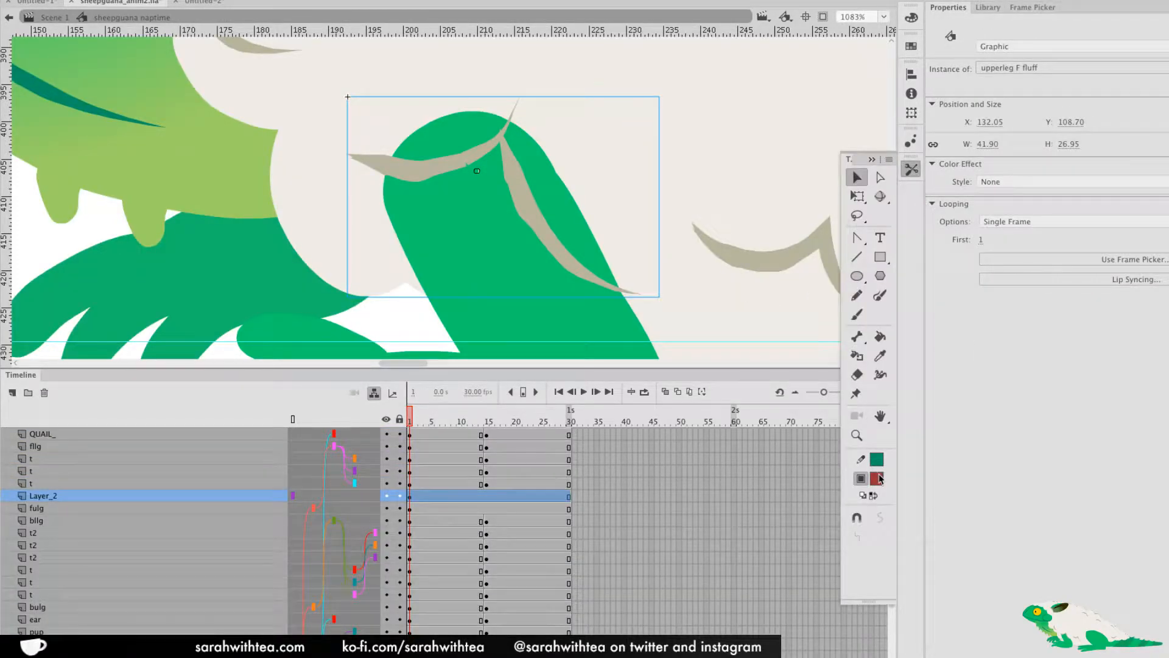
{"action": "double_click", "coordinate": [561, 252]}
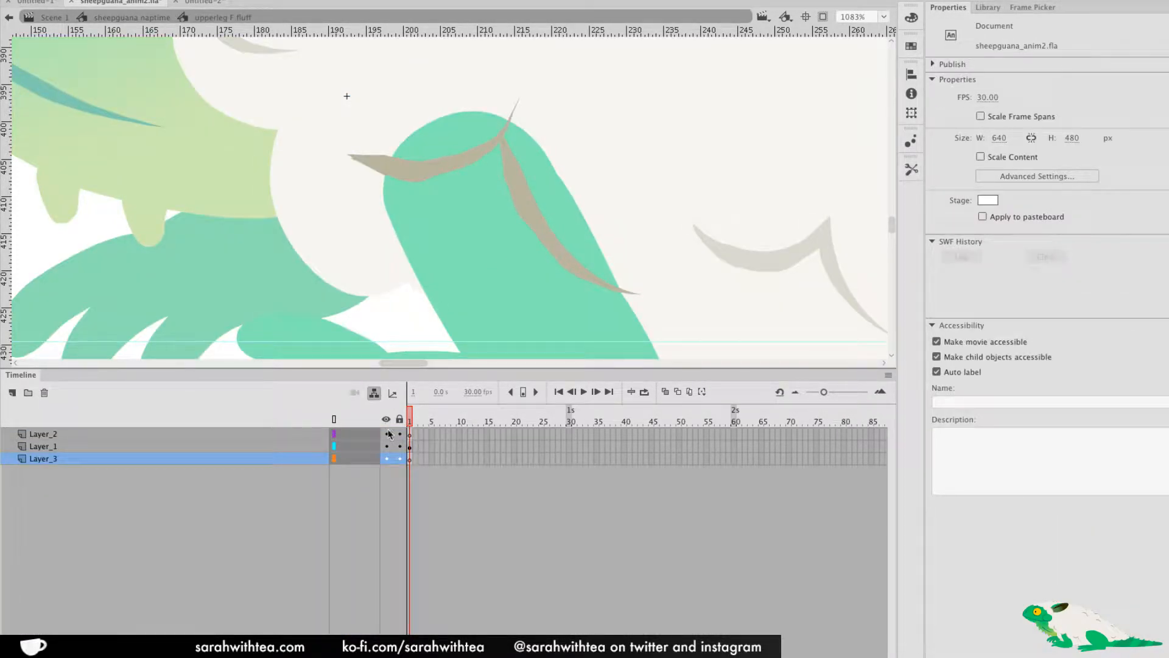
{"action": "key", "text": "b"}
{"action": "mouse_move", "coordinate": [366, 148]}
{"action": "left_mouse_down"}
{"action": "mouse_move", "coordinate": [394, 156]}
{"action": "mouse_move", "coordinate": [513, 117]}
{"action": "mouse_move", "coordinate": [482, 93]}
{"action": "mouse_move", "coordinate": [357, 148]}
{"action": "mouse_move", "coordinate": [460, 125]}
{"action": "mouse_move", "coordinate": [418, 151]}
{"action": "mouse_move", "coordinate": [511, 104]}
{"action": "mouse_move", "coordinate": [393, 134]}
{"action": "mouse_move", "coordinate": [377, 158]}
{"action": "mouse_move", "coordinate": [424, 138]}
{"action": "mouse_move", "coordinate": [508, 144]}
{"action": "mouse_move", "coordinate": [542, 231]}
{"action": "mouse_move", "coordinate": [597, 281]}
{"action": "mouse_move", "coordinate": [647, 290]}
{"action": "mouse_move", "coordinate": [581, 171]}
{"action": "mouse_move", "coordinate": [511, 109]}
{"action": "mouse_move", "coordinate": [567, 238]}
{"action": "mouse_move", "coordinate": [524, 160]}
{"action": "mouse_move", "coordinate": [602, 264]}
{"action": "mouse_move", "coordinate": [639, 273]}
{"action": "mouse_move", "coordinate": [589, 256]}
{"action": "mouse_move", "coordinate": [617, 269]}
{"action": "left_mouse_up"}
{"action": "key", "text": "v"}
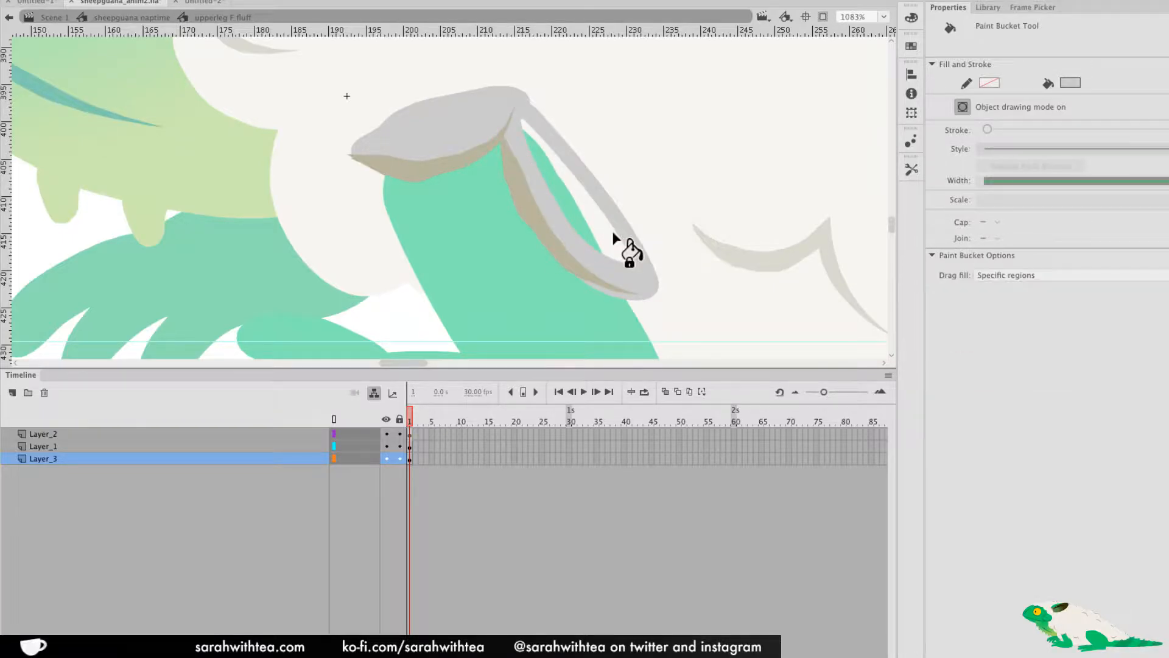
{"action": "double_click", "coordinate": [679, 203]}
{"action": "double_click", "coordinate": [634, 292]}
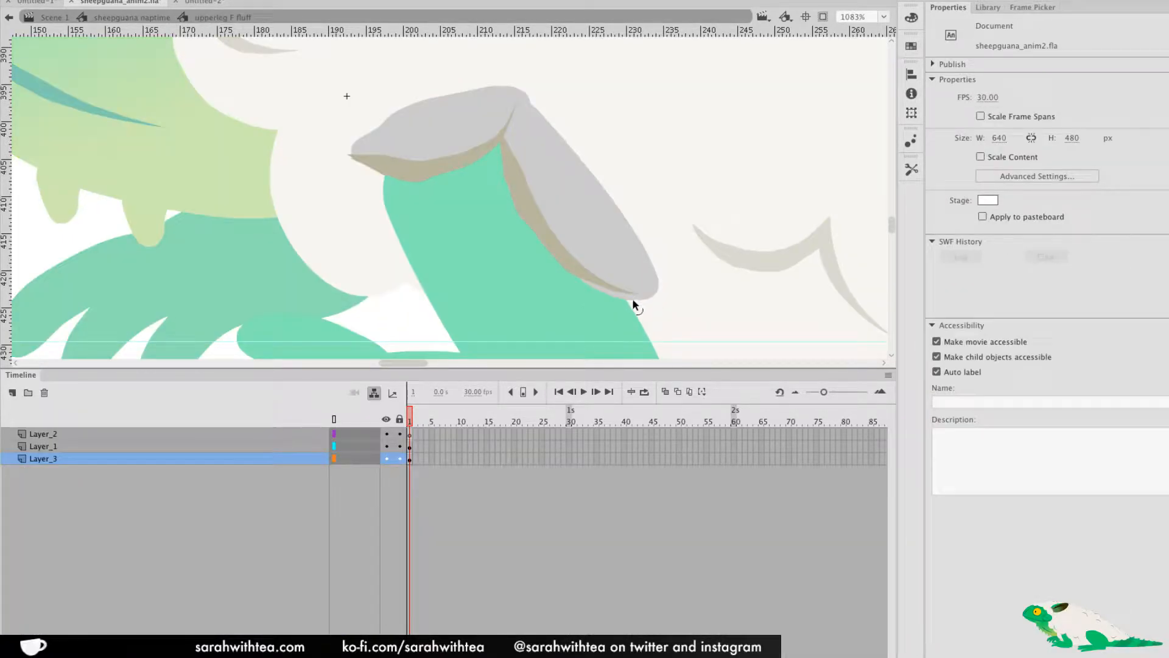
{"action": "double_click", "coordinate": [639, 293]}
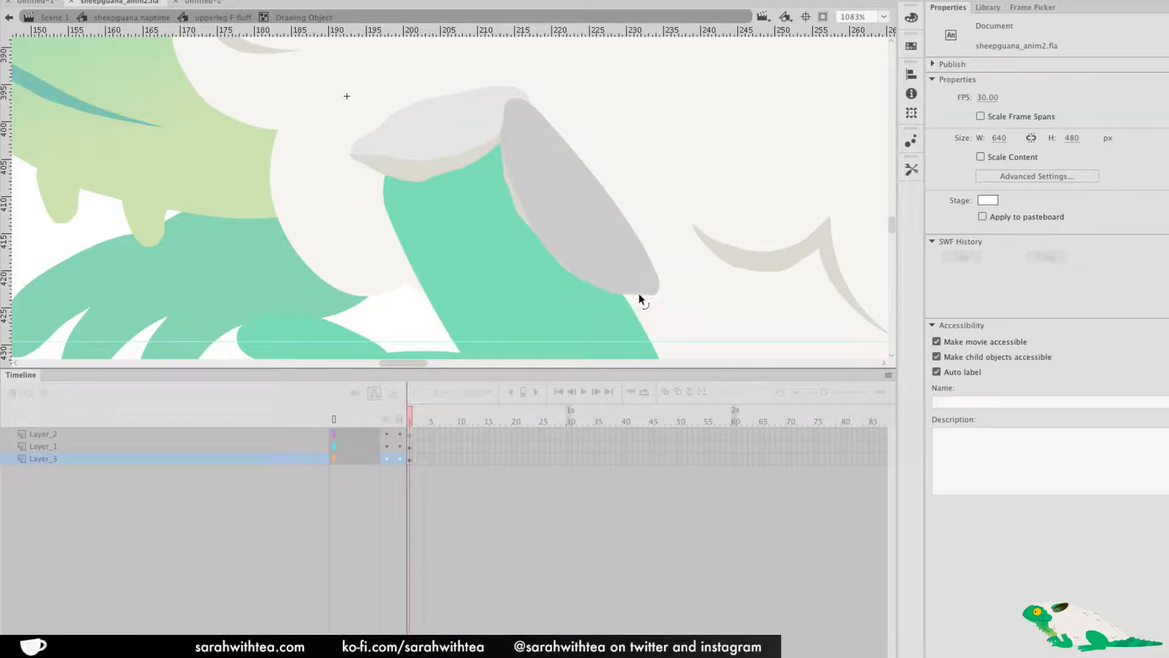
{"action": "double_click", "coordinate": [667, 223]}
Sample the off-white fill of the body fluff inside the bodfluff group and return to sheepguana naptime
{"action": "double_click", "coordinate": [718, 287]}
{"action": "double_click", "coordinate": [718, 288]}
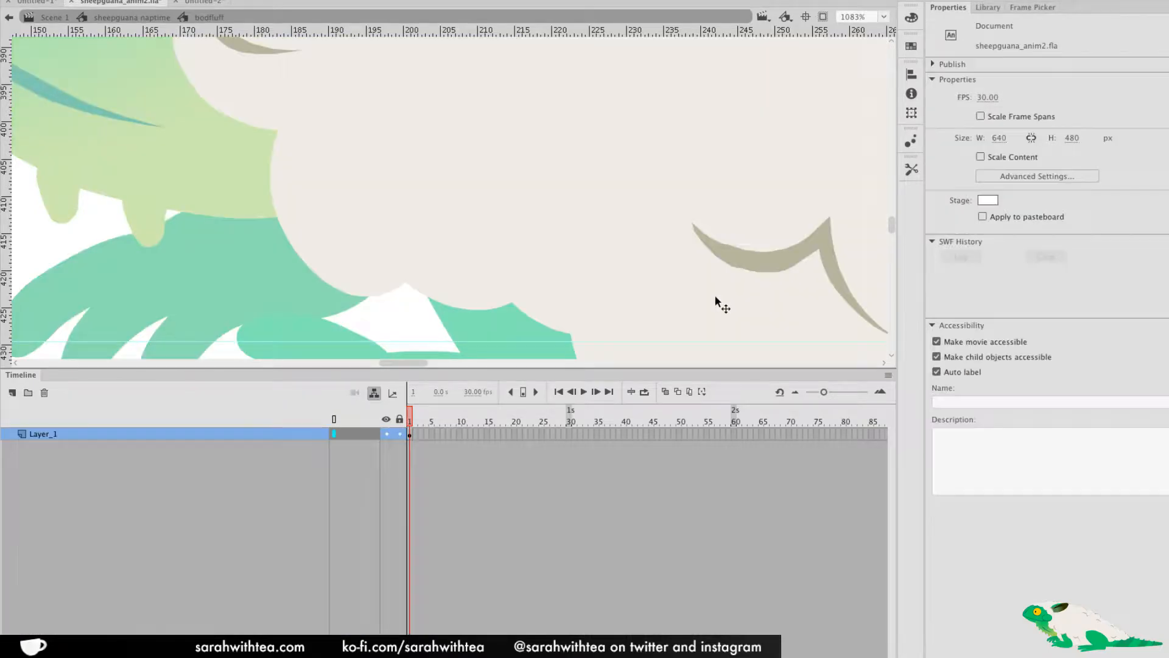
{"action": "double_click", "coordinate": [711, 297]}
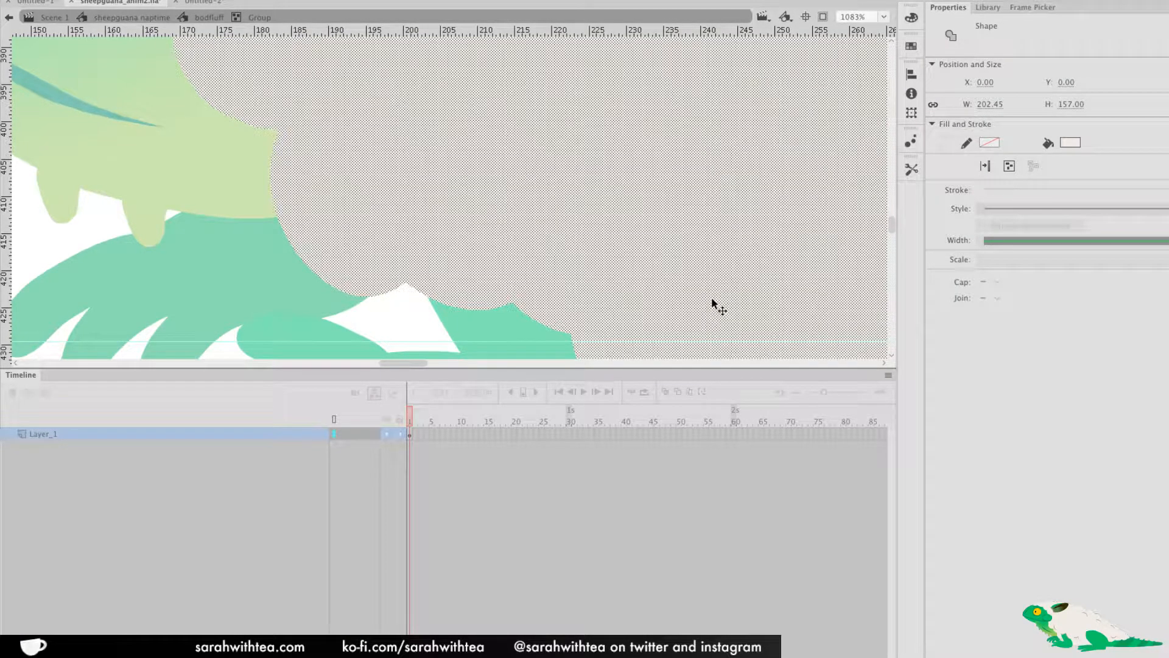
{"action": "left_click", "coordinate": [484, 329]}
{"action": "left_click", "coordinate": [912, 169]}
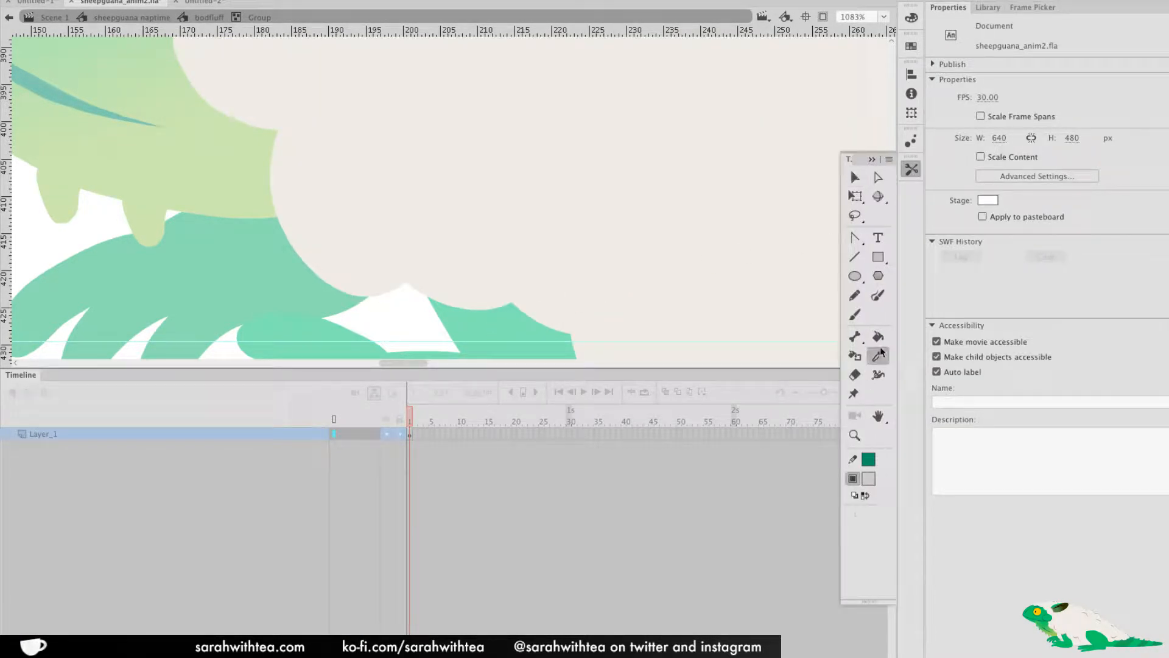
{"action": "double_click", "coordinate": [501, 326]}
{"action": "double_click", "coordinate": [506, 323]}
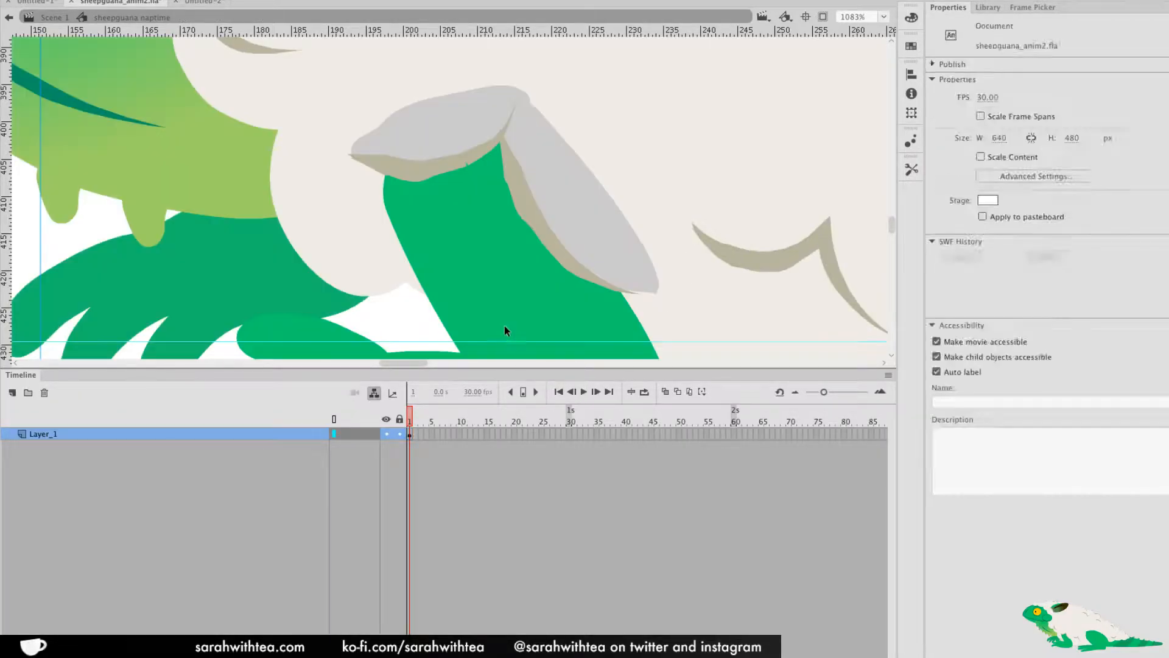
Fill both grey patches in upperleg F fluff with the sampled off-white and bulge the rear patch's outer edge outward
{"action": "double_click", "coordinate": [548, 225]}
{"action": "key", "text": "k"}
{"action": "left_click", "coordinate": [562, 194]}
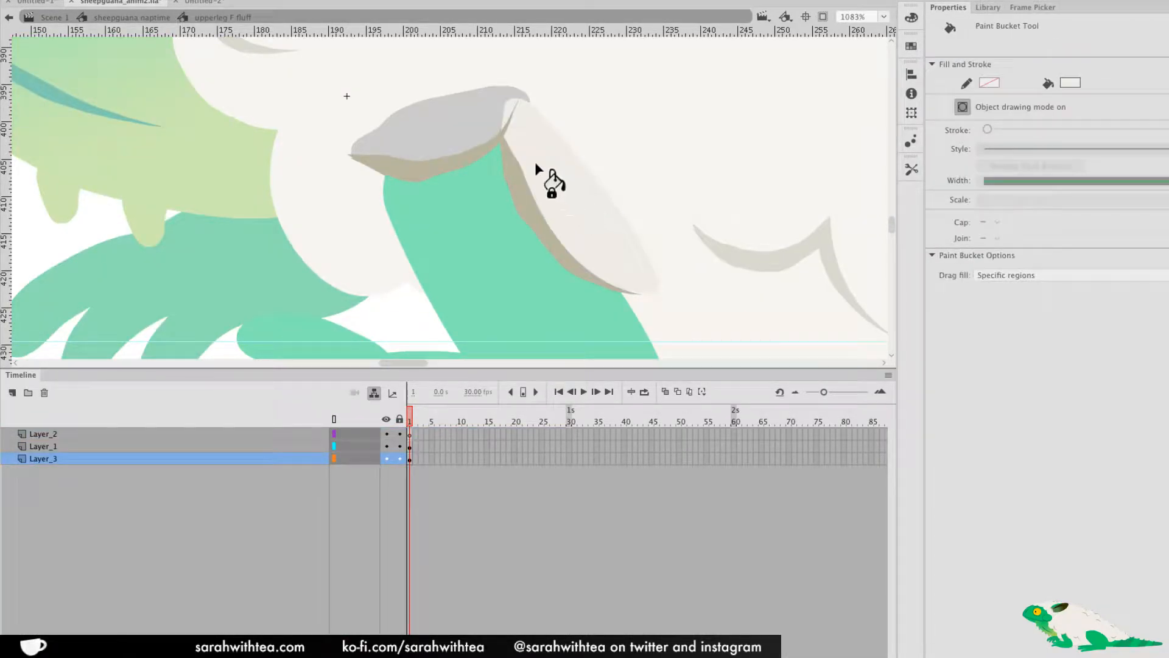
{"action": "left_click", "coordinate": [459, 122]}
{"action": "key", "text": "v"}
{"action": "left_click_drag", "start_coordinate": [586, 164], "coordinate": [605, 142]}
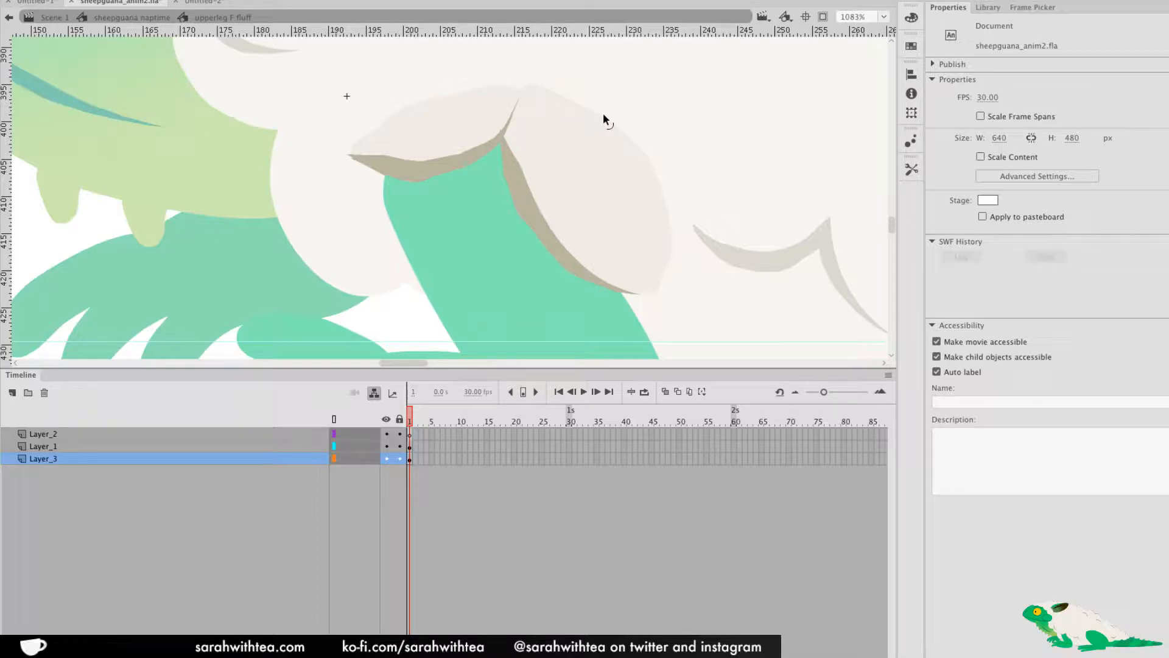
Open the front fluff patch's drawing object, lasso its upper edge, and smooth and round it upward
{"action": "left_click", "coordinate": [371, 125]}
{"action": "double_click", "coordinate": [417, 119]}
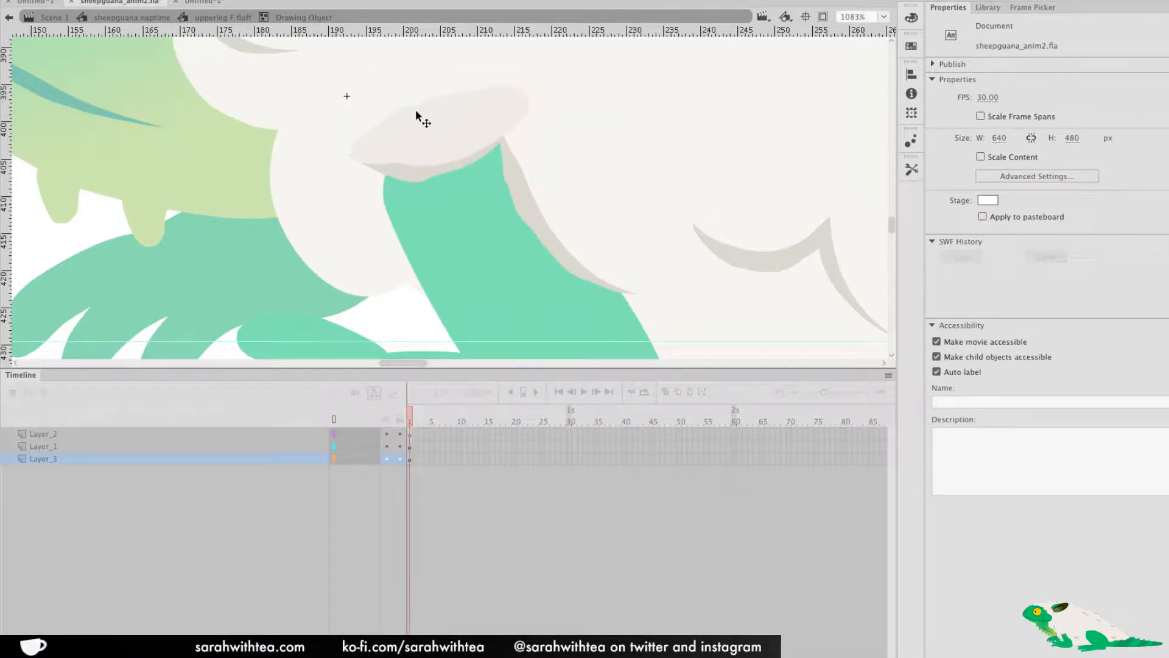
{"action": "key", "text": "l"}
{"action": "mouse_move", "coordinate": [339, 155]}
{"action": "left_mouse_down"}
{"action": "mouse_move", "coordinate": [535, 63]}
{"action": "mouse_move", "coordinate": [469, 125]}
{"action": "left_mouse_up"}
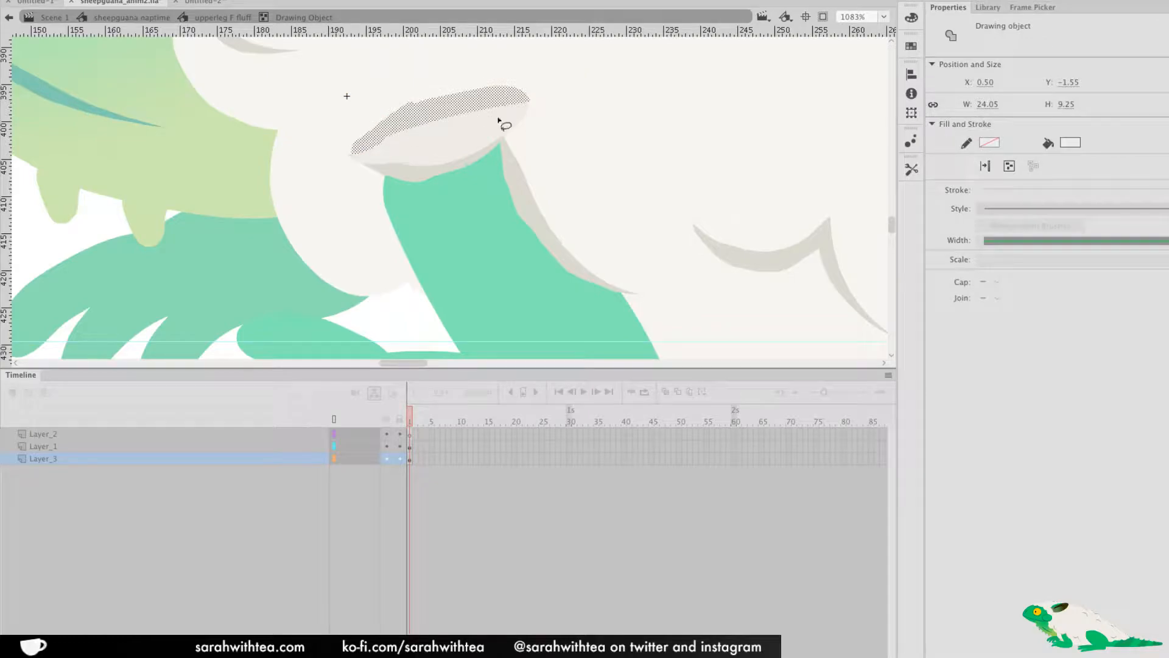
{"action": "left_click", "coordinate": [911, 169]}
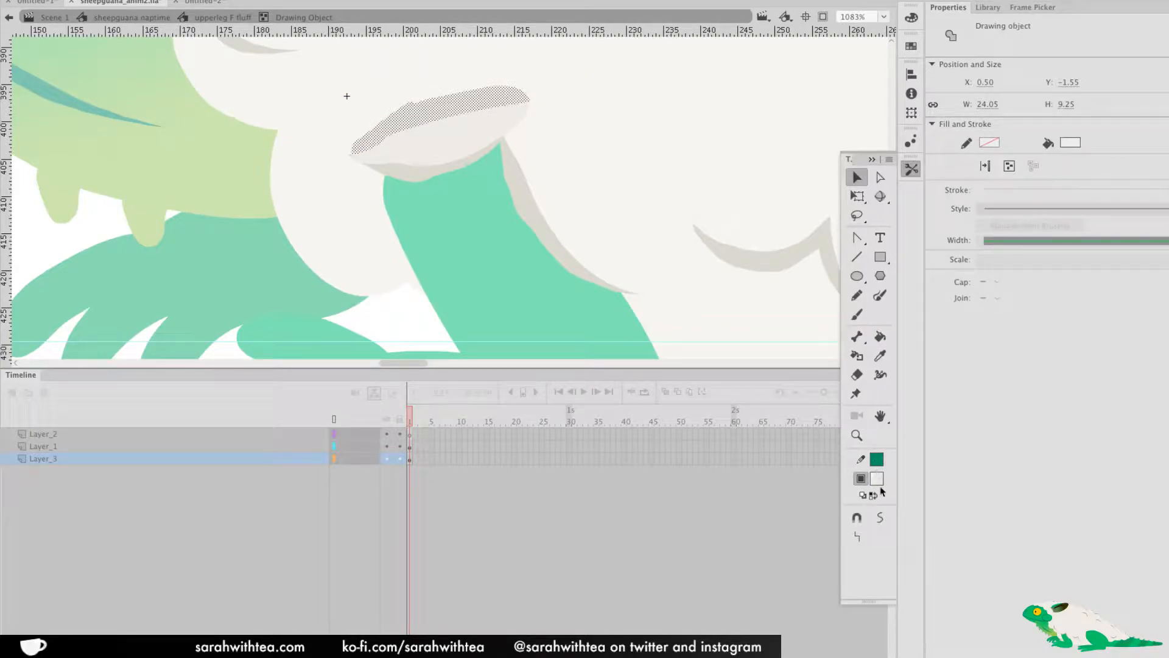
{"action": "left_click", "coordinate": [880, 517]}
{"action": "left_click", "coordinate": [880, 518]}
{"action": "left_click", "coordinate": [880, 518]}
{"action": "left_click", "coordinate": [537, 159]}
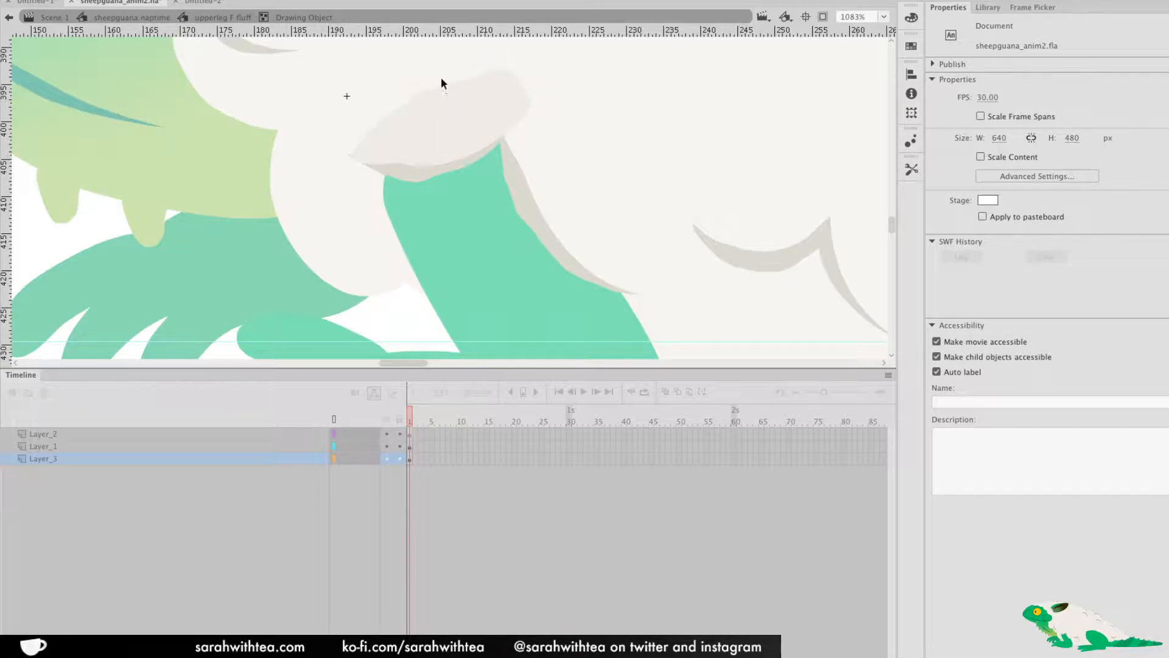
Bulge the front fluff patch's top, front and rear edges outward in its drawing object and return to sheepguana naptime
{"action": "left_click_drag", "start_coordinate": [480, 72], "coordinate": [476, 58]}
{"action": "left_click_drag", "start_coordinate": [373, 114], "coordinate": [362, 148]}
{"action": "left_click_drag", "start_coordinate": [394, 106], "coordinate": [355, 148]}
{"action": "double_click", "coordinate": [630, 164]}
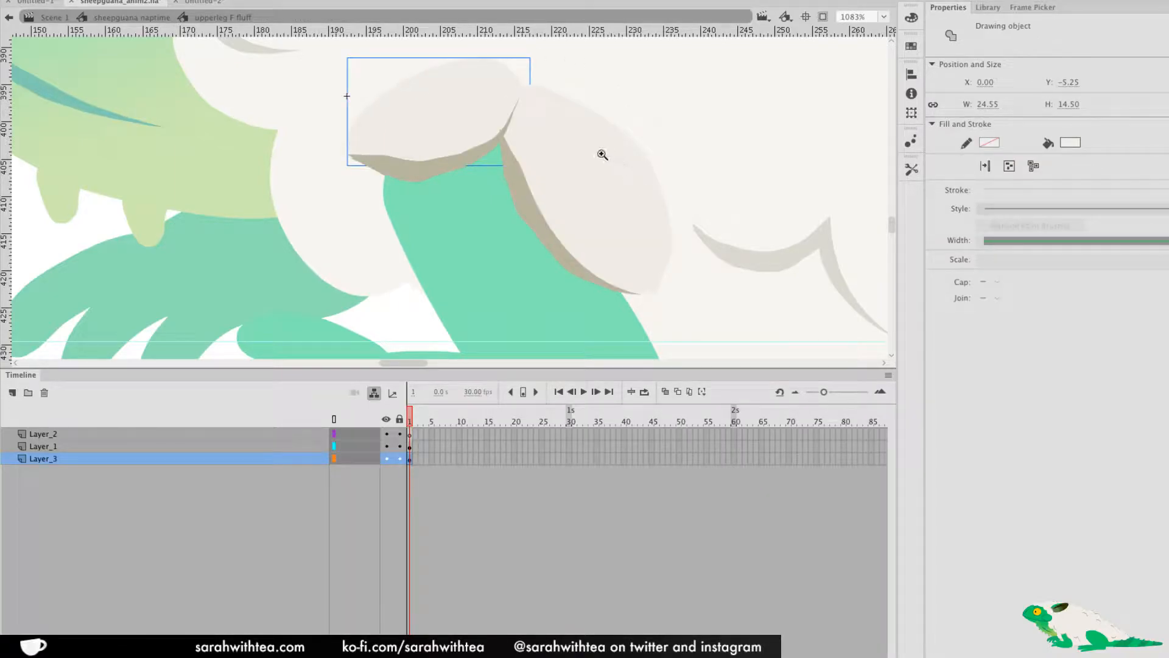
{"action": "double_click", "coordinate": [519, 75]}
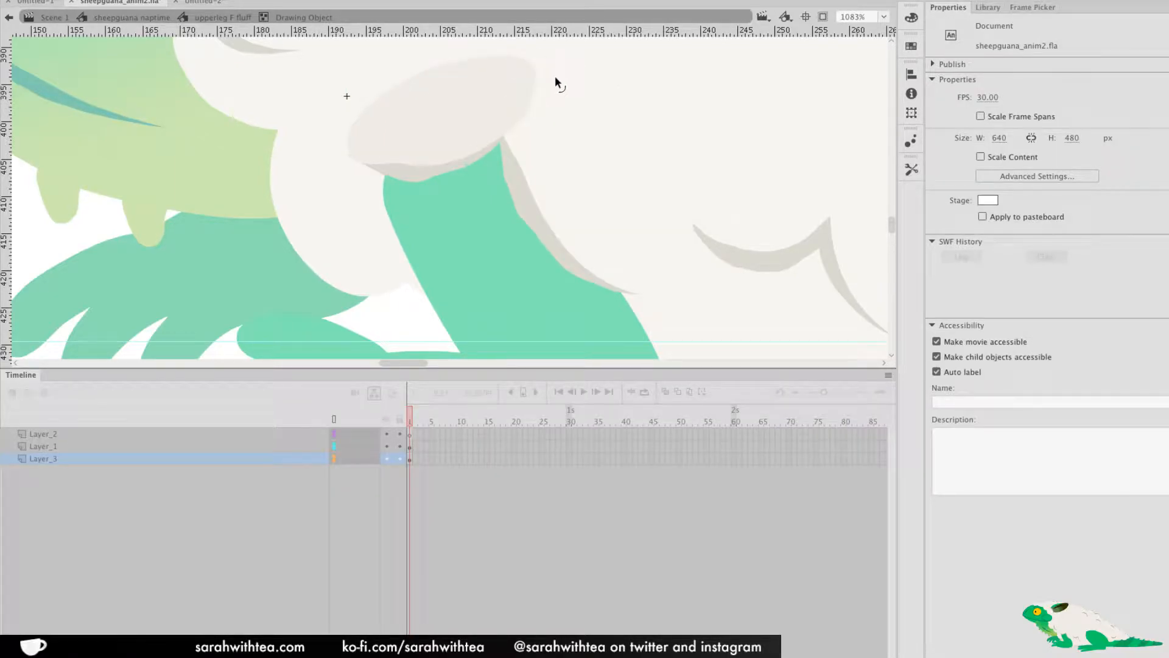
{"action": "double_click", "coordinate": [594, 73]}
{"action": "key", "text": "ctrl+minus"}
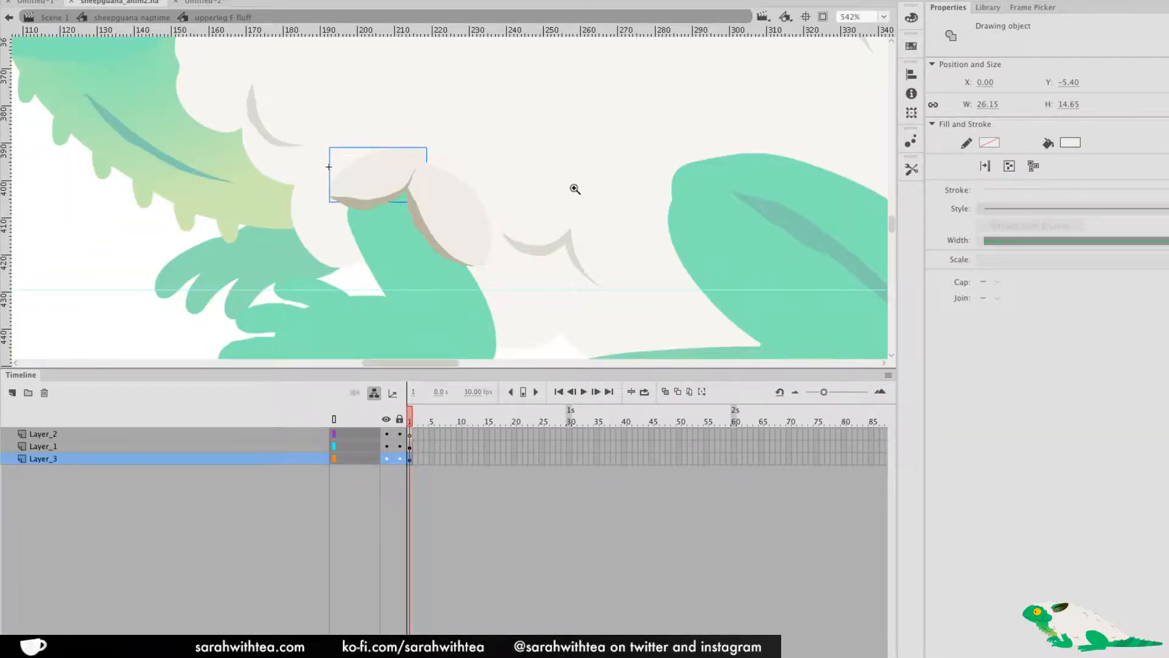
{"action": "left_click", "coordinate": [560, 203]}
{"action": "left_click", "coordinate": [524, 236], "text": "alt+super"}
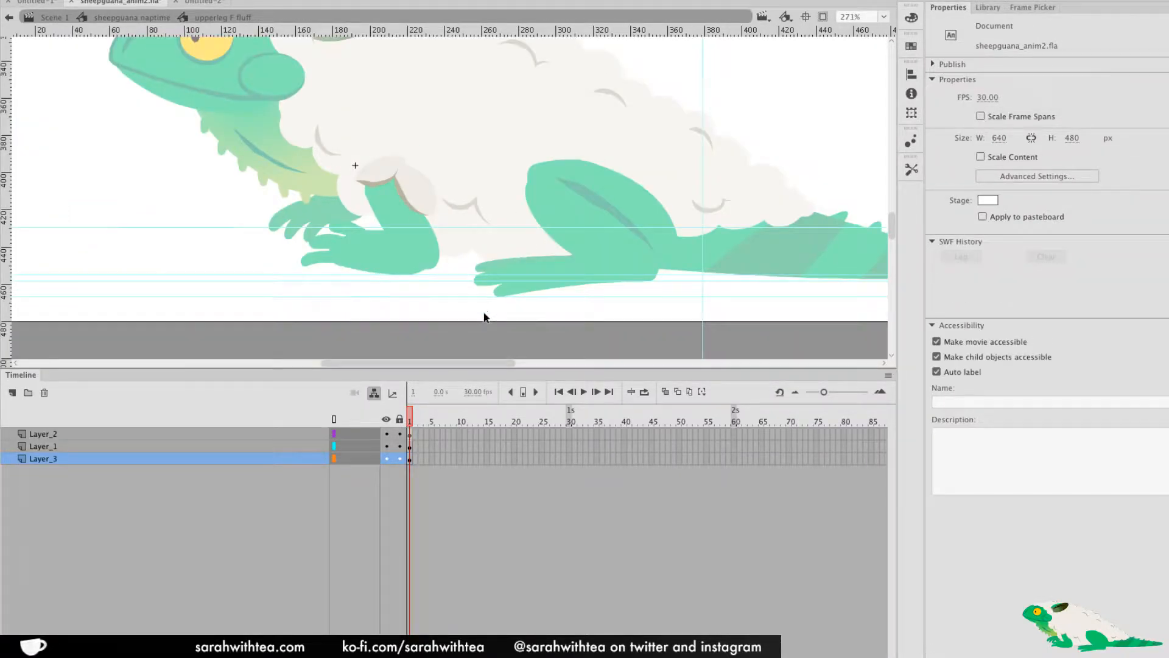
{"action": "double_click", "coordinate": [485, 312]}
Parent Layer_2, which holds the upper leg fluff, to the fulg layer
{"action": "left_click_drag", "start_coordinate": [452, 273], "coordinate": [601, 300]}
{"action": "left_click", "coordinate": [546, 223]}
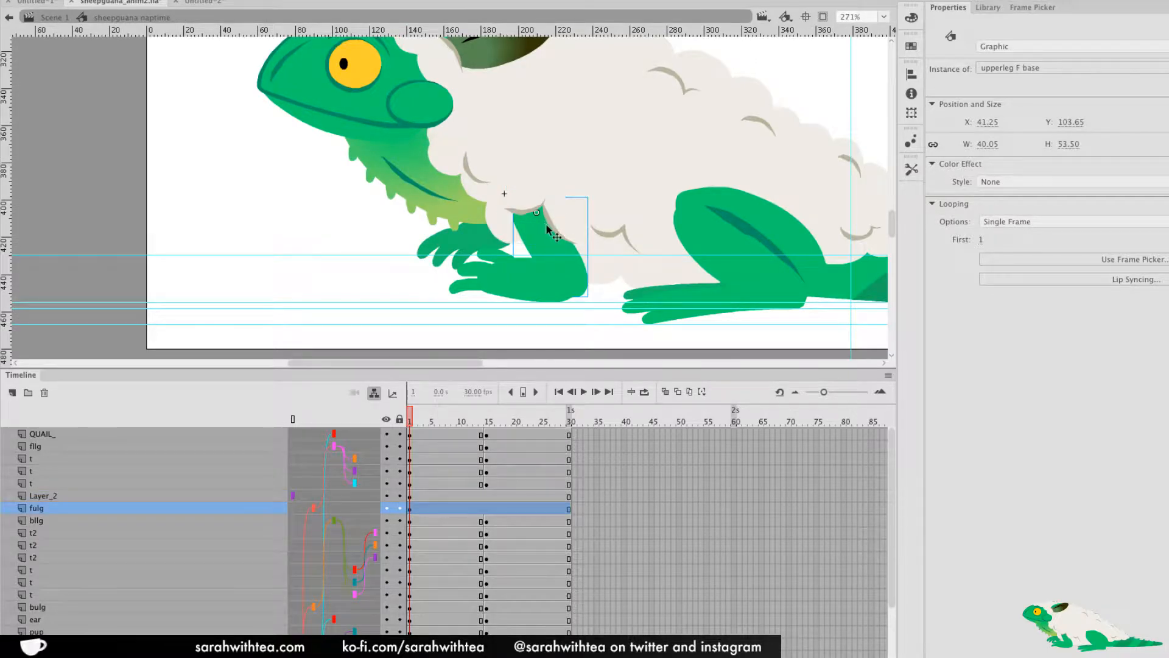
{"action": "left_click", "coordinate": [304, 507]}
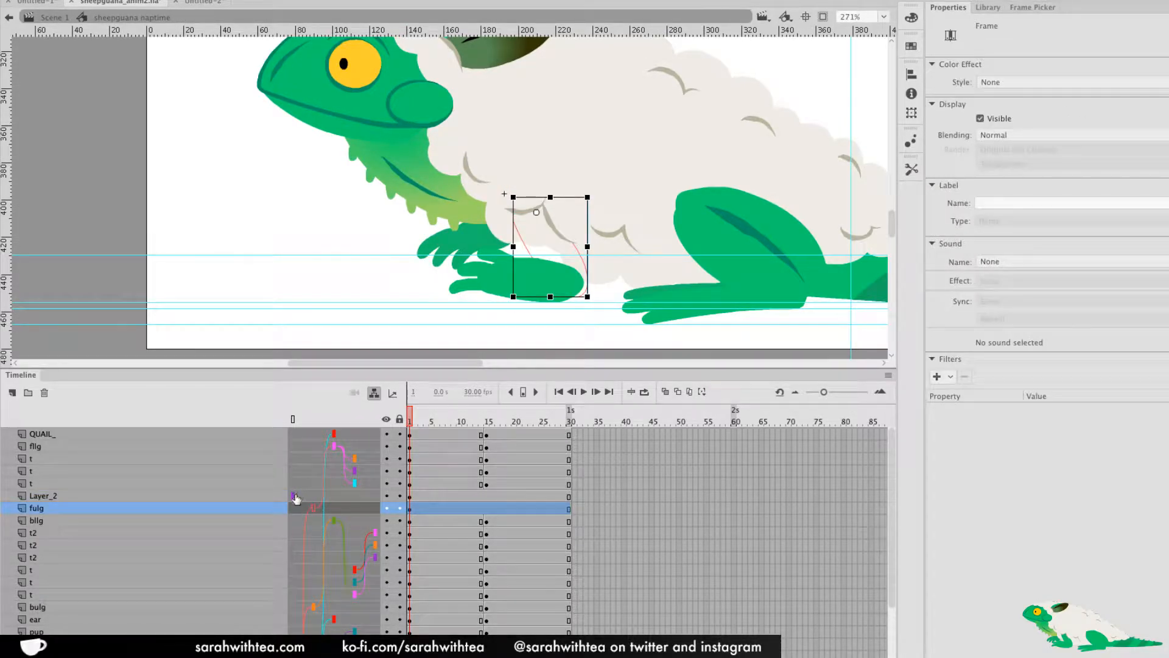
{"action": "left_click", "coordinate": [281, 508]}
{"action": "left_click", "coordinate": [293, 496]}
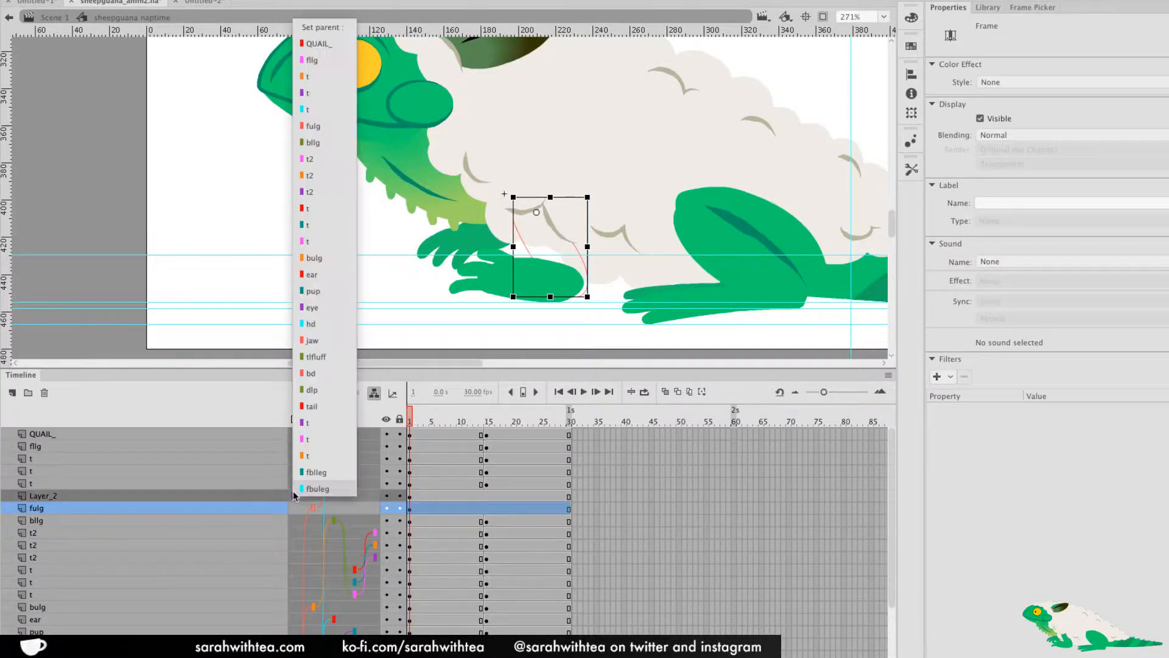
{"action": "left_click", "coordinate": [294, 495]}
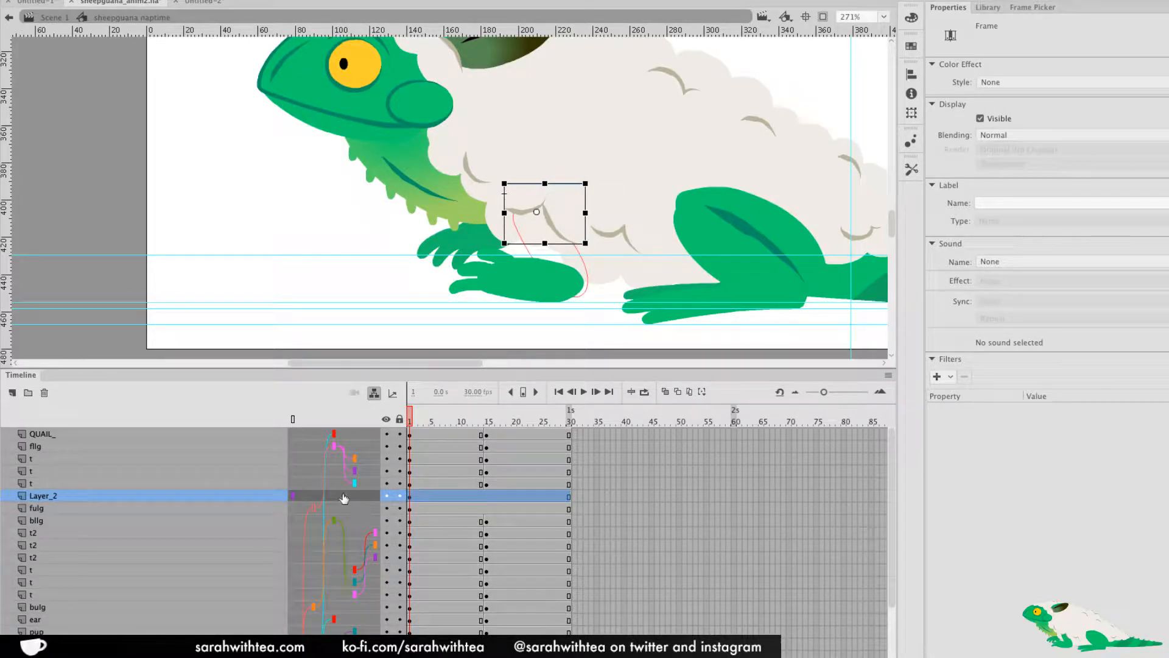
{"action": "left_click_drag", "start_coordinate": [309, 496], "coordinate": [332, 507]}
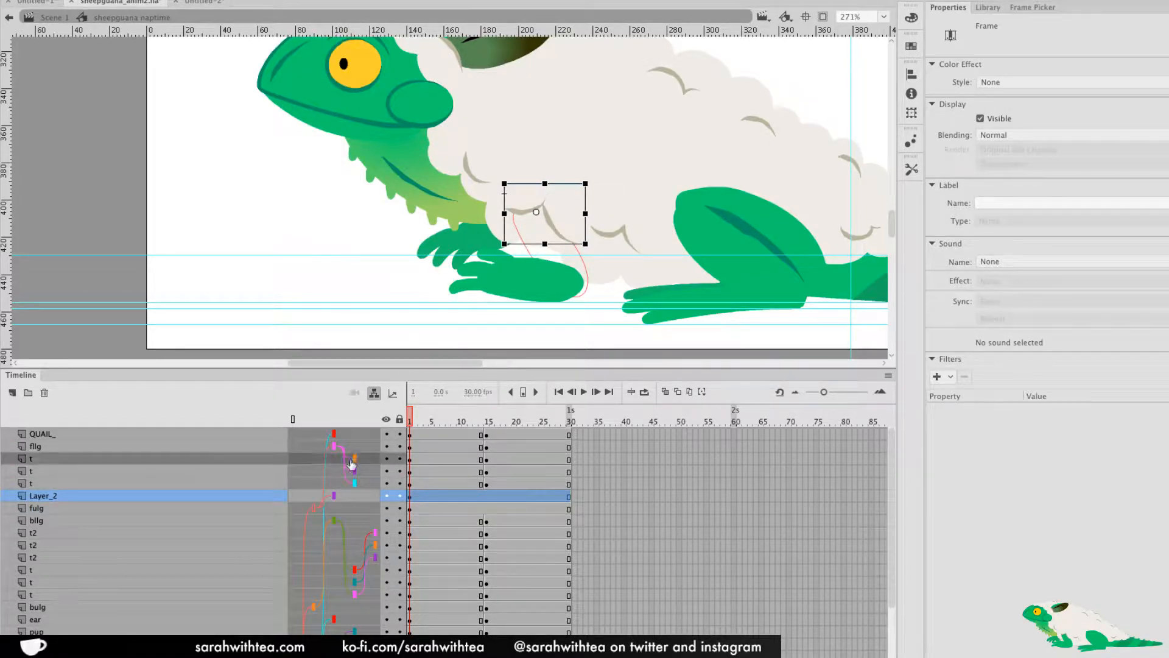
With fulg and Layer_2 shown as outlines, shift the upper leg base's pivot slightly down the leg and restore the filled display
{"action": "left_click", "coordinate": [334, 495]}
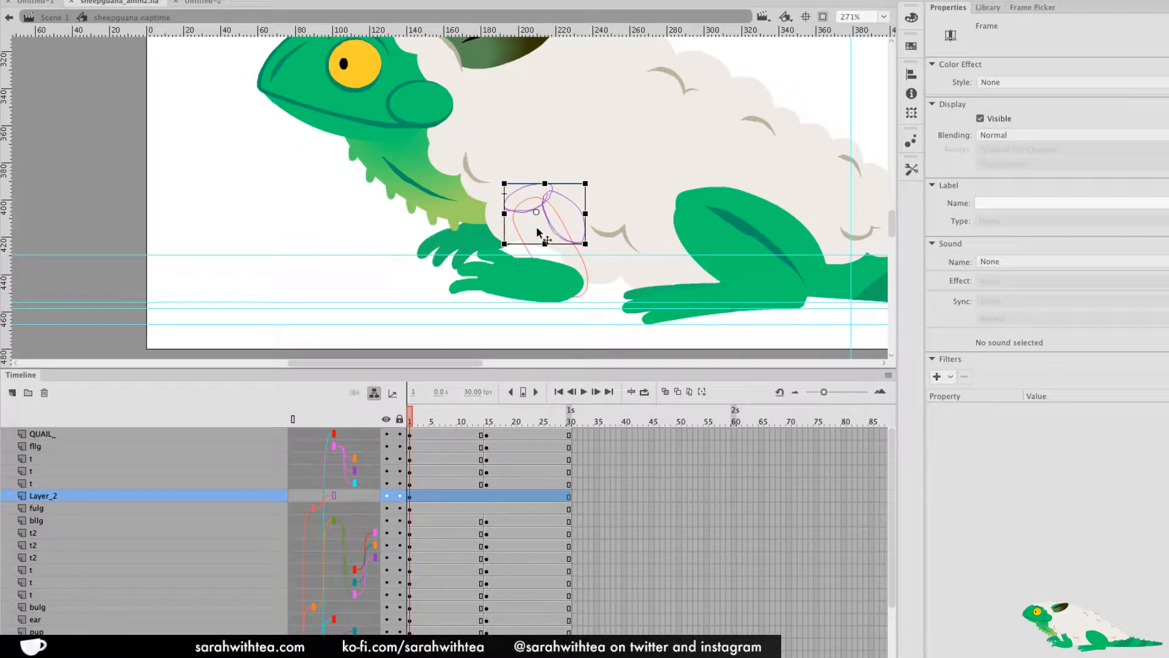
{"action": "left_click", "coordinate": [525, 239]}
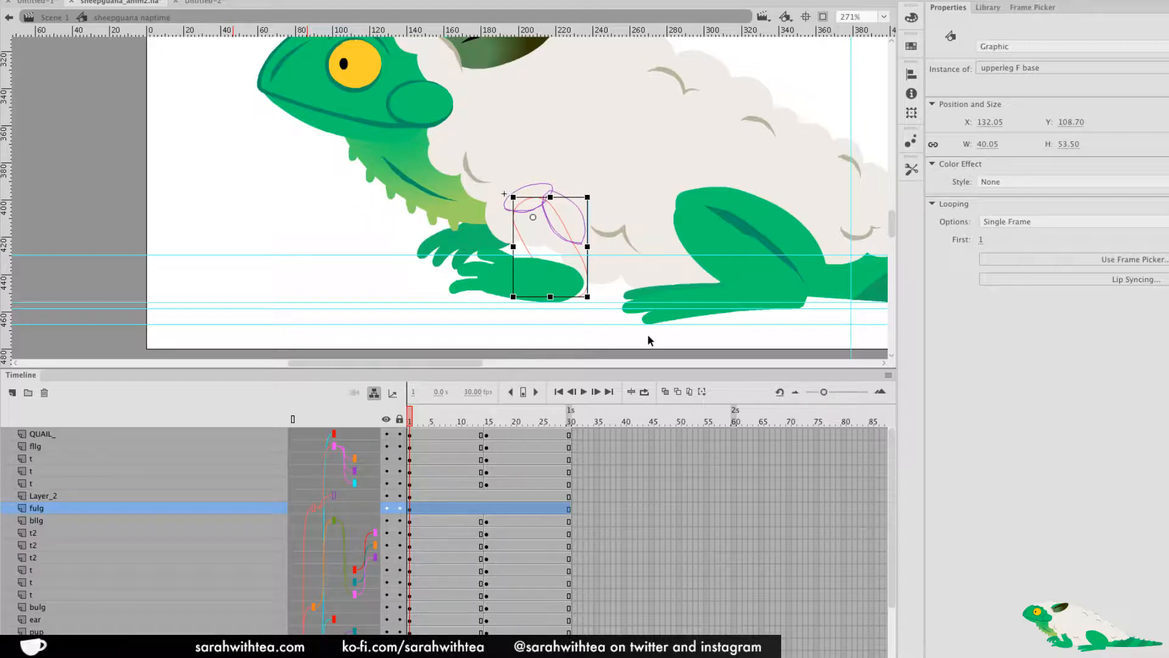
{"action": "left_click", "coordinate": [585, 318]}
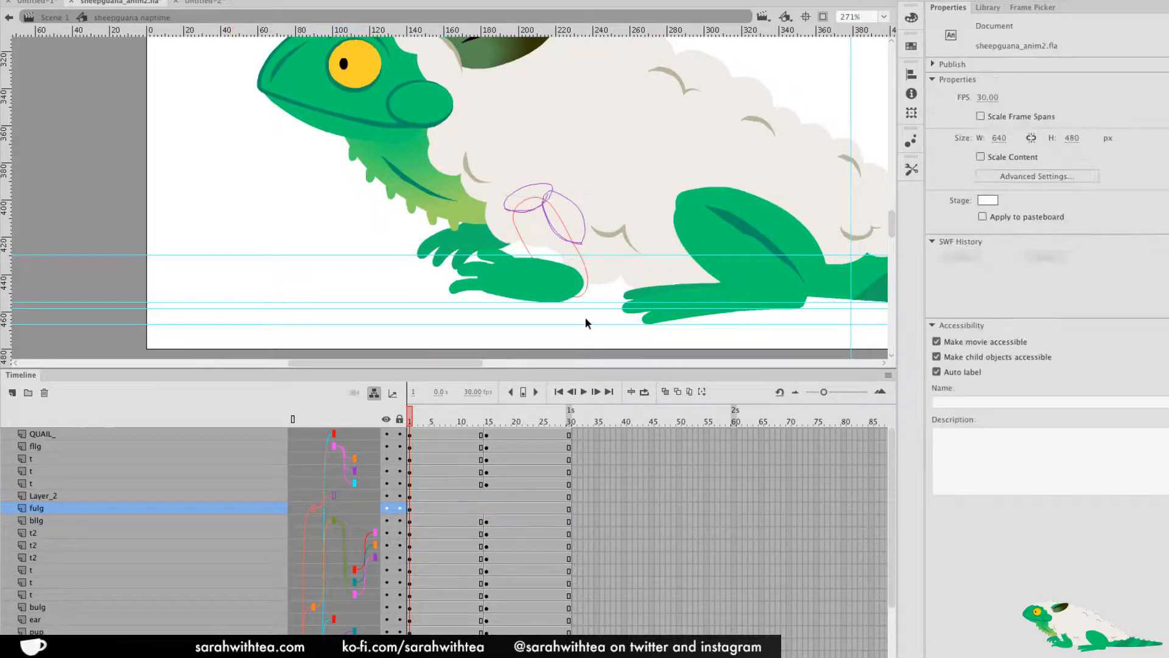
{"action": "left_click", "coordinate": [314, 509]}
{"action": "left_click", "coordinate": [332, 497]}
{"action": "left_click", "coordinate": [332, 499]}
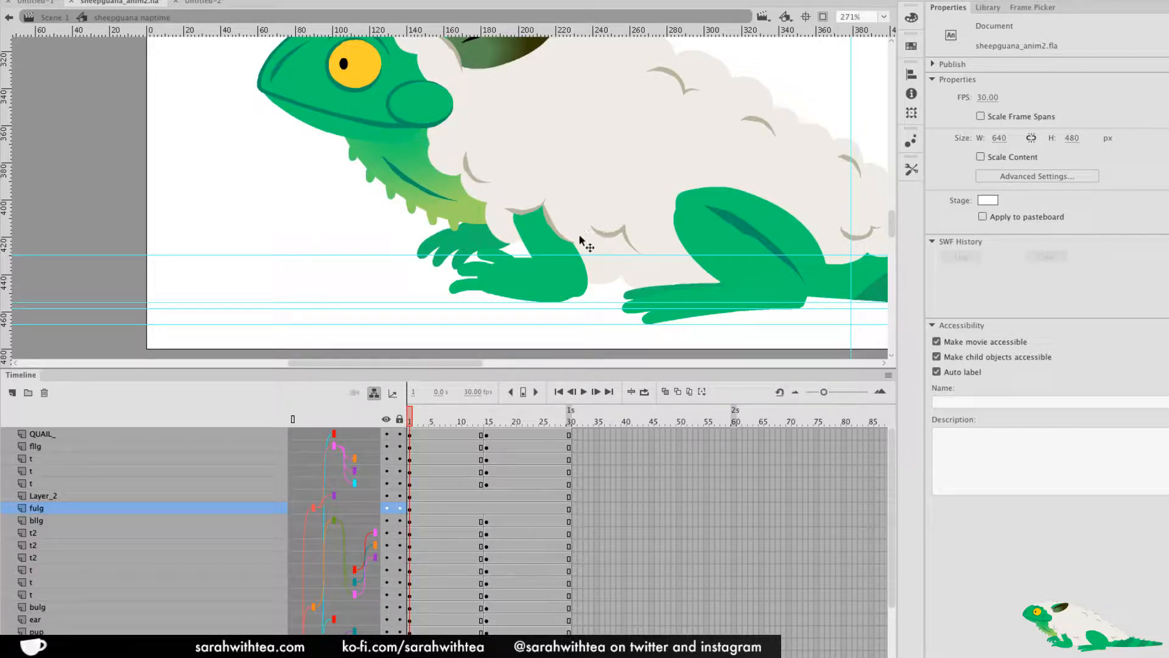
Insert keyframes at frame 15 on both Layer_2 and fulg
{"action": "left_click", "coordinate": [547, 245]}
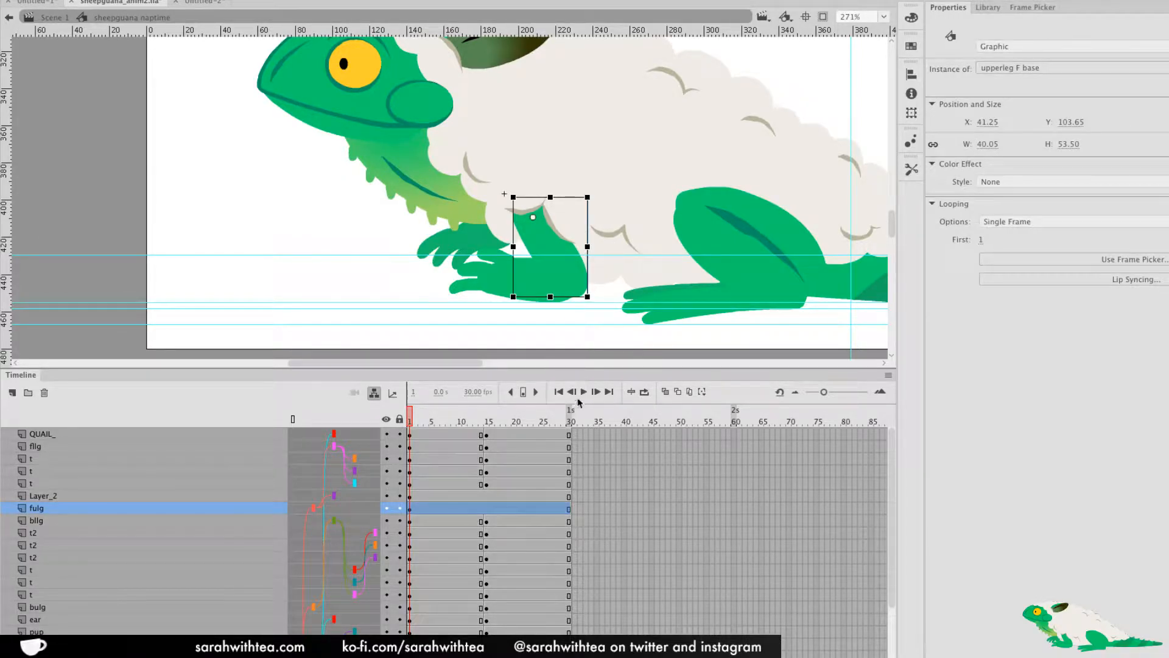
{"action": "left_click", "coordinate": [487, 498]}
{"action": "left_click", "coordinate": [491, 509]}
{"action": "key", "text": "F6"}
{"action": "left_click", "coordinate": [644, 328]}
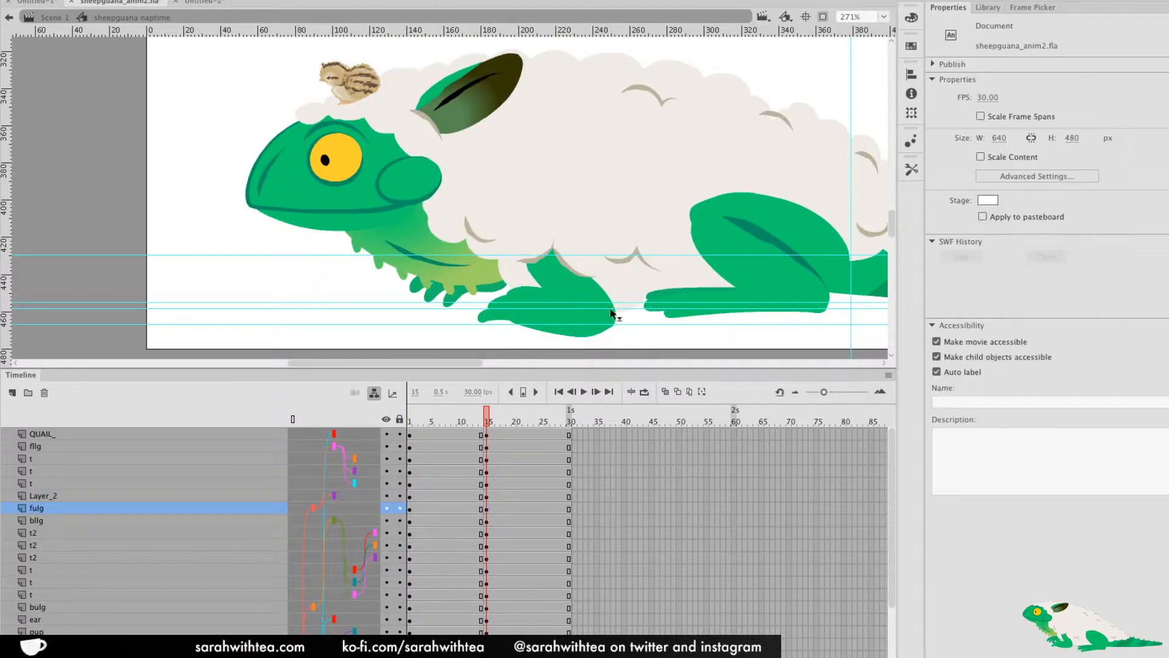
At frame 15, rotate the front upper leg base forward and rotate the upper leg fluff to meet the body
{"action": "left_click", "coordinate": [612, 315]}
{"action": "left_click_drag", "start_coordinate": [621, 334], "coordinate": [463, 311]}
{"action": "left_click", "coordinate": [543, 295]}
{"action": "left_click_drag", "start_coordinate": [580, 317], "coordinate": [596, 262]}
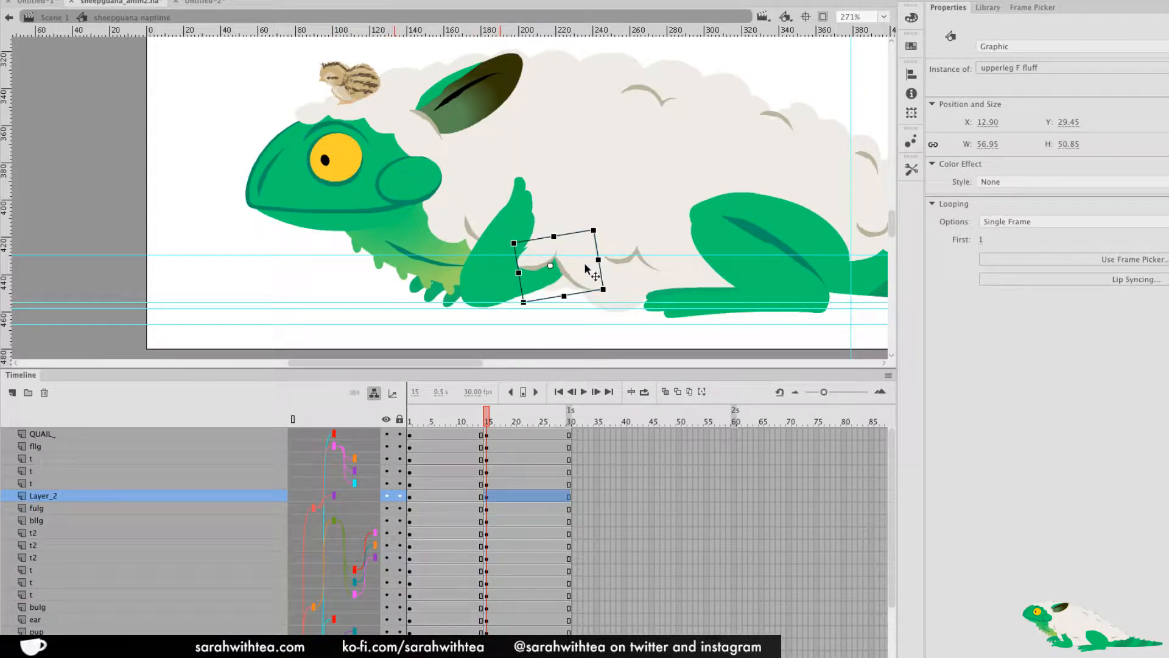
Rotate the front lower leg at frame 15 so it stretches forward flat along the ground guides
{"action": "left_click", "coordinate": [506, 251]}
{"action": "left_click_drag", "start_coordinate": [550, 220], "coordinate": [453, 302]}
{"action": "left_click_drag", "start_coordinate": [405, 338], "coordinate": [397, 331]}
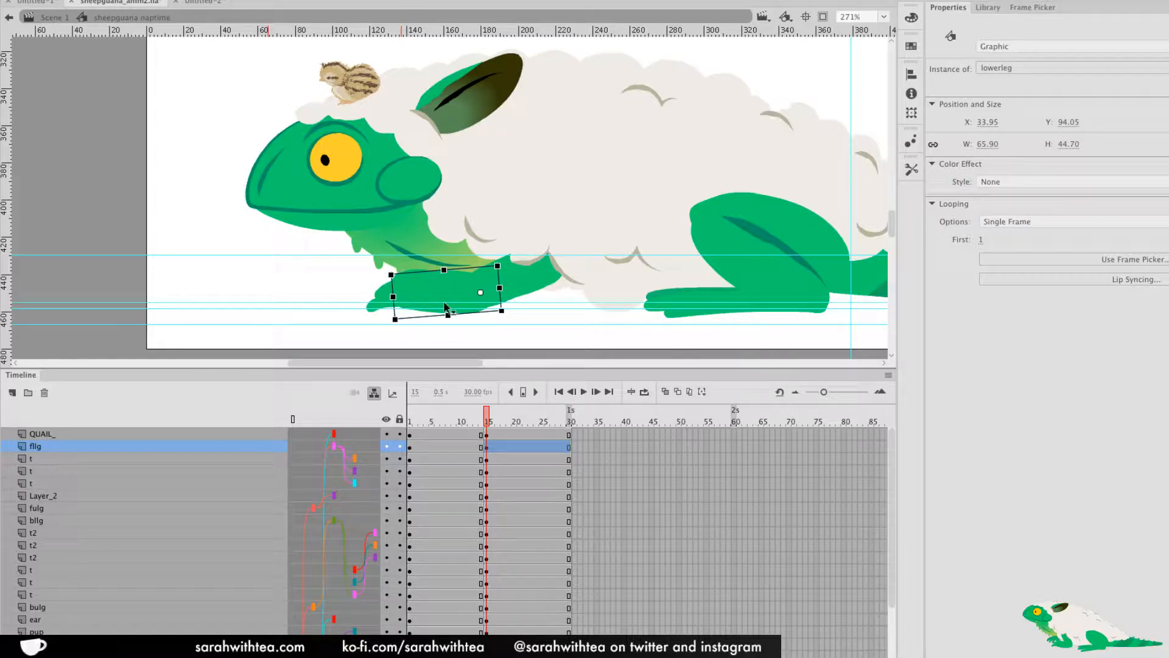
{"action": "left_click_drag", "start_coordinate": [487, 426], "coordinate": [487, 431]}
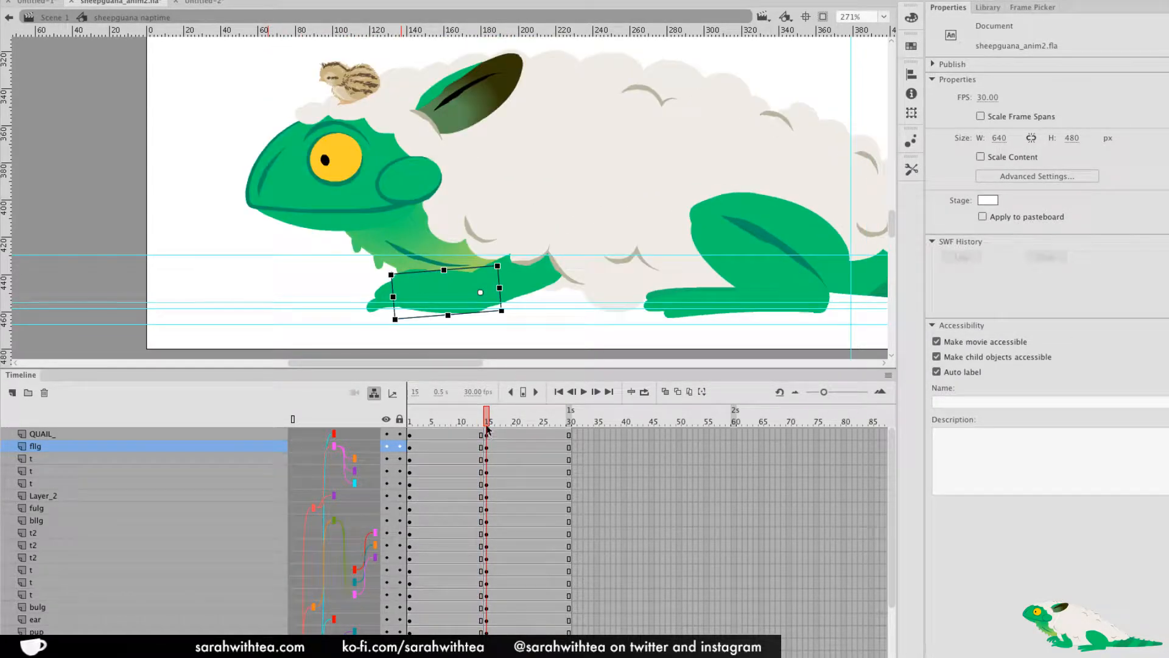
Enlarge the front and rear off-white patches inside upperleg F fluff and return to sheepguana naptime
{"action": "double_click", "coordinate": [534, 246]}
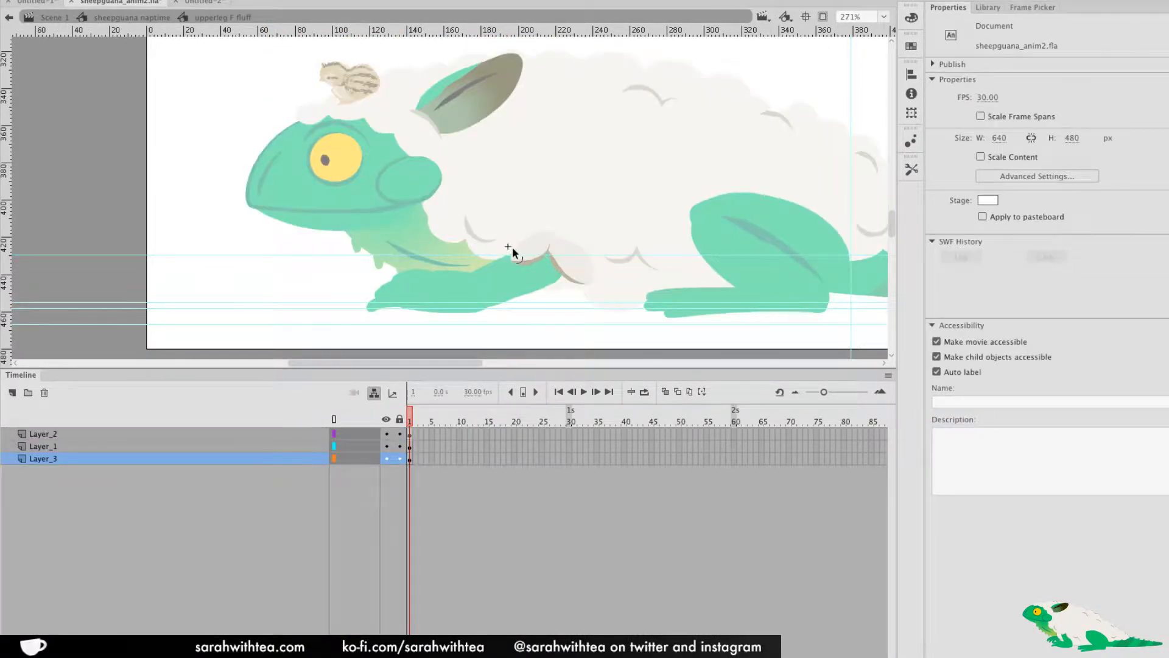
{"action": "left_click", "coordinate": [512, 246]}
{"action": "key", "text": "super+z"}
{"action": "key", "text": "super+z"}
{"action": "left_click", "coordinate": [528, 241]}
{"action": "mouse_move", "coordinate": [532, 232]}
{"action": "left_mouse_down"}
{"action": "mouse_move", "coordinate": [525, 211]}
{"action": "mouse_move", "coordinate": [563, 237]}
{"action": "mouse_move", "coordinate": [536, 240]}
{"action": "mouse_move", "coordinate": [600, 206]}
{"action": "mouse_move", "coordinate": [603, 190]}
{"action": "left_mouse_up"}
{"action": "double_click", "coordinate": [578, 247]}
{"action": "left_click", "coordinate": [578, 246]}
{"action": "left_click_drag", "start_coordinate": [579, 253], "coordinate": [584, 247]}
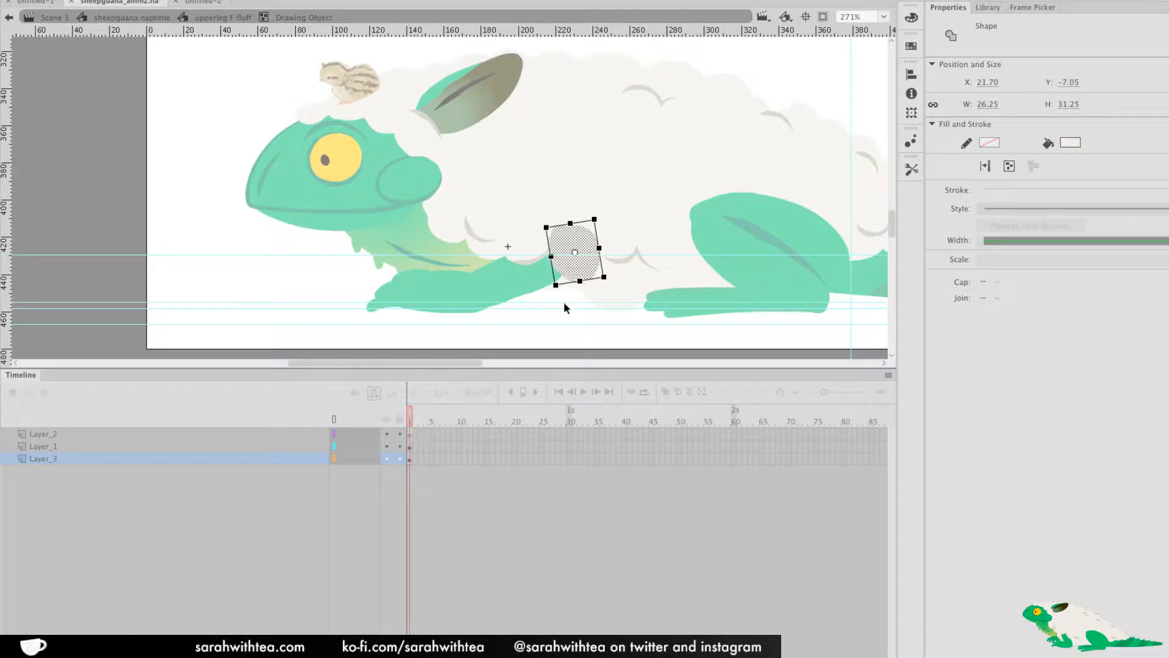
{"action": "double_click", "coordinate": [564, 302]}
{"action": "double_click", "coordinate": [564, 301]}
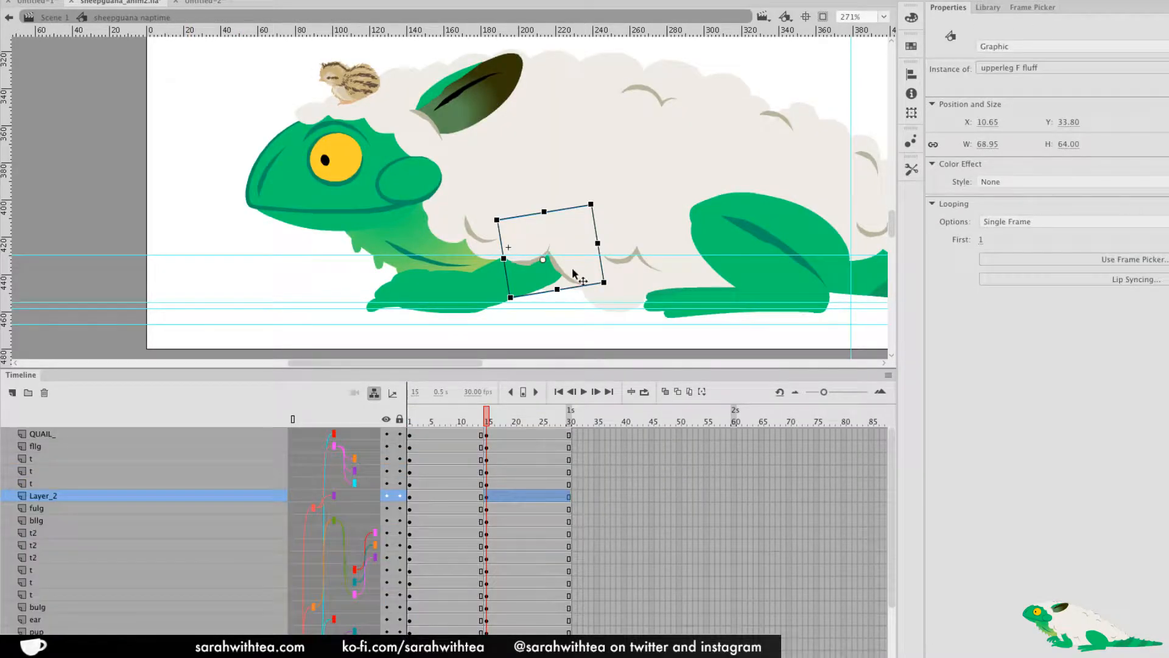
Reset Layer_2's keyframe at frame 15, and rotate and shift the upper leg fluff over the top of the stretched leg
{"action": "right_click", "coordinate": [487, 496]}
{"action": "left_click", "coordinate": [542, 453]}
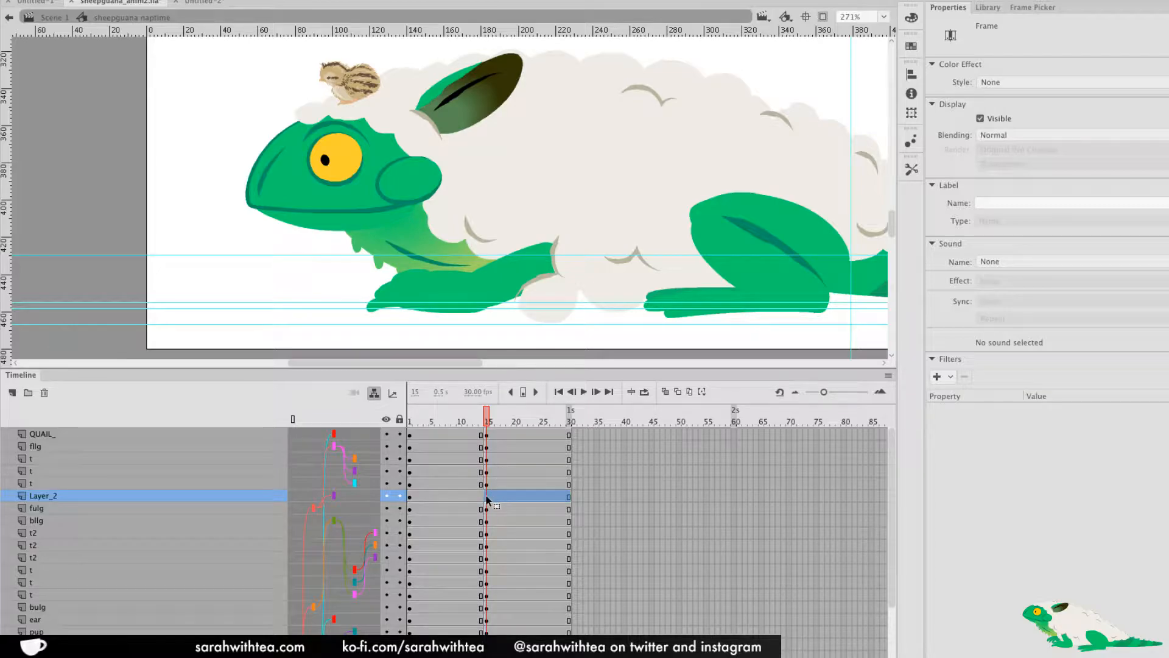
{"action": "left_click", "coordinate": [486, 497]}
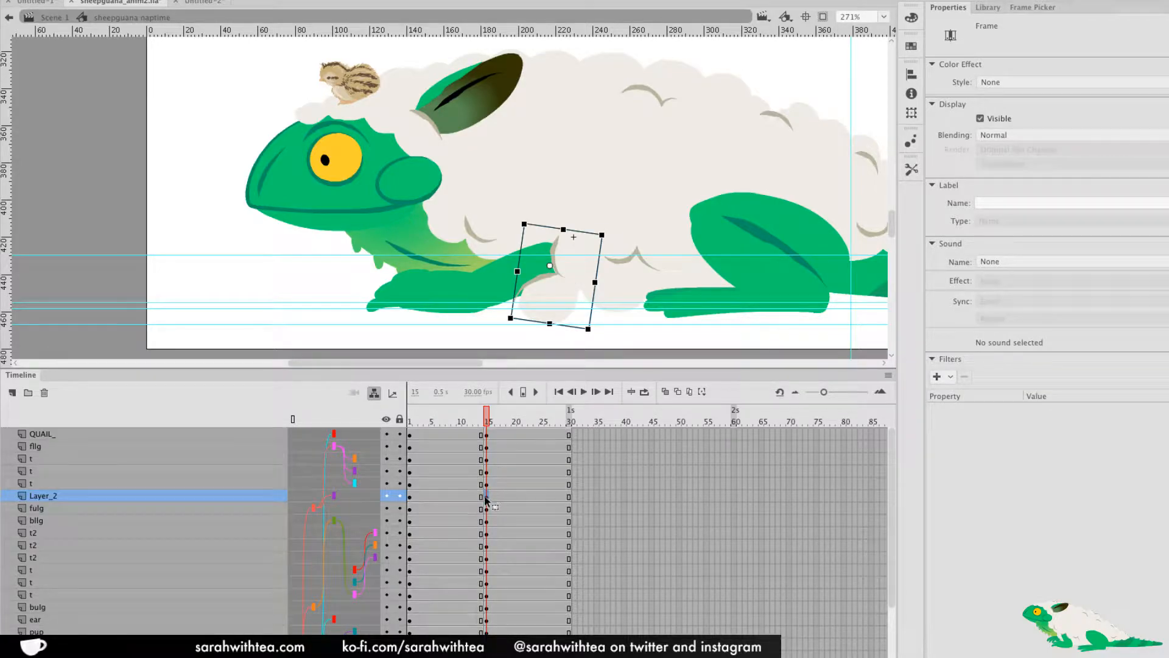
{"action": "left_click_drag", "start_coordinate": [609, 238], "coordinate": [511, 220]}
{"action": "mouse_move", "coordinate": [583, 257]}
{"action": "left_mouse_down"}
{"action": "mouse_move", "coordinate": [569, 252]}
{"action": "mouse_move", "coordinate": [573, 273]}
{"action": "left_mouse_up"}
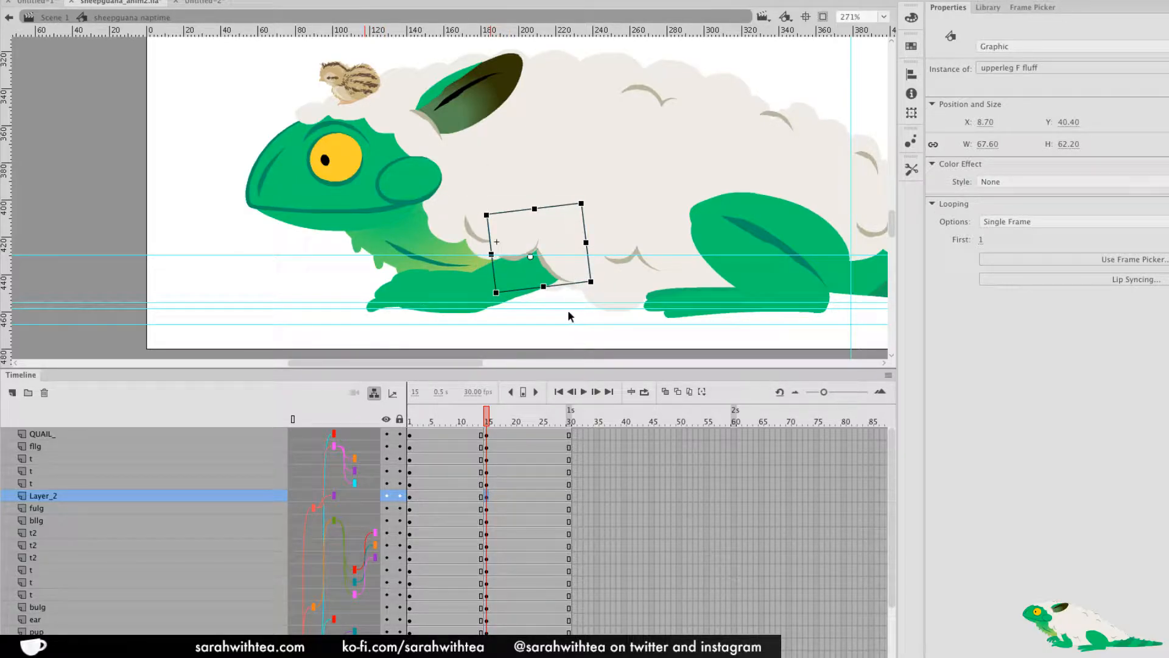
From frame 13, open upperleg F fluff, extend the rear patch's lower edge downward, and return to sheepguana naptime
{"action": "left_click_drag", "start_coordinate": [477, 427], "coordinate": [476, 428]}
{"action": "double_click", "coordinate": [573, 222]}
{"action": "double_click", "coordinate": [572, 223]}
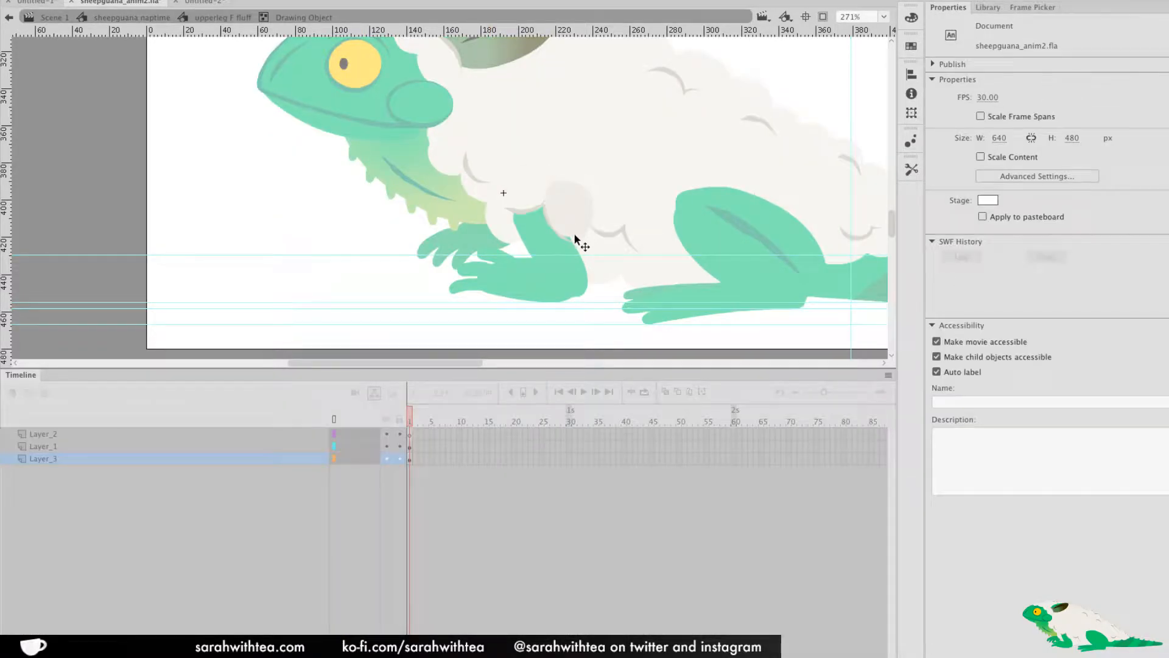
{"action": "double_click", "coordinate": [541, 192]}
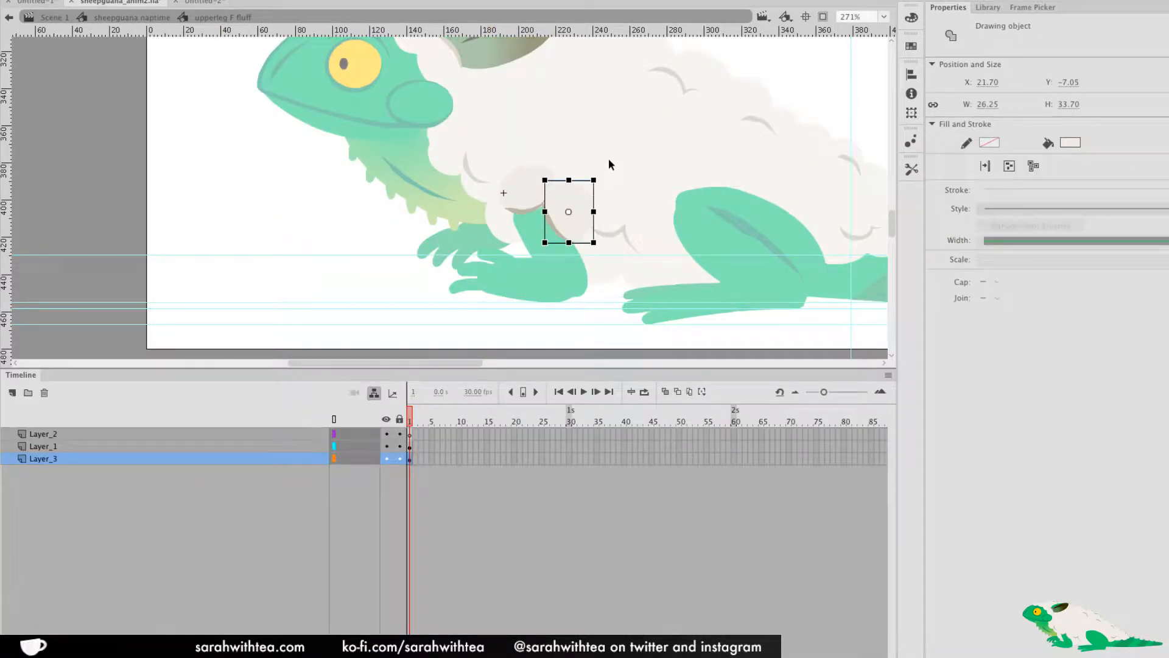
{"action": "double_click", "coordinate": [610, 161]}
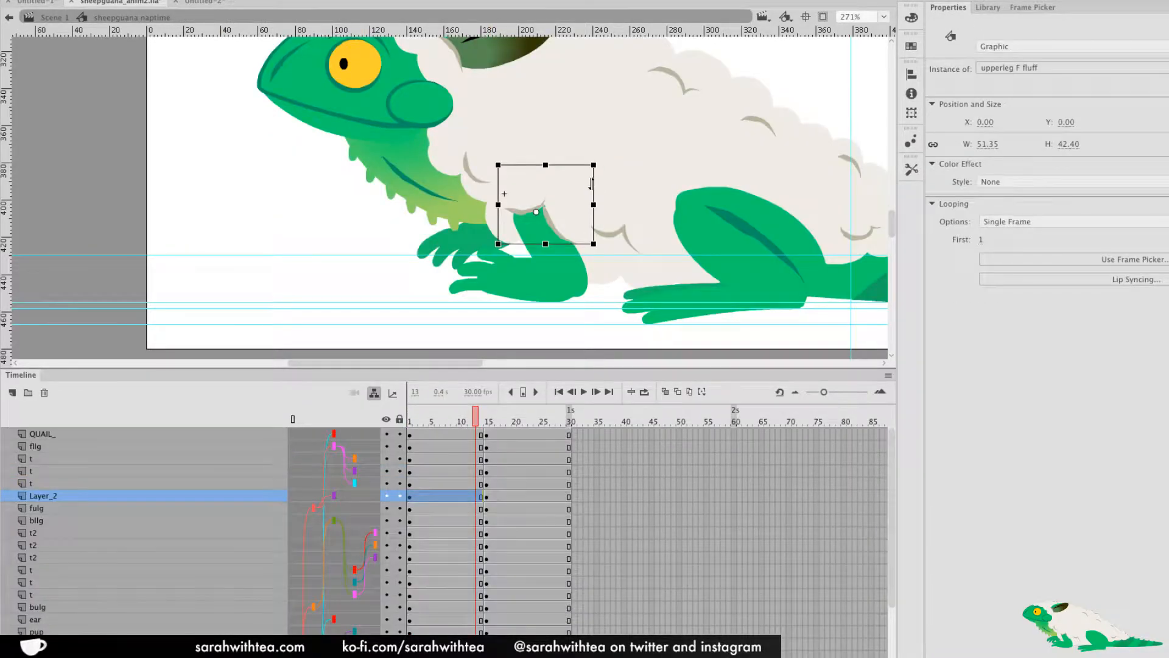
{"action": "left_click", "coordinate": [578, 333]}
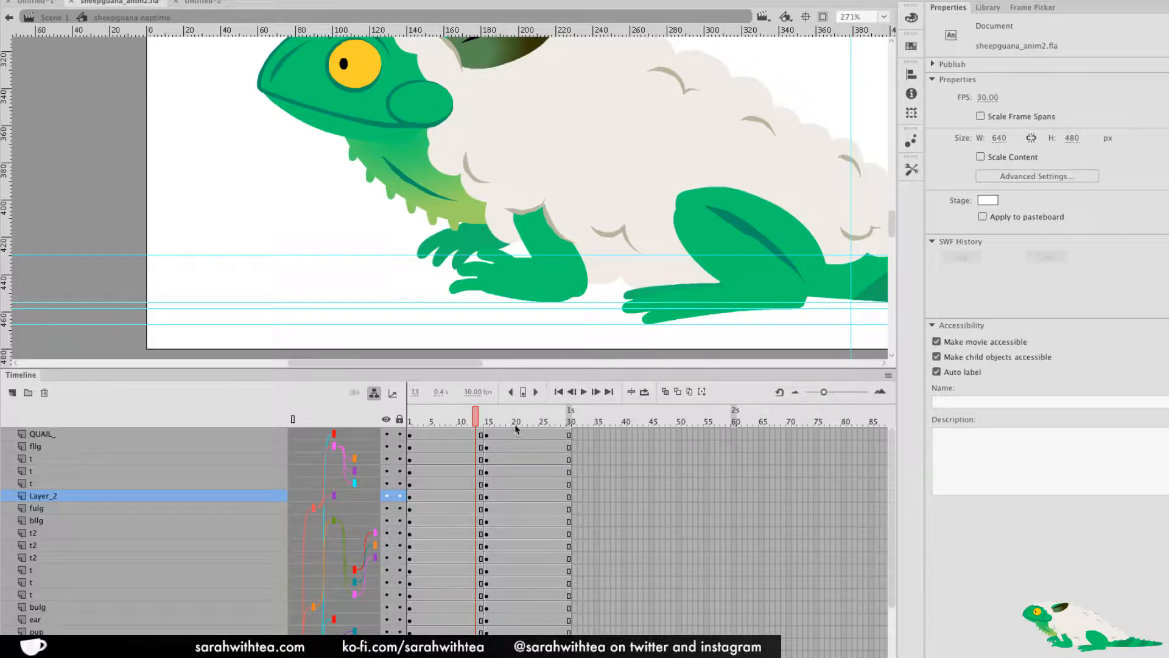
At frame 15, skew the dewlap backward so its lower edge tucks behind the stretched front leg
{"action": "left_click_drag", "start_coordinate": [483, 420], "coordinate": [485, 434]}
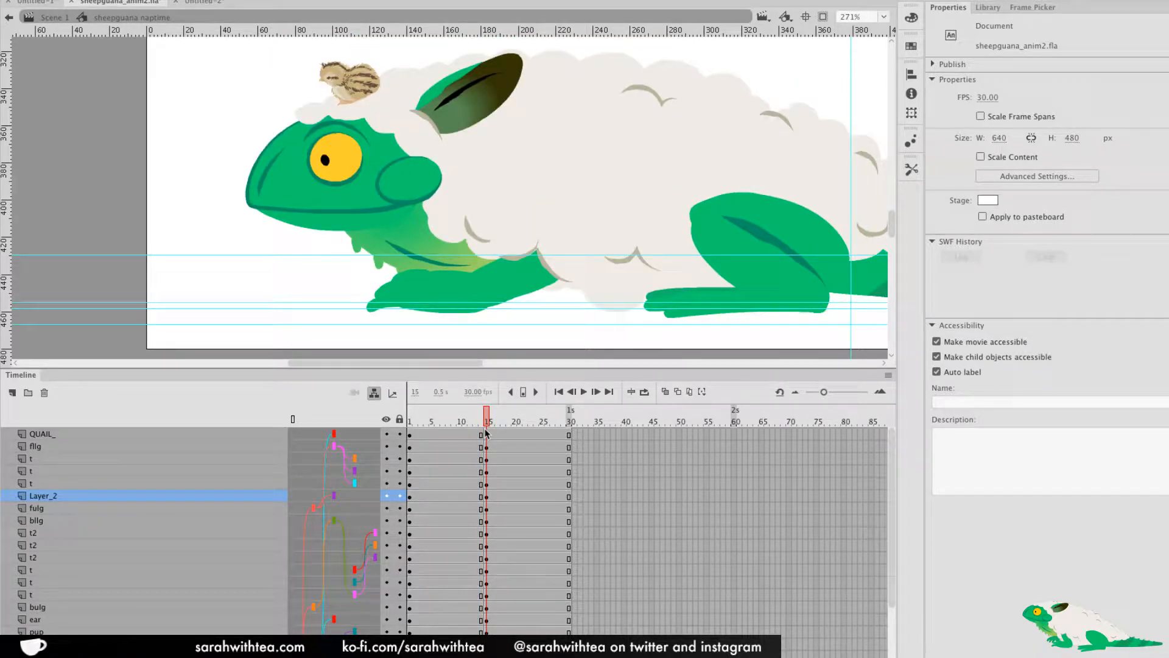
{"action": "left_click_drag", "start_coordinate": [486, 434], "coordinate": [487, 434]}
{"action": "left_click", "coordinate": [458, 212]}
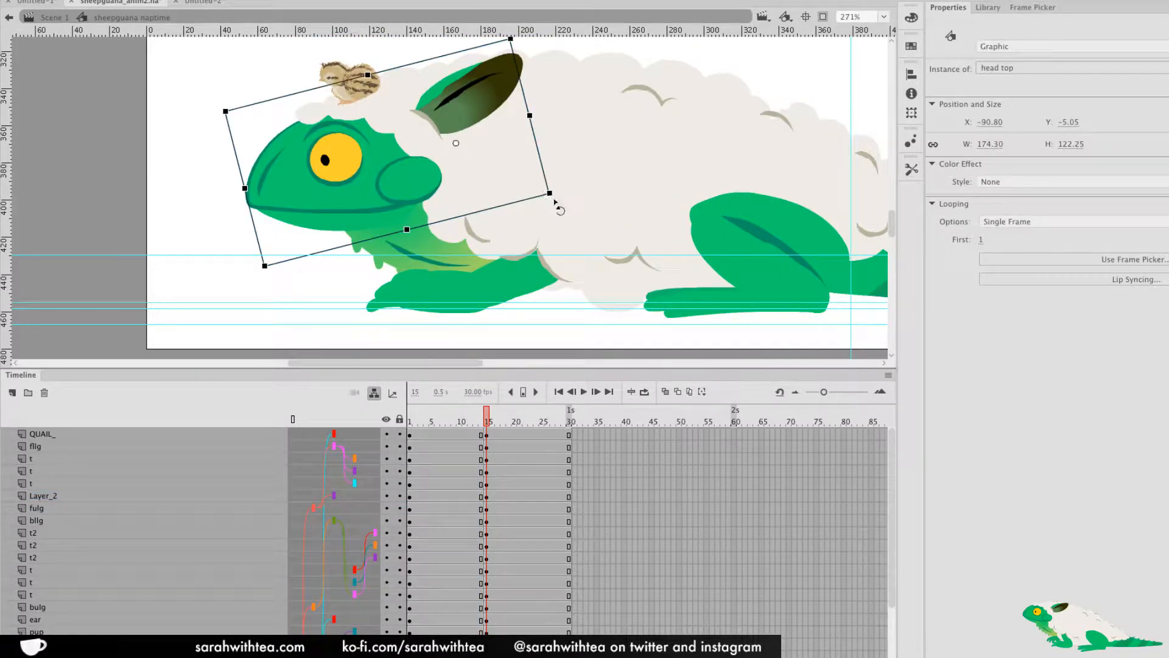
{"action": "left_click", "coordinate": [527, 261]}
{"action": "left_click", "coordinate": [464, 263]}
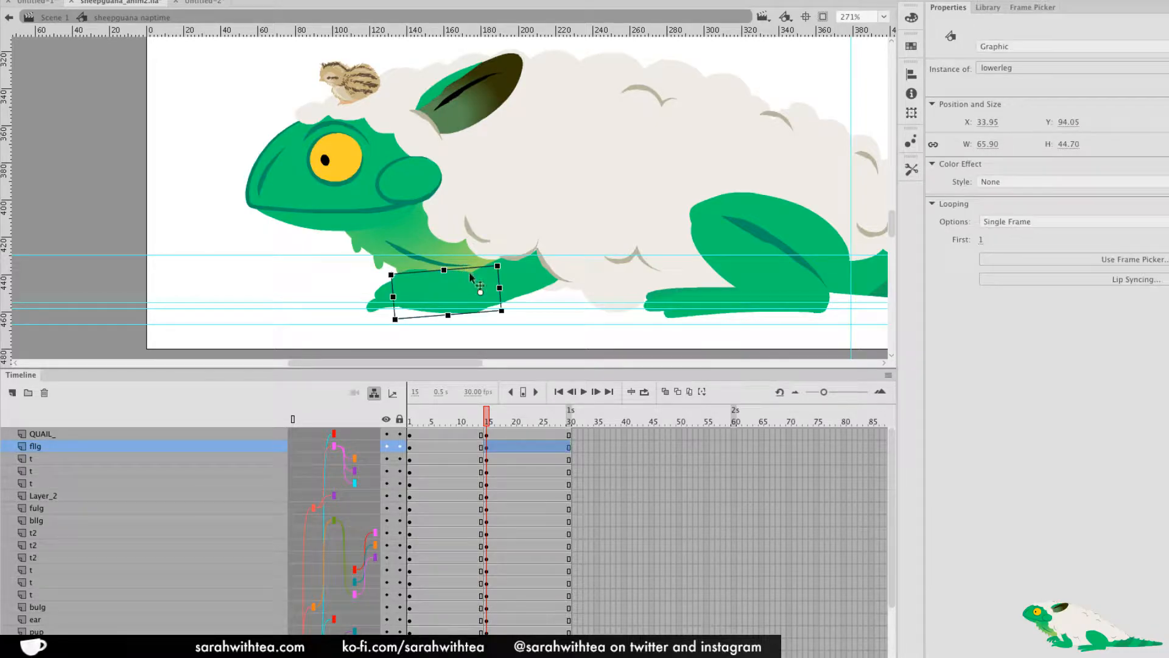
{"action": "left_click", "coordinate": [414, 246]}
{"action": "left_click_drag", "start_coordinate": [478, 290], "coordinate": [529, 276]}
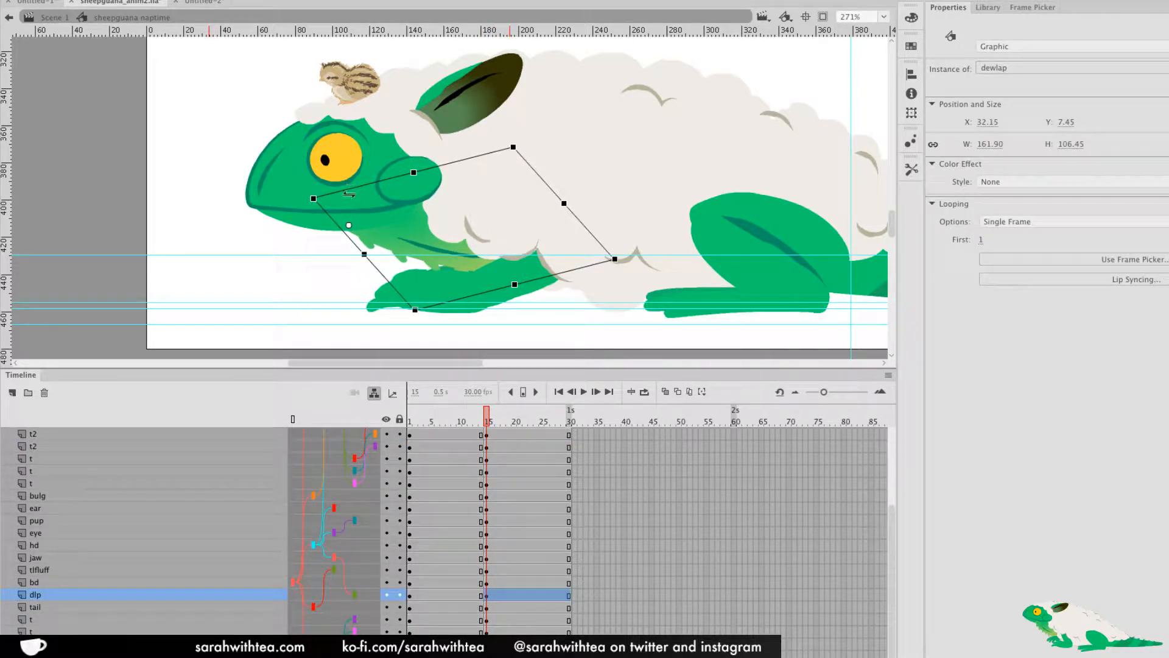
Lower the head top at frame 15 and tilt it nose-down so the chin rests near the front foot
{"action": "left_click", "coordinate": [443, 196]}
{"action": "left_click_drag", "start_coordinate": [557, 194], "coordinate": [555, 185]}
{"action": "left_click_drag", "start_coordinate": [393, 198], "coordinate": [393, 236]}
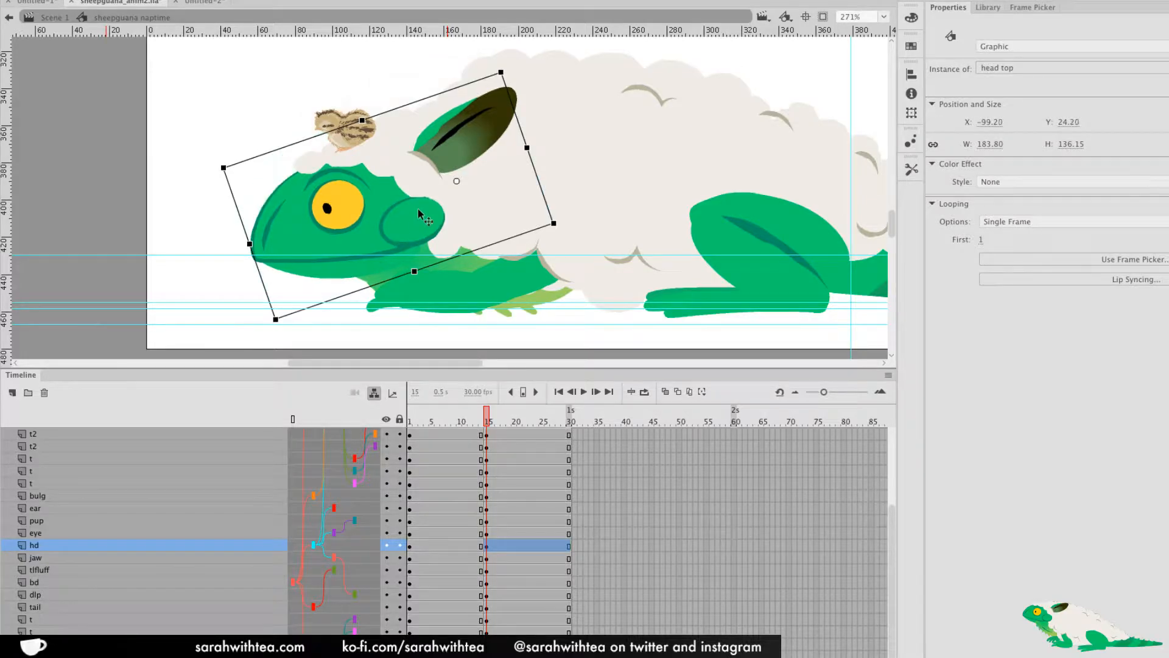
{"action": "left_click_drag", "start_coordinate": [569, 225], "coordinate": [560, 204]}
{"action": "left_click_drag", "start_coordinate": [375, 270], "coordinate": [373, 261]}
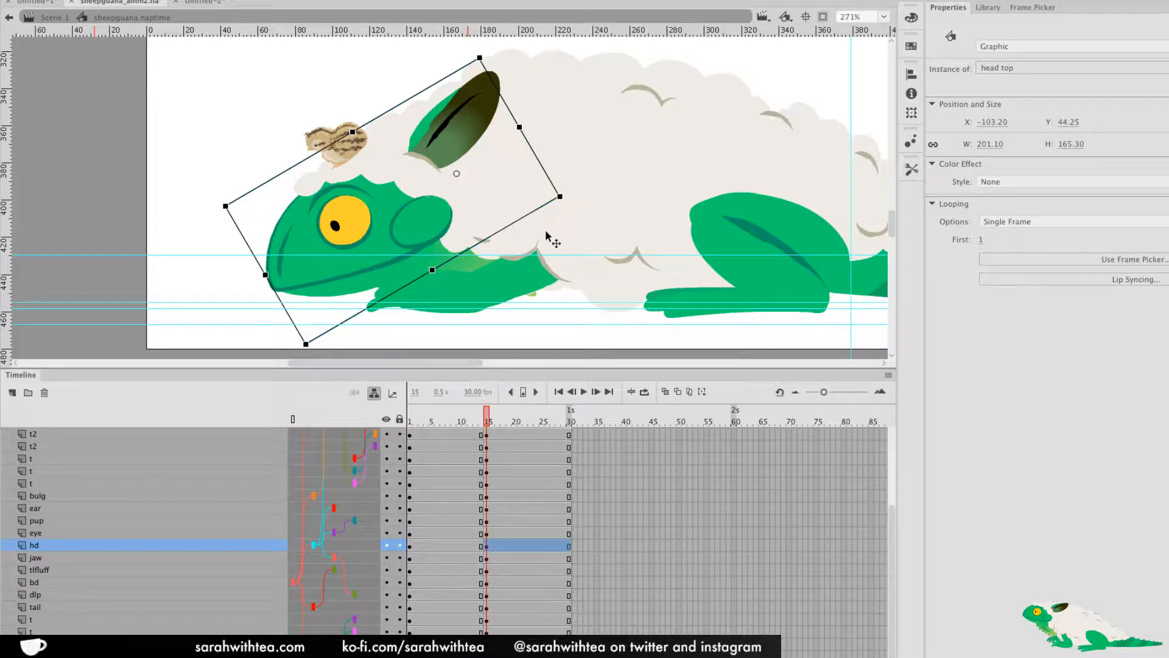
At frame 15, rotate the ear down flat against the wool, half-close the eye and lower the pupil to its front edge
{"action": "left_click", "coordinate": [455, 144]}
{"action": "left_click_drag", "start_coordinate": [536, 134], "coordinate": [540, 206]}
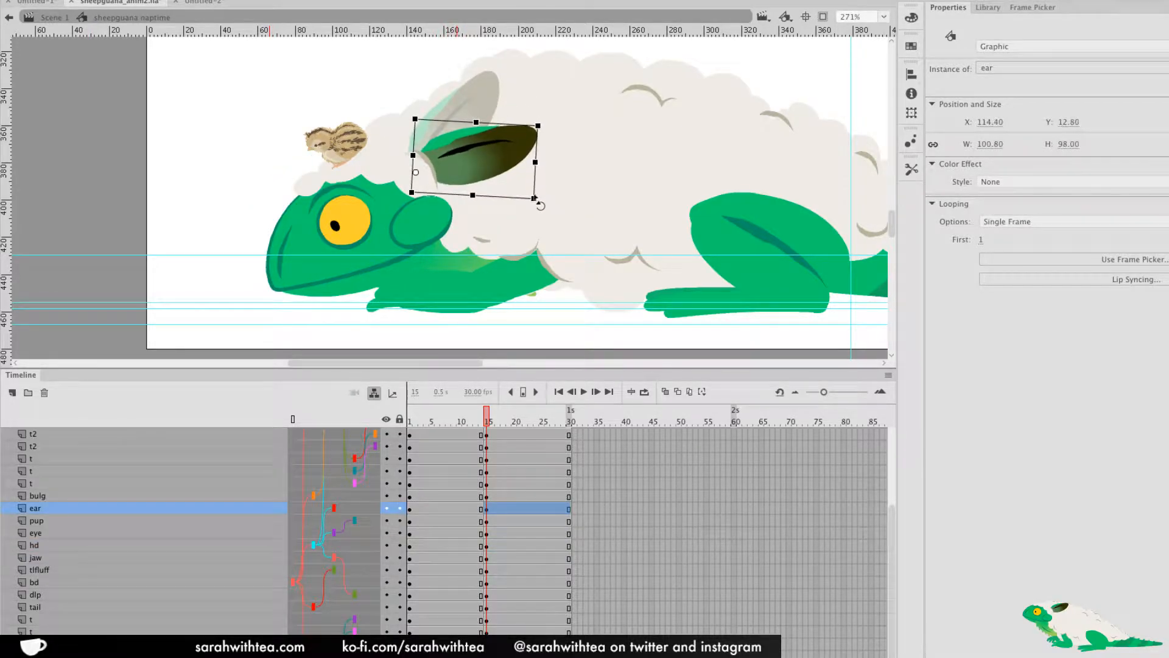
{"action": "left_click", "coordinate": [351, 232]}
{"action": "mouse_move", "coordinate": [982, 241]}
{"action": "left_mouse_down"}
{"action": "mouse_move", "coordinate": [1014, 238]}
{"action": "mouse_move", "coordinate": [973, 239]}
{"action": "left_mouse_up"}
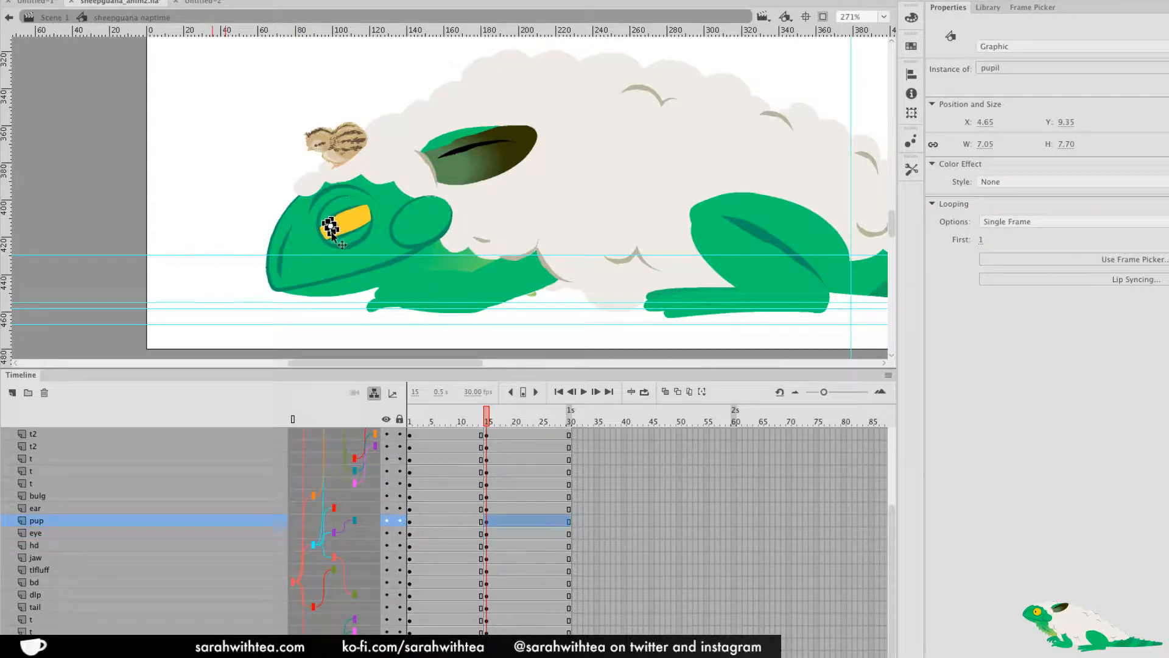
{"action": "left_click", "coordinate": [299, 297]}
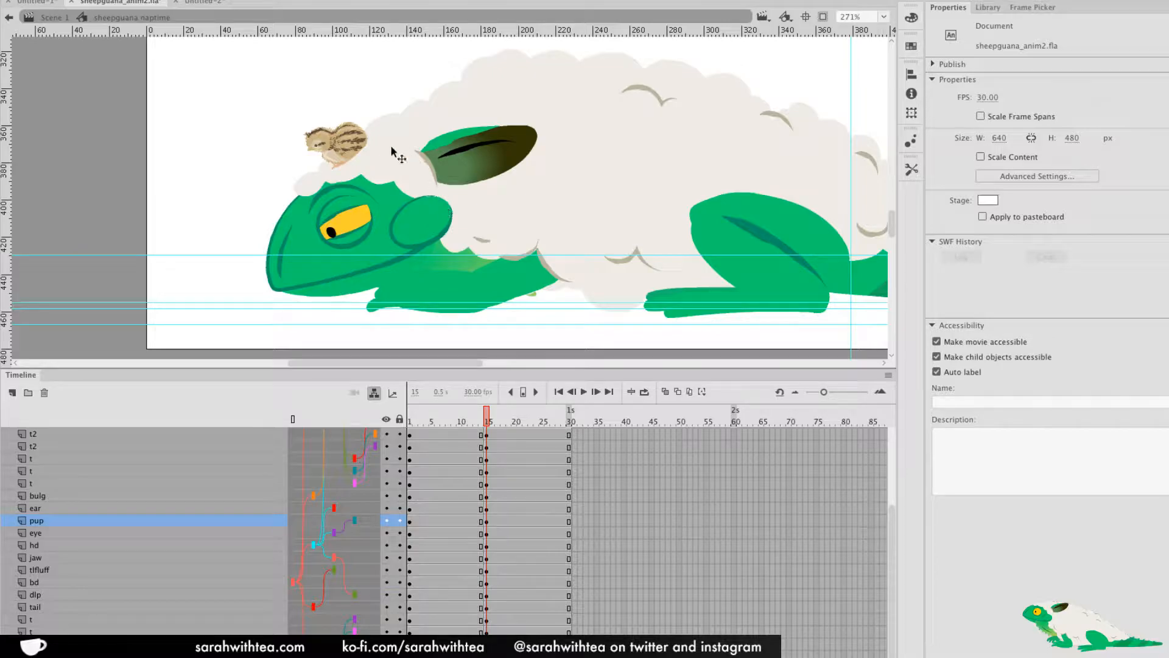
Rotate the baby quail at frame 15 so it sits more level on the tilted head's wool
{"action": "left_click", "coordinate": [358, 149]}
{"action": "mouse_move", "coordinate": [383, 144]}
{"action": "left_mouse_down"}
{"action": "mouse_move", "coordinate": [390, 167]}
{"action": "mouse_move", "coordinate": [365, 152]}
{"action": "mouse_move", "coordinate": [370, 135]}
{"action": "mouse_move", "coordinate": [380, 143]}
{"action": "left_mouse_up"}
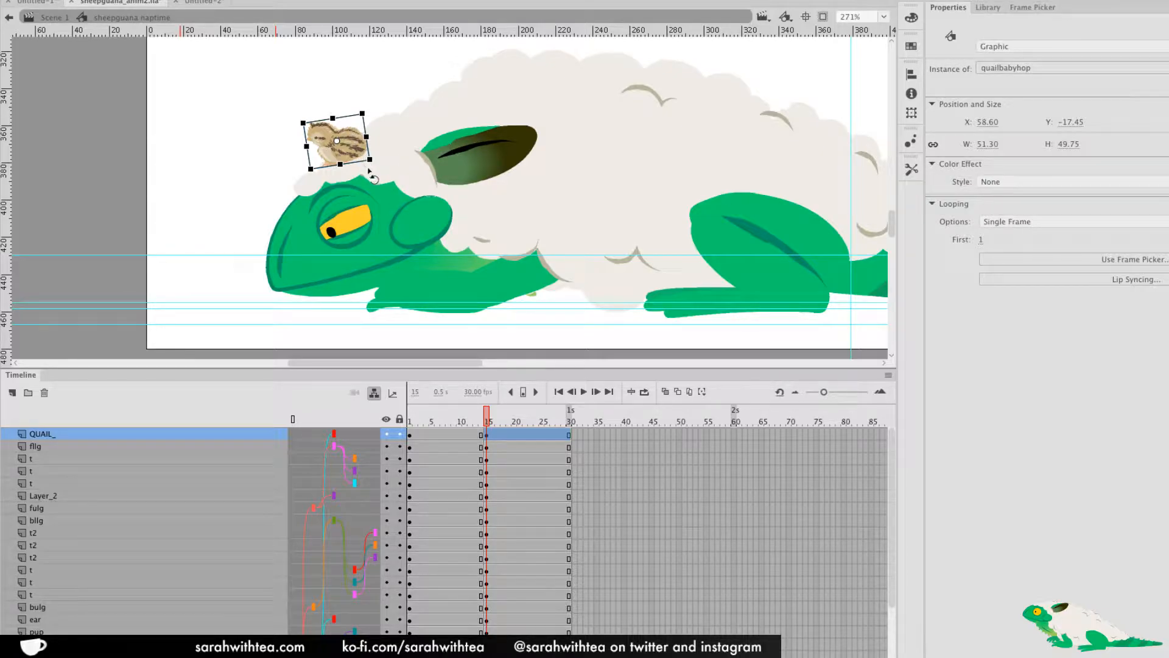
{"action": "left_click", "coordinate": [266, 206]}
On a new layer above QUAIL_, paint two overlapping wool-coloured brush strokes covering the quail's feet and lower body
{"action": "key", "text": "z"}
{"action": "left_click", "coordinate": [368, 184]}
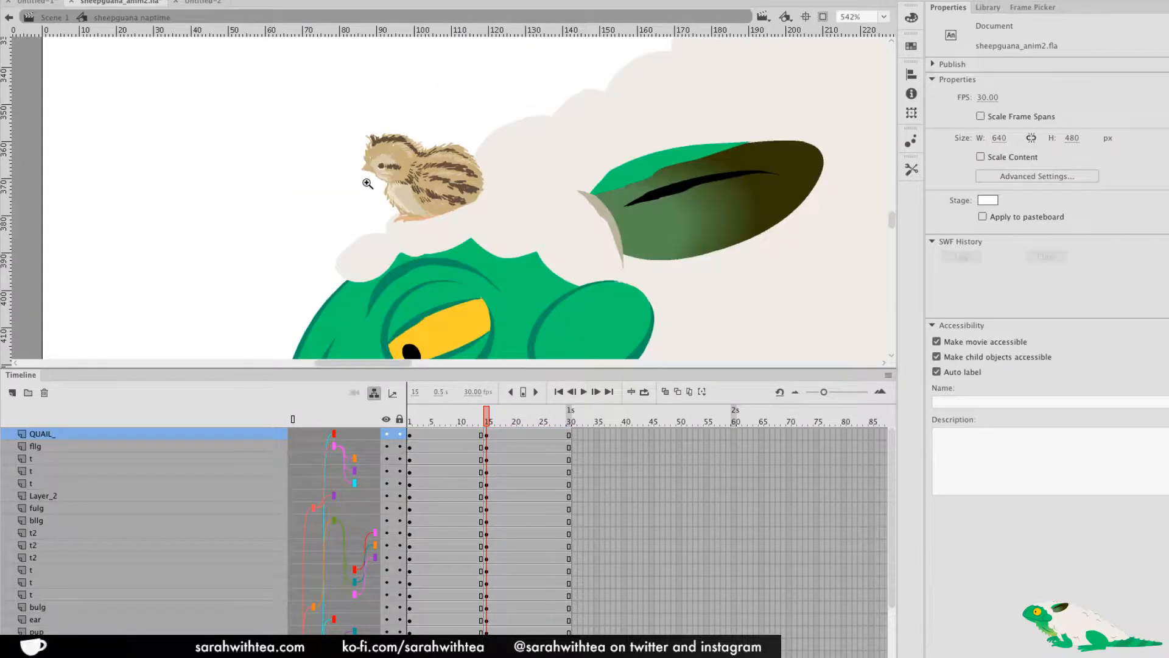
{"action": "left_click", "coordinate": [12, 393]}
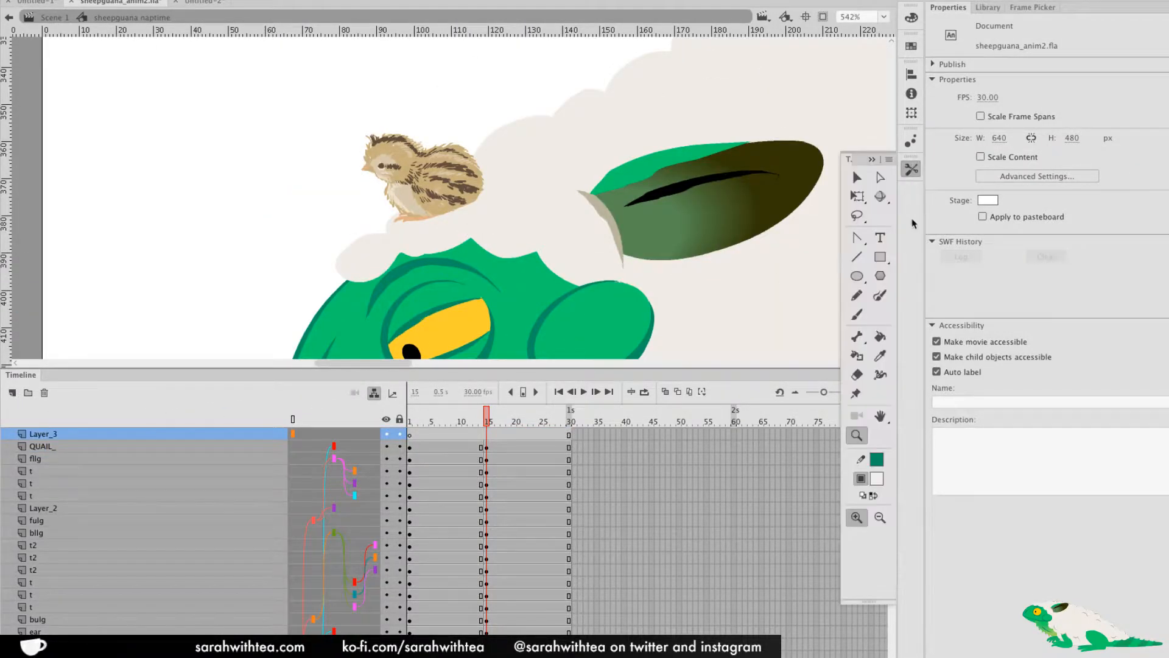
{"action": "left_click", "coordinate": [877, 479]}
{"action": "left_click", "coordinate": [877, 479]}
{"action": "key", "text": "b"}
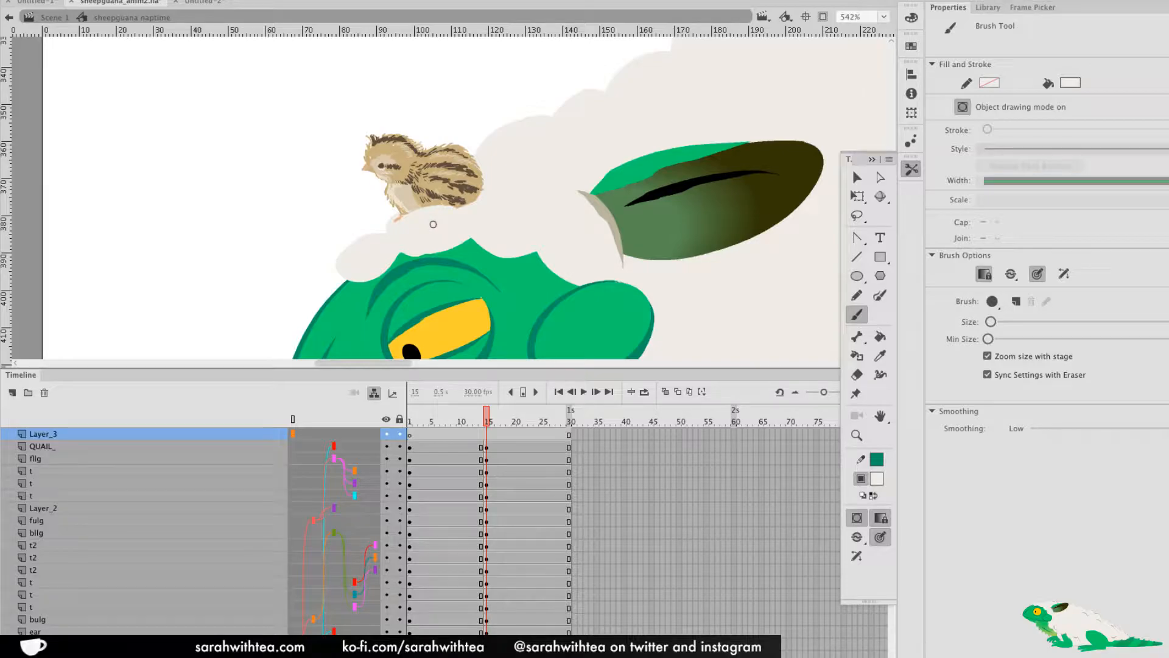
{"action": "mouse_move", "coordinate": [433, 224]}
{"action": "left_mouse_down"}
{"action": "mouse_move", "coordinate": [480, 184]}
{"action": "mouse_move", "coordinate": [465, 208]}
{"action": "left_mouse_up"}
{"action": "key", "text": "v"}
{"action": "left_click", "coordinate": [438, 222]}
{"action": "key", "text": "n"}
{"action": "key", "text": "b"}
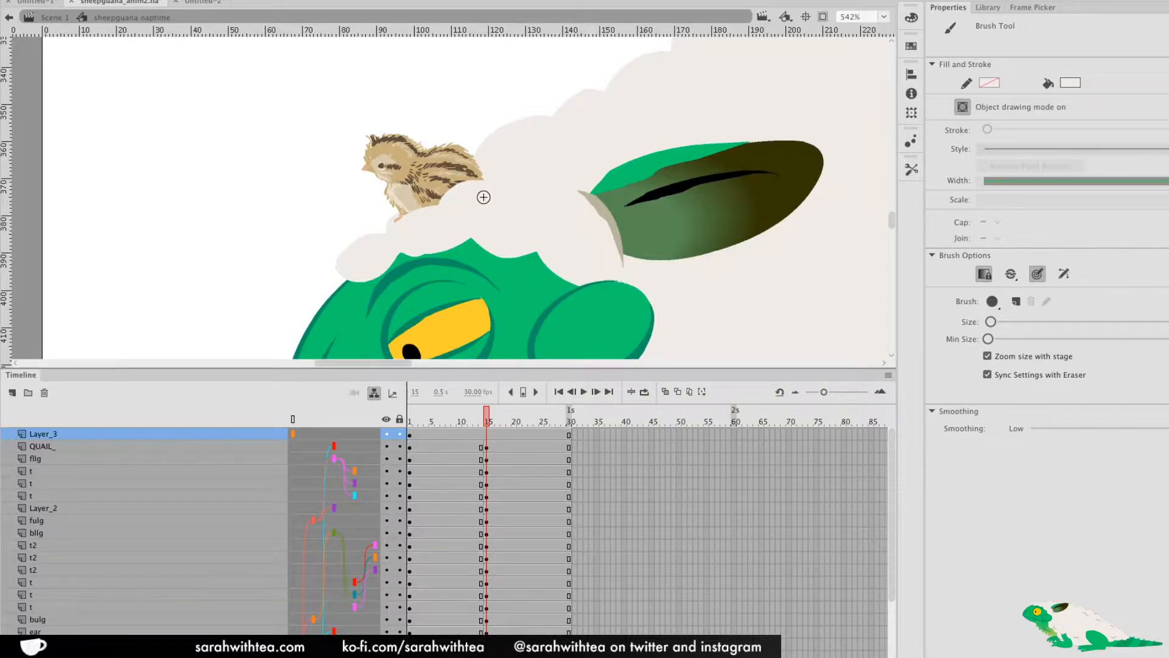
{"action": "key", "text": "v"}
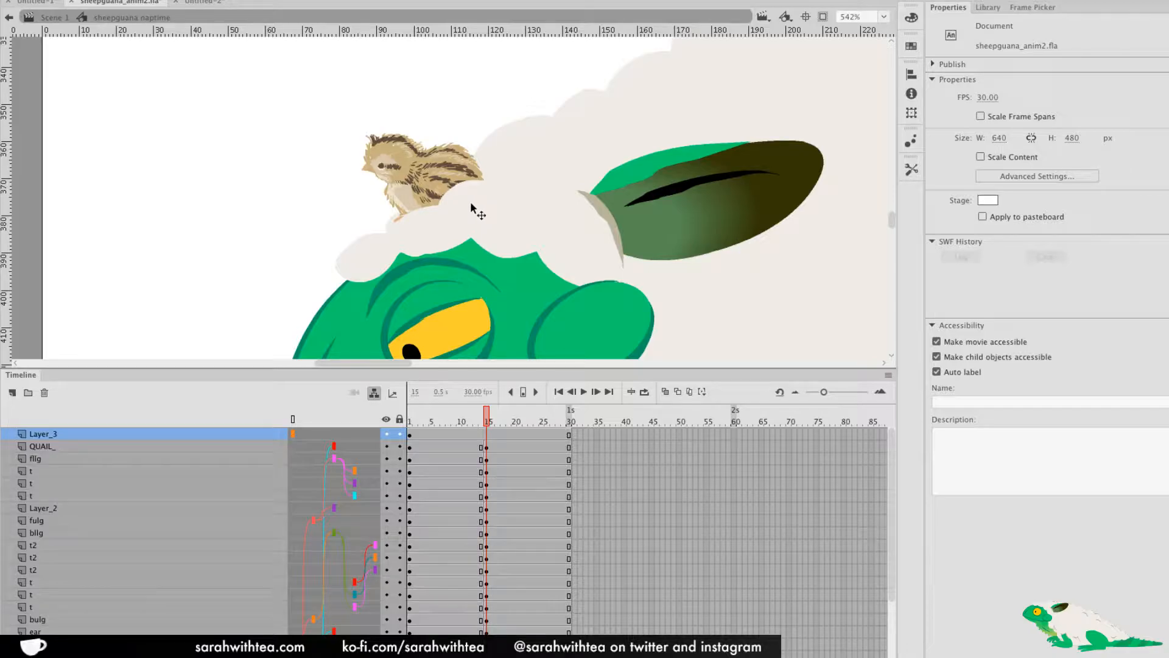
Convert both wool strokes to a graphic symbol named quailwoolmask and adjust its transformation point
{"action": "left_click_drag", "start_coordinate": [471, 201], "coordinate": [427, 223]}
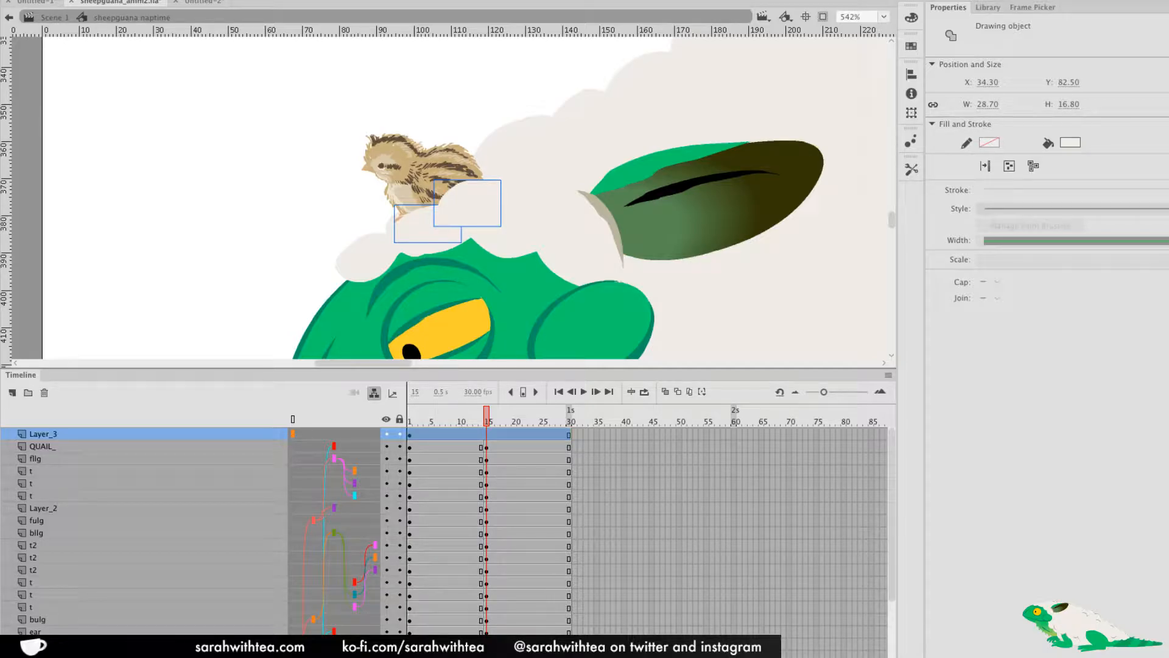
{"action": "key", "text": "Return"}
{"action": "key", "text": "q"}
{"action": "left_click_drag", "start_coordinate": [448, 211], "coordinate": [447, 218]}
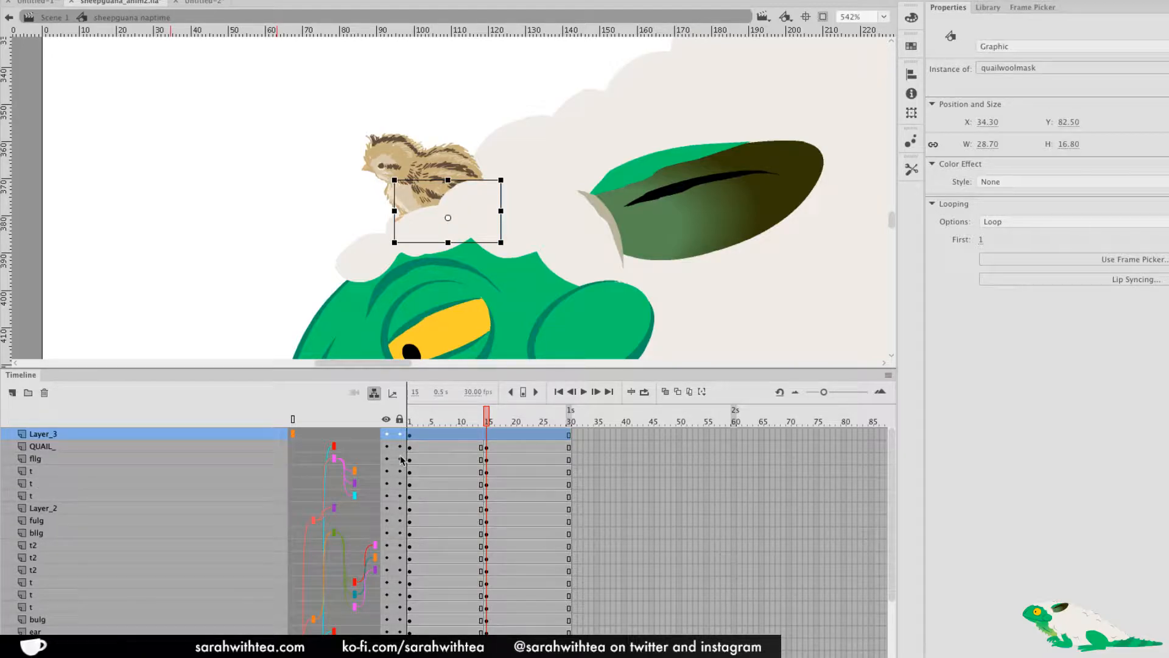
Parent Layer_3 to QUAIL_ and, at frame 1, move the wool mask up onto the head over the quail's feet
{"action": "left_click_drag", "start_coordinate": [293, 434], "coordinate": [351, 446]}
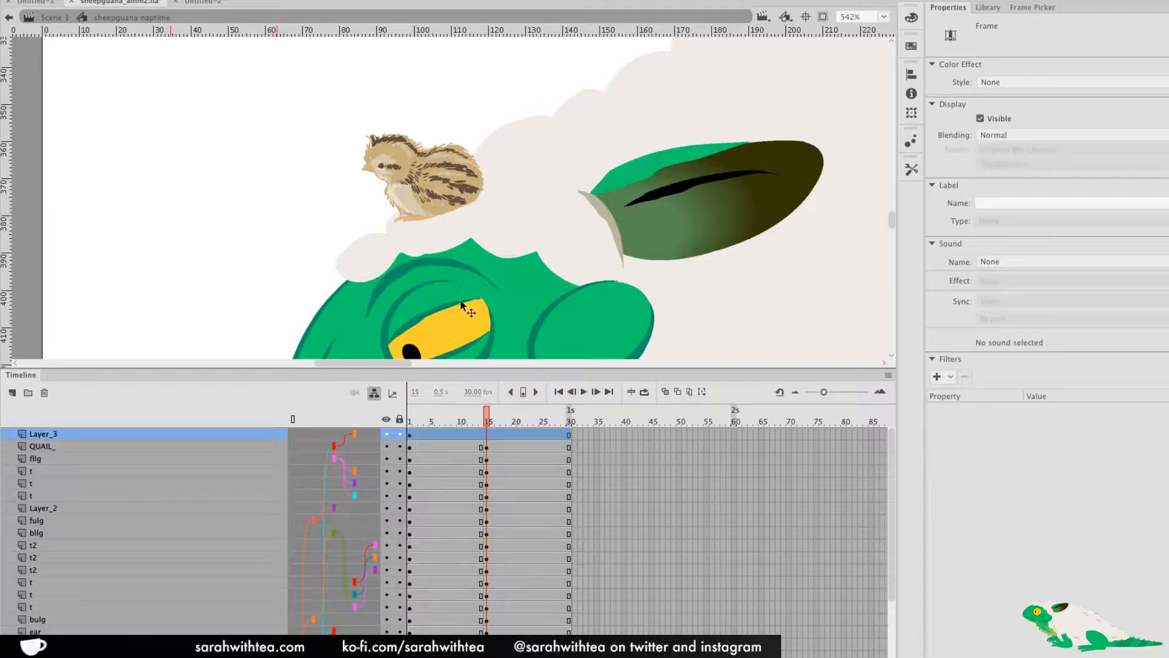
{"action": "left_click_drag", "start_coordinate": [421, 422], "coordinate": [409, 423]}
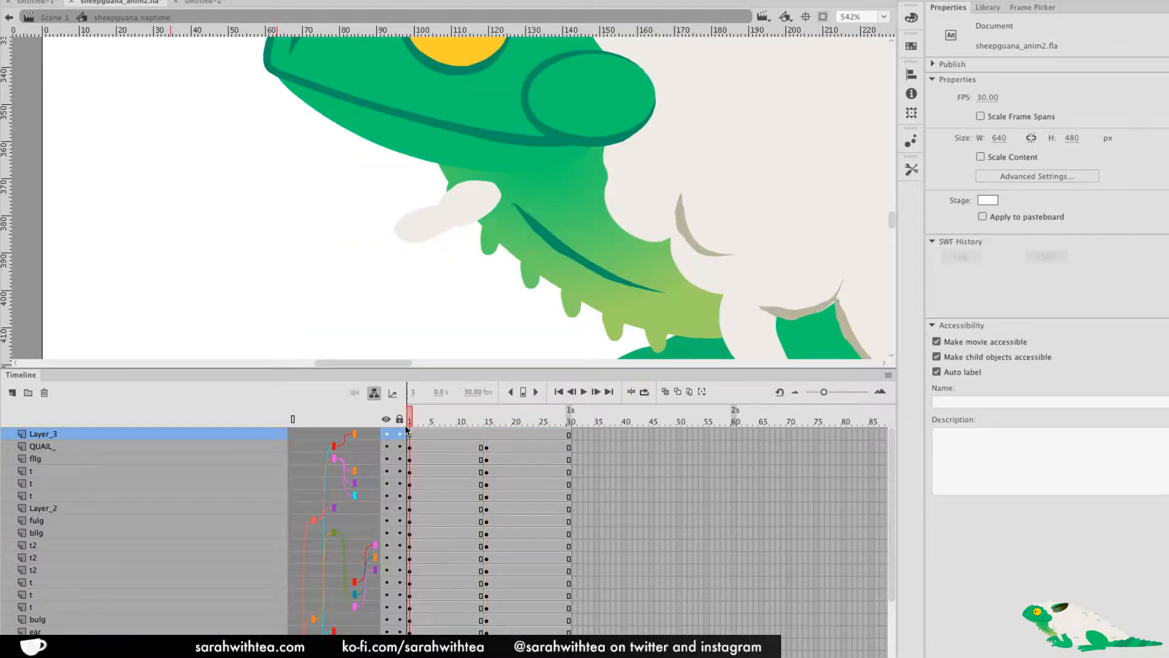
{"action": "left_click", "coordinate": [505, 230], "text": "alt"}
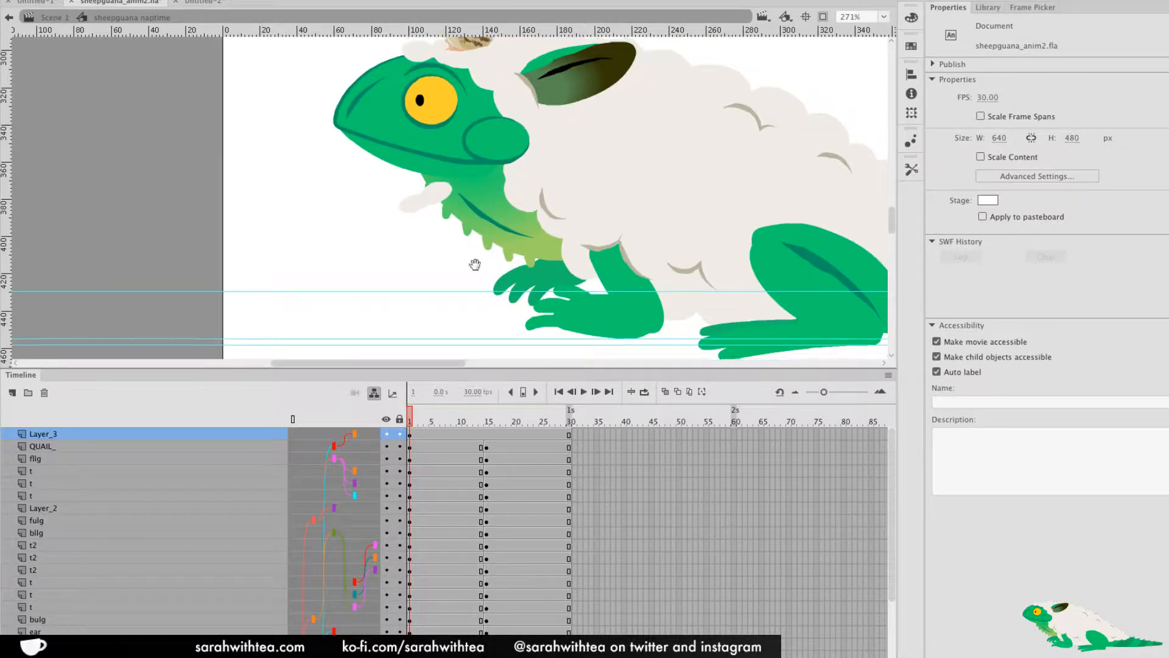
{"action": "left_click_drag", "start_coordinate": [477, 256], "coordinate": [473, 403]}
{"action": "left_click_drag", "start_coordinate": [439, 330], "coordinate": [479, 209]}
{"action": "key", "text": "q"}
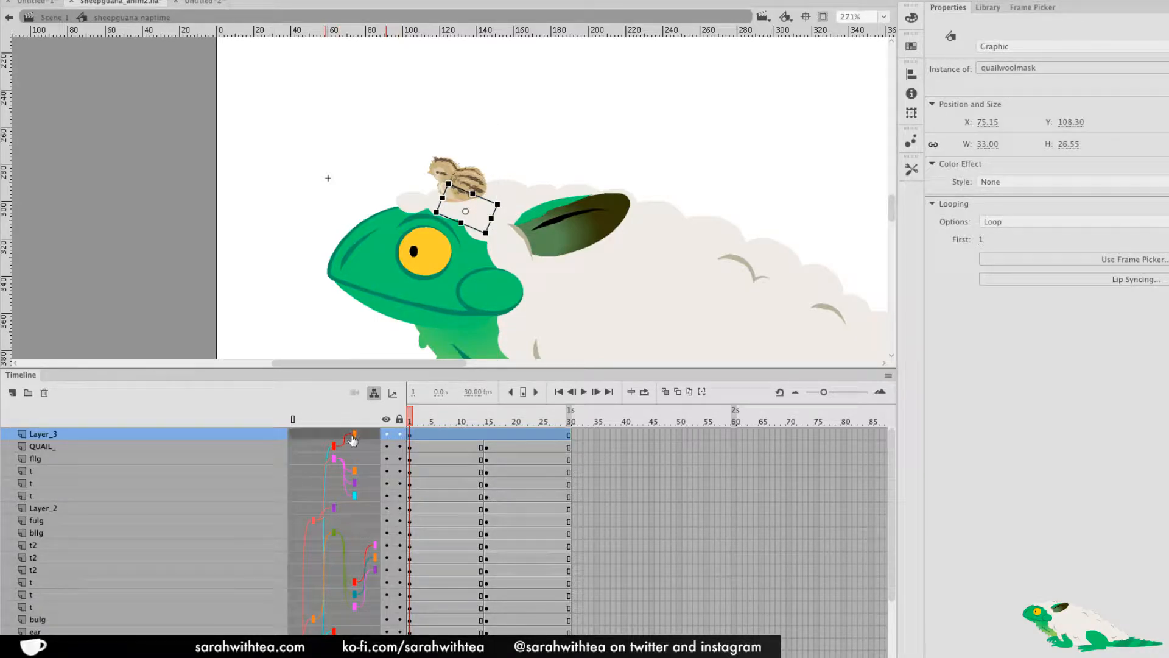
Reparent Layer_3 to the head layer and add a keyframe for the wool mask at frame 15
{"action": "left_click_drag", "start_coordinate": [352, 438], "coordinate": [355, 644]}
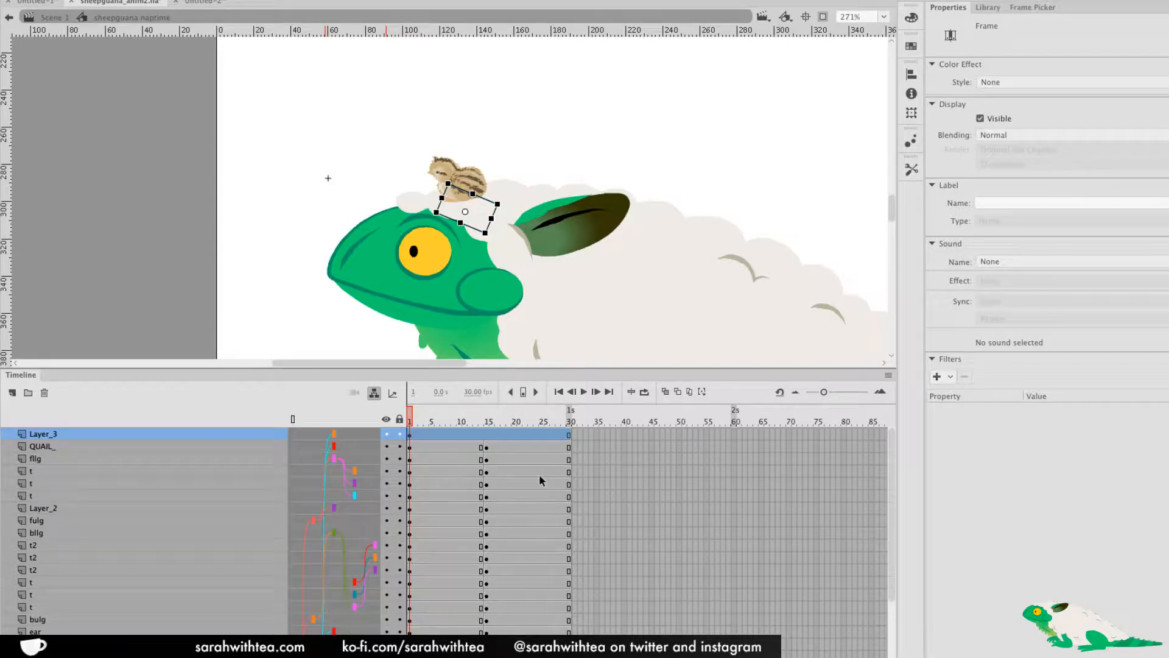
{"action": "left_click", "coordinate": [486, 433]}
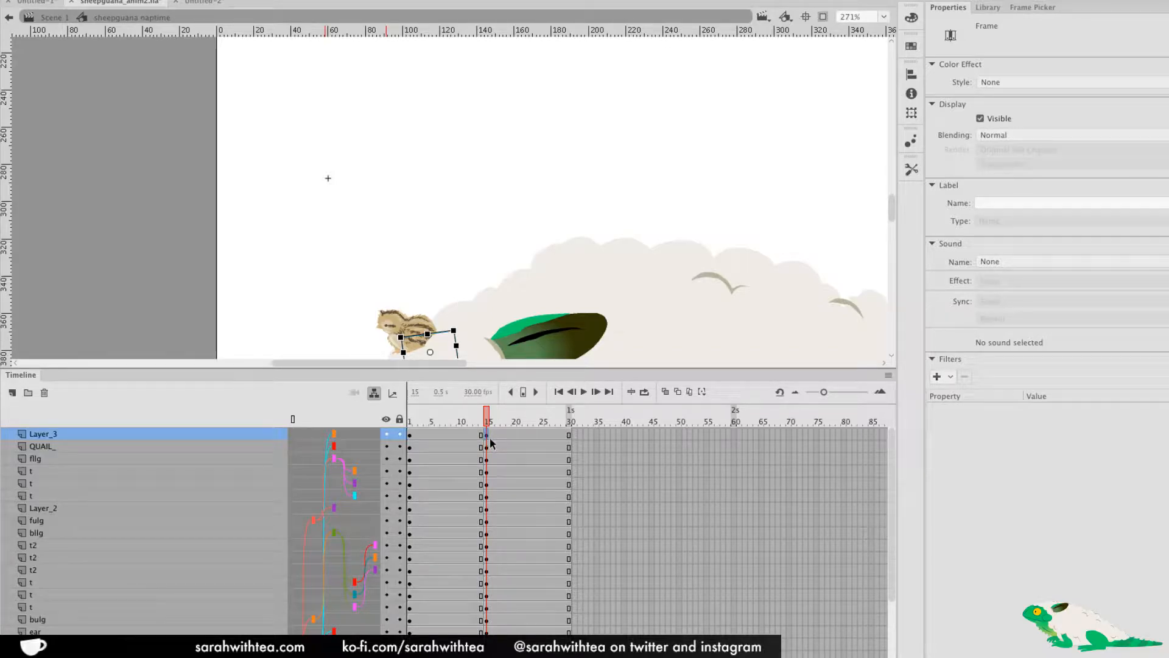
{"action": "left_click_drag", "start_coordinate": [495, 298], "coordinate": [485, 143]}
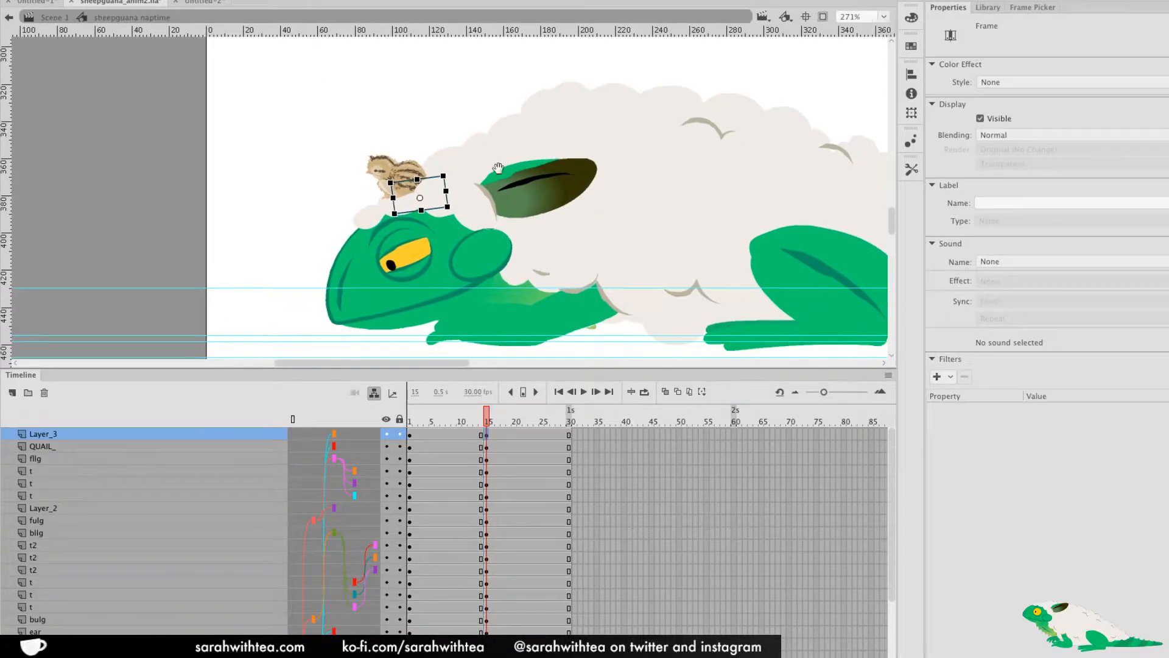
At frame 15, rotate the head top slightly nose-up and tilt the ear a little further down
{"action": "left_click", "coordinate": [394, 314]}
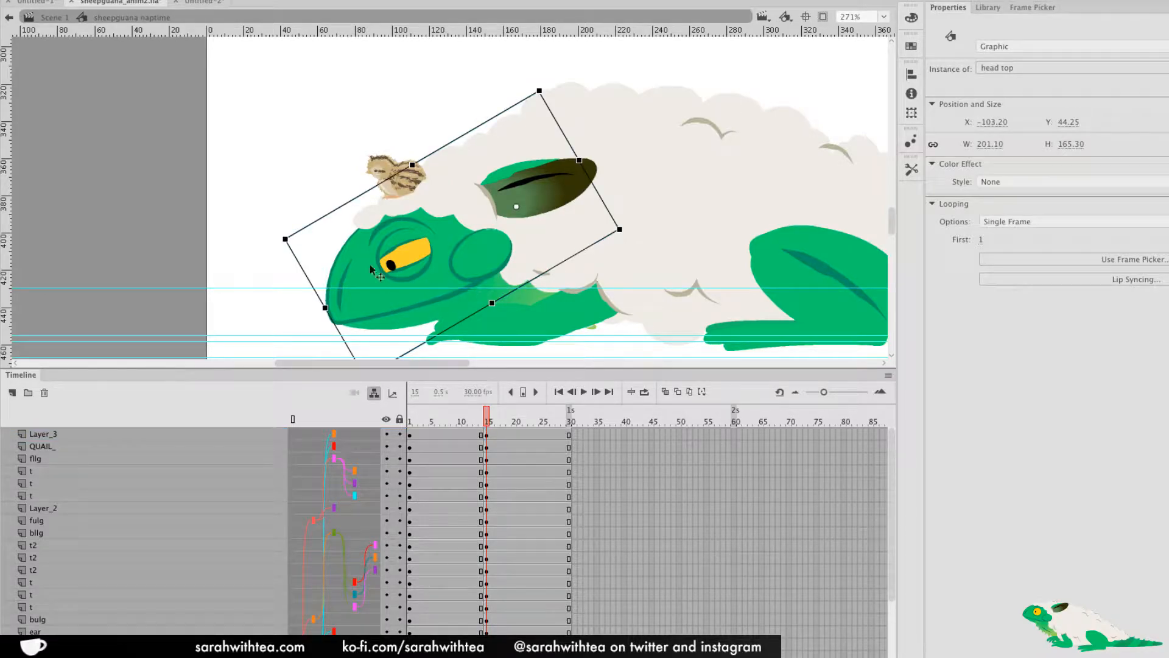
{"action": "left_click_drag", "start_coordinate": [279, 237], "coordinate": [277, 223]}
{"action": "left_click", "coordinate": [566, 190]}
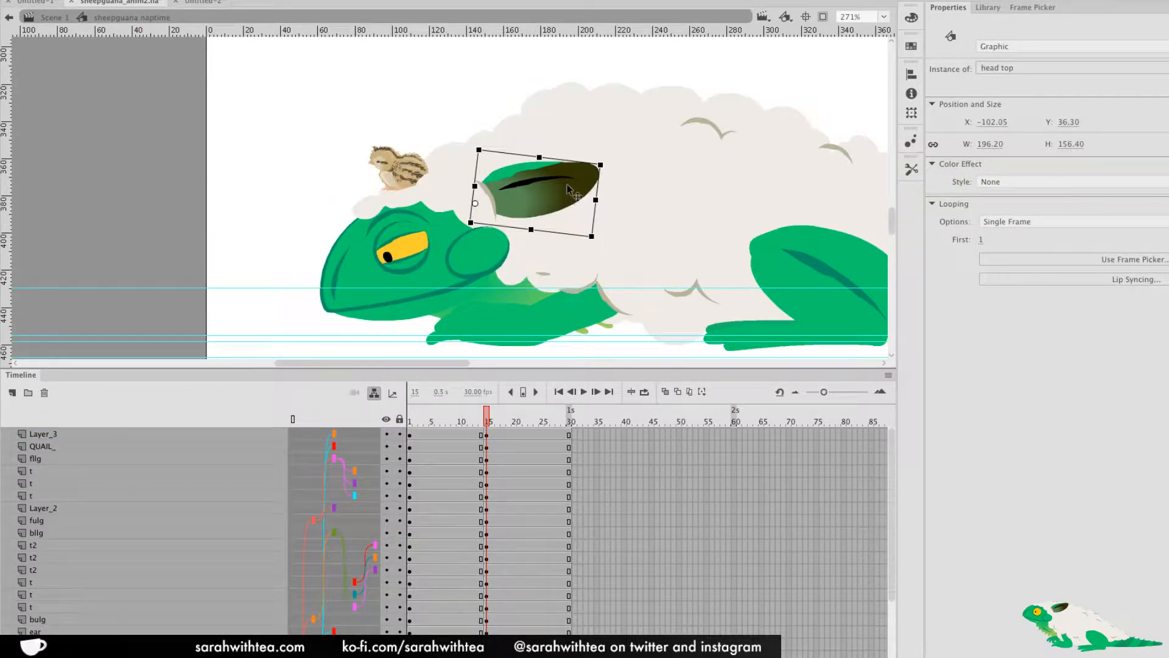
{"action": "left_click_drag", "start_coordinate": [619, 171], "coordinate": [614, 188]}
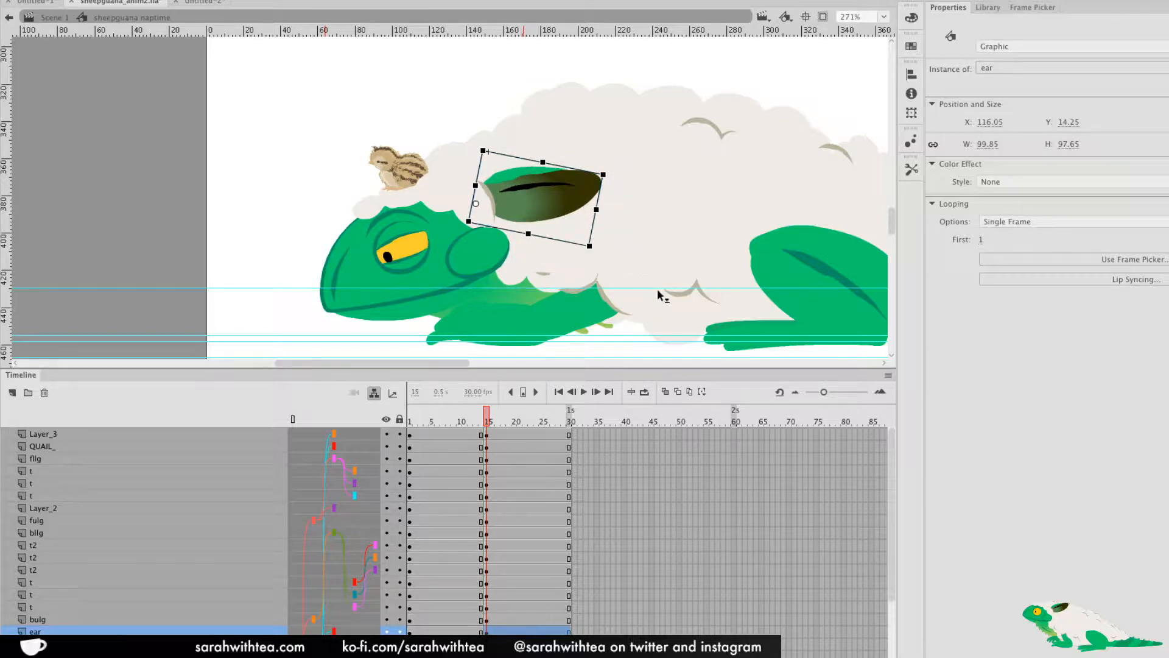
{"action": "key", "text": "ctrl+minus"}
{"action": "left_click_drag", "start_coordinate": [481, 279], "coordinate": [529, 343]}
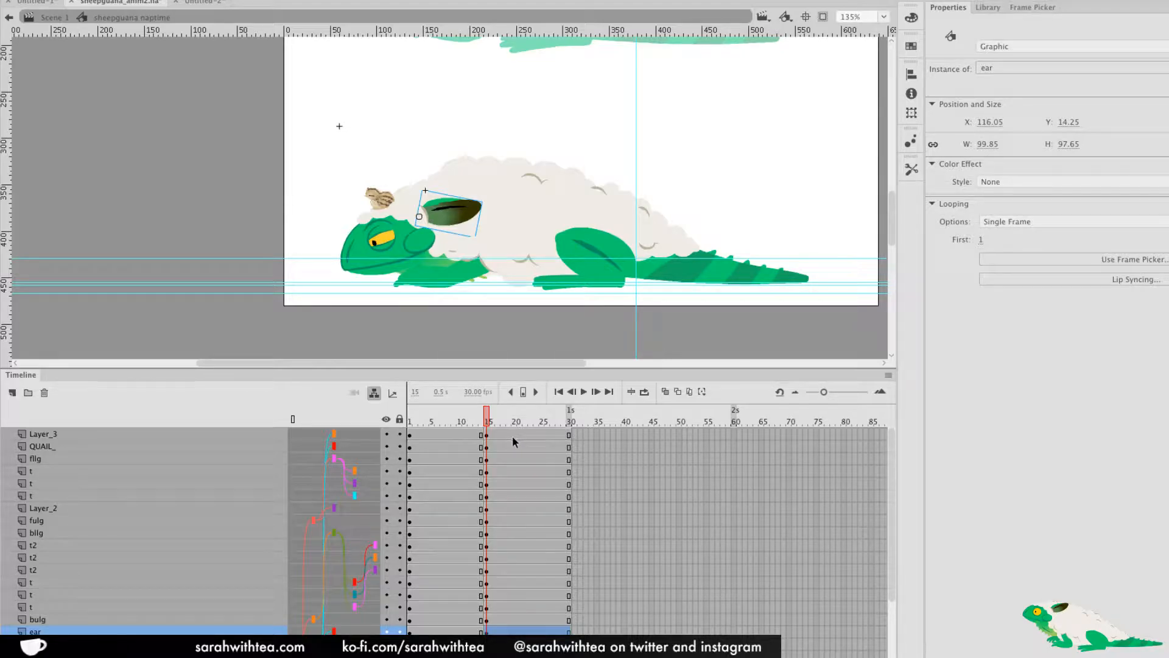
{"action": "left_click_drag", "start_coordinate": [486, 423], "coordinate": [486, 427]}
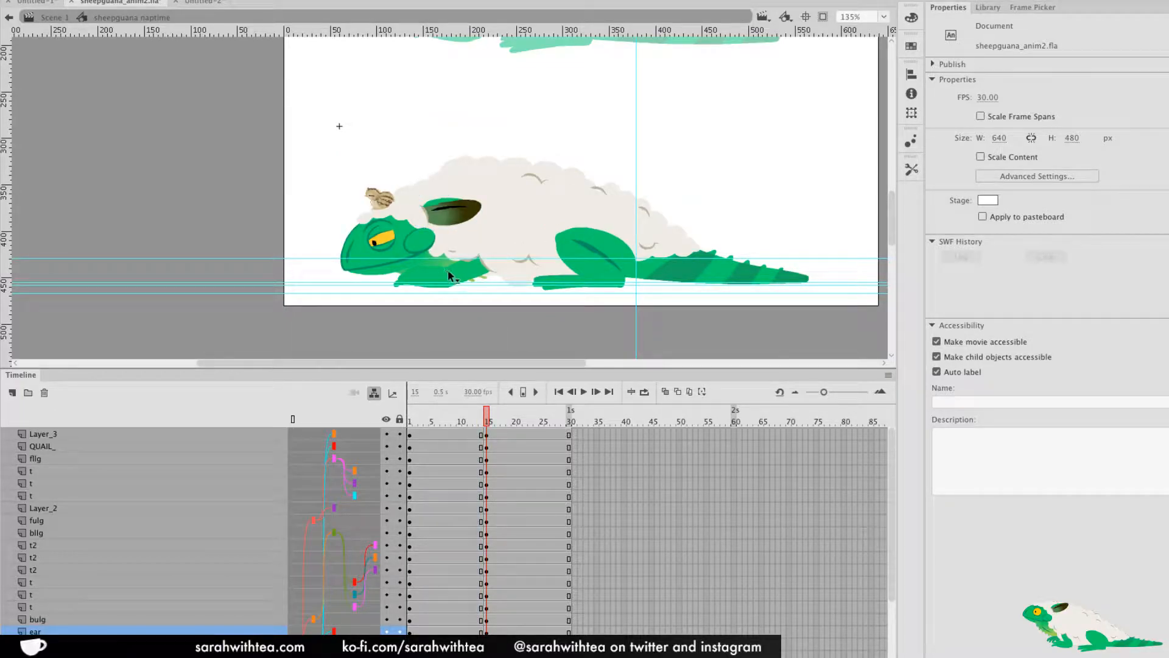
Rotate the dewlap at frame 15 so its protruding spikes tuck behind the stretched front leg
{"action": "left_click", "coordinate": [460, 256]}
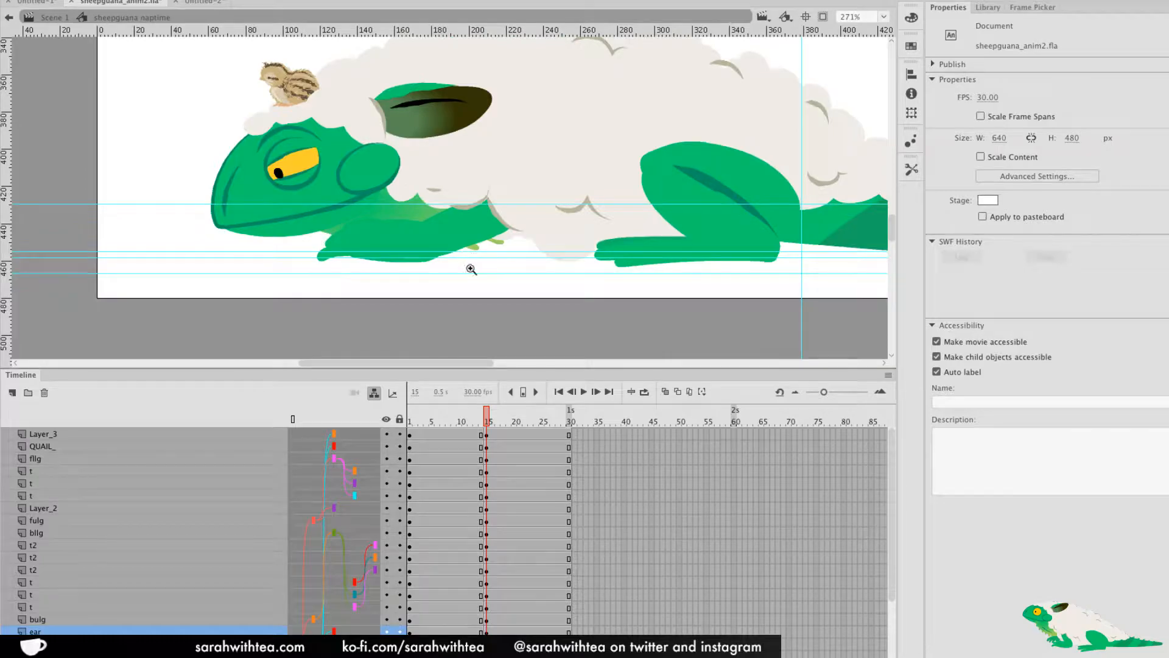
{"action": "left_click", "coordinate": [474, 251]}
{"action": "key", "text": "q"}
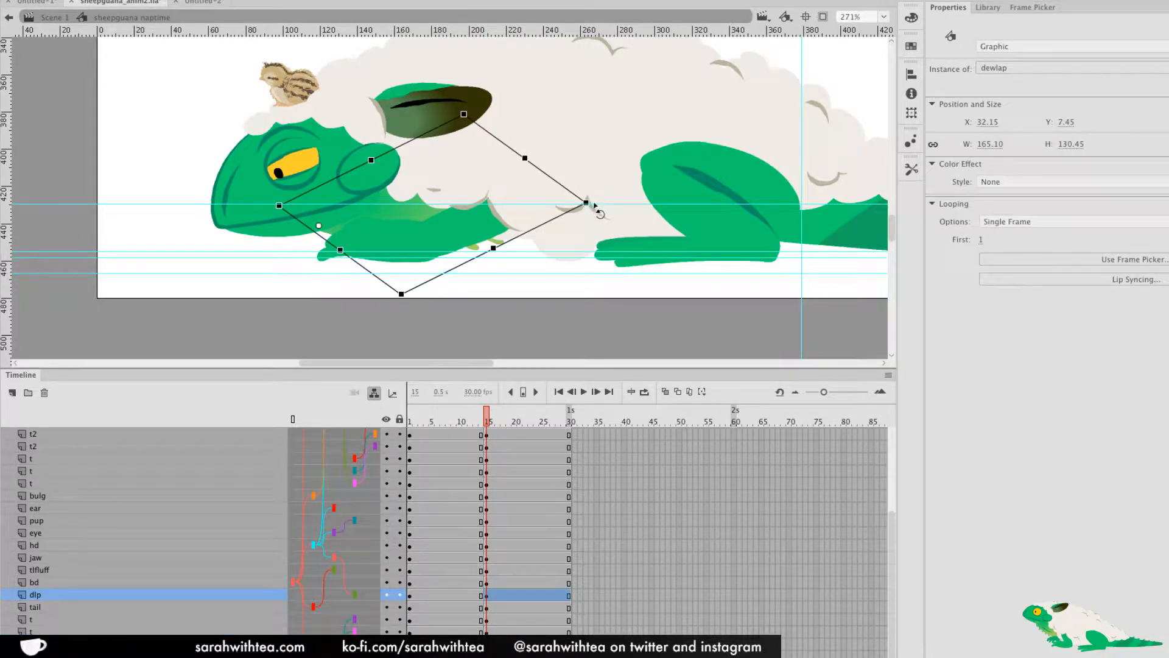
{"action": "left_click_drag", "start_coordinate": [593, 189], "coordinate": [595, 190]}
{"action": "left_click", "coordinate": [505, 281]}
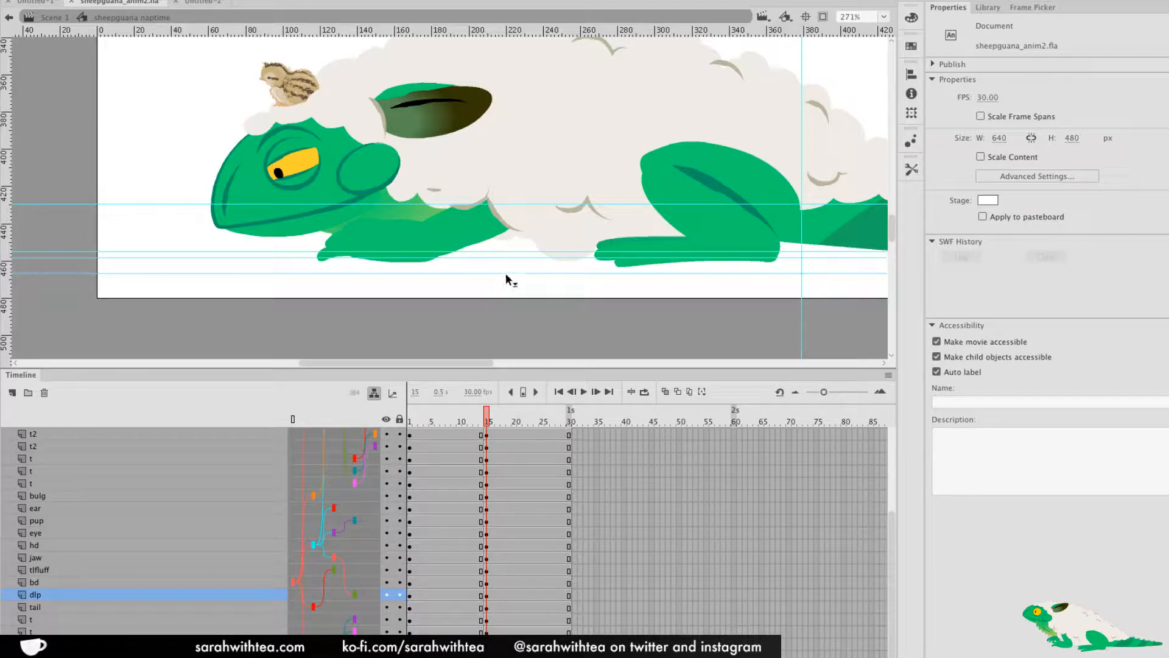
Reshape the dewlap at frame 15 into a narrower form and rotate it to fit between the jaw and front leg
{"action": "key", "text": "ctrl+minus"}
{"action": "left_click_drag", "start_coordinate": [490, 245], "coordinate": [619, 344]}
{"action": "left_click", "coordinate": [528, 270]}
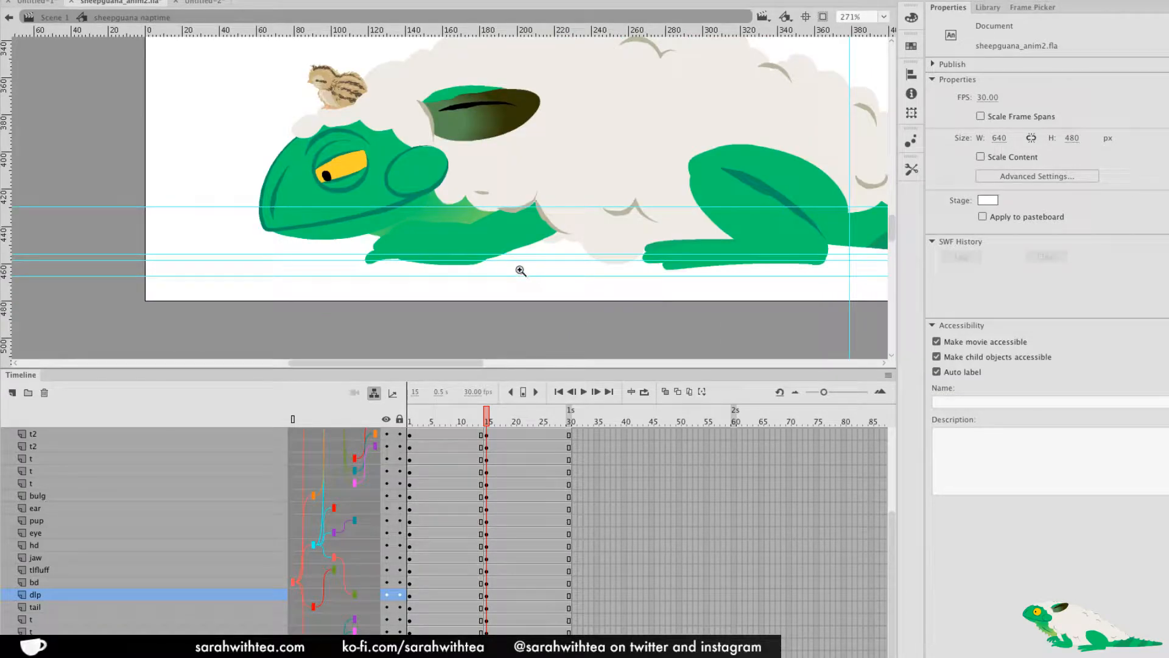
{"action": "left_click", "coordinate": [468, 214]}
{"action": "key", "text": "q"}
{"action": "left_click_drag", "start_coordinate": [521, 254], "coordinate": [480, 242]}
{"action": "left_click_drag", "start_coordinate": [579, 185], "coordinate": [582, 190]}
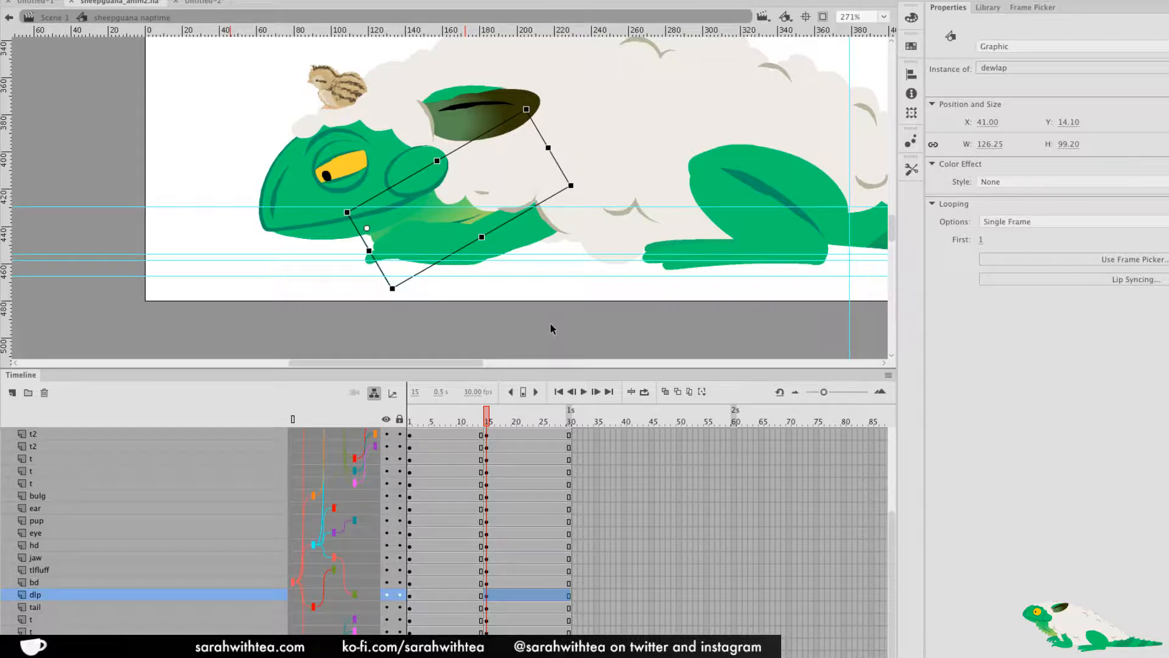
{"action": "left_click", "coordinate": [560, 282]}
Insert keyframes on all the body layers at frame 5
{"action": "left_click_drag", "start_coordinate": [487, 426], "coordinate": [478, 430]}
{"action": "left_click", "coordinate": [458, 274], "text": "alt"}
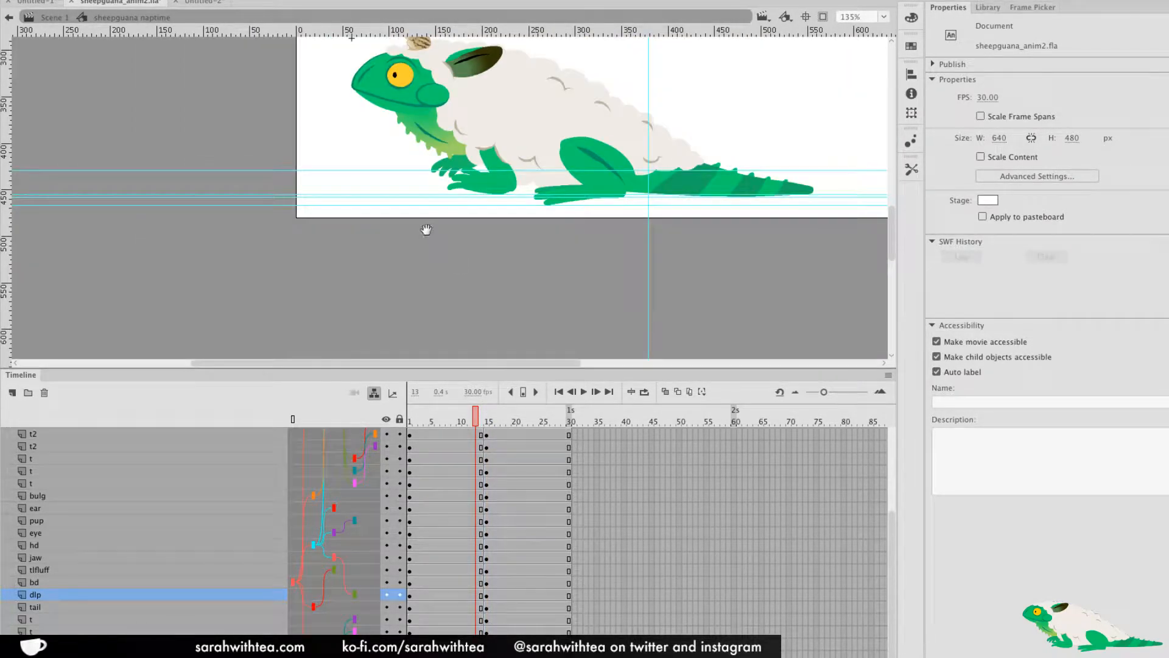
{"action": "left_click", "coordinate": [431, 421]}
{"action": "left_click_drag", "start_coordinate": [431, 434], "coordinate": [432, 633]}
{"action": "key", "text": "F6"}
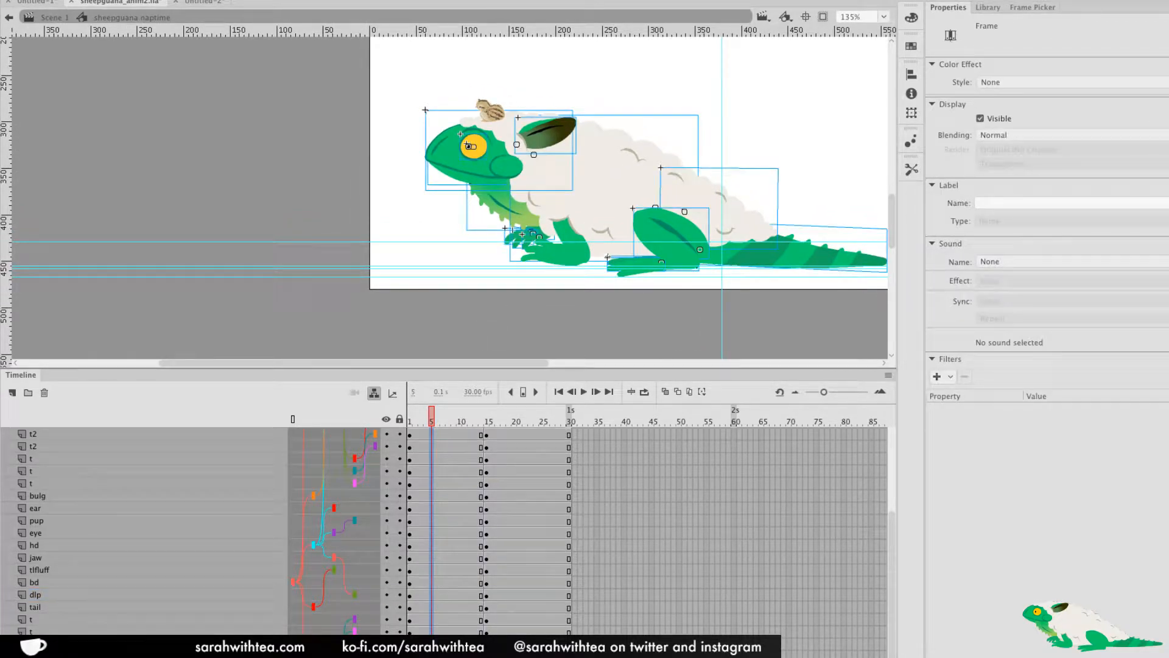
Rotate the head top nose-up at frame 5
{"action": "left_click", "coordinate": [472, 250]}
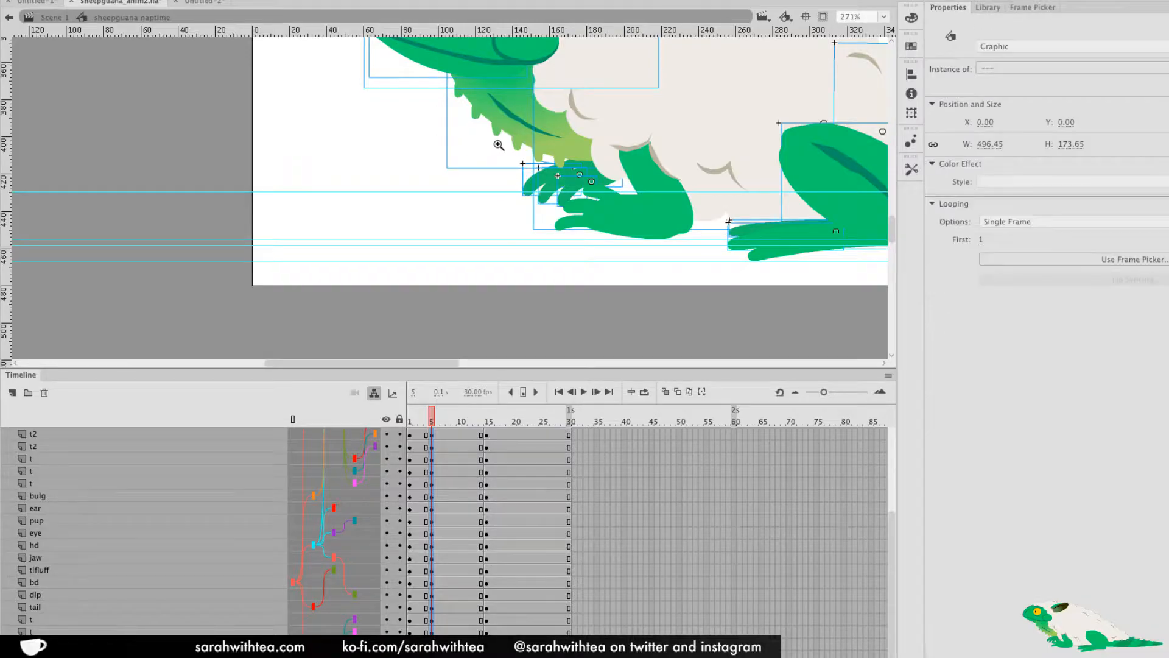
{"action": "left_click", "coordinate": [496, 145], "text": "alt"}
{"action": "left_click_drag", "start_coordinate": [476, 193], "coordinate": [466, 307]}
{"action": "left_click", "coordinate": [396, 316]}
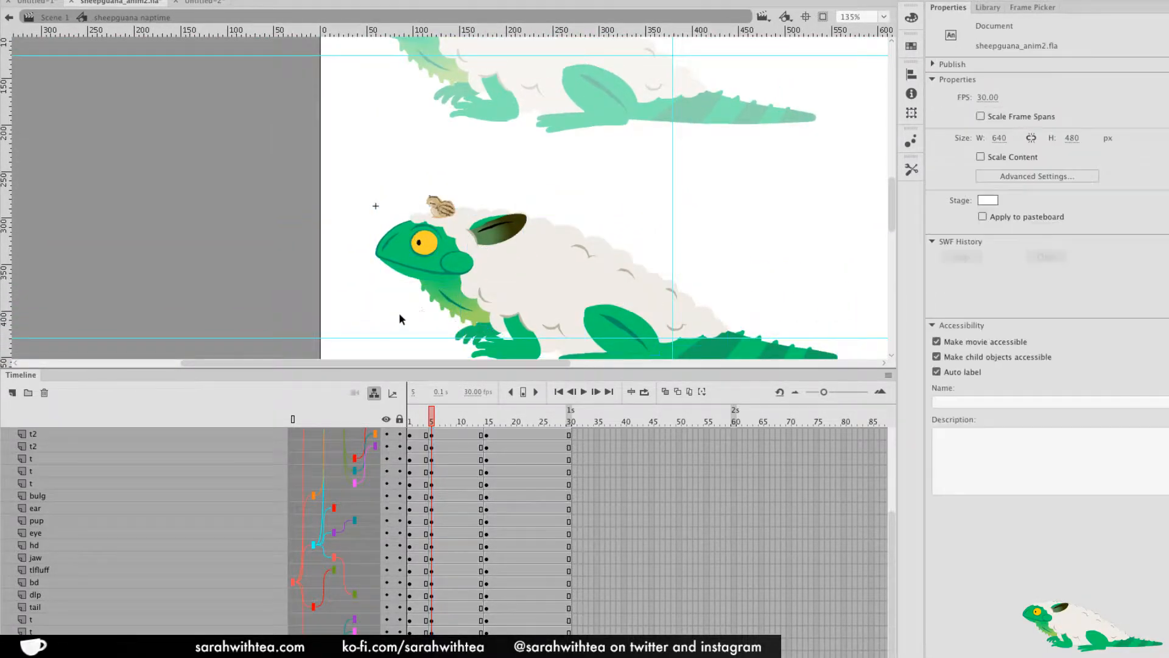
{"action": "left_click", "coordinate": [479, 247]}
{"action": "key", "text": "q"}
{"action": "left_click_drag", "start_coordinate": [533, 206], "coordinate": [541, 209]}
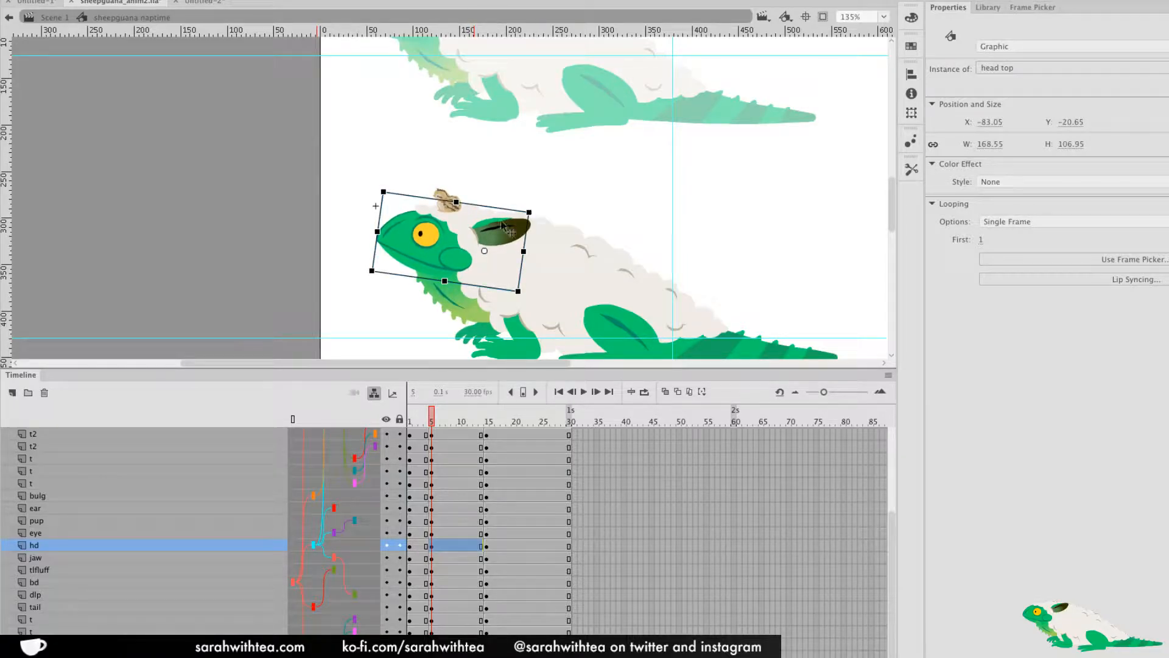
At frame 5, rotate the jaw down to open the mouth and set the eye graphic's first frame to 9
{"action": "left_click", "coordinate": [408, 265]}
{"action": "left_click_drag", "start_coordinate": [464, 247], "coordinate": [471, 234]}
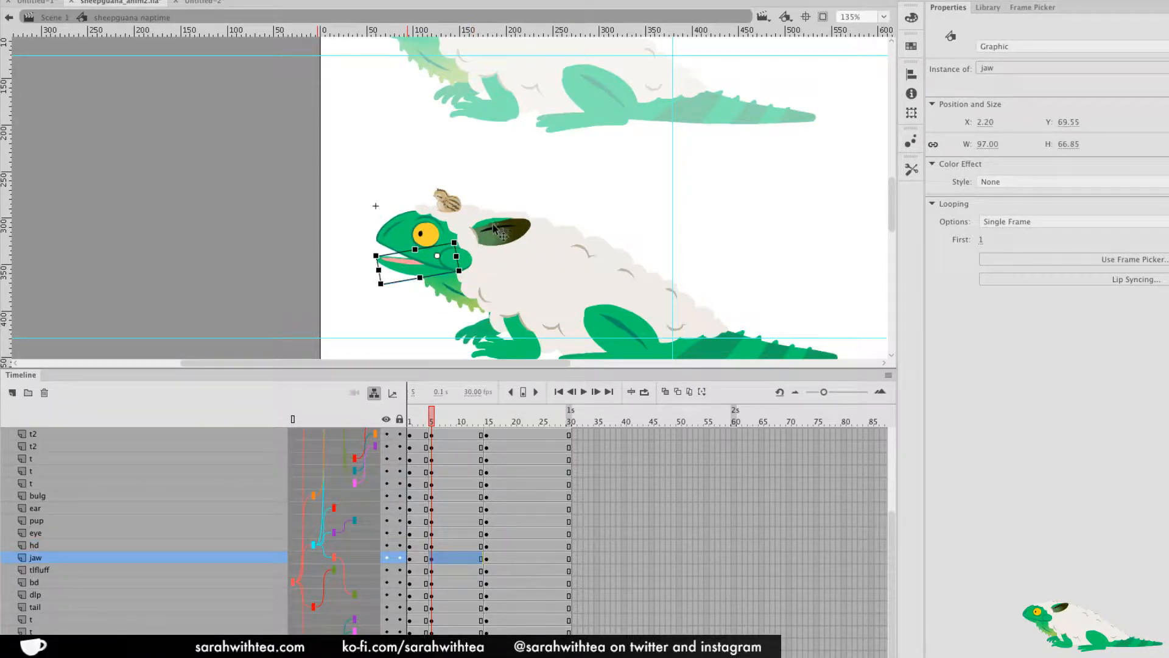
{"action": "left_click", "coordinate": [425, 234]}
{"action": "left_click_drag", "start_coordinate": [974, 239], "coordinate": [984, 239]}
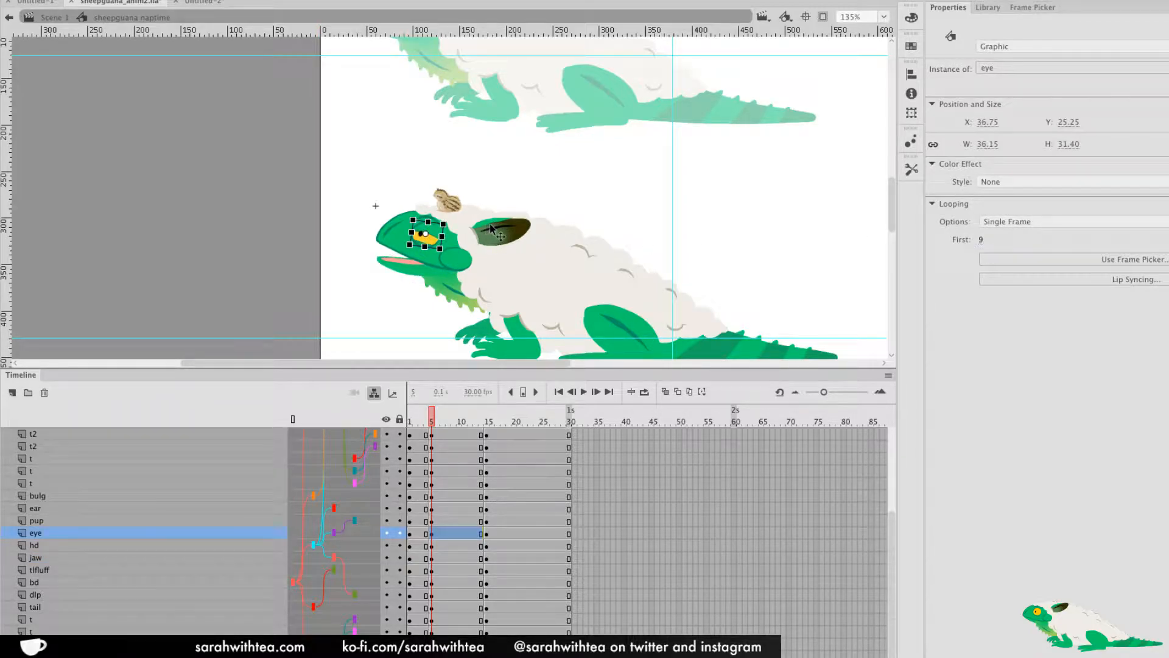
Rotate the ear slightly upward at frame 5 and insert keyframes on all the body layers at frame 9
{"action": "left_click", "coordinate": [515, 232]}
{"action": "left_click_drag", "start_coordinate": [540, 225], "coordinate": [538, 213]}
{"action": "left_click", "coordinate": [443, 421]}
{"action": "left_click_drag", "start_coordinate": [443, 424], "coordinate": [454, 631]}
{"action": "key", "text": "F6"}
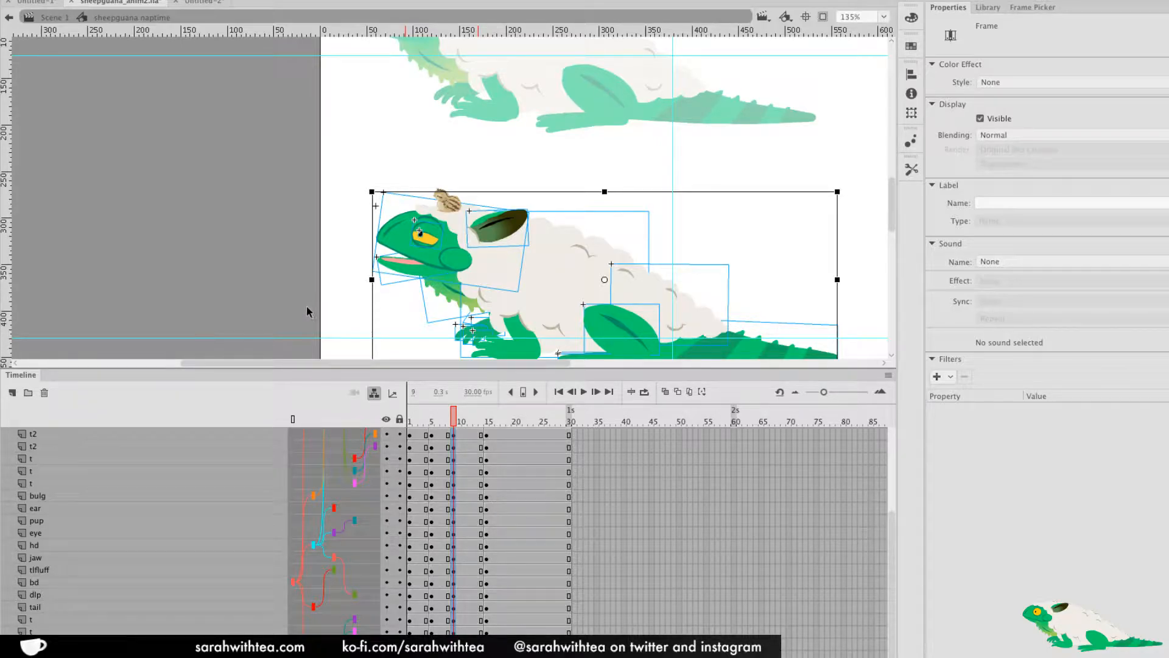
{"action": "left_click", "coordinate": [347, 295]}
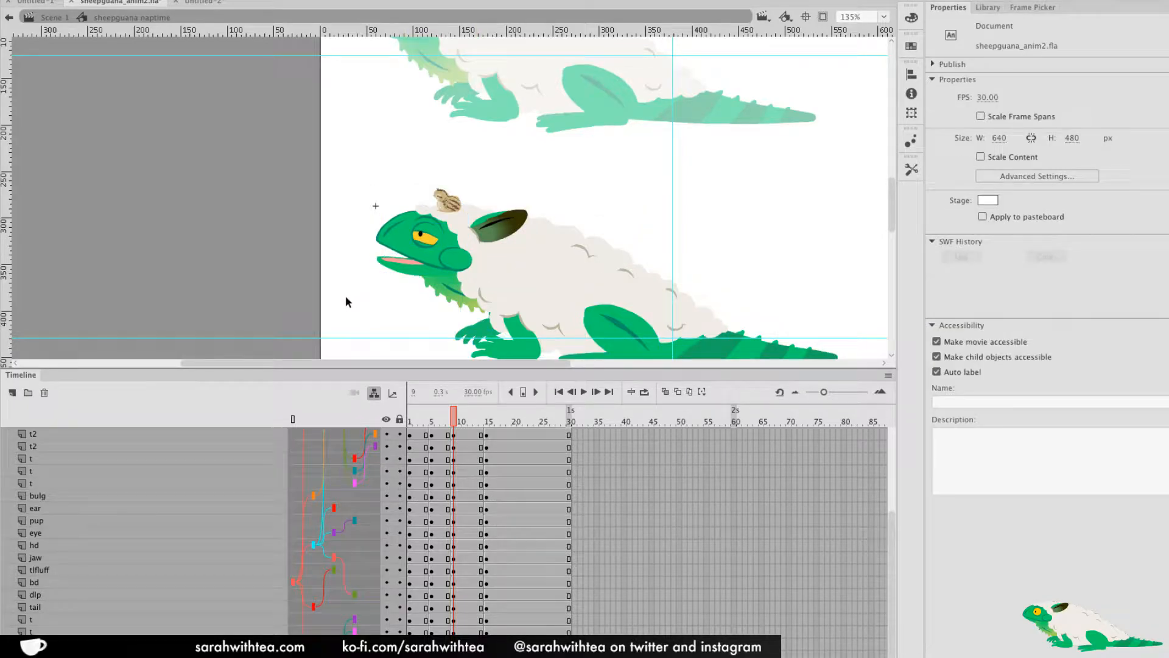
At frame 9, rotate the head further nose-up and swing the jaw down to widen the open mouth
{"action": "left_click", "coordinate": [427, 259]}
{"action": "left_click_drag", "start_coordinate": [539, 209], "coordinate": [543, 200]}
{"action": "left_click", "coordinate": [405, 263]}
{"action": "left_click_drag", "start_coordinate": [380, 279], "coordinate": [384, 289]}
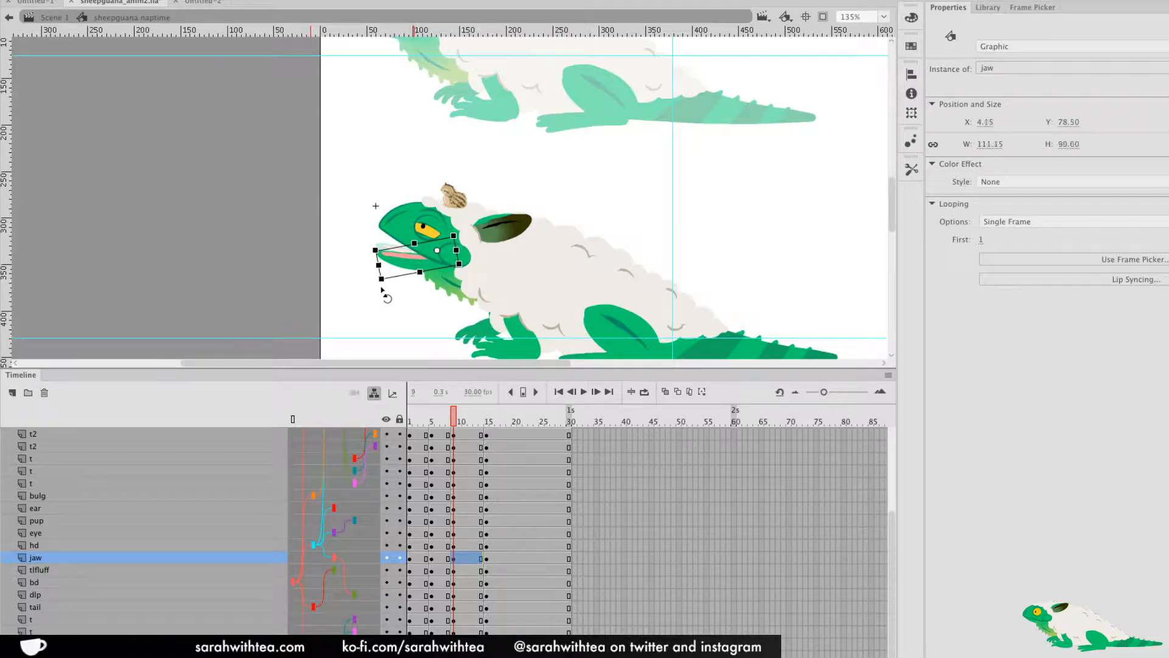
At frame 9, rotate the dewlap to follow the opened jaw and rotate the ear downward
{"action": "left_click", "coordinate": [453, 295]}
{"action": "left_click_drag", "start_coordinate": [539, 290], "coordinate": [518, 323]}
{"action": "left_click", "coordinate": [523, 226]}
{"action": "left_click_drag", "start_coordinate": [537, 213], "coordinate": [539, 231]}
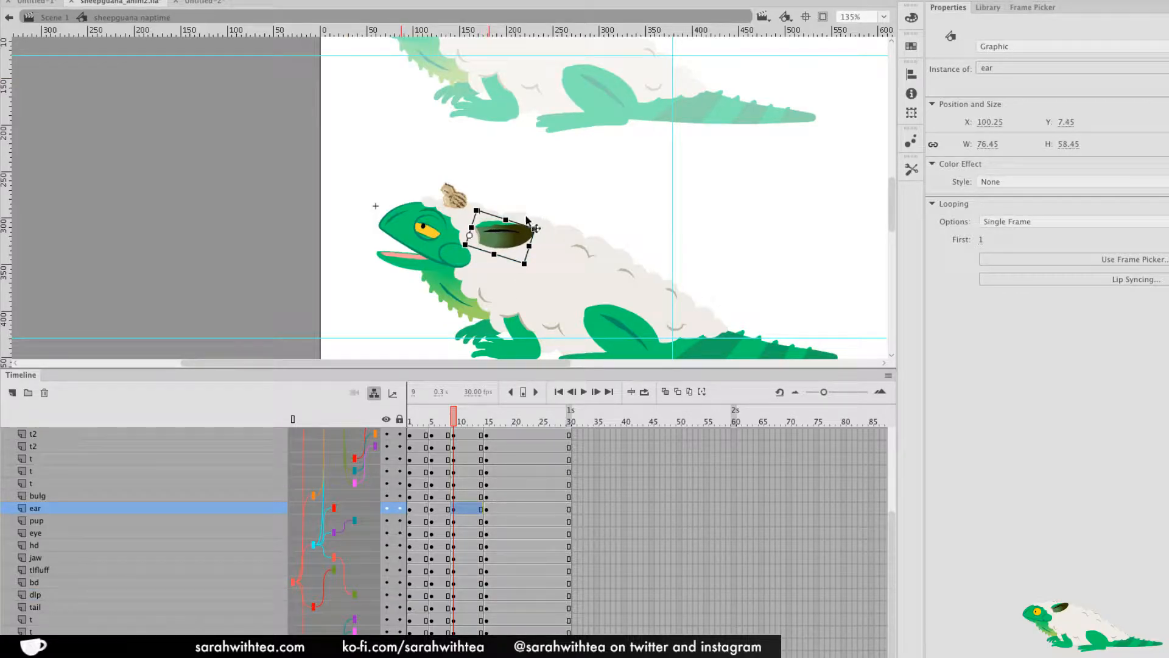
Adjust the dewlap's rotation at frame 5 to follow the slightly opened jaw
{"action": "left_click", "coordinate": [433, 509]}
{"action": "left_click", "coordinate": [456, 304]}
{"action": "left_click_drag", "start_coordinate": [533, 297], "coordinate": [537, 324]}
{"action": "left_click", "coordinate": [425, 423]}
{"action": "left_click_drag", "start_coordinate": [425, 426], "coordinate": [432, 428]}
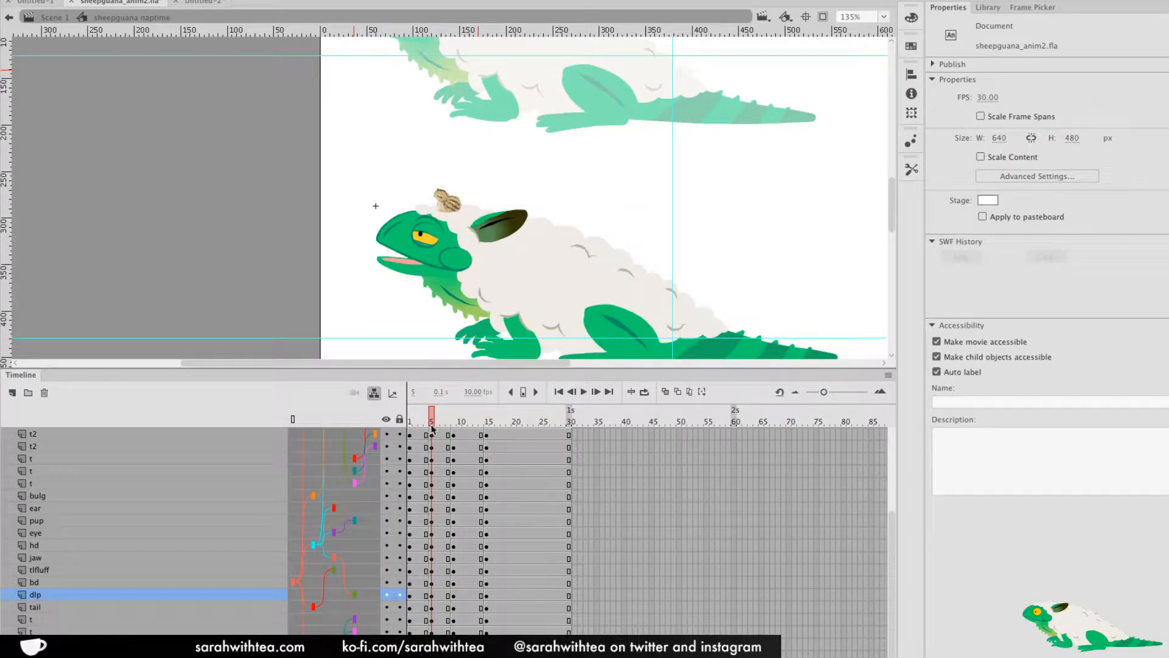
{"action": "left_click", "coordinate": [471, 310]}
{"action": "left_click_drag", "start_coordinate": [534, 327], "coordinate": [534, 334]}
Rotate the jaw further down at frame 9 to open the mouth wider
{"action": "left_click_drag", "start_coordinate": [426, 425], "coordinate": [459, 435]}
{"action": "left_click", "coordinate": [400, 265]}
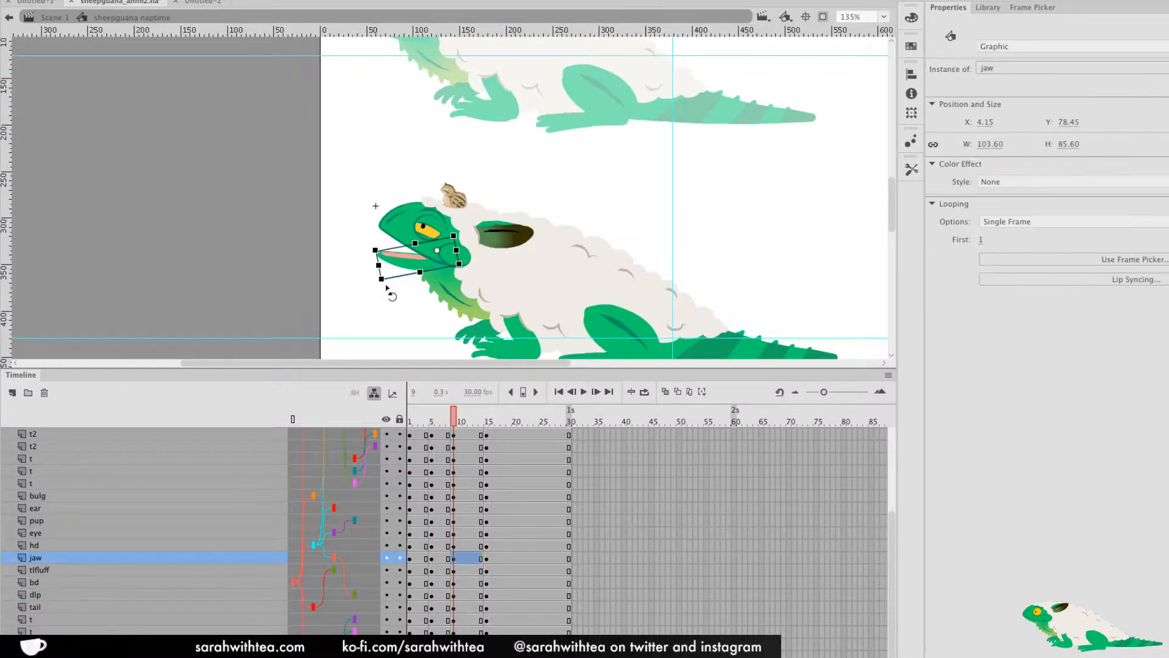
{"action": "left_click_drag", "start_coordinate": [385, 295], "coordinate": [395, 305]}
{"action": "left_click", "coordinate": [450, 292]}
{"action": "left_click_drag", "start_coordinate": [547, 304], "coordinate": [529, 332]}
{"action": "key", "text": "super+z"}
{"action": "left_click", "coordinate": [451, 291]}
Rotate the head further nose-up at frame 9 to exaggerate the yawn
{"action": "left_click", "coordinate": [404, 237]}
{"action": "left_click_drag", "start_coordinate": [532, 211], "coordinate": [543, 223]}
{"action": "left_click", "coordinate": [568, 195]}
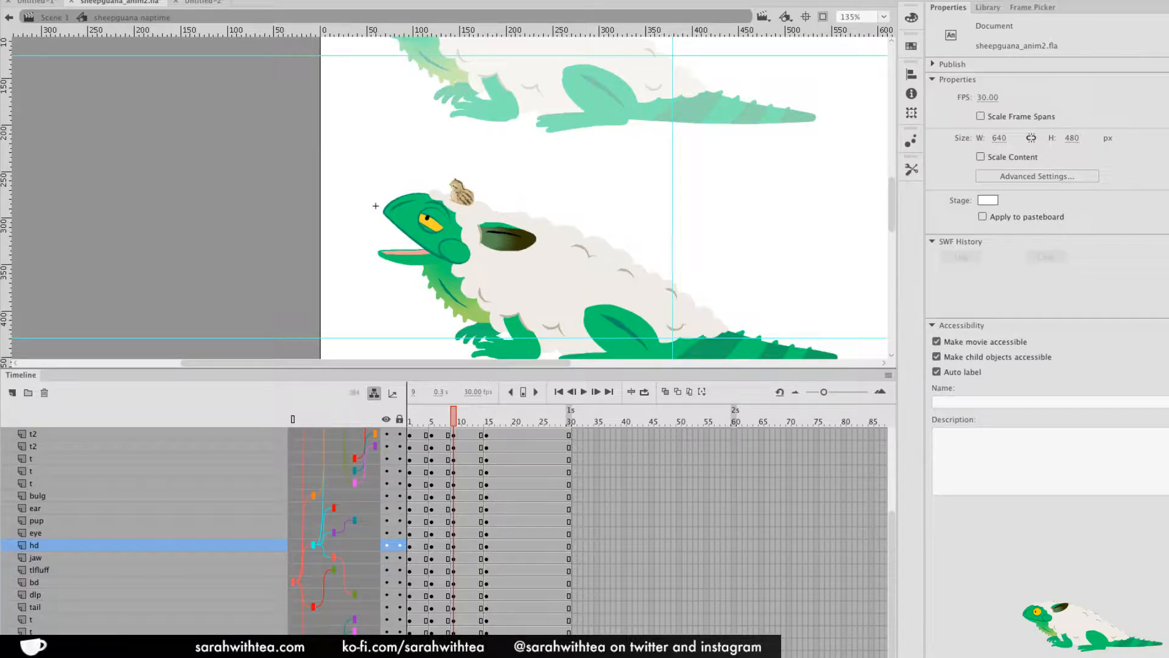
Open the sheepguana feed symbol from the main scene and copy the first frame of its jawlining layer
{"action": "double_click", "coordinate": [722, 240]}
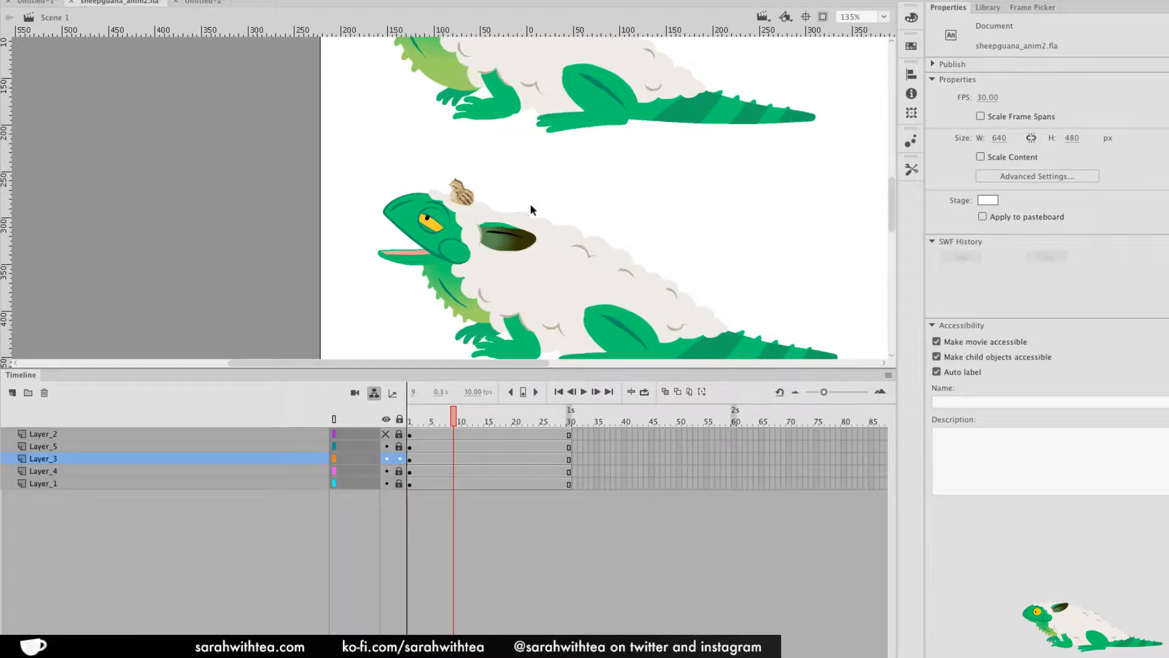
{"action": "scroll", "coordinate": [532, 205], "scroll_direction": "up", "scroll_amount": 5}
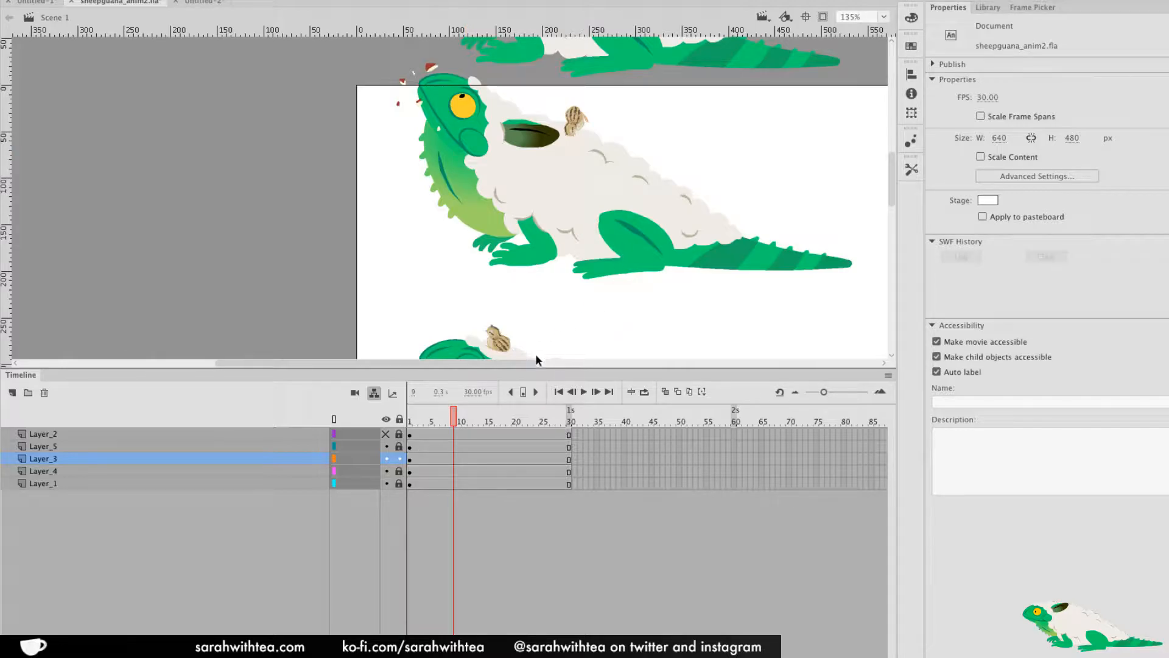
{"action": "double_click", "coordinate": [591, 211]}
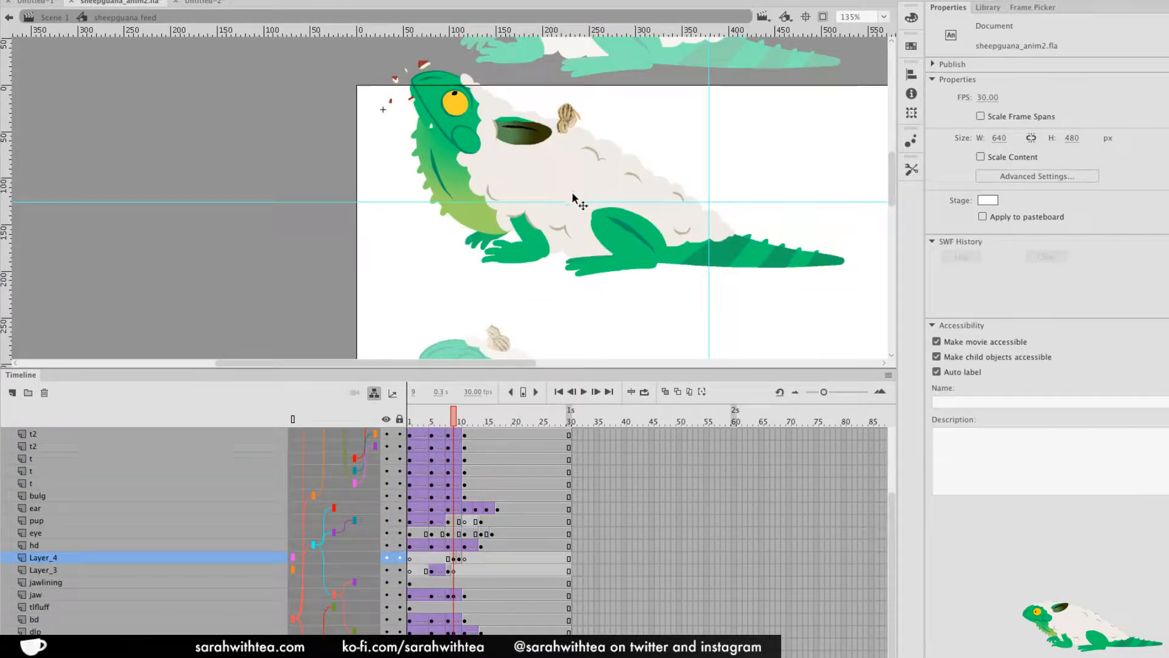
{"action": "mouse_move", "coordinate": [453, 414]}
{"action": "left_mouse_down"}
{"action": "mouse_move", "coordinate": [419, 414]}
{"action": "mouse_move", "coordinate": [444, 419]}
{"action": "left_mouse_up"}
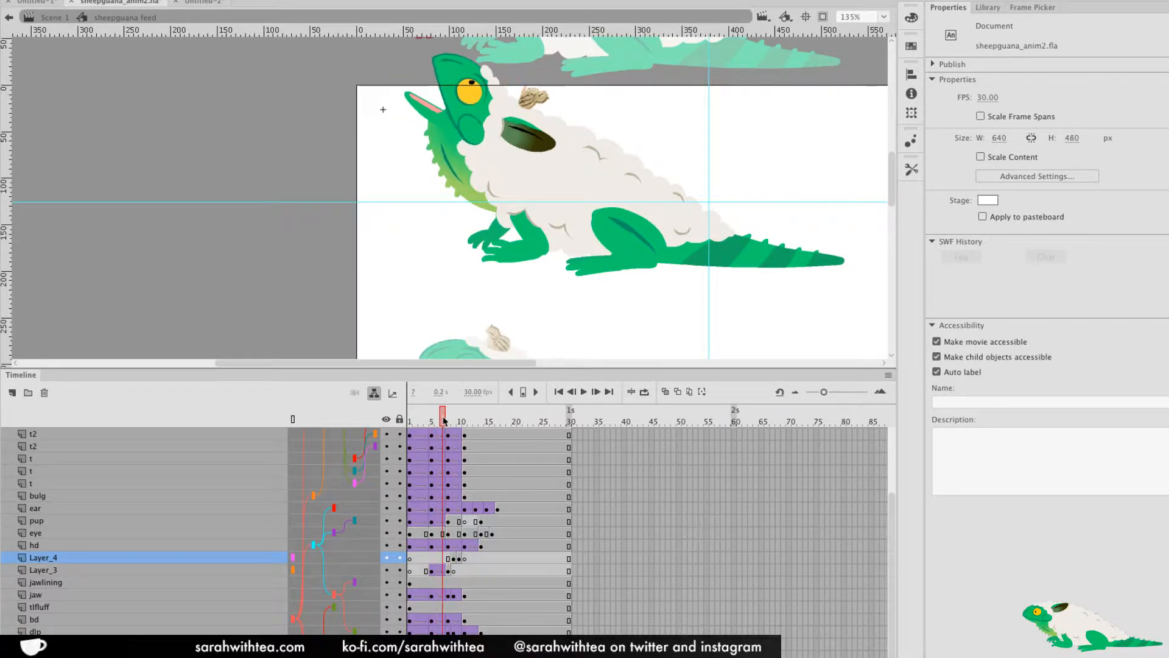
{"action": "left_click", "coordinate": [449, 573]}
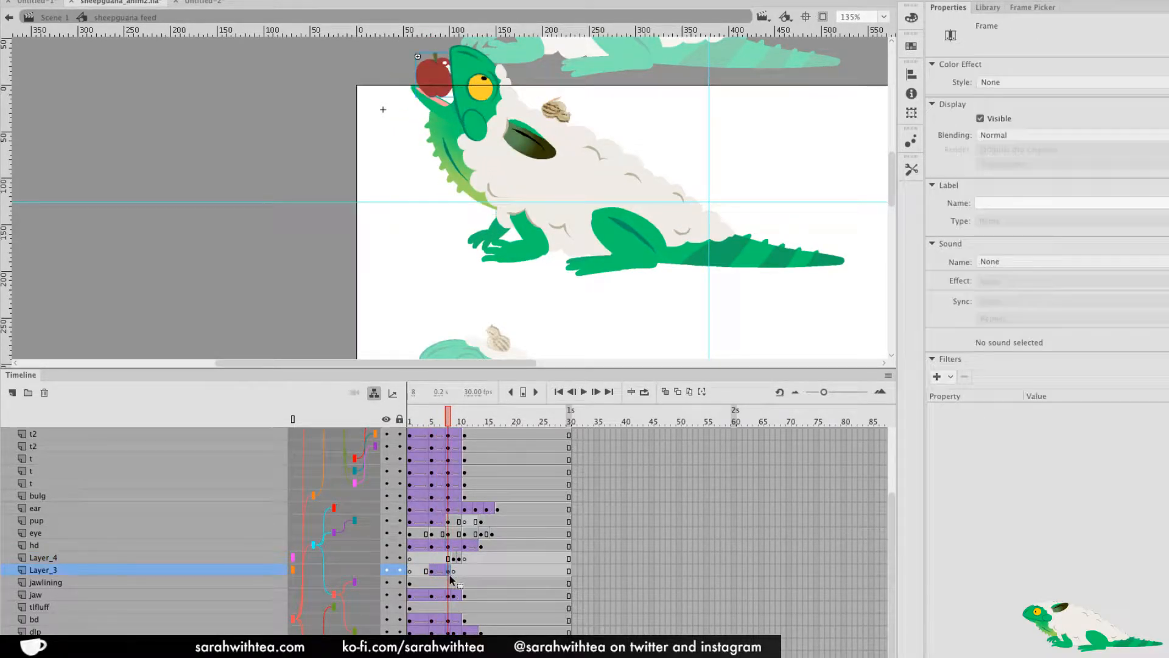
{"action": "left_click", "coordinate": [449, 535]}
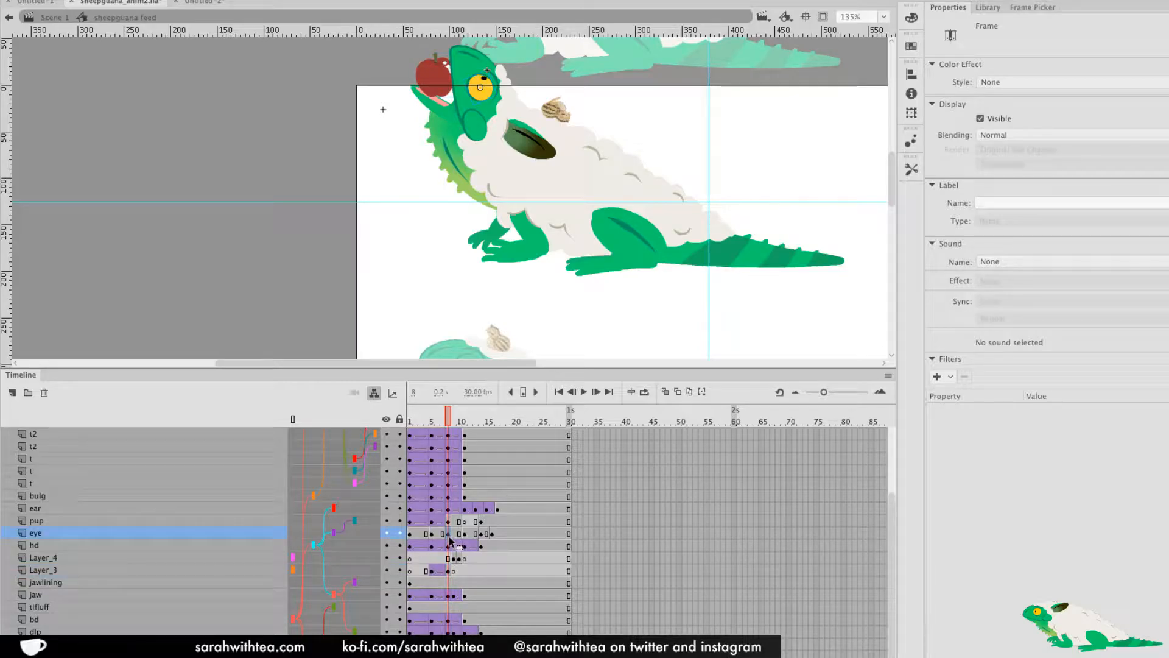
{"action": "left_click", "coordinate": [436, 583]}
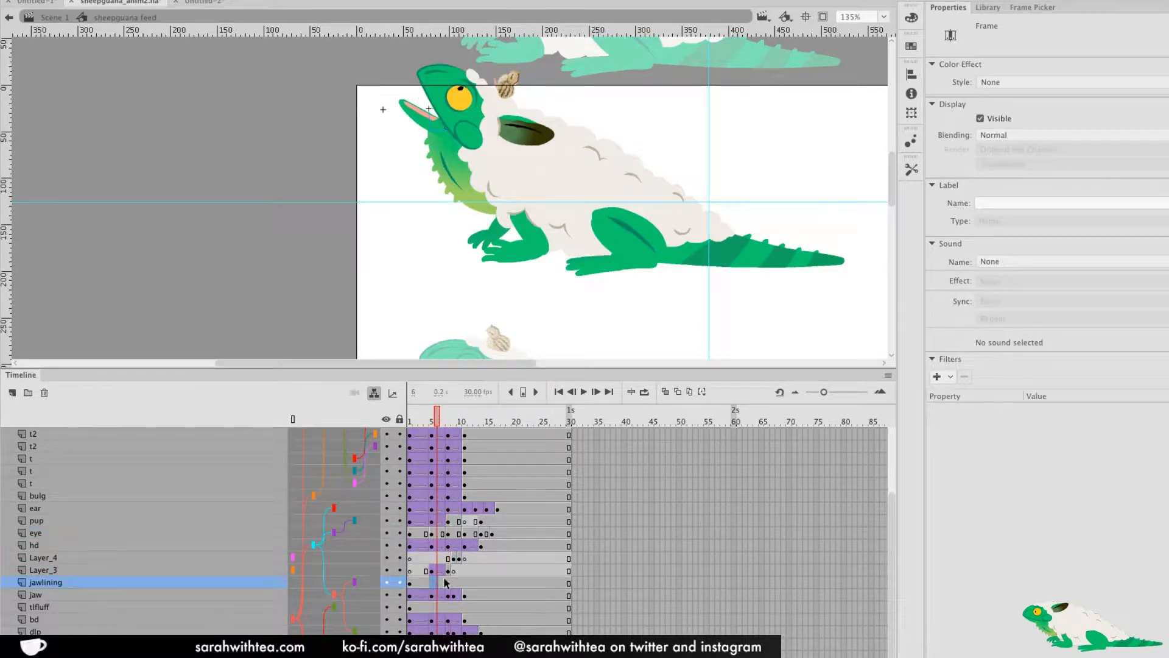
{"action": "left_click", "coordinate": [410, 583]}
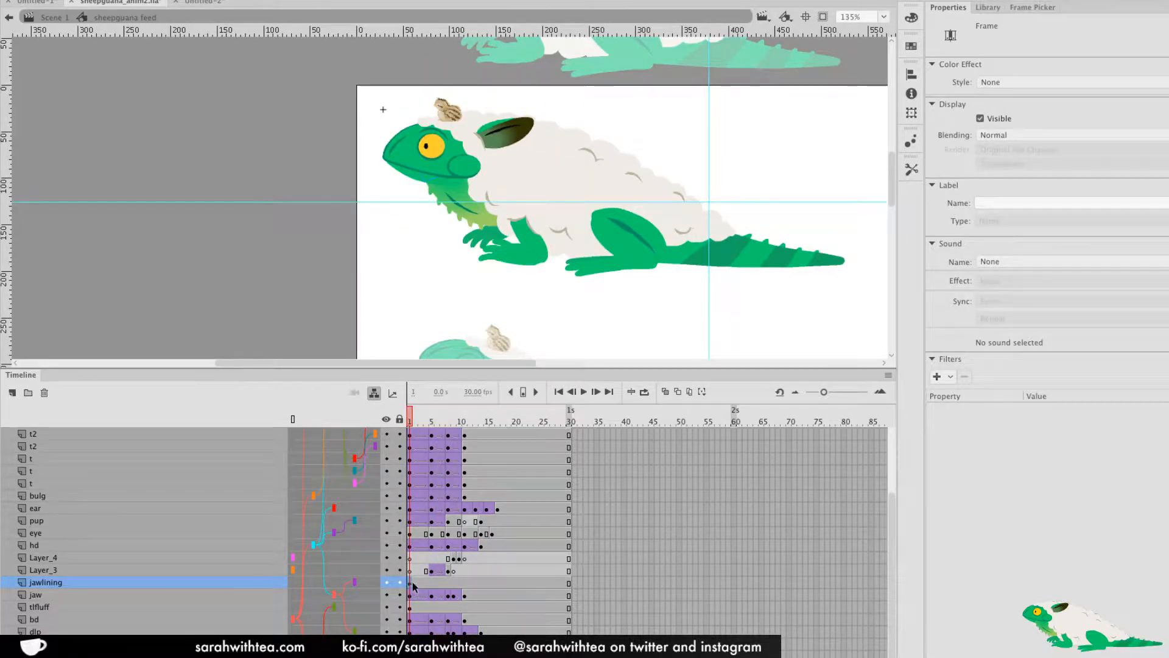
{"action": "right_click", "coordinate": [411, 584]}
{"action": "left_click", "coordinate": [478, 514]}
Return to the main scene, reopen the sheepguana naptime symbol and go to its frame 9 yawn pose
{"action": "double_click", "coordinate": [794, 307]}
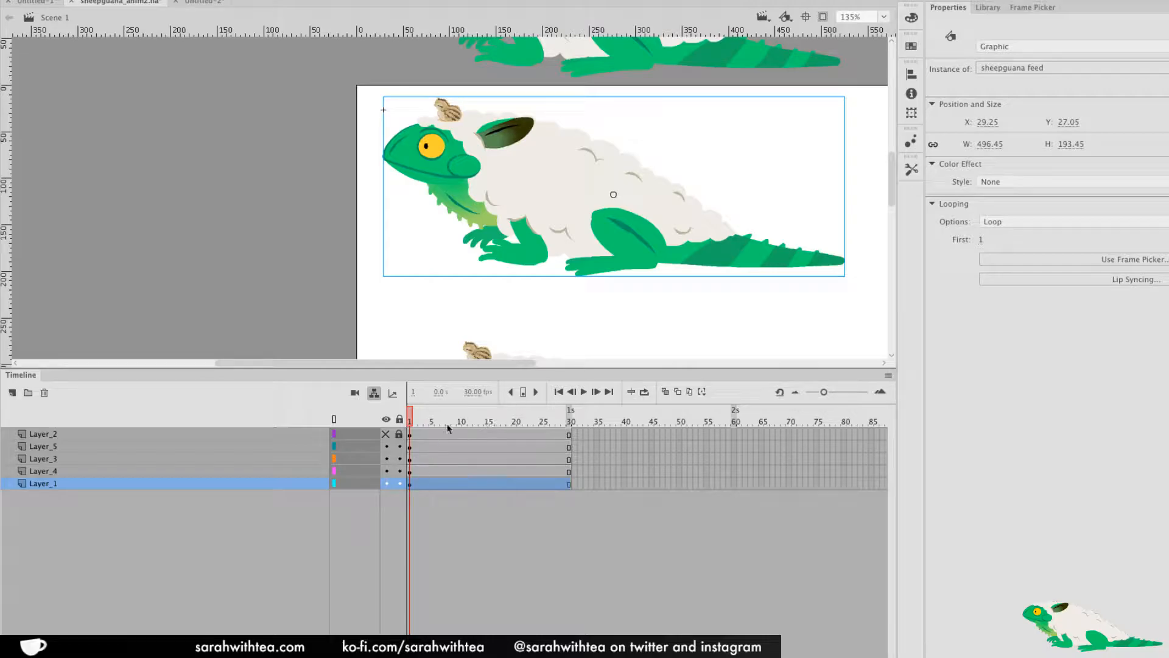
{"action": "left_click_drag", "start_coordinate": [637, 327], "coordinate": [517, 130]}
{"action": "double_click", "coordinate": [465, 235]}
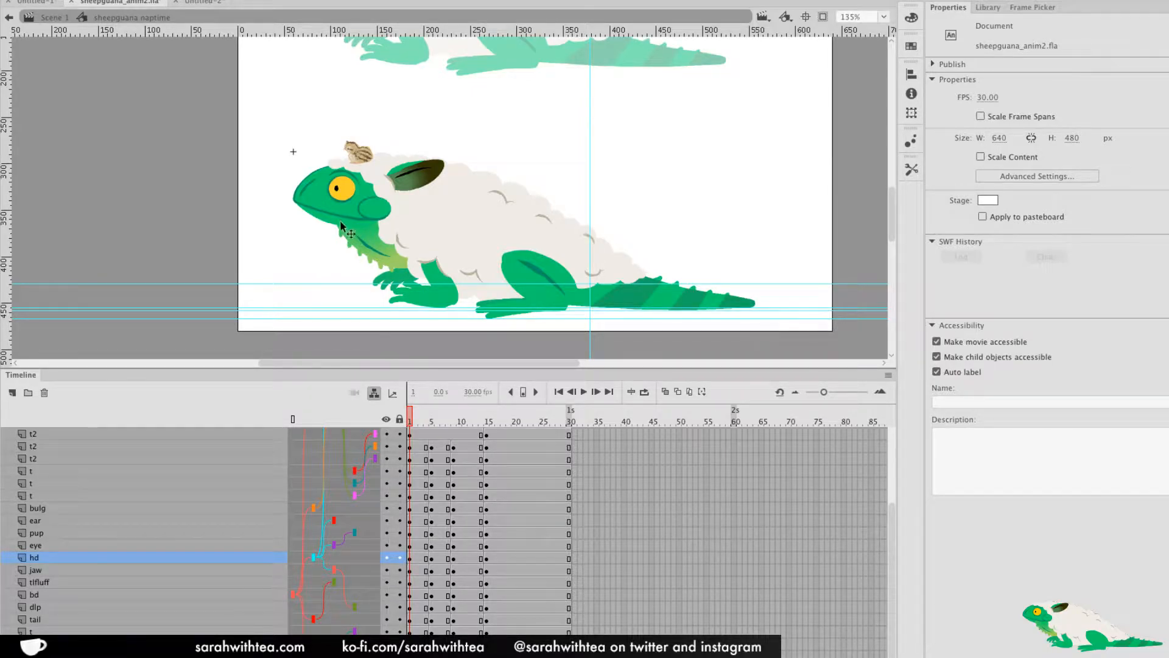
{"action": "left_click_drag", "start_coordinate": [410, 420], "coordinate": [454, 431]}
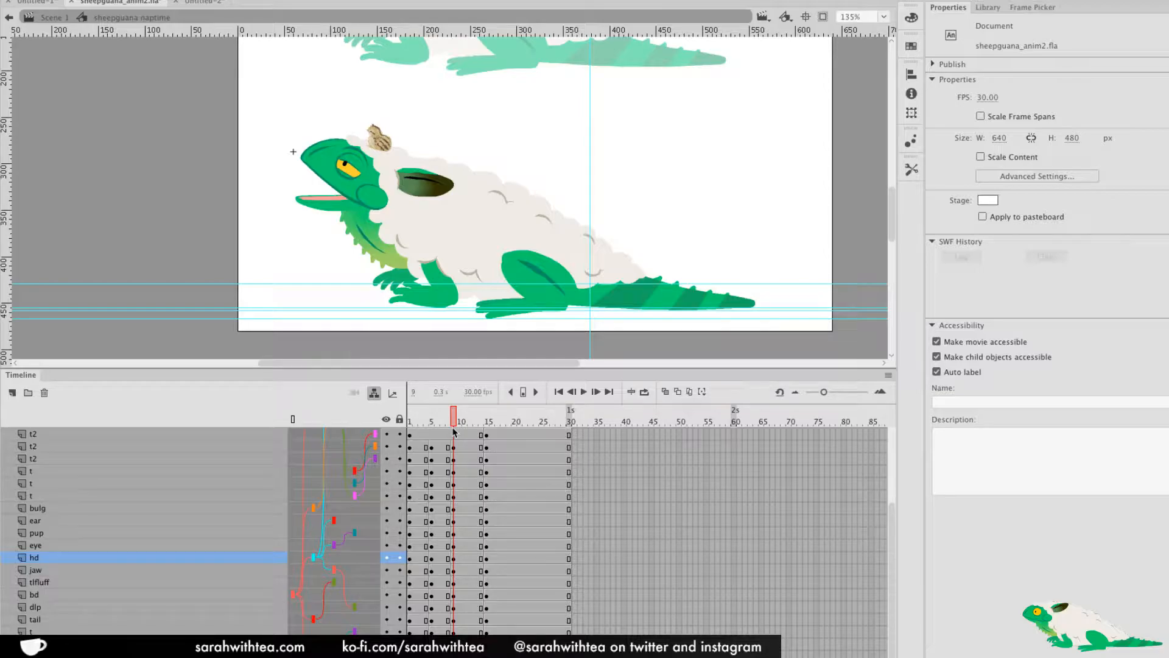
Paste the copied jawlining frame into a new layer above the jaw layer and parent that layer to the jaw
{"action": "left_click", "coordinate": [111, 570]}
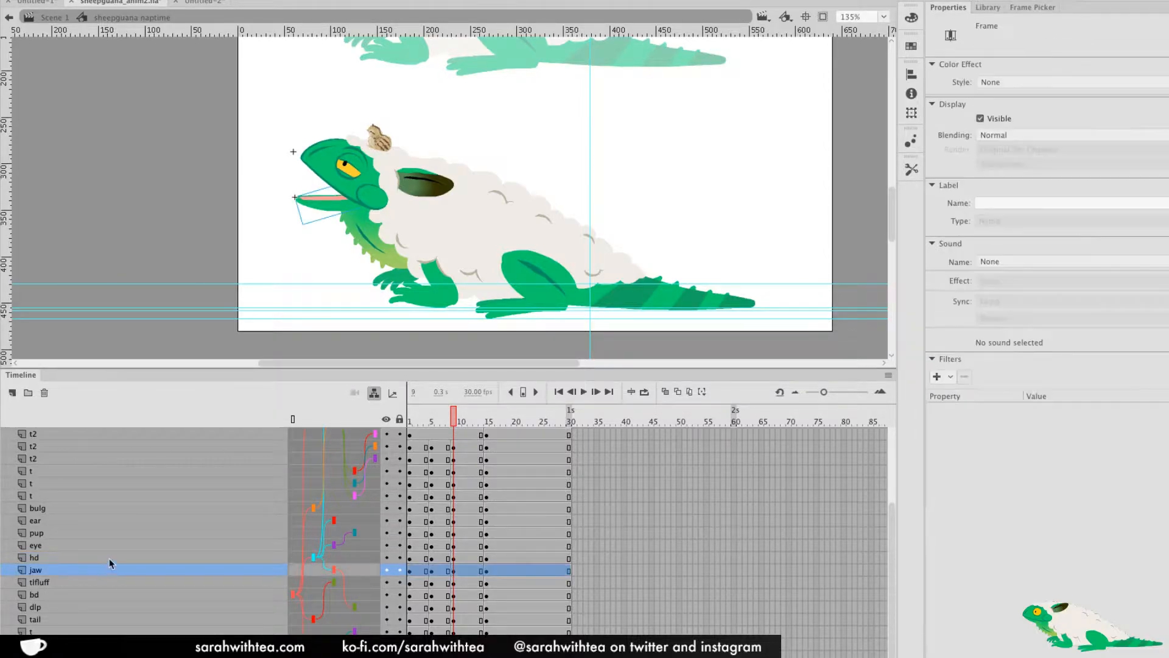
{"action": "left_click", "coordinate": [12, 392]}
{"action": "right_click", "coordinate": [410, 571]}
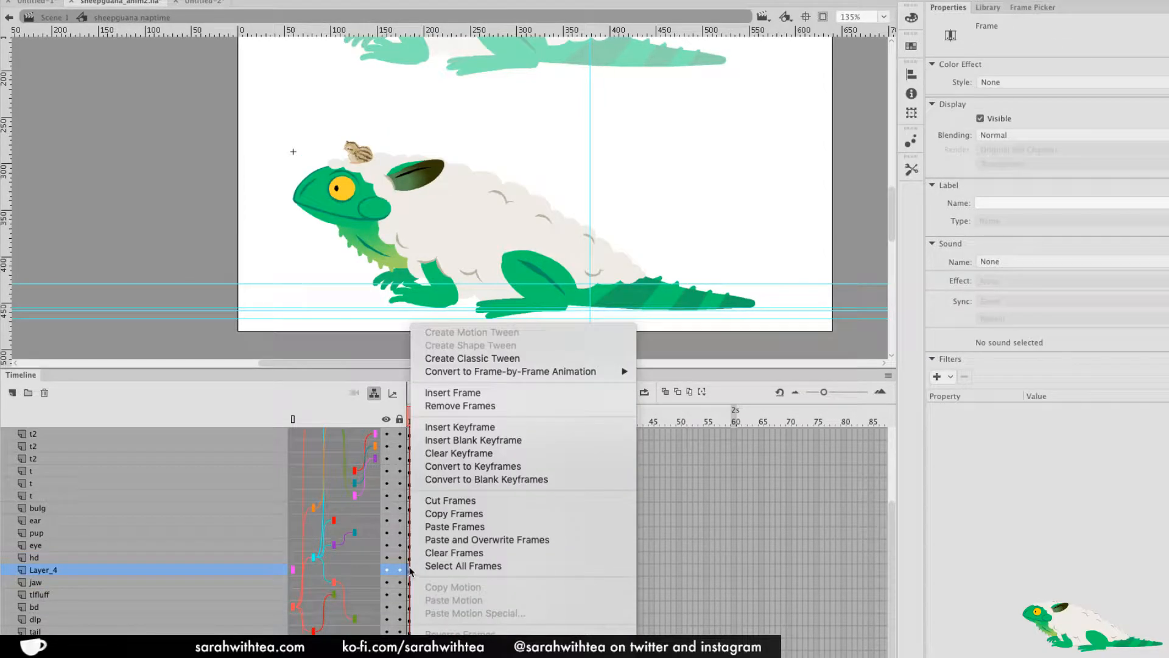
{"action": "left_click", "coordinate": [491, 529]}
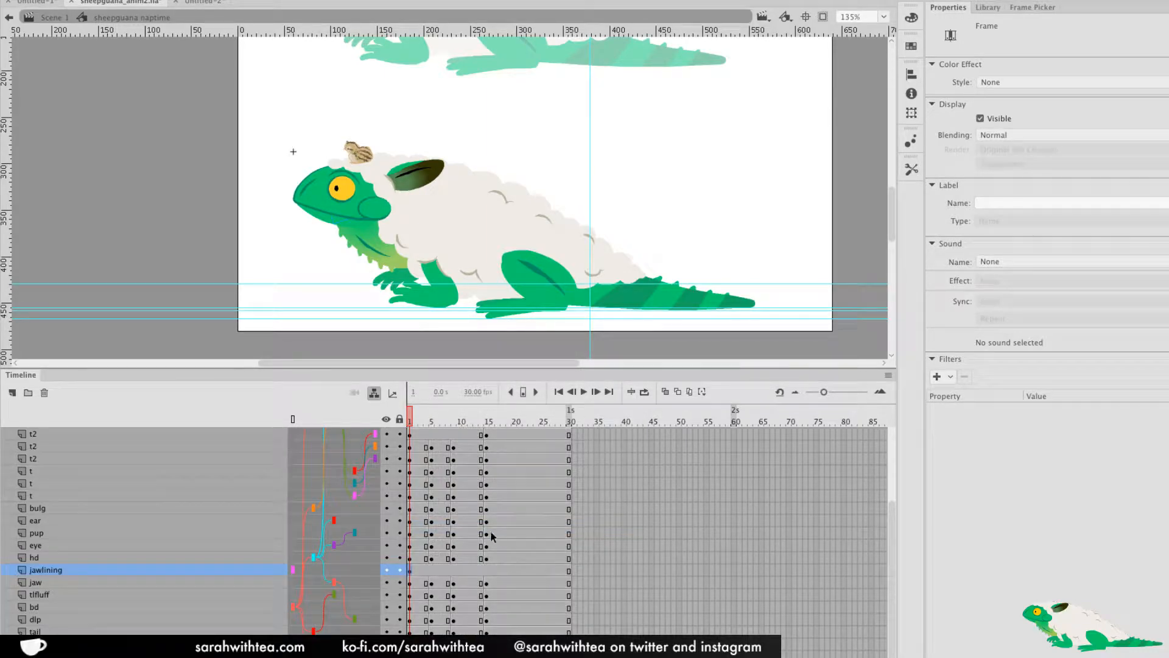
{"action": "left_click_drag", "start_coordinate": [292, 572], "coordinate": [299, 583]}
Add keyframes at frame 11 on the body layers, holding the neutral closed-mouth pose from frame 1
{"action": "left_click_drag", "start_coordinate": [427, 423], "coordinate": [448, 445]}
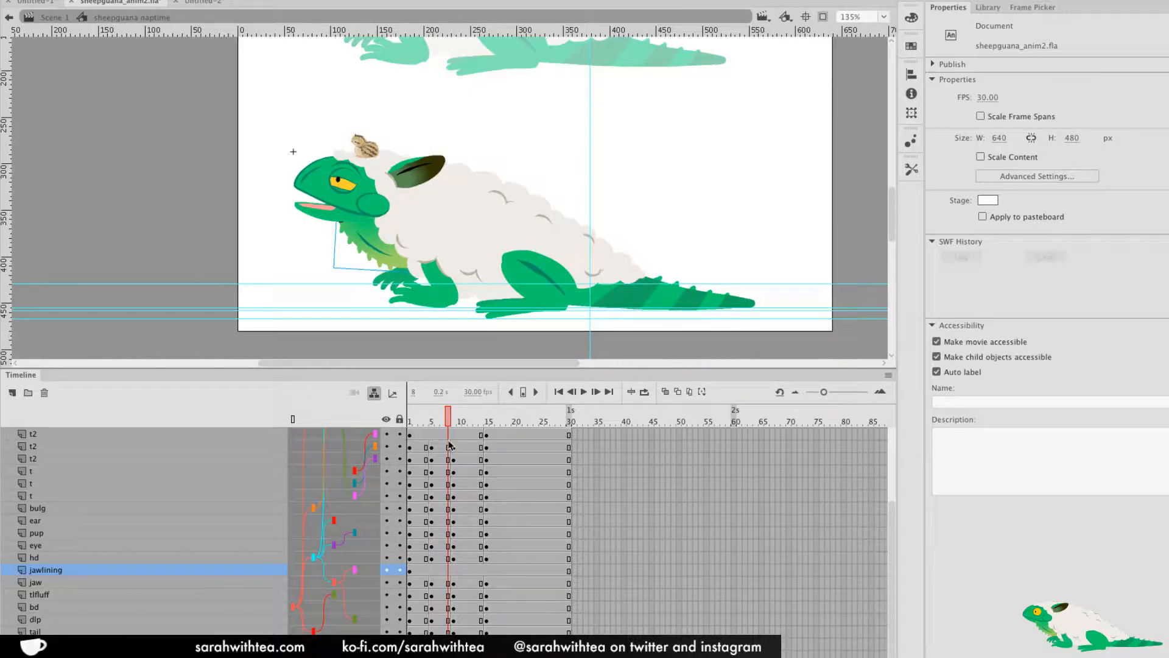
{"action": "left_click_drag", "start_coordinate": [449, 445], "coordinate": [464, 627]}
{"action": "key", "text": "F6"}
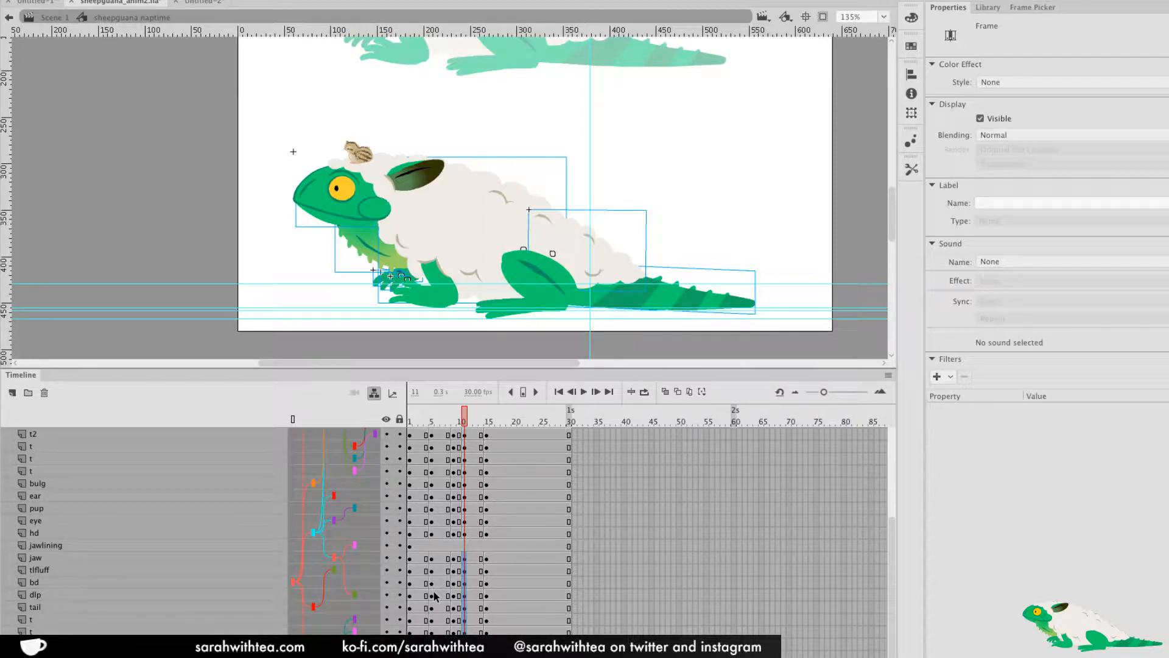
Try classic tweens between the body layers' keyframes up to frame 15 and play back the animation
{"action": "left_click_drag", "start_coordinate": [417, 570], "coordinate": [469, 594]}
{"action": "right_click", "coordinate": [451, 605]}
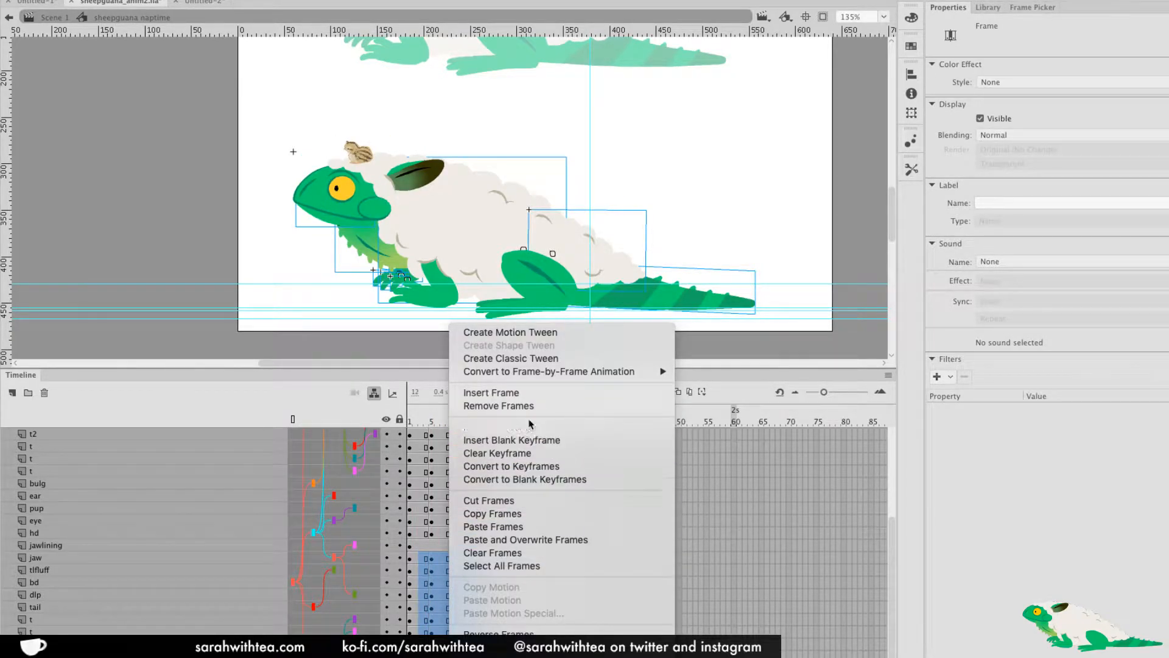
{"action": "left_click", "coordinate": [535, 363]}
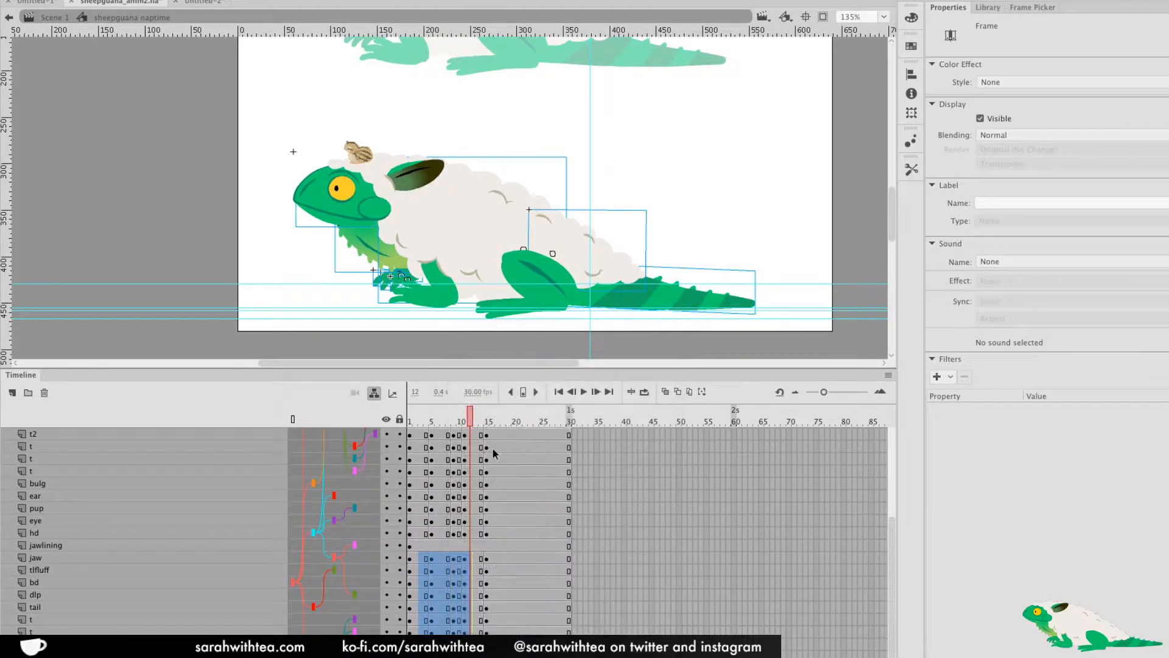
{"action": "left_click_drag", "start_coordinate": [472, 415], "coordinate": [394, 437]}
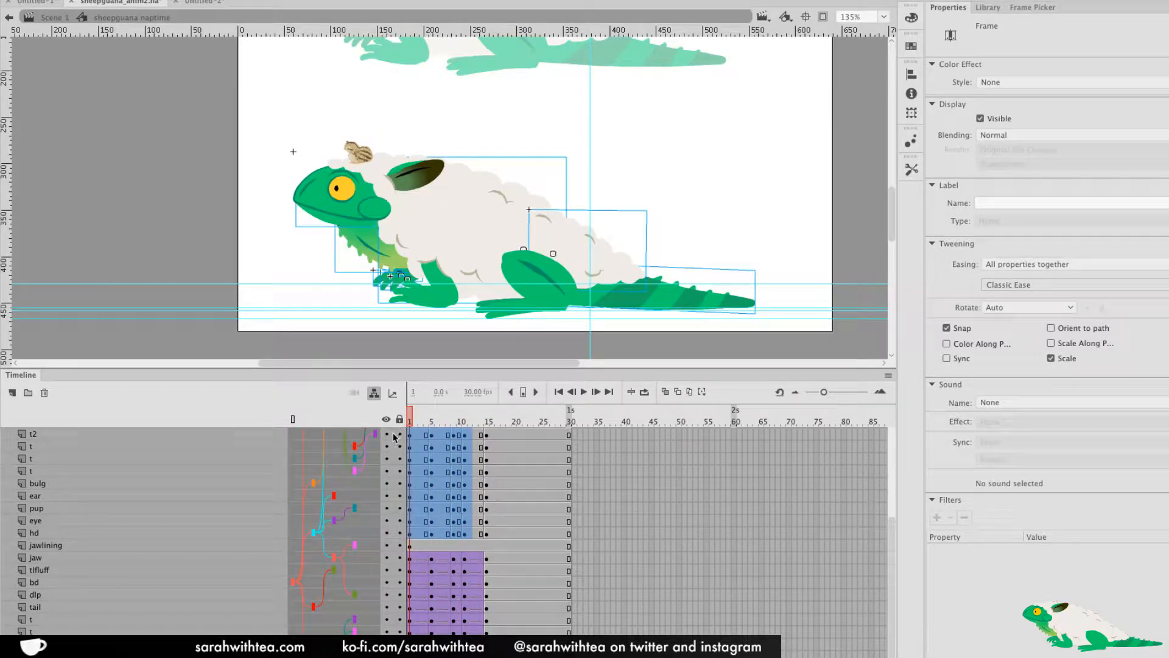
{"action": "right_click", "coordinate": [449, 481]}
{"action": "left_click", "coordinate": [481, 348]}
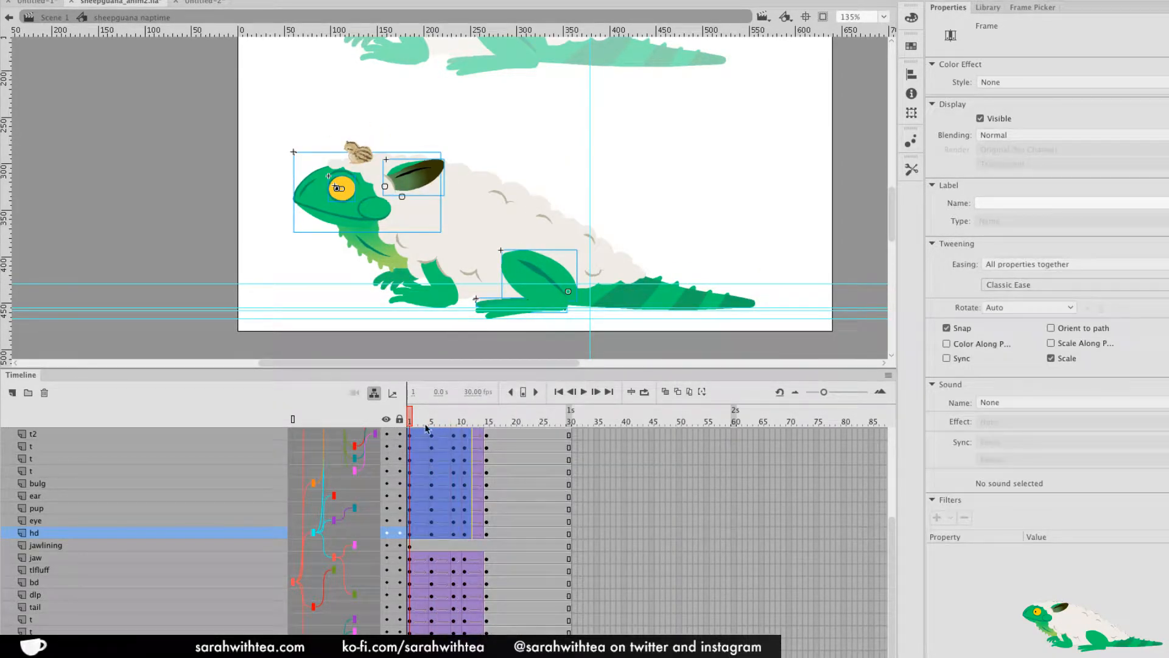
{"action": "key", "text": "Return"}
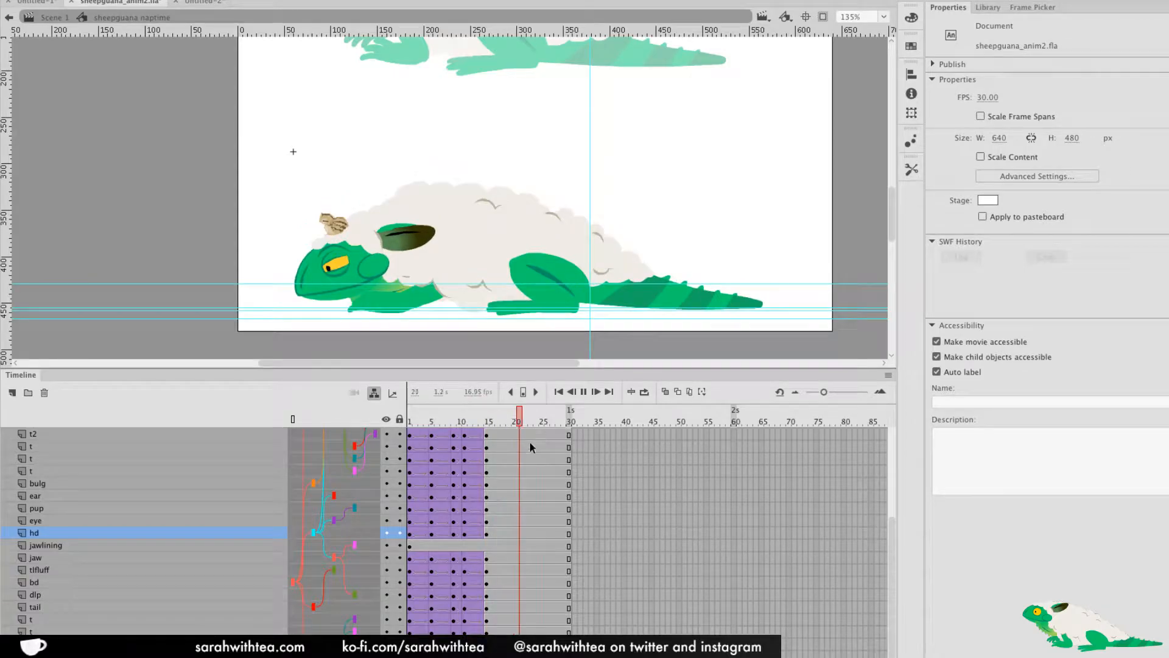
{"action": "left_click_drag", "start_coordinate": [455, 425], "coordinate": [468, 427]}
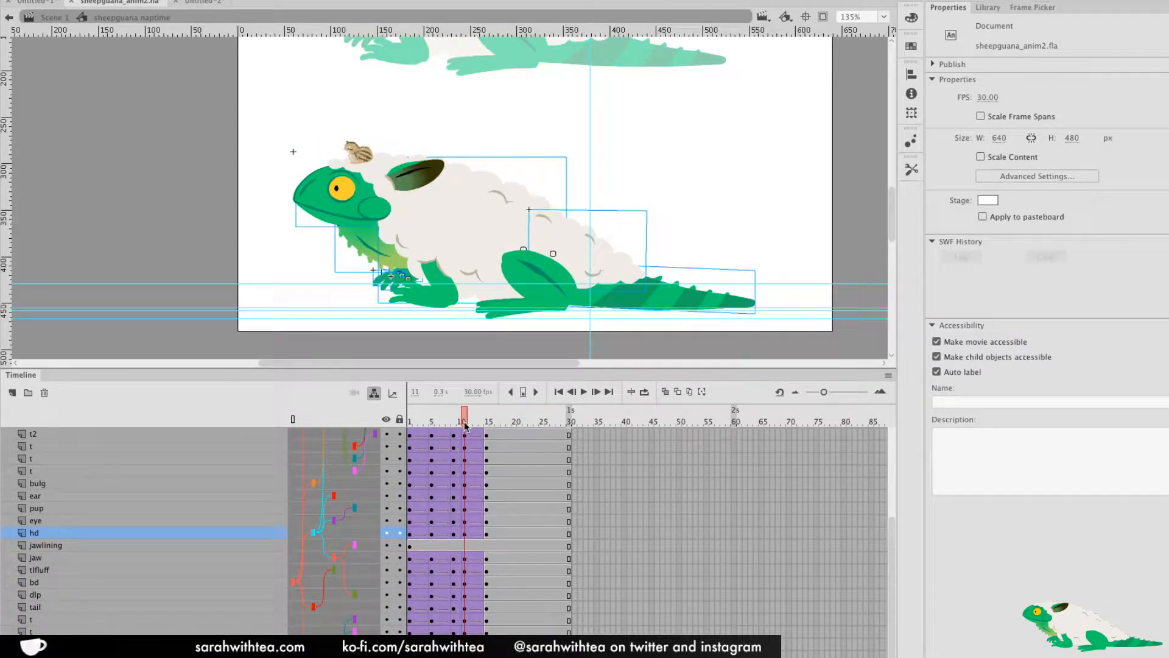
Undo the classic tweens on the body layers
{"action": "key", "text": "super+z"}
{"action": "key", "text": "super+z"}
{"action": "key", "text": "super+z"}
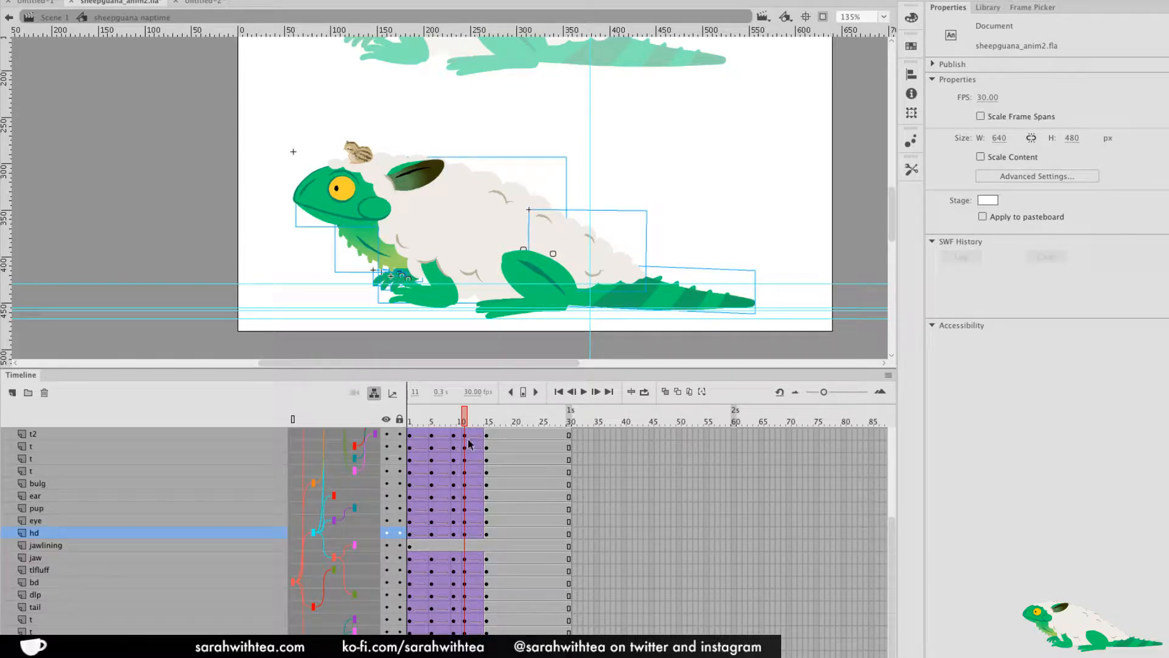
{"action": "key", "text": "super+z"}
{"action": "key", "text": "super+z"}
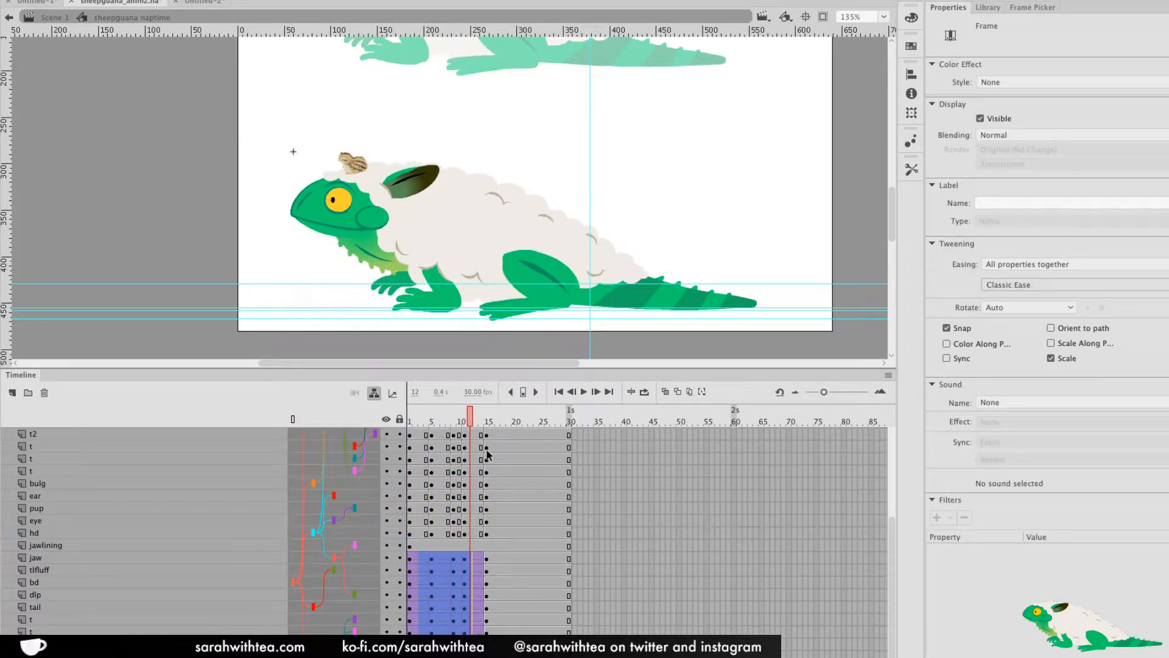
Shift the body layers' three middle keyframe columns one frame earlier, to frames 4, 8 and 10
{"action": "left_click_drag", "start_coordinate": [454, 435], "coordinate": [450, 536]}
{"action": "left_click_drag", "start_coordinate": [432, 436], "coordinate": [433, 631]}
{"action": "left_click_drag", "start_coordinate": [431, 630], "coordinate": [427, 630]}
{"action": "left_click_drag", "start_coordinate": [454, 559], "coordinate": [454, 609]}
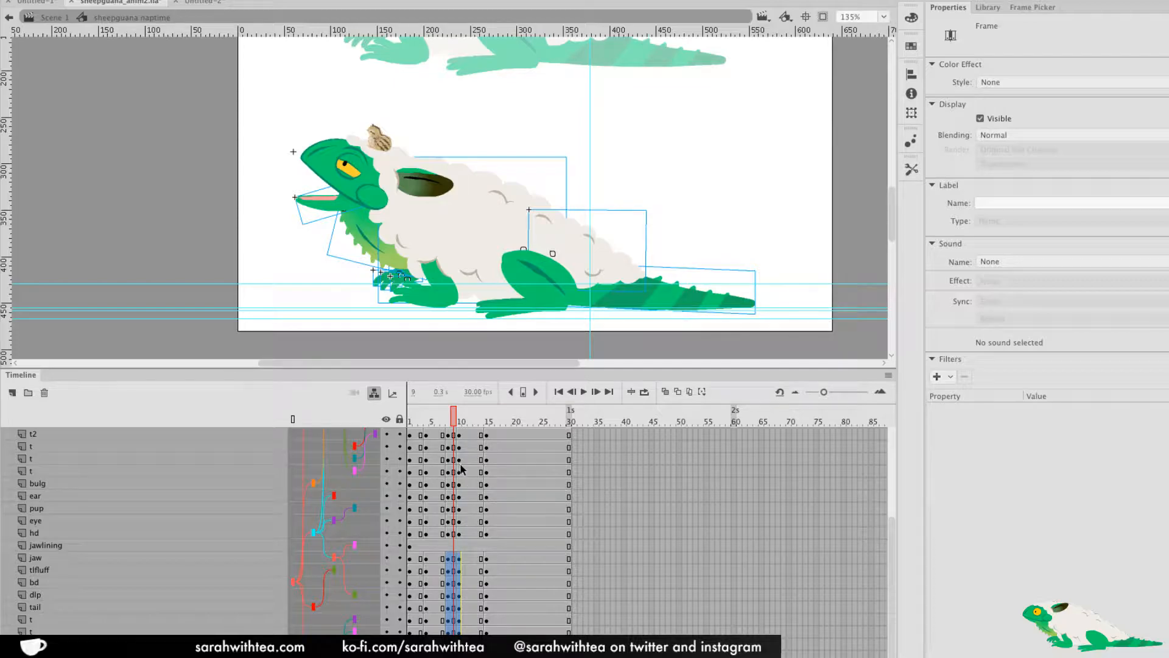
Insert keyframes at frame 12 on all the body layers and clear their lying-down keyframes at frame 15
{"action": "left_click", "coordinate": [470, 436]}
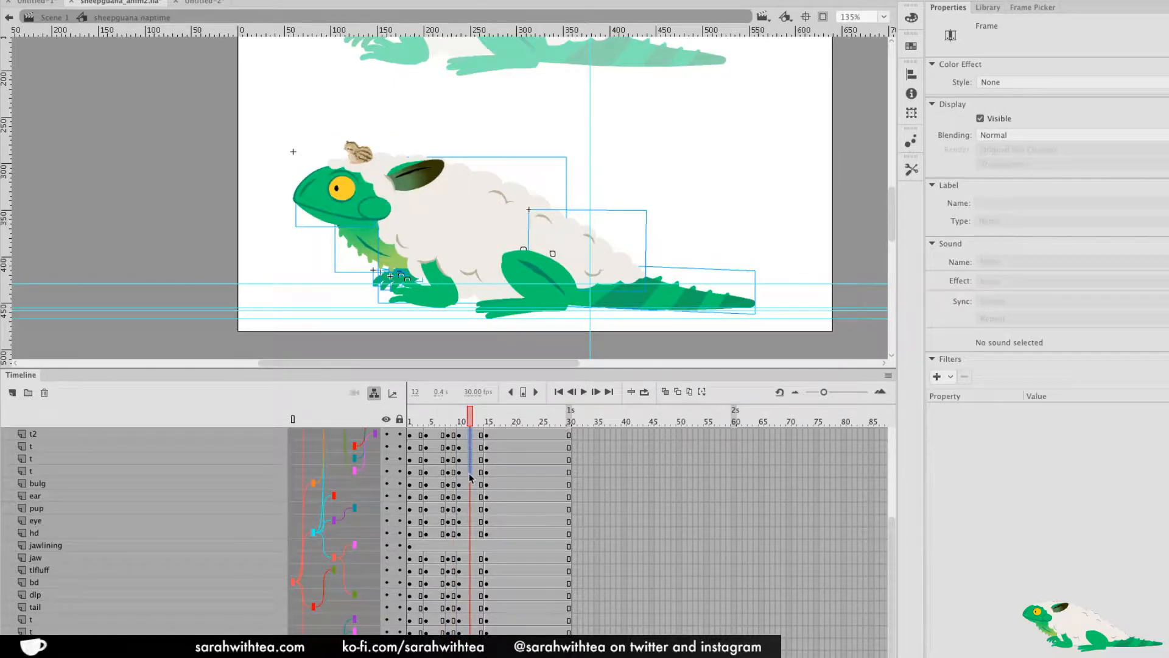
{"action": "left_click", "coordinate": [470, 533]}
{"action": "key", "text": "F6"}
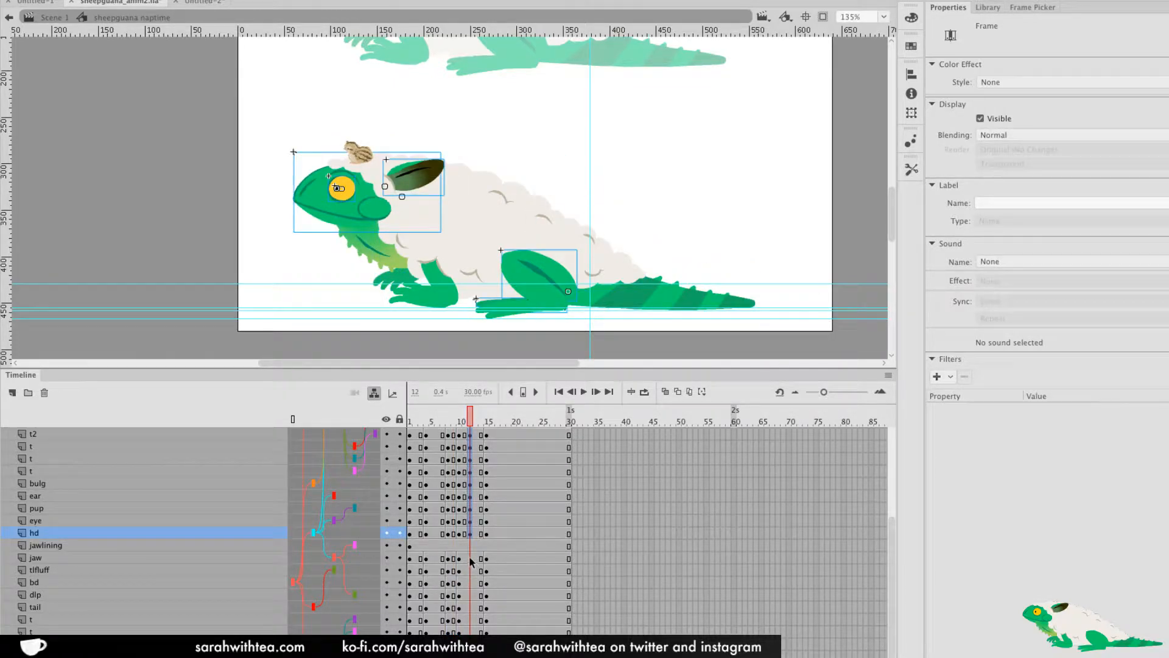
{"action": "left_click_drag", "start_coordinate": [471, 558], "coordinate": [471, 633]}
{"action": "key", "text": "F6"}
{"action": "left_click_drag", "start_coordinate": [487, 436], "coordinate": [487, 634]}
{"action": "key", "text": "shift+F6"}
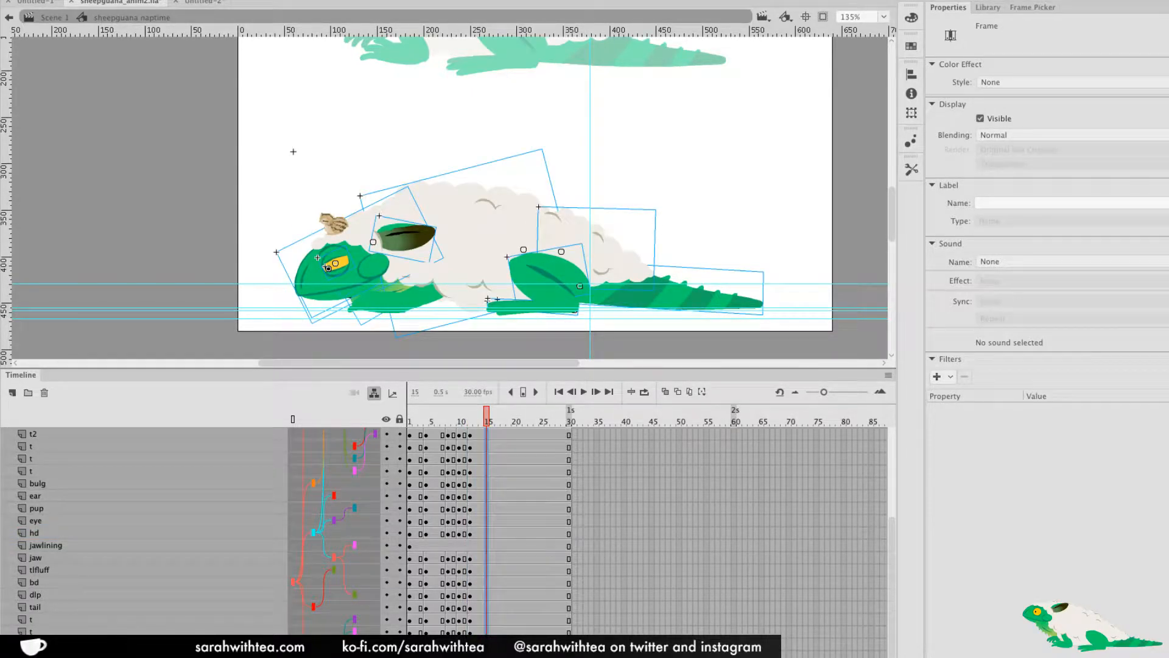
Insert keyframes at frame 18 on the body layers to hold the lying-down pose
{"action": "key", "text": "period"}
{"action": "key", "text": "period"}
{"action": "key", "text": "period"}
{"action": "key", "text": "F6"}
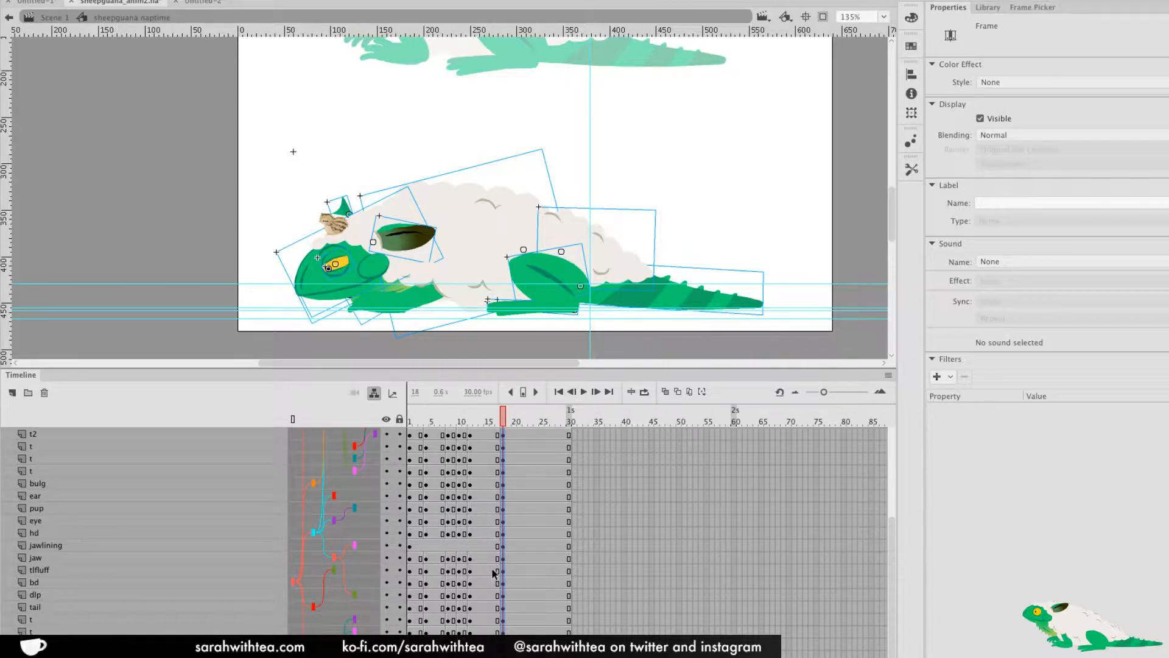
Create classic tweens up to frame 18 on the body layers above and below jawlining, and play back the animation
{"action": "left_click", "coordinate": [489, 497]}
{"action": "left_click_drag", "start_coordinate": [414, 434], "coordinate": [481, 533]}
{"action": "right_click", "coordinate": [481, 533]}
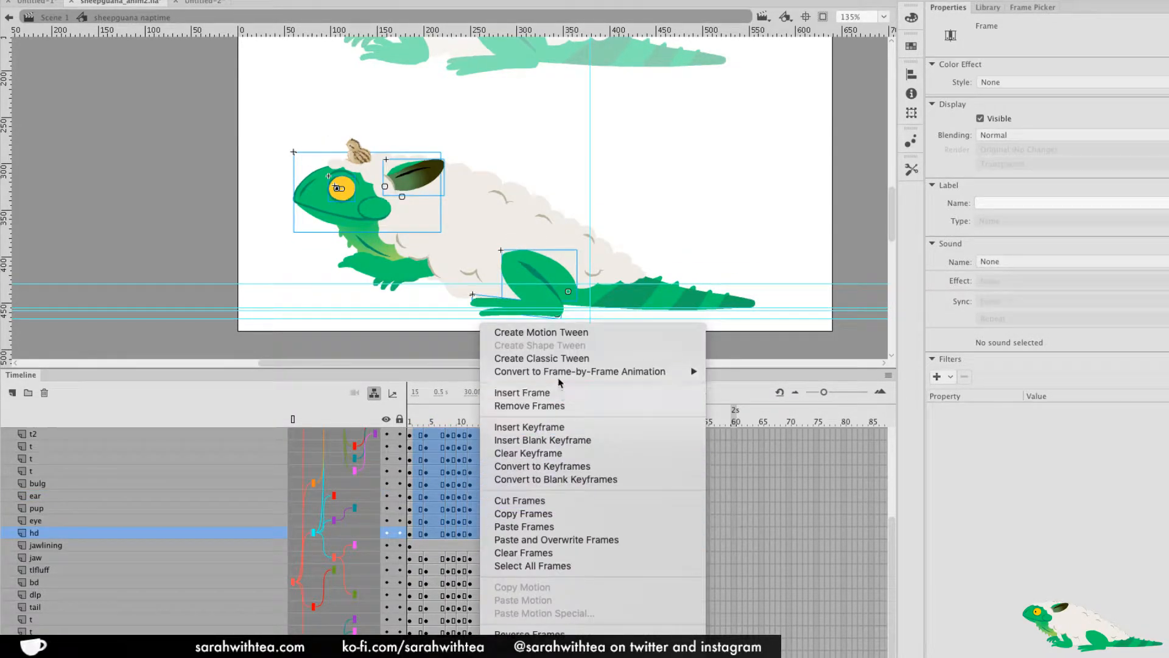
{"action": "left_click", "coordinate": [551, 359]}
{"action": "mouse_move", "coordinate": [415, 559]}
{"action": "left_mouse_down"}
{"action": "mouse_move", "coordinate": [492, 644]}
{"action": "mouse_move", "coordinate": [410, 560]}
{"action": "left_mouse_up"}
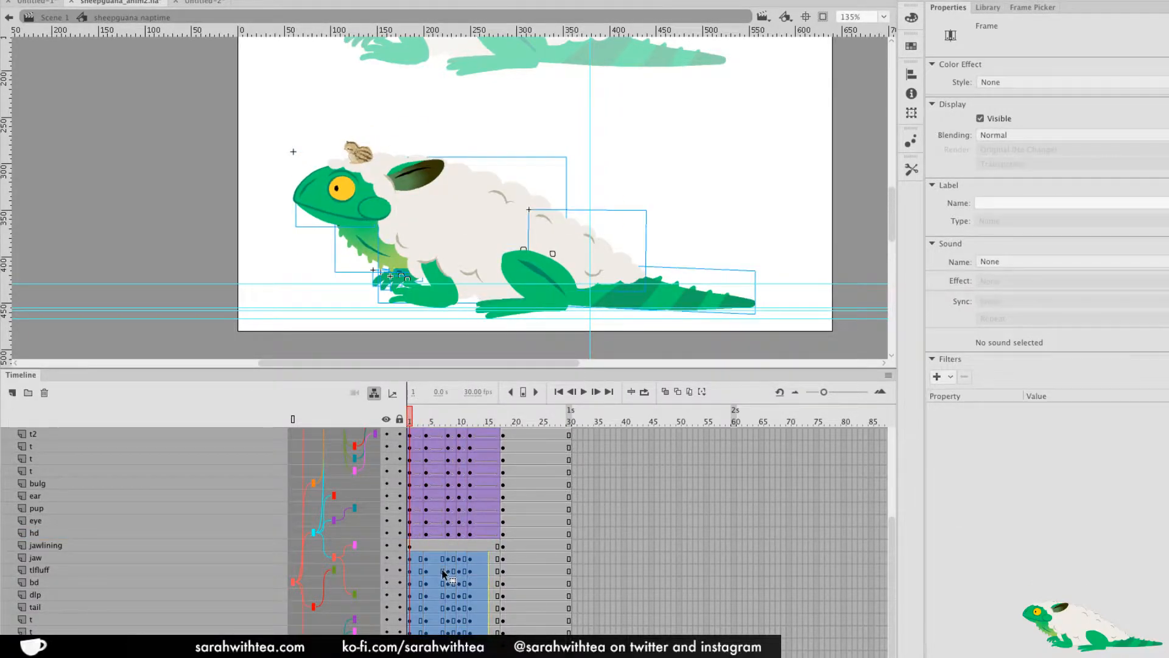
{"action": "right_click", "coordinate": [445, 573]}
{"action": "left_click", "coordinate": [488, 358]}
{"action": "left_click_drag", "start_coordinate": [419, 422], "coordinate": [387, 457]}
{"action": "key", "text": "Return"}
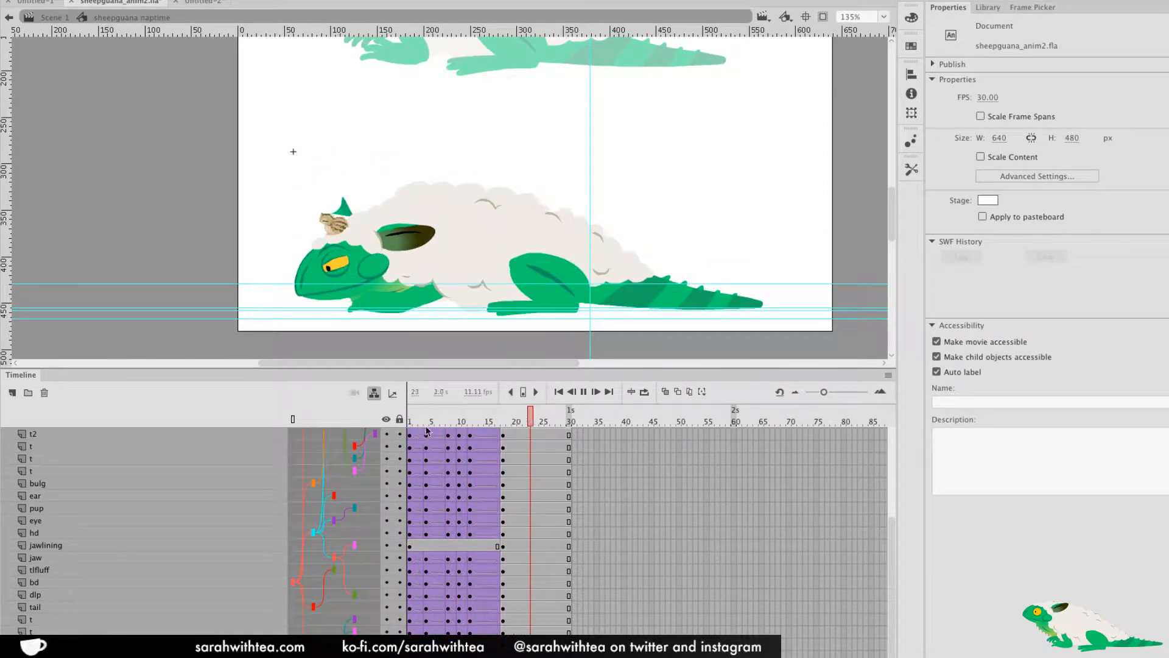
Apply Quad Ease Out to the body layers' tweens between frames 1 and 4
{"action": "left_click", "coordinate": [421, 425]}
{"action": "left_click_drag", "start_coordinate": [417, 436], "coordinate": [420, 546]}
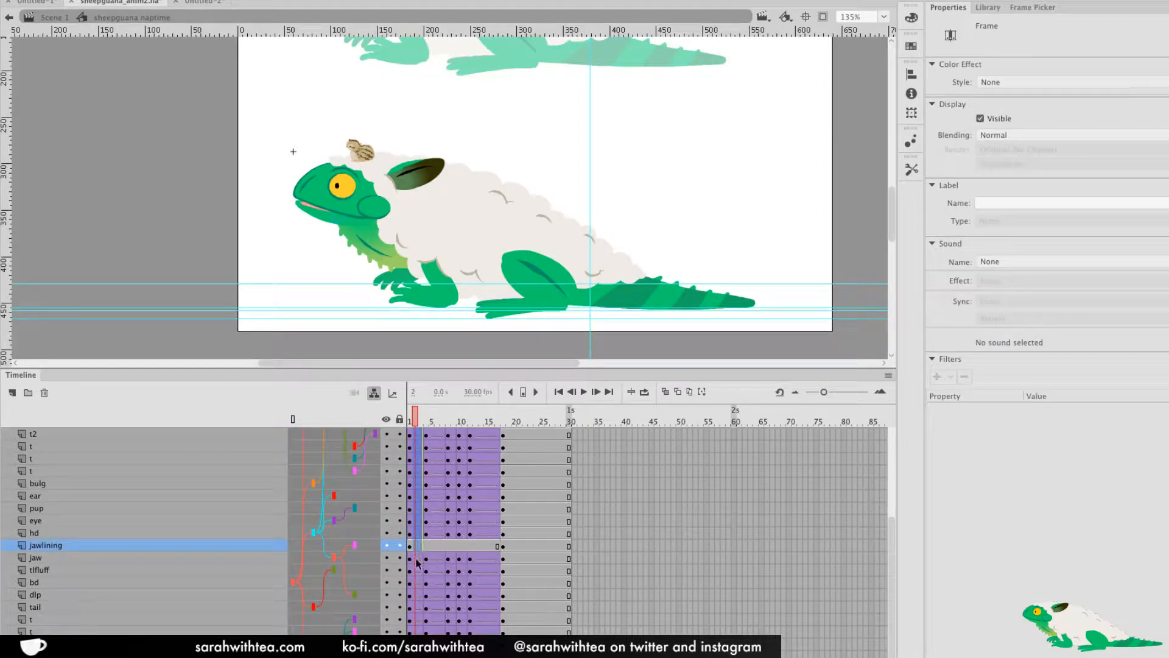
{"action": "mouse_move", "coordinate": [418, 645]}
{"action": "left_mouse_down"}
{"action": "mouse_move", "coordinate": [418, 571]}
{"action": "mouse_move", "coordinate": [419, 645]}
{"action": "left_mouse_up"}
{"action": "left_click_drag", "start_coordinate": [418, 535], "coordinate": [421, 435]}
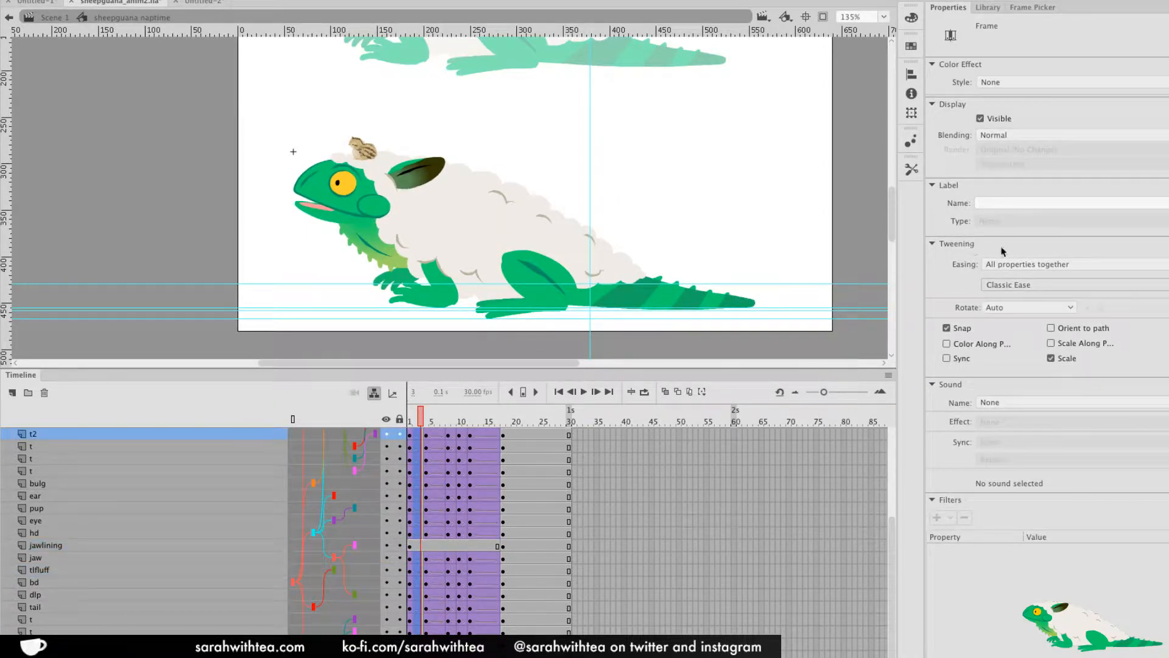
{"action": "left_click", "coordinate": [1016, 285]}
{"action": "left_click", "coordinate": [960, 349]}
{"action": "left_click", "coordinate": [1031, 308]}
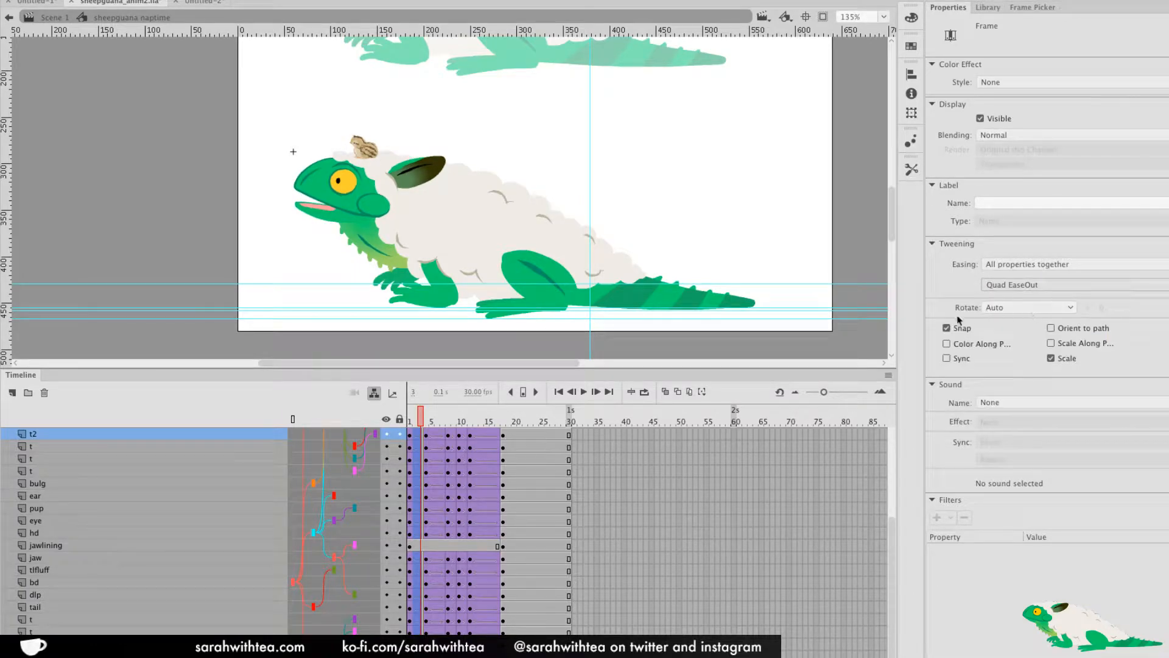
Apply Quad Ease Out to the tweens between frames 8 and 10 on the layers from t2 down to hd
{"action": "left_click_drag", "start_coordinate": [422, 427], "coordinate": [443, 424]}
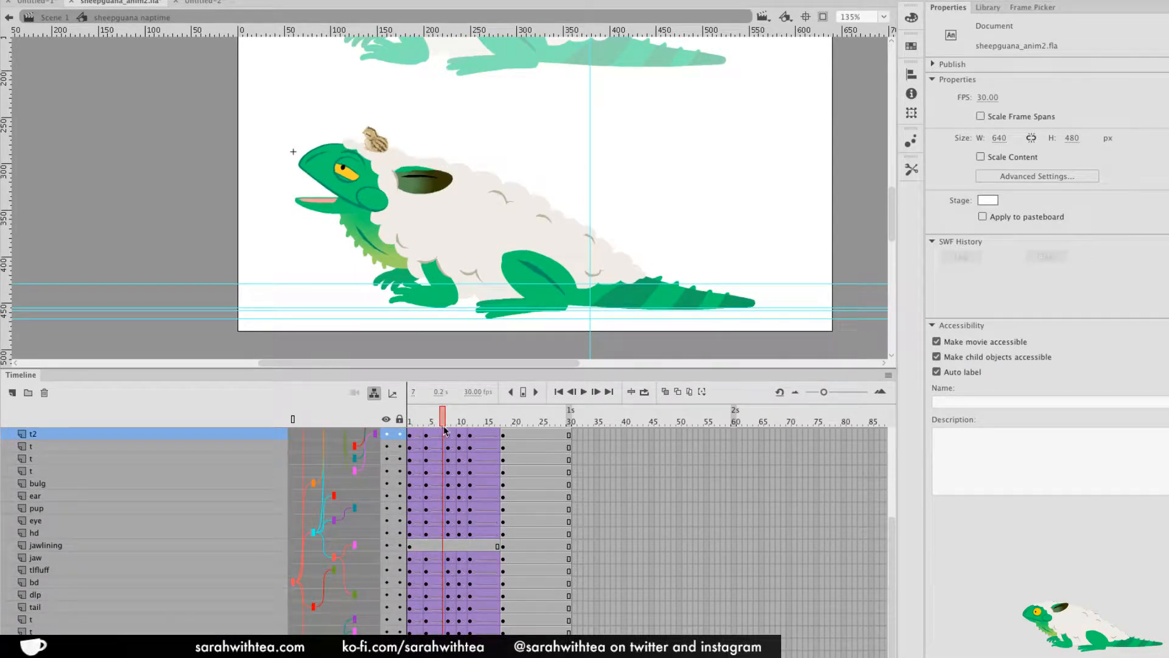
{"action": "key", "text": "Return"}
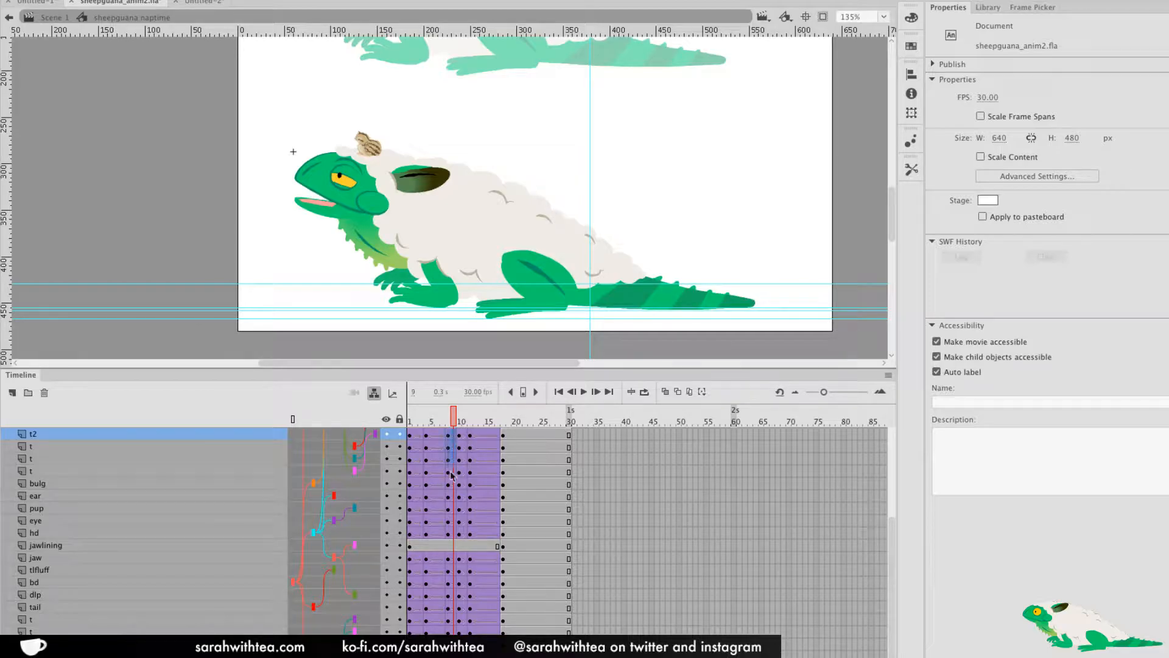
{"action": "left_click", "coordinate": [453, 533]}
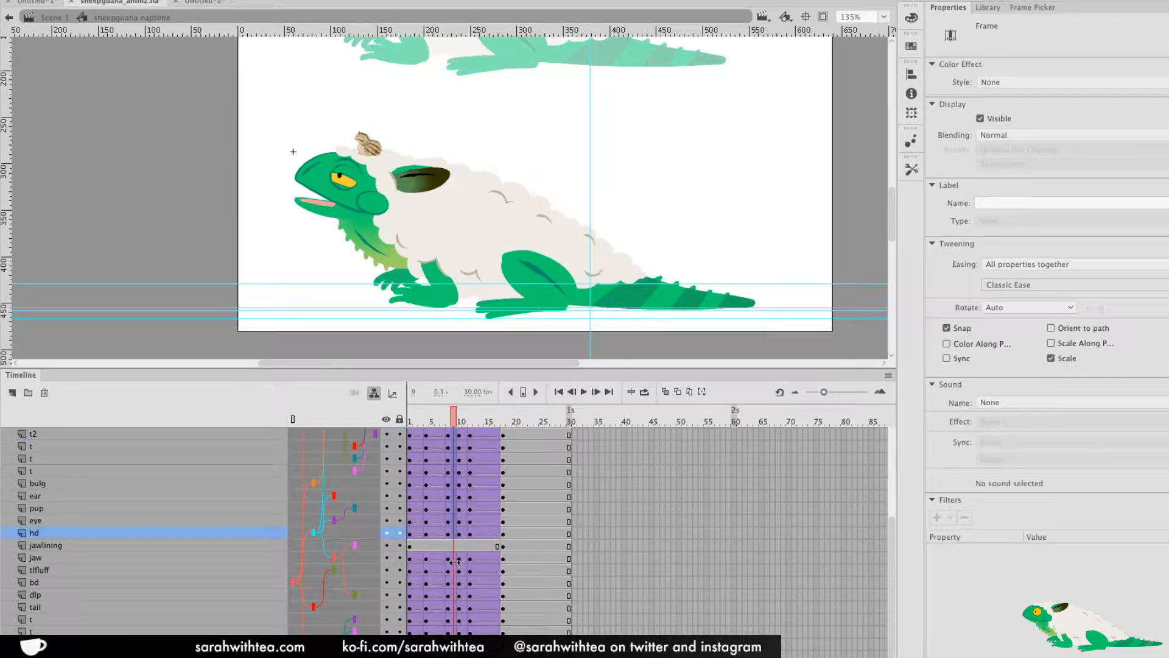
{"action": "left_click", "coordinate": [454, 558]}
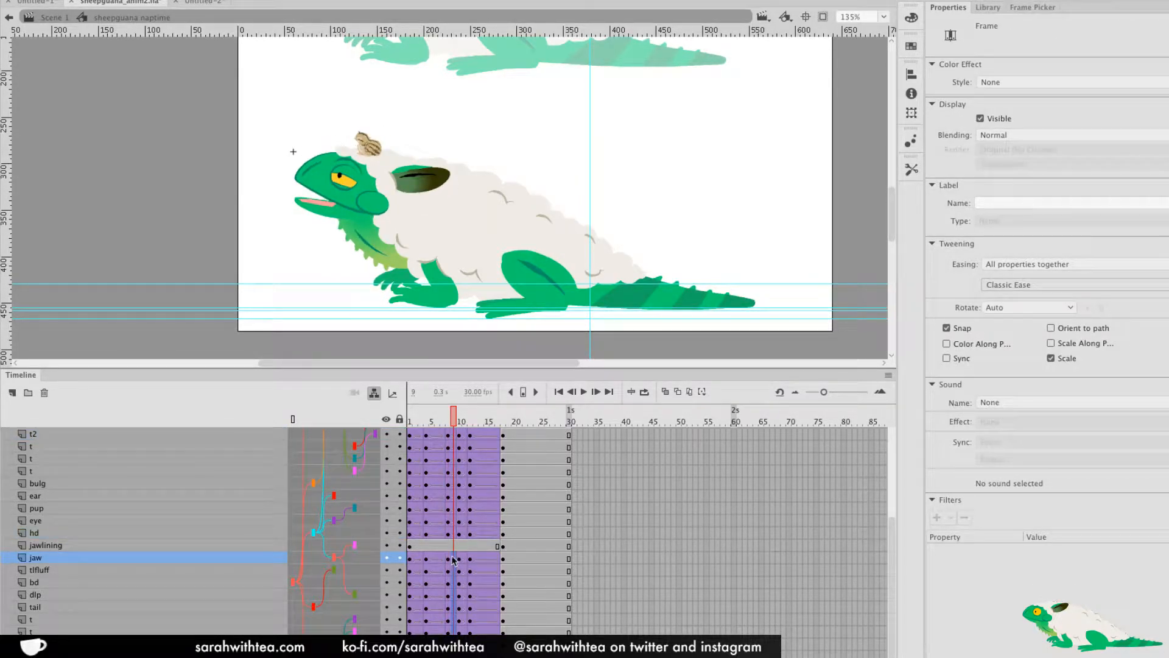
{"action": "left_click", "coordinate": [451, 533]}
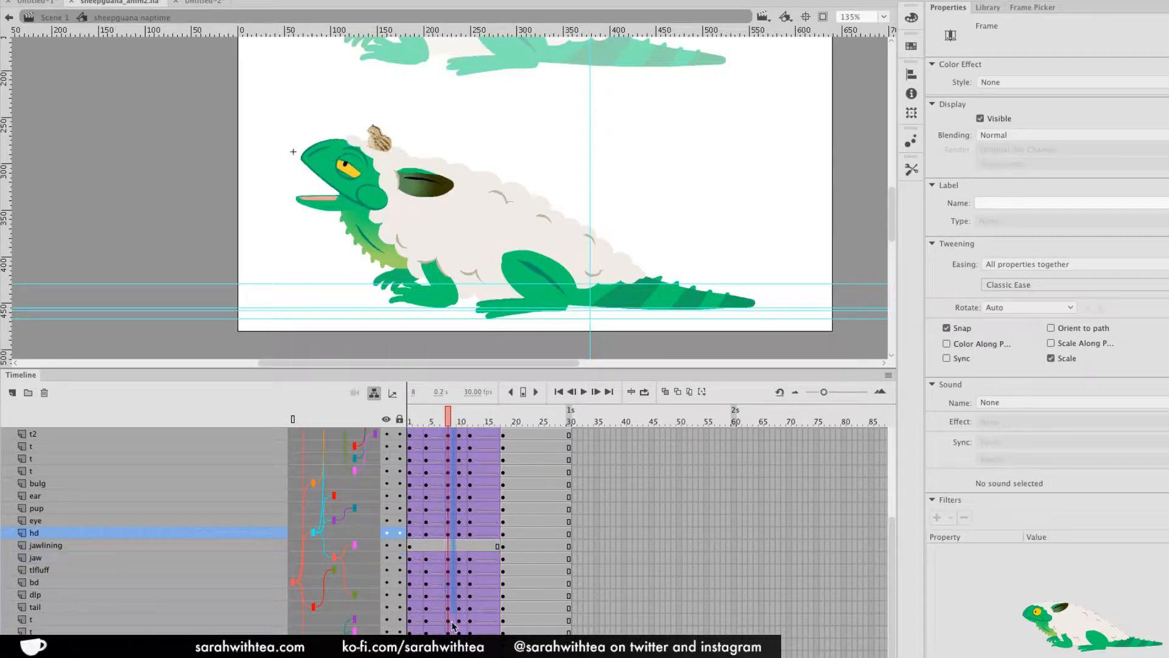
{"action": "left_click", "coordinate": [454, 546]}
{"action": "left_click", "coordinate": [453, 434]}
{"action": "left_click", "coordinate": [454, 533]}
{"action": "left_click", "coordinate": [1011, 285]}
{"action": "left_click", "coordinate": [941, 335]}
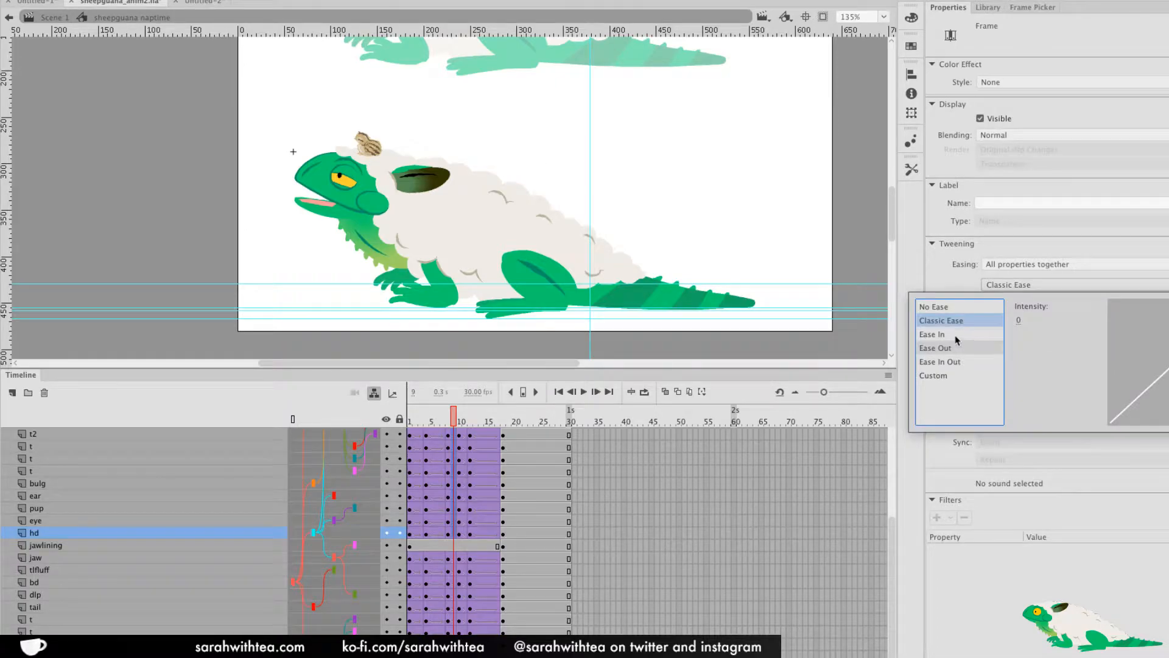
{"action": "left_click", "coordinate": [968, 349]}
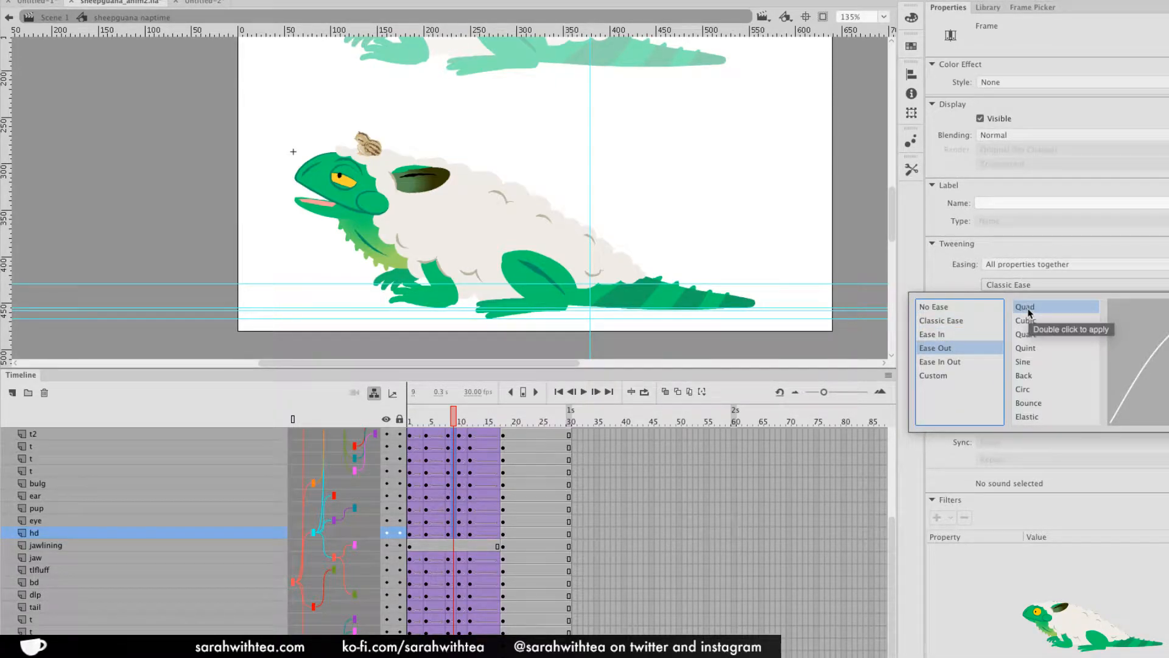
{"action": "double_click", "coordinate": [1029, 308]}
Apply Quad Ease Out to the tweens between frames 8 and 10 on the layers from jaw downward, and review the motion
{"action": "key", "text": "comma"}
{"action": "left_click_drag", "start_coordinate": [450, 565], "coordinate": [454, 645]}
{"action": "left_click", "coordinate": [1019, 285]}
{"action": "left_click", "coordinate": [961, 347]}
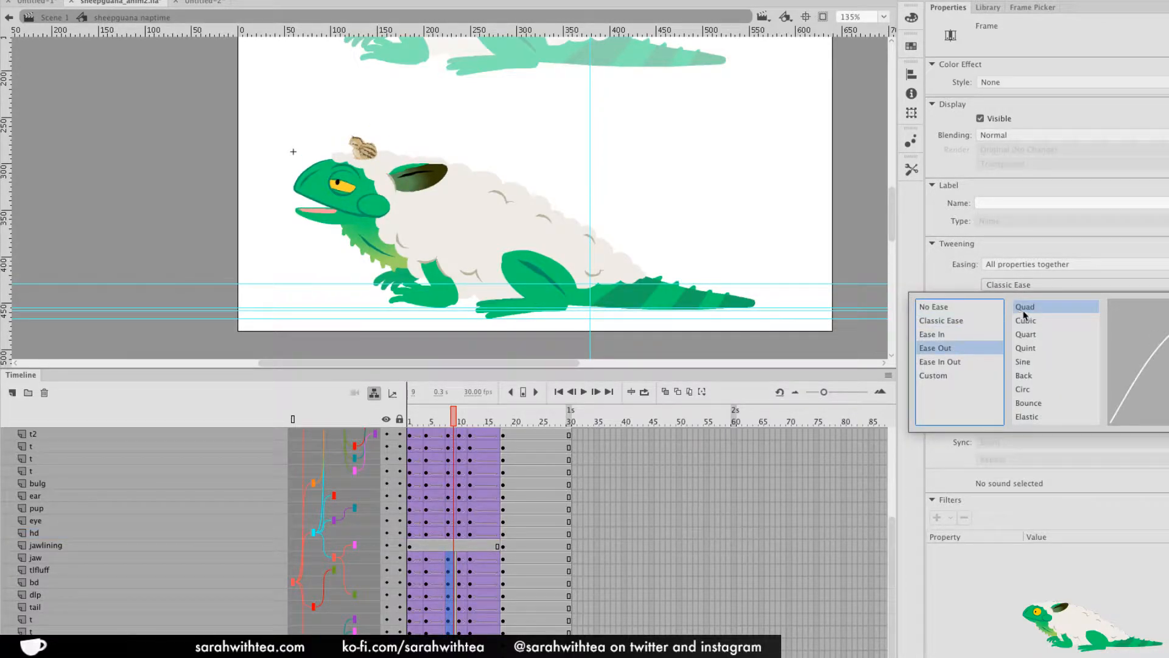
{"action": "double_click", "coordinate": [1022, 310]}
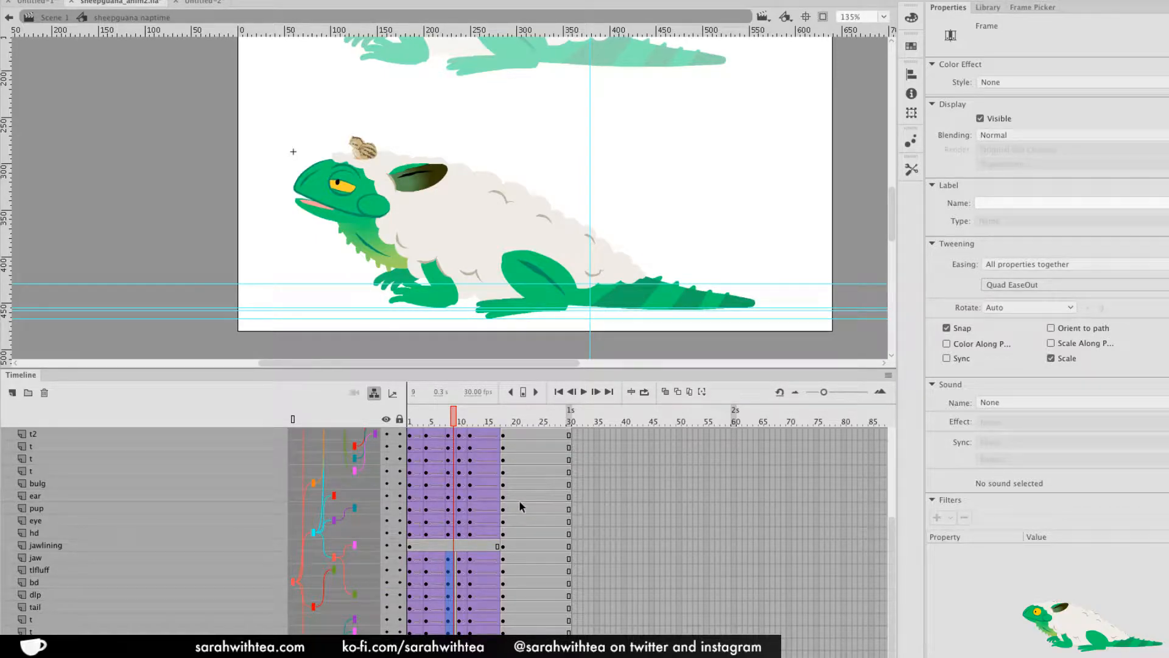
{"action": "left_click_drag", "start_coordinate": [458, 425], "coordinate": [412, 544]}
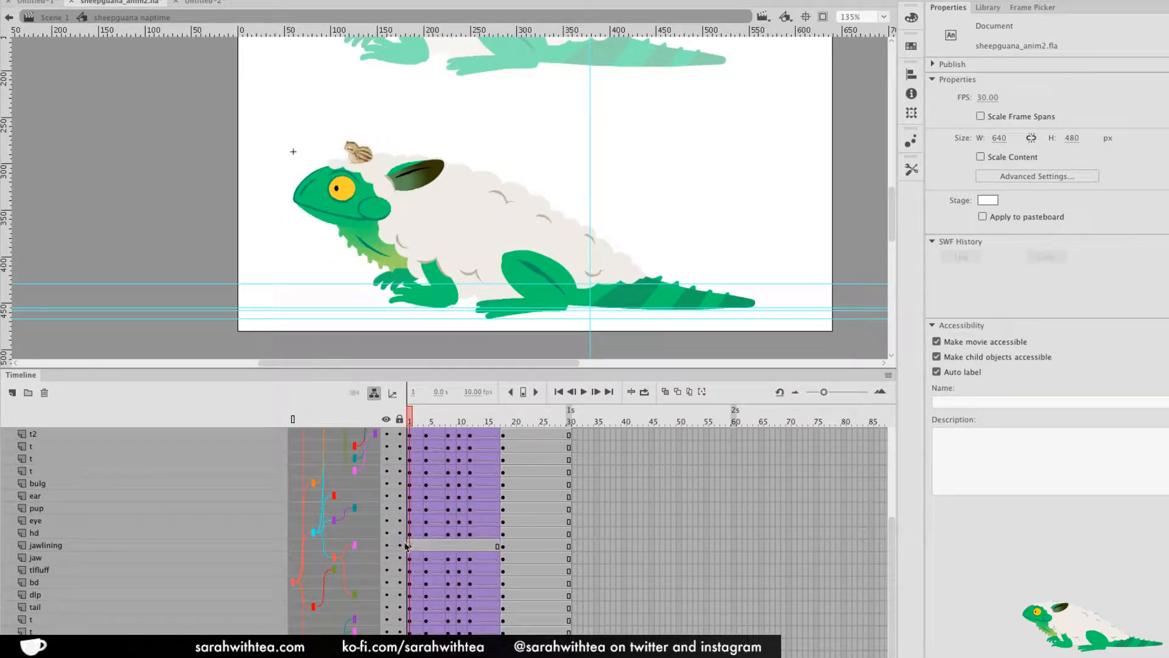
Clear the keyframes at frames 5, 9 and 11 on the untweened t2 layer
{"action": "scroll", "coordinate": [891, 484], "scroll_direction": "up", "scroll_amount": 4}
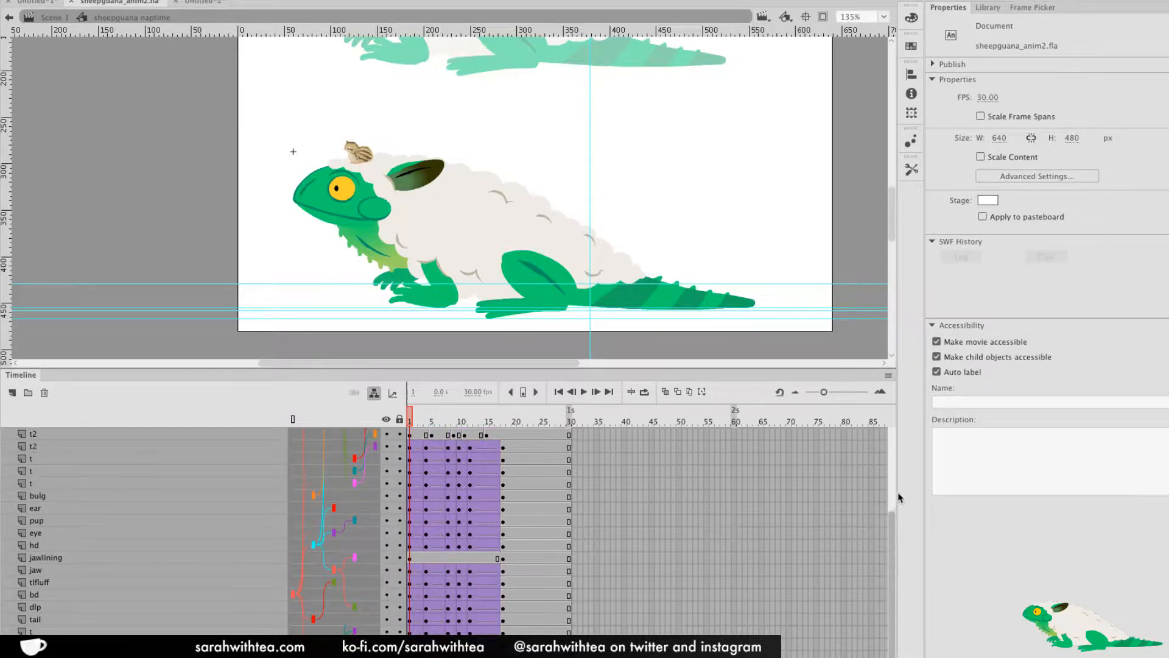
{"action": "left_click_drag", "start_coordinate": [413, 430], "coordinate": [470, 440]}
{"action": "left_click", "coordinate": [464, 559]}
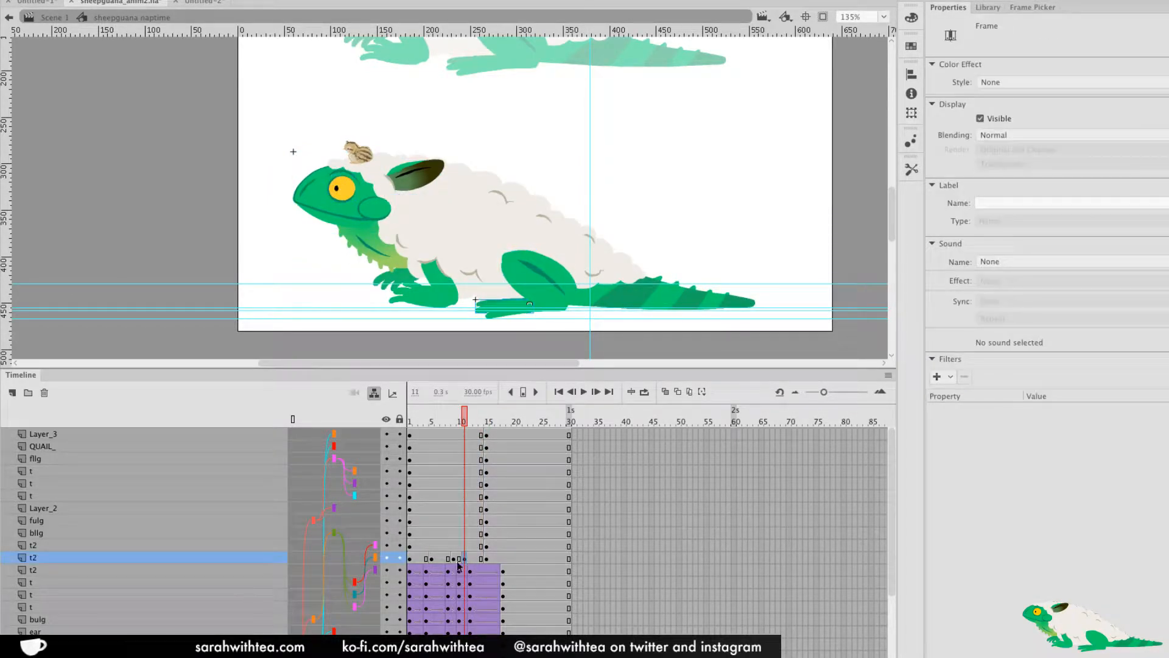
{"action": "left_click_drag", "start_coordinate": [464, 559], "coordinate": [451, 559]}
{"action": "left_click", "coordinate": [454, 559]}
{"action": "right_click", "coordinate": [450, 560]}
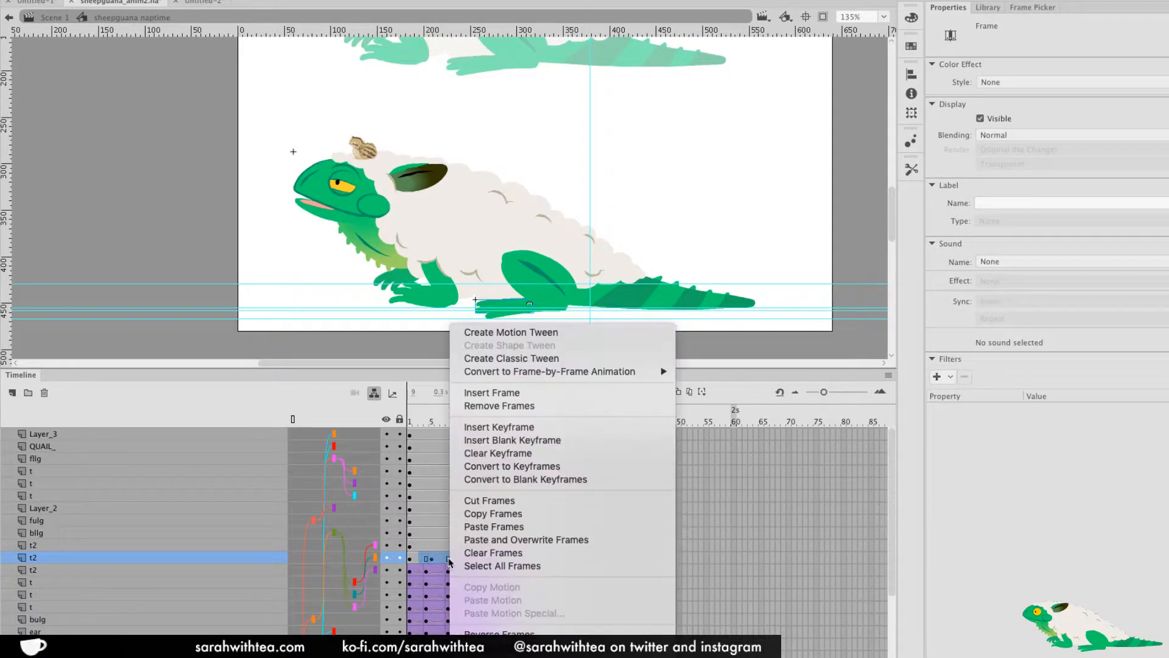
{"action": "left_click", "coordinate": [518, 453]}
Insert keyframes at frame 12 on the layers from Layer_3 to the untweened t2, and move their frame 15 keyframes to frame 18
{"action": "left_click_drag", "start_coordinate": [470, 547], "coordinate": [473, 454]}
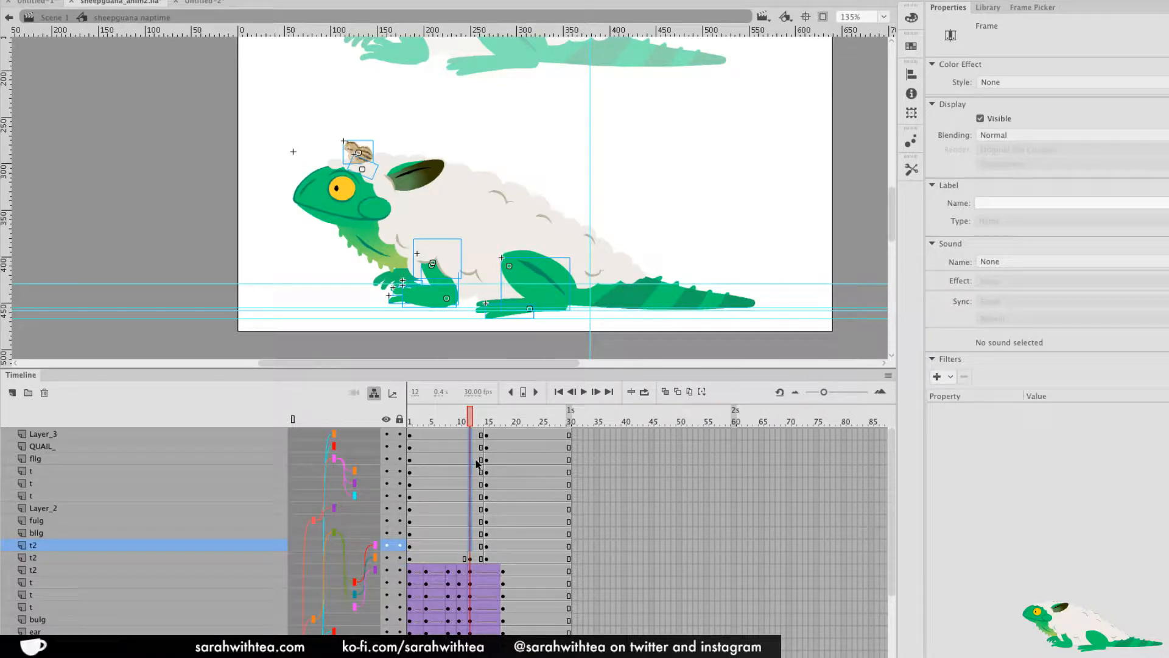
{"action": "key", "text": "F6"}
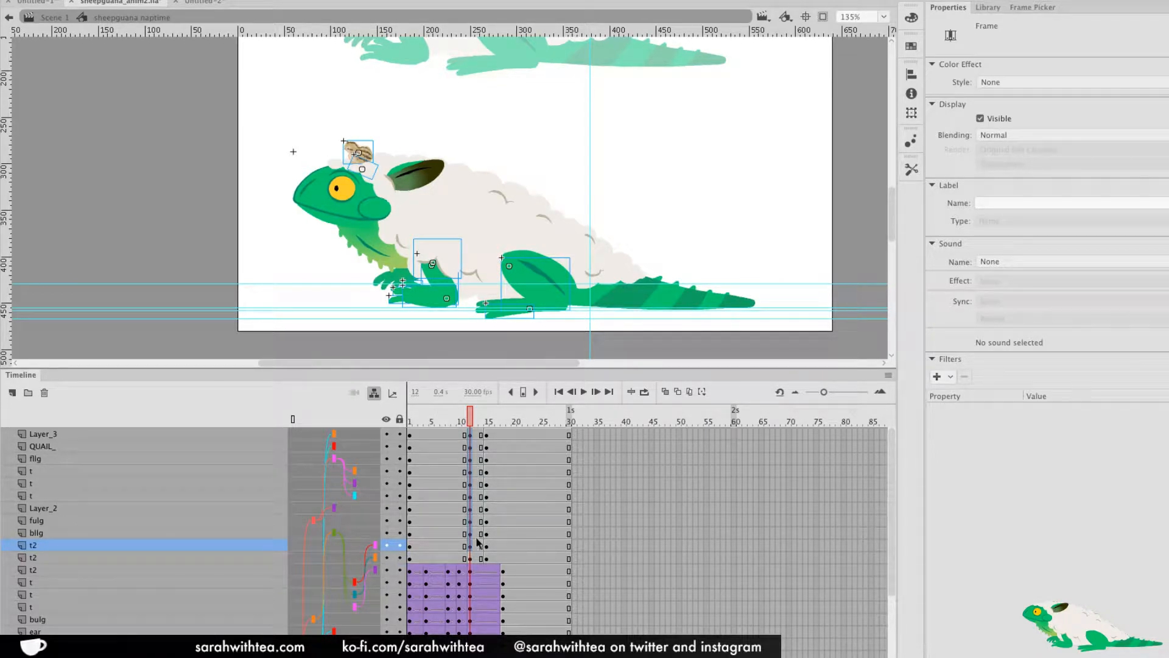
{"action": "left_click_drag", "start_coordinate": [487, 435], "coordinate": [486, 558]}
{"action": "left_click_drag", "start_coordinate": [487, 557], "coordinate": [503, 552]}
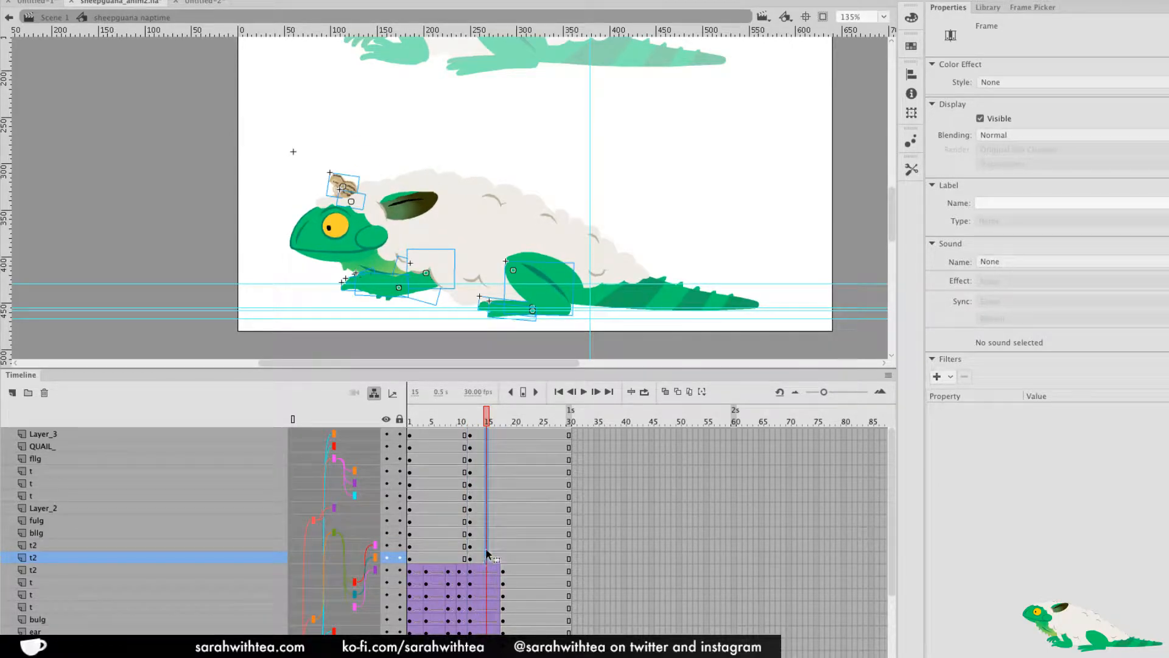
Create classic tweens between frames 12 and 18 on the untweened layers, and choose Ease In Out easing for that span on all layers
{"action": "right_click", "coordinate": [488, 461]}
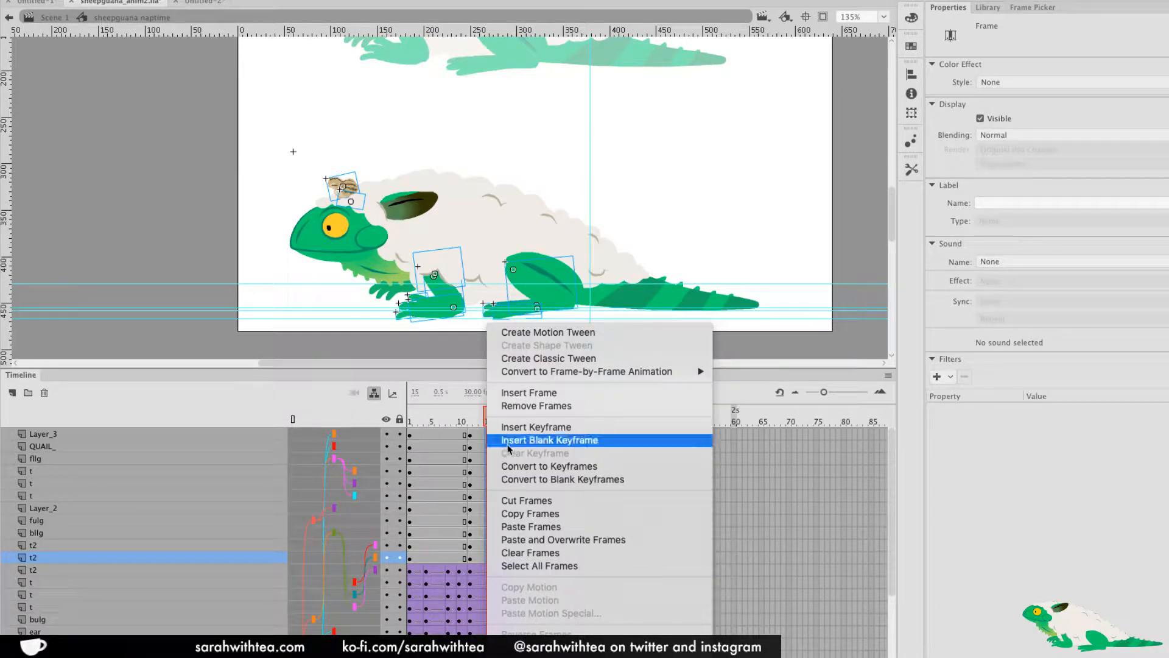
{"action": "left_click", "coordinate": [551, 361]}
{"action": "left_click_drag", "start_coordinate": [487, 422], "coordinate": [494, 630]}
{"action": "left_click", "coordinate": [1008, 284]}
{"action": "left_click", "coordinate": [956, 361]}
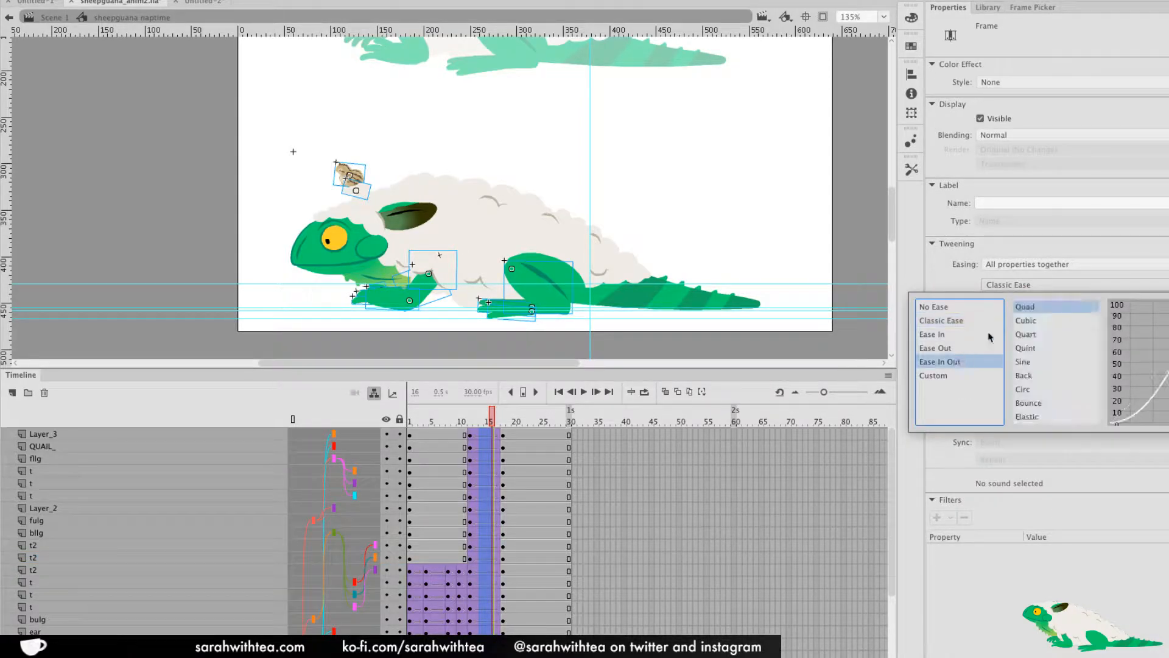
Apply the Quad Ease In Out preset to the selected tween frames and move the playhead to frame 18
{"action": "double_click", "coordinate": [1029, 311]}
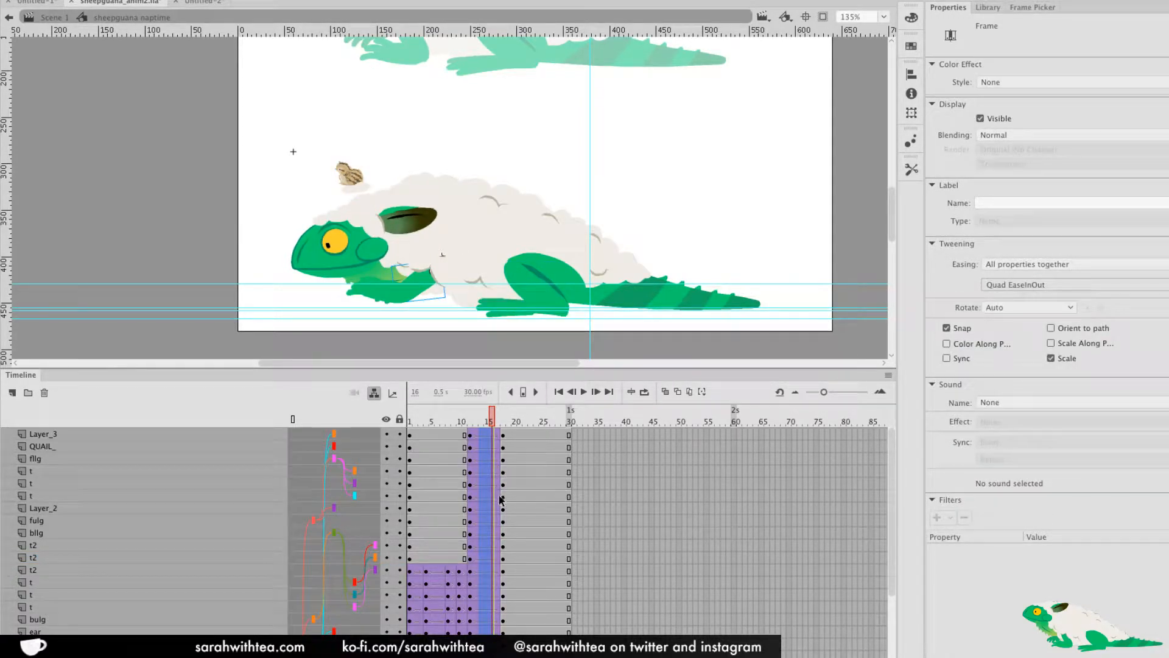
{"action": "left_click_drag", "start_coordinate": [492, 422], "coordinate": [505, 446]}
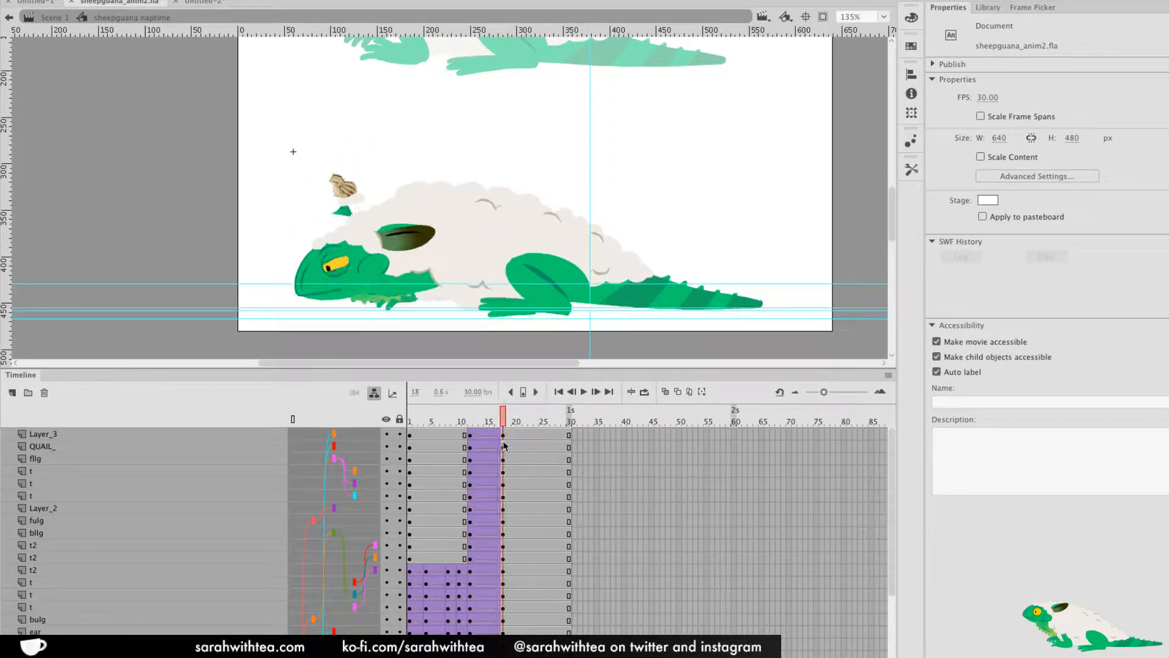
Try to add a classic tween to the lower back toe's layer at frame 18
{"action": "left_click", "coordinate": [546, 316]}
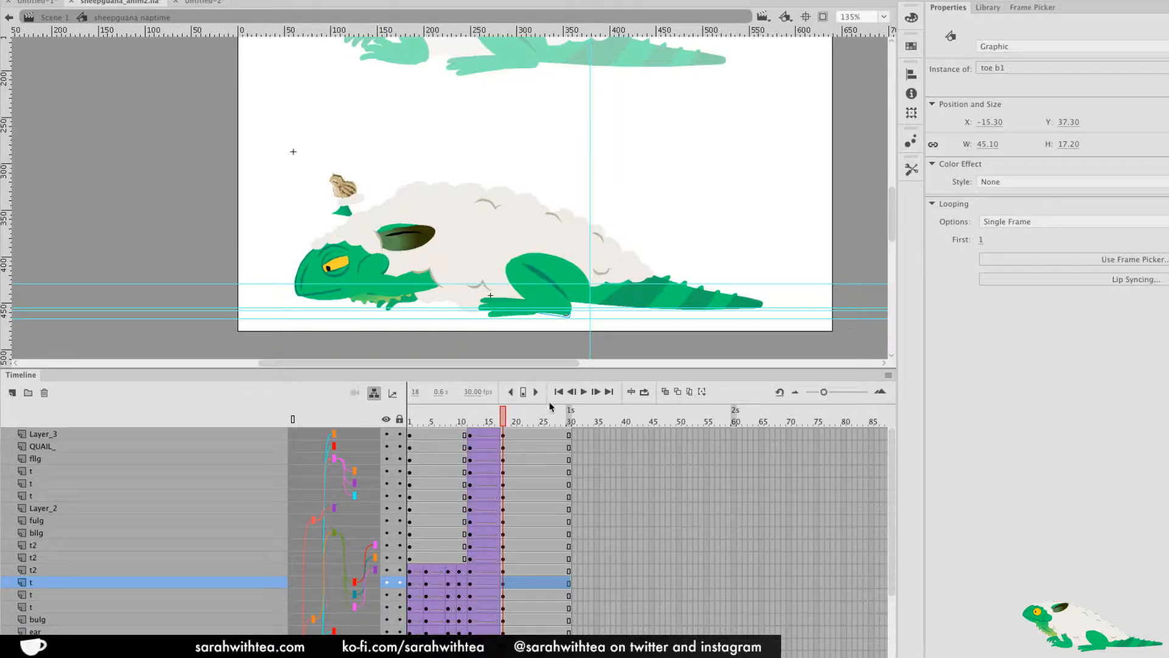
{"action": "left_click", "coordinate": [543, 279]}
{"action": "left_click", "coordinate": [541, 269]}
{"action": "left_click_drag", "start_coordinate": [358, 304], "coordinate": [689, 387]}
{"action": "left_click", "coordinate": [469, 585]}
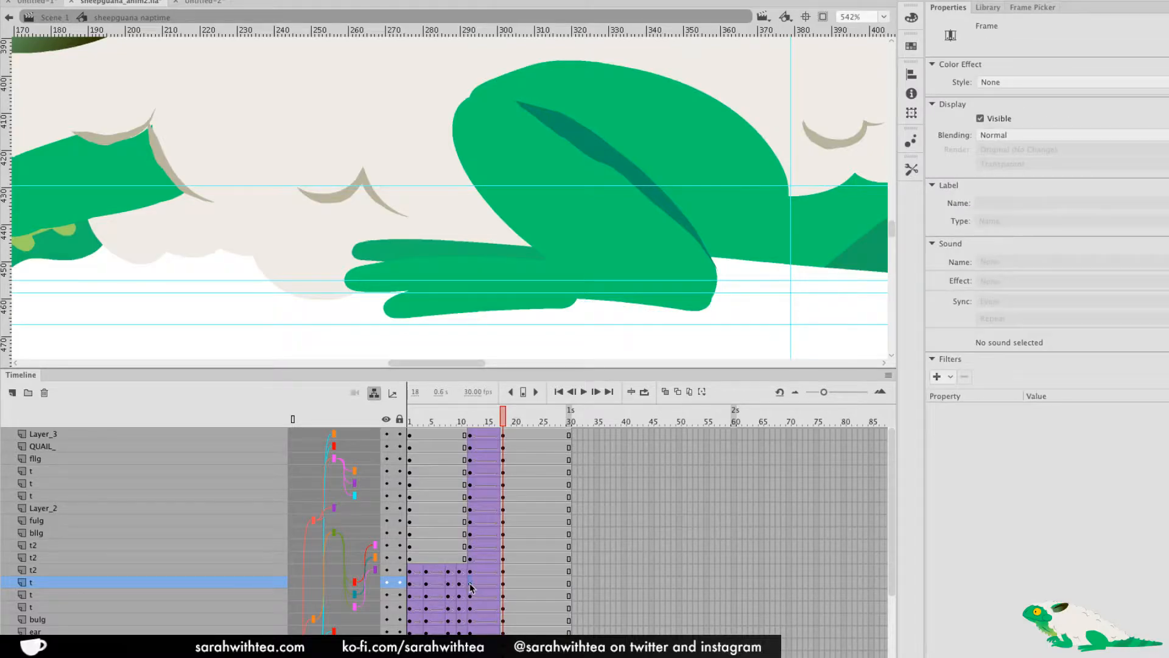
{"action": "left_click", "coordinate": [505, 583]}
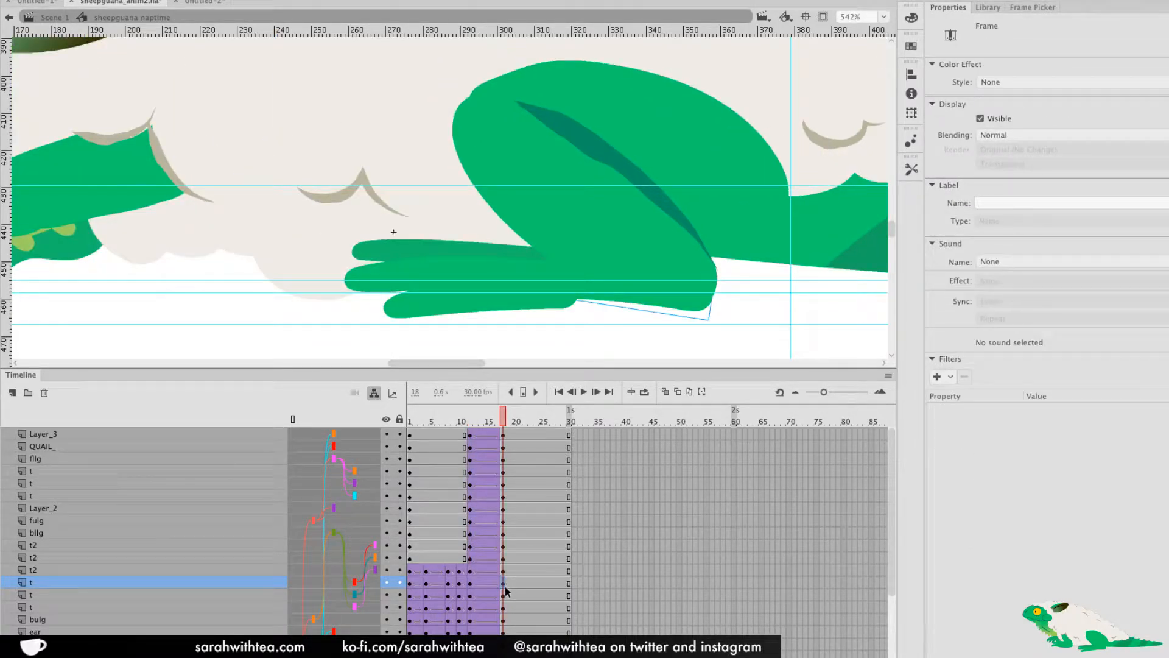
{"action": "right_click", "coordinate": [507, 584]}
{"action": "left_click", "coordinate": [608, 453]}
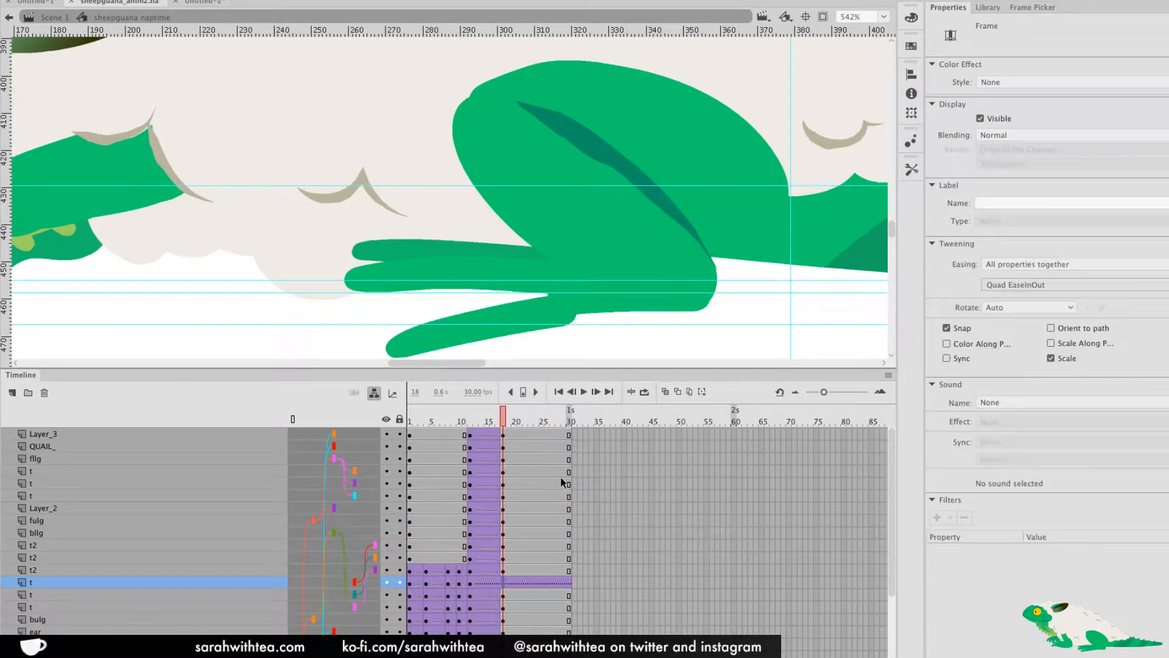
{"action": "left_click", "coordinate": [554, 321]}
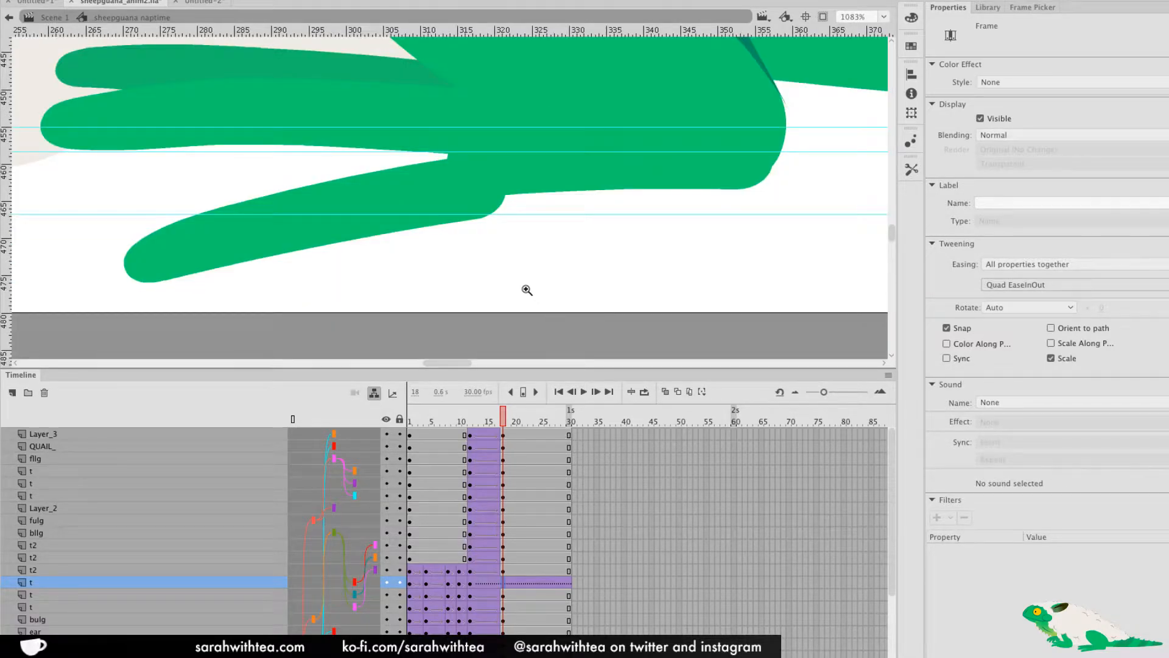
{"action": "left_click", "coordinate": [481, 323]}
Show the layers as outlines, rotate the back foot's lower toe segments flat along the ground at frame 18, and restore the filled view
{"action": "left_click", "coordinate": [503, 582]}
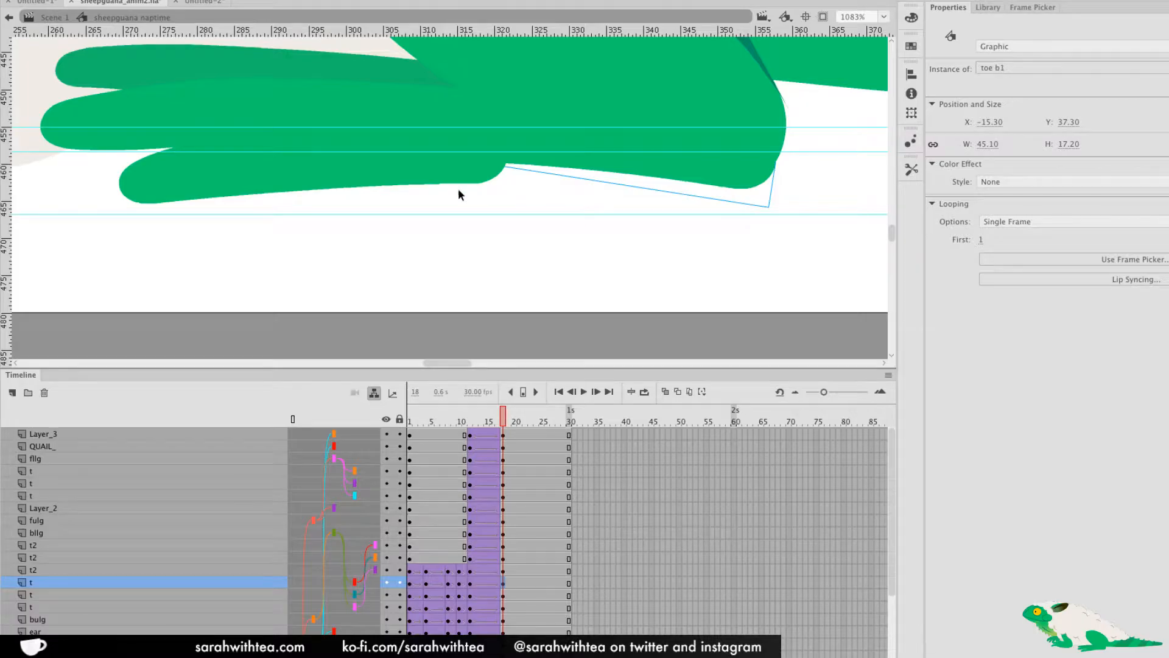
{"action": "left_click", "coordinate": [293, 419]}
{"action": "left_click_drag", "start_coordinate": [475, 249], "coordinate": [601, 306]}
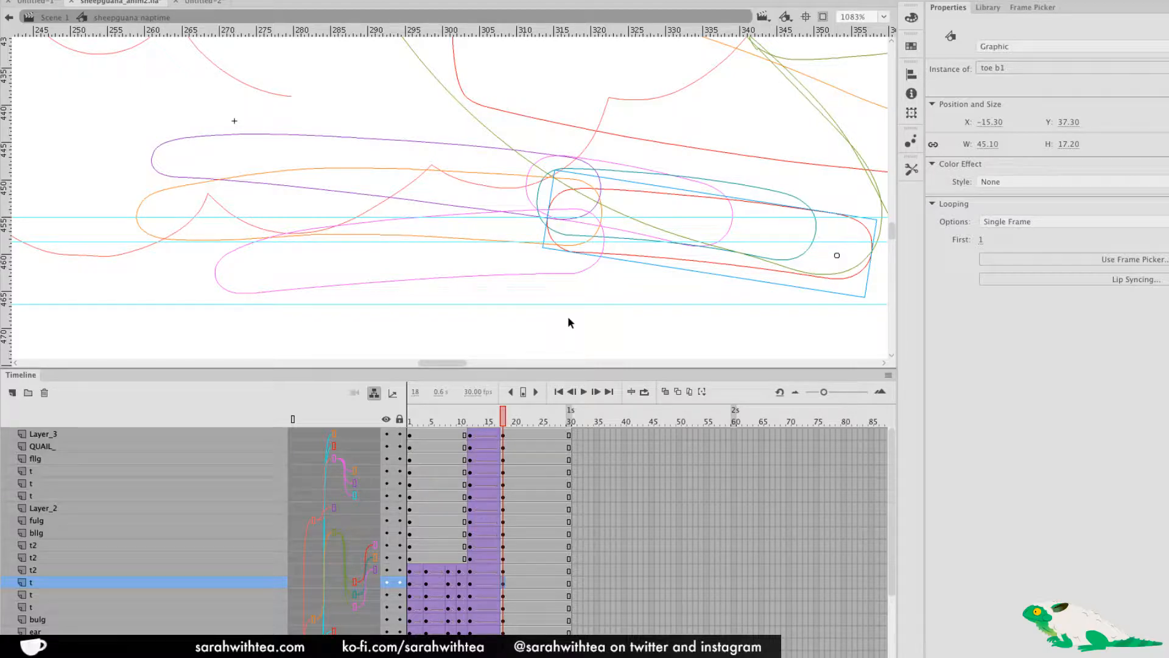
{"action": "left_click", "coordinate": [605, 285]}
{"action": "left_click", "coordinate": [635, 265]}
{"action": "key", "text": "q"}
{"action": "left_click_drag", "start_coordinate": [542, 268], "coordinate": [515, 295]}
{"action": "left_click", "coordinate": [517, 323]}
{"action": "left_click_drag", "start_coordinate": [622, 335], "coordinate": [605, 341]}
{"action": "left_click", "coordinate": [634, 322]}
{"action": "key", "text": "ctrl+minus"}
{"action": "key", "text": "ctrl+minus"}
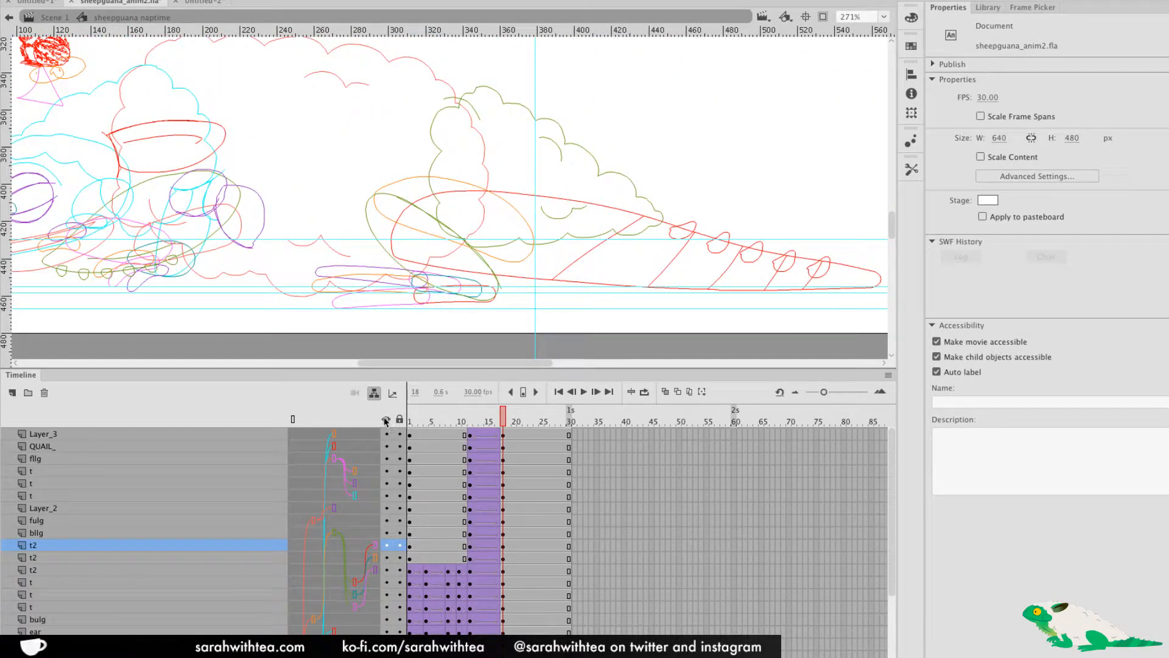
{"action": "left_click", "coordinate": [292, 419]}
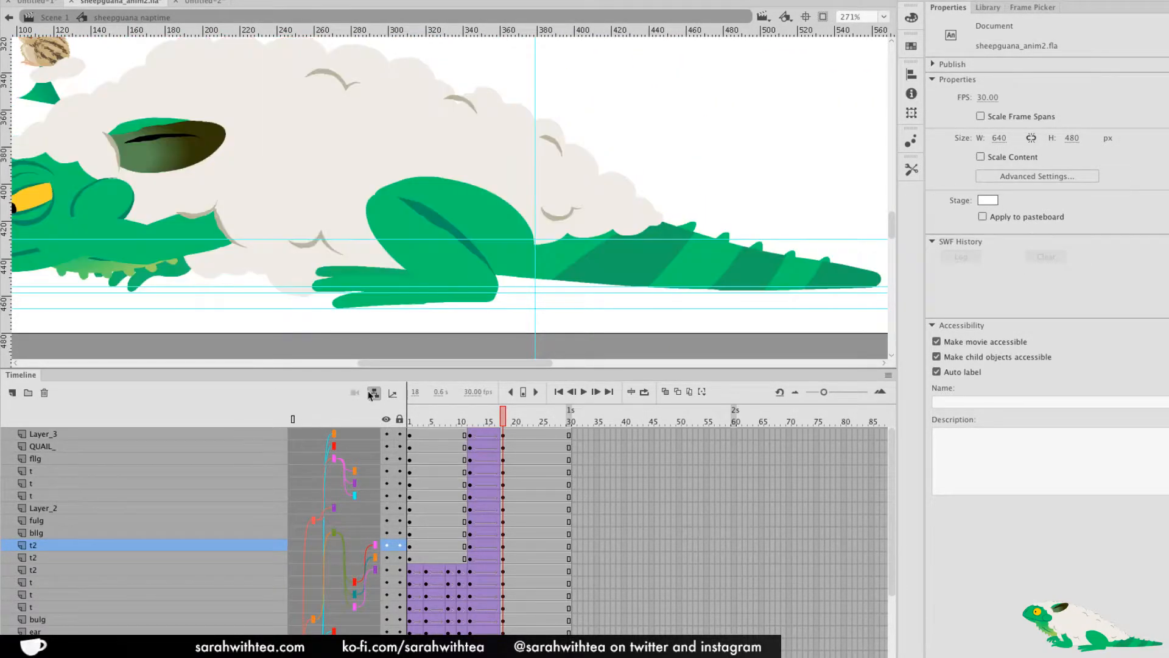
Play back the animation with the whole creature in view to check the lie-down motion
{"action": "left_click", "coordinate": [554, 278], "text": "alt"}
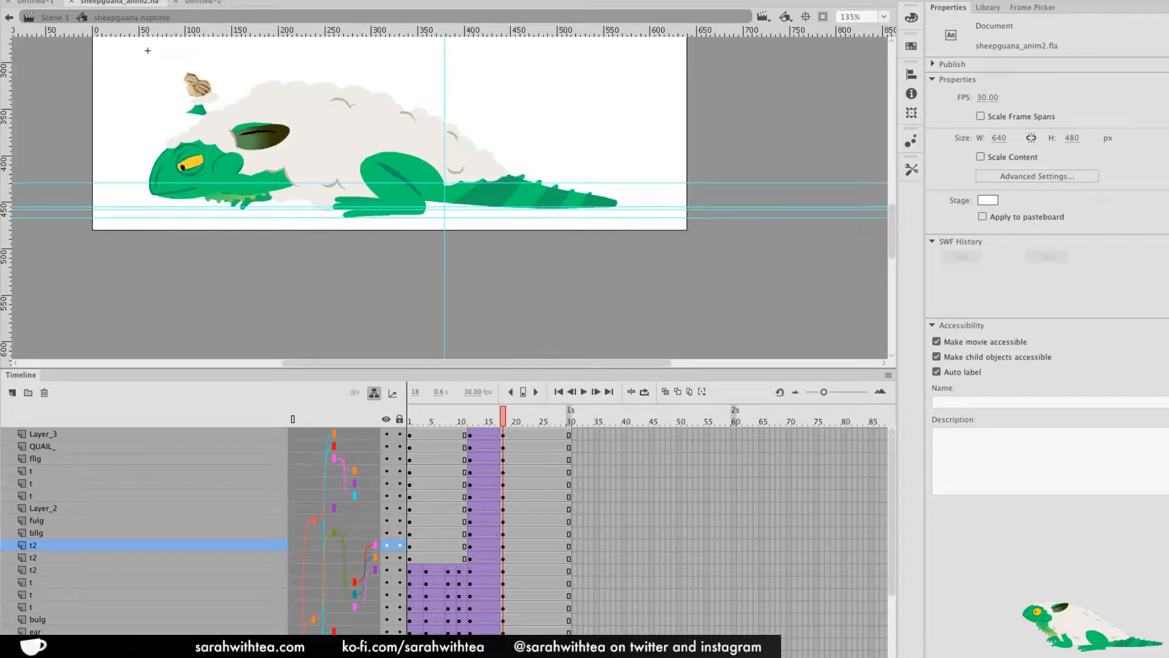
{"action": "mouse_move", "coordinate": [501, 413]}
{"action": "left_mouse_down"}
{"action": "mouse_move", "coordinate": [478, 414]}
{"action": "mouse_move", "coordinate": [505, 427]}
{"action": "left_mouse_up"}
{"action": "key", "text": "Return"}
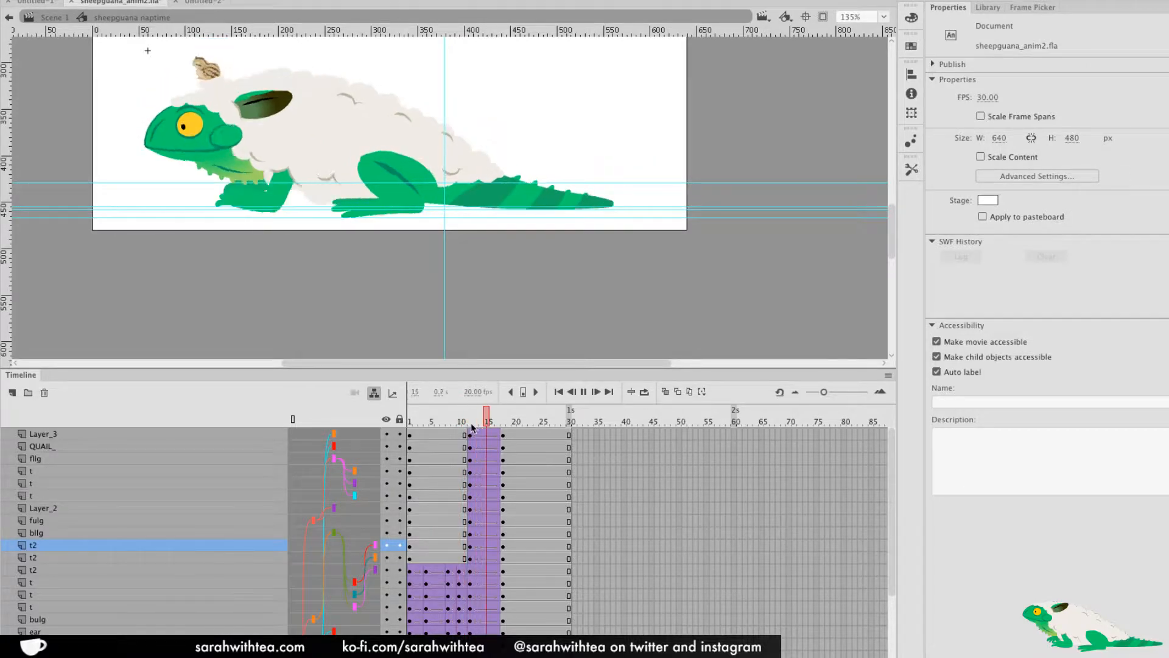
Apply Quad Ease In Out easing to the tweens leading into frame 18 on the jaw layer and the layers below it
{"action": "left_click", "coordinate": [481, 435]}
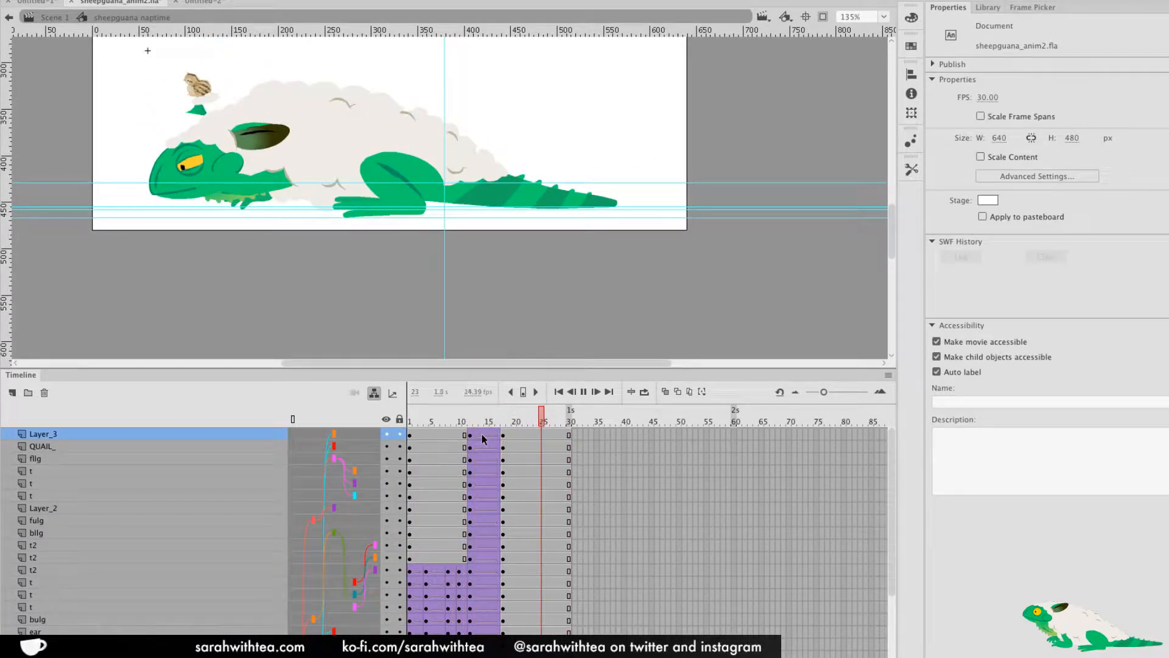
{"action": "left_click", "coordinate": [486, 438]}
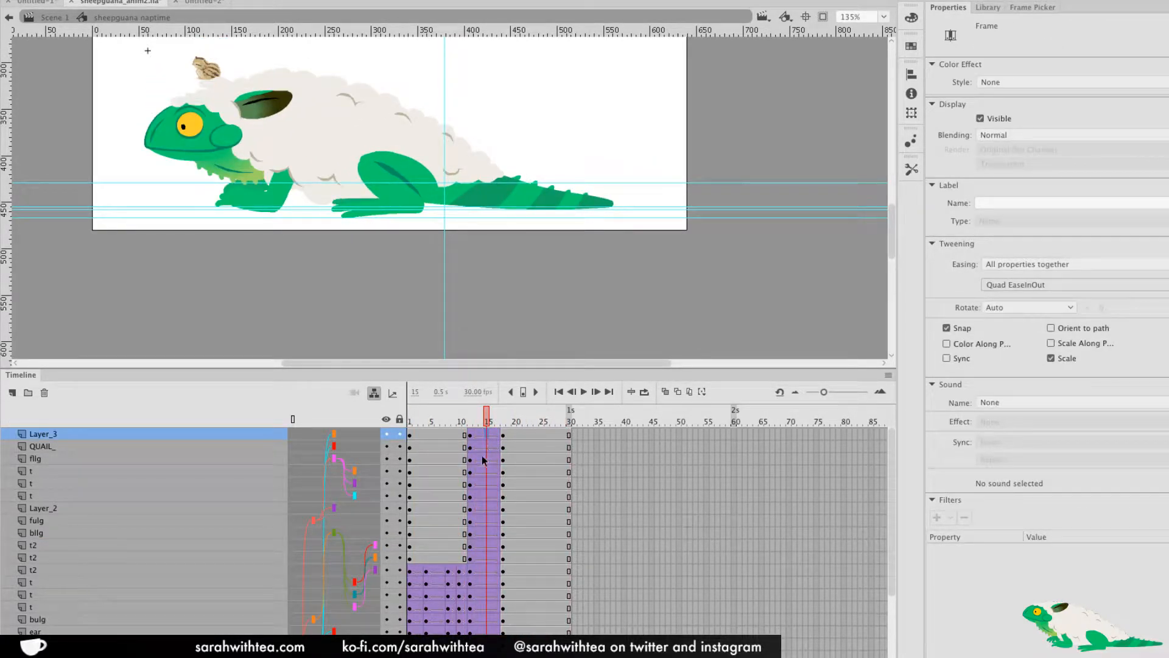
{"action": "left_click_drag", "start_coordinate": [492, 496], "coordinate": [491, 553]}
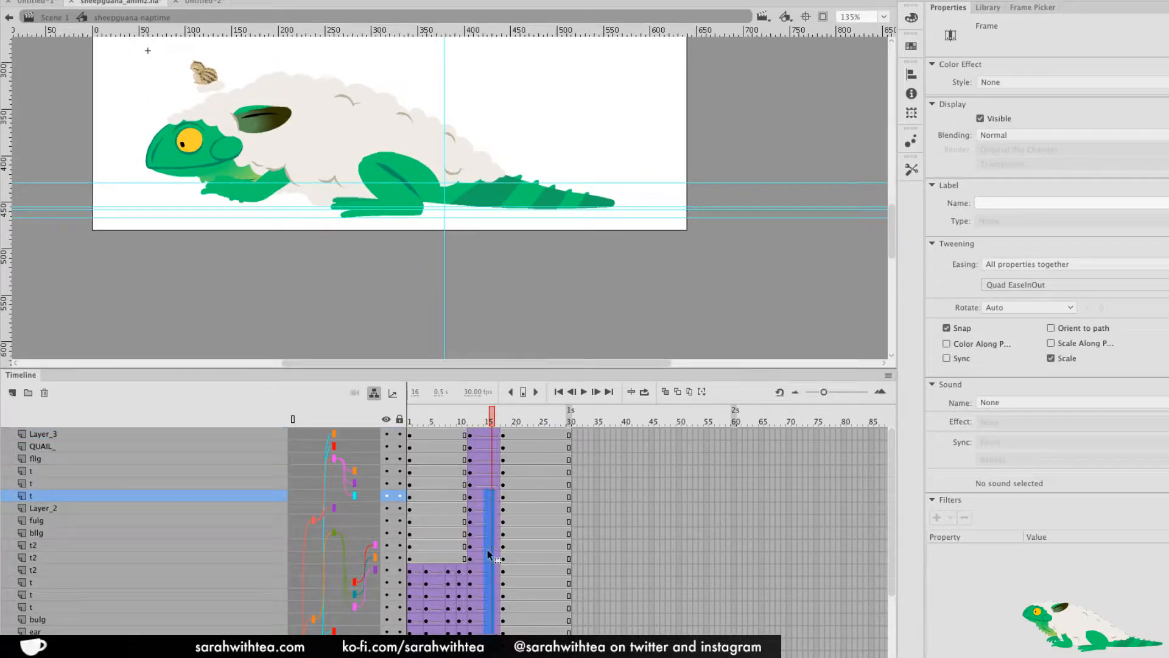
{"action": "left_click", "coordinate": [487, 545]}
{"action": "left_click_drag", "start_coordinate": [486, 436], "coordinate": [490, 596]}
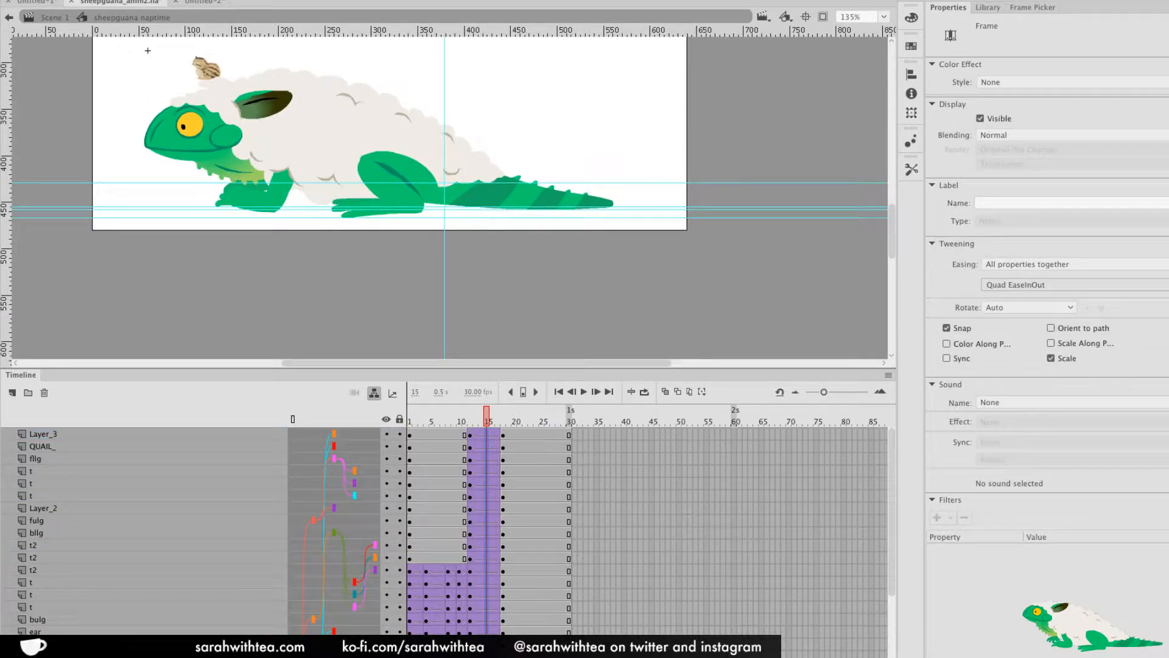
{"action": "scroll", "coordinate": [547, 570], "scroll_direction": "down", "scroll_amount": 3}
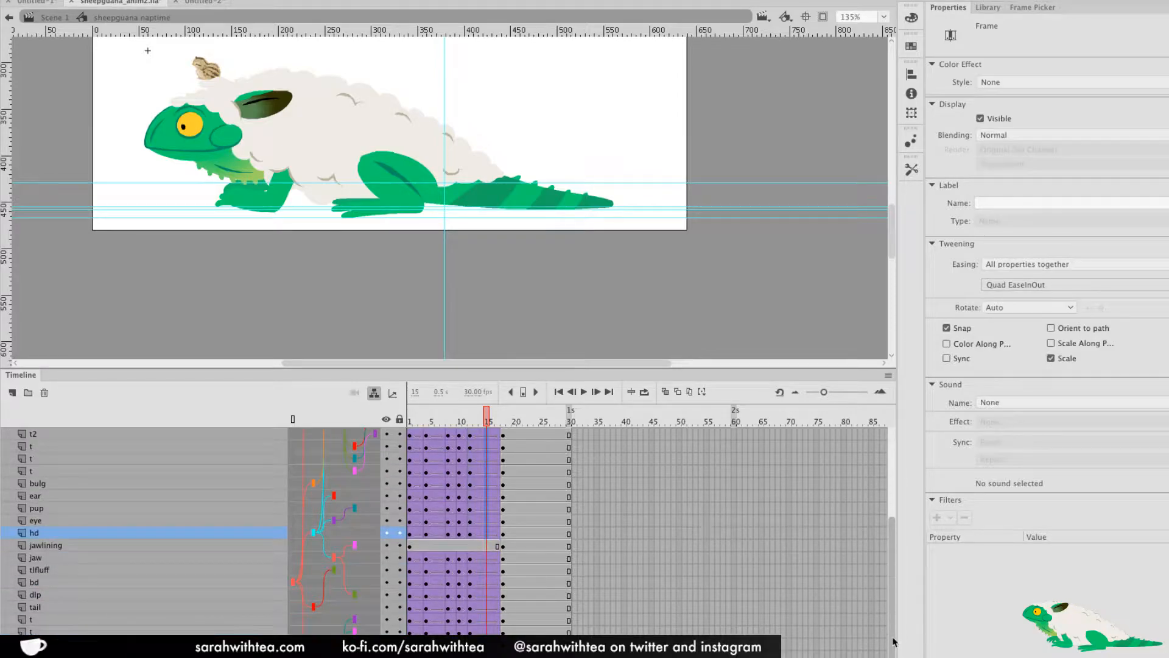
{"action": "left_click_drag", "start_coordinate": [483, 567], "coordinate": [493, 631]}
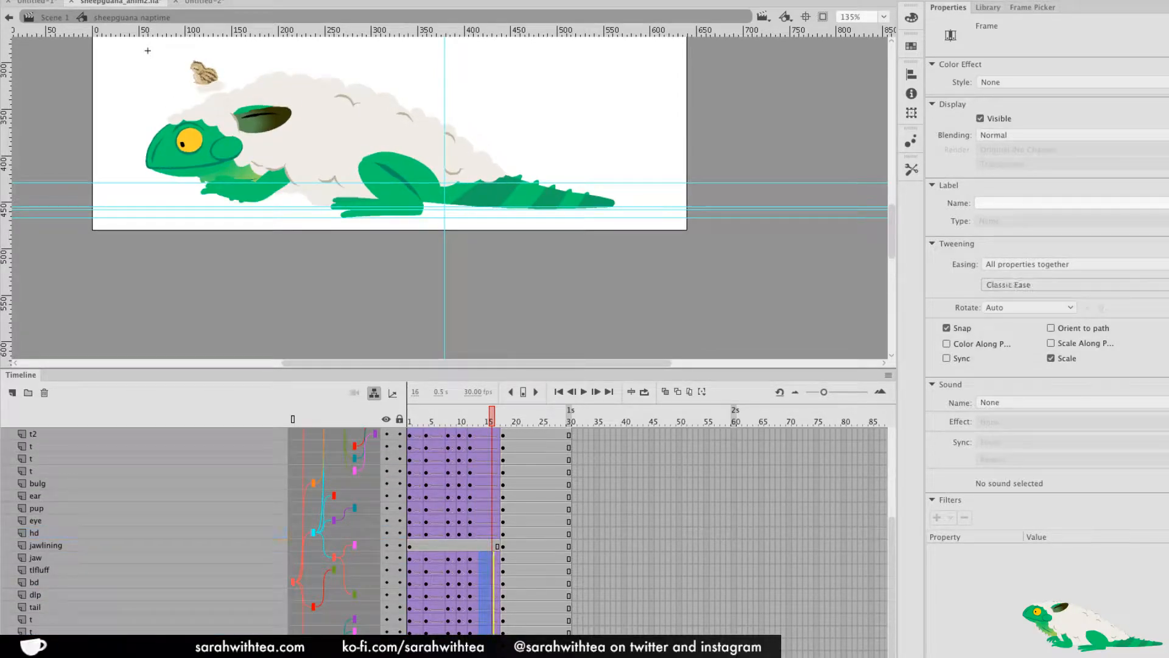
{"action": "left_click", "coordinate": [1025, 285]}
{"action": "left_click", "coordinate": [955, 361]}
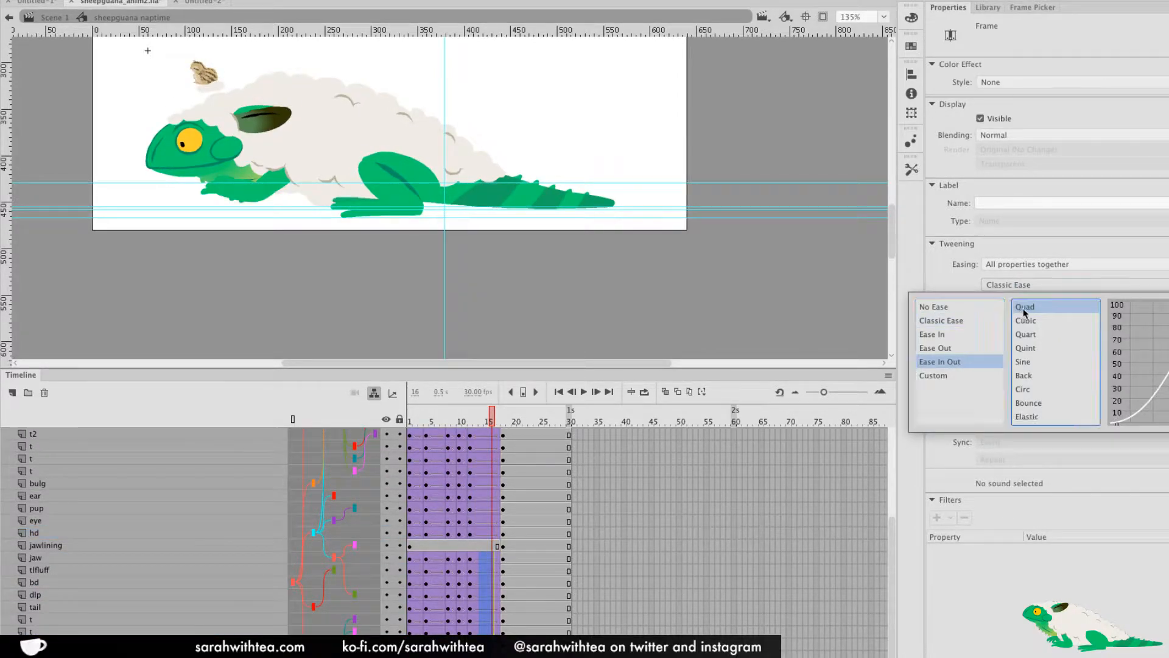
{"action": "left_click", "coordinate": [1018, 307]}
Play the animation again to review the easing of the lie-down motion
{"action": "key", "text": "Return"}
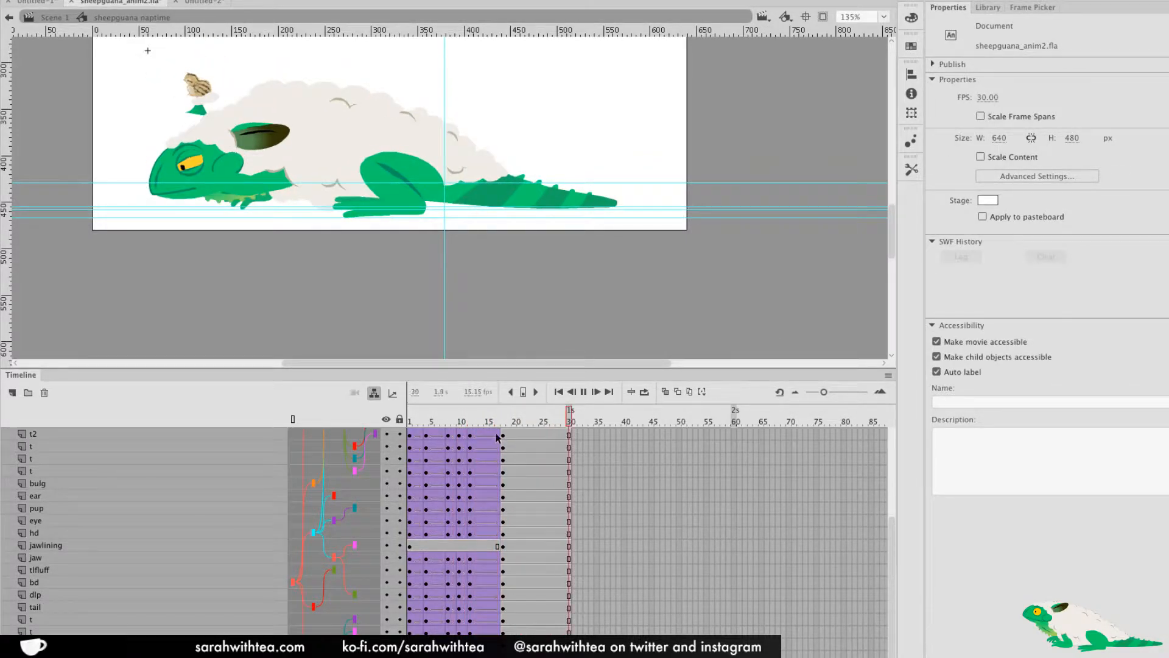
{"action": "left_click", "coordinate": [475, 434]}
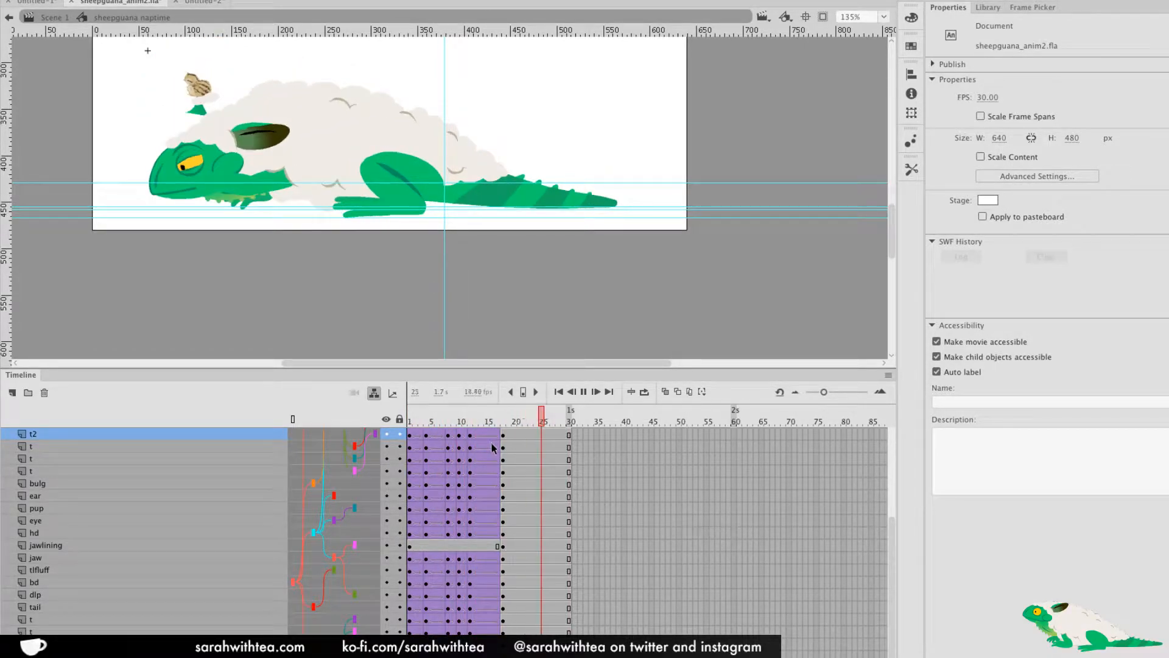
{"action": "key", "text": "Return"}
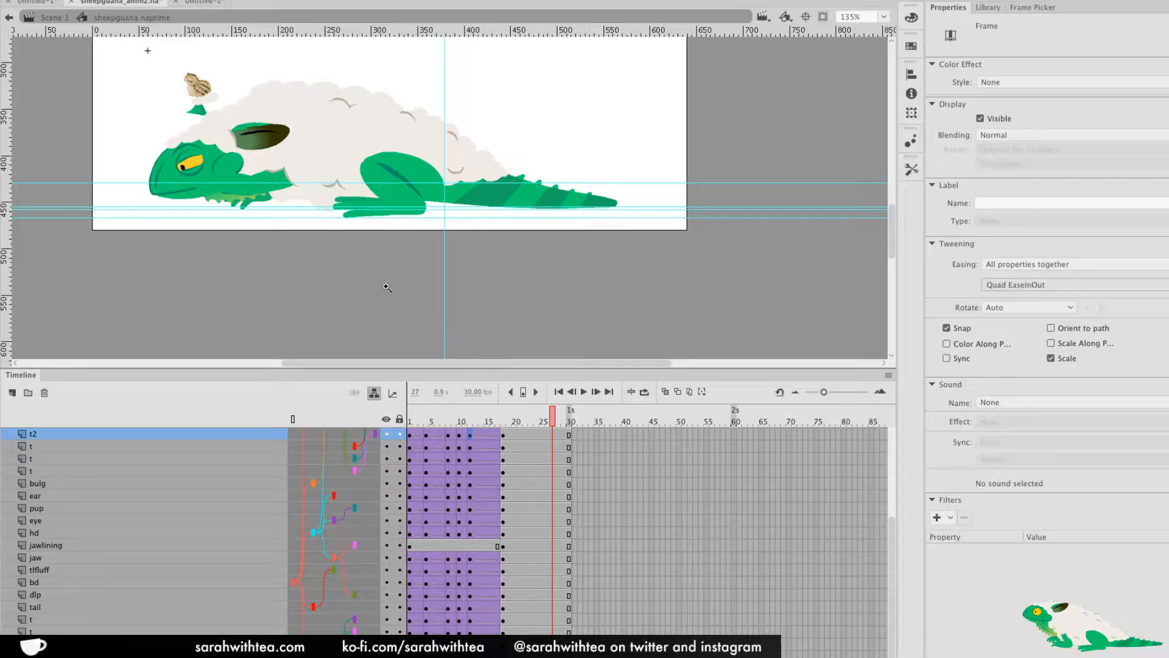
Rotate the near front leg's upper and lower segments in the lying pose so the leg folds forward along the ground
{"action": "left_click", "coordinate": [279, 185]}
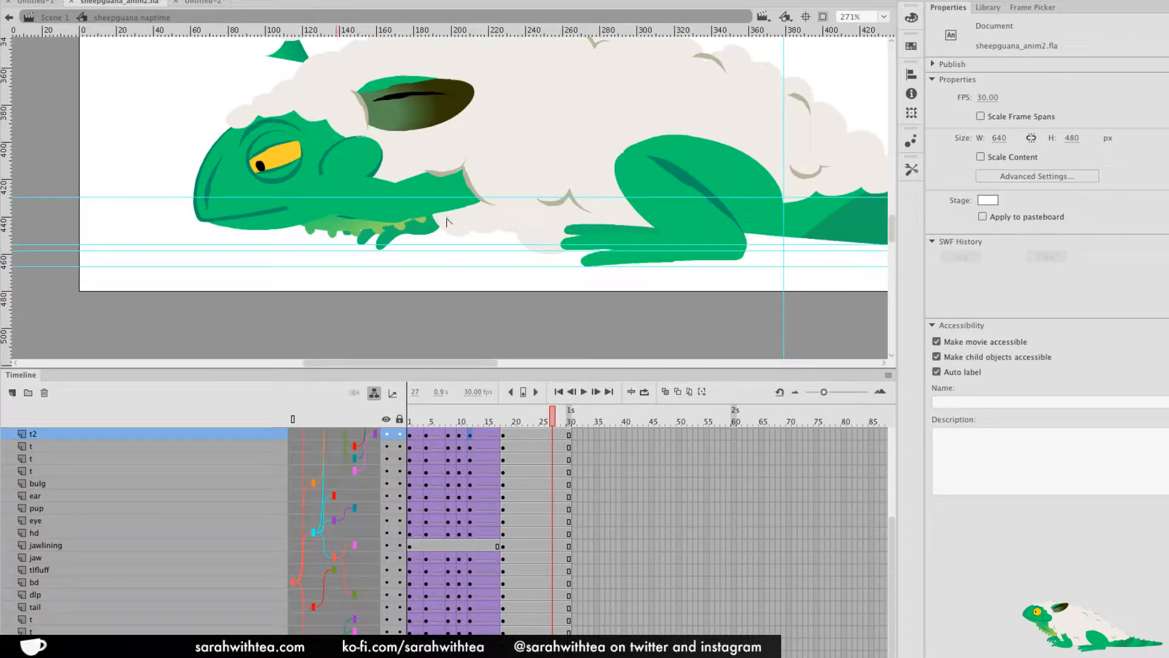
{"action": "left_click", "coordinate": [416, 211]}
{"action": "key", "text": "q"}
{"action": "left_click_drag", "start_coordinate": [481, 251], "coordinate": [503, 250]}
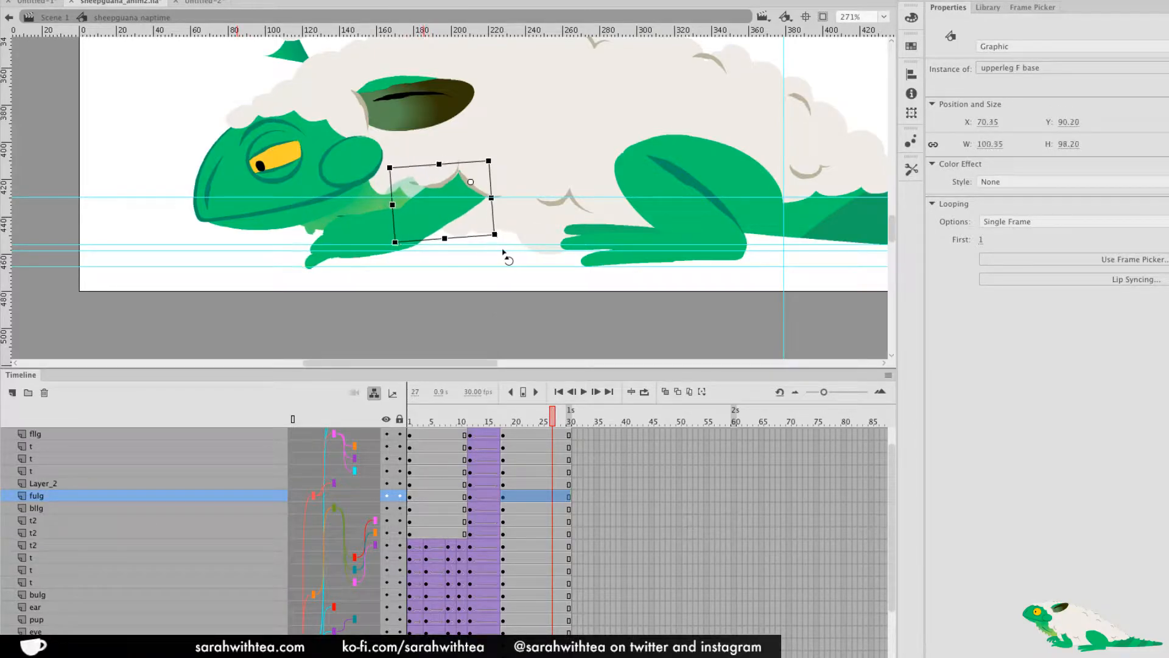
{"action": "left_click", "coordinate": [383, 261]}
{"action": "left_click_drag", "start_coordinate": [349, 290], "coordinate": [333, 279]}
{"action": "left_click", "coordinate": [425, 278]}
Delete the stray jaw_lining piece above the head at frame 18
{"action": "left_click_drag", "start_coordinate": [555, 412], "coordinate": [519, 435]}
{"action": "left_click", "coordinate": [291, 63]}
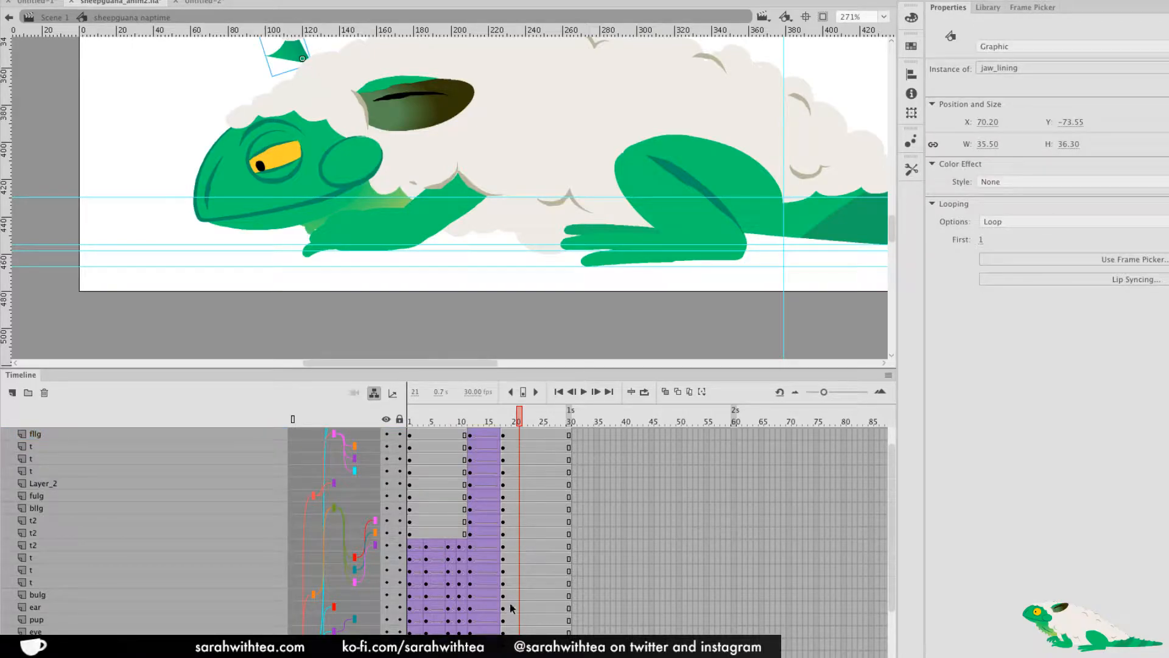
{"action": "left_click", "coordinate": [504, 644]}
{"action": "key", "text": "Delete"}
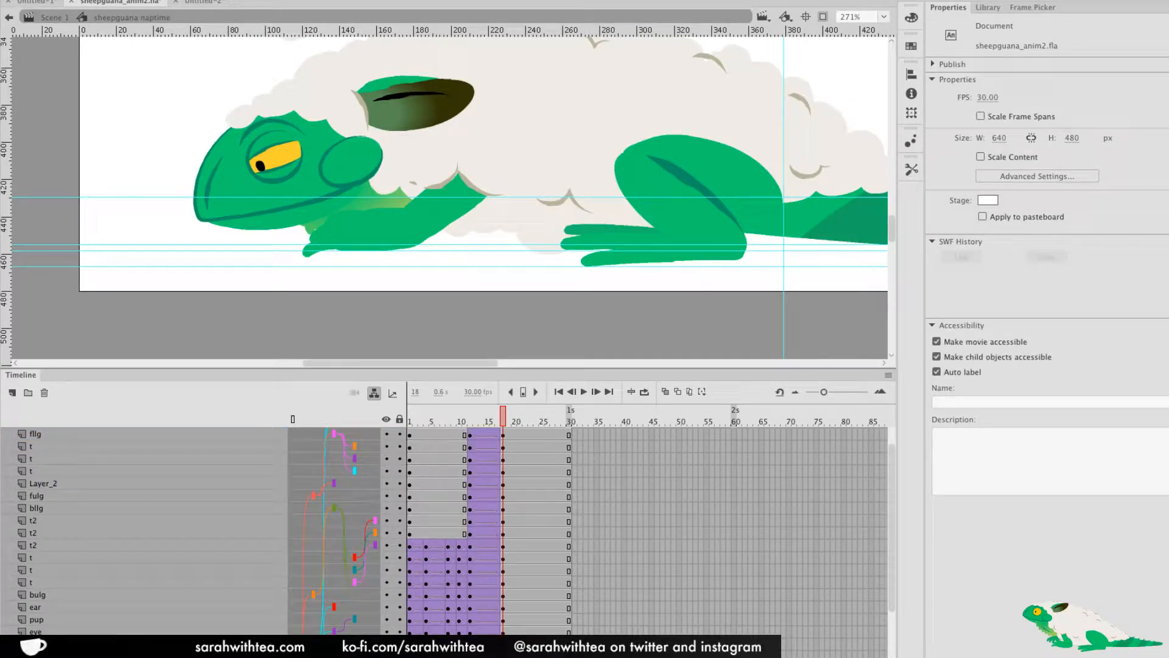
Inspect the pose at frame 12 and play back the animation to check the corrected front leg
{"action": "left_click", "coordinate": [475, 417]}
{"action": "key", "text": "comma"}
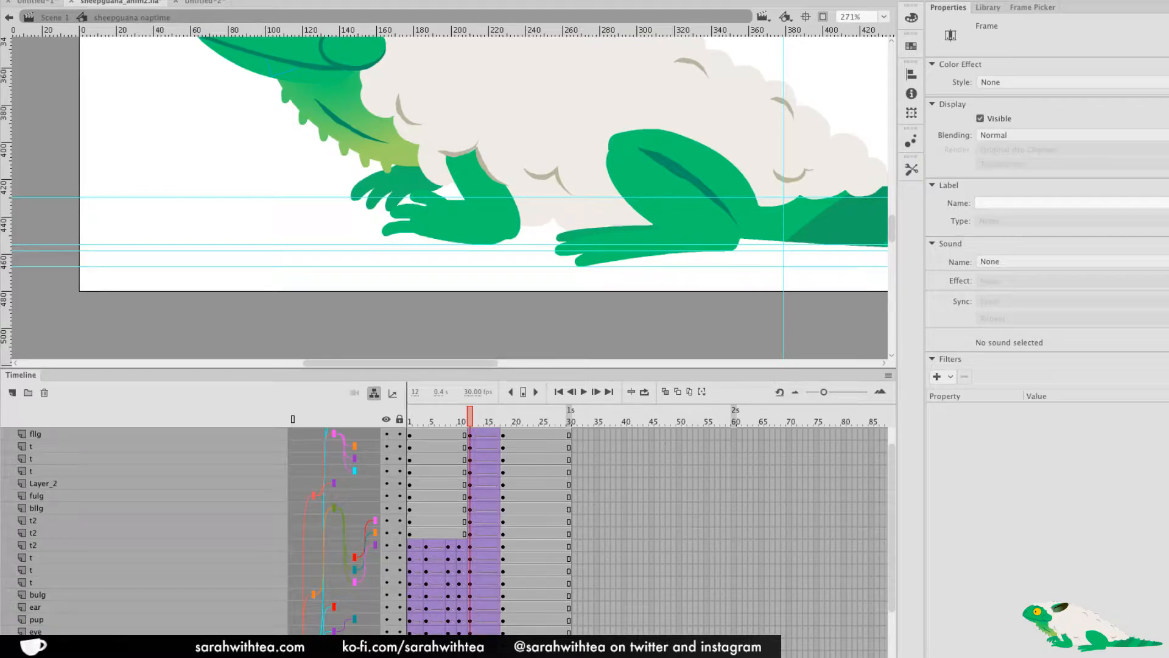
{"action": "key", "text": "z"}
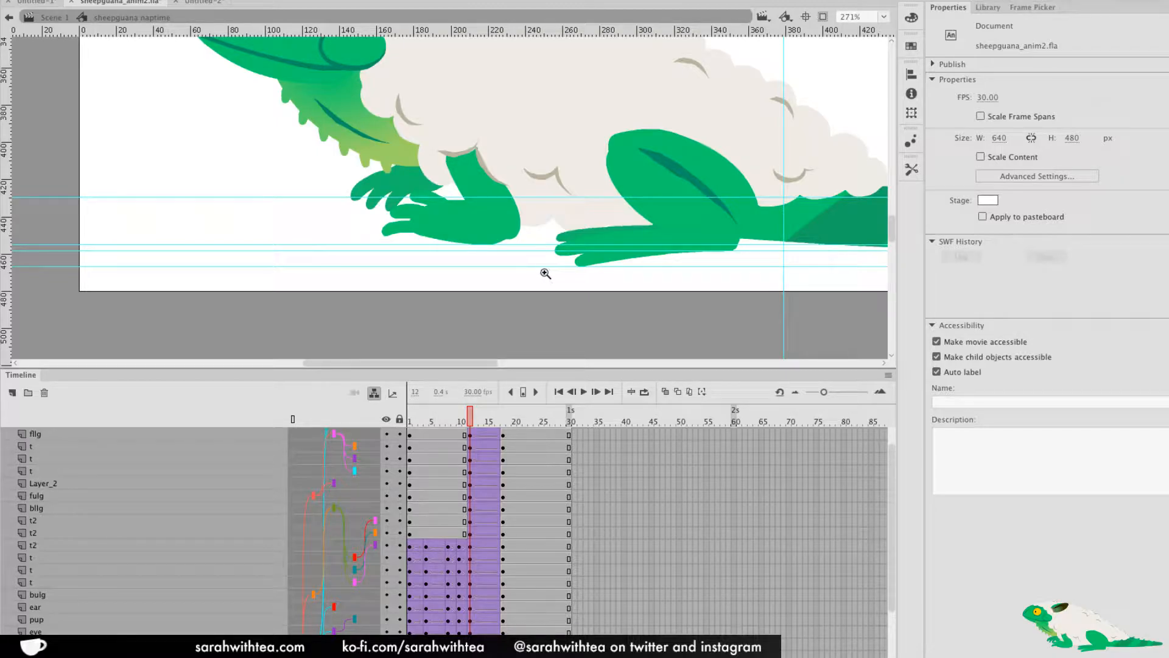
{"action": "left_click", "coordinate": [547, 261], "text": "alt"}
{"action": "key", "text": "Return"}
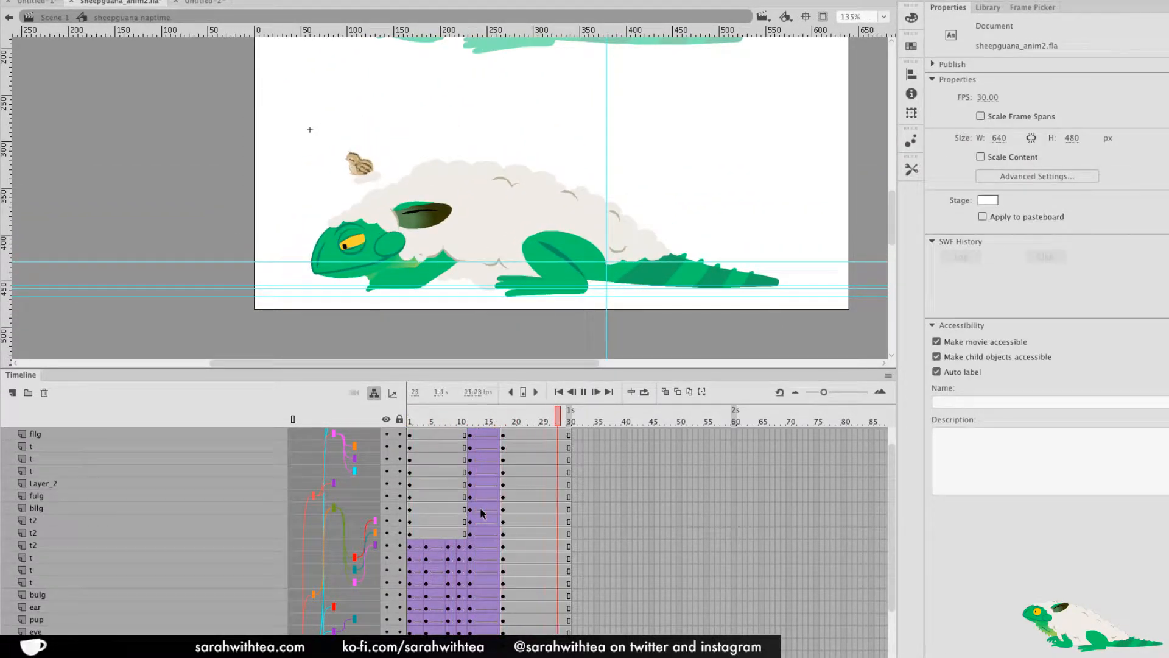
Insert six frames across all layers between the keyframes at frames 4 and 8 to lengthen the yawn
{"action": "left_click", "coordinate": [427, 420]}
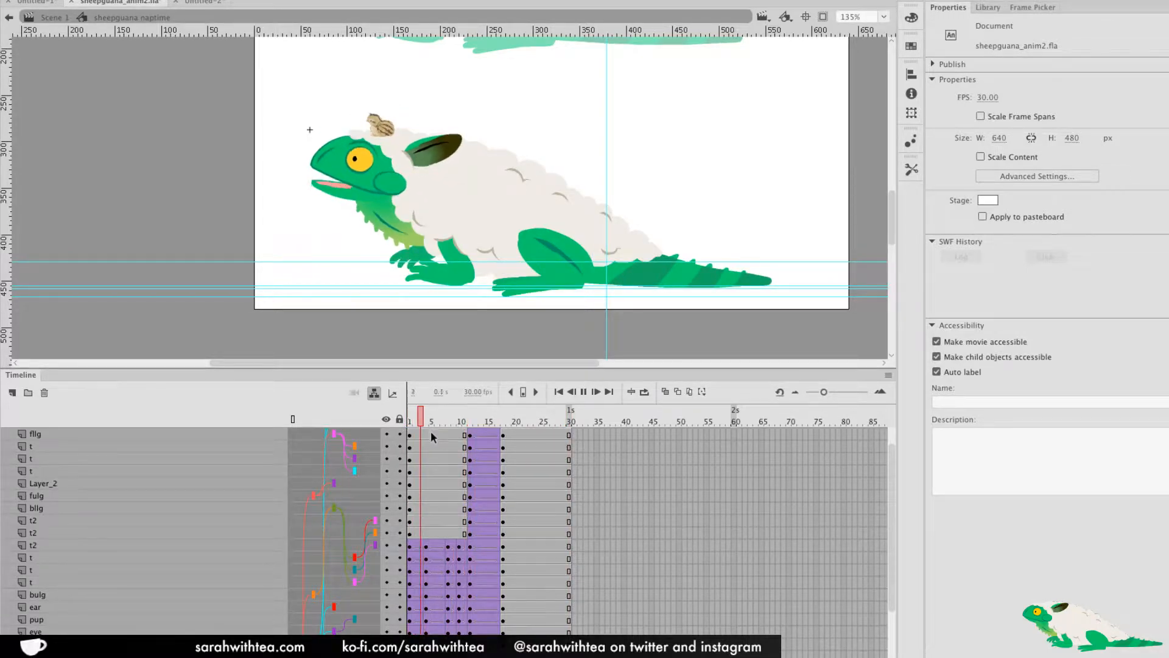
{"action": "left_click", "coordinate": [449, 420]}
{"action": "left_click_drag", "start_coordinate": [442, 424], "coordinate": [438, 420]}
{"action": "key", "text": "F5"}
{"action": "key", "text": "F5"}
{"action": "key", "text": "F5"}
{"action": "key", "text": "F5"}
{"action": "key", "text": "F5"}
{"action": "key", "text": "F5"}
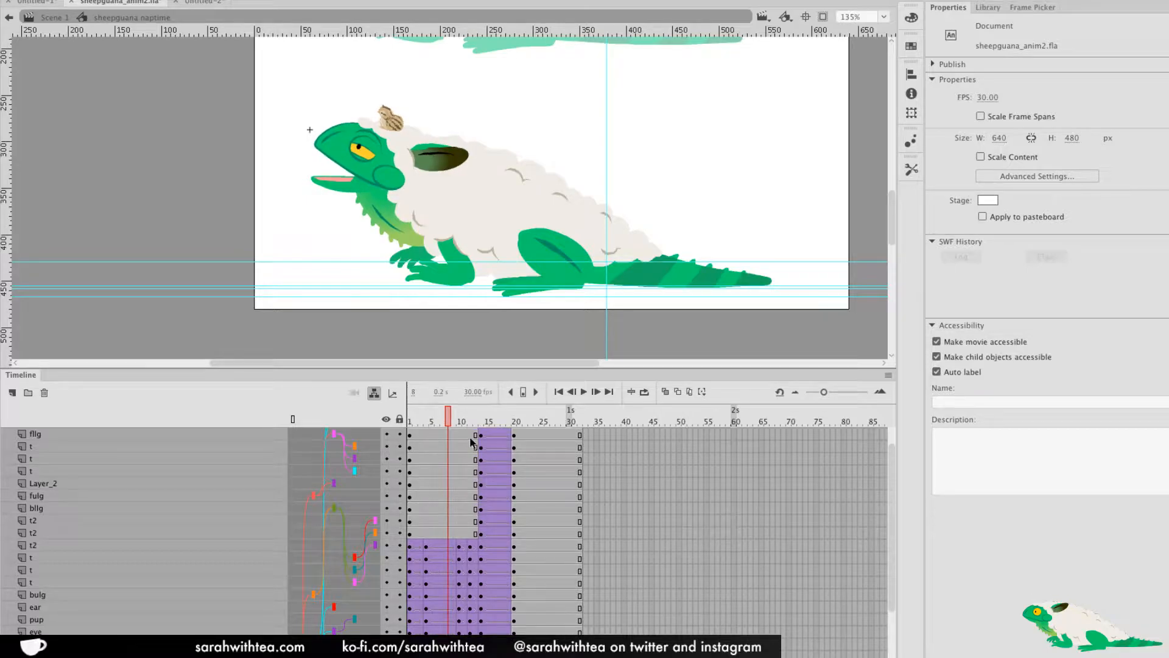
Play back the lengthened yawn and remove two frames between the keyframes at frames 4 and 14 across all layers
{"action": "key", "text": "Return"}
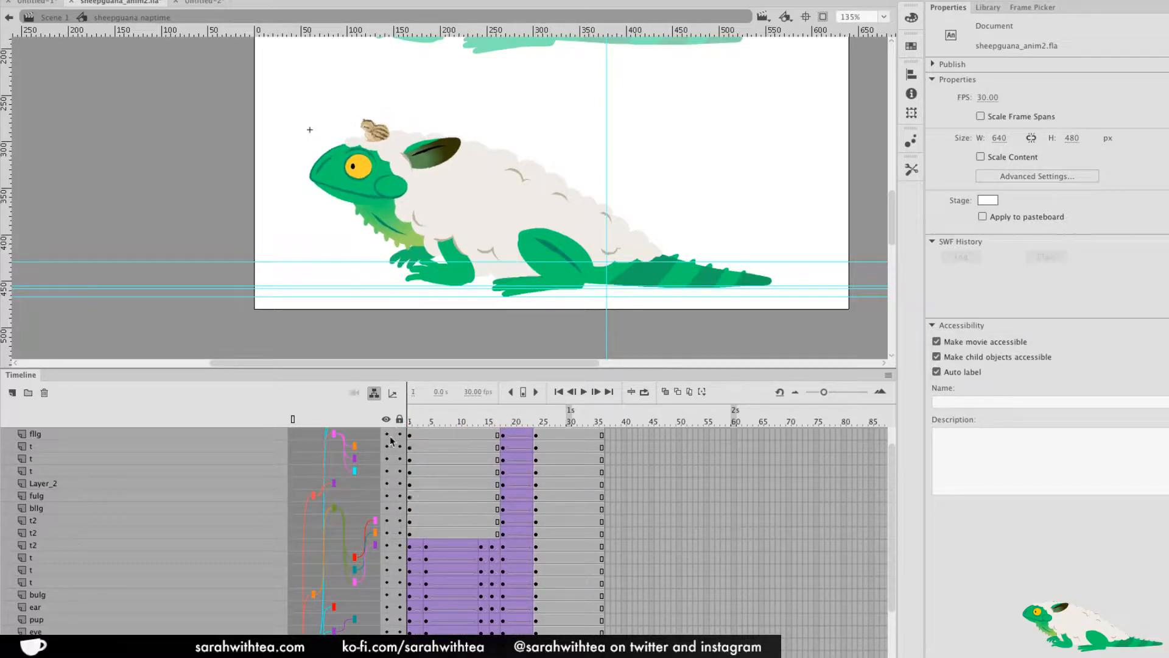
{"action": "left_click", "coordinate": [492, 424]}
{"action": "key", "text": "shift+comma"}
{"action": "key", "text": "Return"}
{"action": "key", "text": "Return"}
{"action": "key", "text": "shift+F5"}
{"action": "key", "text": "shift+F5"}
Insert three frames across all layers at frame 14 to extend the pause before the creature lies down
{"action": "left_click", "coordinate": [483, 428]}
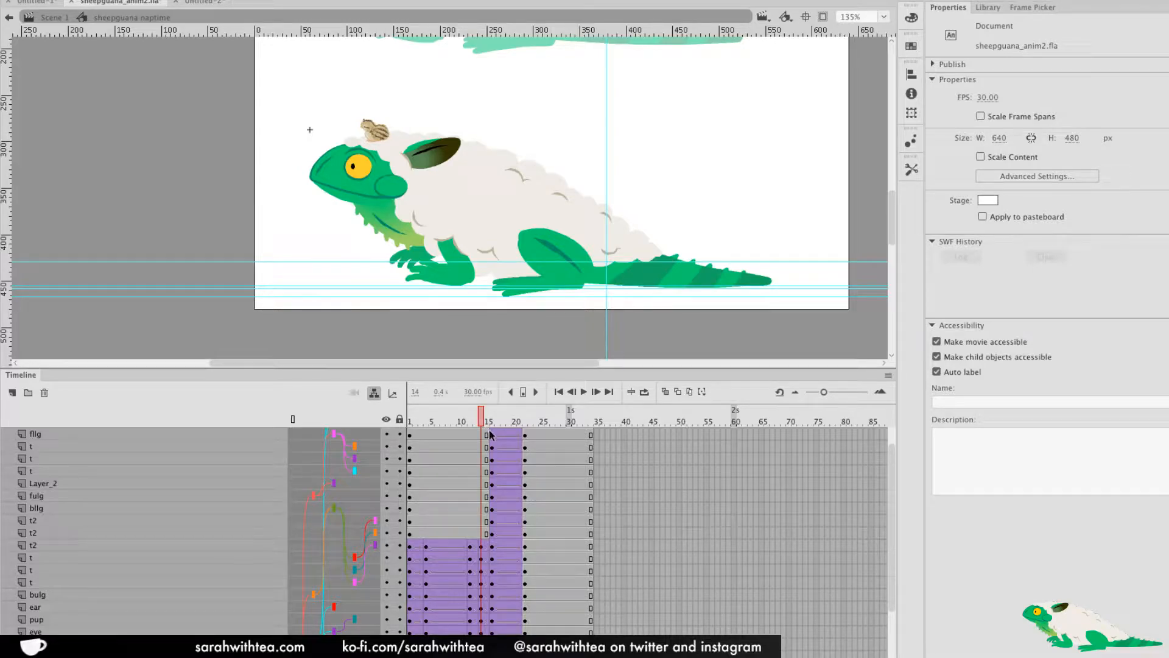
{"action": "key", "text": "F5"}
{"action": "key", "text": "F5"}
{"action": "key", "text": "F5"}
Apply Quad Ease Out to the tweens between the keyframes at frames 4 and 12 on the upper and lower animated layers
{"action": "left_click_drag", "start_coordinate": [446, 547], "coordinate": [453, 633]}
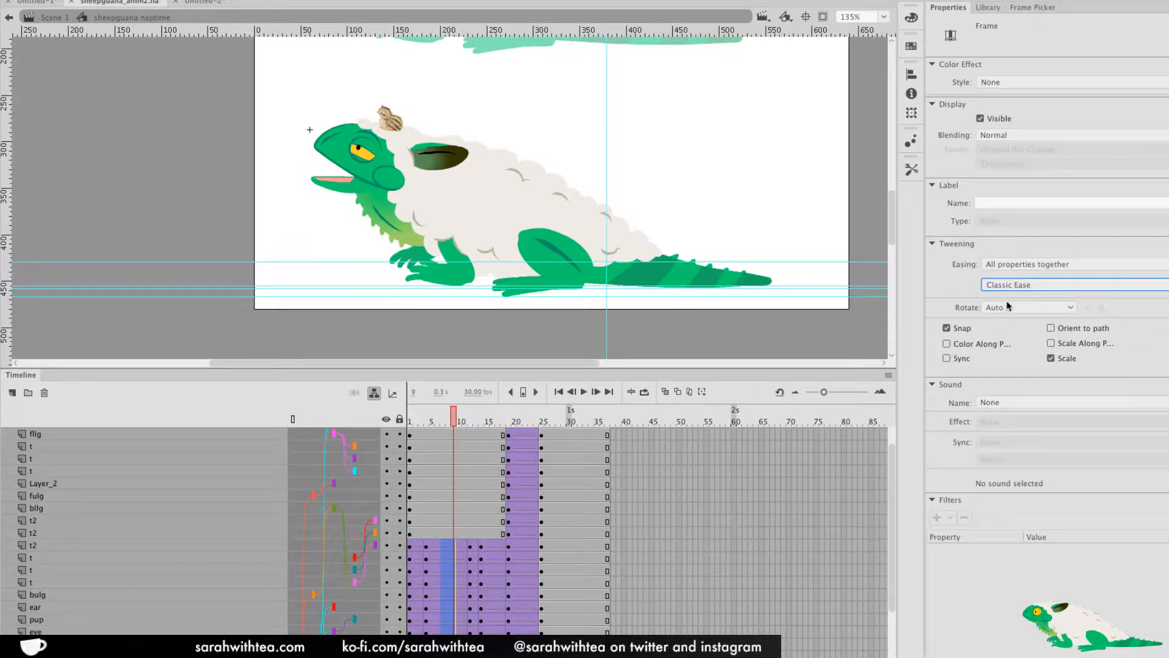
{"action": "left_click", "coordinate": [1014, 285]}
{"action": "left_click", "coordinate": [969, 348]}
{"action": "left_click", "coordinate": [1034, 310]}
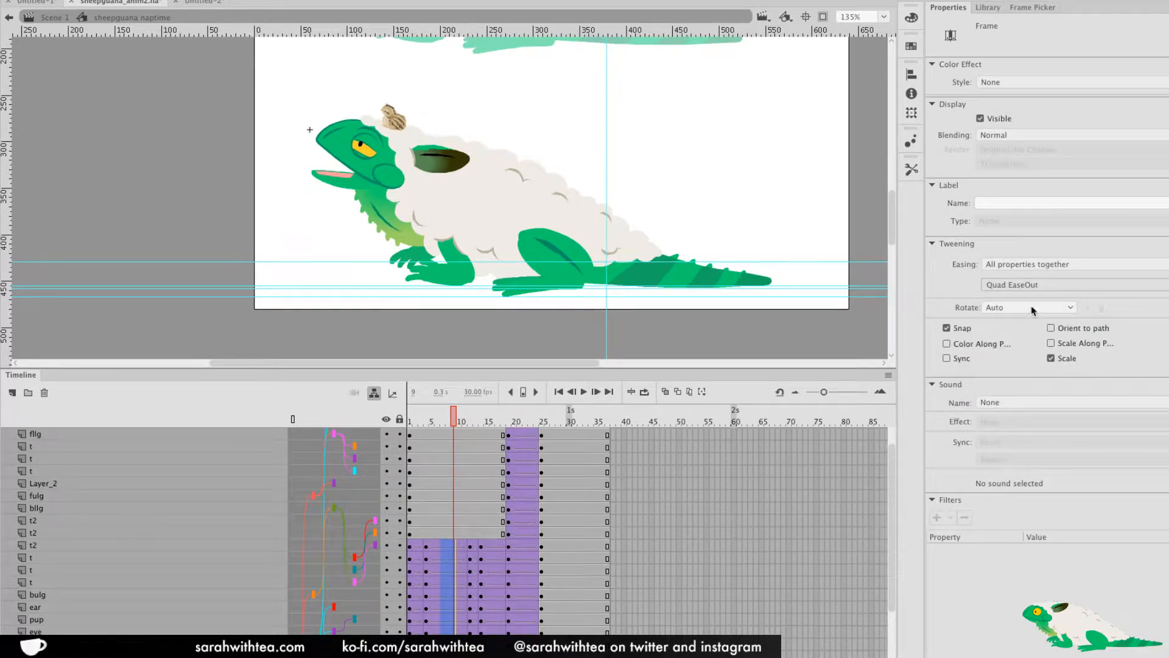
{"action": "left_click_drag", "start_coordinate": [892, 489], "coordinate": [892, 562]}
{"action": "left_click_drag", "start_coordinate": [449, 559], "coordinate": [453, 635]}
{"action": "left_click", "coordinate": [1003, 287]}
{"action": "left_click", "coordinate": [967, 348]}
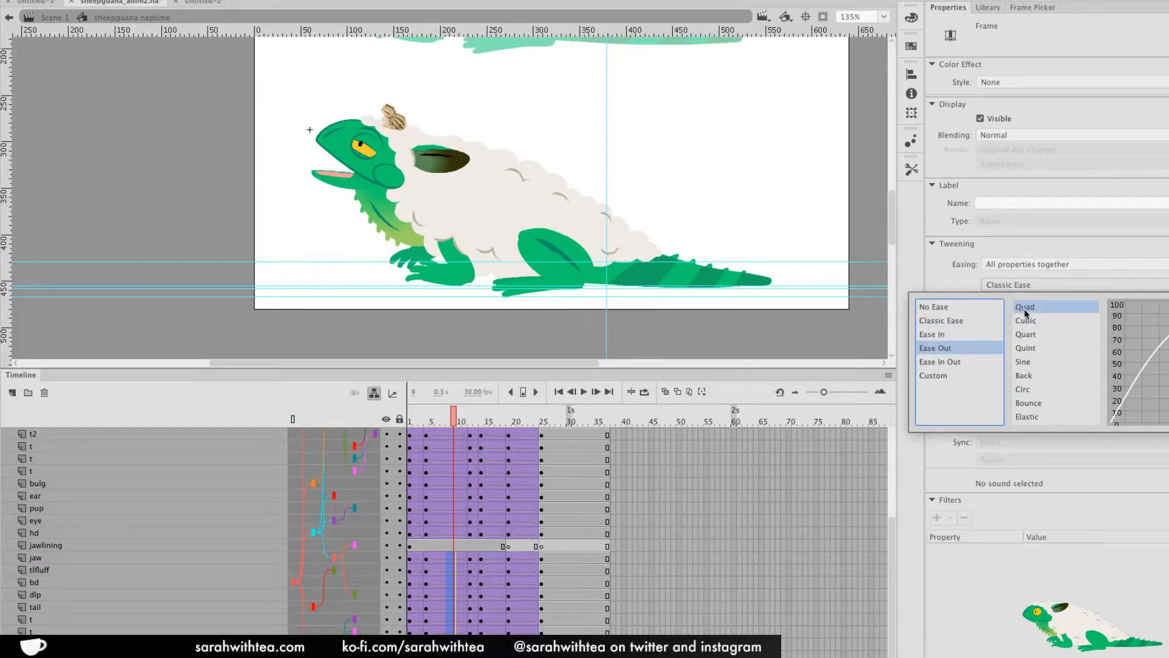
{"action": "left_click", "coordinate": [1029, 311]}
Insert one frame across all layers after the keyframes at frame 12 and play back the animation
{"action": "left_click", "coordinate": [438, 422]}
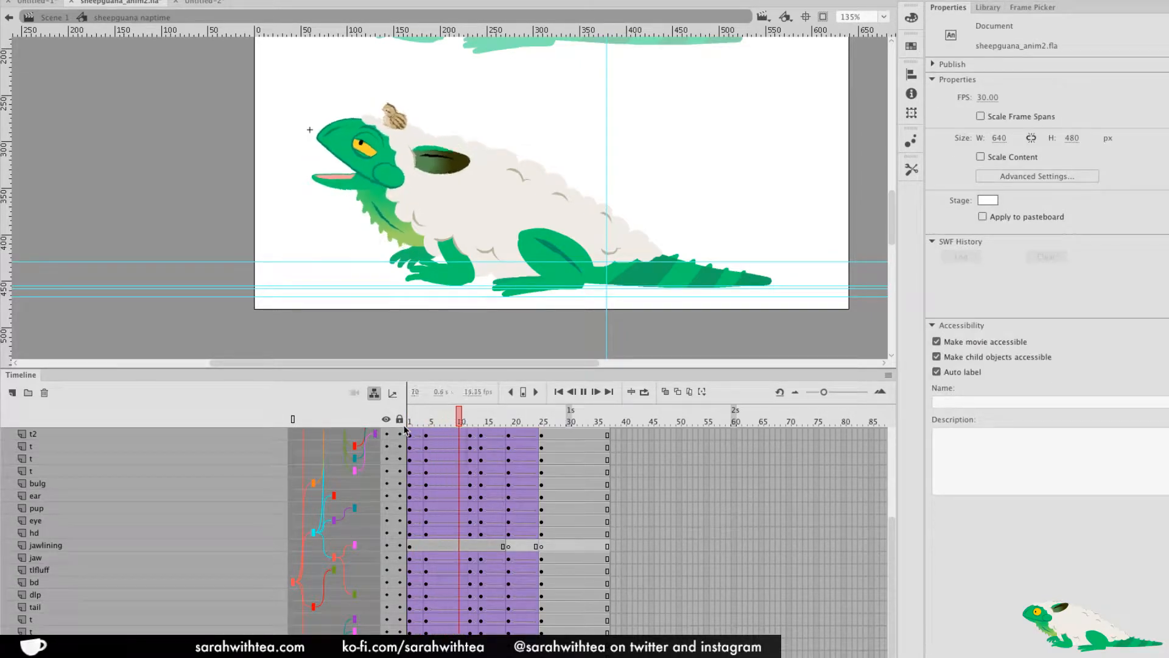
{"action": "left_click", "coordinate": [473, 420]}
{"action": "key", "text": "F5"}
{"action": "left_click_drag", "start_coordinate": [473, 420], "coordinate": [404, 429]}
{"action": "key", "text": "Return"}
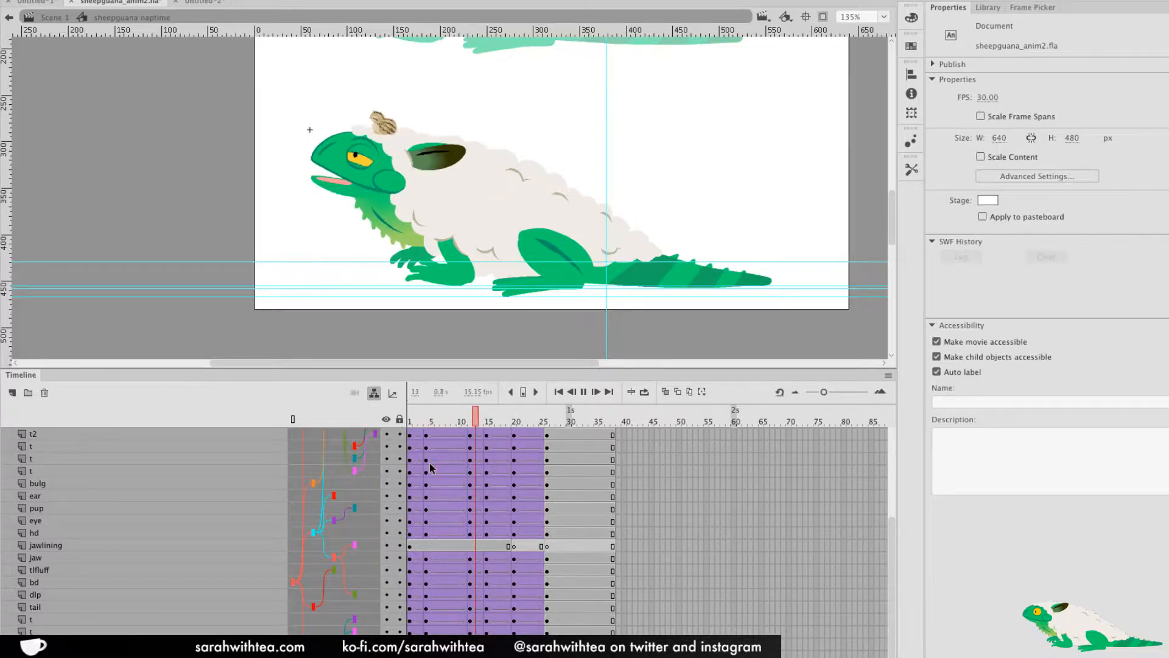
{"action": "key", "text": "Return"}
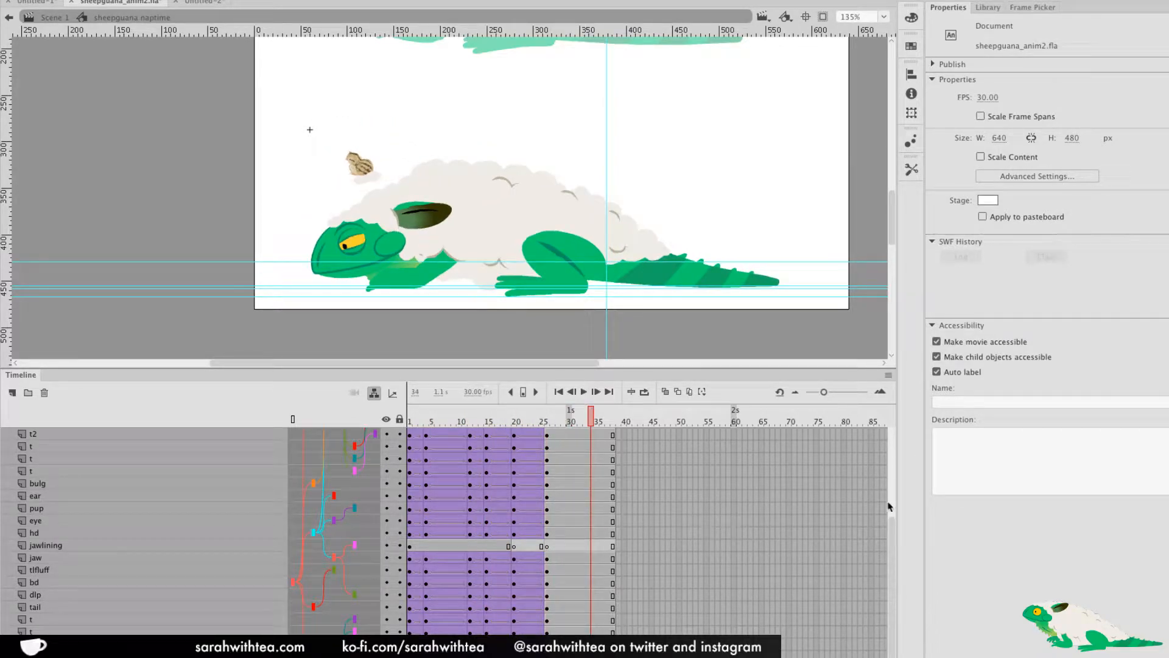
Reposition the quail and the fluff beneath it onto the creature's head in the lying pose at frame 26
{"action": "scroll", "coordinate": [889, 501], "scroll_direction": "up", "scroll_amount": 4}
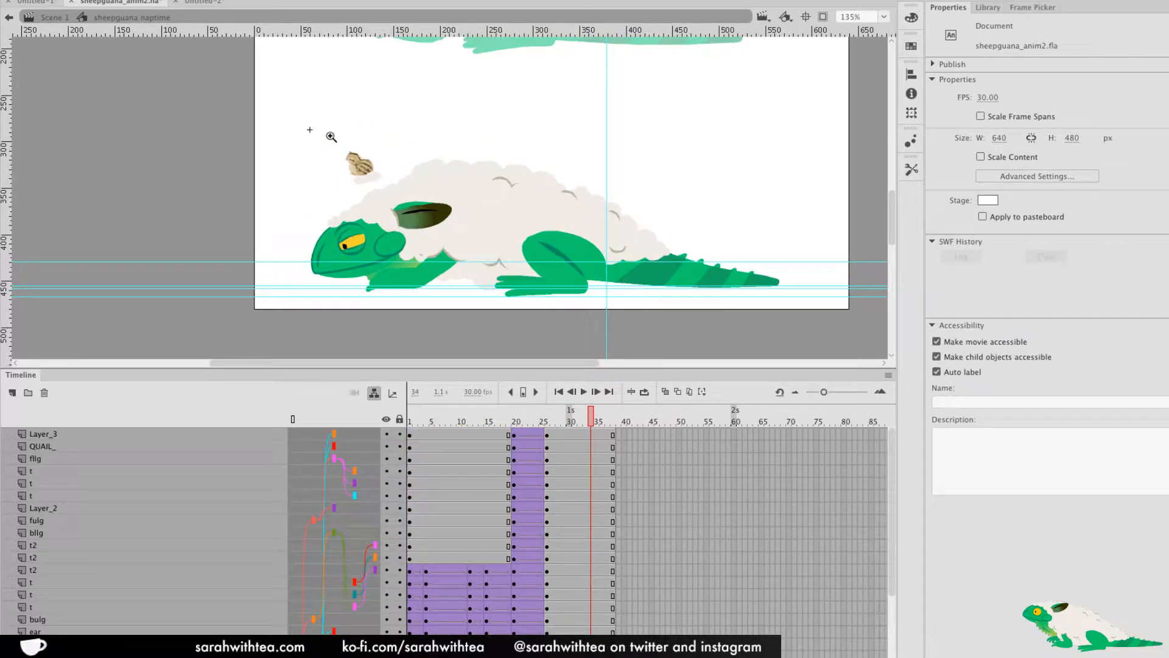
{"action": "left_click_drag", "start_coordinate": [332, 136], "coordinate": [374, 172]}
{"action": "left_click", "coordinate": [556, 269]}
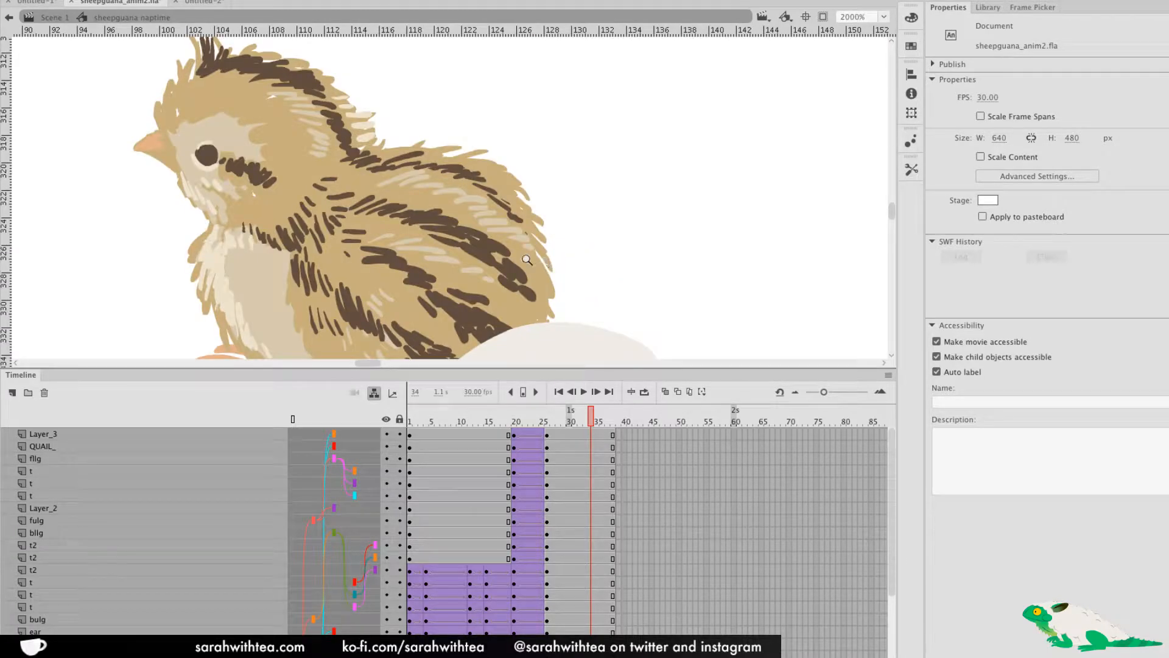
{"action": "left_click", "coordinate": [452, 256], "text": "alt"}
{"action": "left_click", "coordinate": [450, 257], "text": "alt"}
{"action": "left_click", "coordinate": [449, 262], "text": "alt"}
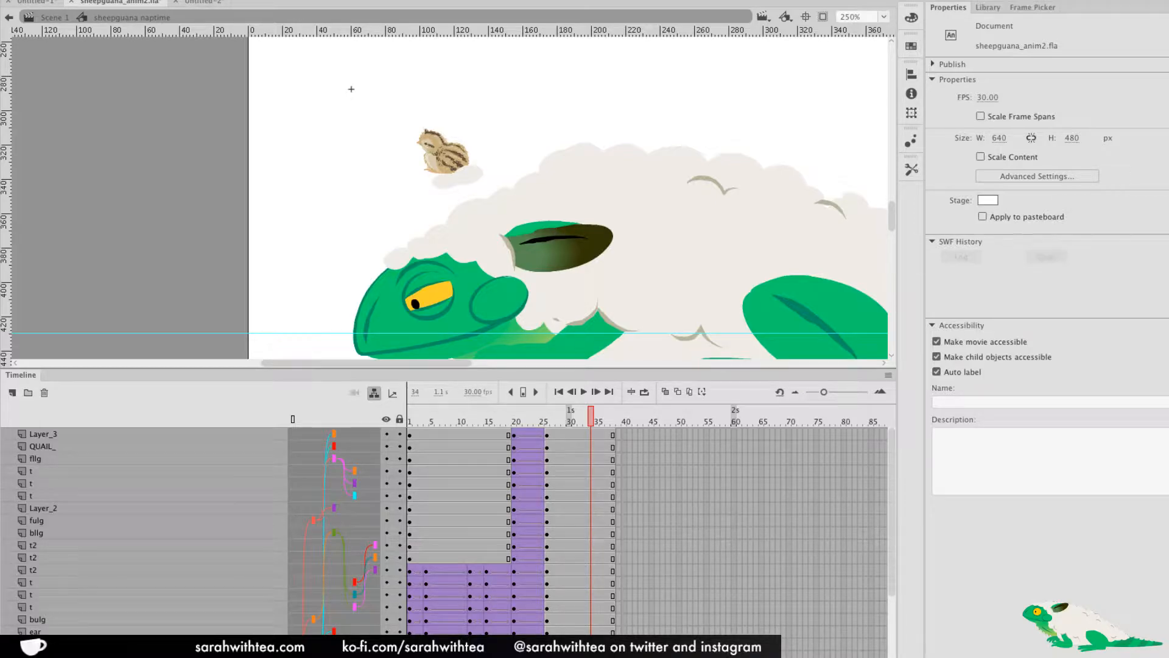
{"action": "key", "text": "v"}
{"action": "left_click", "coordinate": [466, 176]}
{"action": "left_click_drag", "start_coordinate": [396, 110], "coordinate": [465, 181]}
{"action": "left_click_drag", "start_coordinate": [466, 182], "coordinate": [484, 228]}
{"action": "mouse_move", "coordinate": [559, 421]}
{"action": "left_mouse_down"}
{"action": "mouse_move", "coordinate": [513, 425]}
{"action": "mouse_move", "coordinate": [547, 425]}
{"action": "left_mouse_up"}
{"action": "left_click", "coordinate": [453, 220]}
{"action": "key", "text": "q"}
{"action": "key", "text": "v"}
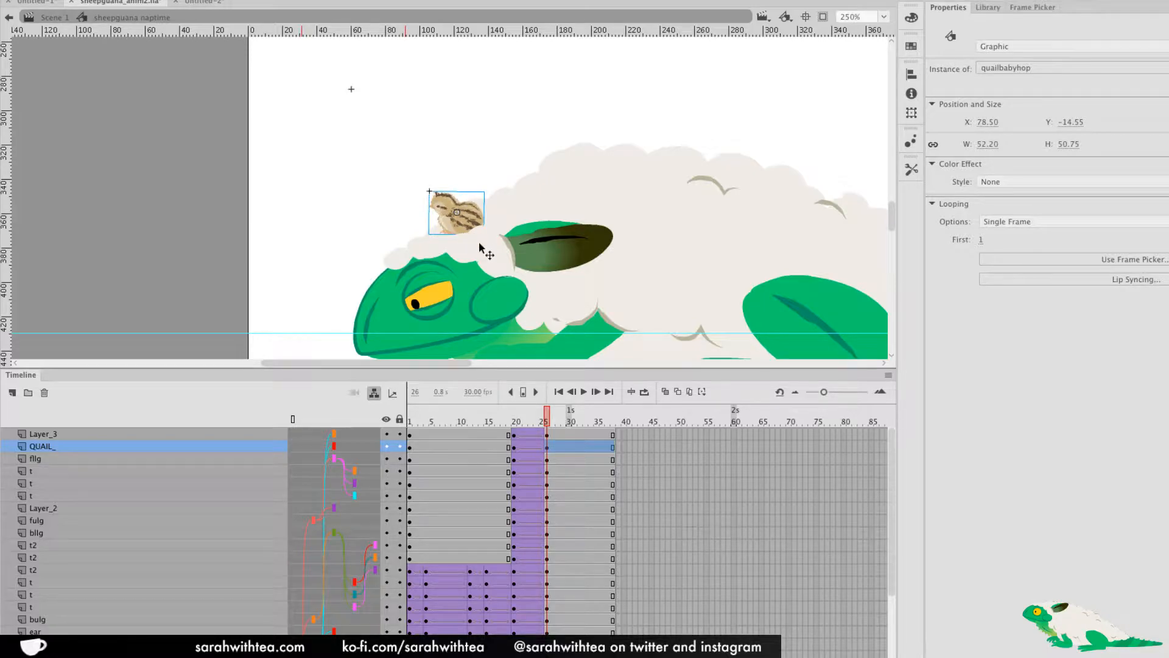
{"action": "mouse_move", "coordinate": [550, 424]}
{"action": "left_mouse_down"}
{"action": "mouse_move", "coordinate": [563, 426]}
{"action": "mouse_move", "coordinate": [526, 429]}
{"action": "mouse_move", "coordinate": [562, 433]}
{"action": "left_mouse_up"}
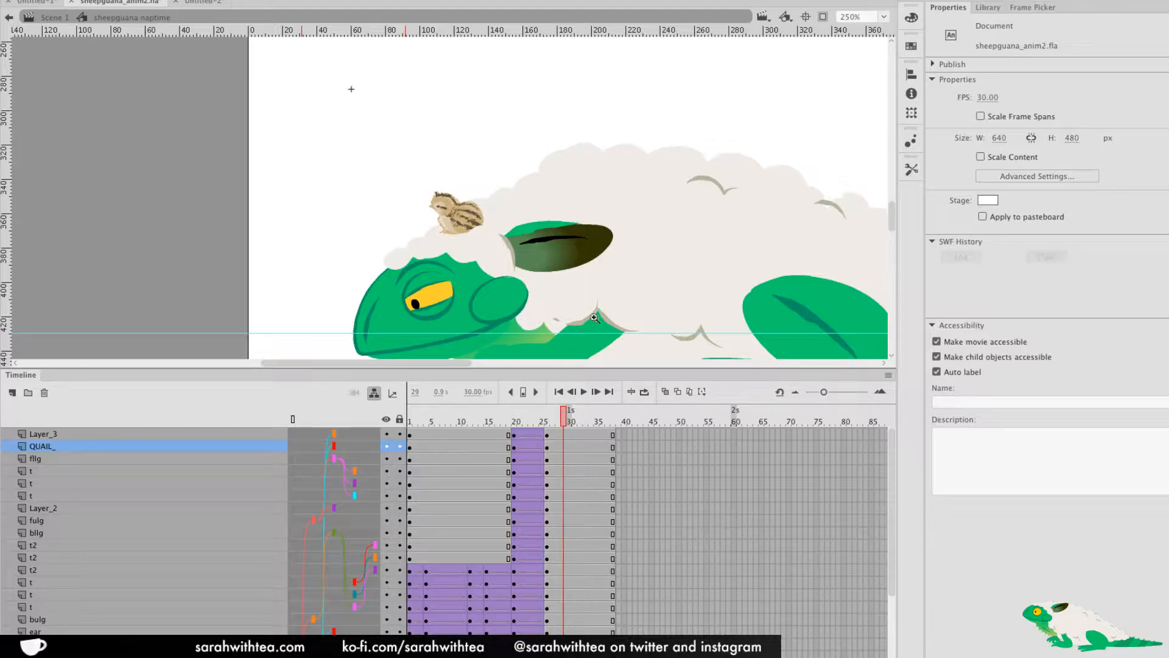
Examine the lying pose around frame 27 up close and at full view, checking the body fluff and front leg
{"action": "left_click", "coordinate": [600, 300], "text": "alt"}
{"action": "left_click_drag", "start_coordinate": [541, 286], "coordinate": [578, 330]}
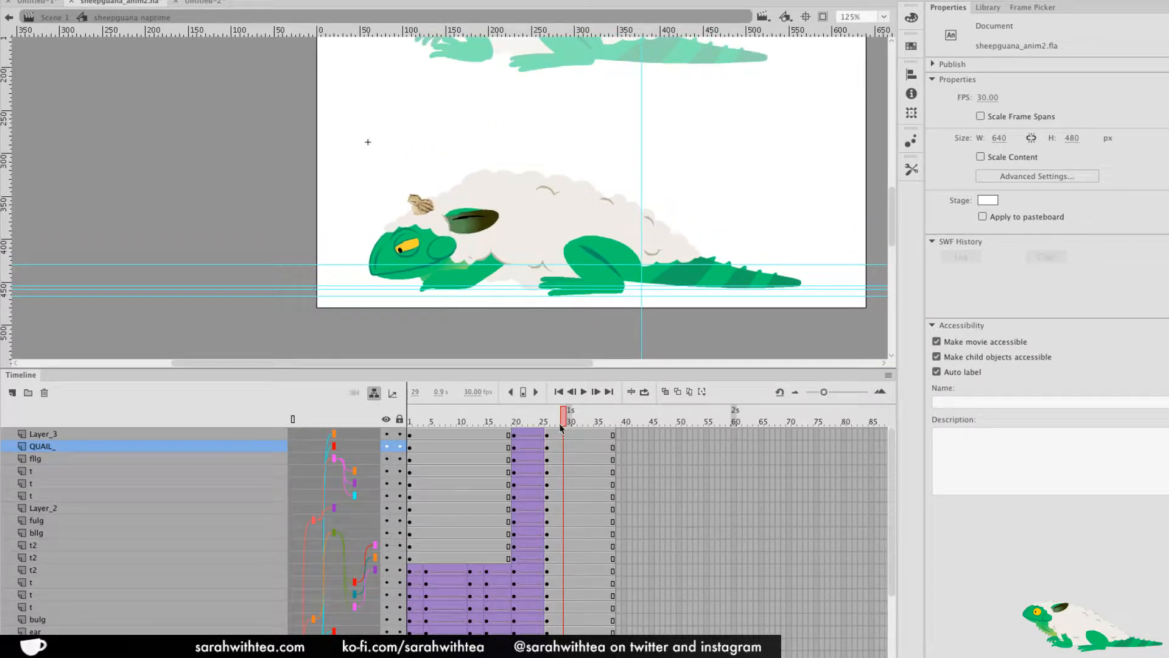
{"action": "left_click_drag", "start_coordinate": [563, 422], "coordinate": [552, 467]}
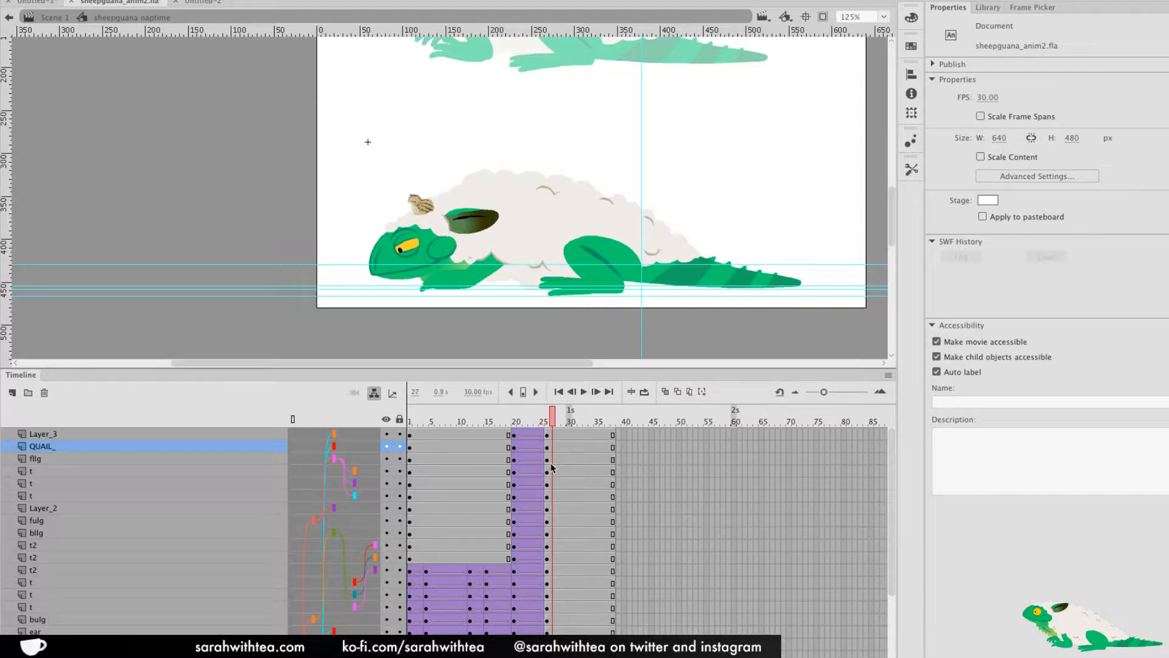
{"action": "left_click", "coordinate": [529, 245]}
{"action": "key", "text": "q"}
{"action": "left_click", "coordinate": [458, 204]}
{"action": "scroll", "coordinate": [463, 292], "scroll_direction": "left", "scroll_amount": 5}
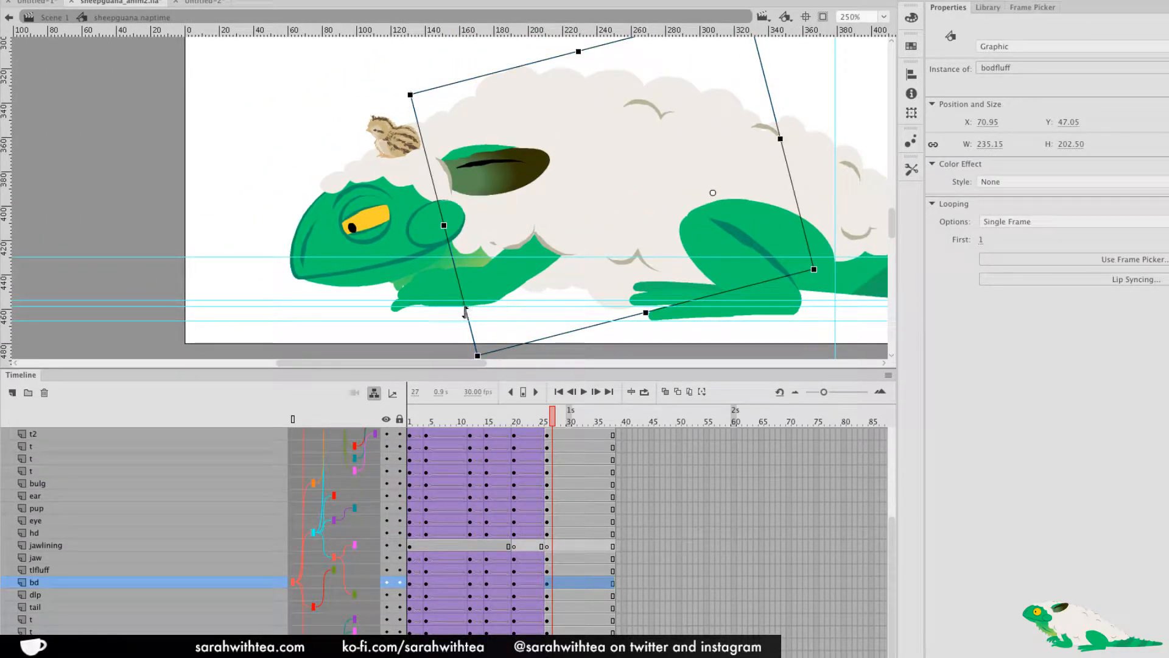
{"action": "left_click_drag", "start_coordinate": [465, 311], "coordinate": [466, 312]}
{"action": "left_click_drag", "start_coordinate": [553, 275], "coordinate": [450, 253]}
{"action": "key", "text": "z"}
{"action": "left_click", "coordinate": [522, 268], "text": "alt"}
{"action": "left_click_drag", "start_coordinate": [498, 297], "coordinate": [527, 349]}
{"action": "left_click_drag", "start_coordinate": [547, 424], "coordinate": [553, 426]}
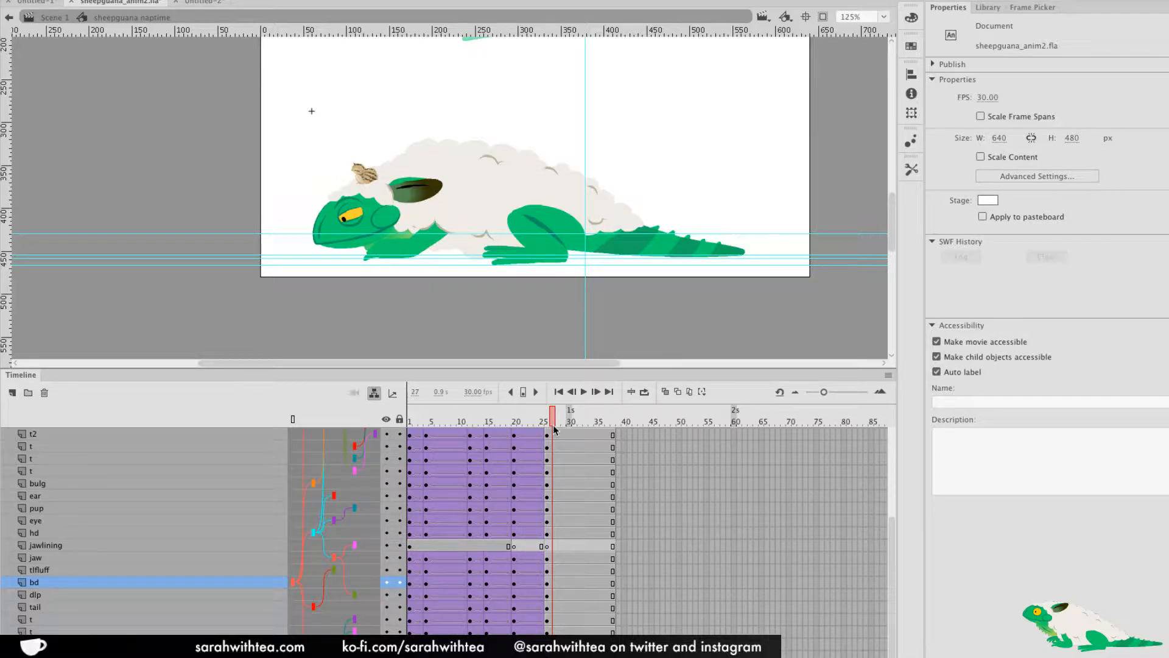
Insert keyframes on the bd layer at frames 30 and 34 and on the eye layer at frame 34
{"action": "left_click", "coordinate": [570, 423]}
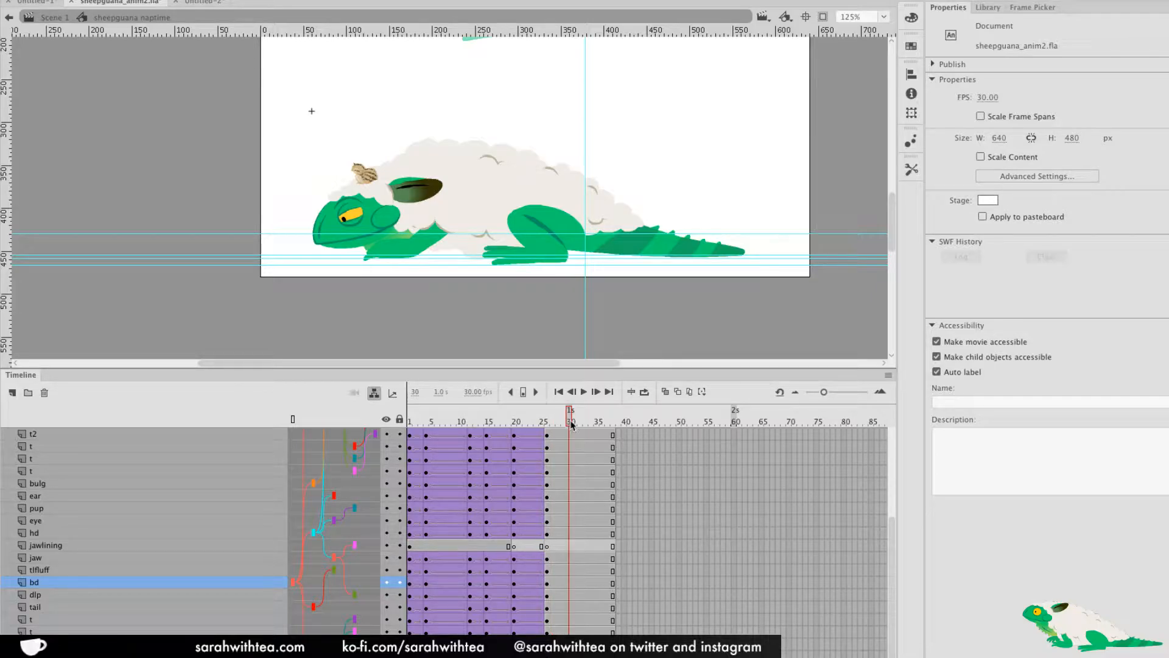
{"action": "left_click", "coordinate": [521, 207]}
{"action": "left_click", "coordinate": [570, 585]}
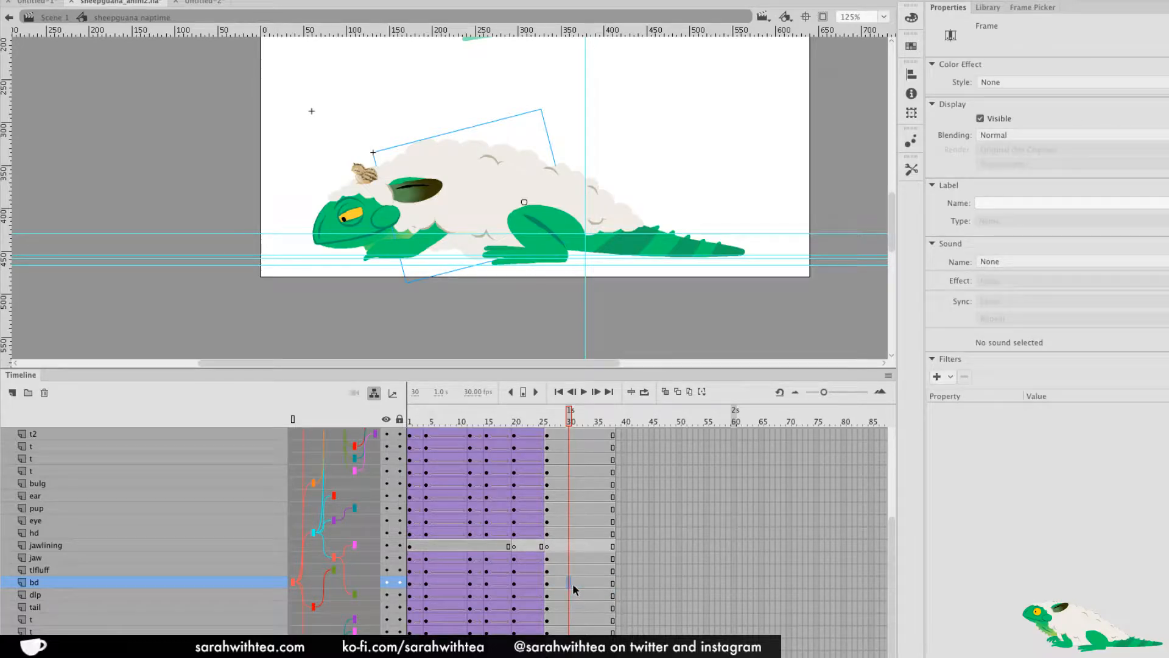
{"action": "key", "text": "F6"}
{"action": "left_click", "coordinate": [590, 584]}
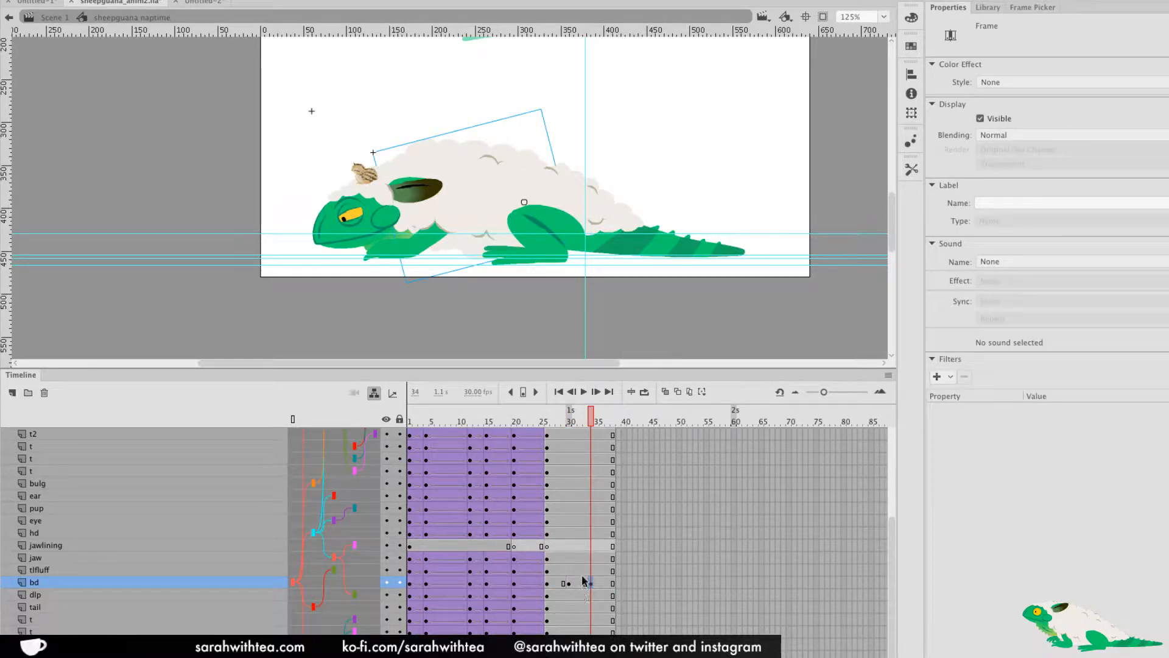
{"action": "left_click", "coordinate": [359, 220]}
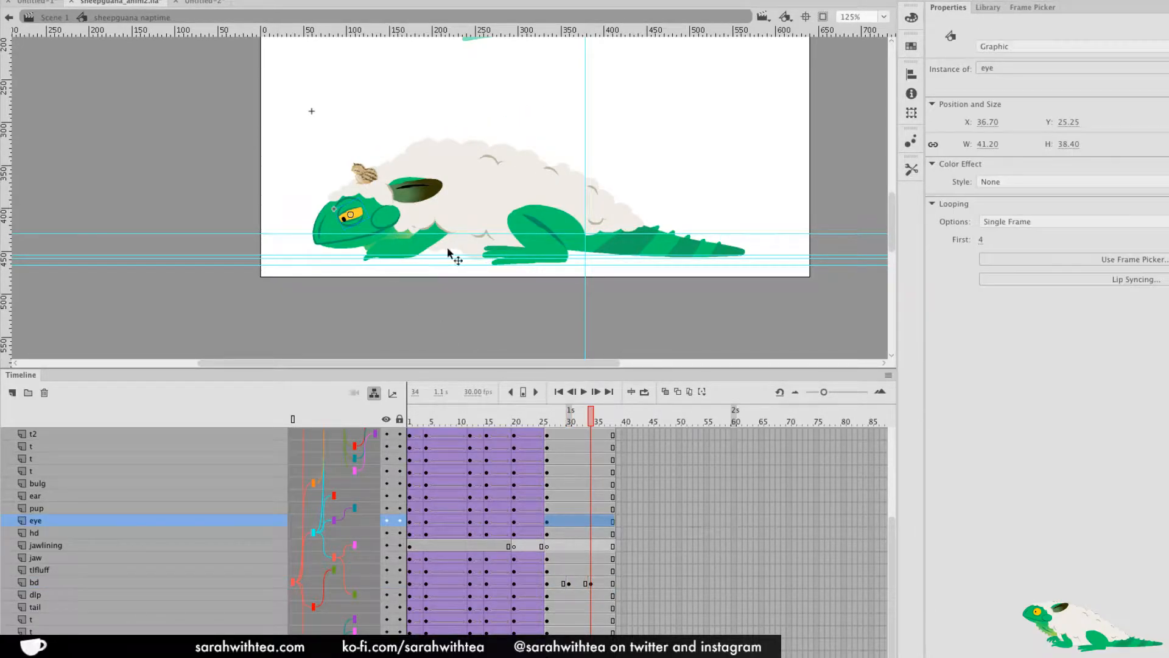
{"action": "left_click", "coordinate": [589, 522]}
Stretch the body fluff at frame 30 to about 237.7 wide and 210.4 high to suggest an inhale
{"action": "left_click", "coordinate": [569, 584]}
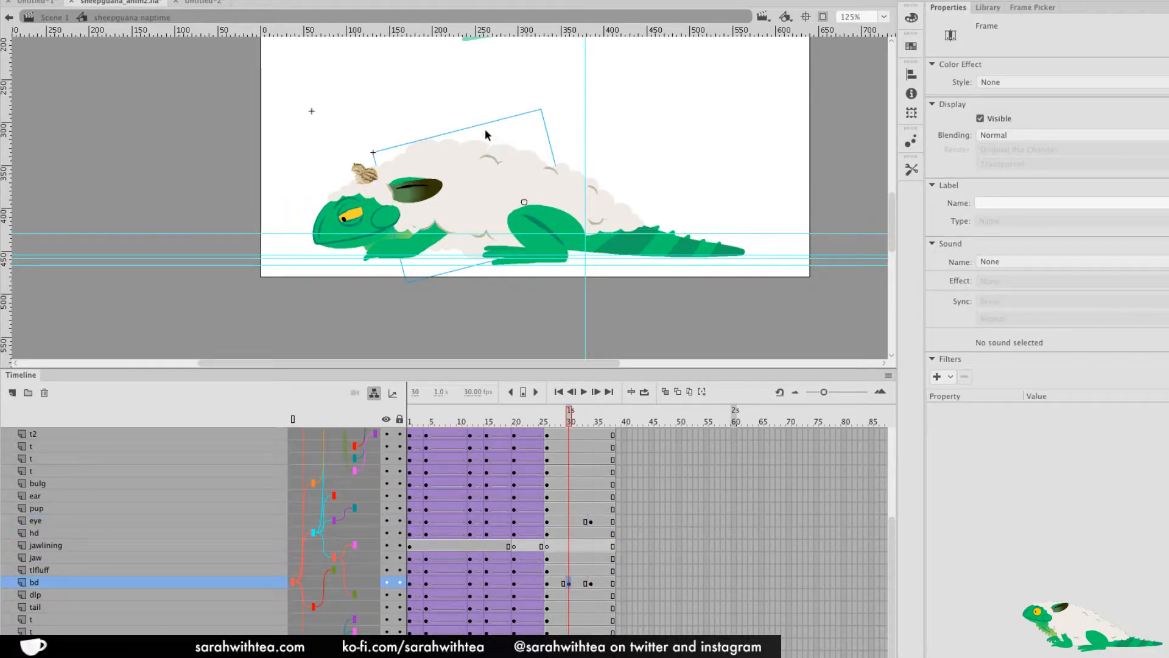
{"action": "left_click", "coordinate": [455, 128]}
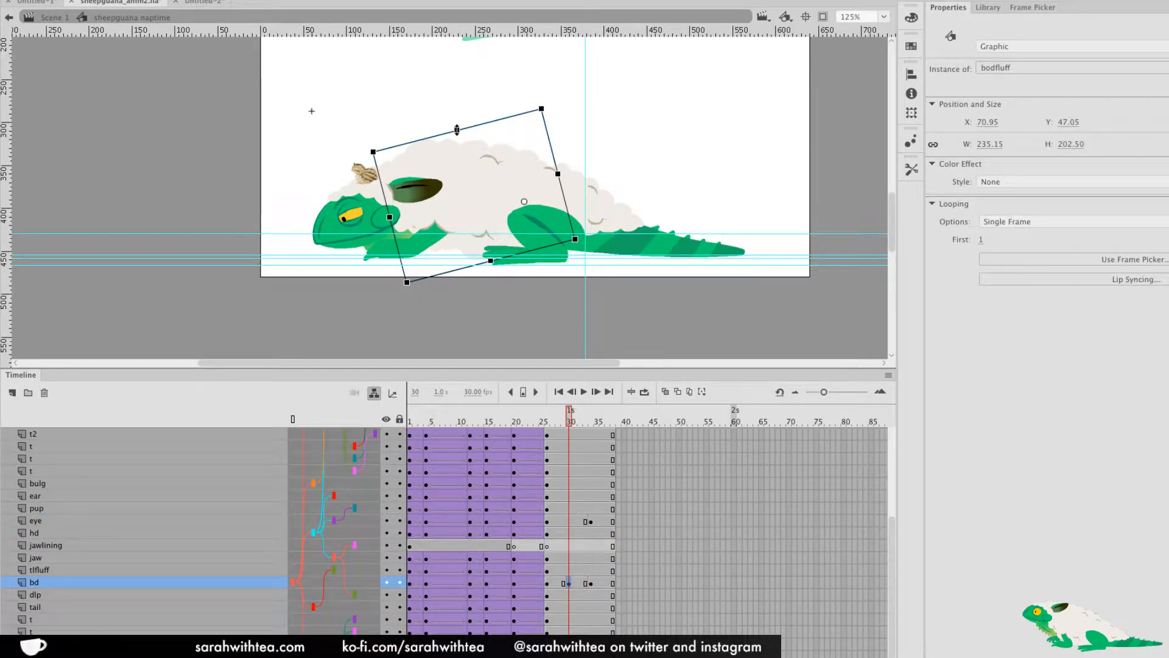
{"action": "left_click_drag", "start_coordinate": [457, 128], "coordinate": [456, 126]}
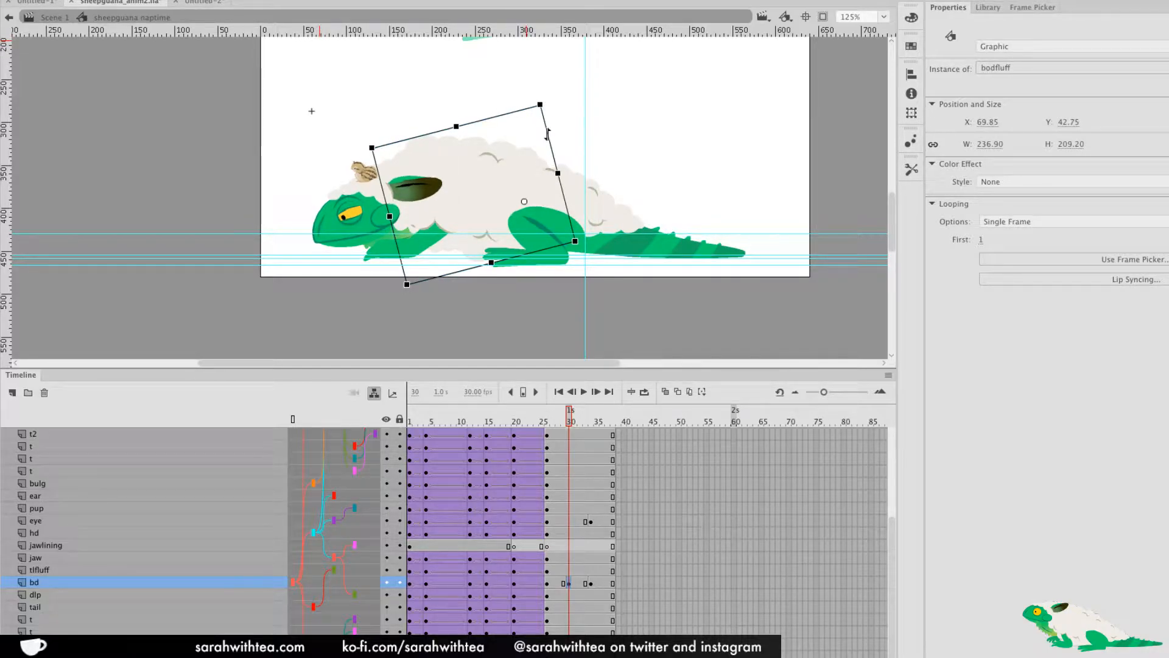
{"action": "left_click_drag", "start_coordinate": [550, 111], "coordinate": [550, 111]}
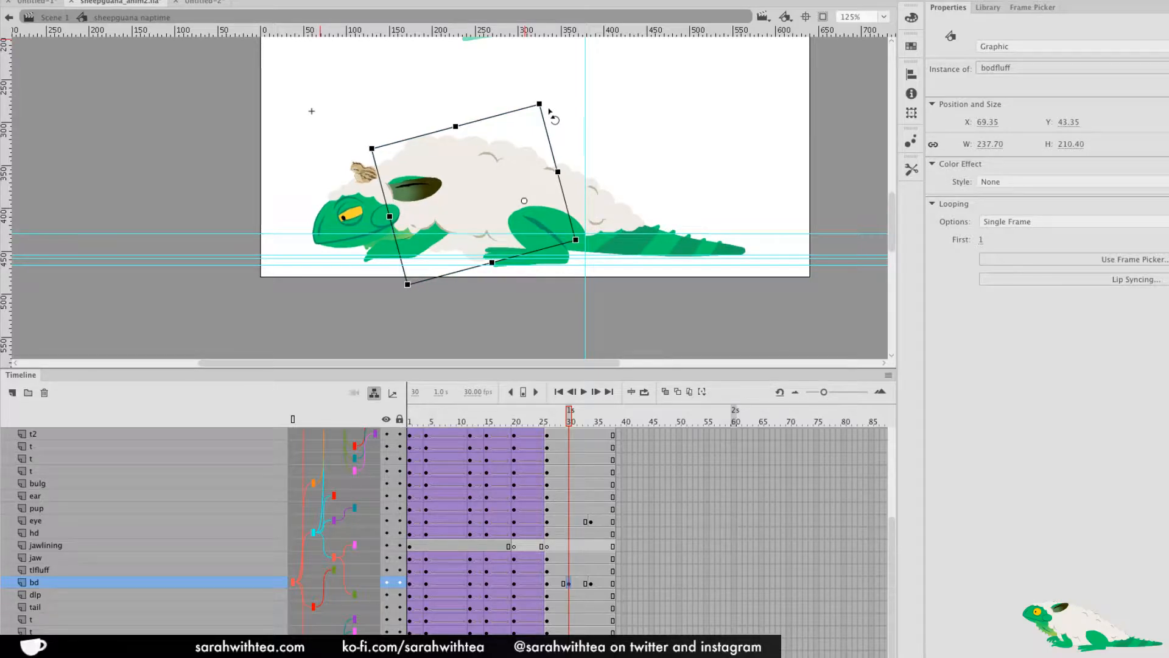
Shift the bd layer's breathing keyframes to frames 33 and 37 and the eye layer's keyframe to frame 37
{"action": "left_click_drag", "start_coordinate": [567, 423], "coordinate": [601, 435]}
{"action": "left_click_drag", "start_coordinate": [566, 583], "coordinate": [599, 584]}
{"action": "left_click", "coordinate": [563, 584]}
{"action": "left_click", "coordinate": [590, 521]}
{"action": "left_click_drag", "start_coordinate": [606, 525], "coordinate": [607, 532]}
{"action": "left_click_drag", "start_coordinate": [581, 585], "coordinate": [597, 586]}
Insert a bd keyframe at frame 28, create classic tweens from it through frame 37, and play back the breathing motion
{"action": "left_click", "coordinate": [568, 584]}
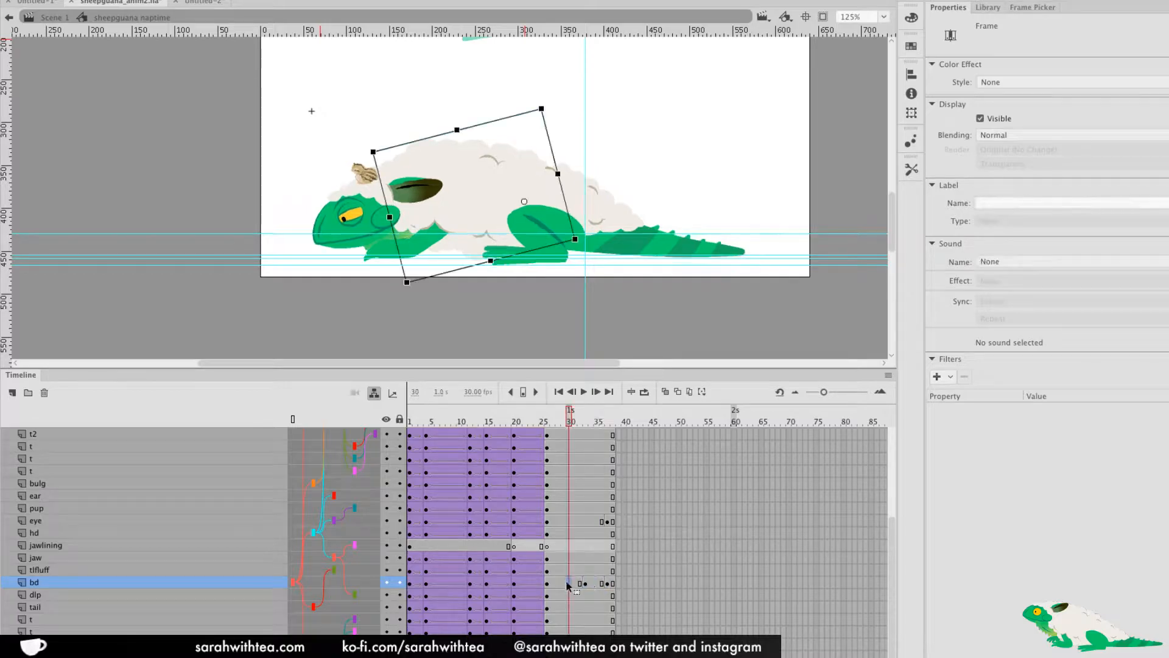
{"action": "right_click", "coordinate": [571, 582]}
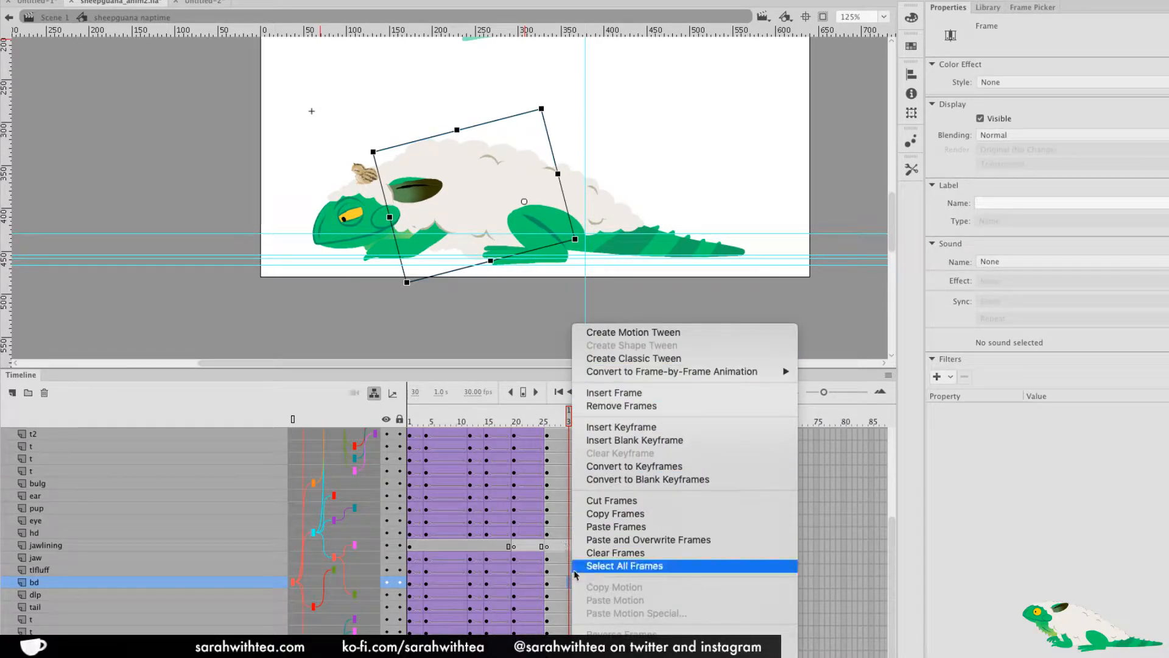
{"action": "left_click", "coordinate": [559, 583]}
{"action": "left_click", "coordinate": [559, 583]}
{"action": "left_click", "coordinate": [560, 586]}
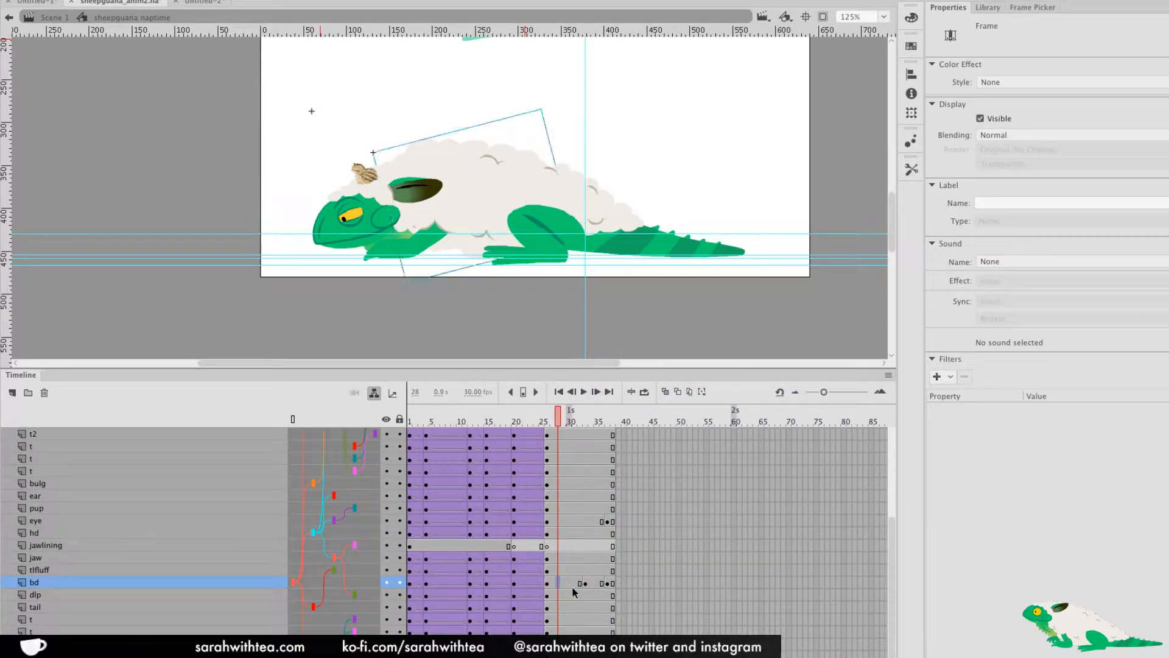
{"action": "right_click", "coordinate": [573, 584]}
{"action": "left_click", "coordinate": [640, 359]}
{"action": "key", "text": "Return"}
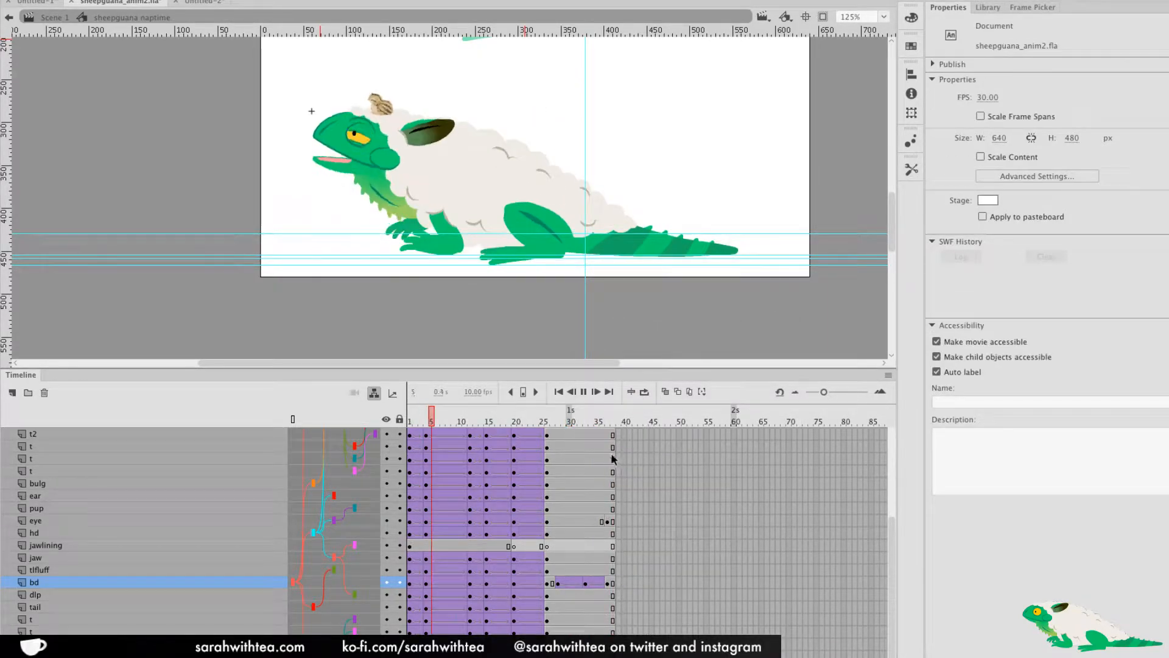
Switch the eye graphic to its closed frame at frame 37 and remove the pupil there with a blank keyframe
{"action": "left_click", "coordinate": [608, 522]}
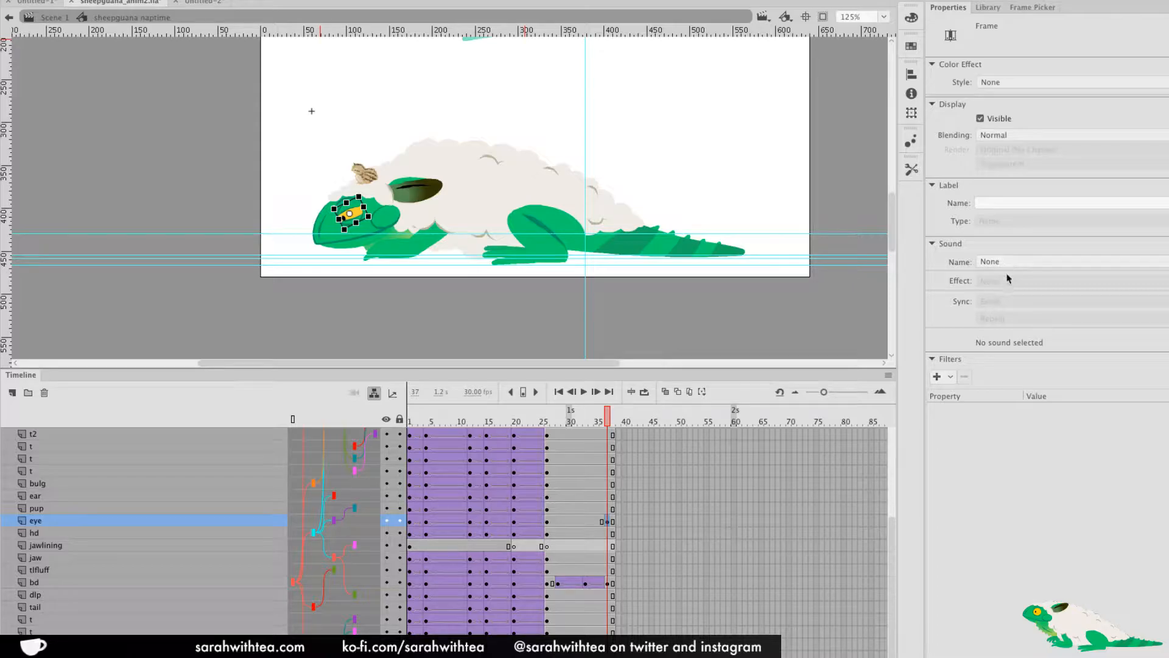
{"action": "key", "text": "v"}
{"action": "mouse_move", "coordinate": [982, 247]}
{"action": "left_mouse_down"}
{"action": "mouse_move", "coordinate": [951, 248]}
{"action": "mouse_move", "coordinate": [985, 240]}
{"action": "left_mouse_up"}
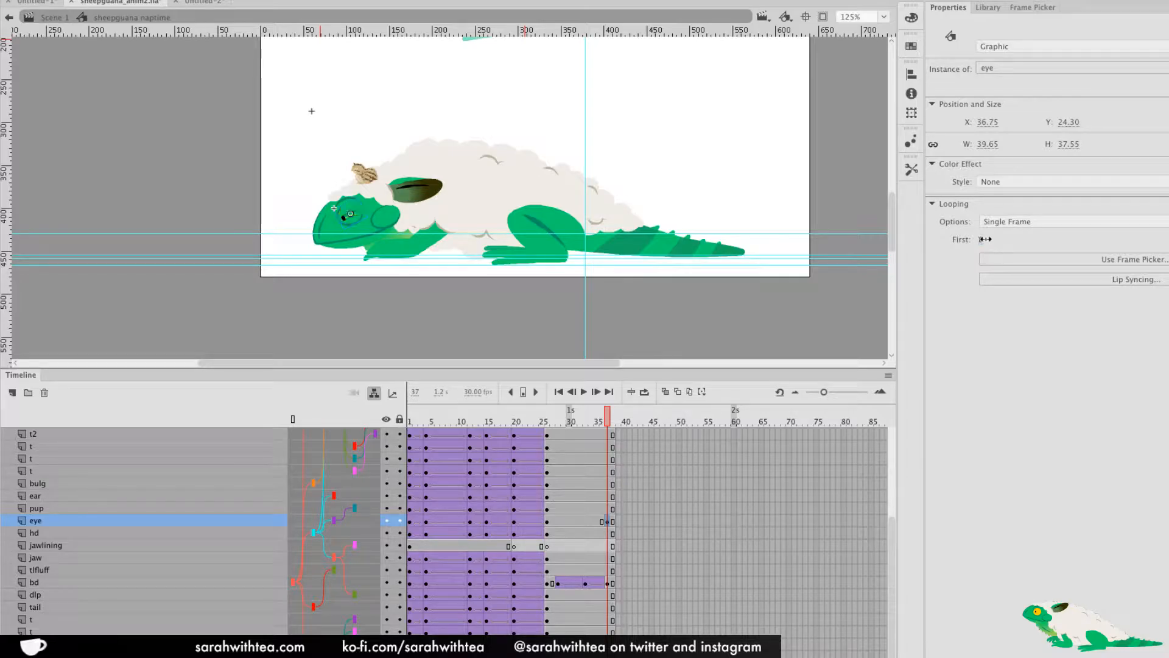
{"action": "left_click", "coordinate": [608, 510]}
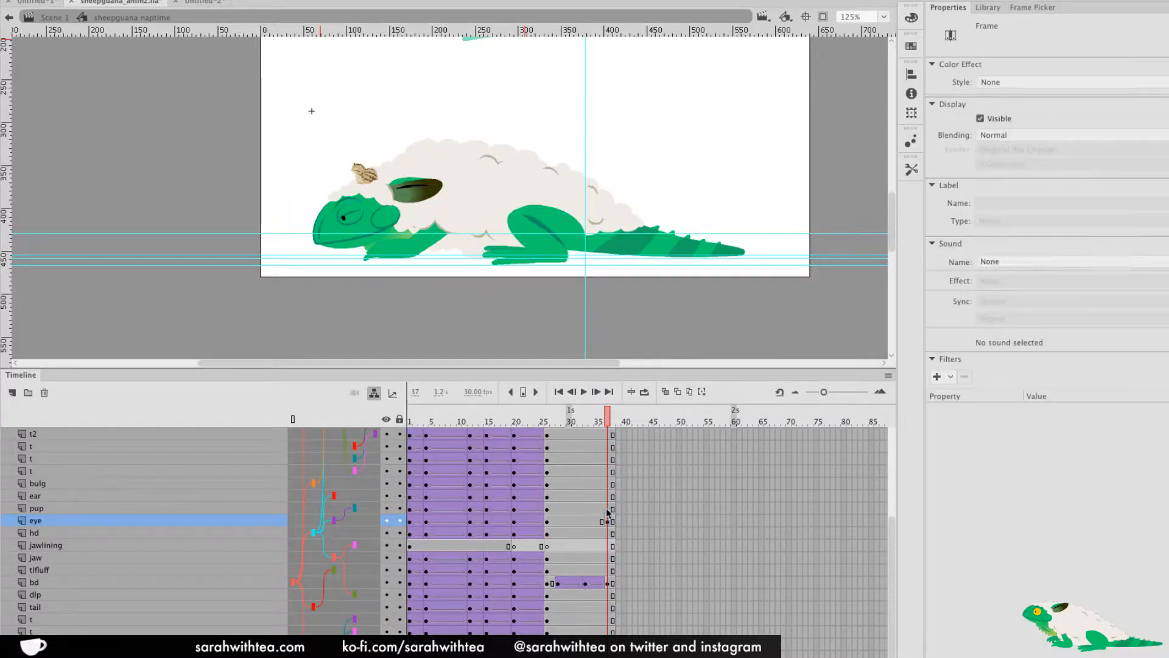
{"action": "left_click_drag", "start_coordinate": [607, 518], "coordinate": [608, 516]}
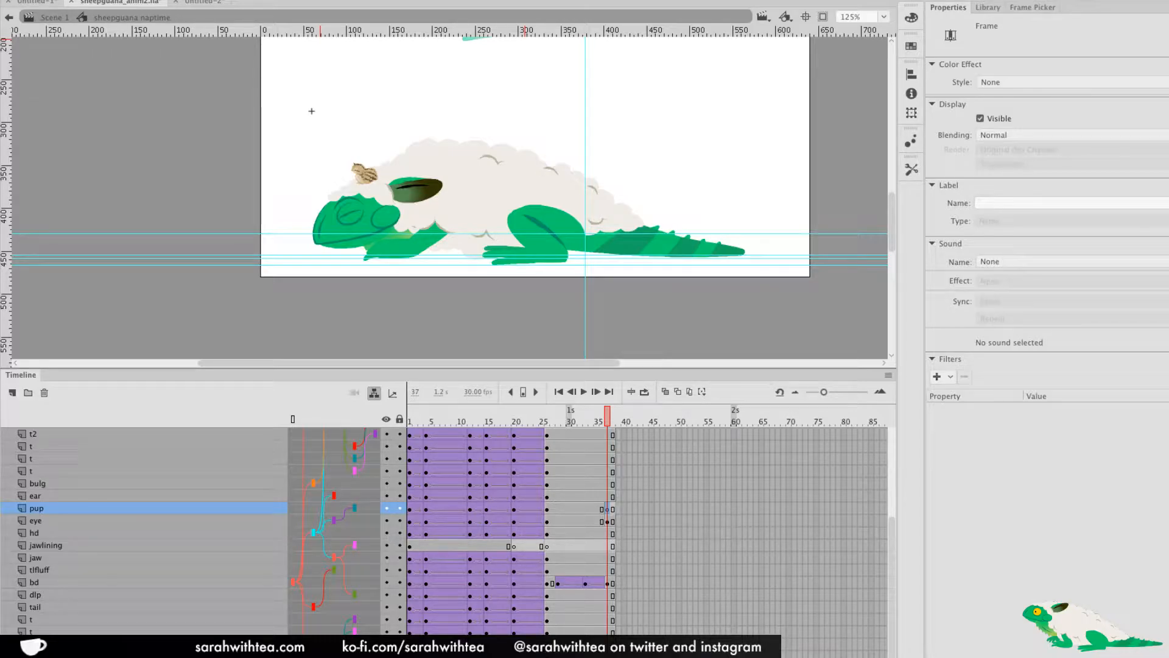
{"action": "left_click_drag", "start_coordinate": [607, 426], "coordinate": [615, 503]}
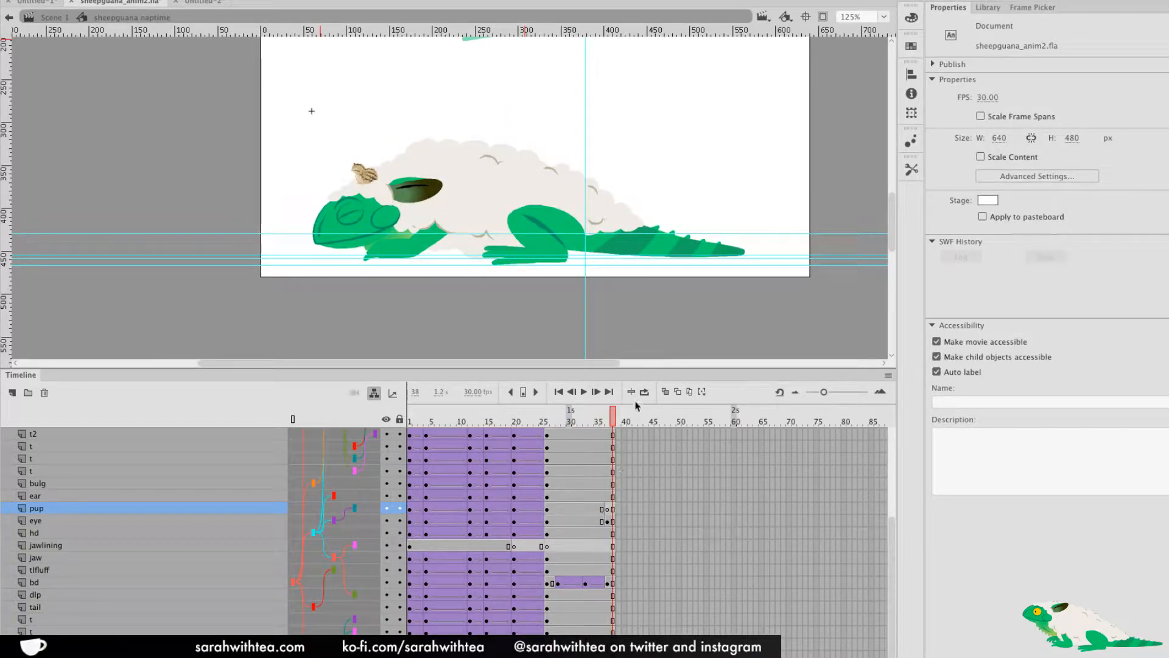
Rotate the tail slightly in the lying pose and insert a keyframe on the tlfluff layer at frame 33
{"action": "left_click", "coordinate": [697, 254]}
{"action": "key", "text": "q"}
{"action": "left_click_drag", "start_coordinate": [754, 268], "coordinate": [755, 266]}
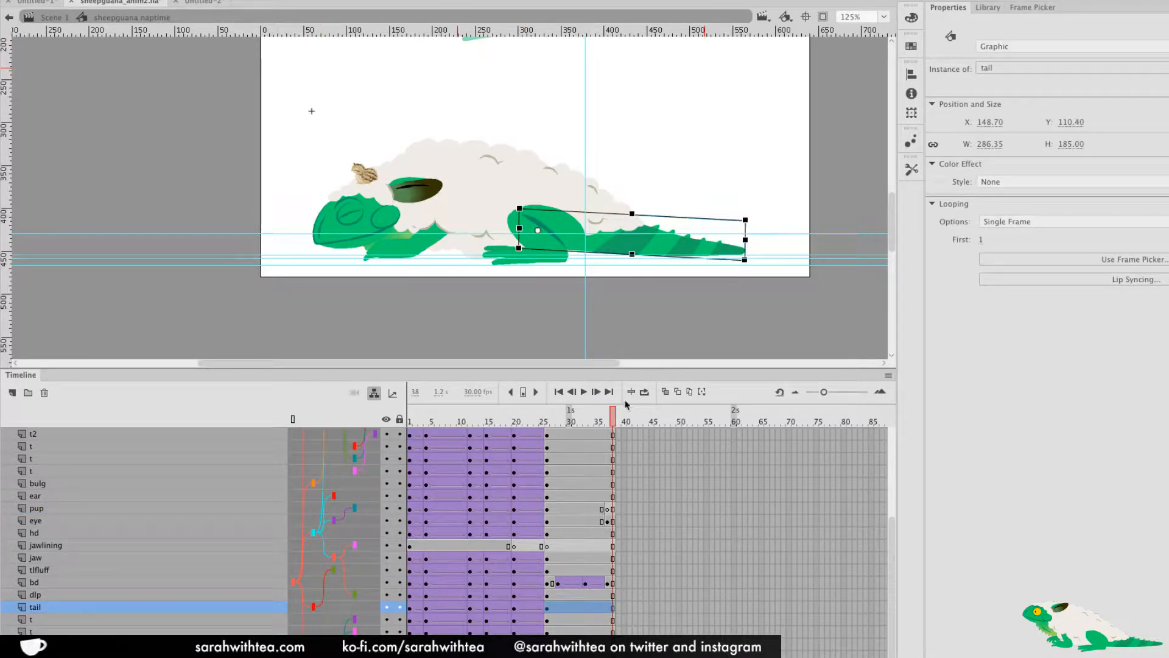
{"action": "left_click", "coordinate": [616, 221]}
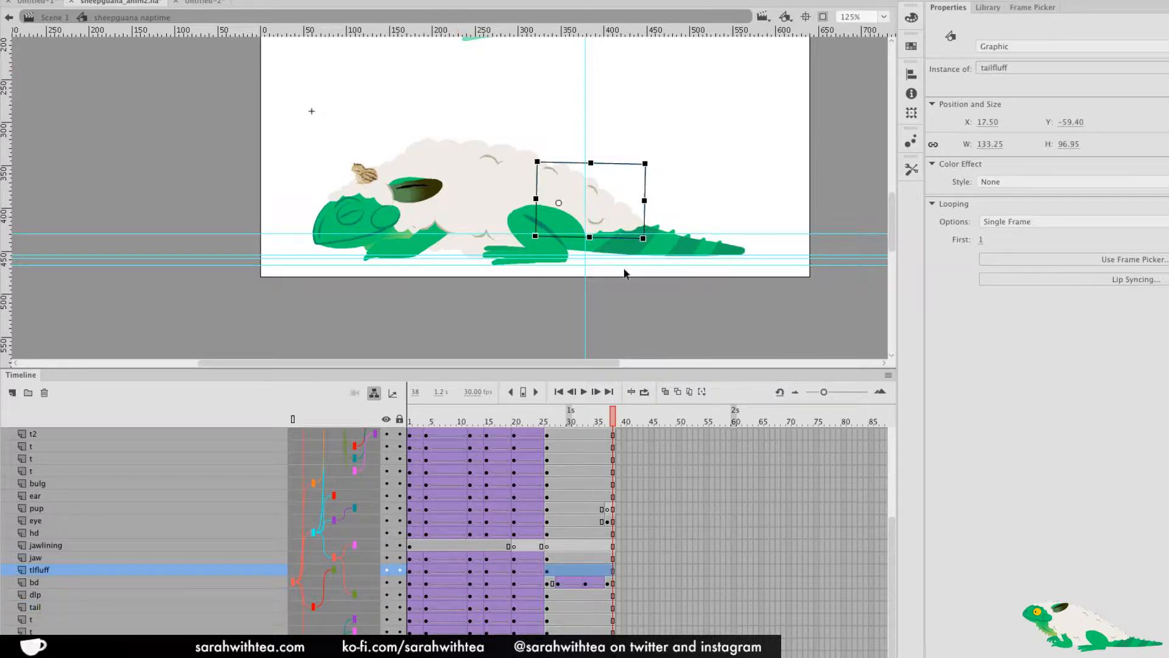
{"action": "left_click", "coordinate": [586, 570]}
{"action": "key", "text": "F6"}
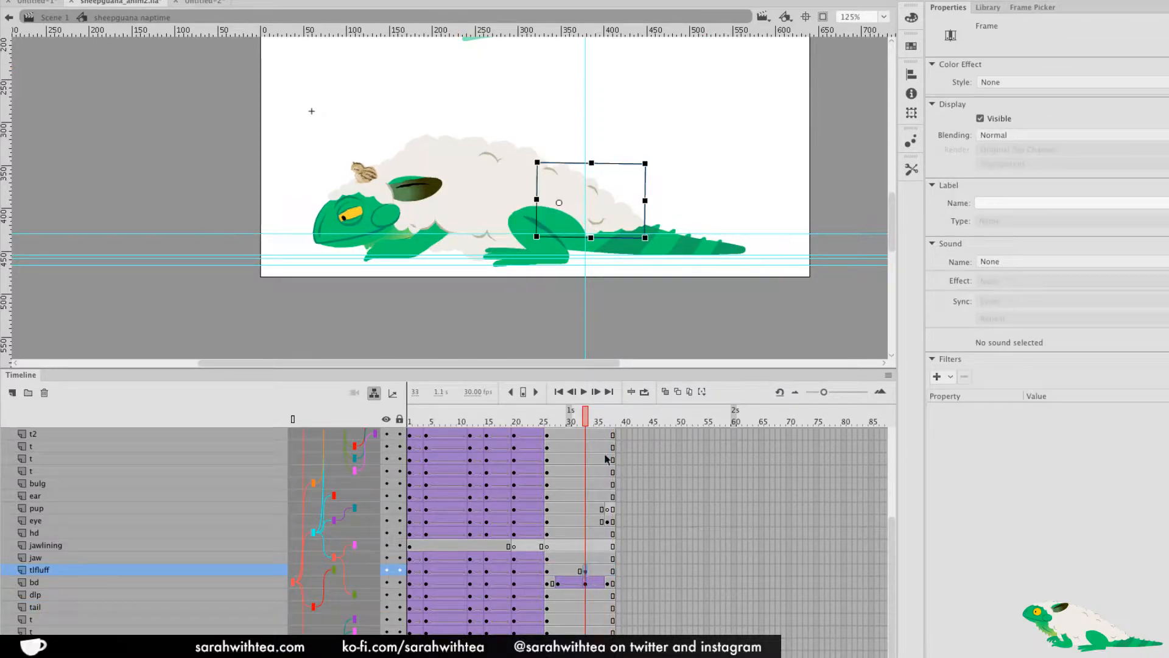
Stretch the tail fluff slightly taller at frame 33, insert tlfluff keyframes at frames 28 and 37, and create classic tweens between them
{"action": "left_click", "coordinate": [592, 162]}
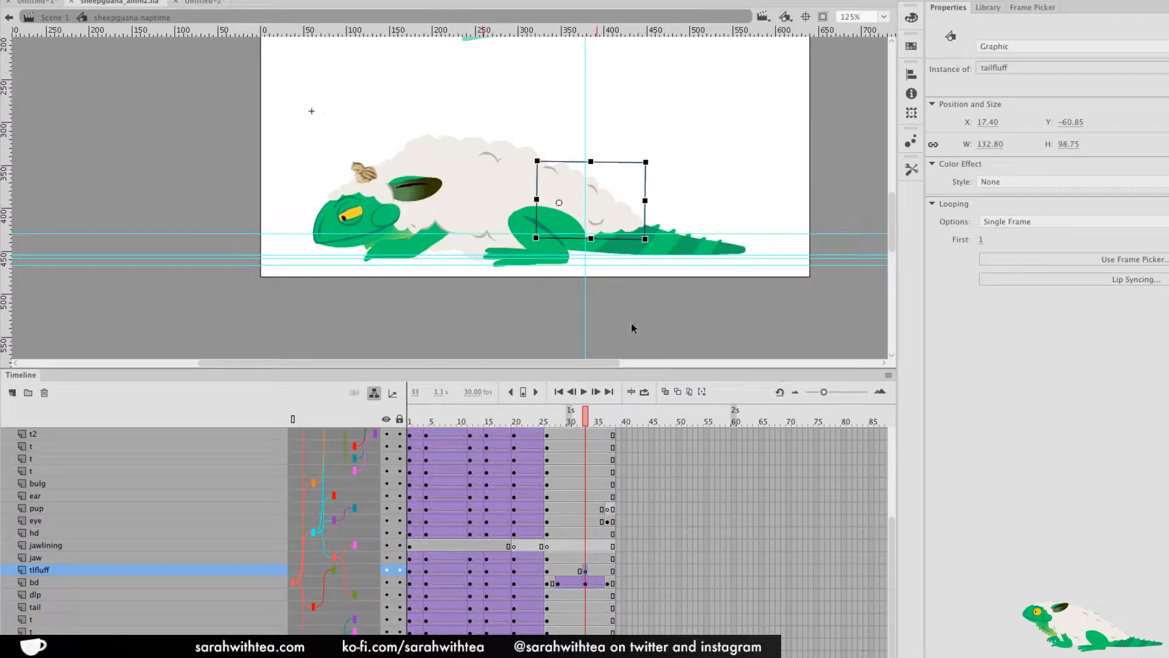
{"action": "left_click", "coordinate": [557, 571]}
{"action": "key", "text": "F6"}
{"action": "left_click", "coordinate": [606, 572]}
{"action": "key", "text": "F6"}
{"action": "left_click_drag", "start_coordinate": [569, 572], "coordinate": [586, 575]}
{"action": "right_click", "coordinate": [587, 574]}
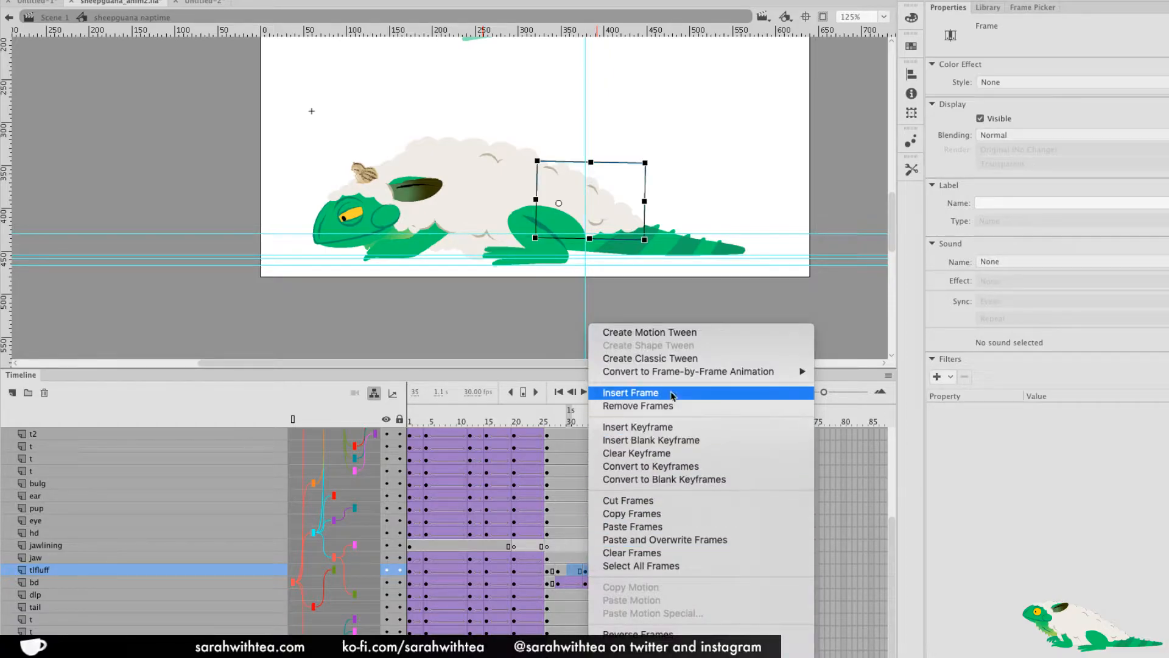
{"action": "left_click", "coordinate": [670, 359]}
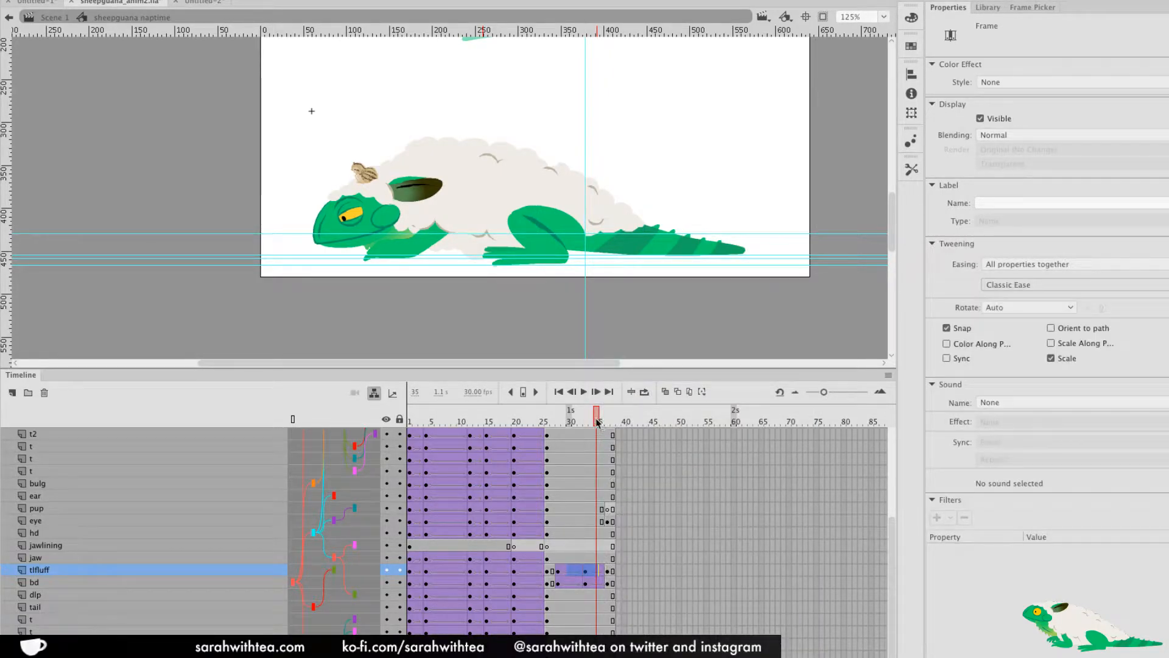
Move the closed-eye keyframe and the pup layer's blank keyframe to frame 35, and play back the eye closing
{"action": "left_click_drag", "start_coordinate": [612, 453], "coordinate": [594, 521]}
{"action": "left_click", "coordinate": [605, 522]}
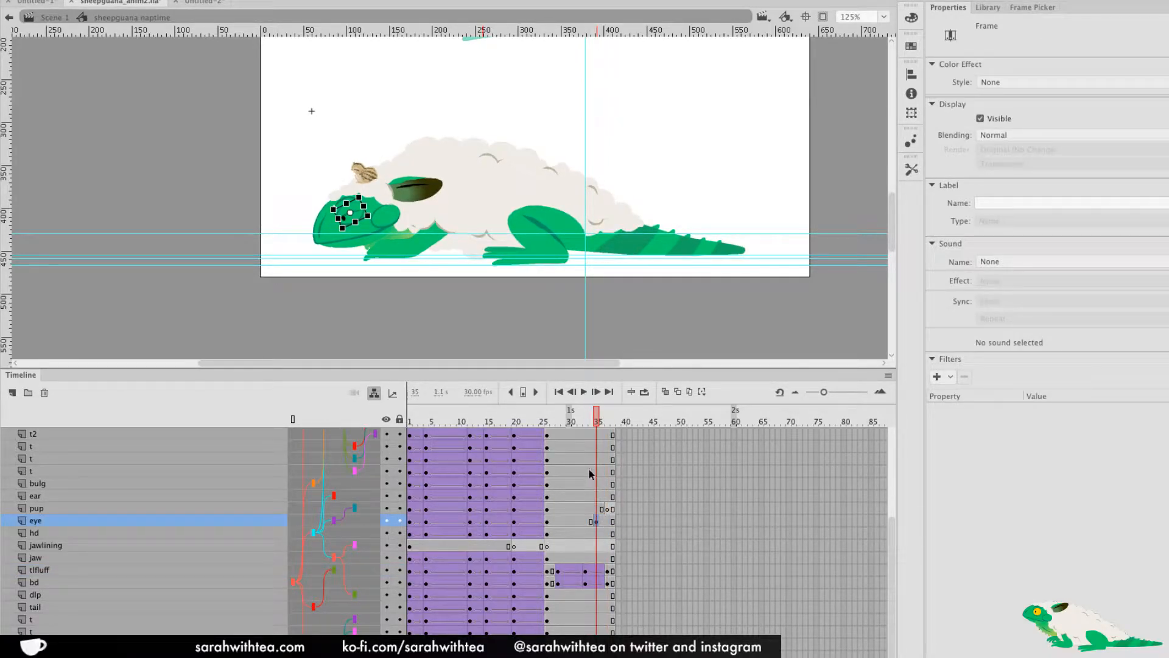
{"action": "left_click", "coordinate": [568, 426]}
{"action": "key", "text": "Return"}
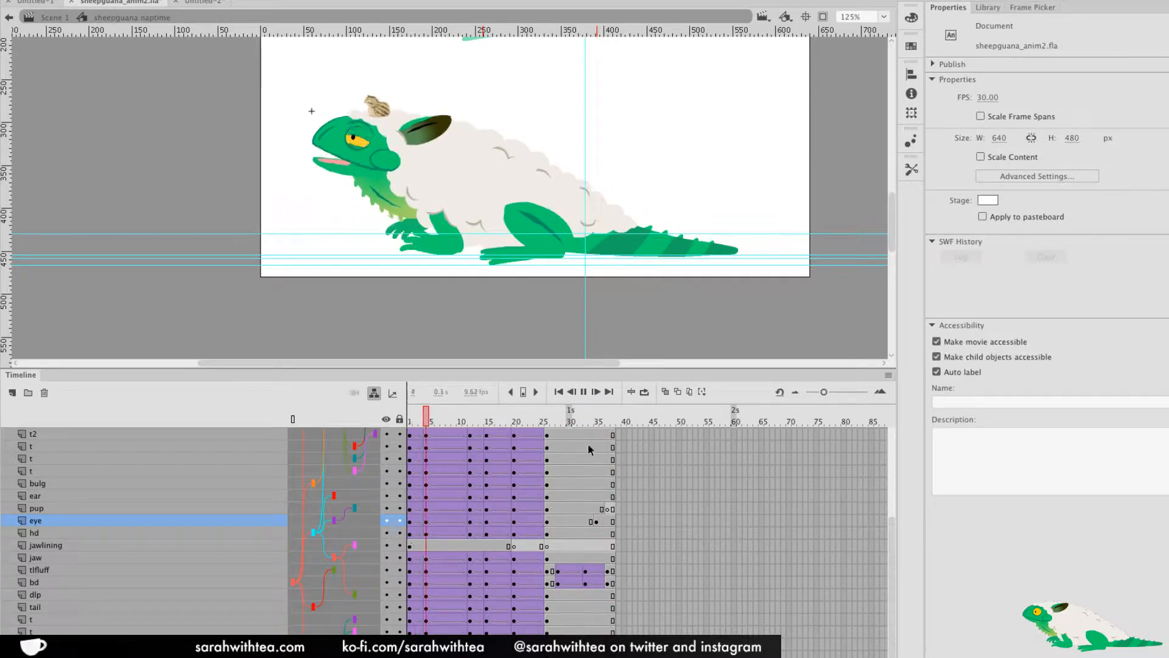
{"action": "left_click_drag", "start_coordinate": [607, 509], "coordinate": [592, 509]}
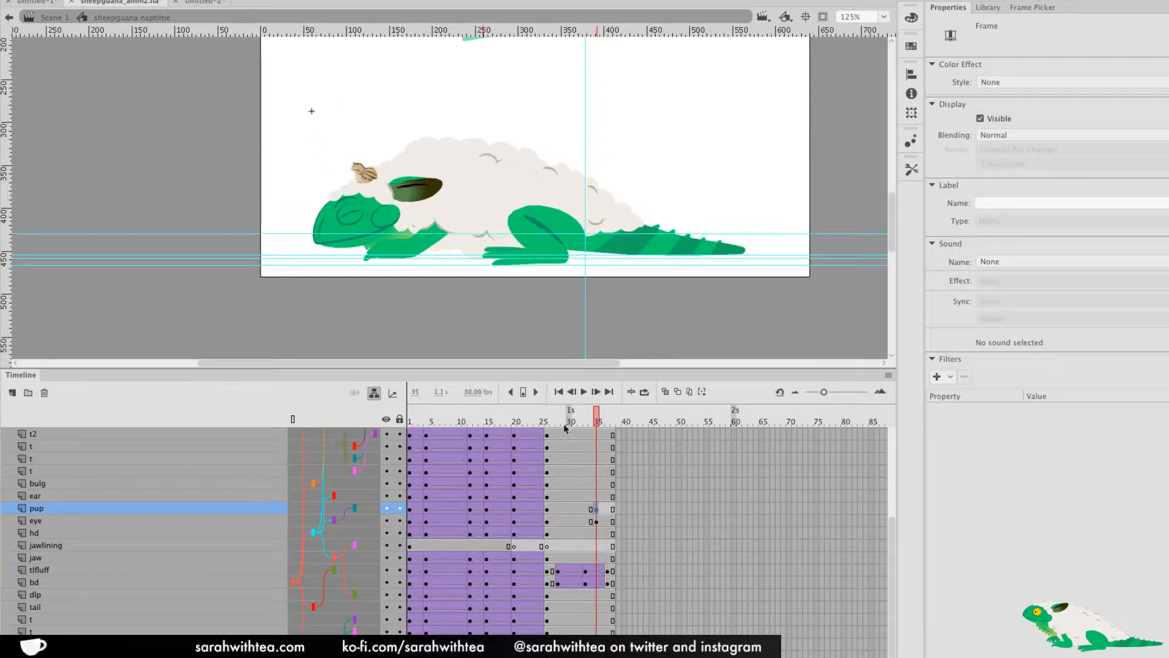
{"action": "left_click", "coordinate": [566, 425]}
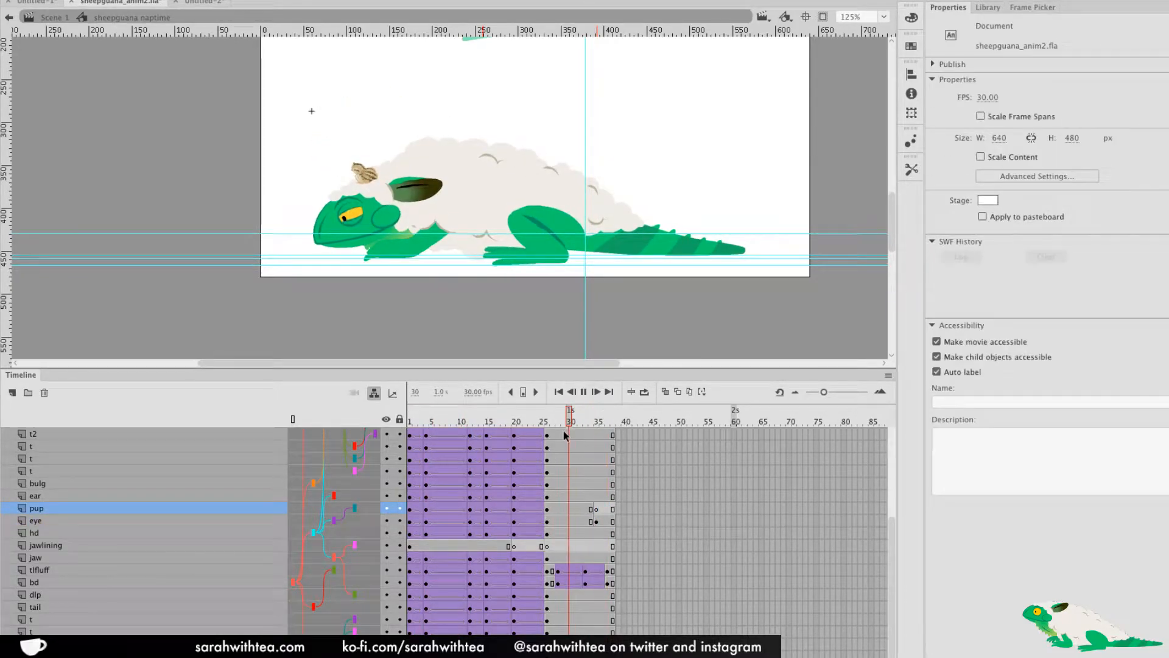
{"action": "left_click", "coordinate": [618, 420]}
{"action": "left_click_drag", "start_coordinate": [735, 443], "coordinate": [734, 633]}
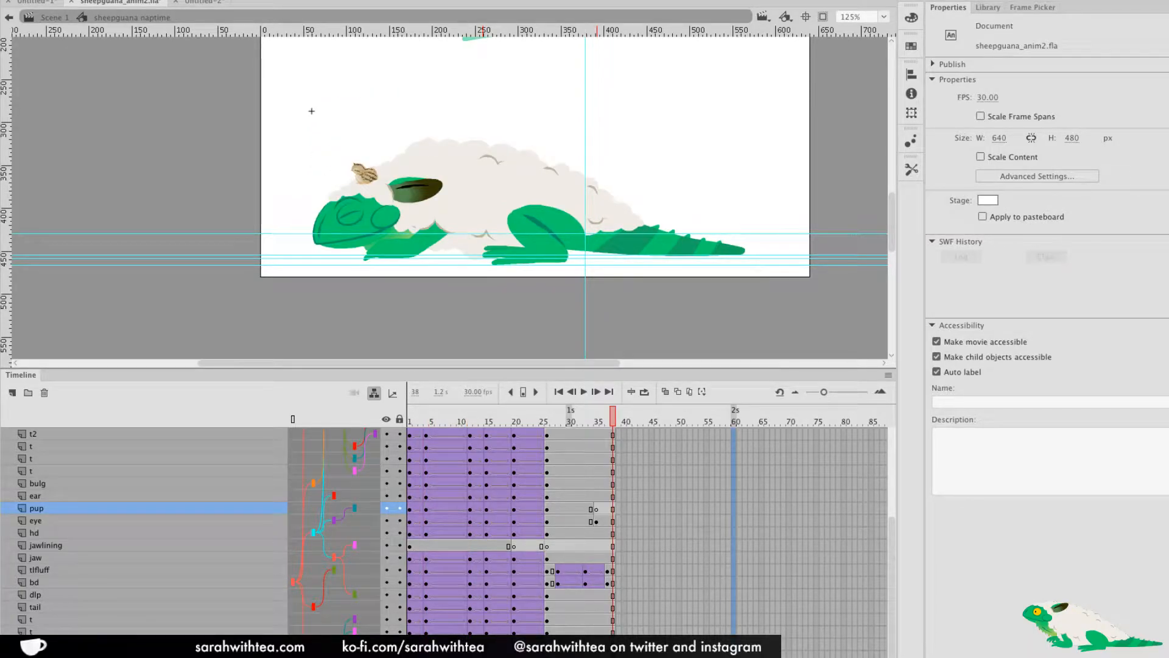
{"action": "key", "text": "F5"}
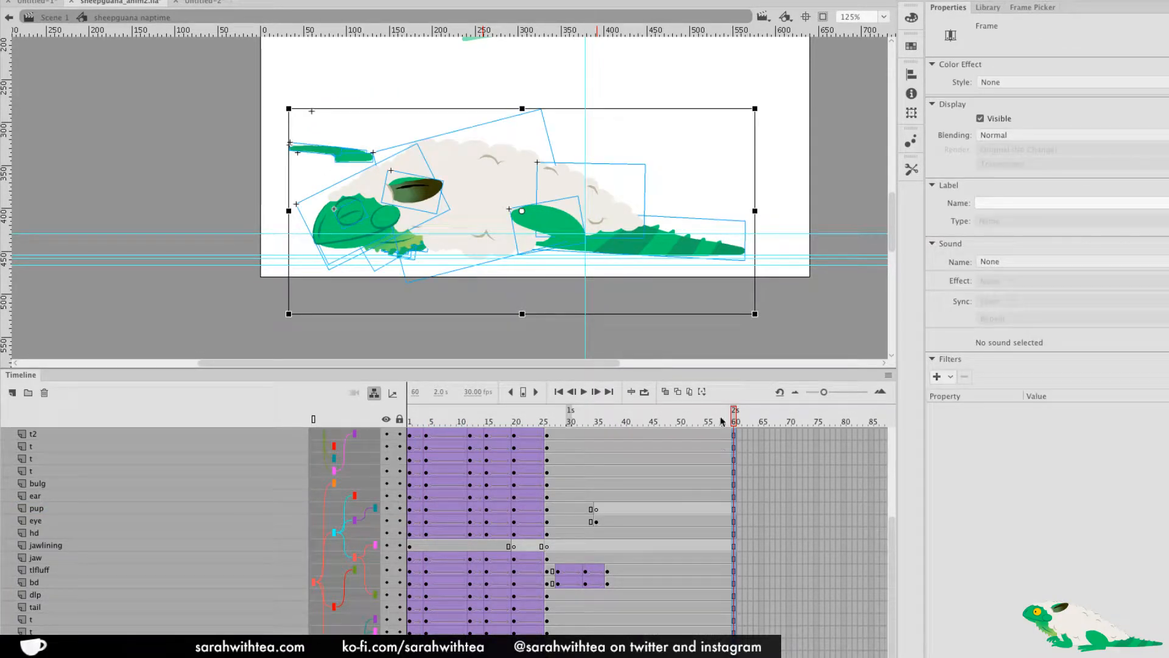
{"action": "key", "text": "ctrl+z"}
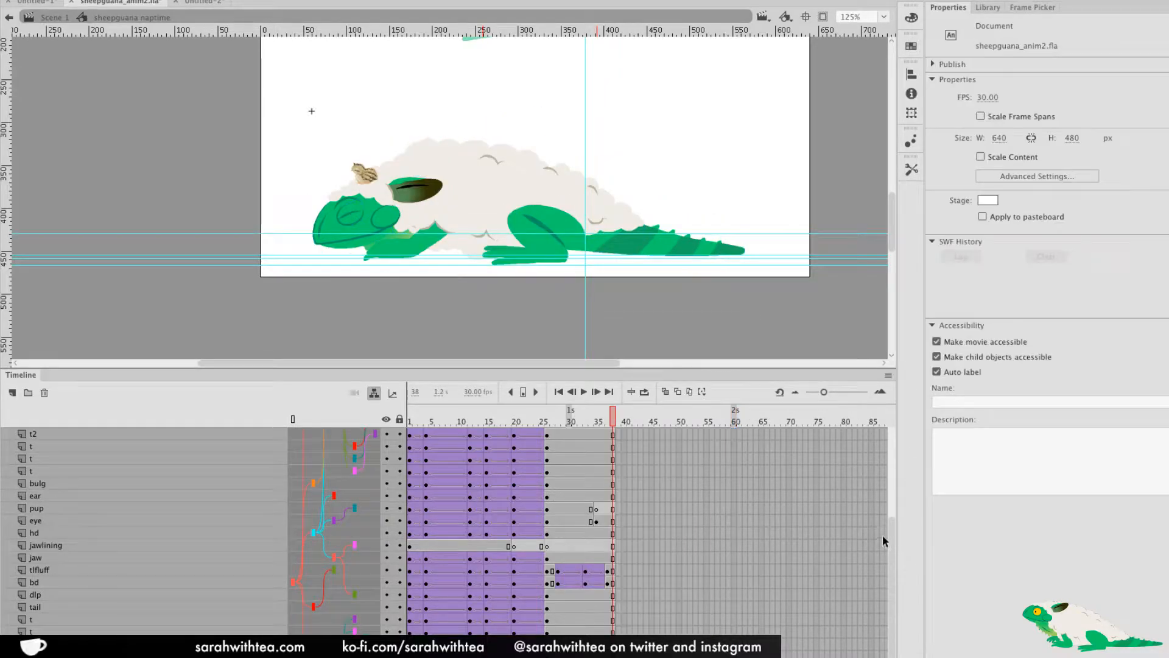
Enlarge the timeline to show every layer, extend all layers to frame 60, and scrub through the lying pose
{"action": "left_click_drag", "start_coordinate": [672, 367], "coordinate": [675, 59]}
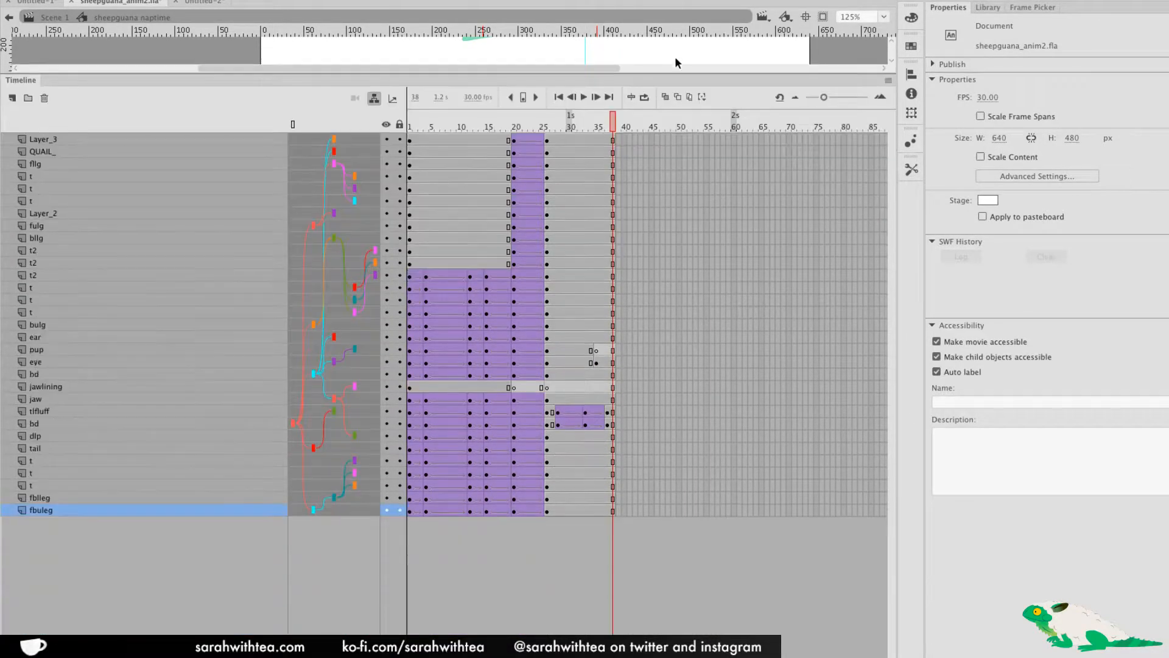
{"action": "left_click_drag", "start_coordinate": [733, 123], "coordinate": [733, 494]}
{"action": "key", "text": "F5"}
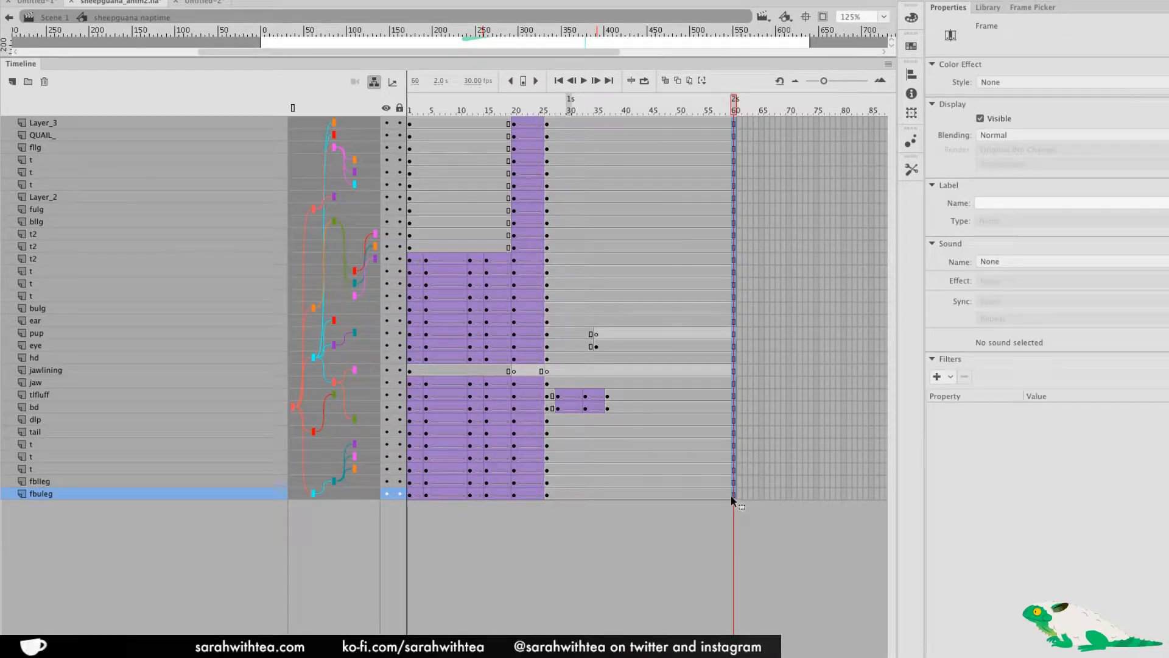
{"action": "mouse_move", "coordinate": [676, 58]}
{"action": "left_mouse_down"}
{"action": "mouse_move", "coordinate": [666, 387]}
{"action": "mouse_move", "coordinate": [676, 323]}
{"action": "left_mouse_up"}
{"action": "left_click_drag", "start_coordinate": [717, 369], "coordinate": [551, 464]}
{"action": "mouse_move", "coordinate": [585, 465]}
{"action": "left_mouse_down"}
{"action": "mouse_move", "coordinate": [605, 459]}
{"action": "mouse_move", "coordinate": [580, 465]}
{"action": "left_mouse_up"}
Insert a keyframe on the QUAIL_ layer at frame 34 and rotate the baby quail slightly counterclockwise there
{"action": "key", "text": "z"}
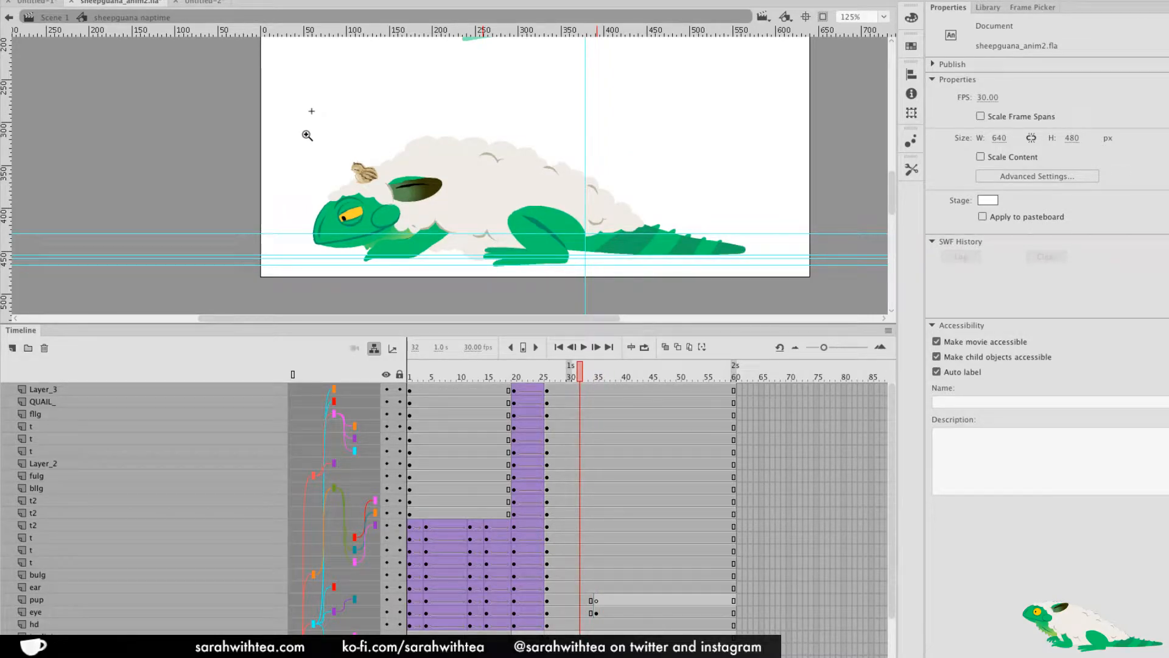
{"action": "left_click_drag", "start_coordinate": [307, 134], "coordinate": [416, 213]}
{"action": "left_click_drag", "start_coordinate": [576, 382], "coordinate": [569, 382]}
{"action": "key", "text": "b"}
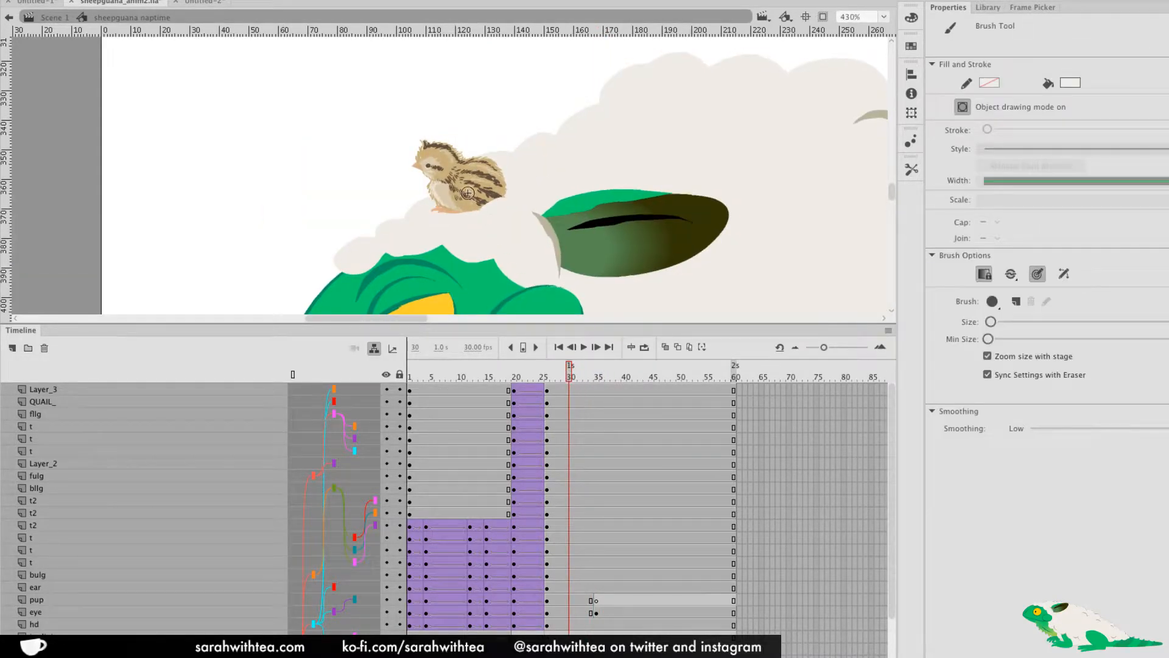
{"action": "scroll", "coordinate": [877, 403], "scroll_direction": "down", "scroll_amount": 3}
{"action": "left_click_drag", "start_coordinate": [893, 461], "coordinate": [891, 321]}
{"action": "left_click", "coordinate": [569, 391]}
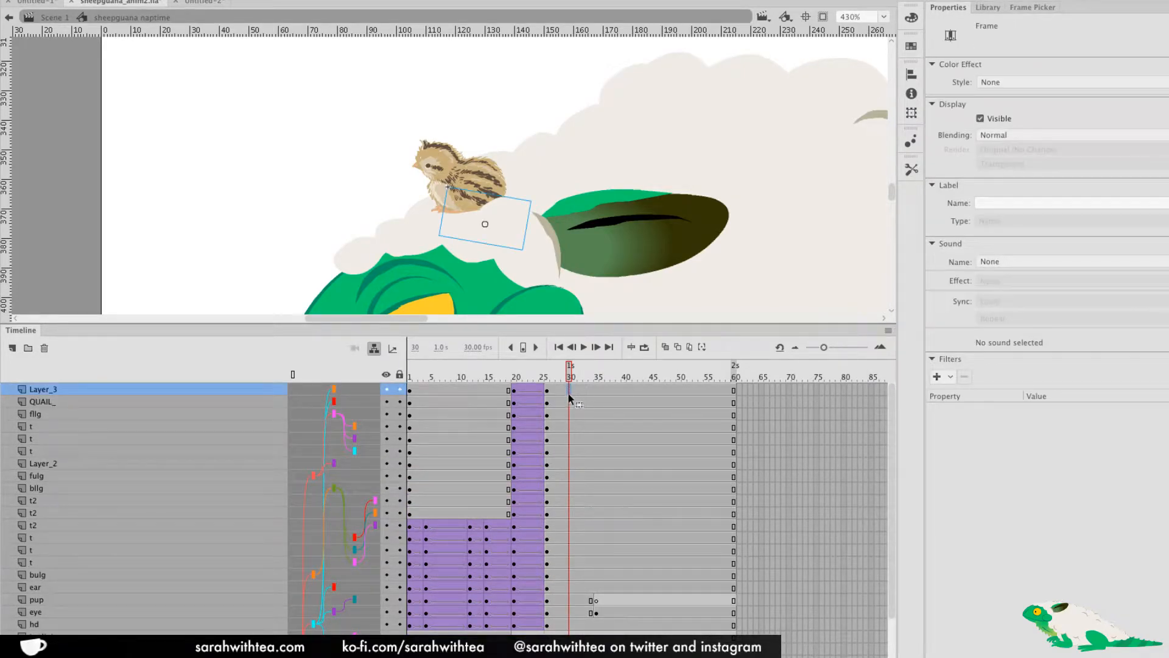
{"action": "left_click", "coordinate": [570, 403]}
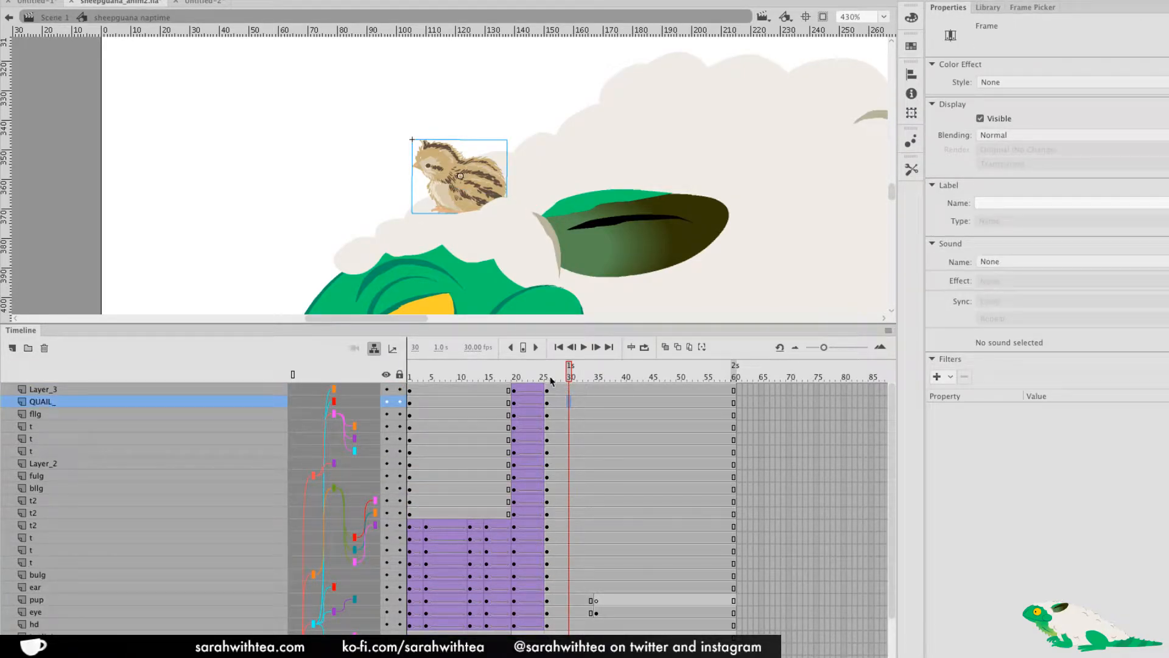
{"action": "mouse_move", "coordinate": [566, 376]}
{"action": "left_mouse_down"}
{"action": "mouse_move", "coordinate": [539, 379]}
{"action": "mouse_move", "coordinate": [581, 387]}
{"action": "left_mouse_up"}
{"action": "left_click", "coordinate": [591, 402]}
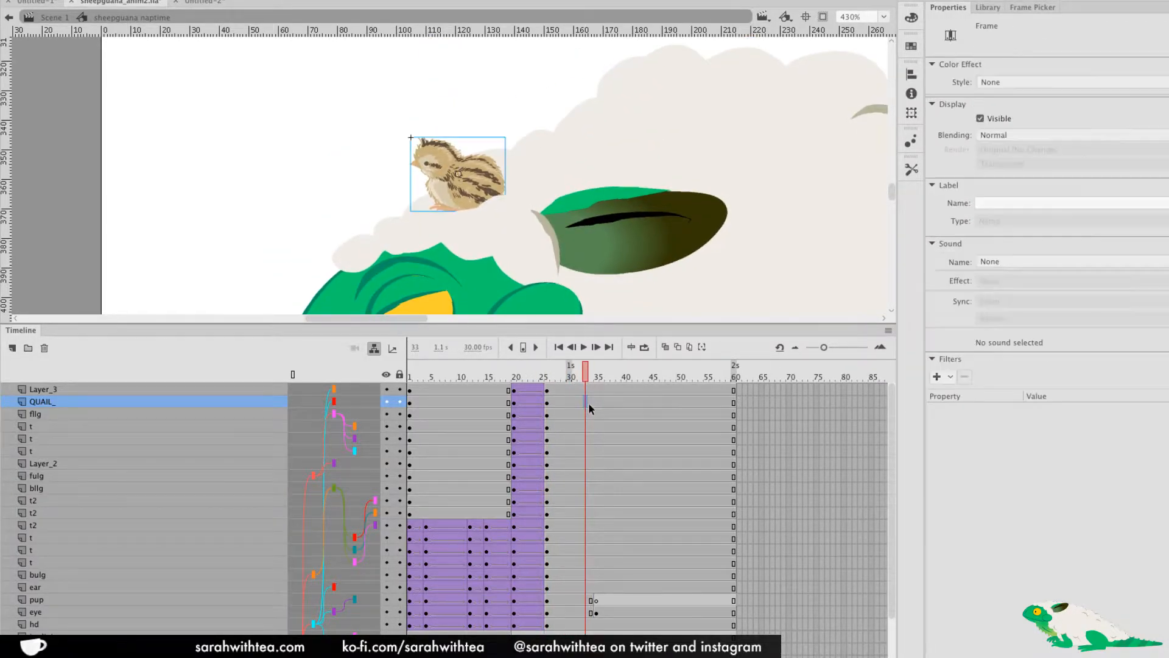
{"action": "key", "text": "F6"}
{"action": "key", "text": "q"}
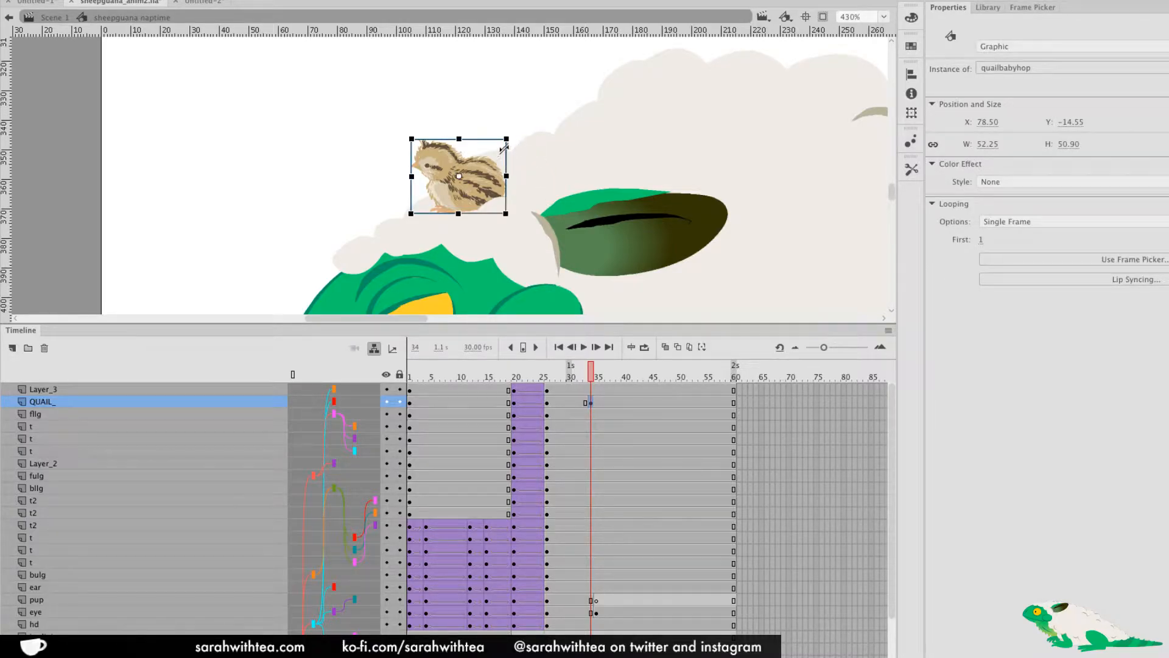
{"action": "left_click_drag", "start_coordinate": [516, 149], "coordinate": [515, 146]}
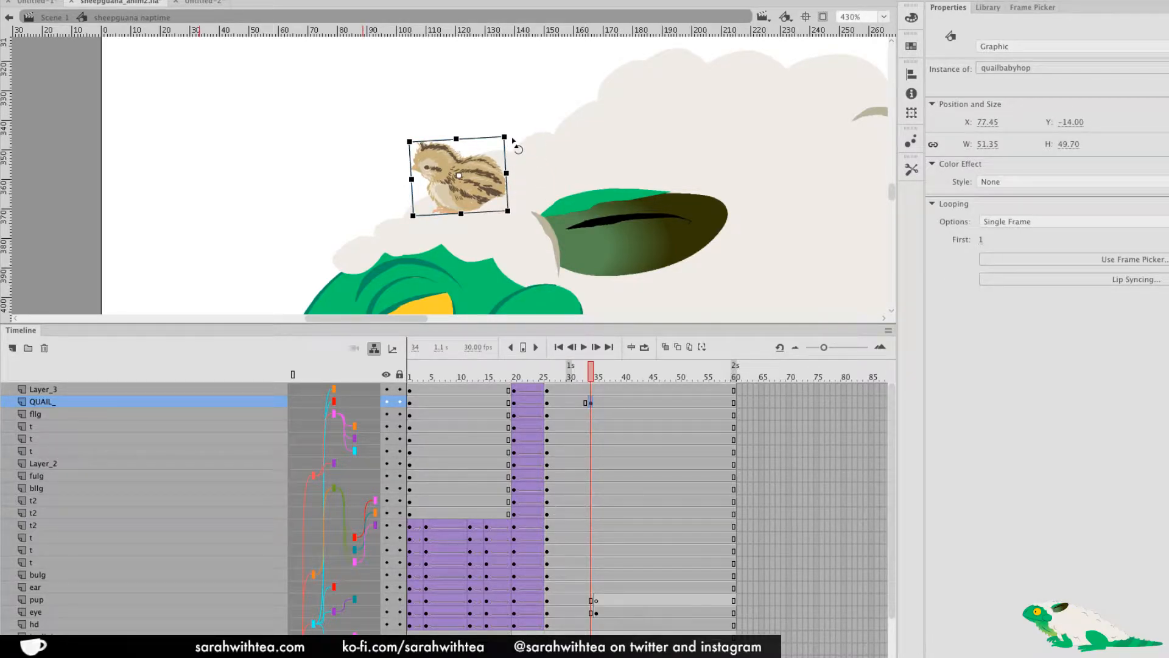
Insert QUAIL_ keyframes at frames 36 and 38, rotating the quail back level at 36 and slightly counterclockwise again at 38
{"action": "left_click", "coordinate": [602, 403]}
{"action": "key", "text": "F6"}
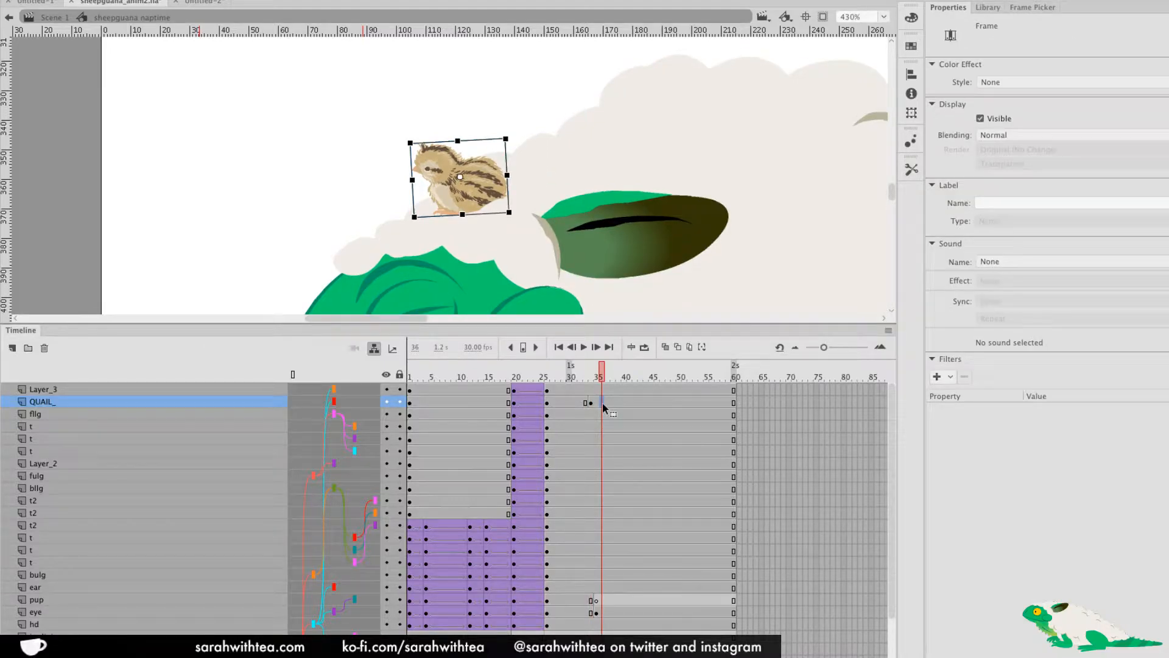
{"action": "left_click_drag", "start_coordinate": [512, 140], "coordinate": [514, 143]}
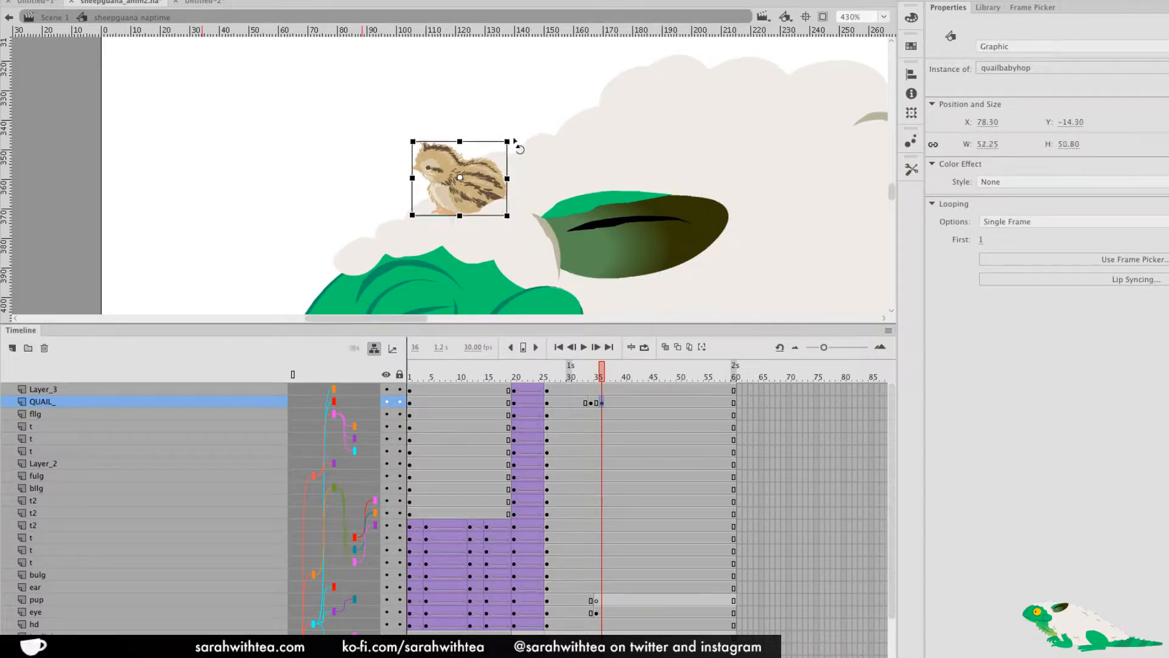
{"action": "left_click", "coordinate": [612, 403]}
{"action": "key", "text": "F6"}
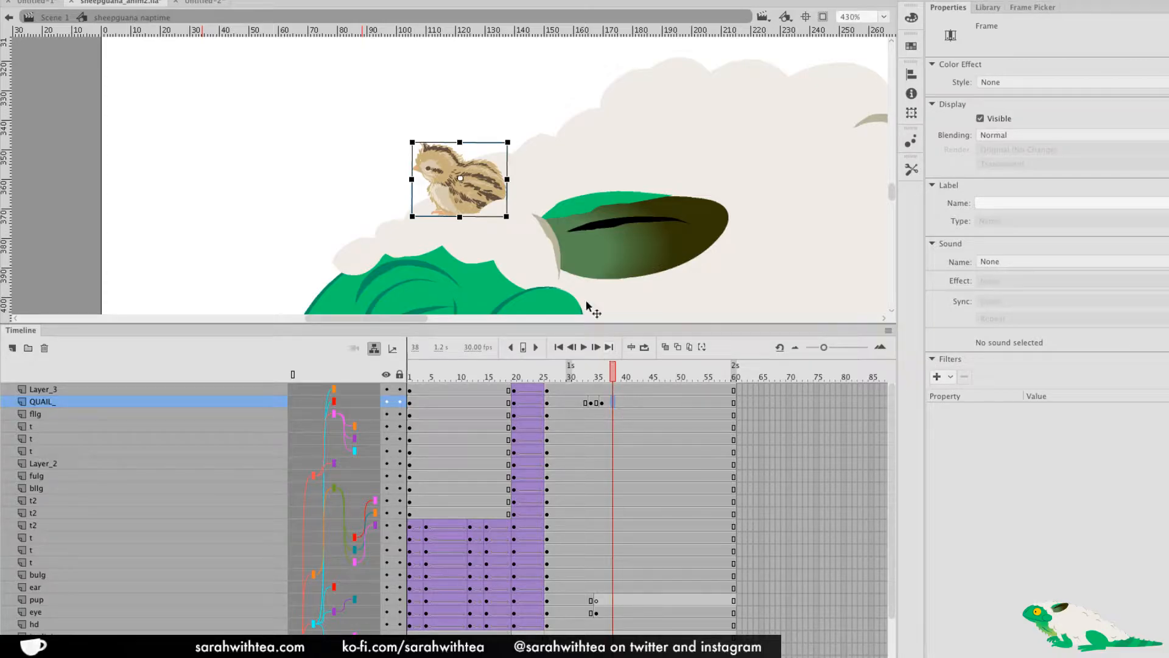
{"action": "left_click_drag", "start_coordinate": [491, 142], "coordinate": [513, 138]}
Copy the quail's earlier unrotated pose to frame 40 on the QUAIL_ layer and nudge it slightly down and right into the wool
{"action": "left_click_drag", "start_coordinate": [612, 375], "coordinate": [621, 408]}
{"action": "left_click", "coordinate": [624, 400]}
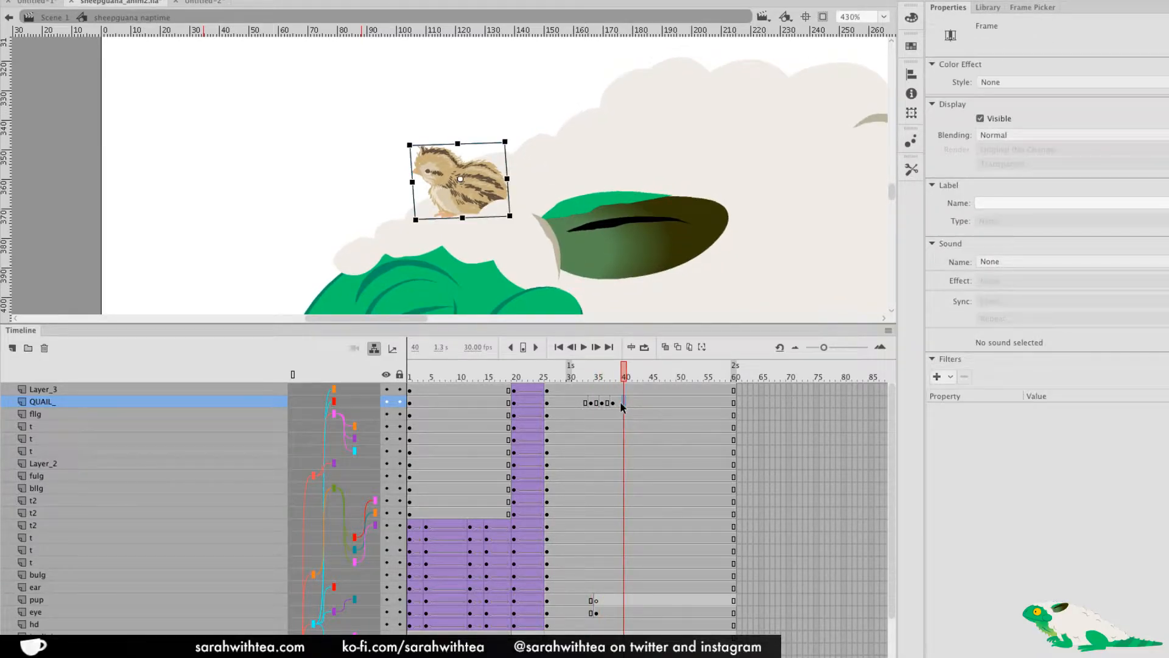
{"action": "left_click", "coordinate": [581, 403]}
{"action": "left_click_drag", "start_coordinate": [581, 403], "coordinate": [624, 402]}
{"action": "left_click", "coordinate": [624, 402]}
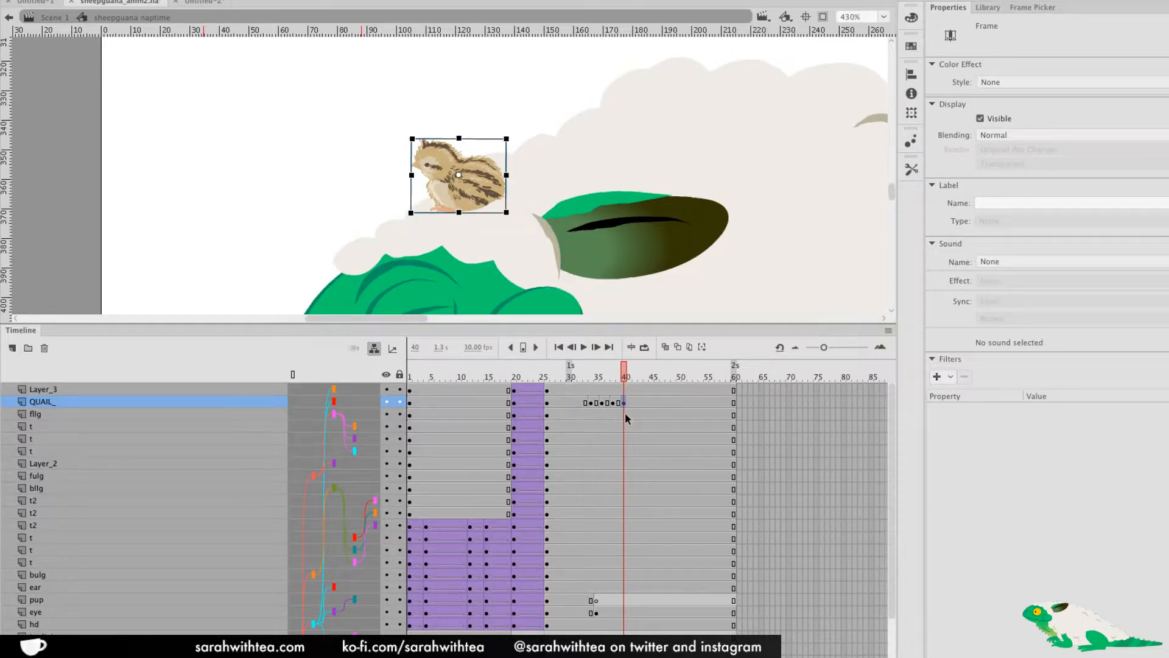
{"action": "key", "text": "Down"}
{"action": "key", "text": "Down"}
{"action": "key", "text": "Down"}
{"action": "key", "text": "Down"}
{"action": "key", "text": "Right"}
{"action": "key", "text": "Right"}
Insert Layer_3 keyframes at frames 34 and 40, rotate the quail's wool mask slightly clockwise at frame 40, and create a classic tween between them
{"action": "left_click", "coordinate": [624, 394]}
{"action": "left_click", "coordinate": [624, 391]}
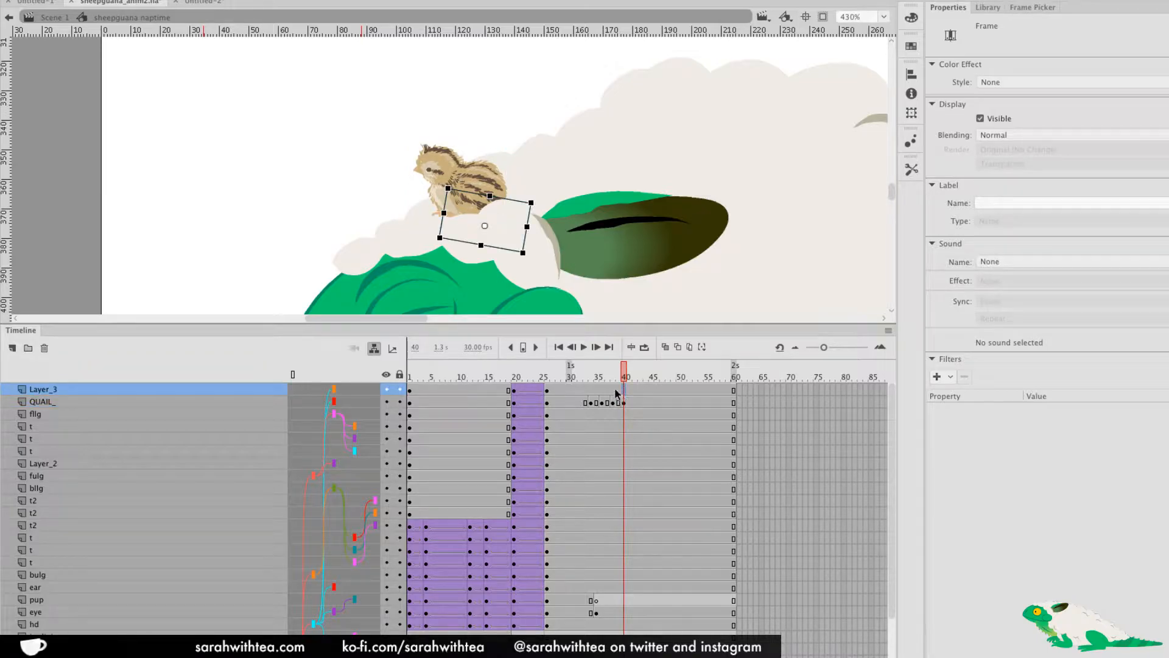
{"action": "key", "text": "Up"}
{"action": "mouse_move", "coordinate": [546, 202]}
{"action": "left_mouse_down"}
{"action": "mouse_move", "coordinate": [494, 190]}
{"action": "mouse_move", "coordinate": [538, 202]}
{"action": "left_mouse_up"}
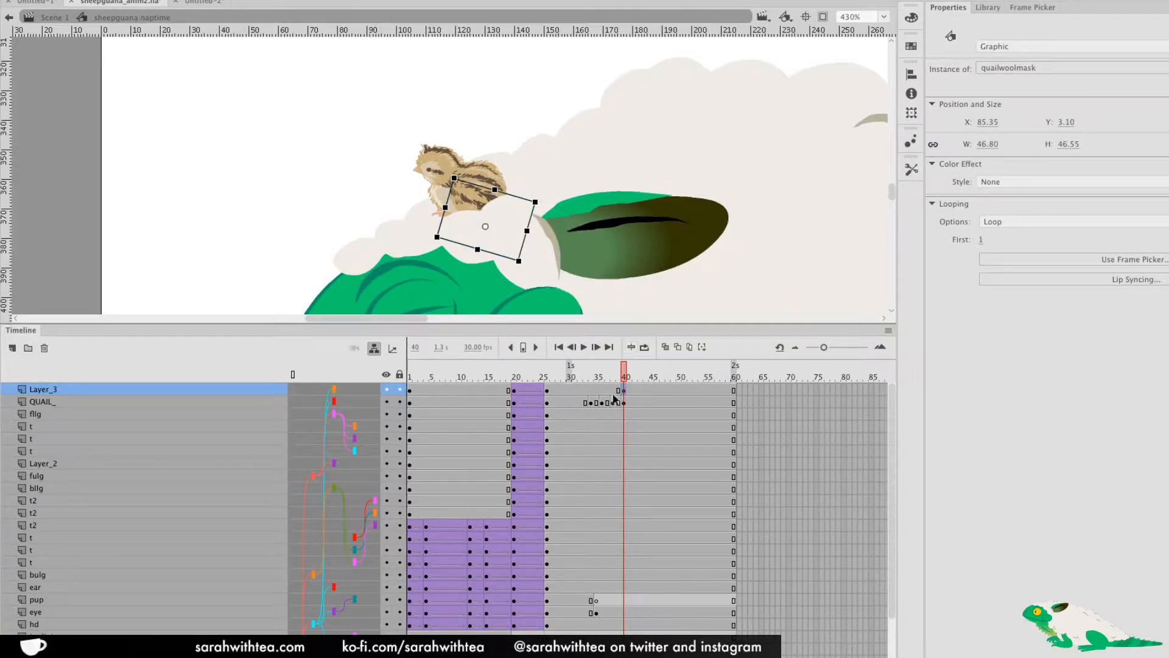
{"action": "left_click", "coordinate": [591, 390]}
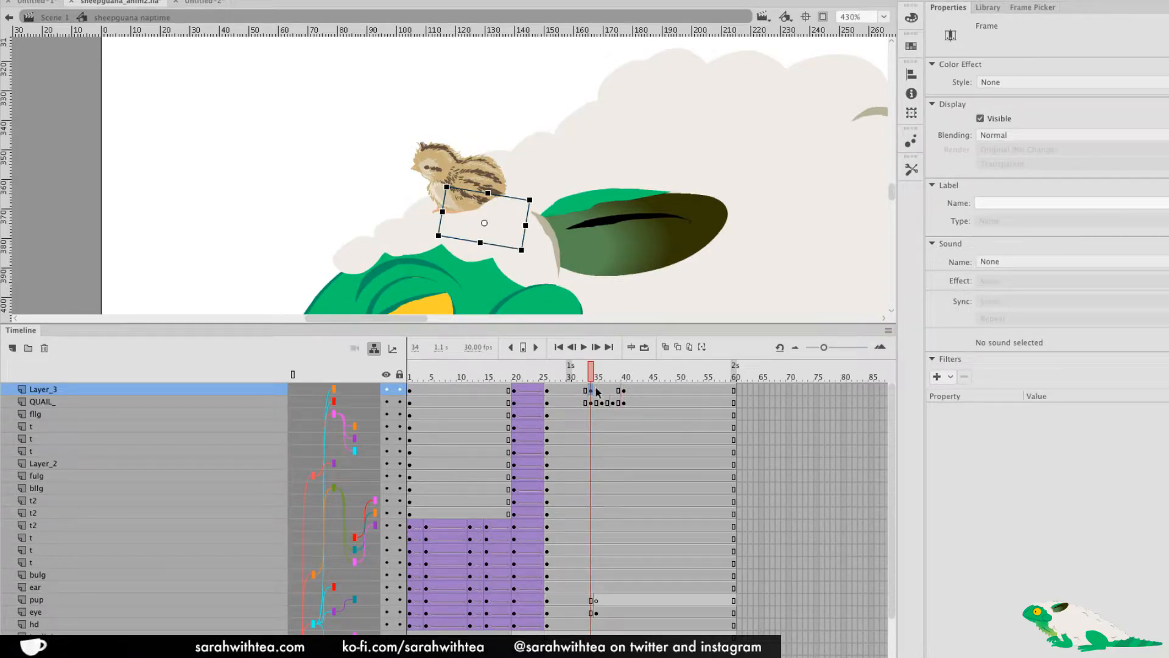
{"action": "right_click", "coordinate": [597, 390]}
{"action": "left_click", "coordinate": [626, 357]}
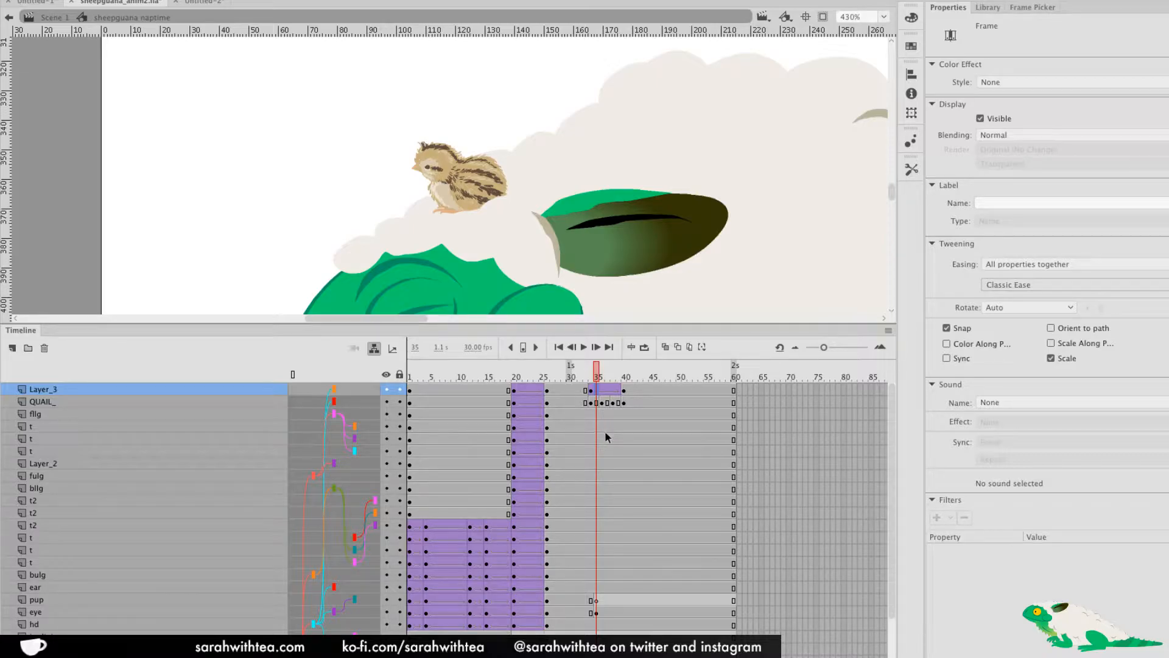
Scrub through the quail's settling motion and play back the nap animation with the whole sheepguana in view
{"action": "left_click", "coordinate": [614, 382]}
{"action": "left_click_drag", "start_coordinate": [614, 382], "coordinate": [576, 370]}
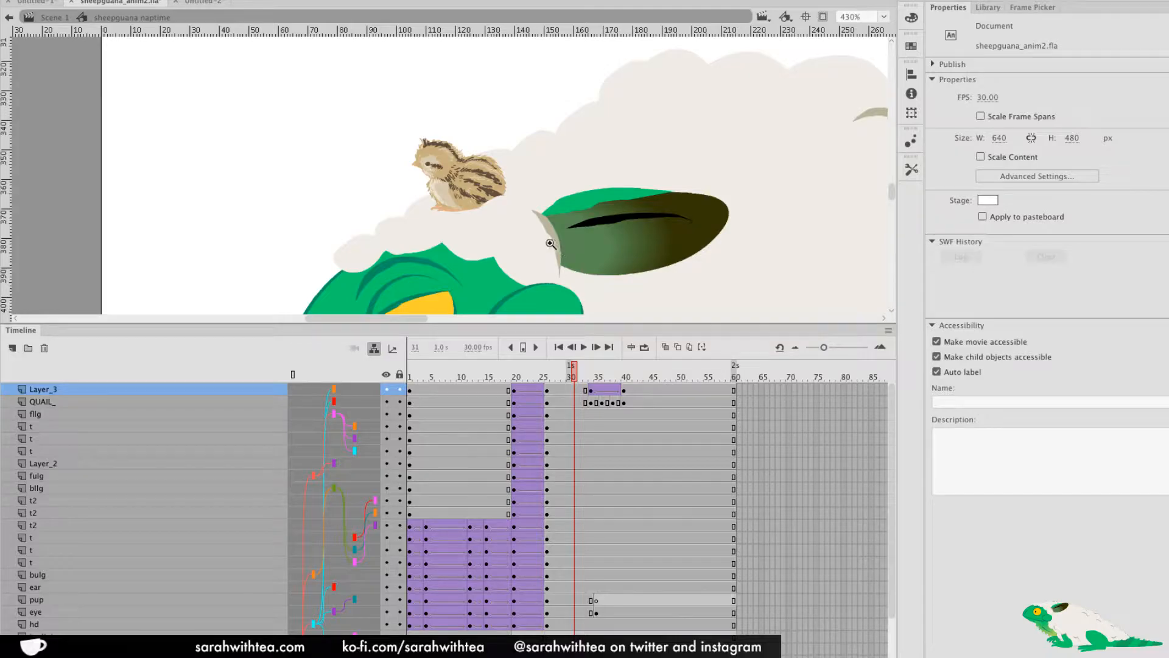
{"action": "left_click", "coordinate": [539, 252], "text": "alt"}
{"action": "left_click", "coordinate": [536, 254], "text": "alt"}
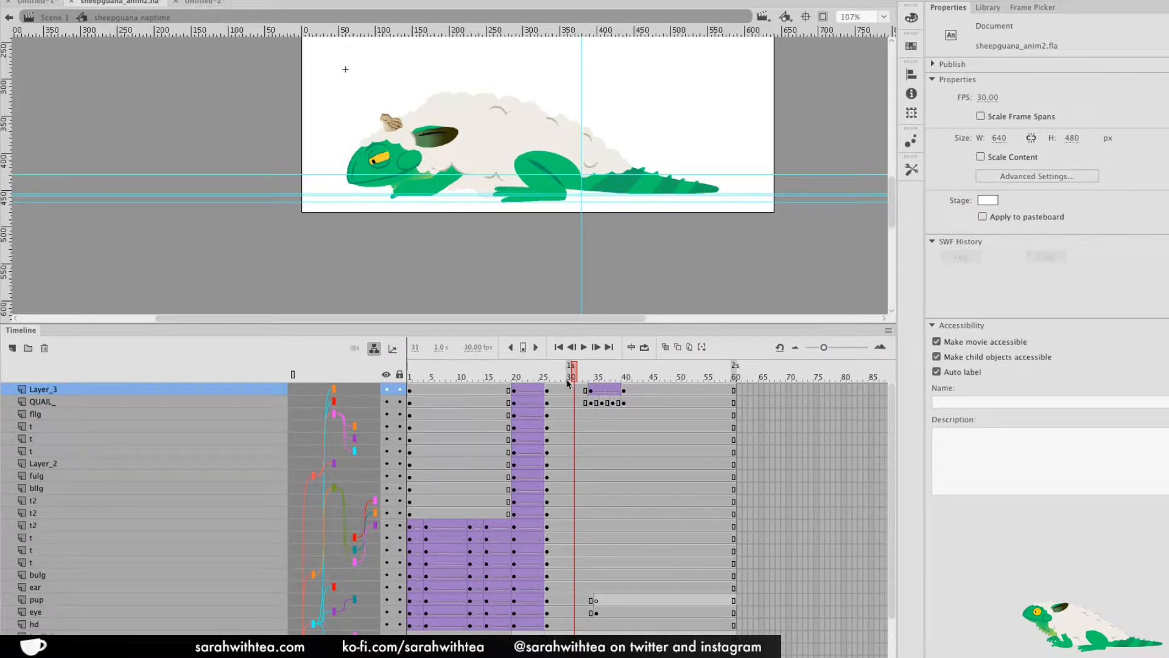
{"action": "key", "text": "Return"}
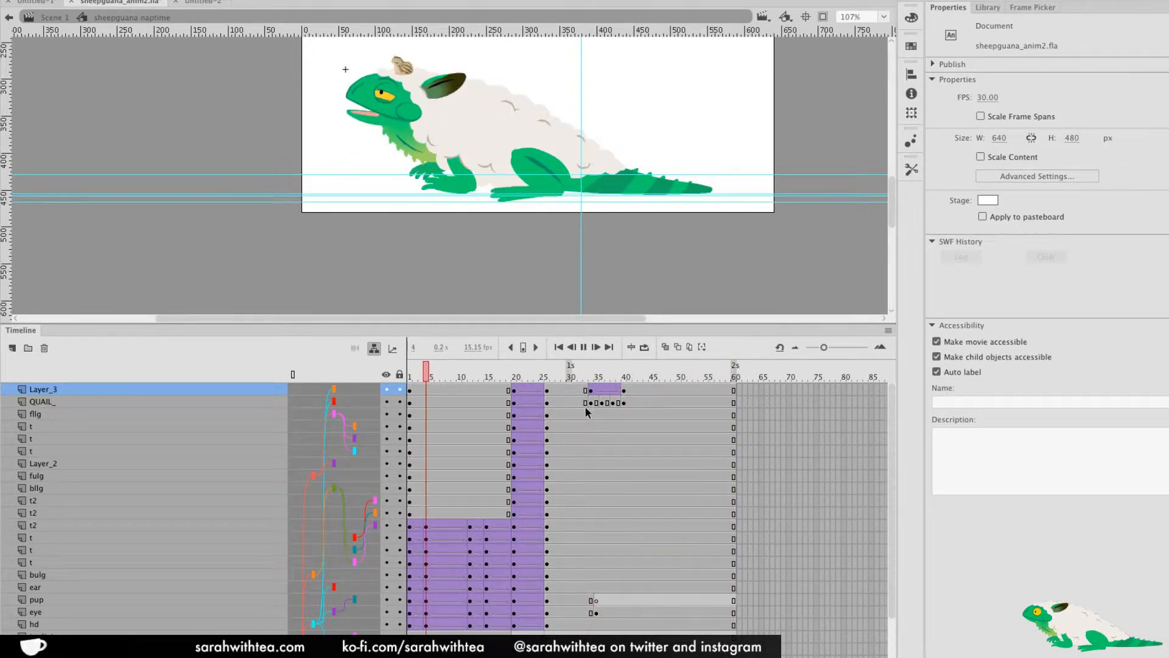
Duplicate the quail's symbol at frame 40 of the QUAIL_ layer as quailbabyhop copy
{"action": "left_click", "coordinate": [624, 378]}
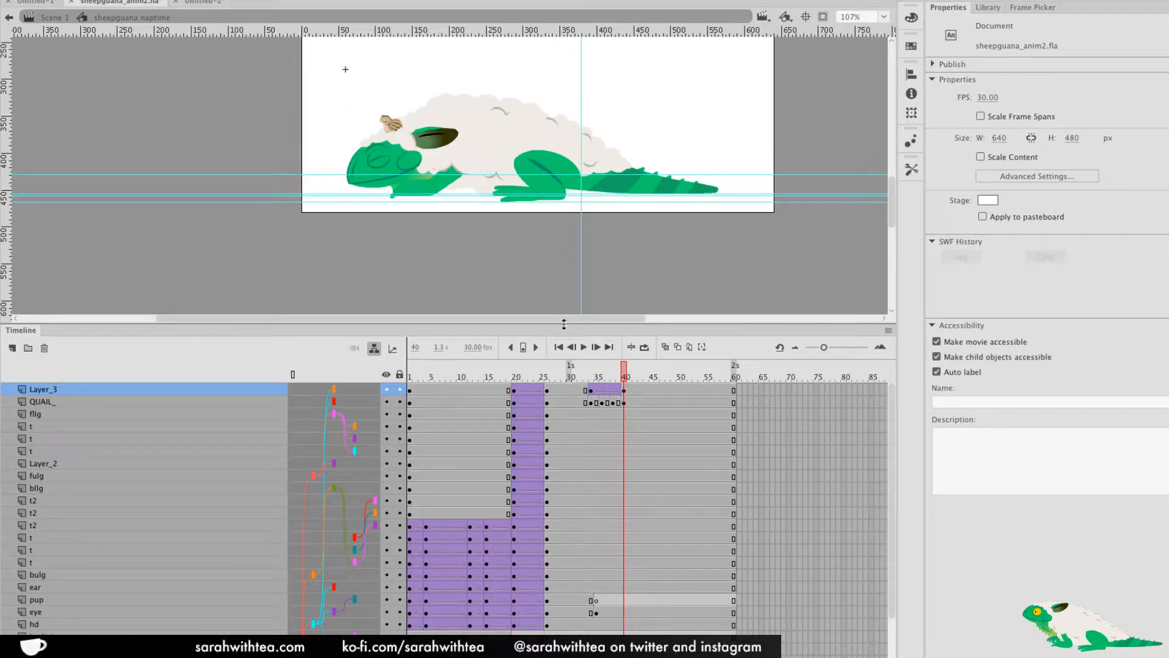
{"action": "left_click_drag", "start_coordinate": [359, 98], "coordinate": [466, 150]}
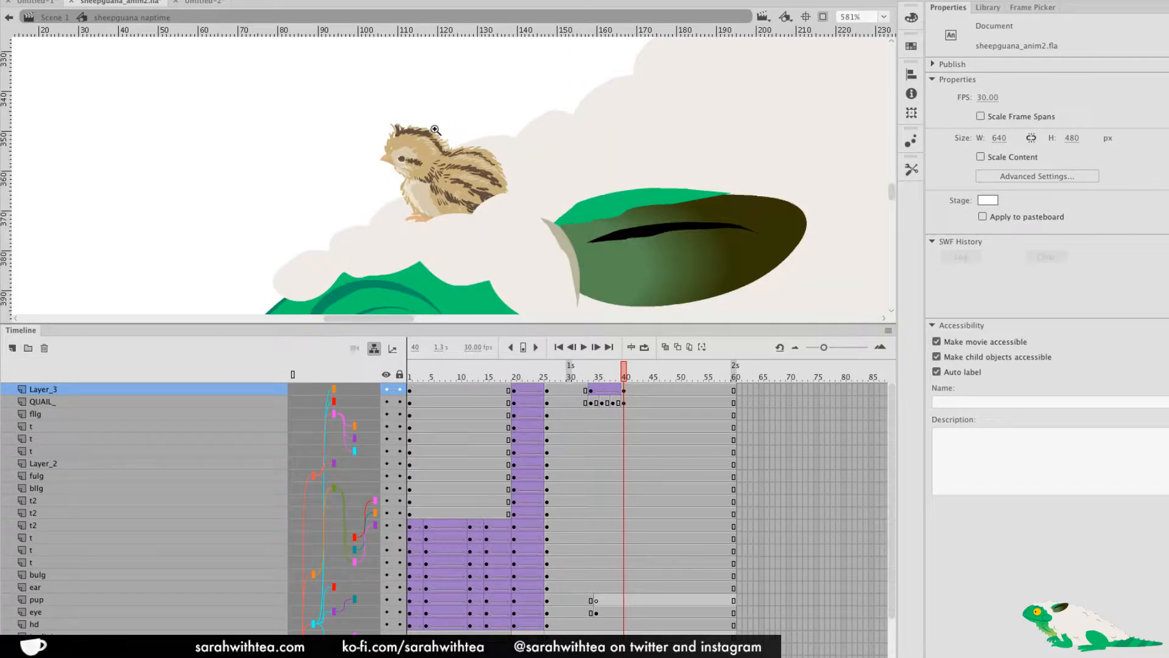
{"action": "double_click", "coordinate": [440, 179]}
{"action": "left_click_drag", "start_coordinate": [464, 379], "coordinate": [497, 374]}
{"action": "double_click", "coordinate": [524, 122]}
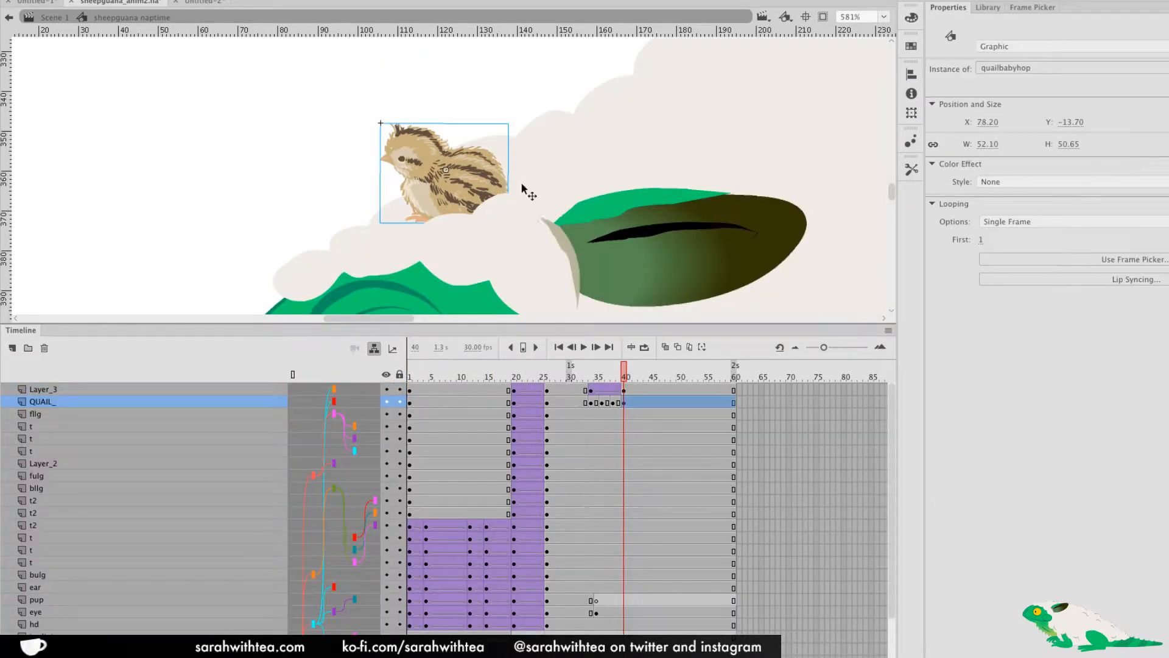
{"action": "right_click", "coordinate": [458, 197]}
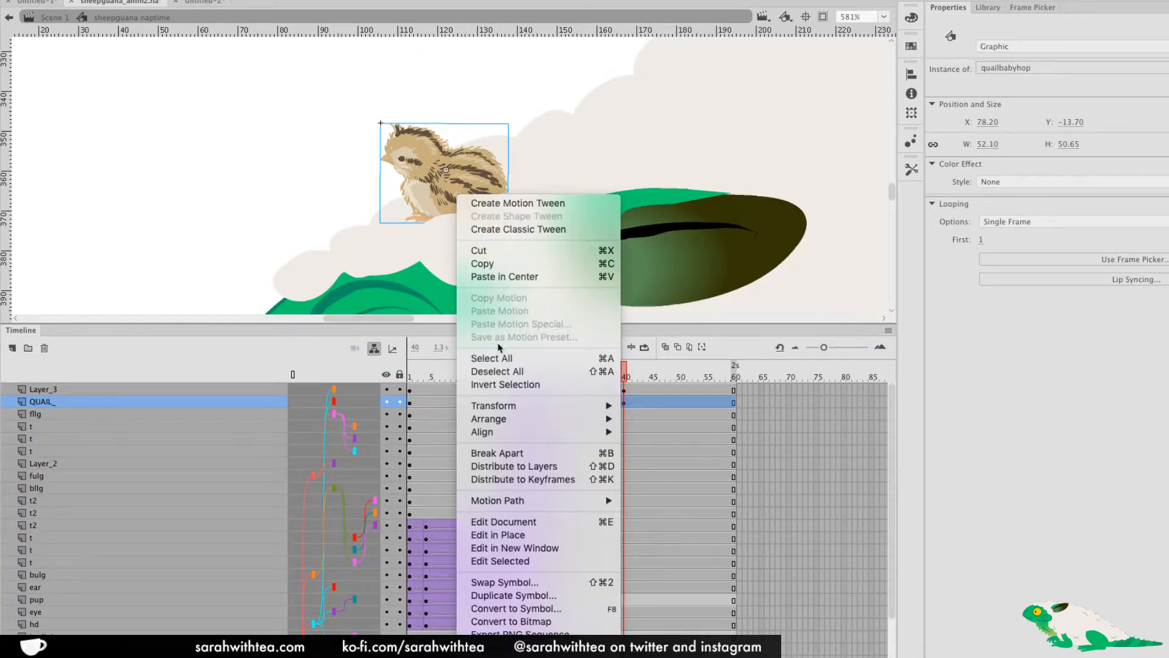
{"action": "left_click", "coordinate": [531, 596]}
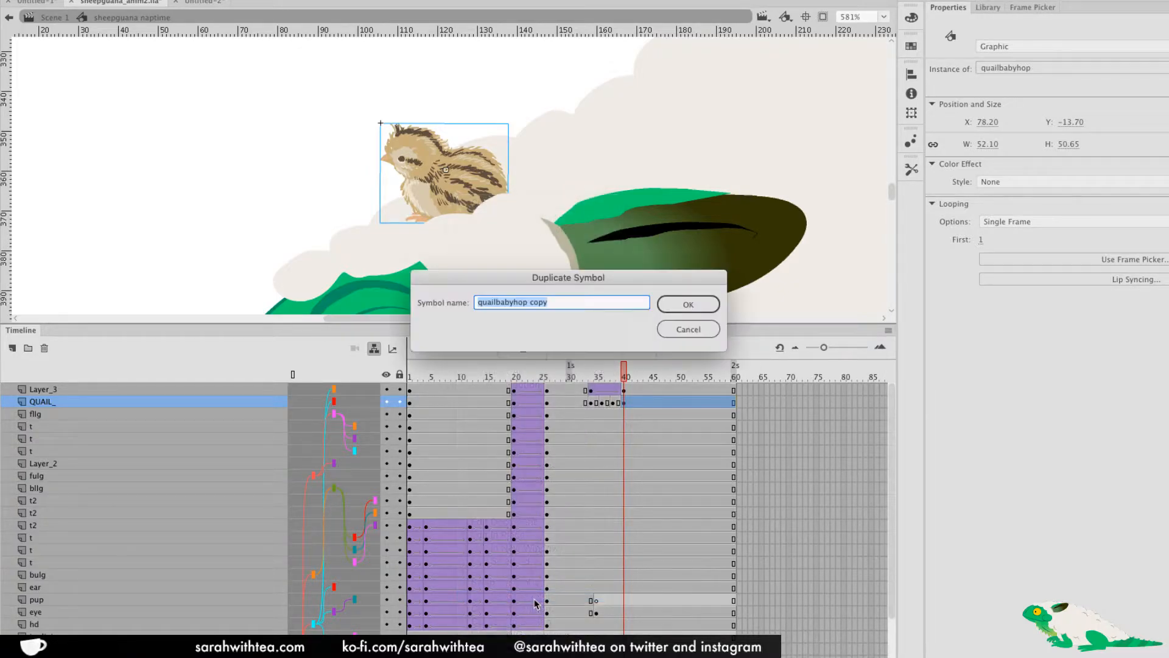
{"action": "key", "text": "Return"}
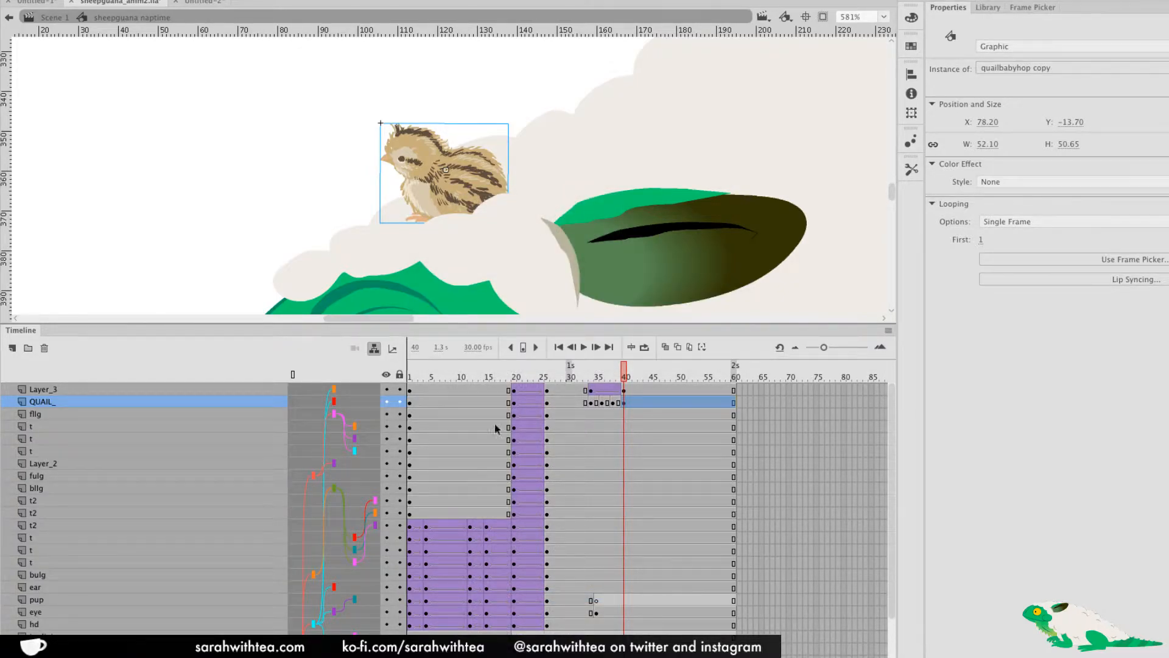
Inside quailbabyhop copy, clear the hop keyframes on Layer_1 through frame 12, leaving the frame 1 pose
{"action": "double_click", "coordinate": [457, 179]}
{"action": "key", "text": "z"}
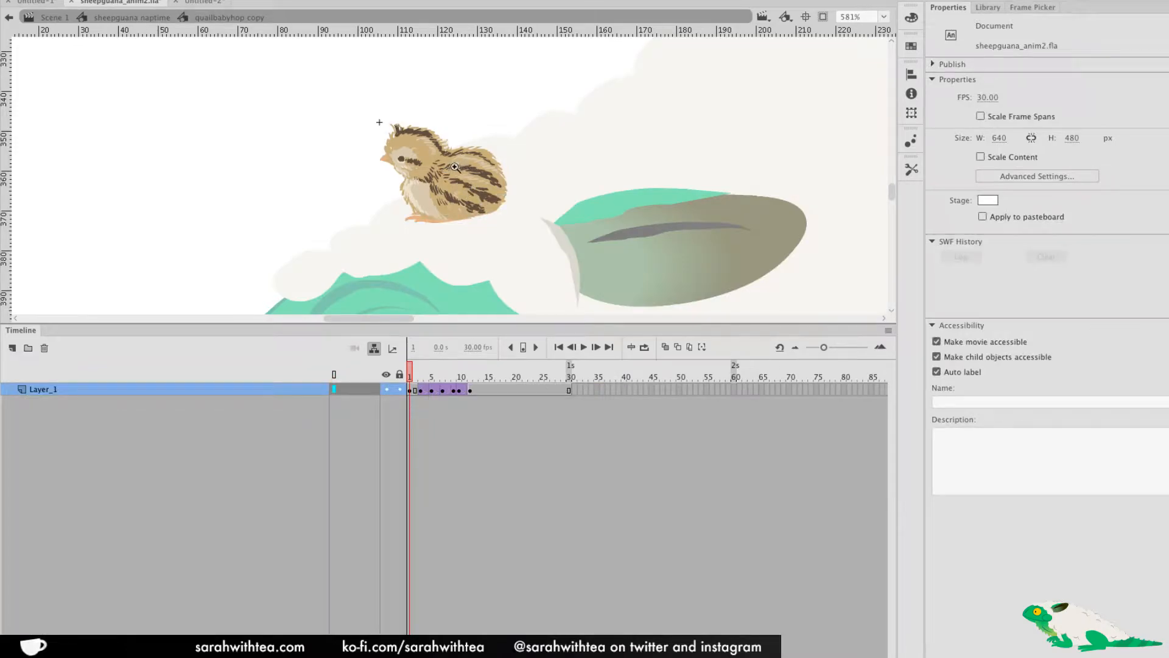
{"action": "left_click", "coordinate": [450, 191]}
{"action": "left_click_drag", "start_coordinate": [420, 391], "coordinate": [471, 391]}
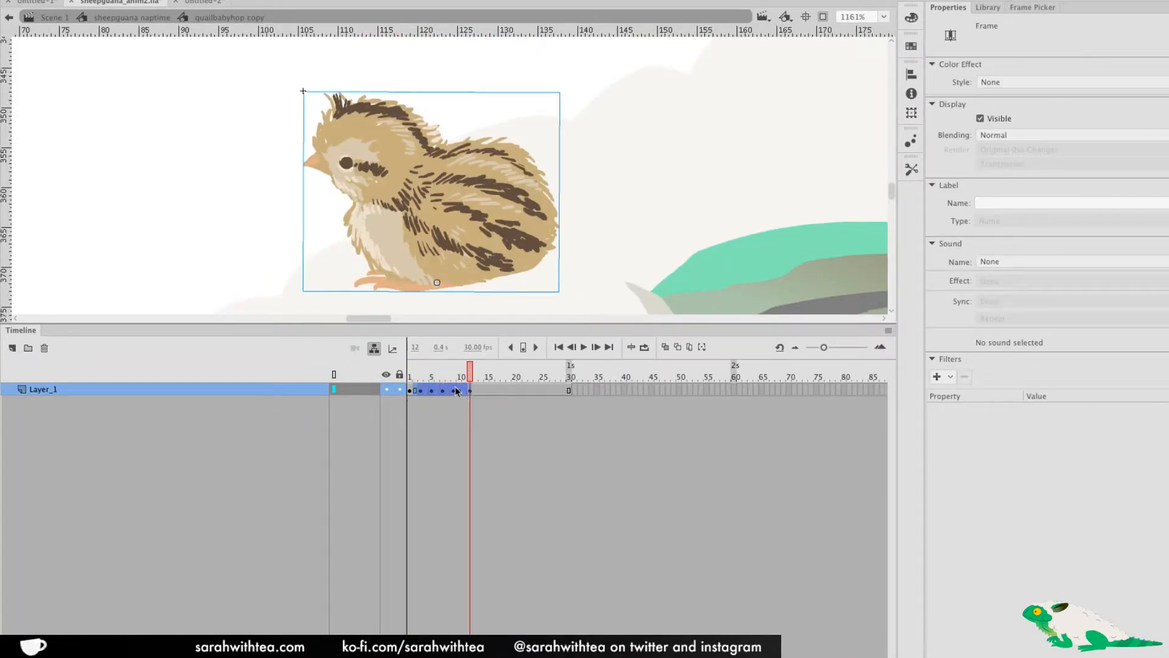
{"action": "right_click", "coordinate": [456, 391]}
{"action": "left_click", "coordinate": [527, 458]}
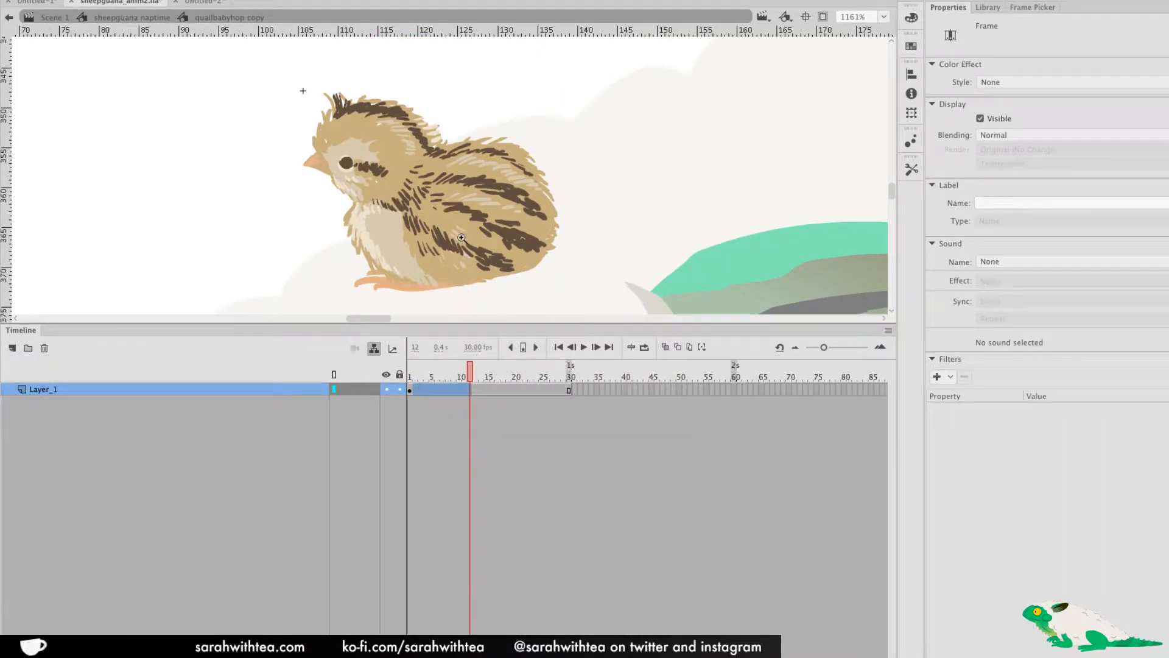
Inside the nested quailbaby symbol, turn the quail's round dark eye into a thin closed-eye line
{"action": "key", "text": "ctrl+equal"}
{"action": "double_click", "coordinate": [474, 232]}
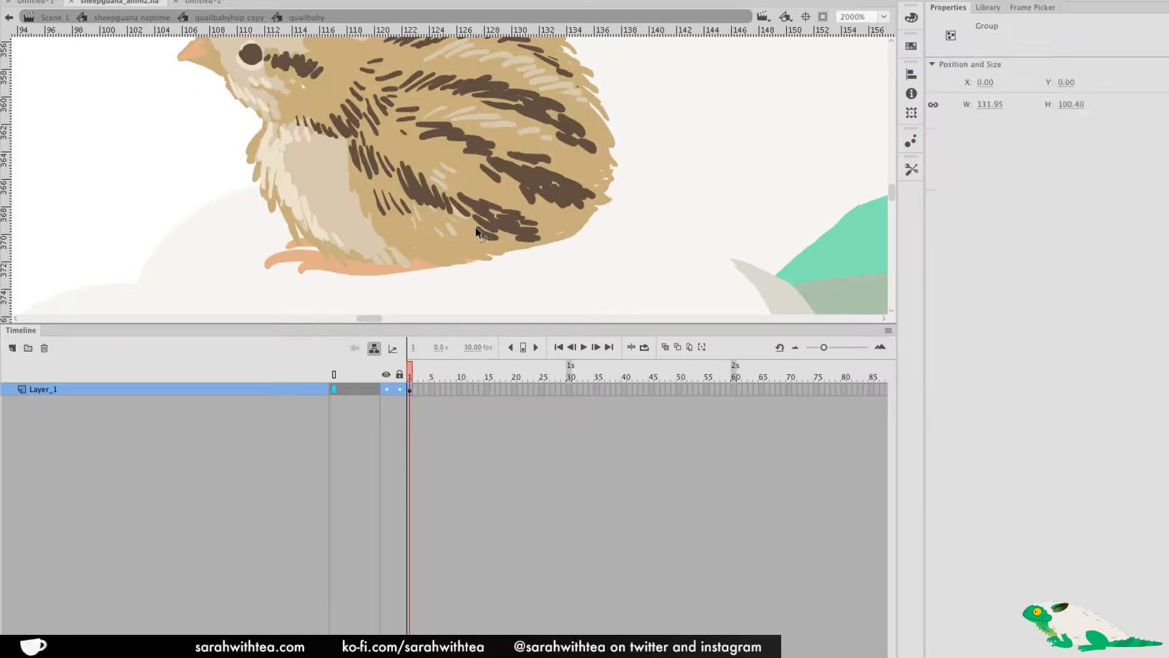
{"action": "double_click", "coordinate": [474, 236]}
{"action": "left_click", "coordinate": [472, 240]}
{"action": "left_click", "coordinate": [470, 239], "text": "alt"}
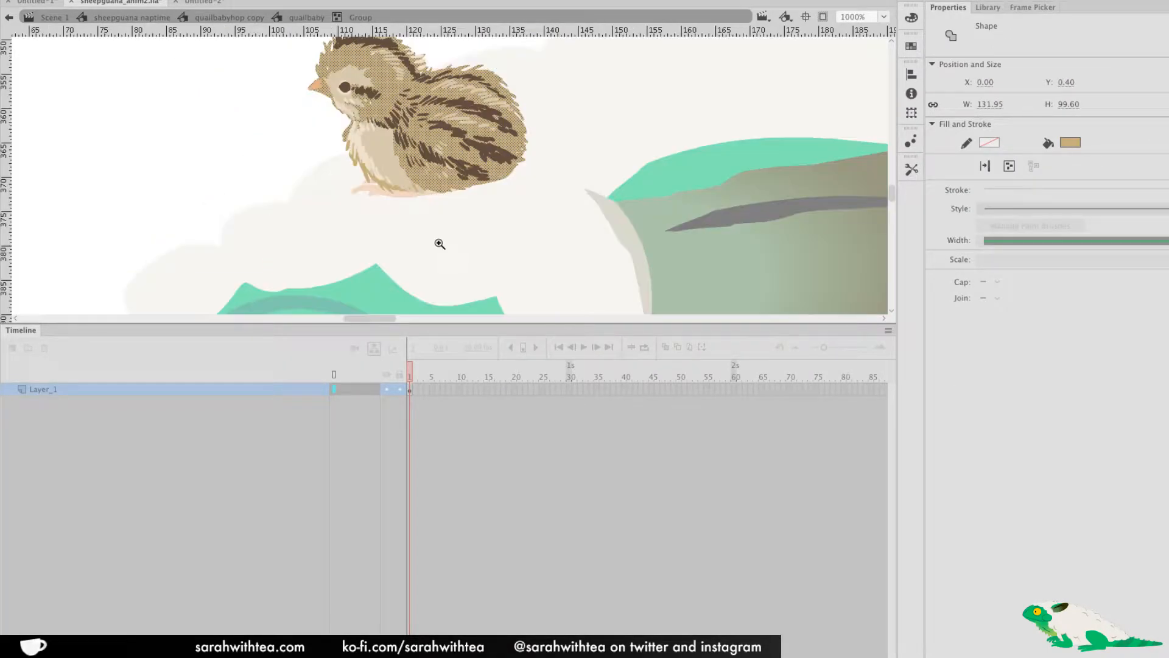
{"action": "left_click_drag", "start_coordinate": [439, 237], "coordinate": [523, 321]}
{"action": "double_click", "coordinate": [355, 247]}
{"action": "left_click", "coordinate": [357, 247]}
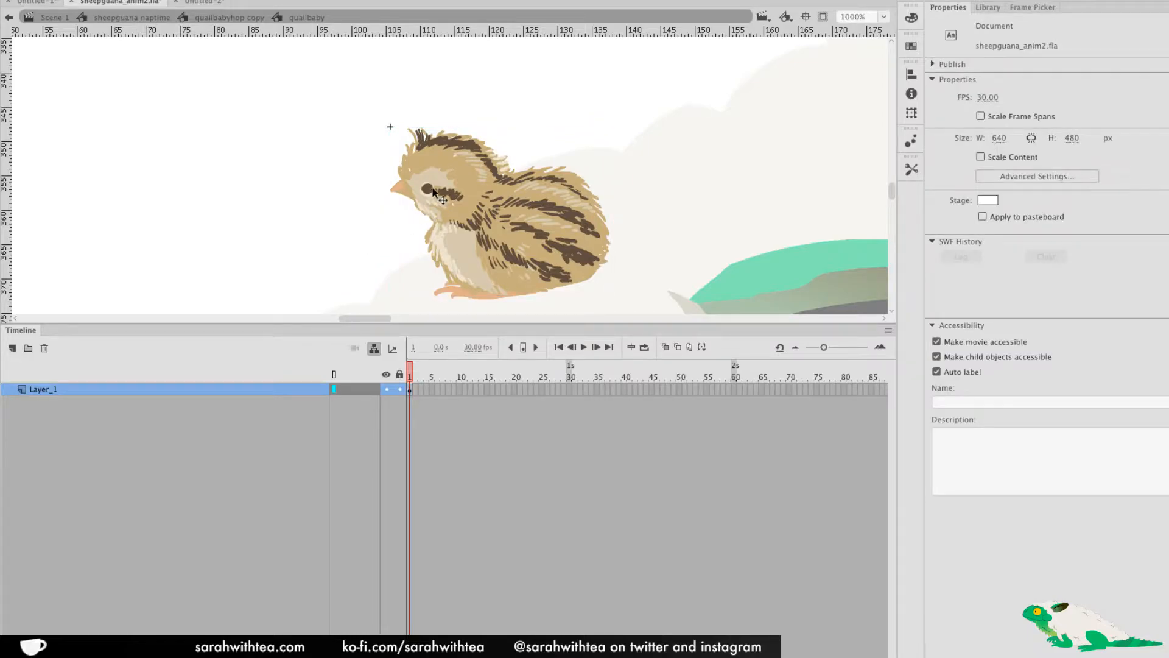
{"action": "double_click", "coordinate": [436, 187]}
{"action": "left_click", "coordinate": [428, 191], "text": "super"}
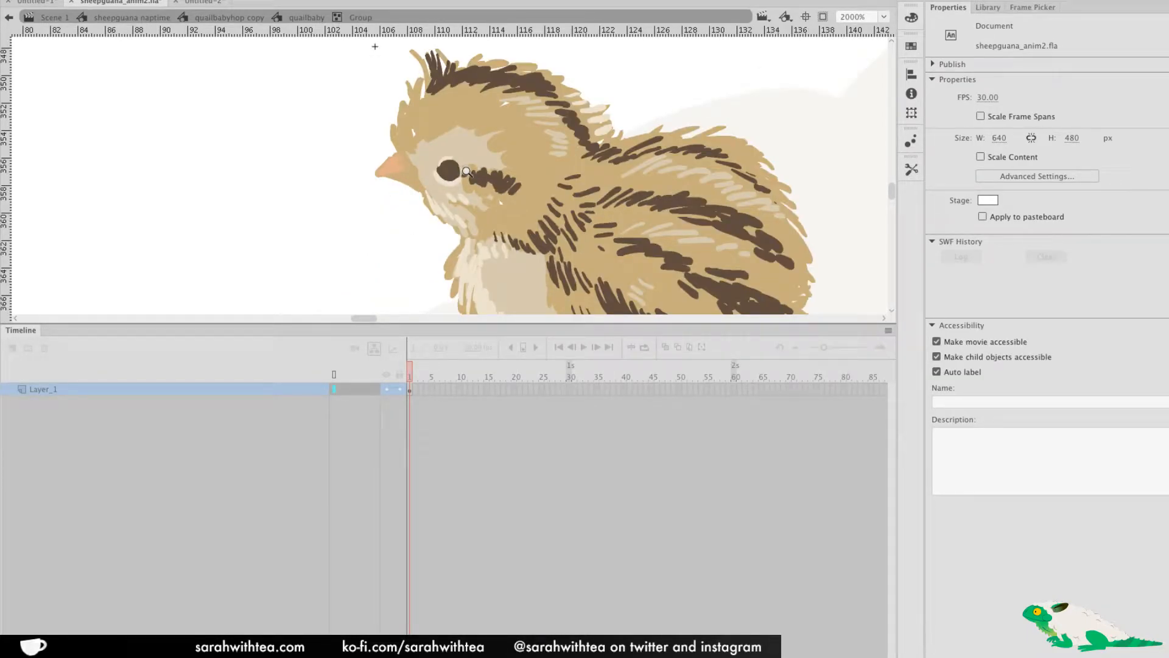
{"action": "left_click", "coordinate": [454, 182]}
{"action": "left_click", "coordinate": [406, 213]}
{"action": "mouse_move", "coordinate": [449, 181]}
{"action": "left_mouse_down"}
{"action": "mouse_move", "coordinate": [449, 163]}
{"action": "mouse_move", "coordinate": [447, 178]}
{"action": "mouse_move", "coordinate": [463, 183]}
{"action": "left_mouse_up"}
{"action": "scroll", "coordinate": [428, 149], "scroll_direction": "up", "scroll_amount": 1}
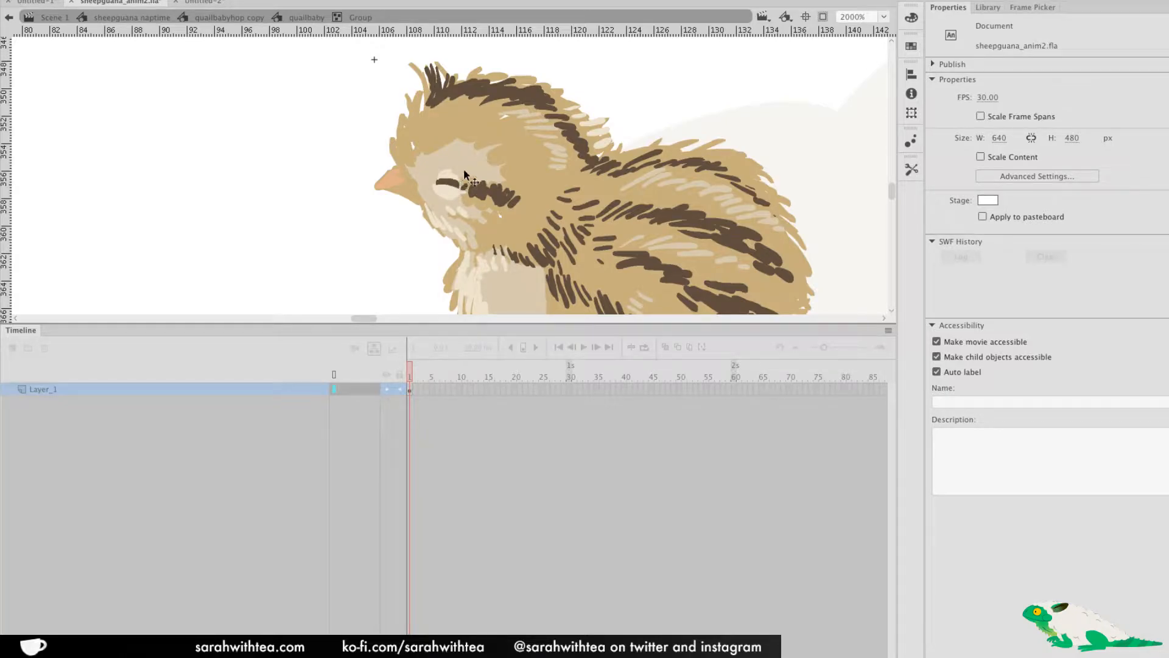
Return to the sheepguana naptime timeline and check the quail's eye in the frames before 40
{"action": "double_click", "coordinate": [366, 273]}
{"action": "left_click", "coordinate": [563, 227], "text": "alt"}
{"action": "left_click", "coordinate": [558, 239], "text": "alt"}
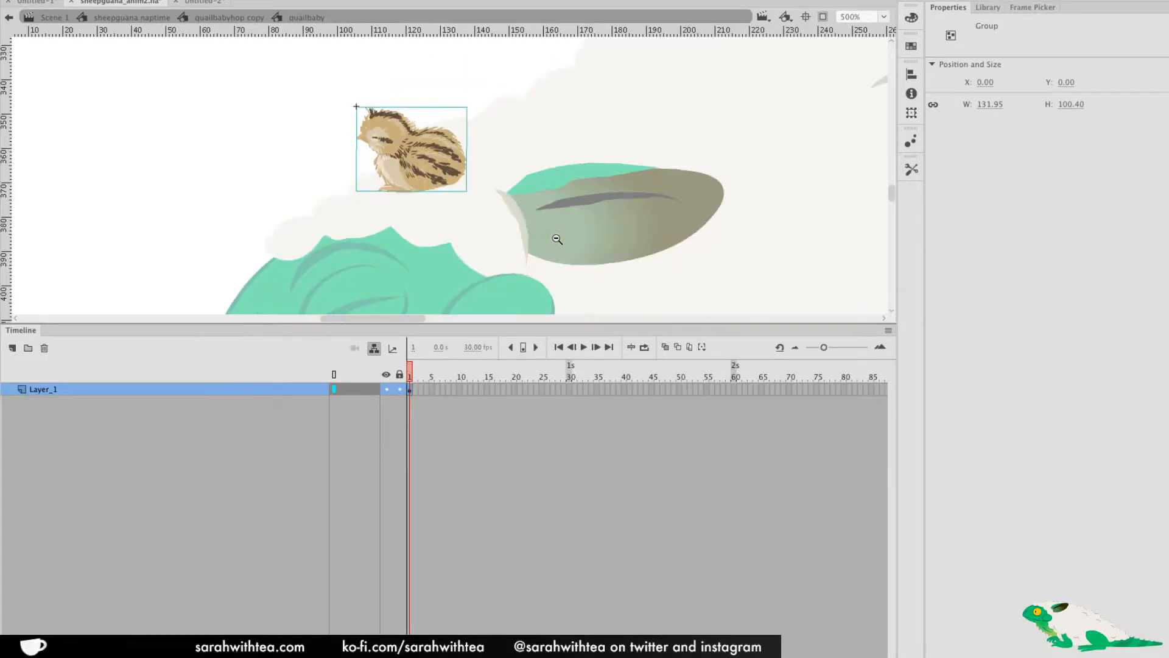
{"action": "double_click", "coordinate": [541, 222]}
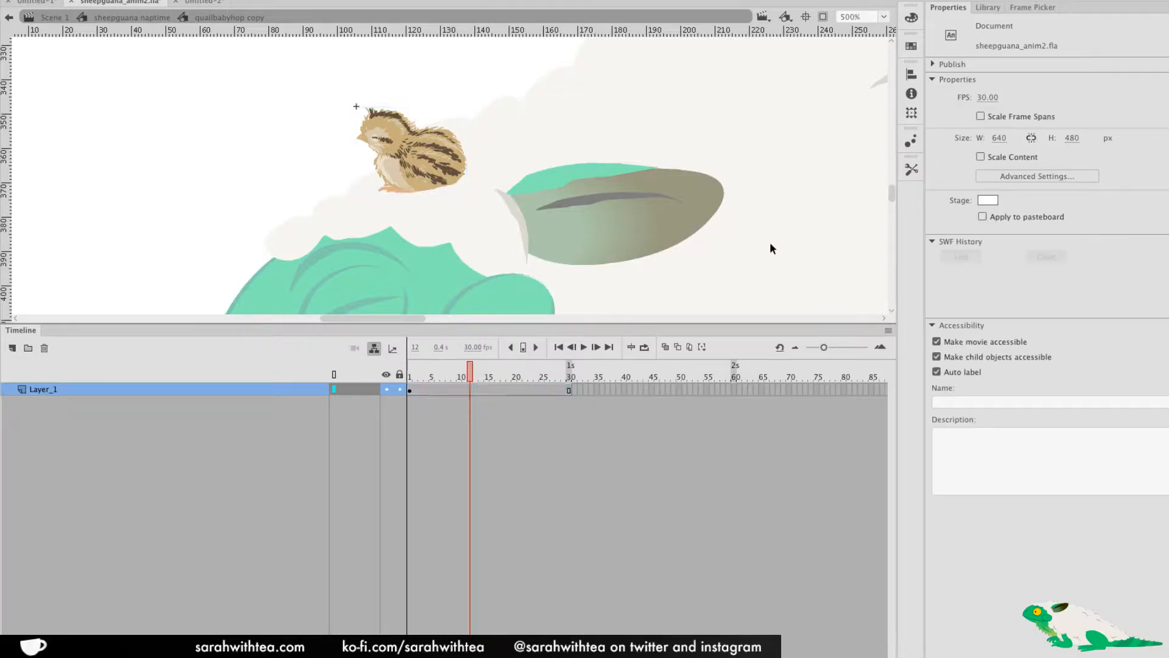
{"action": "double_click", "coordinate": [767, 241]}
{"action": "left_click_drag", "start_coordinate": [622, 379], "coordinate": [581, 404]}
{"action": "left_click", "coordinate": [418, 160]}
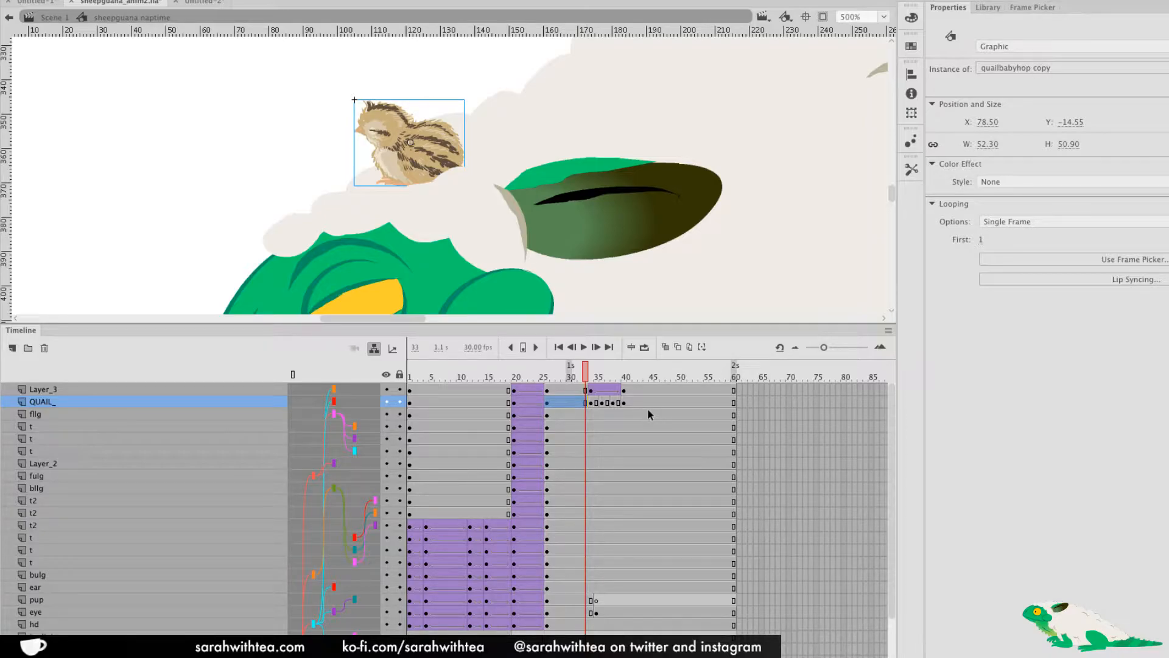
Copy frame 1 of Layer_1 with the closed-eye drawing from the nested quailbaby symbol and return to sheepguana naptime
{"action": "double_click", "coordinate": [430, 159]}
{"action": "double_click", "coordinate": [425, 156]}
{"action": "double_click", "coordinate": [279, 168]}
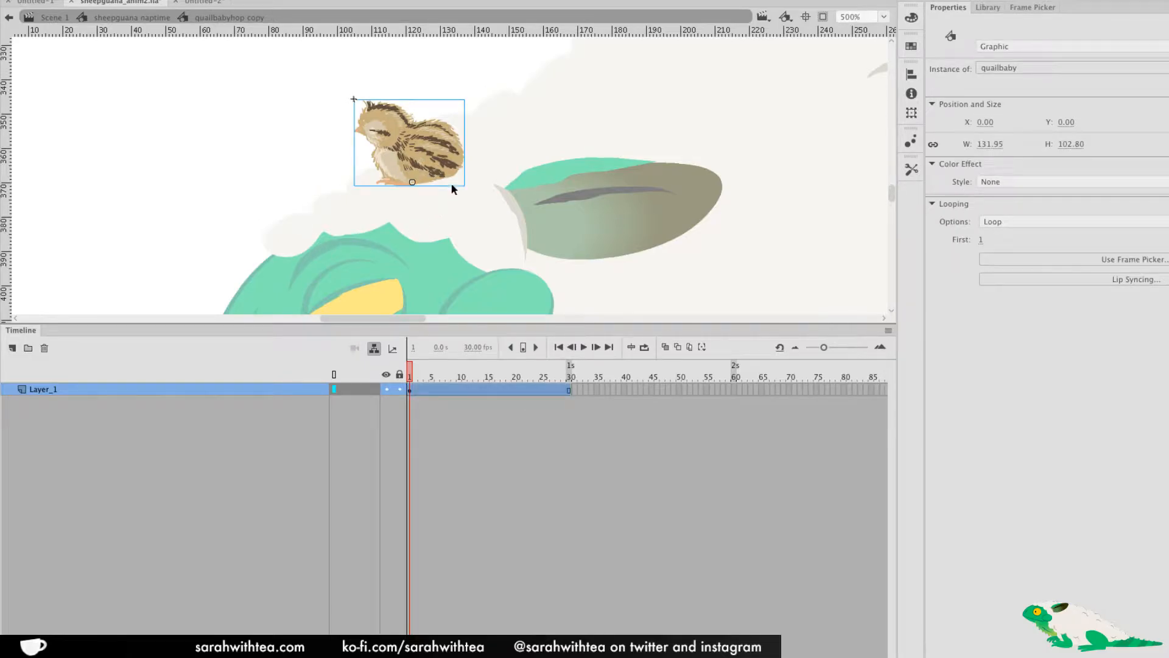
{"action": "double_click", "coordinate": [424, 146]}
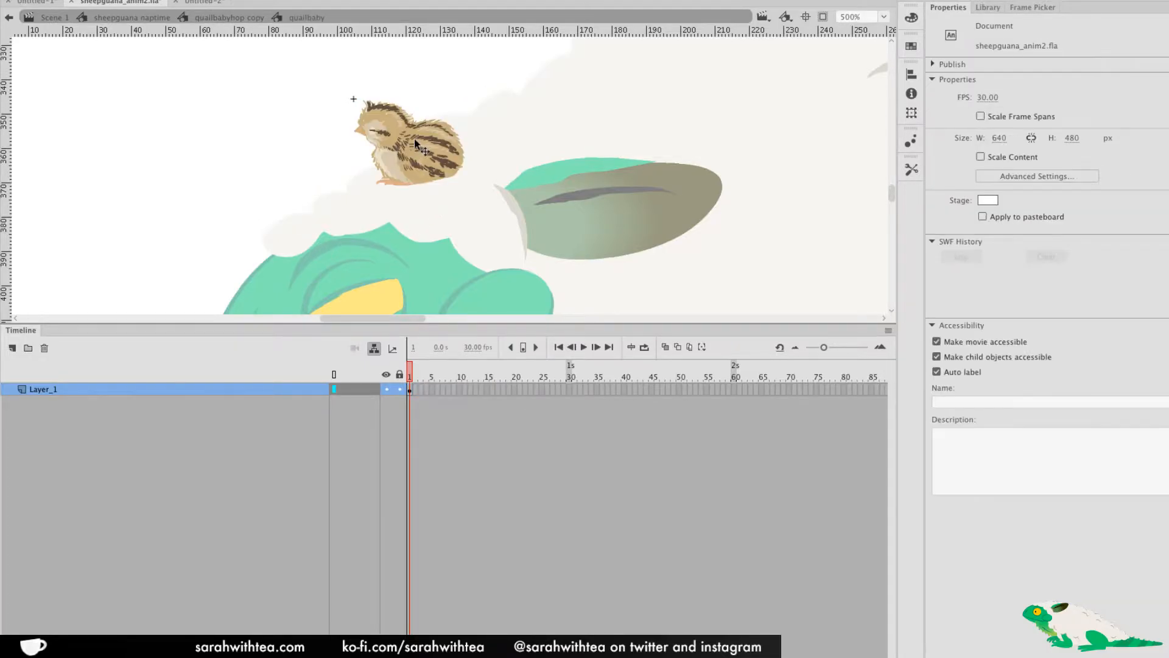
{"action": "right_click", "coordinate": [412, 390]}
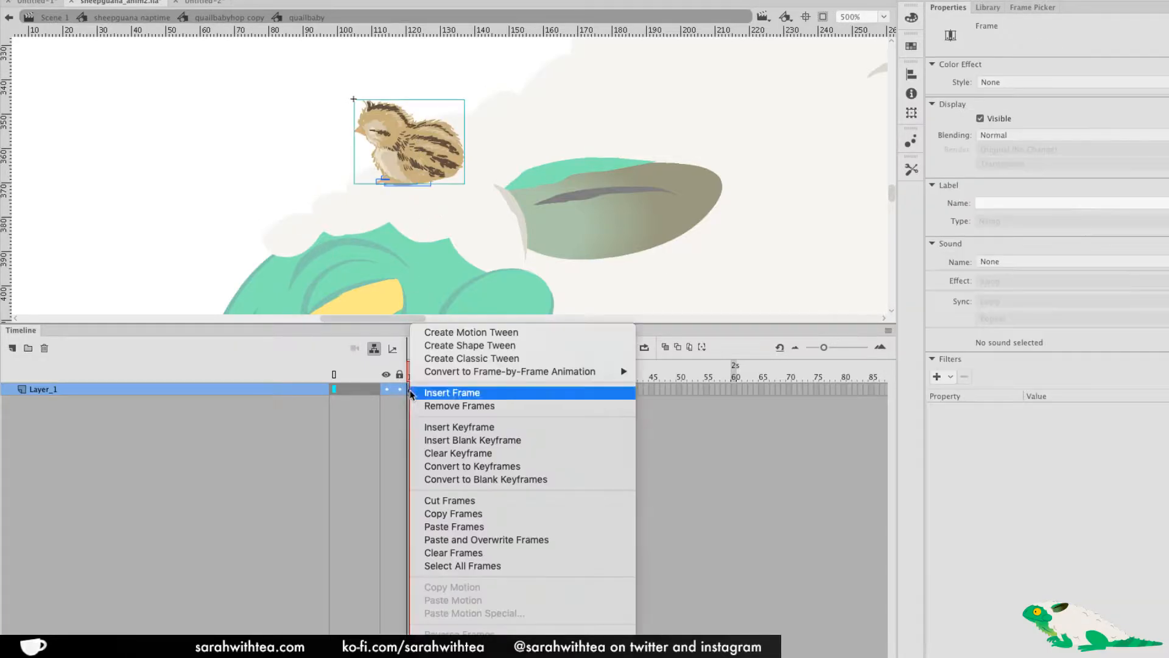
{"action": "left_click", "coordinate": [486, 515]}
{"action": "double_click", "coordinate": [553, 215]}
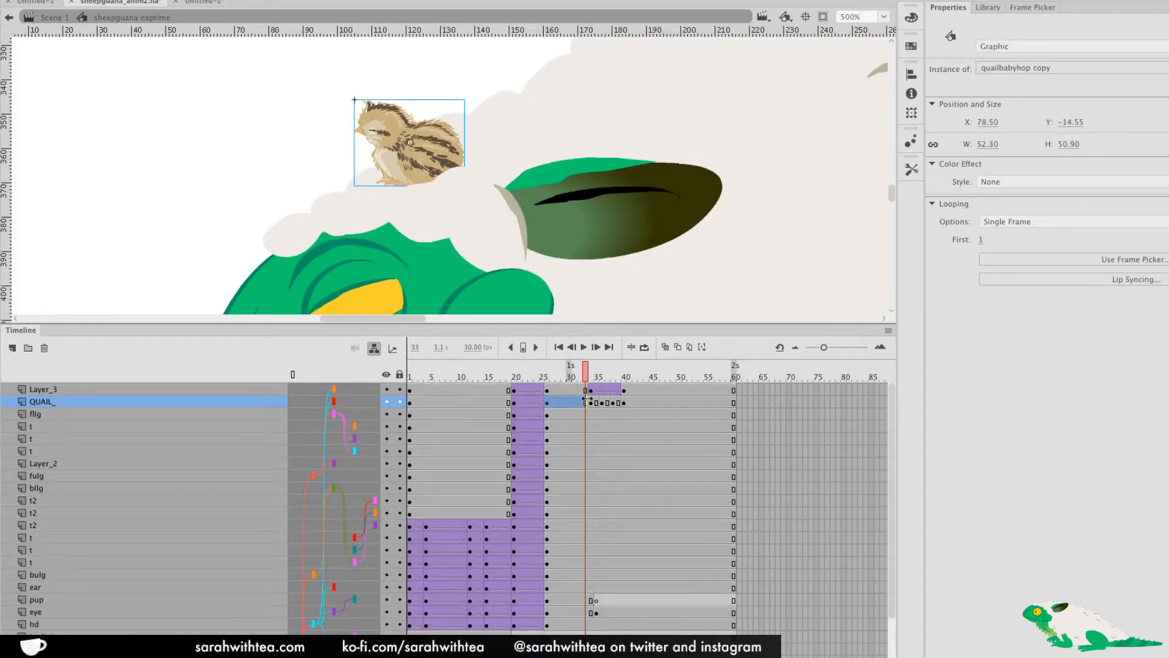
Undo the closed-eye edit in the original quailbaby symbol
{"action": "key", "text": "super+z"}
{"action": "key", "text": "super+z"}
{"action": "key", "text": "super+z"}
{"action": "key", "text": "super+z"}
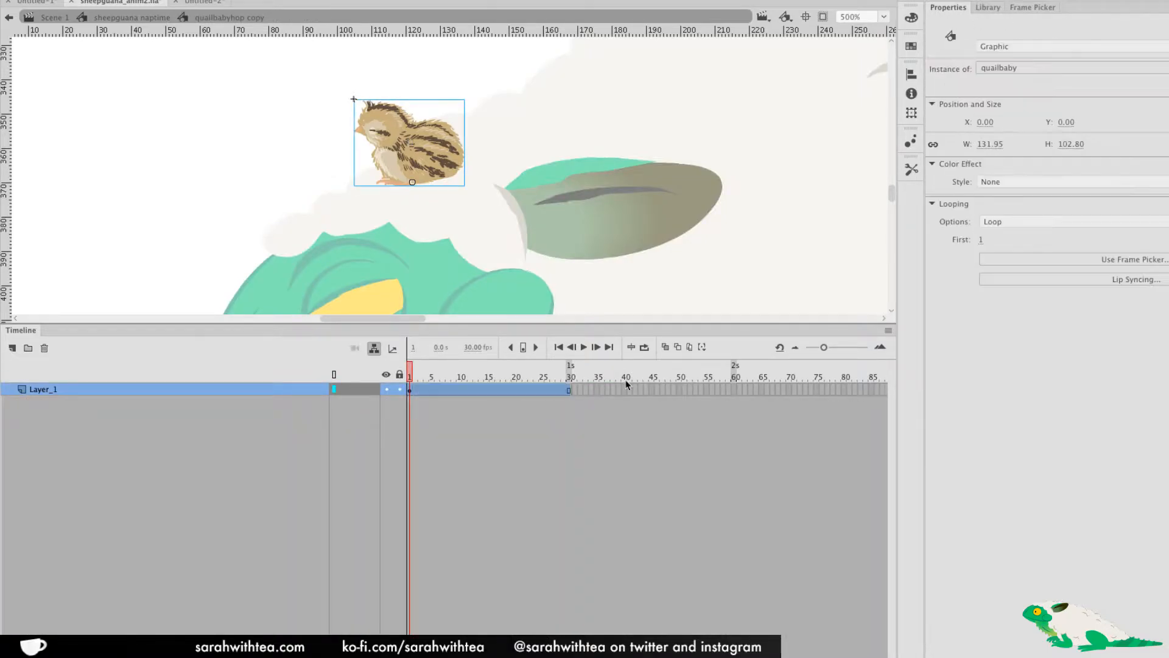
{"action": "key", "text": "super+z"}
{"action": "key", "text": "super+z"}
{"action": "key", "text": "super+z"}
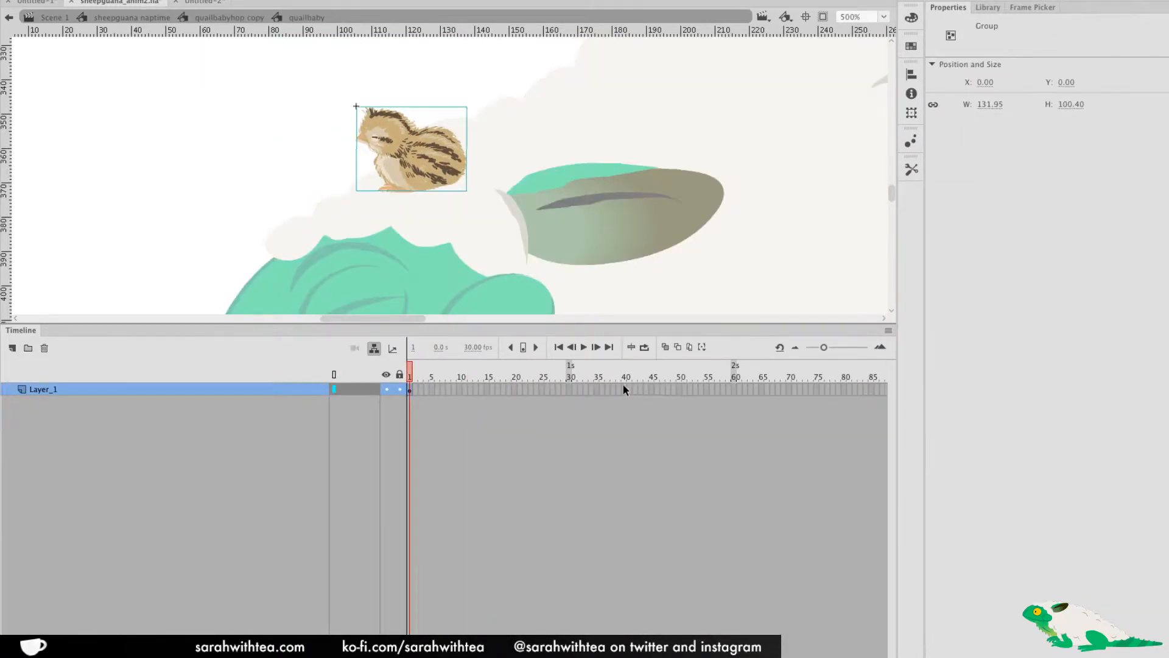
{"action": "key", "text": "super+z"}
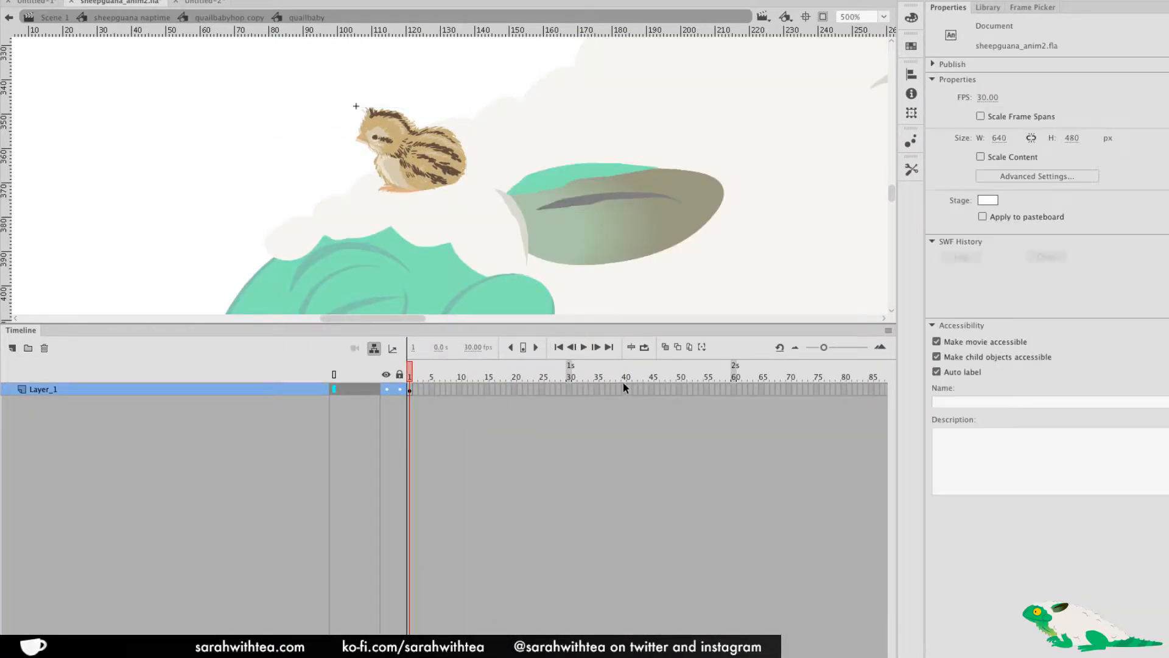
{"action": "key", "text": "super+z"}
{"action": "key", "text": "super+z"}
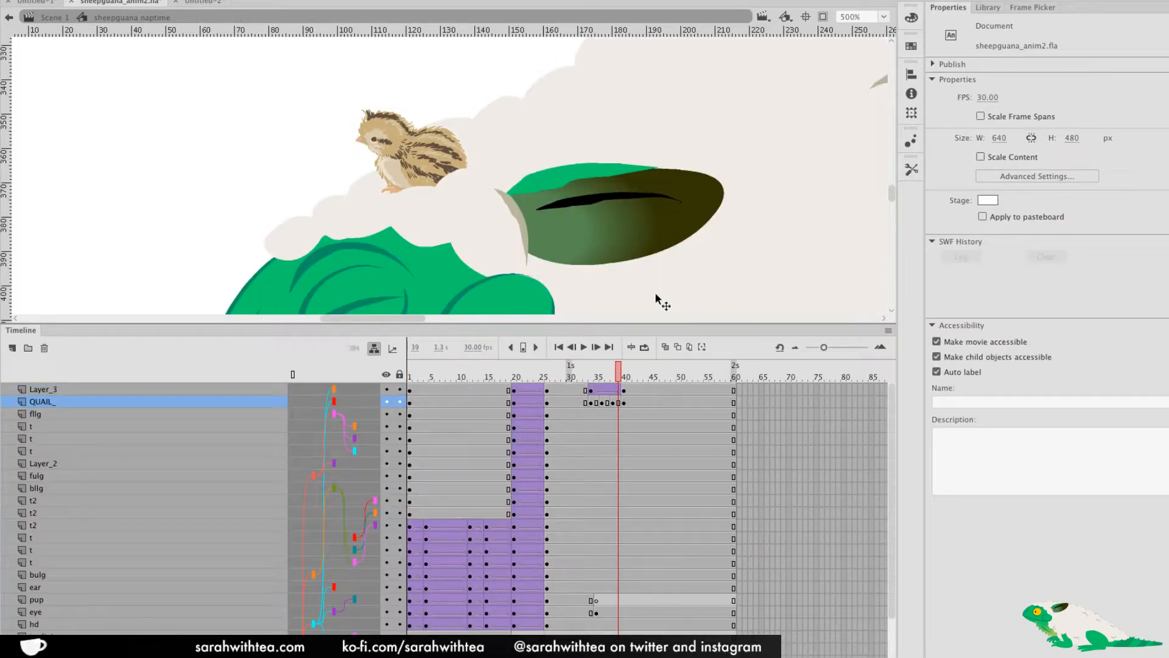
Inside the quail at frame 40, duplicate the nested quailbaby symbol as quailbaby copy 2
{"action": "left_click", "coordinate": [624, 373]}
{"action": "double_click", "coordinate": [412, 161]}
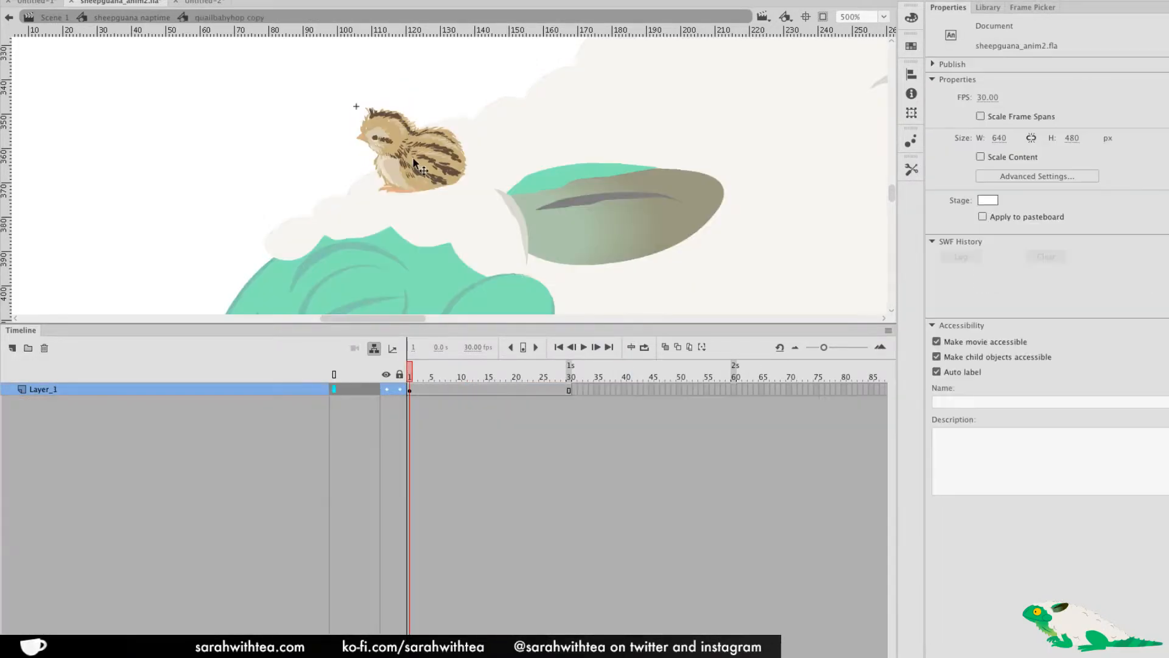
{"action": "right_click", "coordinate": [421, 167]}
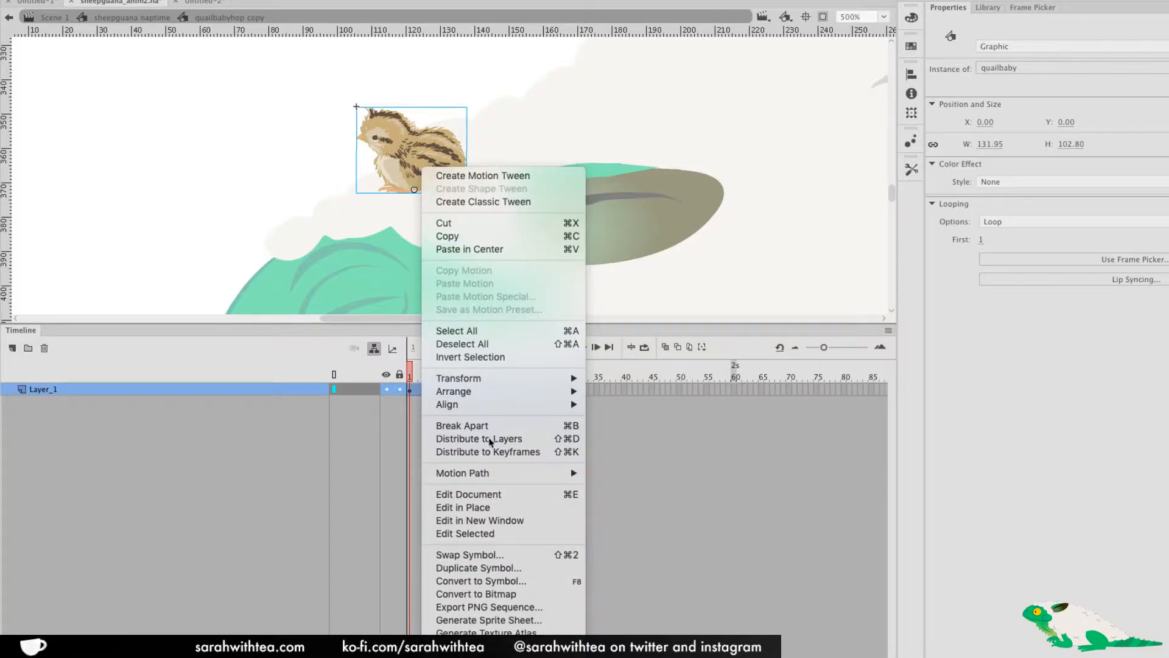
{"action": "left_click", "coordinate": [479, 567]}
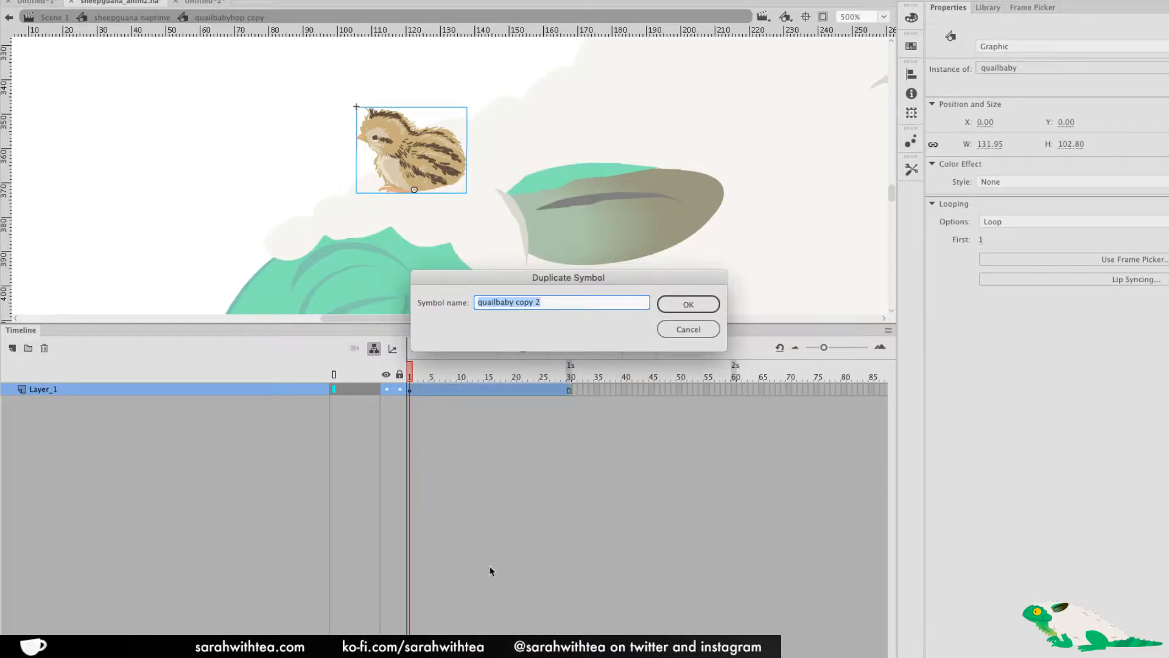
{"action": "key", "text": "Return"}
Replace the open-eyed drawing in quailbaby copy 2 with the copied closed-eye frame
{"action": "double_click", "coordinate": [439, 193]}
{"action": "left_click_drag", "start_coordinate": [304, 94], "coordinate": [517, 261]}
{"action": "key", "text": "Delete"}
{"action": "key", "text": "super+v"}
{"action": "key", "text": "super+z"}
{"action": "left_click", "coordinate": [411, 390]}
{"action": "right_click", "coordinate": [411, 390]}
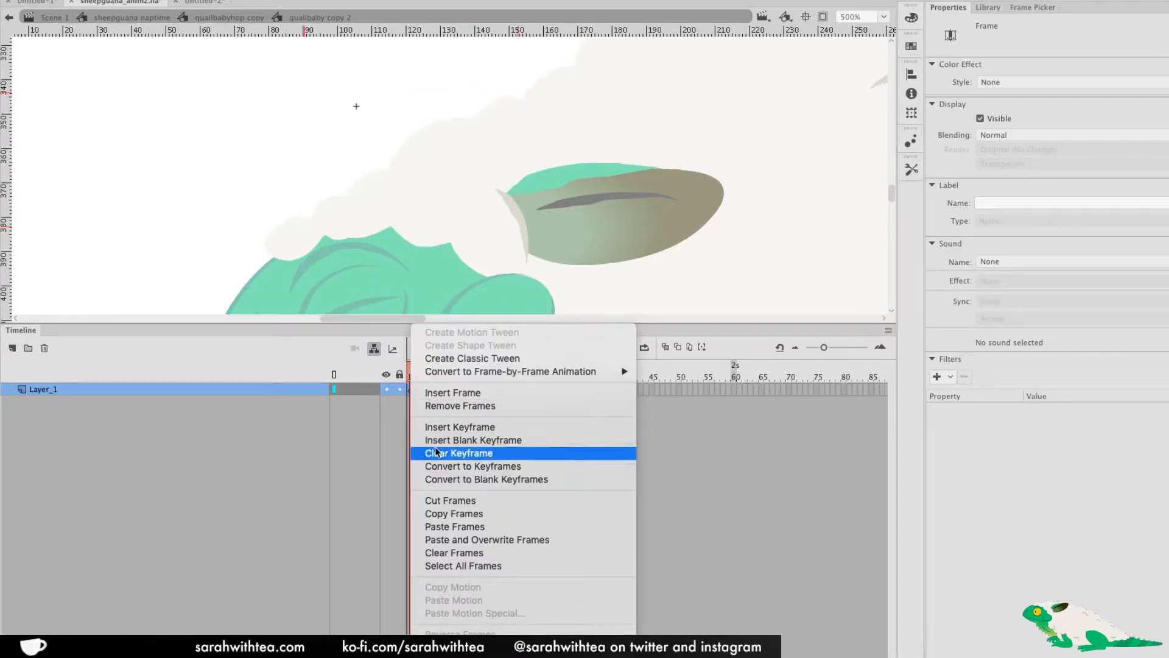
{"action": "left_click", "coordinate": [469, 523]}
{"action": "double_click", "coordinate": [722, 286]}
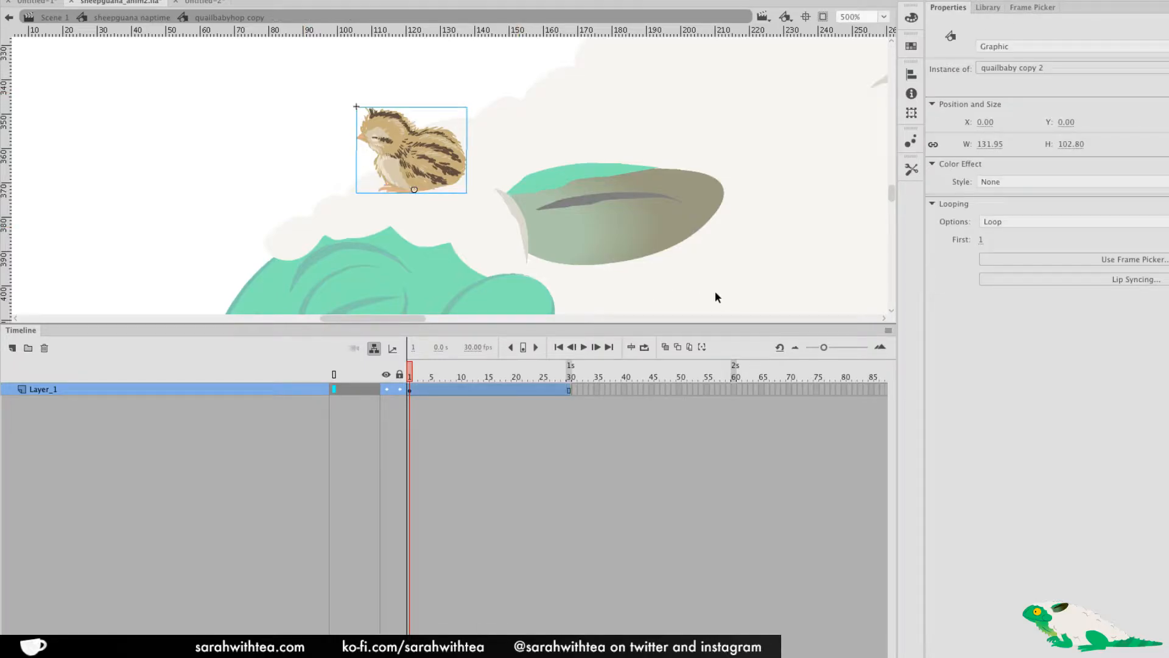
Scrub the frames around the quail's eye closing and play back the nap animation with the whole sheepguana in view
{"action": "double_click", "coordinate": [716, 294]}
{"action": "key", "text": "super+minus"}
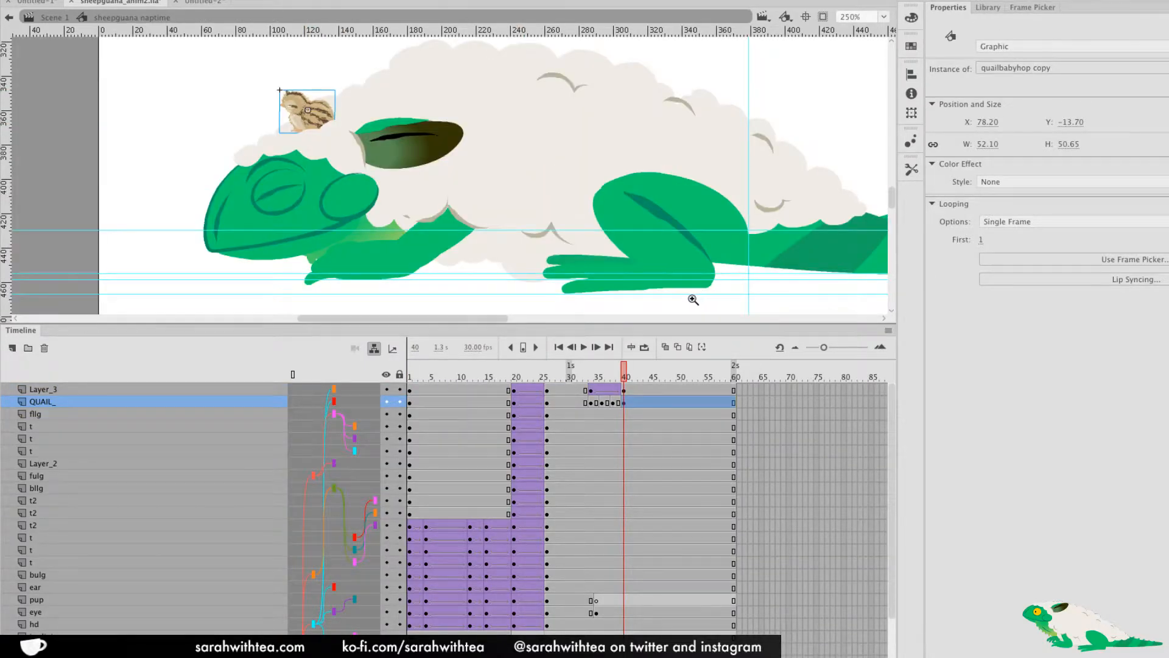
{"action": "left_click_drag", "start_coordinate": [624, 378], "coordinate": [639, 415]}
{"action": "key", "text": "z"}
{"action": "left_click", "coordinate": [590, 239], "text": "alt"}
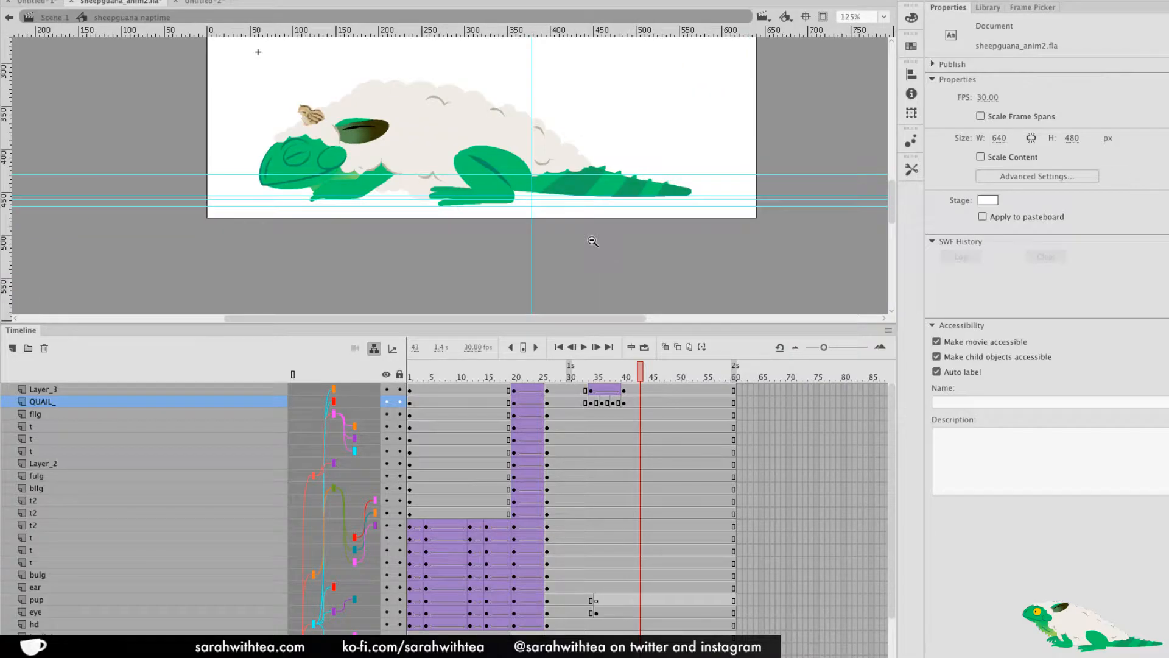
{"action": "left_click", "coordinate": [588, 244], "text": "alt"}
{"action": "left_click_drag", "start_coordinate": [637, 402], "coordinate": [387, 492]}
{"action": "key", "text": "Return"}
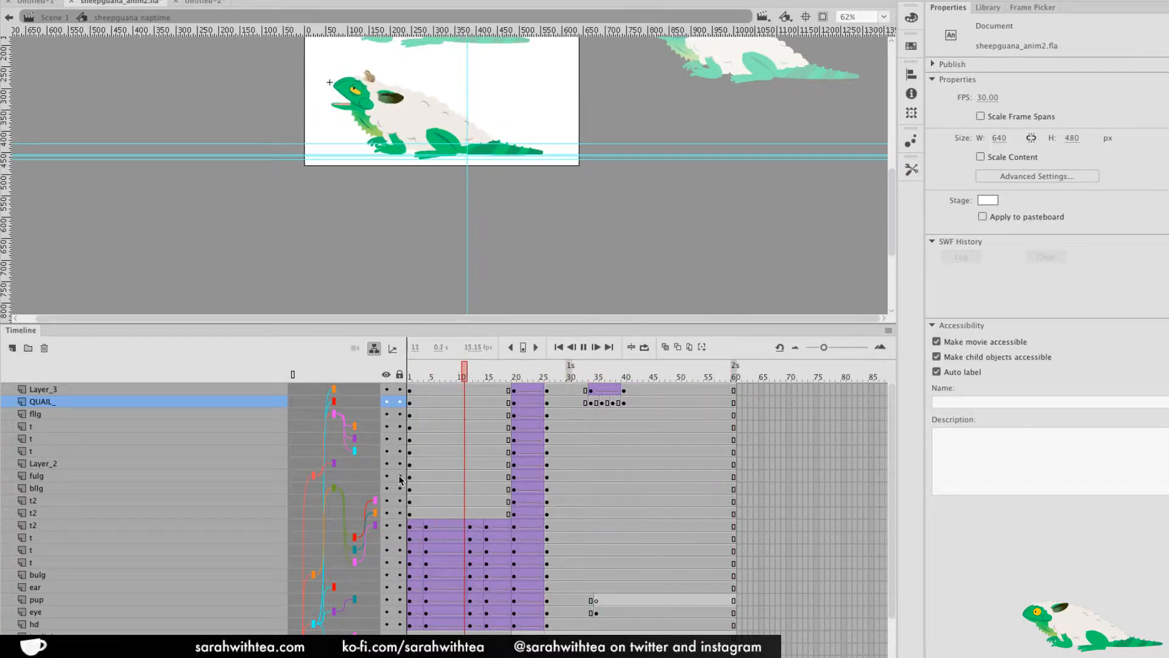
Insert three frames across all layers from frame 23 to lengthen the lying-down tween
{"action": "left_click", "coordinate": [530, 377]}
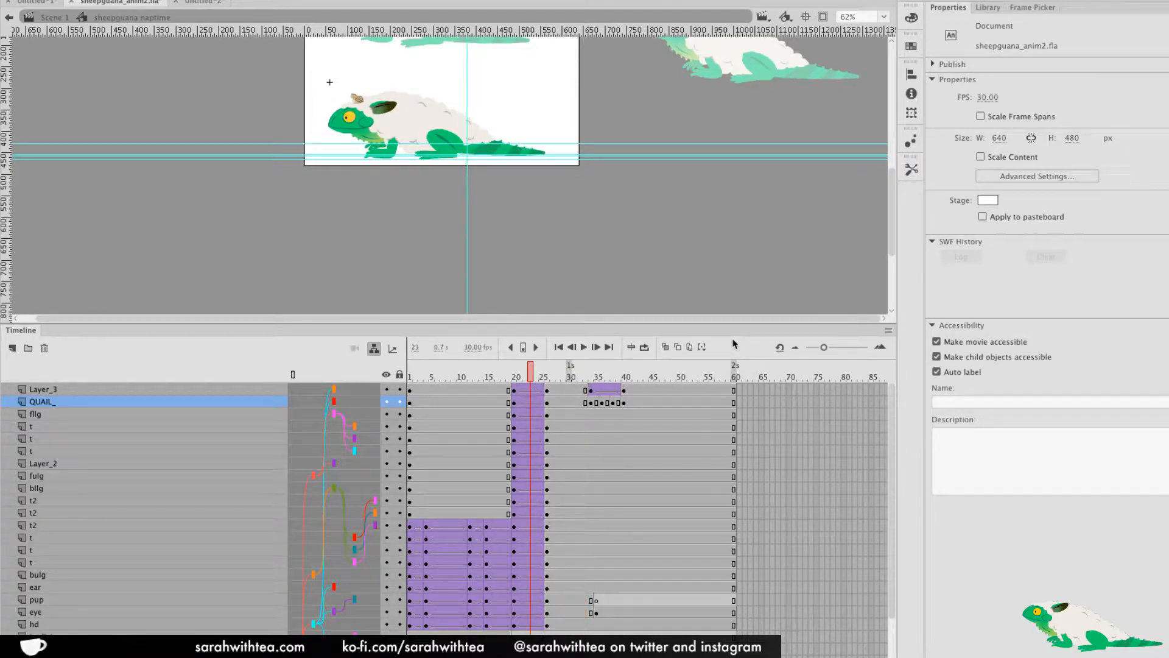
{"action": "key", "text": "F5"}
{"action": "key", "text": "F5"}
{"action": "key", "text": "F5"}
{"action": "key", "text": "F5"}
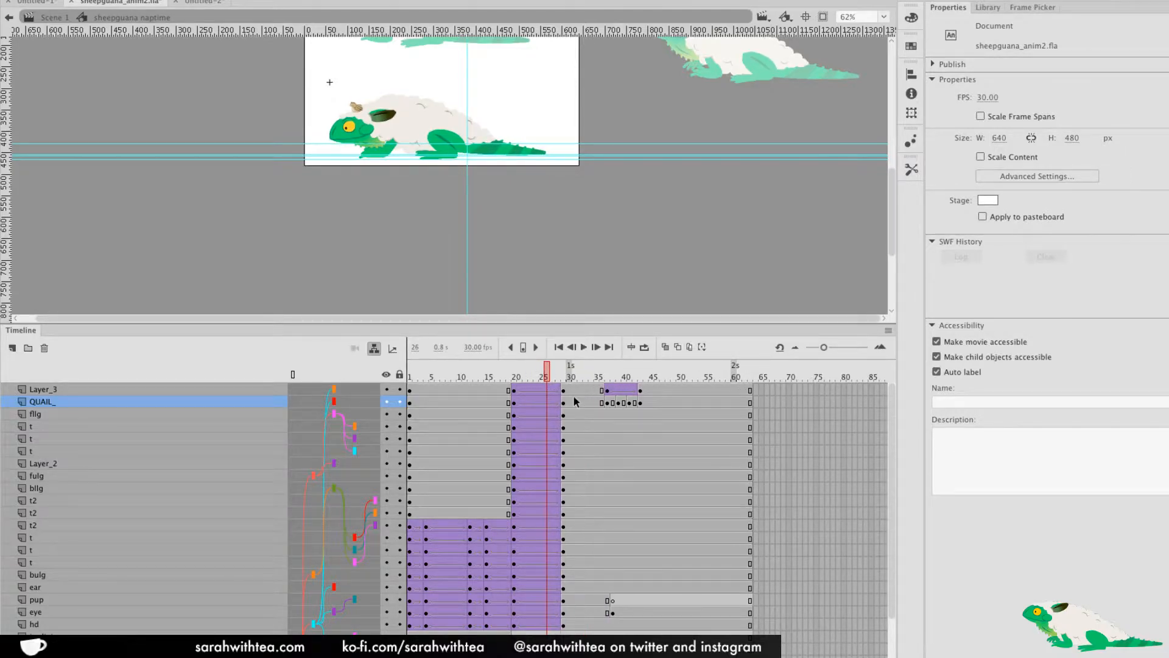
Play back the lying-down motion and insert five frames across all layers from frame 32 to lengthen the pause before the quail settles
{"action": "key", "text": "Return"}
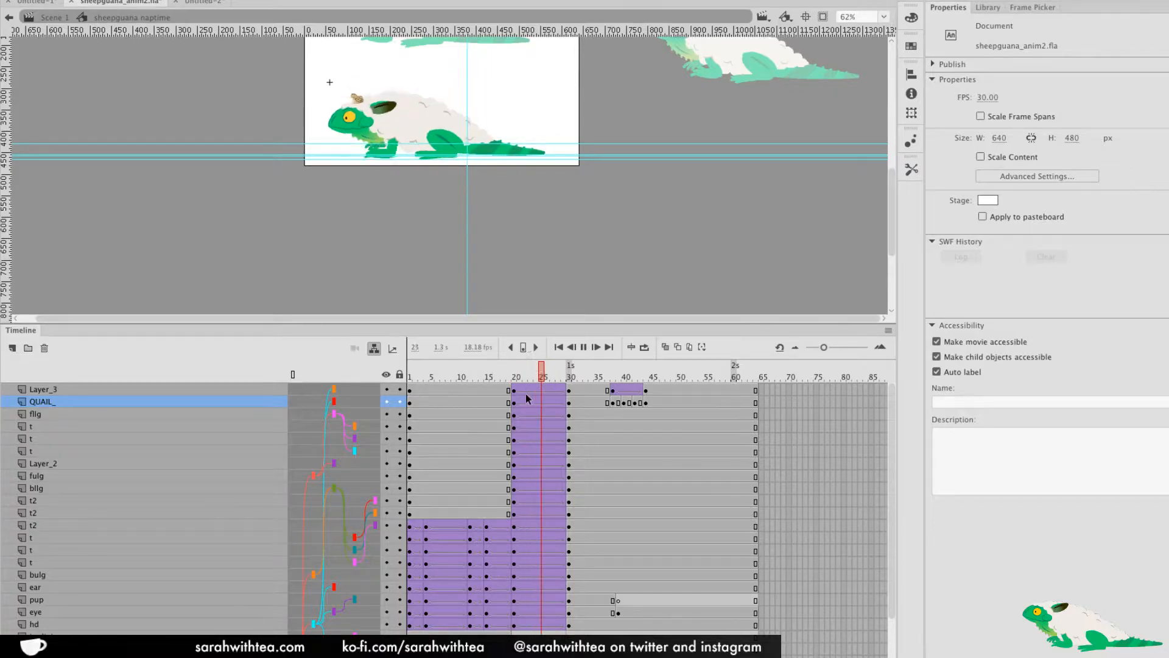
{"action": "left_click", "coordinate": [582, 378]}
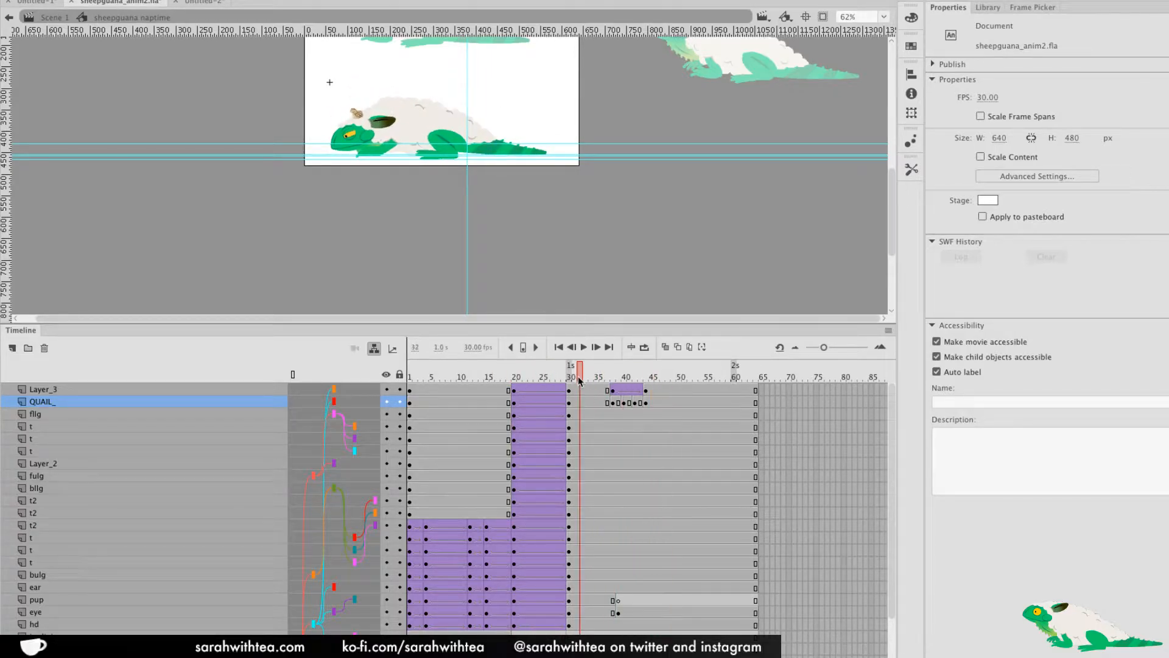
{"action": "key", "text": "F5"}
{"action": "key", "text": "F5"}
{"action": "key", "text": "F5"}
{"action": "key", "text": "F5"}
{"action": "key", "text": "F5"}
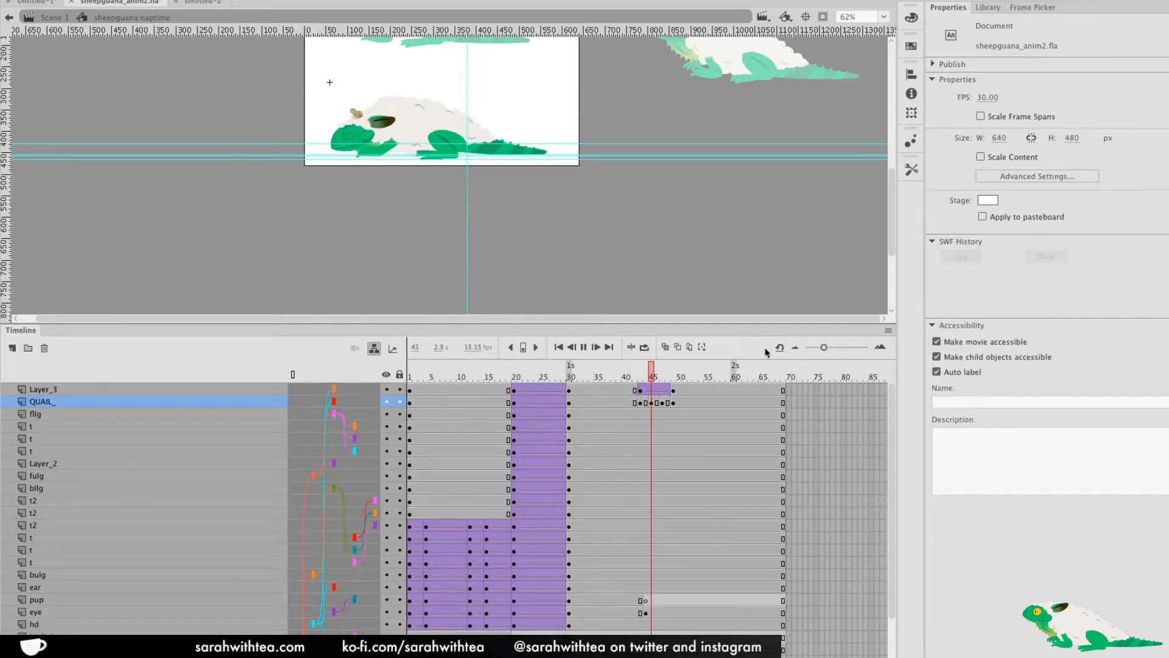
Trim the end of all layers so the nap animation ends at frame 60, and play it back from the first frame
{"action": "left_click_drag", "start_coordinate": [735, 390], "coordinate": [783, 646]}
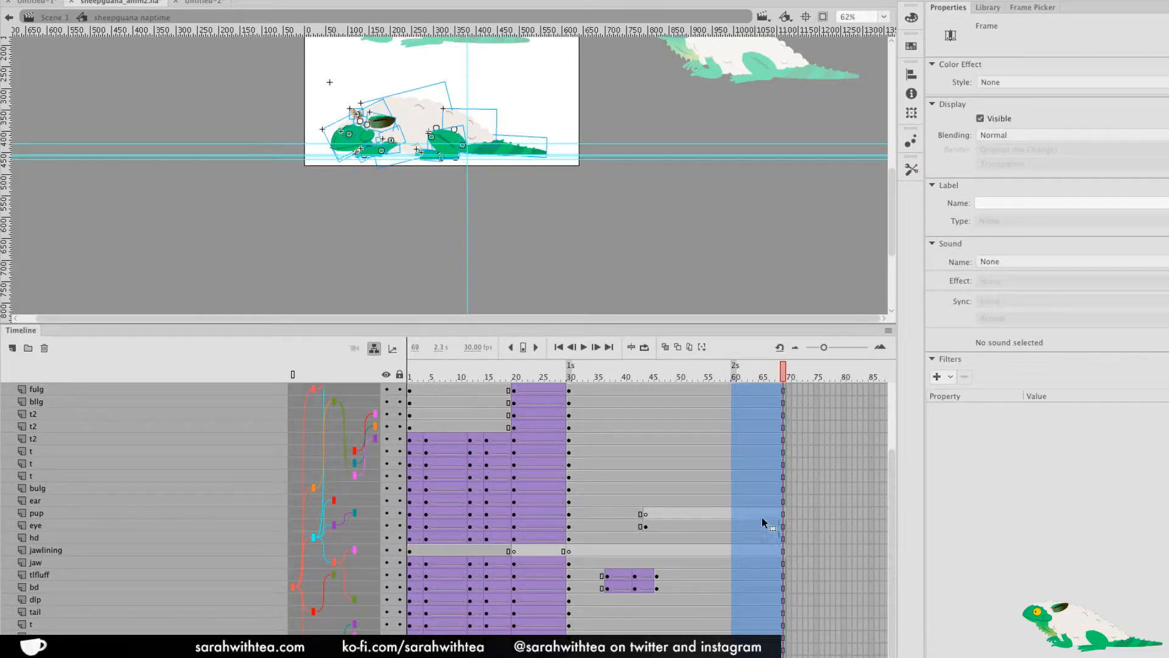
{"action": "right_click", "coordinate": [764, 486]}
{"action": "left_click", "coordinate": [836, 407]}
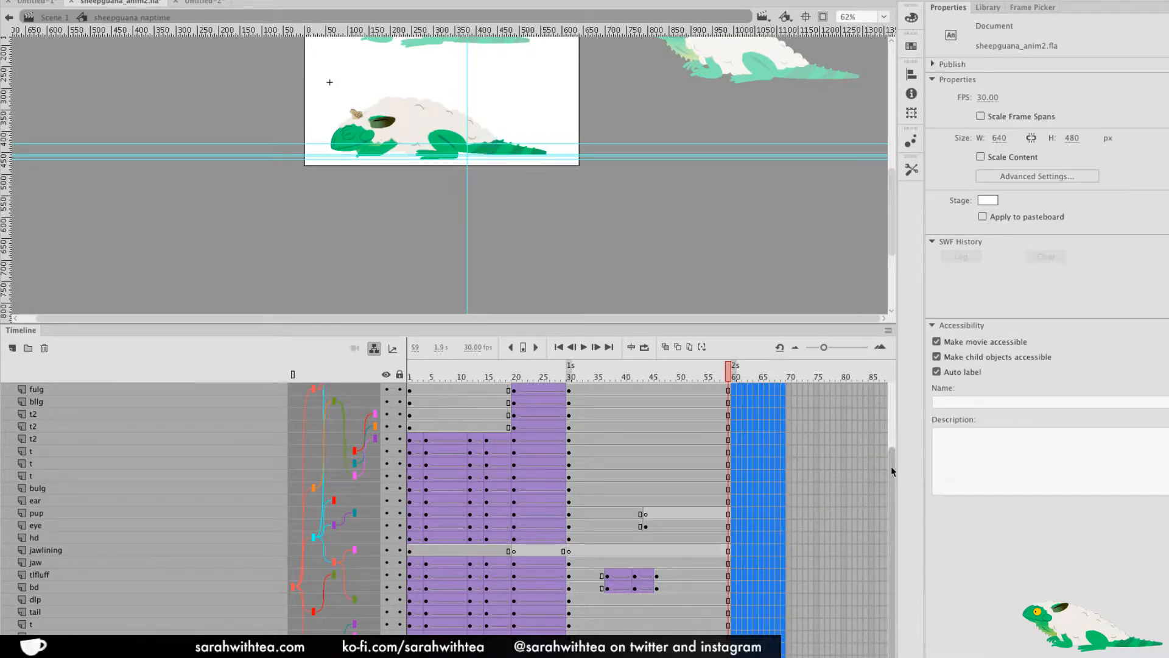
{"action": "left_click_drag", "start_coordinate": [893, 472], "coordinate": [918, 329]}
{"action": "left_click", "coordinate": [733, 374]}
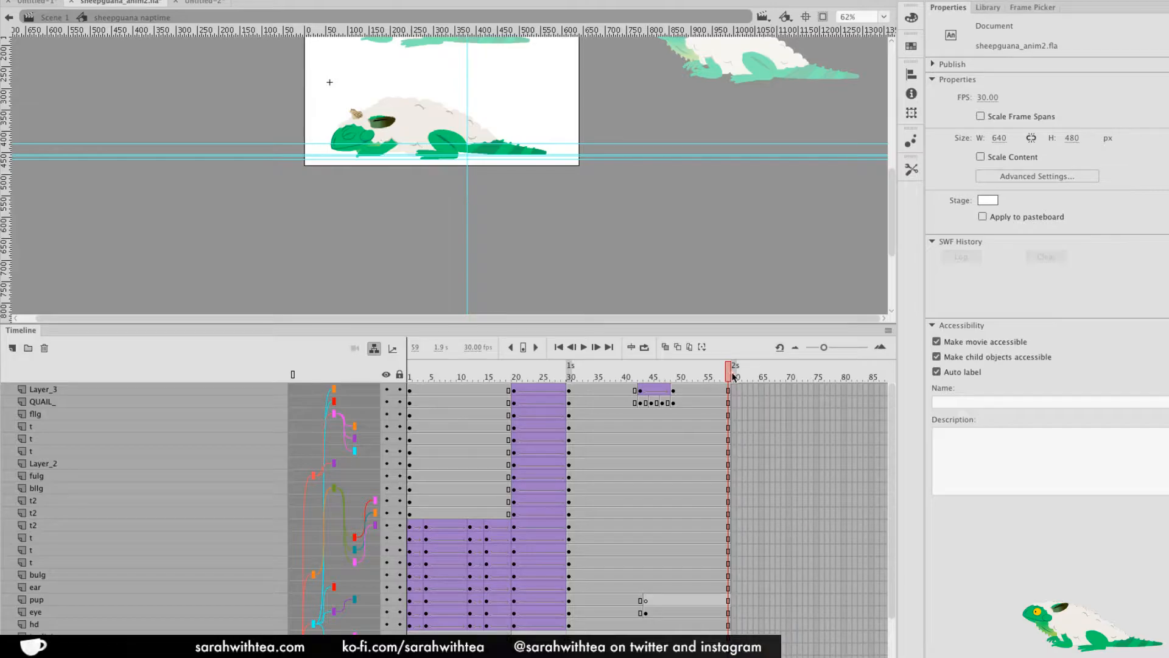
{"action": "left_click_drag", "start_coordinate": [730, 375], "coordinate": [409, 374]}
{"action": "key", "text": "Return"}
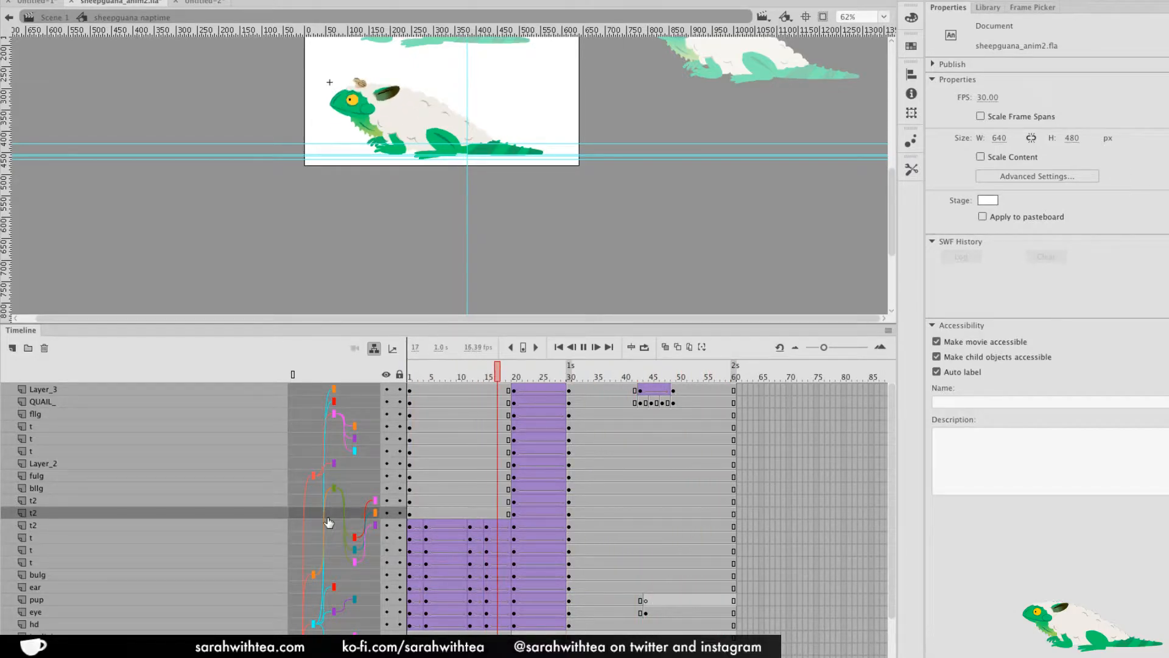
{"action": "key", "text": "Return"}
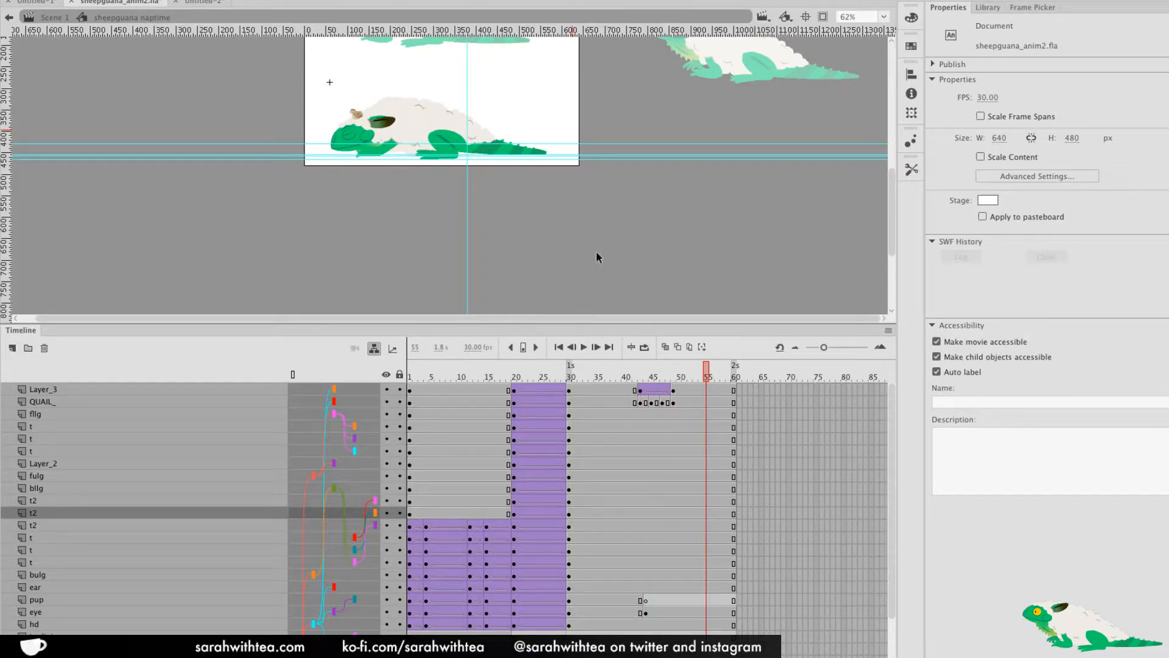
Return to Scene 1 and place a copy of the sheepguana naptime instance just below the stage
{"action": "double_click", "coordinate": [597, 252]}
{"action": "key", "text": "super+minus"}
{"action": "left_click_drag", "start_coordinate": [499, 207], "coordinate": [679, 312]}
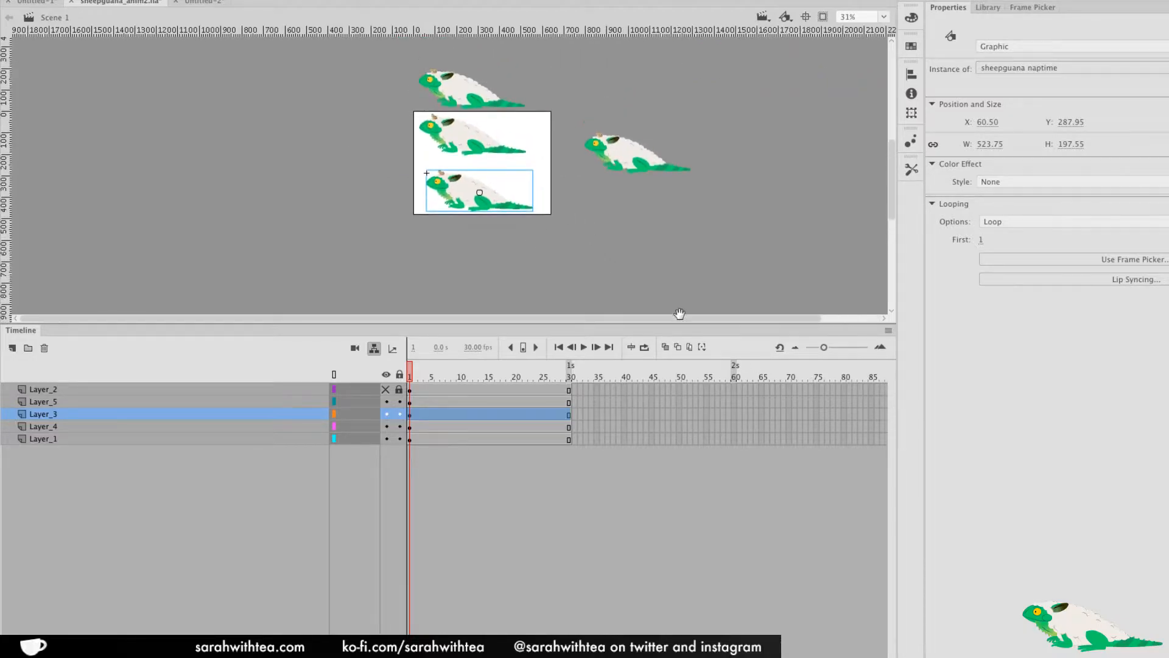
{"action": "scroll", "coordinate": [679, 312], "scroll_direction": "up", "scroll_amount": 2}
{"action": "left_click", "coordinate": [513, 222]}
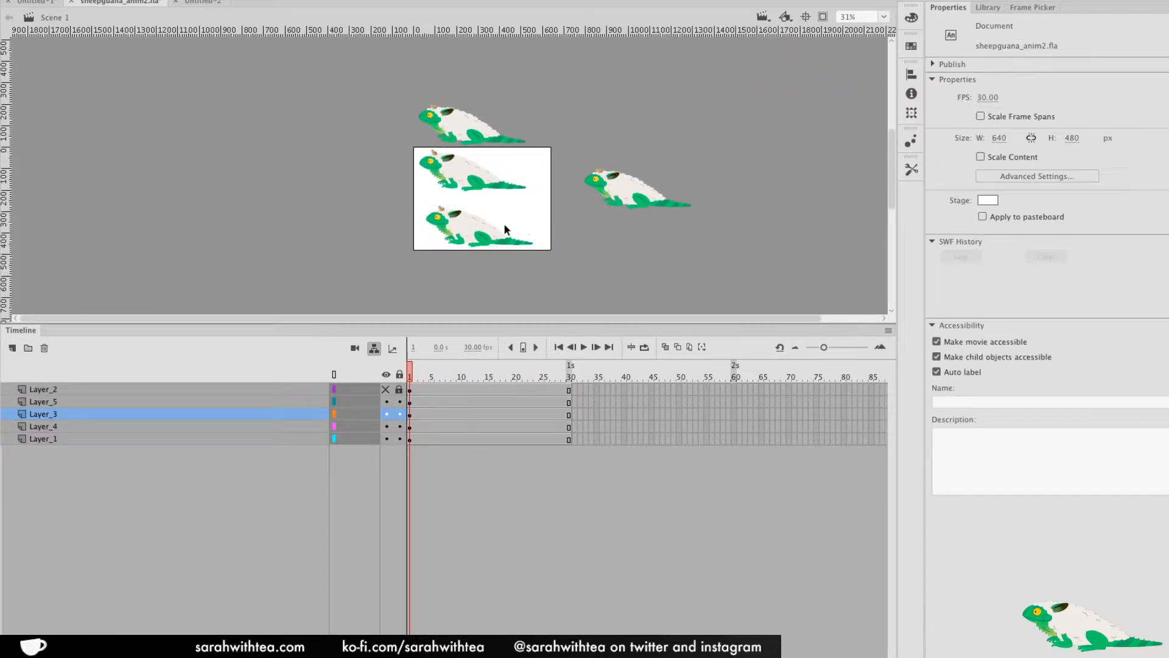
{"action": "left_click_drag", "start_coordinate": [478, 239], "coordinate": [480, 287]}
{"action": "left_click_drag", "start_coordinate": [465, 225], "coordinate": [512, 195]}
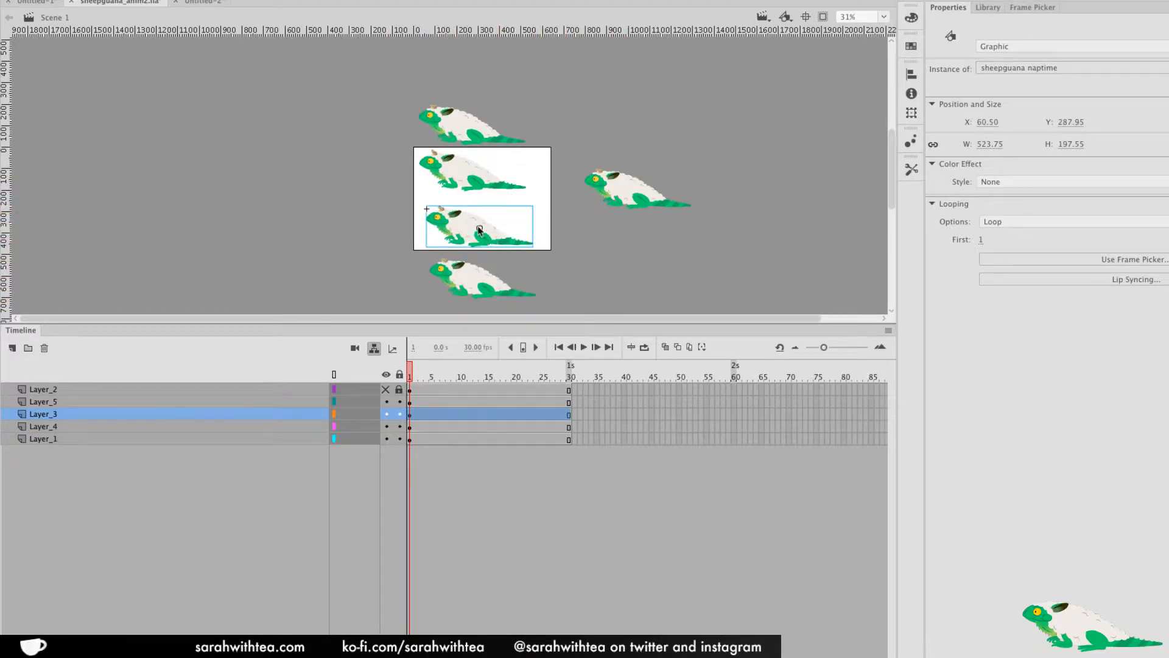
Duplicate the symbol of the lower sheepguana on the stage under the name "sheepguana naptime sleeping"
{"action": "right_click", "coordinate": [480, 230]}
{"action": "left_click", "coordinate": [544, 596]}
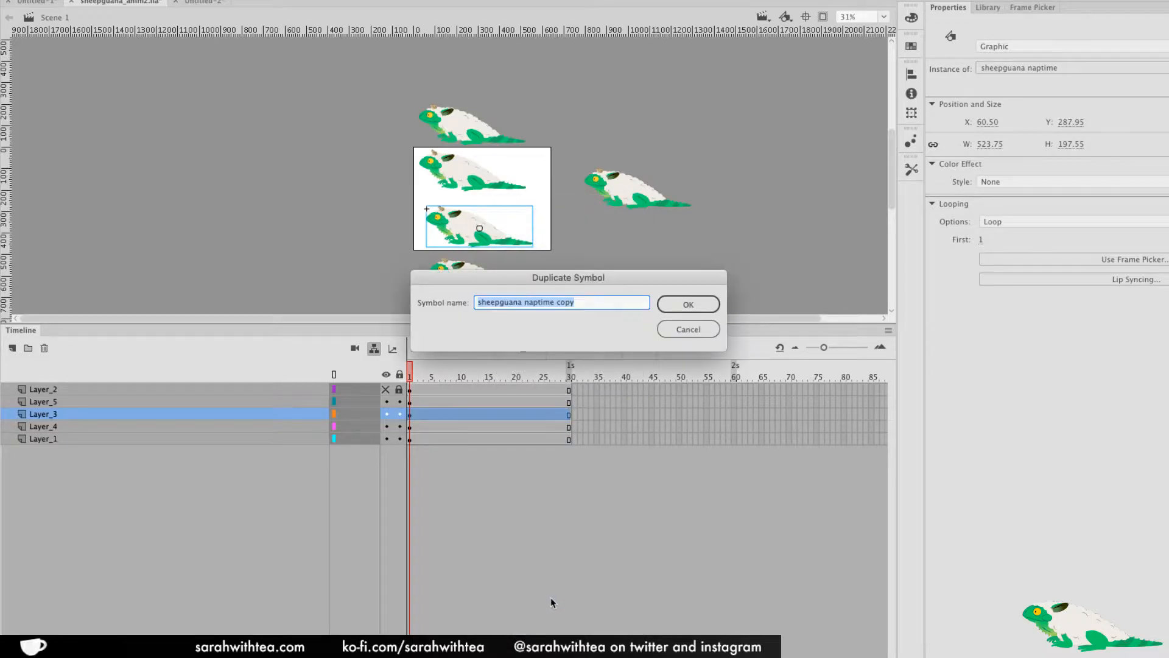
{"action": "key", "text": "Right"}
{"action": "key", "text": "BackSpace"}
{"action": "key", "text": "BackSpace"}
{"action": "key", "text": "BackSpace"}
{"action": "key", "text": "BackSpace"}
{"action": "type", "text": "sleeping"}
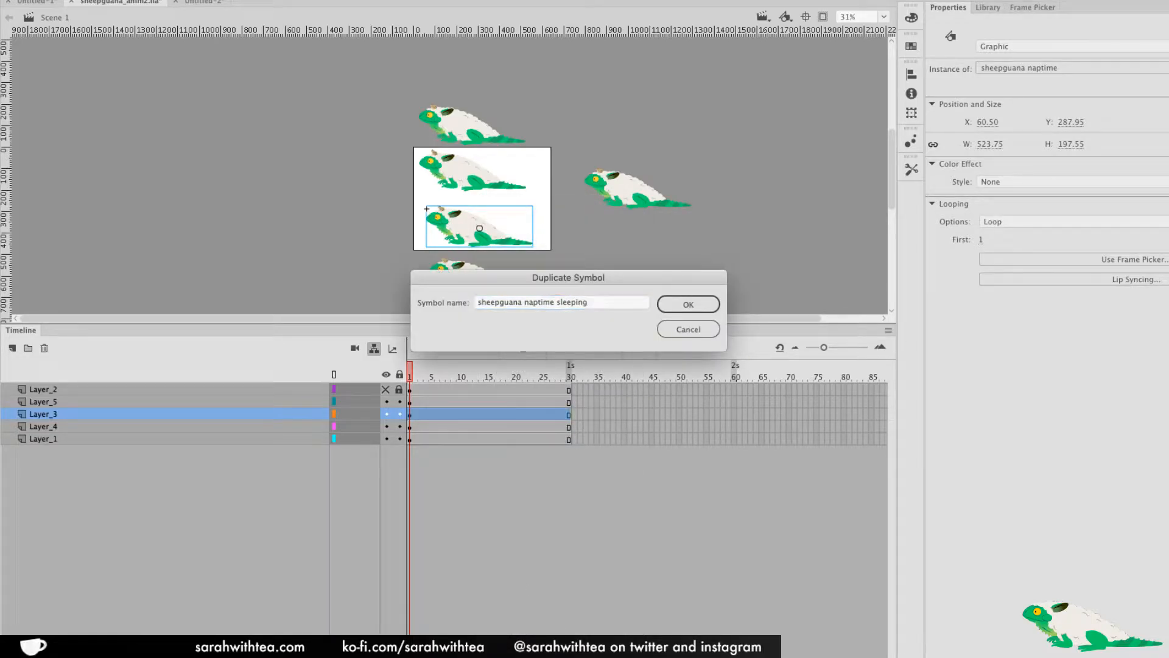
{"action": "key", "text": "Return"}
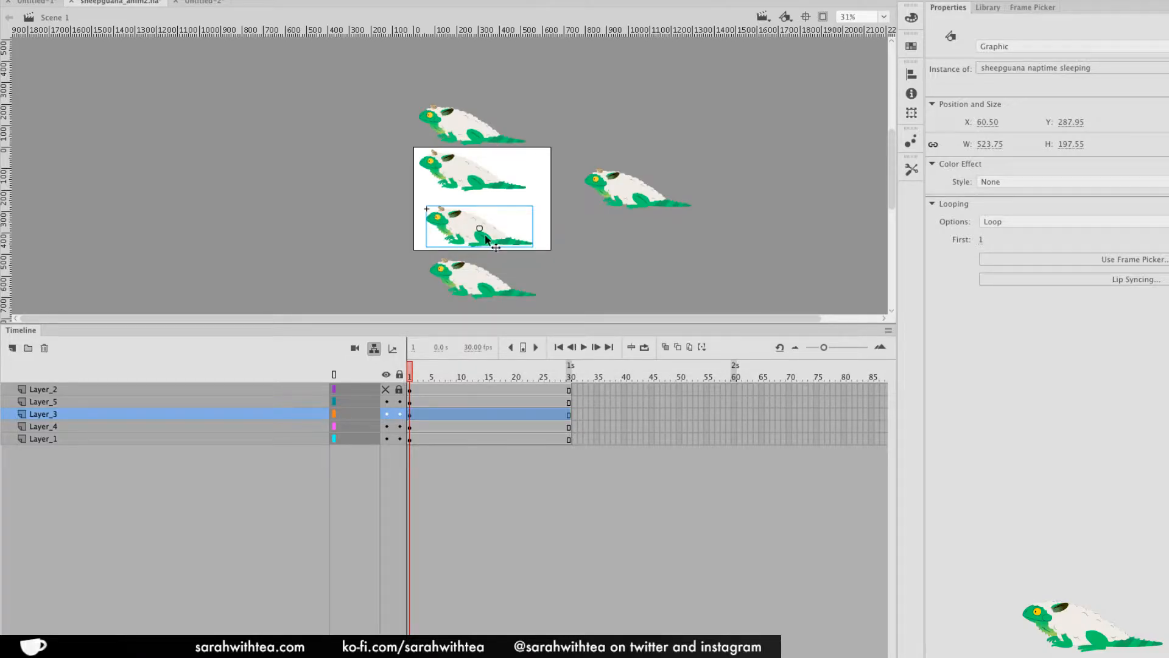
Inside sheepguana naptime sleeping, insert keyframes across all layers at frame 50
{"action": "double_click", "coordinate": [485, 235]}
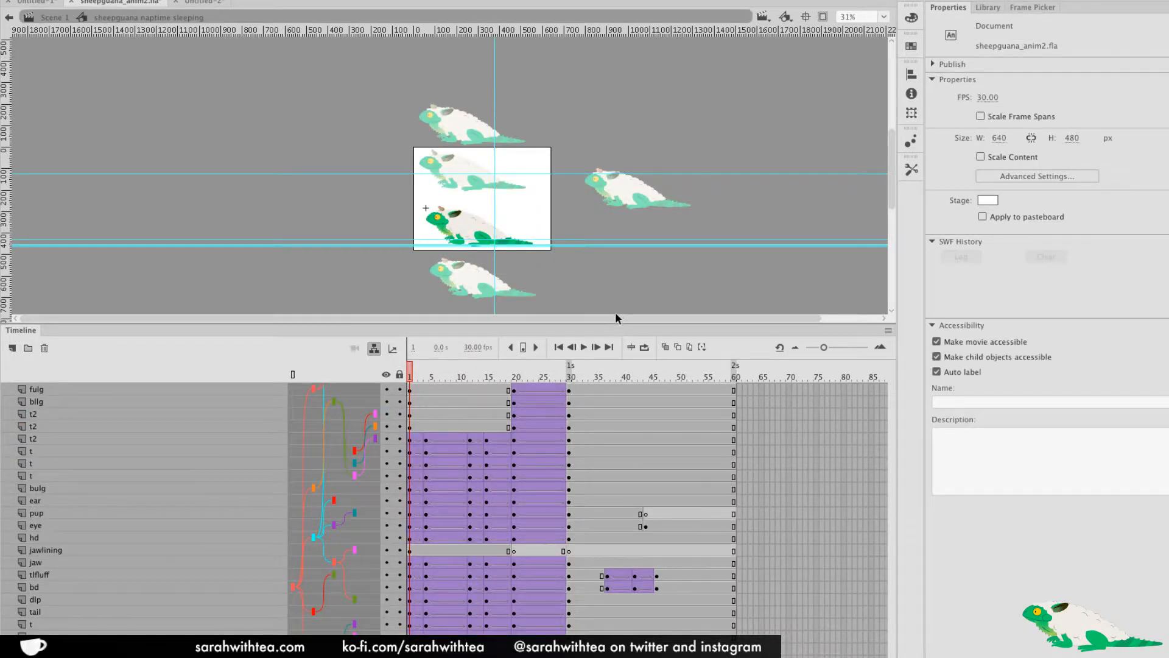
{"action": "left_click_drag", "start_coordinate": [619, 325], "coordinate": [633, 152]}
{"action": "left_click_drag", "start_coordinate": [674, 232], "coordinate": [681, 596]}
{"action": "key", "text": "F6"}
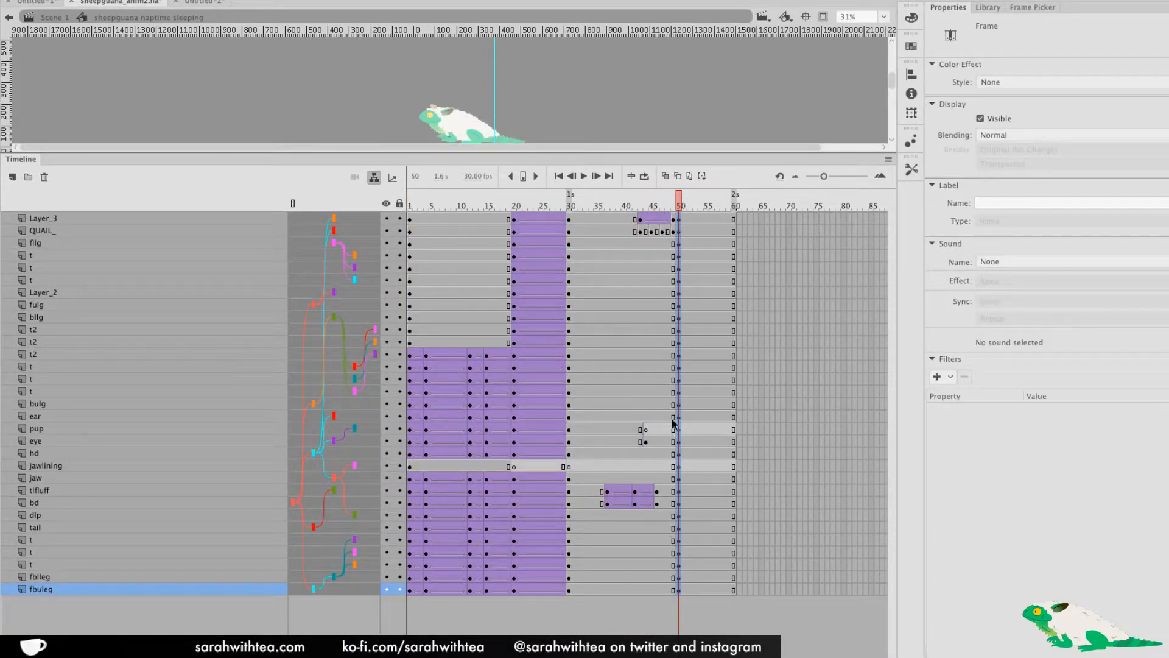
{"action": "left_click_drag", "start_coordinate": [674, 220], "coordinate": [410, 603]}
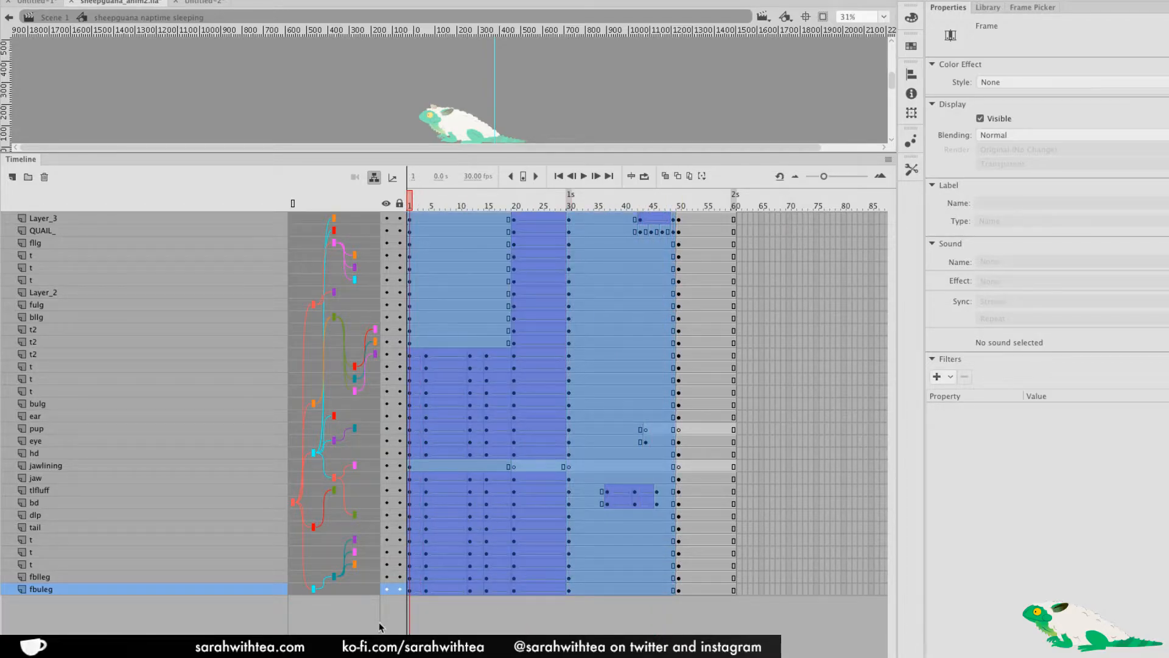
{"action": "right_click", "coordinate": [469, 322]}
{"action": "left_click", "coordinate": [499, 518]}
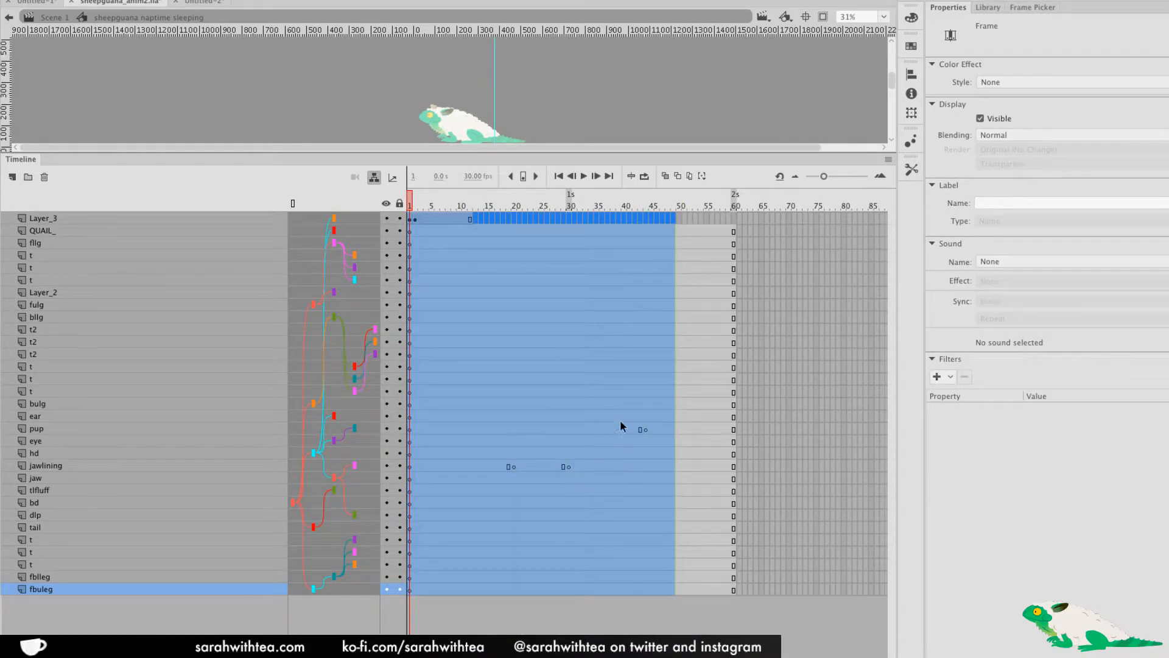
{"action": "left_click", "coordinate": [656, 441]}
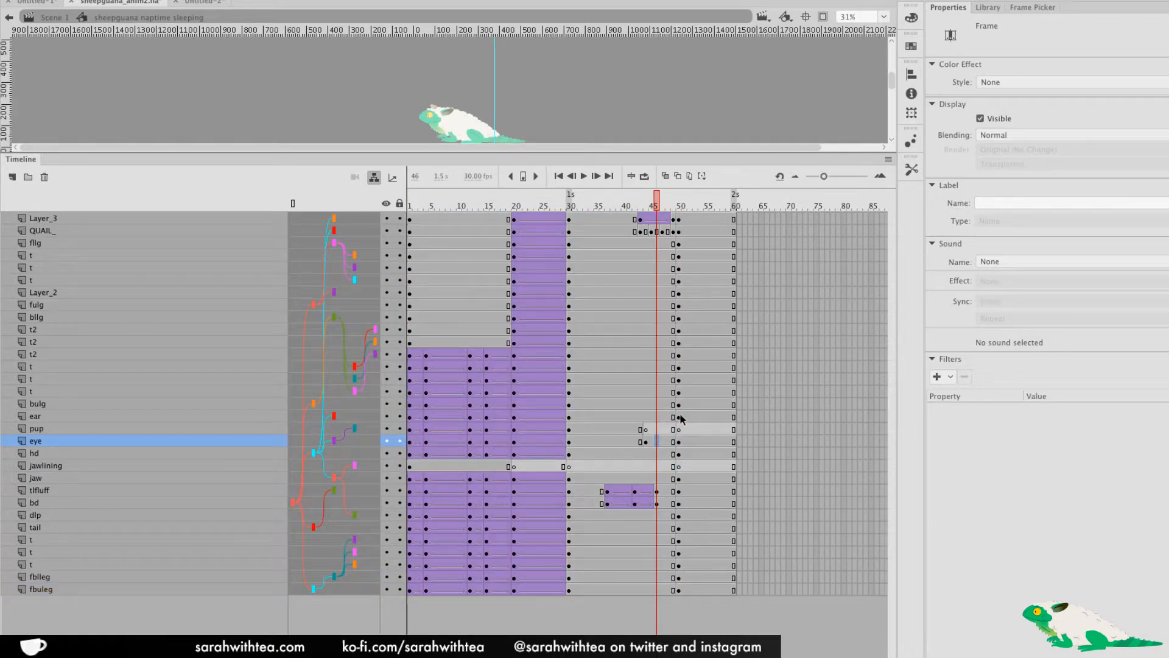
Remove frames 1 to 49 from all layers so the sleeping pose starts at frame 1
{"action": "left_click_drag", "start_coordinate": [673, 220], "coordinate": [410, 590]}
{"action": "right_click", "coordinate": [499, 511]}
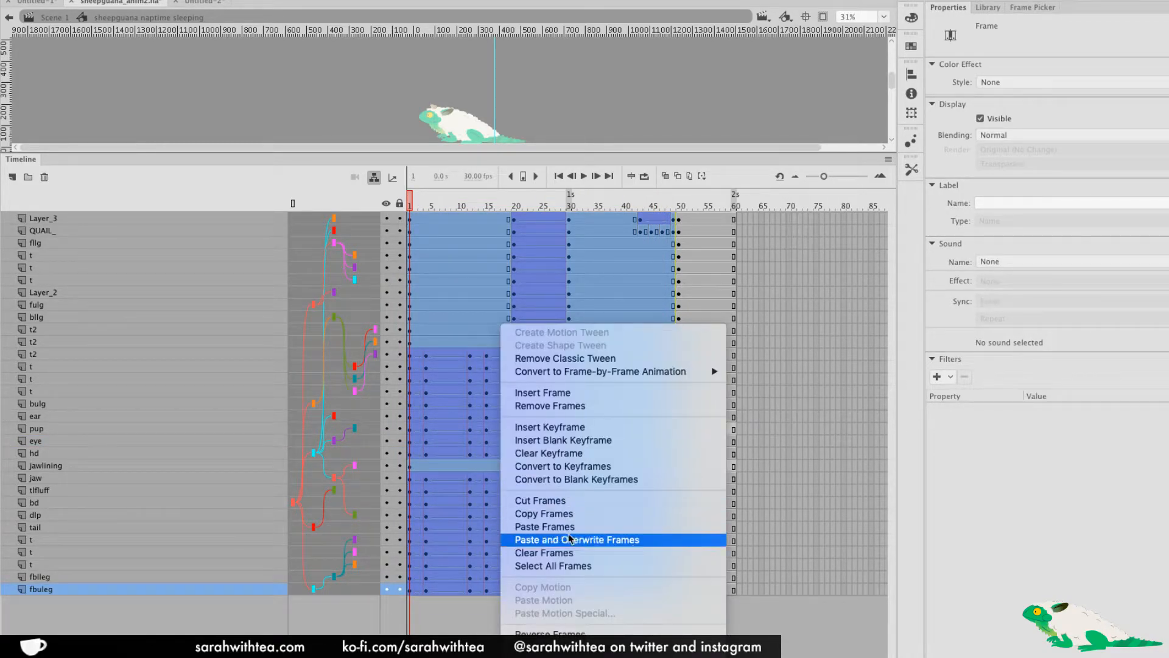
{"action": "left_click", "coordinate": [579, 405]}
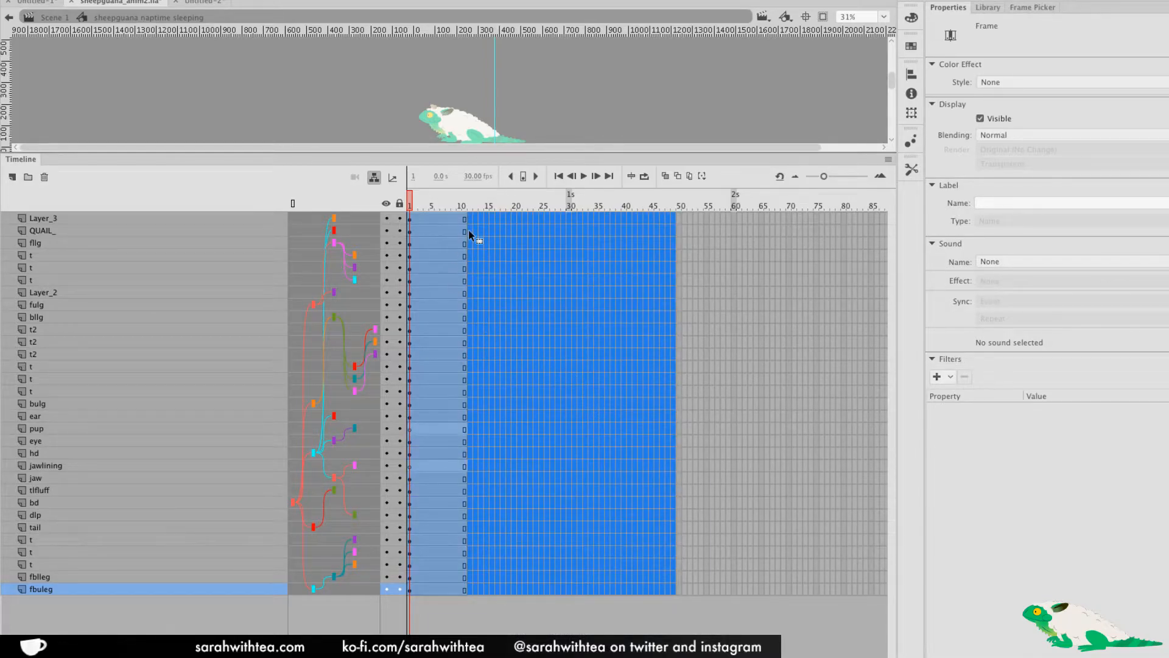
{"action": "left_click", "coordinate": [627, 231]}
Extend the sleeping pose on all layers to frame 60
{"action": "left_click_drag", "start_coordinate": [568, 221], "coordinate": [568, 594]}
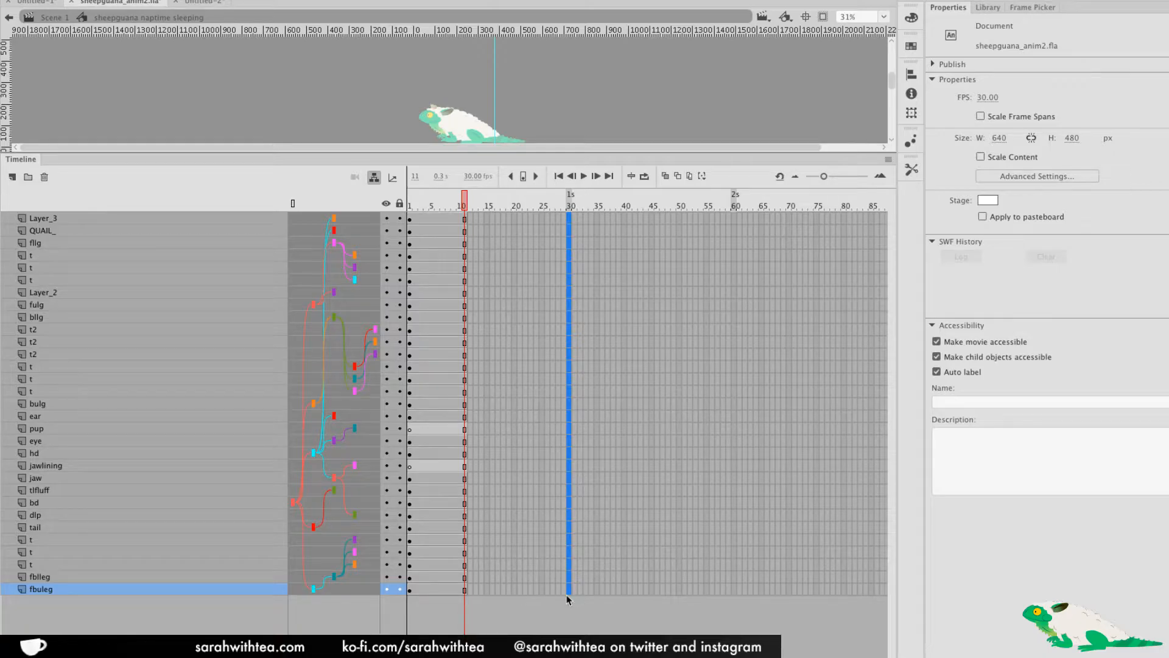
{"action": "key", "text": "F5"}
{"action": "left_click_drag", "start_coordinate": [733, 217], "coordinate": [735, 589]}
{"action": "key", "text": "F5"}
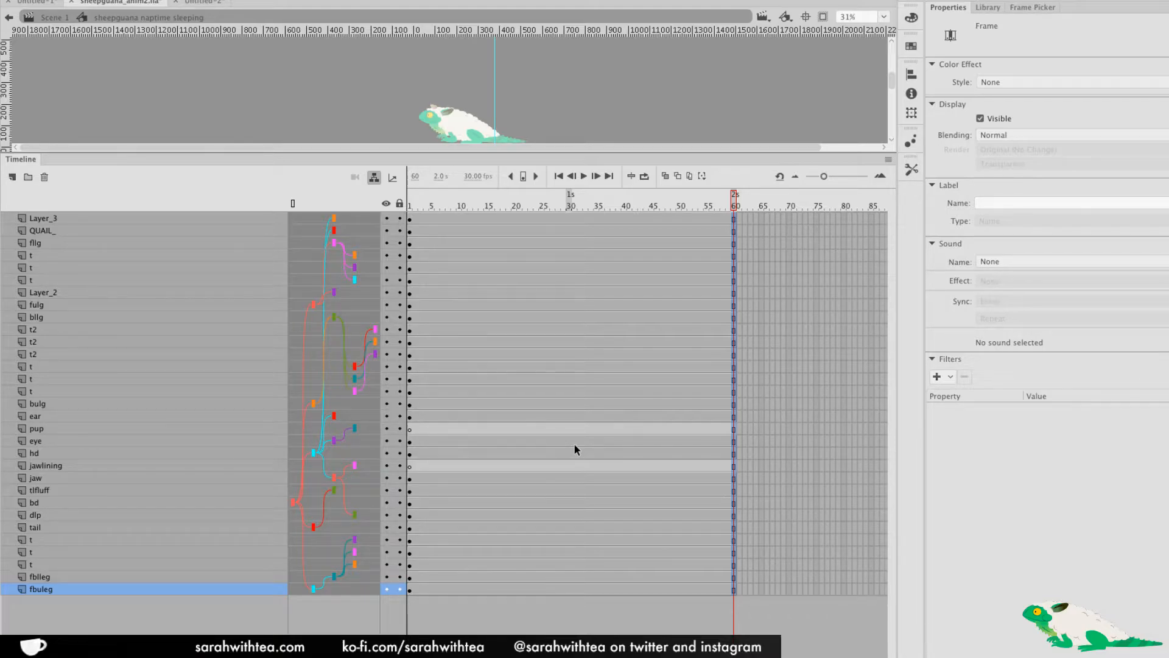
Examine the sleeping sheepguana pose up close and scrub through the first half of the timeline
{"action": "left_click", "coordinate": [603, 120]}
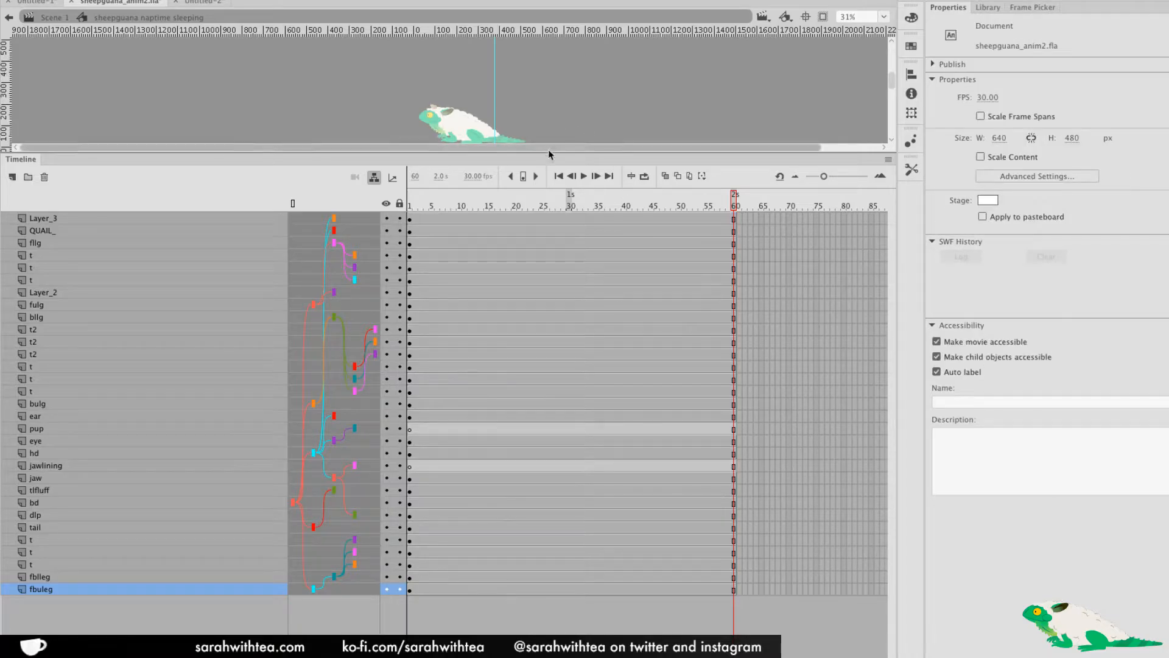
{"action": "left_click_drag", "start_coordinate": [551, 153], "coordinate": [551, 194]}
{"action": "mouse_move", "coordinate": [544, 255]}
{"action": "left_mouse_down"}
{"action": "mouse_move", "coordinate": [540, 290]}
{"action": "mouse_move", "coordinate": [535, 271]}
{"action": "left_mouse_up"}
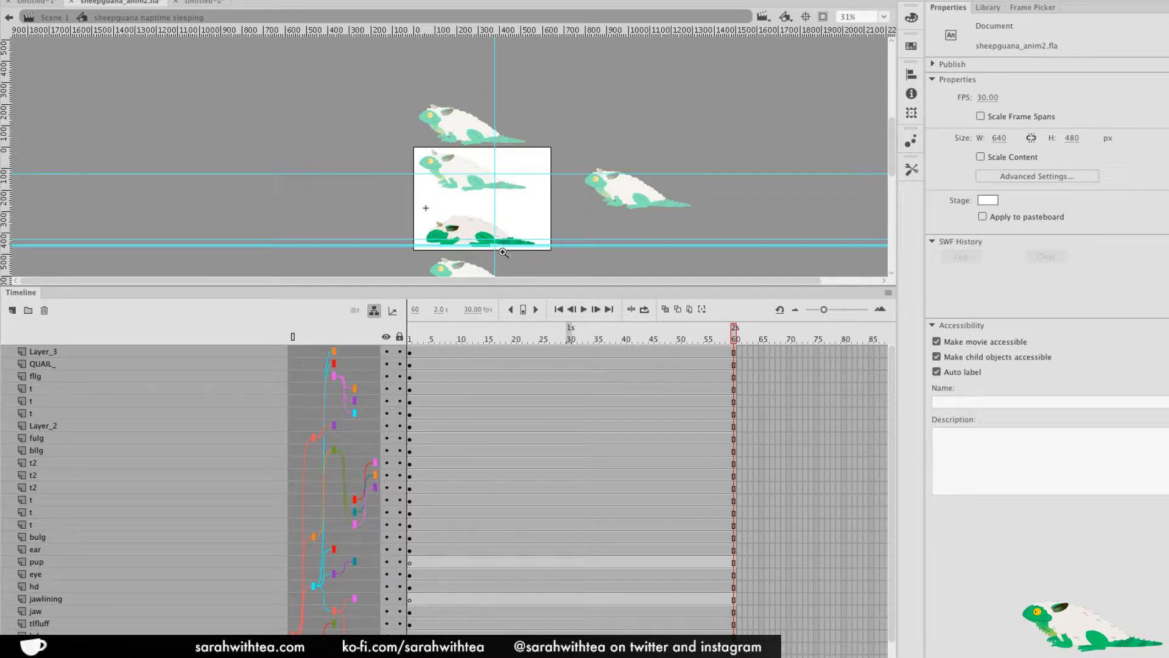
{"action": "left_click_drag", "start_coordinate": [425, 206], "coordinate": [512, 240]}
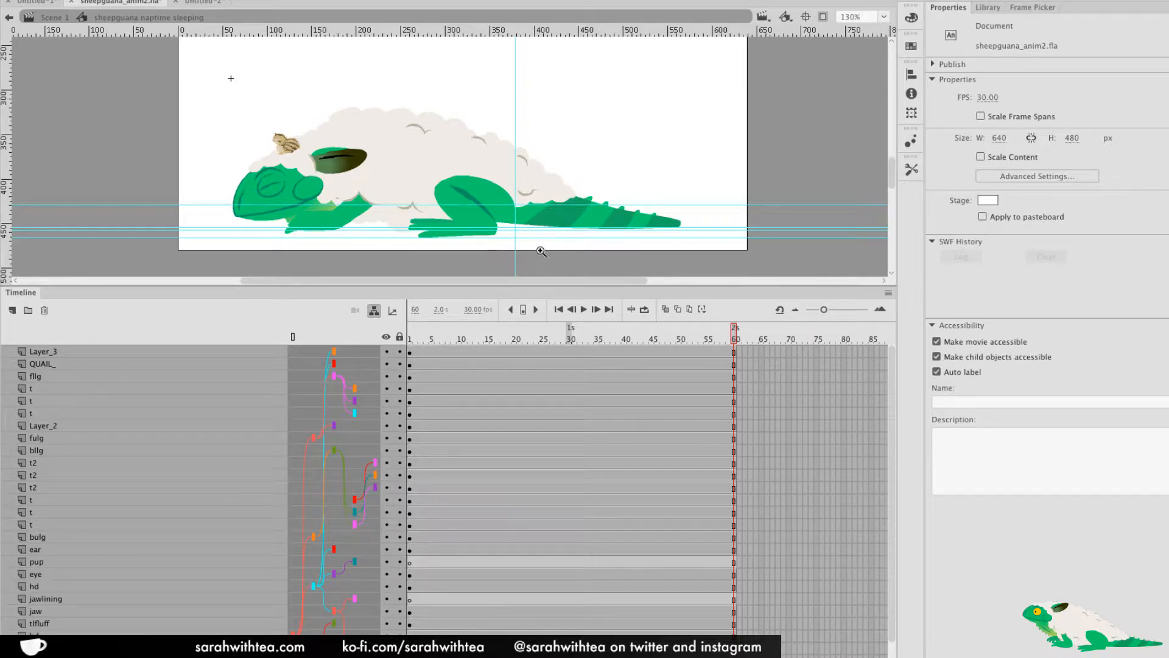
{"action": "left_click_drag", "start_coordinate": [549, 240], "coordinate": [600, 225]}
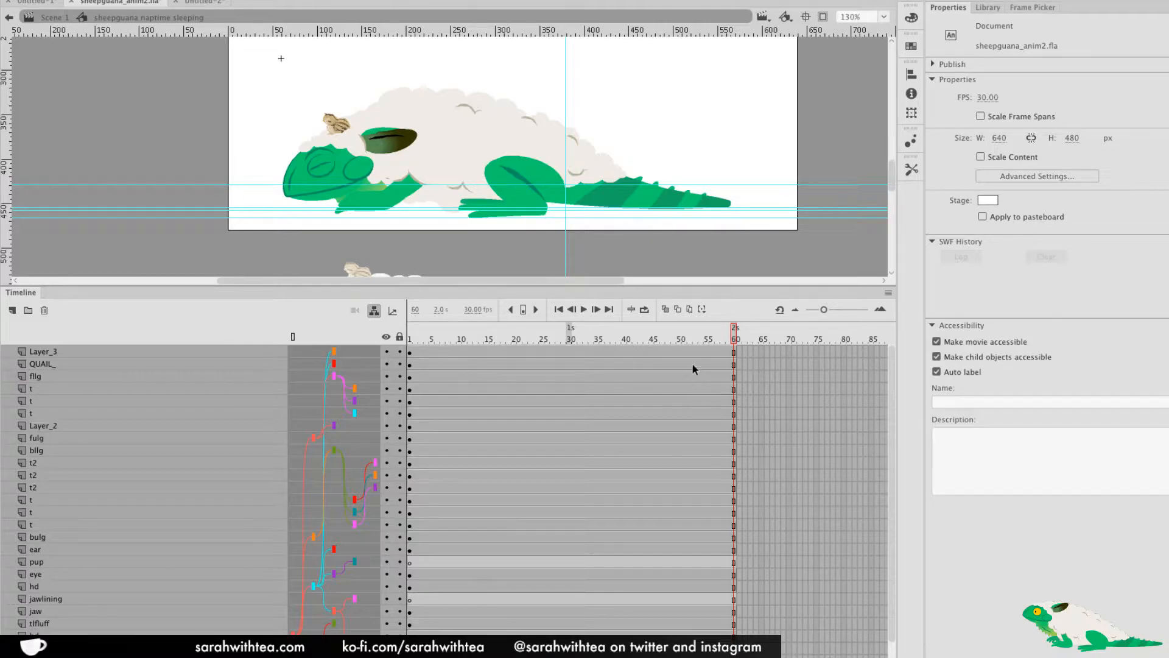
{"action": "left_click_drag", "start_coordinate": [627, 340], "coordinate": [410, 339]}
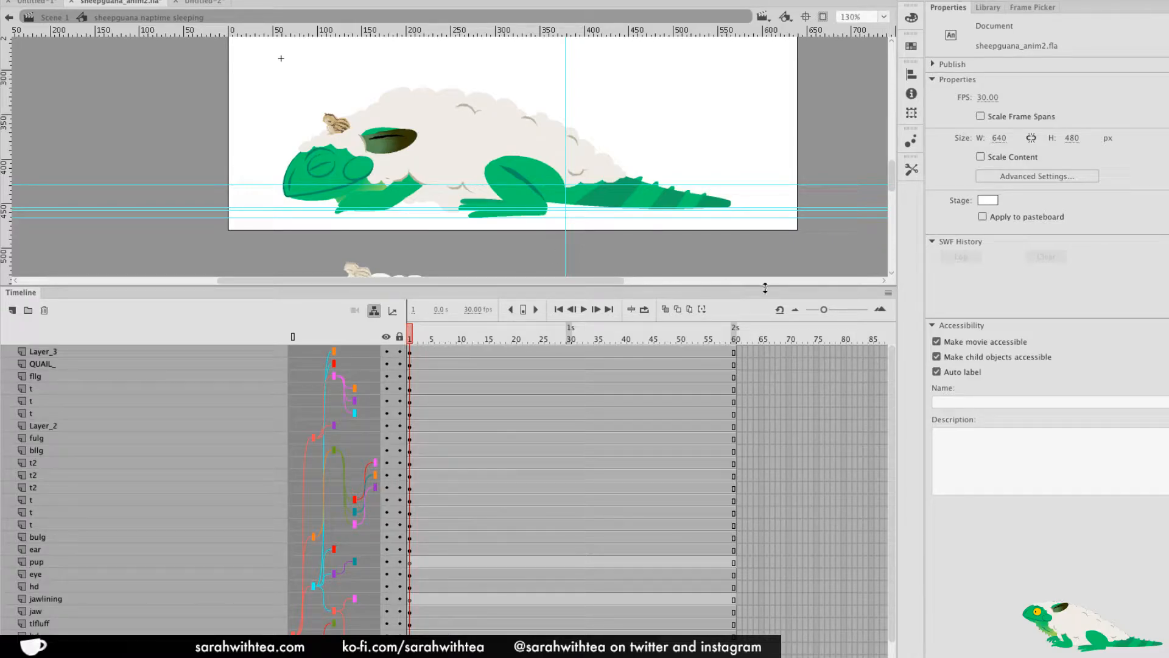
{"action": "scroll", "coordinate": [609, 488], "scroll_direction": "down", "scroll_amount": 3}
{"action": "left_click_drag", "start_coordinate": [677, 284], "coordinate": [688, 211]}
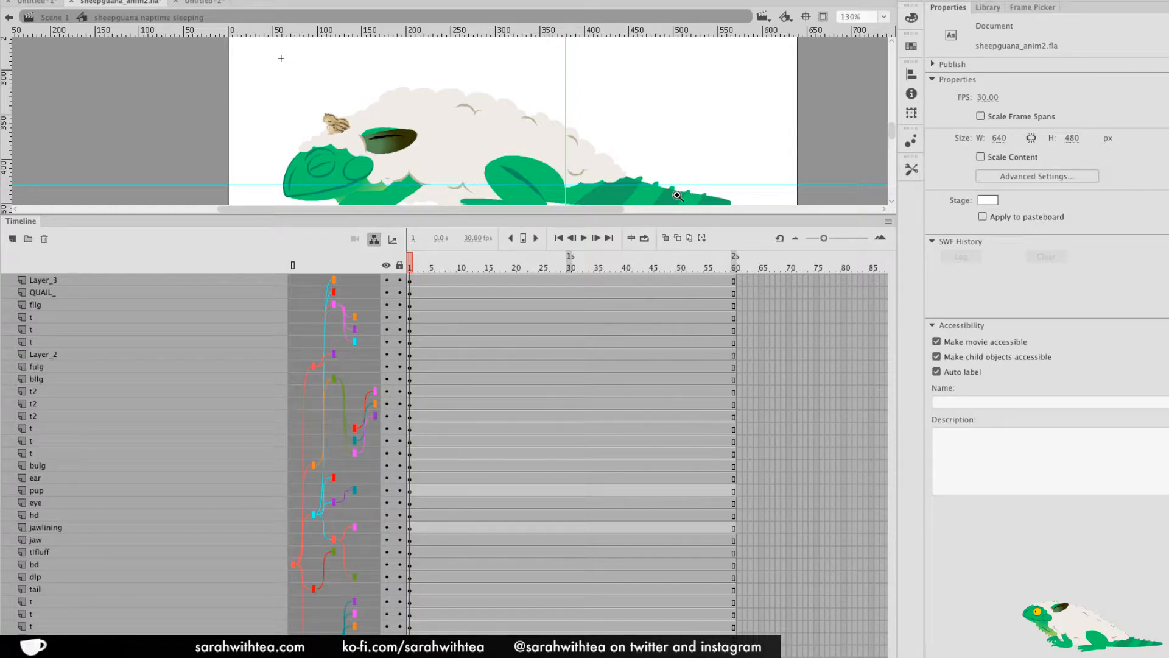
{"action": "left_click_drag", "start_coordinate": [673, 213], "coordinate": [672, 240]}
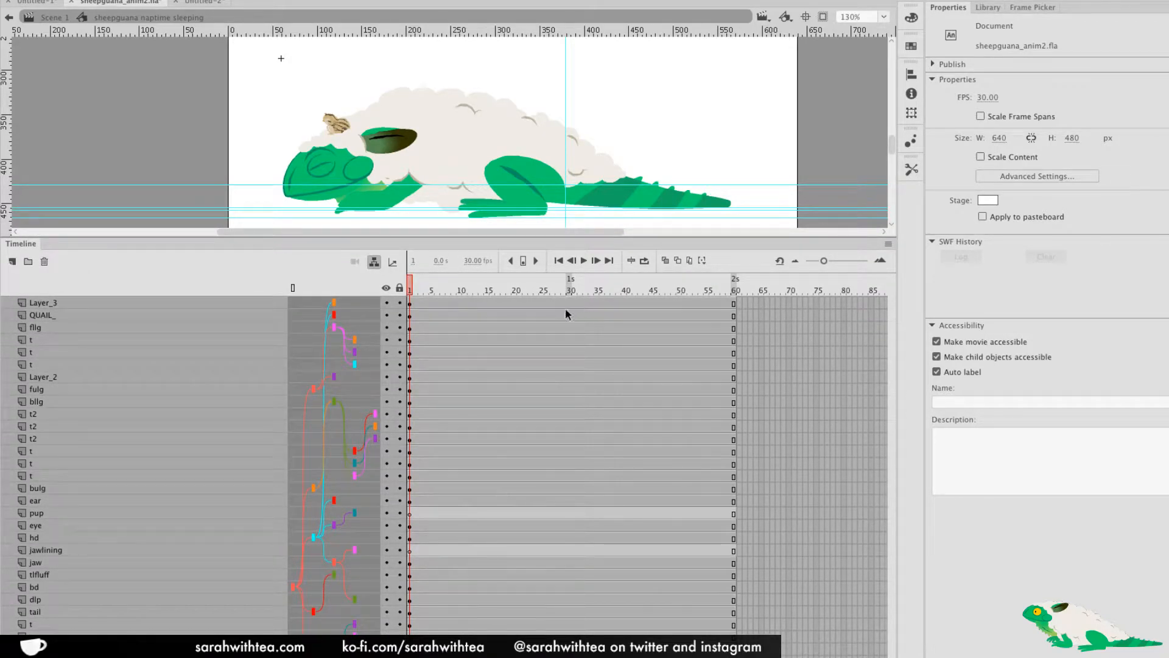
{"action": "left_click_drag", "start_coordinate": [568, 294], "coordinate": [428, 353]}
{"action": "left_click_drag", "start_coordinate": [530, 359], "coordinate": [481, 378]}
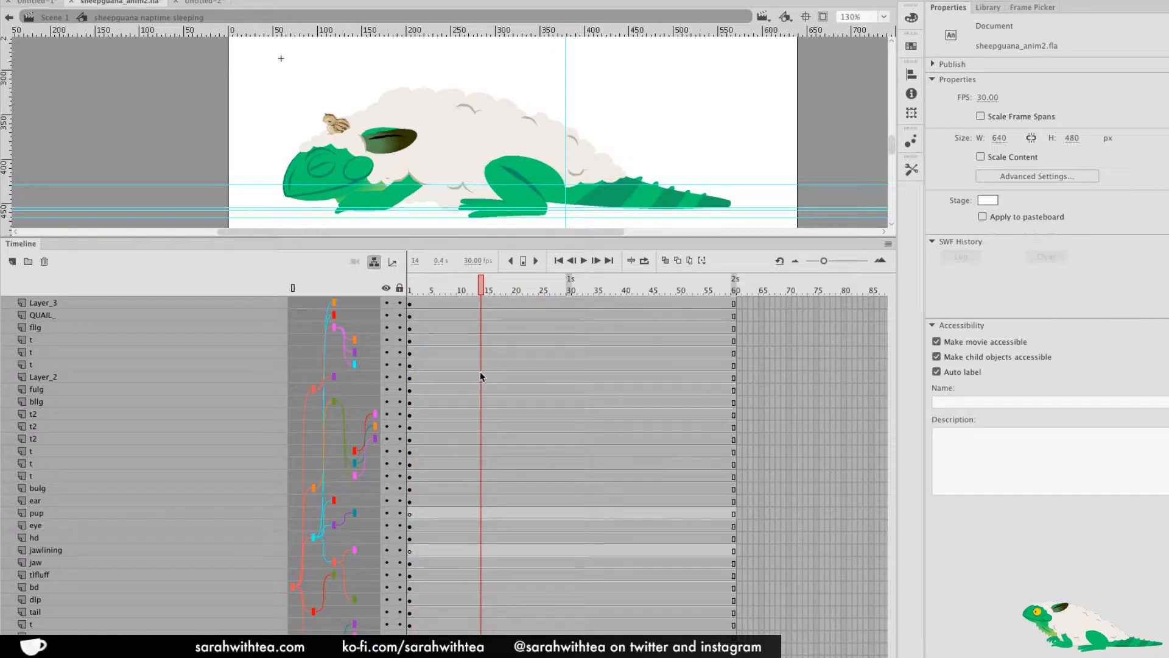
Insert a keyframe on the bd layer at frame 15 and stretch the wool body slightly upward with Free Transform
{"action": "left_click", "coordinate": [444, 164]}
{"action": "left_click", "coordinate": [480, 588]}
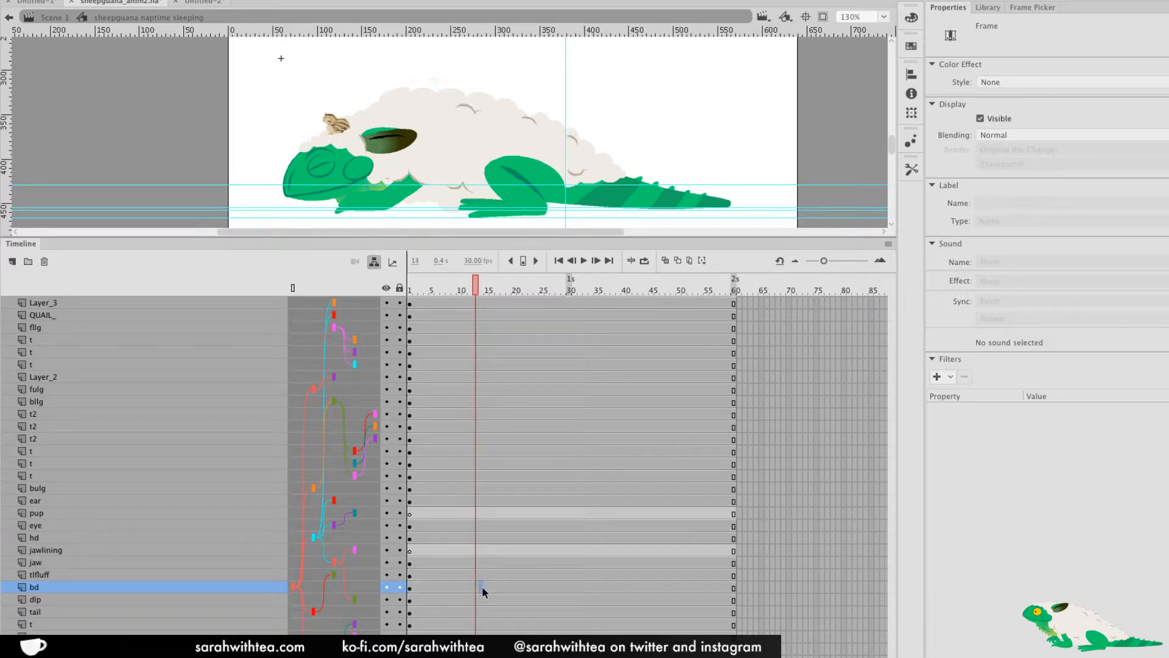
{"action": "left_click", "coordinate": [486, 587]}
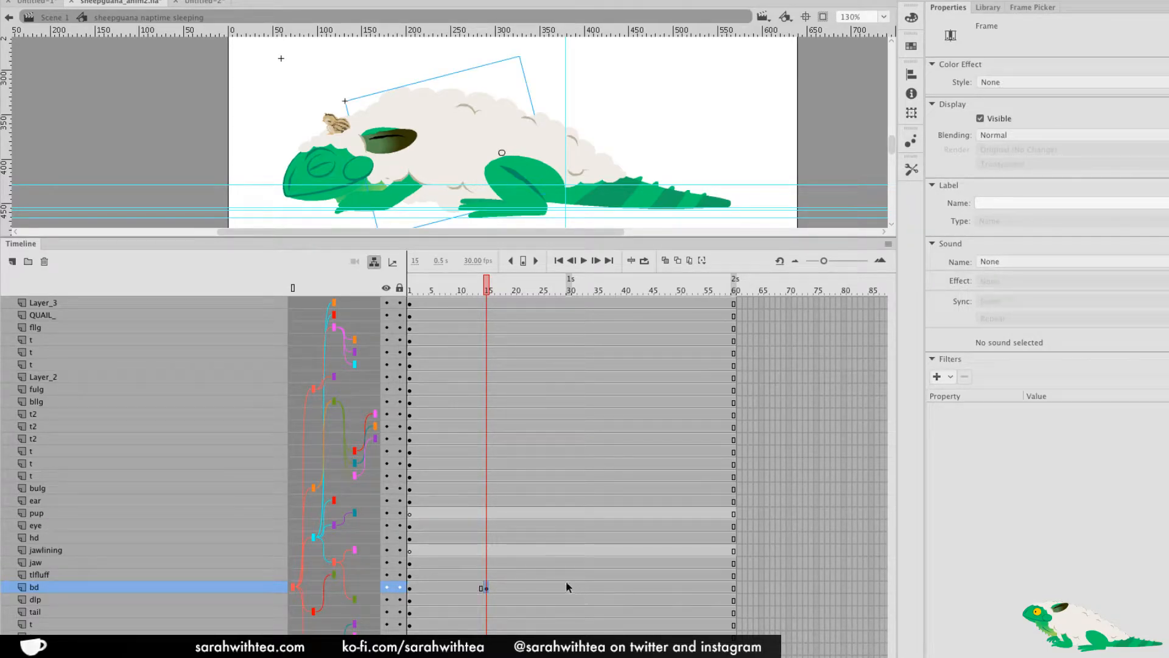
{"action": "key", "text": "F6"}
{"action": "left_click", "coordinate": [433, 78]}
{"action": "left_click_drag", "start_coordinate": [432, 78], "coordinate": [431, 73]}
{"action": "left_click_drag", "start_coordinate": [341, 95], "coordinate": [343, 99]}
{"action": "left_click", "coordinate": [483, 297]}
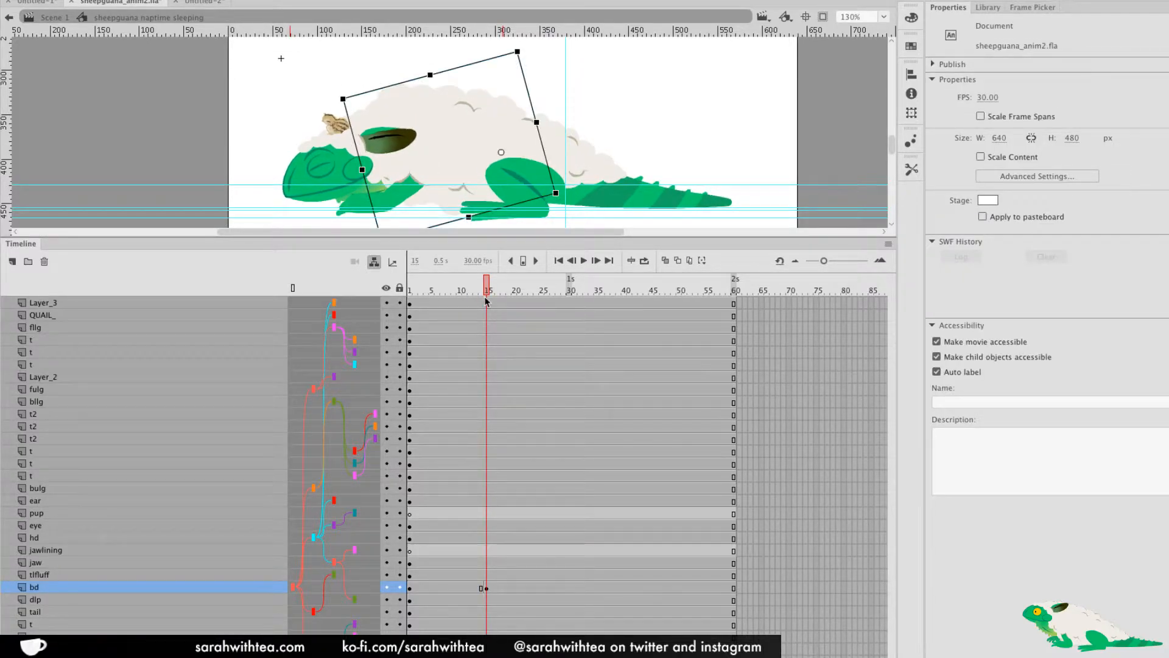
Nudge the wool body slightly upward at the frame 15 keyframe and compare it with the preceding frame
{"action": "left_click", "coordinate": [477, 161]}
{"action": "left_click", "coordinate": [477, 295]}
{"action": "left_click_drag", "start_coordinate": [477, 295], "coordinate": [482, 291]}
{"action": "left_click", "coordinate": [478, 186]}
{"action": "key", "text": "Up"}
{"action": "left_click", "coordinate": [487, 285]}
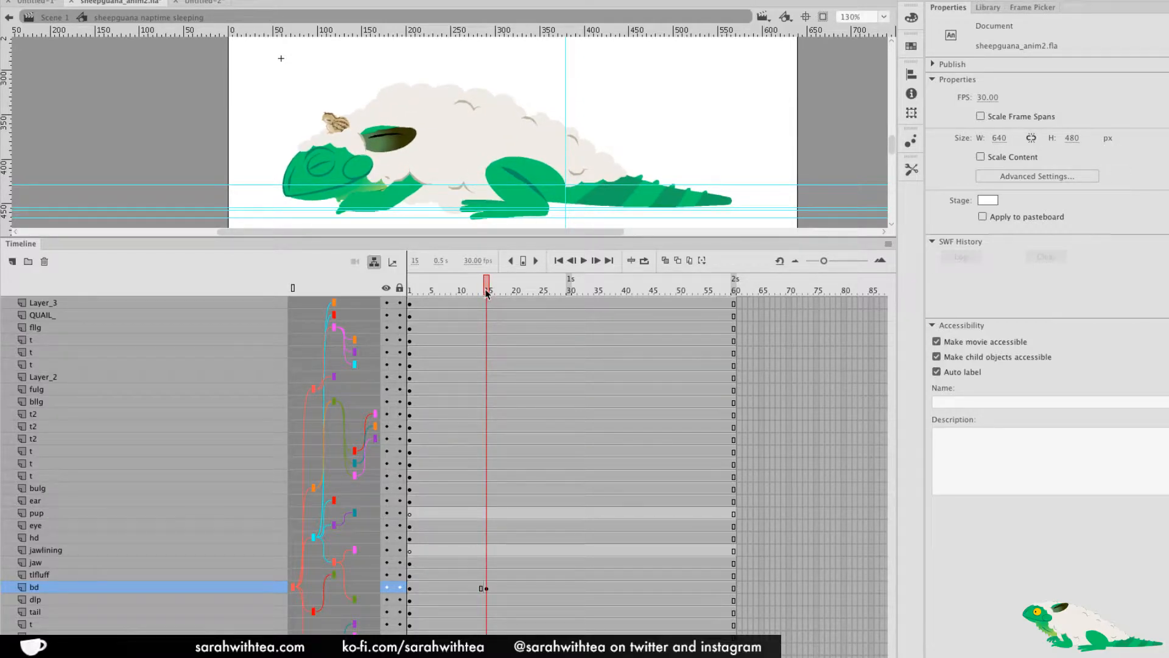
Insert keyframes on all layers at frame 15
{"action": "left_click_drag", "start_coordinate": [486, 301], "coordinate": [485, 633]}
{"action": "key", "text": "F6"}
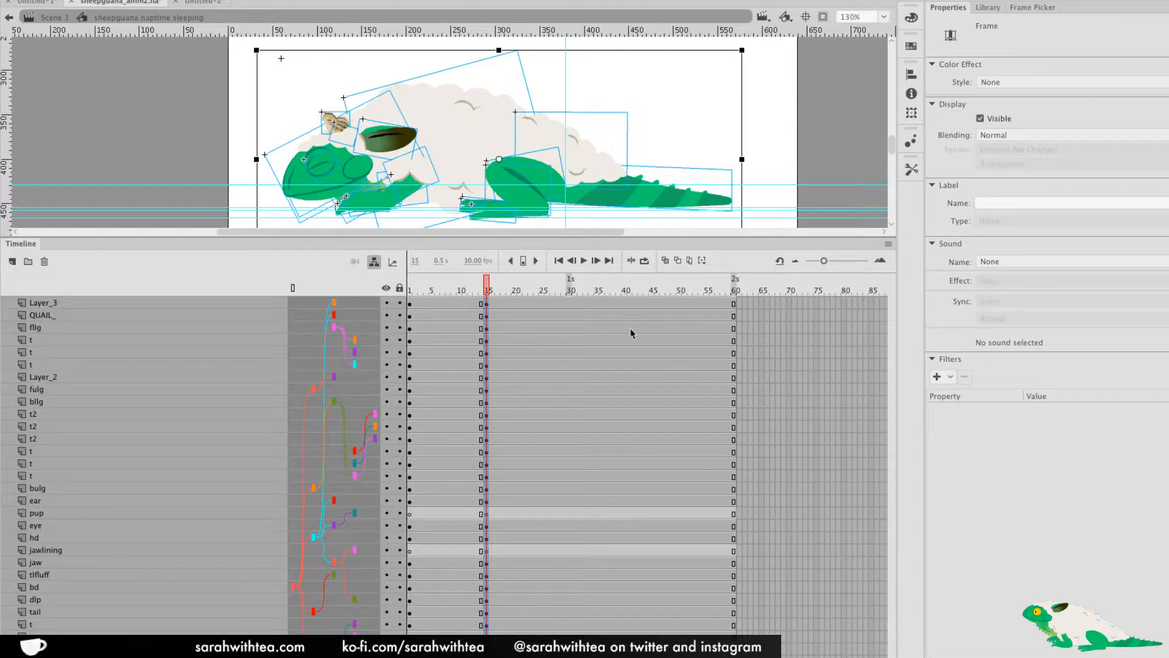
{"action": "left_click", "coordinate": [487, 291]}
{"action": "left_click_drag", "start_coordinate": [486, 290], "coordinate": [487, 293]}
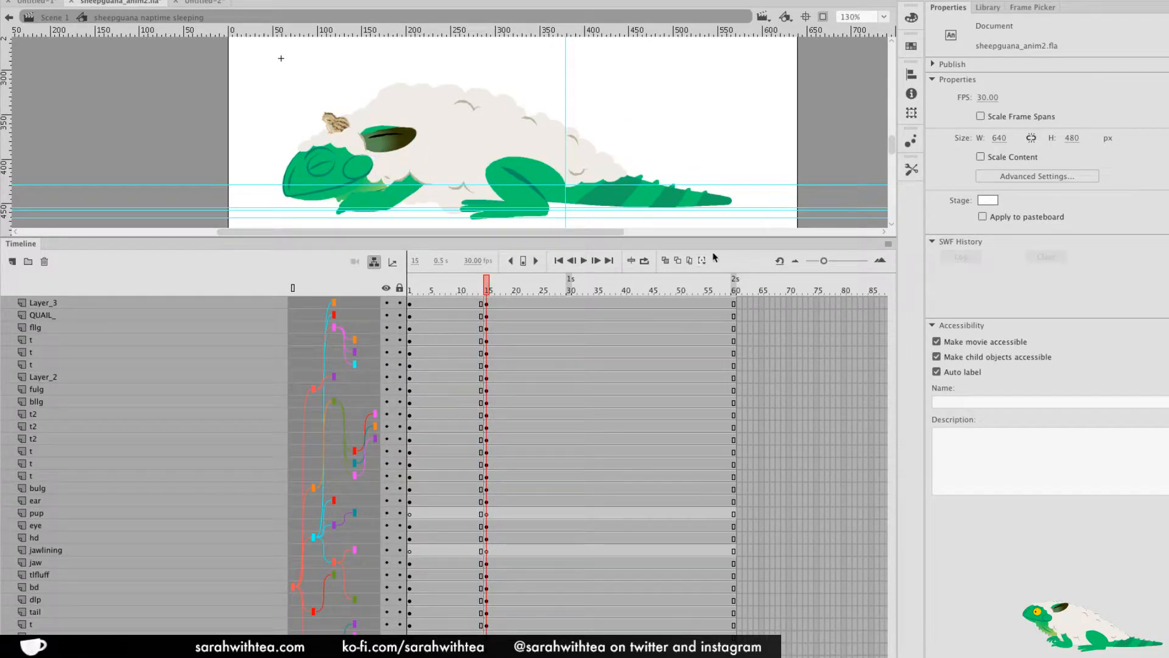
Turn on onion skinning and rotate the upper back leg slightly with Free Transform to line up with the preceding pose
{"action": "left_click", "coordinate": [666, 261]}
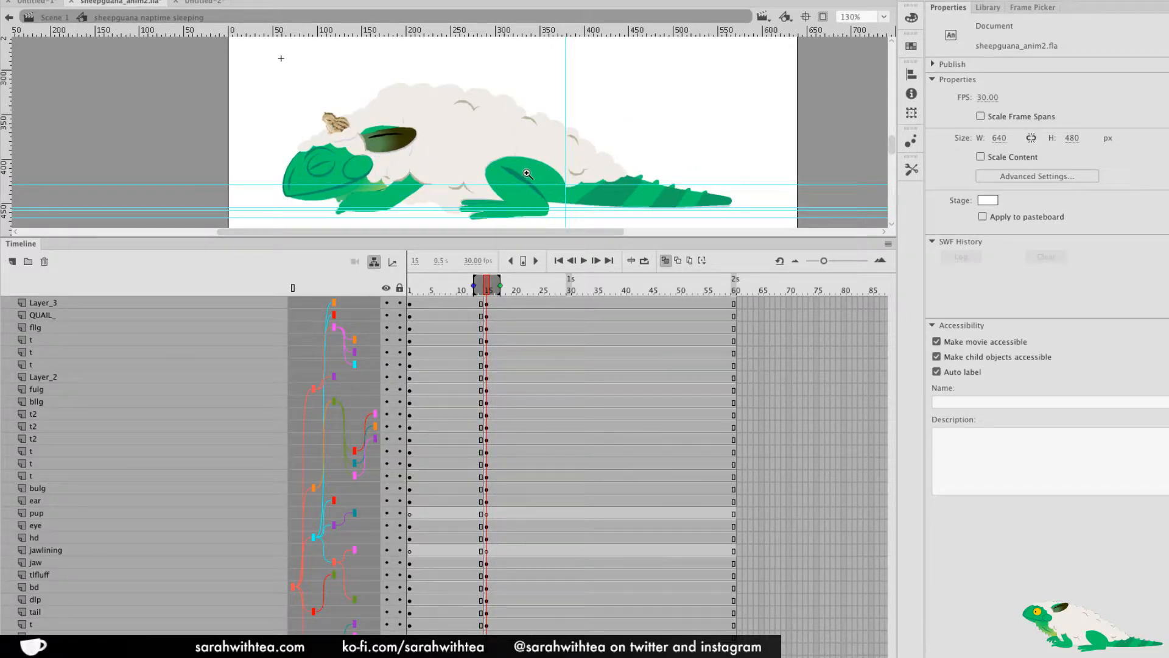
{"action": "scroll", "coordinate": [530, 163], "scroll_direction": "up", "scroll_amount": 3}
{"action": "left_click", "coordinate": [498, 165]}
{"action": "key", "text": "q"}
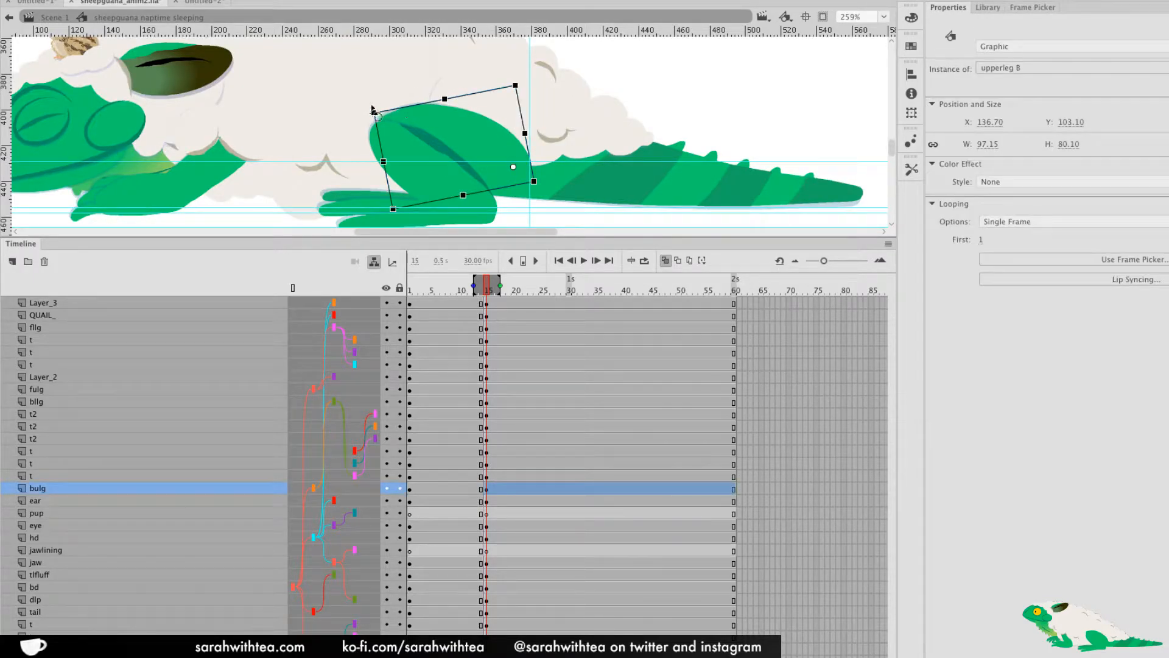
{"action": "left_click_drag", "start_coordinate": [372, 105], "coordinate": [373, 106]}
{"action": "key", "text": "space"}
Rotate the upper front leg slightly at frame 15 so it lines up with the onion-skinned preceding pose
{"action": "left_click_drag", "start_coordinate": [371, 173], "coordinate": [680, 193]}
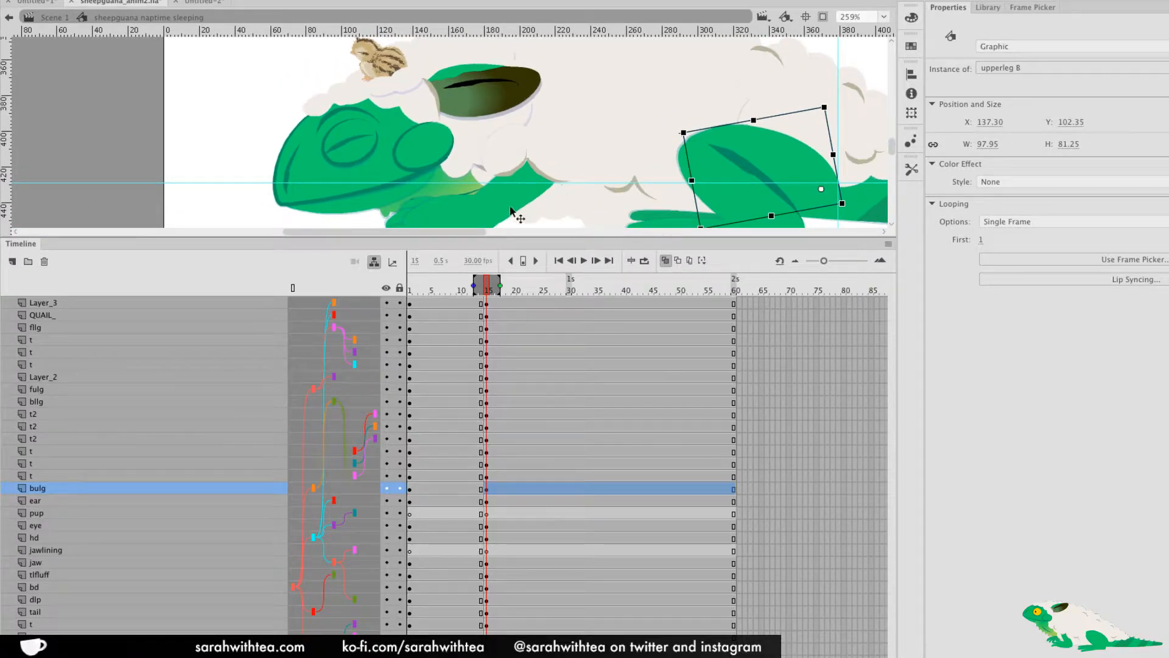
{"action": "left_click", "coordinate": [507, 211]}
{"action": "key", "text": "space"}
{"action": "mouse_move", "coordinate": [518, 211]}
{"action": "left_mouse_down"}
{"action": "mouse_move", "coordinate": [558, 181]}
{"action": "mouse_move", "coordinate": [528, 198]}
{"action": "left_mouse_up"}
{"action": "left_click", "coordinate": [558, 182]}
{"action": "left_click_drag", "start_coordinate": [531, 199], "coordinate": [532, 199]}
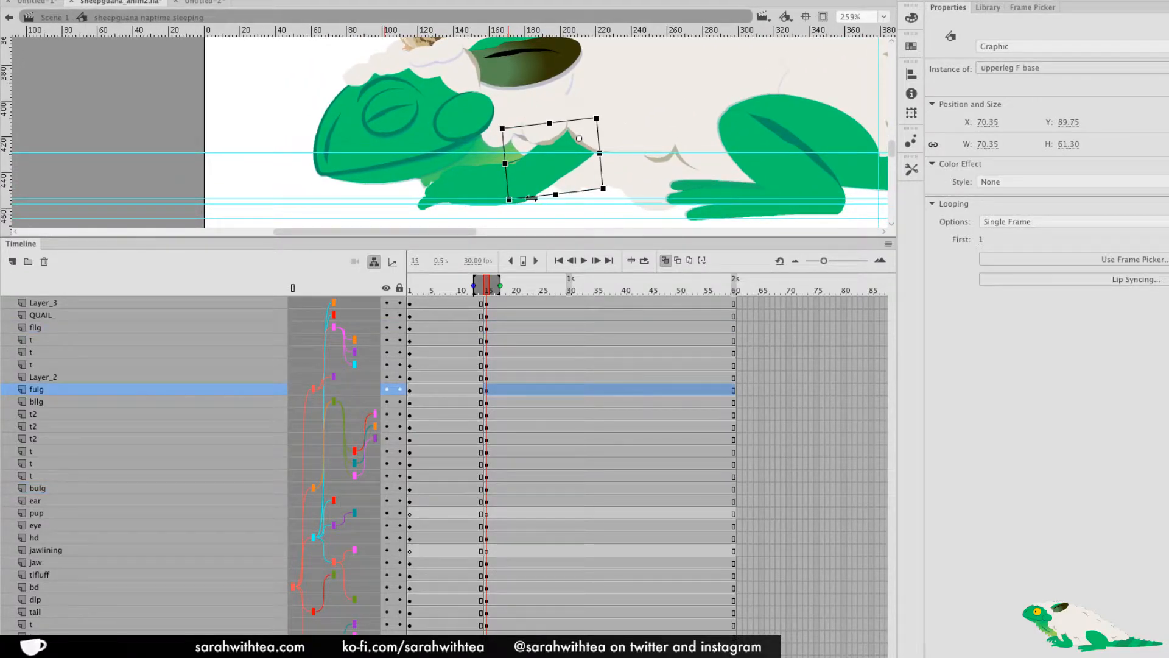
Rotate the tail slightly at frame 15 to match its onion-skinned position in the preceding frame
{"action": "left_click", "coordinate": [731, 230]}
{"action": "scroll", "coordinate": [605, 211], "scroll_direction": "left", "scroll_amount": 10}
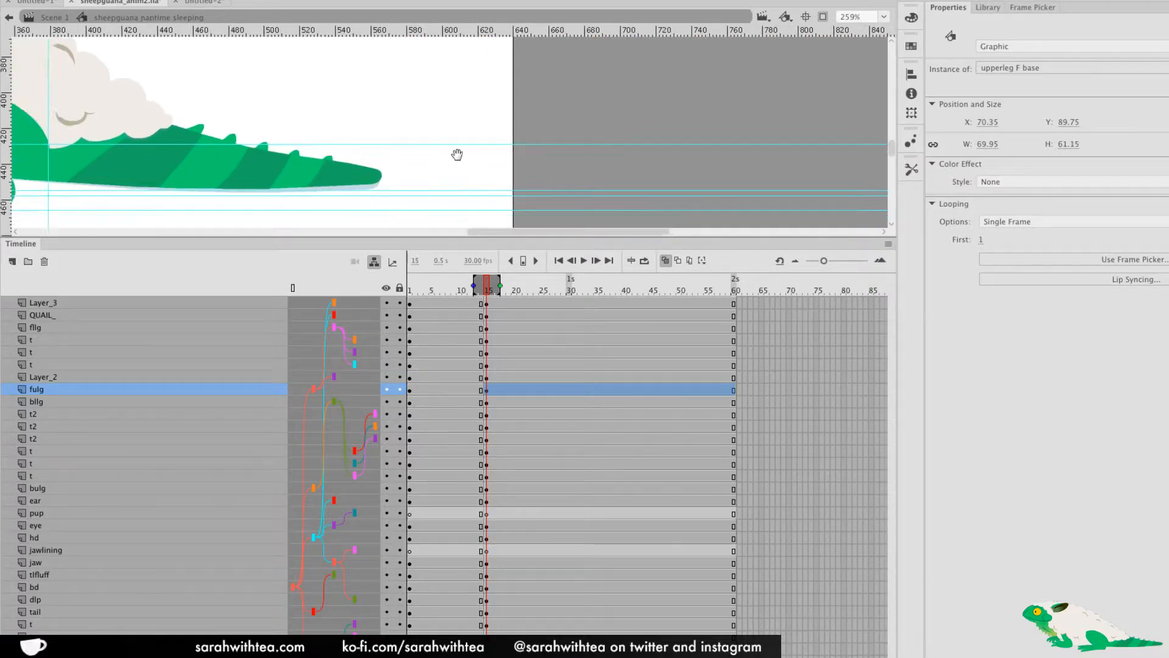
{"action": "left_click", "coordinate": [656, 160]}
{"action": "left_click_drag", "start_coordinate": [696, 171], "coordinate": [697, 177]}
{"action": "left_click_drag", "start_coordinate": [534, 203], "coordinate": [732, 206]}
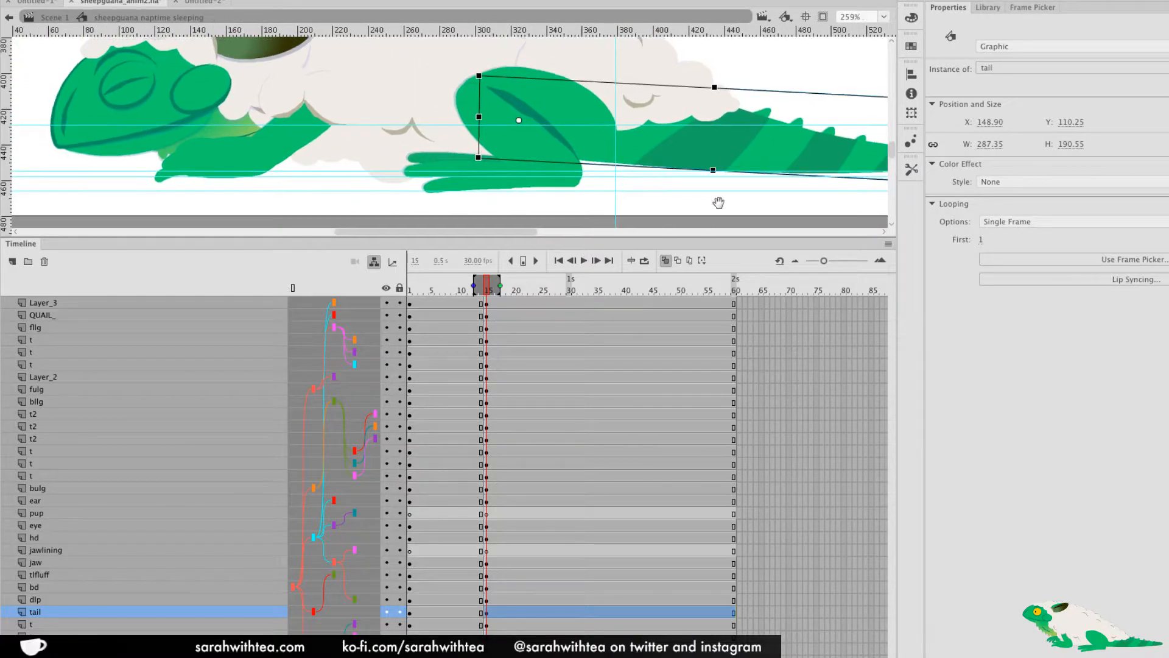
Undo a trial rotation of the upper back leg and rotate the lower back leg slightly to keep the foot in place
{"action": "left_click", "coordinate": [575, 119]}
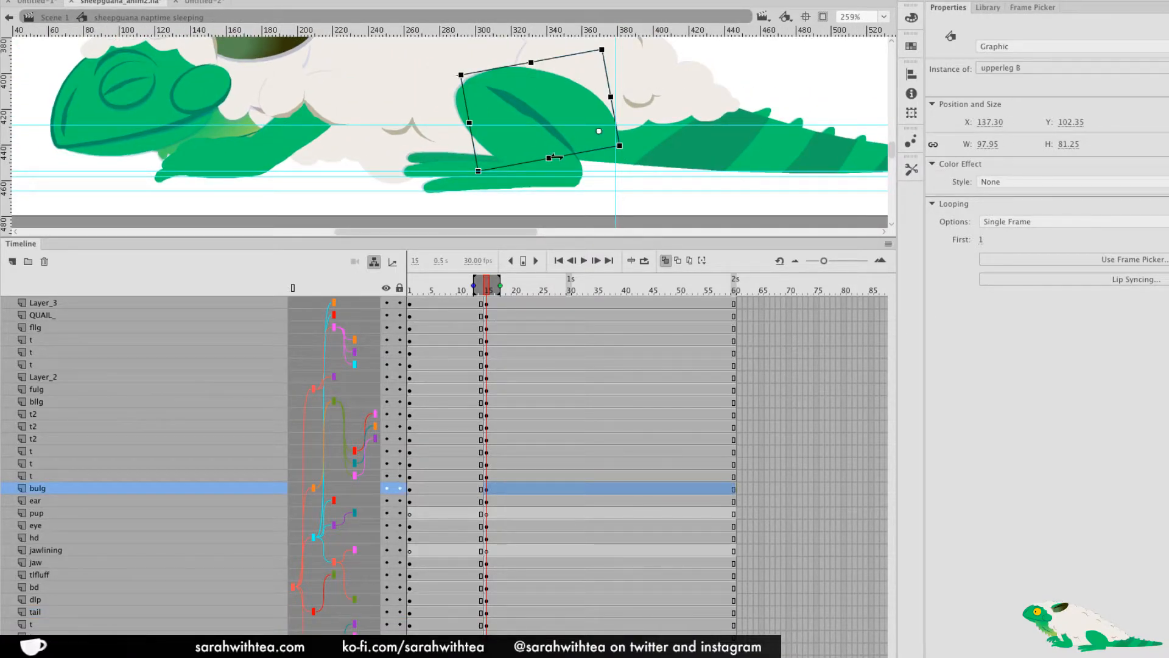
{"action": "left_click_drag", "start_coordinate": [555, 157], "coordinate": [555, 157]}
{"action": "key", "text": "ctrl+z"}
{"action": "left_click", "coordinate": [548, 166]}
{"action": "left_click_drag", "start_coordinate": [529, 185], "coordinate": [527, 186]}
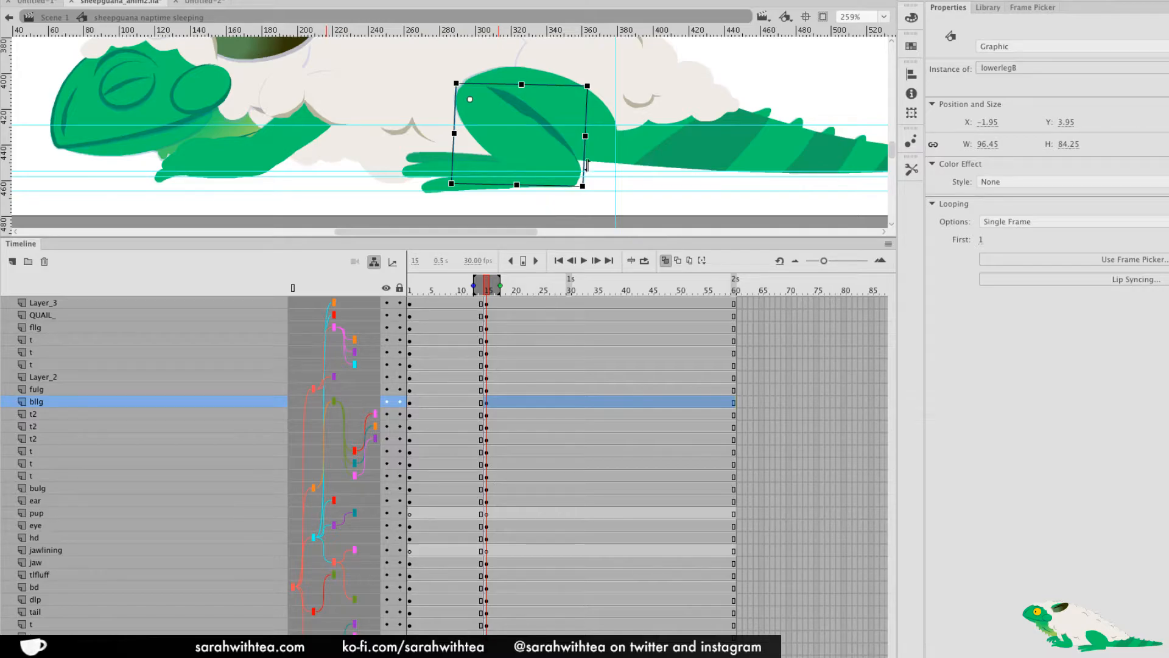
Check the head and ear against the onion-skinned pose, turn off onion skinning and review the whole figure around frame 15
{"action": "left_click", "coordinate": [657, 200]}
{"action": "key", "text": "z"}
{"action": "left_click", "coordinate": [657, 190], "text": "alt"}
{"action": "left_click_drag", "start_coordinate": [464, 154], "coordinate": [705, 250]}
{"action": "left_click", "coordinate": [496, 177]}
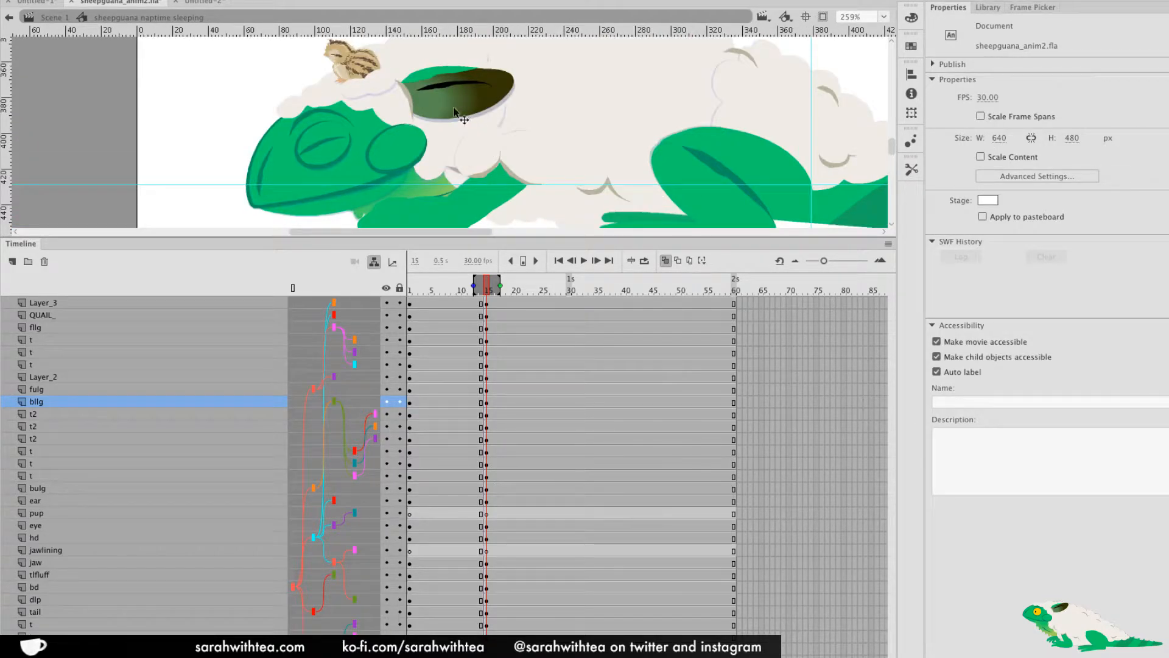
{"action": "left_click", "coordinate": [453, 111]}
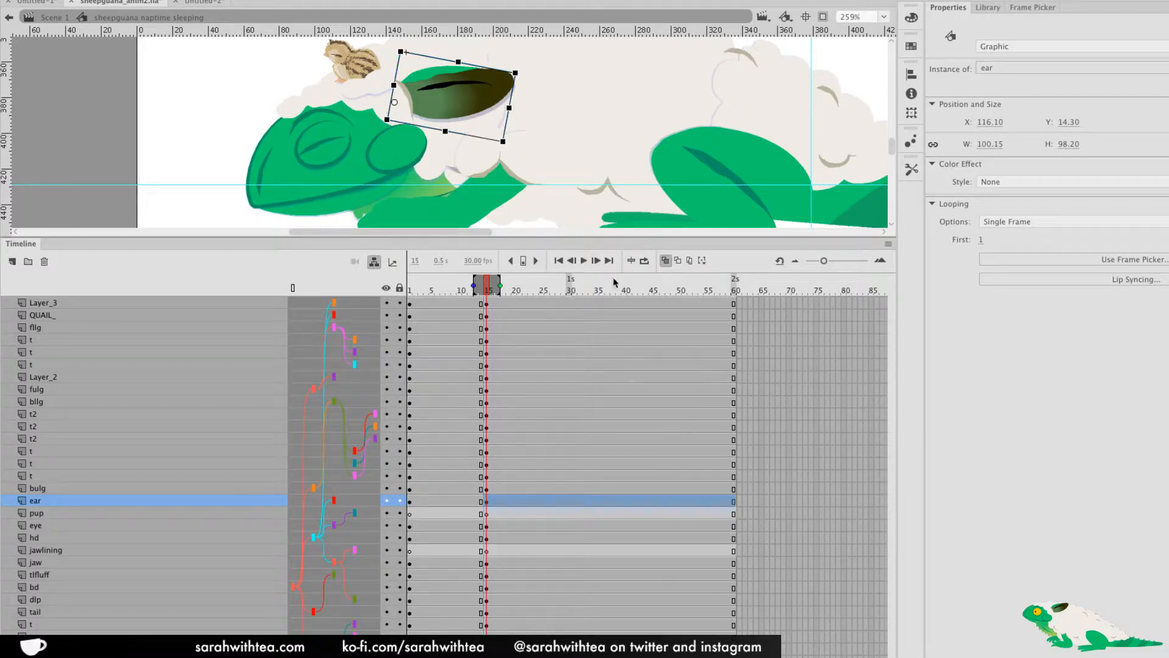
{"action": "left_click", "coordinate": [666, 261]}
{"action": "key", "text": "z"}
{"action": "left_click", "coordinate": [575, 157], "text": "alt"}
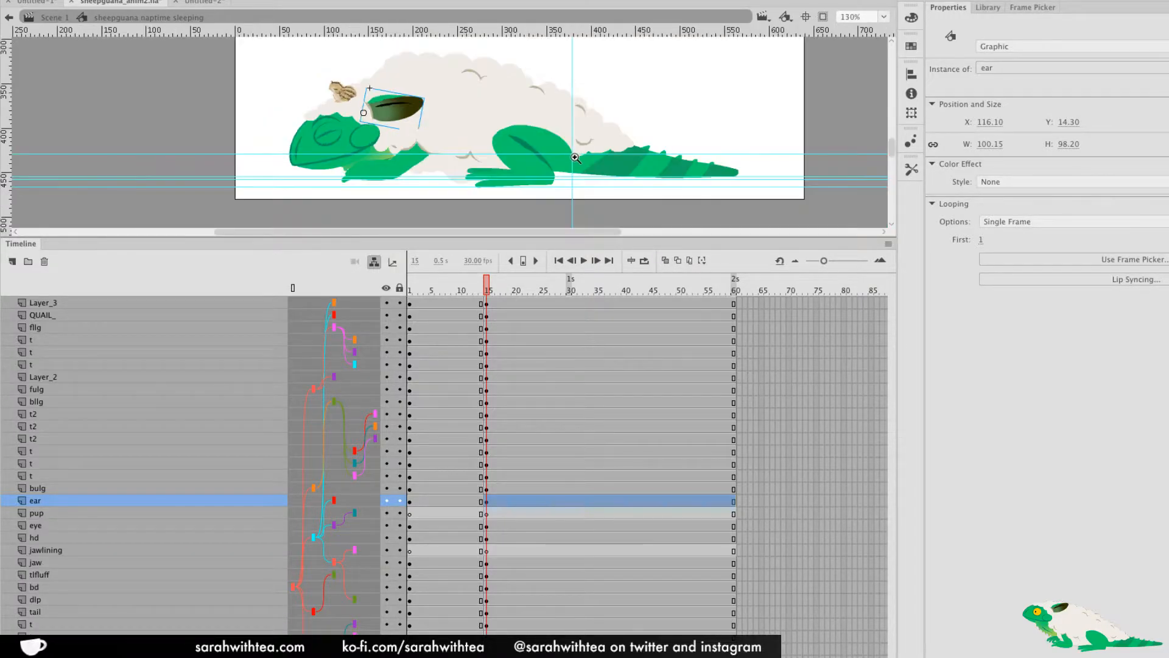
{"action": "left_click", "coordinate": [614, 208]}
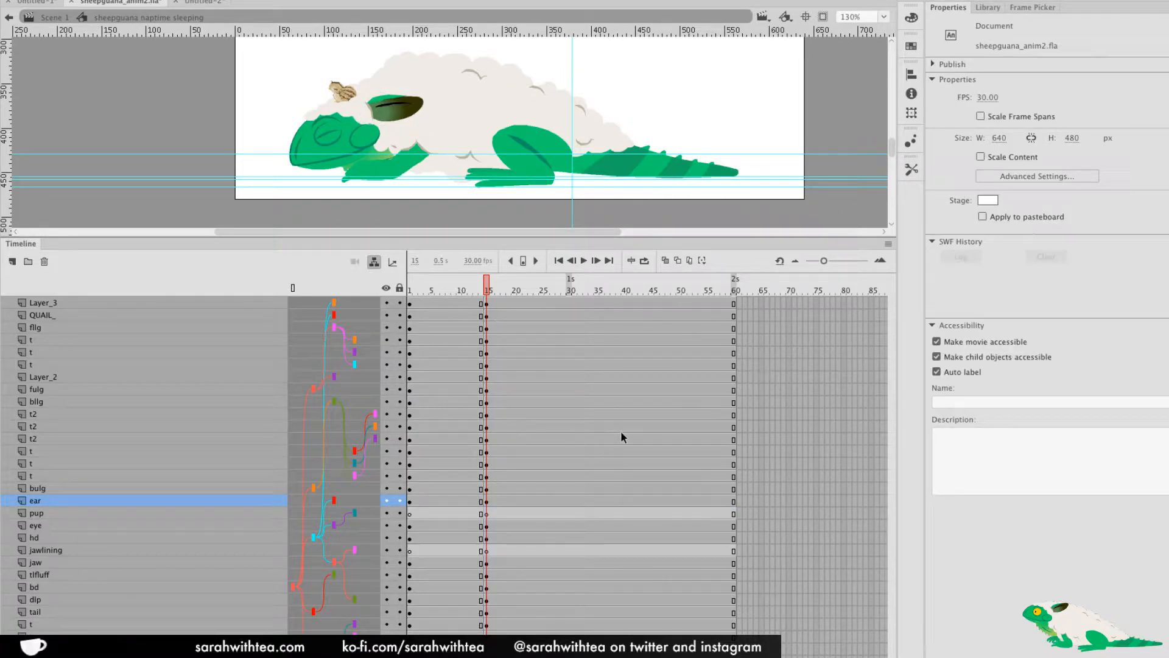
{"action": "left_click_drag", "start_coordinate": [486, 291], "coordinate": [488, 304]}
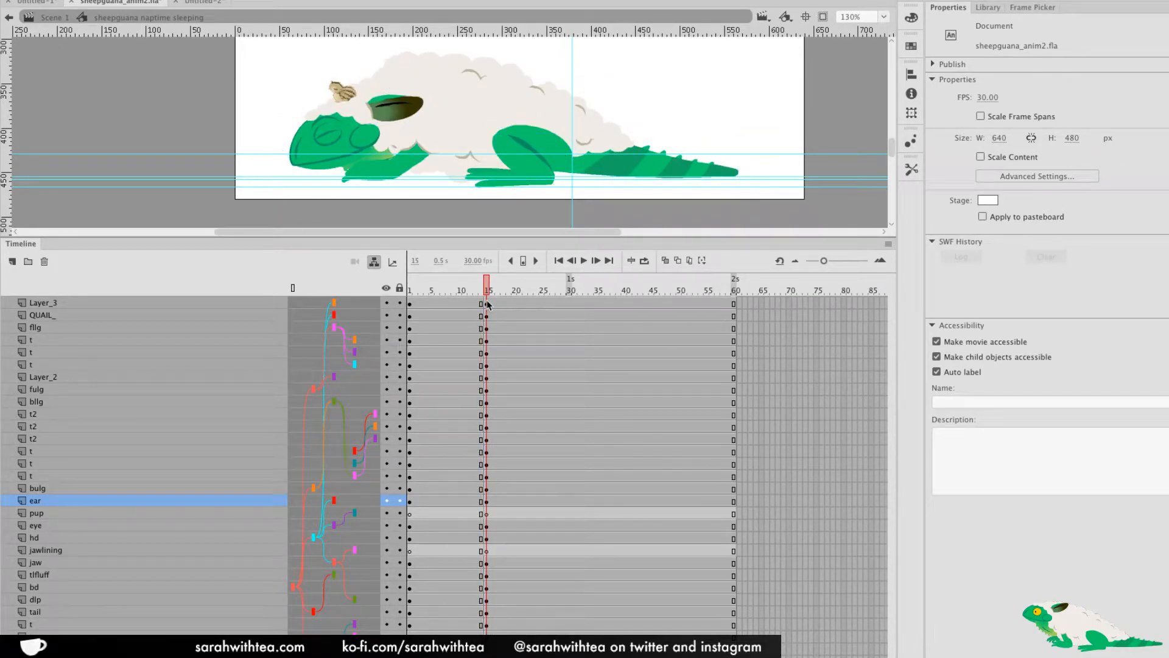
Reposition the tail fluff at frame 15 and stretch it slightly taller with Free Transform, comparing it with frame 14
{"action": "left_click", "coordinate": [612, 146]}
{"action": "left_click_drag", "start_coordinate": [632, 128], "coordinate": [621, 134]}
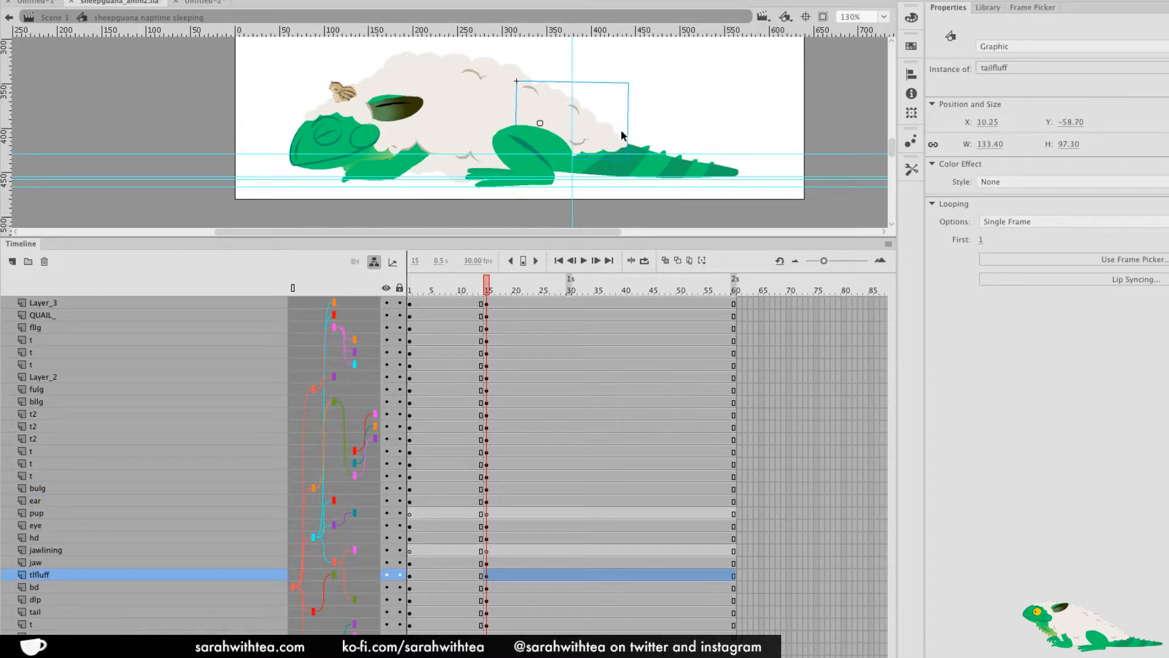
{"action": "left_click", "coordinate": [486, 295]}
{"action": "left_click", "coordinate": [487, 293]}
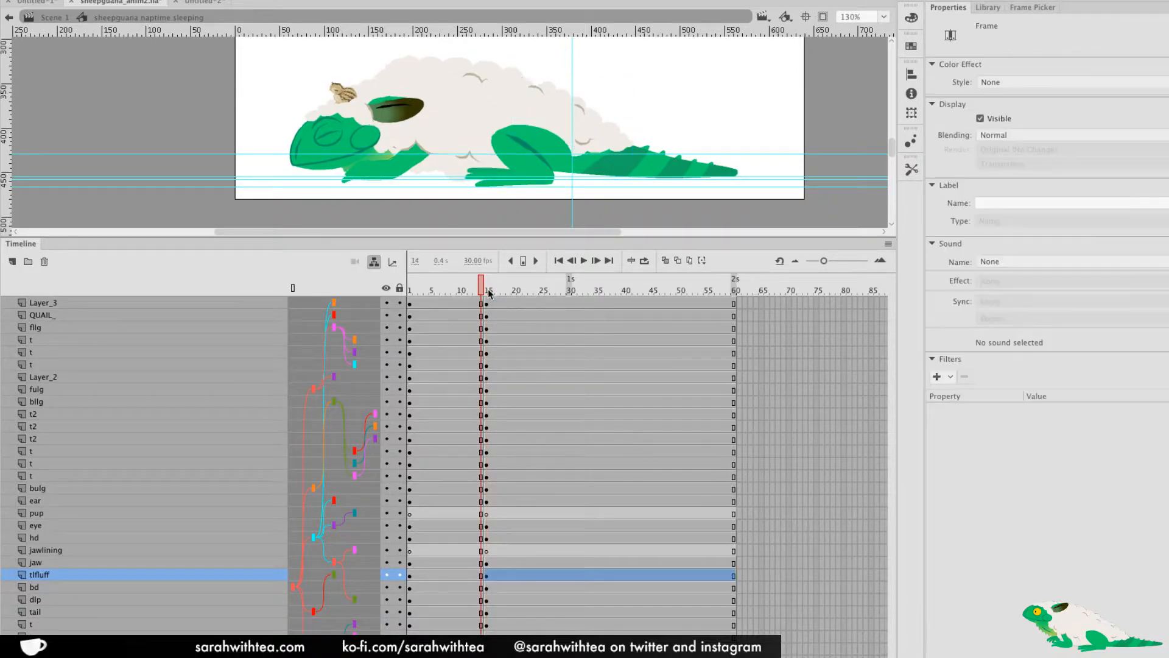
{"action": "left_click", "coordinate": [606, 134]}
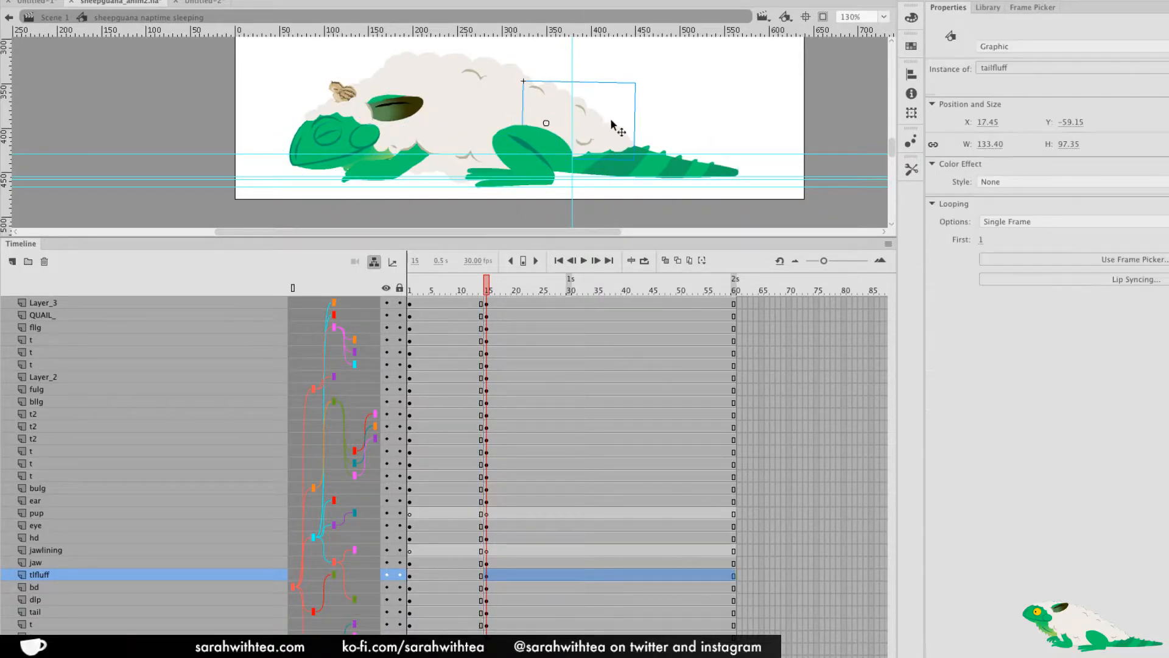
{"action": "left_click_drag", "start_coordinate": [579, 81], "coordinate": [579, 79]}
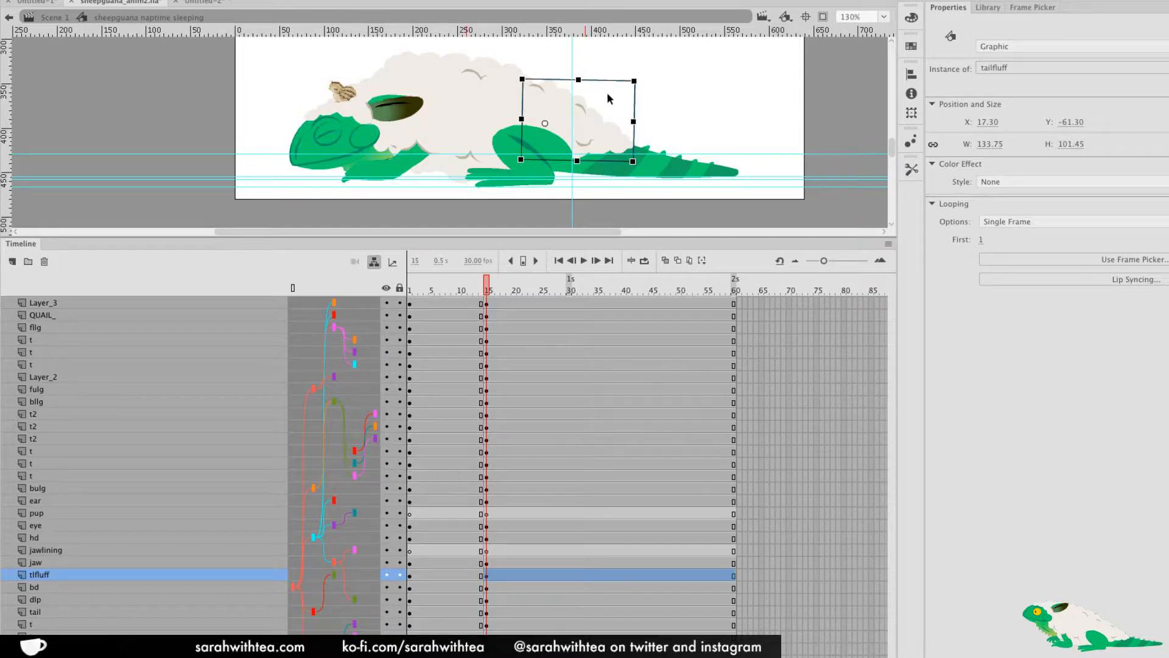
{"action": "left_click_drag", "start_coordinate": [634, 124], "coordinate": [638, 128]}
Create keyframes of the resting pose from the opening frames on all layers and place them at frame 30
{"action": "left_click_drag", "start_coordinate": [483, 292], "coordinate": [570, 354]}
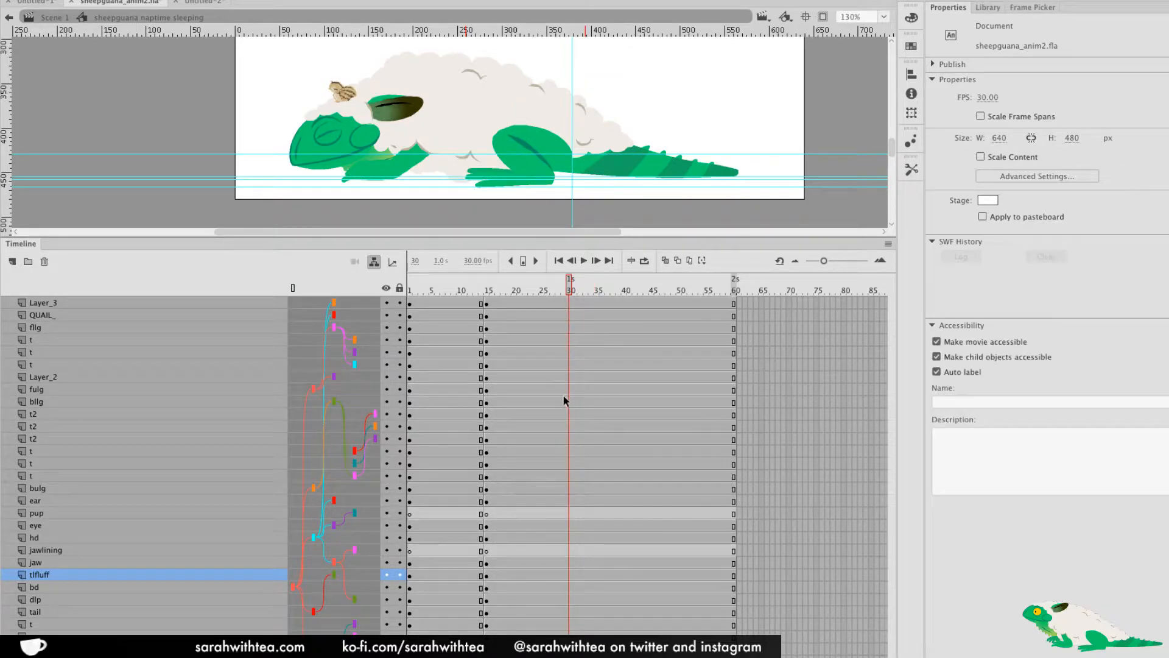
{"action": "left_click_drag", "start_coordinate": [430, 303], "coordinate": [431, 646]}
{"action": "key", "text": "F6"}
{"action": "left_click_drag", "start_coordinate": [434, 578], "coordinate": [572, 565]}
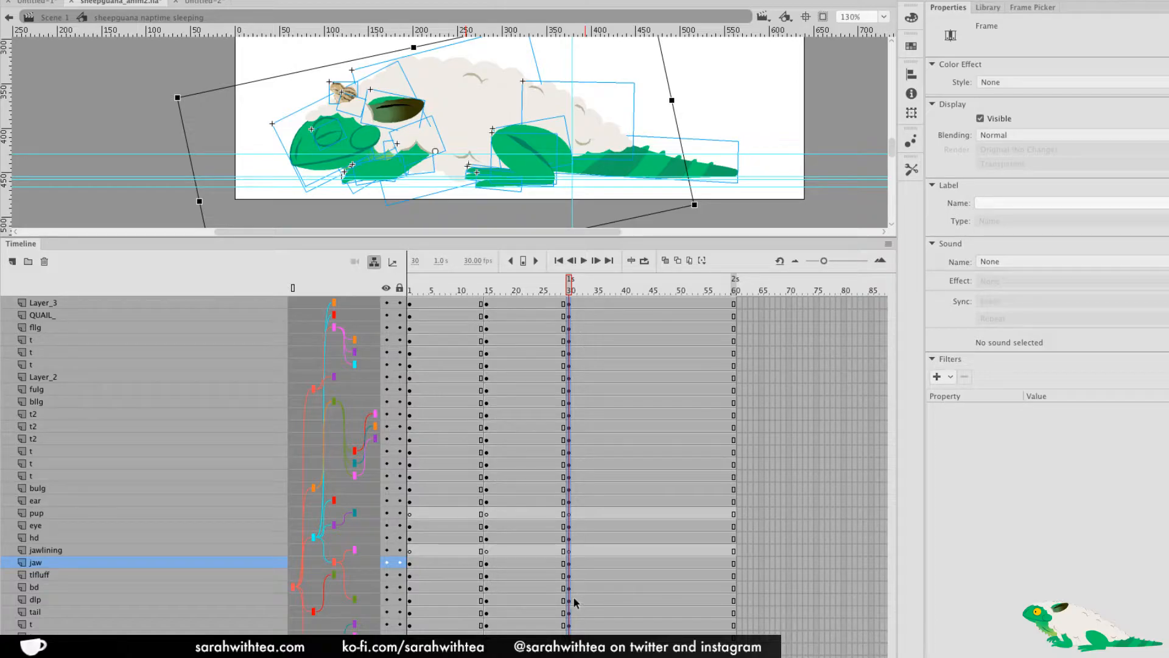
Insert keyframes of the resting pose on all layers at frame 60
{"action": "left_click", "coordinate": [535, 303]}
{"action": "left_click_drag", "start_coordinate": [536, 339], "coordinate": [538, 643]}
{"action": "left_click_drag", "start_coordinate": [733, 303], "coordinate": [733, 643]}
{"action": "key", "text": "F6"}
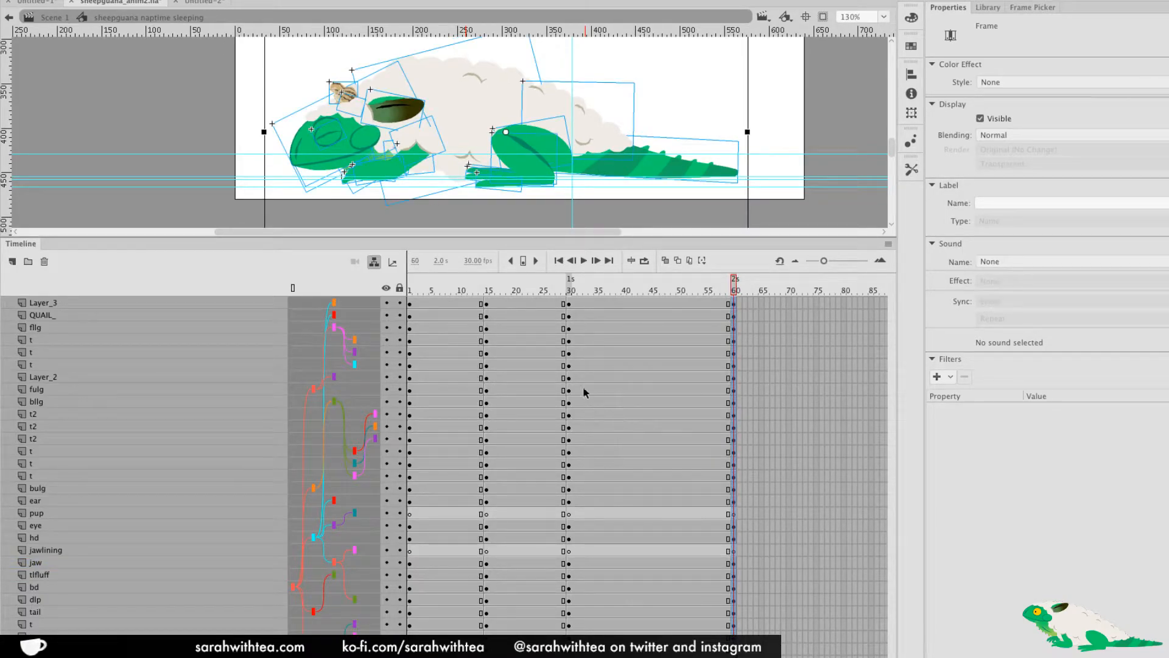
Create keyframes of the inhaled pose at frame 20 on all layers and move them to frame 45
{"action": "left_click_drag", "start_coordinate": [513, 303], "coordinate": [513, 643]}
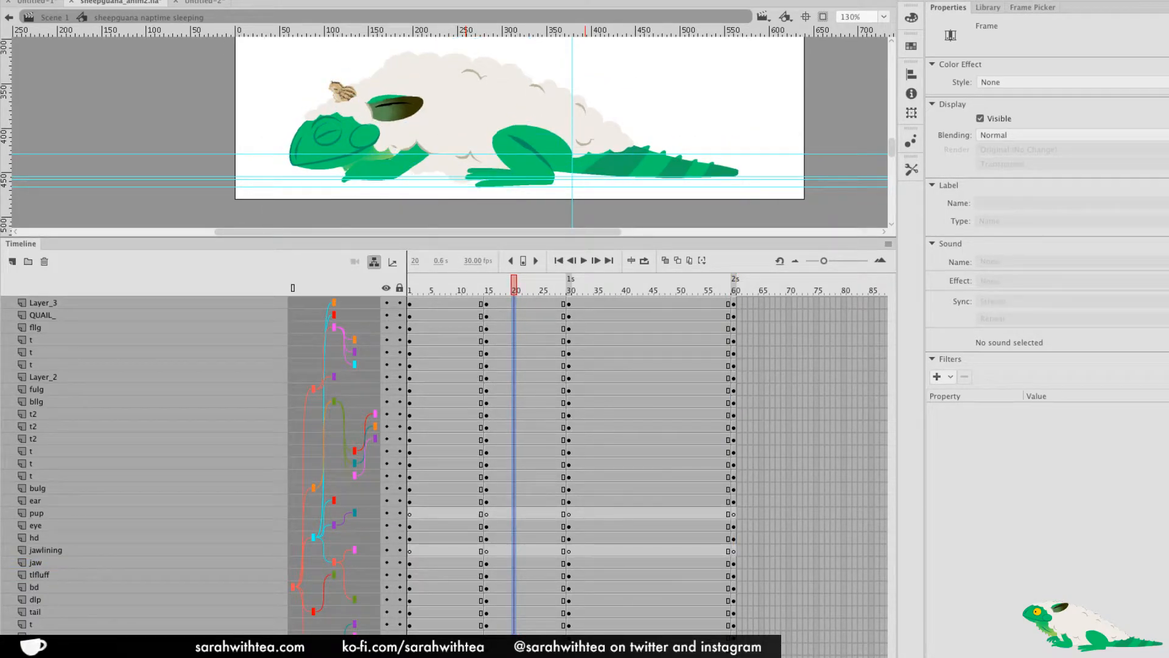
{"action": "key", "text": "F6"}
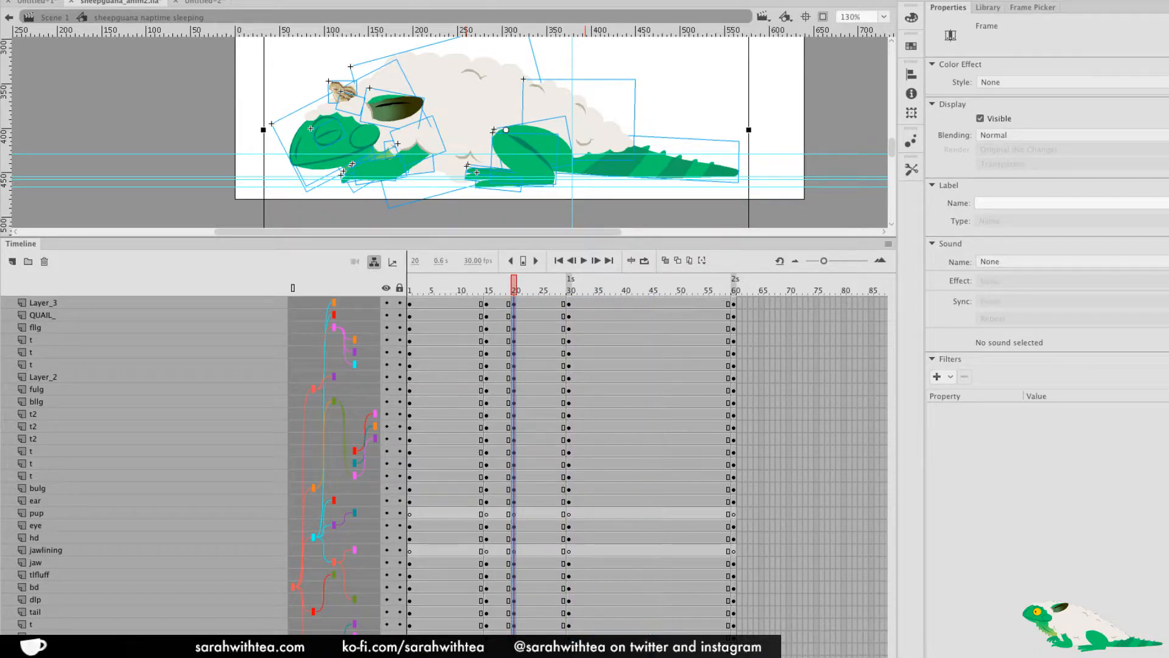
{"action": "key", "text": "ctrl+z"}
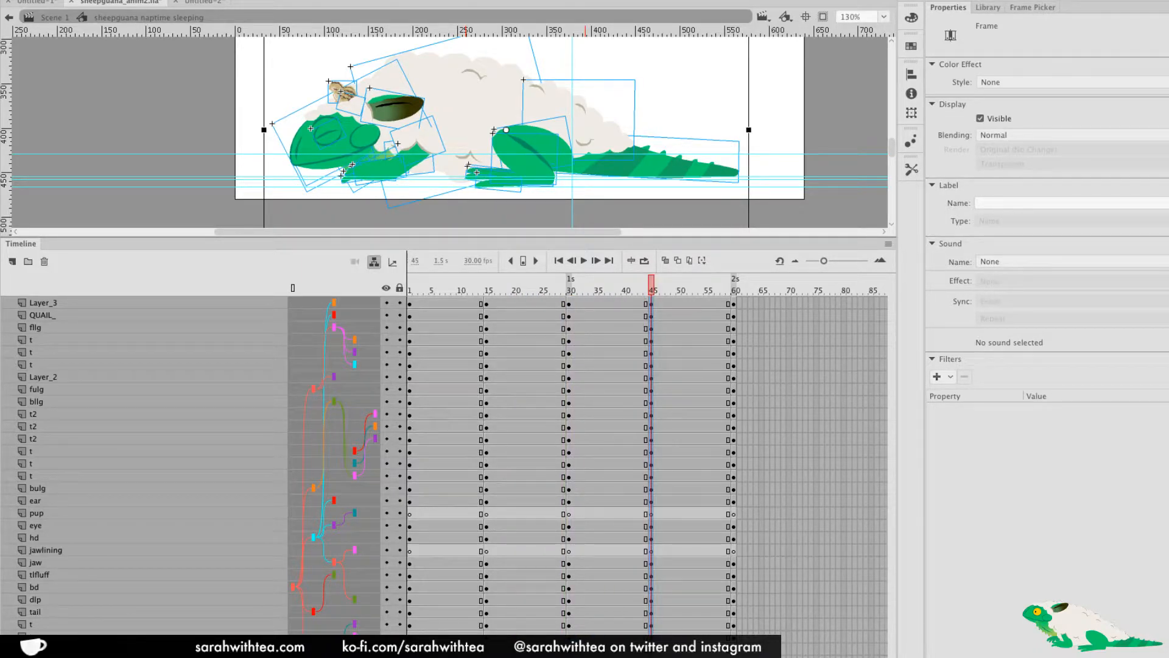
Insert a keyframe on the ear layer at frame 51 and rotate the ear upward
{"action": "left_click_drag", "start_coordinate": [492, 292], "coordinate": [685, 312]}
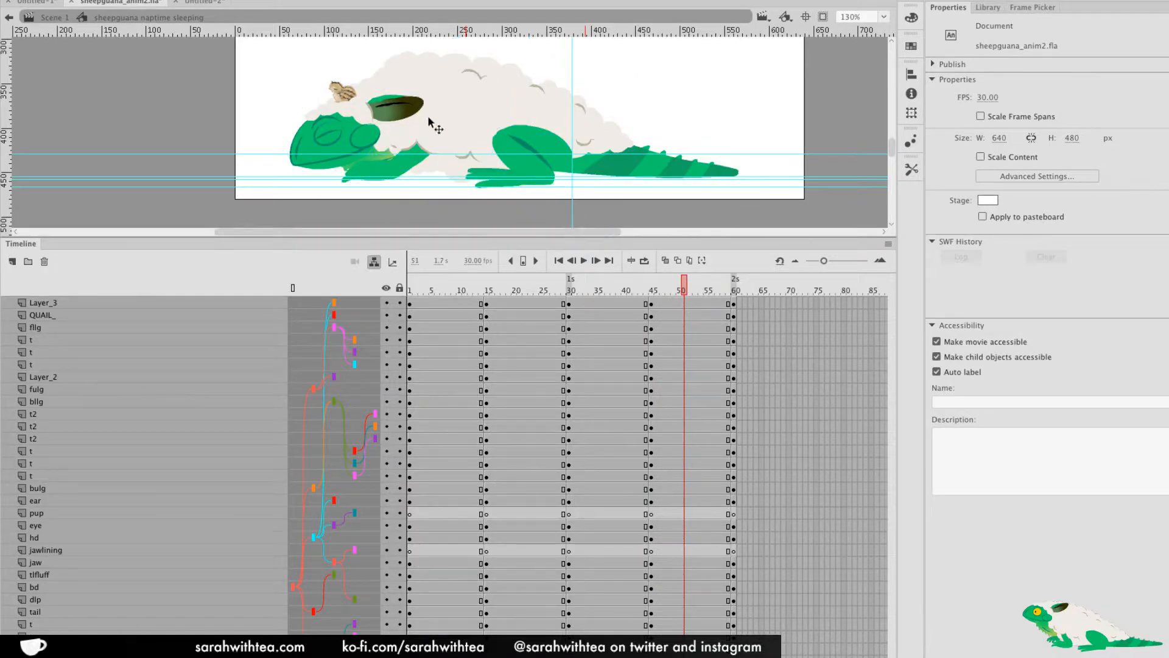
{"action": "left_click", "coordinate": [414, 107]}
{"action": "left_click", "coordinate": [686, 502]}
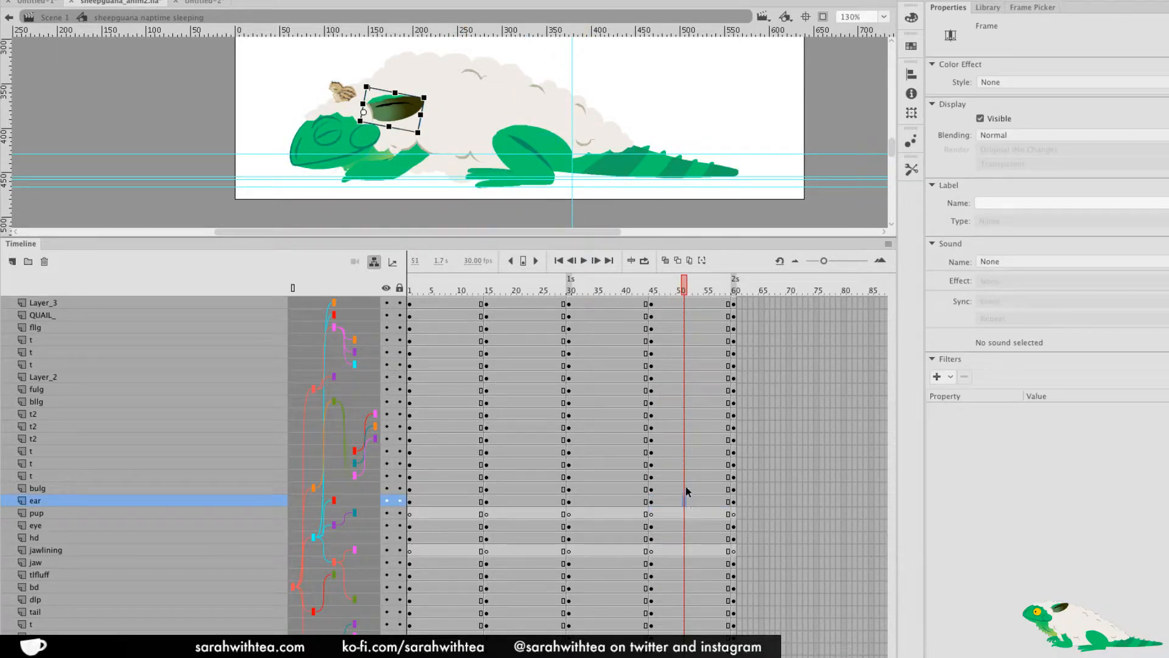
{"action": "key", "text": "F6"}
{"action": "left_click_drag", "start_coordinate": [432, 97], "coordinate": [428, 84]}
Add ear keyframes at frames 53 and 55, rotating the ear slightly further upward
{"action": "left_click", "coordinate": [696, 501]}
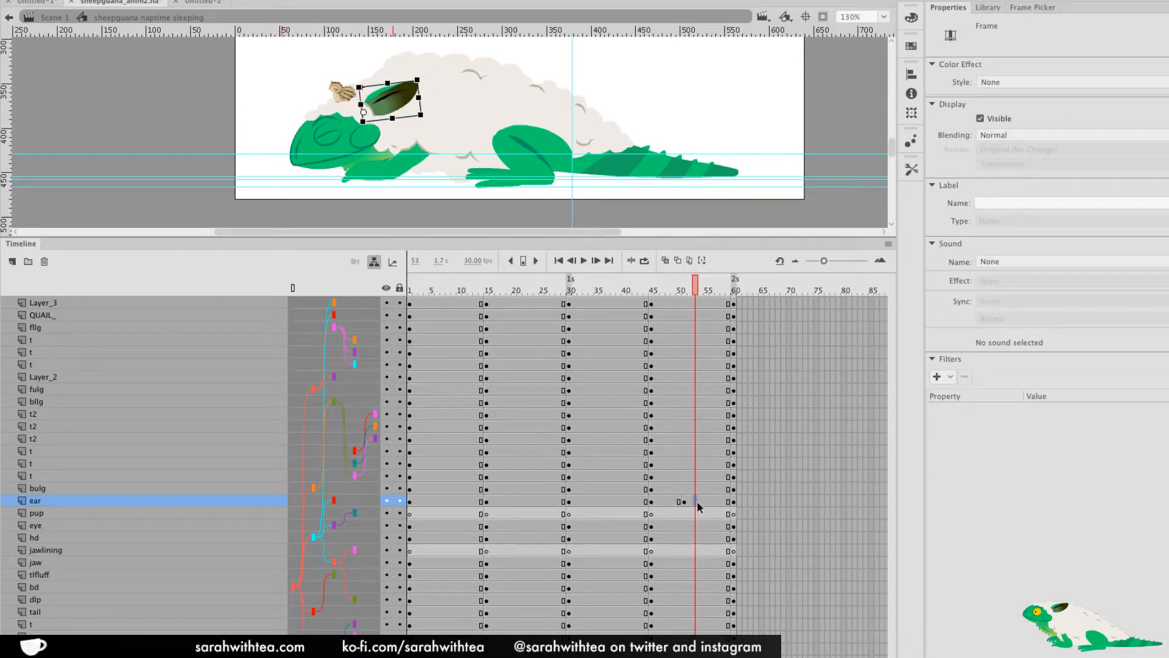
{"action": "key", "text": "F6"}
{"action": "mouse_move", "coordinate": [425, 81]}
{"action": "left_mouse_down"}
{"action": "mouse_move", "coordinate": [429, 92]}
{"action": "mouse_move", "coordinate": [425, 79]}
{"action": "left_mouse_up"}
{"action": "left_click", "coordinate": [706, 502]}
{"action": "key", "text": "F6"}
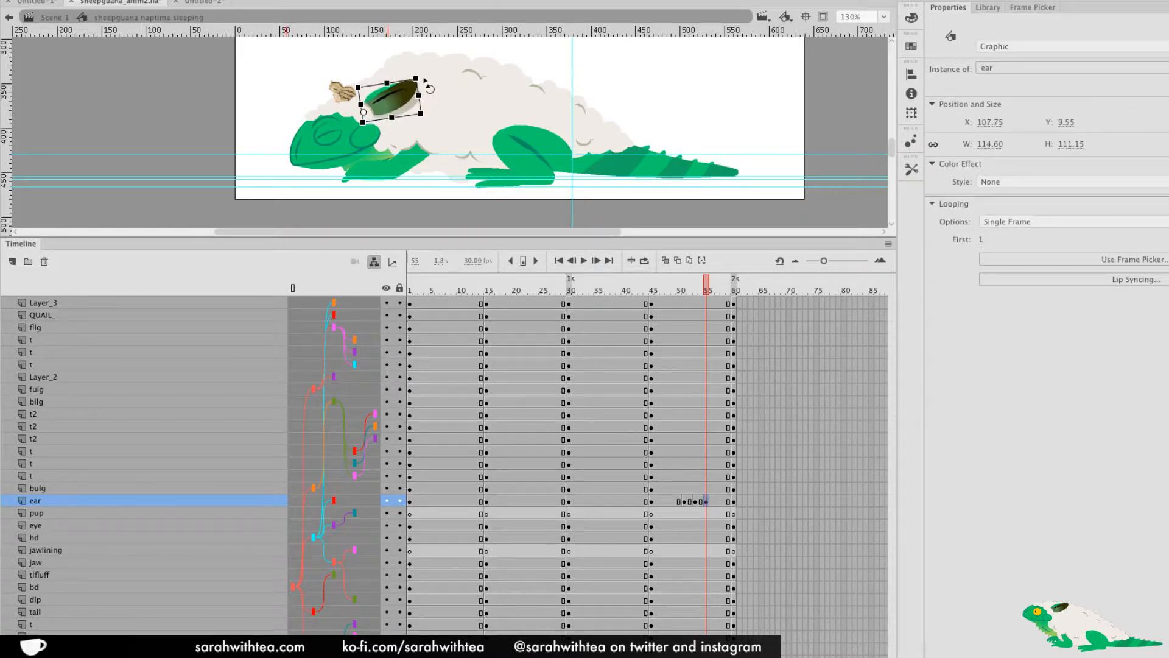
Place a keyframe of the lowered ear from frame 49 at frame 56 on the ear layer
{"action": "left_click", "coordinate": [734, 503]}
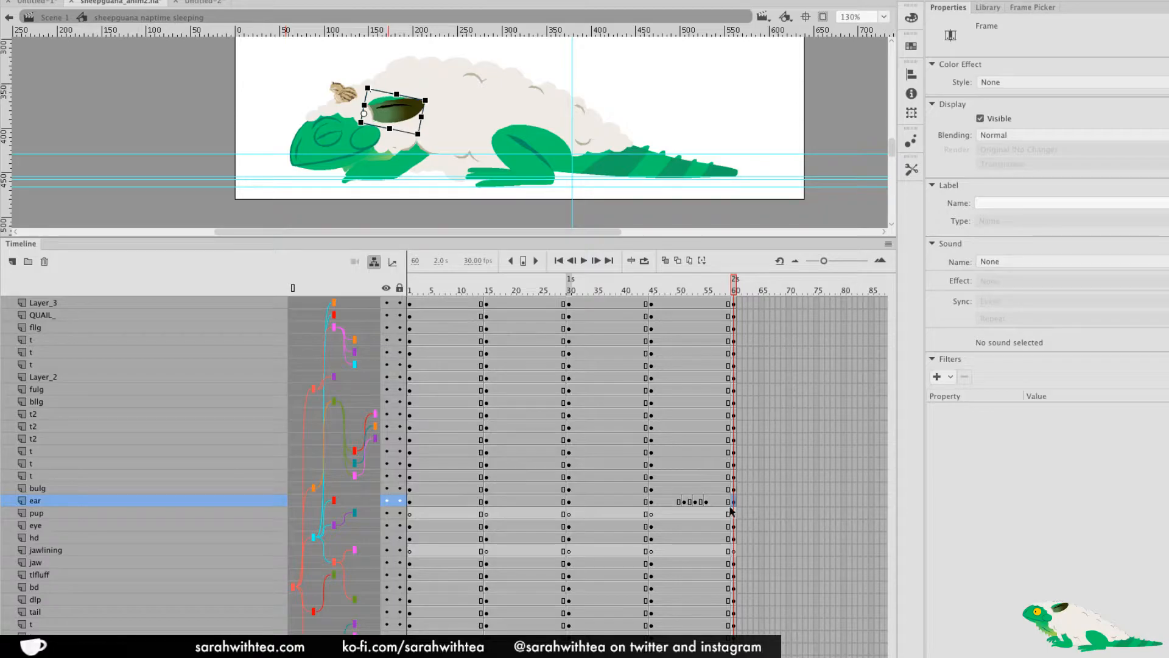
{"action": "left_click", "coordinate": [674, 502]}
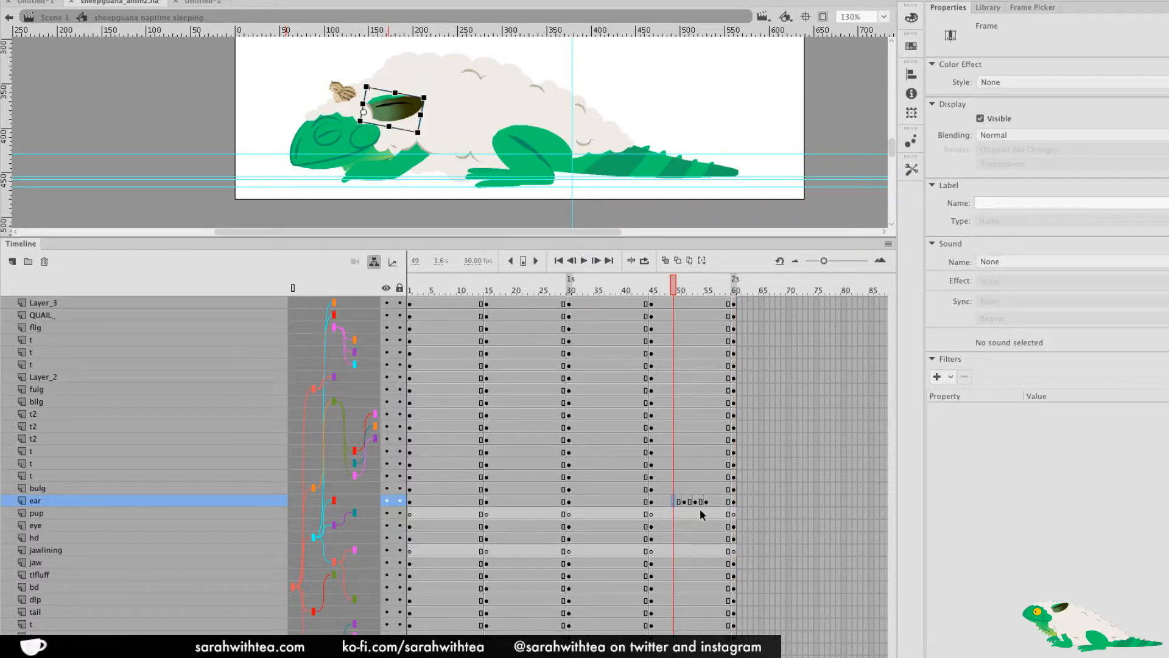
{"action": "left_click_drag", "start_coordinate": [679, 511], "coordinate": [714, 503]}
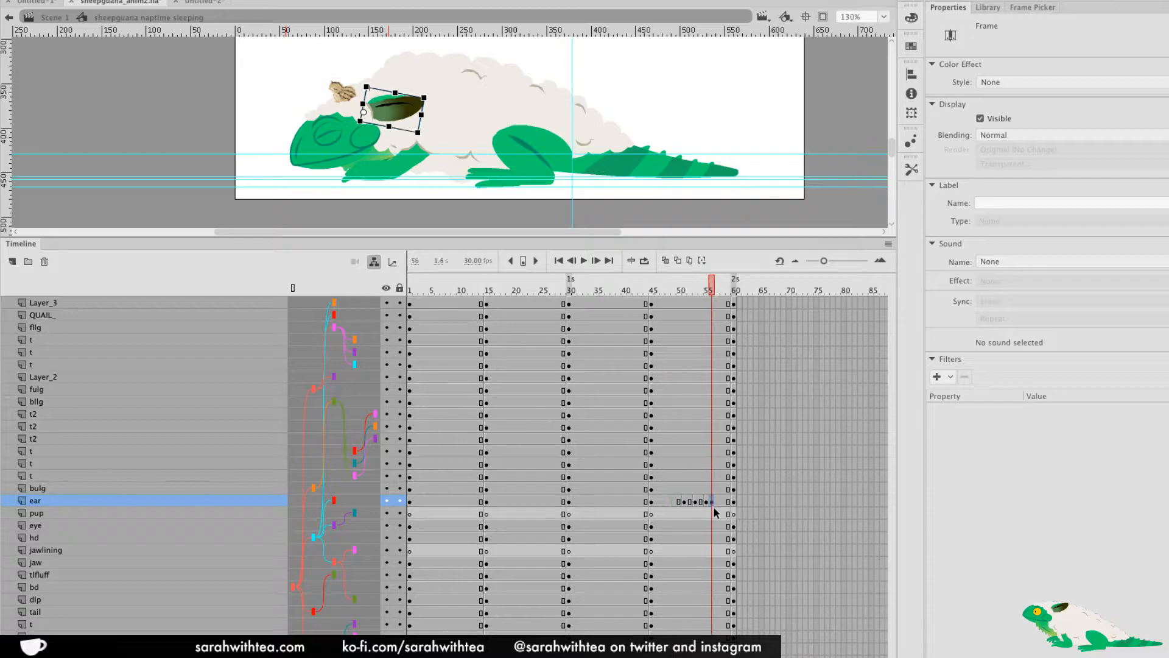
Play back the ear twitch and move the lowered ear keyframe to frame 57
{"action": "left_click", "coordinate": [669, 293]}
{"action": "key", "text": "Return"}
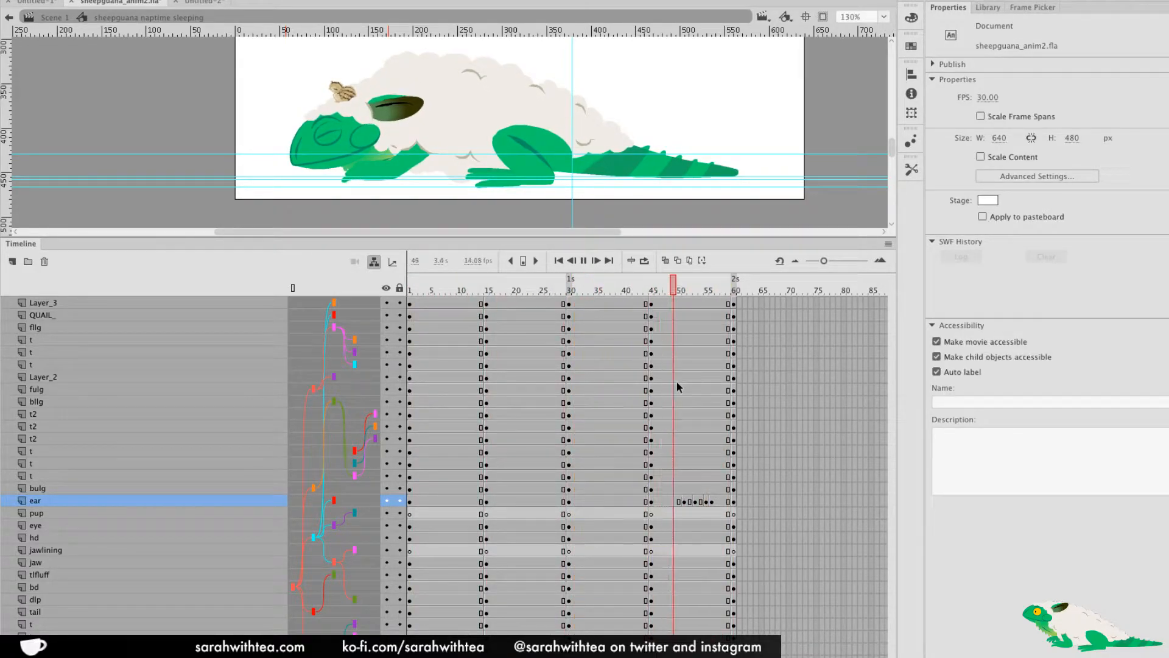
{"action": "key", "text": "Return"}
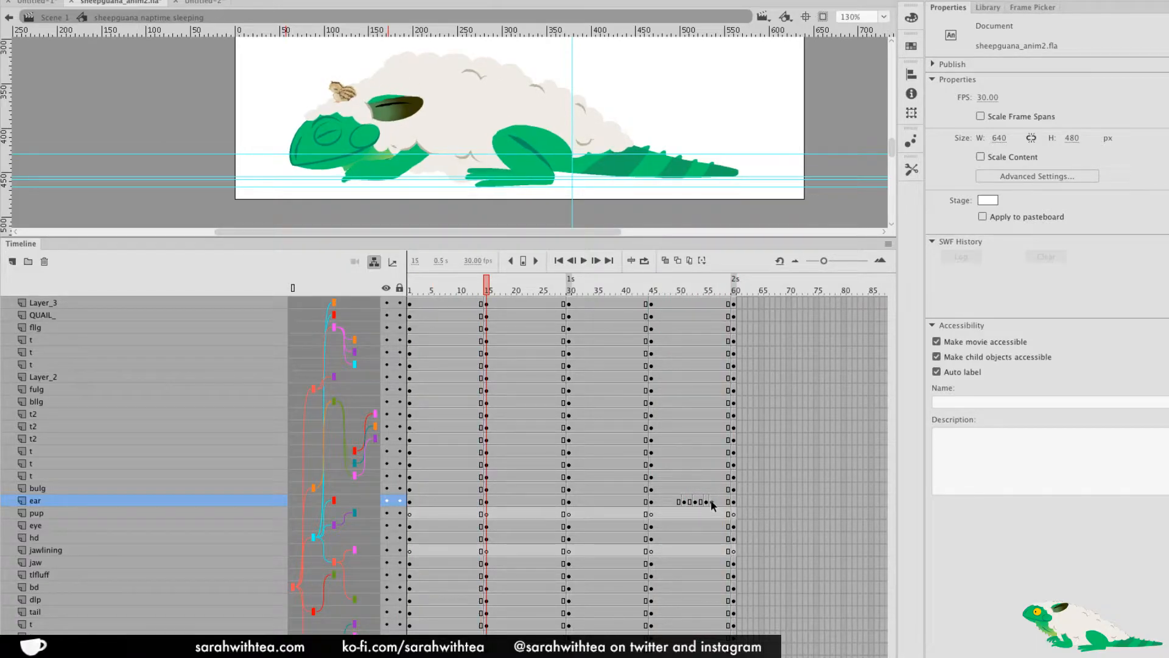
{"action": "left_click", "coordinate": [712, 502]}
{"action": "key", "text": "F6"}
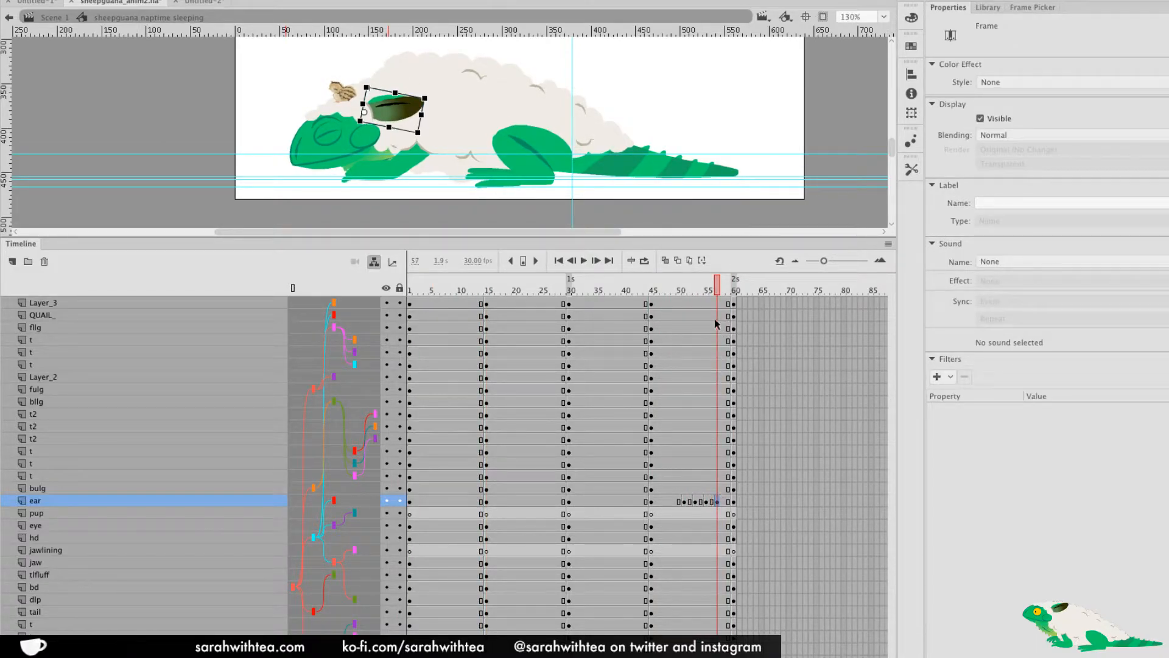
Compare the ear poses, then rotate the ear slightly downward at frame 55 with onion skinning and play back the twitch
{"action": "mouse_move", "coordinate": [715, 293]}
{"action": "left_mouse_down"}
{"action": "mouse_move", "coordinate": [683, 298]}
{"action": "mouse_move", "coordinate": [707, 305]}
{"action": "left_mouse_up"}
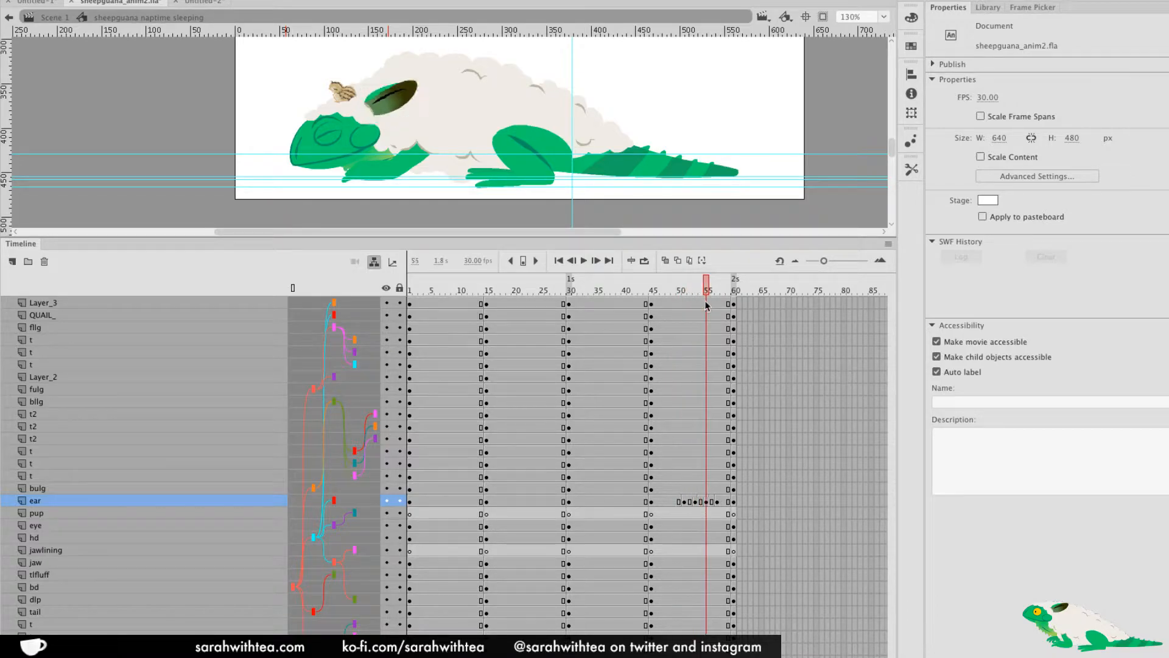
{"action": "left_click", "coordinate": [407, 98]}
{"action": "left_click_drag", "start_coordinate": [707, 292], "coordinate": [718, 291]}
{"action": "left_click", "coordinate": [674, 501]}
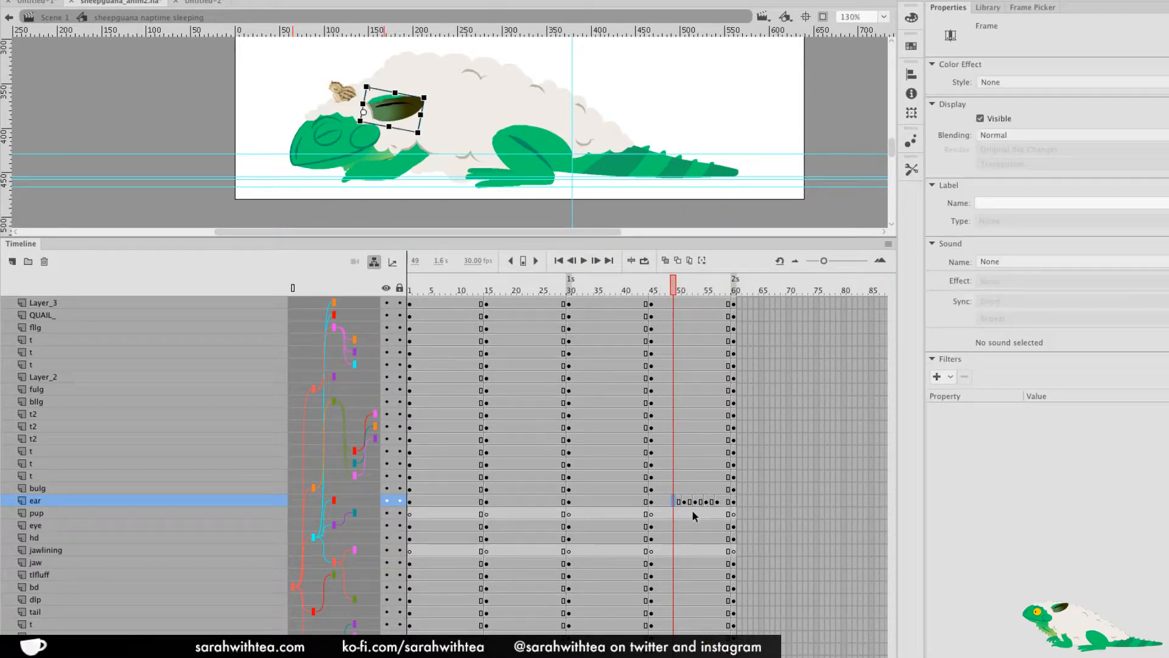
{"action": "left_click", "coordinate": [708, 502]}
{"action": "left_click", "coordinate": [666, 261]}
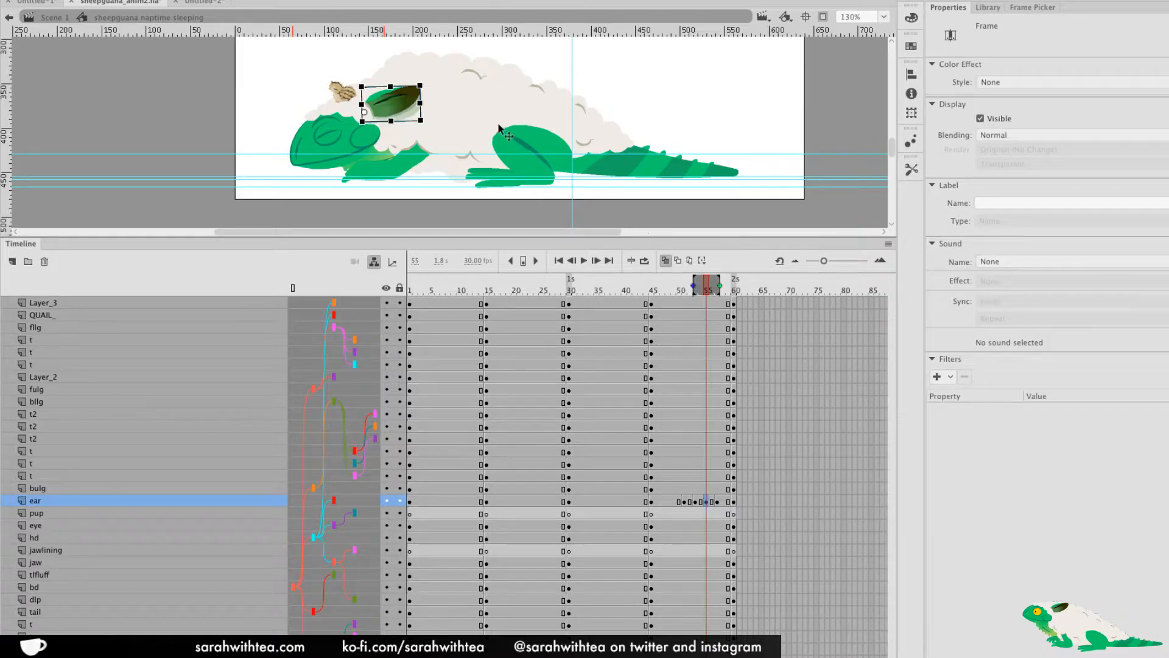
{"action": "left_click_drag", "start_coordinate": [431, 90], "coordinate": [429, 92]}
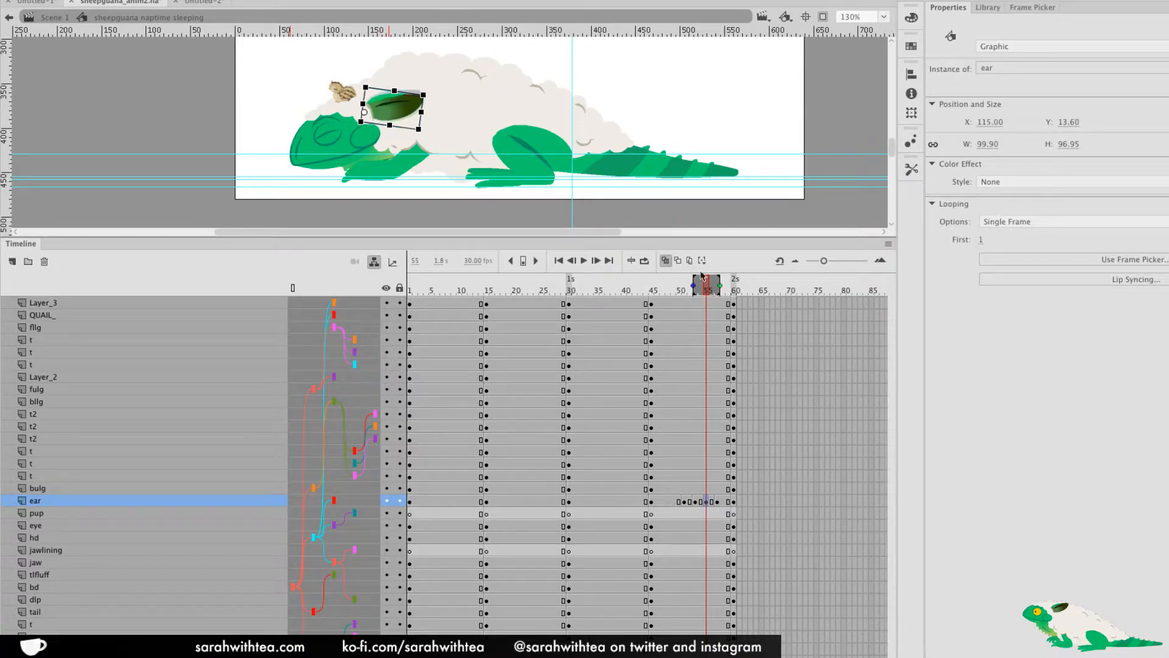
{"action": "left_click", "coordinate": [665, 260]}
{"action": "left_click", "coordinate": [669, 289]}
{"action": "key", "text": "Return"}
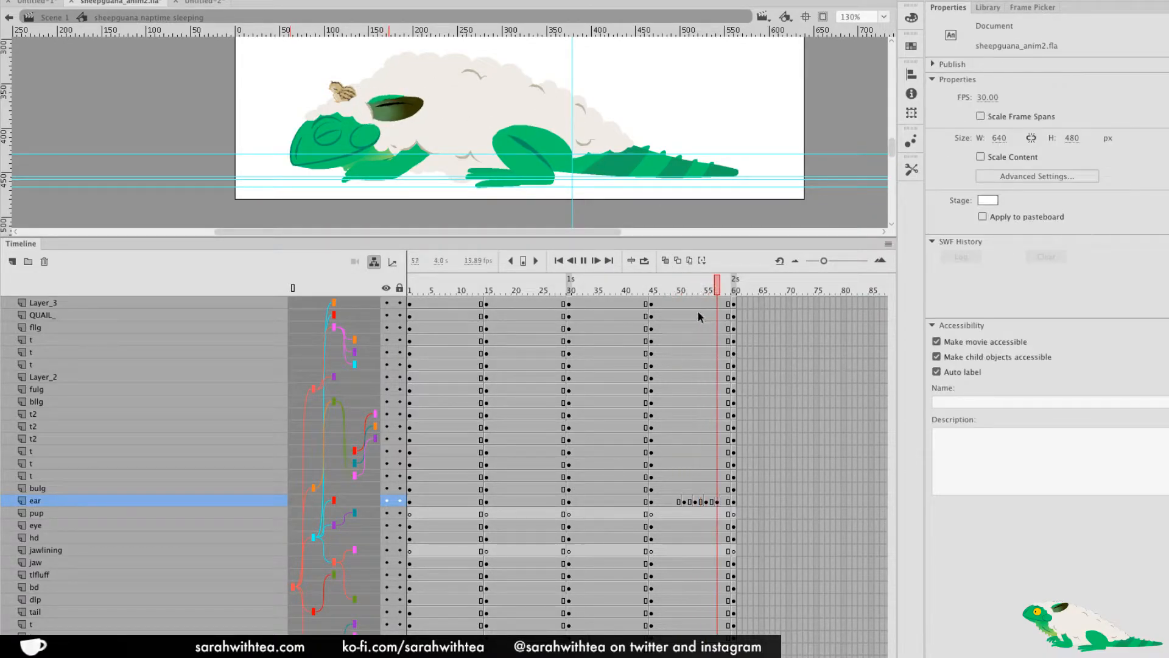
Rotate the ear slightly downward at frame 53 and play back the loop to check the softened twitch
{"action": "left_click", "coordinate": [695, 502]}
{"action": "left_click_drag", "start_coordinate": [435, 87], "coordinate": [437, 105]}
{"action": "left_click", "coordinate": [672, 290]}
{"action": "key", "text": "Return"}
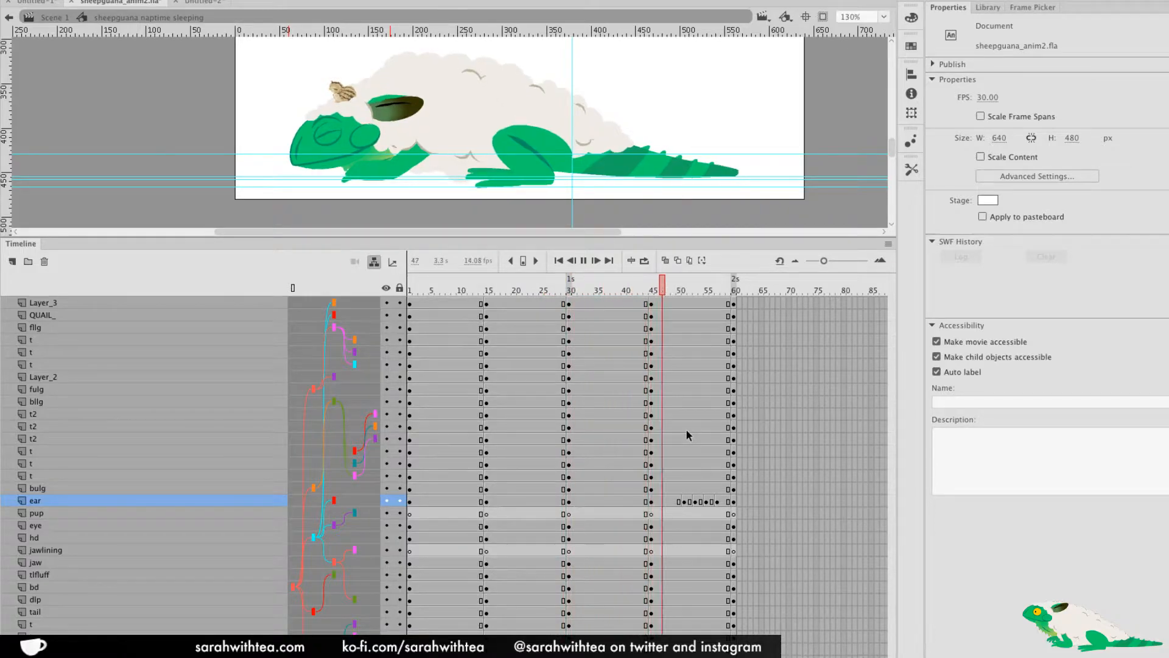
{"action": "key", "text": "Return"}
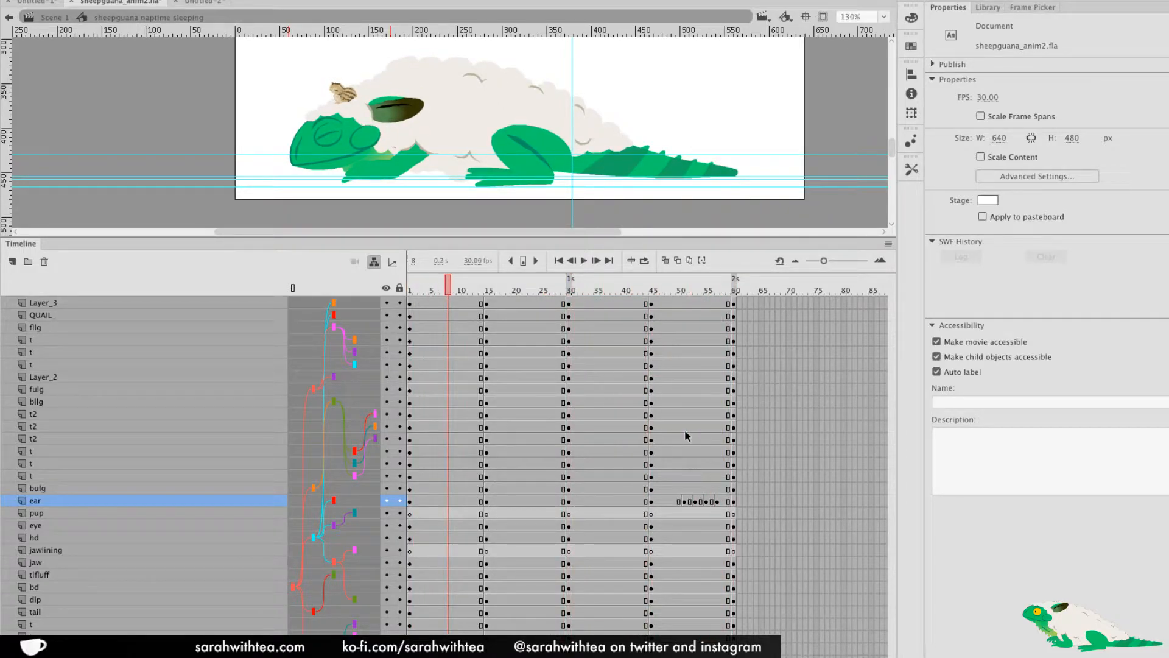
{"action": "left_click_drag", "start_coordinate": [470, 286], "coordinate": [751, 305]}
{"action": "key", "text": "Return"}
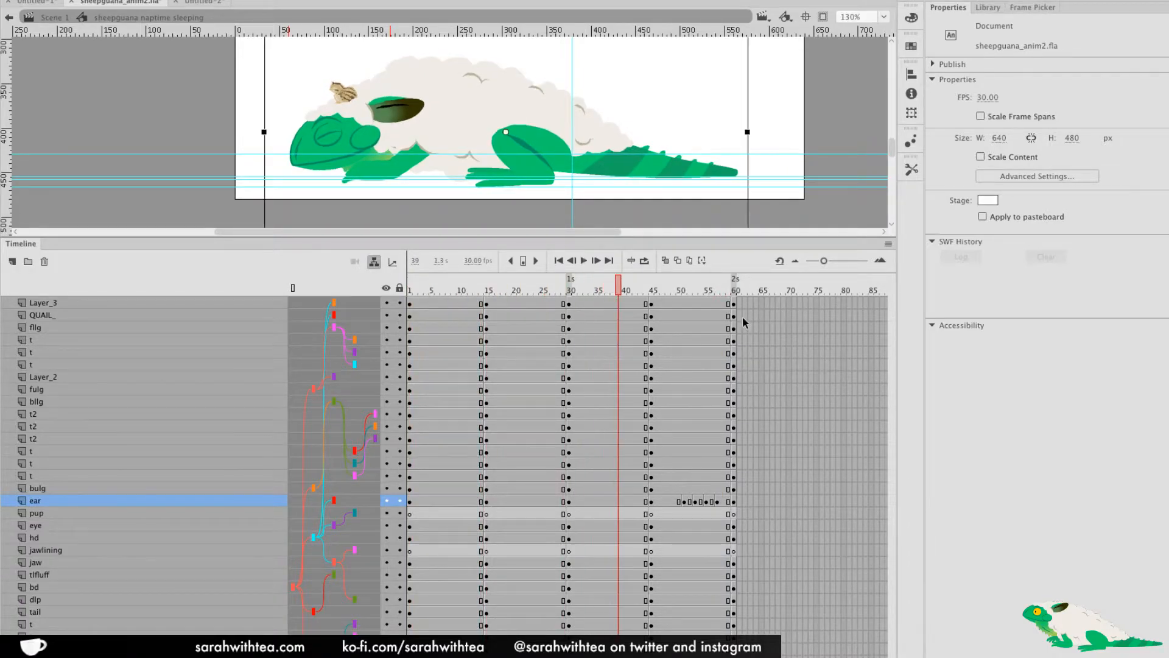
{"action": "key", "text": "Return"}
Copy the QUAIL_ layer's keyframe at frame 1 and paste it onto frame 60 of the same layer
{"action": "left_click", "coordinate": [410, 316]}
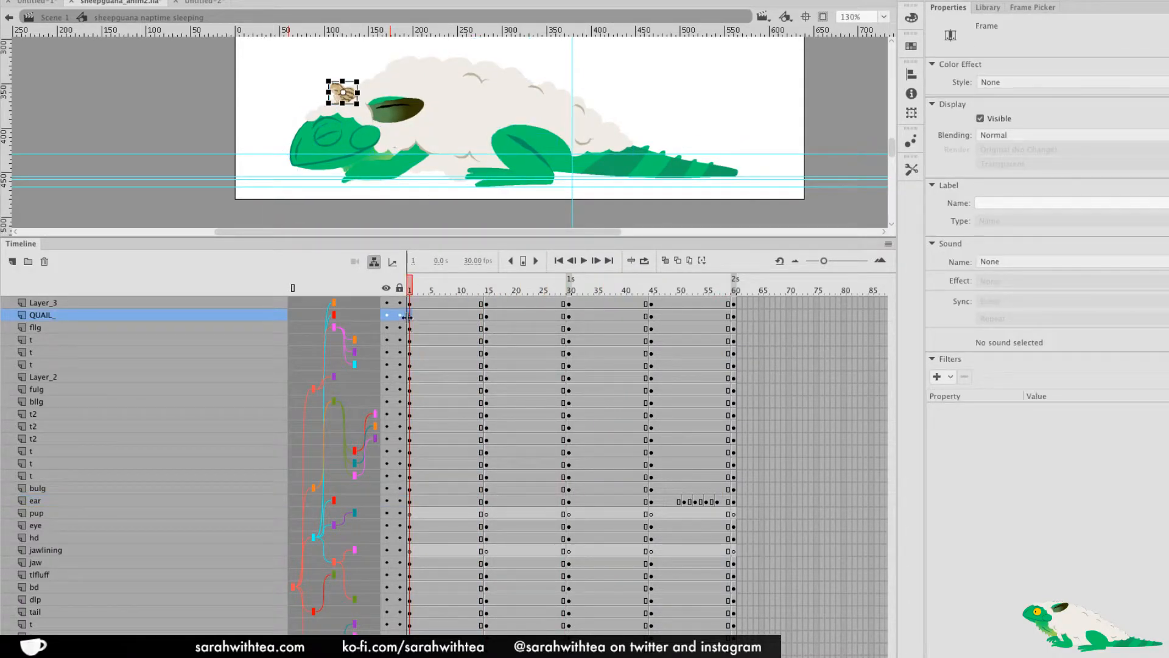
{"action": "right_click", "coordinate": [407, 316]}
{"action": "left_click", "coordinate": [473, 509]}
{"action": "right_click", "coordinate": [734, 317]}
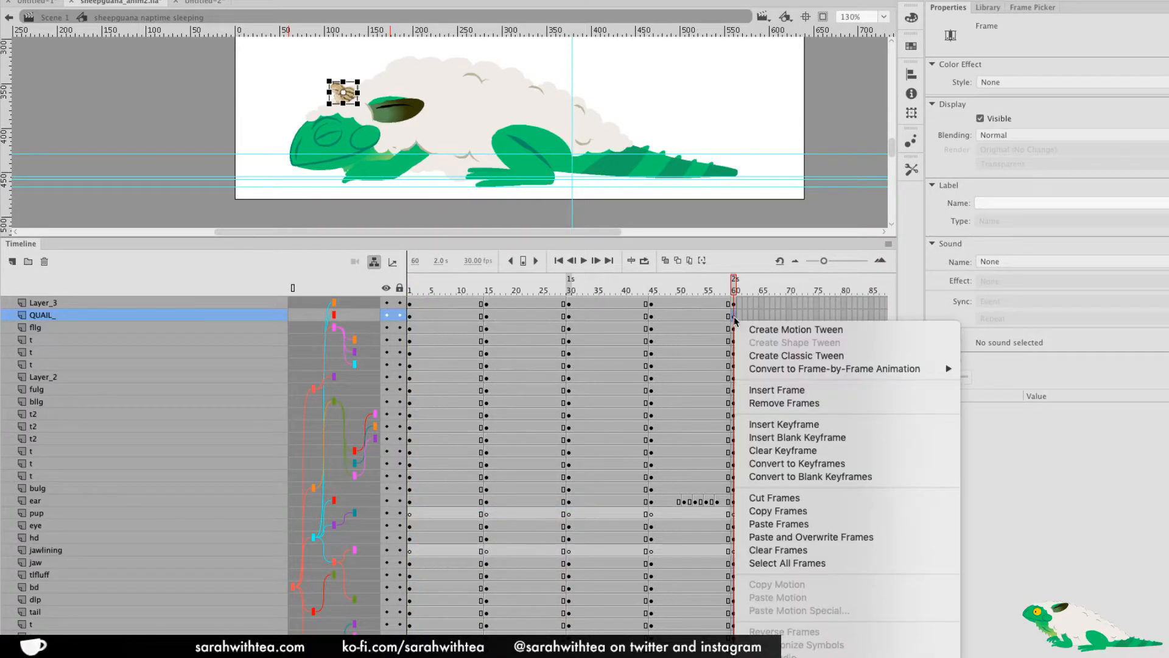
{"action": "left_click", "coordinate": [794, 526]}
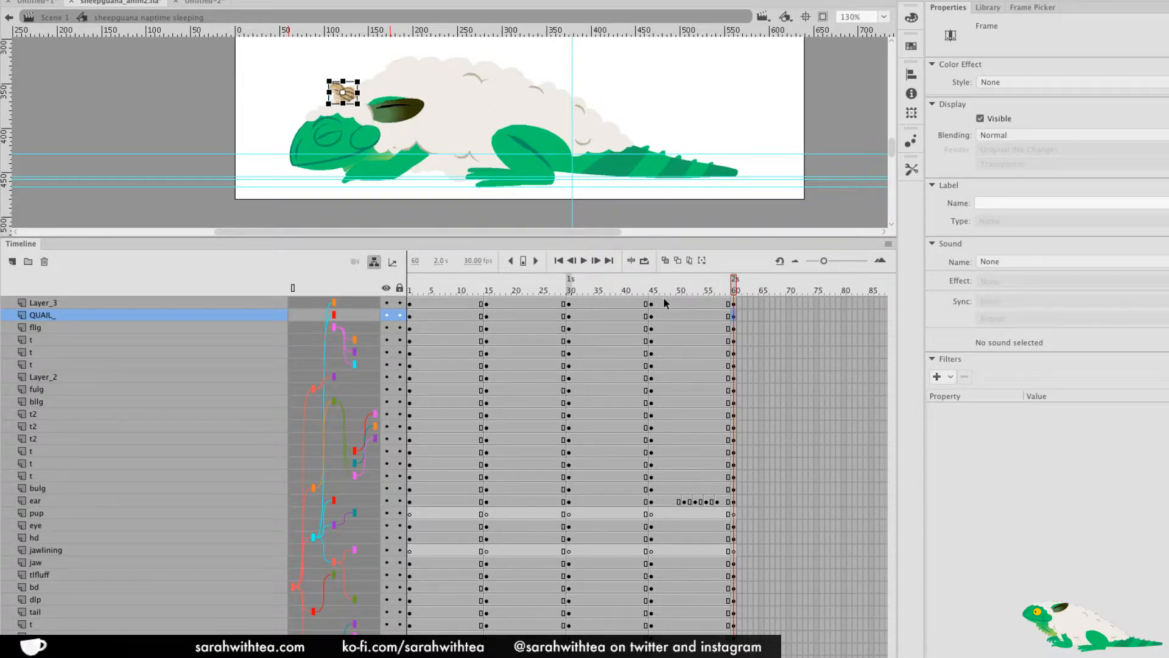
Insert one extra frame at frame 40 across all layers and play back the loop
{"action": "left_click", "coordinate": [625, 291]}
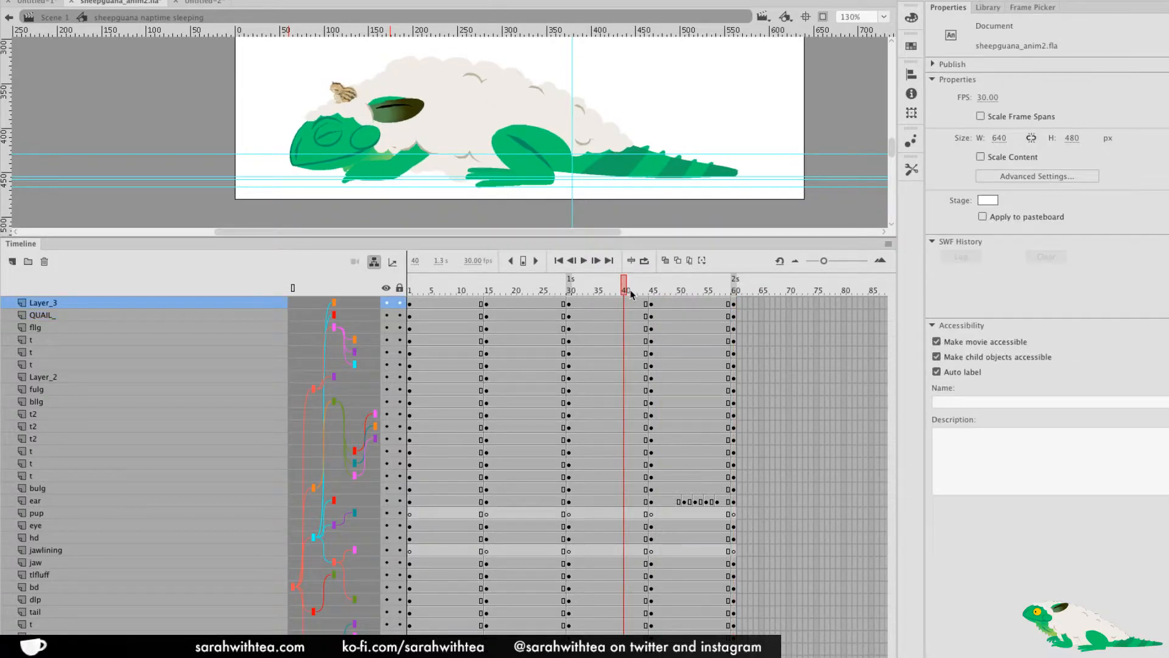
{"action": "key", "text": "F6"}
{"action": "key", "text": "F5"}
{"action": "left_click", "coordinate": [739, 290]}
{"action": "left_click_drag", "start_coordinate": [723, 295], "coordinate": [734, 293]}
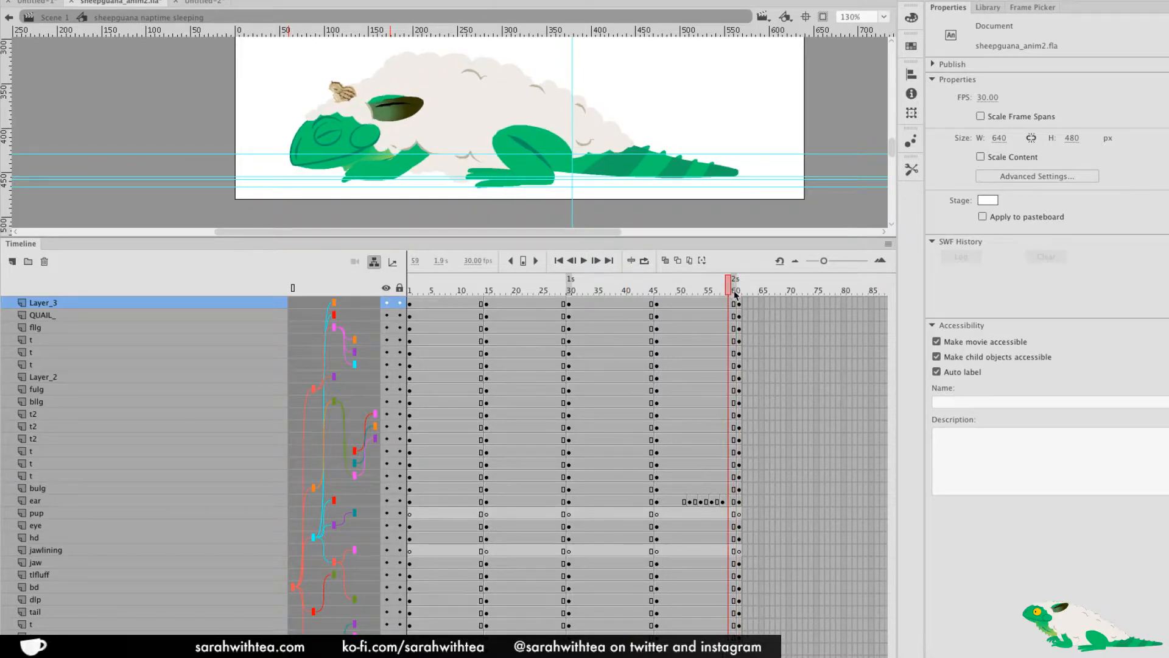
{"action": "key", "text": "Return"}
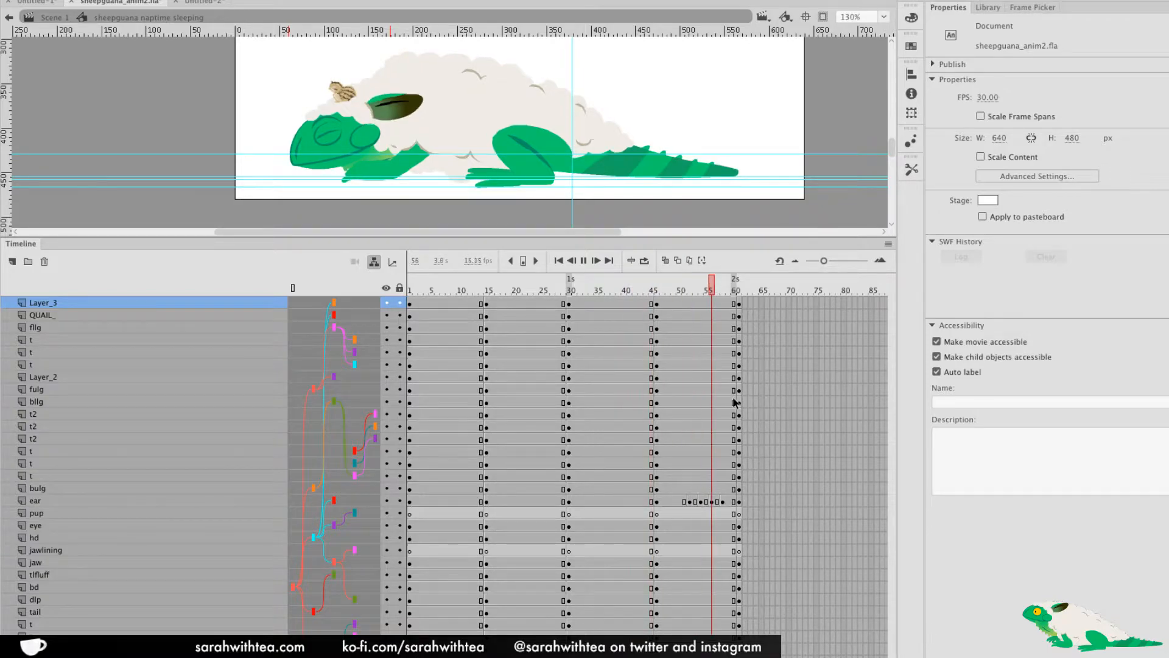
{"action": "key", "text": "Return"}
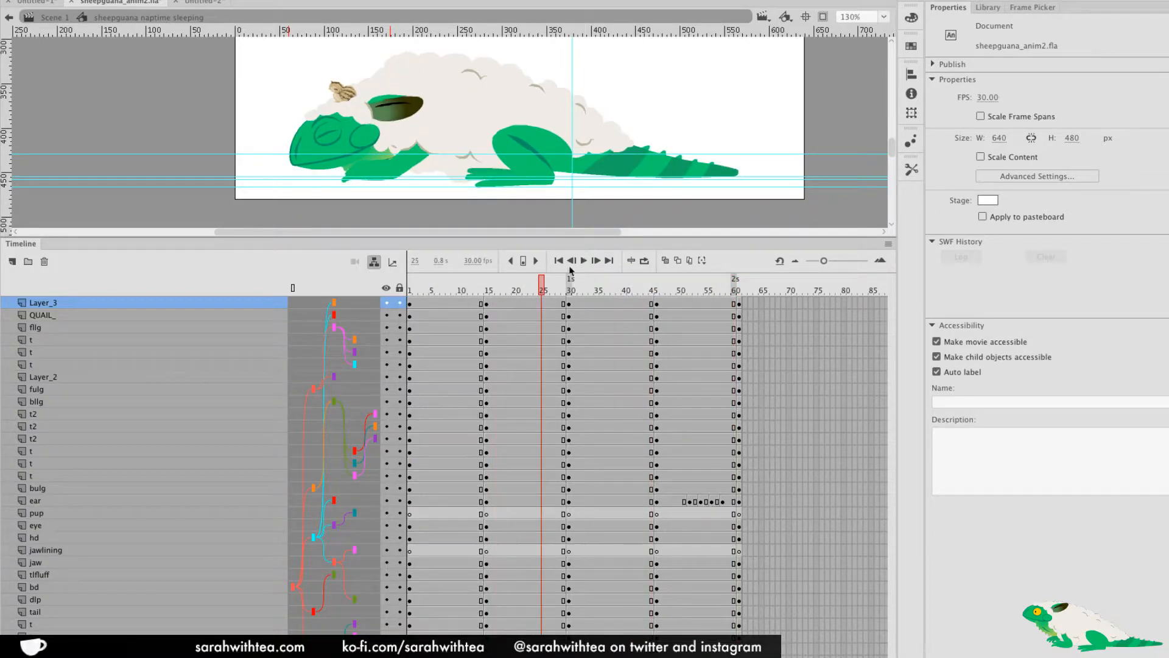
Examine the quail up close during playback and compare its position between frames 1 and 61
{"action": "left_click_drag", "start_coordinate": [296, 66], "coordinate": [400, 117]}
{"action": "key", "text": "Return"}
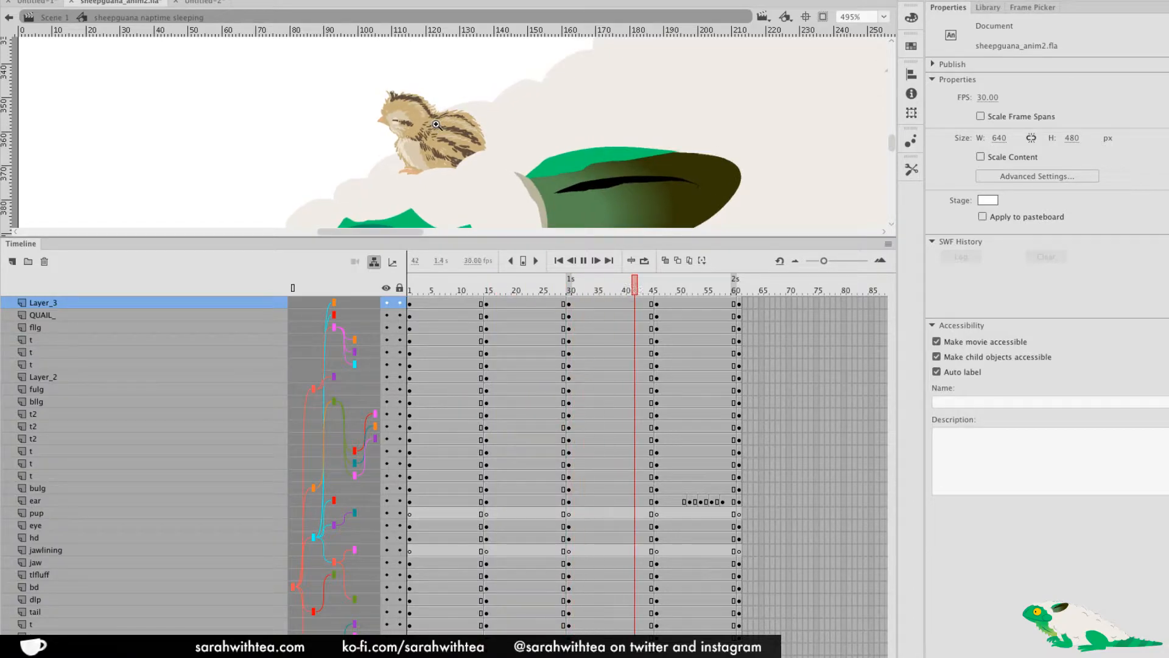
{"action": "key", "text": "Return"}
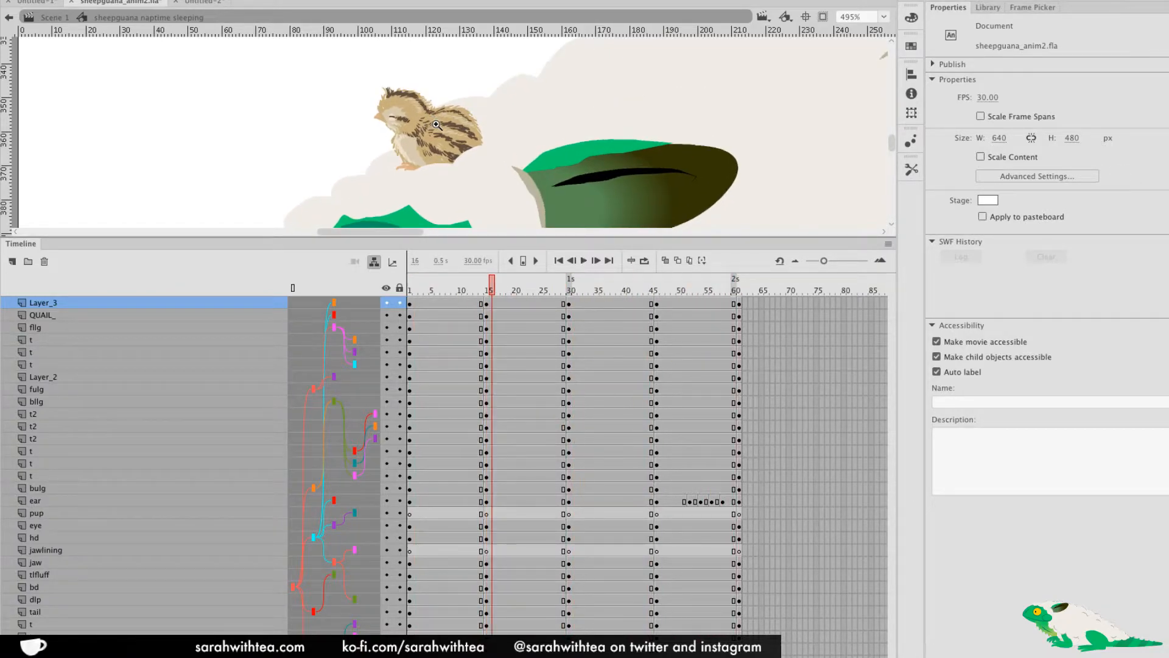
{"action": "mouse_move", "coordinate": [410, 291]}
{"action": "left_mouse_down"}
{"action": "mouse_move", "coordinate": [422, 291]}
{"action": "mouse_move", "coordinate": [409, 291]}
{"action": "left_mouse_up"}
{"action": "left_click", "coordinate": [739, 290]}
{"action": "left_click", "coordinate": [410, 301]}
{"action": "left_click", "coordinate": [739, 290]}
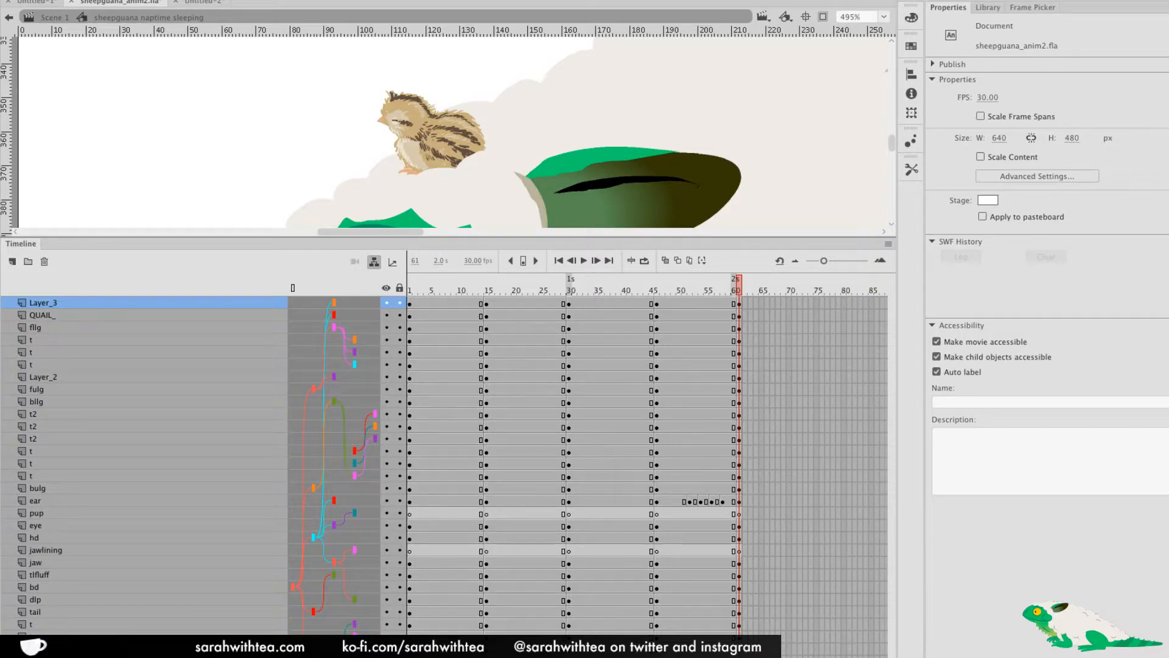
Apply a classic tween to the keyframe spans of all layers from frame 1 to the final keyframe and play it back
{"action": "left_click", "coordinate": [590, 374]}
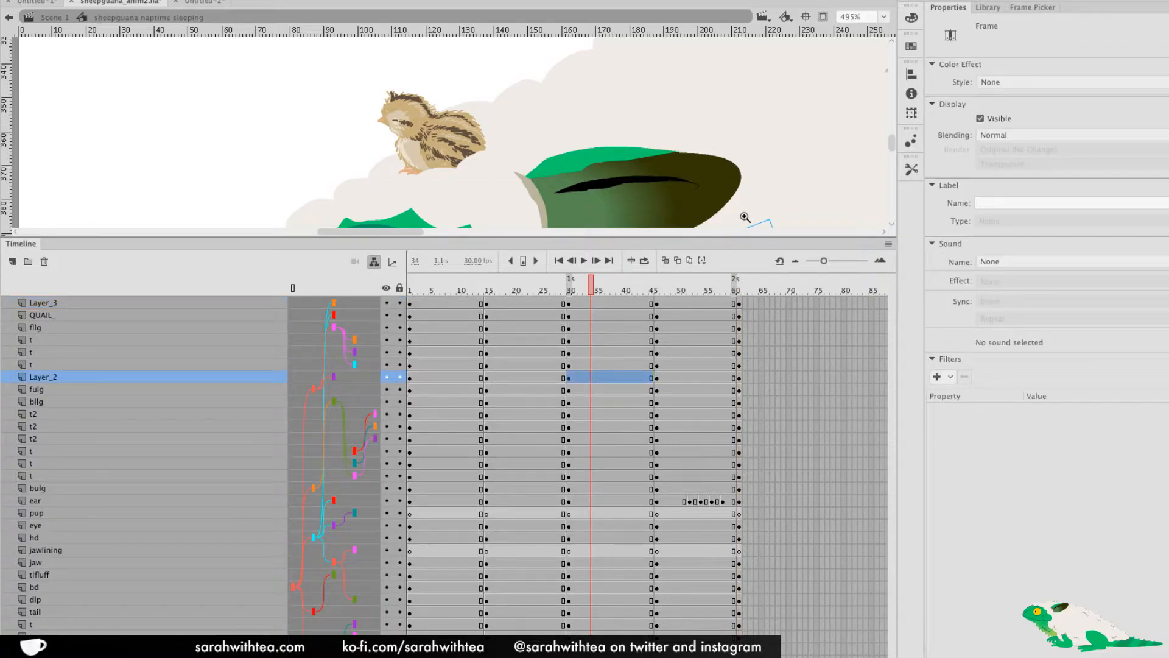
{"action": "left_click", "coordinate": [753, 207]}
{"action": "left_click", "coordinate": [611, 363]}
{"action": "left_click", "coordinate": [617, 184], "text": "alt"}
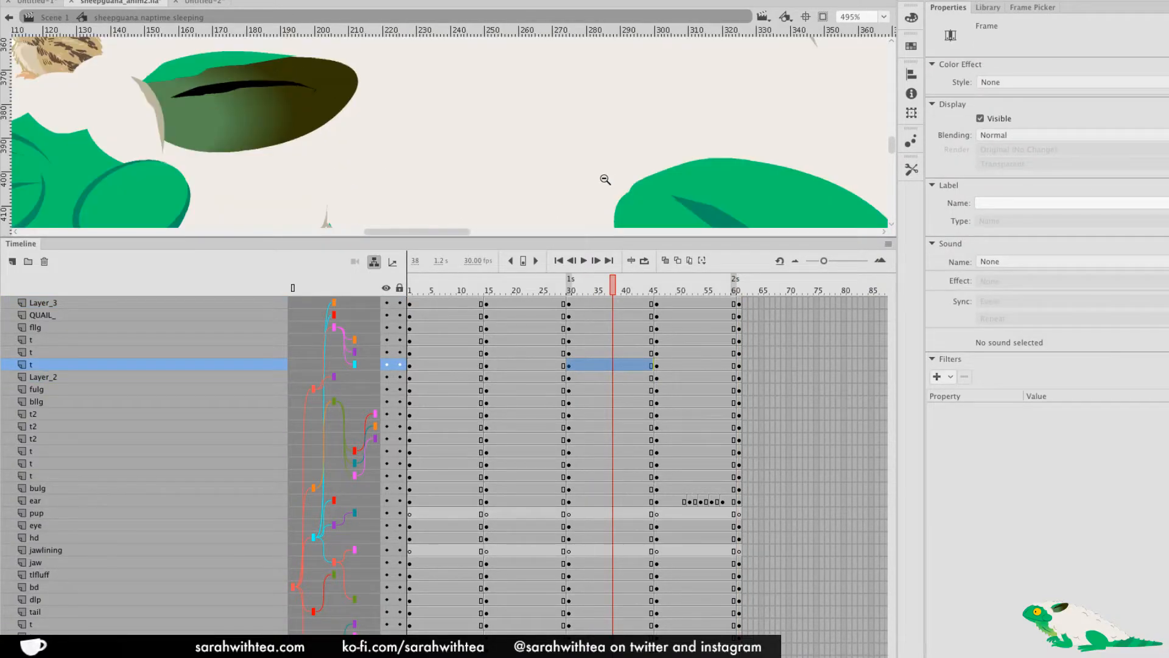
{"action": "left_click", "coordinate": [605, 179], "text": "alt"}
{"action": "left_click", "coordinate": [600, 178], "text": "alt"}
{"action": "left_click_drag", "start_coordinate": [562, 183], "coordinate": [692, 195]}
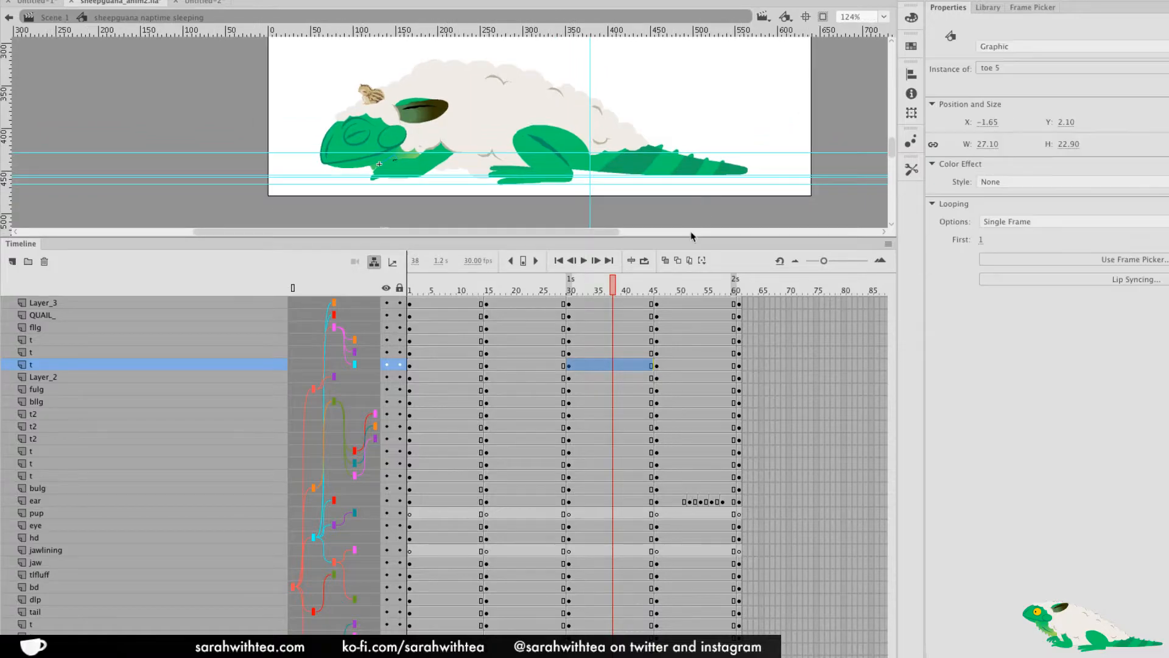
{"action": "left_click", "coordinate": [450, 303]}
{"action": "left_click_drag", "start_coordinate": [453, 293], "coordinate": [723, 291]}
{"action": "right_click", "coordinate": [699, 626]}
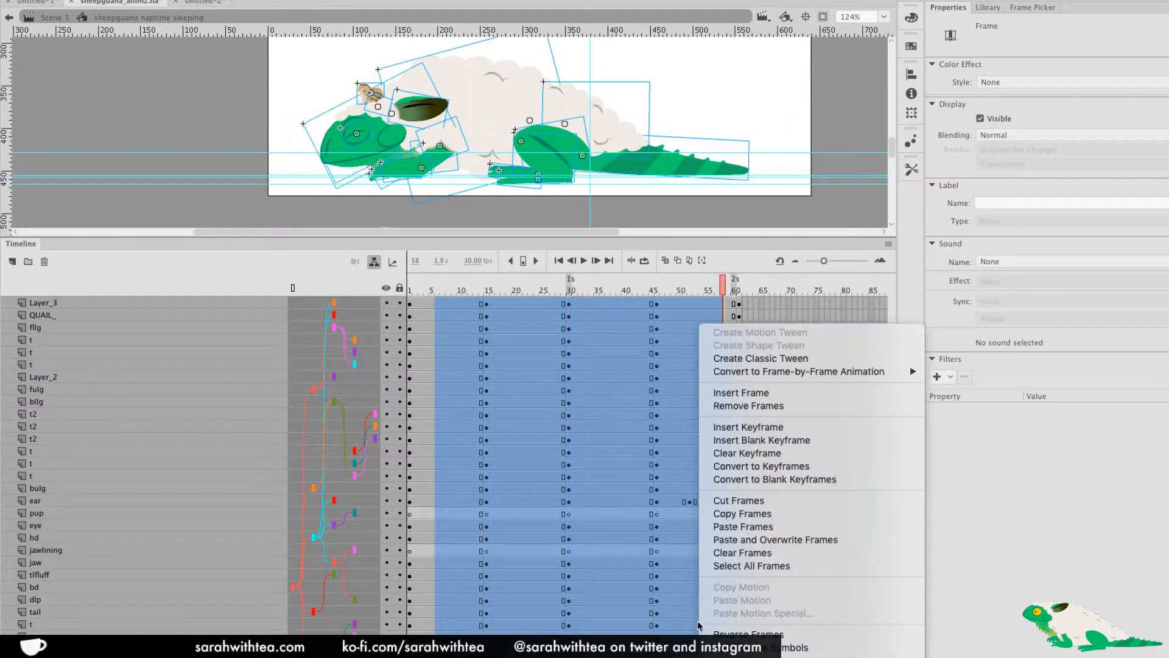
{"action": "left_click", "coordinate": [761, 359]}
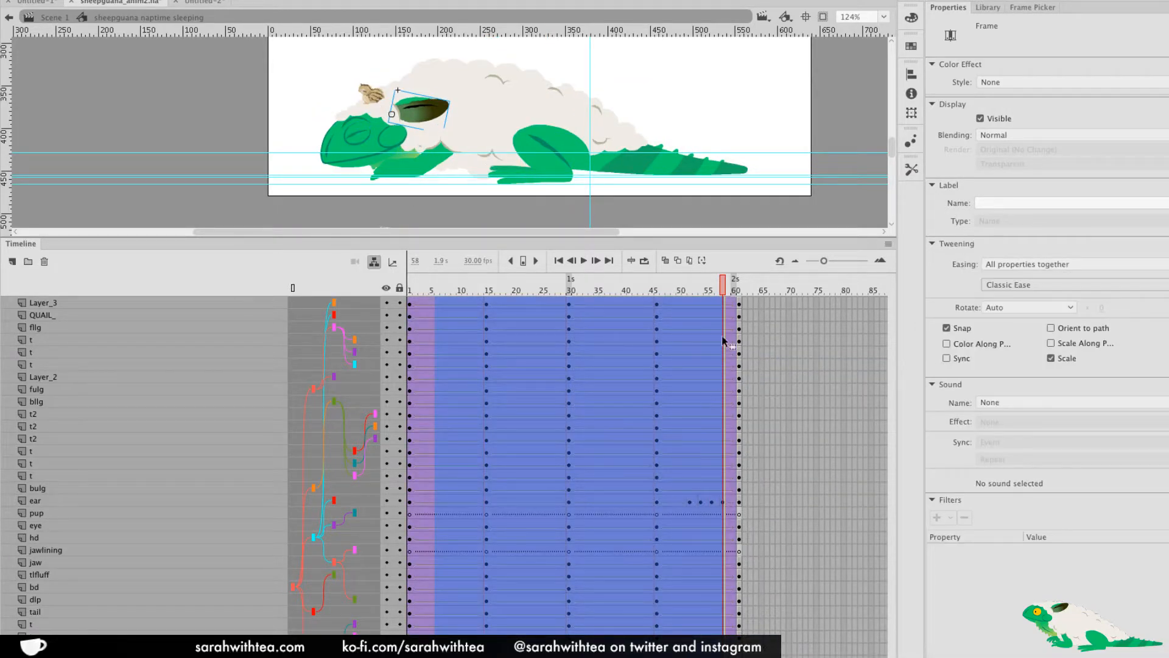
{"action": "key", "text": "Return"}
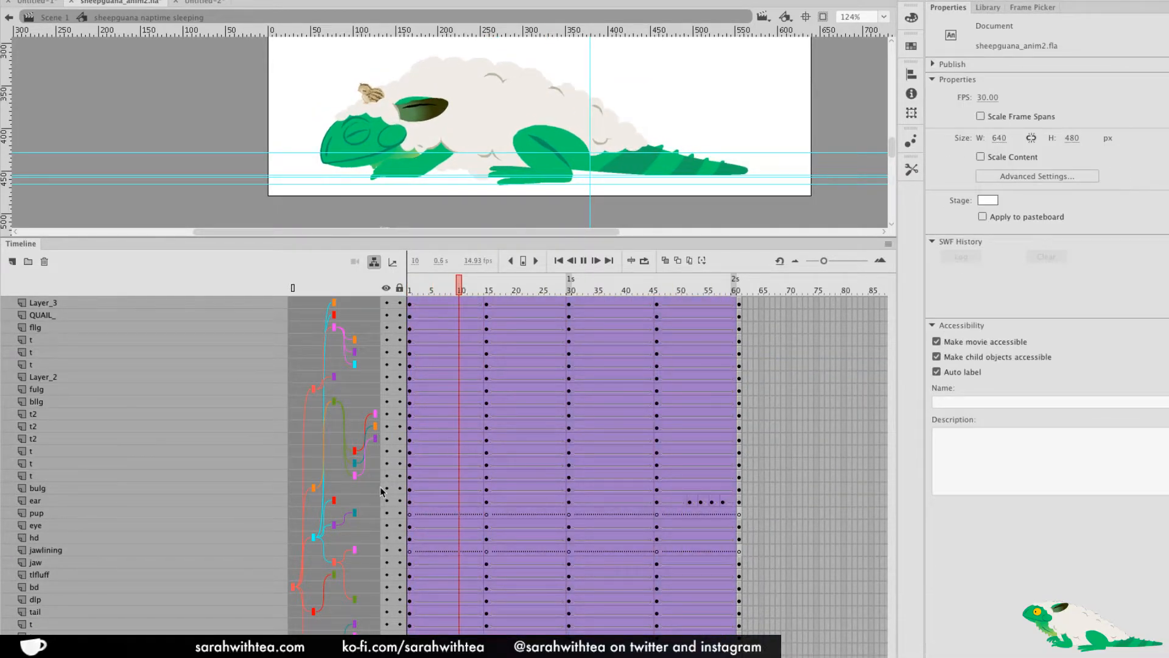
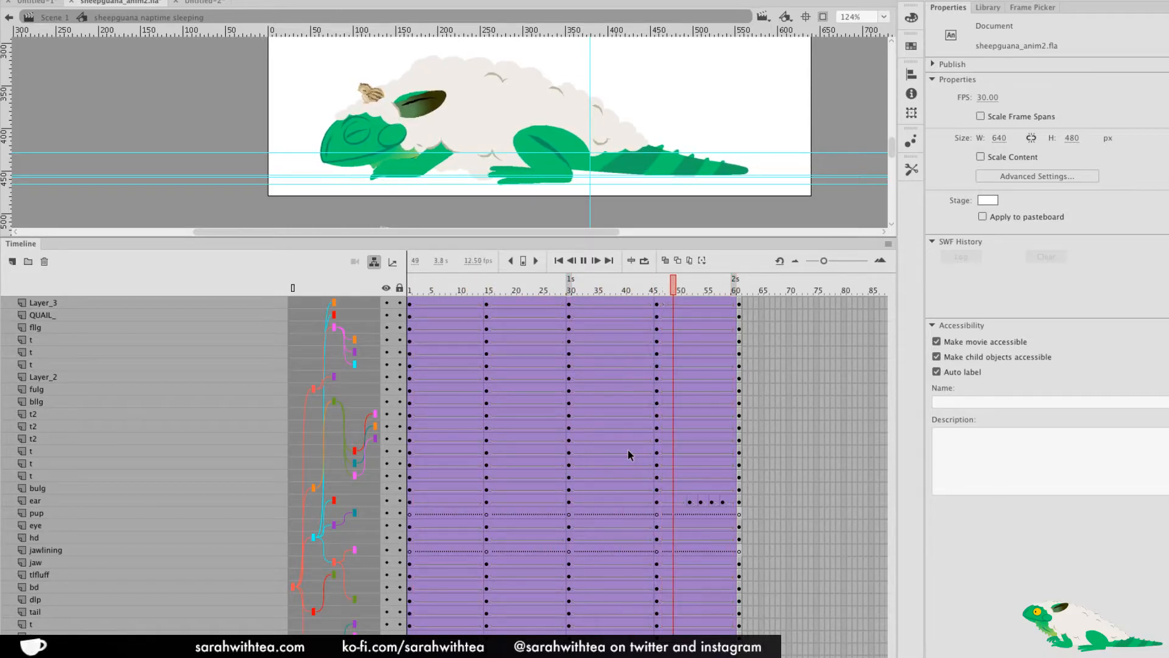
{"action": "key", "text": "Return"}
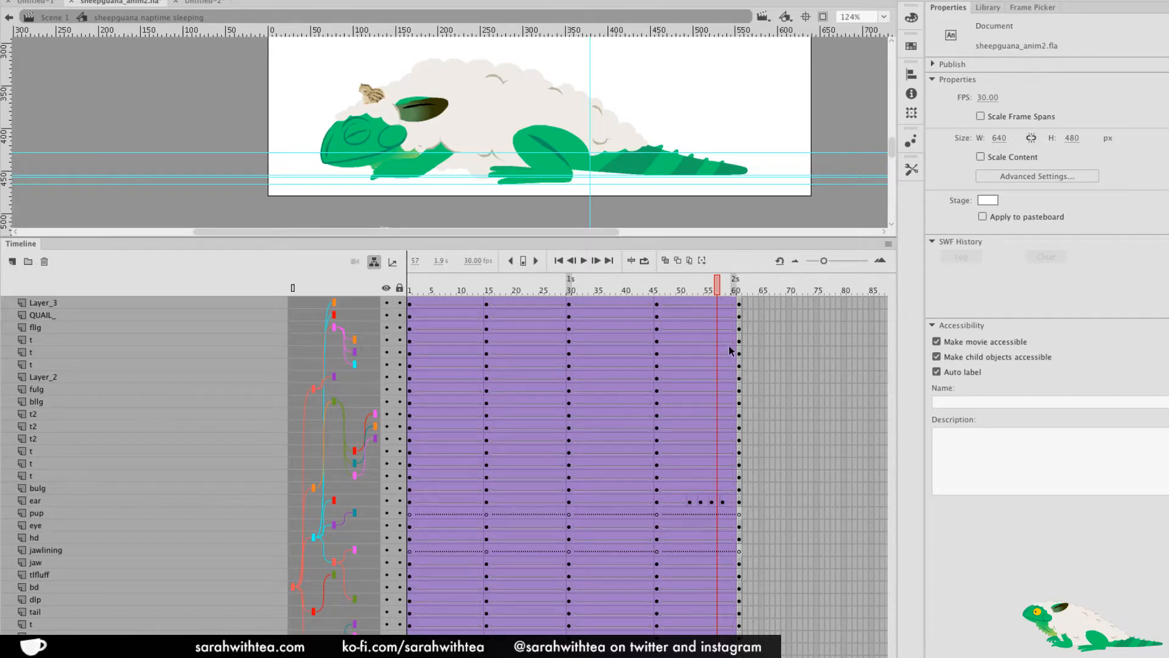
Insert keyframes on all layers at frame 60, remove the frames after it, and play back the trimmed loop
{"action": "left_click_drag", "start_coordinate": [735, 305], "coordinate": [729, 625]}
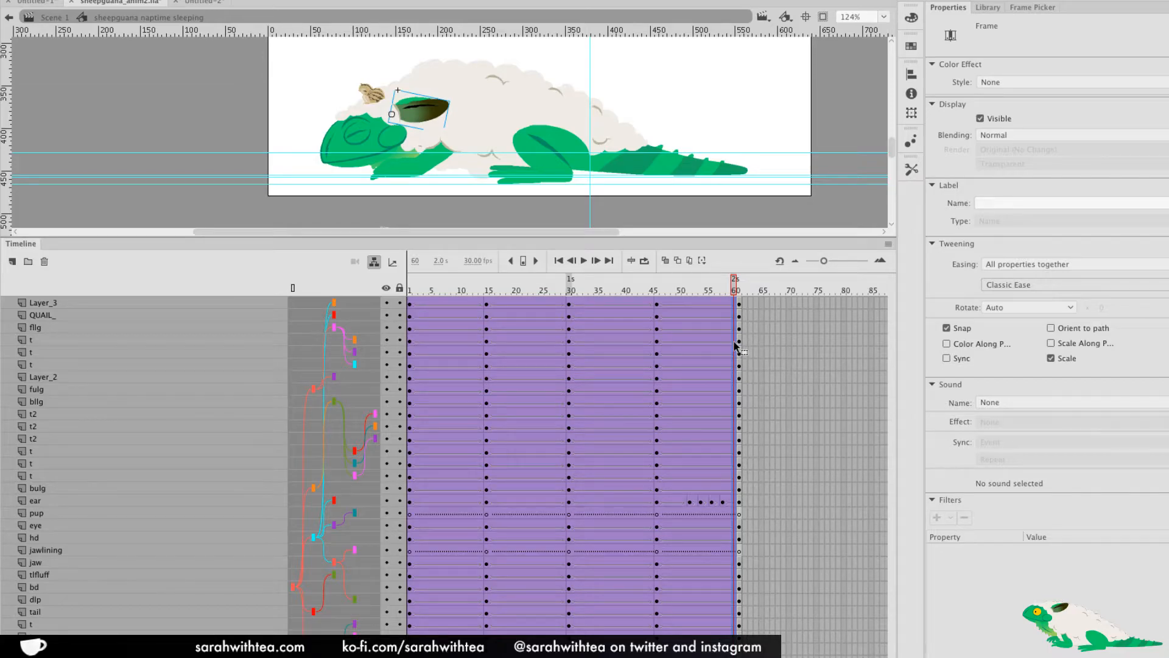
{"action": "key", "text": "F6"}
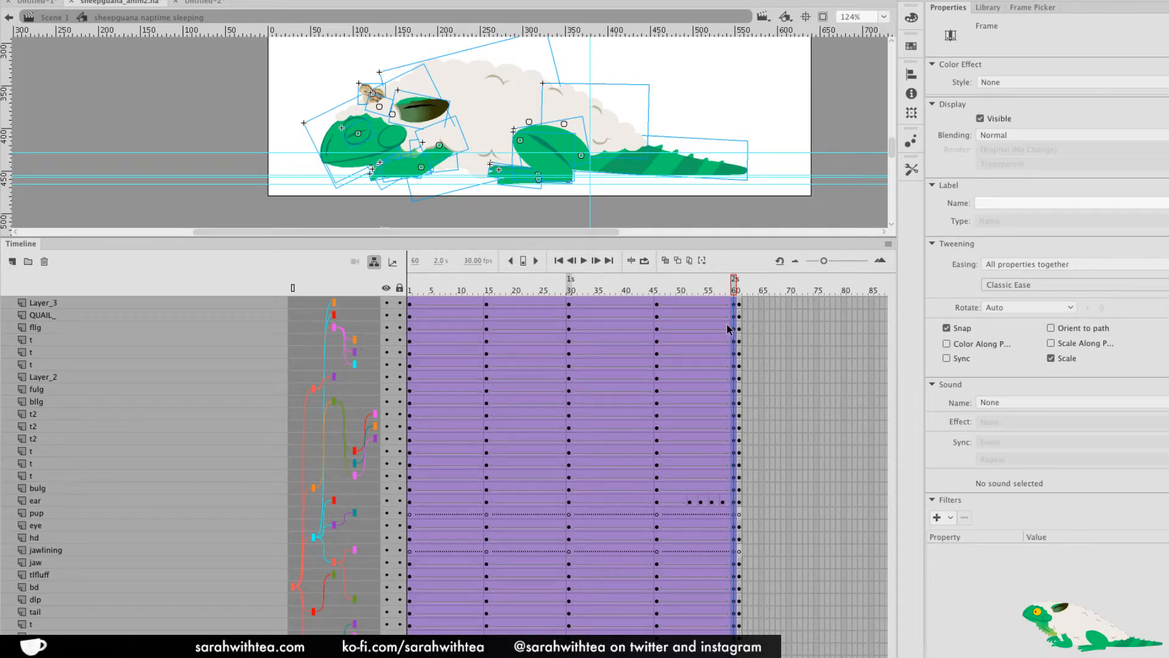
{"action": "left_click_drag", "start_coordinate": [738, 303], "coordinate": [744, 646]}
{"action": "right_click", "coordinate": [744, 639]}
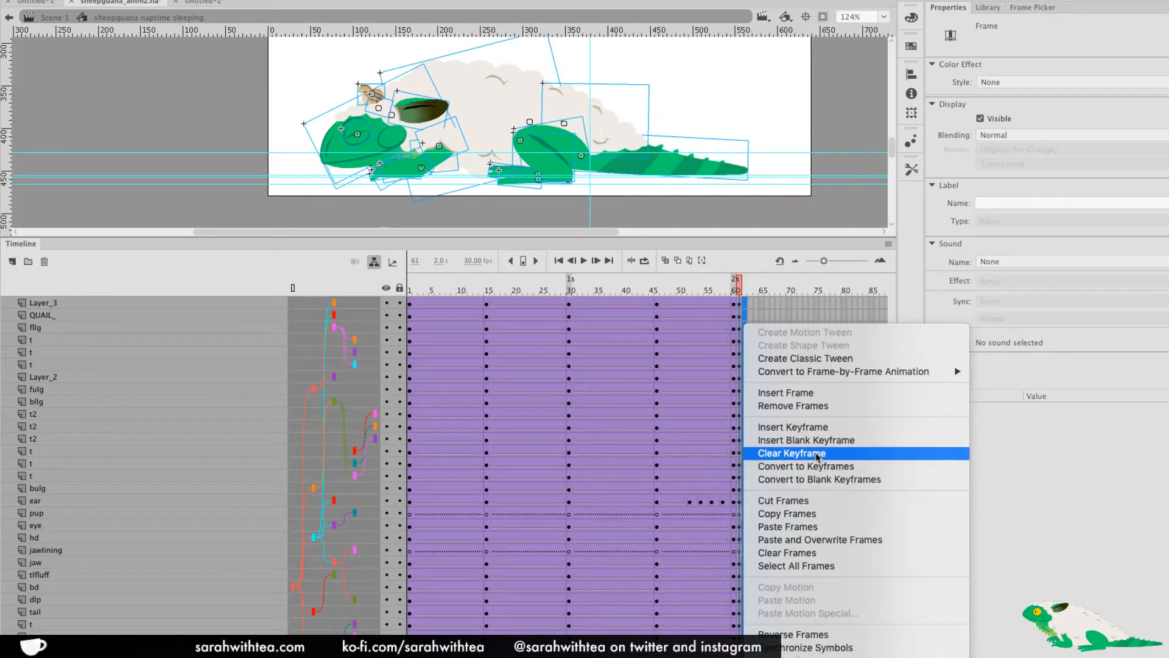
{"action": "left_click", "coordinate": [804, 405]}
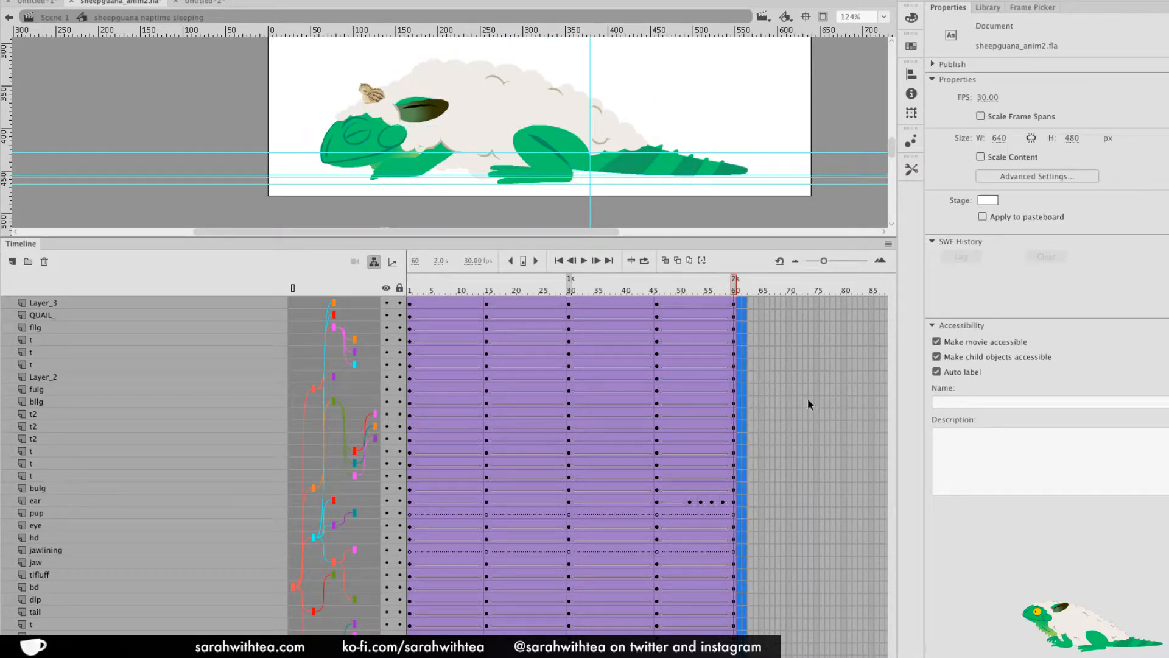
{"action": "key", "text": "Return"}
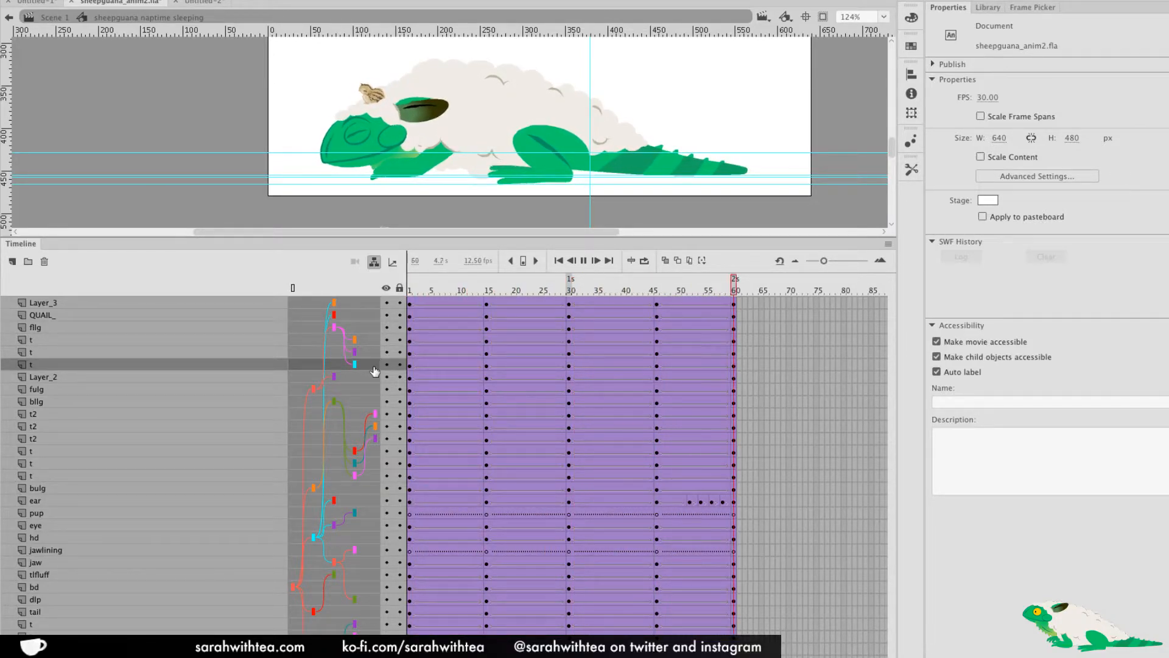
{"action": "key", "text": "Return"}
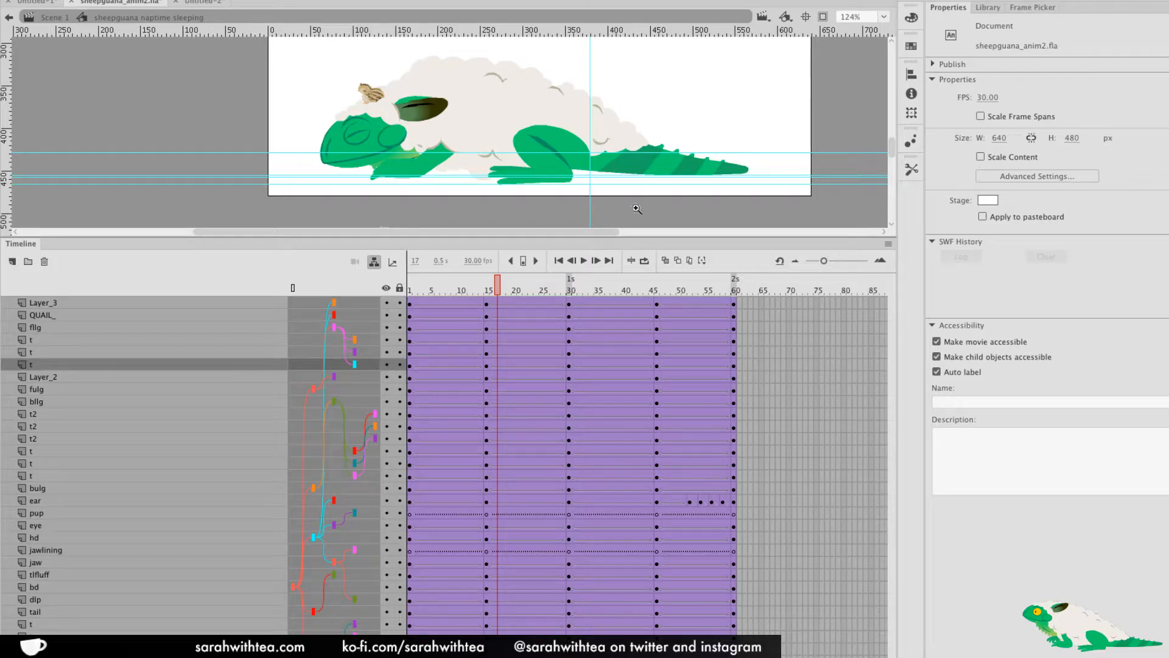
Enlarge the stage area, exit the sleeping symbol to Scene 1, and go to frame 1
{"action": "left_click_drag", "start_coordinate": [614, 233], "coordinate": [611, 428]}
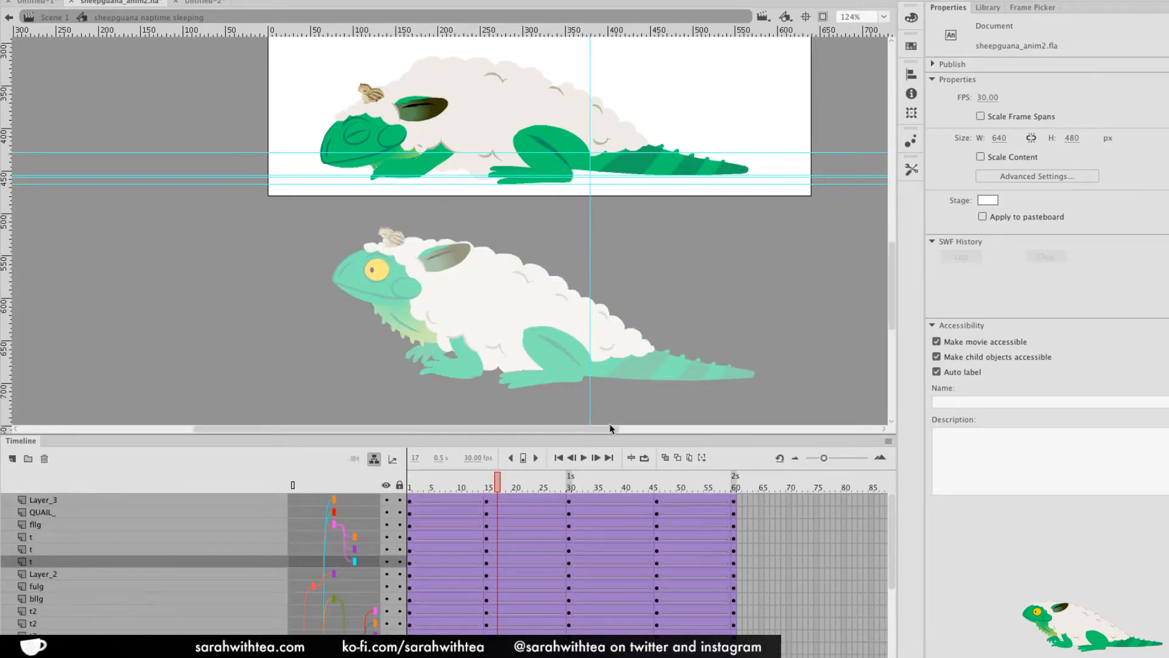
{"action": "left_click", "coordinate": [613, 228], "text": "alt"}
{"action": "double_click", "coordinate": [573, 254]}
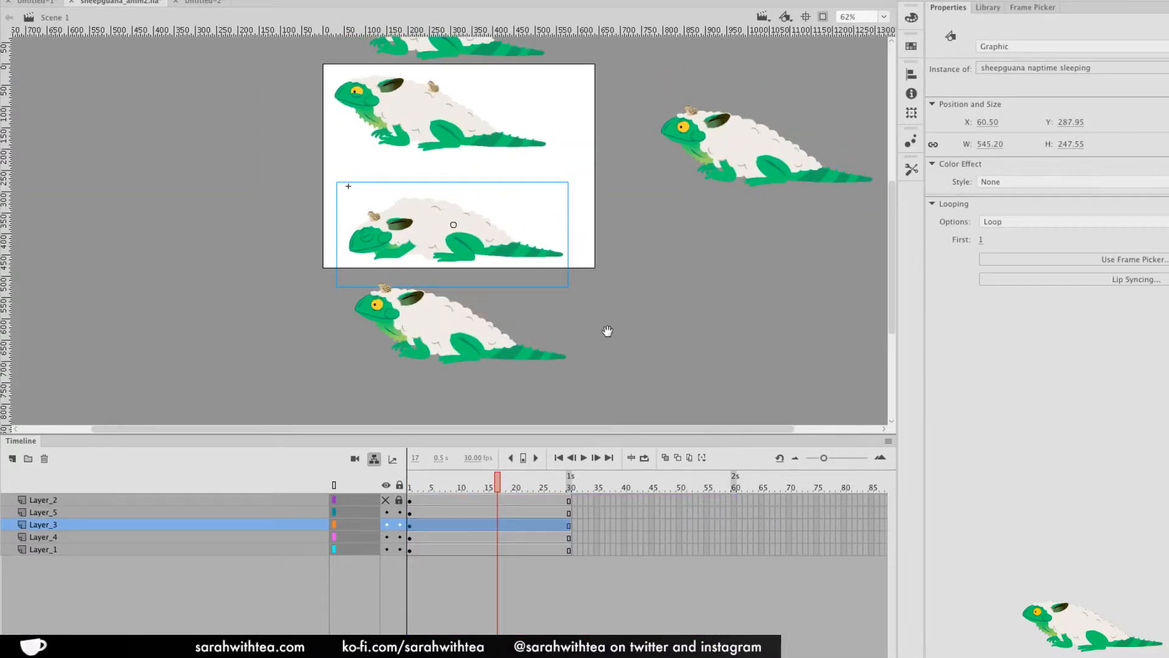
{"action": "left_click", "coordinate": [410, 487]}
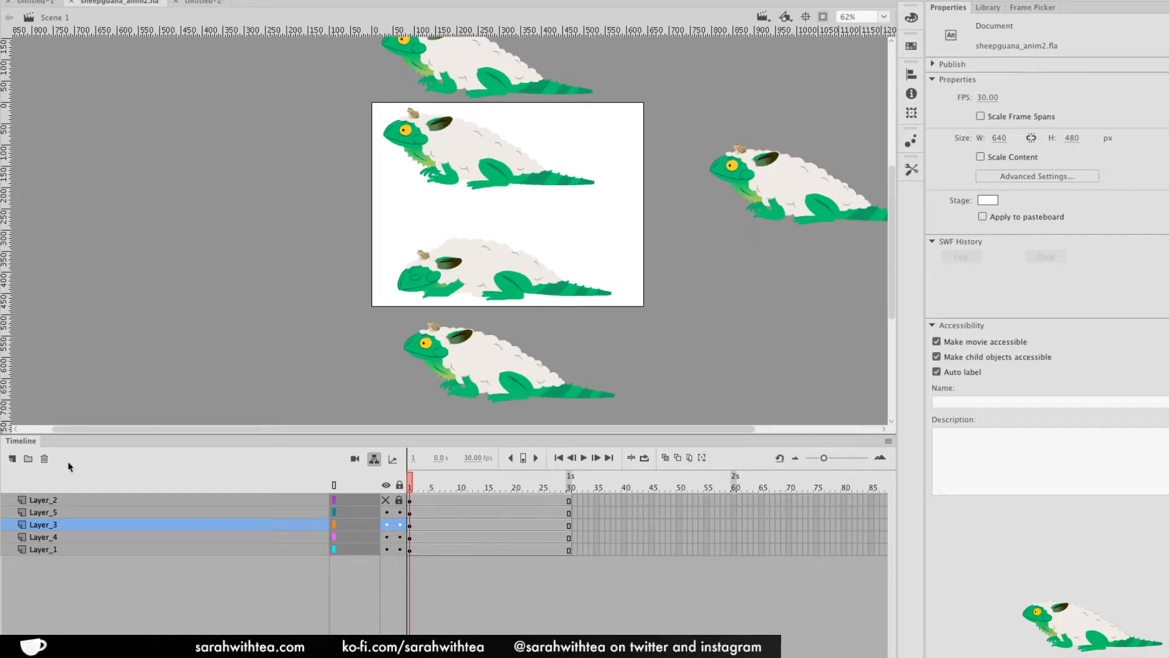
Add a new layer to Scene 1 and copy the sheepguana idle instance into its first frame
{"action": "left_click", "coordinate": [14, 459]}
{"action": "left_click", "coordinate": [519, 272]}
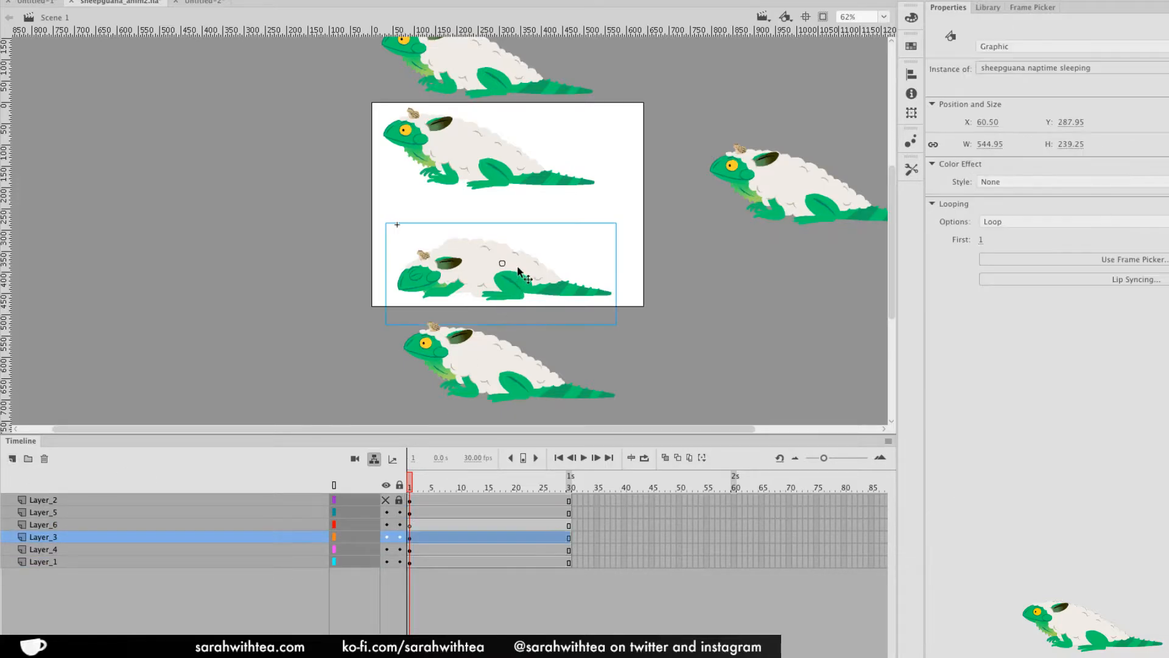
{"action": "left_click", "coordinate": [780, 190]}
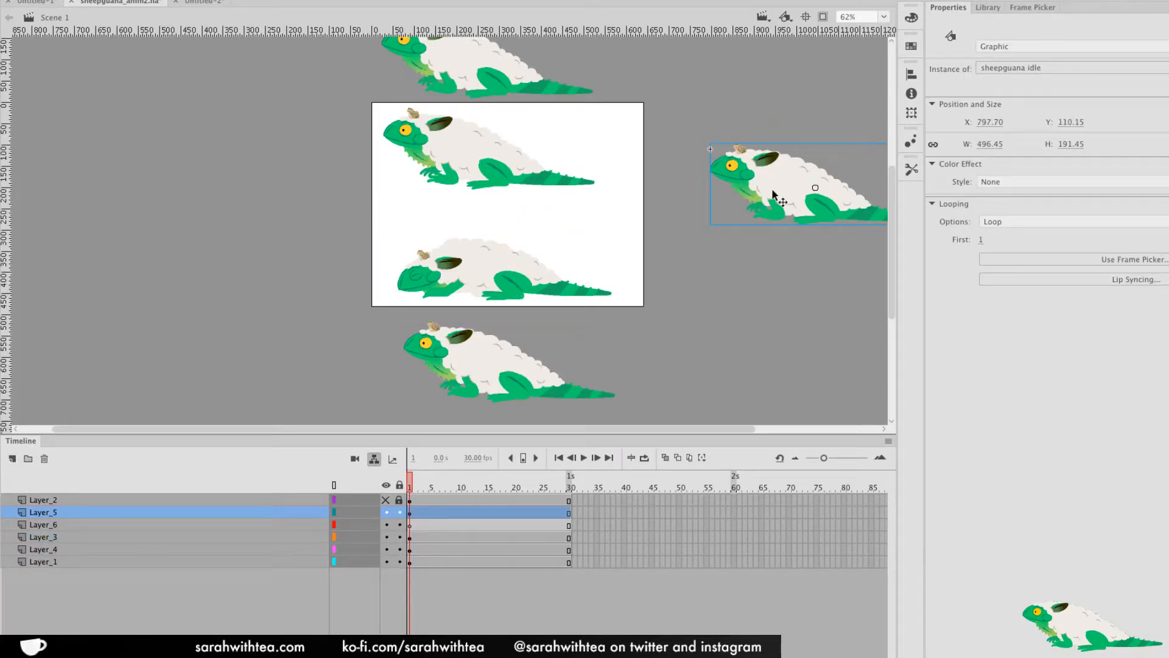
{"action": "left_click", "coordinate": [409, 525]}
Place Layer_6 above the other layers, which are hidden and locked, and move its idle sheepguana to the middle of the stage
{"action": "left_click_drag", "start_coordinate": [348, 525], "coordinate": [332, 497]}
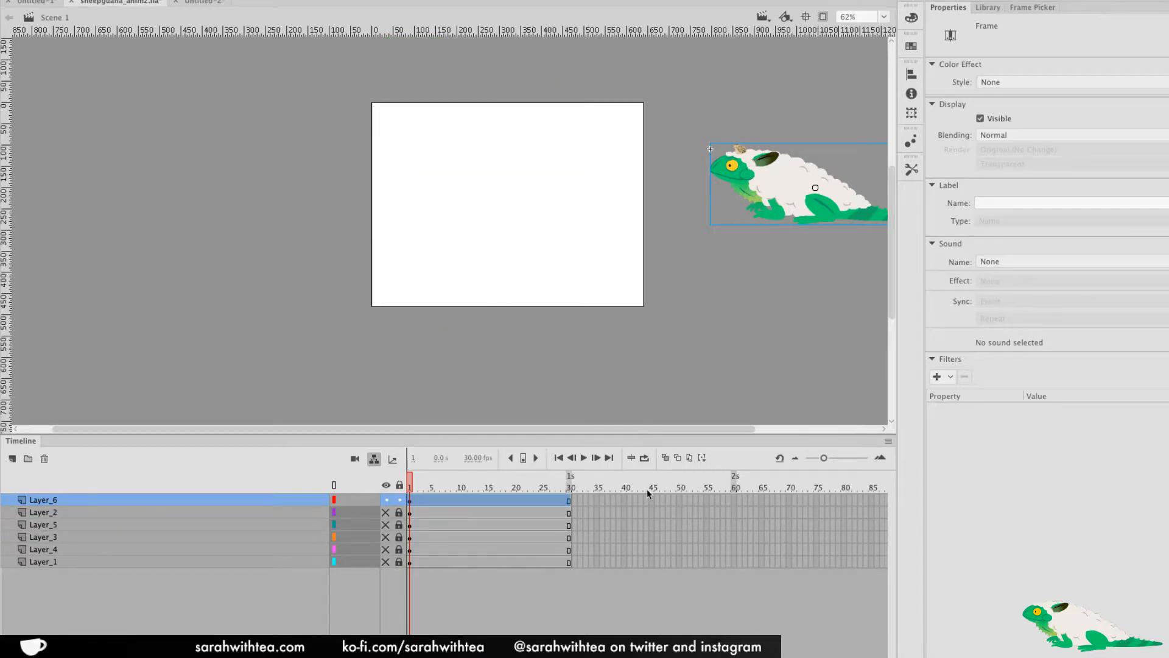
{"action": "left_click_drag", "start_coordinate": [778, 207], "coordinate": [470, 231]}
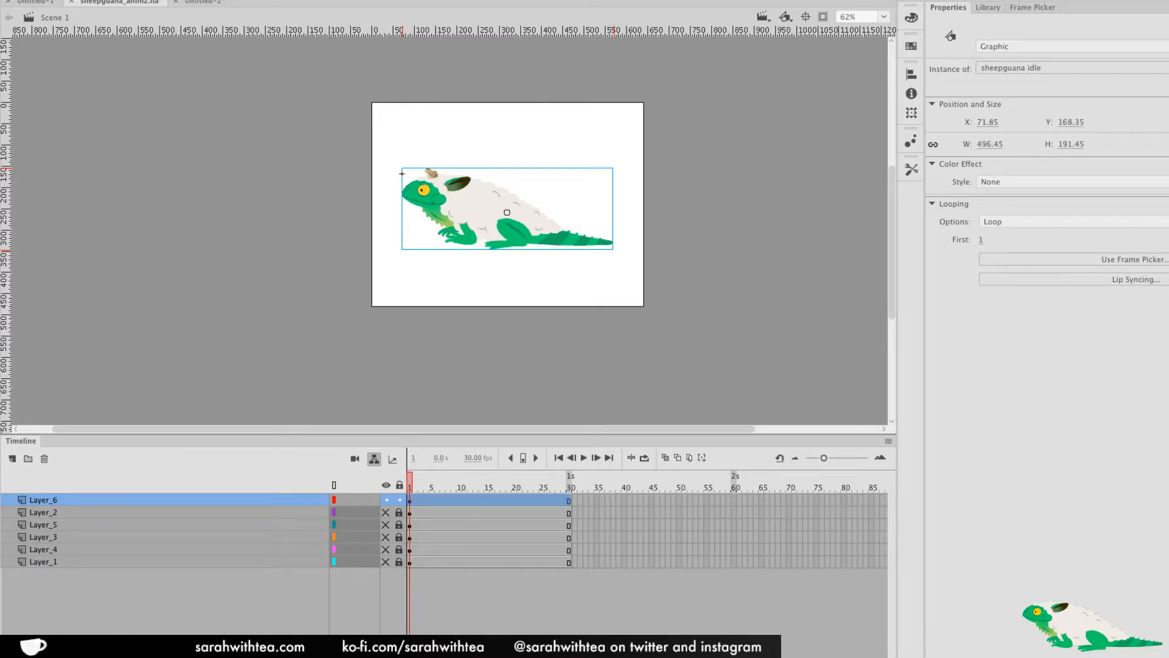
Extend the frames of all six layers to about frame 300
{"action": "scroll", "coordinate": [646, 530], "scroll_direction": "right", "scroll_amount": 10}
{"action": "scroll", "coordinate": [646, 530], "scroll_direction": "right", "scroll_amount": 13}
{"action": "scroll", "coordinate": [722, 507], "scroll_direction": "right", "scroll_amount": 1}
{"action": "left_click_drag", "start_coordinate": [721, 501], "coordinate": [721, 544]}
{"action": "key", "text": "F5"}
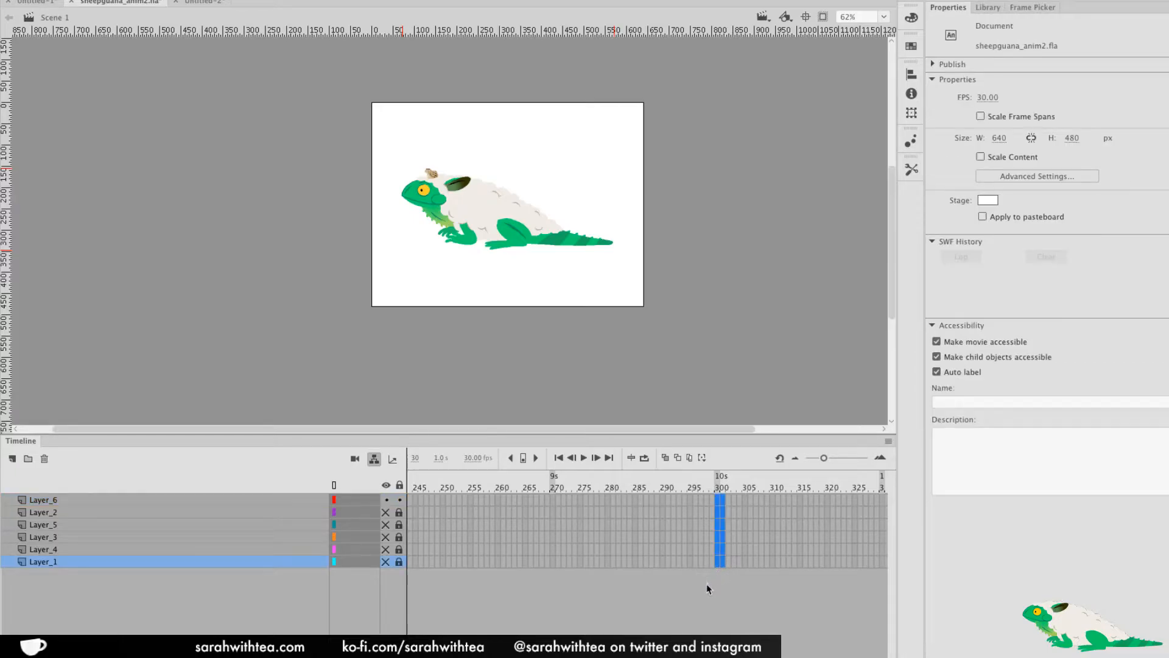
Insert a keyframe at frame 30 of Layer_6
{"action": "scroll", "coordinate": [647, 531], "scroll_direction": "left", "scroll_amount": 20}
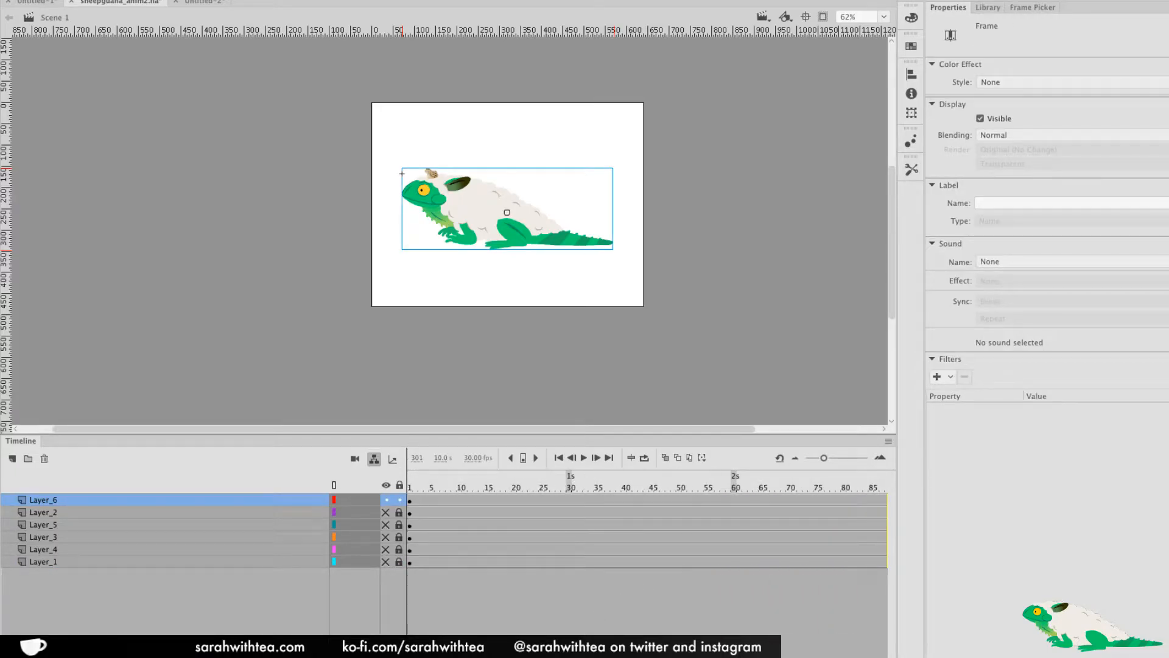
{"action": "left_click", "coordinate": [418, 489]}
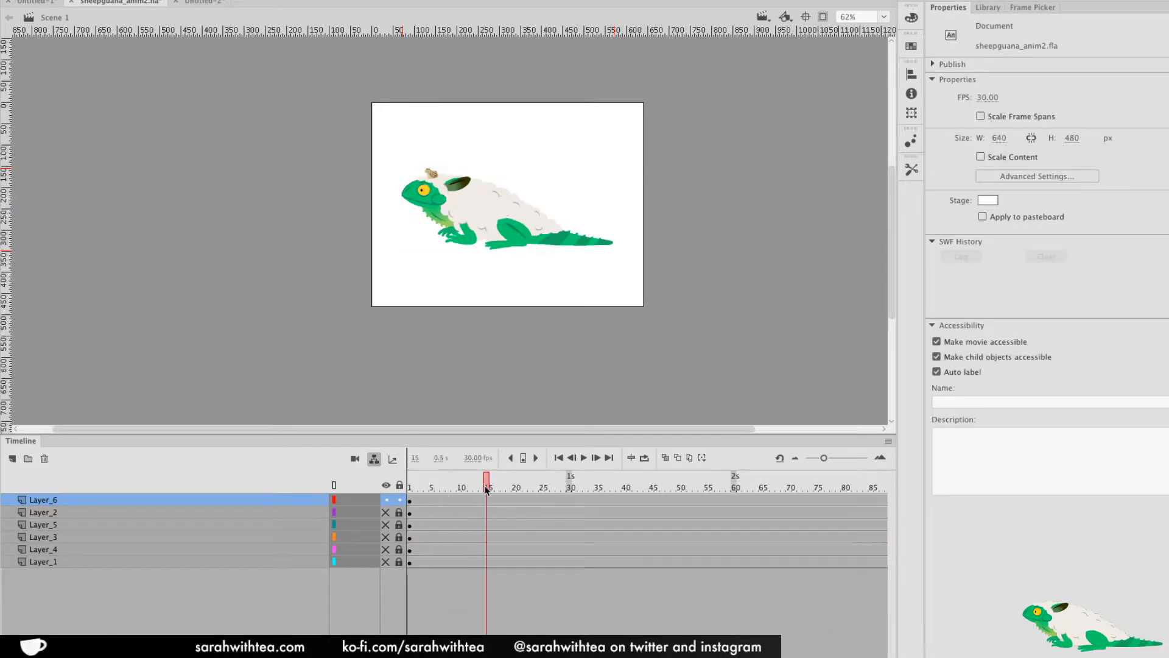
{"action": "left_click", "coordinate": [567, 499]}
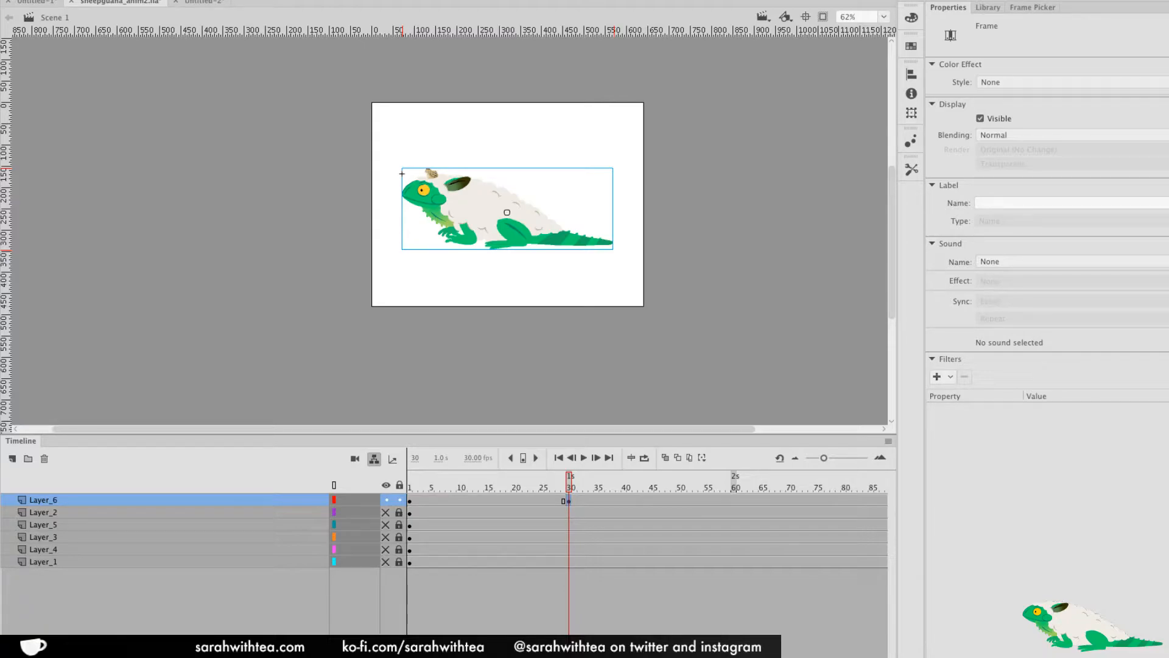
Insert a keyframe at frame 60 of Layer_6, swap its instance to sheepguana feed, and start it from its first frame
{"action": "left_click_drag", "start_coordinate": [567, 481], "coordinate": [649, 481]}
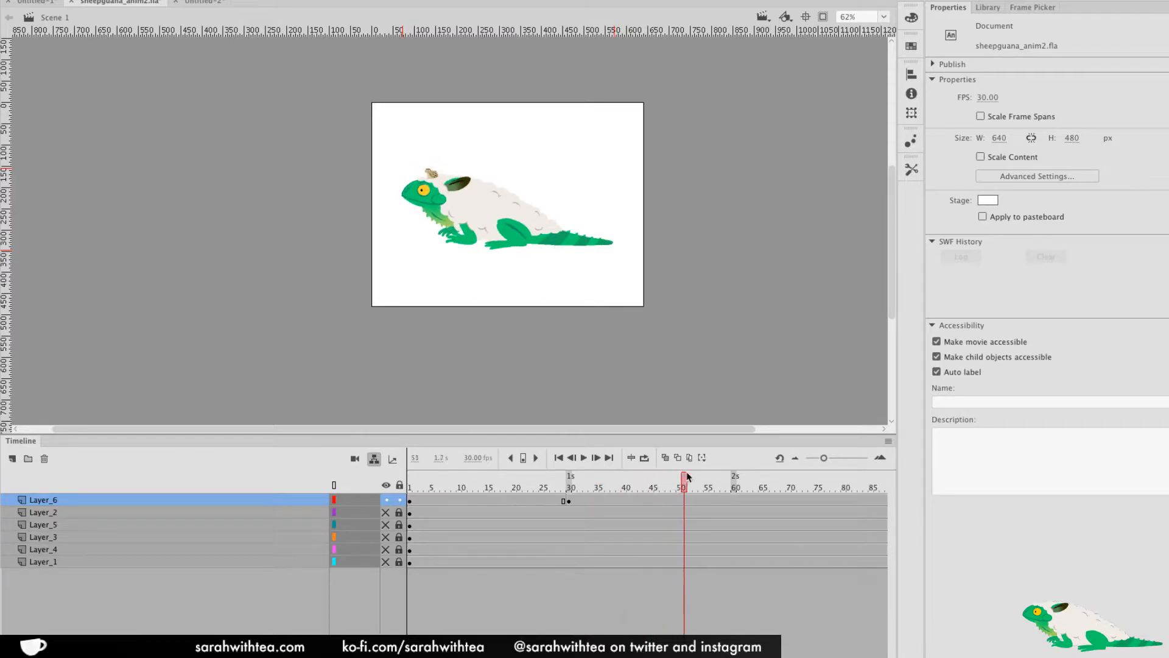
{"action": "left_click_drag", "start_coordinate": [726, 477], "coordinate": [746, 477]}
{"action": "left_click", "coordinate": [733, 498]}
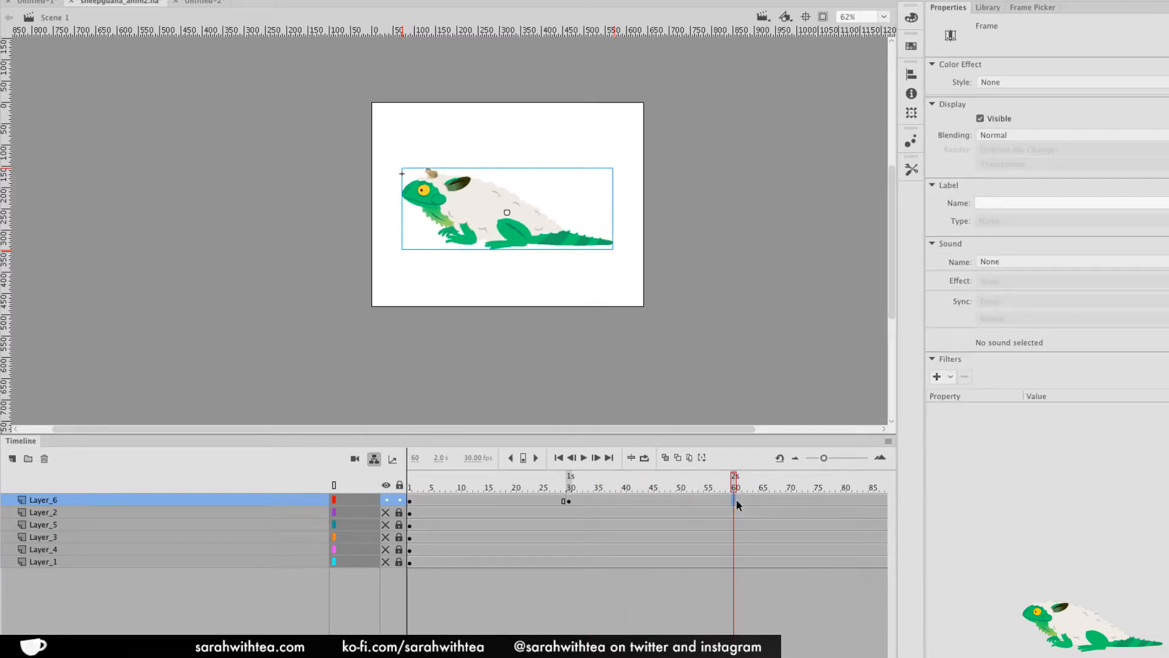
{"action": "key", "text": "F6"}
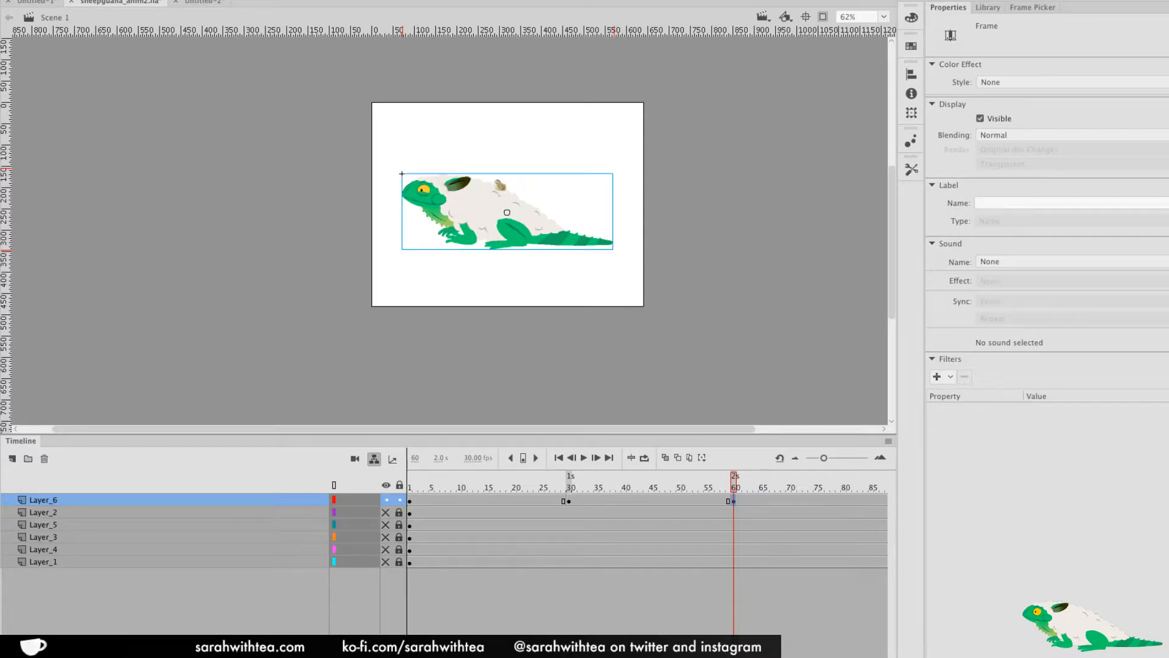
{"action": "left_click", "coordinate": [729, 484]}
{"action": "left_click", "coordinate": [734, 501]}
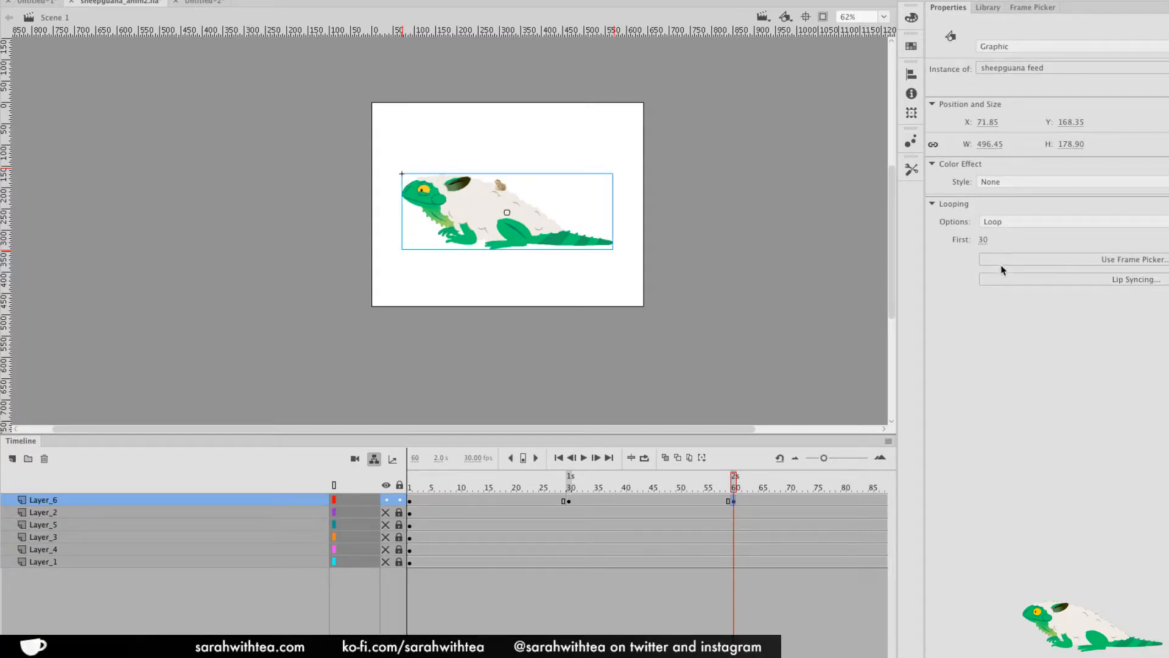
{"action": "left_click_drag", "start_coordinate": [981, 240], "coordinate": [671, 294]}
Play back the sequence from frame 30 and set the sheepguana feed instance's looping to Play Once
{"action": "left_click", "coordinate": [569, 502]}
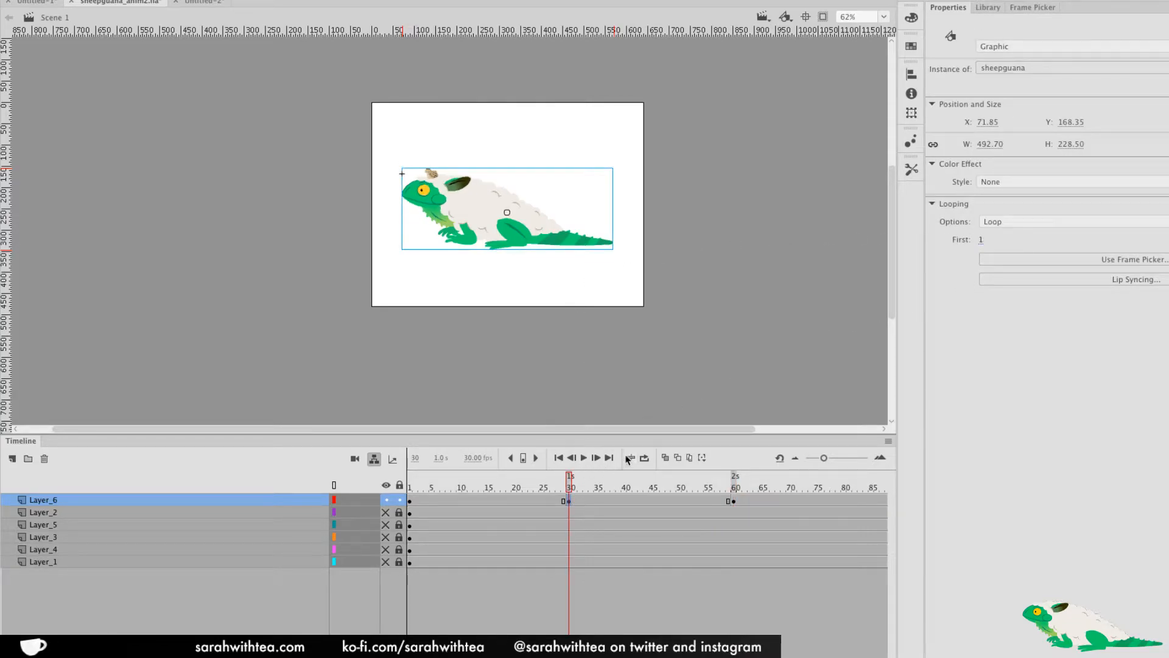
{"action": "key", "text": "Return"}
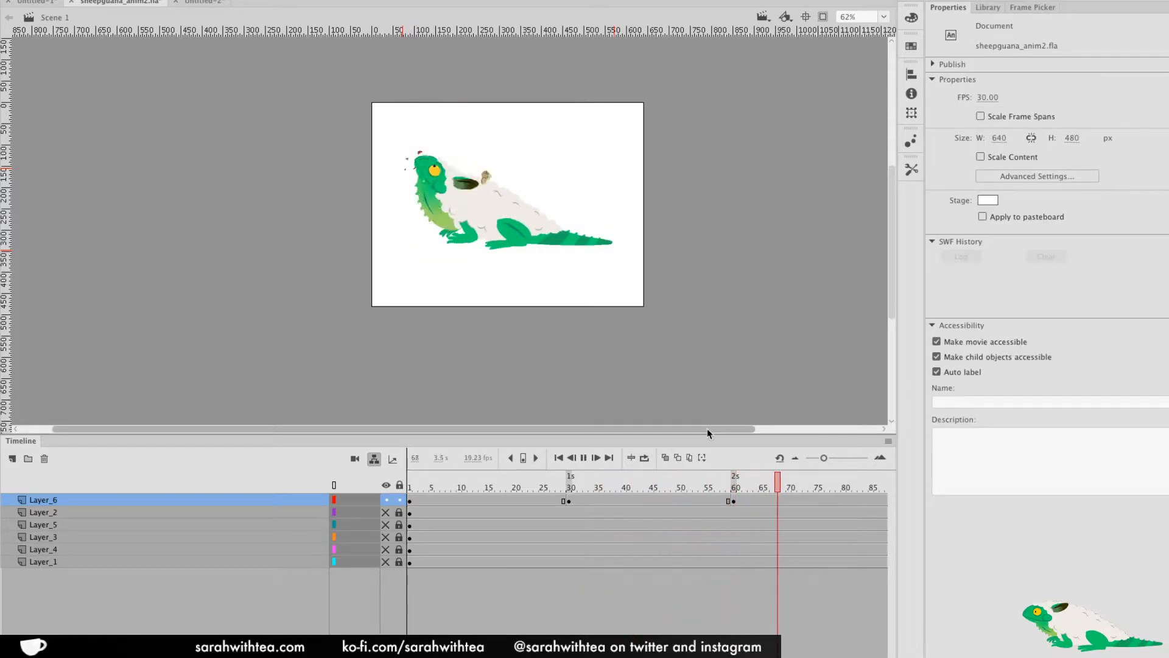
{"action": "key", "text": "Return"}
{"action": "scroll", "coordinate": [645, 530], "scroll_direction": "right", "scroll_amount": 5}
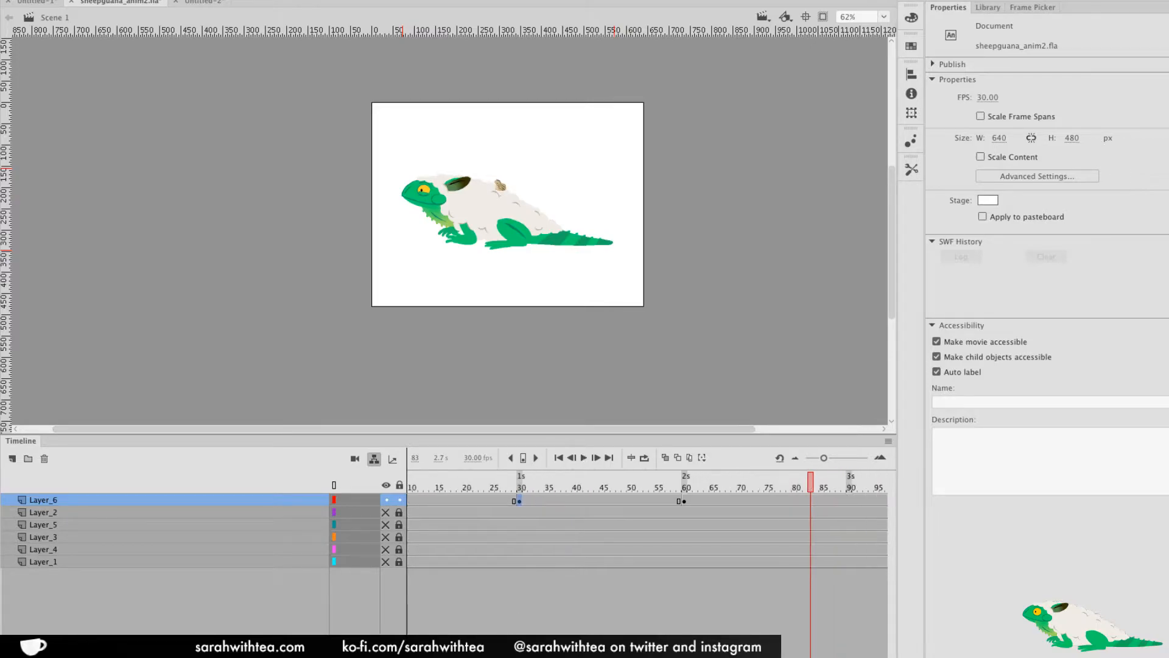
{"action": "left_click", "coordinate": [607, 488]}
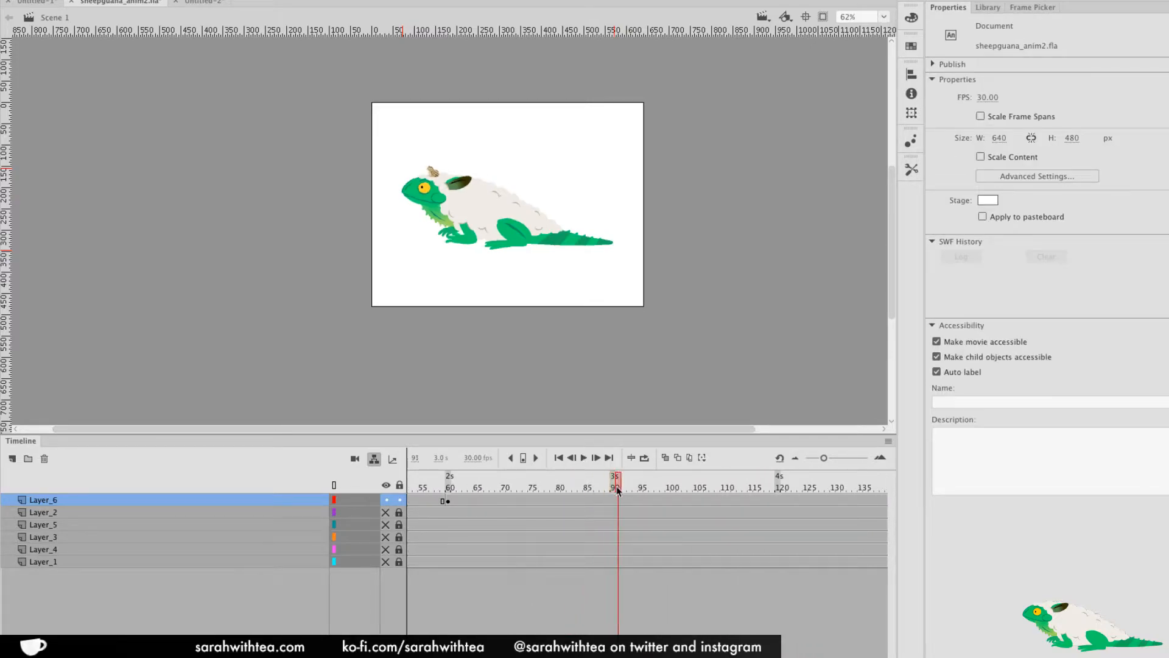
{"action": "left_click", "coordinate": [607, 500]}
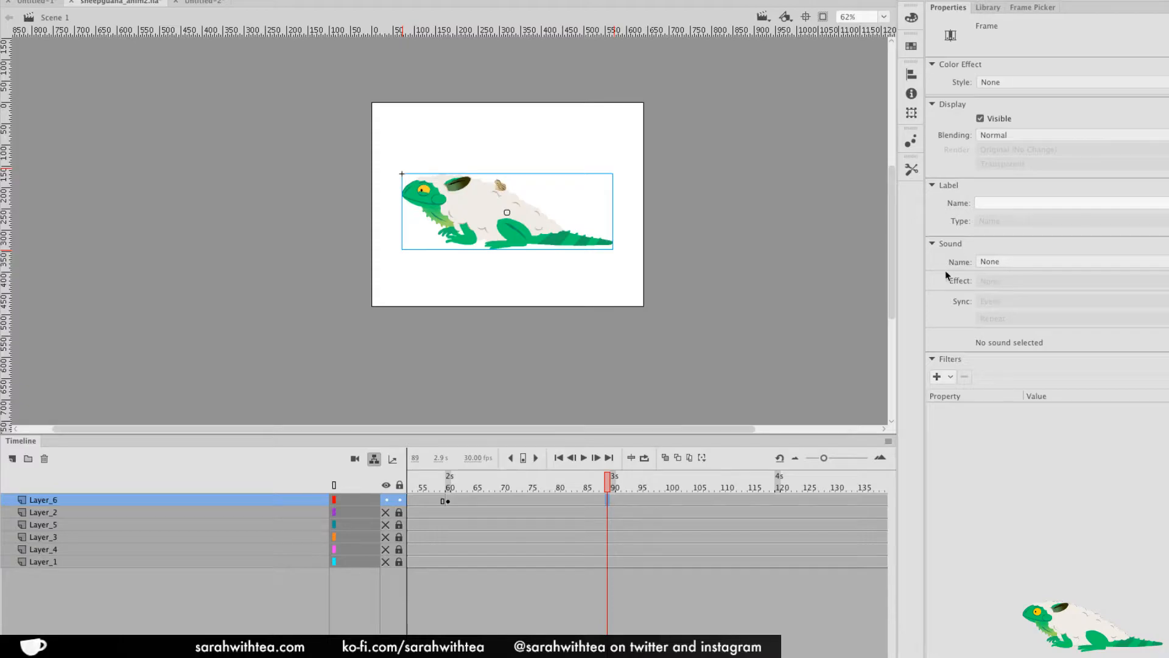
{"action": "left_click", "coordinate": [1013, 222]}
{"action": "left_click", "coordinate": [1018, 263]}
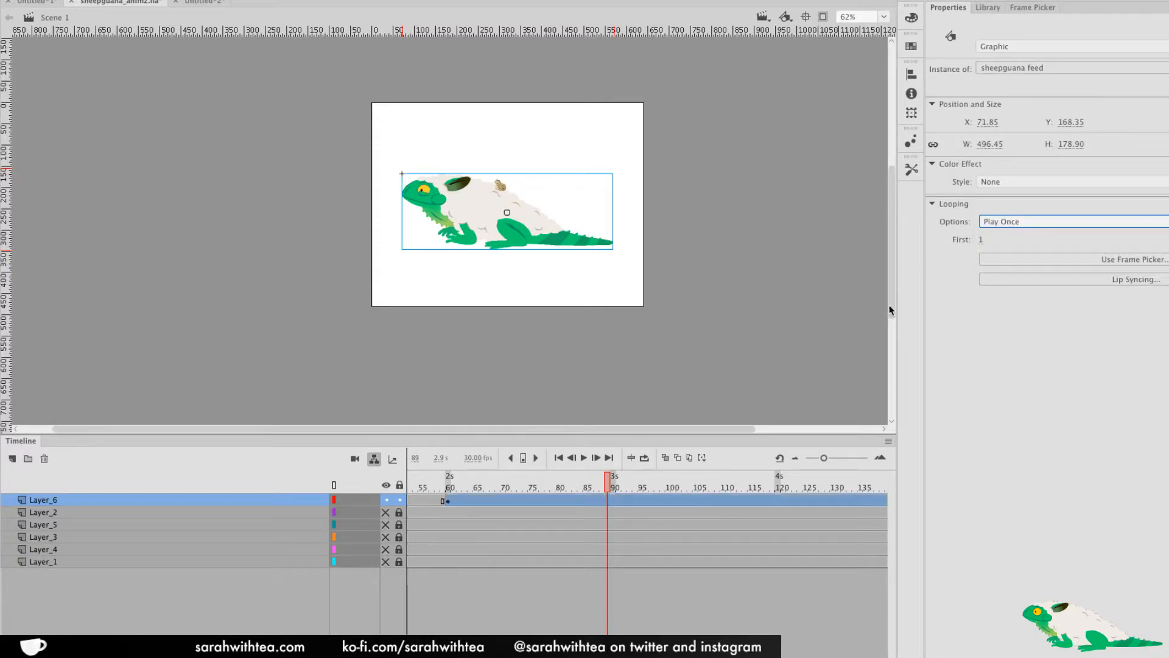
Insert a keyframe at frame 120 of Layer_6 and swap its instance to sheepguana naptime
{"action": "left_click_drag", "start_coordinate": [621, 491], "coordinate": [781, 495]}
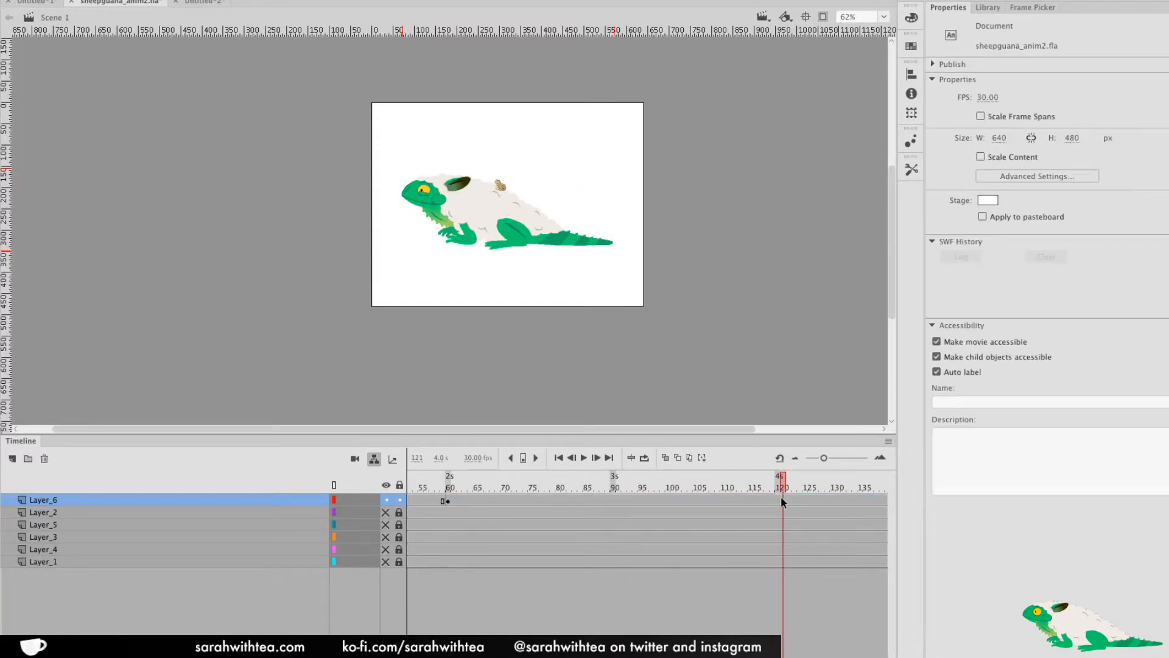
{"action": "left_click", "coordinate": [781, 500]}
{"action": "key", "text": "F6"}
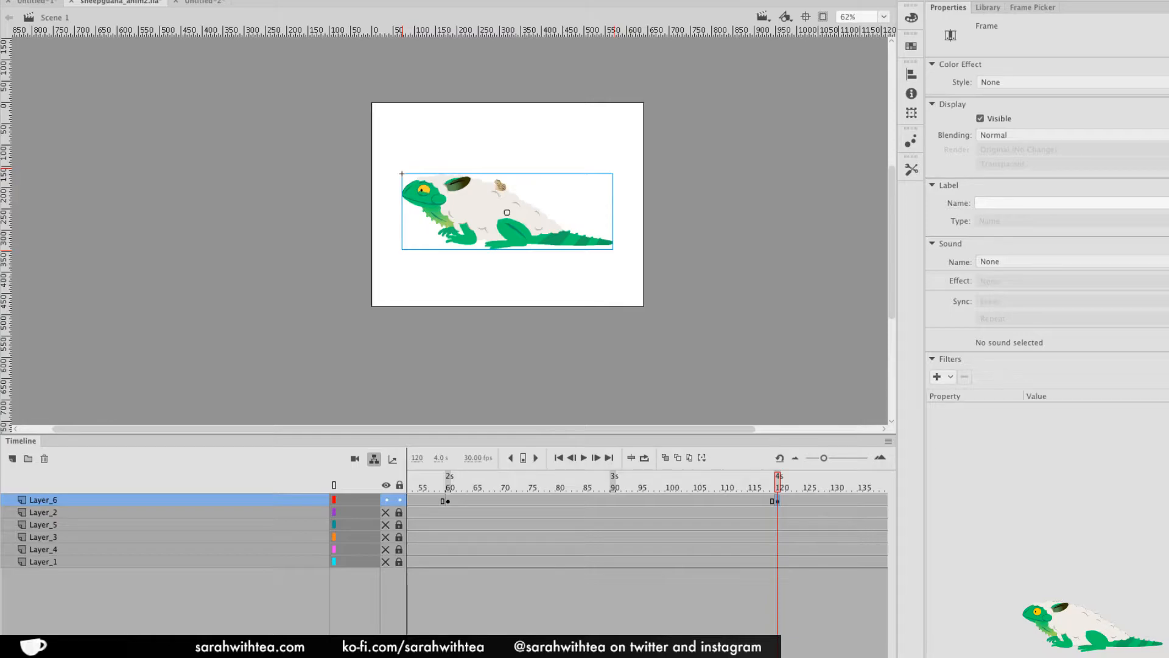
{"action": "key", "text": "Return"}
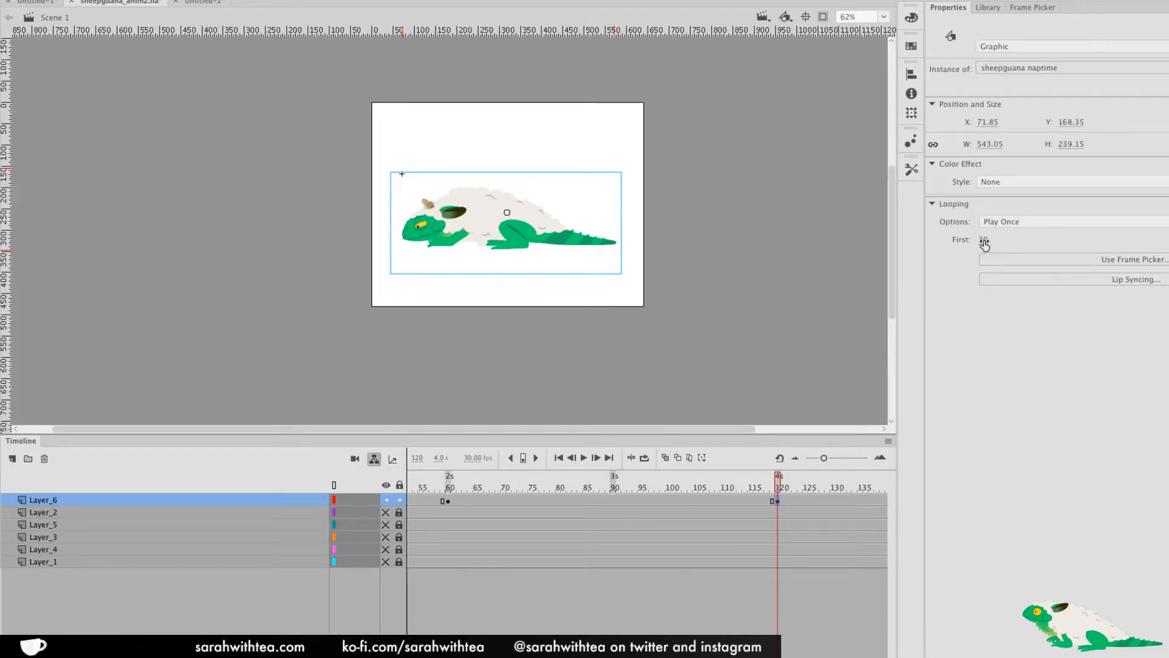
Insert a keyframe at frame 180 of Layer_6 showing the sheepguana asleep with closed eyes
{"action": "left_click", "coordinate": [790, 486]}
{"action": "left_click_drag", "start_coordinate": [790, 485], "coordinate": [720, 499]}
{"action": "left_click", "coordinate": [722, 501]}
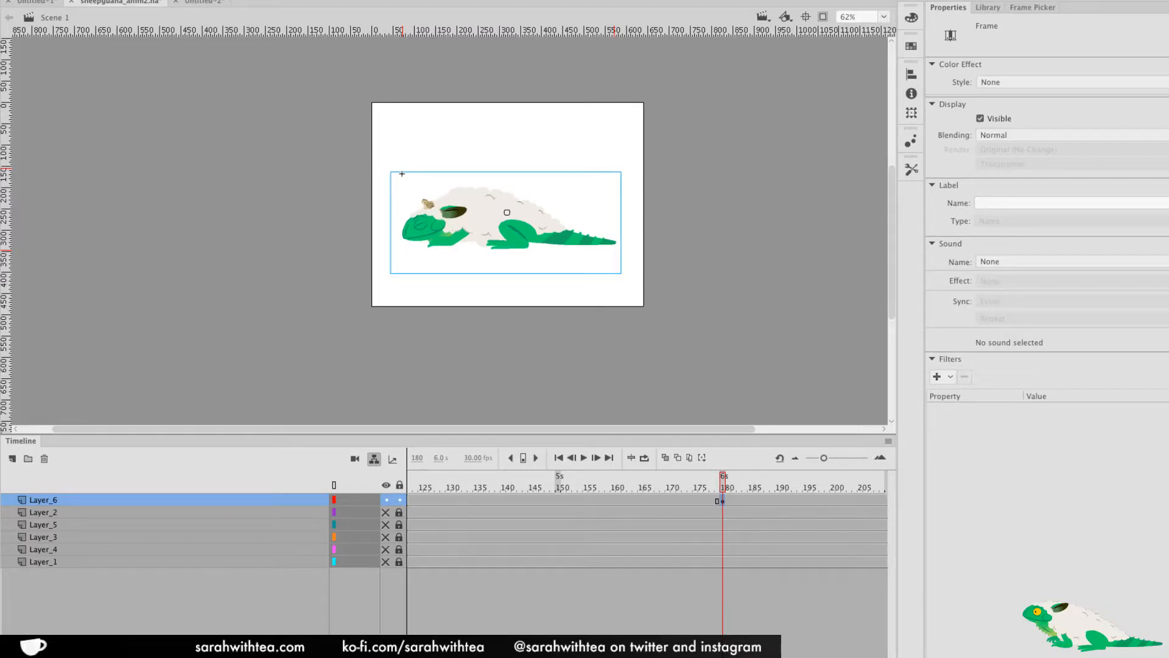
Extend all layers past frame 1000 and return to frame 1
{"action": "left_click_drag", "start_coordinate": [727, 478], "coordinate": [949, 464]}
{"action": "left_click_drag", "start_coordinate": [732, 494], "coordinate": [905, 578]}
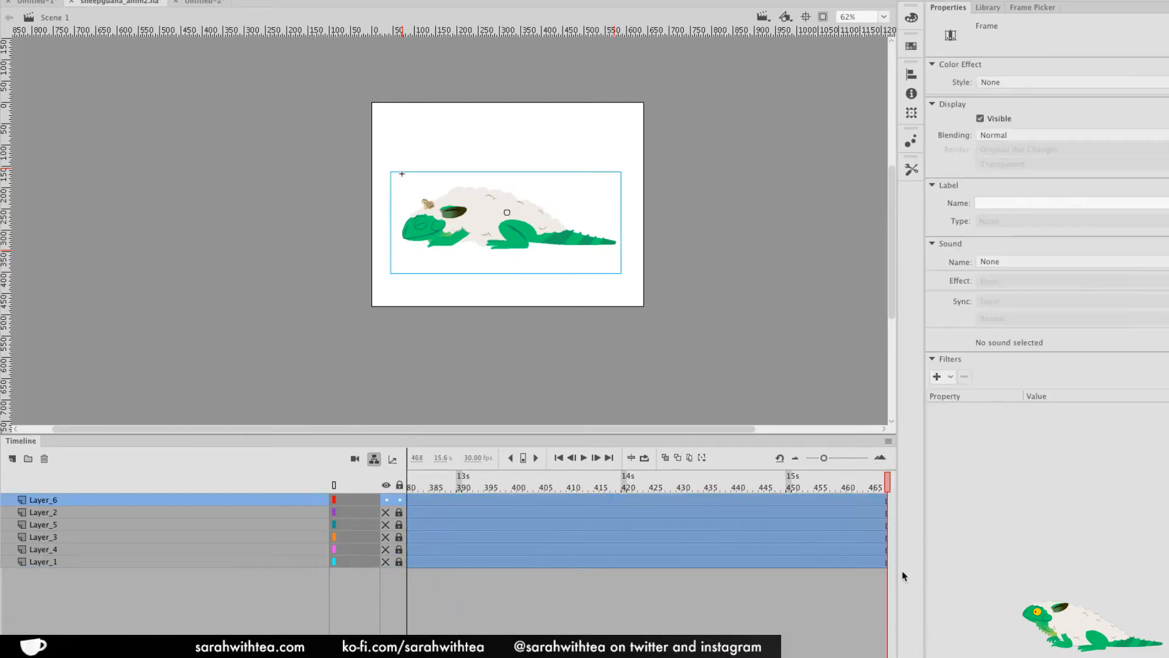
{"action": "scroll", "coordinate": [733, 576], "scroll_direction": "right", "scroll_amount": 10}
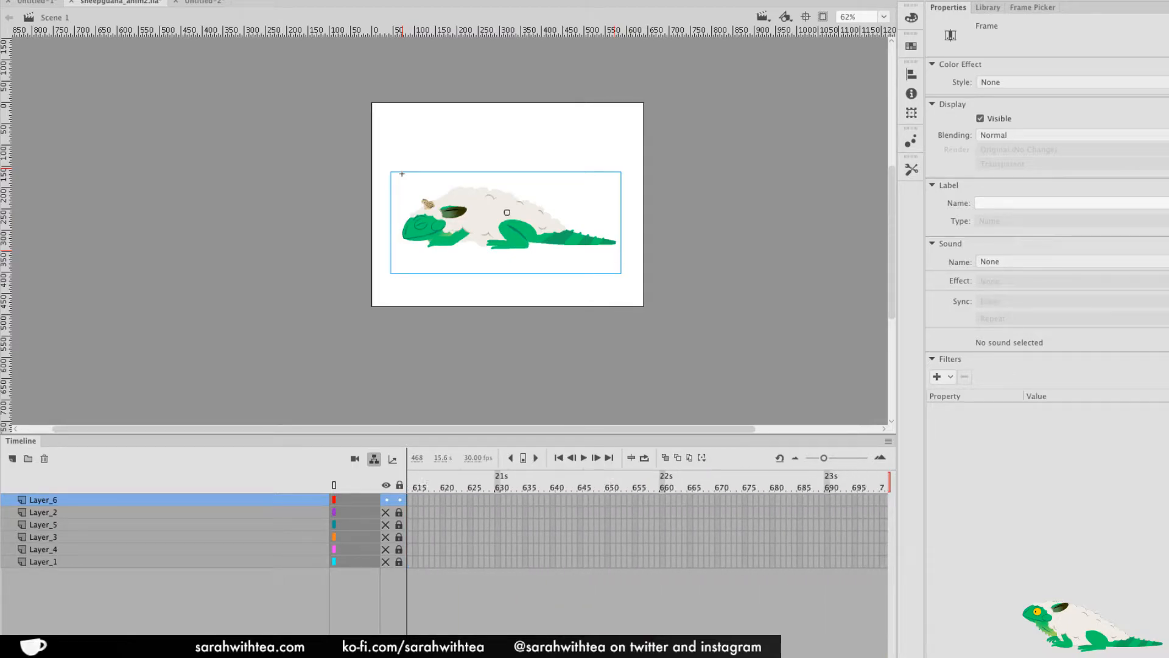
{"action": "scroll", "coordinate": [734, 576], "scroll_direction": "right", "scroll_amount": 6}
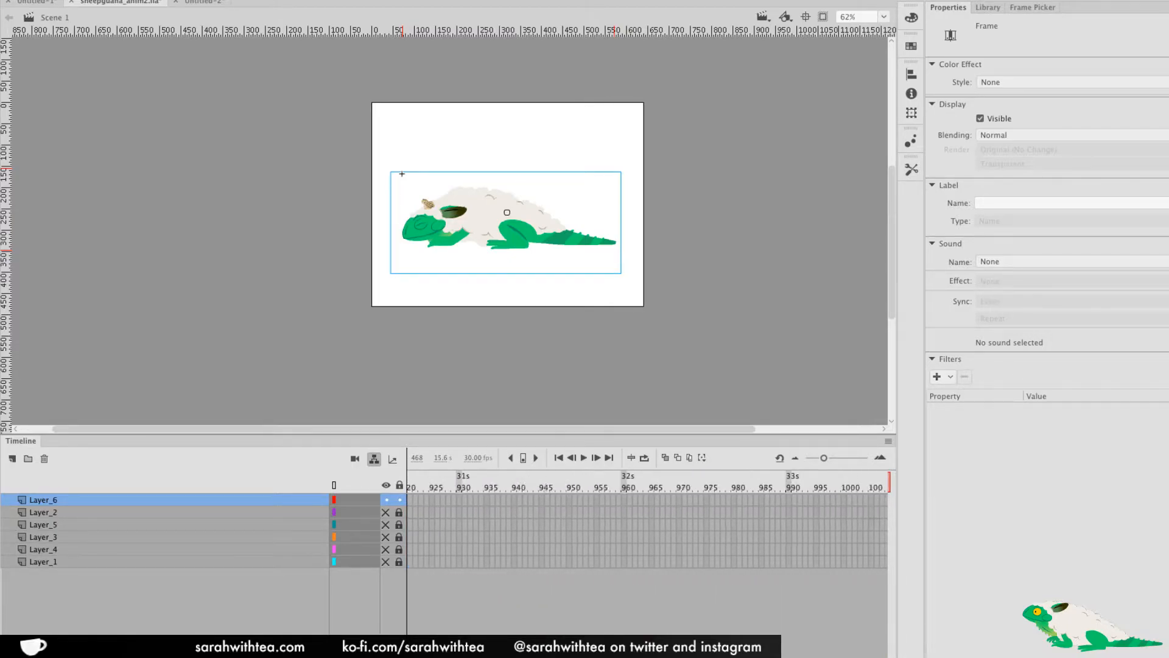
{"action": "left_click_drag", "start_coordinate": [854, 500], "coordinate": [854, 562]}
{"action": "key", "text": "F5"}
{"action": "left_click_drag", "start_coordinate": [849, 479], "coordinate": [810, 482]}
{"action": "scroll", "coordinate": [369, 580], "scroll_direction": "left", "scroll_amount": 20}
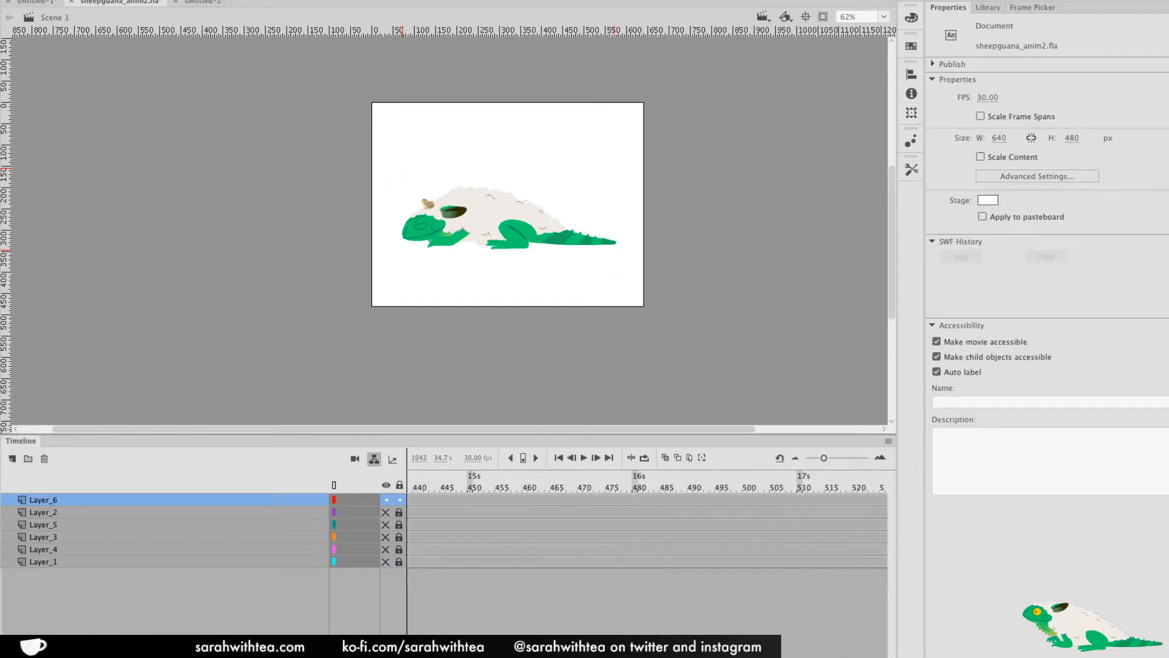
{"action": "left_click", "coordinate": [407, 488]}
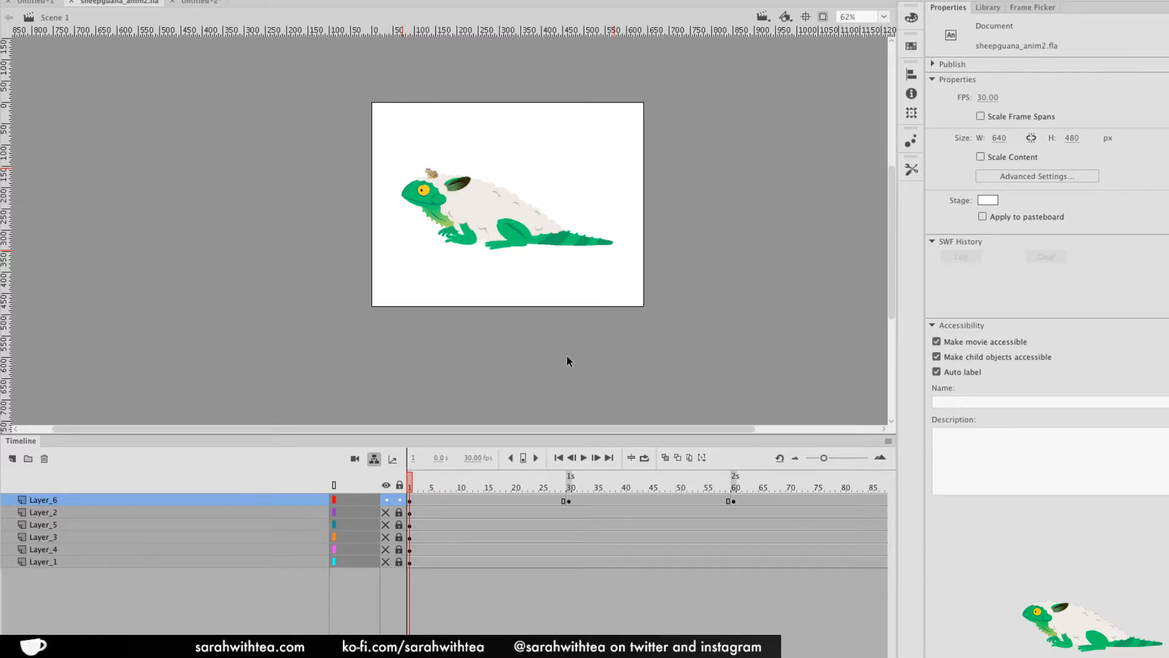
Shrink the timeline, zoom in on the stage, and hide all panels
{"action": "left_click_drag", "start_coordinate": [481, 435], "coordinate": [472, 586]}
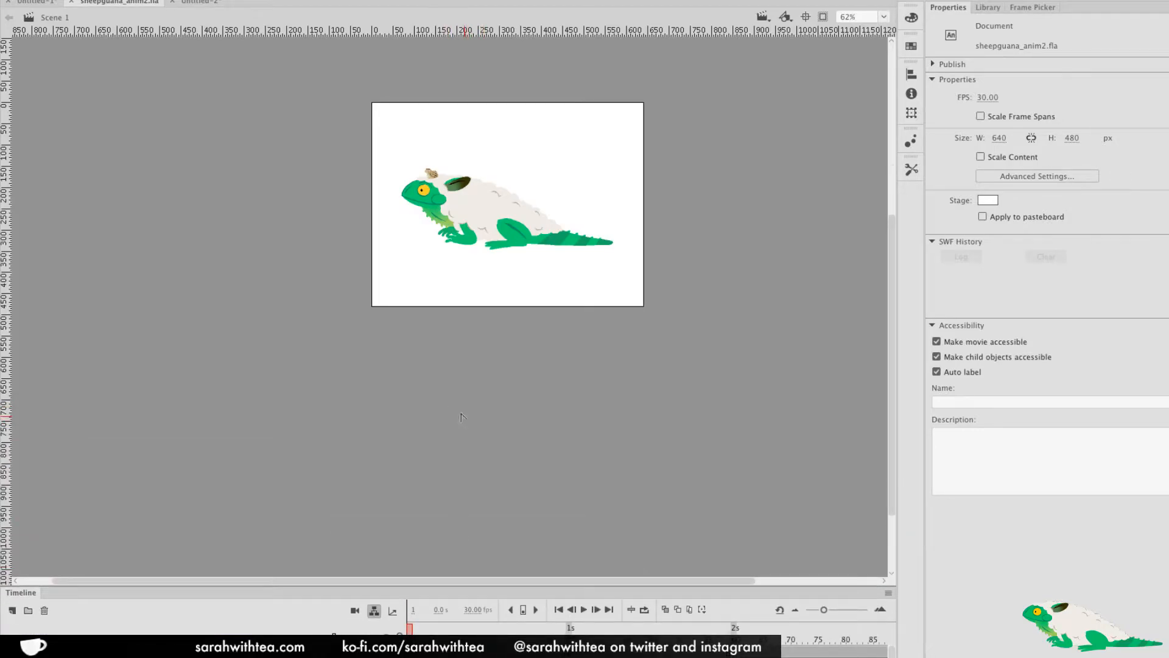
{"action": "left_click_drag", "start_coordinate": [366, 98], "coordinate": [634, 290]}
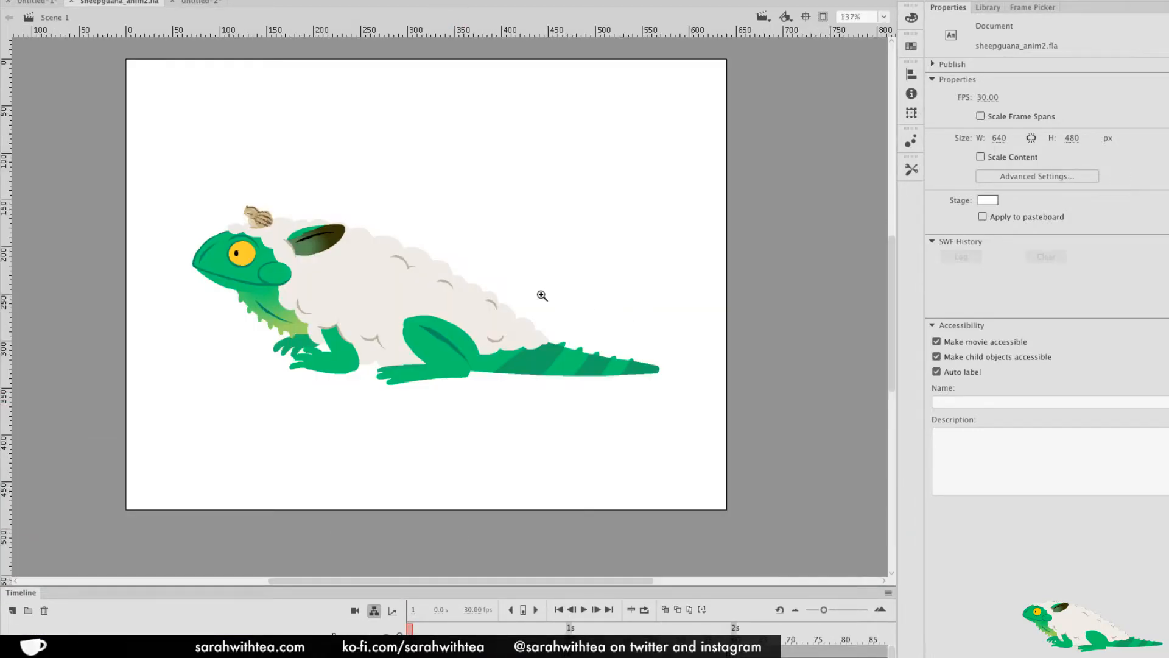
{"action": "left_click_drag", "start_coordinate": [116, 63], "coordinate": [739, 509]}
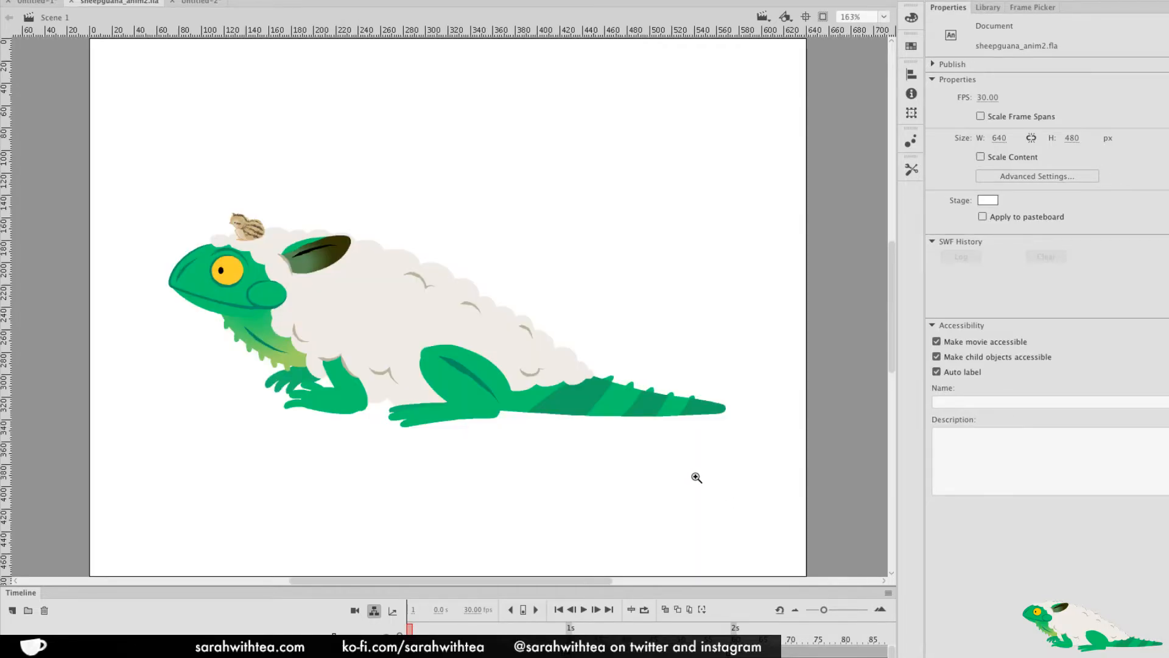
{"action": "left_click_drag", "start_coordinate": [693, 477], "coordinate": [689, 472]}
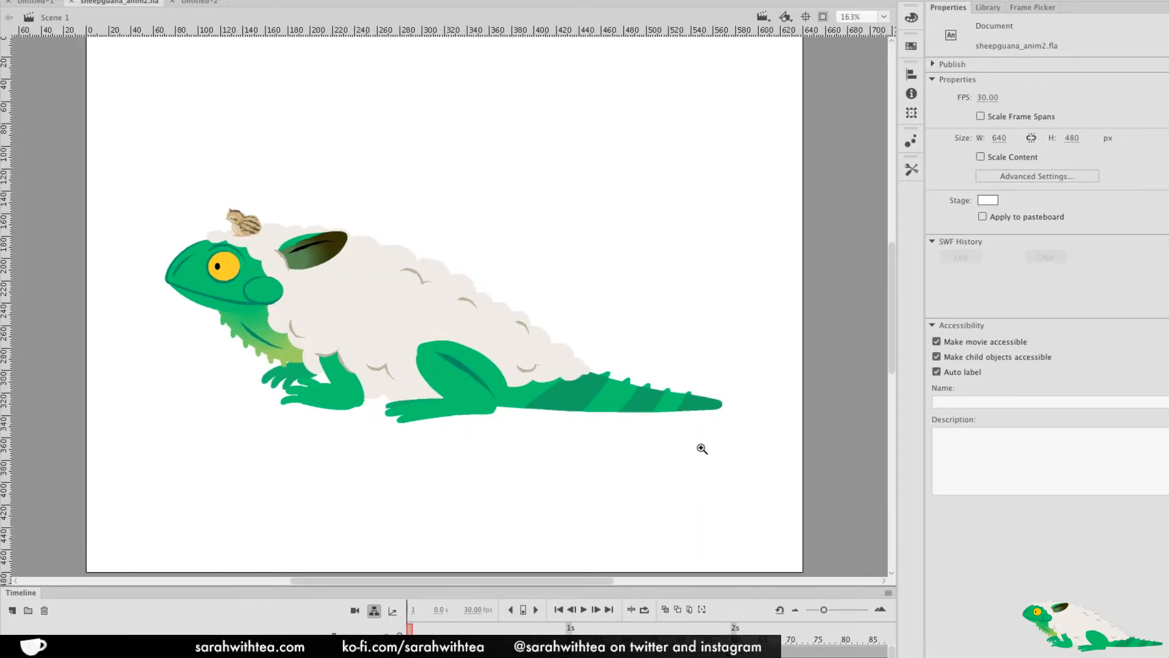
{"action": "key", "text": "F4"}
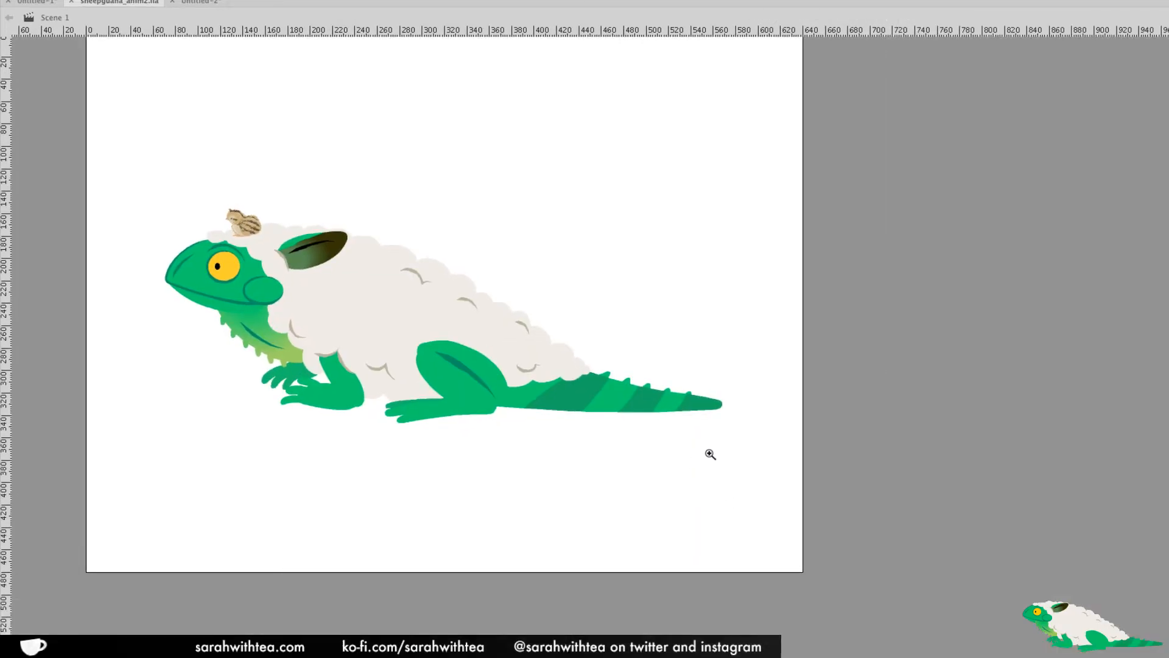
Frame the whole sheepguana in the enlarged stage view and play the assembled animation
{"action": "left_click", "coordinate": [657, 364]}
{"action": "left_click_drag", "start_coordinate": [542, 395], "coordinate": [974, 440]}
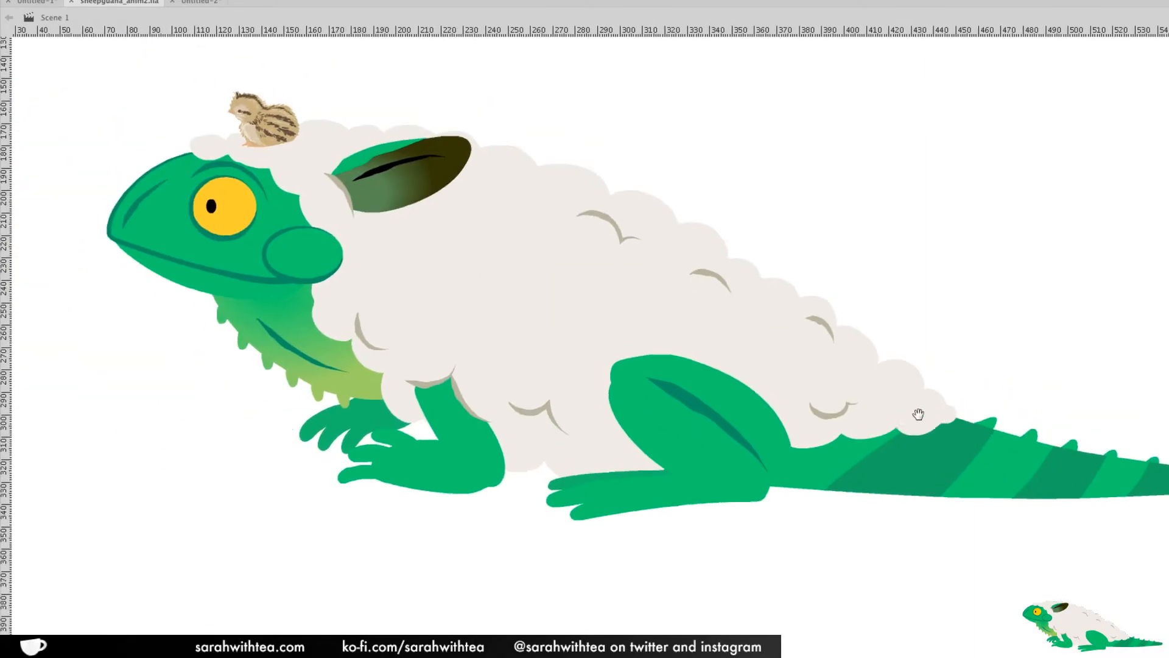
{"action": "left_click", "coordinate": [736, 394], "text": "alt"}
{"action": "left_click_drag", "start_coordinate": [231, 67], "coordinate": [1049, 550]}
{"action": "left_click_drag", "start_coordinate": [877, 438], "coordinate": [835, 405]}
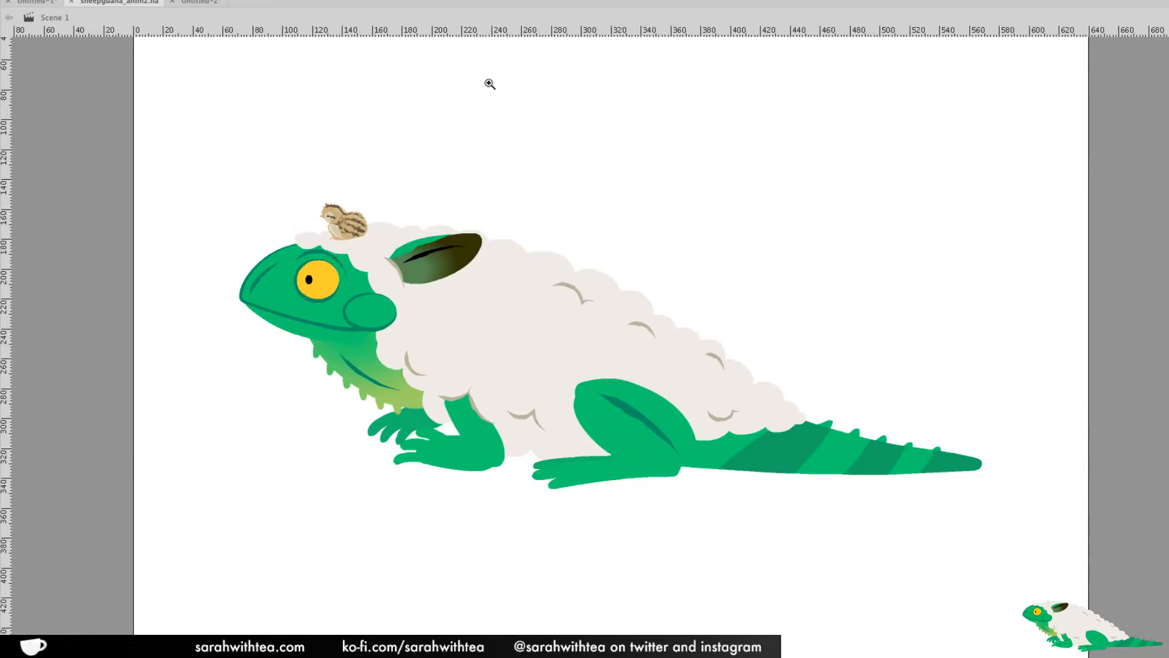
{"action": "left_click", "coordinate": [371, 0]}
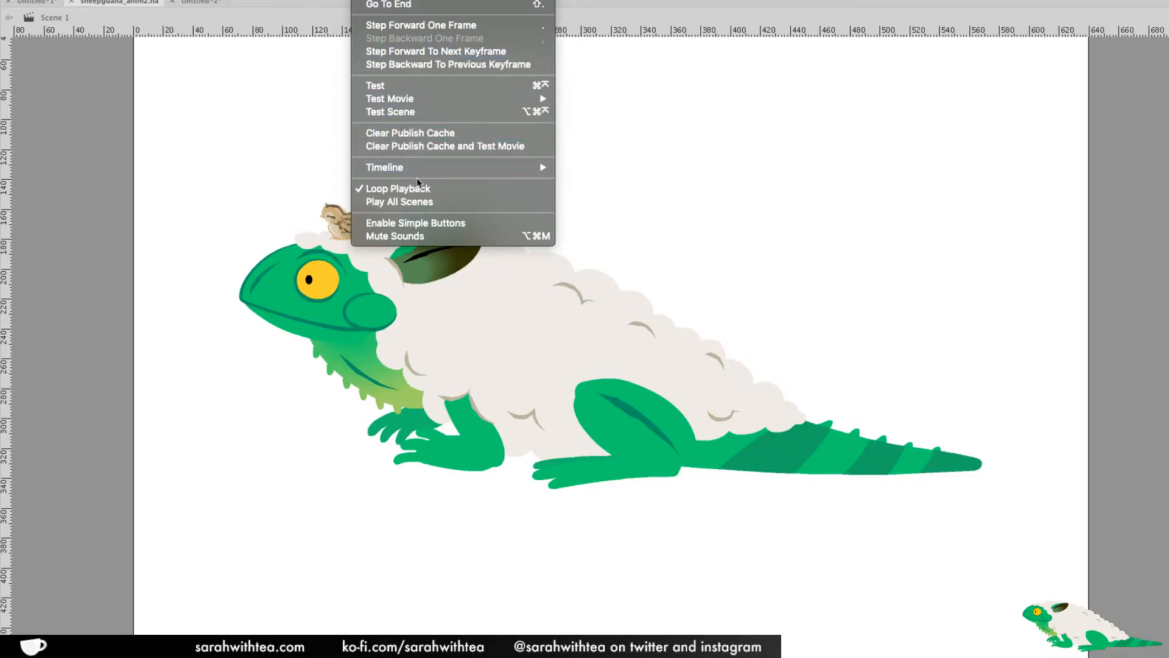
{"action": "left_click", "coordinate": [389, 24]}
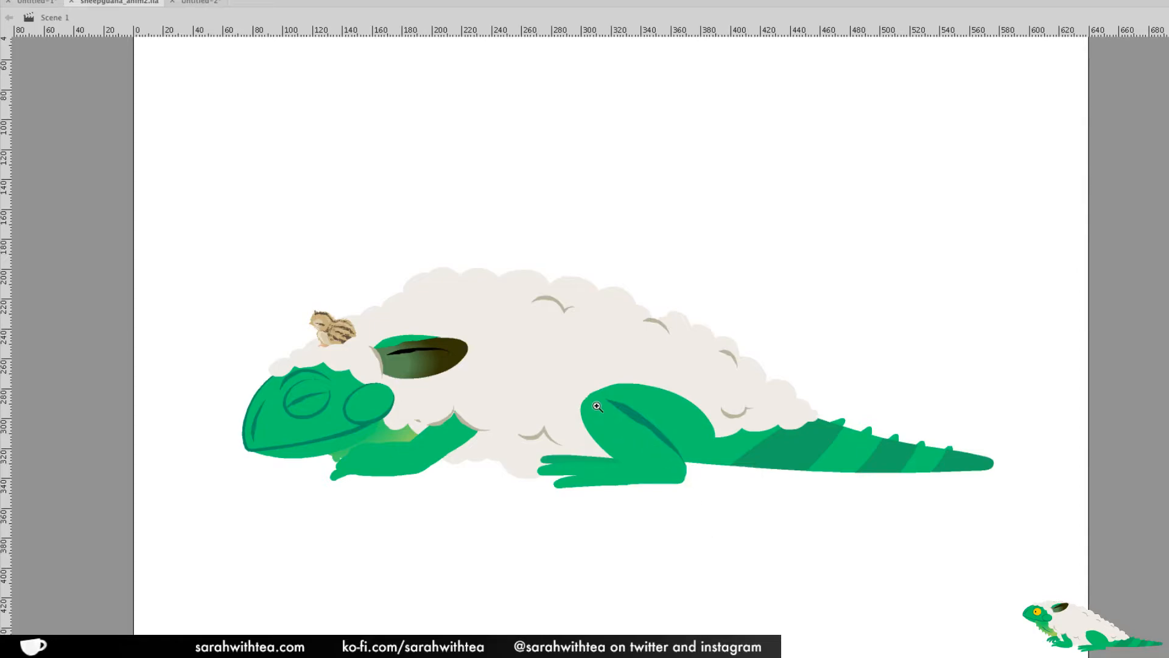
Restore the panels and set the sheepguana naptime sleeping instance's looping option to Loop
{"action": "key", "text": "v"}
{"action": "left_click", "coordinate": [602, 397]}
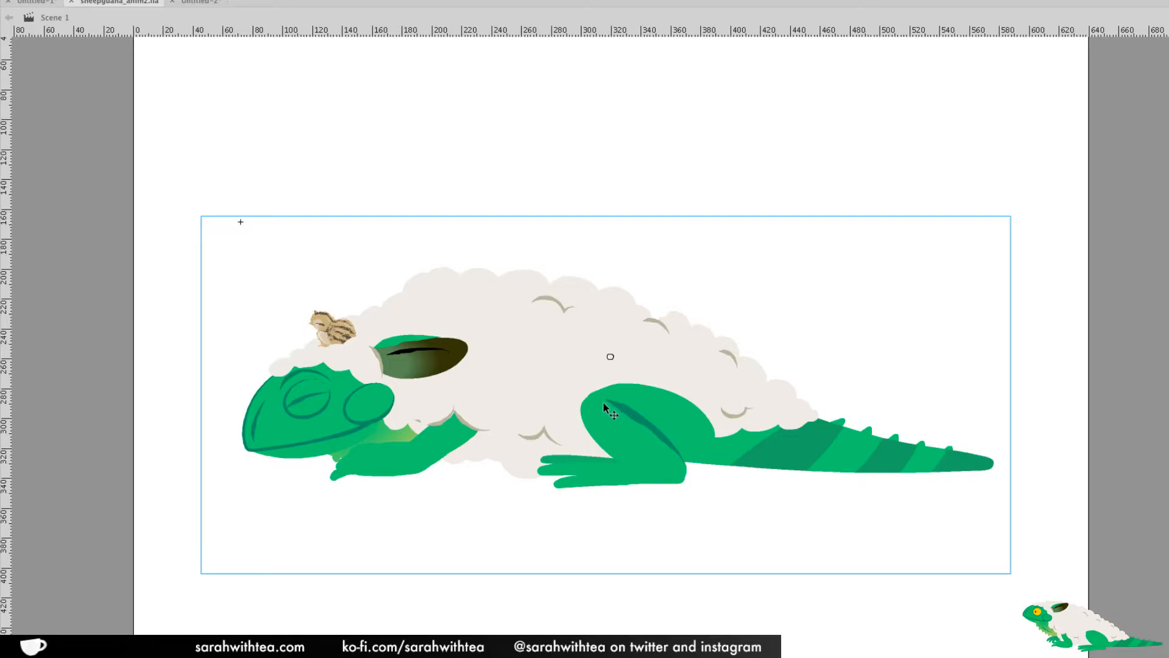
{"action": "key", "text": "F4"}
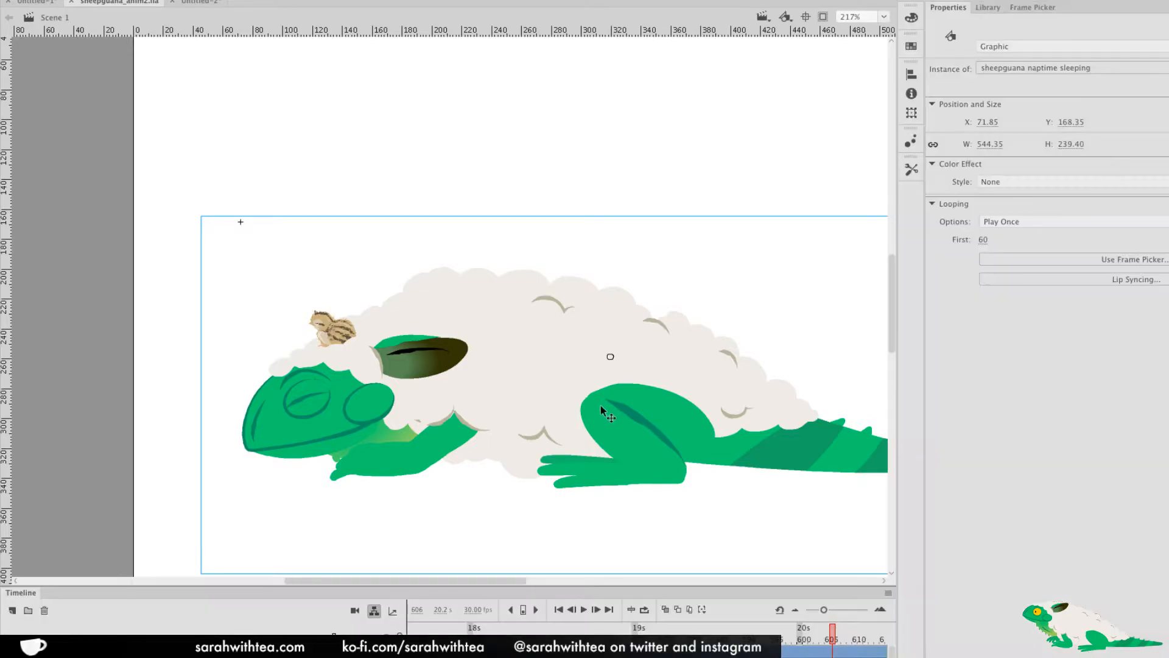
{"action": "left_click", "coordinate": [1017, 223]}
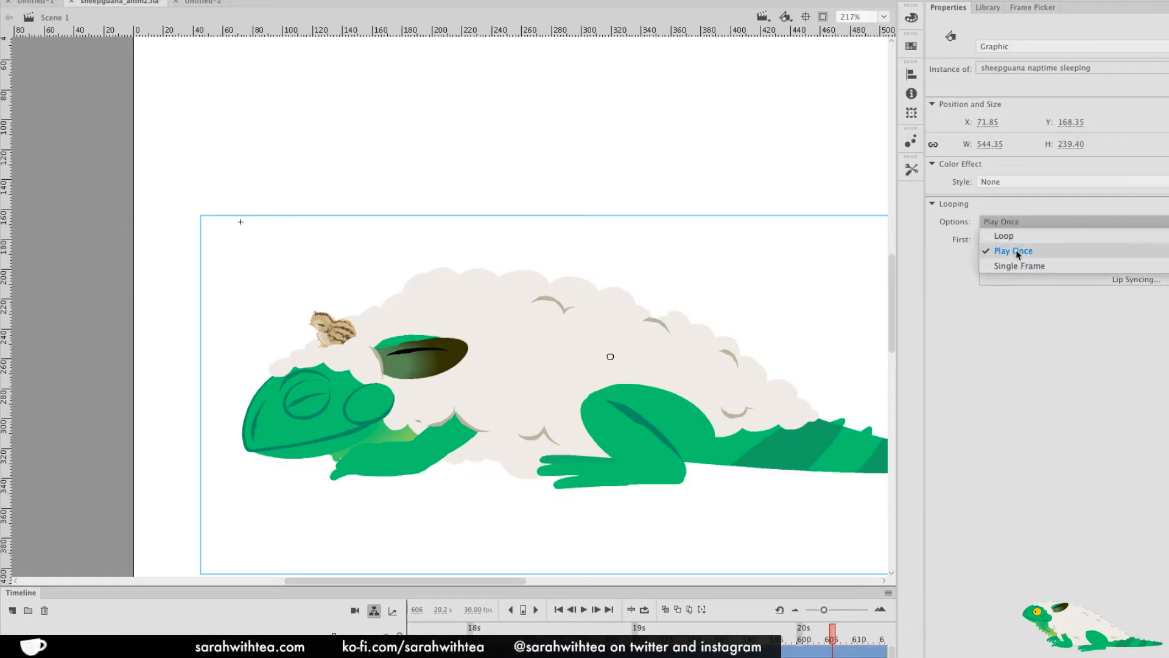
{"action": "left_click", "coordinate": [1020, 239]}
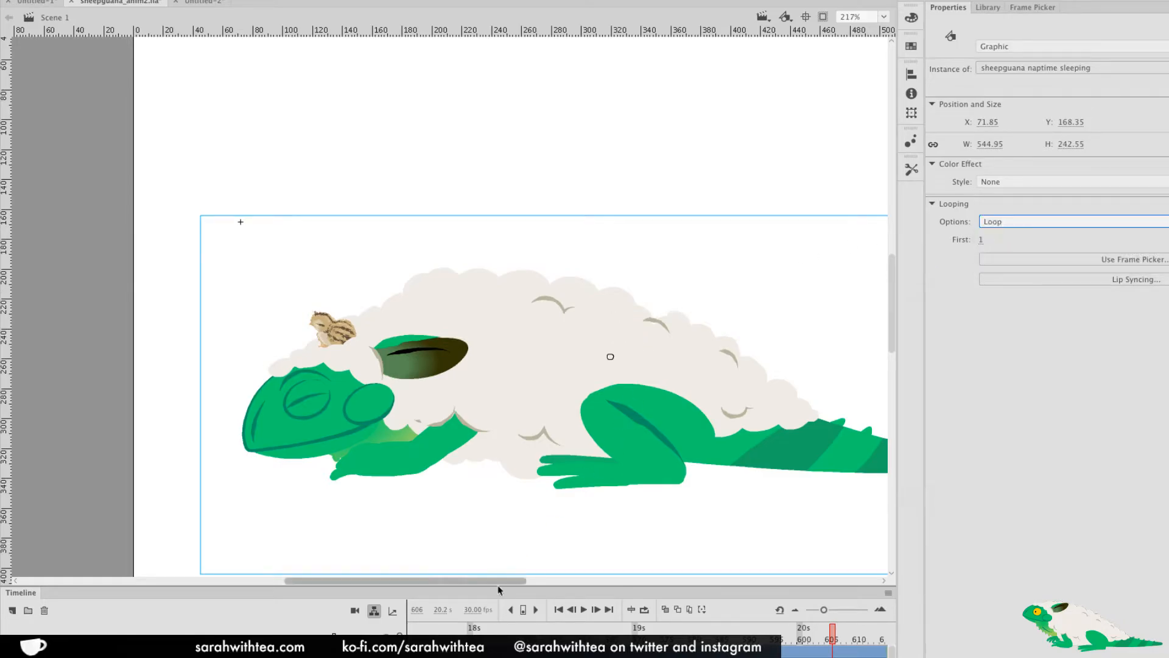
Return to frame 1 and play back the full sequence with all panels hidden
{"action": "scroll", "coordinate": [648, 644], "scroll_direction": "left", "scroll_amount": 20}
{"action": "mouse_move", "coordinate": [414, 638]}
{"action": "left_mouse_down"}
{"action": "mouse_move", "coordinate": [453, 638]}
{"action": "mouse_move", "coordinate": [408, 638]}
{"action": "left_mouse_up"}
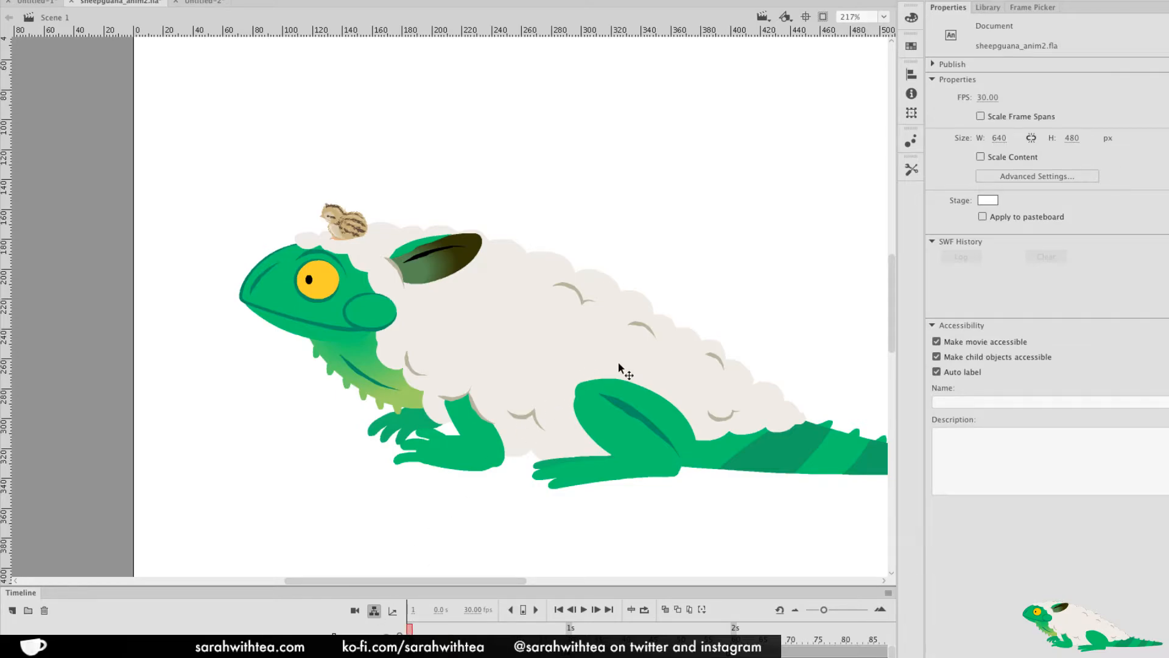
{"action": "key", "text": "F4"}
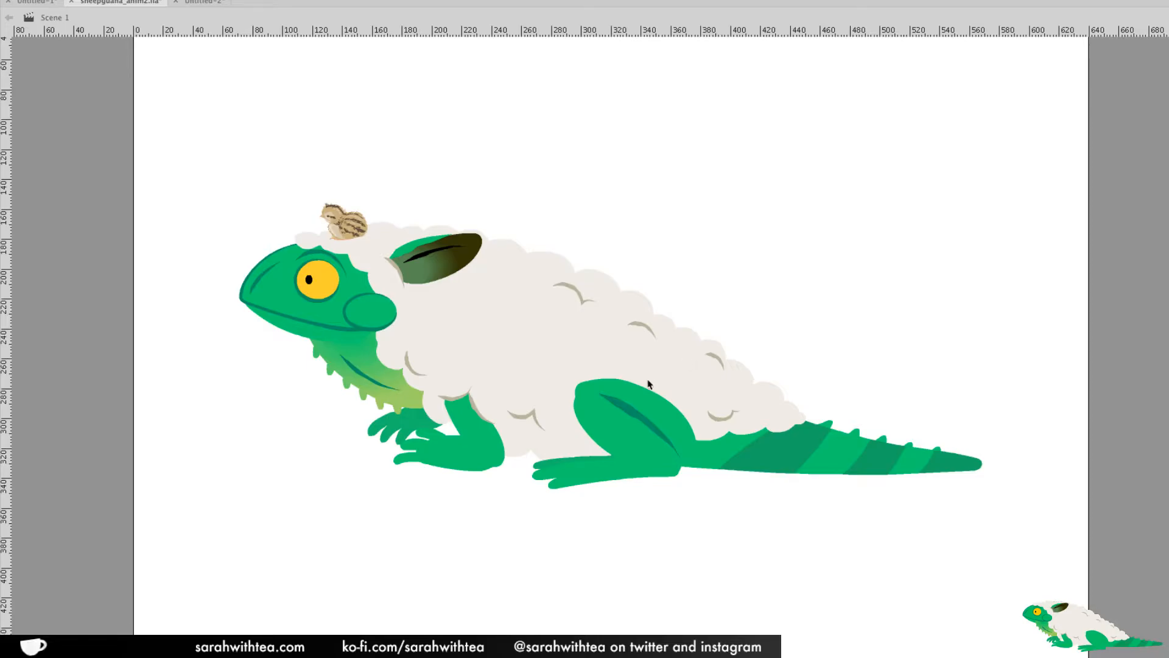
Enter the sheepguana idle symbol, zoom out to see the whole stage, restore the panels, and return to Scene 1
{"action": "double_click", "coordinate": [647, 409]}
{"action": "key", "text": "z"}
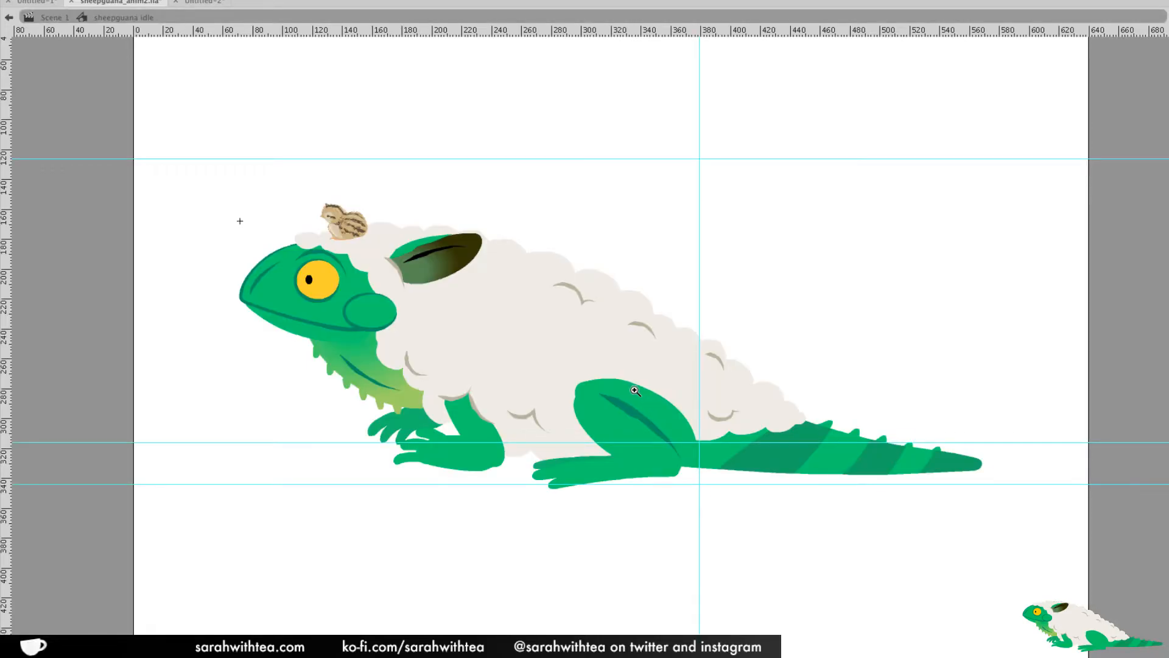
{"action": "left_click", "coordinate": [635, 390], "text": "alt"}
{"action": "left_click", "coordinate": [634, 391], "text": "alt"}
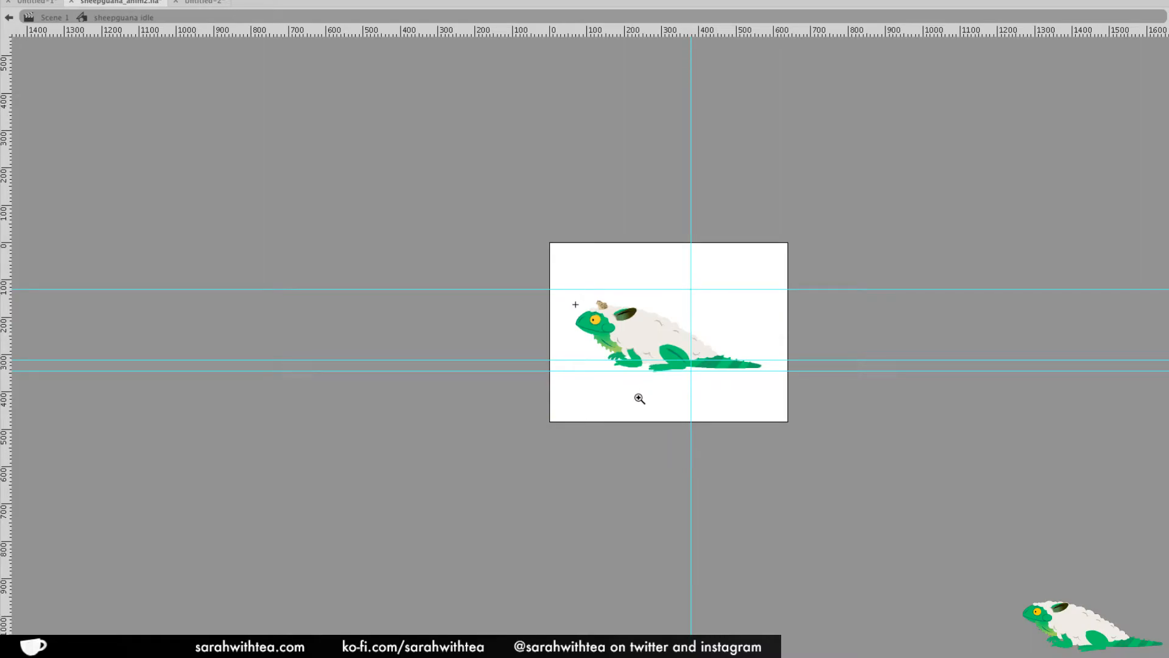
{"action": "key", "text": "F4"}
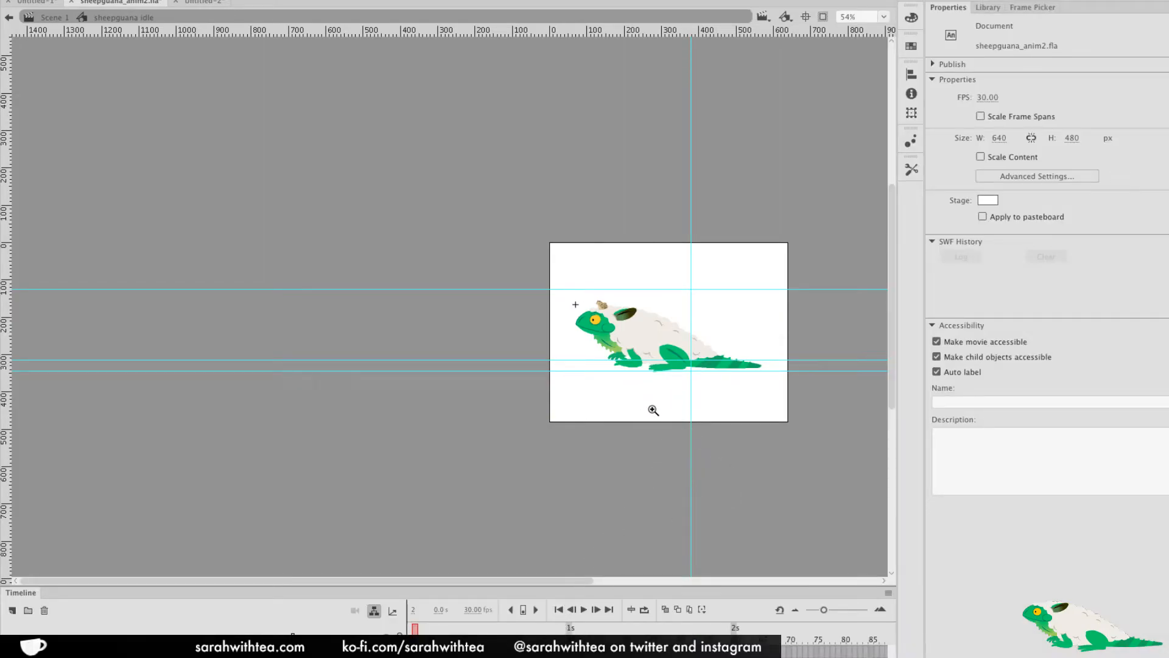
{"action": "scroll", "coordinate": [647, 396], "scroll_direction": "down", "scroll_amount": 3}
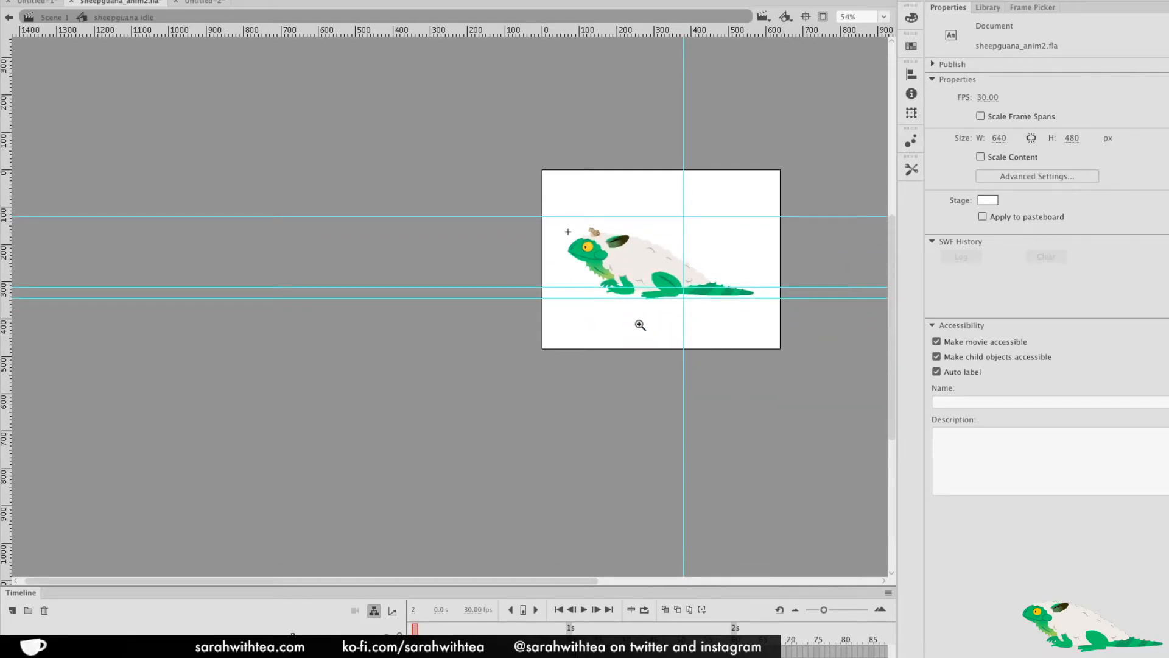
{"action": "double_click", "coordinate": [629, 389]}
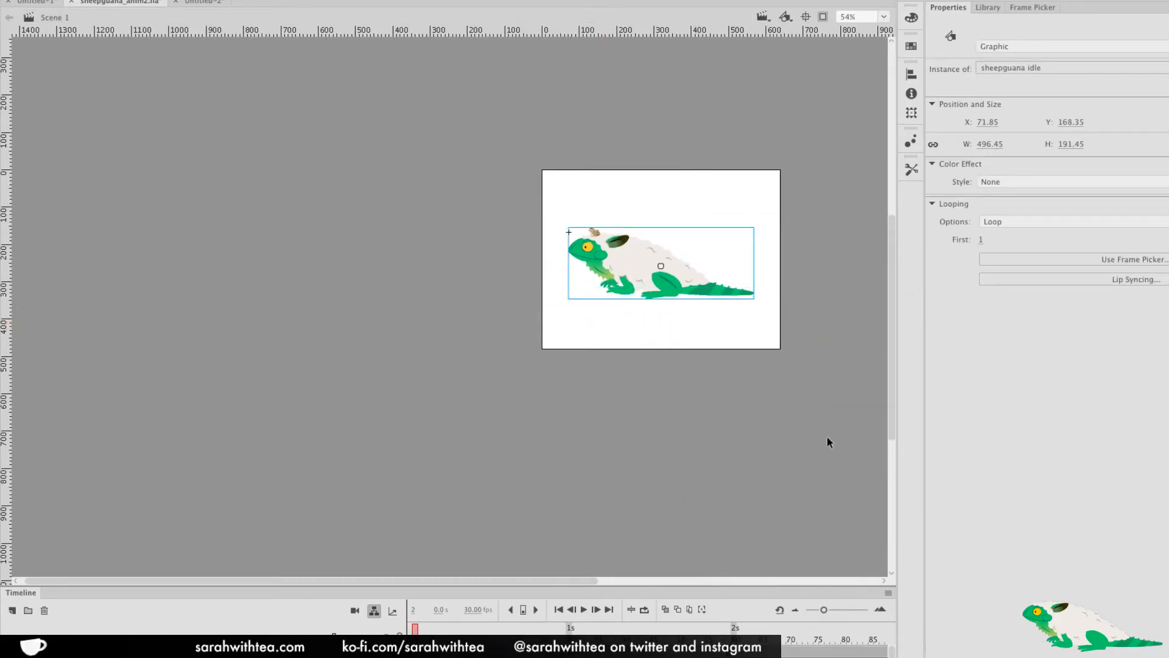
Play Scene 1 into the sleeping section, open the sheepguana naptime sleeping symbol, and enlarge its timeline at frame 52
{"action": "key", "text": "Return"}
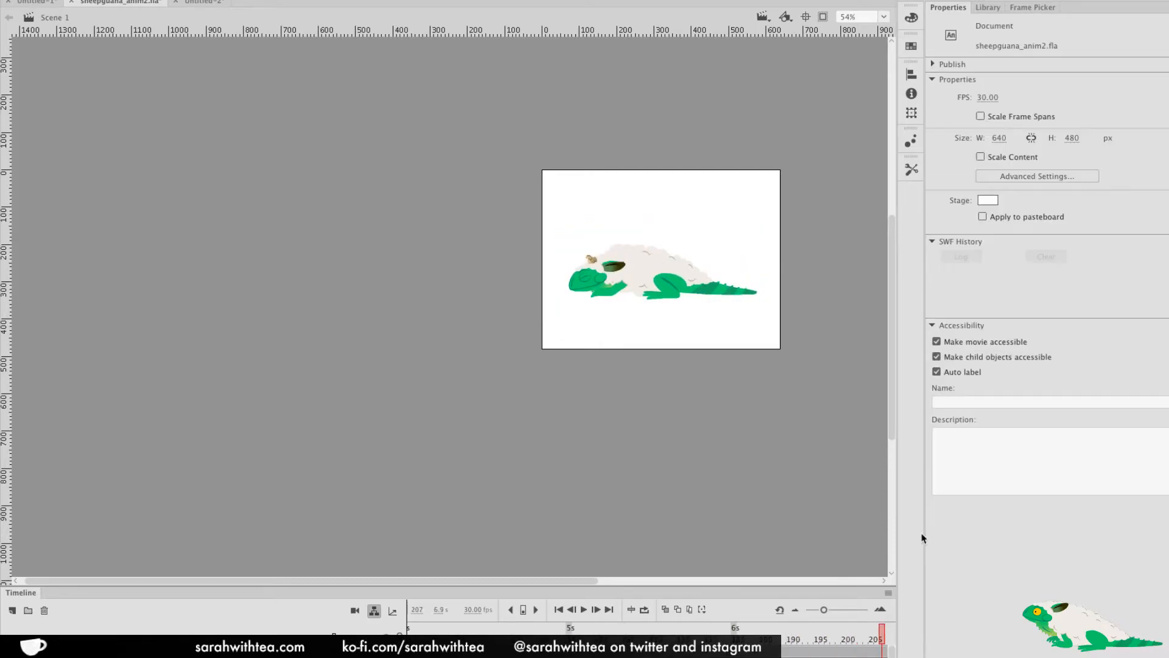
{"action": "double_click", "coordinate": [678, 280]}
{"action": "left_click_drag", "start_coordinate": [682, 585], "coordinate": [710, 412]}
{"action": "left_click", "coordinate": [663, 462]}
{"action": "left_click_drag", "start_coordinate": [663, 461], "coordinate": [688, 460]}
{"action": "left_click_drag", "start_coordinate": [661, 461], "coordinate": [691, 466]}
{"action": "key", "text": "z"}
{"action": "left_click", "coordinate": [664, 301]}
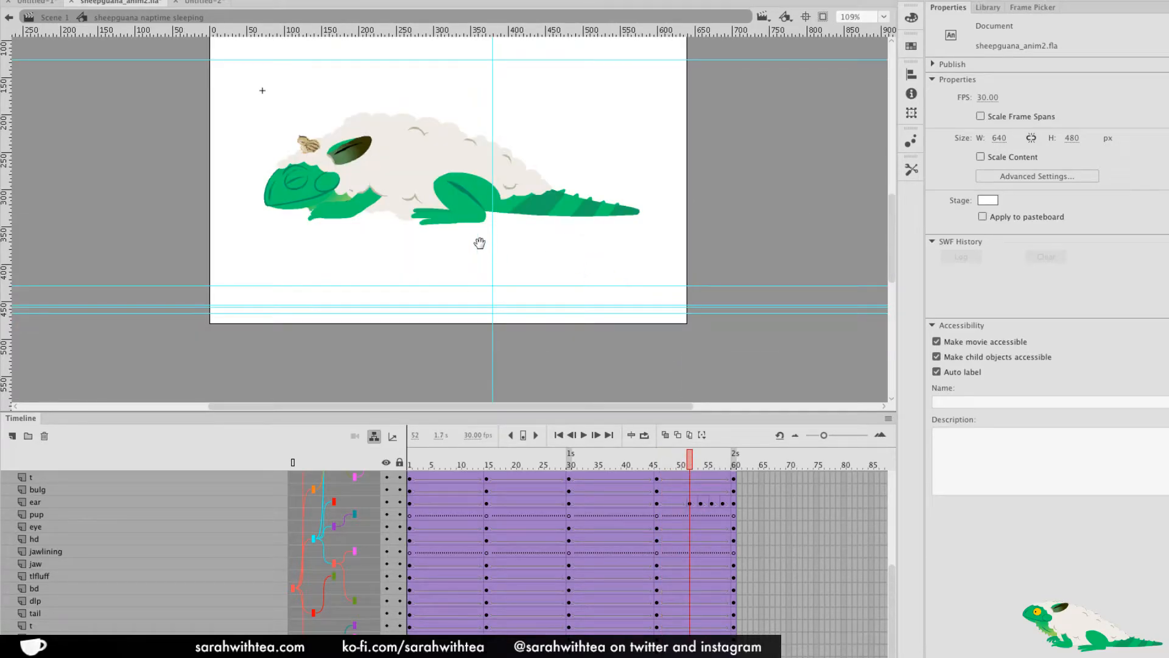
Locate the sleeping sheepguana's near hind leg on the stage and its bllg layer in the timeline
{"action": "left_click_drag", "start_coordinate": [479, 242], "coordinate": [629, 329]}
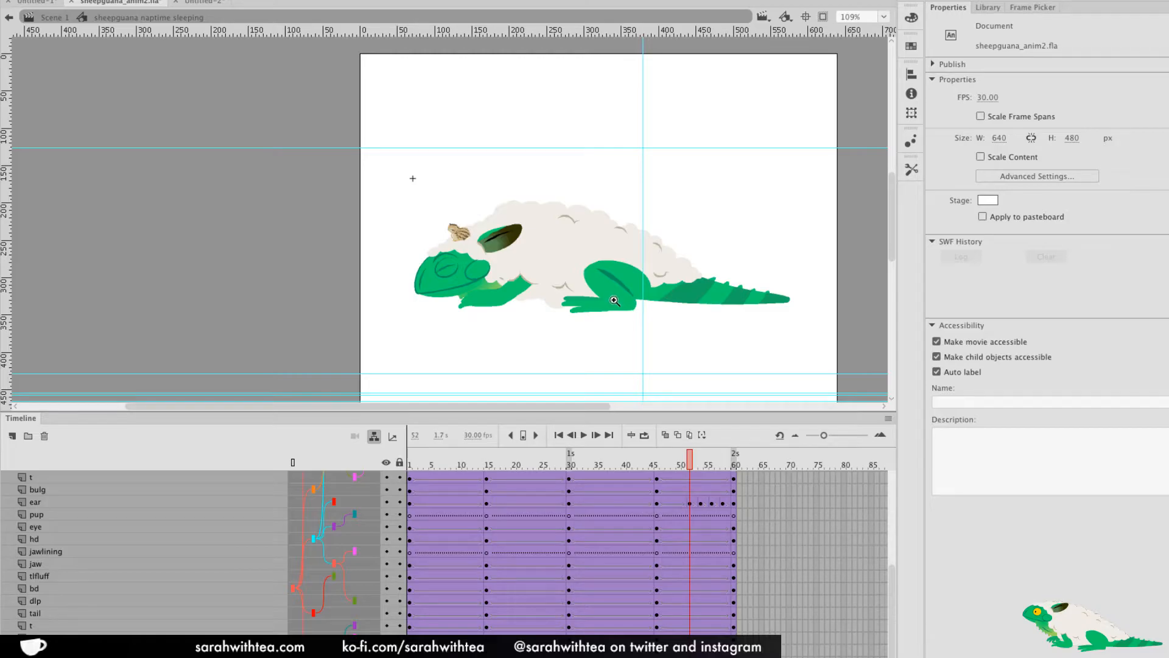
{"action": "left_click", "coordinate": [614, 301]}
{"action": "left_click", "coordinate": [482, 237]}
{"action": "left_click", "coordinate": [681, 309]}
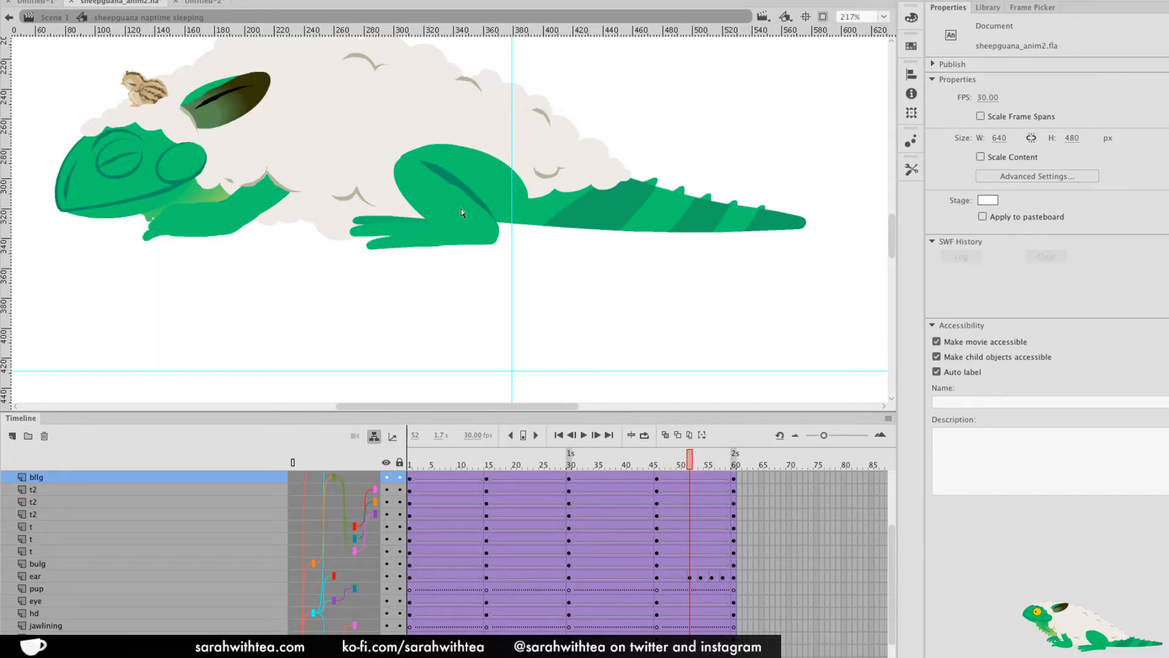
{"action": "left_click_drag", "start_coordinate": [893, 541], "coordinate": [891, 653]}
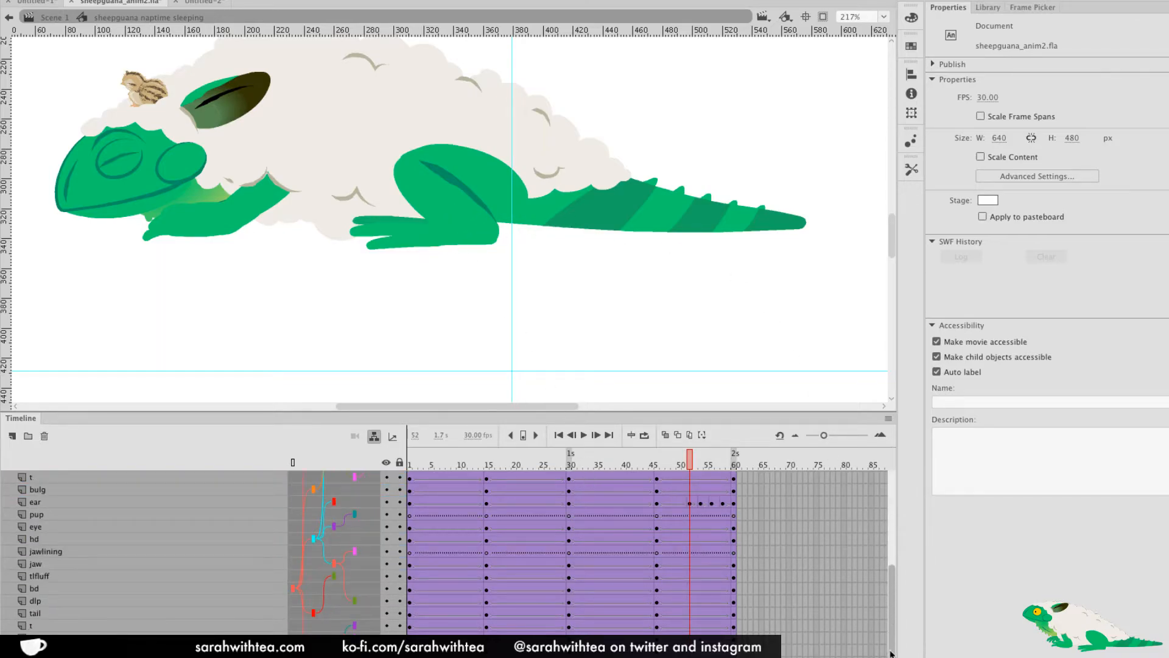
{"action": "left_click", "coordinate": [461, 237]}
{"action": "left_click", "coordinate": [663, 353]}
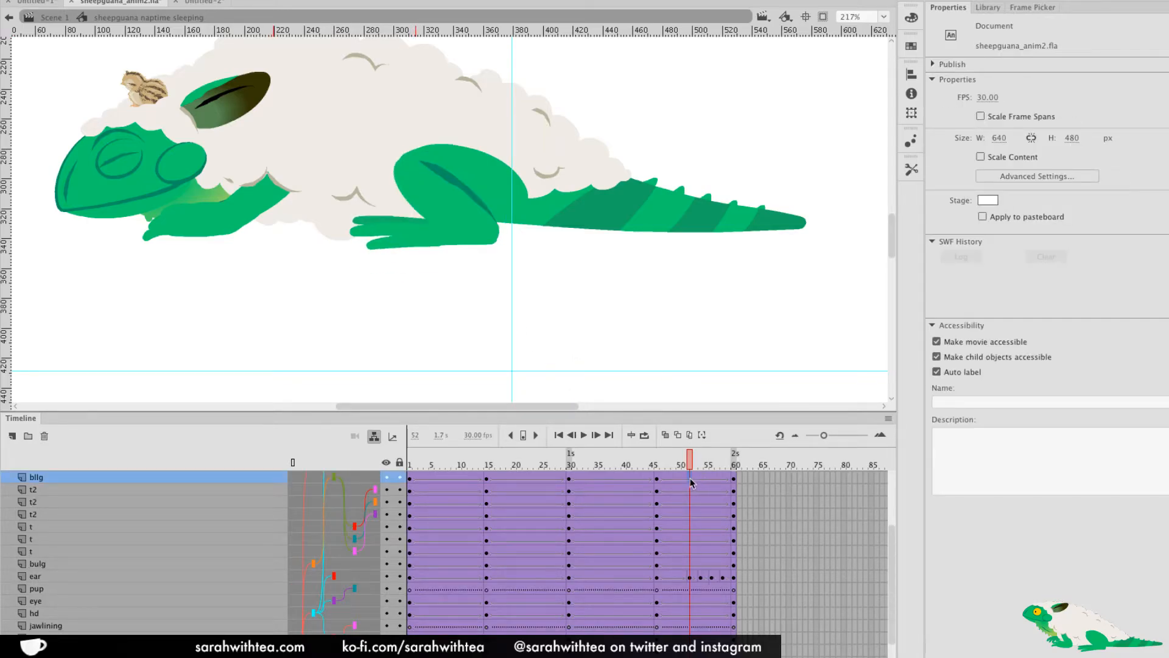
Insert a keyframe at frame 52 of the bllg layer and rotate the lower hind leg slightly clockwise
{"action": "left_click", "coordinate": [692, 483]}
{"action": "key", "text": "F7"}
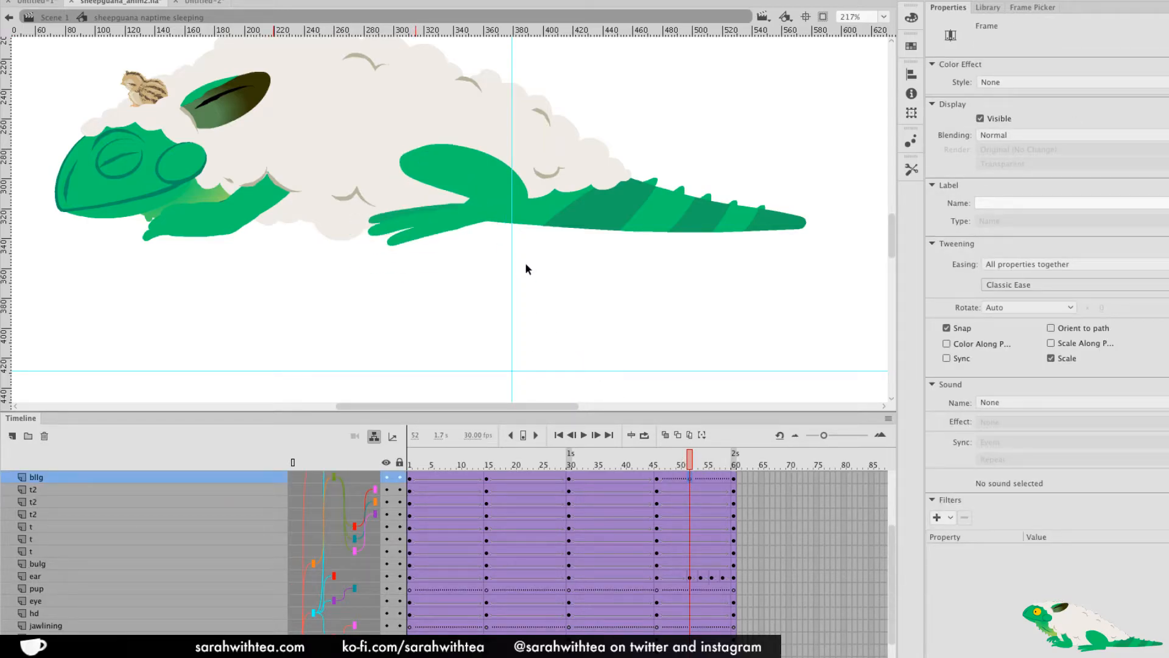
{"action": "key", "text": "super+z"}
{"action": "key", "text": "F6"}
{"action": "left_click", "coordinate": [500, 239]}
{"action": "left_click_drag", "start_coordinate": [506, 247], "coordinate": [504, 251]}
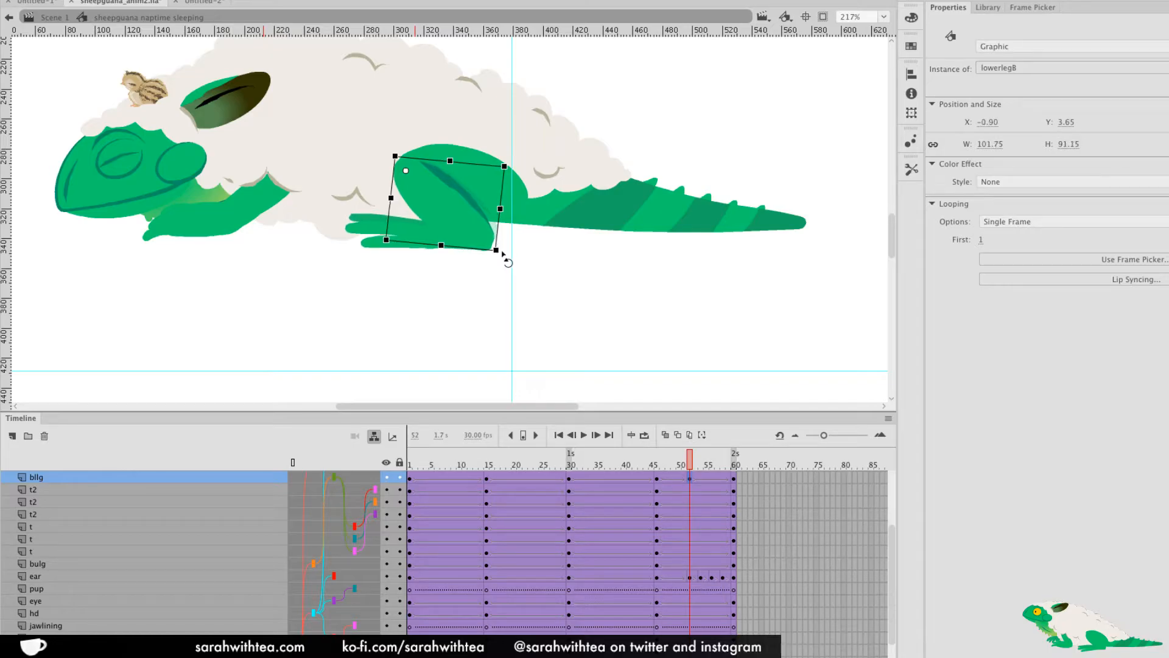
Insert a keyframe at frame 54 of the bllg layer and rotate the lower hind leg slightly counterclockwise
{"action": "left_click", "coordinate": [700, 481]}
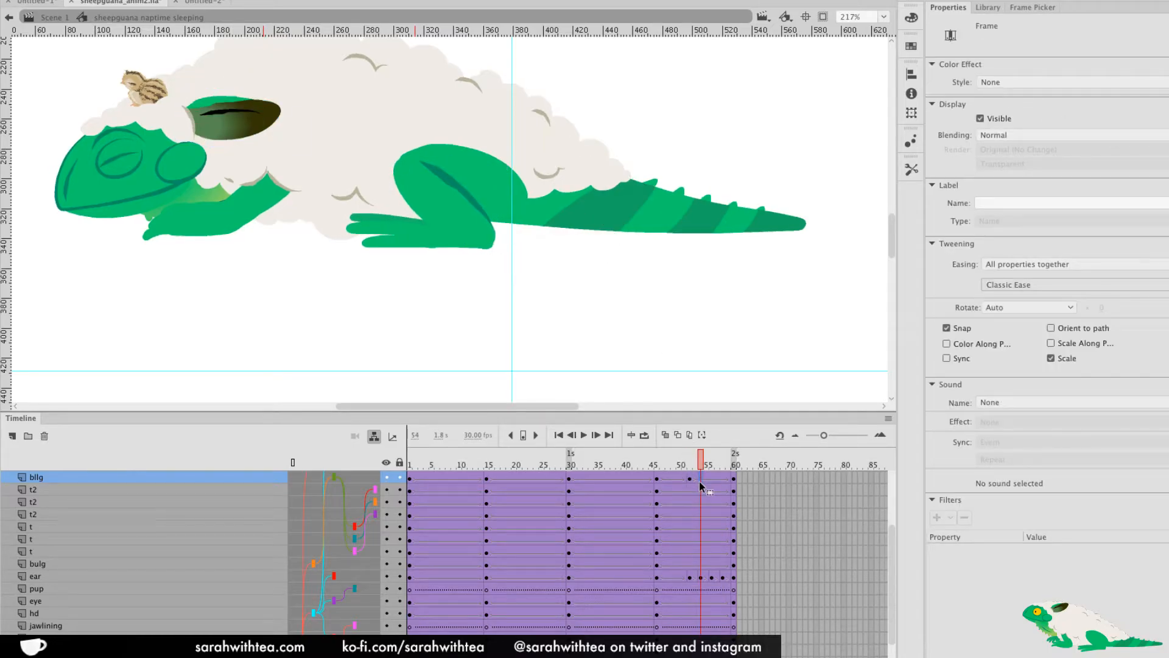
{"action": "key", "text": "F6"}
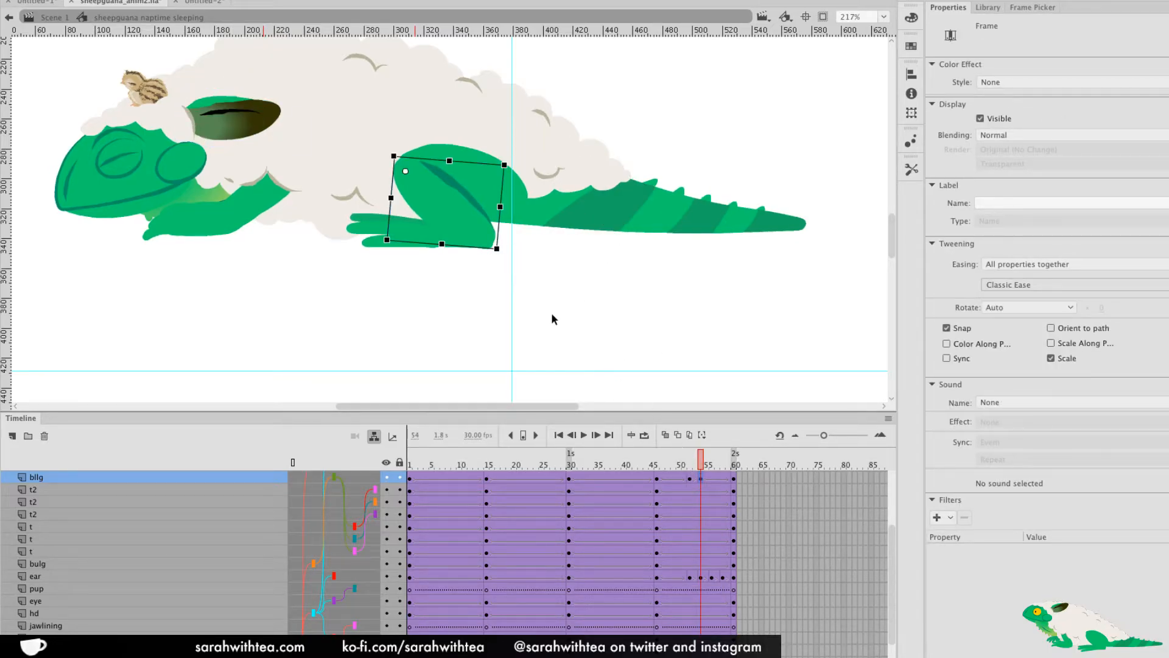
{"action": "left_click_drag", "start_coordinate": [506, 263], "coordinate": [509, 254]}
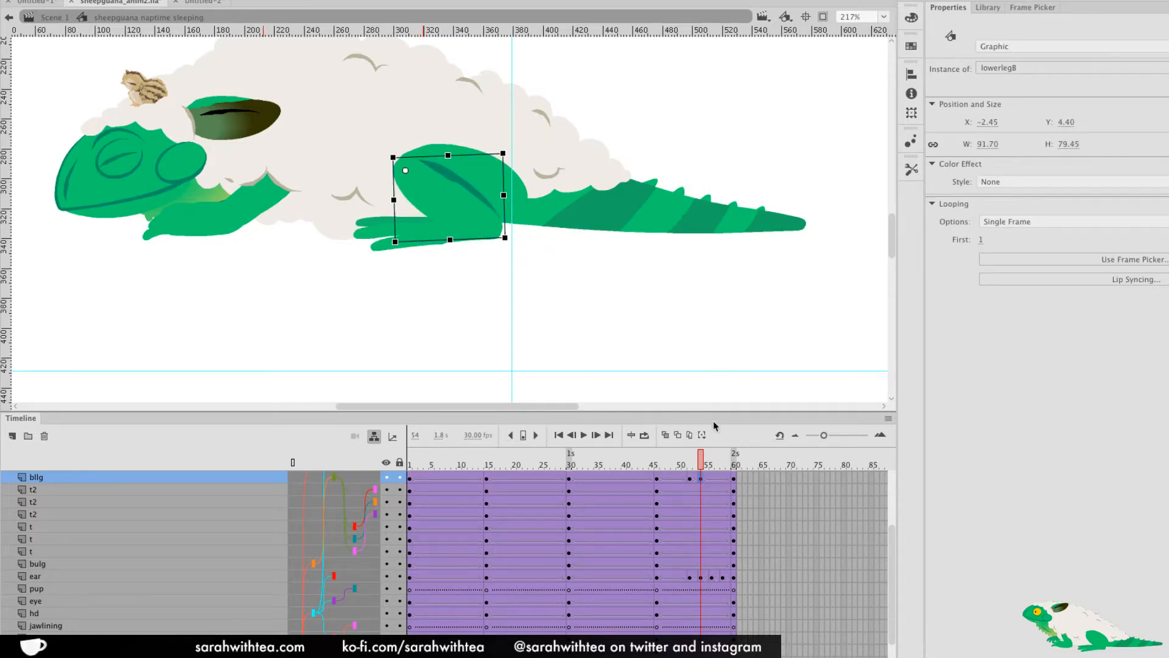
Play back the sleeping loop to check the hind leg's twitch
{"action": "left_click", "coordinate": [703, 478]}
{"action": "key", "text": "Return"}
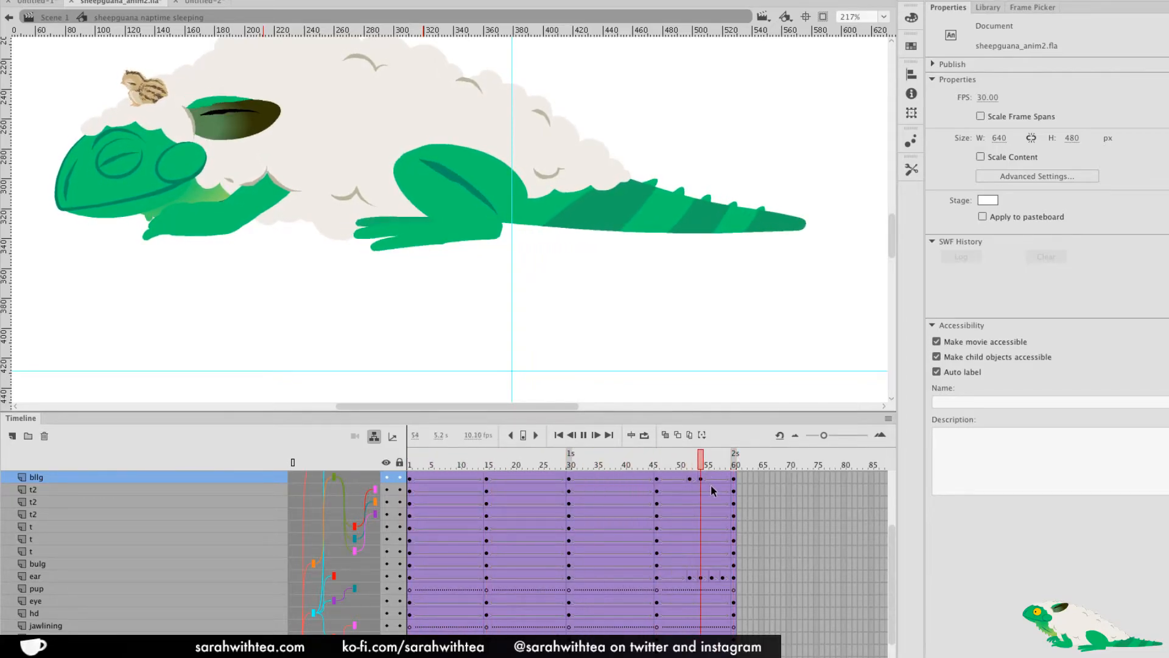
{"action": "key", "text": "Return"}
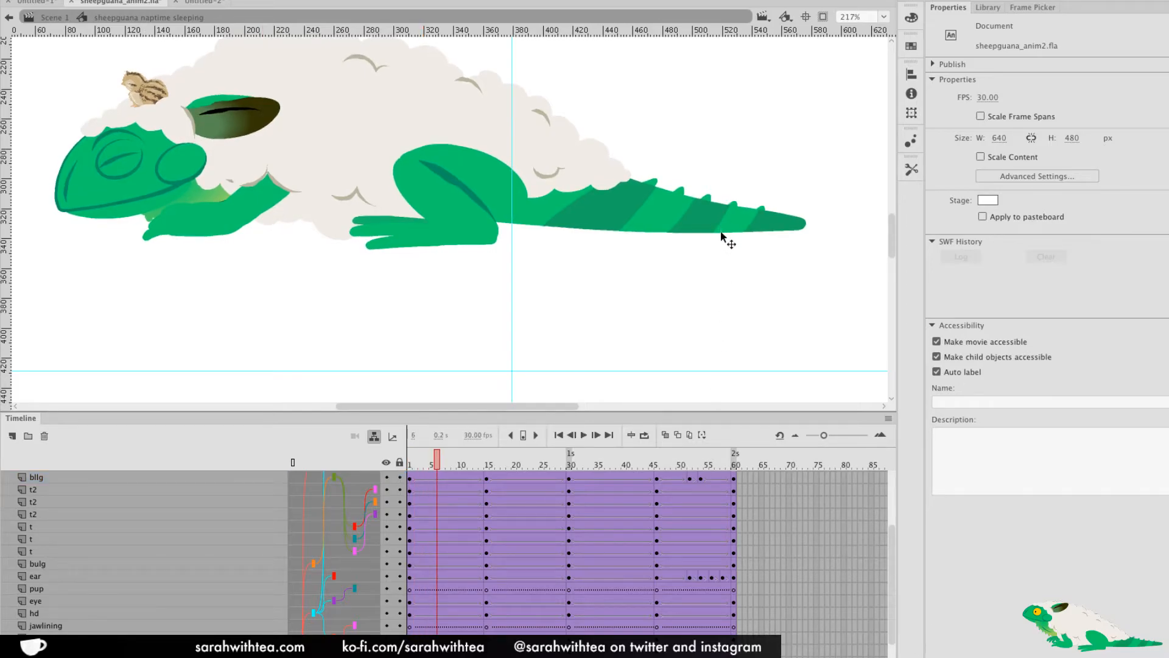
{"action": "left_click_drag", "start_coordinate": [463, 474], "coordinate": [684, 479]}
{"action": "key", "text": "Return"}
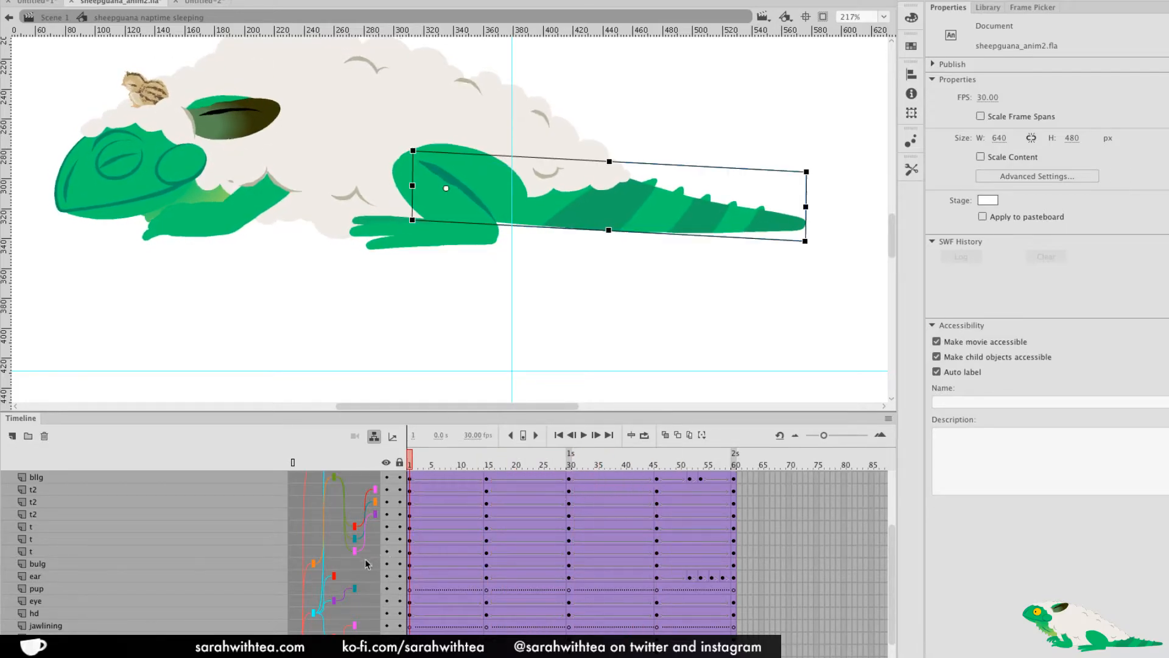
Clear the tail layer's keyframes after frame 1 and remove its classic tween through frame 60
{"action": "left_click", "coordinate": [302, 589]}
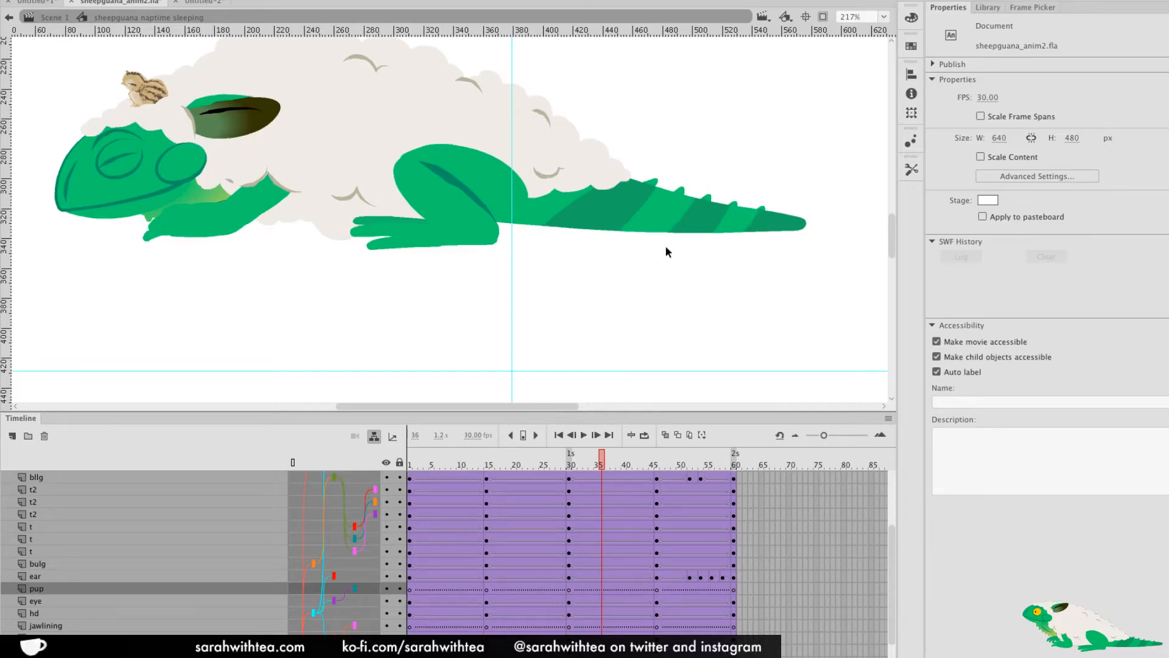
{"action": "left_click_drag", "start_coordinate": [891, 541], "coordinate": [895, 591]}
{"action": "left_click_drag", "start_coordinate": [431, 614], "coordinate": [734, 615]}
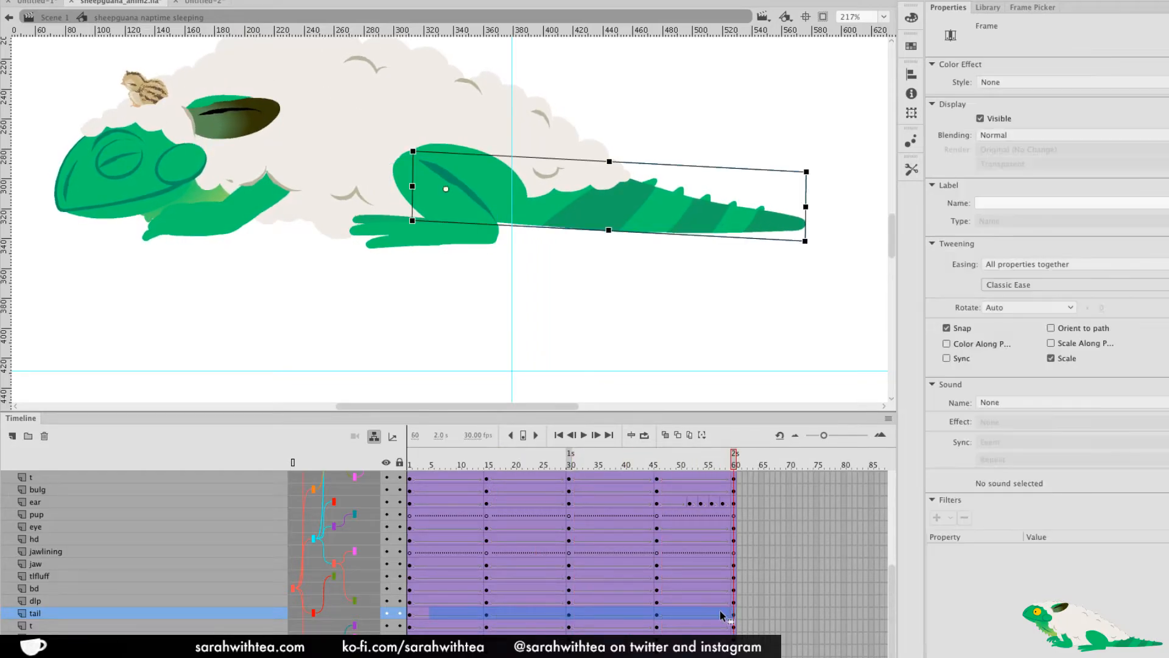
{"action": "right_click", "coordinate": [720, 612]}
{"action": "left_click", "coordinate": [766, 453]}
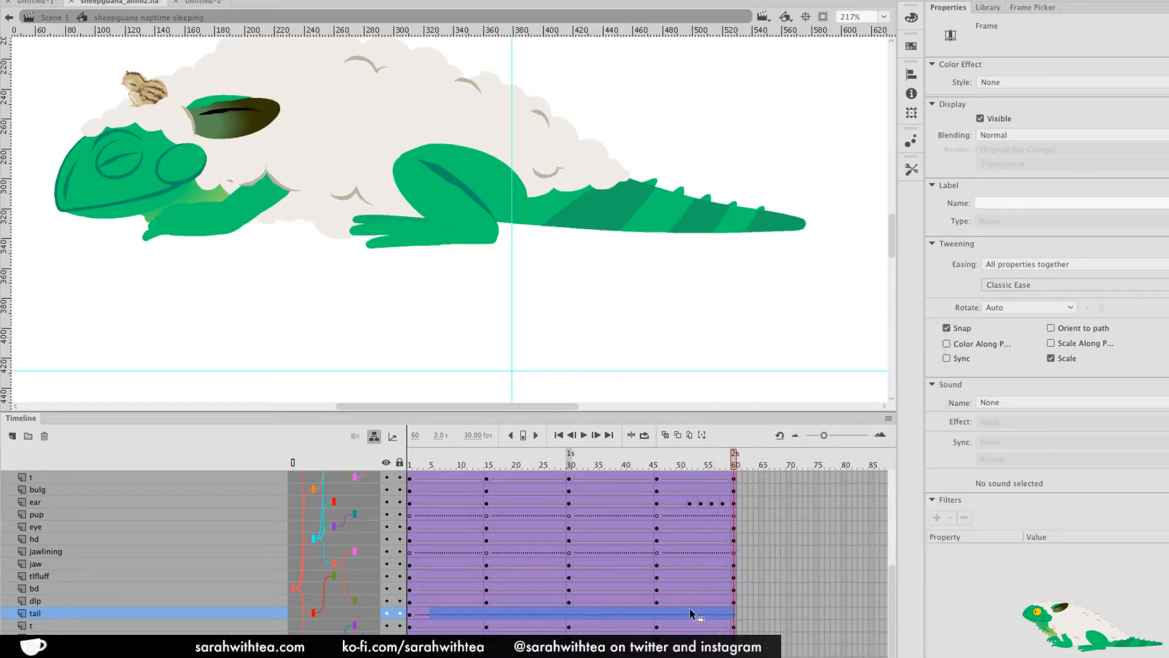
{"action": "right_click", "coordinate": [689, 613]}
{"action": "left_click", "coordinate": [761, 360]}
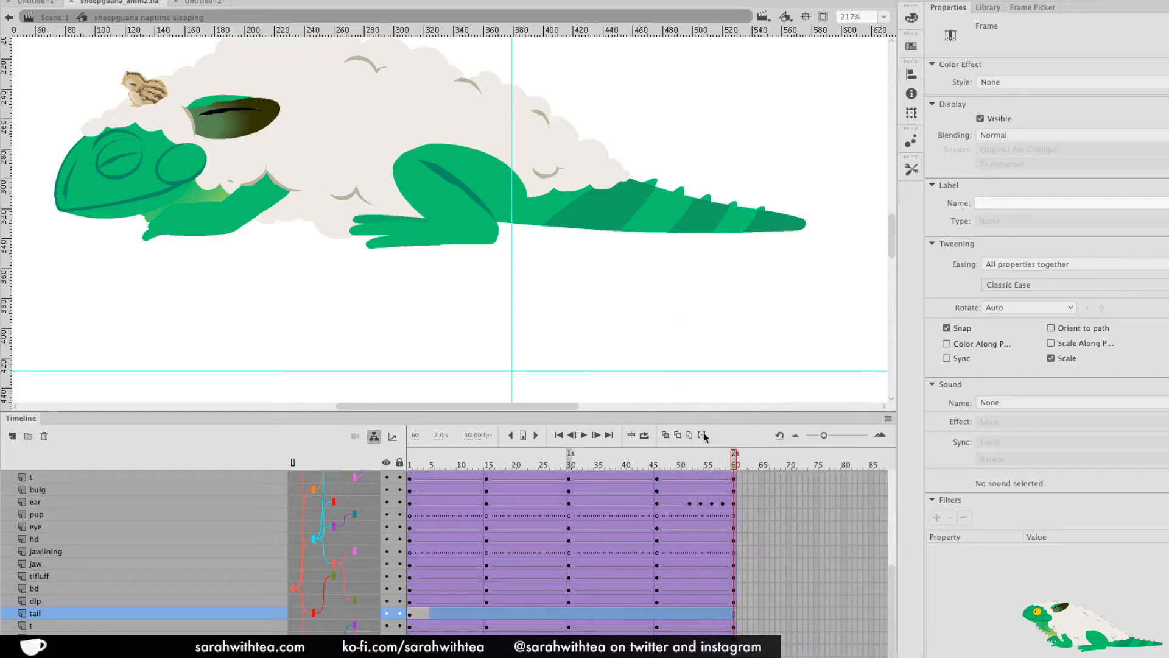
Play back the loop with the still tail and insert keyframes at frame 52 on the three t2 layers below bllg
{"action": "key", "text": "Return"}
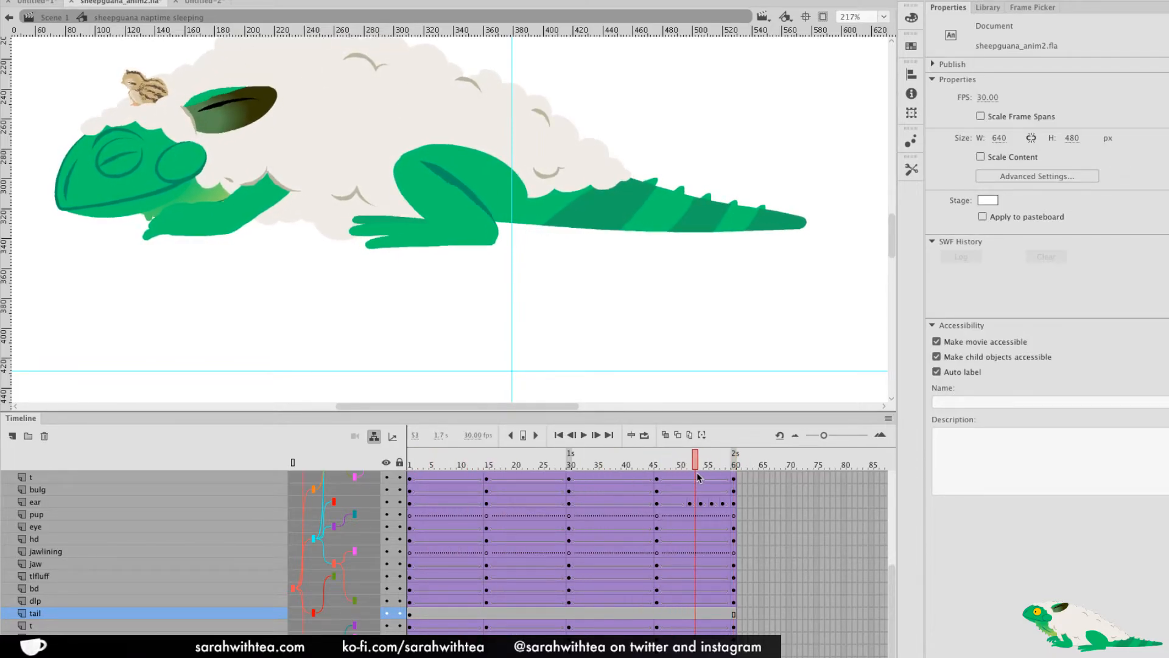
{"action": "left_click_drag", "start_coordinate": [892, 587], "coordinate": [894, 505]}
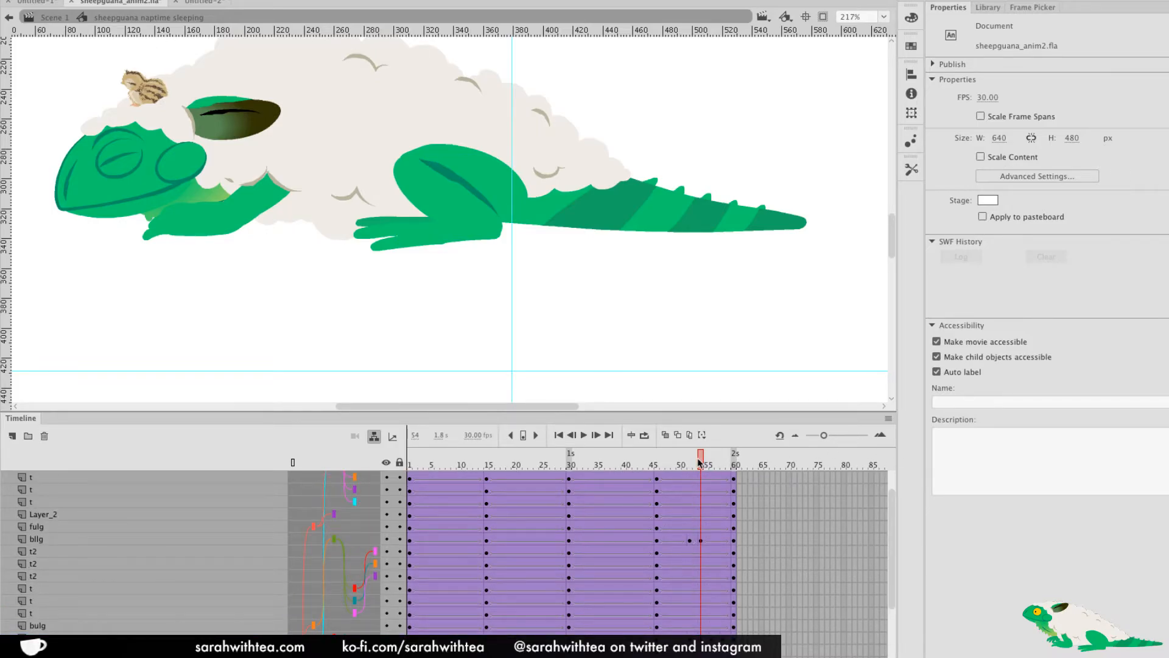
{"action": "left_click", "coordinate": [691, 464]}
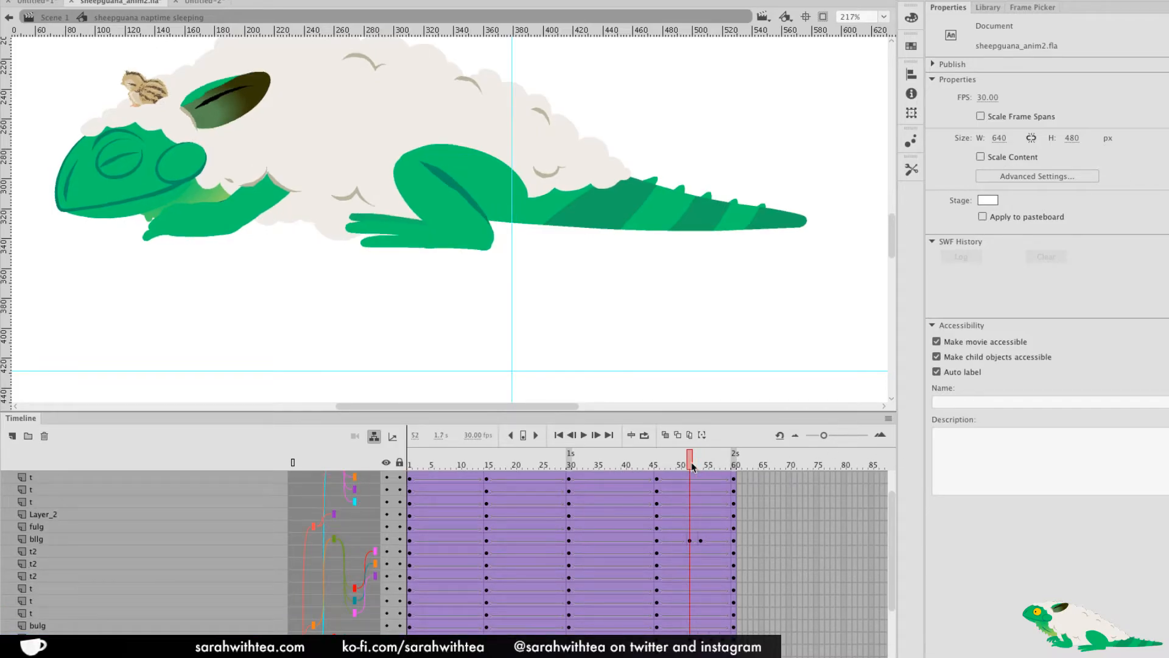
{"action": "left_click", "coordinate": [442, 242]}
{"action": "left_click_drag", "start_coordinate": [408, 265], "coordinate": [542, 256]}
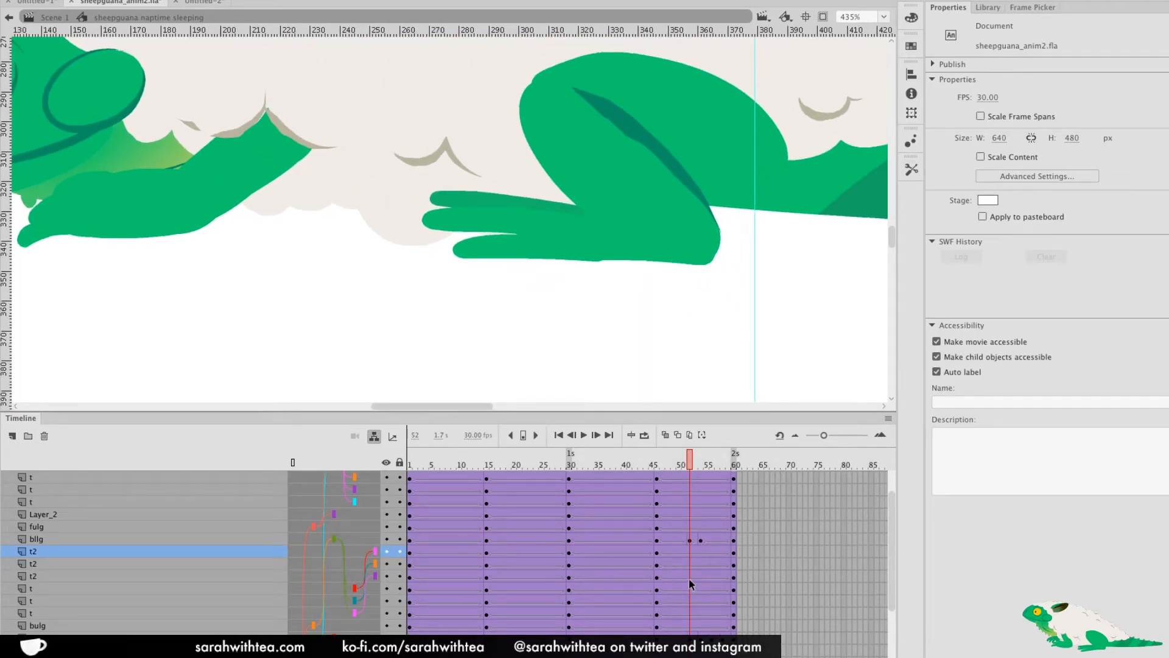
{"action": "left_click_drag", "start_coordinate": [691, 556], "coordinate": [692, 575]}
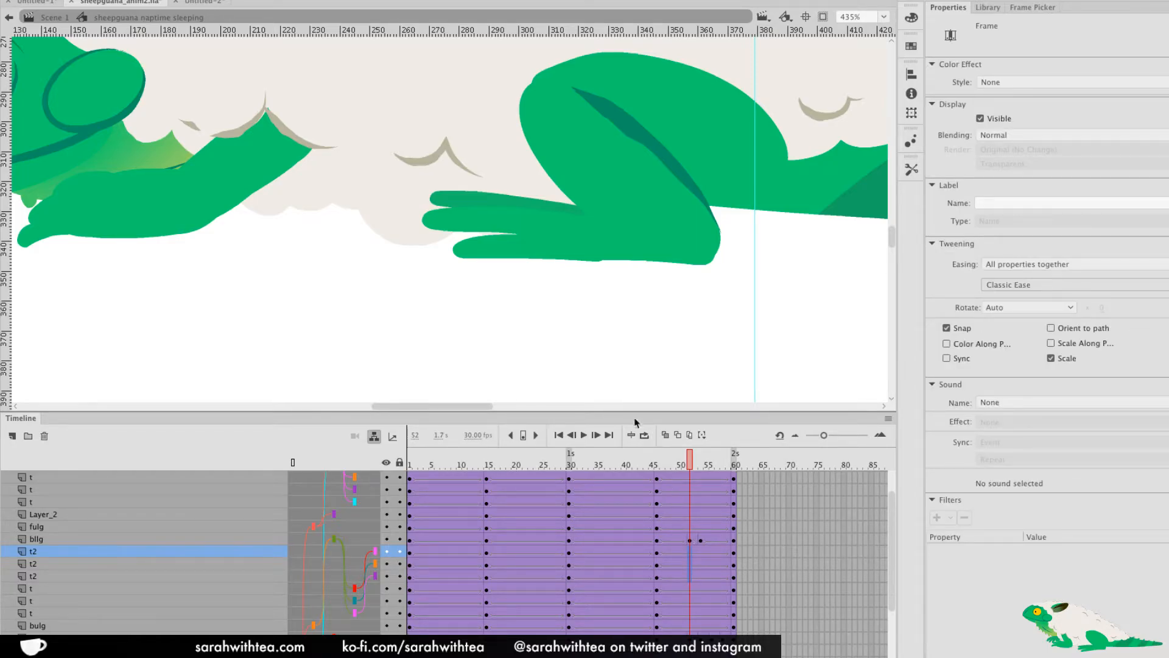
{"action": "left_click", "coordinate": [492, 303]}
Rotate the three hind-foot toes slightly counterclockwise at frame 52 so that their tips point downward
{"action": "left_click", "coordinate": [466, 255]}
{"action": "key", "text": "q"}
{"action": "left_click_drag", "start_coordinate": [454, 269], "coordinate": [458, 286]}
{"action": "left_click", "coordinate": [439, 224]}
{"action": "left_click_drag", "start_coordinate": [425, 244], "coordinate": [465, 302]}
{"action": "left_click", "coordinate": [472, 268]}
{"action": "left_click", "coordinate": [466, 205]}
{"action": "left_click_drag", "start_coordinate": [427, 215], "coordinate": [439, 300]}
{"action": "left_click", "coordinate": [434, 251]}
{"action": "left_click", "coordinate": [444, 228]}
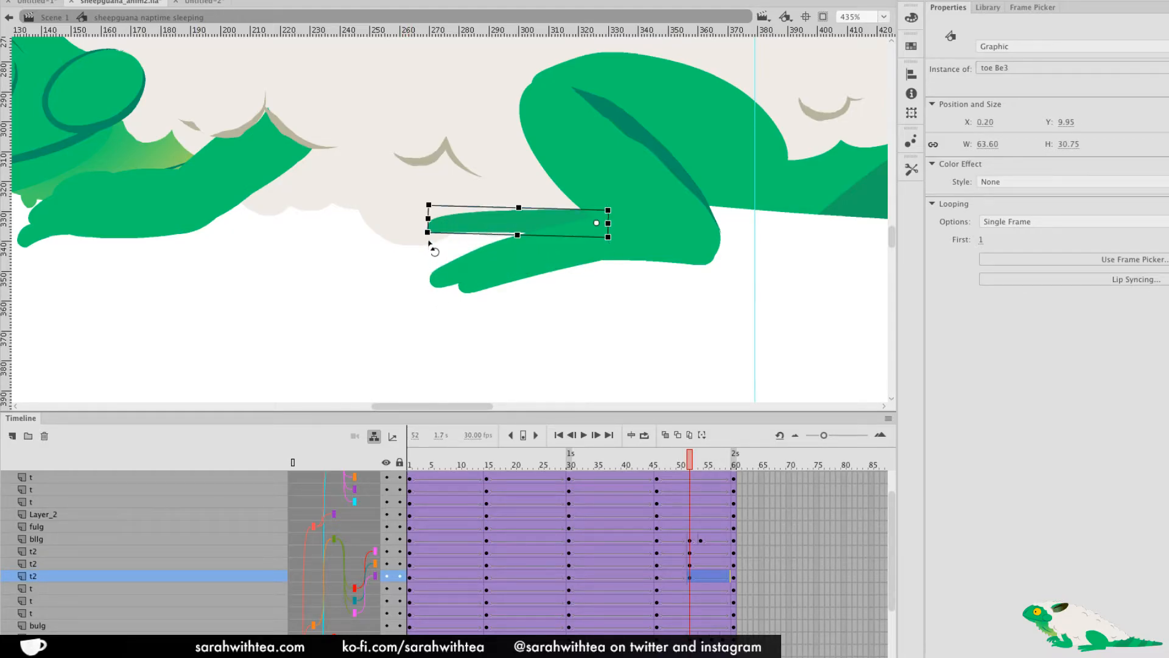
{"action": "left_click_drag", "start_coordinate": [429, 244], "coordinate": [432, 263]}
{"action": "left_click", "coordinate": [478, 287]}
{"action": "left_click_drag", "start_coordinate": [474, 307], "coordinate": [500, 336]}
Remove the classic tween between frames 46 and 52 on the bllg and three t2 layers and play back the twitch
{"action": "left_click_drag", "start_coordinate": [691, 458], "coordinate": [662, 480]}
{"action": "key", "text": "Return"}
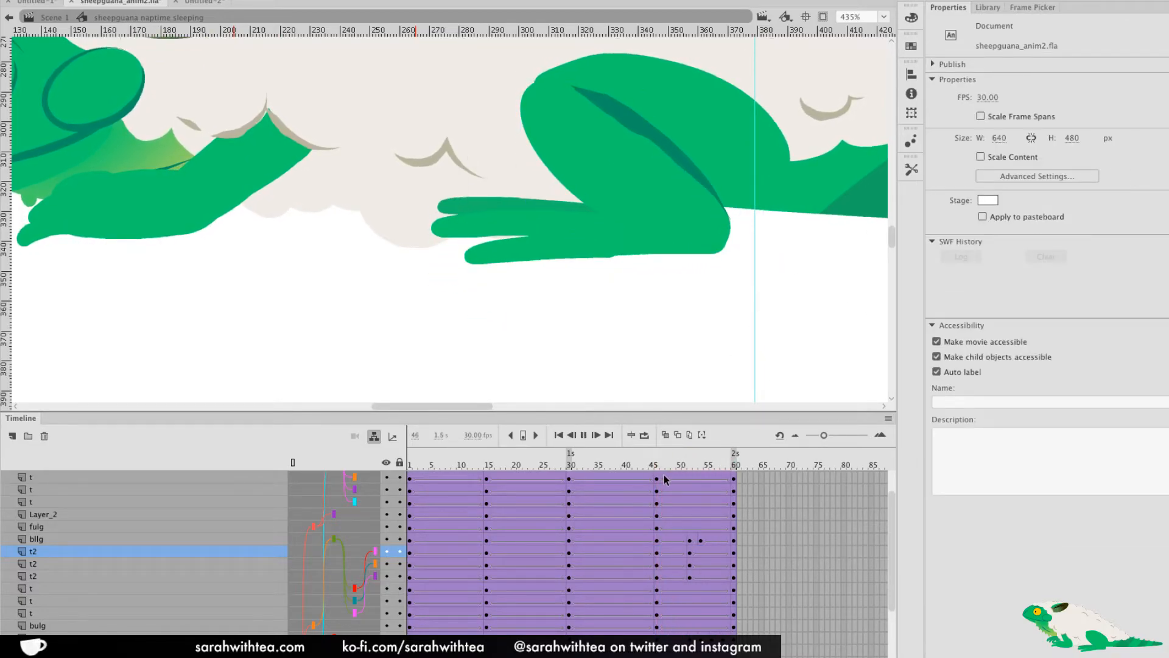
{"action": "left_click_drag", "start_coordinate": [668, 539], "coordinate": [675, 576]}
{"action": "right_click", "coordinate": [675, 575]}
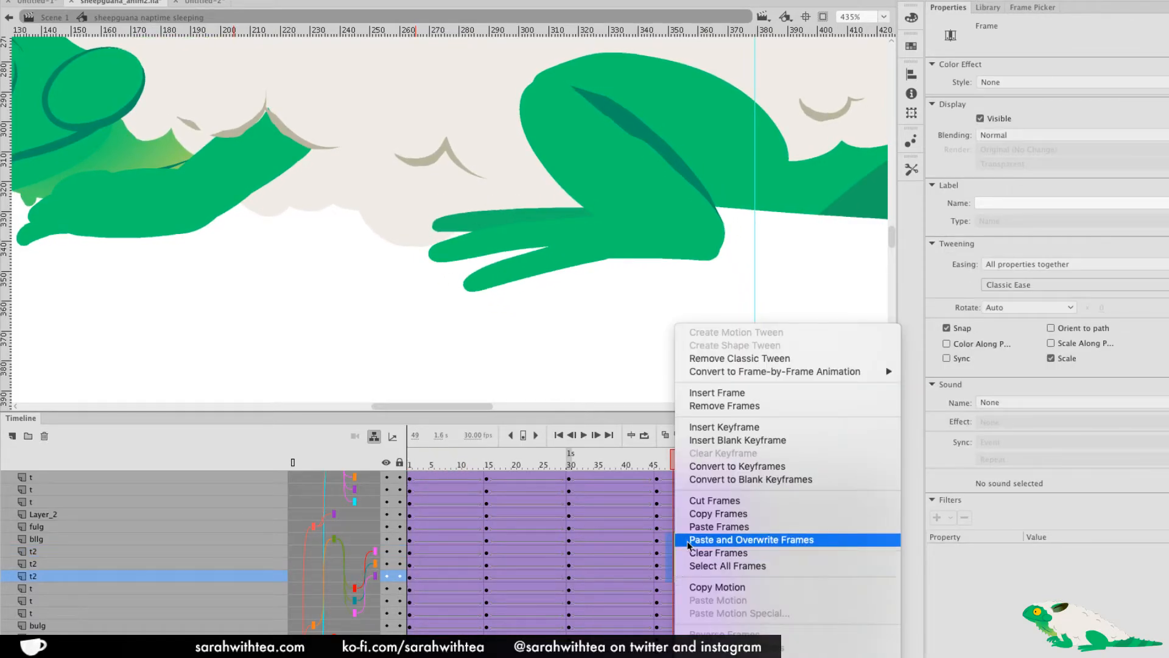
{"action": "left_click", "coordinate": [725, 356]}
{"action": "left_click", "coordinate": [717, 400]}
{"action": "key", "text": "Return"}
{"action": "key", "text": "Return"}
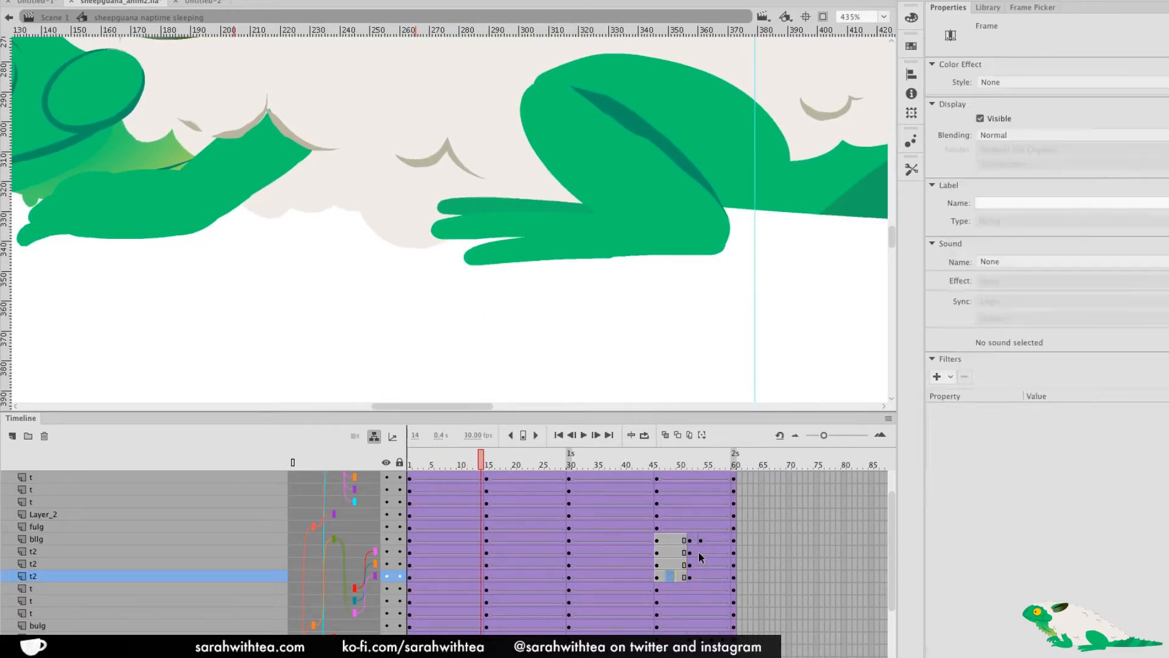
Undo the trial keyframes and tween removal from frame 54 and add keyframes at frame 49 on the three t2 layers
{"action": "left_click_drag", "start_coordinate": [702, 554], "coordinate": [704, 579]}
{"action": "key", "text": "super+z"}
{"action": "left_click", "coordinate": [677, 552]}
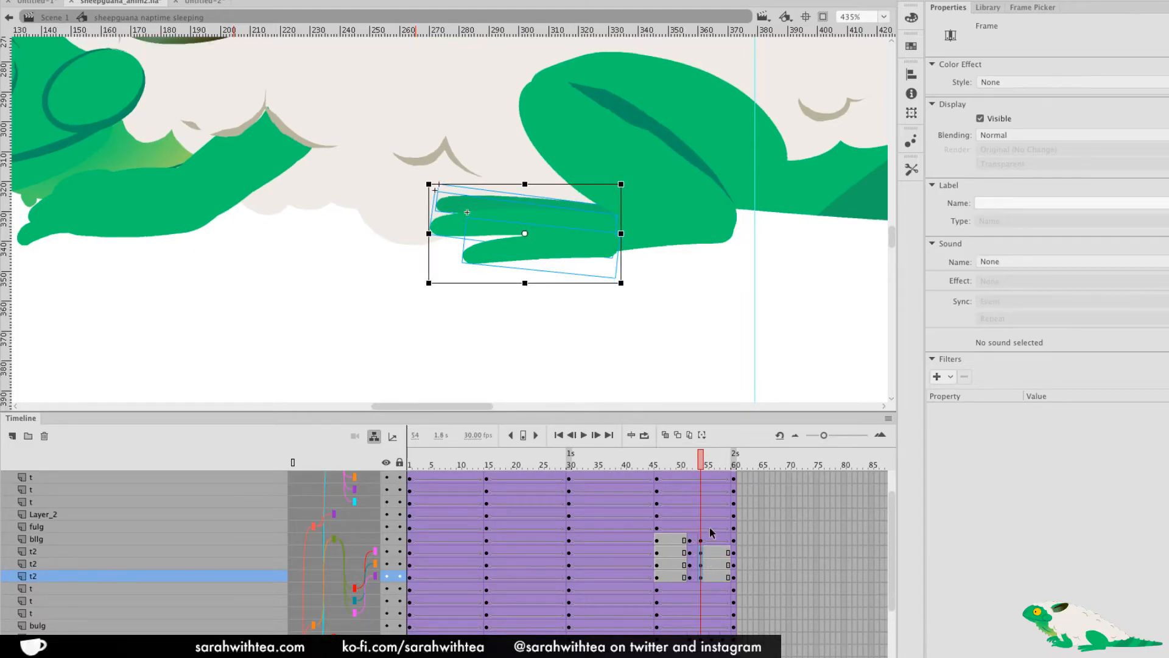
{"action": "key", "text": "super+z"}
Insert a keyframe at frame 54 on the first t2 layer and rotate the lowest toe slightly clockwise
{"action": "left_click", "coordinate": [702, 552]}
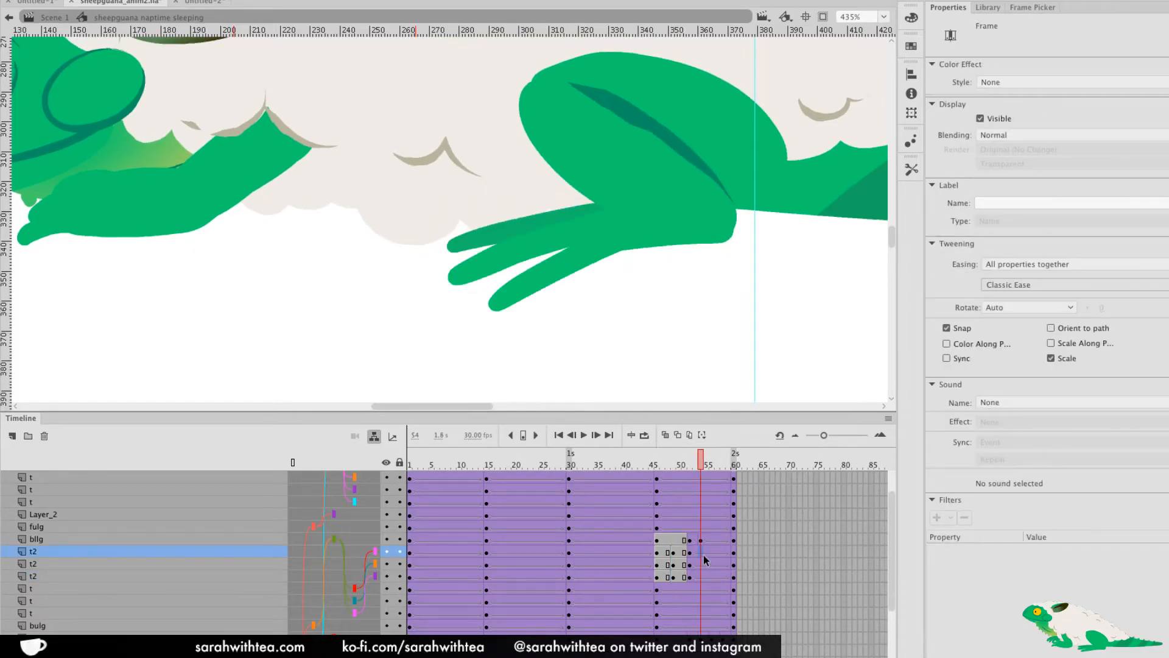
{"action": "key", "text": "F6"}
{"action": "left_click_drag", "start_coordinate": [492, 321], "coordinate": [465, 270]}
{"action": "left_click", "coordinate": [467, 279]}
{"action": "left_click", "coordinate": [629, 290]}
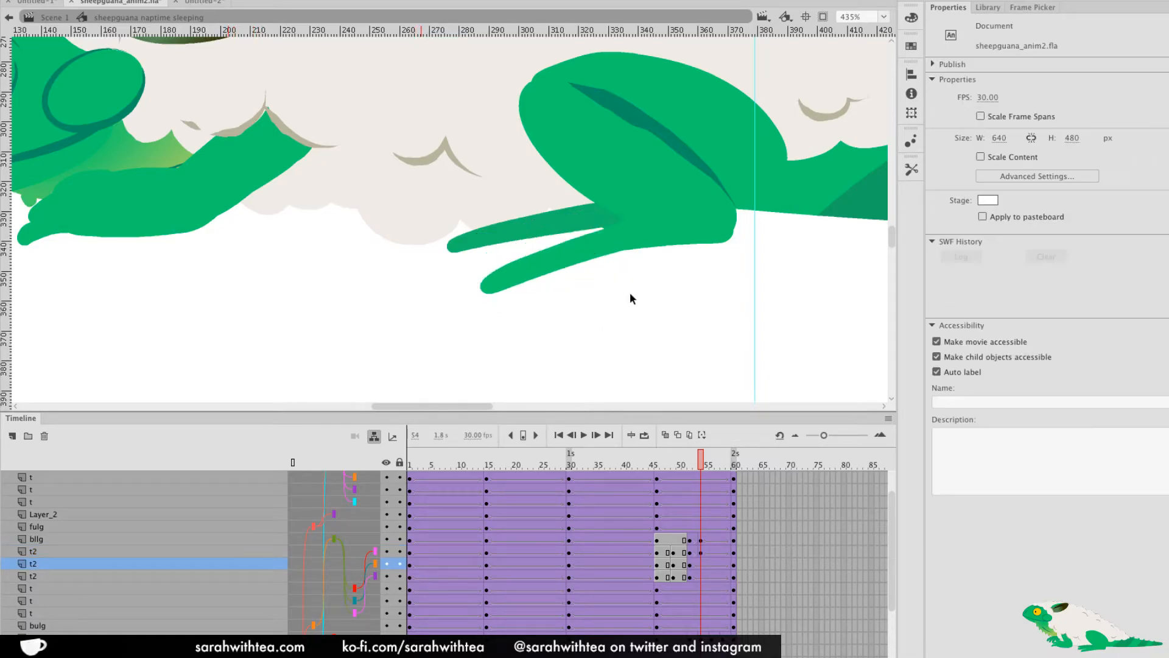
Insert keyframes at frame 54 on the other two t2 layers and rotate the upper and middle toes slightly clockwise
{"action": "left_click", "coordinate": [701, 566]}
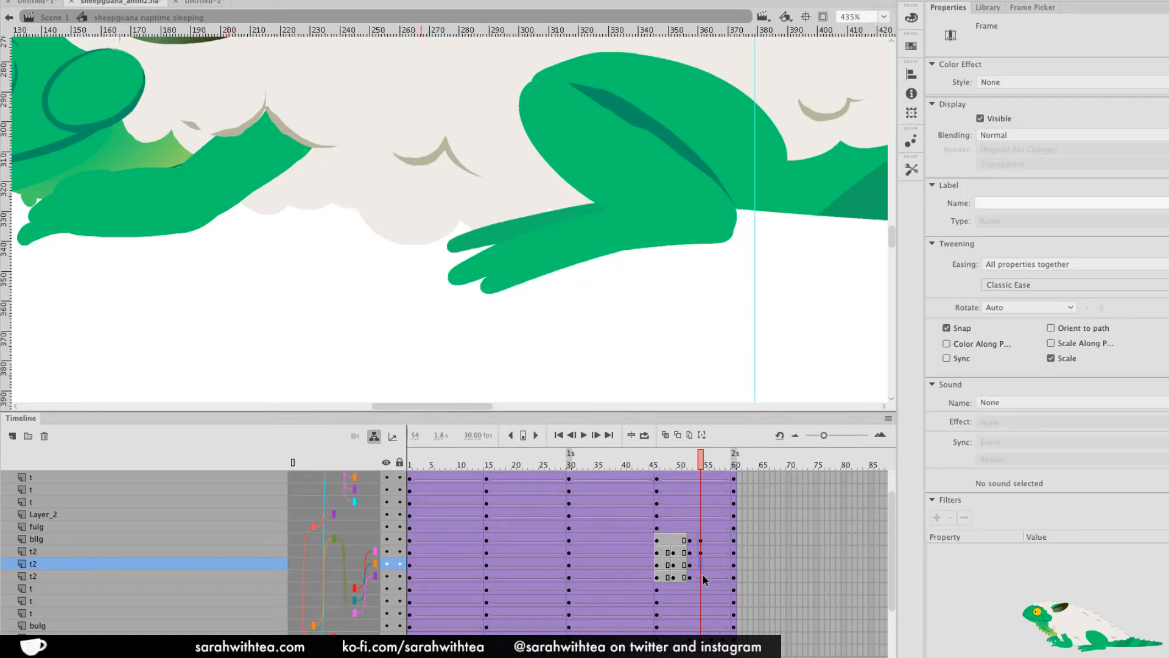
{"action": "left_click", "coordinate": [702, 577]}
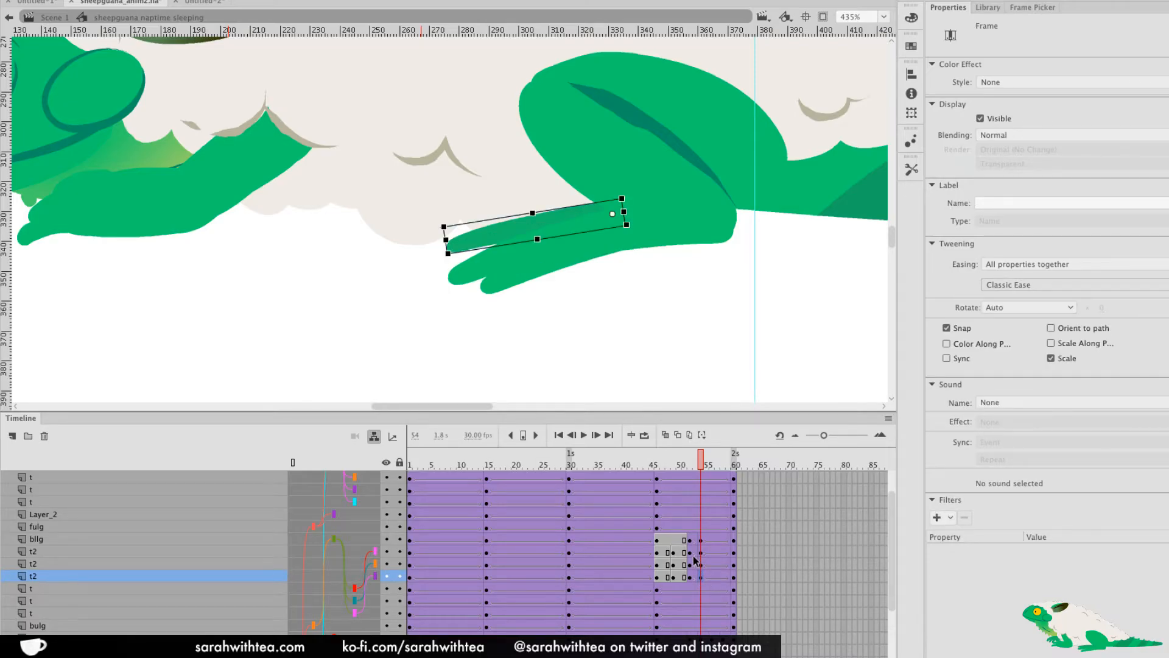
{"action": "left_click_drag", "start_coordinate": [447, 256], "coordinate": [441, 244]}
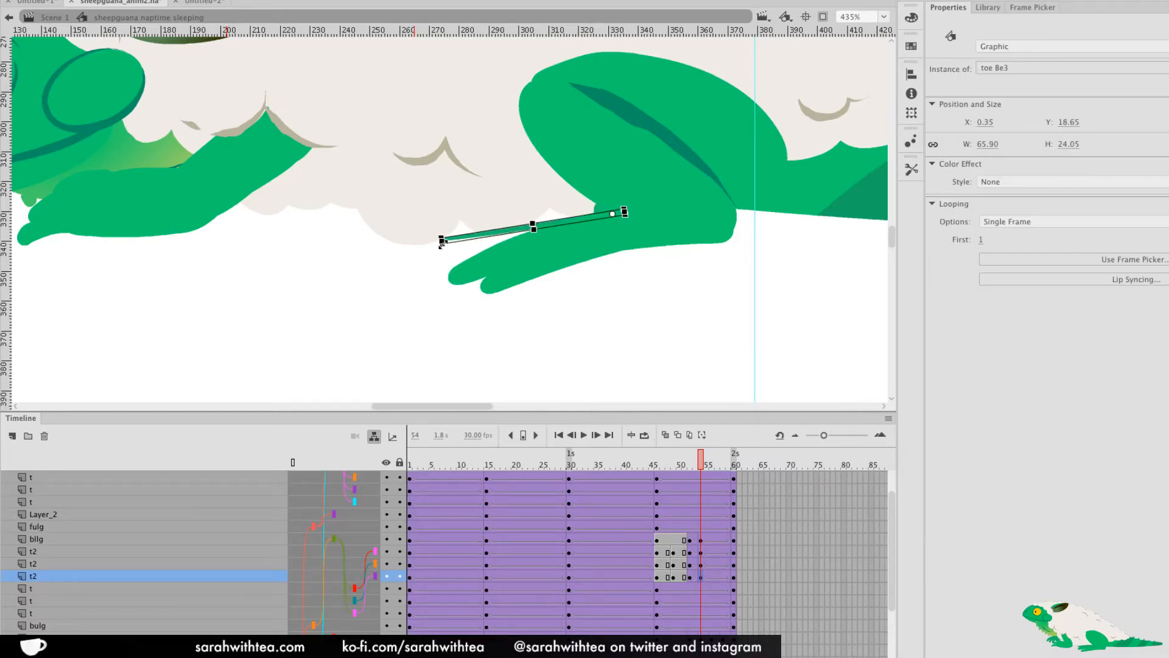
{"action": "key", "text": "ctrl+z"}
{"action": "left_click", "coordinate": [466, 285]}
{"action": "left_click_drag", "start_coordinate": [455, 297], "coordinate": [449, 285]}
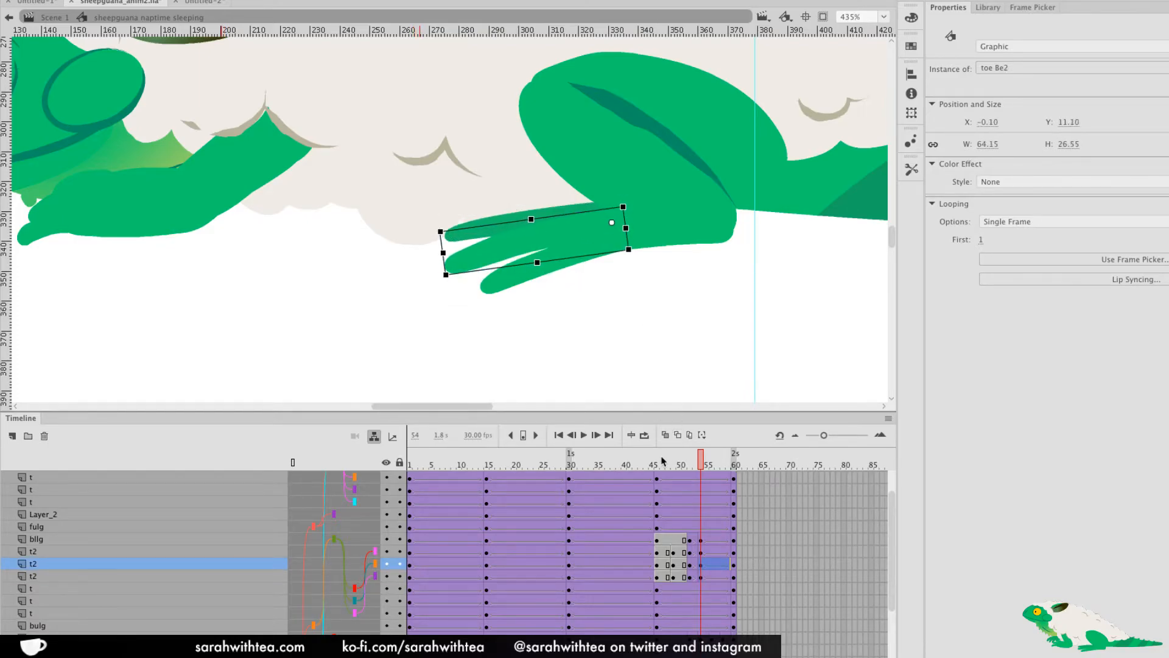
Play back the sleeping loop close up and zoomed out to check the toe twitch
{"action": "key", "text": "Return"}
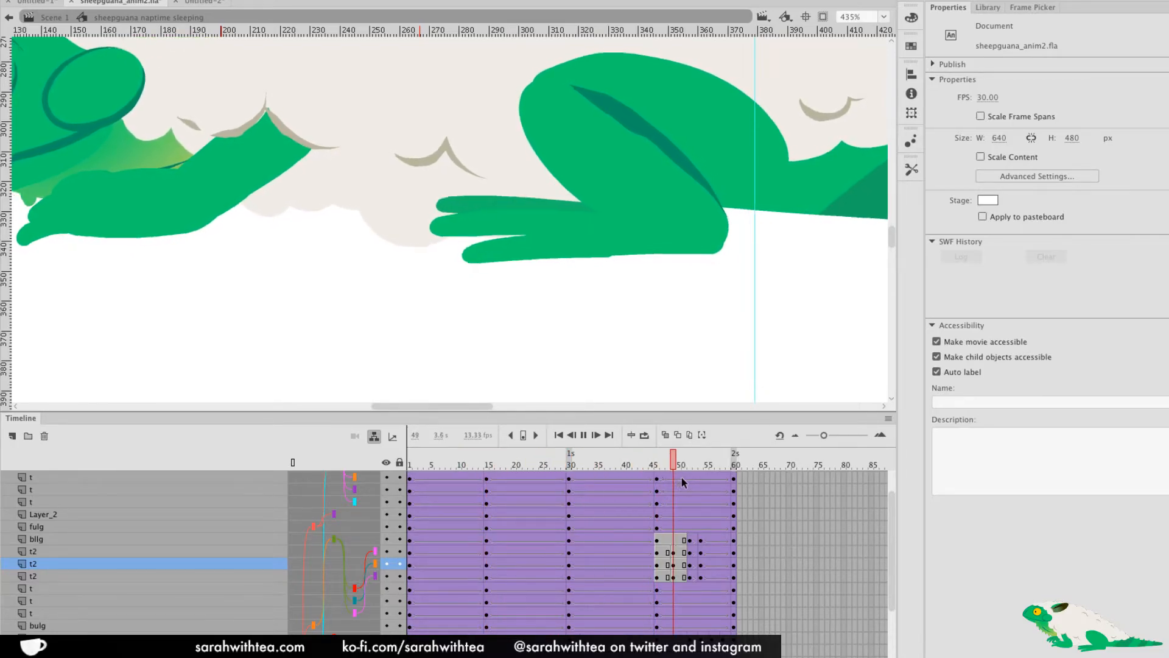
{"action": "key", "text": "Return"}
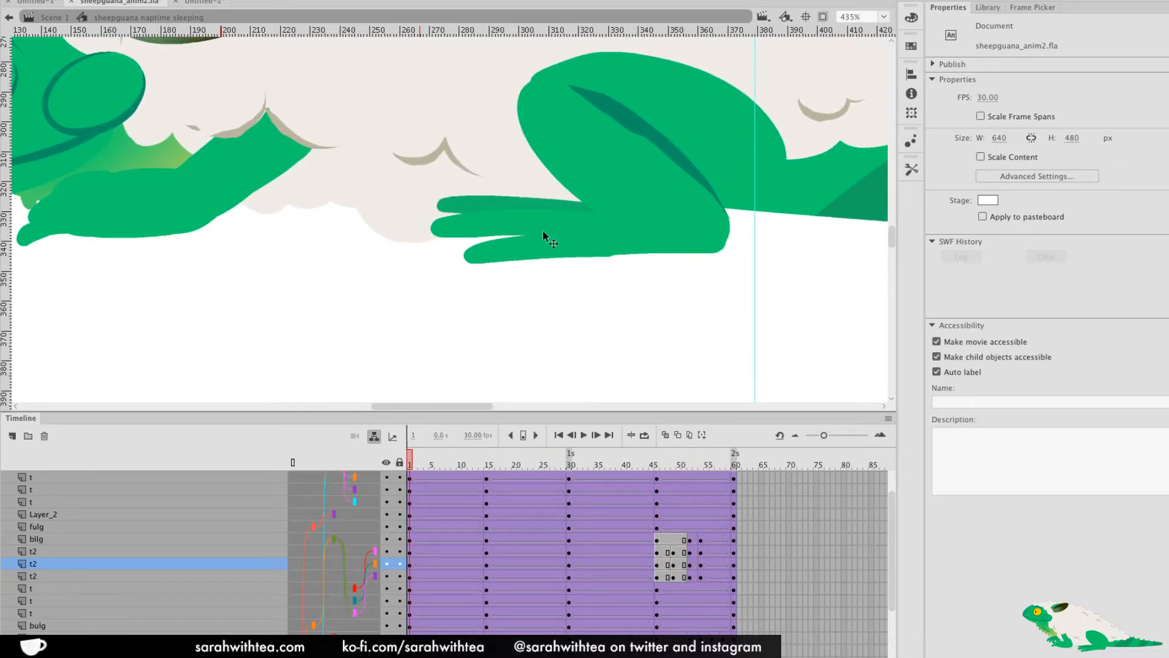
{"action": "key", "text": "Return"}
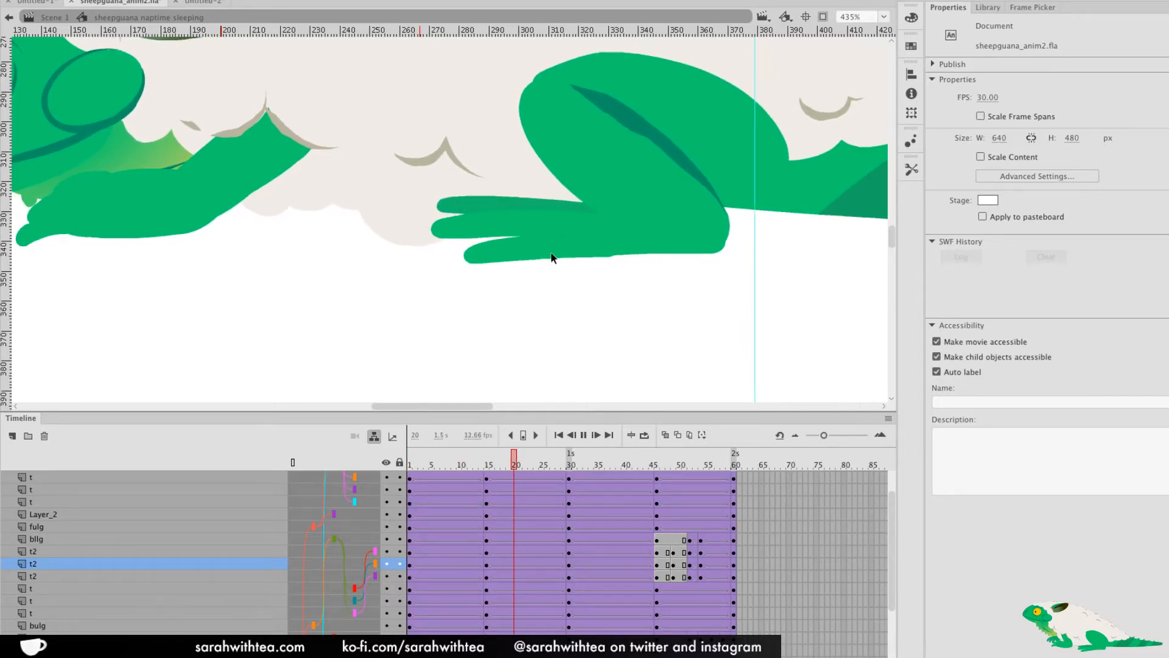
{"action": "key", "text": "z"}
{"action": "left_click", "coordinate": [588, 238], "text": "alt"}
{"action": "left_click", "coordinate": [588, 238], "text": "alt"}
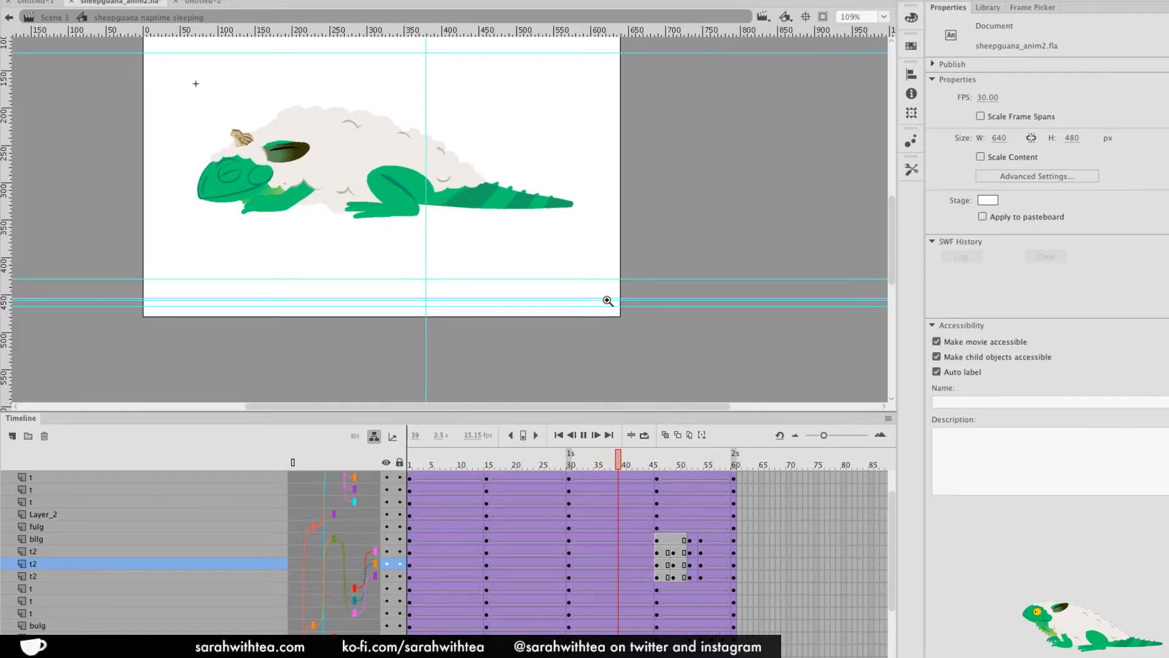
{"action": "key", "text": "Return"}
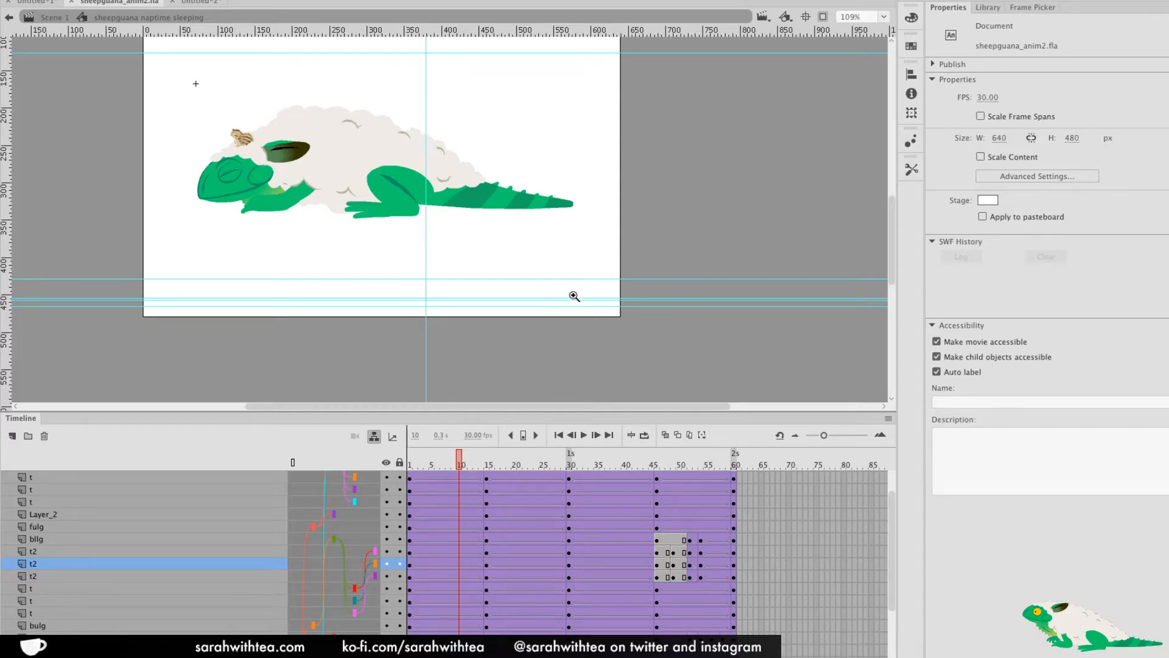
{"action": "key", "text": "F4"}
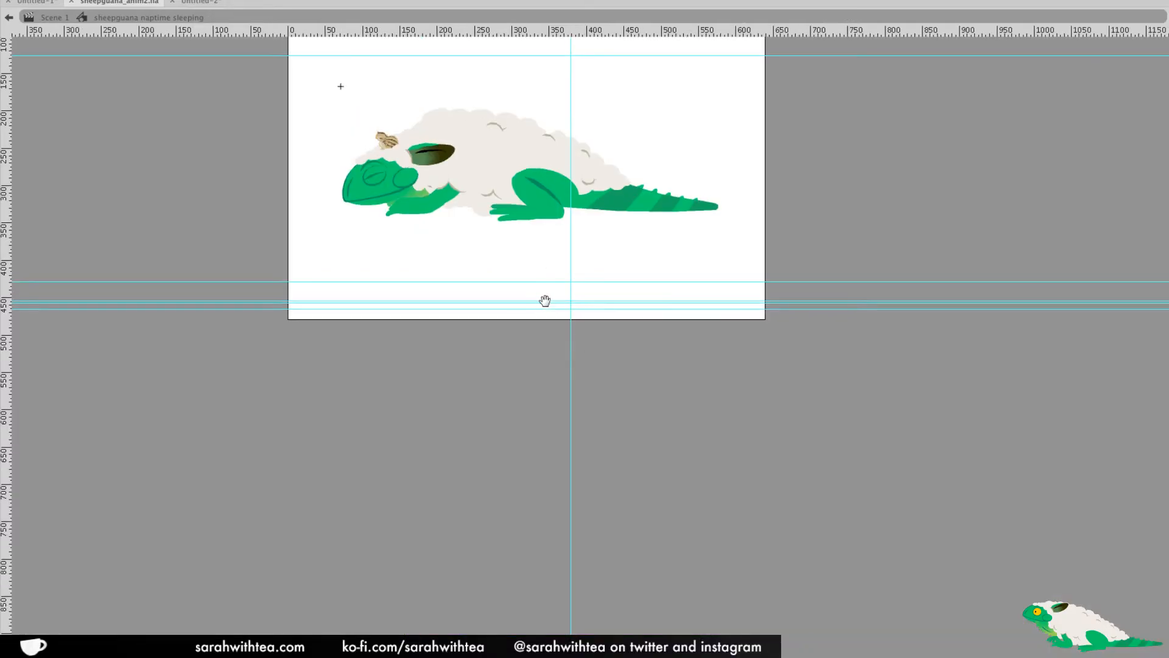
{"action": "mouse_move", "coordinate": [269, 47]}
{"action": "left_mouse_down"}
{"action": "mouse_move", "coordinate": [775, 423]}
{"action": "mouse_move", "coordinate": [790, 449]}
{"action": "left_mouse_up"}
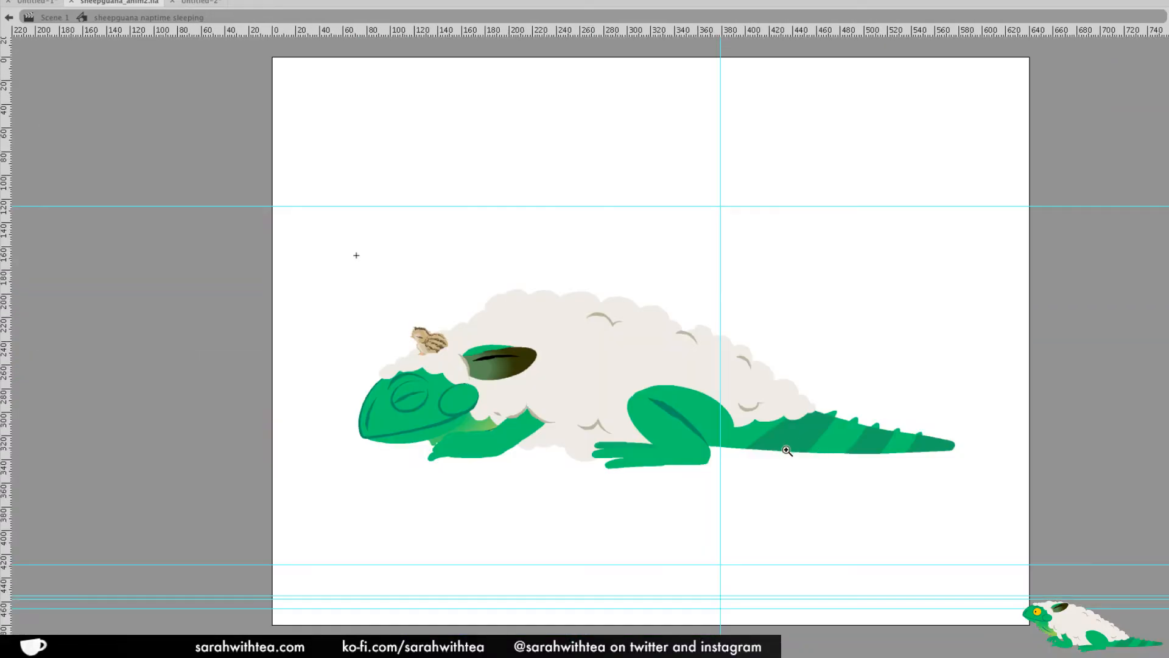
{"action": "key", "text": "F4"}
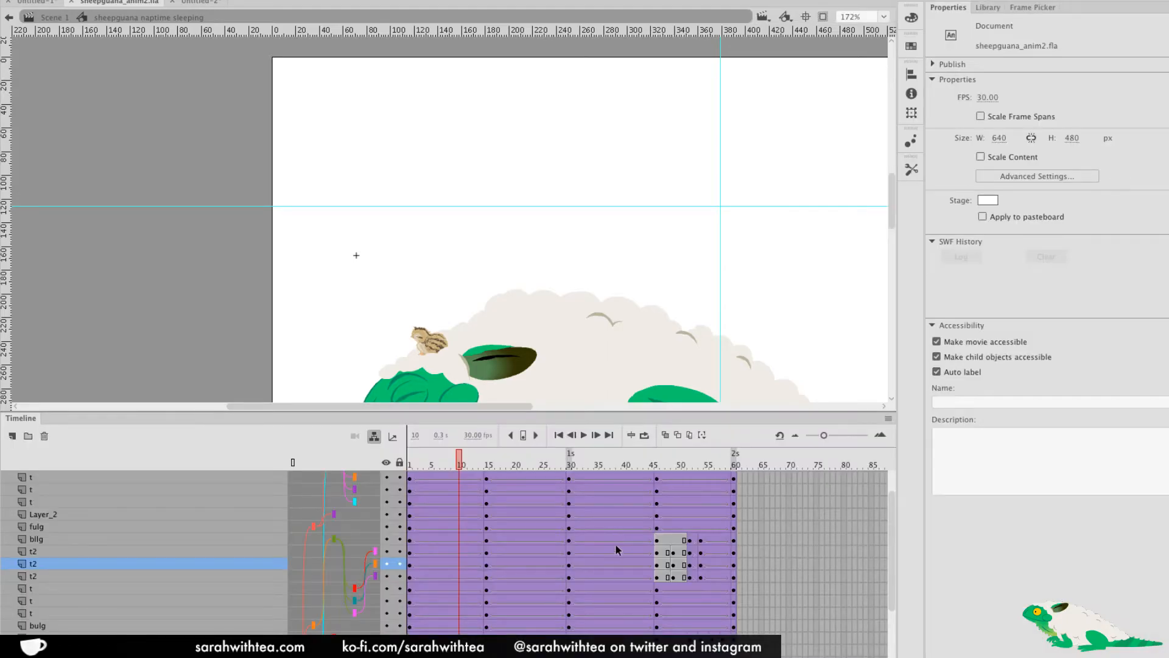
Return to Scene 1 and go to frame 1 of Layer_6
{"action": "double_click", "coordinate": [805, 319]}
{"action": "left_click_drag", "start_coordinate": [573, 465], "coordinate": [408, 456]}
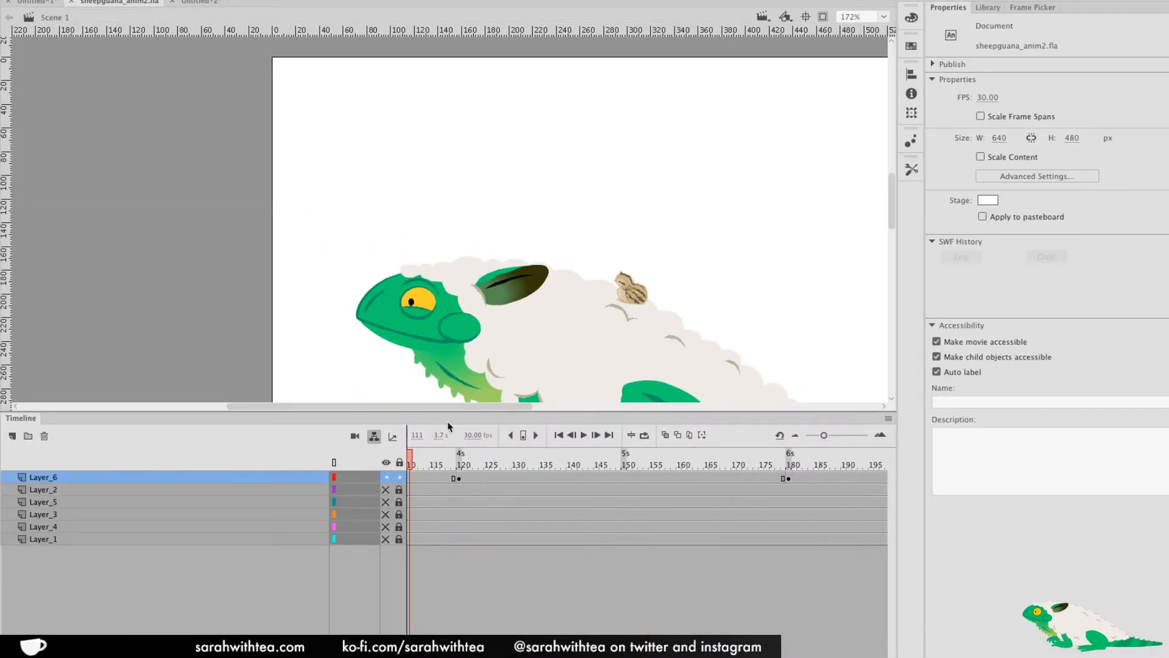
{"action": "scroll", "coordinate": [647, 509], "scroll_direction": "left", "scroll_amount": 10}
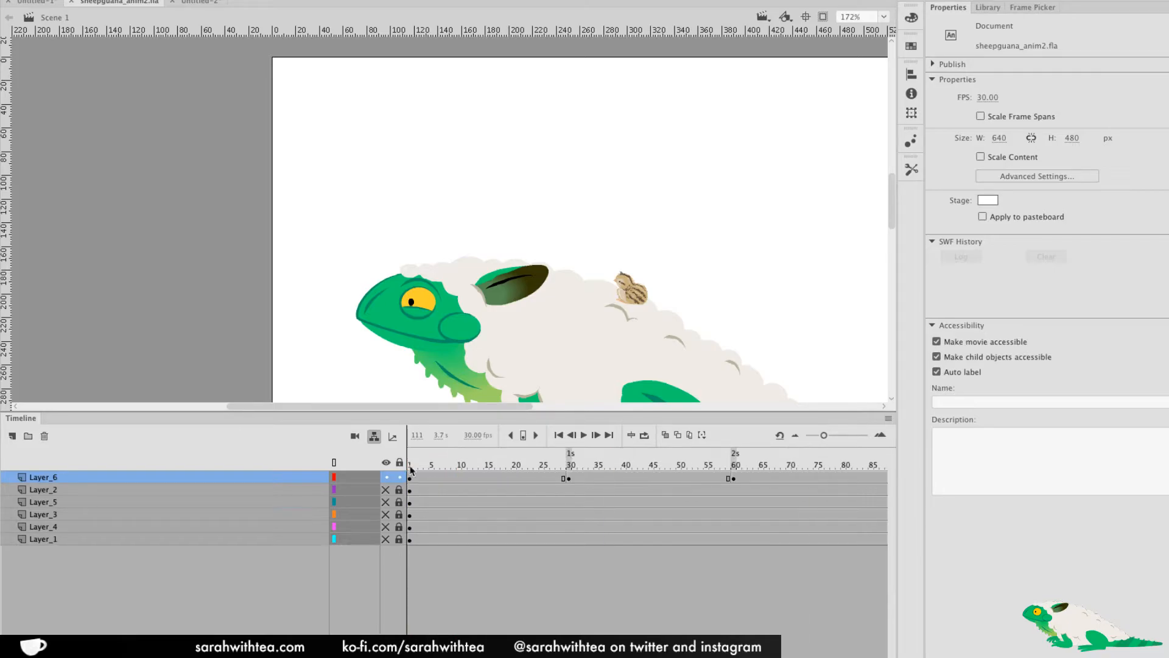
{"action": "left_click", "coordinate": [410, 479]}
Play back the full Scene 1 animation from frame 1 with the panels hidden and the whole stage in view
{"action": "key", "text": "F4"}
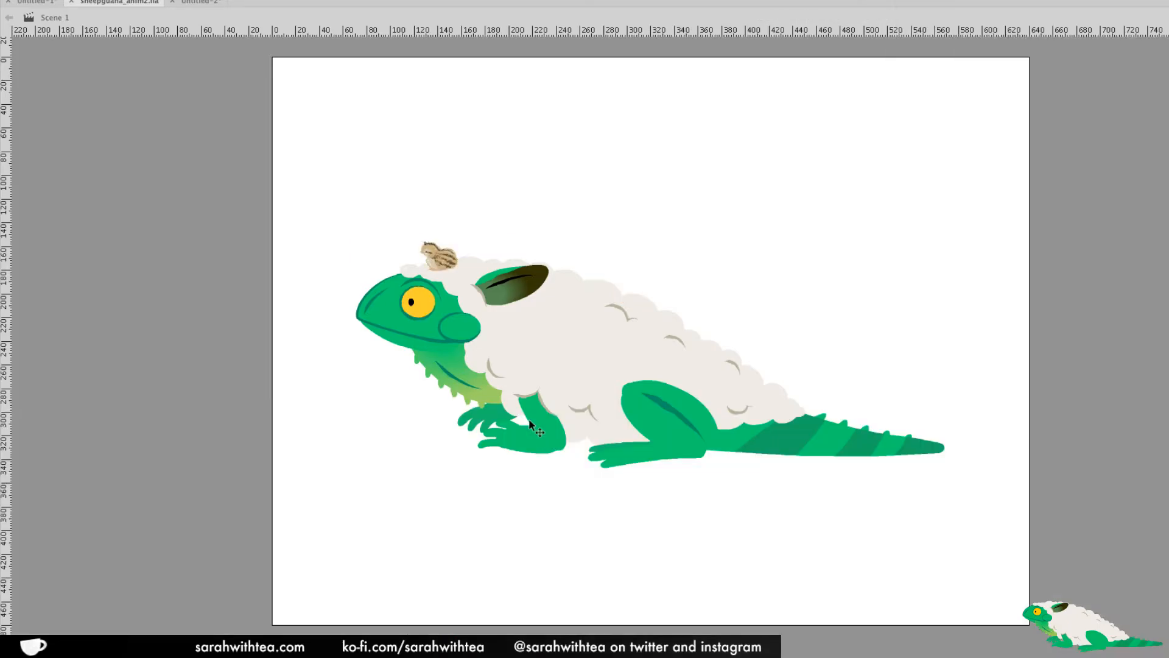
{"action": "left_click_drag", "start_coordinate": [876, 390], "coordinate": [770, 394]}
{"action": "left_click_drag", "start_coordinate": [769, 394], "coordinate": [769, 394]}
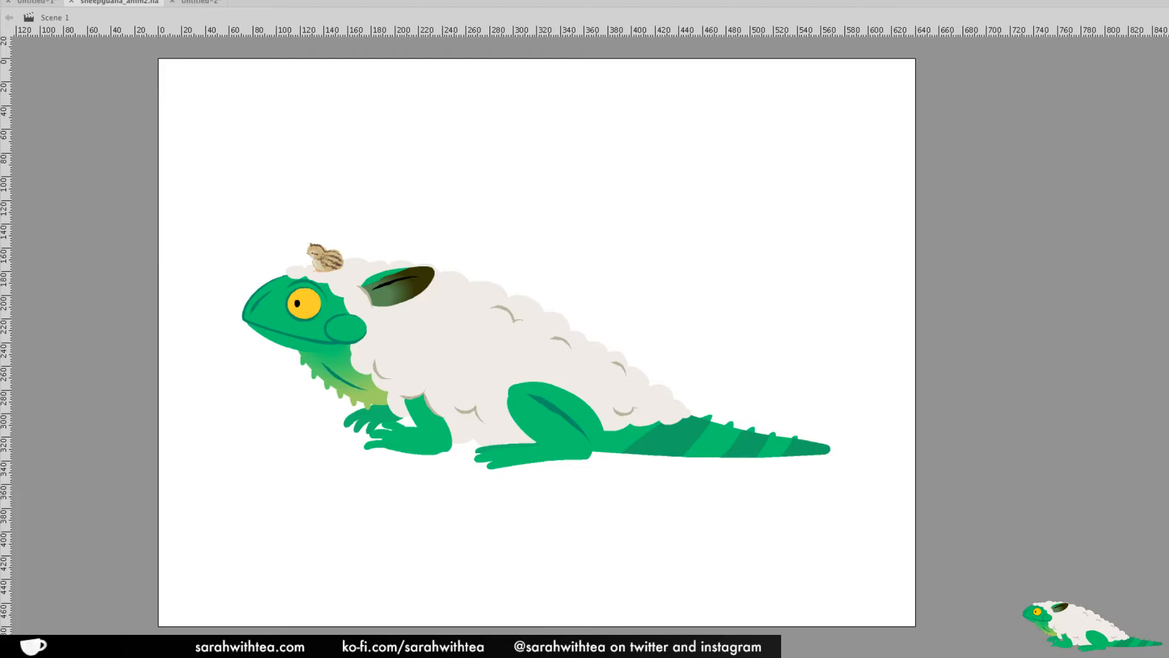
{"action": "key", "text": "alt+super+t"}
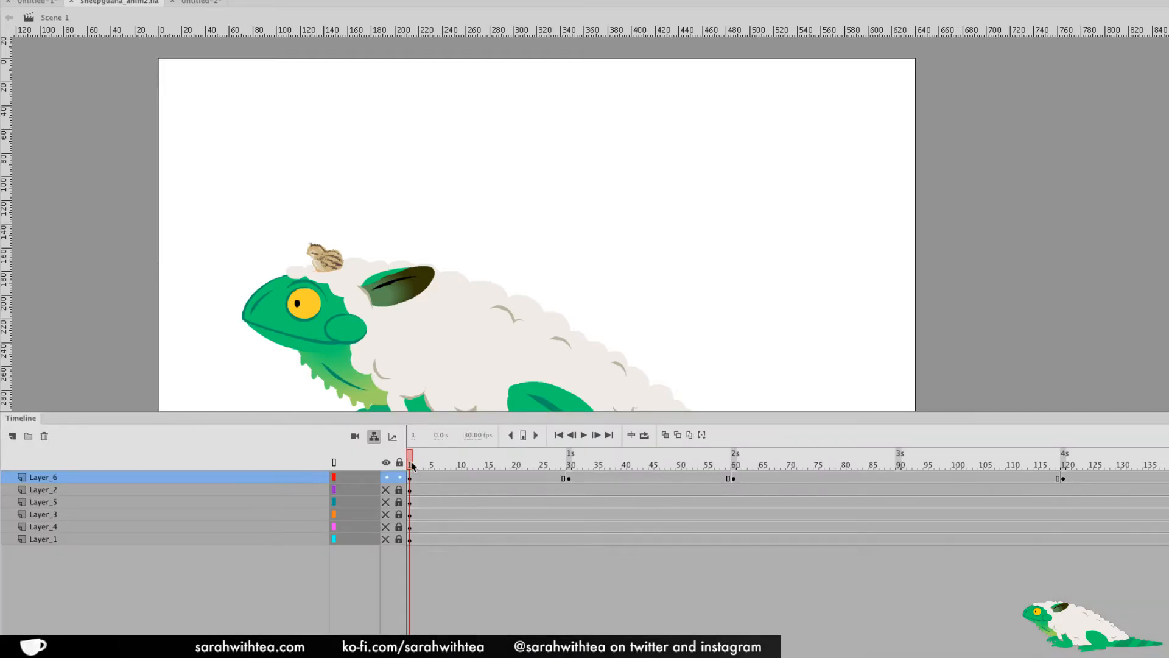
{"action": "key", "text": "alt+super+t"}
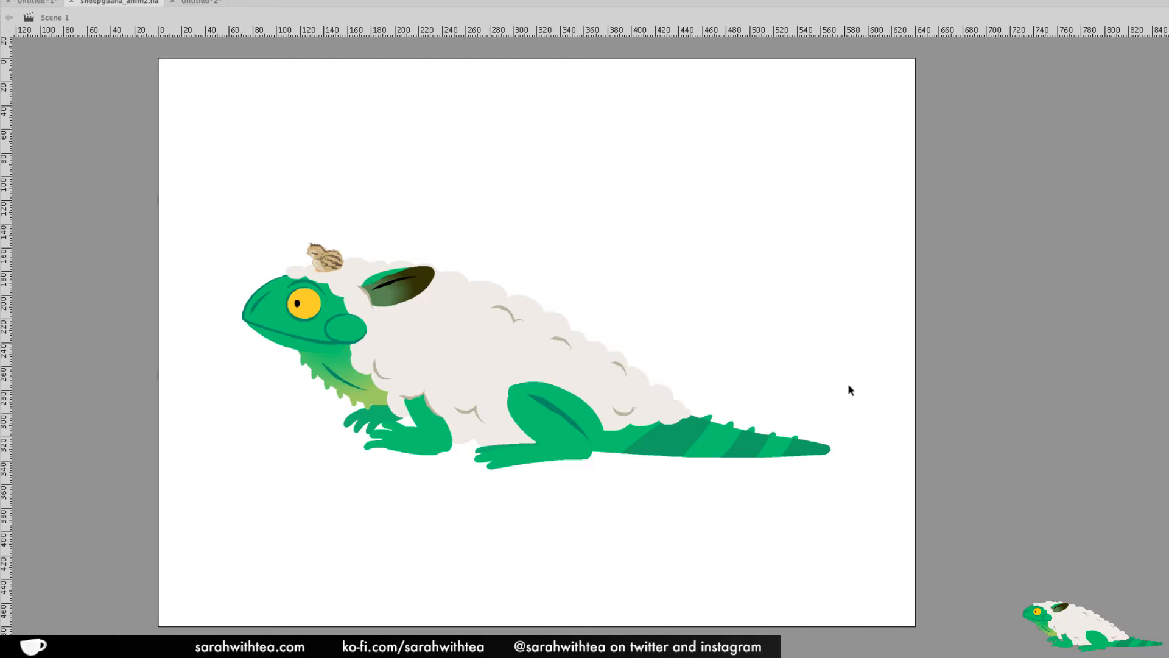
{"action": "key", "text": "Return"}
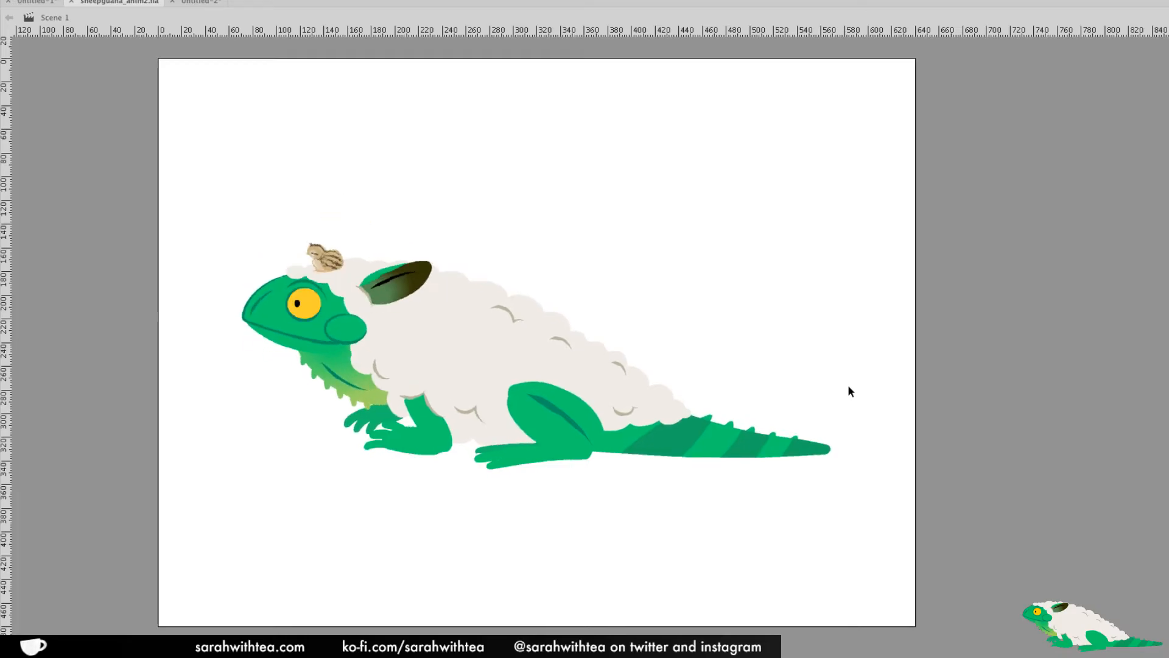